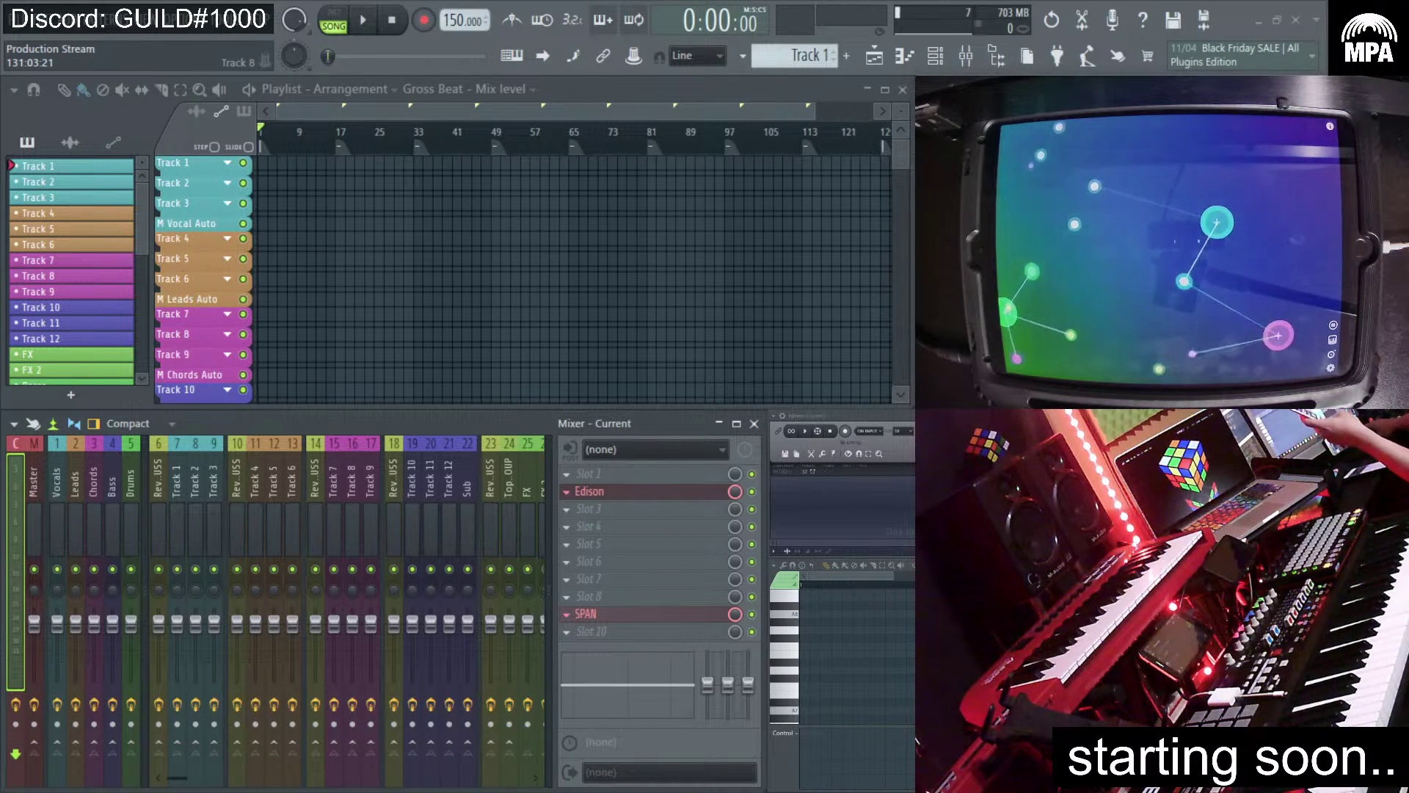
- Show the stream chat window over the playlist and adjust its size
left_click_drag(415, 349, 352, 354)
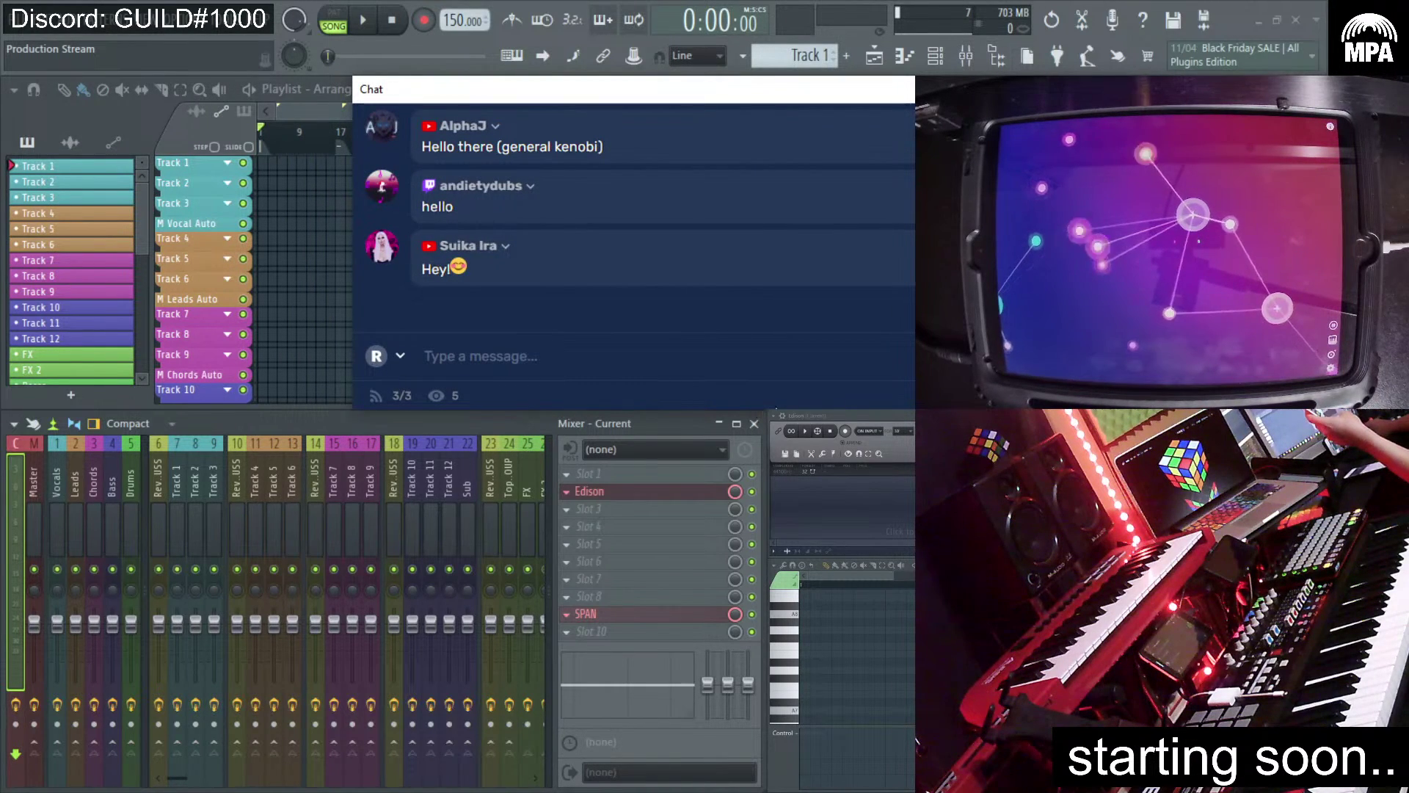
left_click_drag(785, 404, 785, 403)
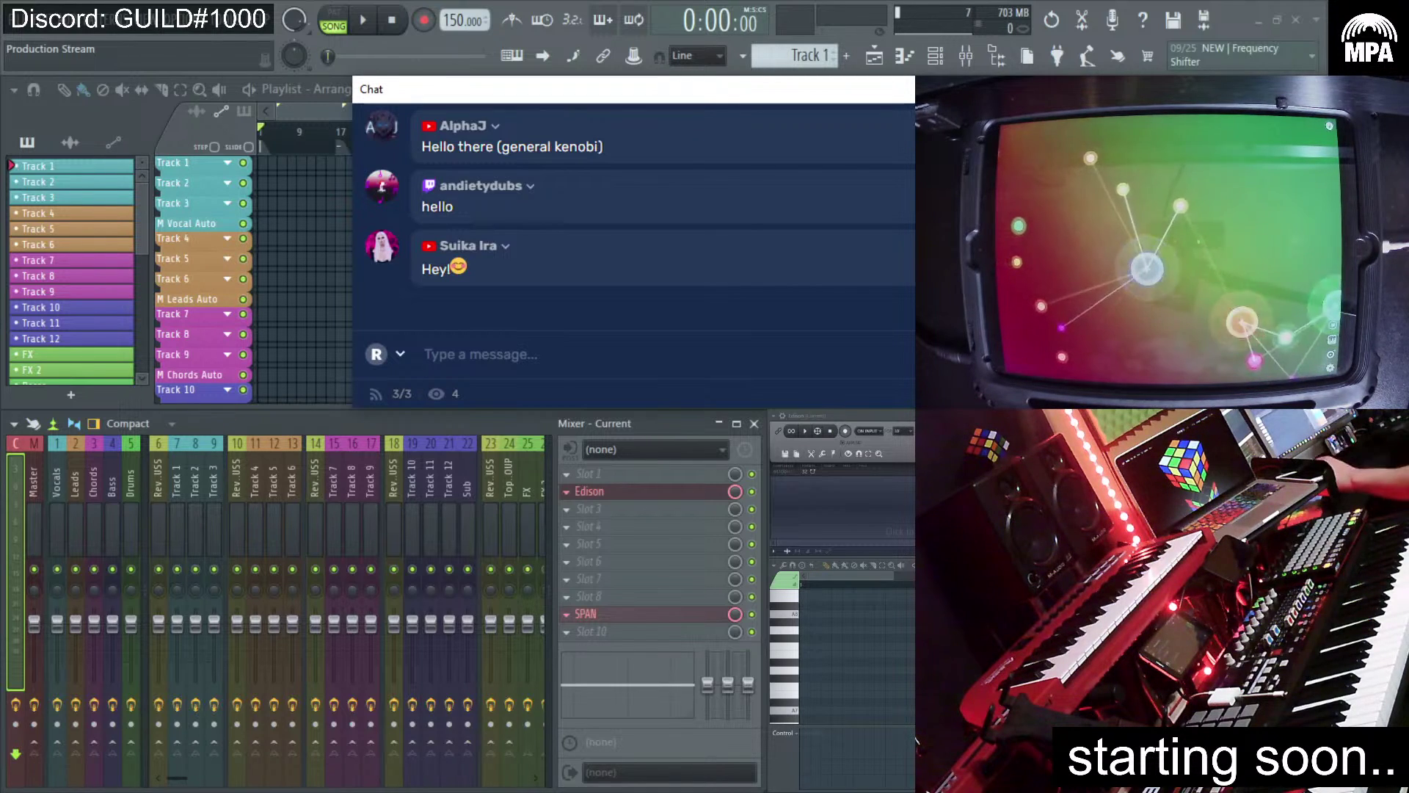
- Switch to the BandLab show page in the browser and reload it
key("alt+Tab")
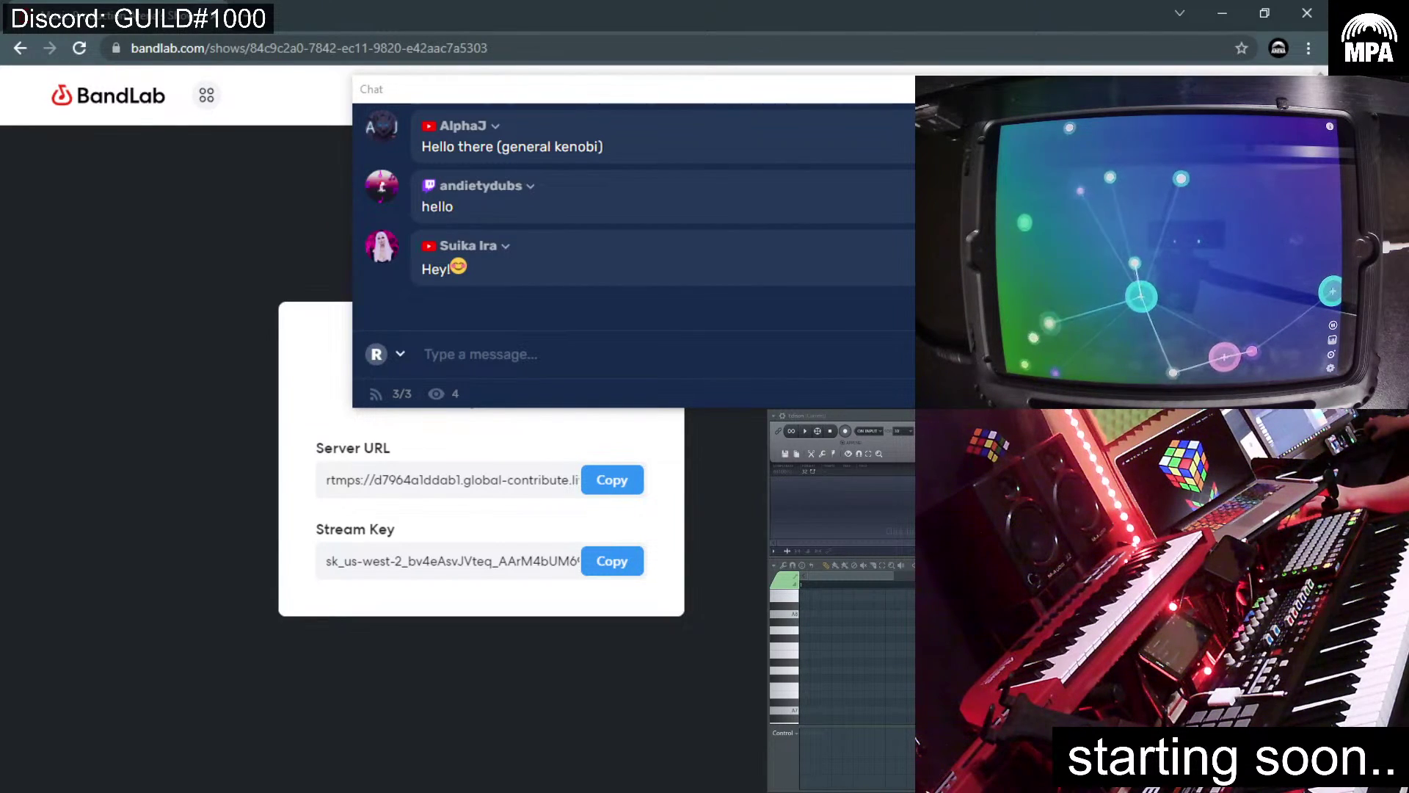
key("alt+Tab")
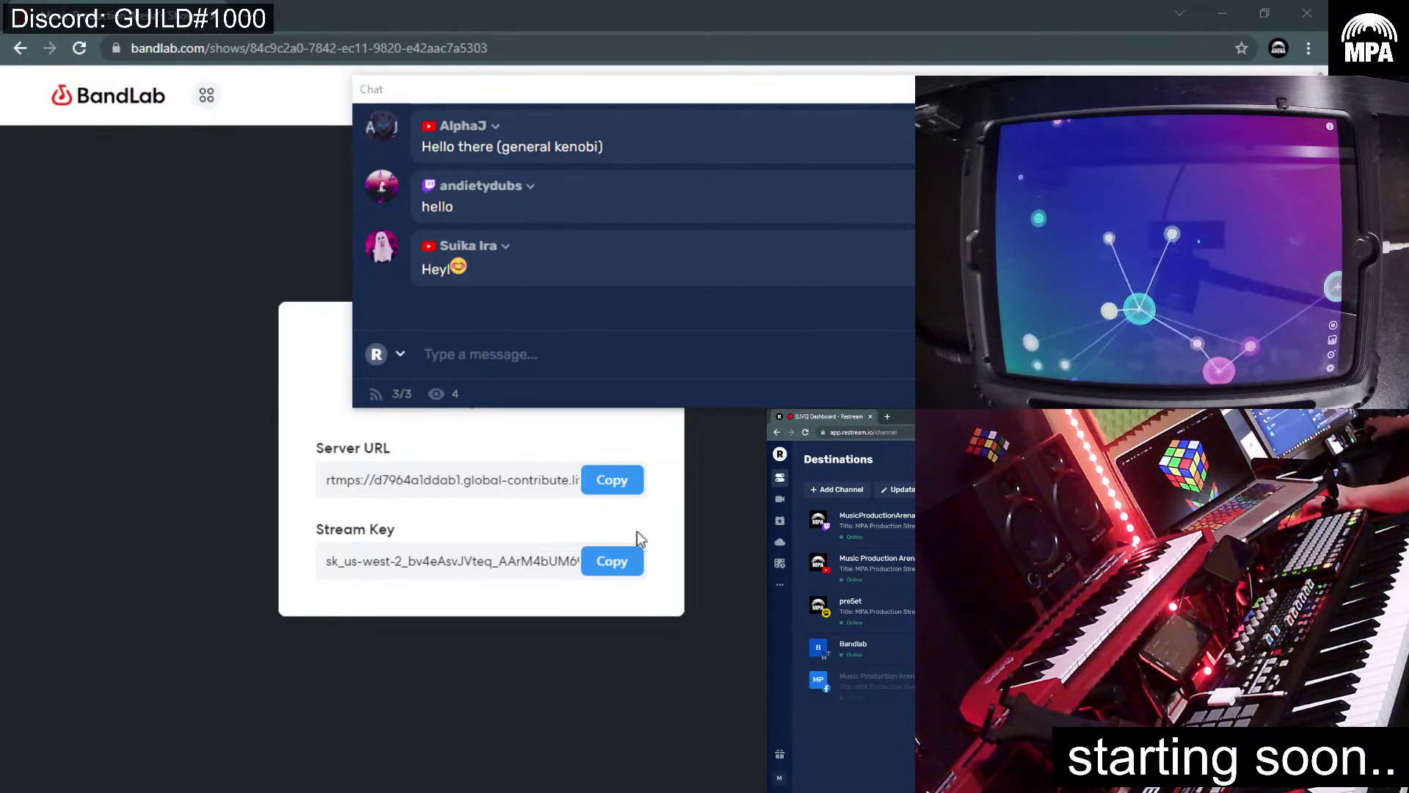
key("alt+Tab")
left_click(77, 48)
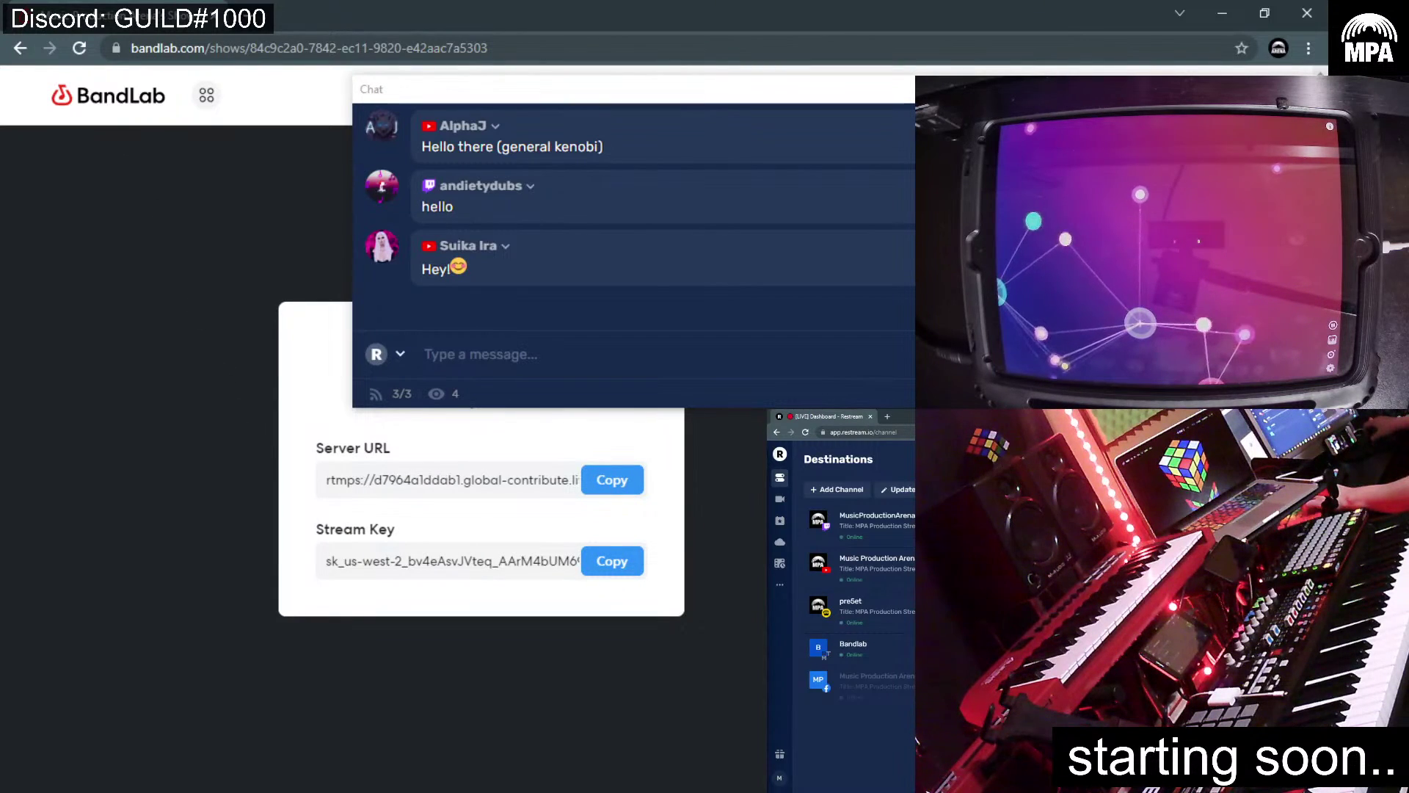
- Replace the stream key in the Bandlab channel settings in Restream, save the channel and decline the browser's password update
left_click(911, 650)
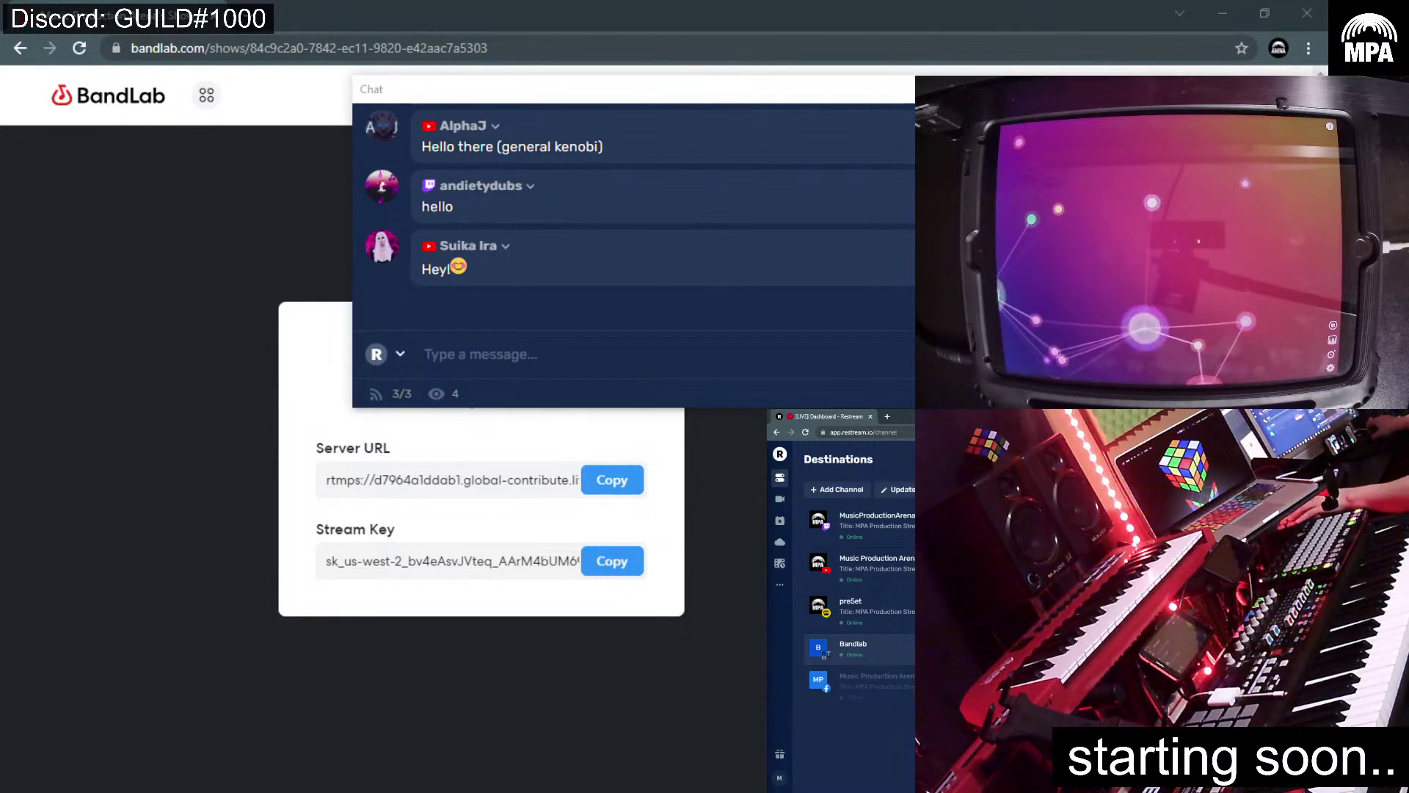
left_click(1054, 644)
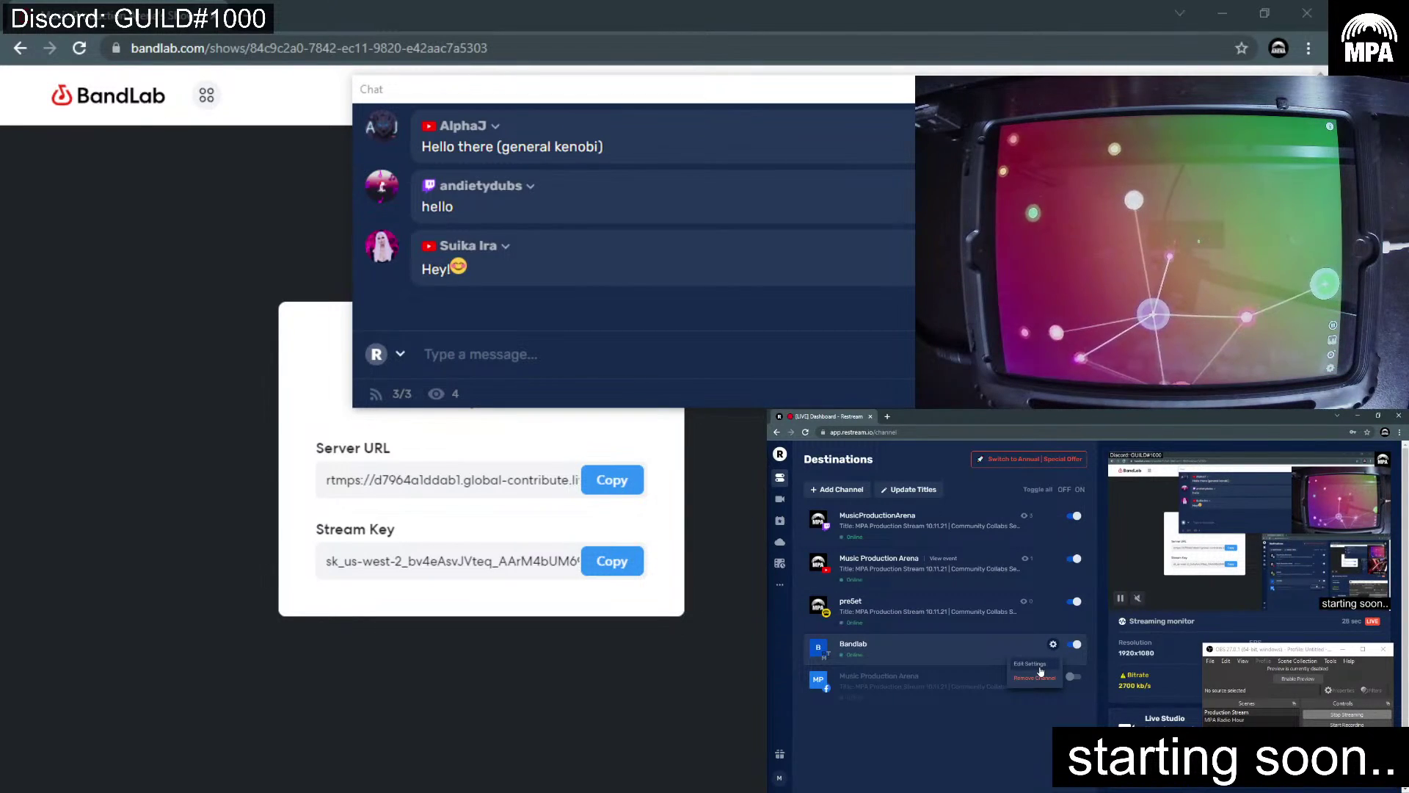
left_click(1040, 669)
left_click(1103, 625)
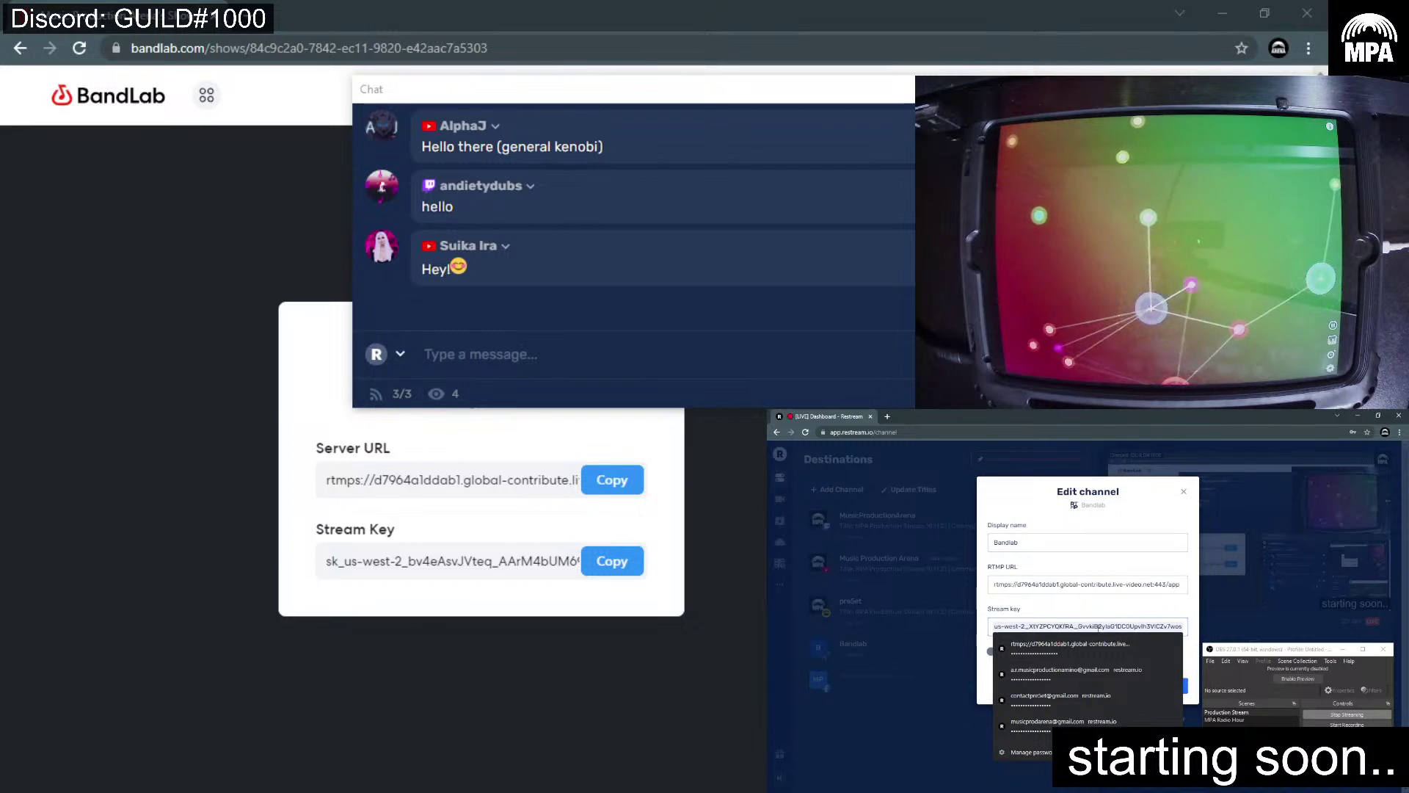
triple_click(1096, 627)
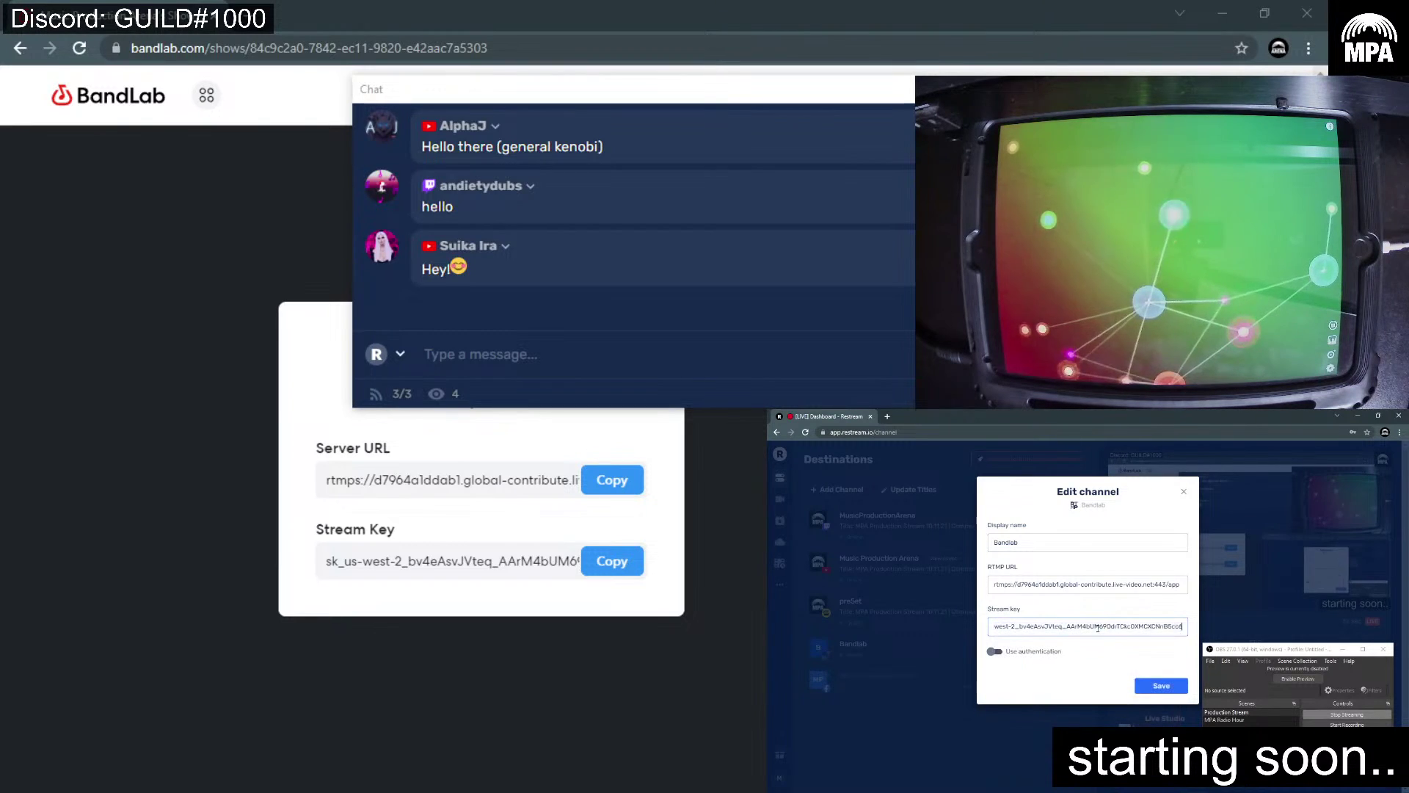
key("ctrl+v")
left_click(1172, 685)
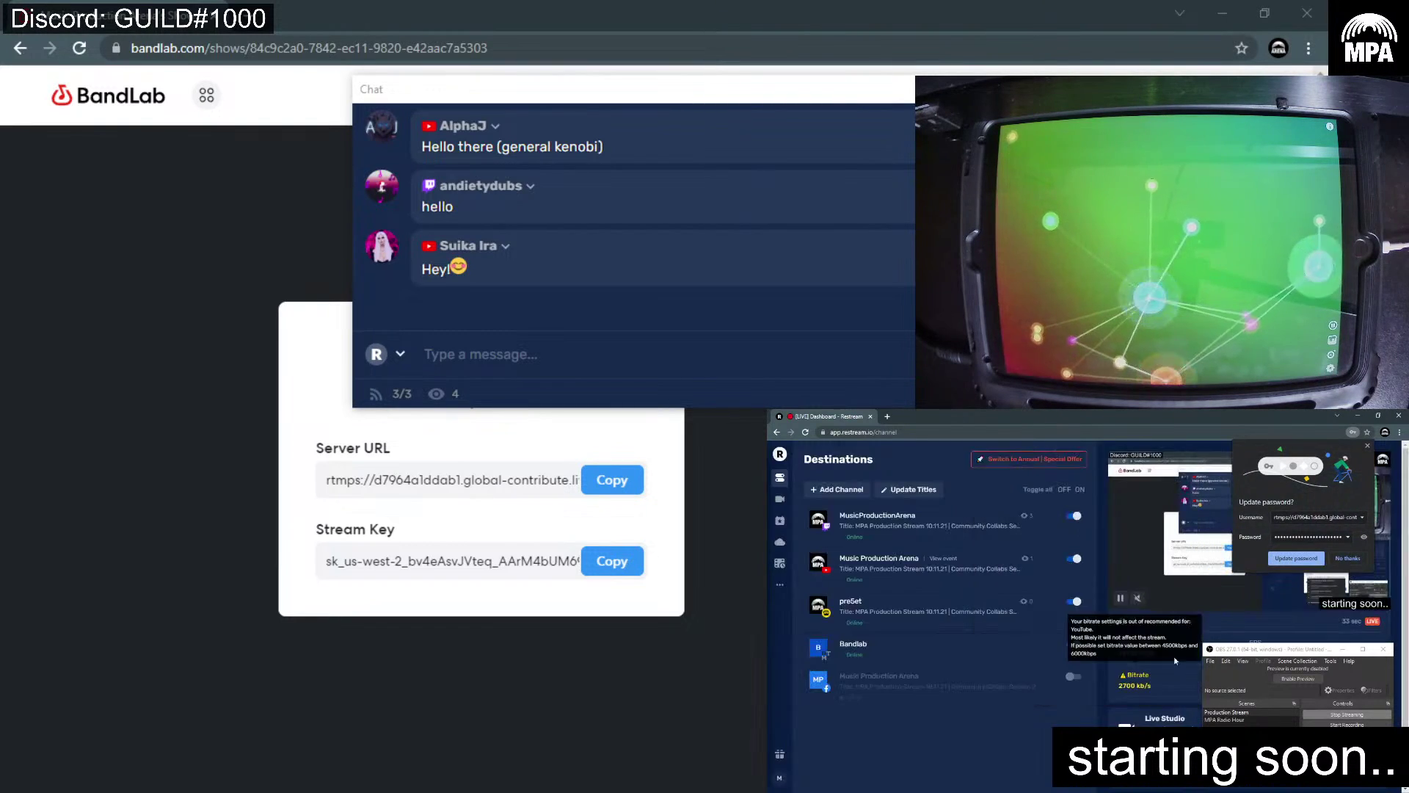
left_click(1348, 558)
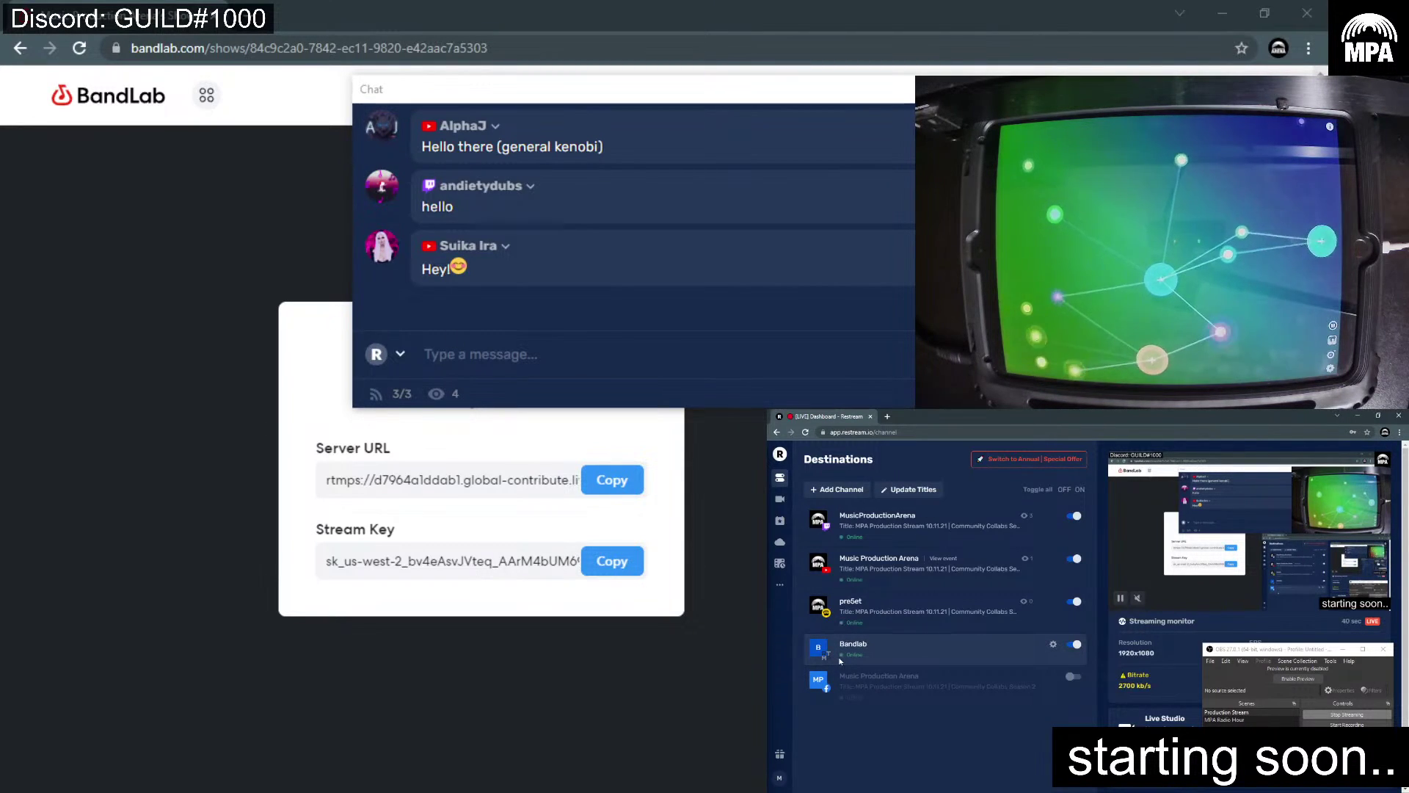
- Return to the BandLab show page, reload it, and switch off the Bandlab destination in Restream
left_click(1220, 13)
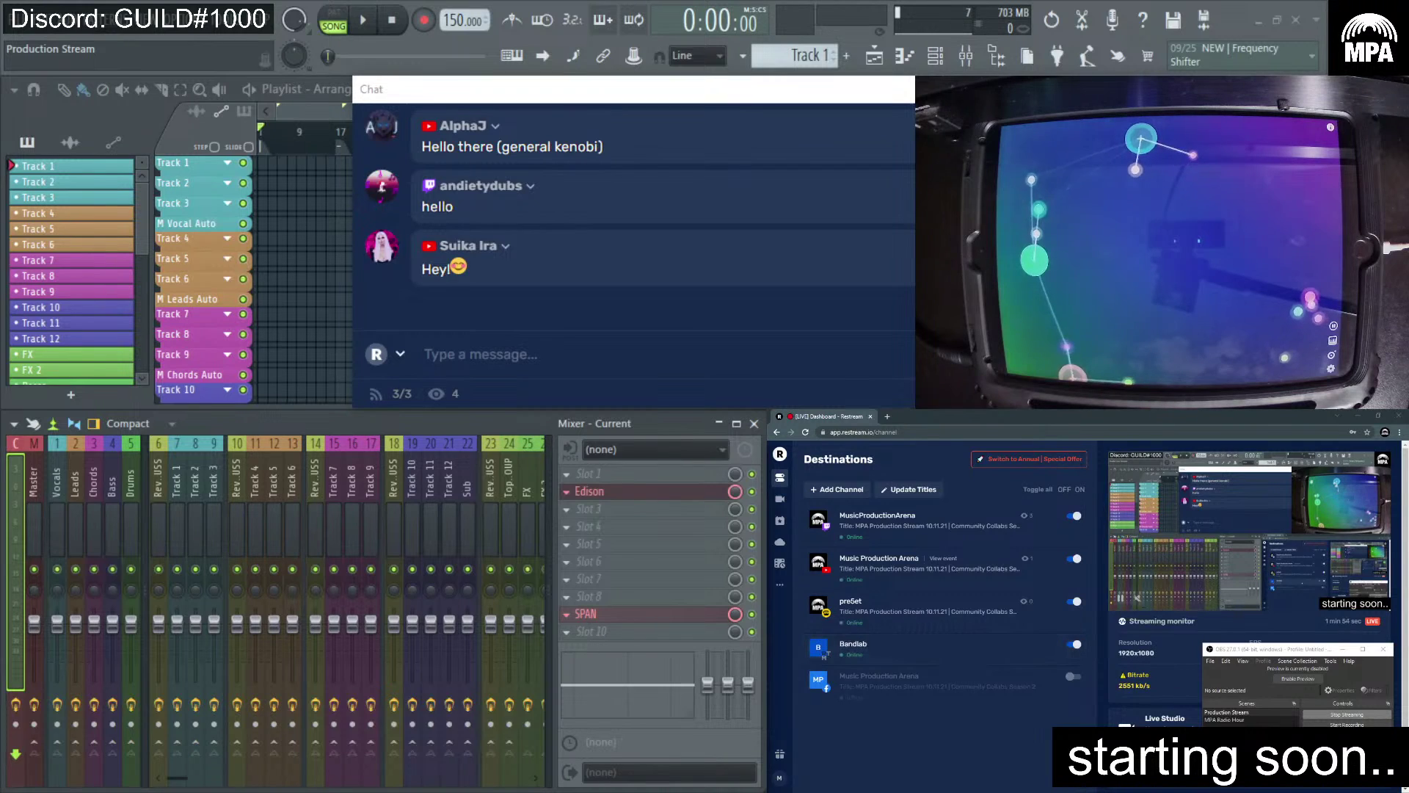
key("alt+Tab")
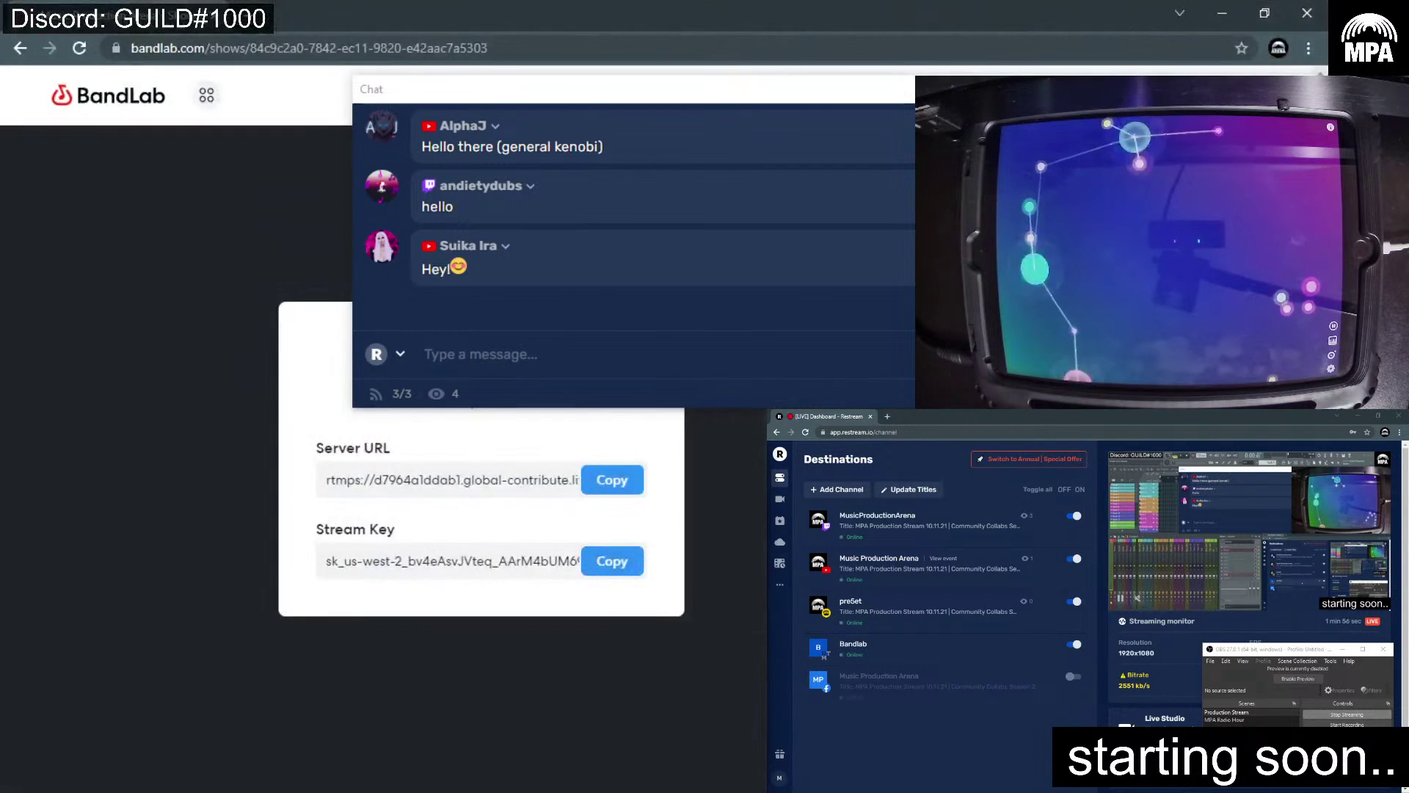
left_click(78, 50)
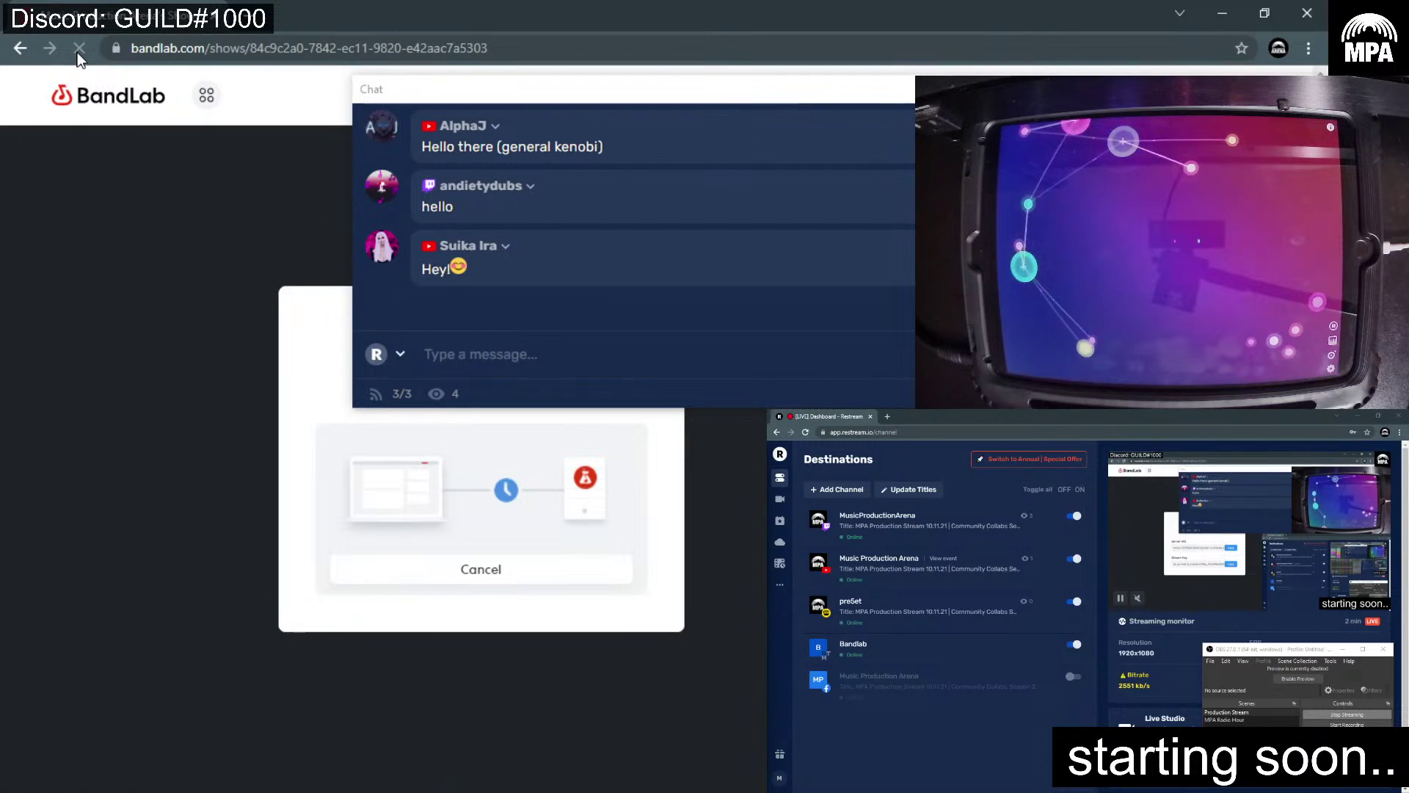
left_click(1075, 645)
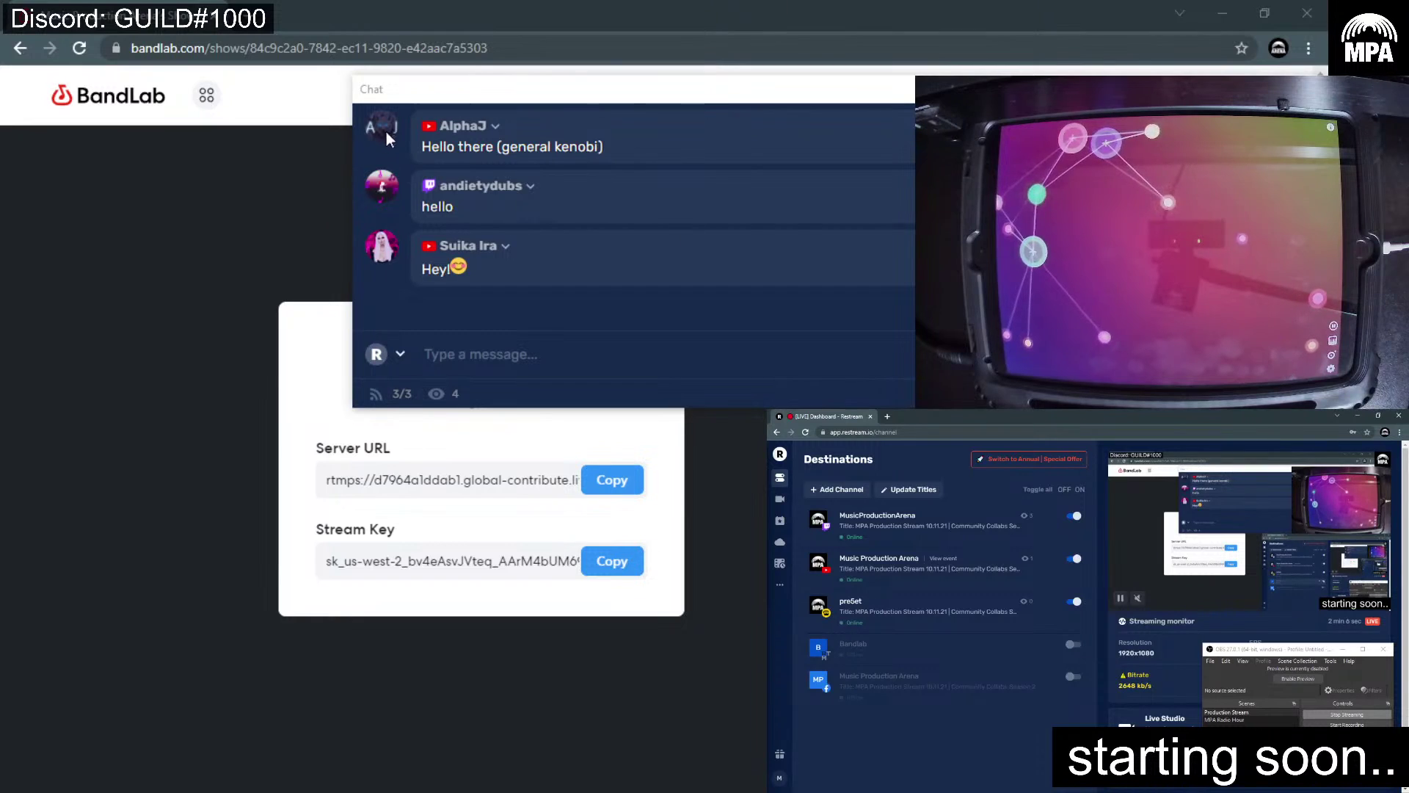
- Narrow the chat window to uncover the BandLab page and copy the show's stream key
left_click_drag(352, 148, 772, 168)
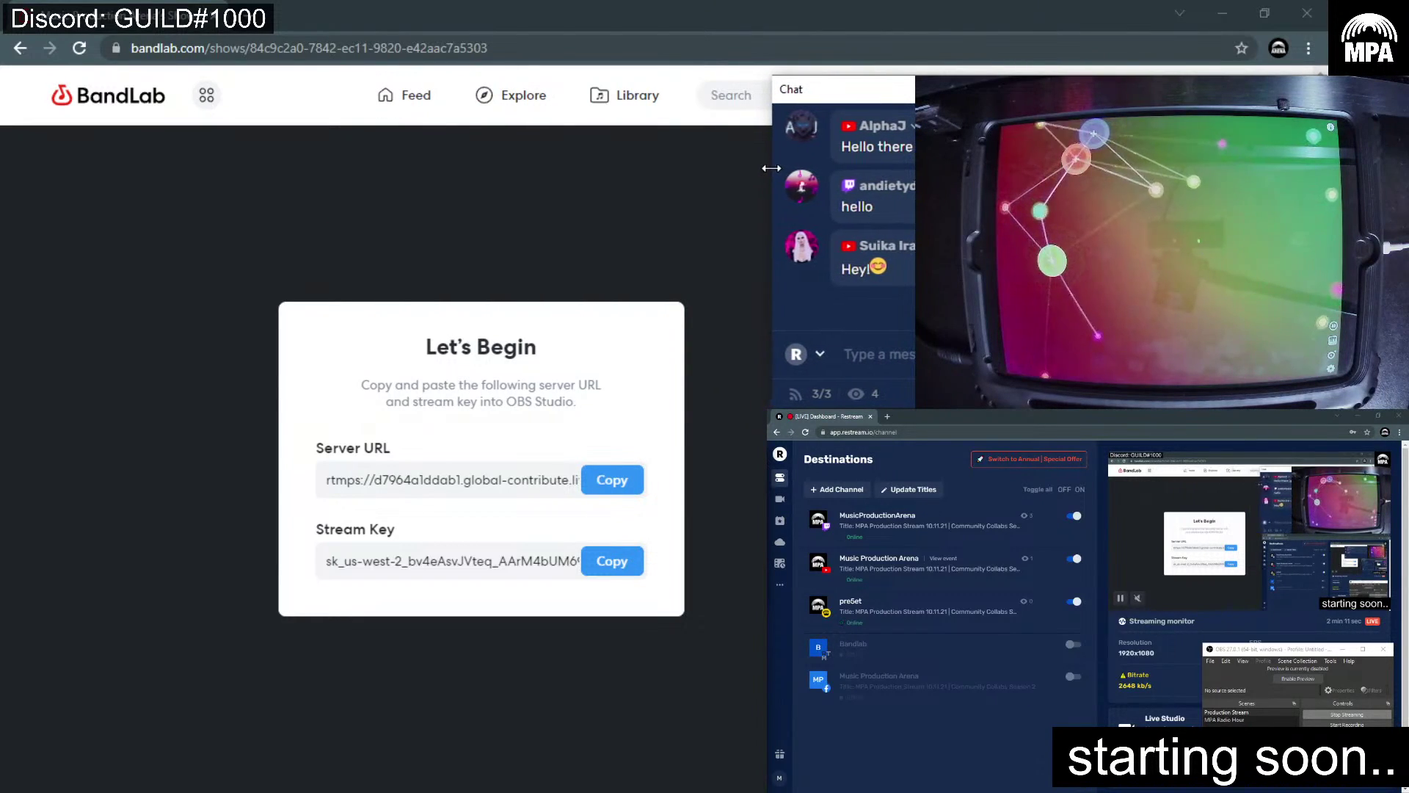
left_click(614, 579)
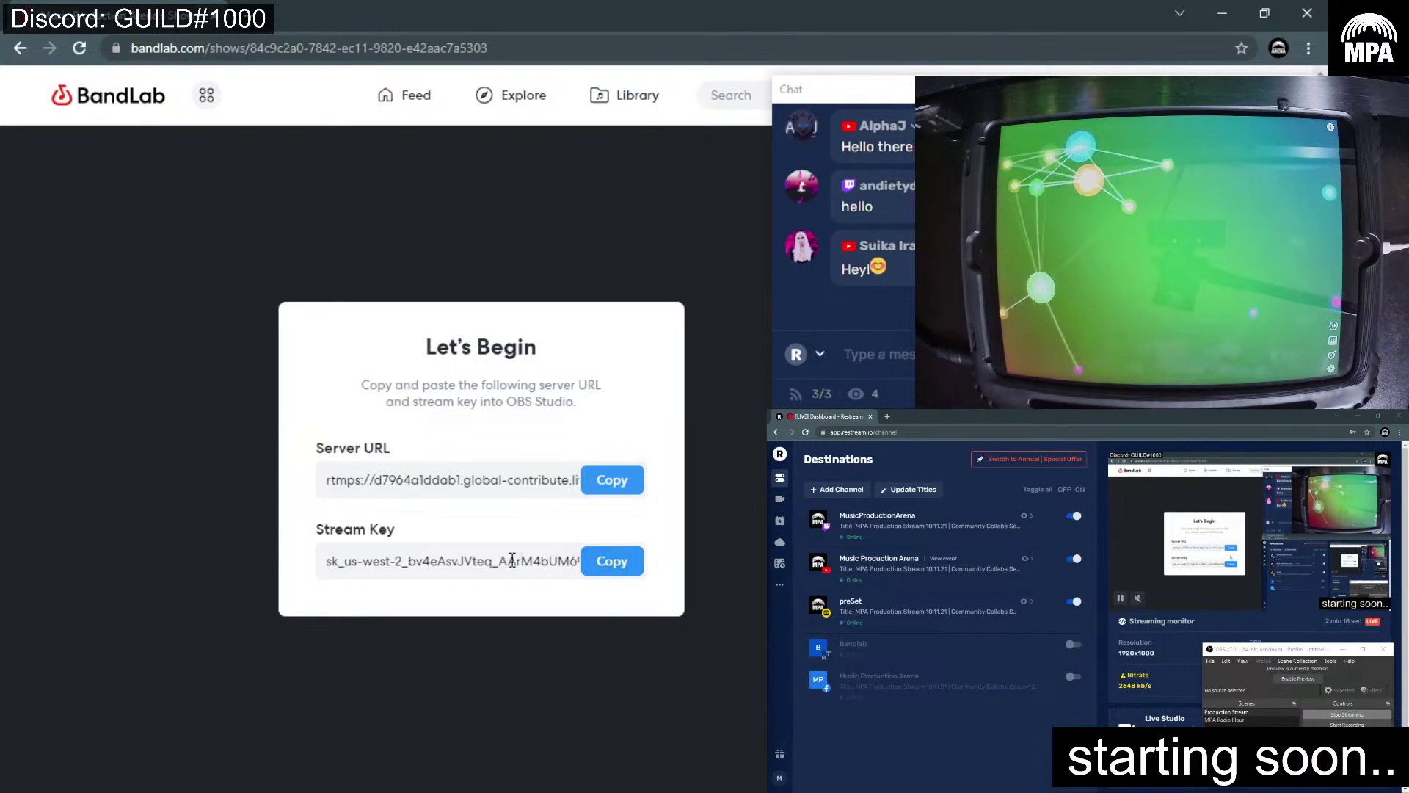
- Paste the copied stream key into the Bandlab channel settings, save them and decline the browser's password update
left_click(1054, 645)
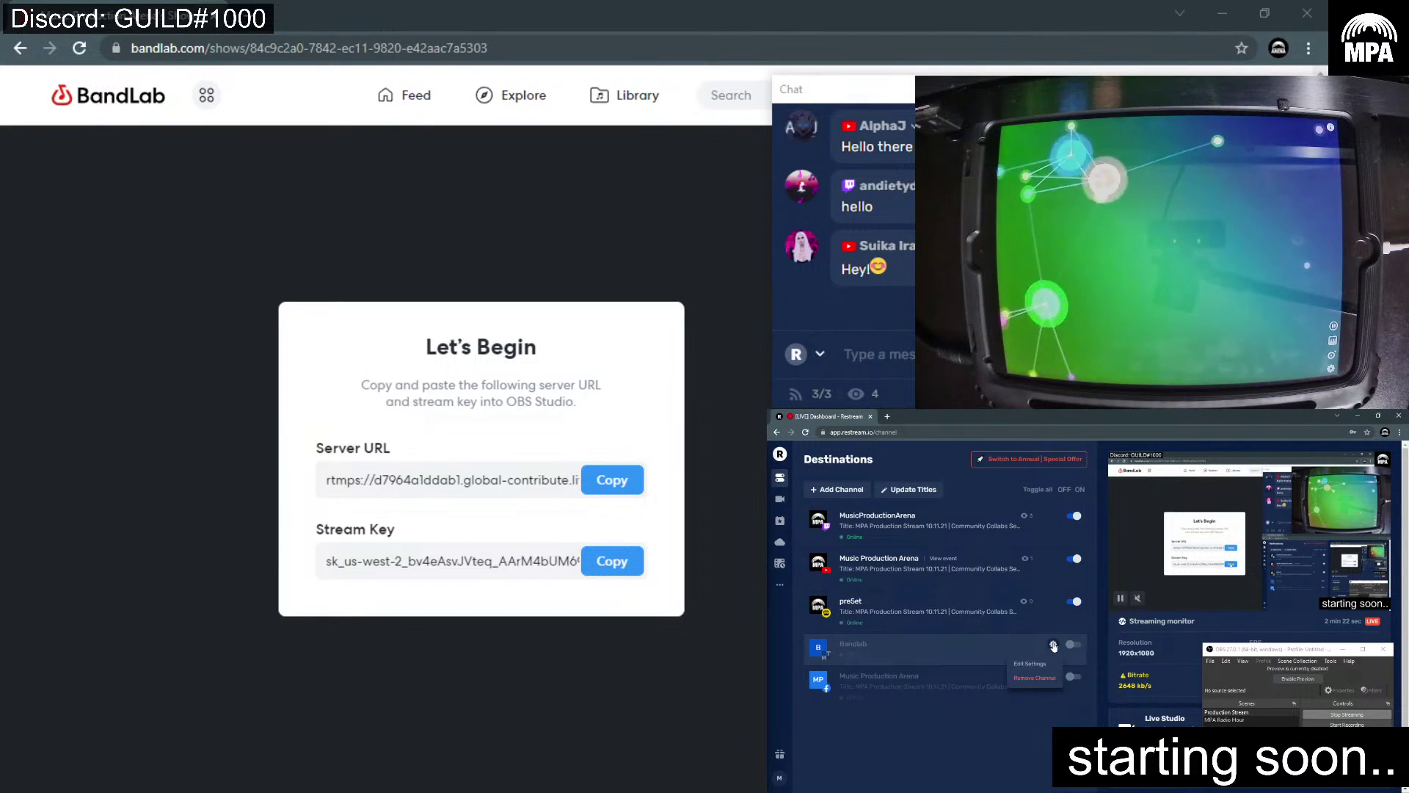
left_click(1046, 663)
left_click(1096, 626)
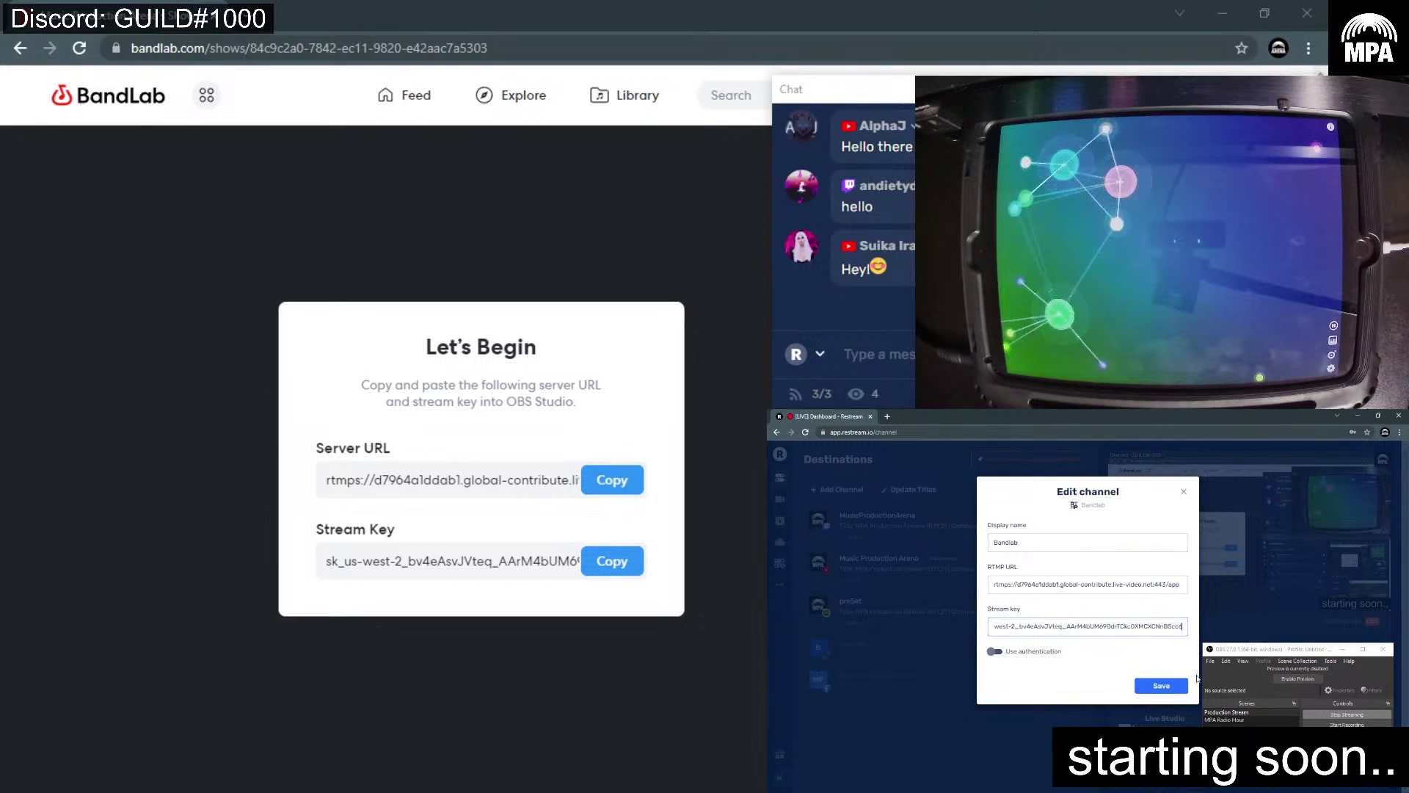
left_click(1173, 689)
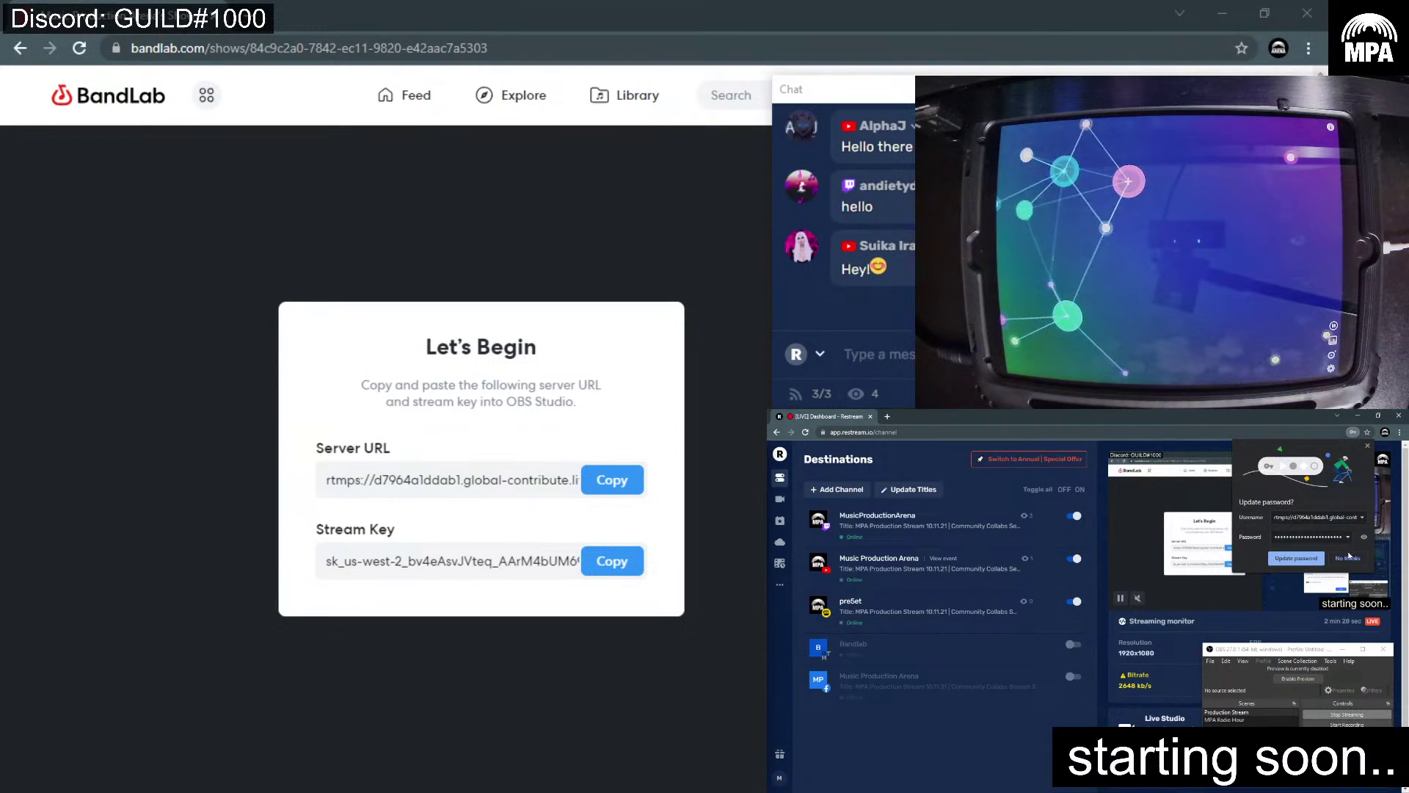
left_click(1349, 558)
- Try streaming to the Bandlab destination again, return to FL Studio, and switch that destination back off
mouse_move(1037, 658)
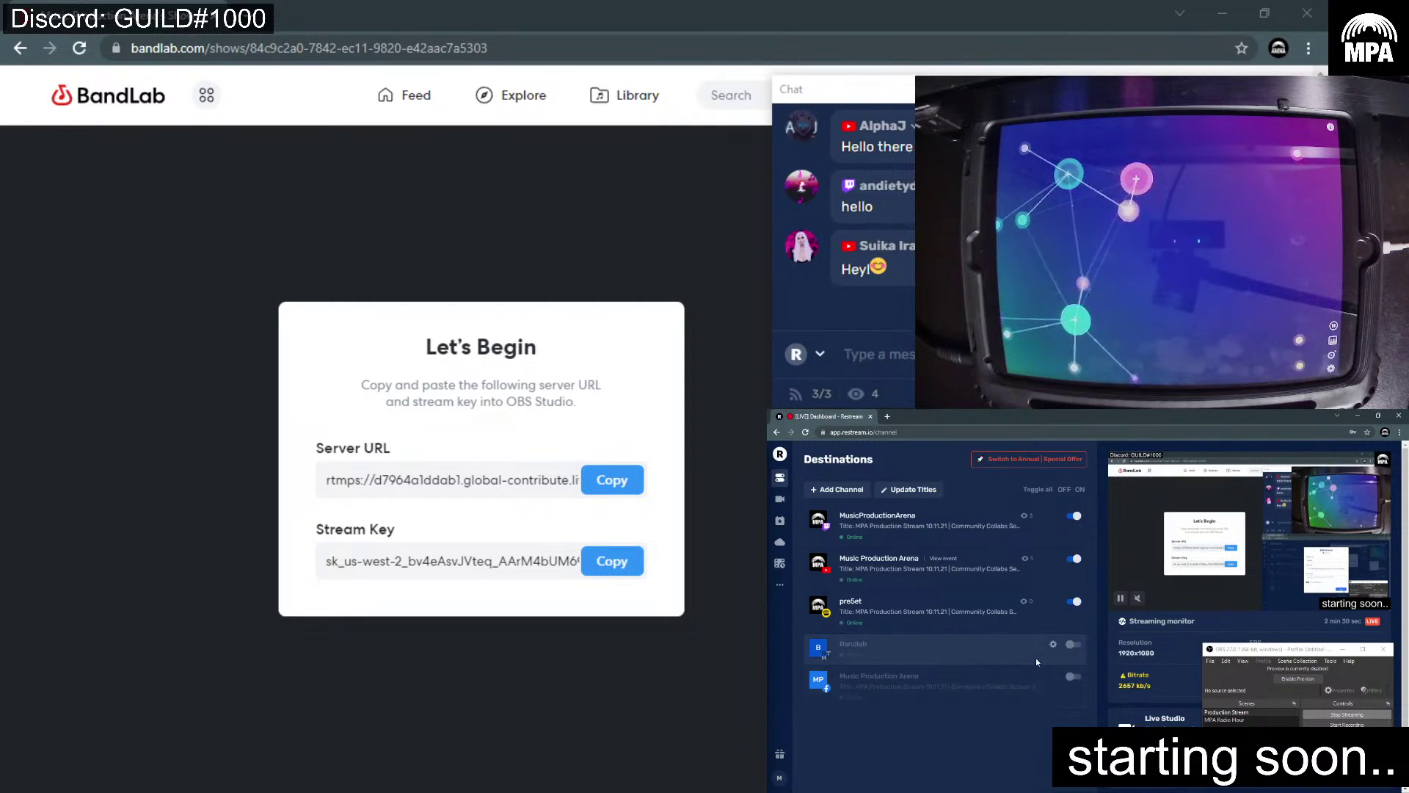
left_click(1069, 645)
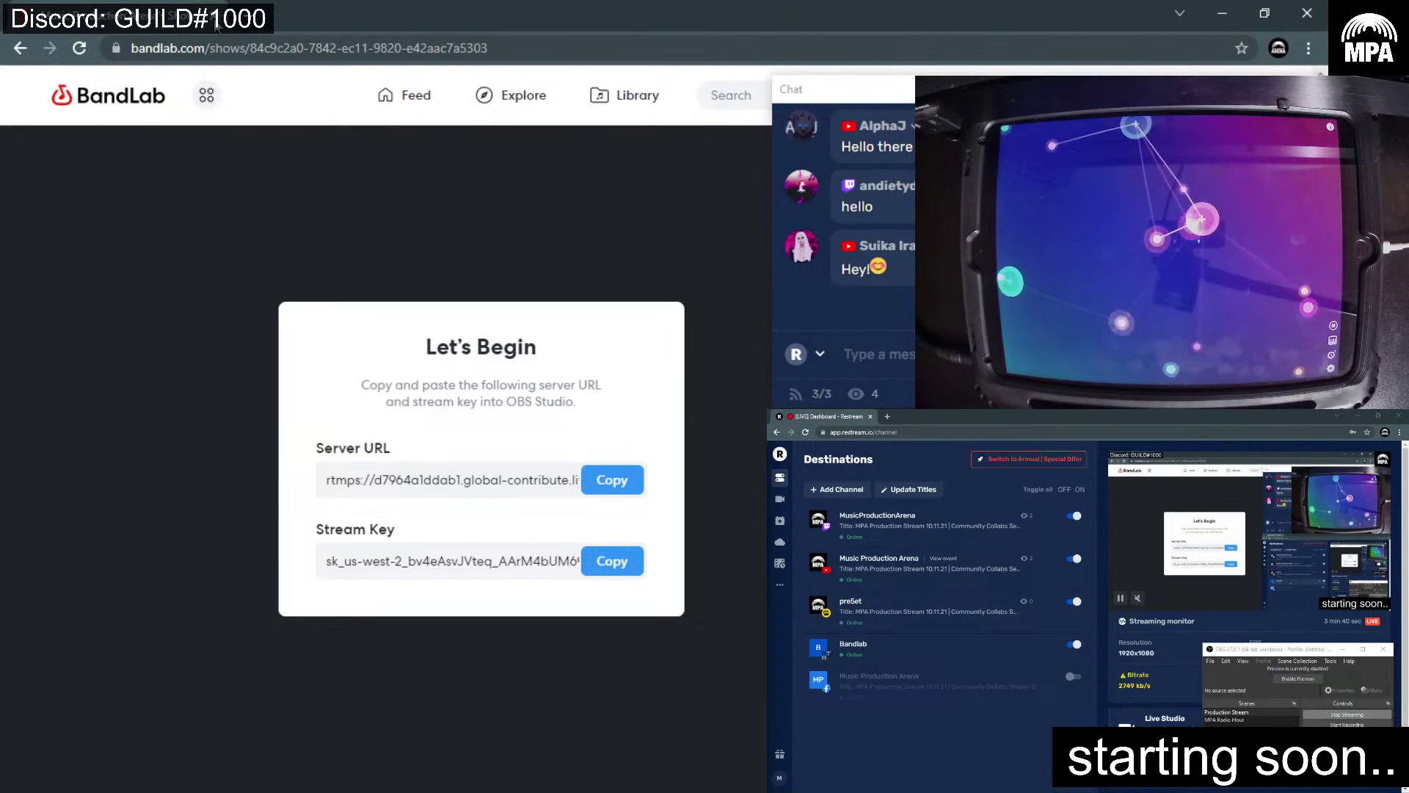
key("alt+Tab")
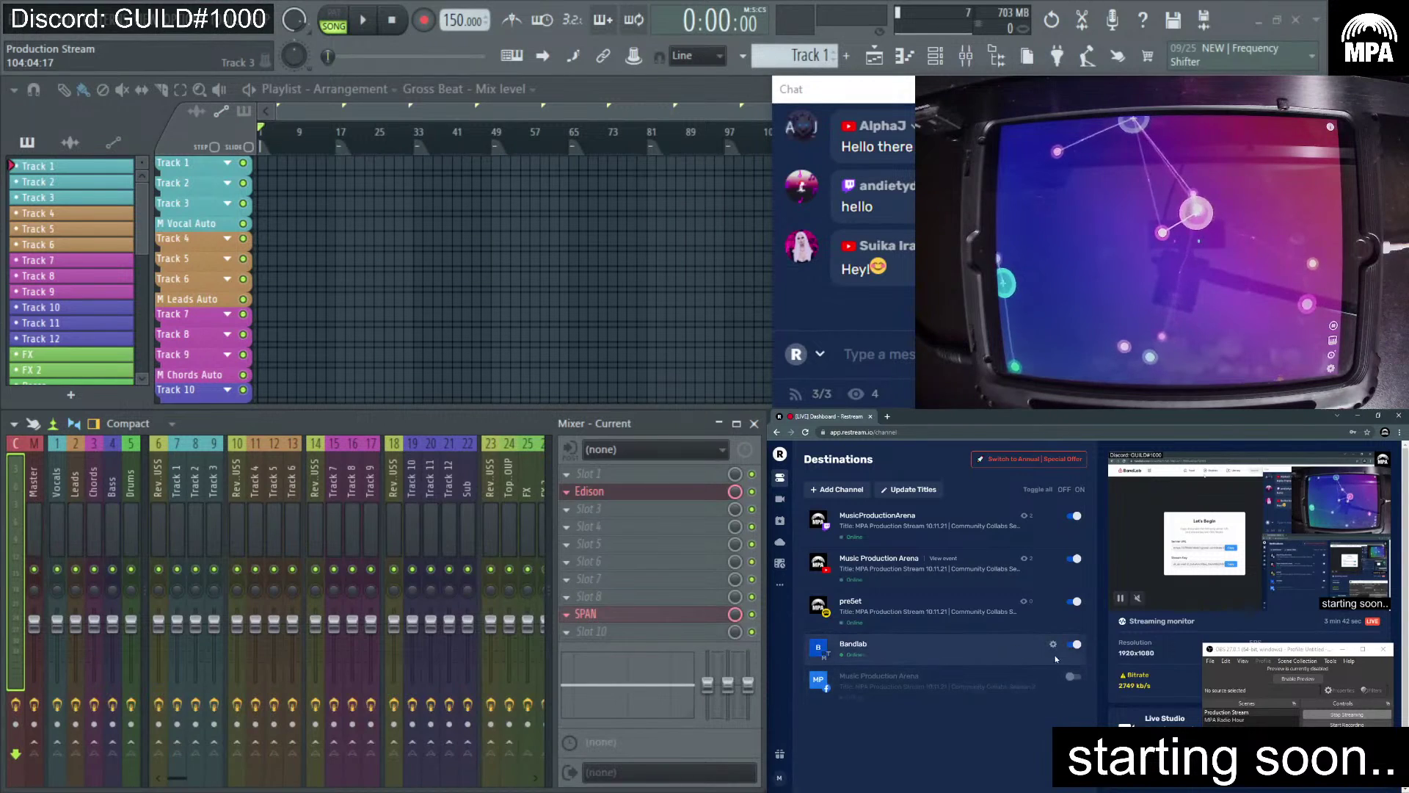
left_click(1074, 644)
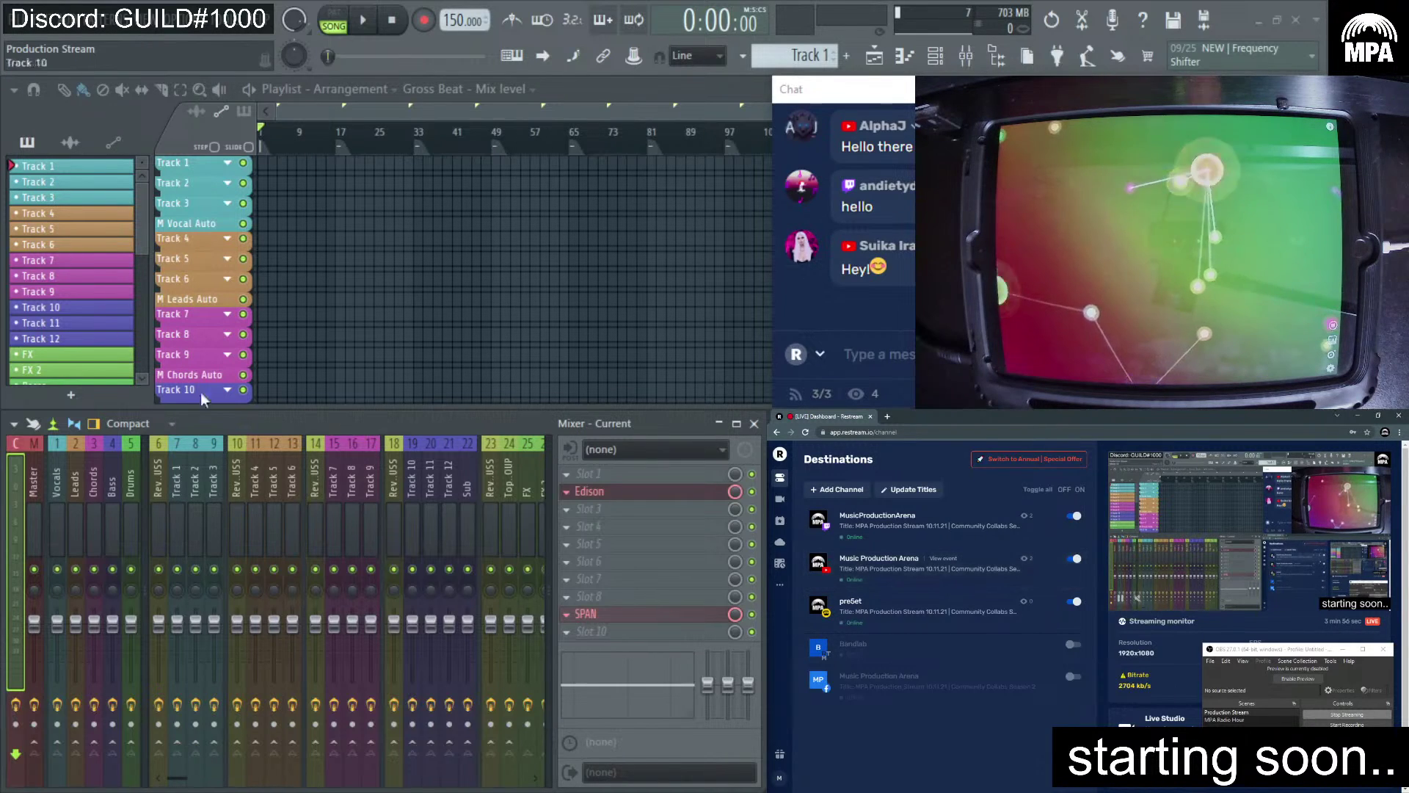
- Open Google Sheets in a new browser window and place that window over FL Studio
left_click(618, 792)
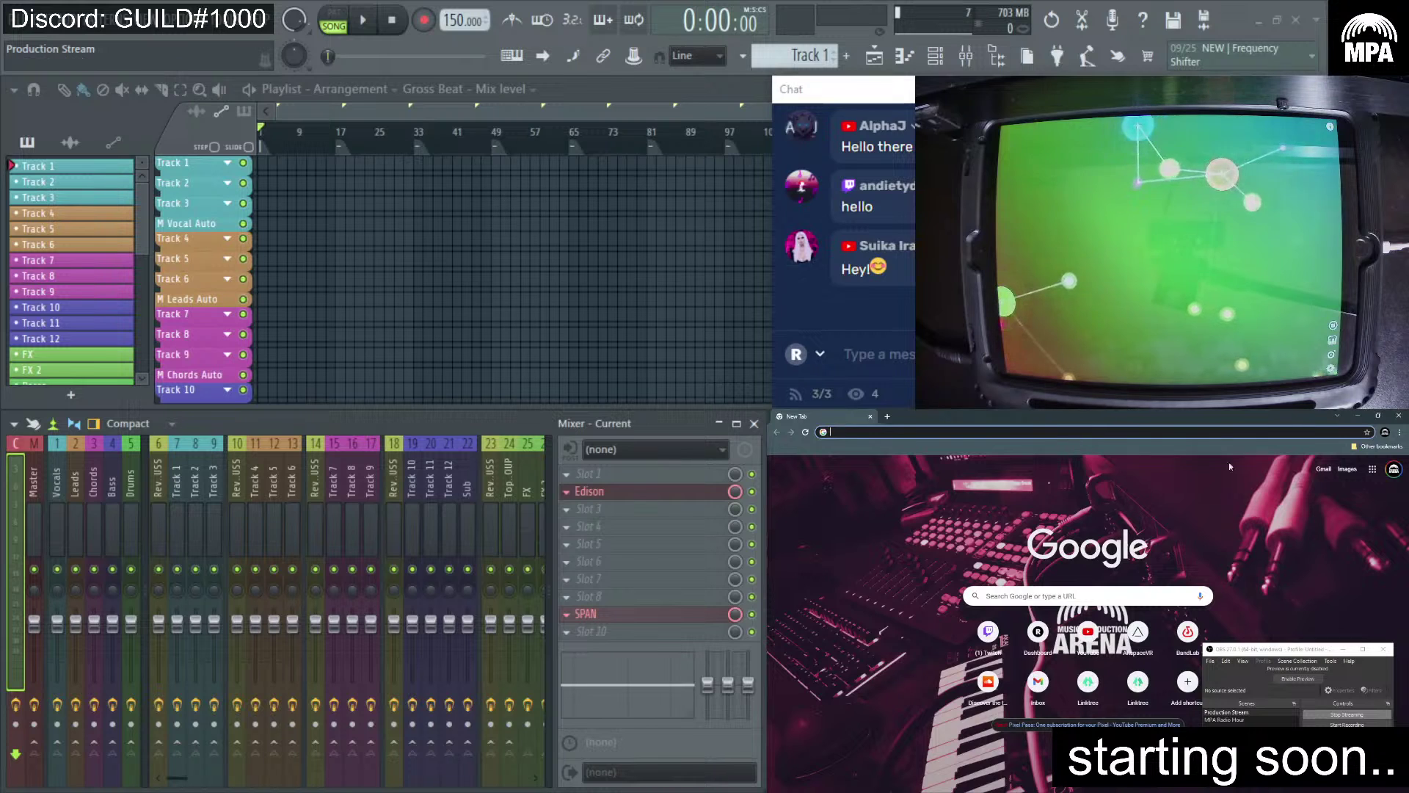
left_click(1372, 469)
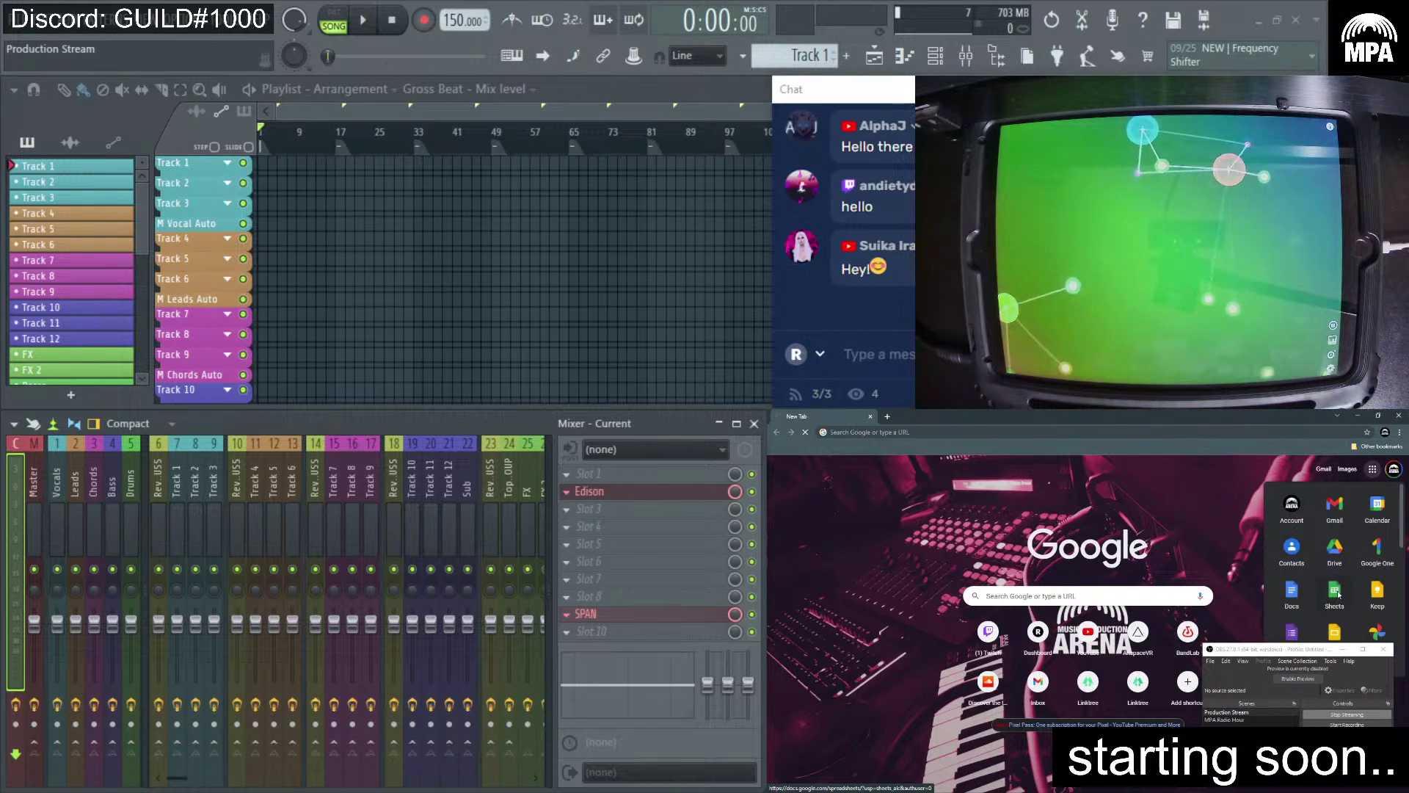
left_click(1336, 593)
left_click_drag(867, 417, 398, 2)
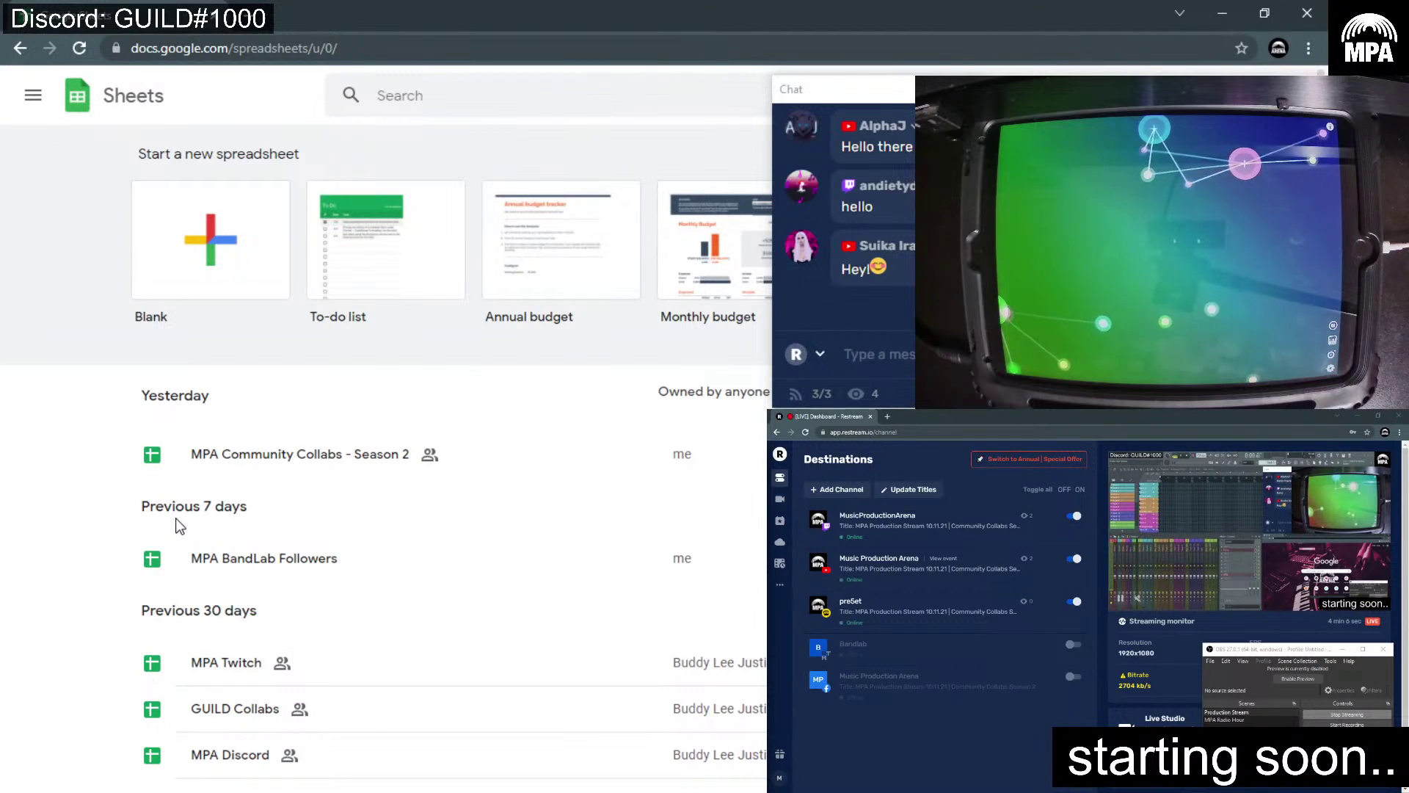
- Open the "MPA Community Collabs - Season 2" spreadsheet and set its zoom to 150%
scroll(177, 525, "down", 5)
scroll(174, 522, "up", 5)
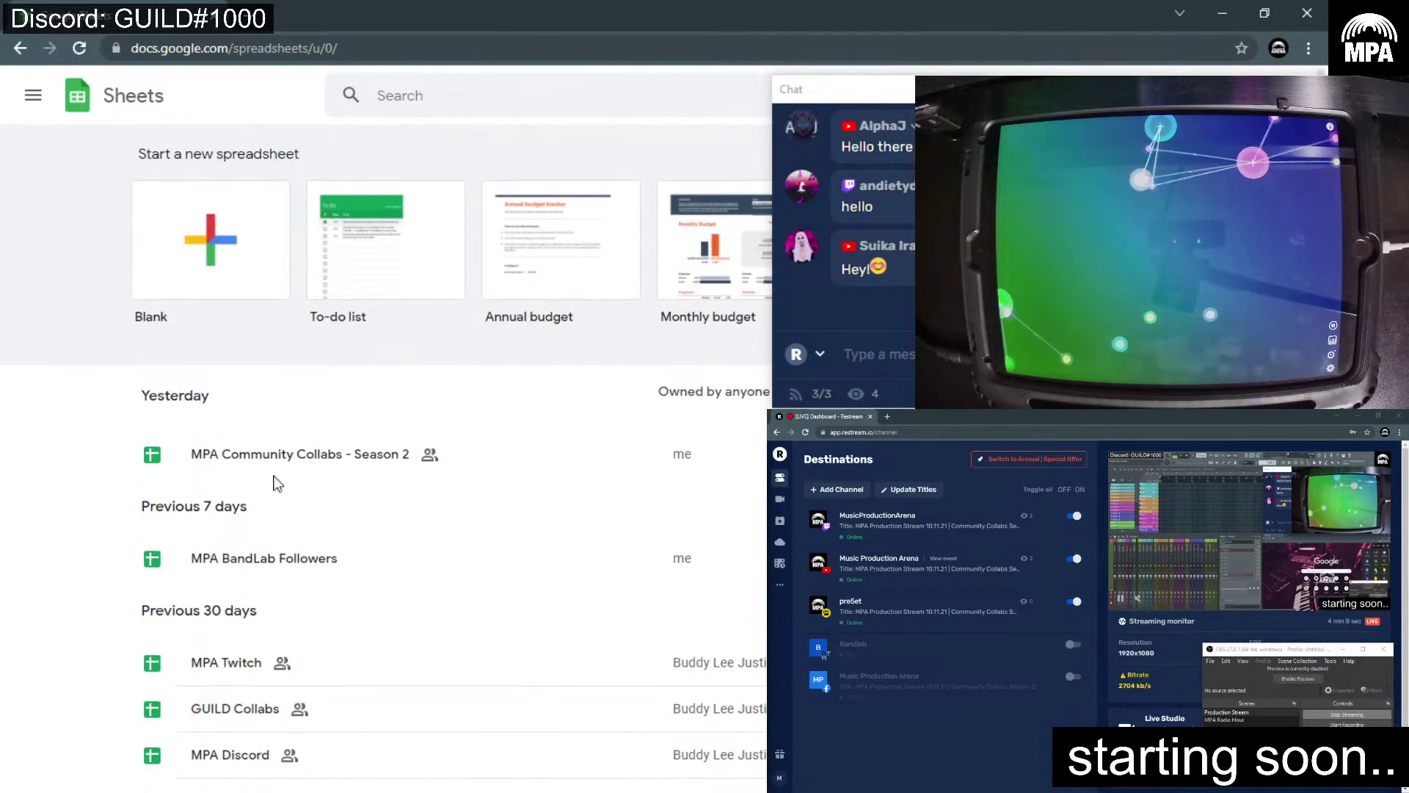
left_click(283, 459)
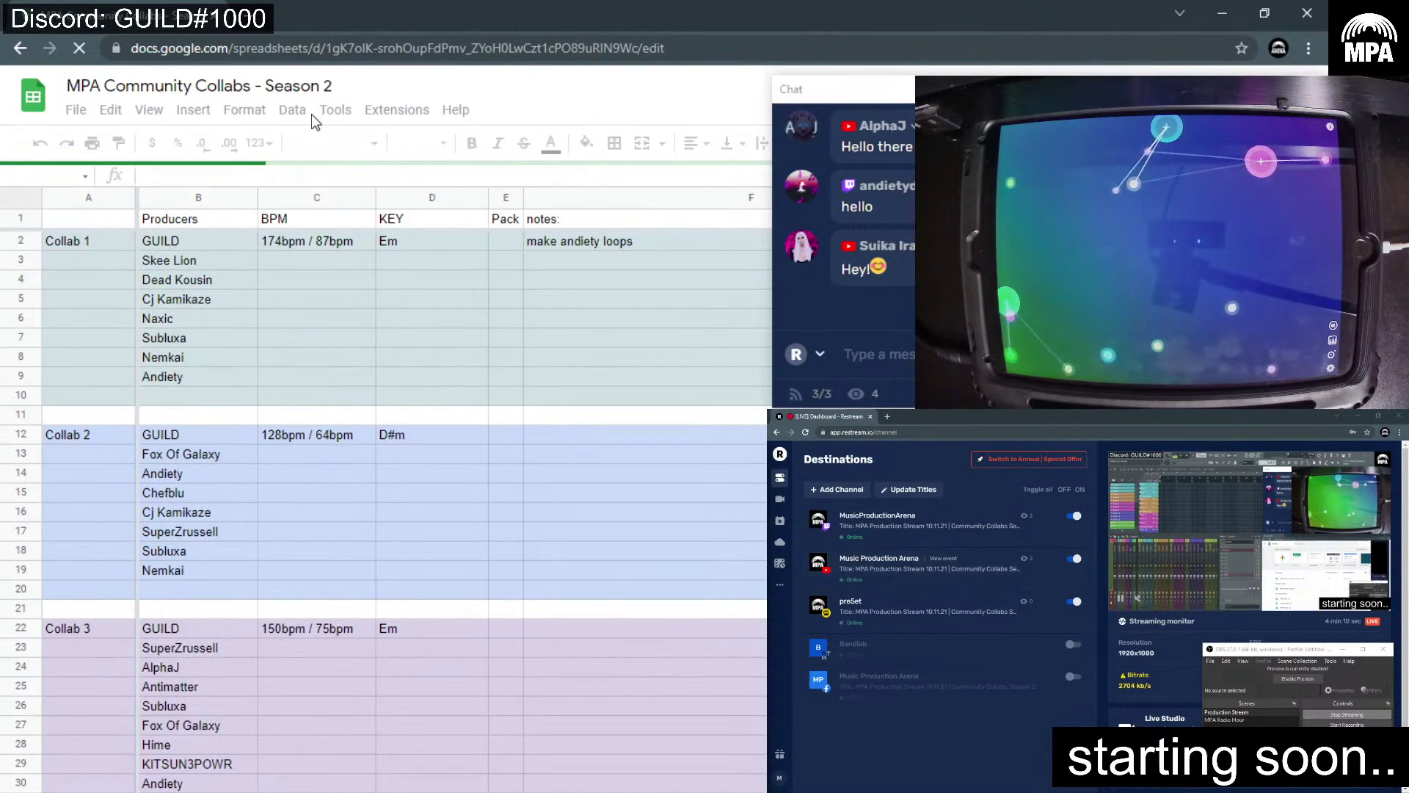
left_click(164, 141)
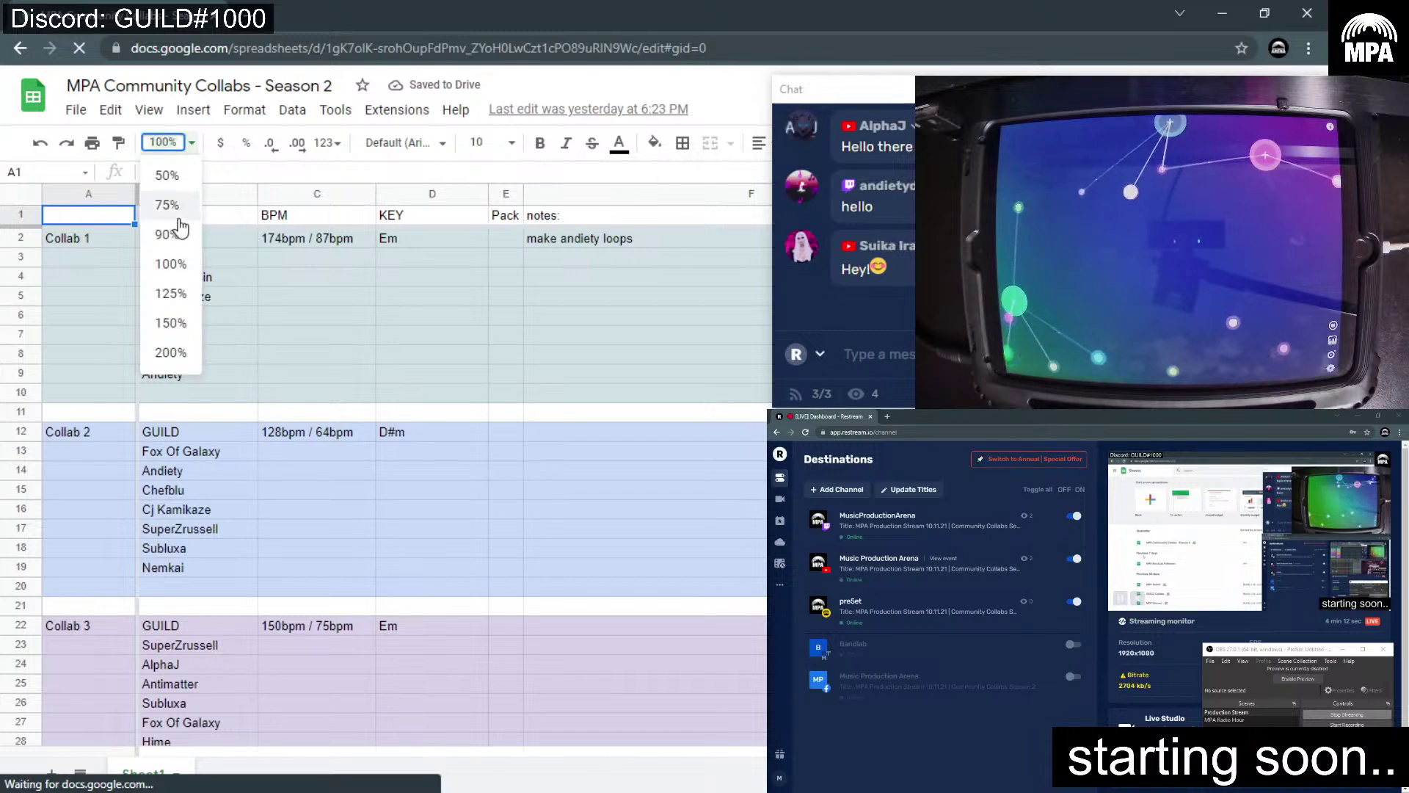
left_click(182, 323)
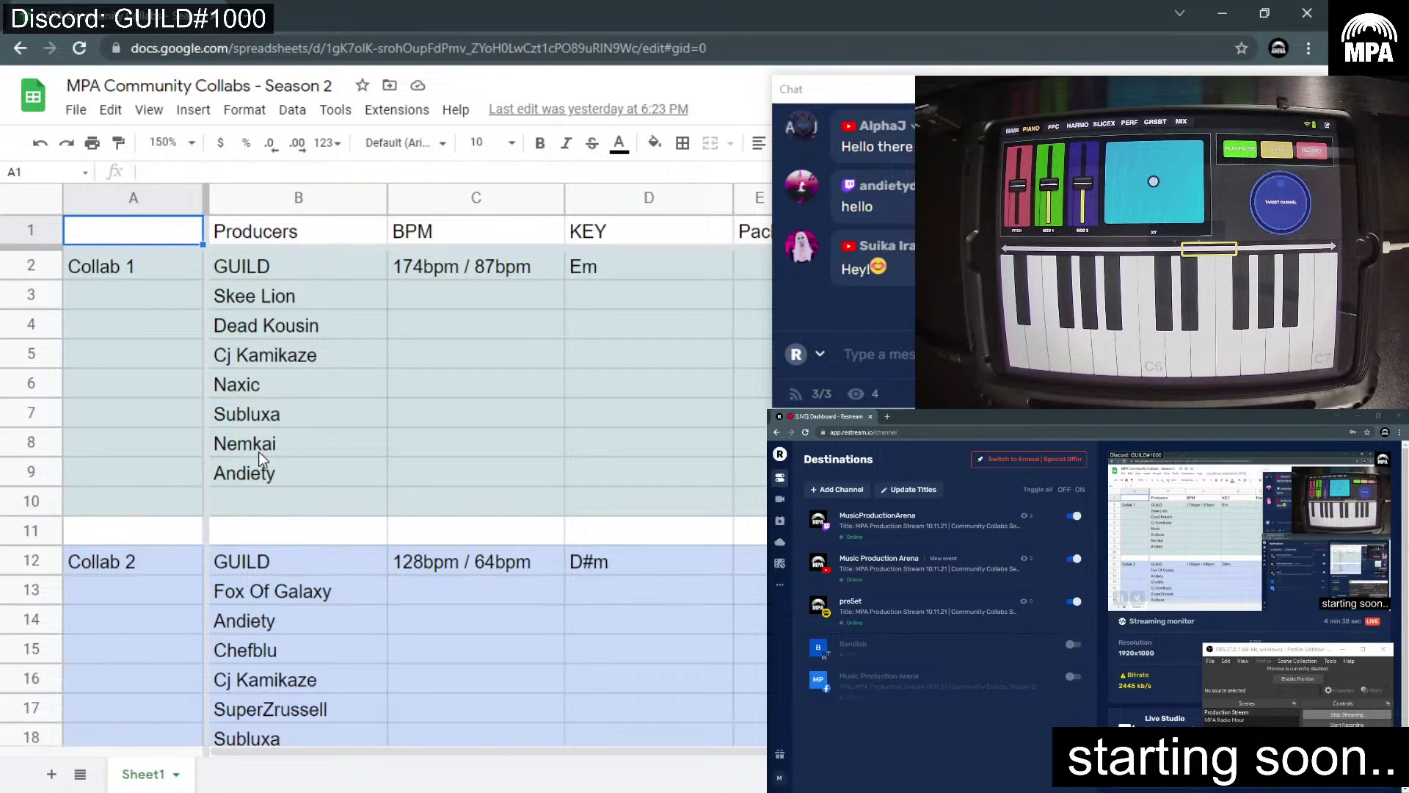
- Look through the collab sections of the sheet, checking each collab's producers, BPM and key
scroll(259, 452, "down", 2)
scroll(260, 453, "down", 2)
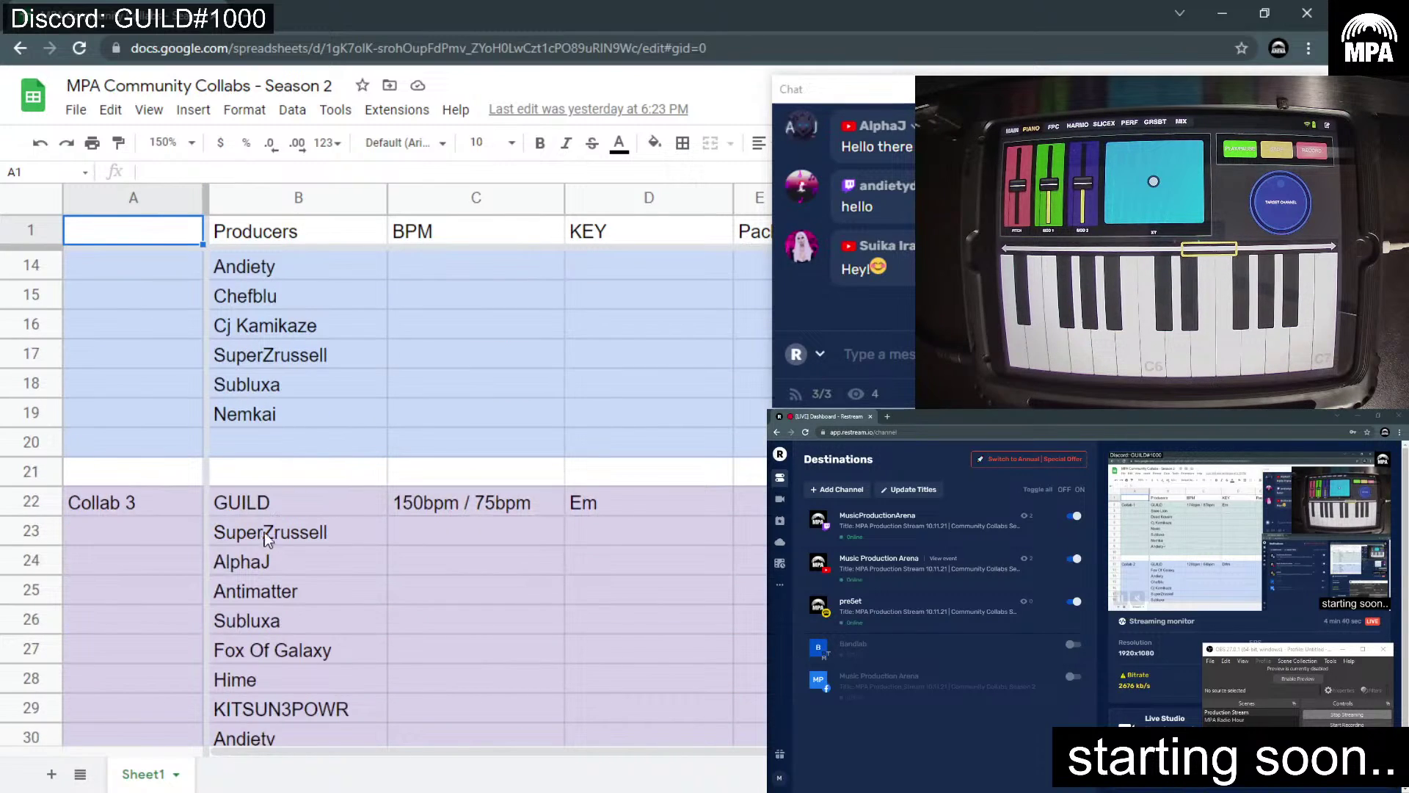
scroll(265, 539, "down", 2)
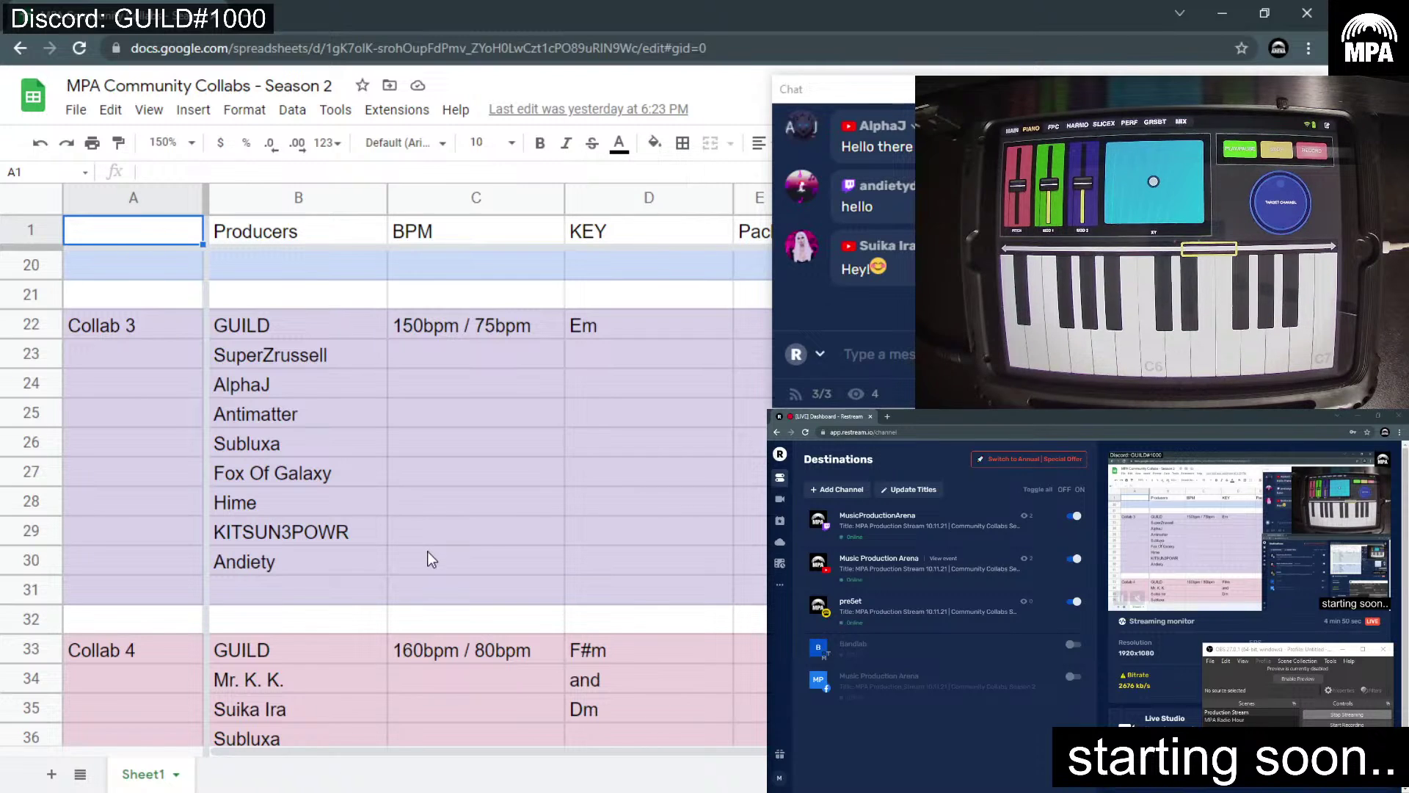
scroll(434, 530, "down", 2)
scroll(437, 503, "up", 8)
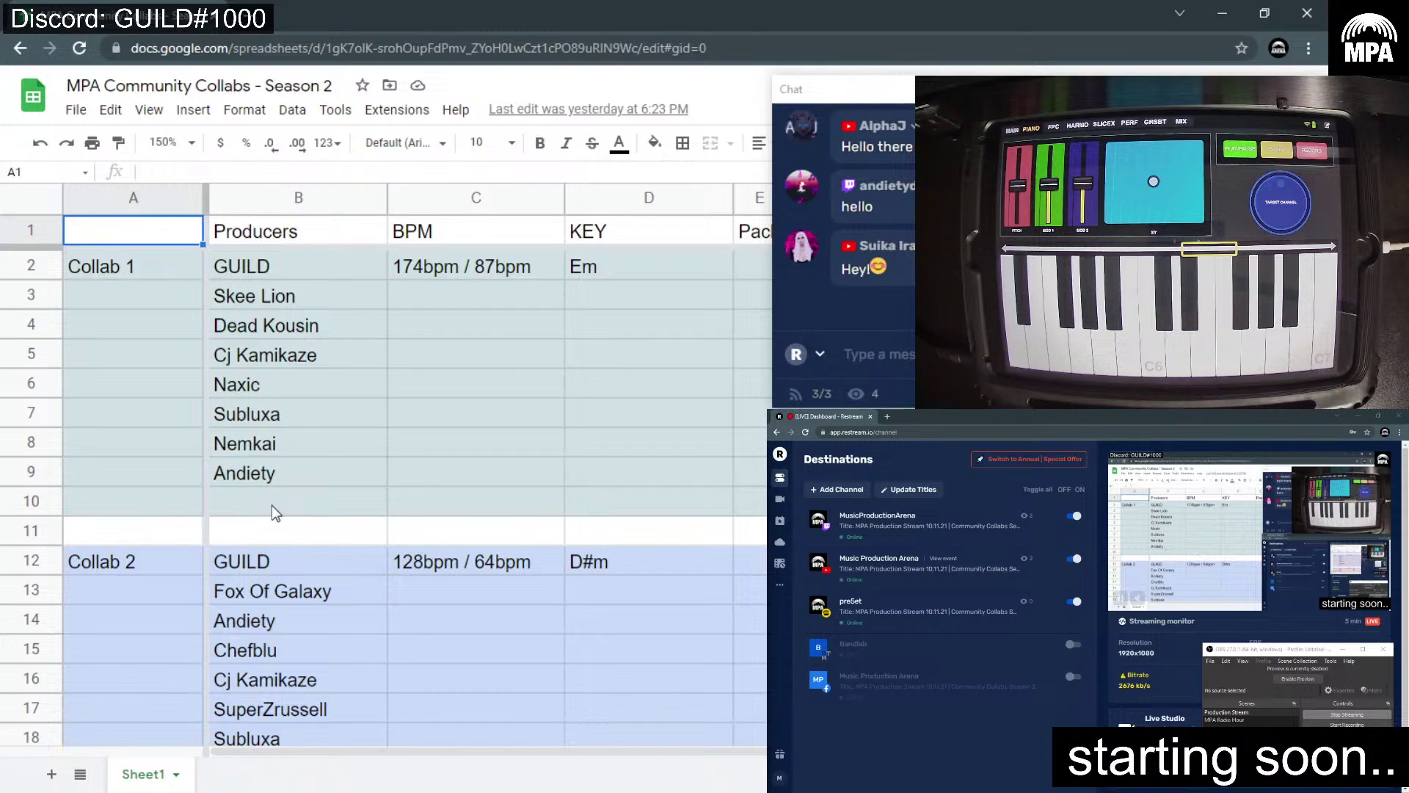
scroll(272, 505, "down", 2)
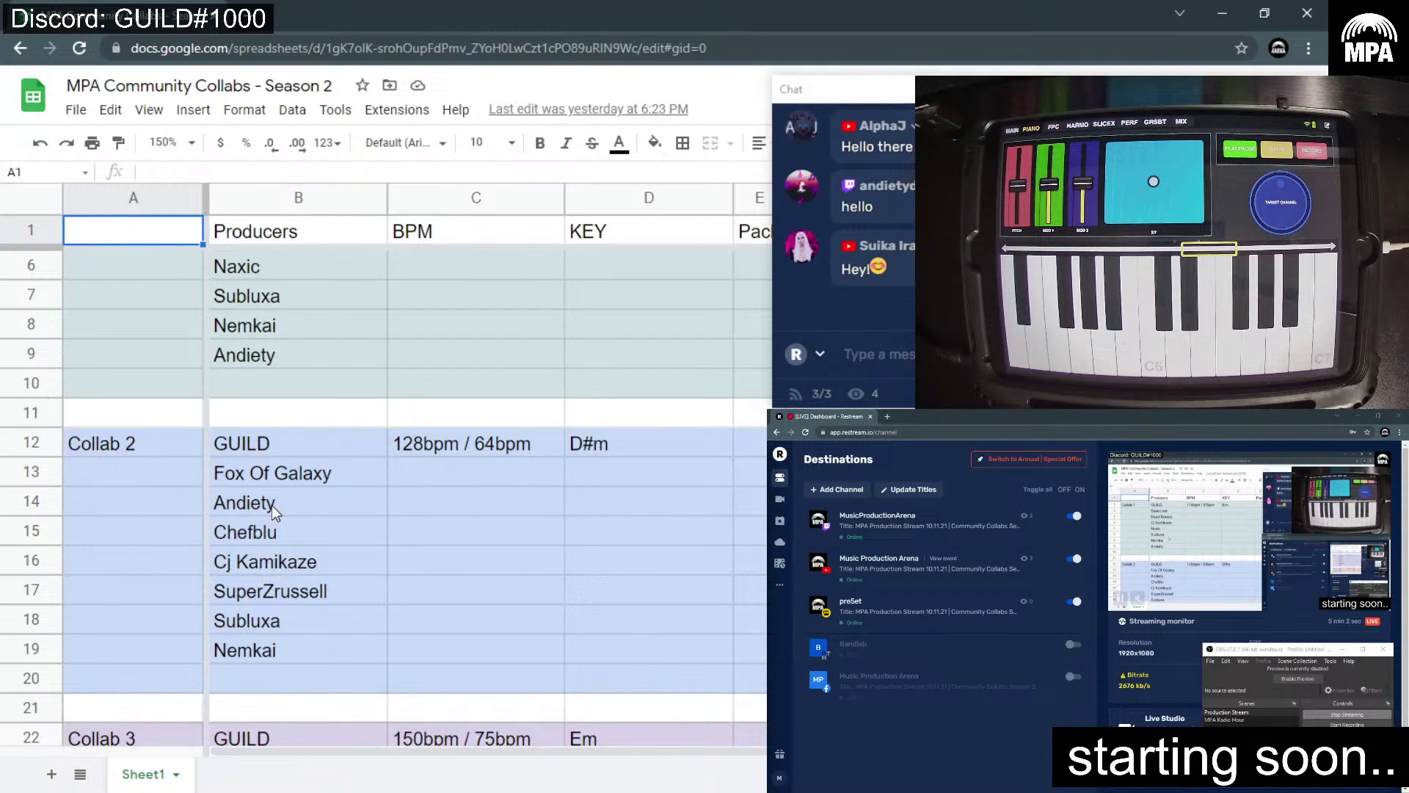
- Compare the producer lists, tempos and keys of Collabs 1 to 5 in the spreadsheet
scroll(272, 505, "down", 3)
scroll(345, 618, "down", 1)
scroll(345, 618, "up", 3)
scroll(345, 618, "down", 1)
scroll(345, 621, "down", 3)
scroll(345, 620, "up", 4)
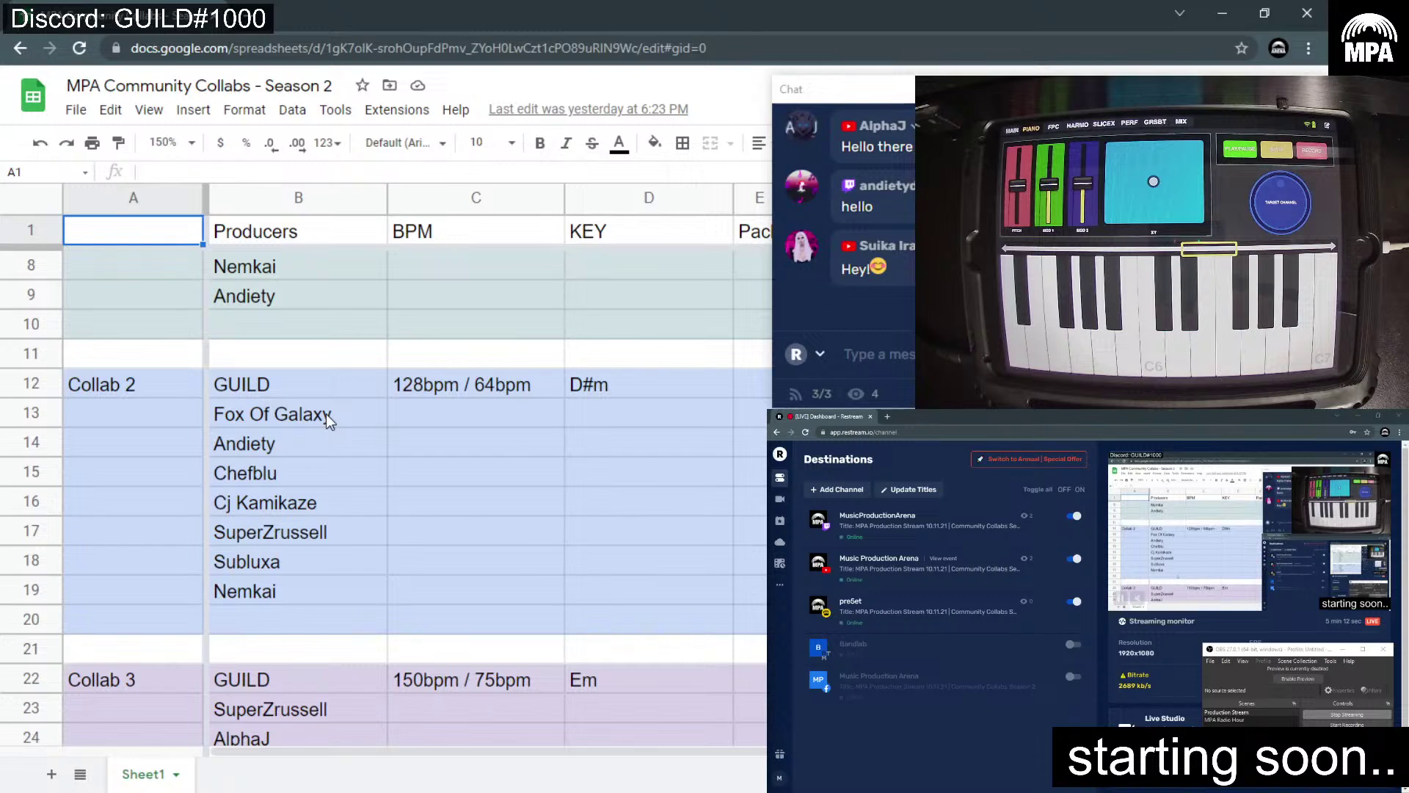
scroll(326, 414, "down", 5)
scroll(326, 414, "up", 6)
scroll(326, 414, "down", 10)
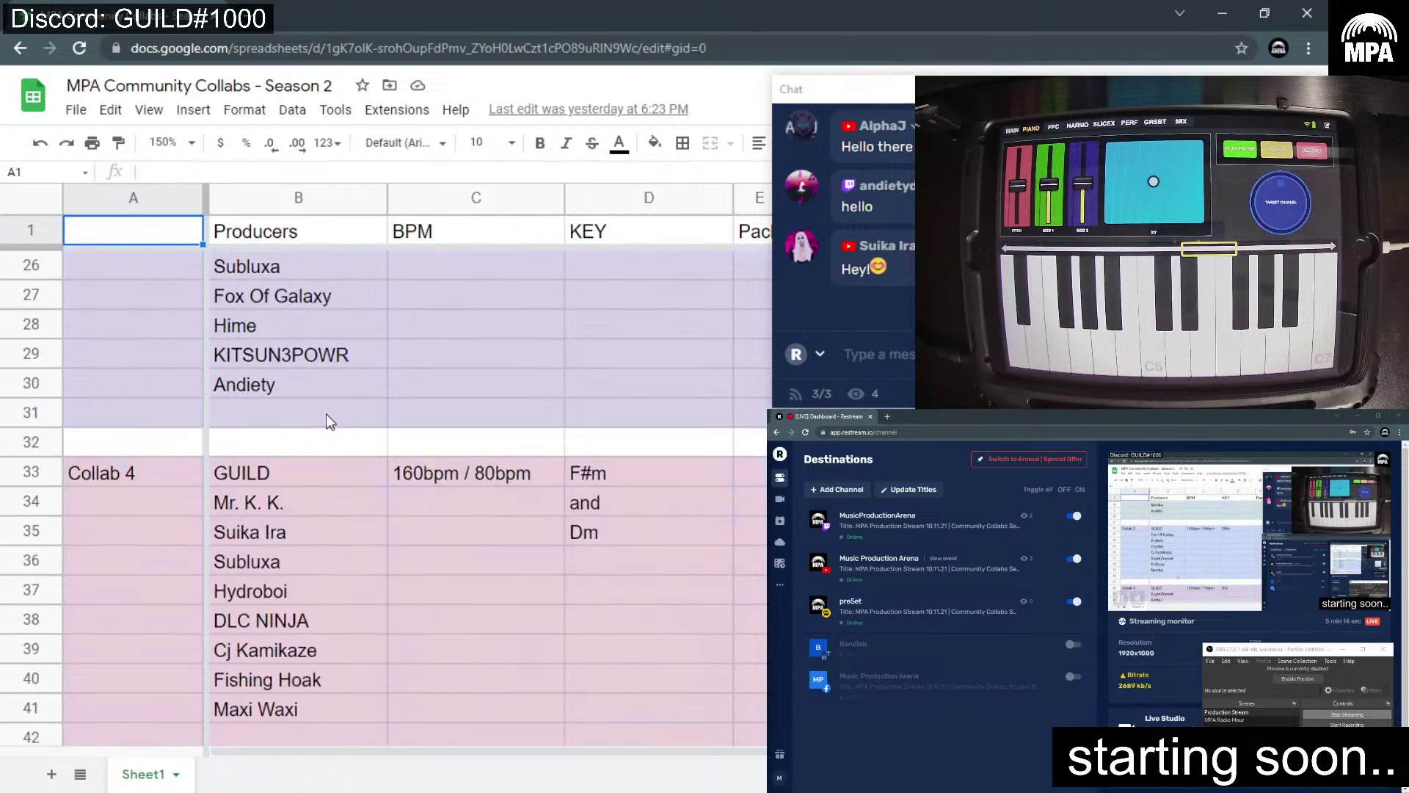
scroll(326, 414, "up", 11)
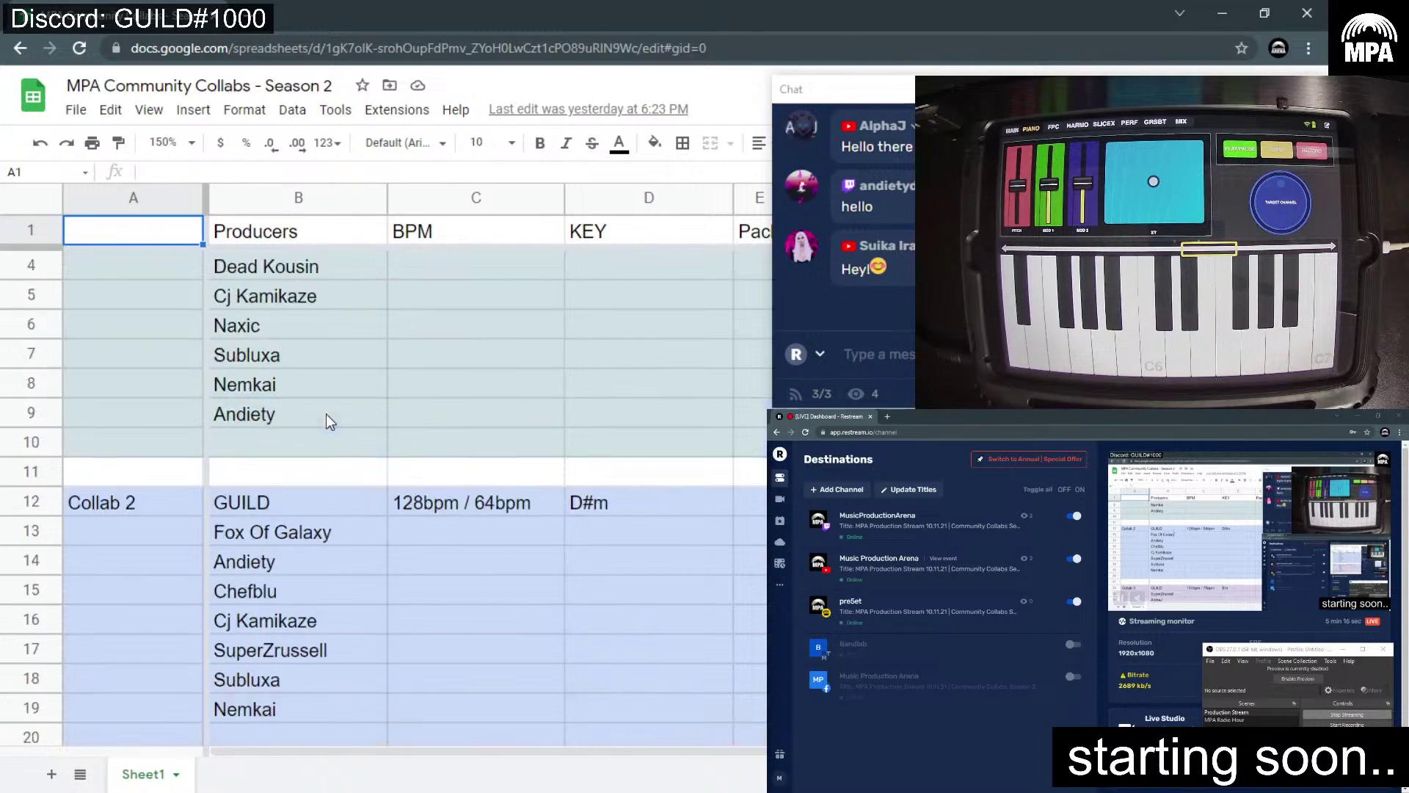
scroll(326, 415, "down", 2)
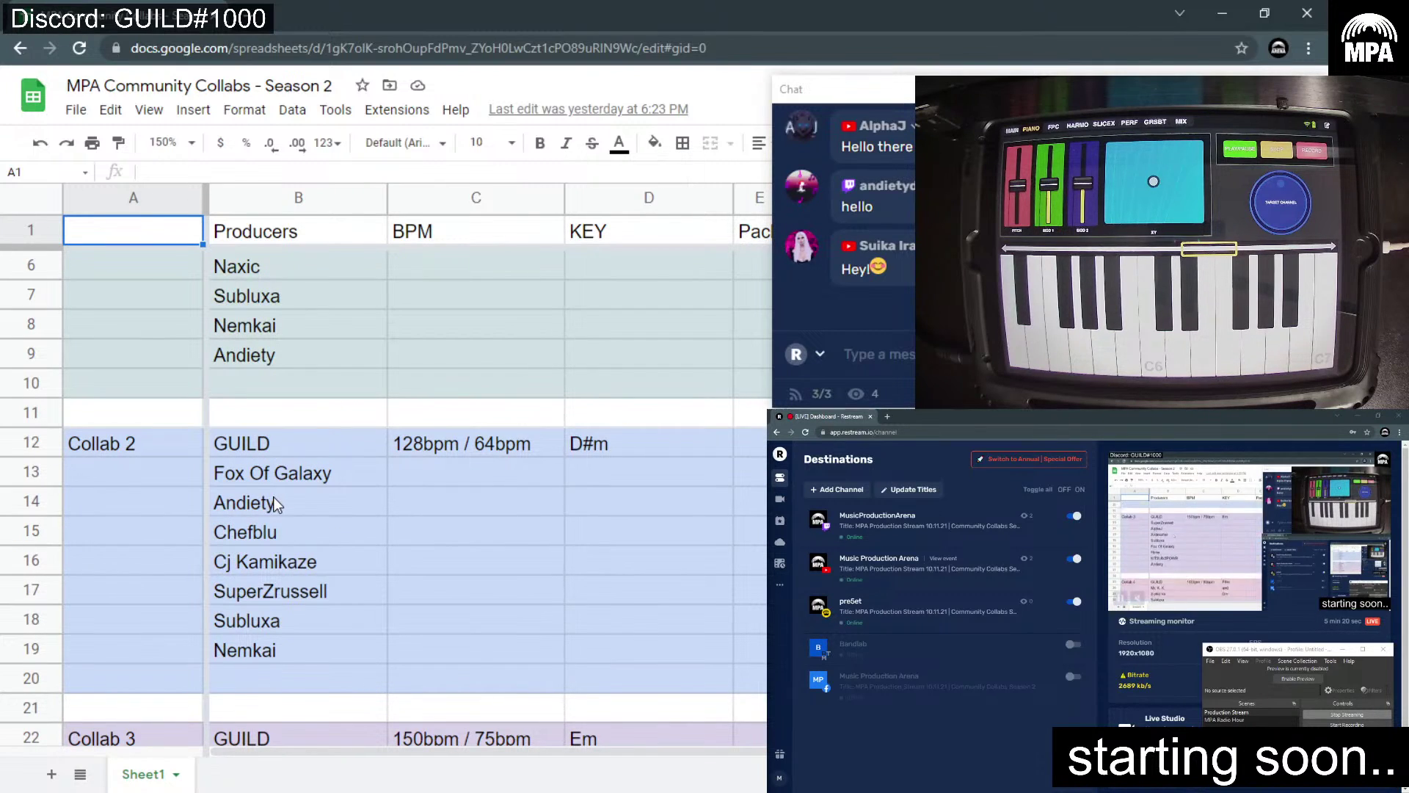
scroll(273, 497, "down", 7)
scroll(273, 498, "down", 7)
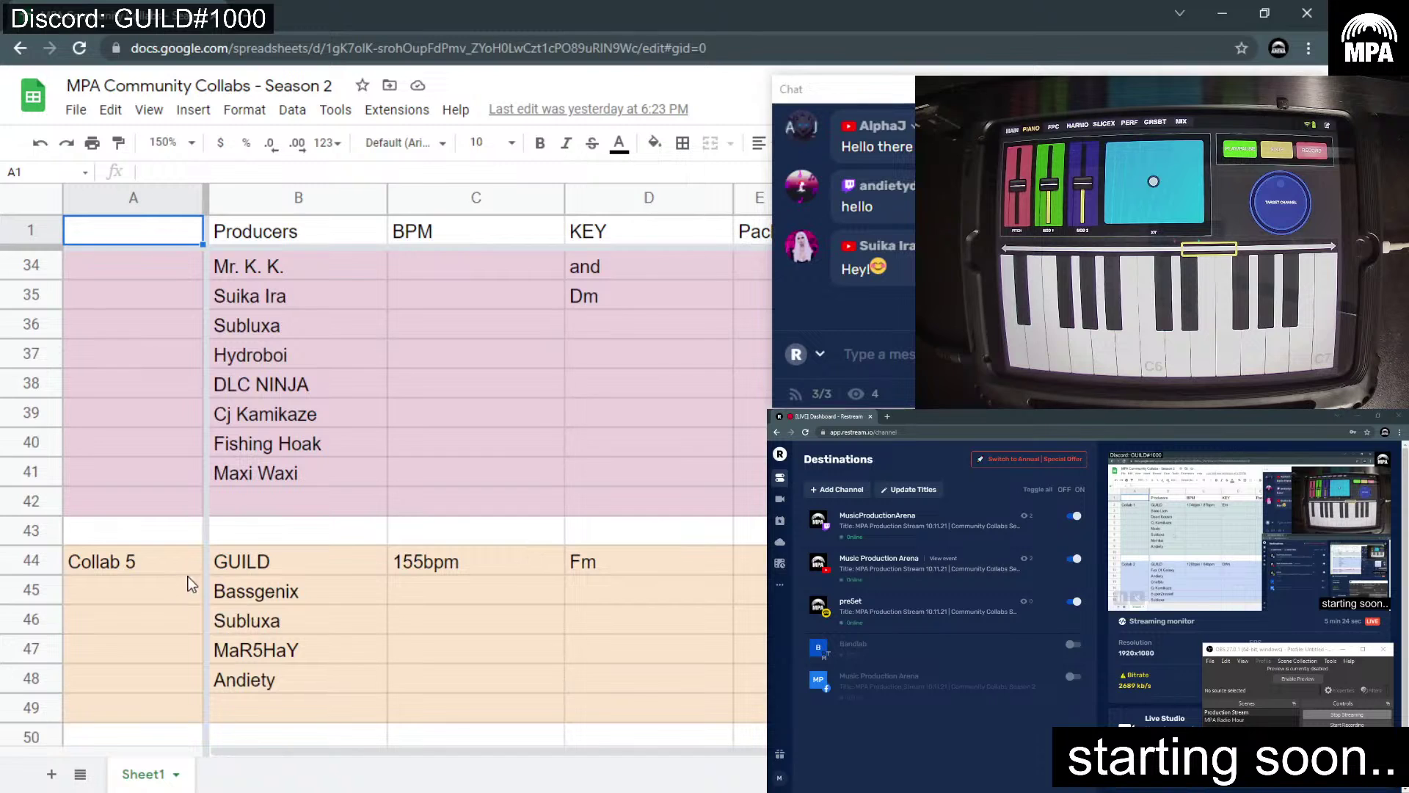
scroll(186, 584, "up", 3)
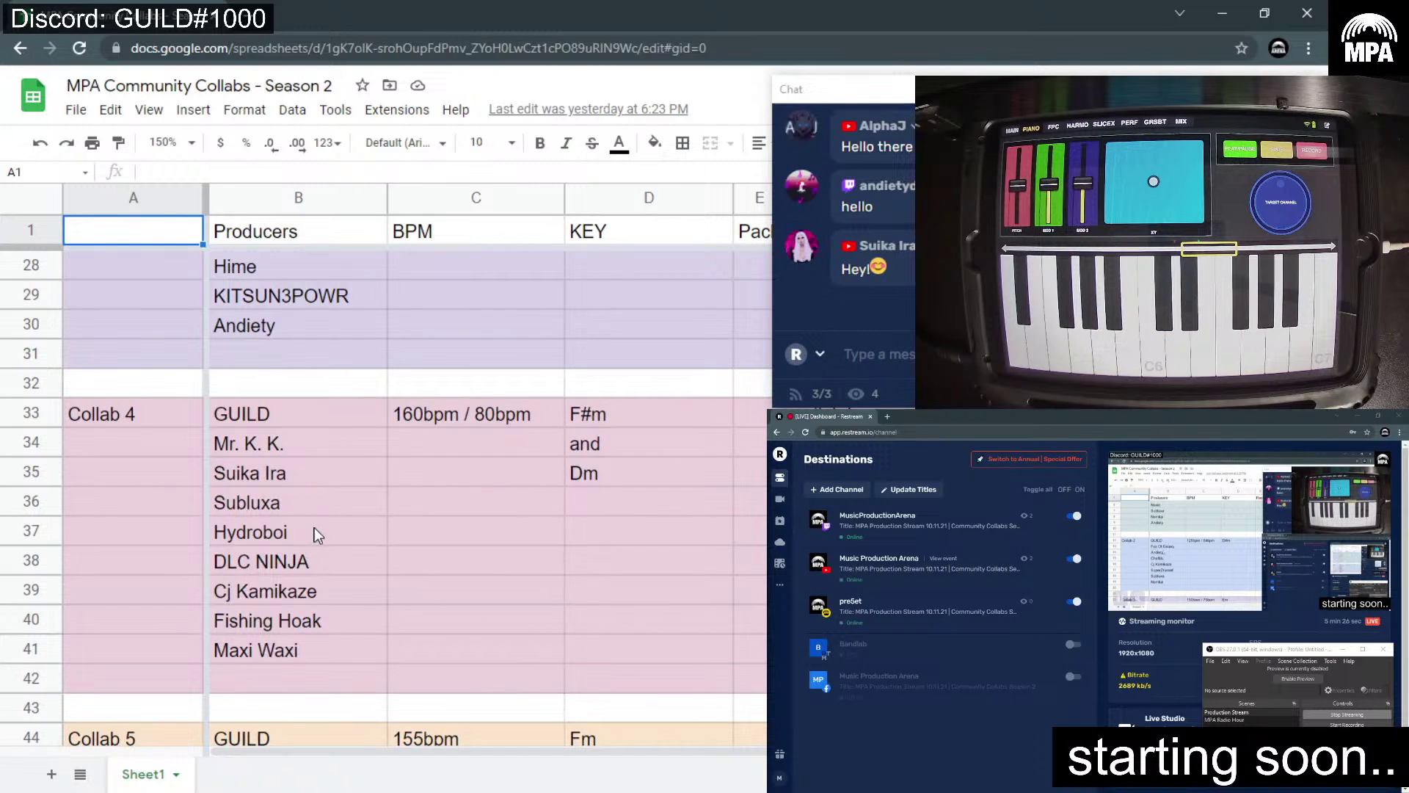
scroll(341, 584, "down", 1)
scroll(341, 585, "up", 7)
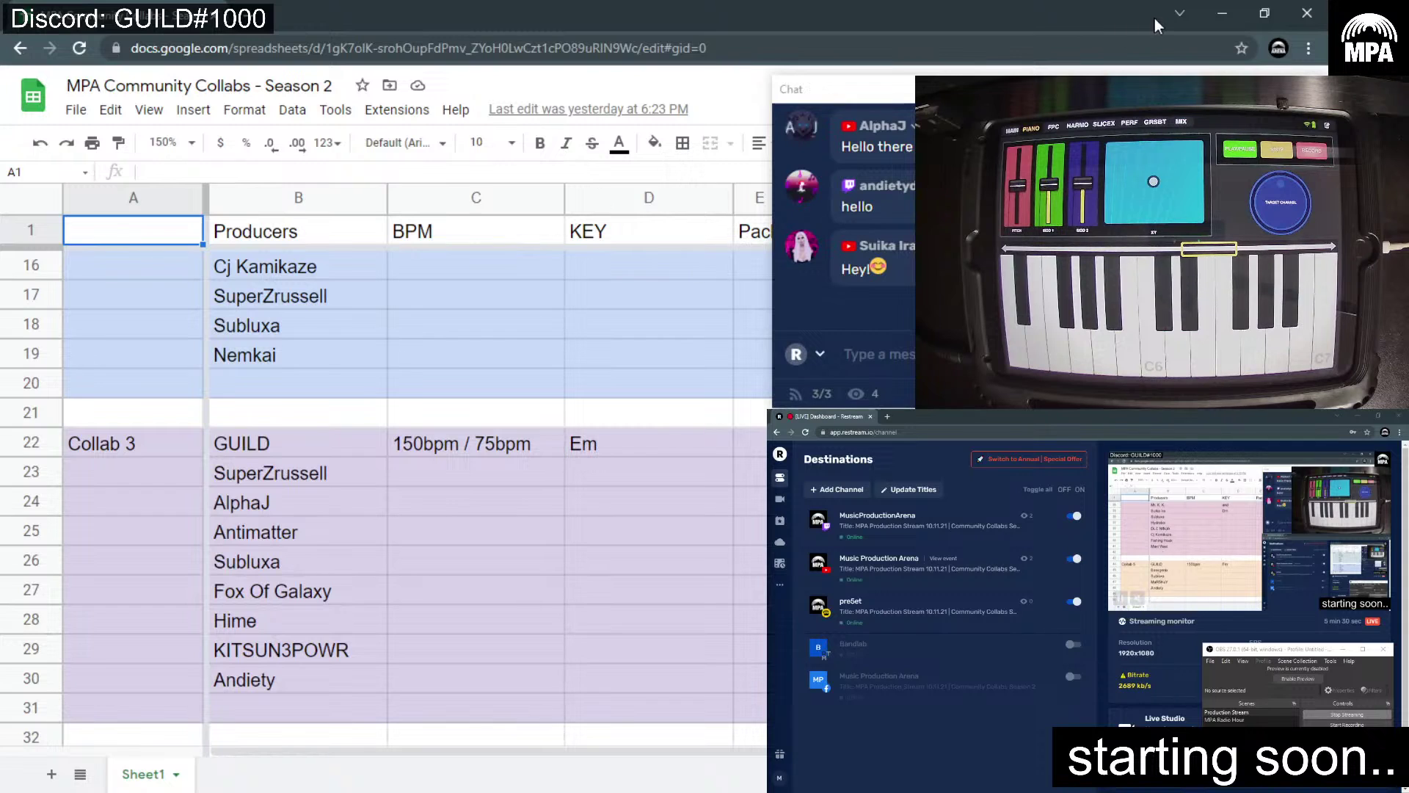
- Minimize the spreadsheet and Restream windows to return to FL Studio, and reposition the OBS and stream chat windows off the workspace
left_click(1223, 14)
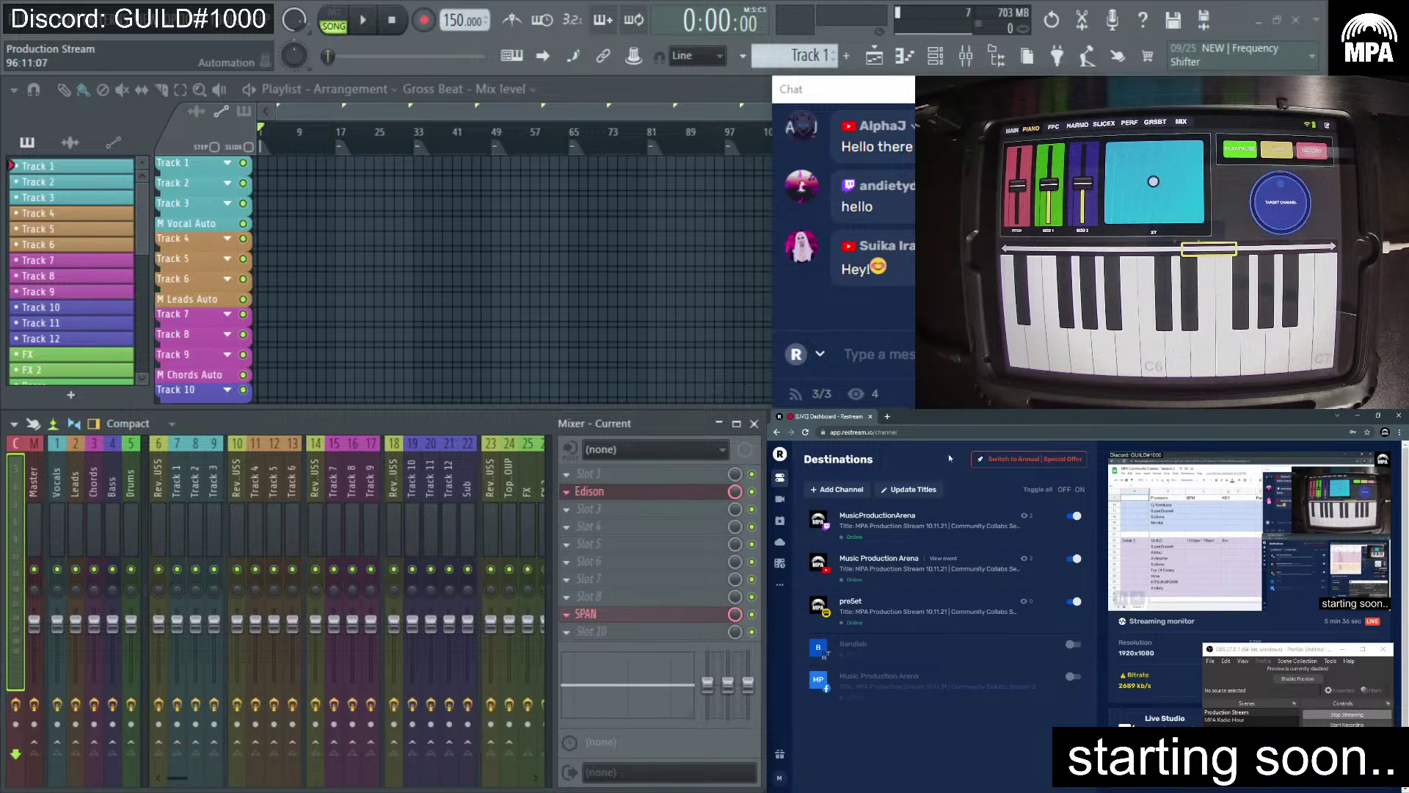
left_click(872, 416)
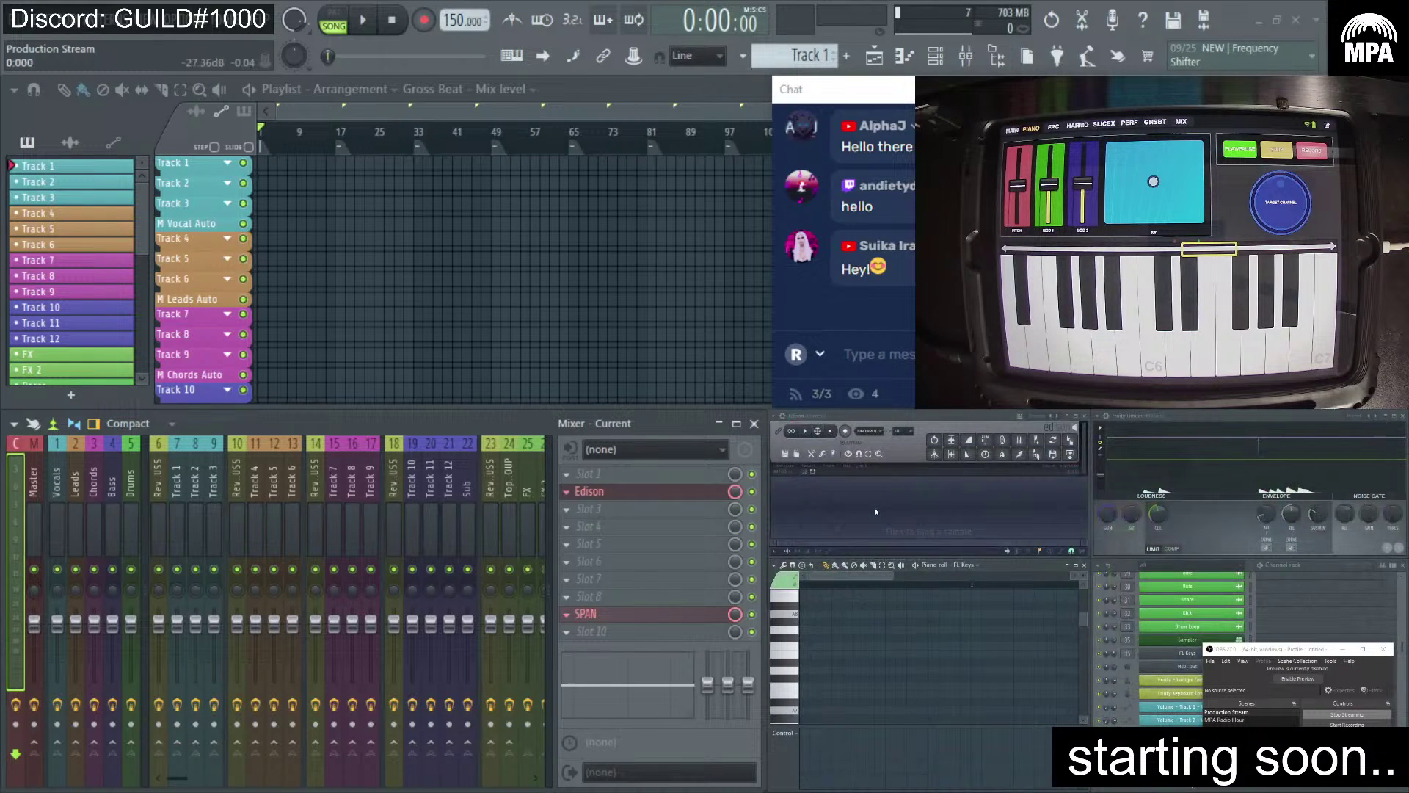
left_click_drag(1284, 646, 1286, 524)
left_click_drag(1260, 534, 1014, 503)
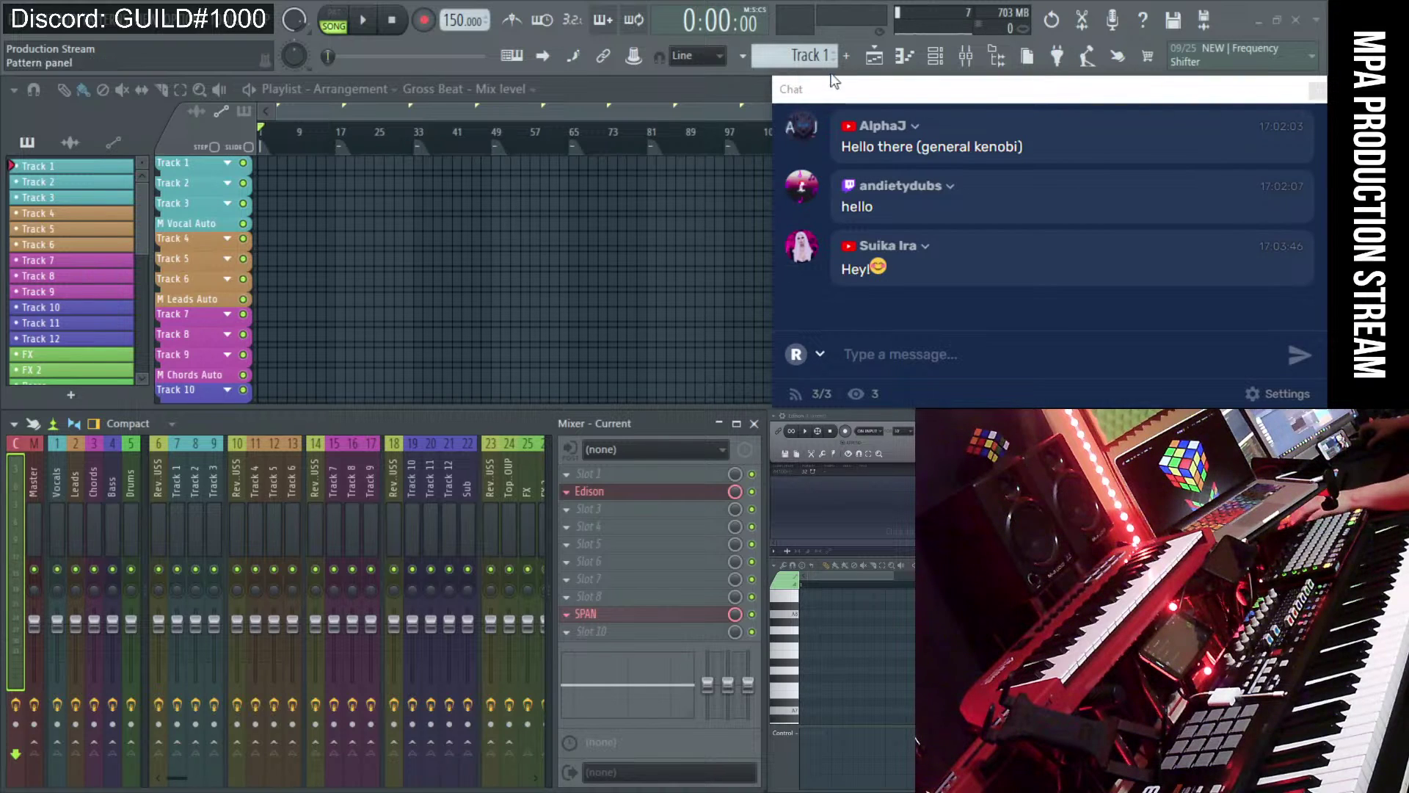
left_click_drag(830, 74, 832, 77)
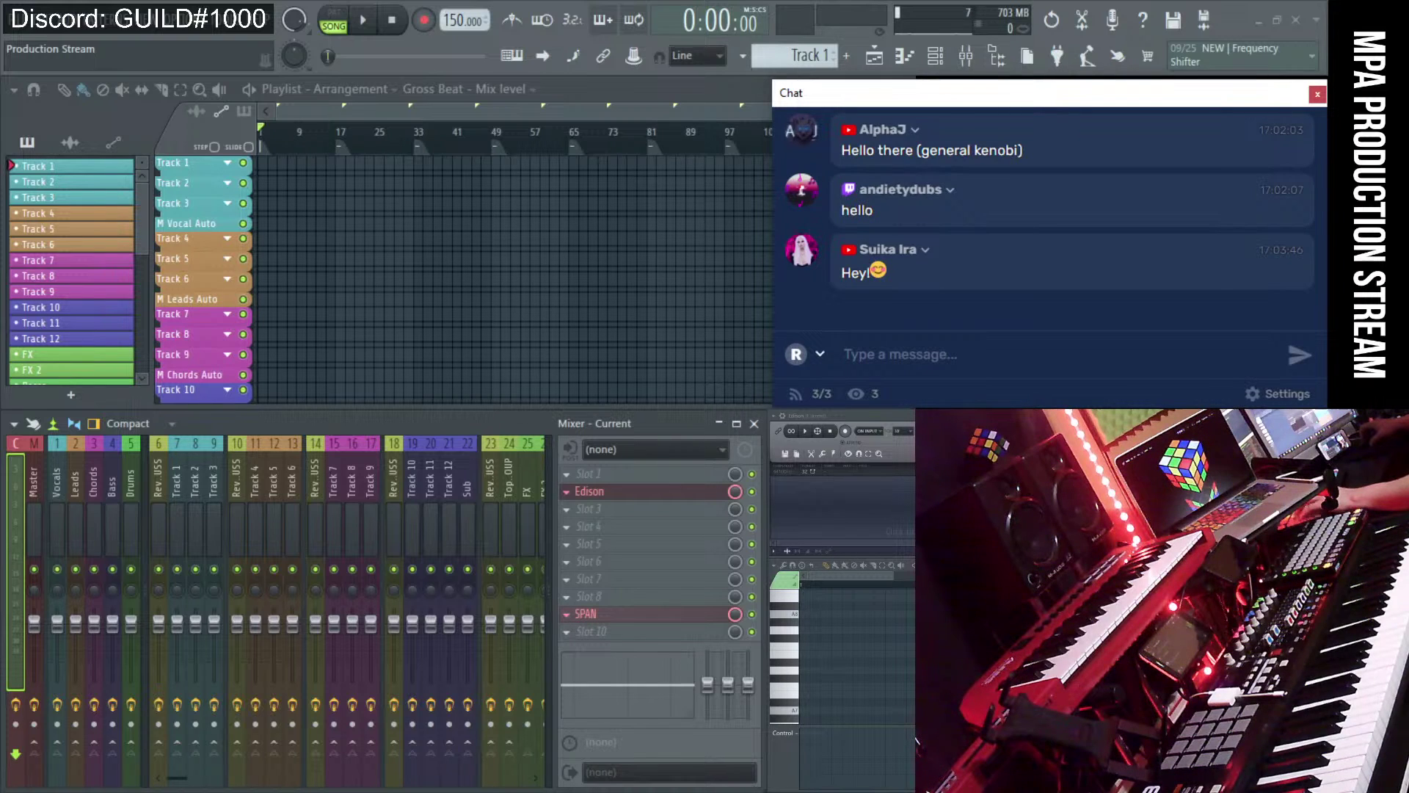
left_click_drag(773, 295, 924, 274)
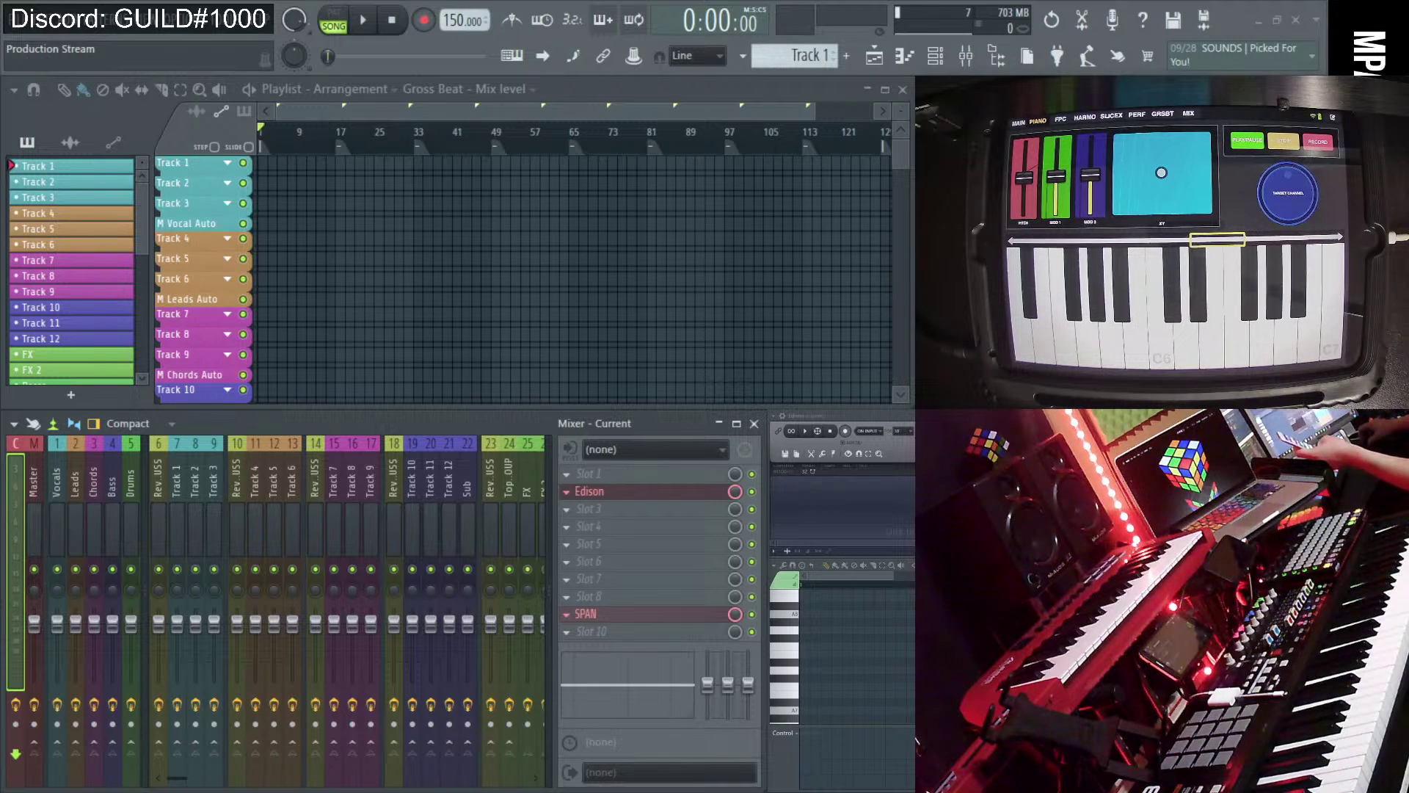
- Switch to Discord and open the event-announcements channel of the Music Production Arena server
key("alt+Tab")
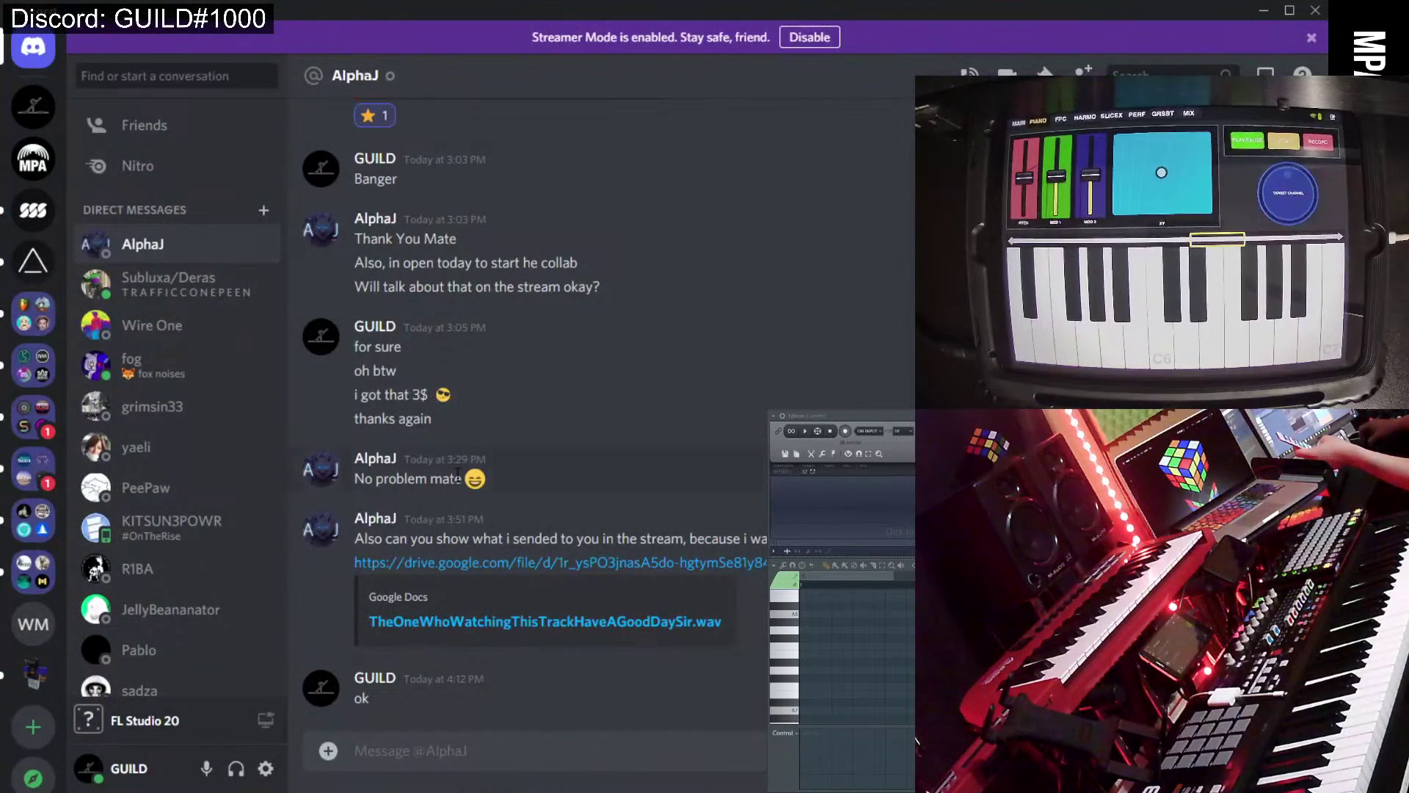
left_click(37, 221)
left_click(29, 266)
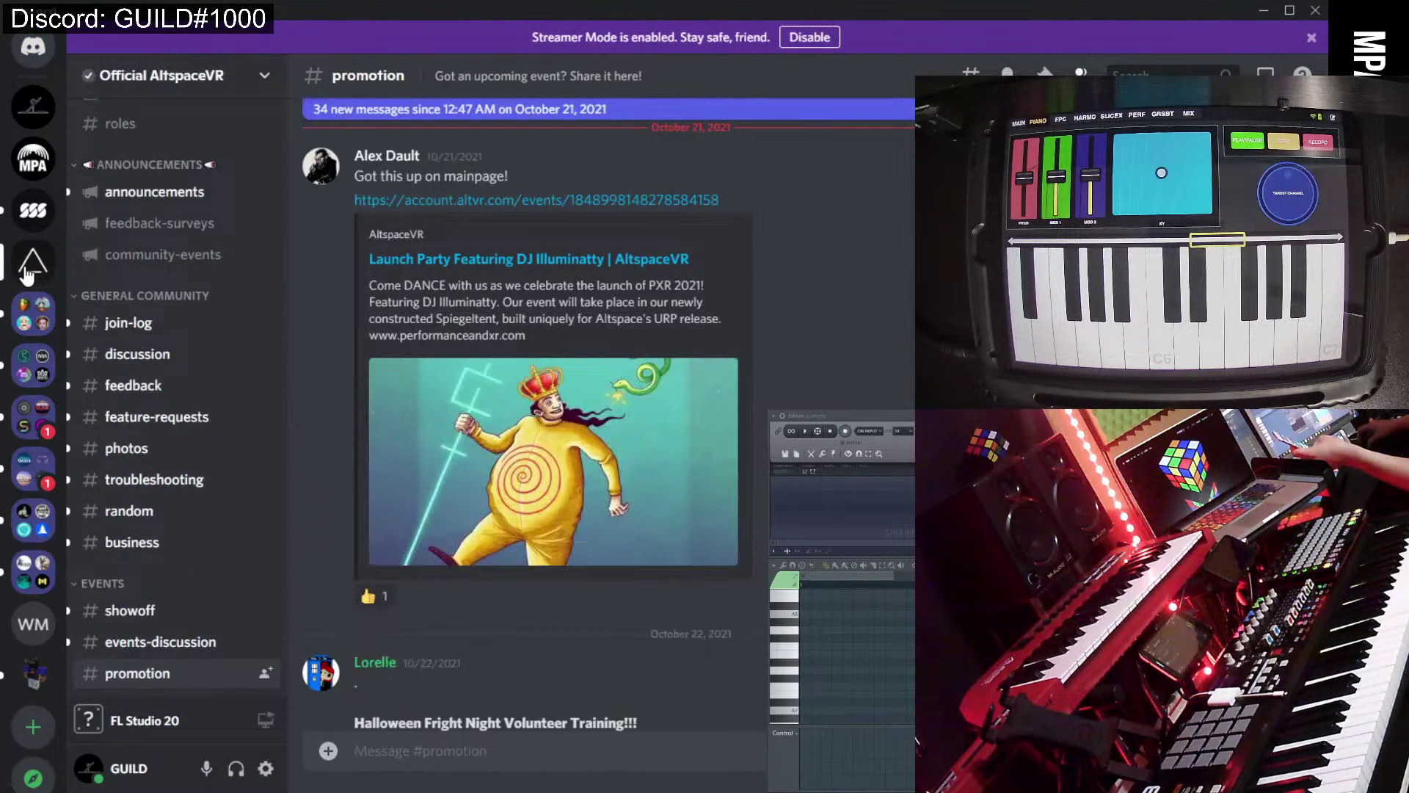
left_click(33, 211)
left_click(38, 160)
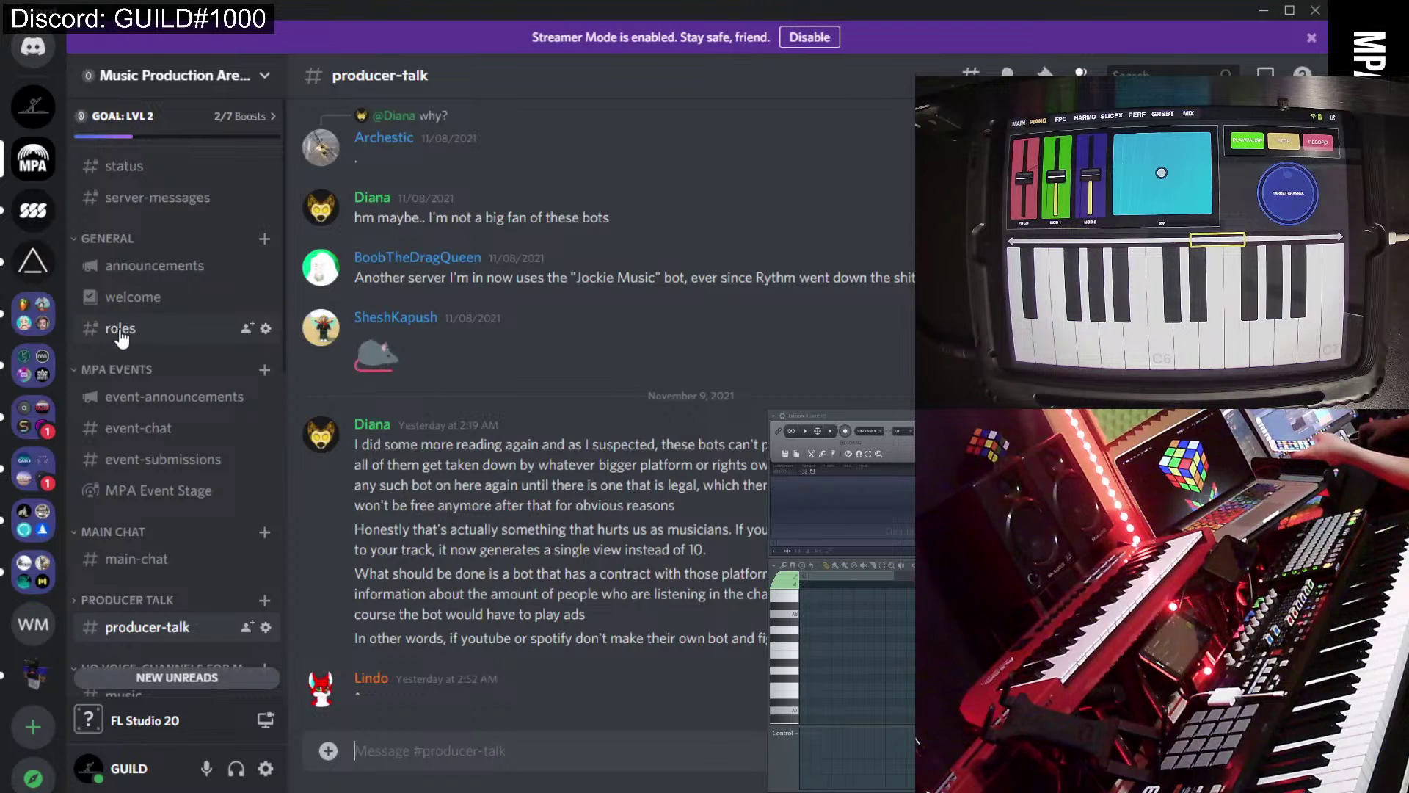
left_click(180, 400)
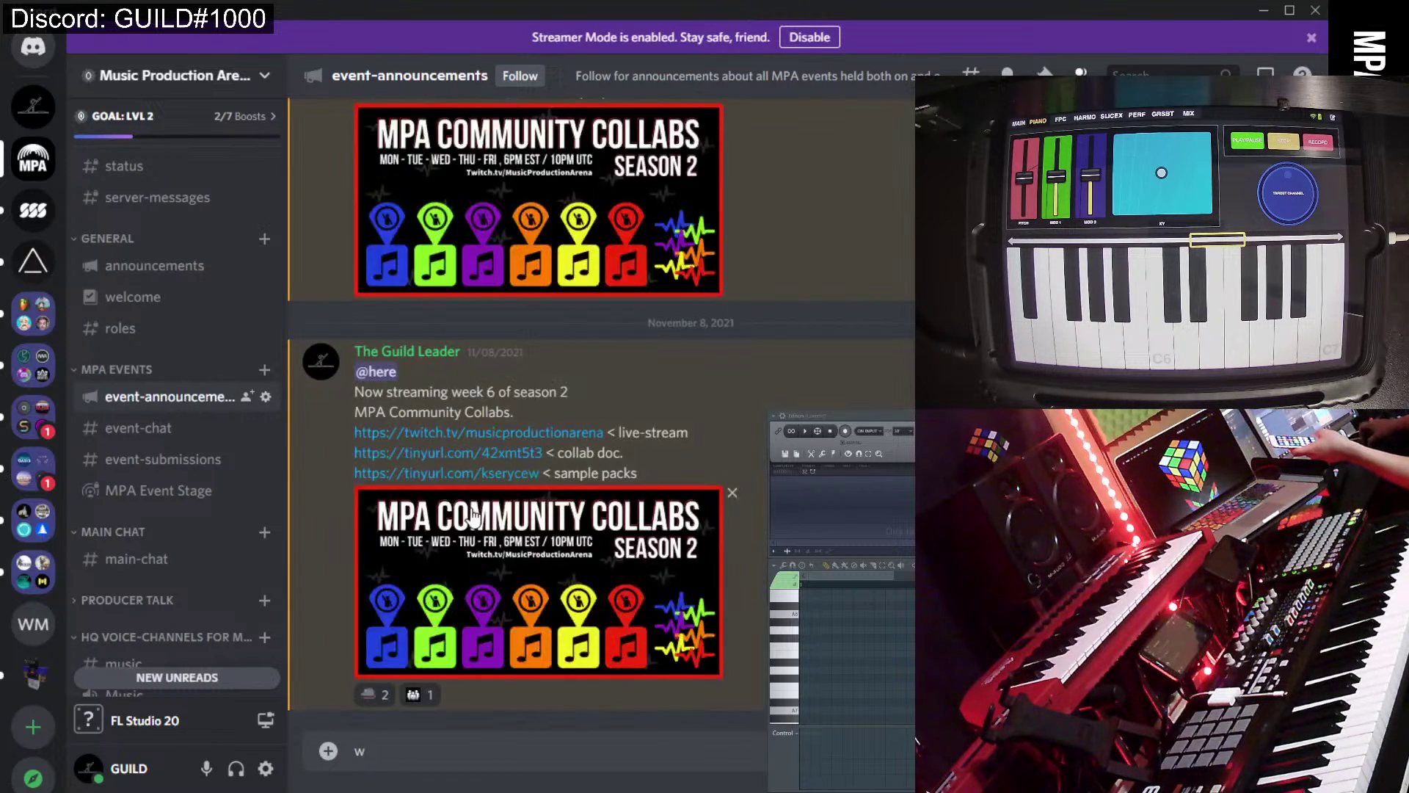
- Find the Producer Battle 11 announcement, view its image enlarged, and close it
scroll(474, 517, "up", 6)
scroll(473, 541, "down", 4)
left_click(491, 355)
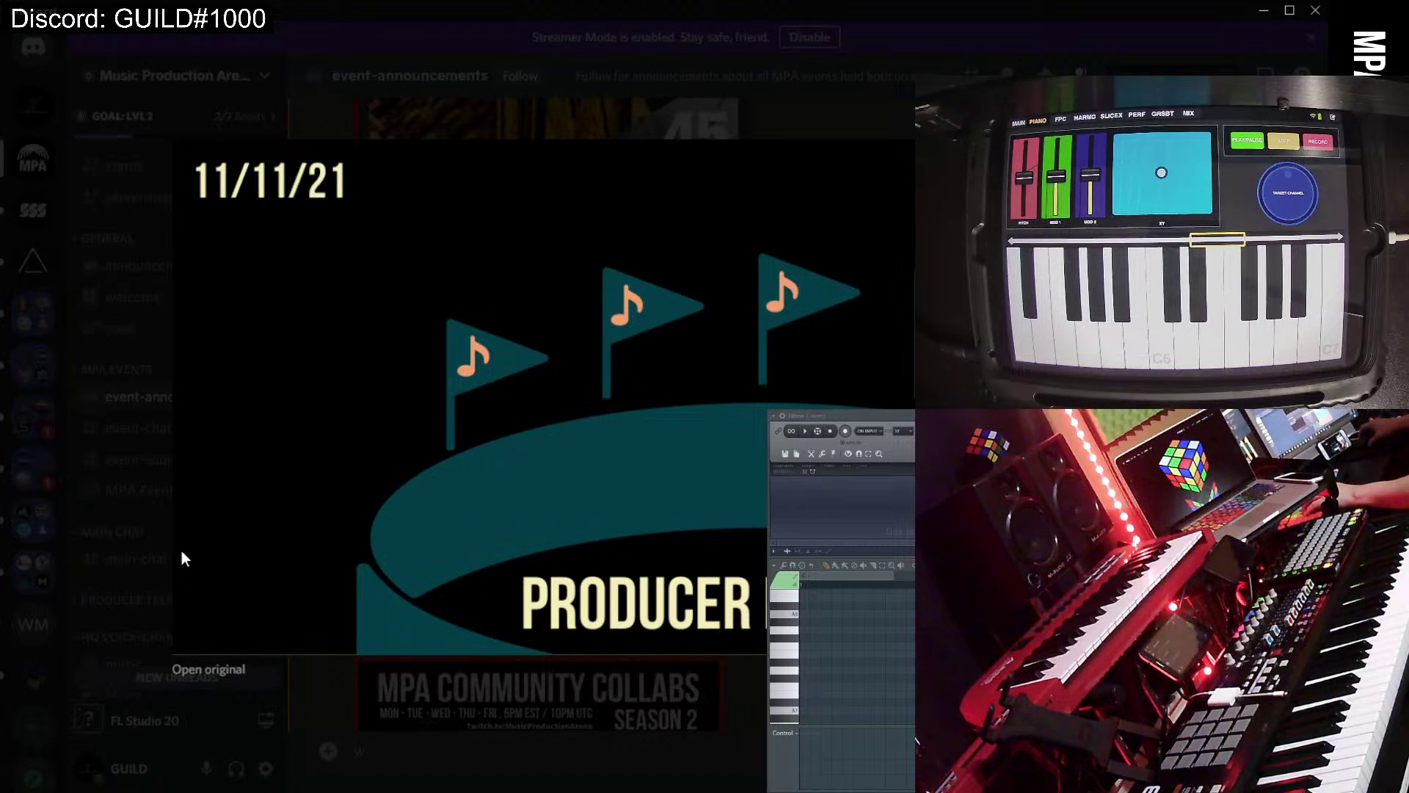
left_click(145, 568)
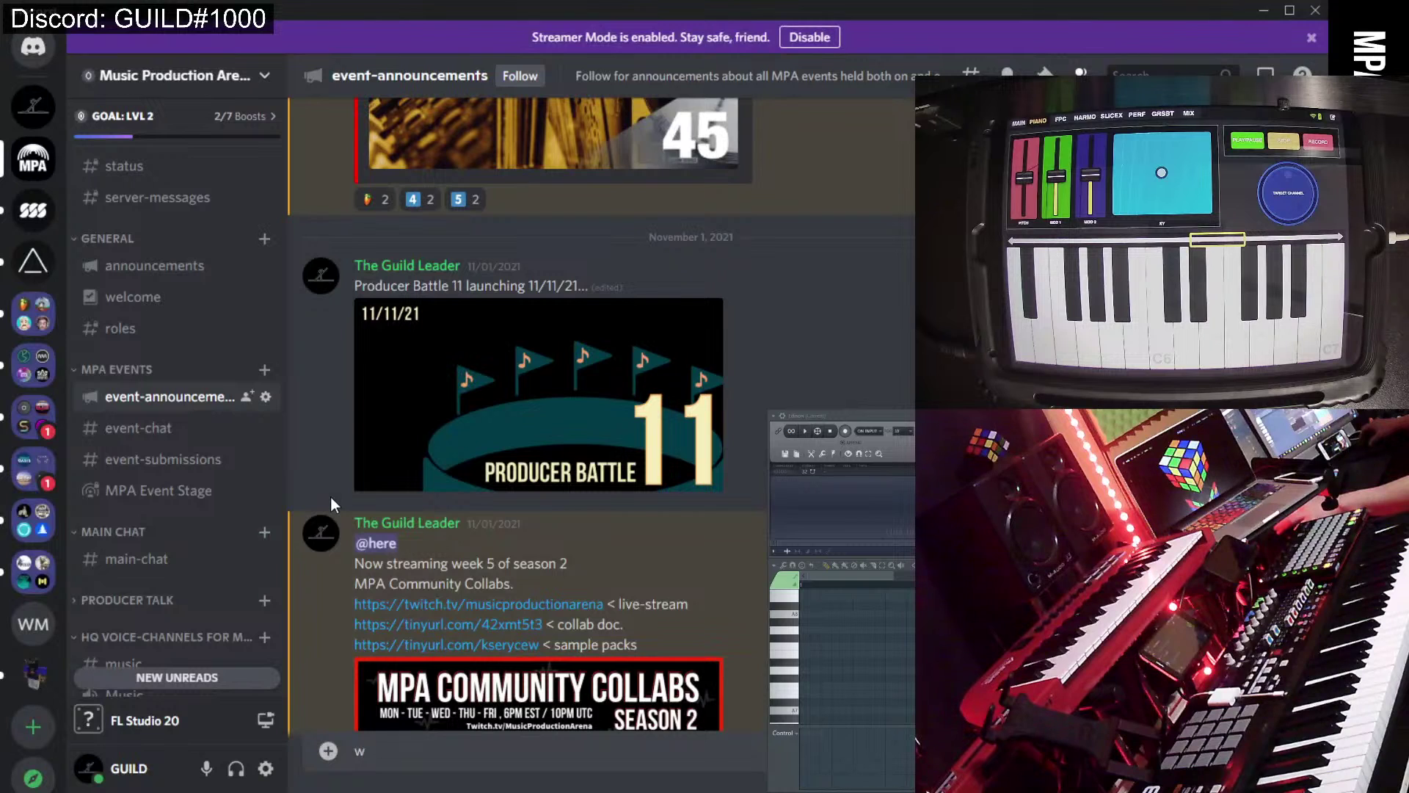
- Look through the October and November event announcements and view the Producer Battle 11 image once more
scroll(330, 497, "down", 2)
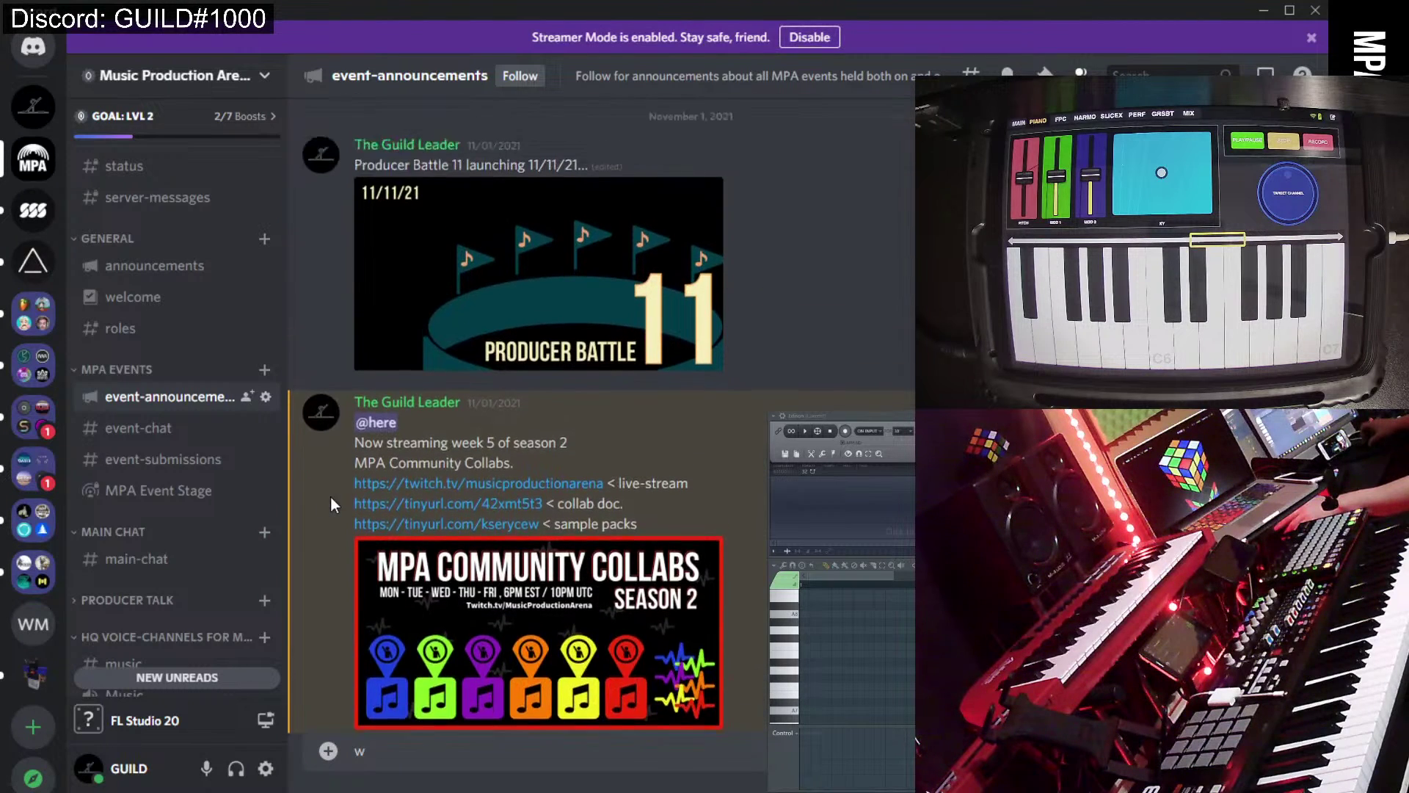
scroll(331, 497, "up", 2)
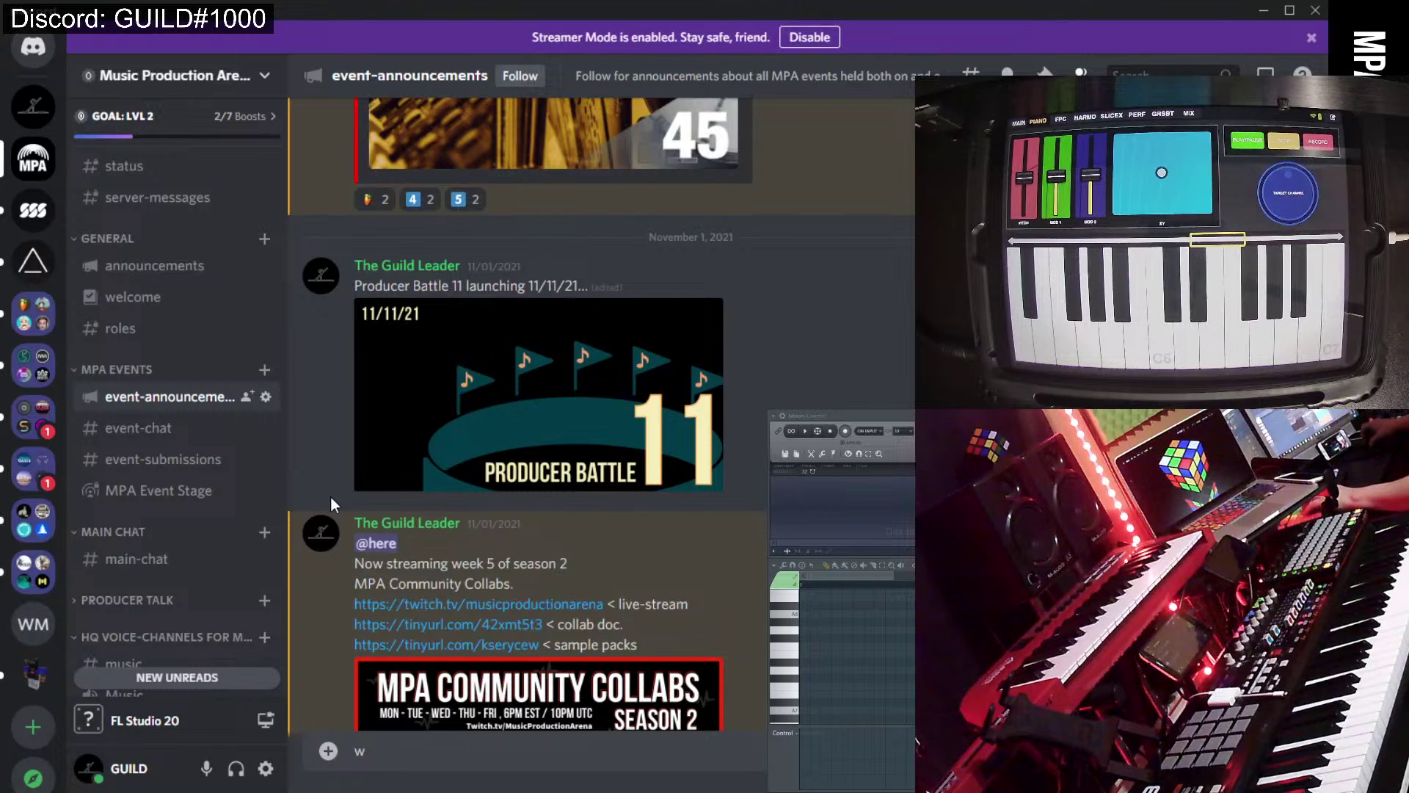
scroll(330, 497, "down", 4)
scroll(331, 498, "down", 3)
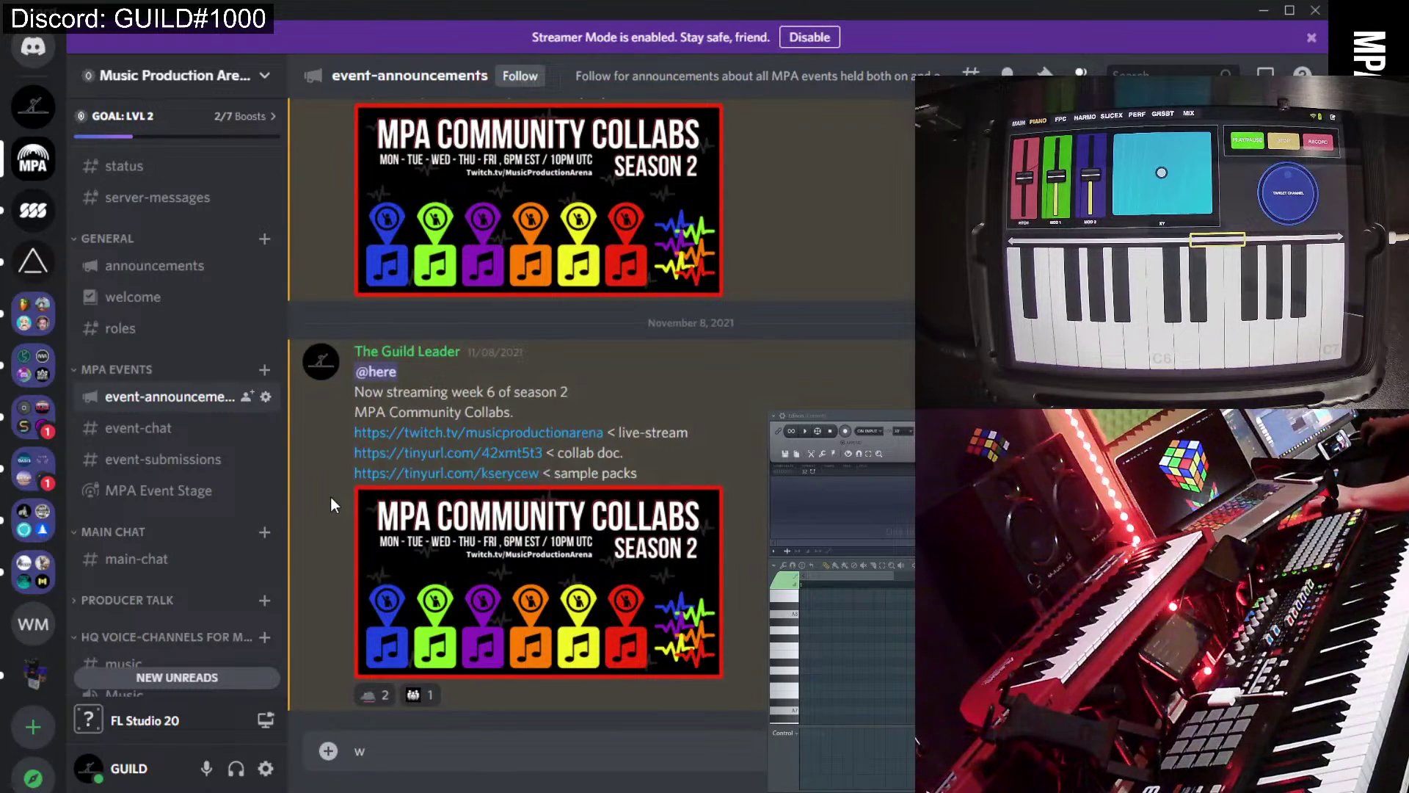
scroll(331, 498, "up", 12)
scroll(331, 505, "up", 6)
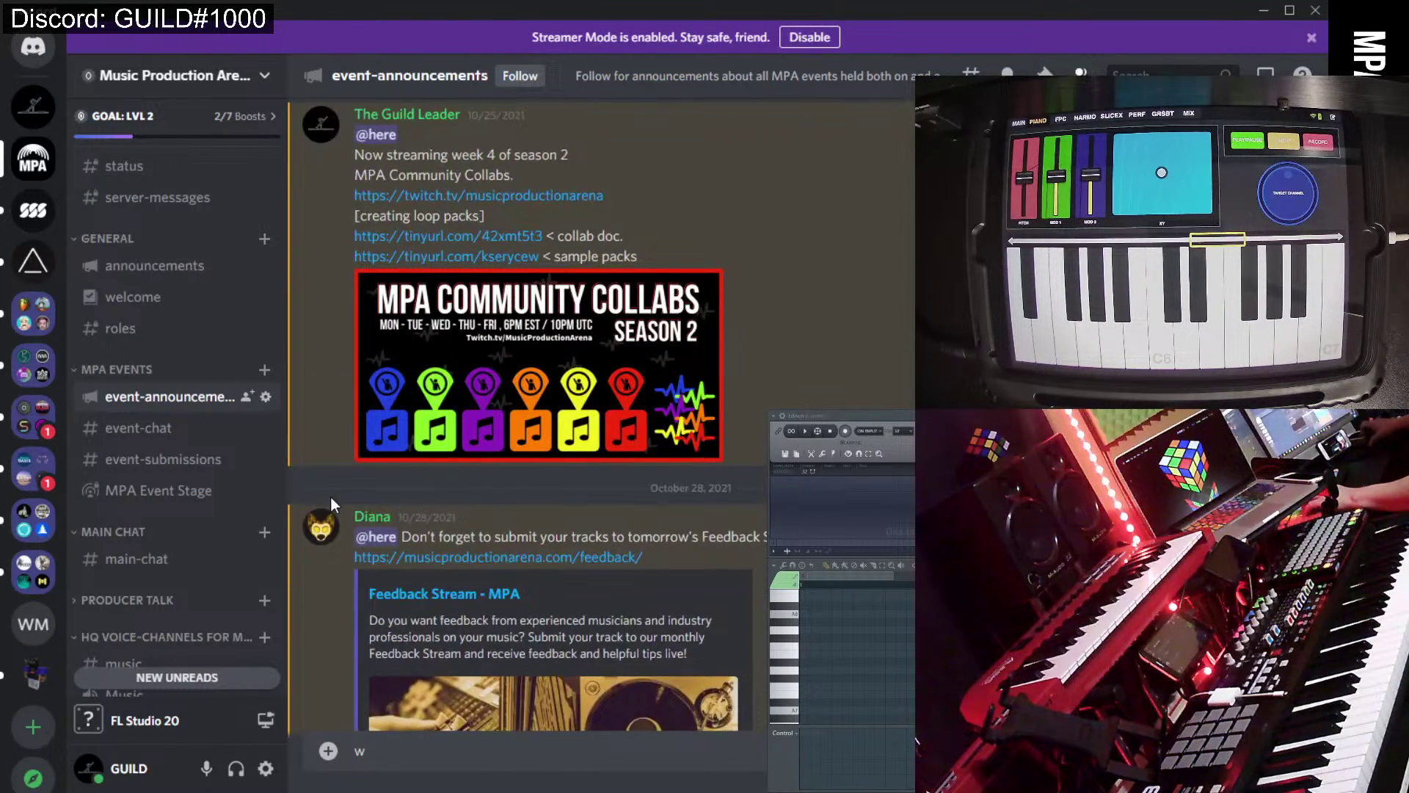
scroll(331, 496, "down", 9)
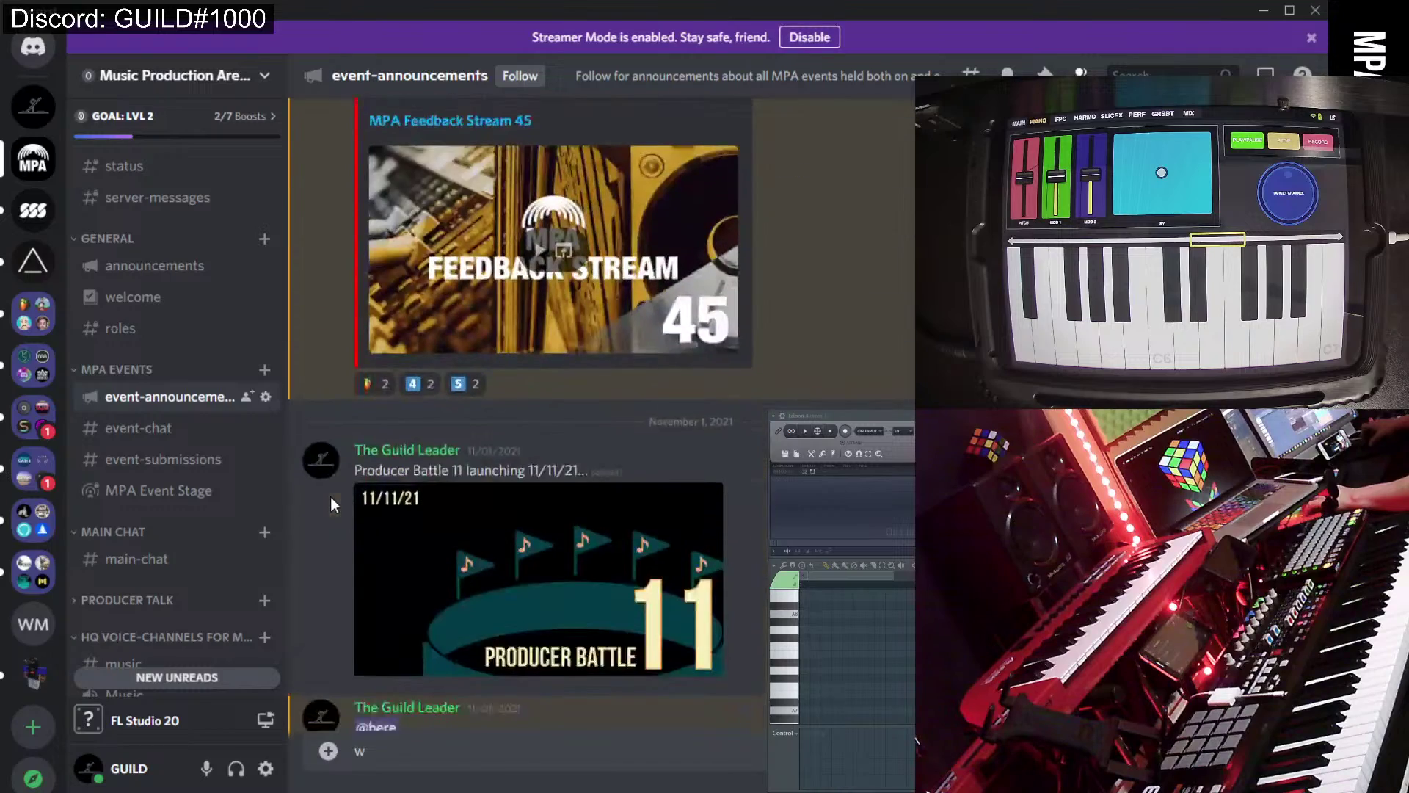
scroll(331, 496, "up", 2)
left_click(382, 410)
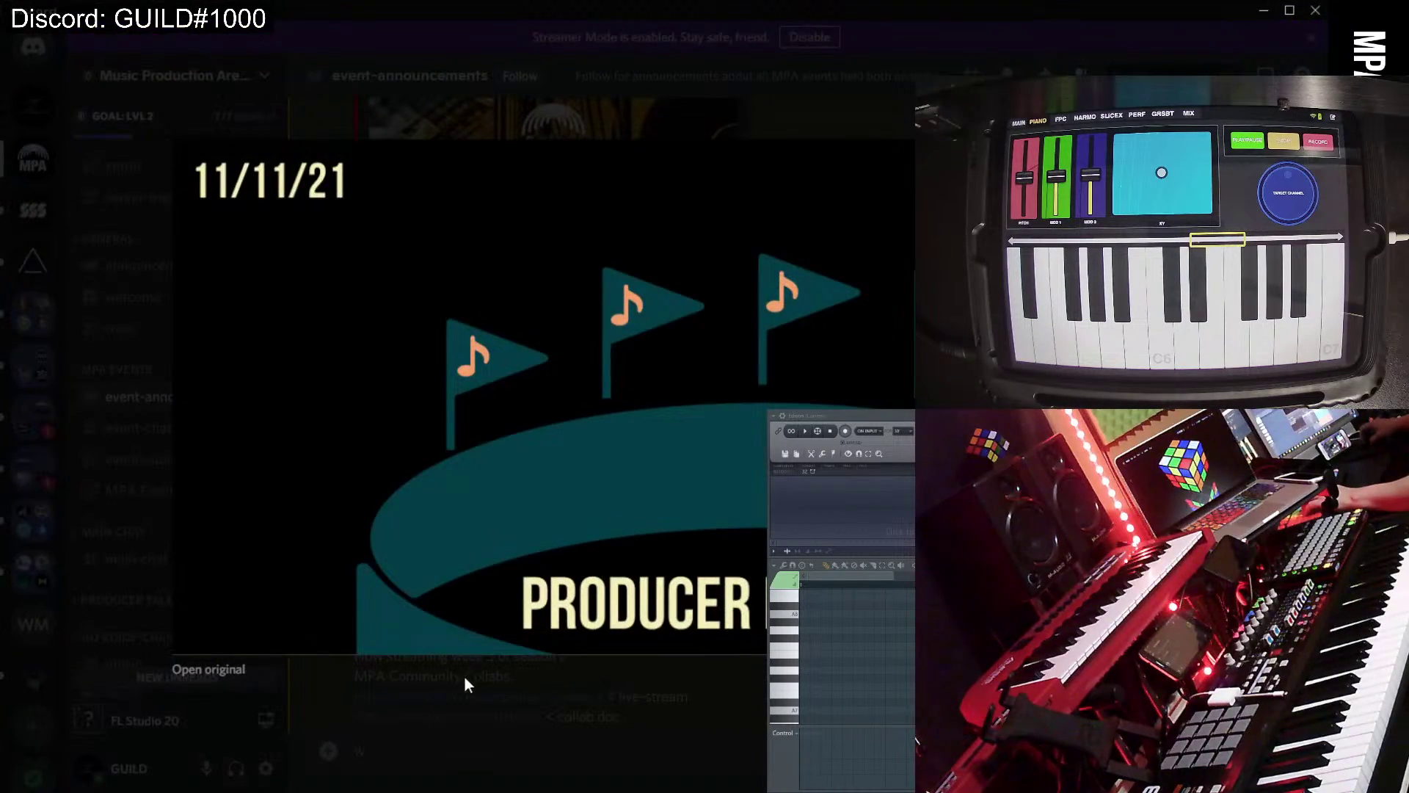
left_click(335, 686)
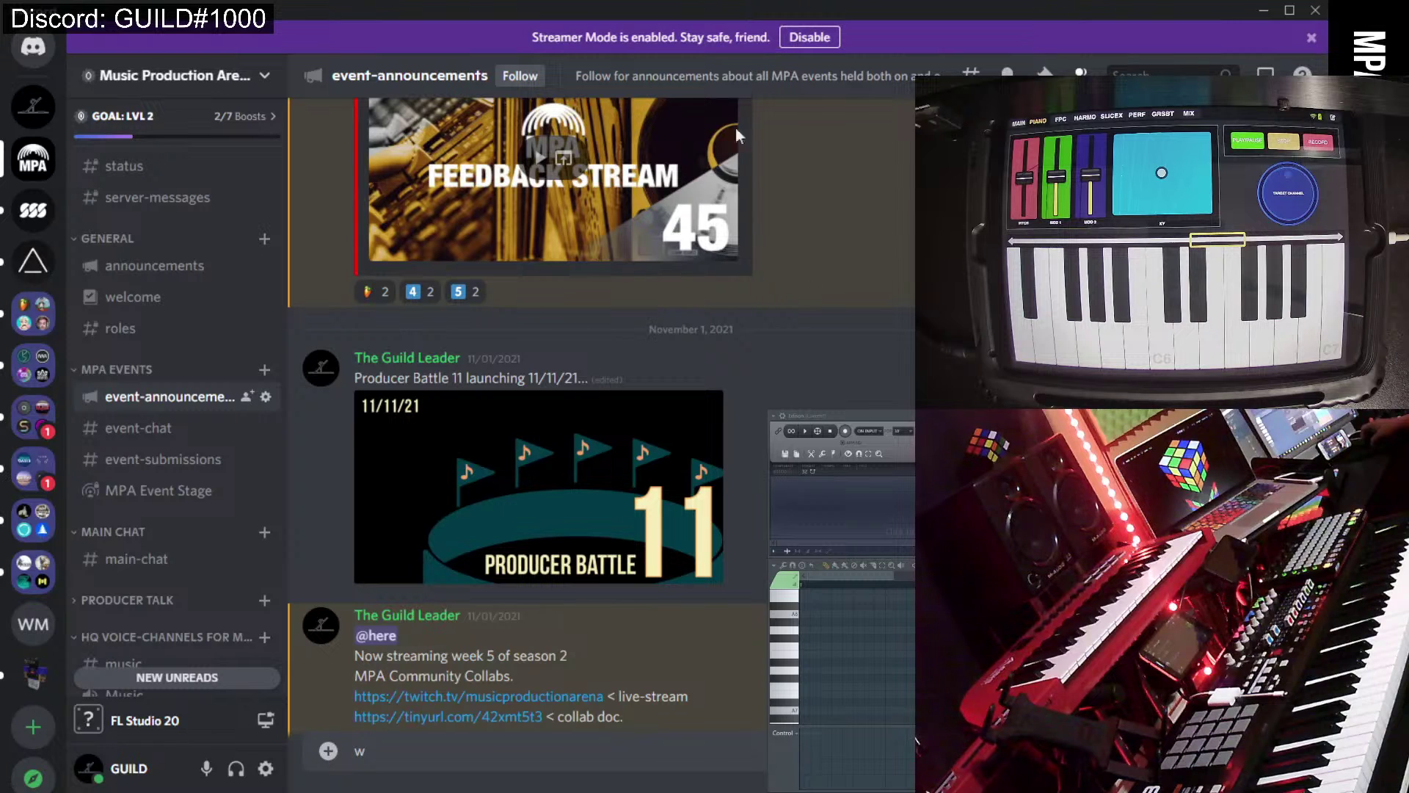
- Go back to FL Studio briefly, return to Discord, and view the latest announcement for week 6 of MPA Community Collabs
left_click(1266, 12)
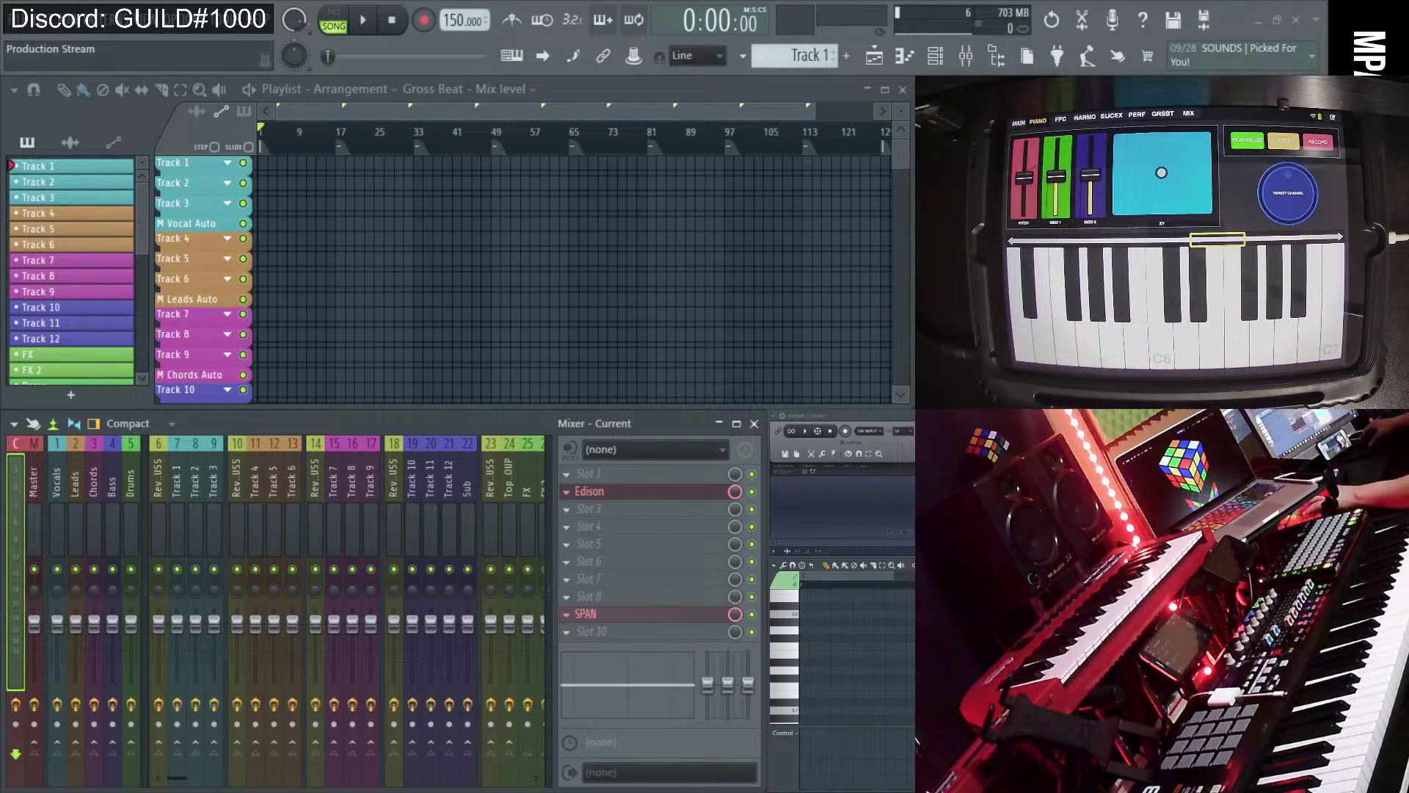
key("alt+Tab")
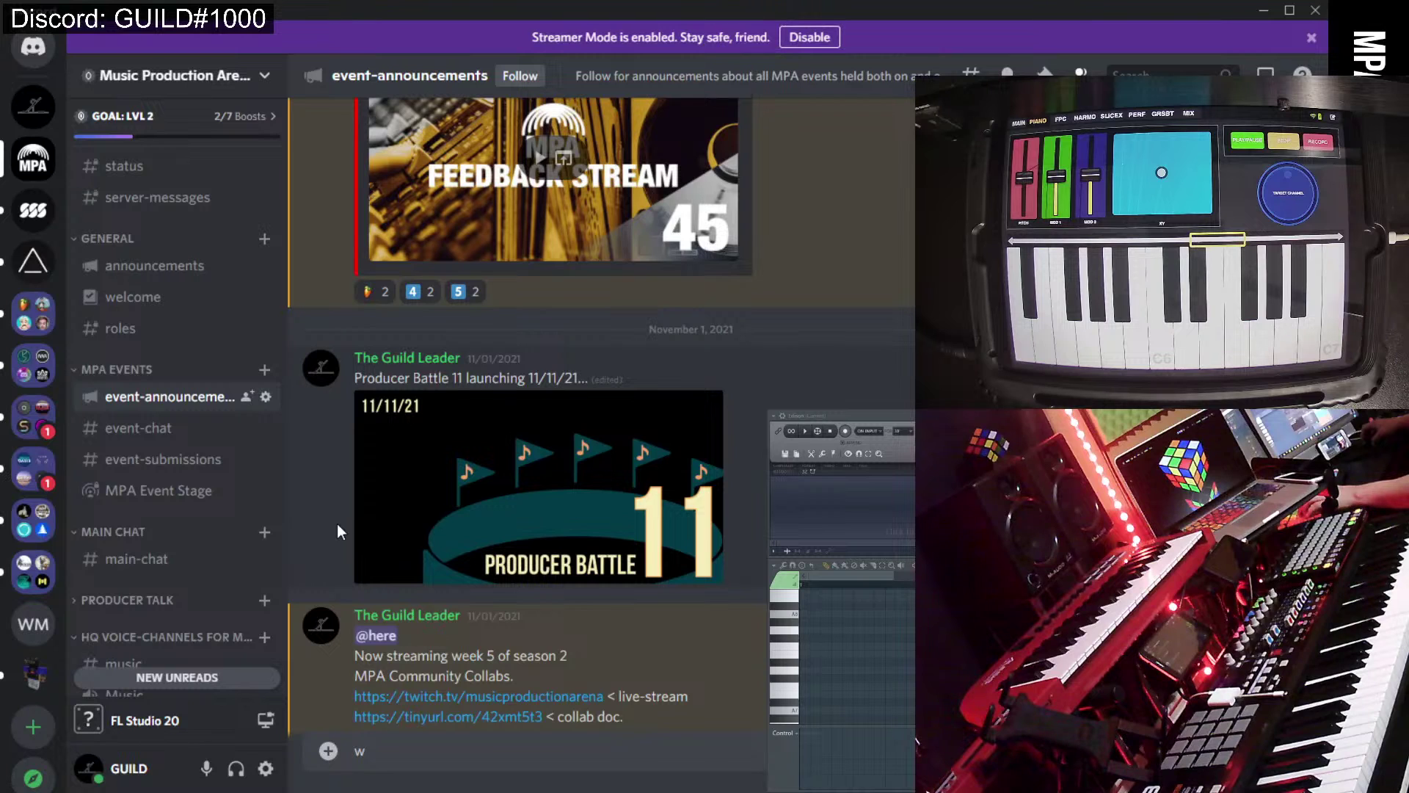
scroll(337, 522, "down", 8)
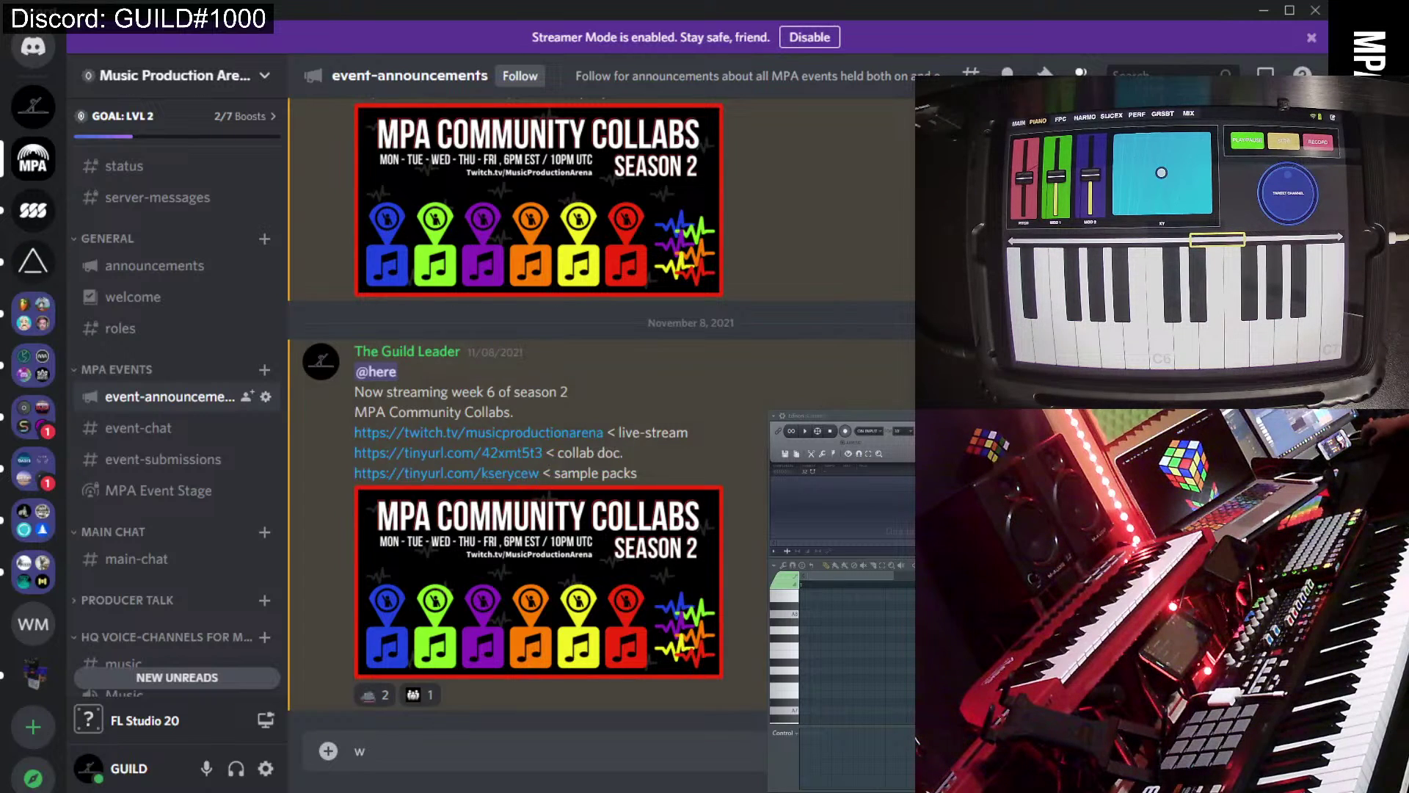
- Open the Google Drive link to TheOneWhoWatchingThisTrackHaveAGoodDaySir.wav from the direct messages and place it in its own maximized browser window
left_click(33, 46)
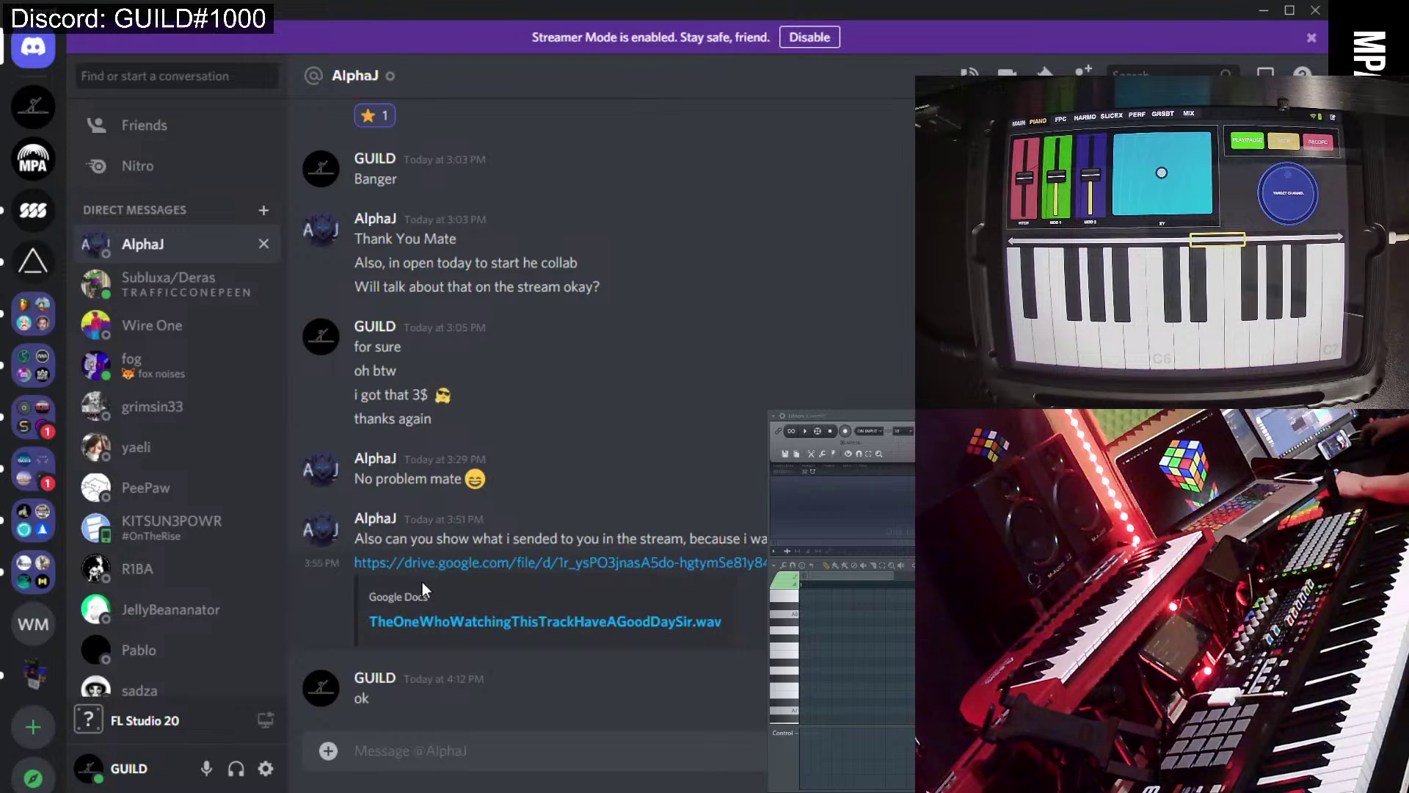
left_click(468, 565)
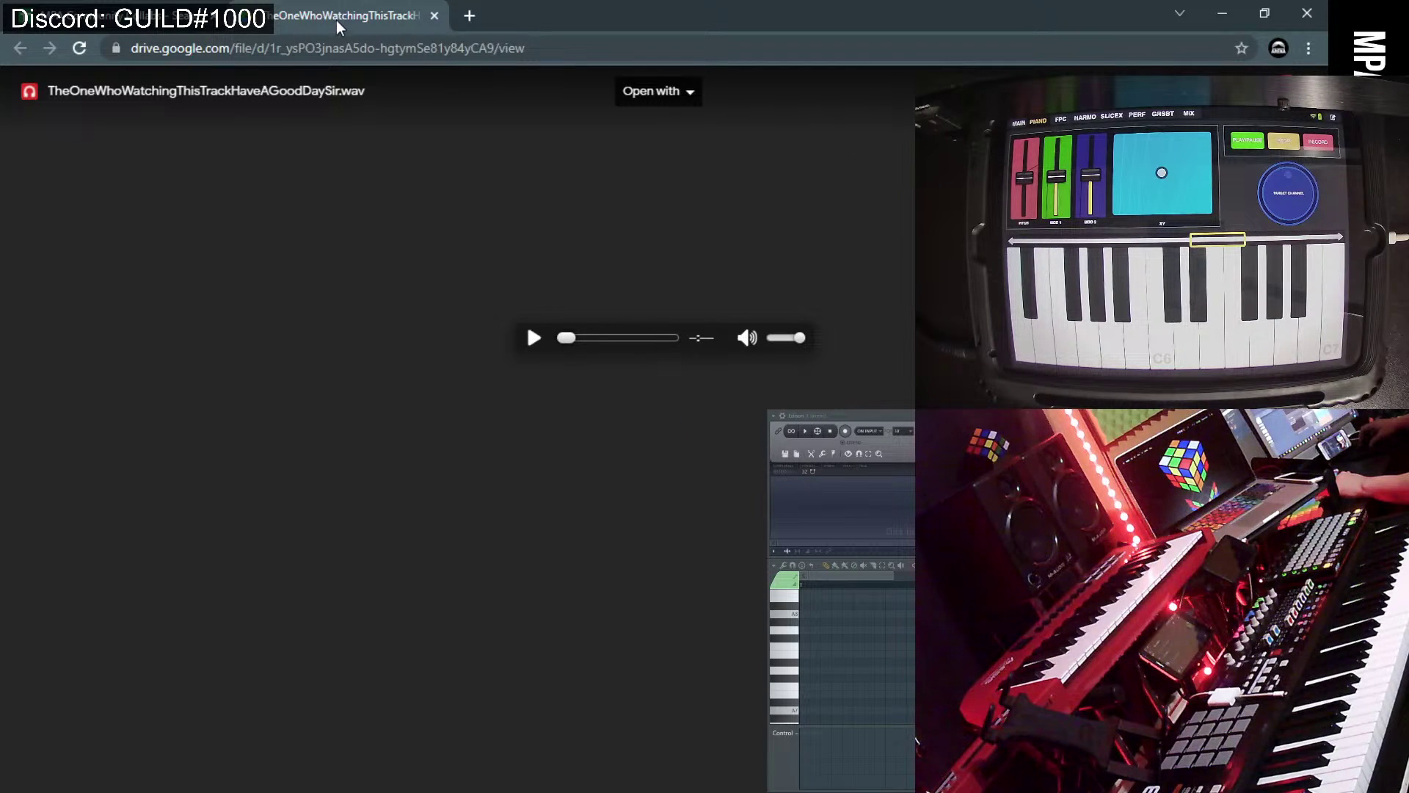
left_click_drag(340, 25, 439, 83)
key("super+Up")
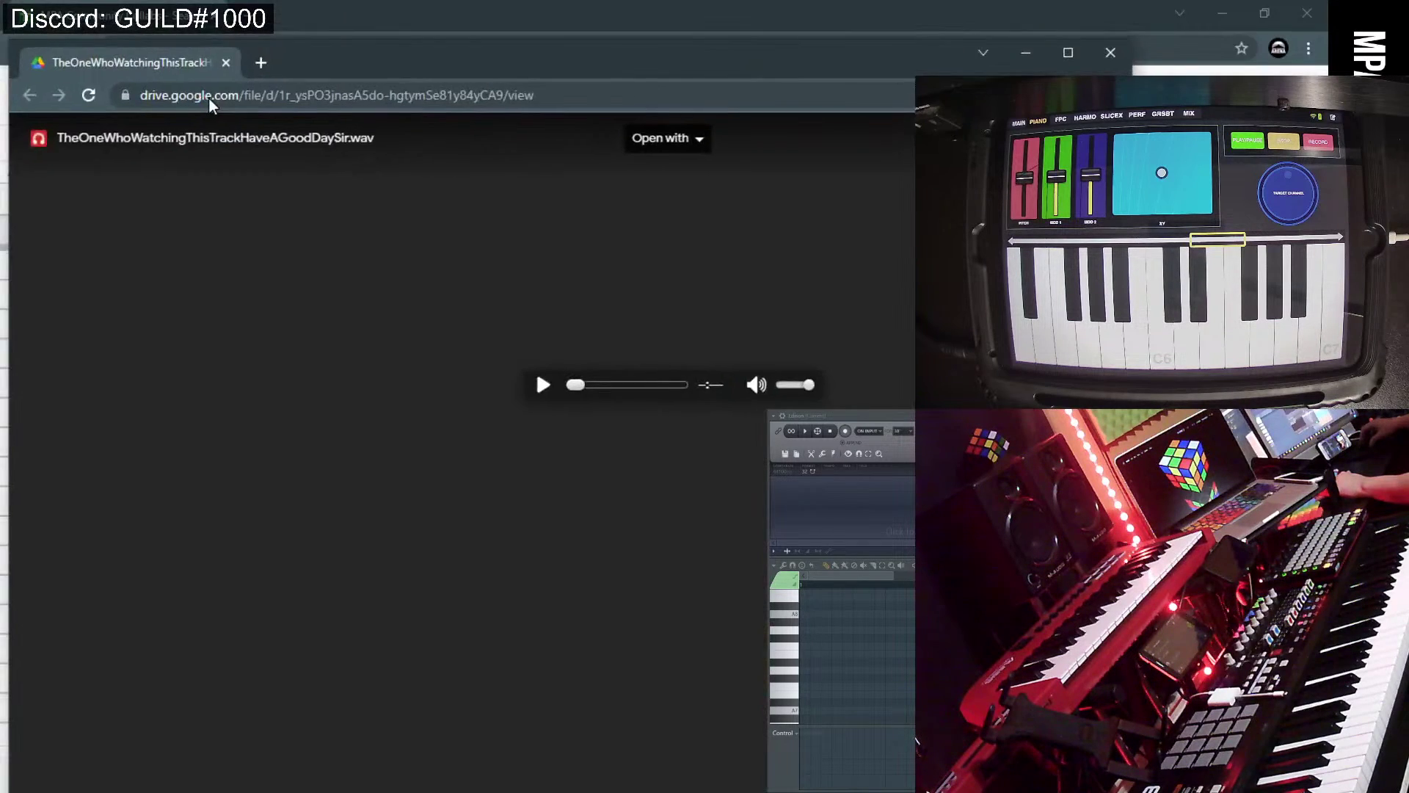
left_click_drag(81, 21, 312, 191)
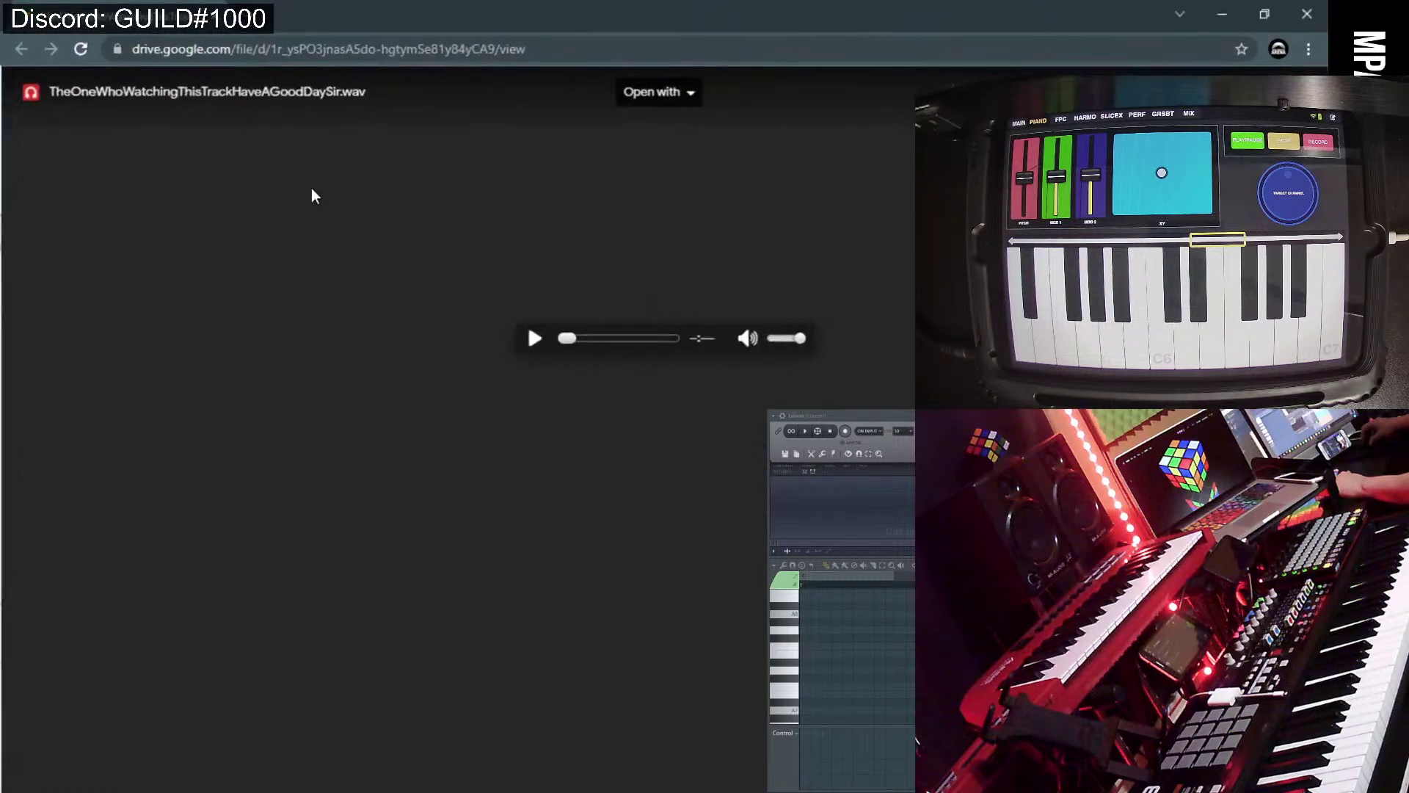
left_click_drag(121, 18, 415, 249)
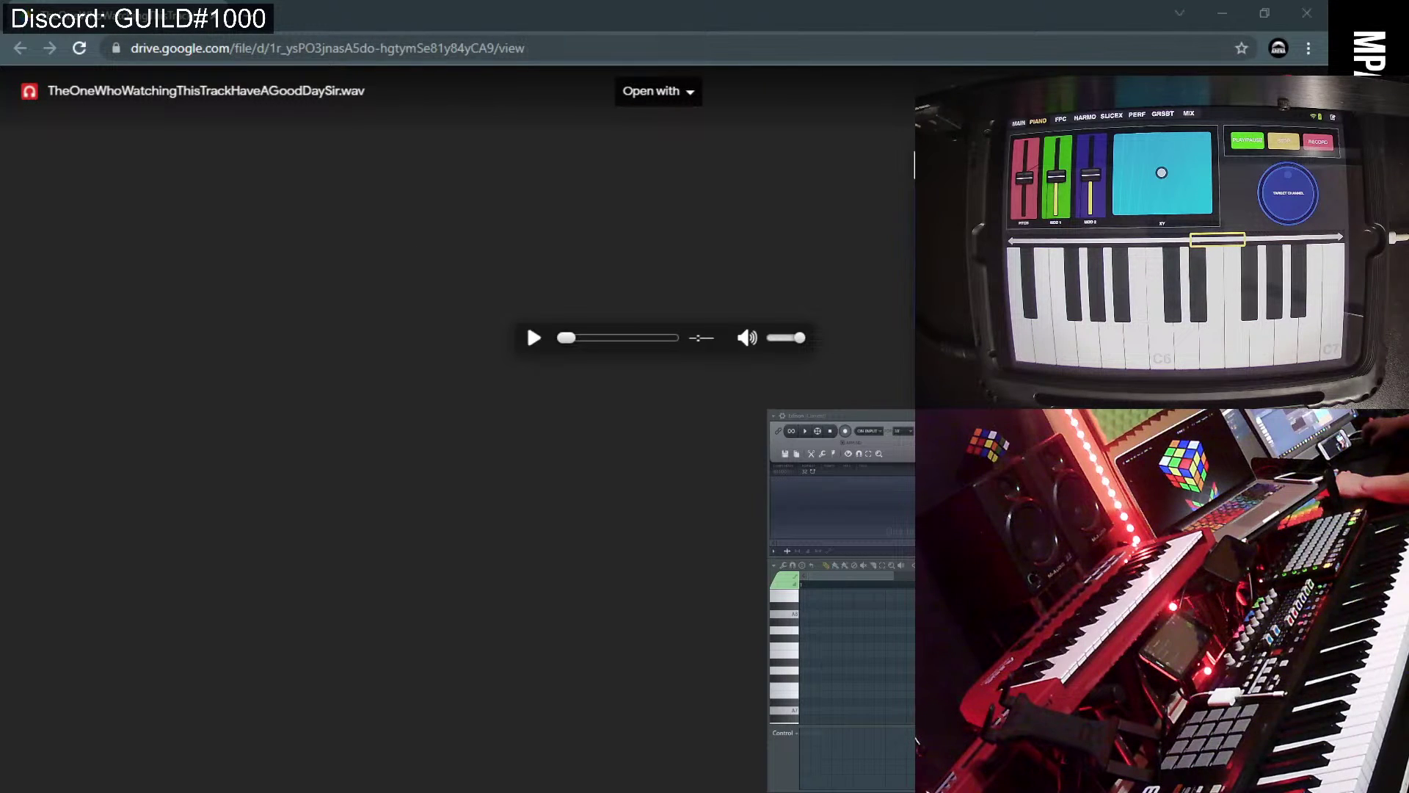
- Download TheOneWhoWatchingThisTrackHaveAGoodDaySir.wav from Google Drive and show it in the Downloads folder
left_click(1193, 91)
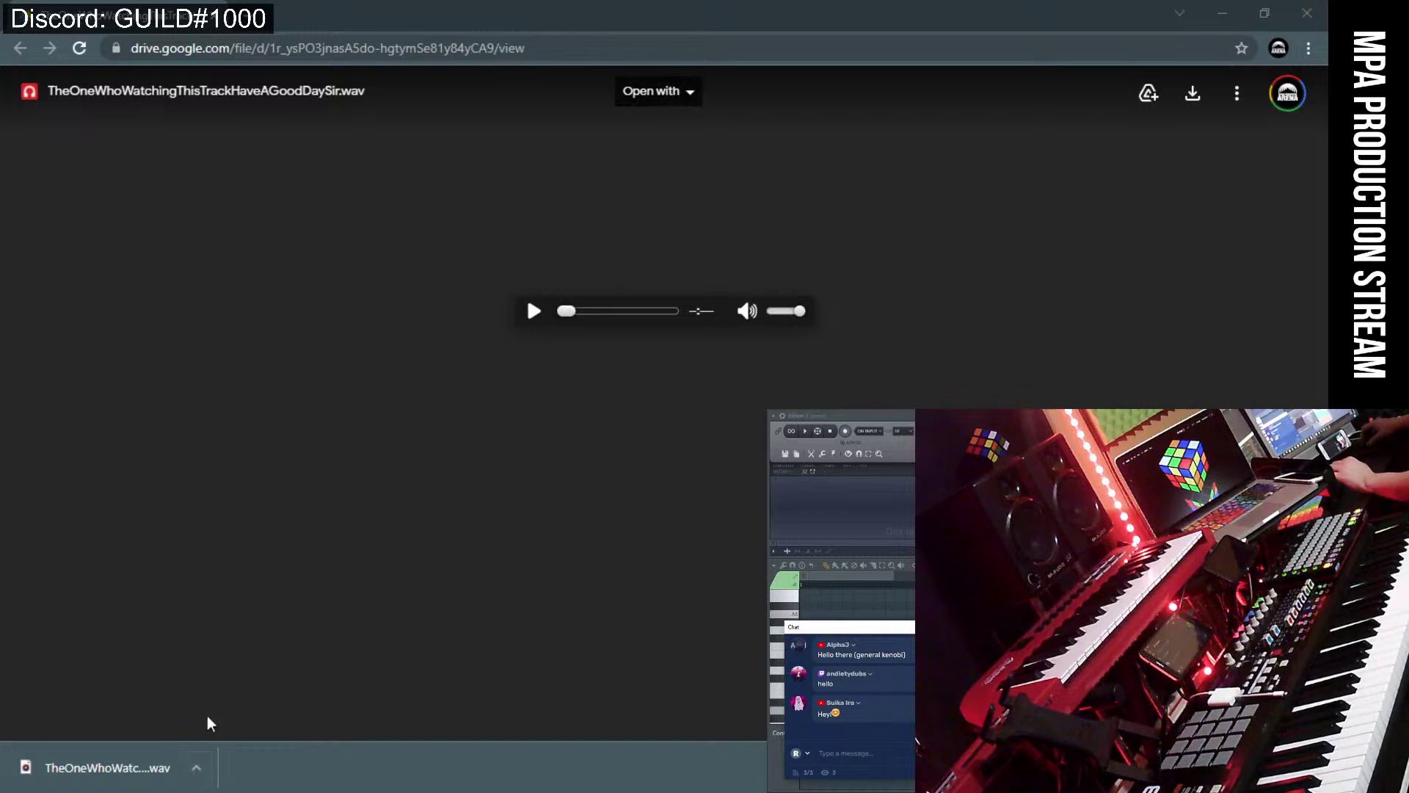
left_click(196, 767)
left_click(250, 706)
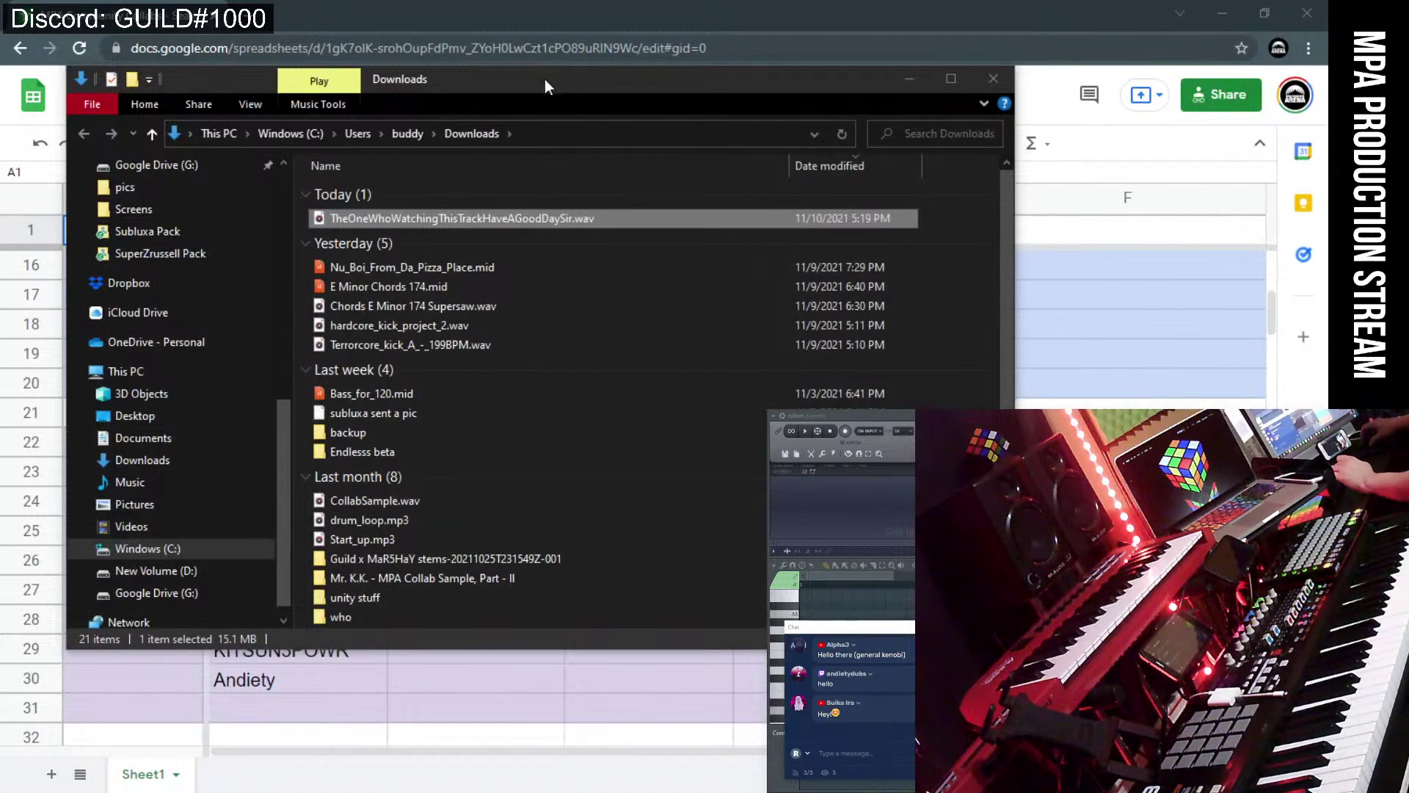
- Minimize the browser windows to bring FL Studio up behind the Downloads window, and reposition the folder so playlist Track 1 is clear
left_click_drag(545, 86, 666, 323)
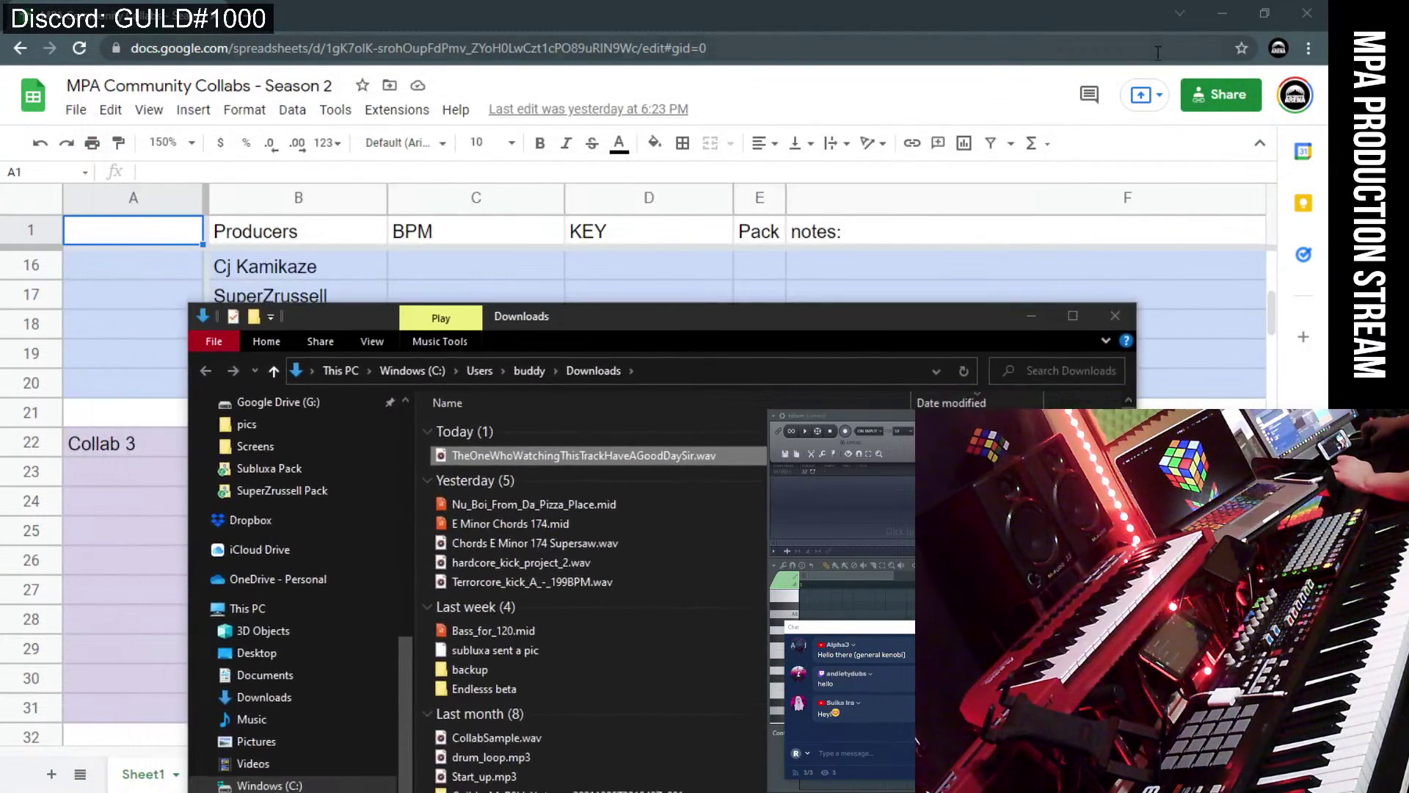
left_click(1223, 12)
left_click(1258, 14)
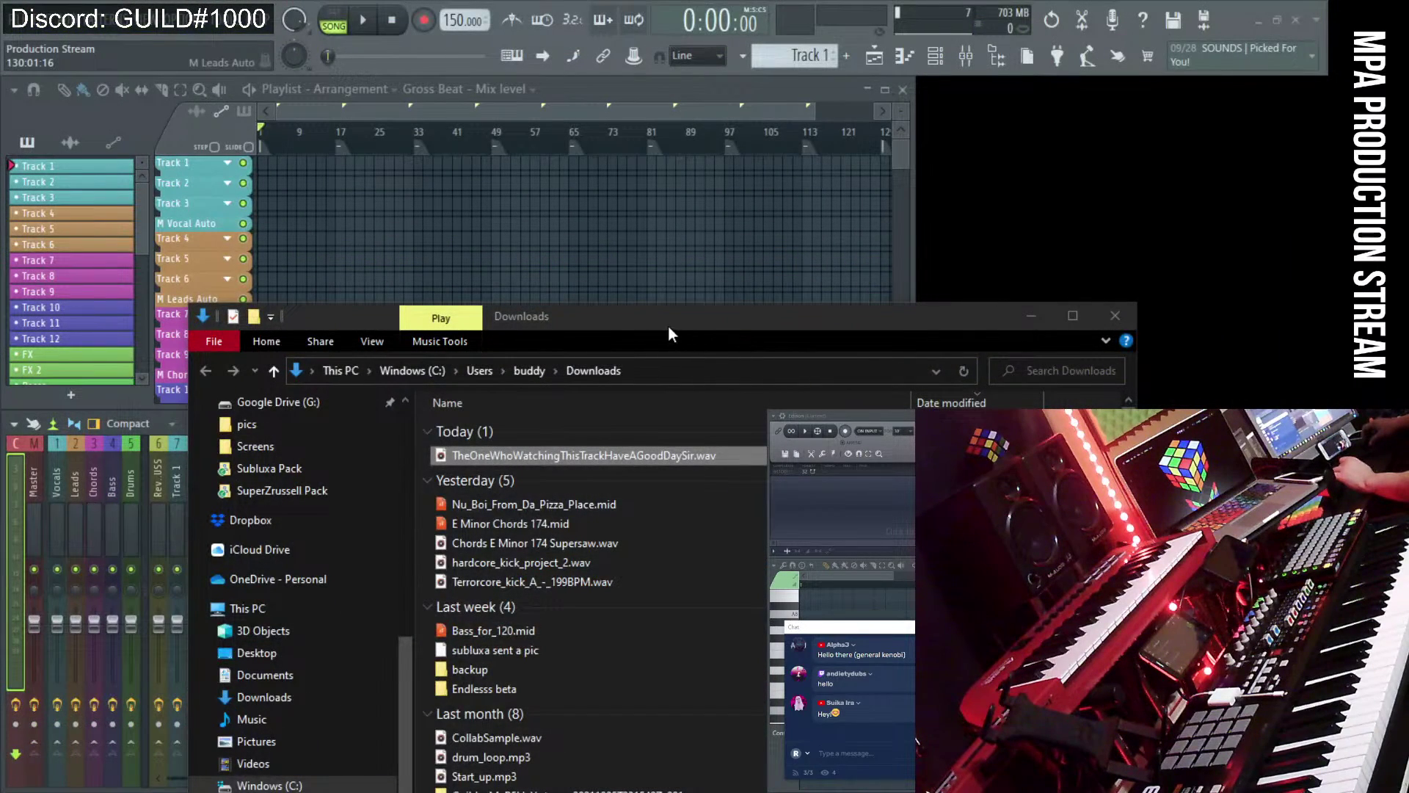
left_click_drag(668, 325, 611, 312)
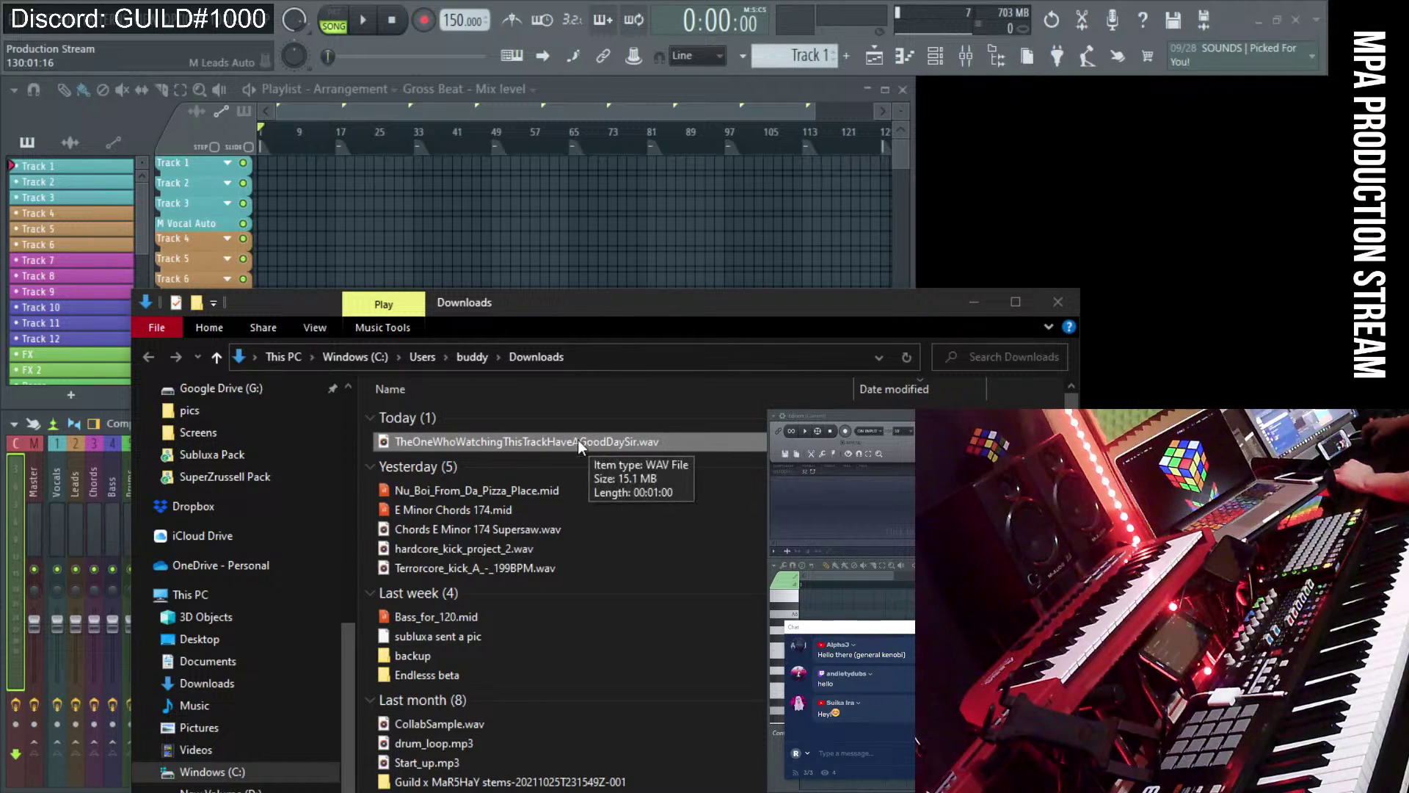
left_click_drag(514, 305, 476, 293)
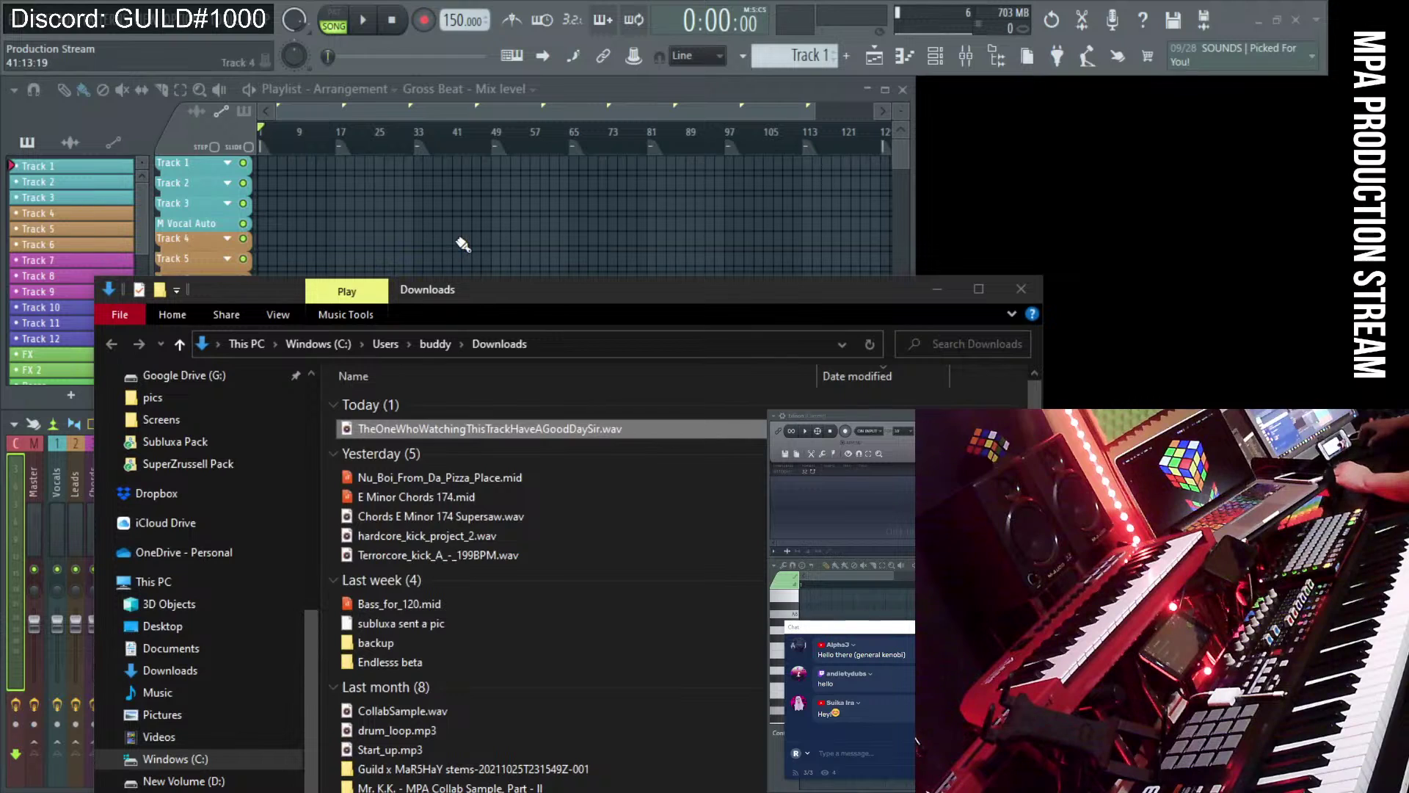
- Add TheOneWhoWatchingThisTrackHaveAGoodDaySir.wav from Downloads to playlist Track 1 and align the clip to start at bar 1
left_click_drag(389, 428, 277, 158)
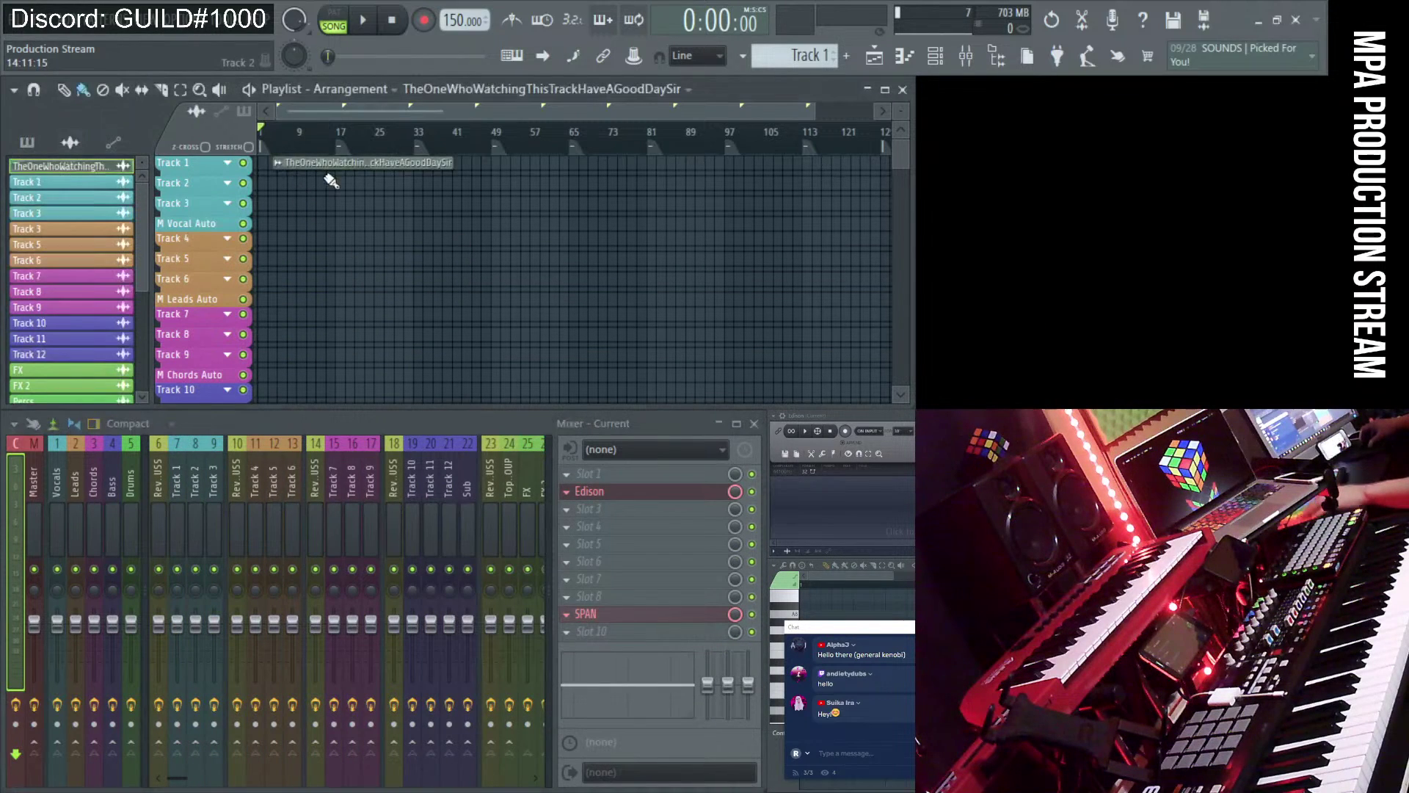
scroll(372, 236, "up", 3)
left_click_drag(372, 237, 258, 236)
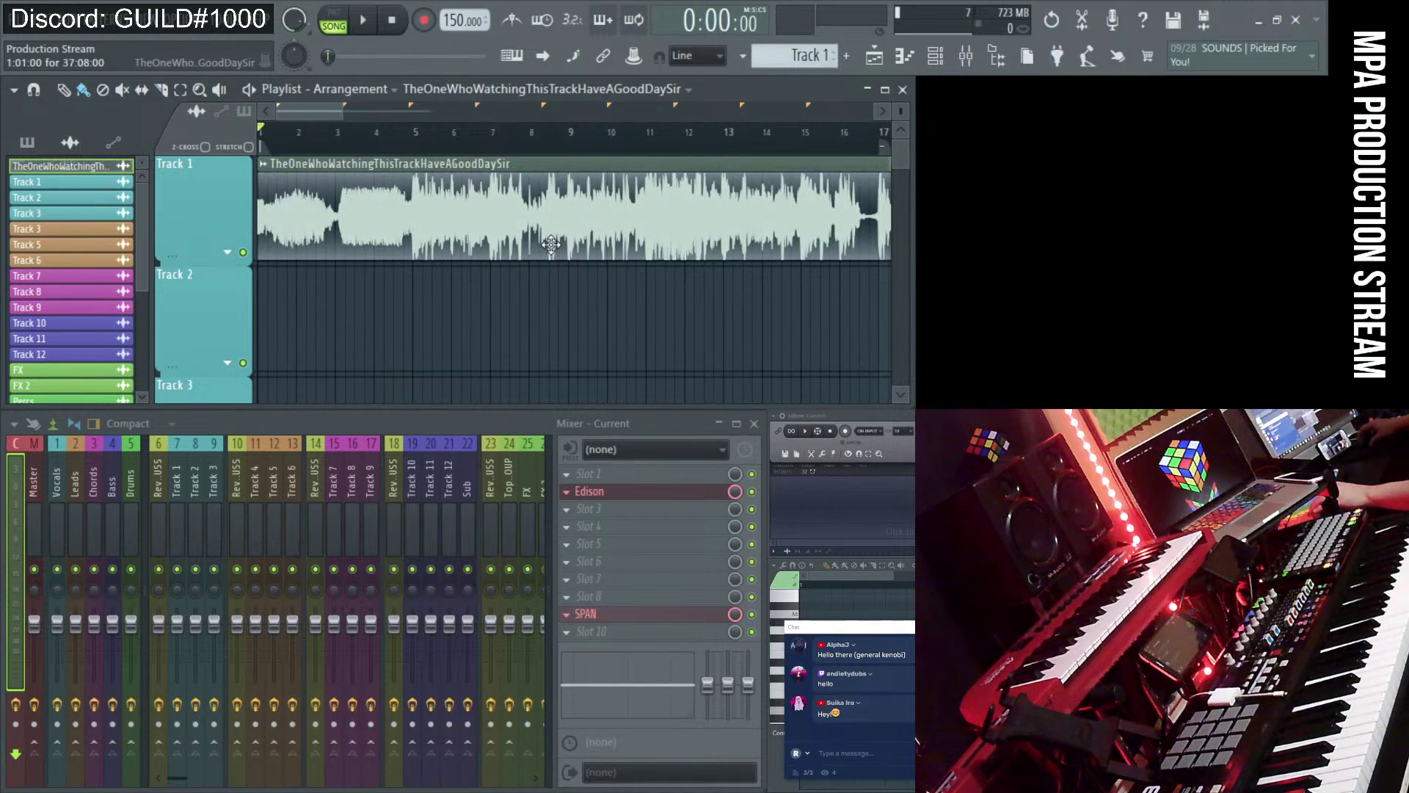
scroll(558, 250, "down", 3)
scroll(558, 250, "down", 3)
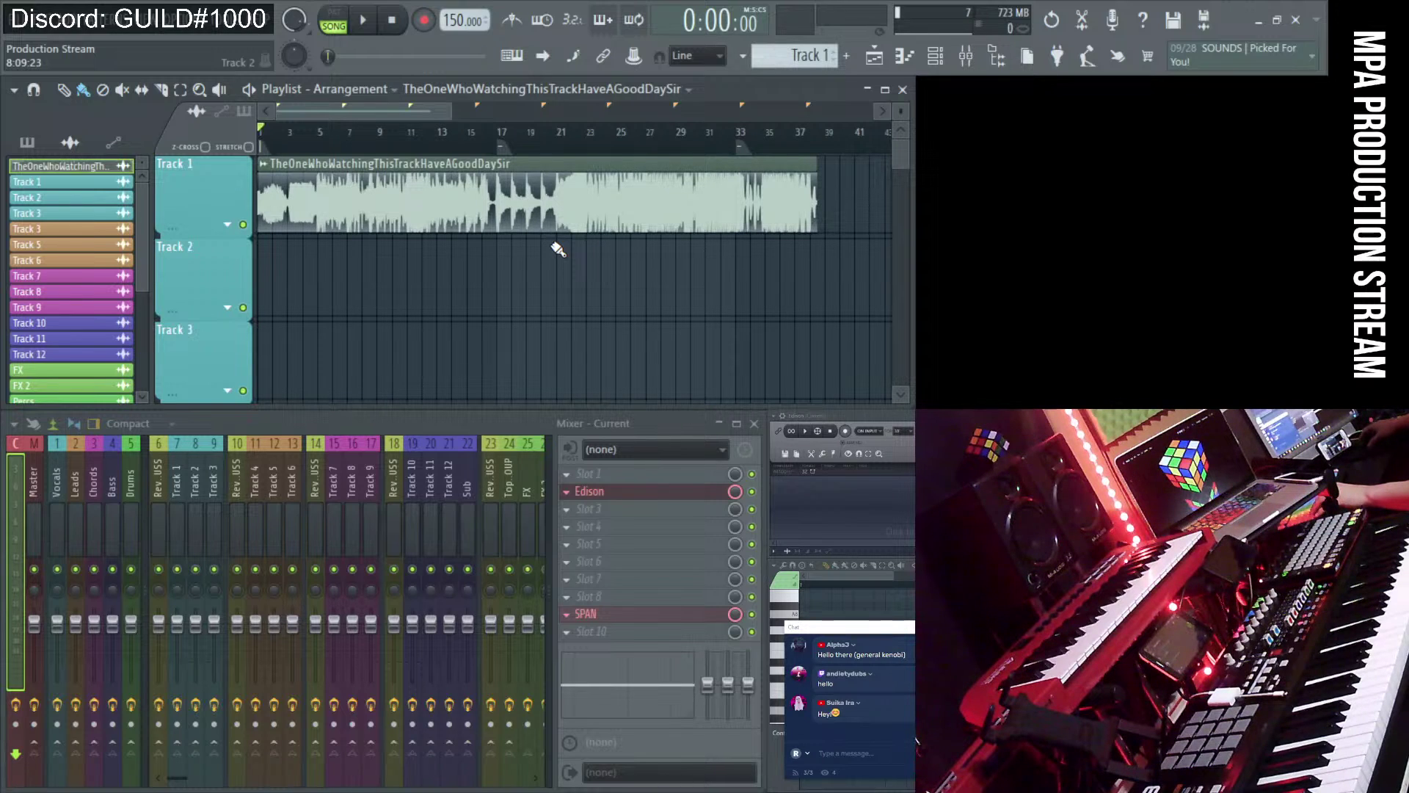
left_click_drag(450, 113, 434, 114)
left_click_drag(902, 116, 905, 114)
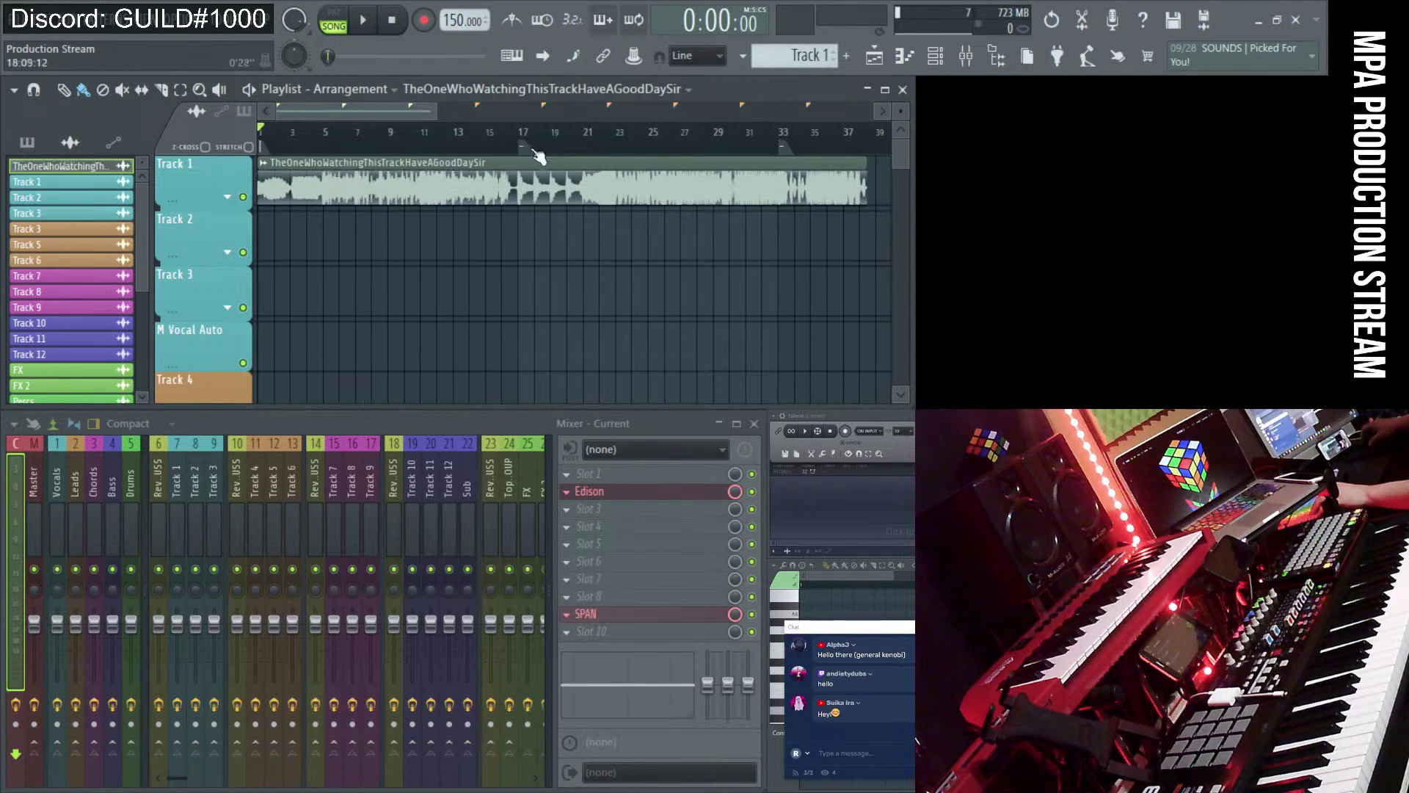
- Delete the audio clip from the current arrangement and place it at bar 1 of Track 1 in the Blank arrangement
right_click(434, 195)
left_click(389, 90)
left_click(373, 137)
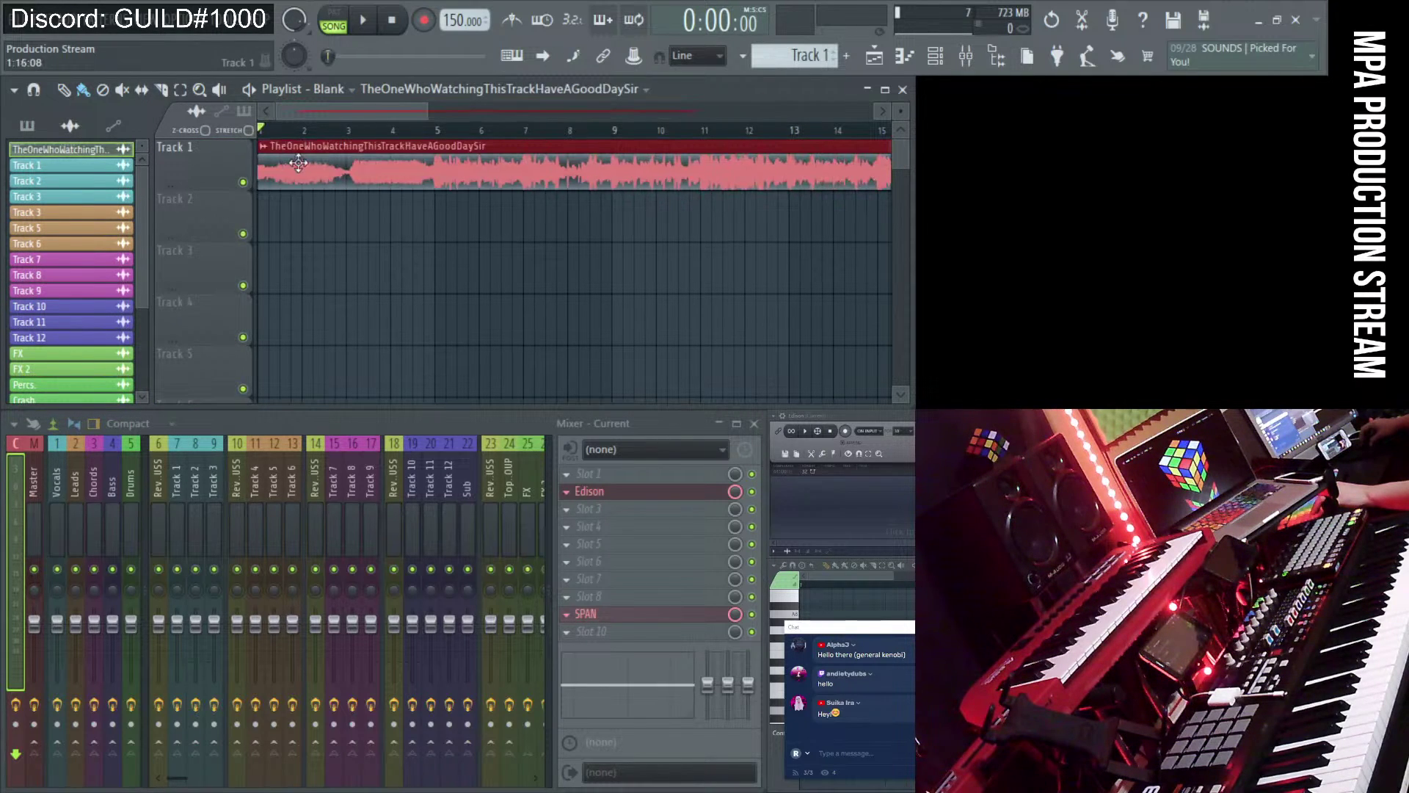
- Widen the playlist window across the screen and enlarge Track 1 so the audio clip's whole waveform is in view
left_click_drag(436, 114, 585, 114)
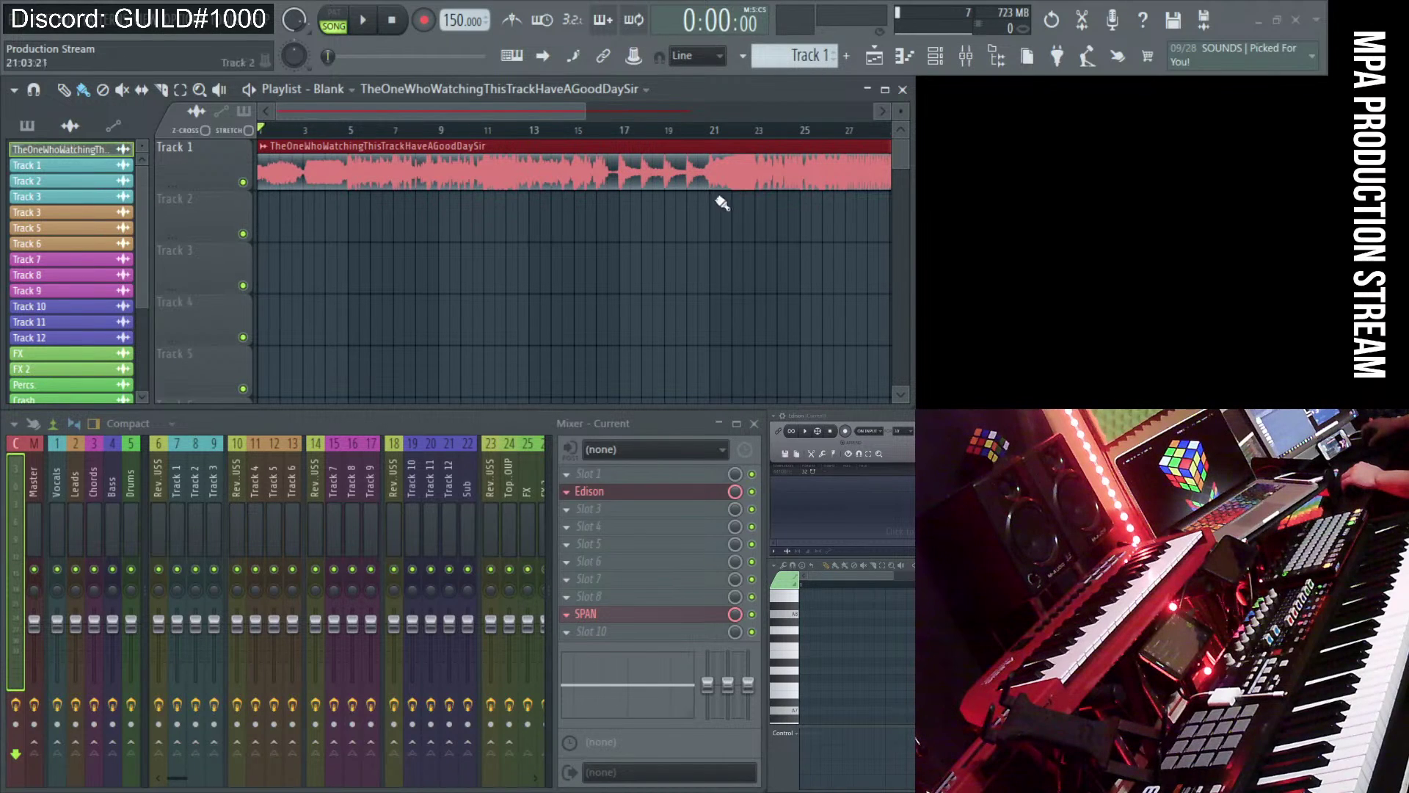
left_click_drag(916, 199, 1322, 197)
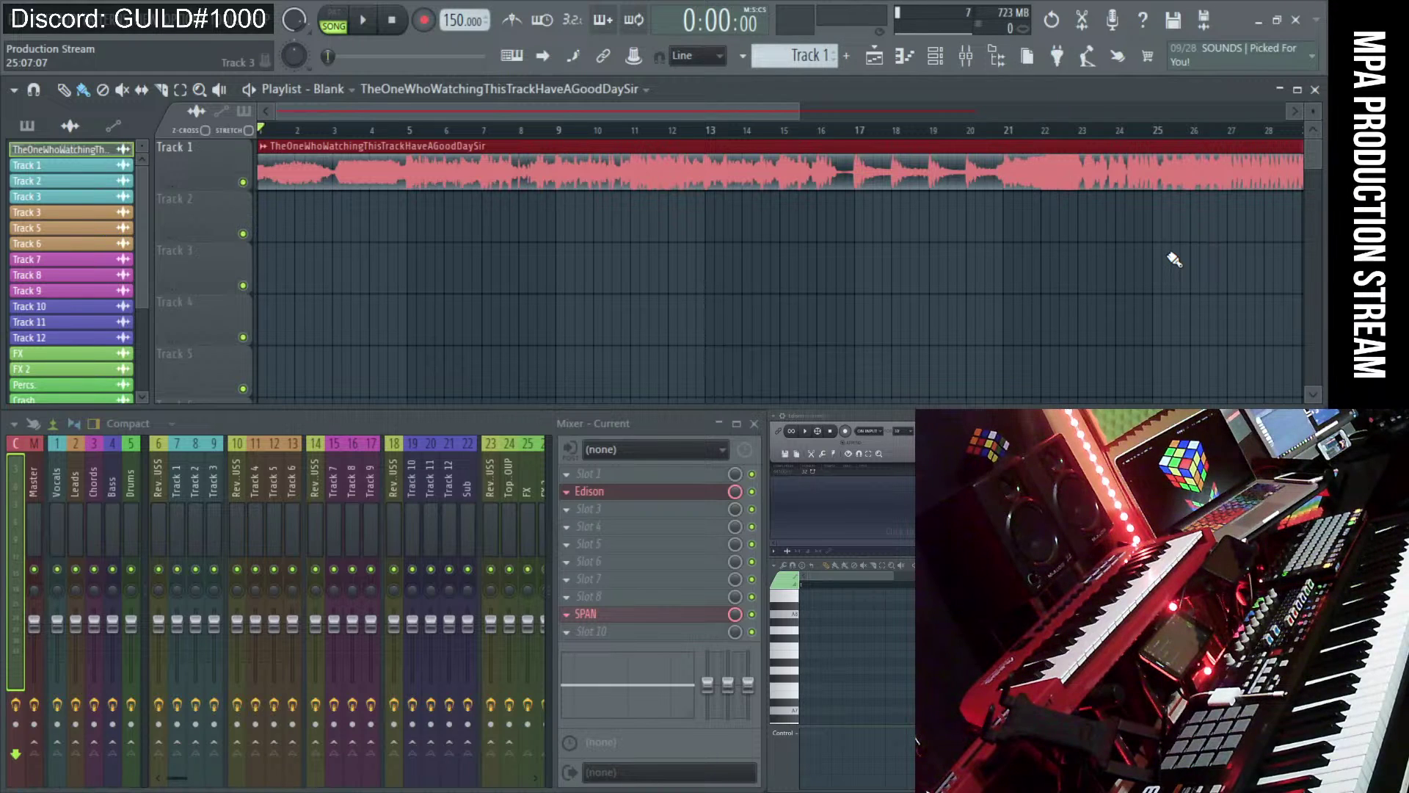
scroll(979, 264, "down", 2)
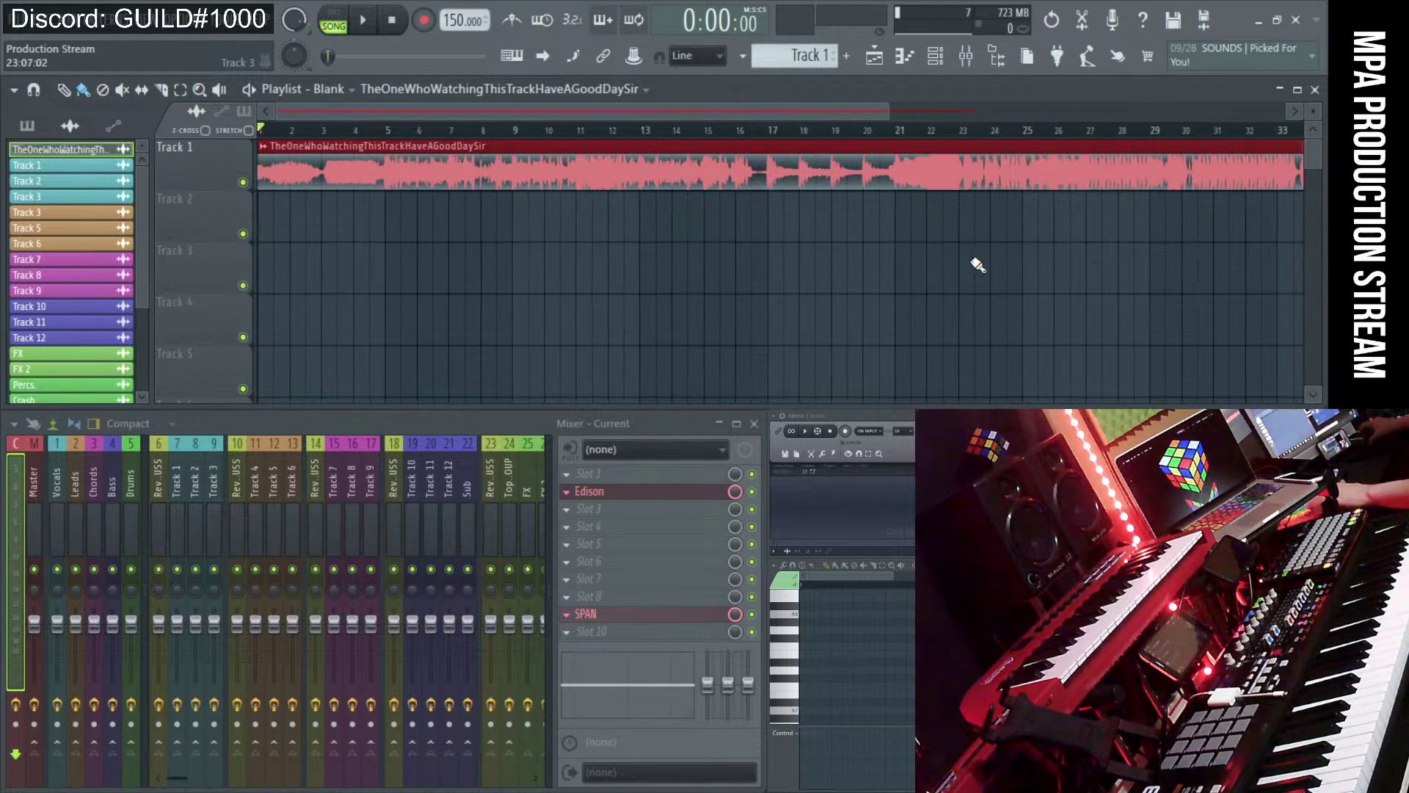
scroll(778, 224, "down", 1)
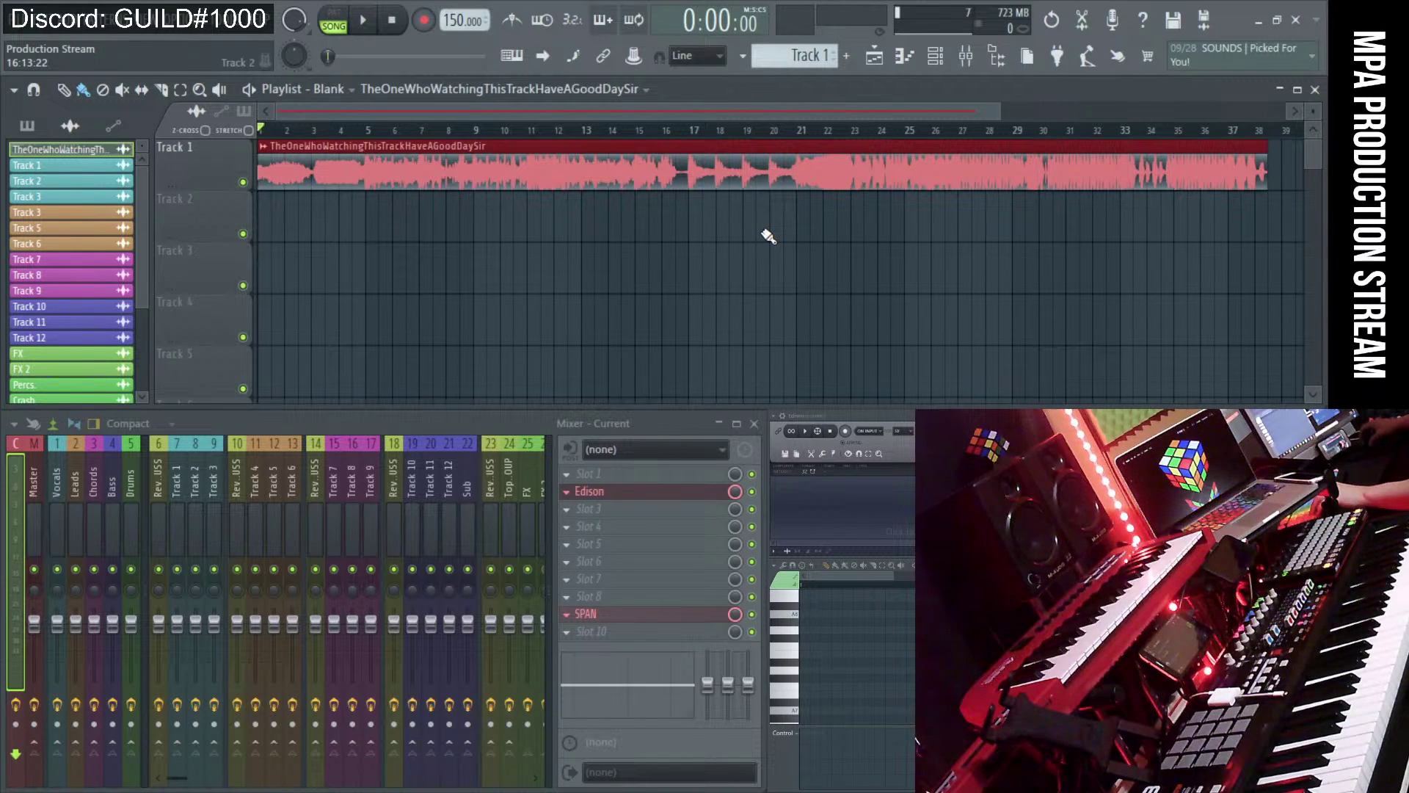
left_click_drag(257, 150, 502, 190)
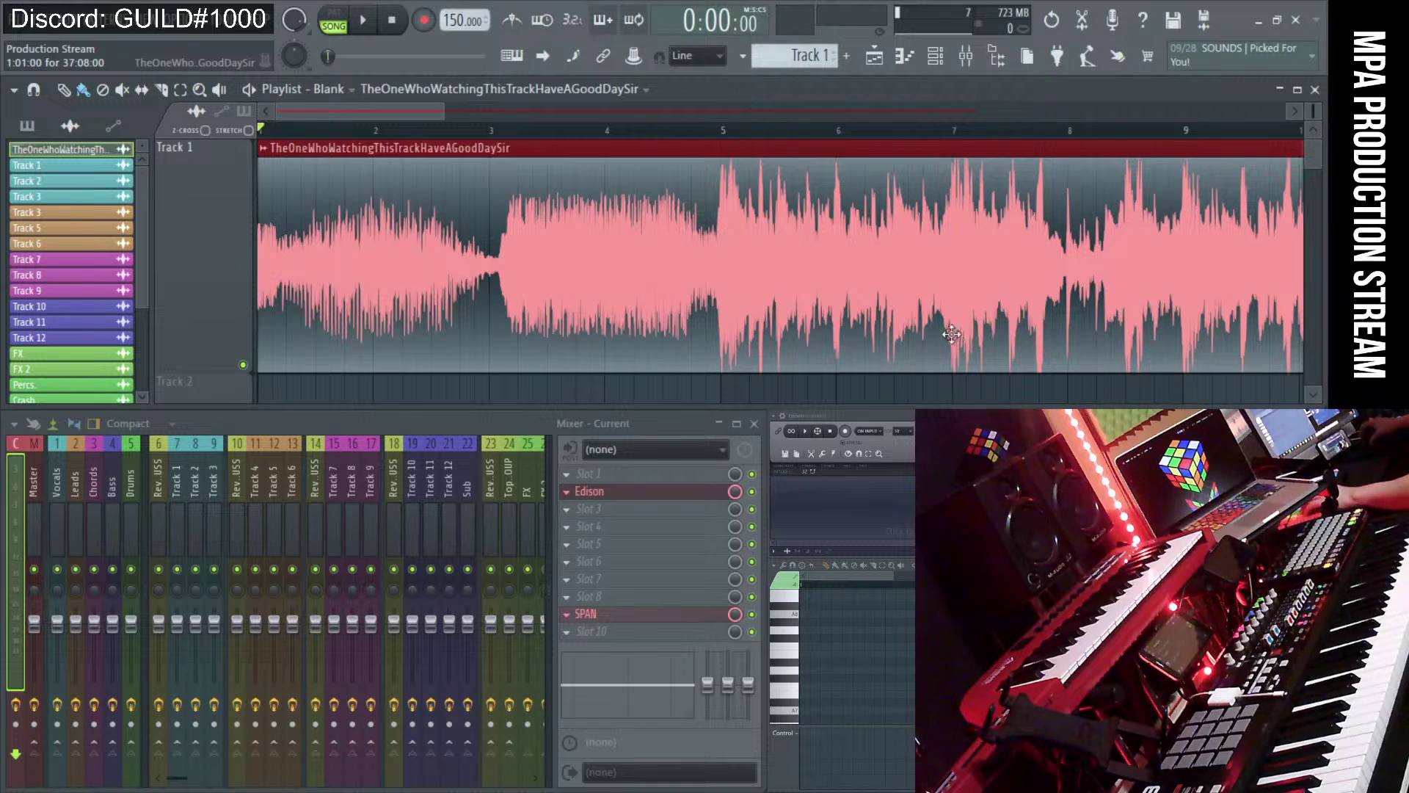
scroll(877, 298, "down", 4)
scroll(876, 298, "down", 5)
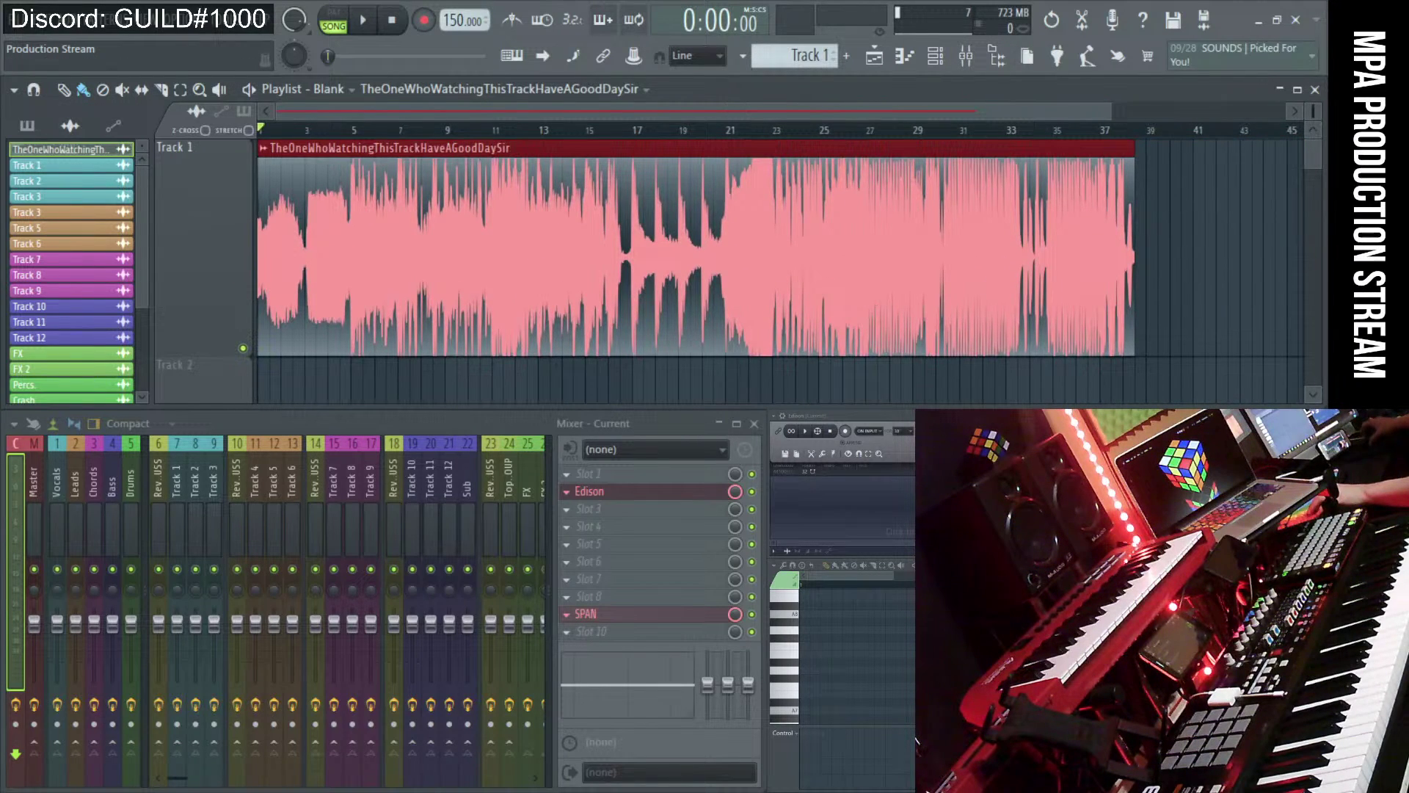
- Select the Master mixer track, play the audio clip from the start, and stop playback
left_click(34, 623)
left_click_drag(34, 623, 34, 625)
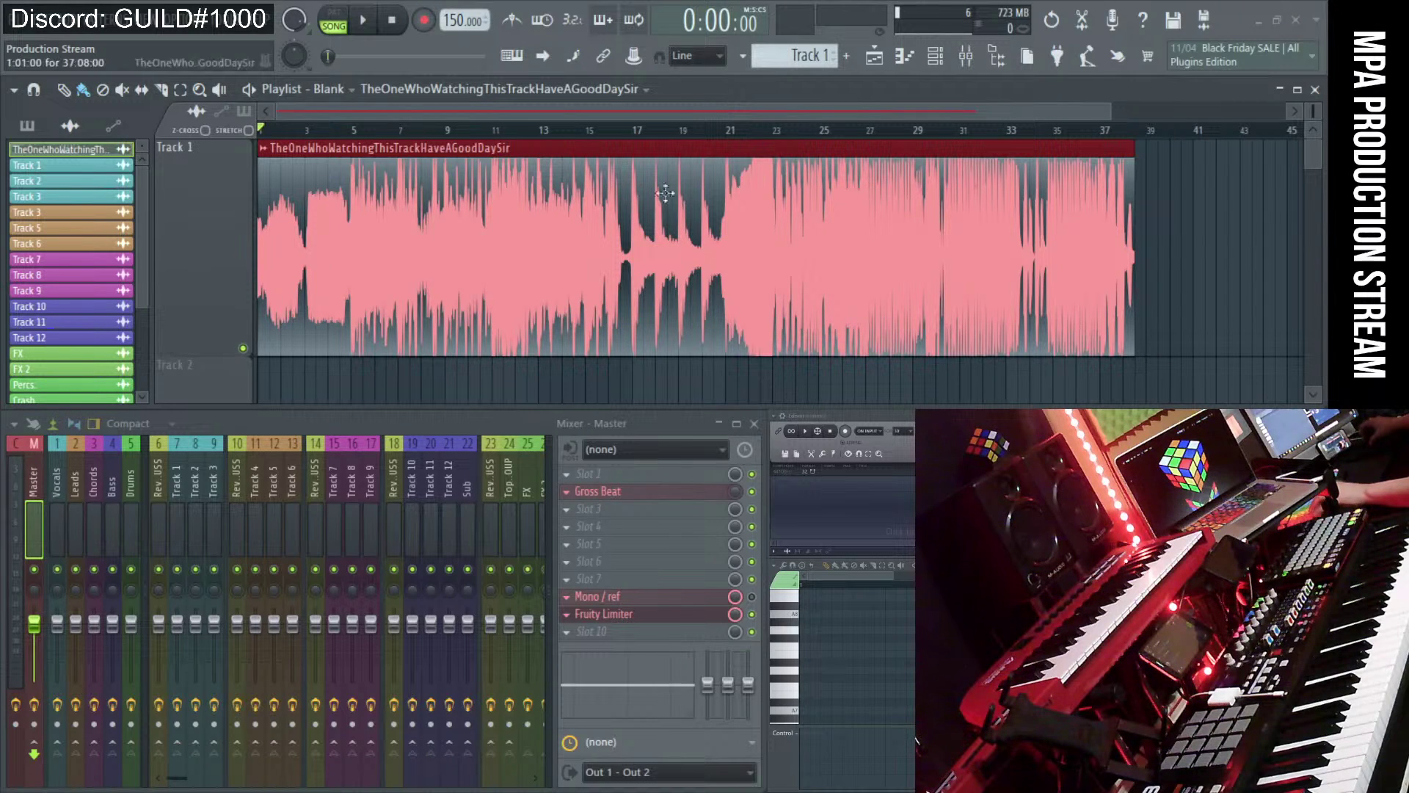
left_click(372, 35)
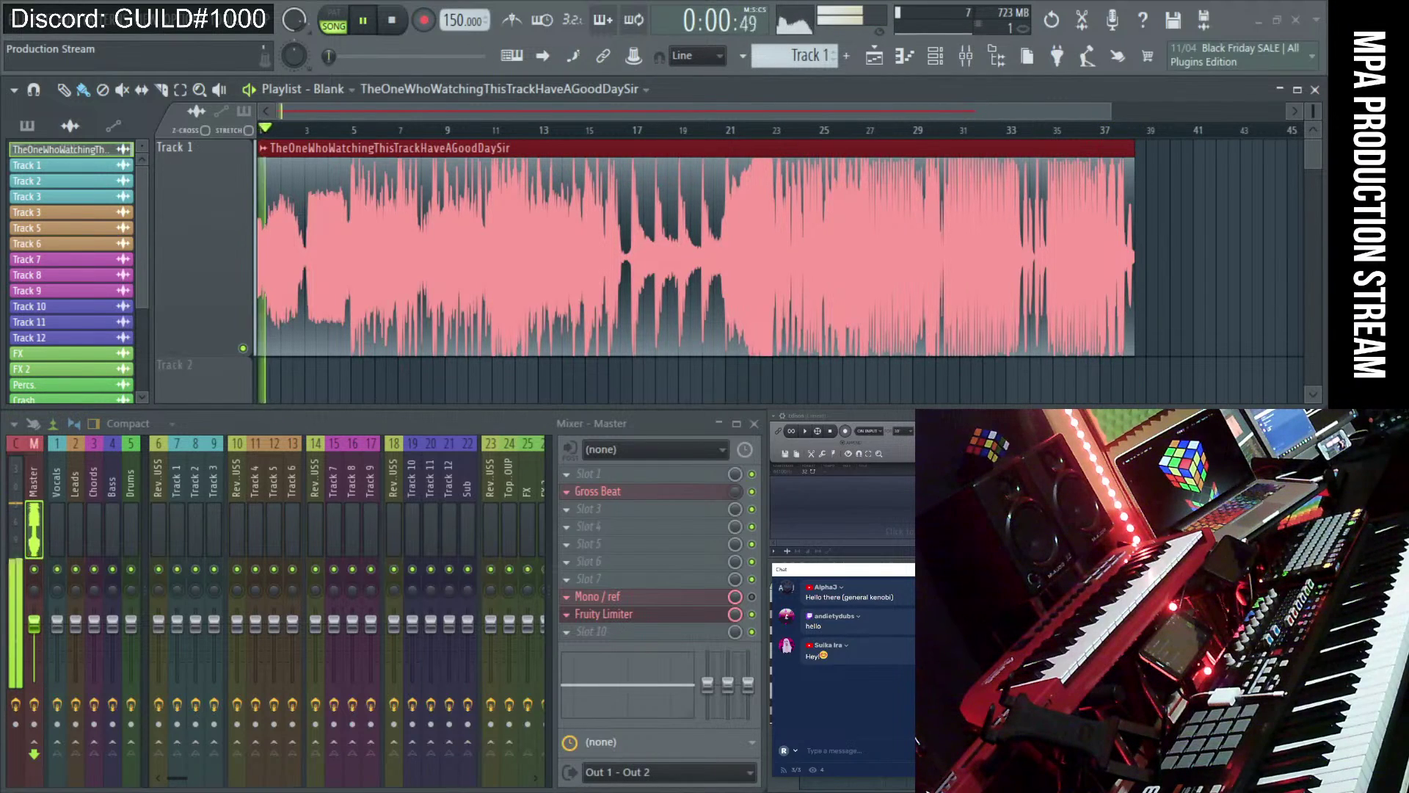
left_click(424, 20)
key("space")
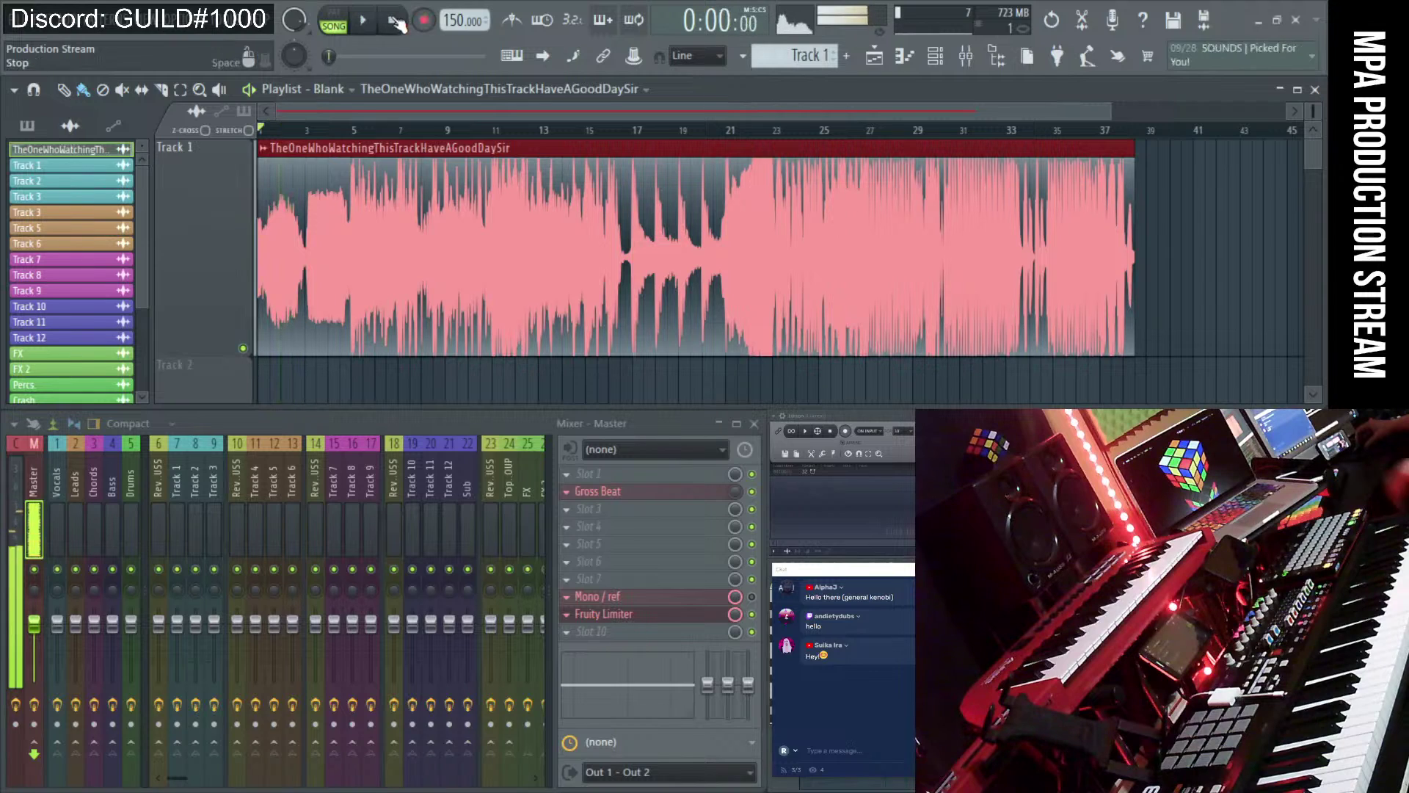
- Reduce the playlist track height and delete the audio clip from Track 1 of the Blank arrangement
scroll(976, 257, "down", 3)
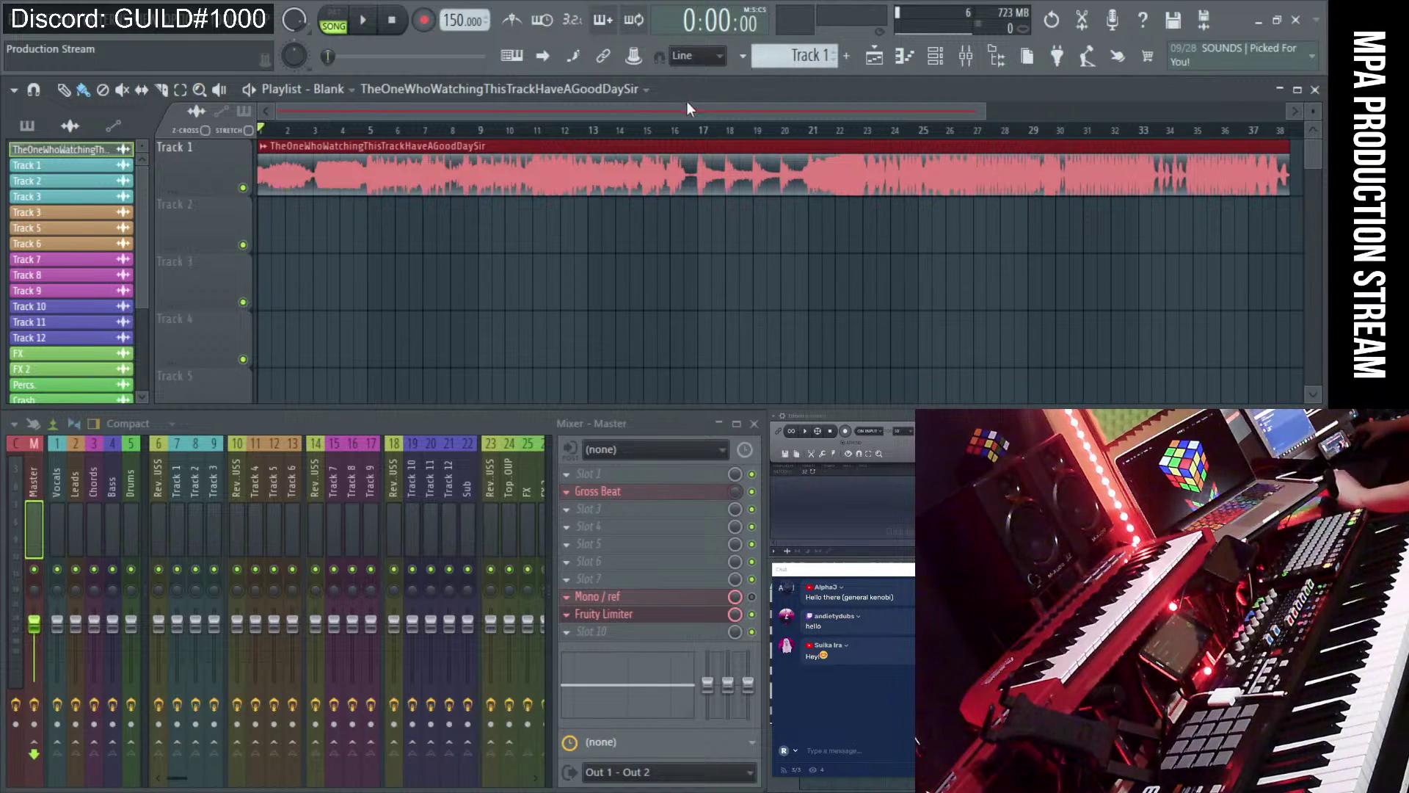
scroll(480, 215, "down", 1)
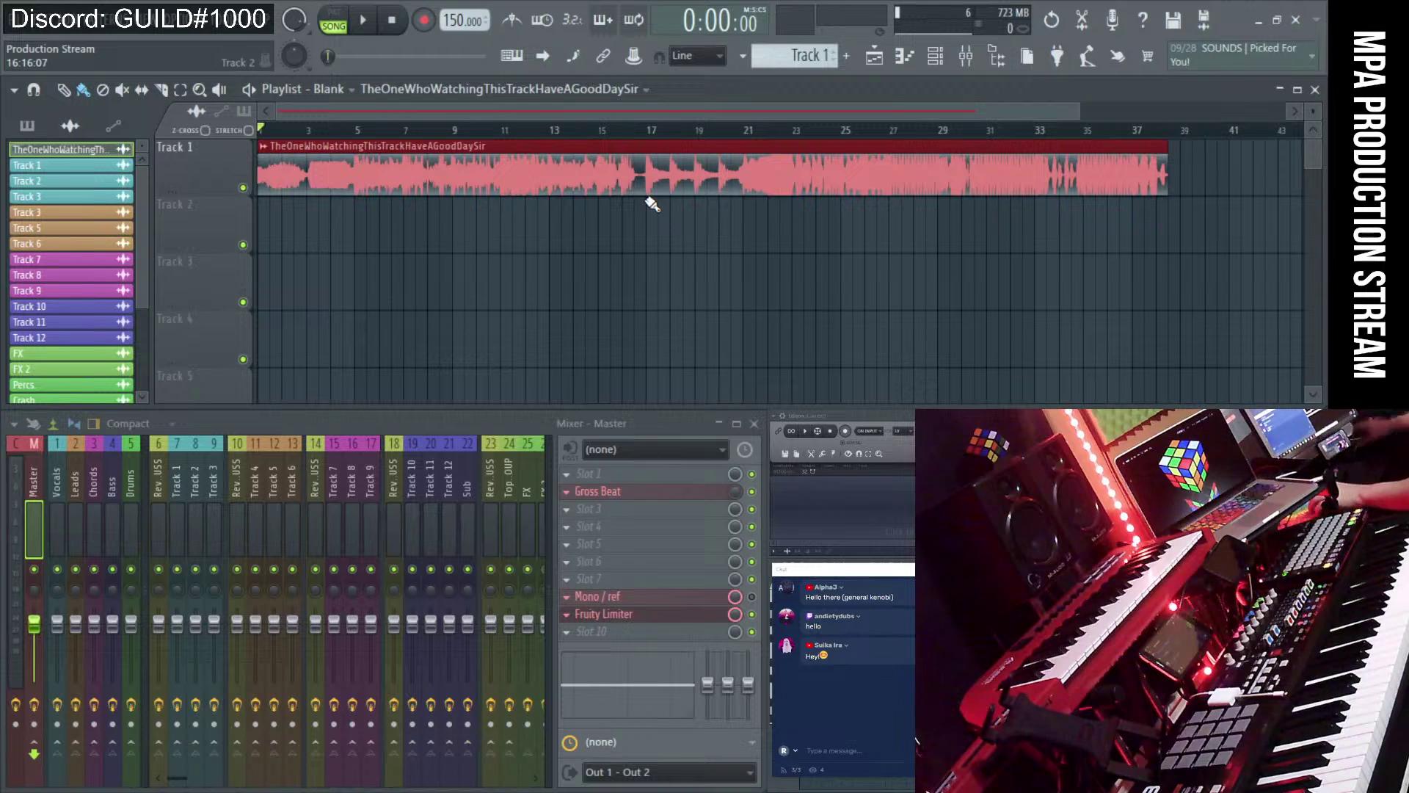
scroll(659, 262, "up", 1, "ctrl")
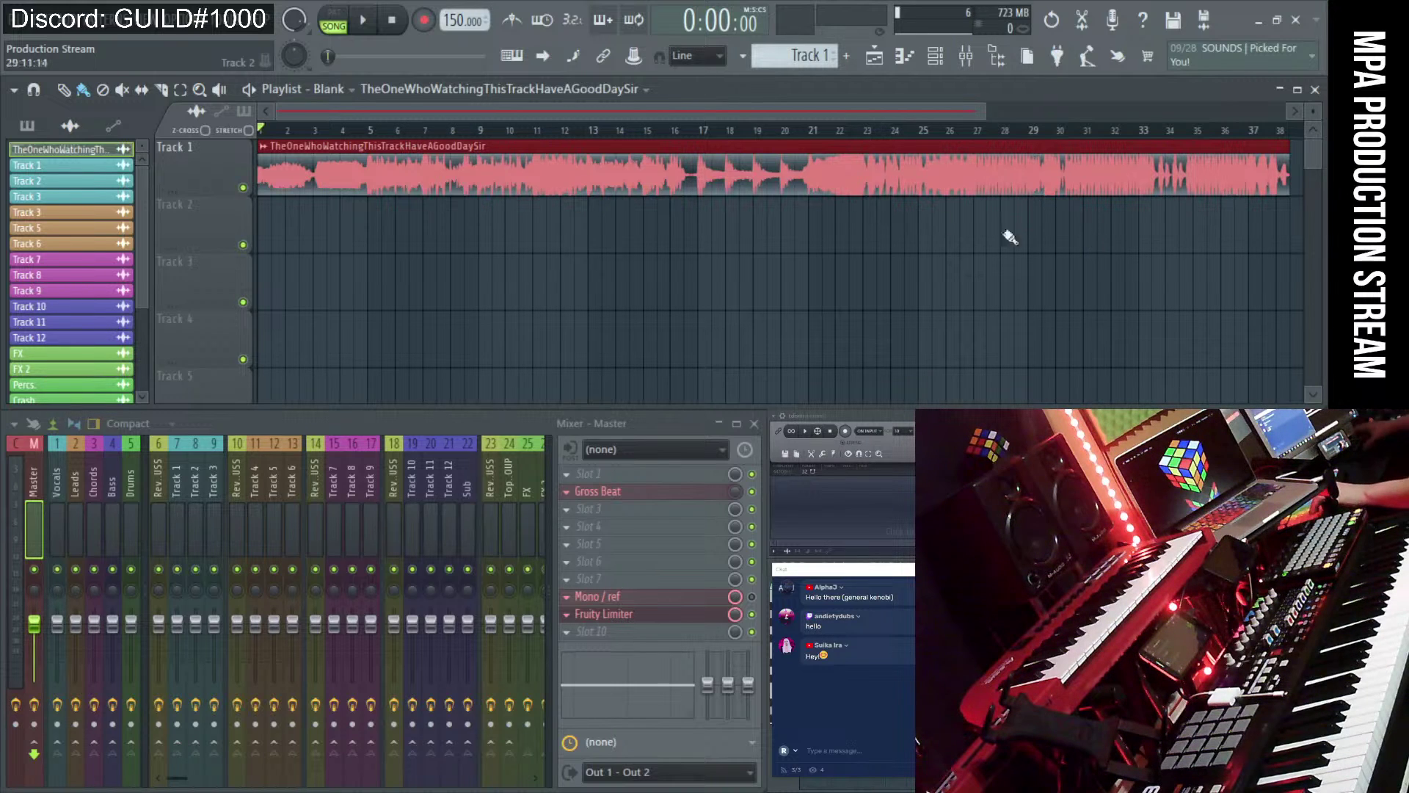
right_click(742, 164)
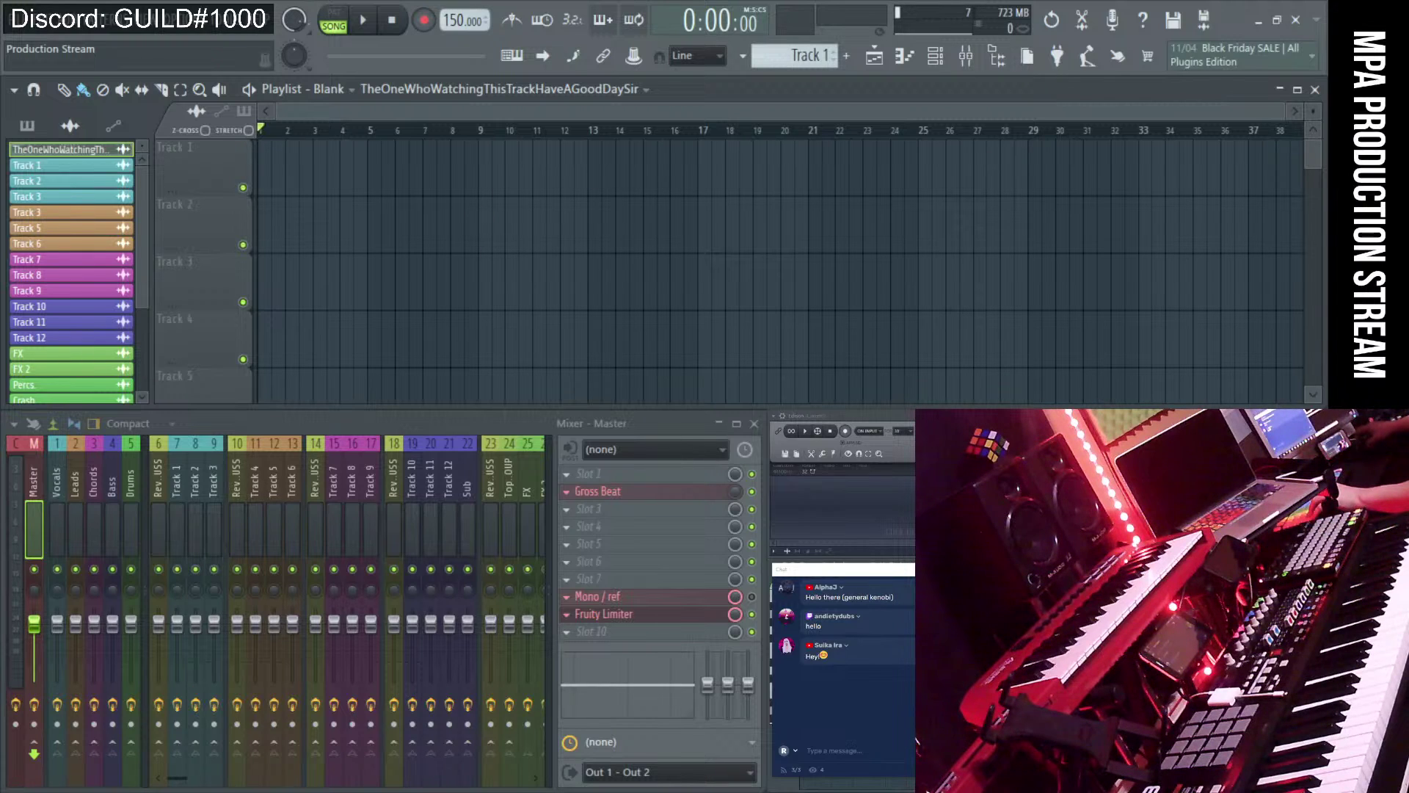
- Start a new project from the MPA Community Collab template and show the playlist out to about bar 141
left_click(20, 29)
mouse_move(49, 65)
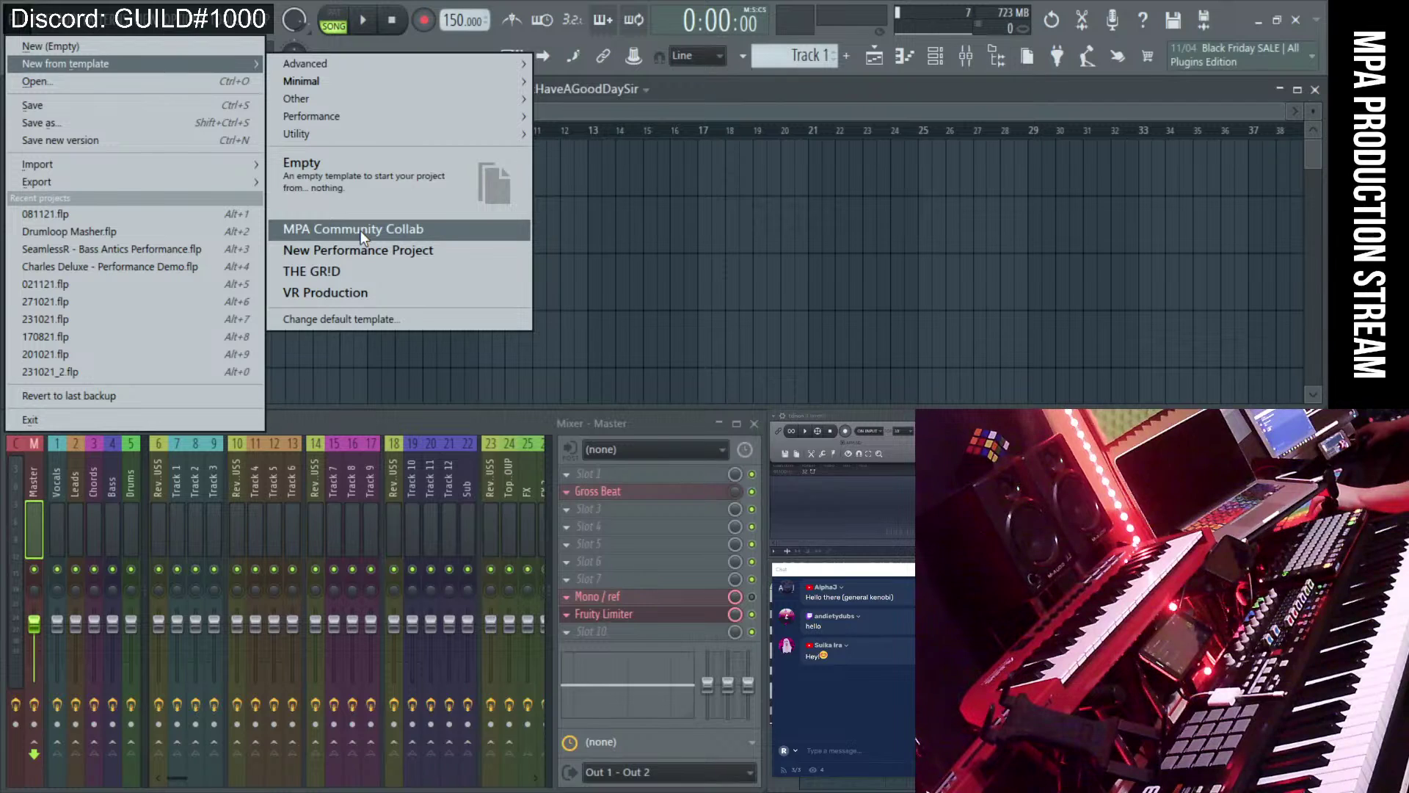
left_click(360, 230)
left_click(683, 453)
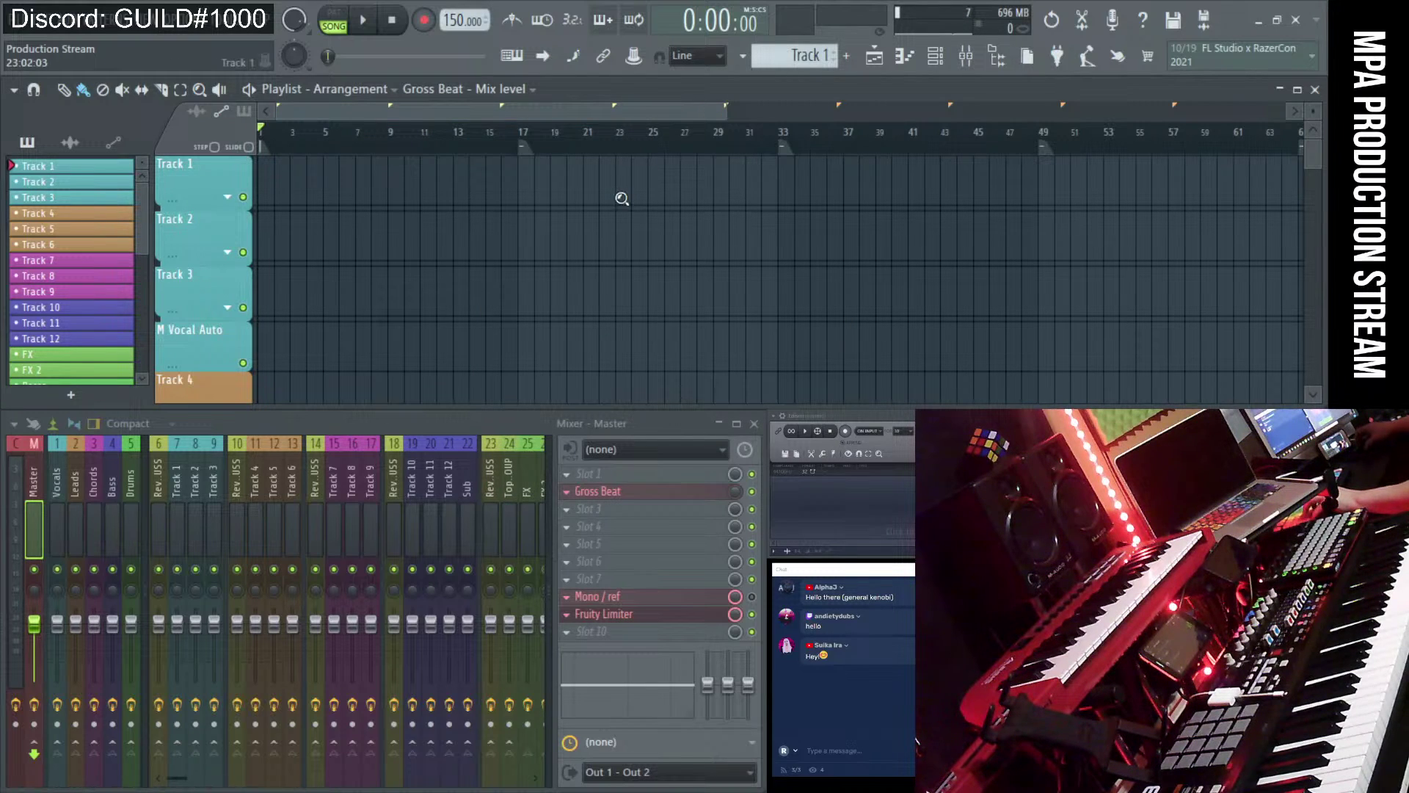
scroll(623, 196, "down", 3)
scroll(622, 196, "down", 4)
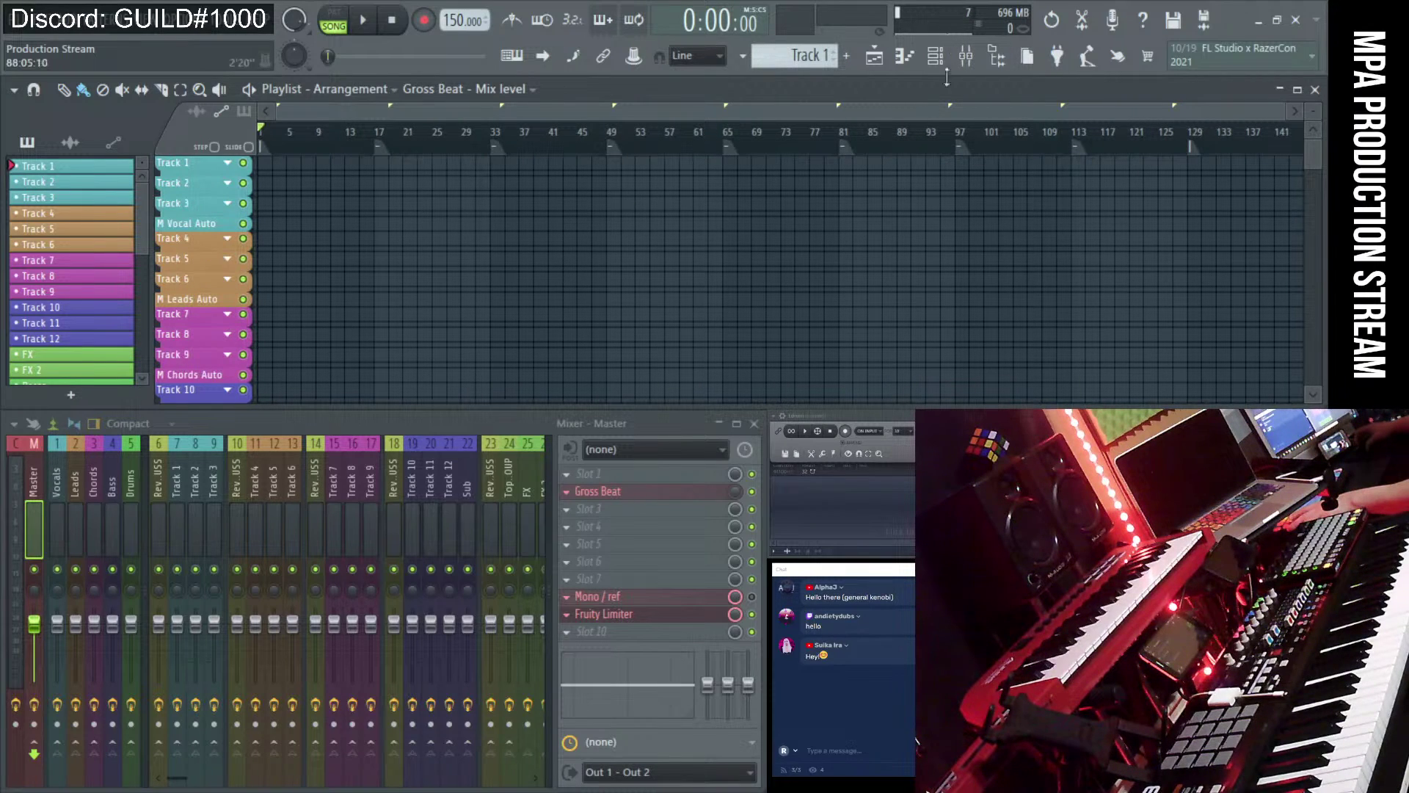
- Open the FL Studio browser and move the stream chat window clear of it
left_click(997, 57)
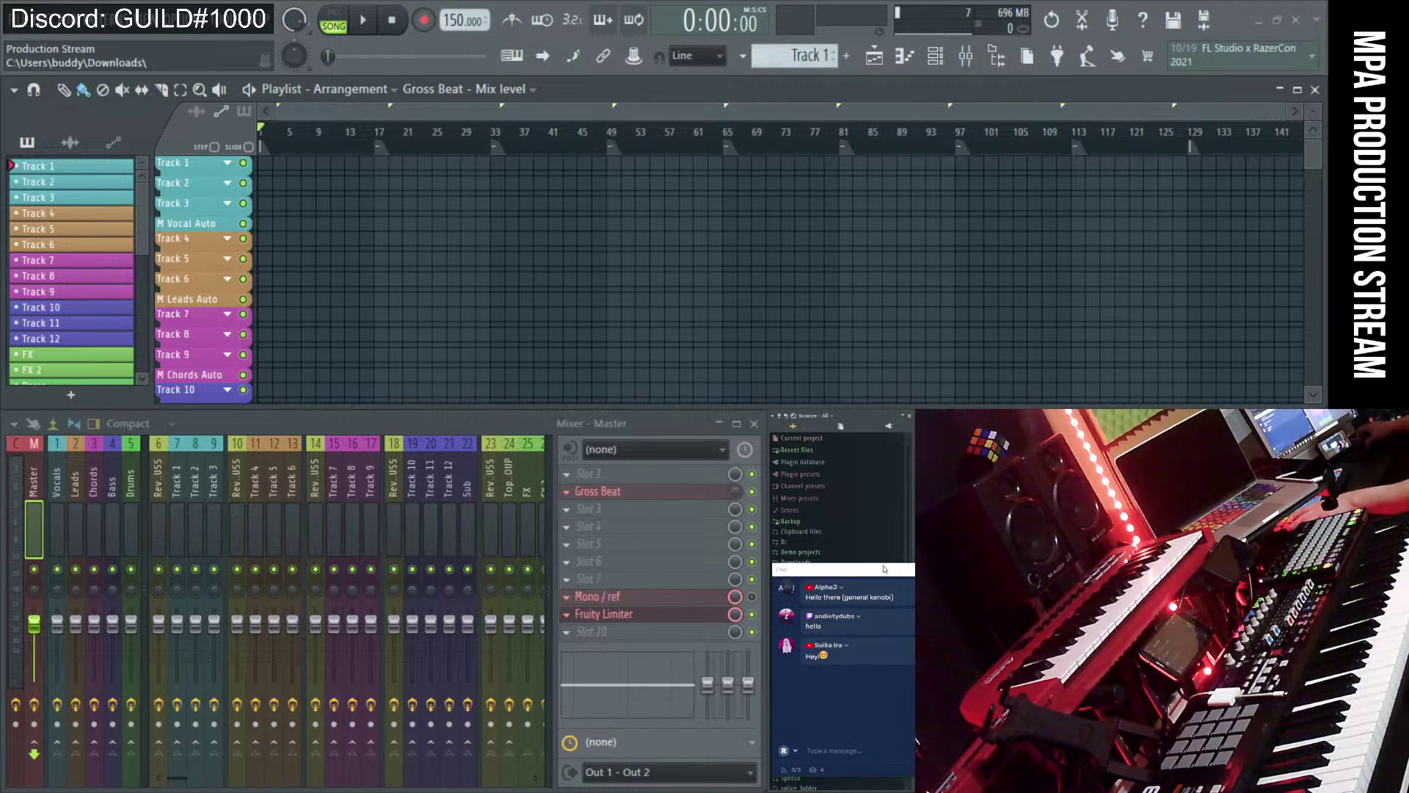
left_click_drag(857, 364, 908, 367)
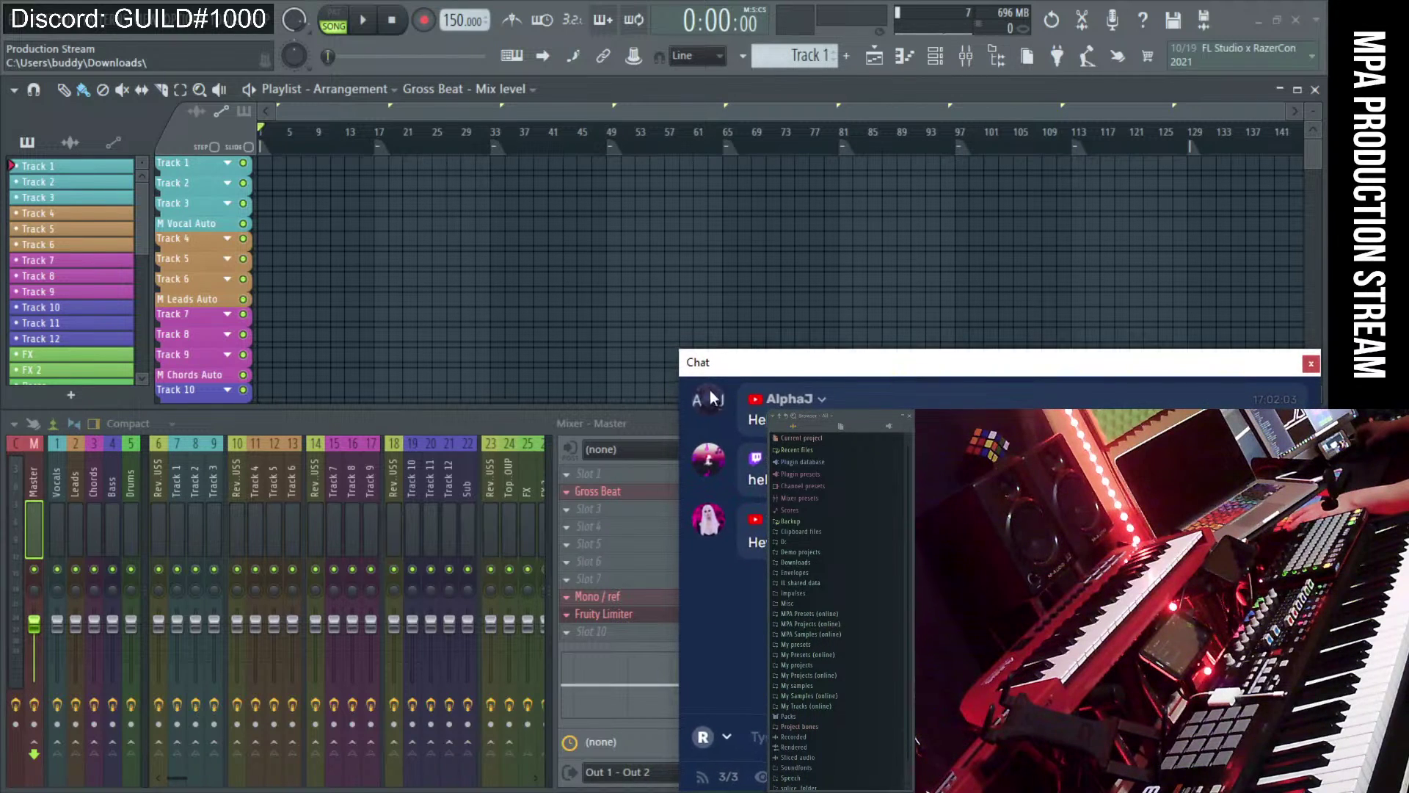
left_click_drag(679, 387, 814, 422)
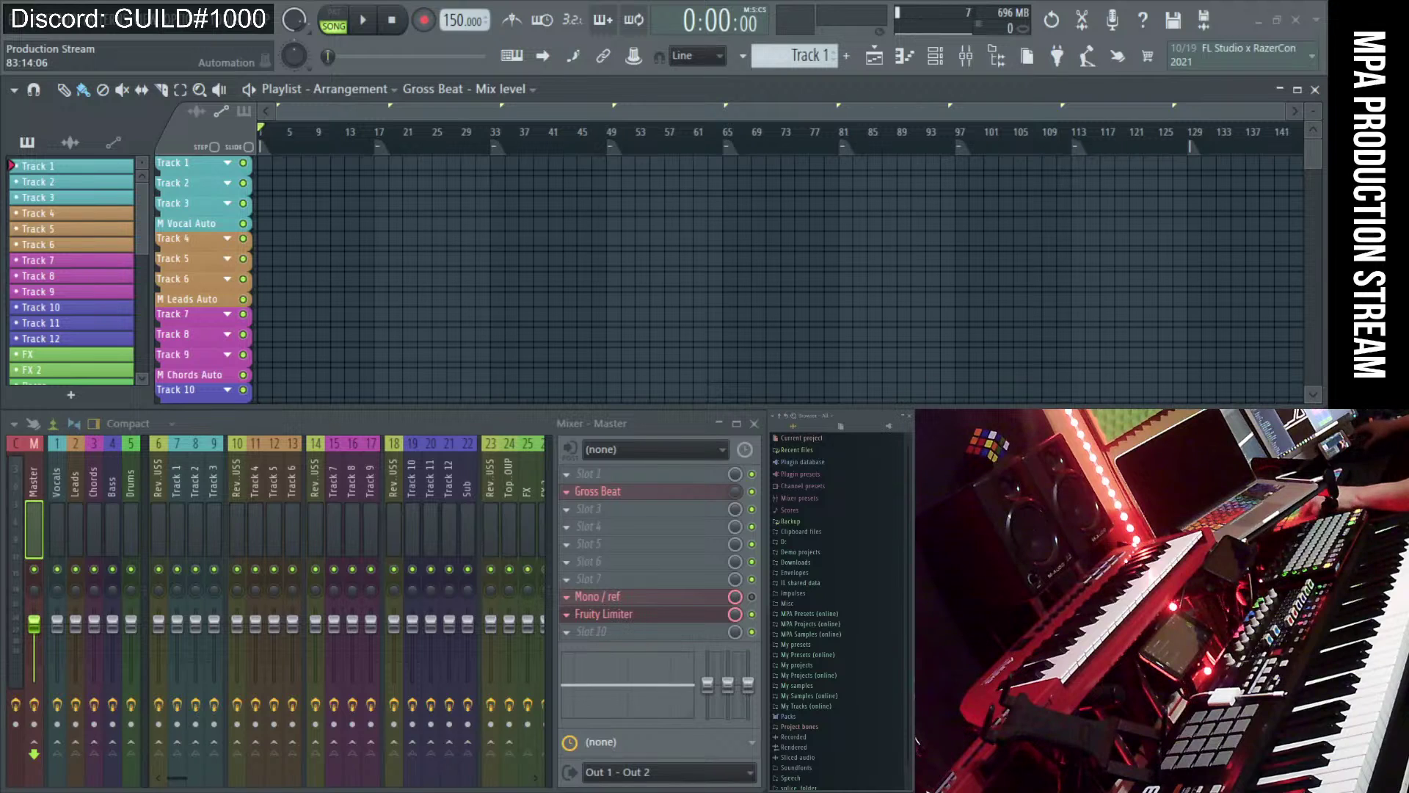
- Bring up the stream chat window and read the viewer messages about Forza Horizon 5 and the two streams
left_click_drag(0, 326, 487, 326)
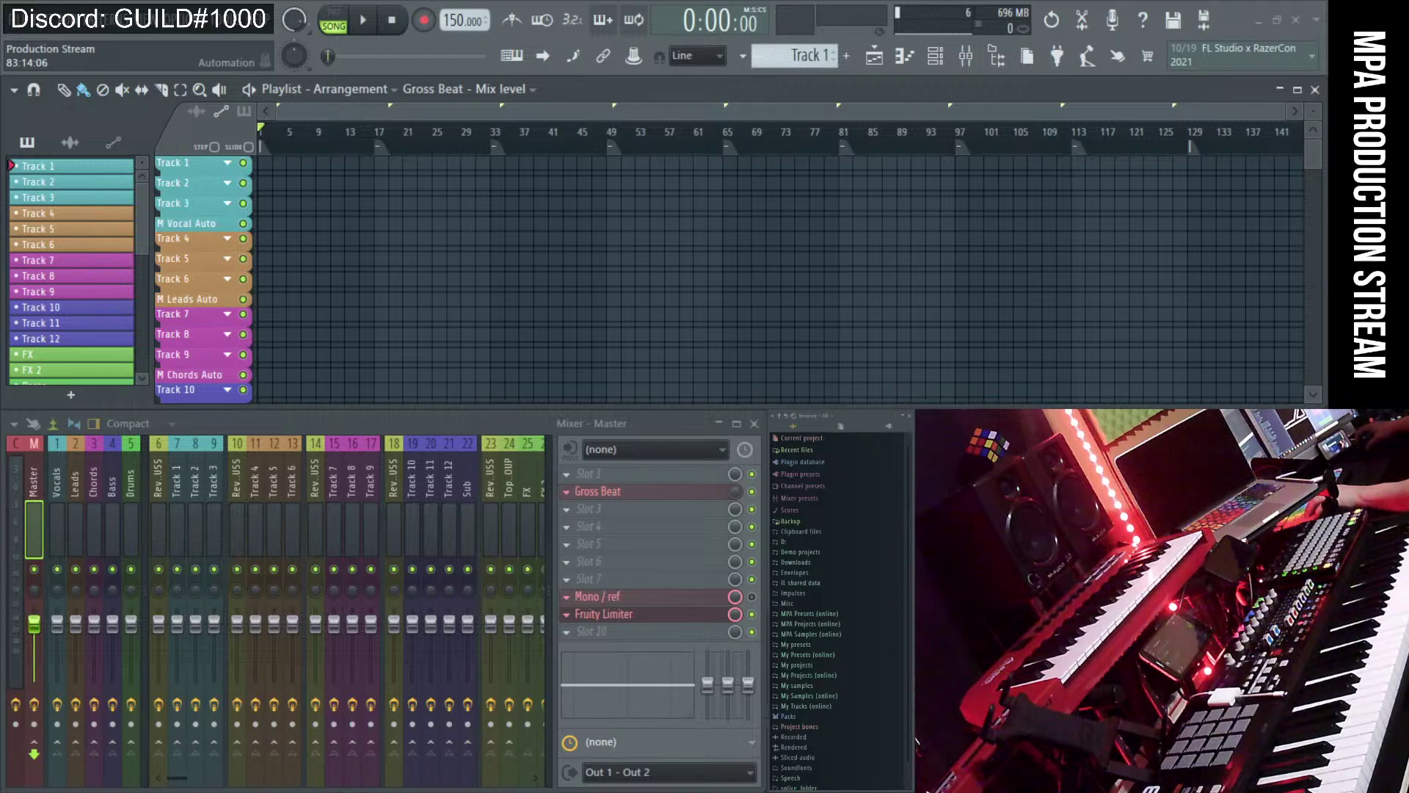
key("alt+Tab")
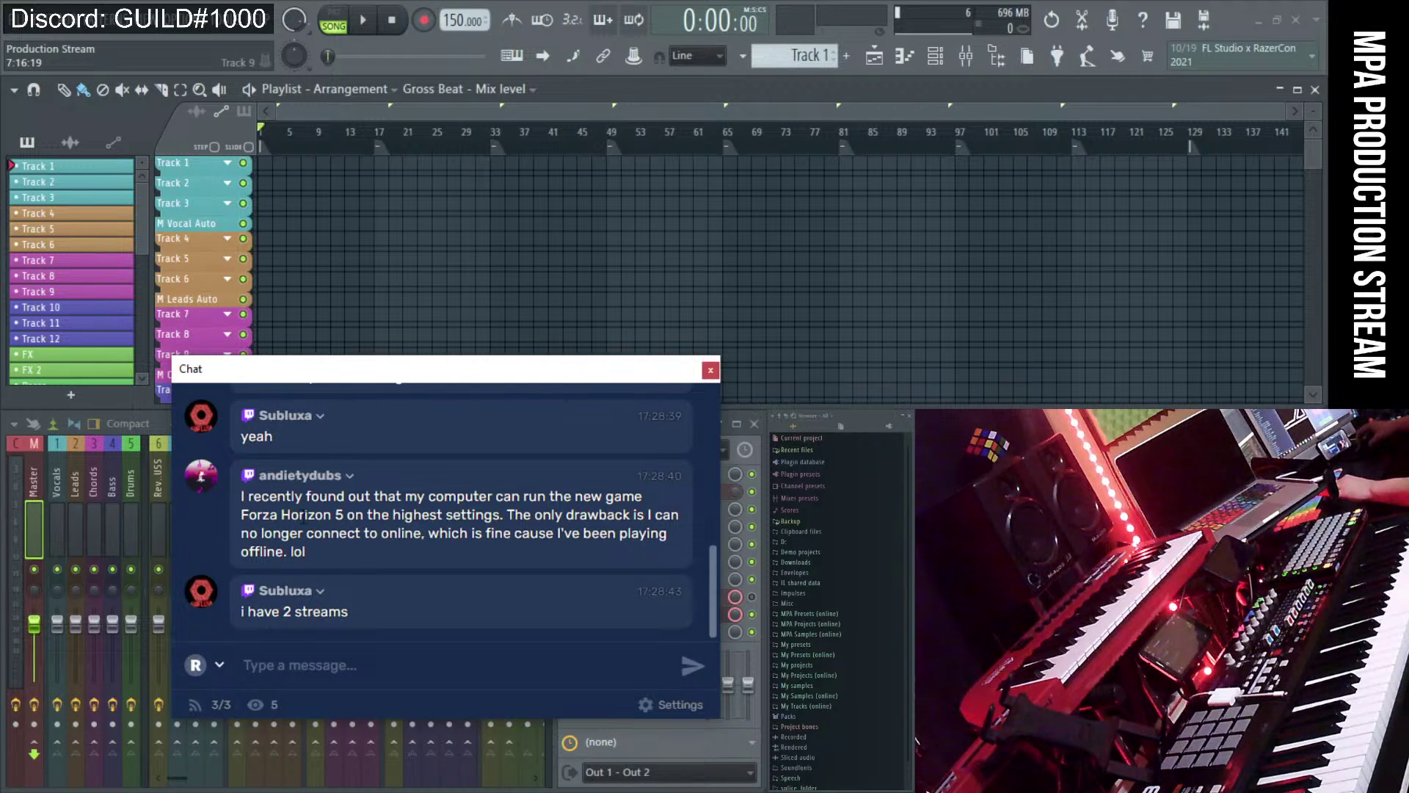
left_click_drag(249, 514, 367, 533)
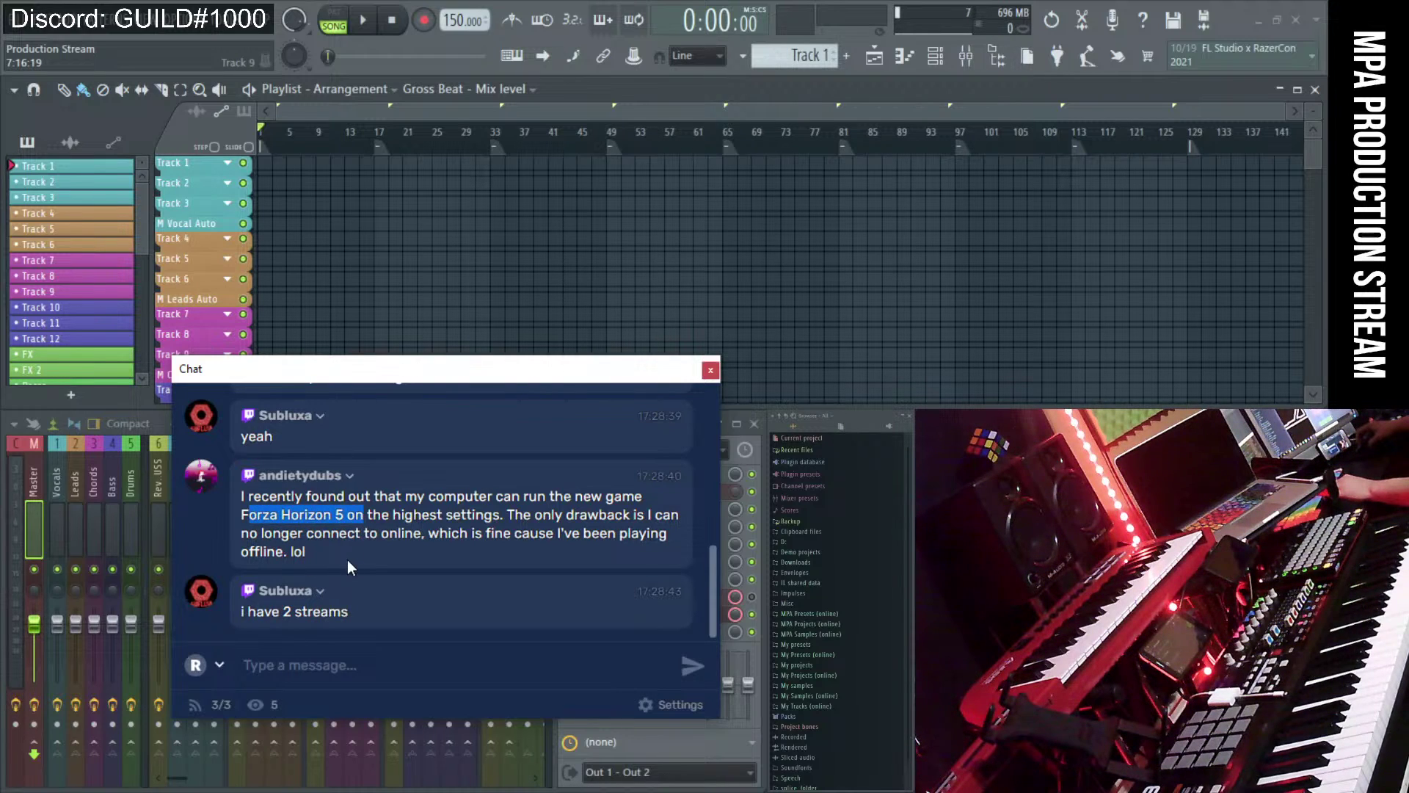
left_click(248, 516)
left_click_drag(246, 516, 332, 517)
left_click(343, 620)
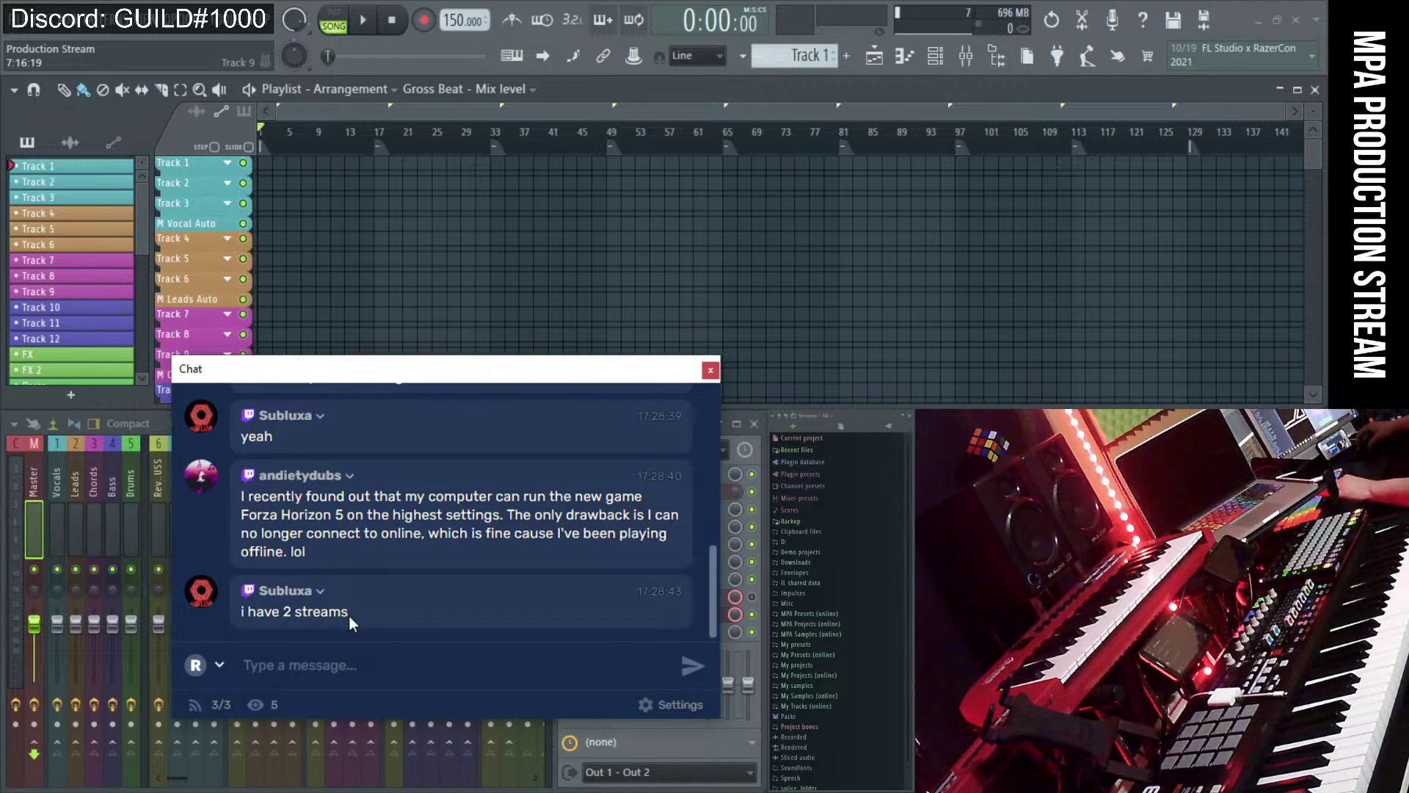
- Move the chat window away, bring it back over the mixer, and read the message about the 9/10/11 am stream time
left_click_drag(337, 371, 934, 624)
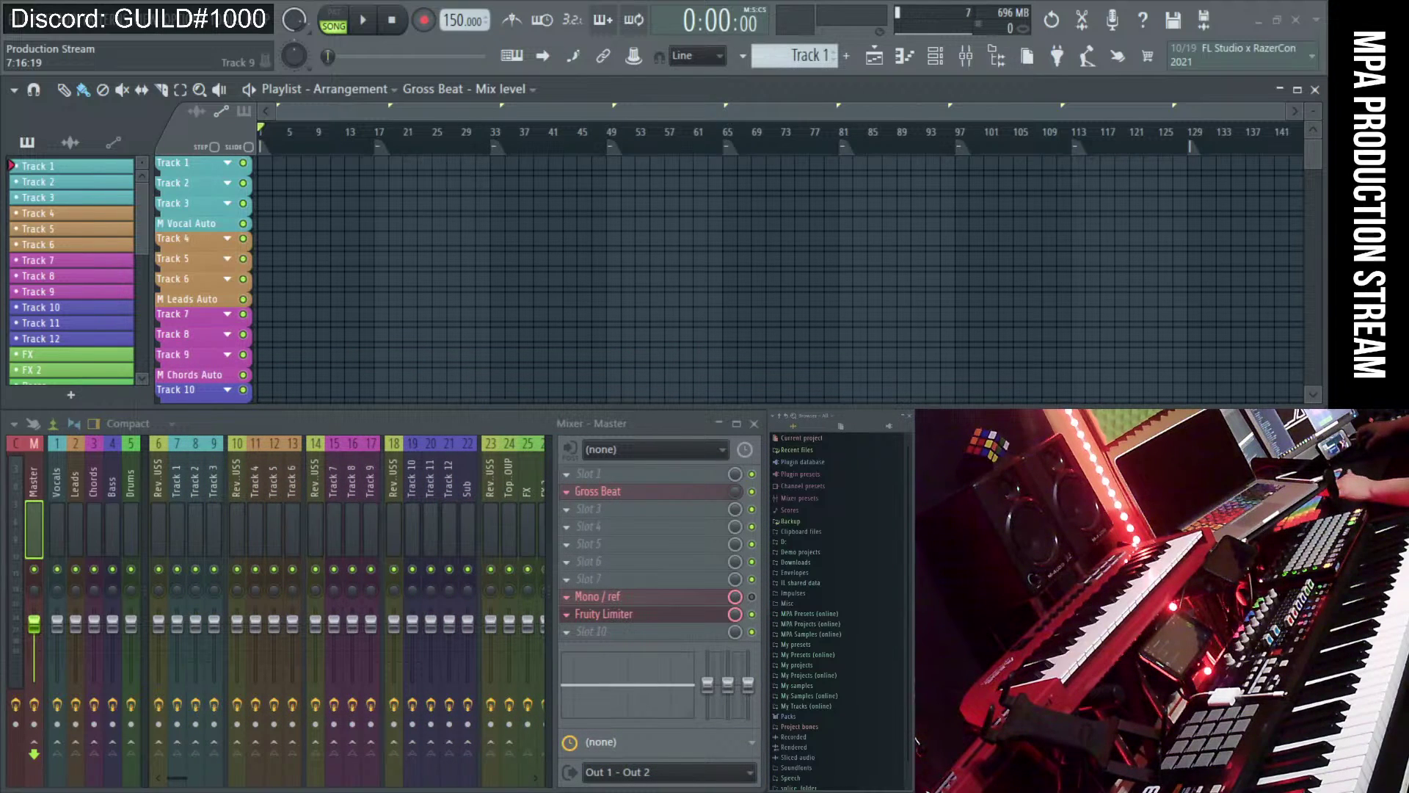
left_click_drag(934, 624, 314, 407)
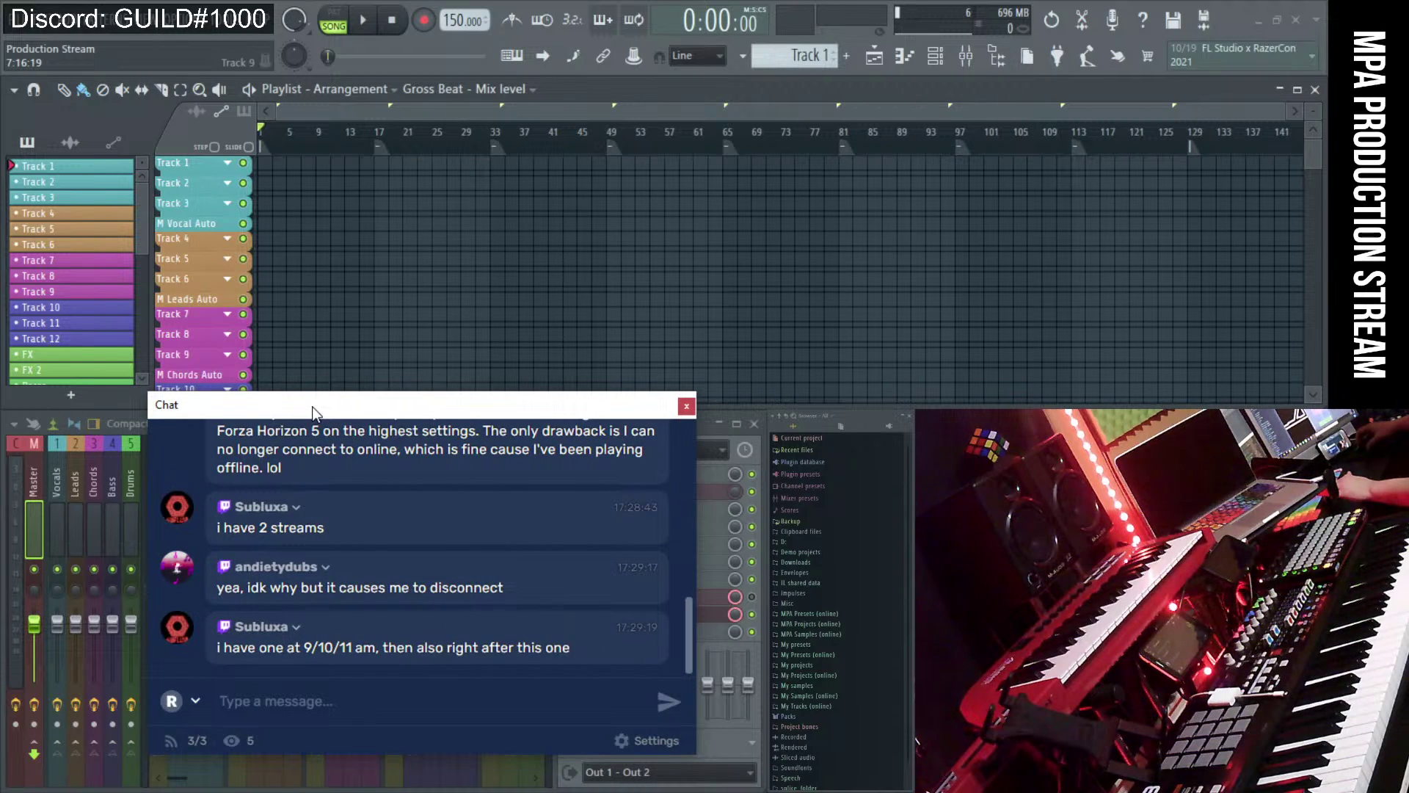
left_click_drag(295, 647, 376, 648)
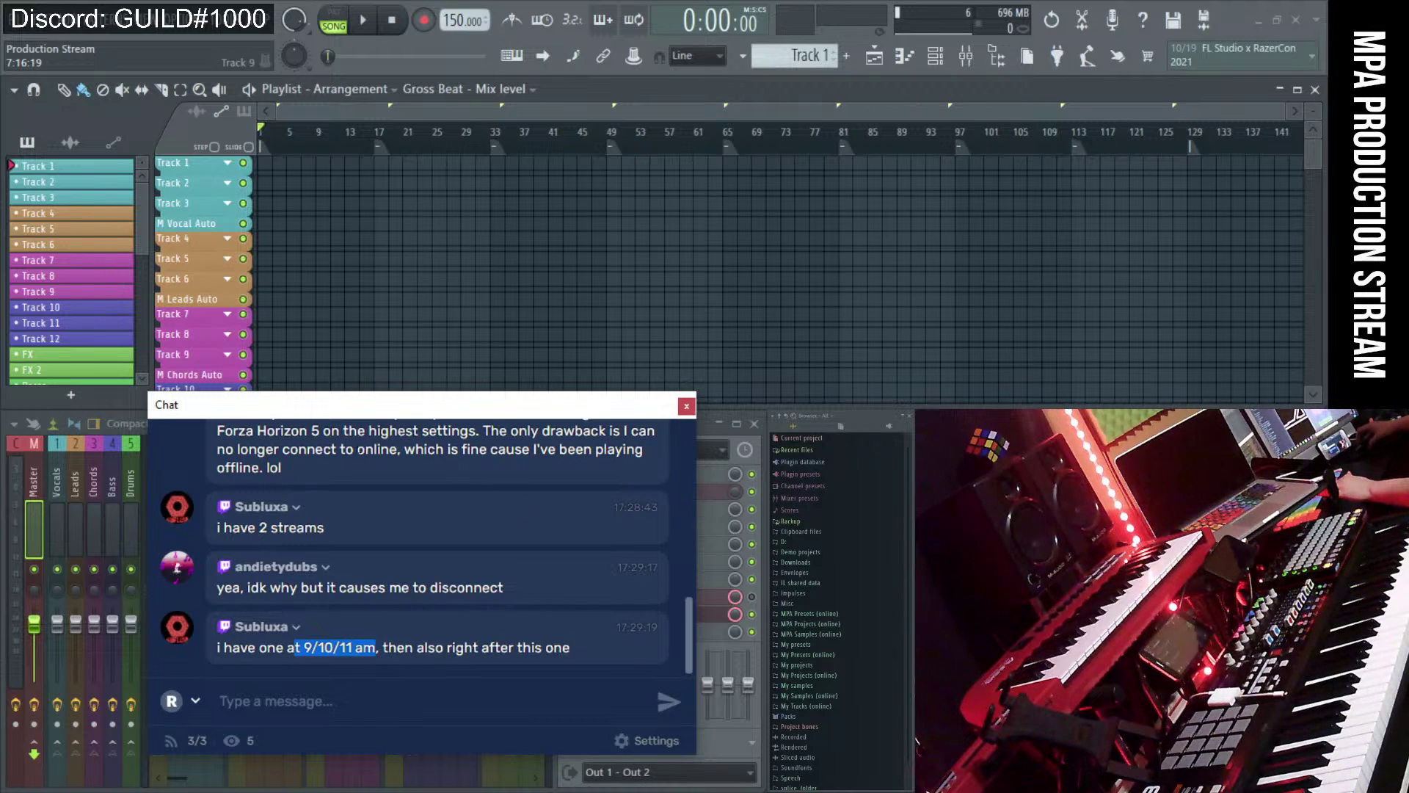
- Move the stream chat window off the playlist and mixer so both are clear
left_click_drag(305, 410, 1087, 415)
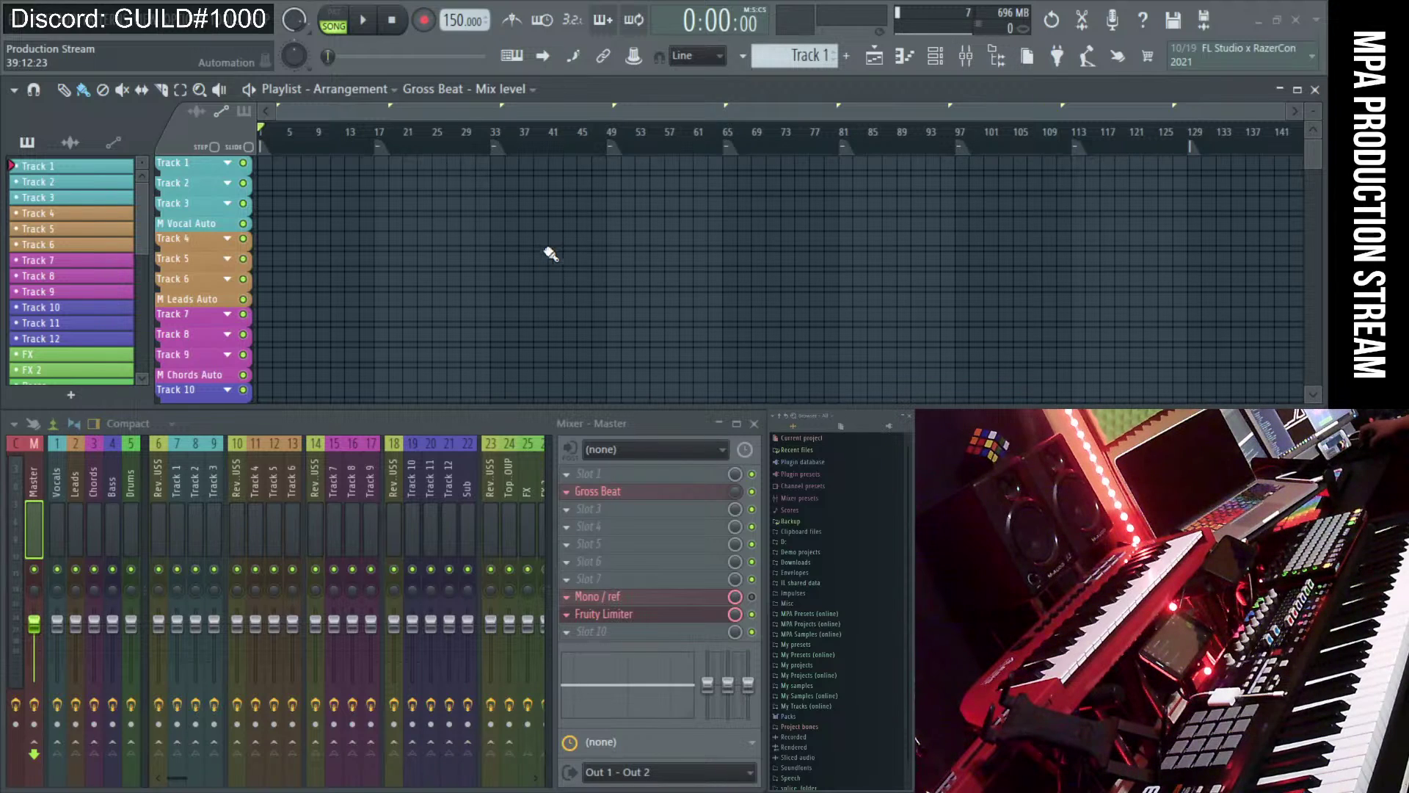
left_click_drag(562, 352, 433, 329)
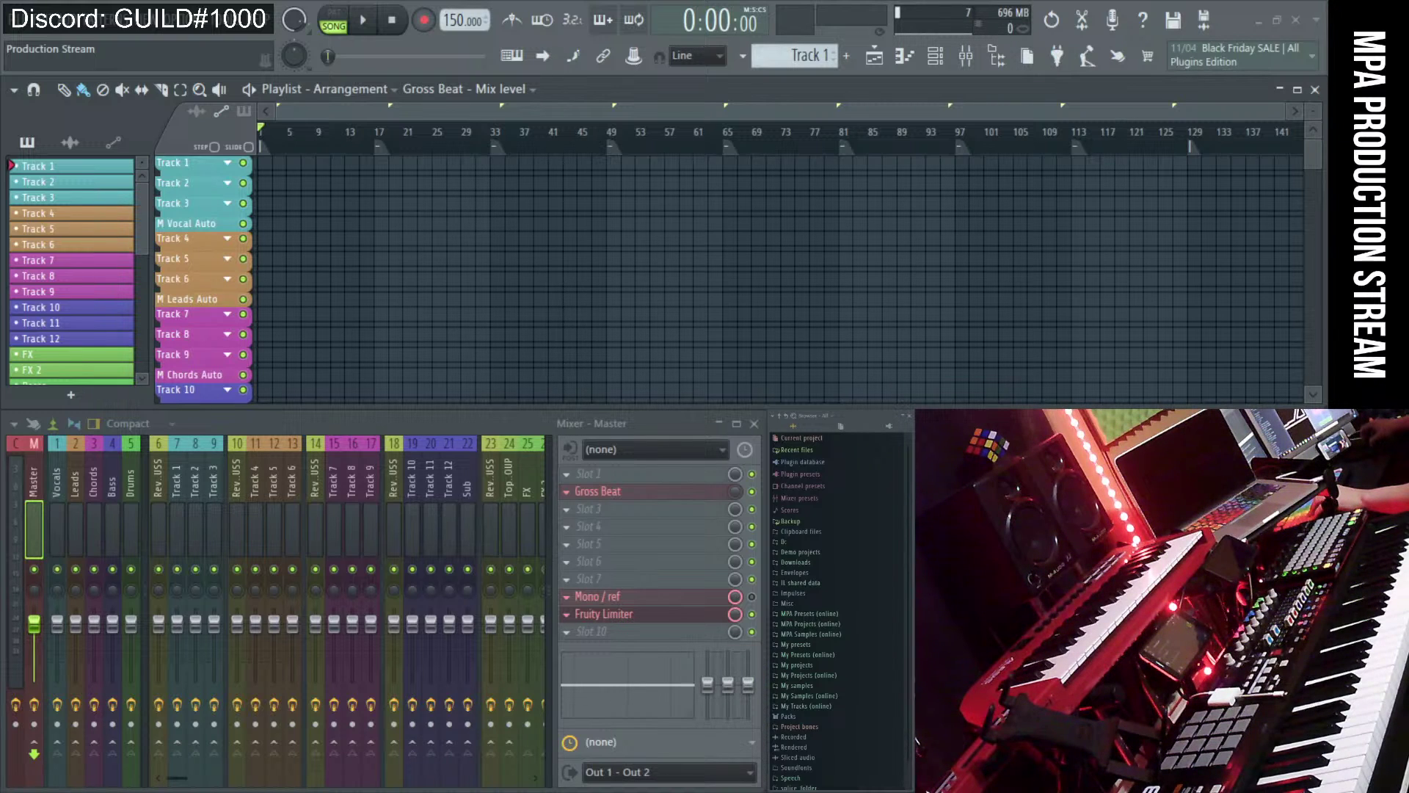
- Switch to the MPA Community Collabs - Season 2 spreadsheet and examine Collab 4's producer list, ending on cell B34
key("alt+Tab")
scroll(399, 483, "up", 4)
scroll(399, 482, "down", 4)
scroll(400, 482, "down", 7)
scroll(400, 482, "up", 2)
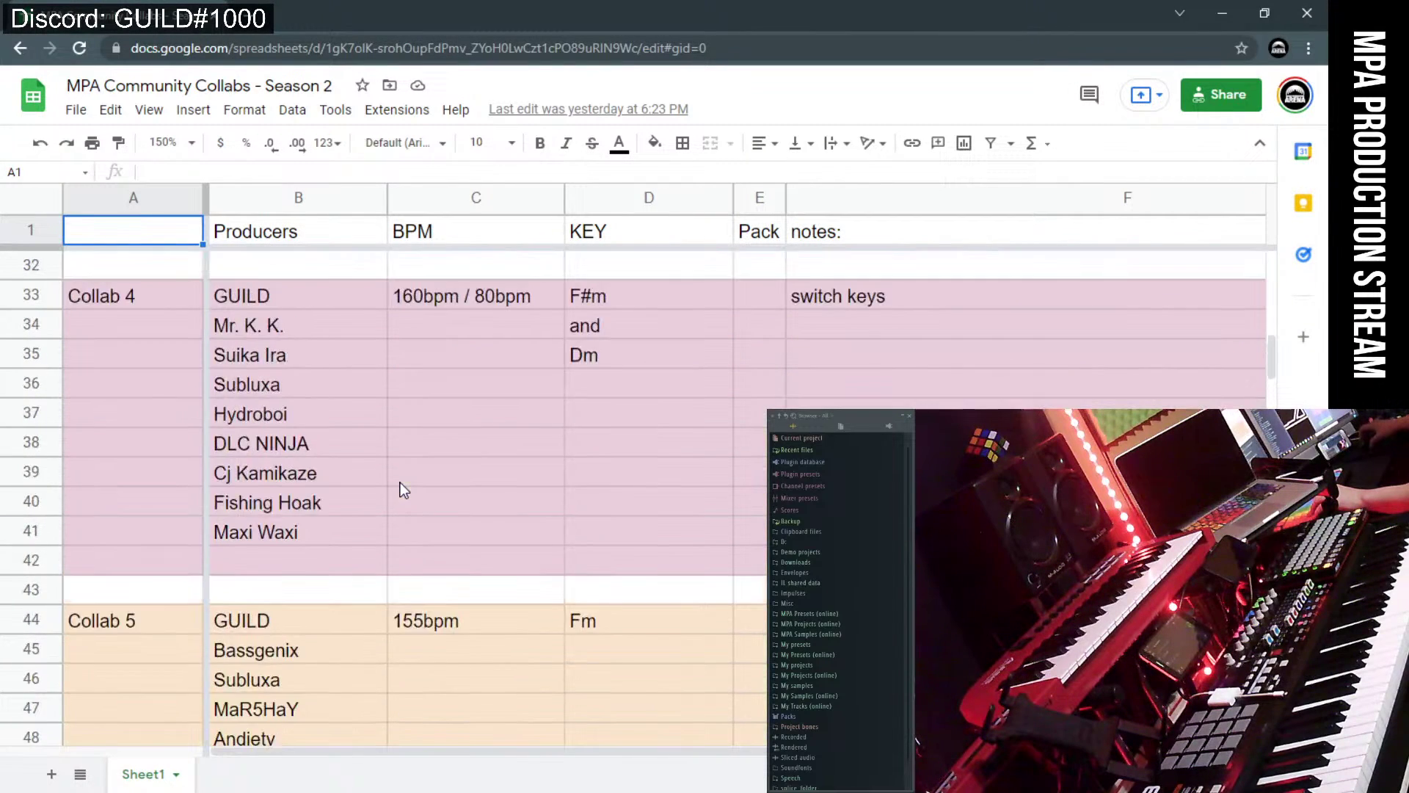
scroll(400, 482, "up", 1)
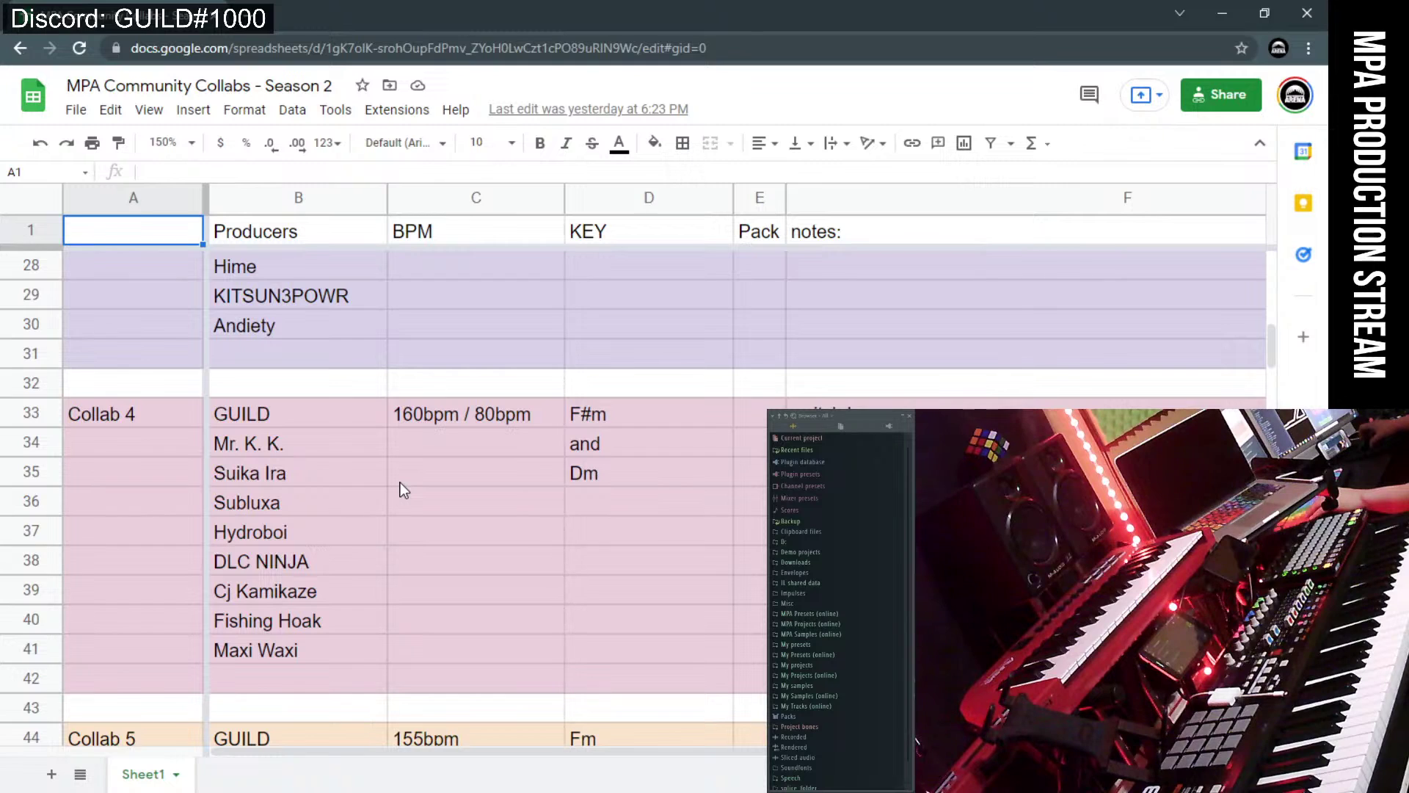
left_click(248, 476)
left_click(272, 447)
left_click(279, 420)
left_click(286, 448)
left_click(306, 420)
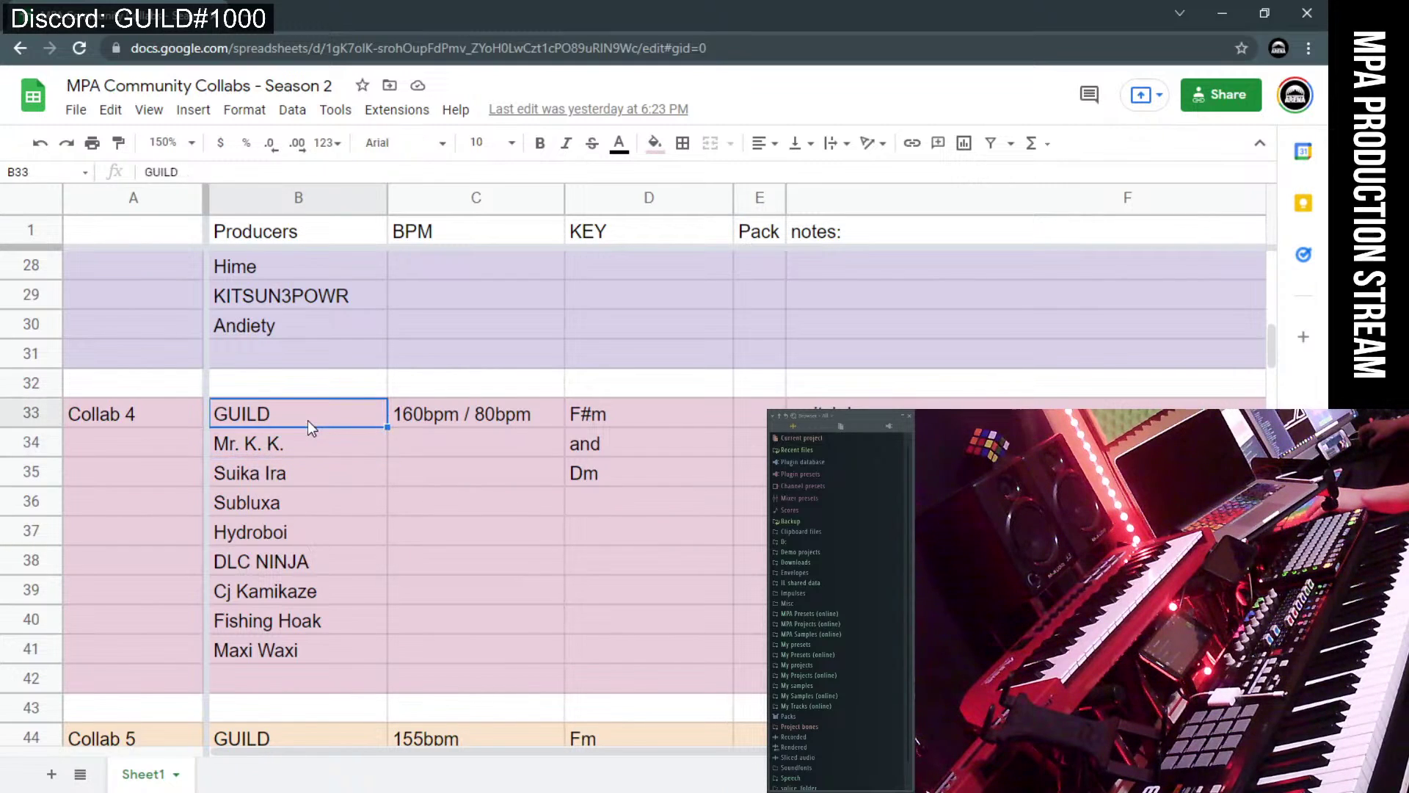
left_click(319, 443)
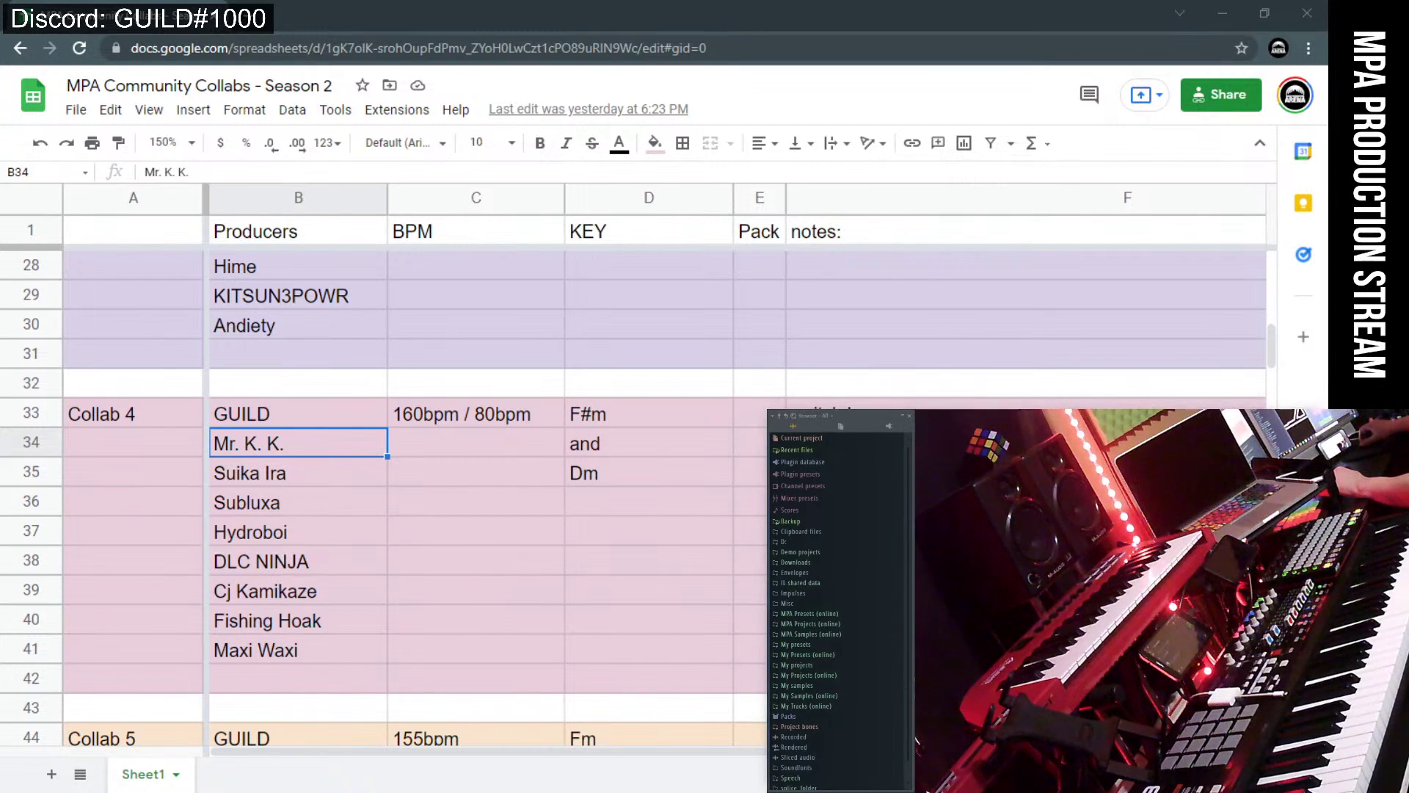
- Switch to Discord and read the messages about Collab 4's two keys in the Music Production Arena server's event-chat channel, then minimize it
key("alt+Tab")
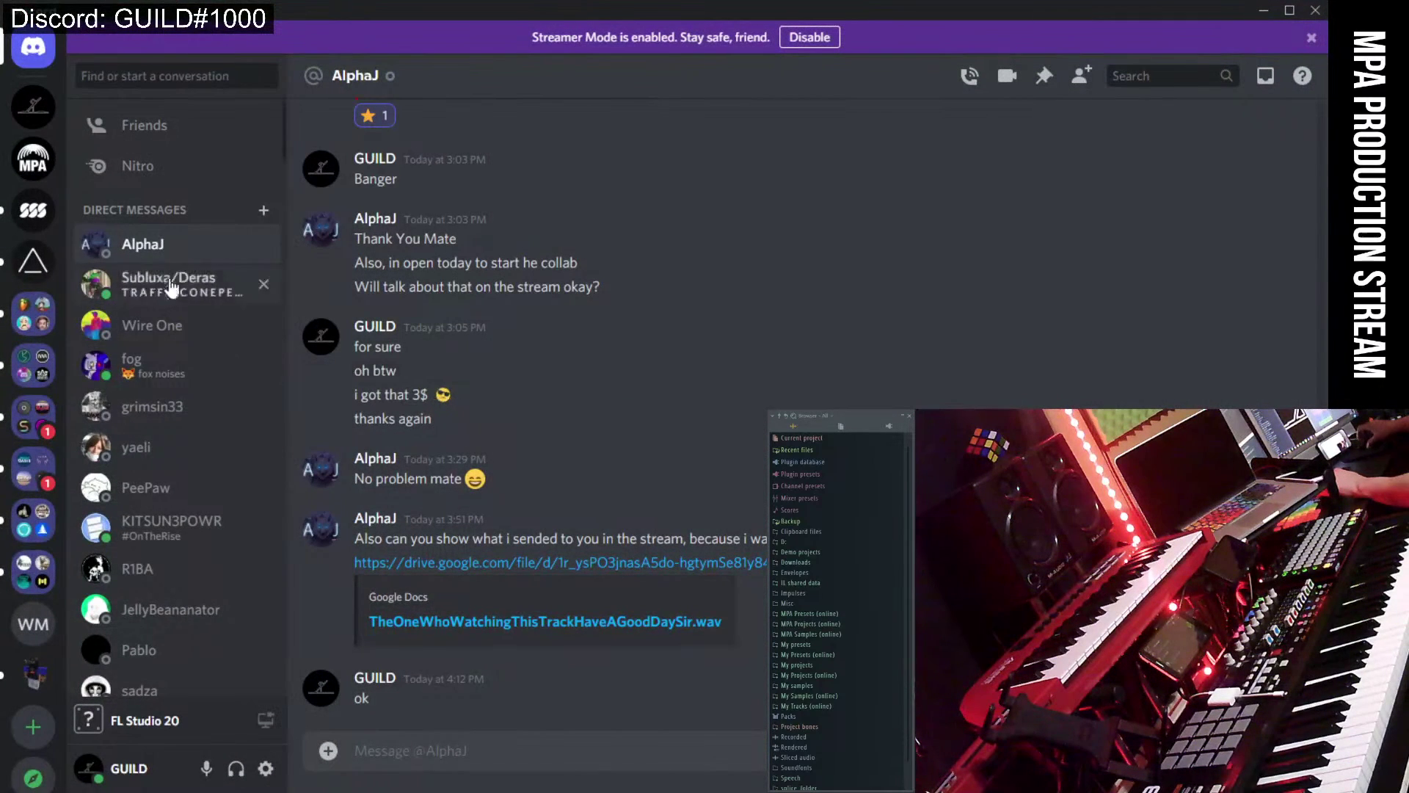
left_click(32, 158)
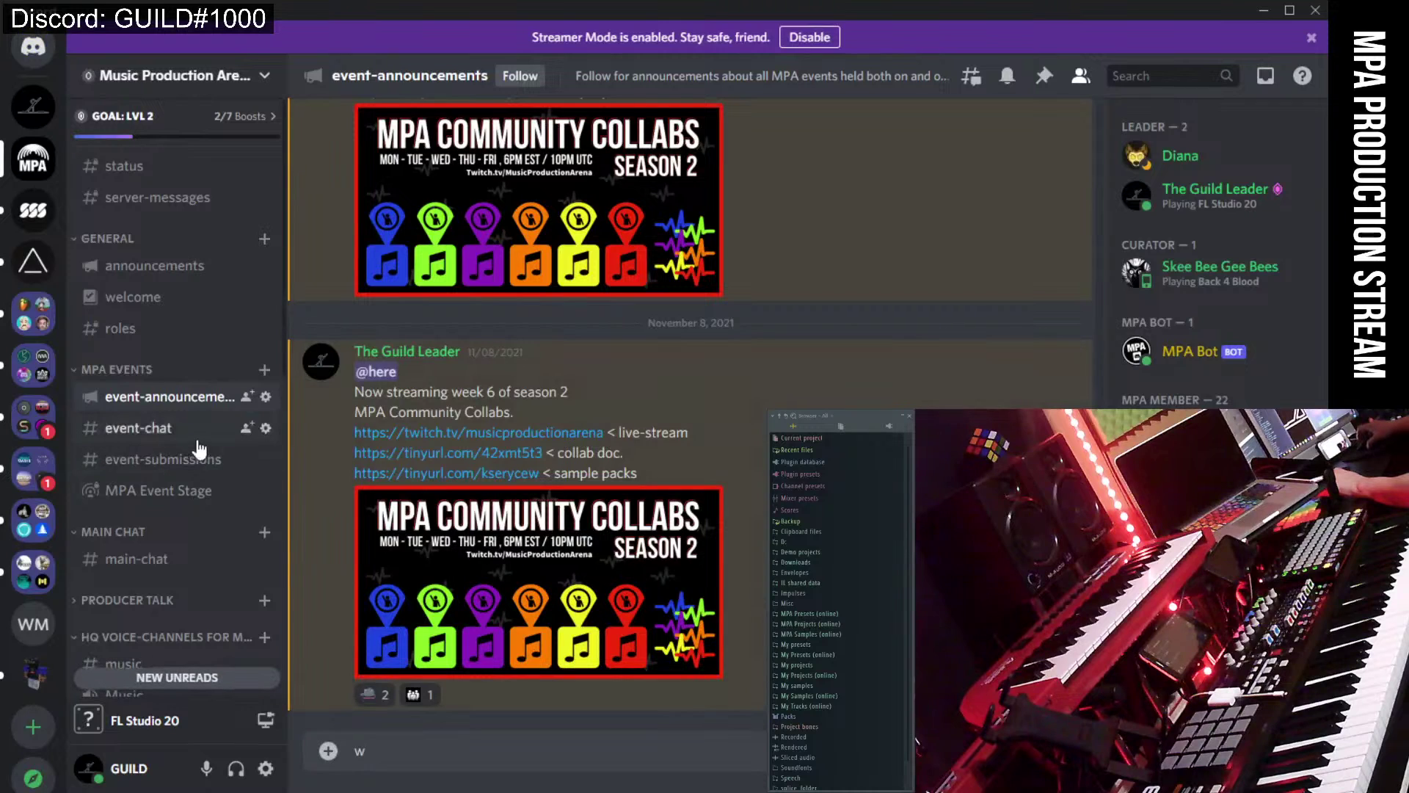
left_click(139, 428)
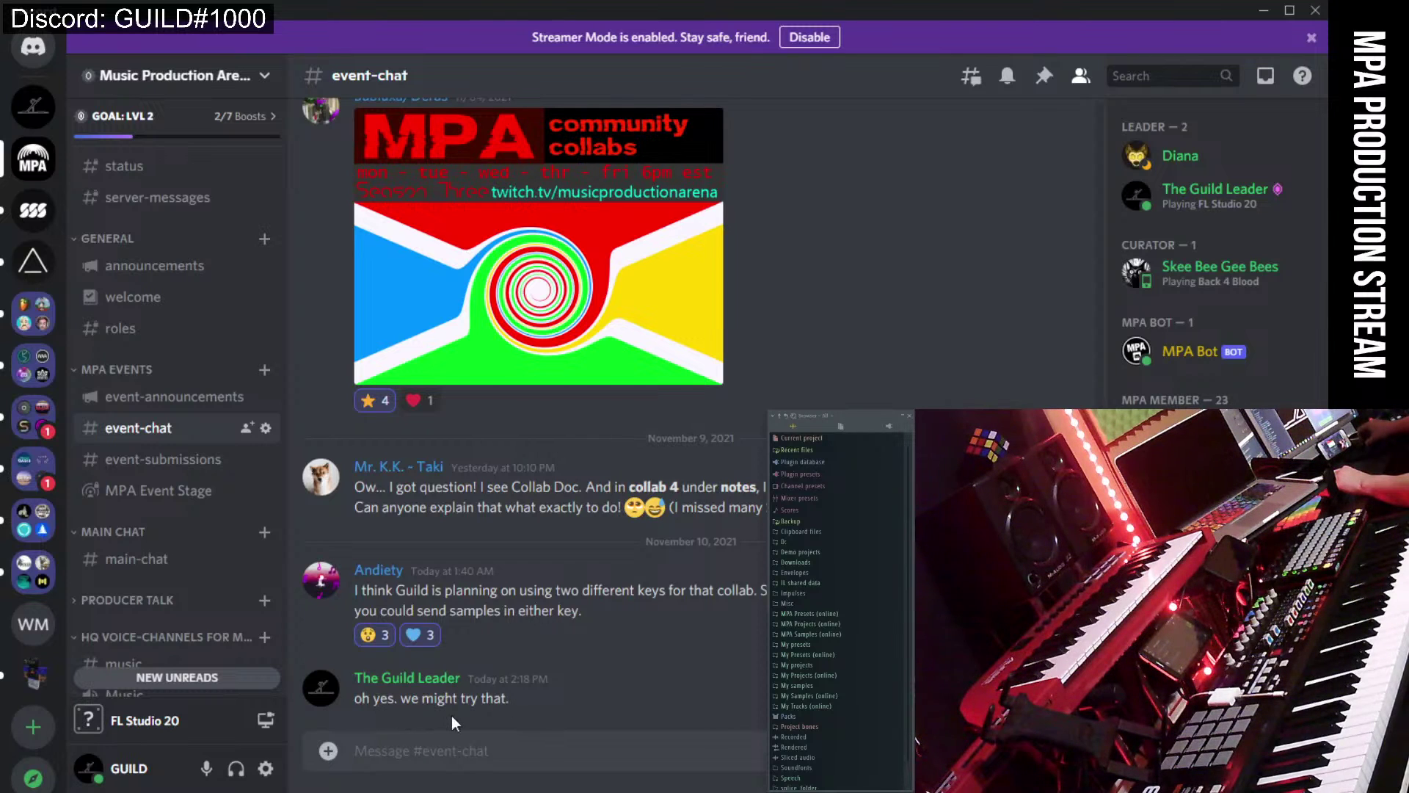
left_click(1266, 11)
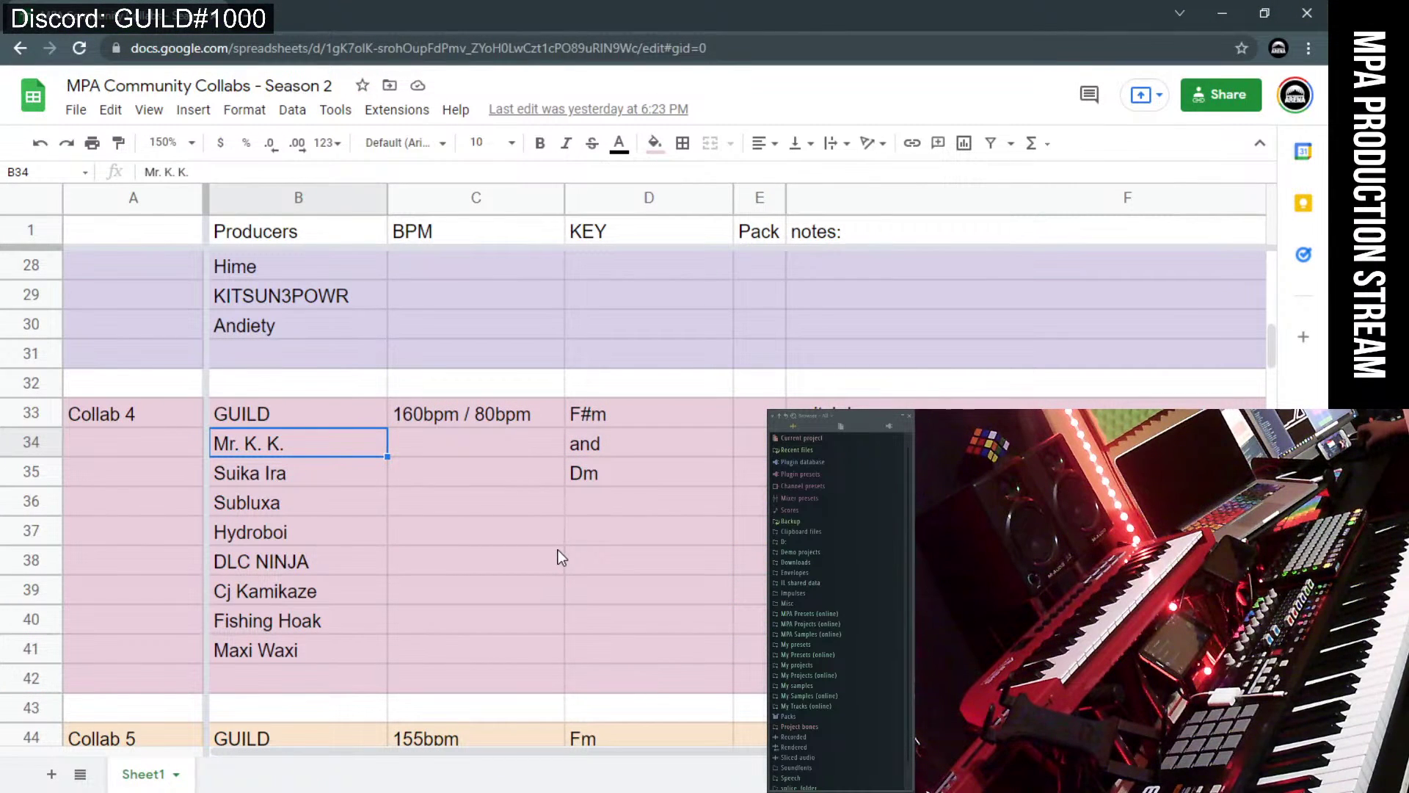
- Back in the collab spreadsheet, compare the Collab 3 and Collab 4 producer lists, ending on cell C37
scroll(560, 557, "down", 5)
scroll(561, 558, "up", 2)
scroll(560, 558, "up", 6)
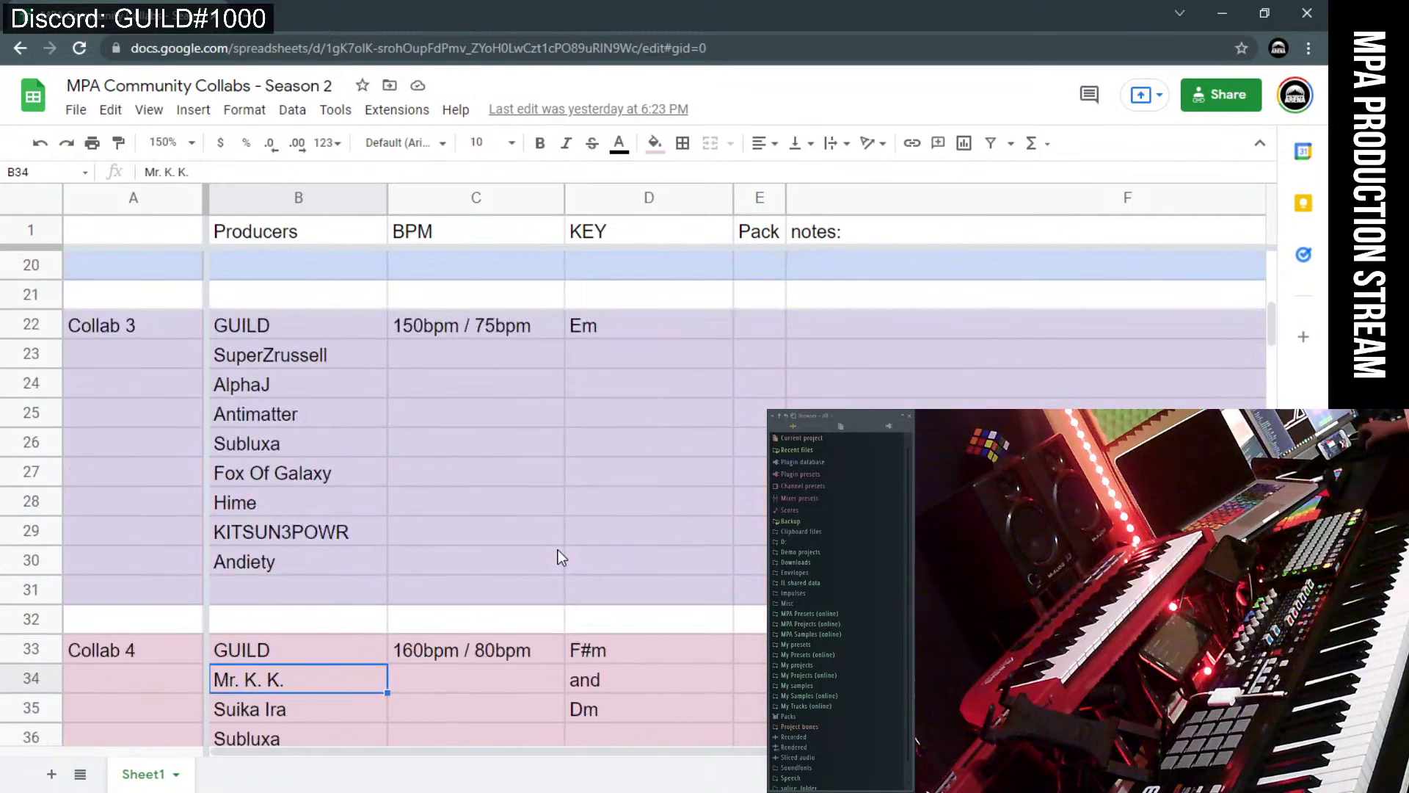
scroll(561, 558, "down", 2)
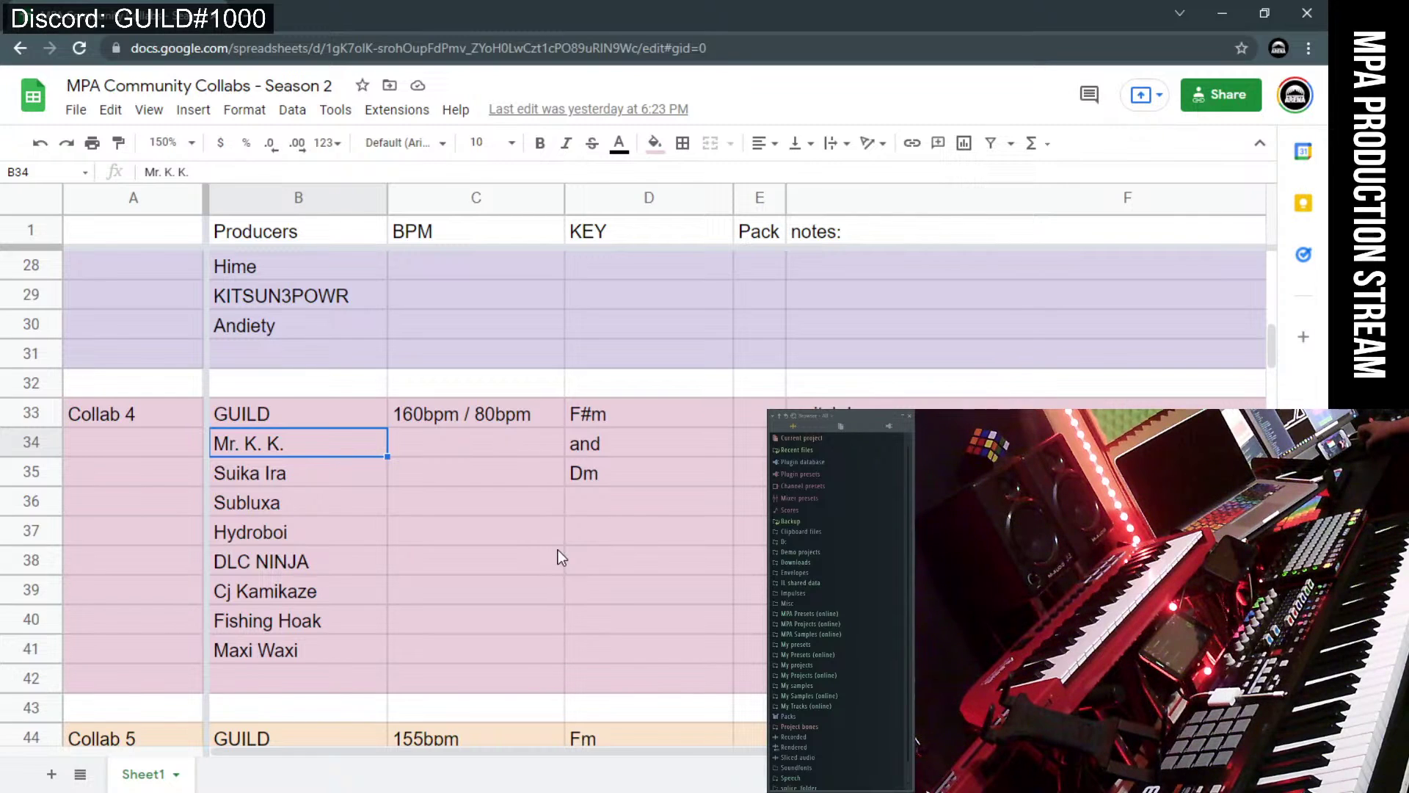
left_click(566, 550)
left_click(512, 522)
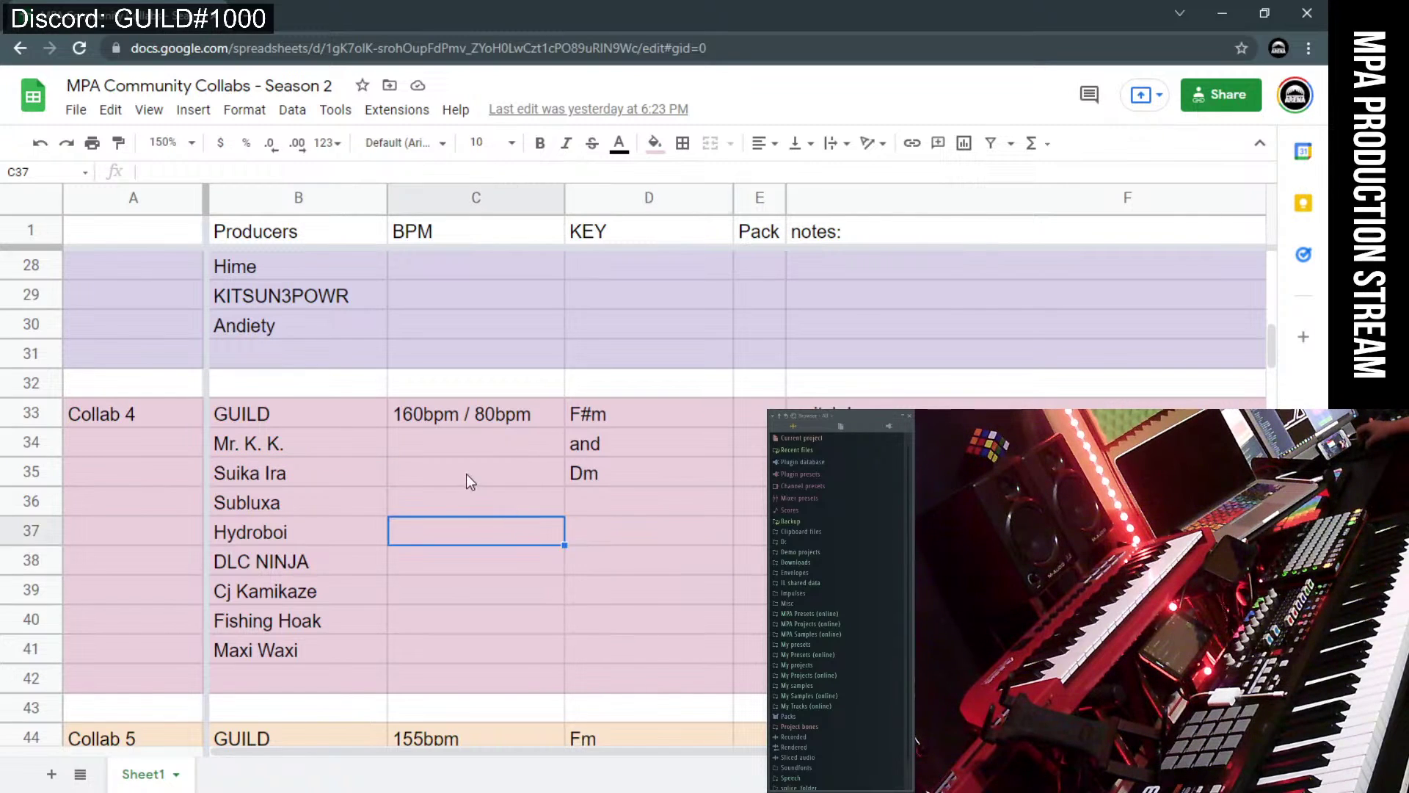
left_click(466, 474)
left_click(451, 530)
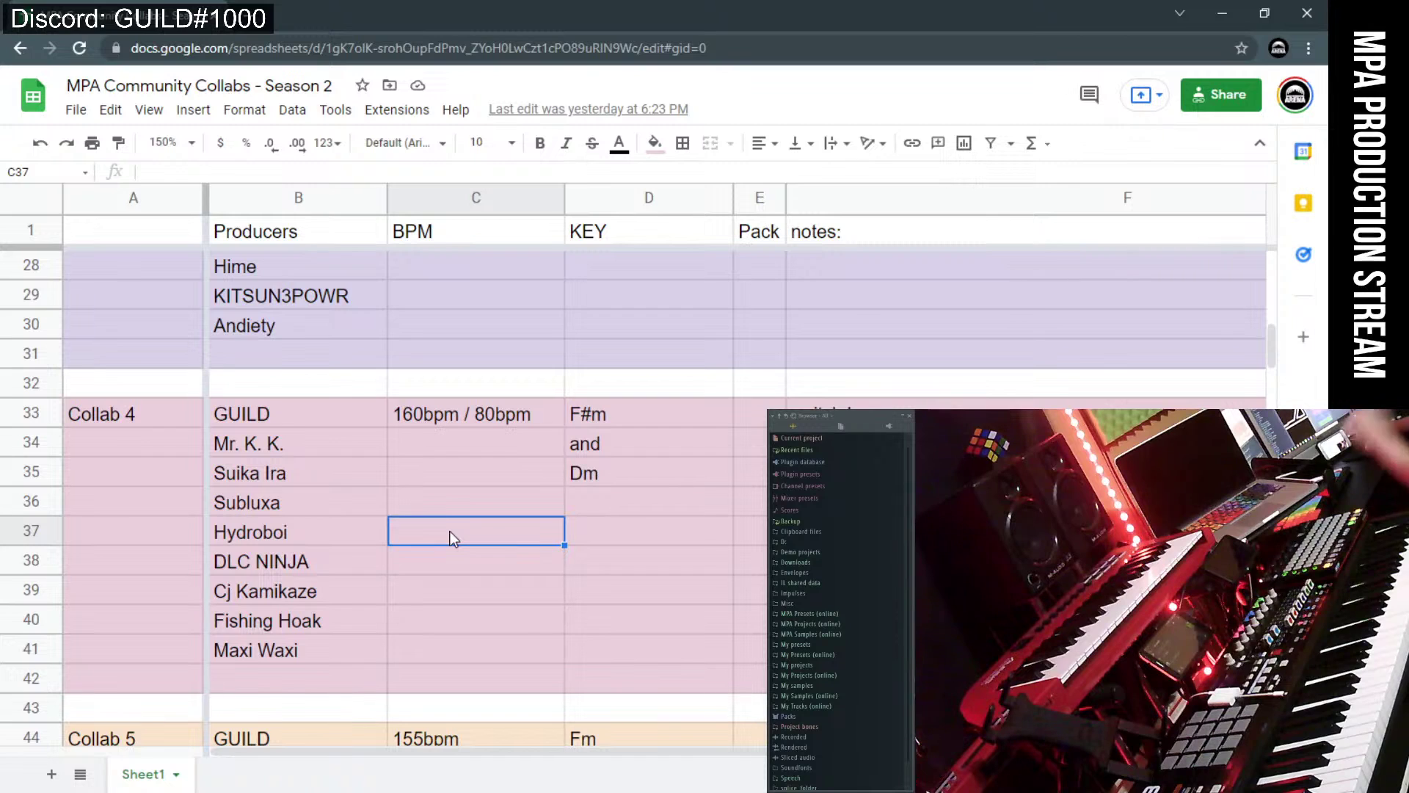
- Examine the producers, BPM and key entries of Collab 2 through Collab 6 in the spreadsheet
scroll(451, 538, "up", 2)
left_click(488, 461)
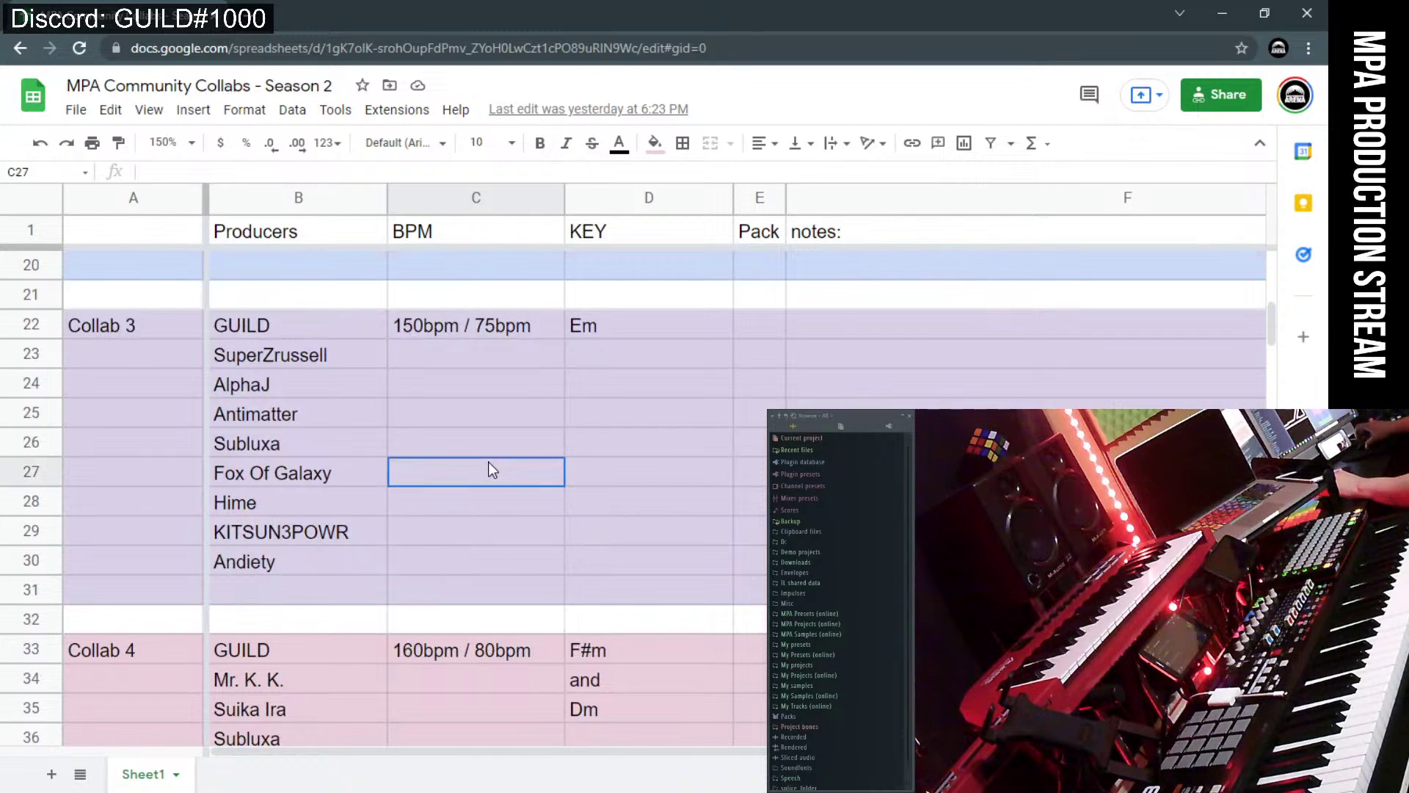
scroll(488, 461, "up", 3)
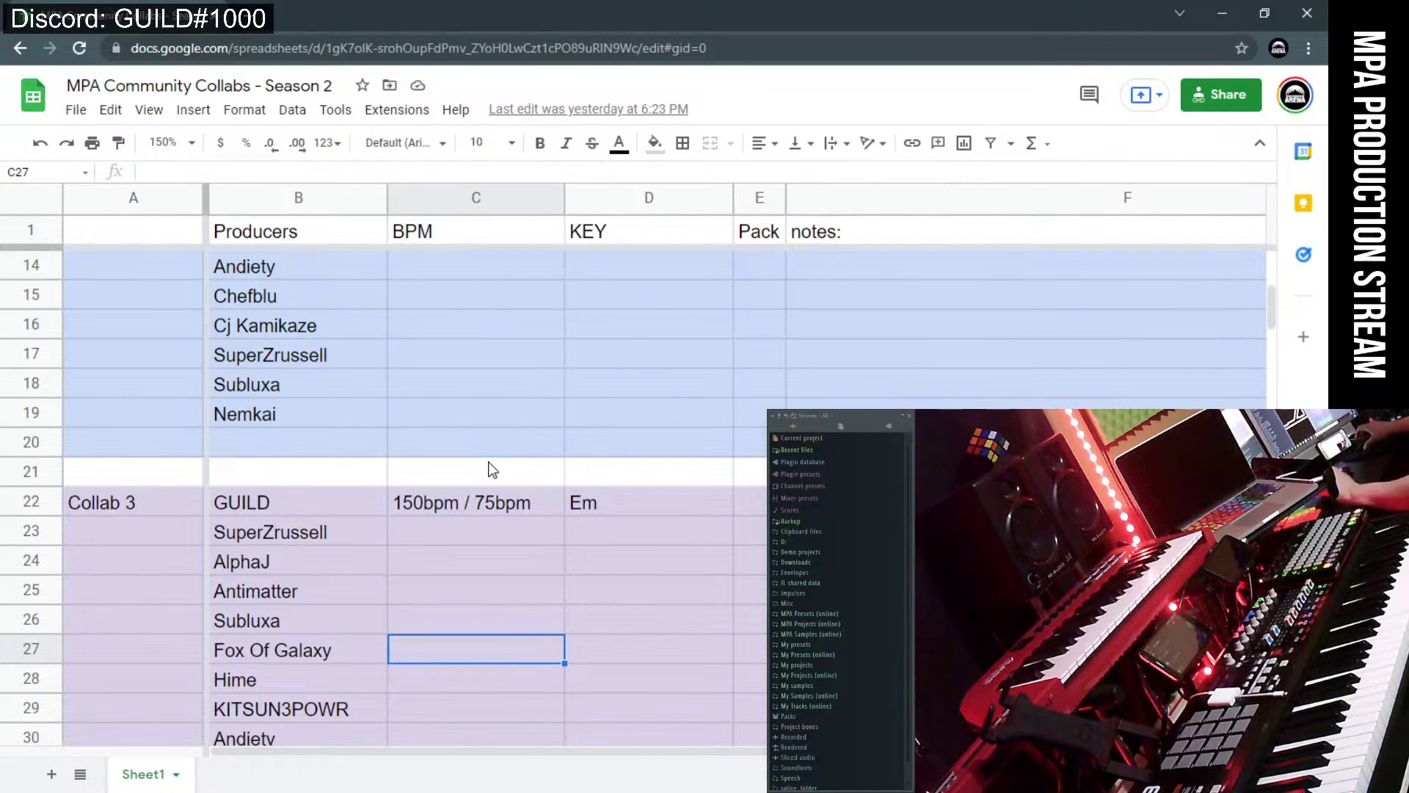
scroll(489, 463, "down", 5)
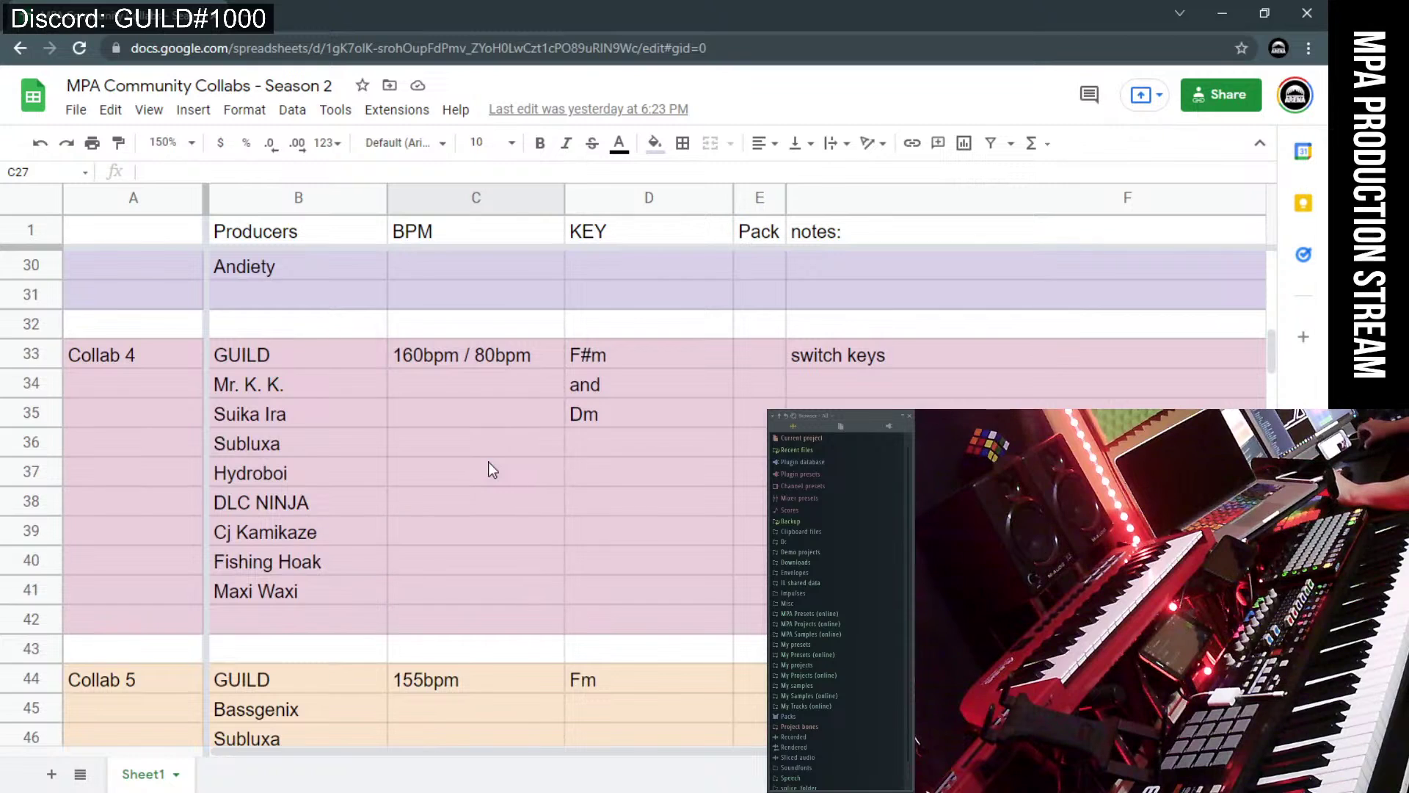
scroll(489, 464, "up", 5)
scroll(489, 464, "up", 2)
scroll(489, 463, "down", 4)
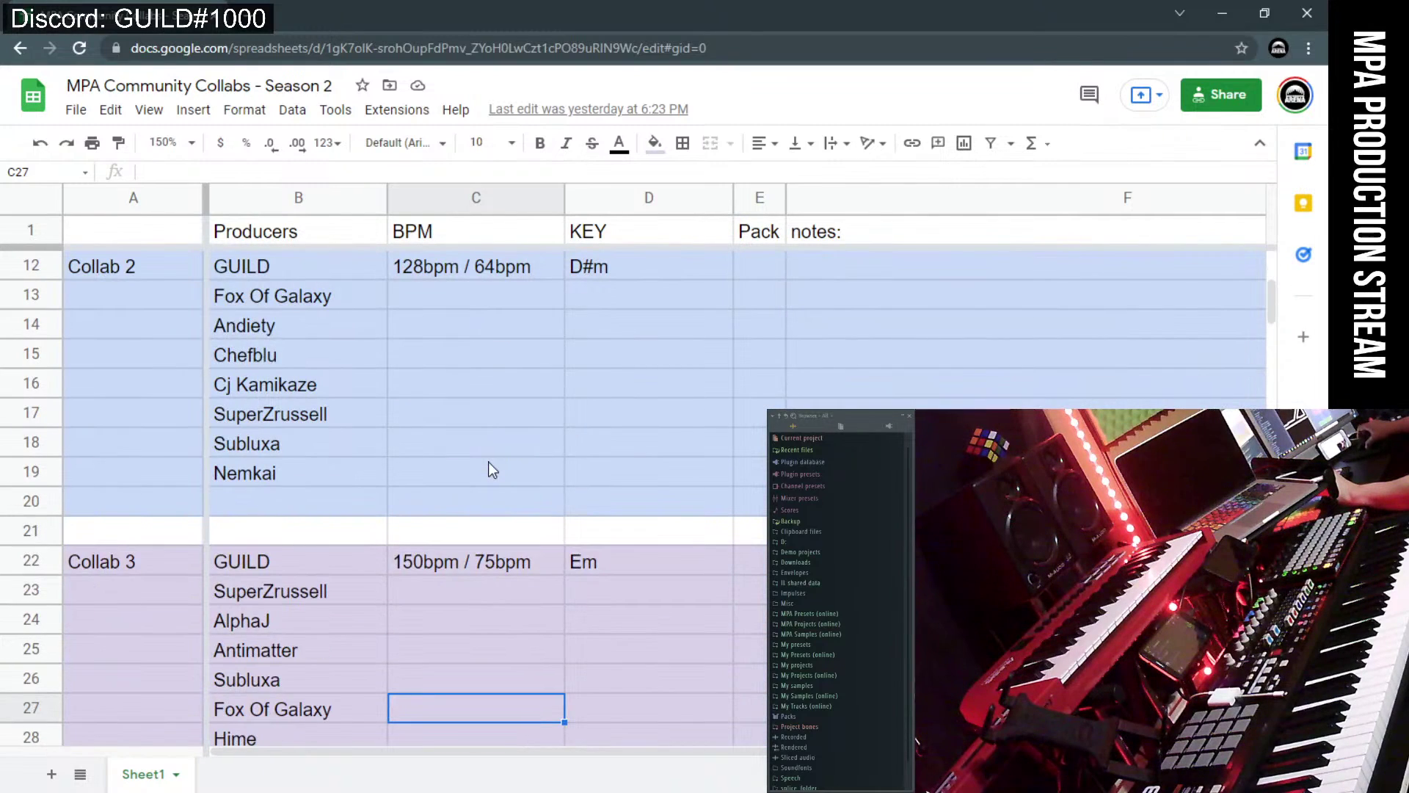
scroll(489, 464, "down", 5)
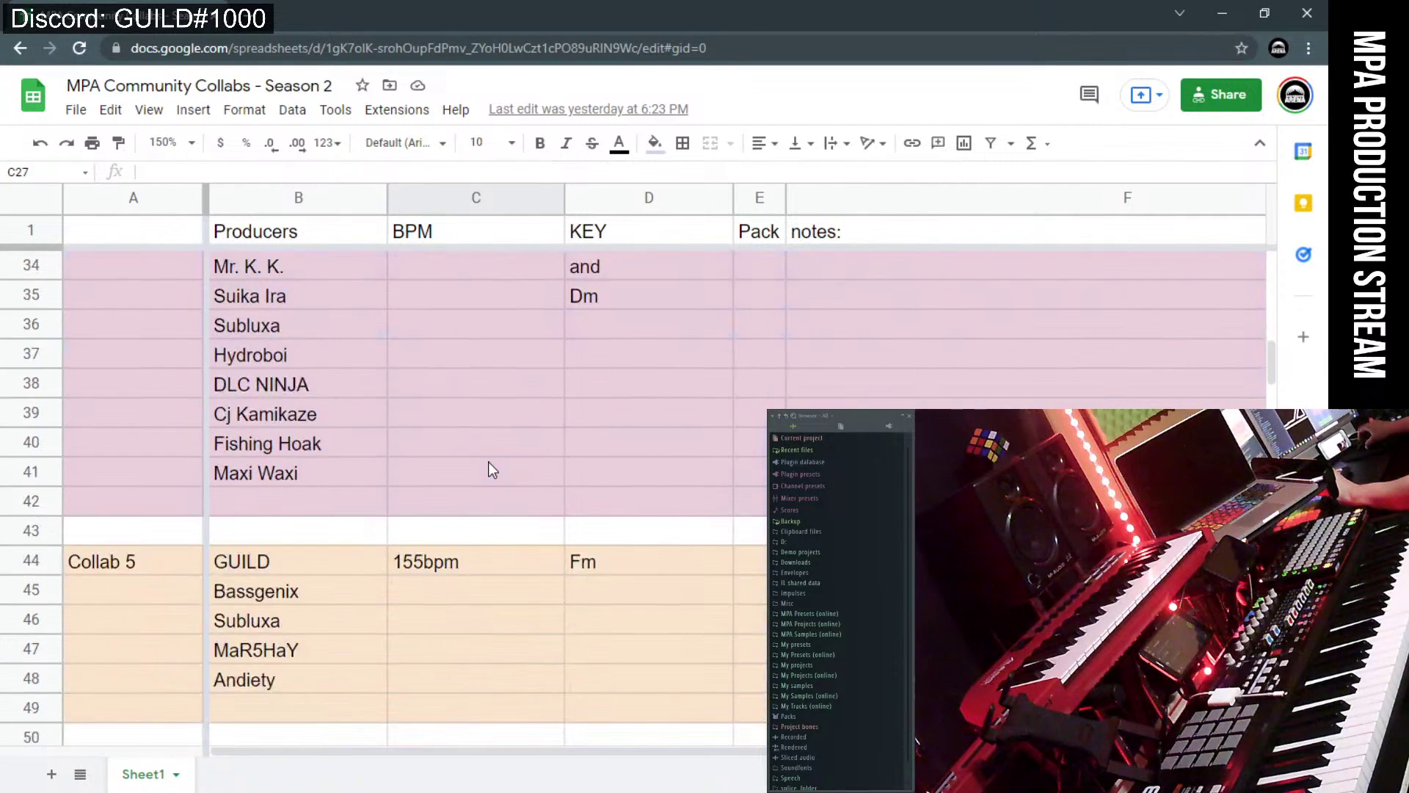
scroll(489, 464, "up", 1)
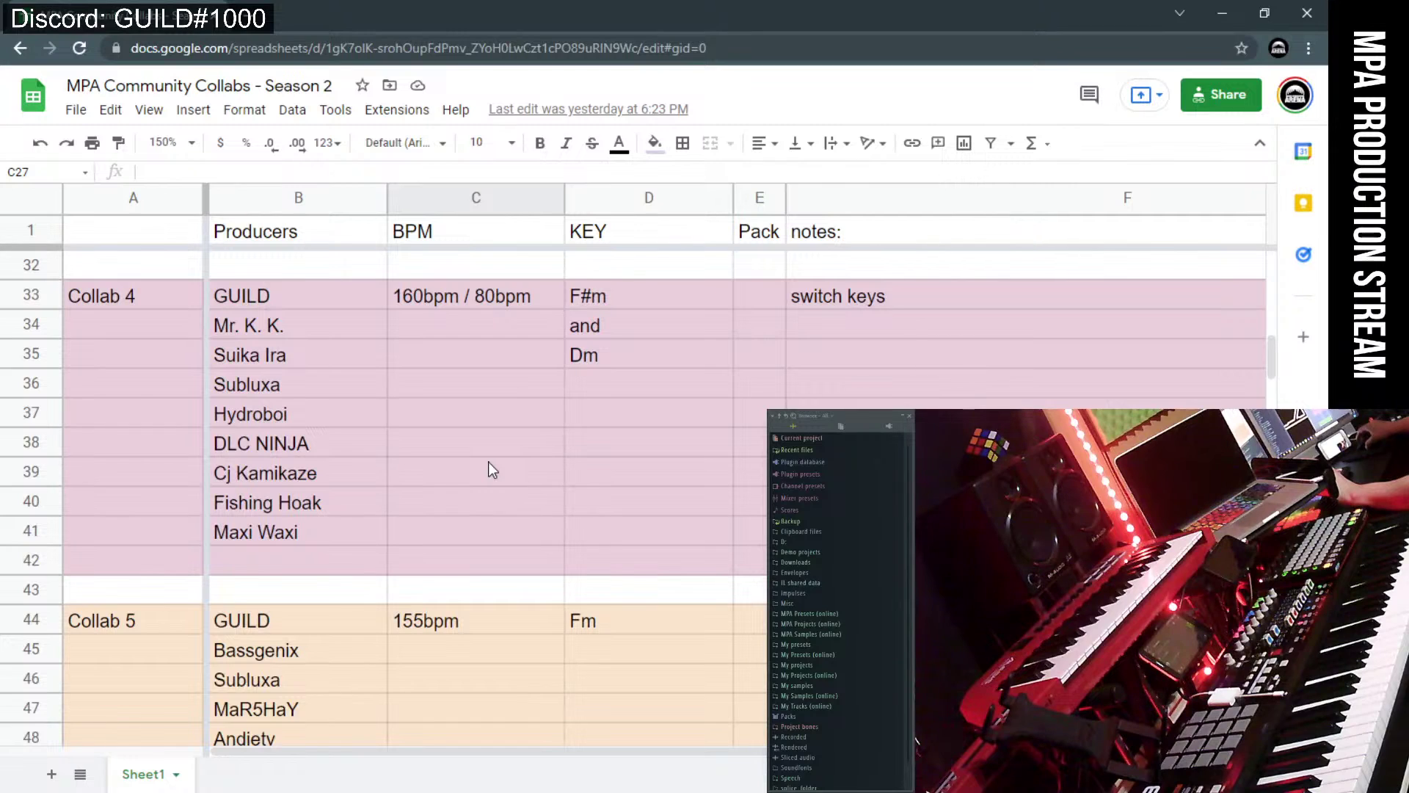
scroll(491, 469, "down", 1)
scroll(491, 469, "down", 1)
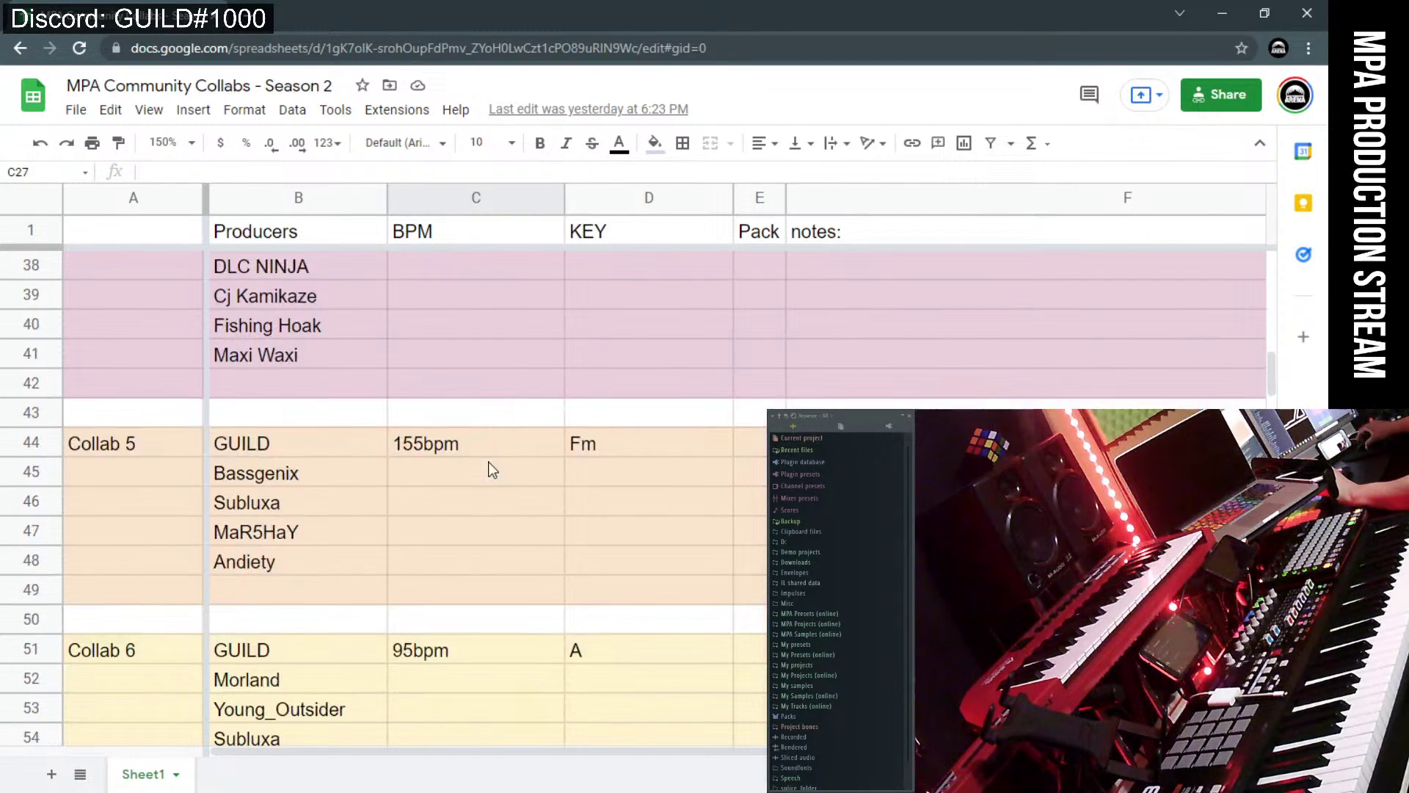
scroll(491, 470, "up", 2)
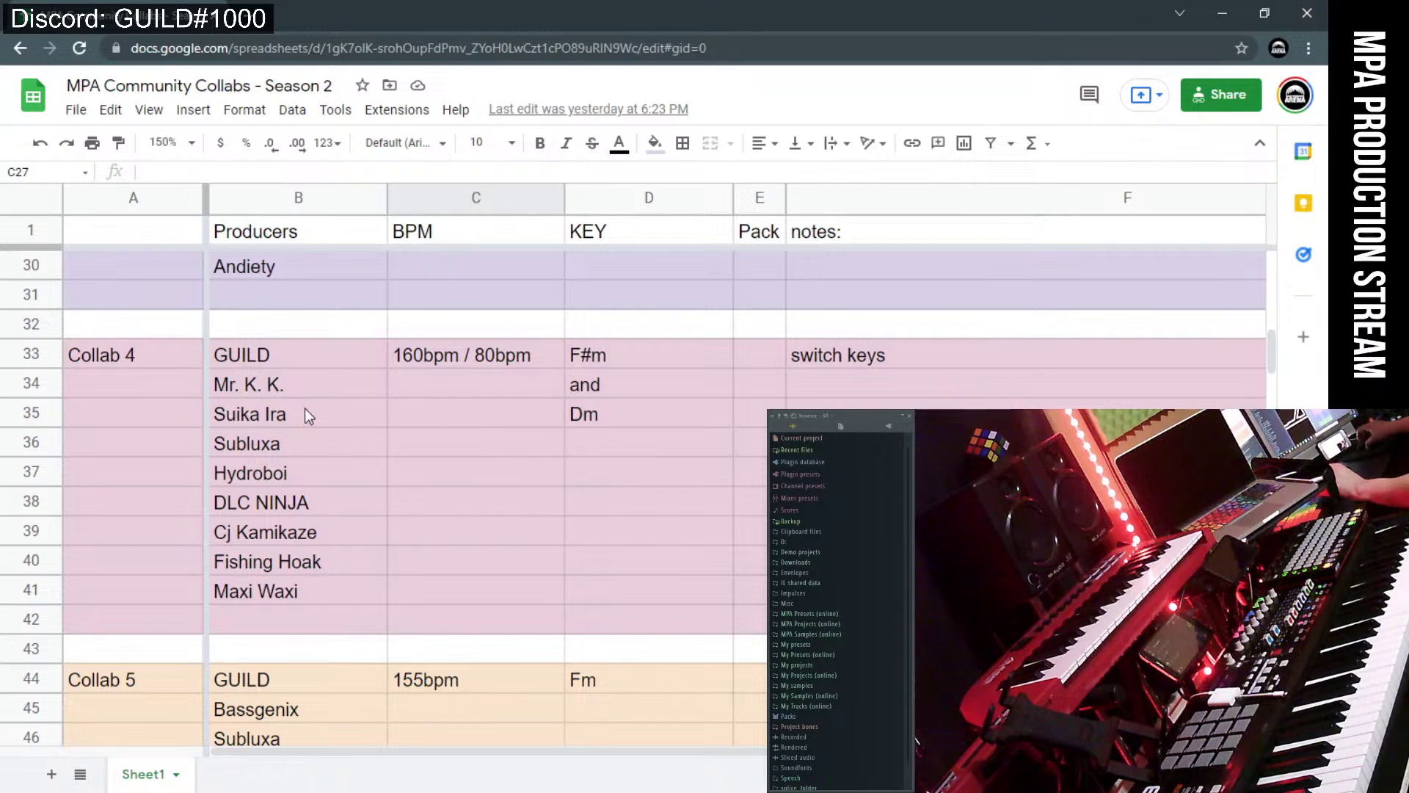
- Switch to FL Studio and expand the MPA Collected Samples folder under MPA Samples (online) in the browser
left_click(830, 635)
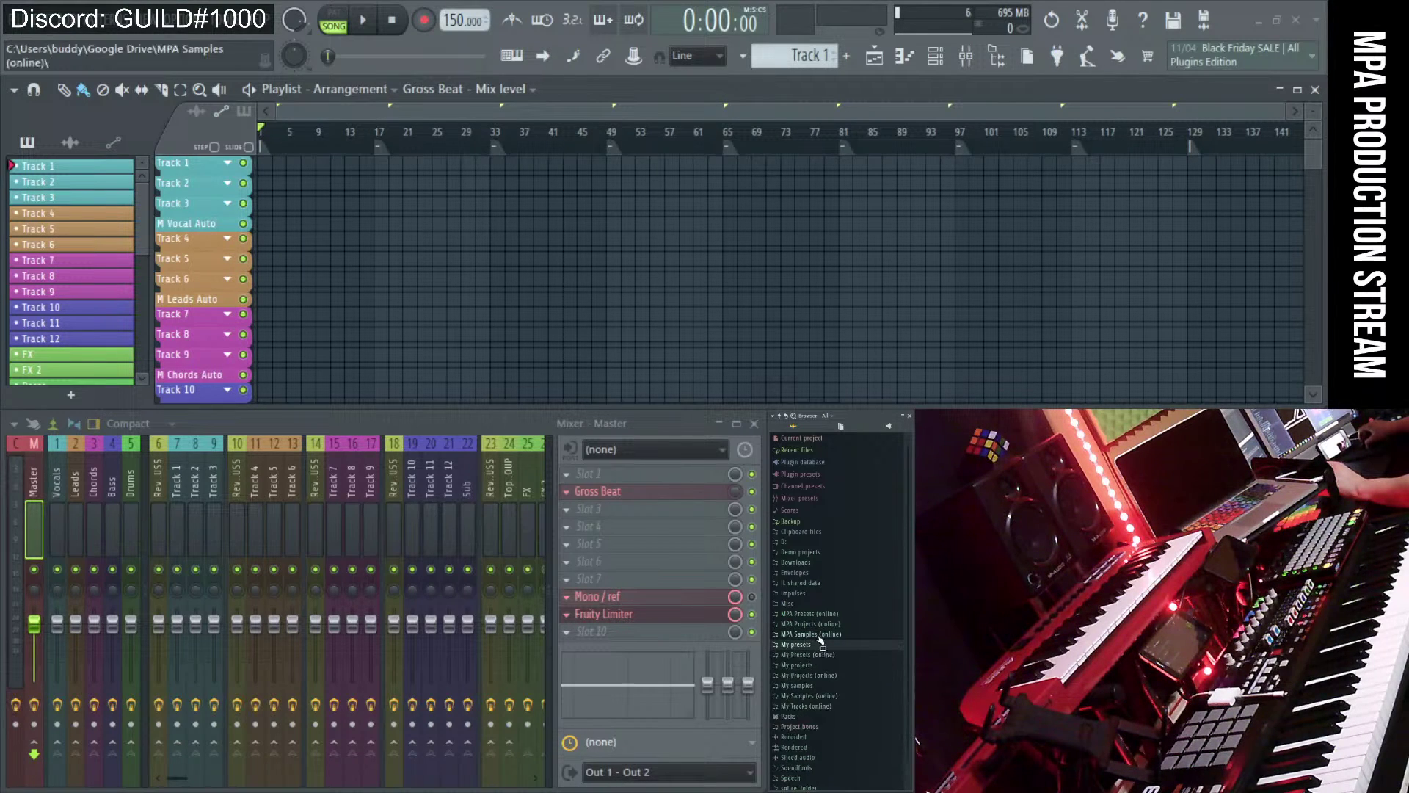
left_click(815, 635)
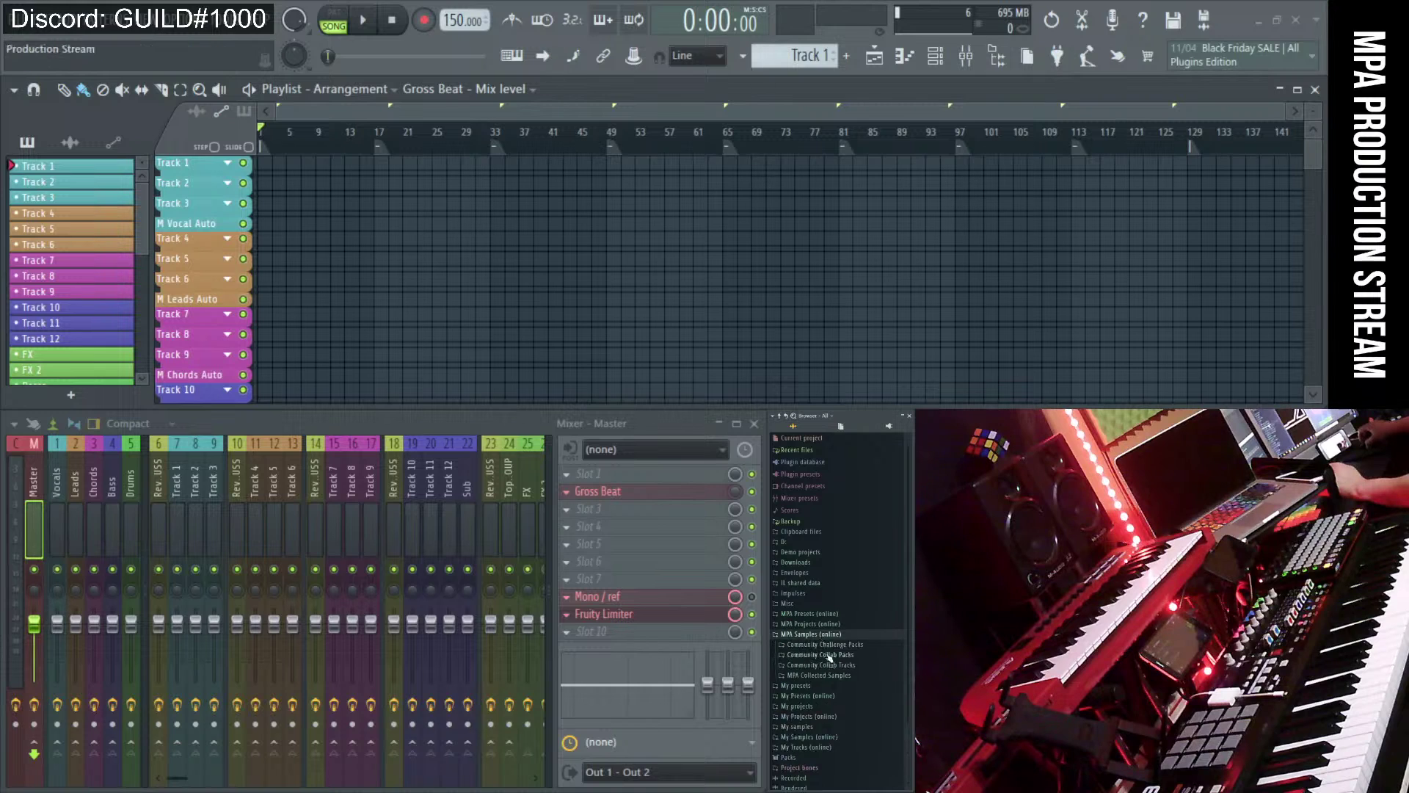
left_click(830, 675)
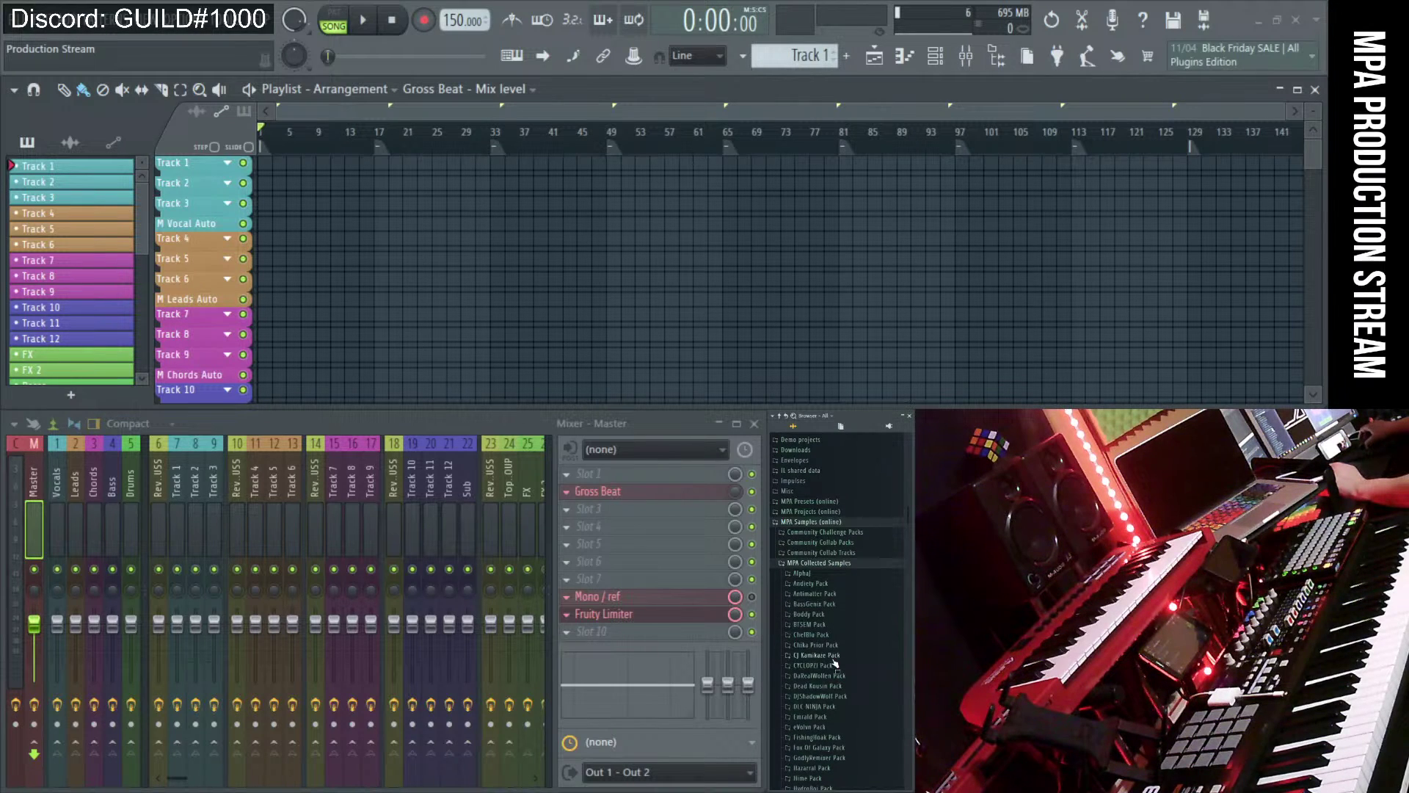
scroll(835, 665, "down", 2)
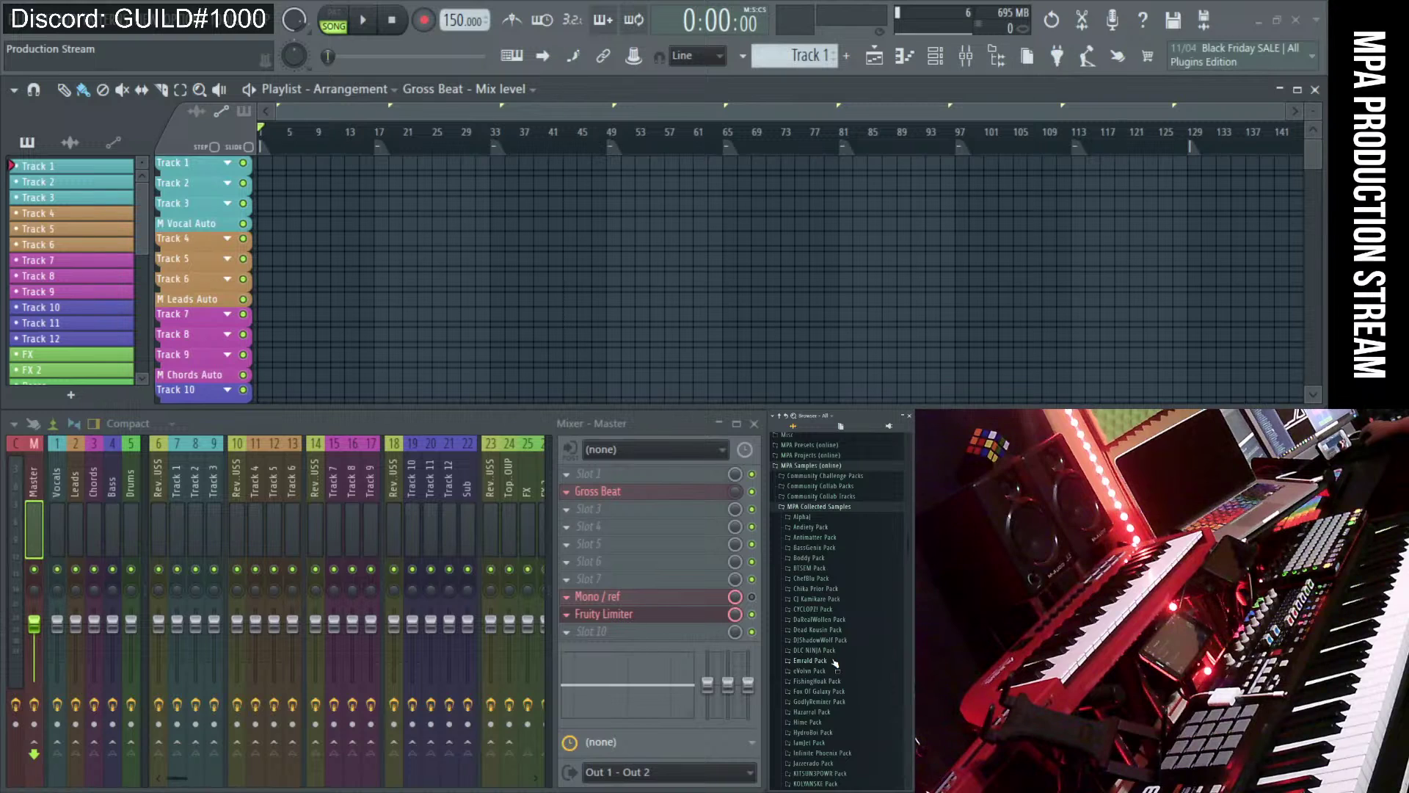
scroll(834, 665, "down", 2)
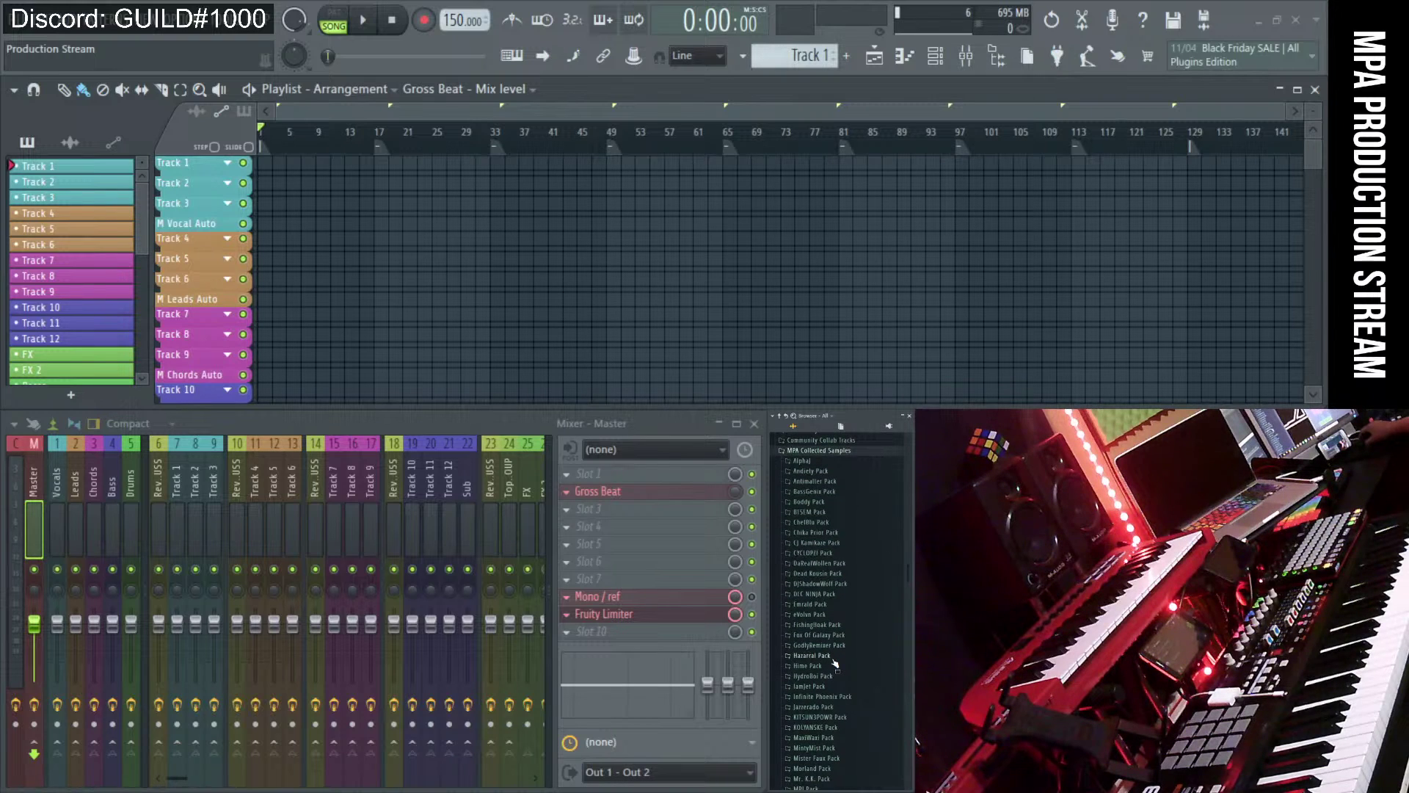
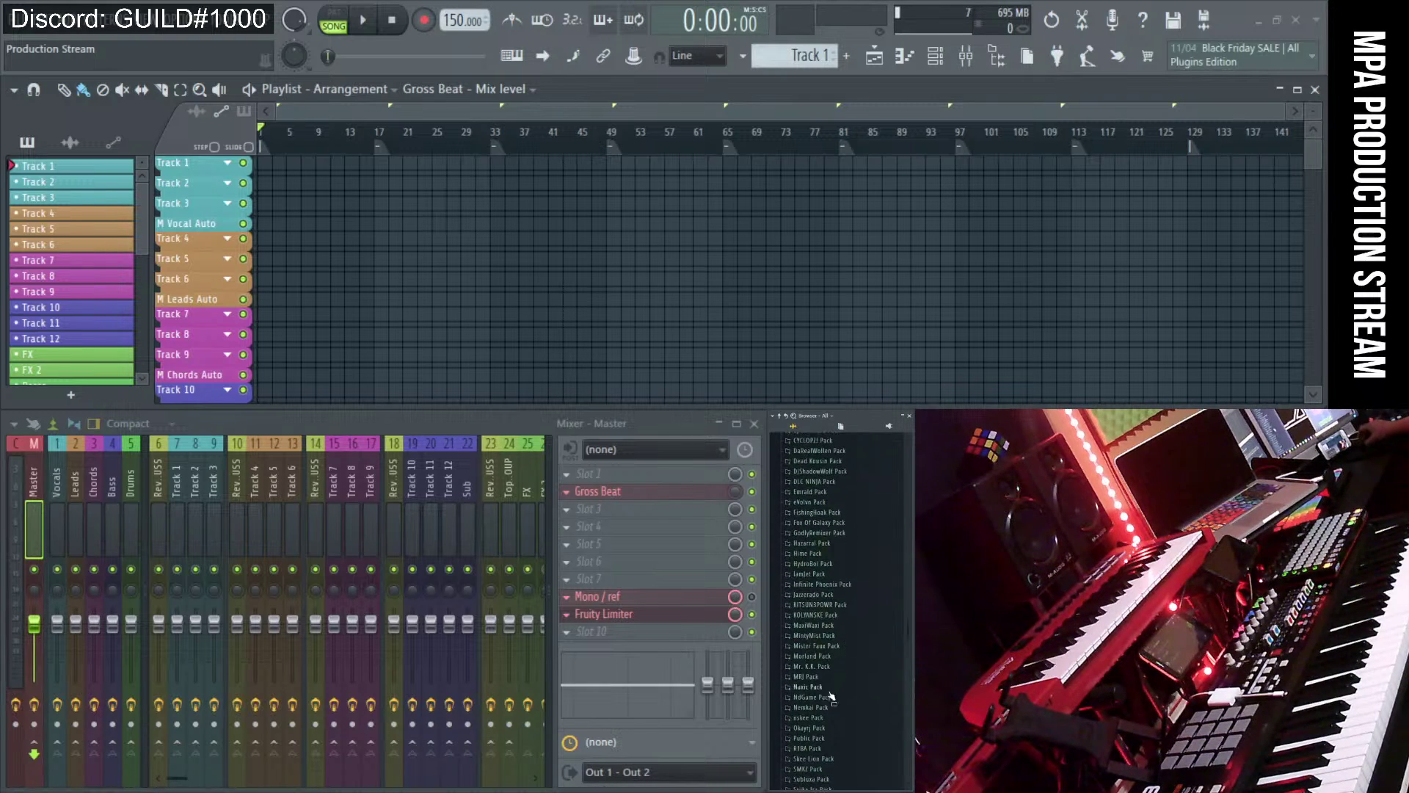
- Expand Public Pack in the collected samples and open the 80_F folder inside the Suika Ira Pack
scroll(837, 701, "down", 5)
scroll(834, 700, "up", 2)
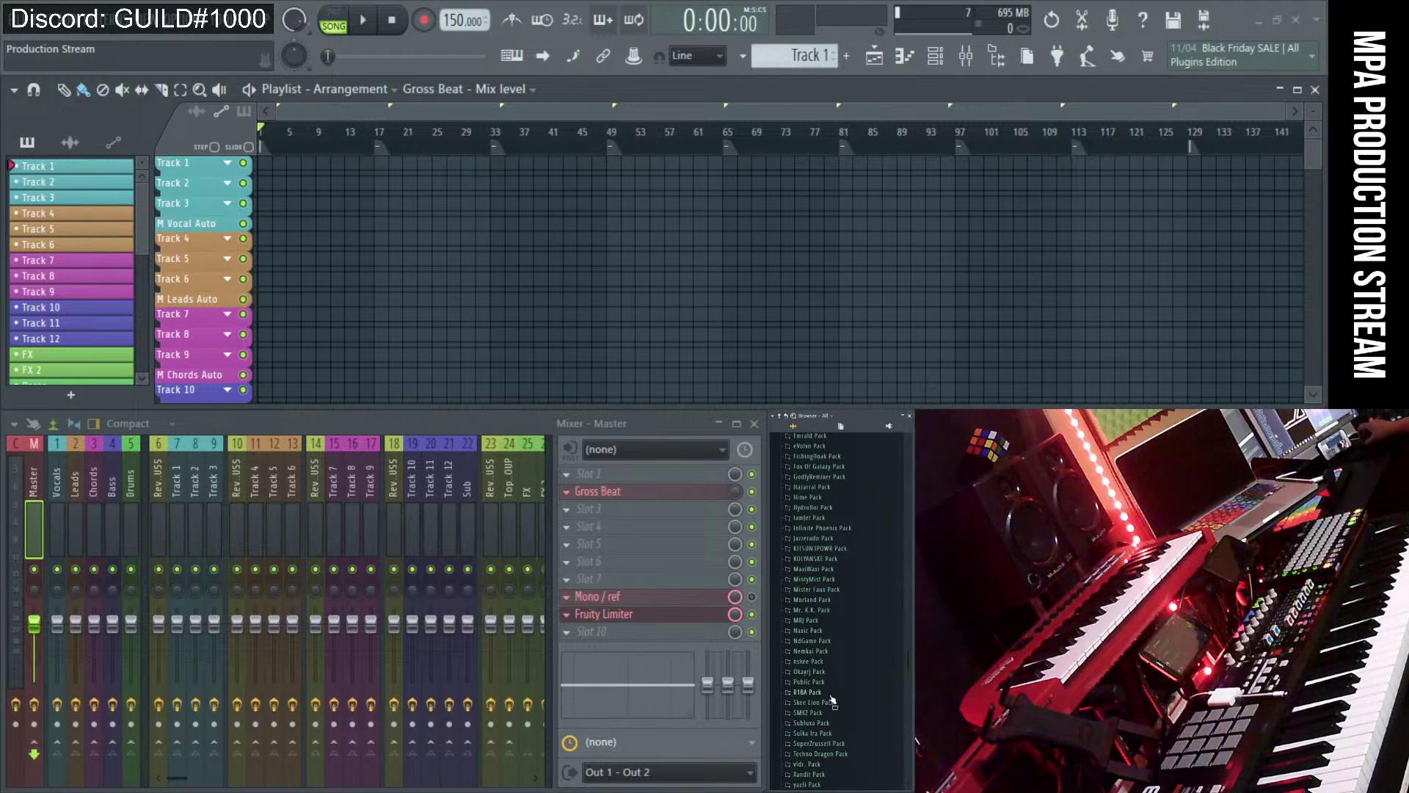
left_click(834, 681)
scroll(858, 704, "down", 3)
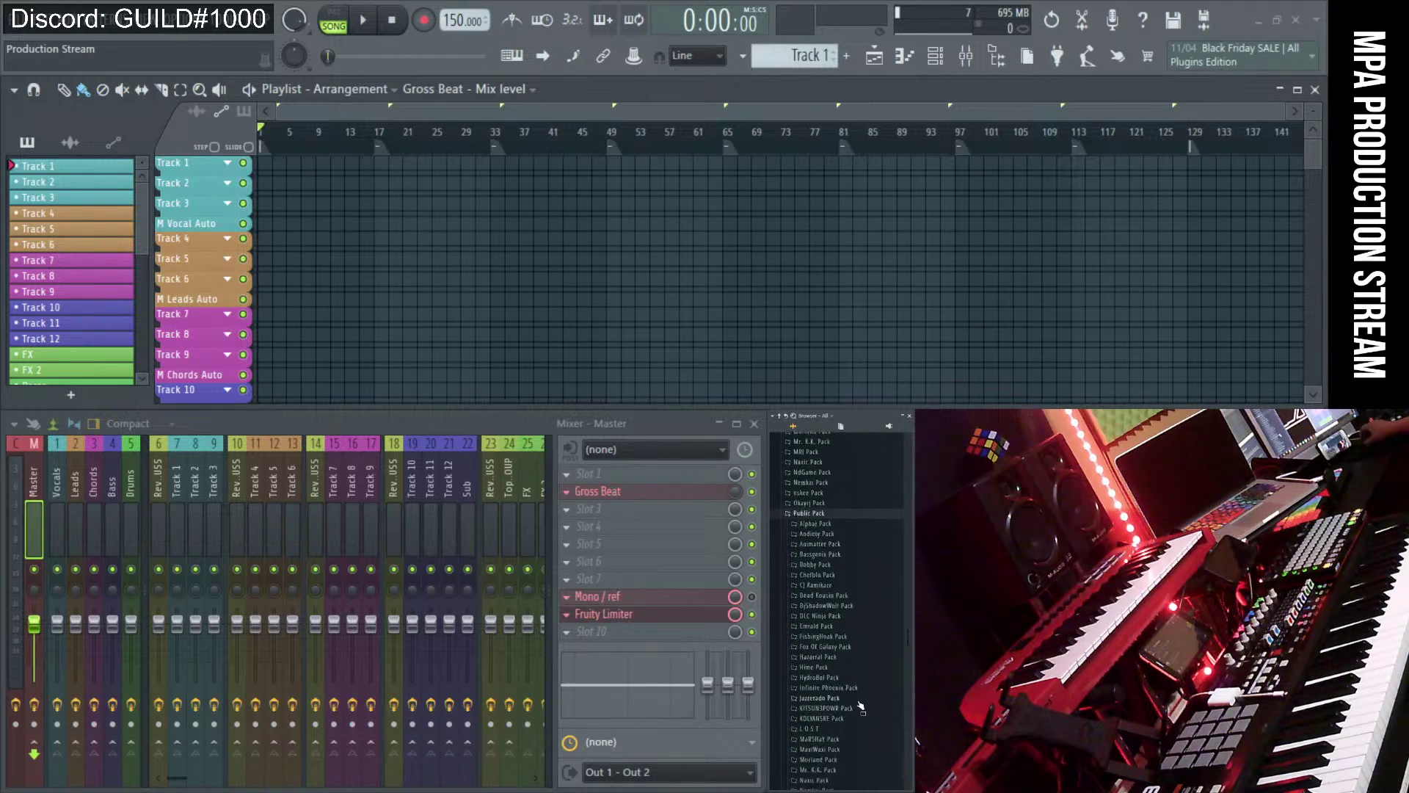
scroll(863, 694, "down", 2)
left_click(850, 730)
scroll(851, 735, "down", 2)
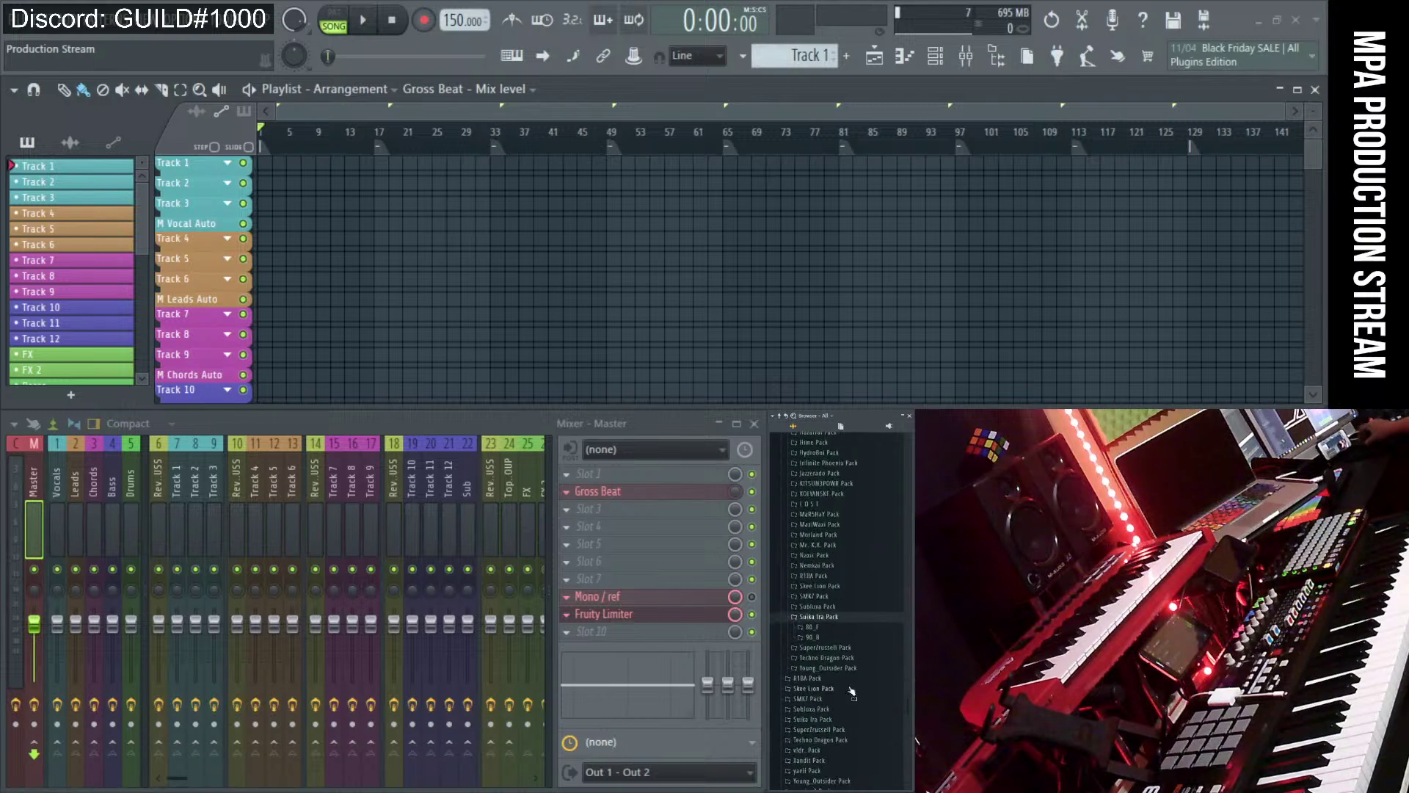
left_click(848, 628)
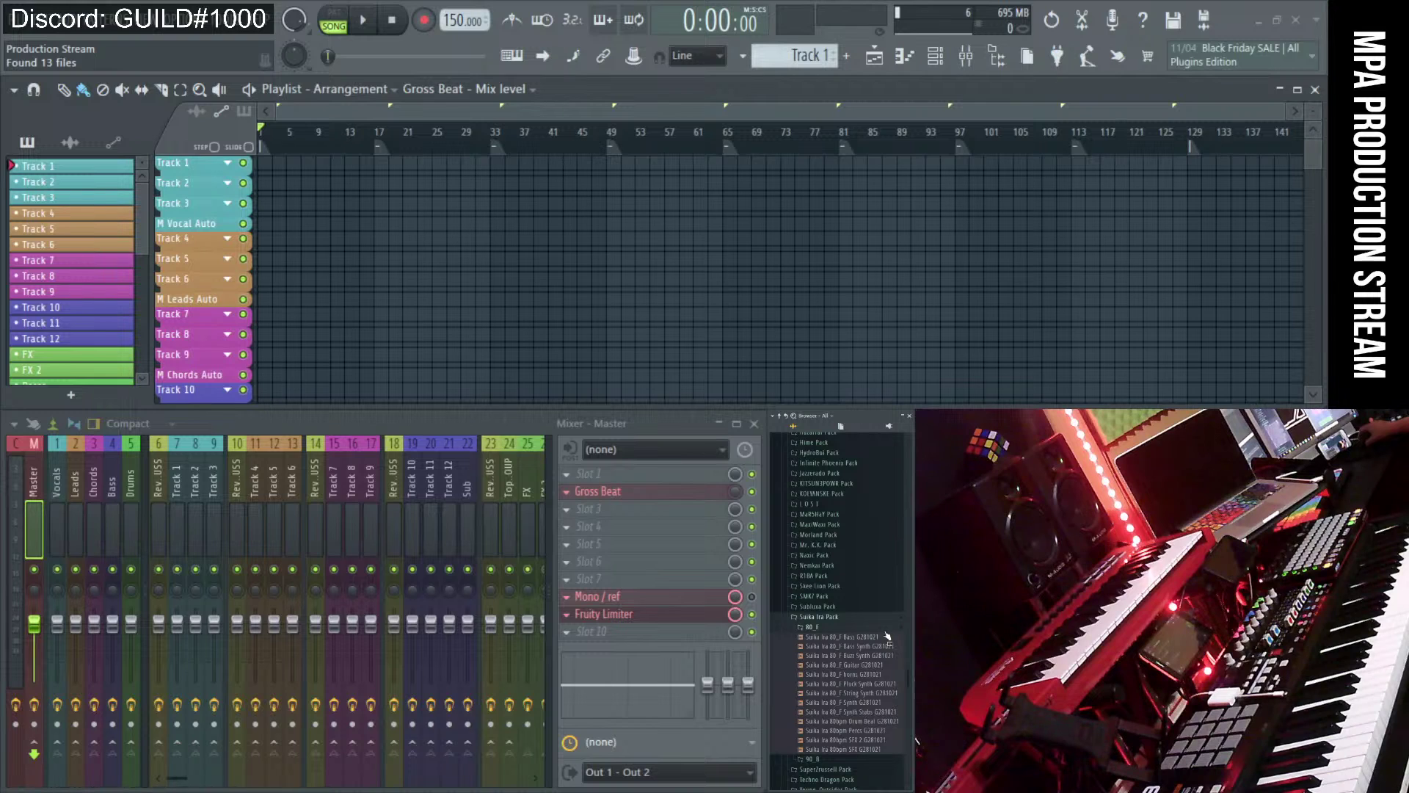
- Audition the horns, pluck synth, string synth, synth stabs and bass synth samples in the Suika Ira Pack's 80_F folder
left_click(873, 646)
left_click(862, 674)
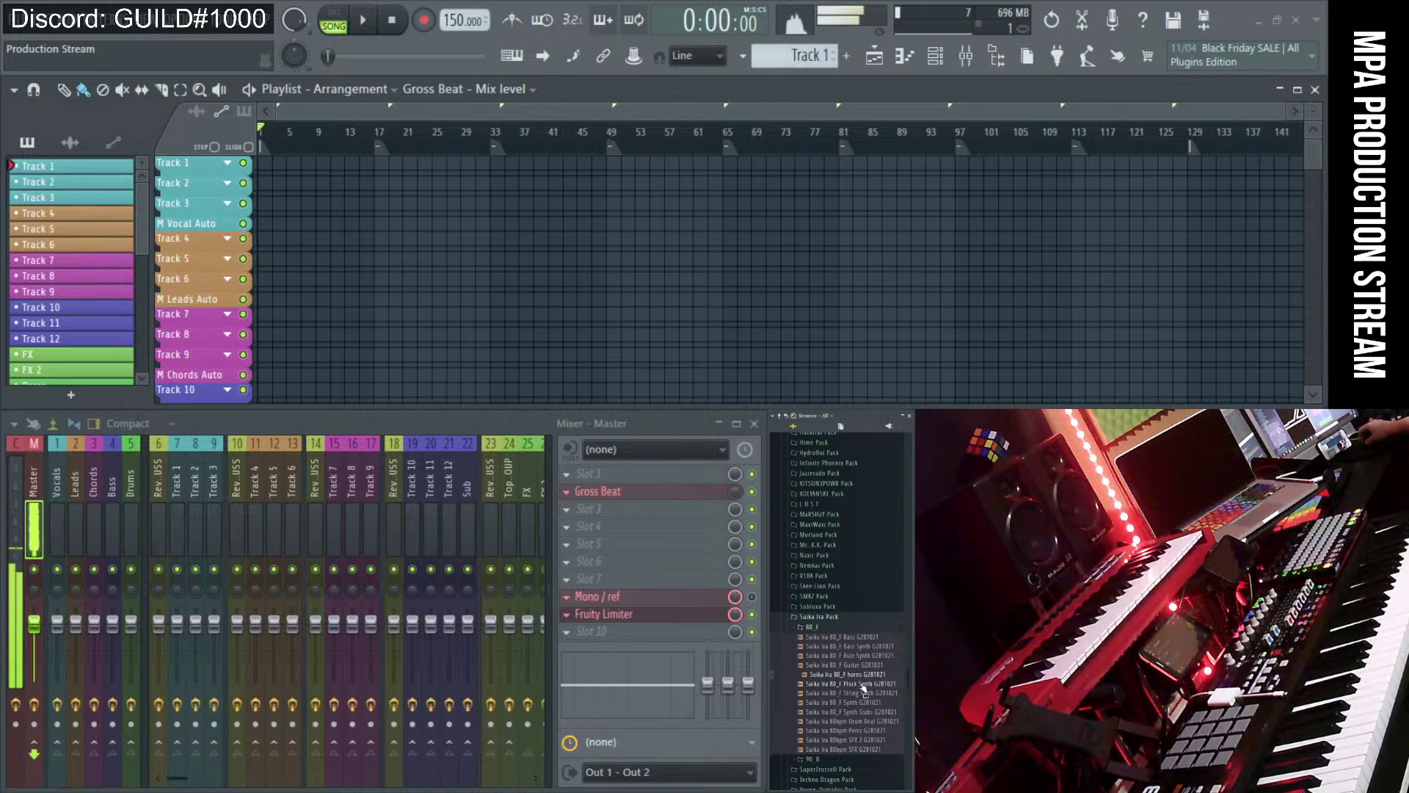
left_click(863, 685)
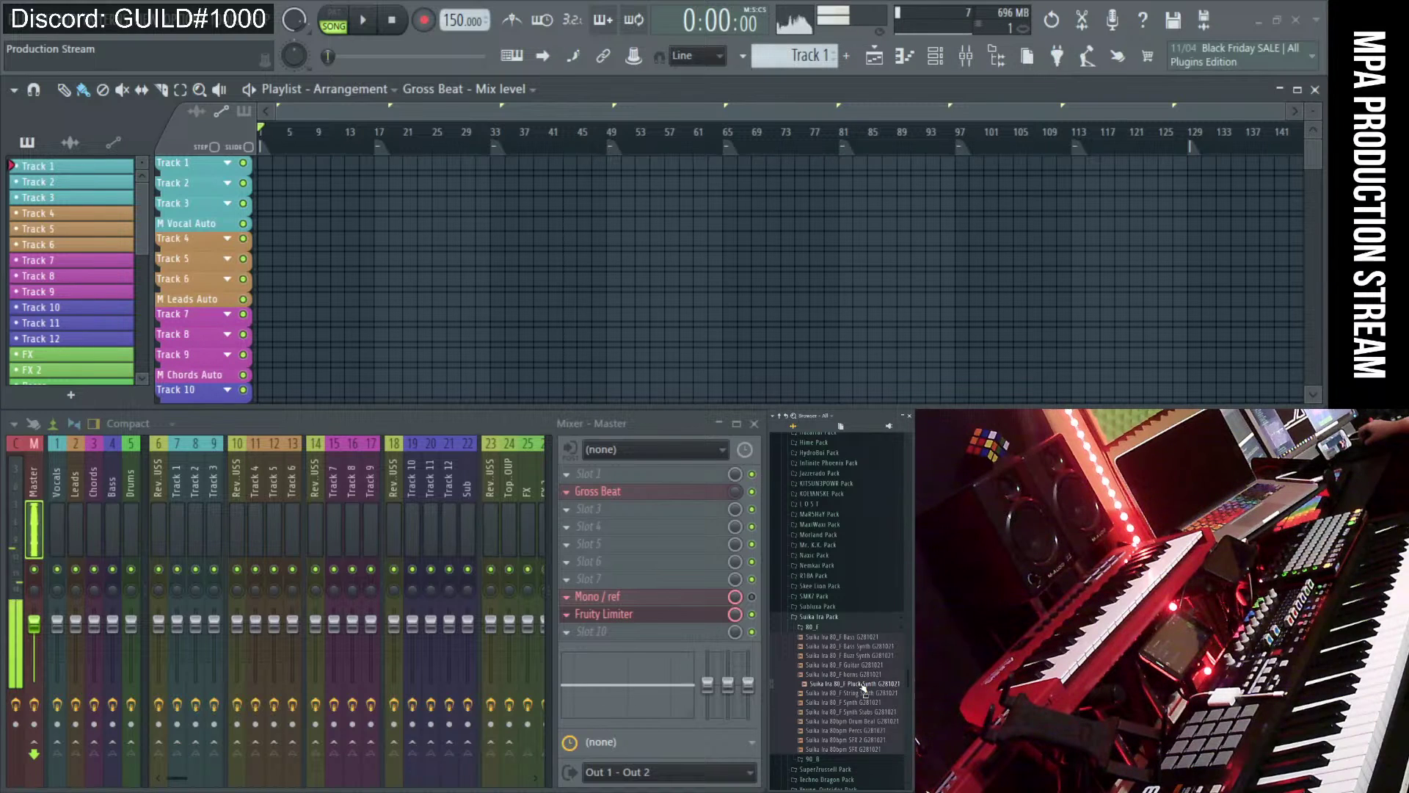
left_click(864, 693)
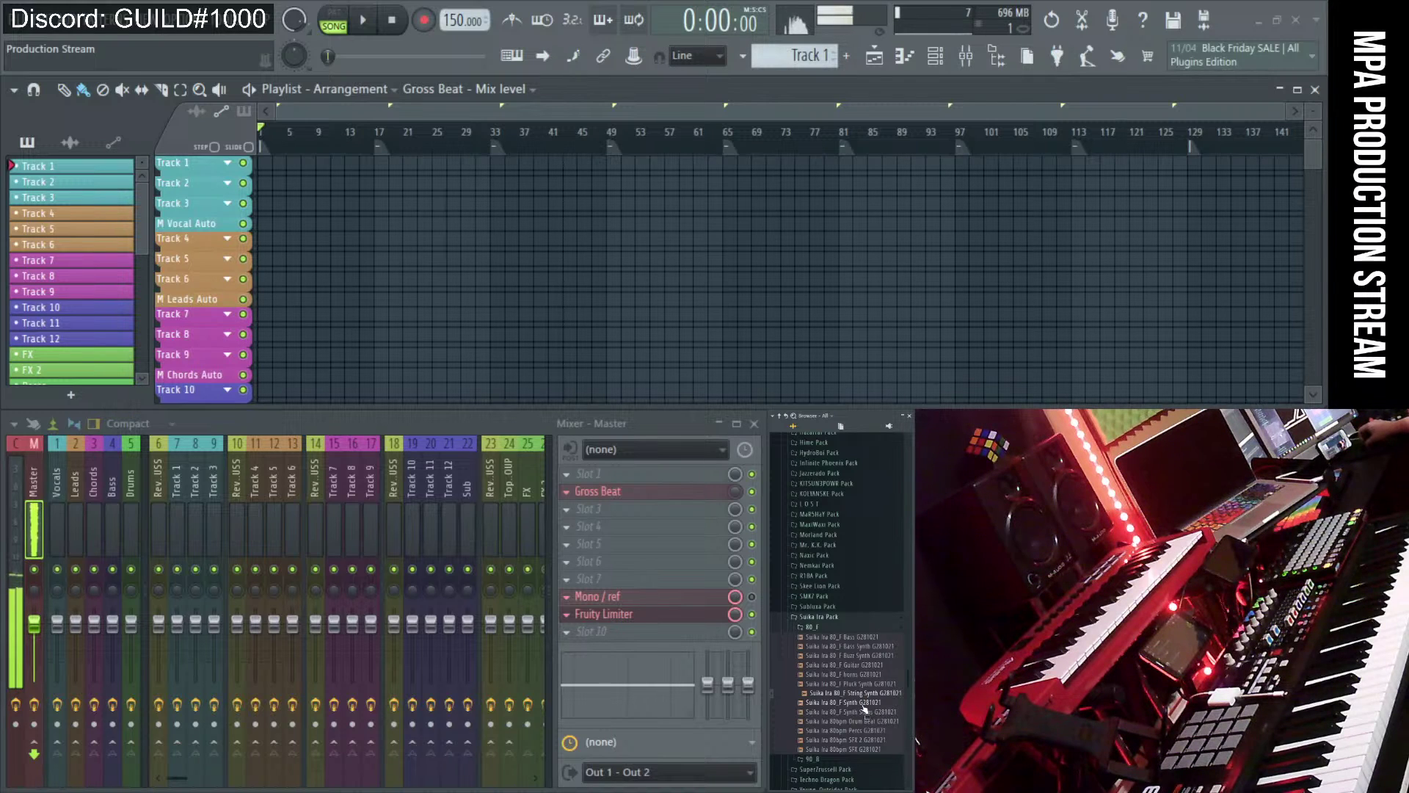
left_click(864, 711)
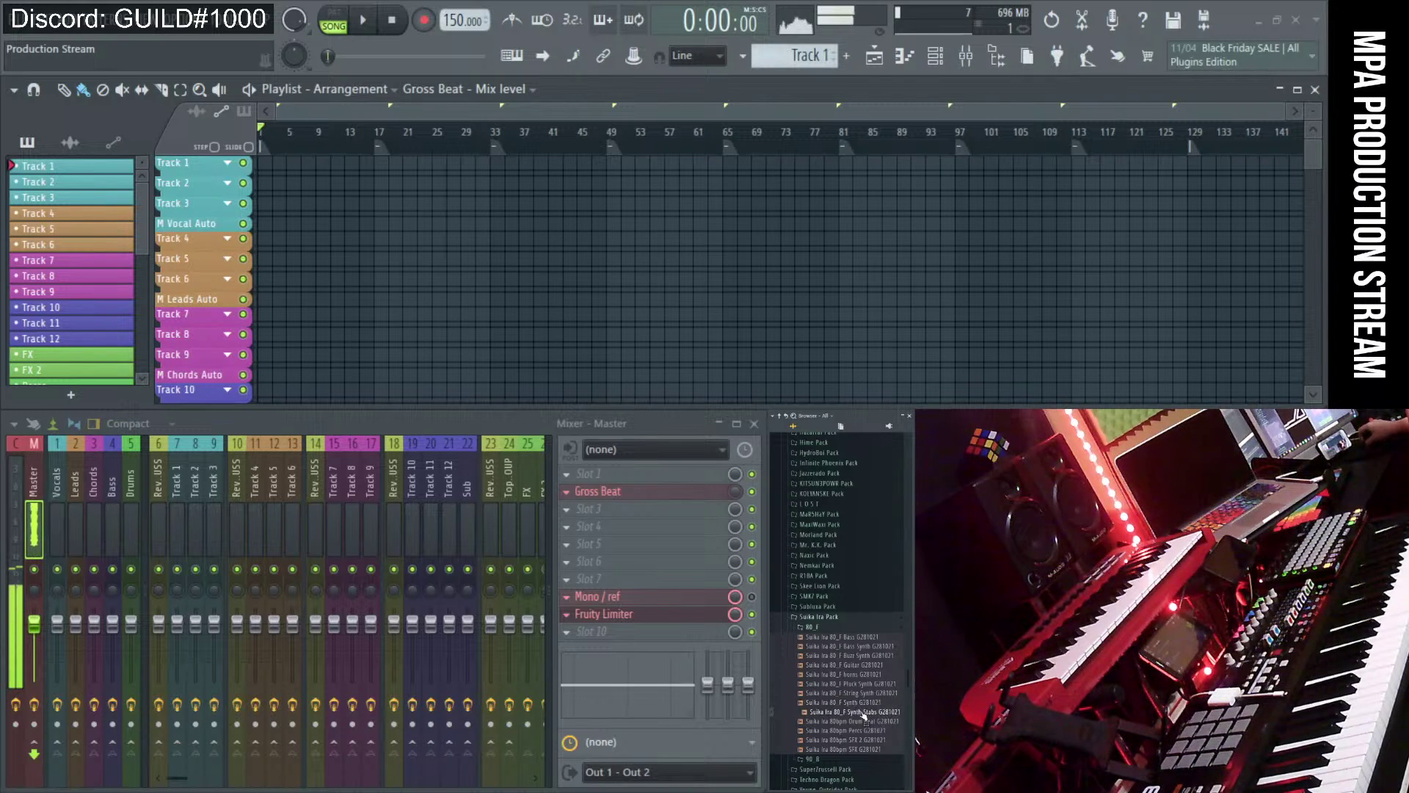
left_click(857, 646)
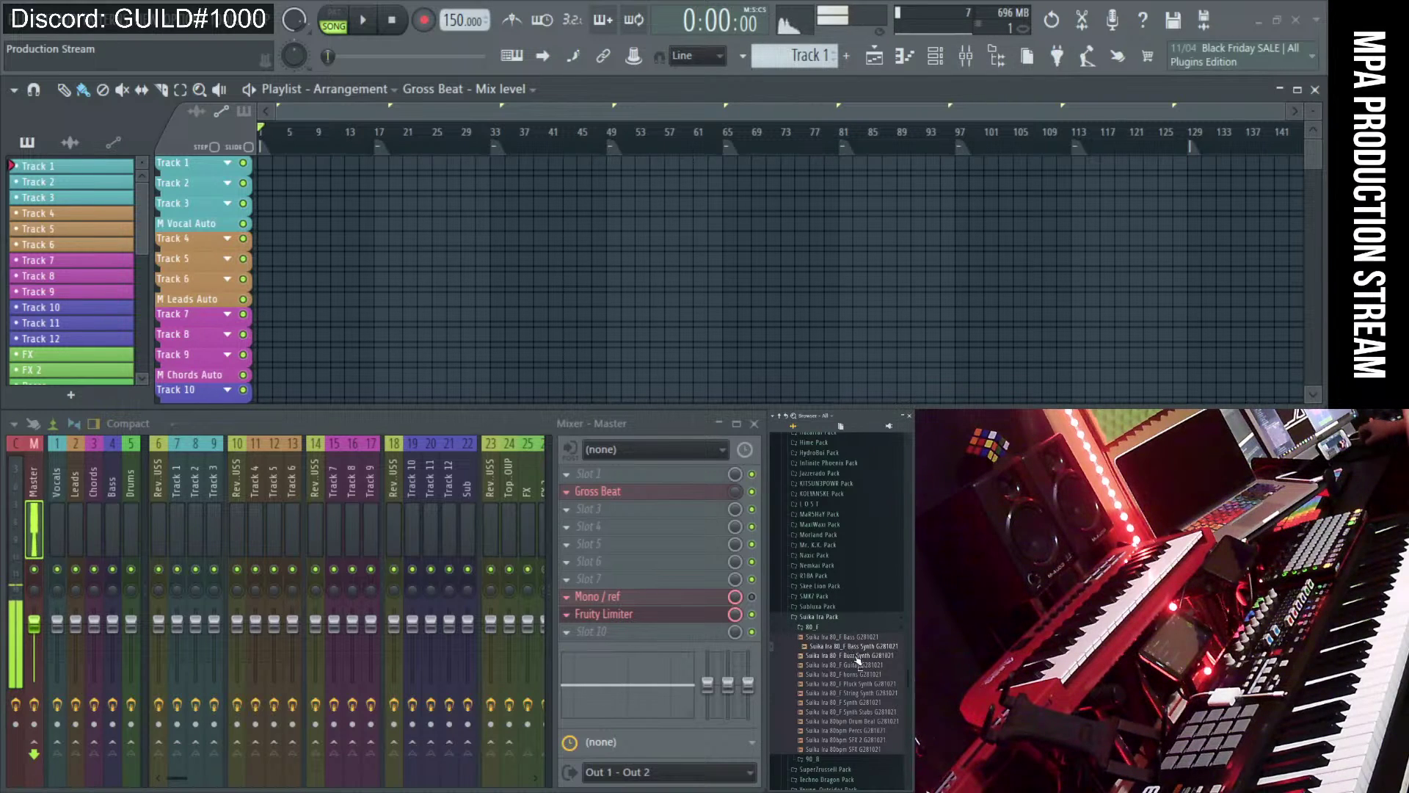
- Place the Suika Ira 80_F Bass sample on Track 10 at bar 4 and set the project tempo to 160 BPM
left_click_drag(857, 644, 276, 301)
scroll(315, 355, "up", 10)
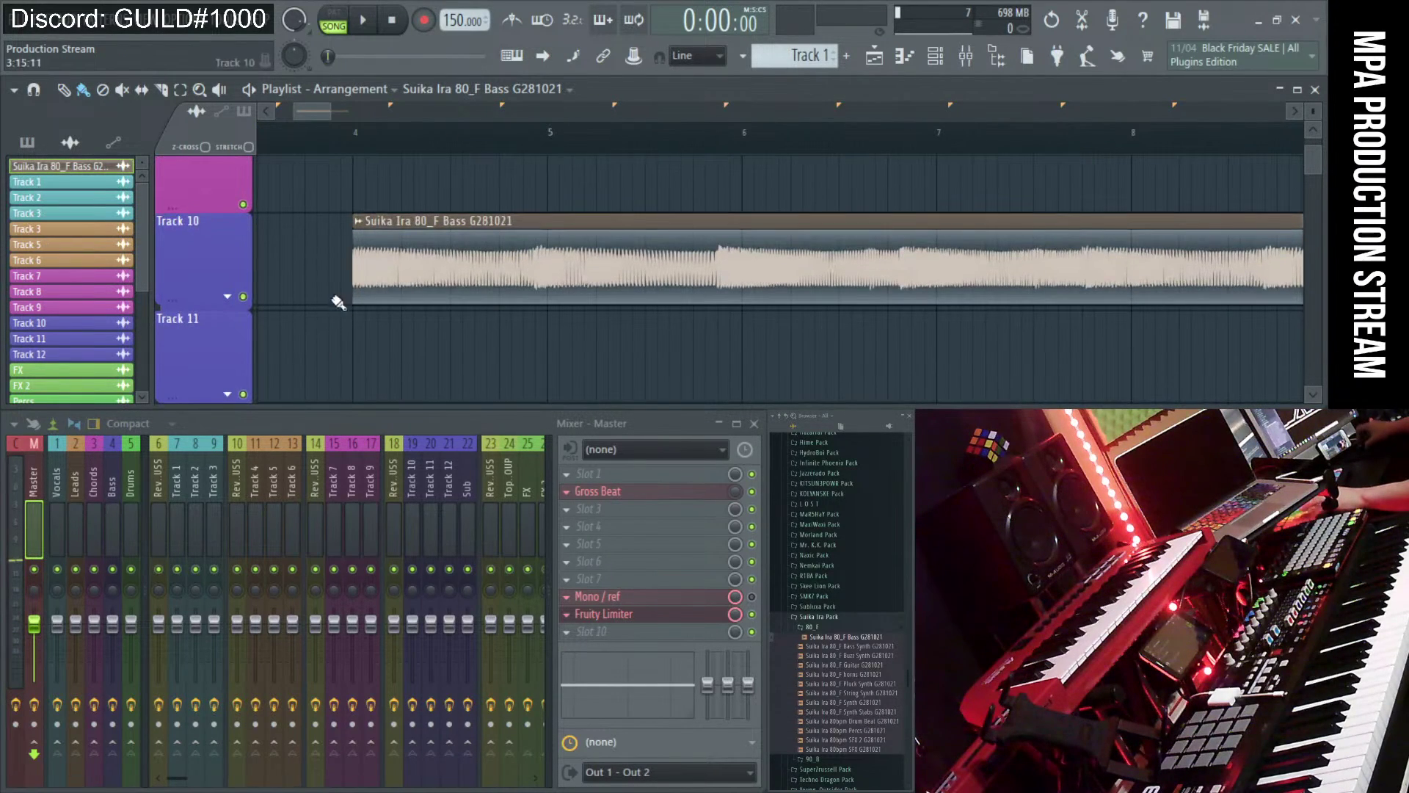
key("space")
key("space")
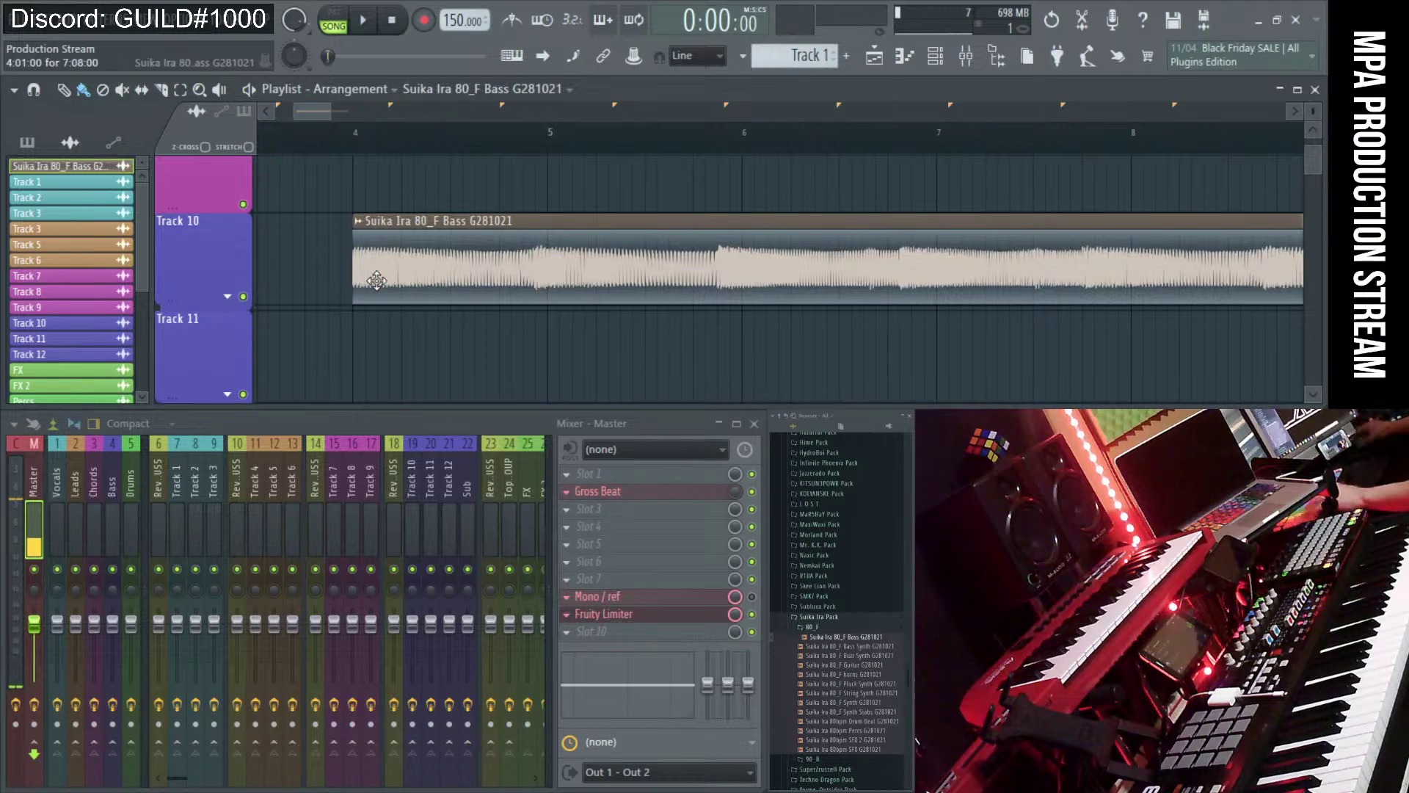
scroll(376, 280, "down", 5)
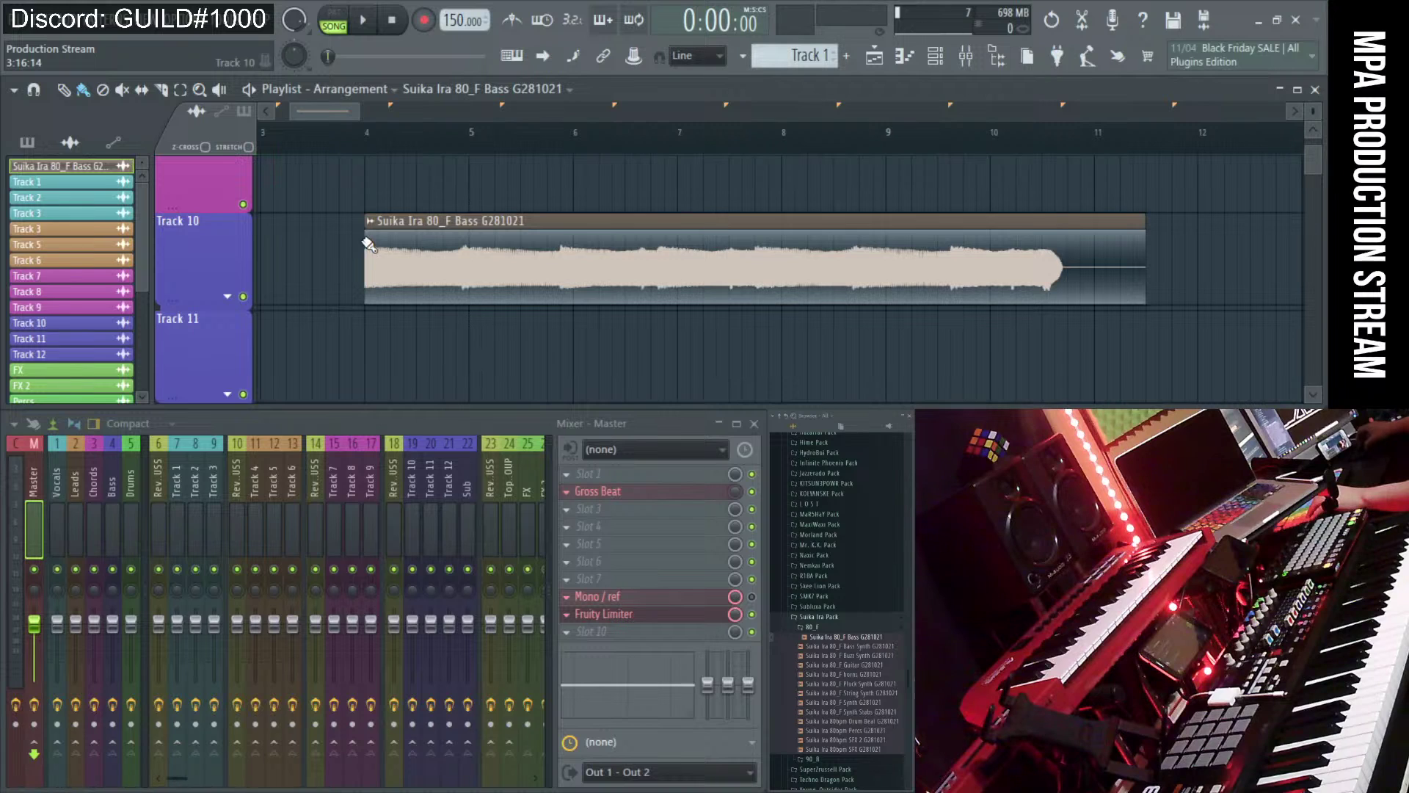
left_click_drag(461, 20, 455, 137)
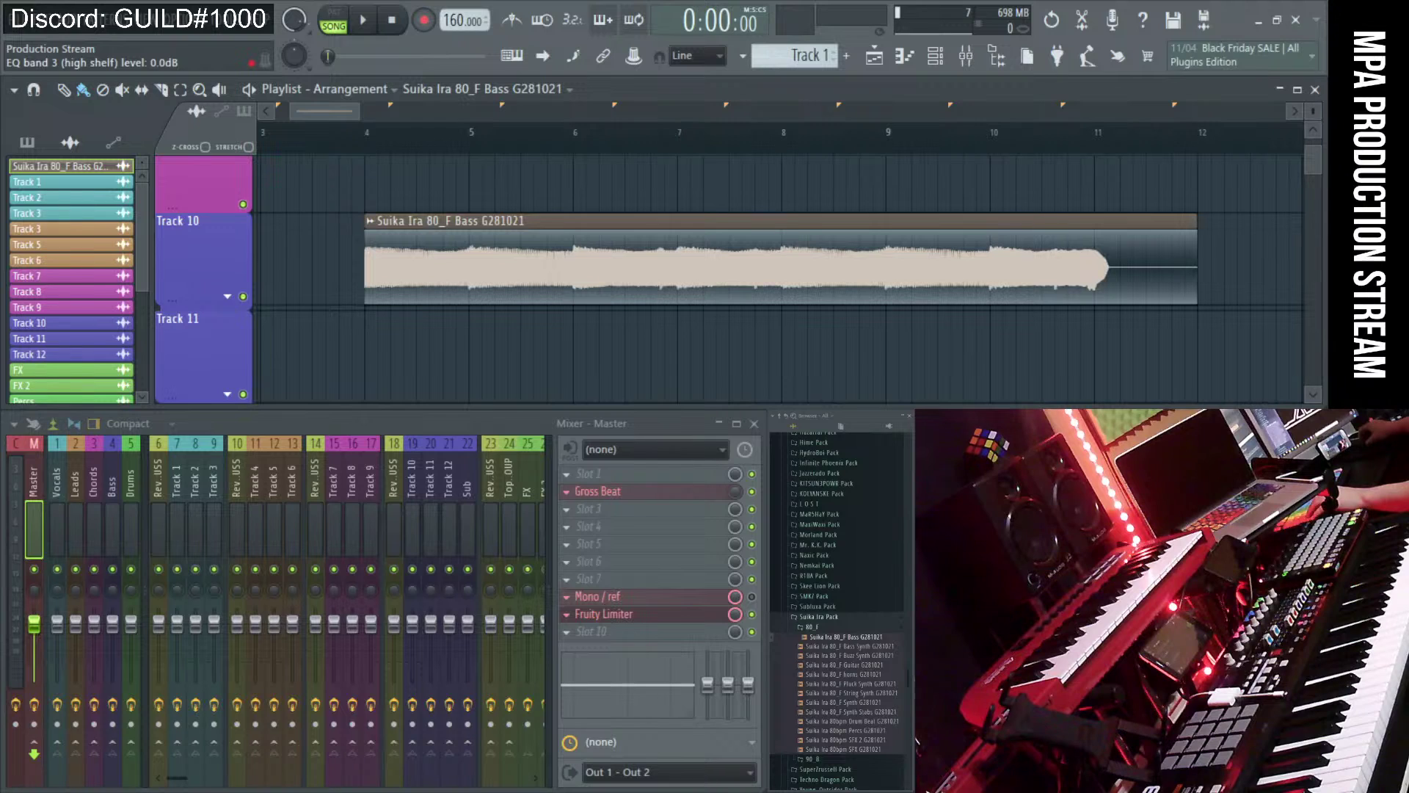
- Check Collab 4's Suika Ira and Dm key entries in the collab spreadsheet, and return to FL Studio
key("alt+Tab")
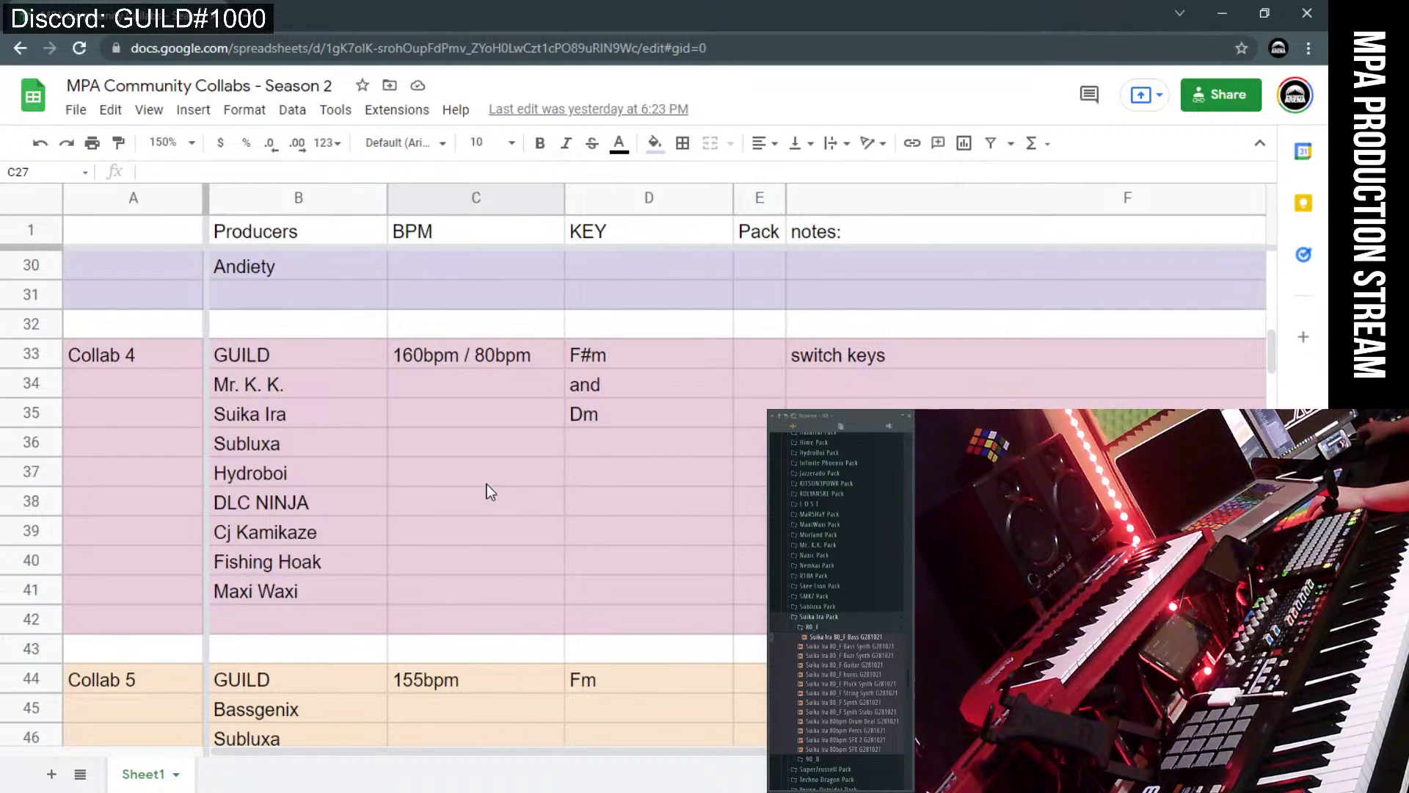
scroll(487, 483, "up", 4)
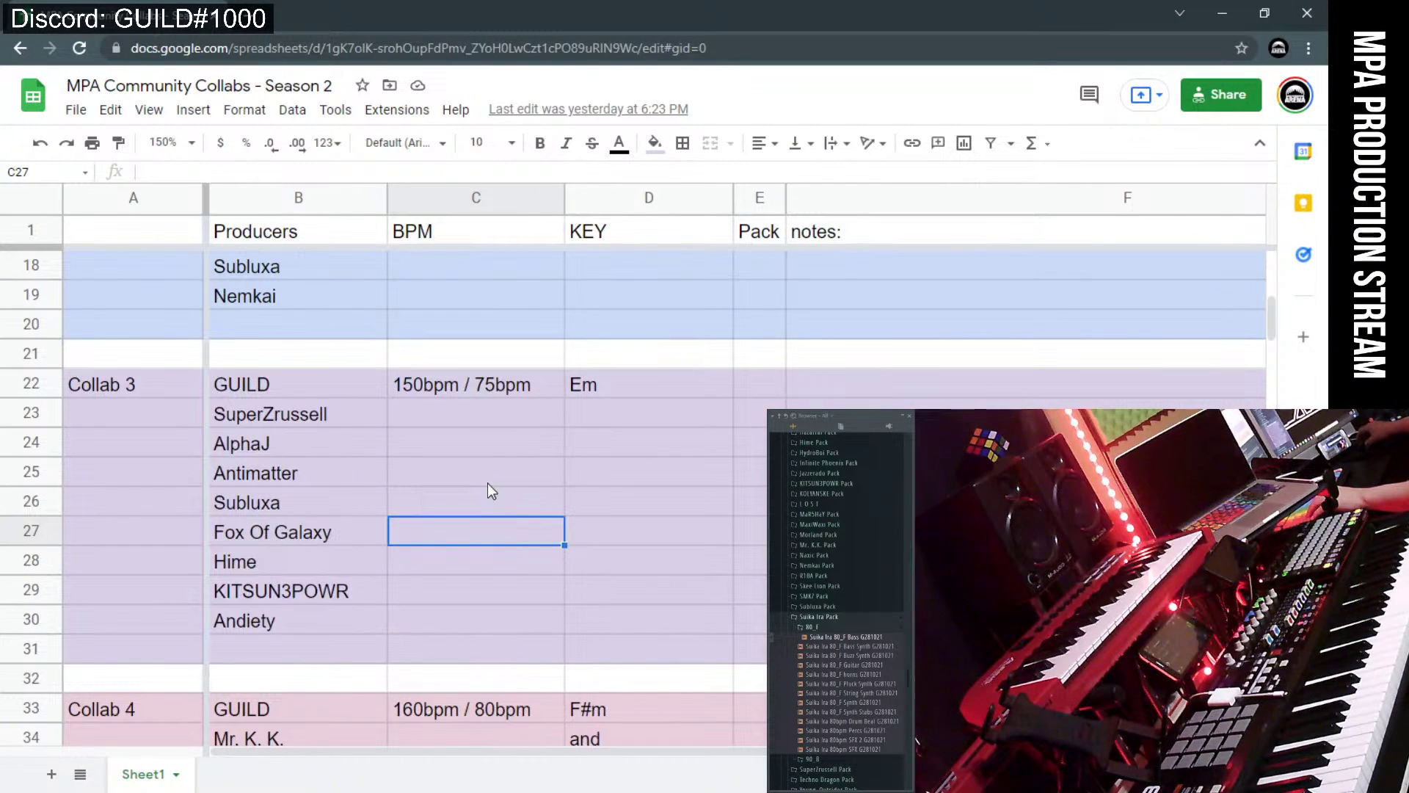
scroll(488, 483, "down", 4)
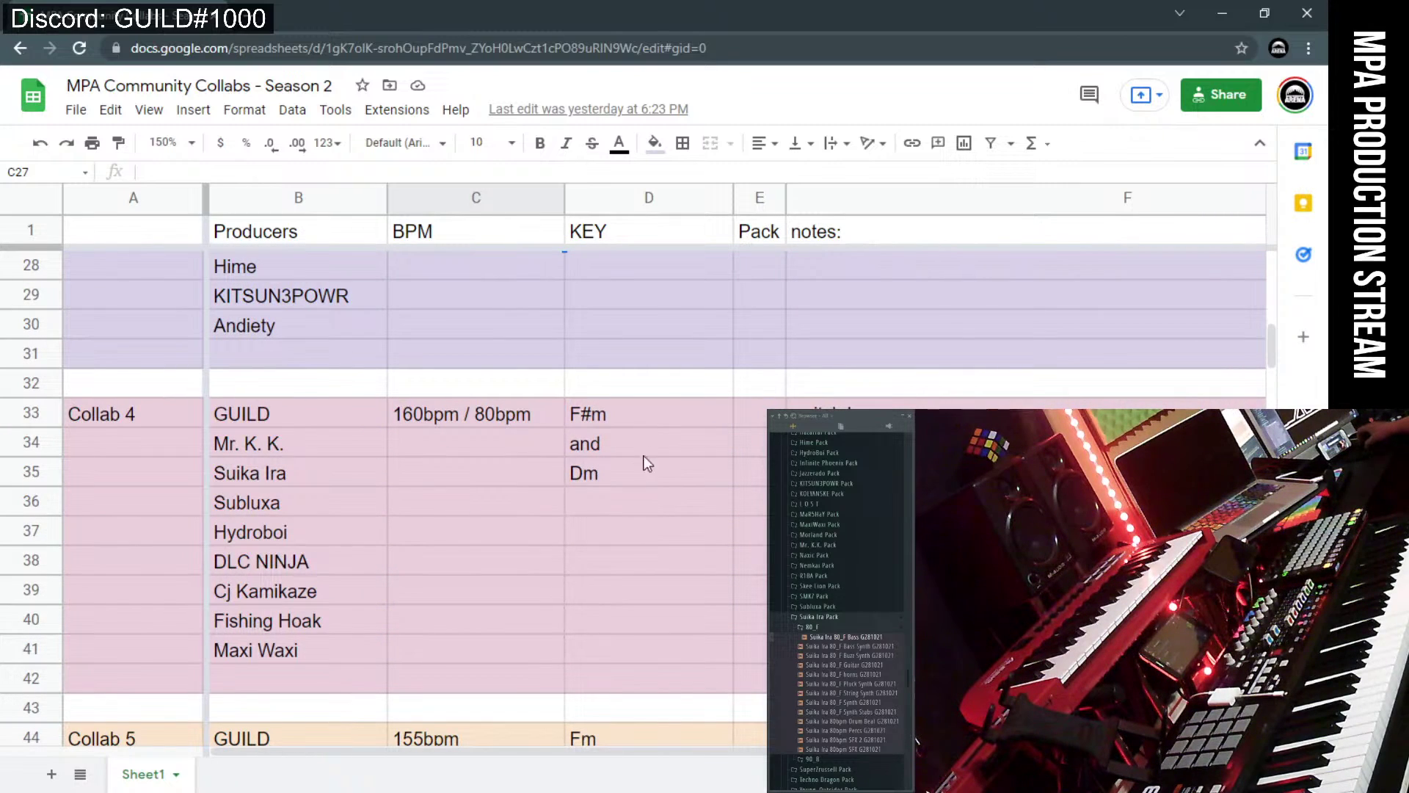
left_click(350, 474)
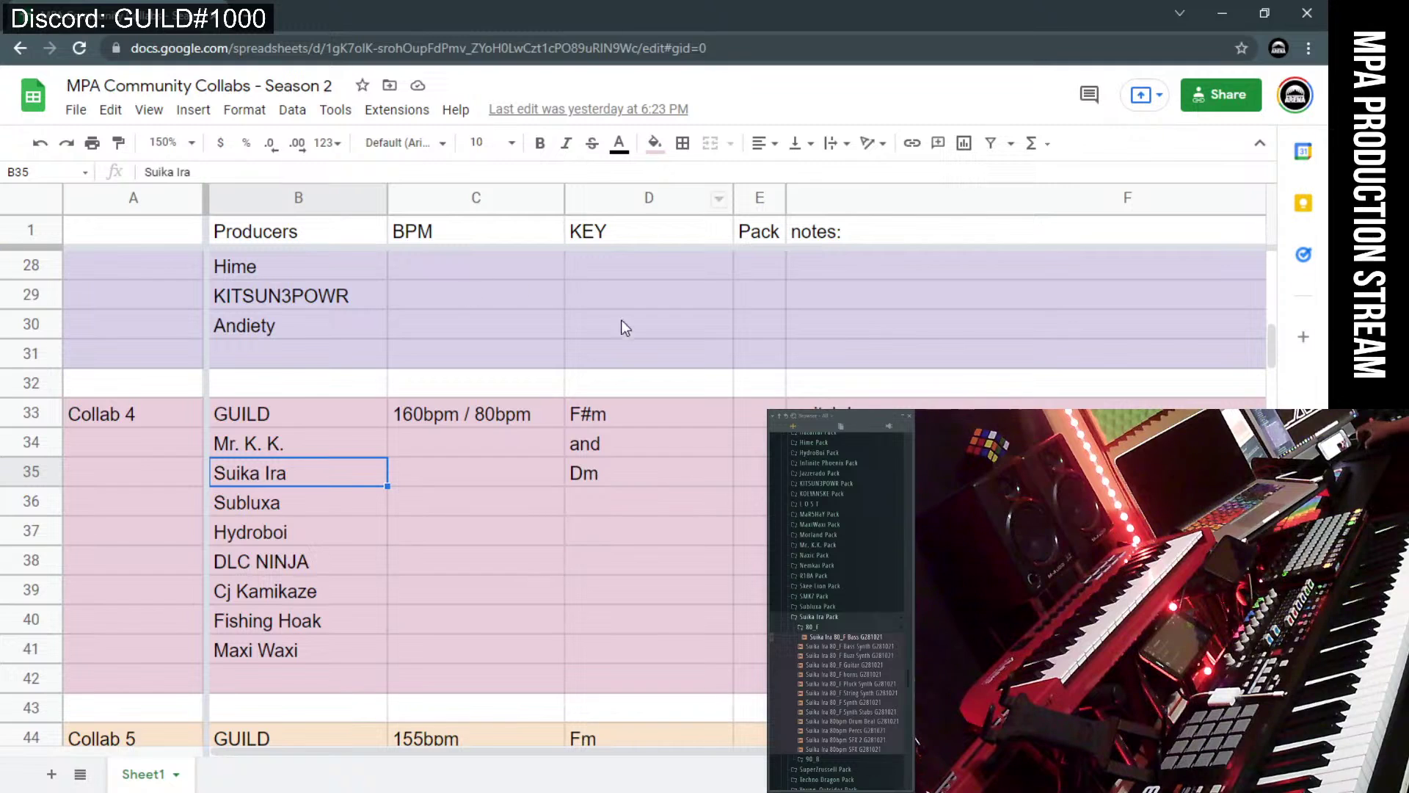
left_click(650, 476)
left_click(1222, 13)
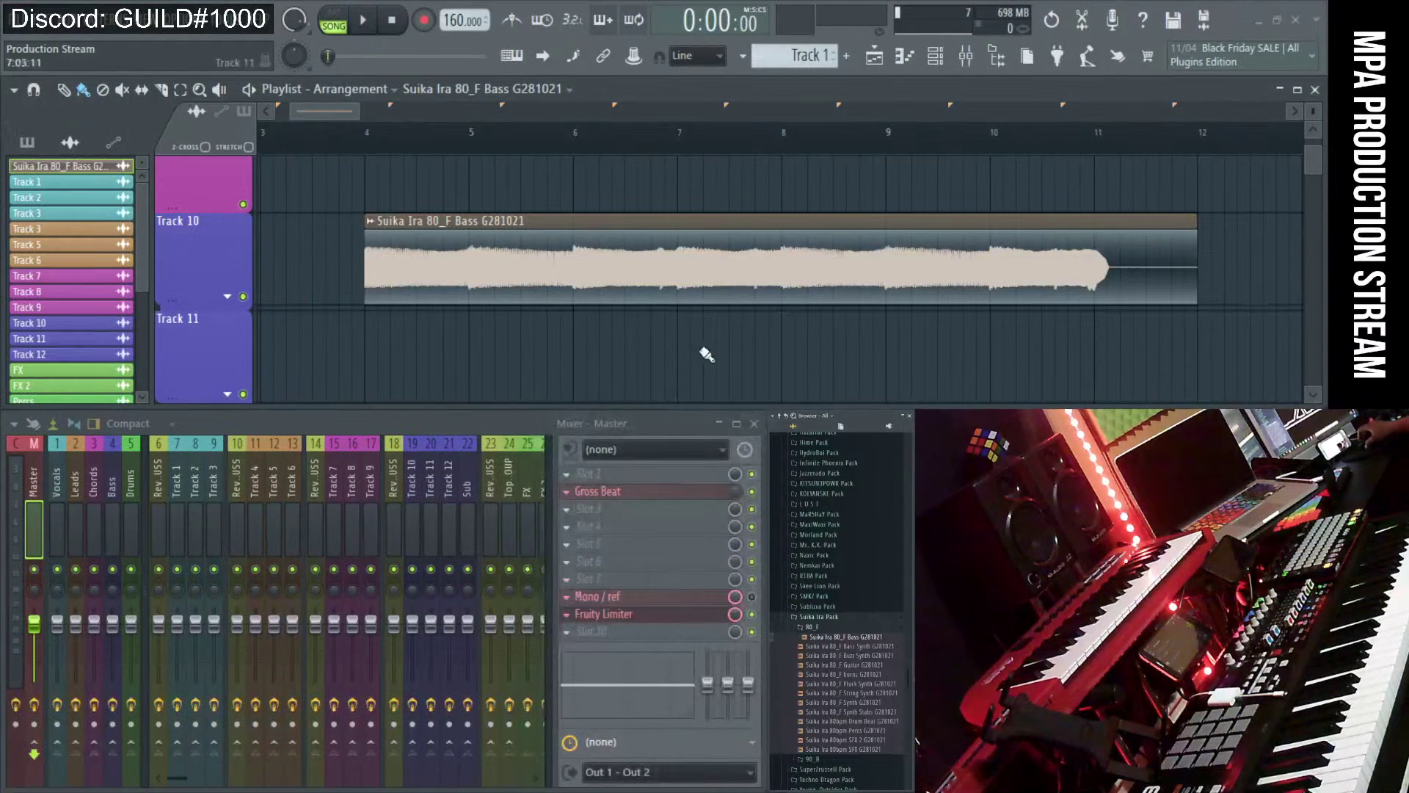
- Place the Suika Ira 80_F Bass Synth on Track 11 and Buzz Synth on Track 12 at bar 4, and audition Track 12 soloed
left_click_drag(866, 649, 364, 270)
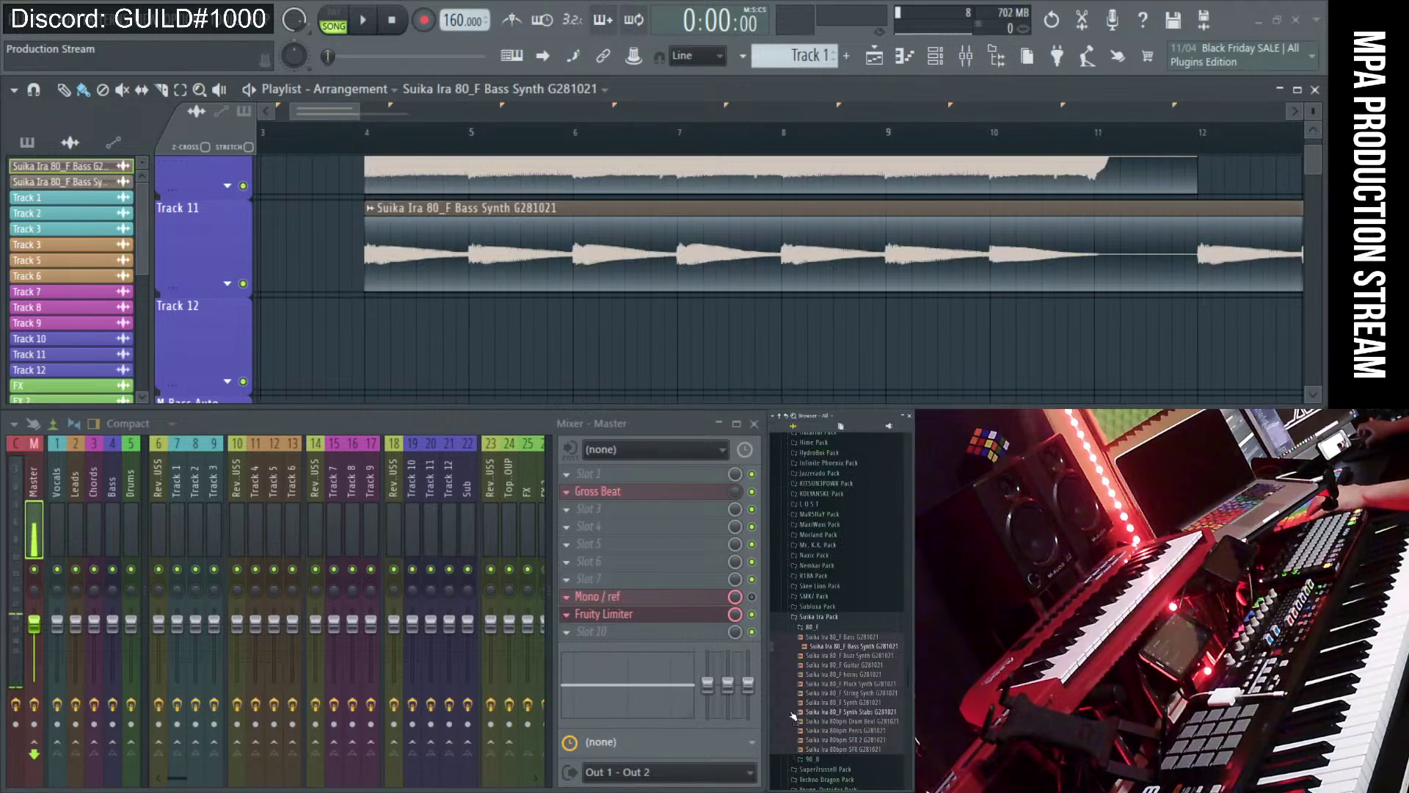
left_click_drag(871, 661, 323, 373)
left_click(243, 381, "ctrl")
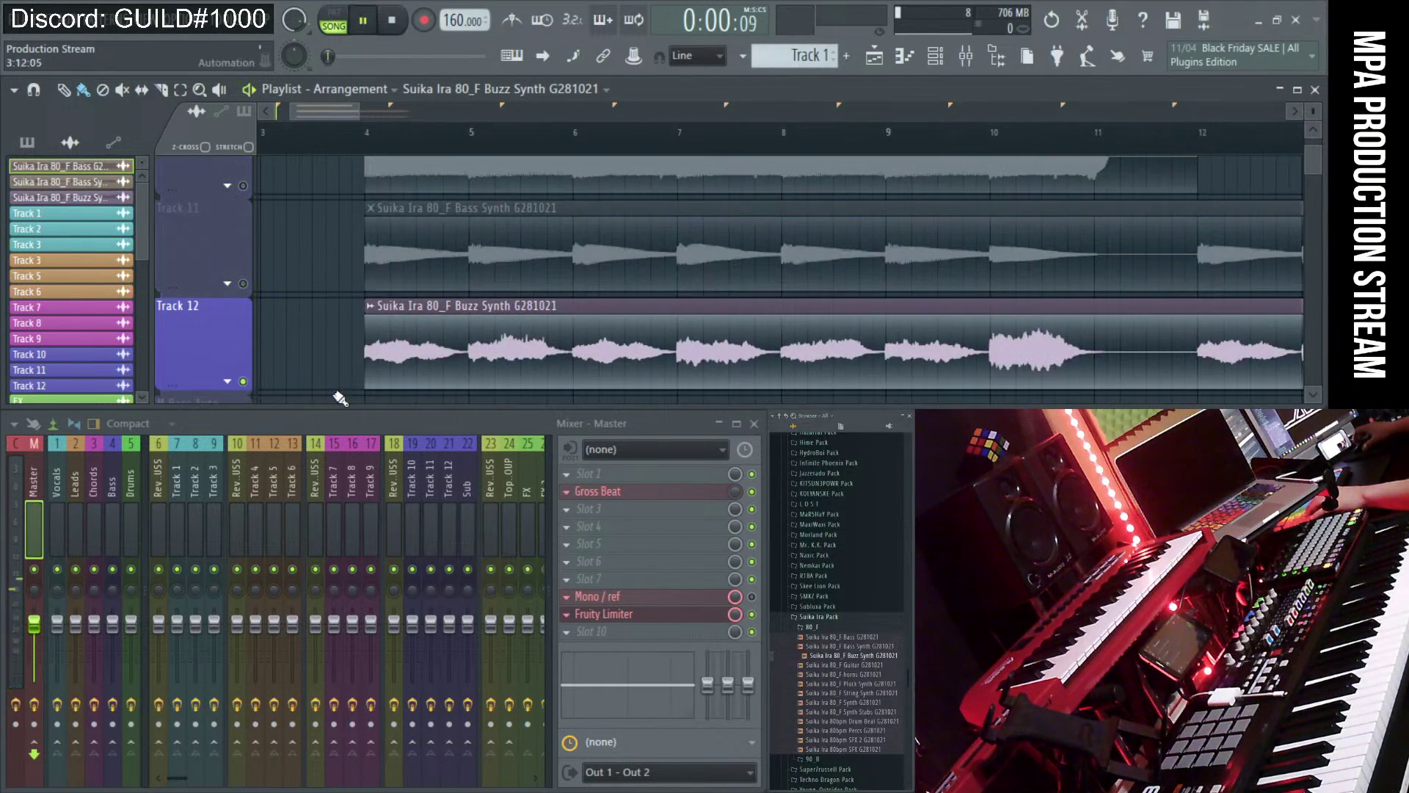
left_click(365, 132)
key("space")
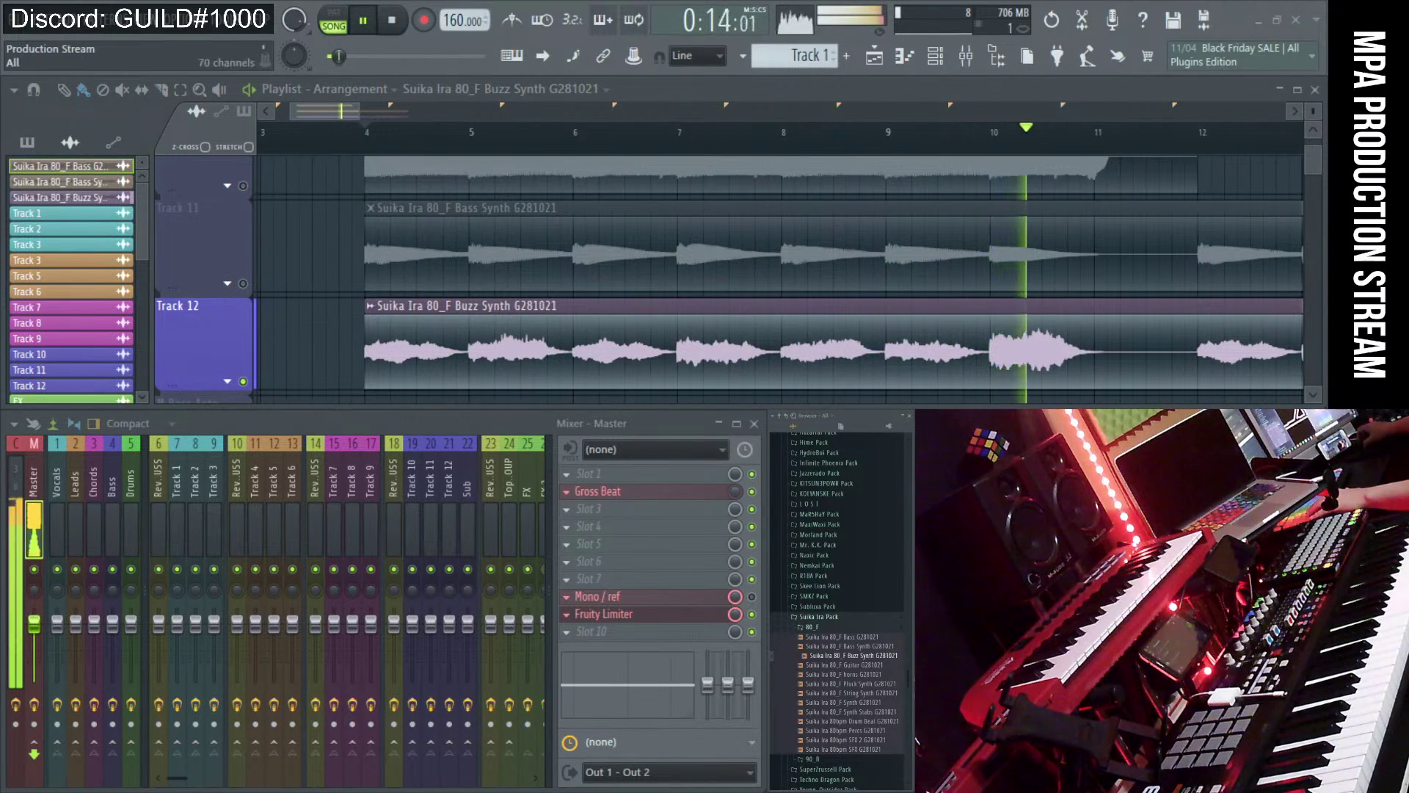
key("space")
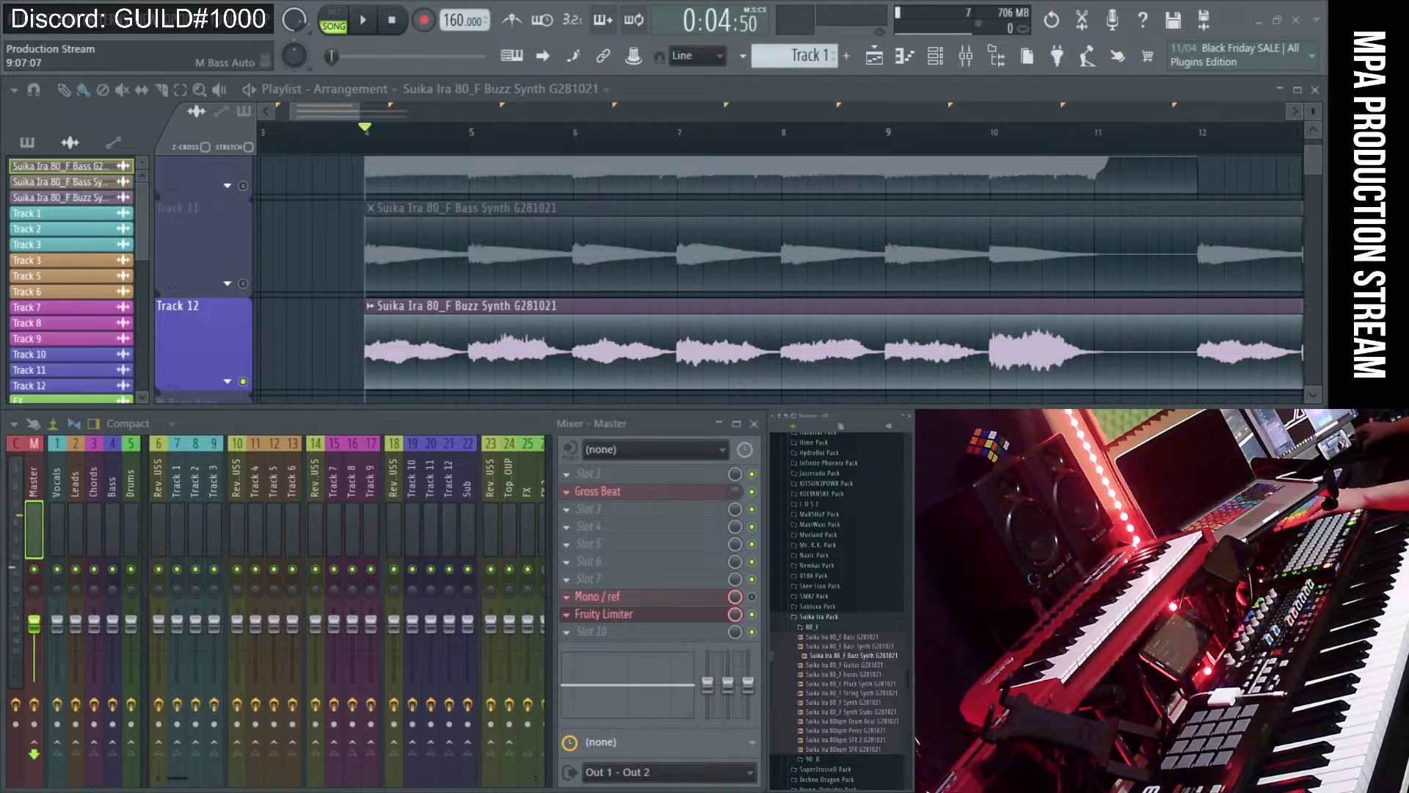
- Bring the stream chat into view, and swap the open 80_F folder in the Suika Ira Pack for the 90 BPM folder
left_click_drag(380, 411, 338, 416)
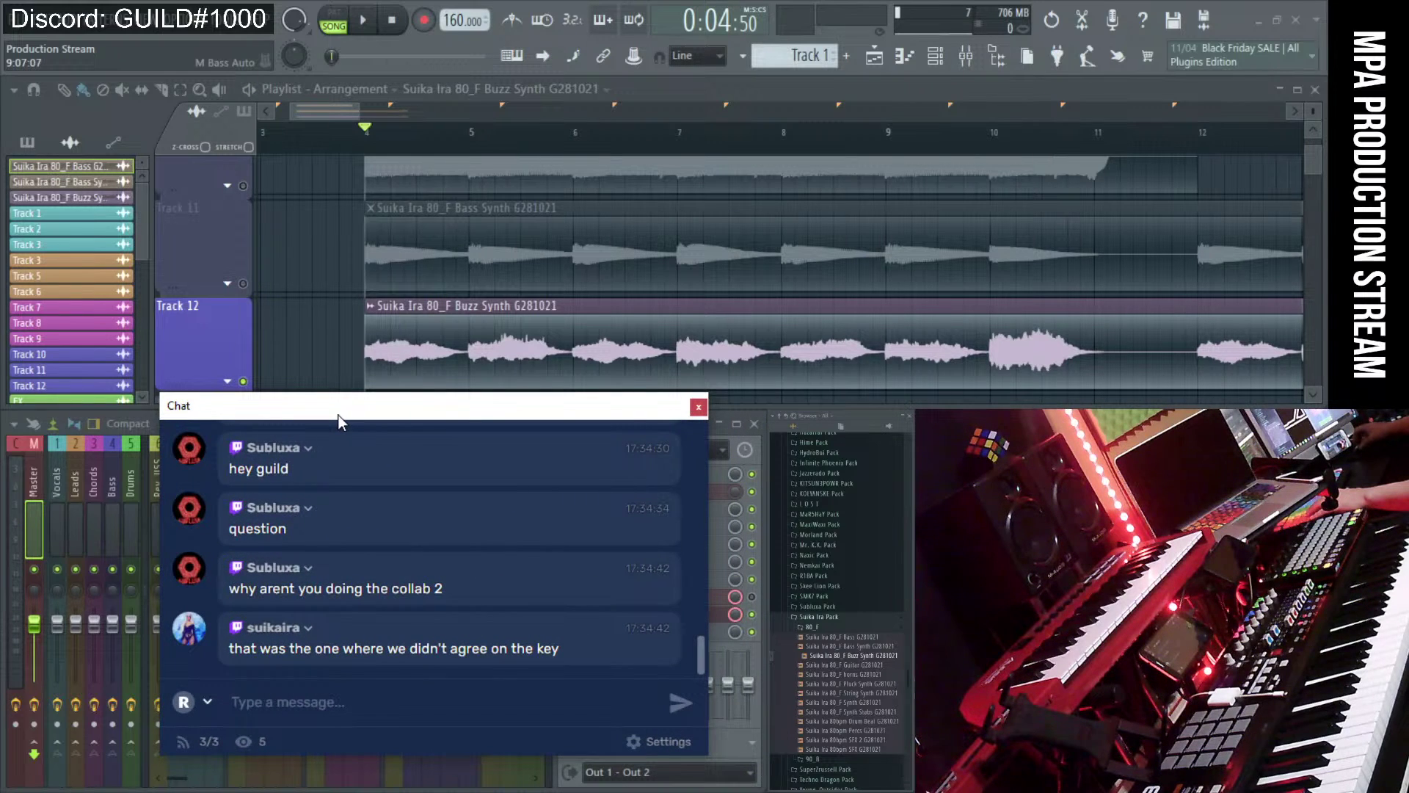
left_click(832, 617)
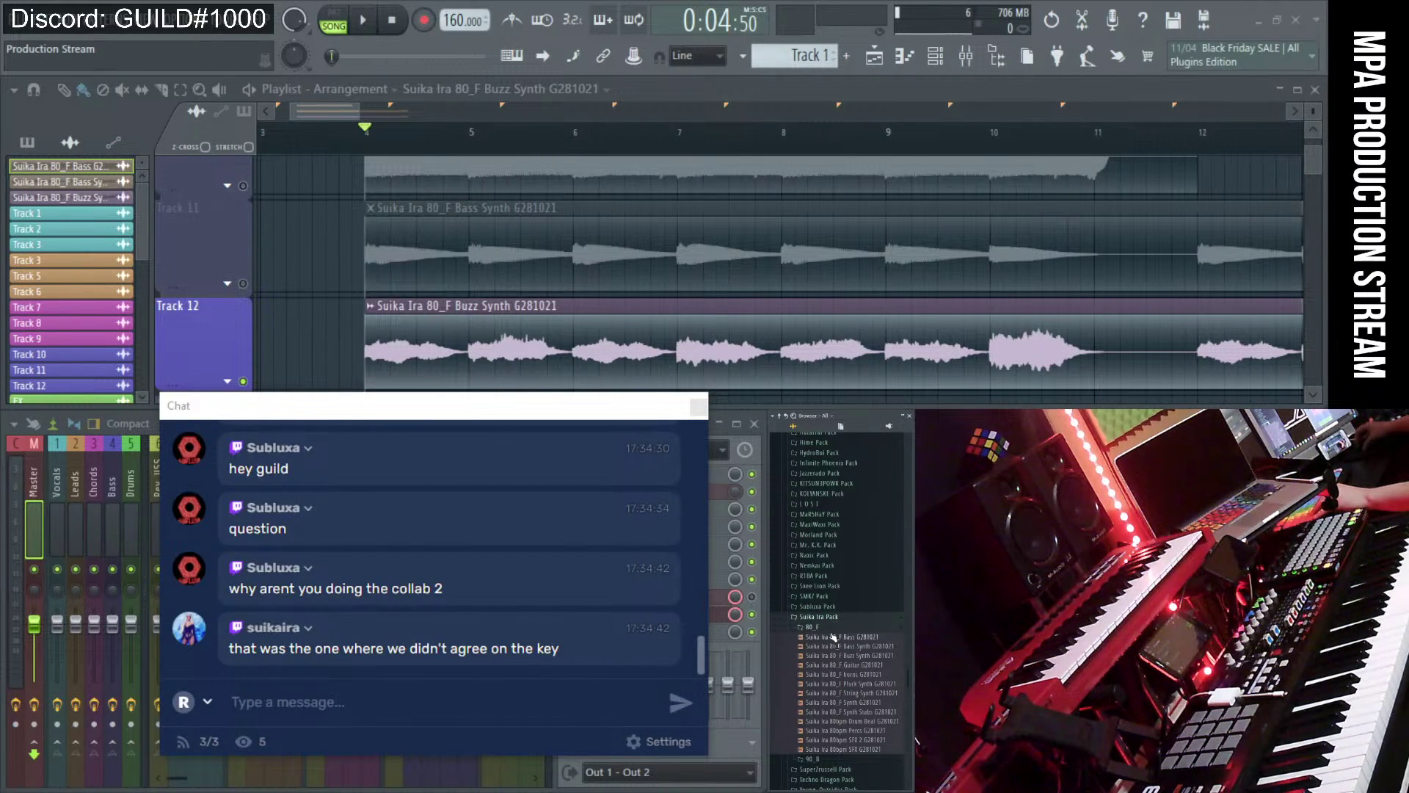
left_click(832, 629)
left_click(836, 637)
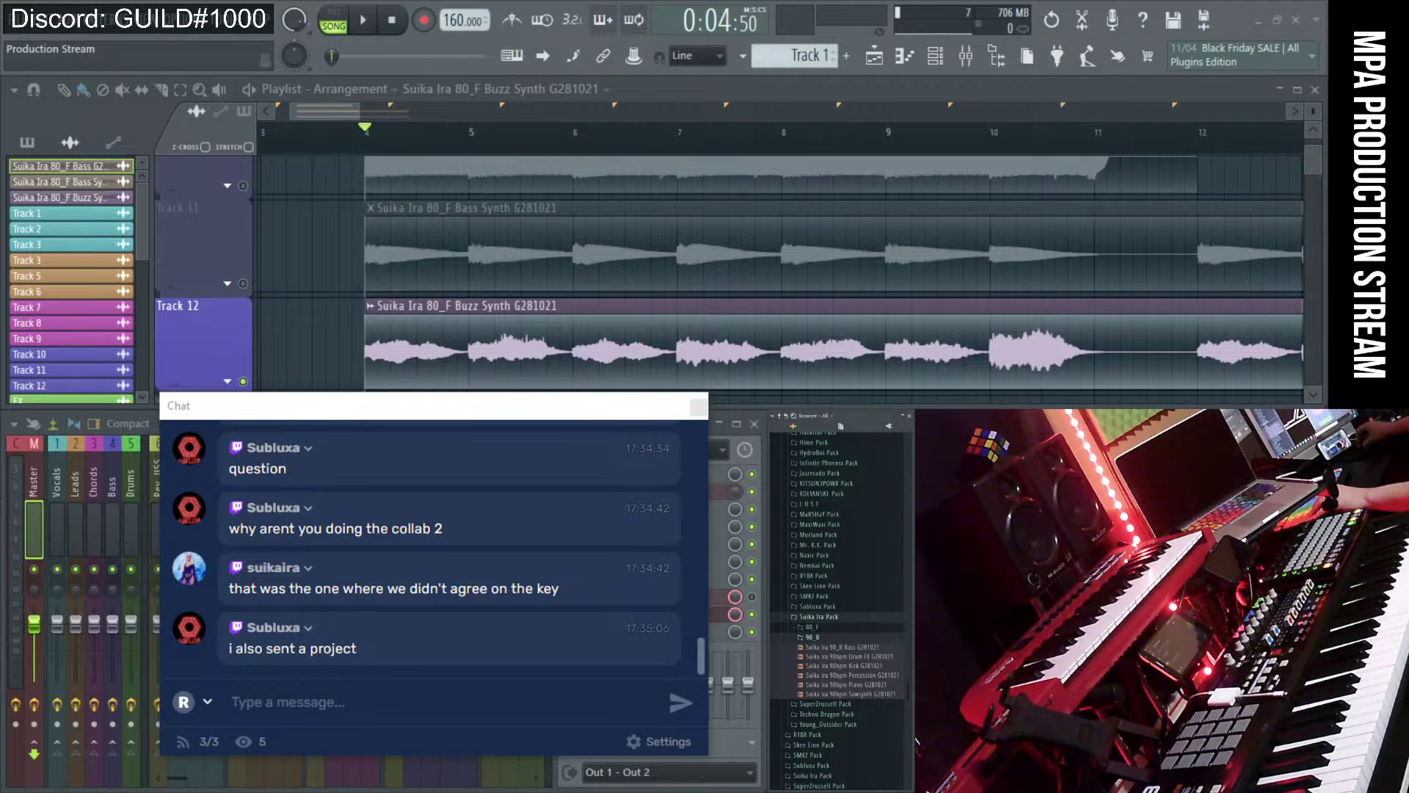
- Switch to the collab spreadsheet, highlight the chat question about Collab 2, and move the chat window off the producer list
key("alt+Tab")
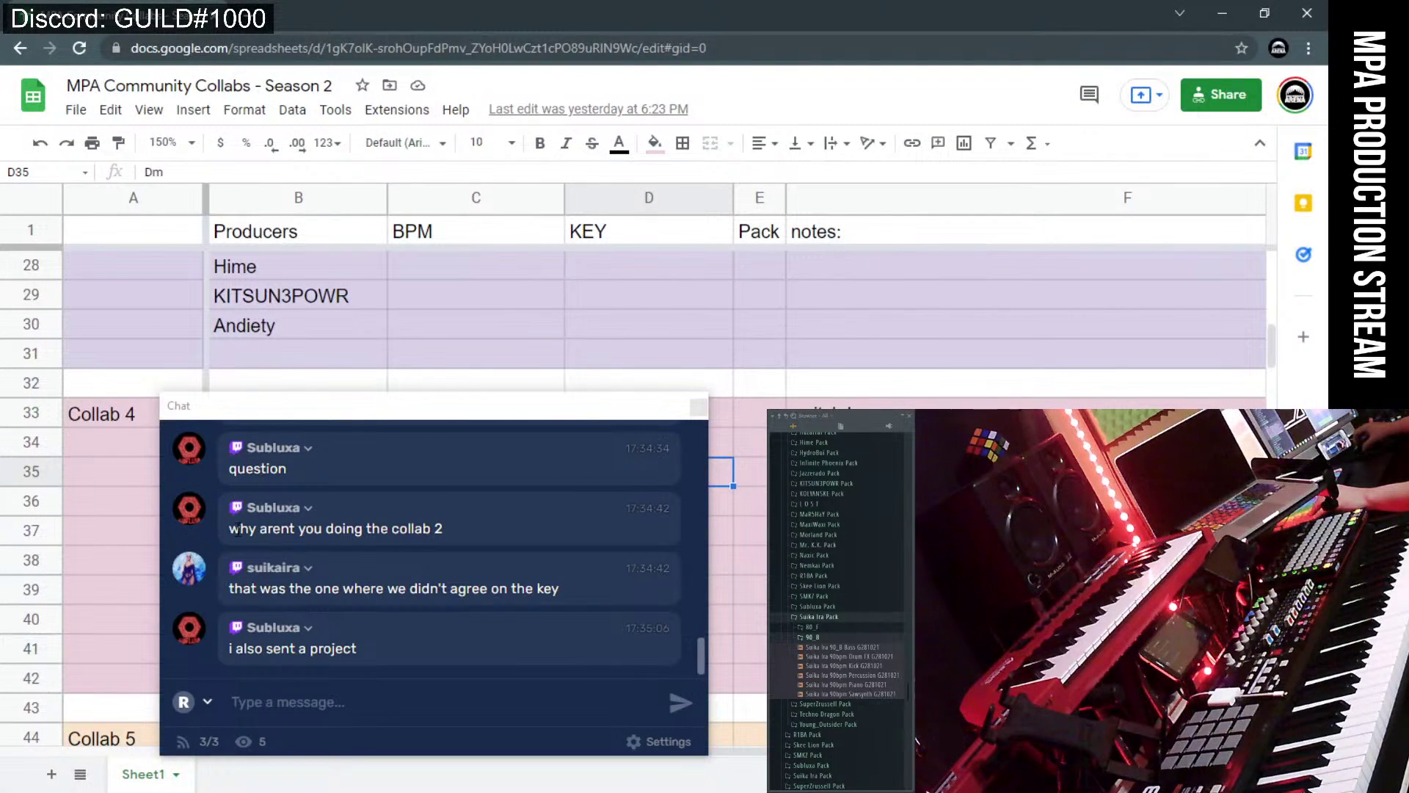
left_click_drag(238, 529, 502, 554)
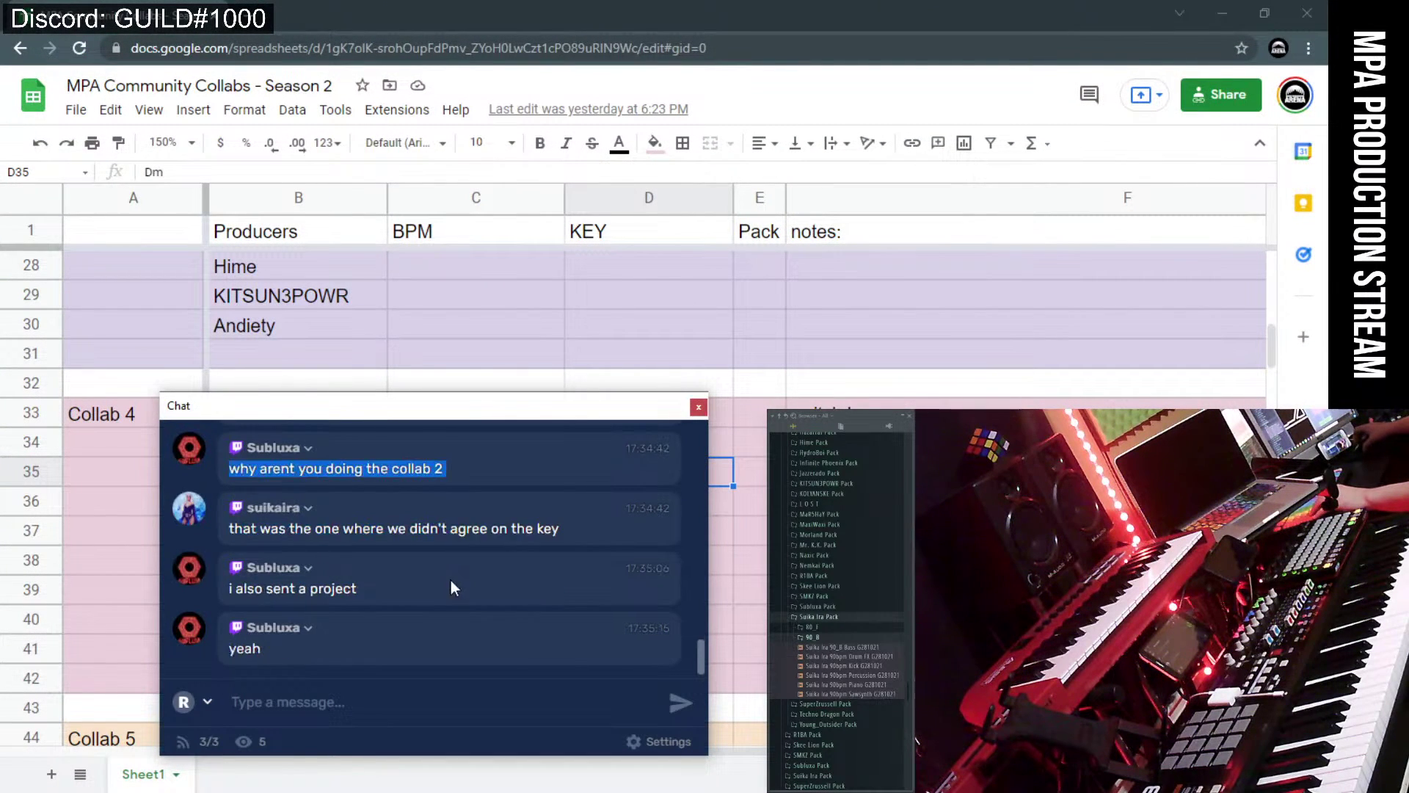
left_click(464, 320)
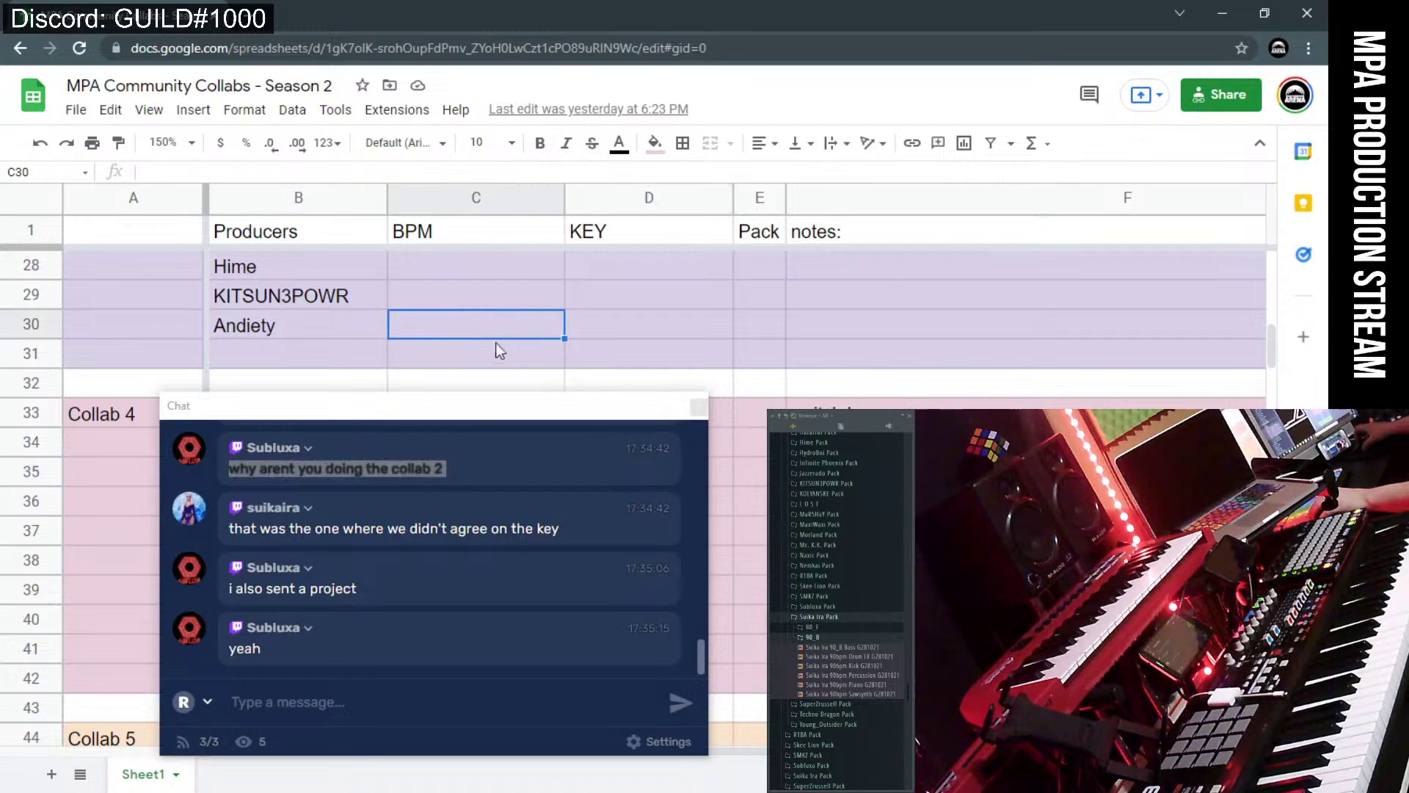
left_click_drag(464, 411, 714, 416)
- Examine the Collab 2 producer and BPM entries in the spreadsheet, ending on cell C14
scroll(458, 403, "up", 10)
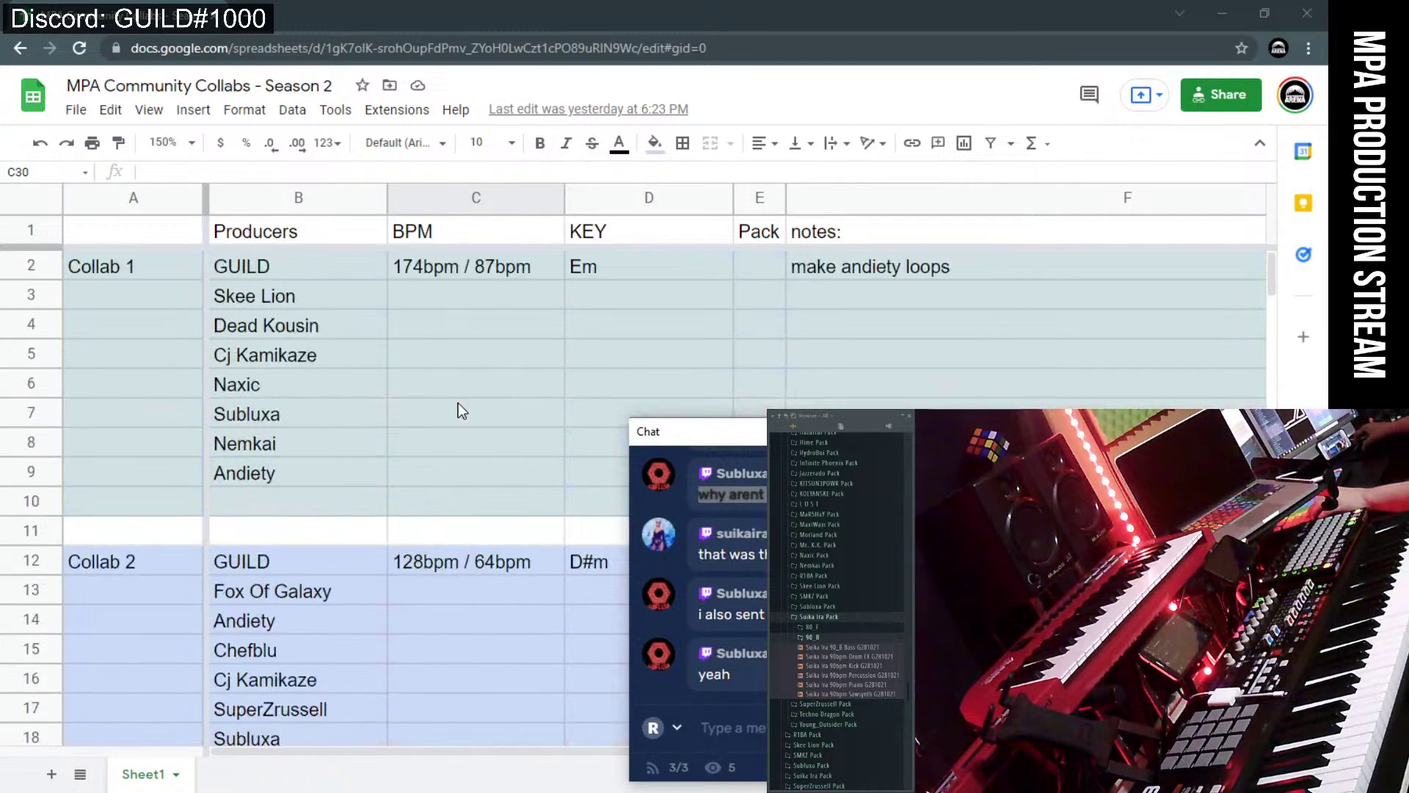
scroll(458, 403, "down", 2)
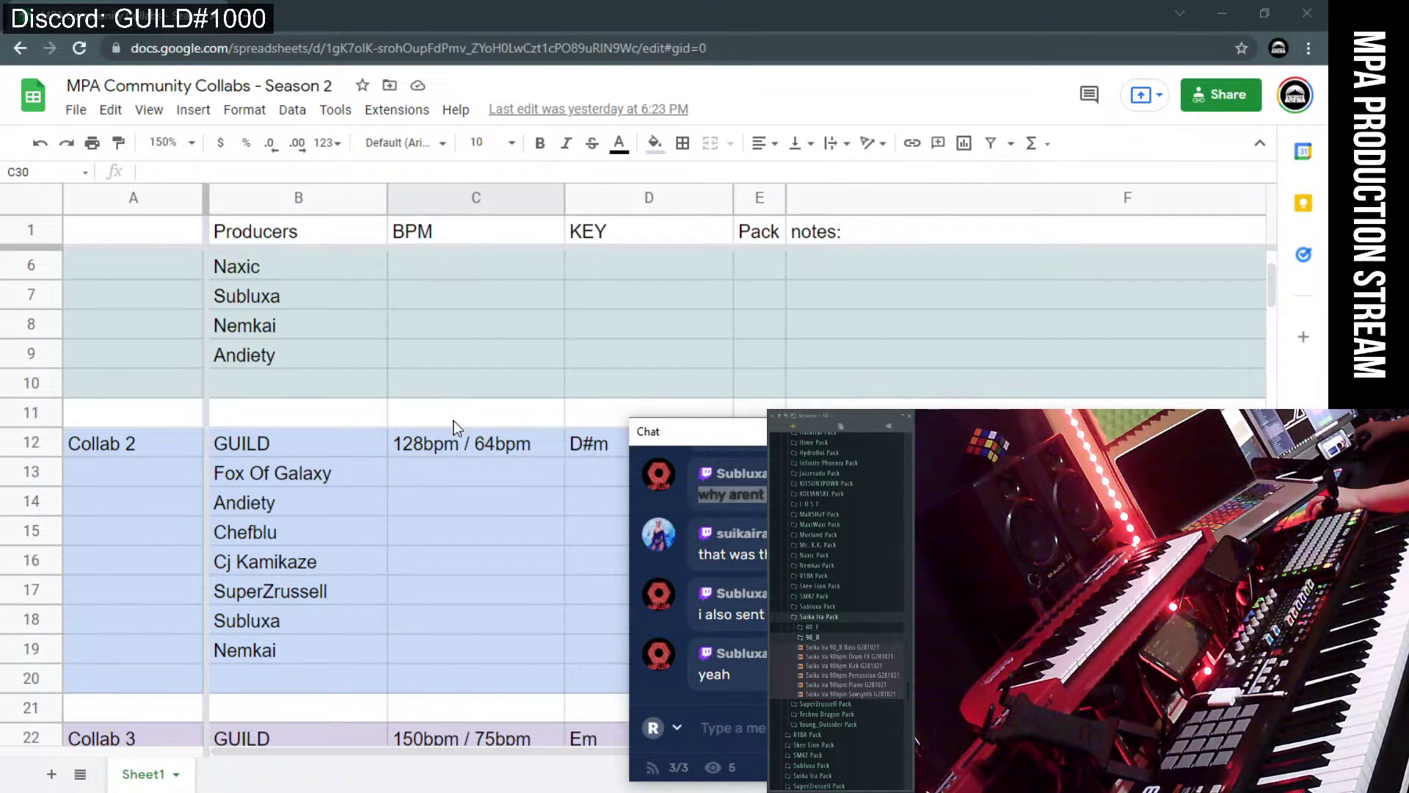
left_click(324, 481)
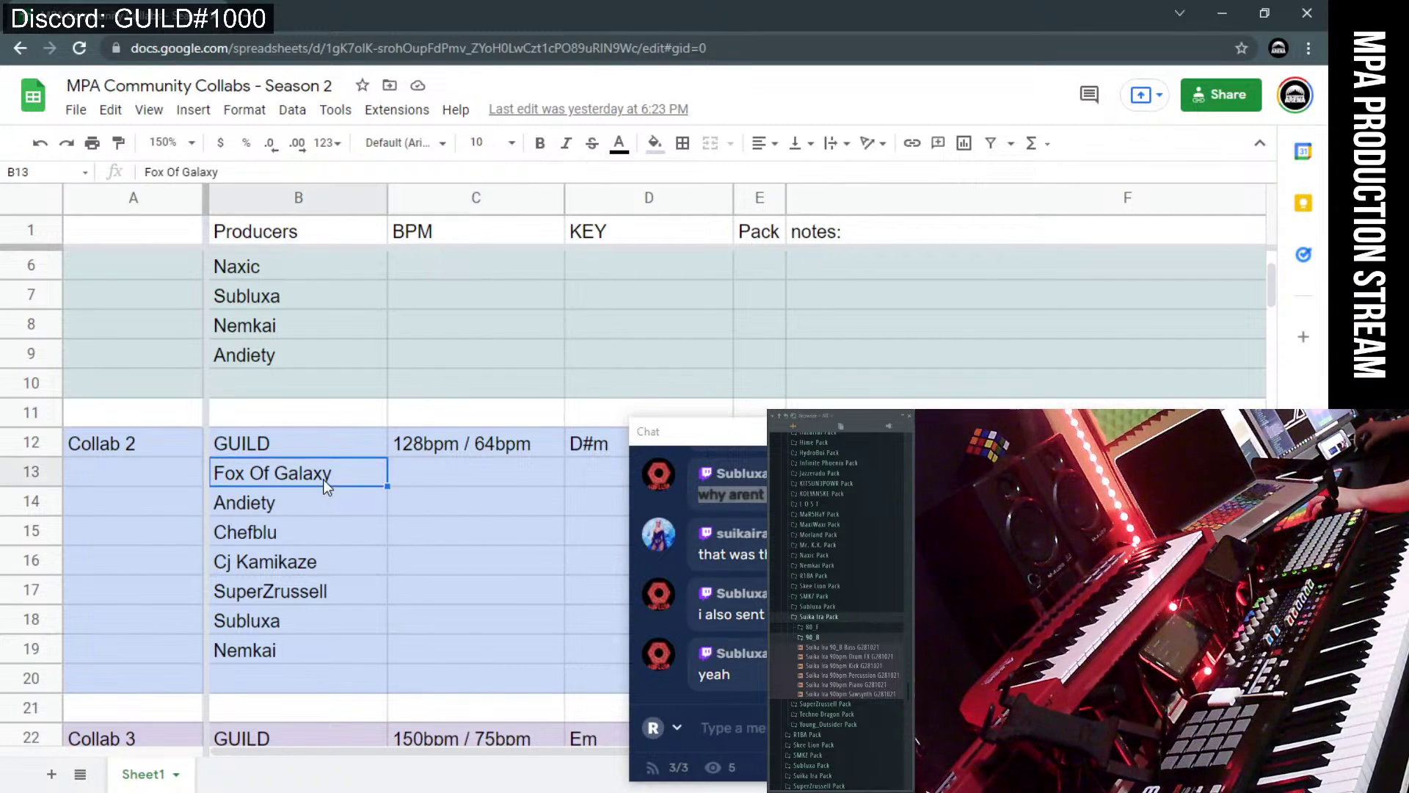
left_click(415, 454)
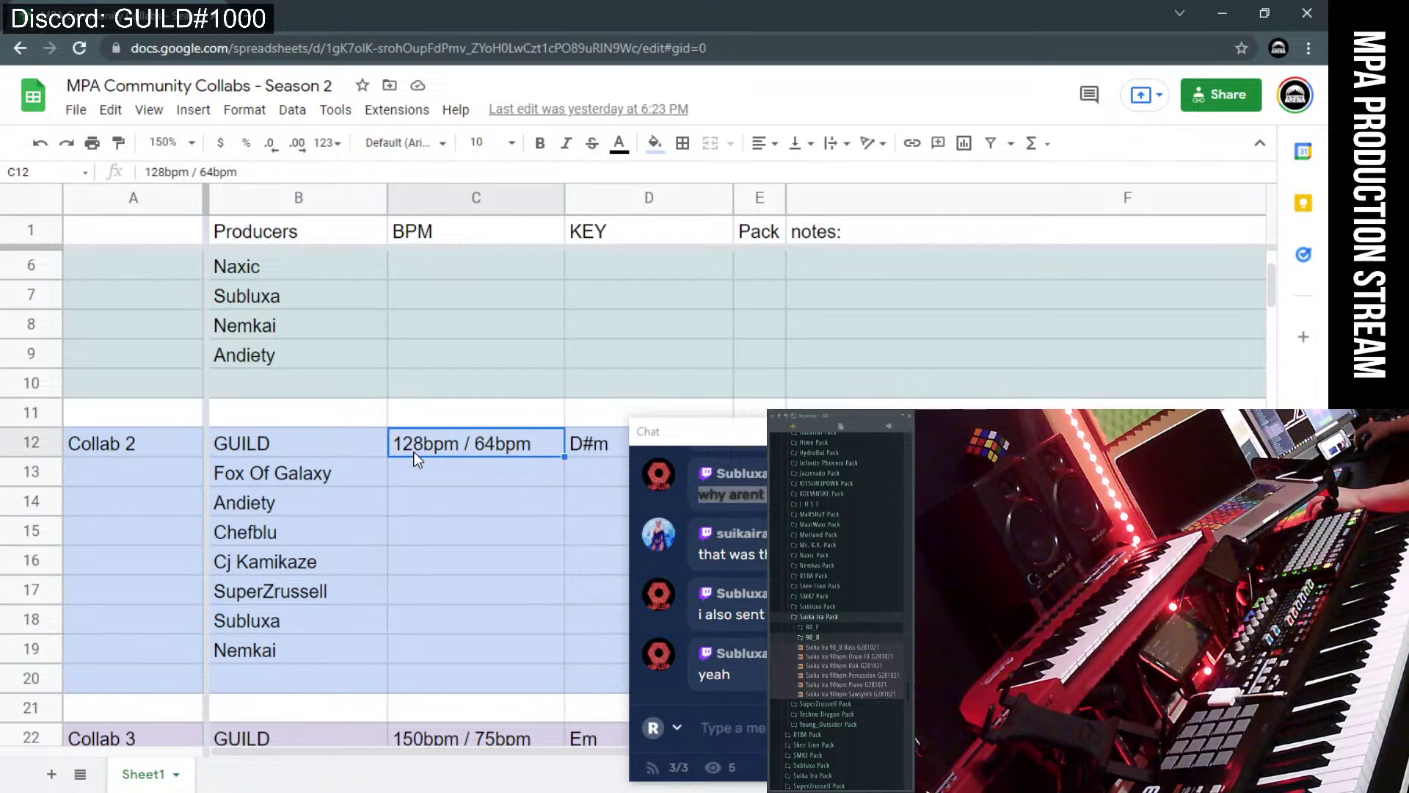
left_click(337, 474)
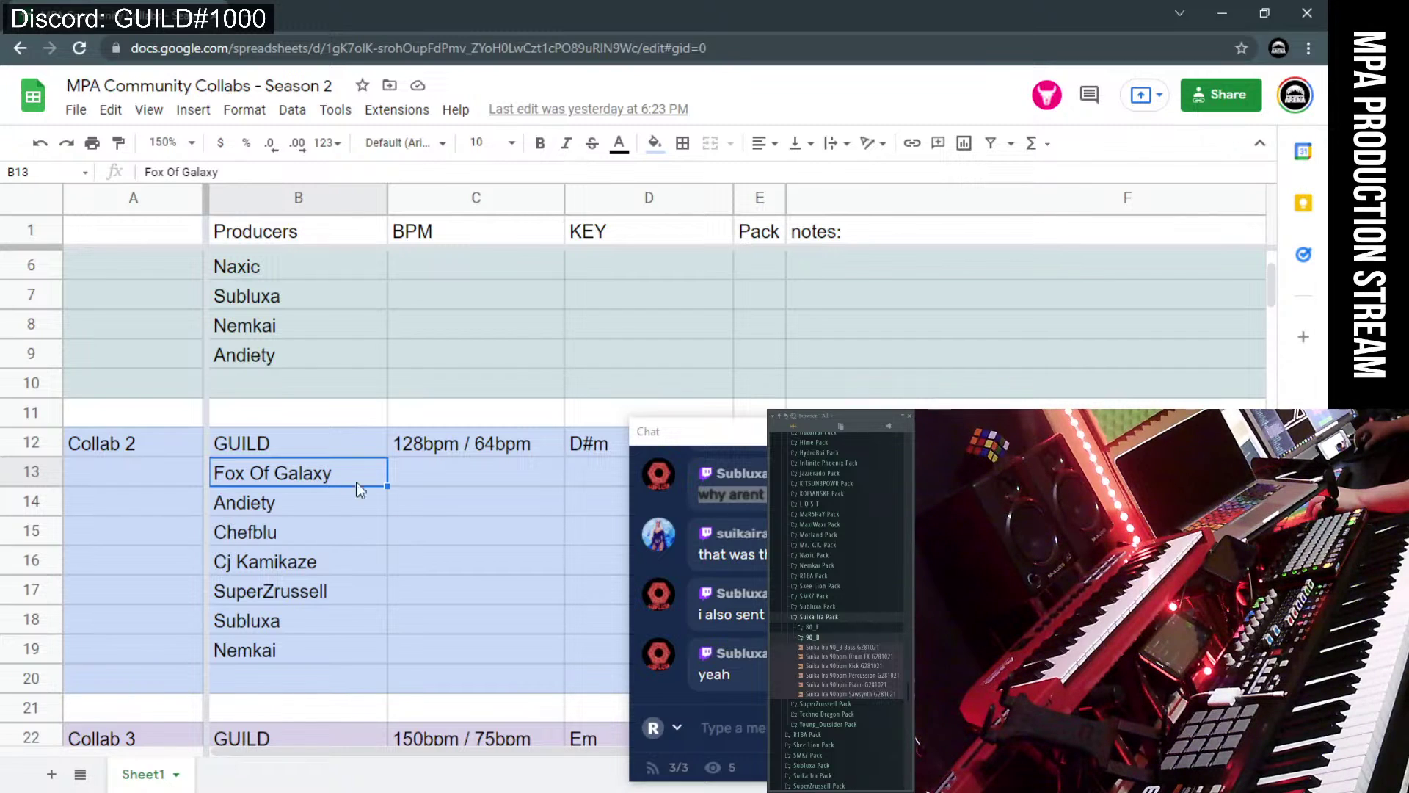
left_click(424, 500)
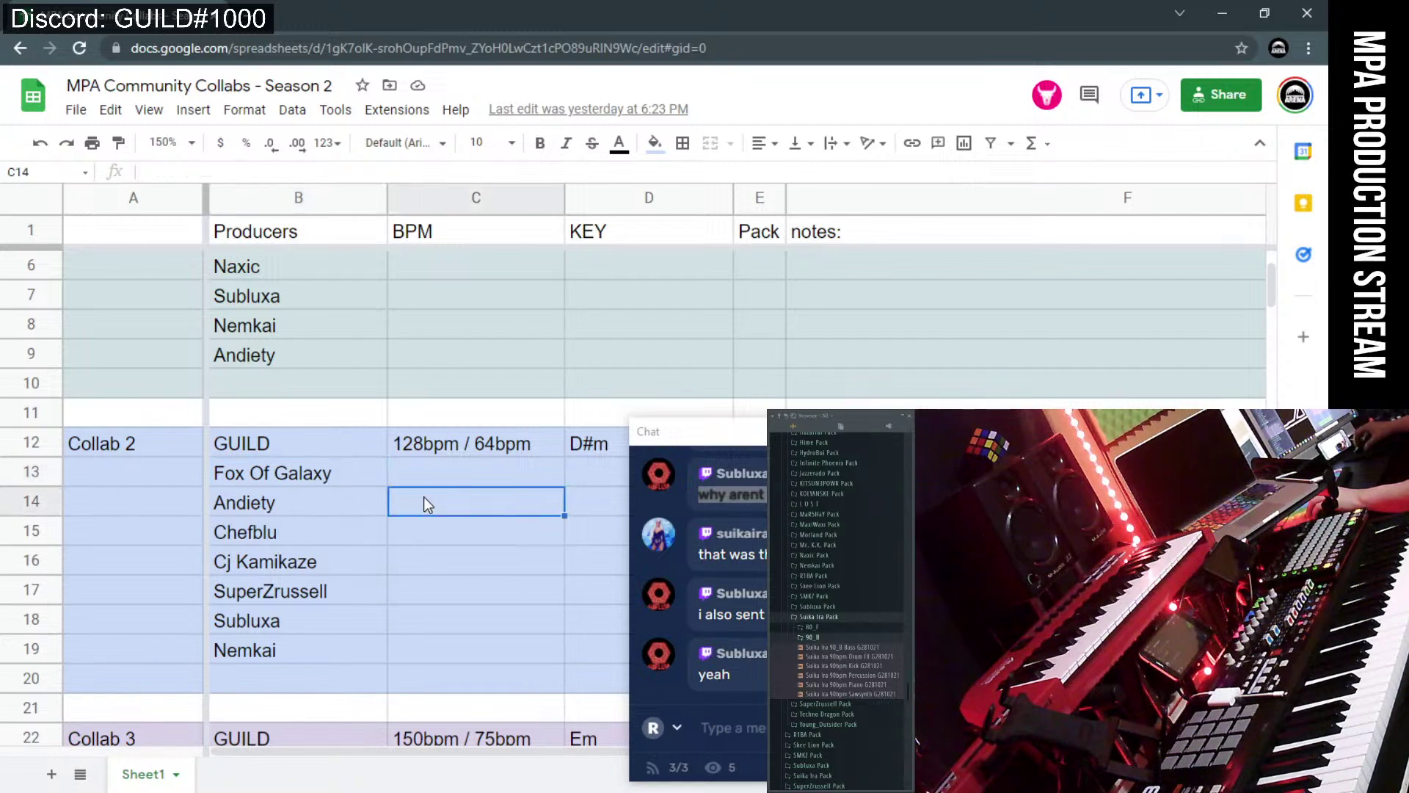
- Read the latest chat messages, and compare the producer lists of Collab 1 through Collab 4 in the spreadsheet
left_click_drag(746, 424, 508, 346)
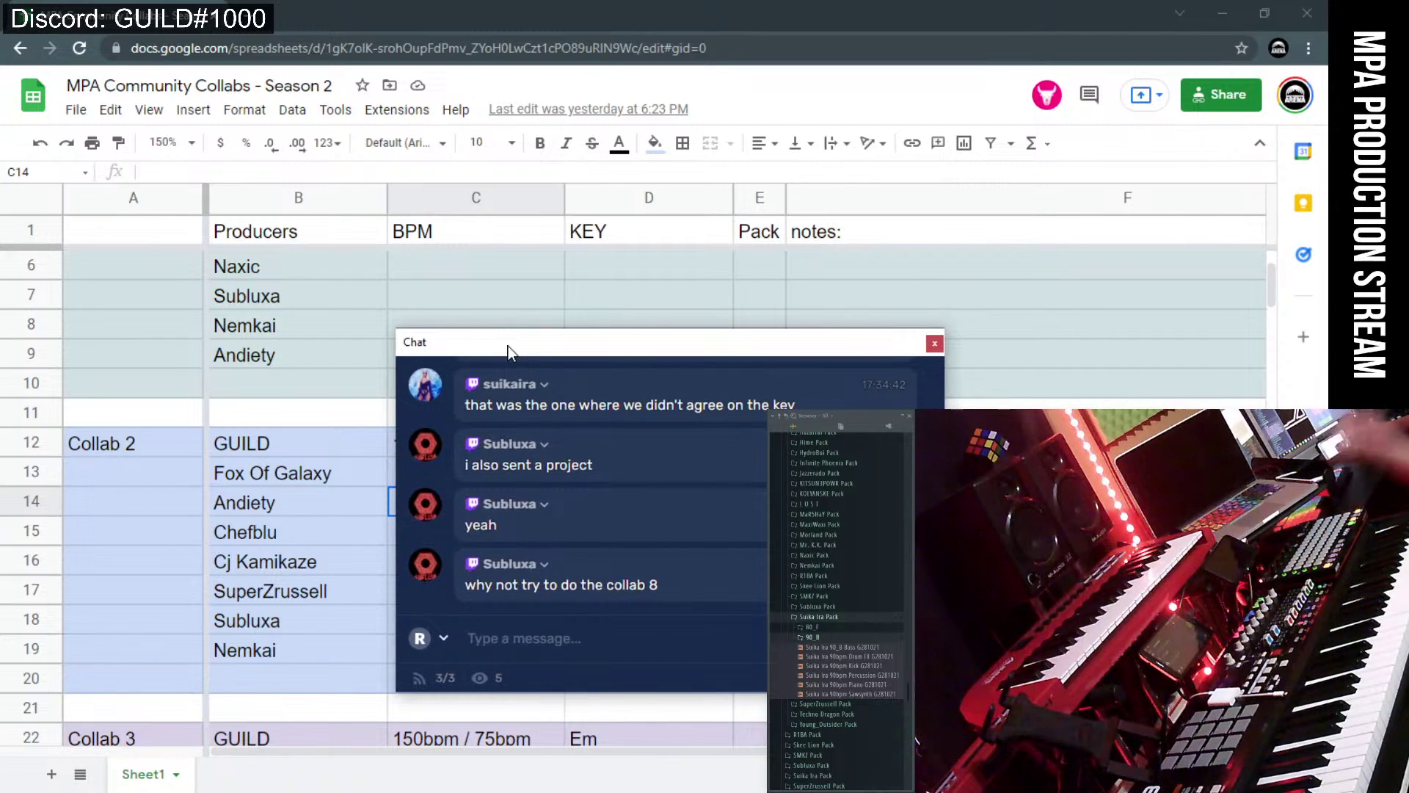
scroll(224, 473, "down", 10)
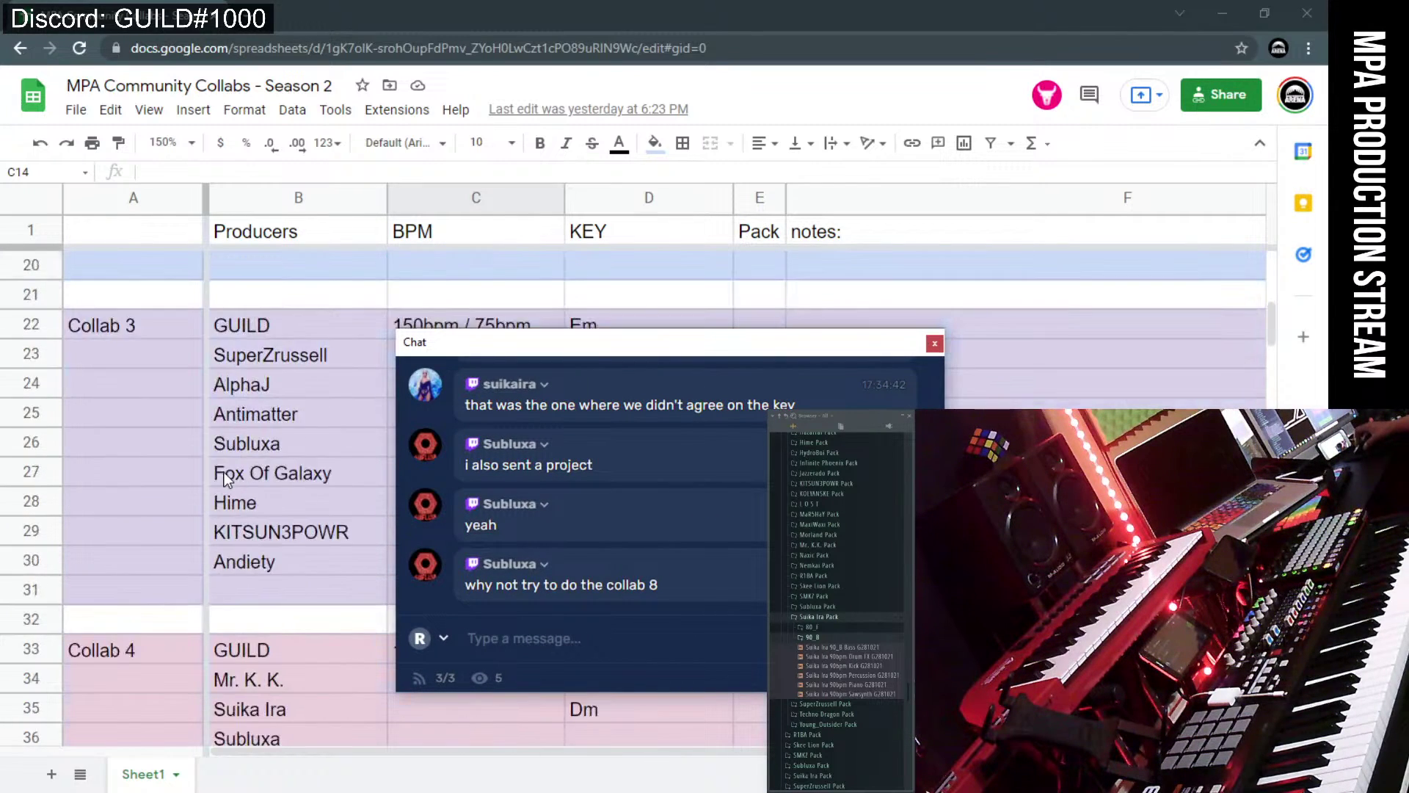
scroll(223, 472, "down", 6)
scroll(223, 473, "up", 9)
scroll(223, 473, "up", 9)
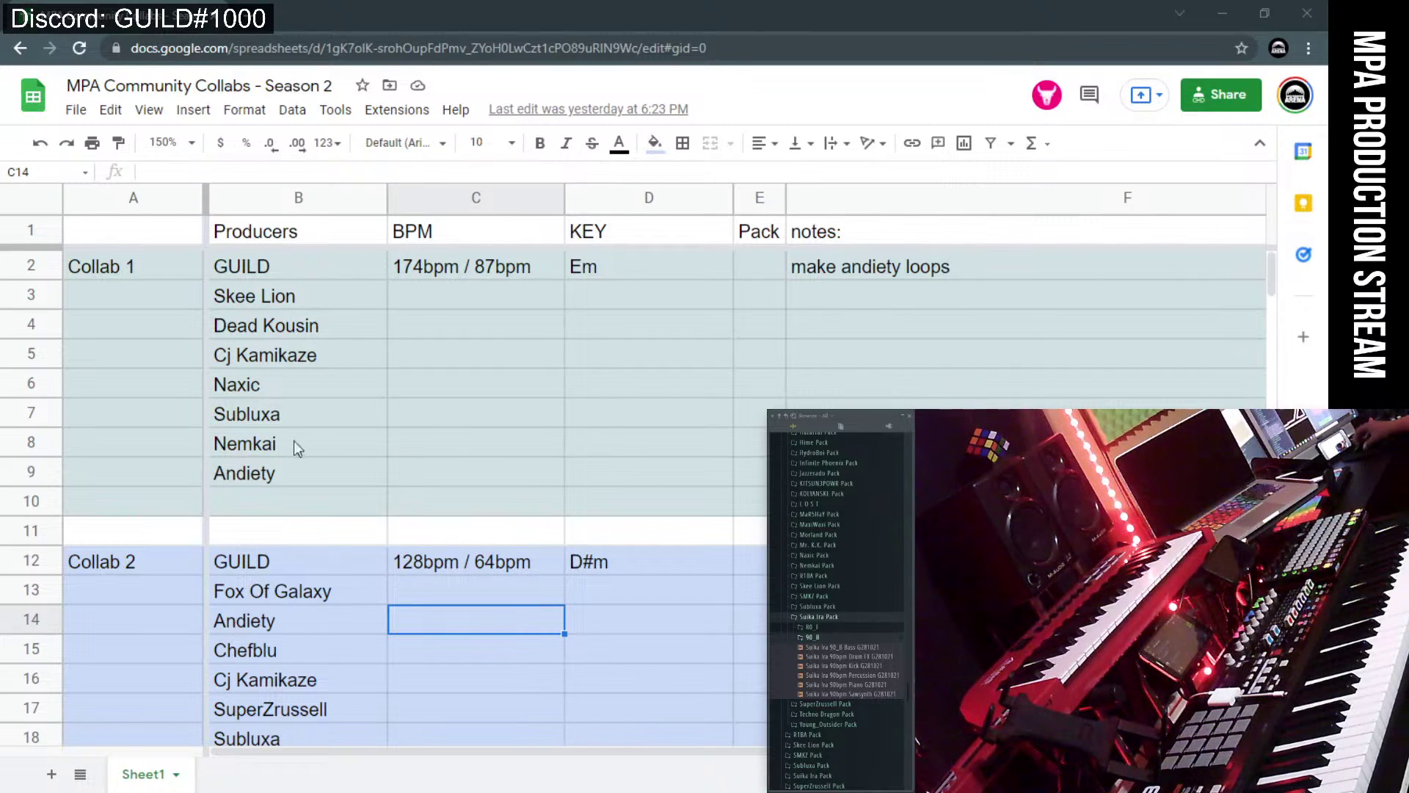
scroll(244, 445, "down", 7)
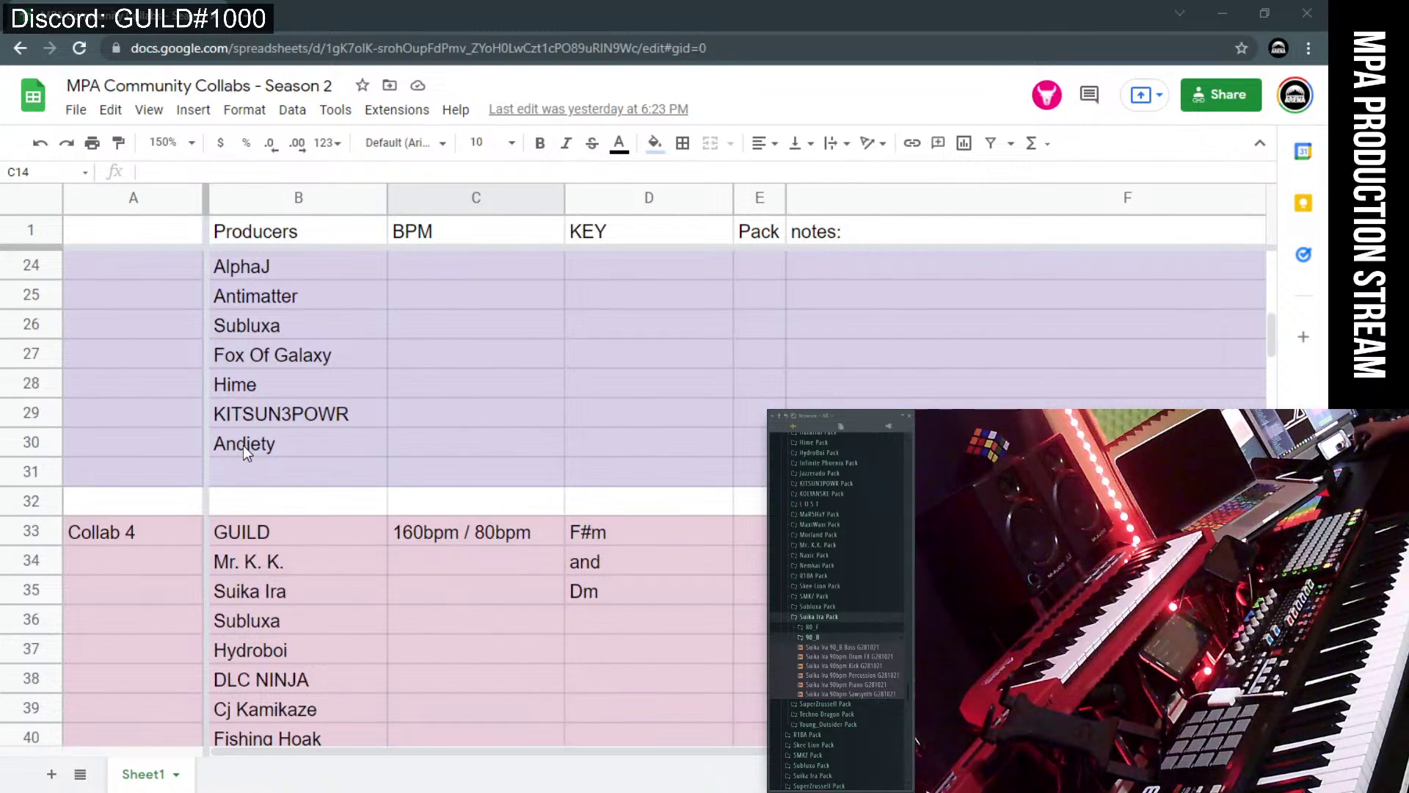
scroll(243, 444, "down", 1)
scroll(244, 444, "up", 8)
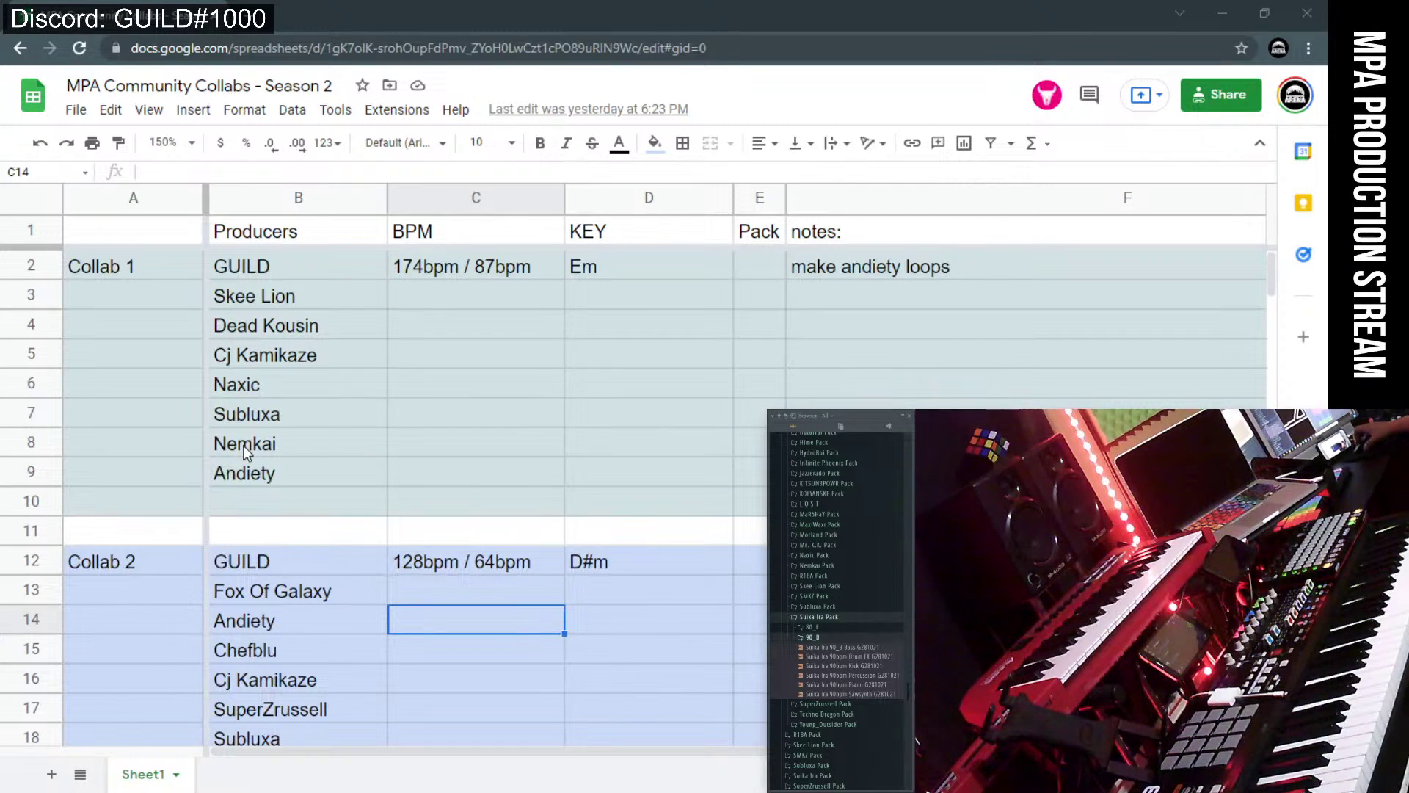
- Examine the producers, BPM and key of Collab 8 through Collab 10 in the spreadsheet, and switch to FL Studio to view the arrangement
scroll(243, 445, "down", 10)
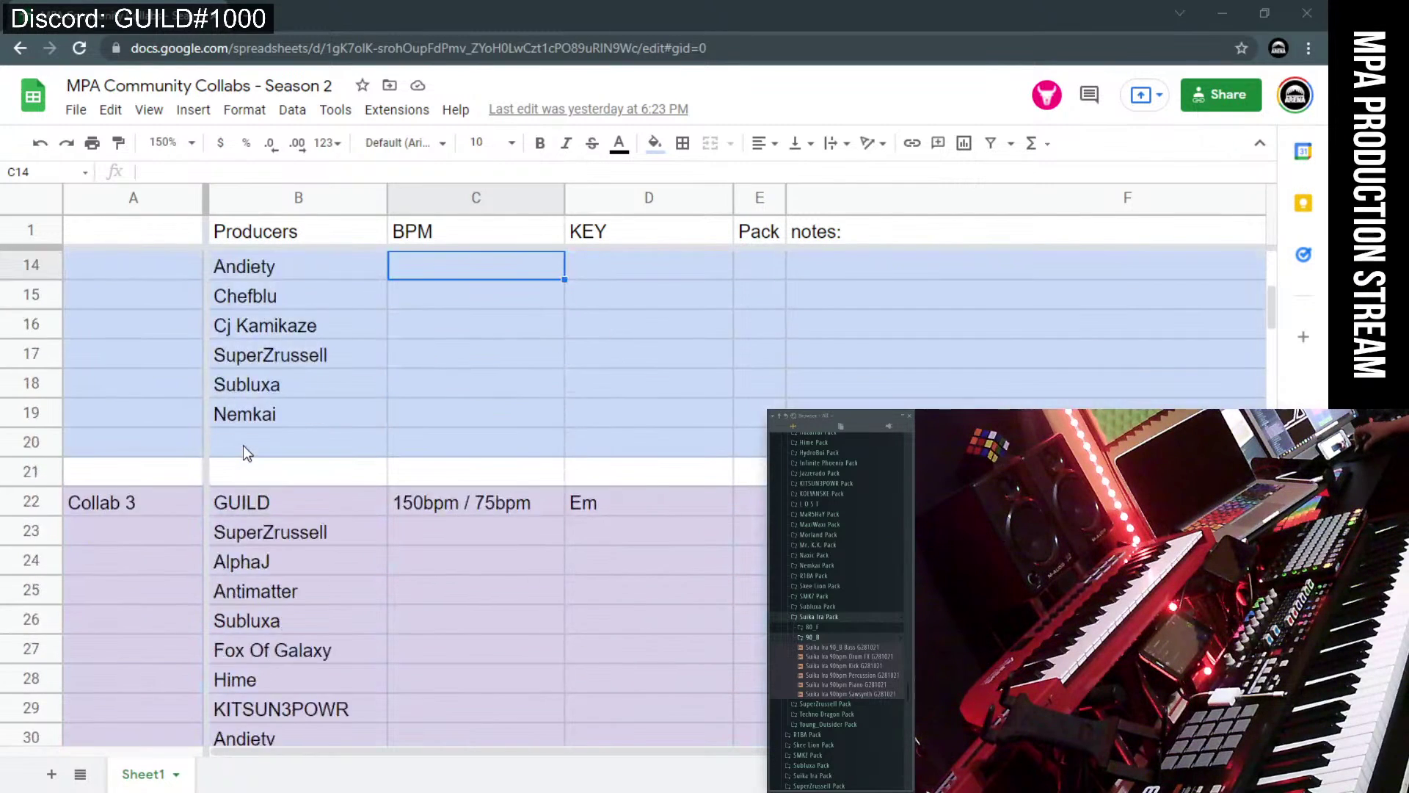
scroll(243, 444, "down", 11)
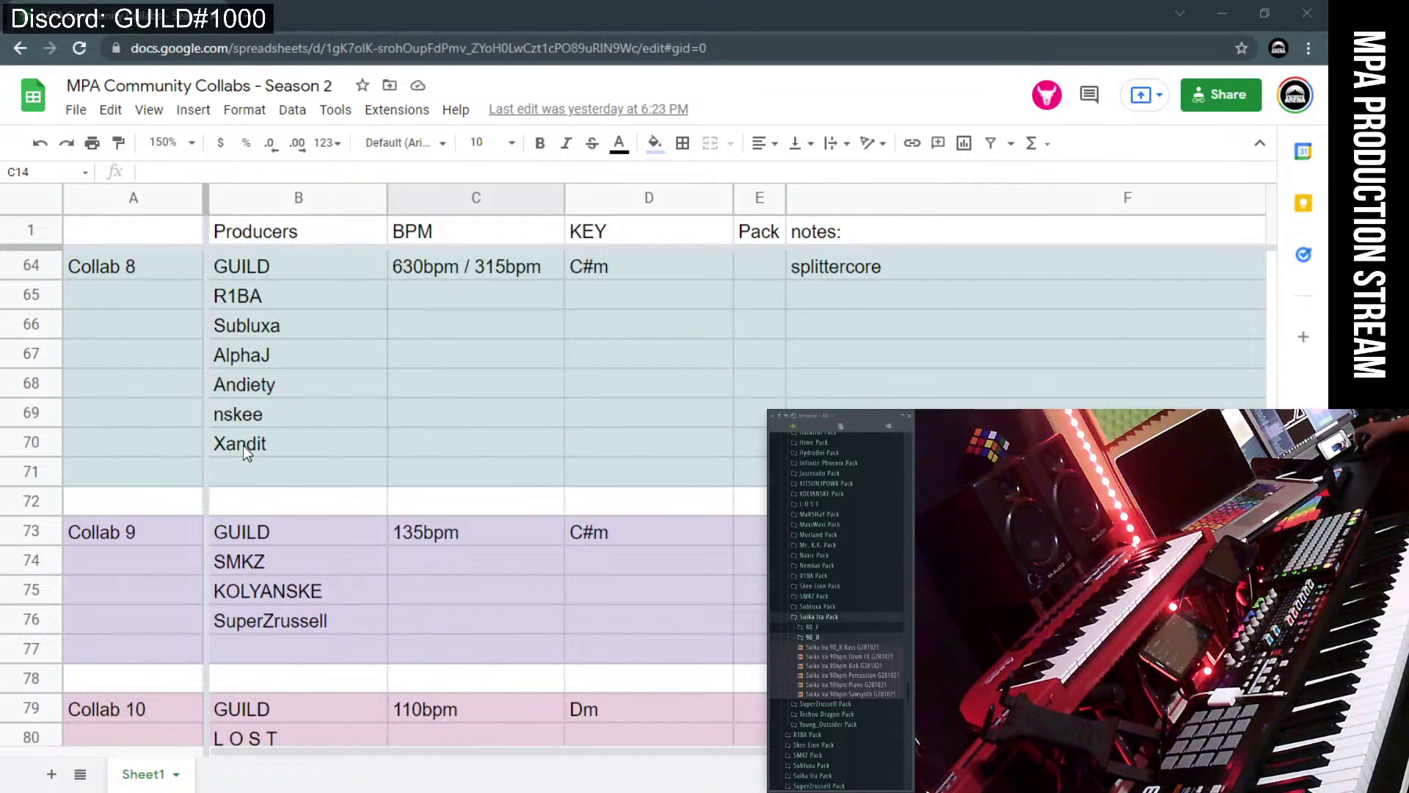
scroll(243, 445, "down", 1)
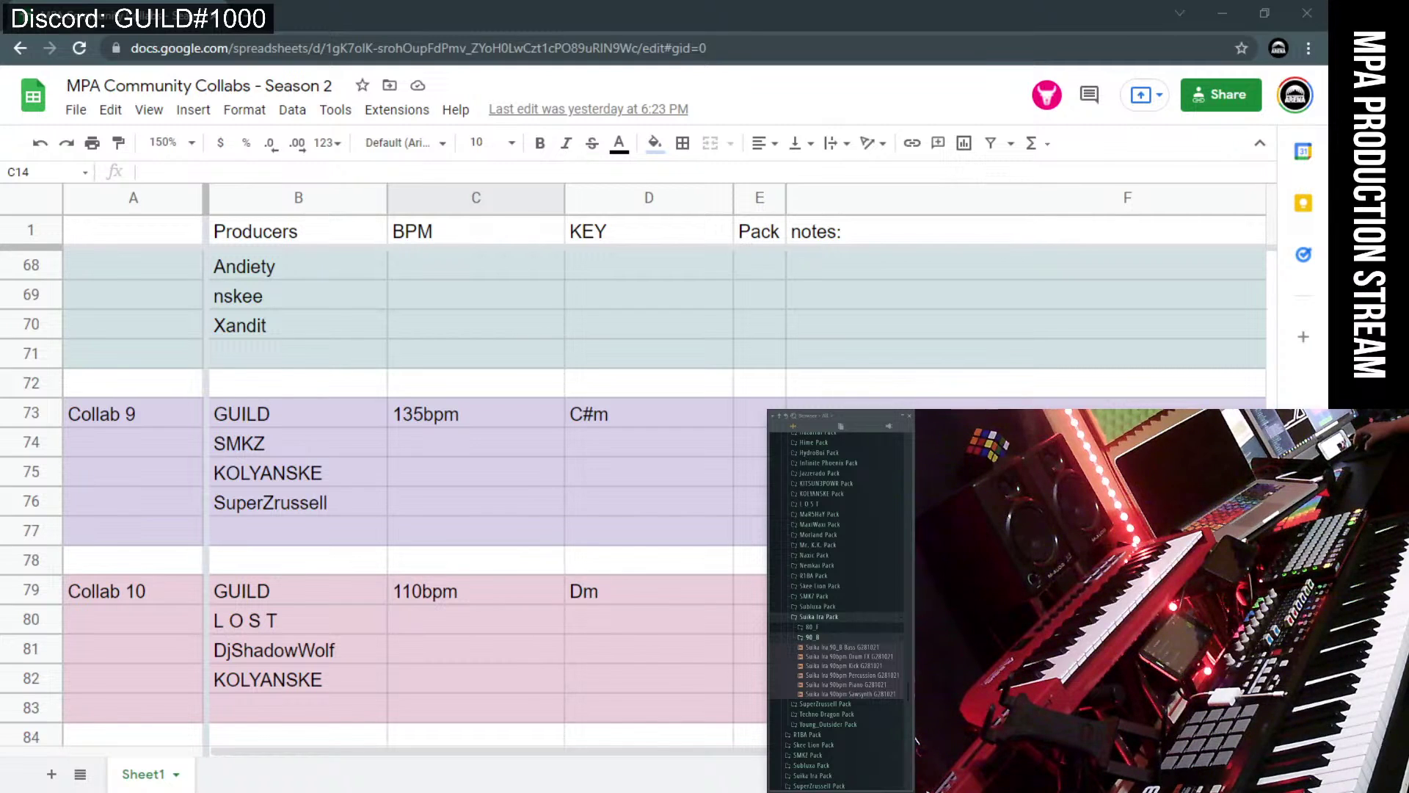
scroll(448, 487, "down", 6)
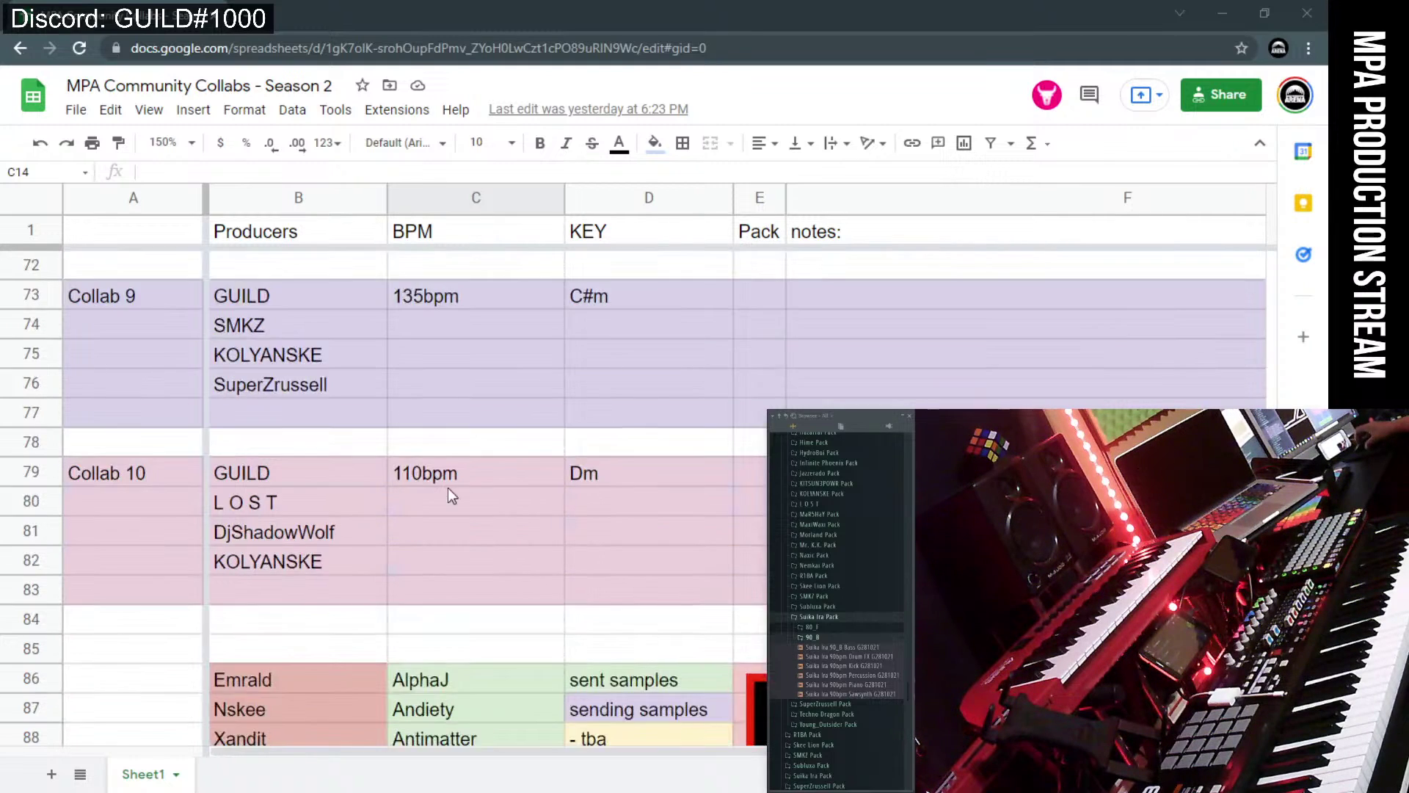
scroll(448, 490, "up", 10)
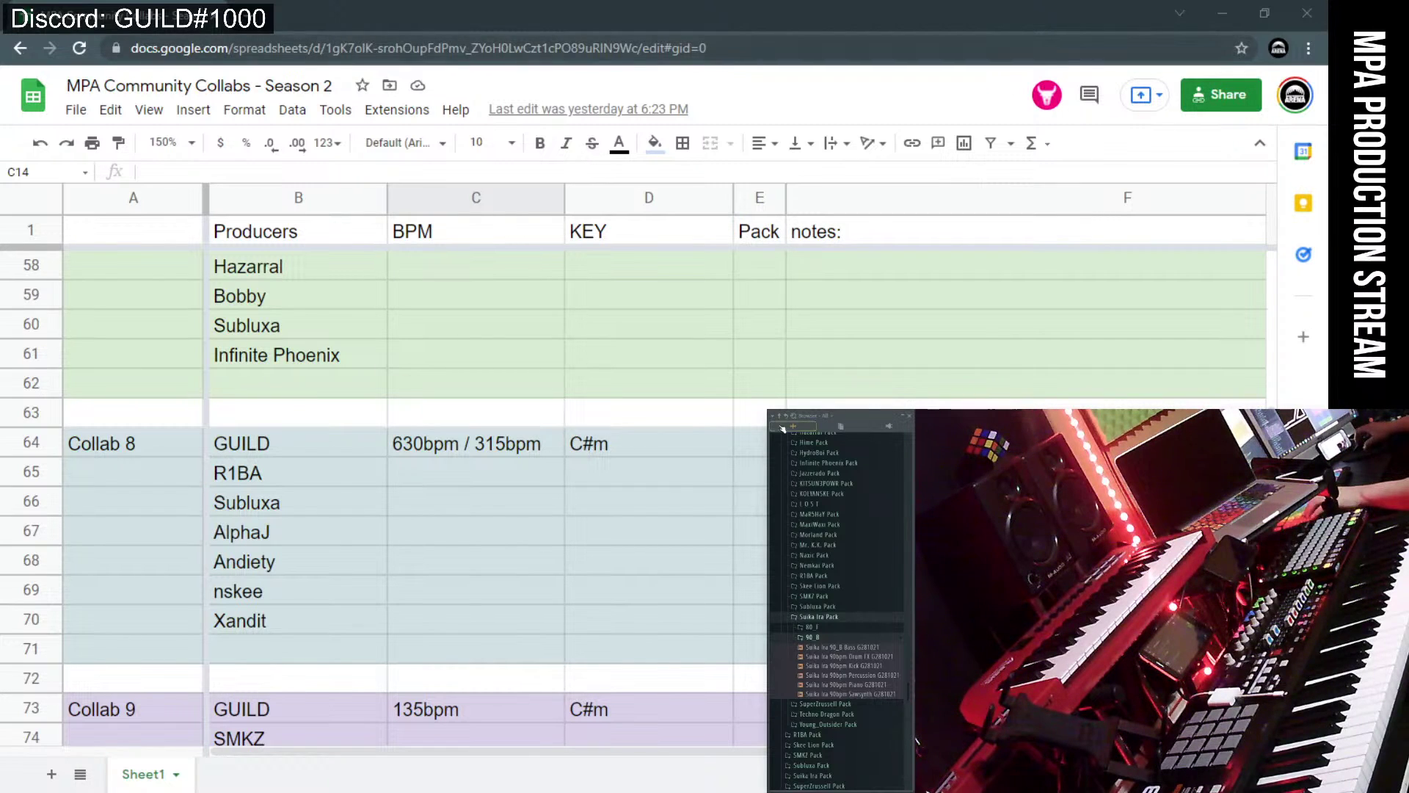
left_click(1225, 14)
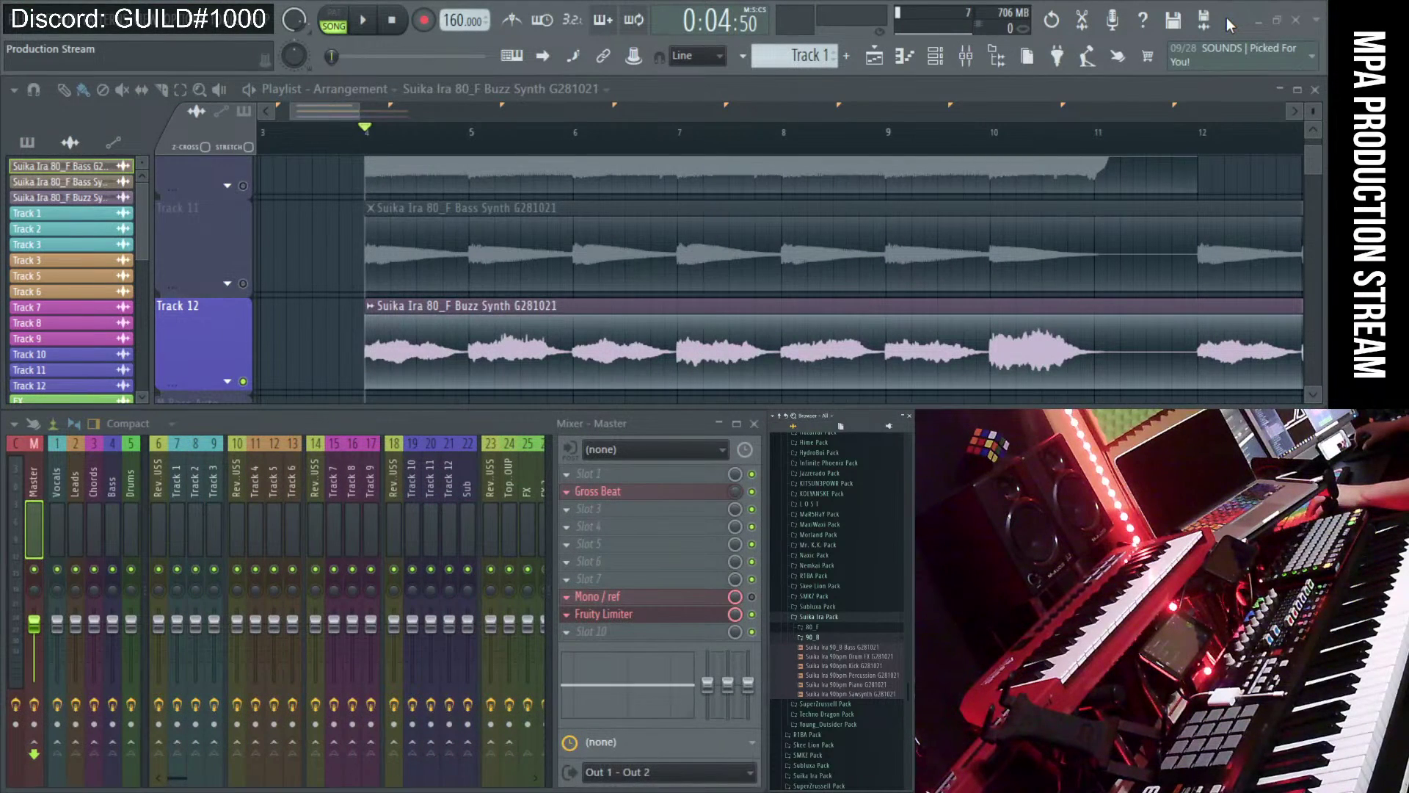
scroll(598, 283, "down", 5)
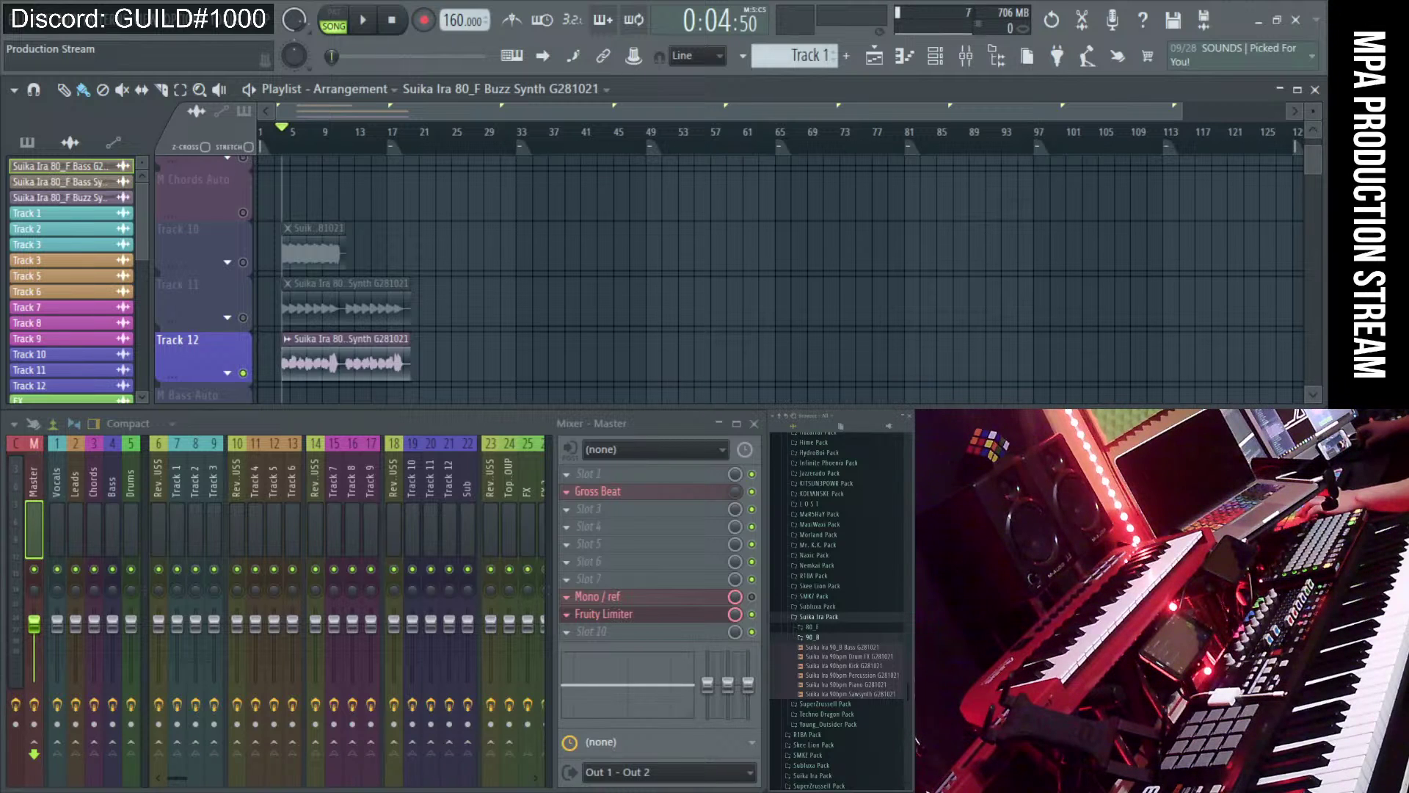
- Switch back to the collab spreadsheet and compare the producer lists, BPM and key entries across Collab 3 to Collab 10
key("alt+Tab")
scroll(499, 561, "down", 3)
scroll(499, 562, "down", 2)
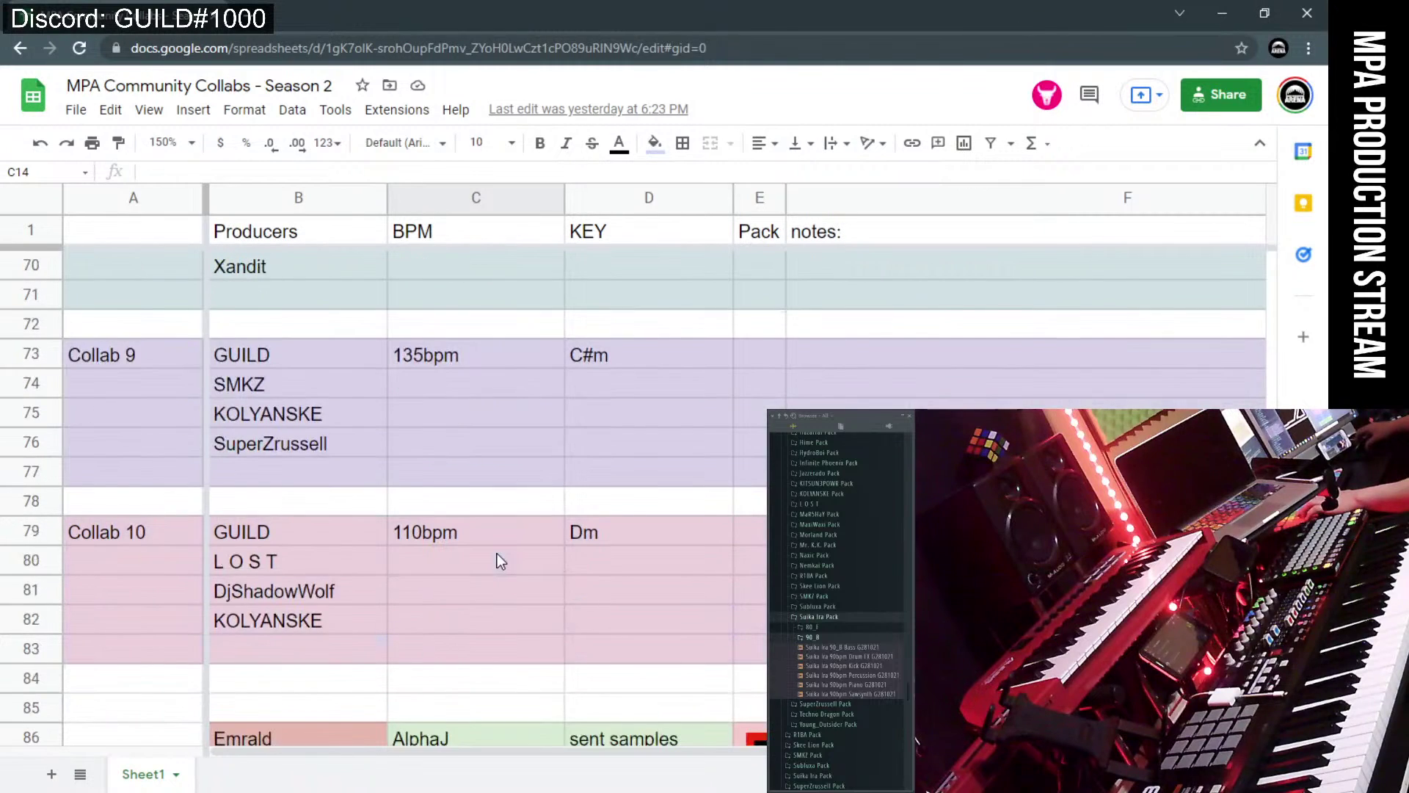
scroll(499, 562, "down", 2)
scroll(499, 562, "up", 10)
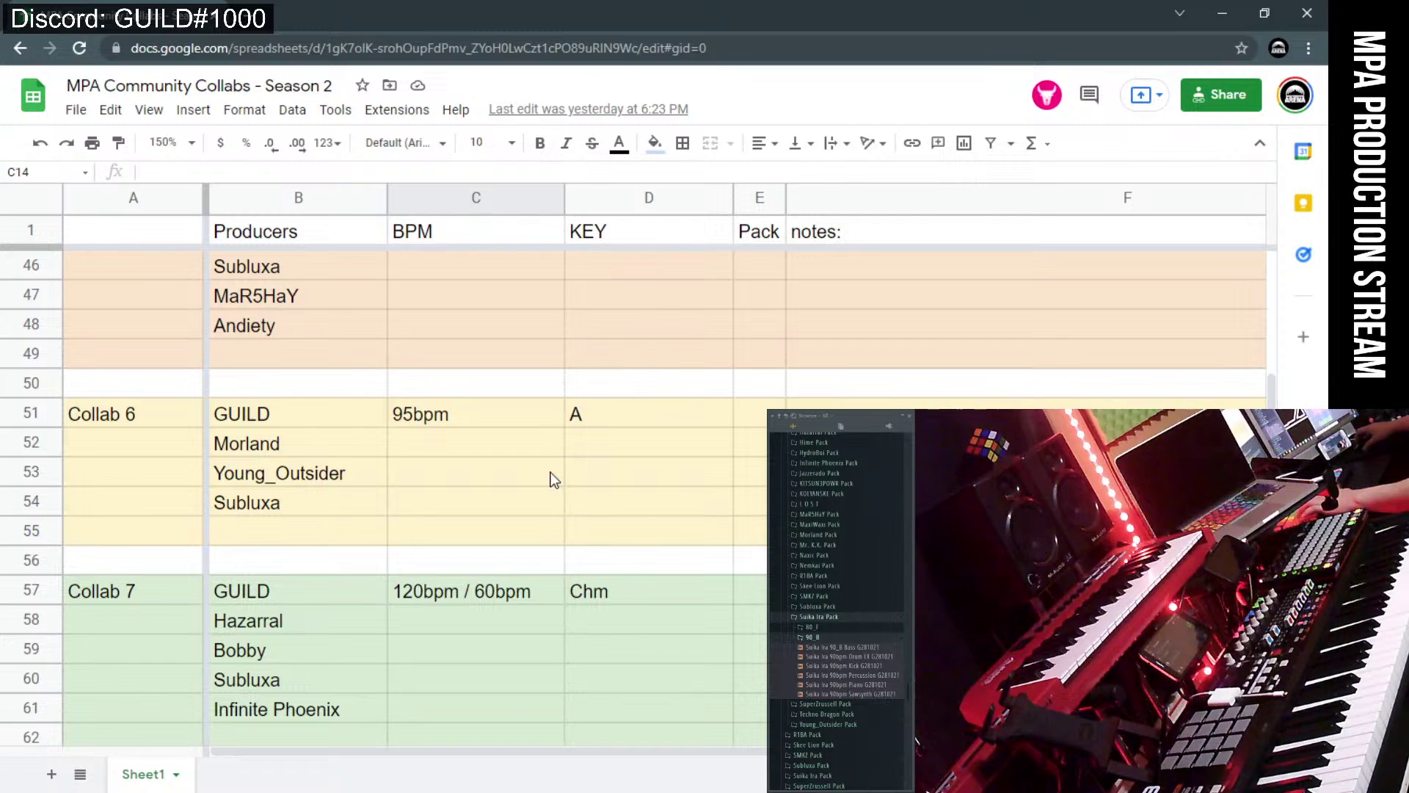
scroll(555, 479, "up", 5)
scroll(554, 479, "up", 3)
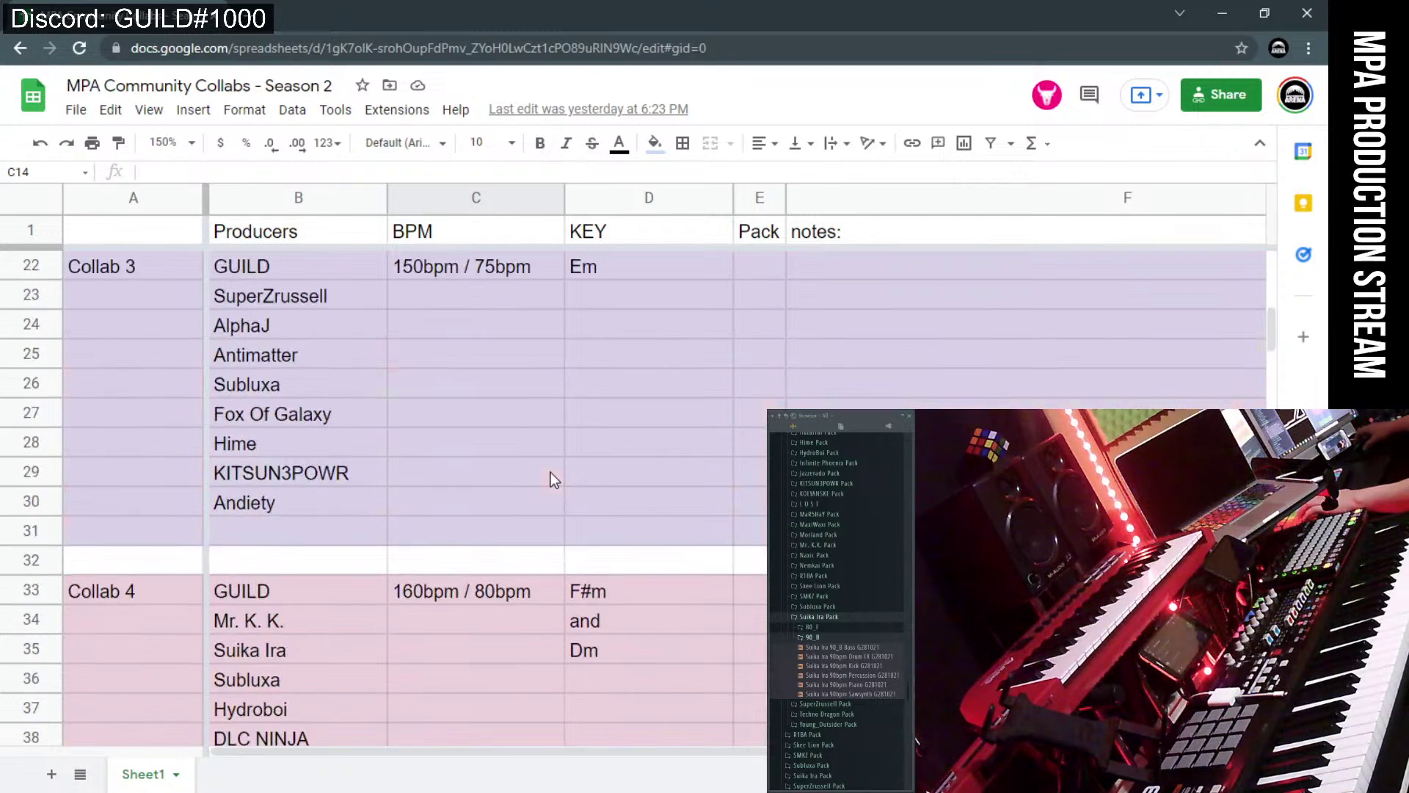
scroll(554, 479, "up", 2)
scroll(555, 479, "down", 3)
scroll(555, 479, "down", 2)
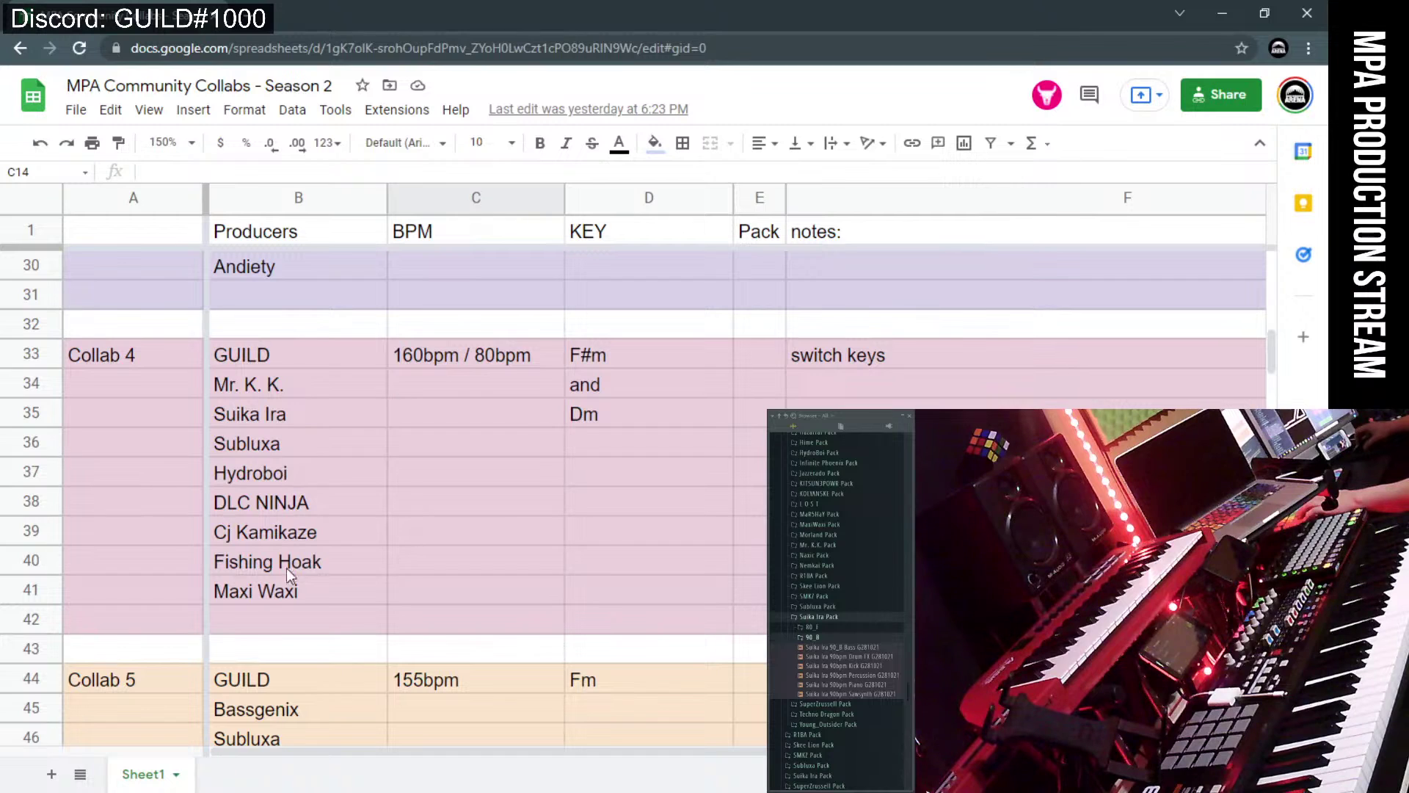
scroll(251, 592, "down", 5)
scroll(251, 592, "up", 1)
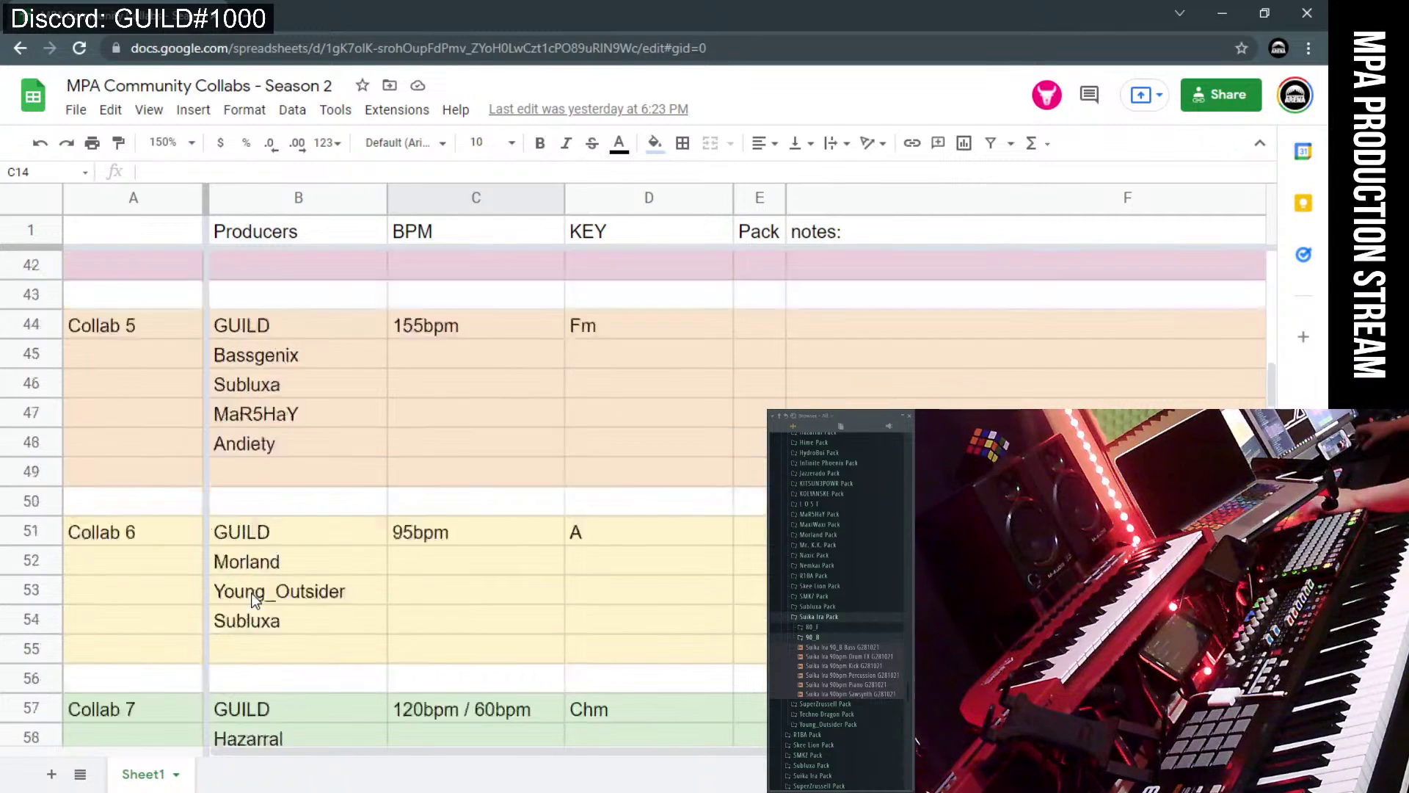
- Examine the colour-coded producer roster and its sample-status legend below Collab 10
scroll(251, 592, "down", 12)
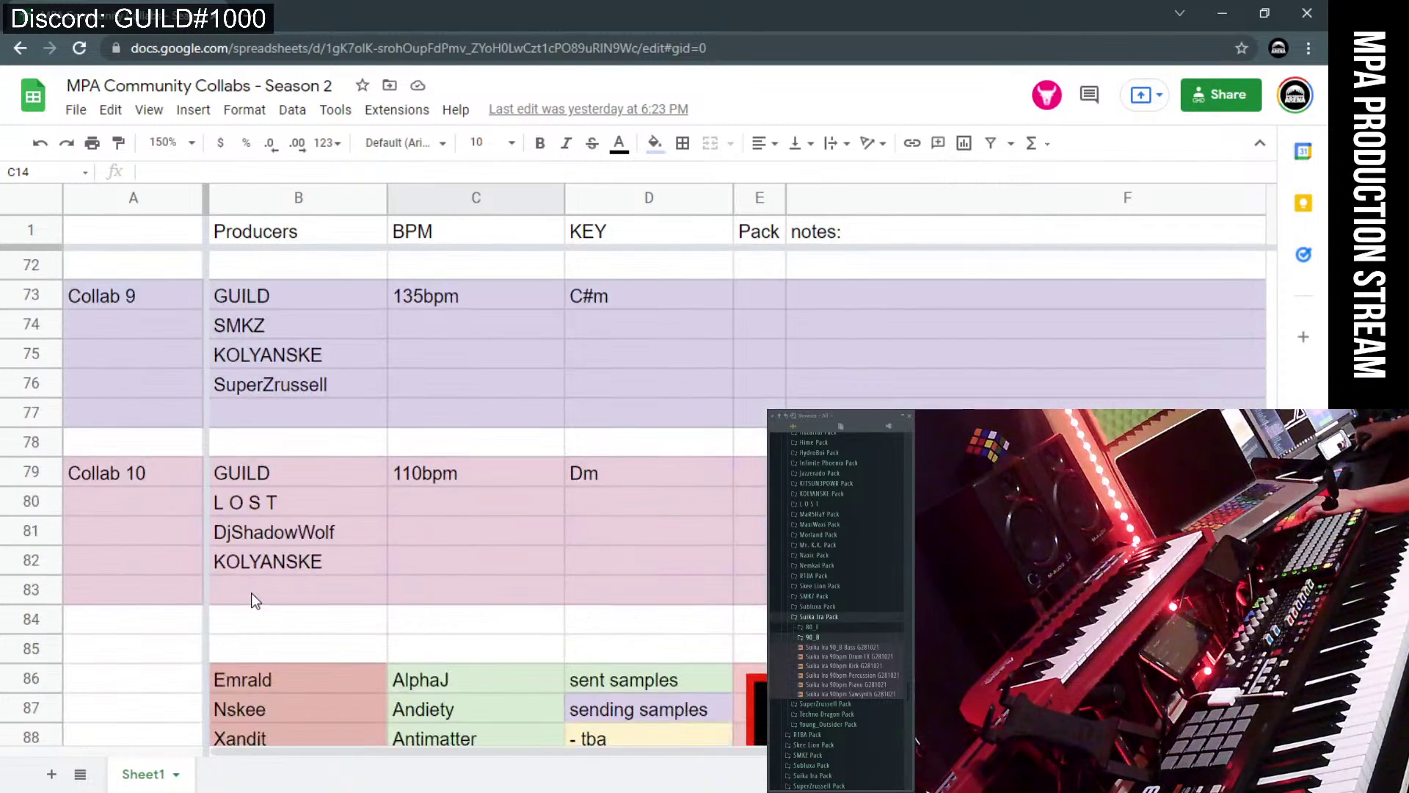
scroll(251, 592, "down", 3)
scroll(252, 593, "up", 10)
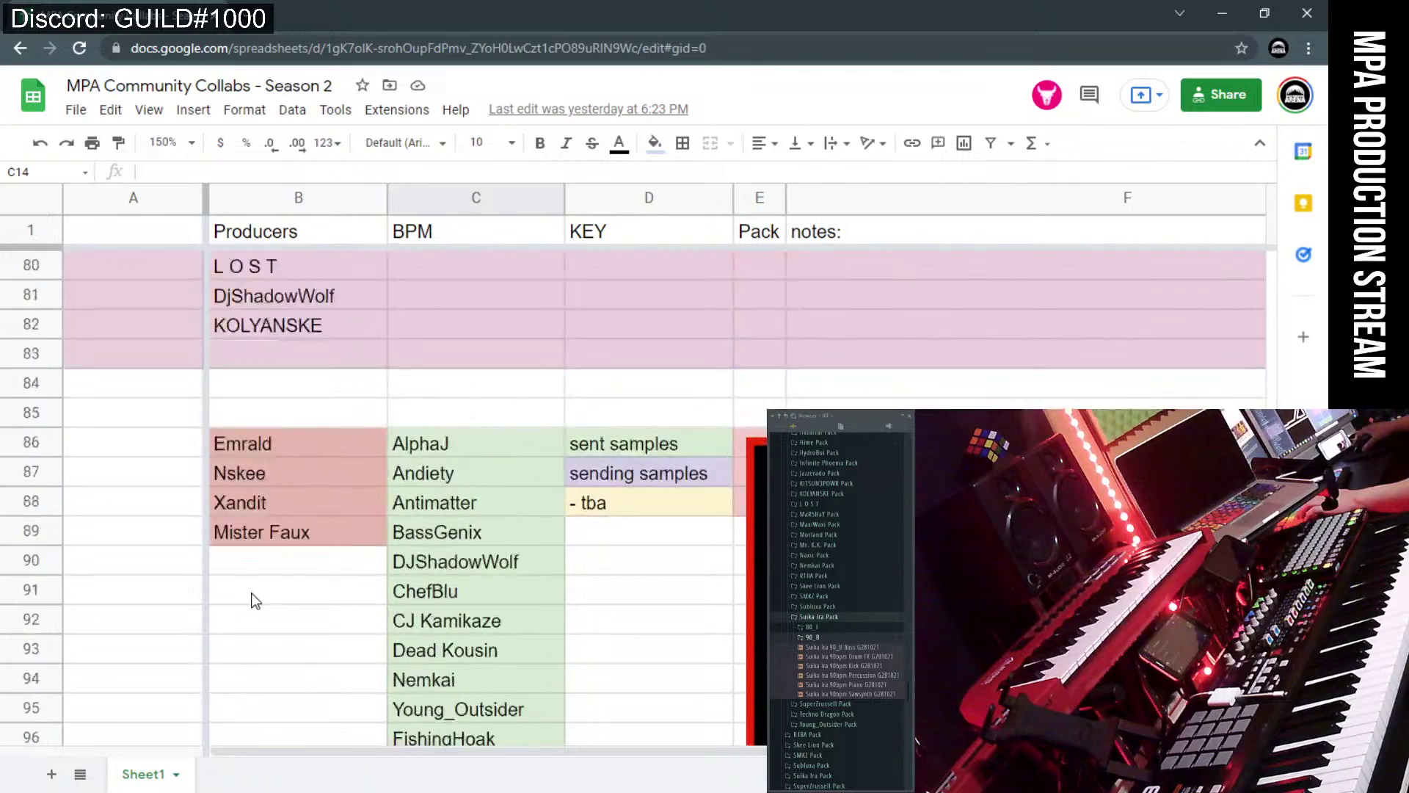
scroll(251, 593, "up", 3)
scroll(251, 593, "down", 16)
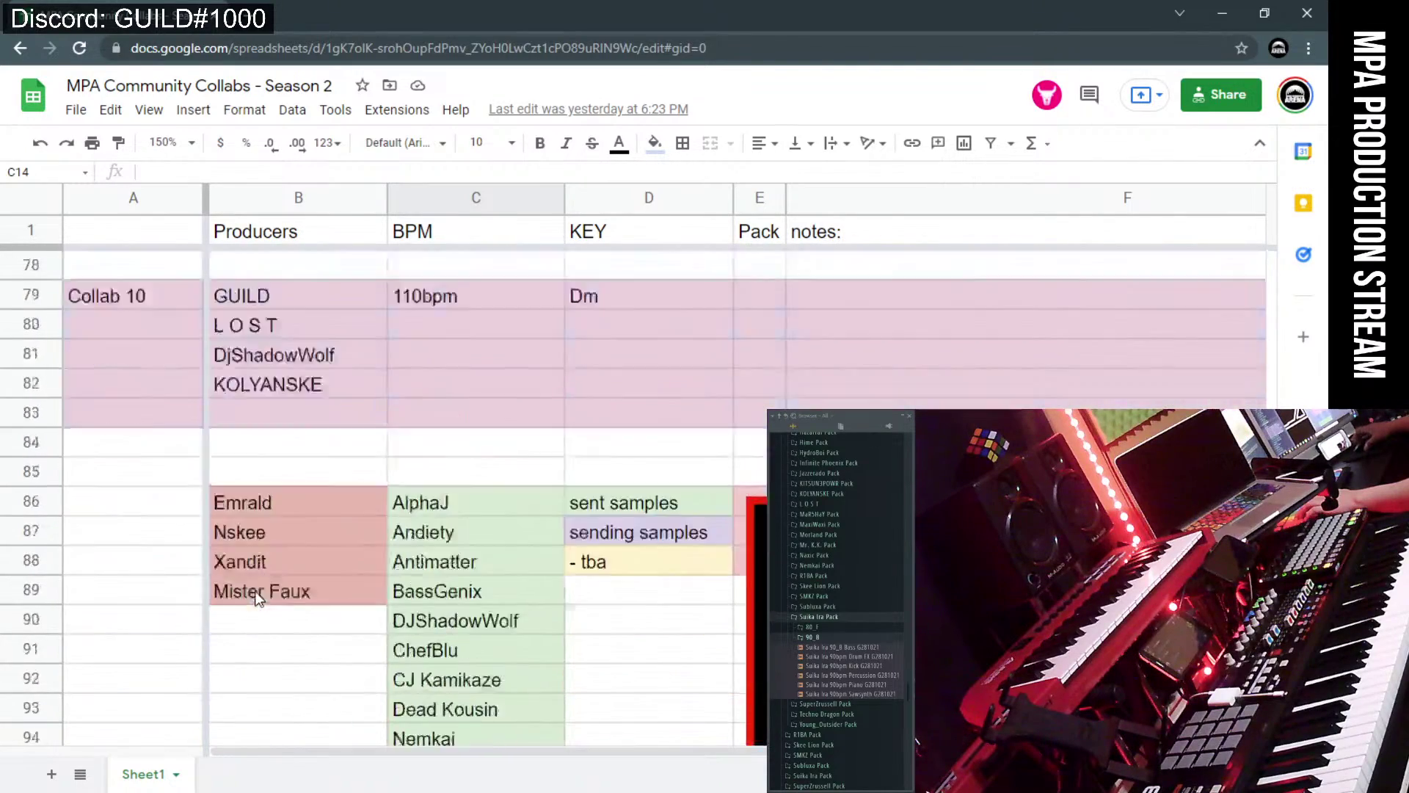
scroll(456, 585, "down", 5)
scroll(575, 595, "up", 18)
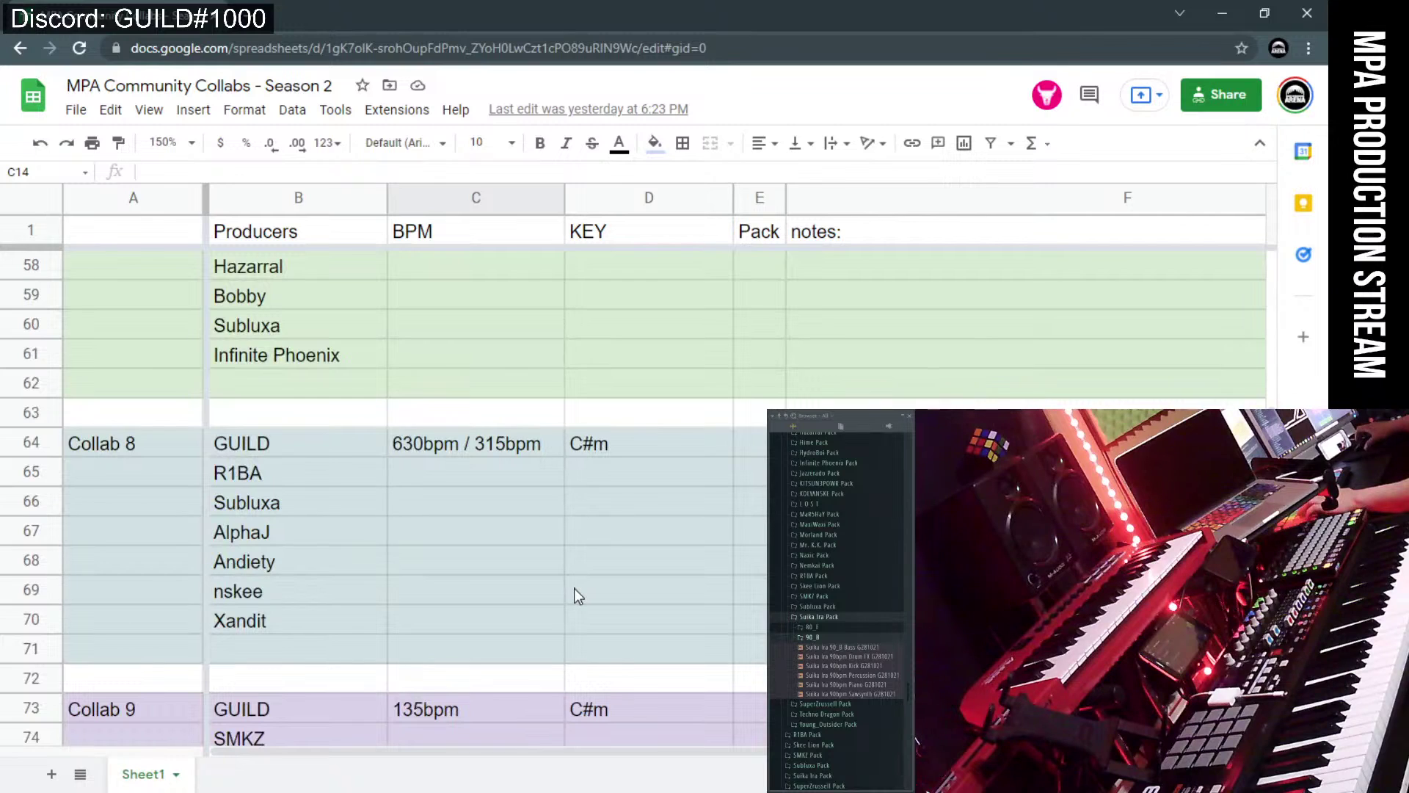
- Compare the producers, BPM and key of Collab 5 through Collab 10, ending on Collab 7 and Collab 8
scroll(574, 595, "up", 3)
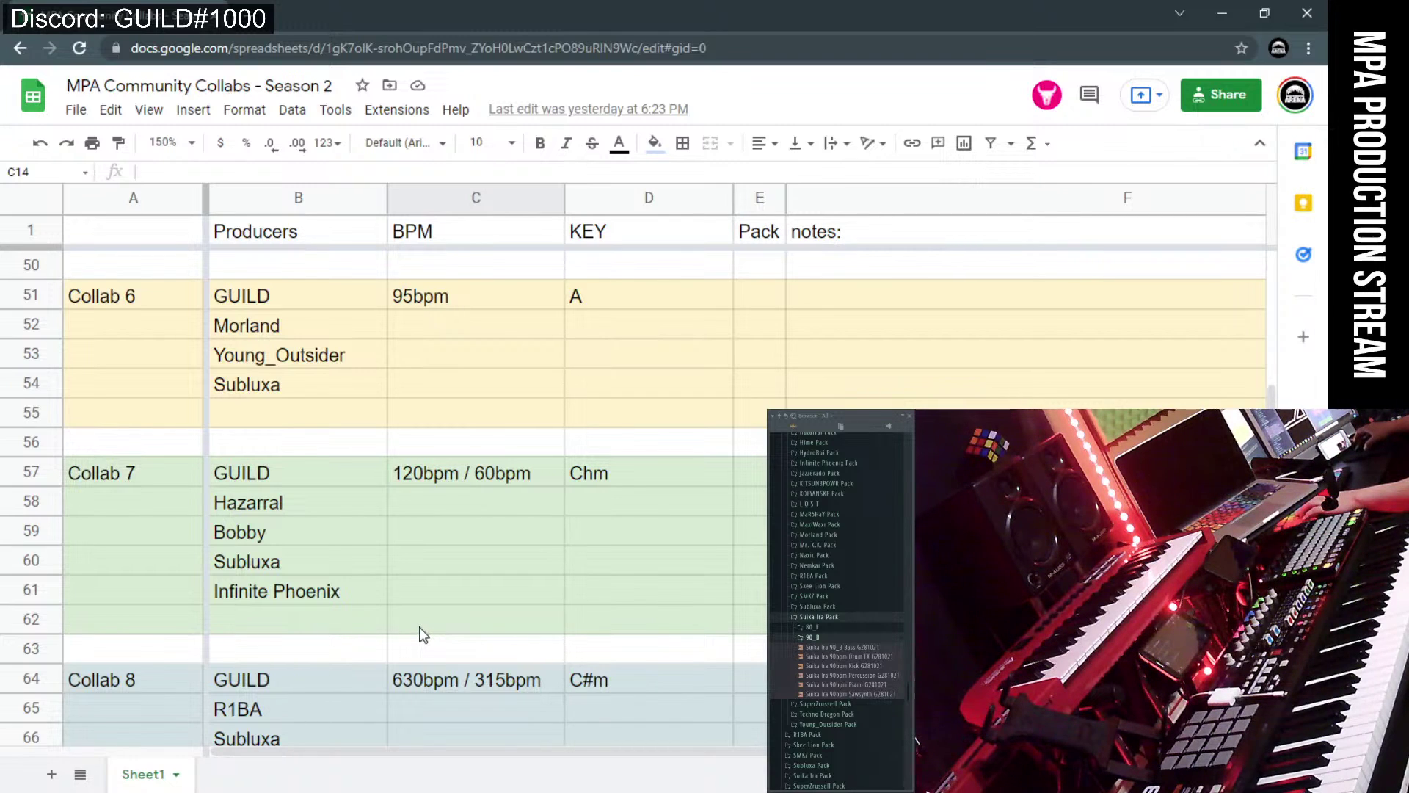
scroll(455, 560, "down", 3)
scroll(454, 561, "up", 5)
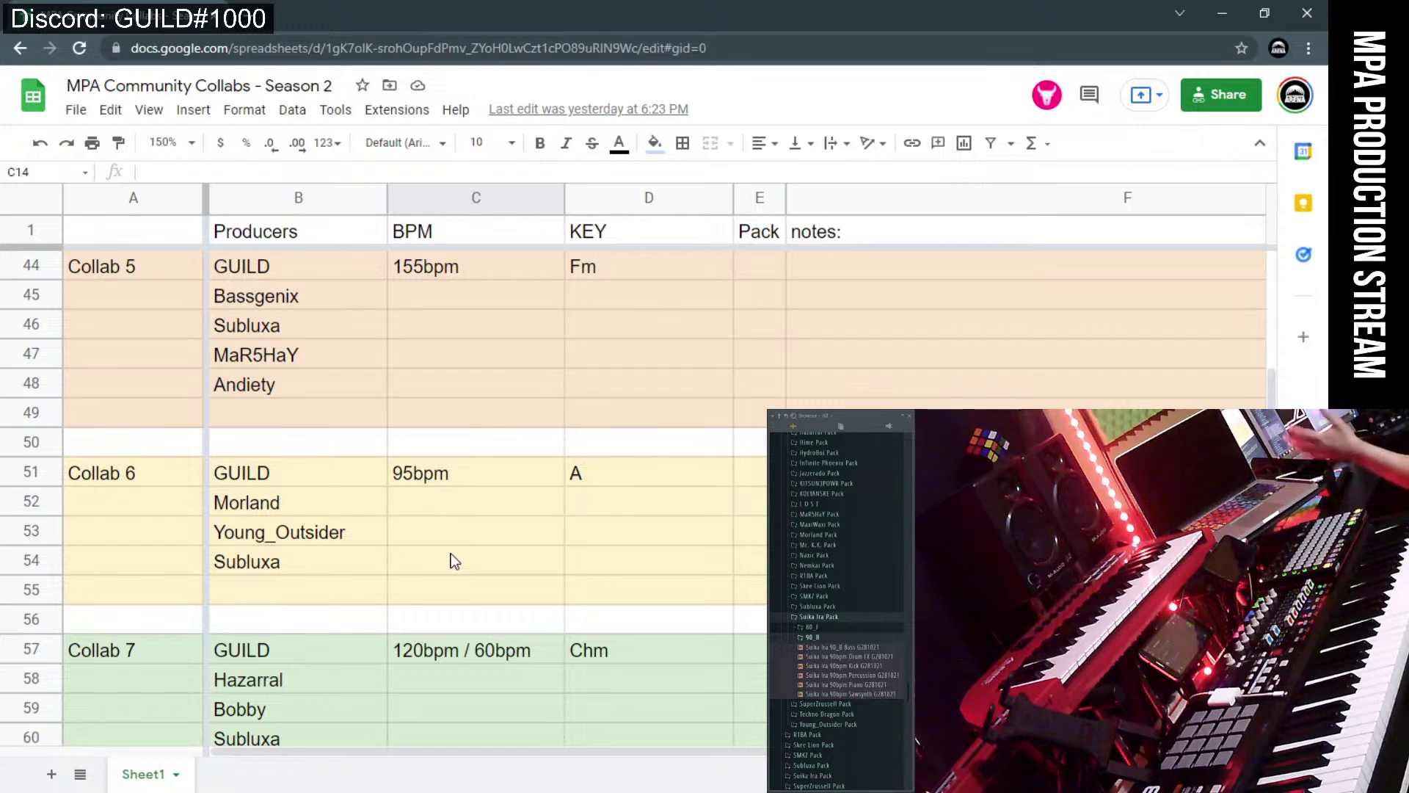
scroll(454, 561, "down", 3)
scroll(455, 560, "down", 3)
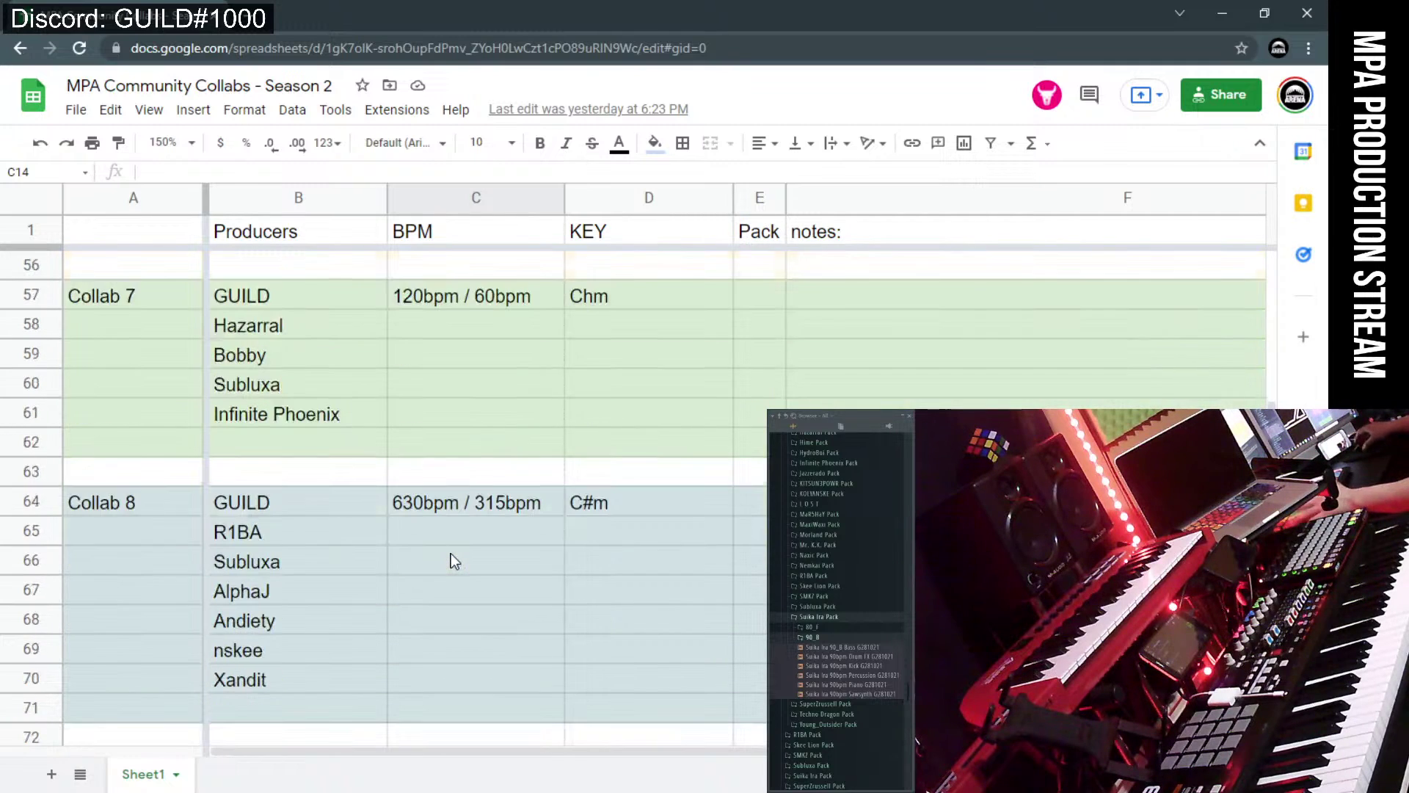
scroll(451, 560, "down", 5)
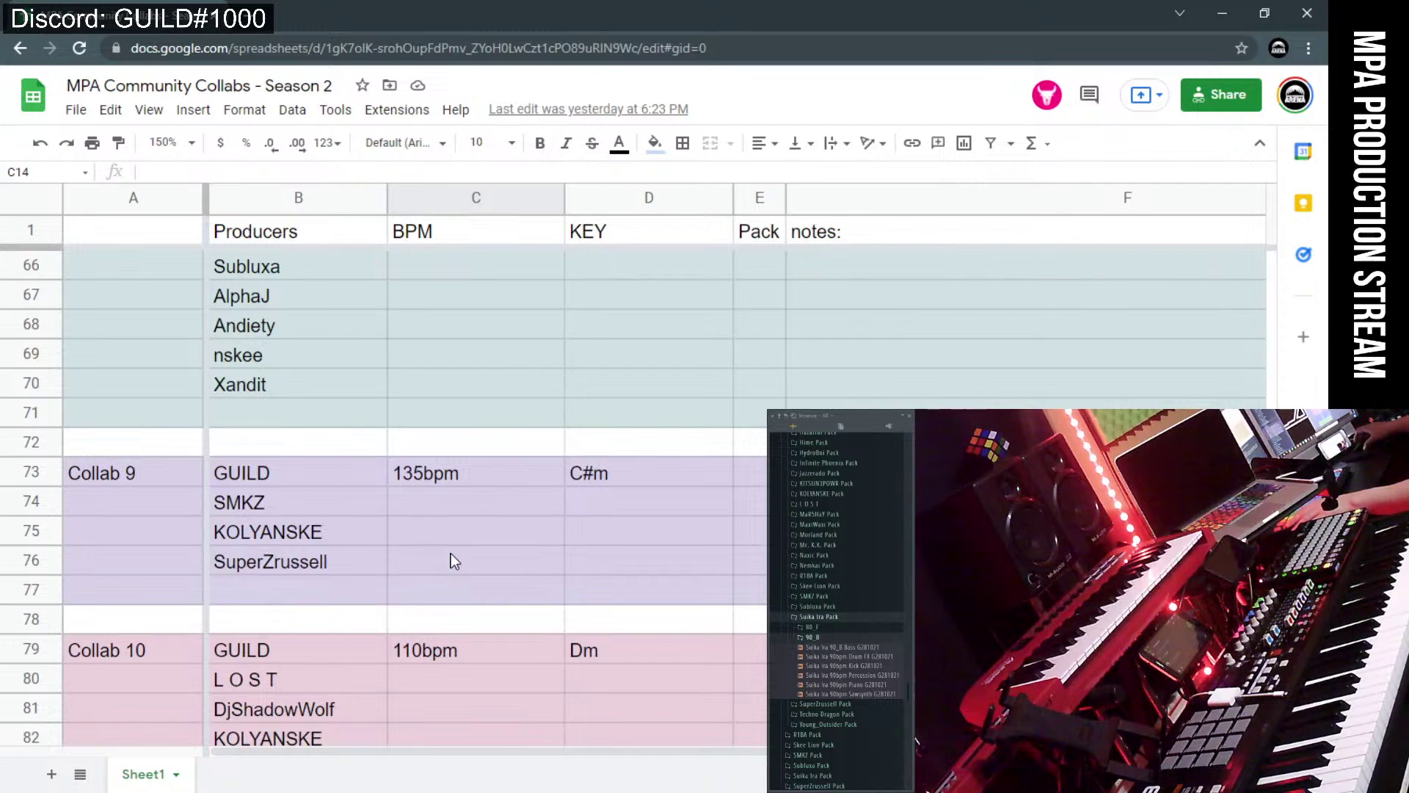
scroll(451, 561, "down", 3)
scroll(451, 561, "up", 7)
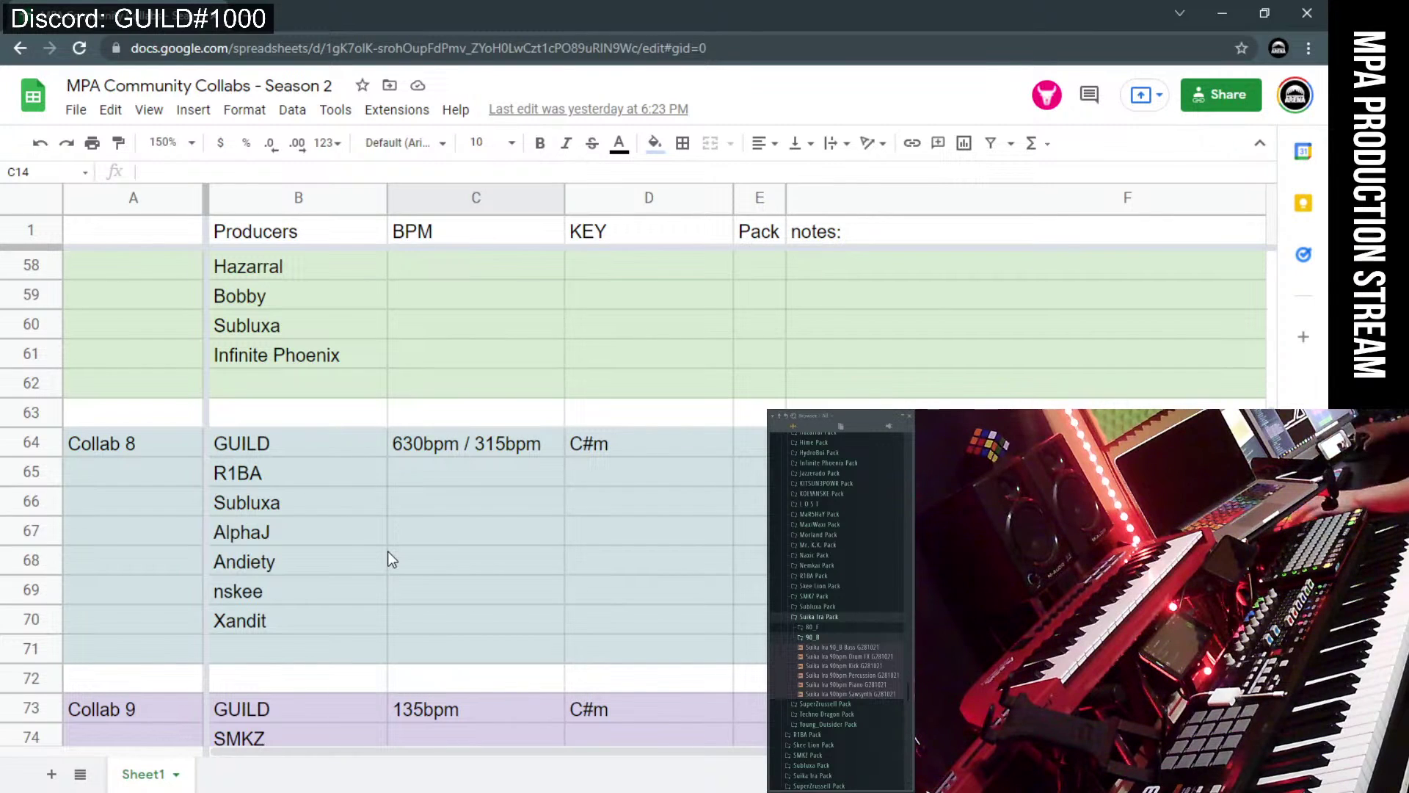
scroll(388, 552, "up", 5)
scroll(387, 553, "down", 3)
scroll(388, 552, "up", 3)
scroll(388, 552, "down", 3)
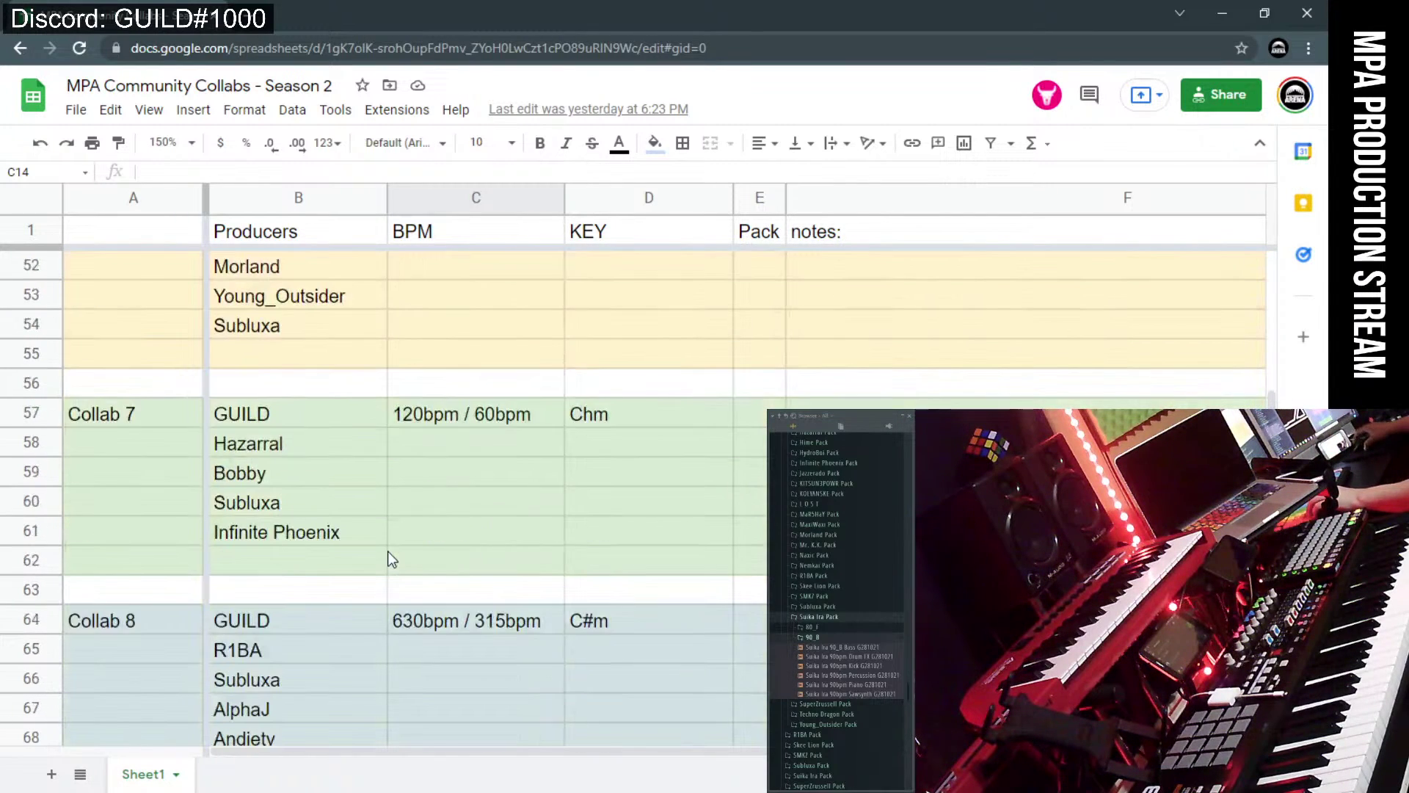
scroll(563, 446, "down", 2)
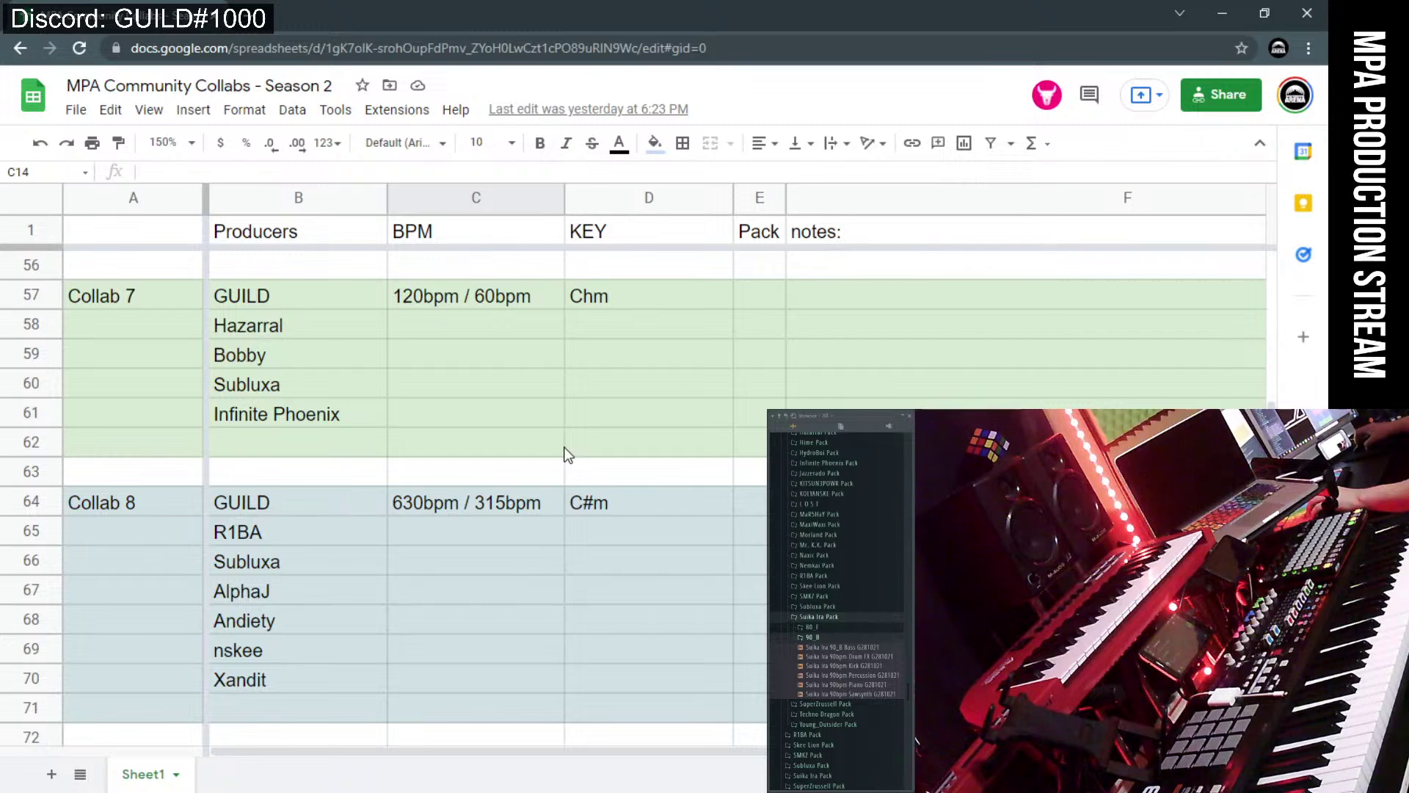
- Switch to FL Studio and start a new project from the MPA Community Collab template
left_click(1221, 13)
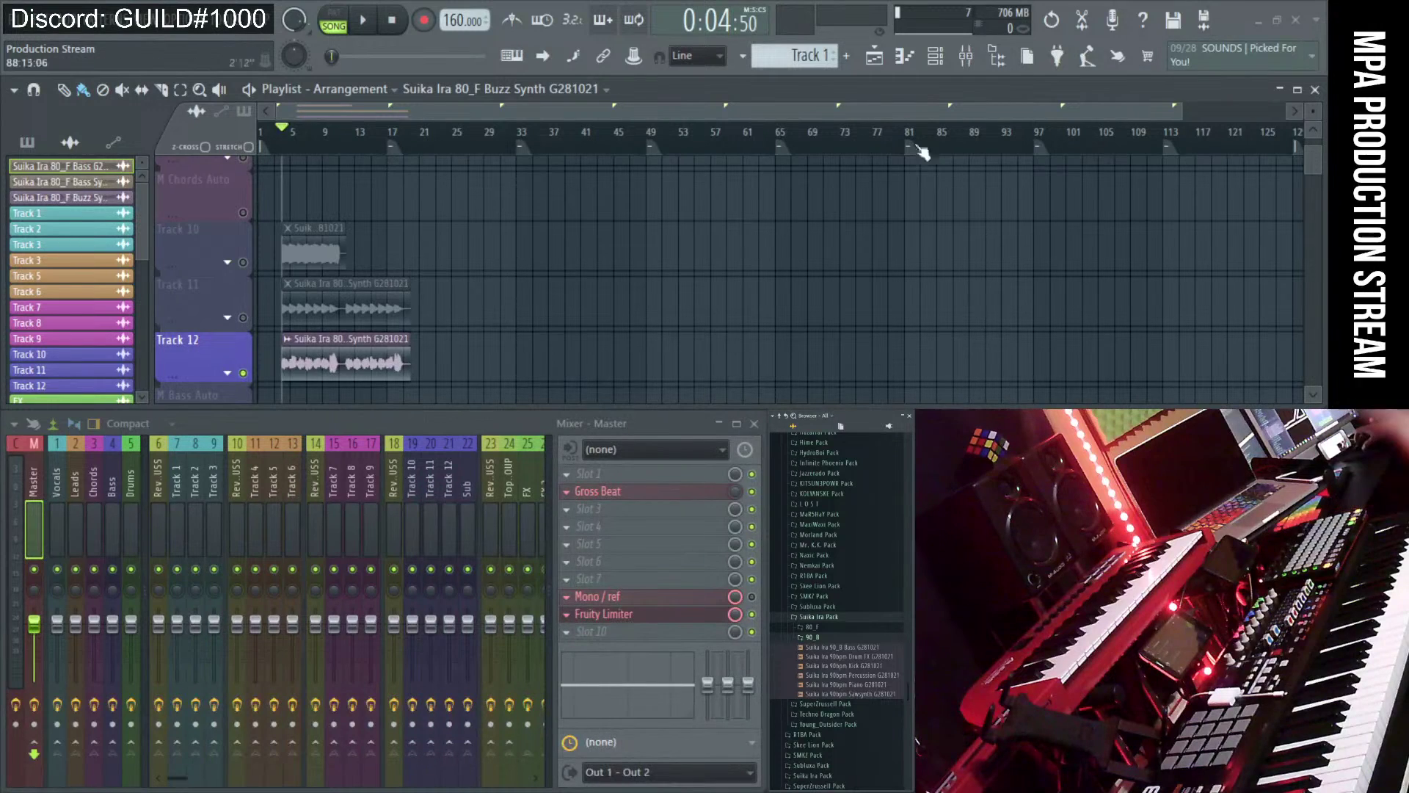
left_click(20, 31)
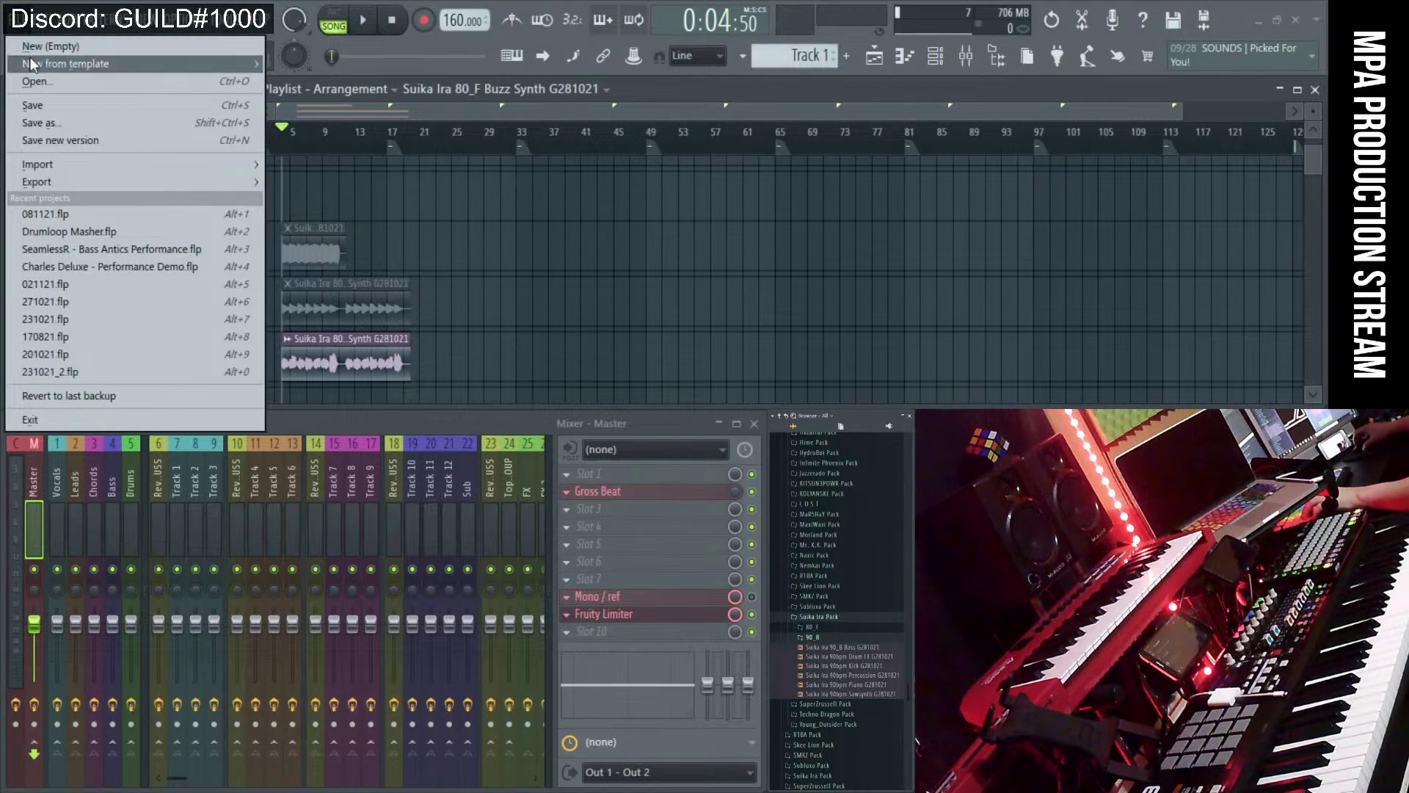
mouse_move(31, 59)
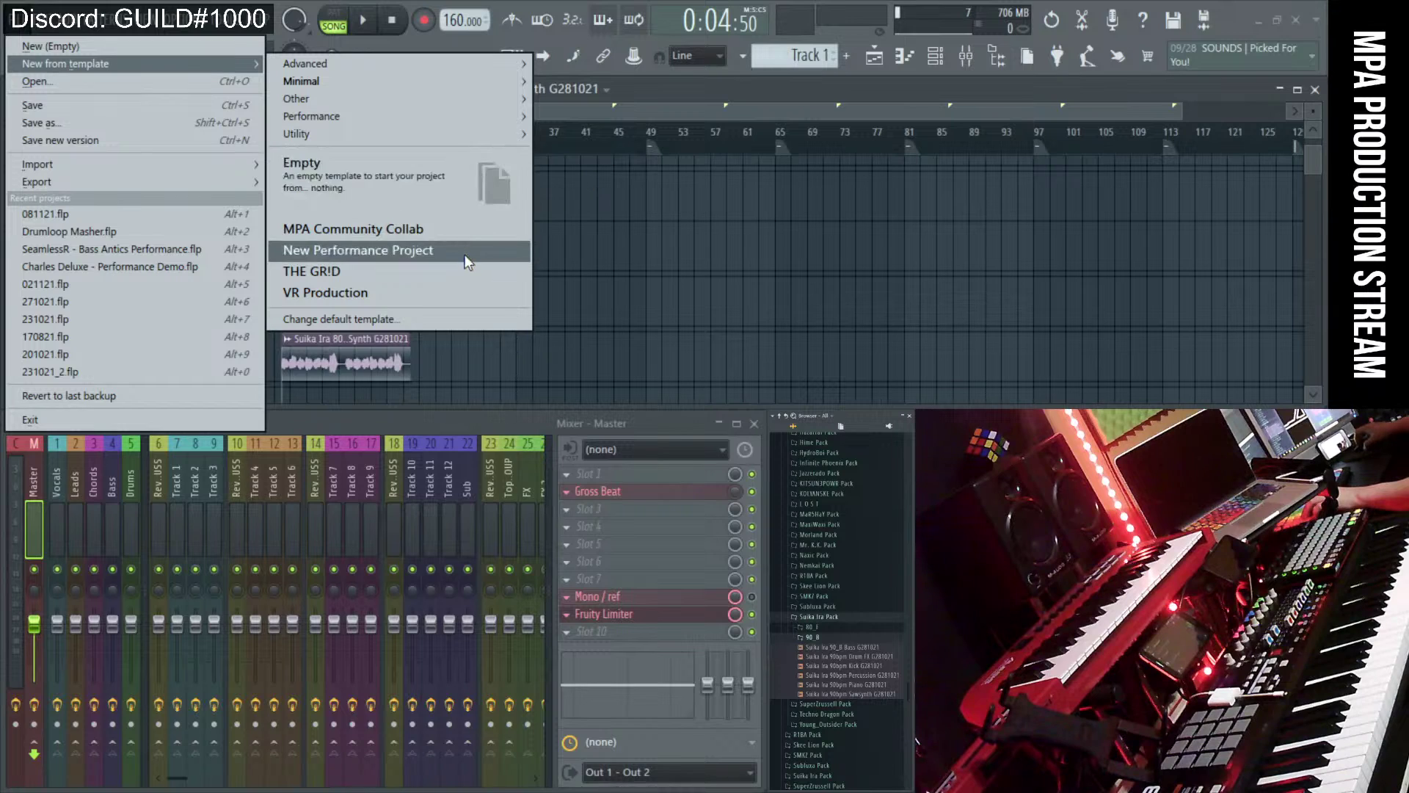
left_click(411, 229)
left_click(698, 463)
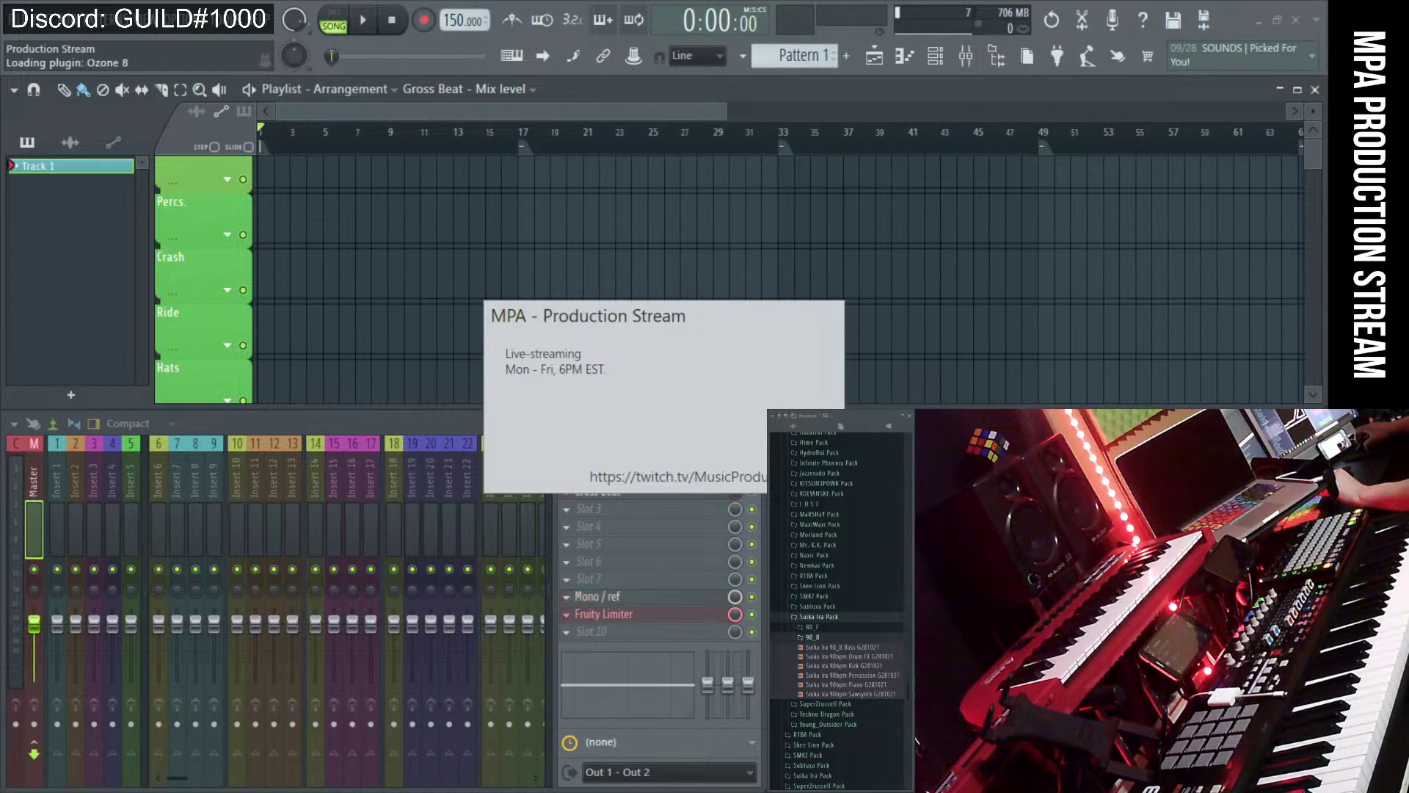
- Move the chat window over the mixer to read the latest messages, and move it clear of the project
left_click_drag(521, 433, 220, 439)
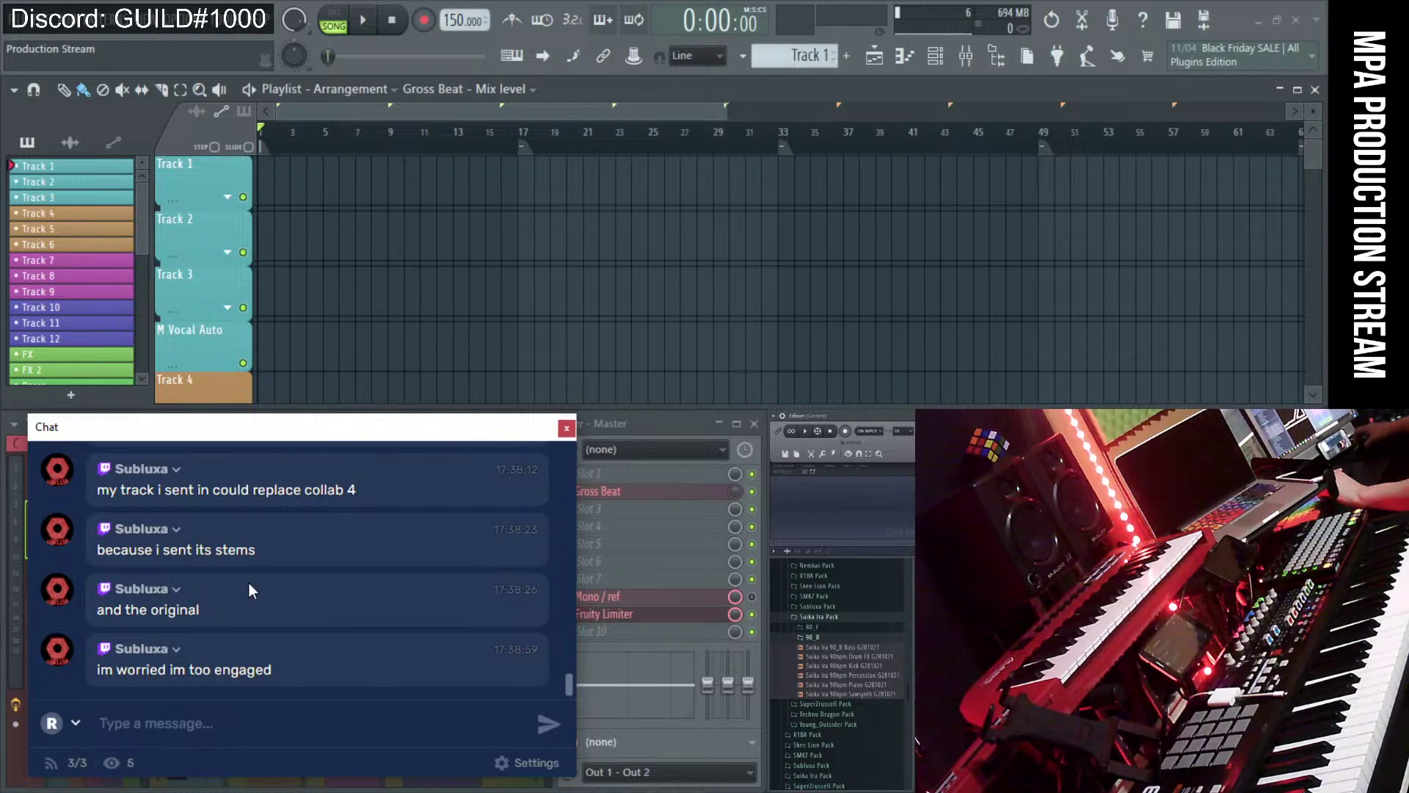
left_click_drag(236, 431, 1175, 440)
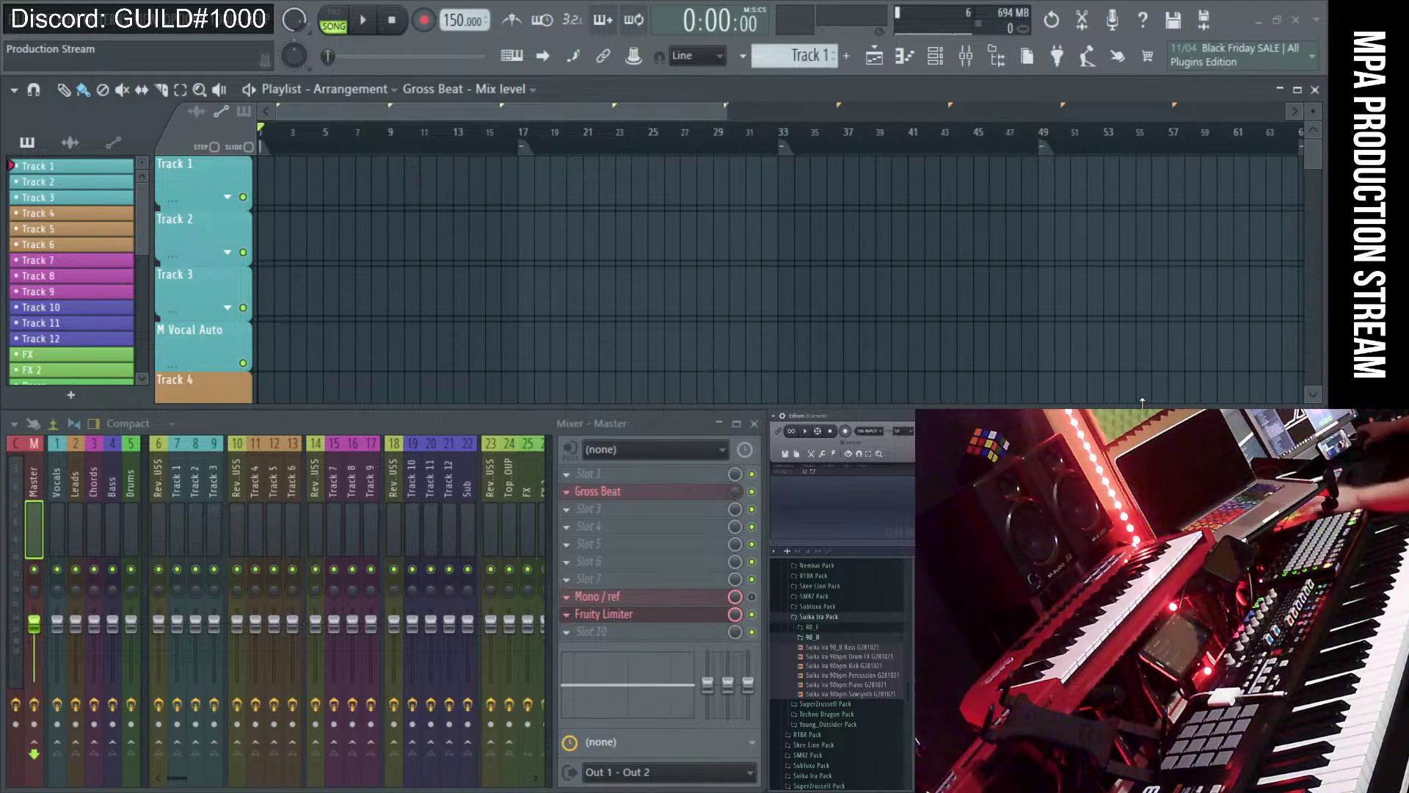
- Set the new project's tempo to 315 BPM
scroll(640, 314, "down", 4)
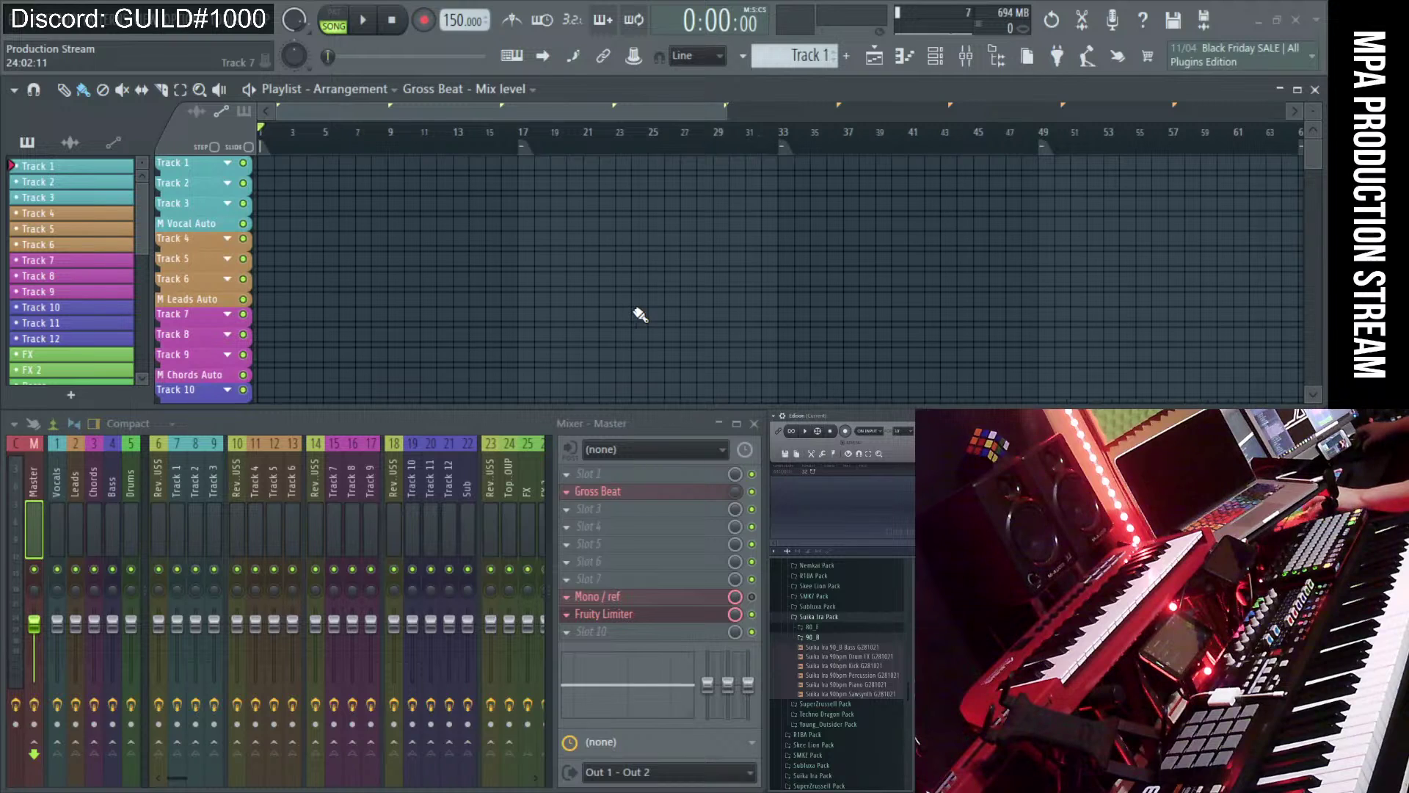
scroll(640, 315, "down", 2)
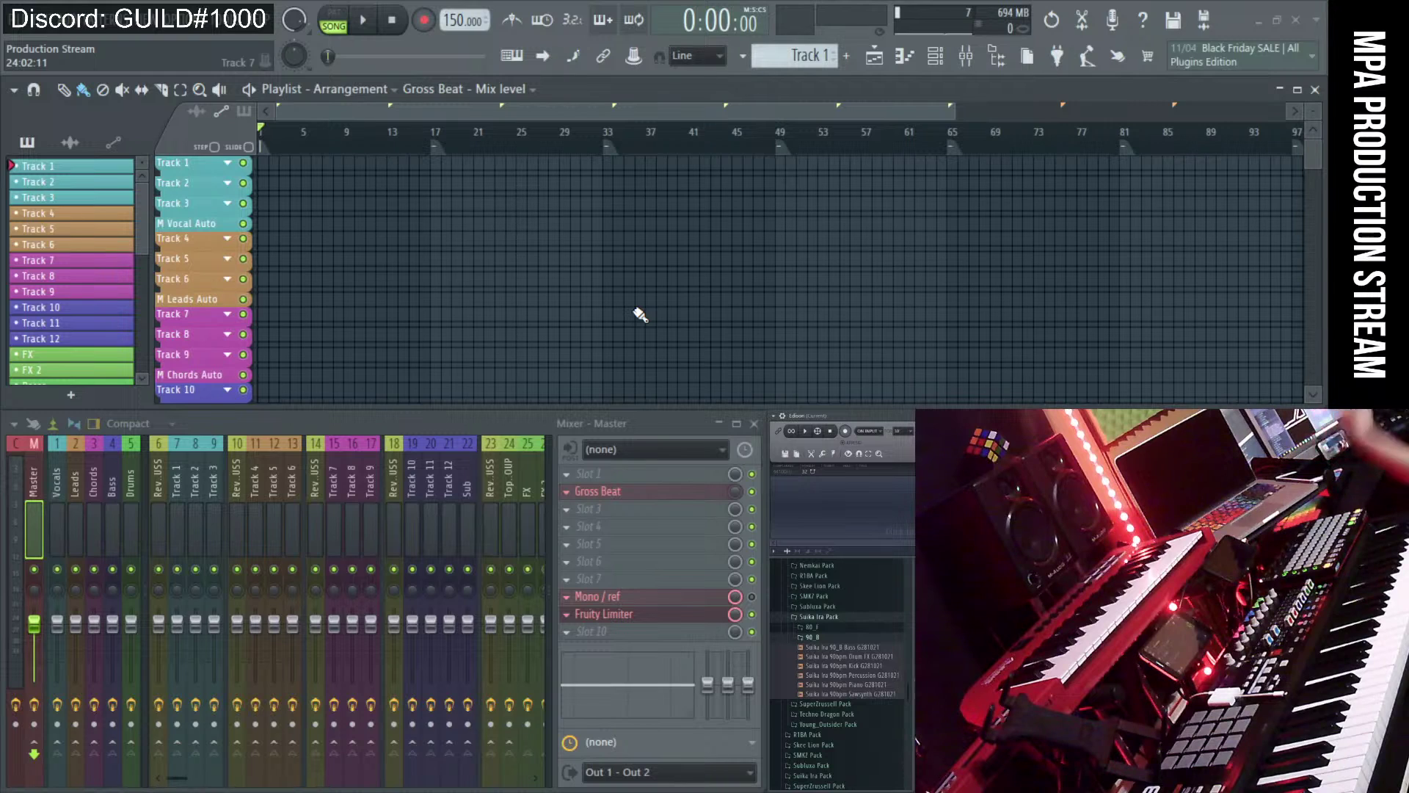
scroll(640, 314, "up", 3)
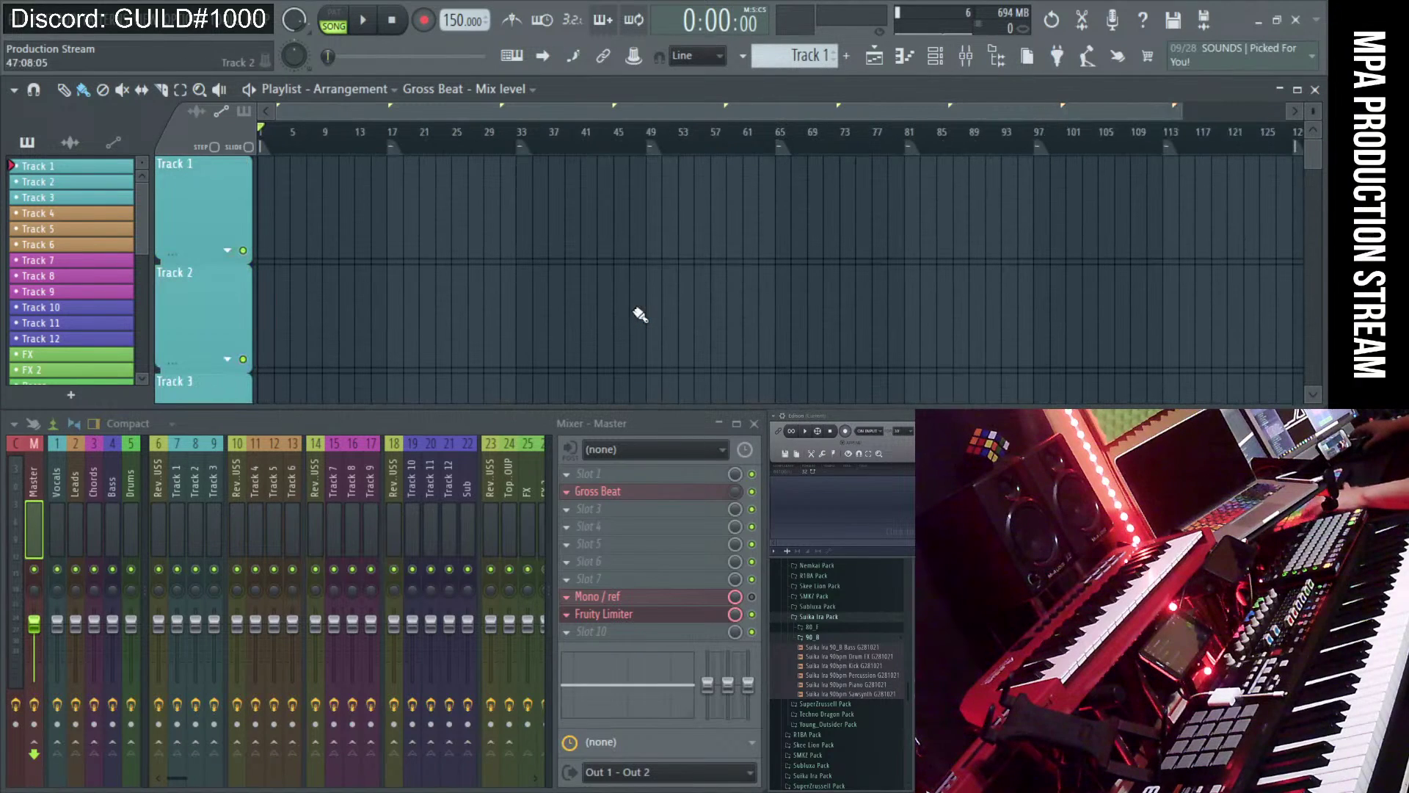
scroll(640, 314, "down", 2)
scroll(640, 314, "down", 2)
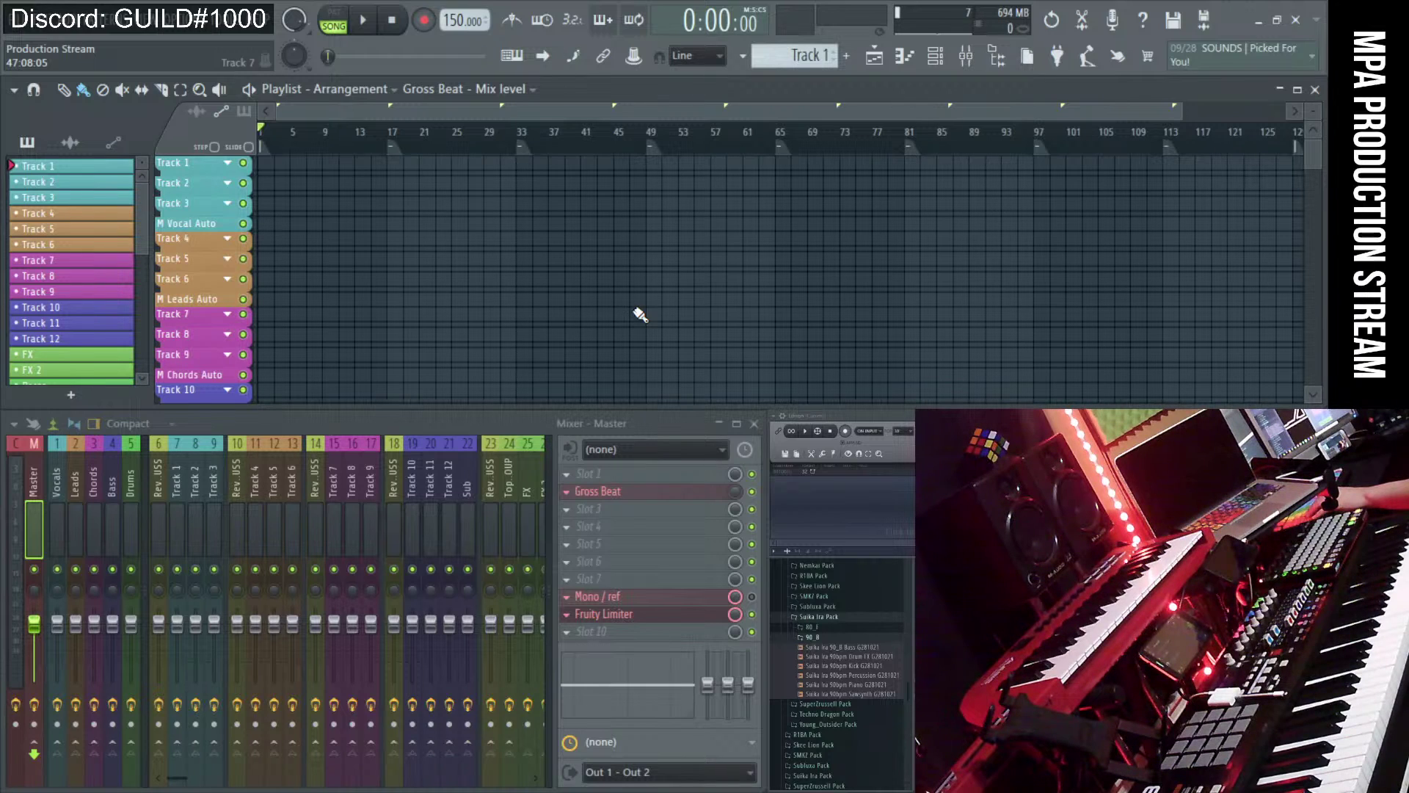
left_click_drag(763, 425, 350, 429)
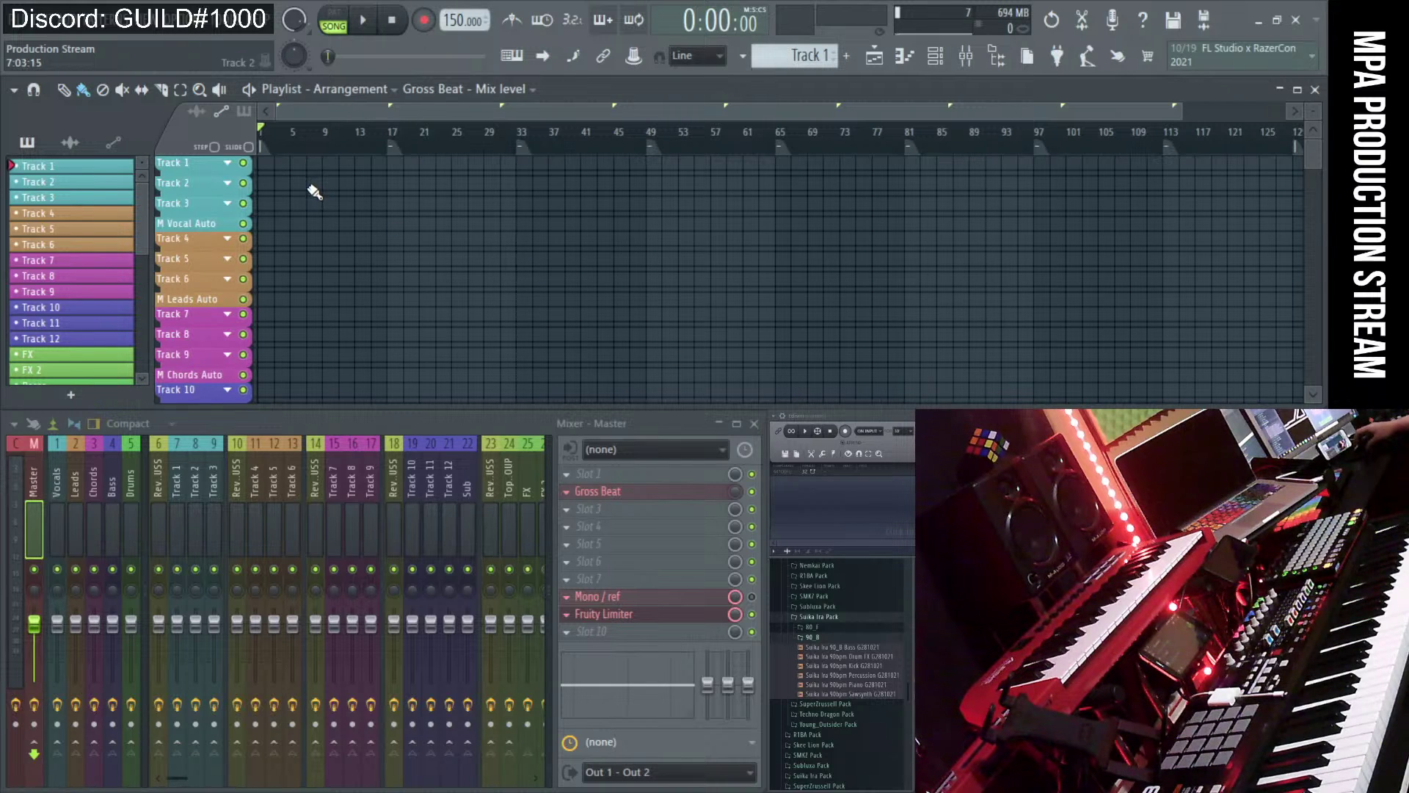
left_click_drag(459, 20, 457, 174)
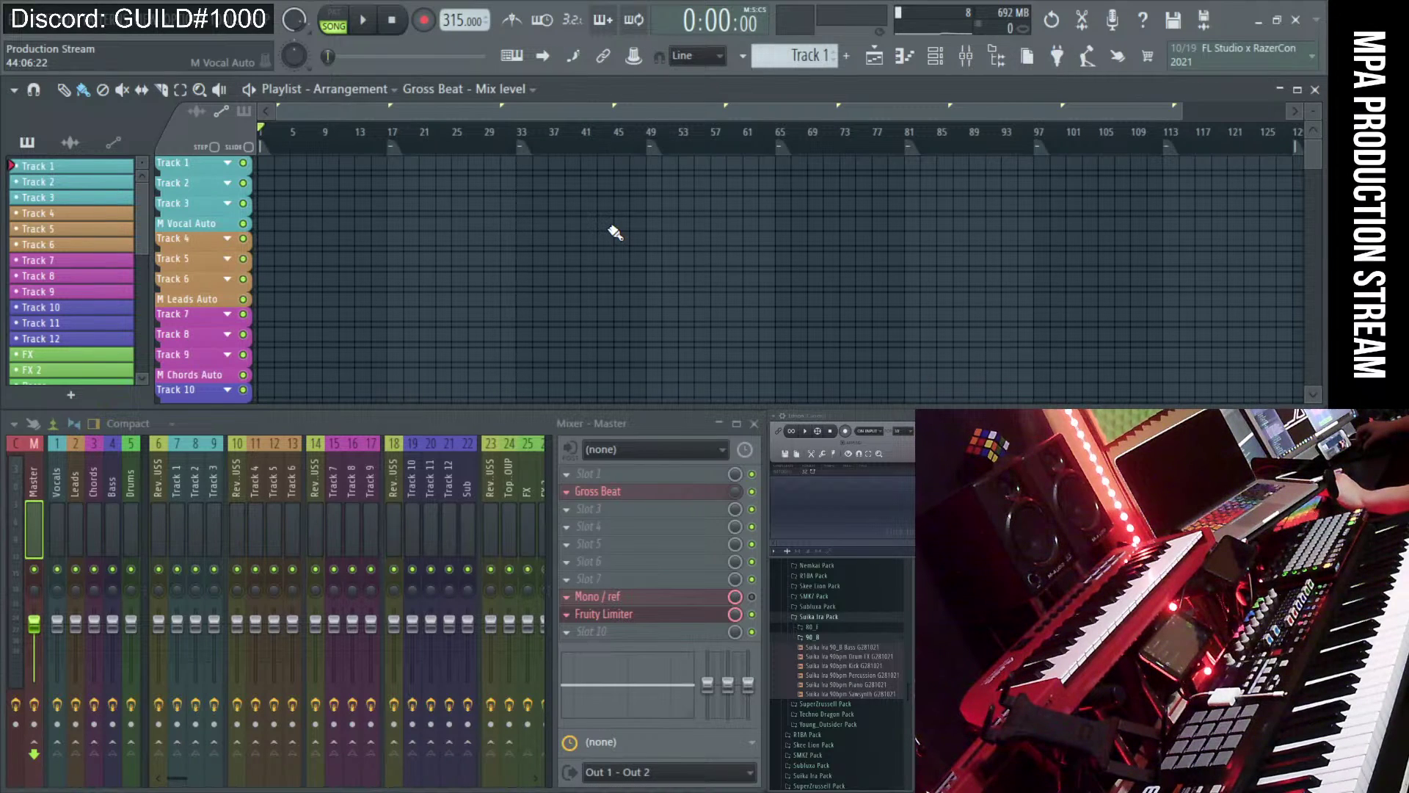
- Bring the chat window over the project to read the newest messages, and move it away again
left_click_drag(544, 402, 430, 364)
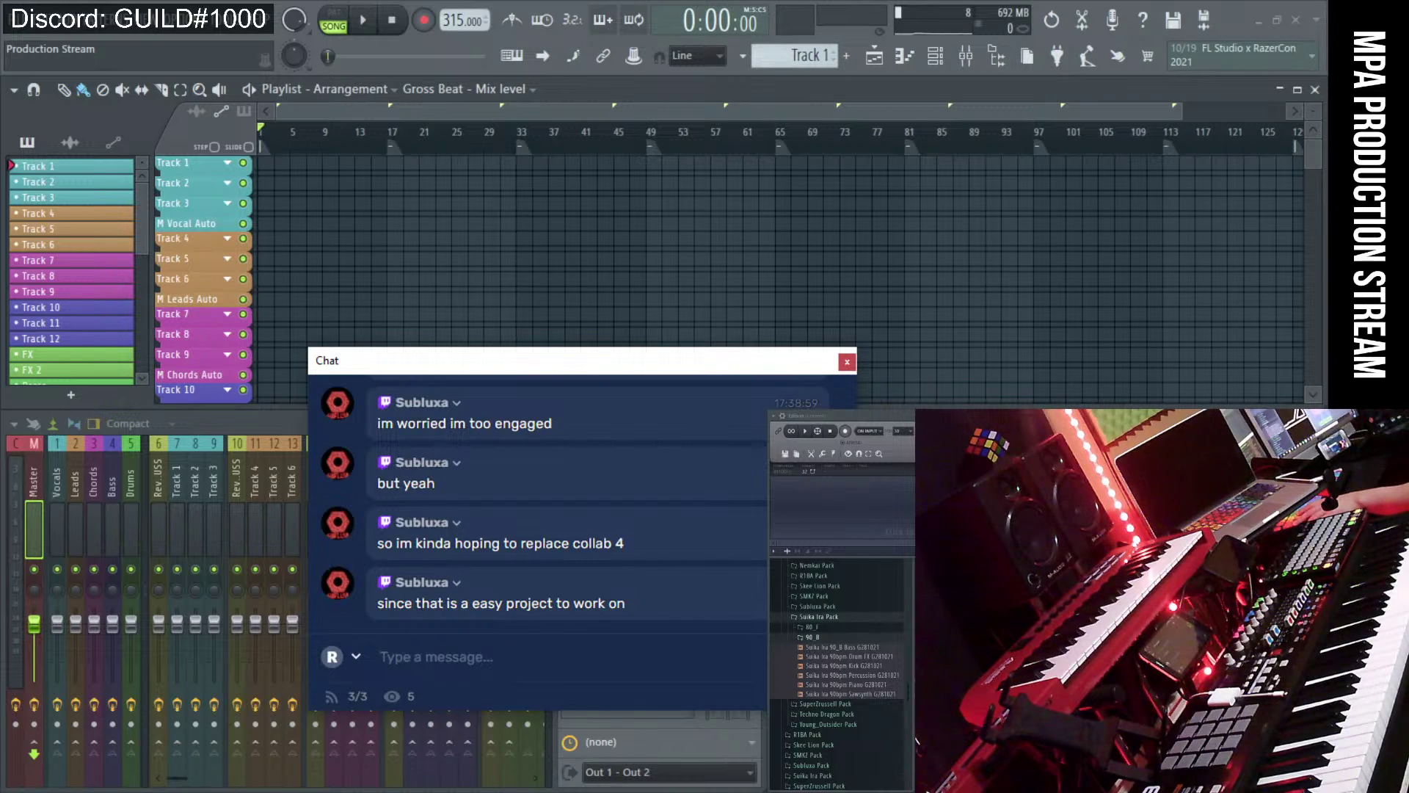
left_click_drag(409, 358, 895, 448)
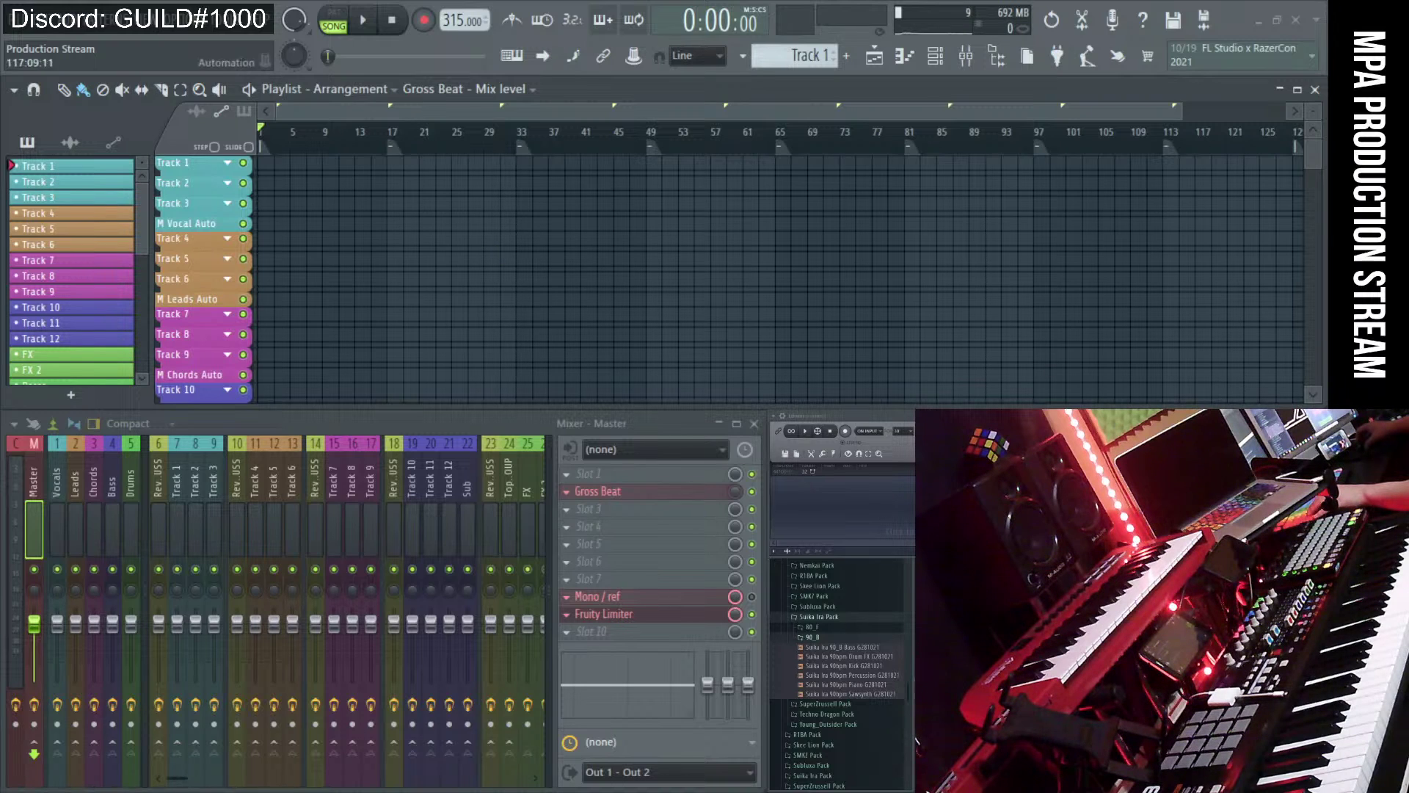
- Examine the samples in the 90_F folder of the Saika Ira Pack
left_click(847, 629)
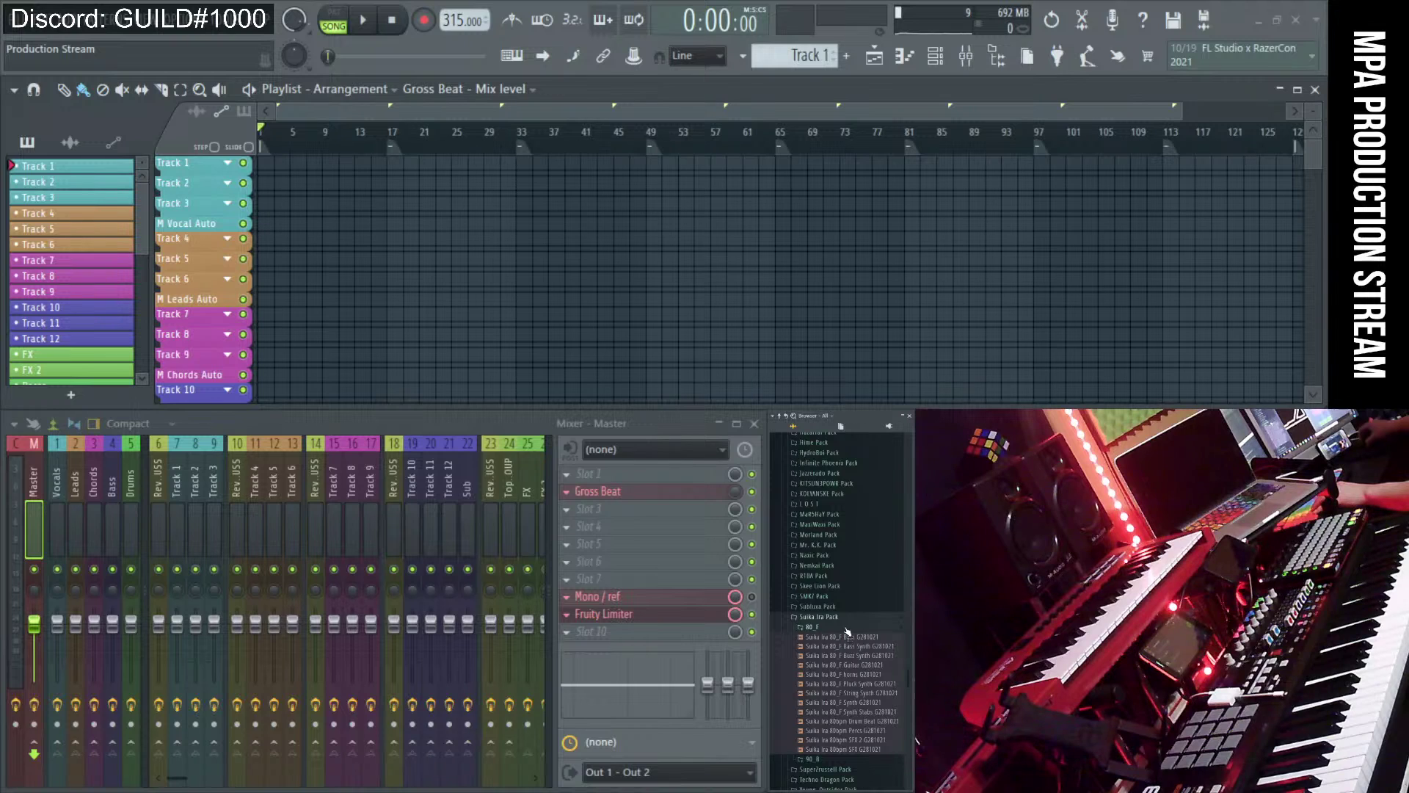
left_click(847, 629)
left_click(848, 637)
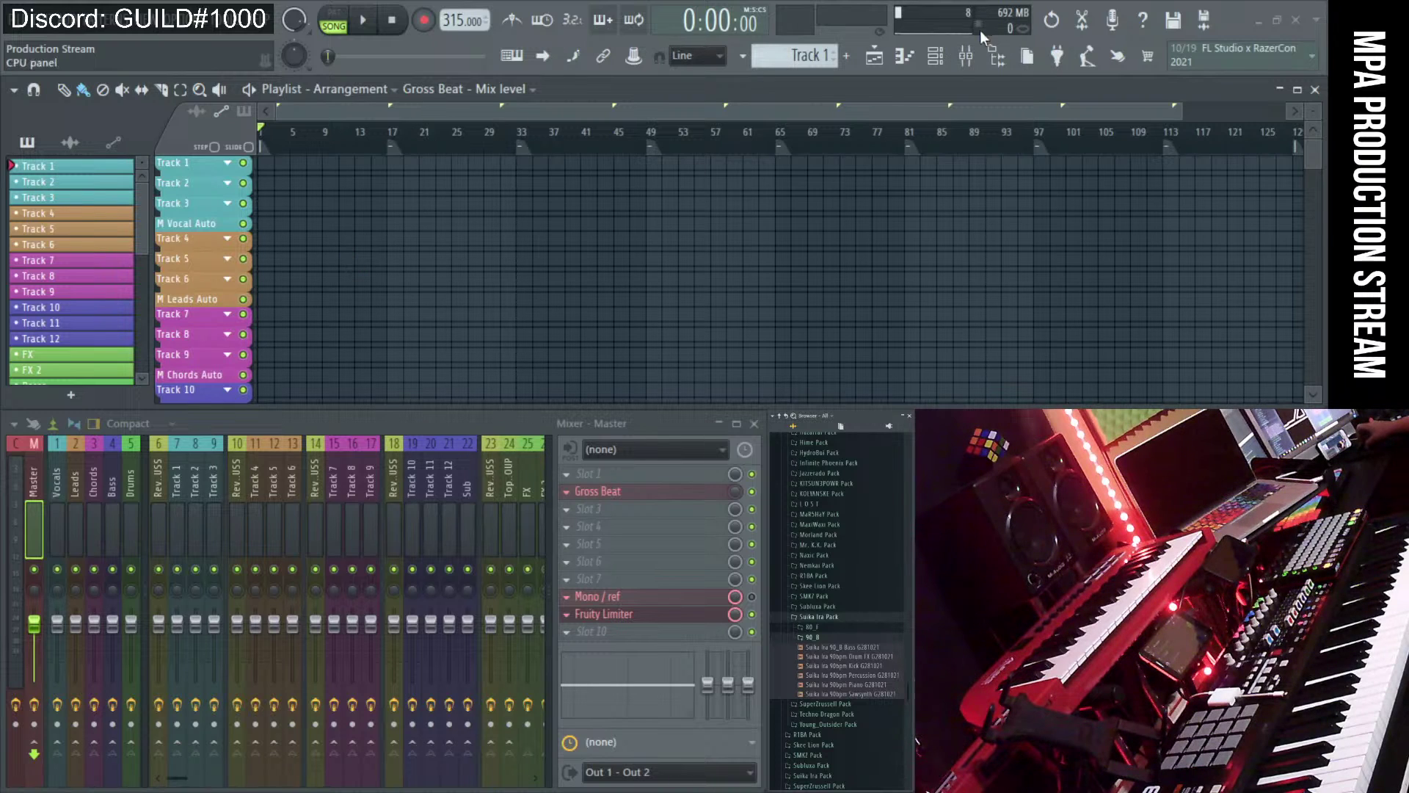
right_click(997, 59)
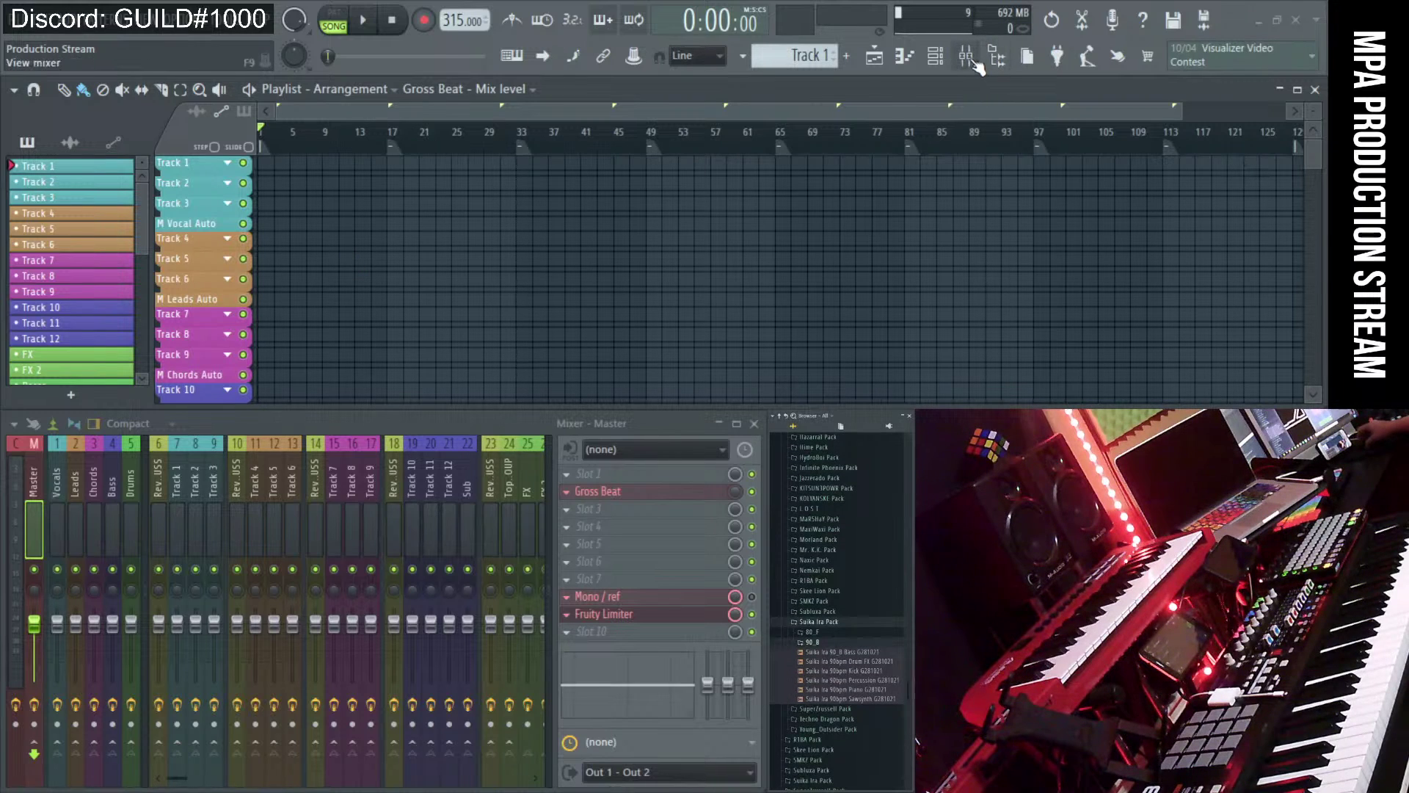
left_click(969, 60)
left_click(971, 61)
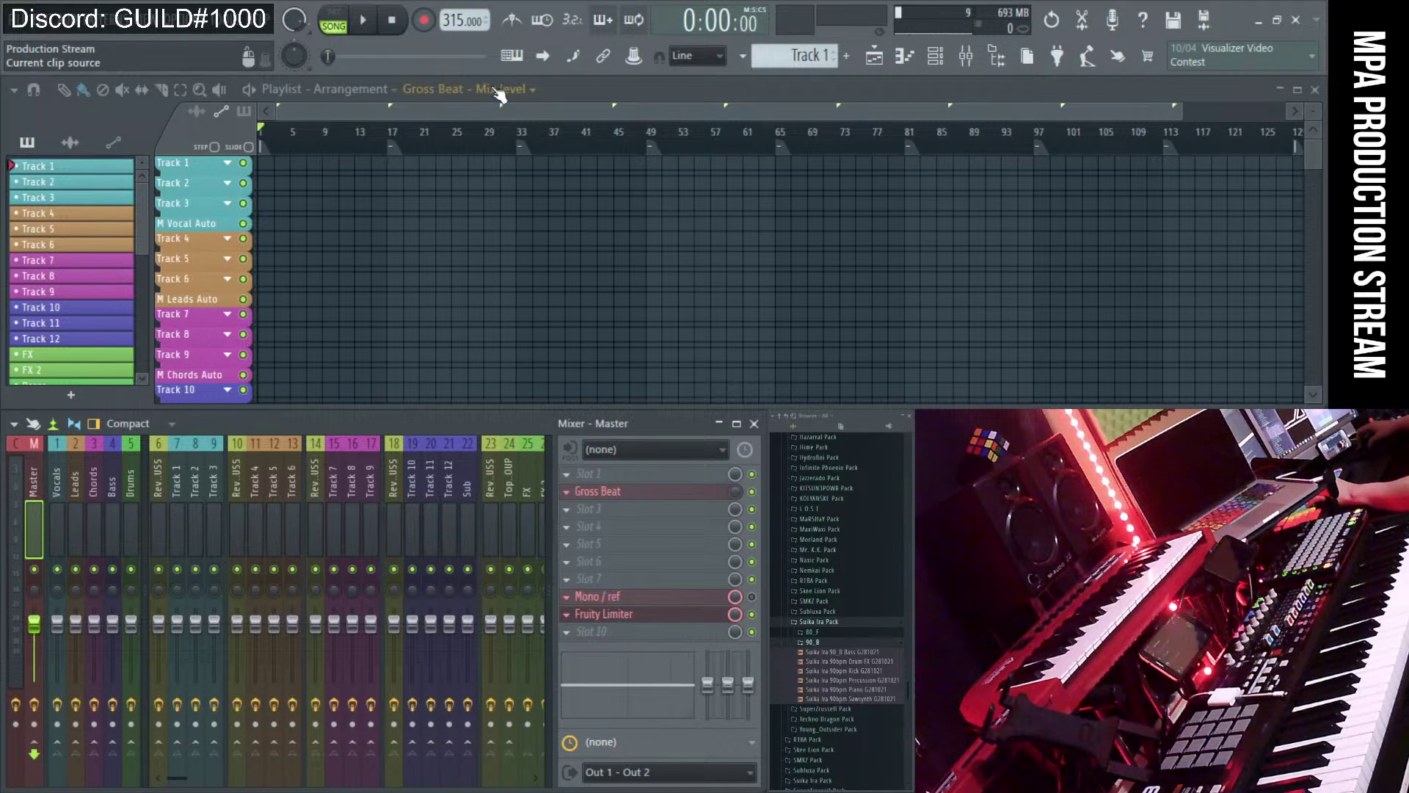
- Collapse the Saika Ira Pack and look through the samples in the R1BA Pack
left_click(848, 624)
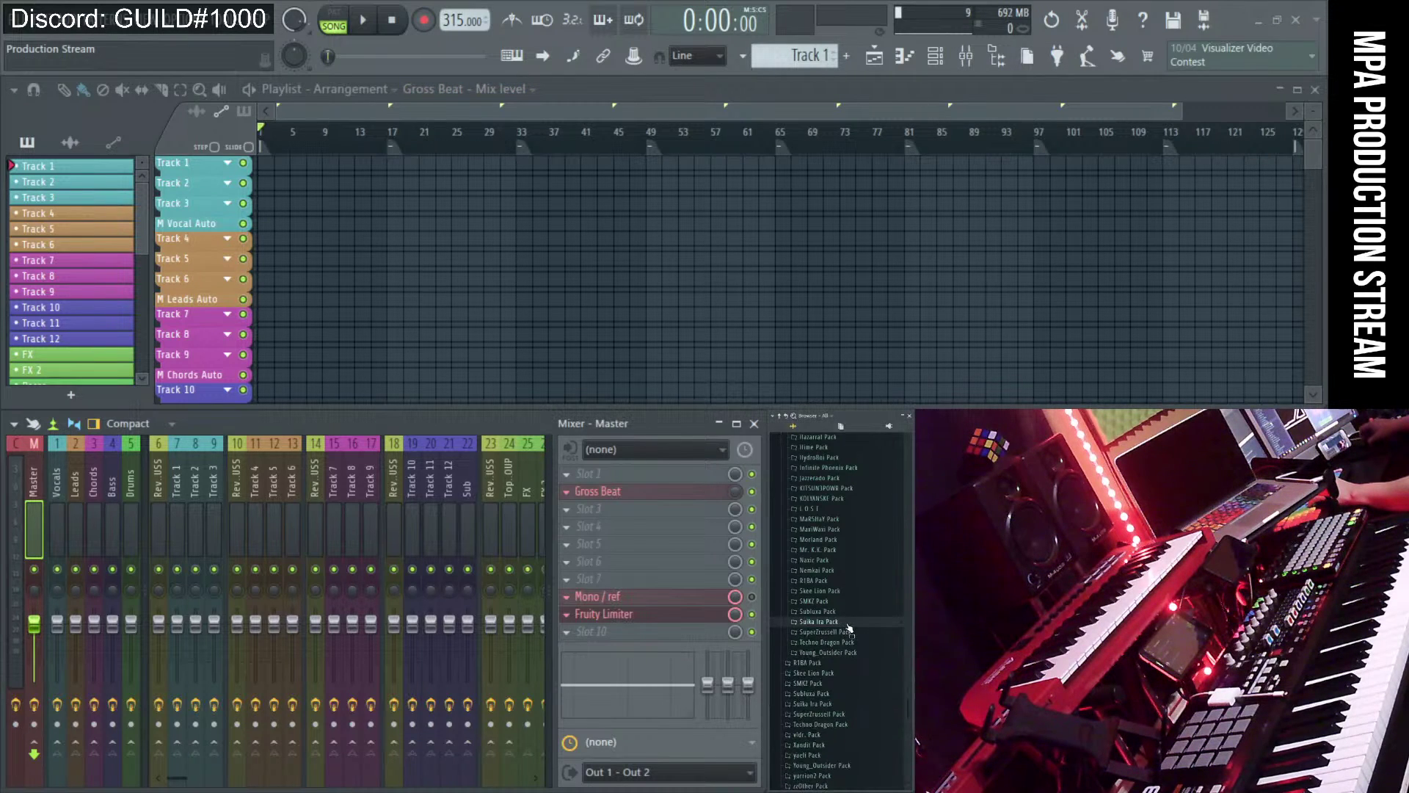
left_click(852, 580)
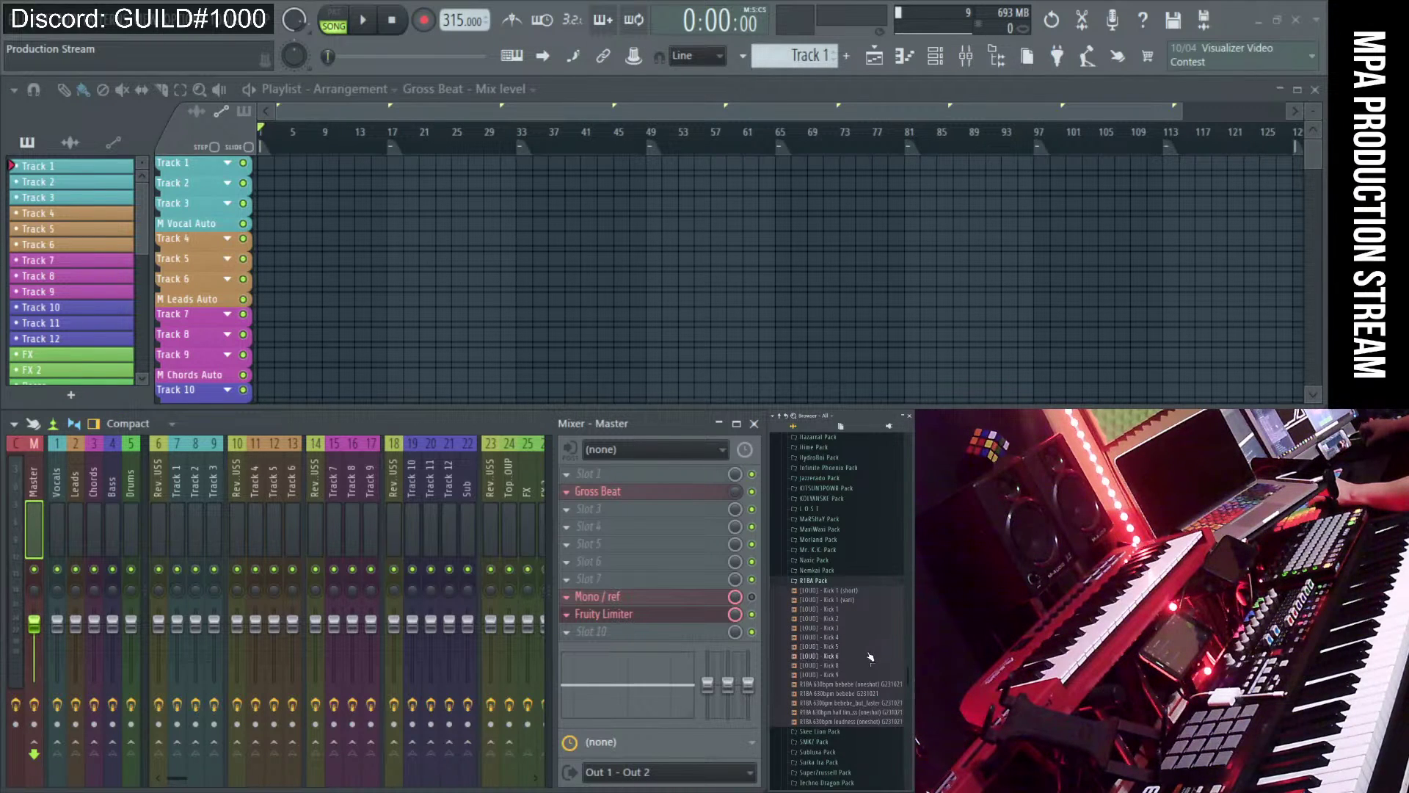
scroll(614, 274, "down", 8)
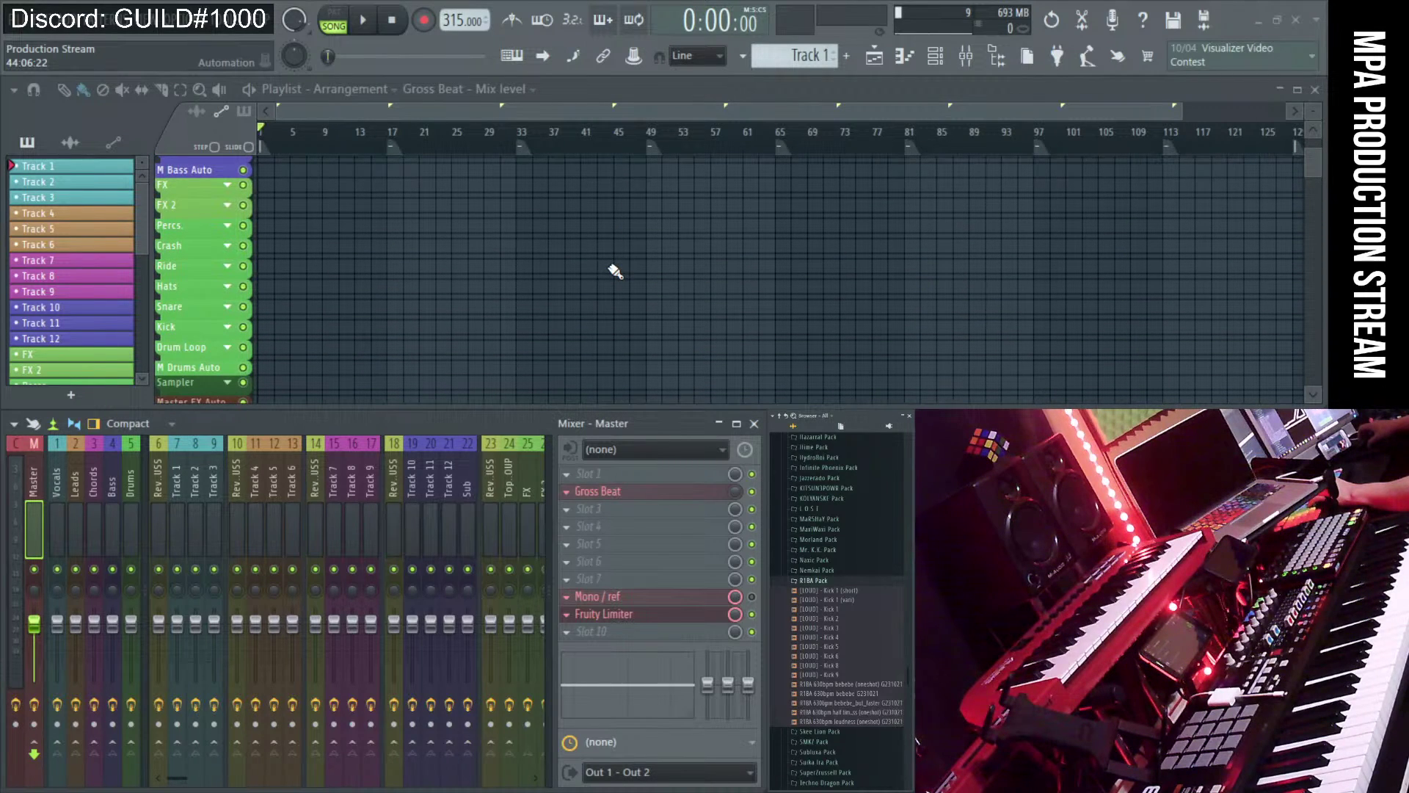
left_click(827, 582)
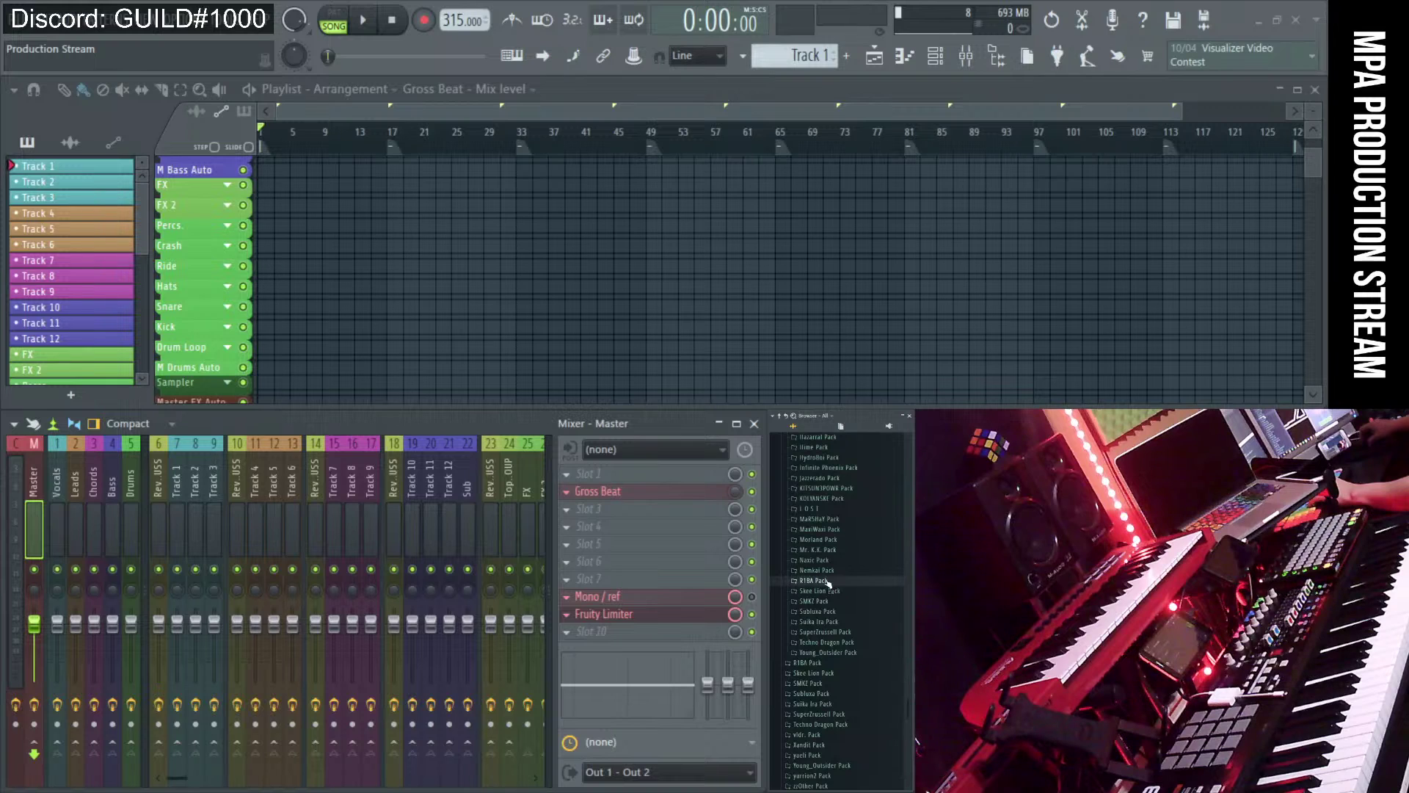
- Load Subluxa 315bpm Drum_Loop G021121 from the Subluxa Pack's Used folder into the Drum Loop channel
left_click(844, 612)
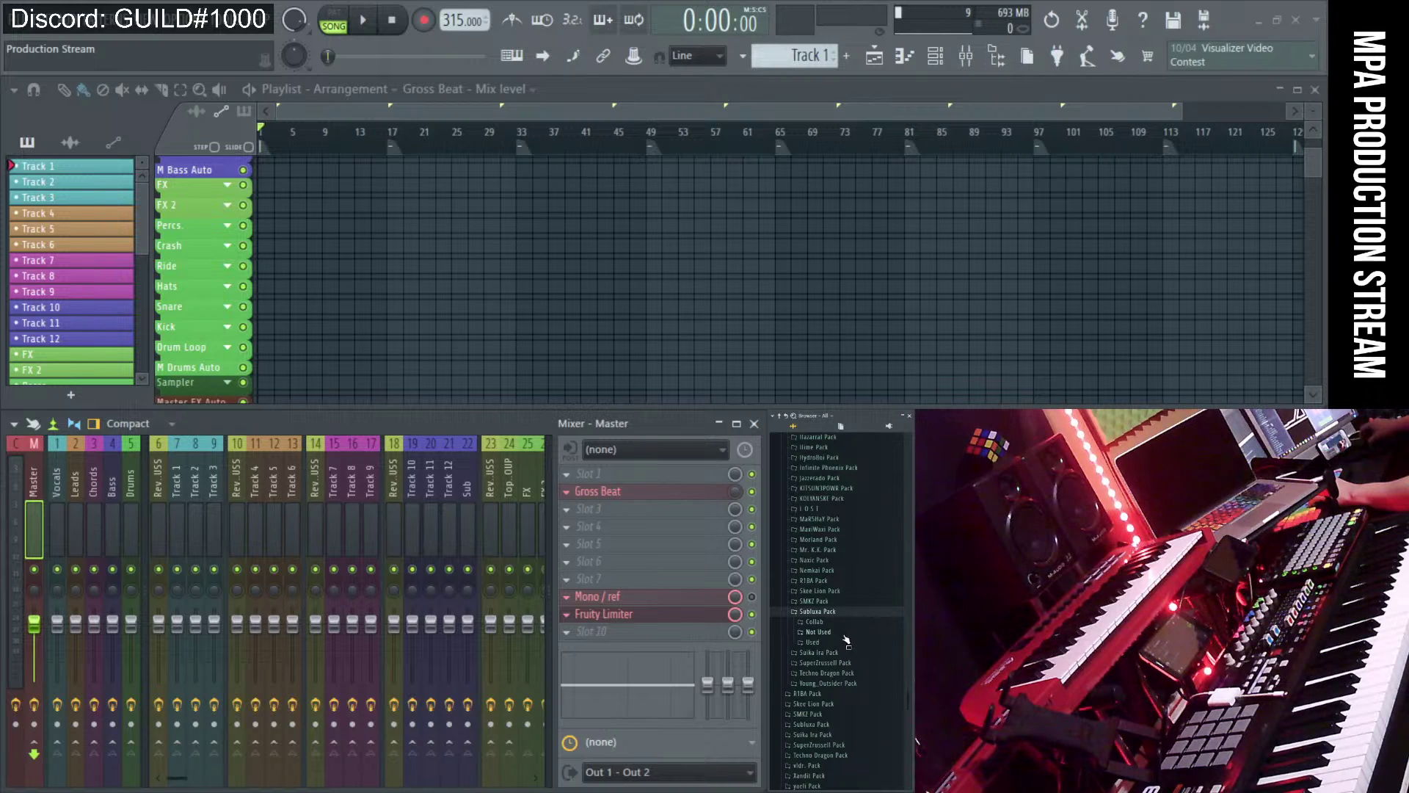
left_click(848, 643)
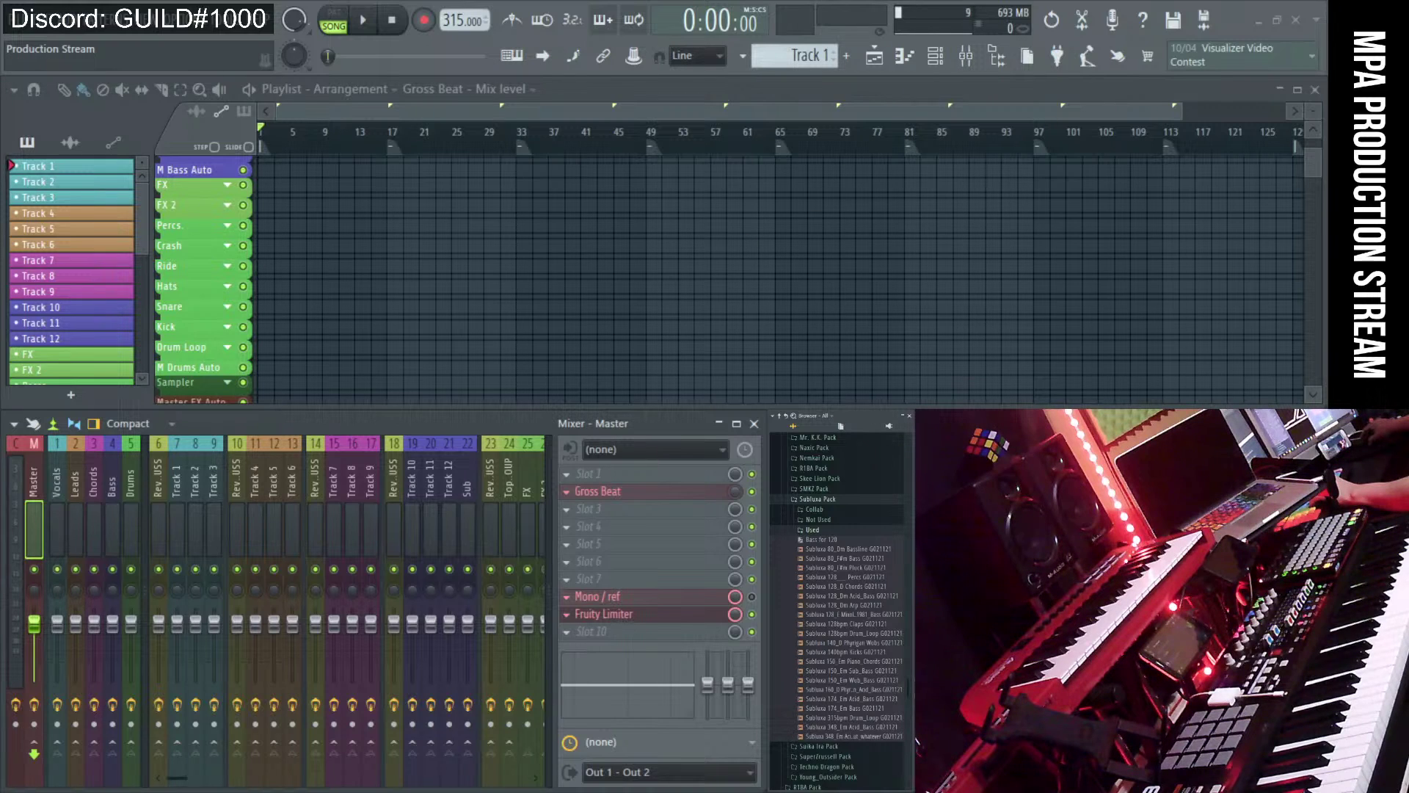
scroll(1188, 690, "down", 10)
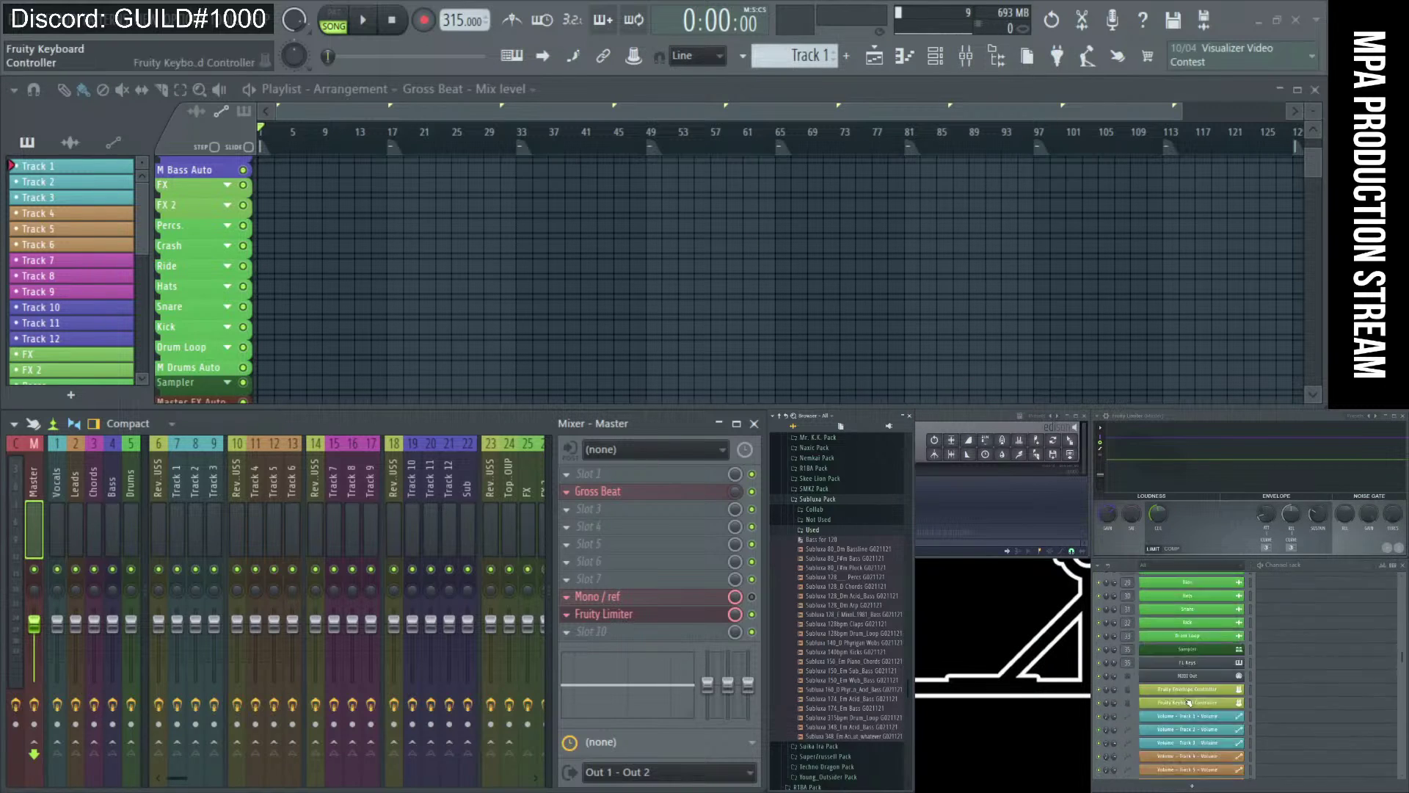
left_click(904, 59)
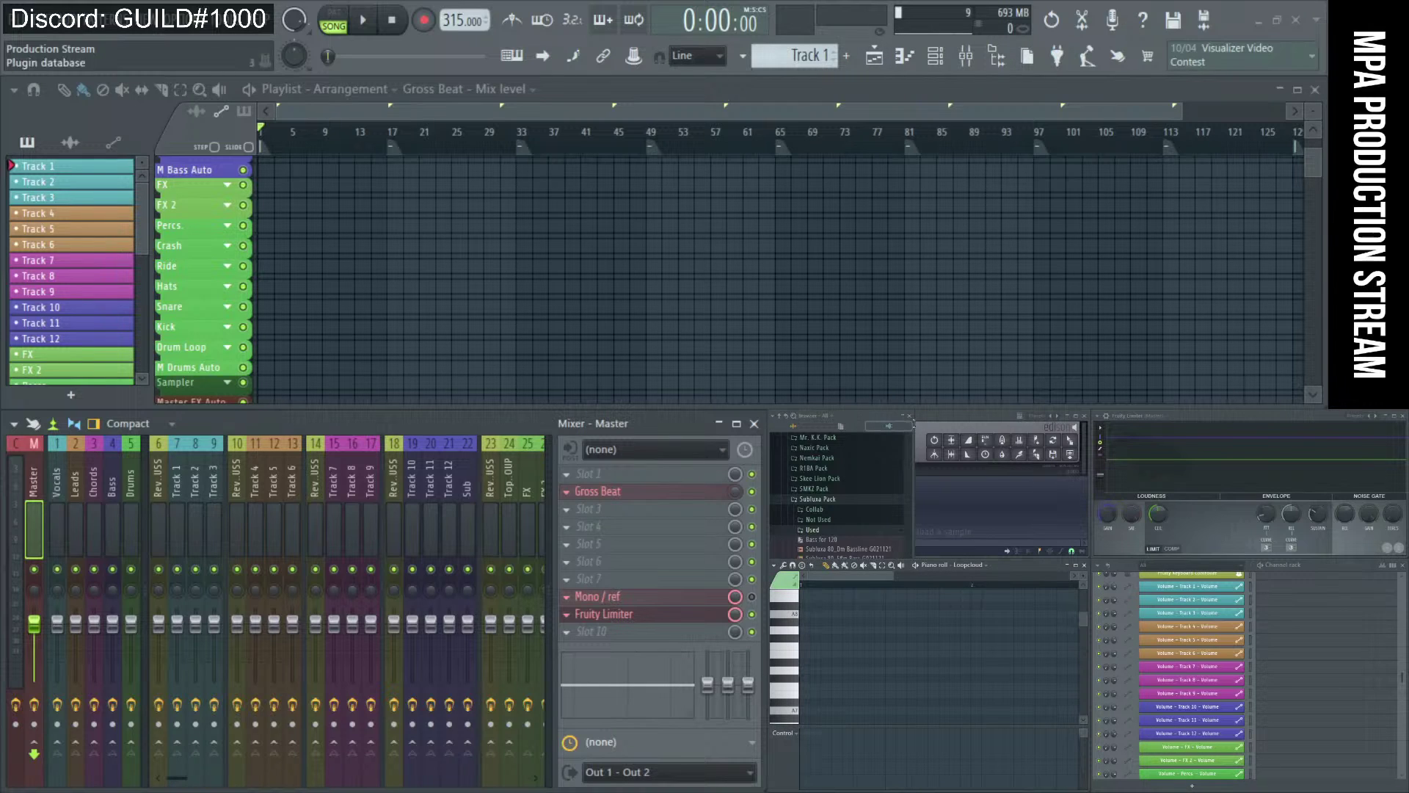
scroll(1212, 750, "up", 4)
scroll(1210, 742, "up", 2)
left_click(1199, 667)
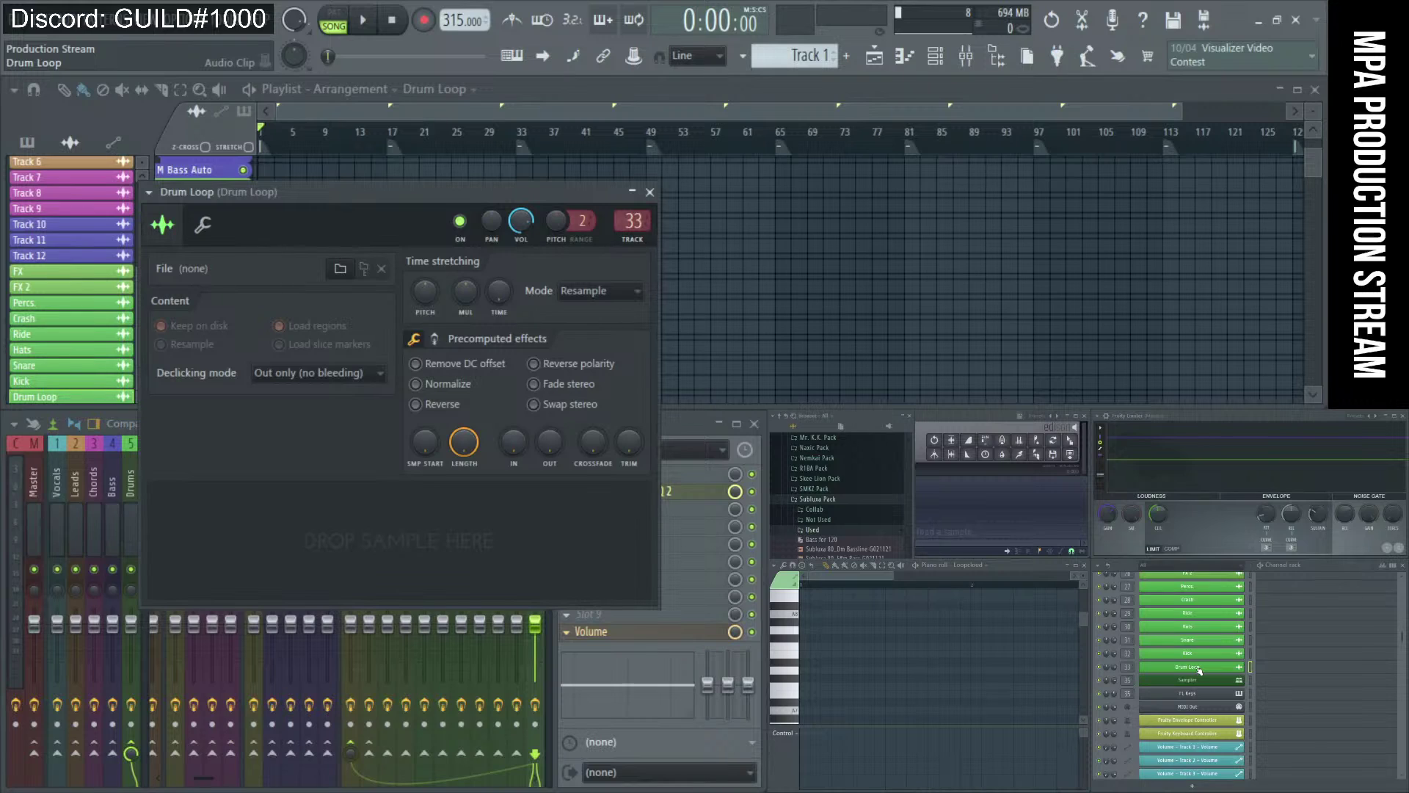
left_click(850, 417)
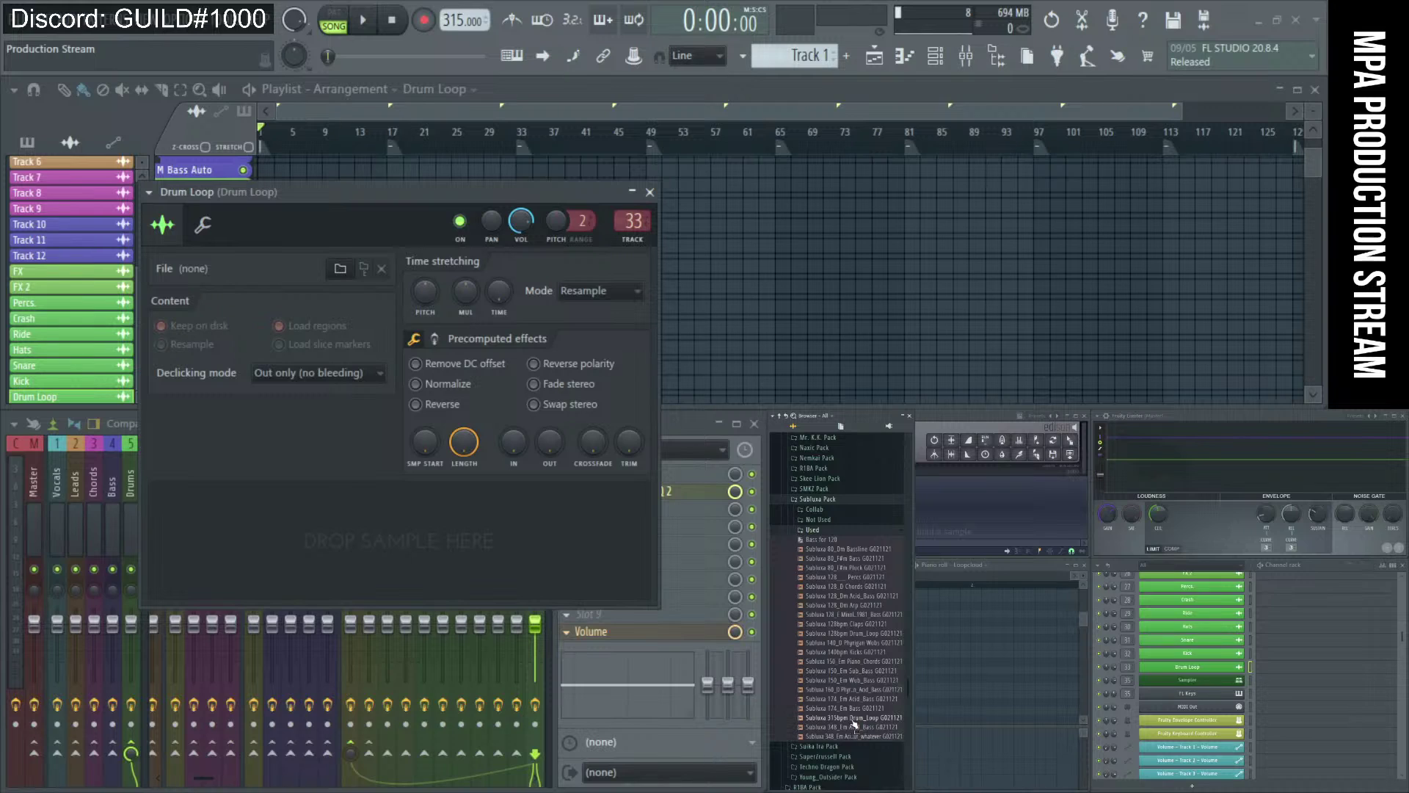
left_click_drag(855, 723, 397, 551)
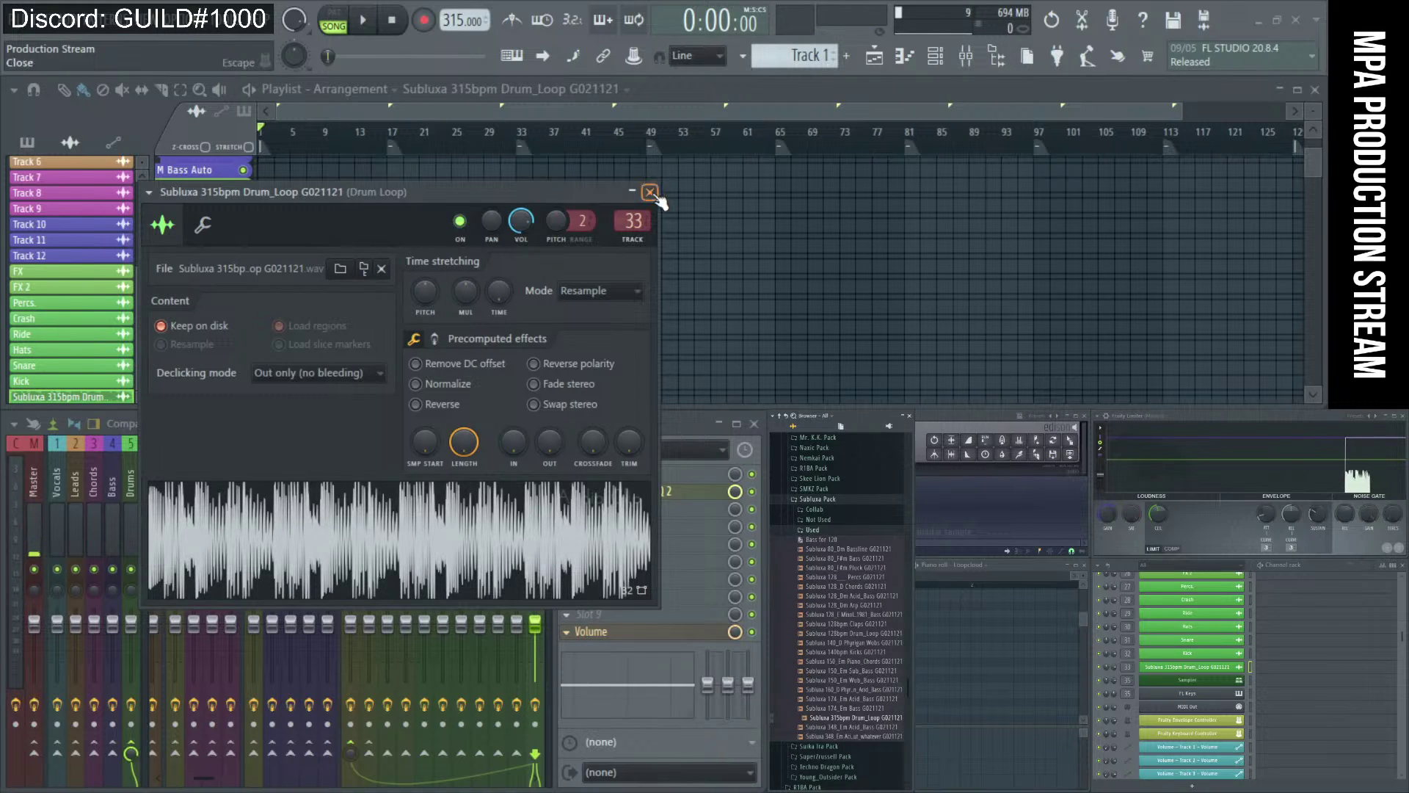
left_click(650, 193)
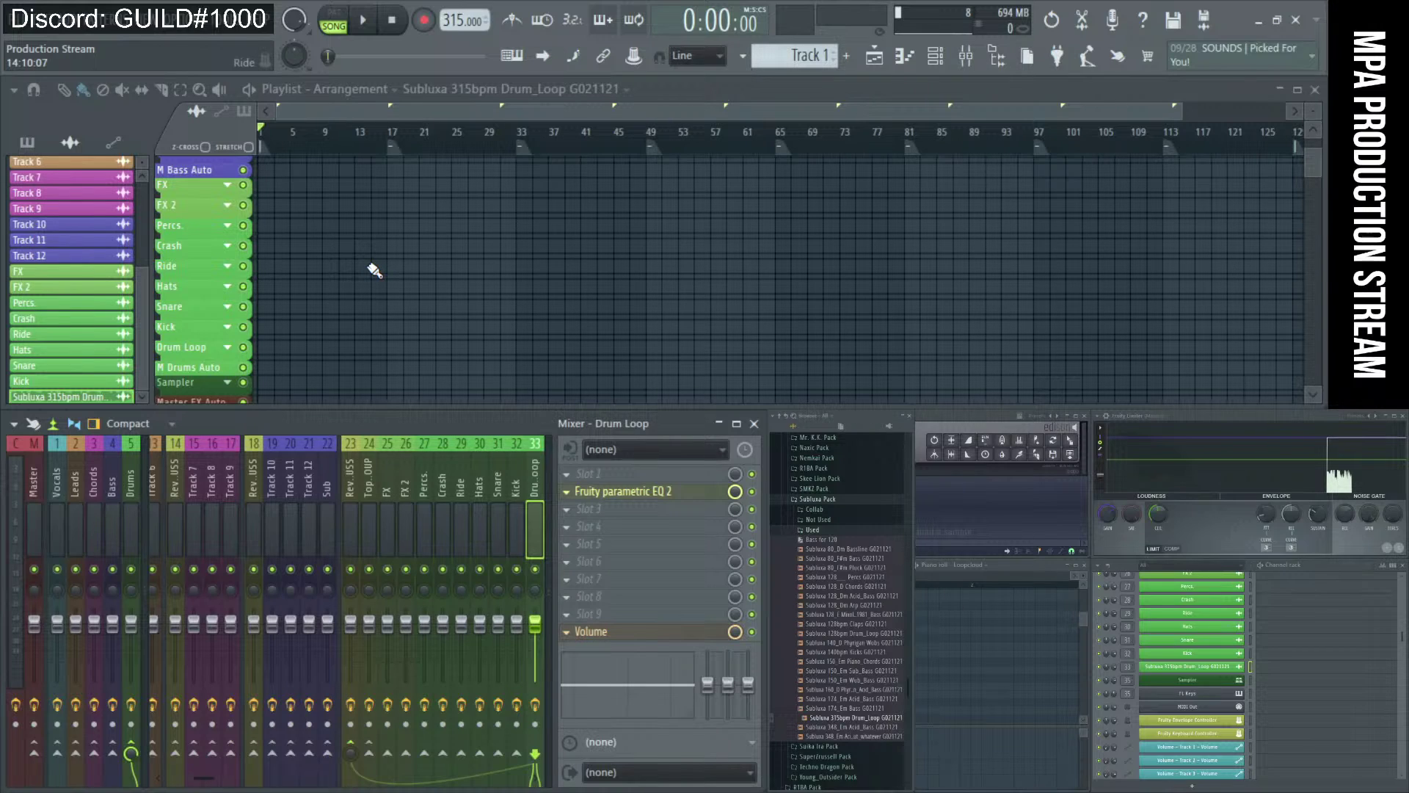
- Select the range from bar 17 to bar 33 on the playlist timeline
scroll(374, 270, "down", 1)
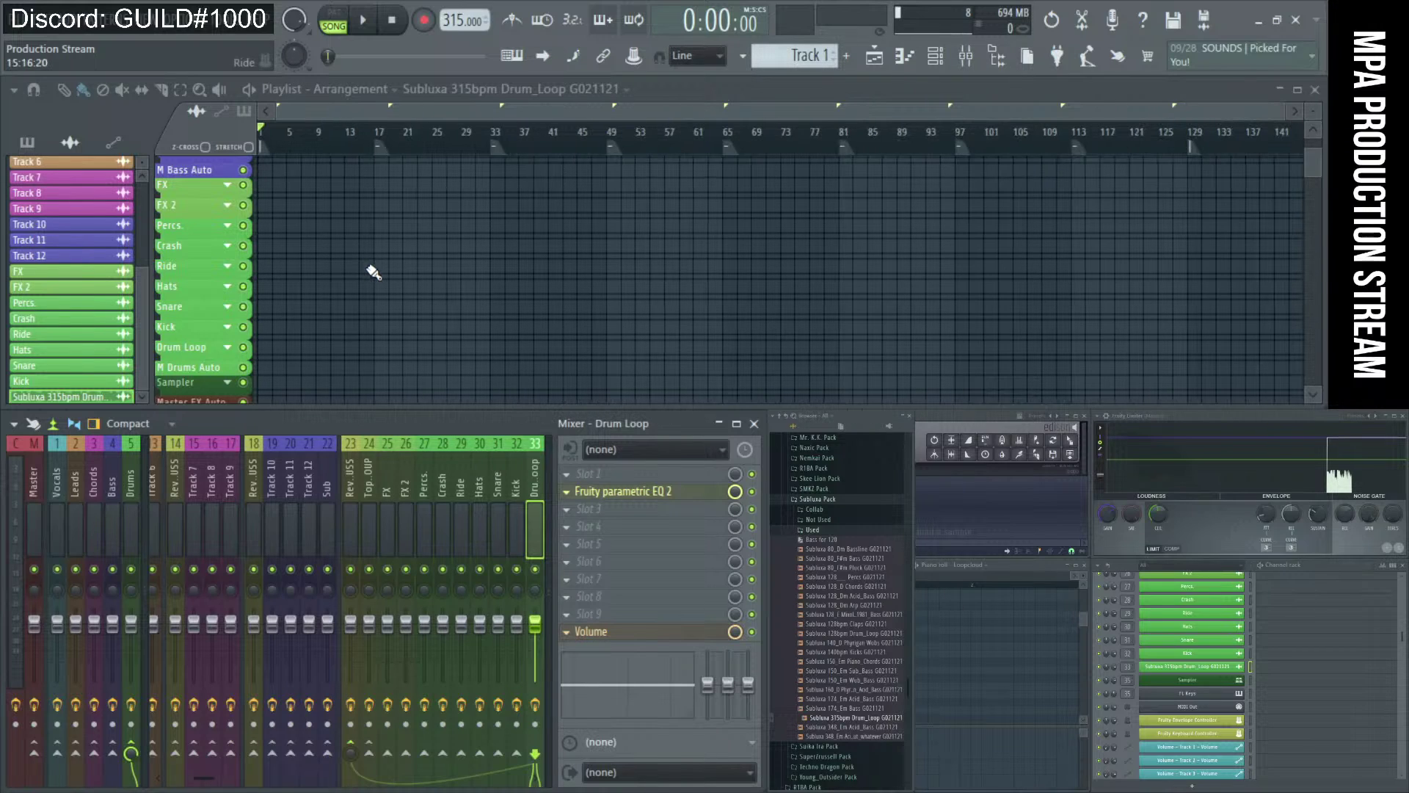
left_click_drag(381, 145, 493, 144)
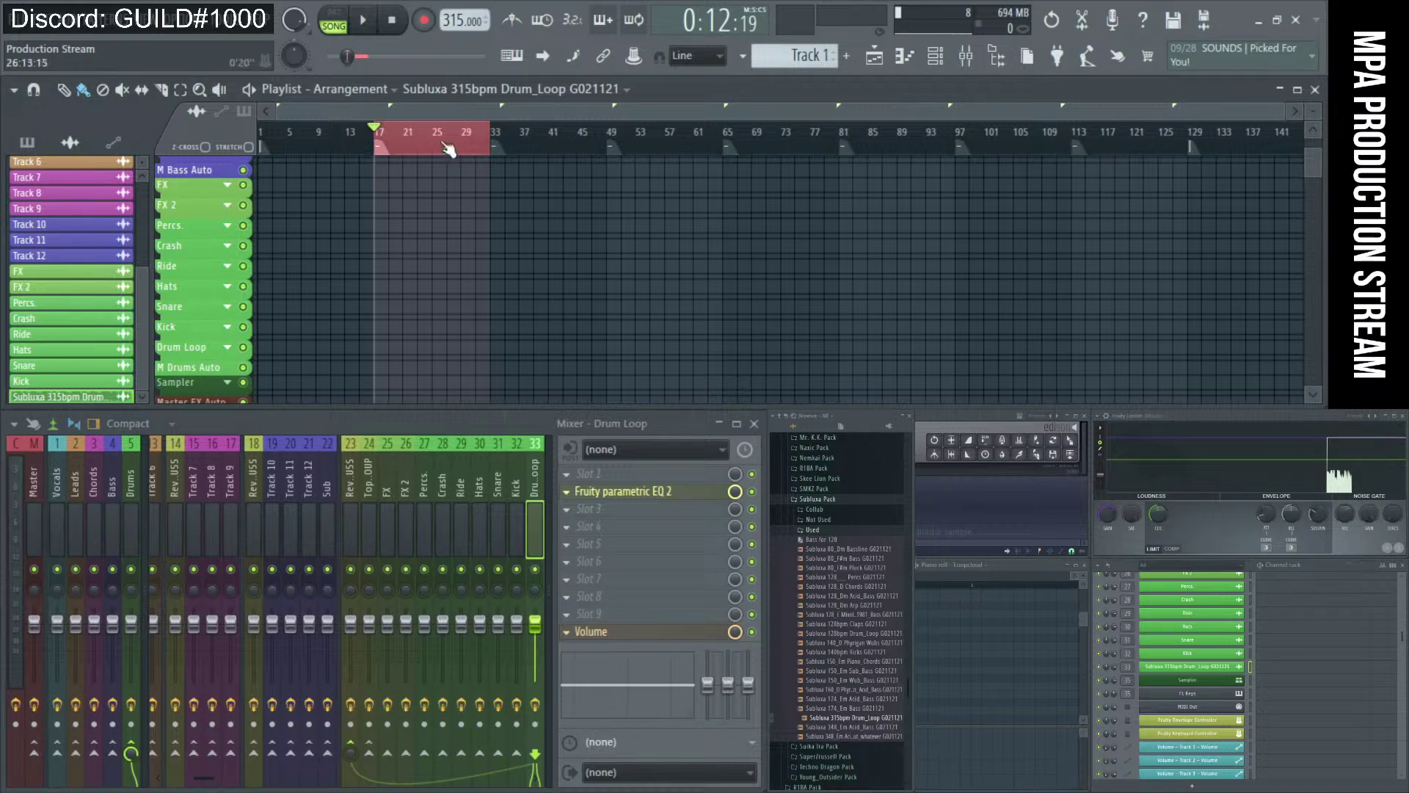
scroll(337, 293, "up", 2)
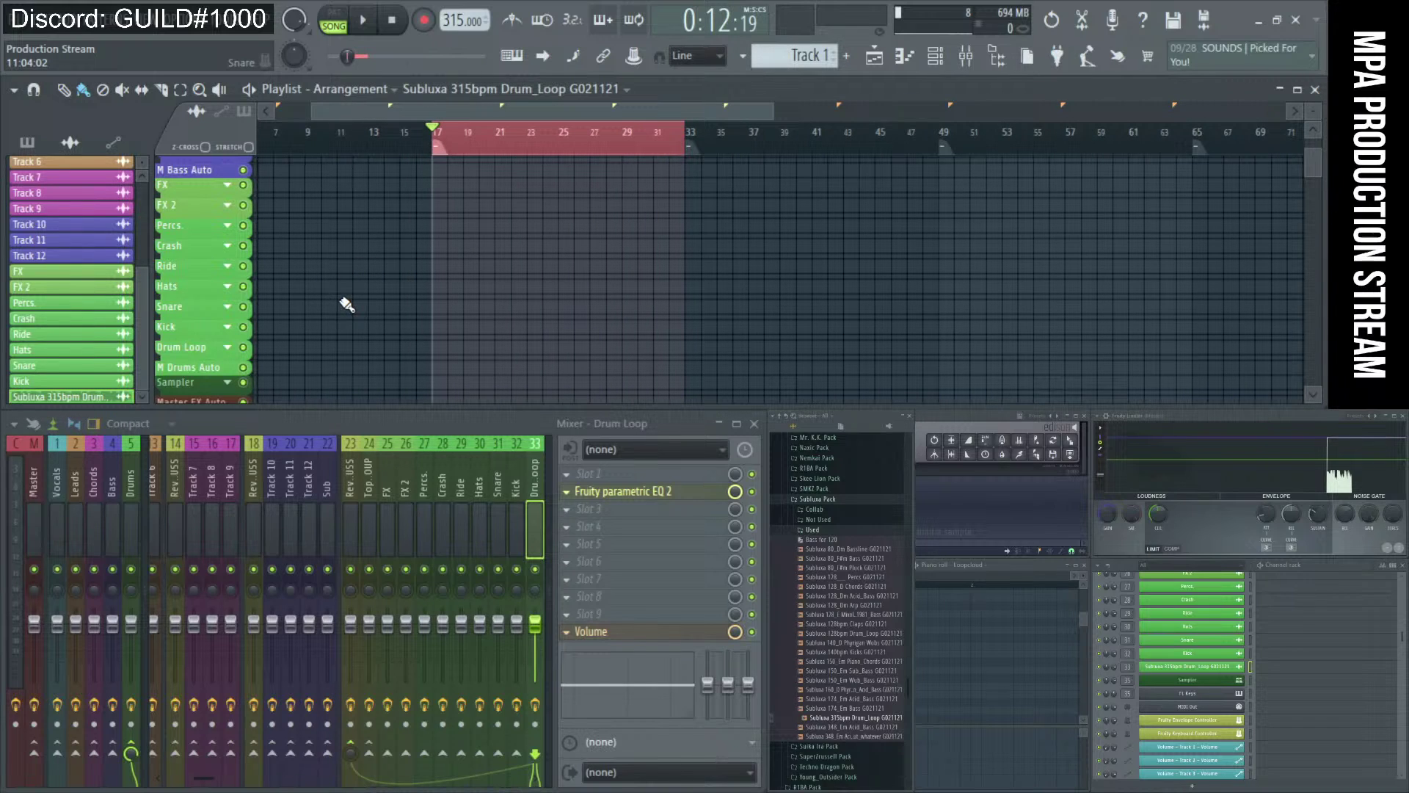
scroll(513, 294, "up", 5)
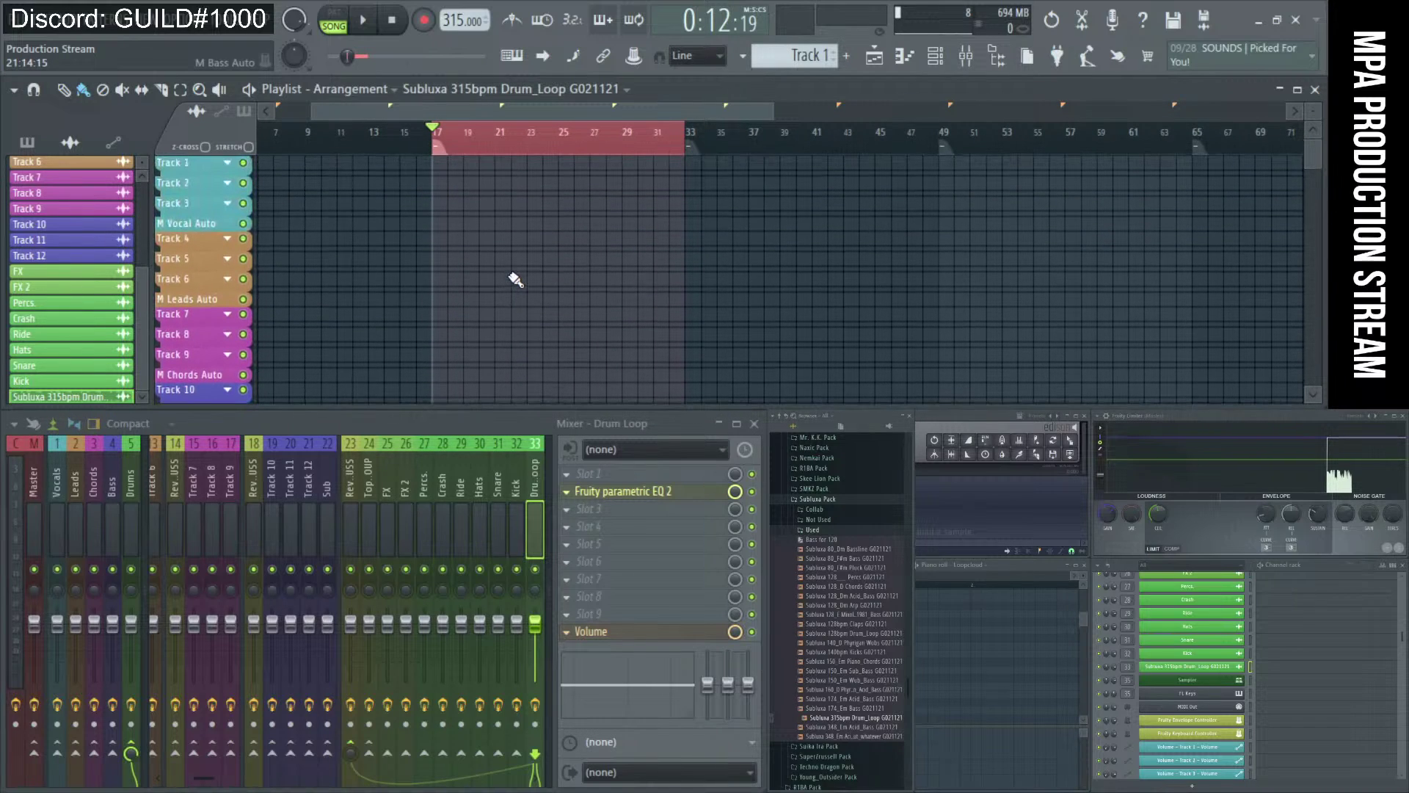
scroll(516, 280, "down", 1)
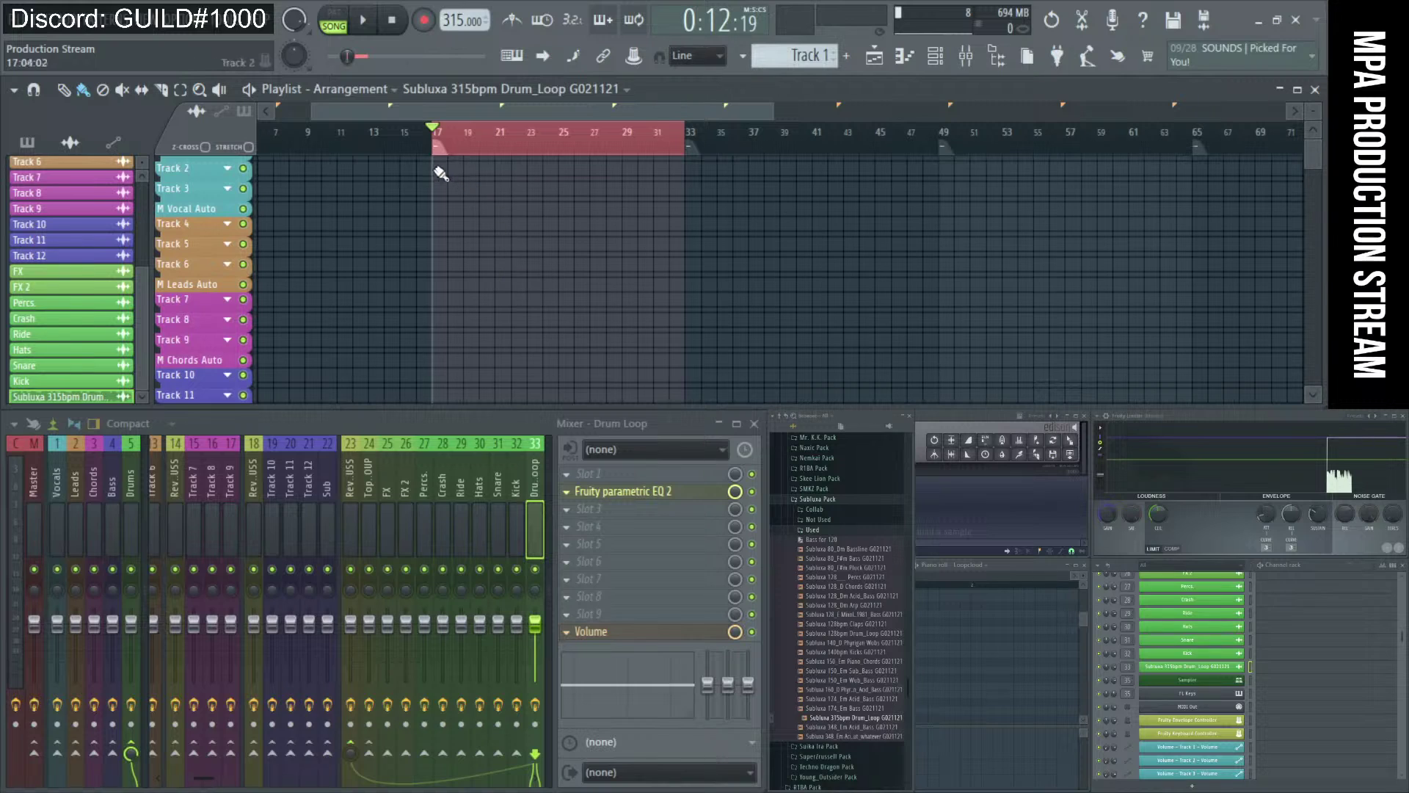
scroll(441, 167, "up", 2)
scroll(639, 267, "down", 2)
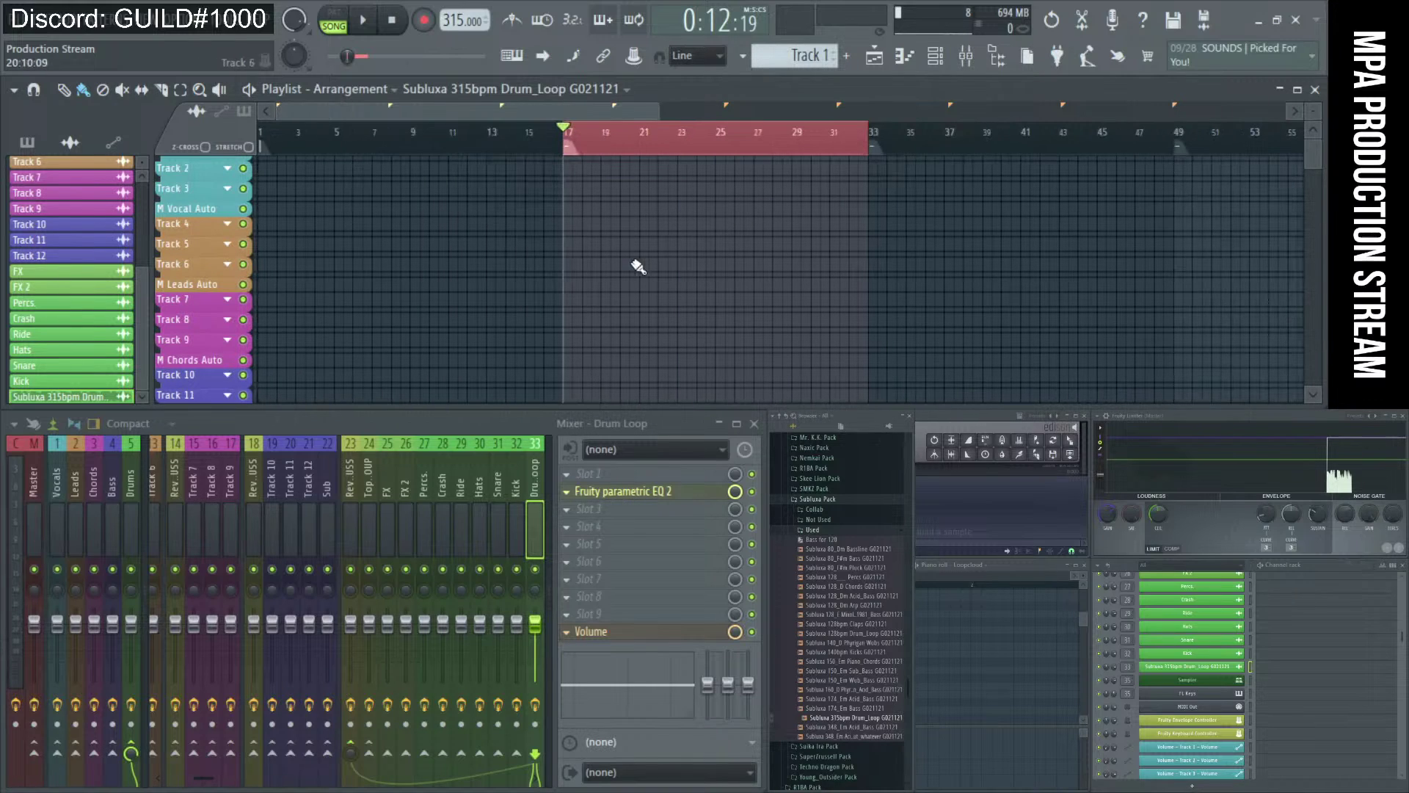
scroll(638, 267, "down", 2)
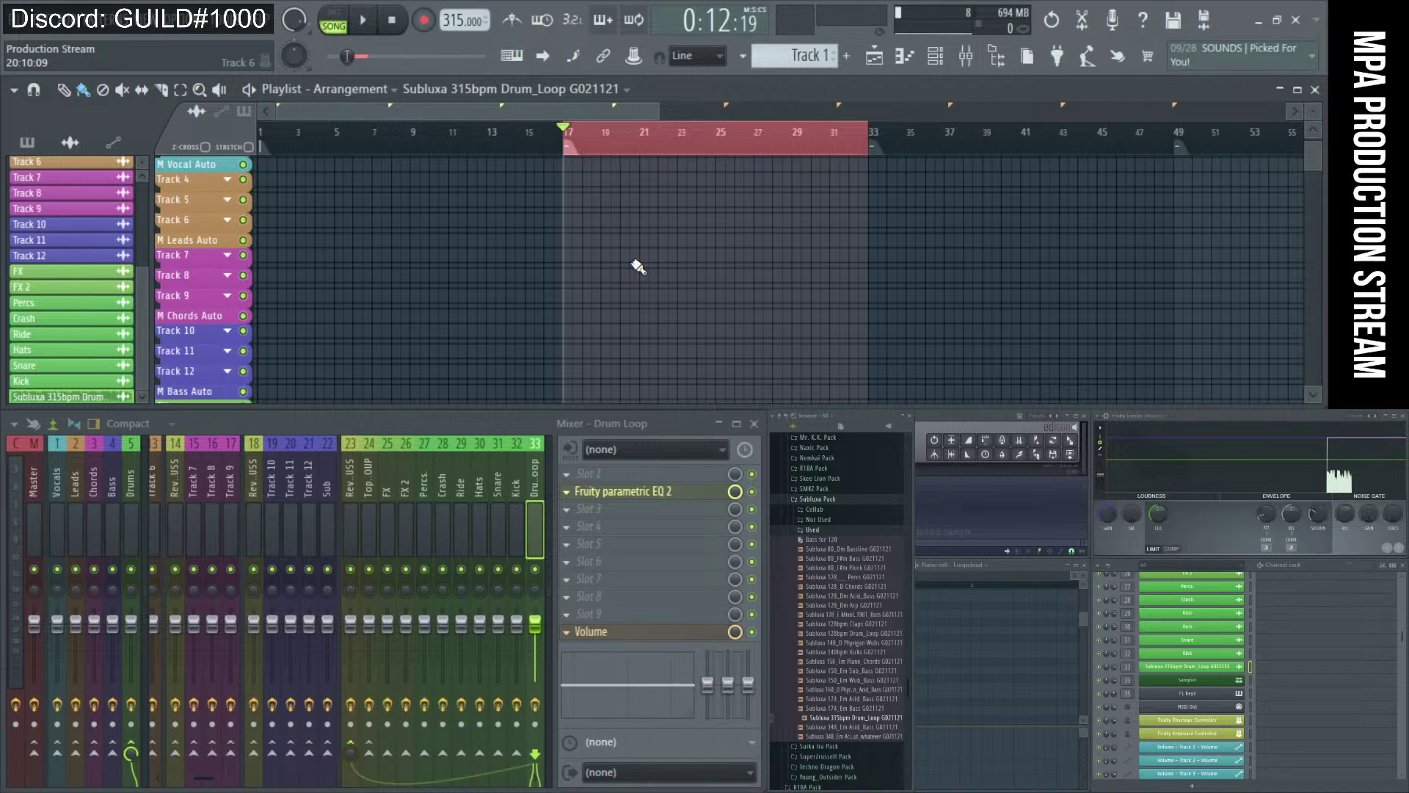
- Place the Subluxa 315bpm drum loop on the Drum Loop track at bar 17
left_click_drag(516, 411, 267, 411)
scroll(608, 270, "up", 3)
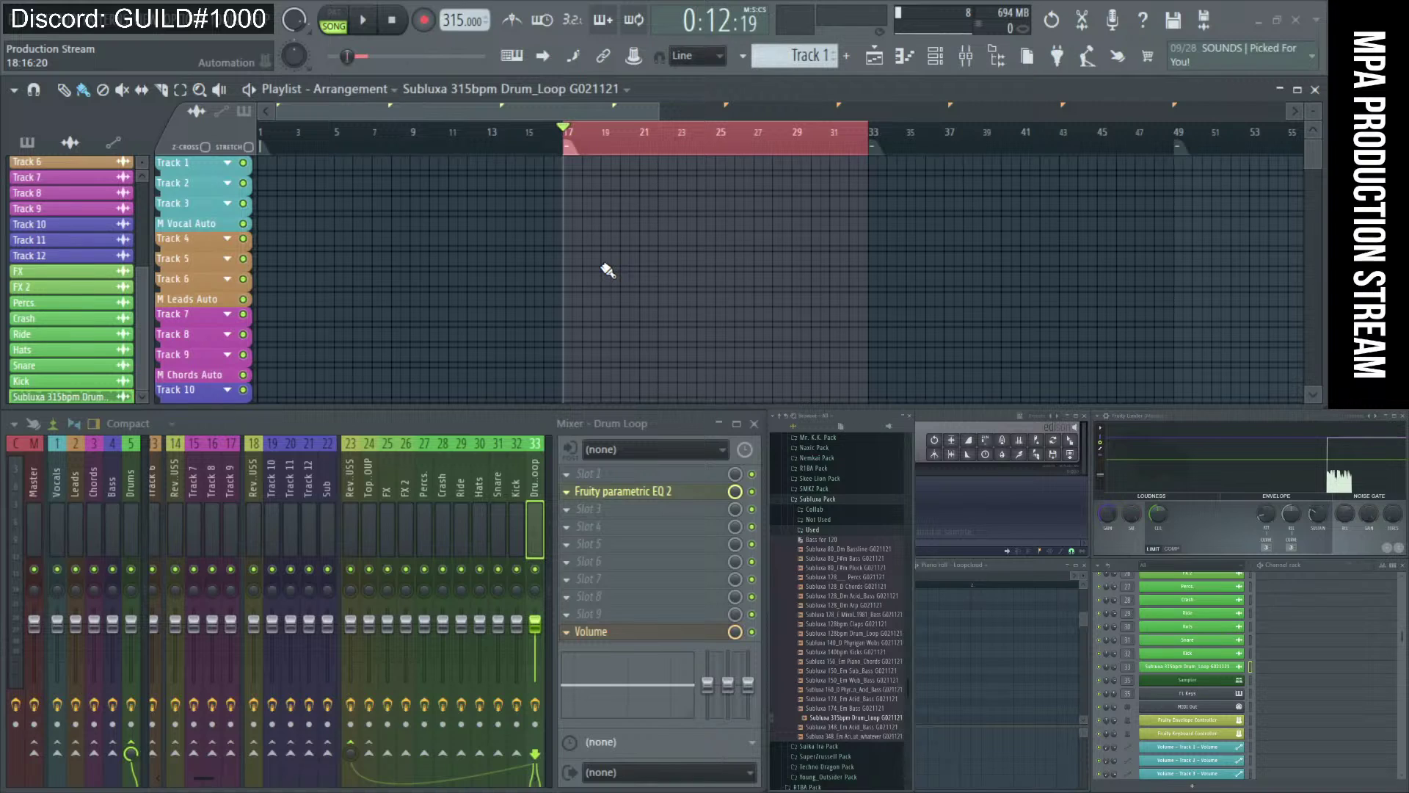
scroll(477, 286, "down", 5)
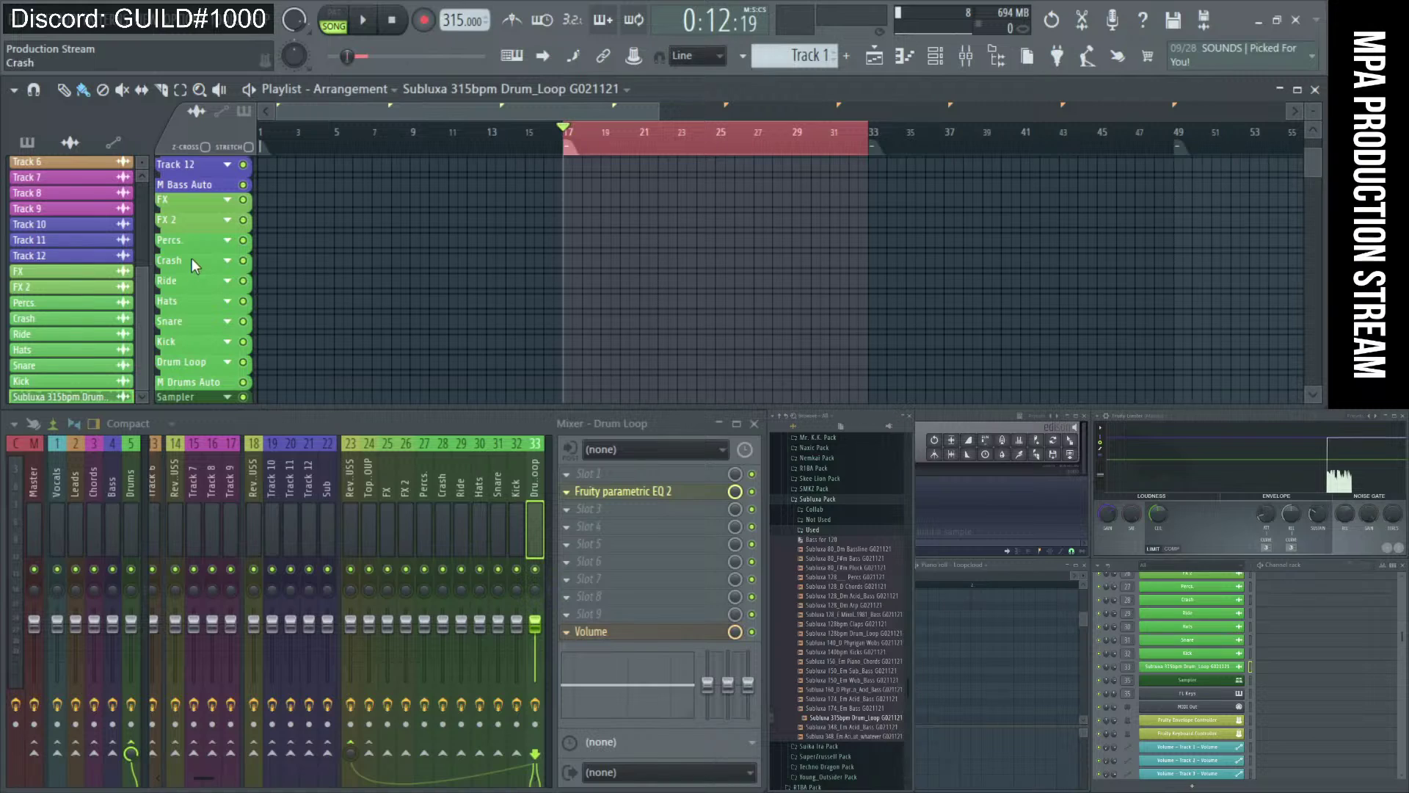
scroll(797, 225, "up", 2)
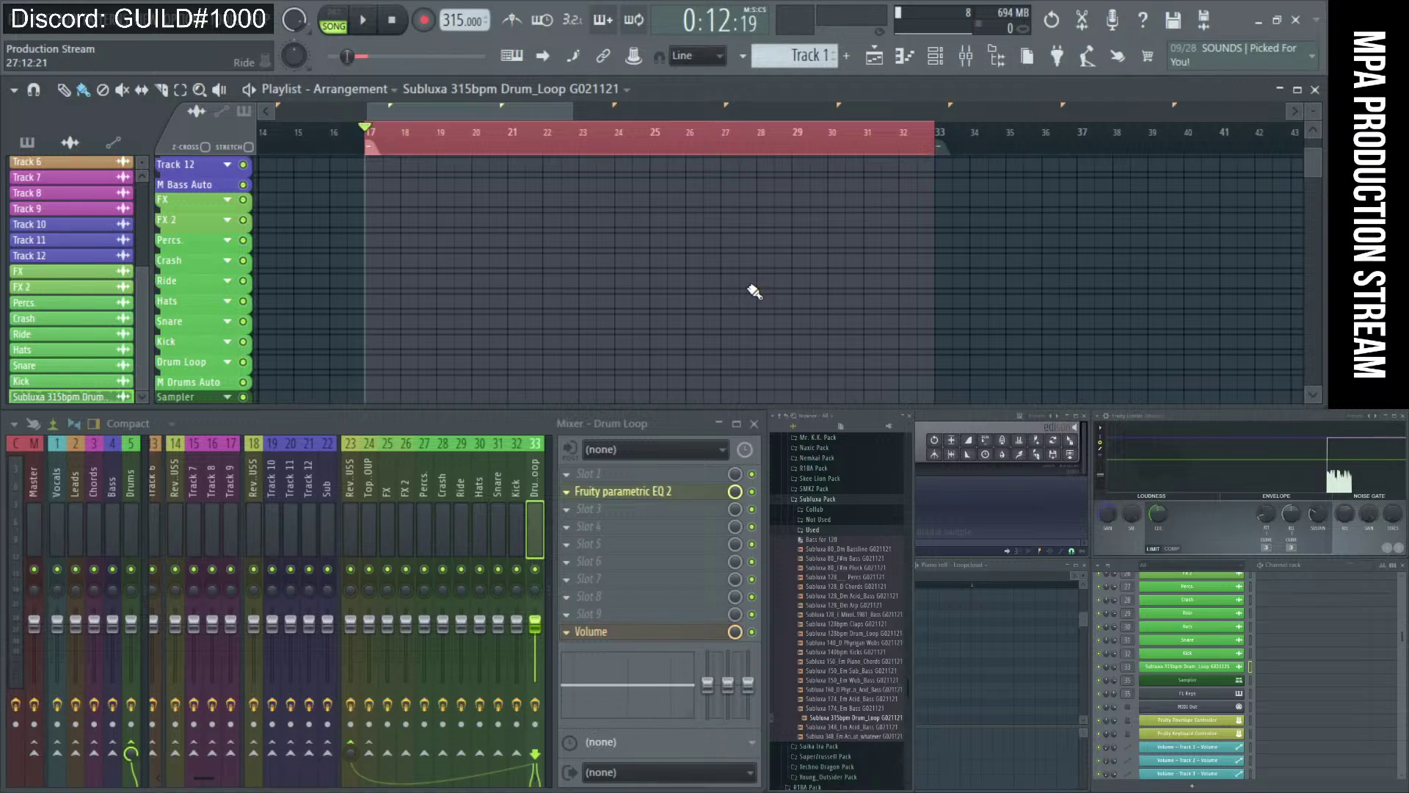
scroll(635, 226, "up", 5)
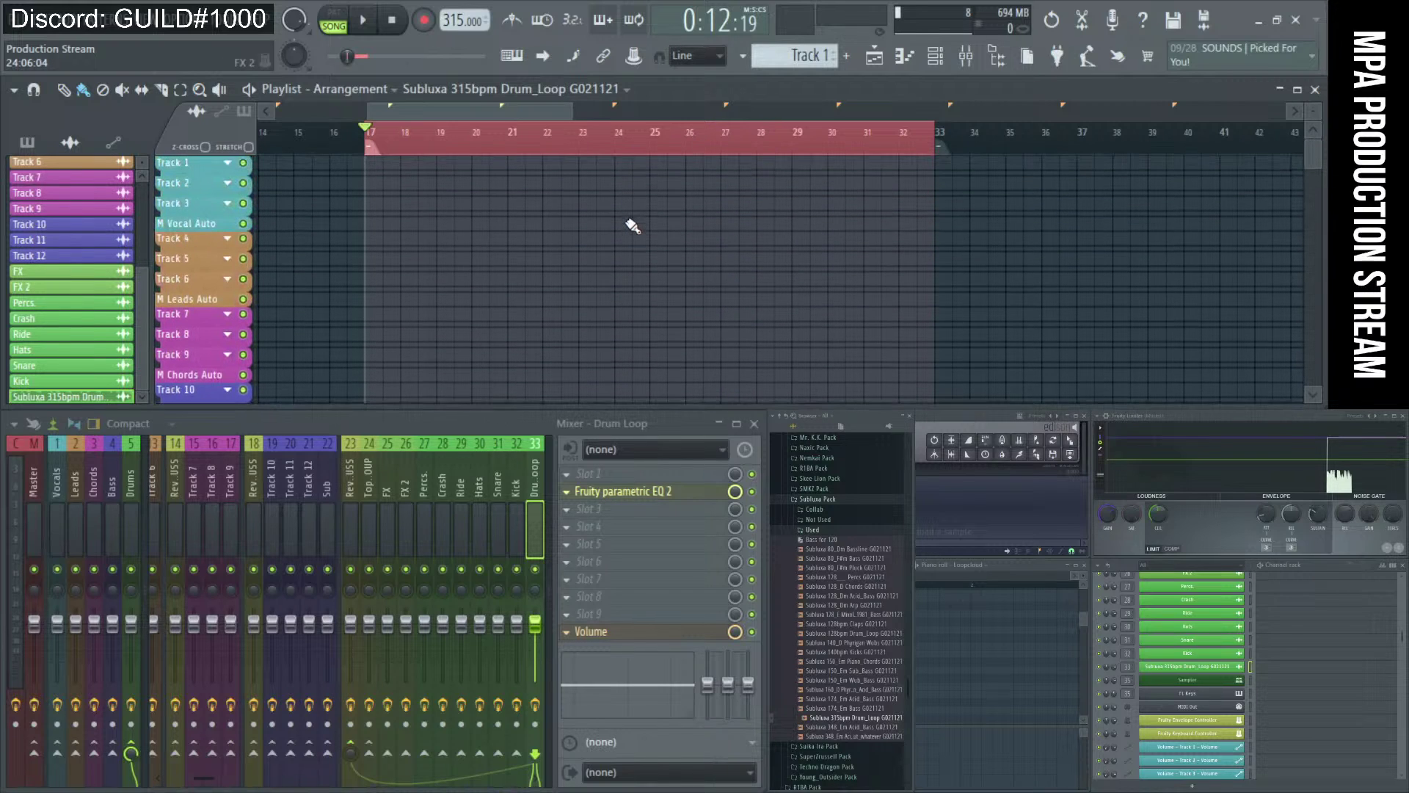
scroll(588, 318, "down", 5)
scroll(491, 309, "down", 5)
left_click(374, 292)
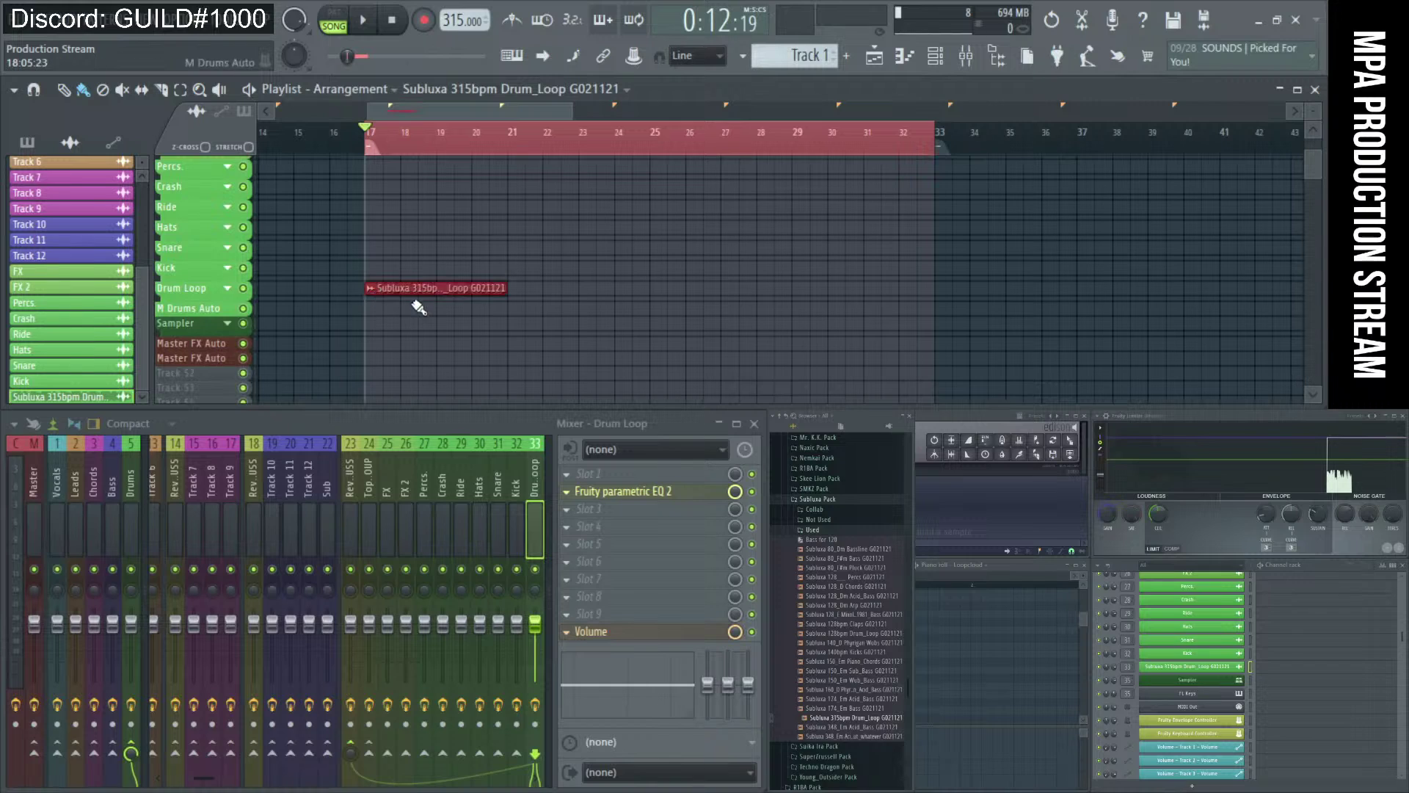
- Repeat the drum loop clip three more times so the copies run back to back up to bar 33
scroll(417, 304, "up", 2)
left_click_drag(600, 282, 1097, 285)
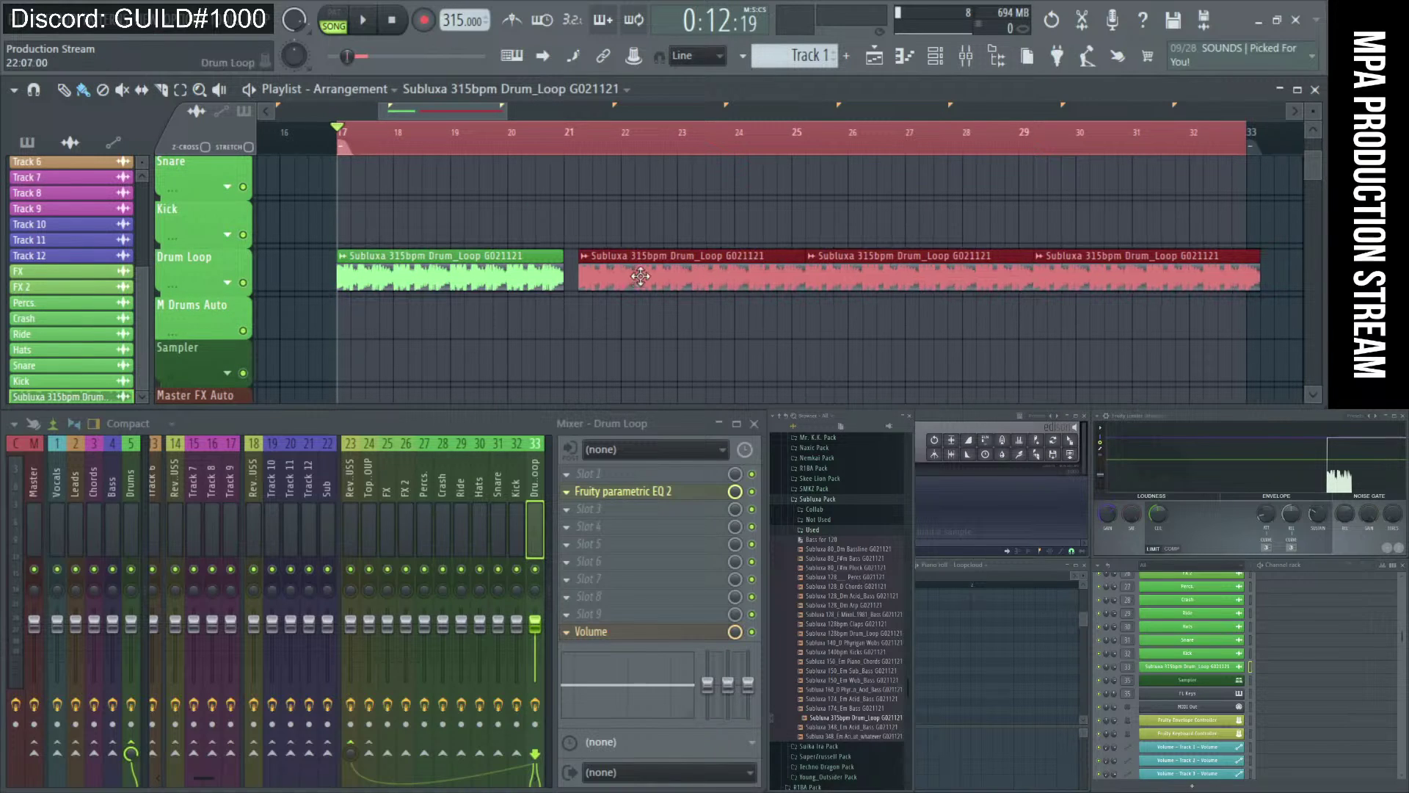
scroll(635, 330, "down", 2)
left_click(542, 284)
- Check the drum loop's channel settings and play back the repeated loop briefly
double_click(521, 273)
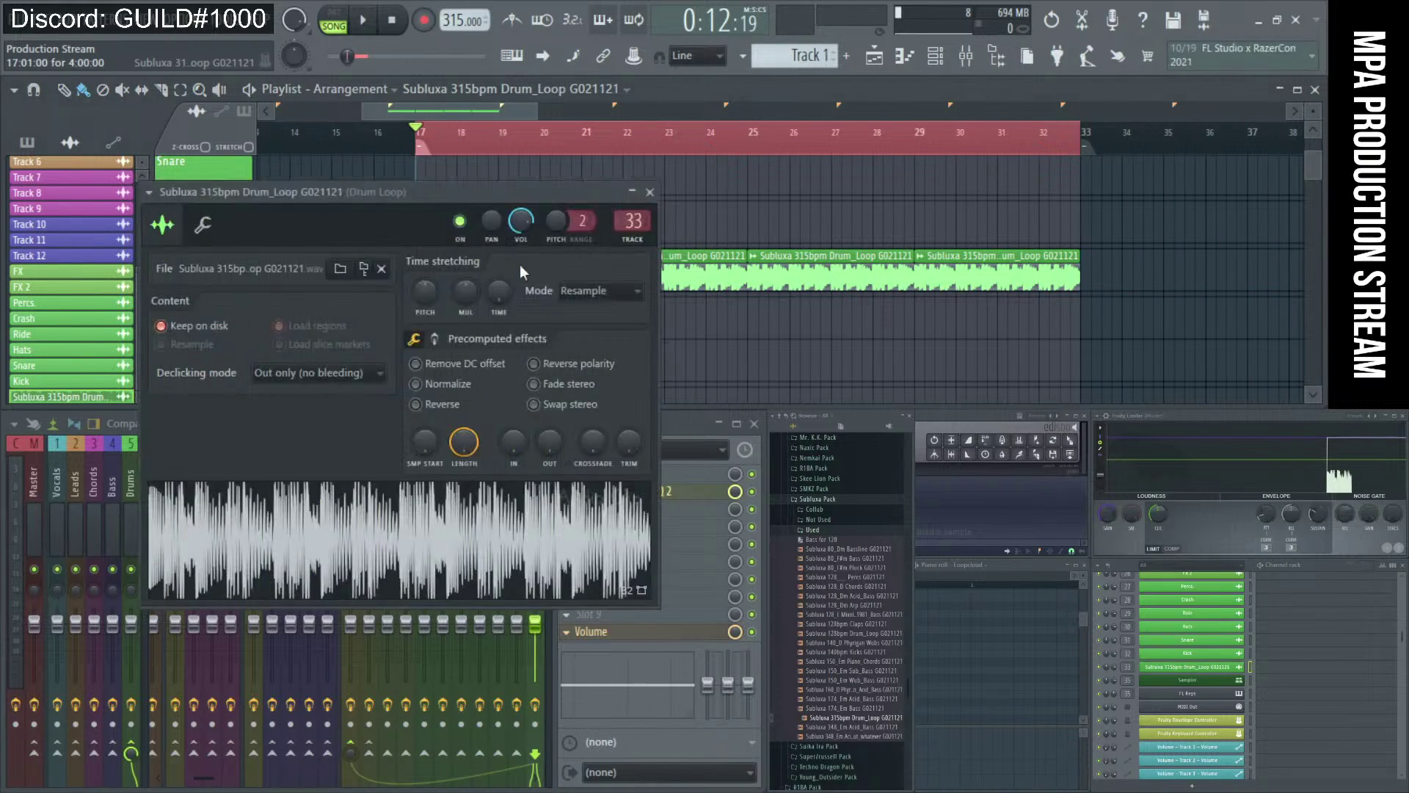
left_click(650, 191)
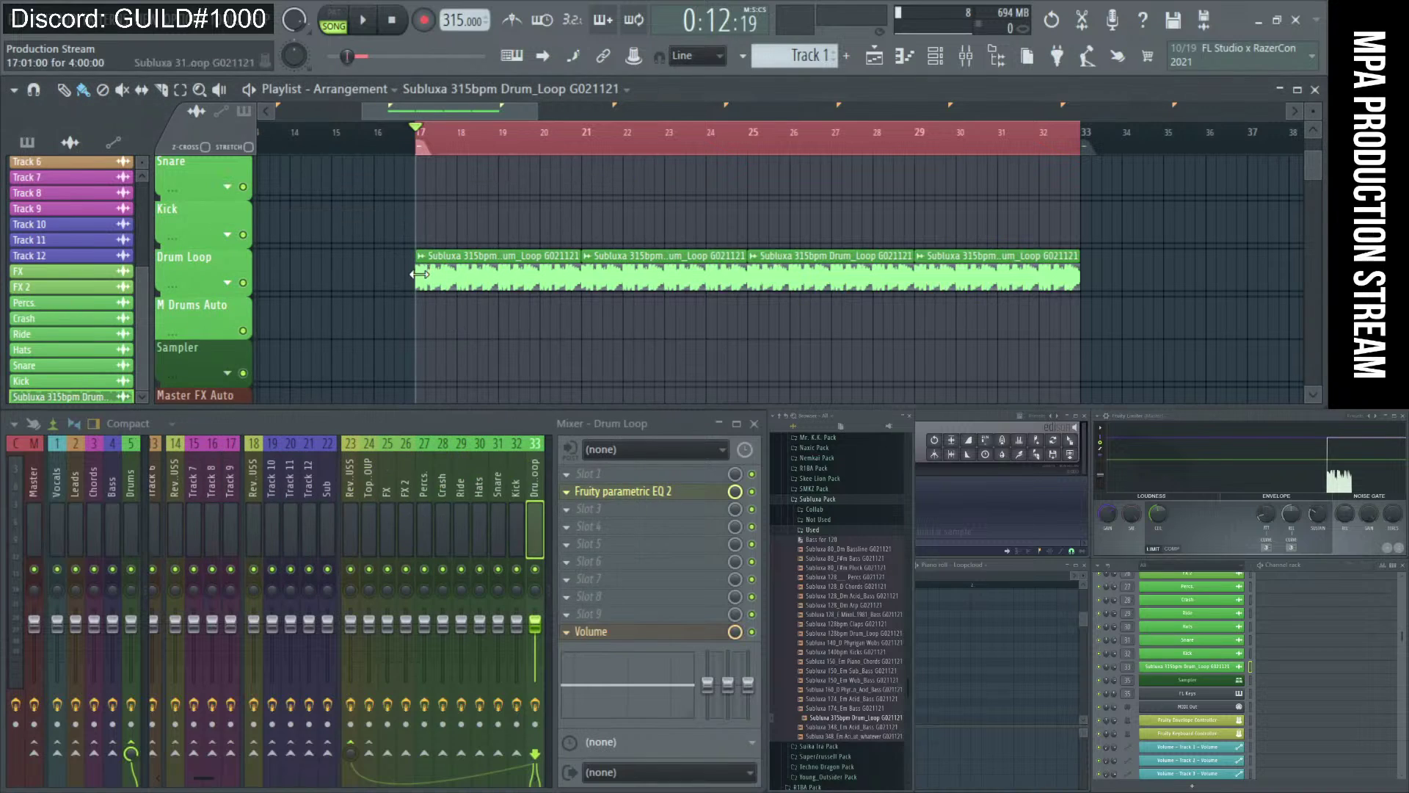
key("space")
key("space")
- Normalize the Subluxa 315bpm drum loop sample and set its channel volume to about 34% during playback
double_click(442, 277)
left_click_drag(497, 215, 528, 477)
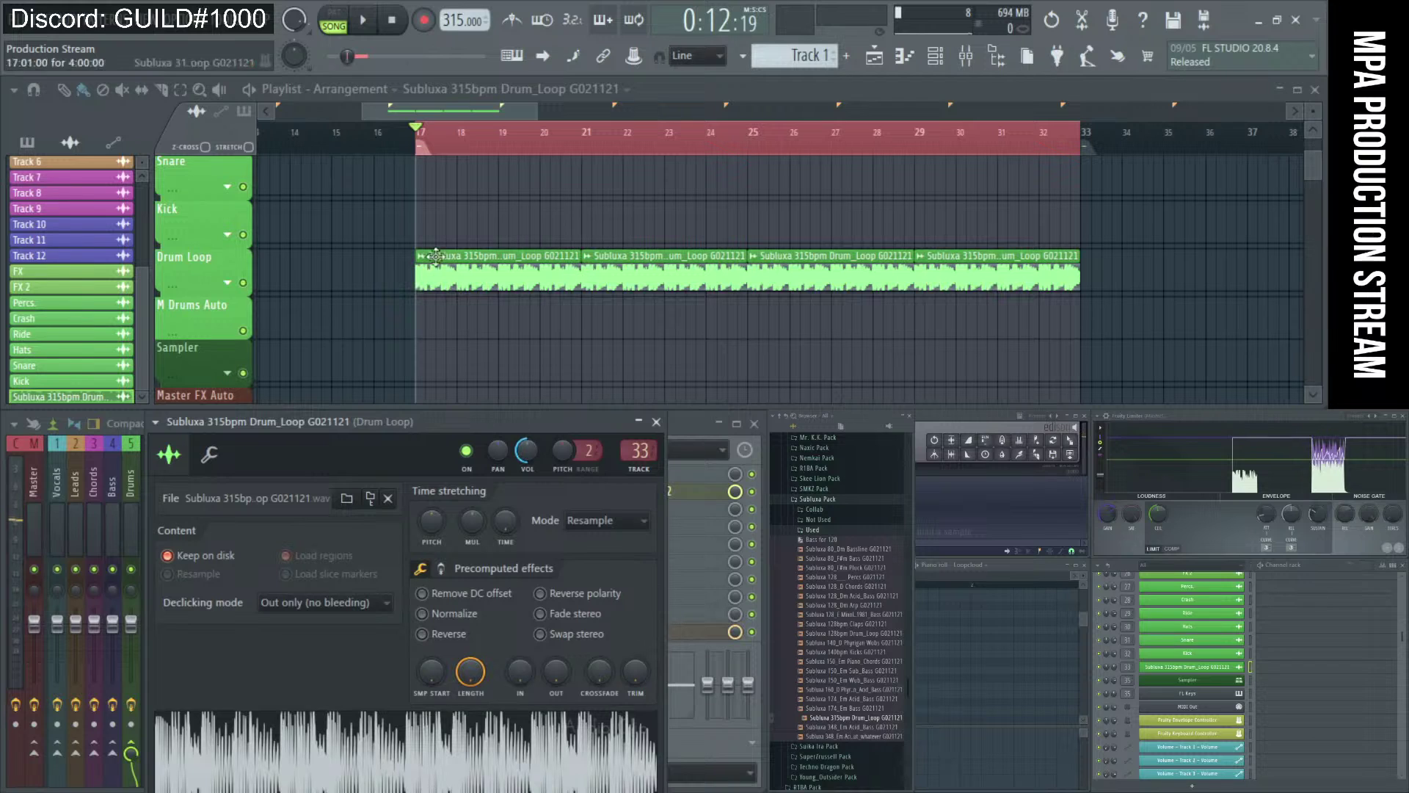
right_click(436, 273, "ctrl+alt")
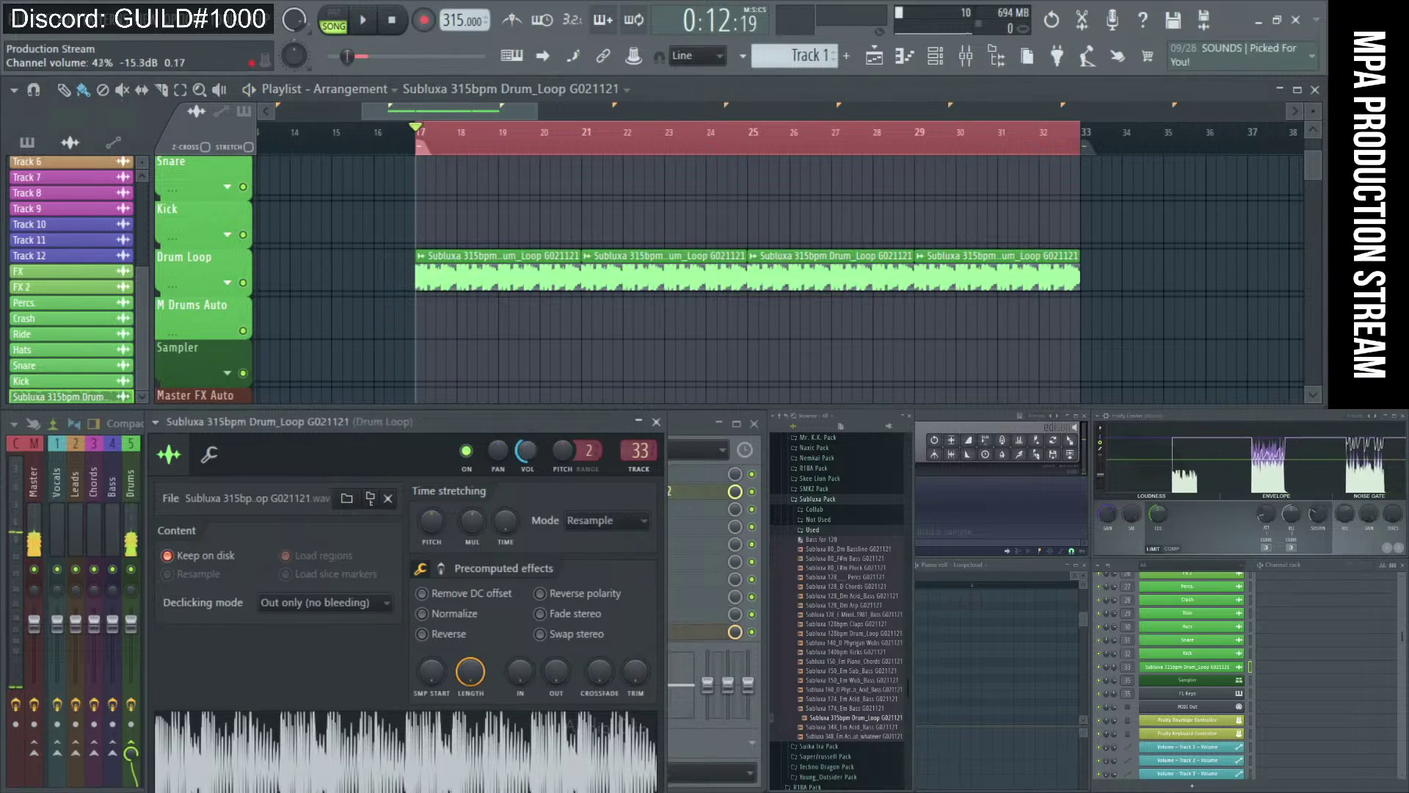
left_click_drag(478, 414, 443, 282)
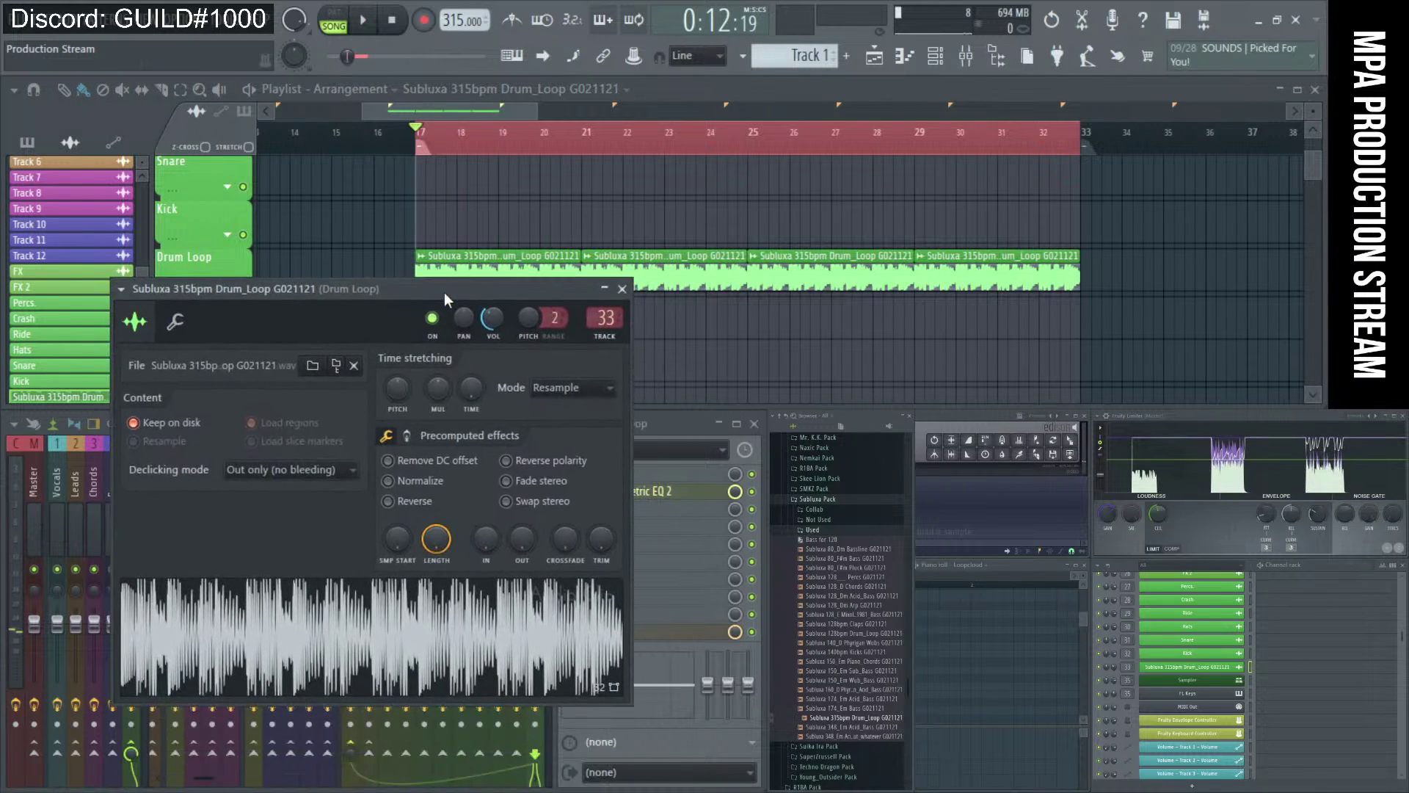
left_click(418, 485)
left_click_drag(491, 290, 496, 382)
key("space")
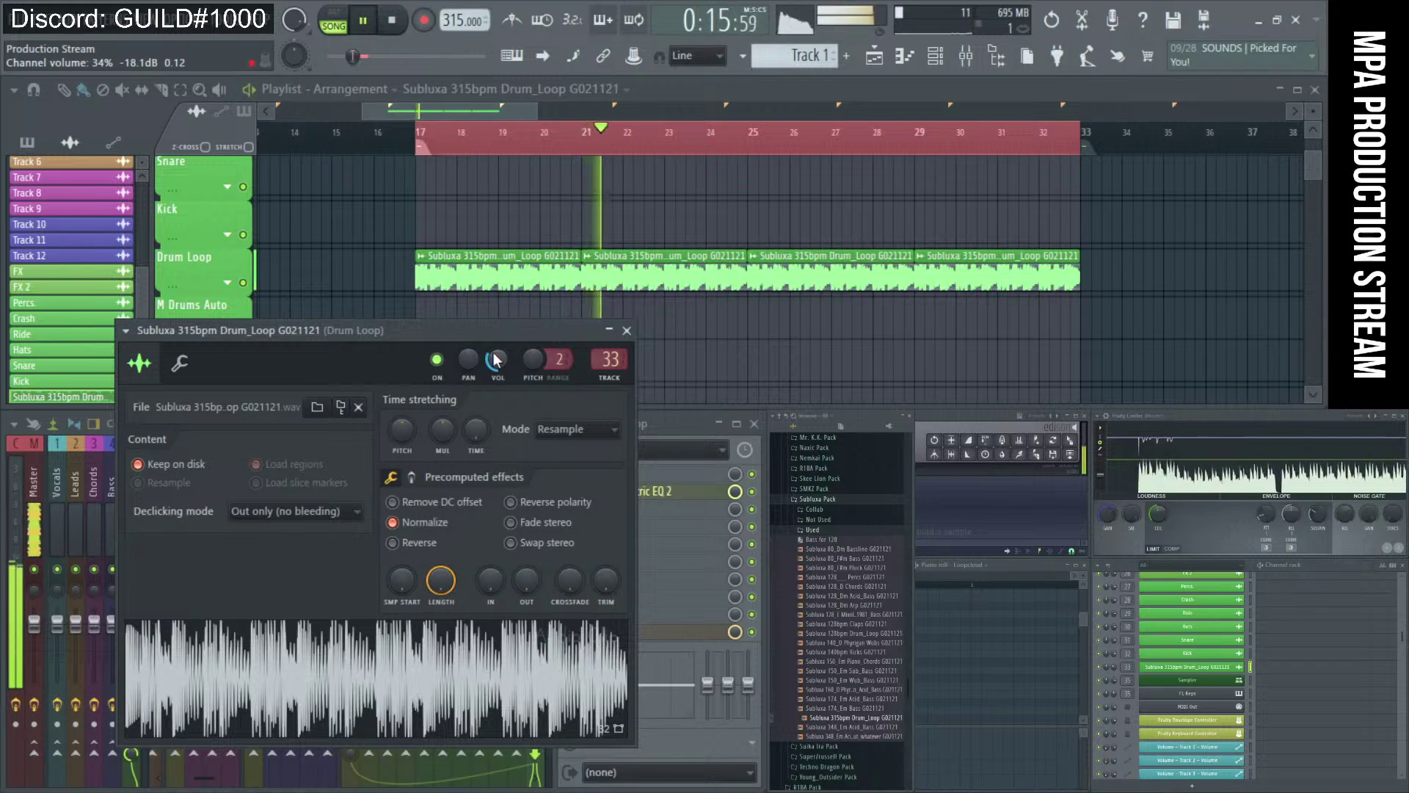
left_click_drag(496, 360, 496, 358)
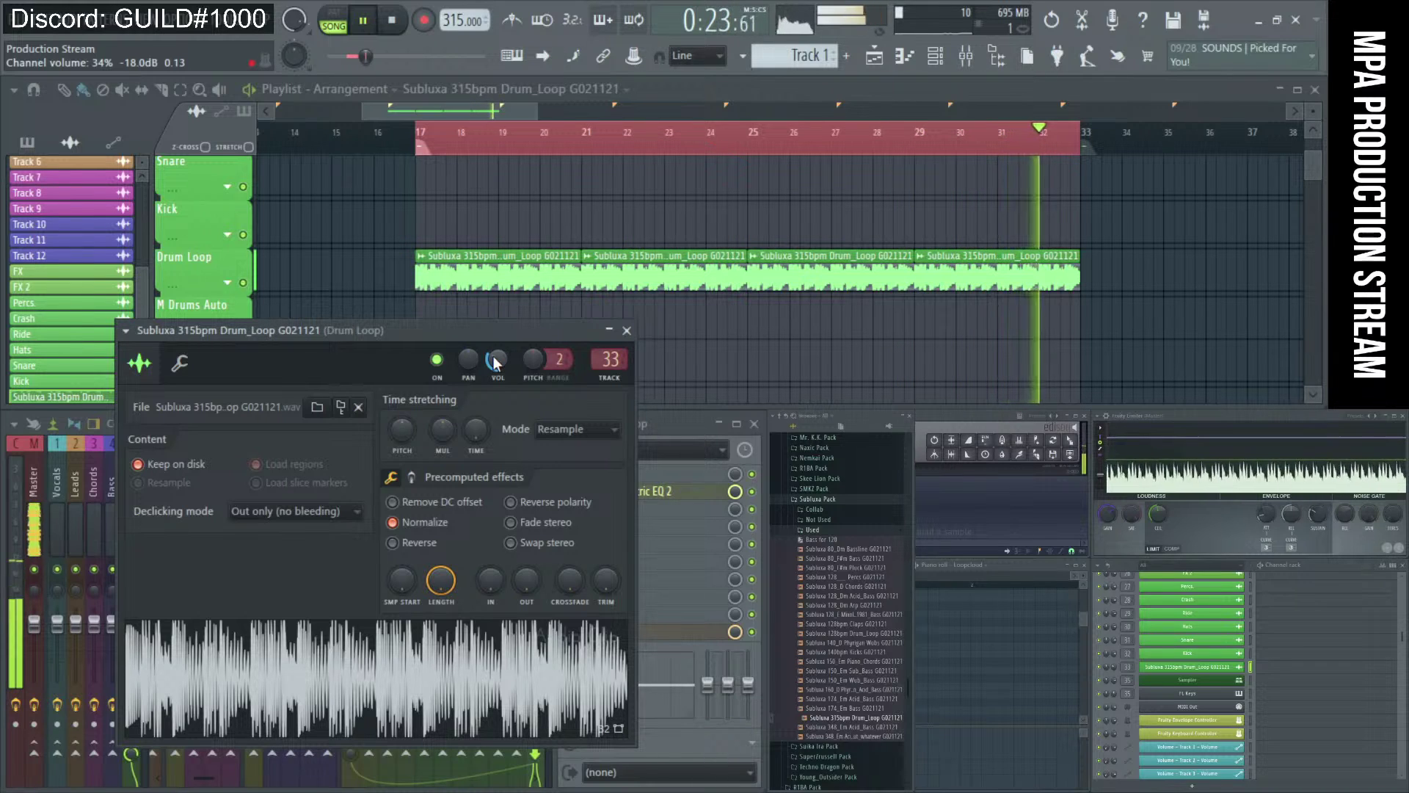
left_click(627, 331)
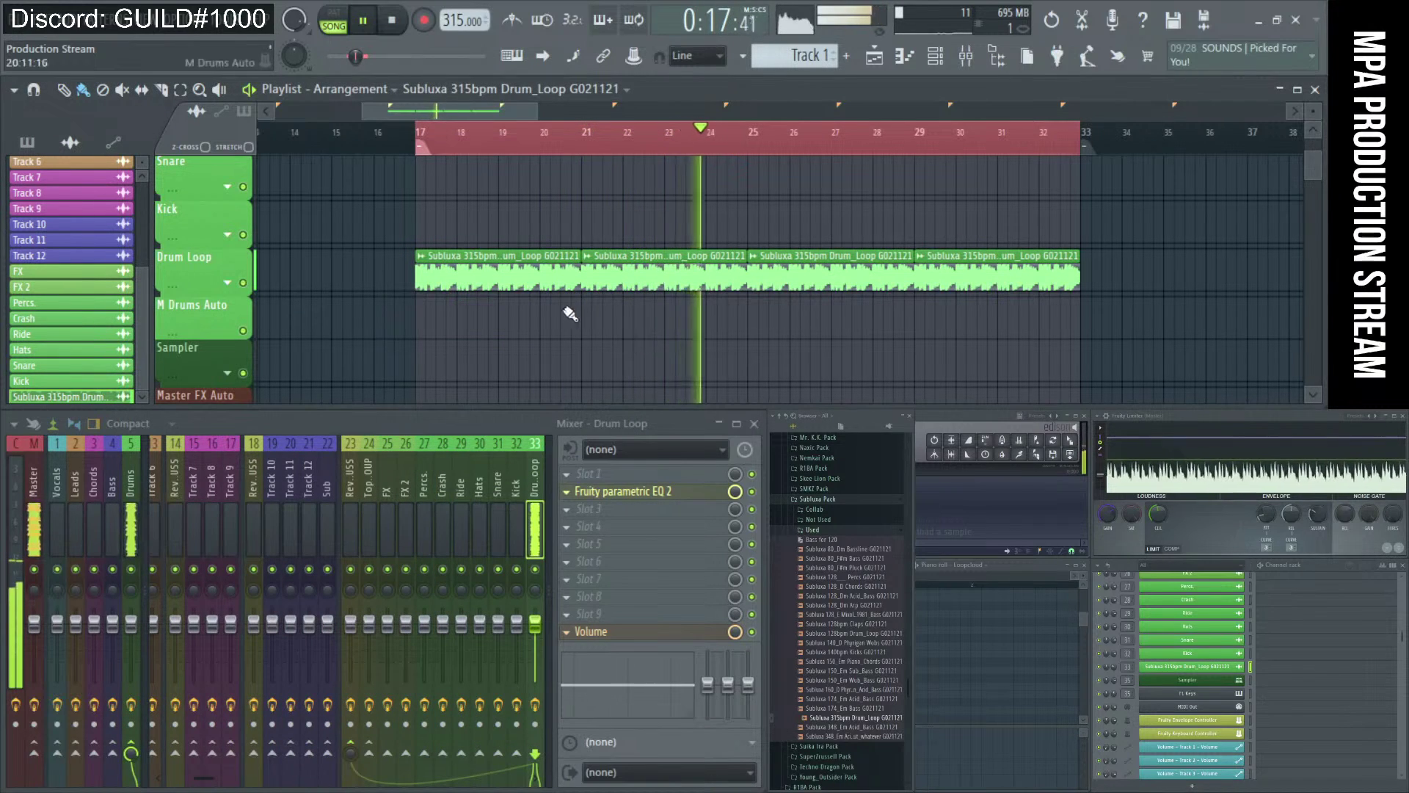
- Add a Transient Processor to effect slot 4 of the Drum Loop mixer track and start playback
scroll(573, 312, "up", 5)
scroll(564, 311, "up", 3)
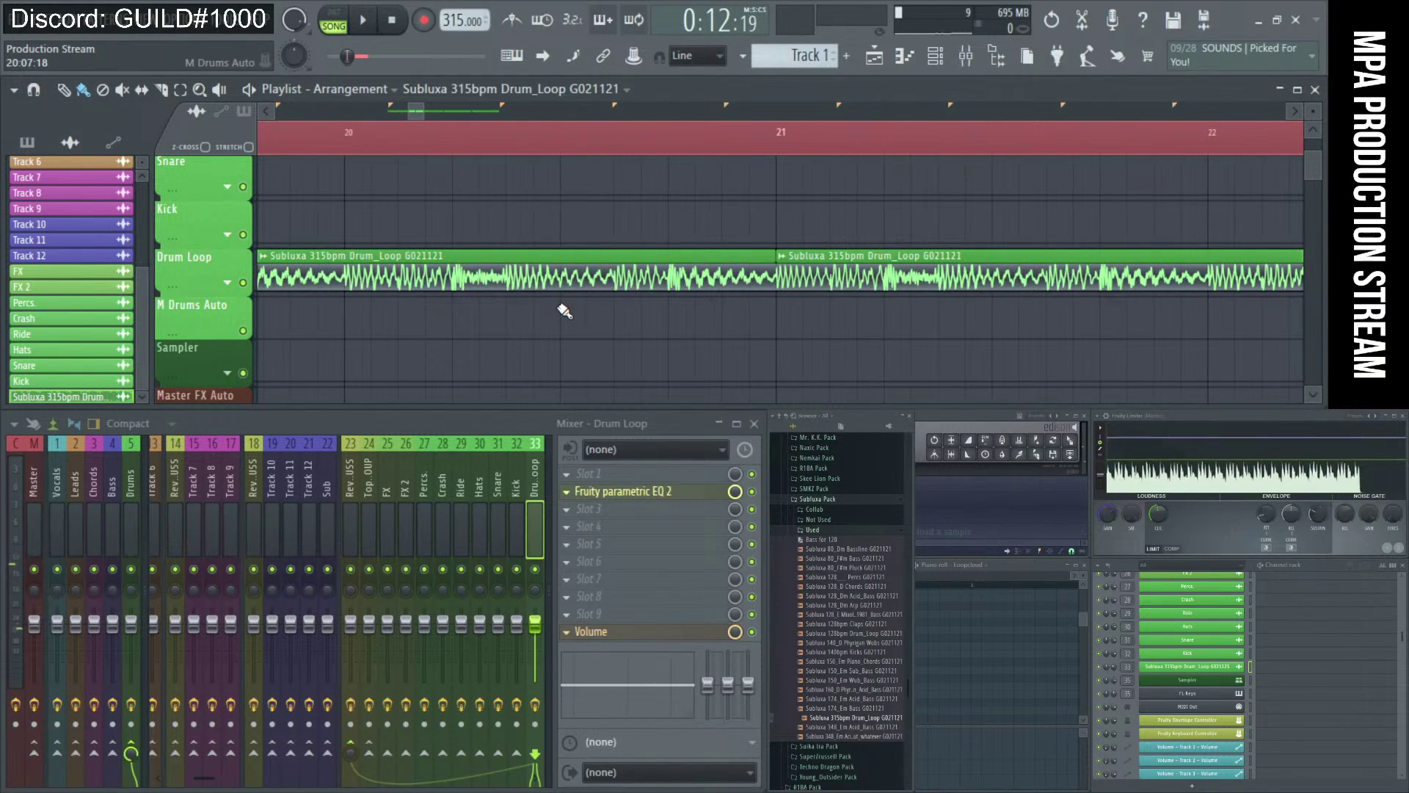
scroll(564, 311, "down", 5)
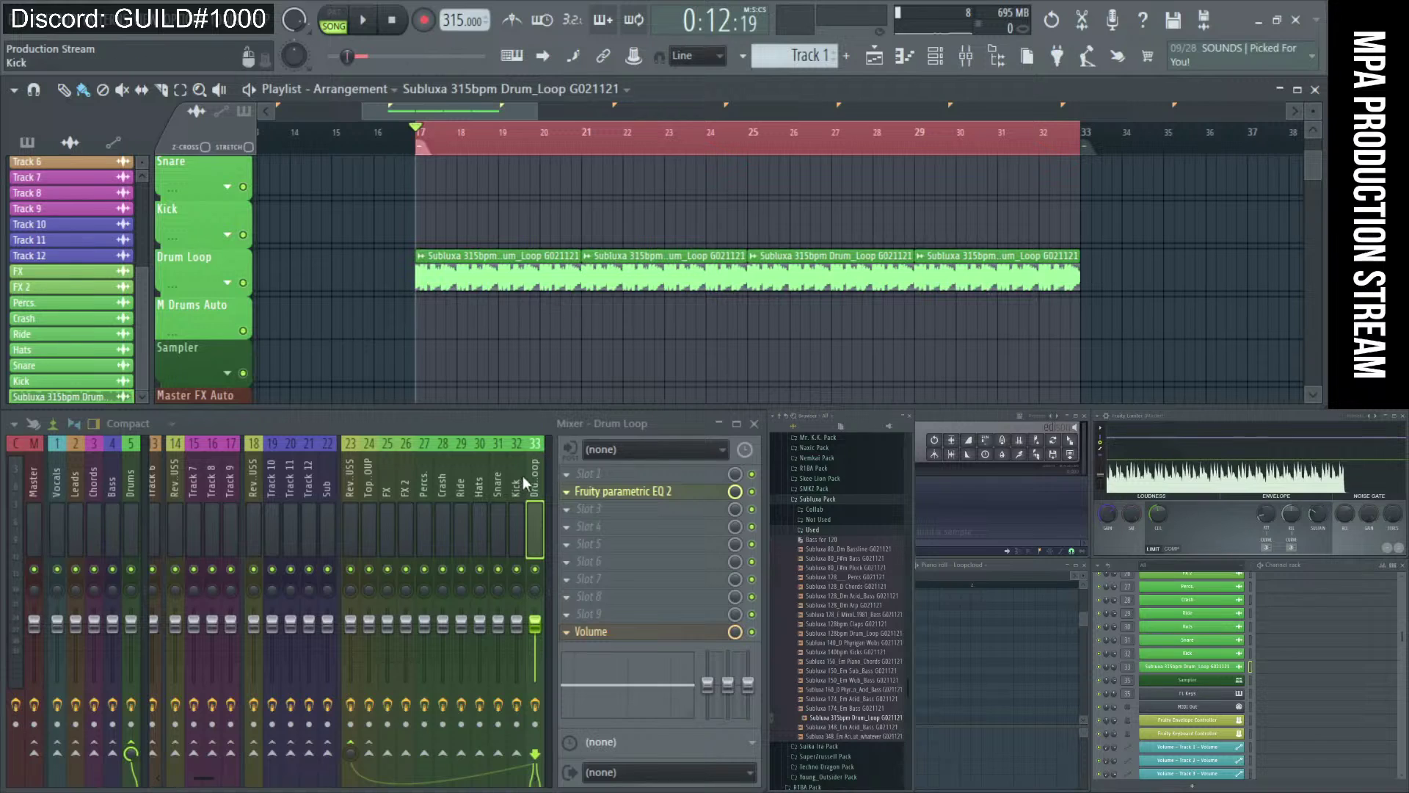
left_click(591, 527)
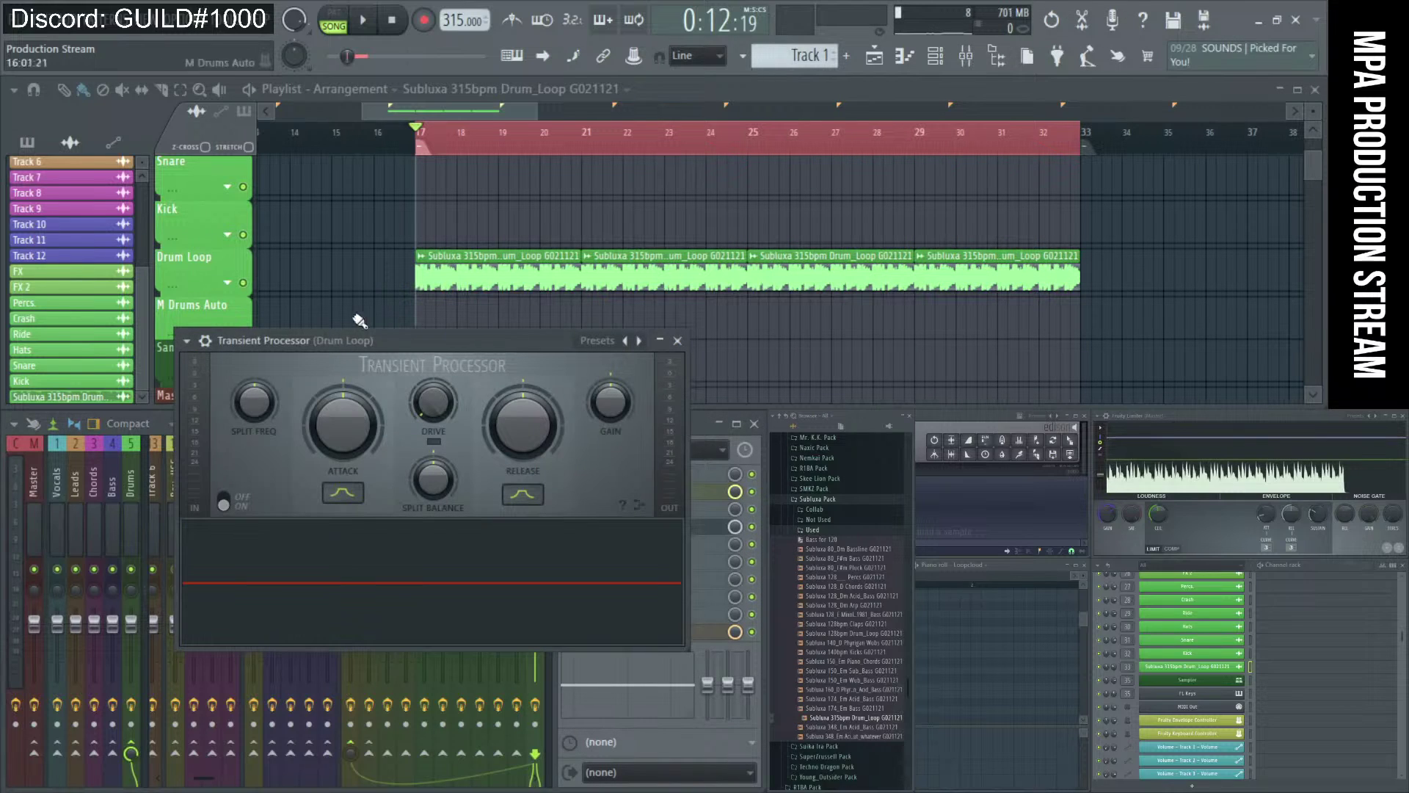
left_click_drag(376, 344, 355, 280)
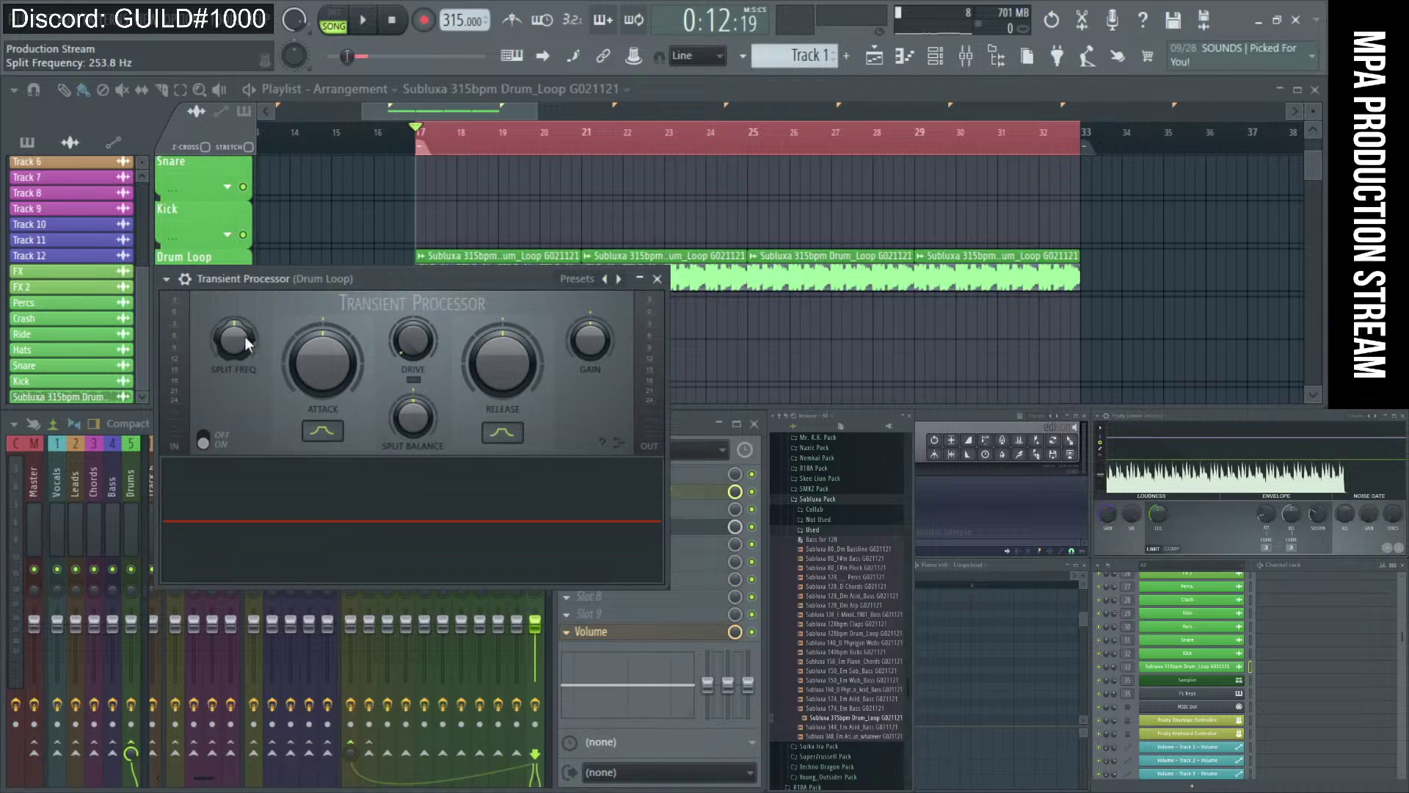
left_click(356, 25)
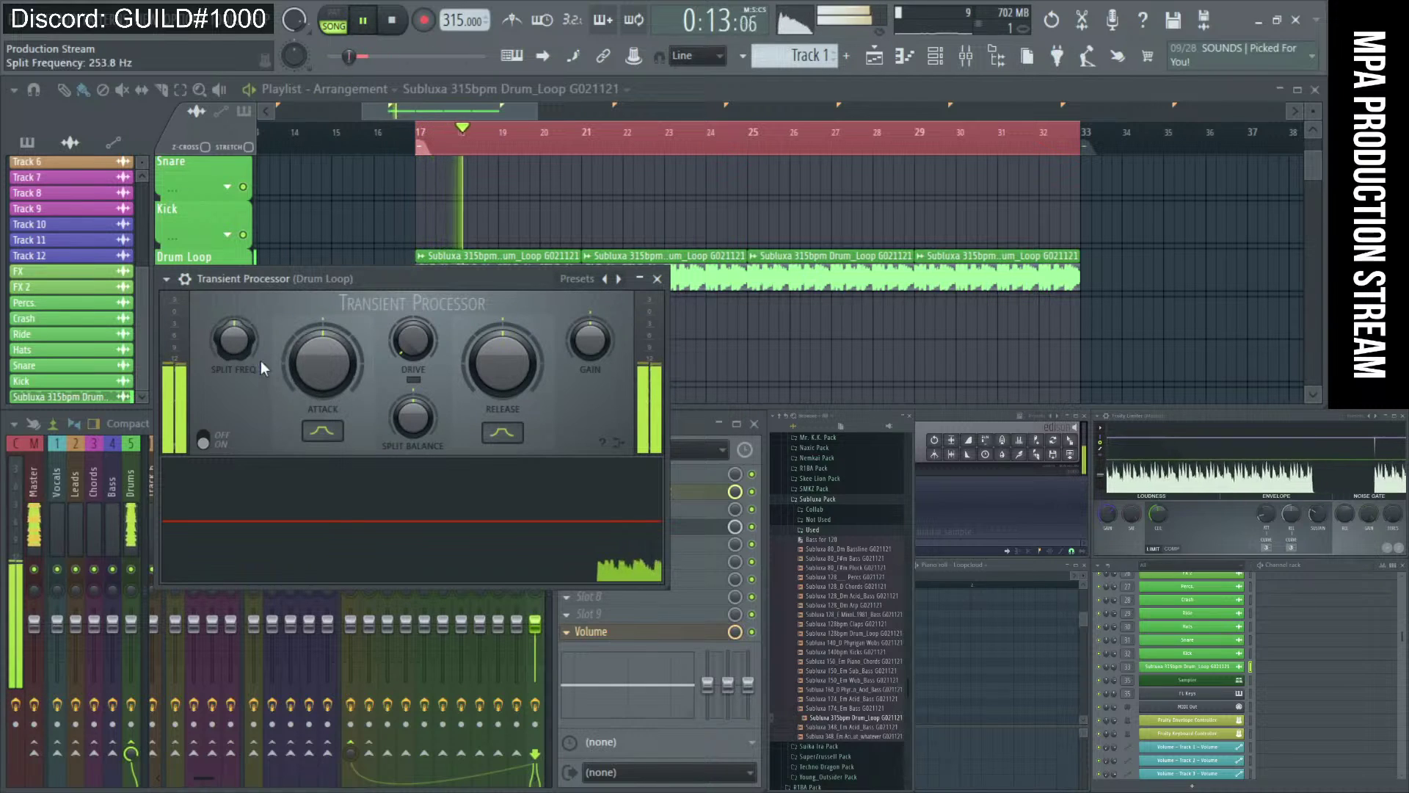
- Shape the drum loop's transients during playback: set attack to about 54%, release to about -46%, and raise the split frequency
left_click_drag(323, 362, 323, 283)
left_click_drag(502, 362, 502, 407)
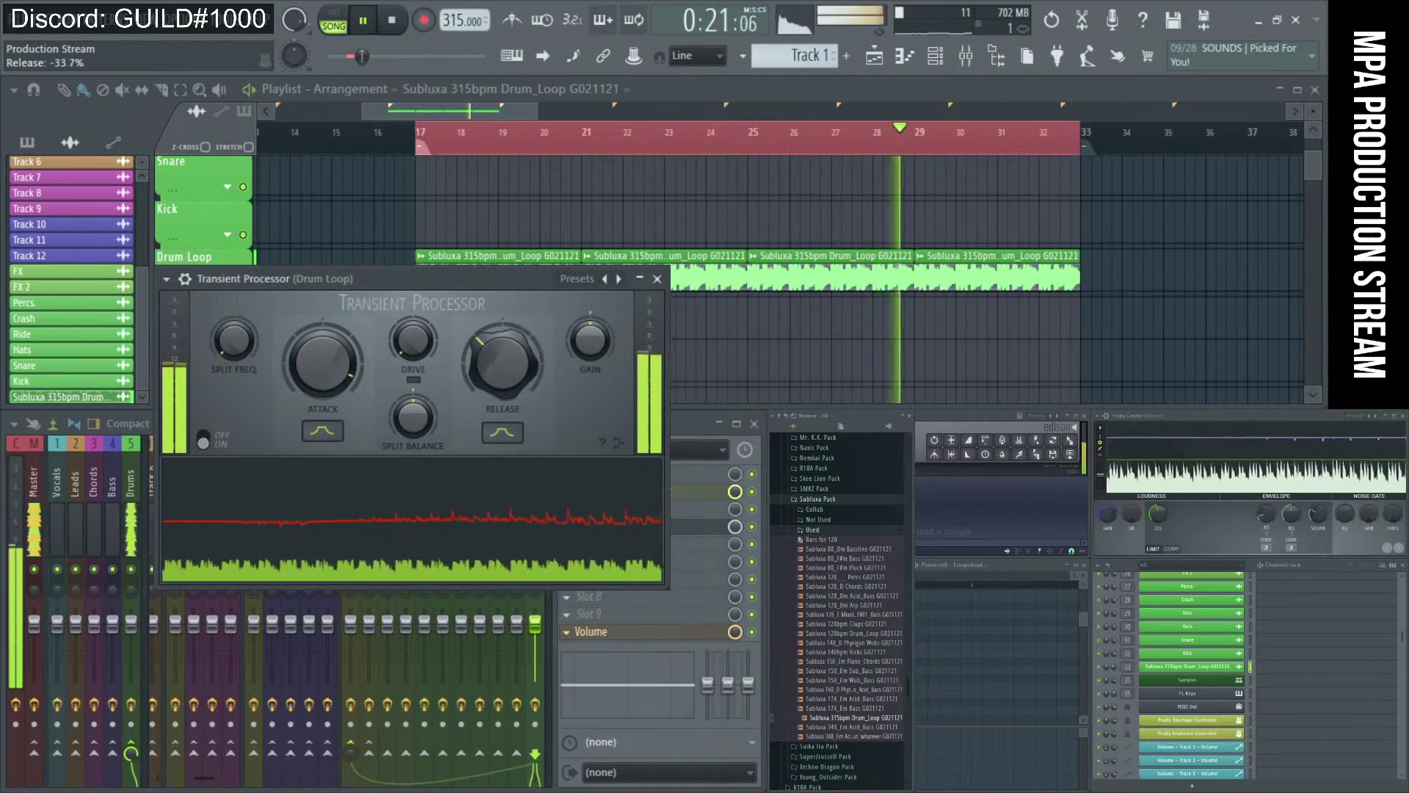
left_click_drag(323, 393, 323, 389)
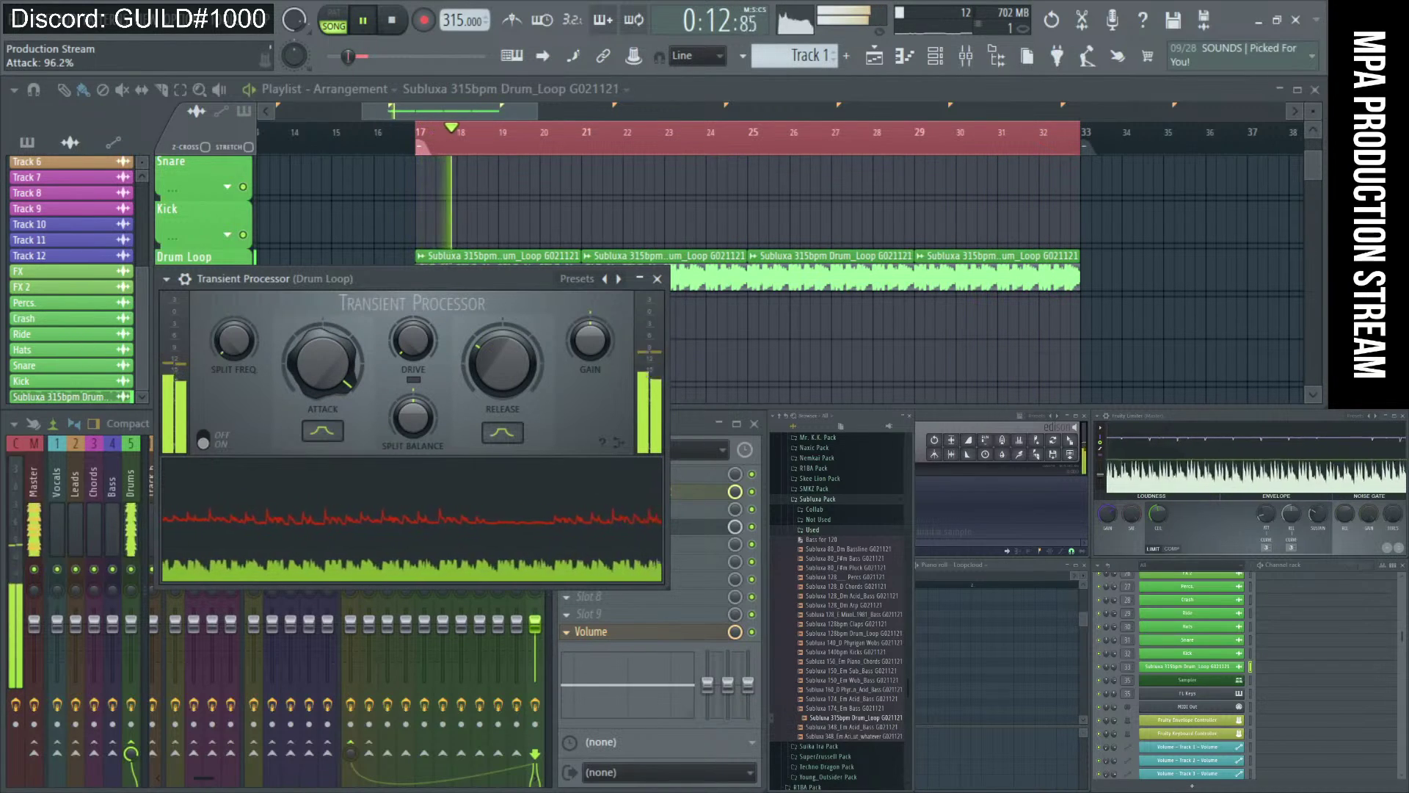
left_click_drag(323, 361, 323, 375)
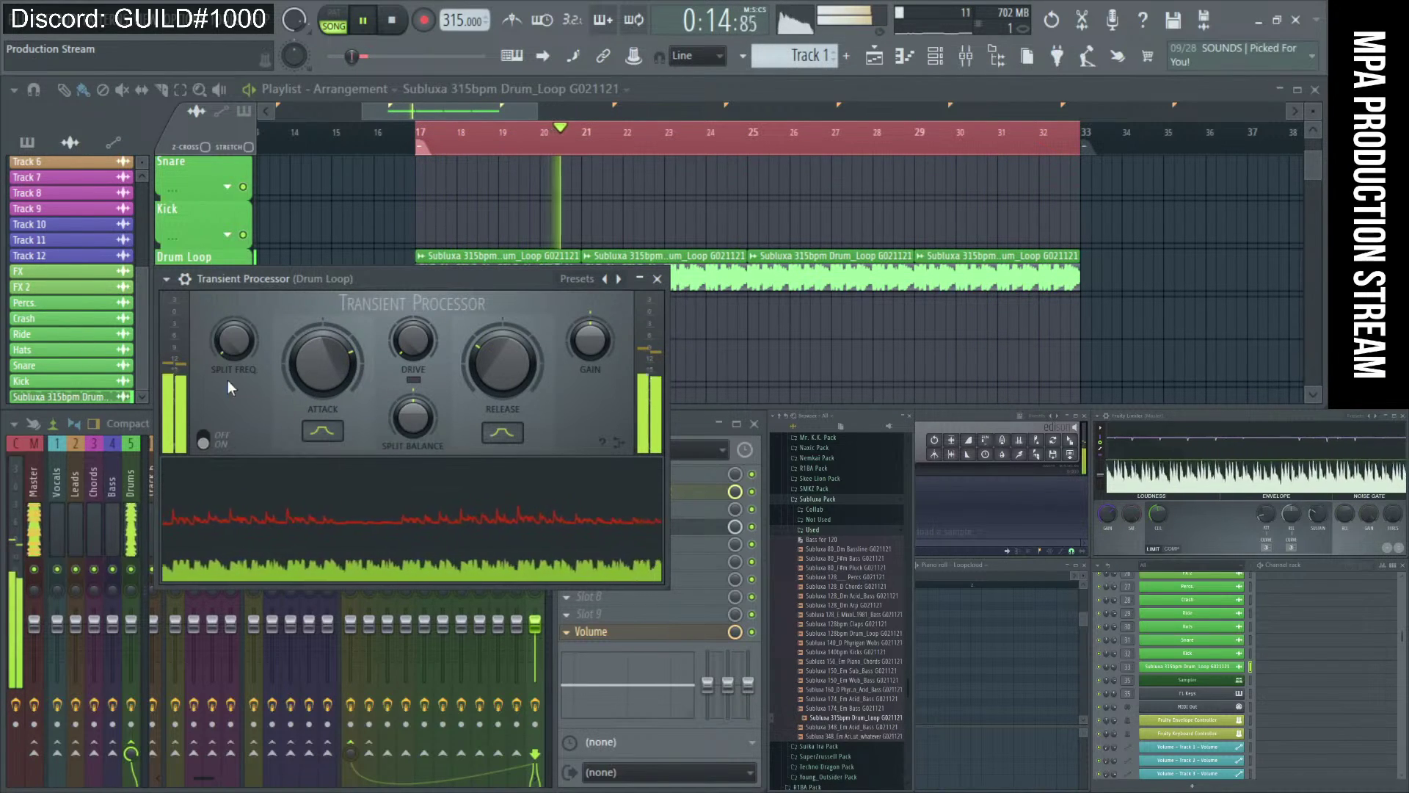
left_click_drag(236, 349, 237, 343)
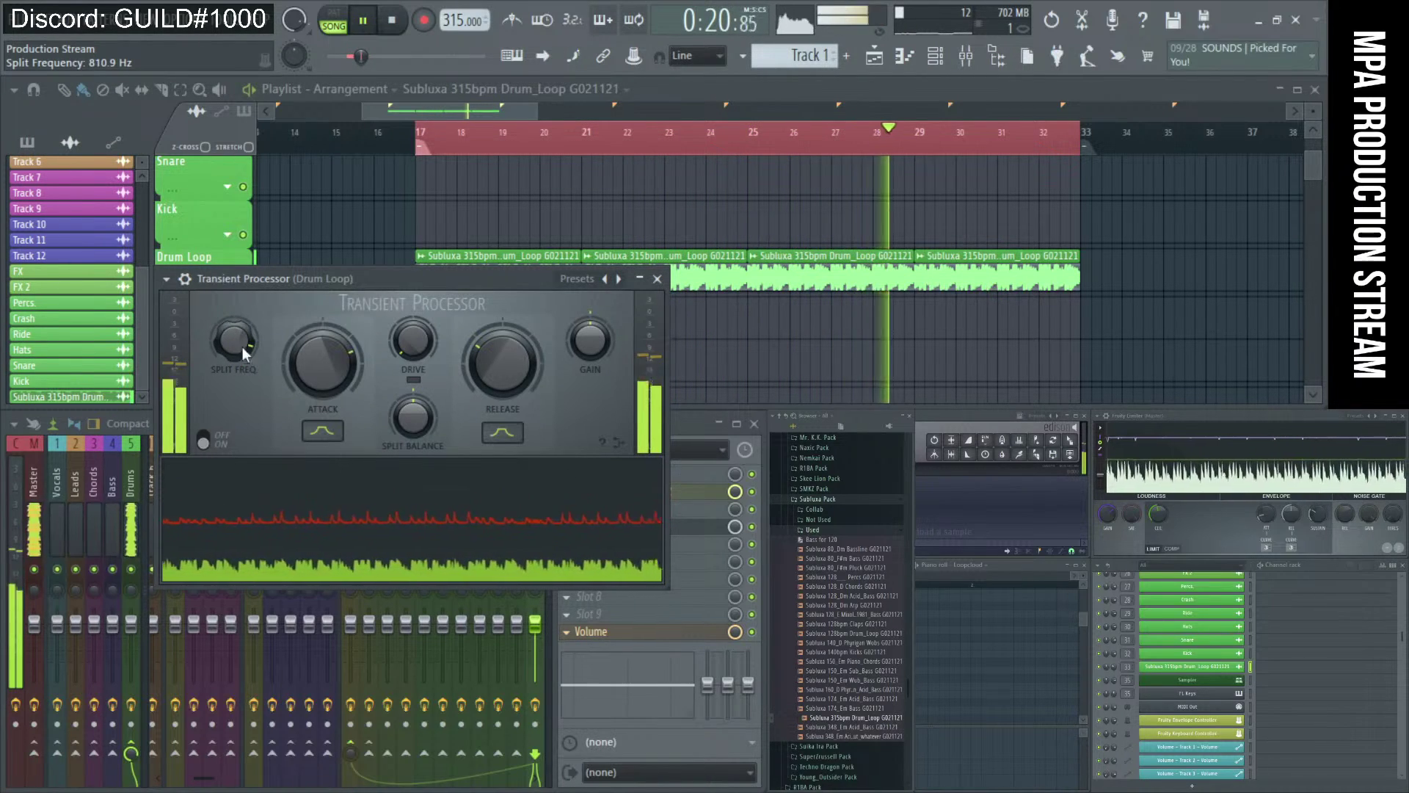
left_click_drag(503, 363, 503, 356)
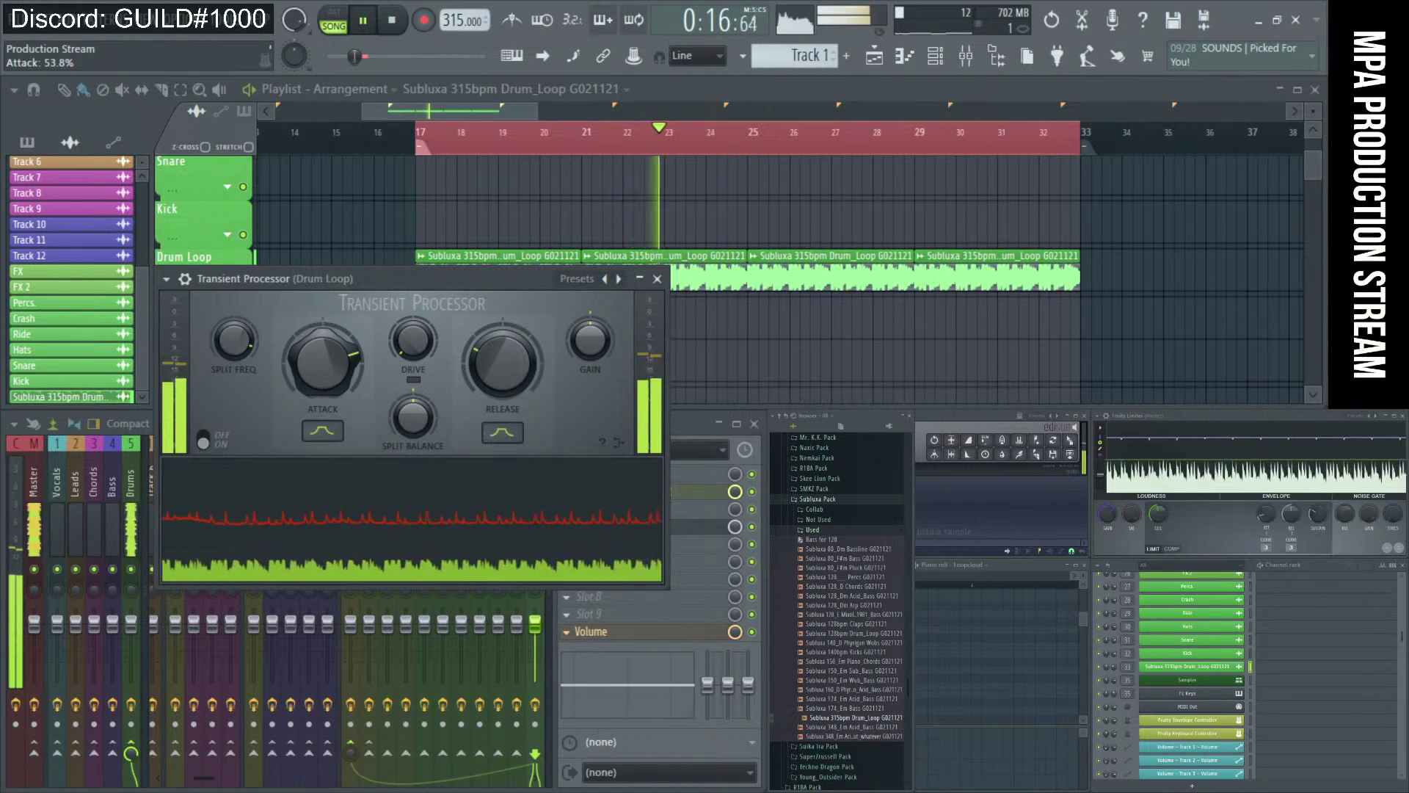
mouse_move(234, 339)
left_mouse_down()
mouse_move(233, 352)
mouse_move(233, 339)
left_mouse_up()
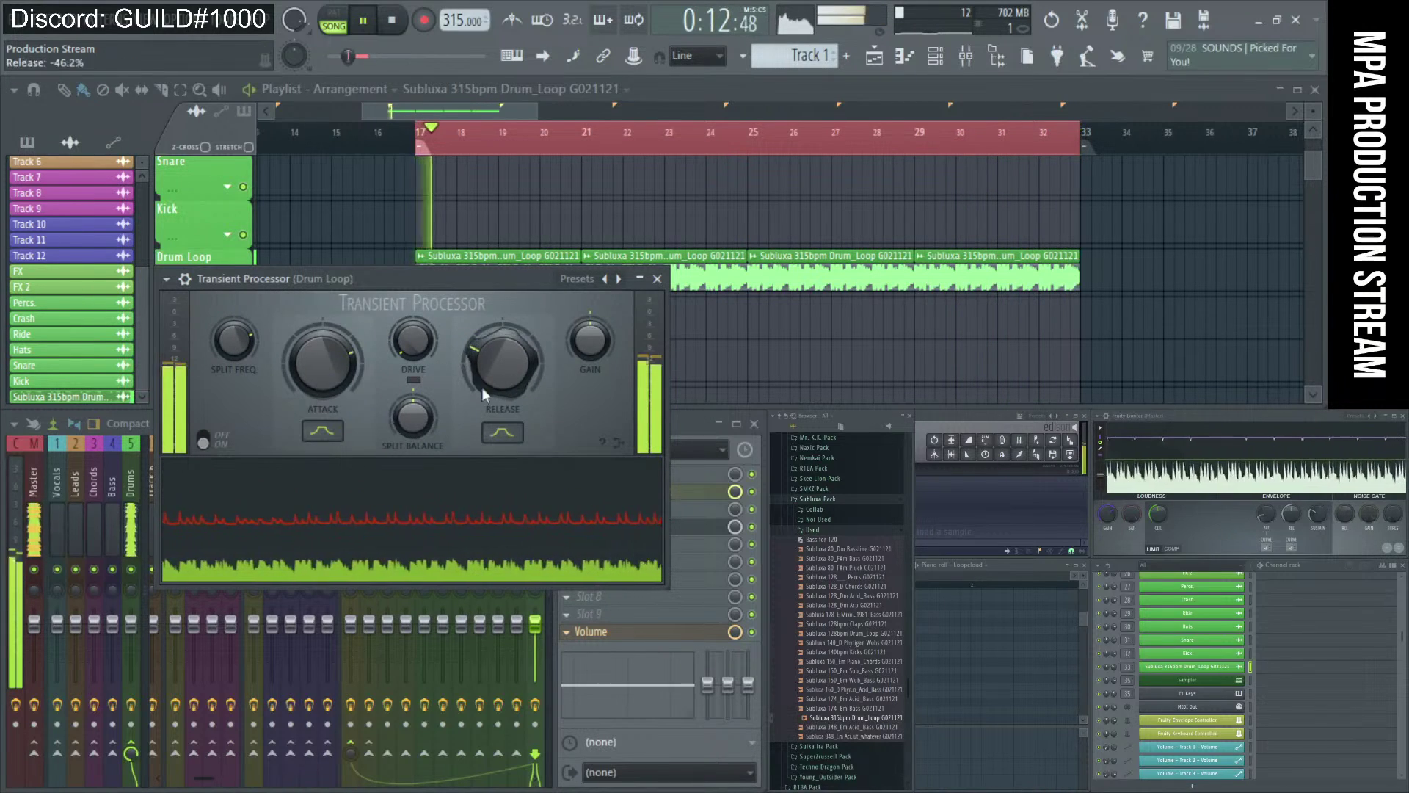
left_click(657, 279)
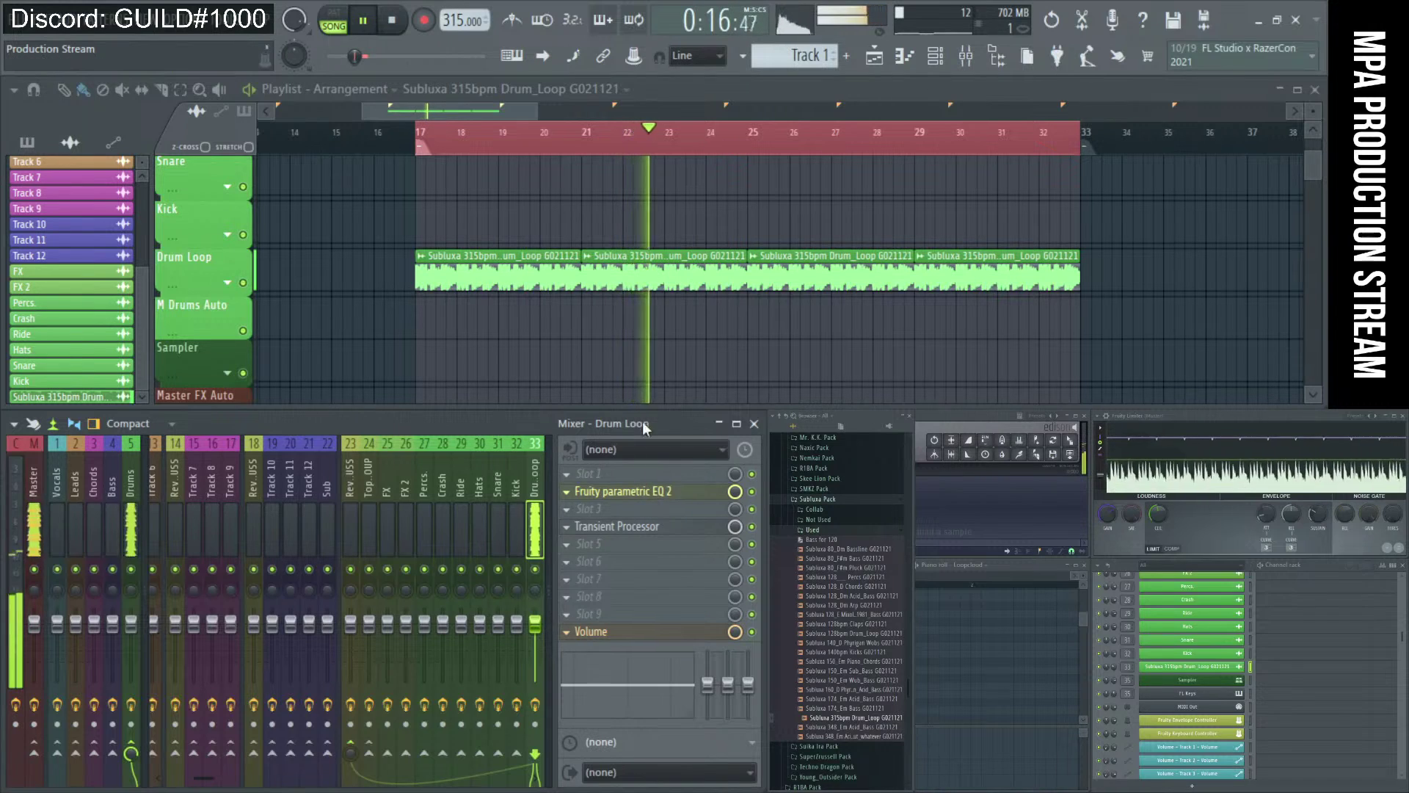
- Lower the drum loop's channel volume to about 31% and stop playback
double_click(541, 275)
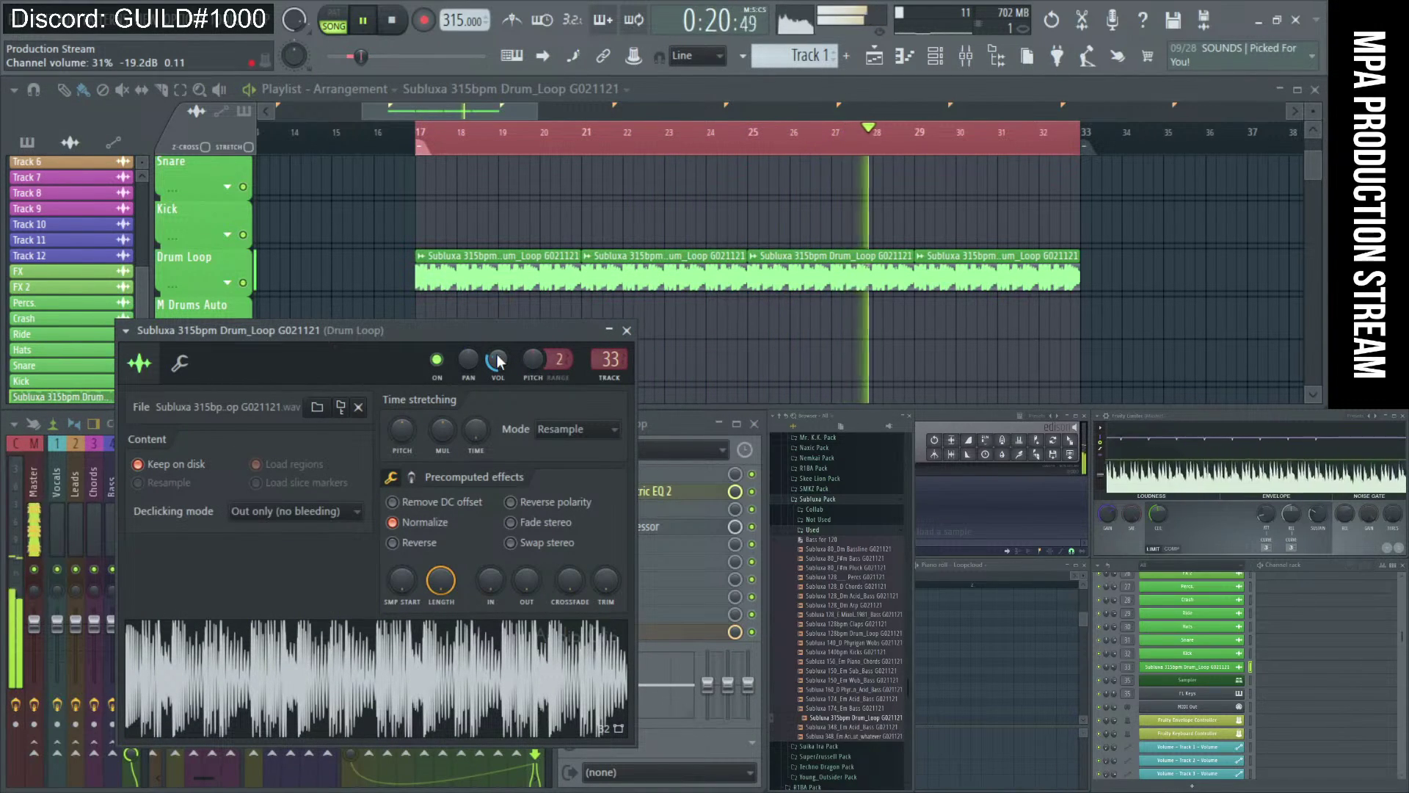
left_click(626, 331)
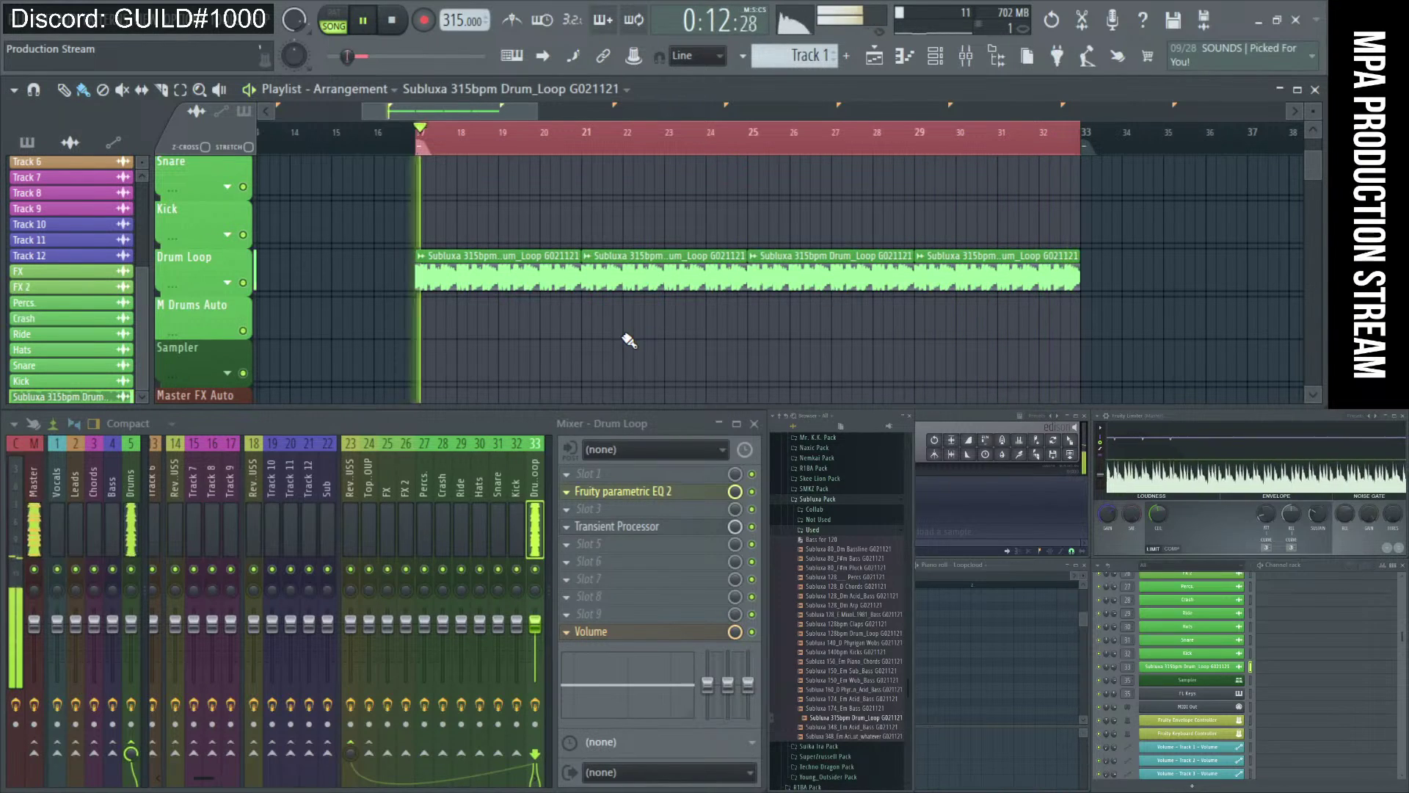
key("space")
scroll(610, 334, "down", 3)
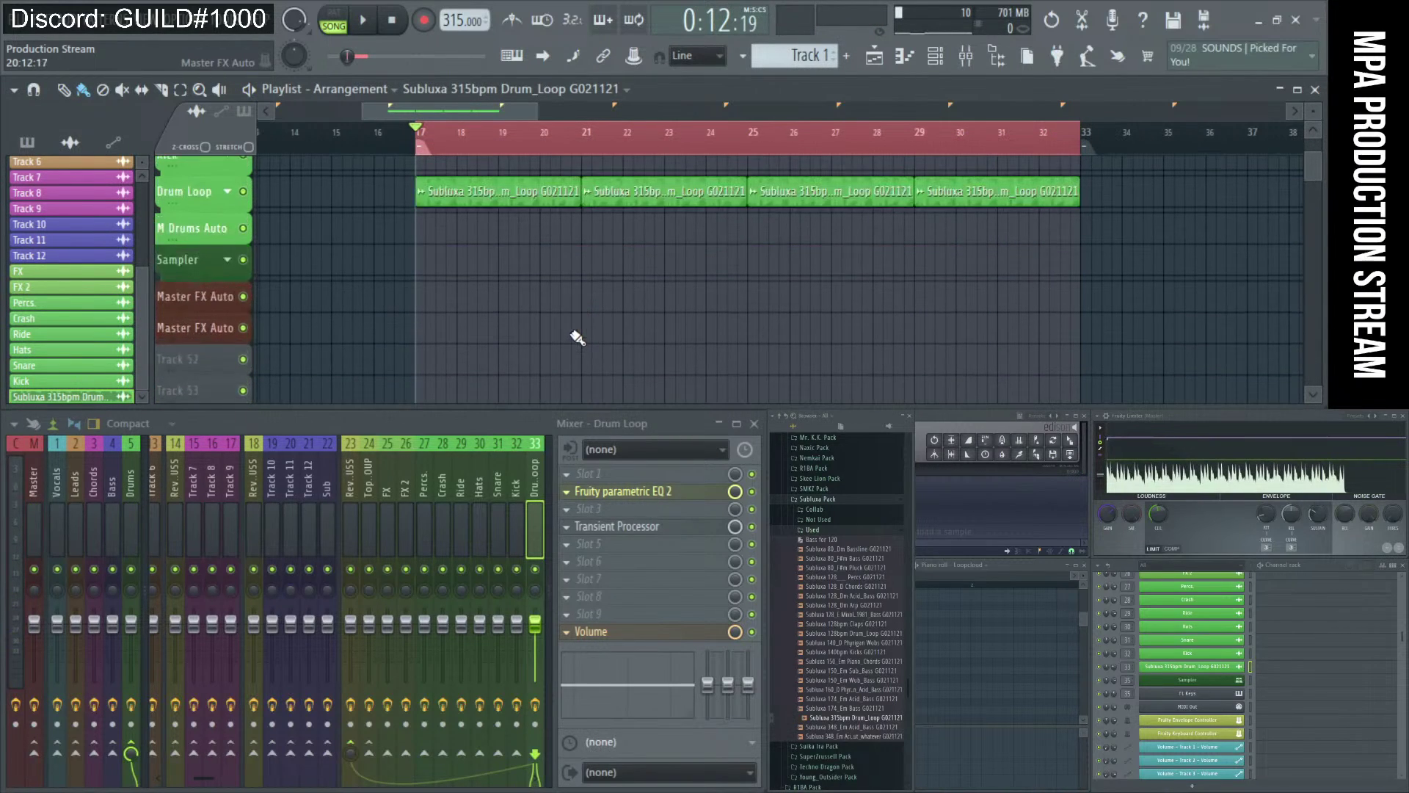
scroll(550, 338, "down", 1)
scroll(475, 332, "up", 1)
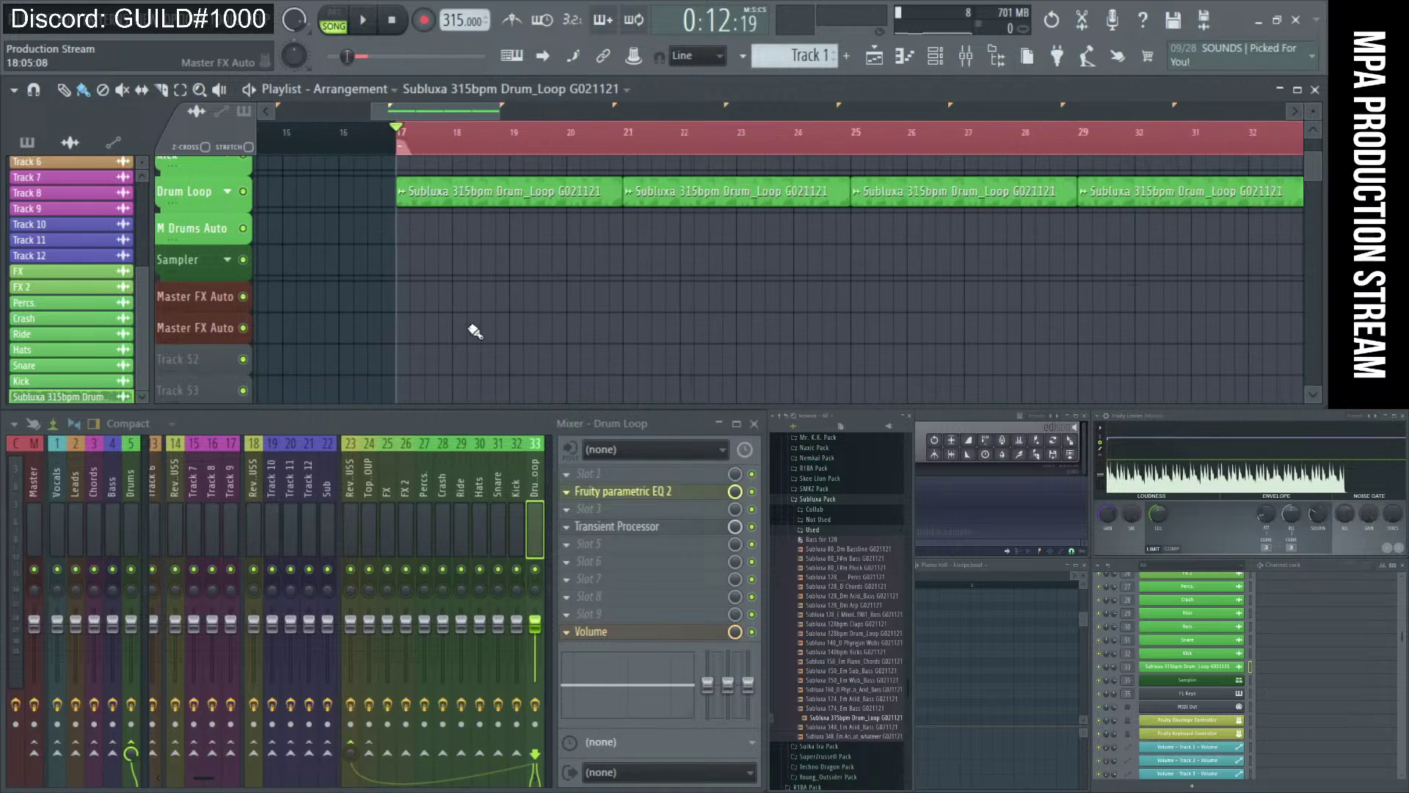
scroll(475, 332, "down", 2)
scroll(383, 321, "up", 1)
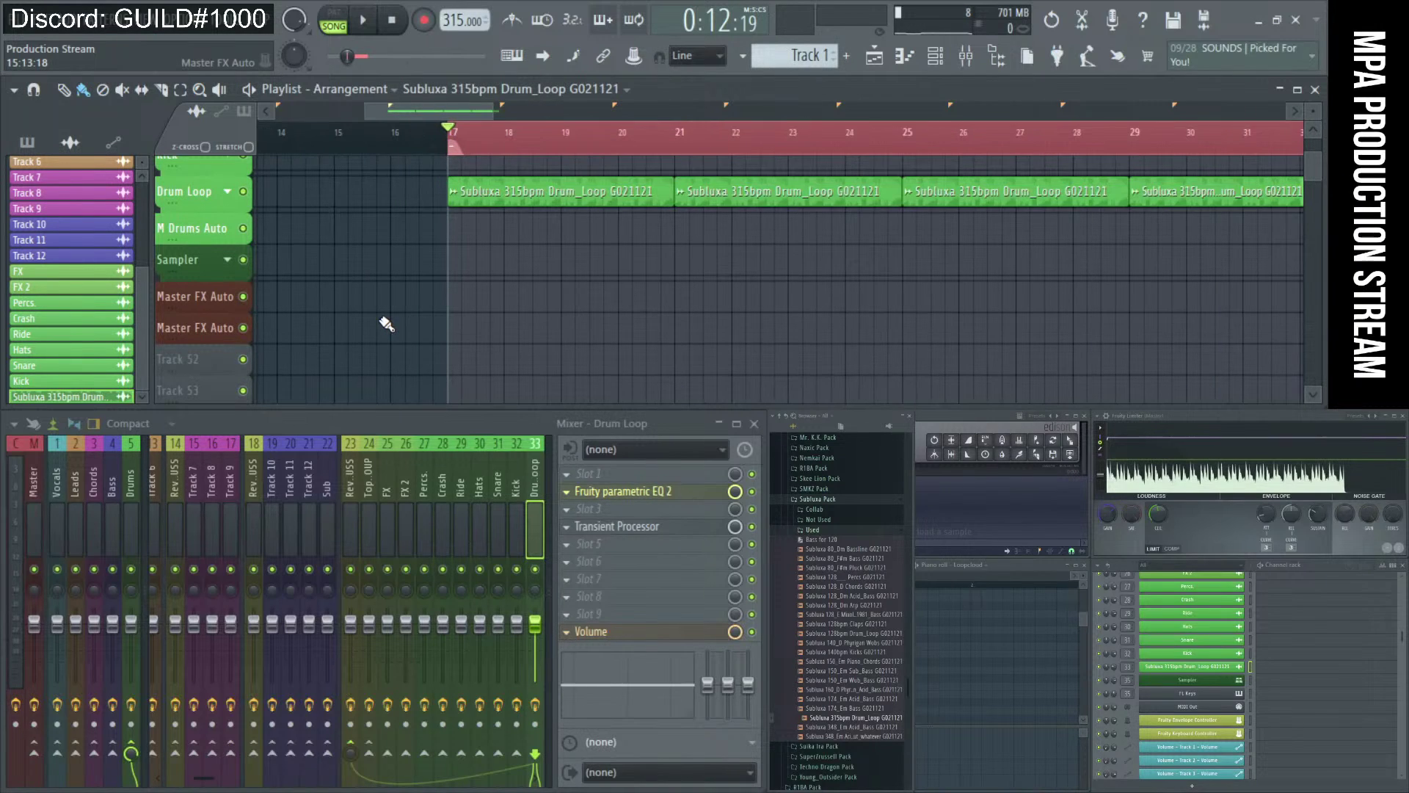
- Place the master Gross Beat Time slot, Volume slot and Mix level automation clips at bar 17, on the Master FX Auto tracks and Track 52
left_click(37, 474)
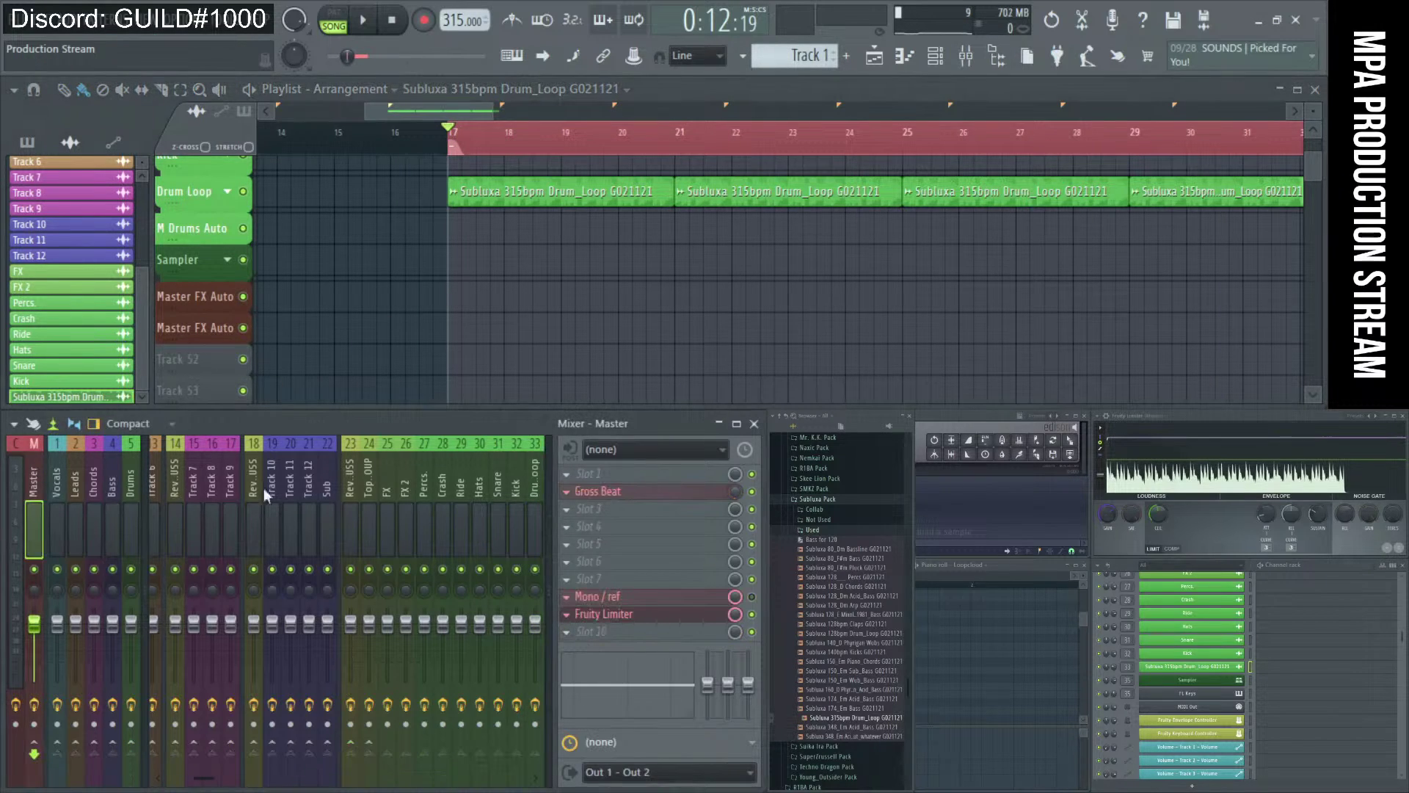
scroll(489, 335, "down", 1)
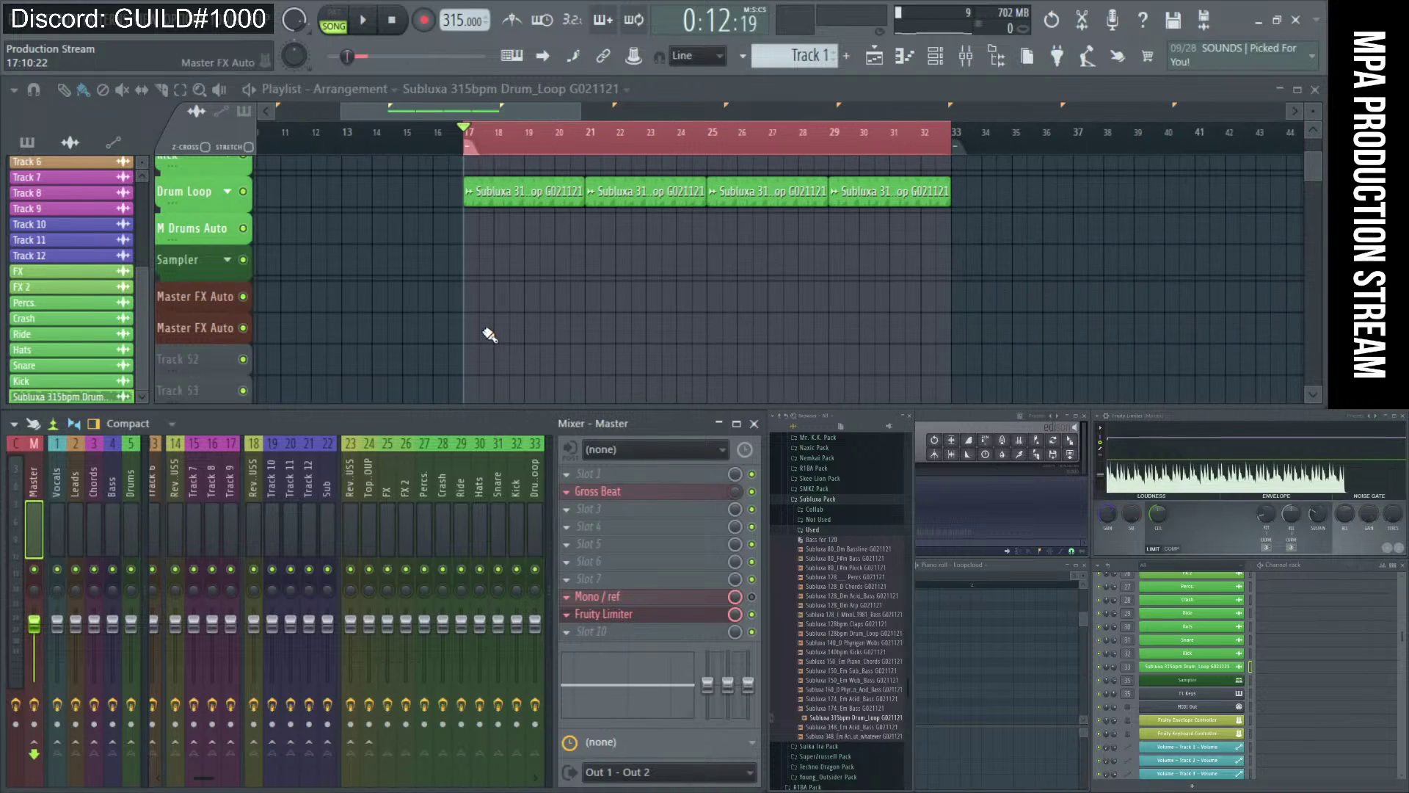
scroll(489, 335, "up", 1)
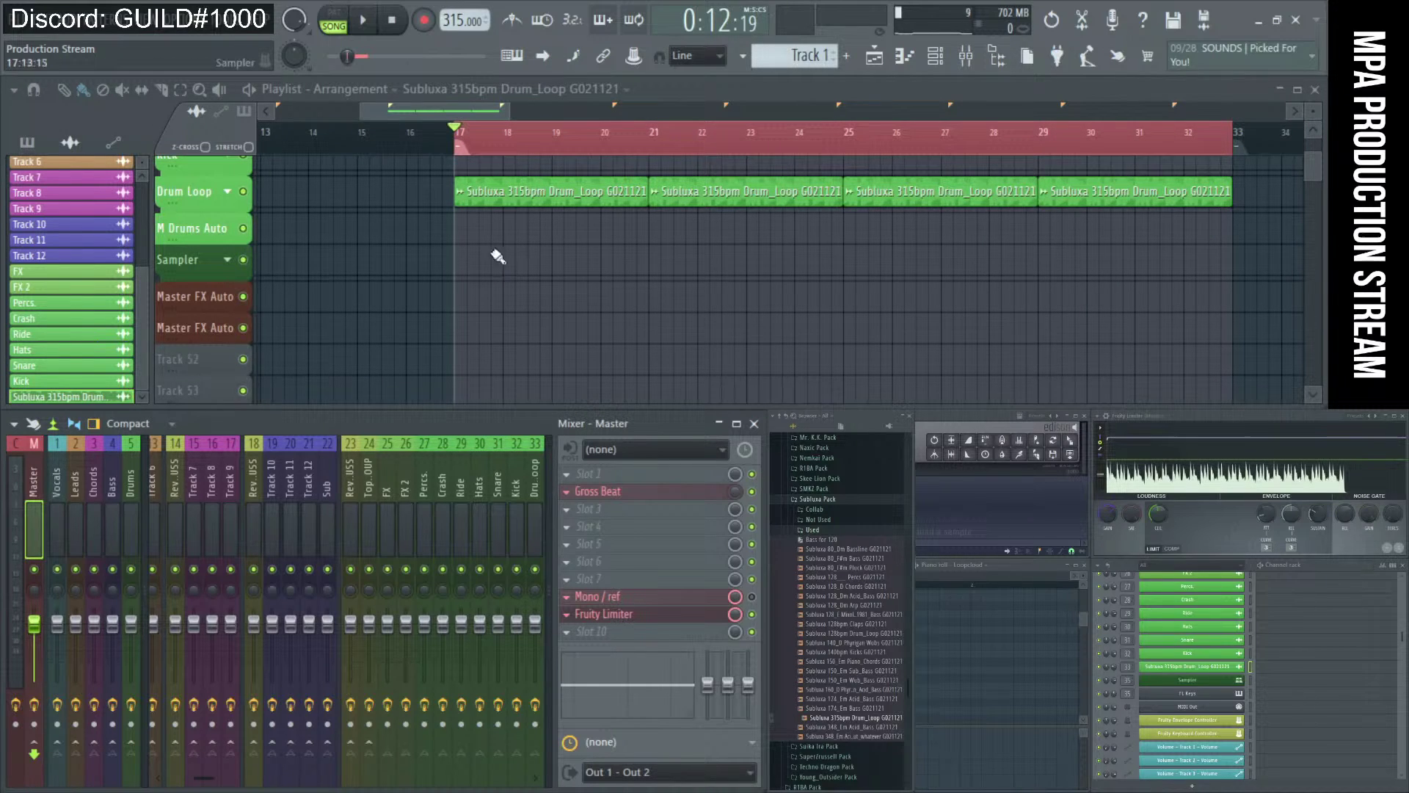
scroll(470, 291, "down", 3)
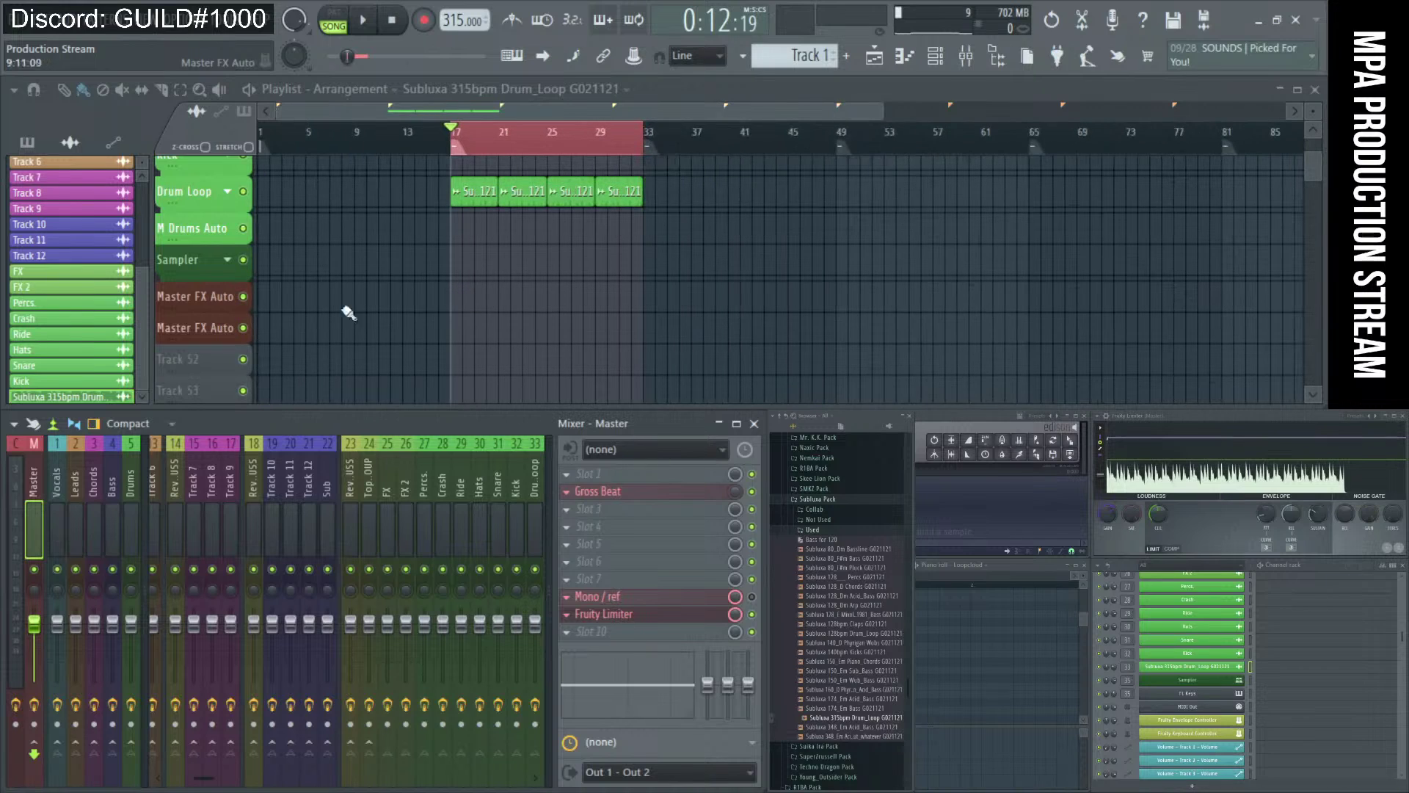
left_click(114, 144)
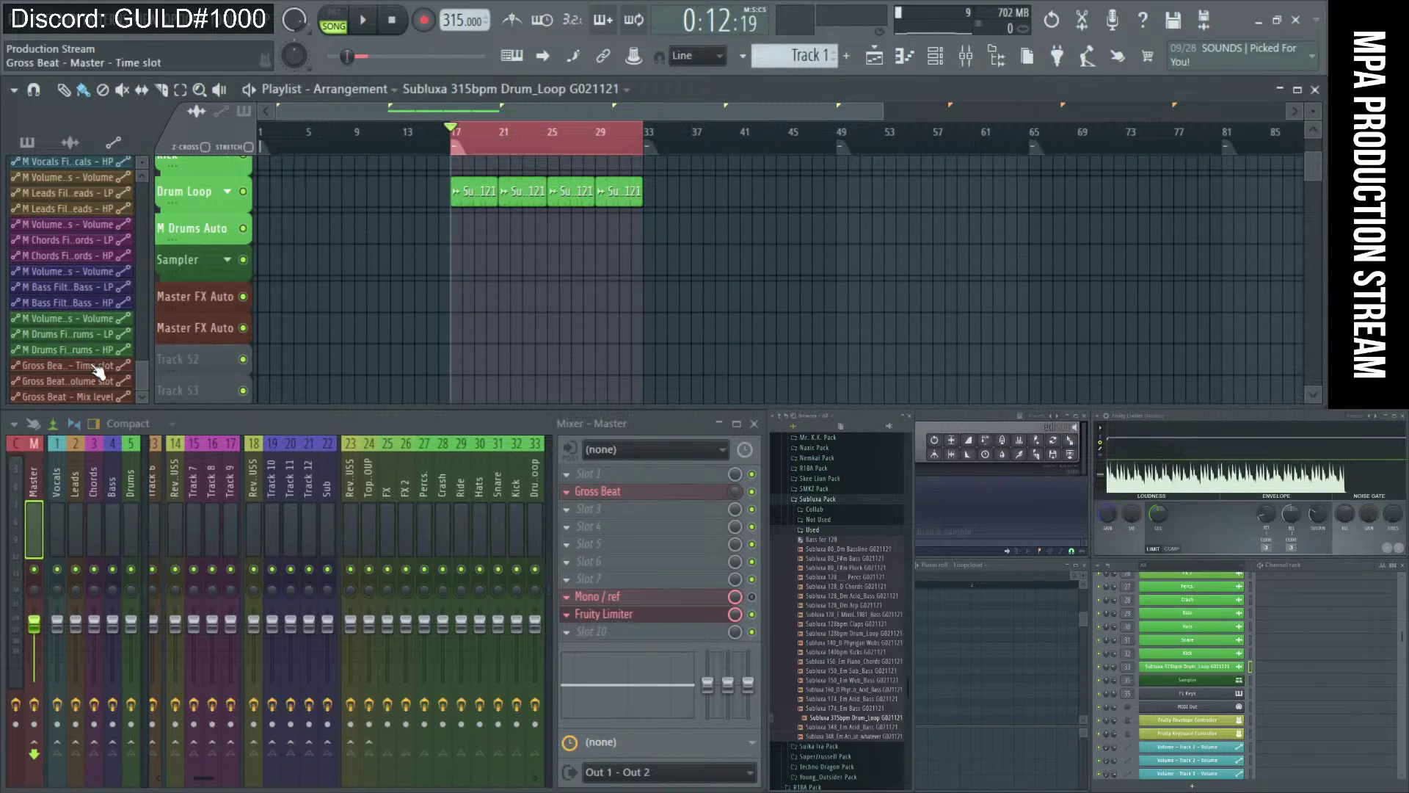
left_click_drag(95, 367, 453, 290)
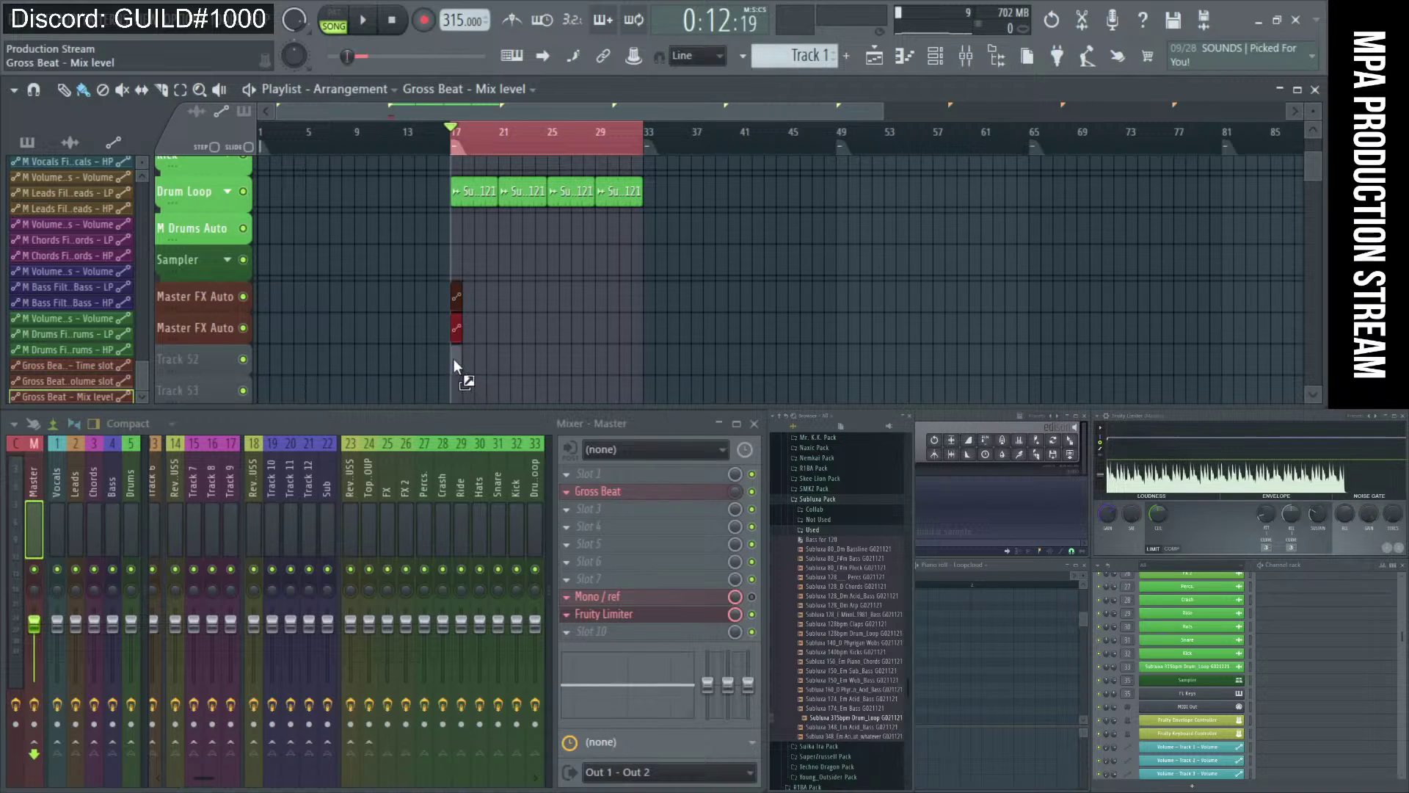
left_click_drag(455, 360, 455, 361)
- Delete the Gross Beat Volume slot clip and move the Mix level clip onto the second Master FX Auto track at bar 17
scroll(455, 362, "up", 5)
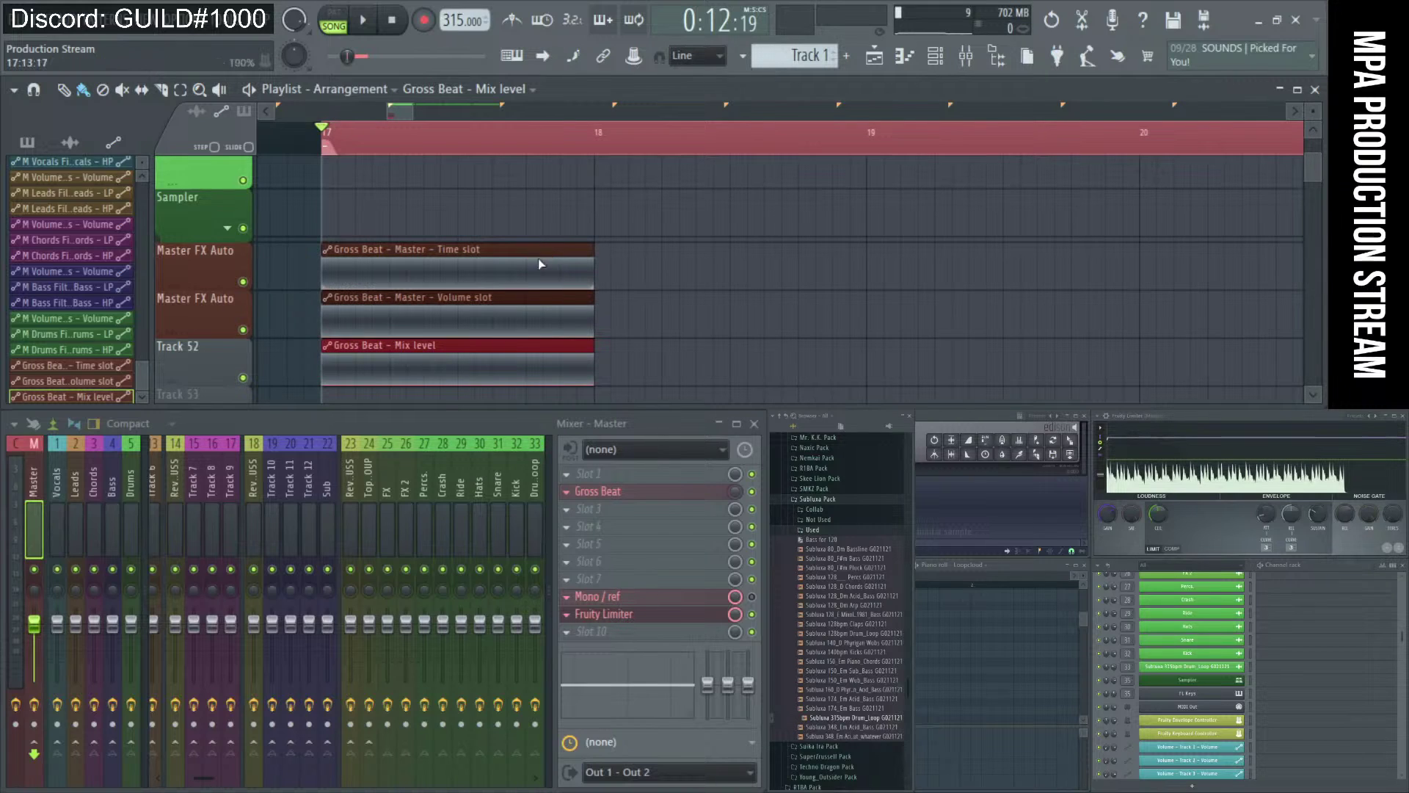
right_click(527, 301)
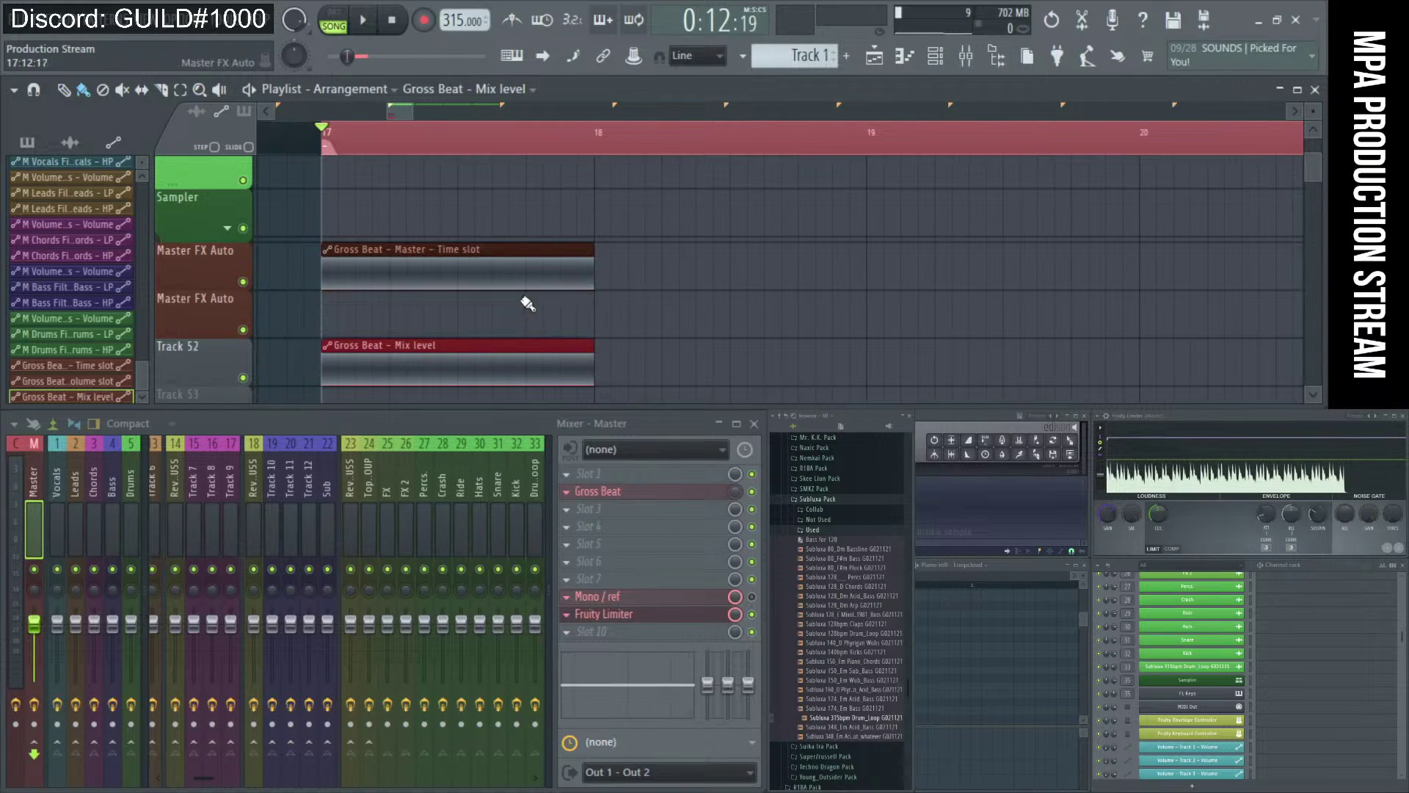
left_click_drag(491, 348, 481, 297)
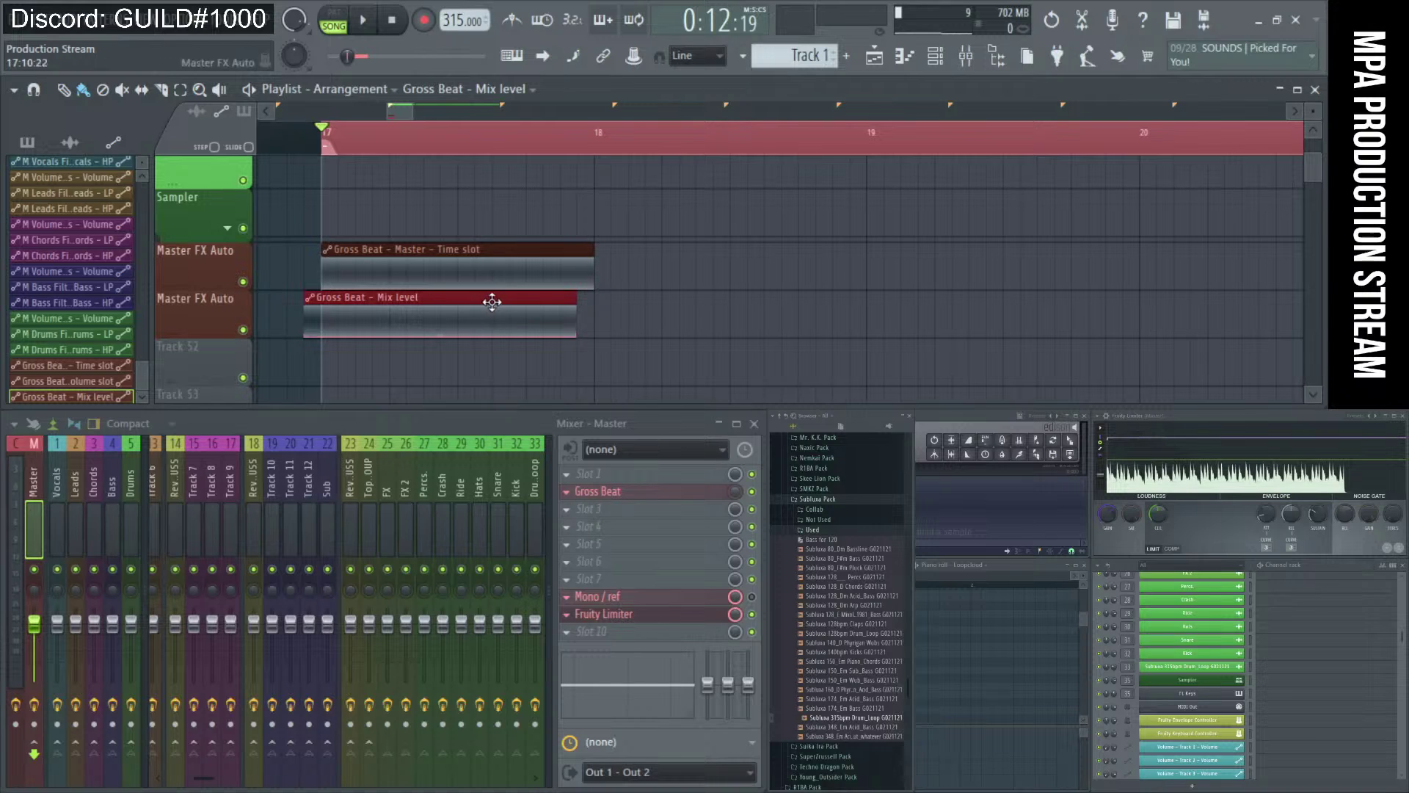
- Extend the Gross Beat Time slot and Mix level automation clips together to about bar 33
scroll(491, 330, "down", 5)
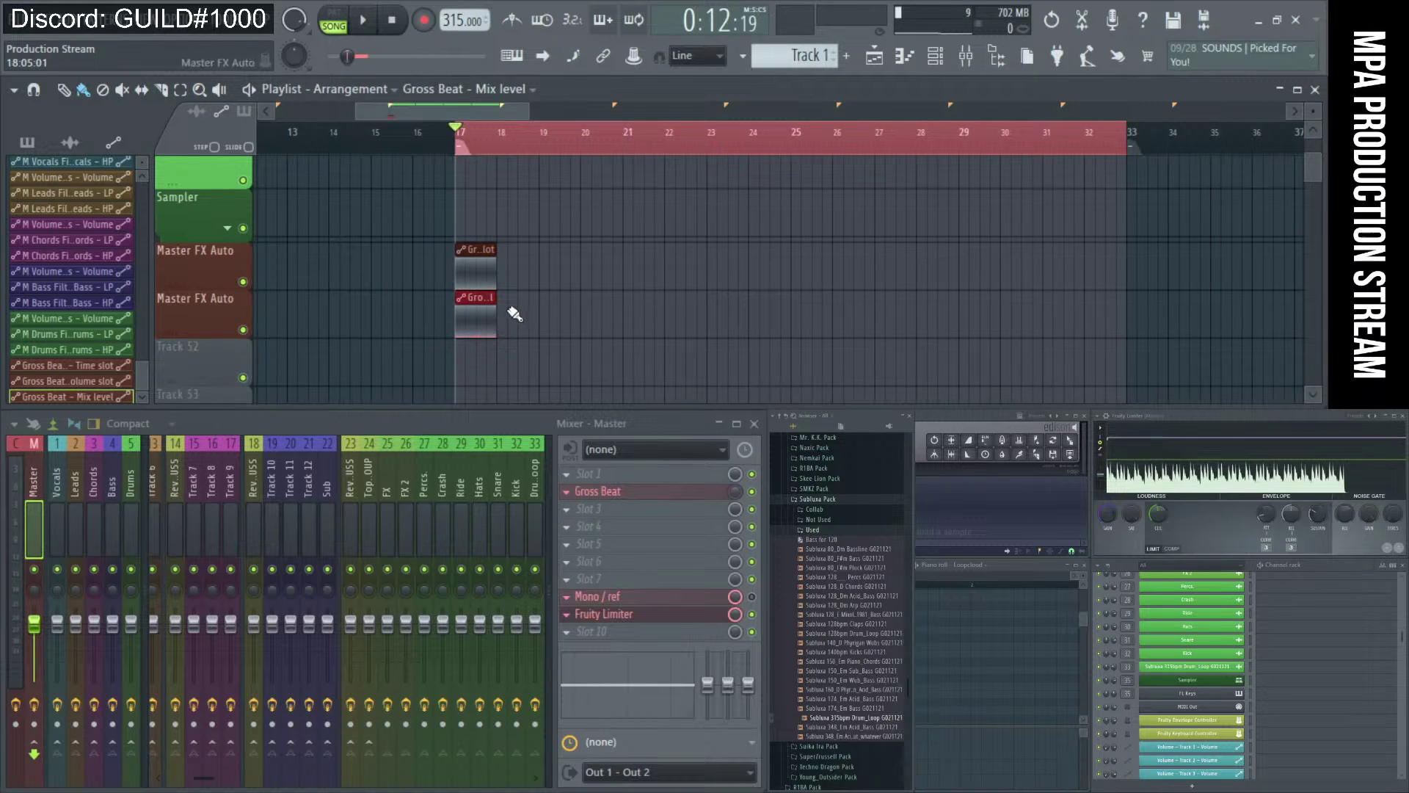
scroll(516, 323, "up", 2)
left_click_drag(496, 267, 1030, 307)
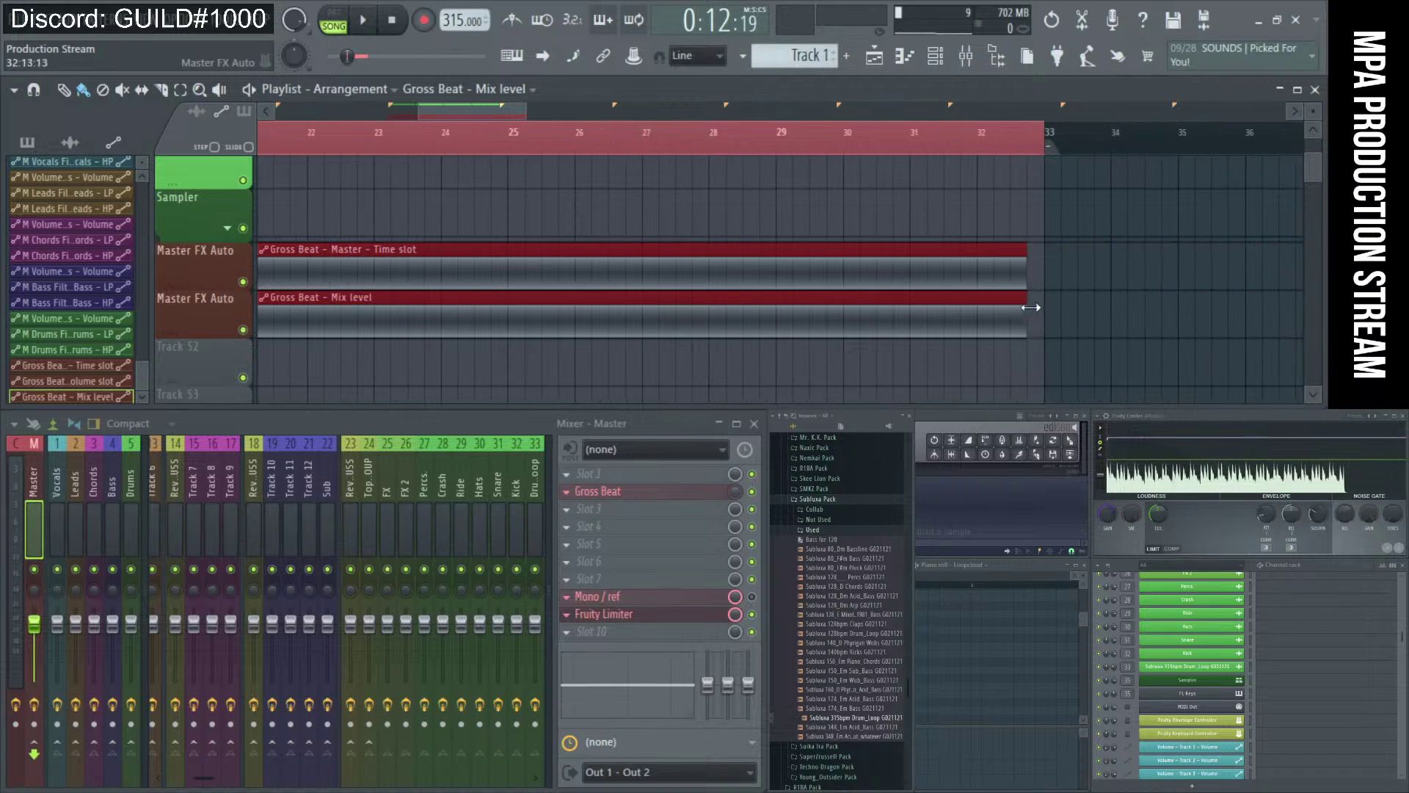
scroll(596, 307, "down", 4)
scroll(398, 296, "up", 5)
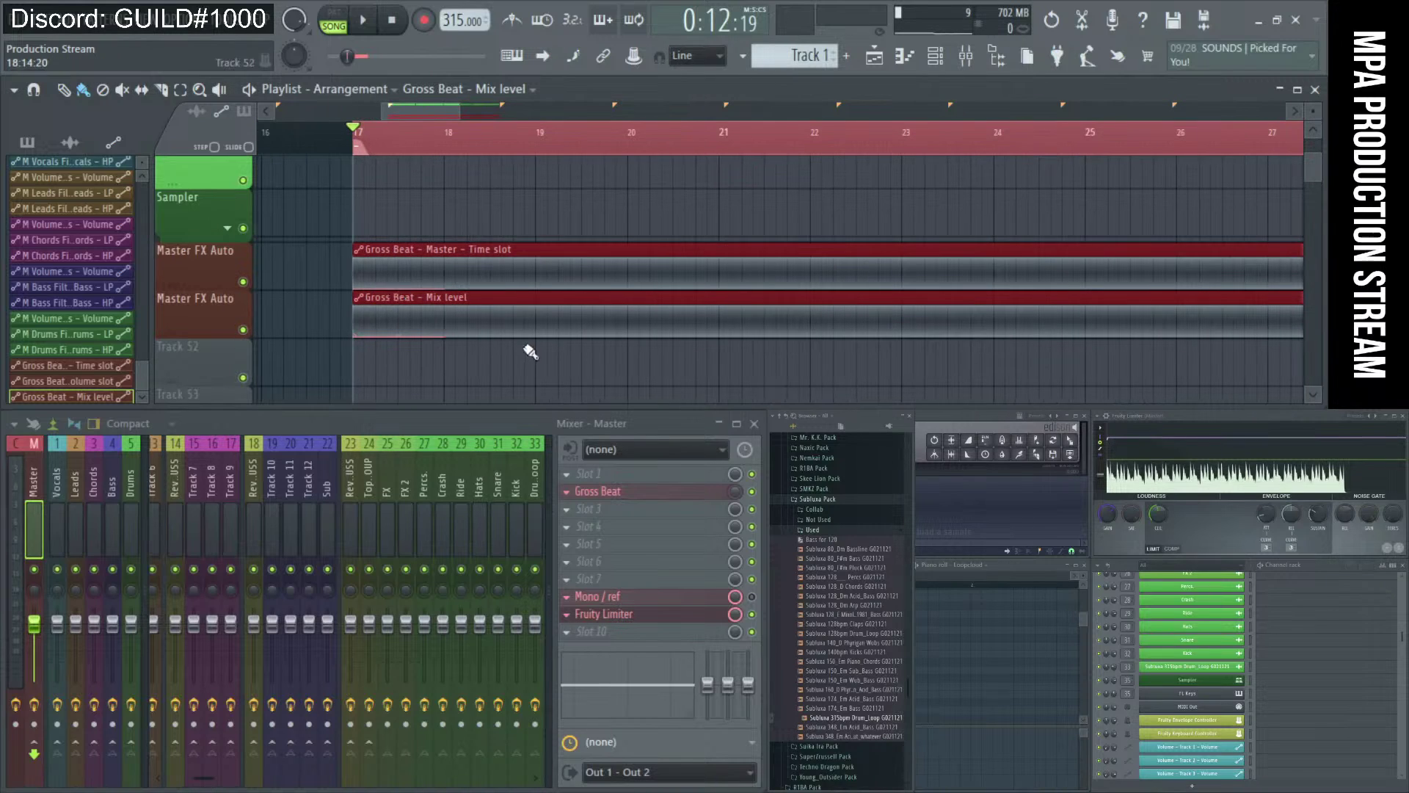
- Add Hold-mode automation steps at bar 20, with the Gross Beat Time slot at about 59% and a matching step in the Mix level clip
left_click(526, 378, "ctrl")
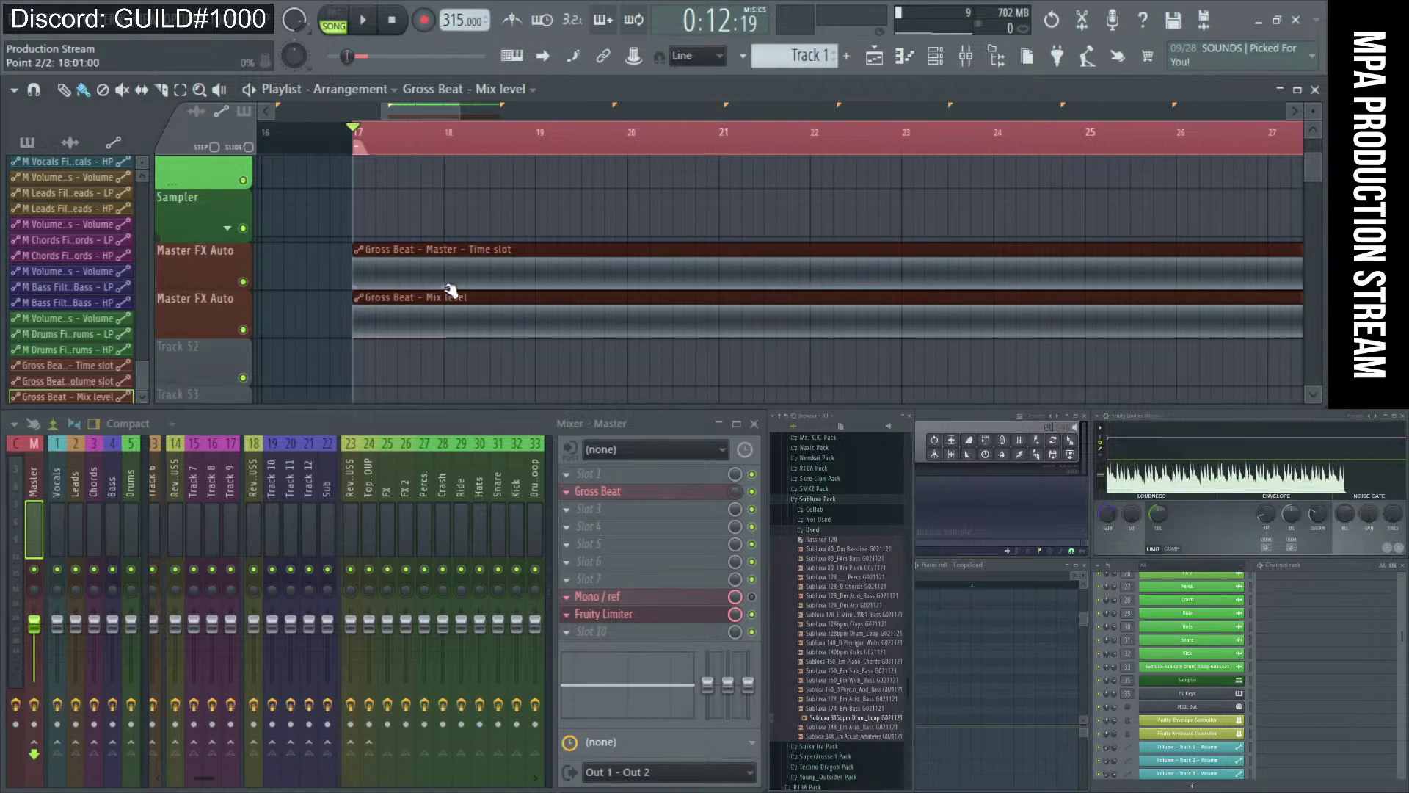
scroll(538, 282, "down", 2)
scroll(555, 257, "up", 2)
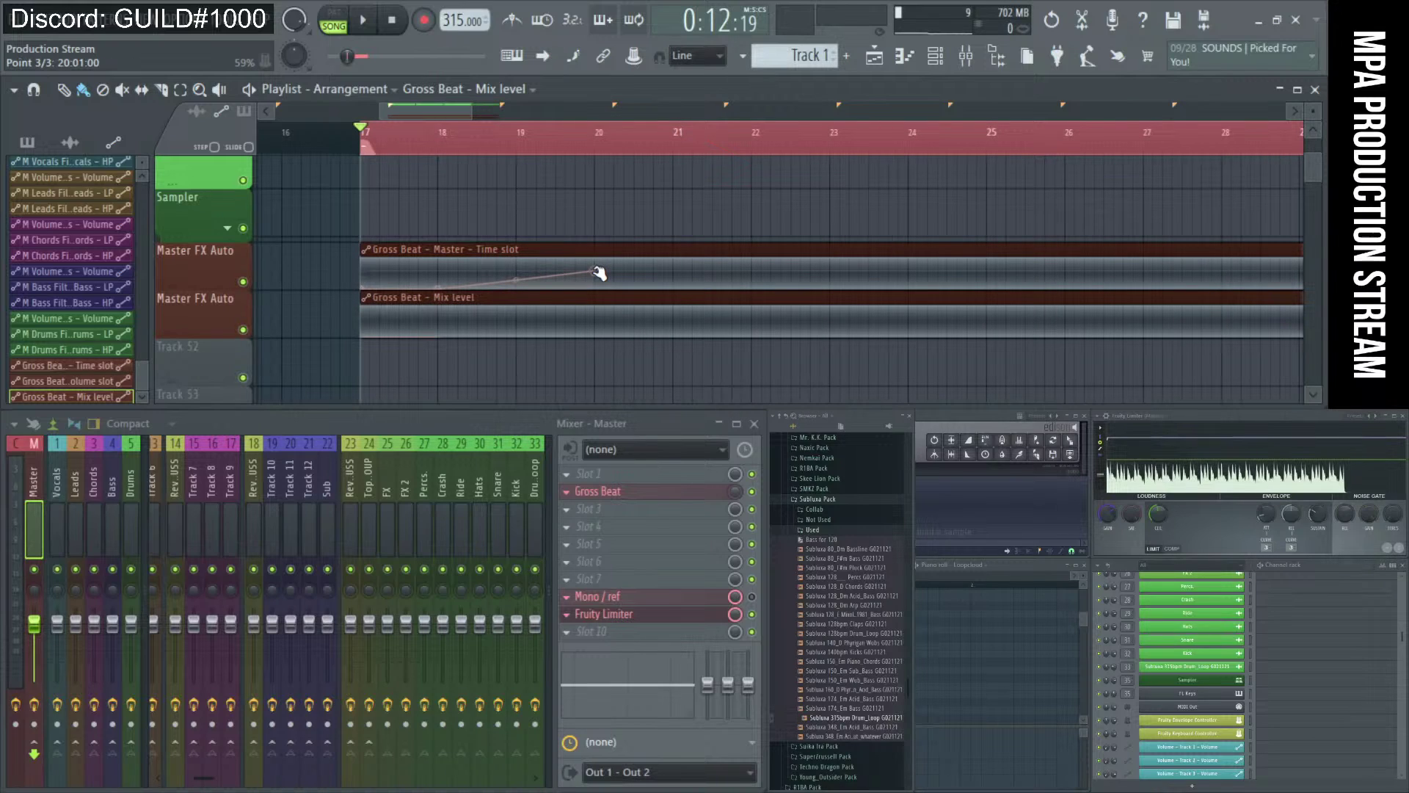
right_click(595, 271)
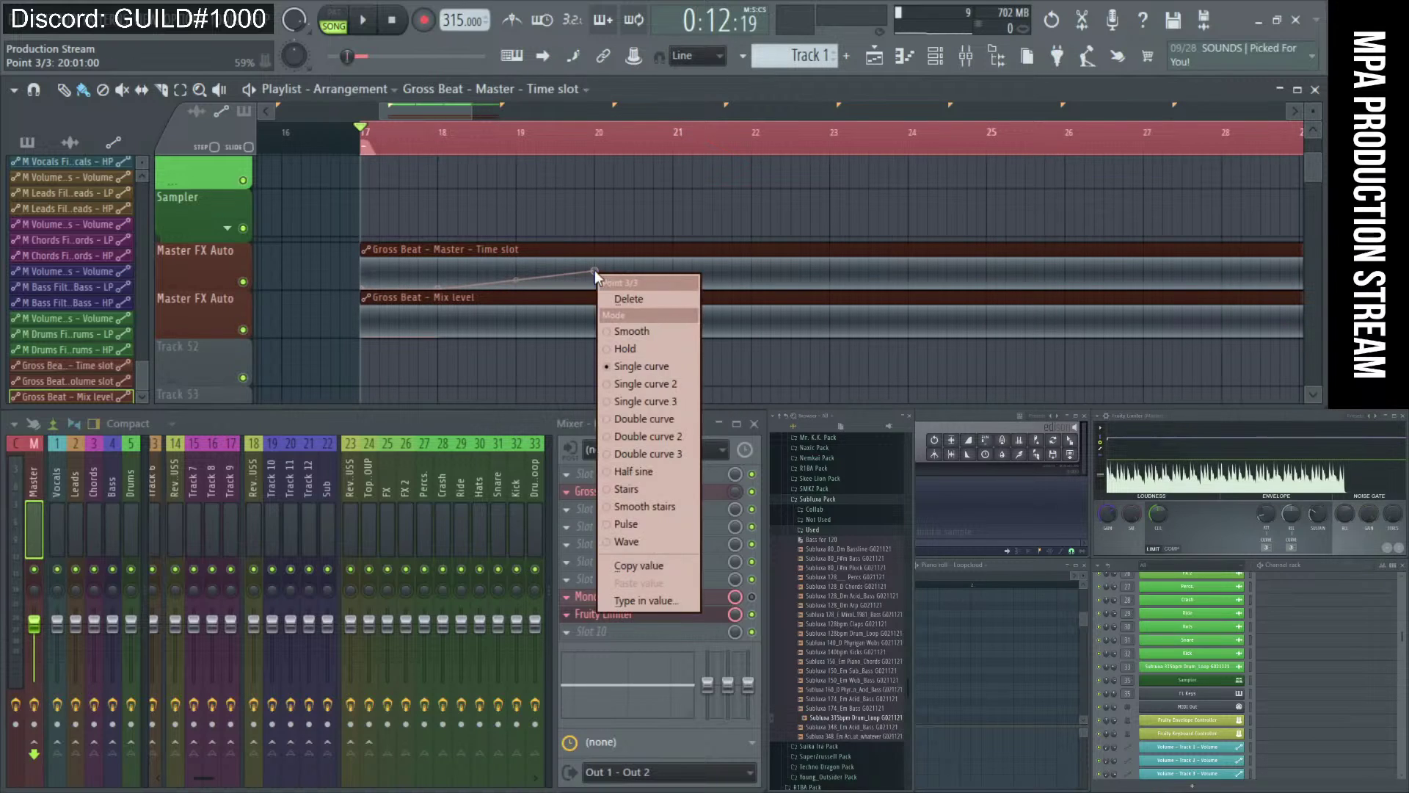
left_click(677, 348)
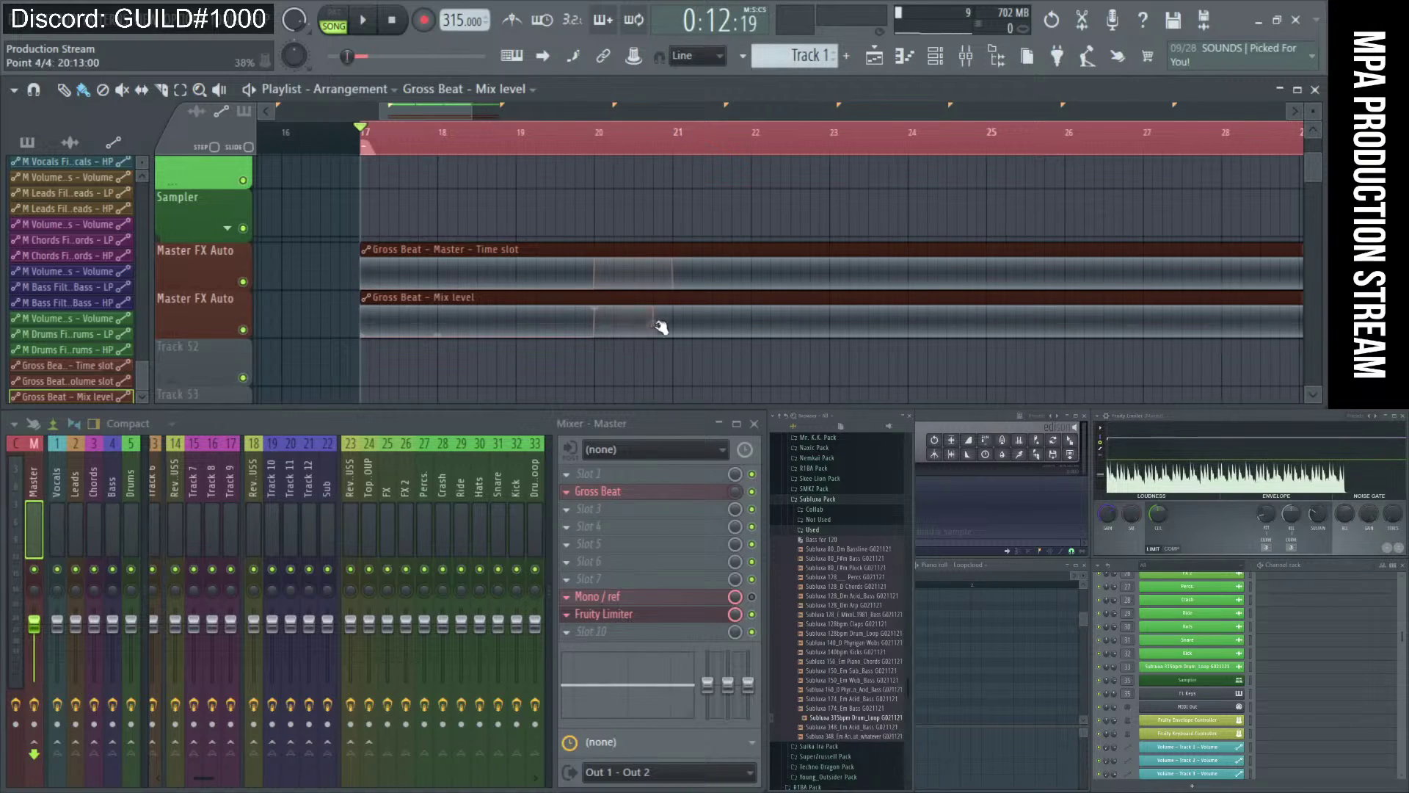
- Audition the one-bar Gross Beat Time slot and Mix level steps at bar 20, restarting the loop as needed
key("space")
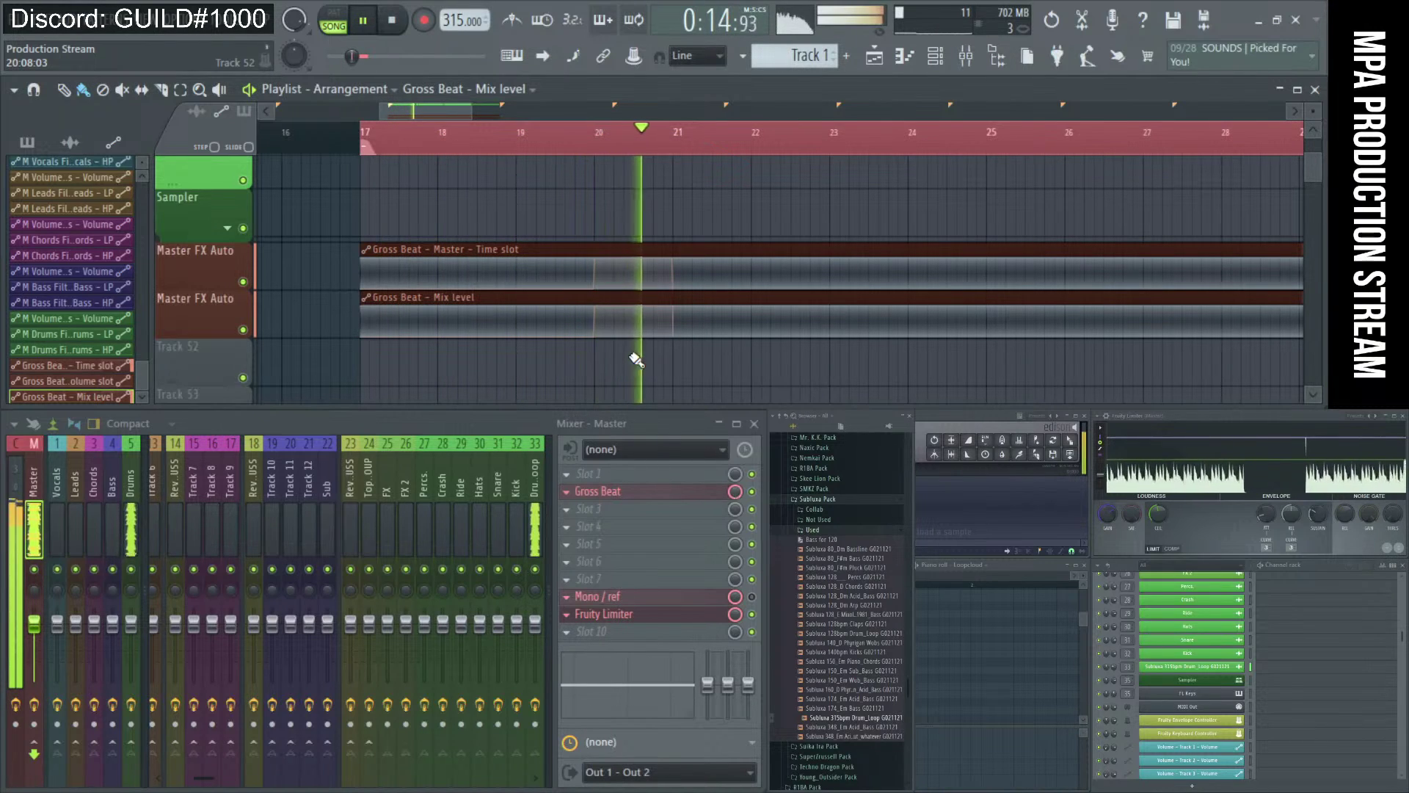
key("space")
key("space")
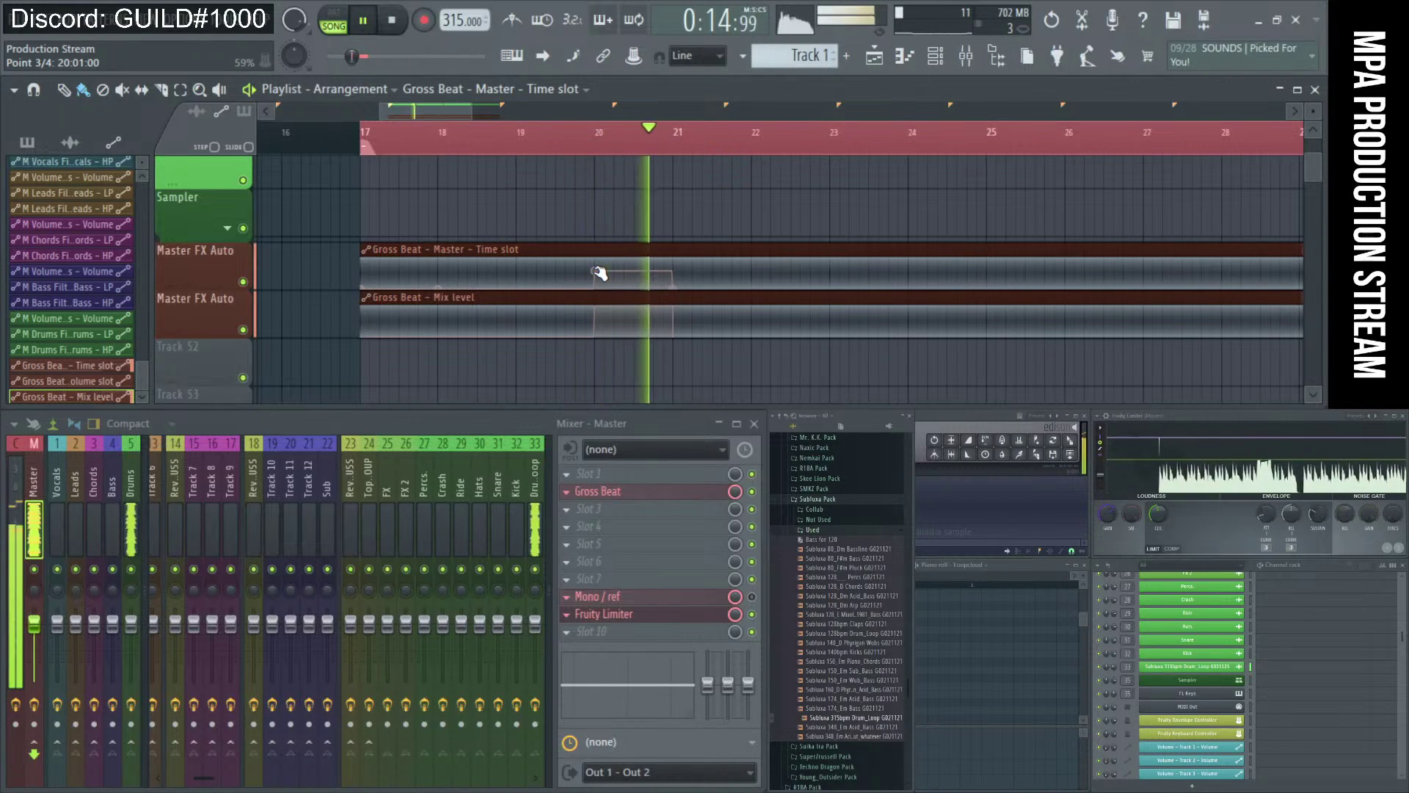
key("space")
key("space")
scroll(587, 290, "up", 3)
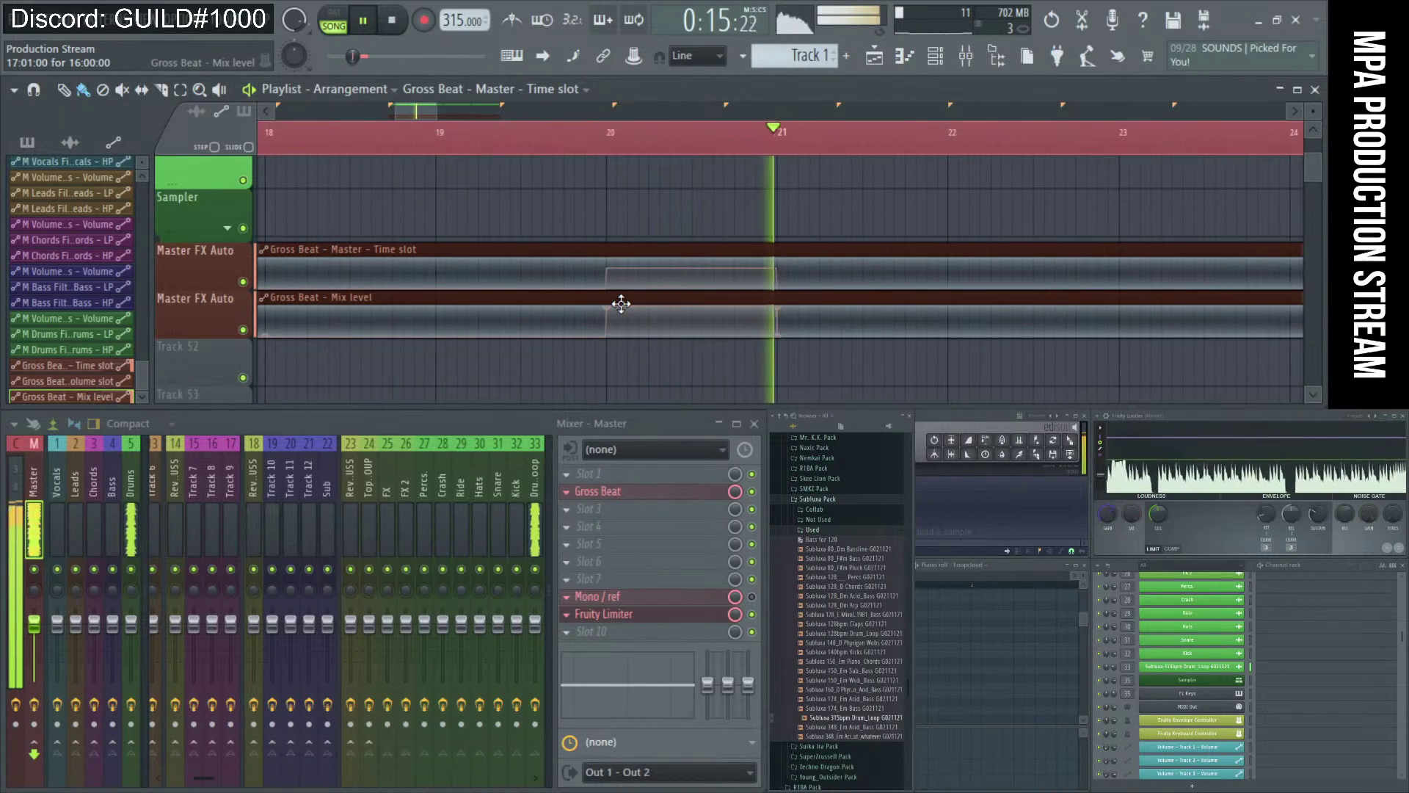
scroll(613, 297, "down", 4)
key("space")
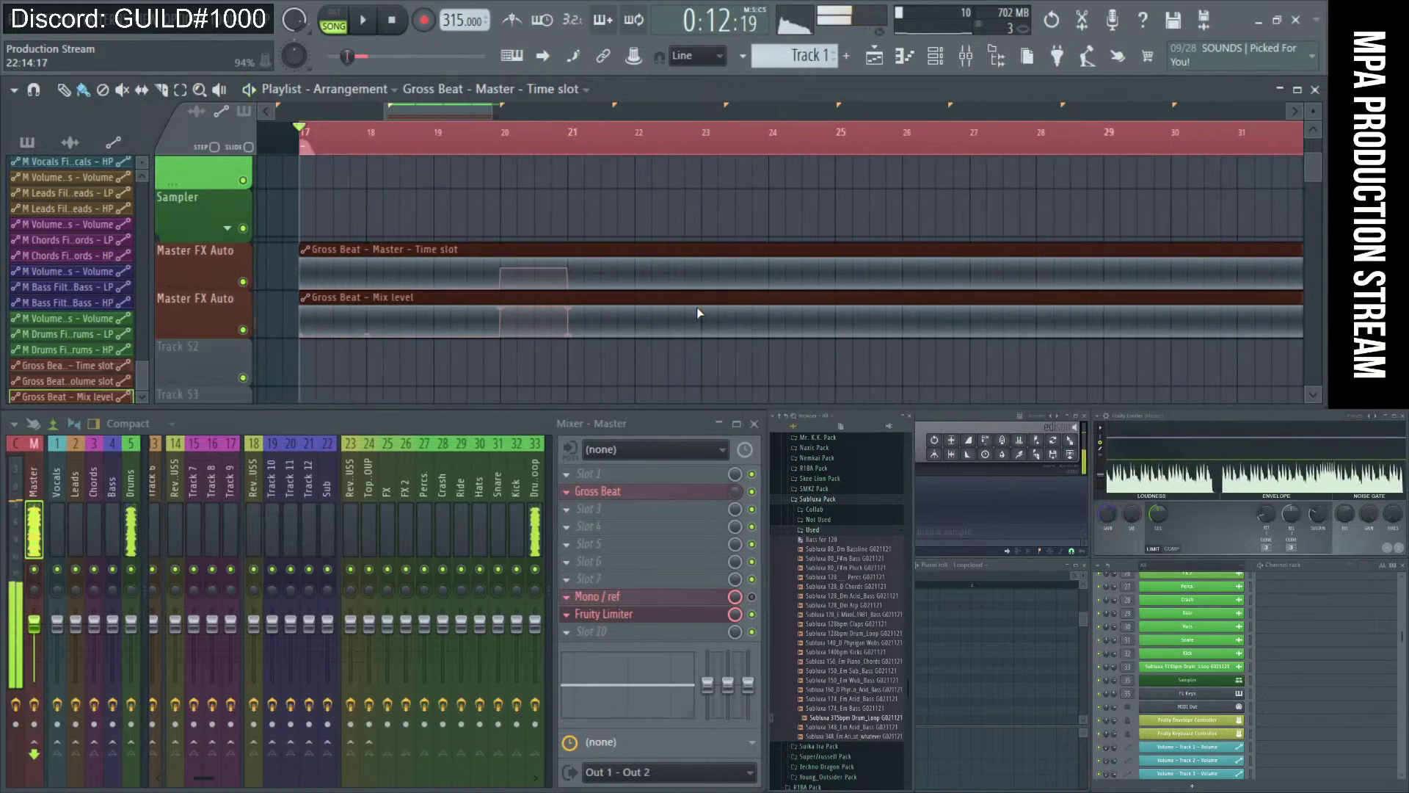
- Add one-bar, full-level steps at bars 24, 28 and 32 in the Gross Beat Mix level clip
scroll(725, 316, "down", 2)
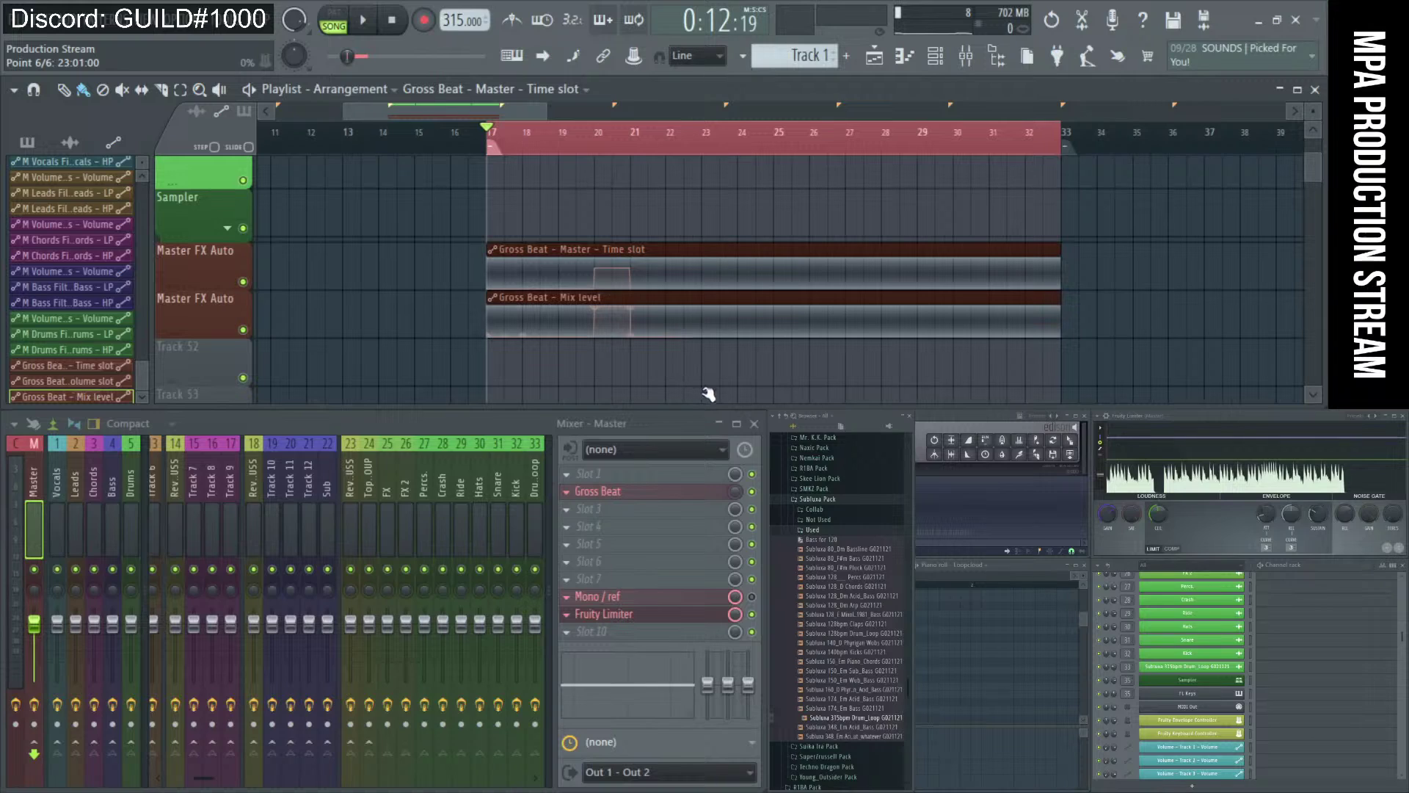
right_click(775, 308)
left_click(791, 333)
right_click(741, 310)
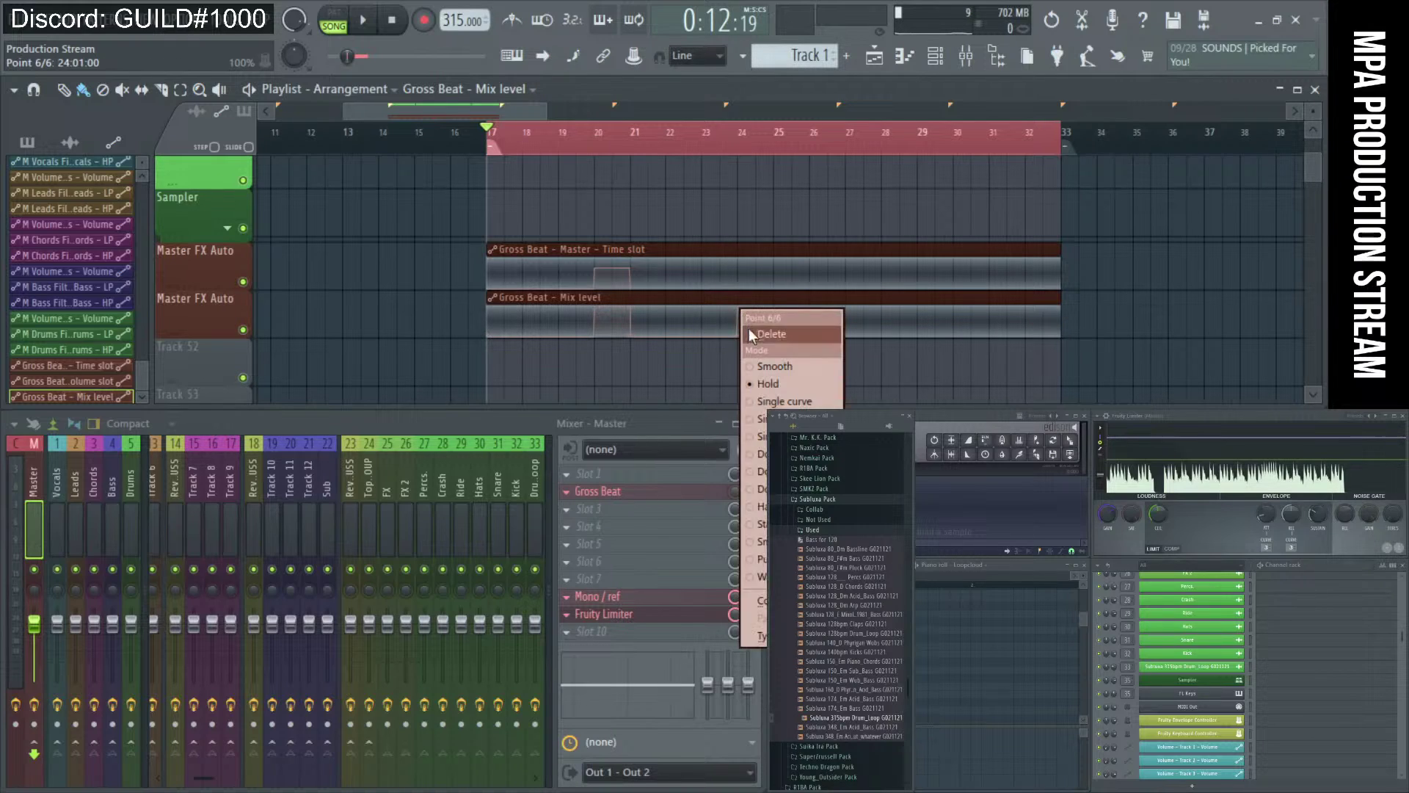
right_click(777, 325)
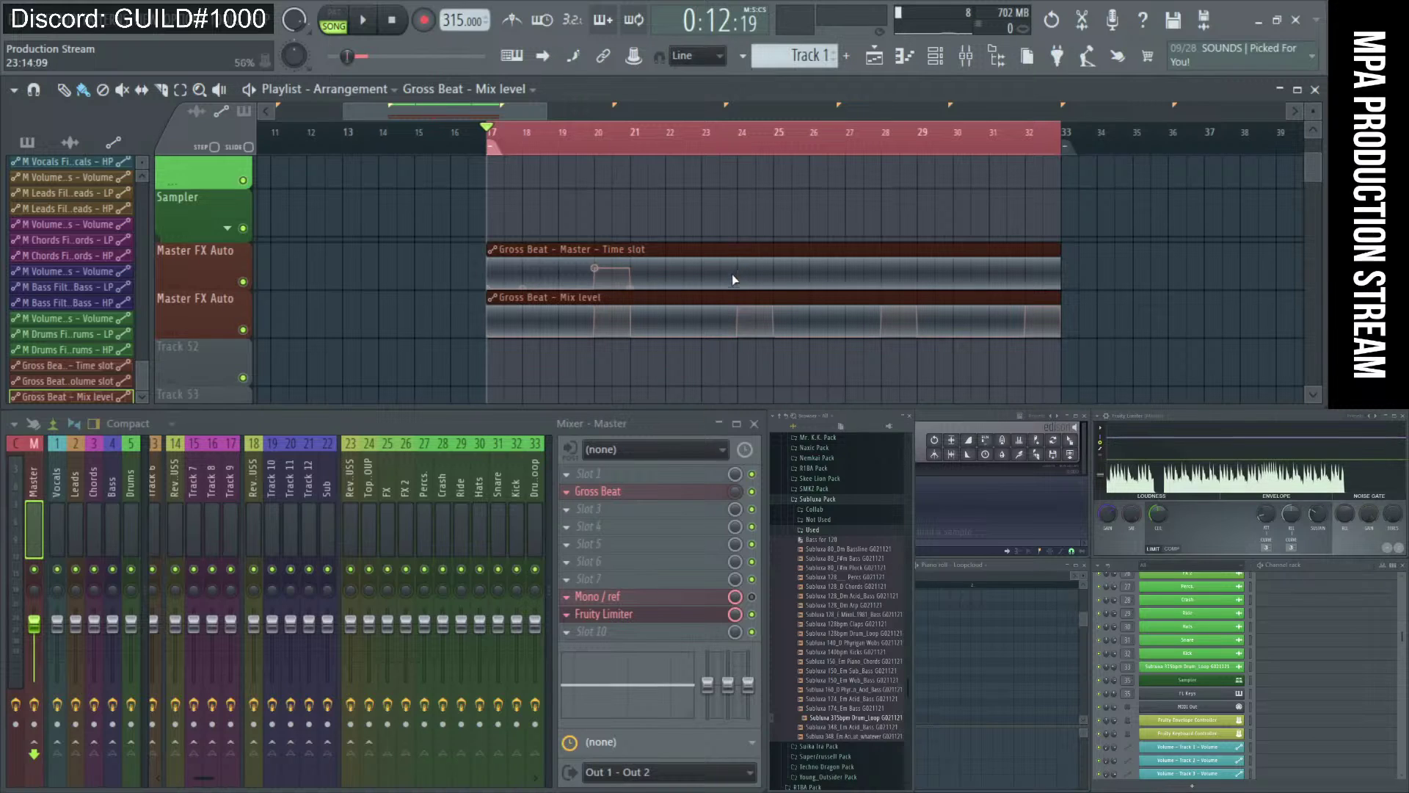
- Add a one-bar step at bar 24 in the Gross Beat Time slot clip and audition it from bar 20
scroll(731, 290, "up", 2, "ctrl")
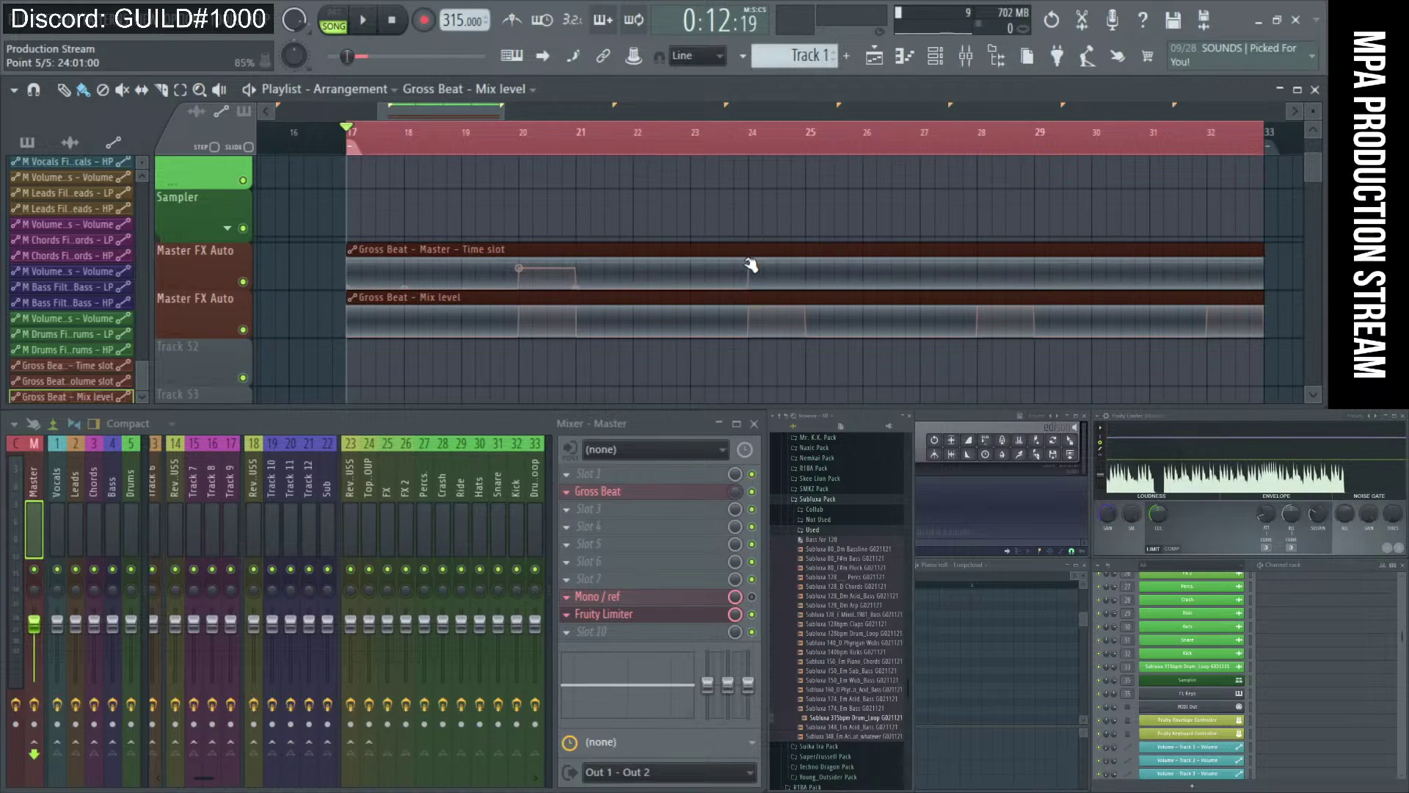
key("space")
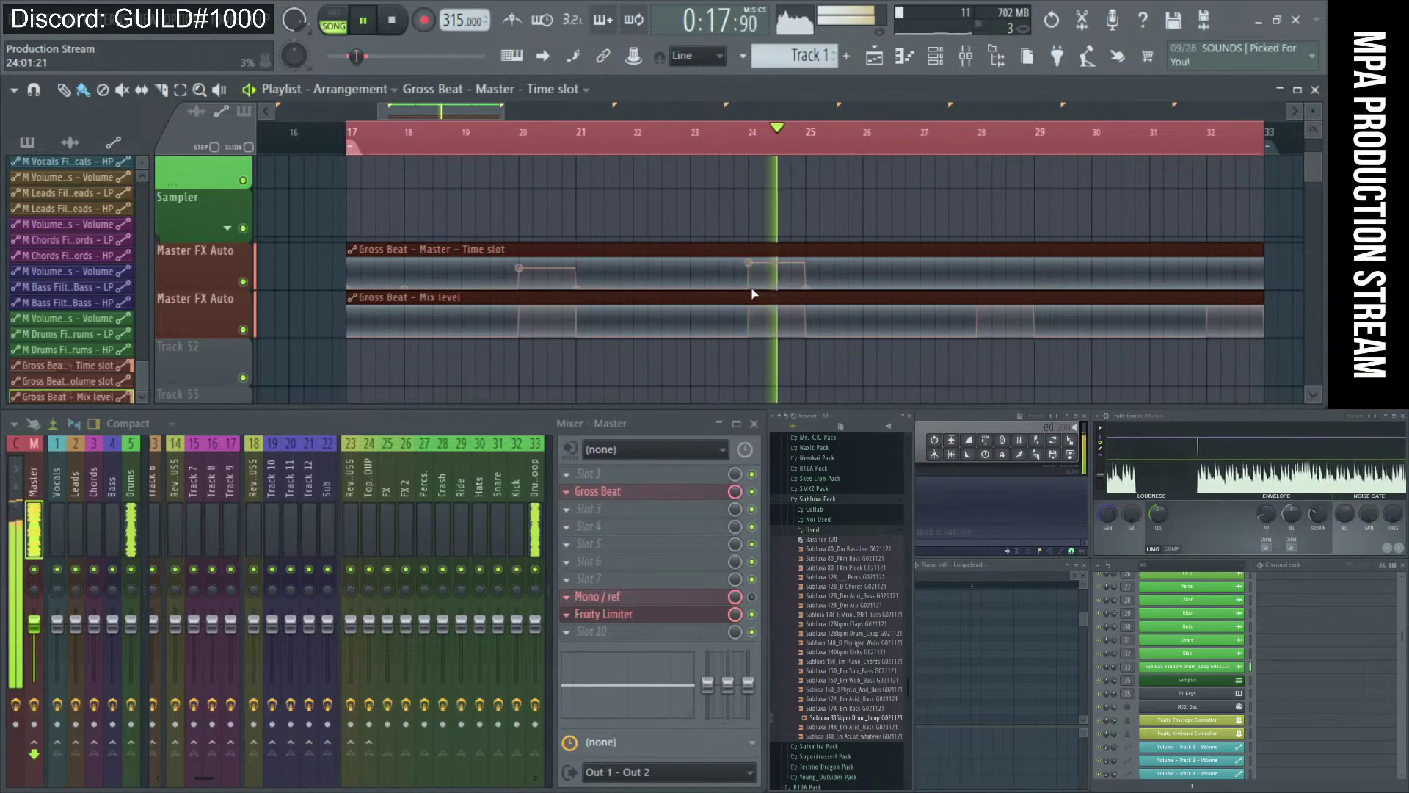
key("space")
key("space")
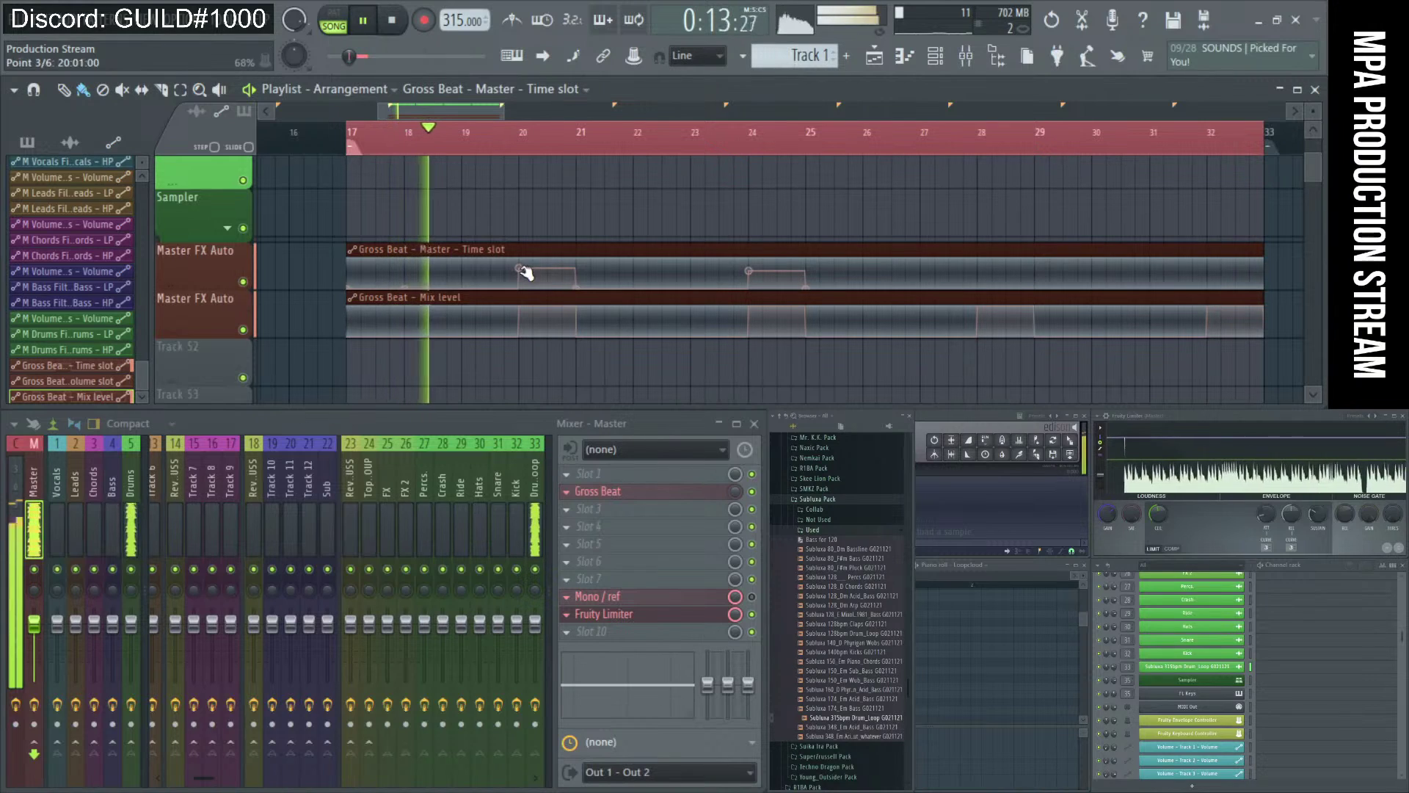
key("space")
key("space")
left_click(523, 131)
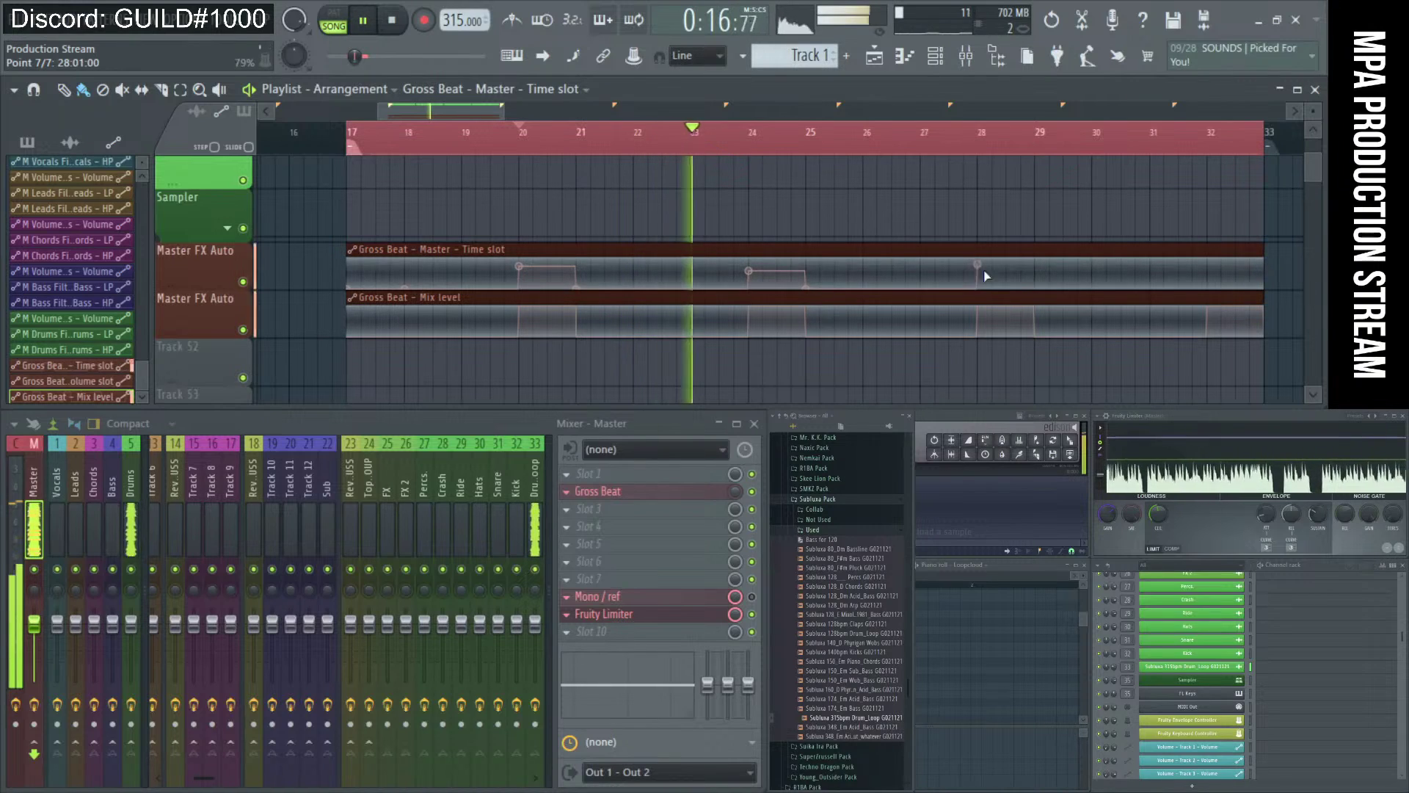
- Add Time slot steps at bar 28, at about 79%, and at bar 32, and stop playback
right_click(1031, 276)
right_click(1206, 273)
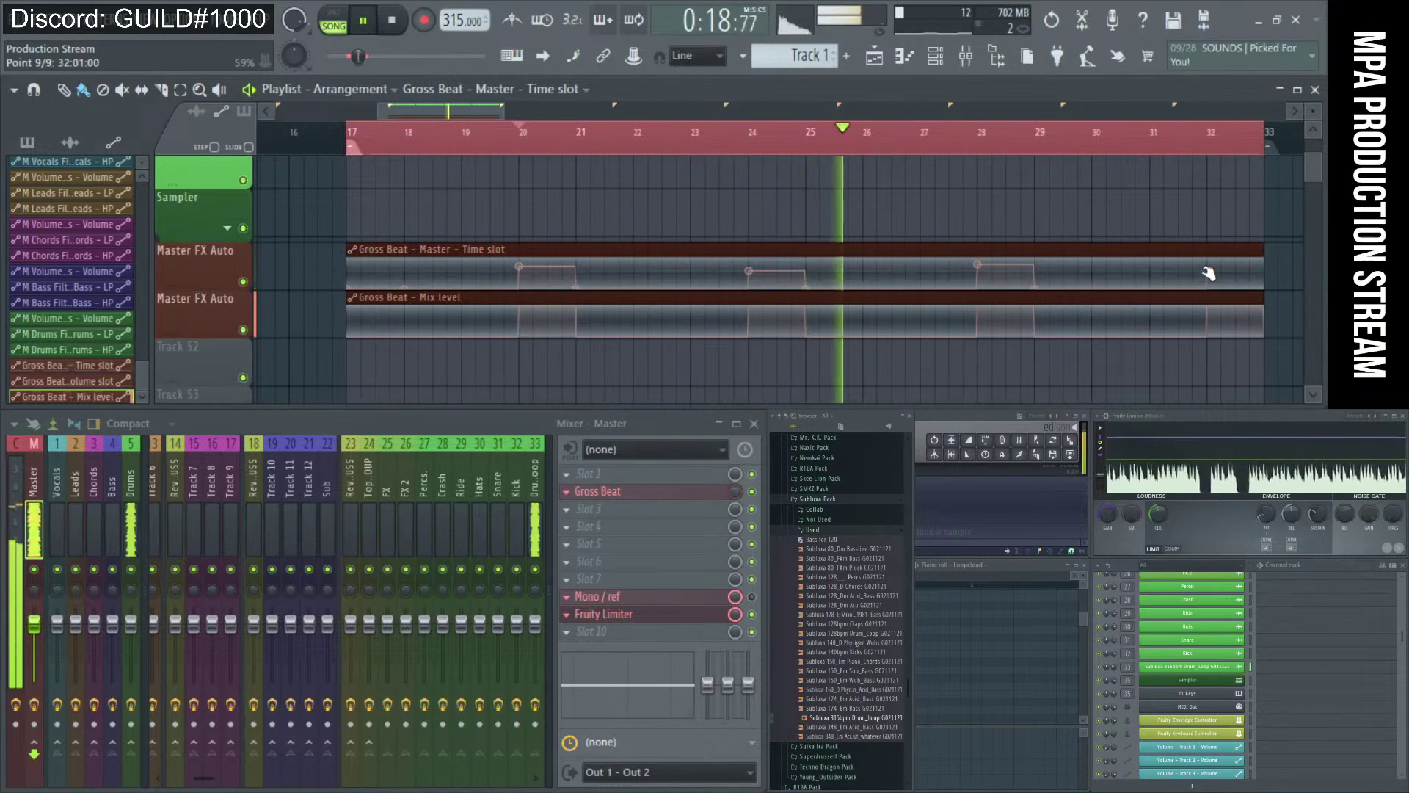
right_click(1208, 271)
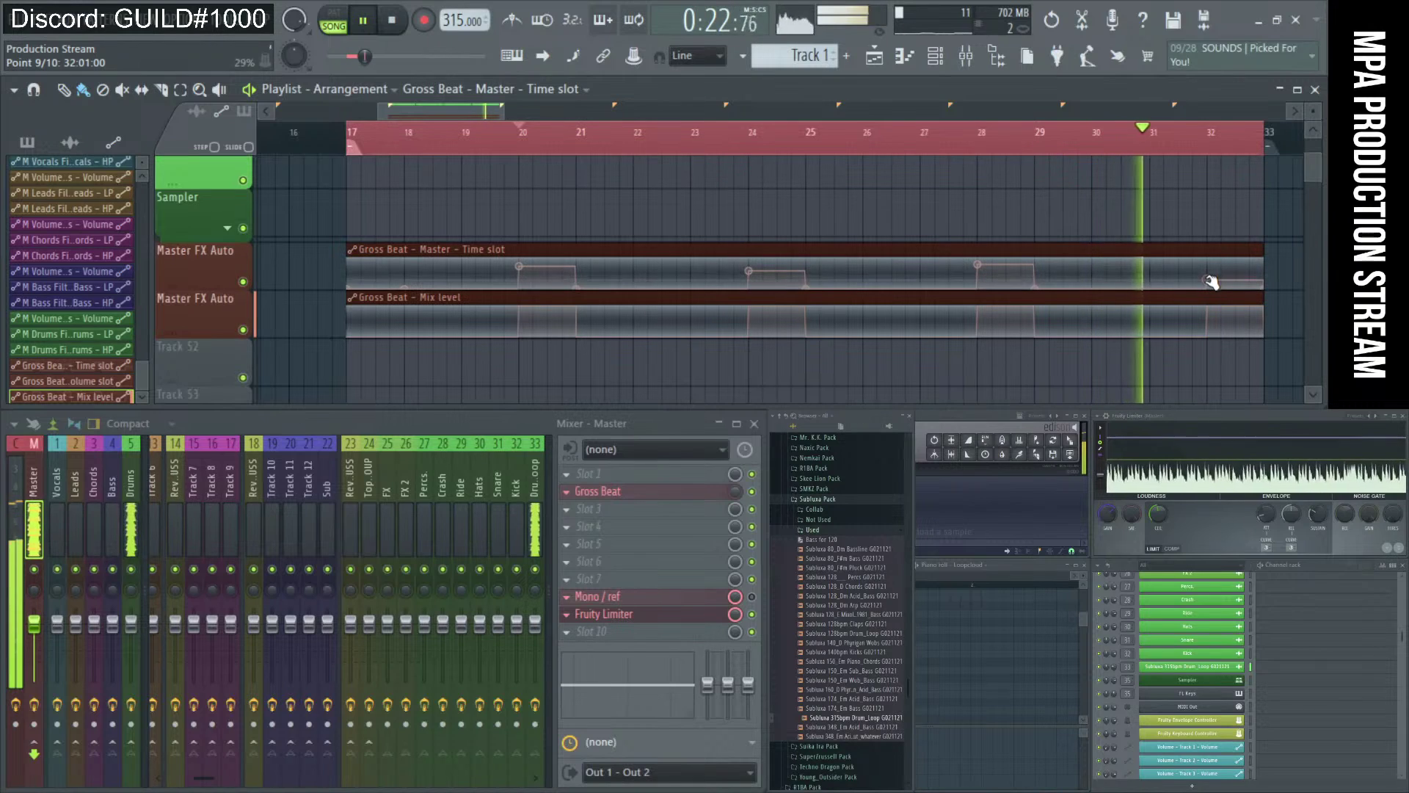
scroll(953, 326, "down", 1)
scroll(950, 326, "down", 2, "ctrl")
key("space")
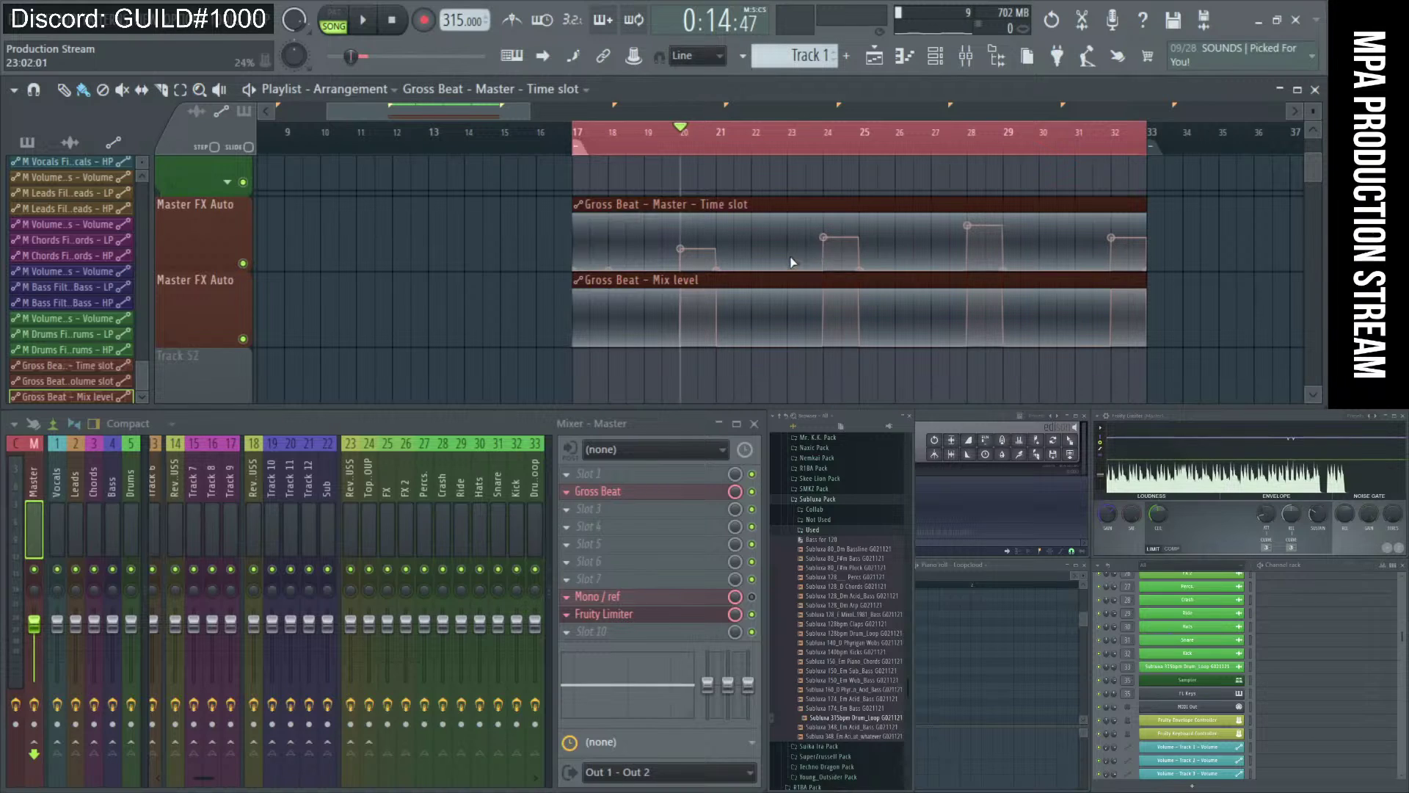
- During playback, set the Time slot steps at bar 20 to about 73% and bar 28 to about 89%, lower bar 24, and raise bar 32
scroll(718, 264, "up", 1)
key("space")
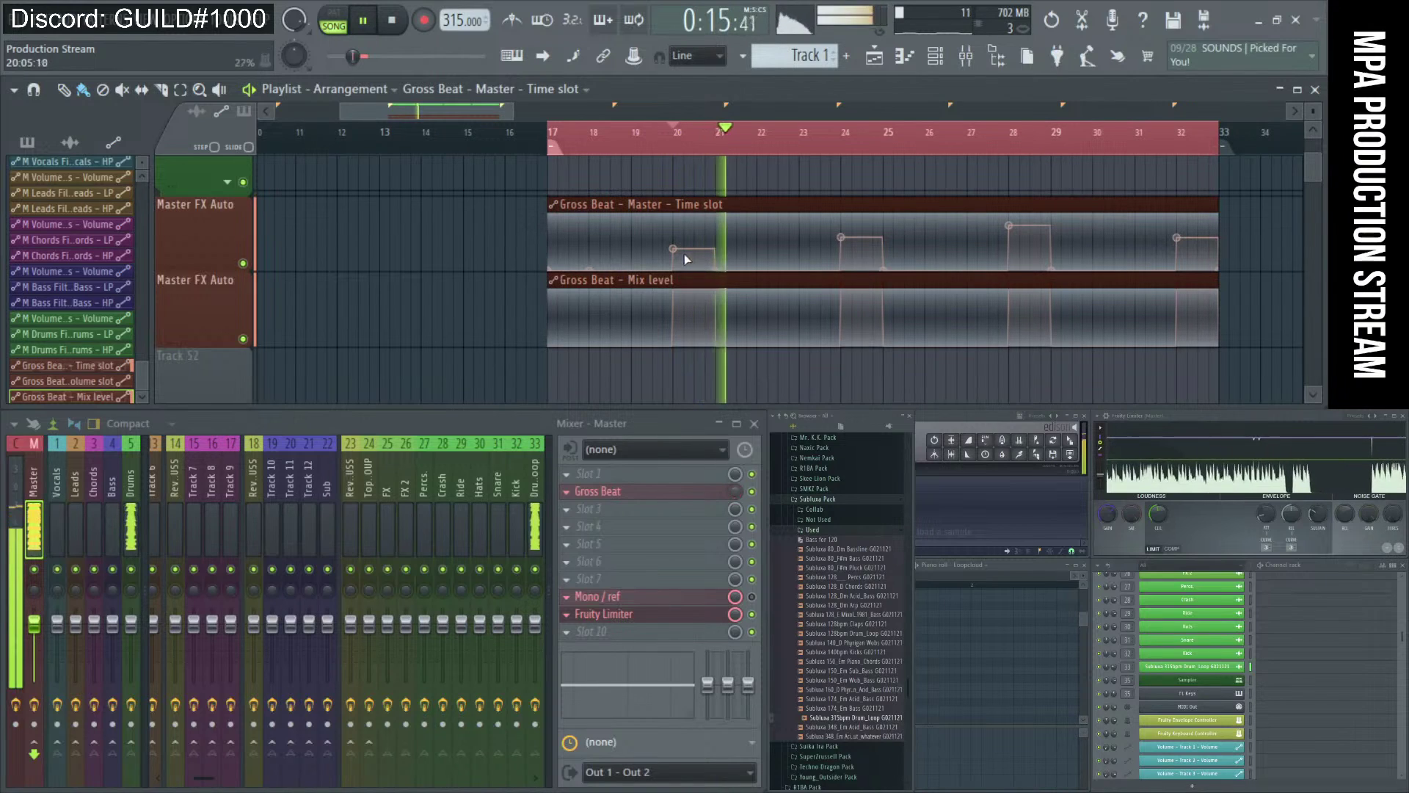
key("space")
key("space")
left_click_drag(679, 260, 674, 230)
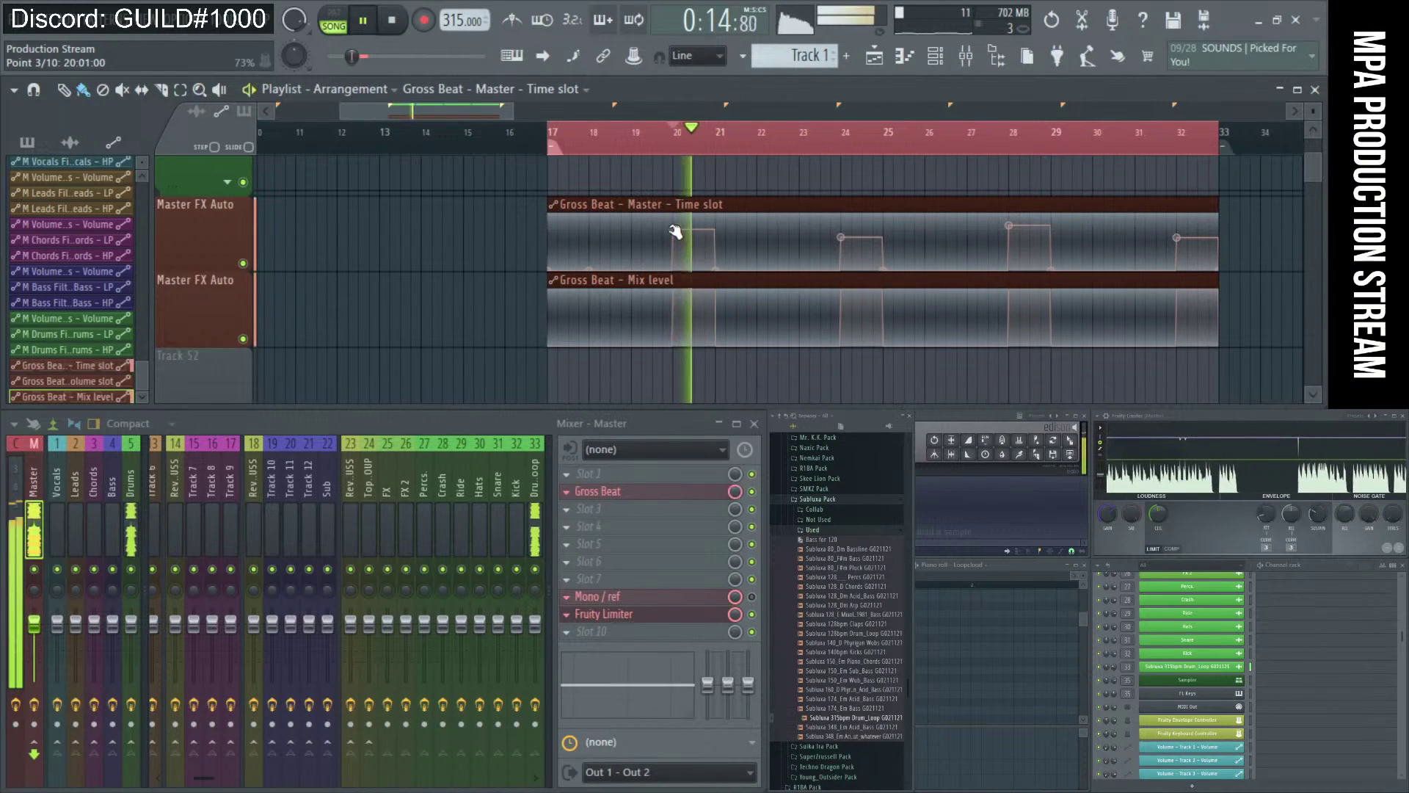
left_click_drag(845, 239, 846, 256)
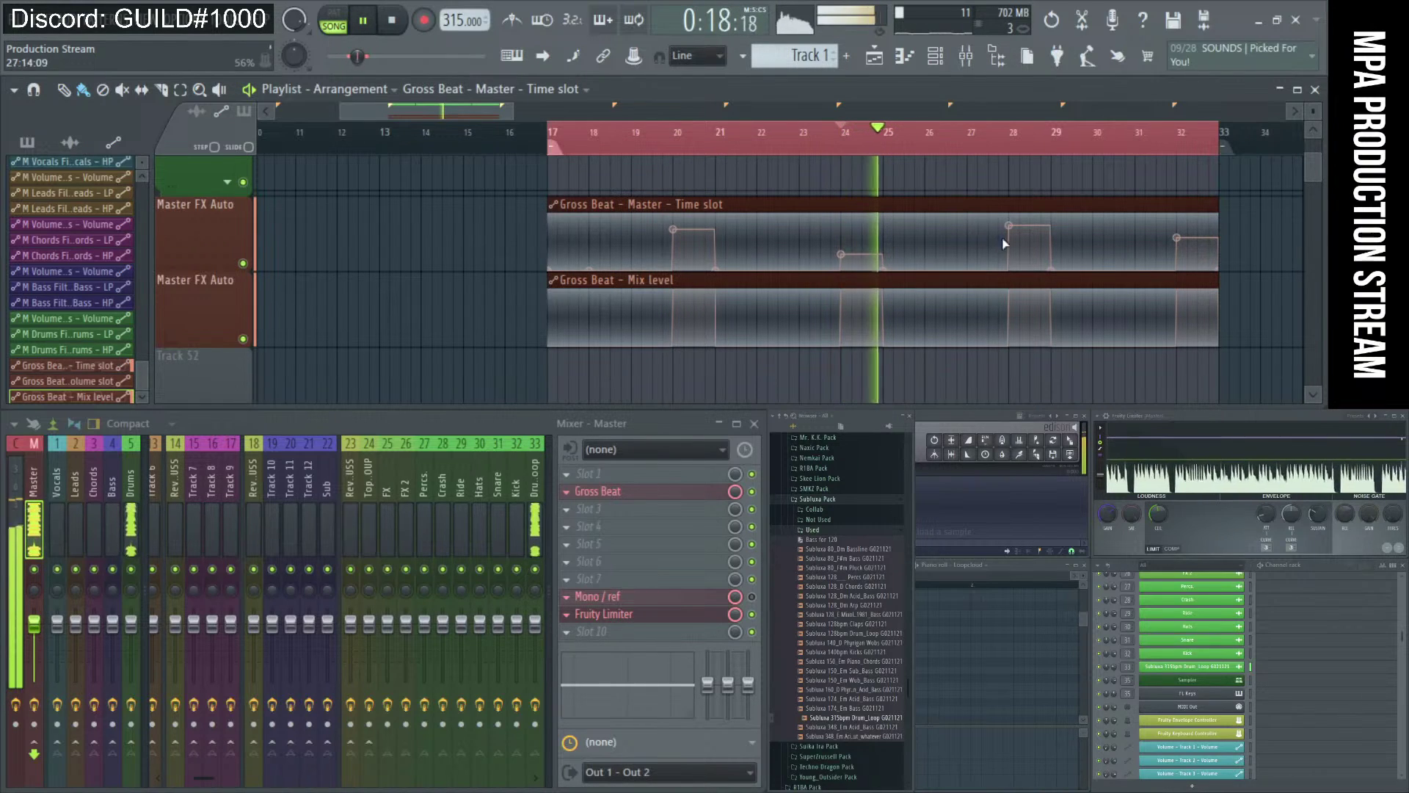
mouse_move(1177, 237)
left_mouse_down()
mouse_move(1180, 251)
mouse_move(1179, 218)
left_mouse_up()
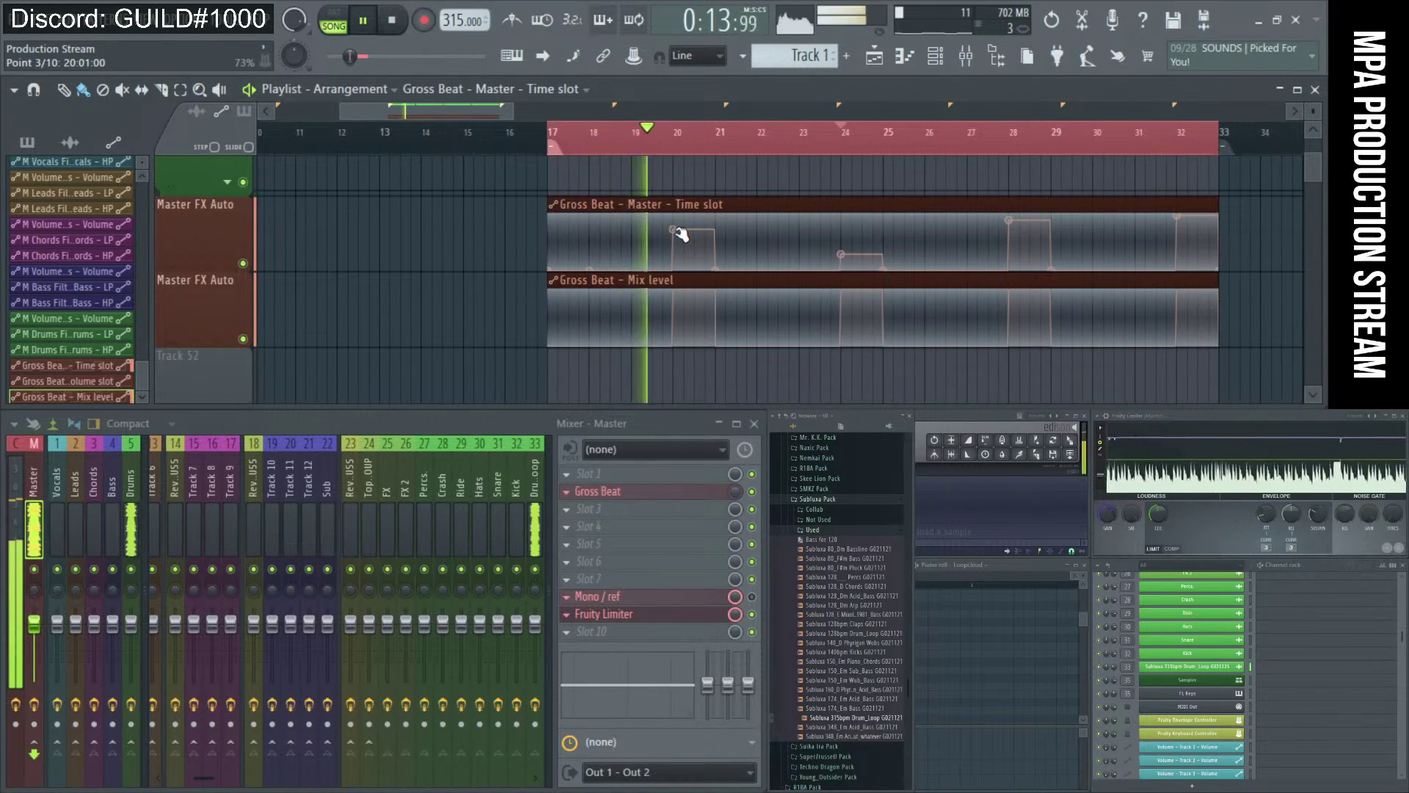
mouse_move(842, 255)
left_mouse_down()
mouse_move(843, 240)
mouse_move(846, 261)
left_mouse_up()
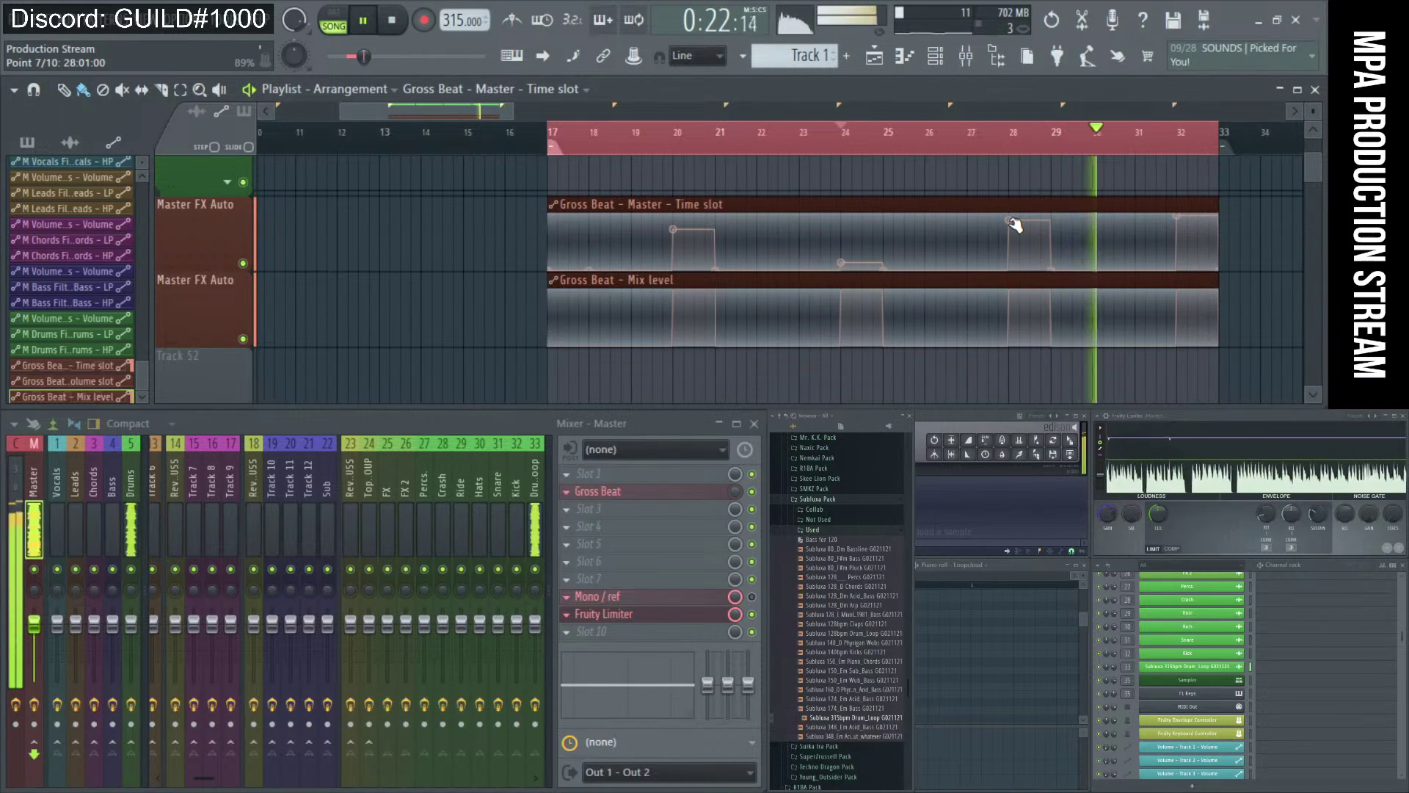
- Open the master's Gross Beat, stop playback, and select the Triple snare time slot for editing
scroll(964, 264, "down", 1)
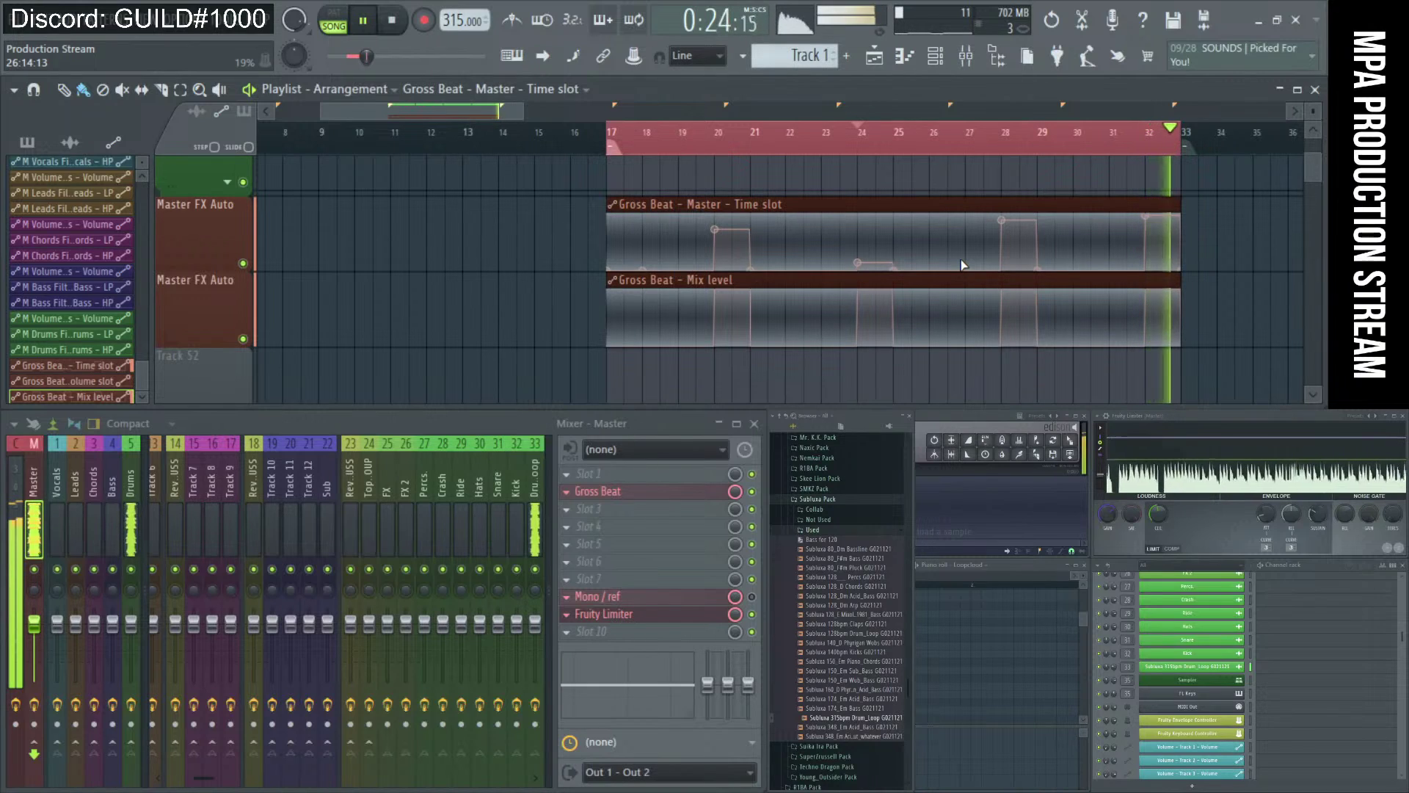
scroll(964, 264, "down", 3)
scroll(903, 258, "down", 2)
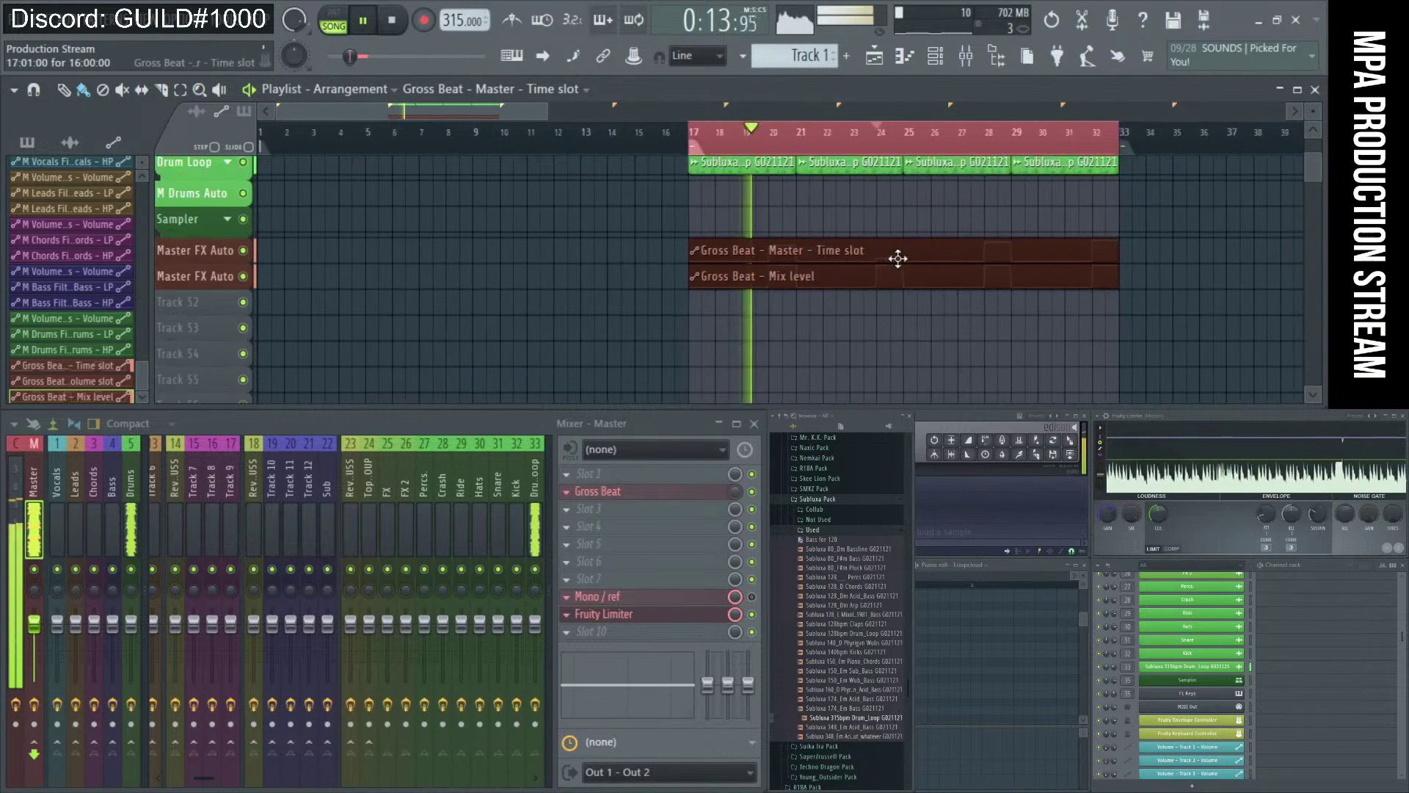
scroll(1120, 284, "down", 1)
scroll(1120, 285, "up", 4)
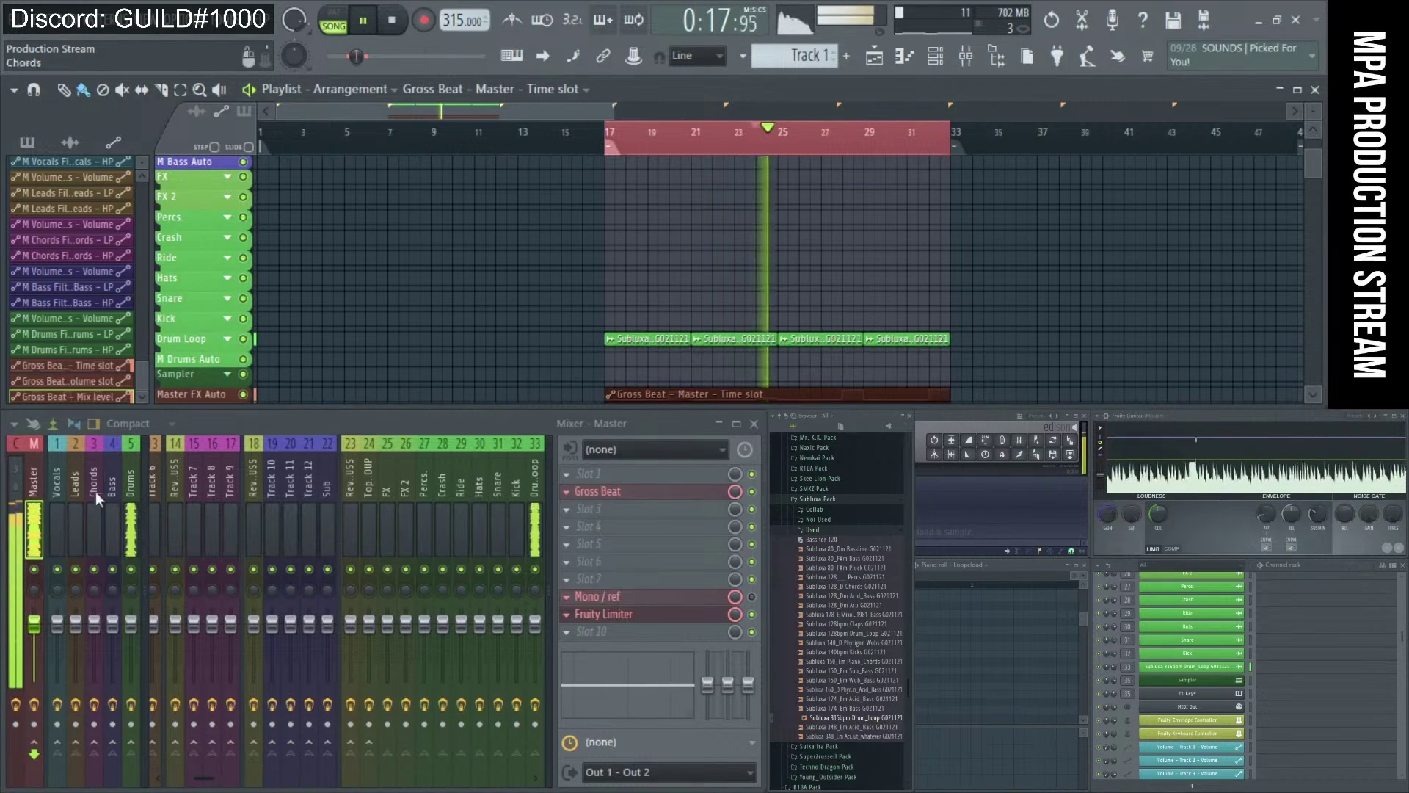
left_click(591, 509)
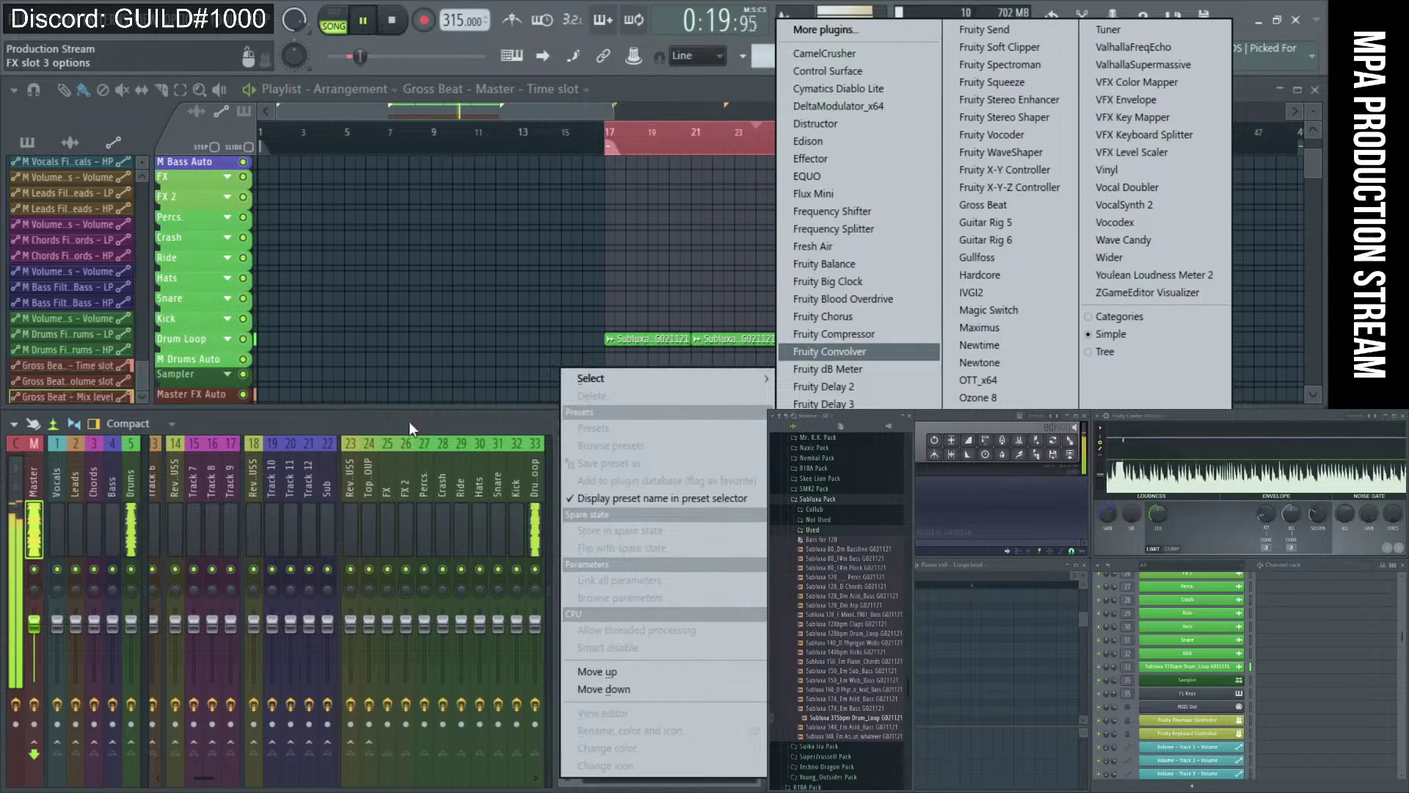
left_click(796, 336)
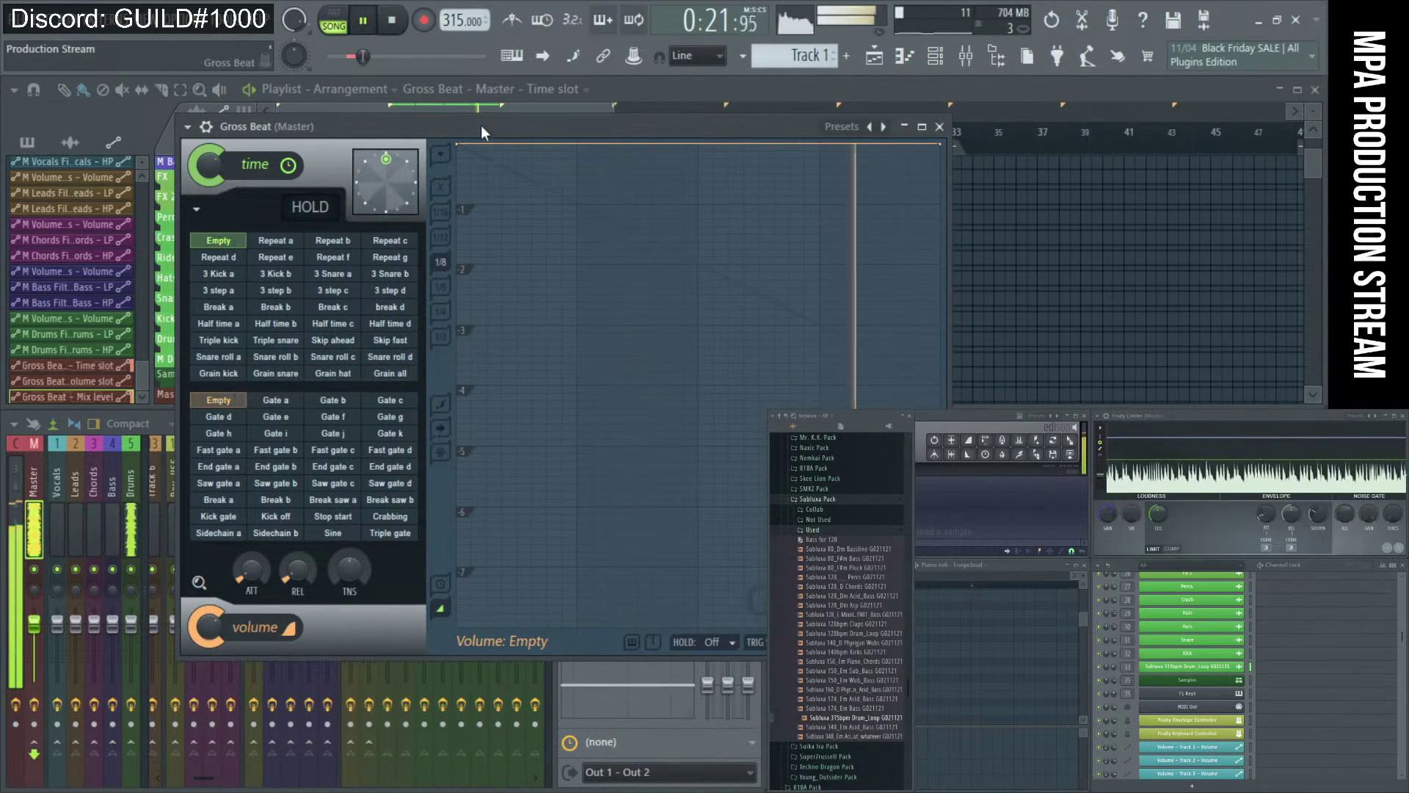
left_click_drag(481, 125, 336, 144)
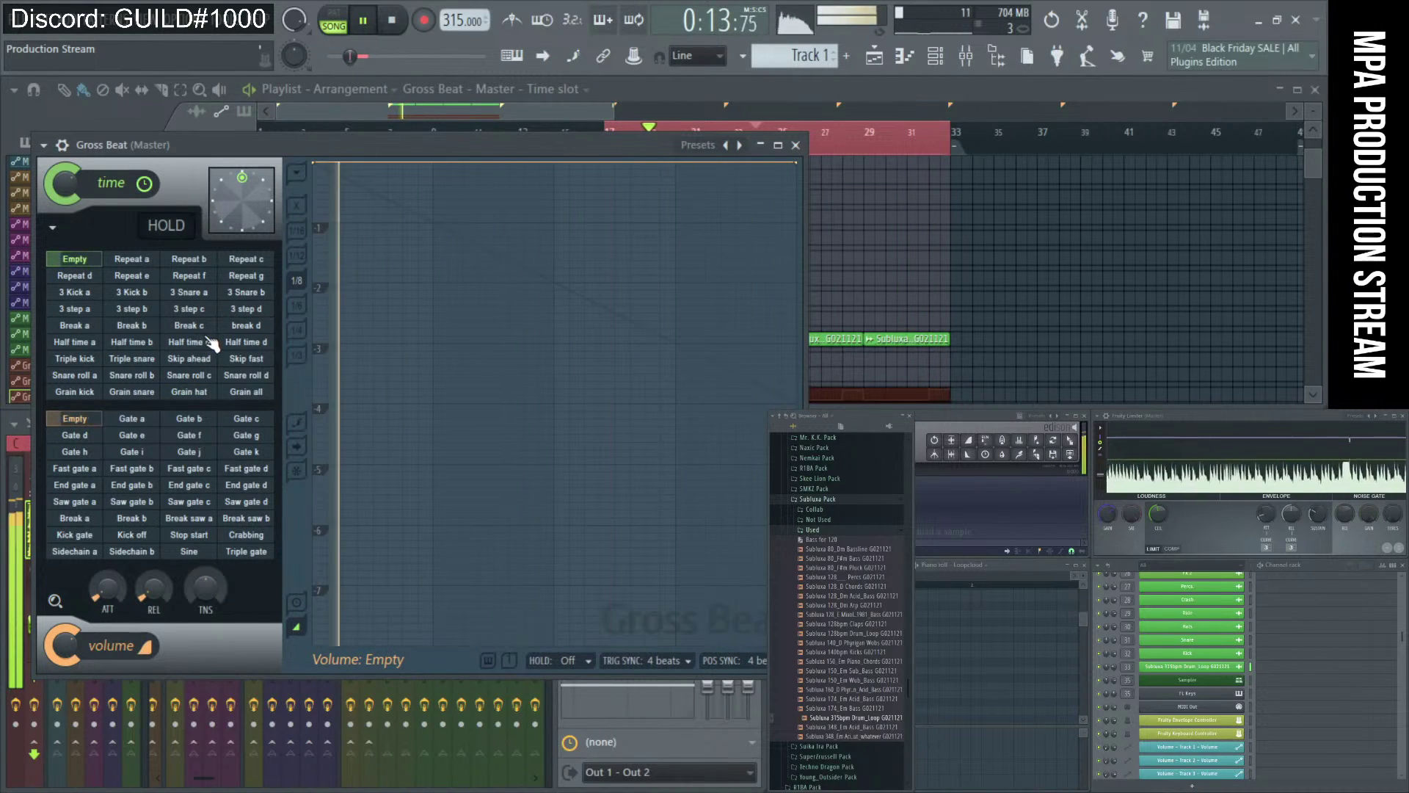
key("space")
left_click(150, 360)
left_click_drag(546, 140, 543, 116)
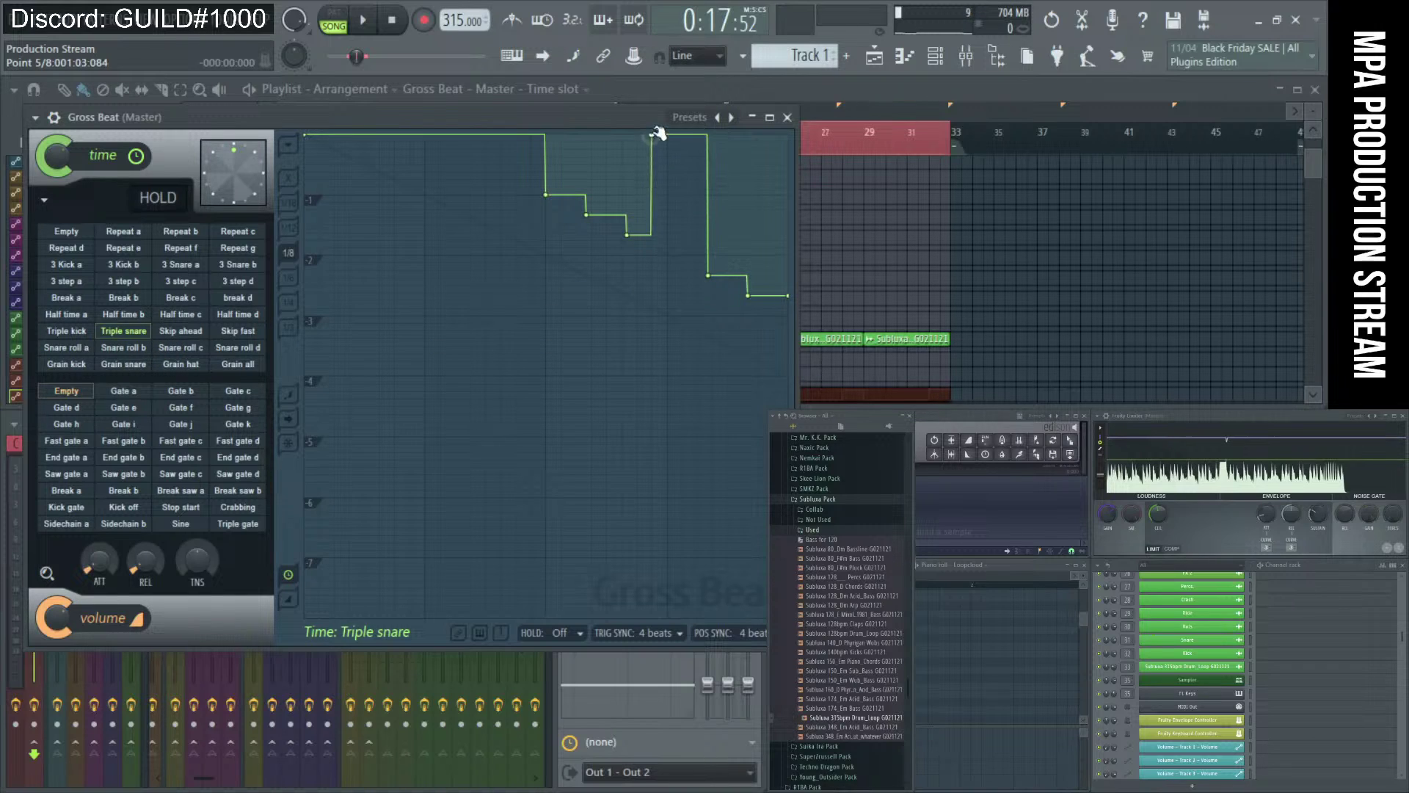
- During playback, reshape beat 4 of the Triple snare time envelope into steps alternating between zero offset and about level 1, and stop playback
key("space")
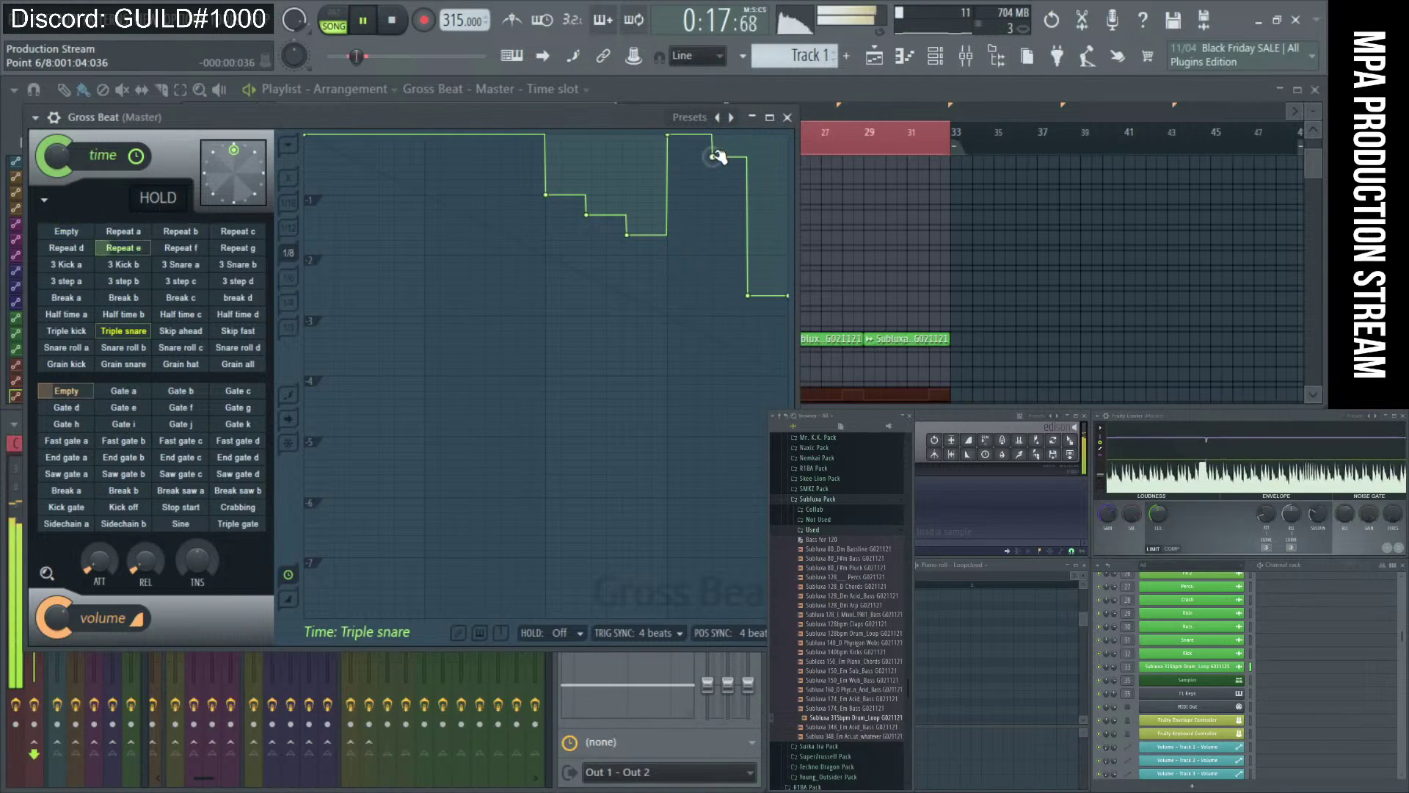
left_click_drag(748, 295, 788, 135)
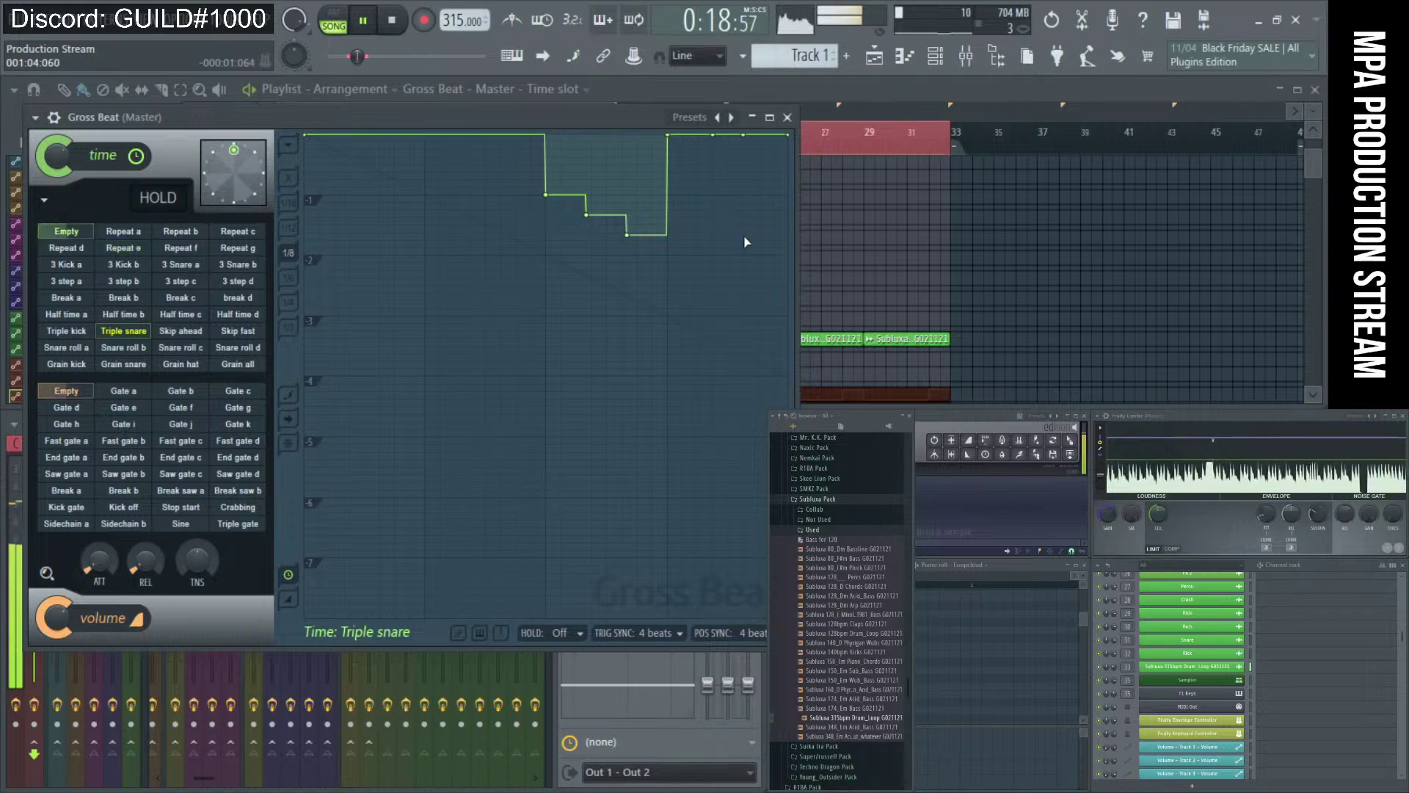
left_click_drag(743, 147, 747, 197)
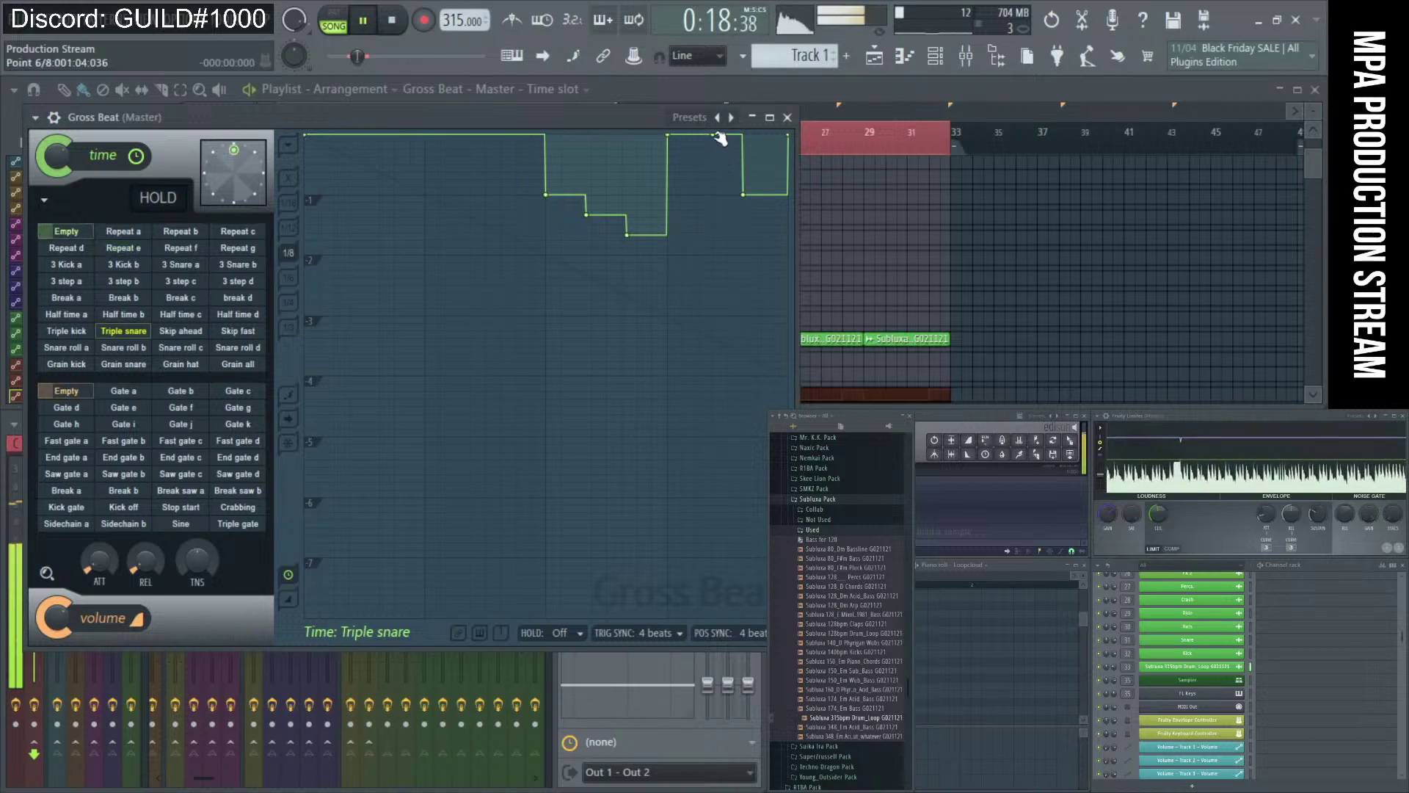
left_click_drag(715, 195, 759, 194)
left_click(759, 163)
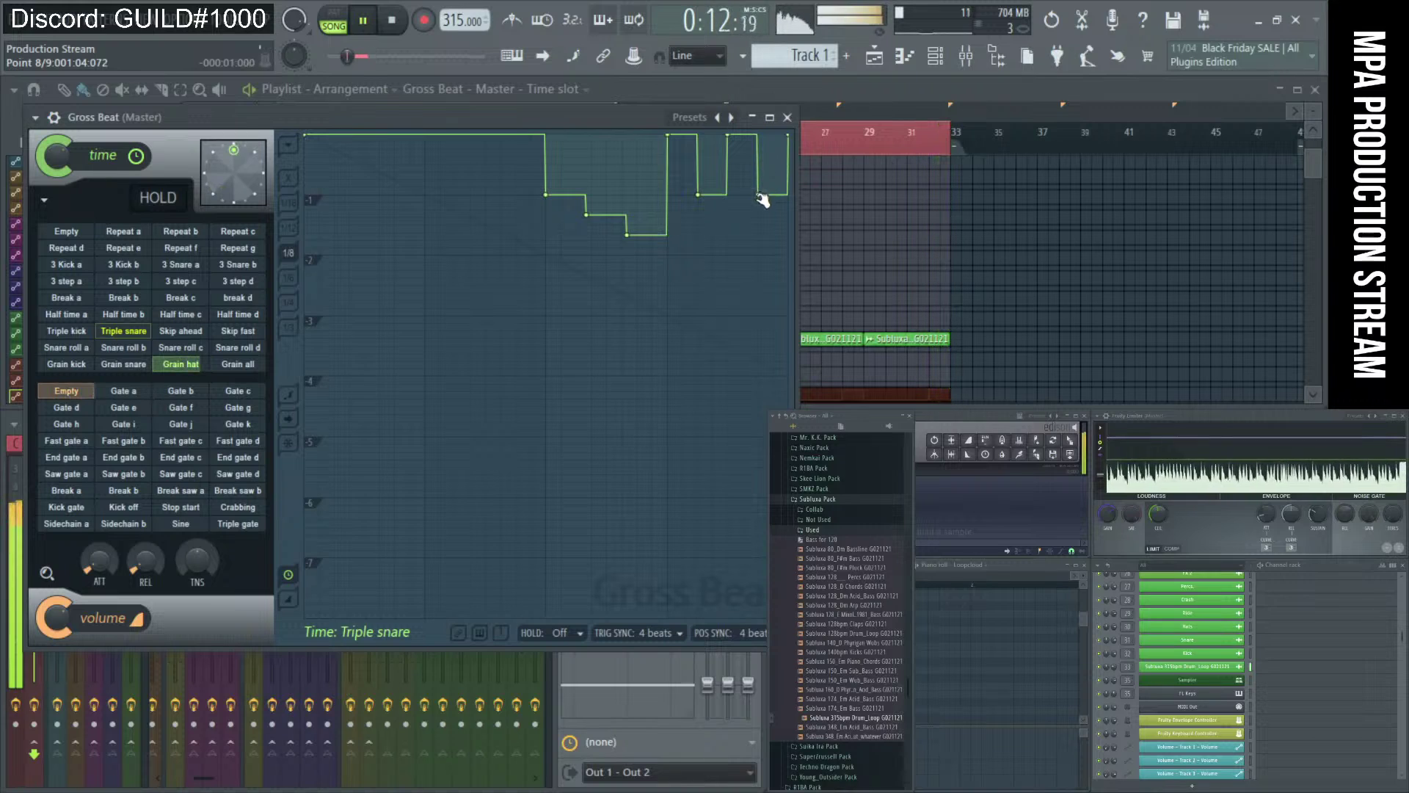
left_click_drag(790, 134, 788, 195)
key("space")
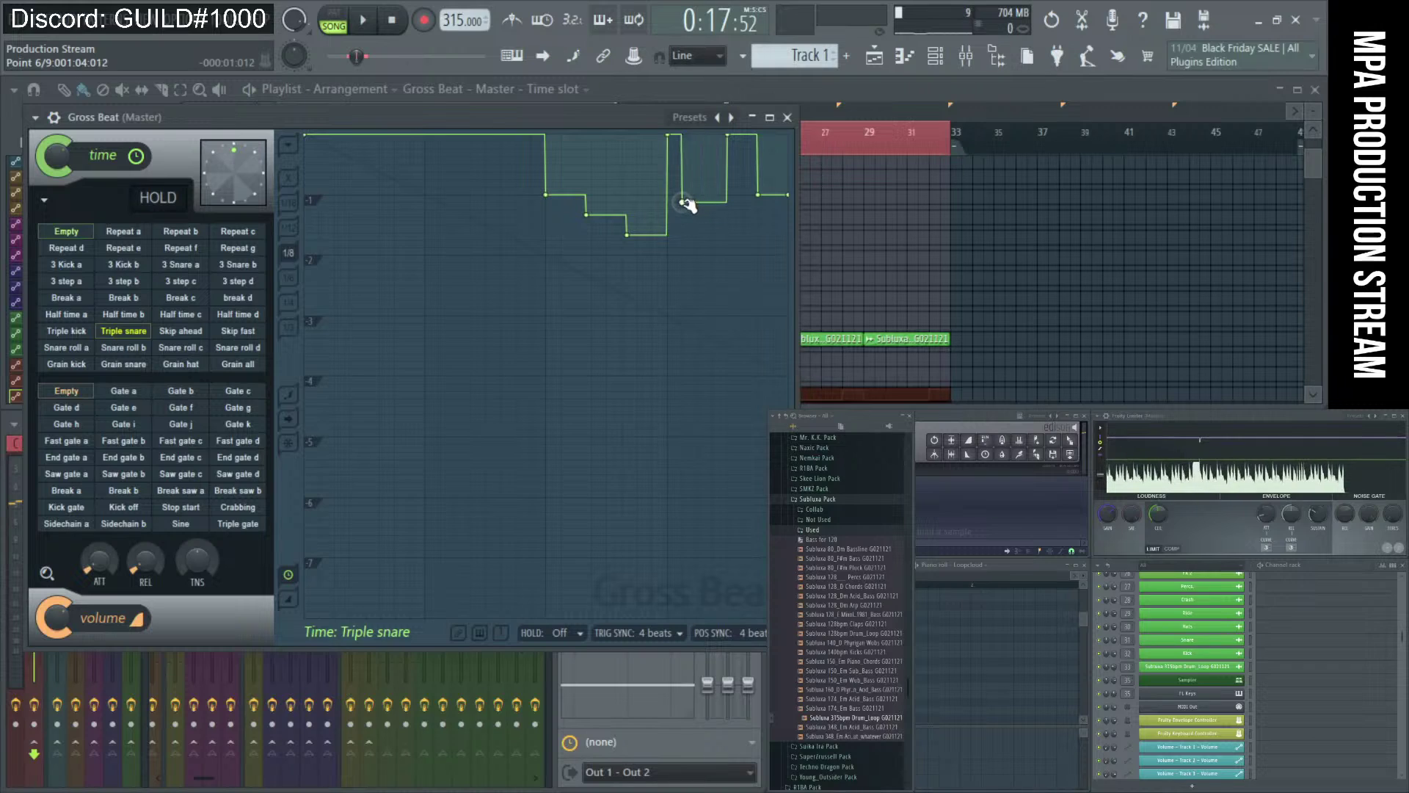
- Delete the middle step point in the envelope's last beat and set the following point's mode to Smooth
right_click(733, 145)
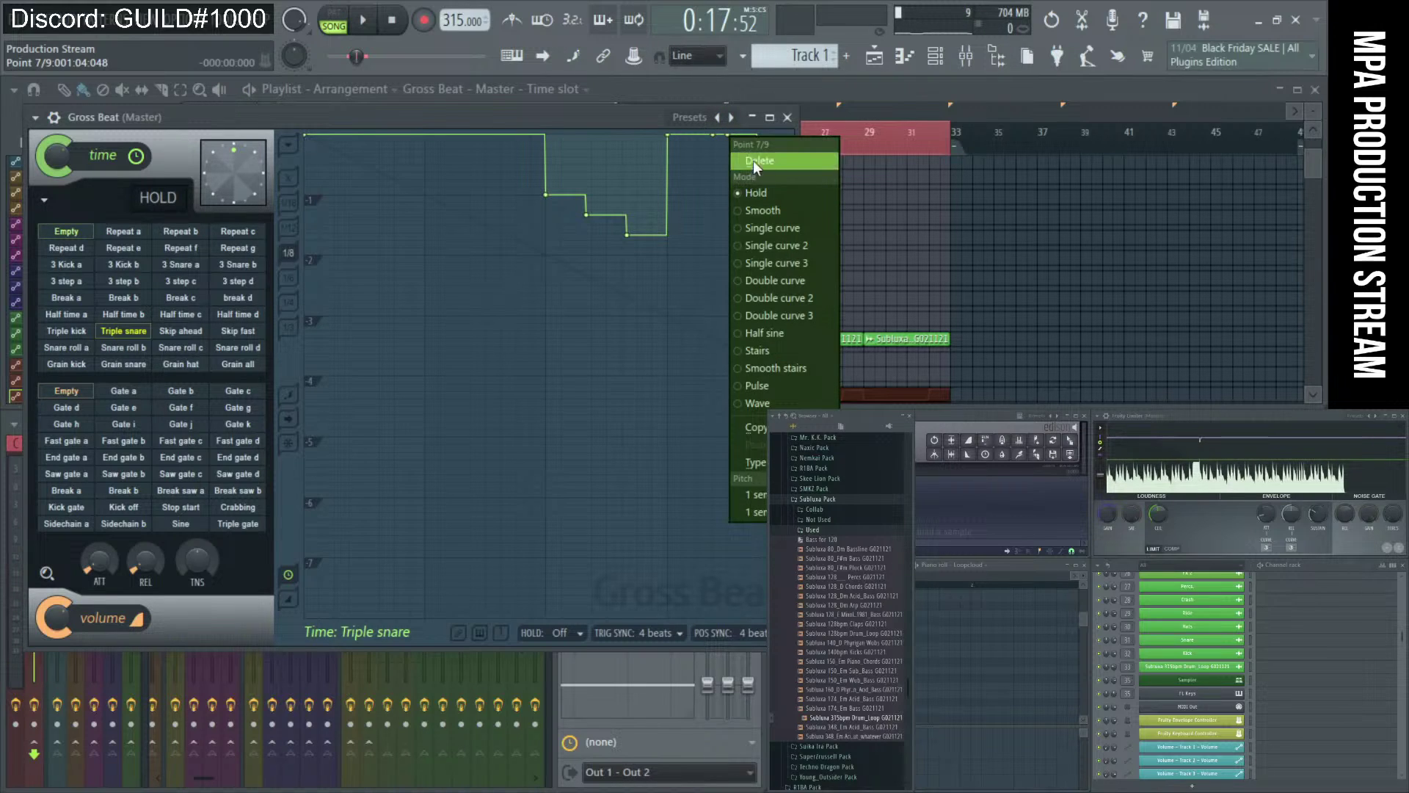
left_click(756, 161)
right_click(759, 194)
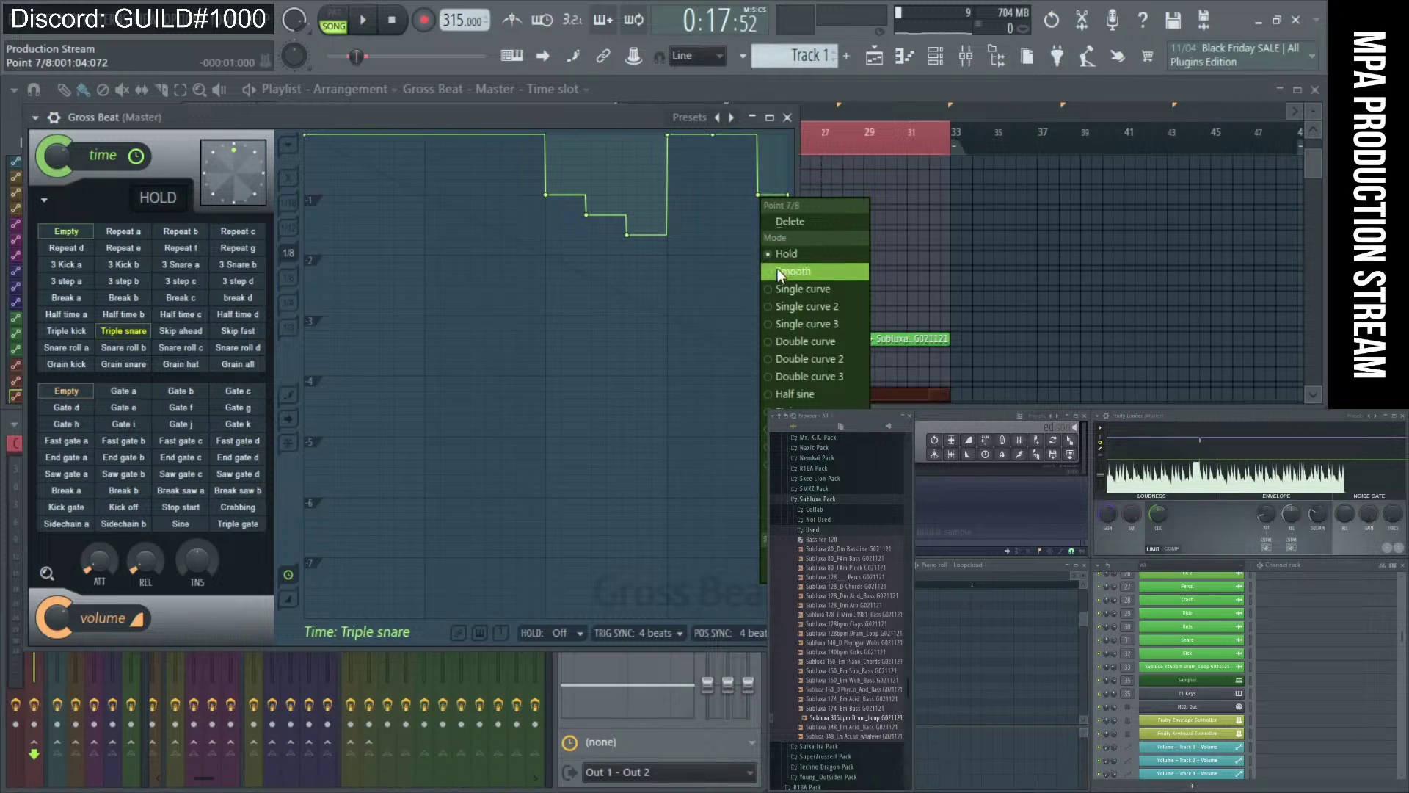
left_click(785, 272)
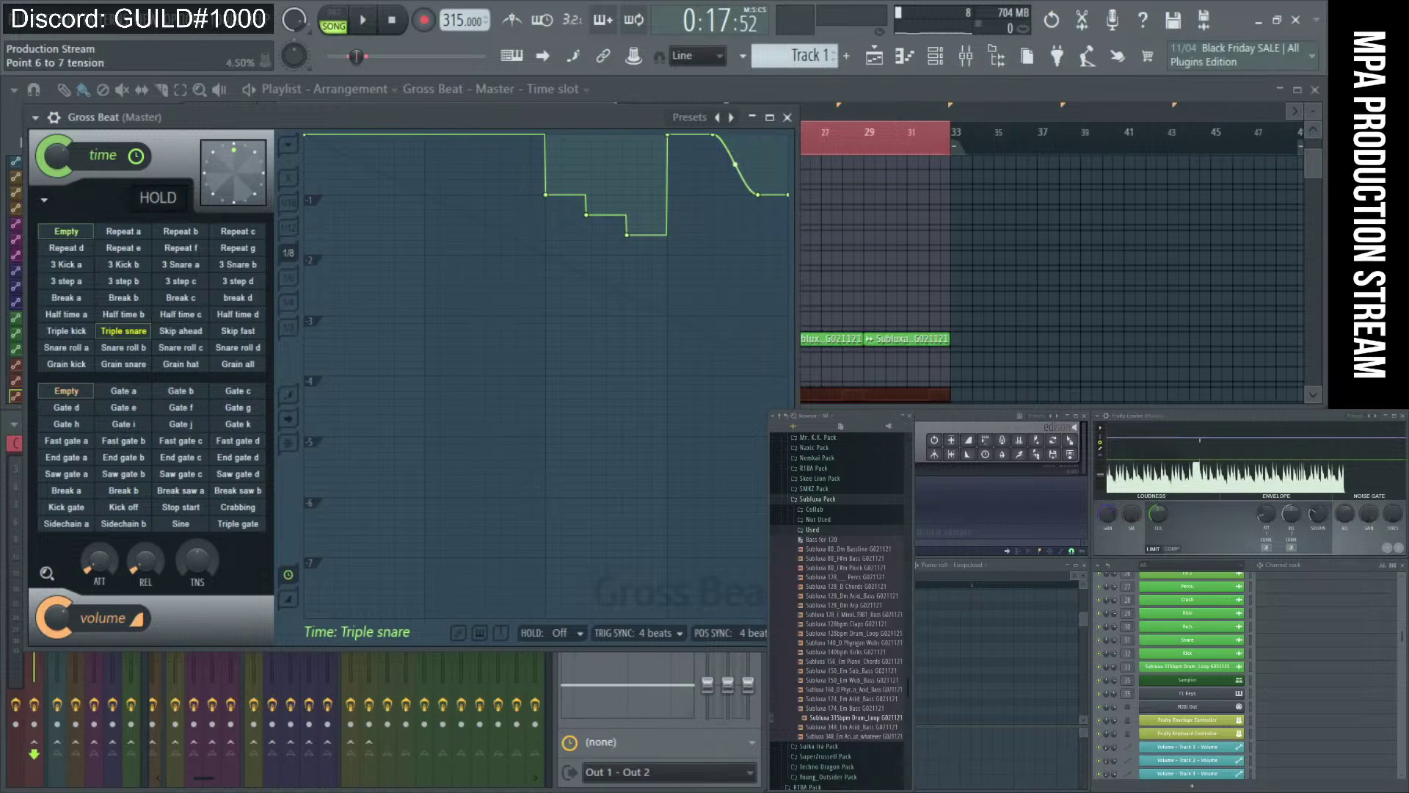
- During playback, extend the smooth curve back to the start of beat 4 at zero offset, and stop playback
key("space")
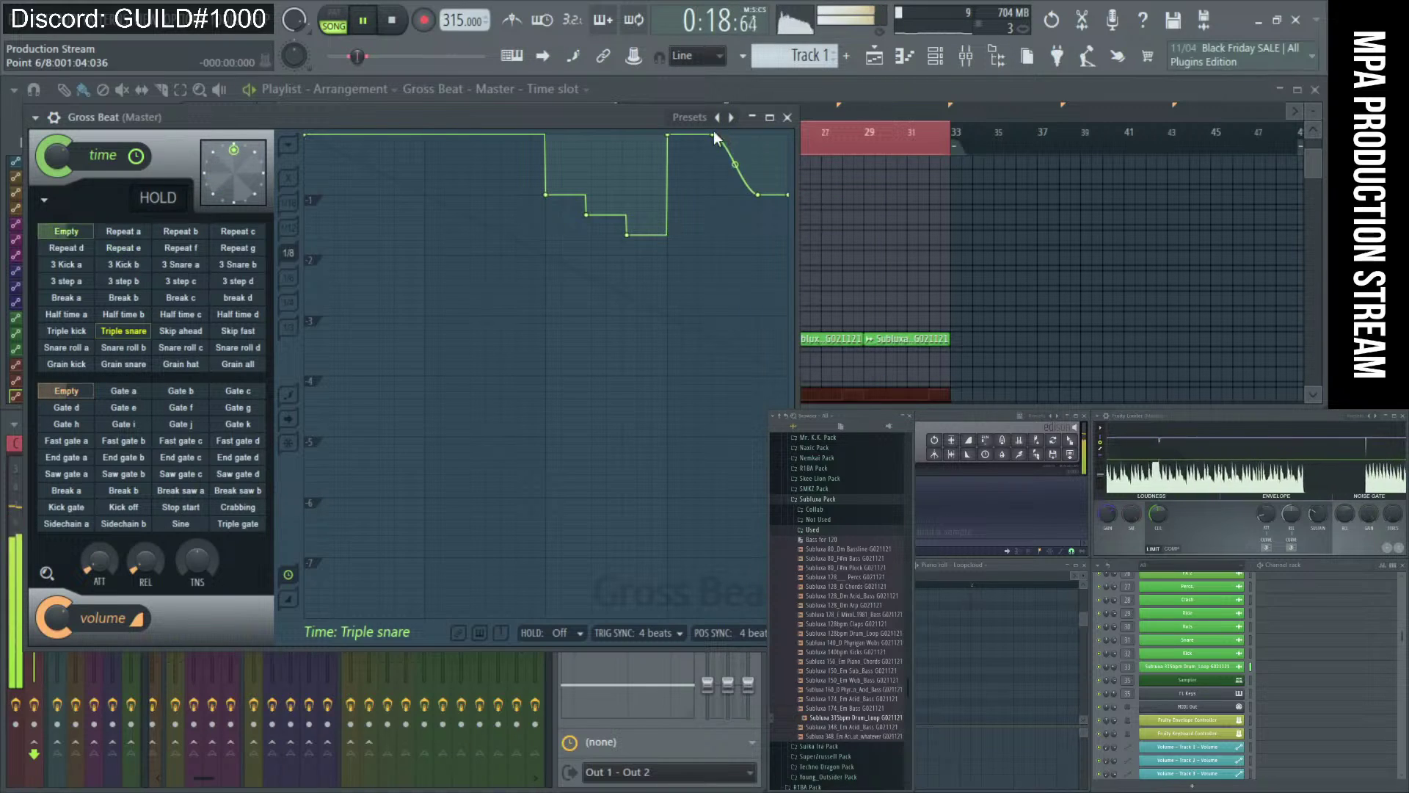
left_click_drag(719, 138, 668, 135)
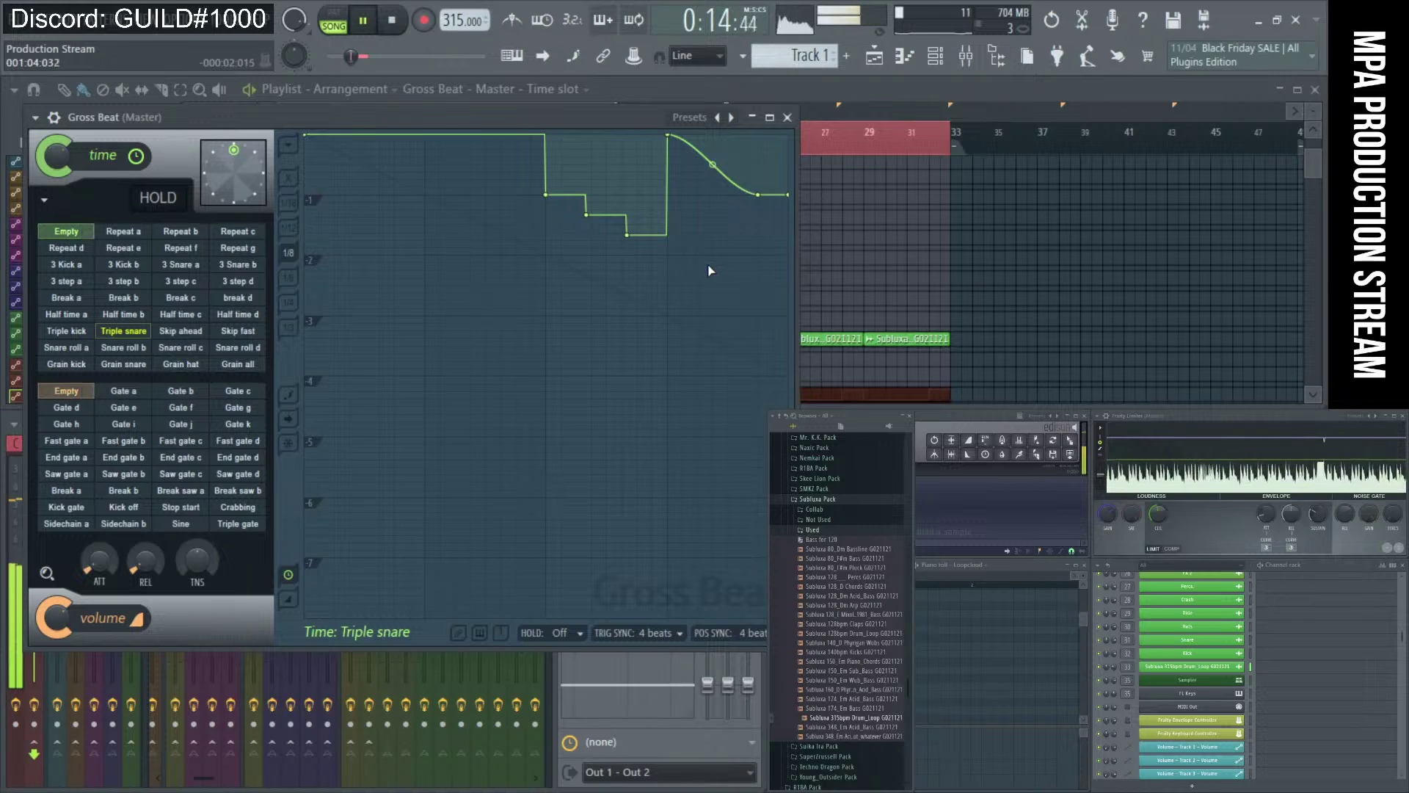
key("space")
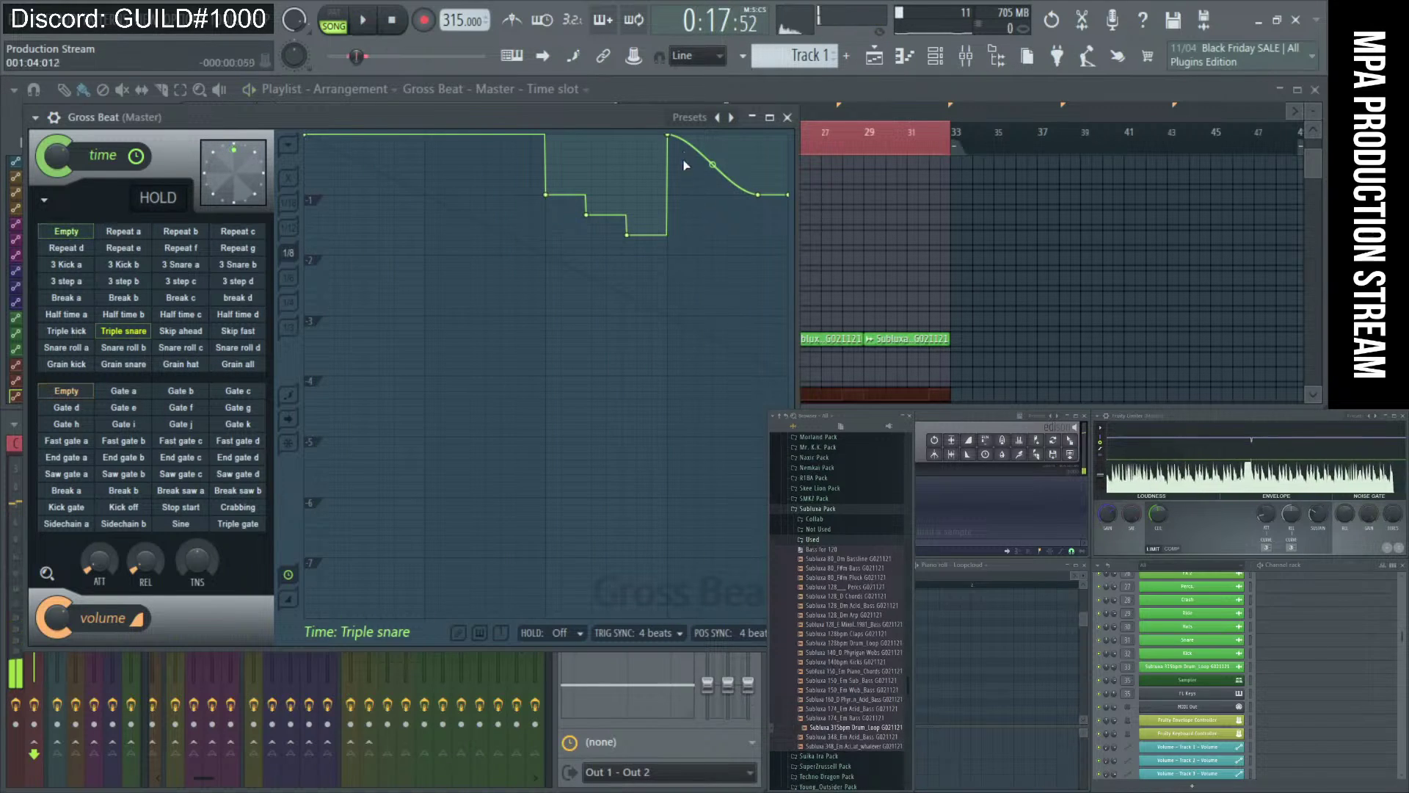
- Flip the beat 4 curve so it rises from slightly below level 1 to zero offset, auditioning it with the Gross Beat window moved clear of the timeline
right_click(685, 152)
left_click(685, 179)
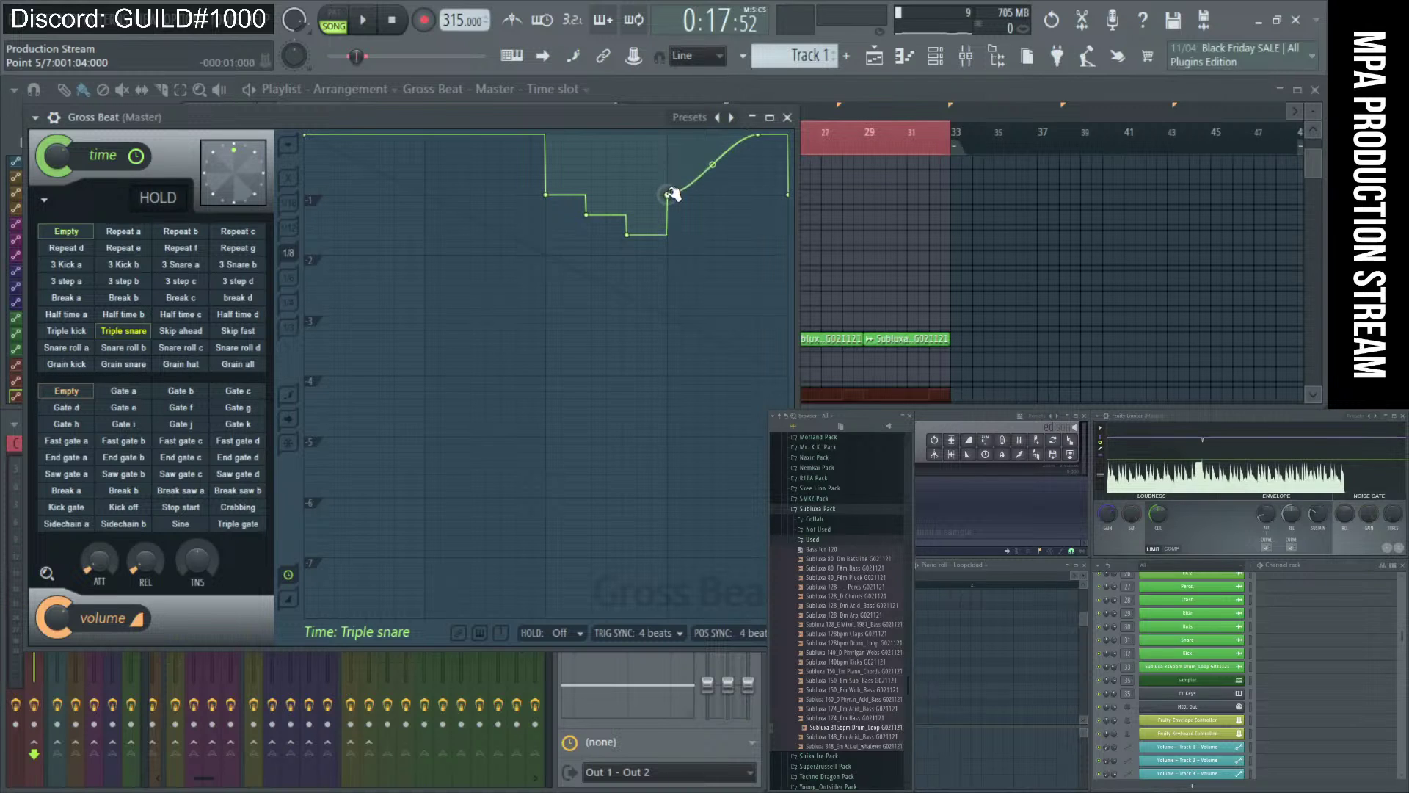
key("space")
left_click_drag(621, 121, 614, 201)
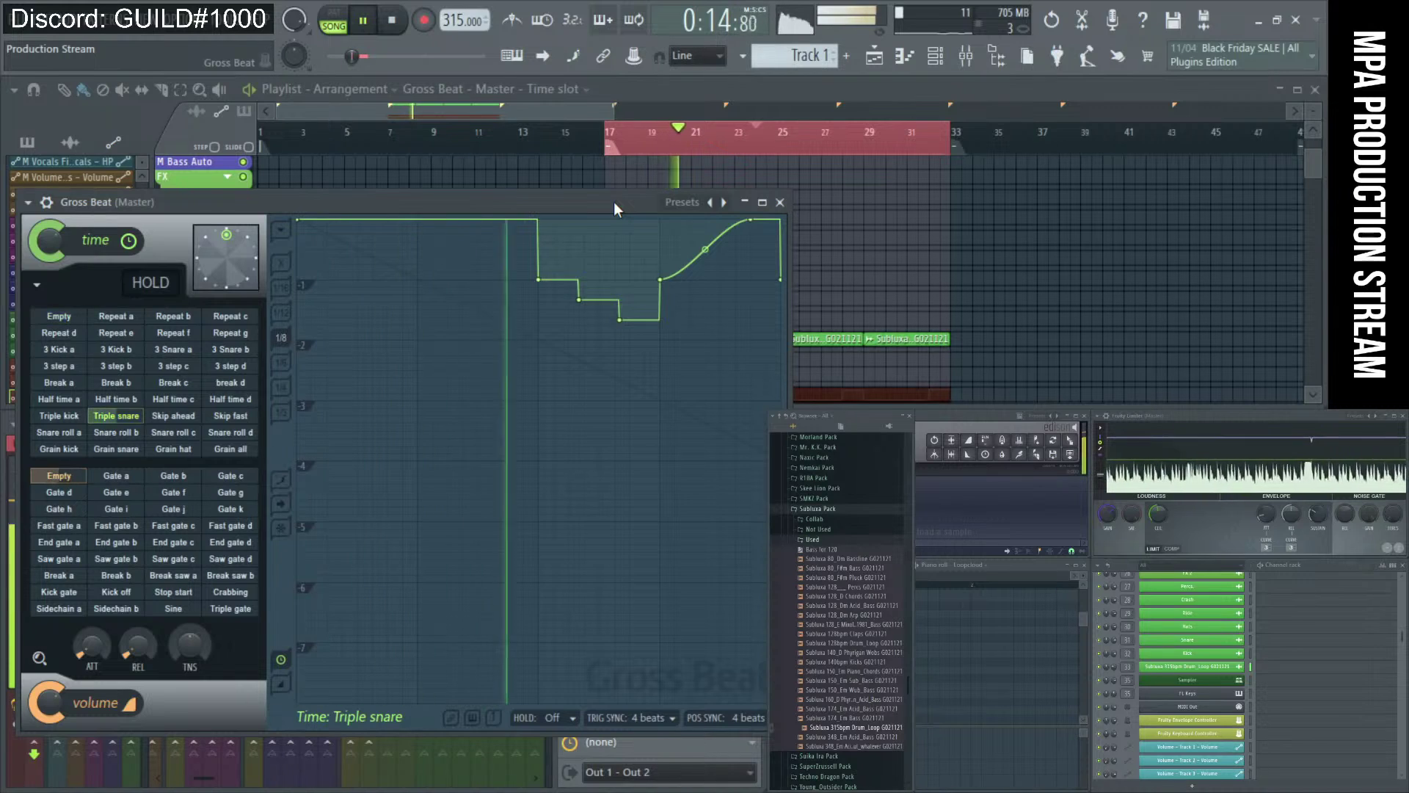
key("space")
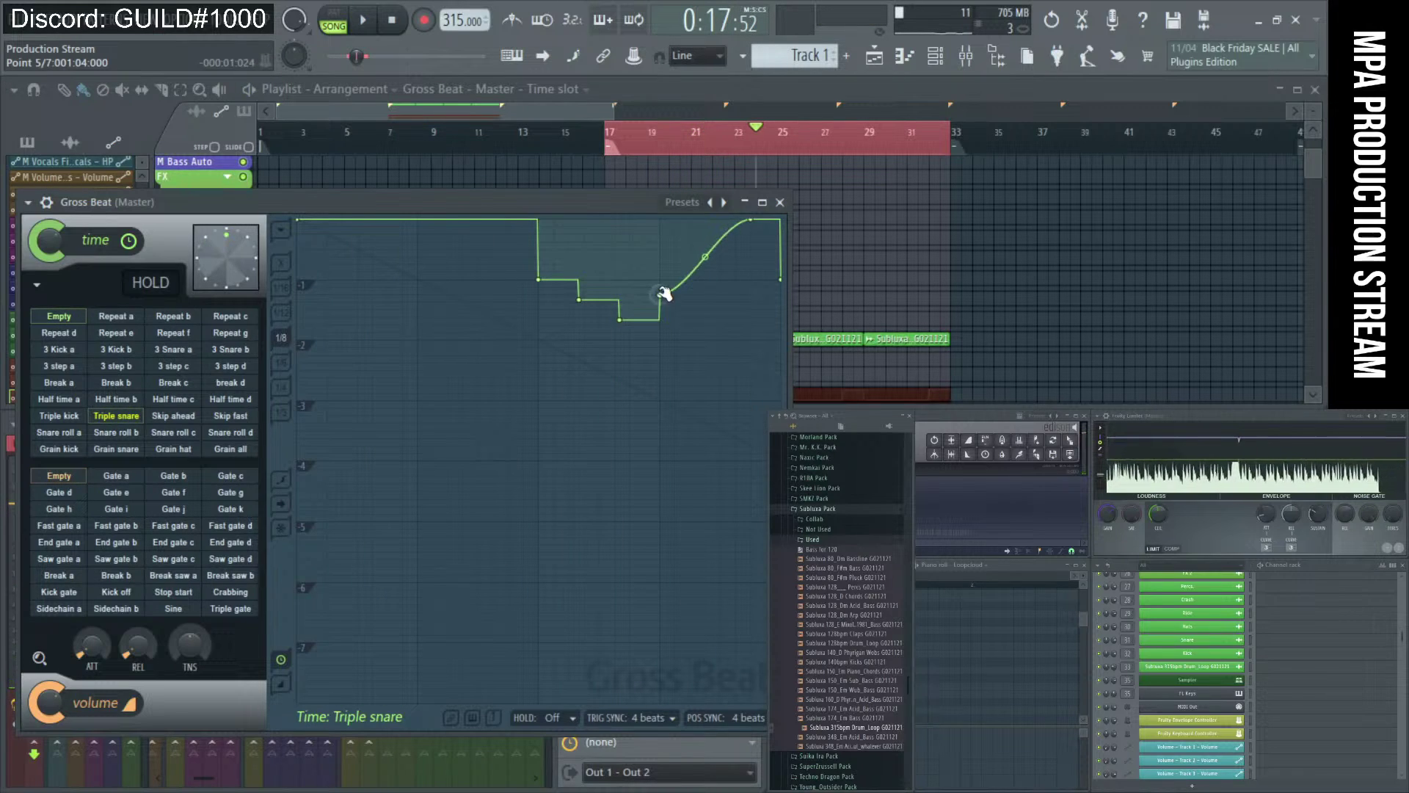
- Audition the Triple snare edit from several timeline positions in the looped section, ending near bar 19, and stop playback
left_click(887, 154)
left_click(823, 154)
left_click(918, 147)
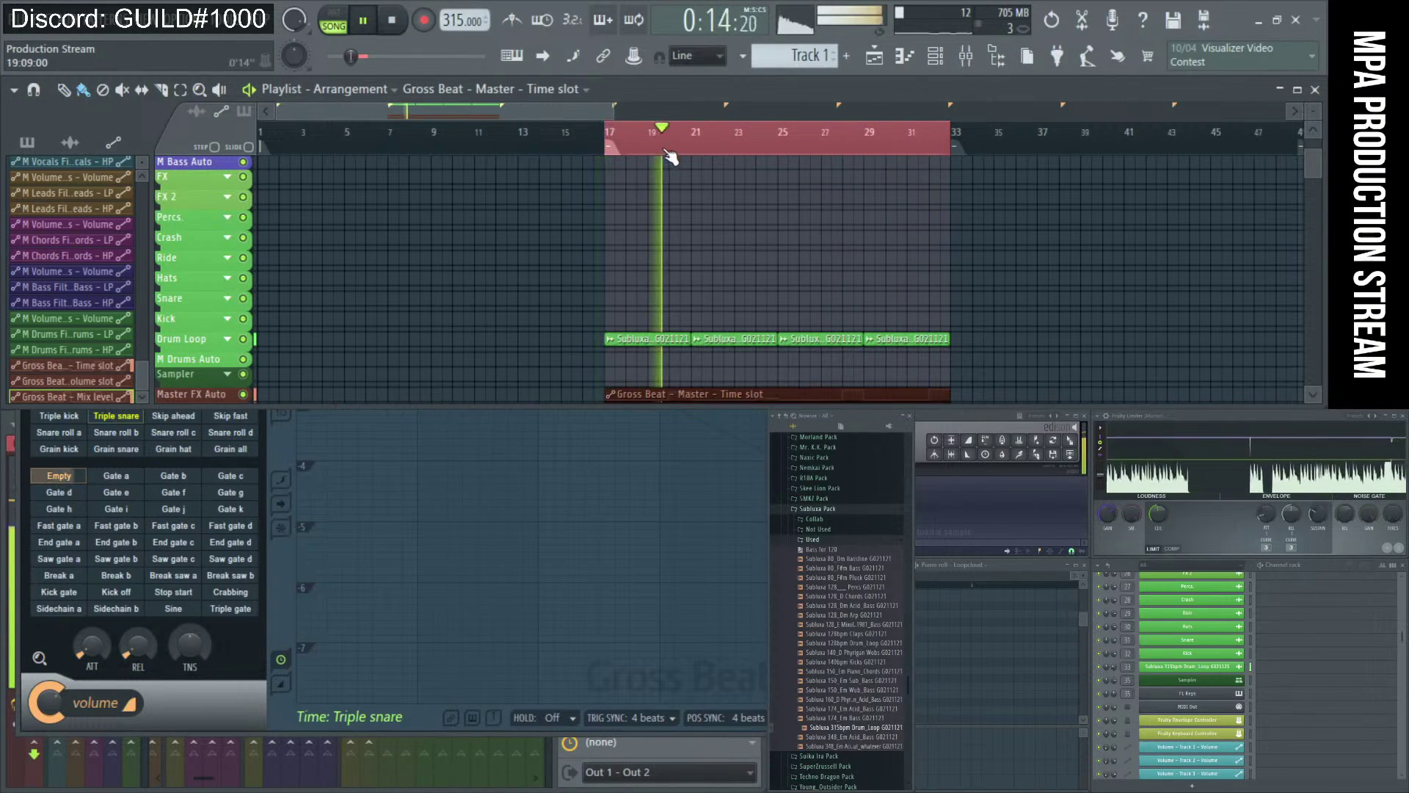
left_click(491, 439)
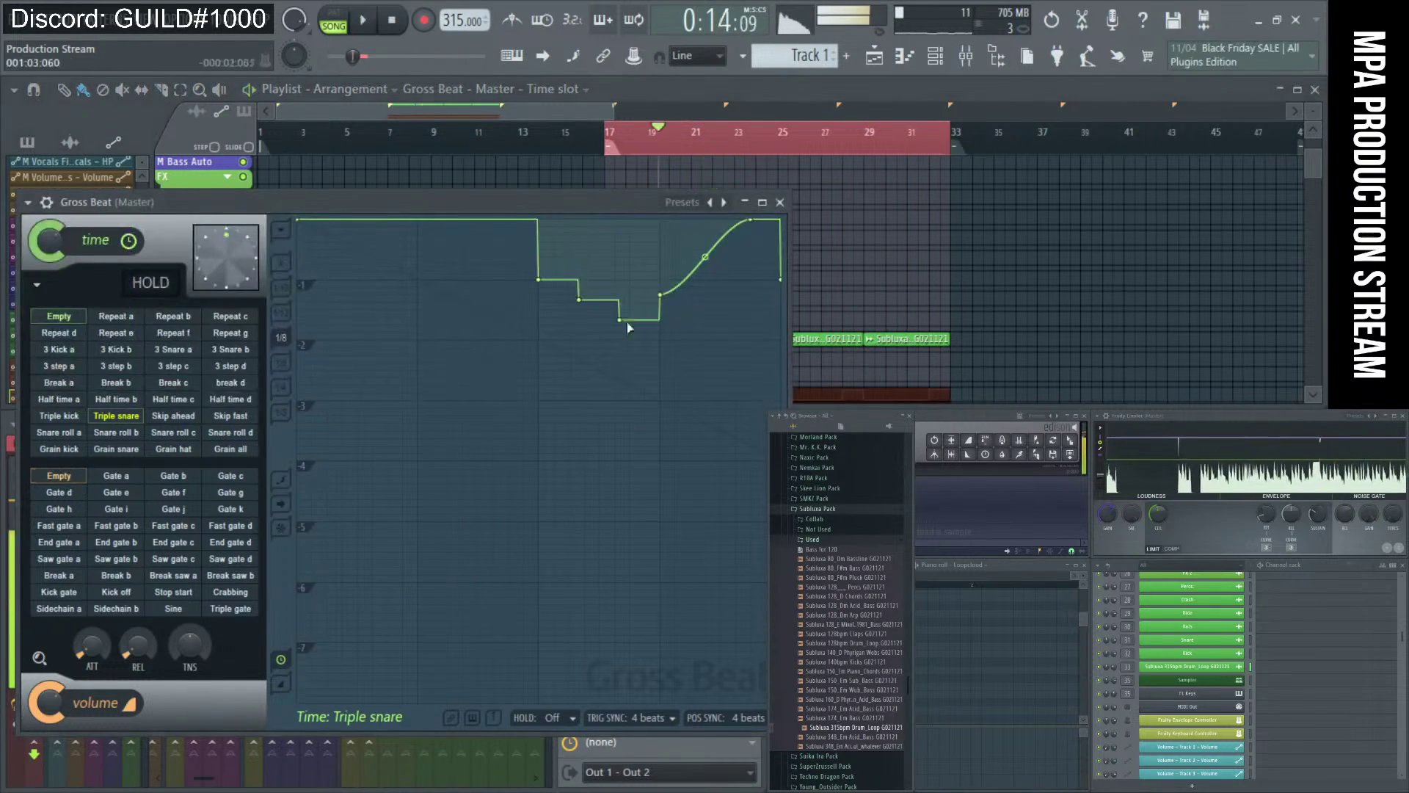
- During playback, set the beat 4 curve's tension to 100%, ramp it from about level 0.6 to nearly zero offset, stop playback, and close Gross Beat
key("space")
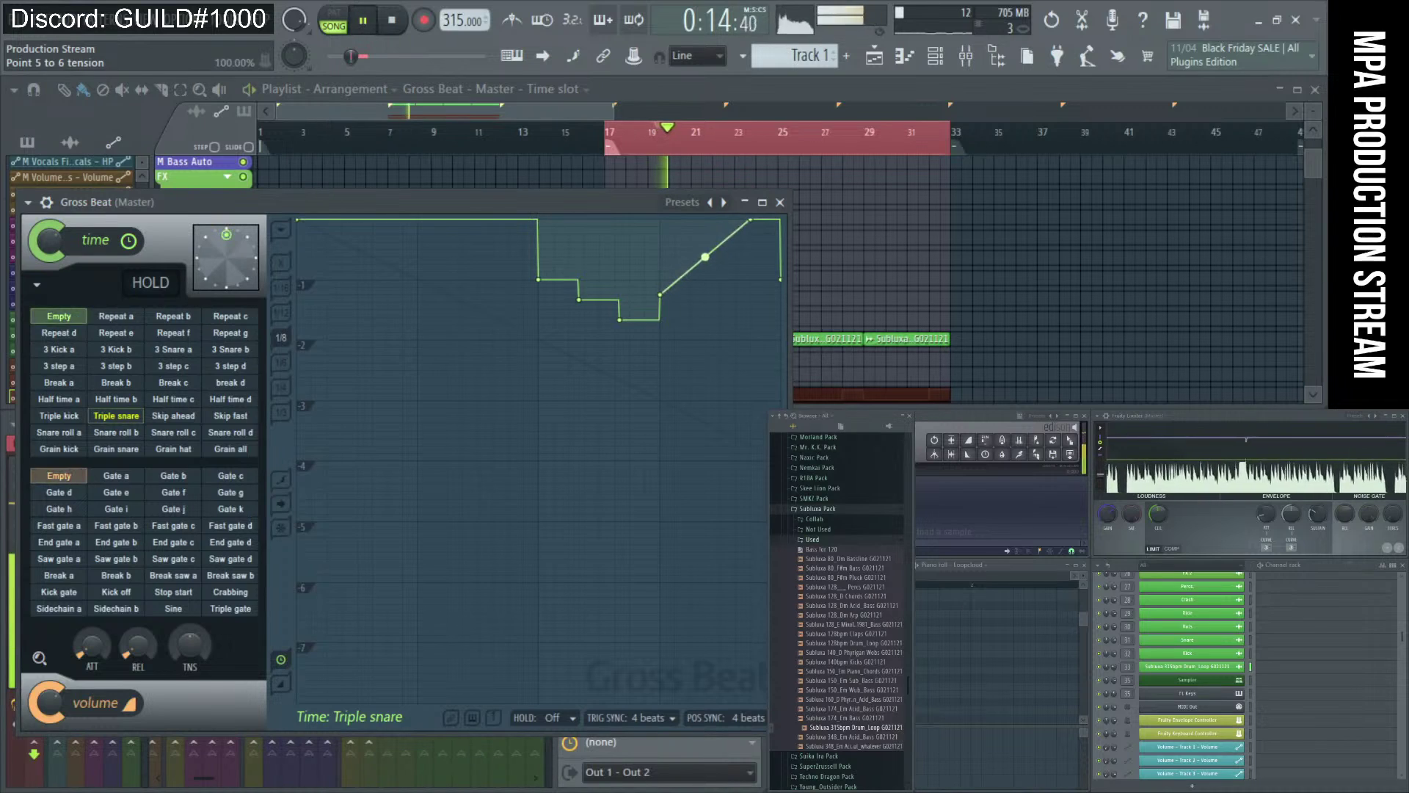
left_click_drag(750, 220, 750, 287)
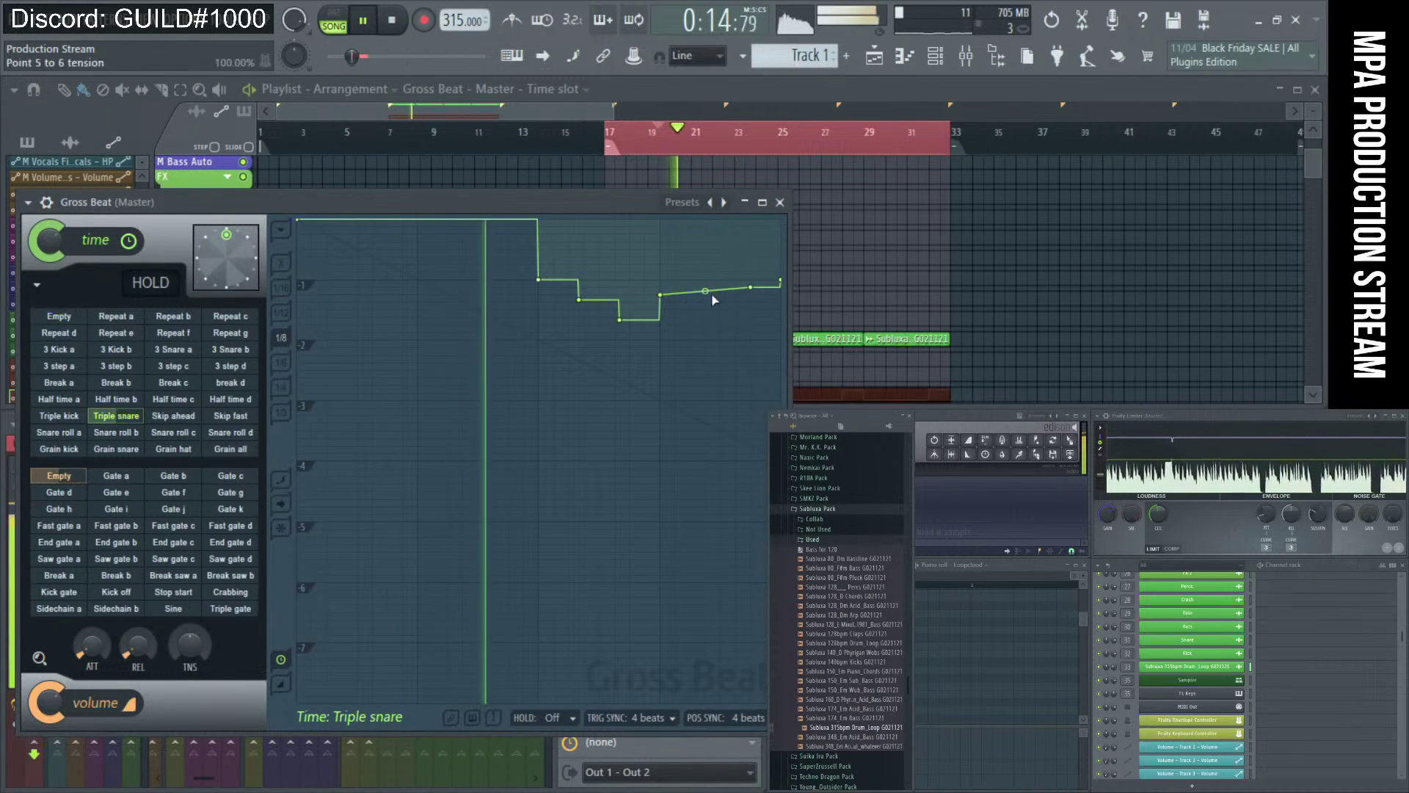
left_click_drag(668, 299, 665, 253)
left_click_drag(750, 287, 753, 230)
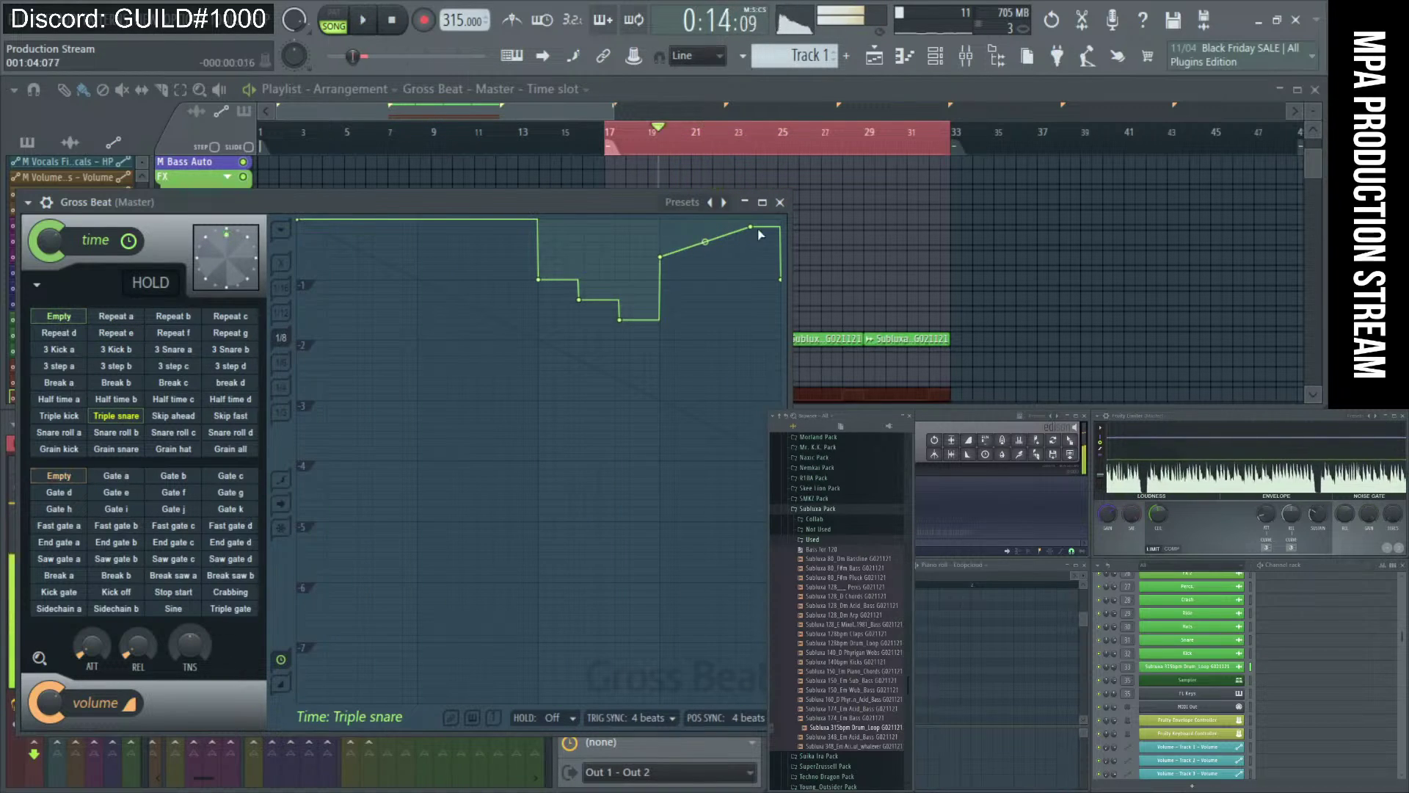
key("space")
left_click(780, 202)
- Mute the master's Gross Beat Time slot and Mix level automation clips in the playlist
scroll(646, 291, "down", 3)
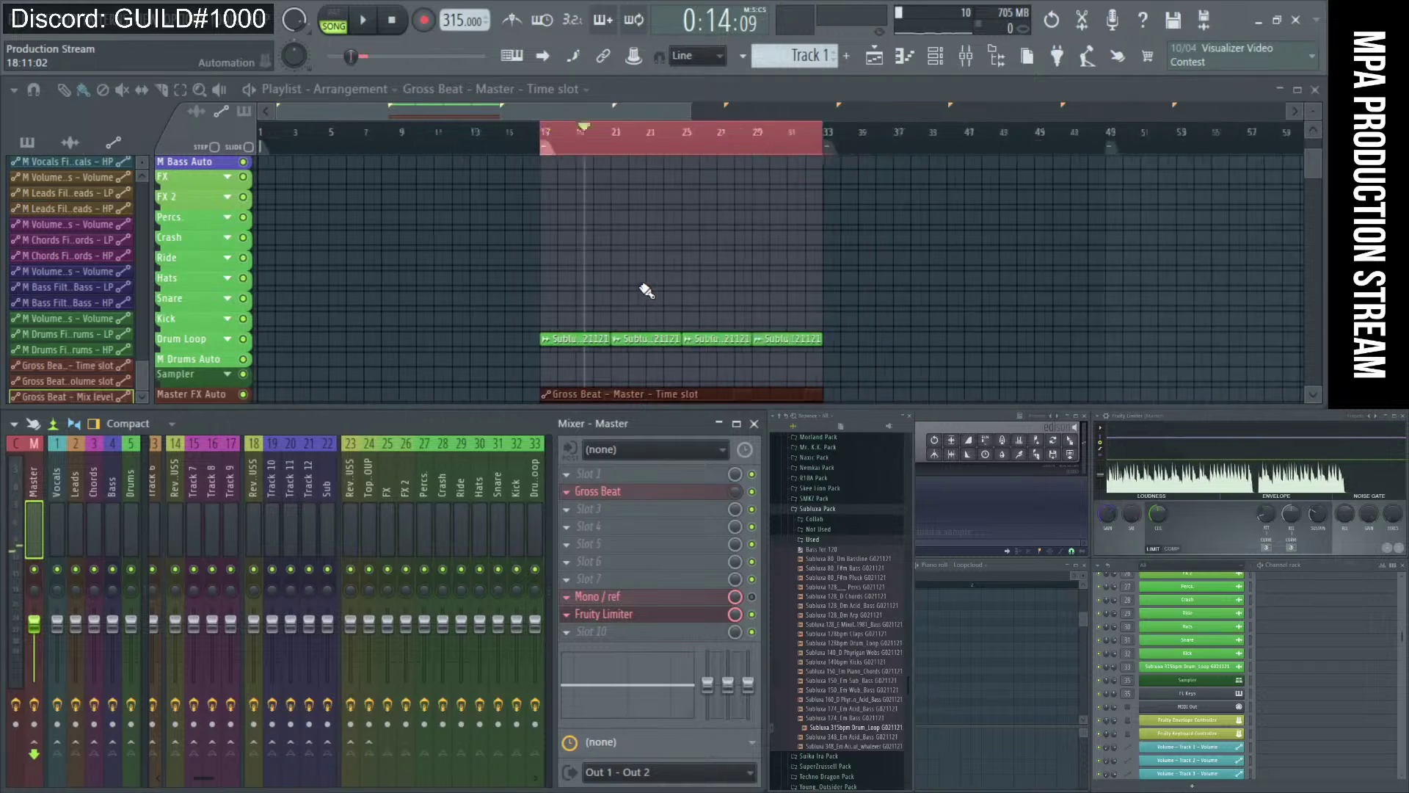
scroll(646, 291, "down", 3)
scroll(460, 277, "up", 2)
scroll(460, 277, "up", 2)
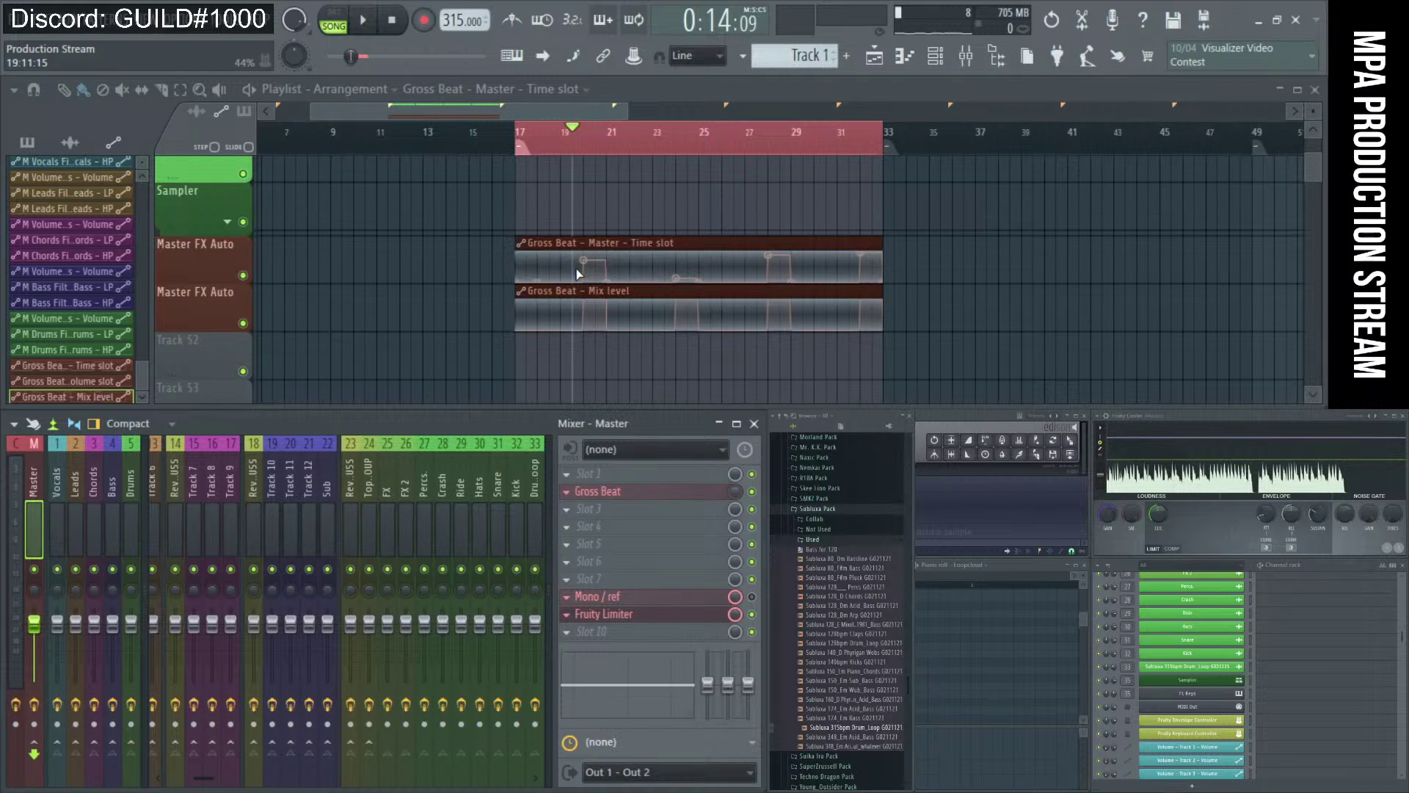
scroll(578, 275, "up", 2)
scroll(578, 275, "up", 1)
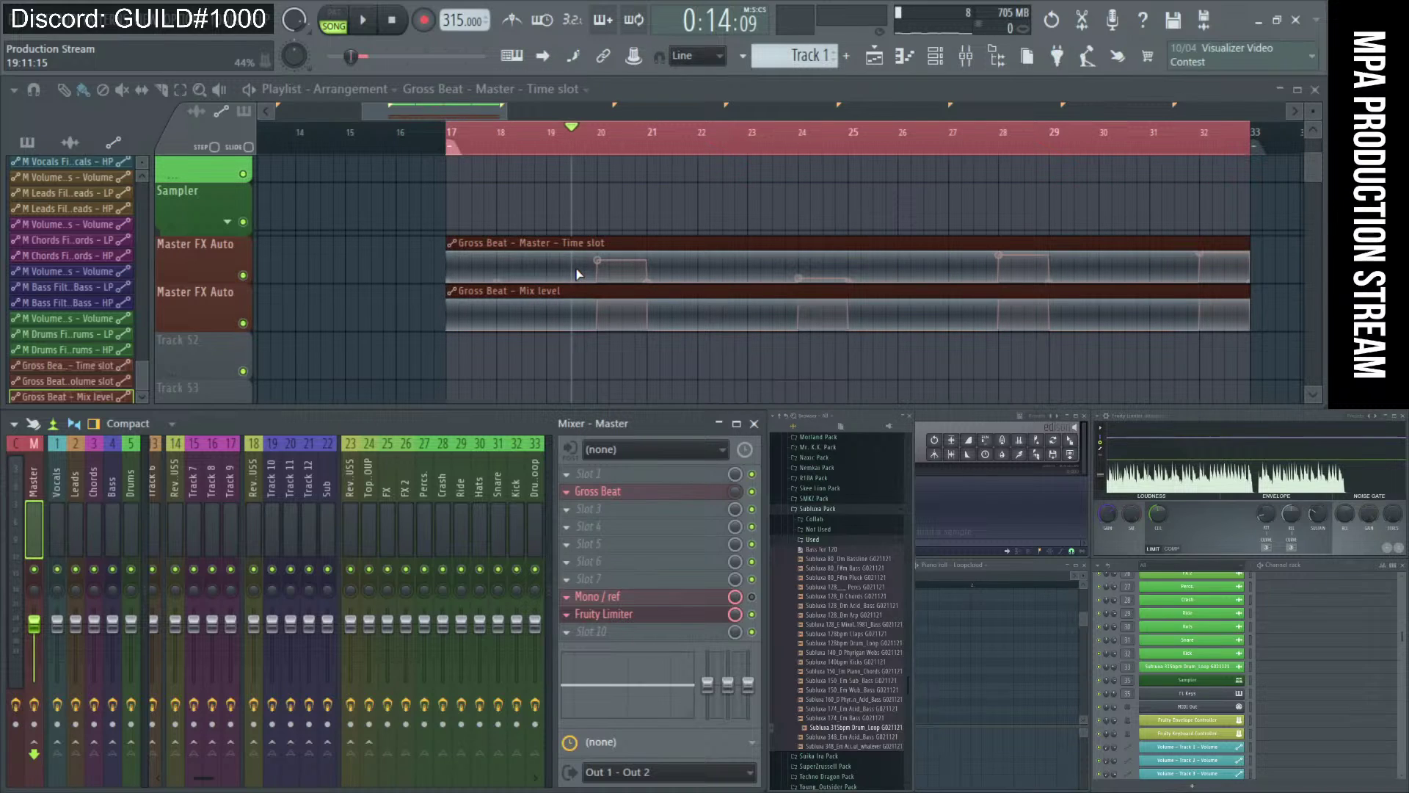
scroll(498, 298, "down", 2)
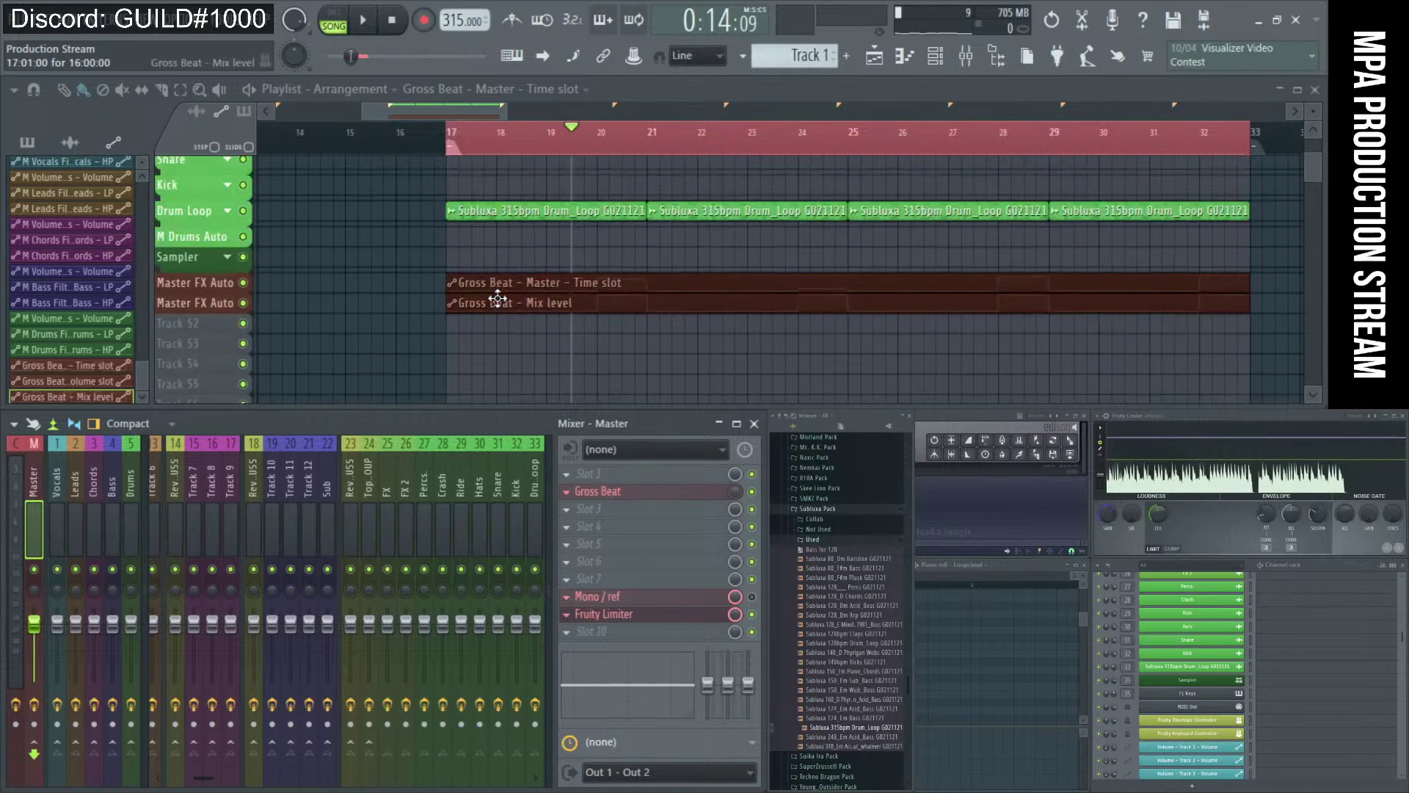
scroll(498, 298, "down", 2)
scroll(498, 339, "up", 2)
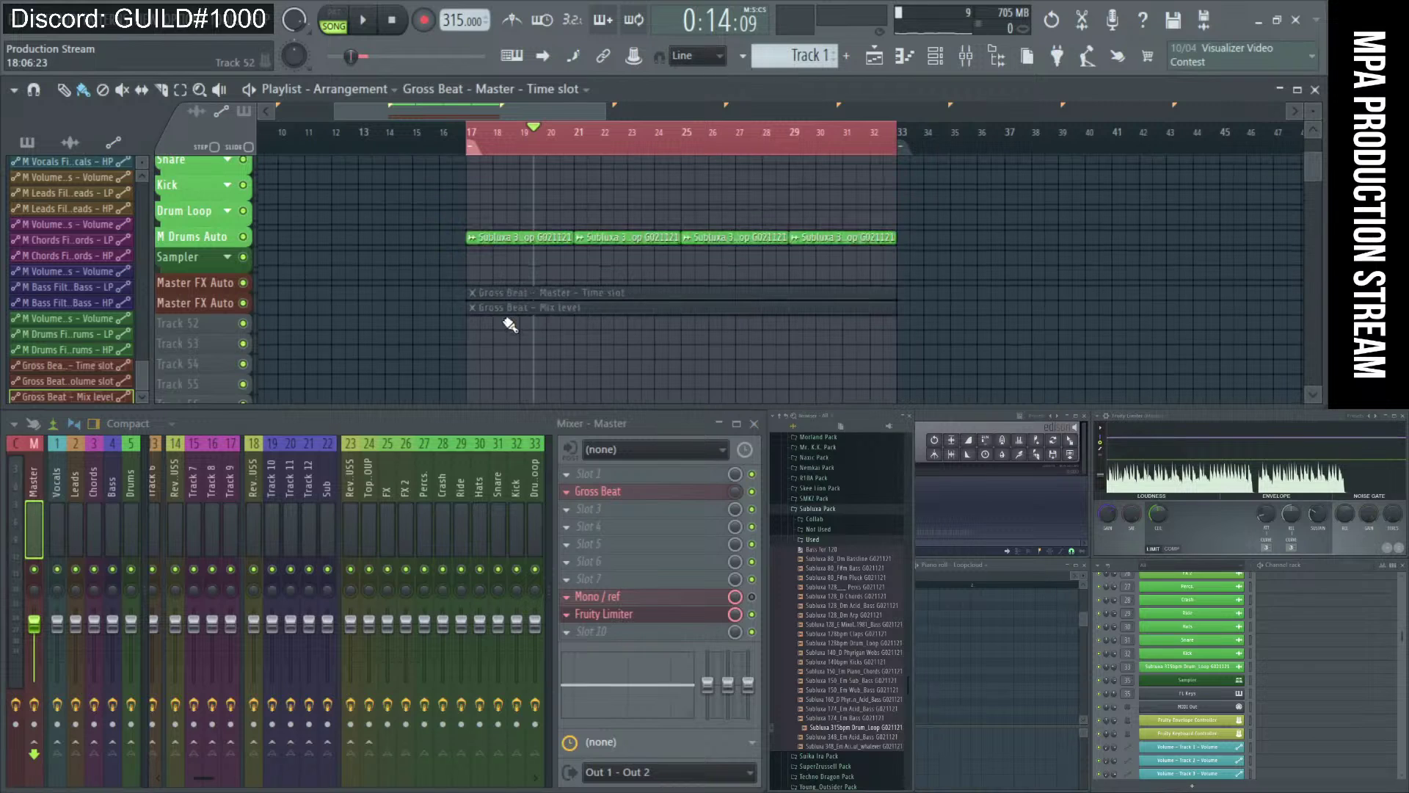
- Play the drum loop while reading the latest stream chat messages, stop playback, and move the chat window out of view
key("space")
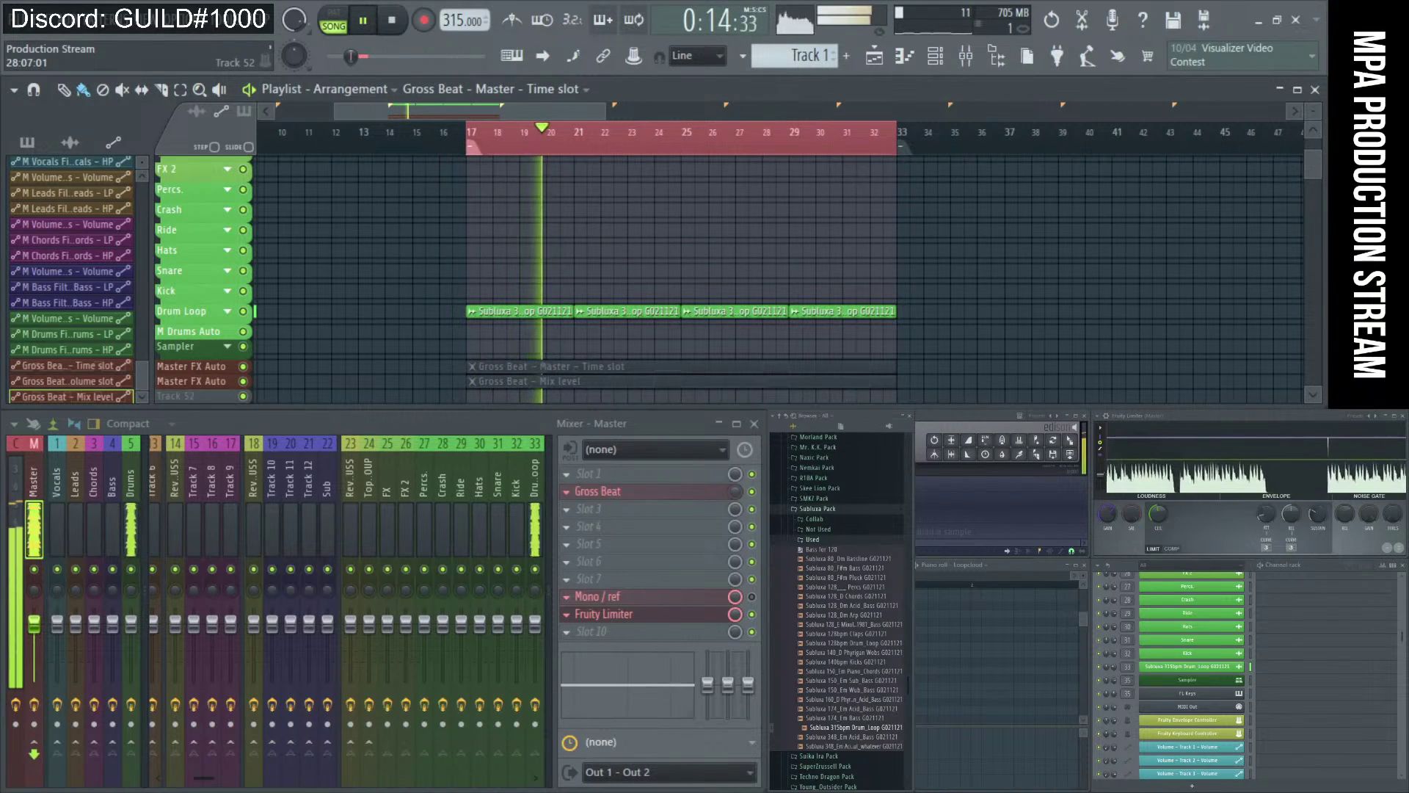
left_click_drag(308, 792, 292, 403)
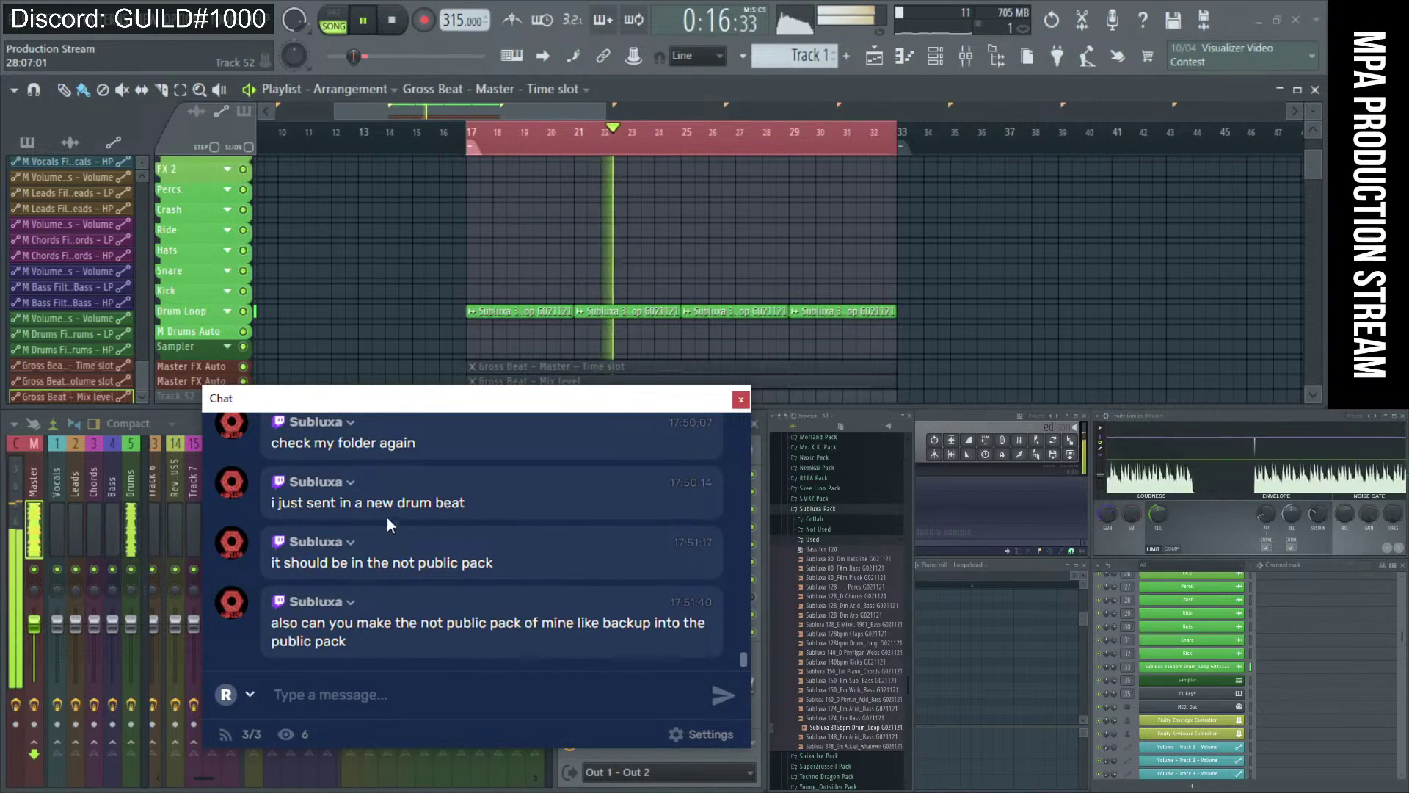
left_click(392, 22)
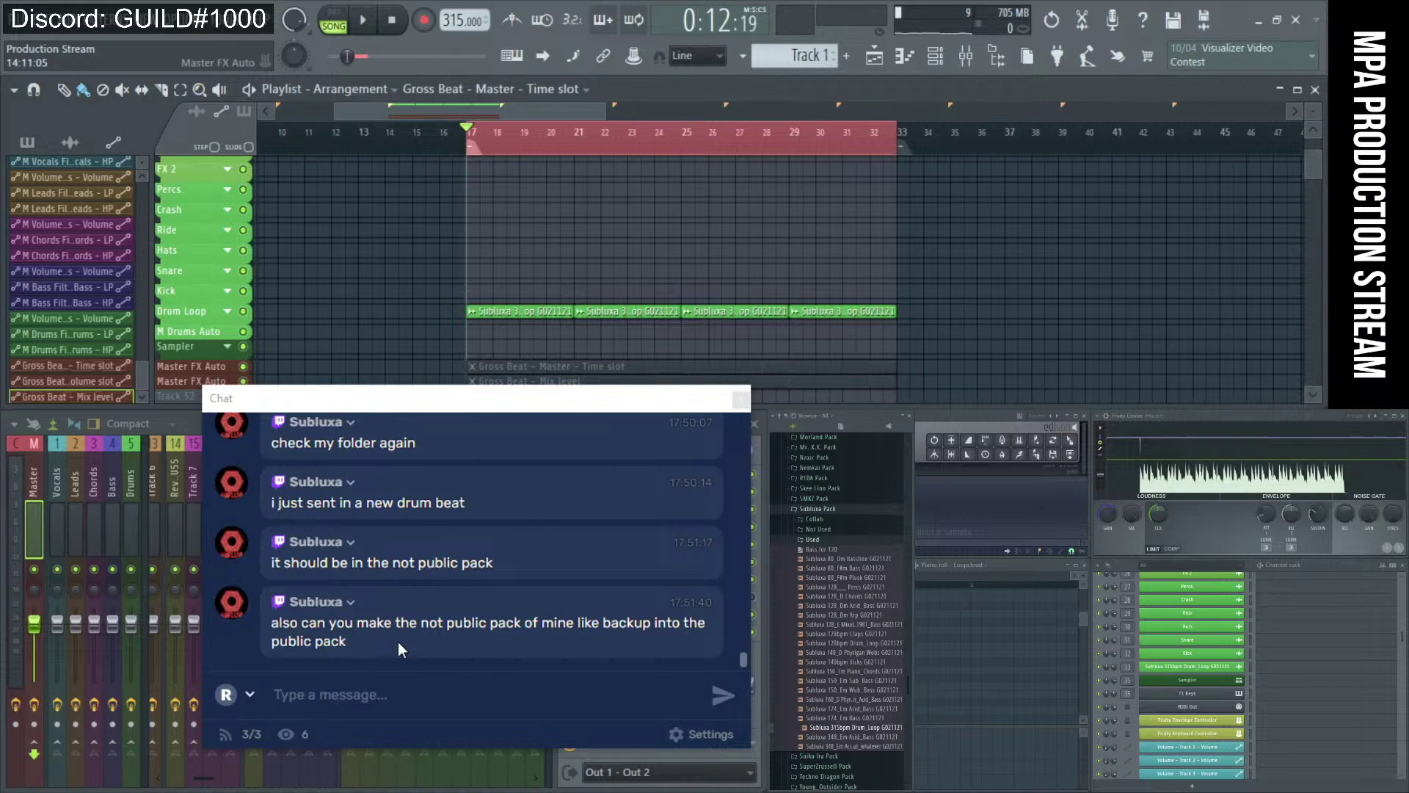
left_click_drag(513, 407, 1083, 507)
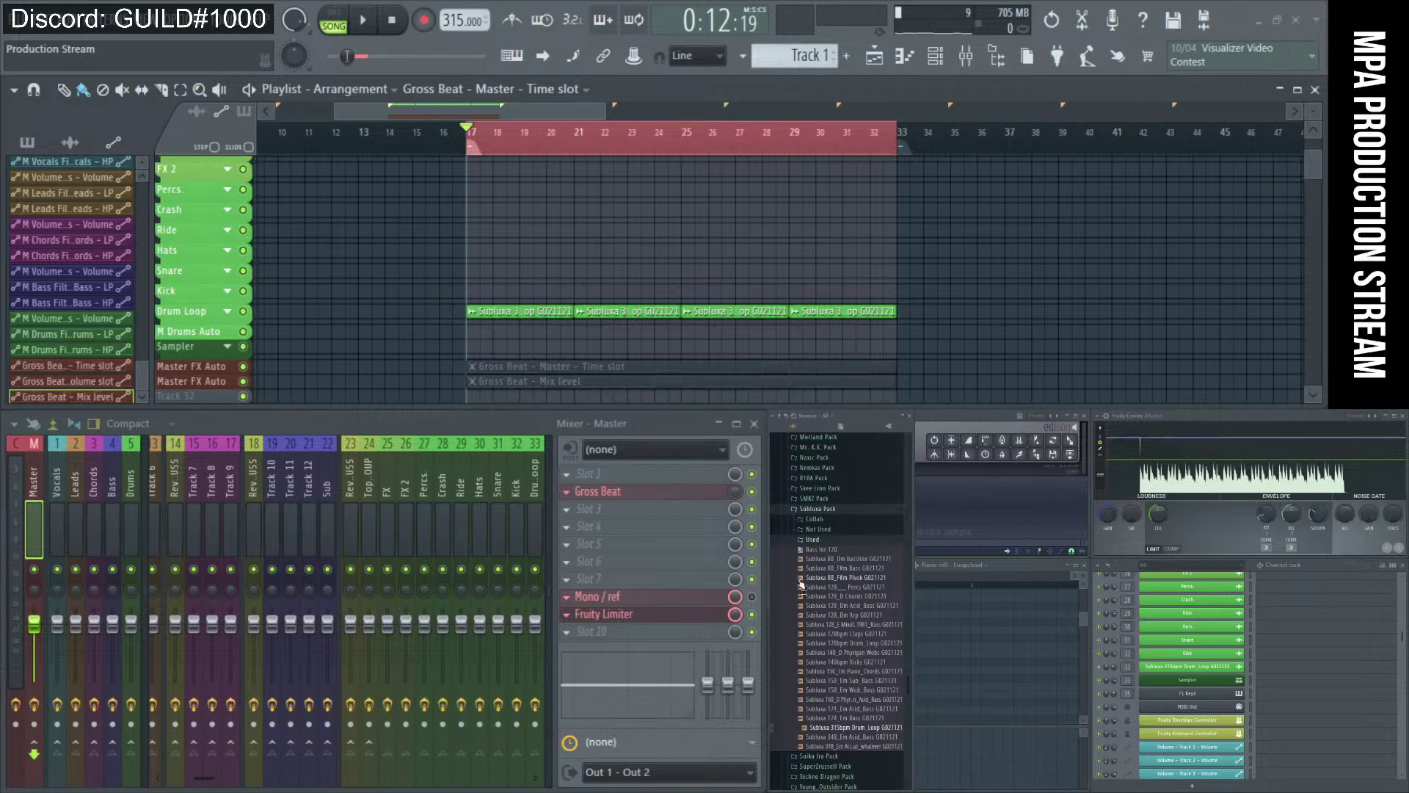
- Look through the Used and Not Used folders of the Subluxa Pack inside Public Pack, and collapse that pack
left_click(835, 541)
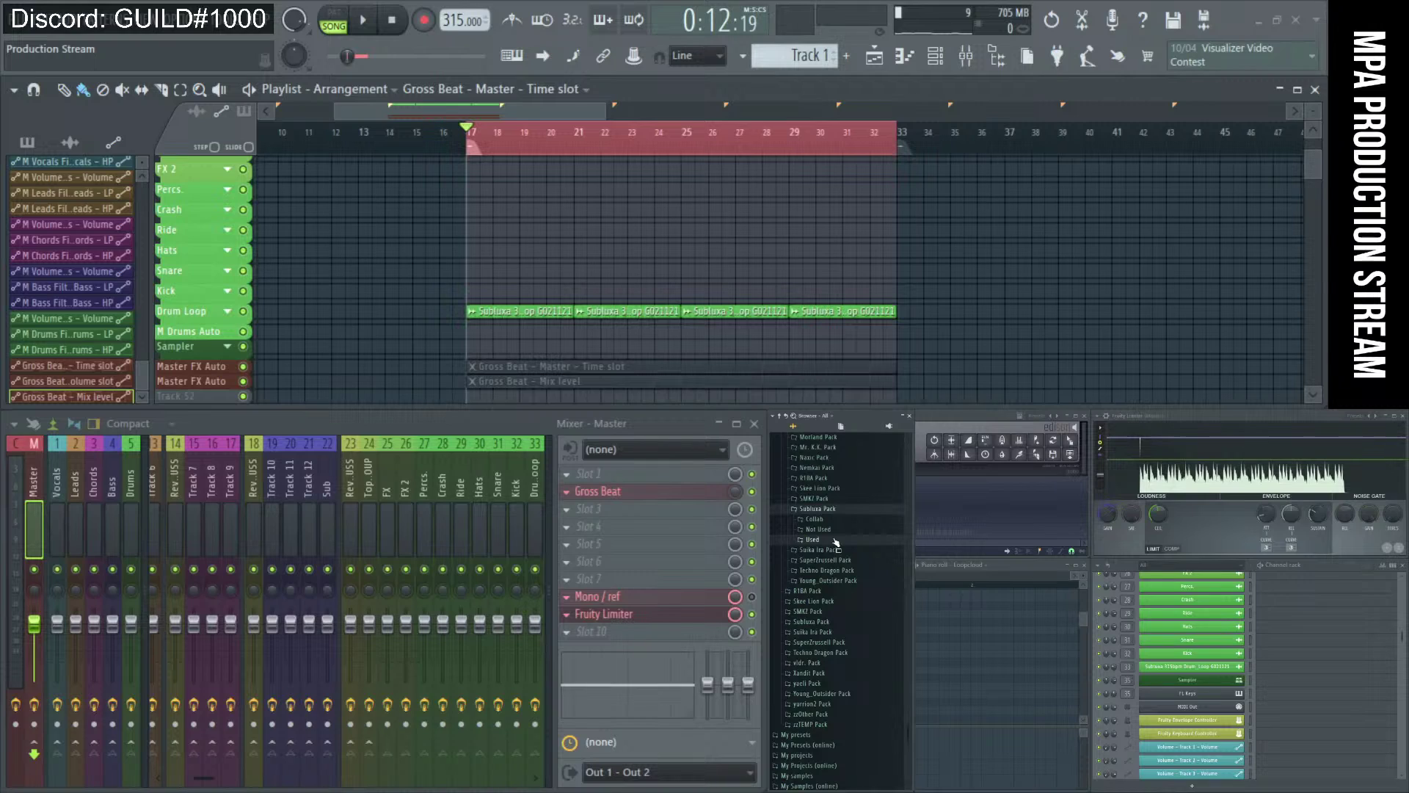
left_click(835, 541)
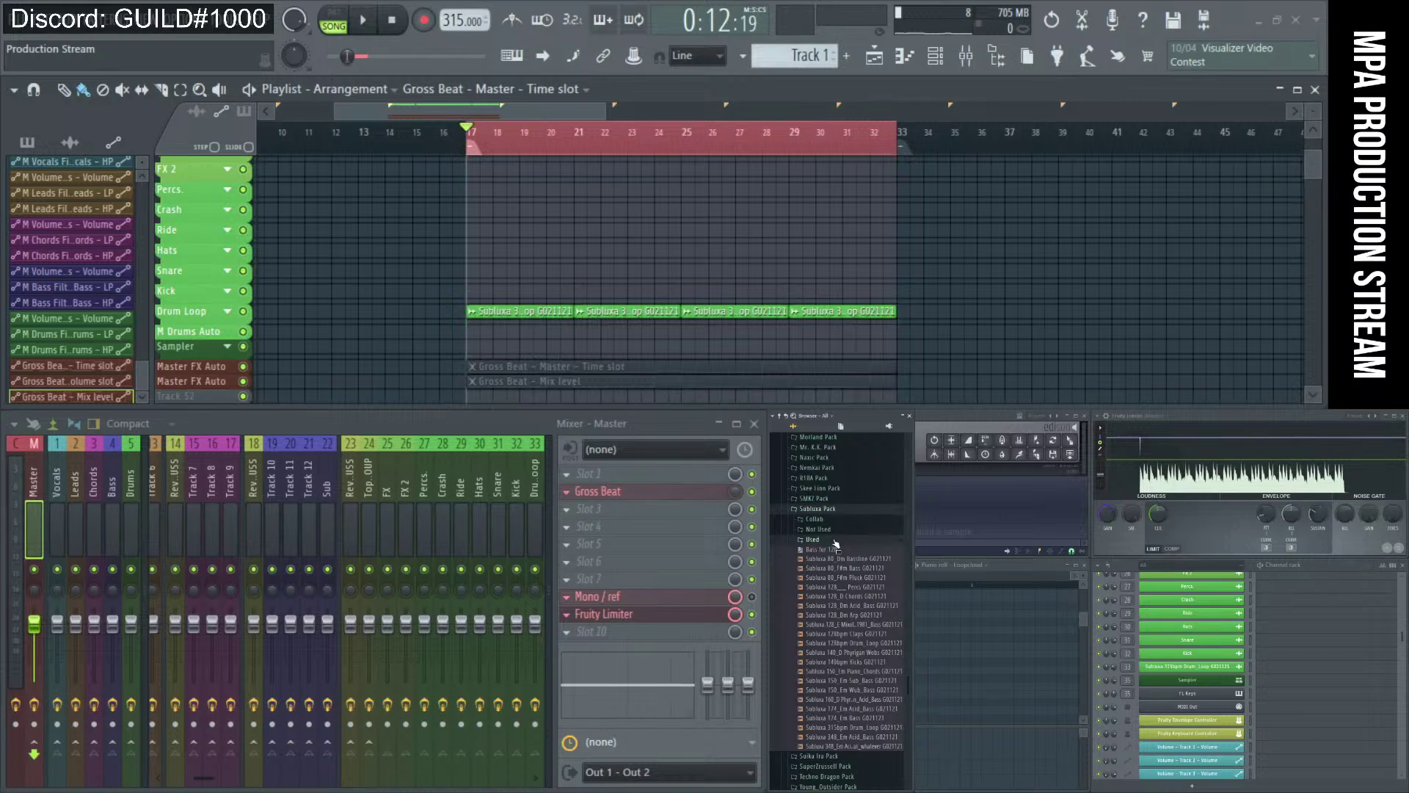
left_click(837, 531)
left_click(839, 534)
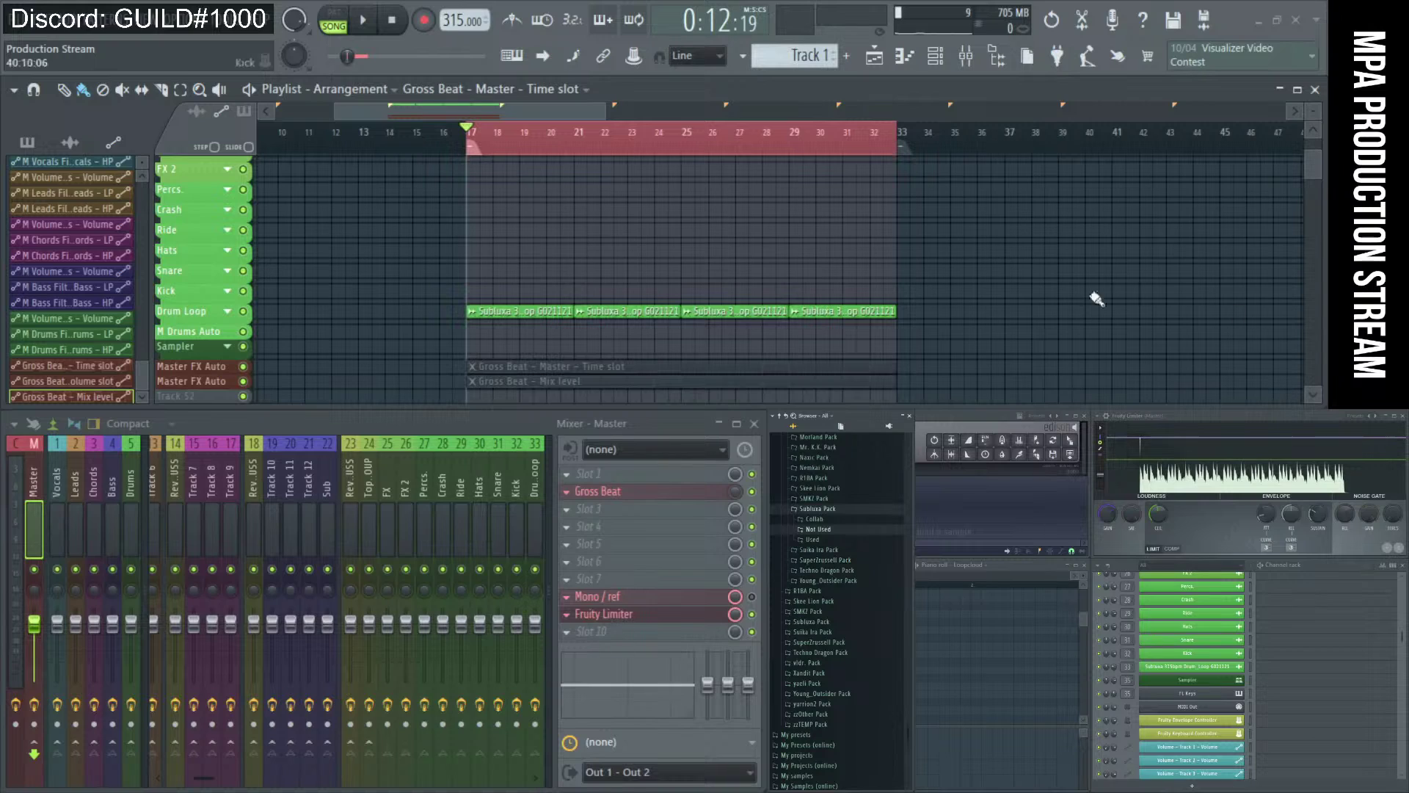
left_click(855, 541)
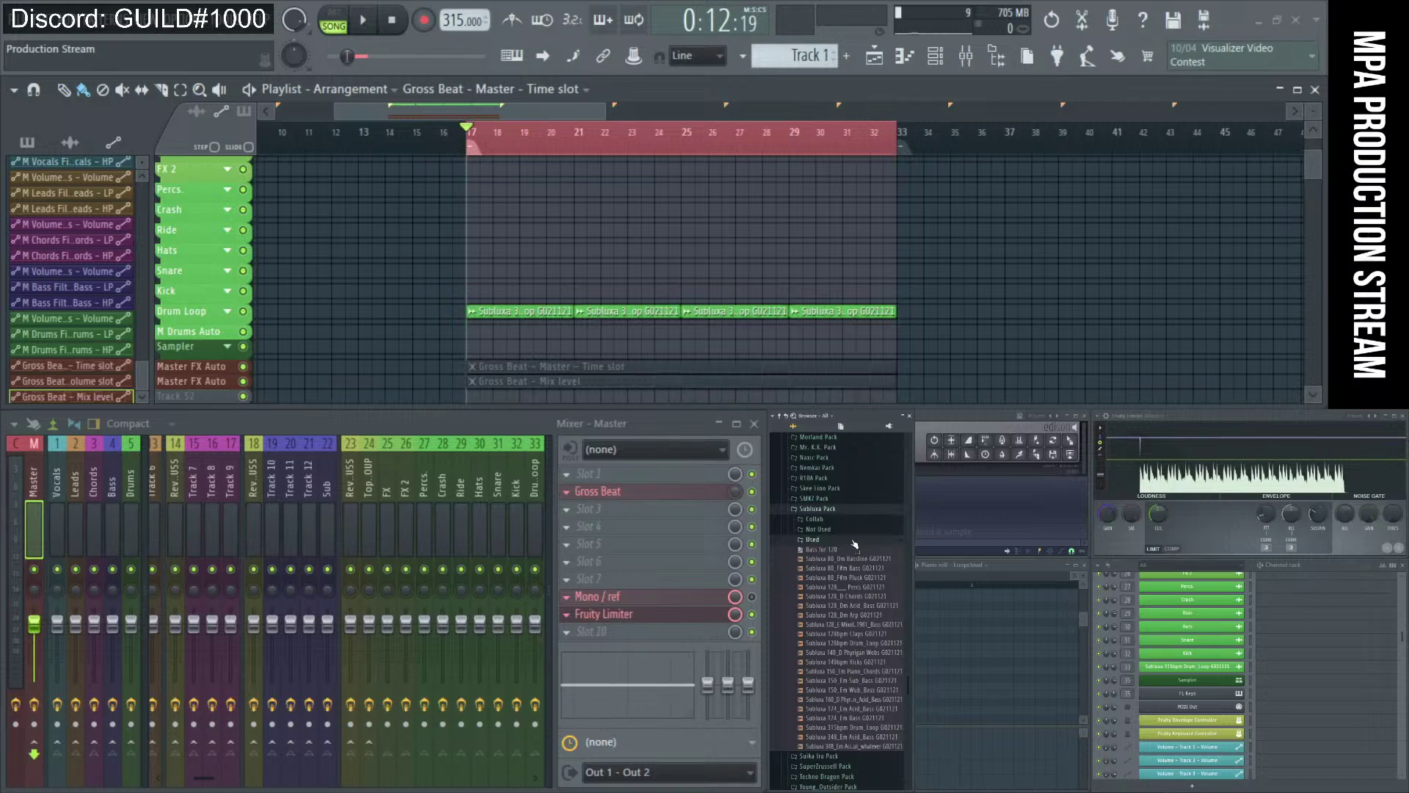
left_click(856, 510)
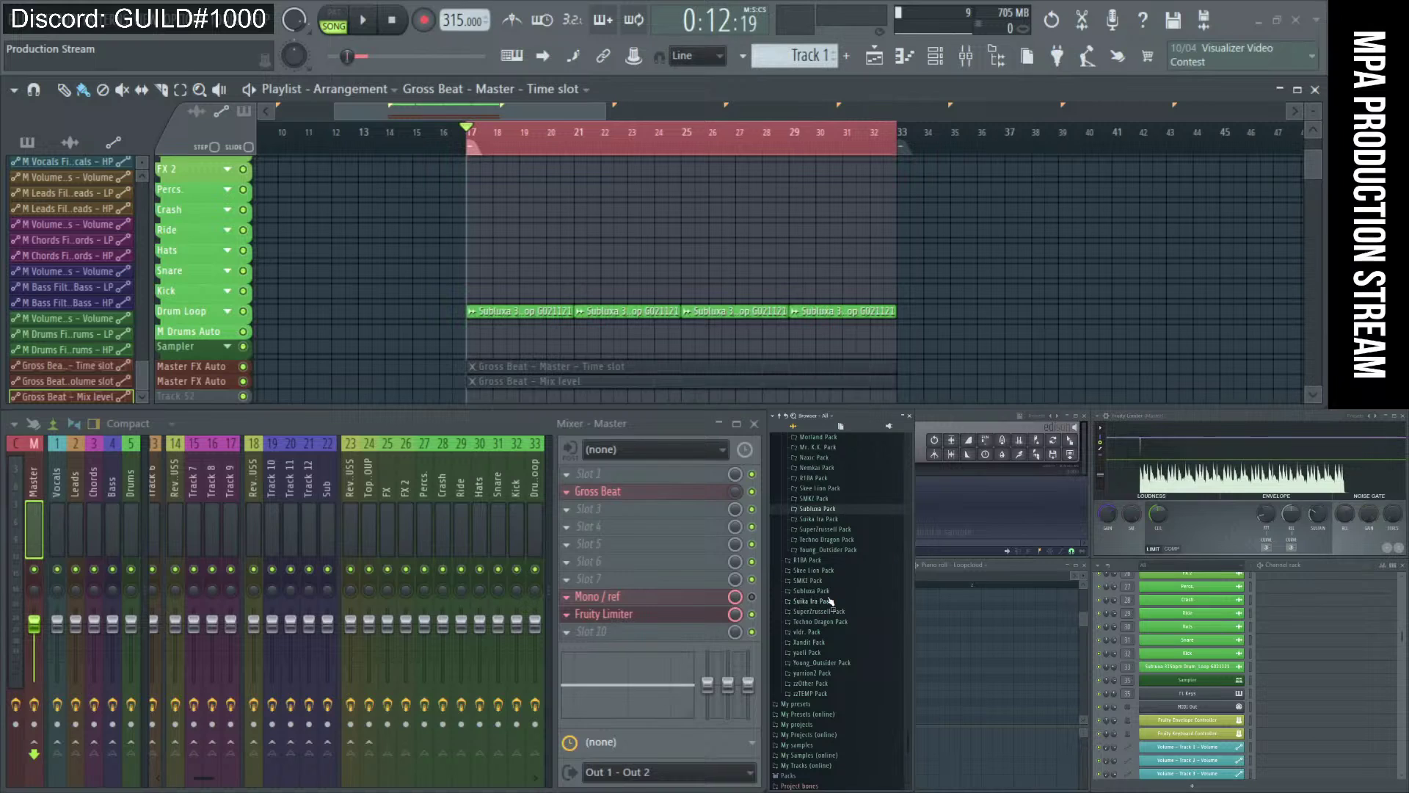
- Collapse Public Pack in the browser and expand the separate Subluxa Pack down to the samples in its not used folder
scroll(830, 602, "up", 5)
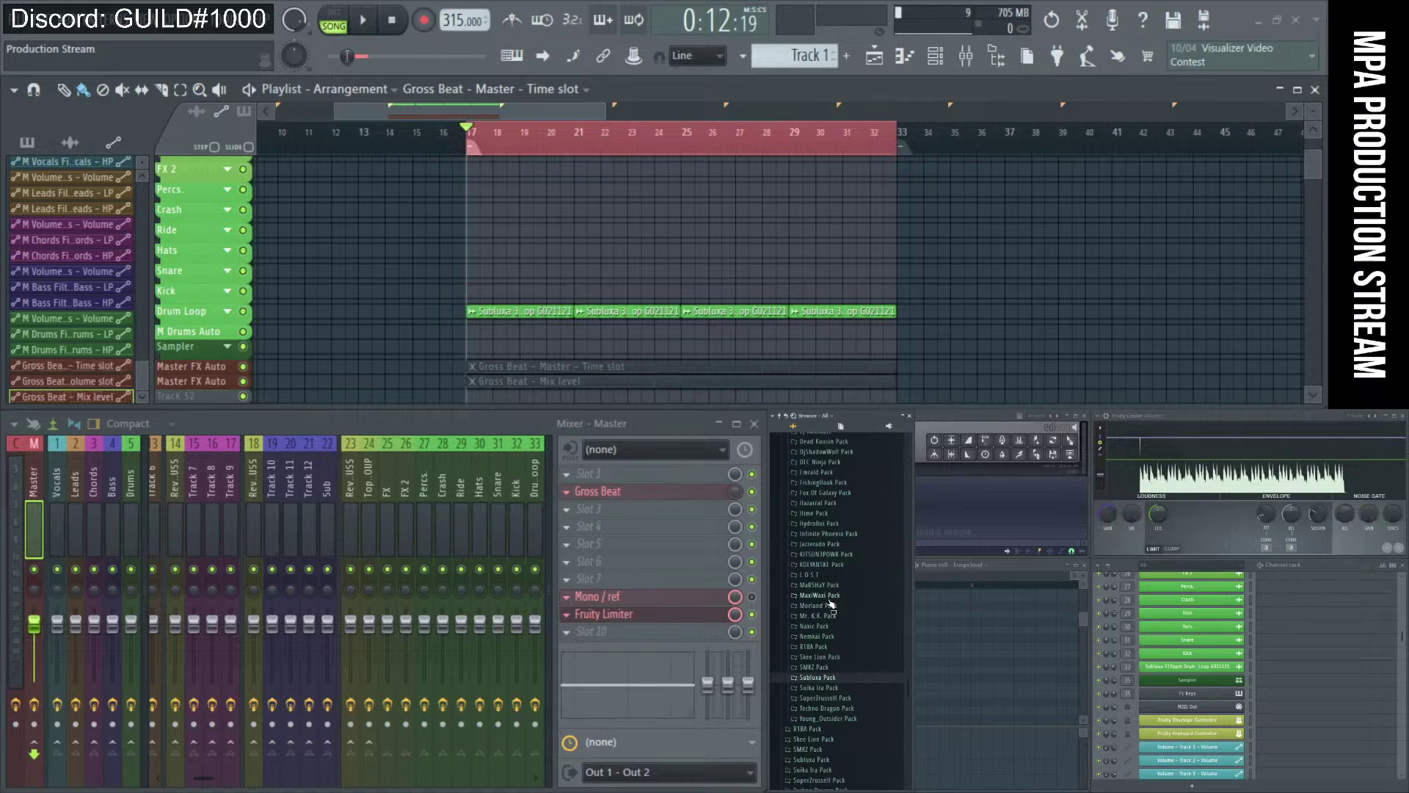
scroll(832, 602, "up", 5)
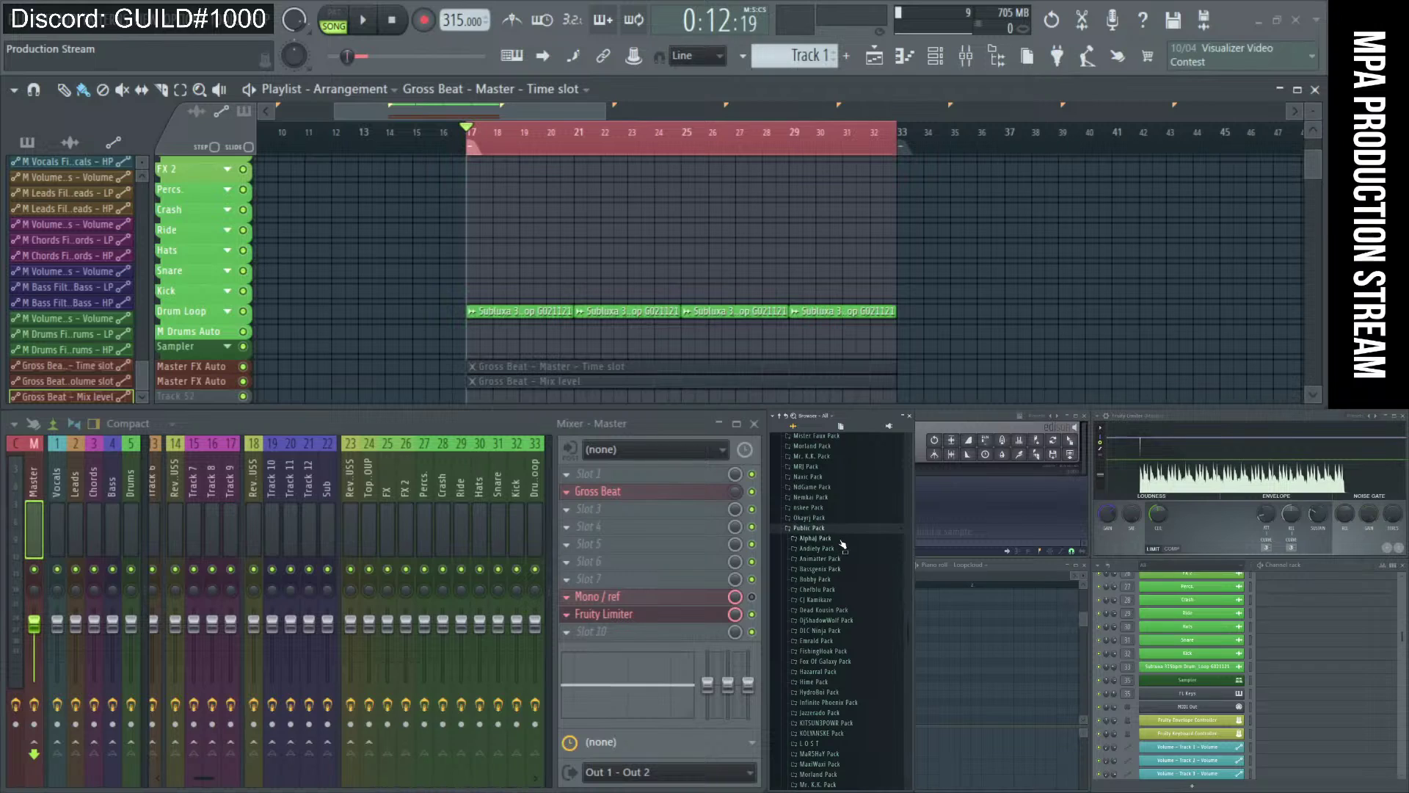
left_click(845, 530)
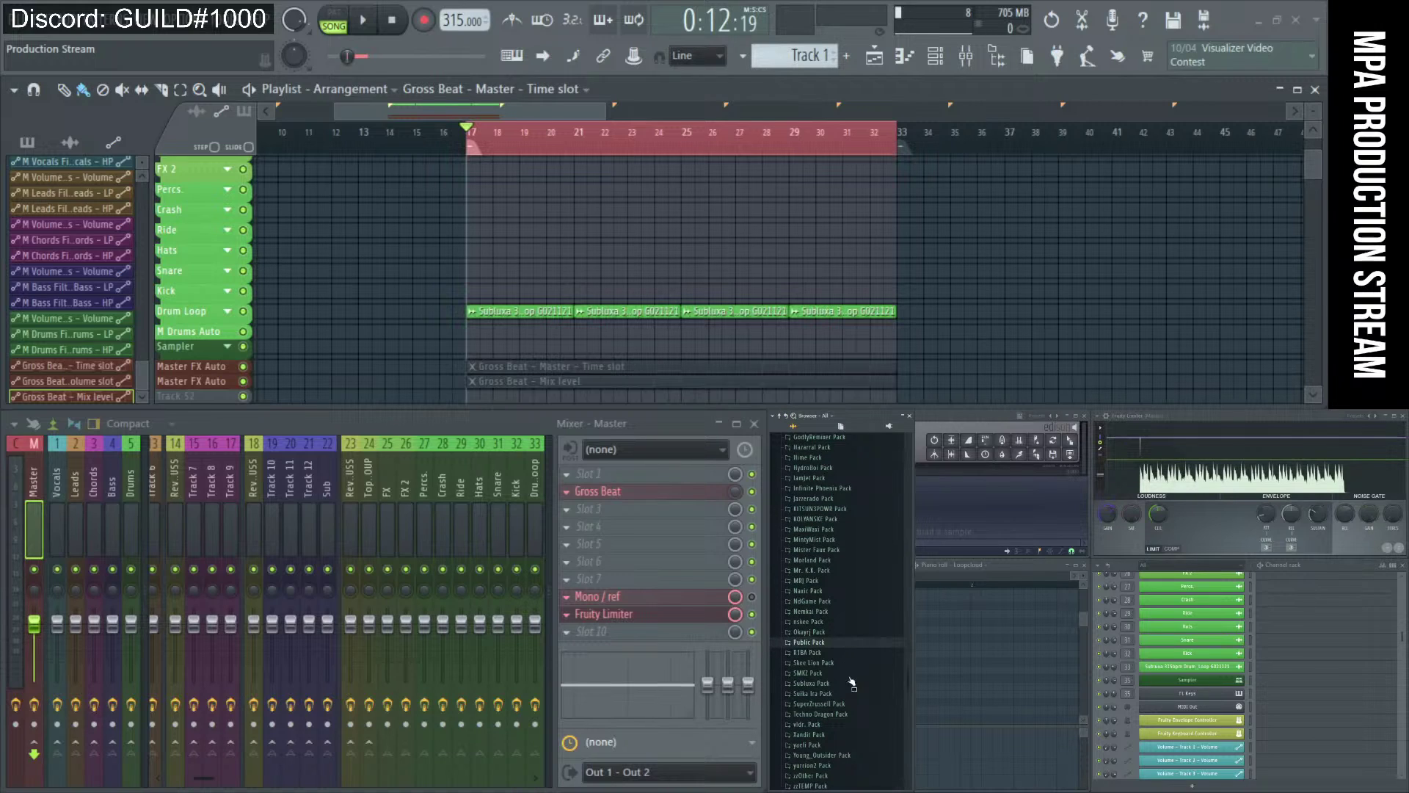
left_click(853, 683)
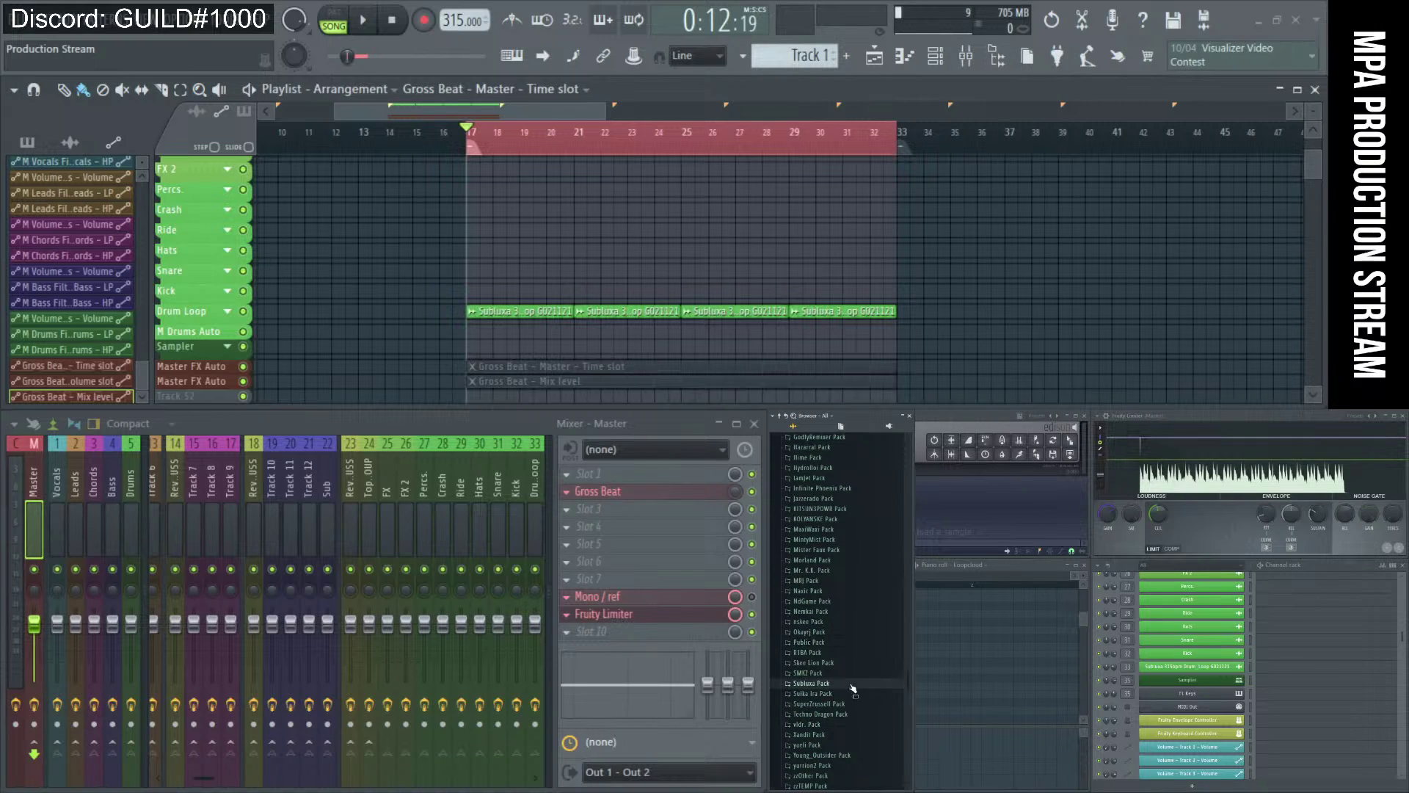
left_click(855, 695)
scroll(856, 697, "down", 3)
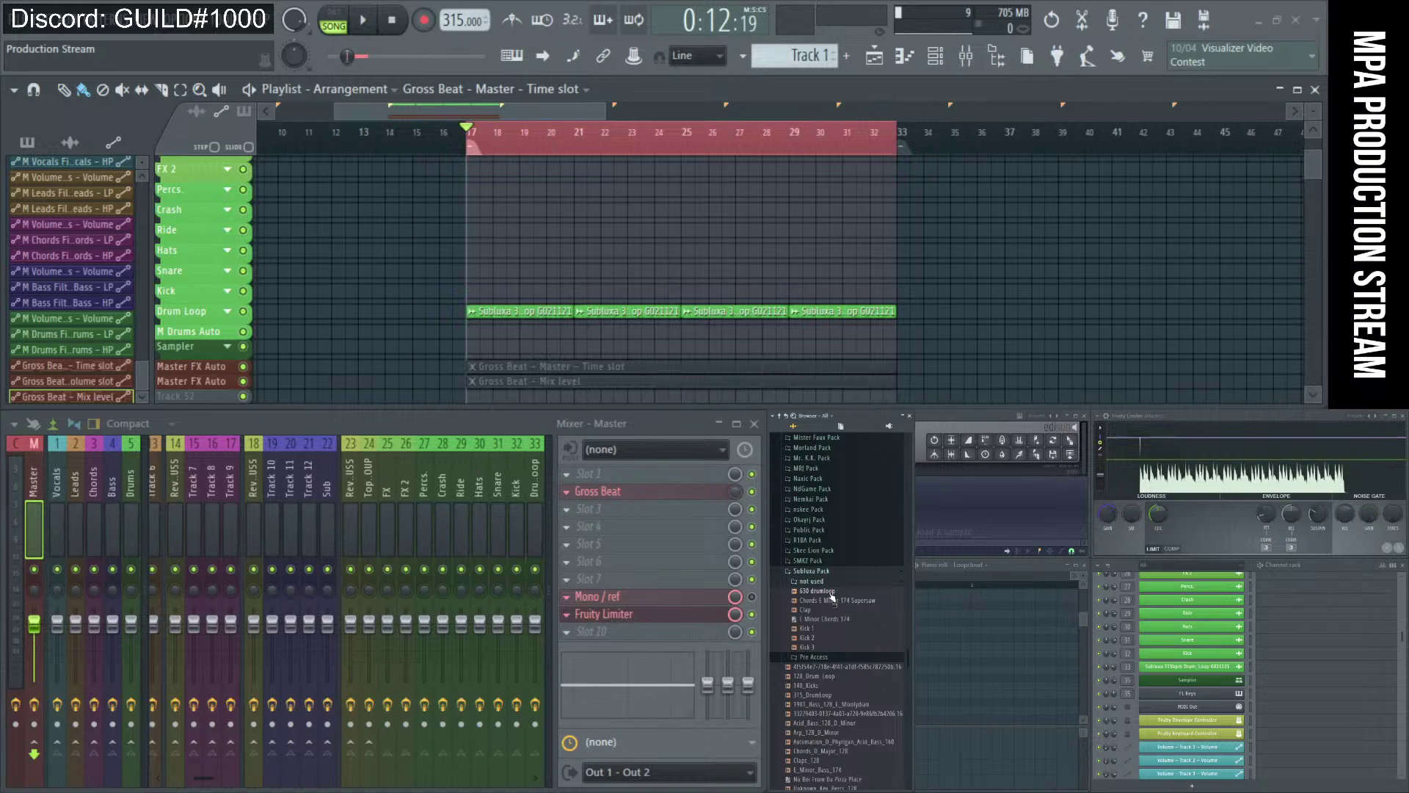
- Clone the Subluxa 315bpm Drum_Loop channel, load the 630 drumloop sample into the clone, and close its channel settings
right_click(1227, 671)
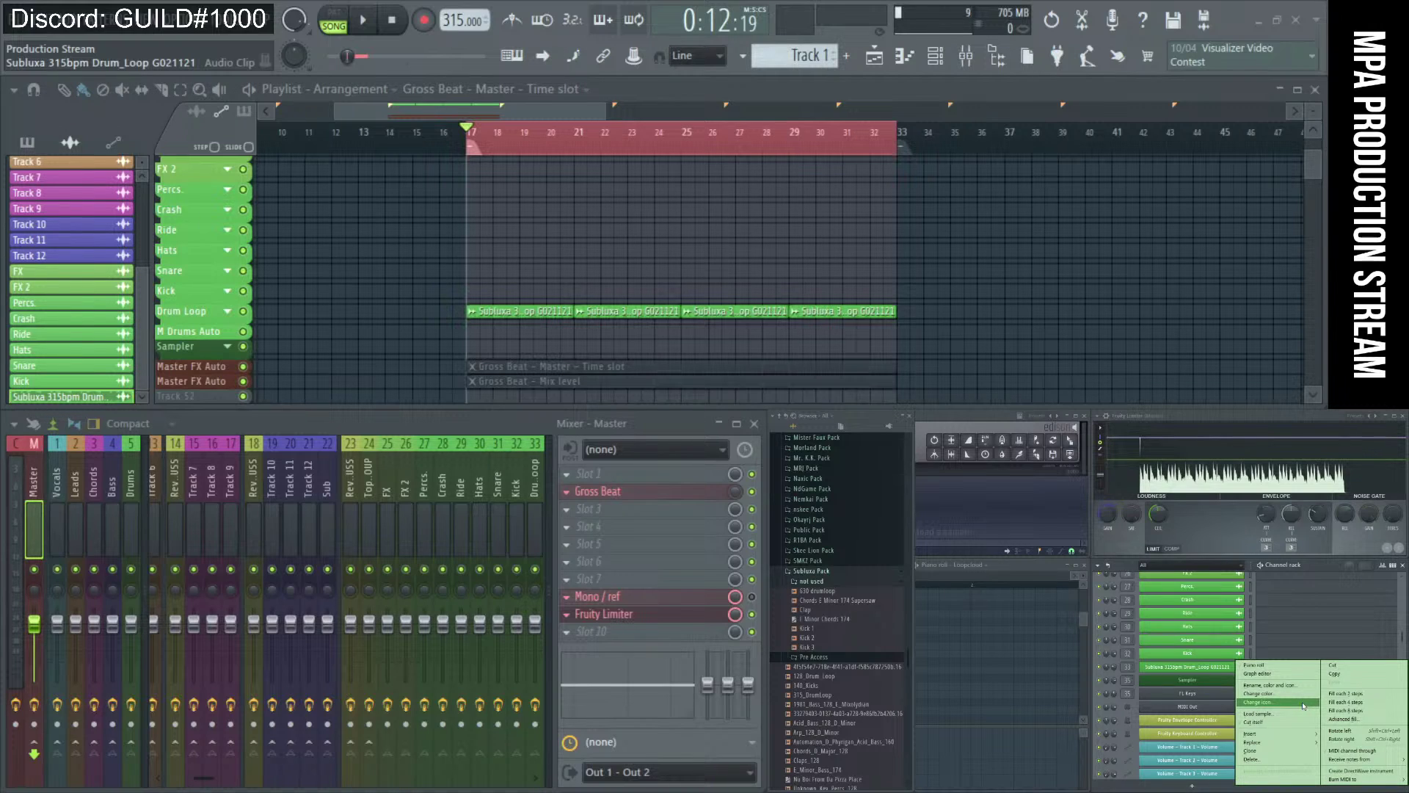
left_click(1284, 750)
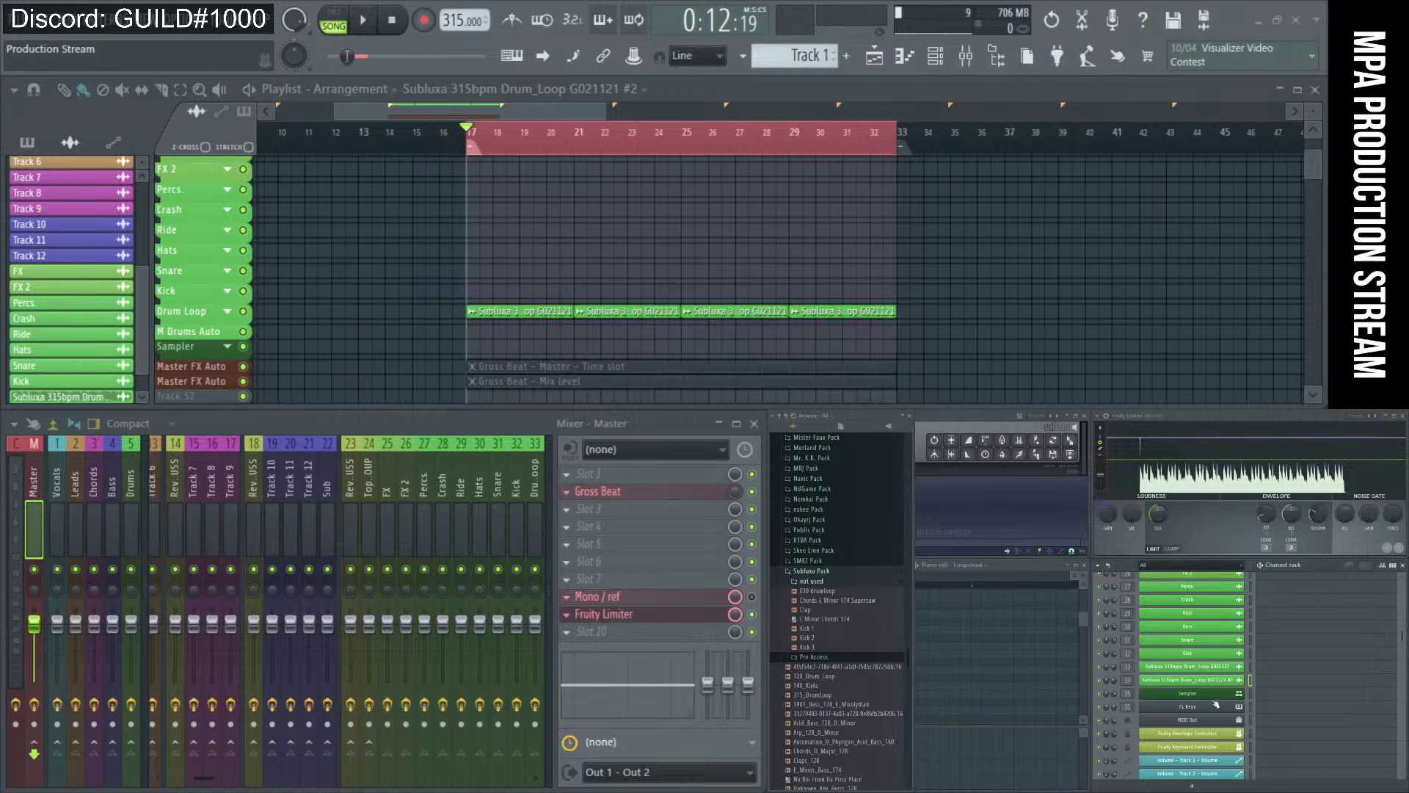
left_click(1194, 680)
mouse_move(817, 591)
left_mouse_down()
mouse_move(557, 470)
mouse_move(492, 412)
left_mouse_up()
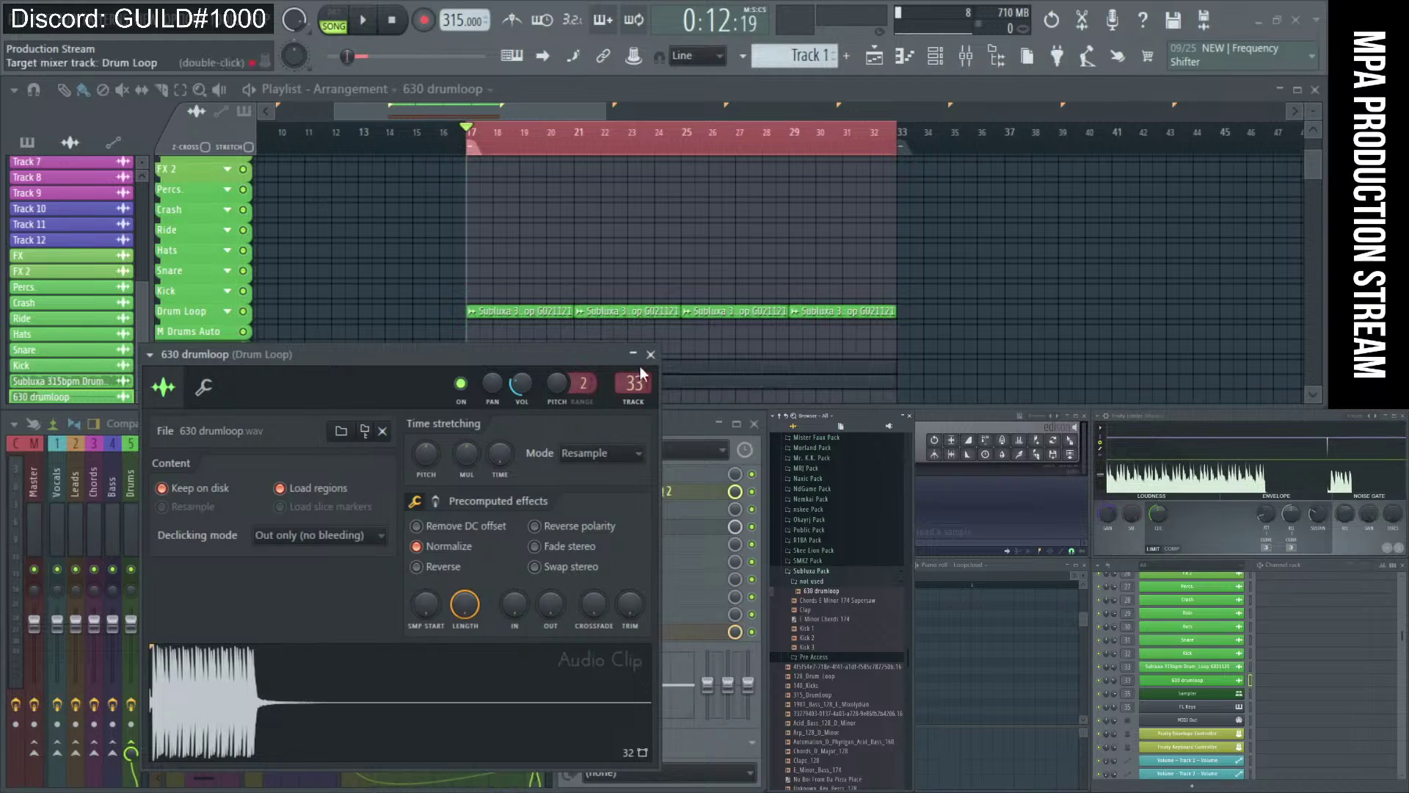
left_click(651, 355)
- Insert one empty playlist track directly above the Drum Loop track
scroll(367, 308, "up", 6)
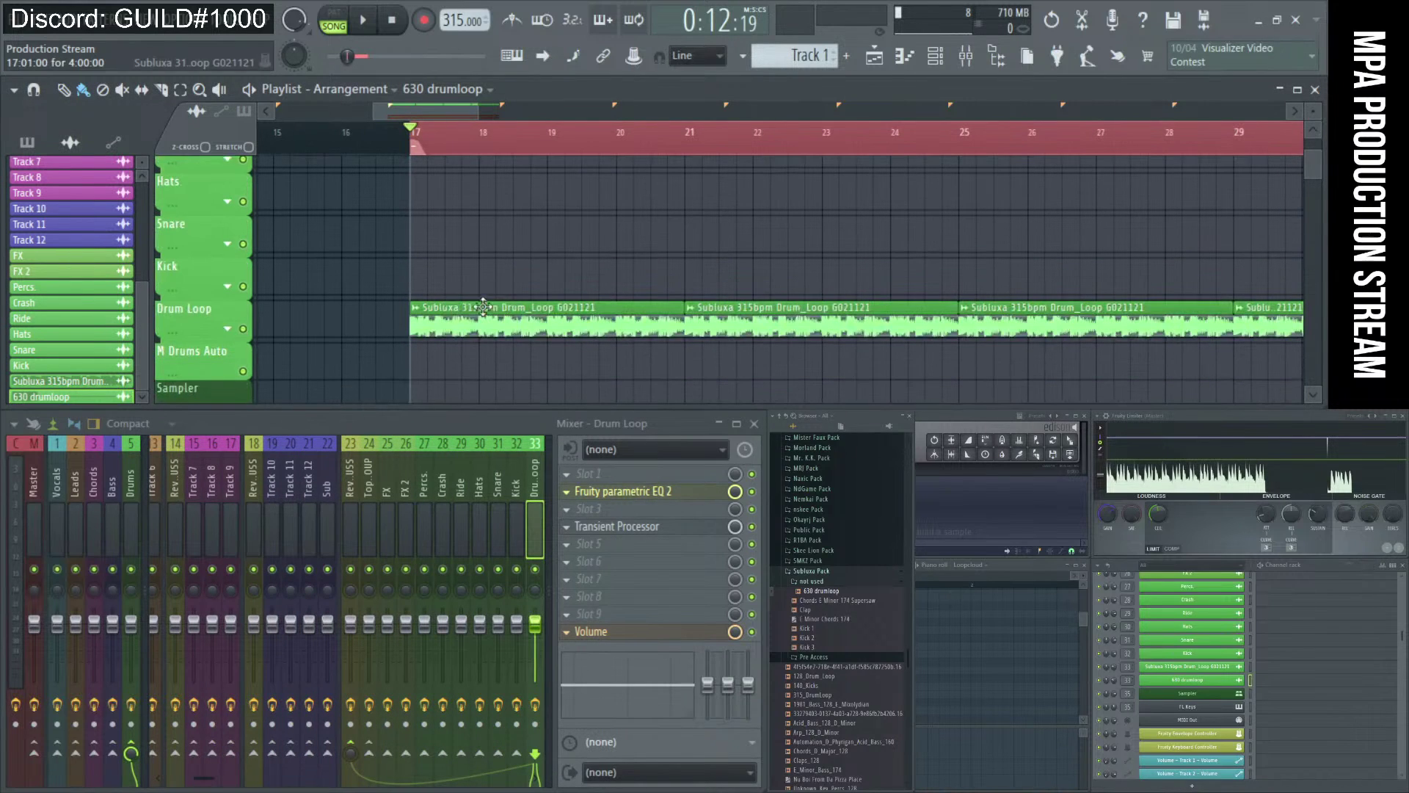
scroll(307, 323, "down", 3)
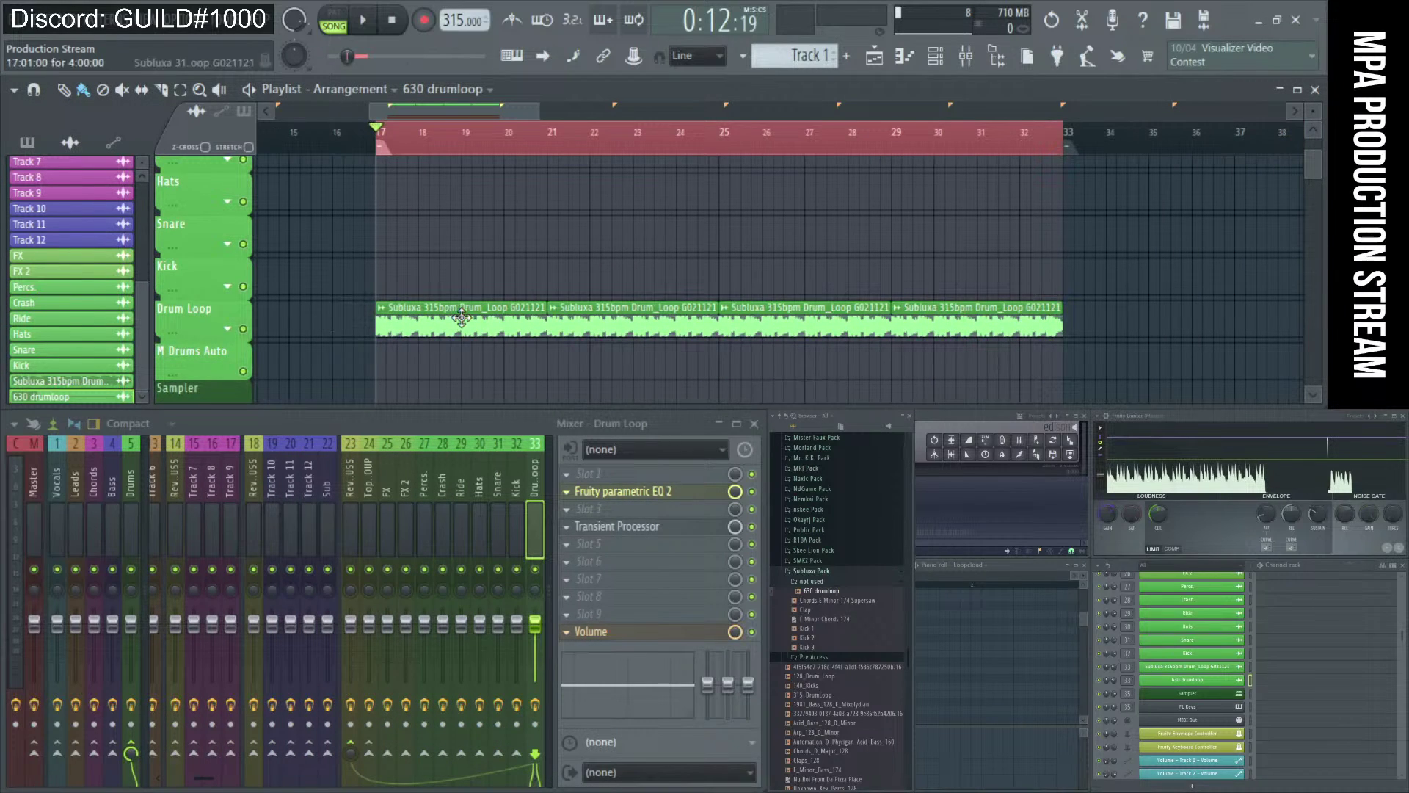
right_click(214, 322)
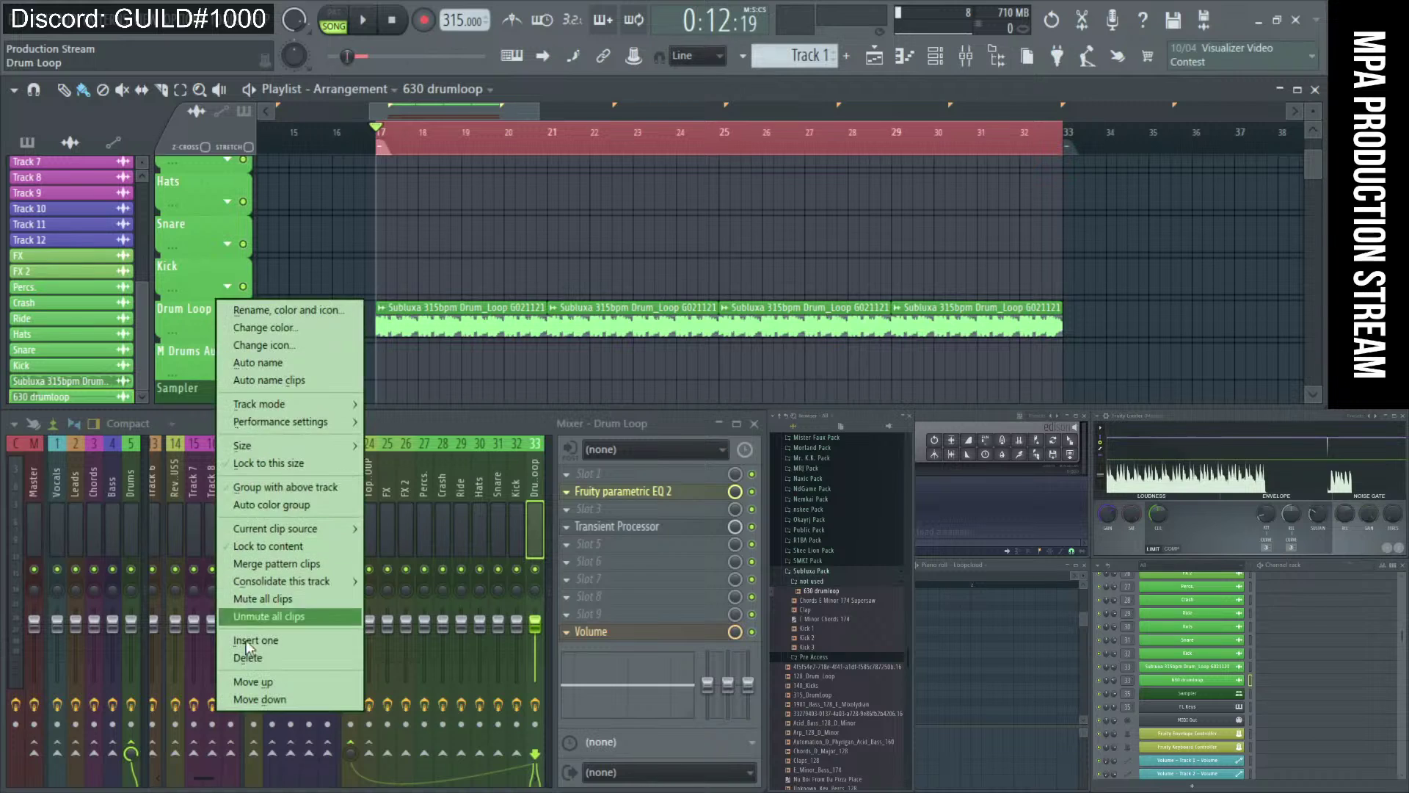
left_click(260, 639)
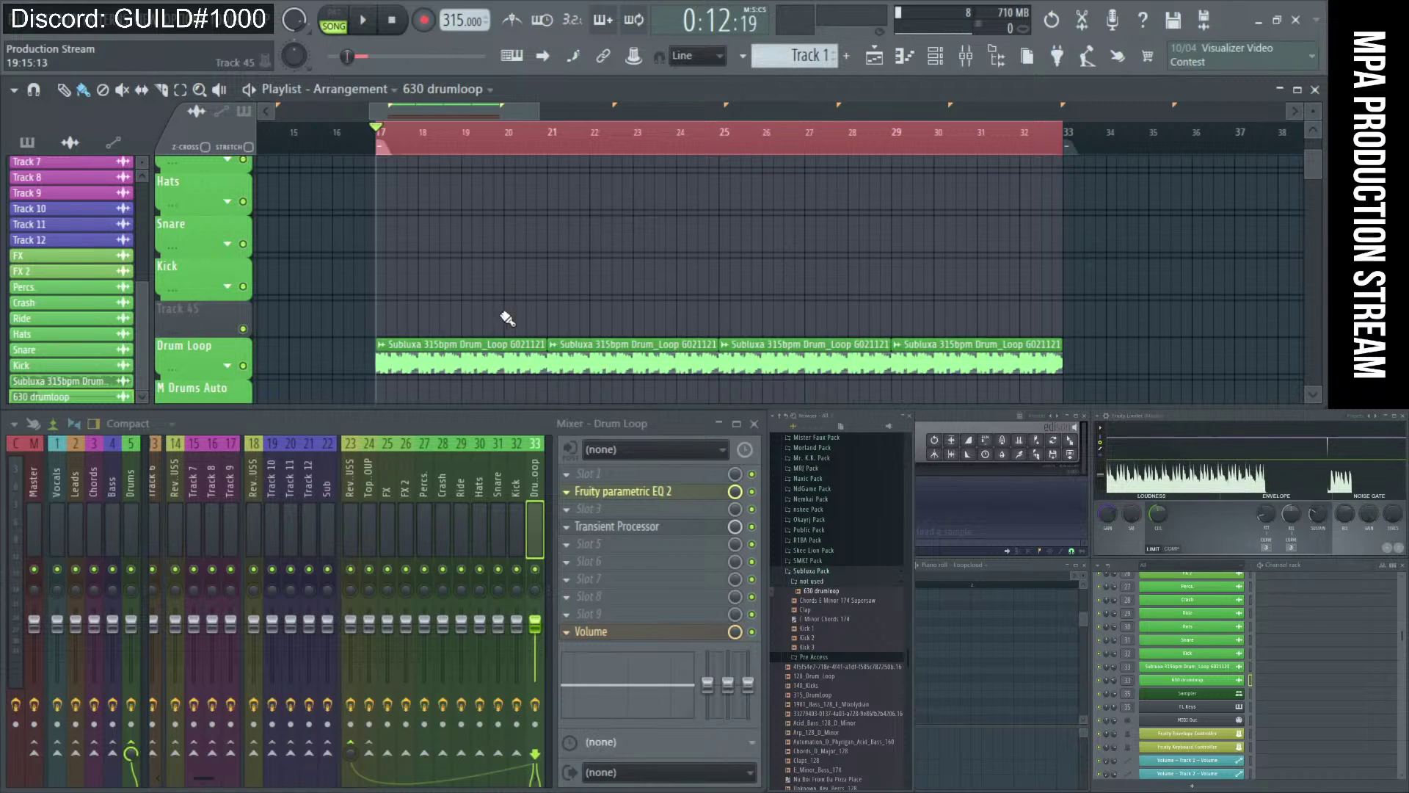
- Place the 630 drumloop clip on Track 45, starting at bar 17 above the Subluxa drum loop
left_click(657, 317)
left_click_drag(734, 323, 454, 313)
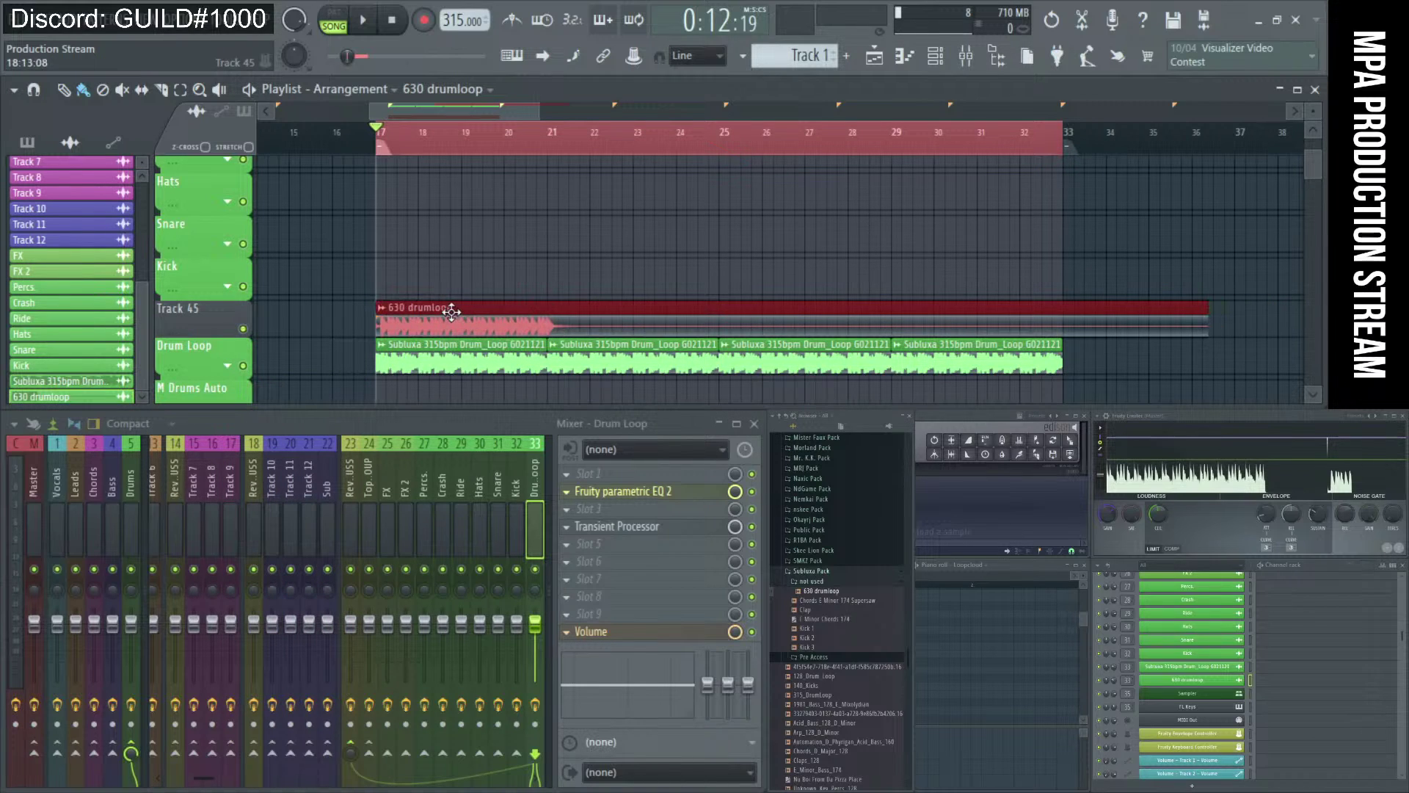
scroll(372, 337, "up", 3)
scroll(372, 336, "up", 3)
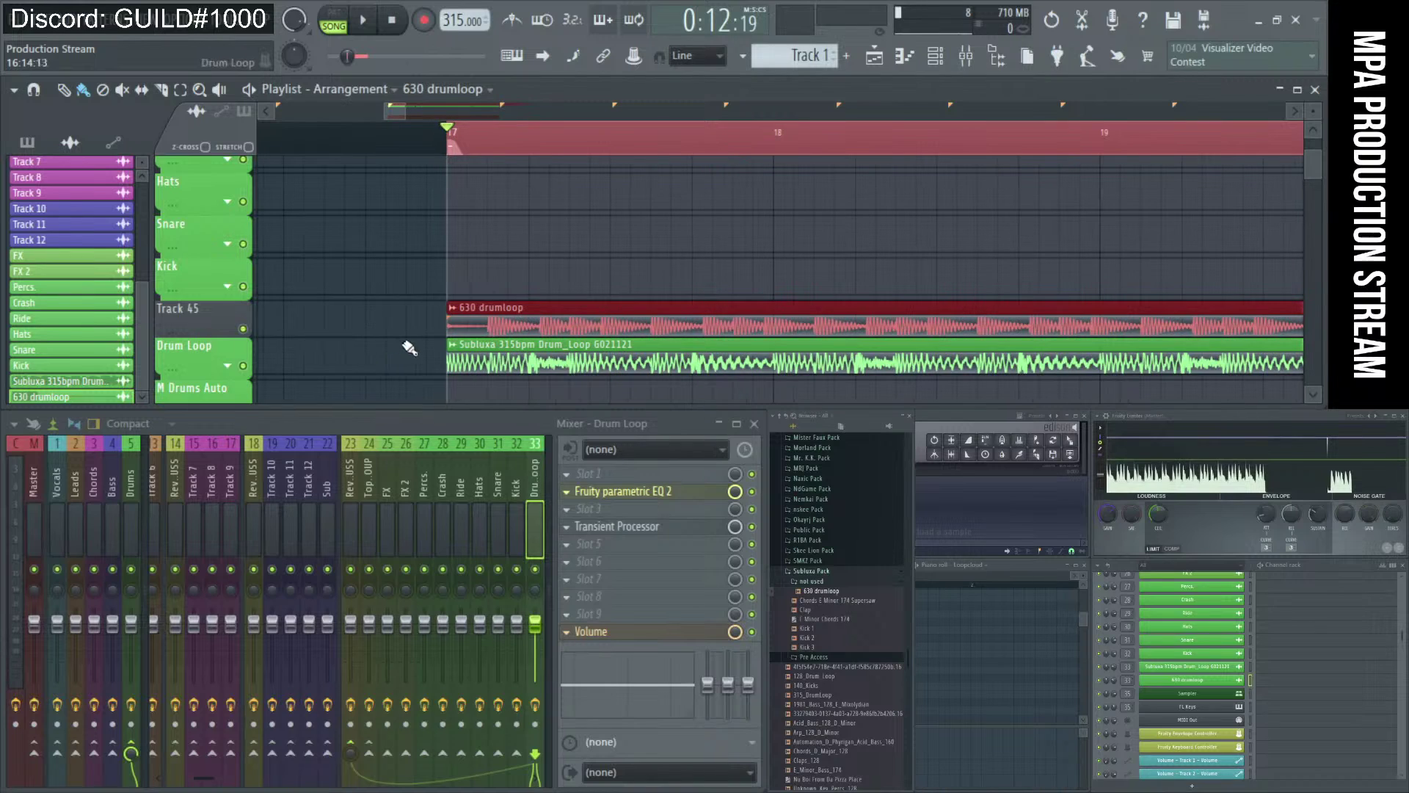
- Slice the 630 drumloop clip at bar 22 and delete its long tail
scroll(446, 325, "down", 5)
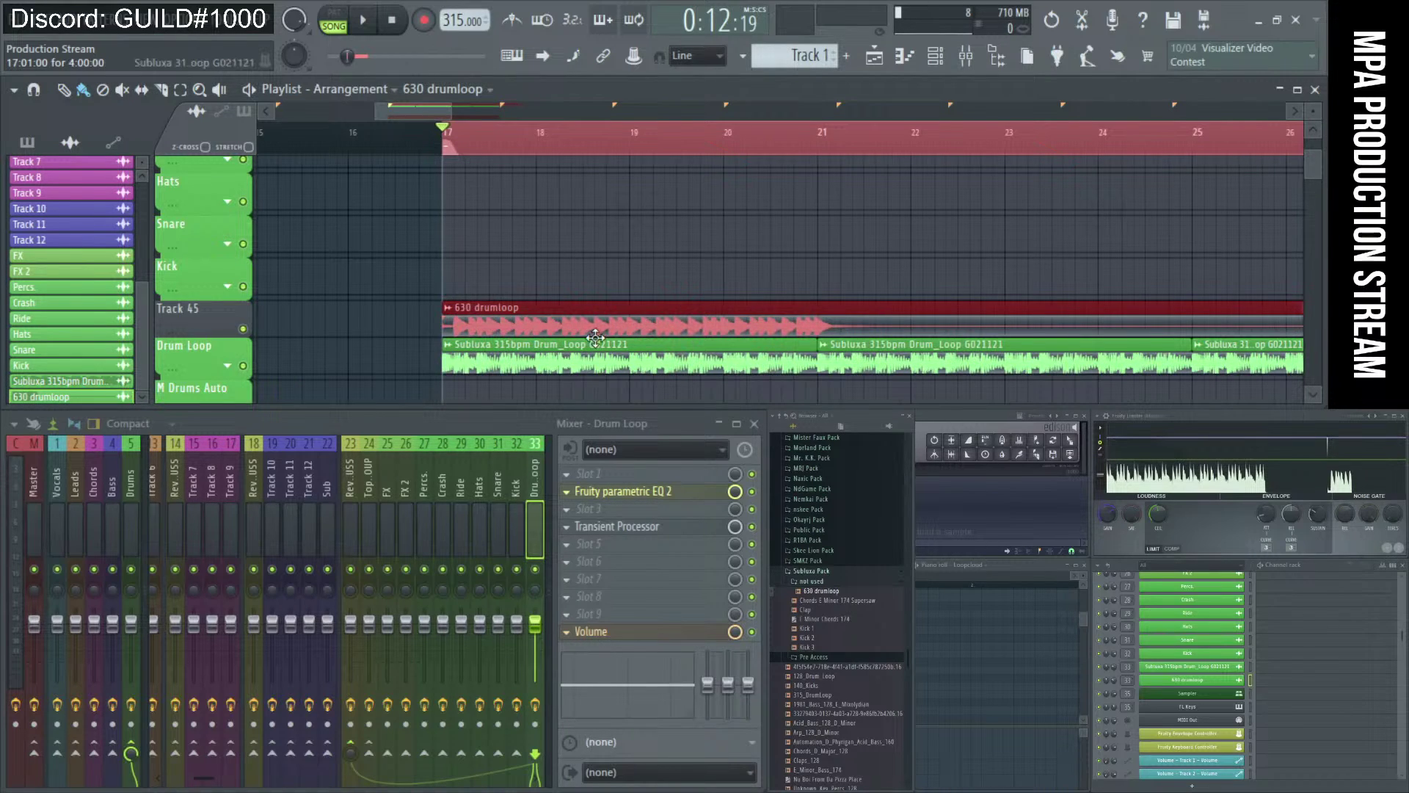
scroll(641, 334, "down", 3)
double_click(639, 319)
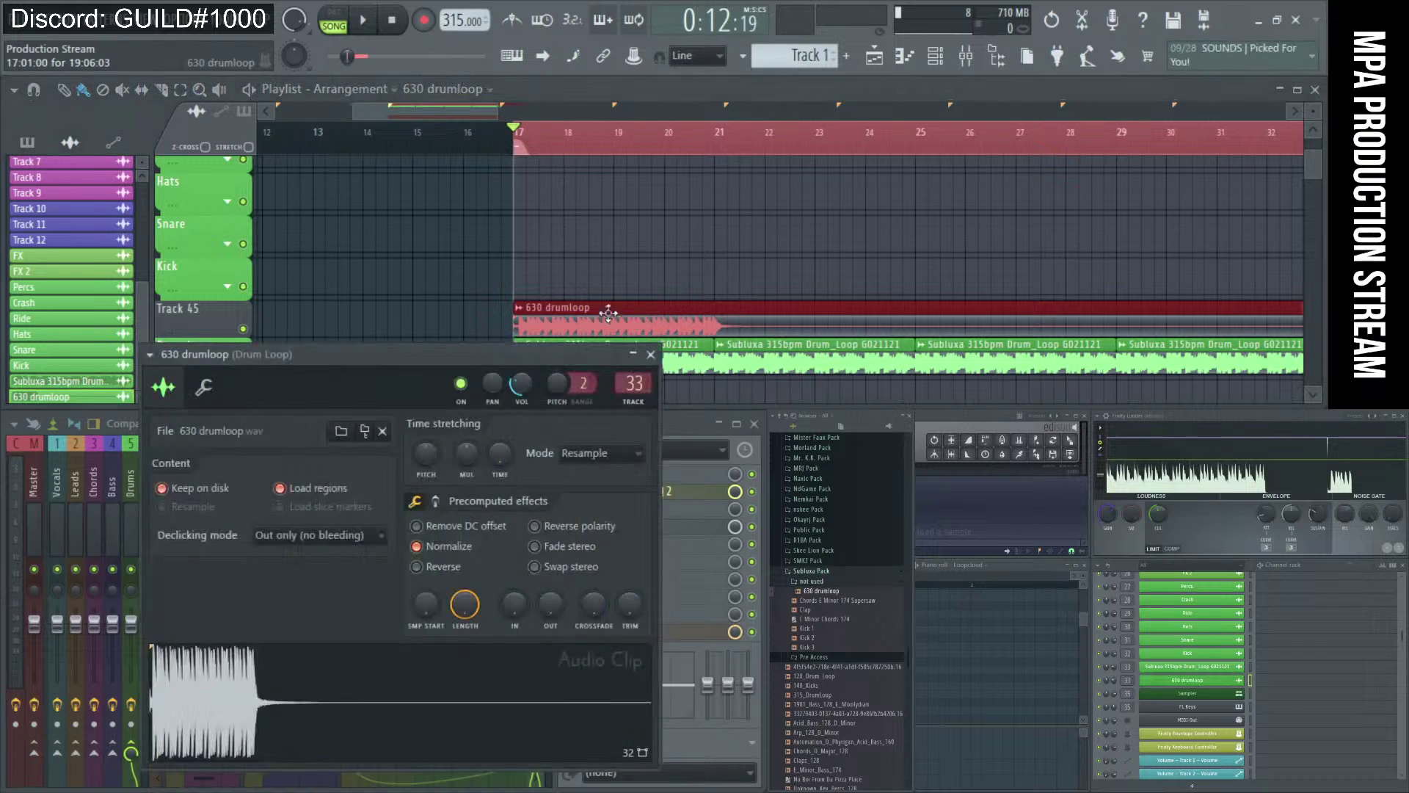
left_click_drag(771, 310, 771, 338)
key("p")
right_click(796, 324)
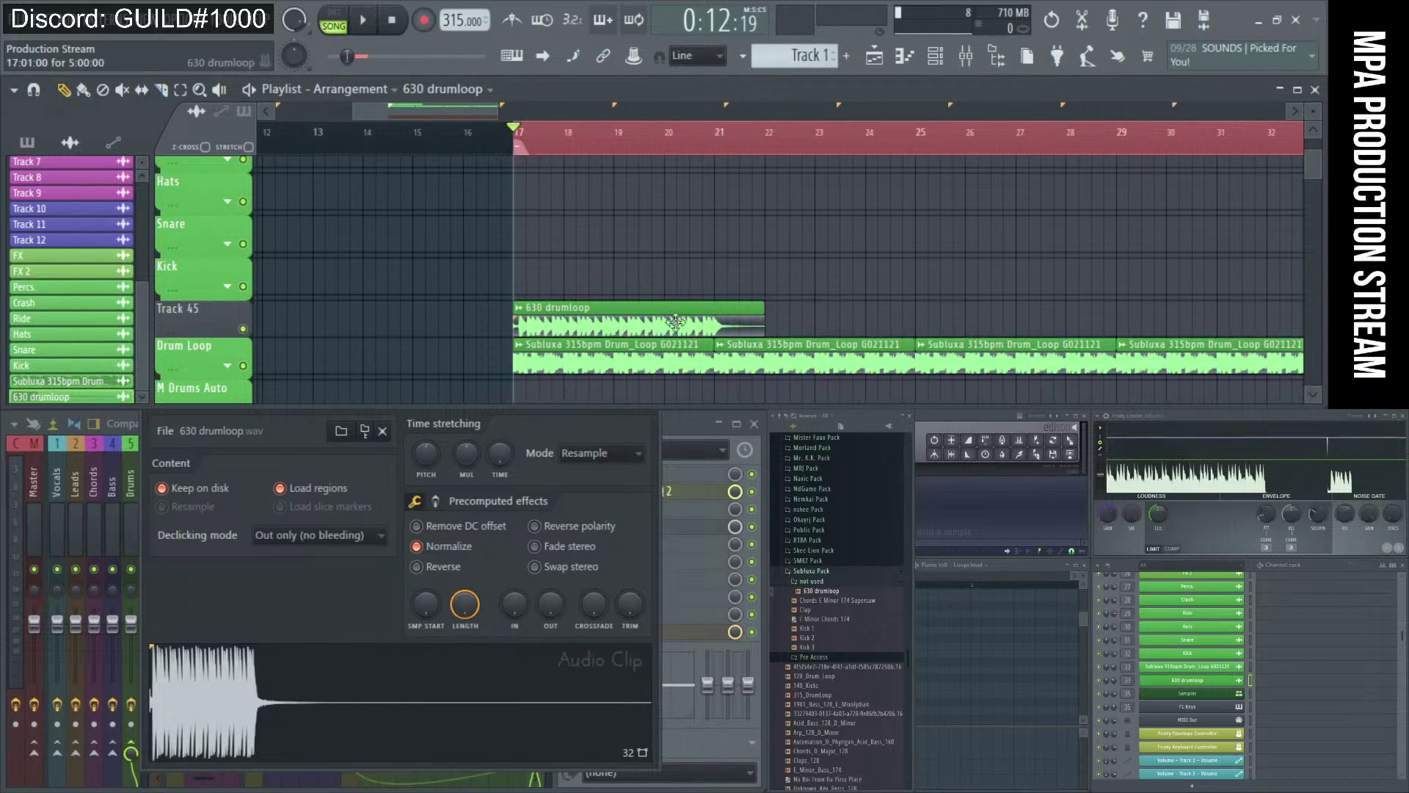
- Cut the short lead-in before the first hit of the 630 drumloop and move the clip's start back to bar 17
scroll(629, 323, "up", 3)
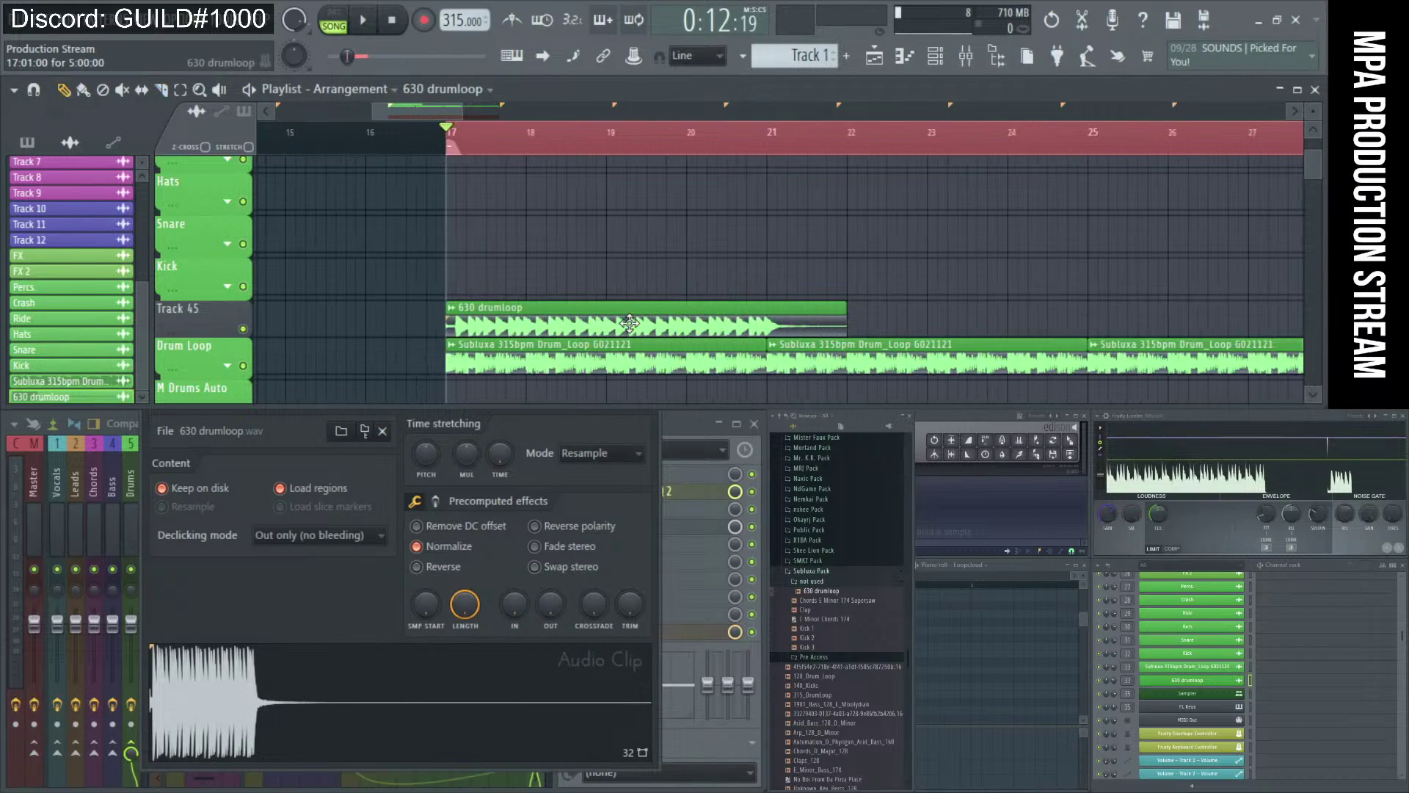
scroll(501, 324, "up", 5)
left_click_drag(493, 332, 491, 338)
right_click(474, 324)
scroll(470, 324, "down", 3)
left_click_drag(584, 327, 448, 331)
- Slice the 630 drumloop clip at bar 21 and delete the remainder to leave a four-bar loop
scroll(451, 334, "down", 3)
scroll(709, 327, "up", 3)
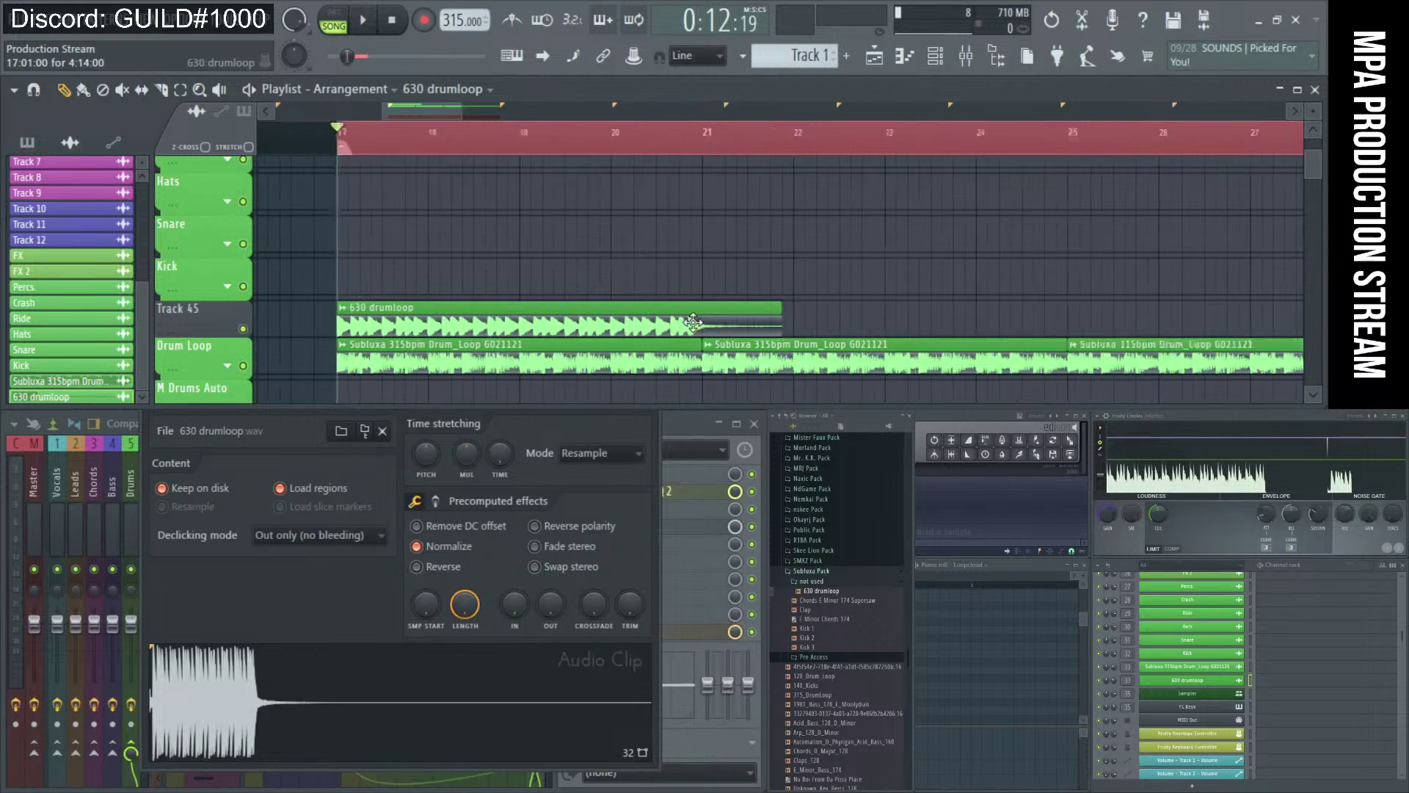
left_click_drag(706, 305, 709, 339)
scroll(712, 341, "down", 4)
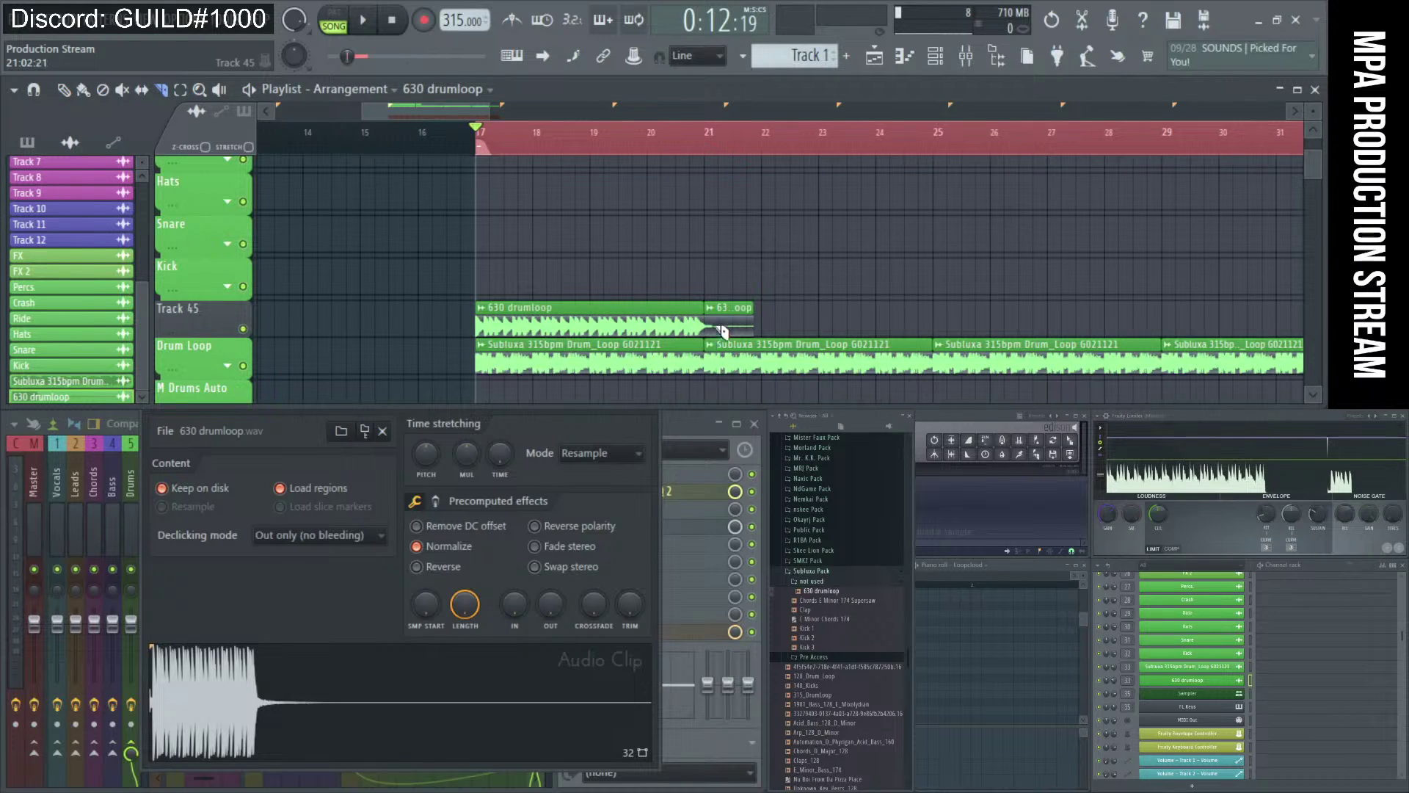
key("p")
right_click(722, 331)
- Duplicate the four-bar 630 drumloop until it fills bars 17 to 33
scroll(641, 328, "down", 2)
left_click_drag(626, 329, 773, 330)
left_click_drag(543, 297, 822, 334)
key("ctrl+b")
scroll(428, 331, "down", 2)
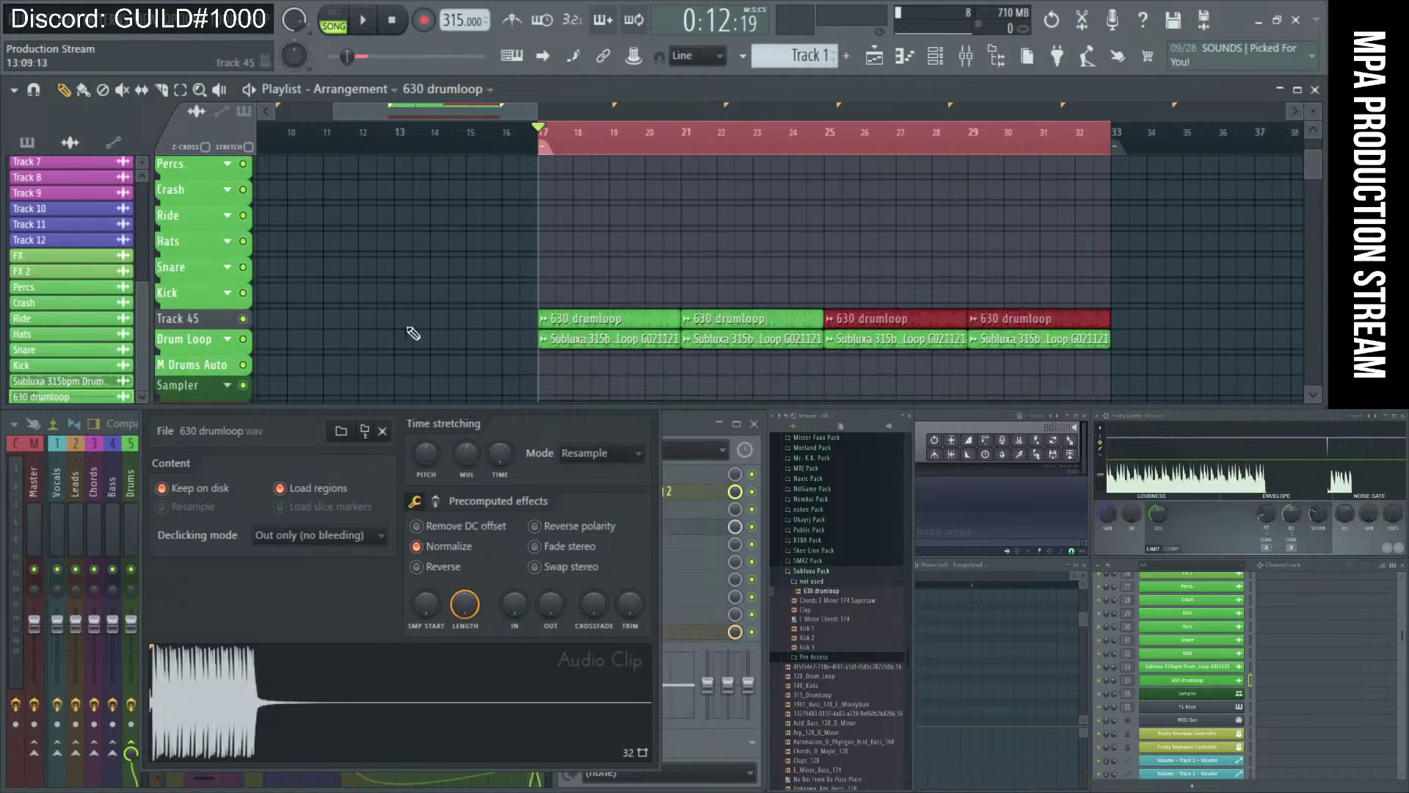
- Mute the four Subluxa drum loop clips and audition the first 630 drumloop clip on its own, restoring the other copies
left_click_drag(516, 343, 1089, 352)
left_click_drag(713, 317, 661, 317)
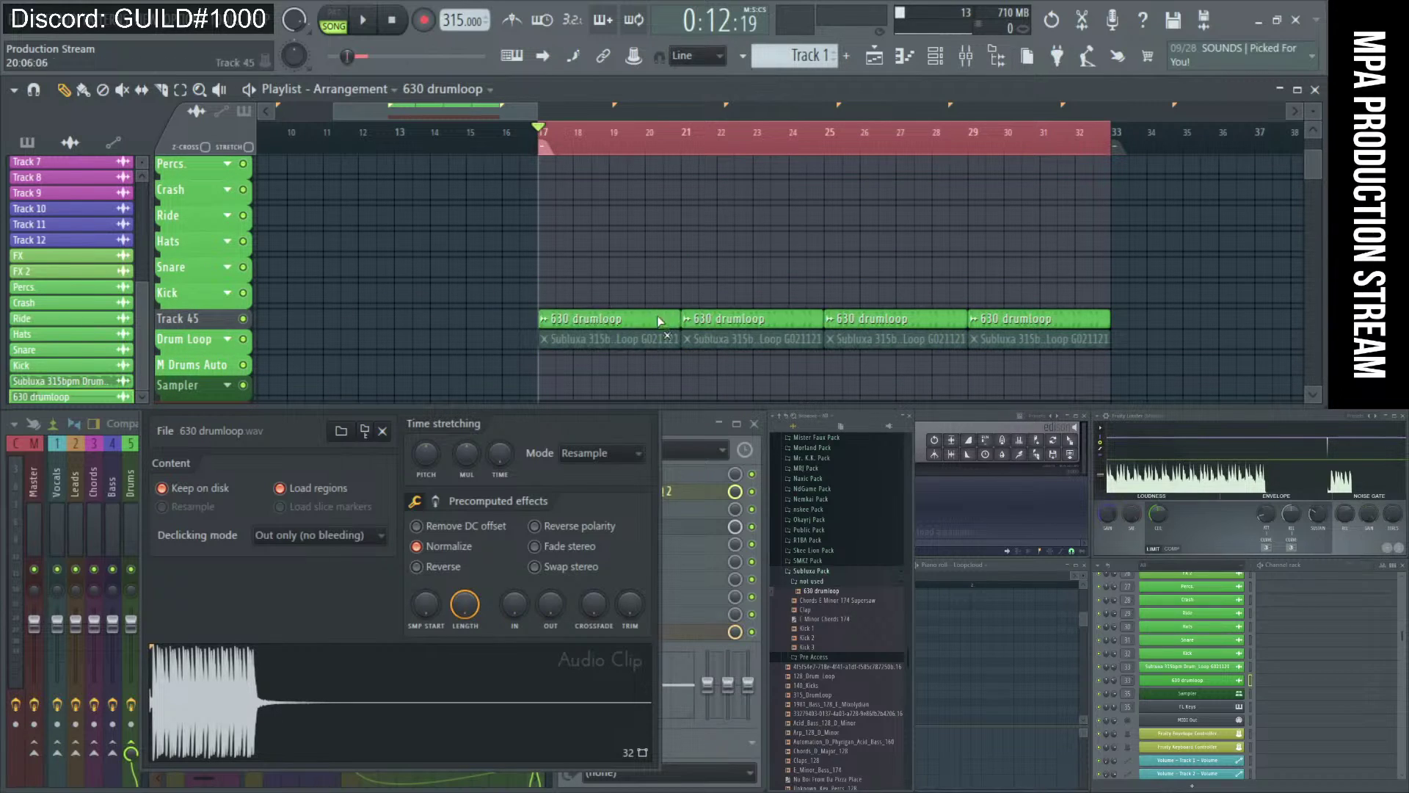
left_click(544, 323)
key("space")
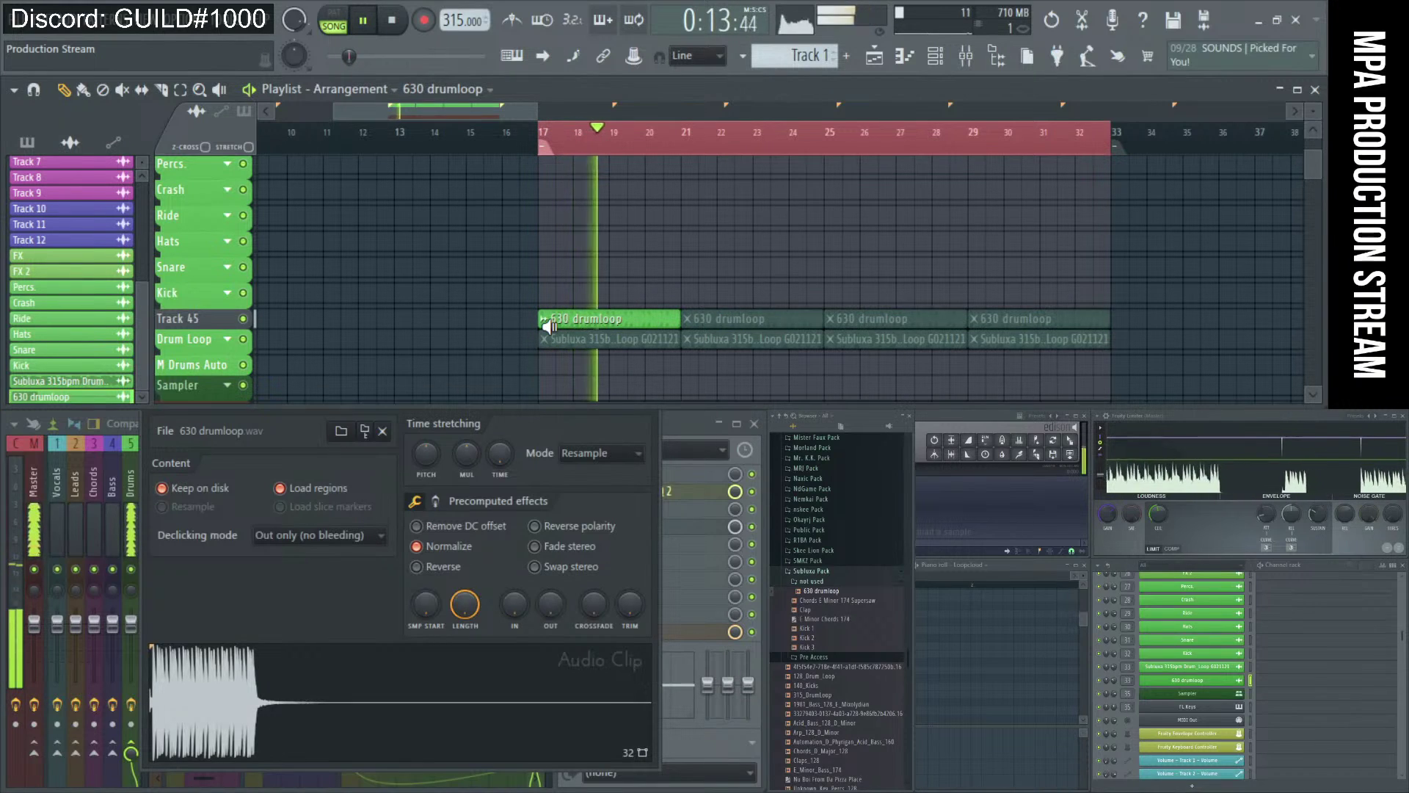
left_click(544, 320)
key("space")
- Set the 630 drumloop channel volume to 37%, check it in playback and close the channel settings
double_click(580, 317)
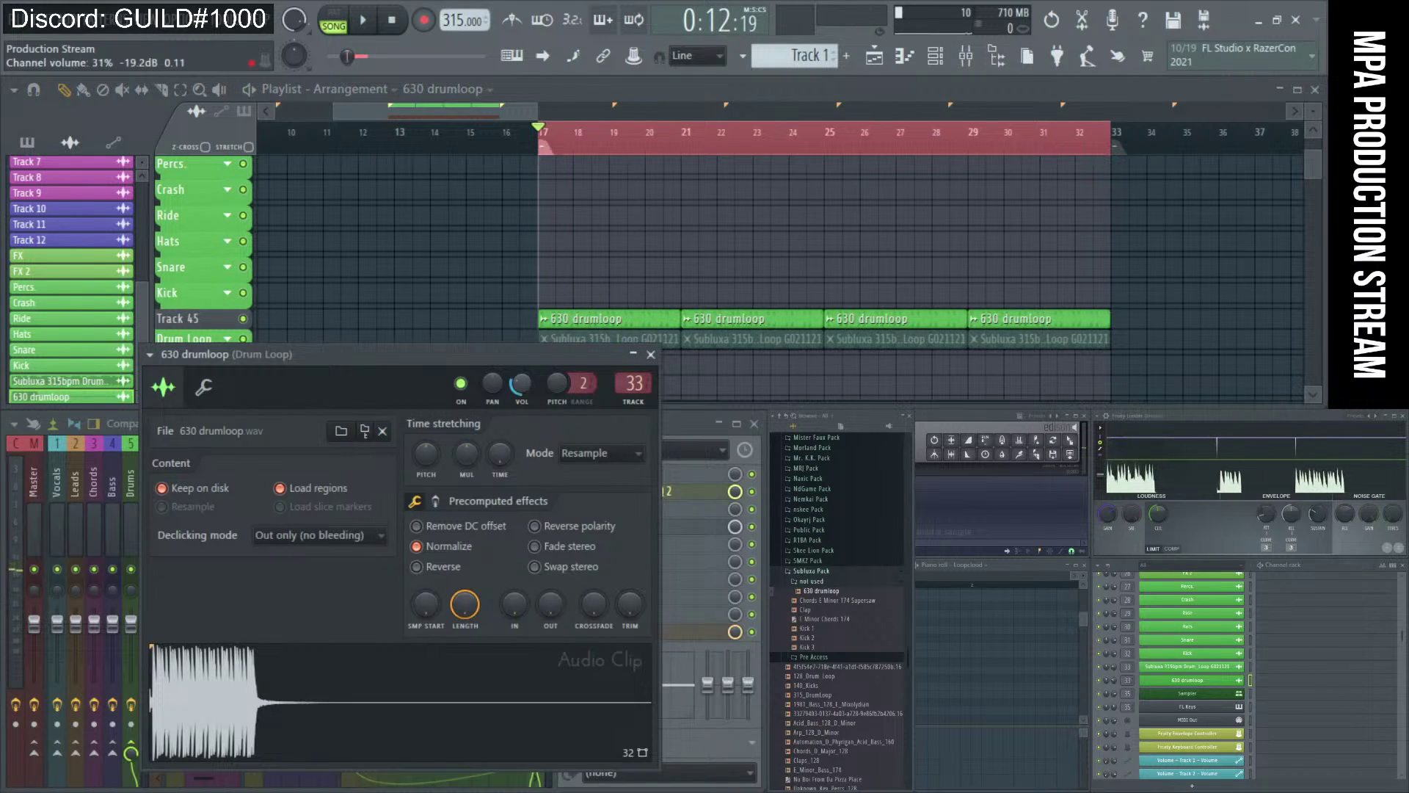
key("space")
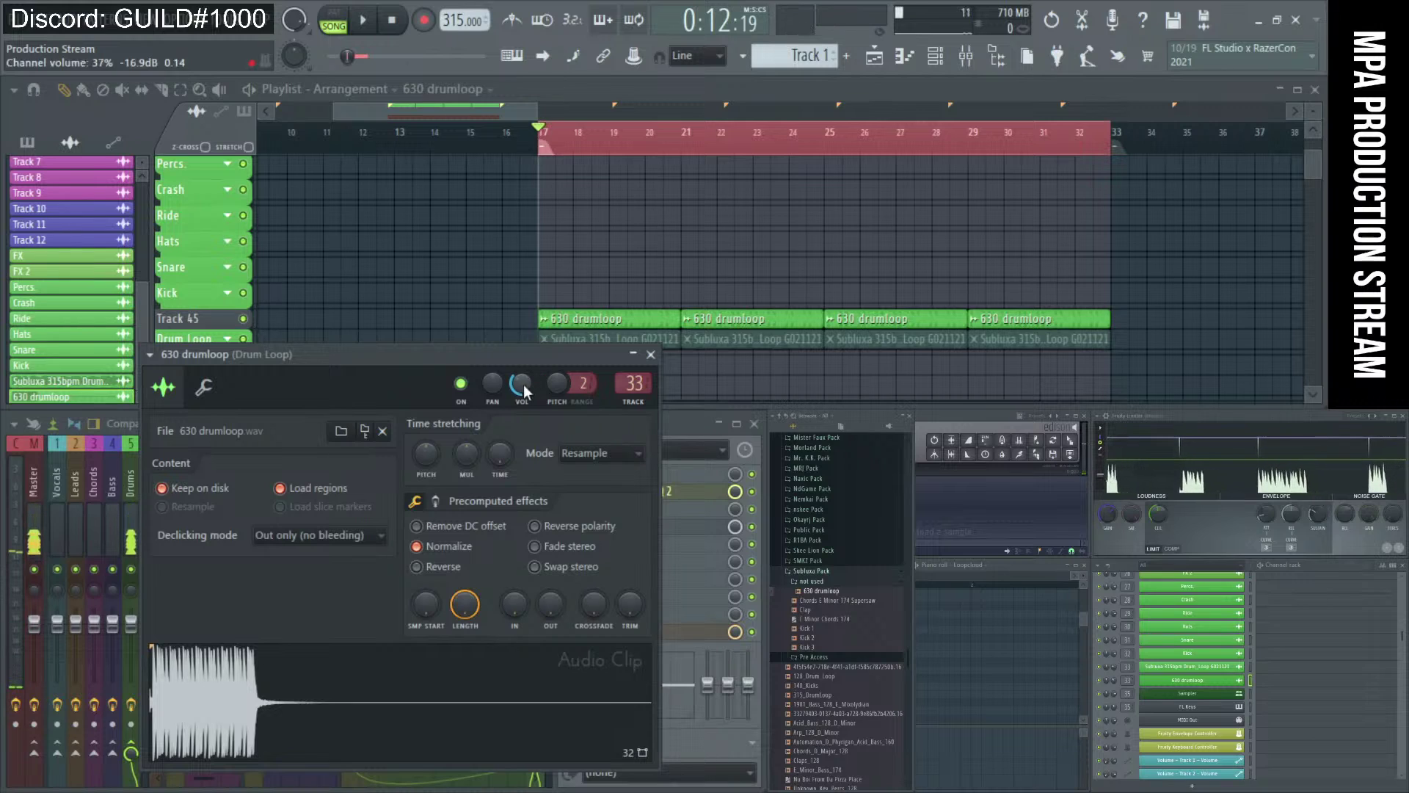
left_click_drag(526, 389, 526, 411)
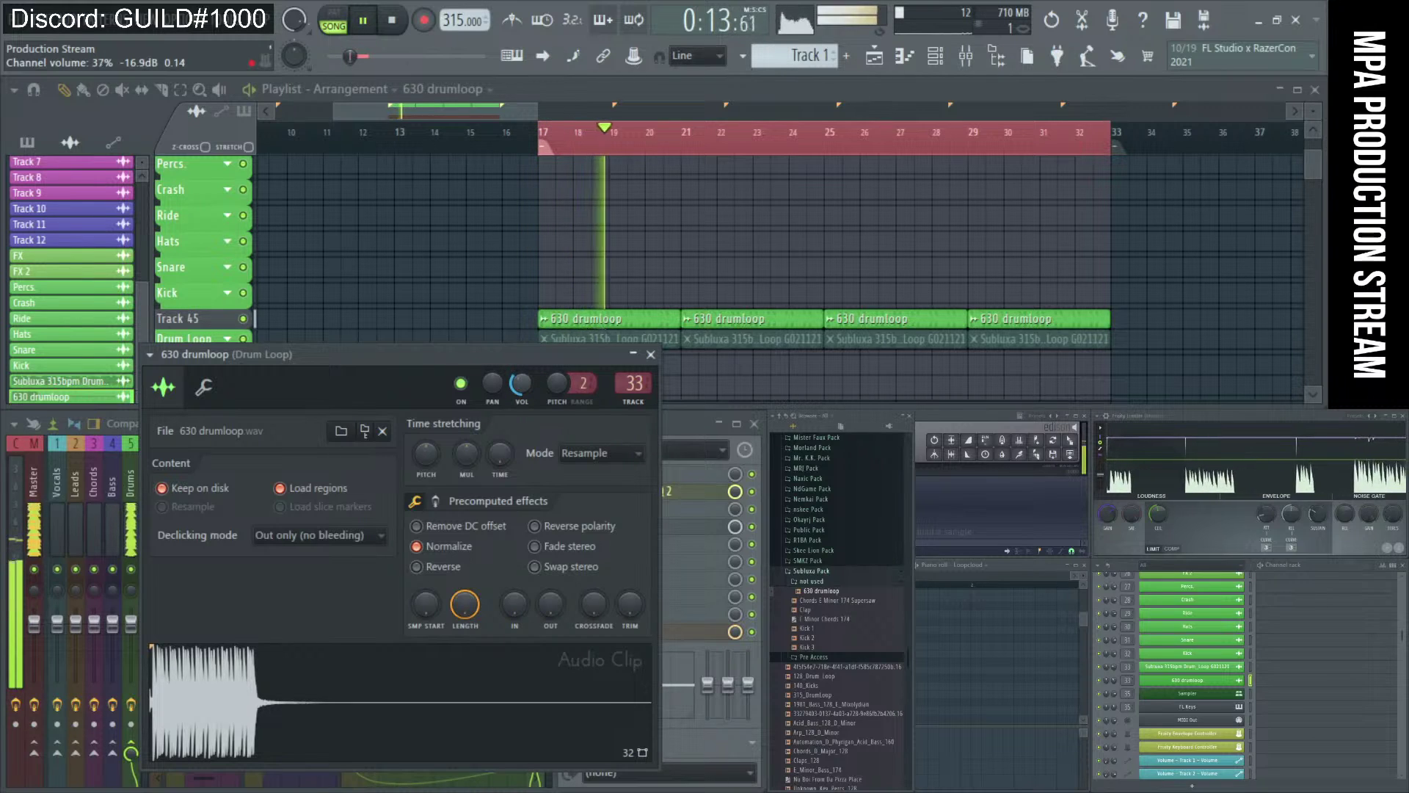
key("space")
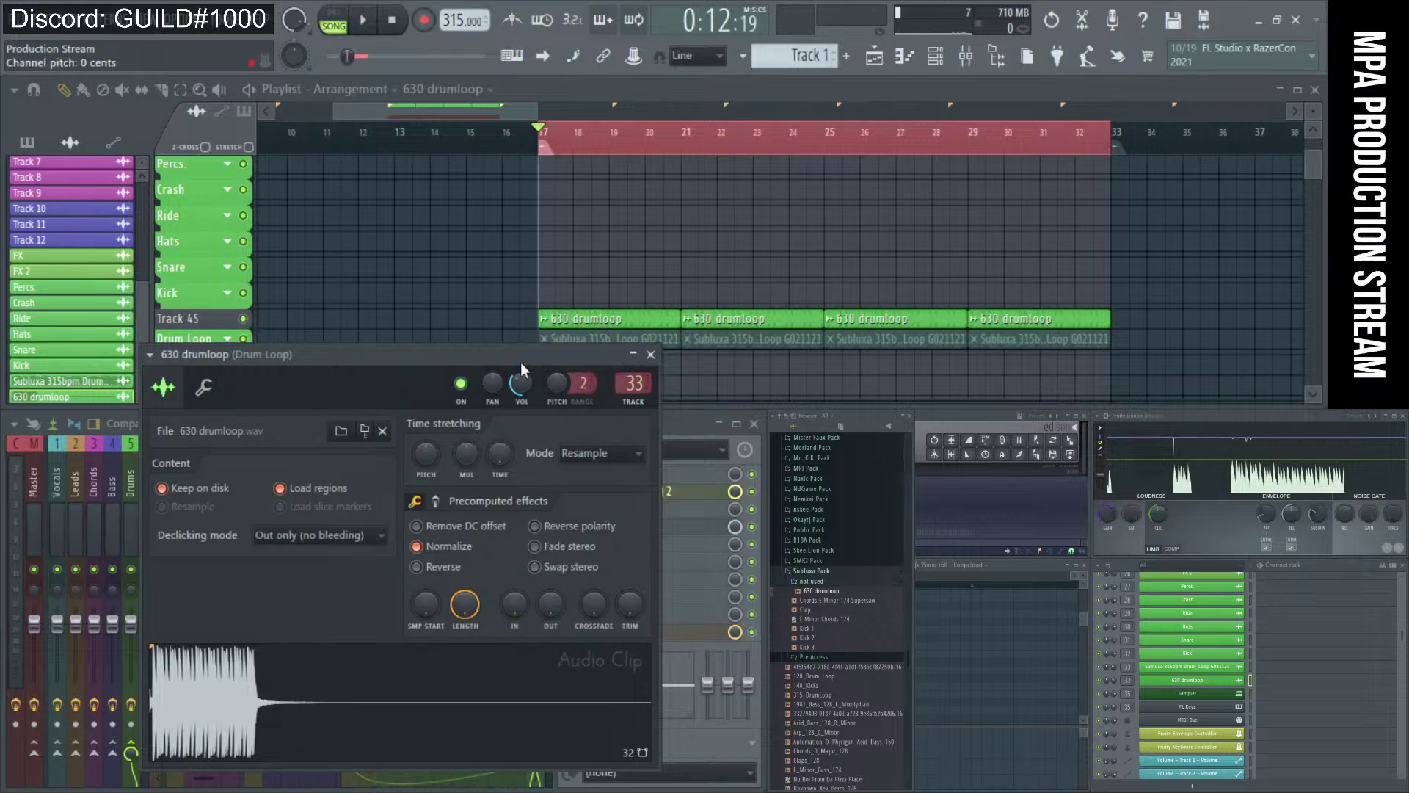
left_click_drag(520, 358, 513, 339)
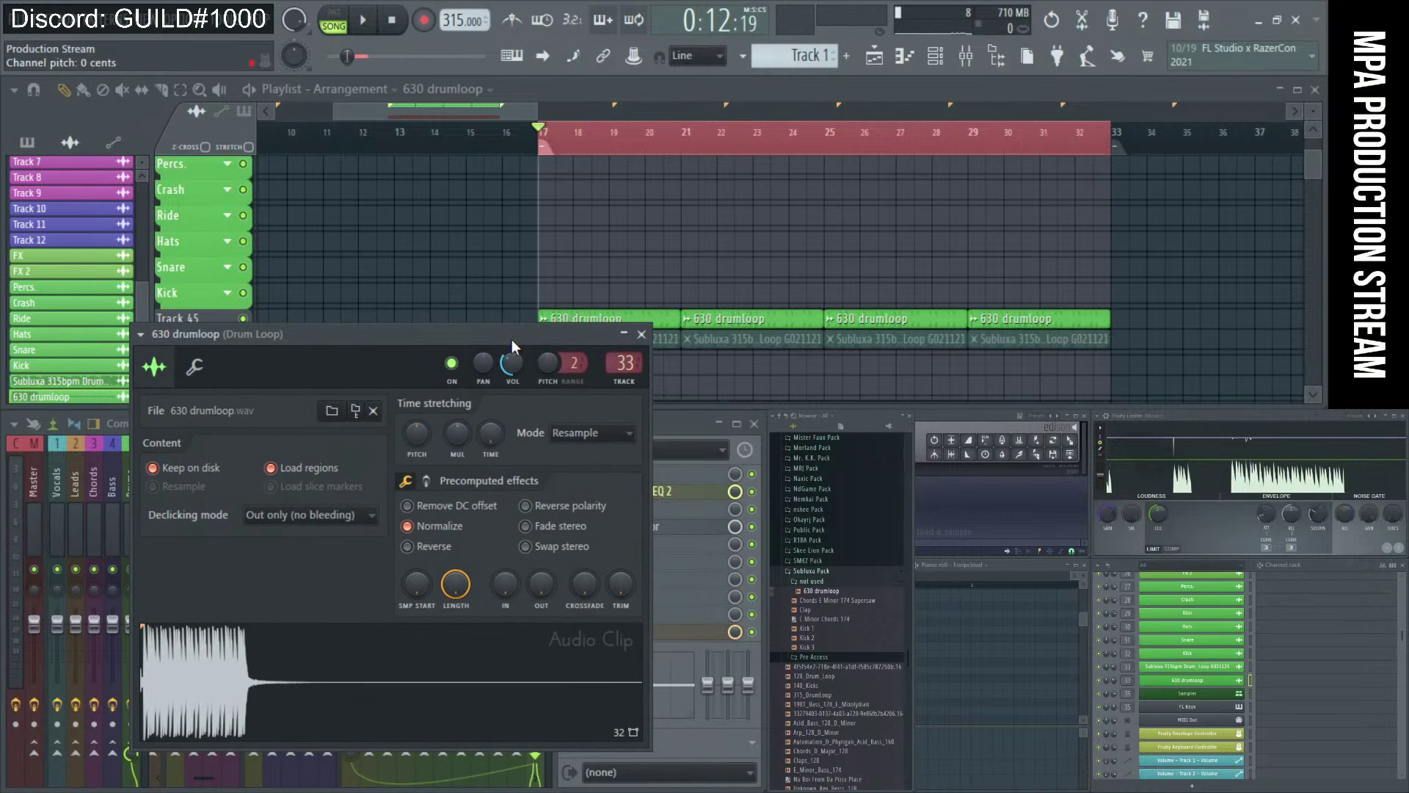
left_click(642, 334)
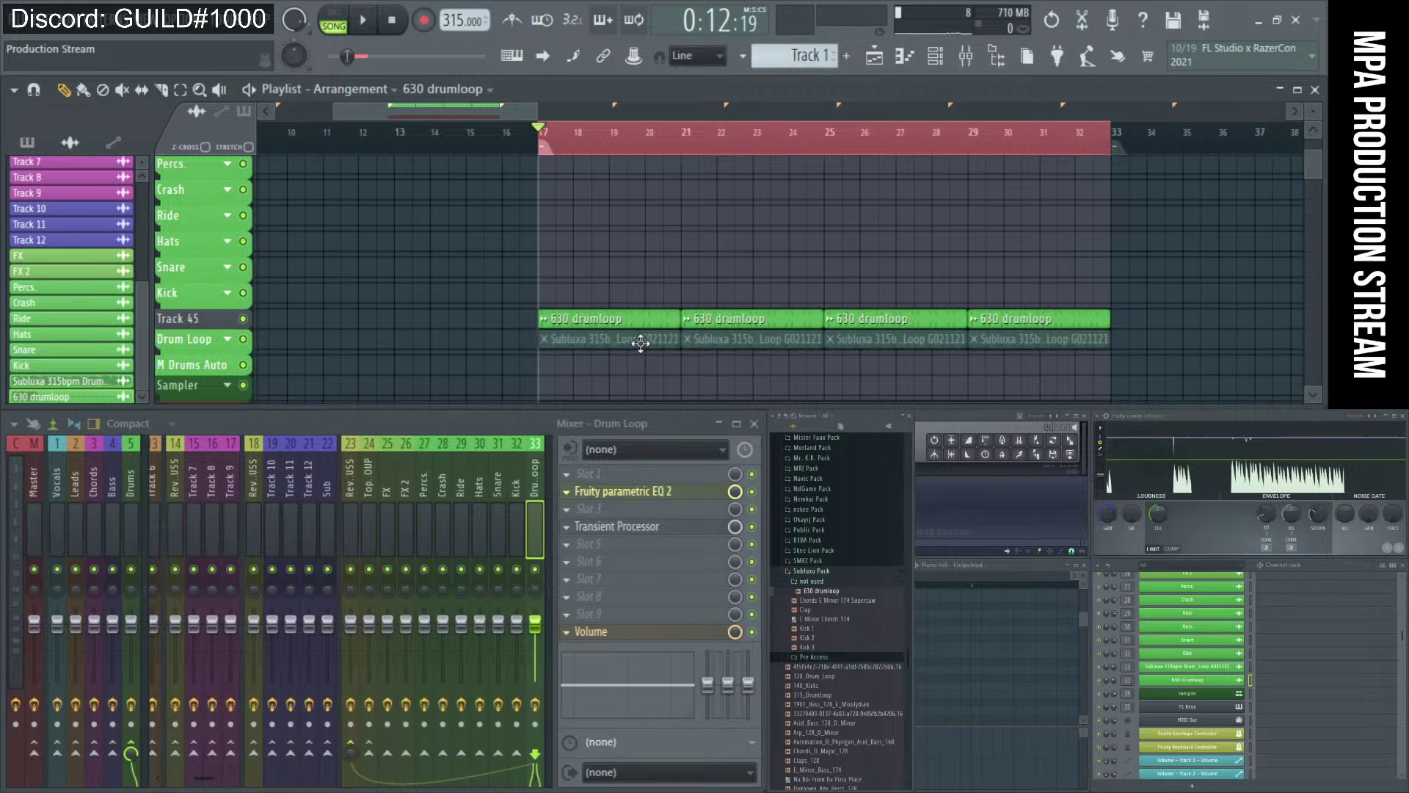
- Play the loop while reviewing Fruity parametric EQ 2 on the Drum Loop mixer track and the 630 drumloop channel settings
scroll(641, 343, "up", 2)
scroll(641, 343, "down", 2)
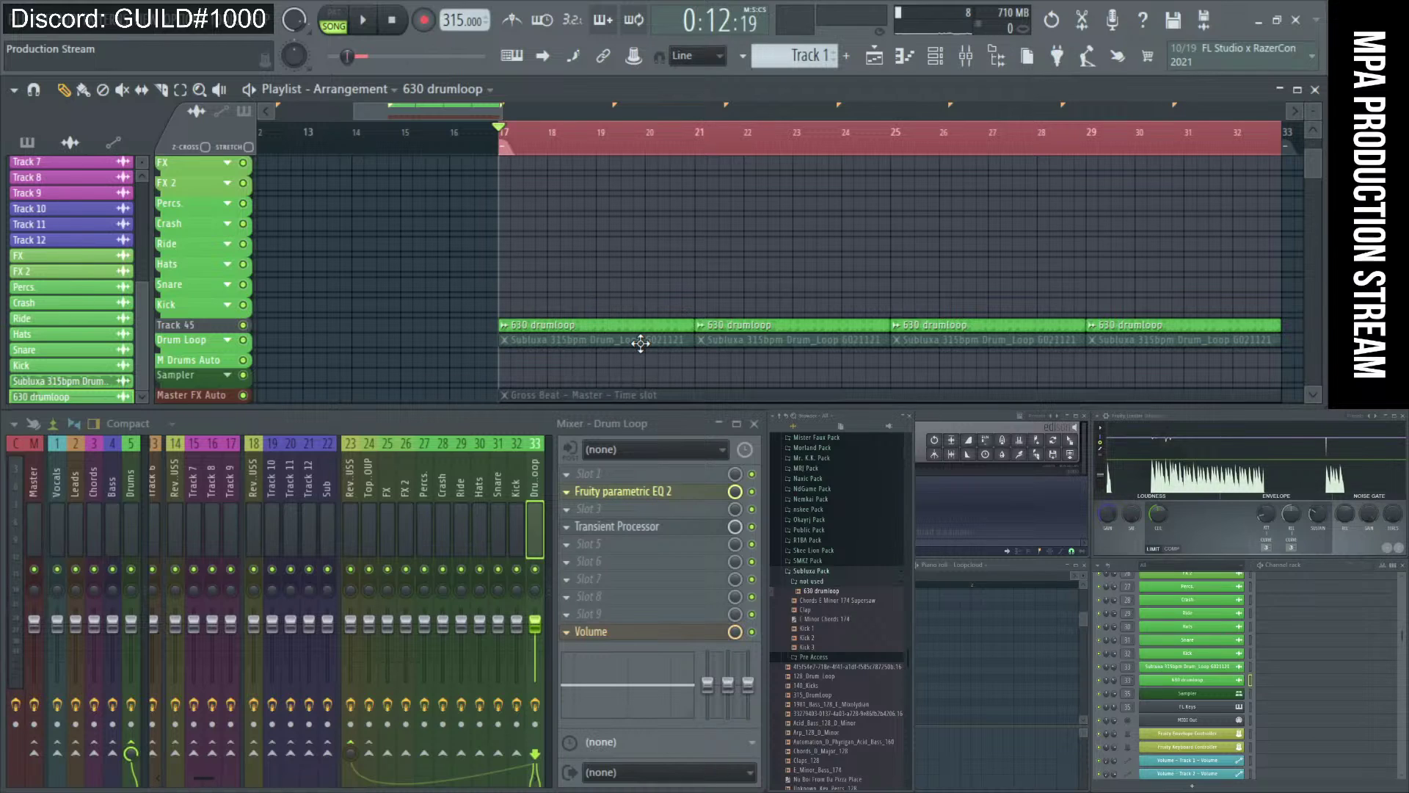
scroll(641, 343, "up", 3)
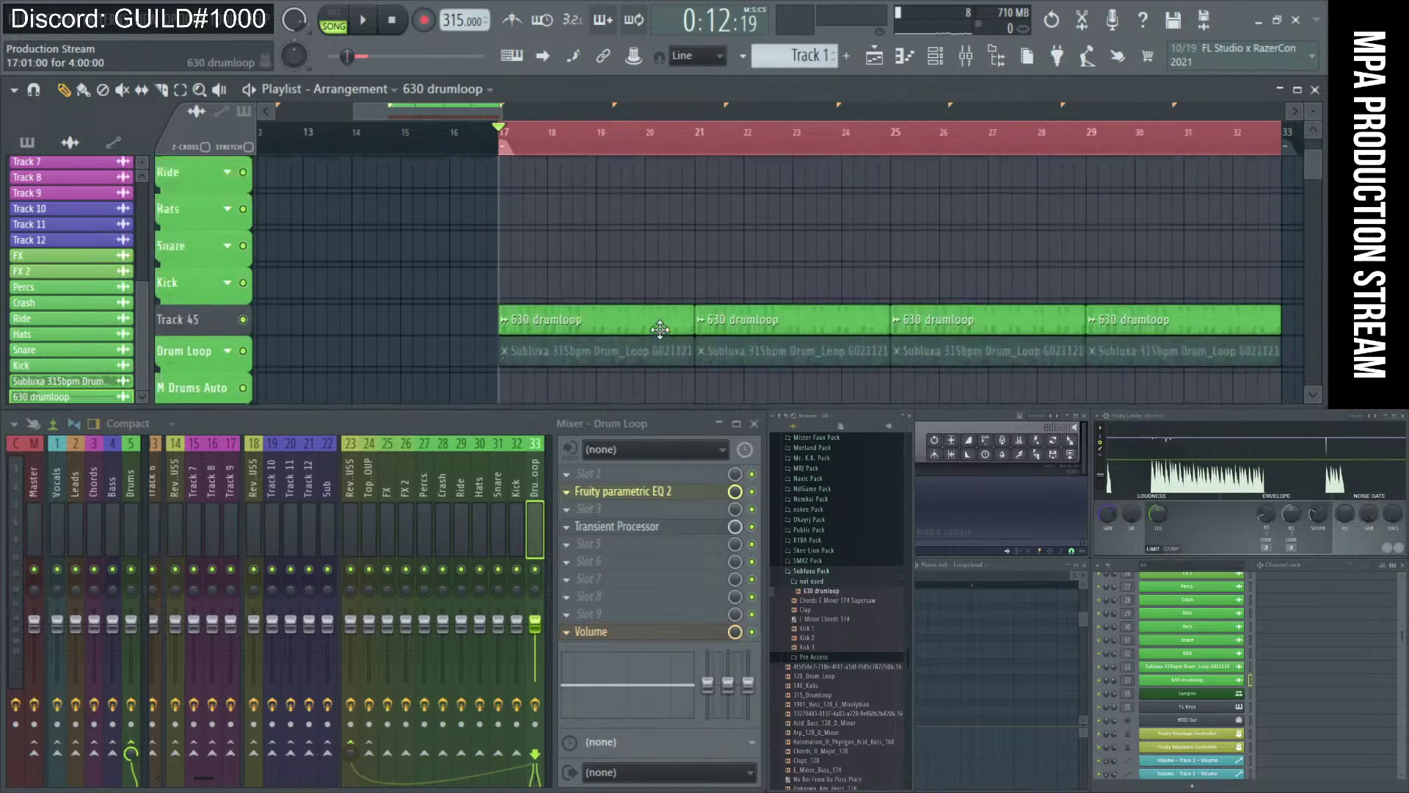
scroll(744, 300, "down", 1)
scroll(745, 300, "up", 2)
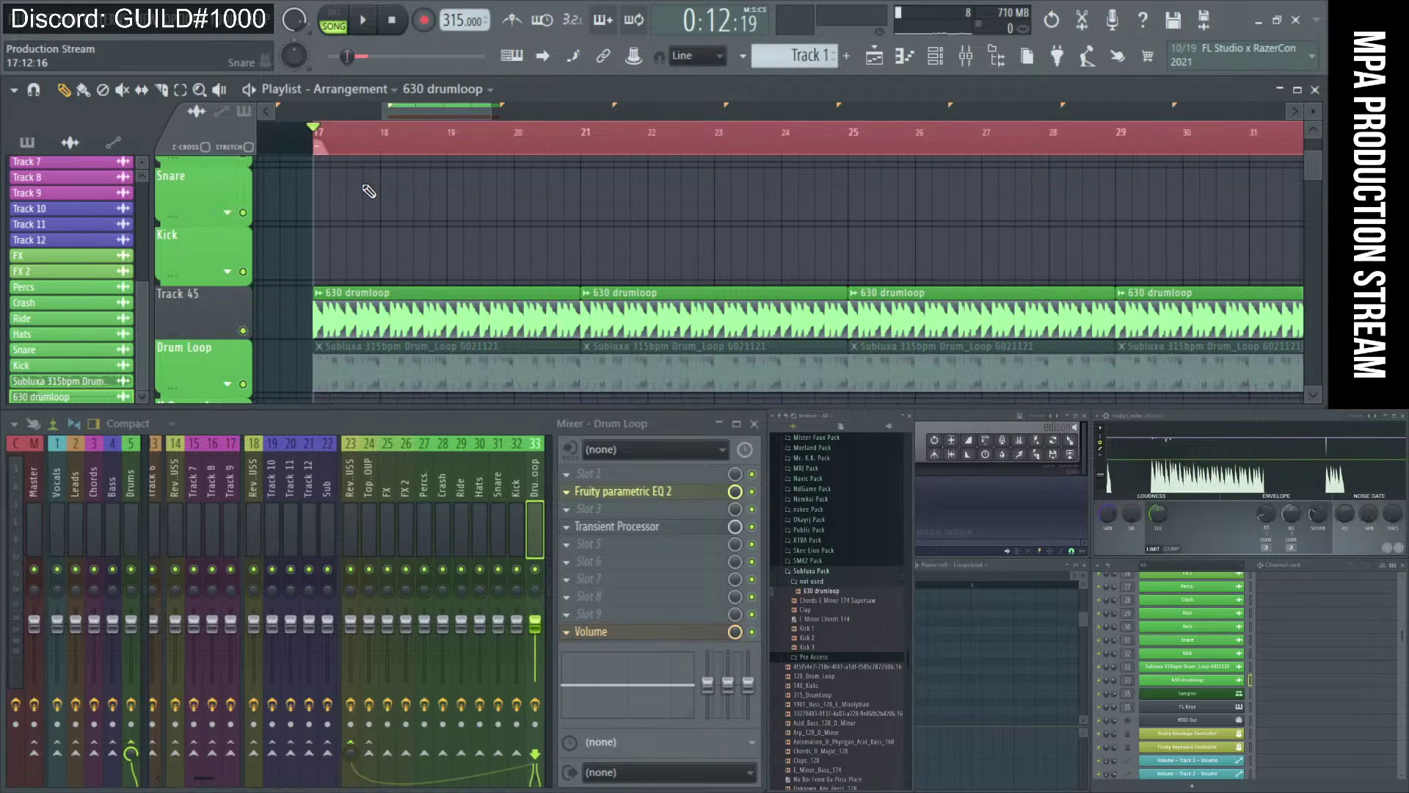
key("space")
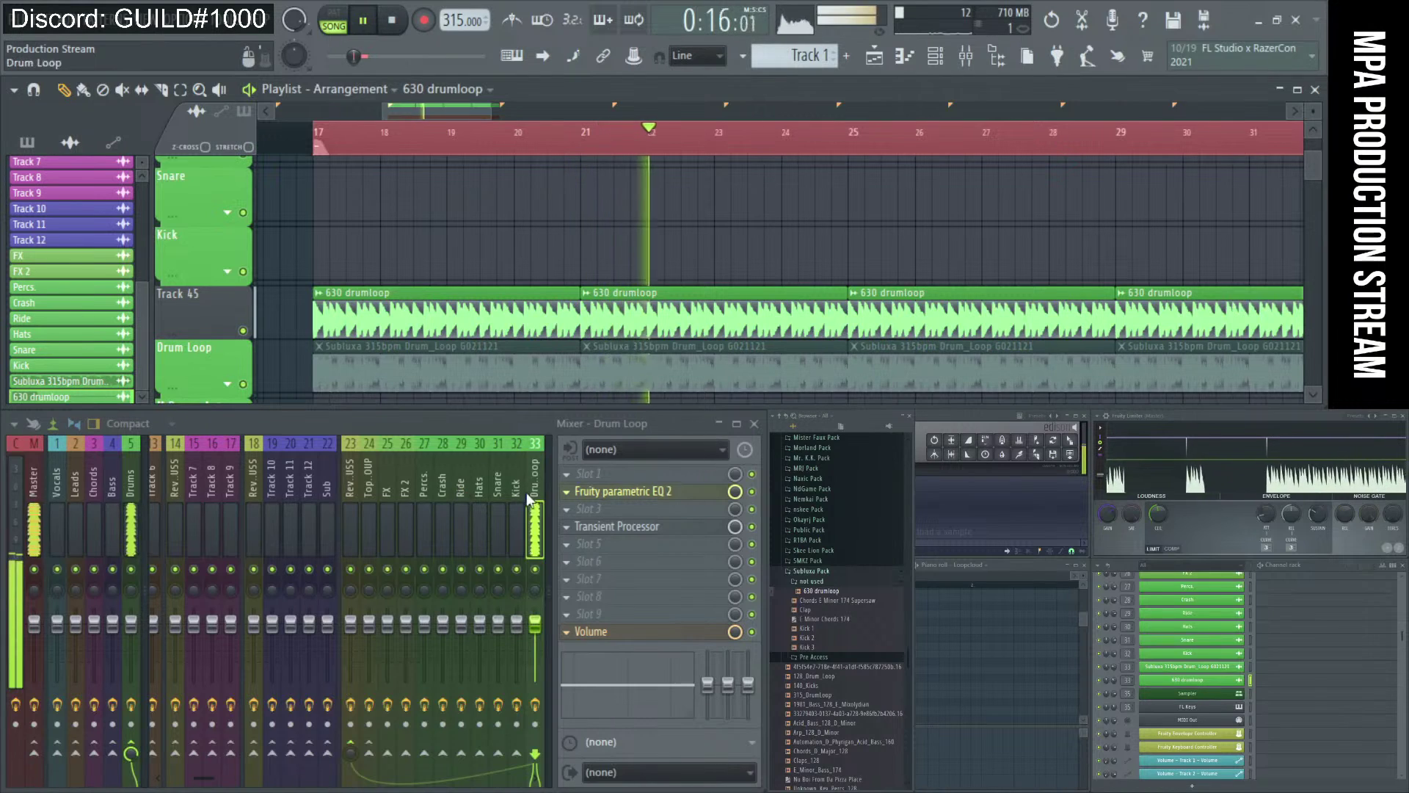
left_click(635, 492)
left_click_drag(428, 436, 339, 441)
left_click(795, 317)
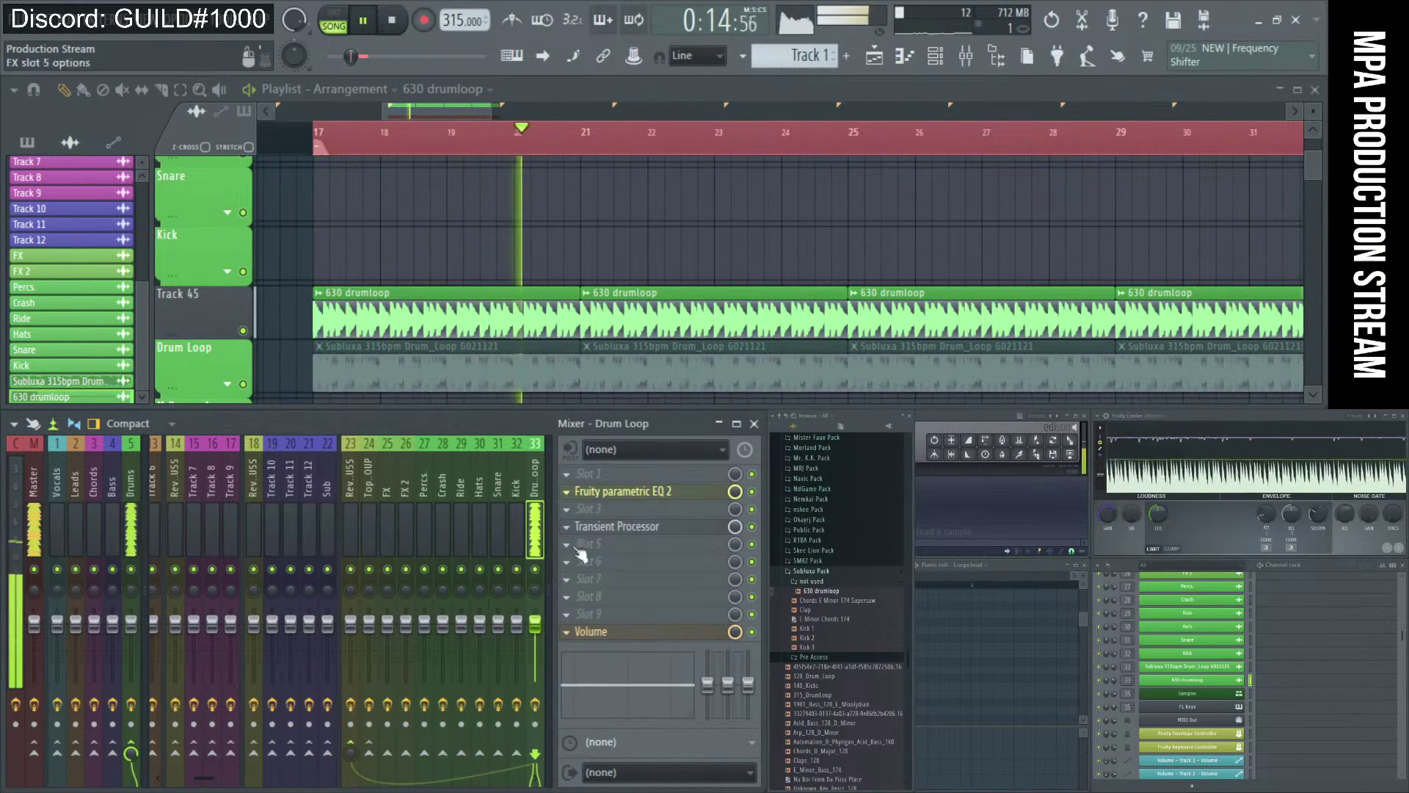
double_click(539, 301)
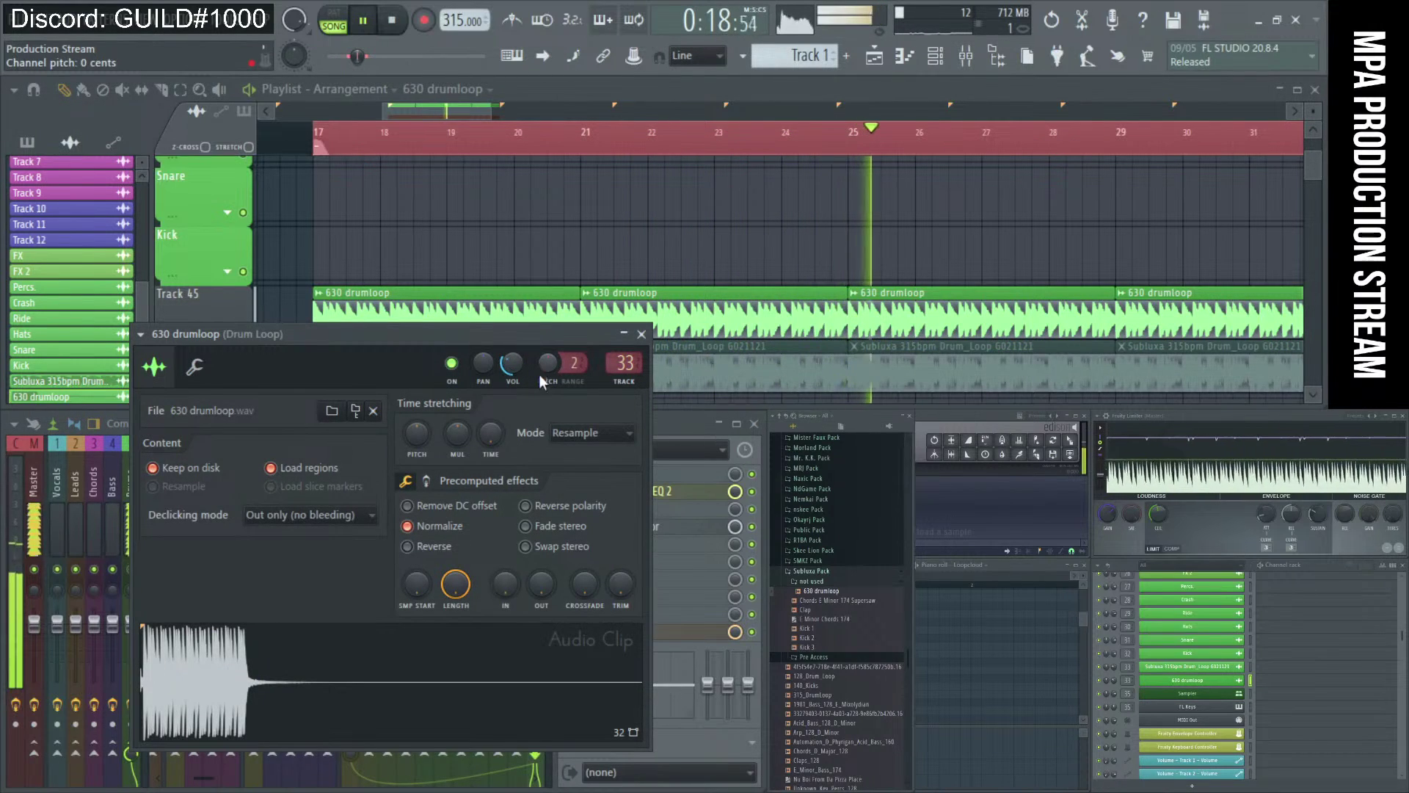
left_click(394, 20)
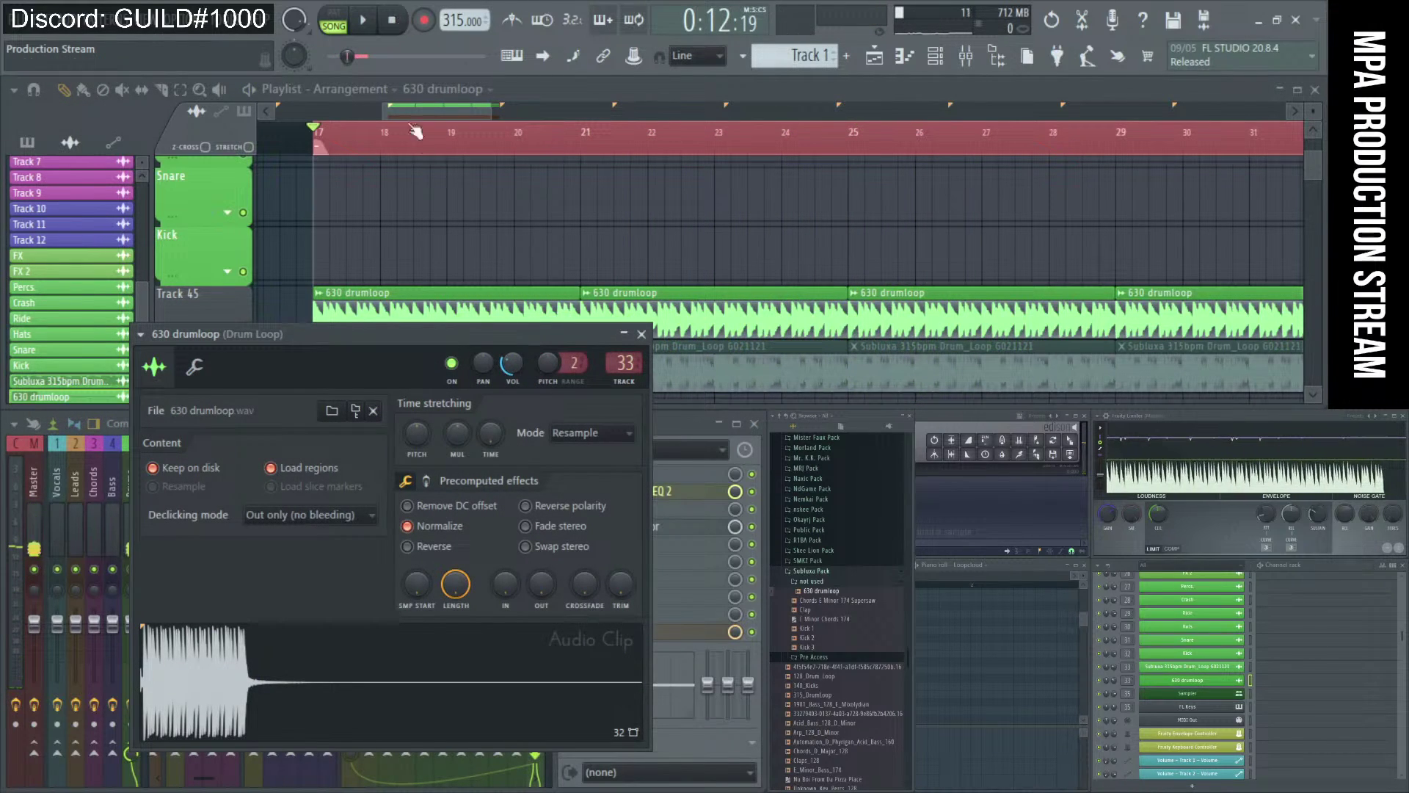
- Slice both loops at bars 20, 24 and 28, replace the 630 drumloop in bars 20 and 24 with unmuted Subluxa slices, and audition
left_click(642, 334)
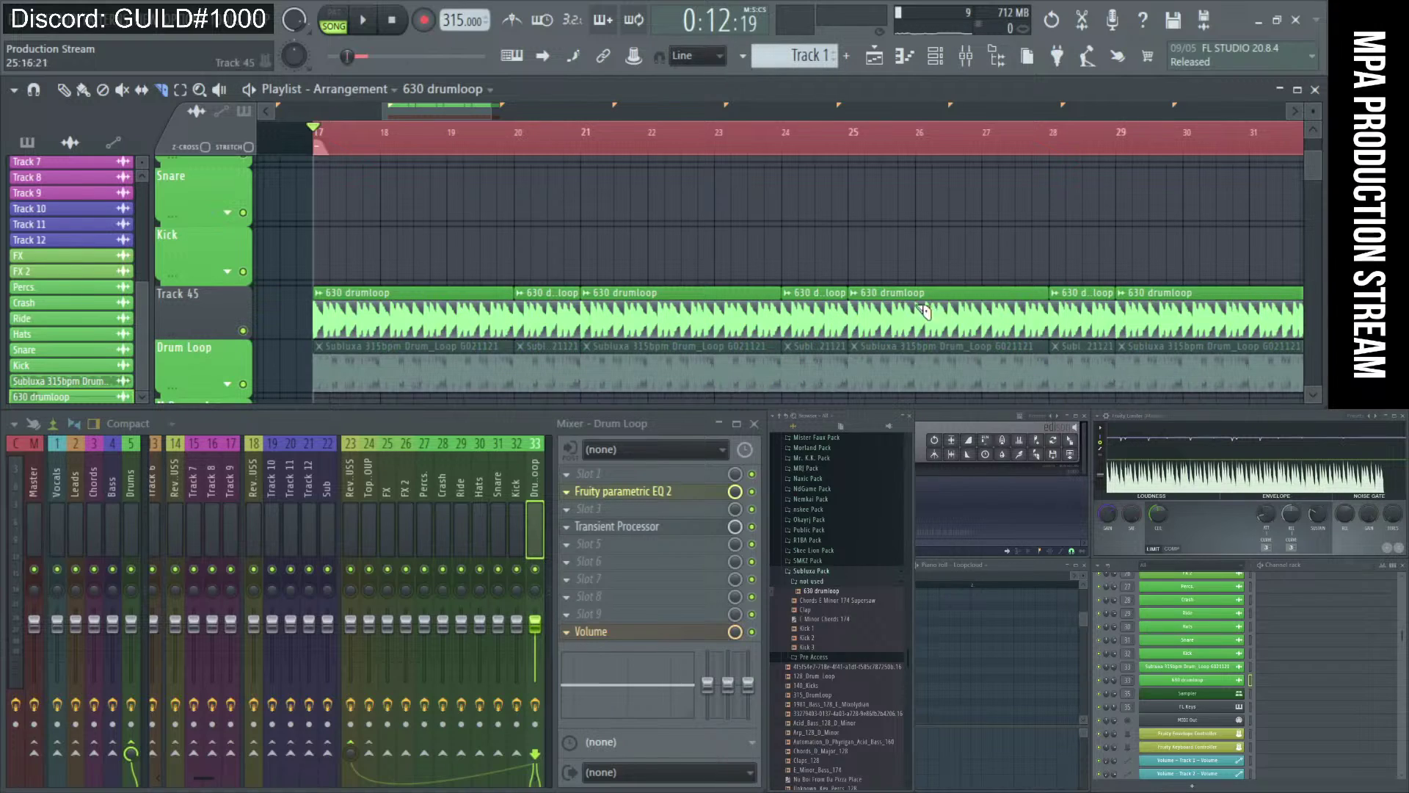
right_click(390, 339)
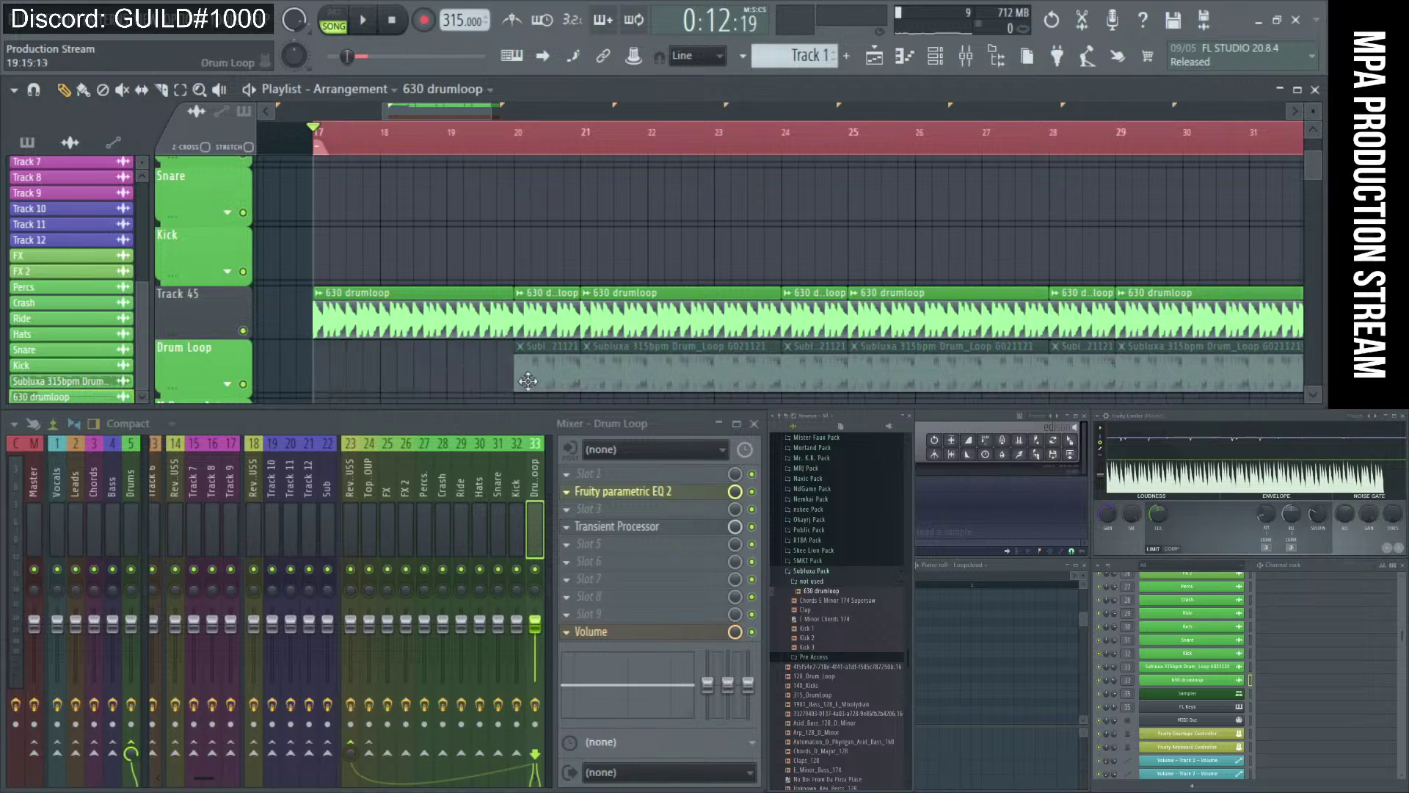
left_click(519, 345)
right_click(542, 298)
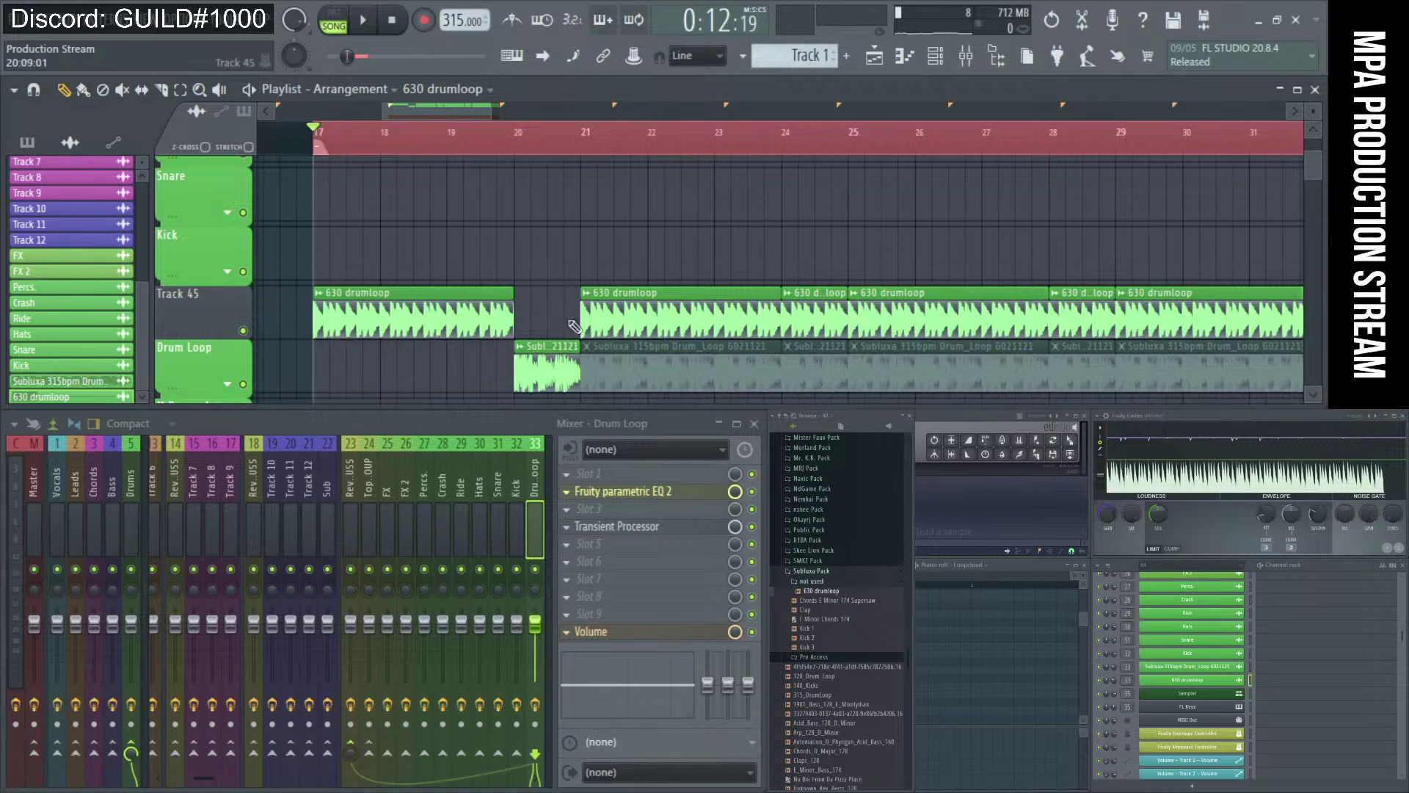
right_click(647, 378)
right_click(820, 319)
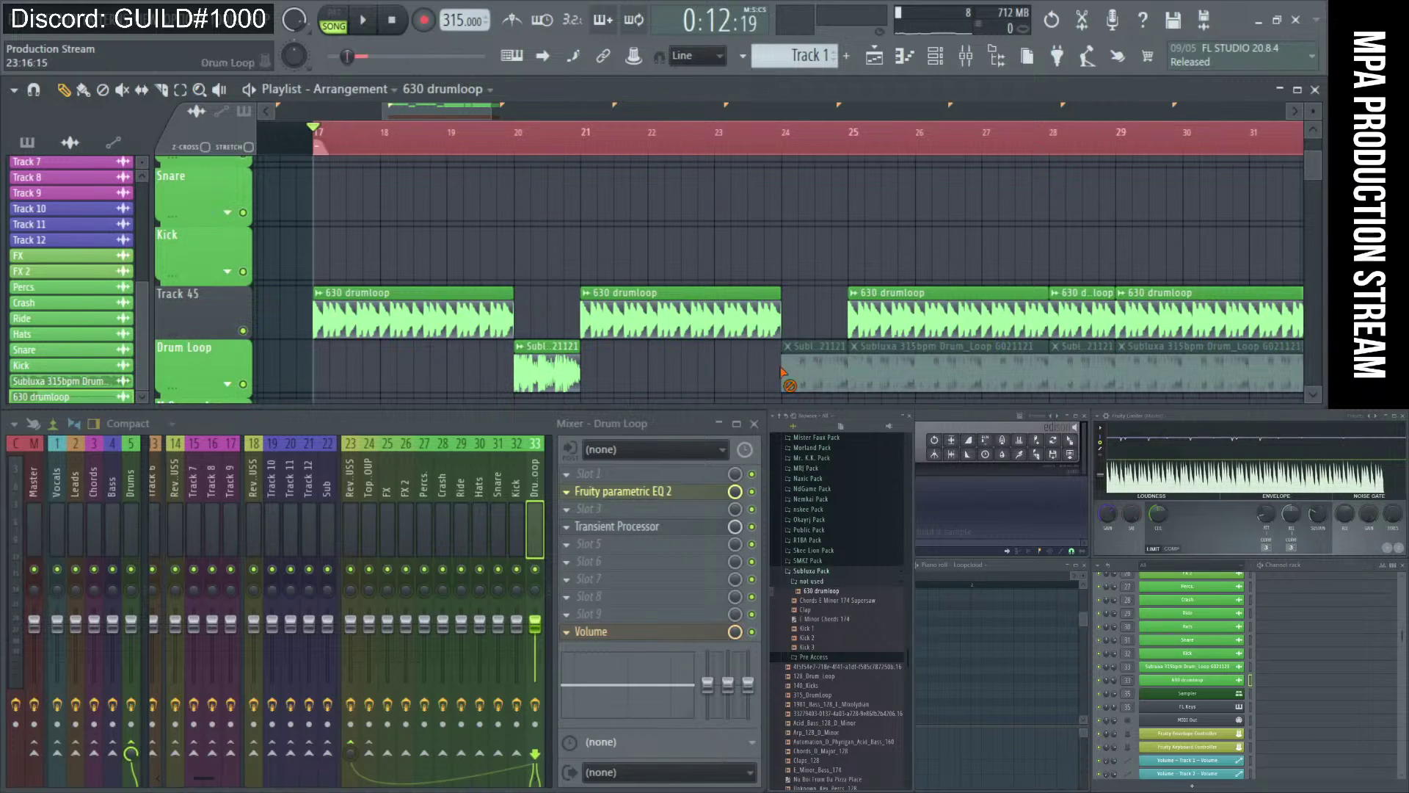
left_click(783, 372)
key("space")
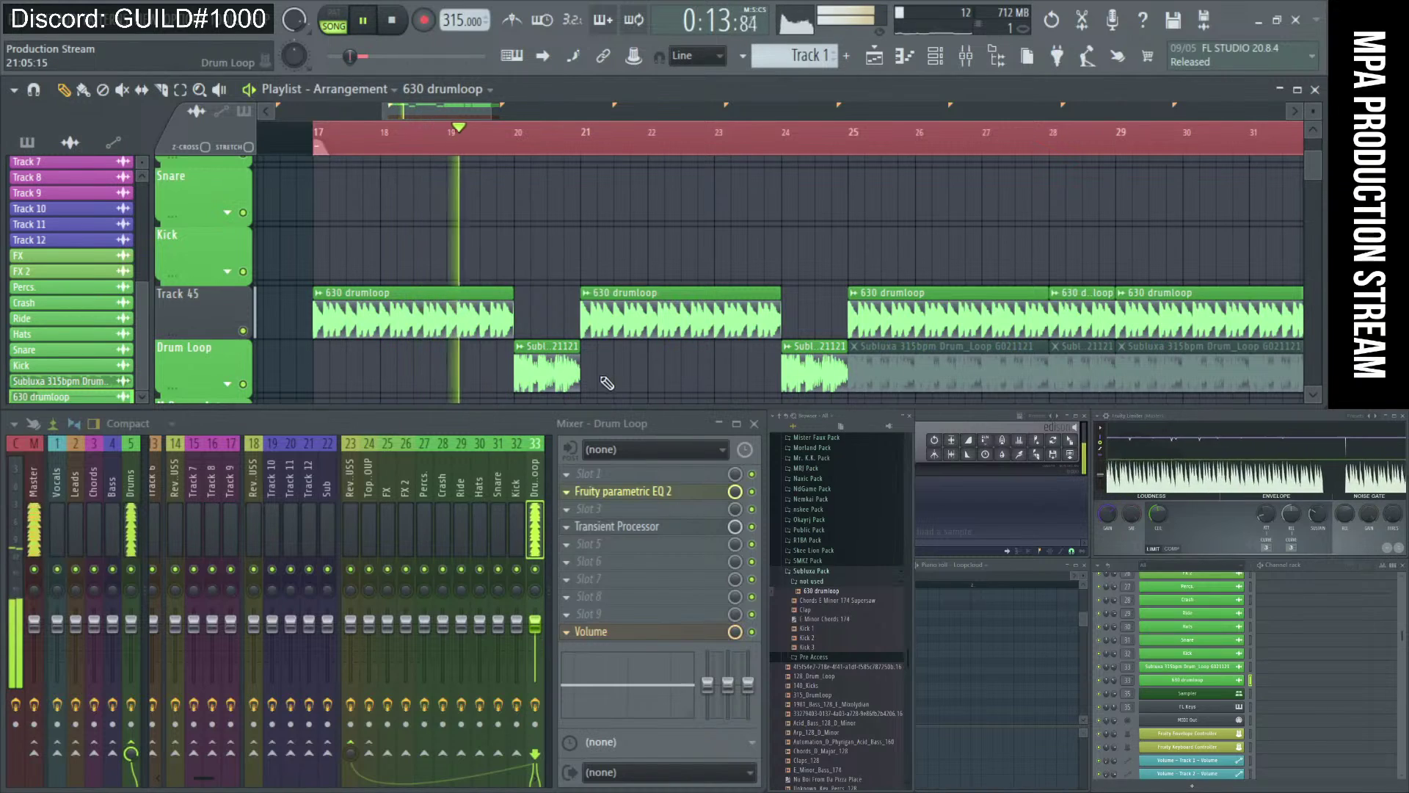
key("space")
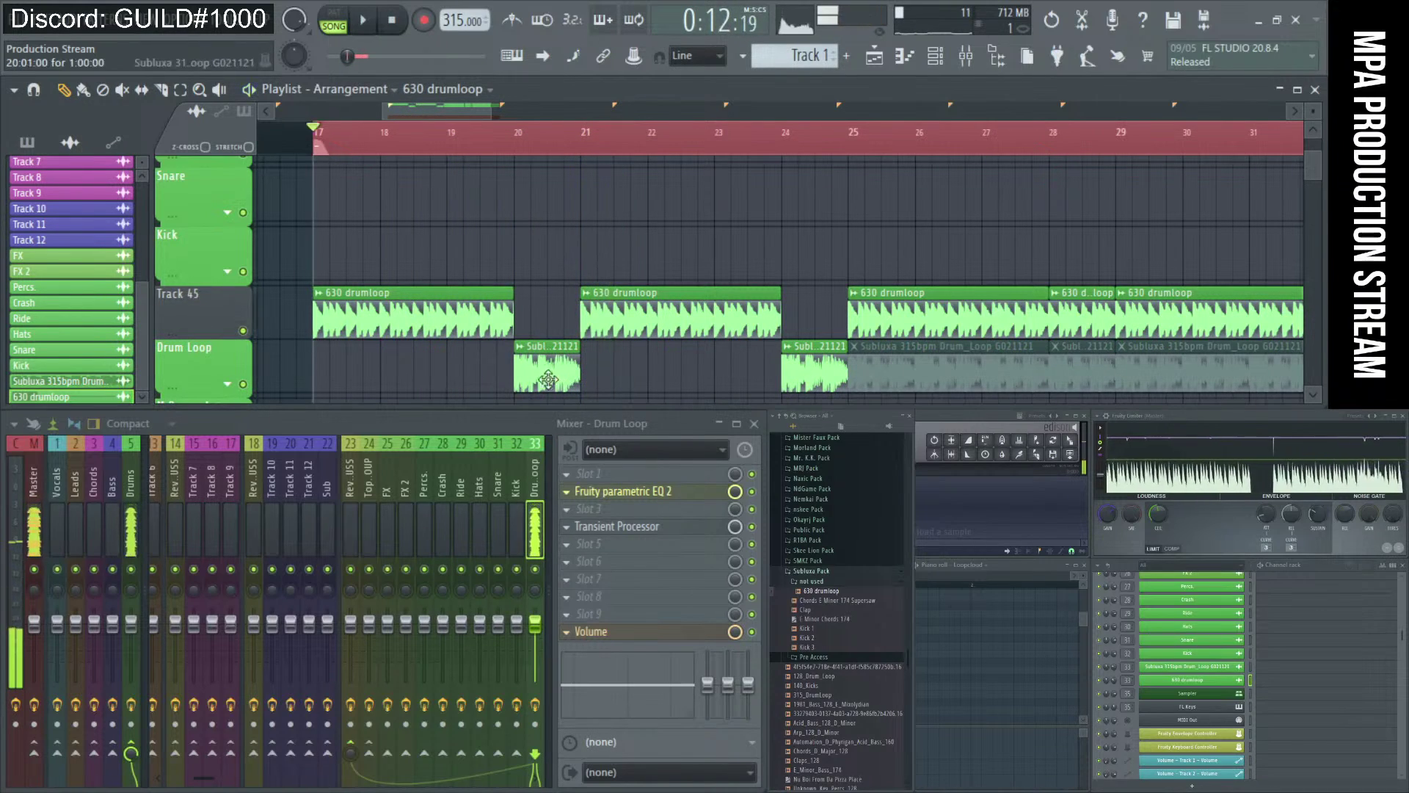
- Try moving the bar-20 Subluxa slice to the last quarter of bar 17 and play it back
mouse_move(550, 379)
left_mouse_down()
mouse_move(322, 372)
mouse_move(543, 371)
left_mouse_up()
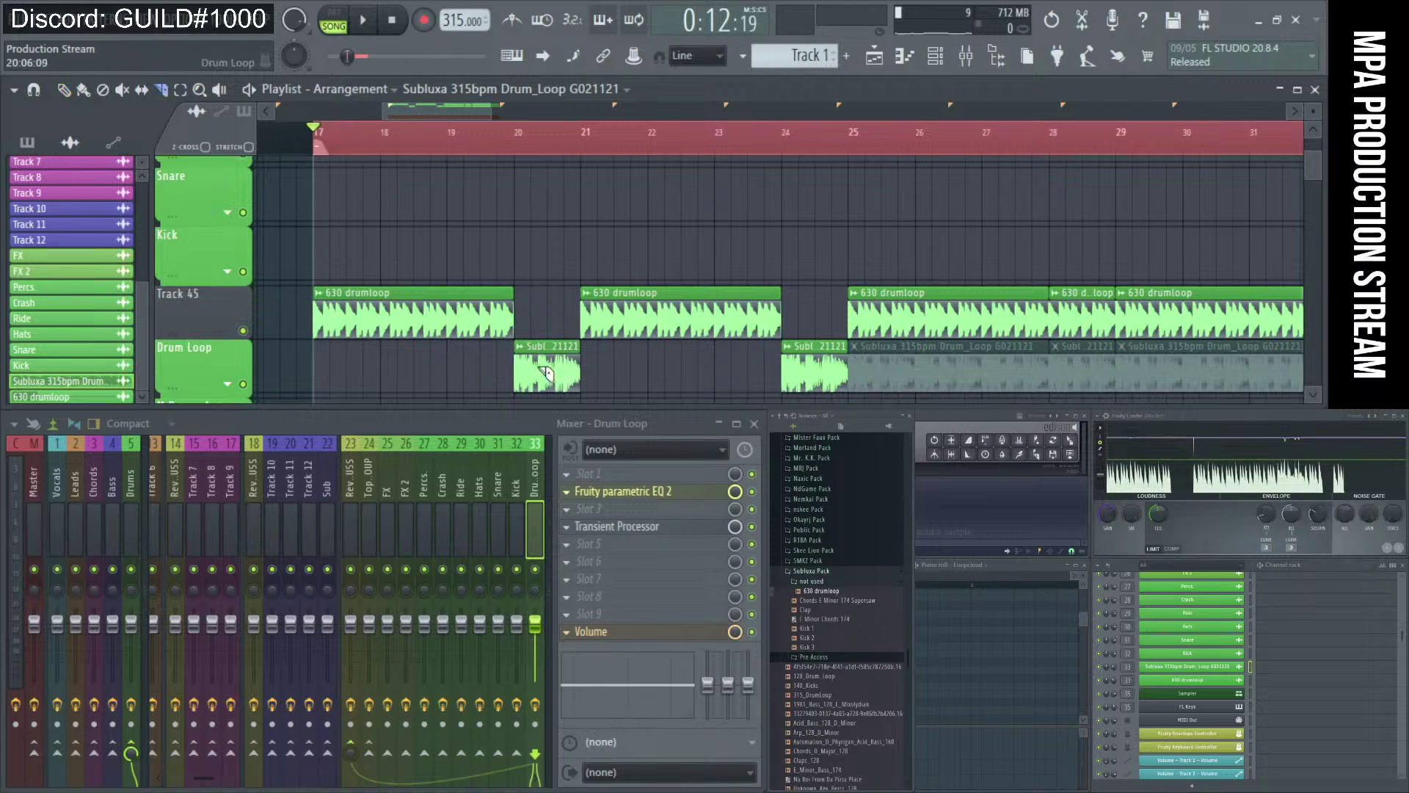
left_click_drag(551, 372, 400, 371)
key("space")
key("space")
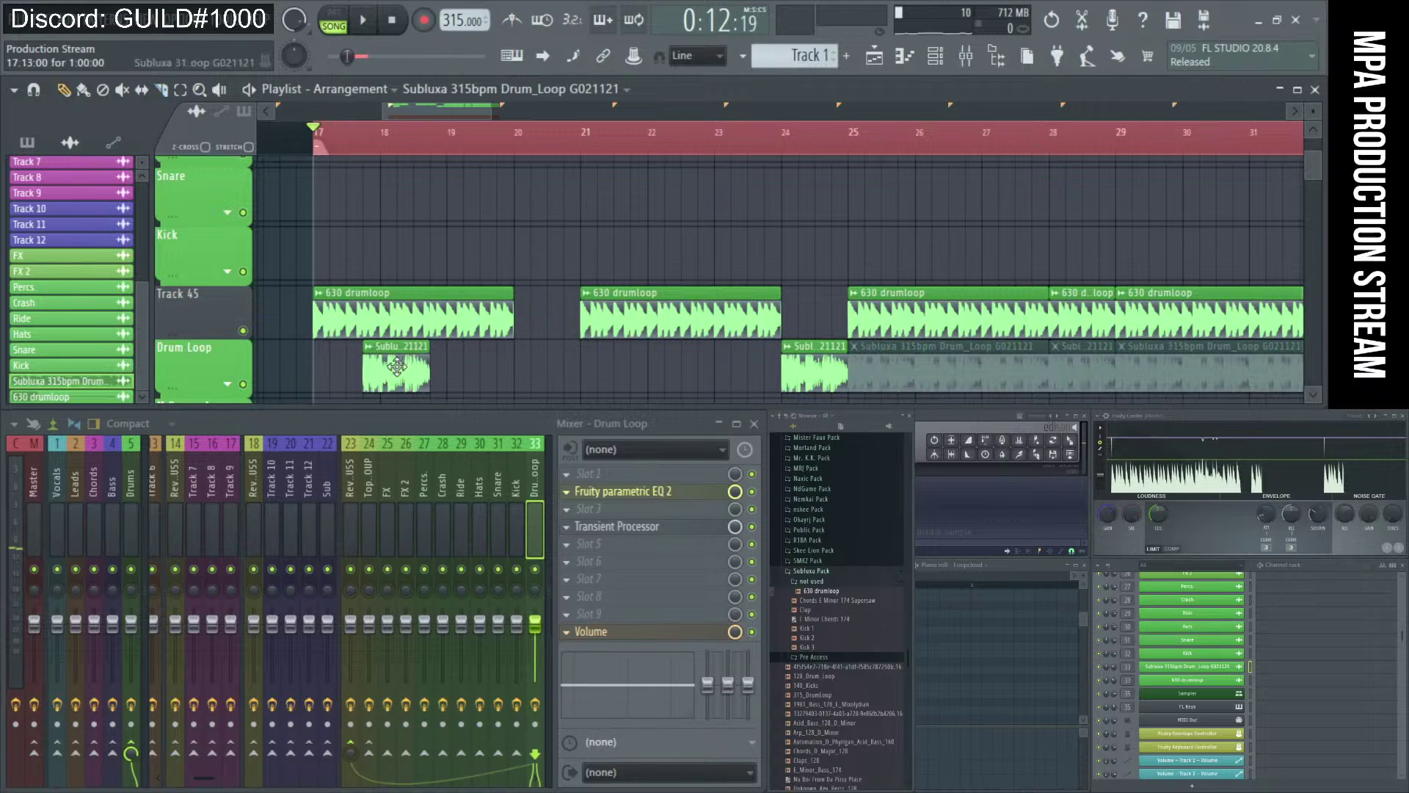
- Replace the last quarter of bar 17 in the 630 drumloop with the matching slice of the Subluxa loop and play it back
left_click_drag(402, 372, 317, 380)
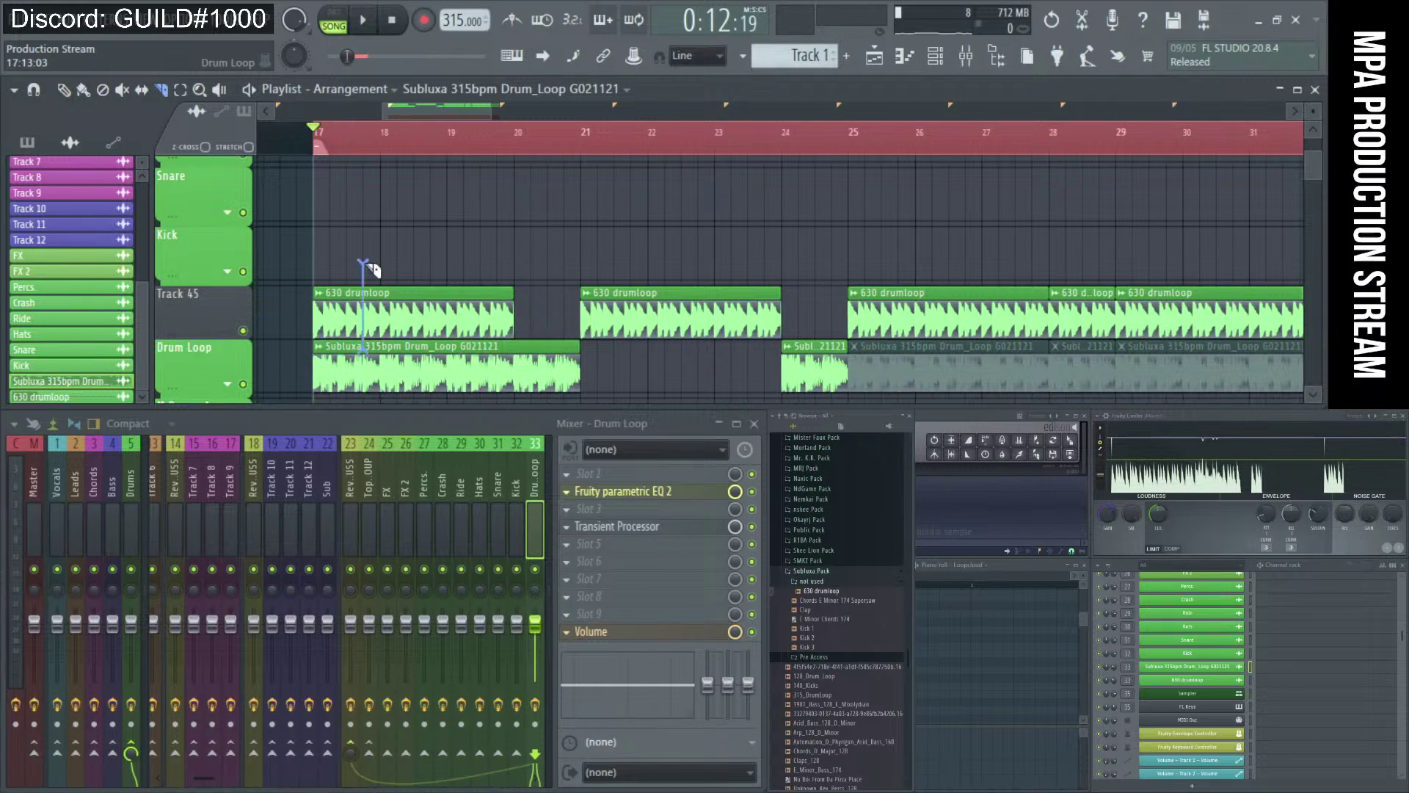
left_click_drag(366, 349, 390, 398)
right_click(443, 394)
right_click(345, 370)
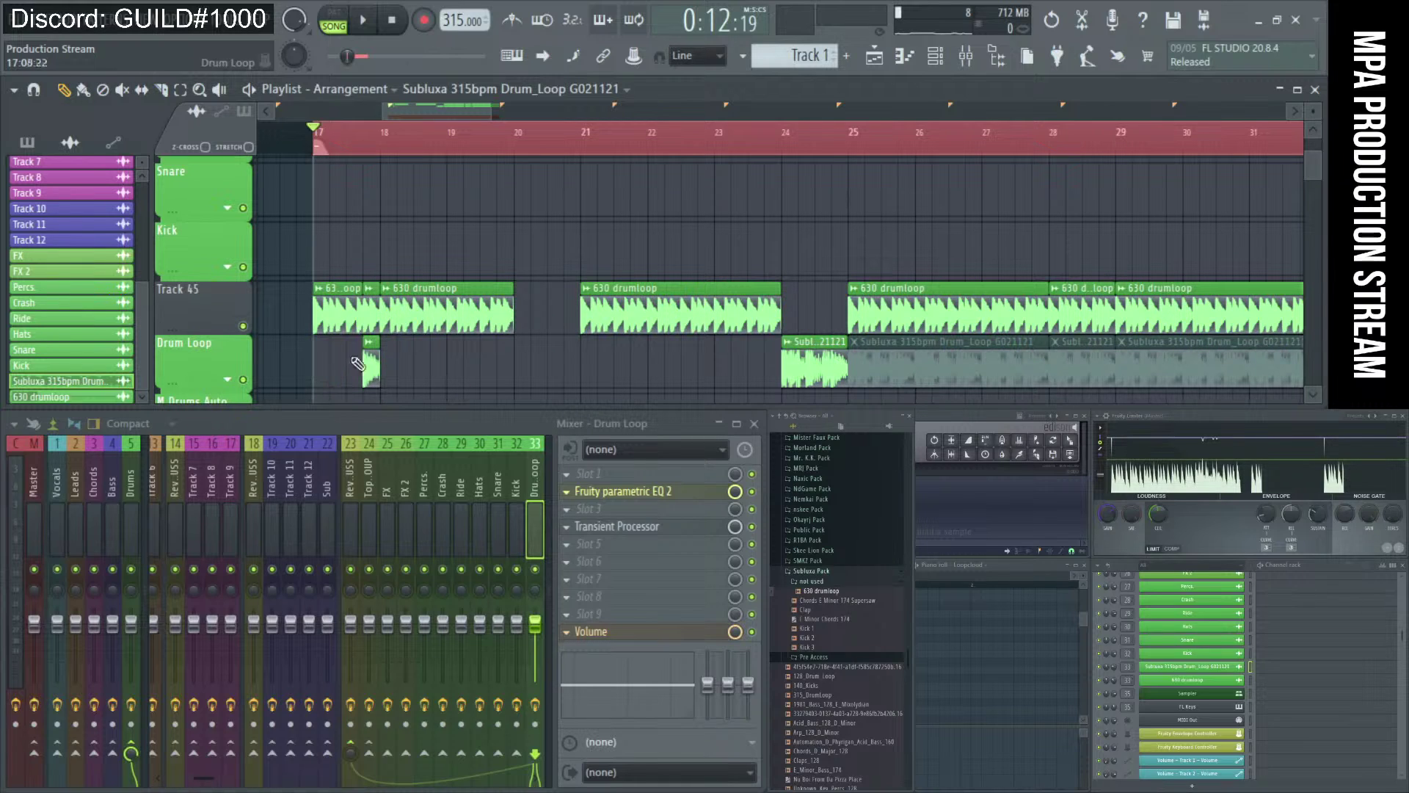
right_click(373, 321)
key("space")
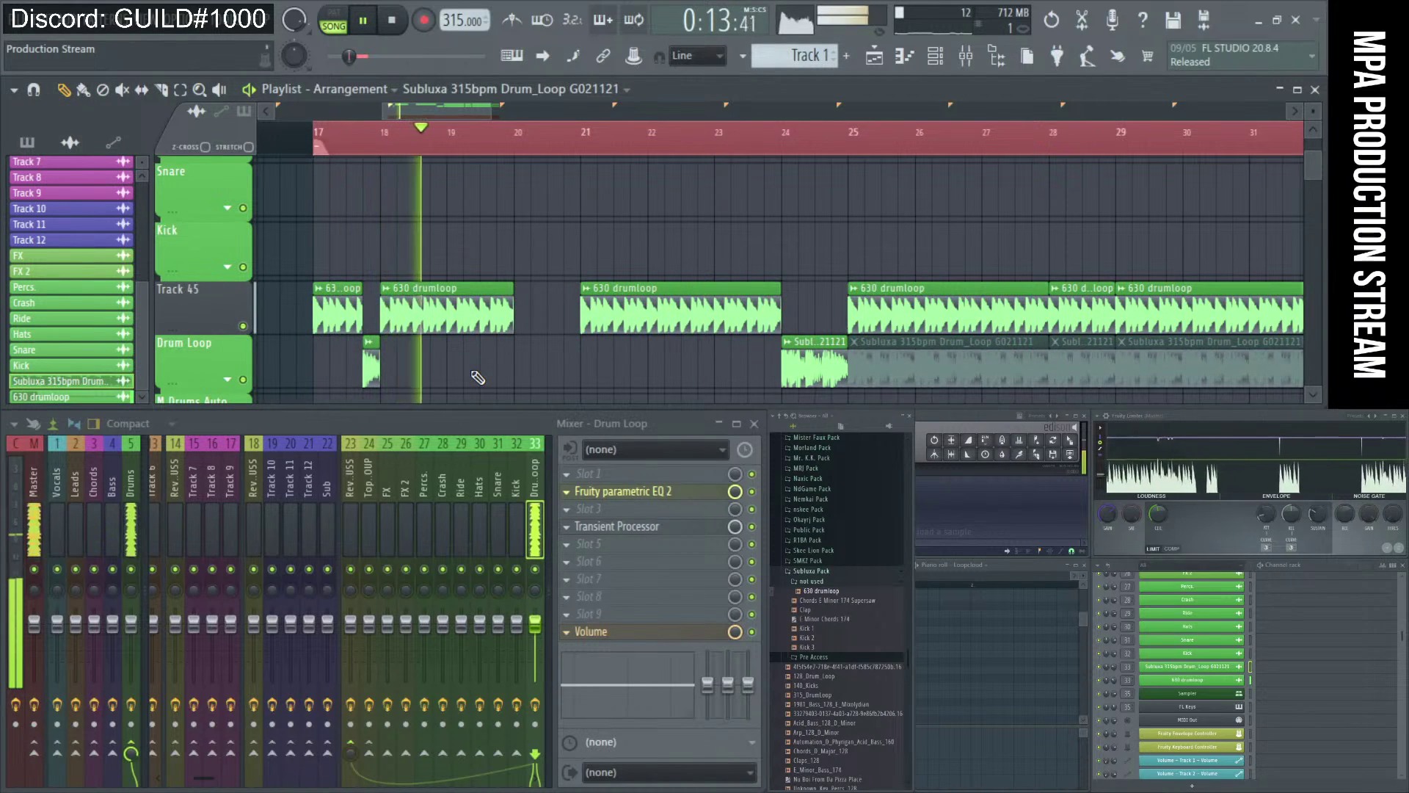
- Try extending the bar-17 Subluxa slice through the first quarter of bar 18 in place of the 630 drumloop, audition it, and undo
key("space")
left_click_drag(380, 367, 396, 320)
key("space")
key("space")
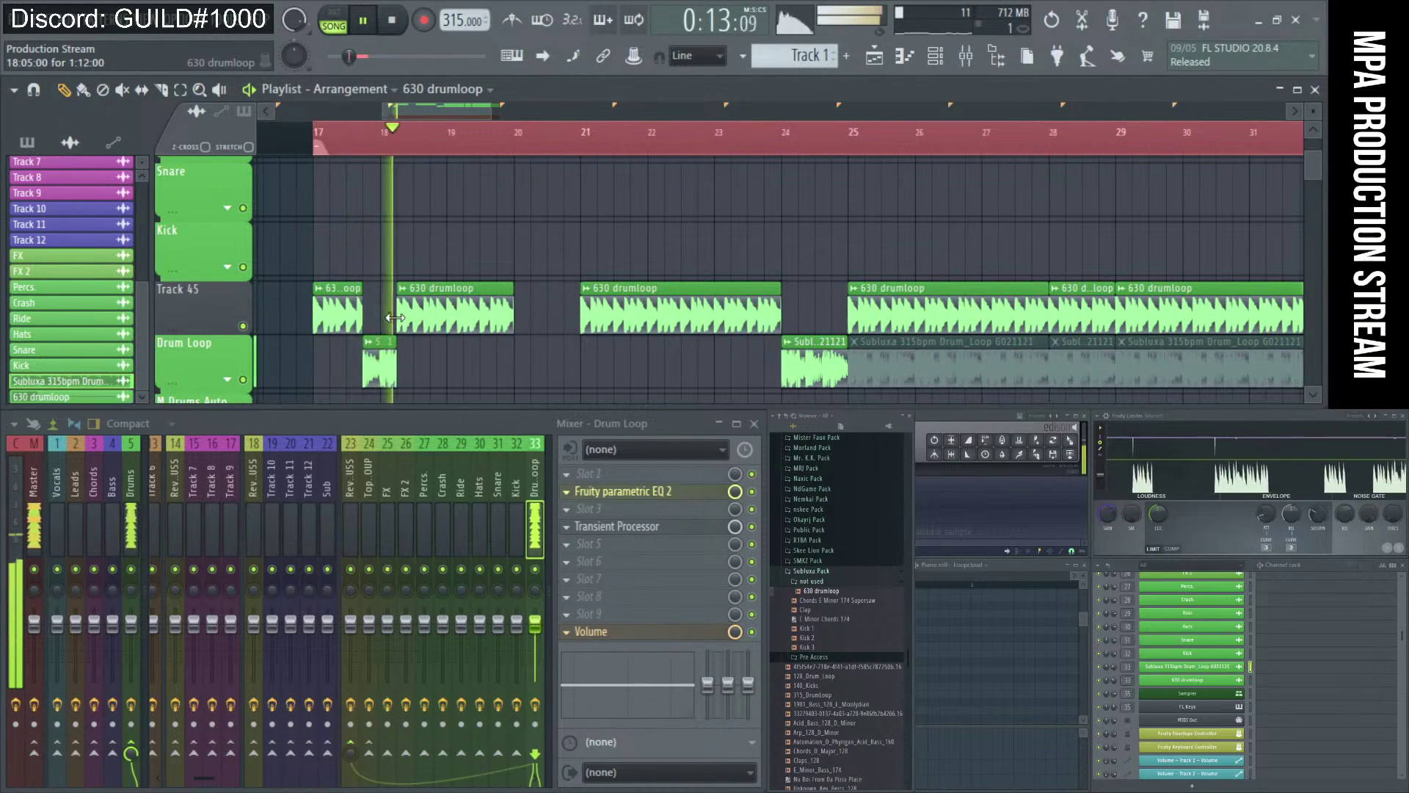
key("space")
key("ctrl+z")
- Try starting the Subluxa slice at the middle of bar 17, right after the shortened 630 drumloop, and play it back
key("space")
key("space")
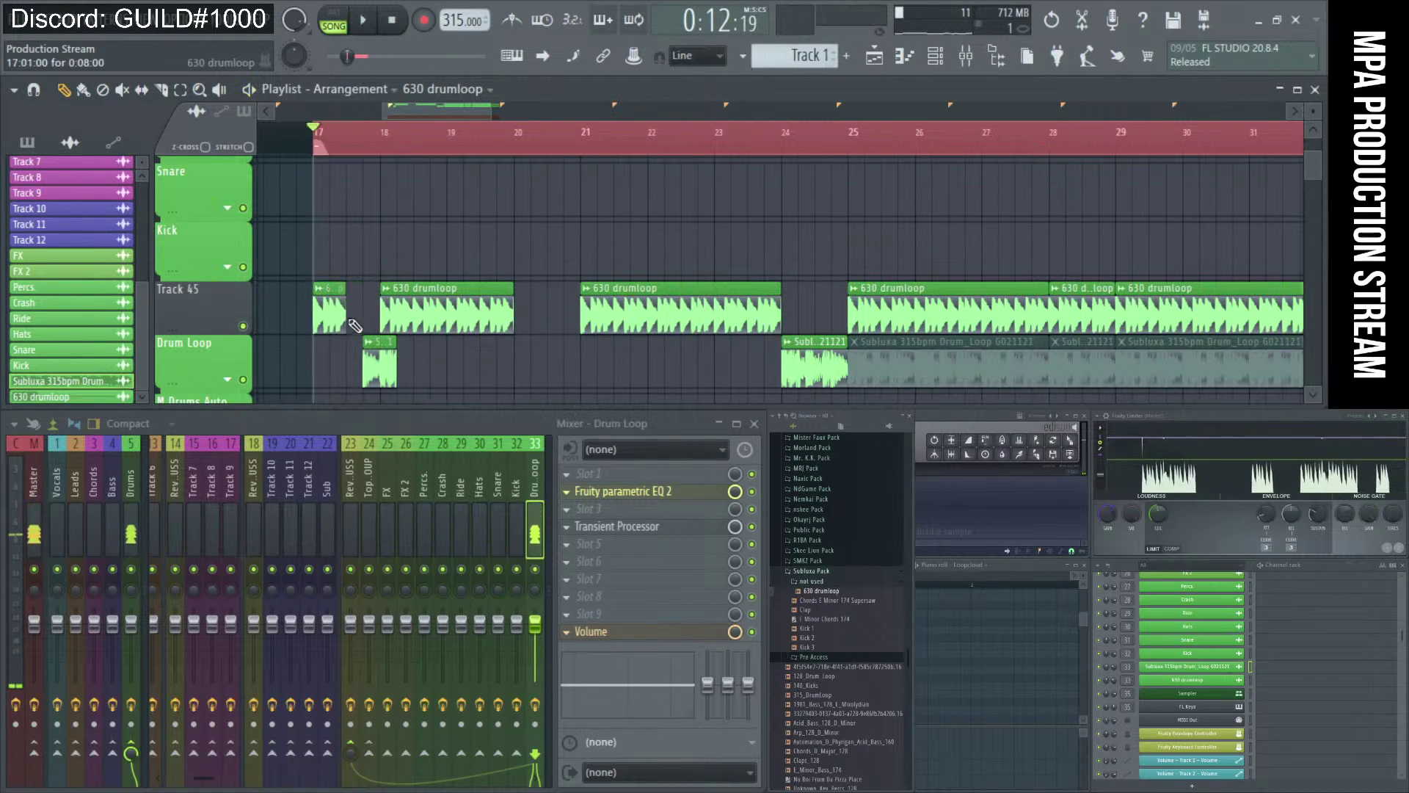
left_click_drag(362, 350, 347, 353)
key("space")
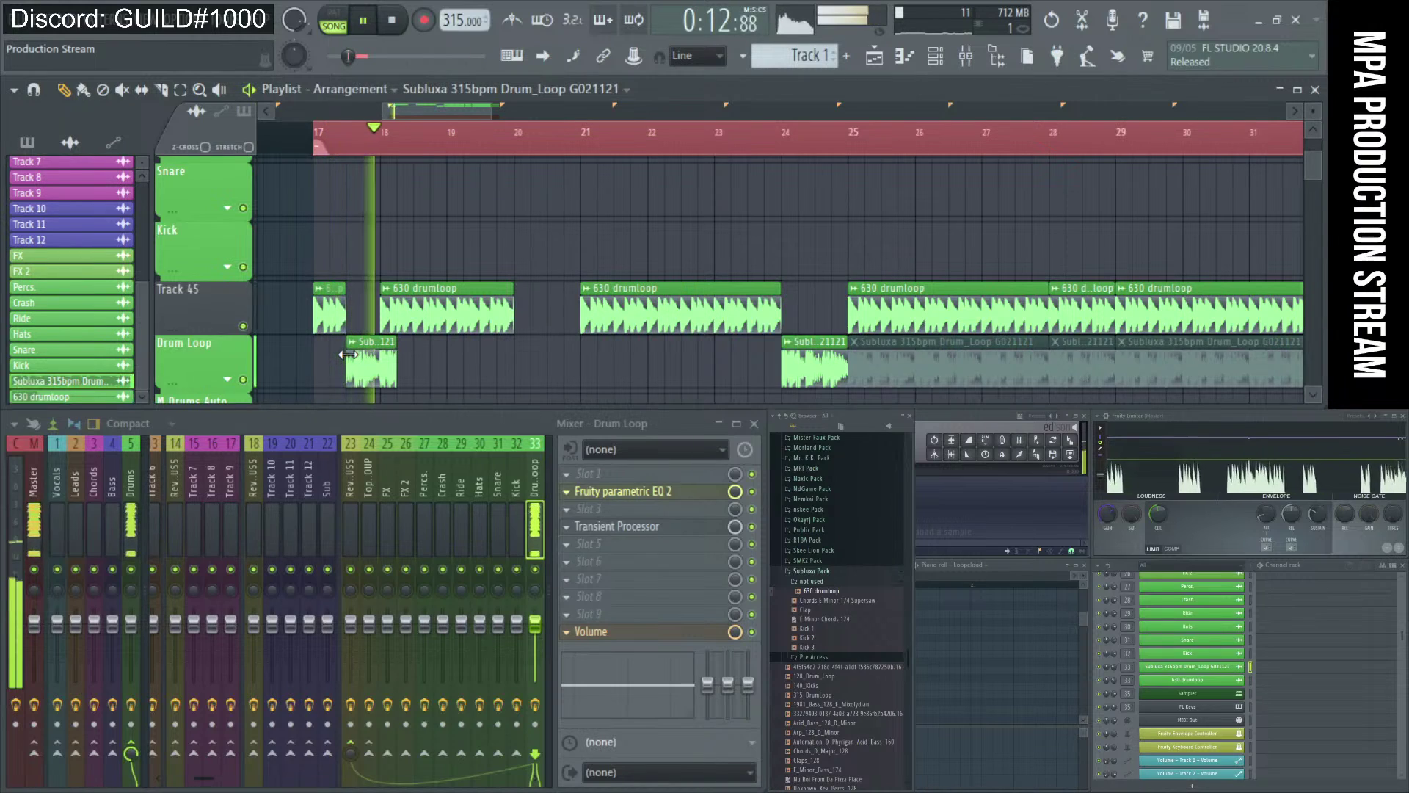
key("space")
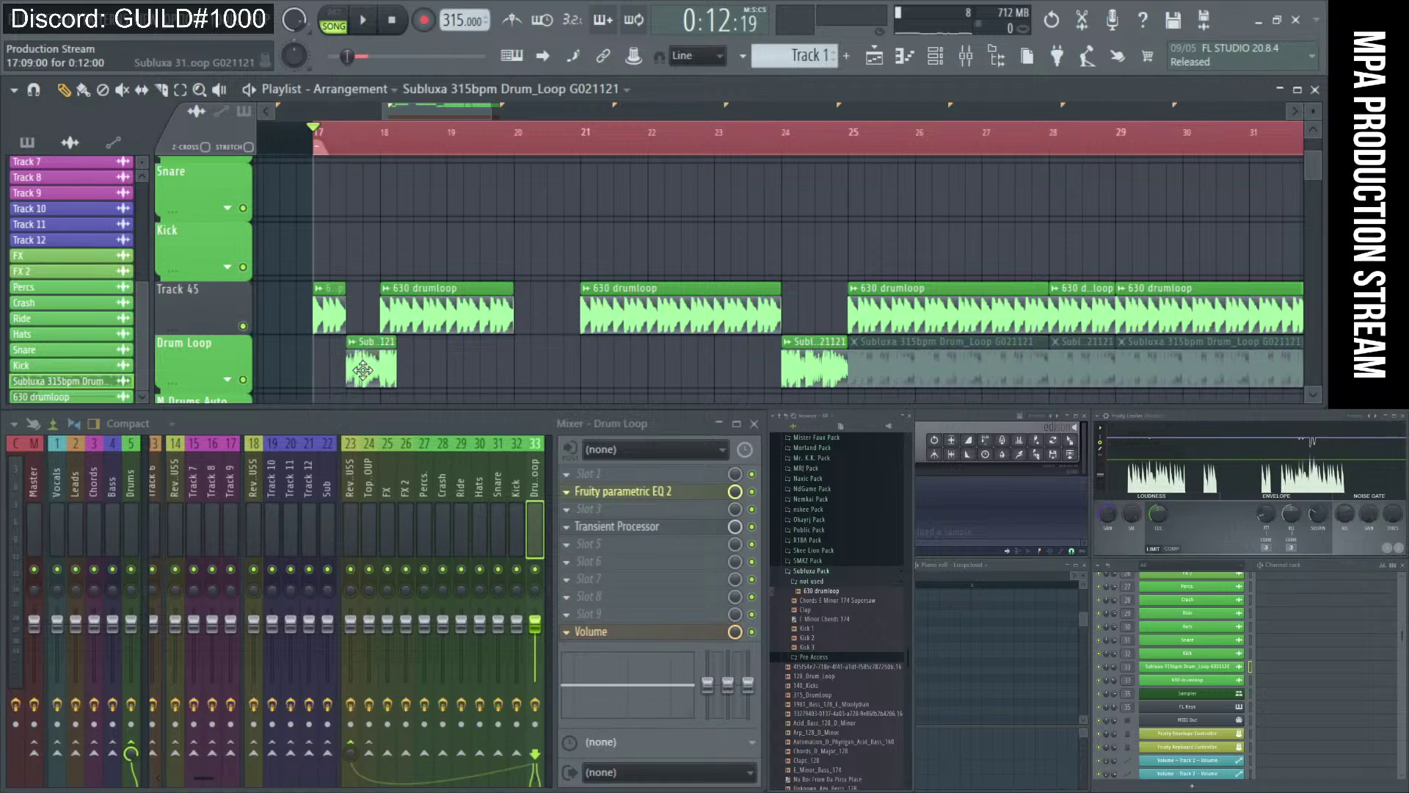
- Remove the Subluxa slice from bar 17 and clear the 630 drumloop clips from bars 17 to 23
right_click(365, 373)
left_click_drag(344, 311, 377, 306)
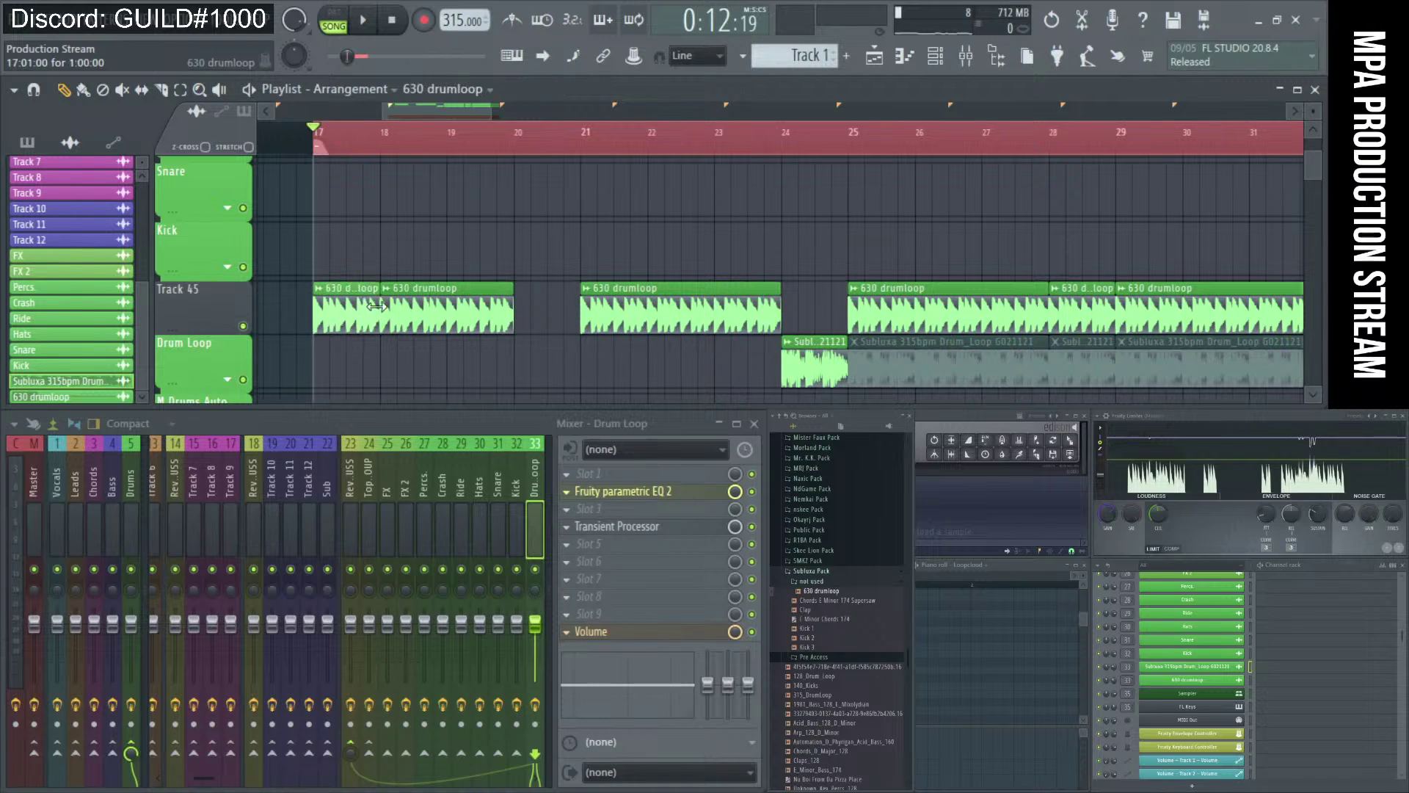
right_click(416, 317)
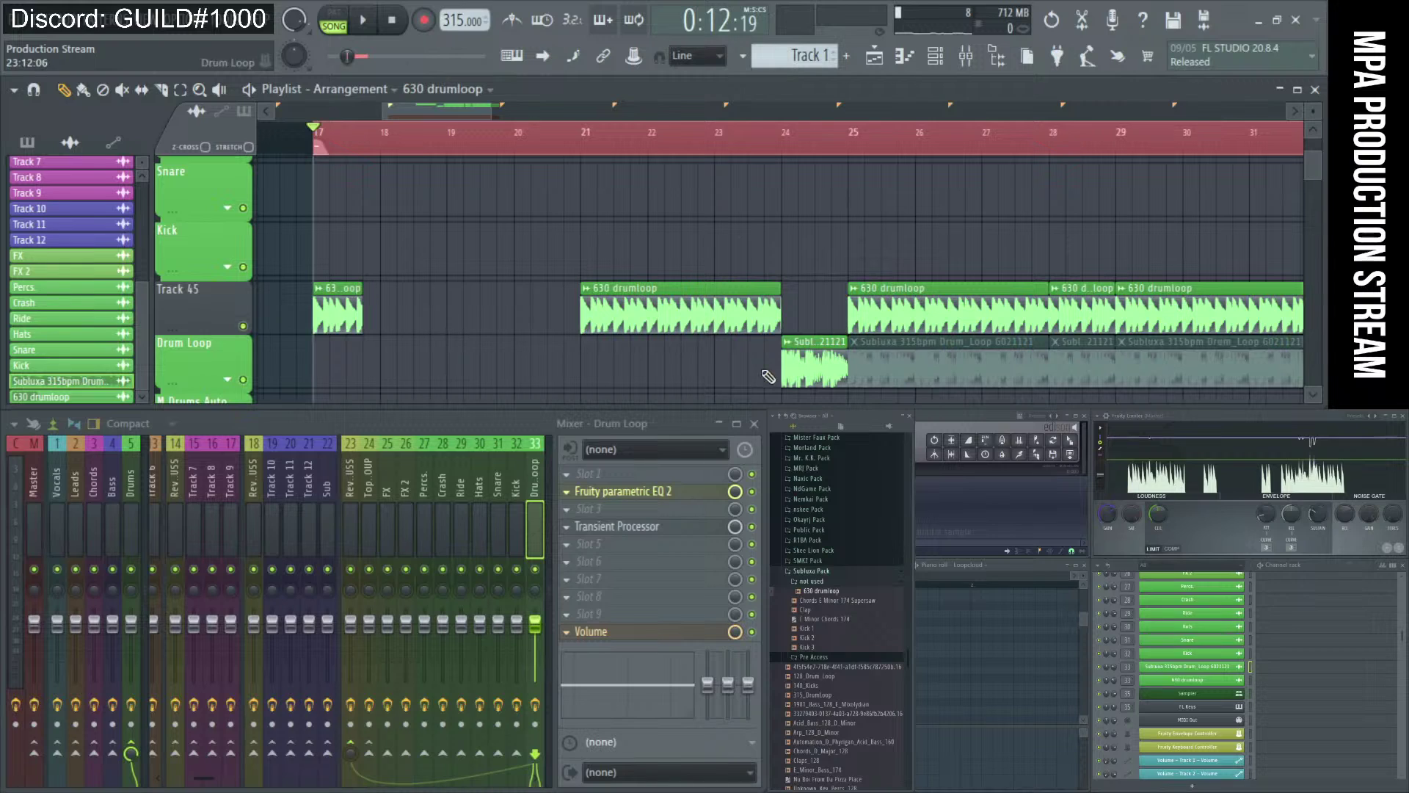
right_click(347, 324)
left_click_drag(633, 323, 382, 325)
right_click(674, 321)
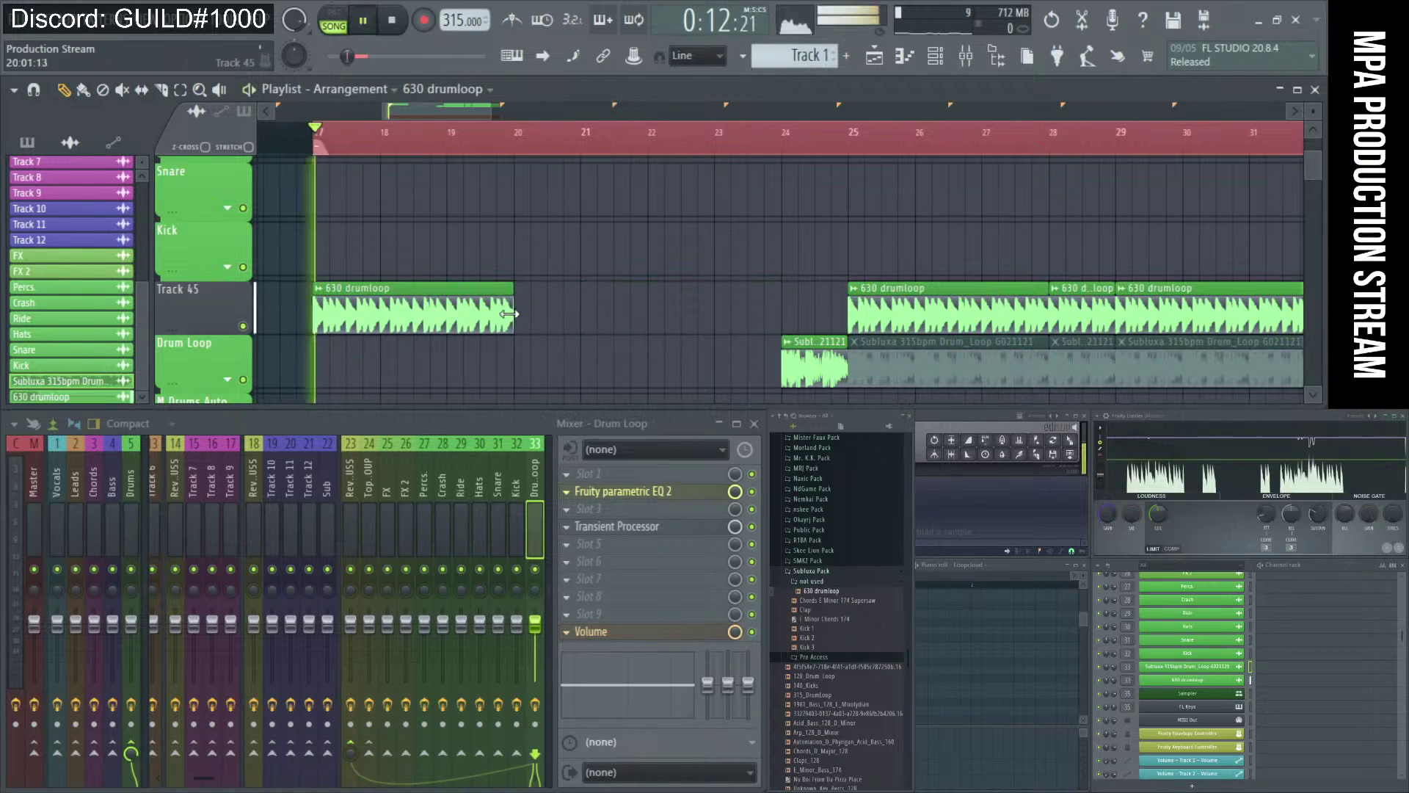
right_click(413, 316)
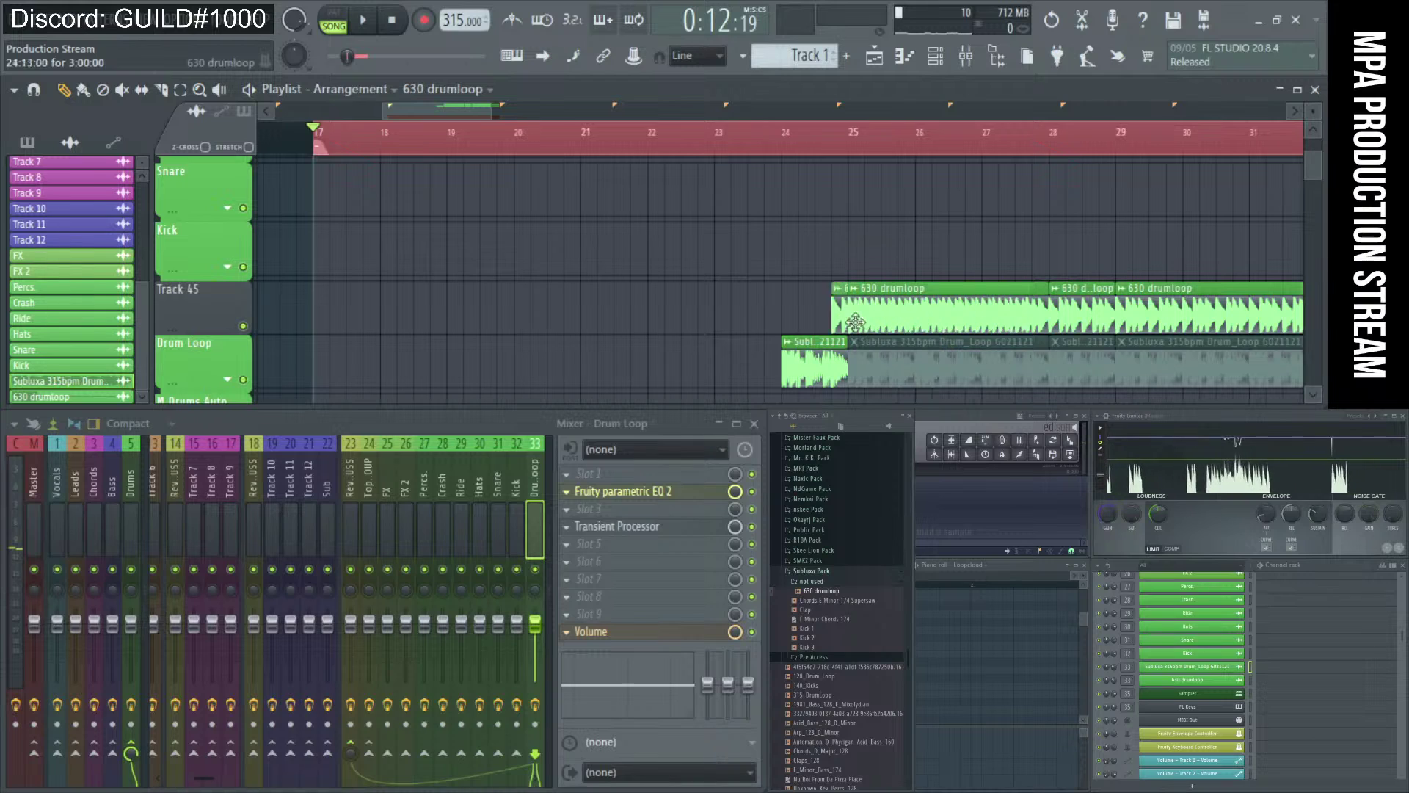
- Try placing three-bar 630 drumloop clips back to back at bars 17 and 20
left_click(373, 304)
left_click_drag(514, 307, 583, 307)
scroll(583, 307, "down", 3)
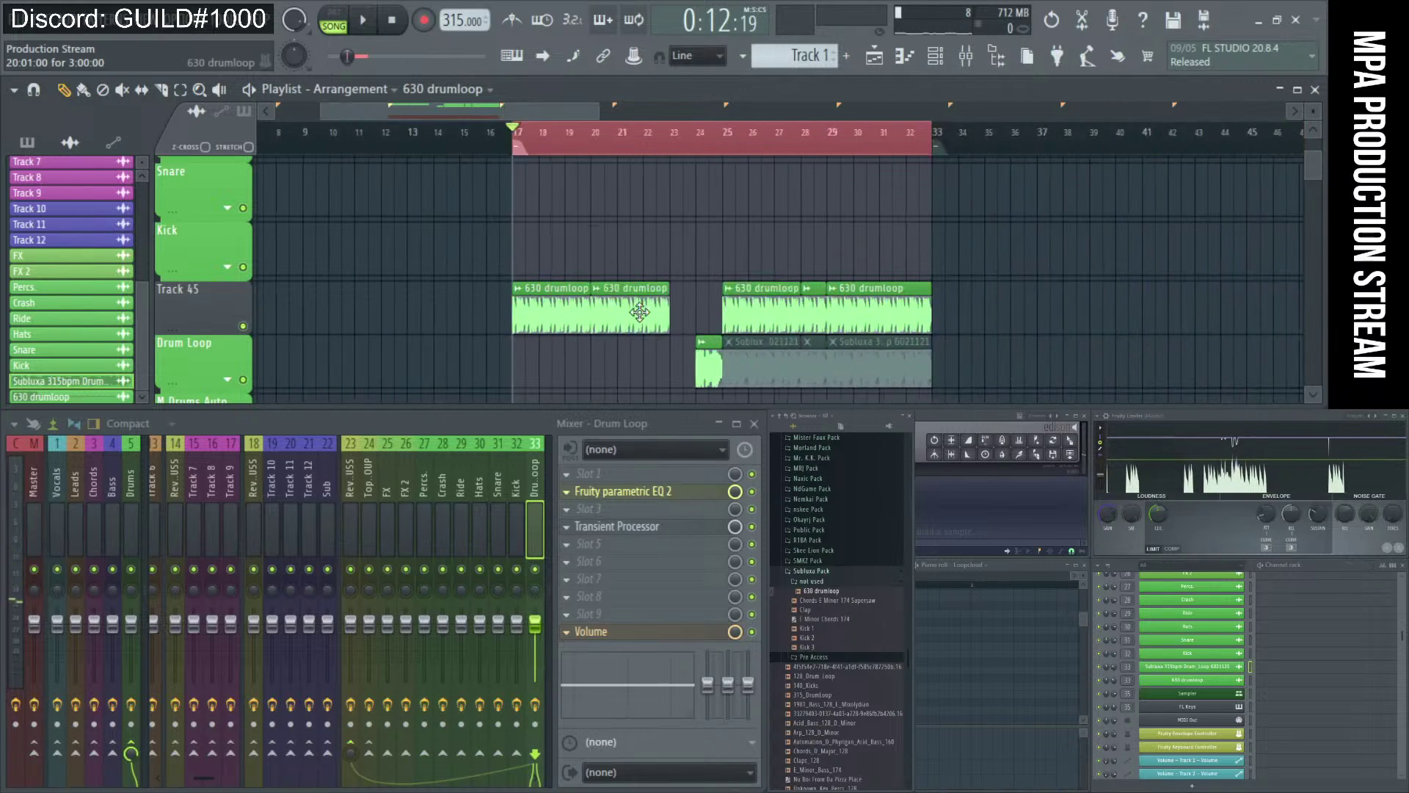
- Delete the sliced 630 drumloop and Subluxa clips before bar 29, keeping the four-bar pair at bar 29
right_click(747, 291)
right_click(790, 358)
key("ctrl+z")
right_click(770, 317)
right_click(829, 319)
key("ctrl+z")
right_click(811, 322)
right_click(734, 360)
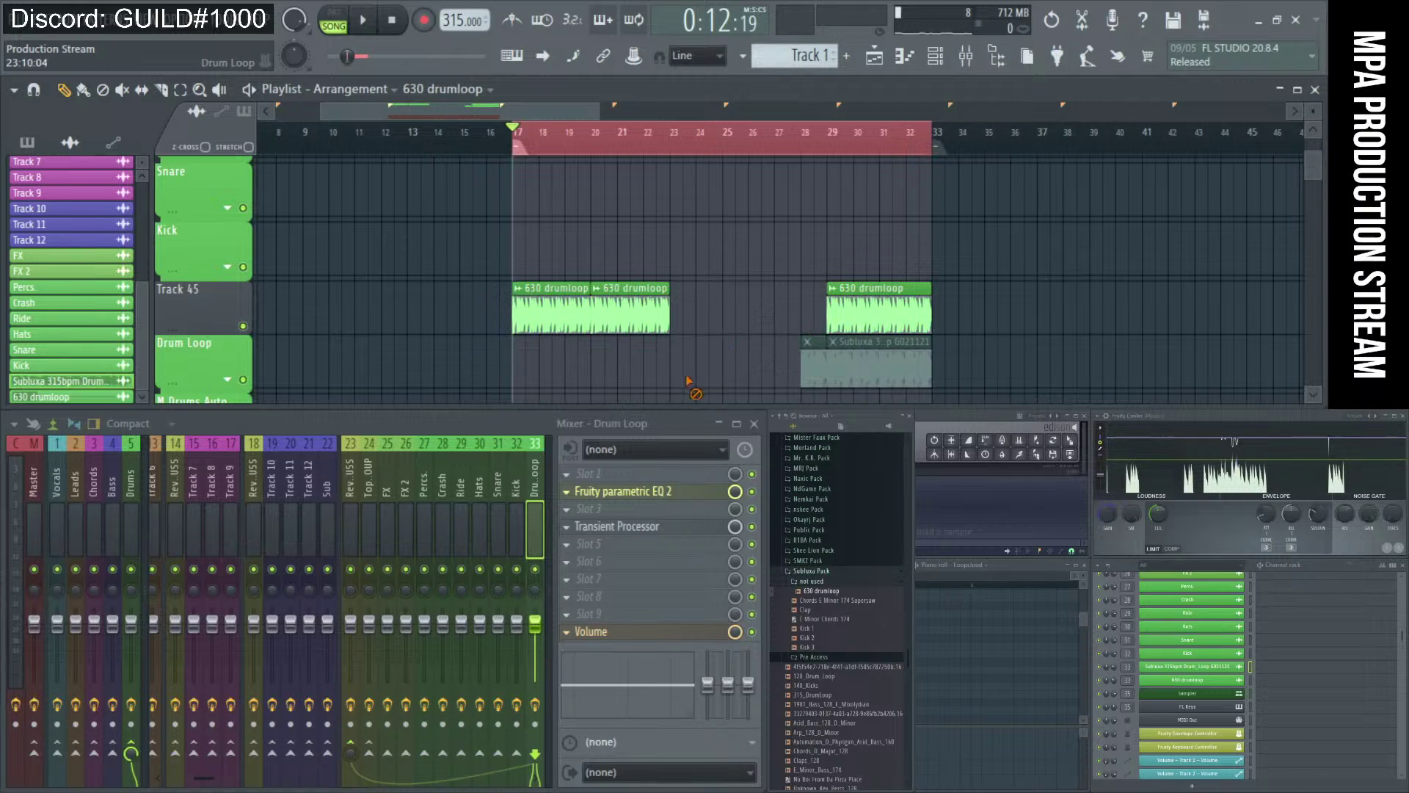
right_click(557, 323)
- Duplicate the 630 drumloop and muted Subluxa pair from bar 29 to bars 17, 21 and 25, and play the section
left_click_drag(705, 282, 932, 386)
left_click_drag(877, 331, 798, 299)
key("space")
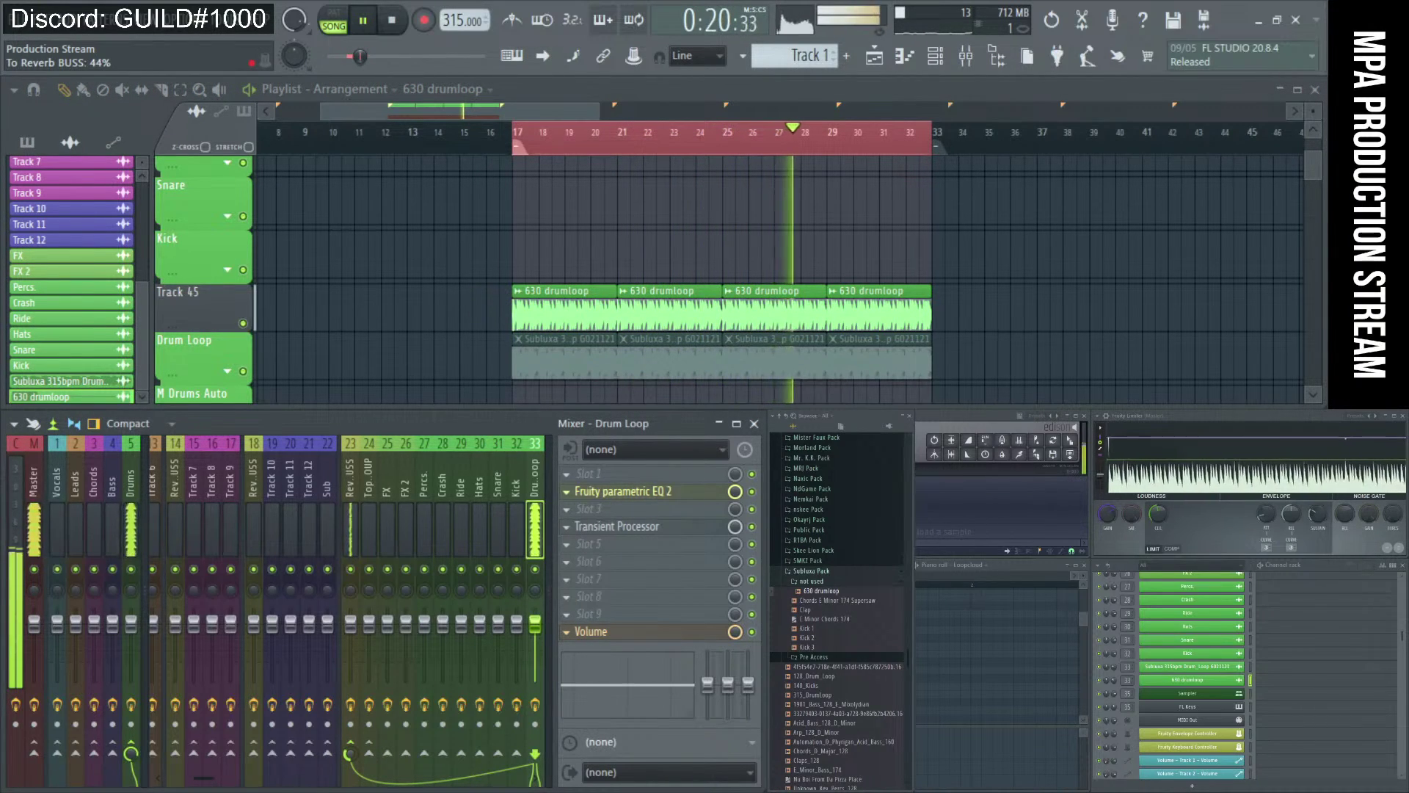
- Review the Transient Processor on the Drum Loop mixer track and replay the section from bar 17
left_click(650, 531)
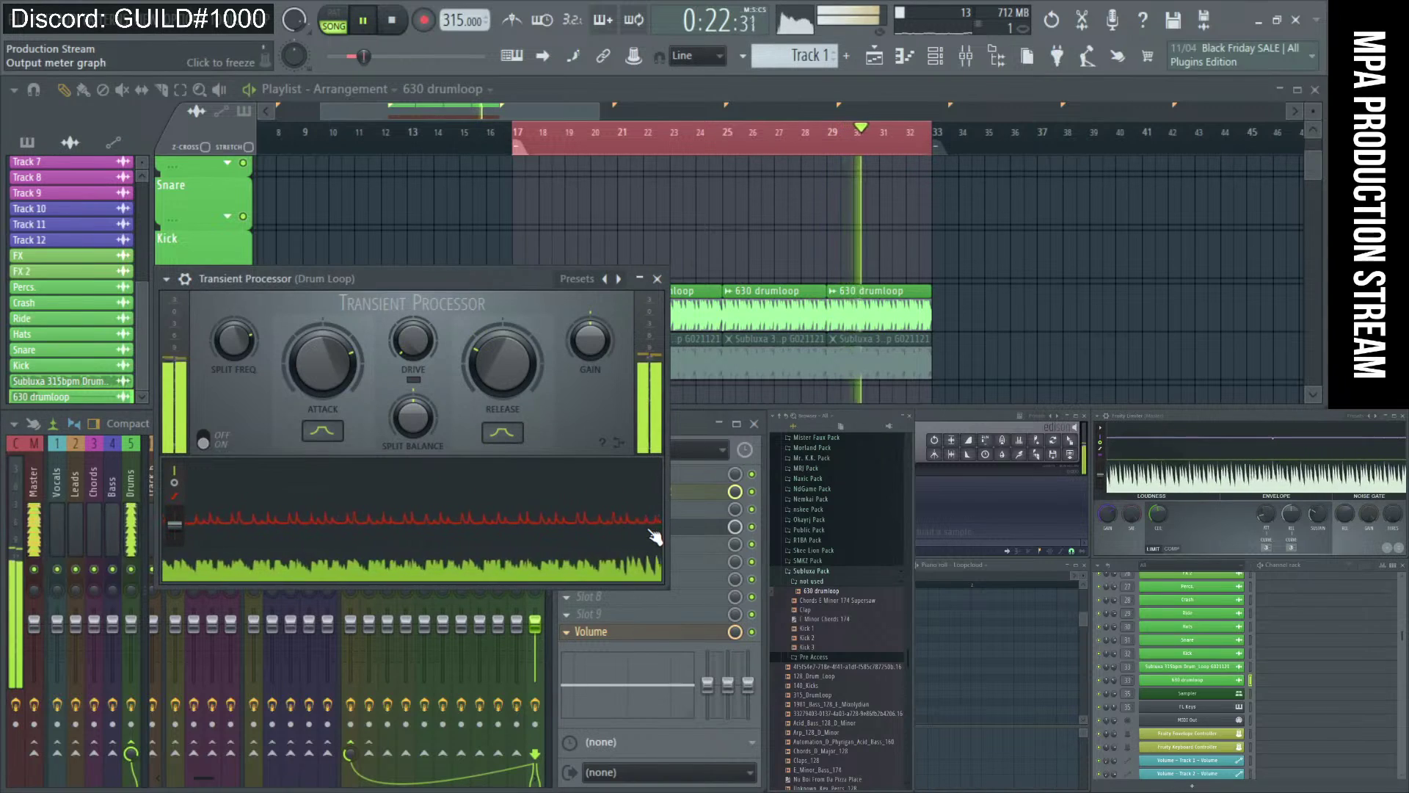
left_click(658, 279)
key("space")
key("space")
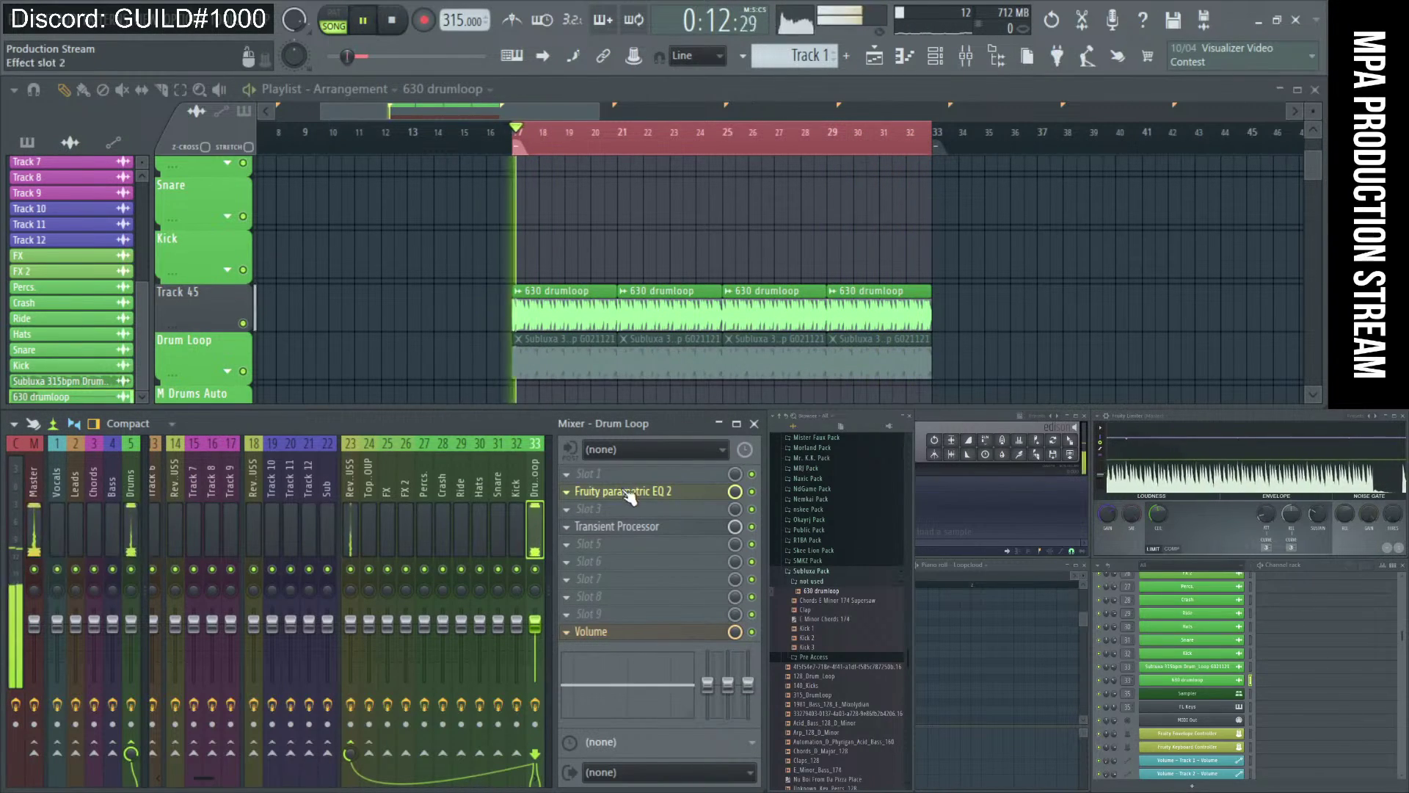
key("space")
- Move the empty mixer insert 36 to position 34, directly beside the Drum Loop track
scroll(508, 499, "down", 3)
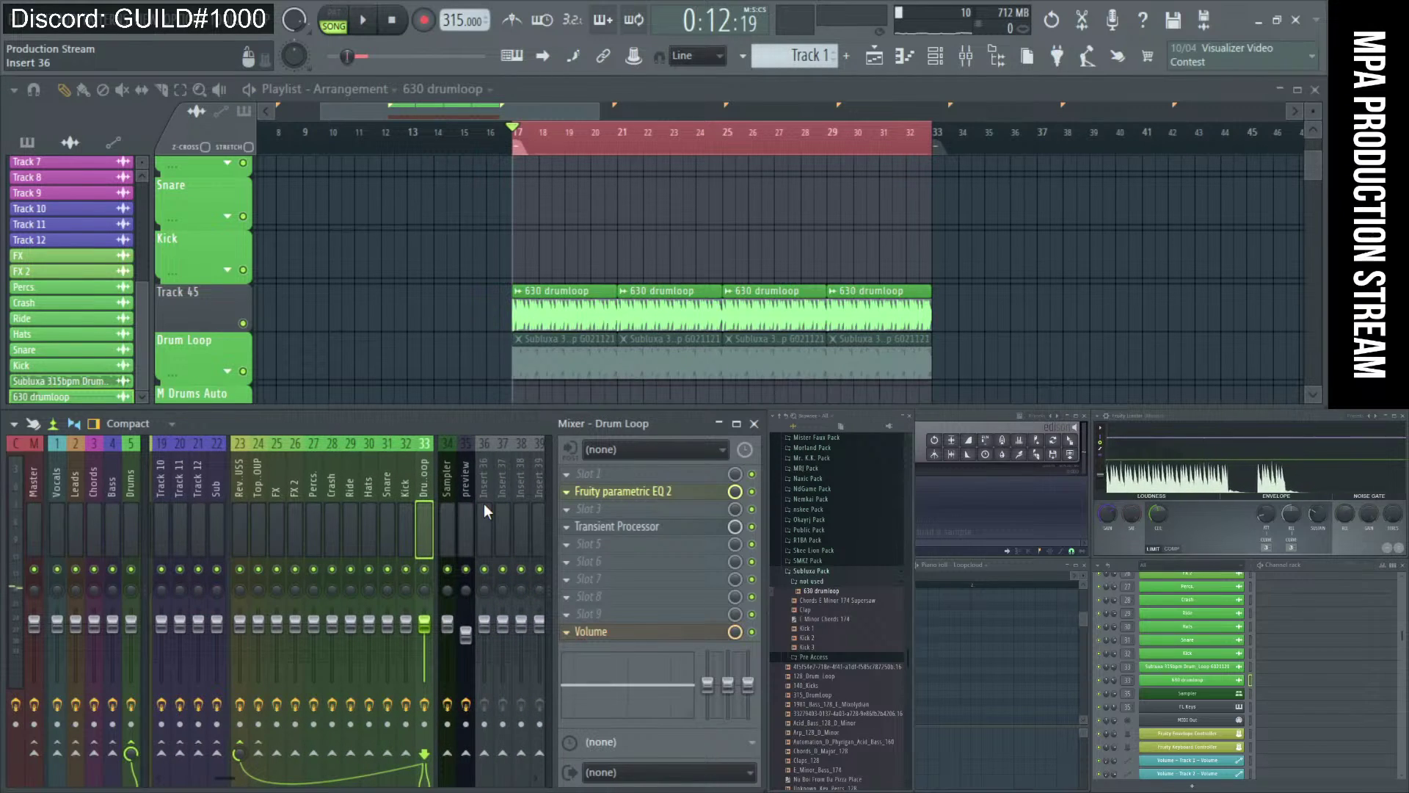
left_click(484, 503)
left_click_drag(485, 500, 444, 500)
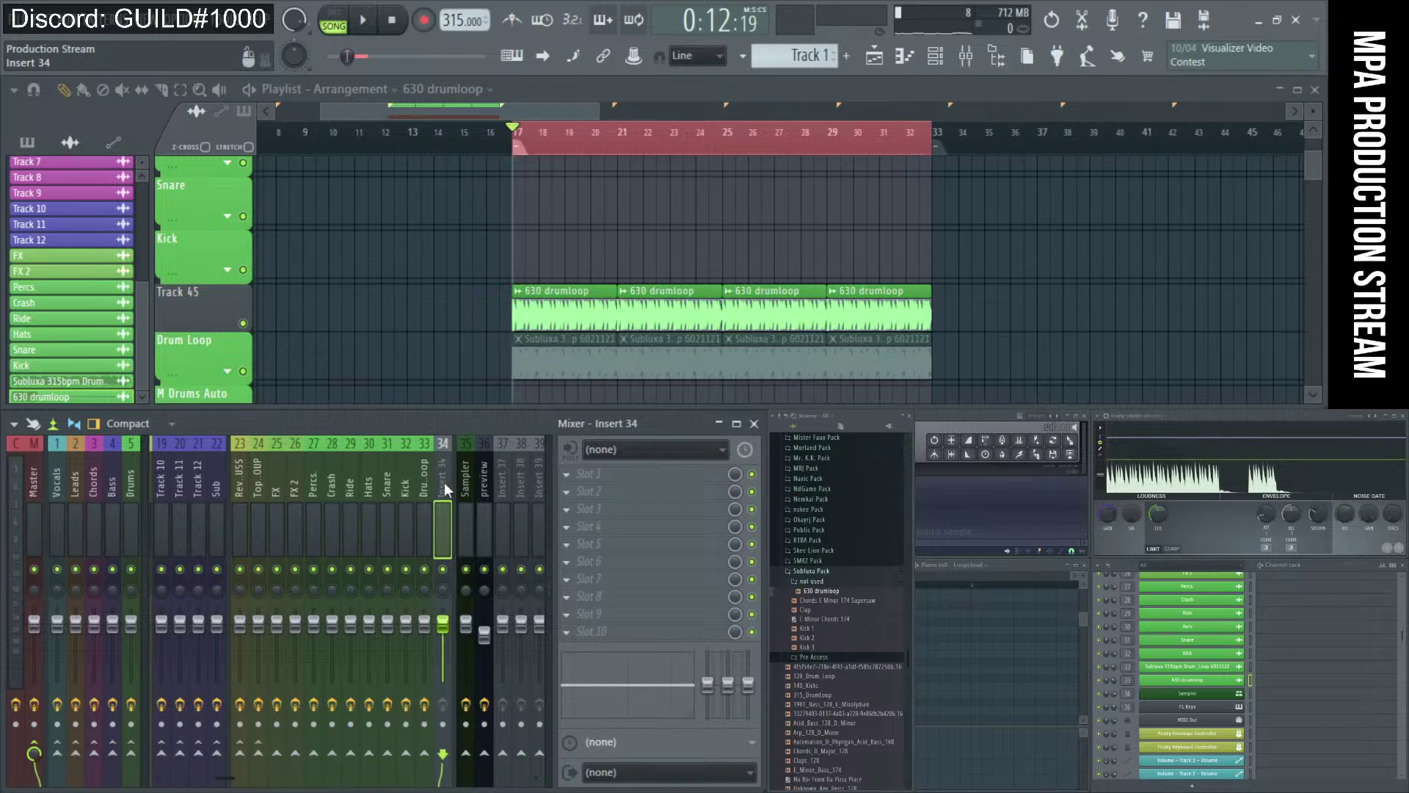
- Route the 630 drumloop channel to mixer track 34 instead of the Drum Loop track
left_click(426, 478)
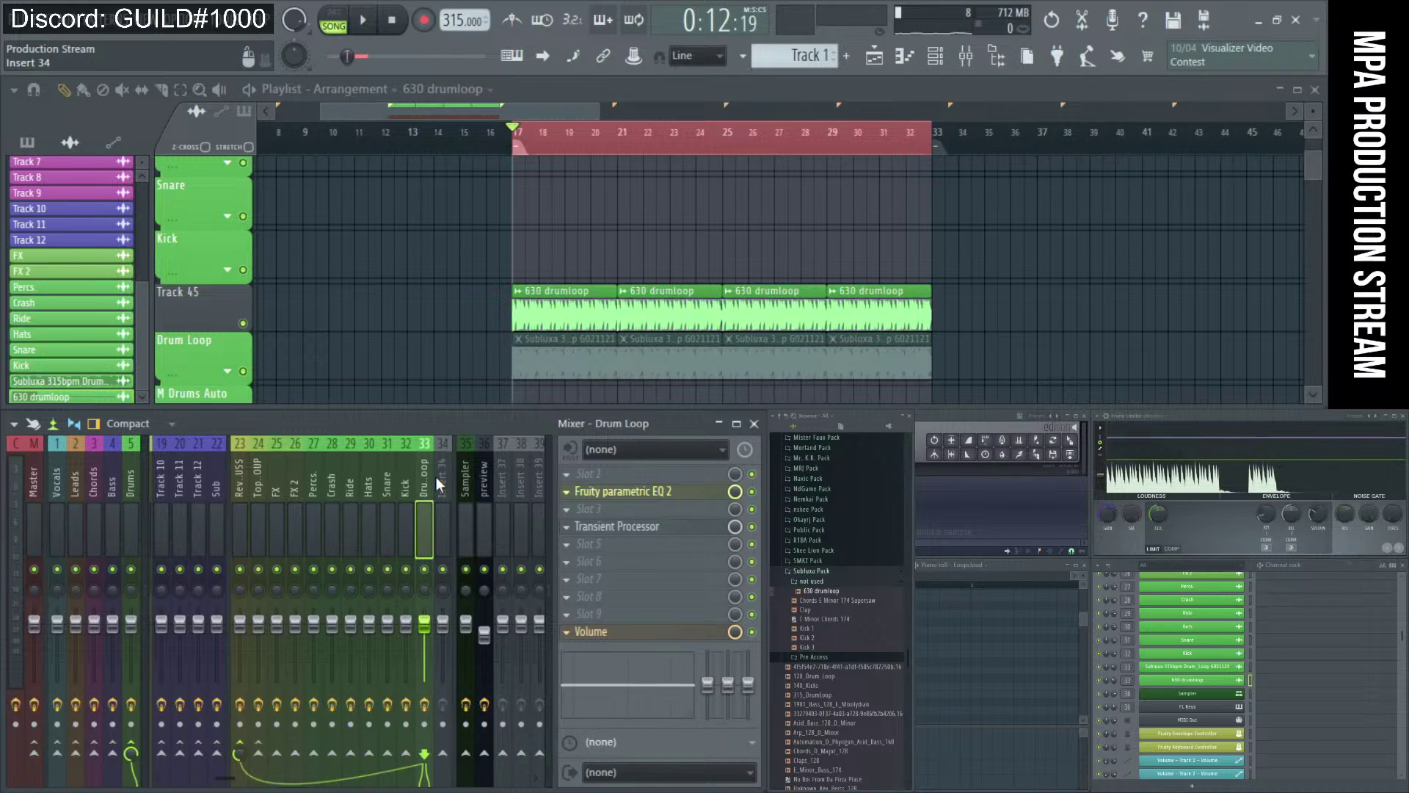
left_click(436, 477)
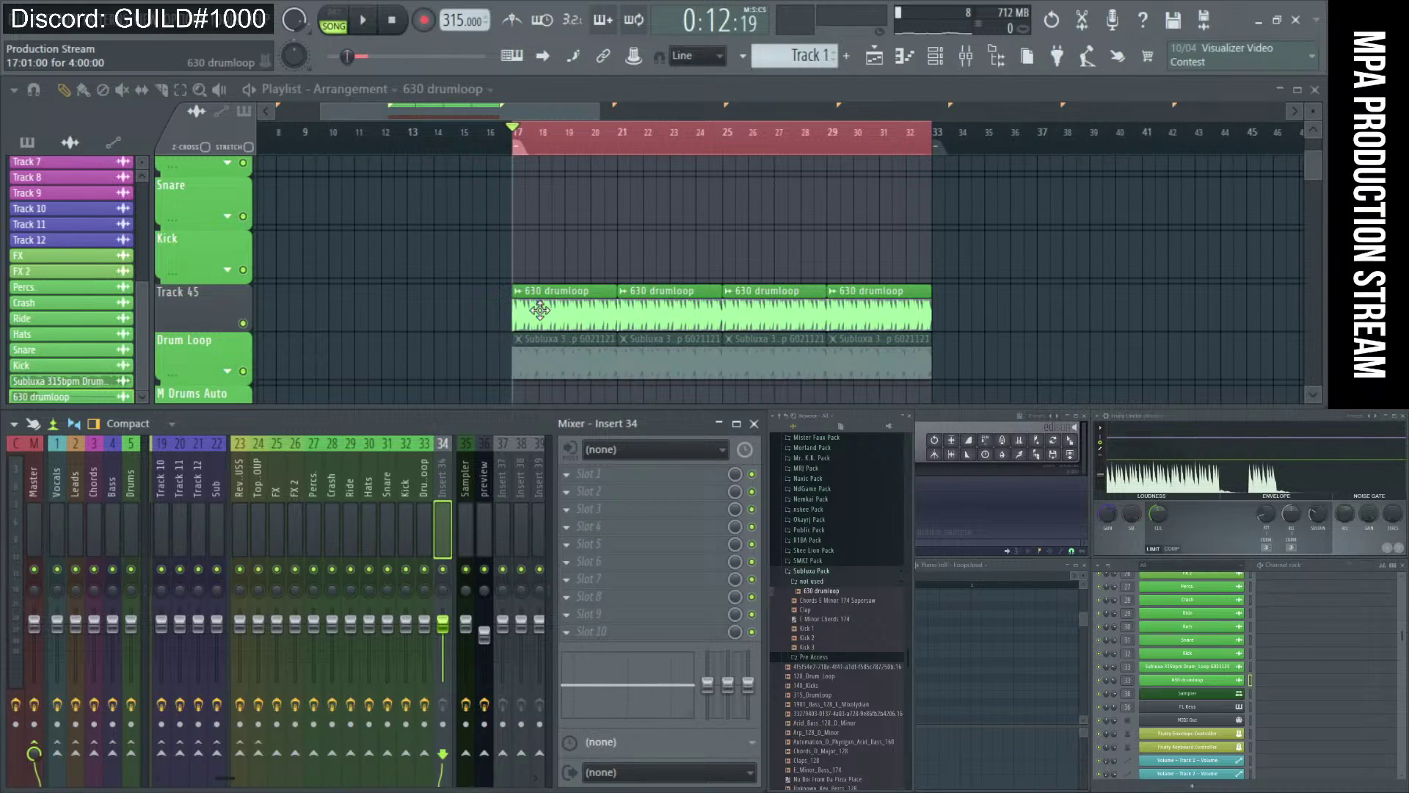
left_click(429, 487)
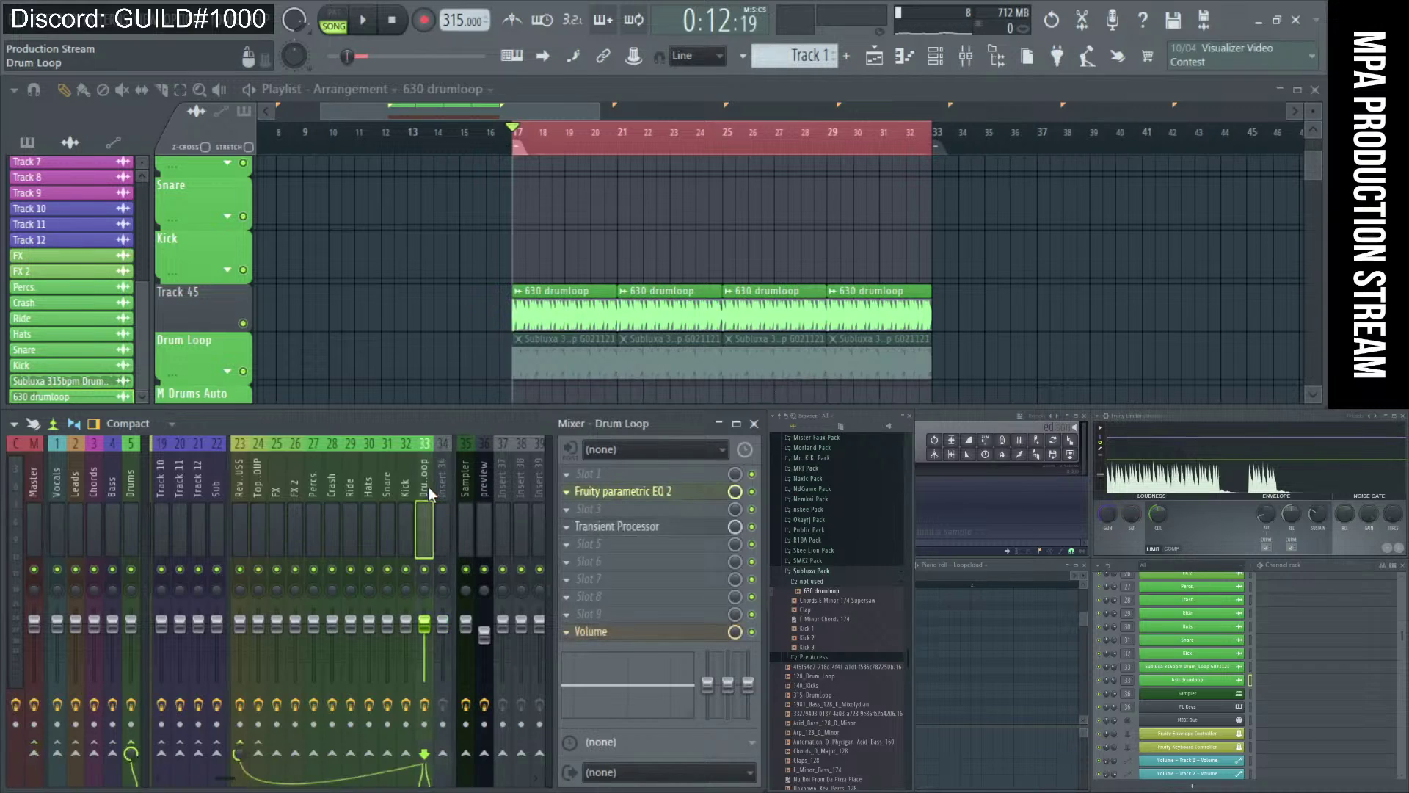
double_click(547, 321)
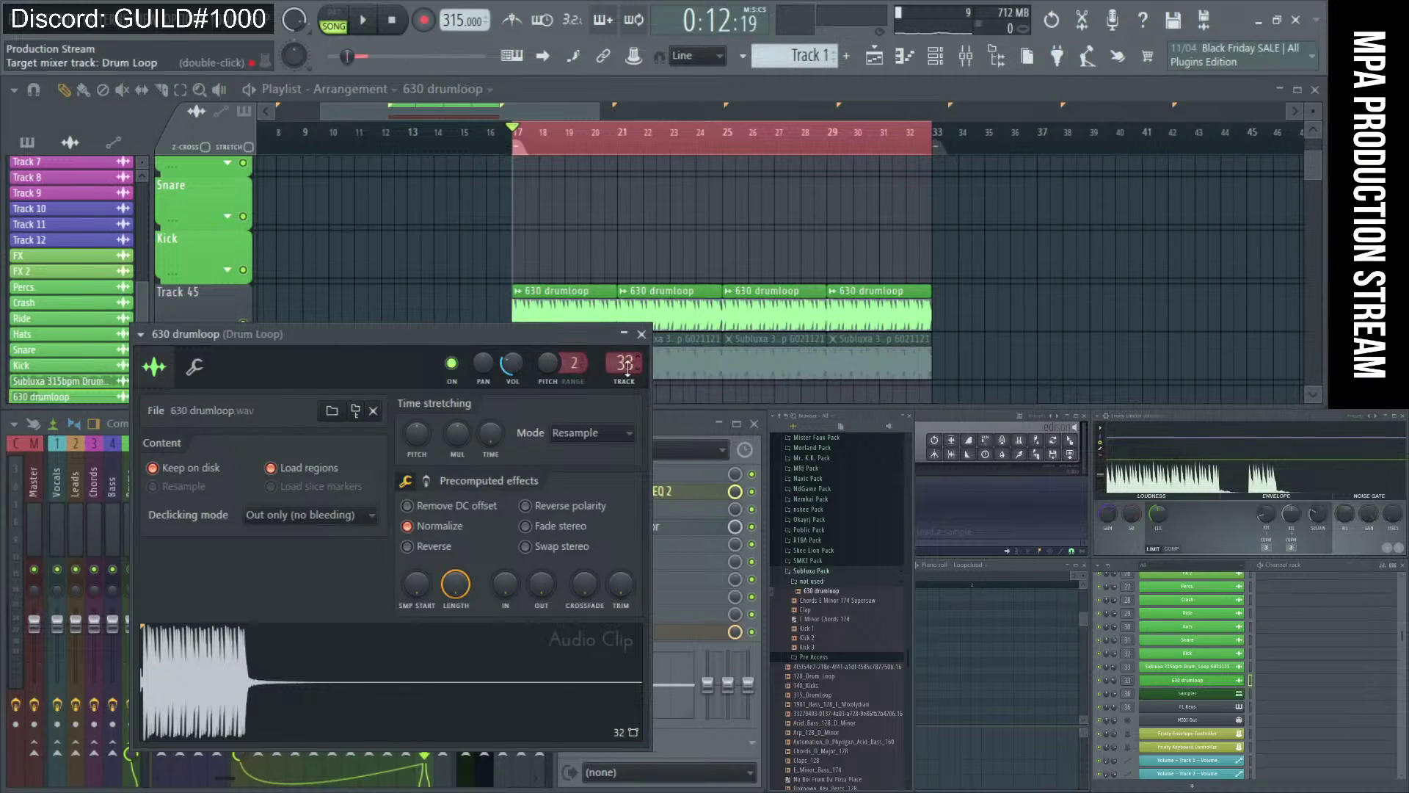
left_click(642, 335)
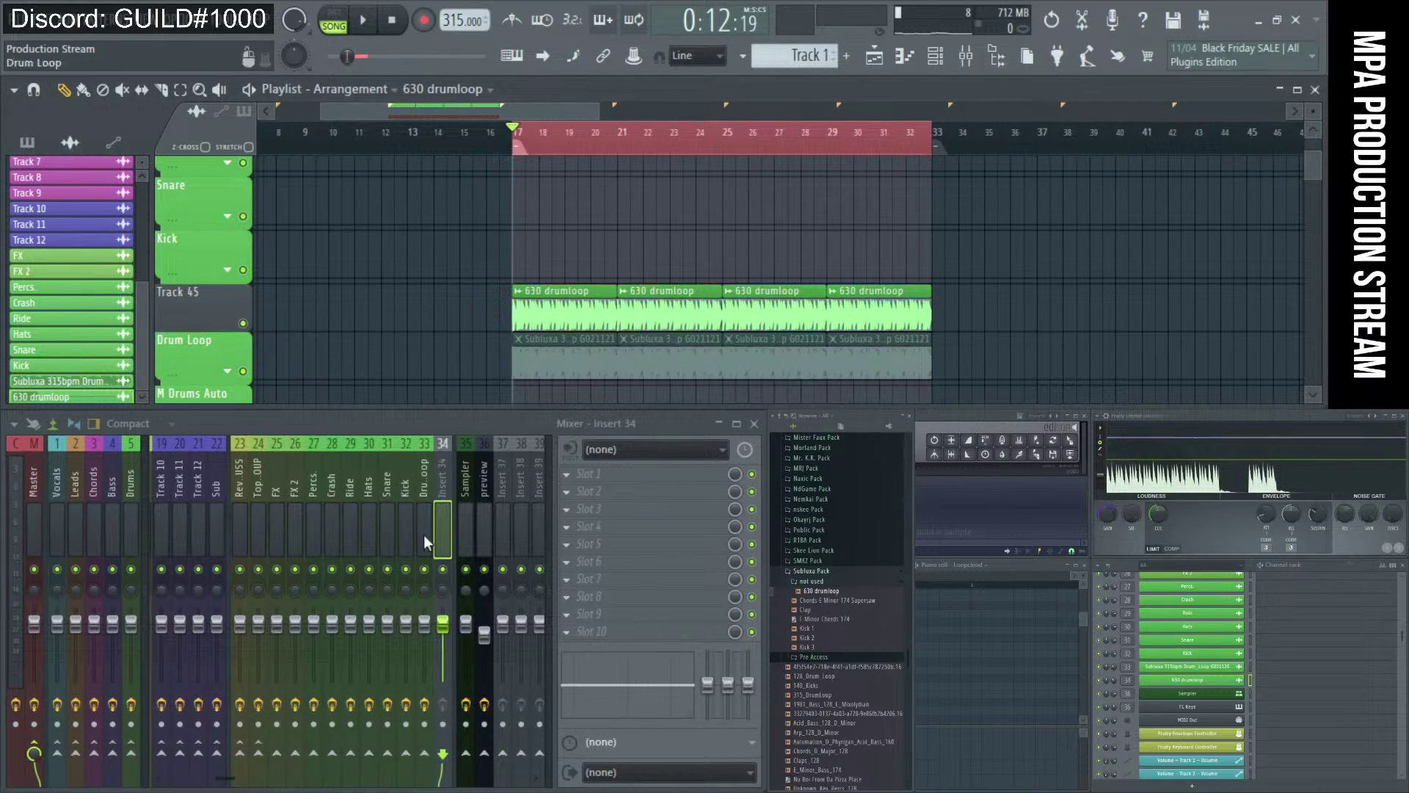
- Color mixer Insert 34 with the green preset swatch to match the other drum tracks
right_click(445, 513)
left_click(513, 300)
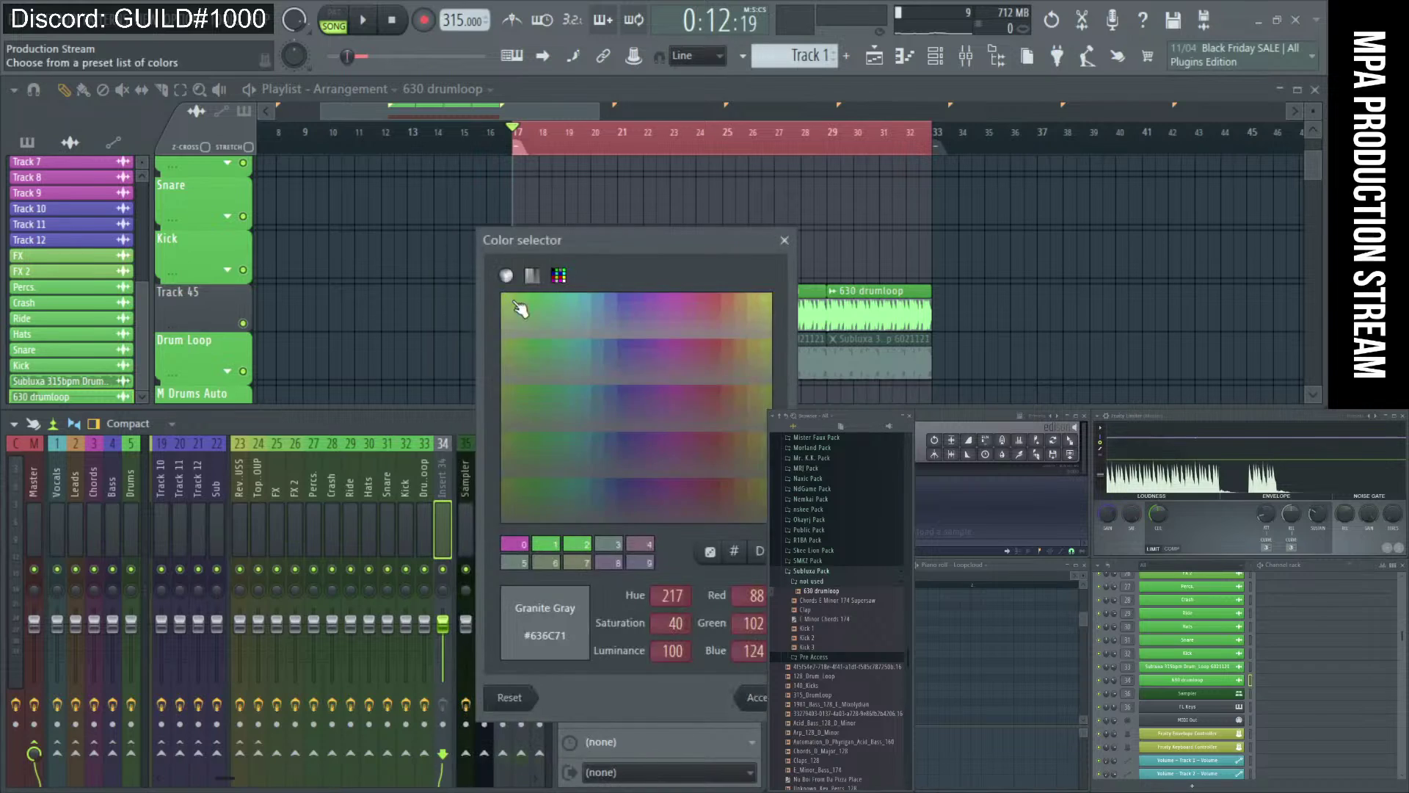
left_click(547, 543)
left_click(757, 699)
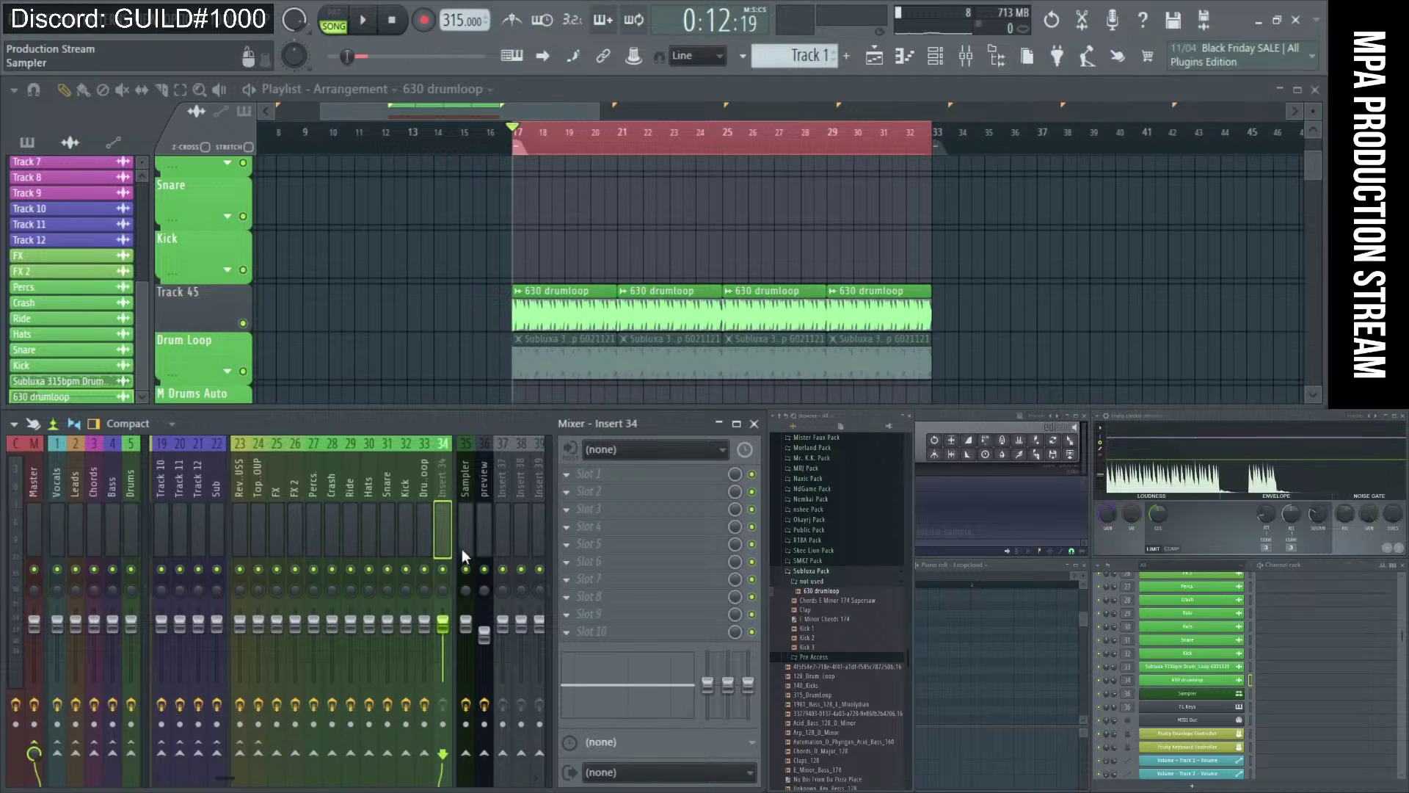
- Add Fruity parametric EQ 2 to slot 4 of Insert 34 and boost band 4 while the loop plays
key("space")
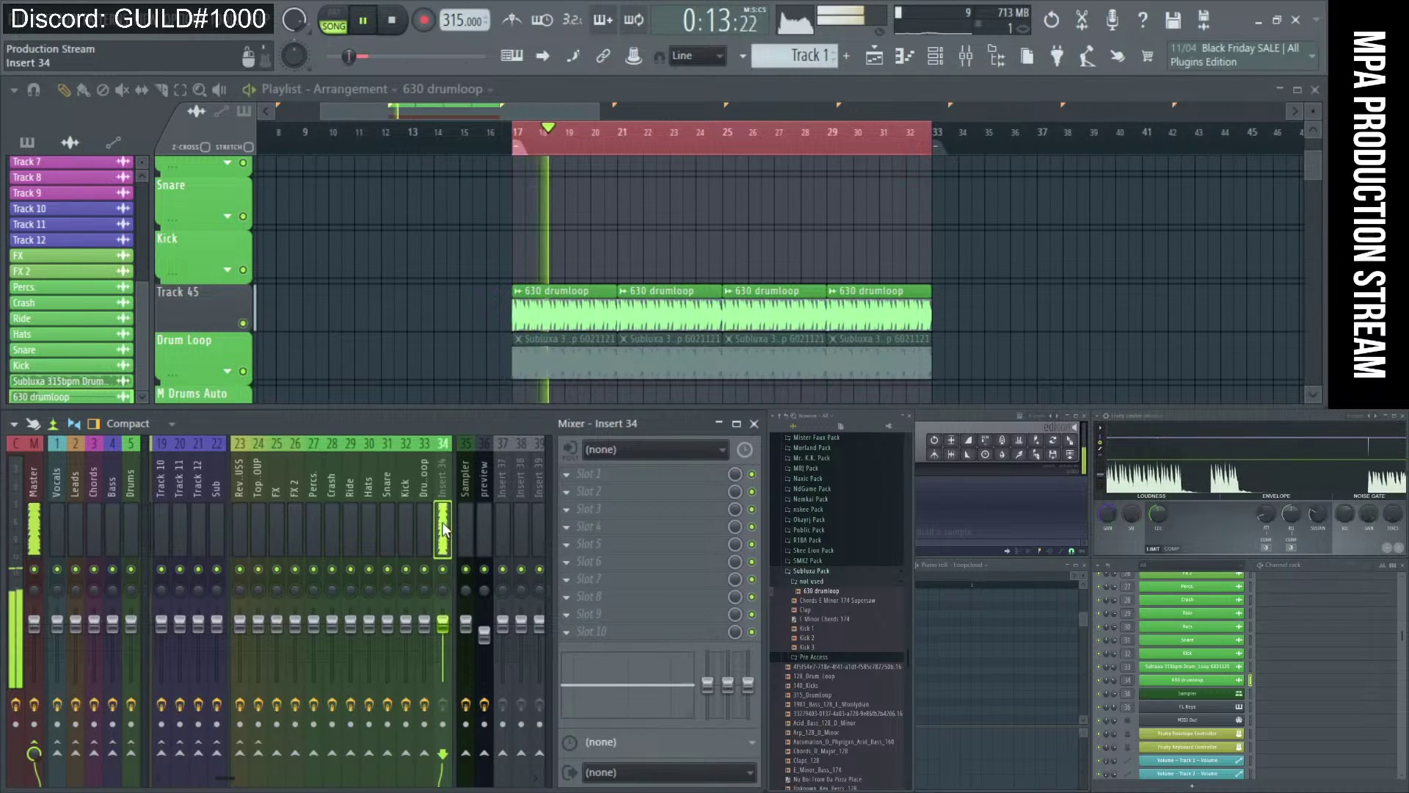
left_click(598, 527)
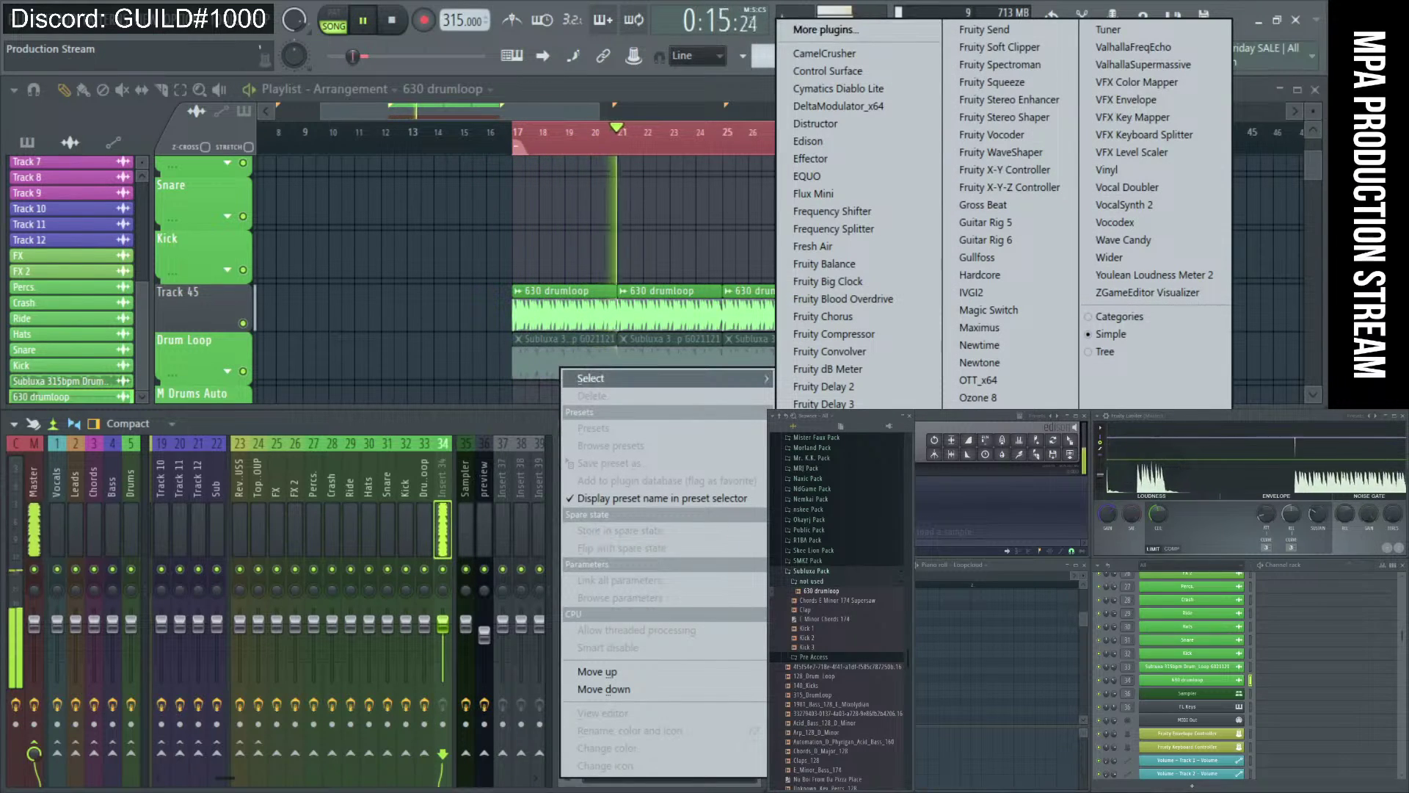
left_click(829, 668)
mouse_move(397, 495)
left_mouse_down()
mouse_move(369, 466)
mouse_move(400, 476)
left_mouse_up()
left_click(819, 341)
key("space")
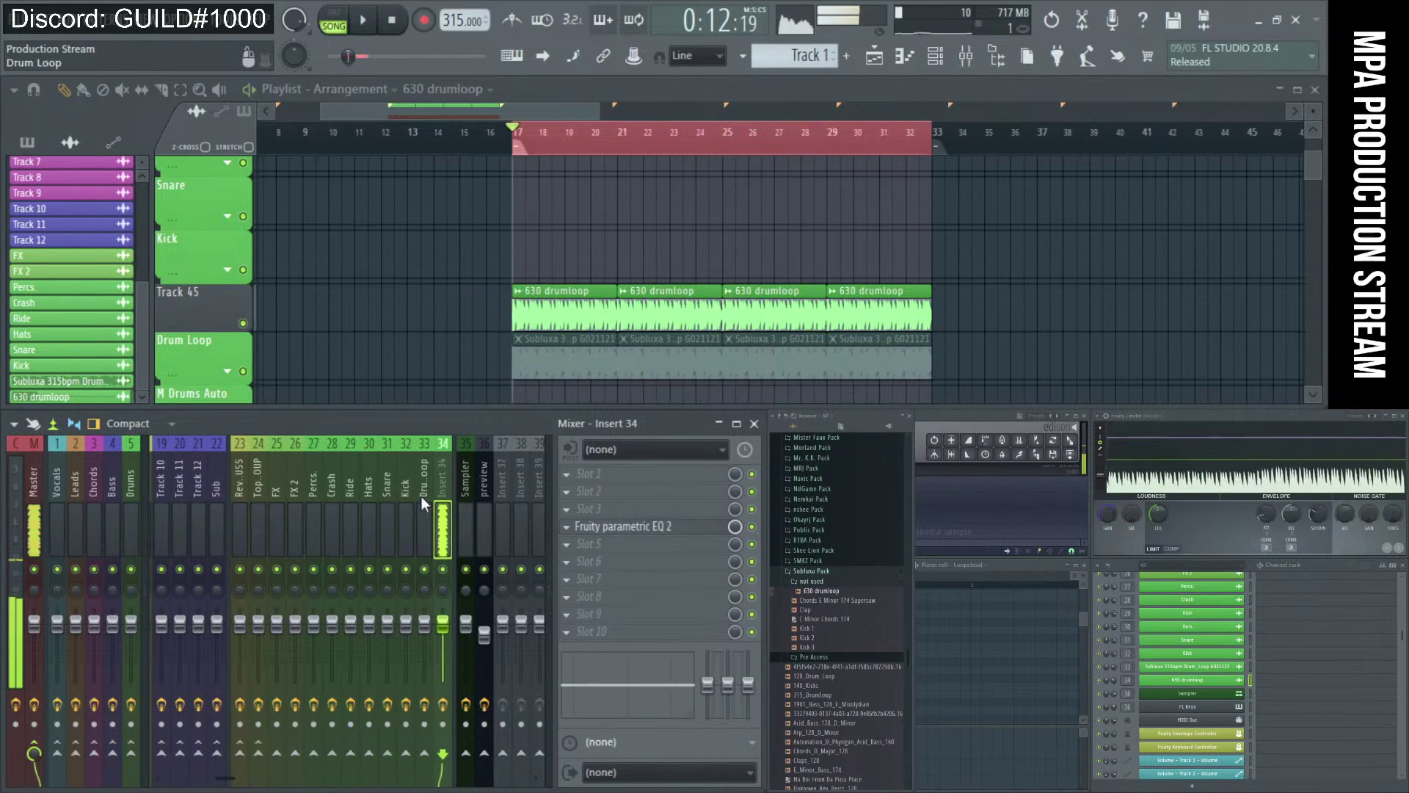
- Reset the band 5 boost in Fruity parametric EQ 2 on the Drum Loop mixer track
left_click(423, 495)
left_click(599, 492)
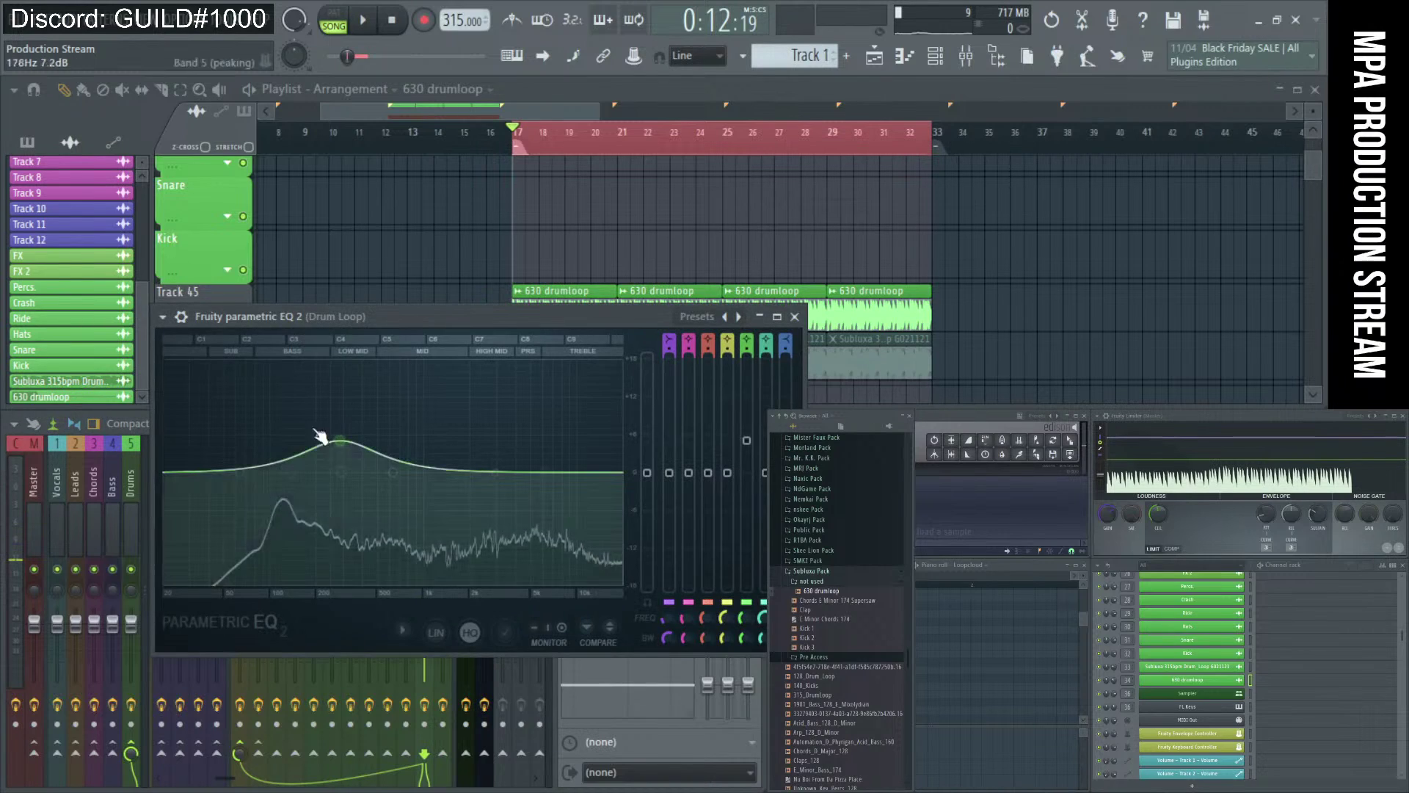
right_click(341, 449)
left_click(378, 469)
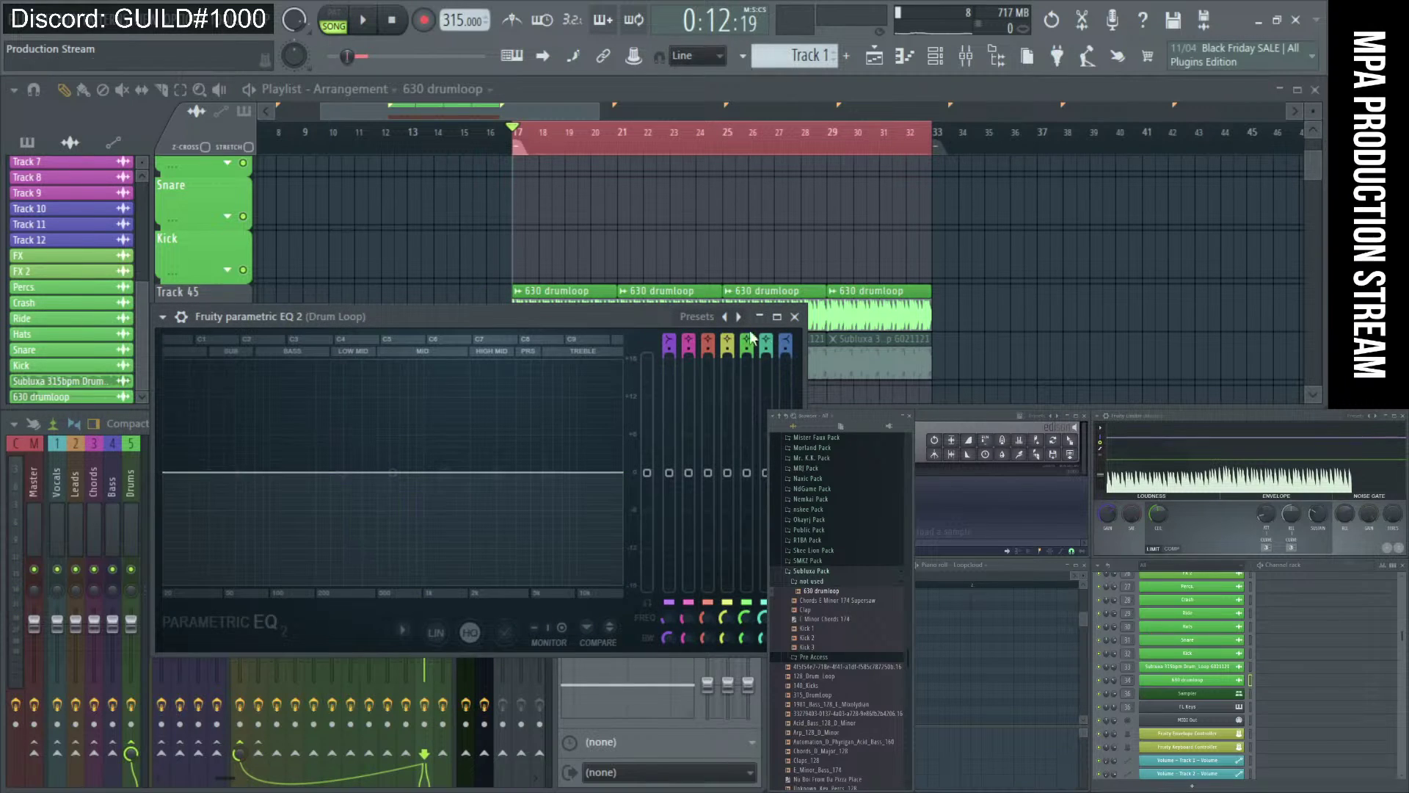
left_click(794, 316)
- Set band 4 of Insert 34's Fruity parametric EQ 2 to about 199 Hz and 4.1 dB during playback
left_click(623, 526)
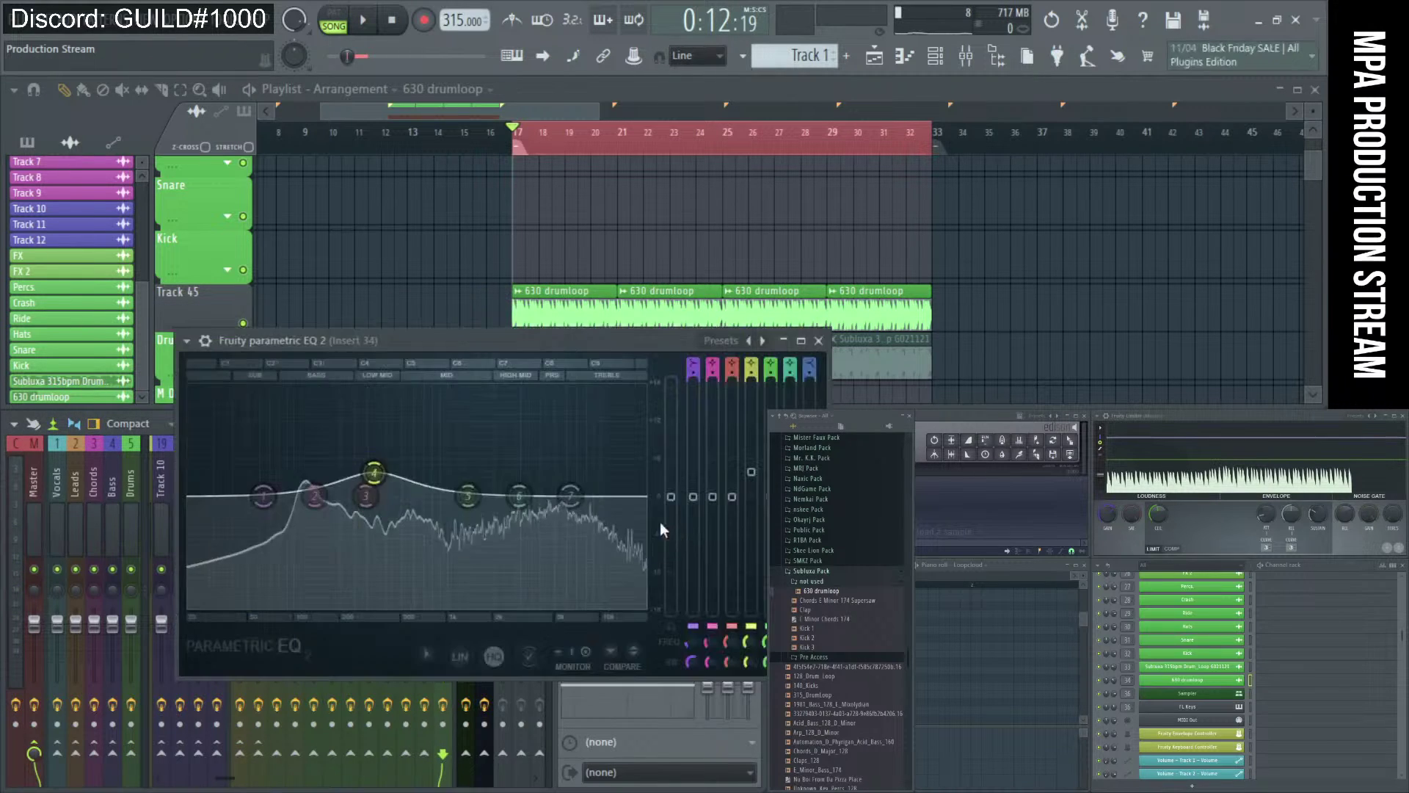
key("space")
left_click_drag(371, 468, 344, 476)
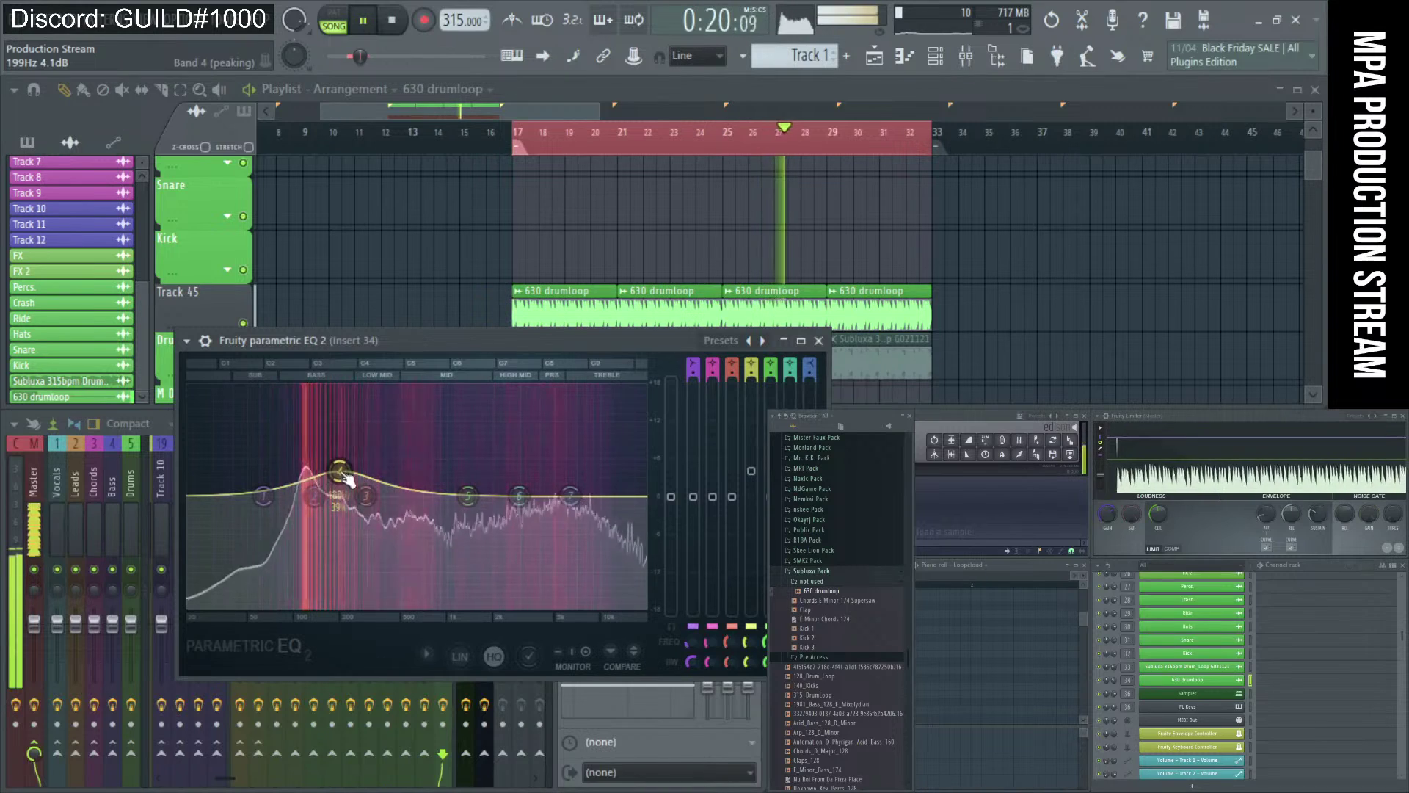
left_click(818, 340)
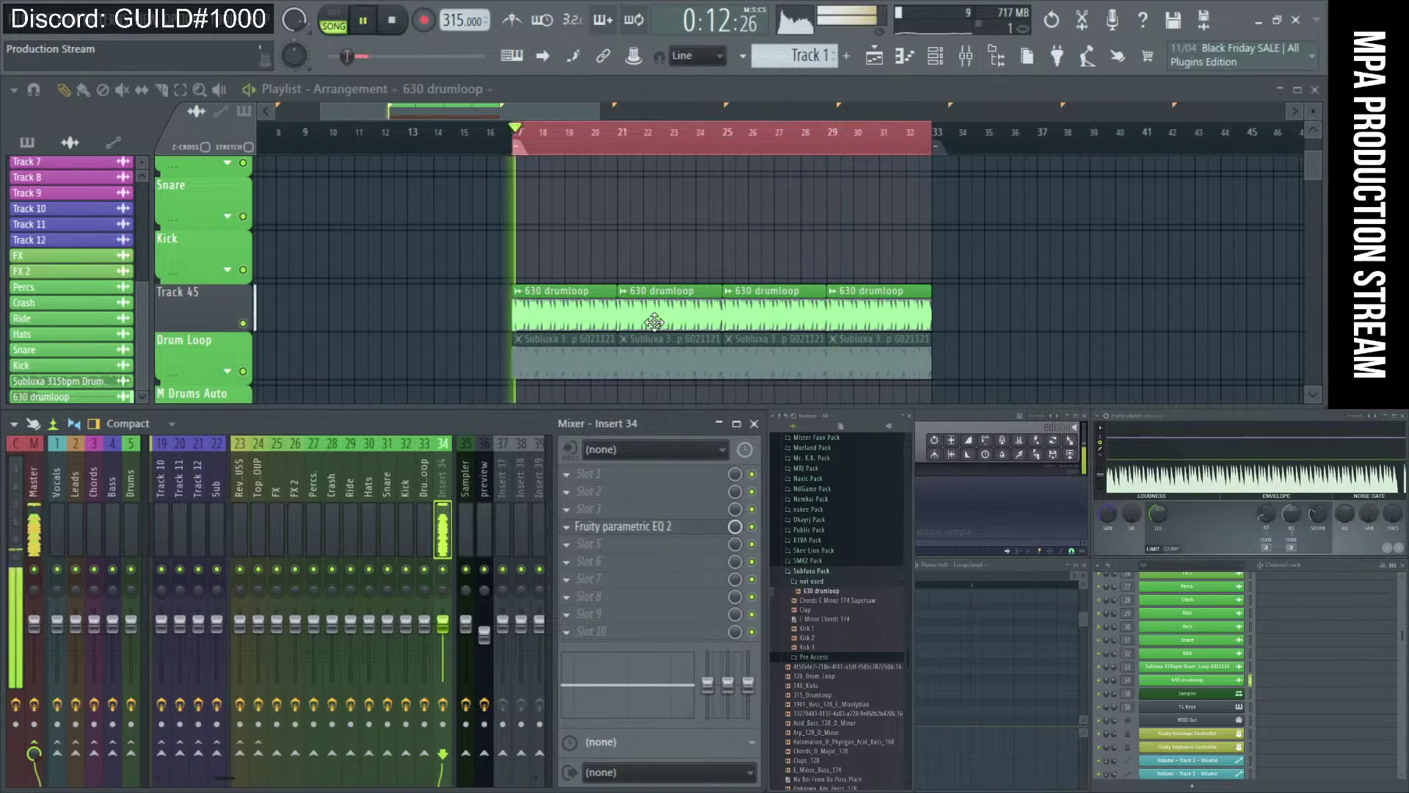
- Set the 630 drumloop channel volume to about 36%
double_click(665, 323)
scroll(511, 367, "up", 2)
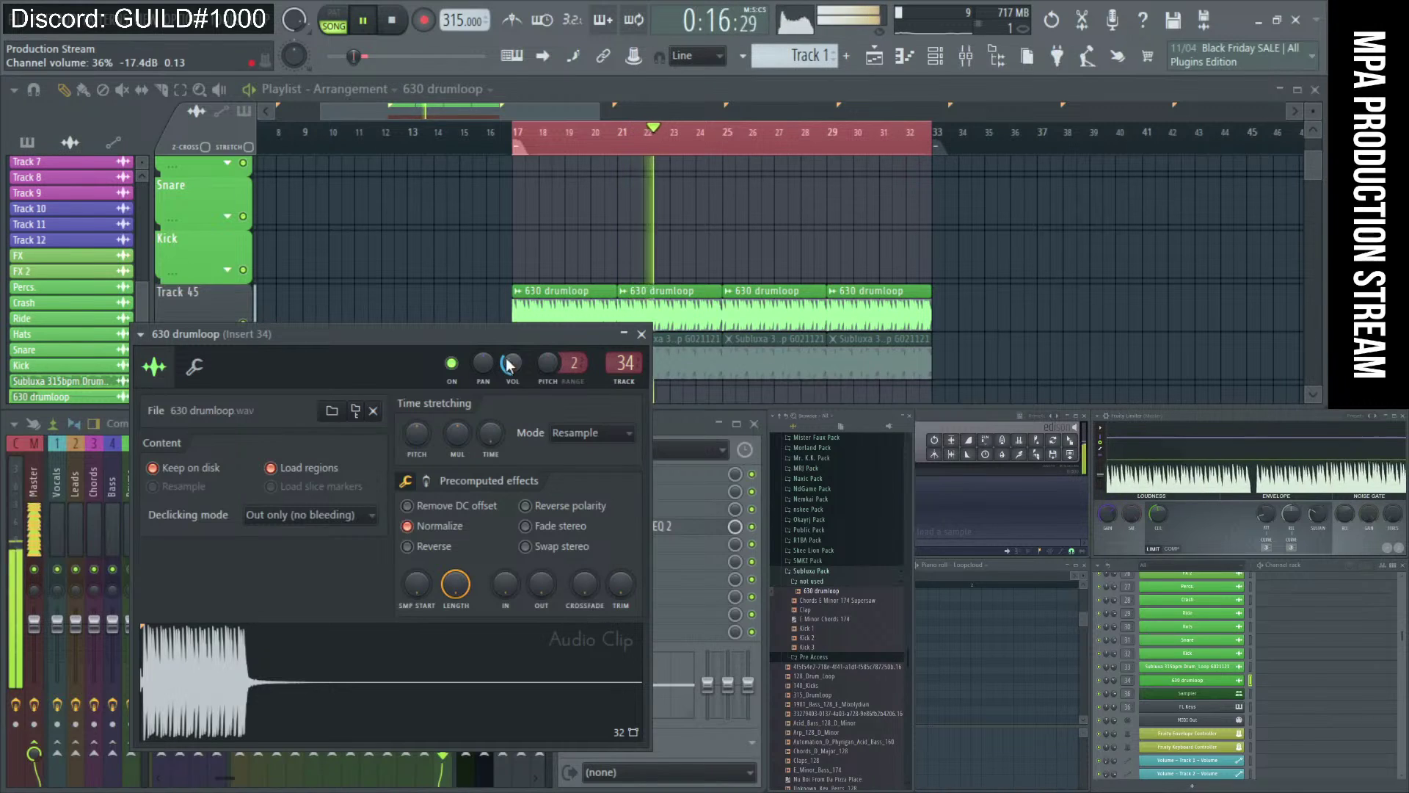
left_click(641, 334)
- Raise the band 7 high shelf in Insert 34's EQ to about 1.9 dB at 7955 Hz and audition the loop
left_click(624, 527)
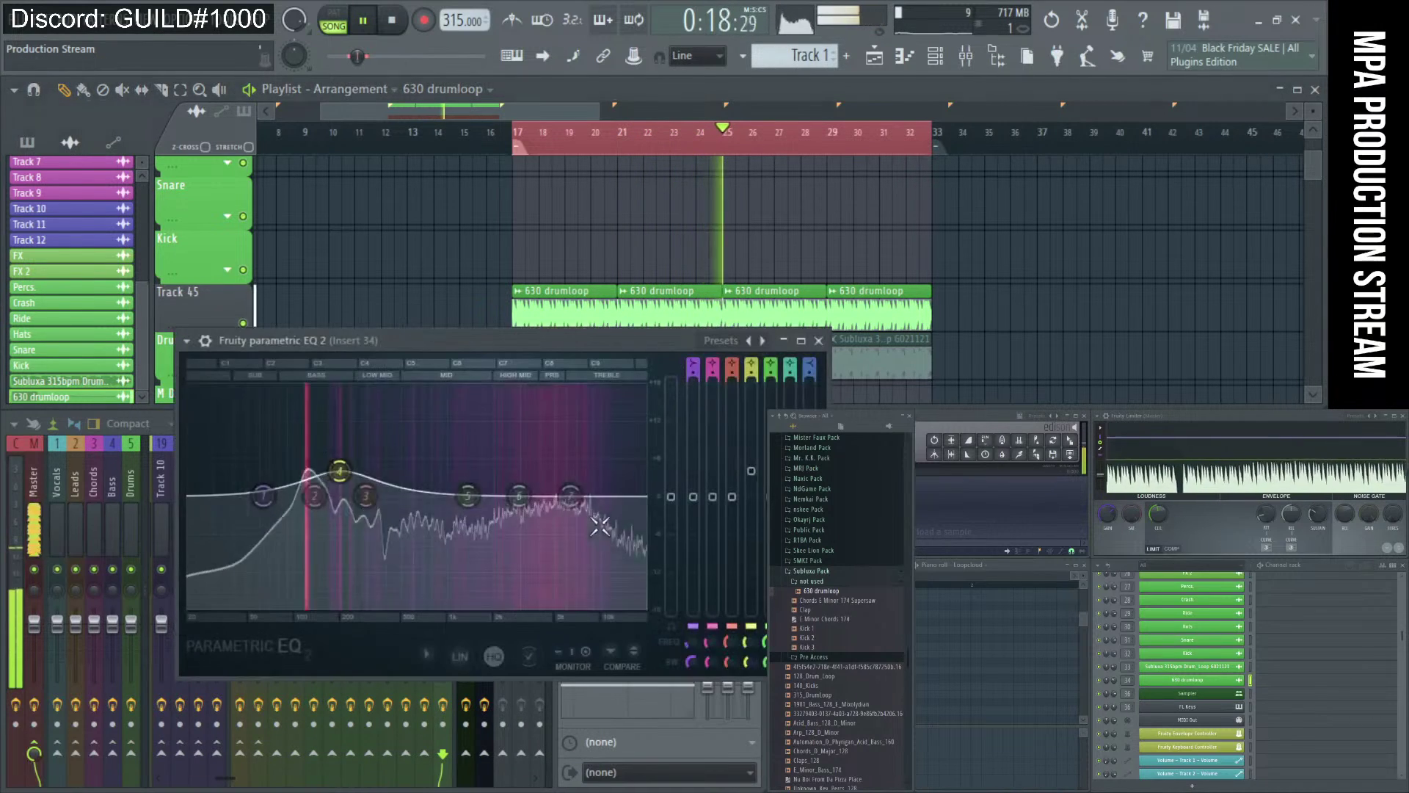
left_click_drag(518, 459, 585, 482)
right_click(585, 527)
left_click(597, 551)
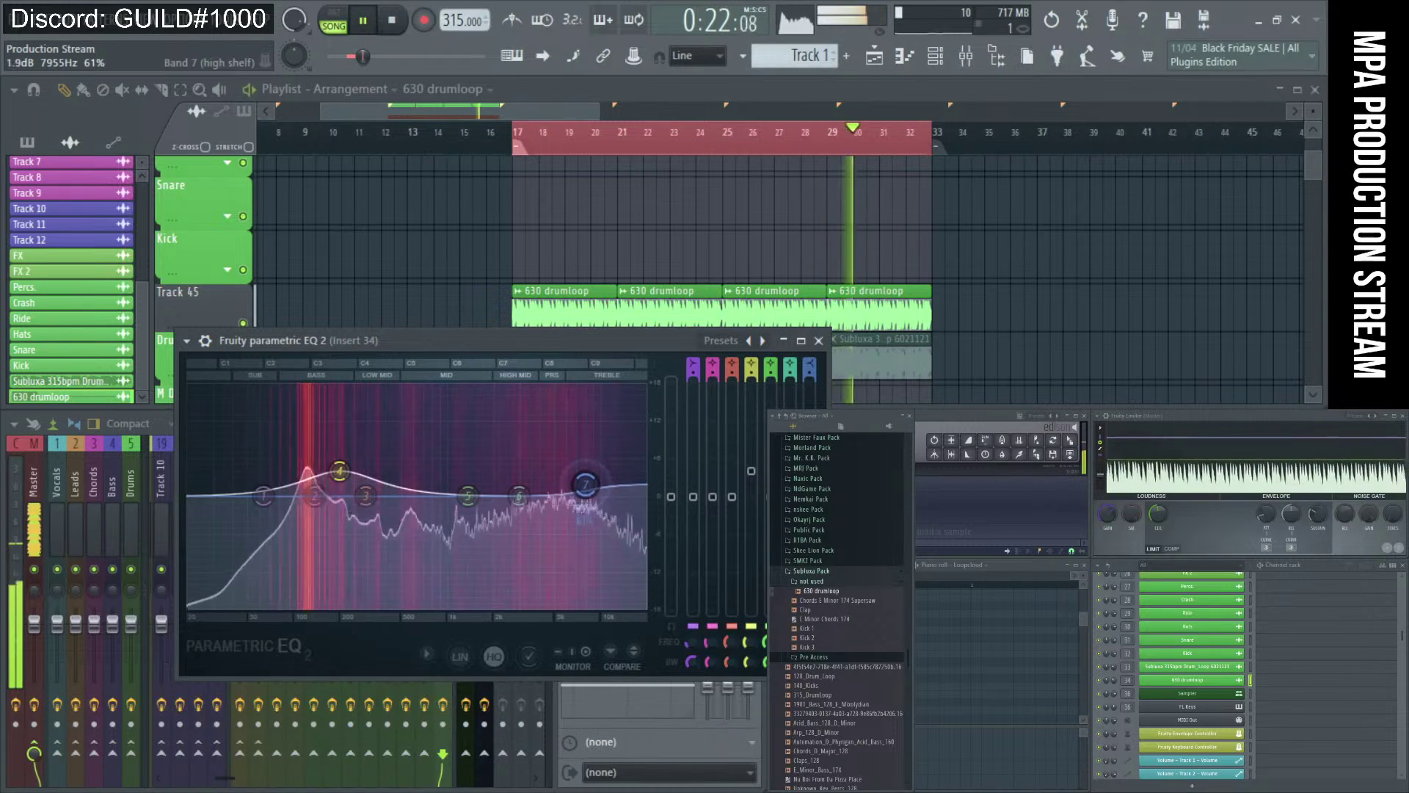
key("Escape")
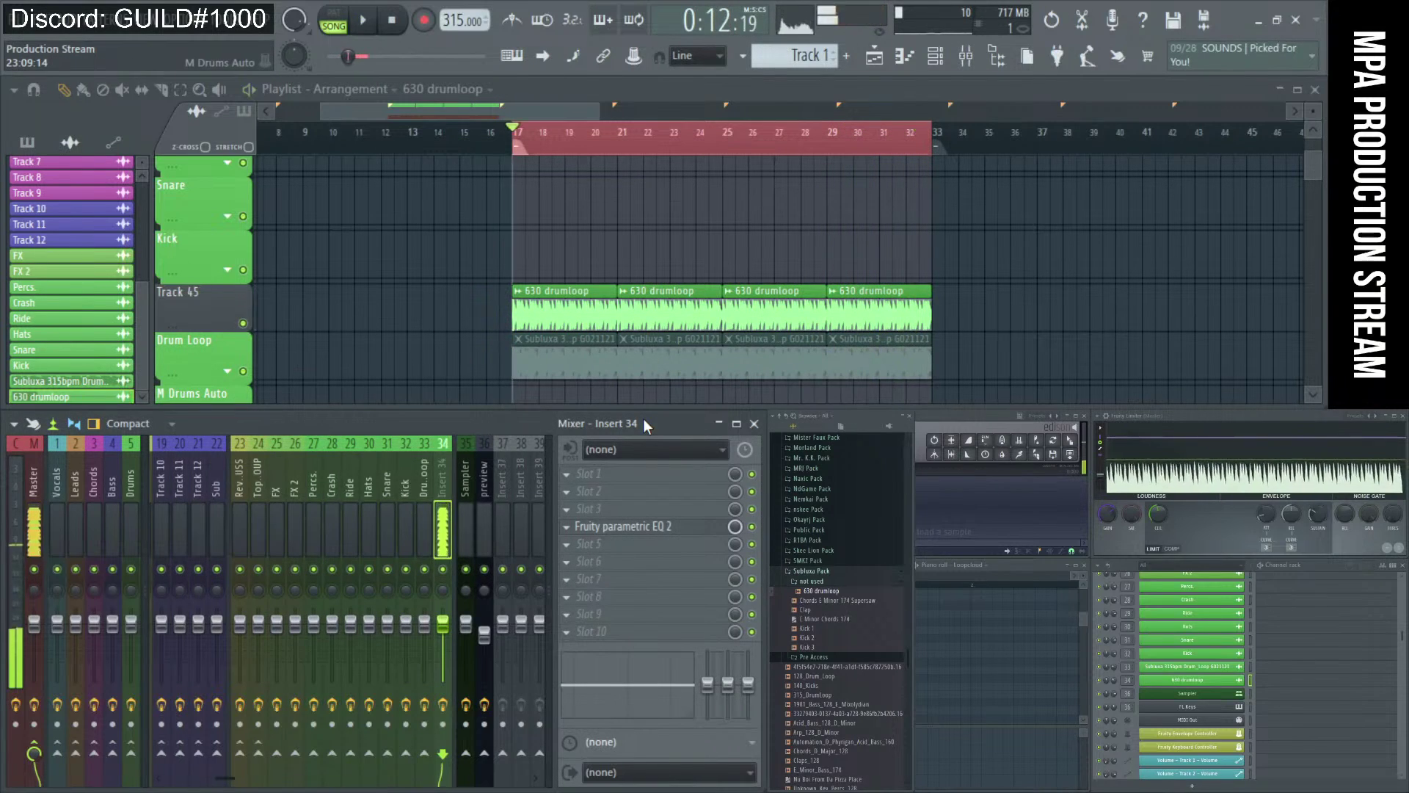
key("space")
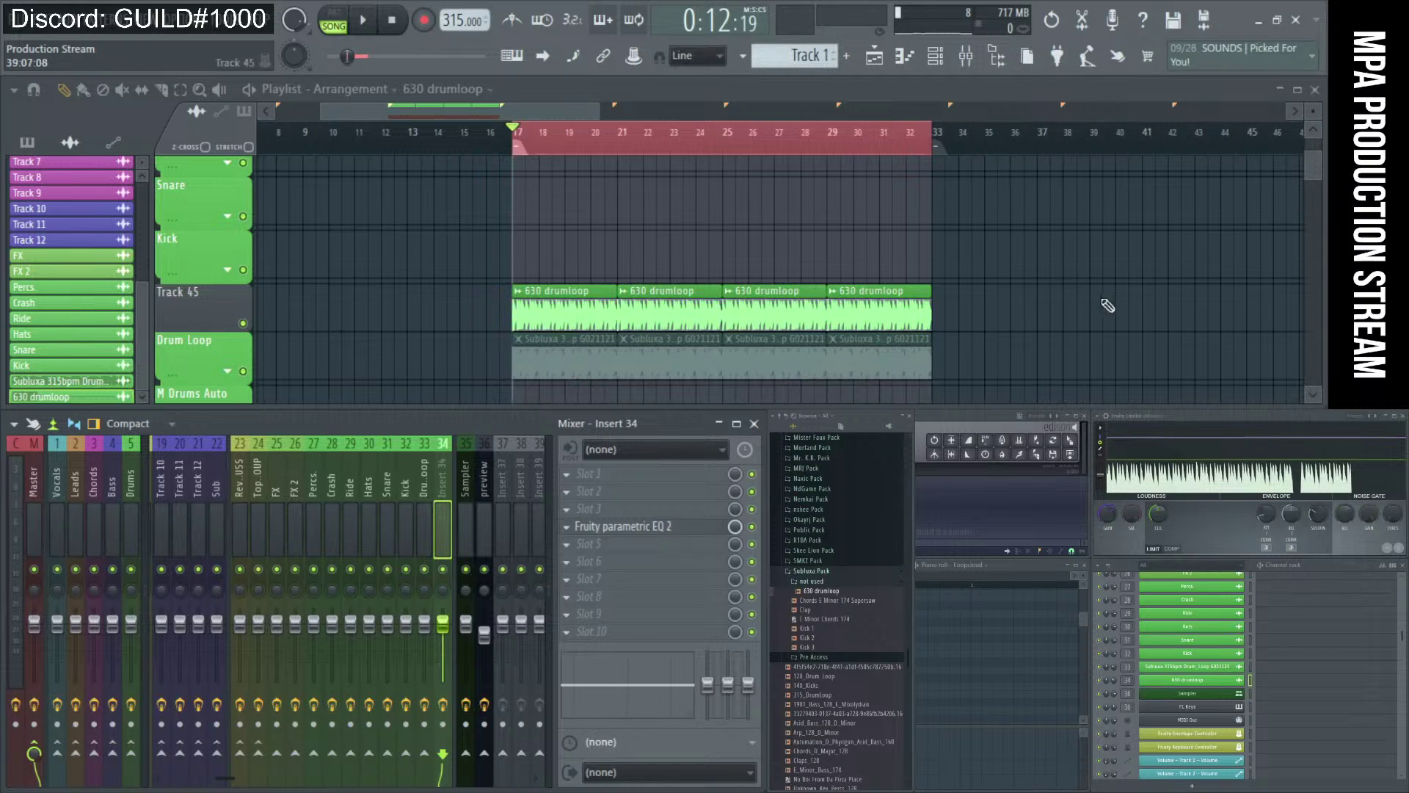
- Examine the waveforms of the 630 drumloop and muted Subluxa loop clips from bar 17, and audition the section's opening
scroll(514, 340, "up", 5)
scroll(698, 323, "up", 2)
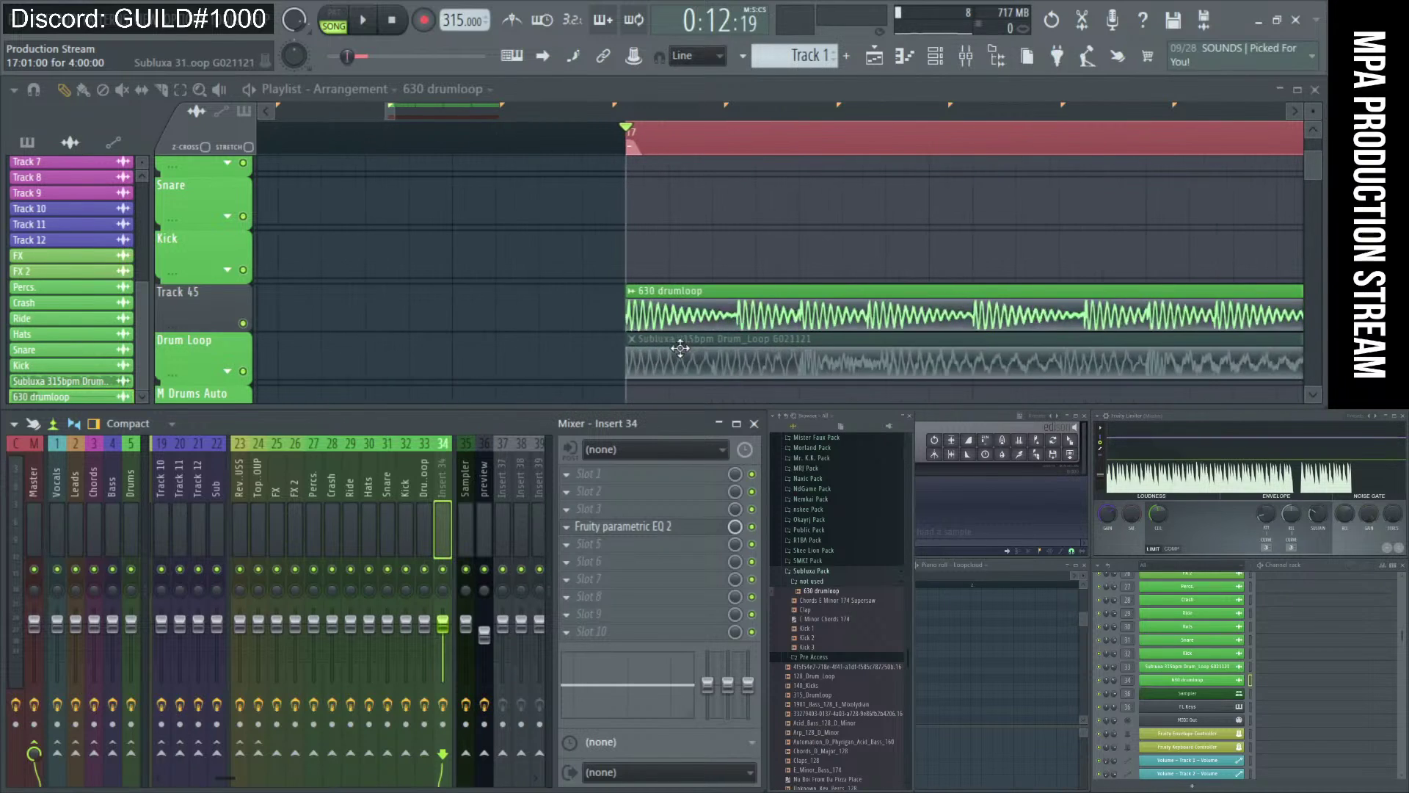
scroll(751, 316, "up", 3)
scroll(751, 316, "up", 2)
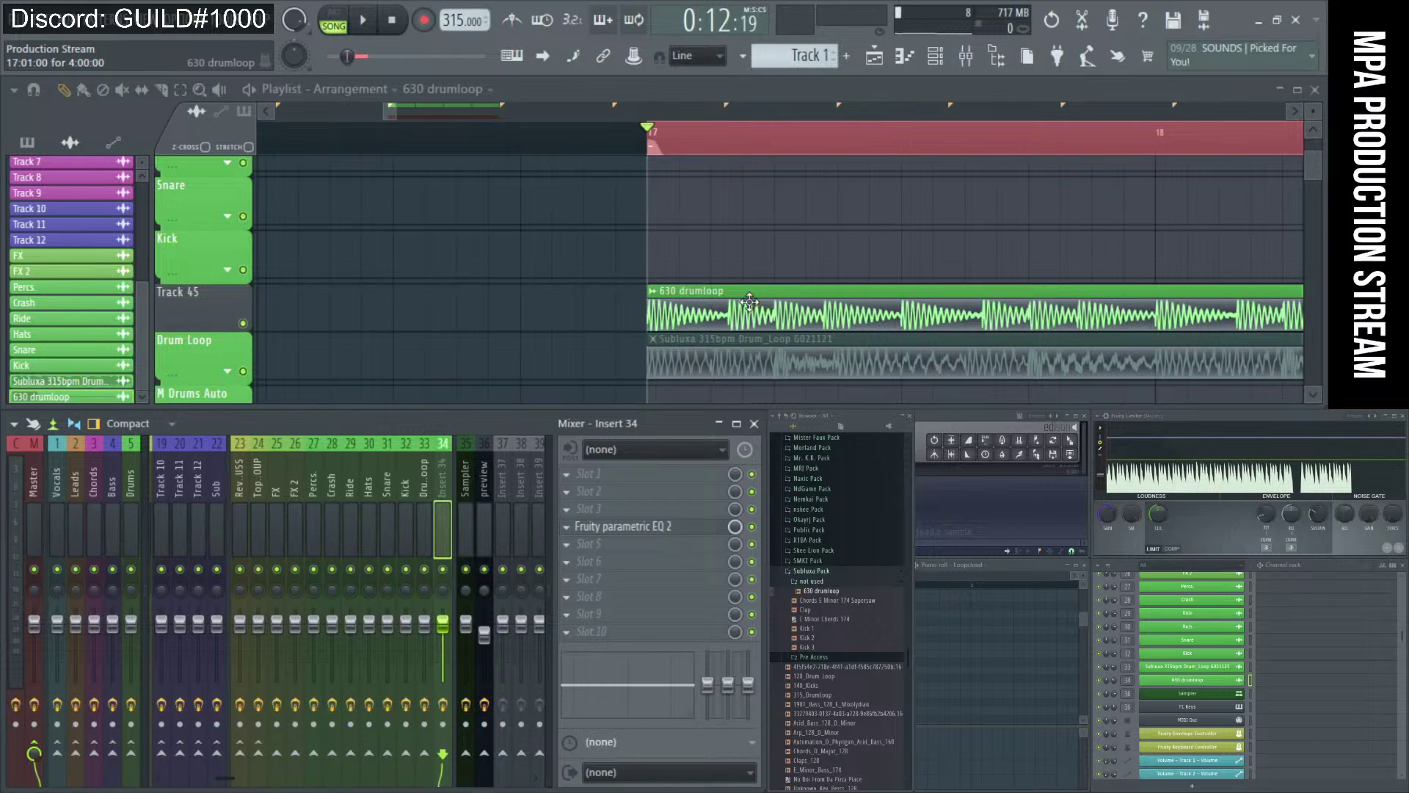
scroll(632, 255, "down", 12)
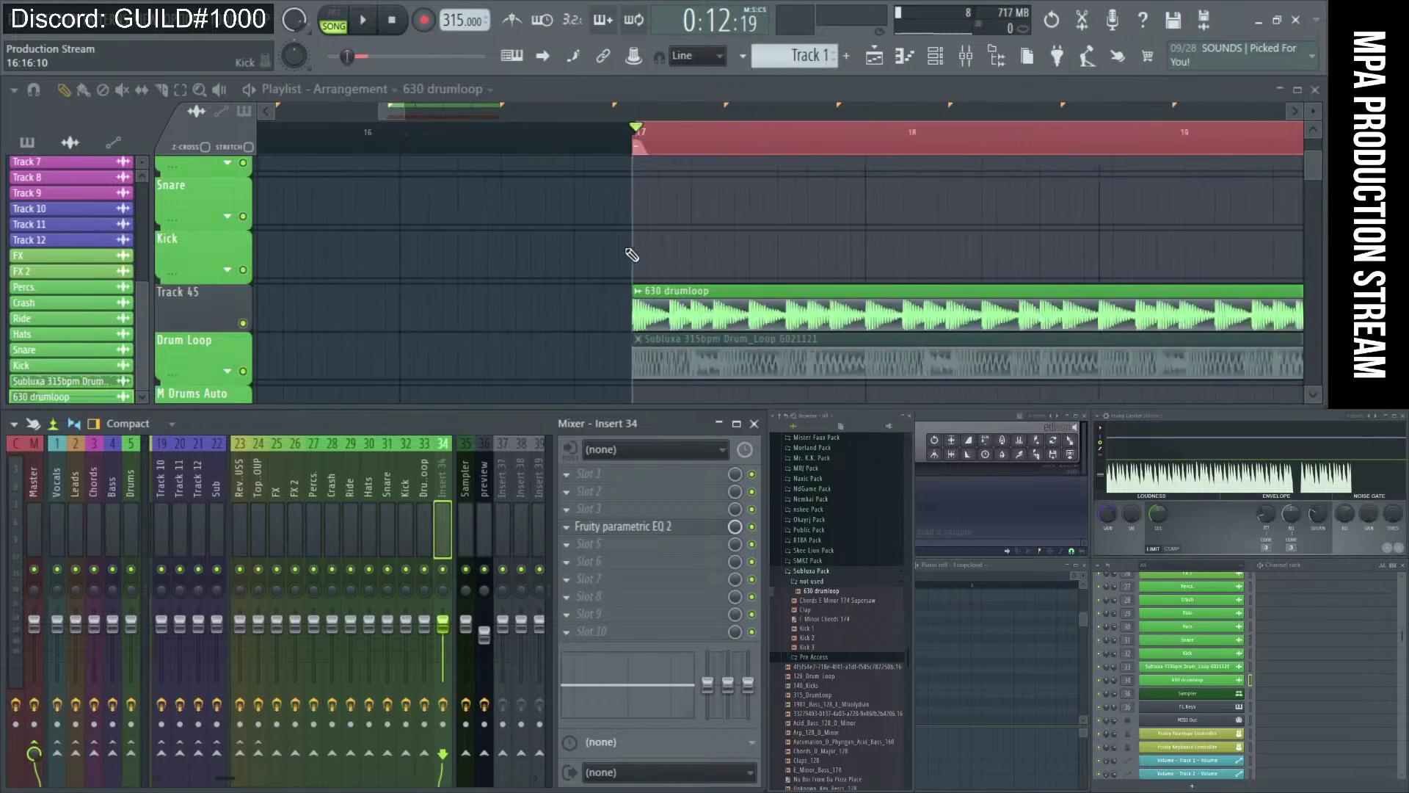
scroll(632, 256, "down", 2)
scroll(602, 261, "up", 8)
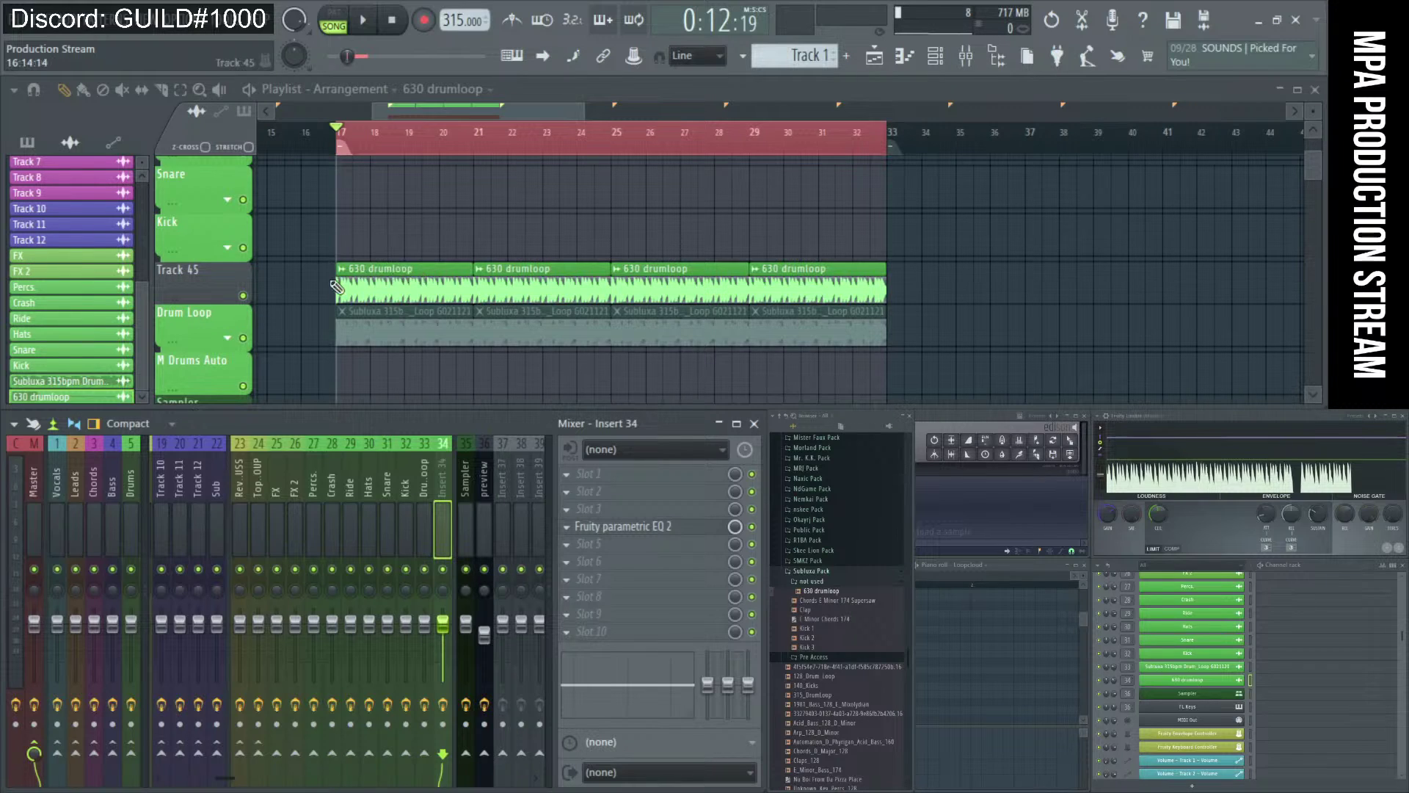
scroll(334, 286, "up", 3)
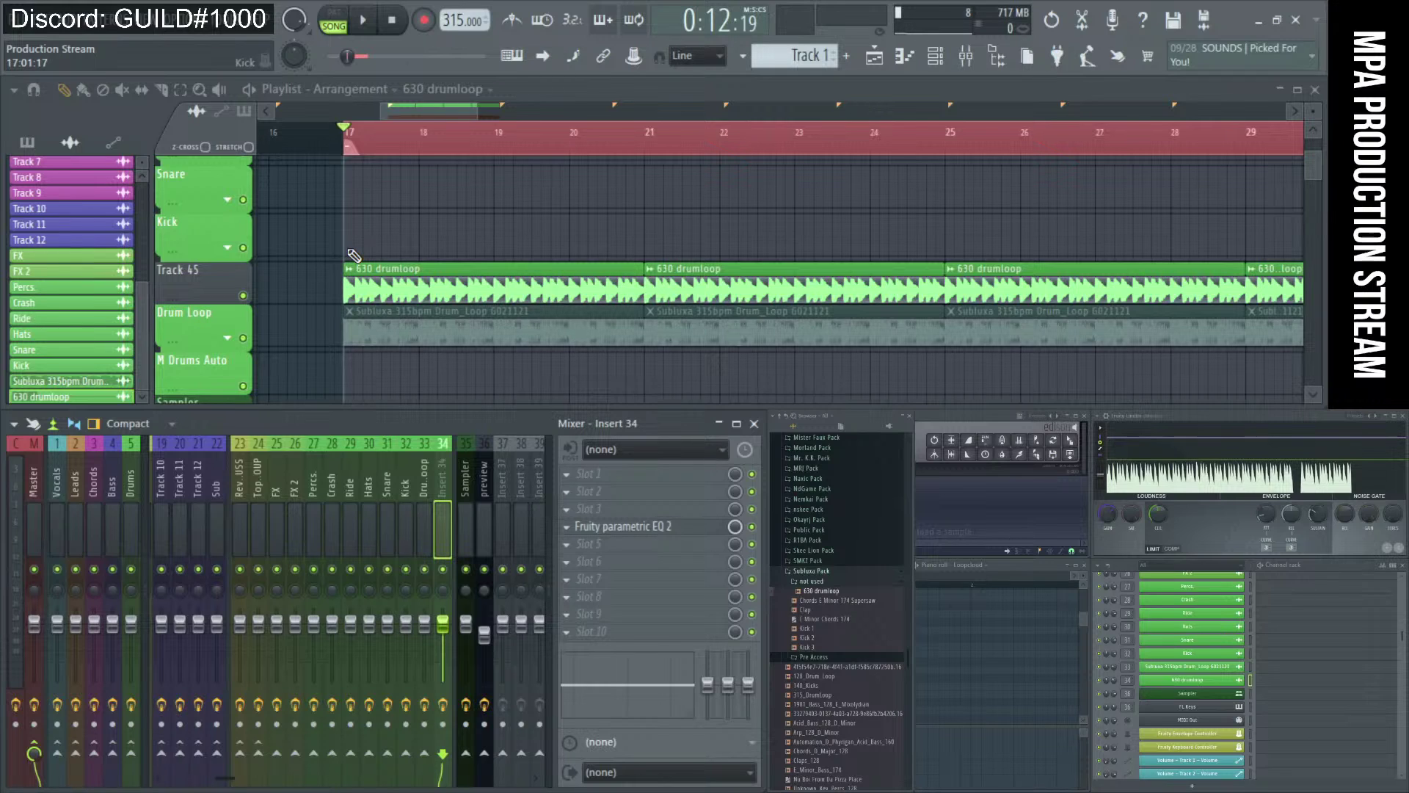
scroll(470, 257, "down", 2, "ctrl")
scroll(459, 258, "down", 2, "alt")
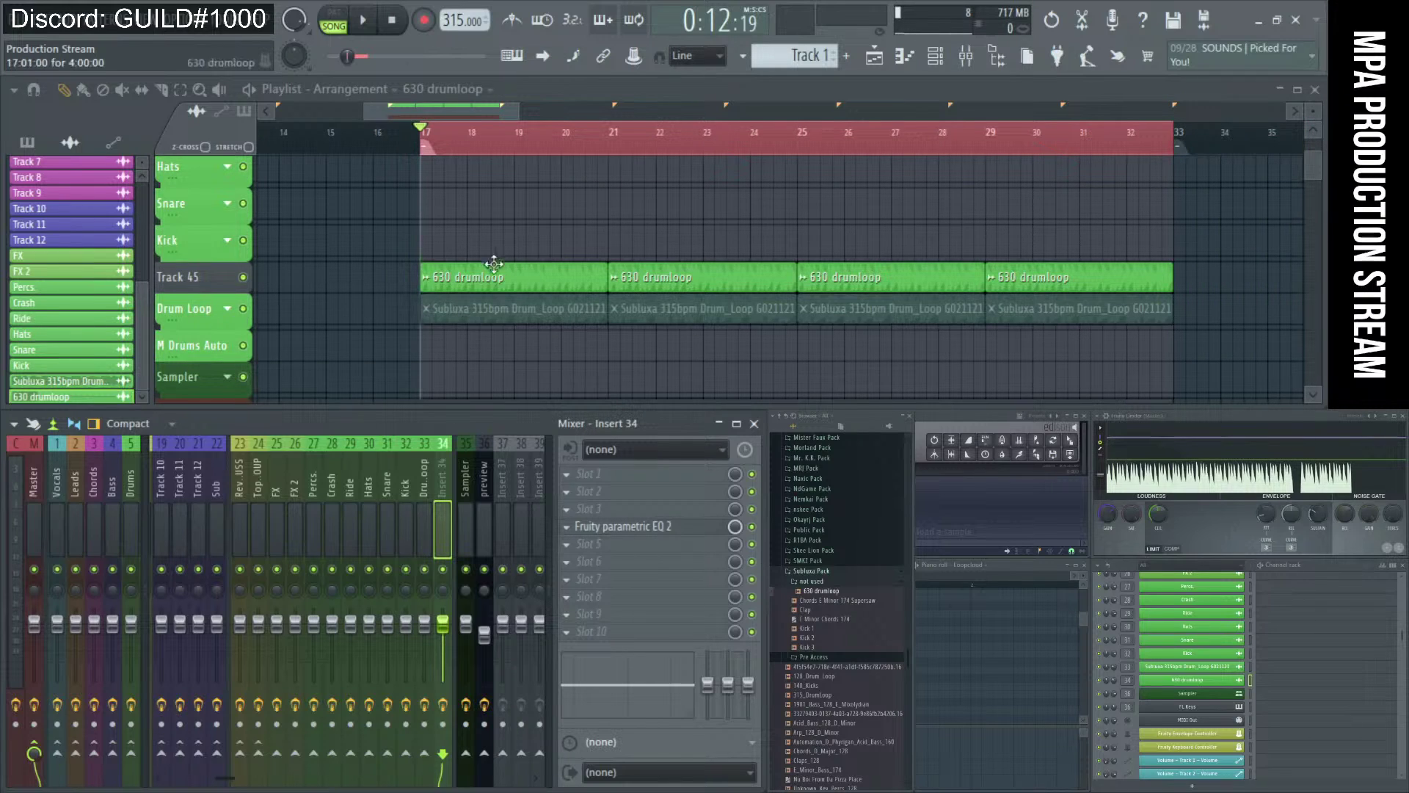
scroll(498, 262, "up", 2, "alt")
key("space")
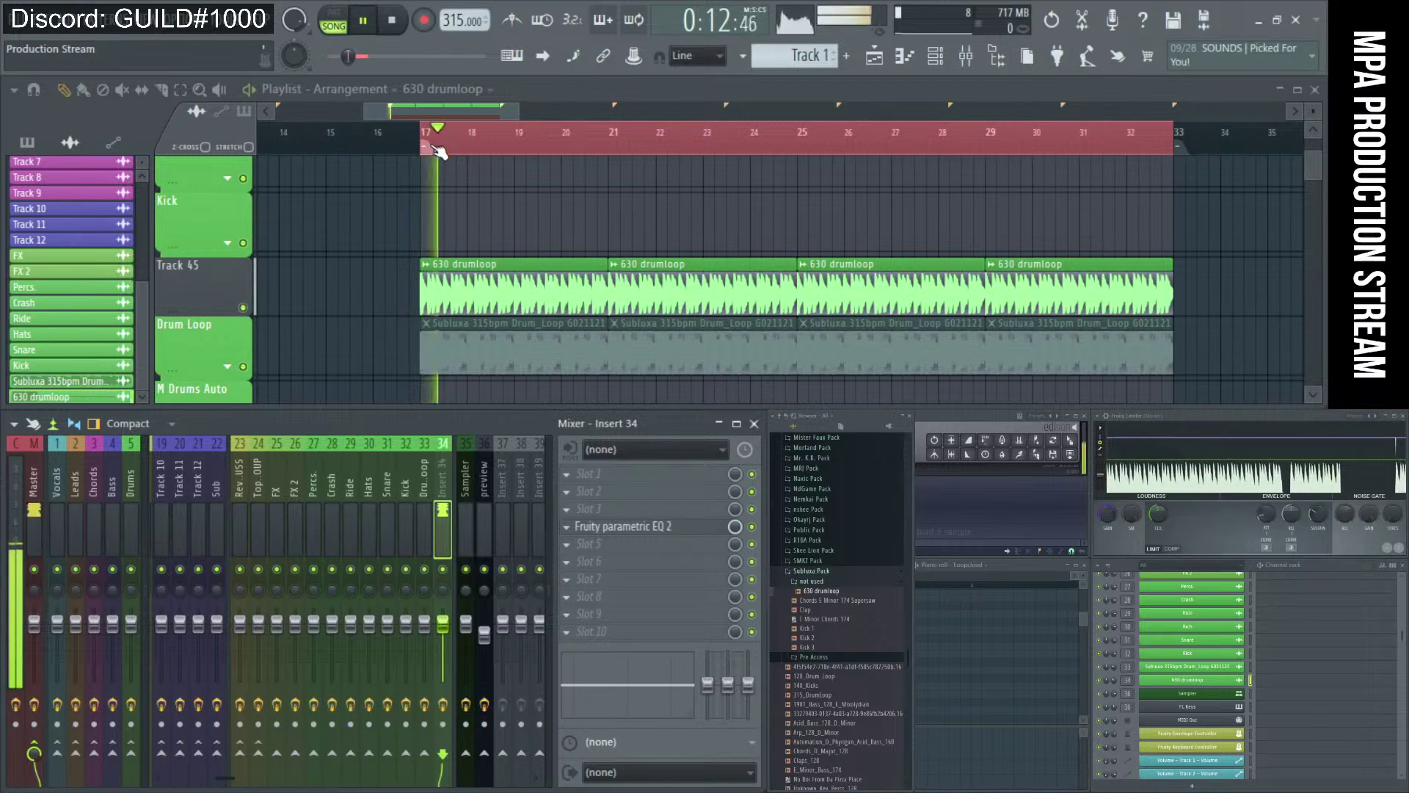
key("space")
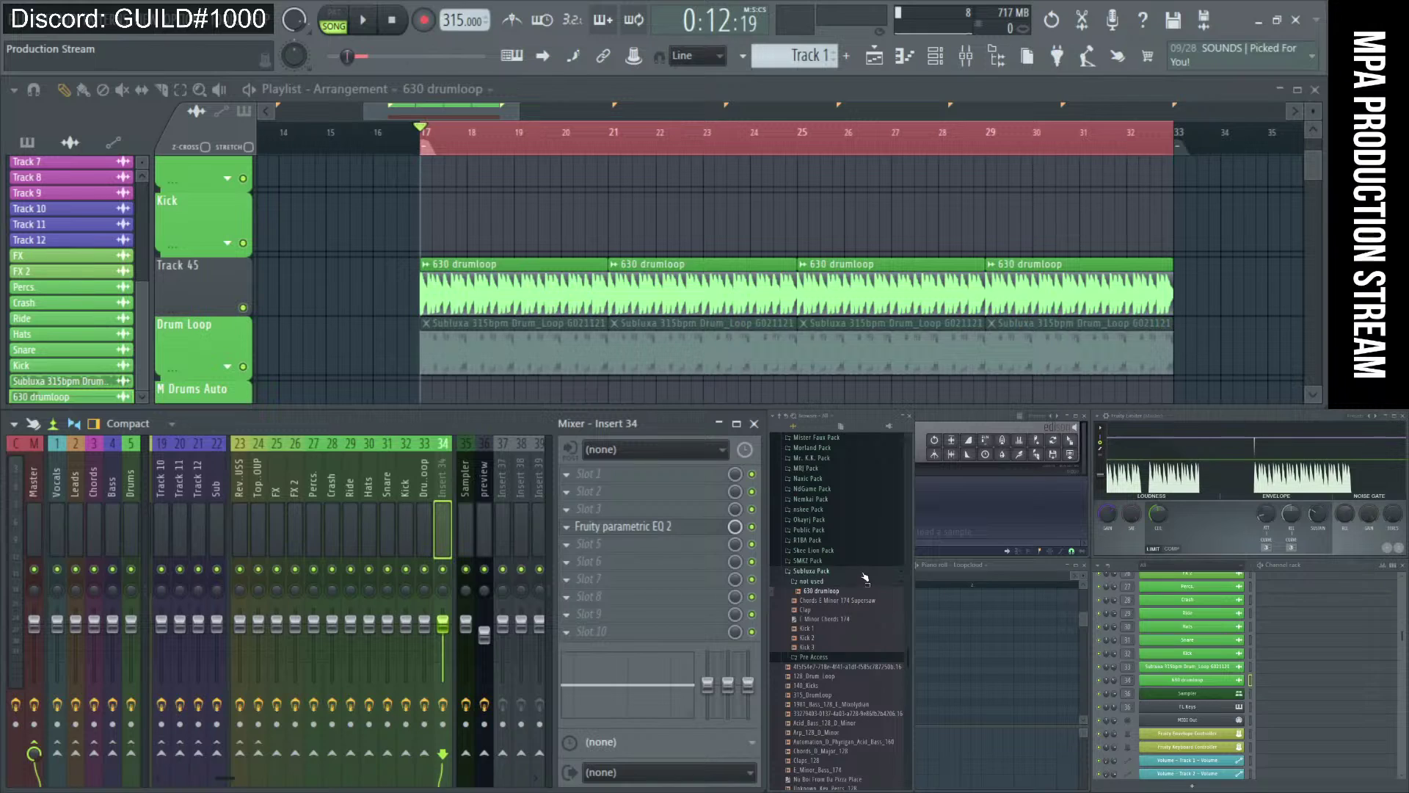
- Look through the SuperZrussell Pack and the Subluxa Pack's Not Used and Used folders within Public Pack for more samples
left_click(864, 571)
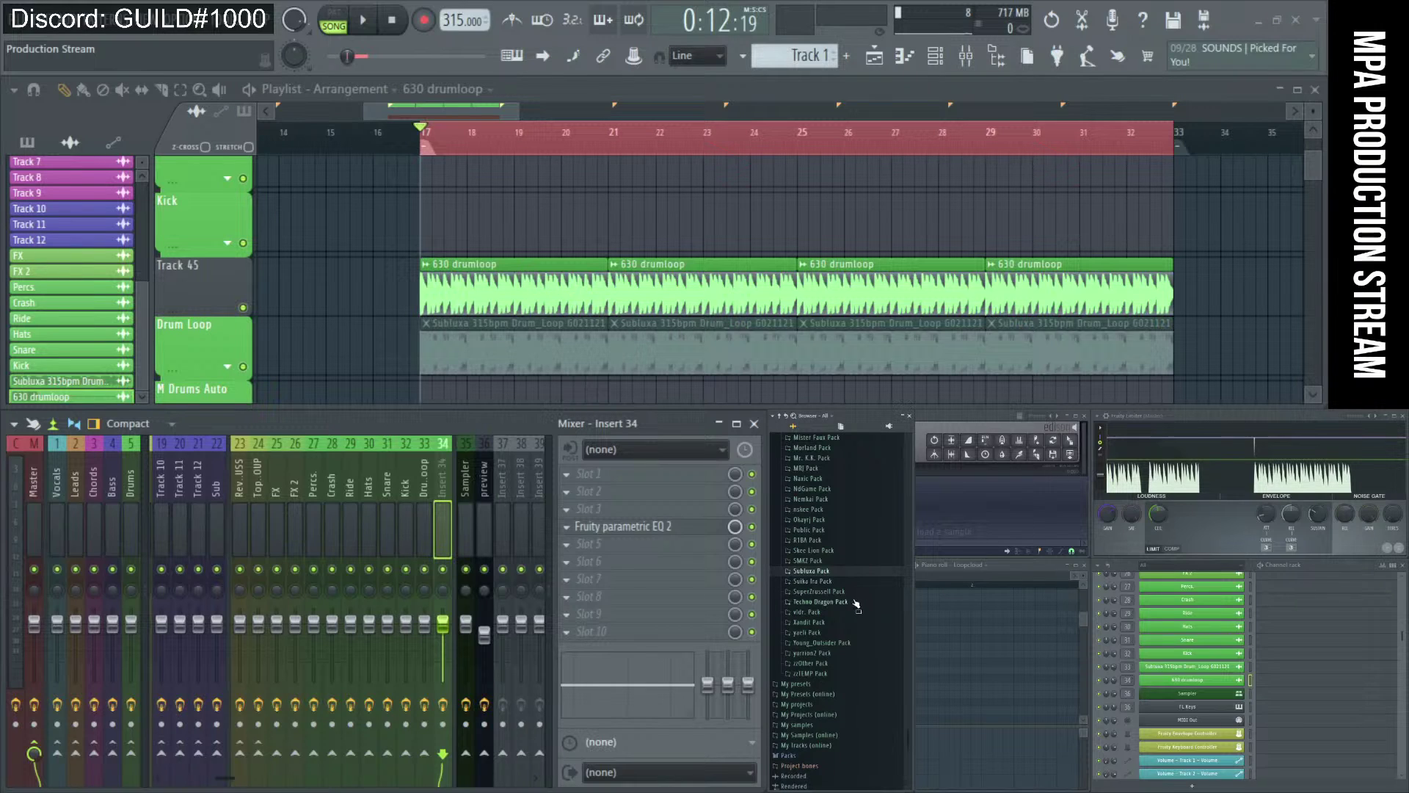
left_click(850, 529)
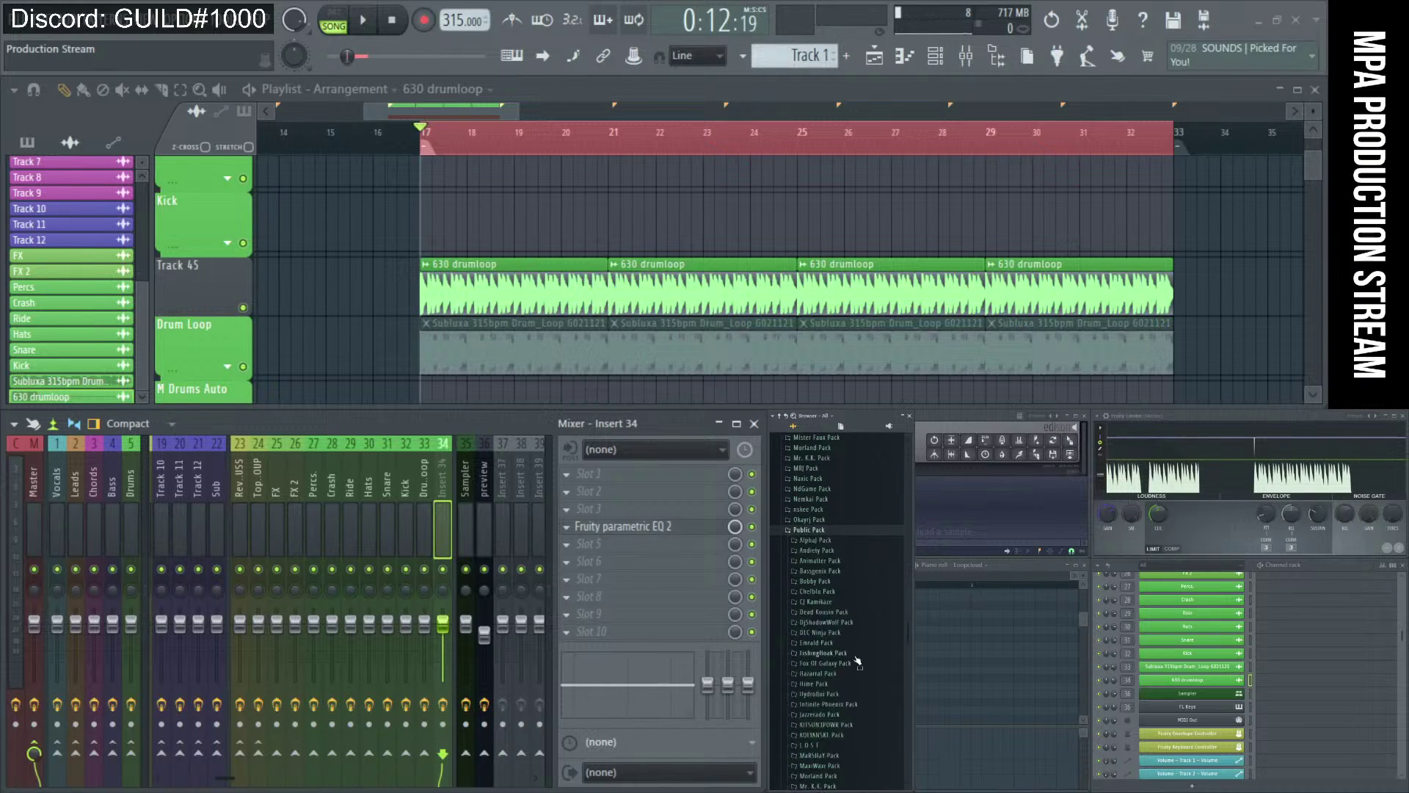
scroll(857, 669, "down", 3)
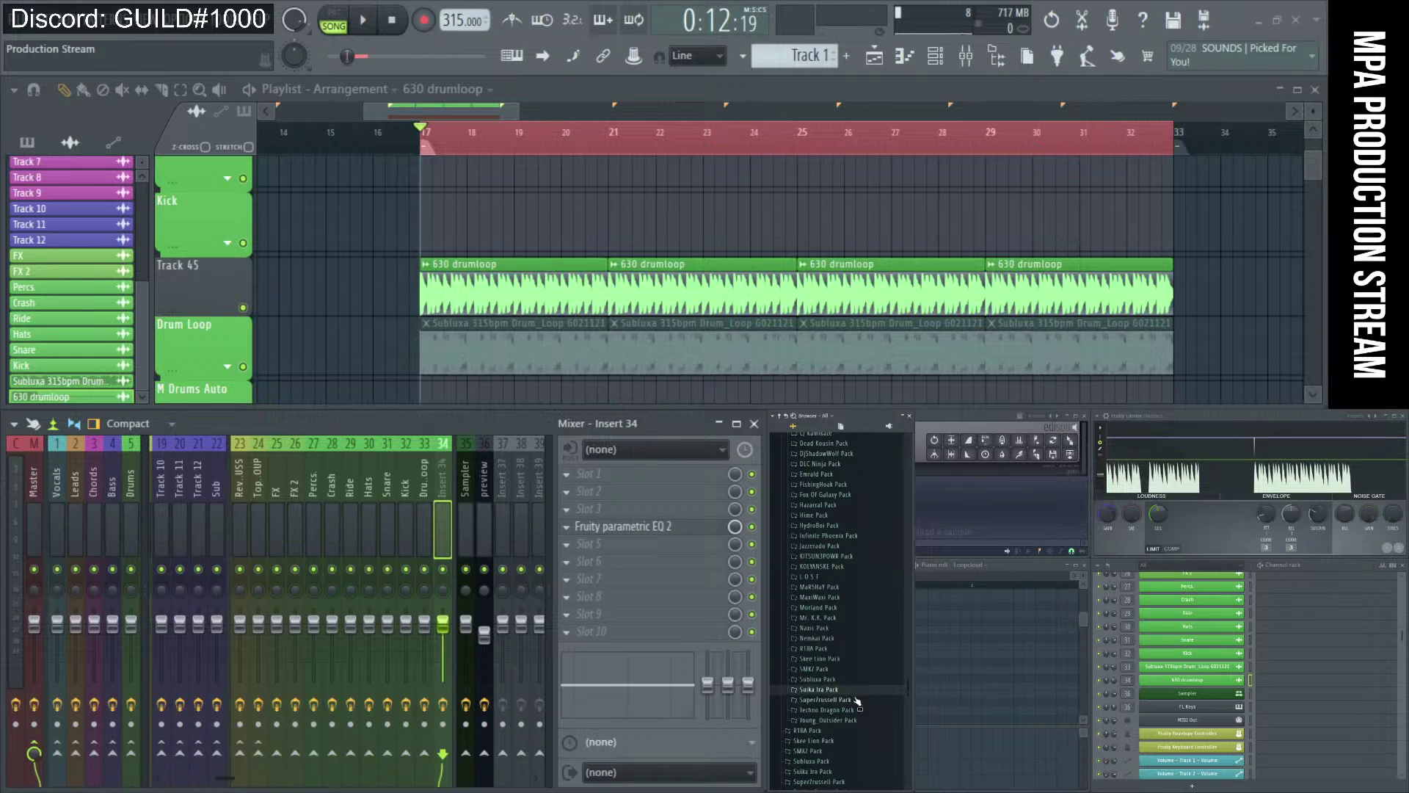
left_click(856, 700)
left_click(856, 699)
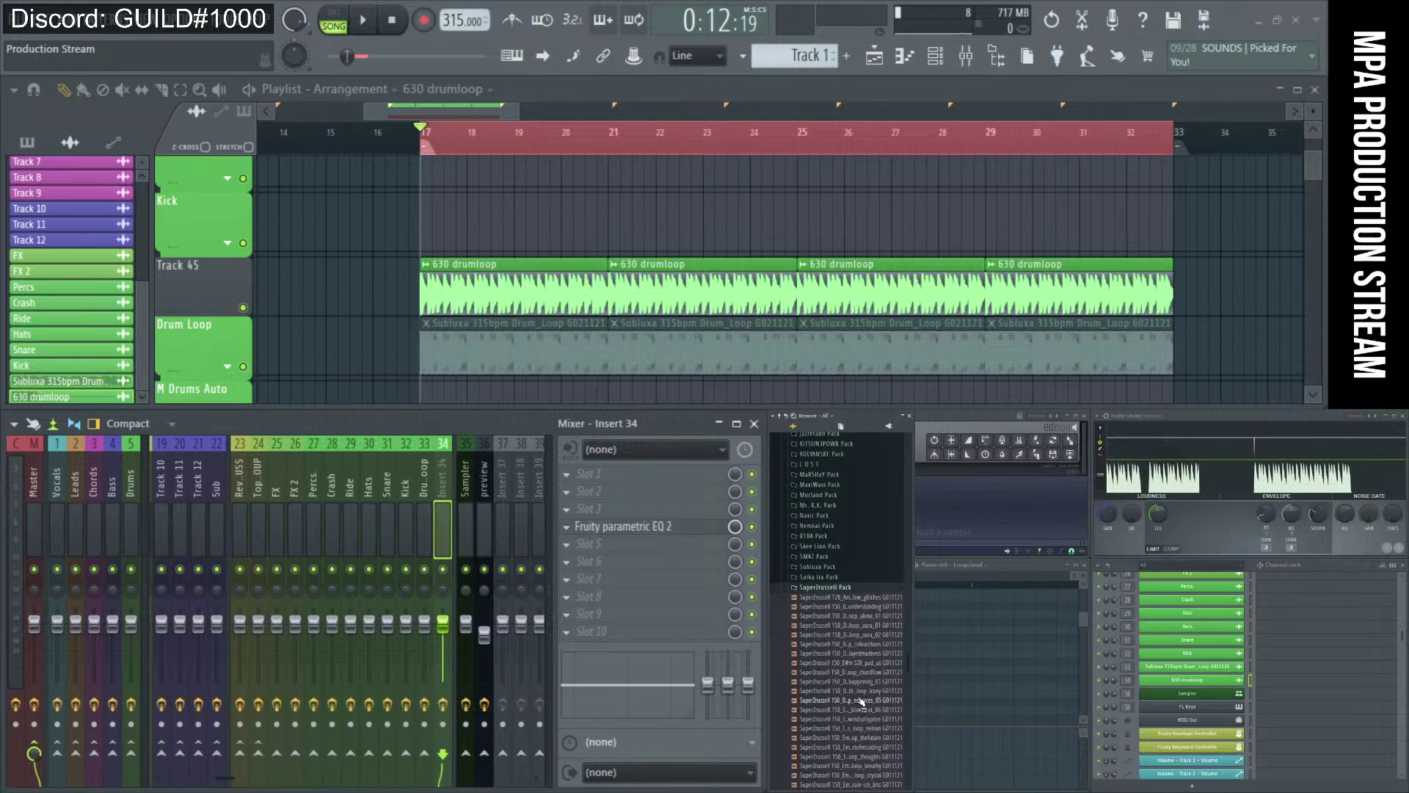
left_click(857, 568)
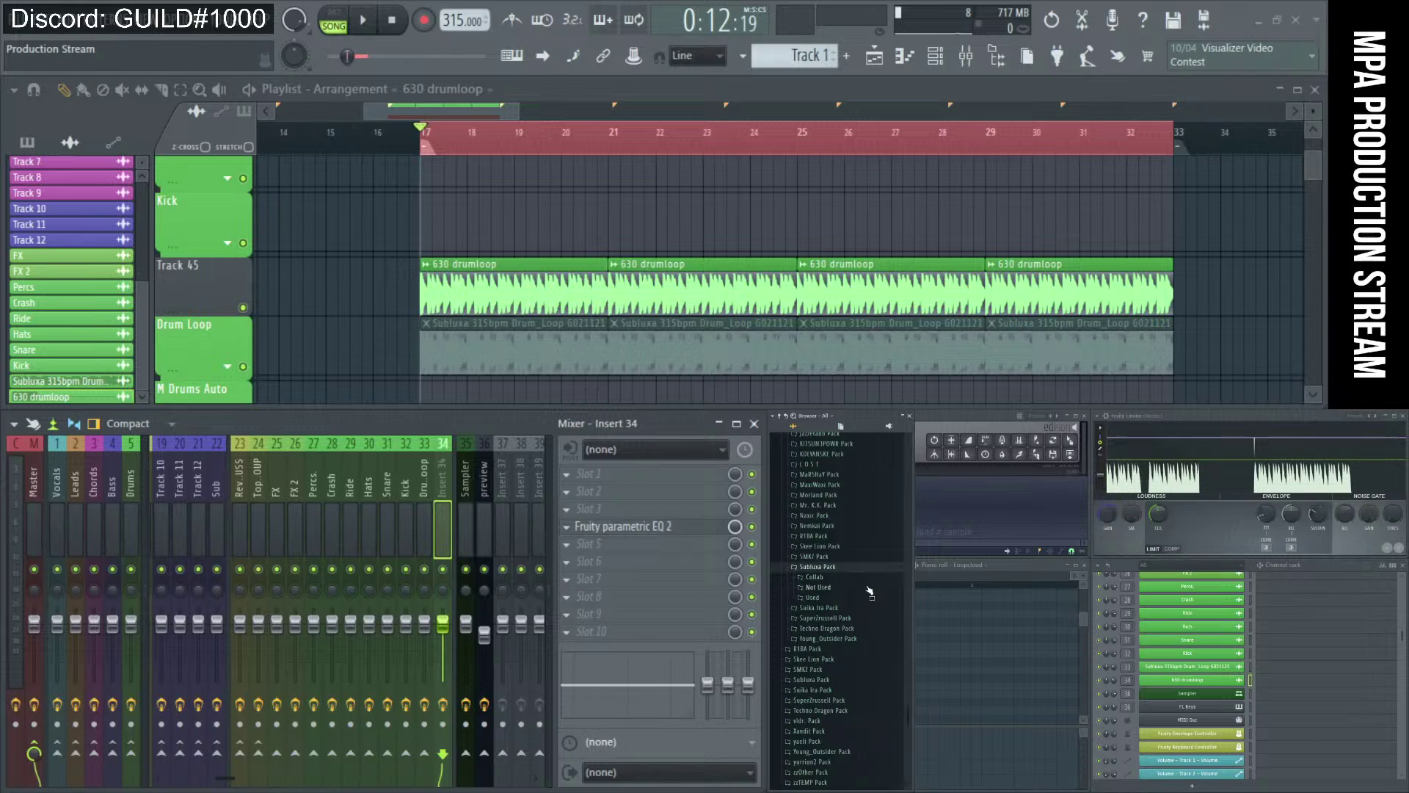
left_click(868, 590)
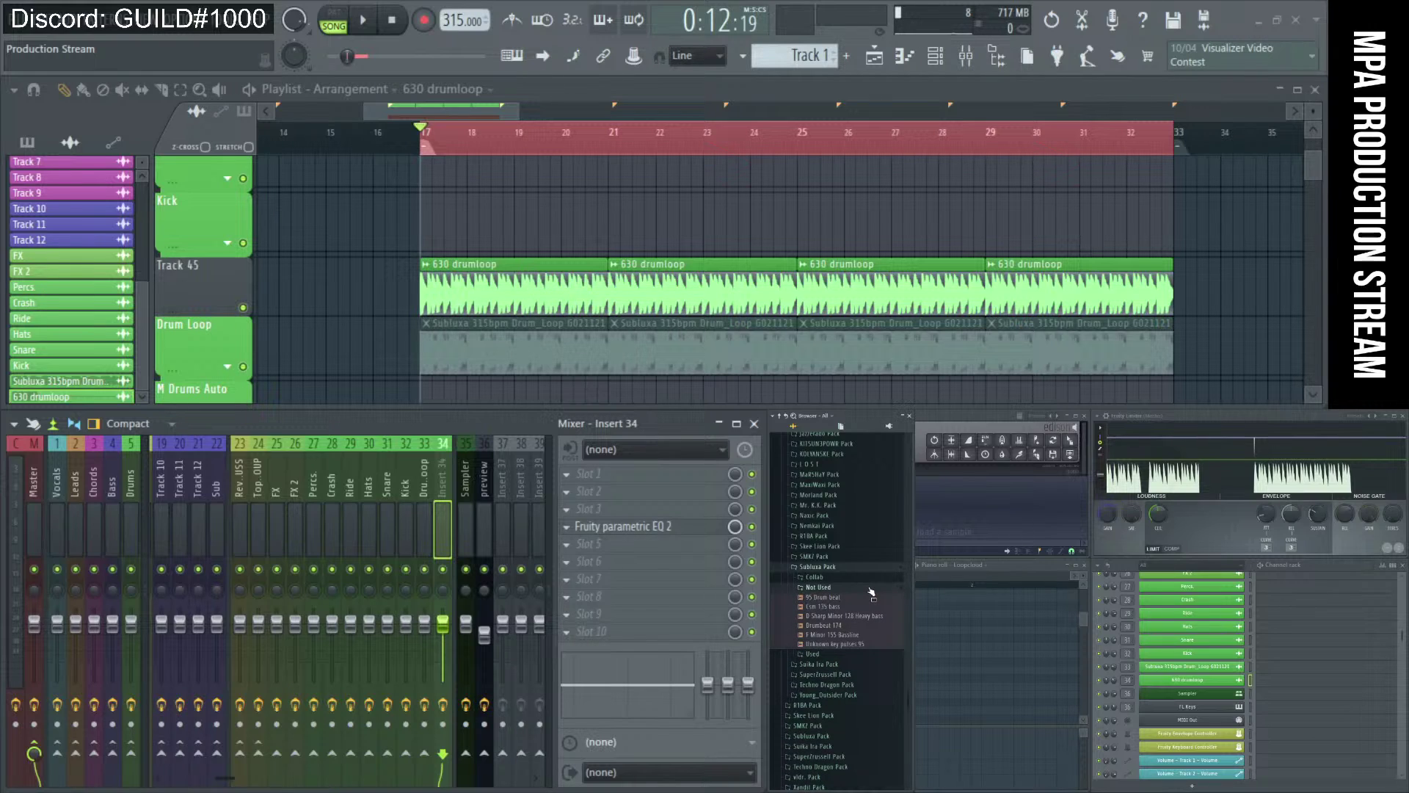
left_click(872, 592)
left_click(872, 597)
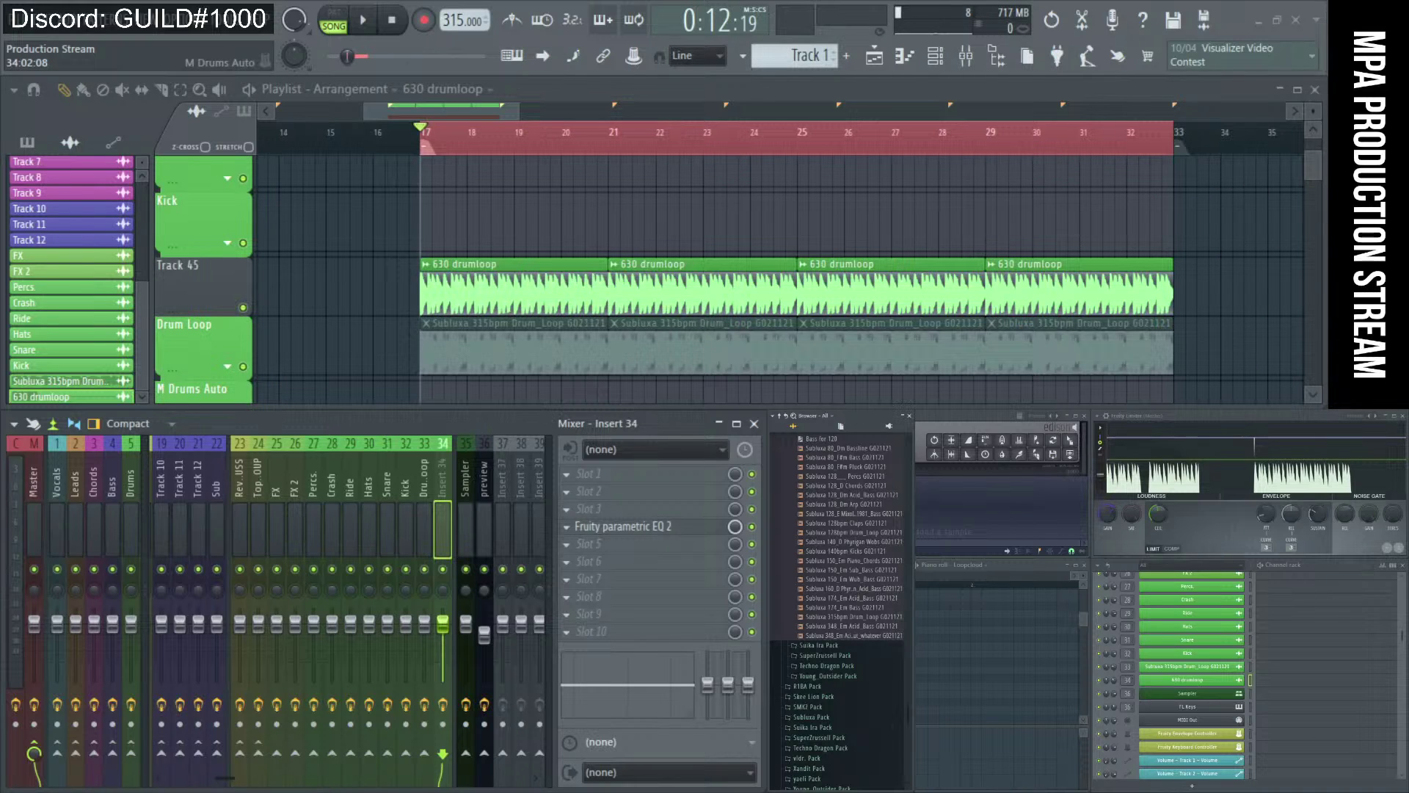
- Switch to the MPA Community Collabs - Season 2 spreadsheet and check the Collab 8 producer list
key("alt+Tab")
scroll(451, 501, "down", 7)
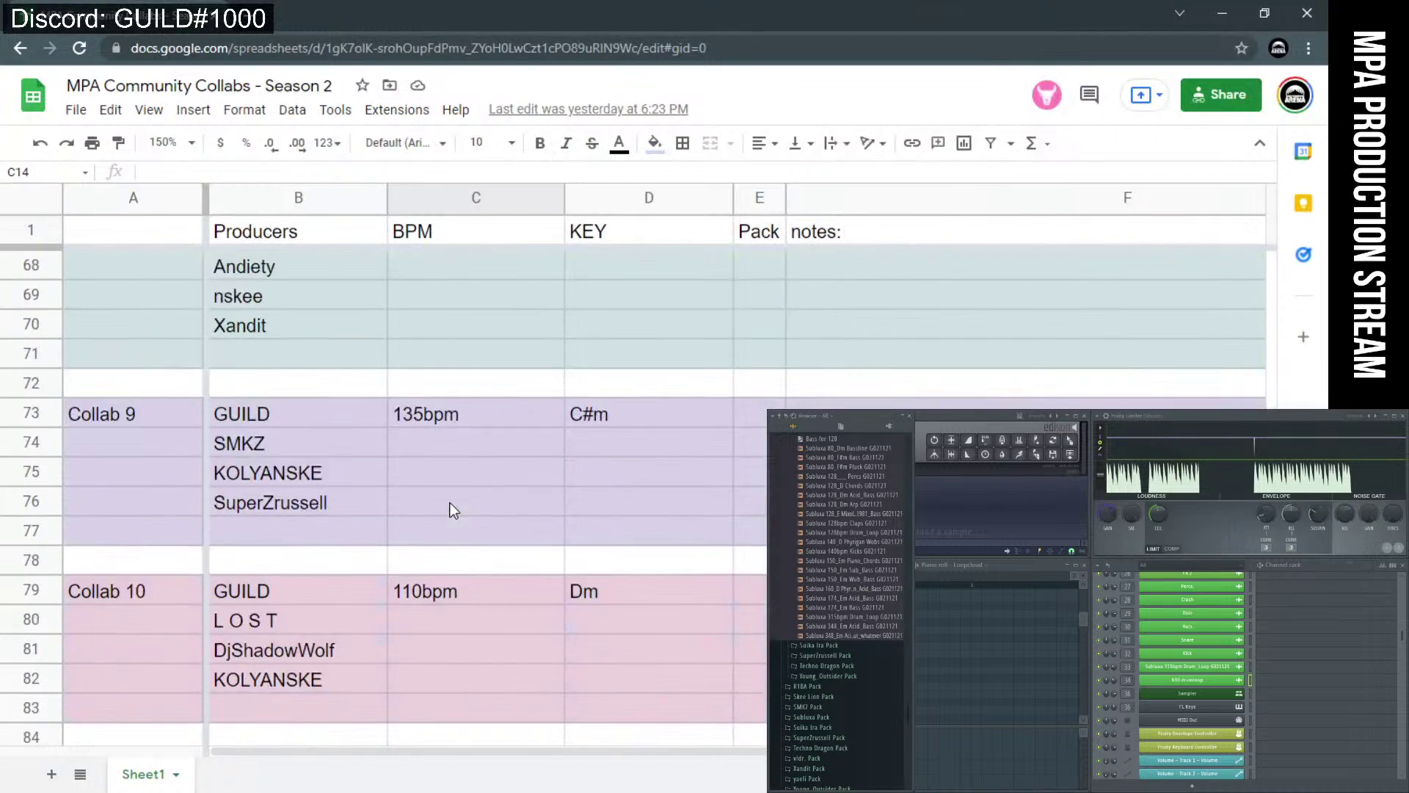
scroll(454, 511, "up", 5)
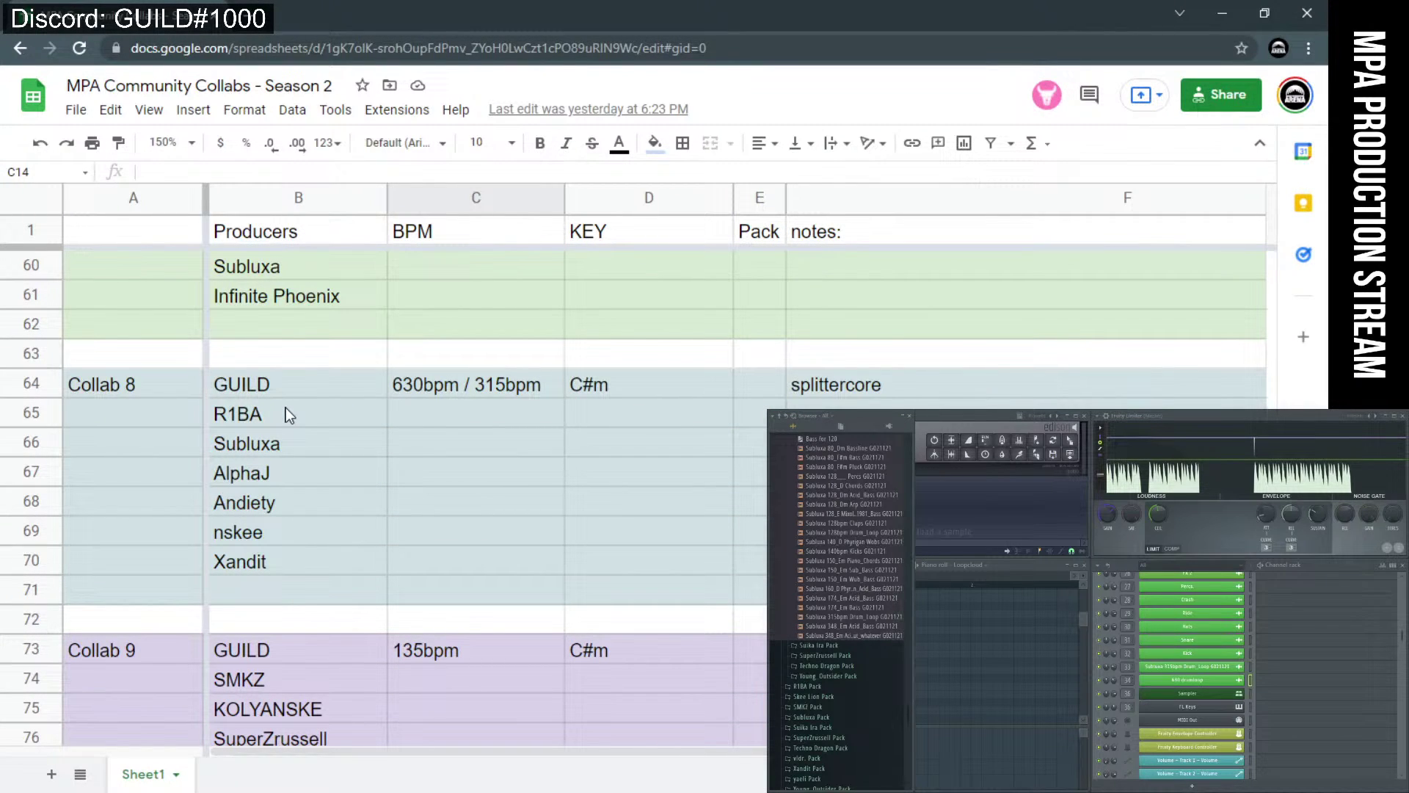
scroll(822, 558, "up", 2)
- Return to FL Studio, collapse the Subluxa Pack and expand the R1BA Pack inside Public Pack
left_click(817, 567)
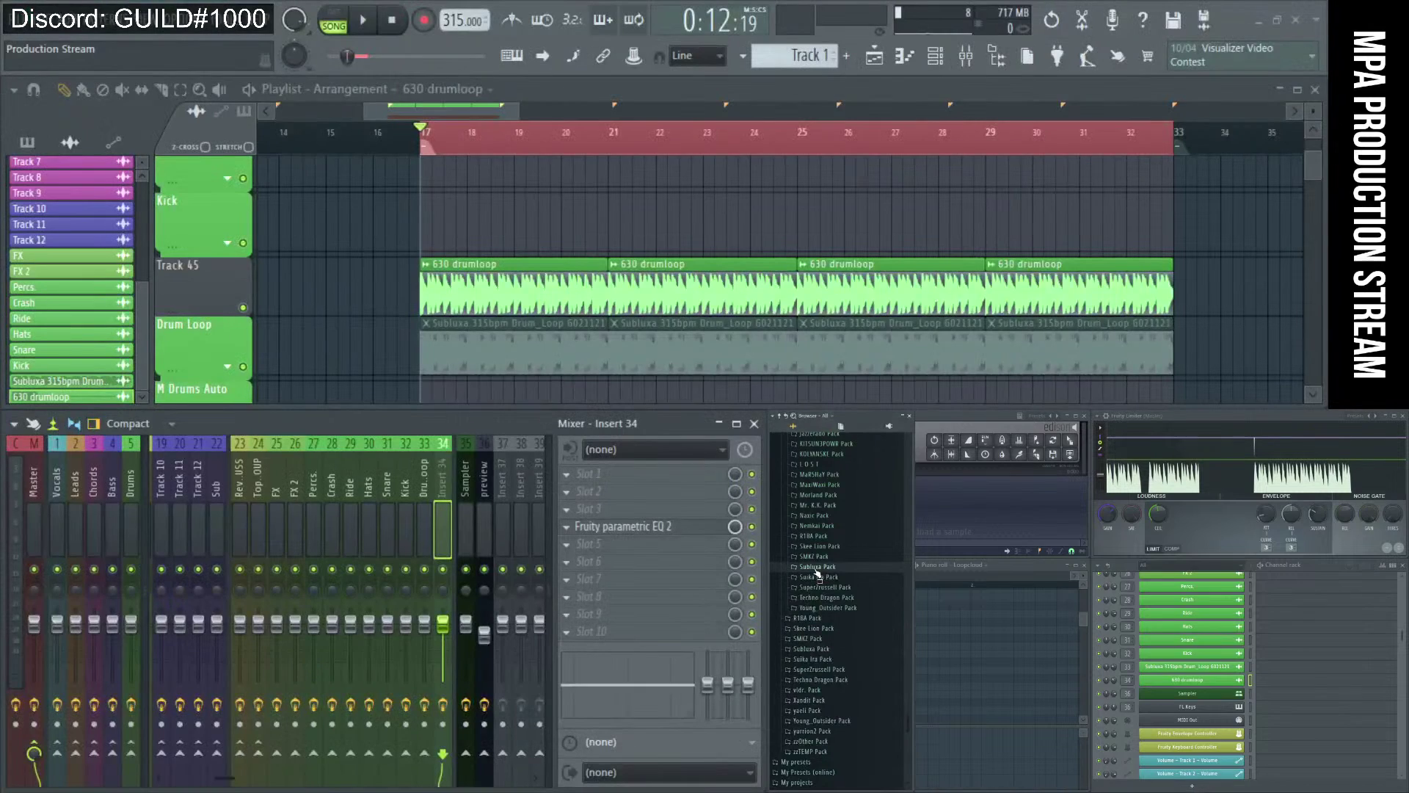
scroll(817, 573, "up", 2)
left_click(844, 593)
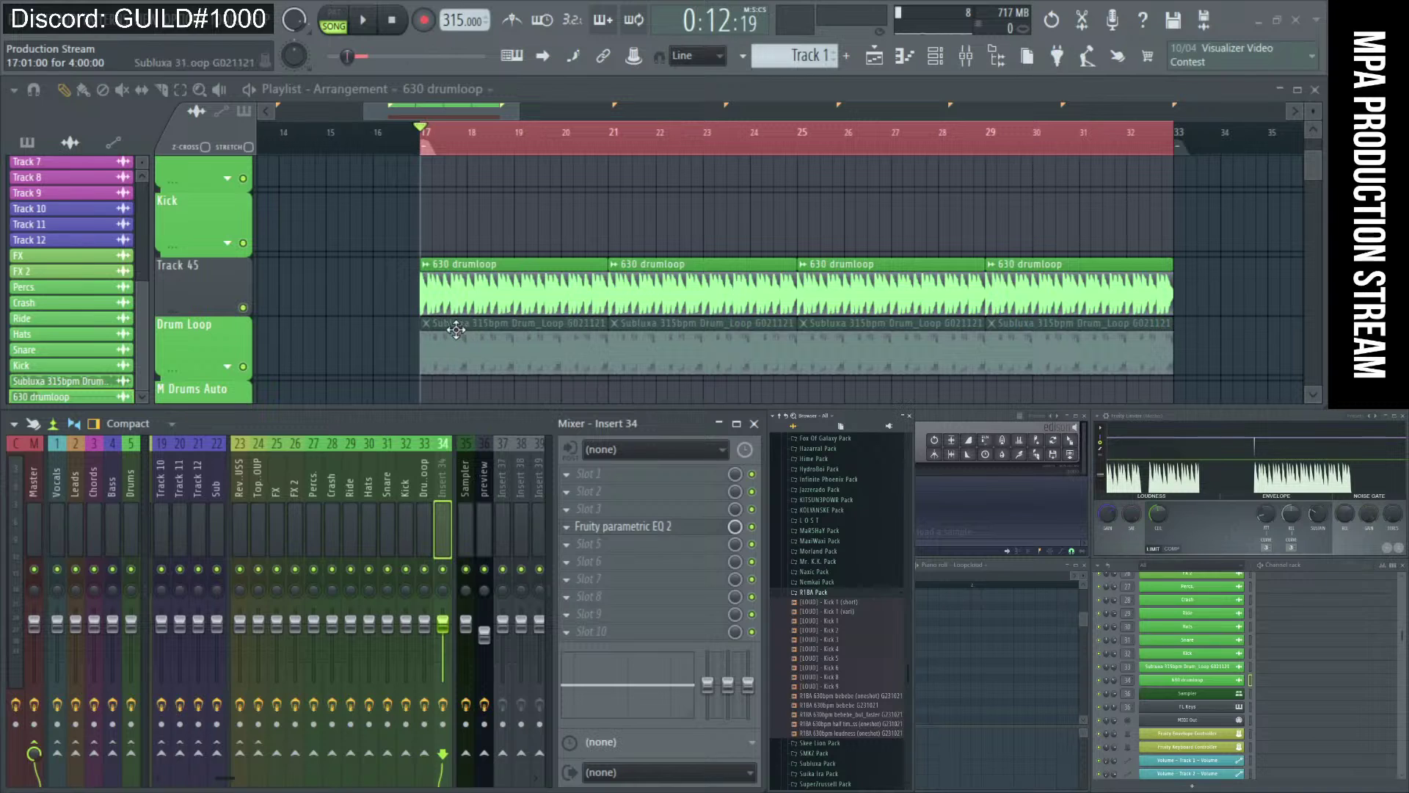
- Compare the hits in the 630 drumloop clips with those in the muted Subluxa clips over bars 17 to 29
scroll(440, 323, "up", 5)
scroll(440, 324, "down", 2)
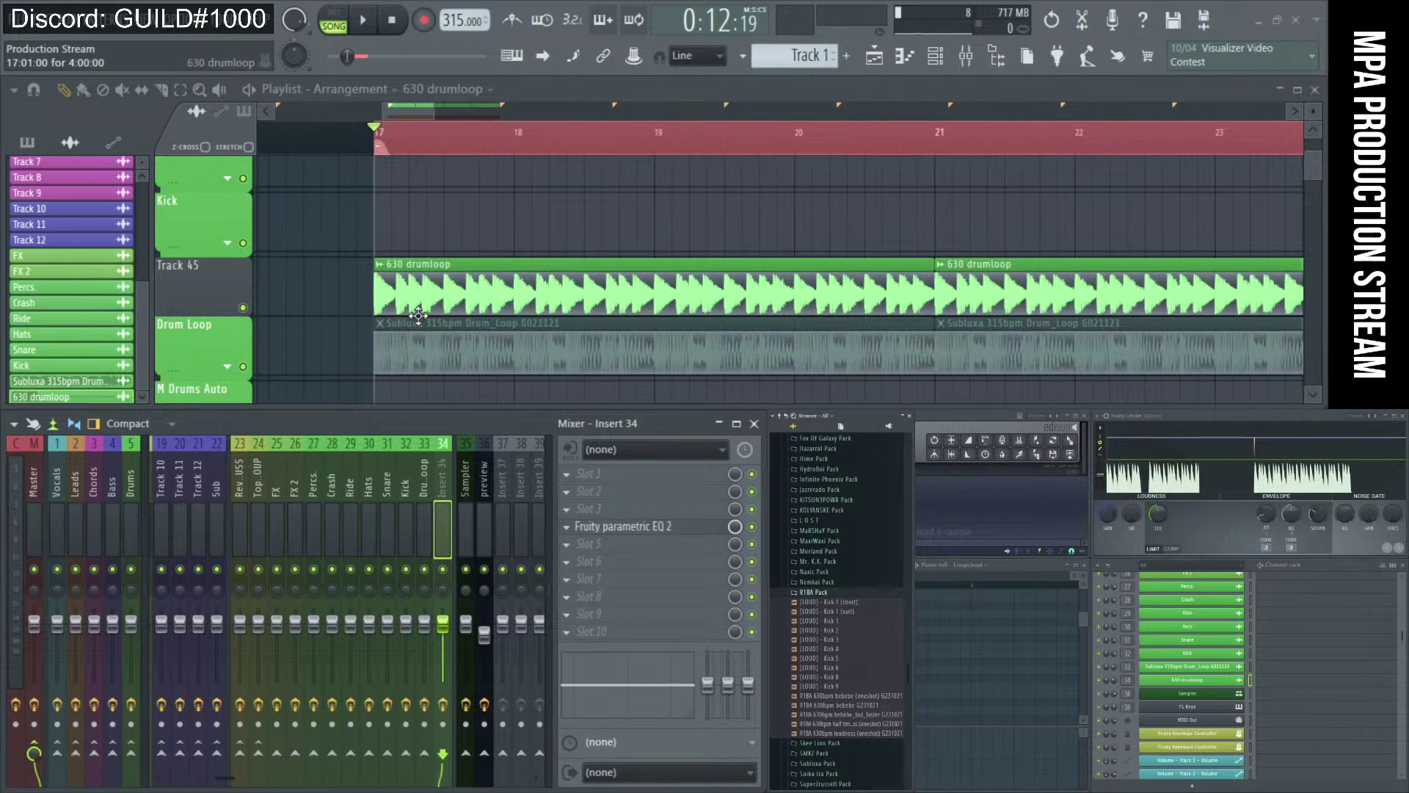
scroll(417, 316, "up", 2)
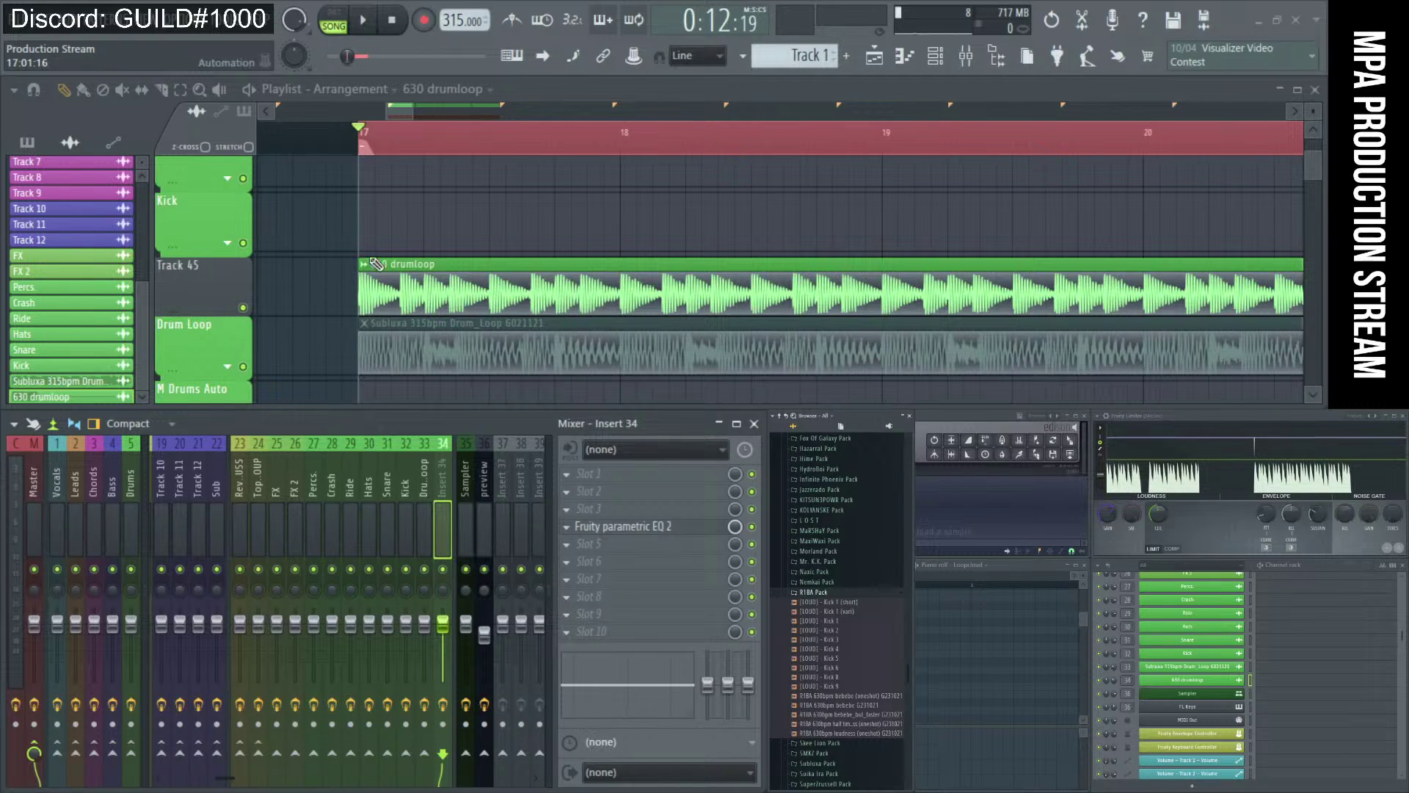
scroll(379, 235, "down", 2)
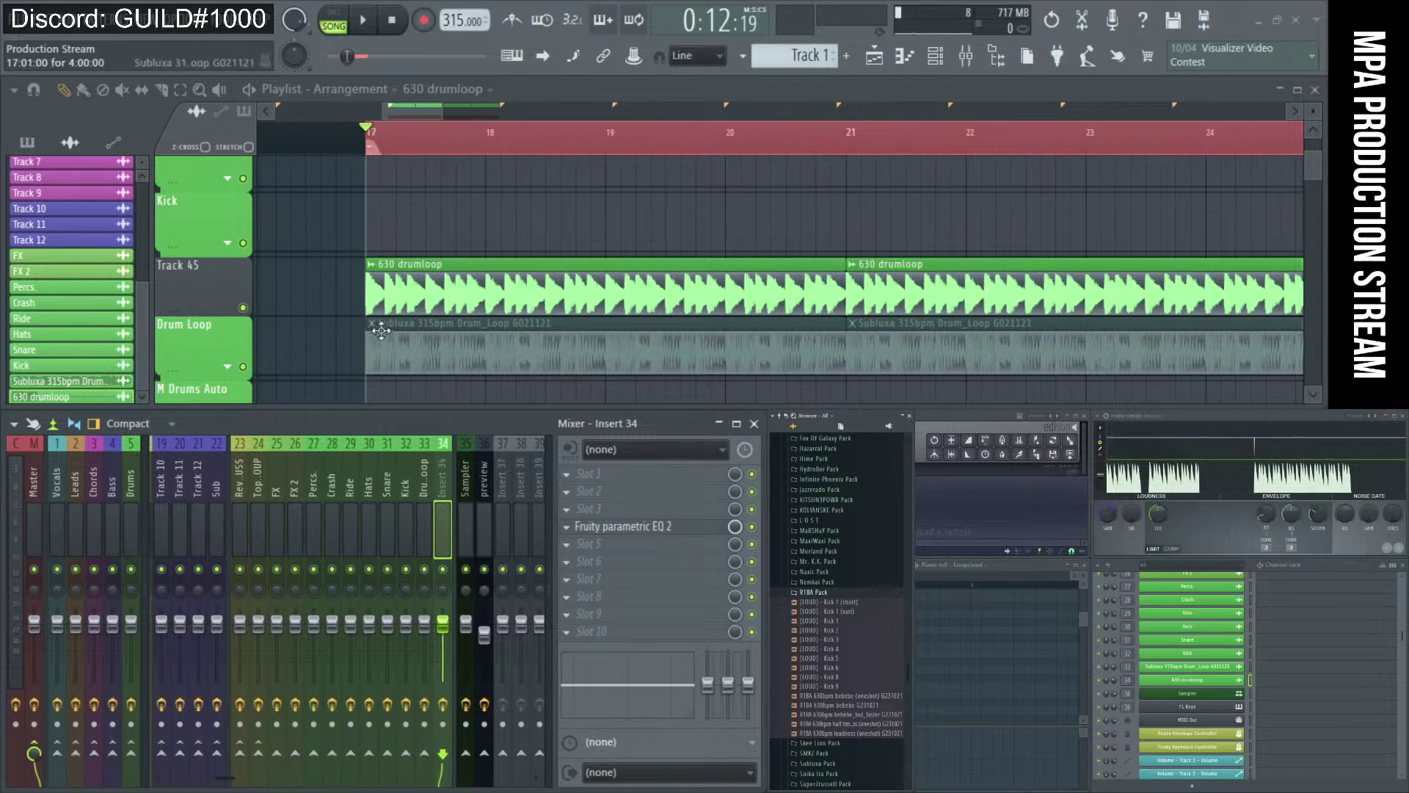
scroll(827, 219, "down", 1)
scroll(961, 258, "down", 2)
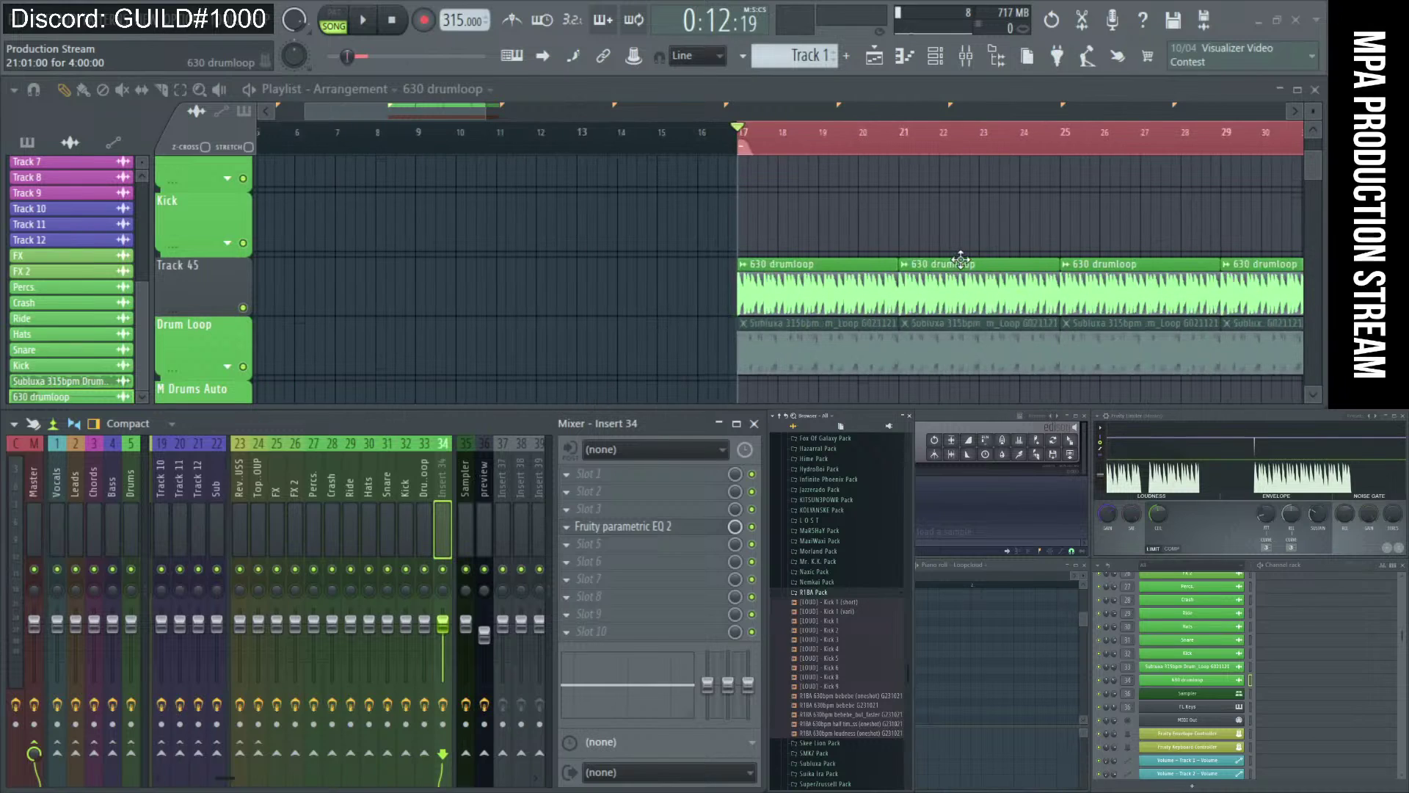
scroll(1182, 261, "up", 2)
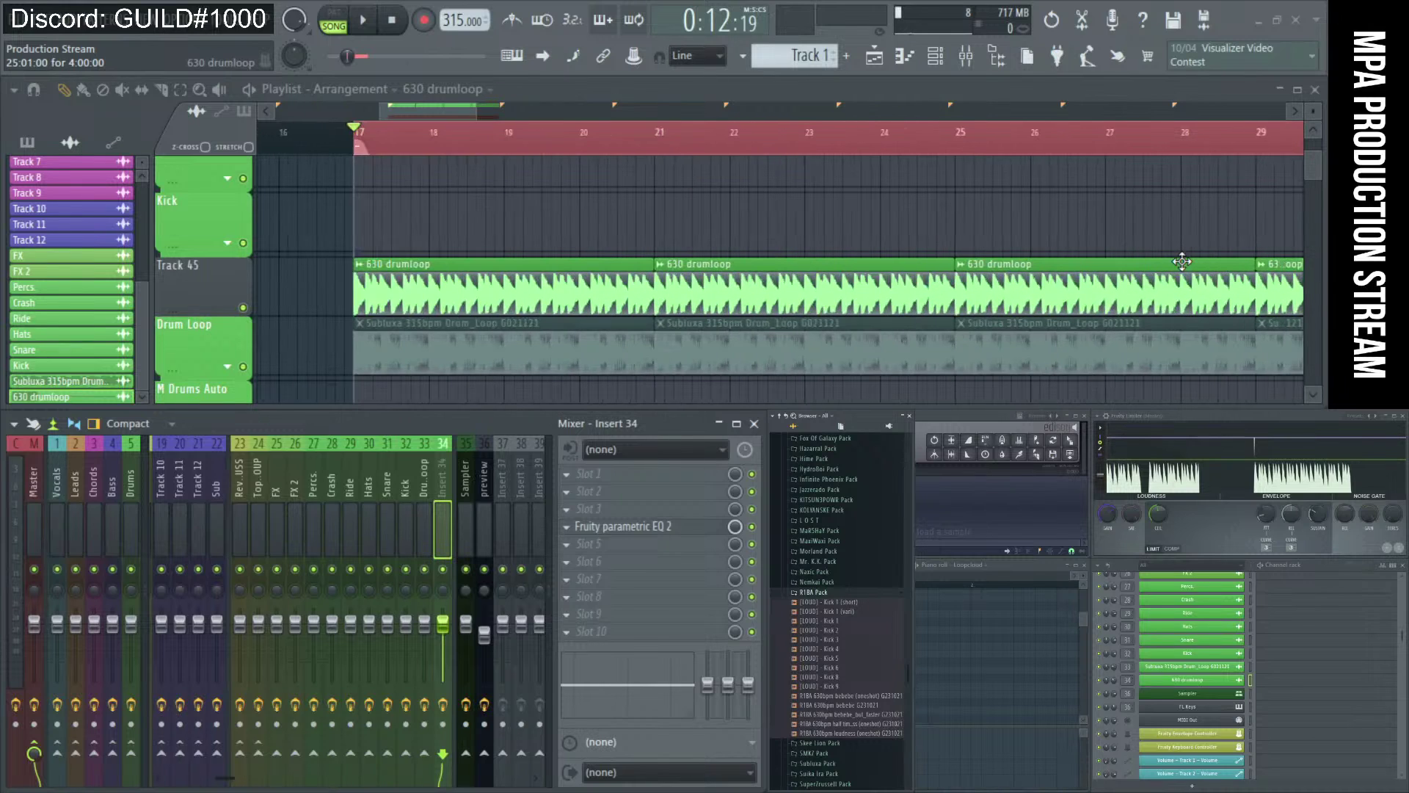
- Audition the R1BA Pack's [LOUD] kick samples, from the Kick 1 variants through Kick 4
left_click(827, 604)
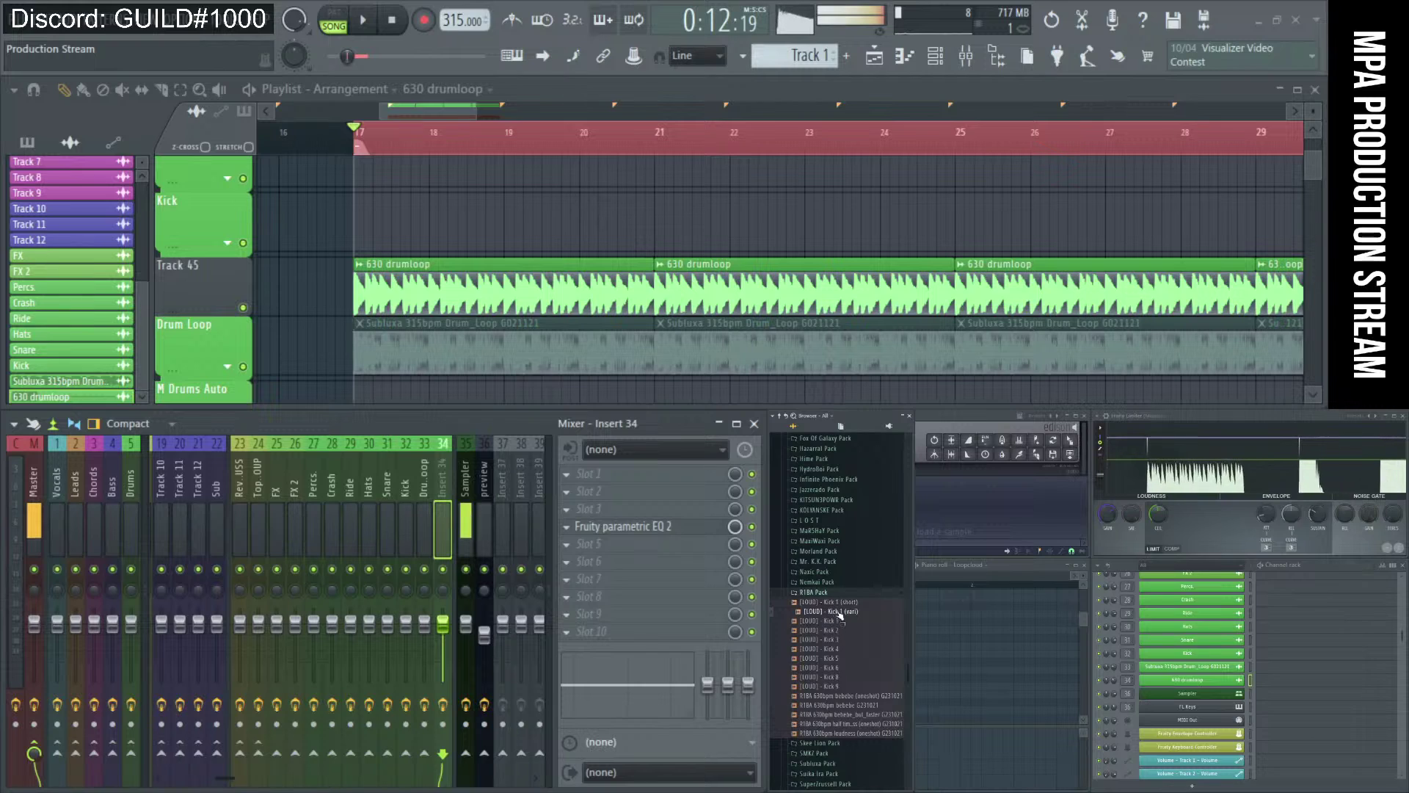
left_click(836, 611)
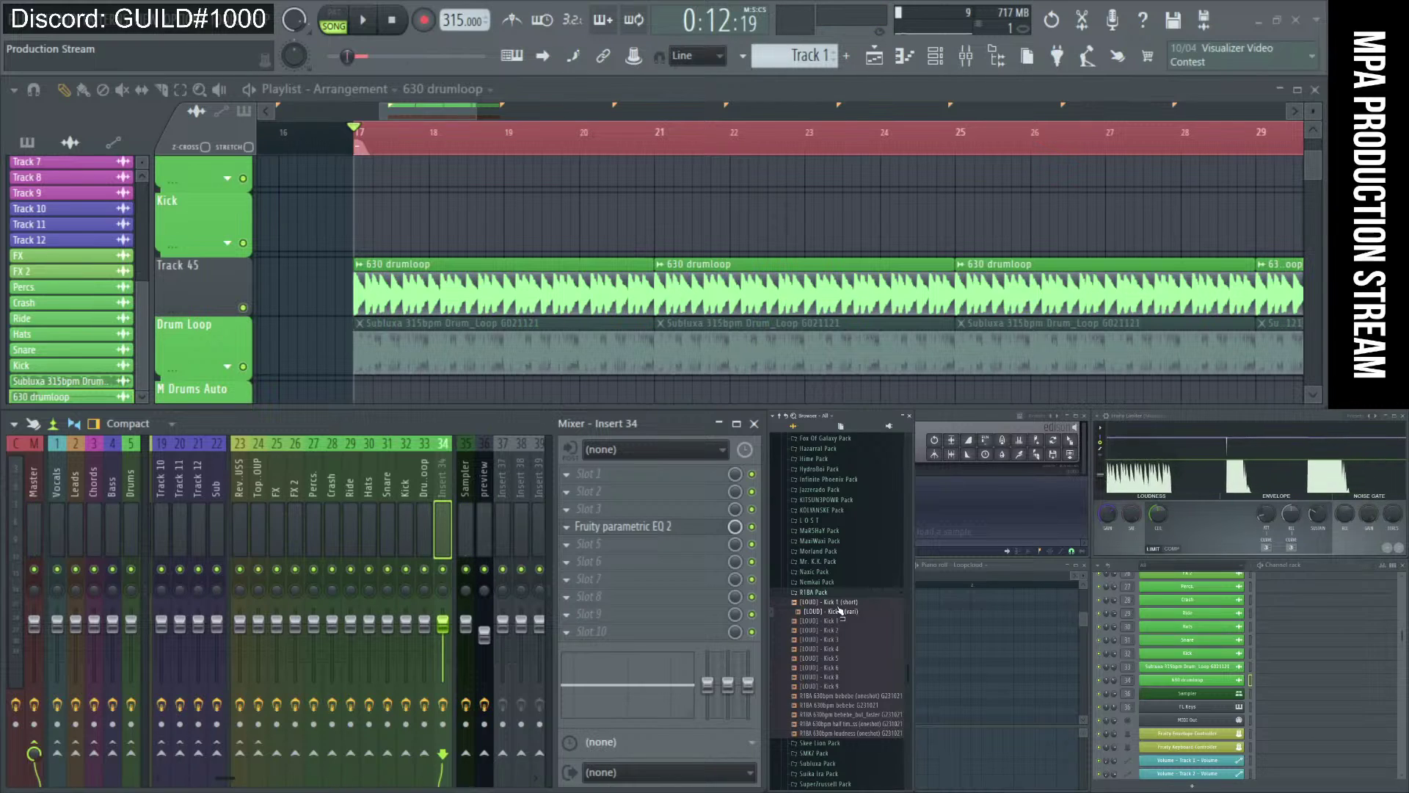
left_click(851, 621)
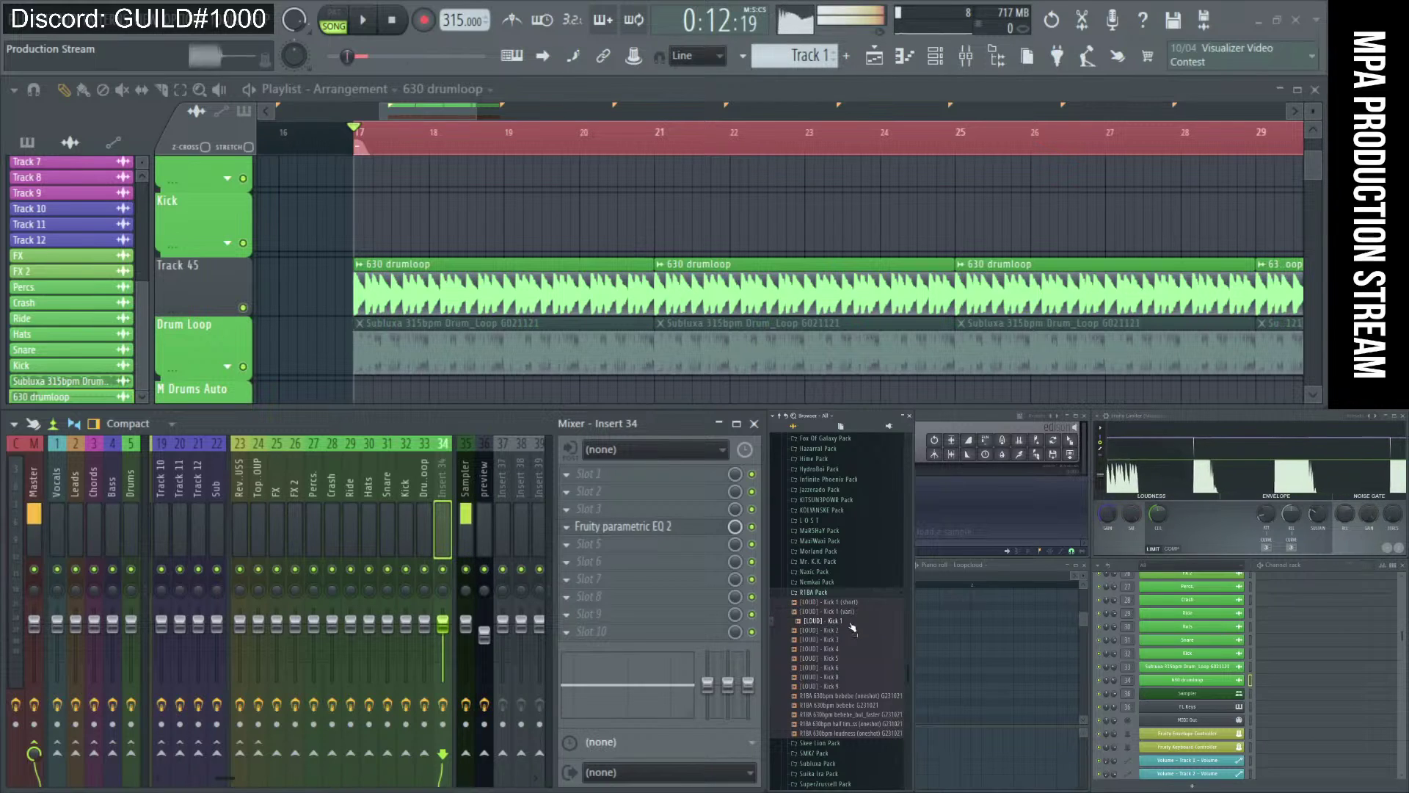
left_click(850, 630)
left_click(850, 640)
left_click(848, 649)
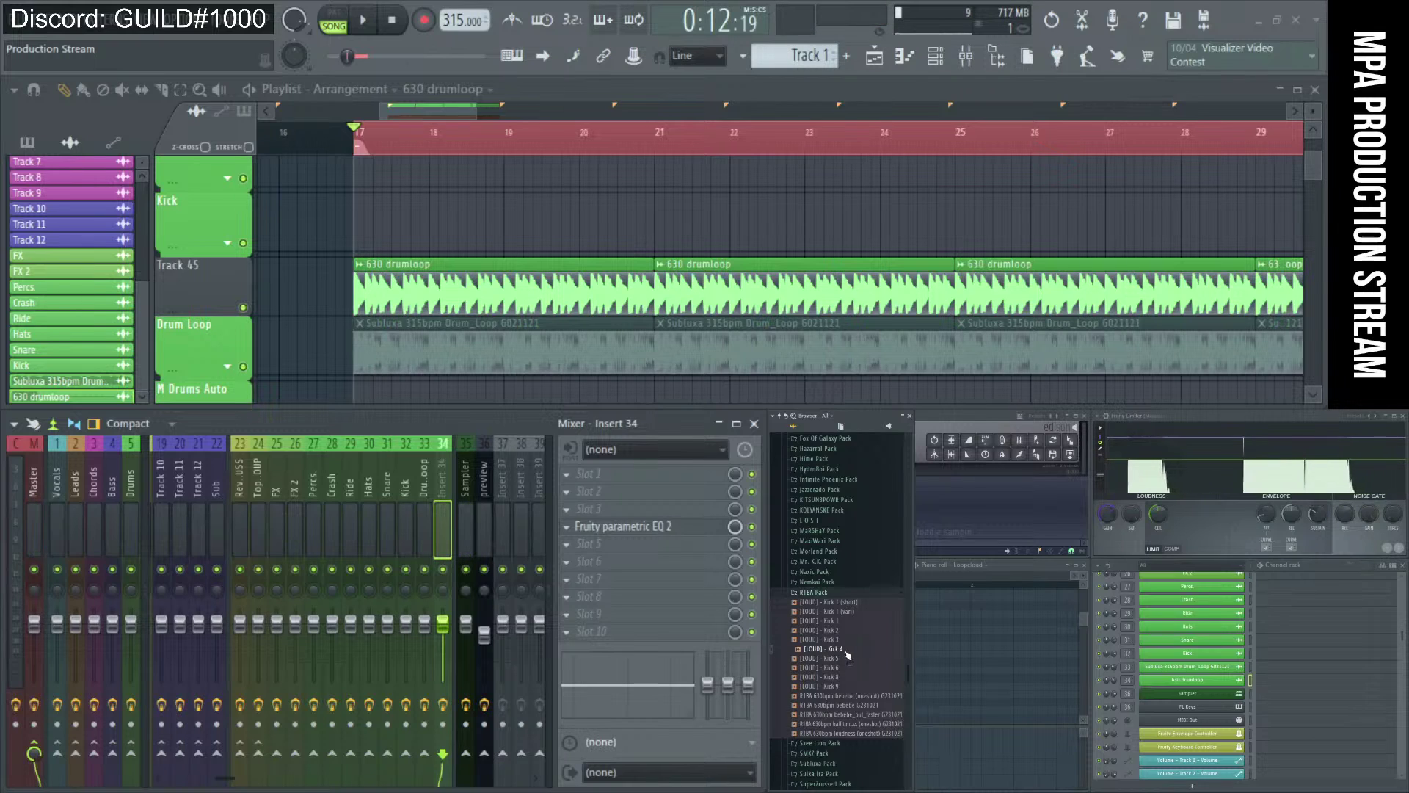
- Replay [LOUD] - Kick 4 and compare it with Kick 3, Kick 5 and Kick 6 from the R1BA Pack
left_click(848, 650)
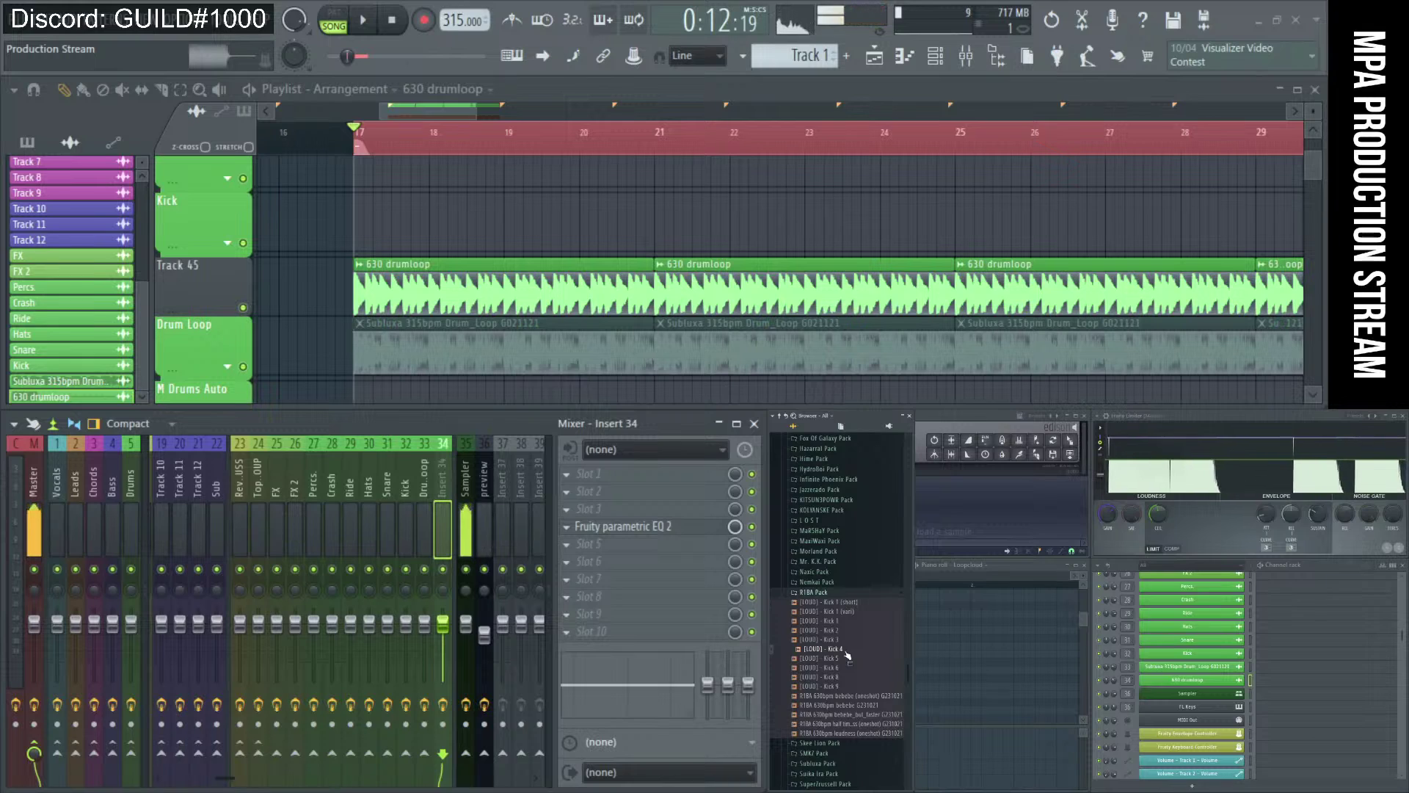
left_click(848, 653)
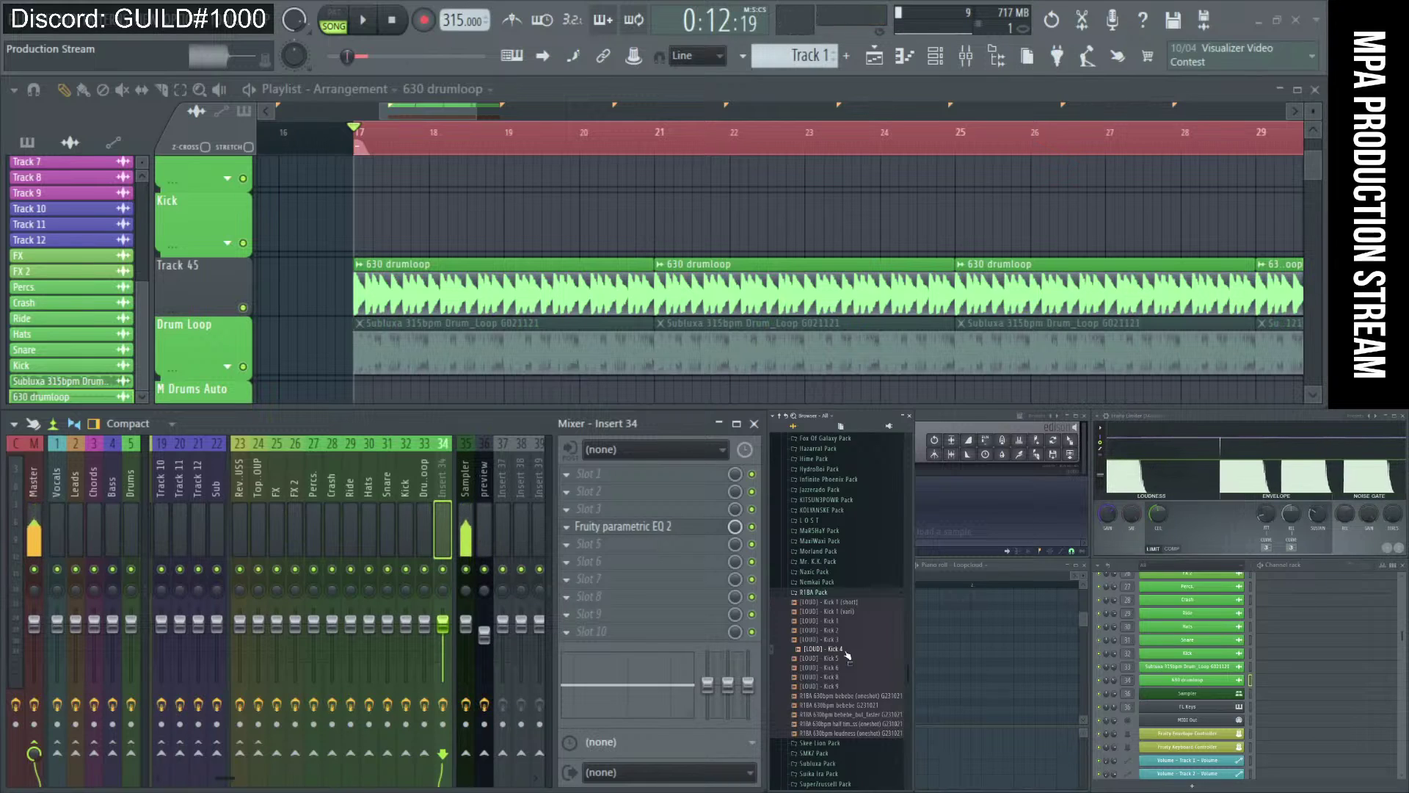
left_click(848, 653)
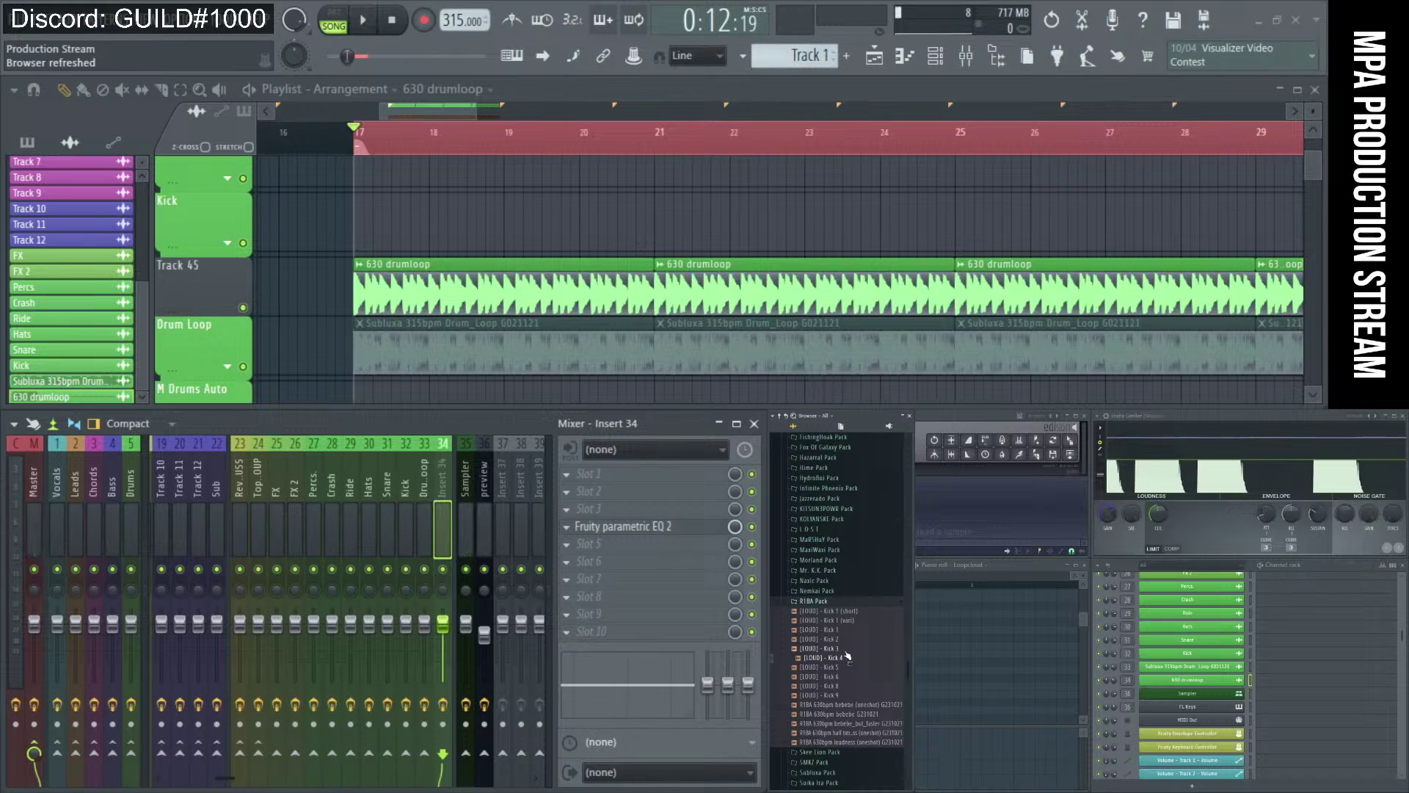
key("Up")
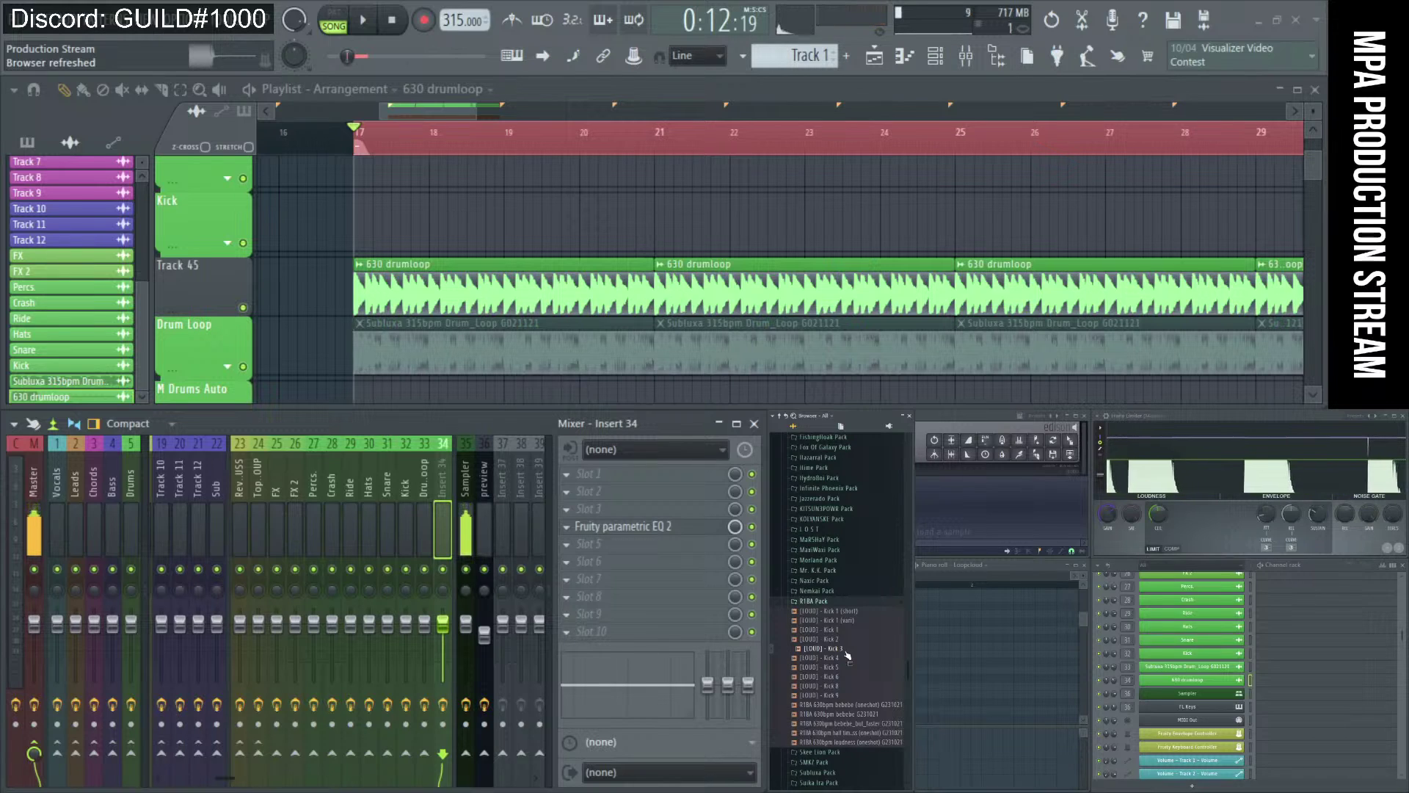
left_click(846, 668)
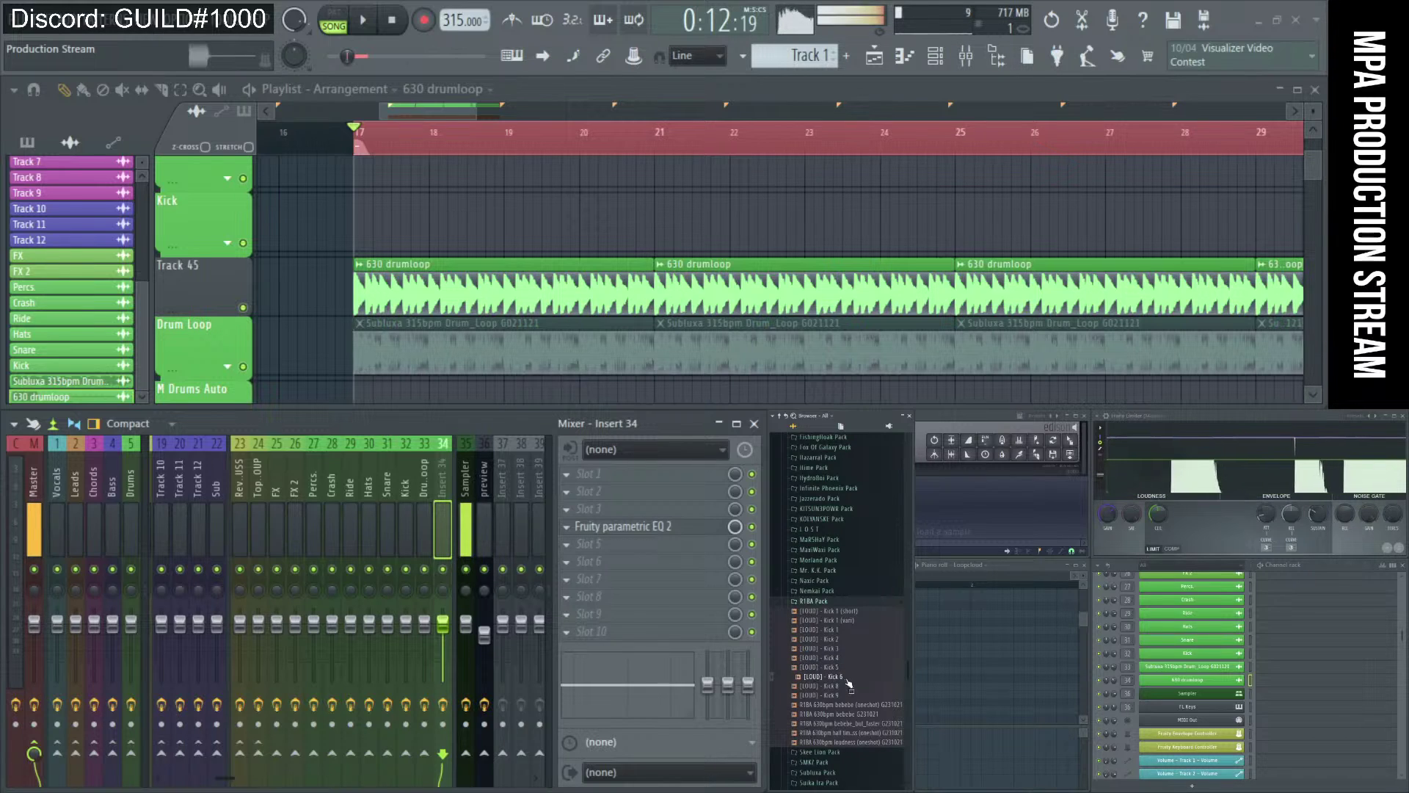
left_click(850, 670)
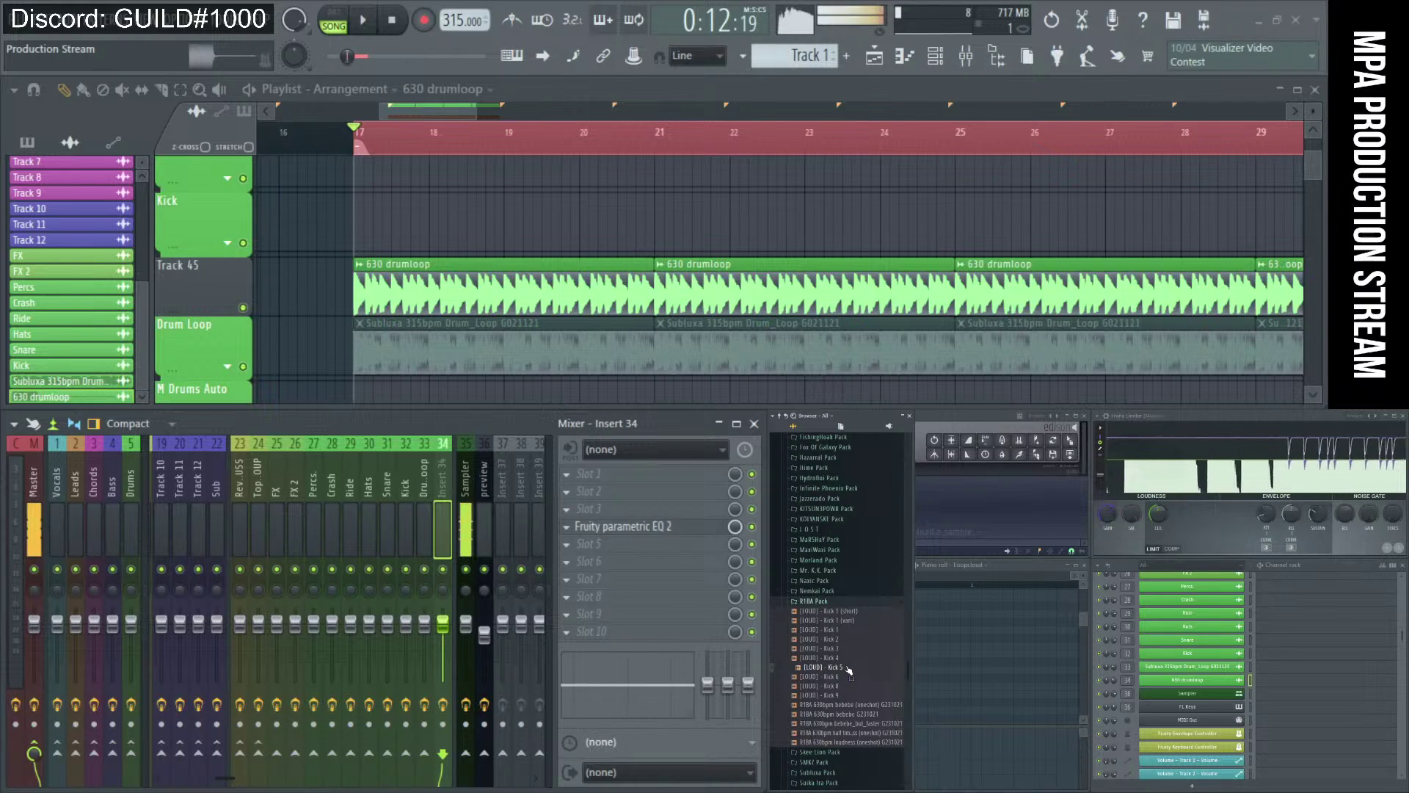
left_click(850, 677)
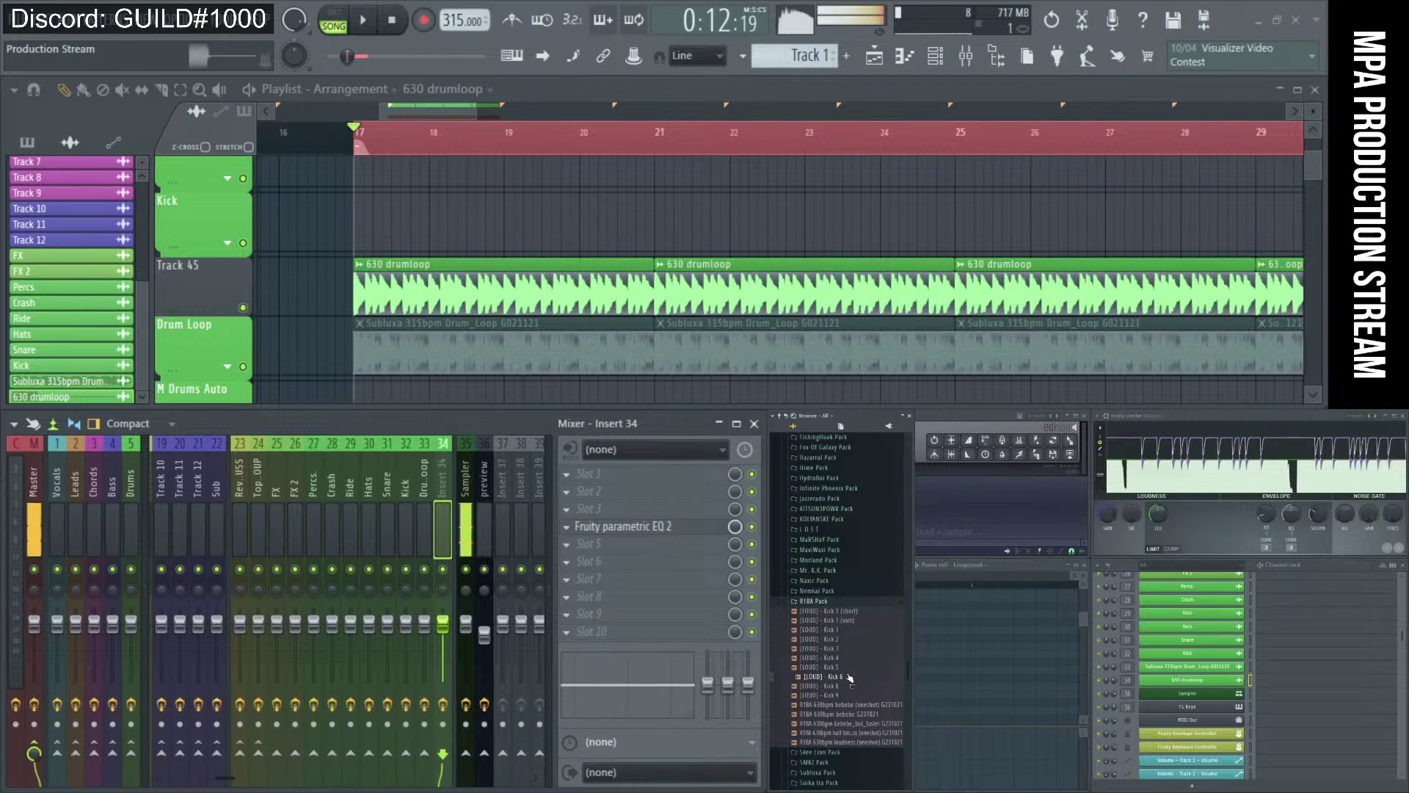
- Audition the [LOUD] - Kick 8 and Kick 9 samples from the R1BA Pack
left_click(850, 685)
left_click(850, 695)
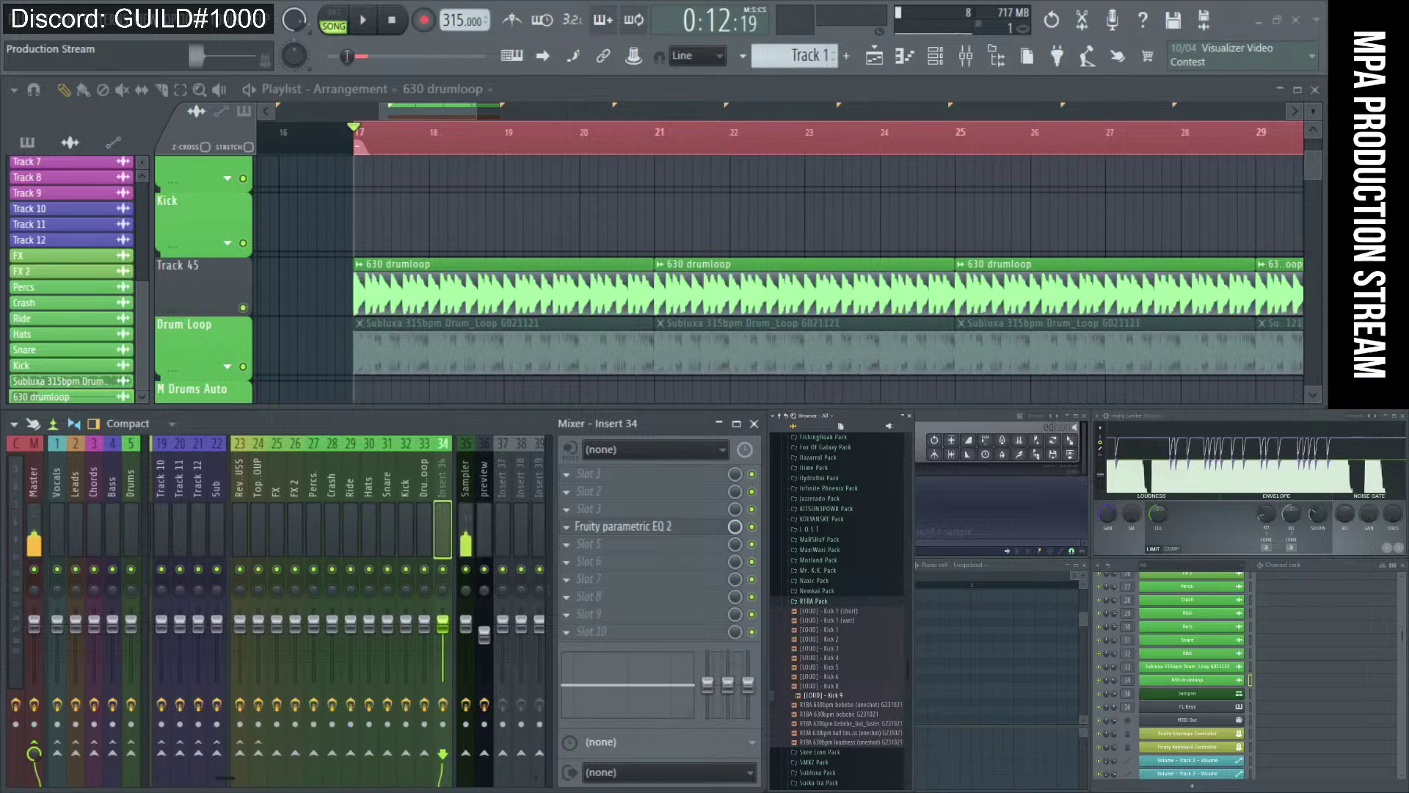
- Bring up the stream chat, read the latest viewer messages, and move the chat window out of the way
left_click_drag(465, 378, 431, 378)
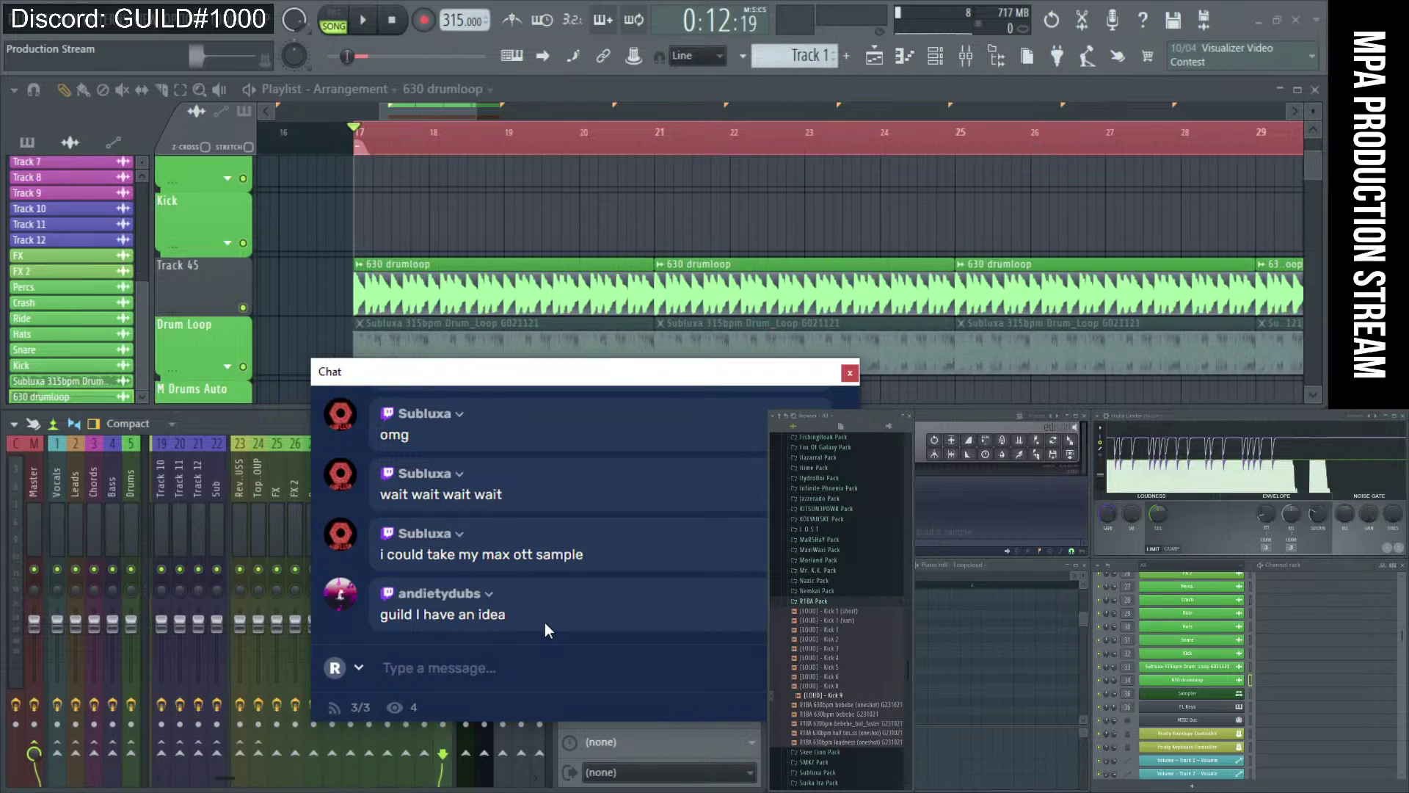
scroll(547, 619, "up", 3)
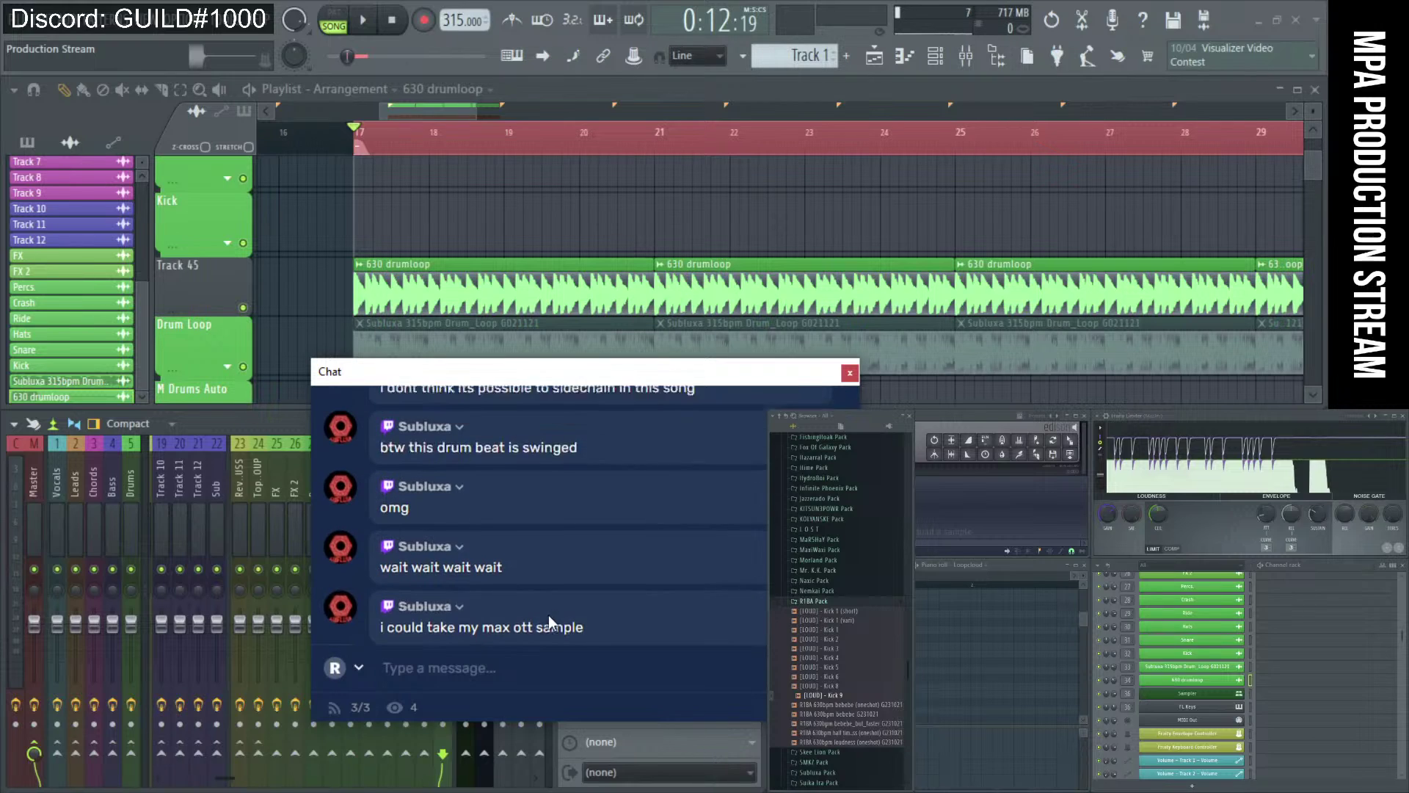
scroll(564, 556, "down", 2)
scroll(572, 479, "up", 1)
scroll(572, 479, "down", 2)
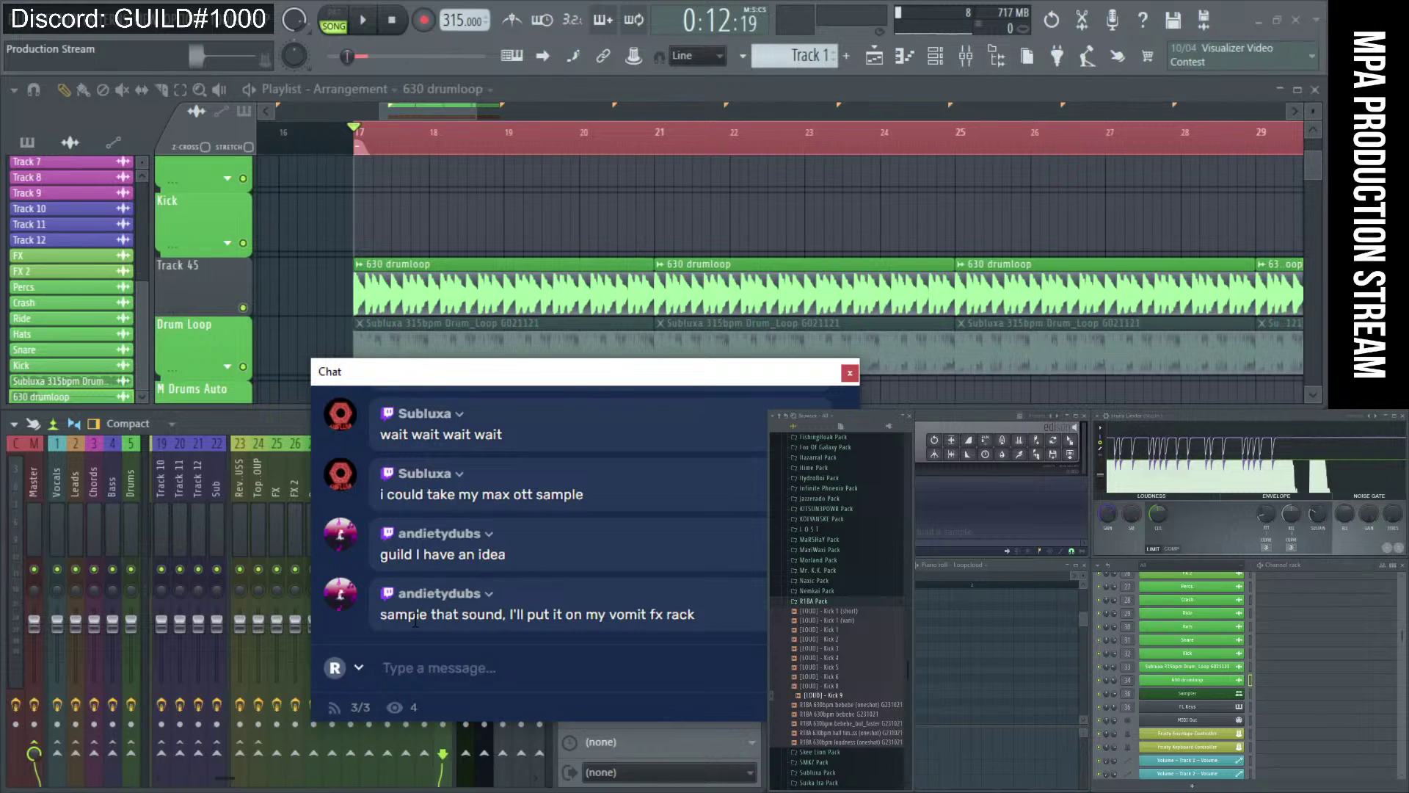
left_click_drag(439, 386, 844, 442)
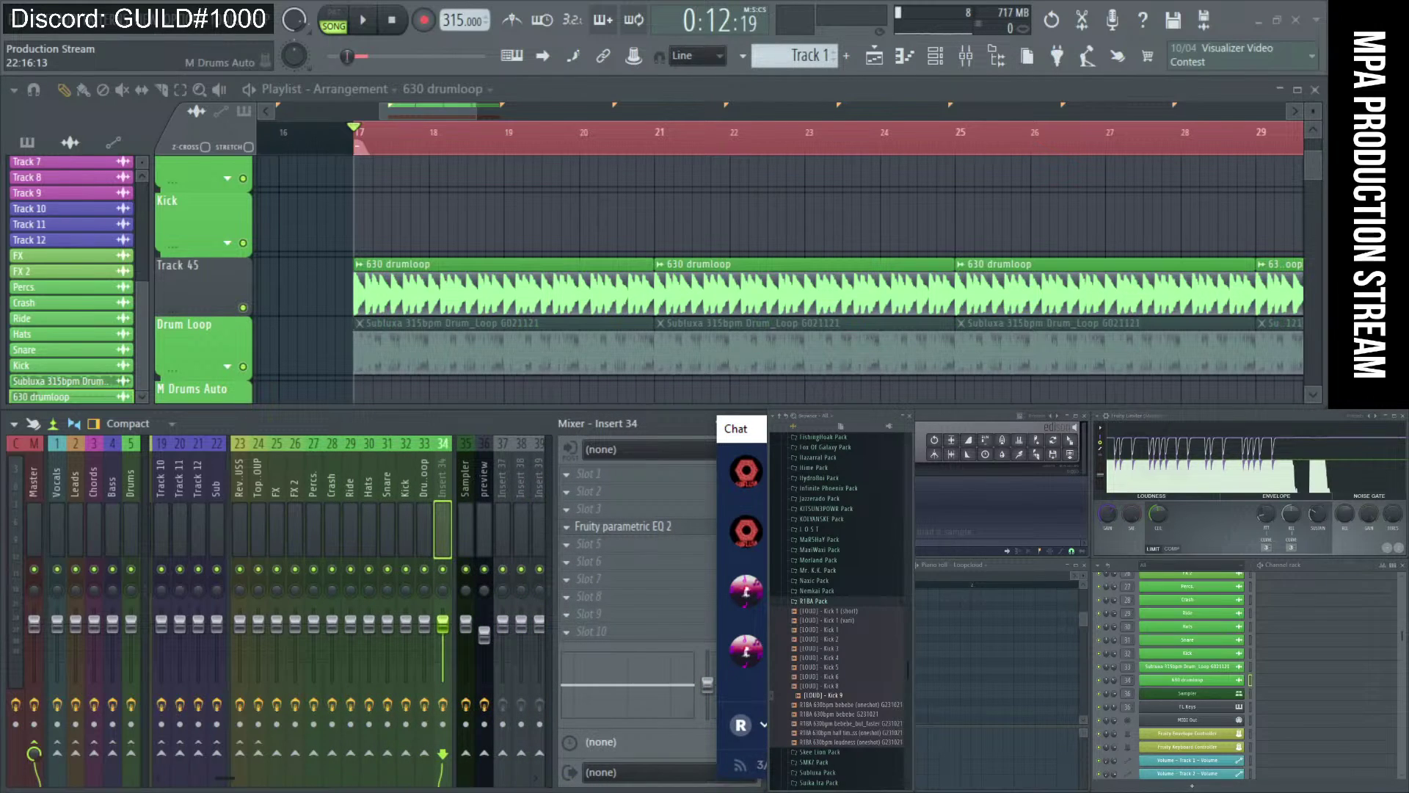
left_click_drag(844, 433, 900, 430)
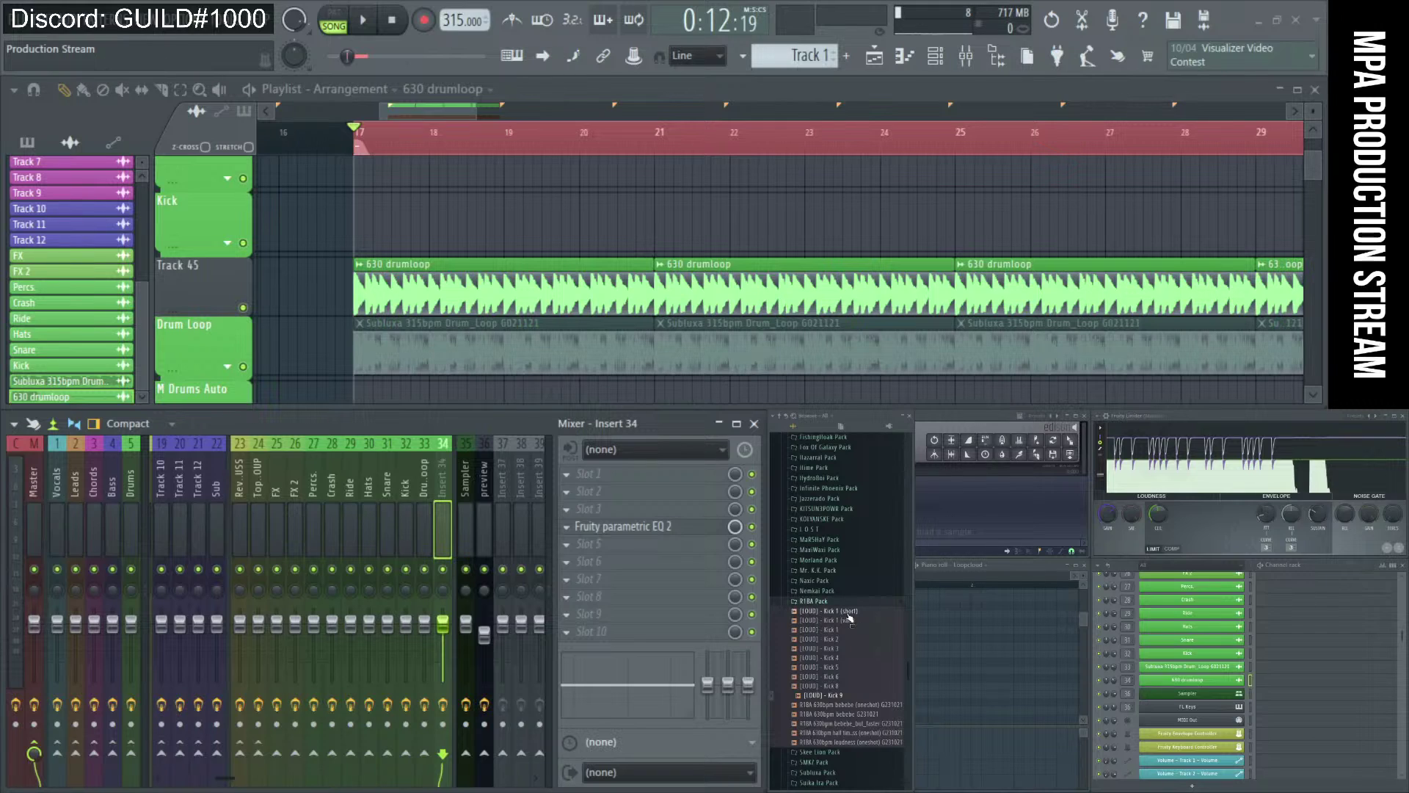
- Audition the R1BA 630bpm samples listed below the kicks, returning to the bebebe (oneshot) sample
left_click(854, 706)
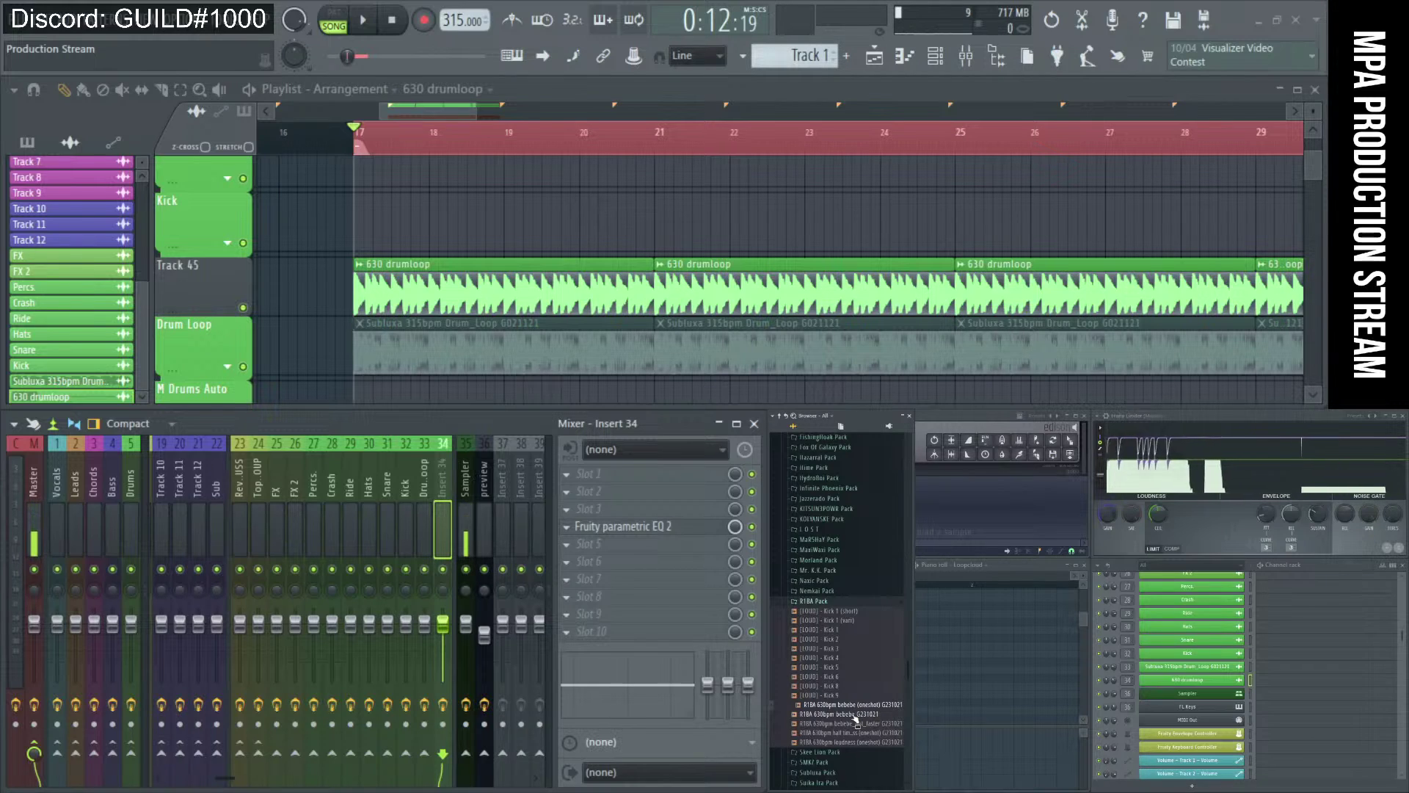
left_click(856, 715)
left_click(856, 732)
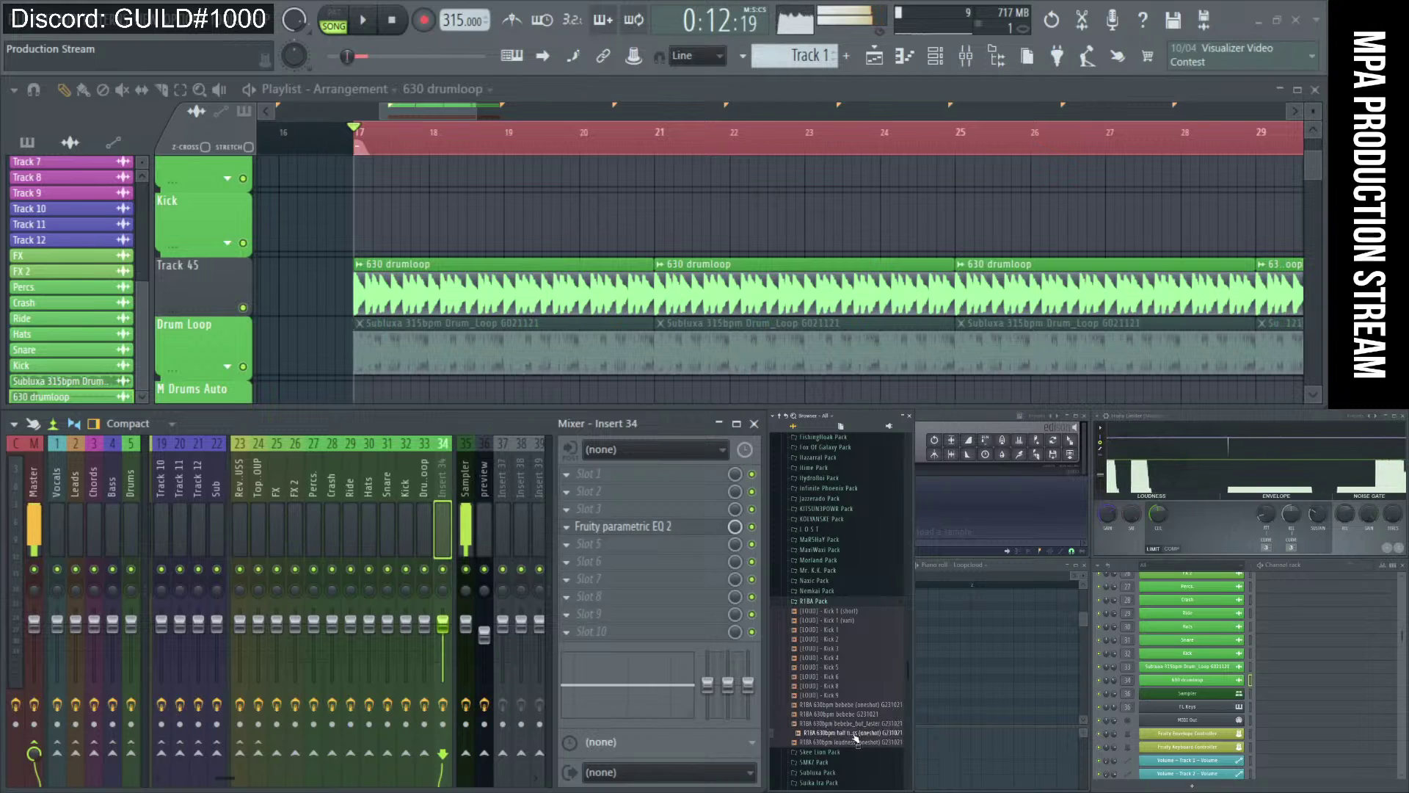
left_click(854, 742)
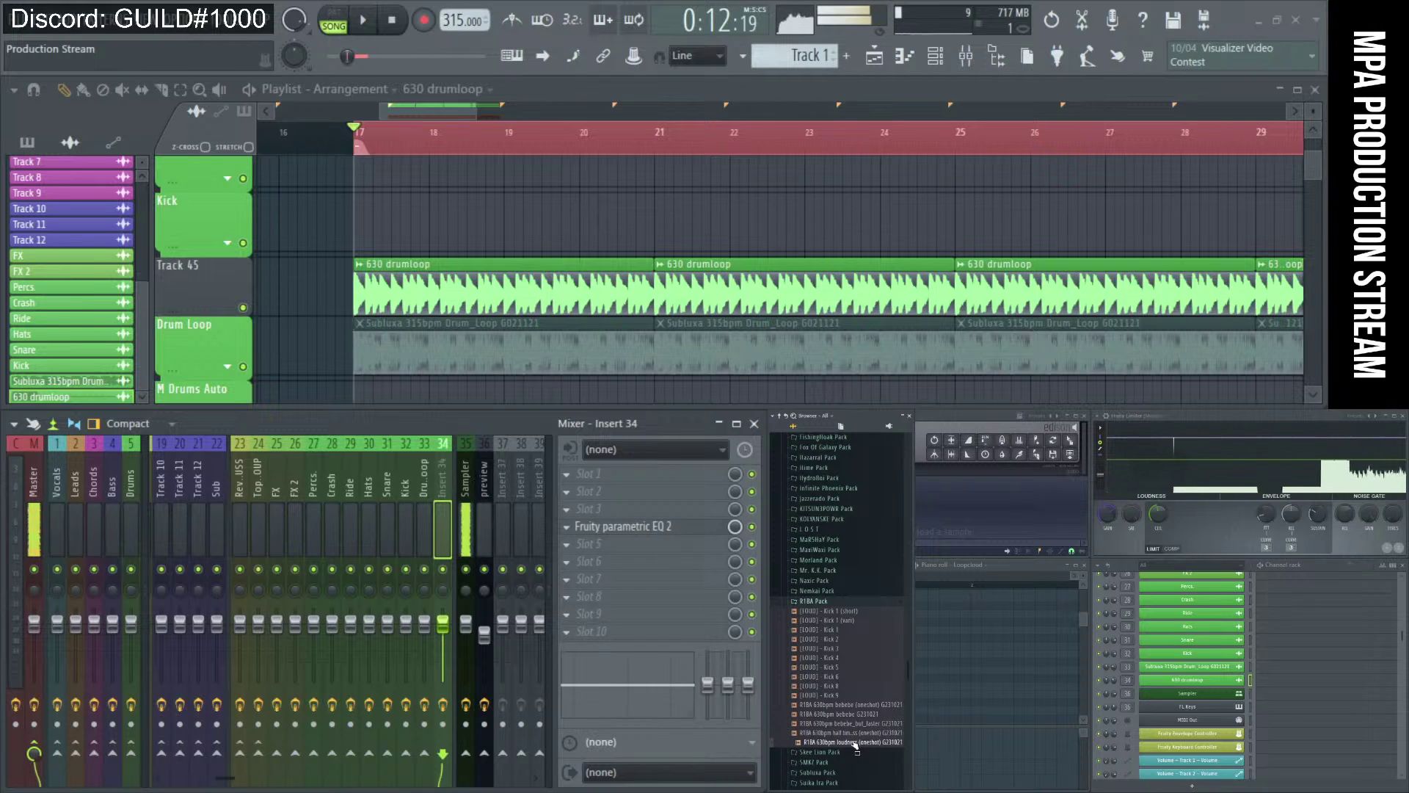
left_click(857, 706)
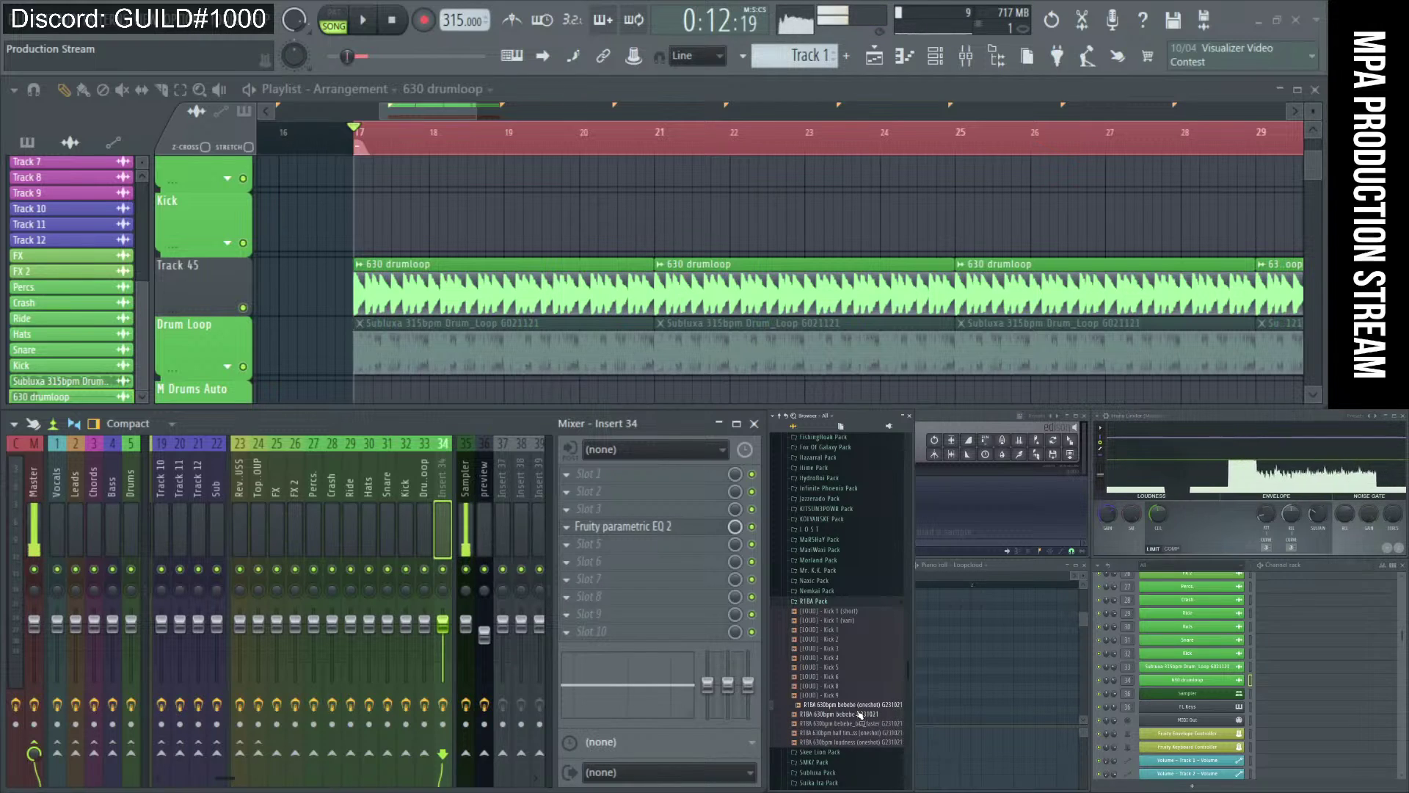
- Compare the last R1BA 630bpm oneshot in the pack with the bebebe and bebebe (oneshot) samples
scroll(553, 276, "up", 10)
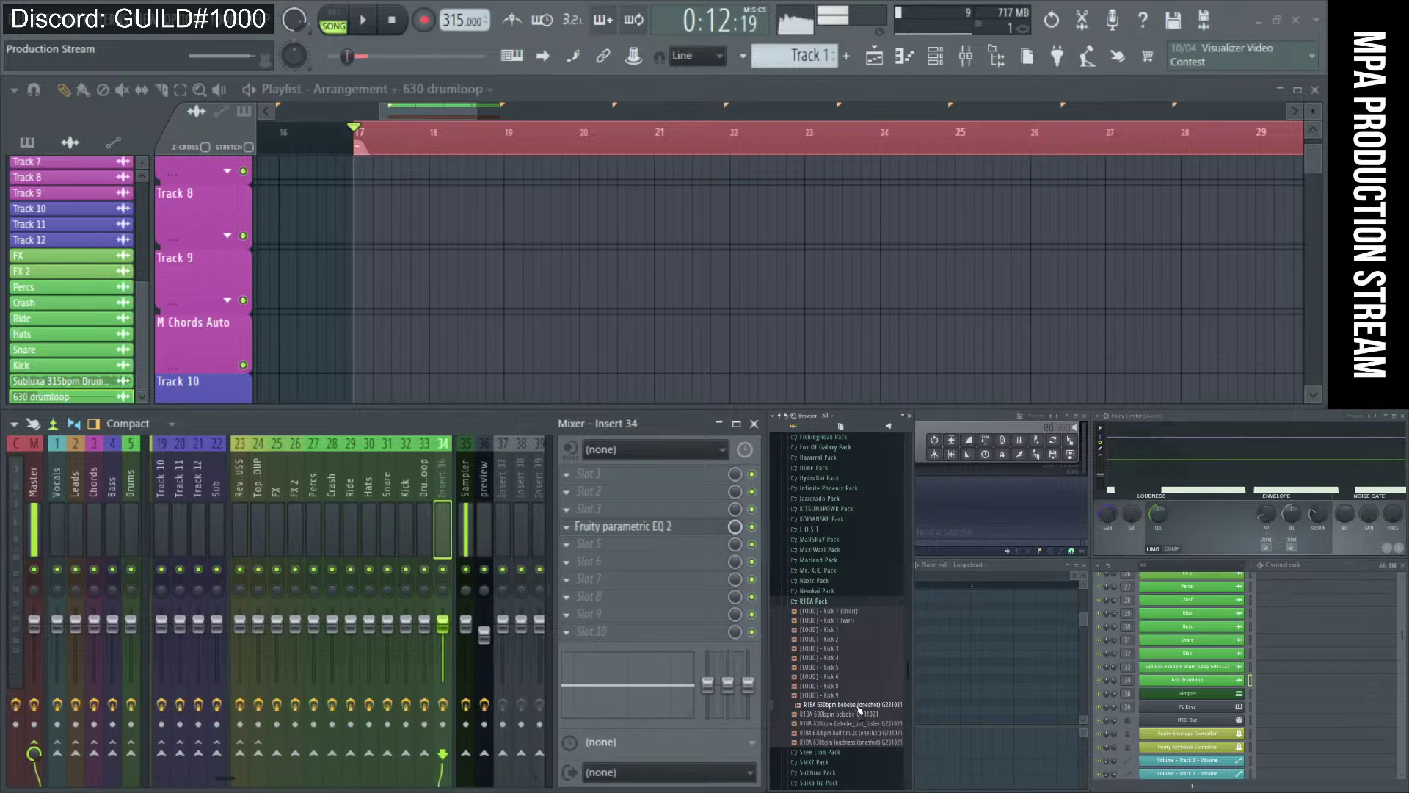
scroll(531, 286, "up", 5)
scroll(530, 286, "down", 5)
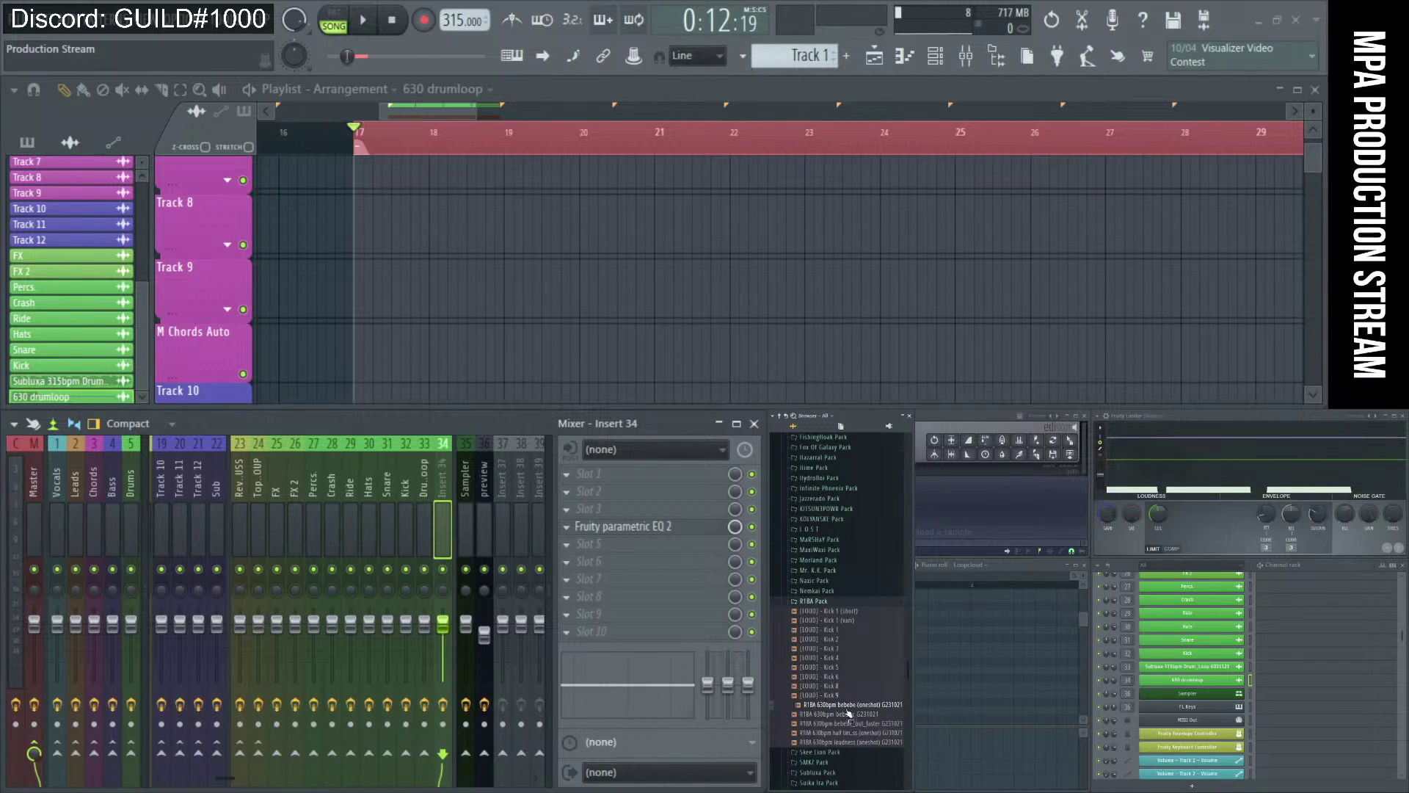
left_click(852, 740)
left_click(852, 713)
left_click(852, 704)
scroll(1181, 701, "down", 6)
scroll(1181, 701, "up", 6)
- Load R1BA 630bpm bebebe (oneshot) G231021 into the Track 10 audio channel and place its clip at bar 17 on playlist Track 10
left_click(1193, 640)
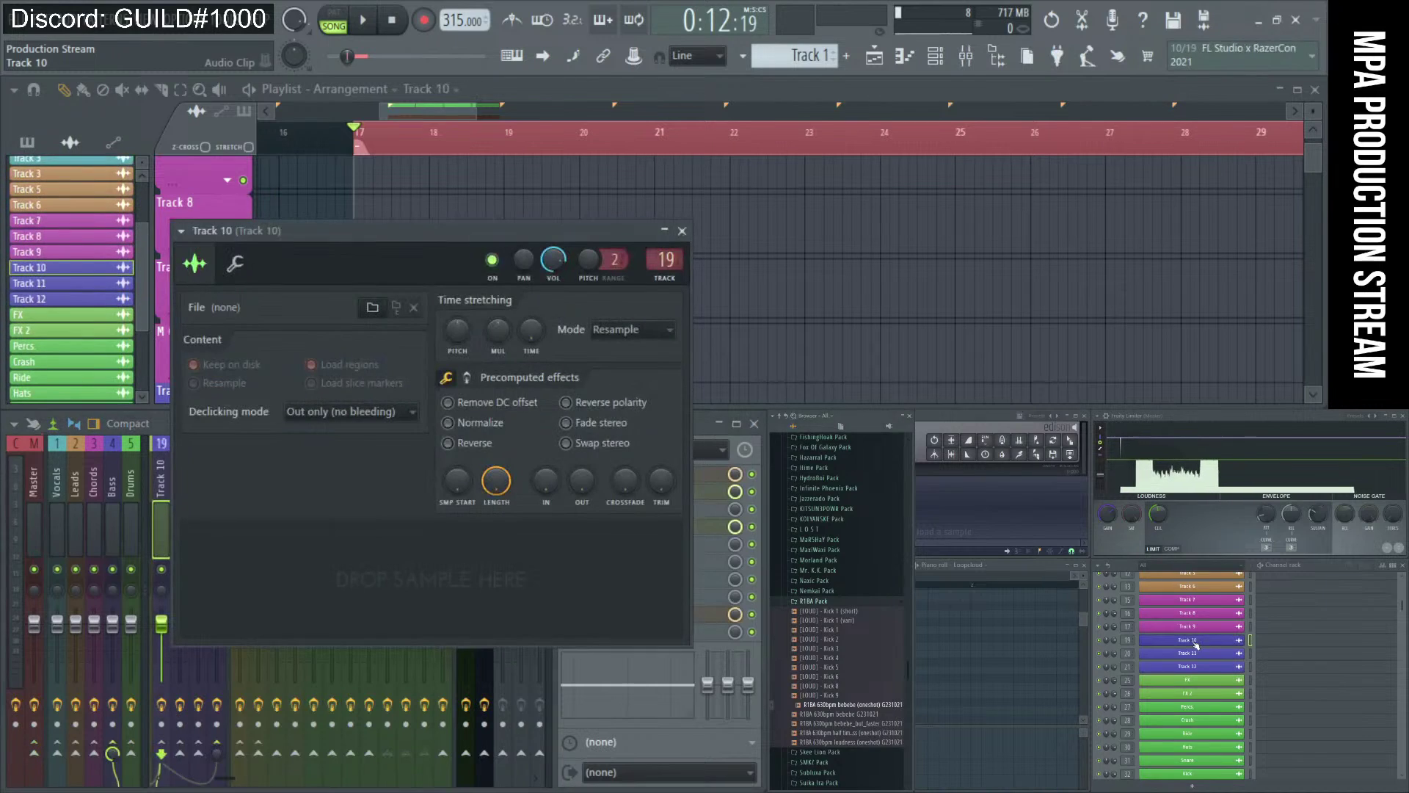
left_click_drag(872, 706, 367, 566)
left_click(682, 231)
scroll(409, 314, "down", 3)
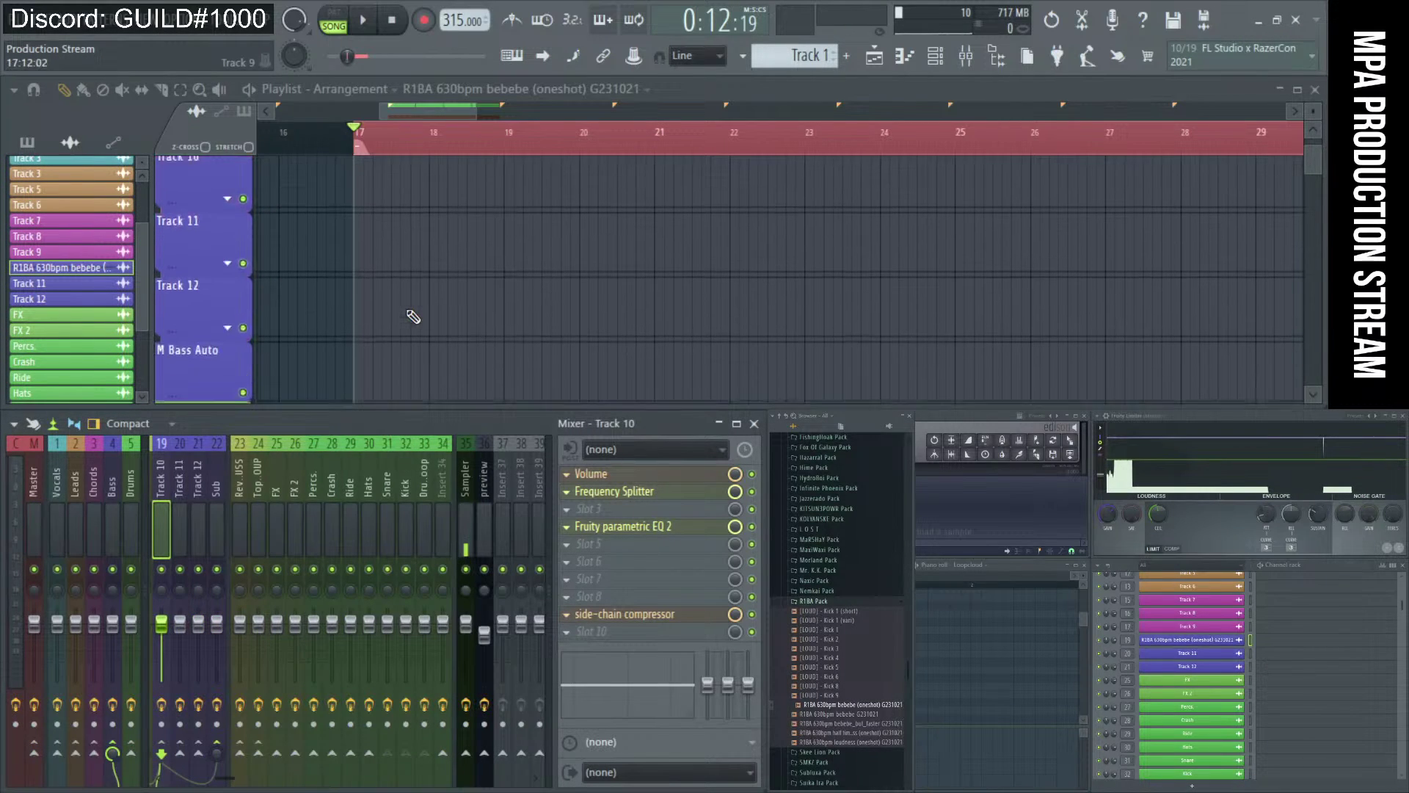
scroll(406, 256, "up", 1)
left_click(406, 256)
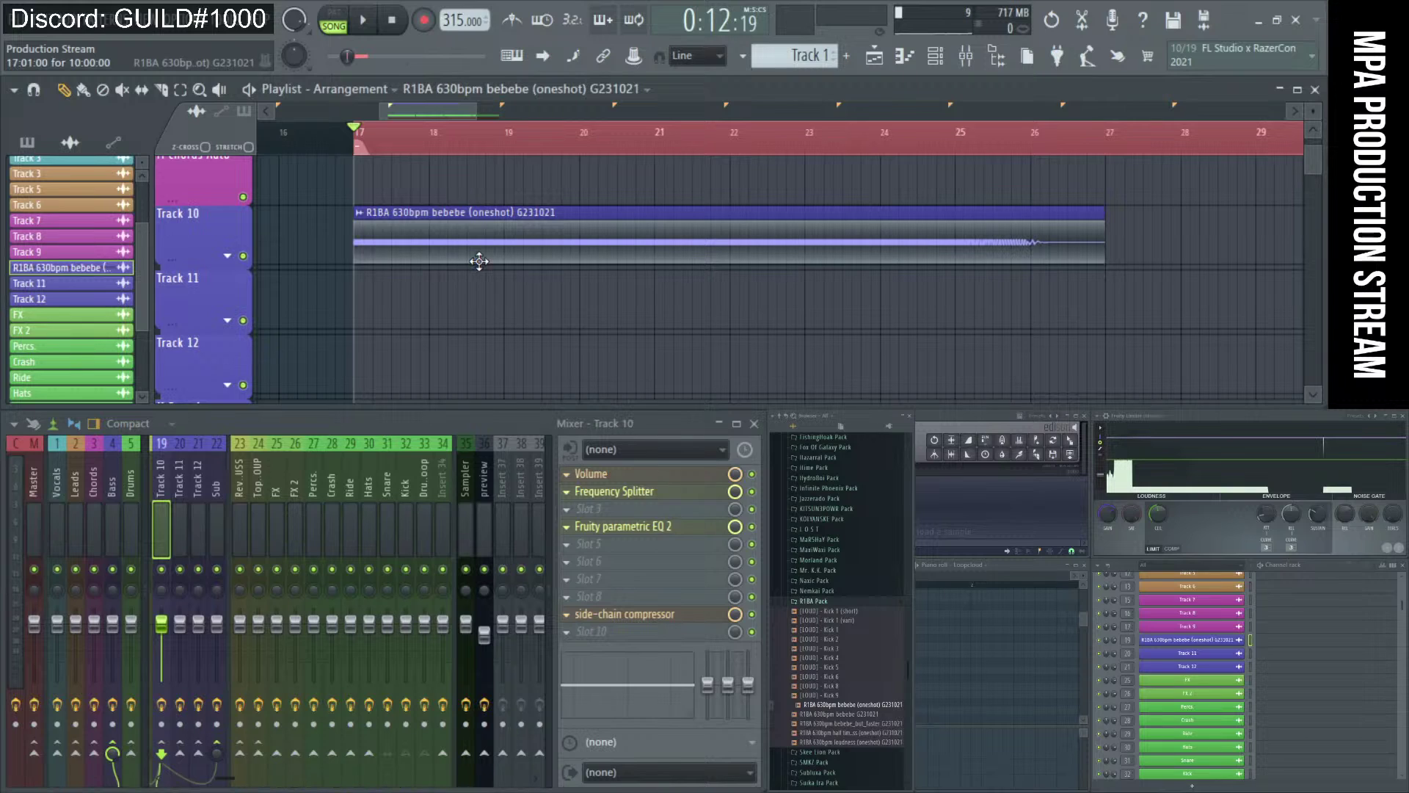
- Try normalizing the bebebe (oneshot) sample in its channel settings
double_click(452, 258)
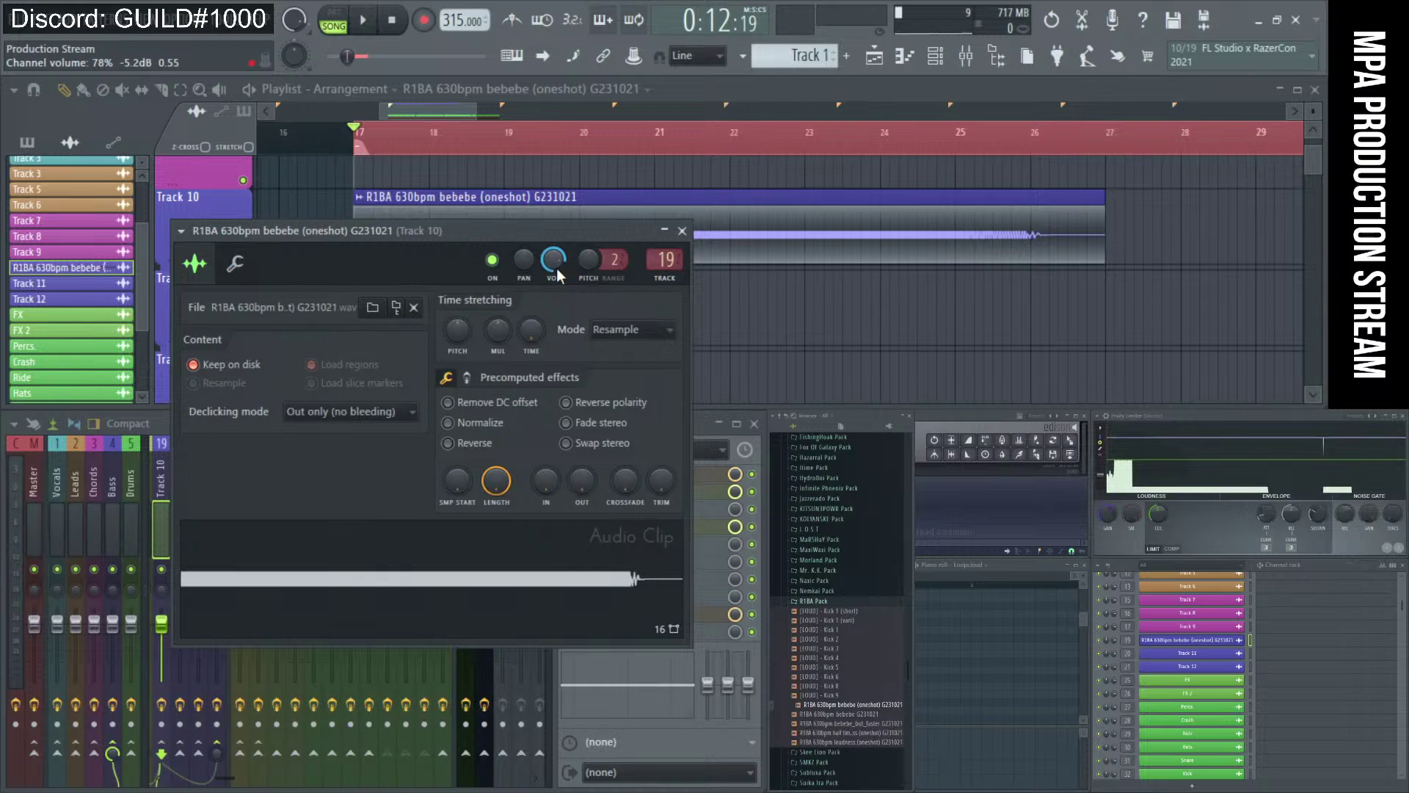
left_click(479, 425)
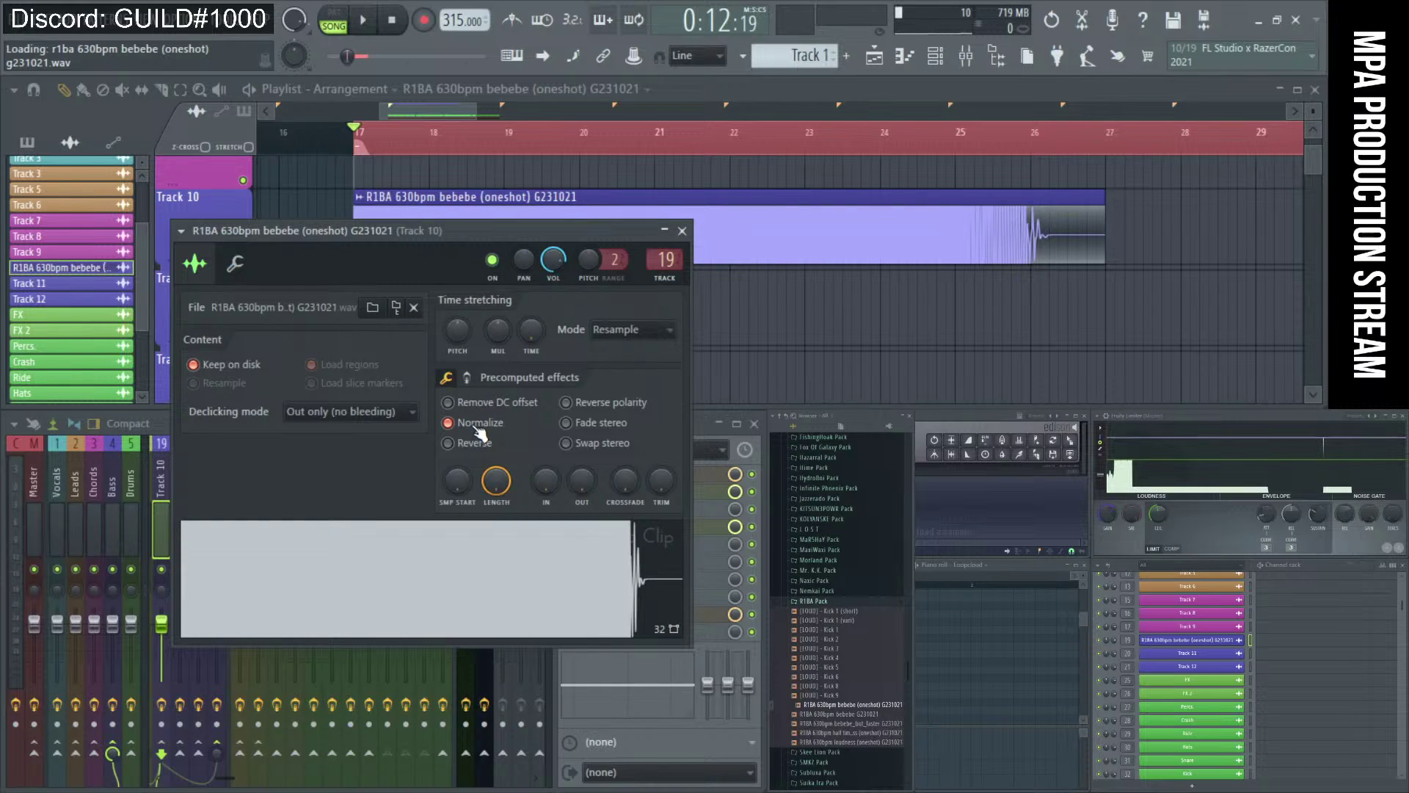
left_click(479, 425)
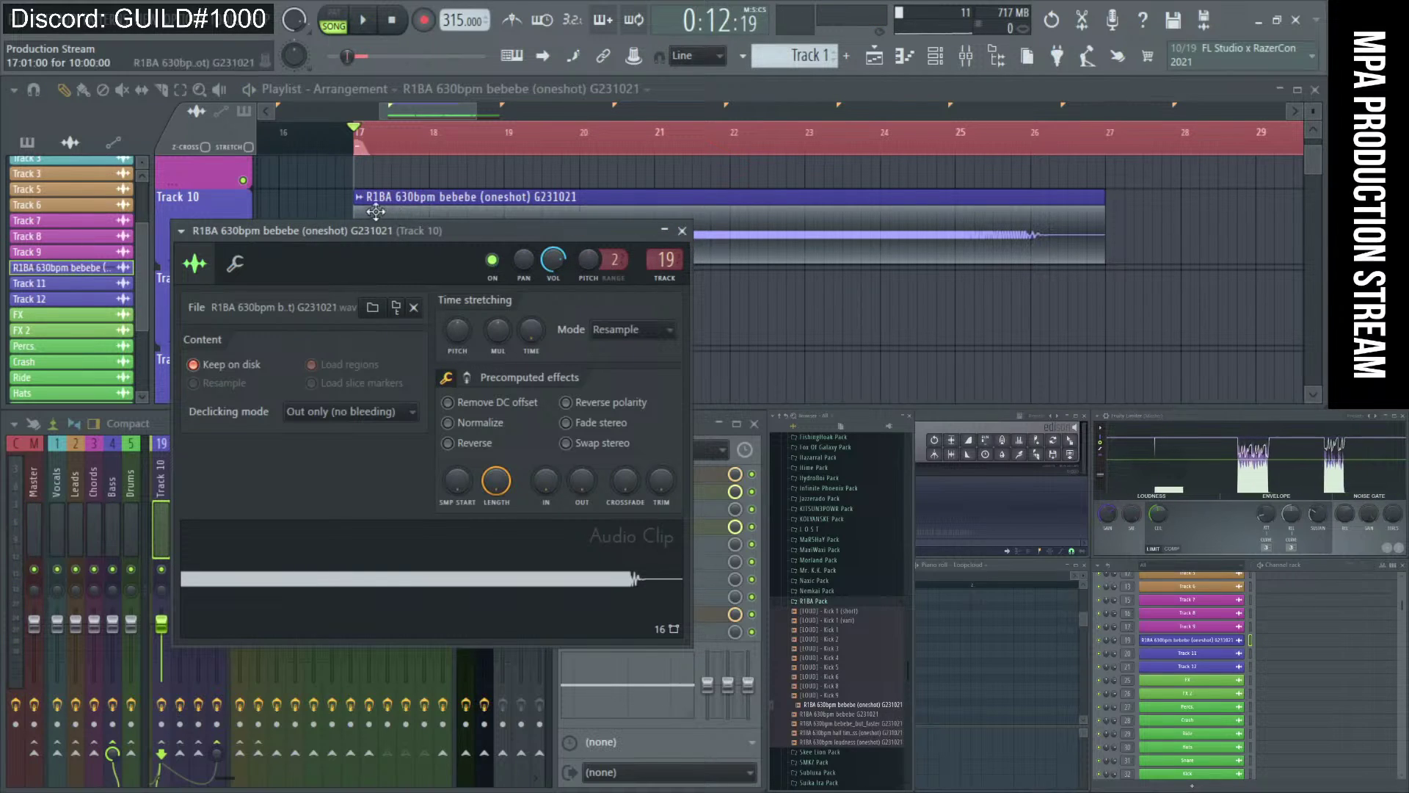
- Play the arrangement from bar 17 to hear the bebebe (oneshot) clip, then close its channel settings
left_click_drag(364, 233, 372, 424)
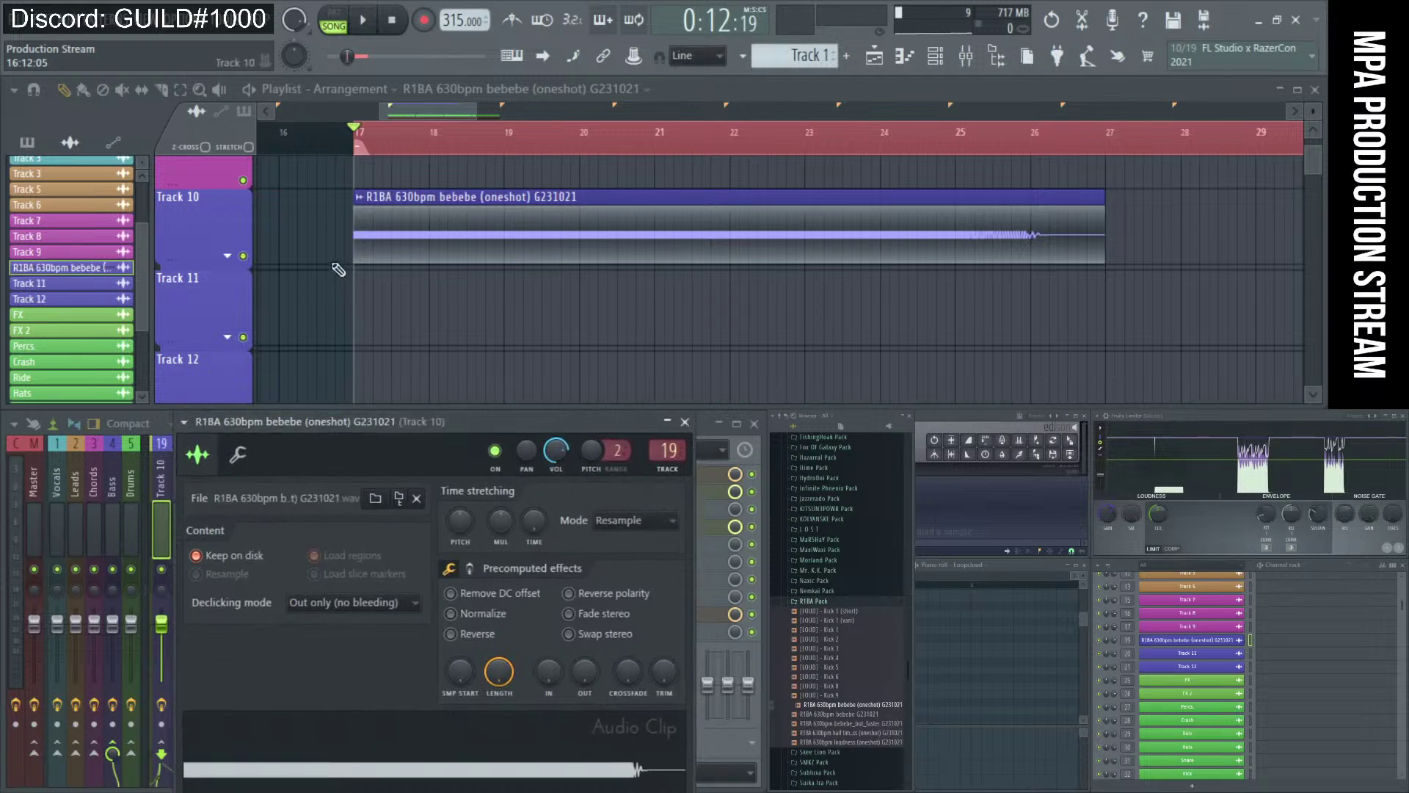
key("space")
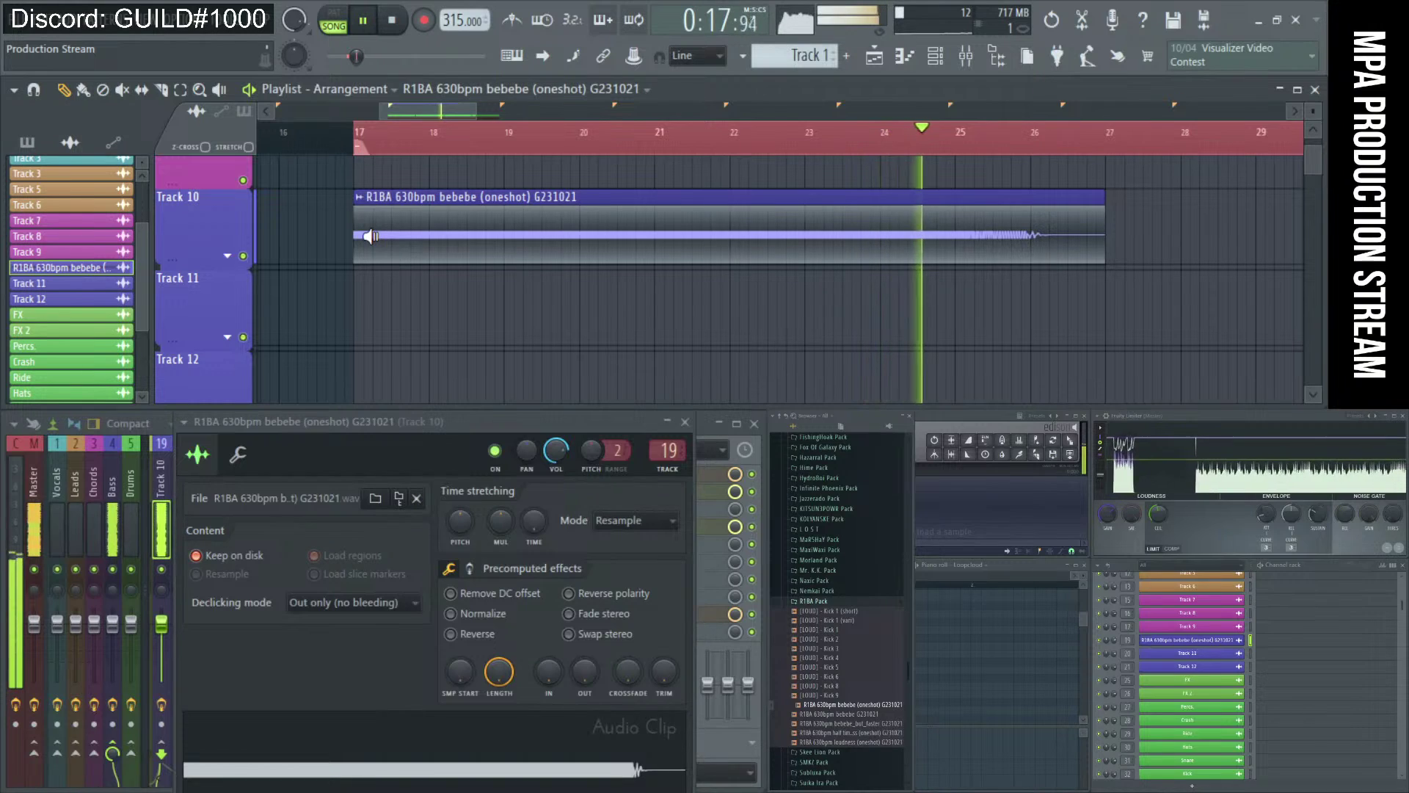
key("space")
left_click_drag(533, 425, 497, 307)
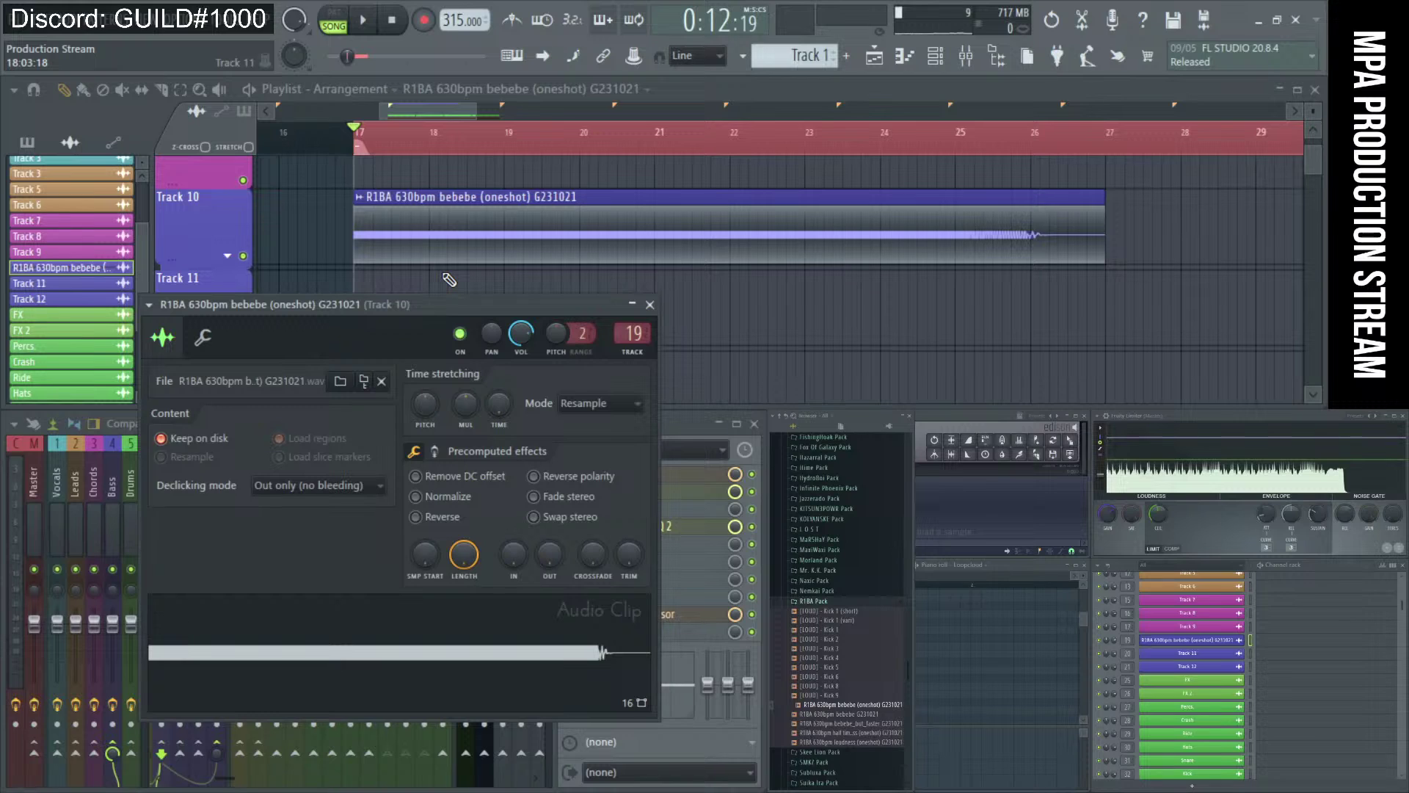
left_click(374, 30)
left_click(392, 21)
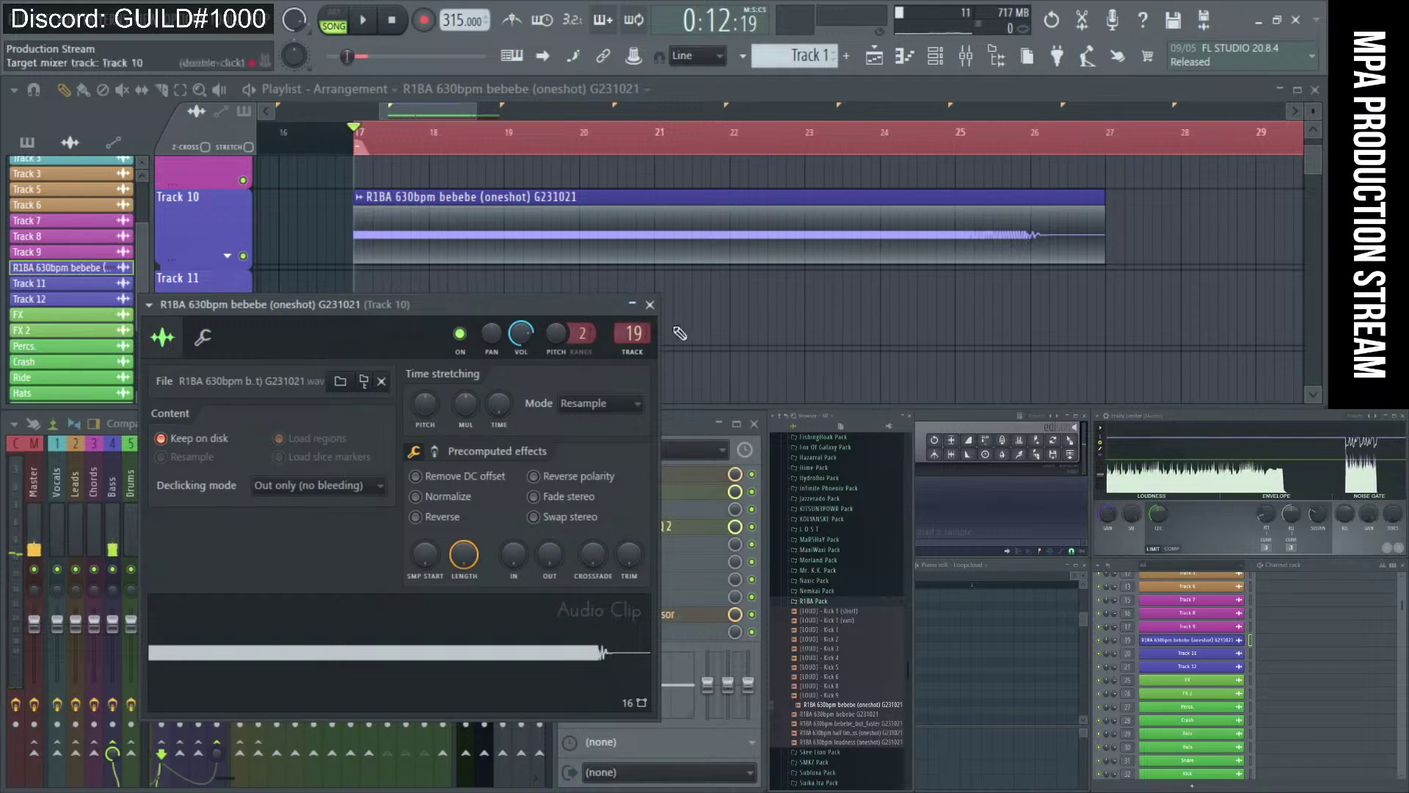
scroll(528, 220, "down", 2)
left_click(650, 304)
- Mute the four 630 drumloop clips on Track 45 over bars 17 to 33
scroll(662, 309, "down", 3)
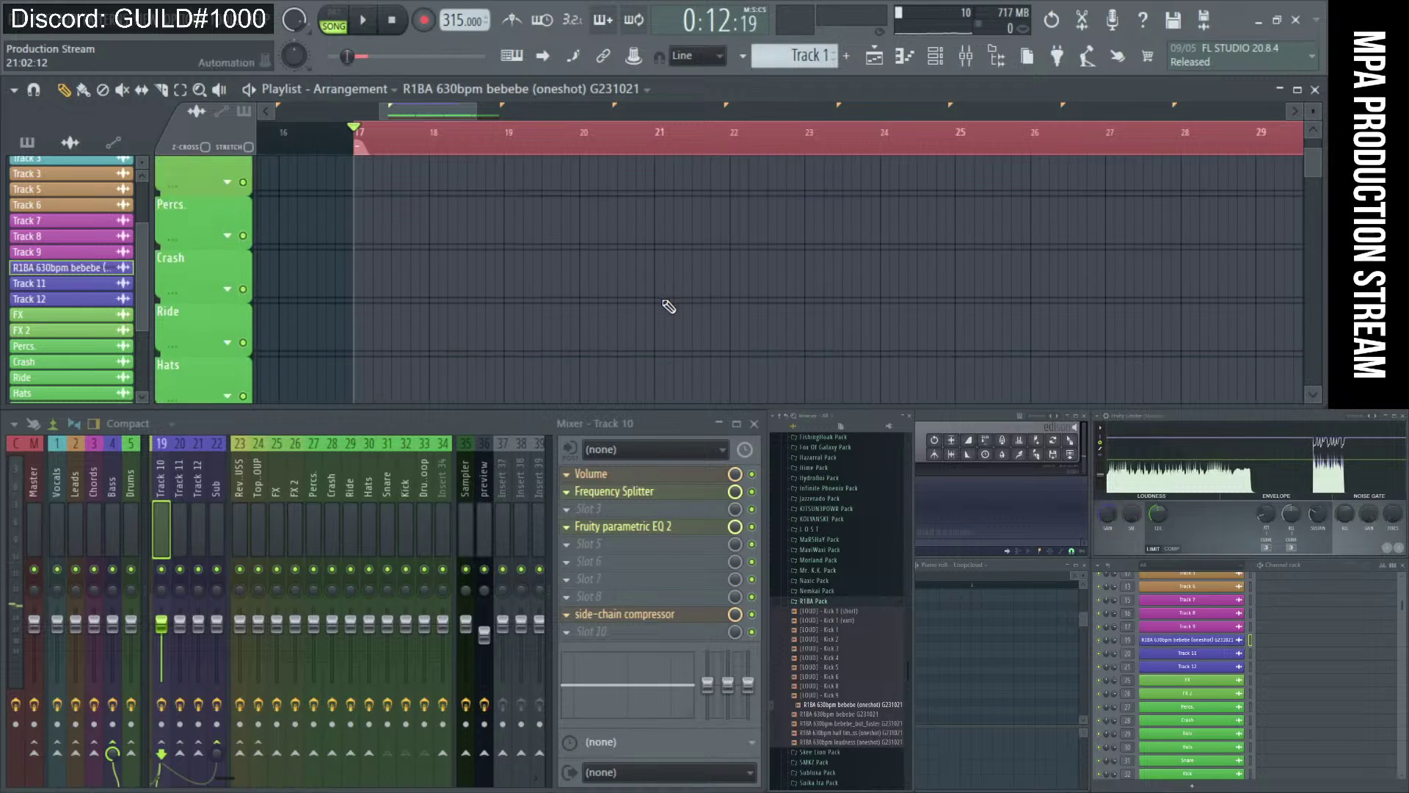
scroll(569, 360, "down", 4)
left_click(581, 303)
left_click(683, 302)
left_click(987, 301)
left_click(1281, 303)
scroll(807, 272, "down", 3, "ctrl")
scroll(785, 270, "up", 2)
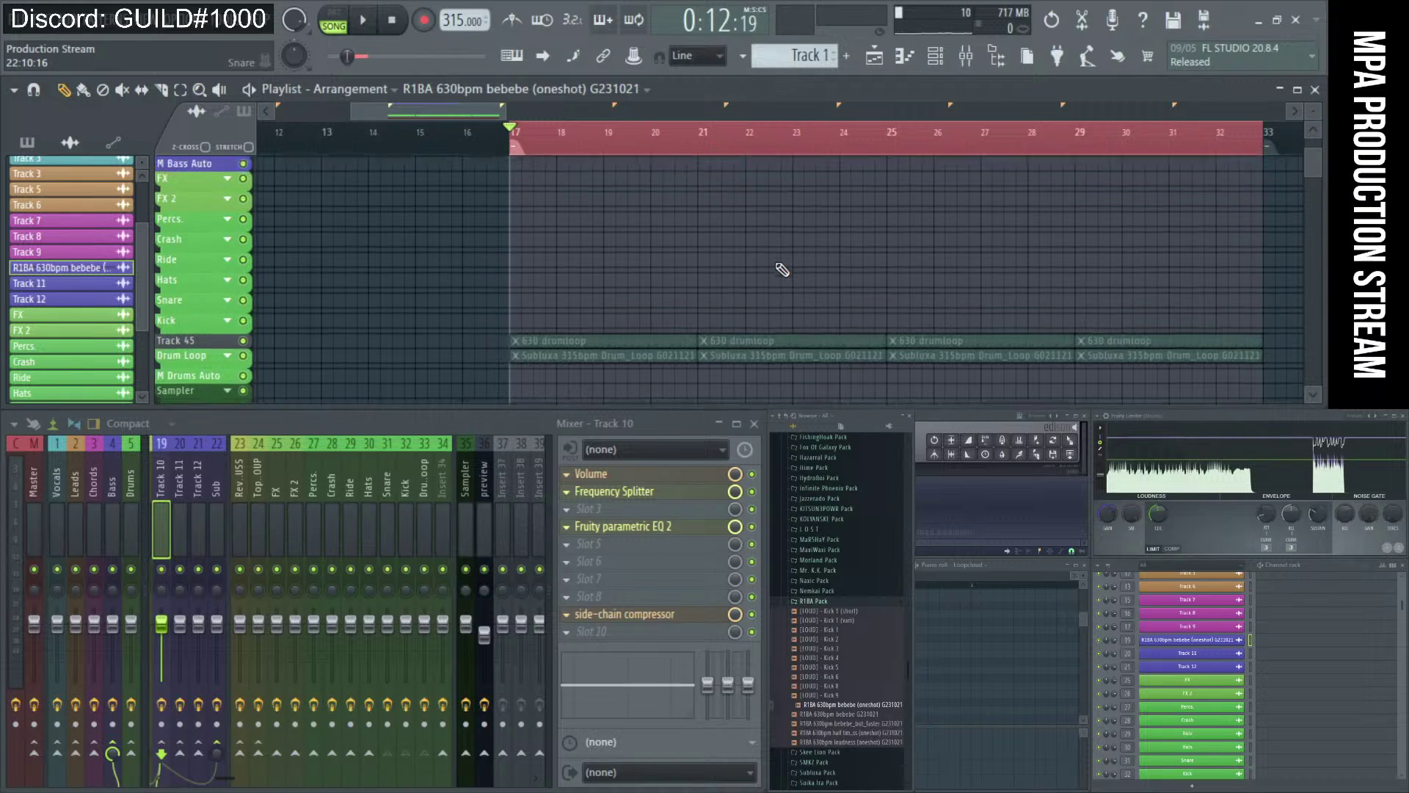
- Play the bebebe (oneshot) clip on Track 10 from bar 17 several times with the drumloops muted
scroll(783, 269, "up", 3)
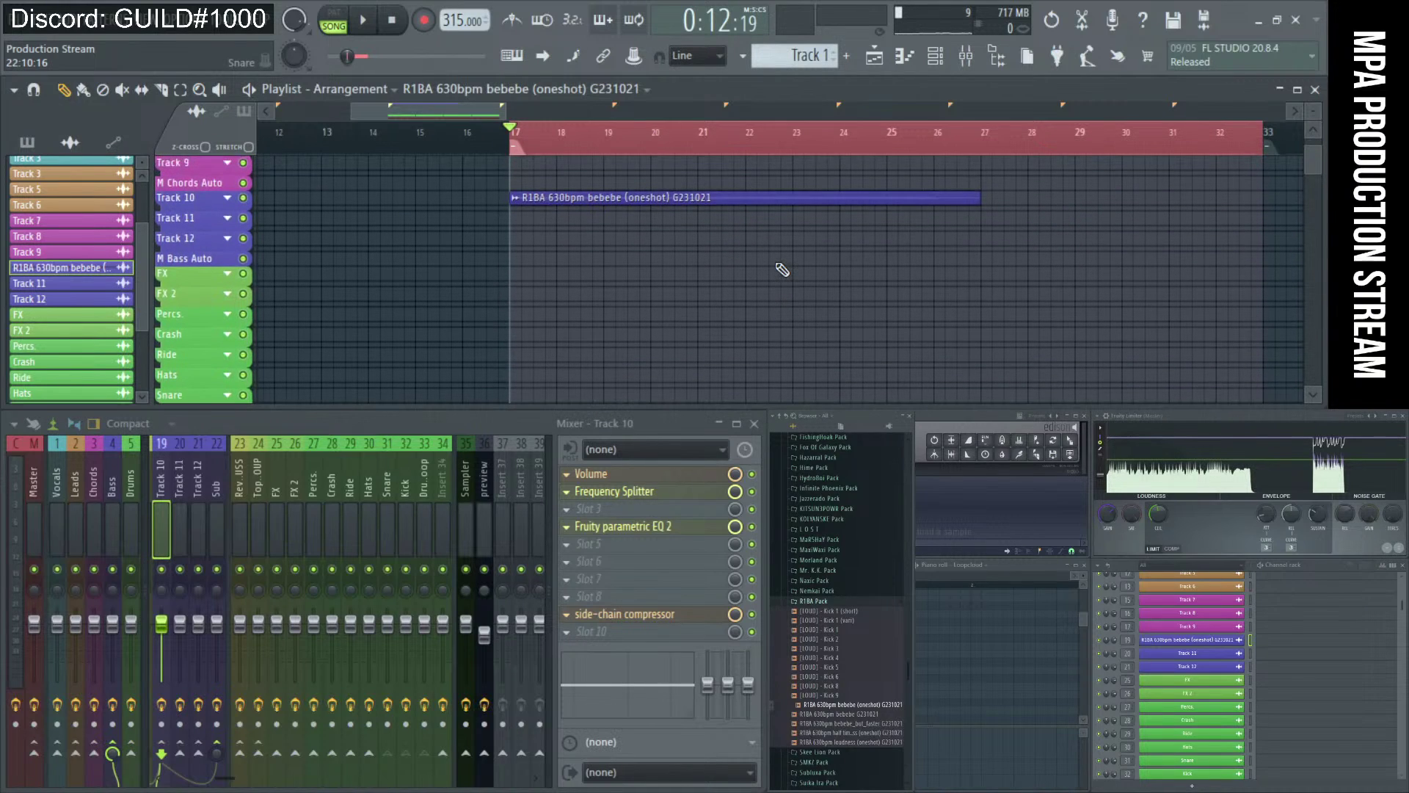
scroll(760, 273, "up", 3, "alt")
scroll(759, 272, "up", 2, "alt")
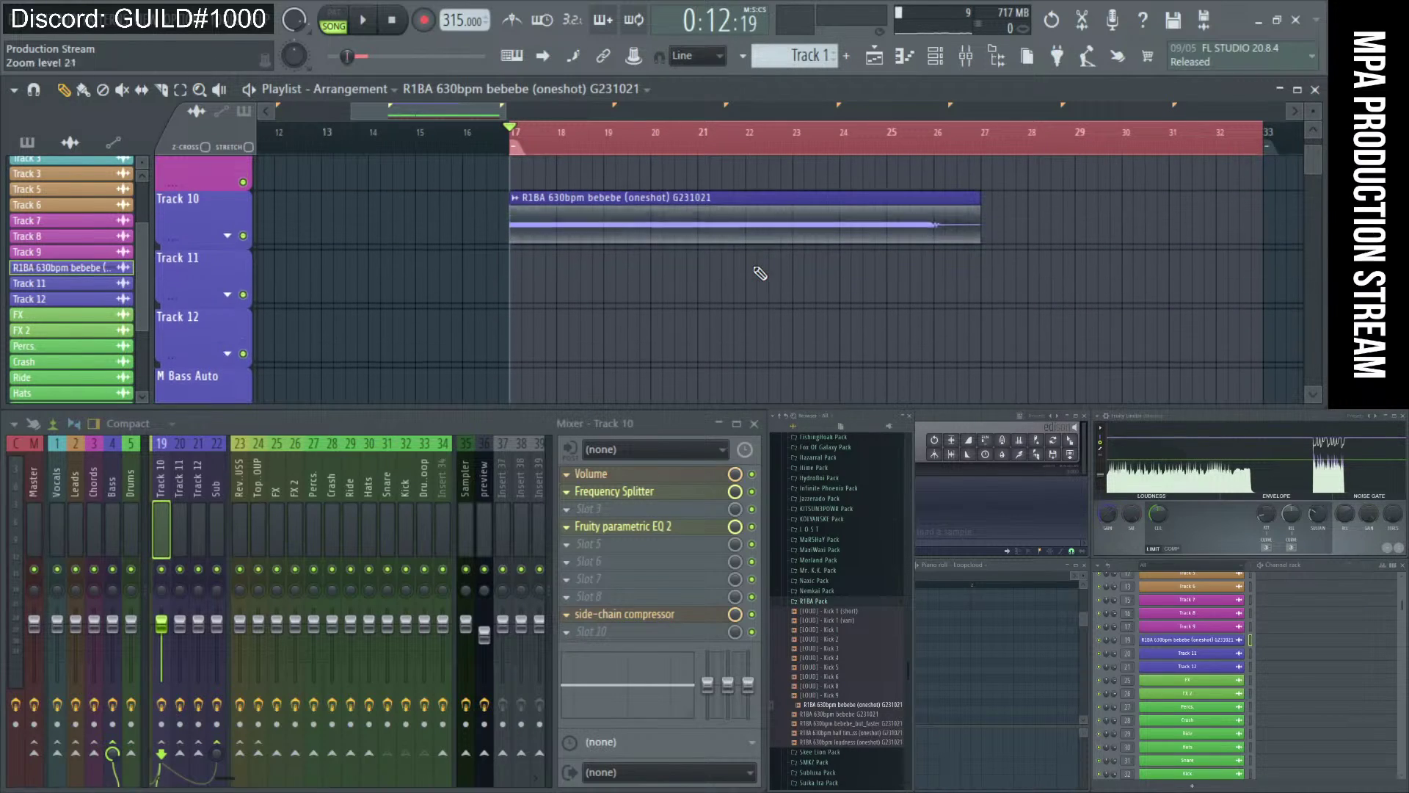
scroll(549, 295, "up", 2, "ctrl")
scroll(549, 295, "down", 2, "ctrl")
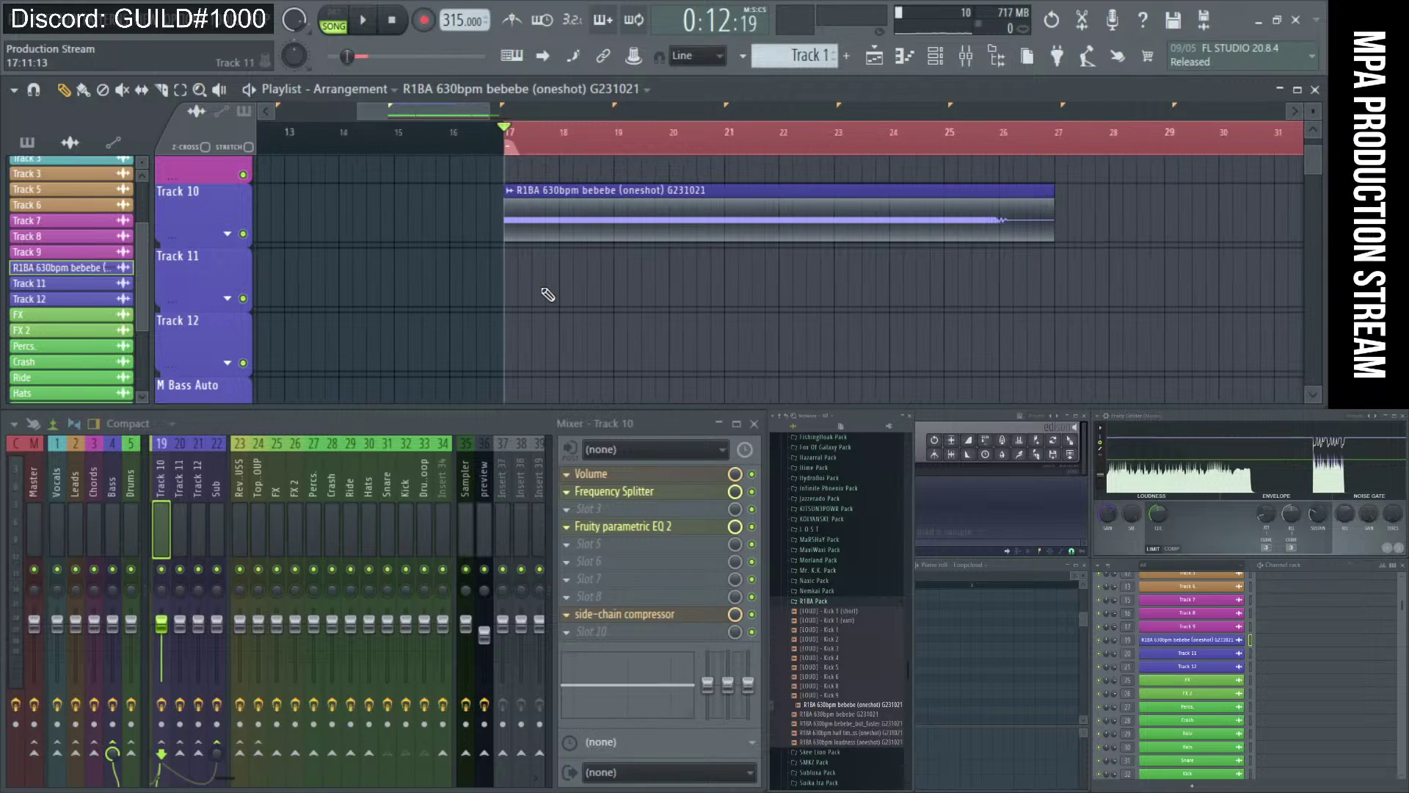
key("space")
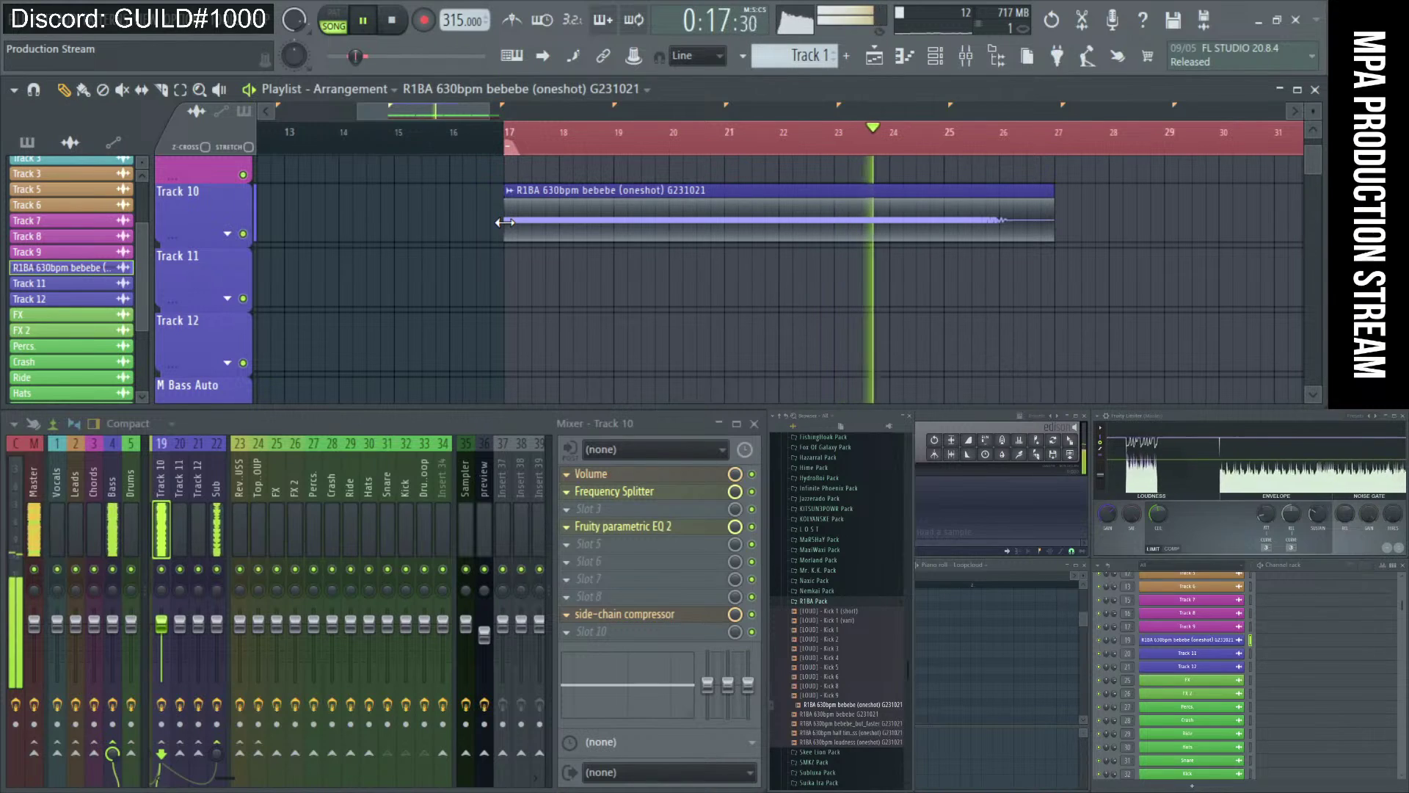
key("space")
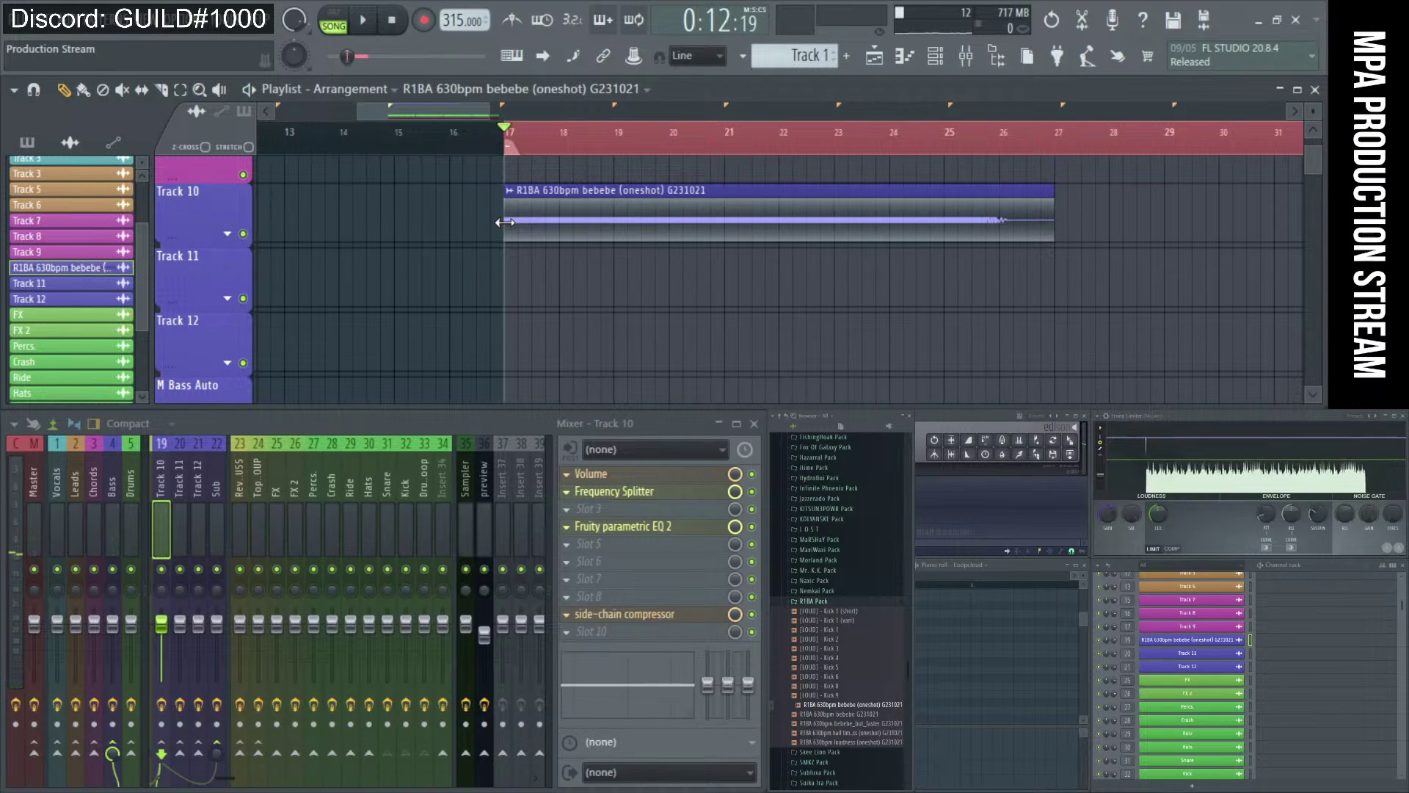
left_click(505, 221)
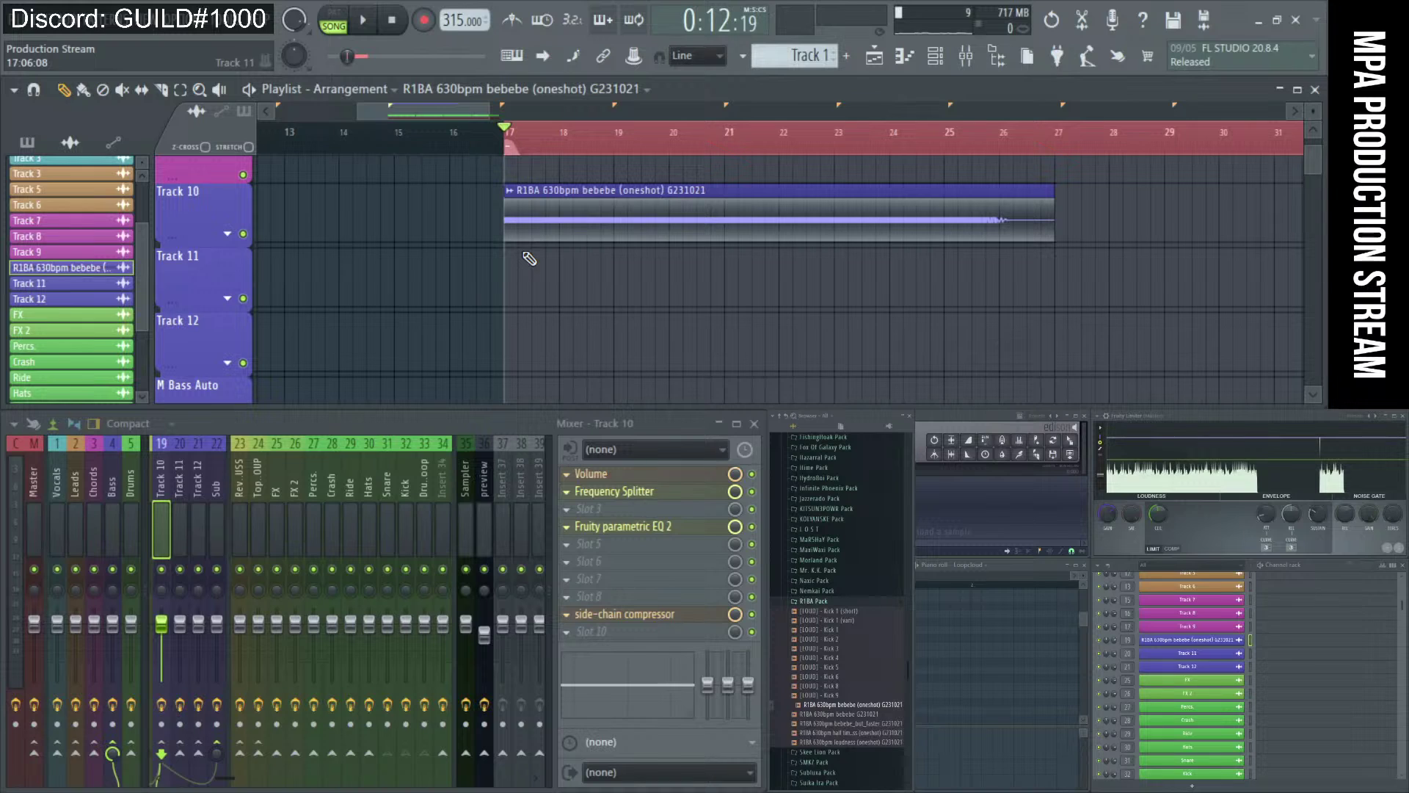
key("space")
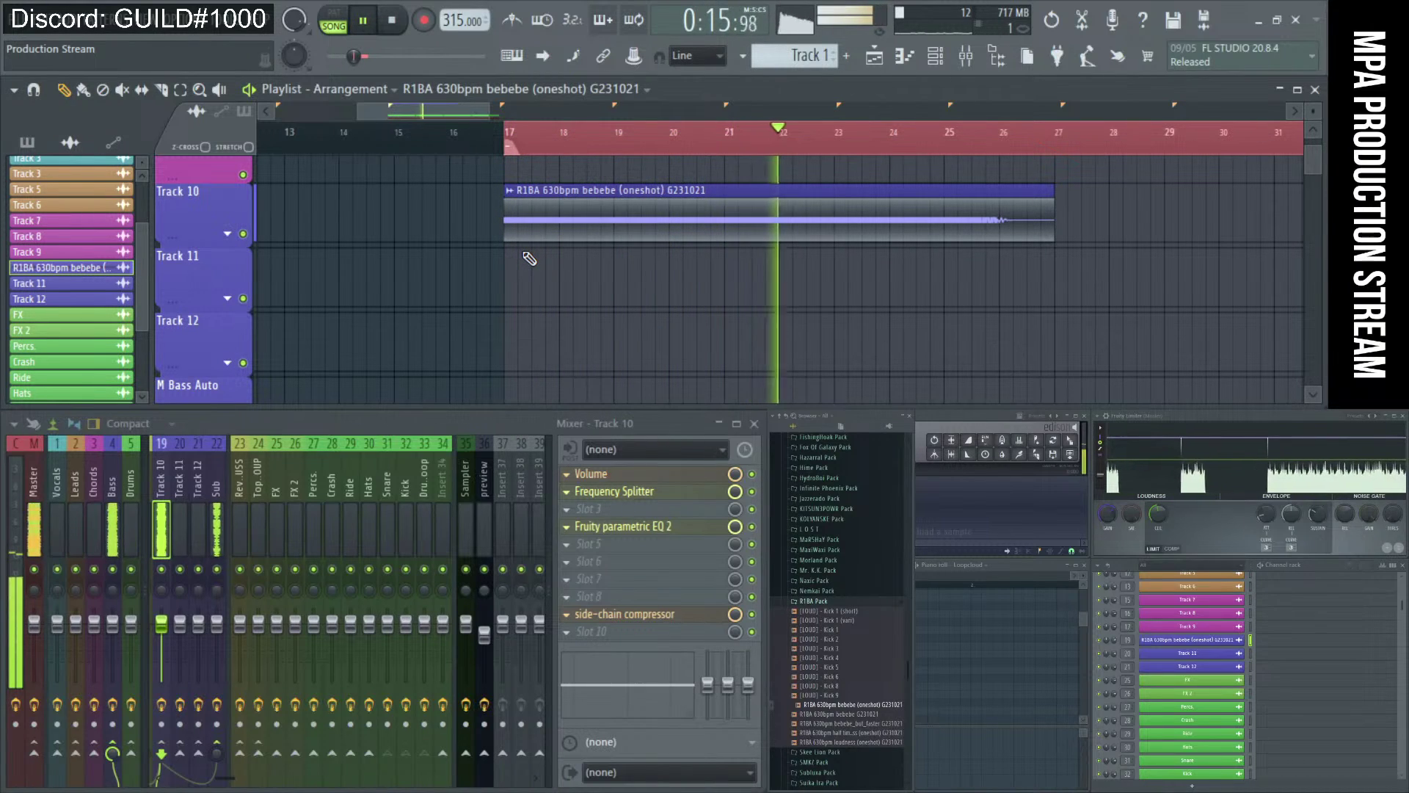
key("space")
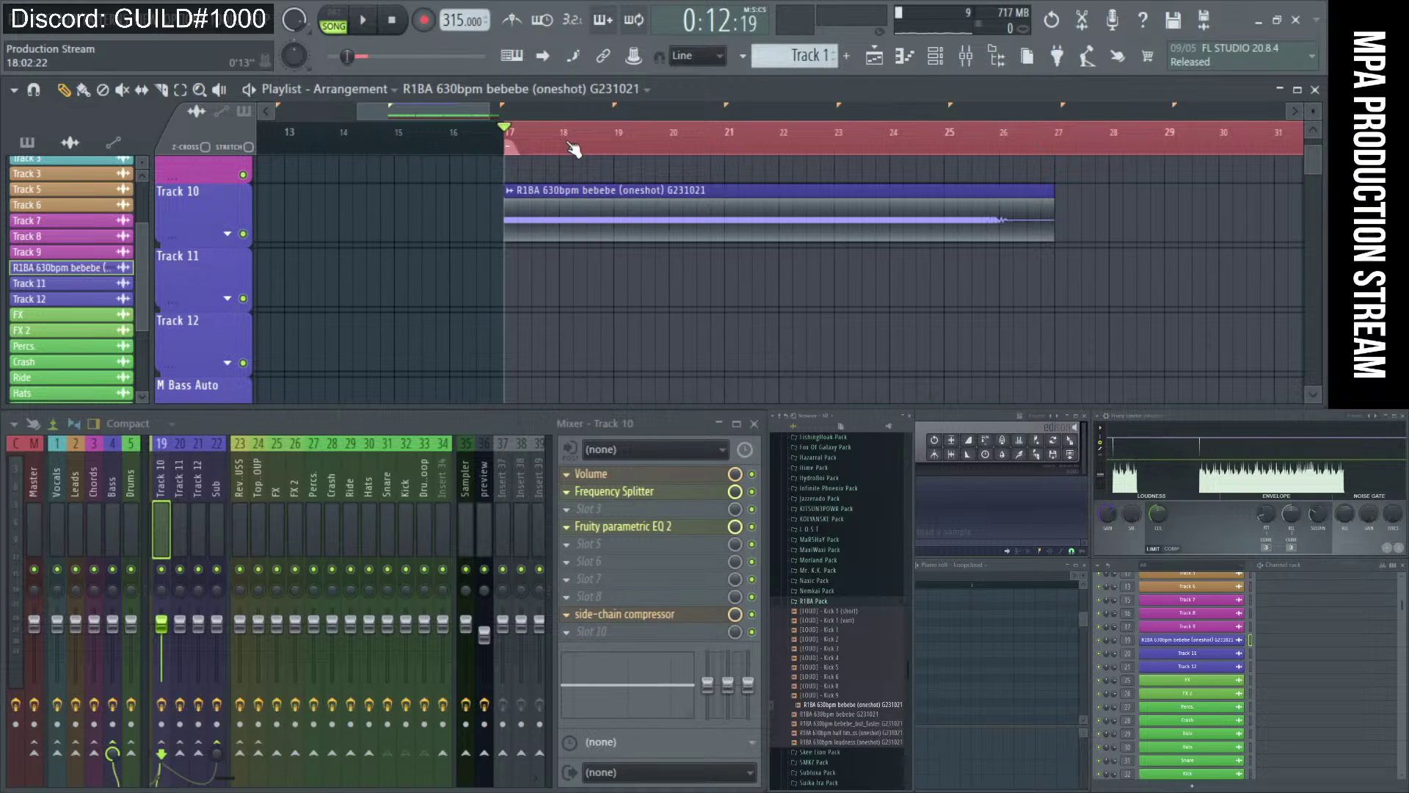
key("space")
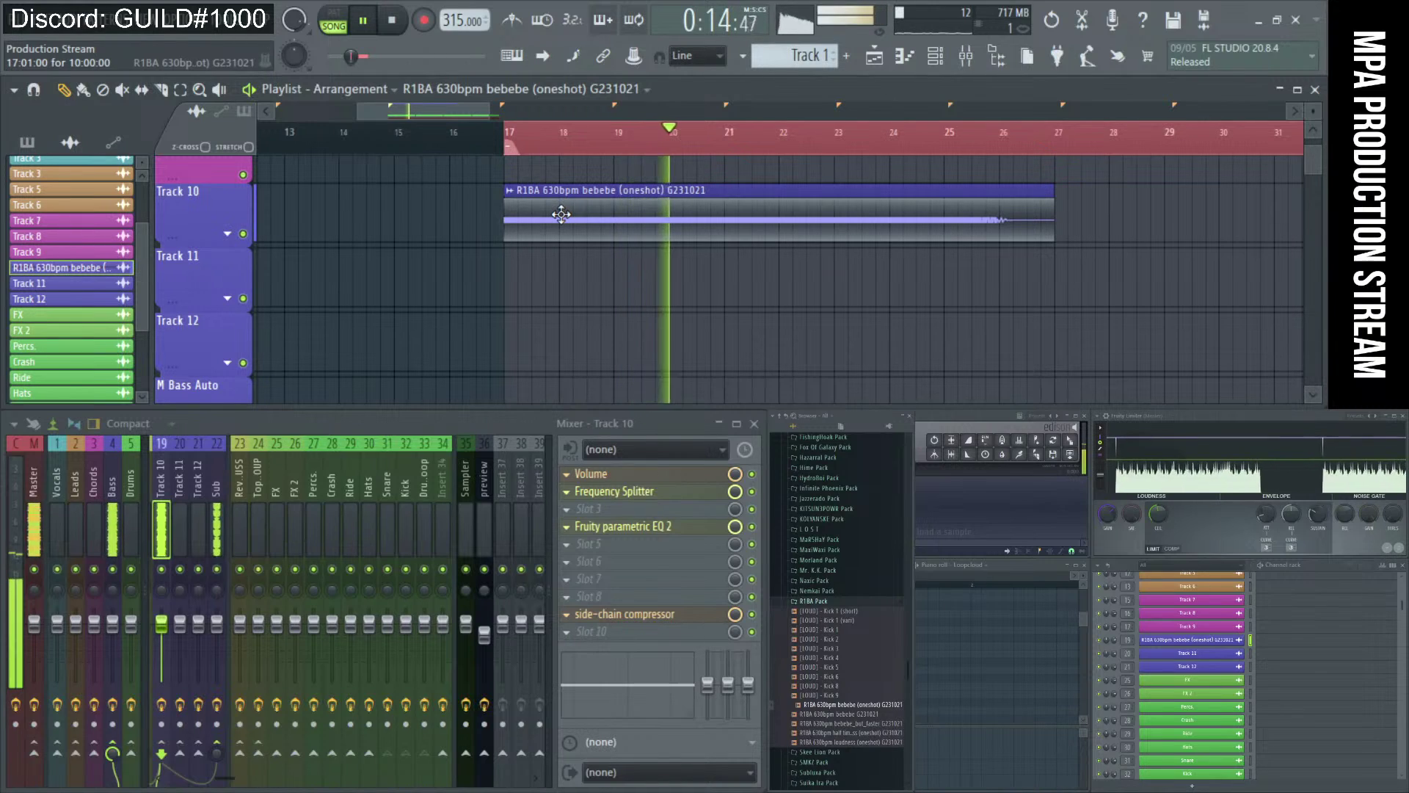
key("space")
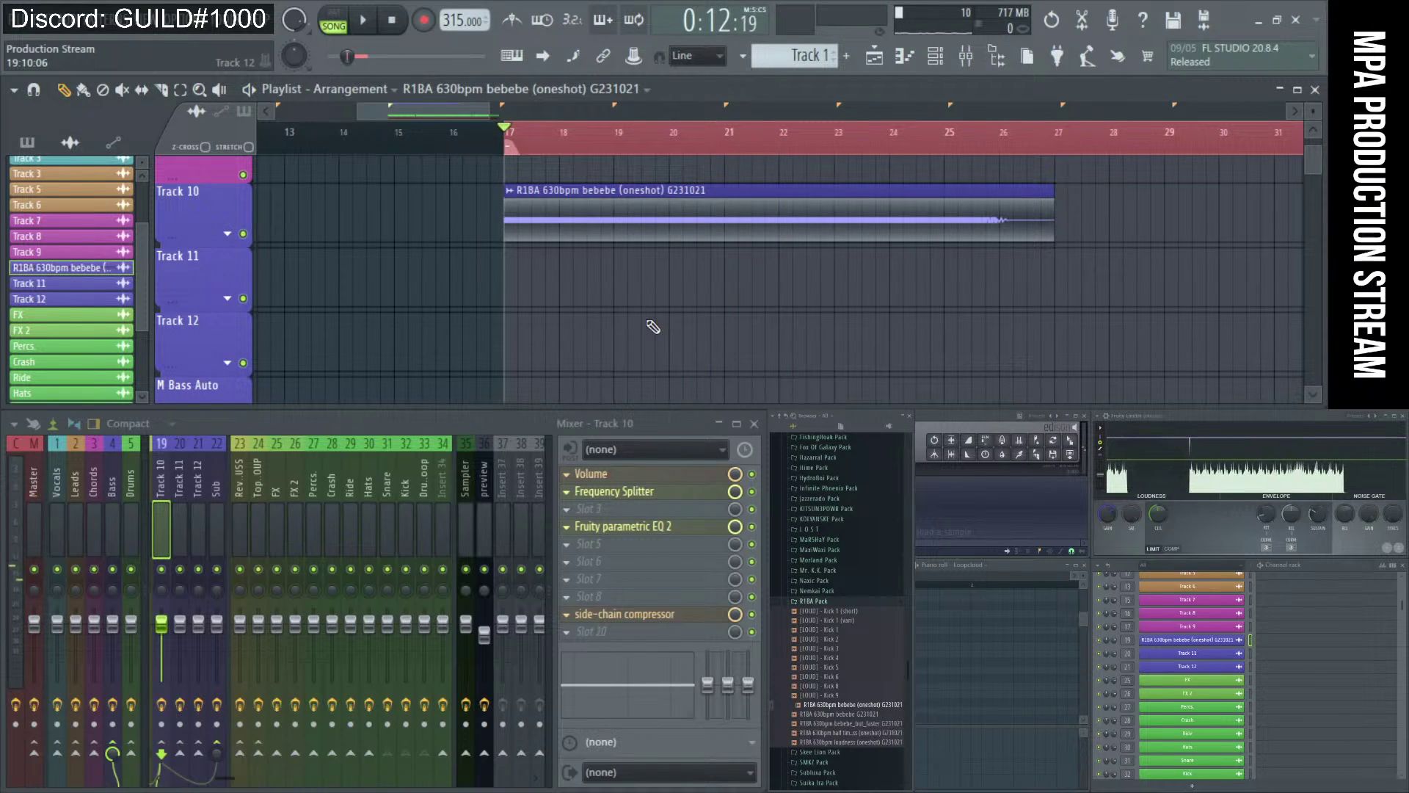
- Bring the stream chat back into view to read the newest messages
left_click_drag(1326, 437, 475, 403)
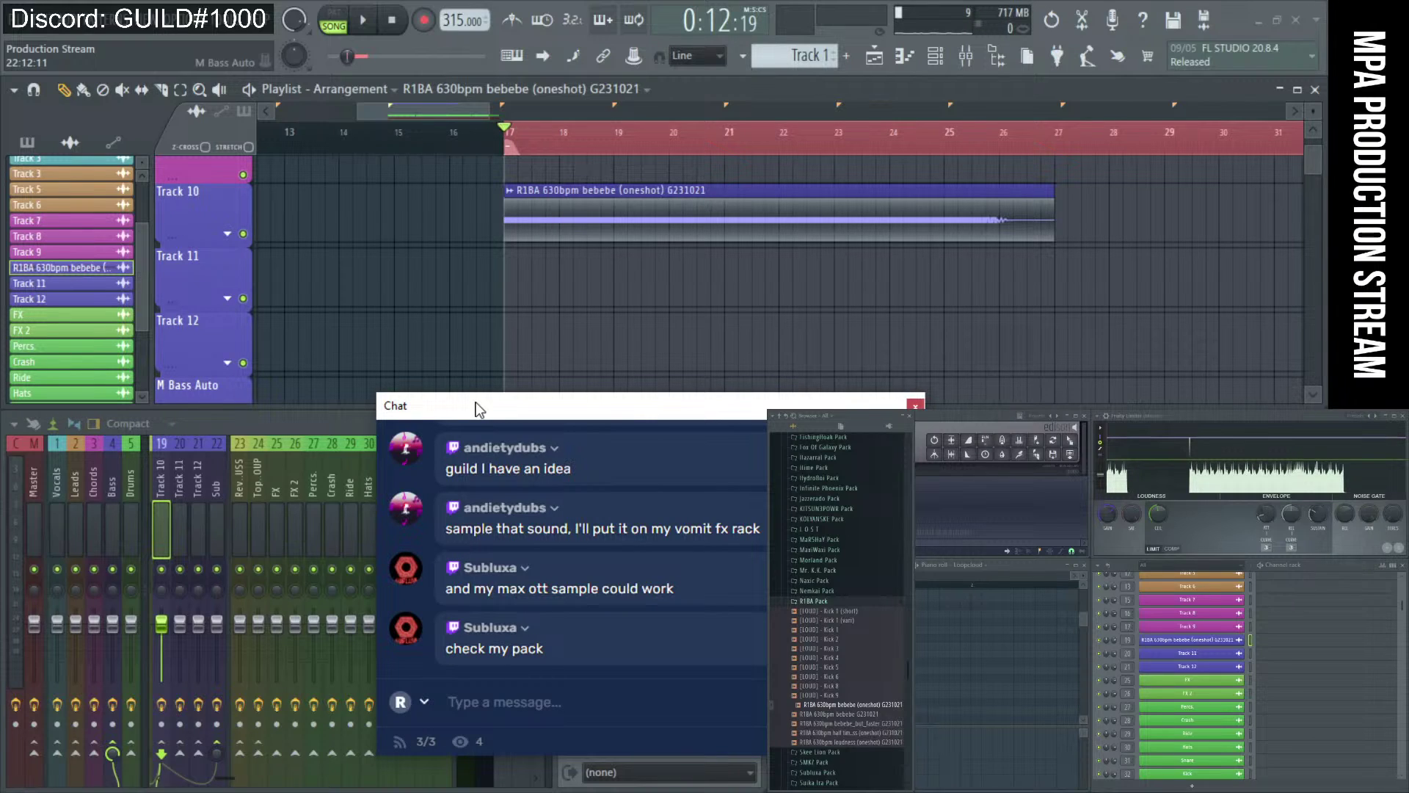
- Move the stream chat off the playlist and play the bebebe (oneshot) clip on Track 10 from bar 17
left_click_drag(478, 410, 1406, 414)
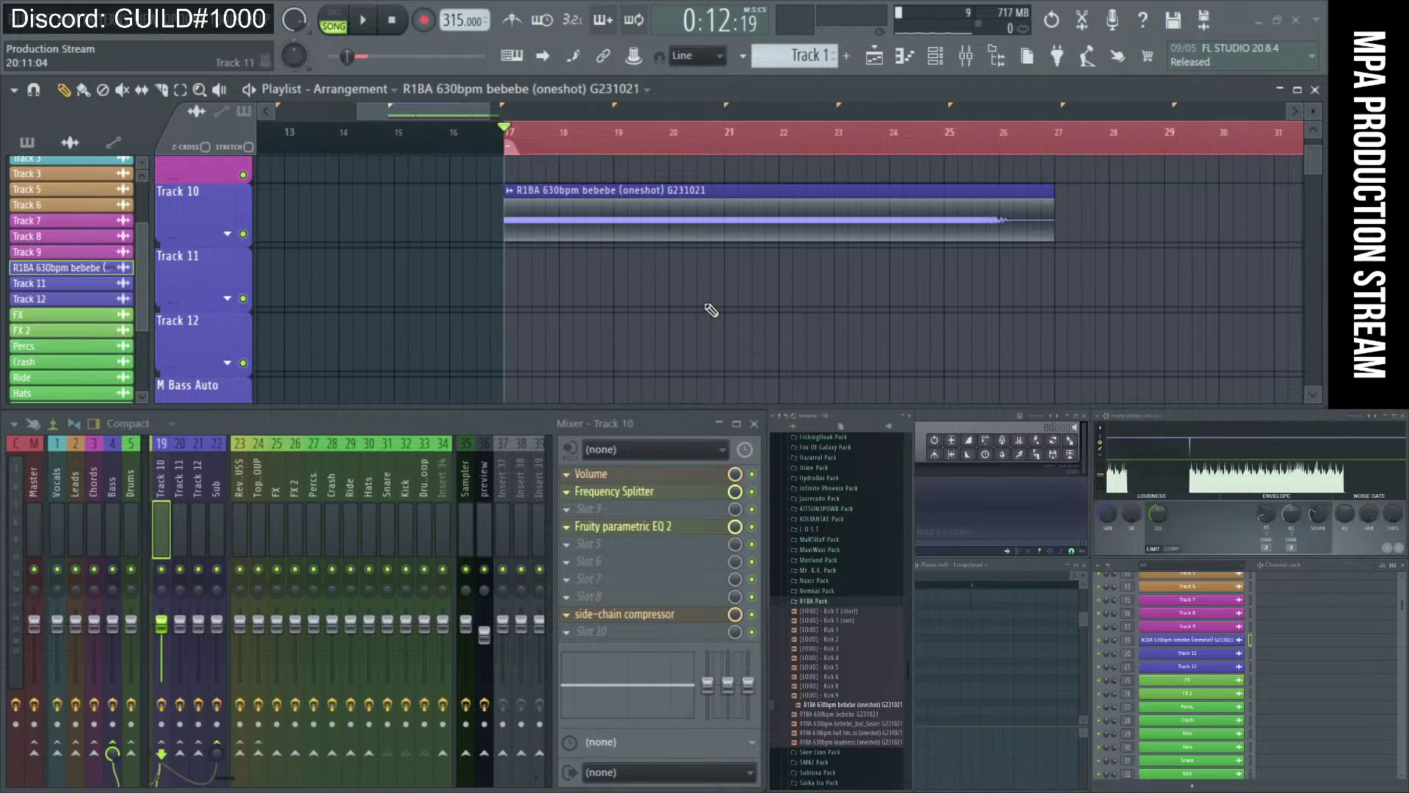
scroll(710, 310, "down", 1)
scroll(711, 310, "down", 1)
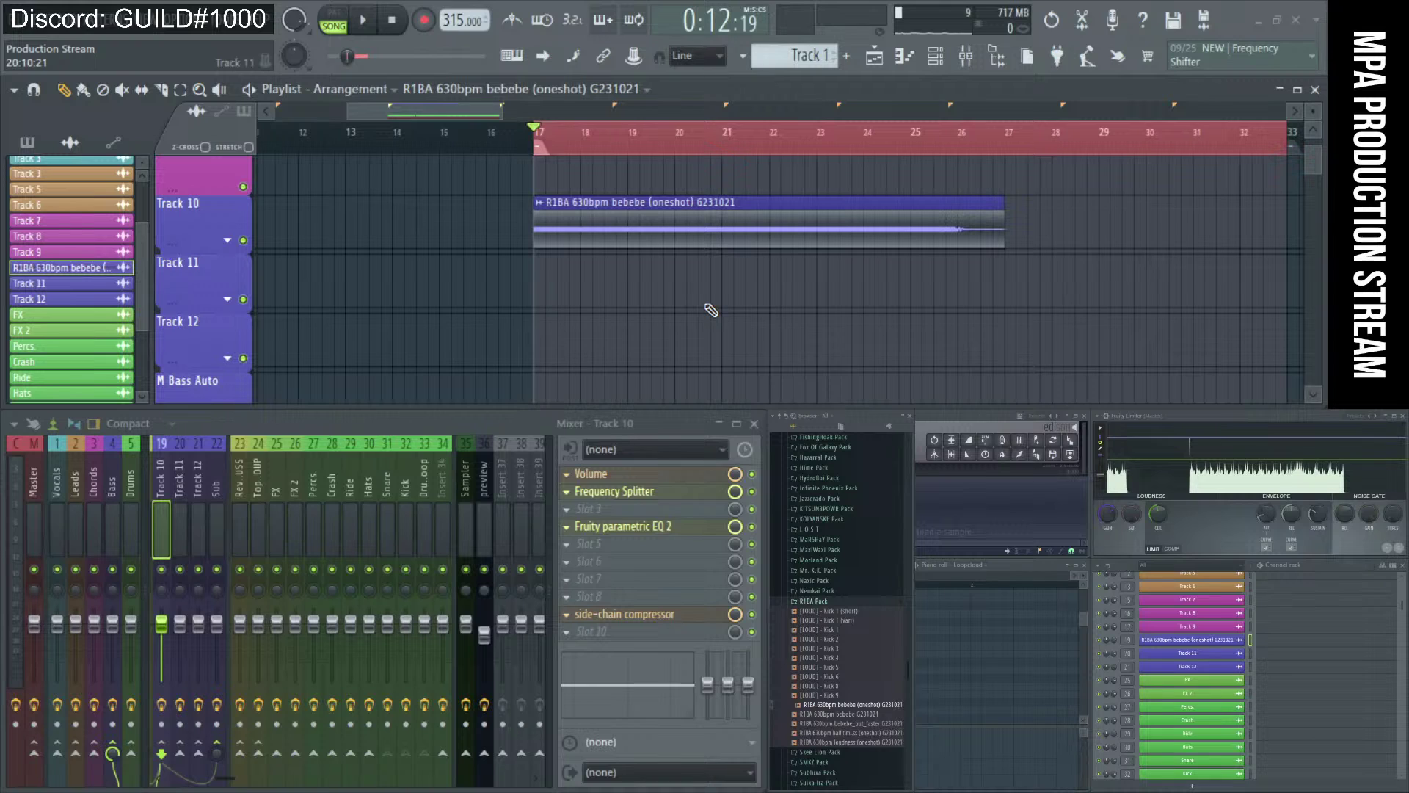
scroll(711, 310, "down", 2)
scroll(711, 310, "up", 3)
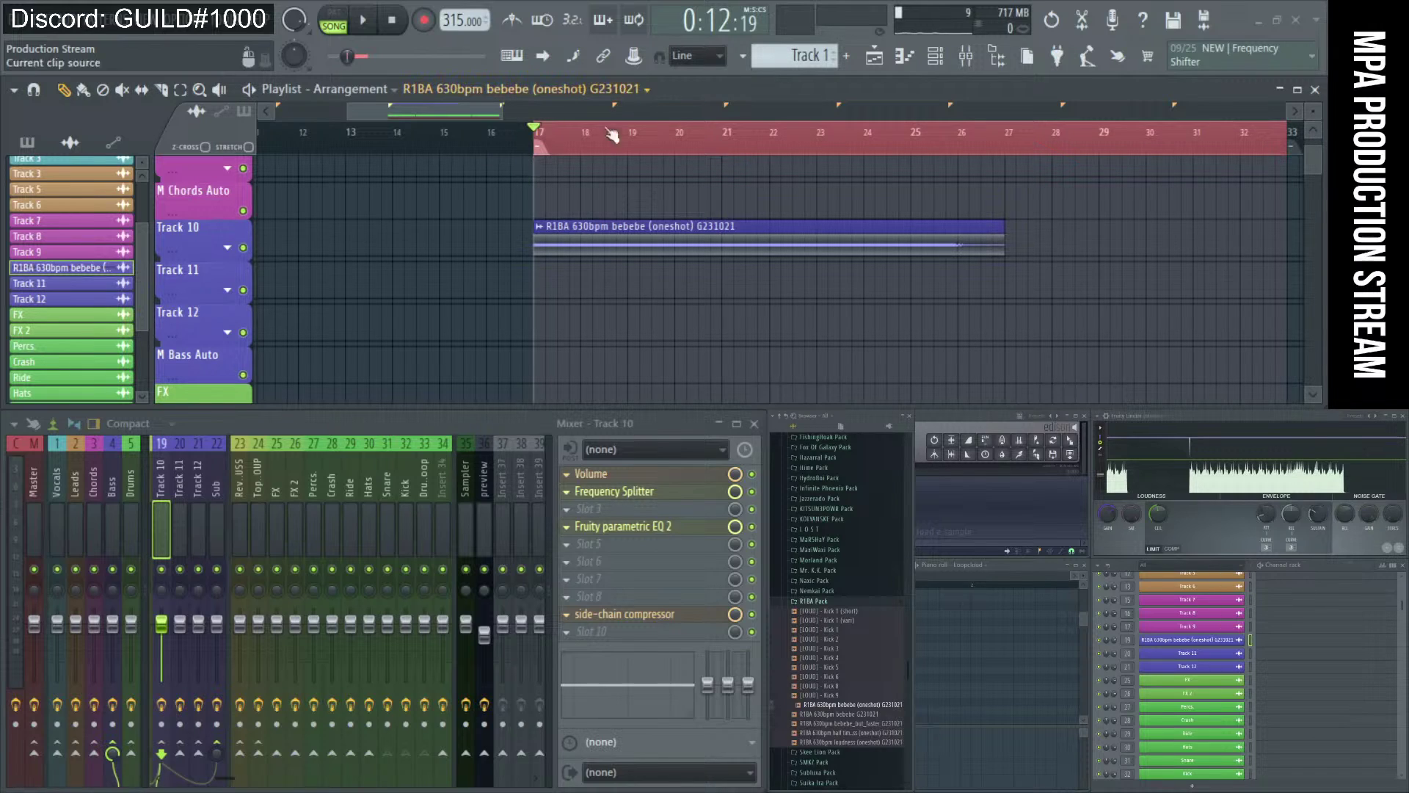
scroll(617, 109, "up", 2)
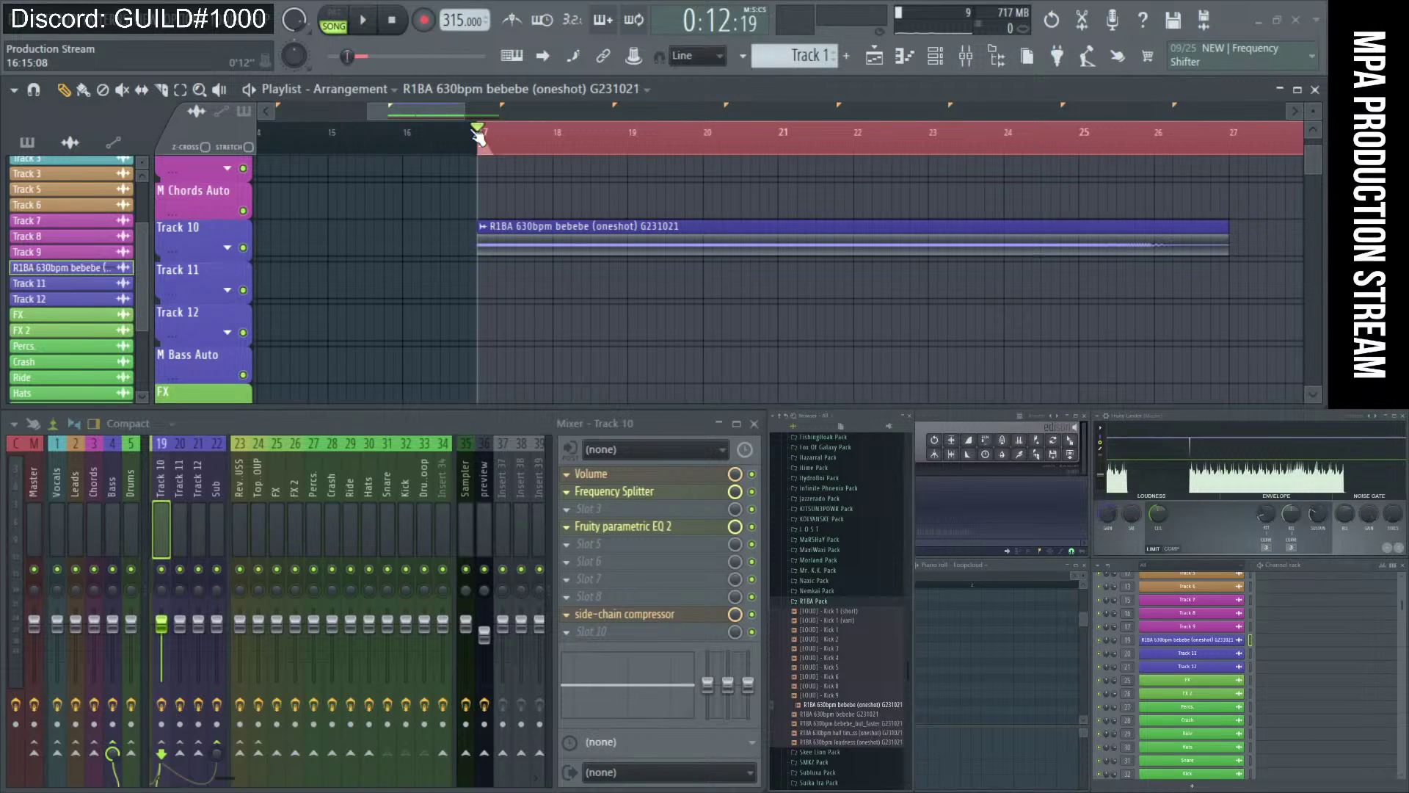
scroll(478, 135, "down", 1)
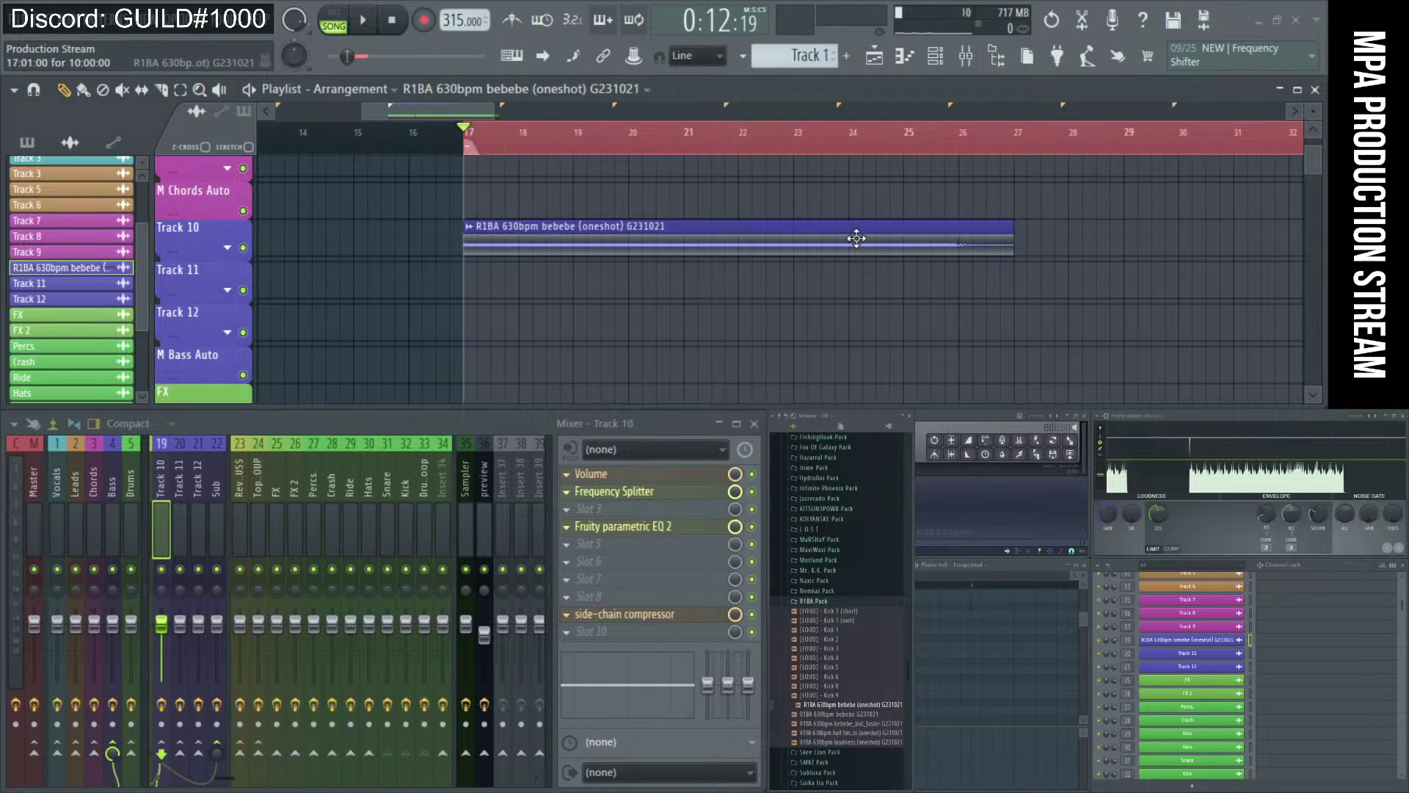
key("space")
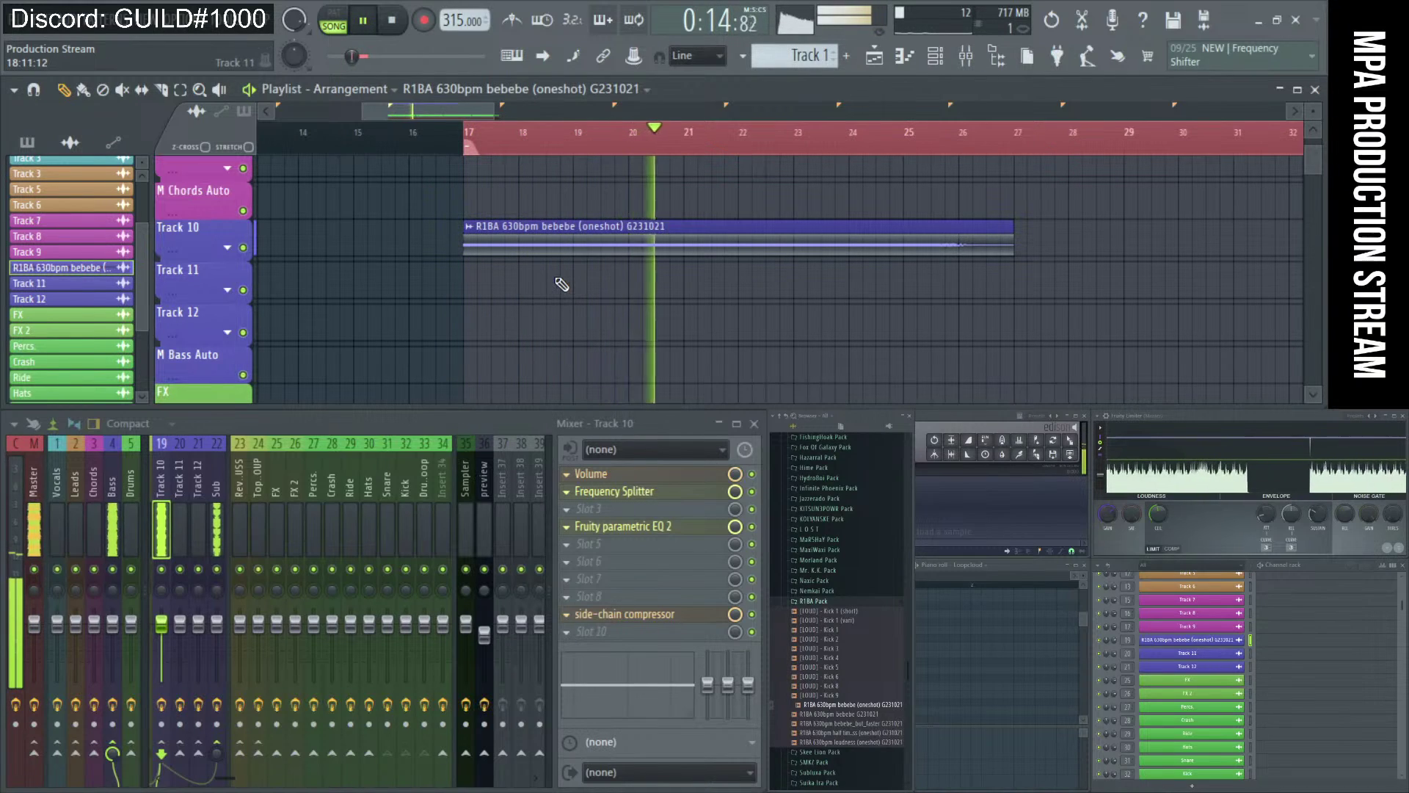
key("space")
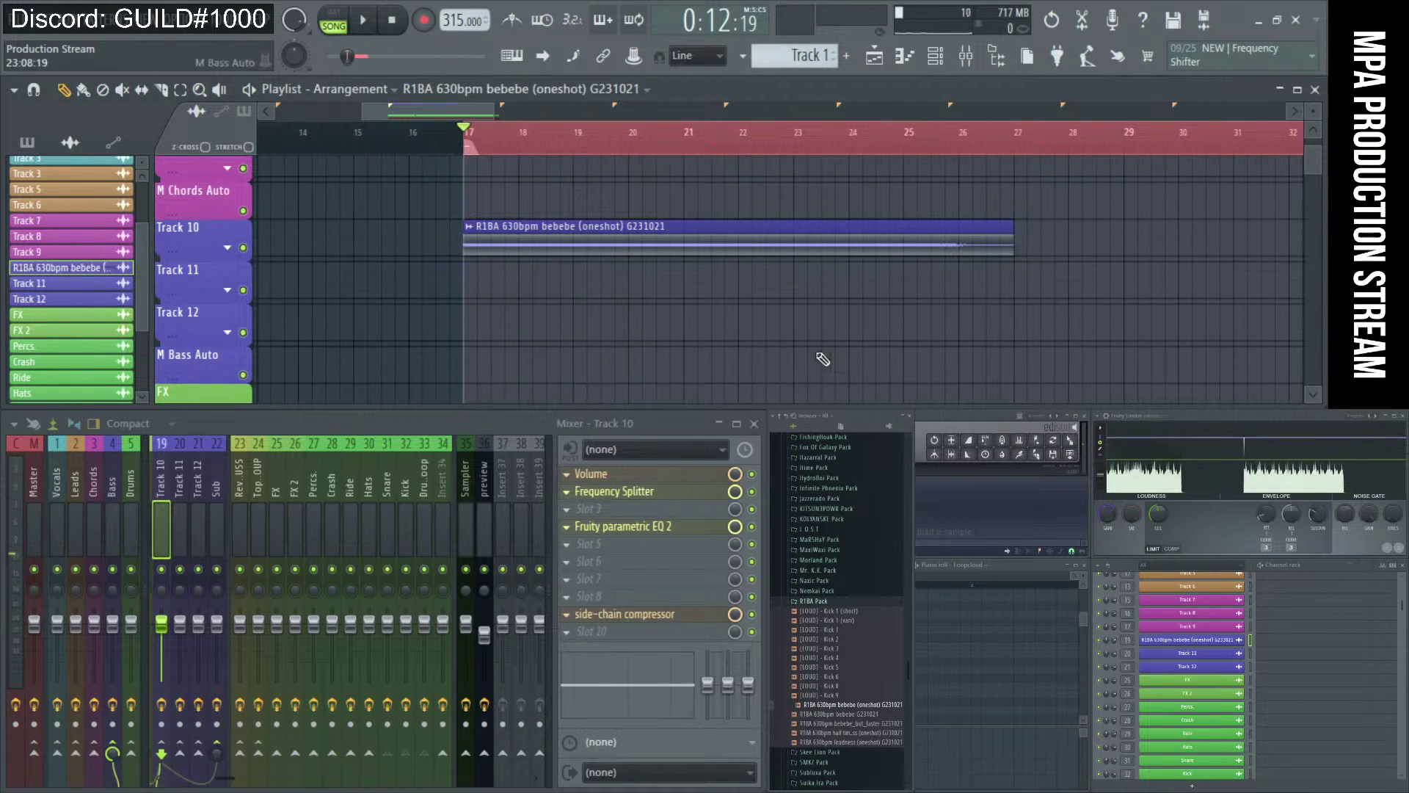
- Duplicate the bebebe (oneshot) clip onto Track 11 near the end of the original and listen from bar 17
scroll(703, 283, "down", 3)
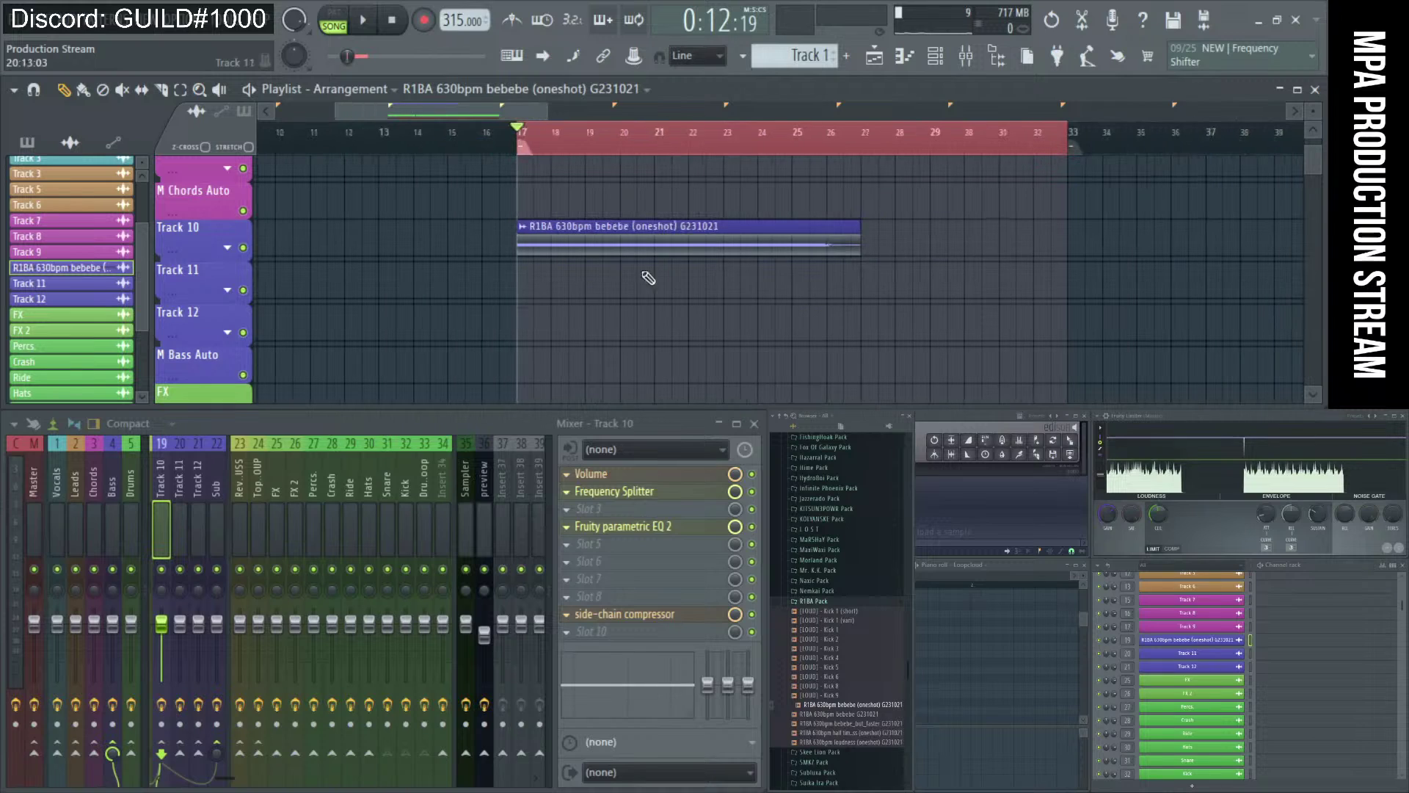
left_click_drag(635, 245, 890, 269)
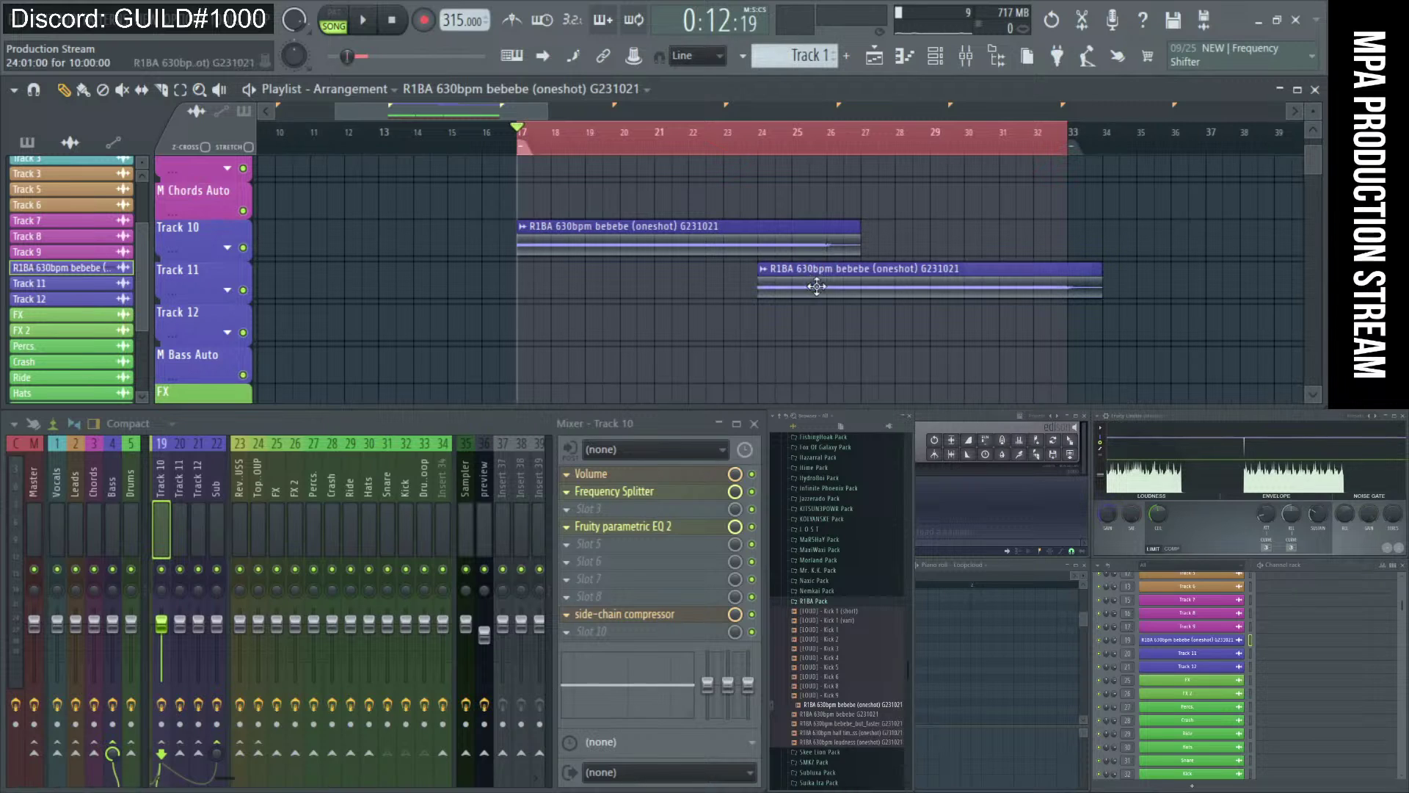
left_click_drag(814, 287, 900, 286)
key("space")
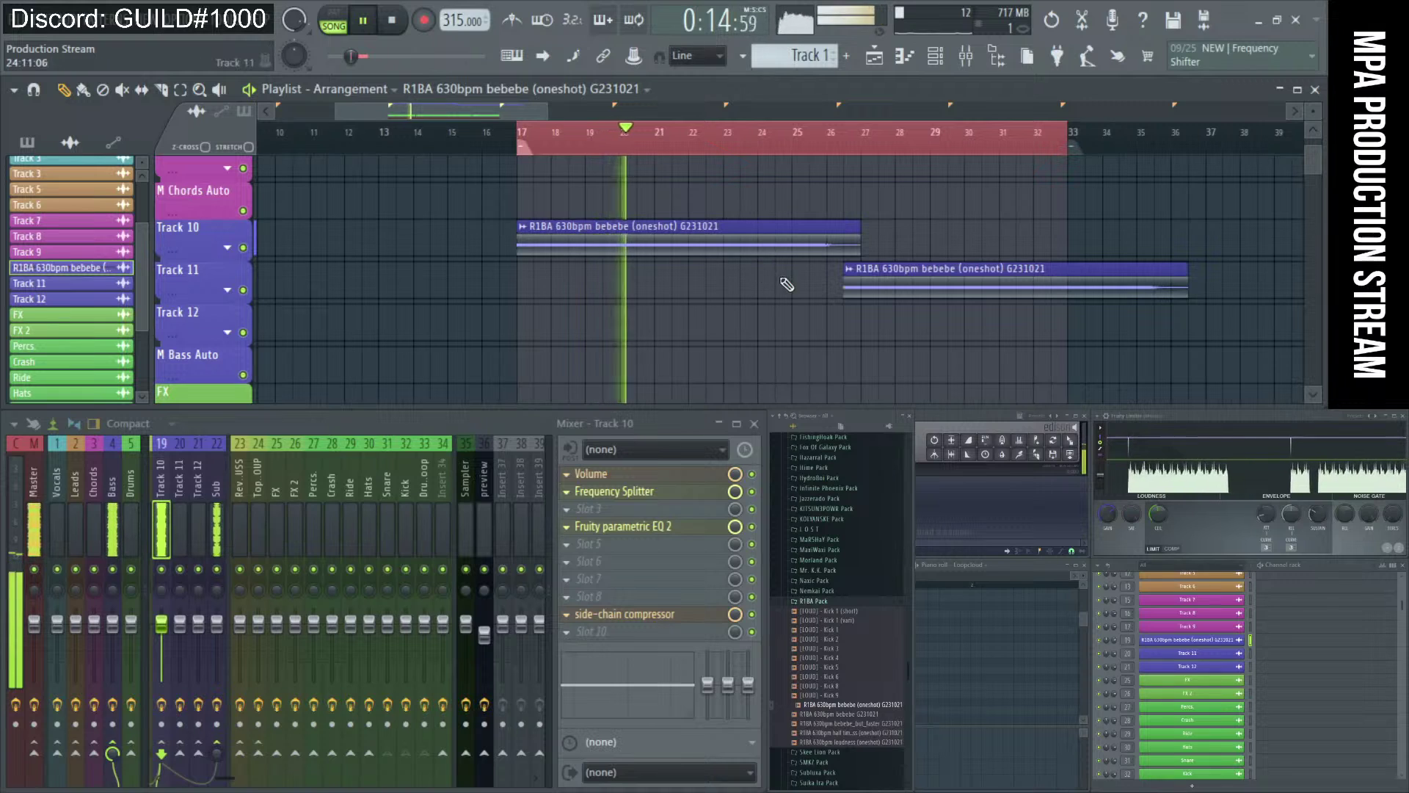
key("space")
key("space")
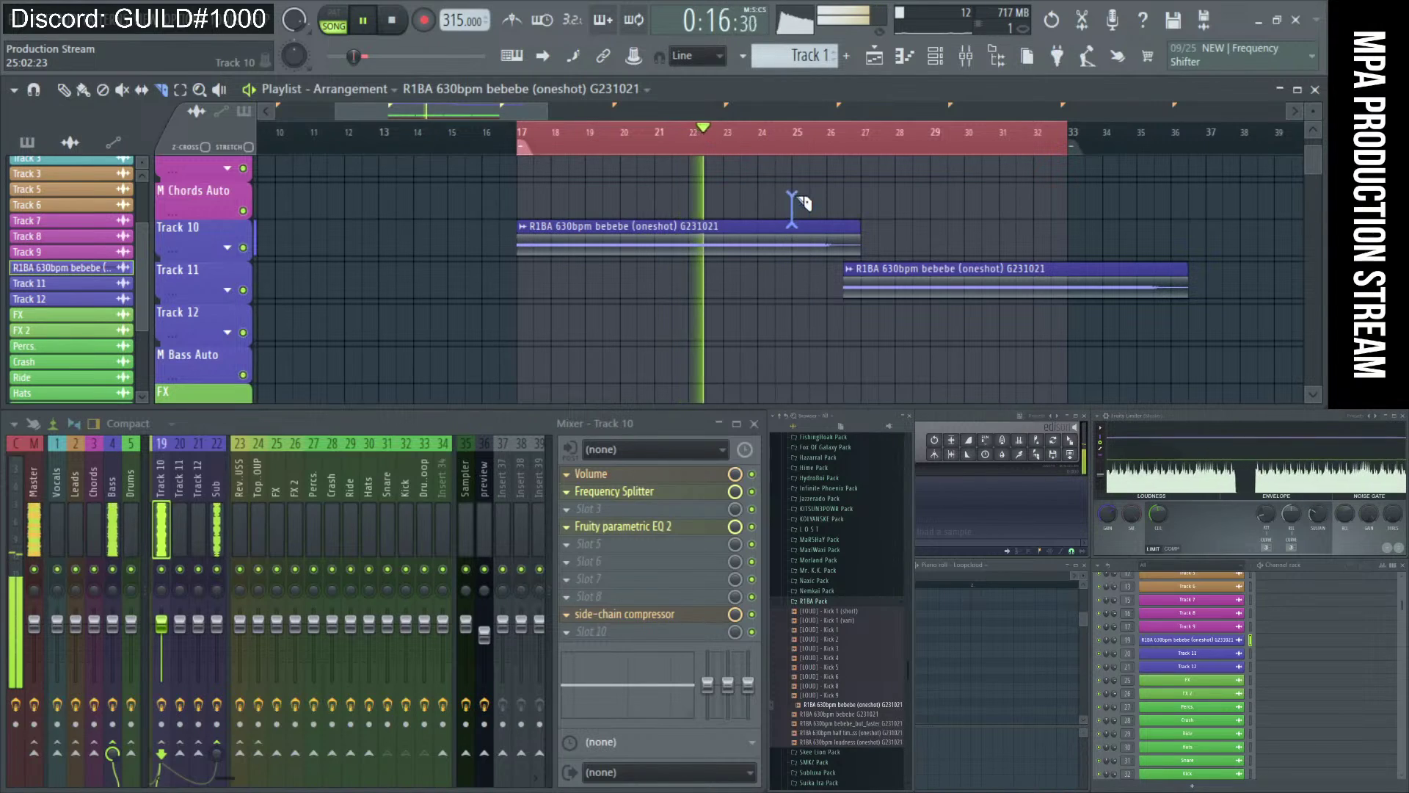
- Cut the original bebebe clip off at bar 25 and place its copy directly after it on Track 10
key("space")
key("space")
left_click_drag(871, 283, 802, 235)
left_click(793, 236)
right_click(807, 245)
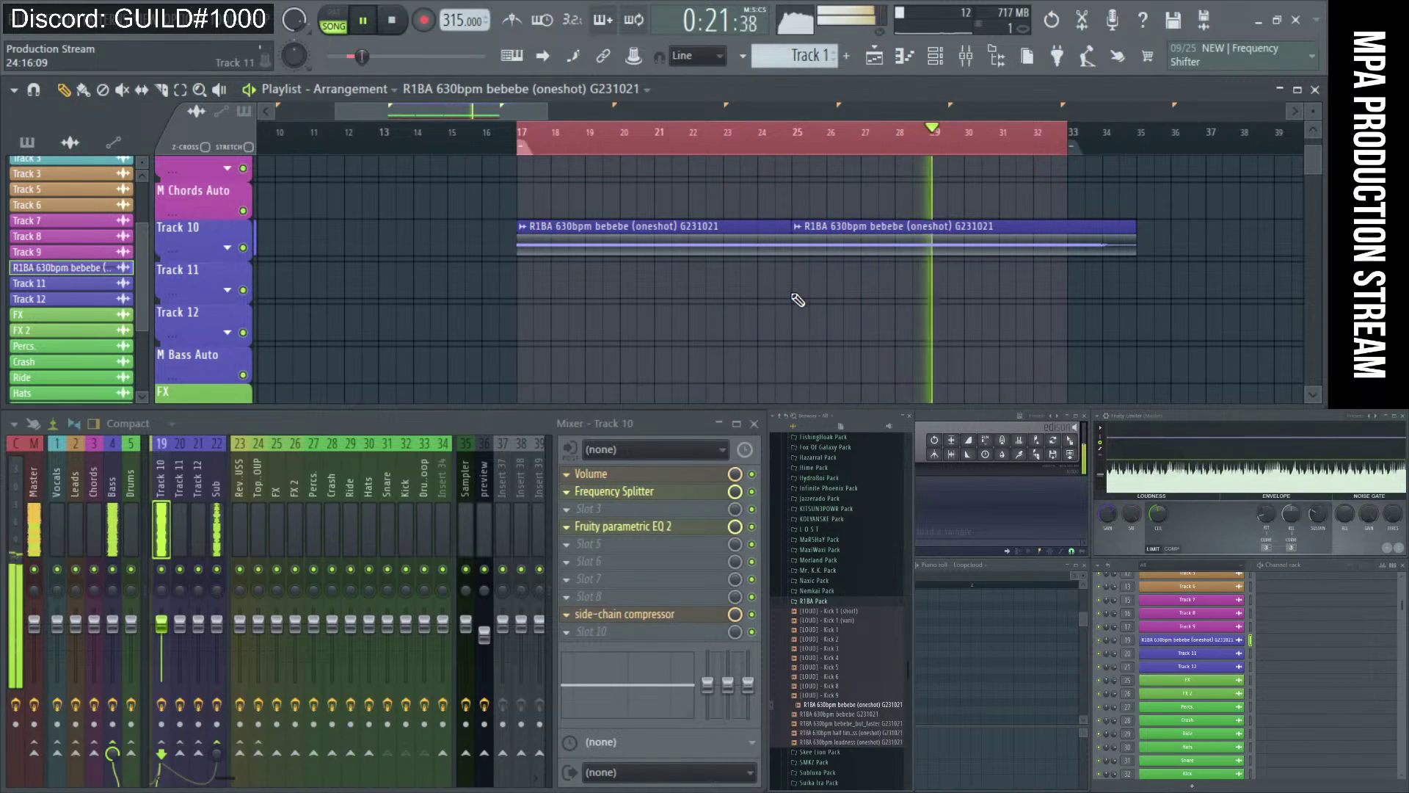
key("space")
- Unmute the four 630 drumloop clips on Track 45 and play them briefly from bar 17
scroll(808, 302, "down", 10)
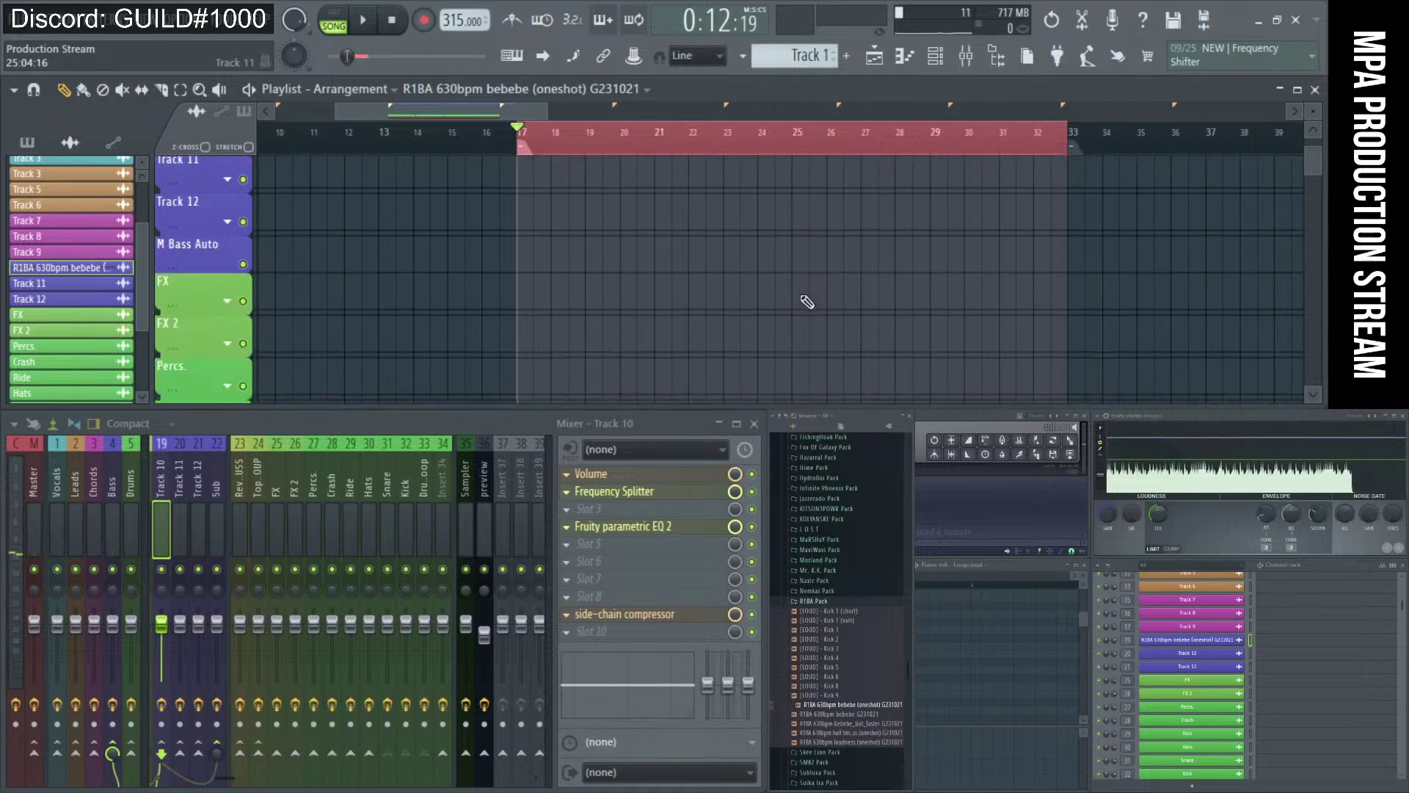
left_click_drag(522, 250, 955, 253)
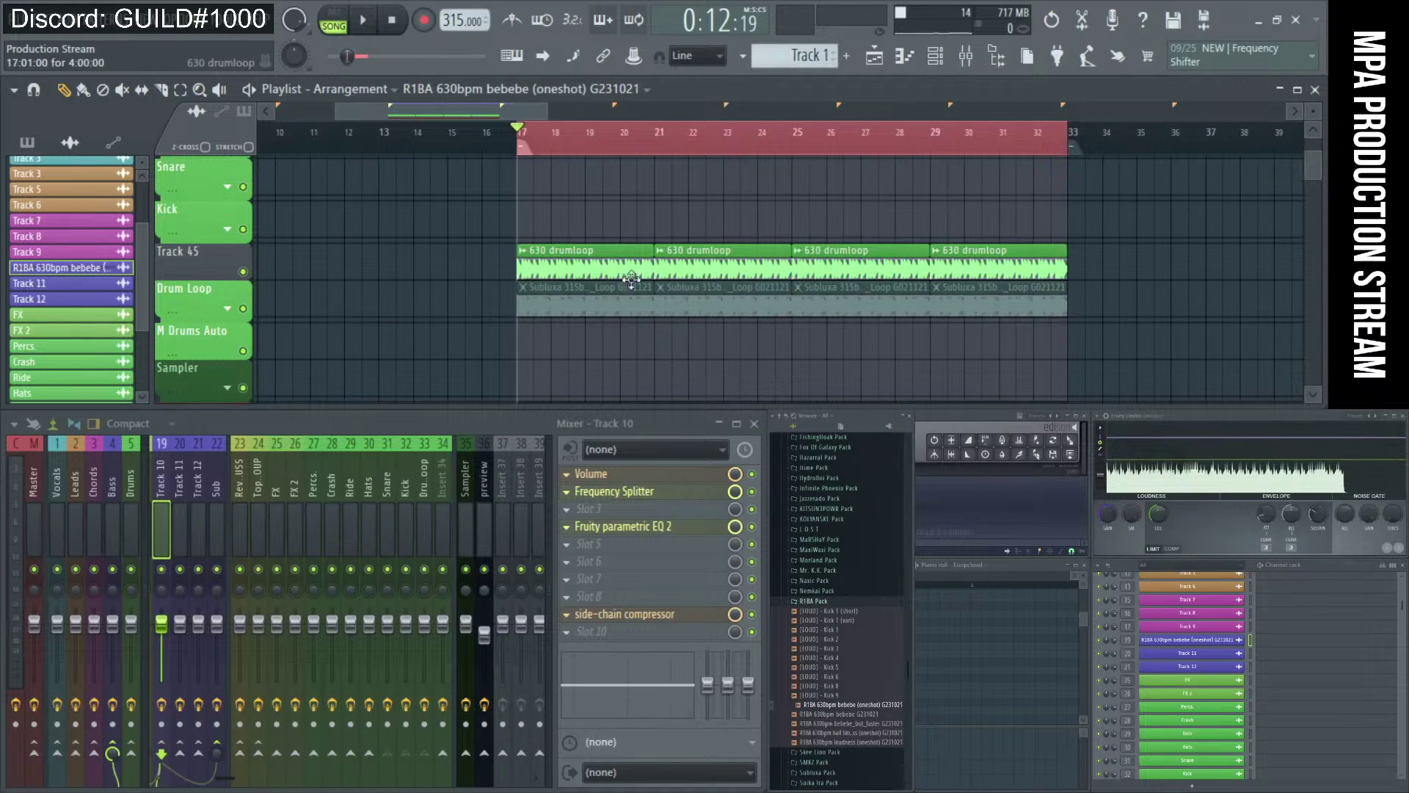
scroll(554, 285, "up", 2)
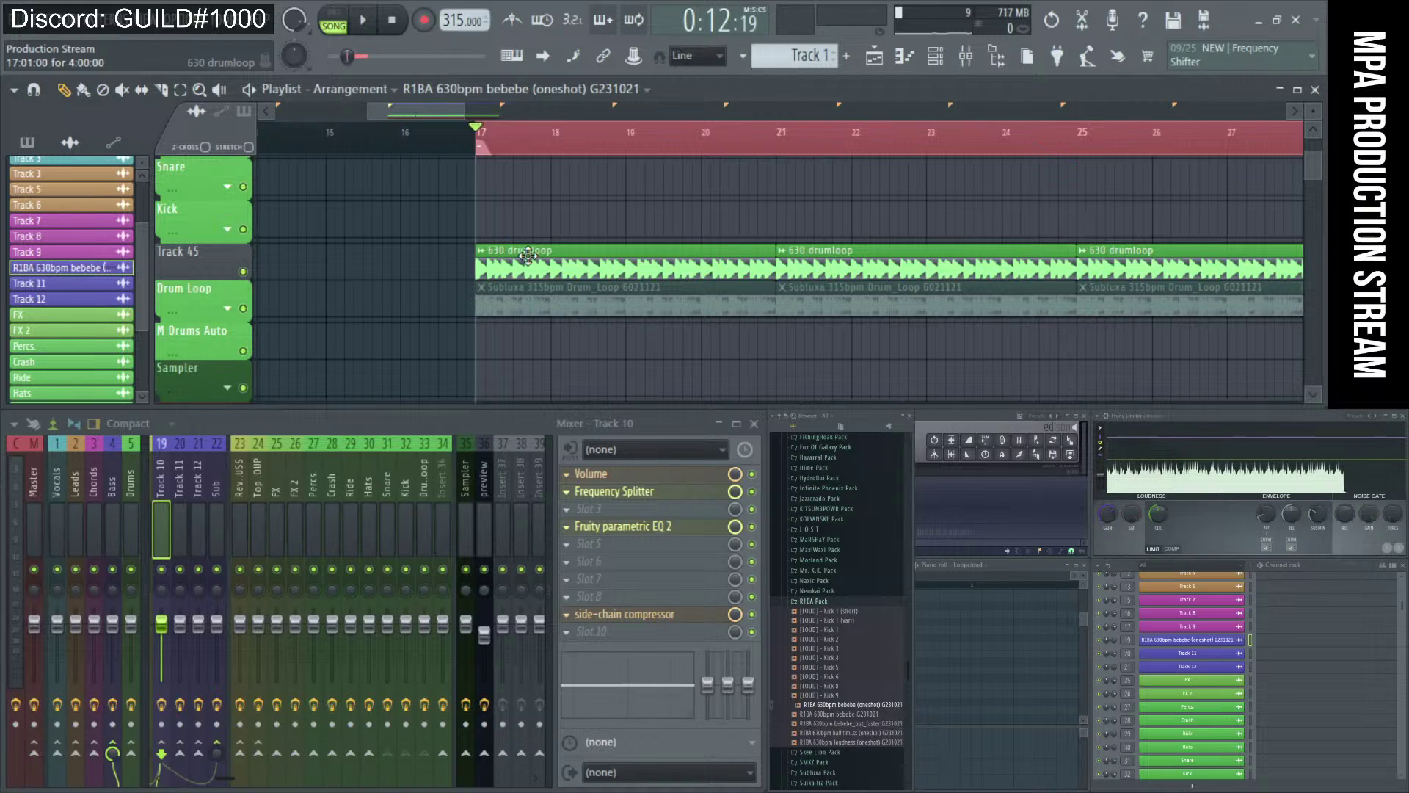
key("space")
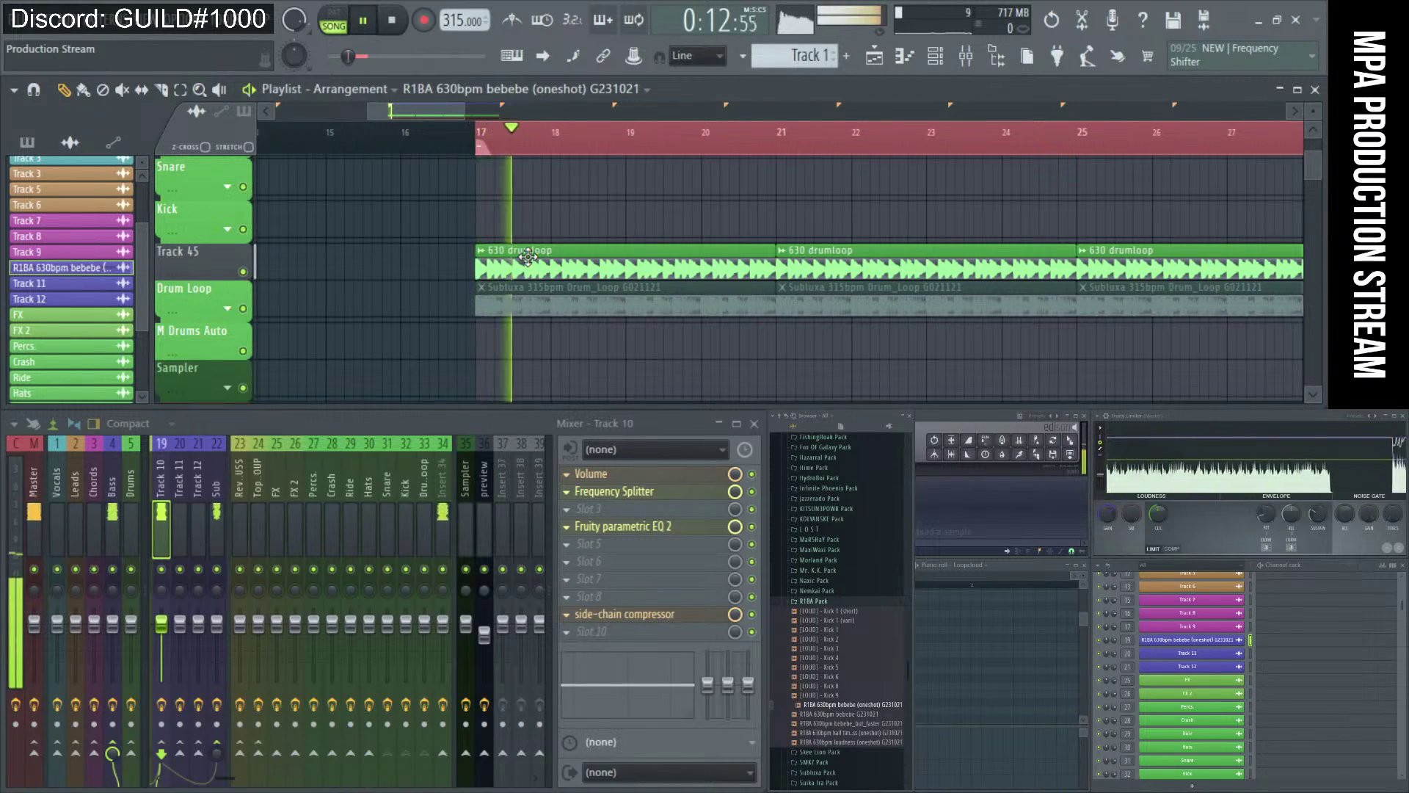
key("space")
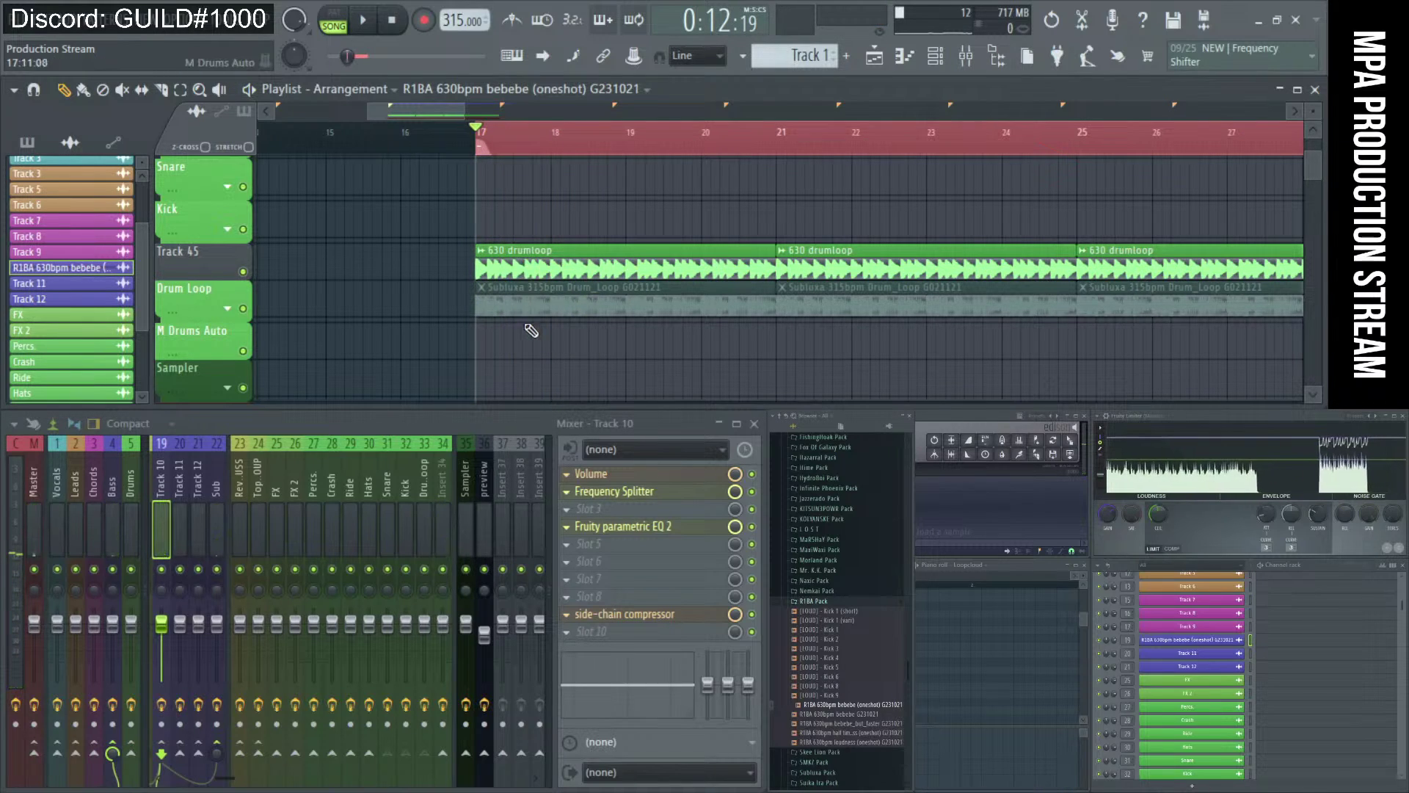
- Open Fruity parametric EQ 2 on the drumloop's mixer channel, Insert 34, and reset the band 7 treble boost
left_click(439, 516)
left_click(635, 540)
right_click(338, 481)
left_click(371, 493)
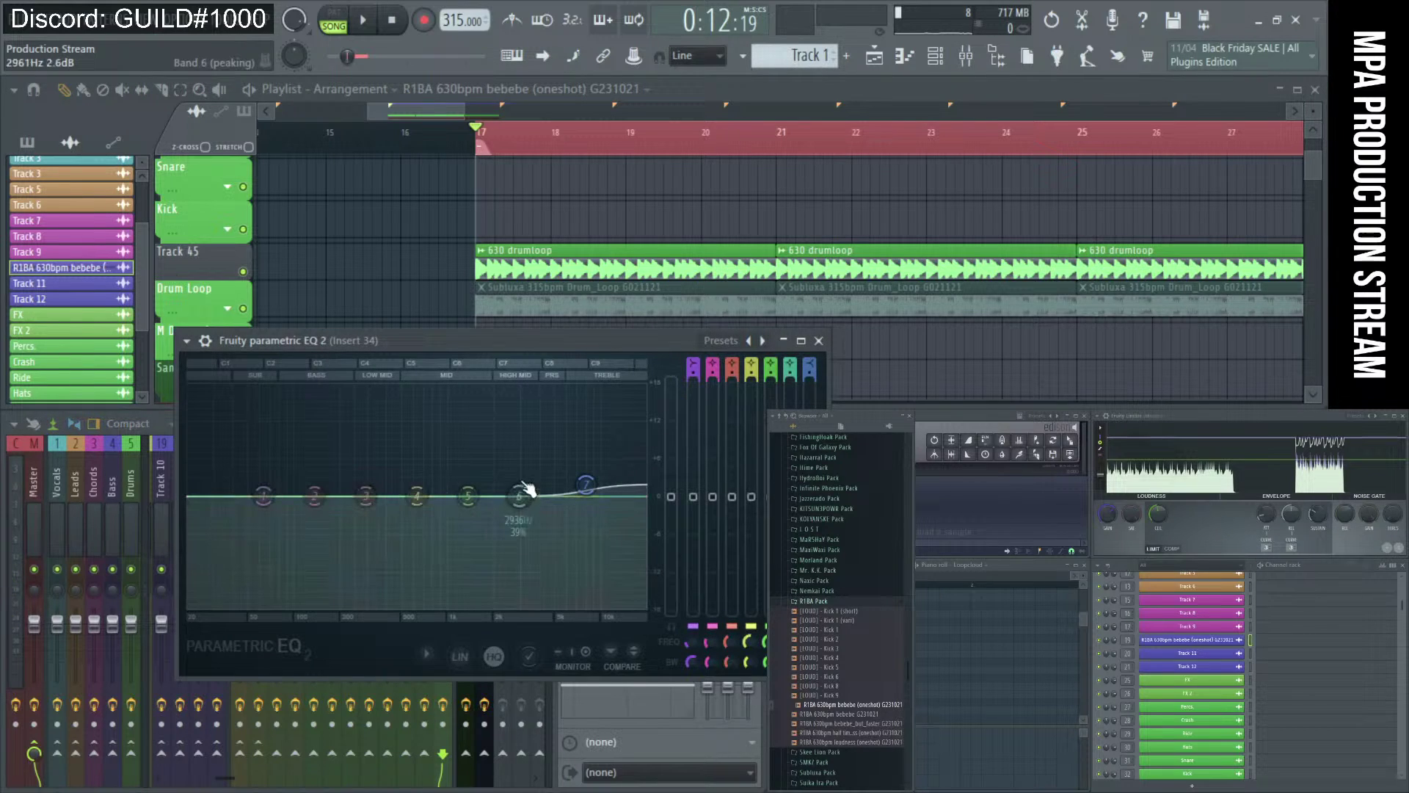
right_click(585, 488)
left_click(587, 486)
right_click(587, 487)
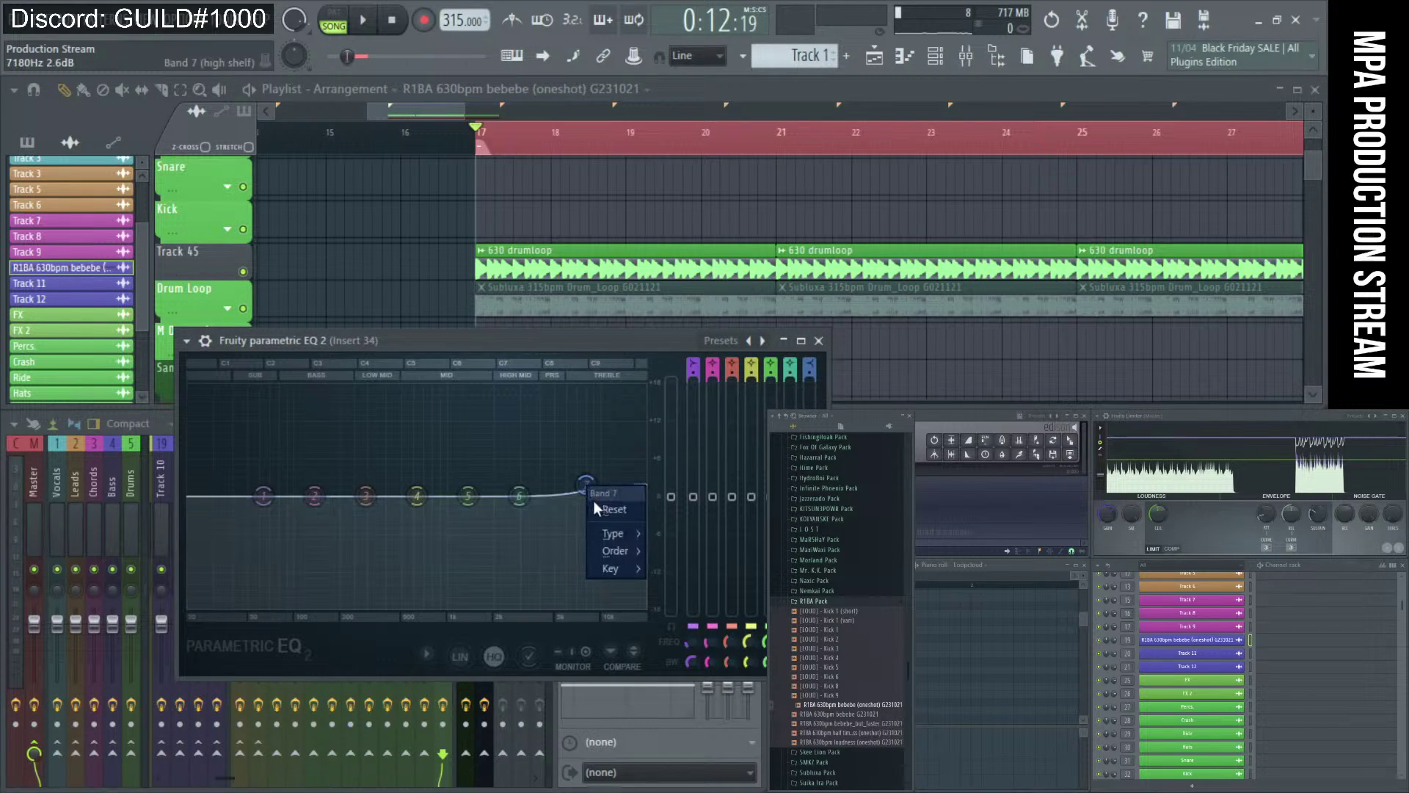
- Thin the drumloop's low end during playback: cut band 2 about 13.8 dB around 131 Hz and set band 1's order to Steep 4
left_click_drag(284, 486, 224, 604)
key("space")
right_click(224, 603)
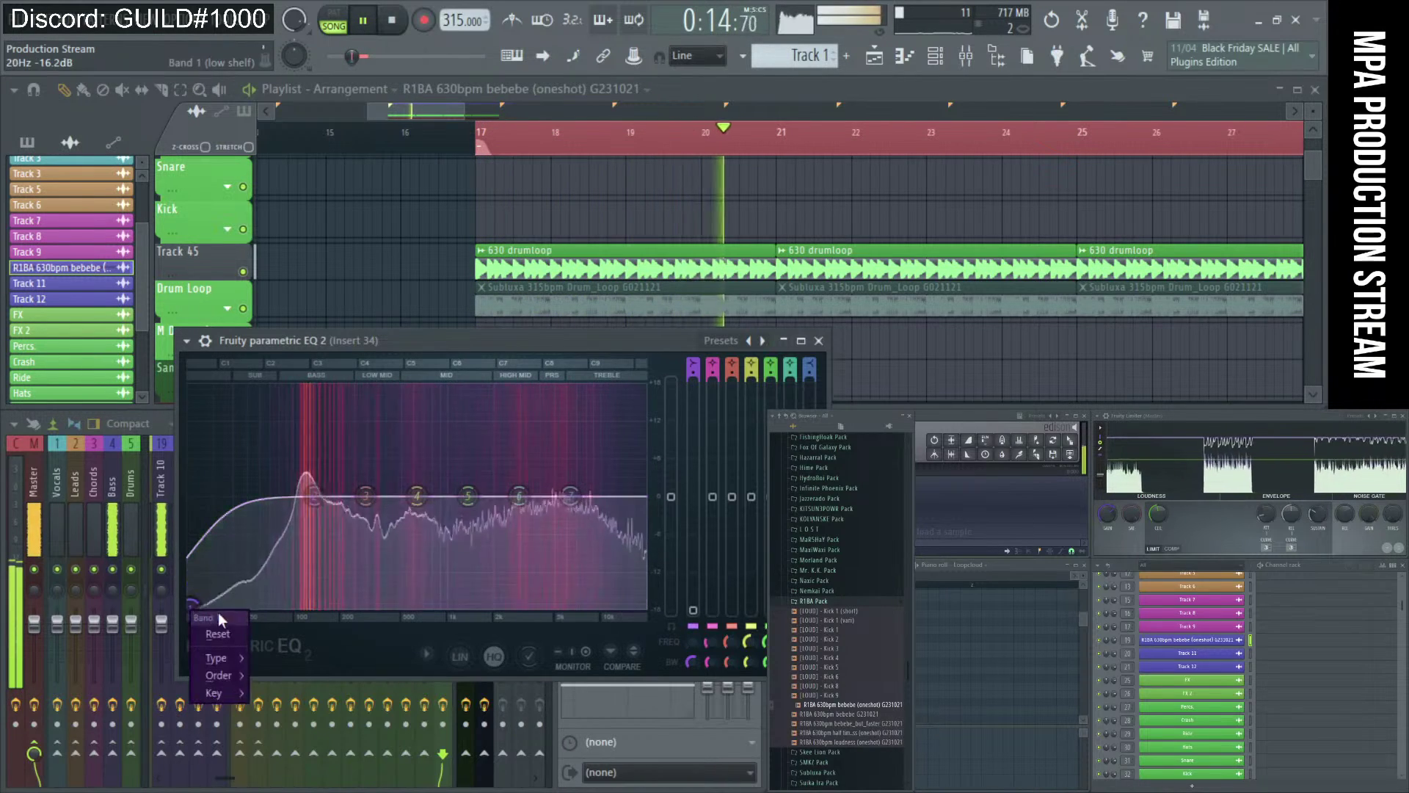
left_click(242, 616)
left_click_drag(337, 503, 273, 530)
right_click(263, 497)
mouse_move(271, 540)
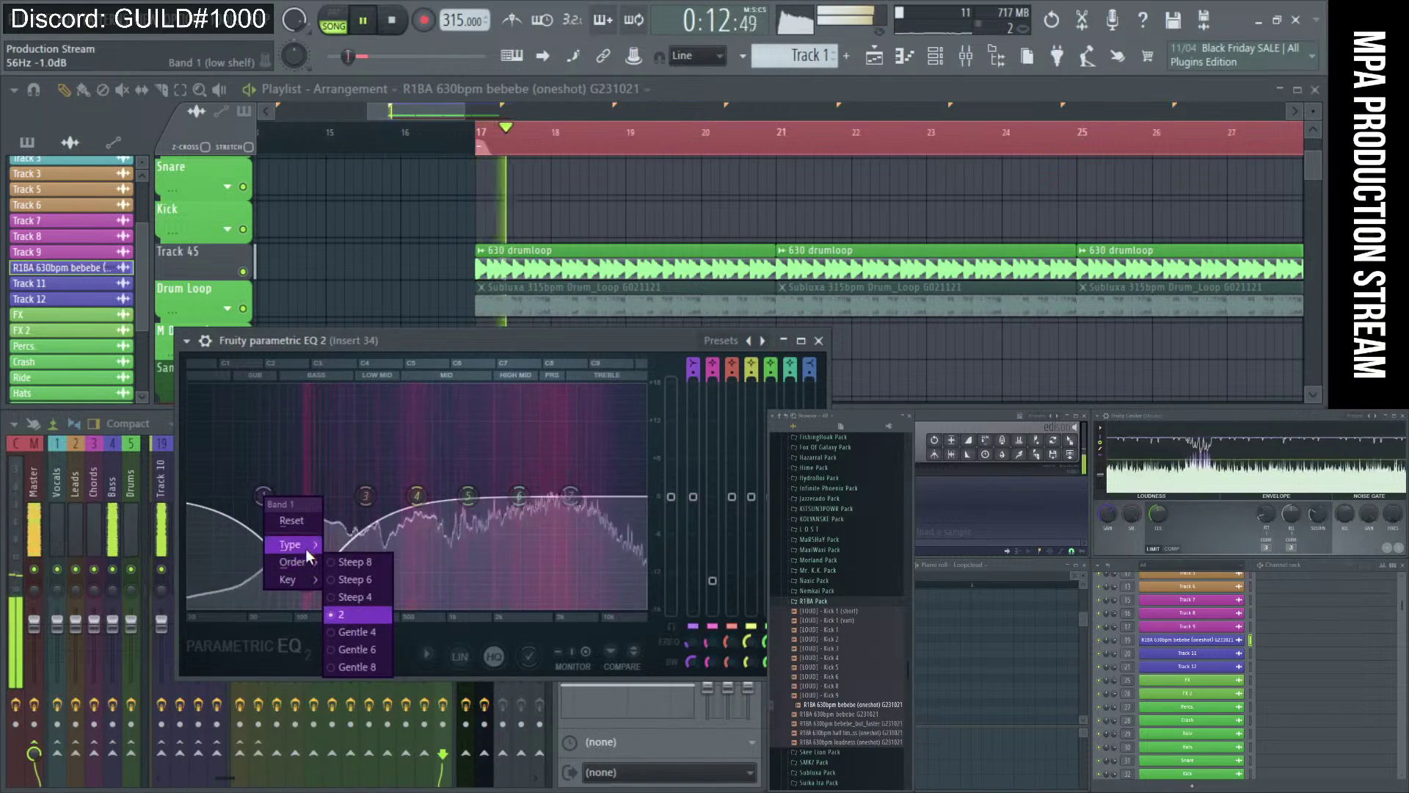
left_click(367, 598)
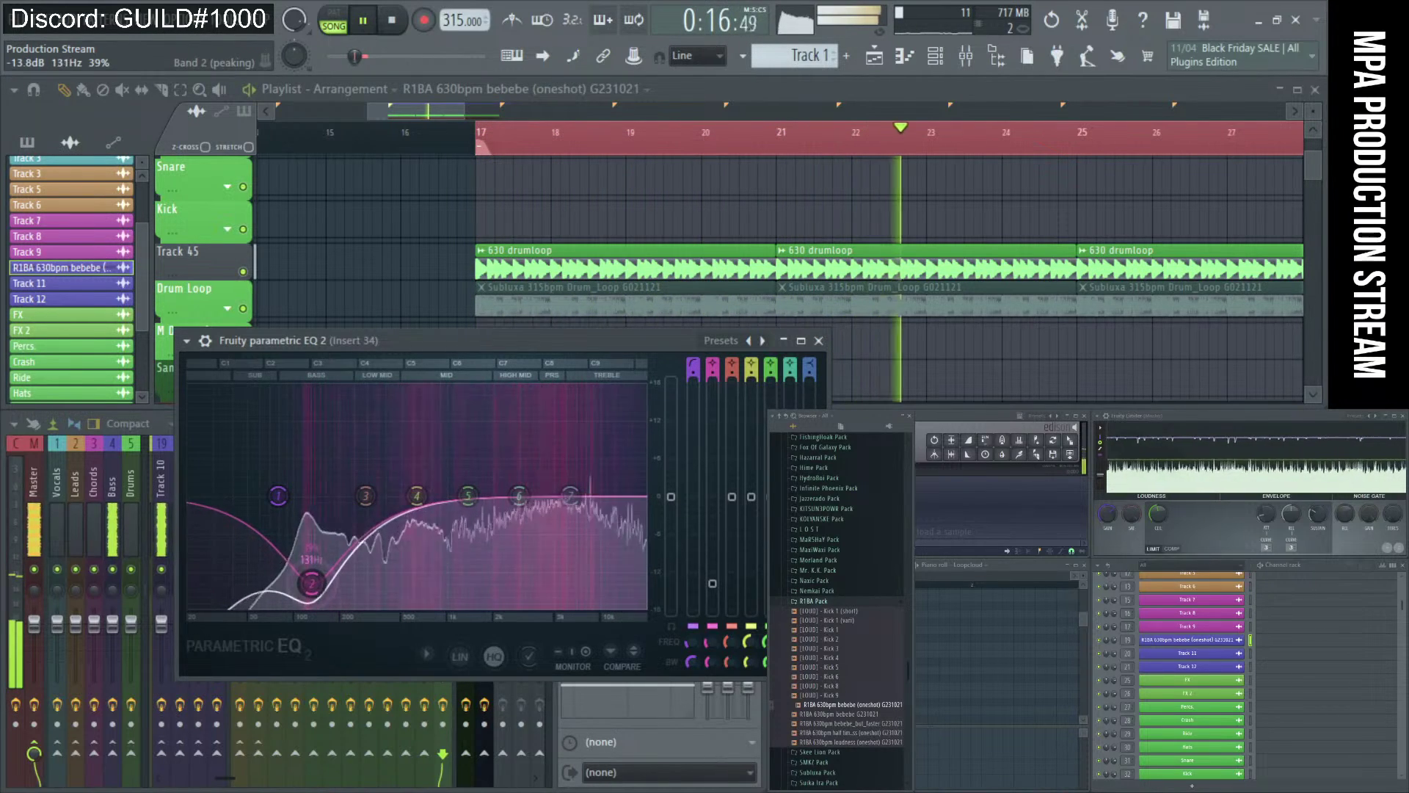
mouse_move(468, 497)
left_mouse_down()
mouse_move(460, 443)
mouse_move(459, 514)
left_mouse_up()
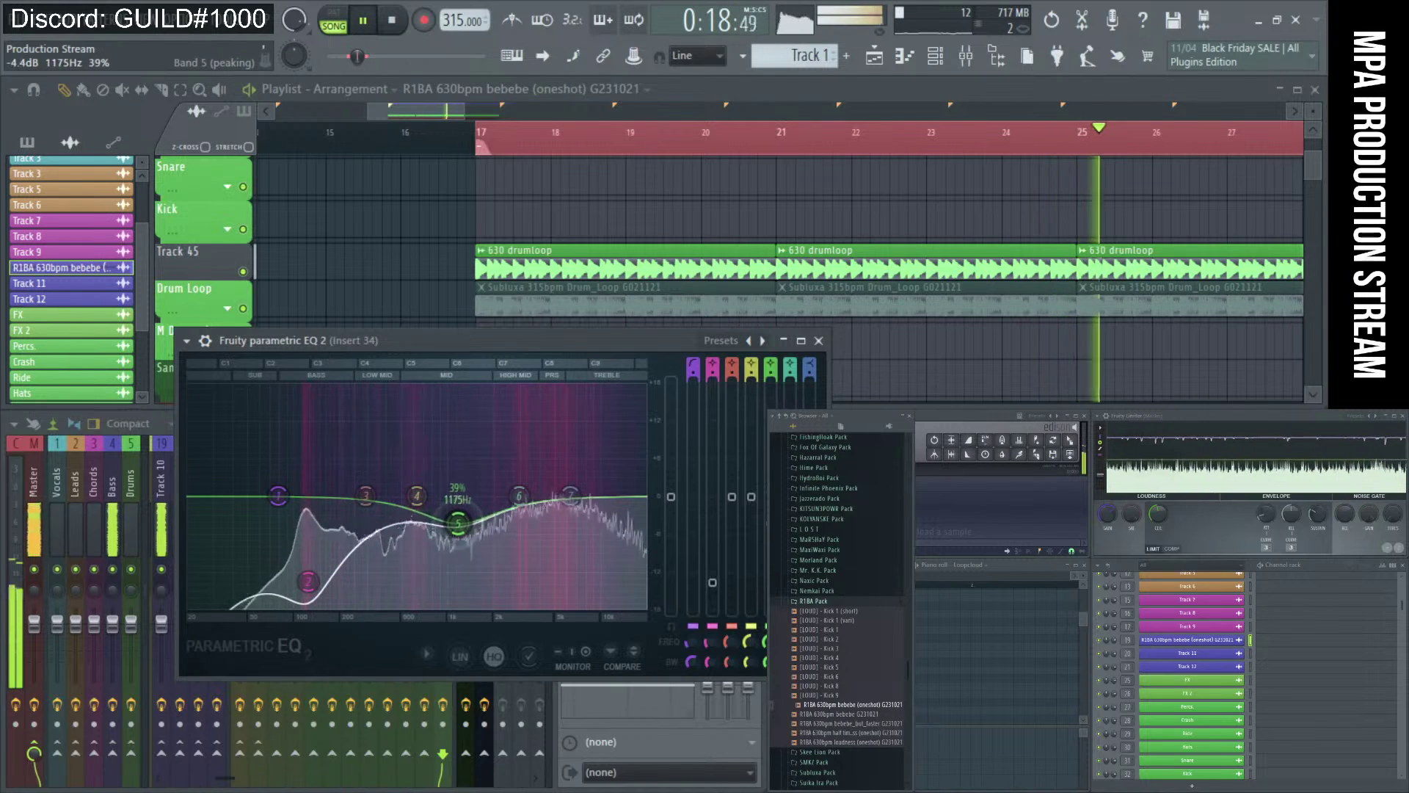
right_click(459, 517)
left_click(464, 545)
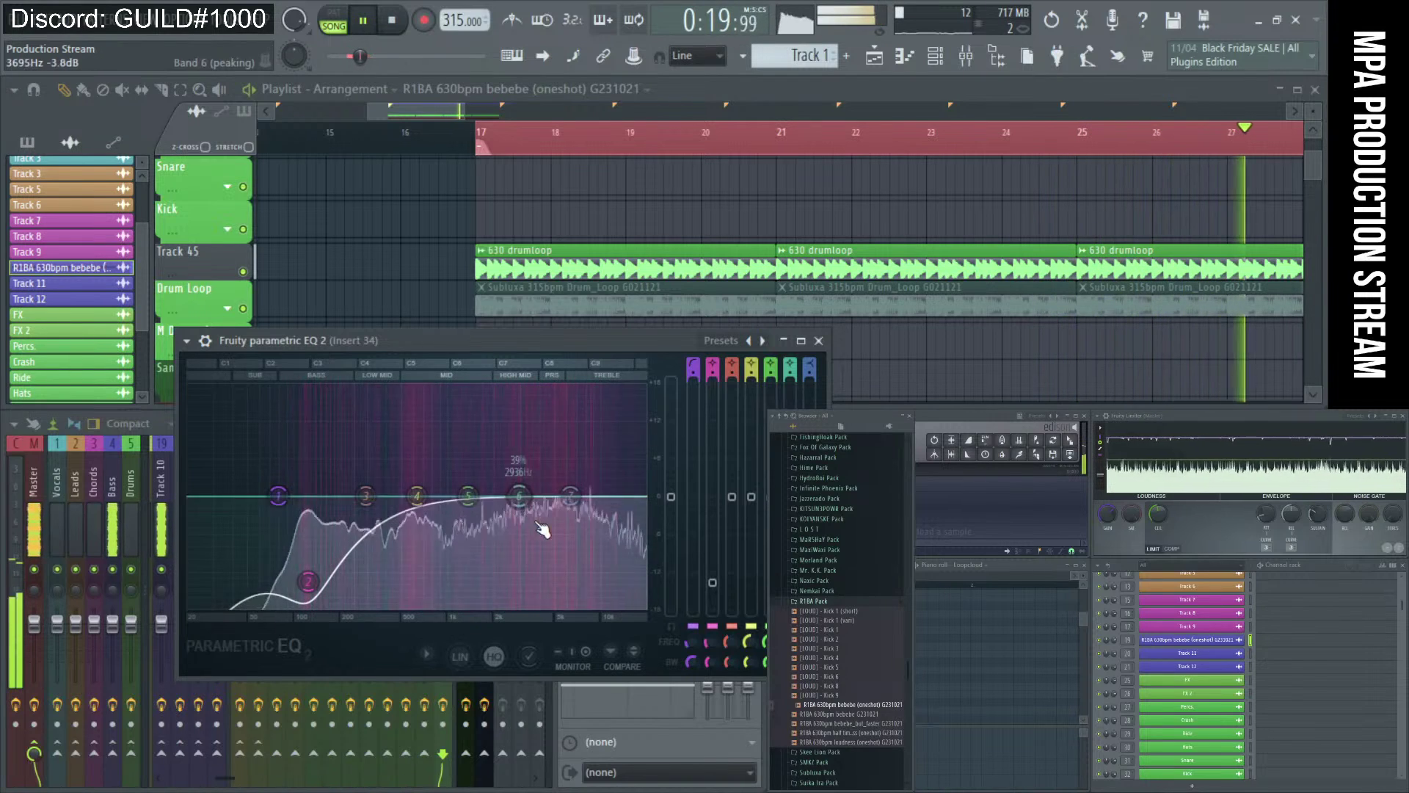
- Close the EQ and mute the Track 10 and Sub mixer channels to hear the drumloop on its own
left_click(818, 340)
scroll(462, 213, "down", 3)
scroll(461, 213, "down", 2)
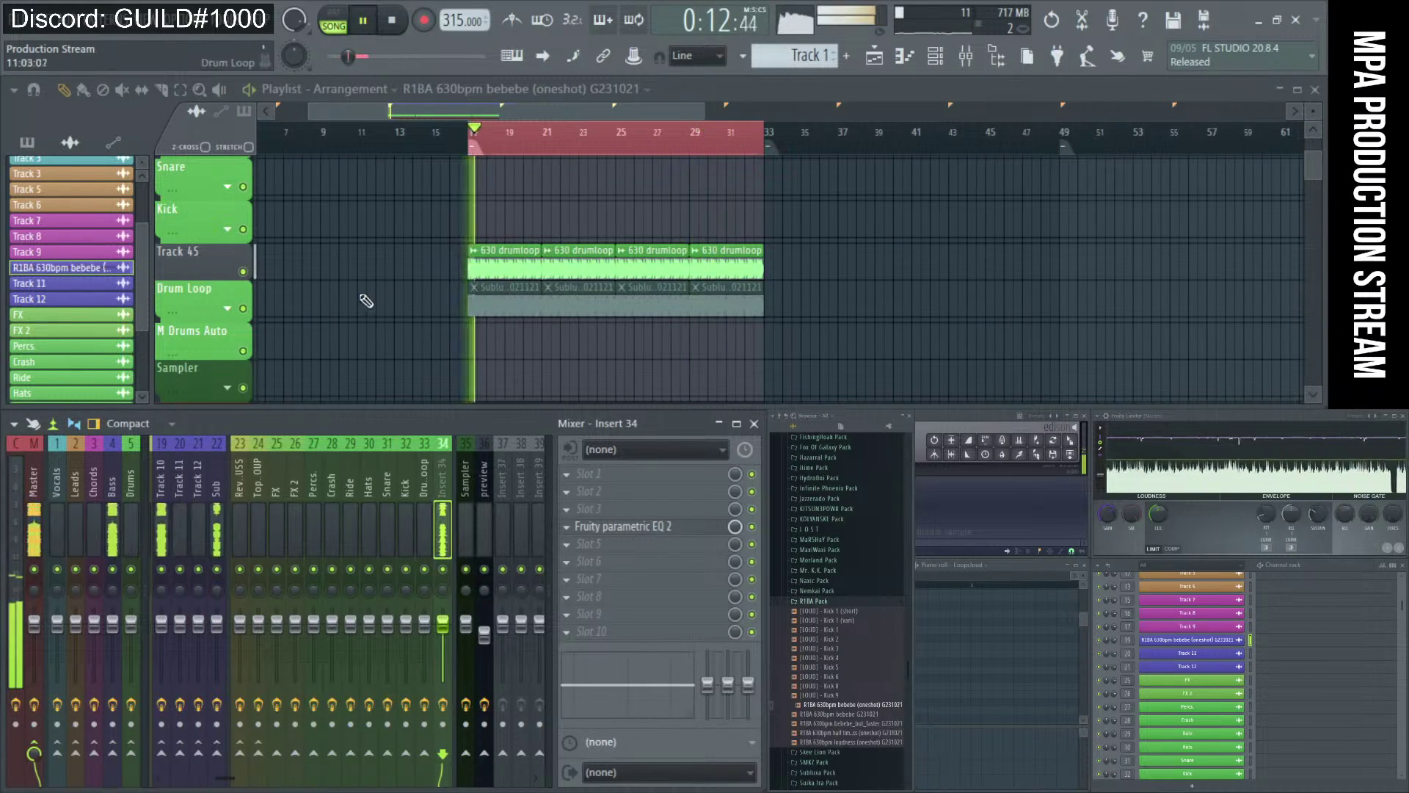
left_click(218, 569)
left_click(217, 570)
left_click(162, 570)
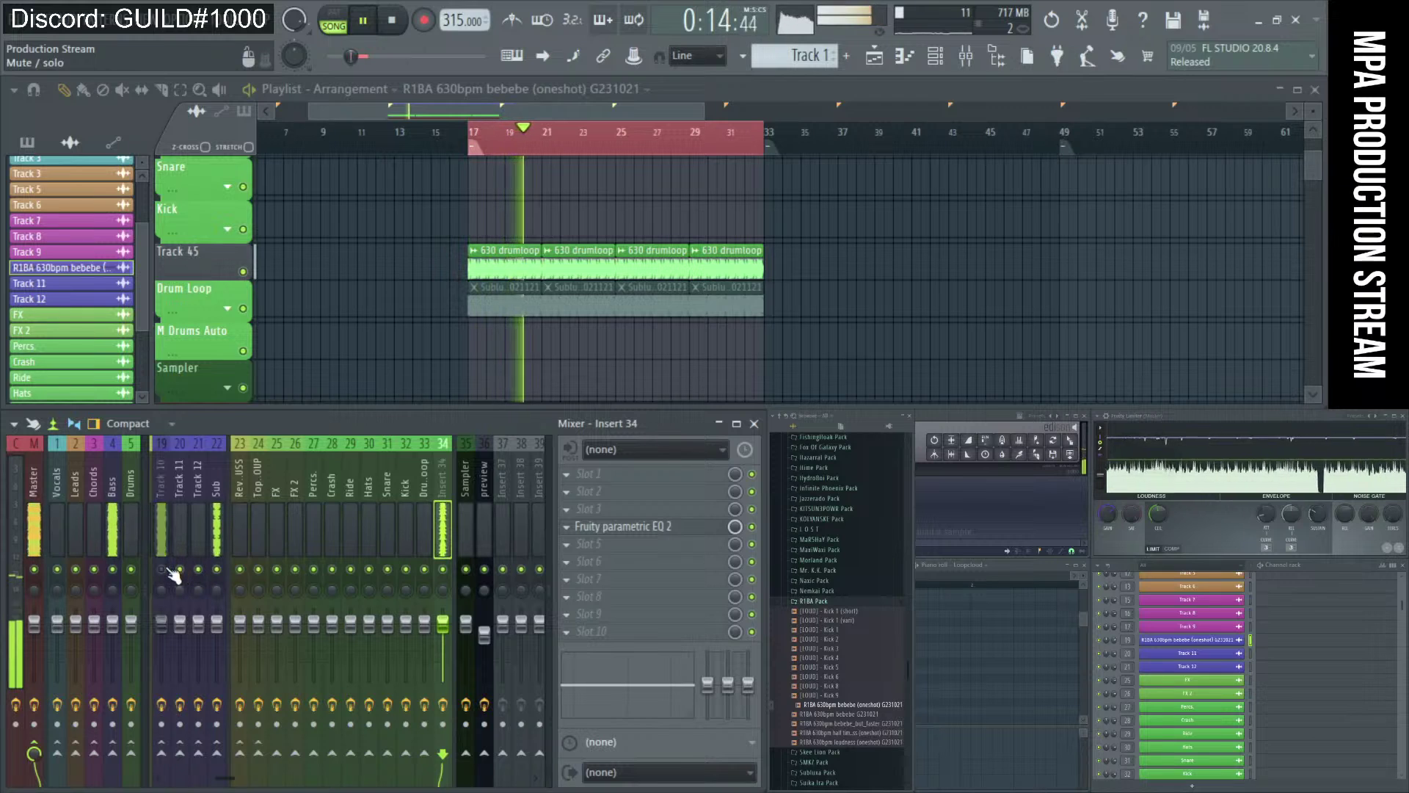
left_click(217, 570)
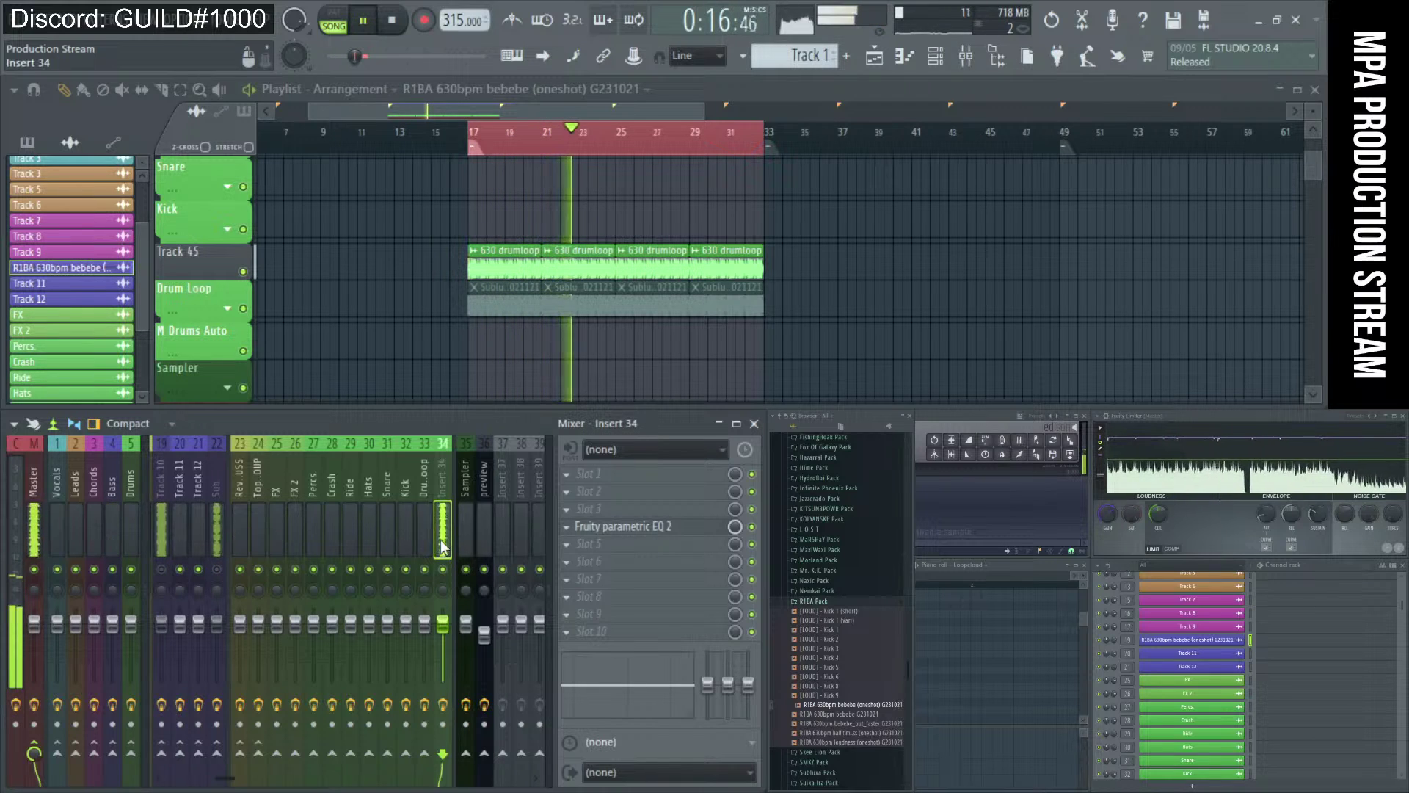
- Reopen the Insert 34 EQ, lower band 3 slightly, and boost band 5 about 5.6 dB around 619 Hz while listening
left_click(623, 526)
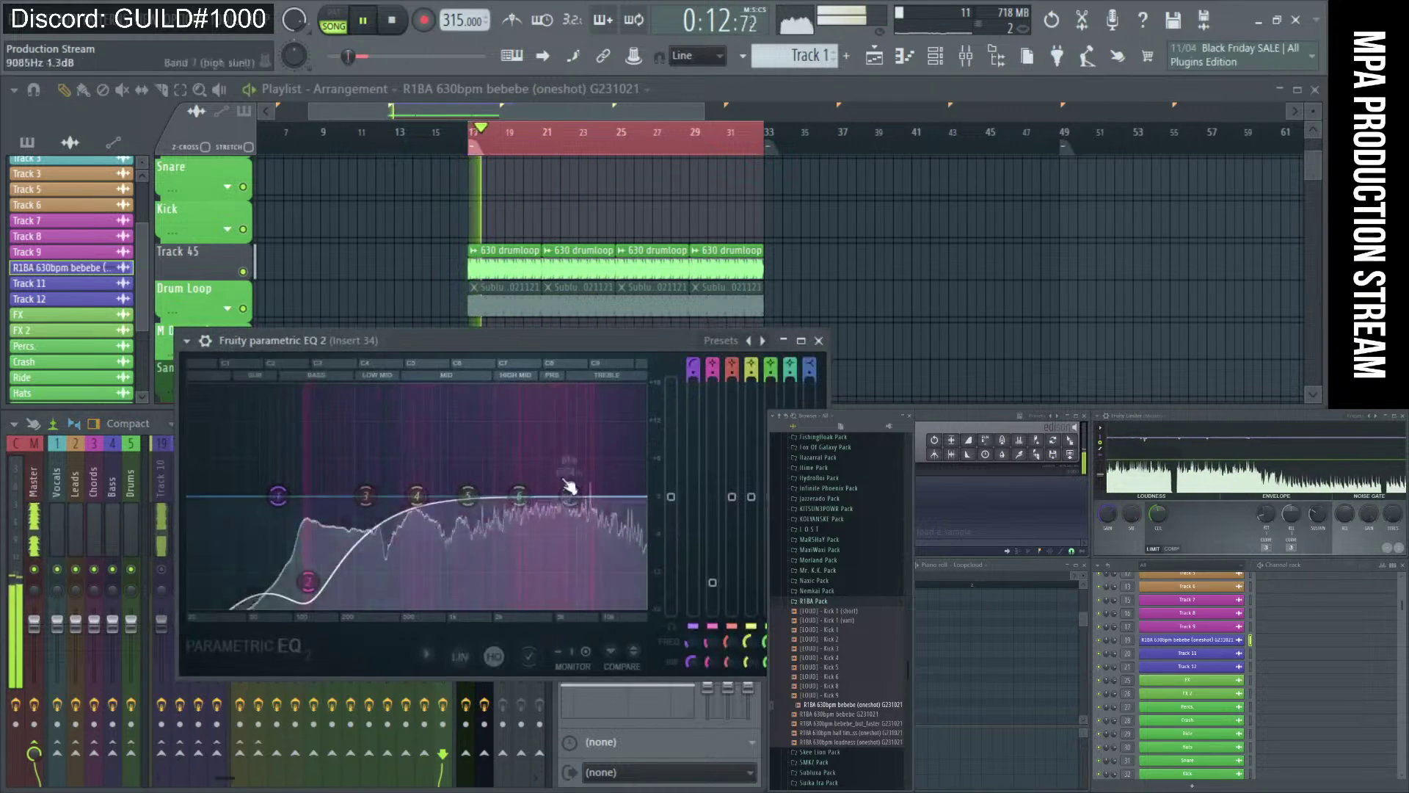
left_click_drag(469, 481, 374, 507)
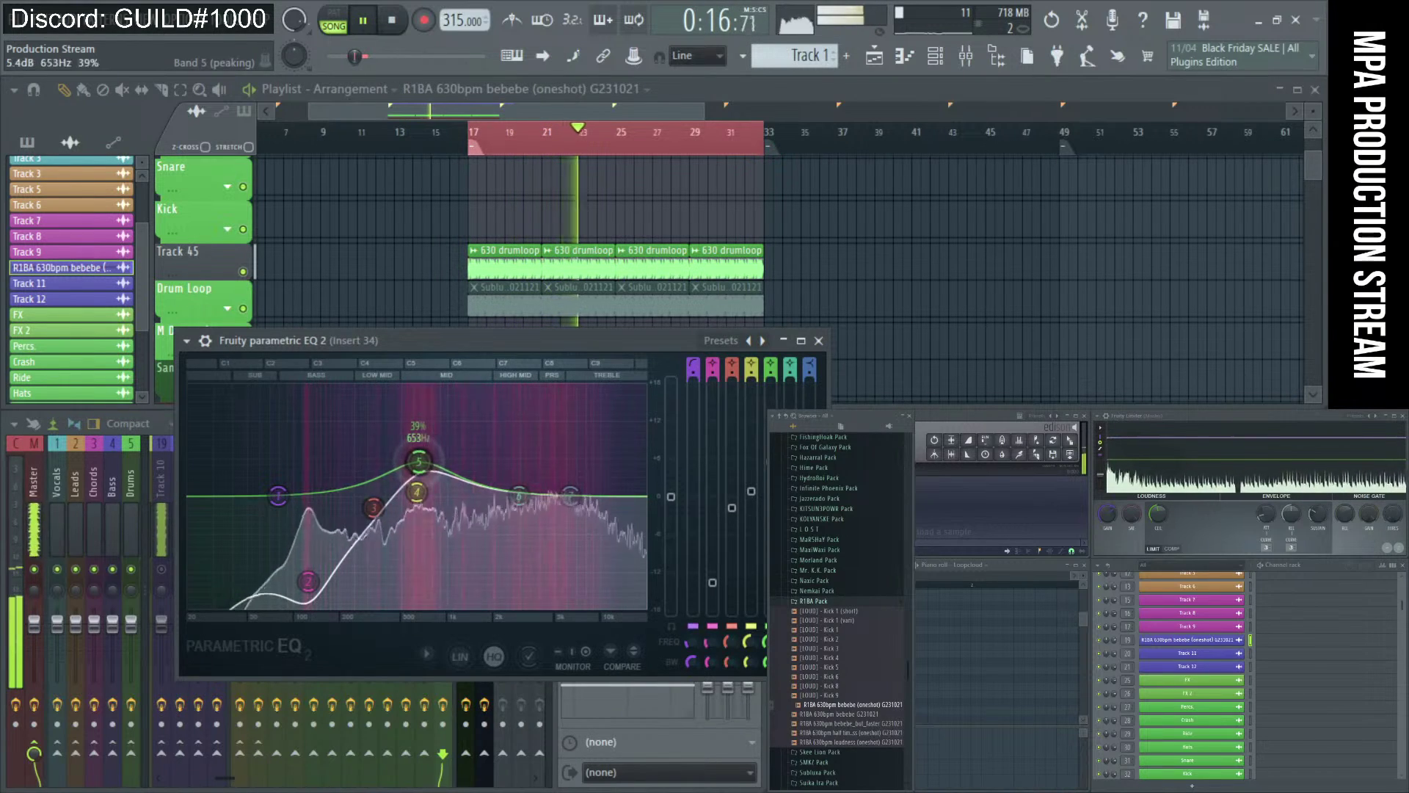
key("space")
key("space")
left_click_drag(425, 468, 423, 467)
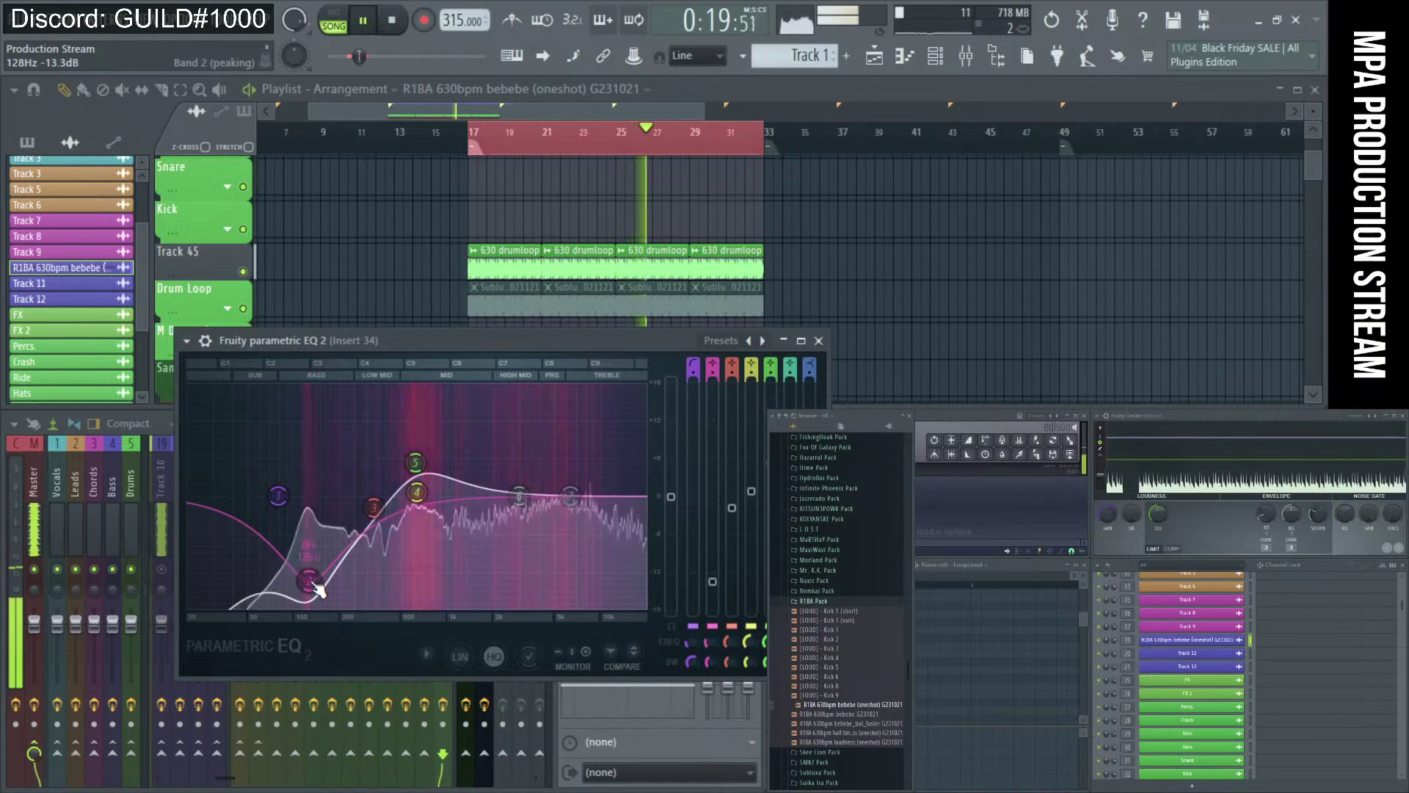
key("space")
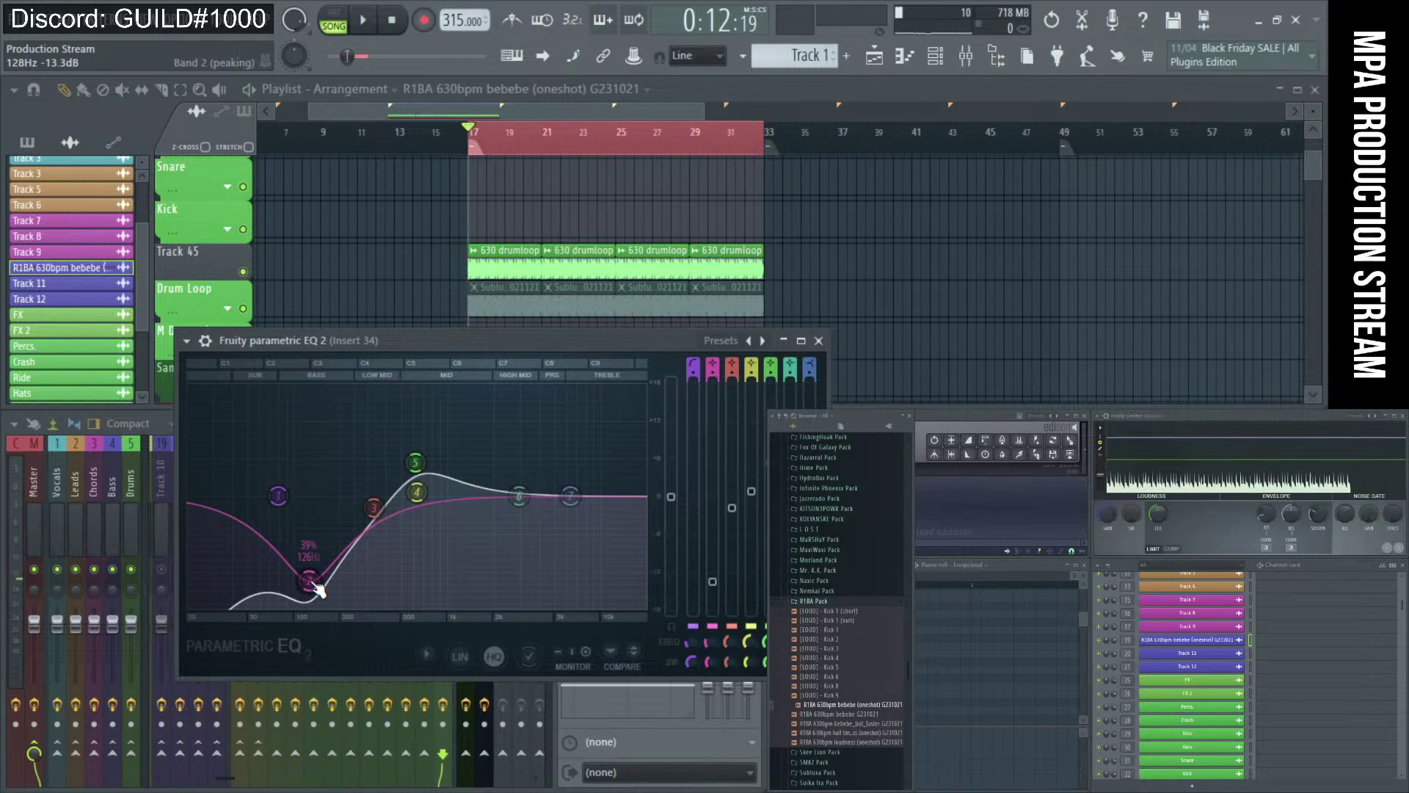
- Audition and close the drumloop's EQ, unmute the Track 10 and Sub channels, and replay the section from bar 17
left_click_drag(670, 339, 903, 195)
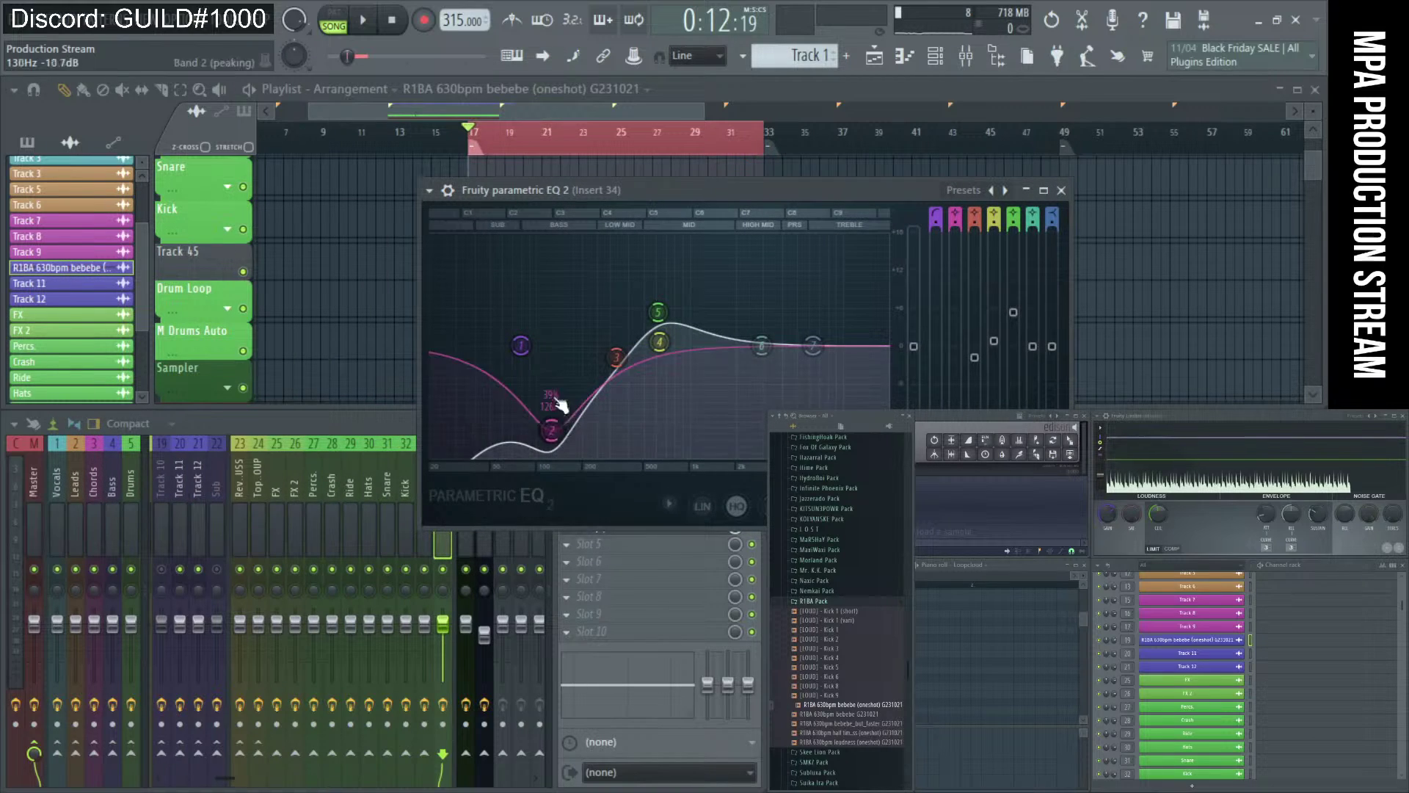
left_click_drag(624, 195, 782, 209)
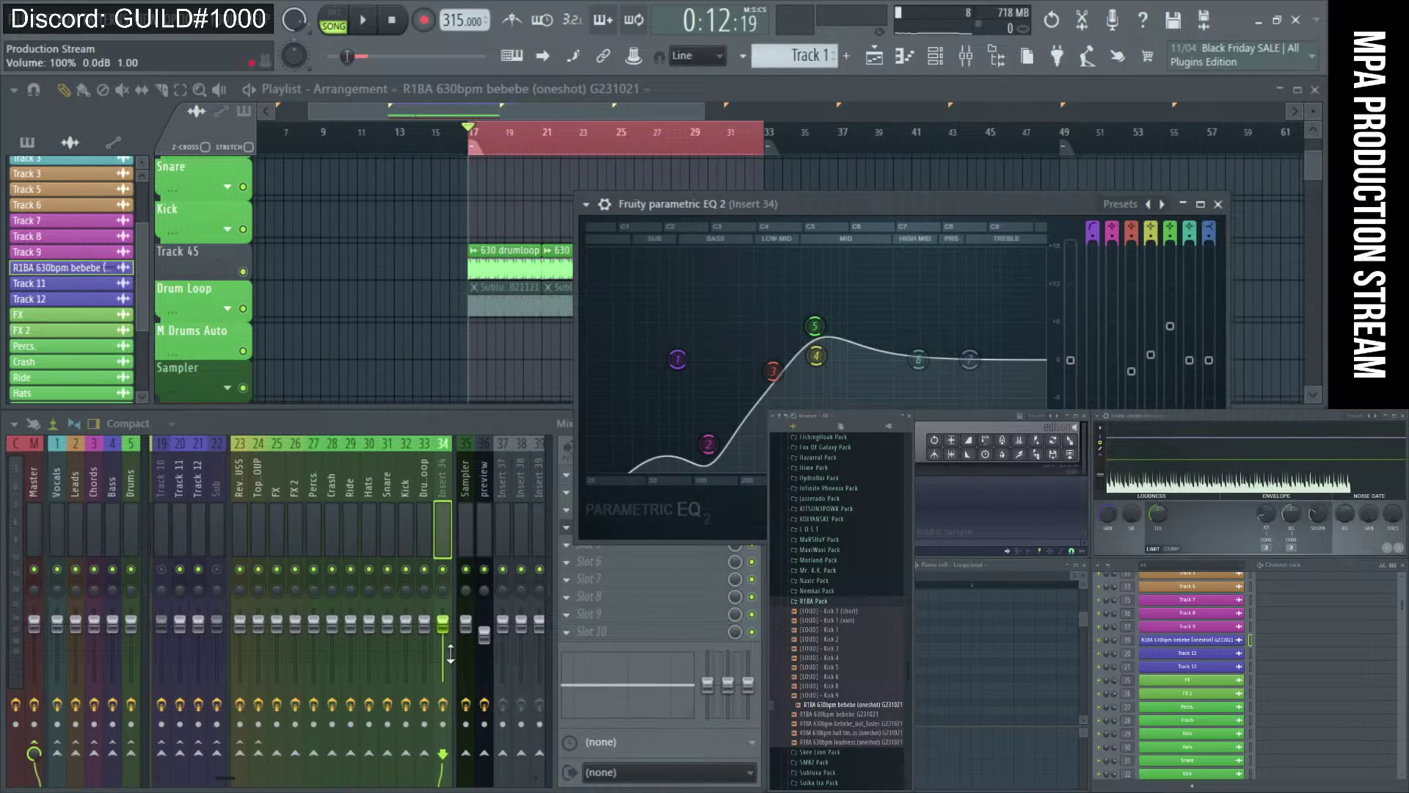
left_click_drag(790, 203, 367, 367)
key("space")
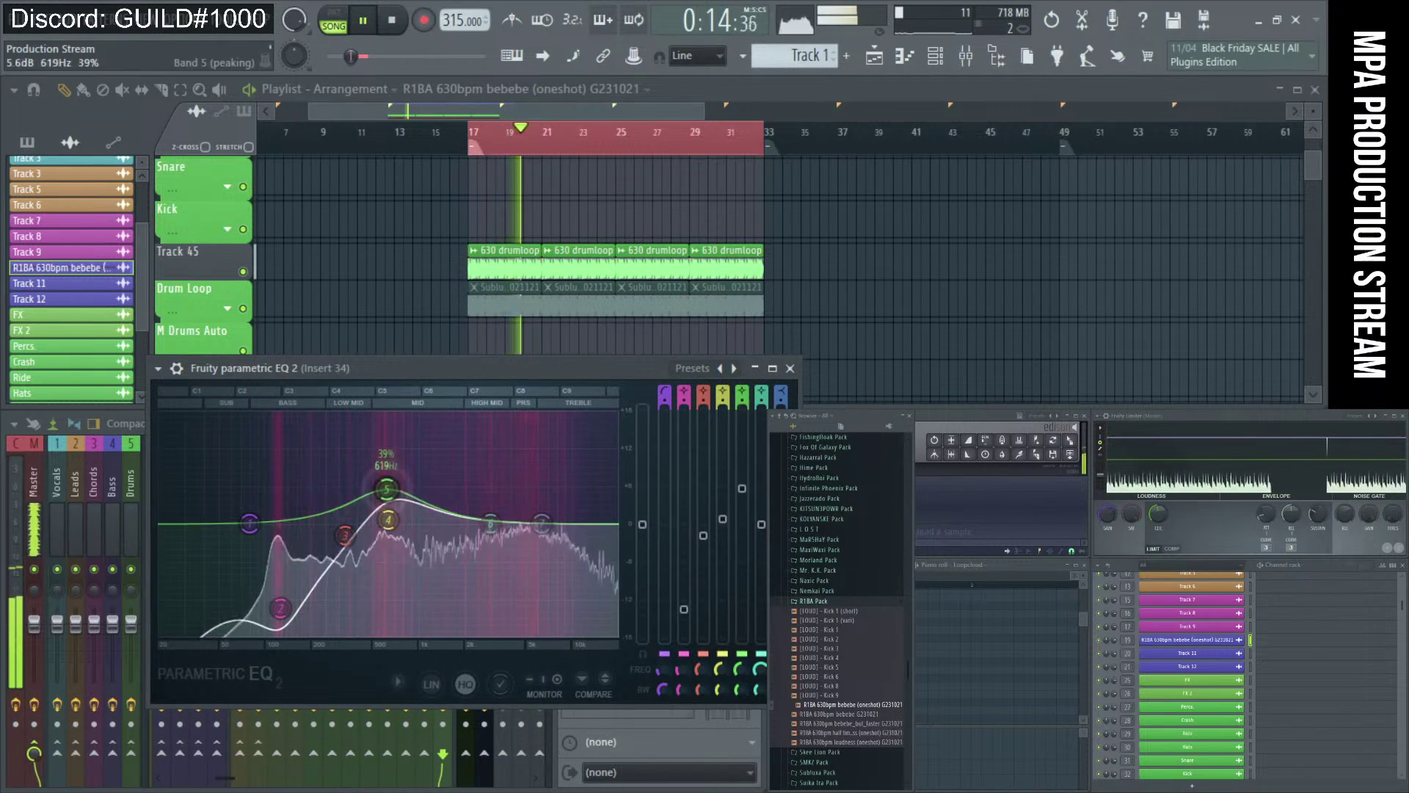
left_click(790, 368)
key("space")
key("space")
key("space")
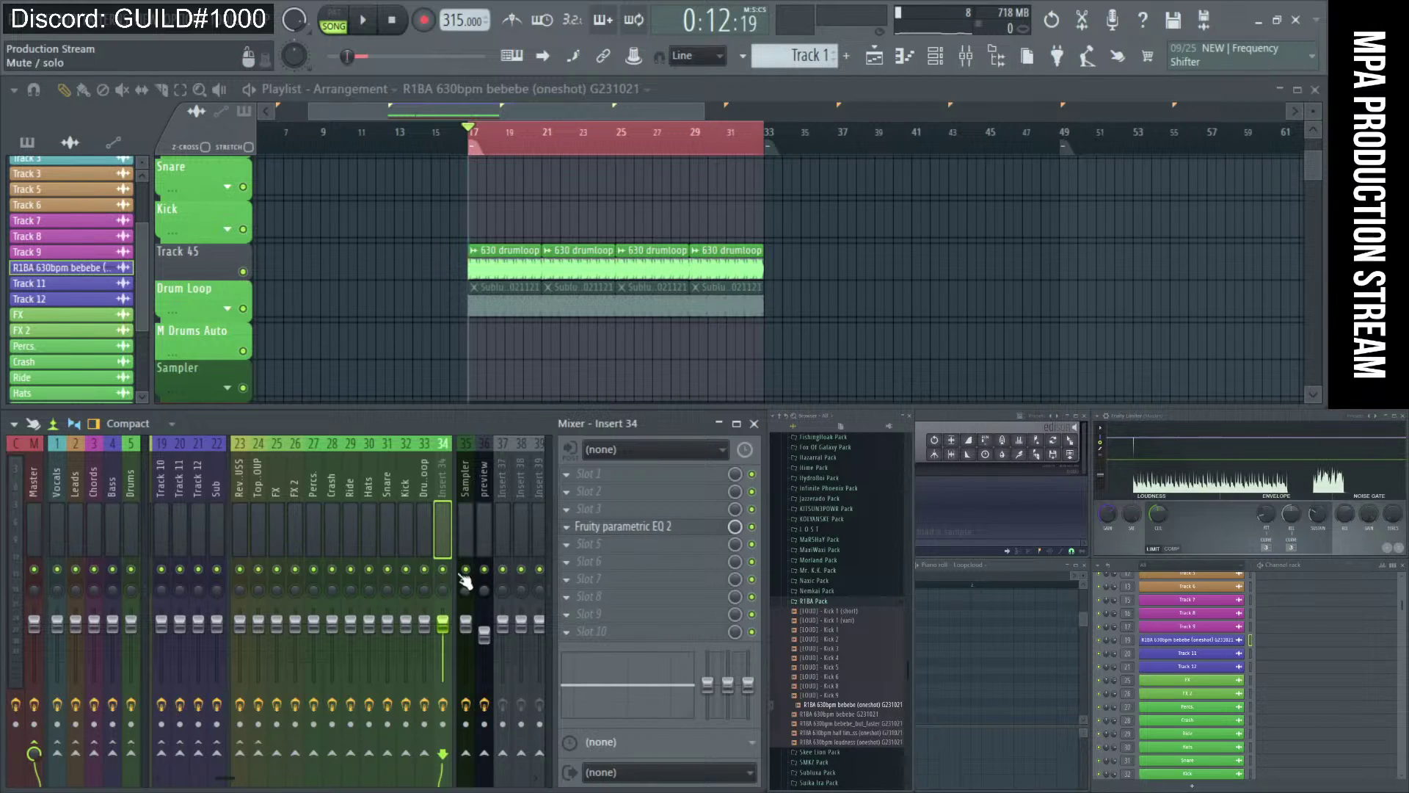
- Add a Fruity Limiter to slot 6 of Insert 34, raise its gain, and close it after listening to the section
left_click(623, 572)
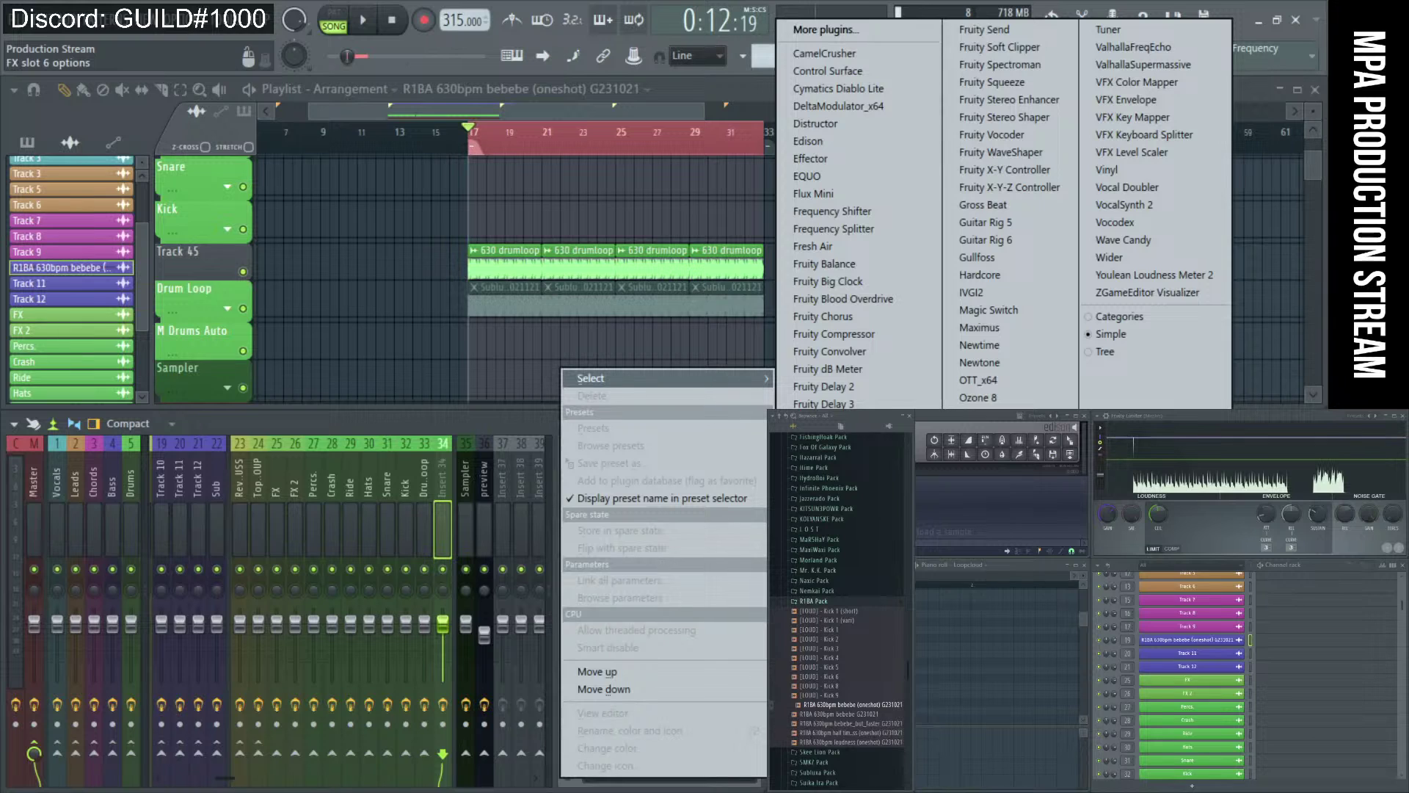
left_click(830, 563)
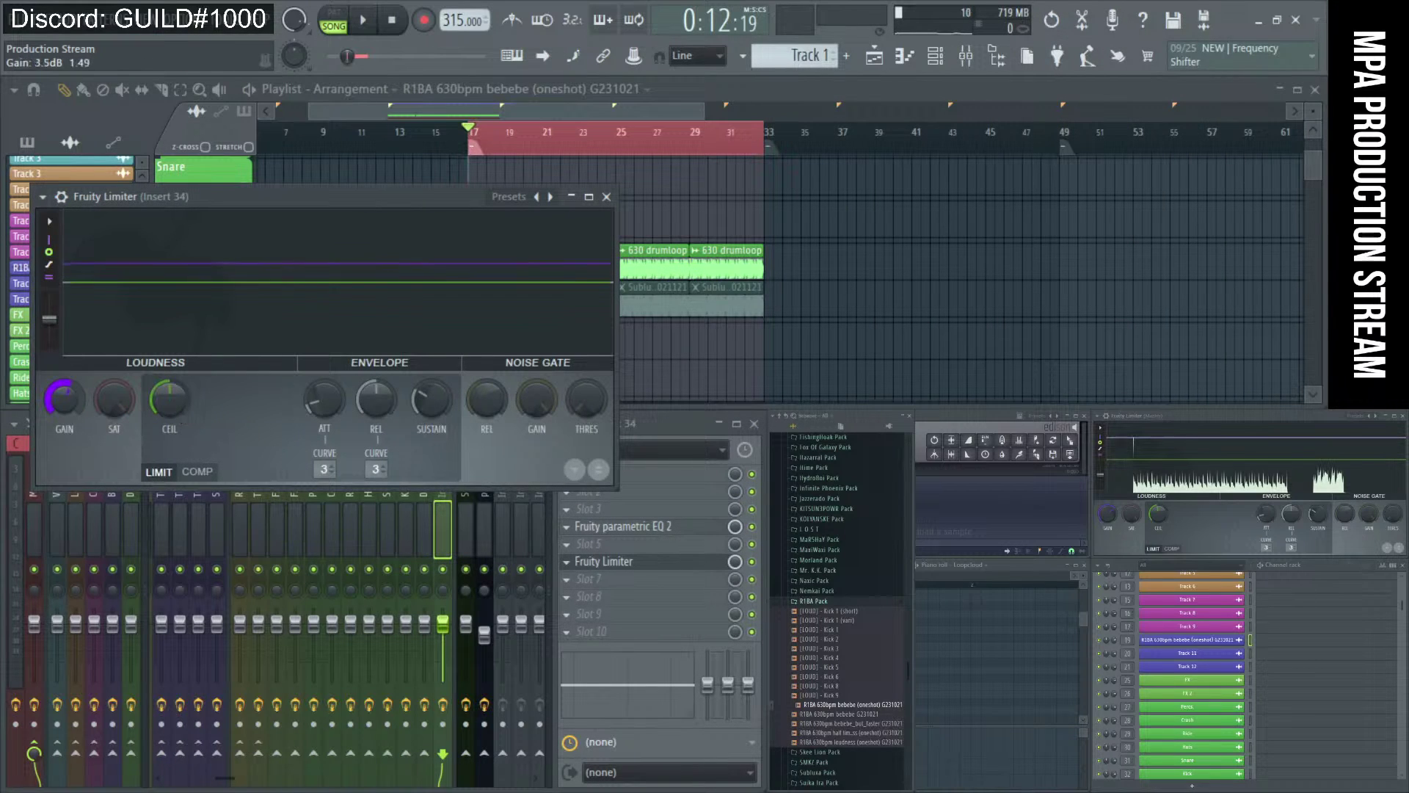
key("space")
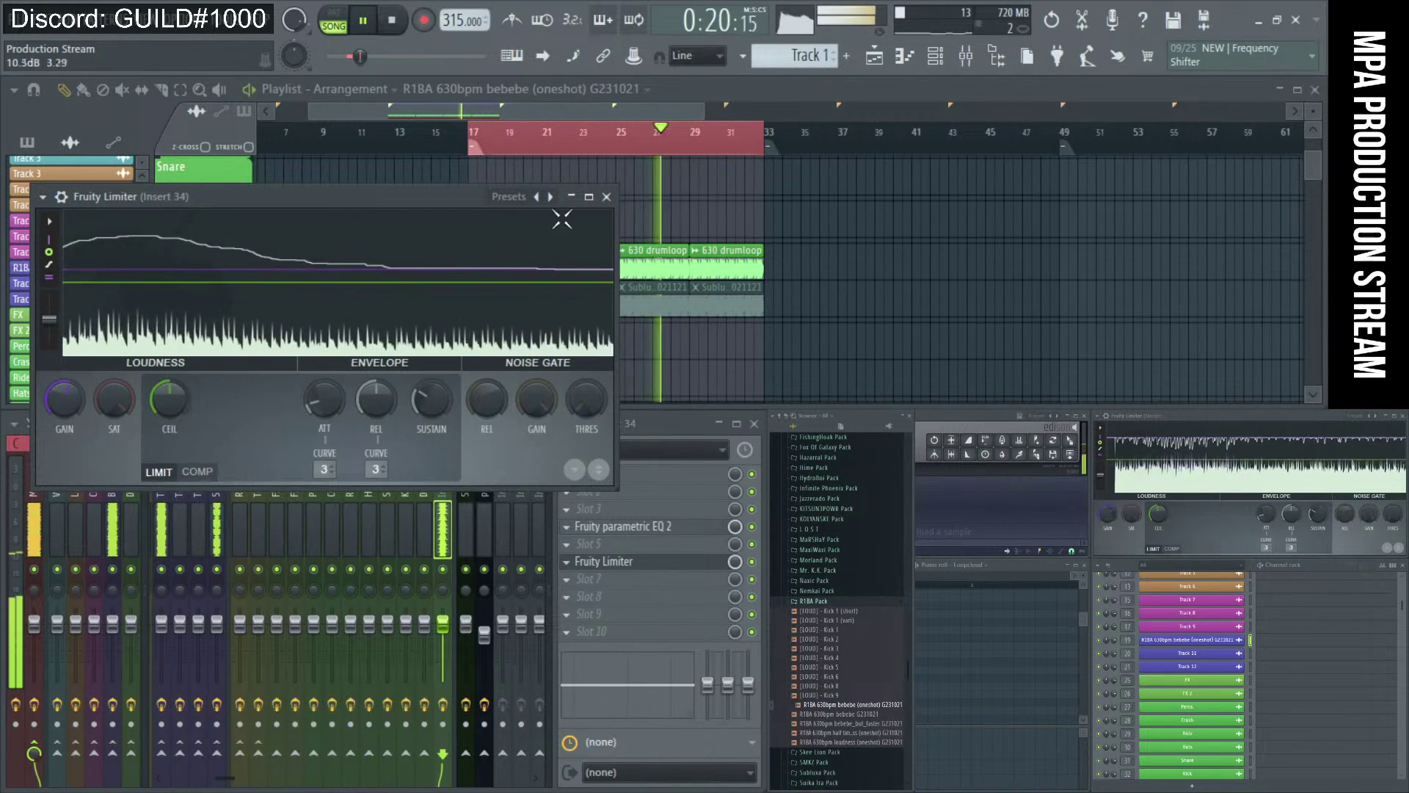
left_click(606, 197)
- Lower the Track 10 mixer fader to about 92% (-1.9 dB) and replay the section, toggling the channel's mute to compare
scroll(399, 342, "up", 1)
scroll(398, 340, "up", 4)
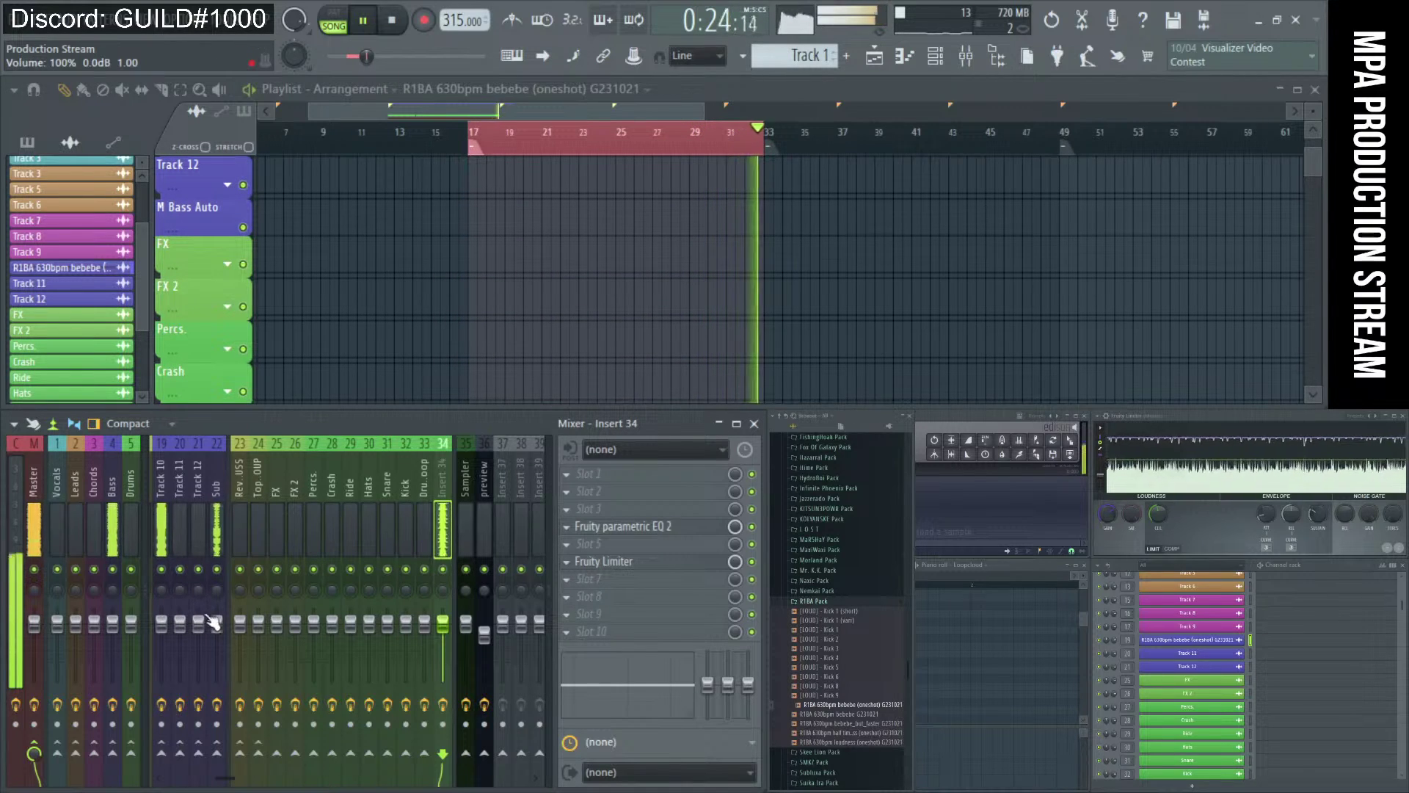
left_click(162, 628)
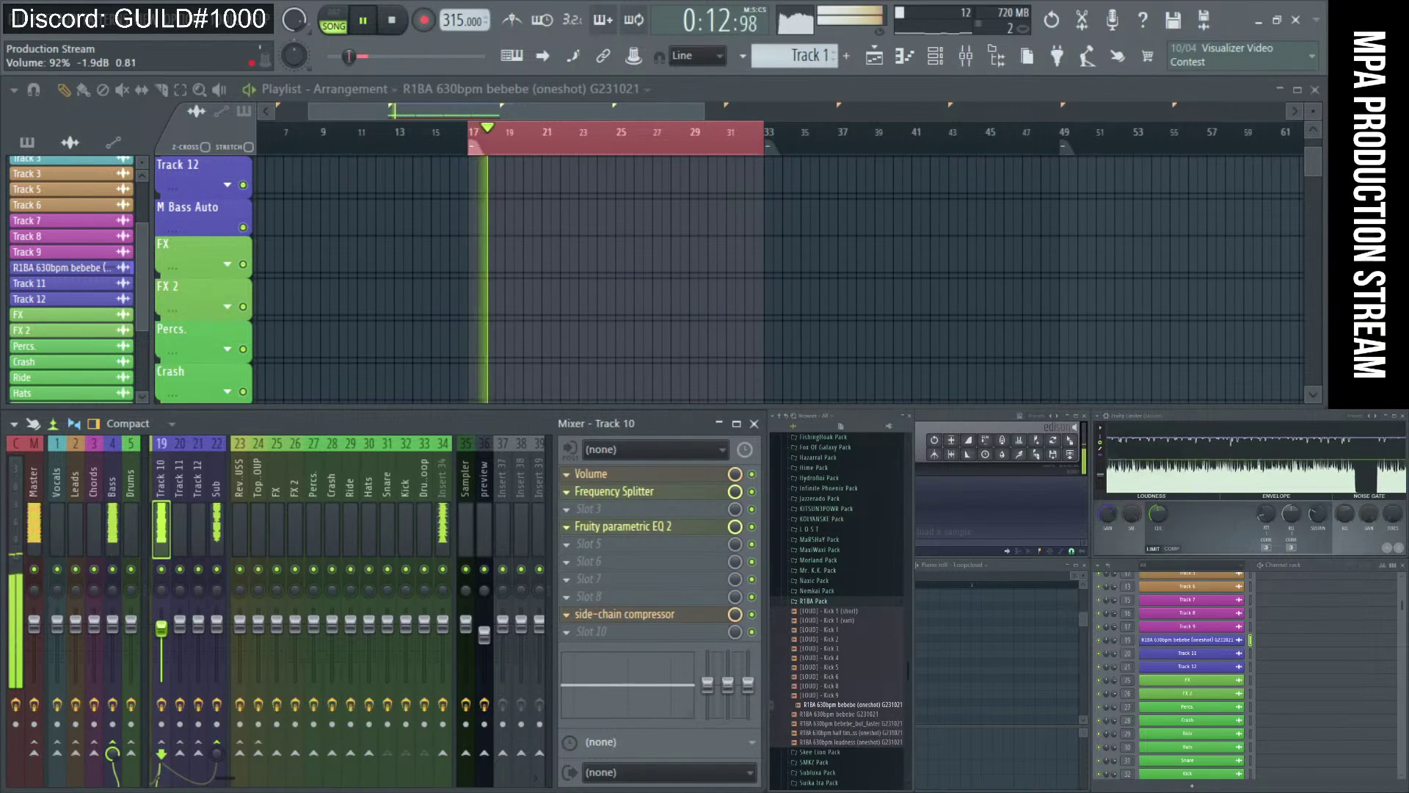
key("space")
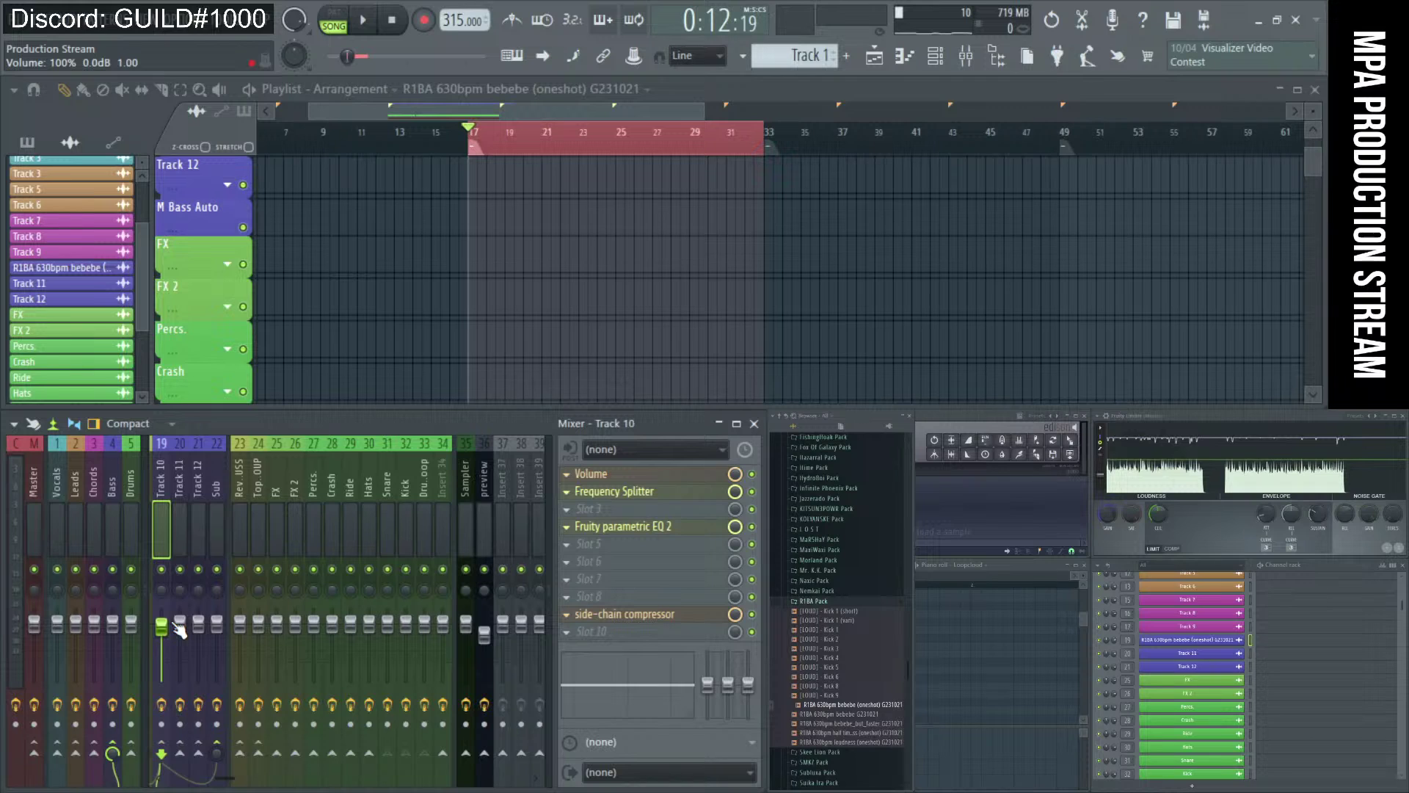
key("space")
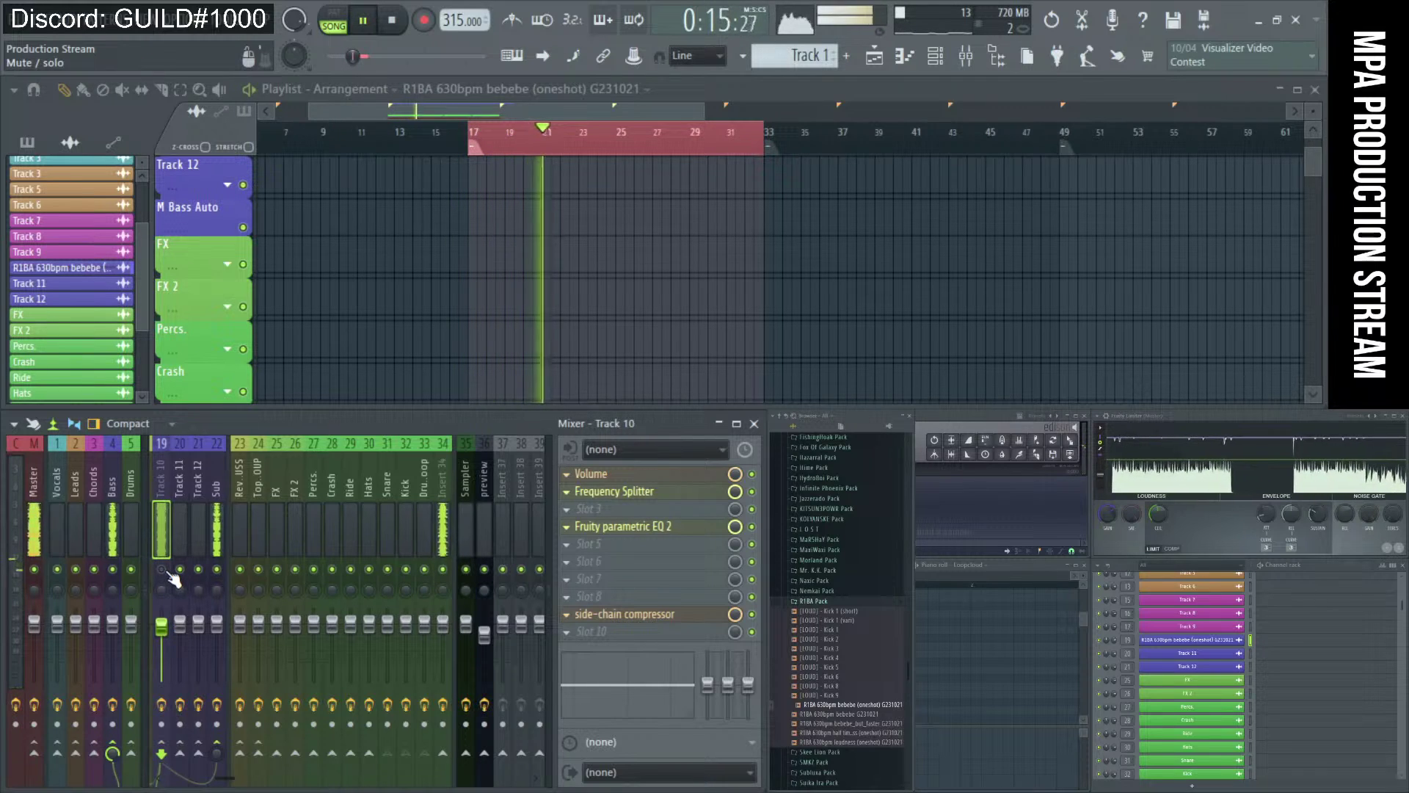
key("space")
key("space")
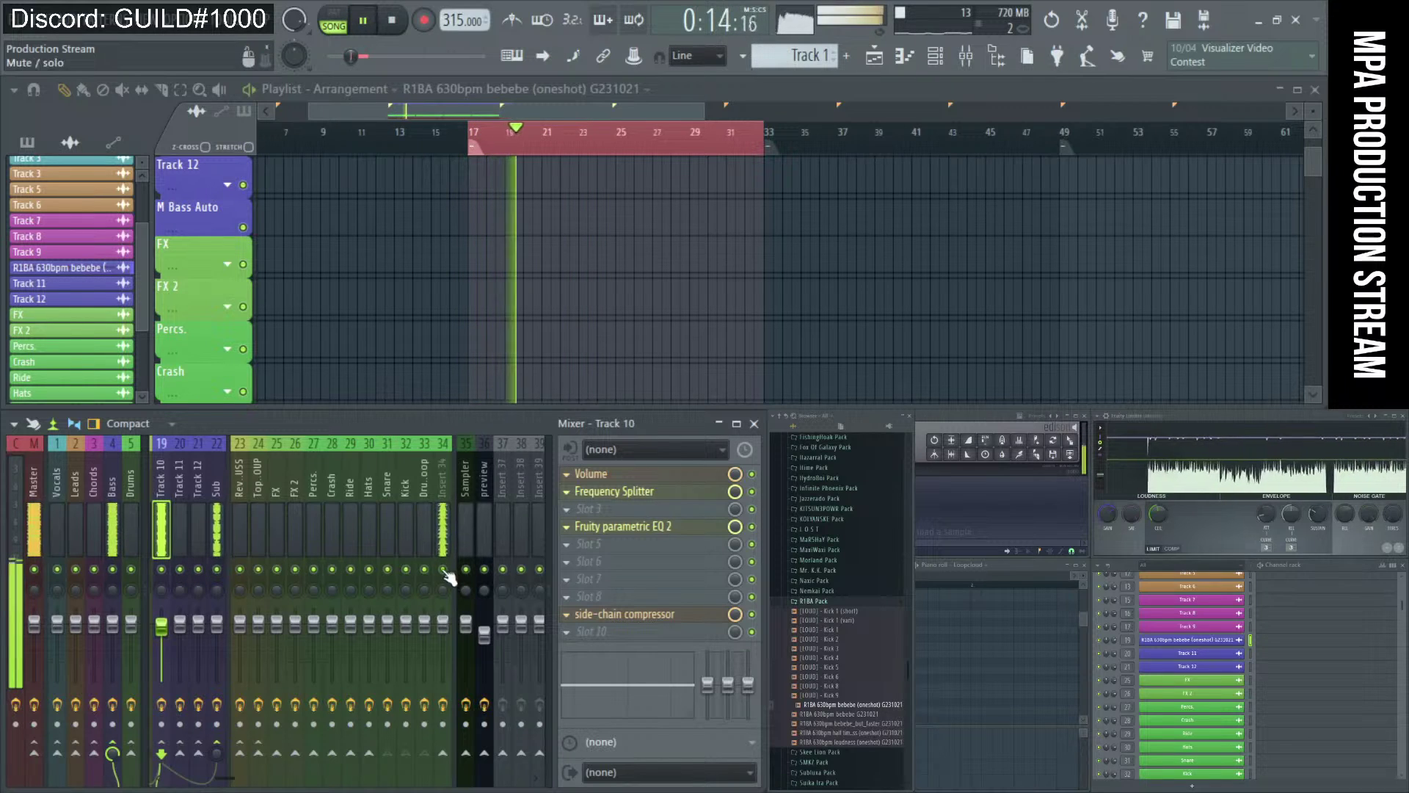
- Mute the Track 10 and Sub channels and adjust band 5 of the Insert 34 EQ to about 5.1 dB at 559 Hz
left_click(162, 569)
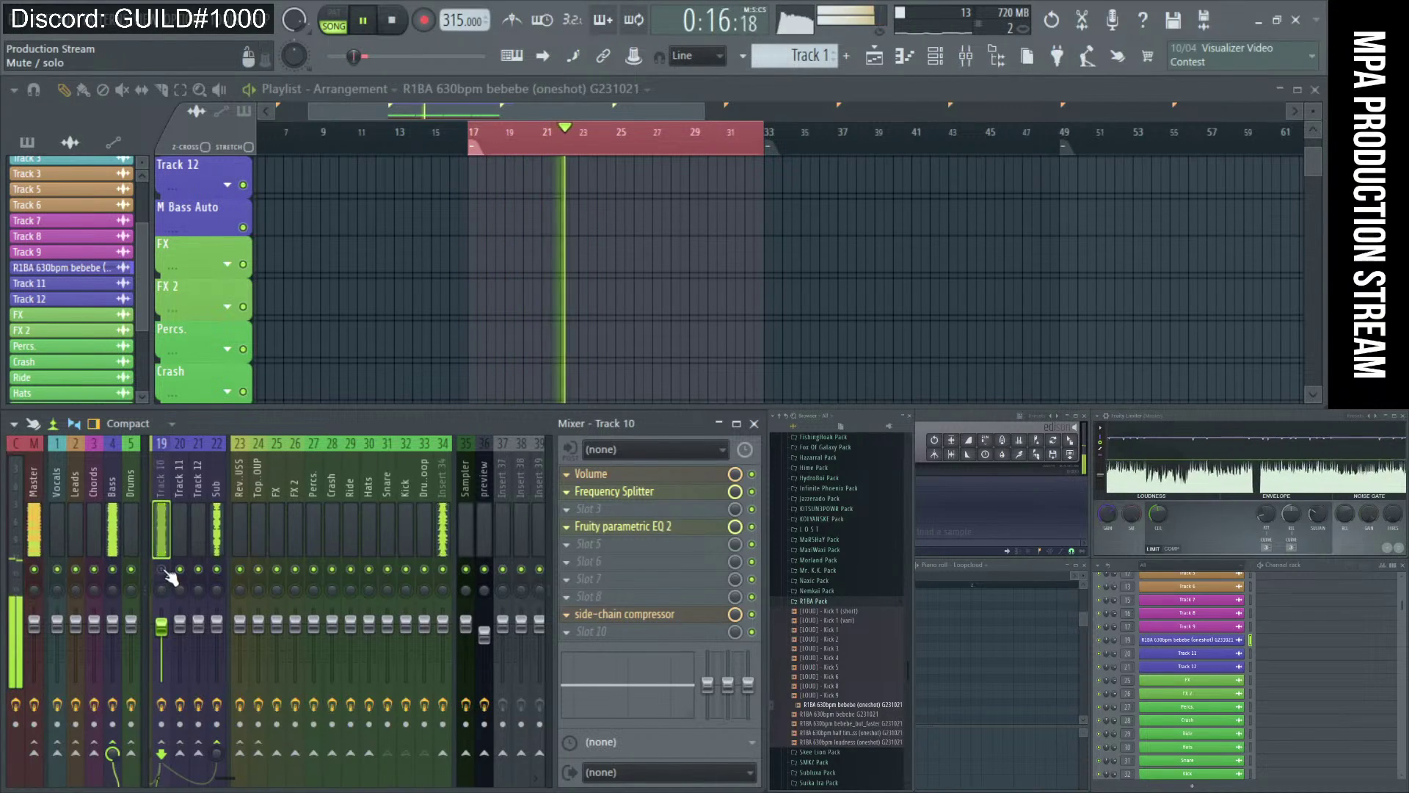
left_click(217, 569)
left_click(443, 540)
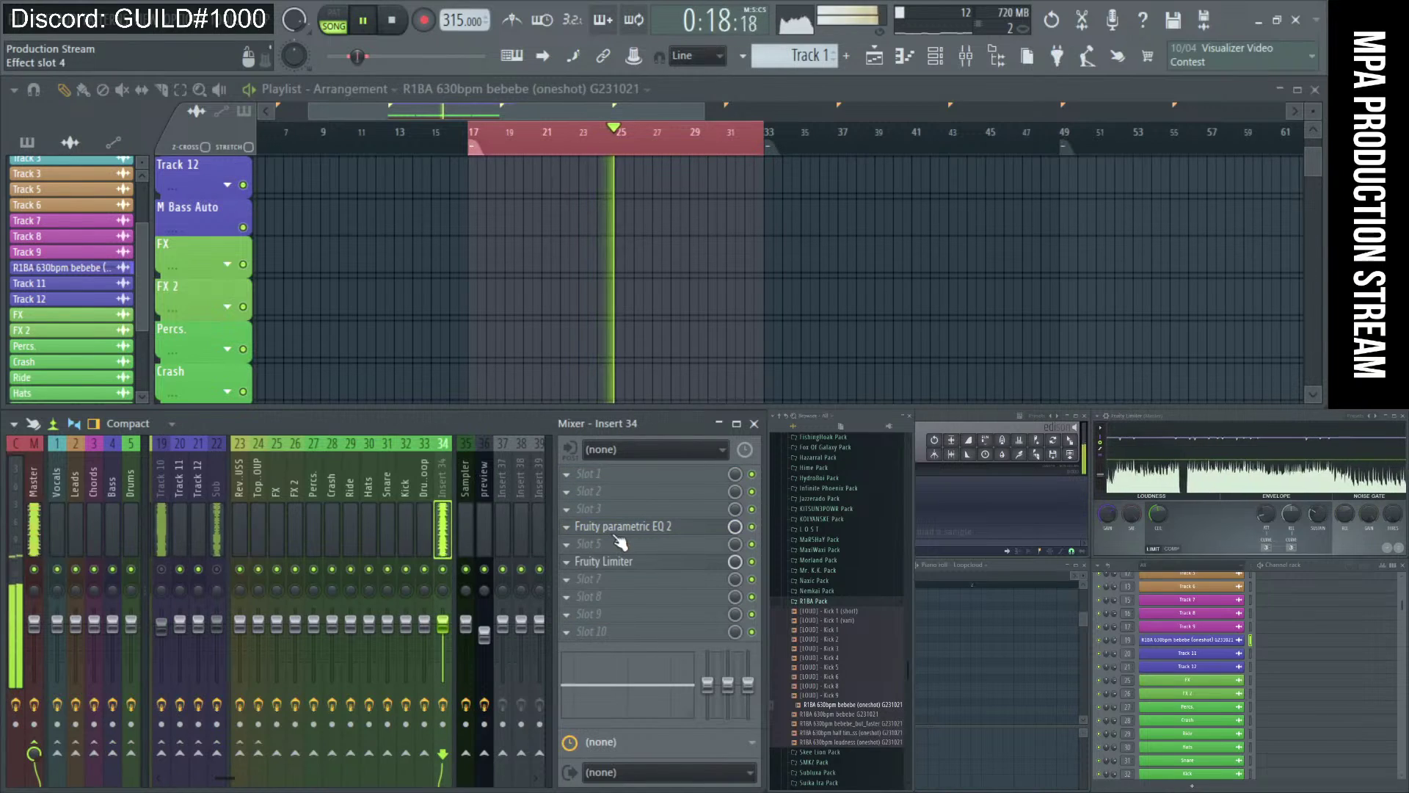
left_click(640, 533)
left_click_drag(387, 490, 381, 492)
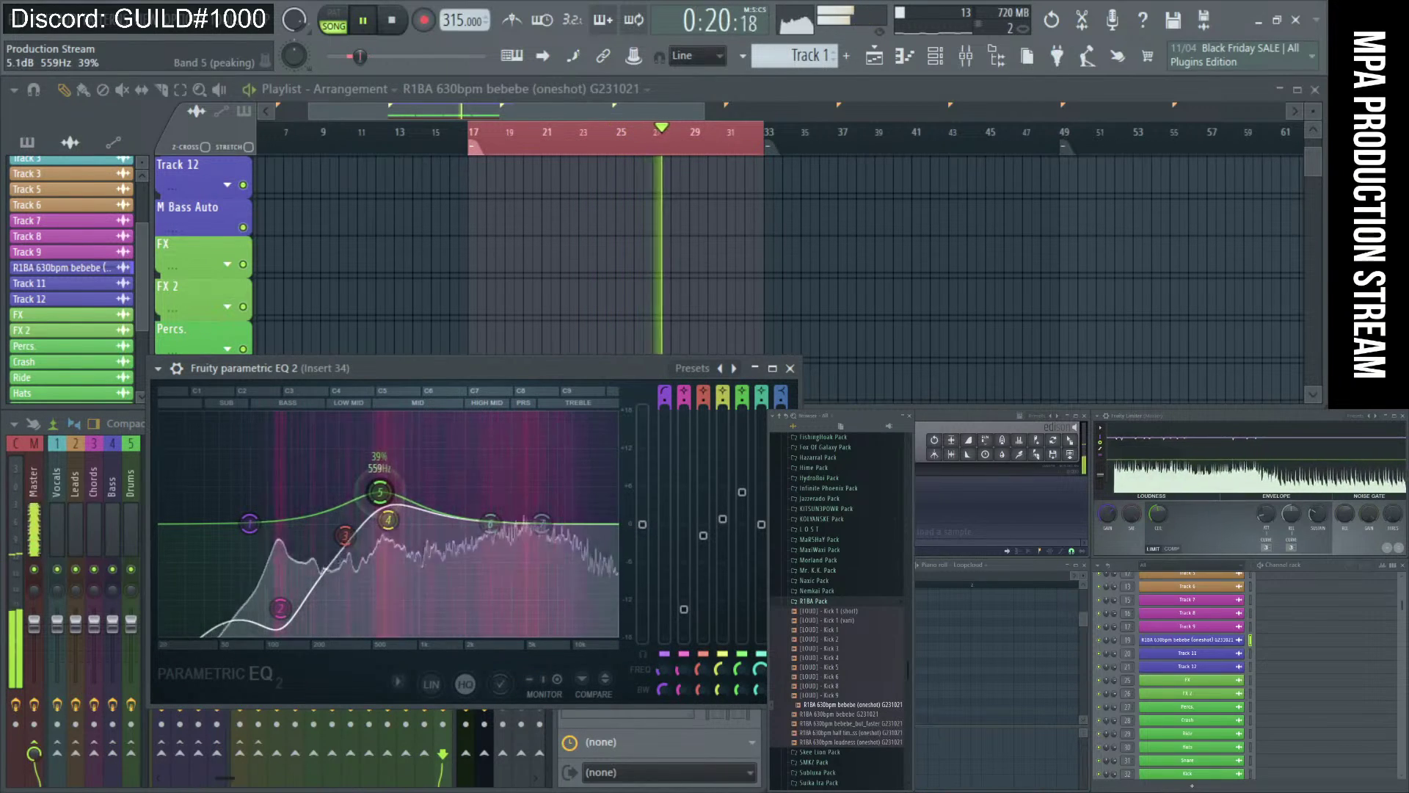
- Cut band 6, raise band 7 and rework band 4 in the drumloop's EQ, resetting one band before closing it
left_click_drag(490, 523, 469, 552)
left_click_drag(541, 523, 537, 497)
left_click_drag(470, 552, 478, 556)
left_click_drag(388, 520, 469, 547)
right_click(452, 505)
left_click(474, 528)
left_click(790, 368)
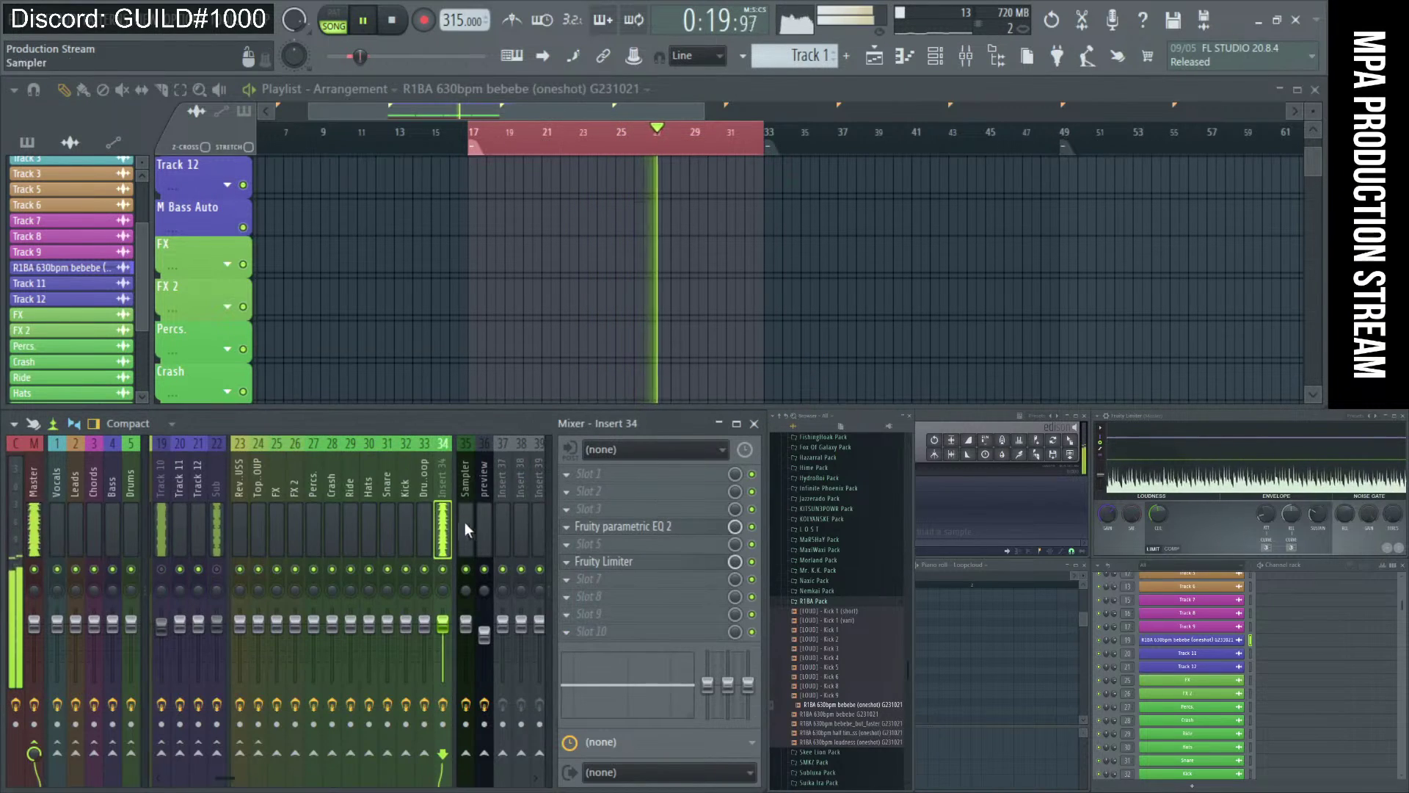
- Send Insert 34 to the drums' Reverb BUSS and set the send level to 38%
scroll(434, 515, "up", 2)
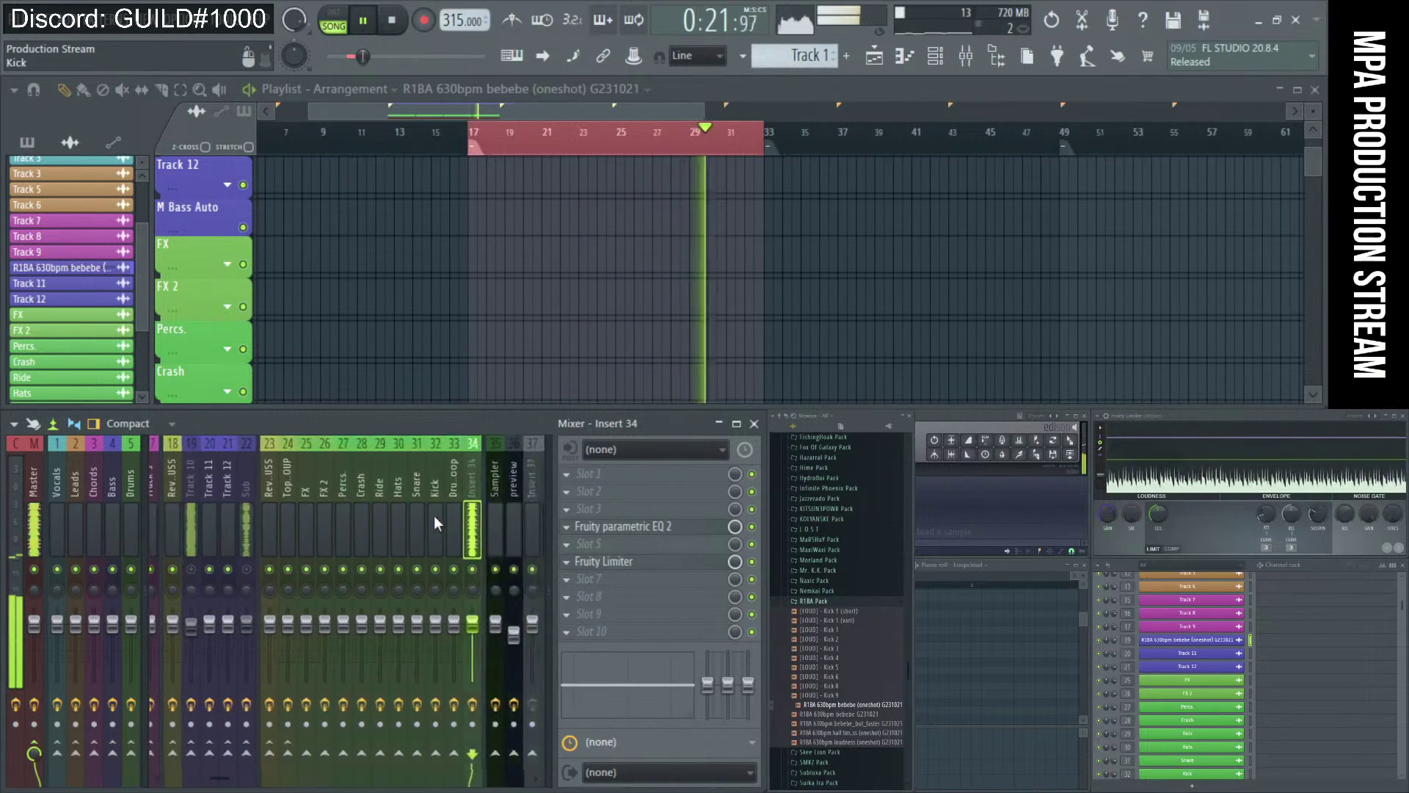
left_click(272, 753)
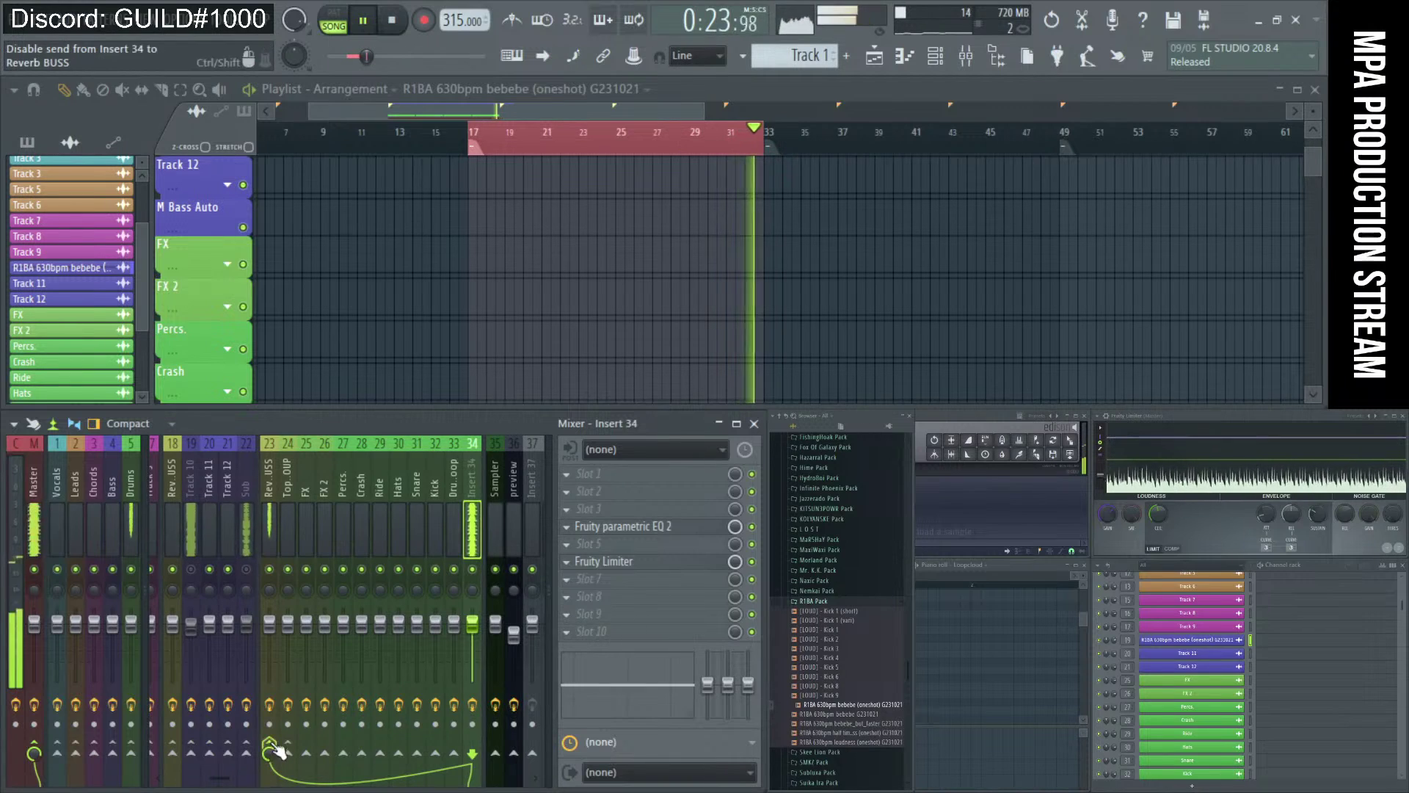
right_click(268, 752)
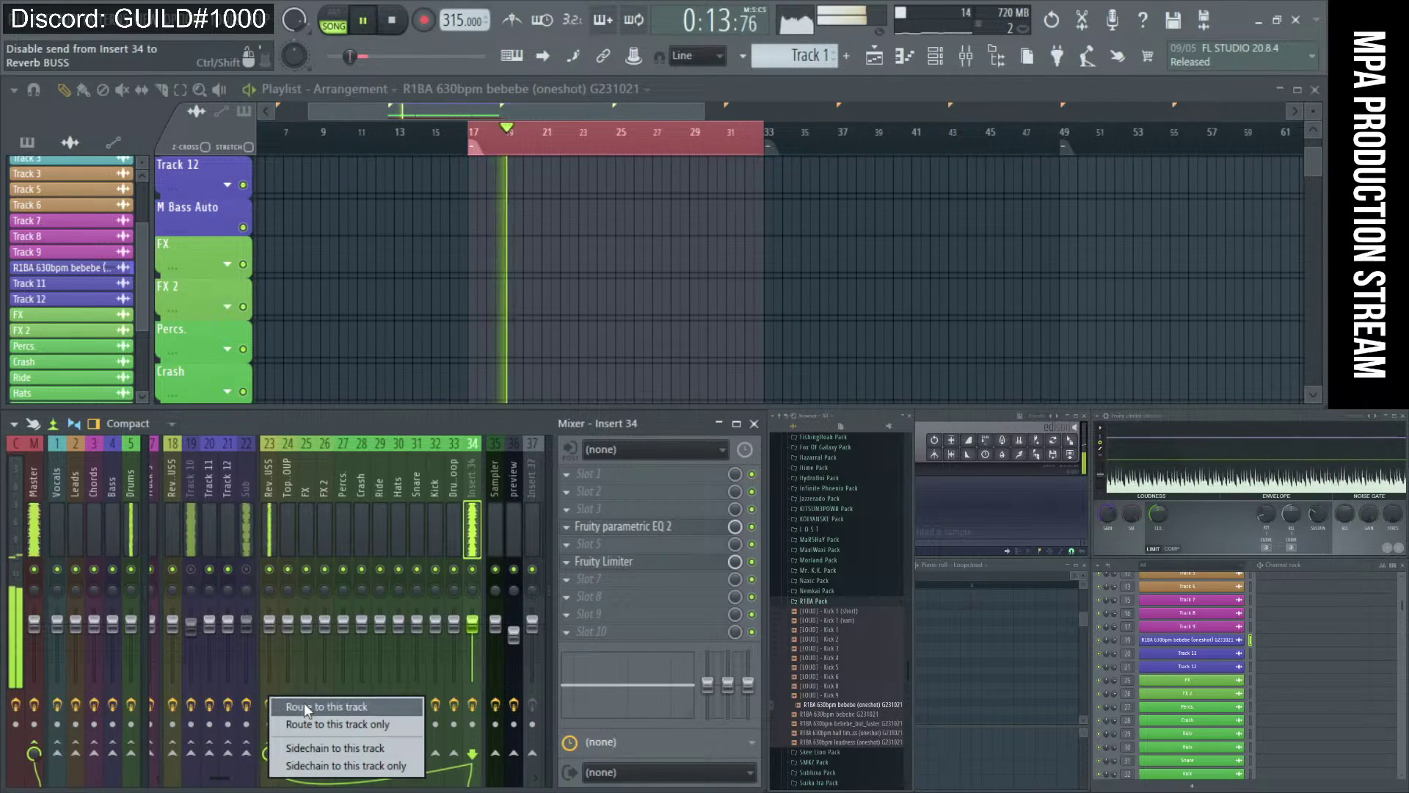
left_click(304, 703)
right_click(270, 752)
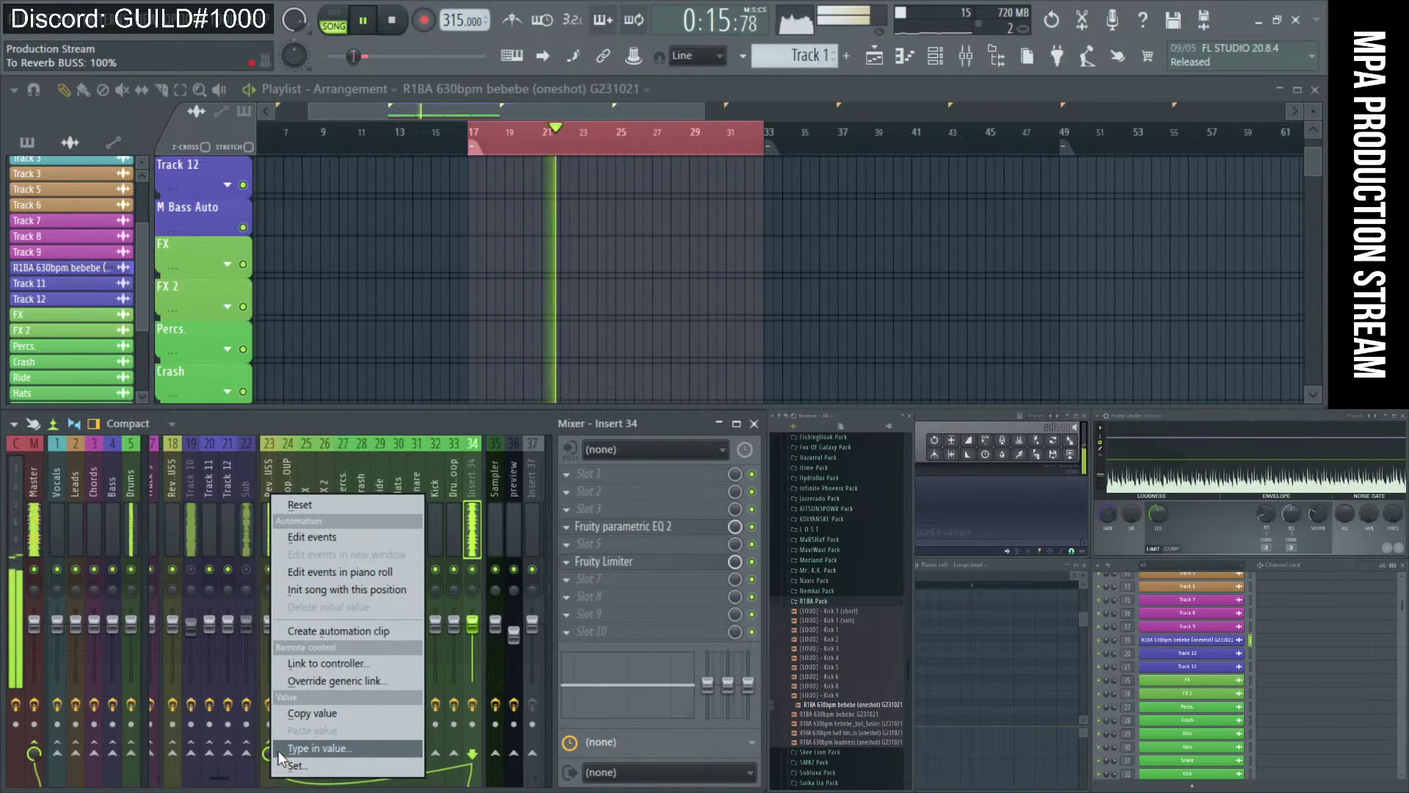
left_click(473, 483)
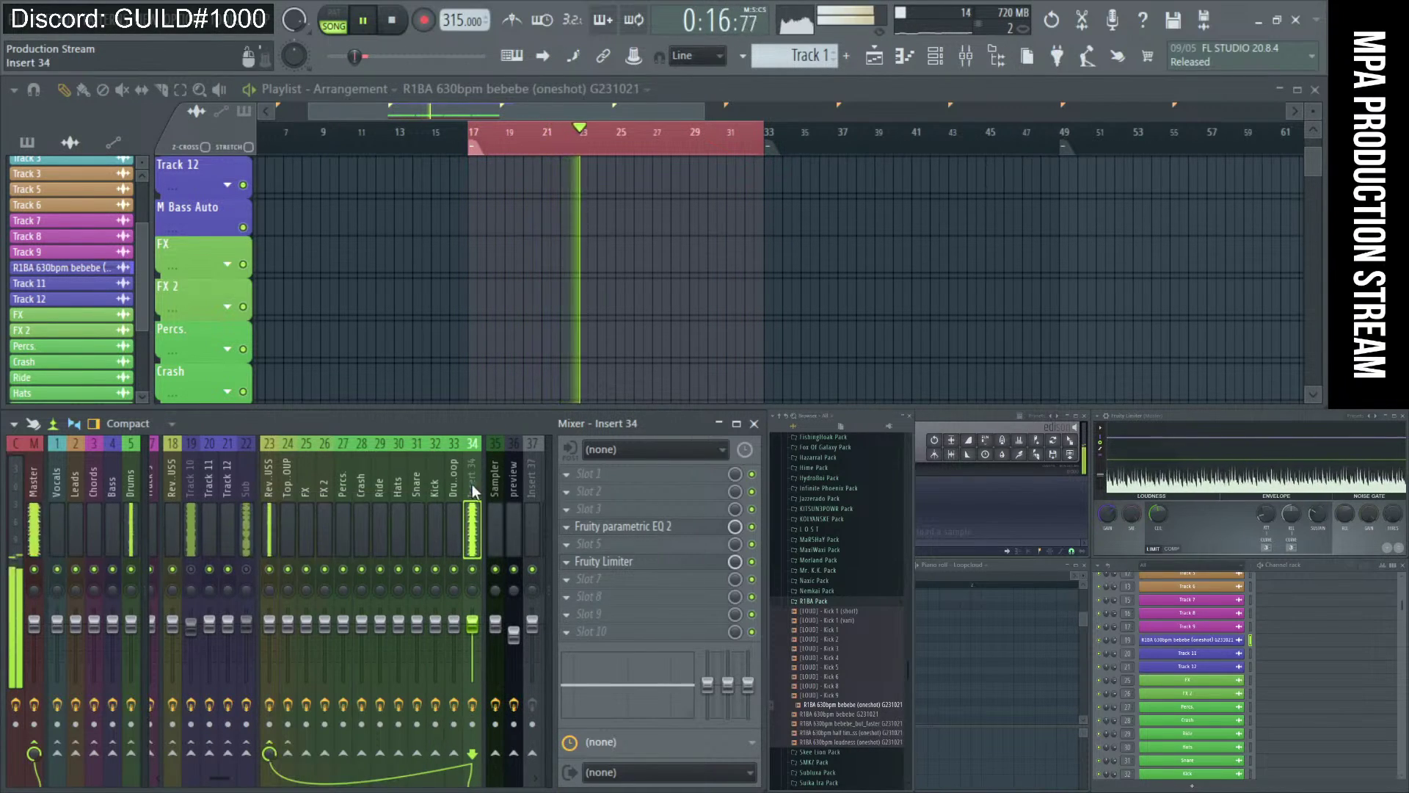
right_click(270, 751)
left_click(298, 507)
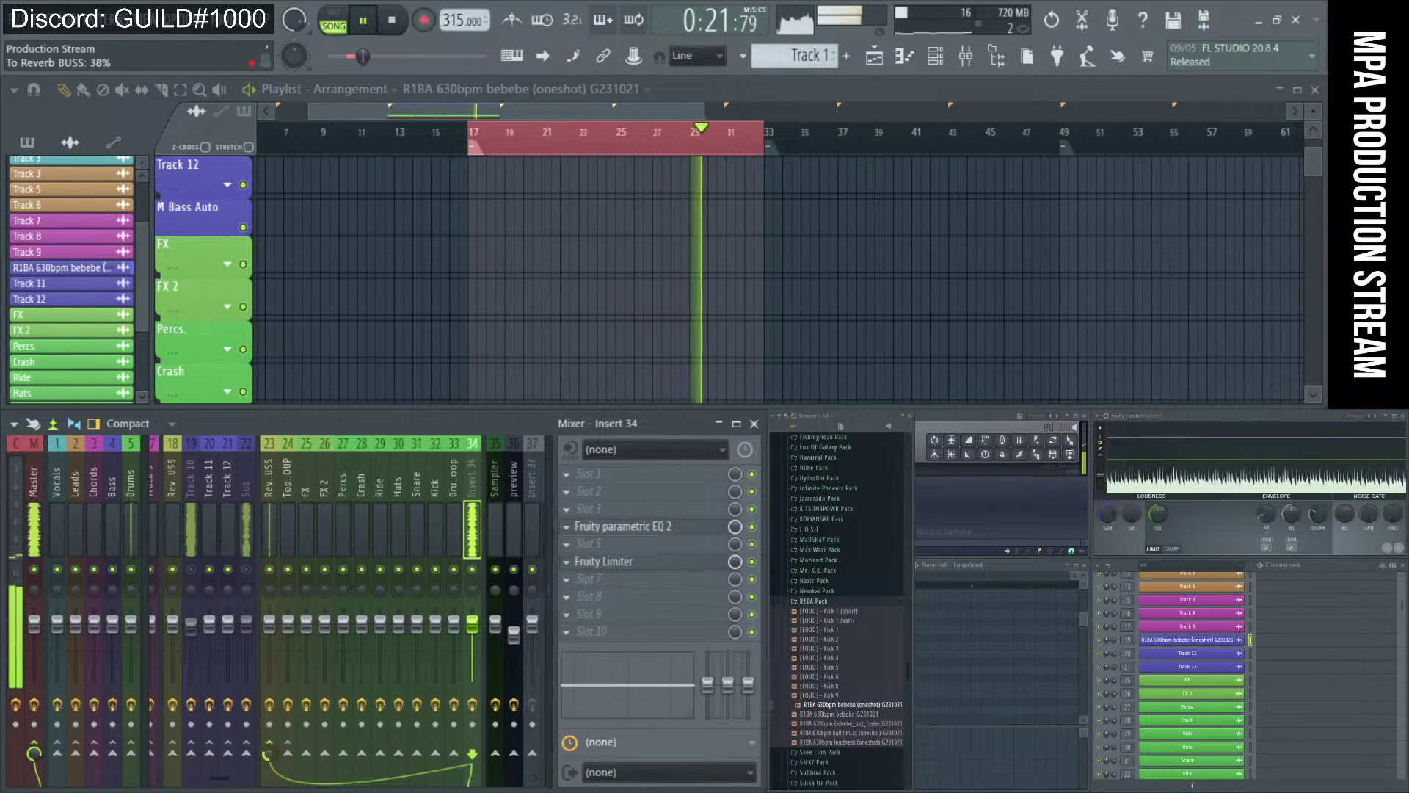
- Unmute the Sub channel and change band 7 of its parametric EQ to a low pass filter
left_click(325, 530)
scroll(326, 530, "up", 3)
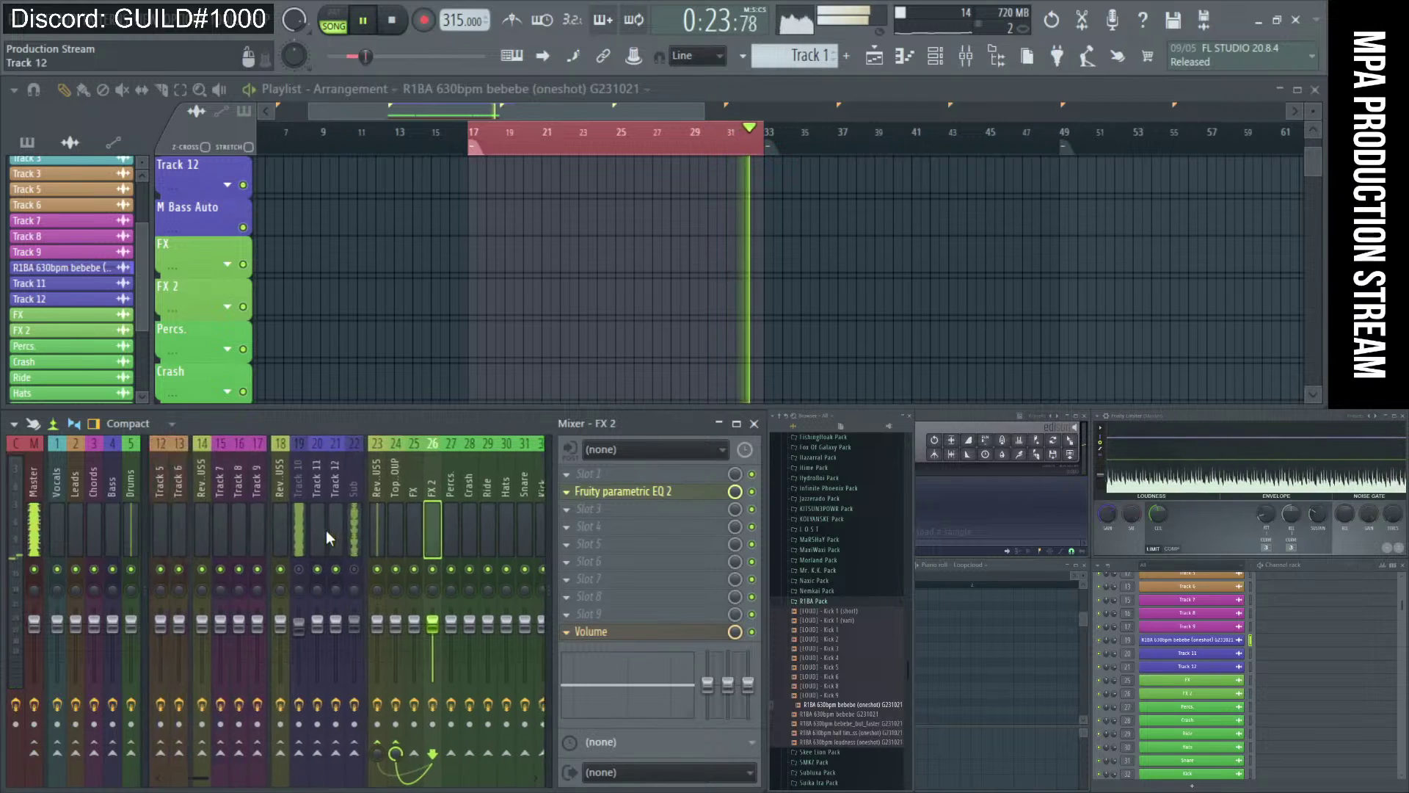
left_click(358, 572)
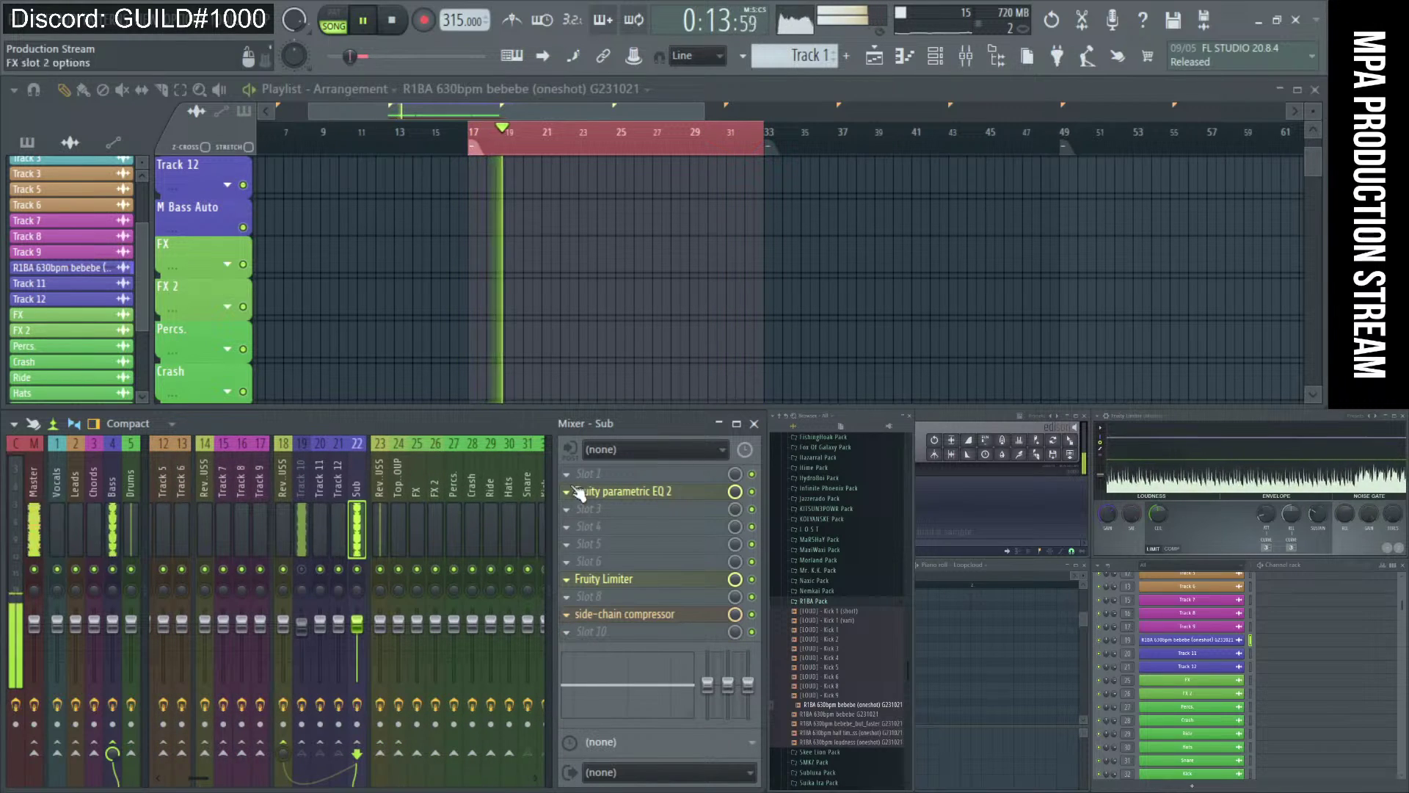
left_click(633, 492)
right_click(452, 378)
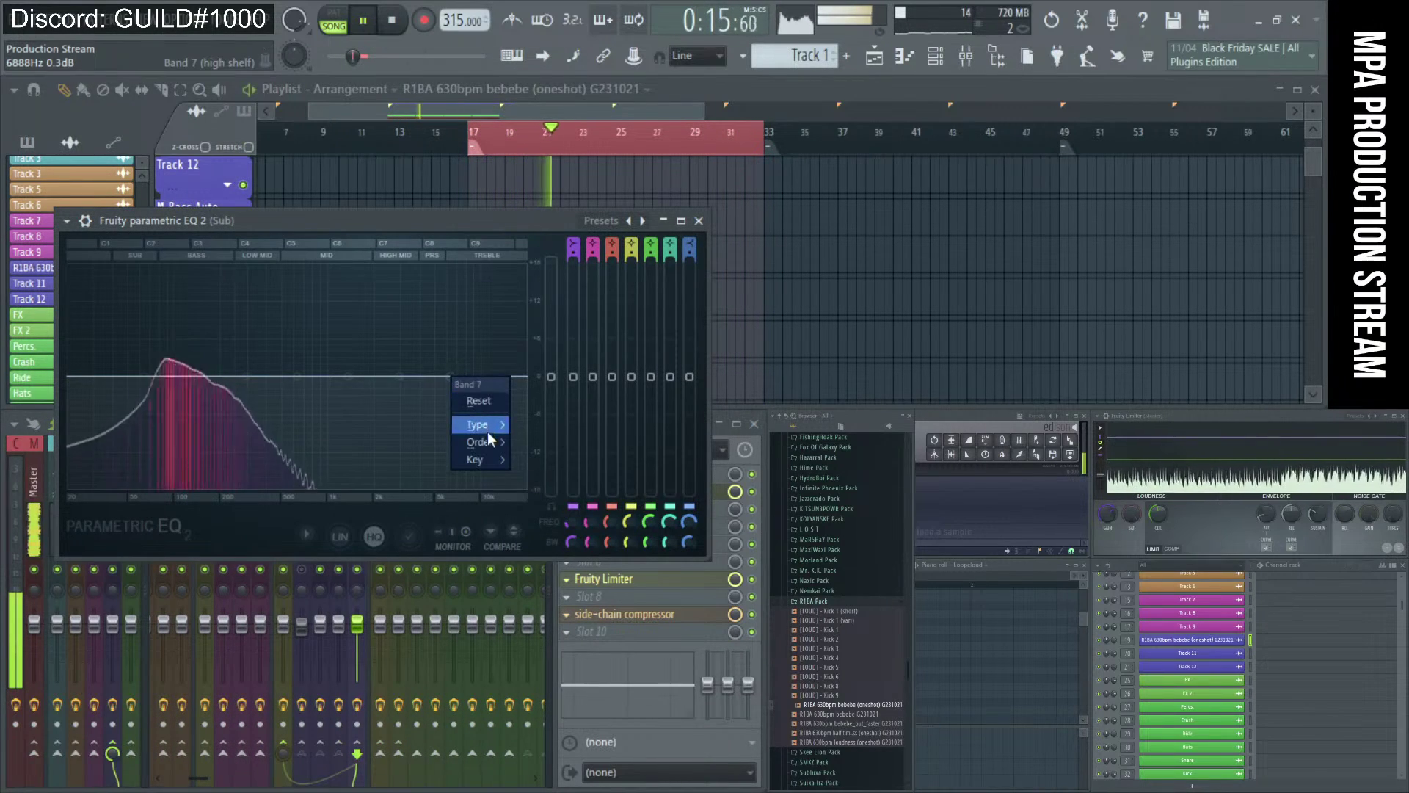
mouse_move(486, 425)
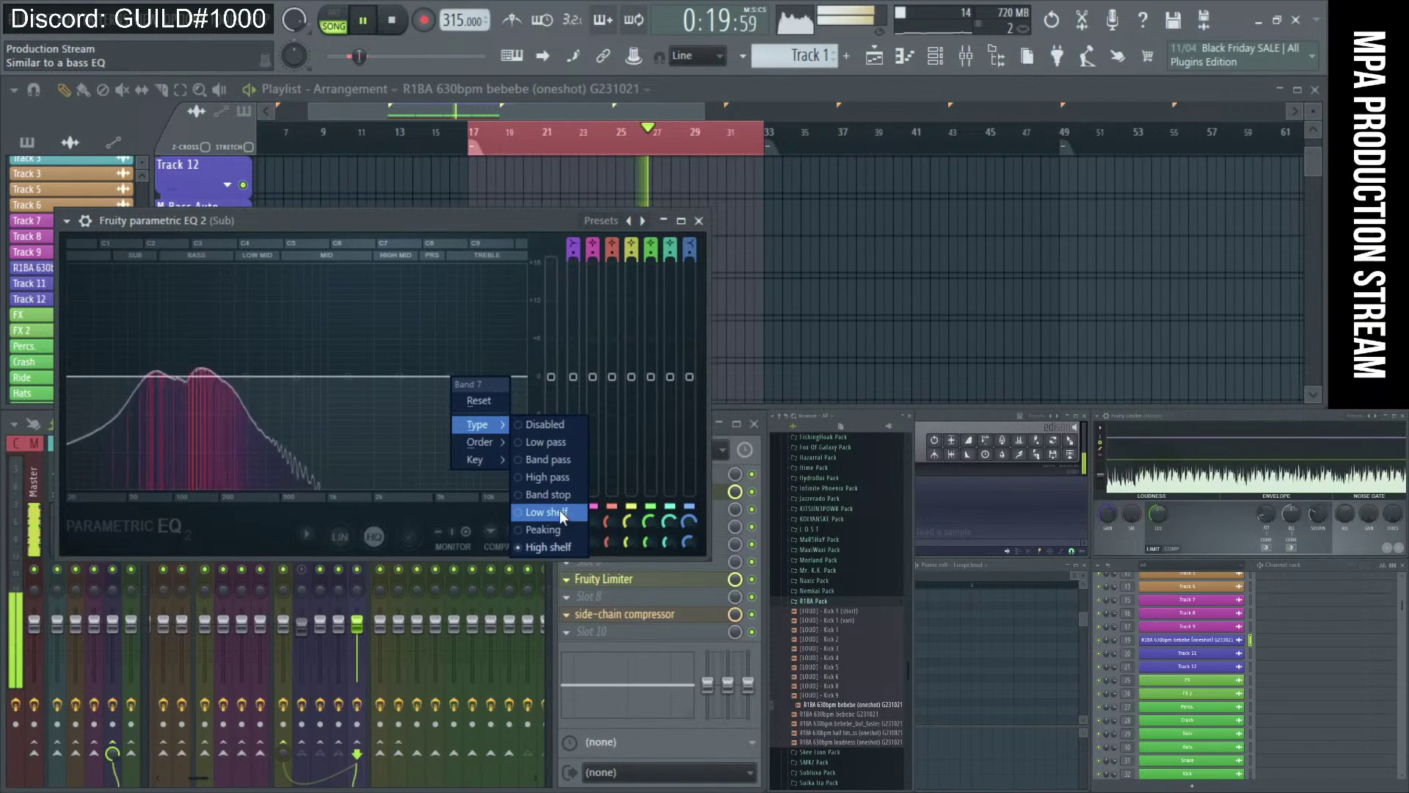
left_click(545, 442)
- Cut band 3 of the Sub EQ about 3.1 dB around 235 Hz during playback and close the EQ
left_click_drag(396, 385, 232, 406)
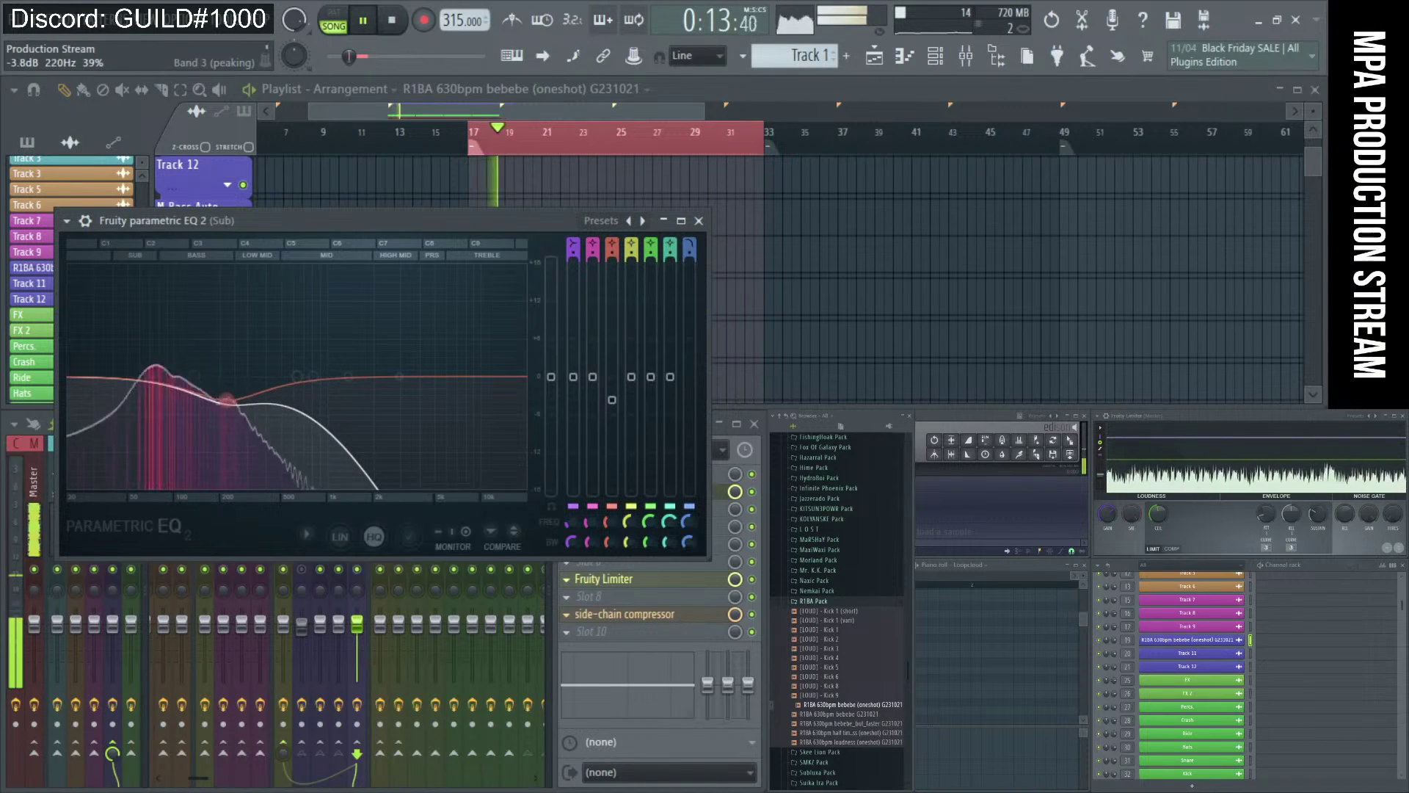
left_click_drag(230, 405, 240, 394)
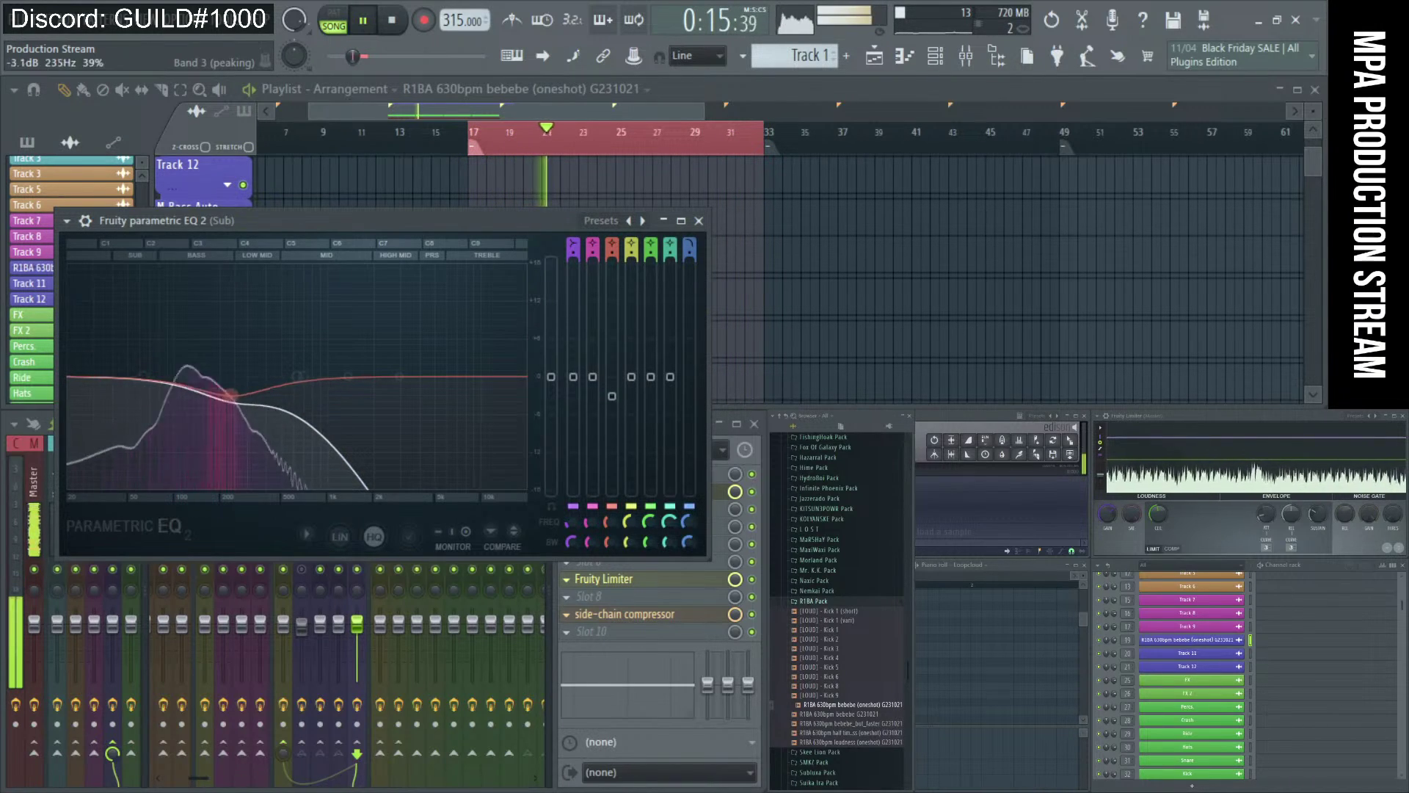
left_click(698, 220)
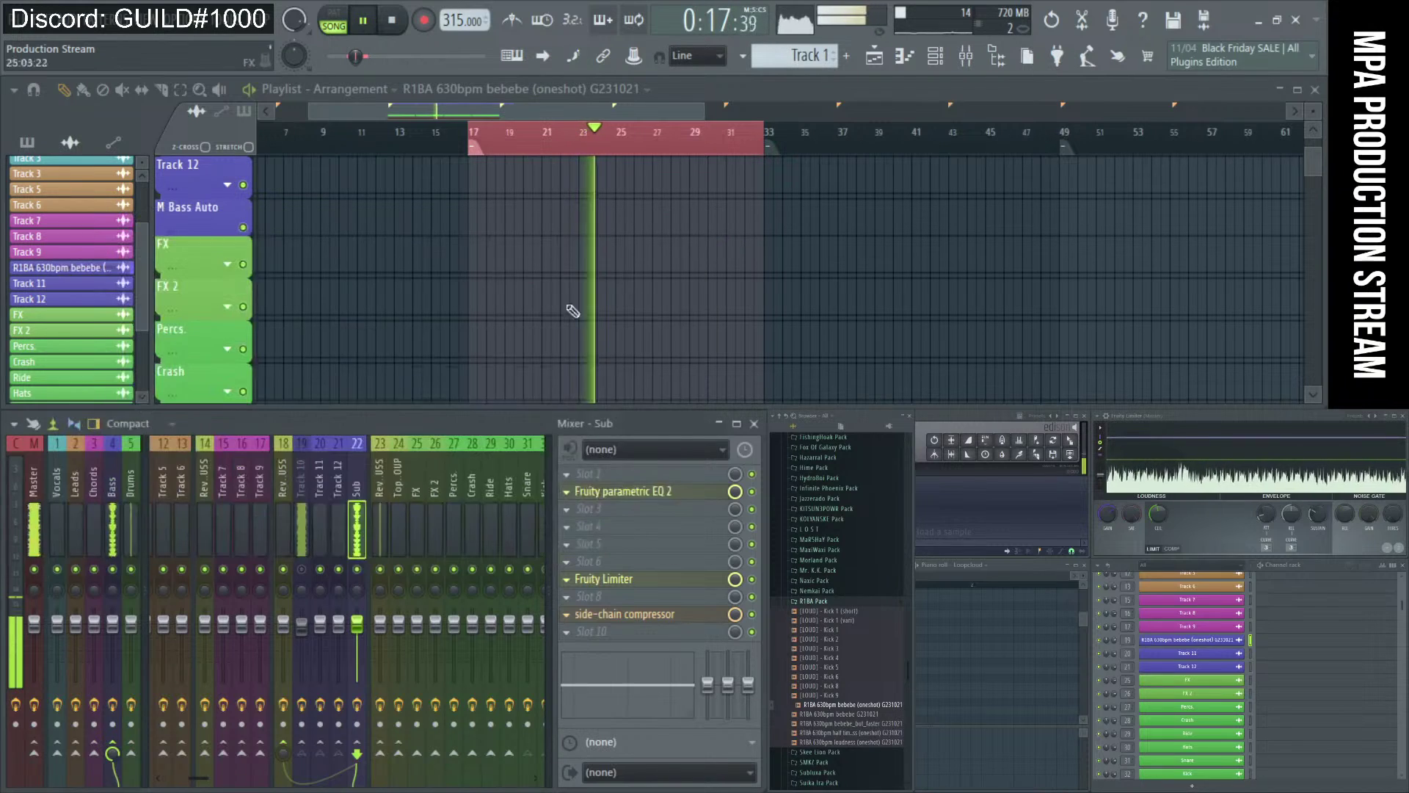
- Unmute Track 10, open its EQ, and boost band 3 about 5.3 dB around 2650 Hz while auditioning the section
left_click(312, 529)
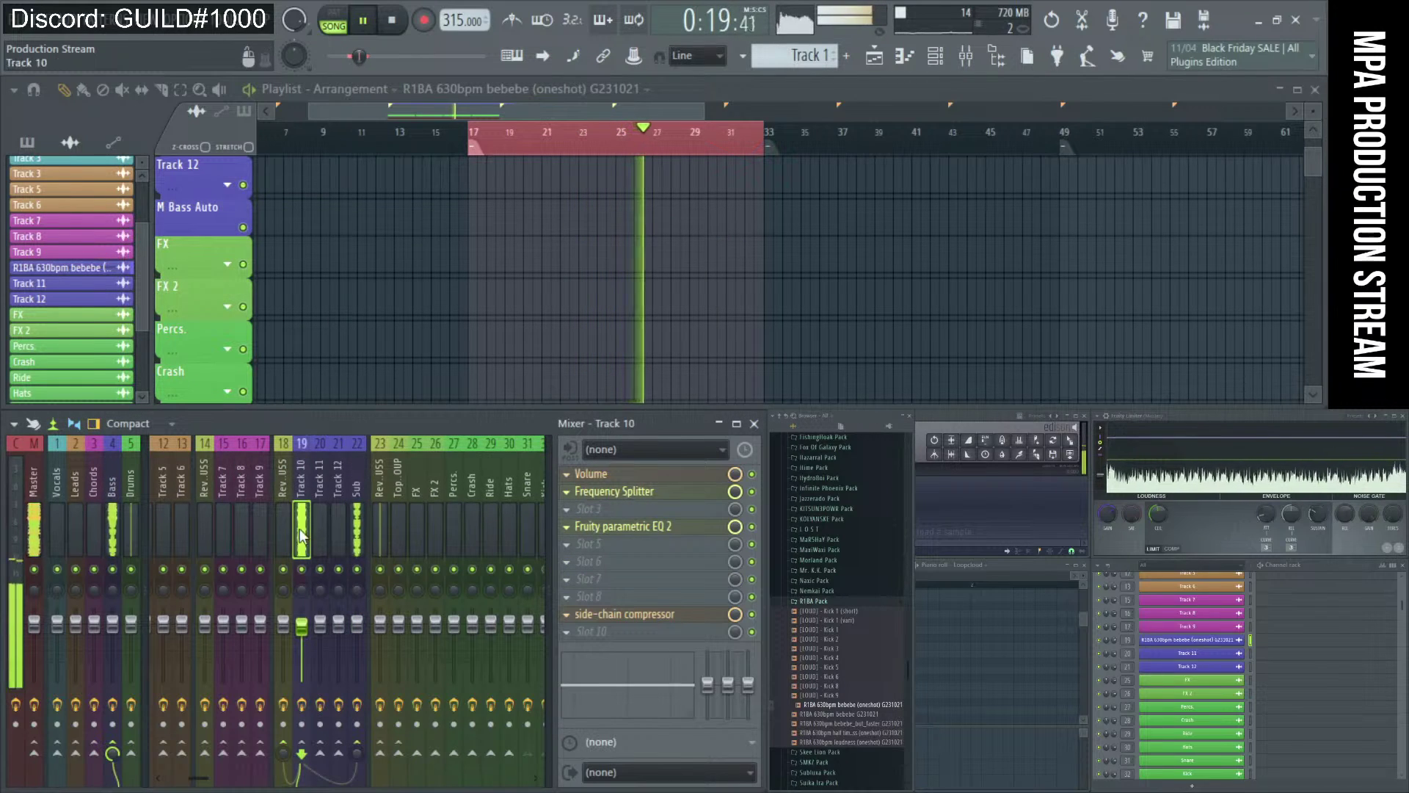
left_click(628, 527)
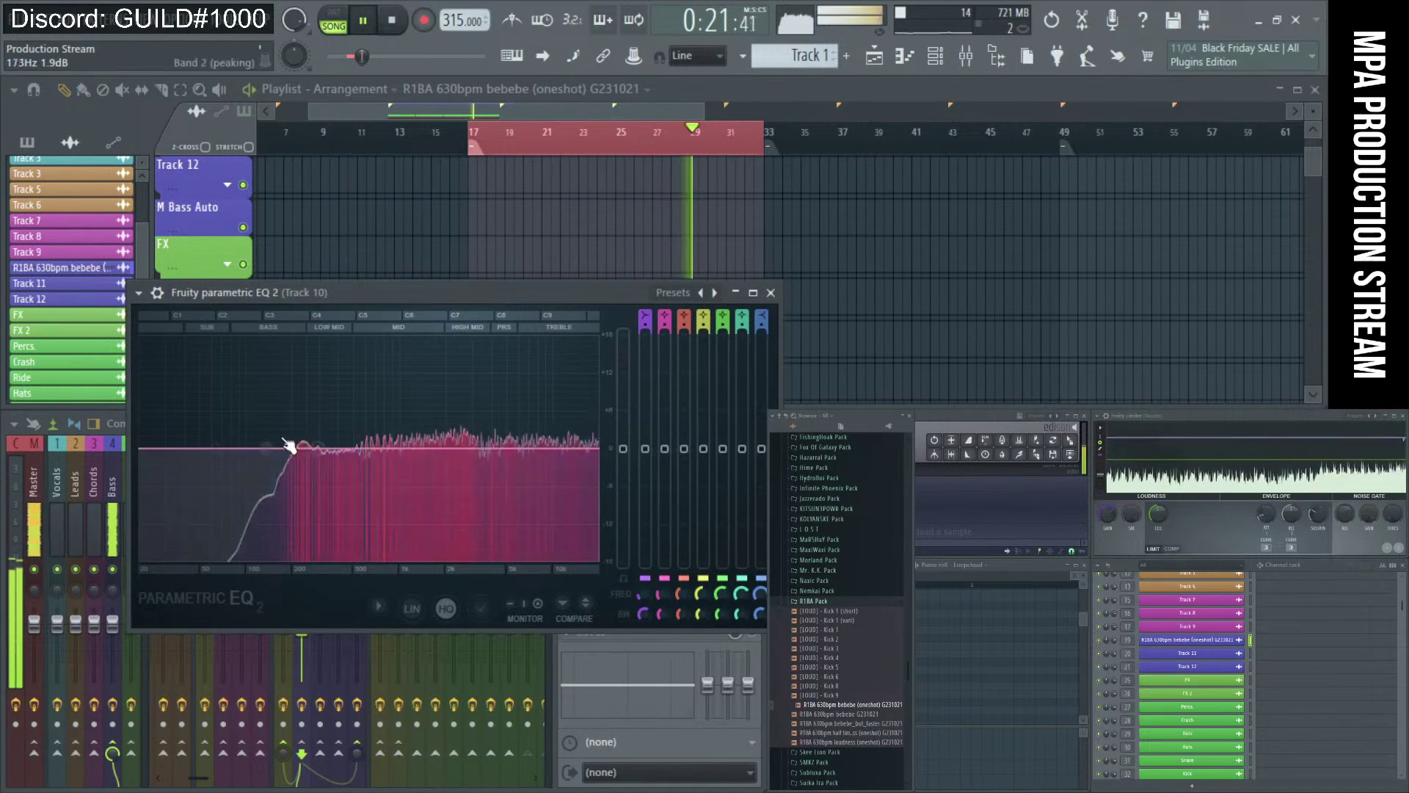
left_click_drag(340, 372, 468, 417)
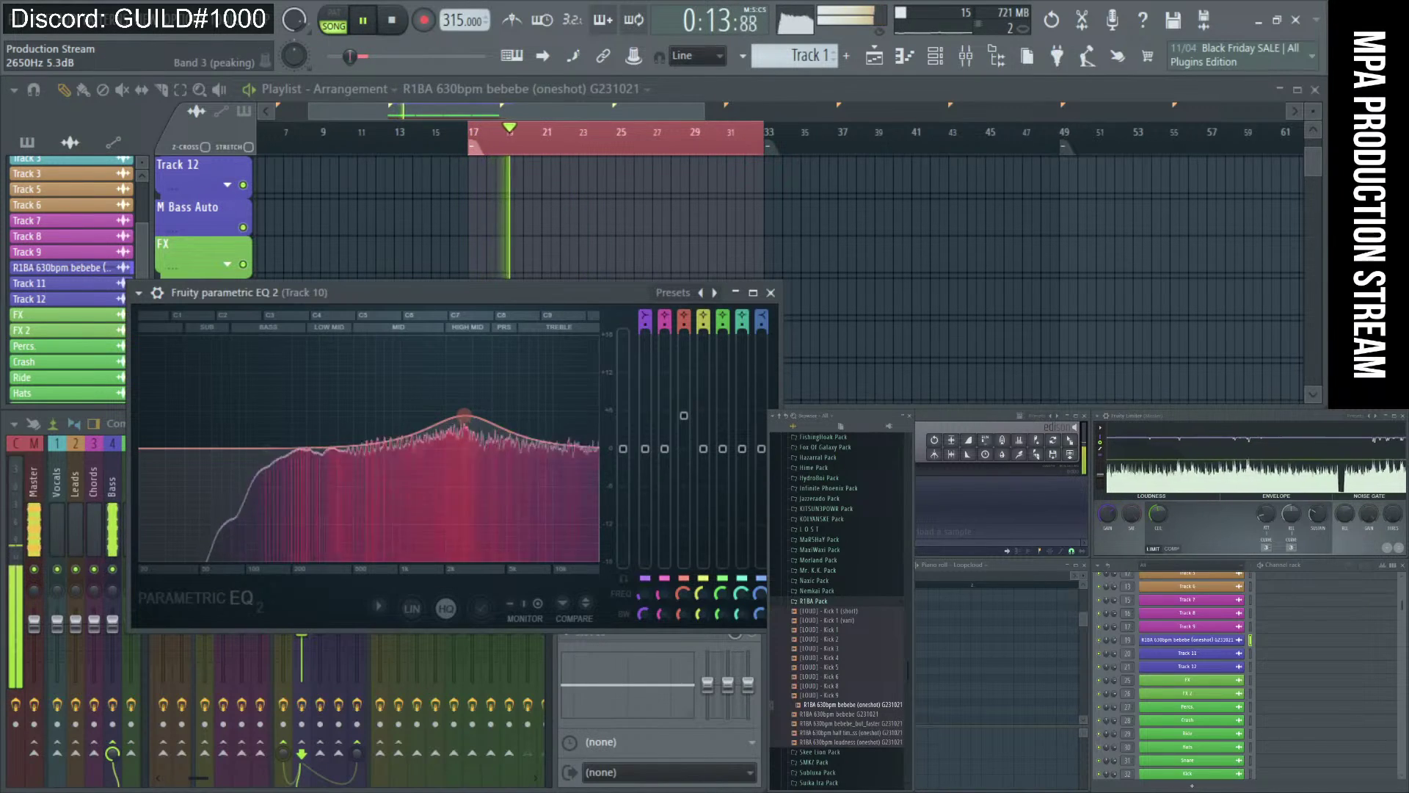
key("space")
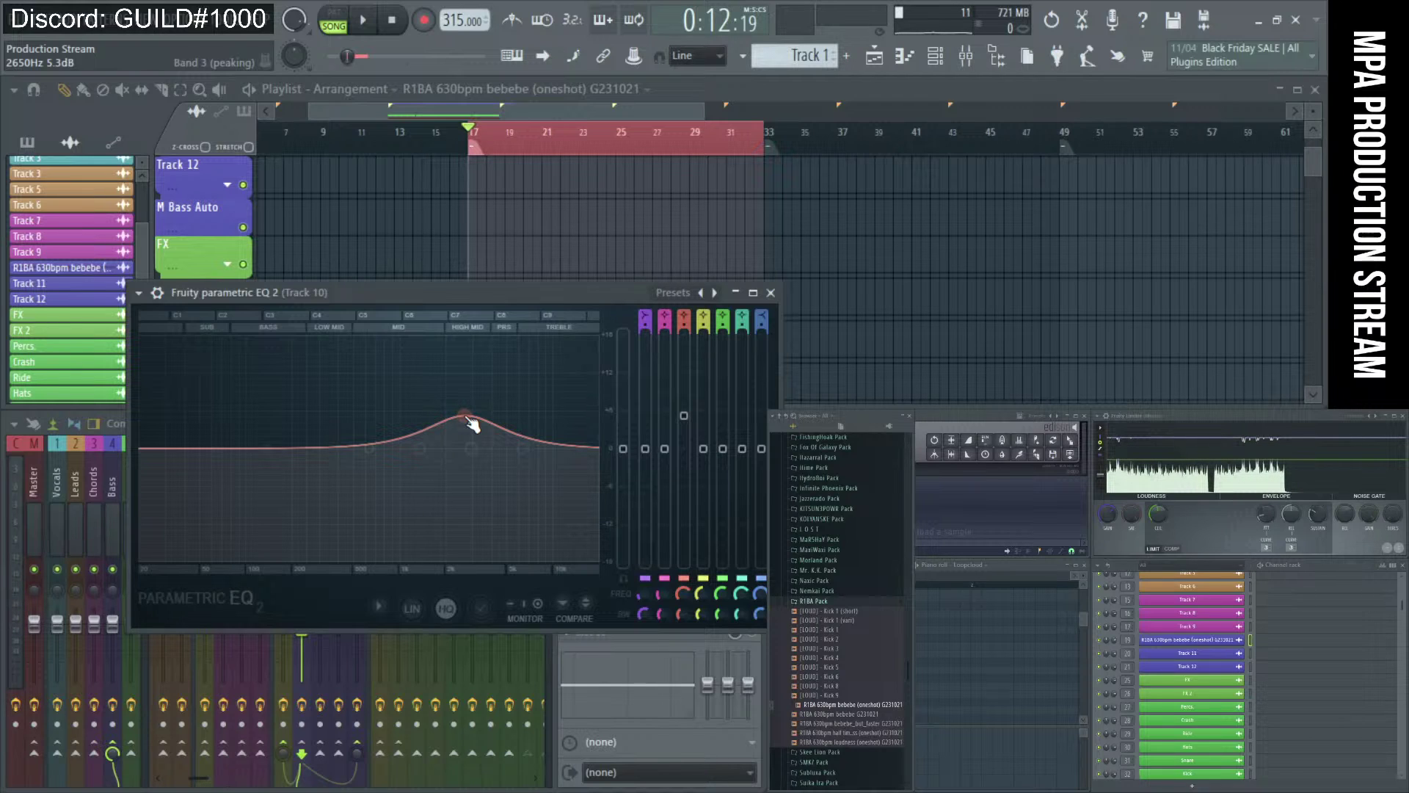
key("space")
- Move band 3 of the Track 10 EQ to about 1.8 dB at 252 Hz and mute the Insert 34 drumloop channel
left_click_drag(469, 470, 315, 428)
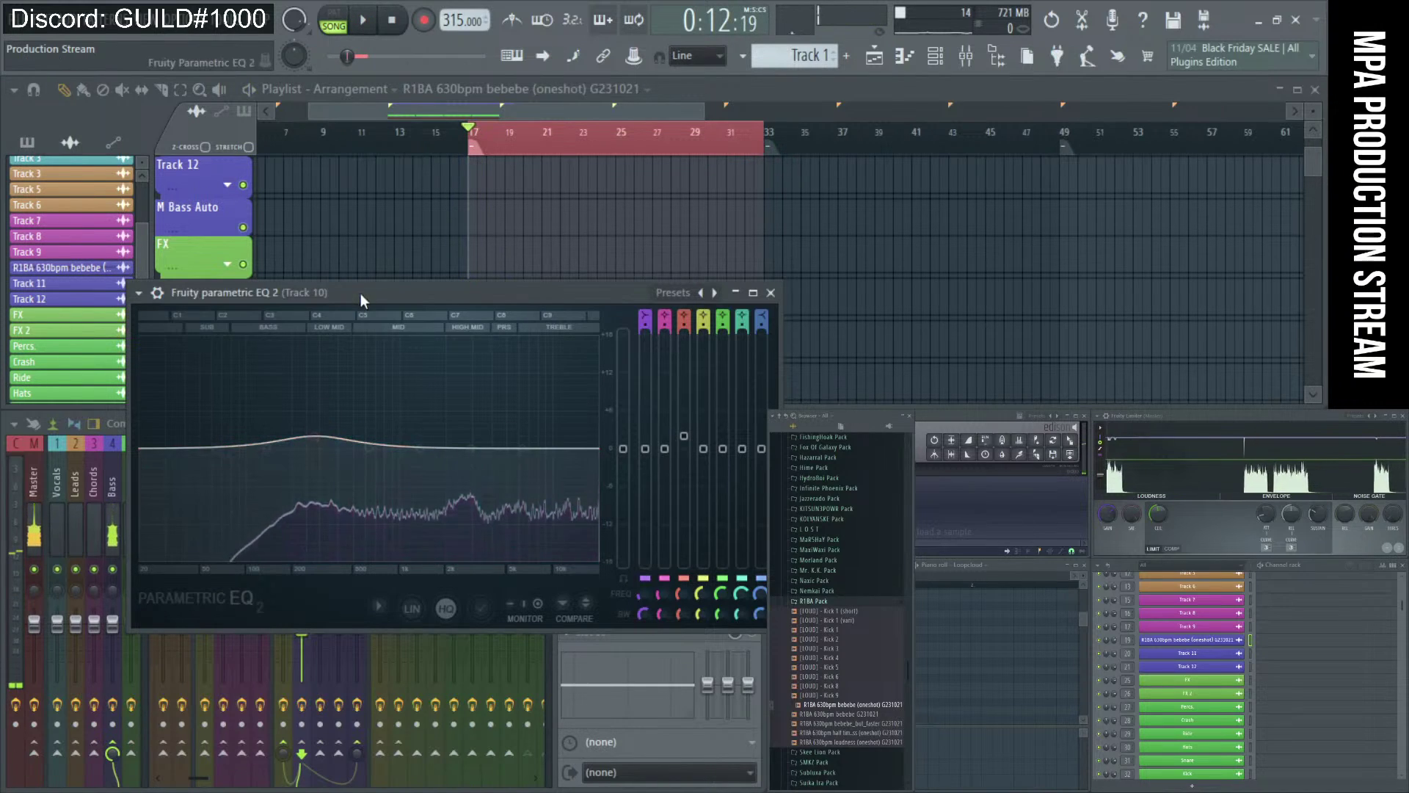
left_click_drag(359, 293, 818, 196)
scroll(387, 490, "down", 5)
left_click(475, 577)
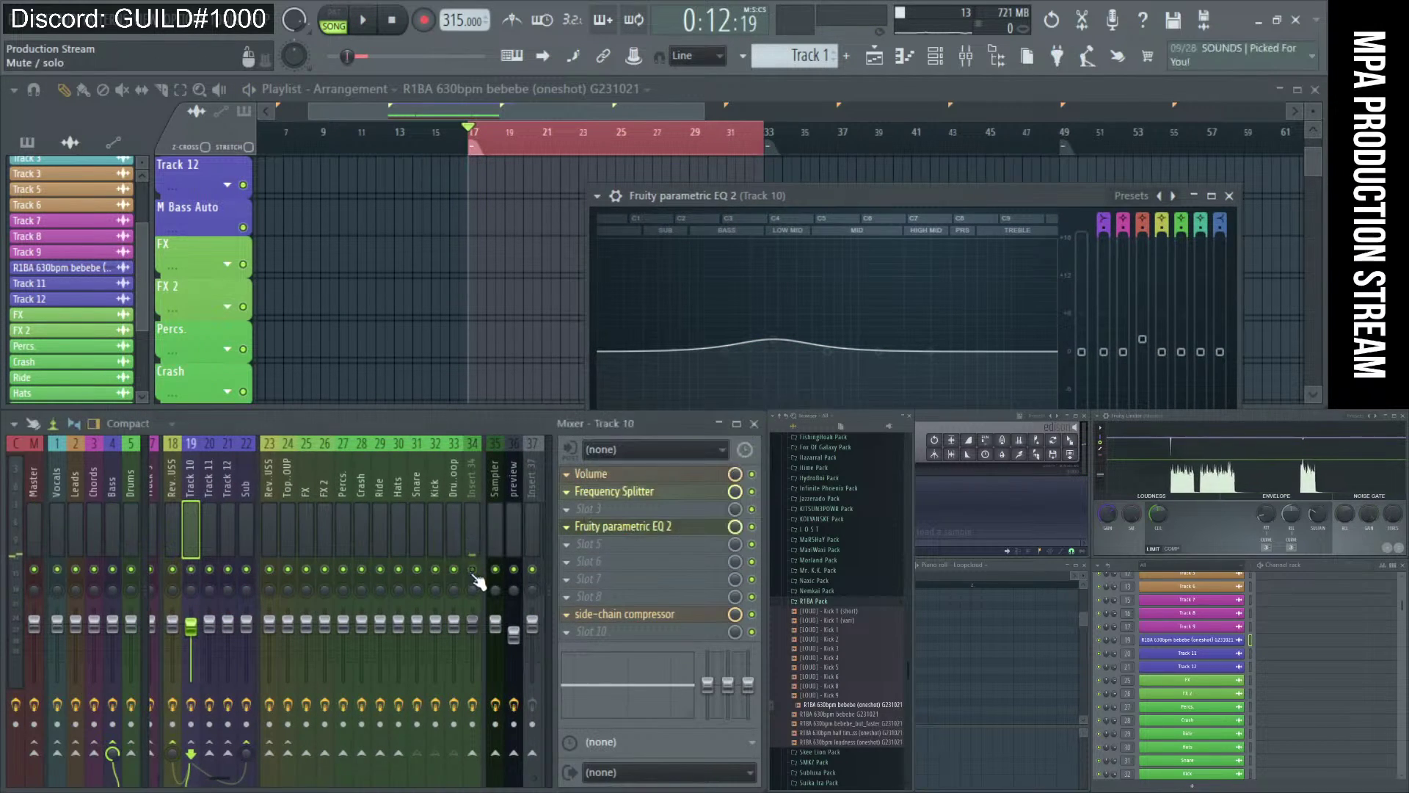
left_click_drag(696, 199, 227, 273)
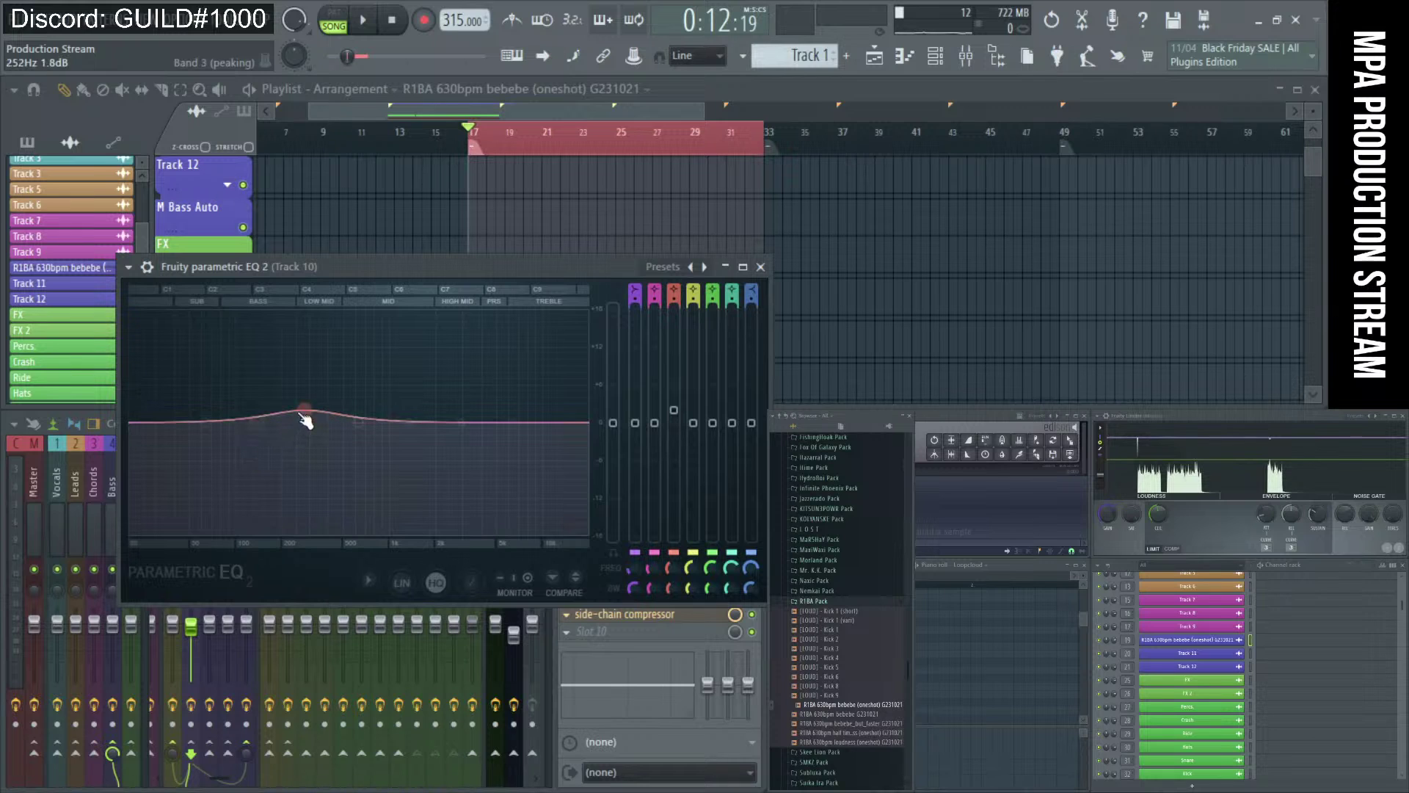
- Try cutting band 3 of the Track 10 EQ about 3.8 dB around 387 Hz, starting and stopping playback to compare
key("space")
left_click_drag(305, 431, 321, 452)
key("space")
mouse_move(293, 388)
left_mouse_down()
mouse_move(351, 381)
mouse_move(309, 395)
left_mouse_up()
key("space")
key("space")
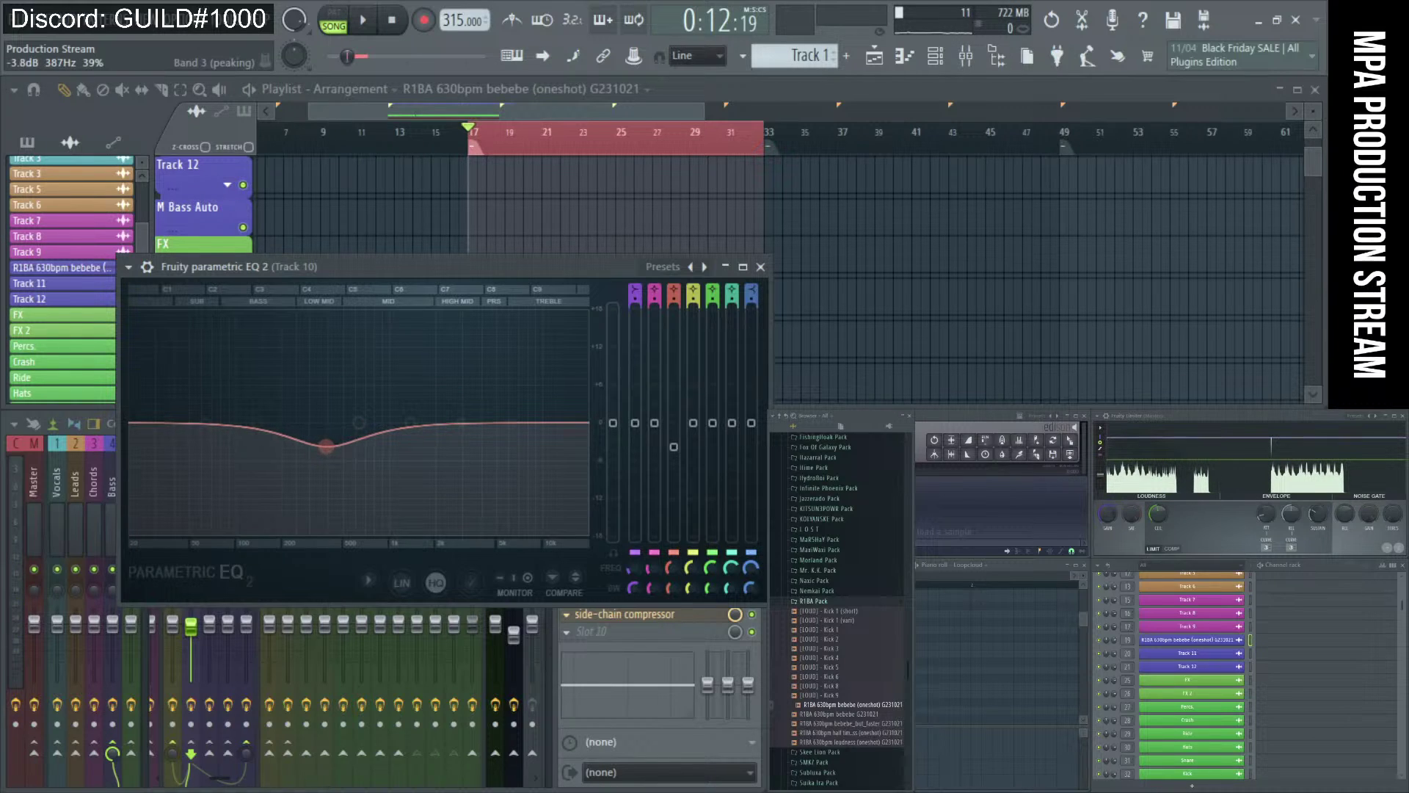
- Boost band 3 of the Track 10 EQ about 3.7 dB around 2578 Hz while playing the oneshot without the drumloop
key("space")
left_click_drag(447, 405, 453, 400)
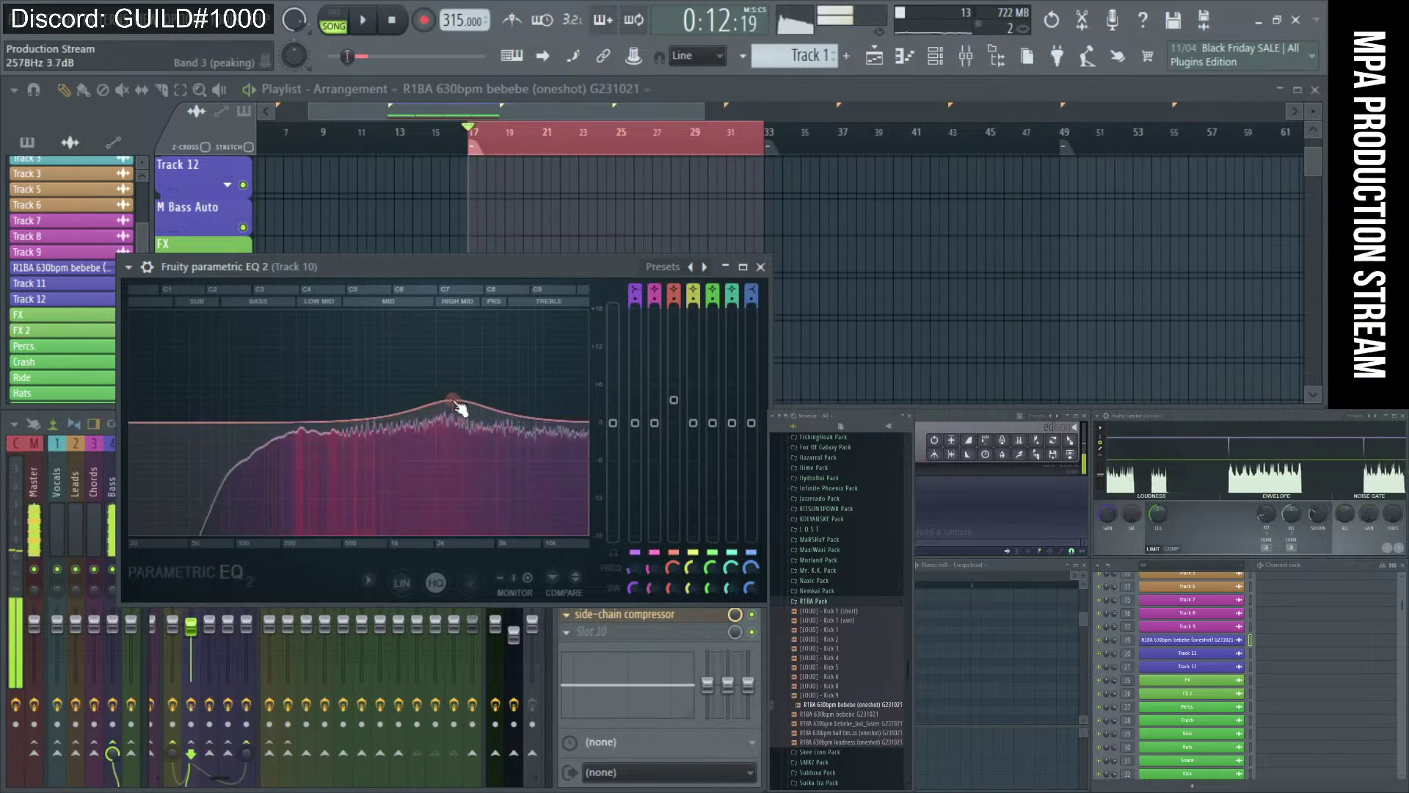
key("space")
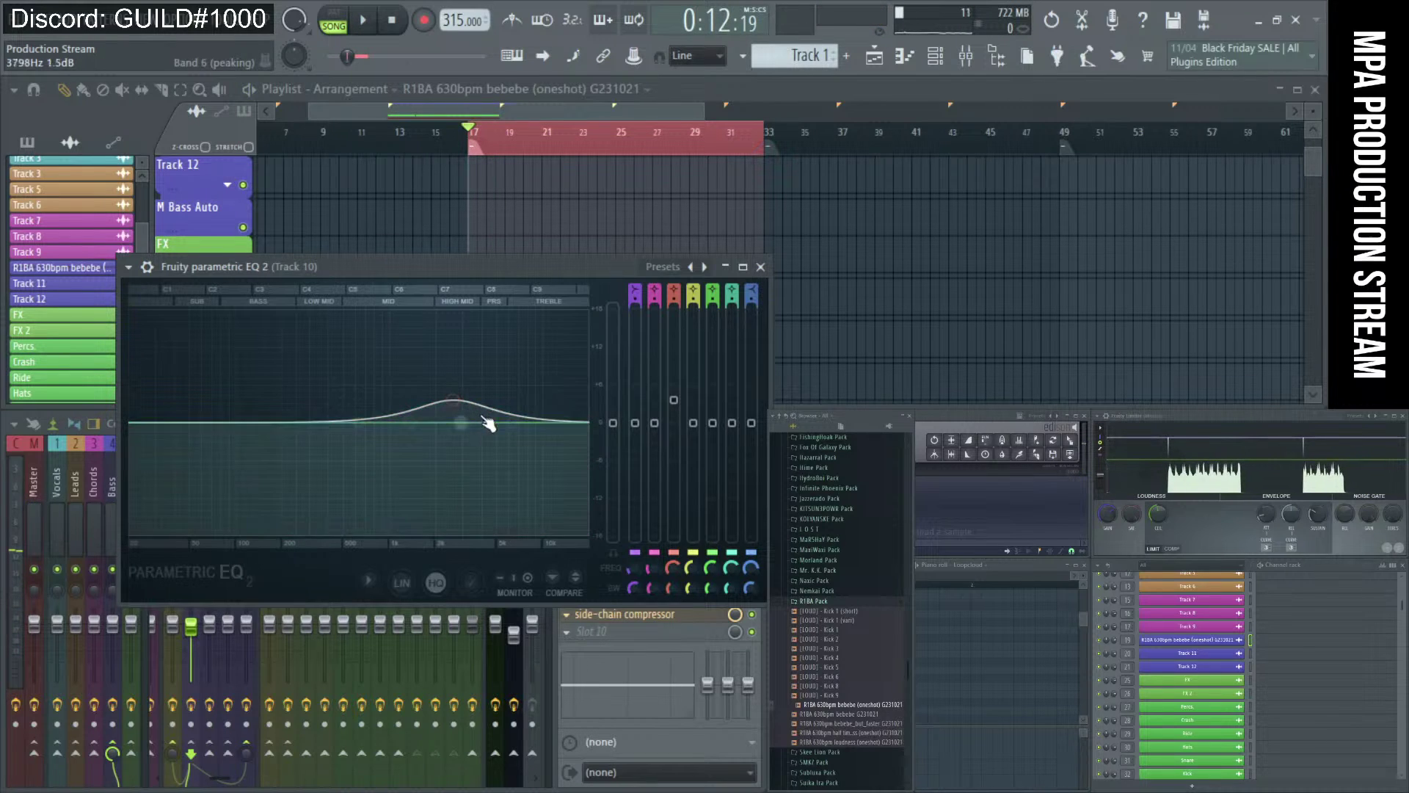
- Play the section from bar 17 to check the boosted Track 10 EQ, and close the EQ
key("space")
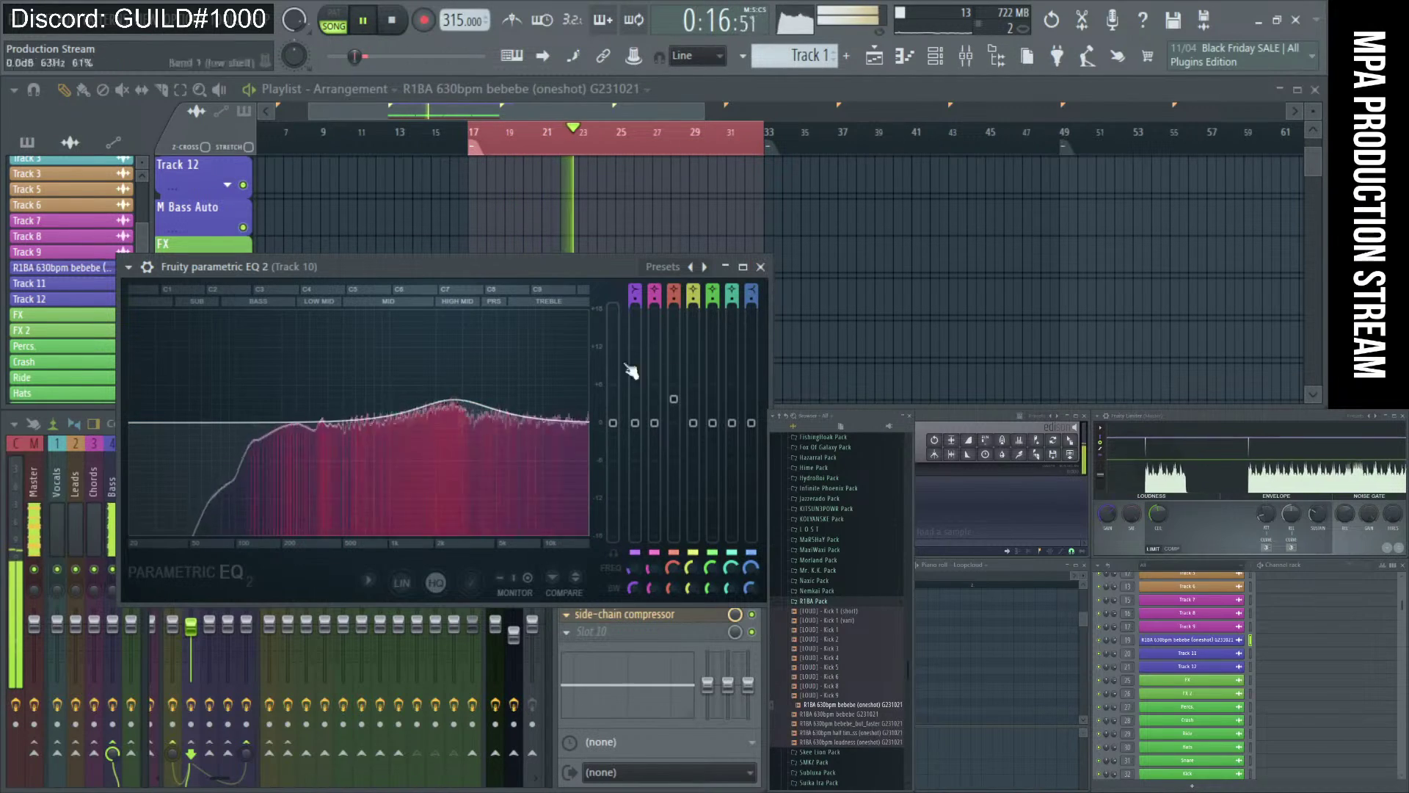
key("space")
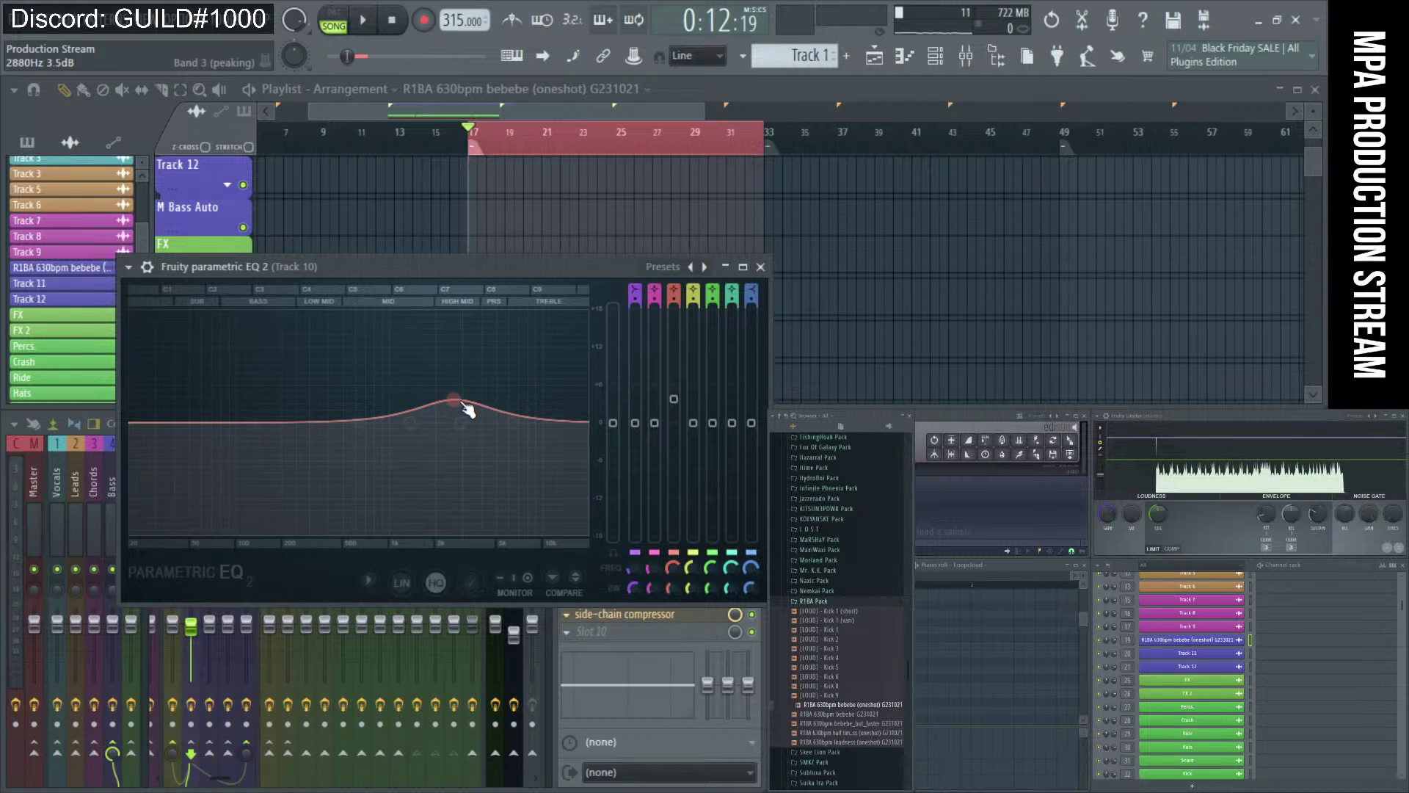
left_click(760, 267)
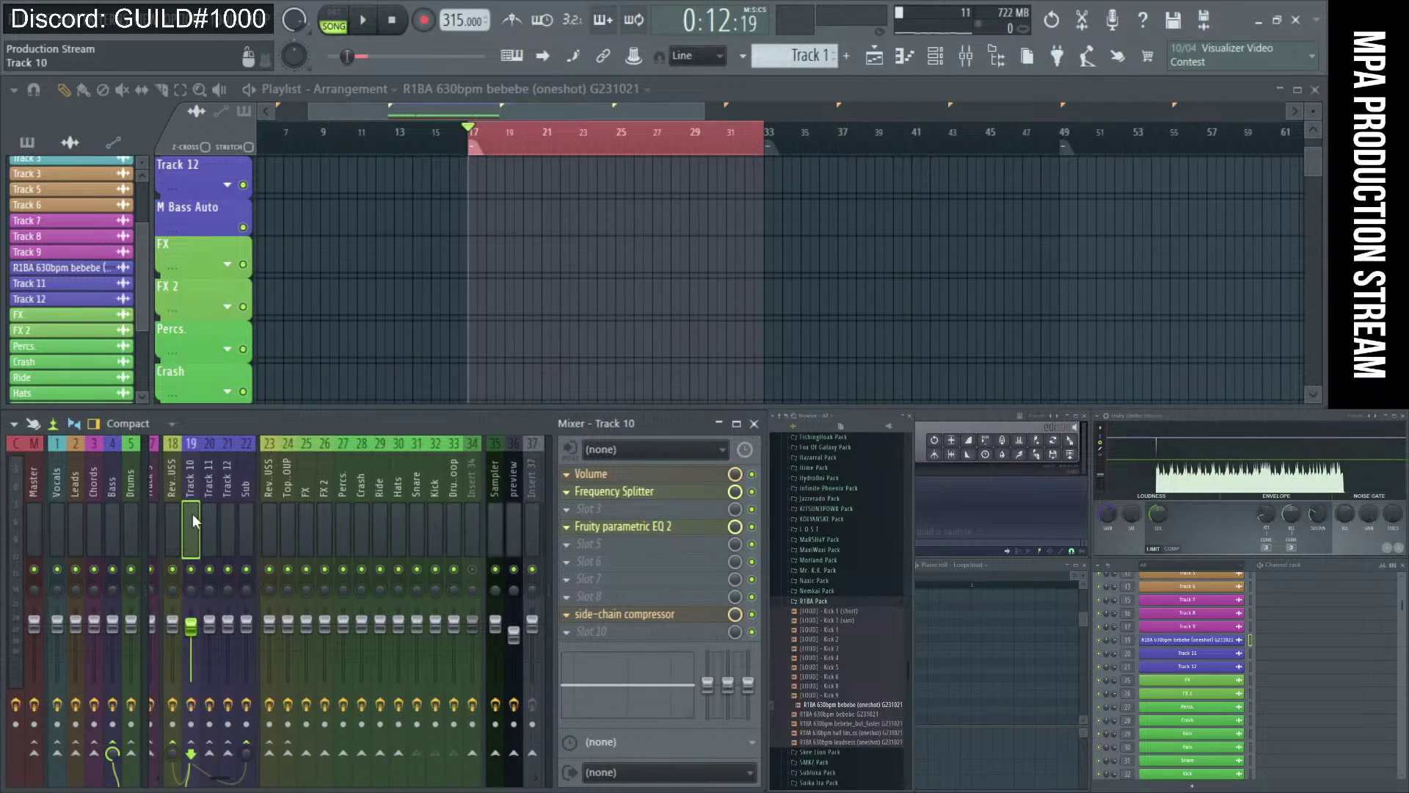
- Open the EQ on Insert 34, lower band 6 slightly around 2026 Hz, and start playing the section
left_click(247, 514)
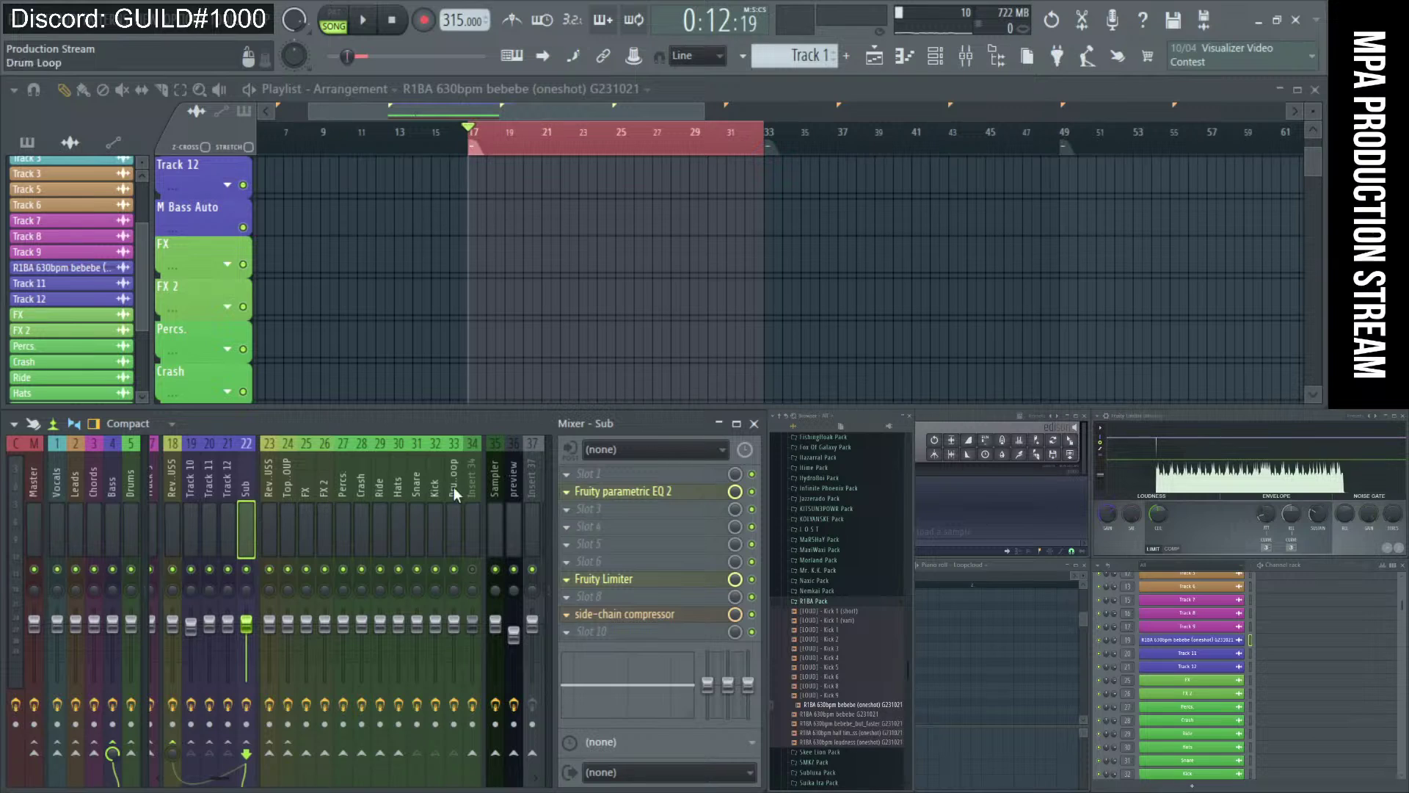
left_click(472, 489)
left_click(618, 527)
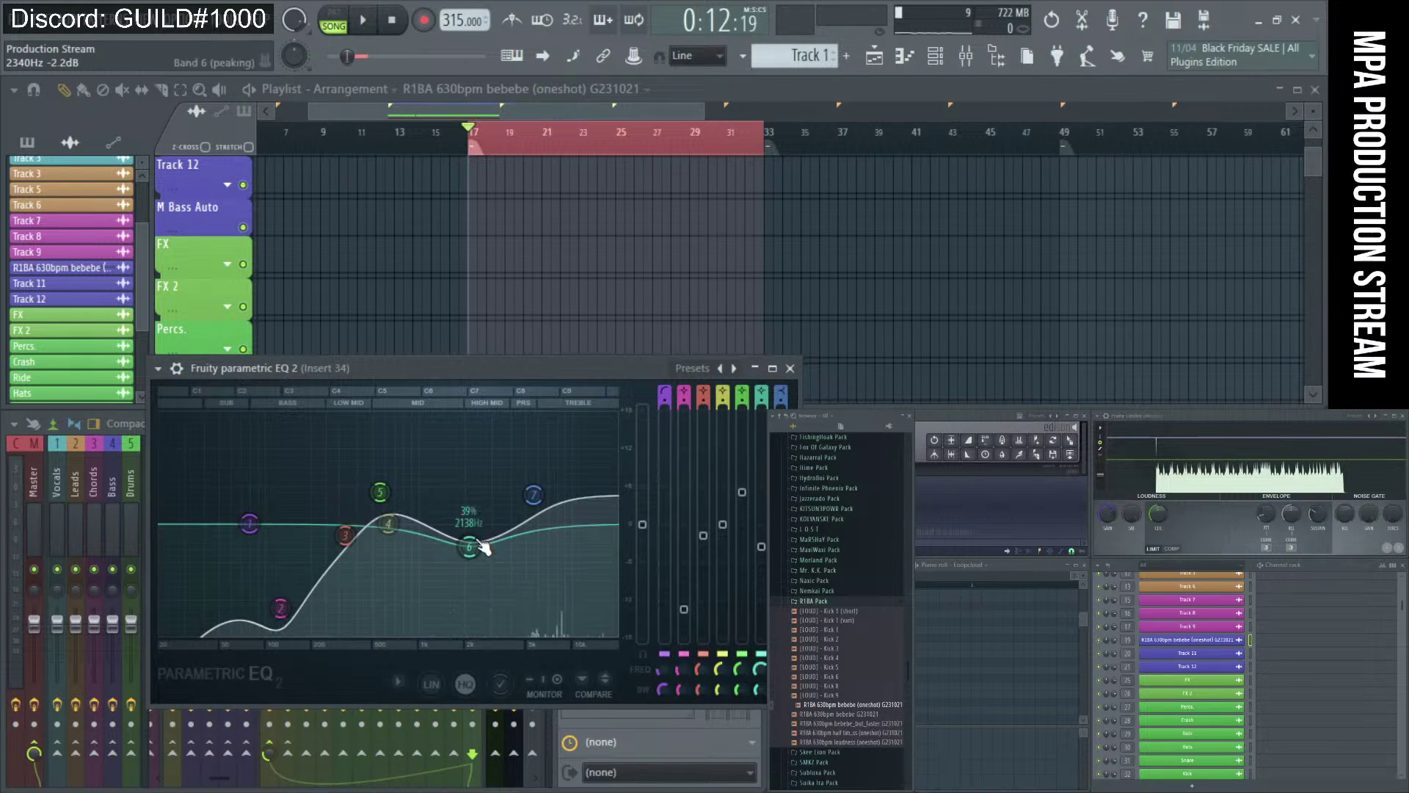
left_click_drag(466, 548, 466, 552)
key("space")
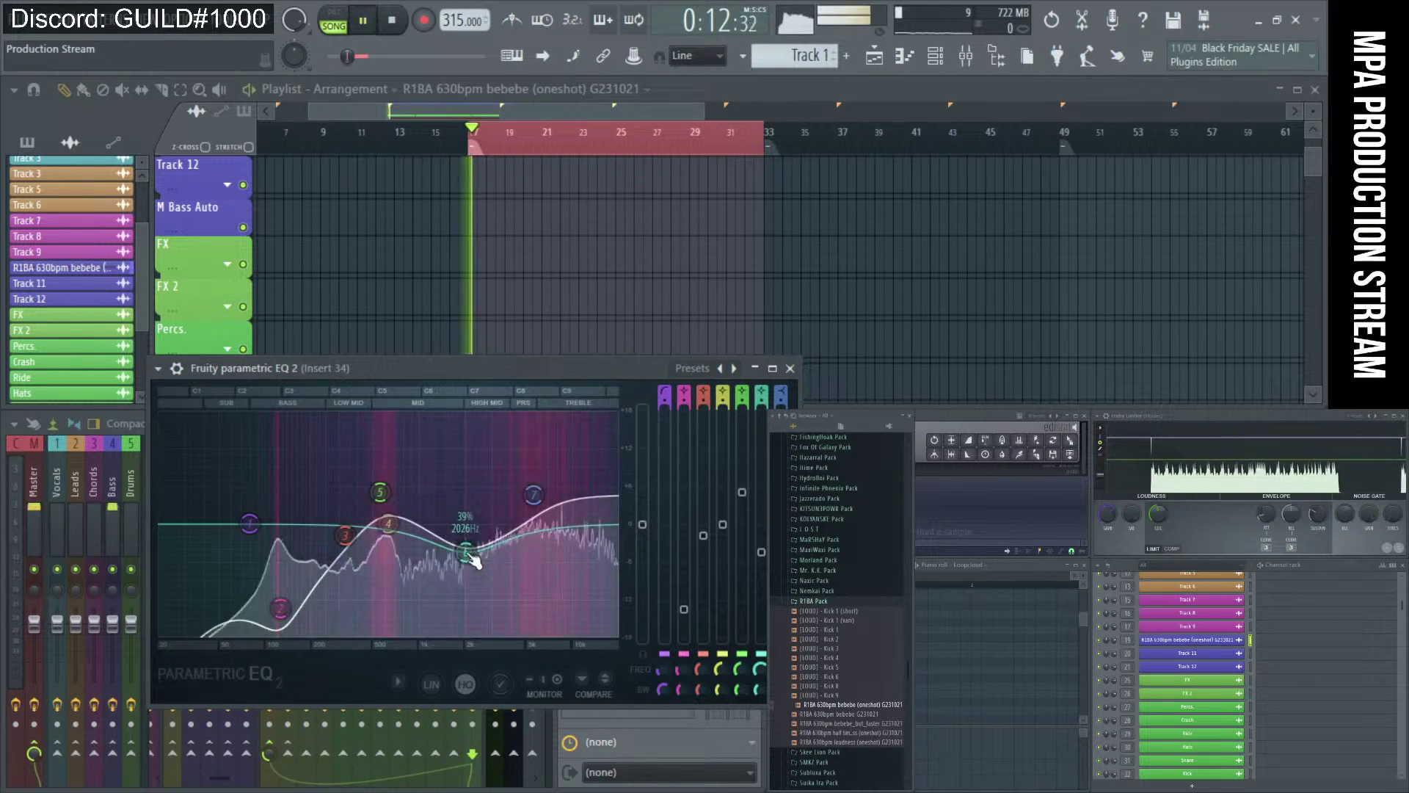
- Raise band 2 and cut band 3 deeper at a lower frequency in the Insert 34 EQ during playback
left_click_drag(564, 363, 856, 175)
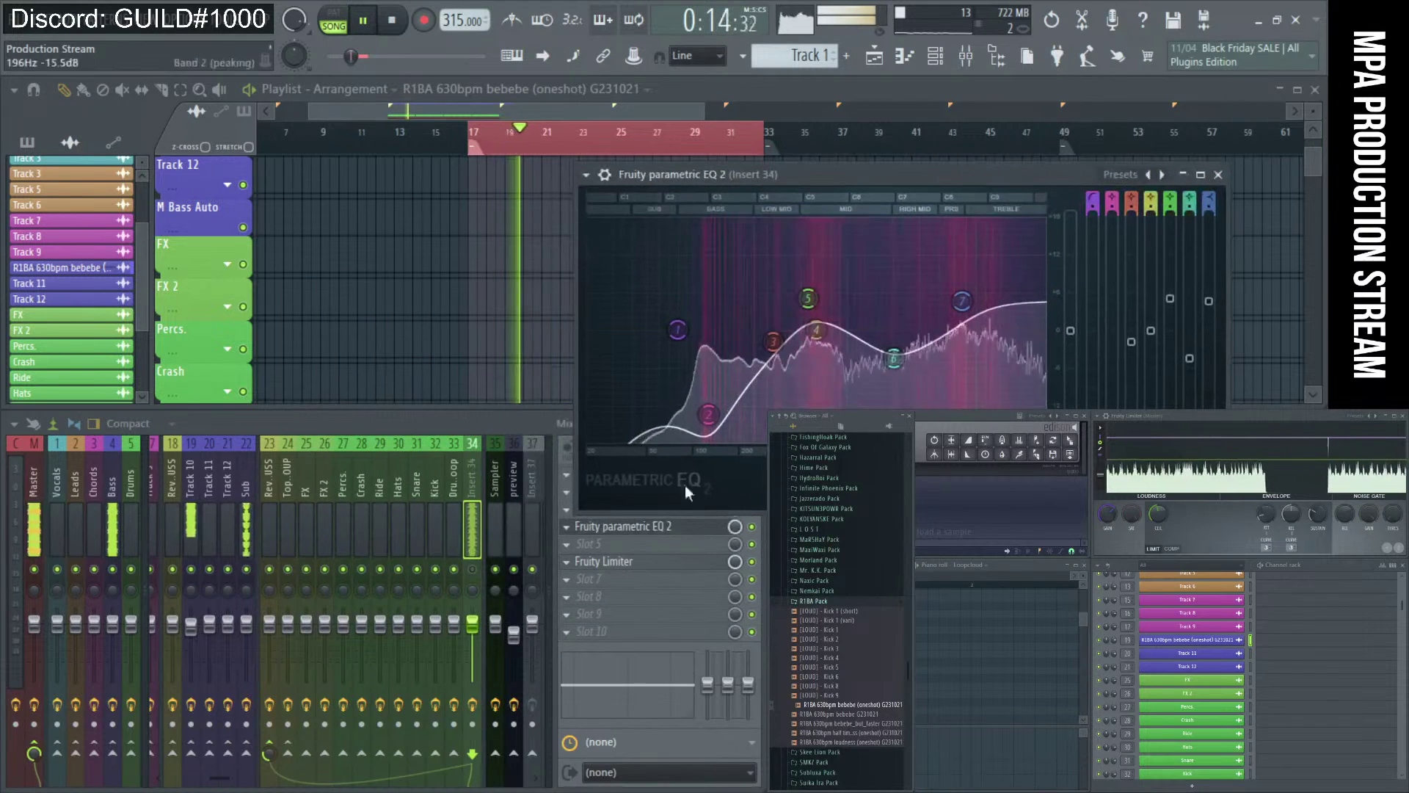
left_click_drag(684, 210, 259, 229)
left_click_drag(400, 362, 315, 420)
mouse_move(239, 468)
left_mouse_down()
mouse_move(241, 440)
mouse_move(241, 459)
left_mouse_up()
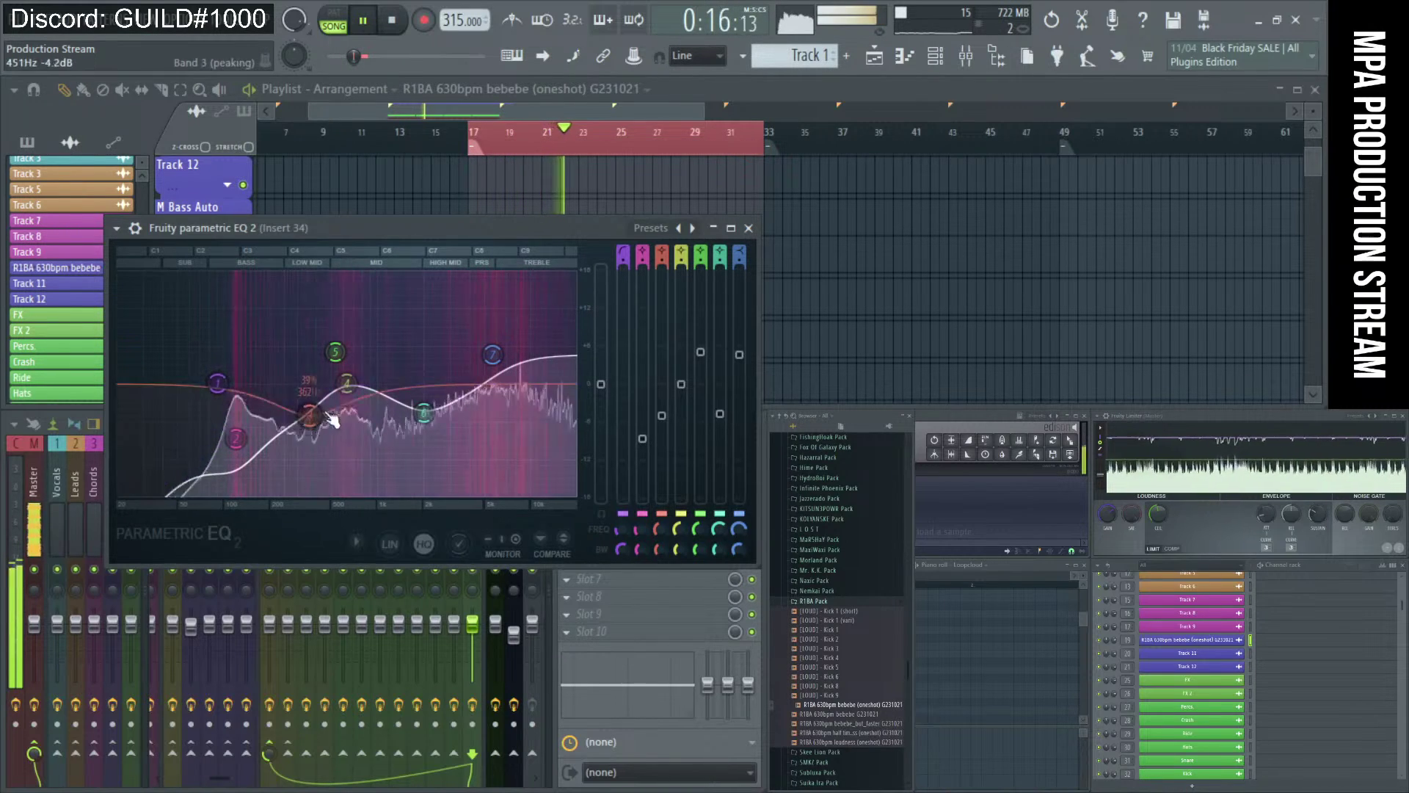
- Try band 5 of the Insert 34 EQ at -3.9 dB around 559 Hz, then return it to a boost and close the EQ
left_click_drag(340, 367, 339, 408)
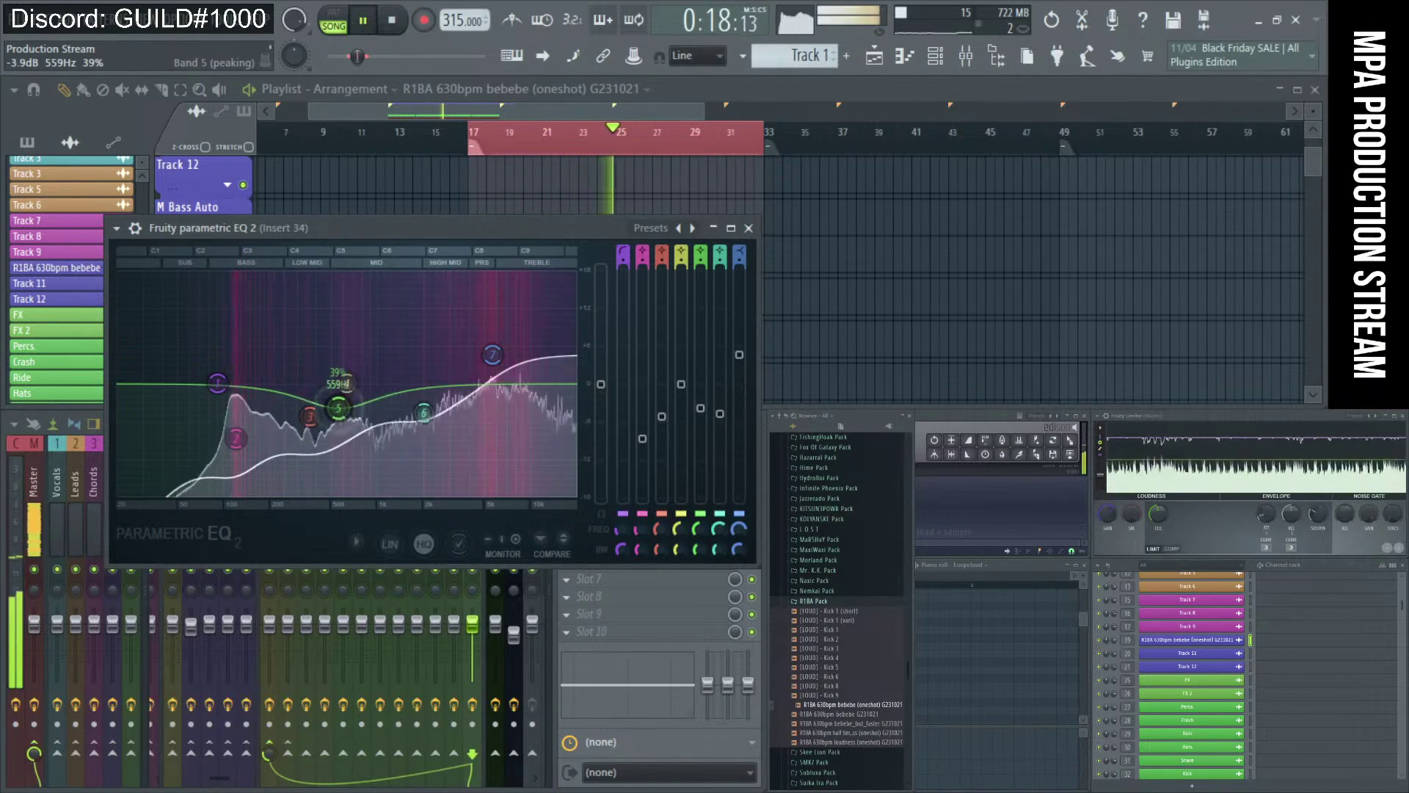
mouse_move(344, 357)
left_mouse_down()
mouse_move(347, 332)
mouse_move(395, 317)
mouse_move(329, 323)
mouse_move(332, 345)
left_mouse_up()
key("space")
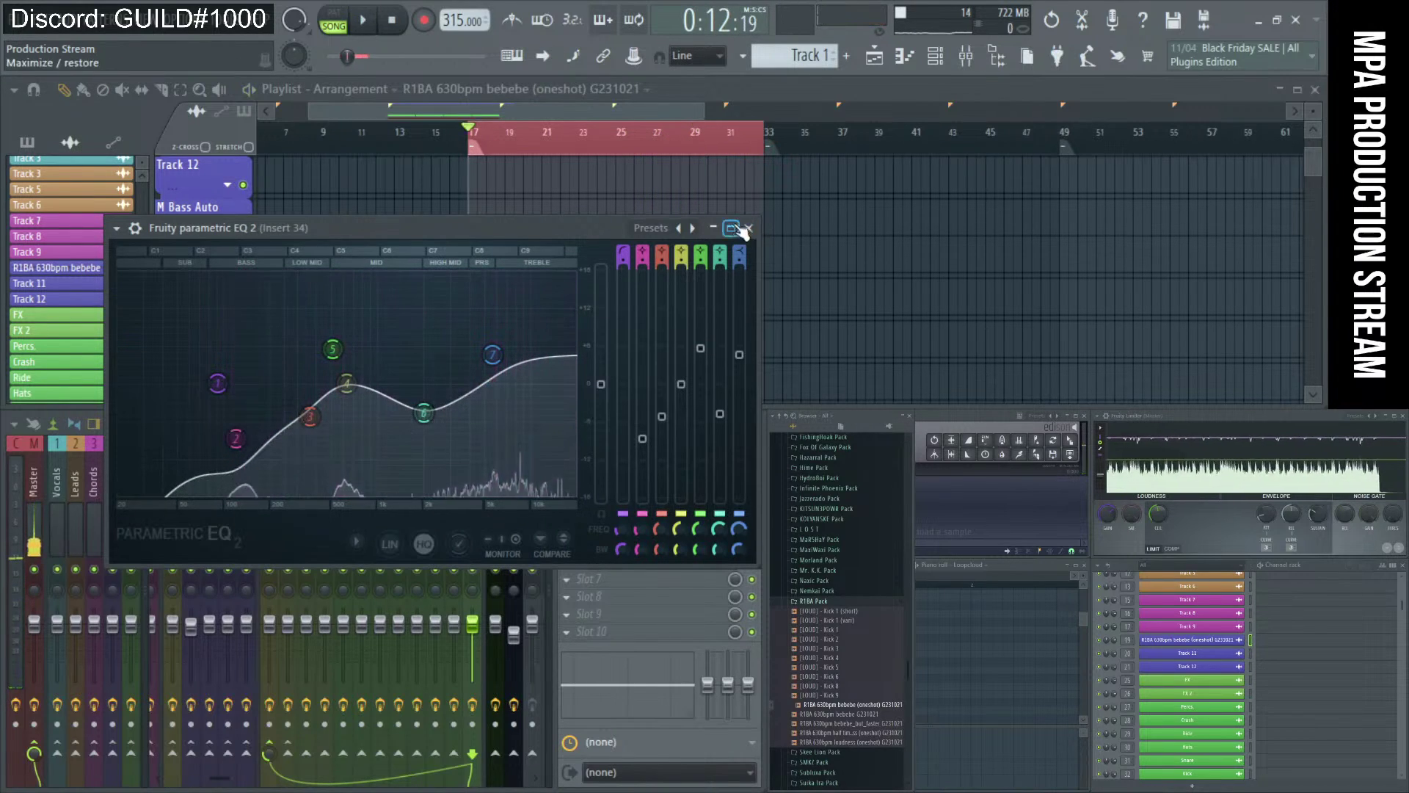
left_click(749, 228)
- Look over the playlist tracks around bars 17 to 33, including the Track 10 oneshot and drumloop clips
scroll(599, 324, "down", 3)
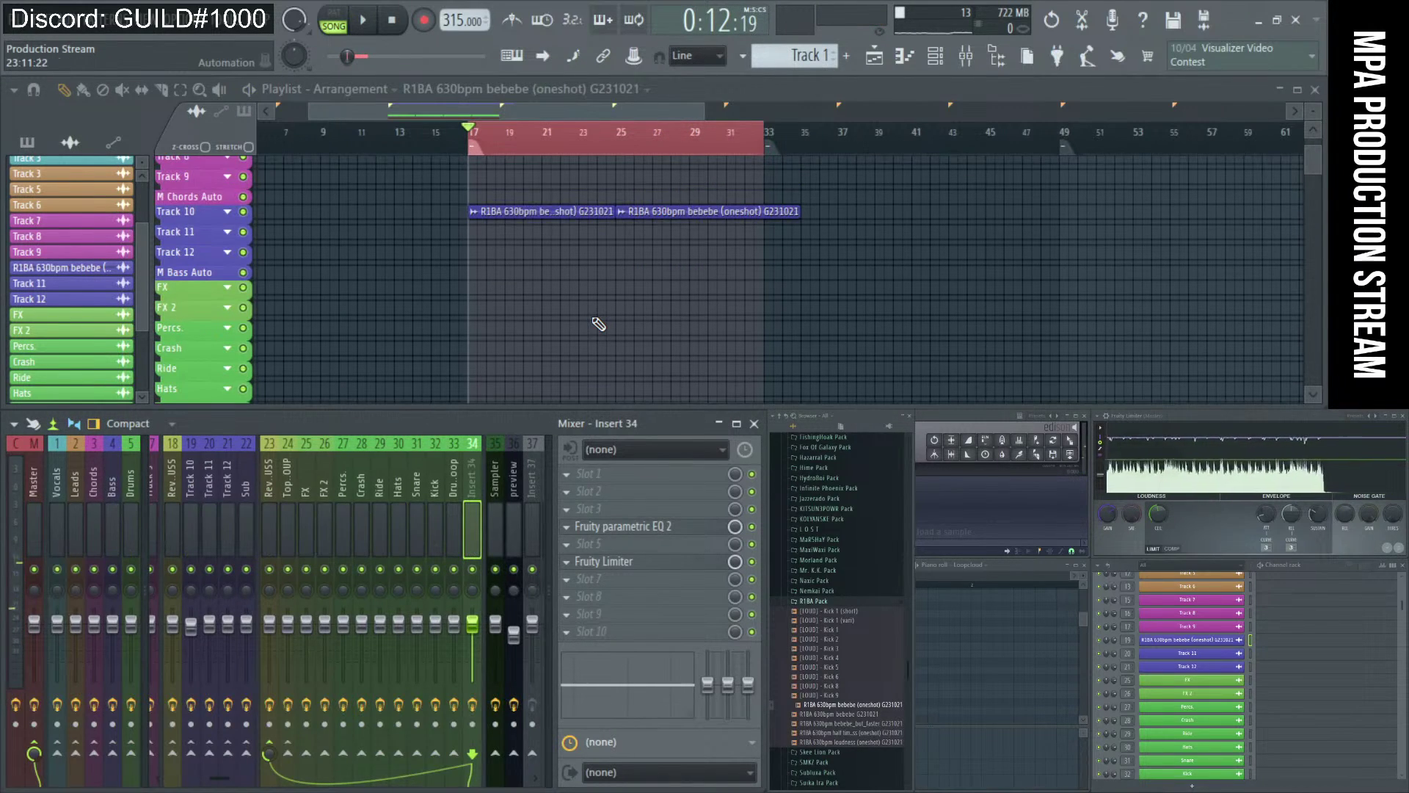
scroll(599, 324, "down", 2)
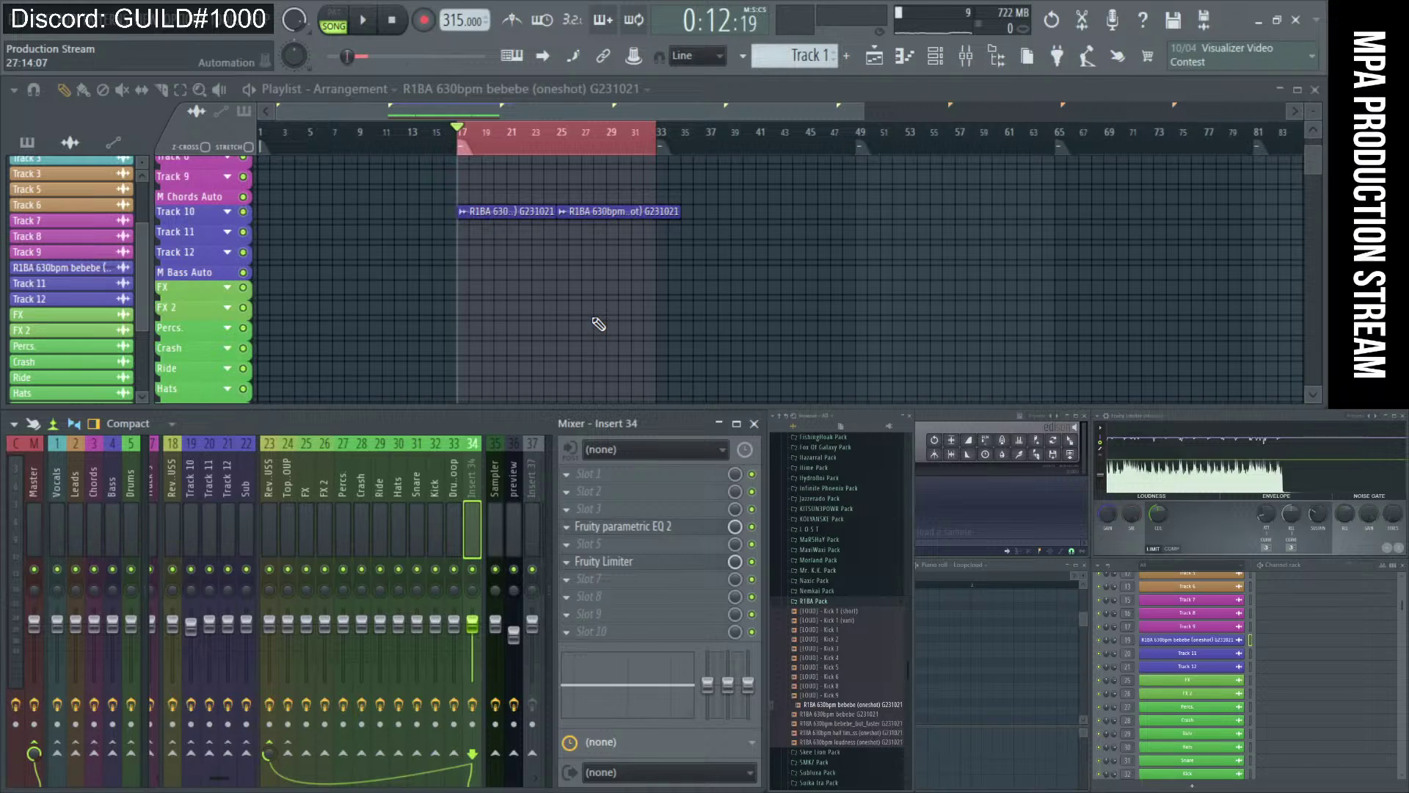
scroll(599, 323, "up", 2)
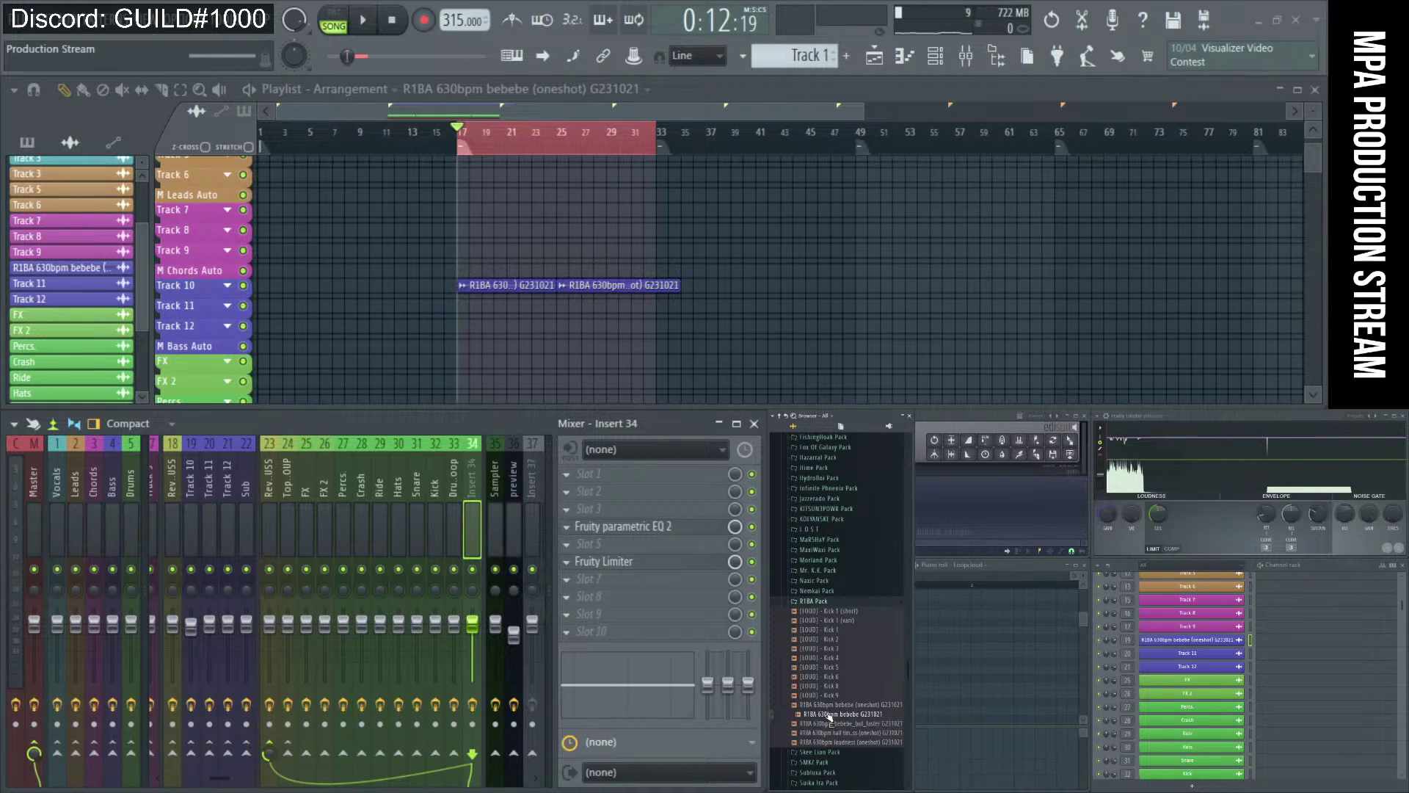
scroll(499, 288, "down", 3)
scroll(500, 288, "up", 8)
scroll(500, 288, "down", 4)
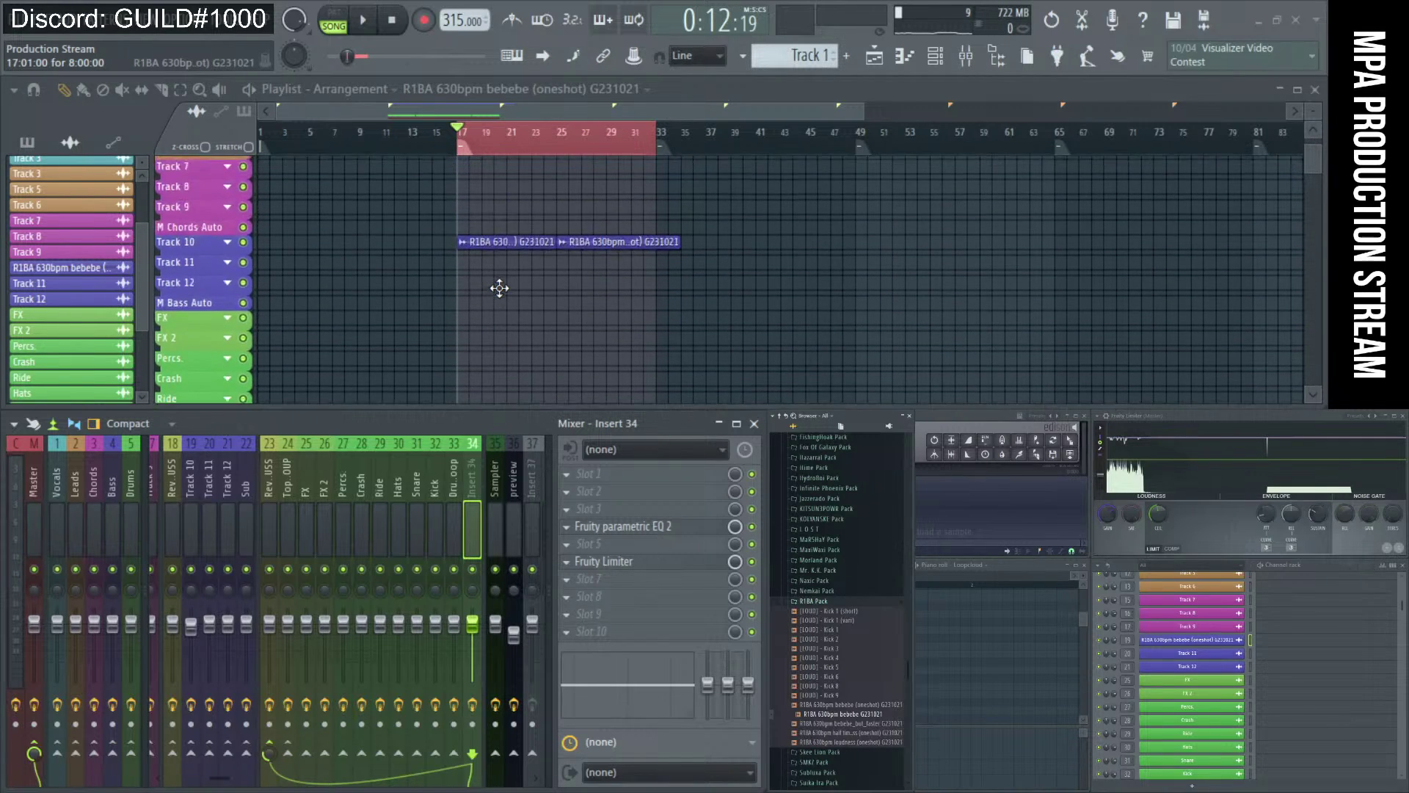
scroll(499, 287, "down", 2)
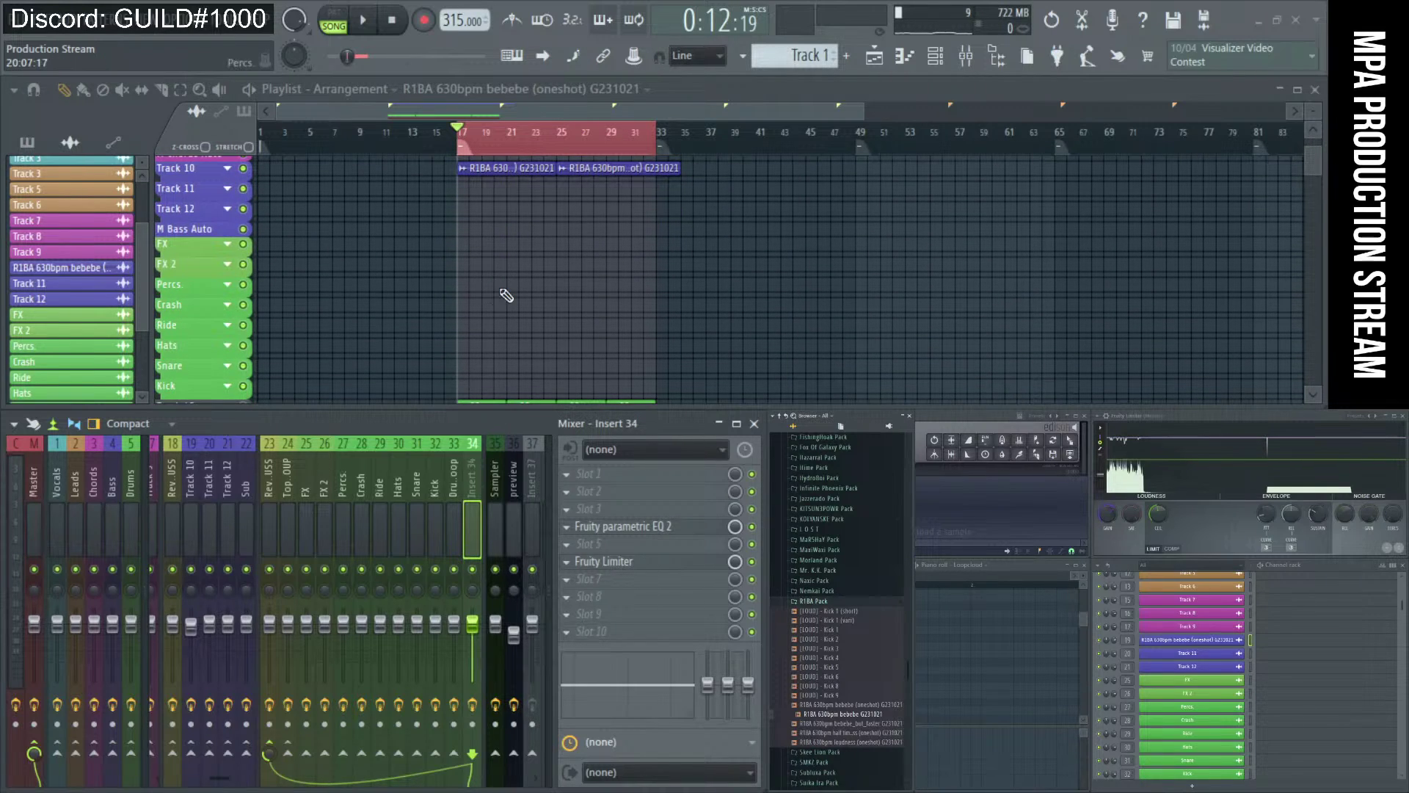
scroll(505, 294, "up", 3)
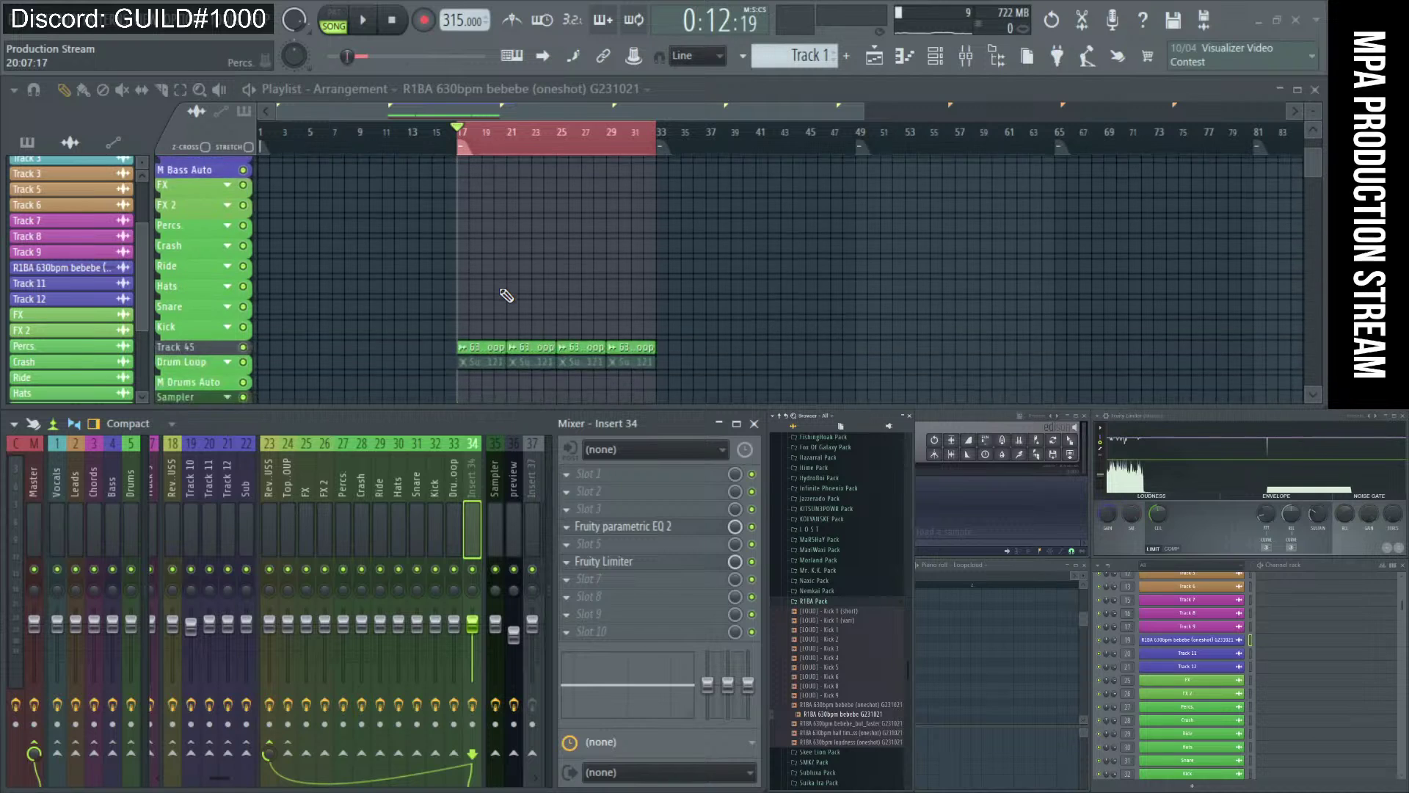
scroll(504, 295, "up", 6)
scroll(477, 301, "up", 3)
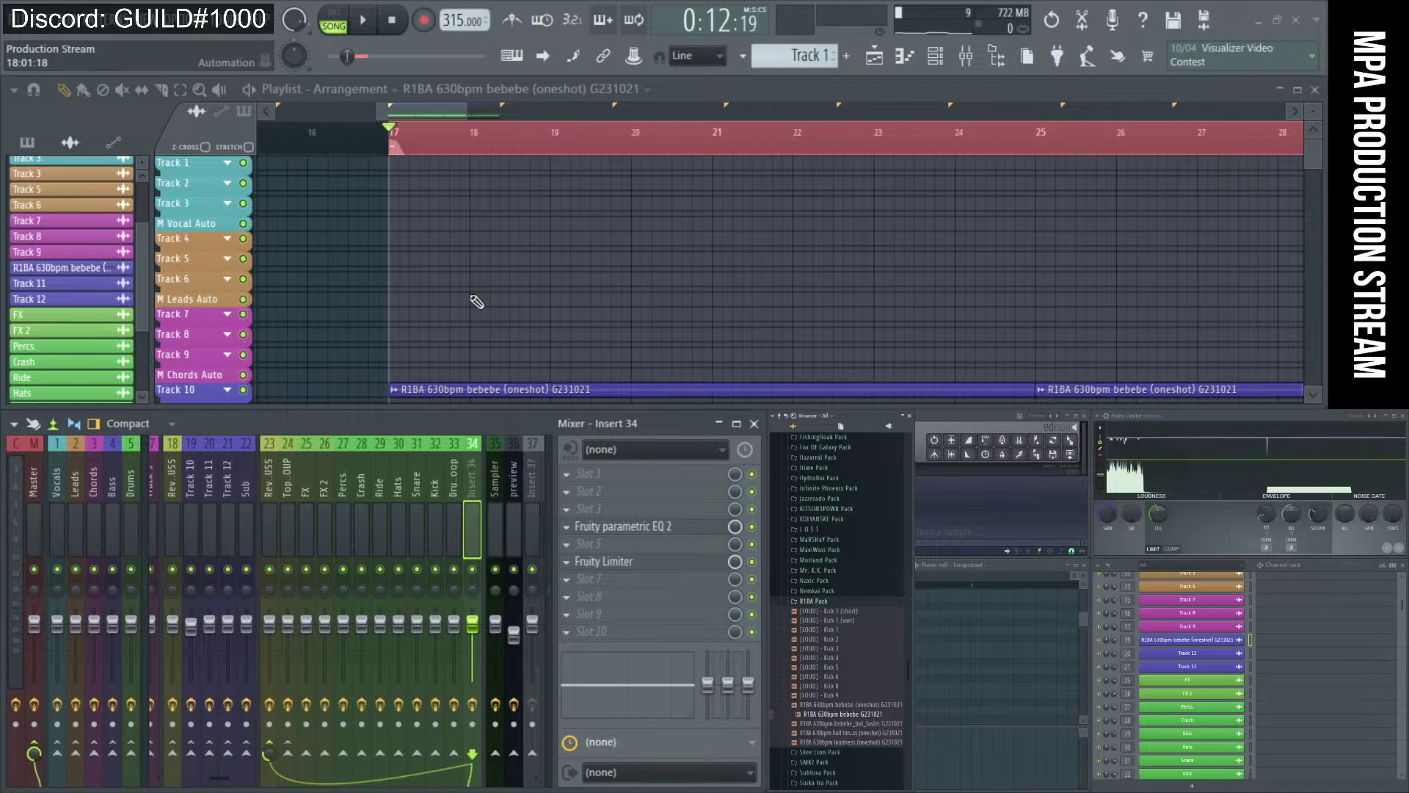
scroll(477, 302, "down", 2)
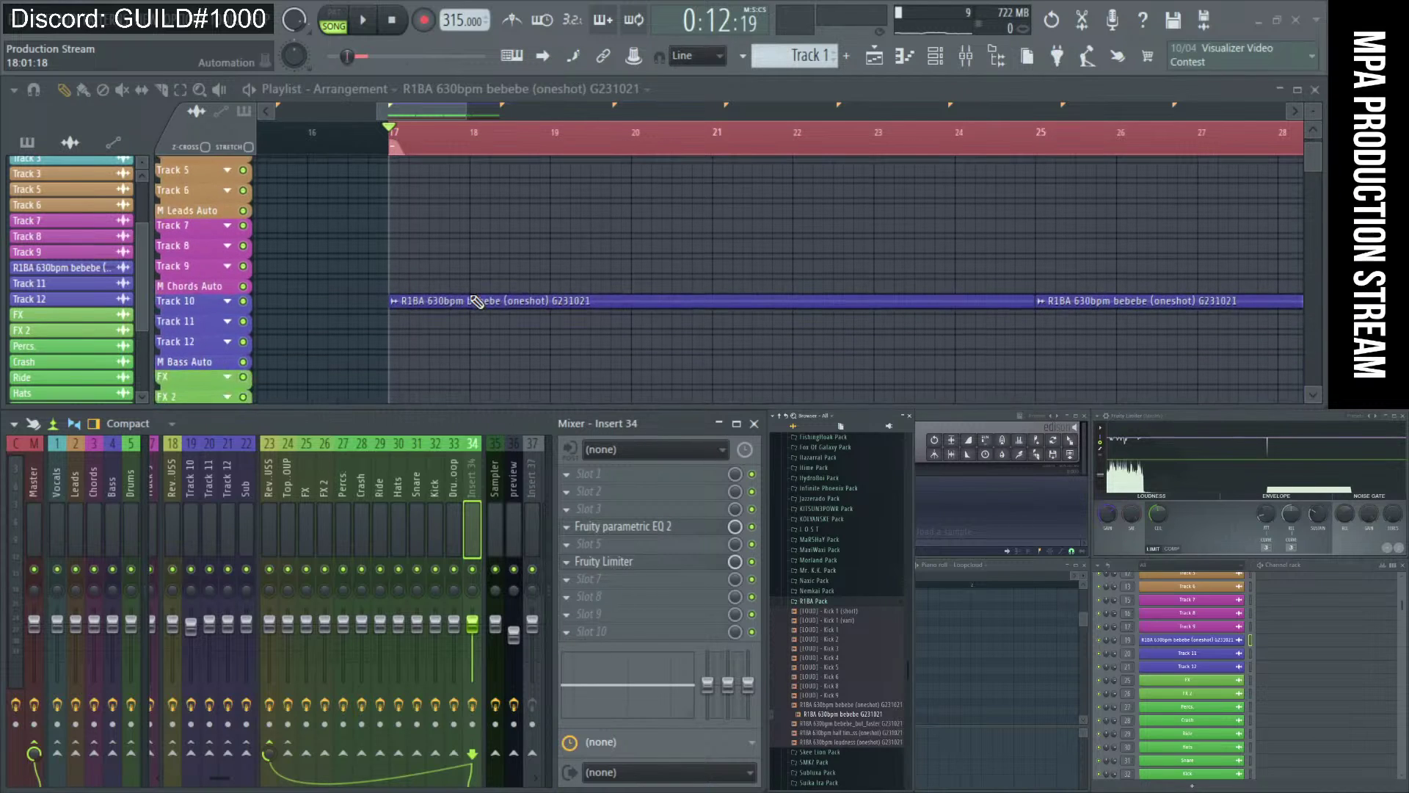
scroll(477, 302, "down", 4)
scroll(477, 302, "up", 3)
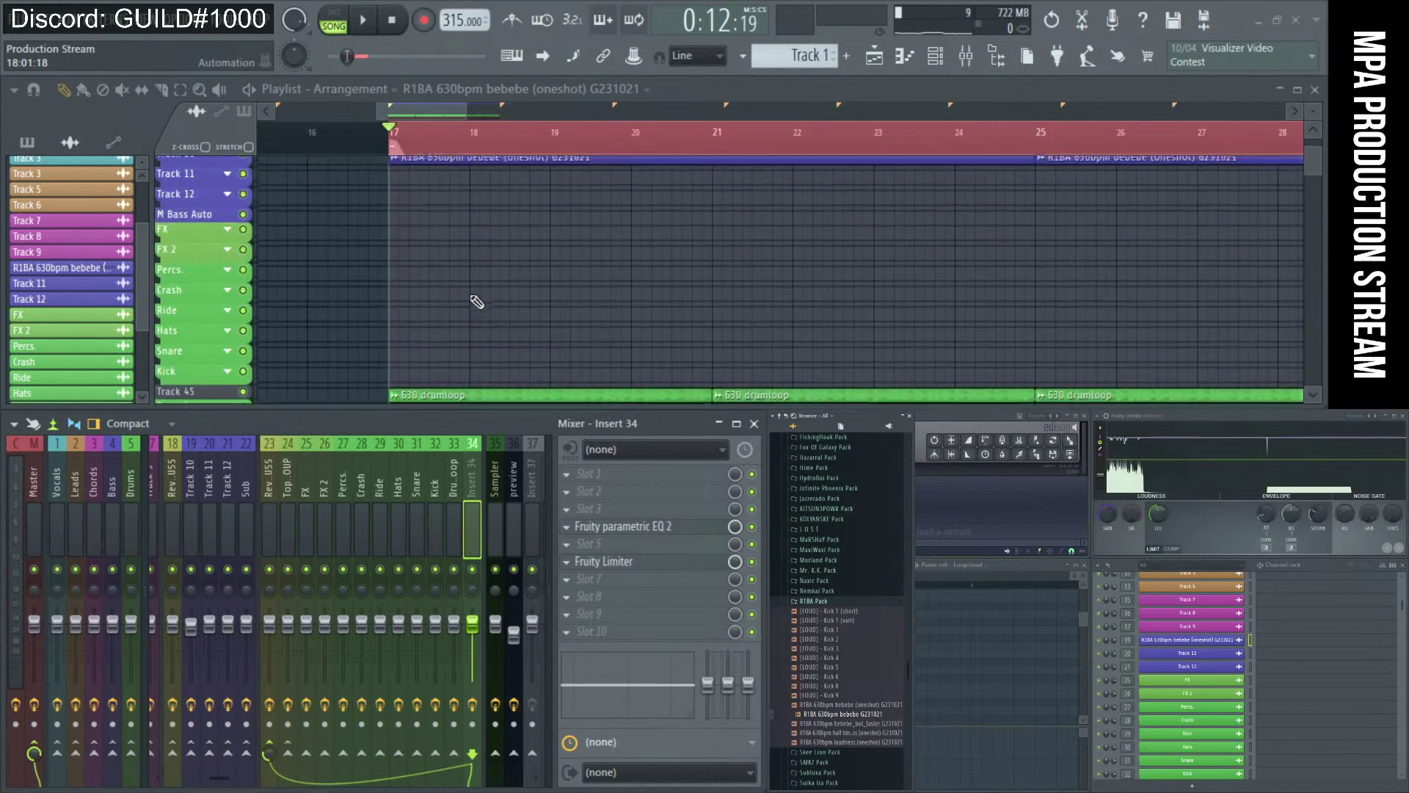
scroll(584, 354, "down", 2)
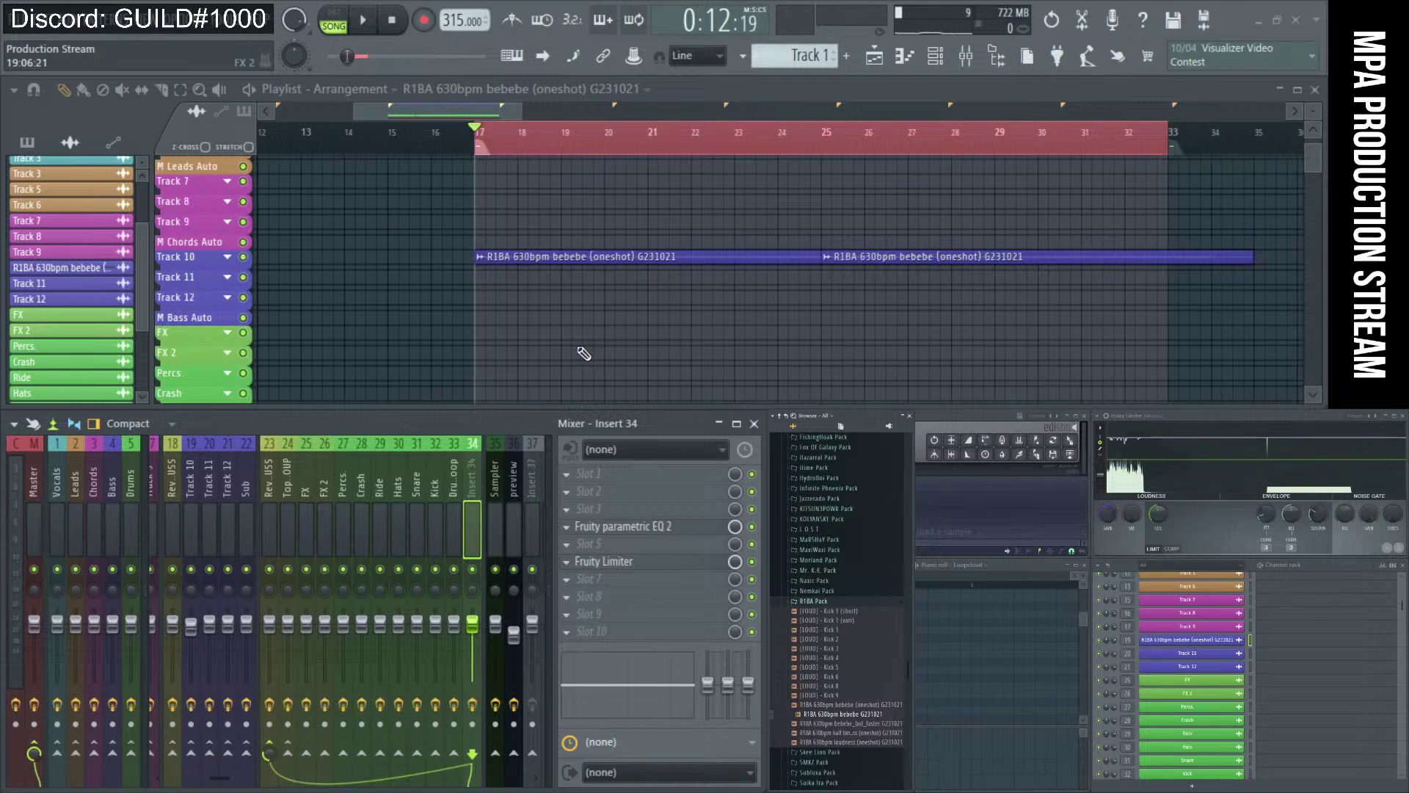
- Collapse the R1BA Pack folder in the sample browser and enlarge the Track 10 oneshot clips in the playlist
left_click(829, 602)
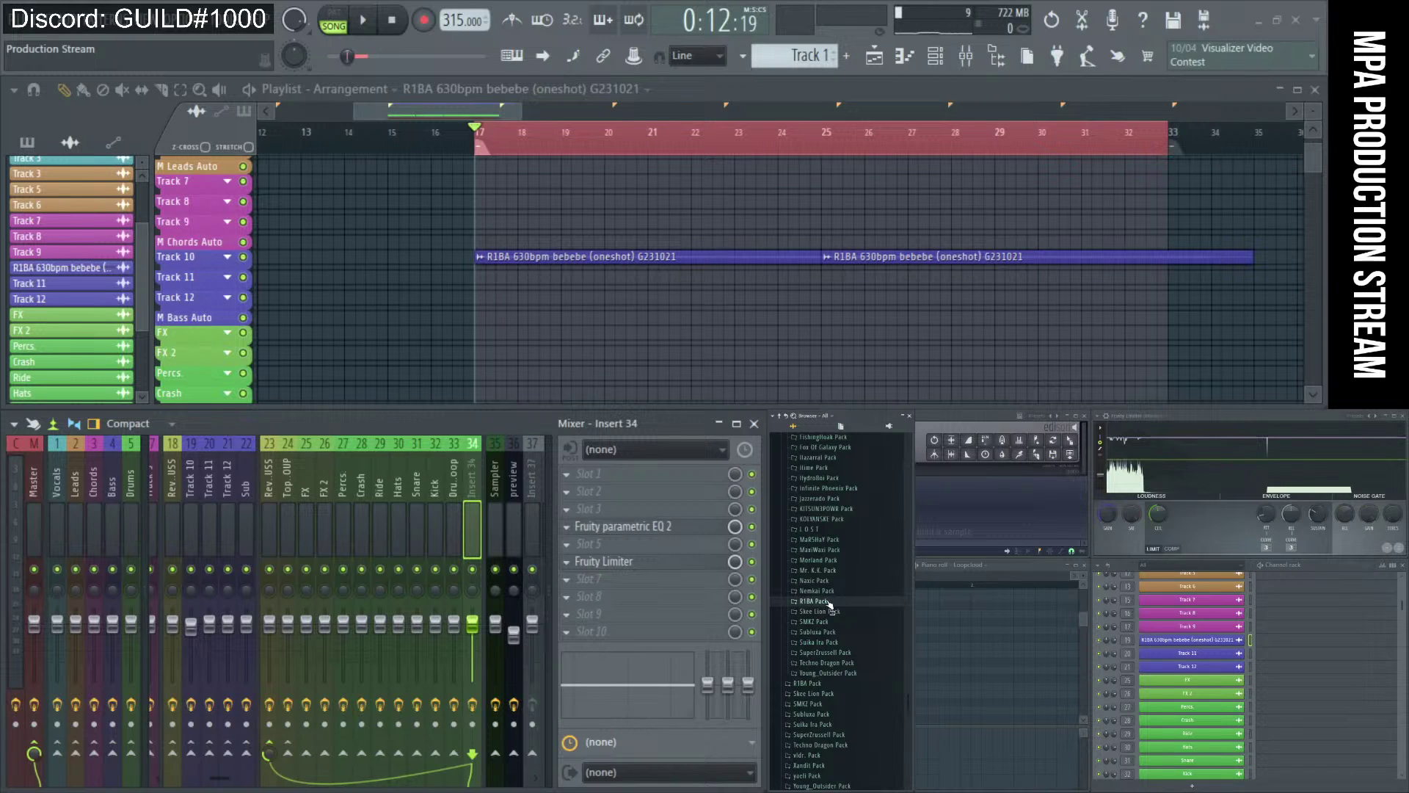
scroll(938, 280, "down", 2)
scroll(938, 279, "up", 4)
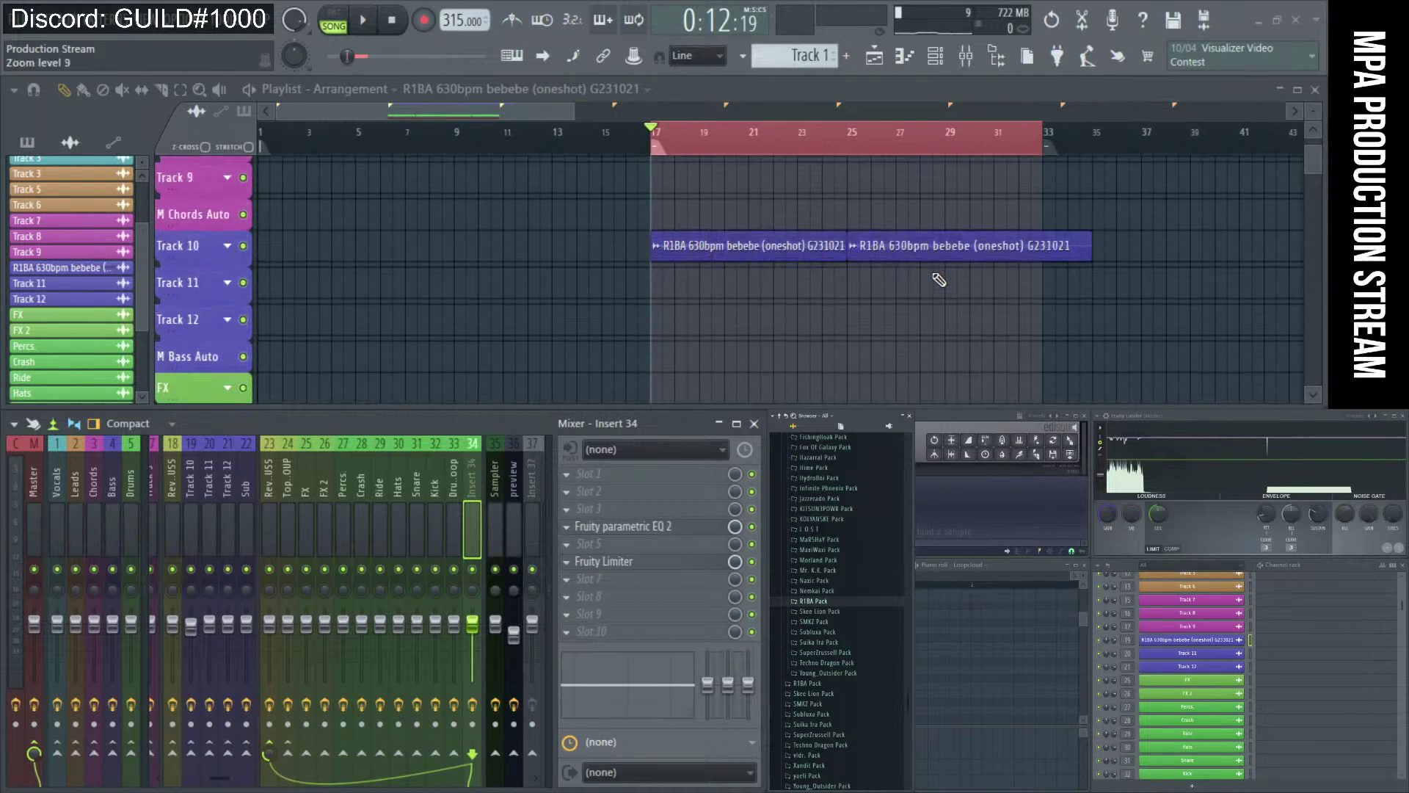
scroll(1035, 271, "up", 2)
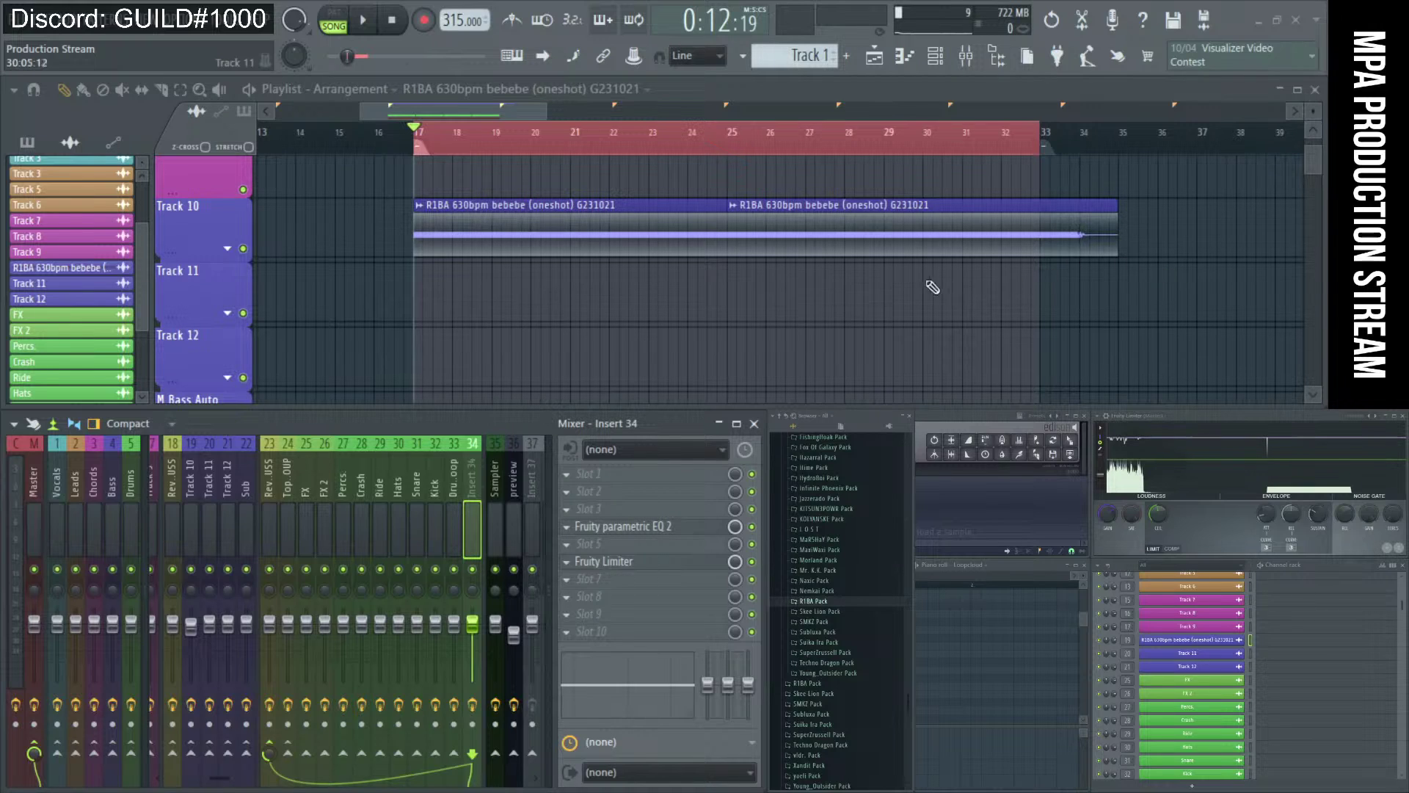
mouse_move(865, 239)
left_mouse_down()
mouse_move(869, 286)
mouse_move(868, 228)
left_mouse_up()
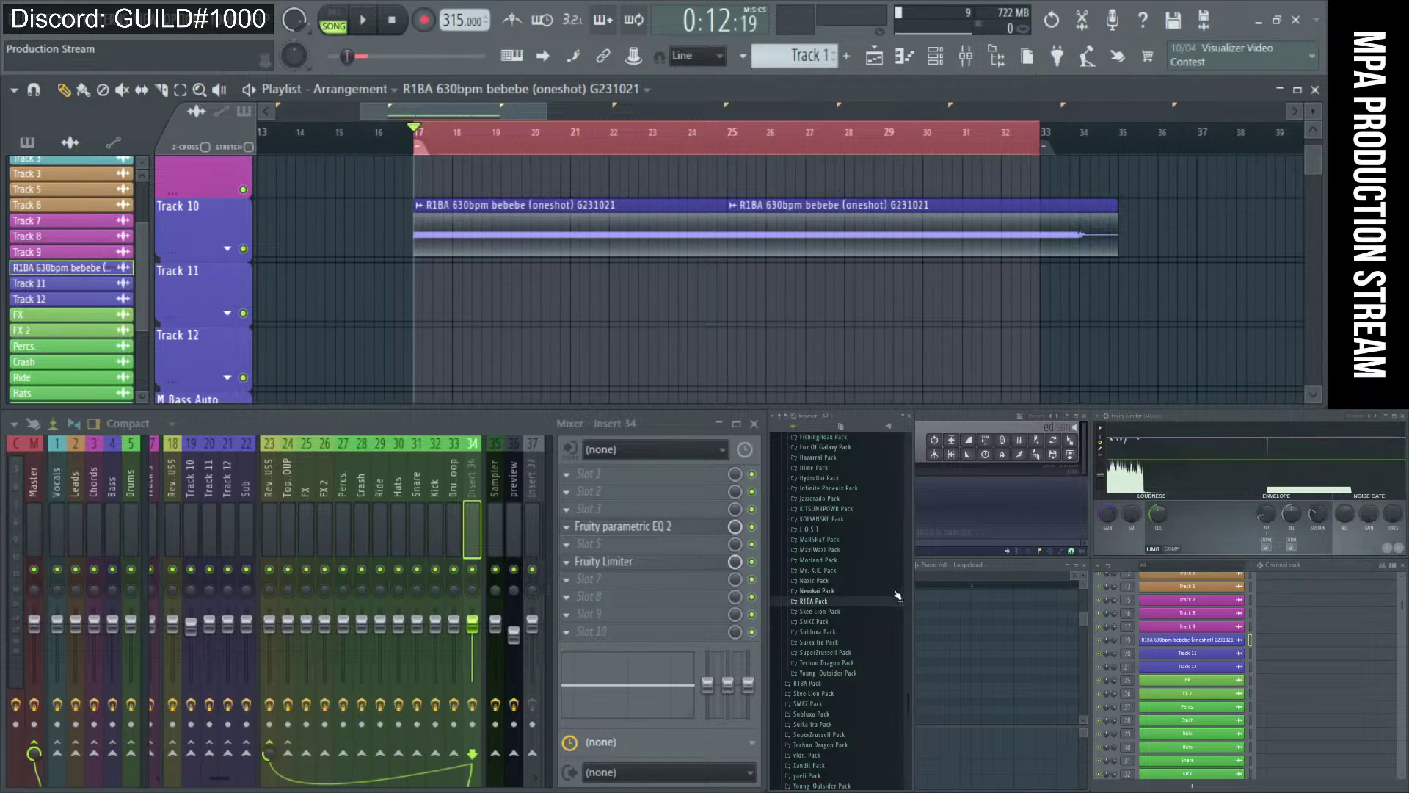
- Switch to the MPA Community Collabs - Season 2 spreadsheet to check the Collab 8 producers, then return to FL Studio
left_click(815, 601)
left_click(815, 601)
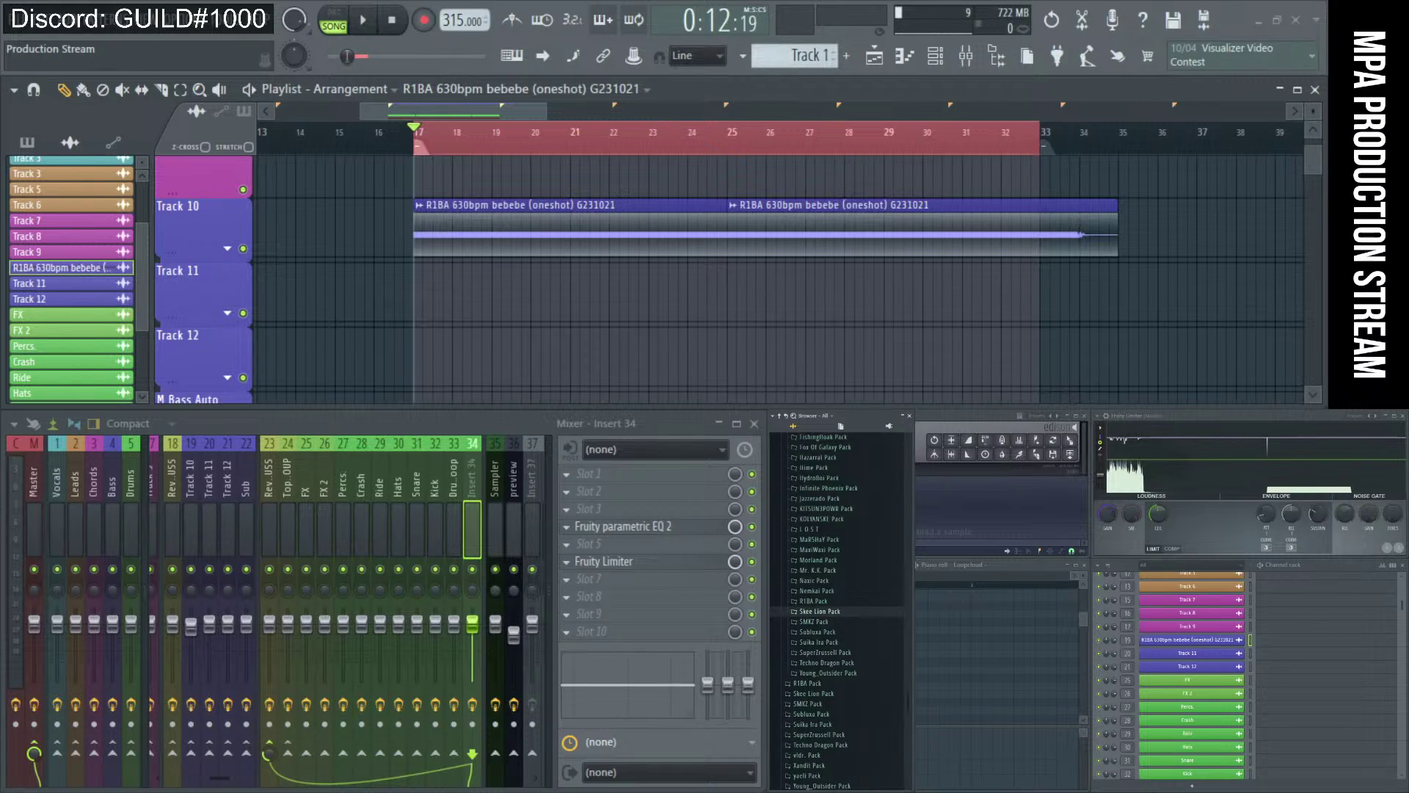
key("alt+Tab")
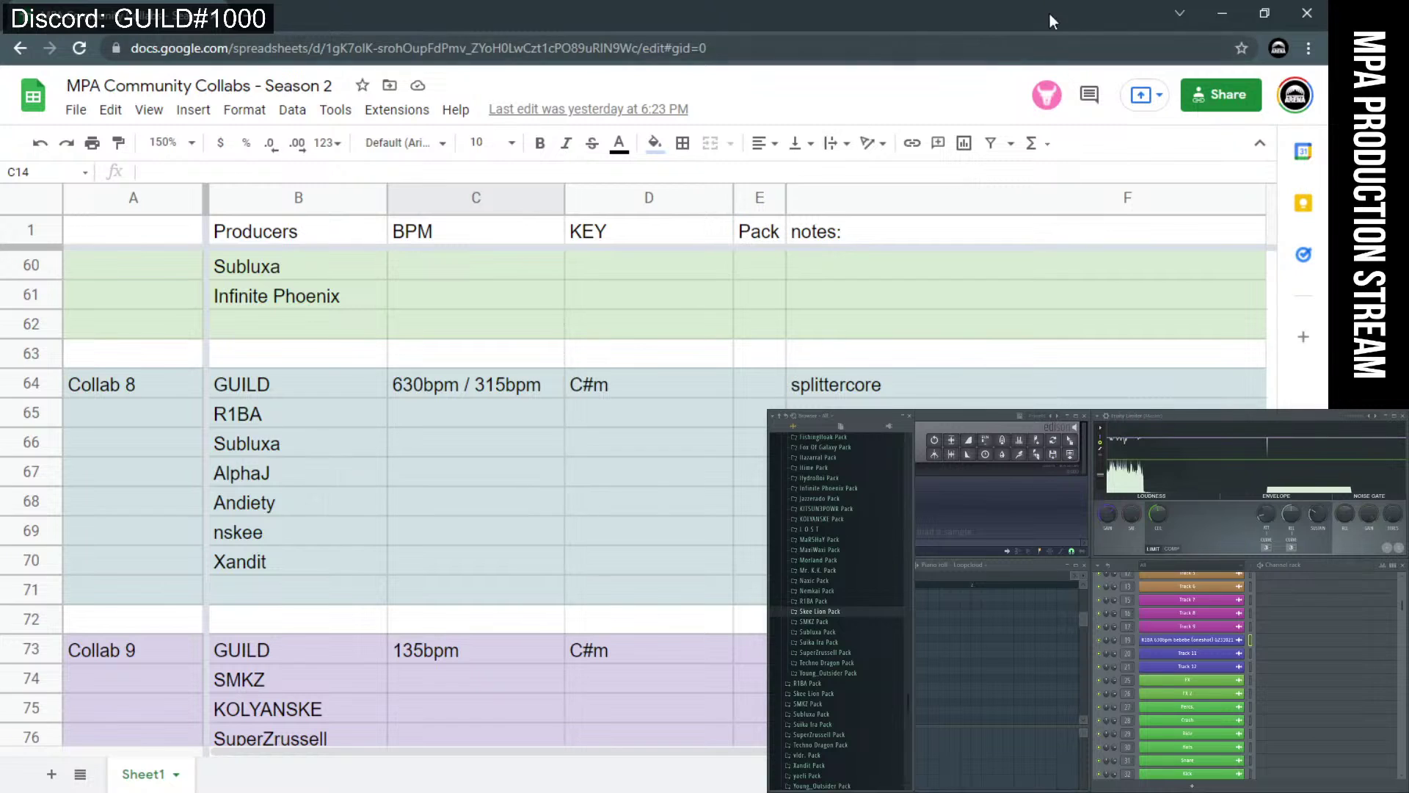
left_click(1223, 12)
- Open the NEW VomitRack folder inside the Andiety Pack in the sample browser
scroll(822, 620, "up", 5)
scroll(732, 320, "up", 3)
scroll(732, 321, "up", 1)
scroll(731, 321, "up", 3)
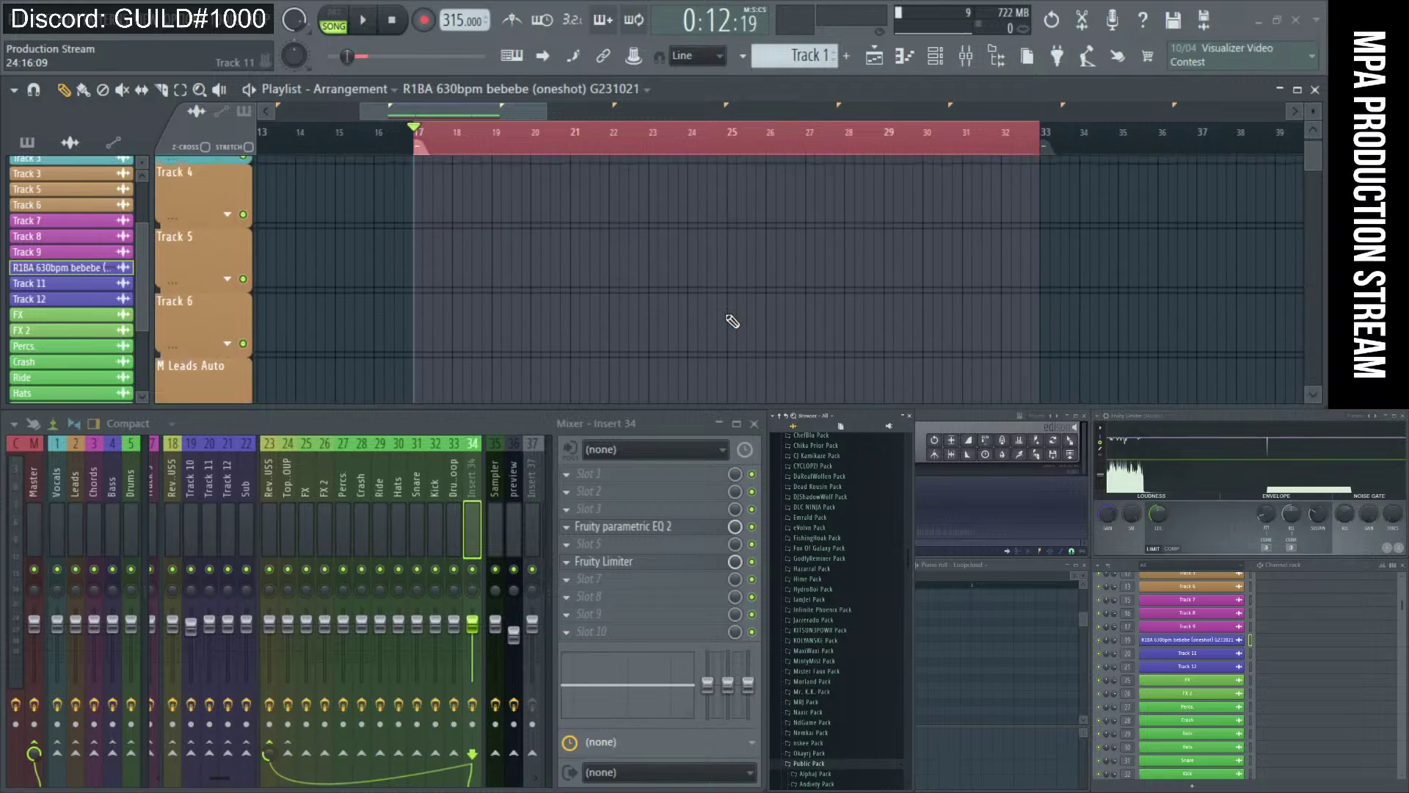
scroll(844, 561, "up", 4)
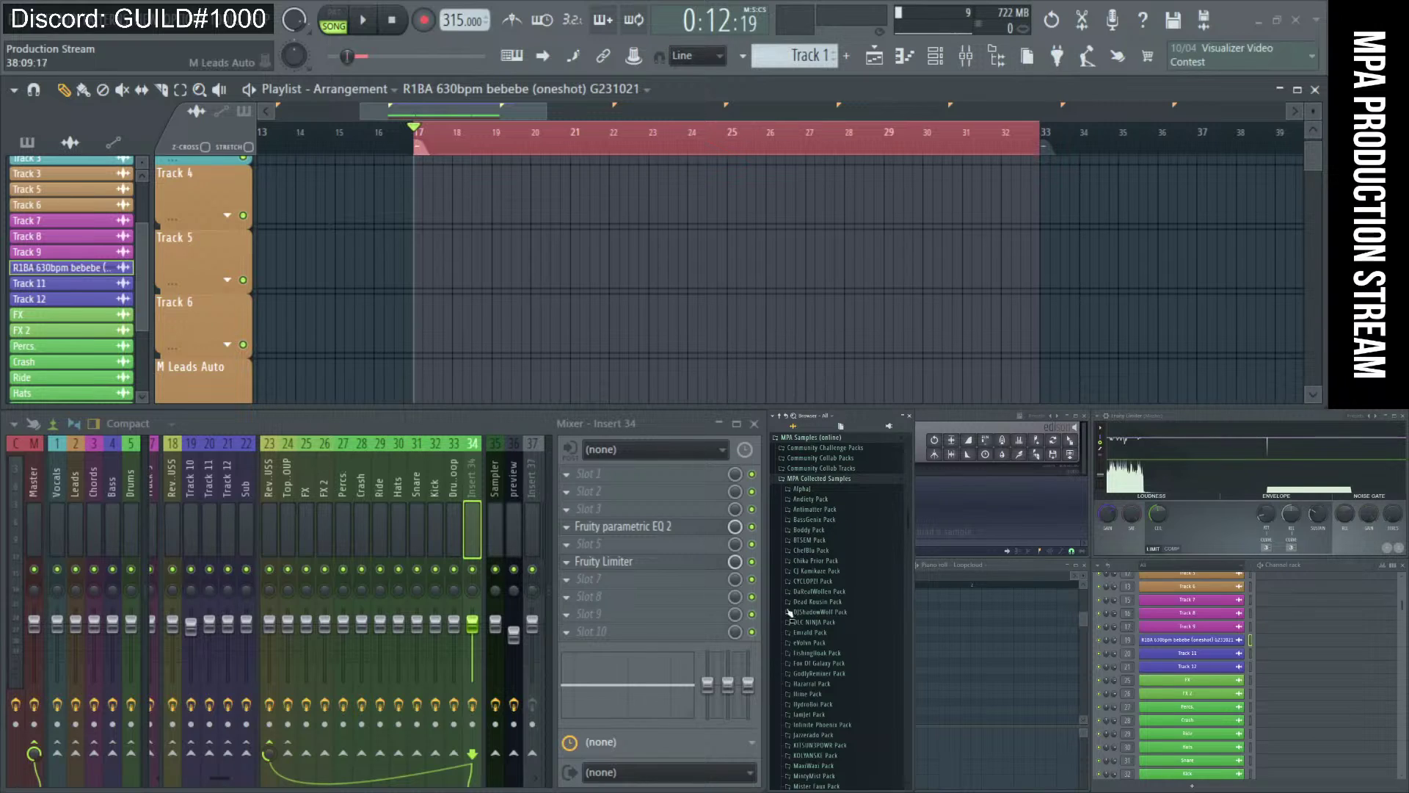
left_click(865, 500)
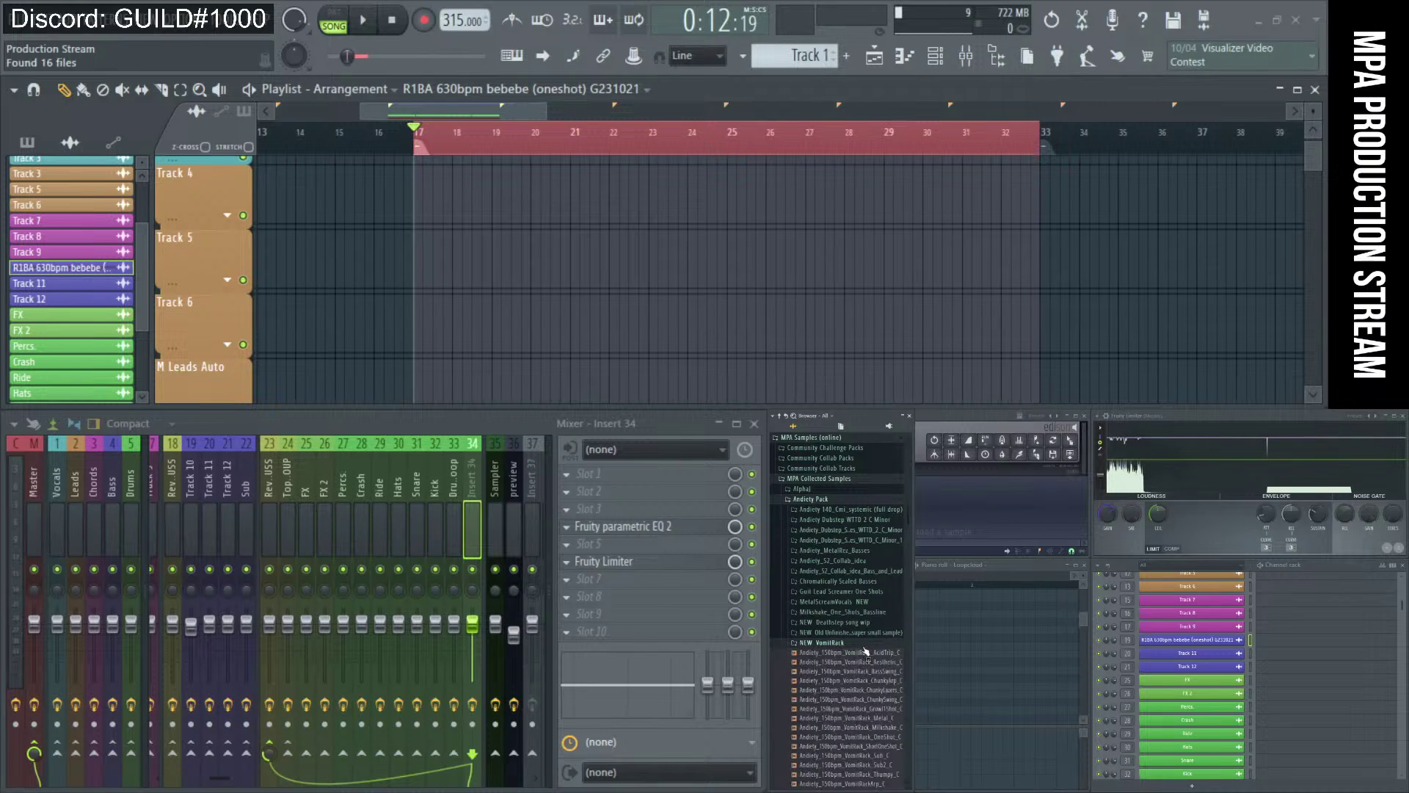
left_click(863, 644)
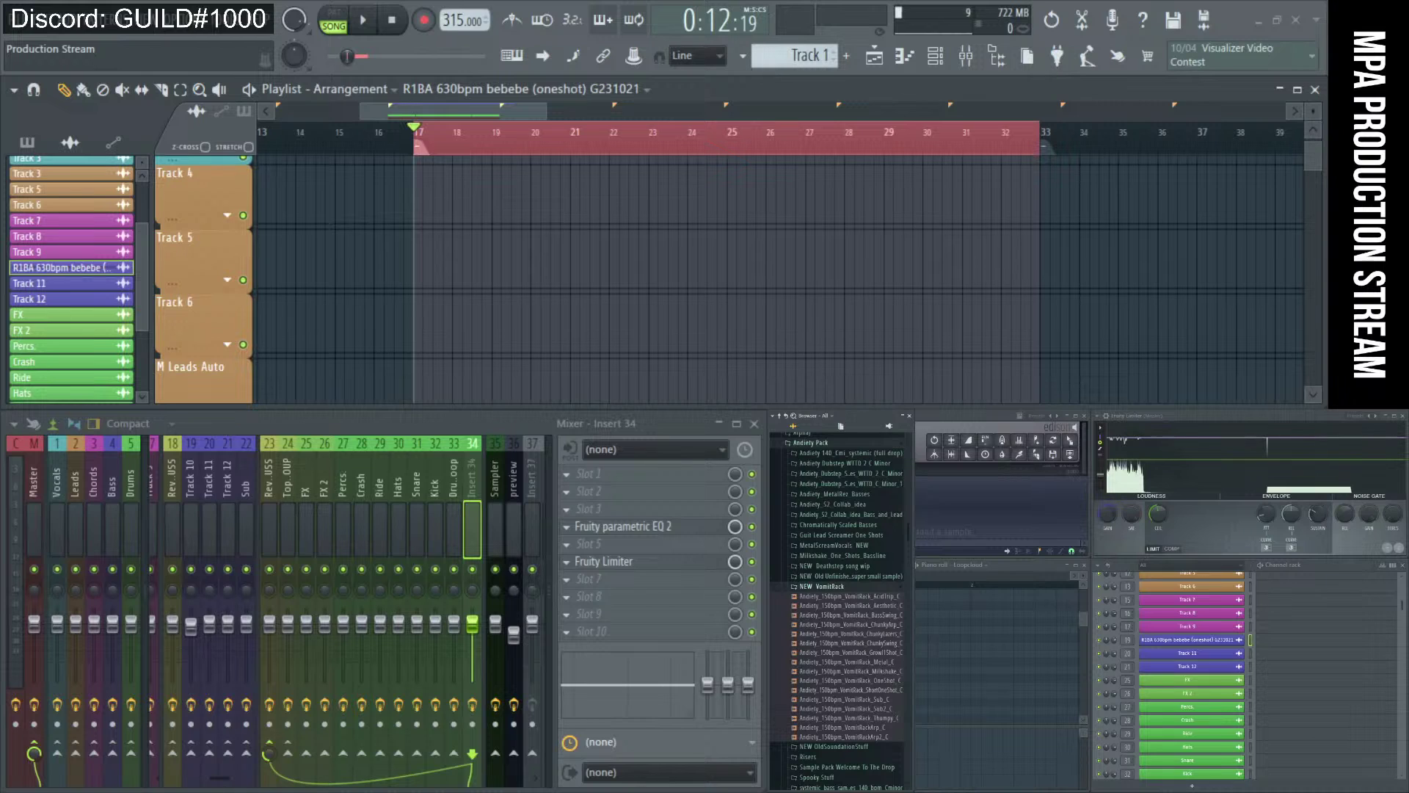
- Switch to Discord and download the Andiety_VomitRack.fst file from the direct message
key("alt+Tab")
left_click(33, 99)
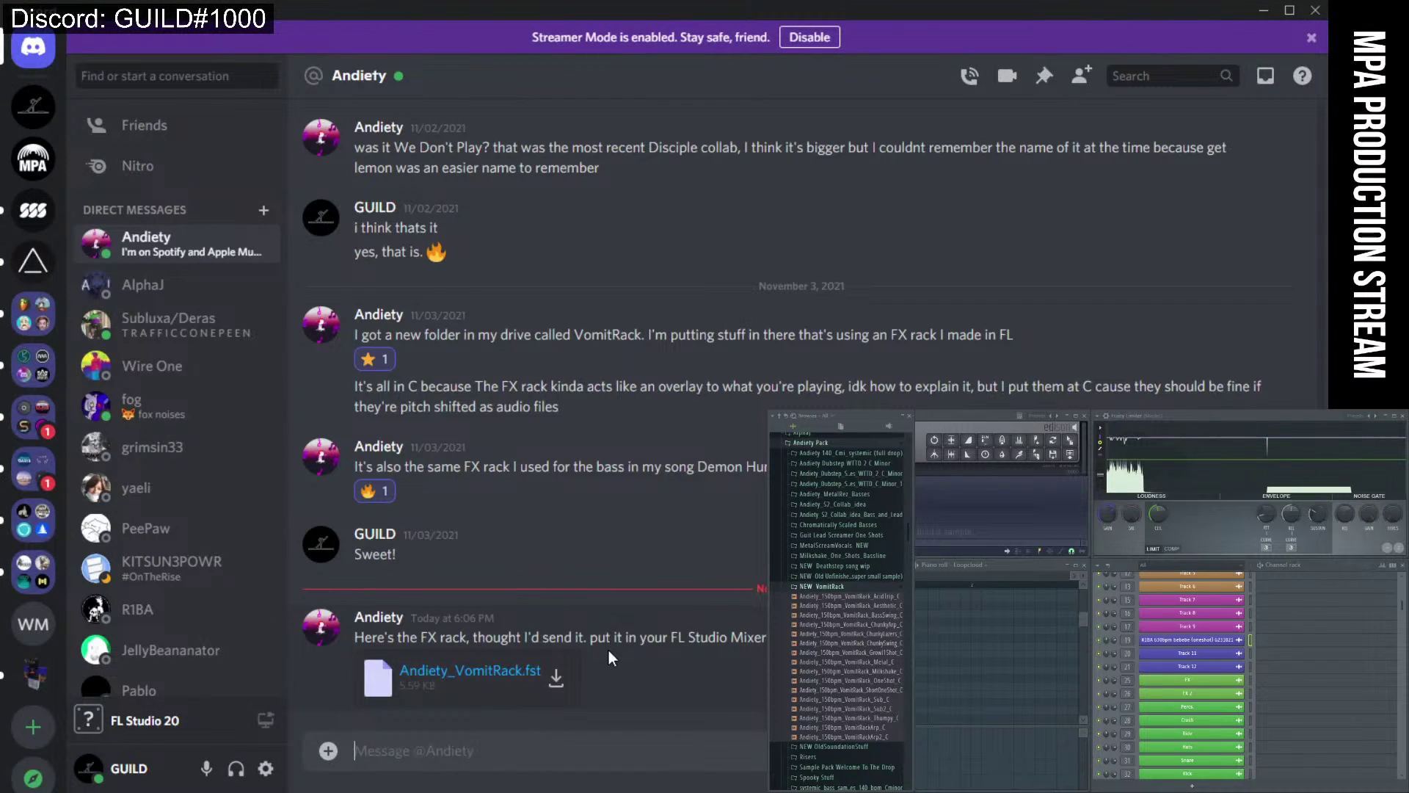
left_click(557, 687)
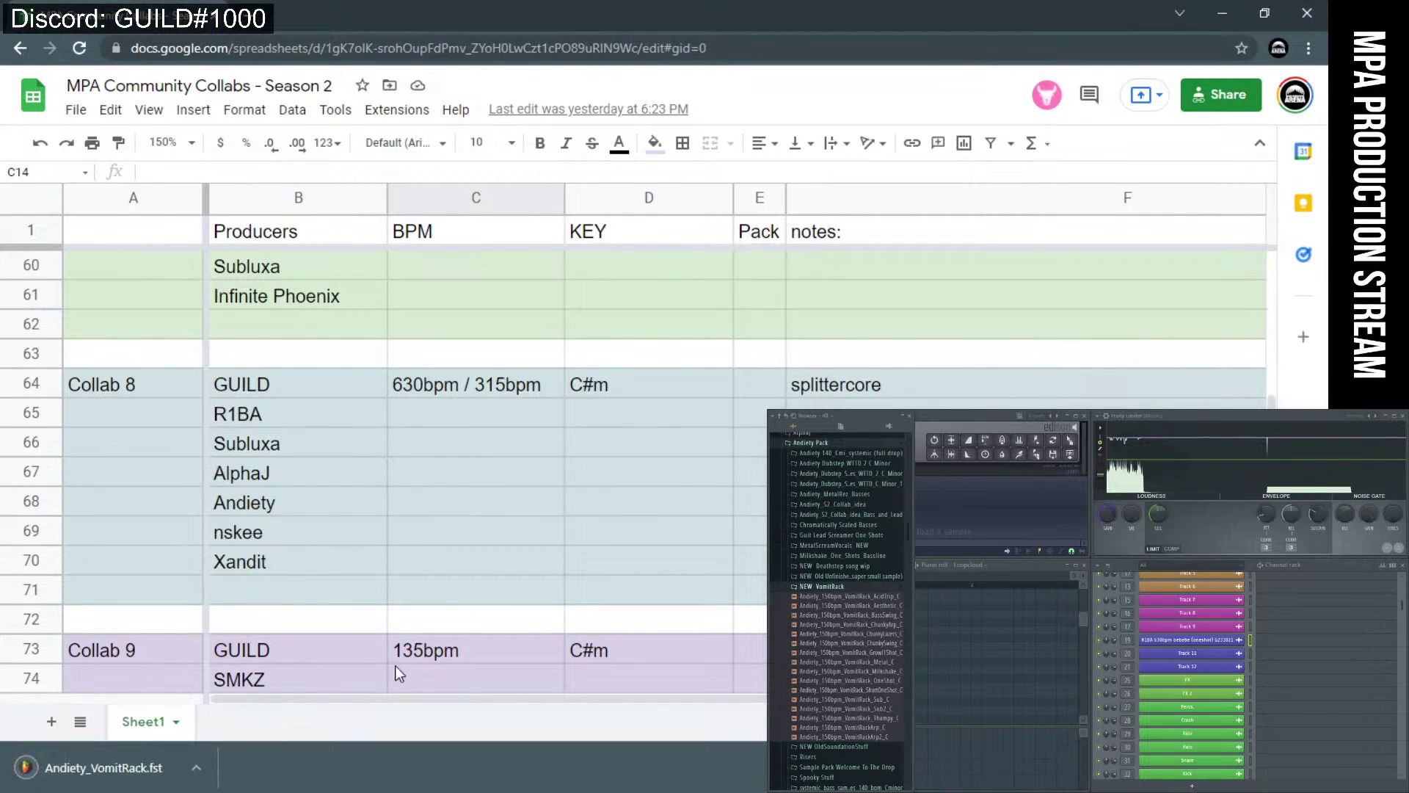
- Show the downloaded Andiety_VomitRack.fst in its Downloads folder and minimize the browser window
left_click(202, 765)
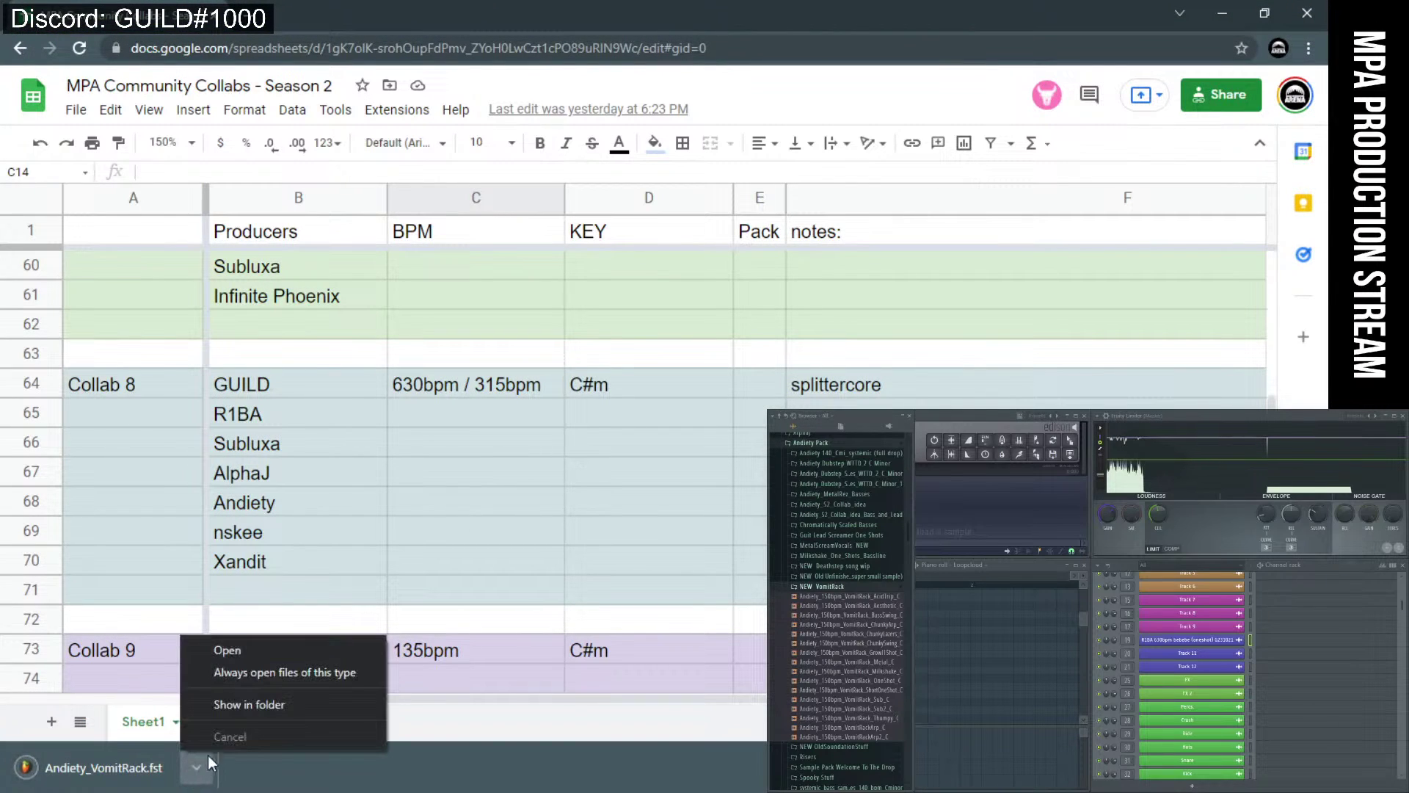
left_click(220, 706)
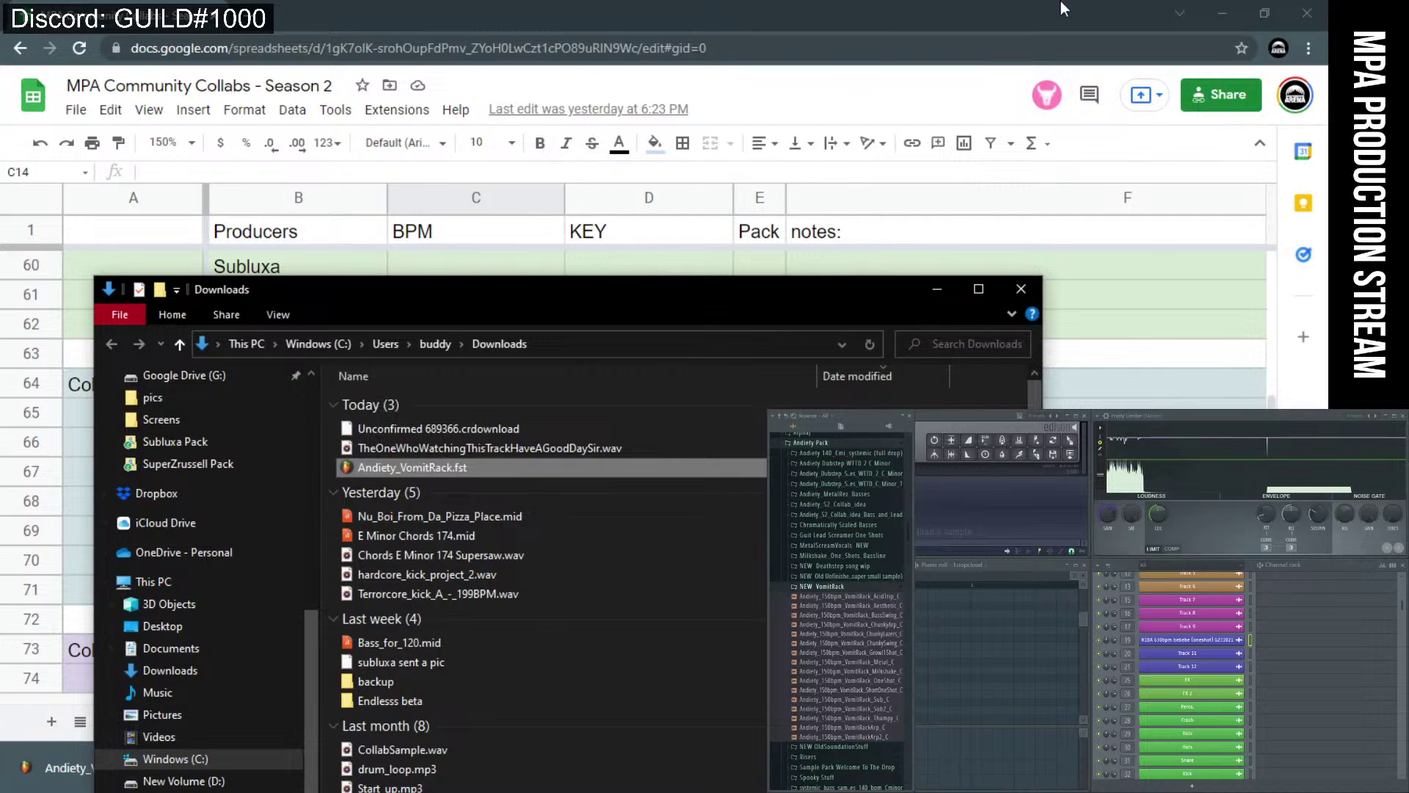
left_click(1232, 10)
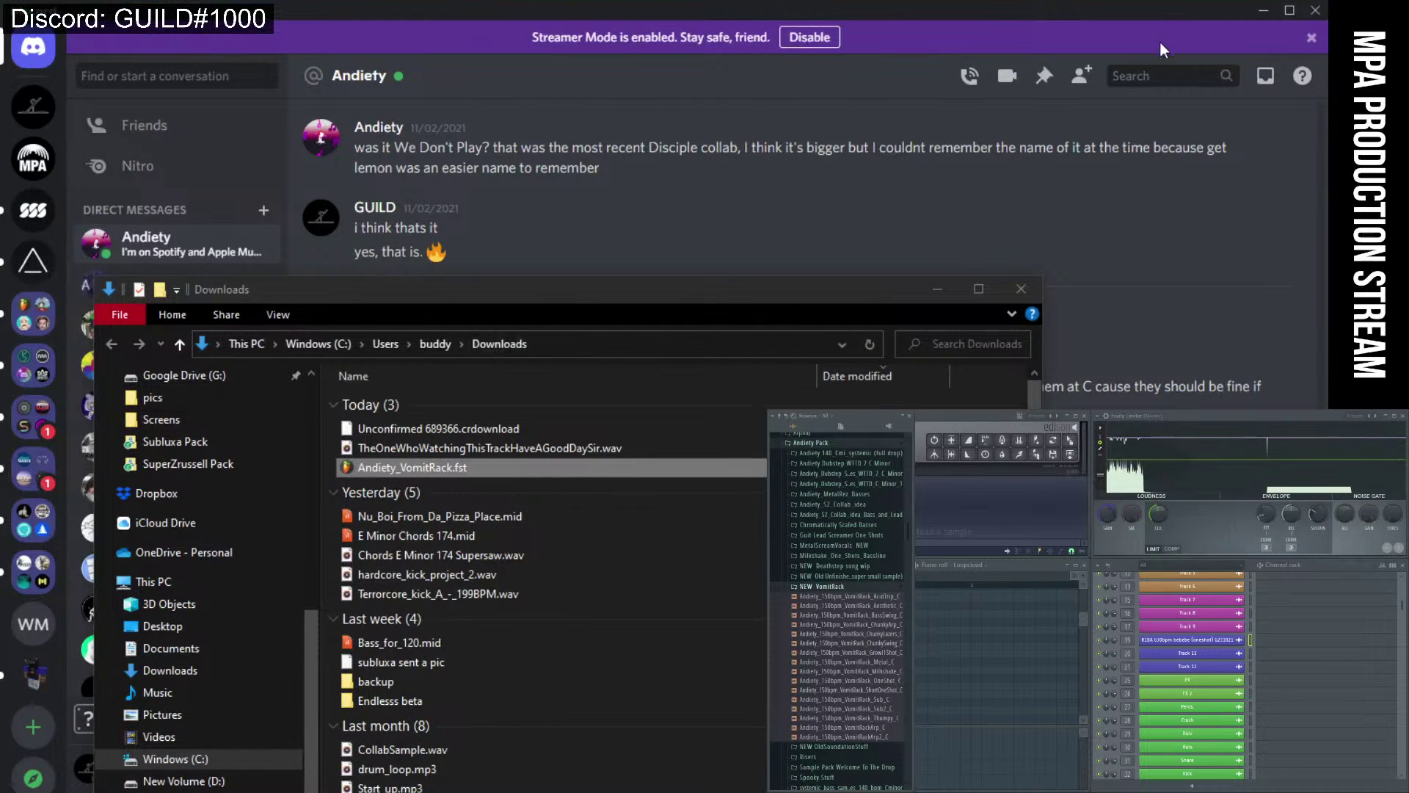
- Minimize Discord and load the downloaded Andiety_VomitRack.fst preset from the Downloads folder onto mixer Insert 40
left_click(1264, 10)
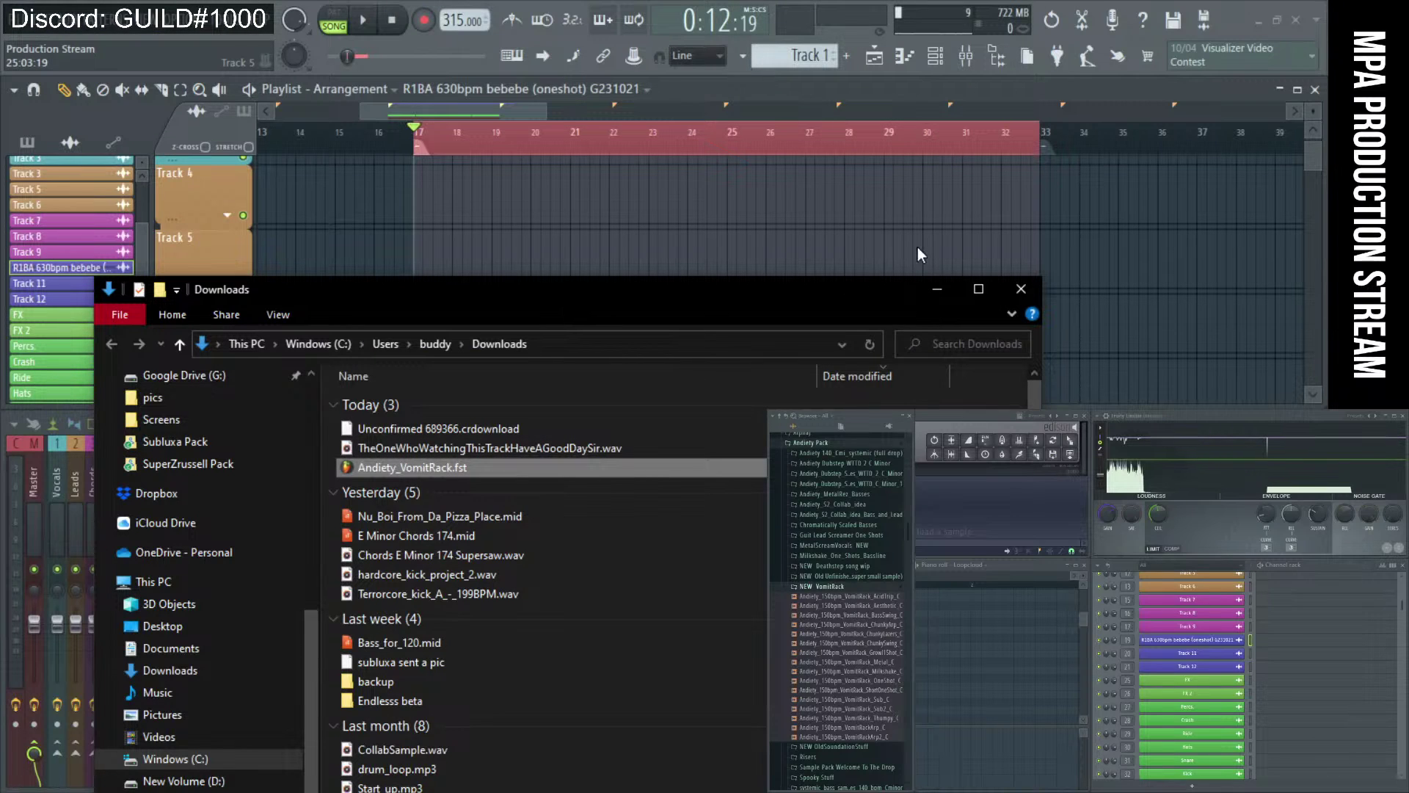
left_click_drag(552, 305, 1069, 245)
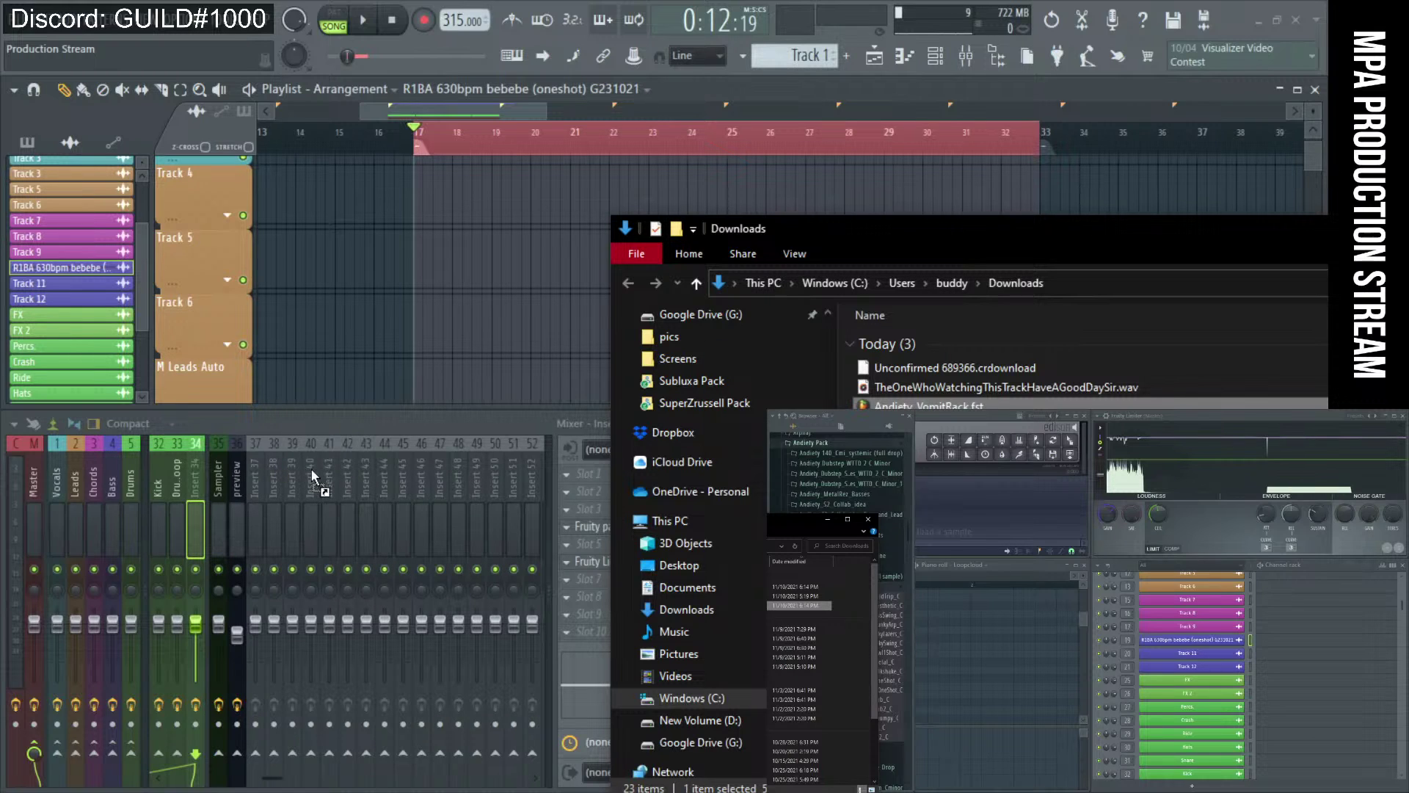
left_click_drag(311, 469, 312, 472)
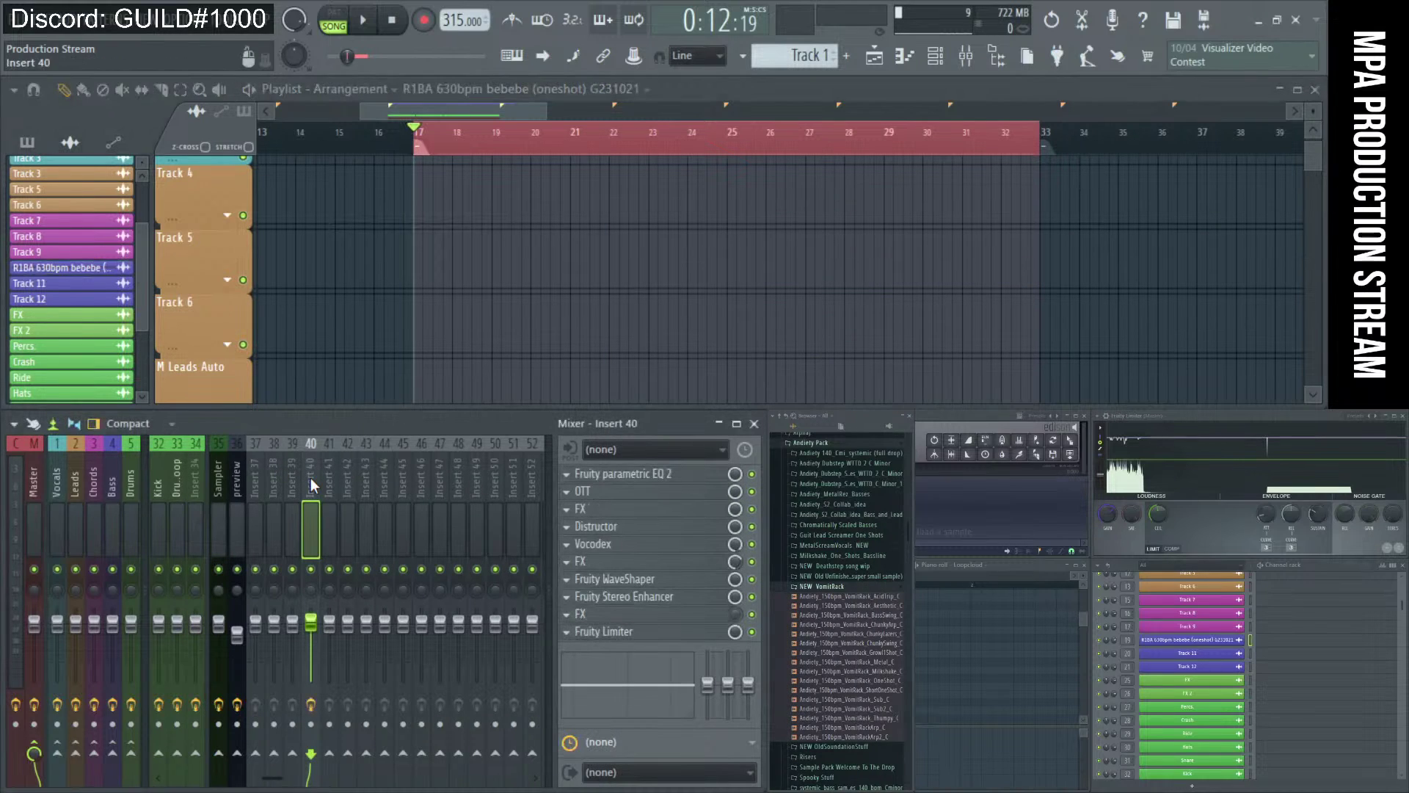
- Set the colour of mixer Insert 40 to Earth Red (#B5595B)
right_click(310, 478)
left_click(367, 300)
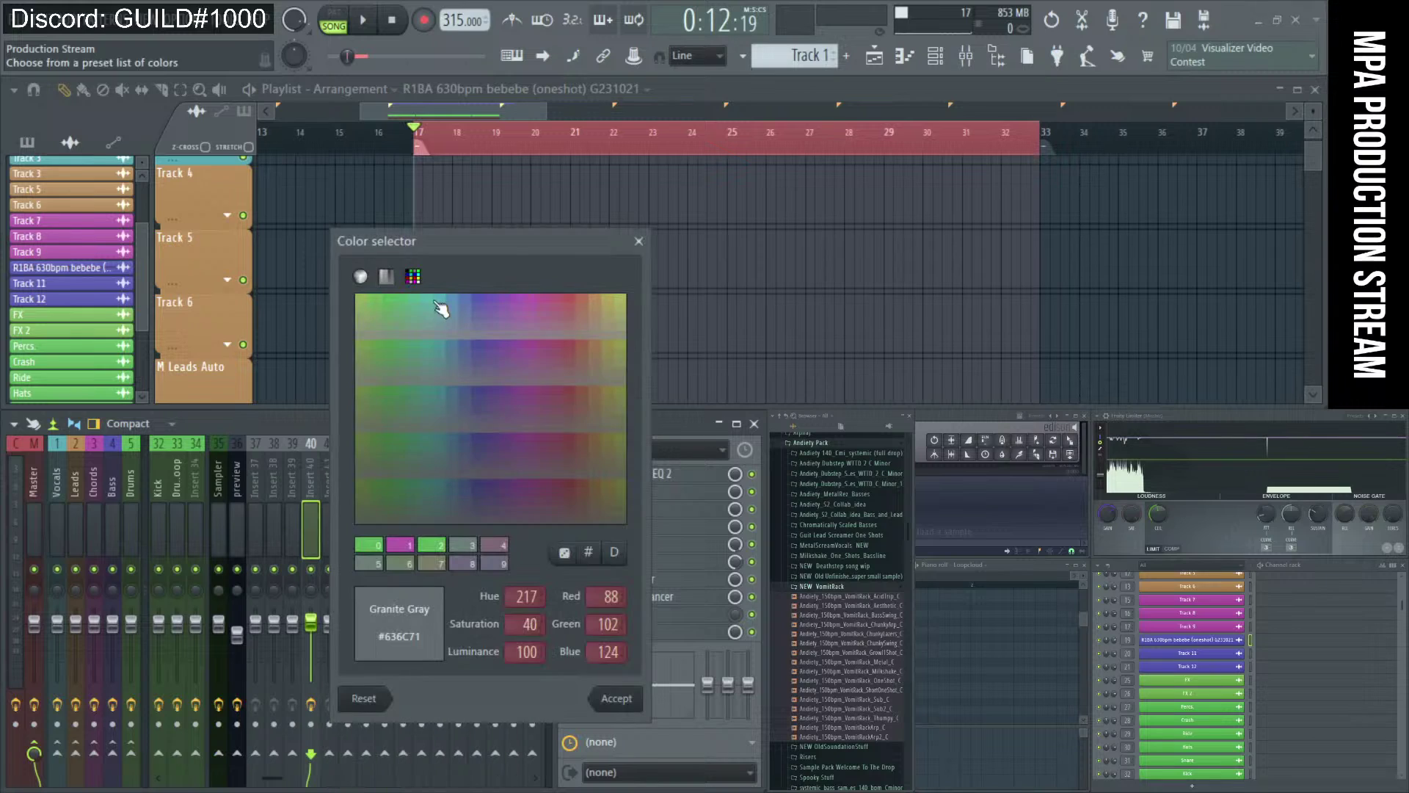
left_click(573, 306)
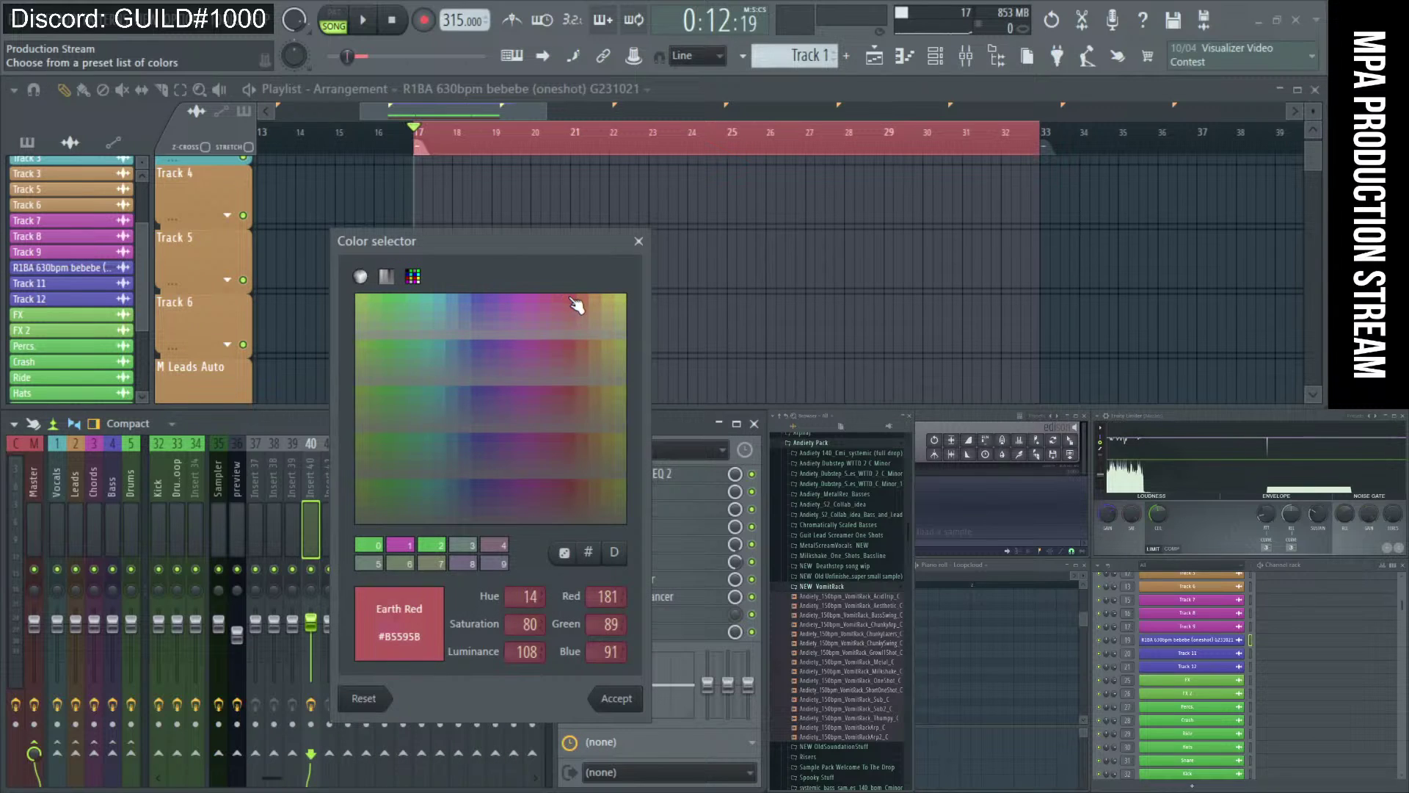
key("Return")
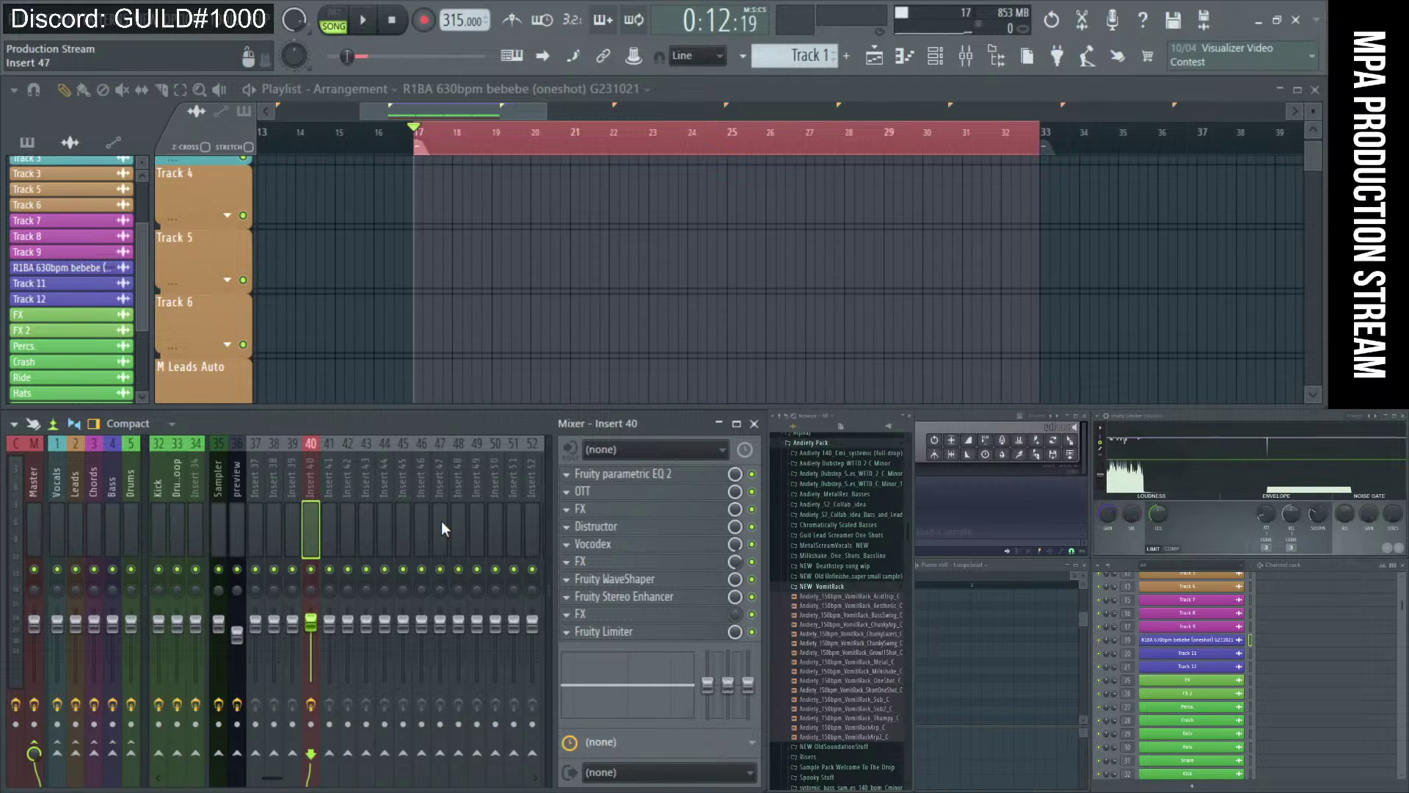
- Inspect the VomitRack effects on Insert 40 one by one, from the first FX slot to Fruity Stereo Enhancer
left_click(646, 512)
left_click(479, 264)
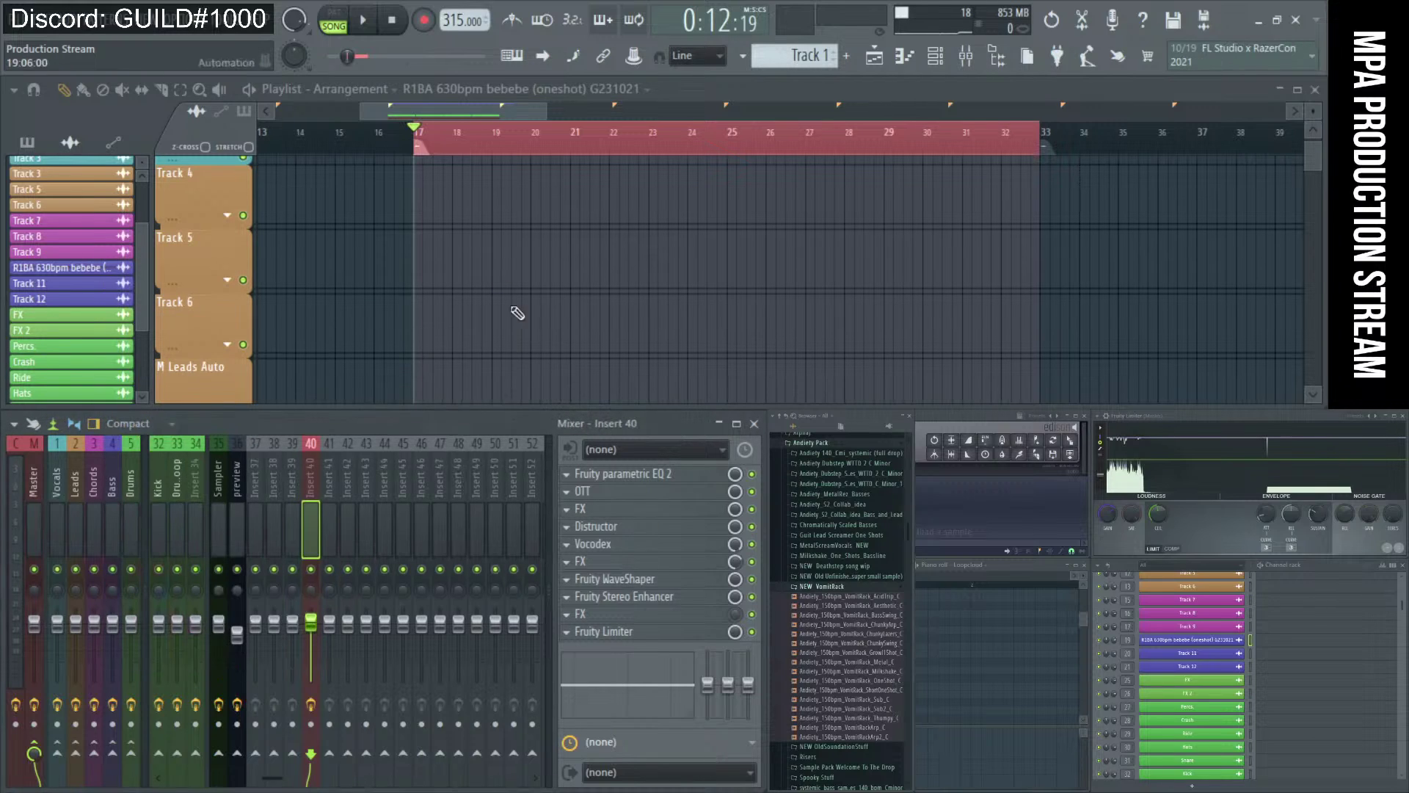
left_click(645, 568)
left_click(645, 568)
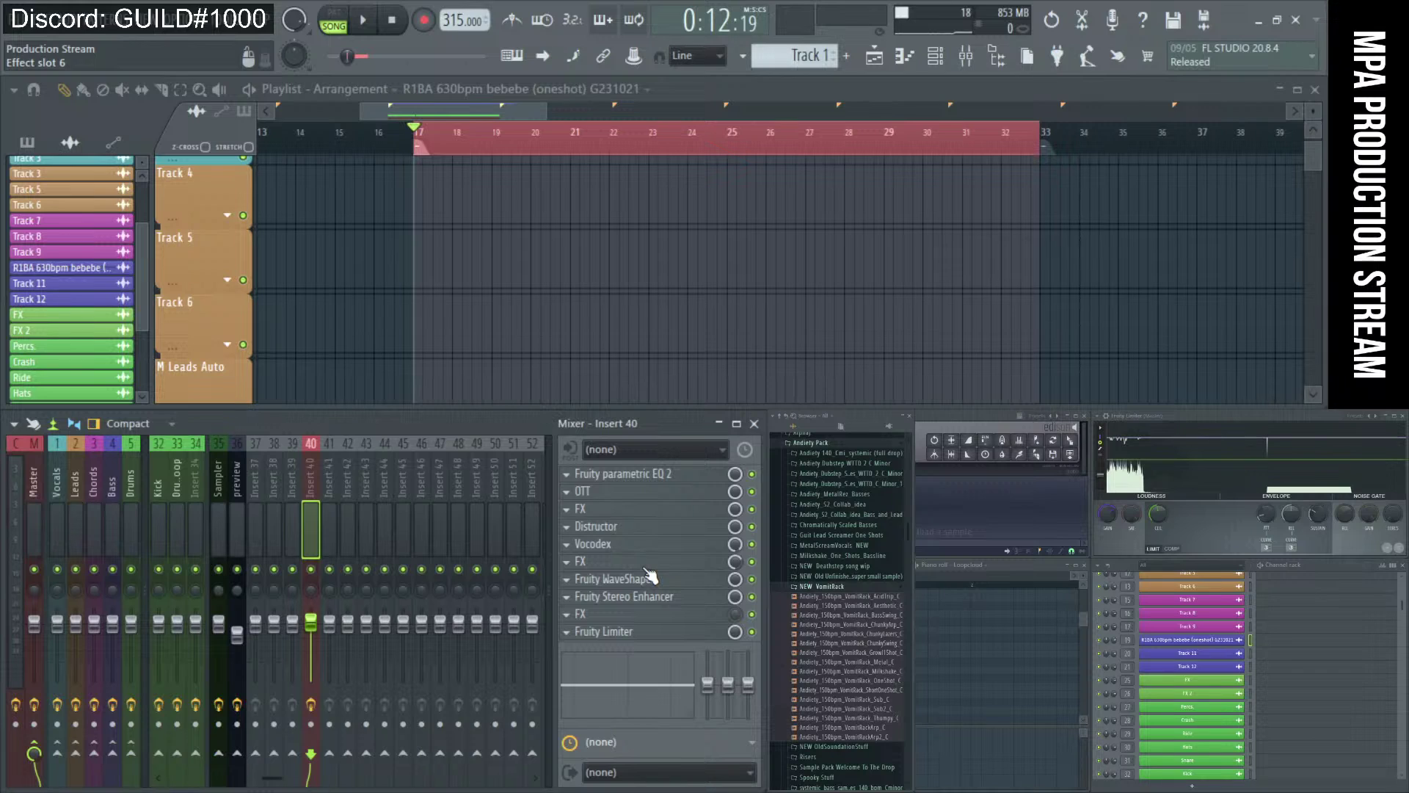
left_click(646, 572)
left_click(646, 573)
left_click(657, 585)
left_click(657, 585)
left_click(657, 586)
left_click(657, 586)
left_click(665, 597)
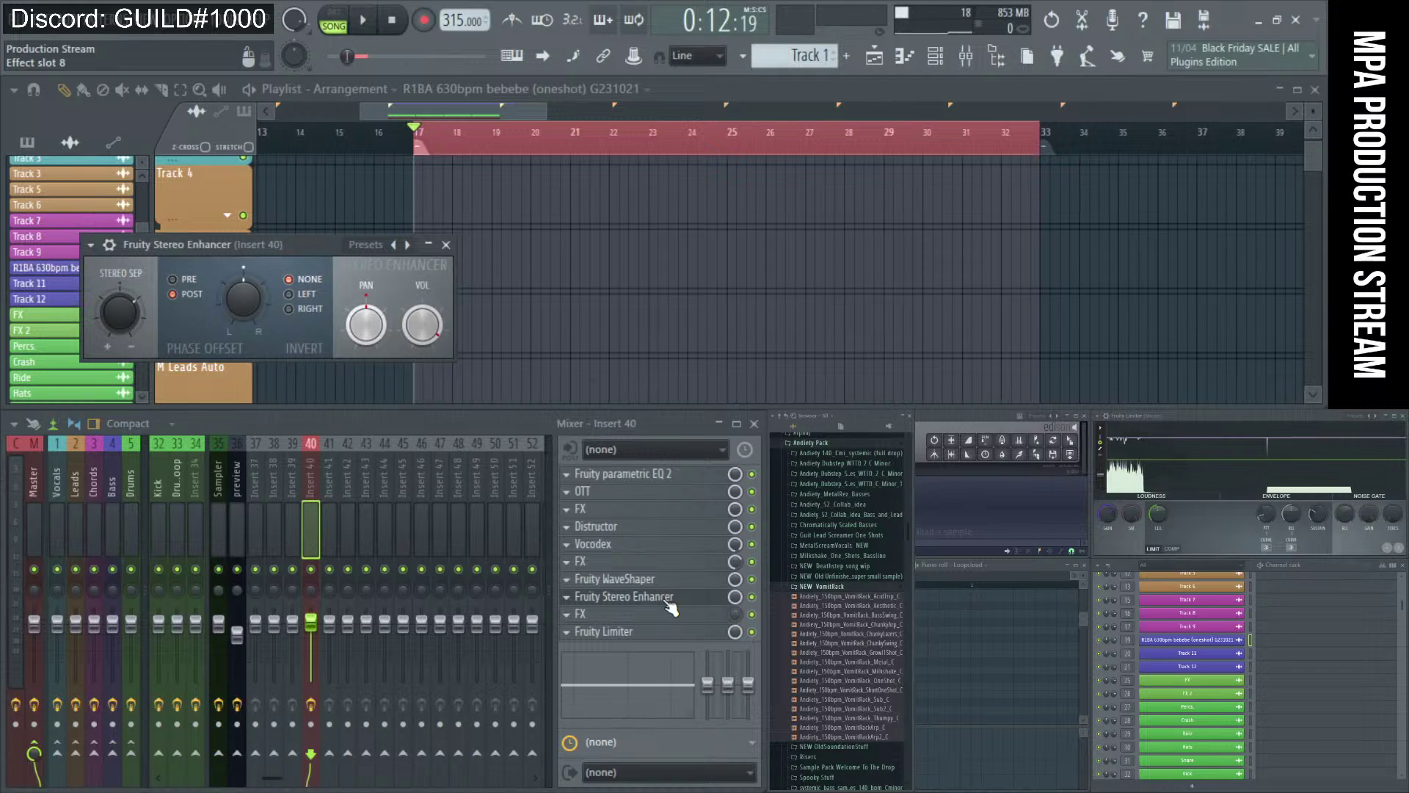
left_click(669, 605)
- Examine the last FX module and the Fruity Limiter on Insert 40, closing each effect window
left_click(670, 615)
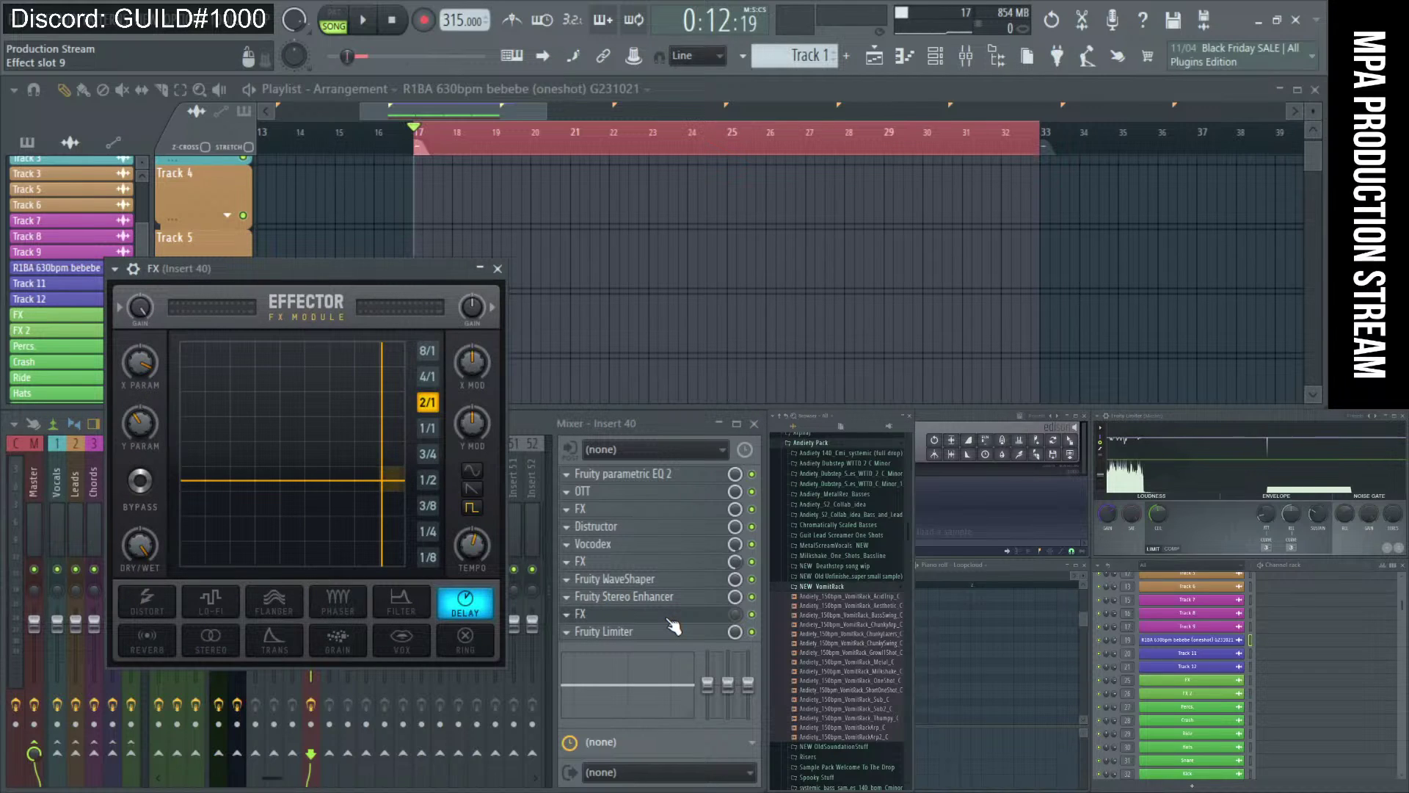
left_click(670, 621)
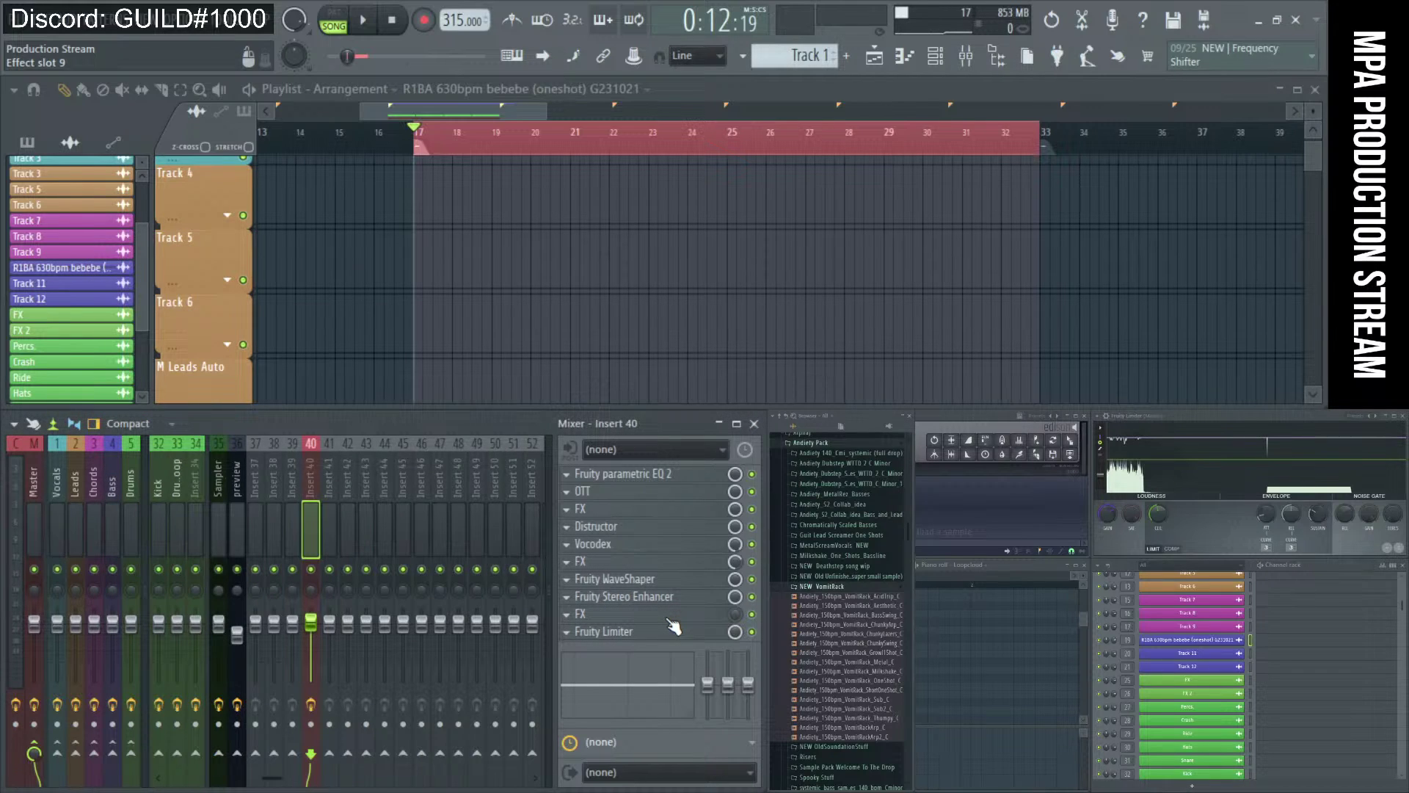
left_click(670, 621)
left_click(671, 621)
left_click(671, 621)
left_click(670, 621)
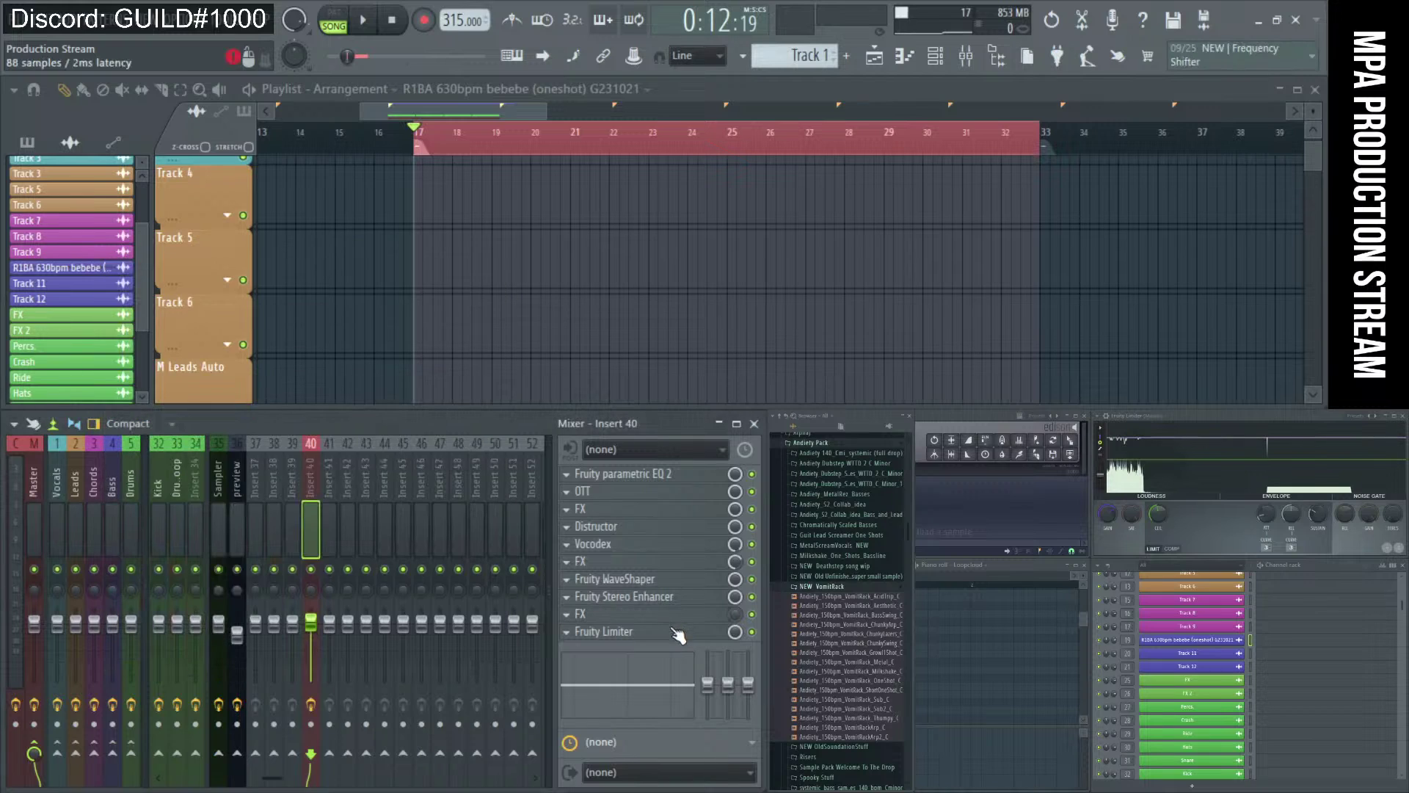
left_click(679, 631)
left_click(677, 636)
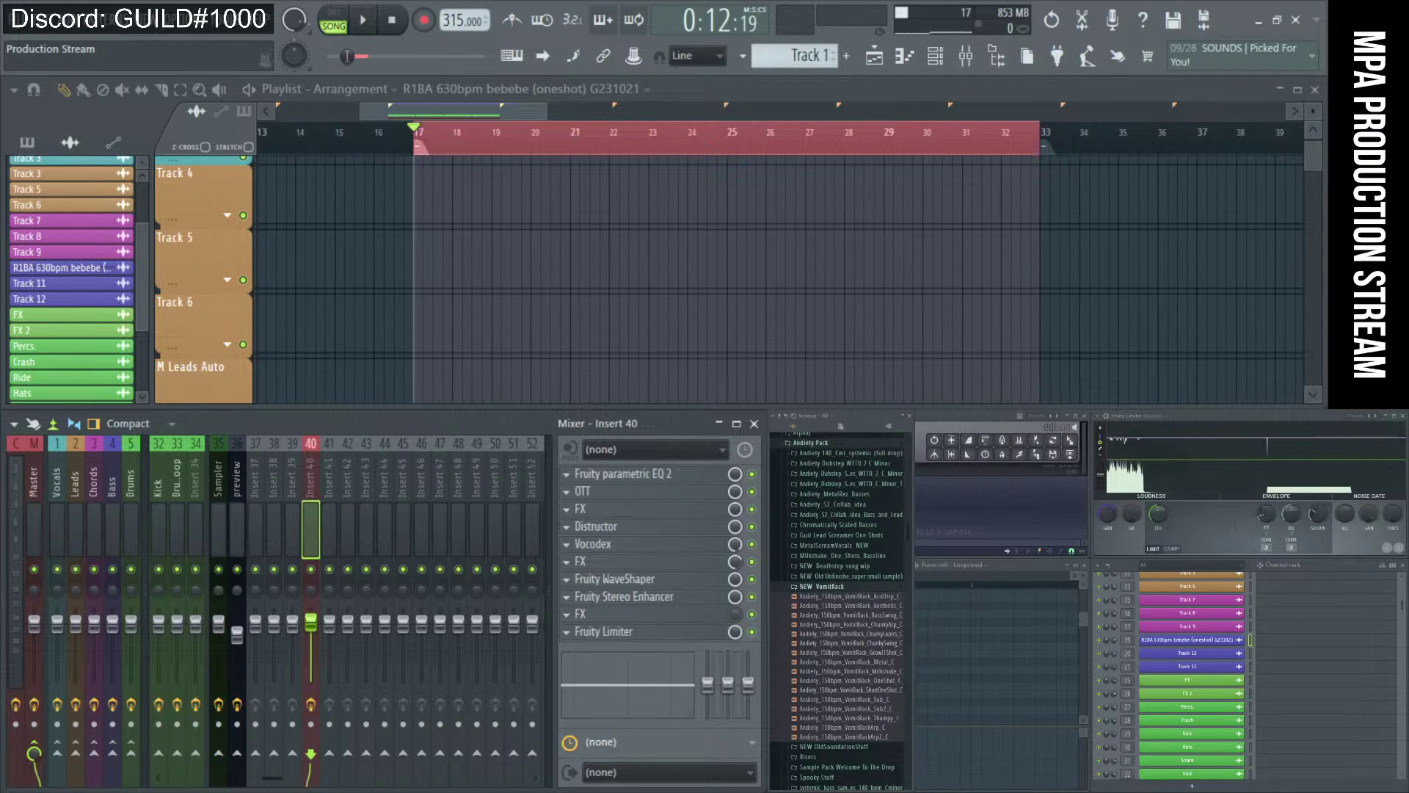
- Watch the Twitch clip linked in the stream chat, pause it and close its browser tab
left_click_drag(426, 372, 354, 368)
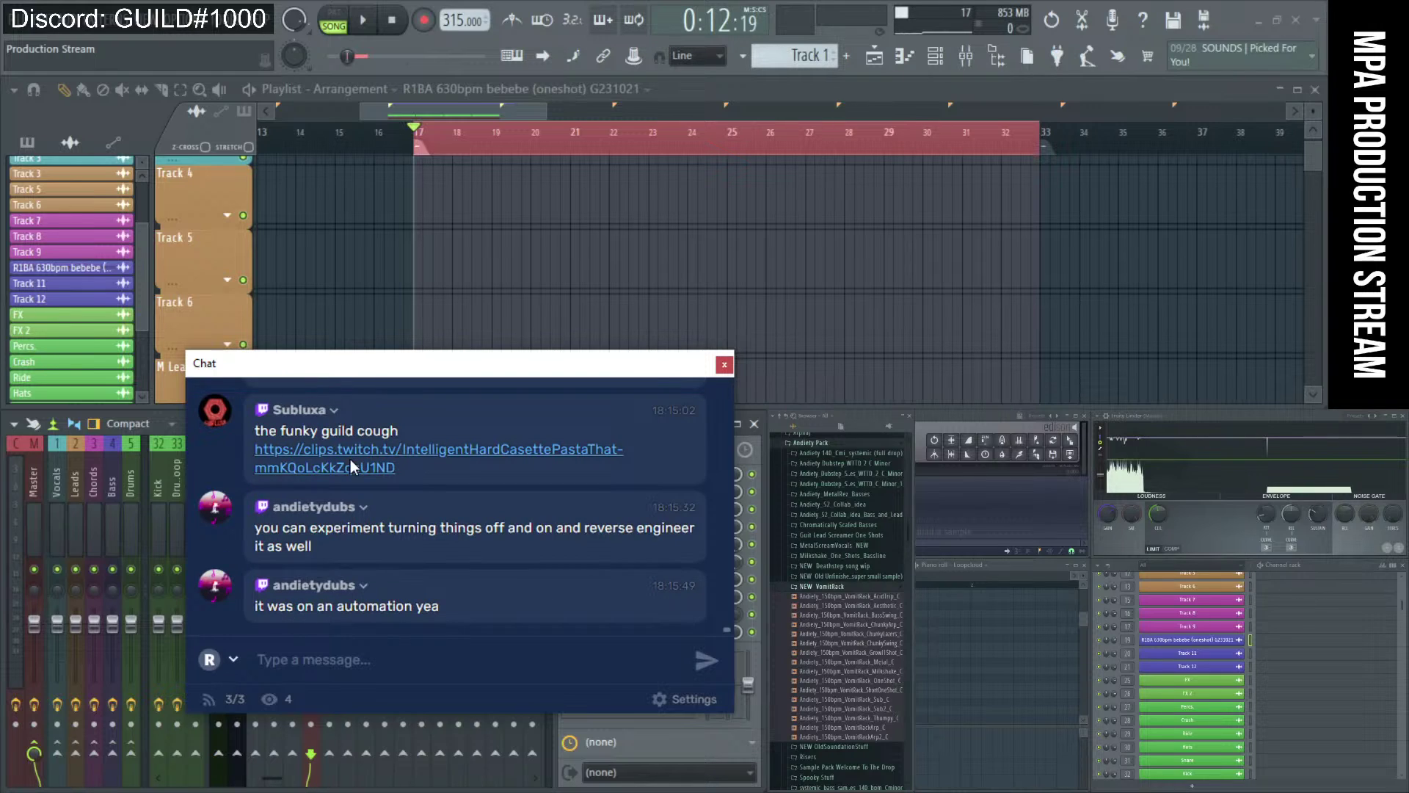
left_click(353, 470)
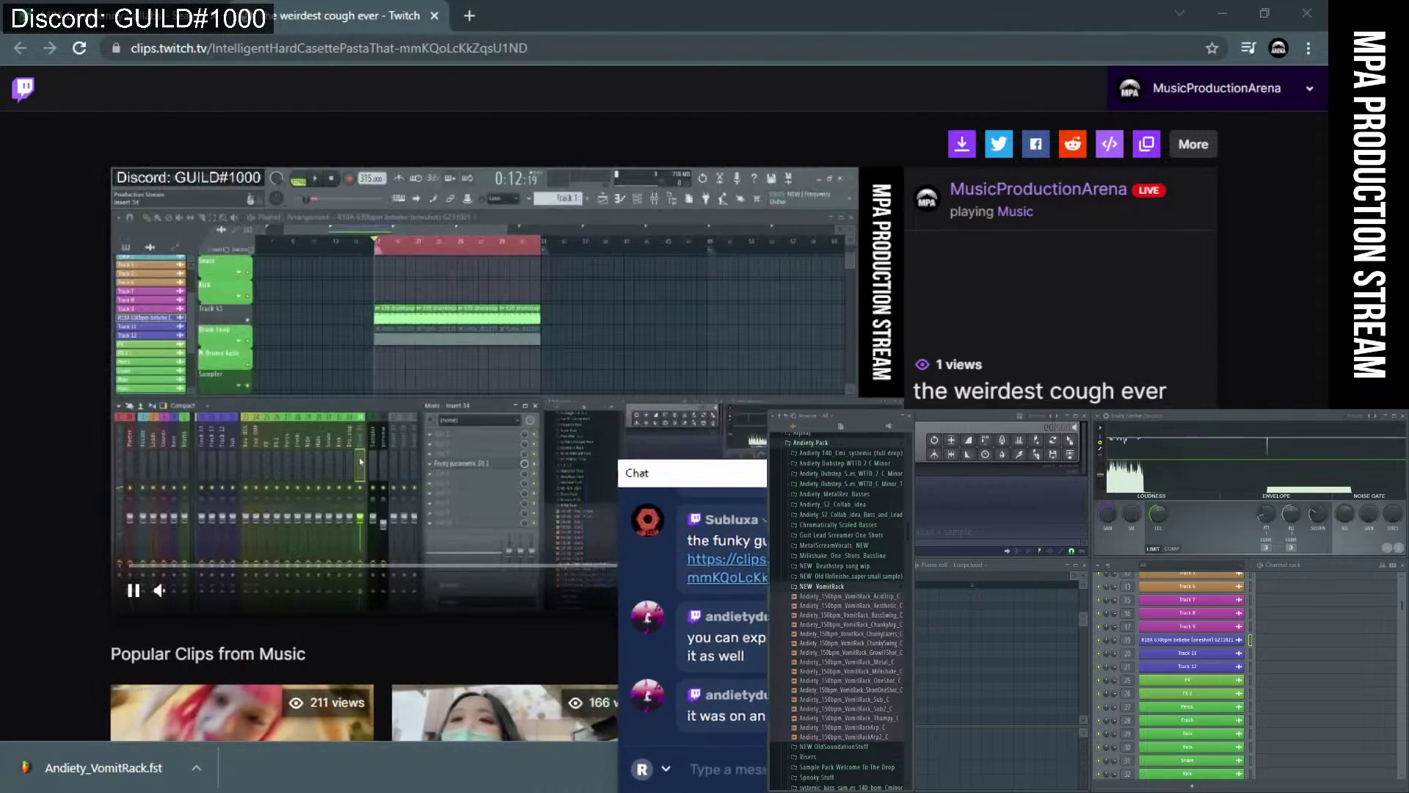
scroll(202, 508, "down", 3)
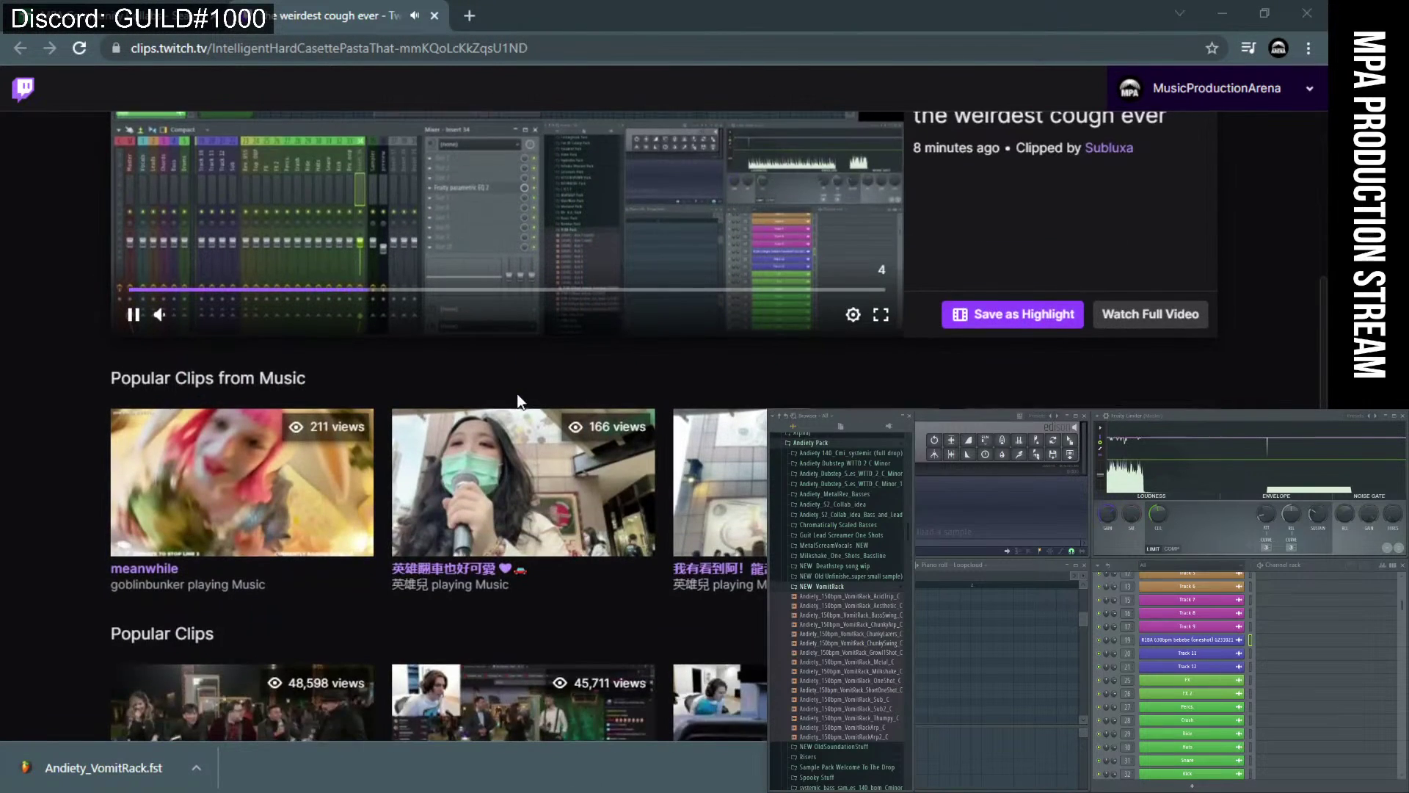
scroll(202, 509, "up", 2)
left_click_drag(225, 499, 242, 501)
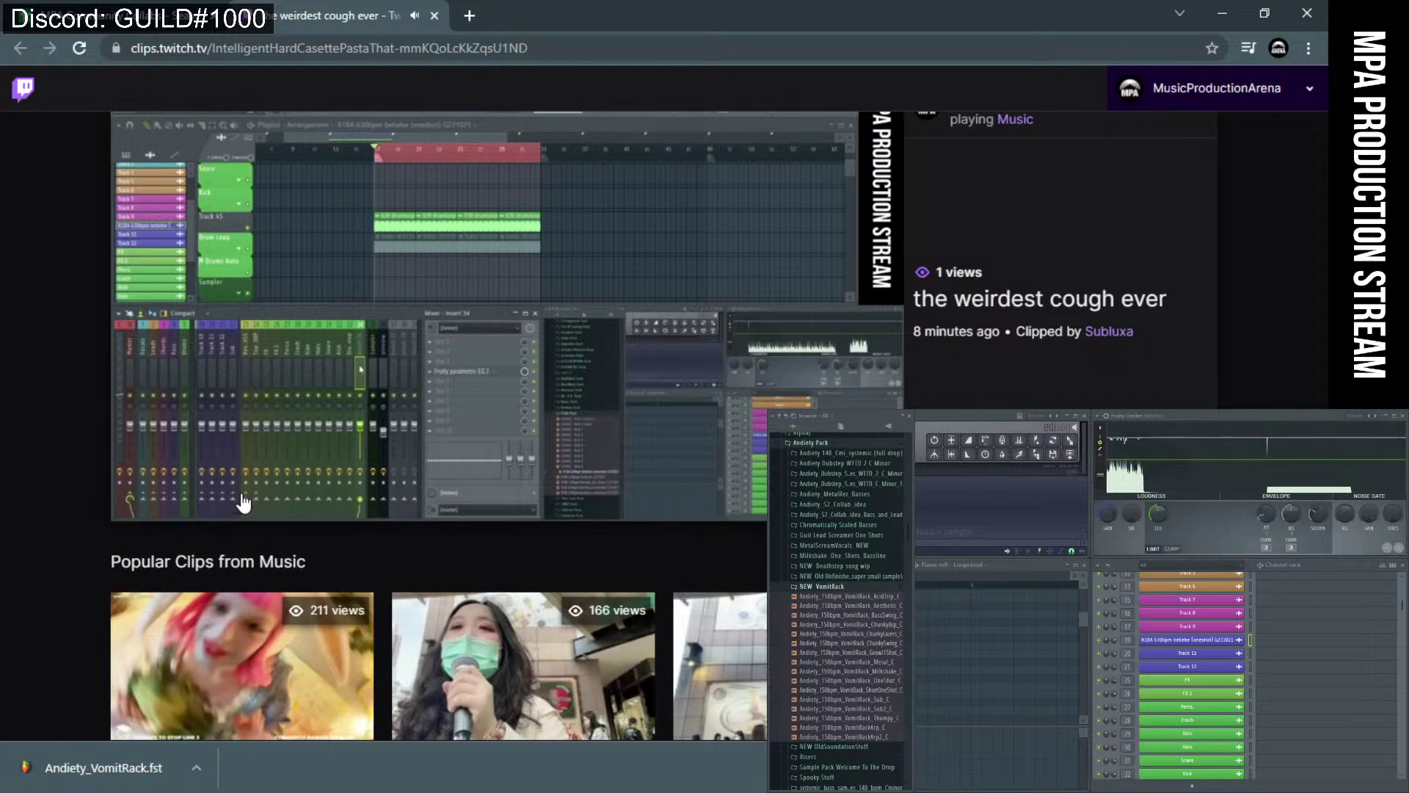
left_click(134, 498)
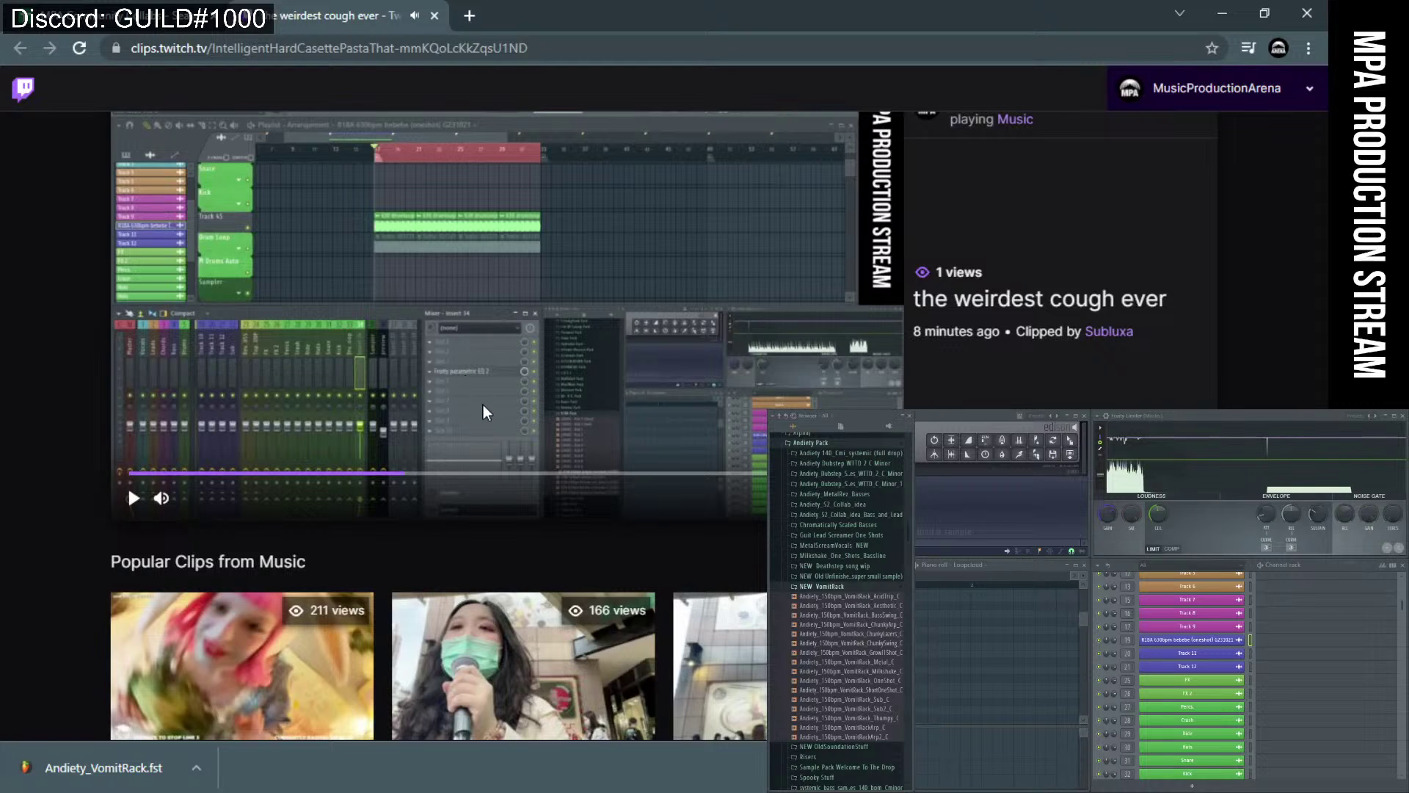
scroll(483, 404, "up", 1)
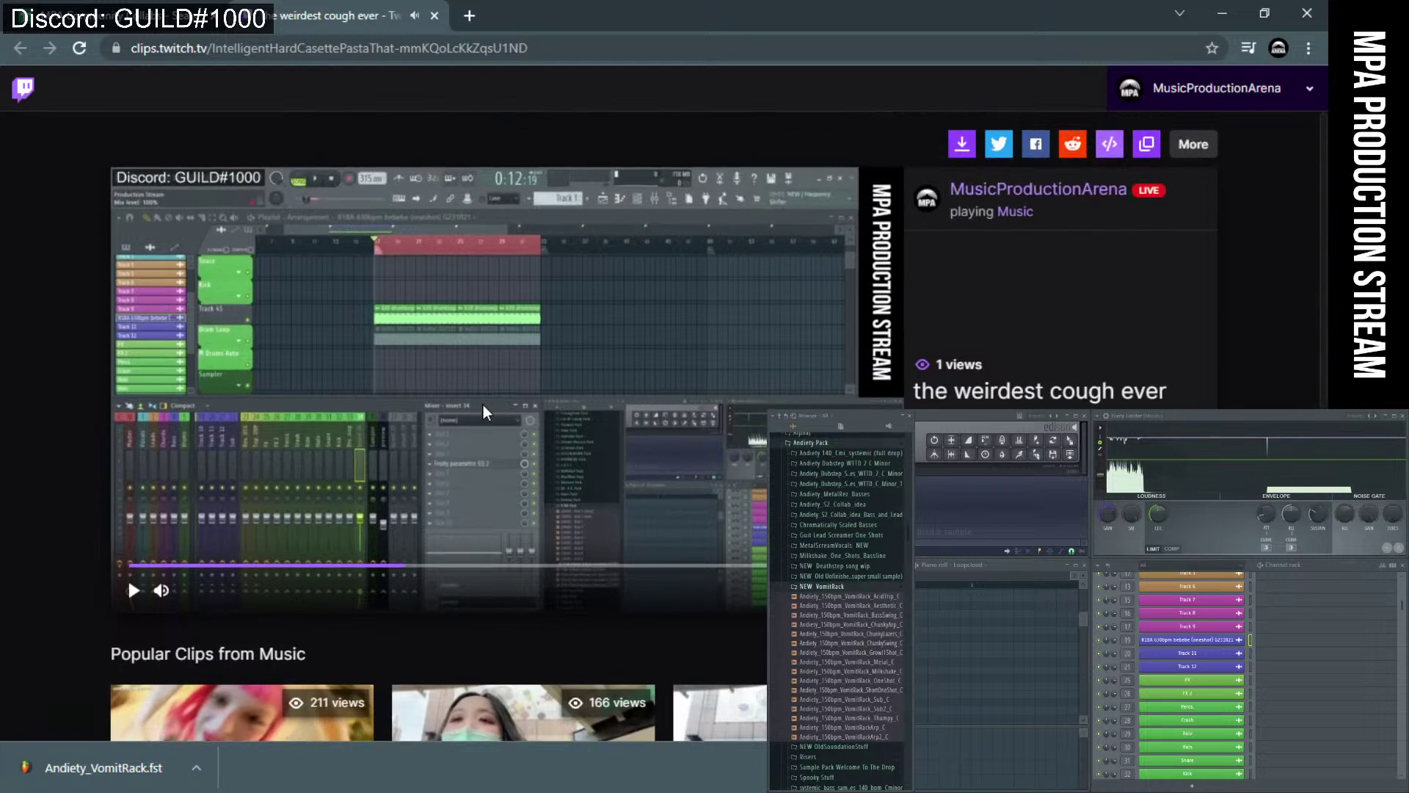
left_click(436, 21)
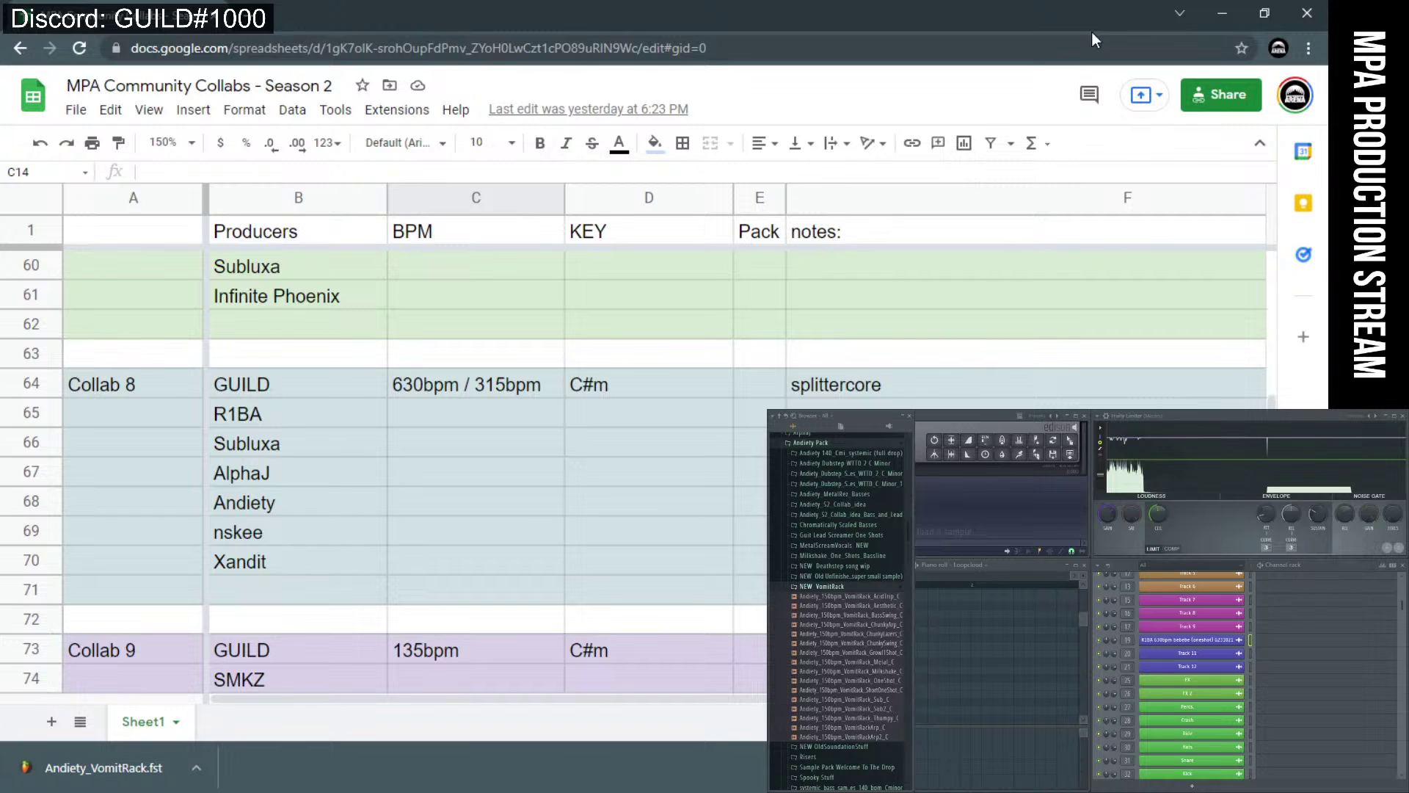
- Look through the earlier collabs in the MPA Community Collabs - Season 2 spreadsheet and return to FL Studio
scroll(601, 328, "up", 2)
scroll(600, 329, "up", 10)
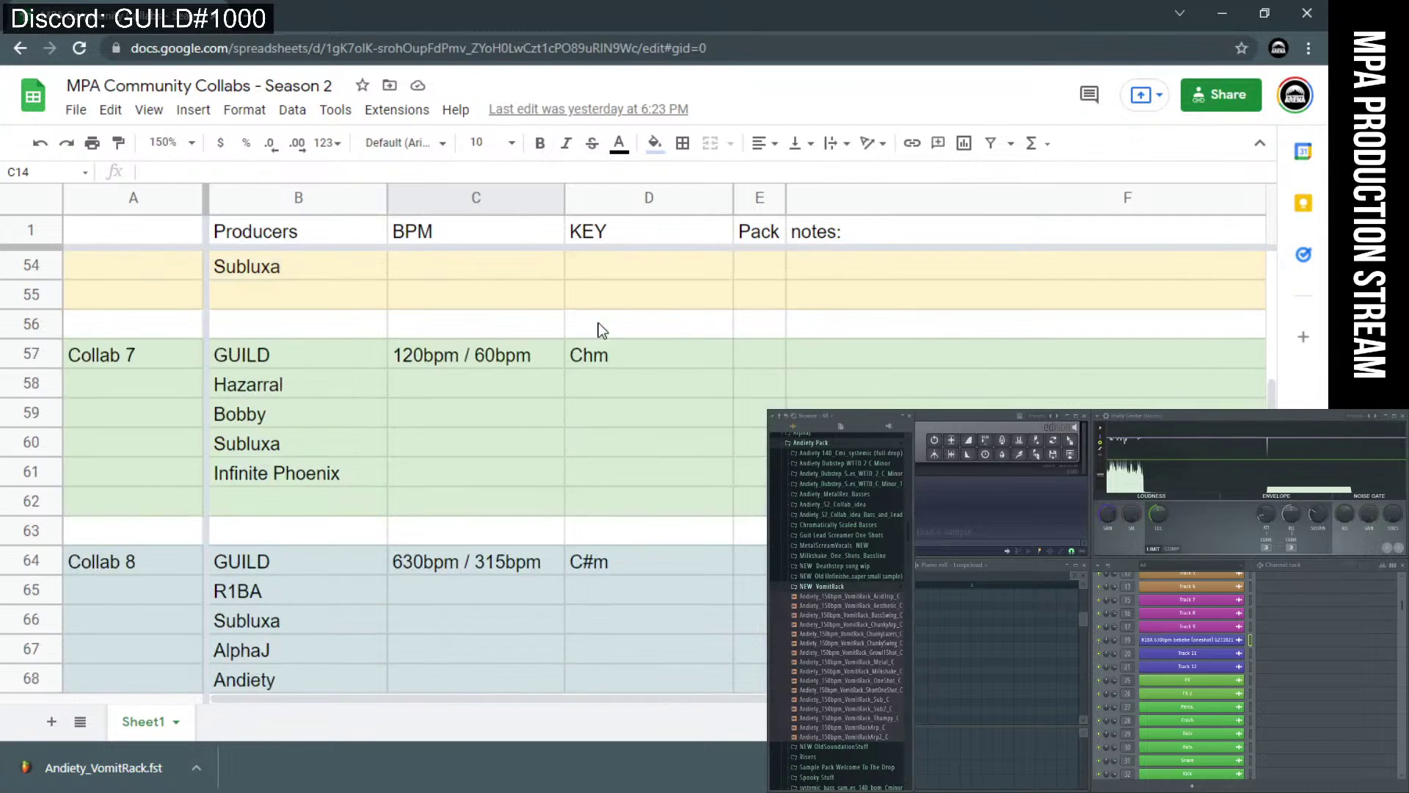
scroll(624, 274, "up", 3)
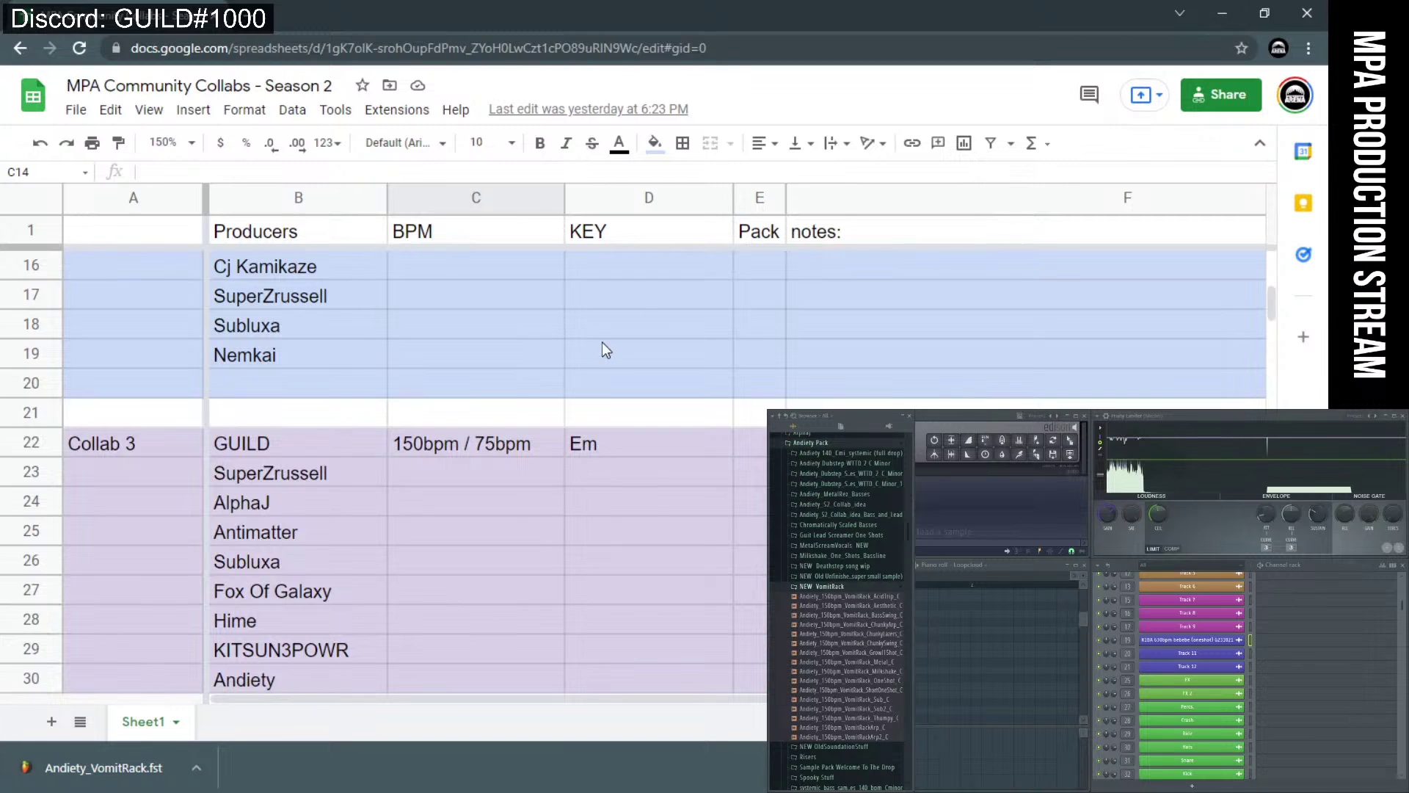
scroll(602, 342, "down", 6)
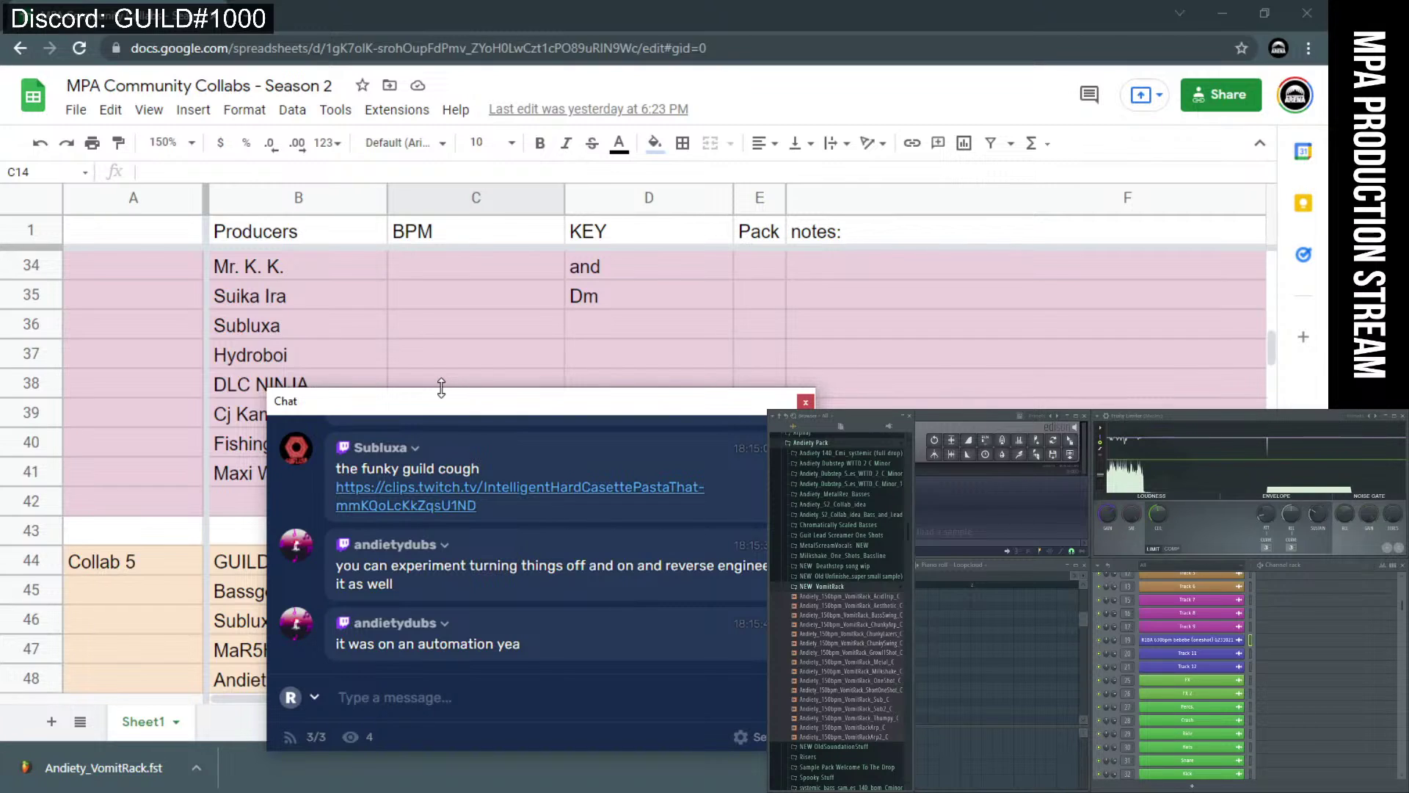
key("alt+Tab")
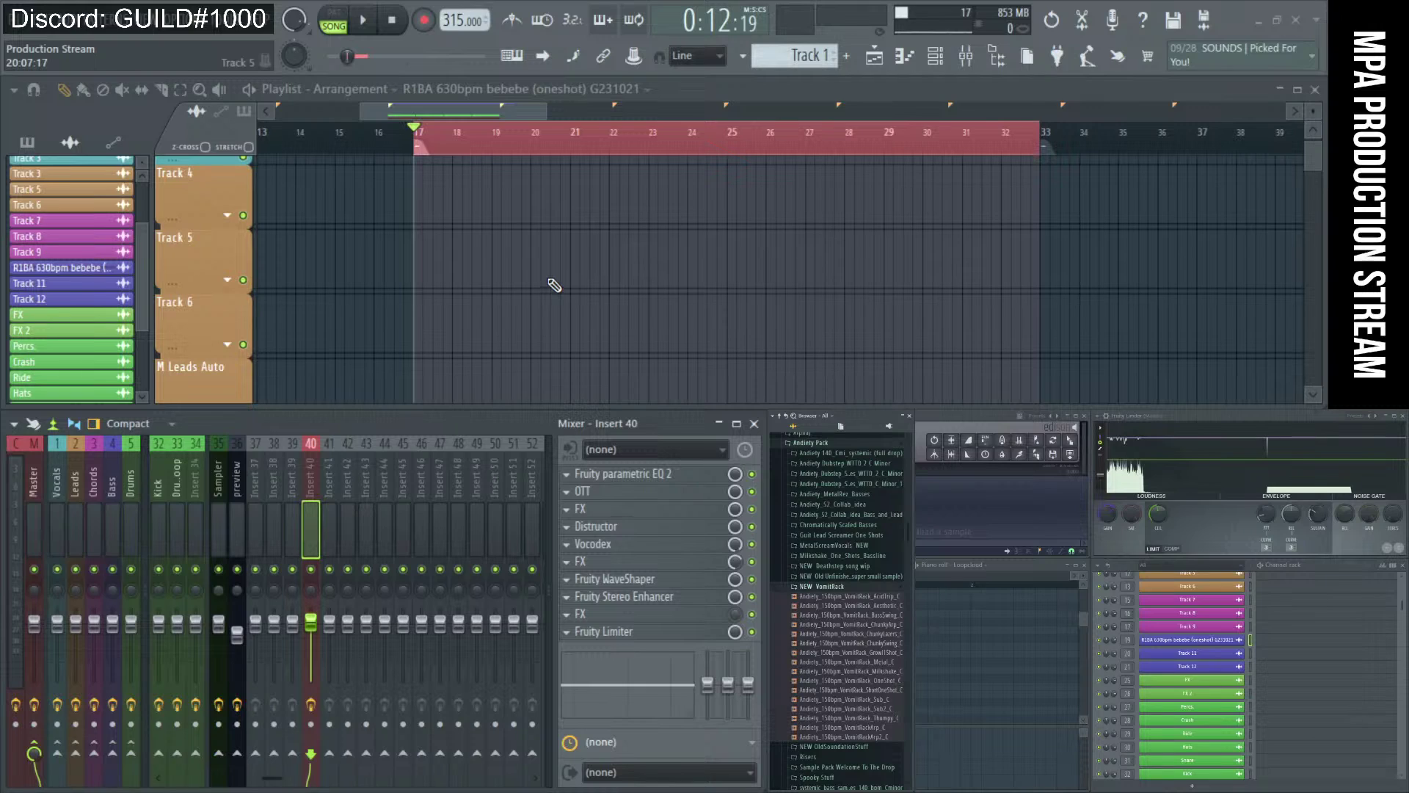
scroll(360, 264, "up", 1)
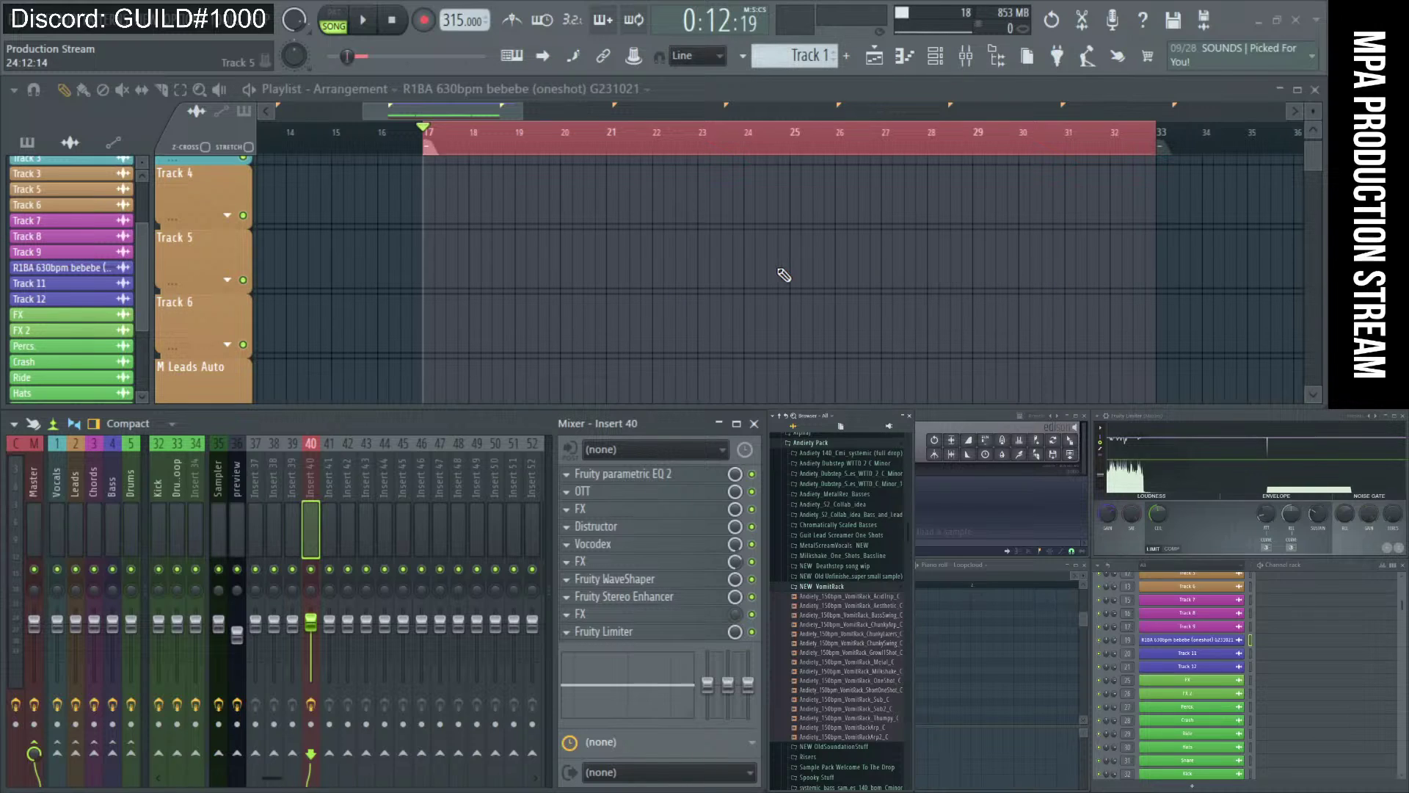
scroll(747, 243, "up", 1)
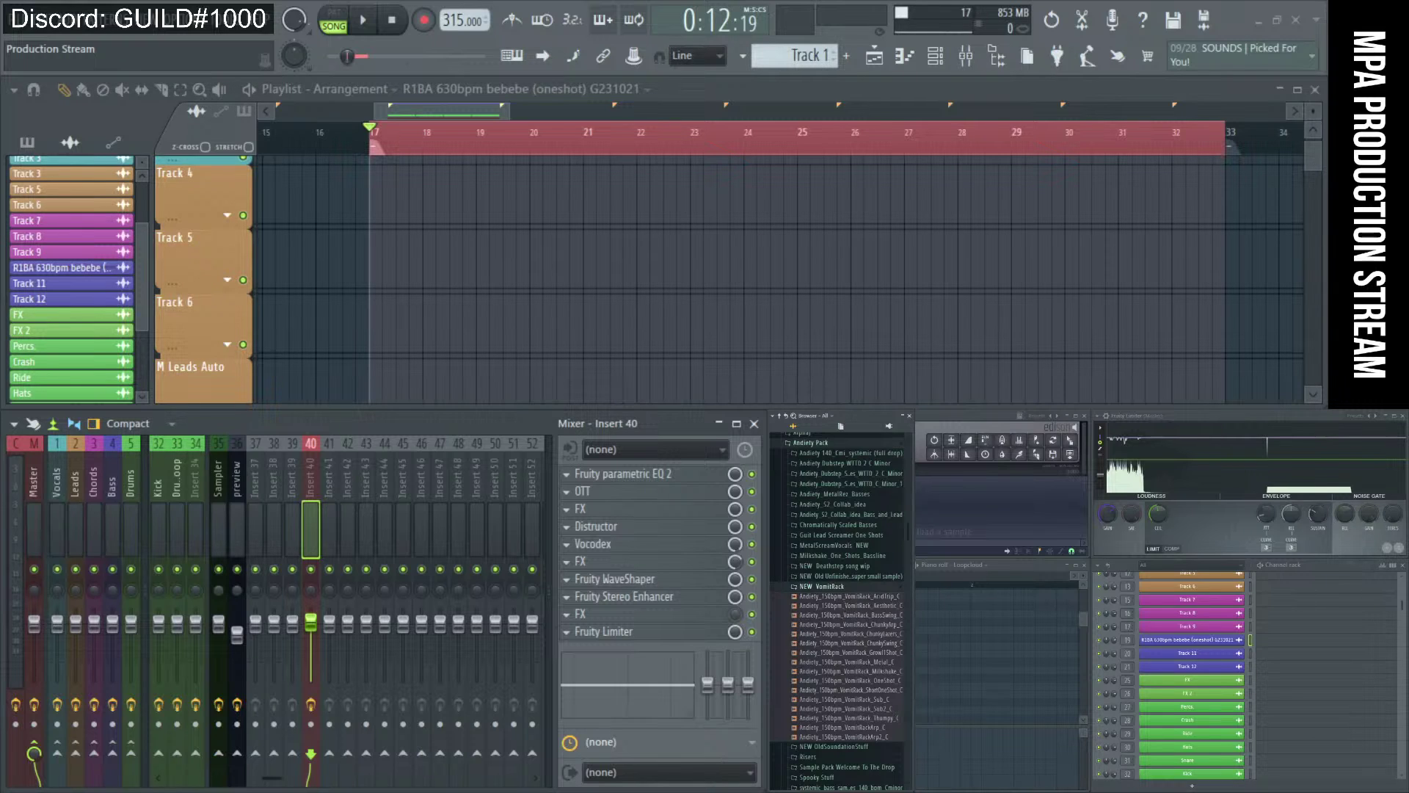
key("alt+Tab")
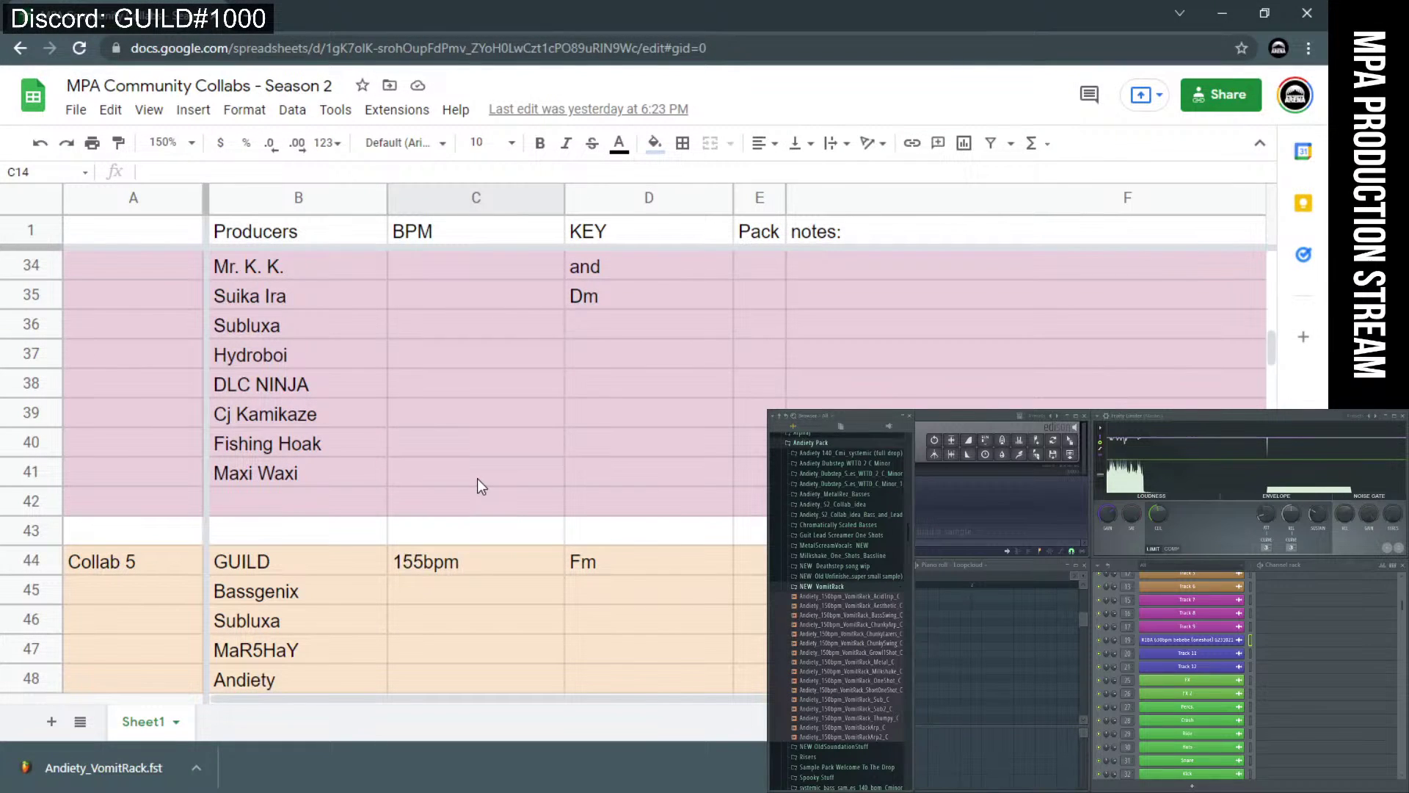
left_click(1222, 13)
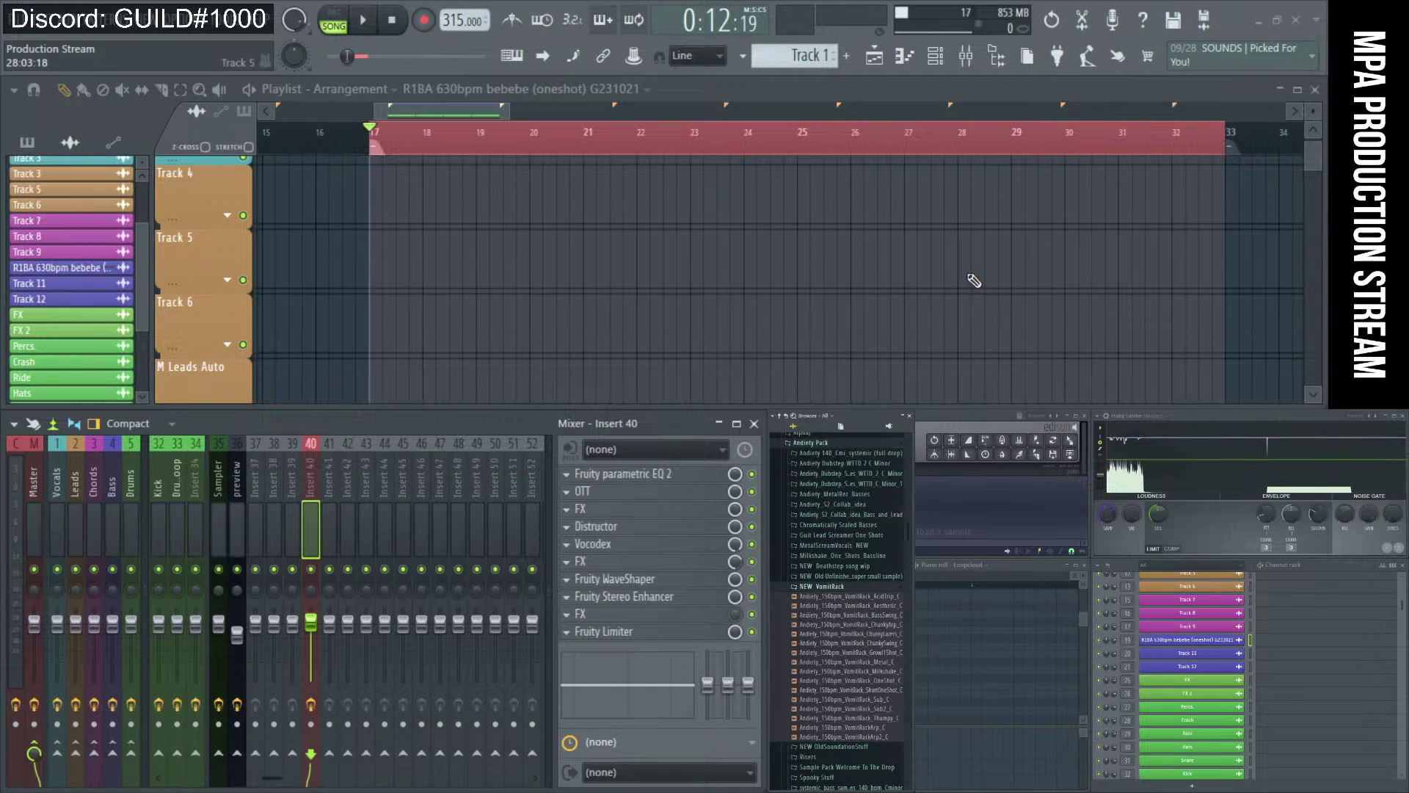
- Preview the first samples of the NEW VomitRack folder, ending on Andiety_150bpm_VomitRack_AcidTrip_C
left_click(881, 596)
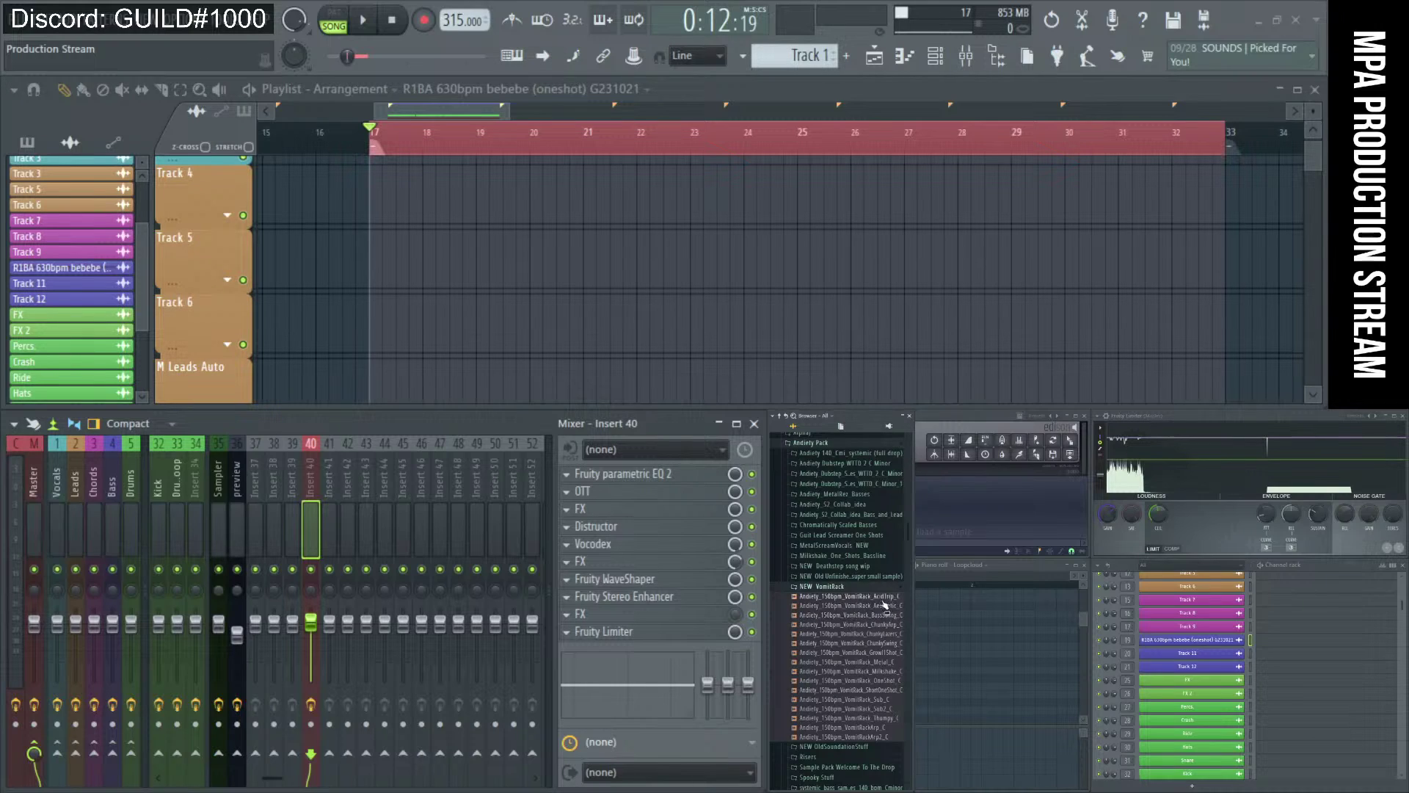
scroll(812, 291, "down", 8)
scroll(813, 292, "up", 4)
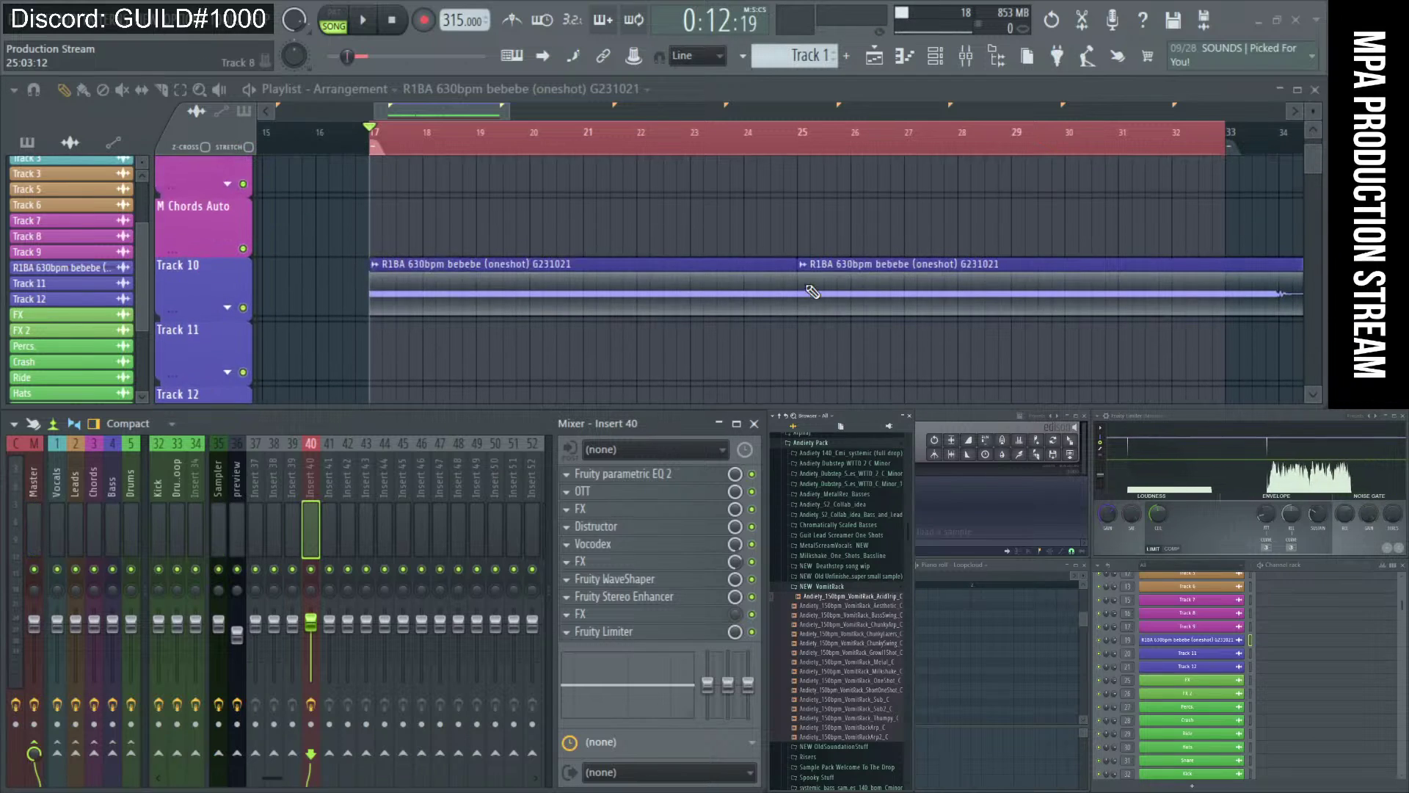
left_click(864, 615)
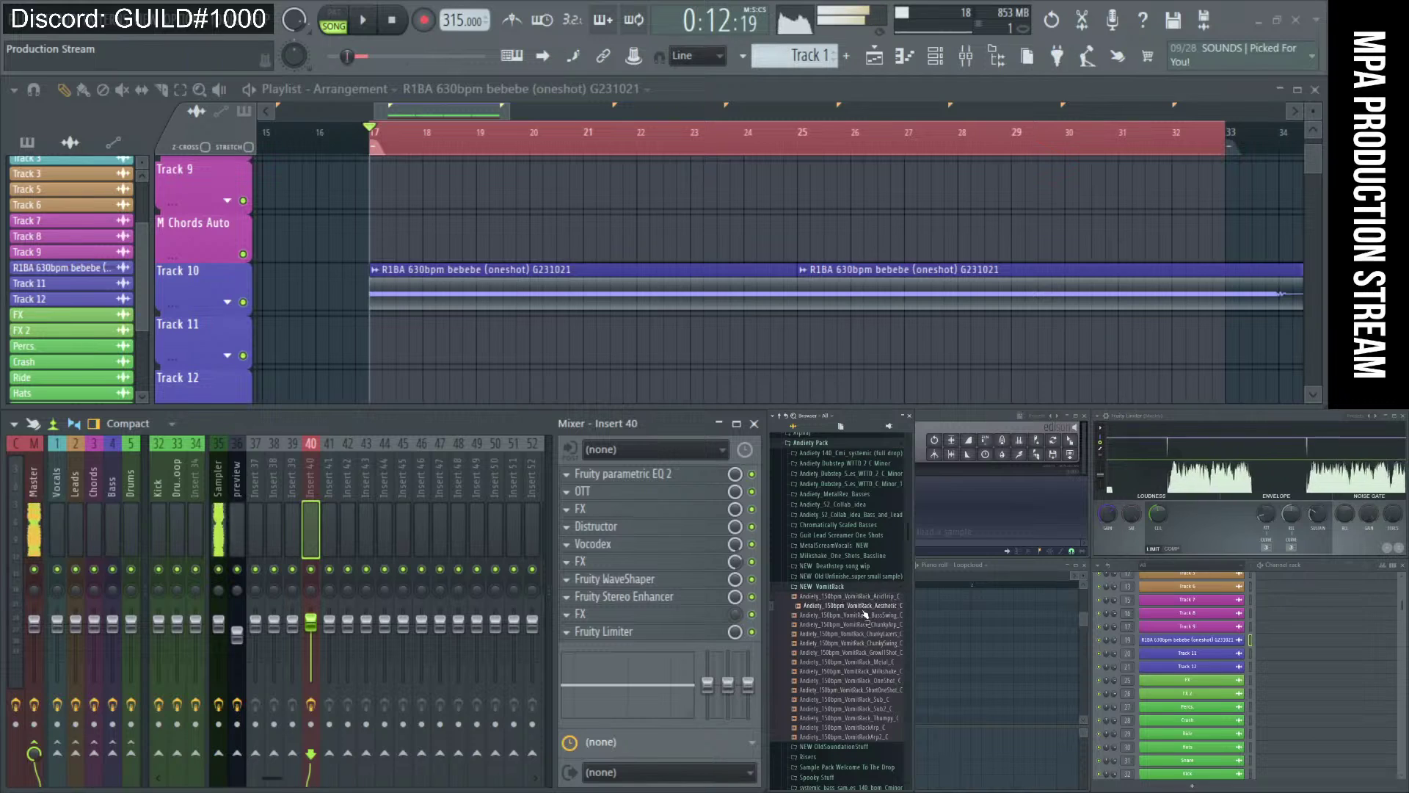
key("Up")
key("Up")
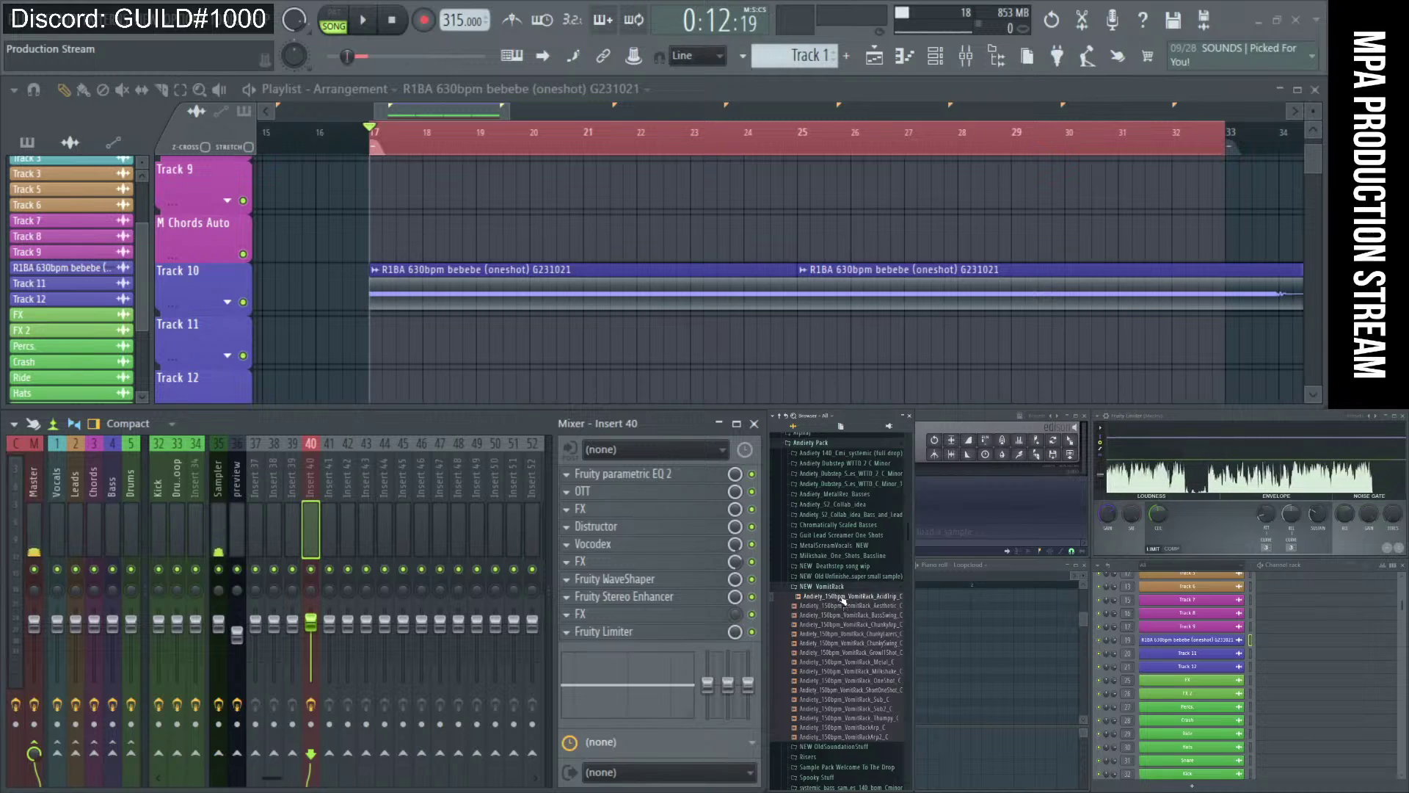
- Load Andiety_150bpm_VomitRack_AcidTrip_C into the Track 11 audio clip channel and place the clip at bar 17 on playlist Track 11
left_click(1187, 653)
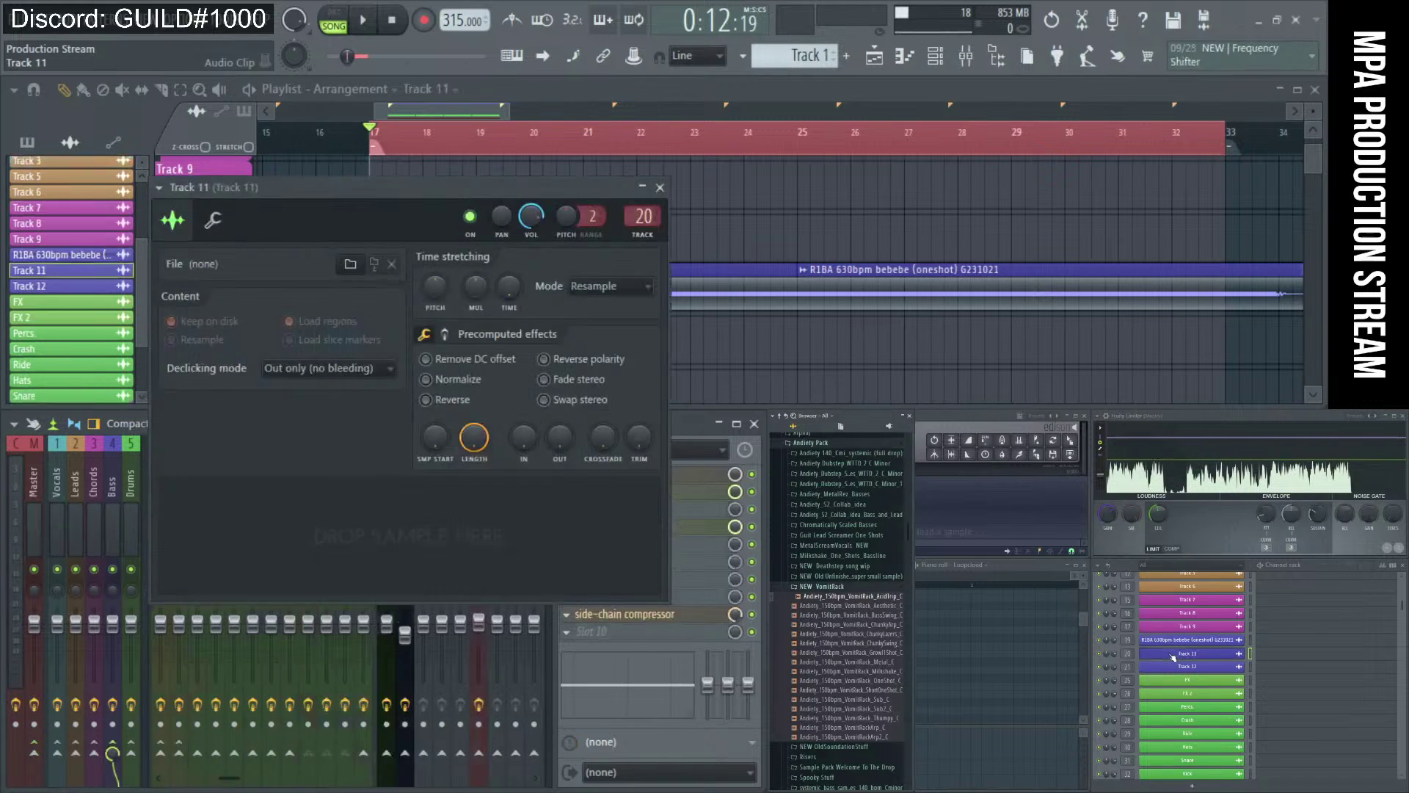
left_click_drag(849, 596, 470, 580)
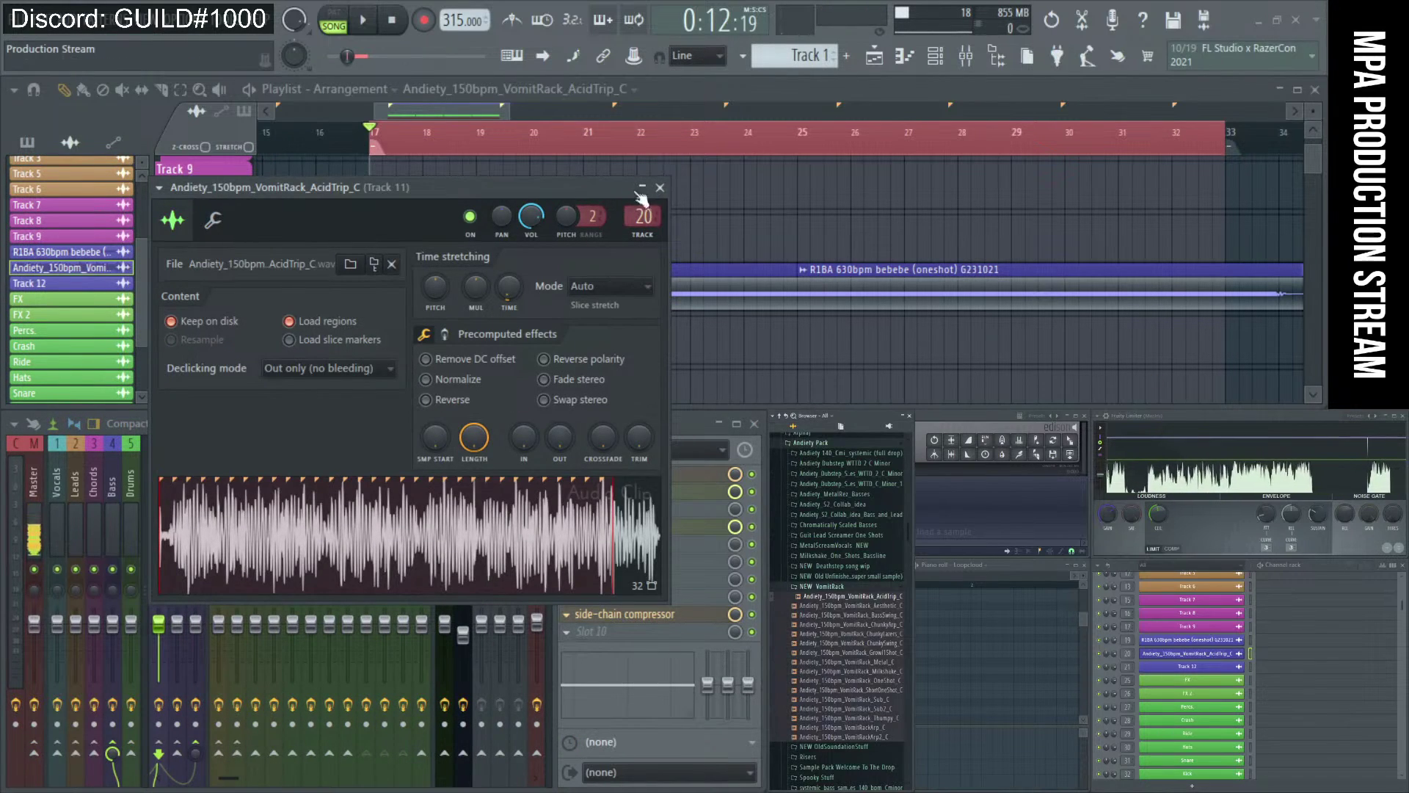
left_click(660, 187)
left_click(419, 354)
scroll(382, 345, "up", 6, "ctrl")
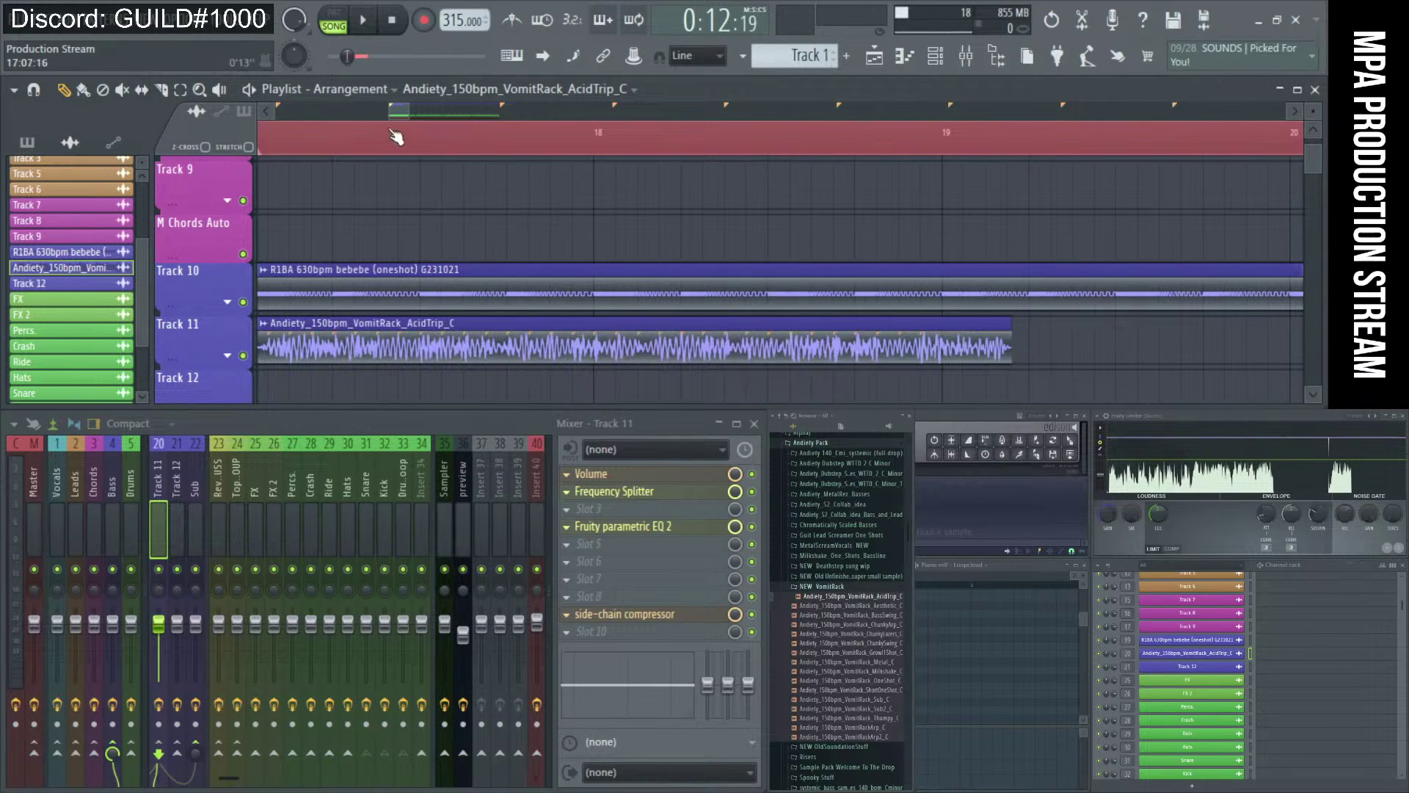
- Turn off region loading for the Andiety_150bpm_VomitRack_AcidTrip_C channel and set its time stretching to Resample at 150 BPM
left_click_drag(398, 113, 397, 113)
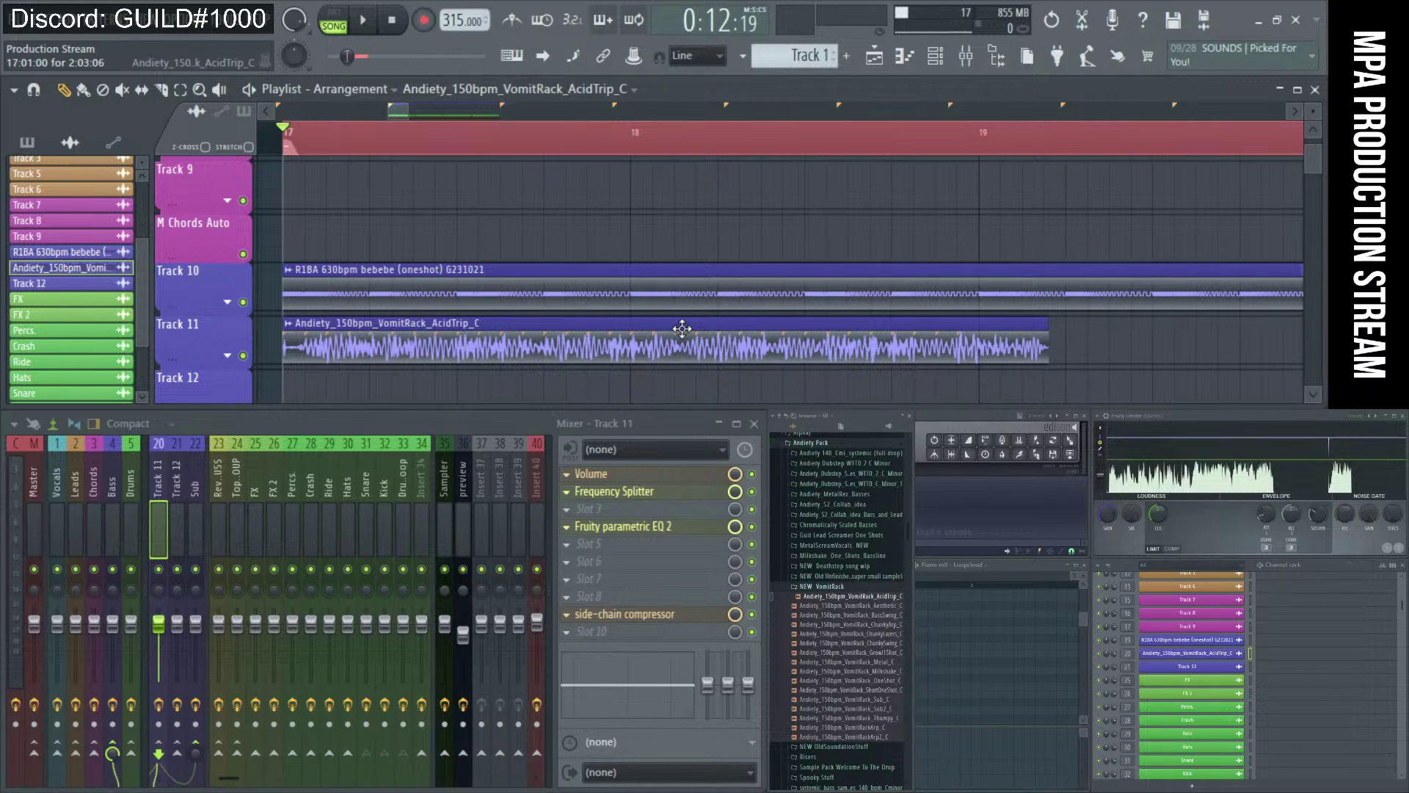
double_click(732, 346)
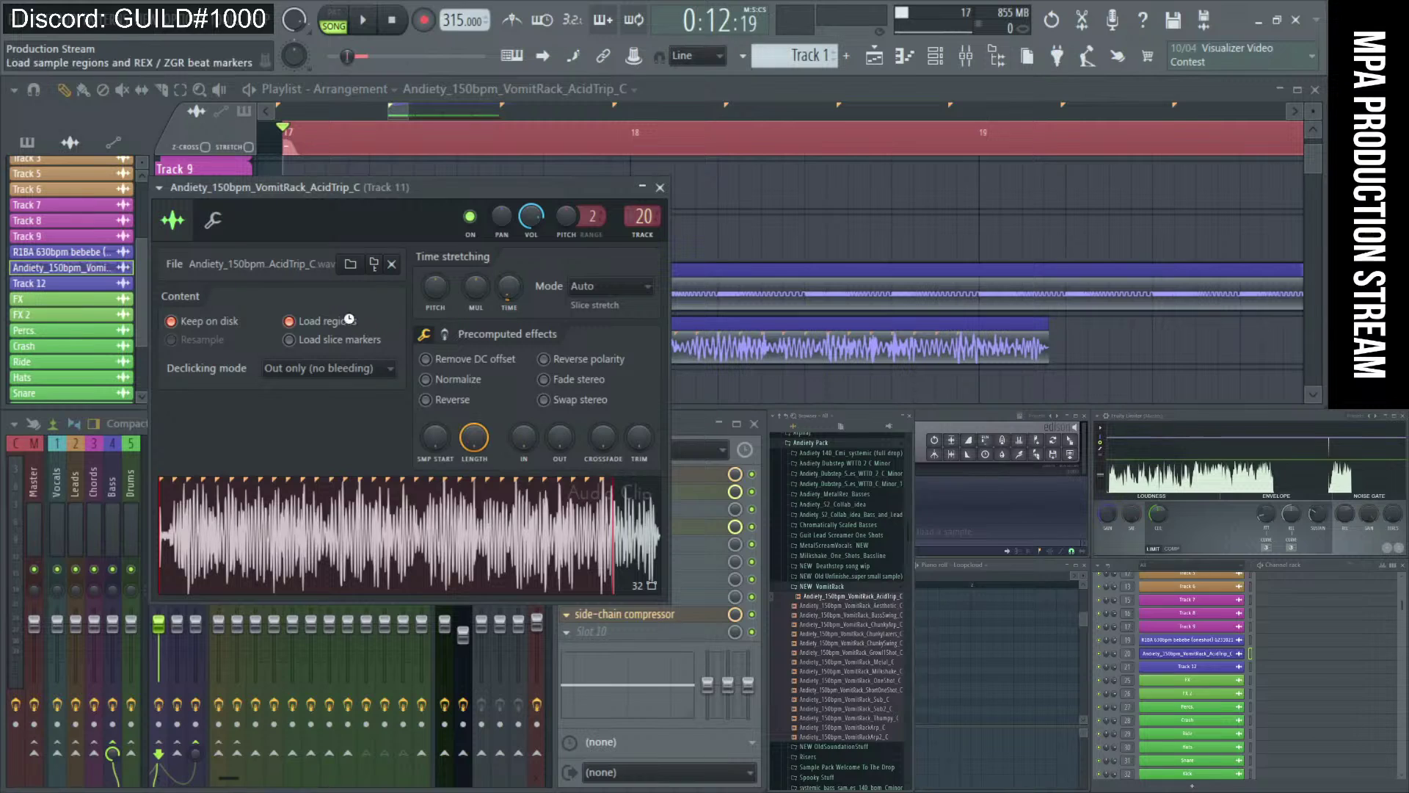
right_click(517, 291)
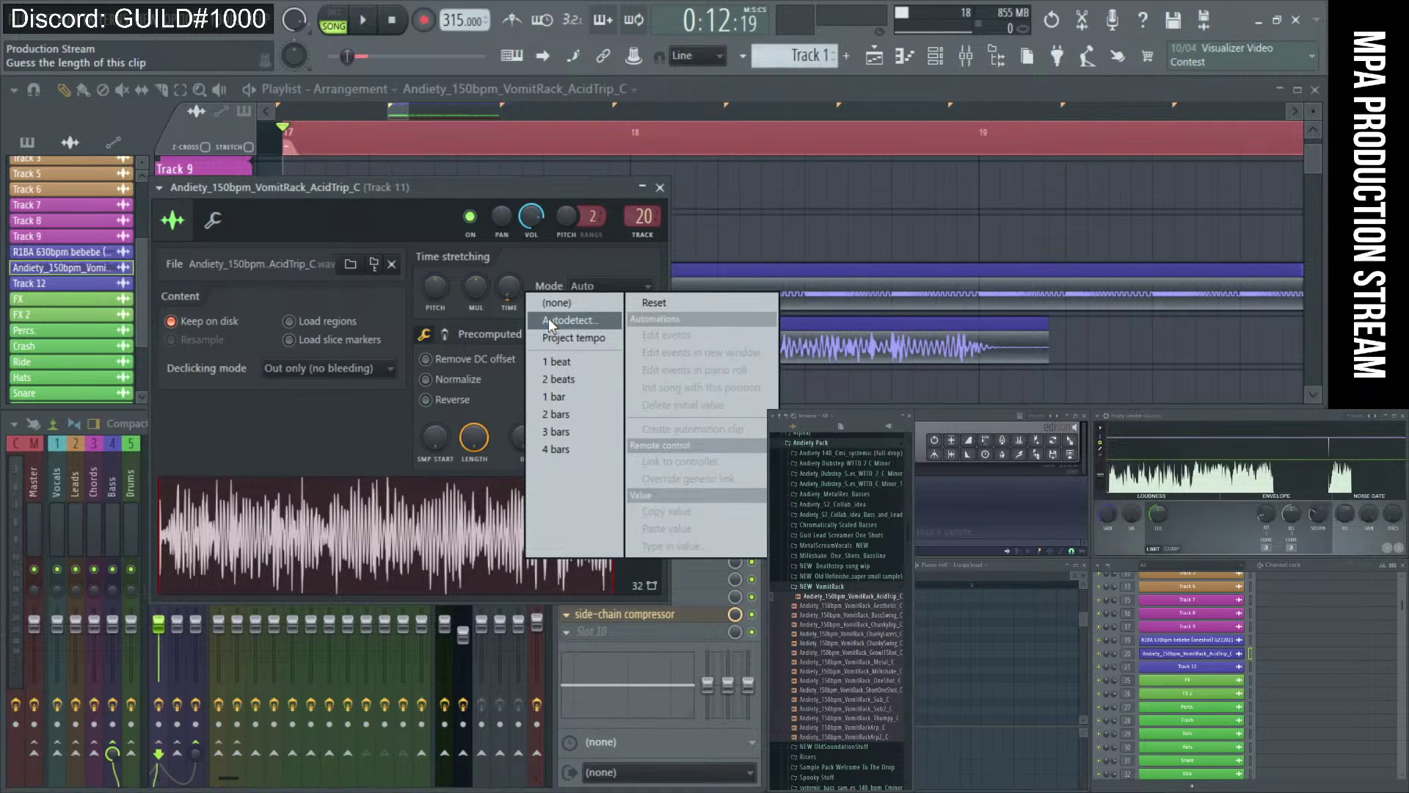
left_click(508, 274)
left_click(590, 287)
left_click(595, 322)
right_click(505, 289)
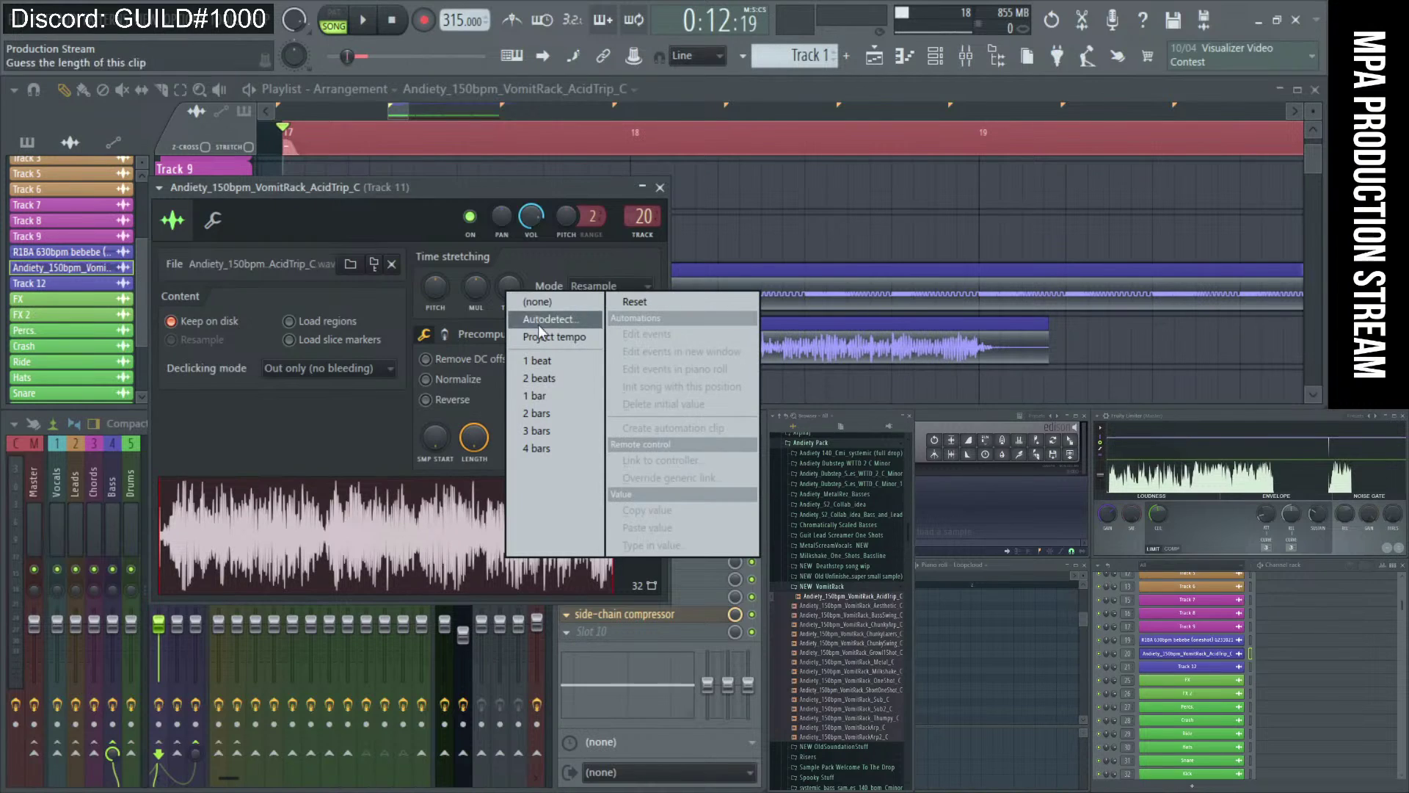
left_click(539, 323)
left_click(669, 583)
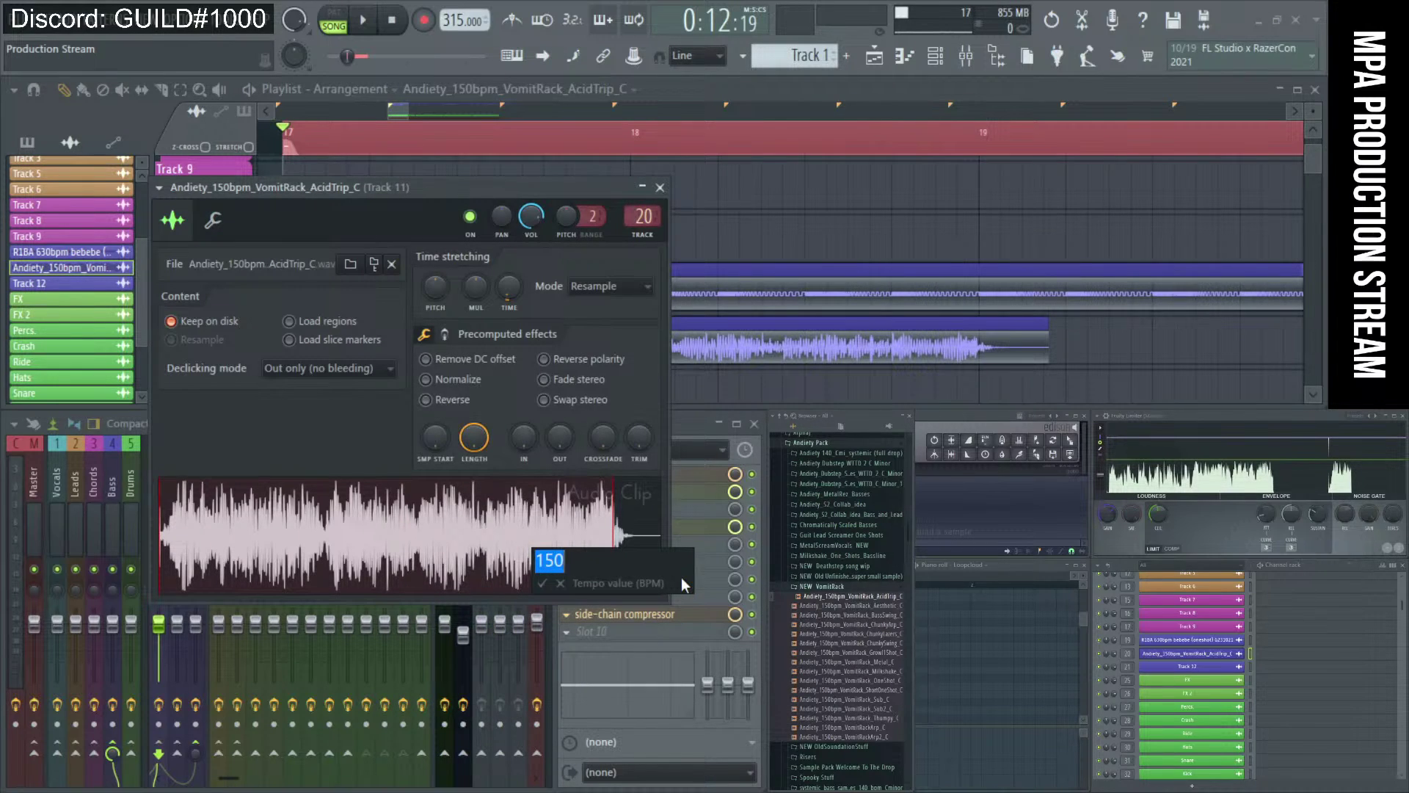
type("150")
key("Return")
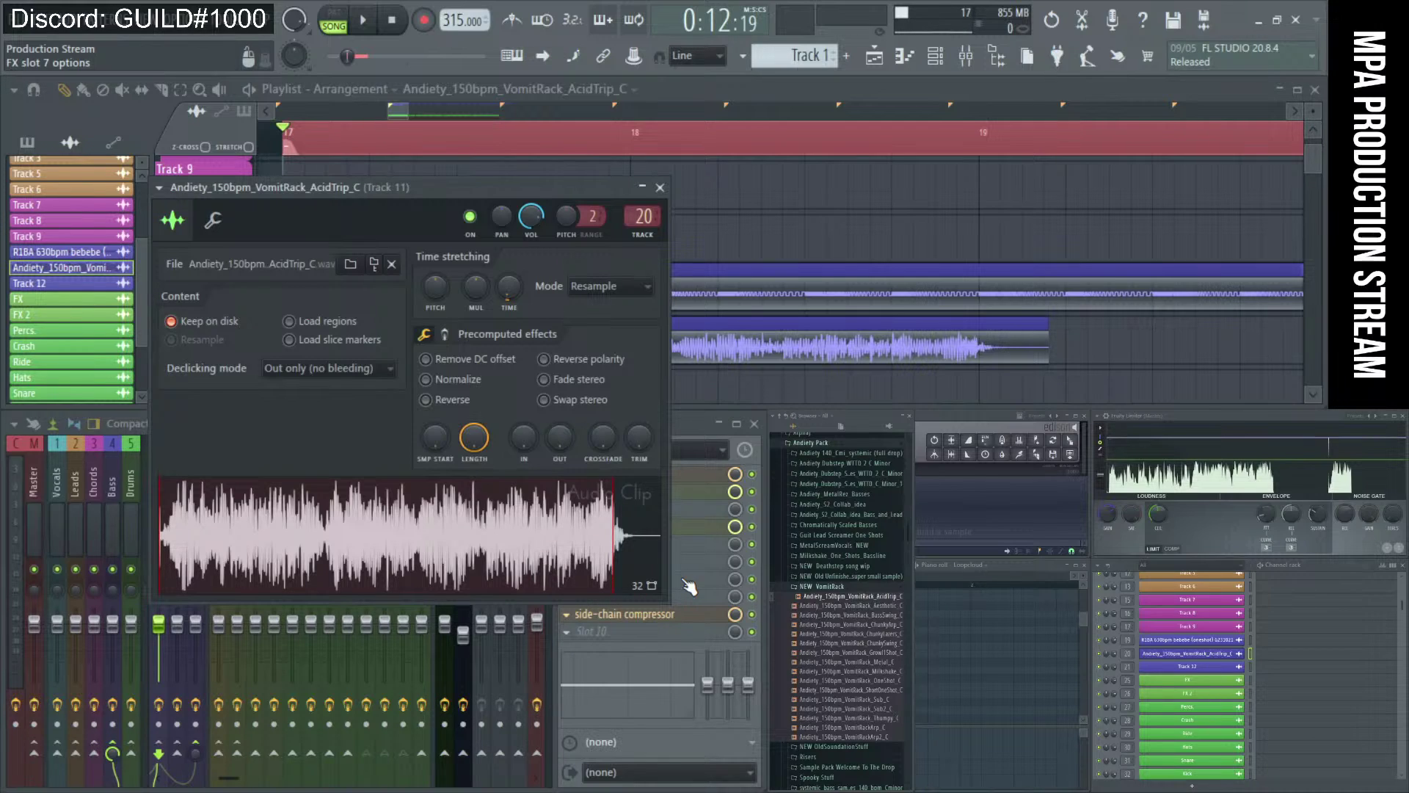
- Switch the AcidTrip_C sample's time-stretching mode to Stretch and autodetect its tempo
left_click(642, 292)
left_click(632, 341)
right_click(507, 290)
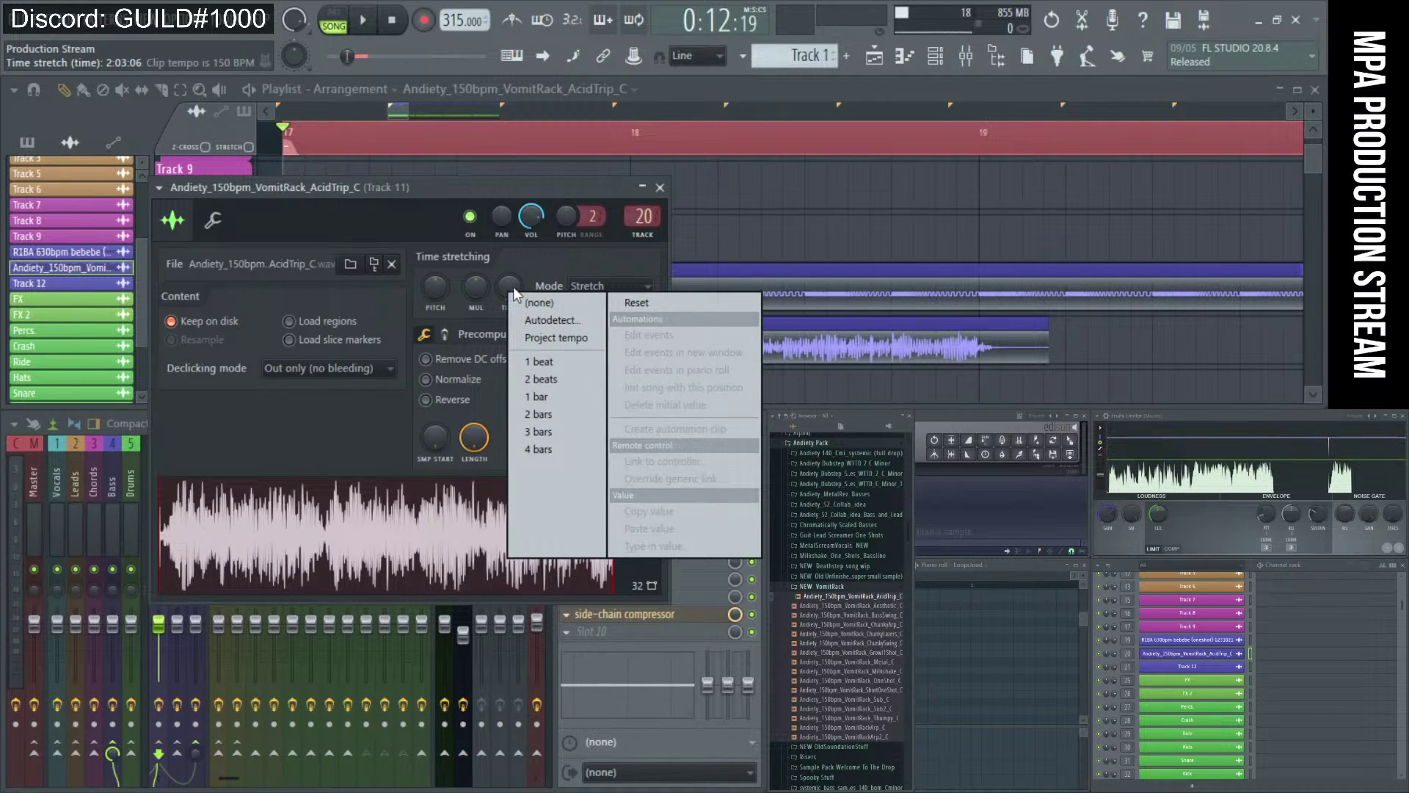
left_click(583, 323)
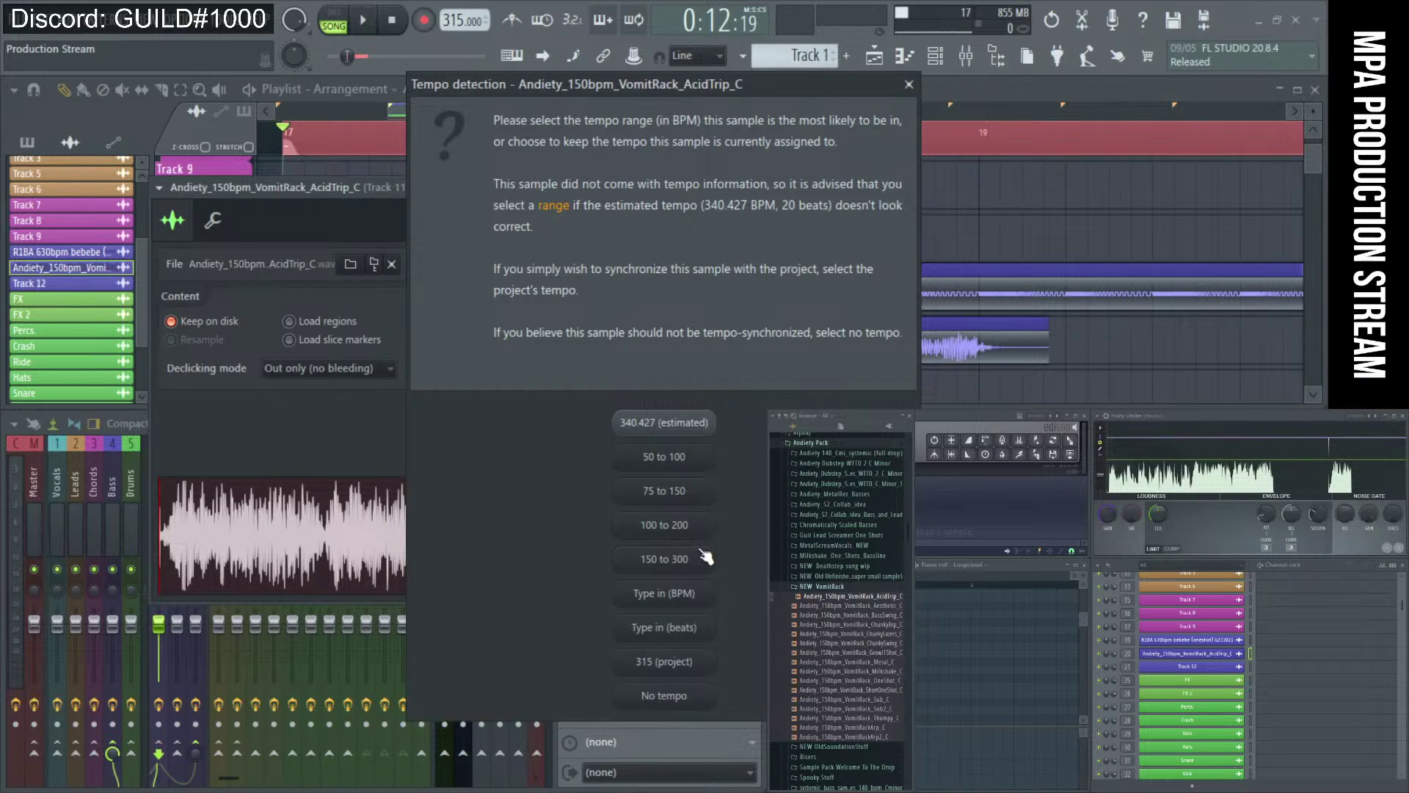
left_click(679, 547)
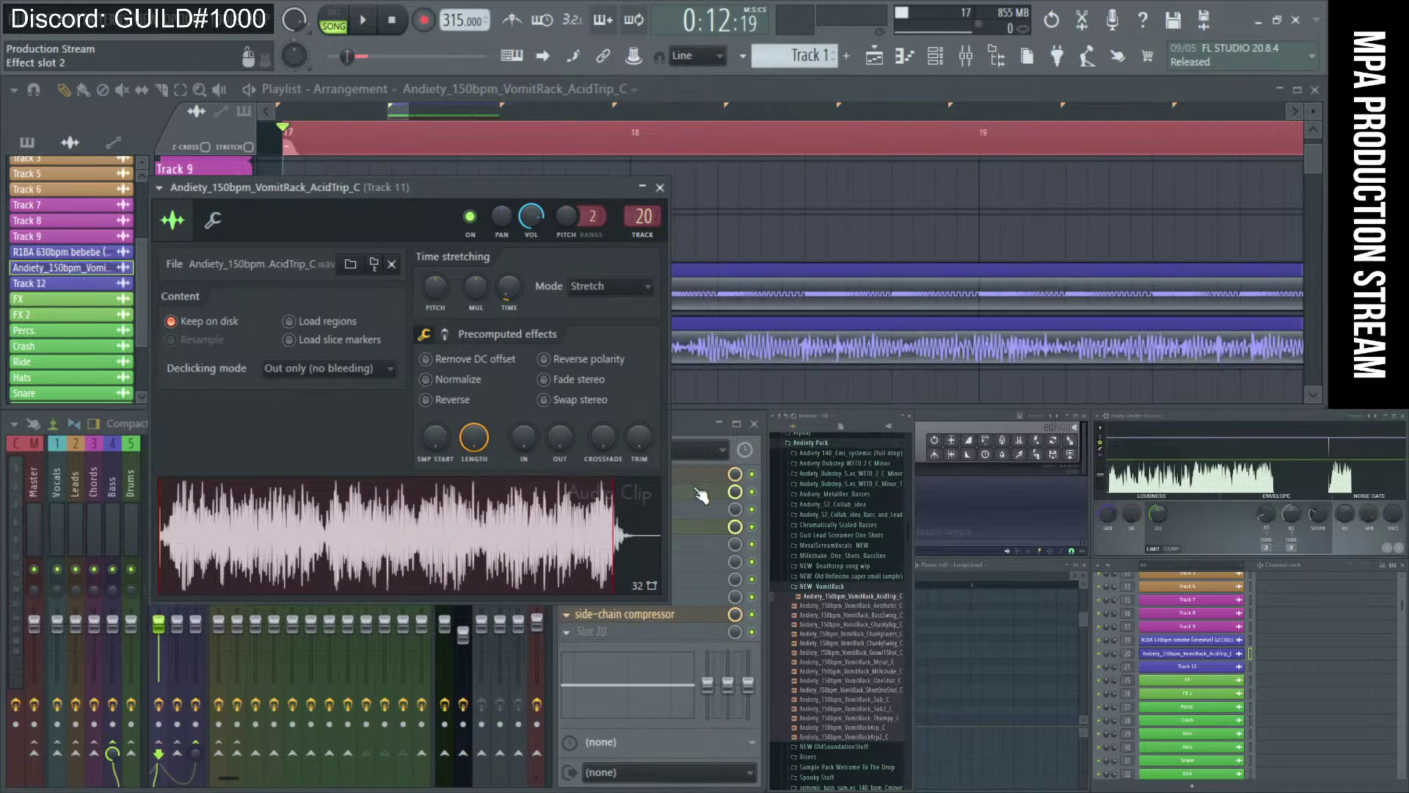
- Set the AcidTrip_C sample's tempo to 150 BPM and close its channel settings
right_click(504, 288)
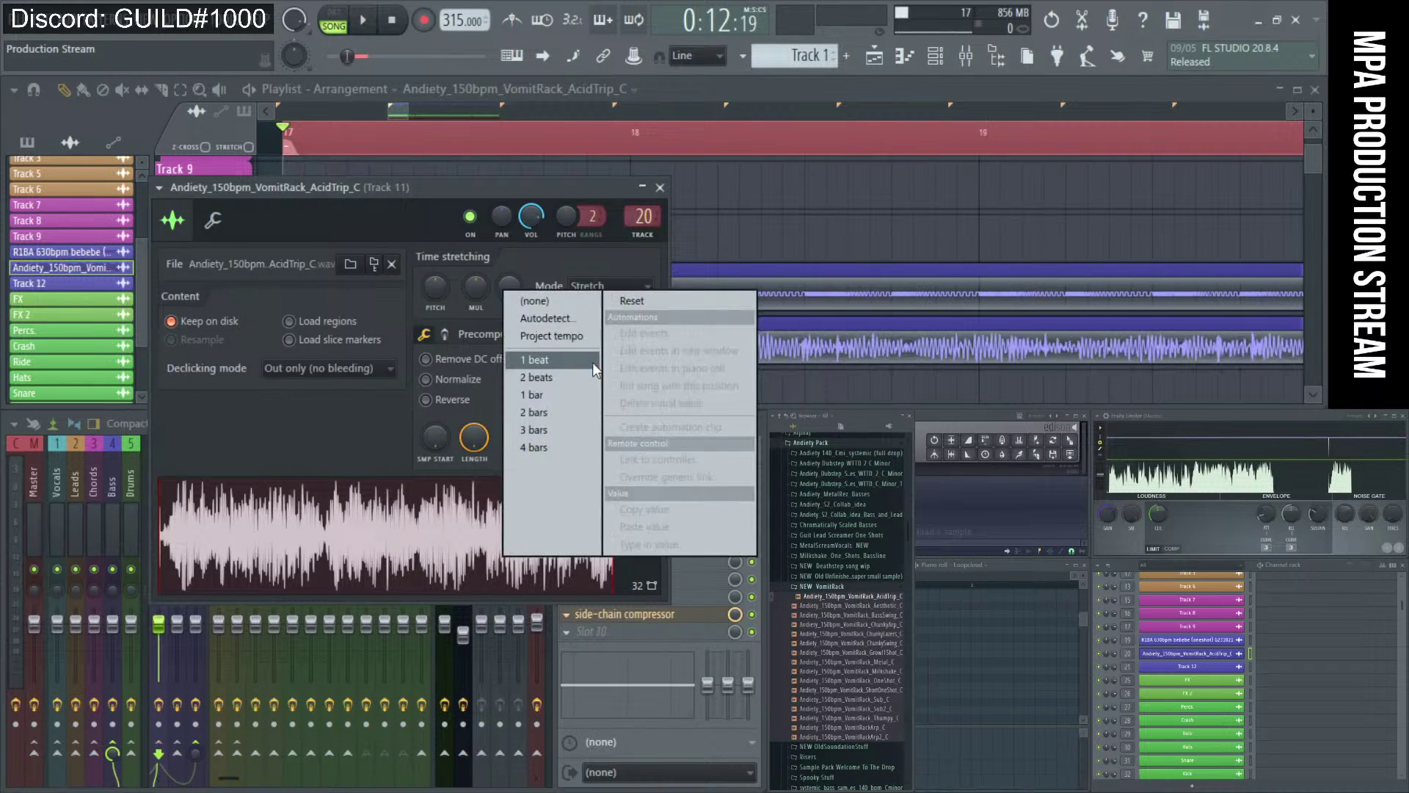
left_click(579, 321)
left_click(696, 603)
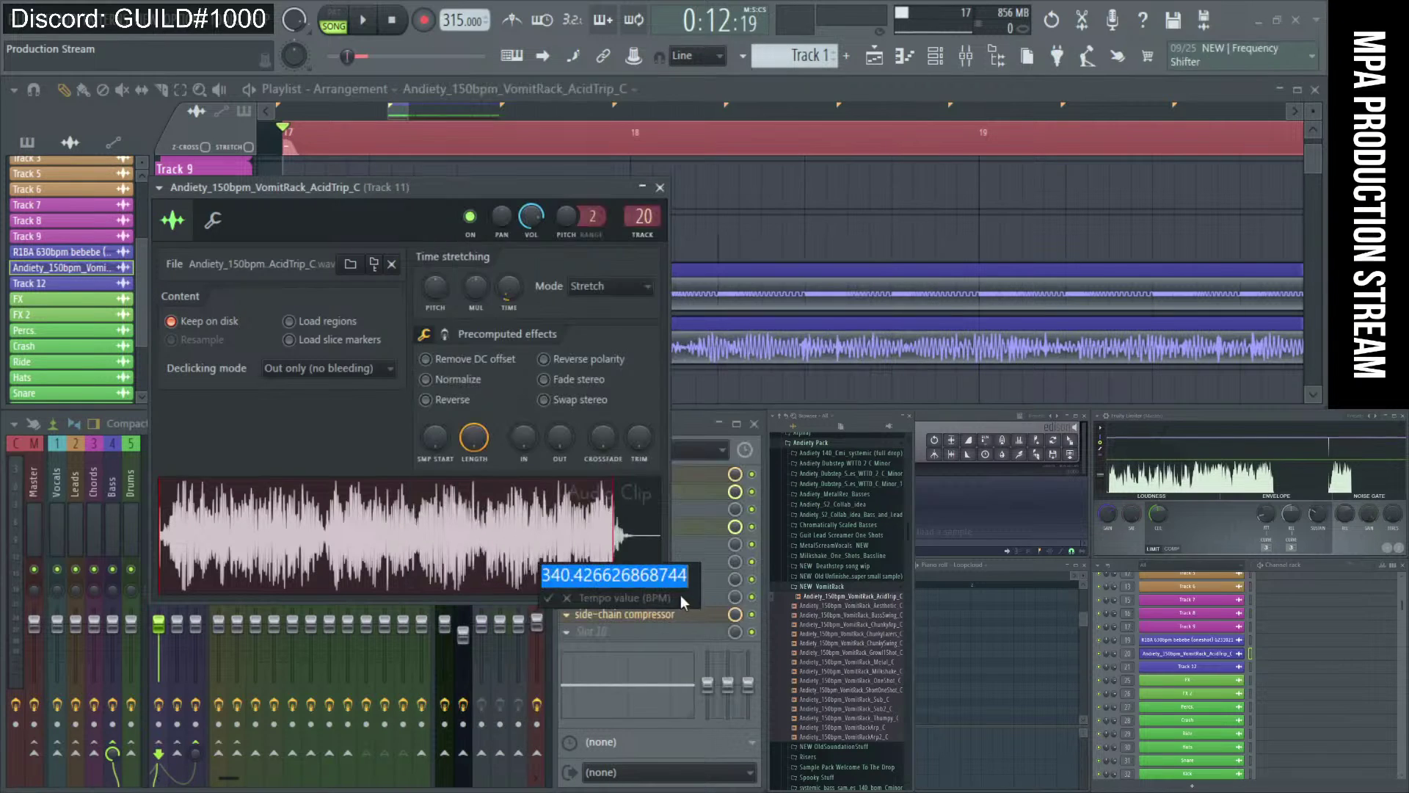
type("150")
key("Return")
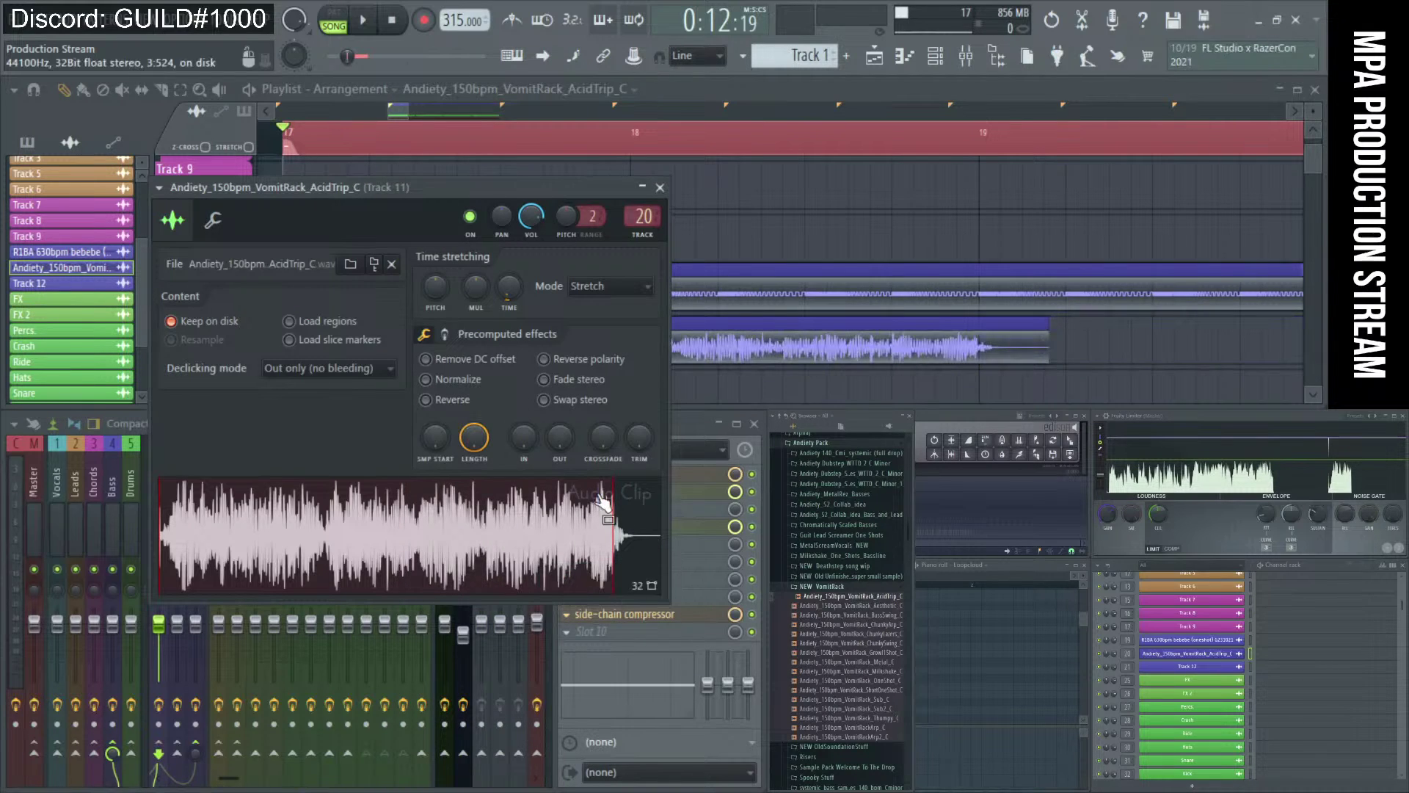
left_click(660, 188)
- Trim the end of the AcidTrip_C clip on Track 11 to bar 19, making it two bars long
scroll(588, 200, "down", 3)
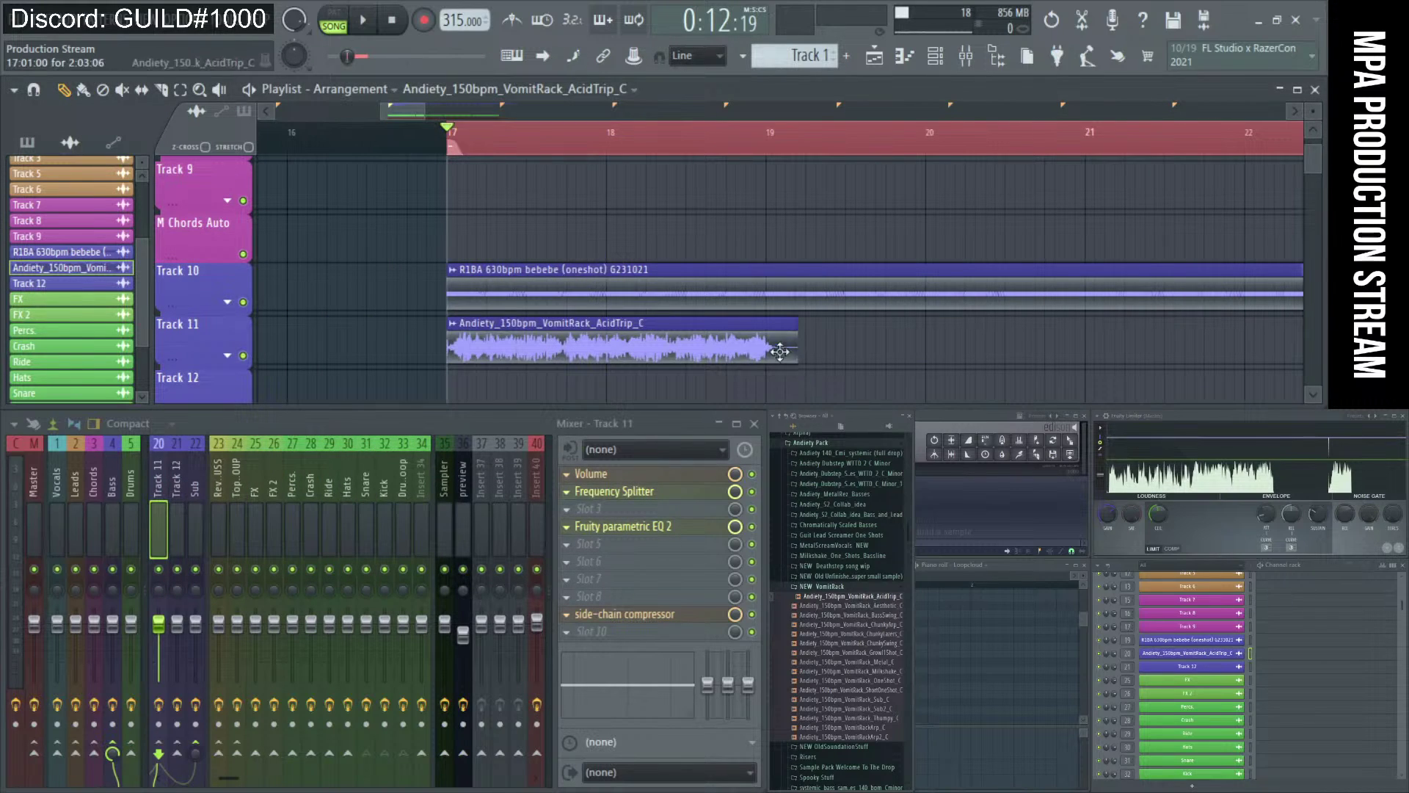
left_click_drag(778, 345, 766, 345)
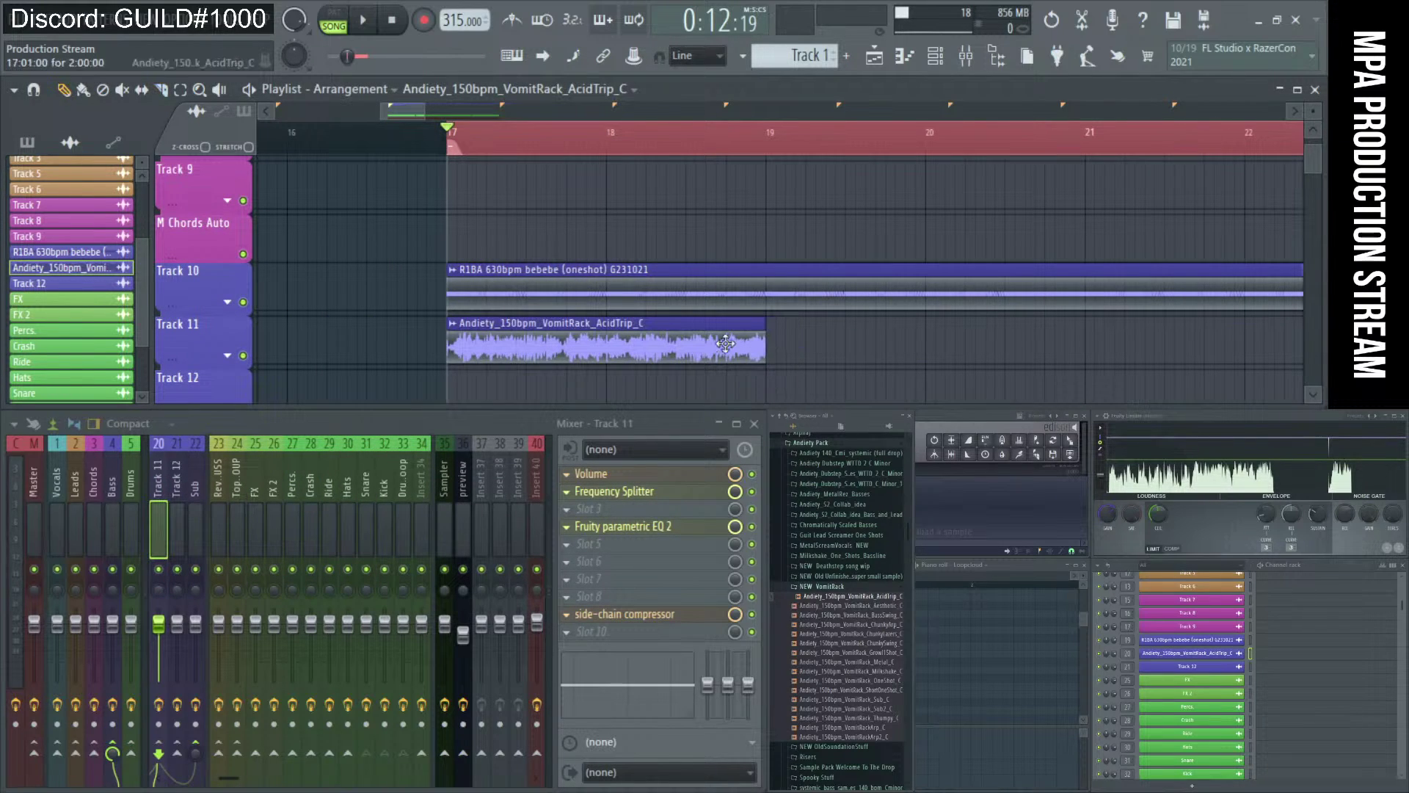
scroll(381, 312, "down", 3)
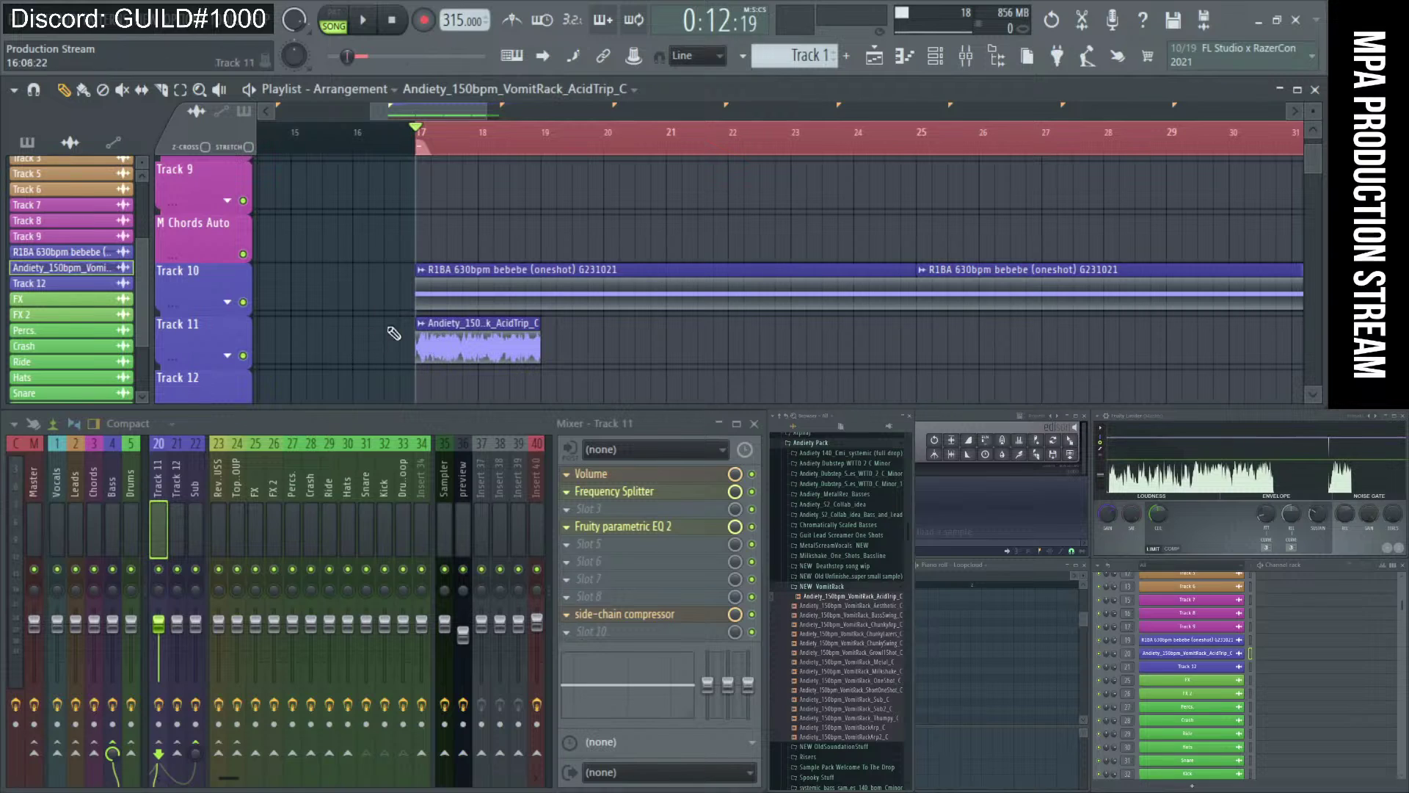
scroll(400, 339, "up", 4)
scroll(485, 353, "down", 3)
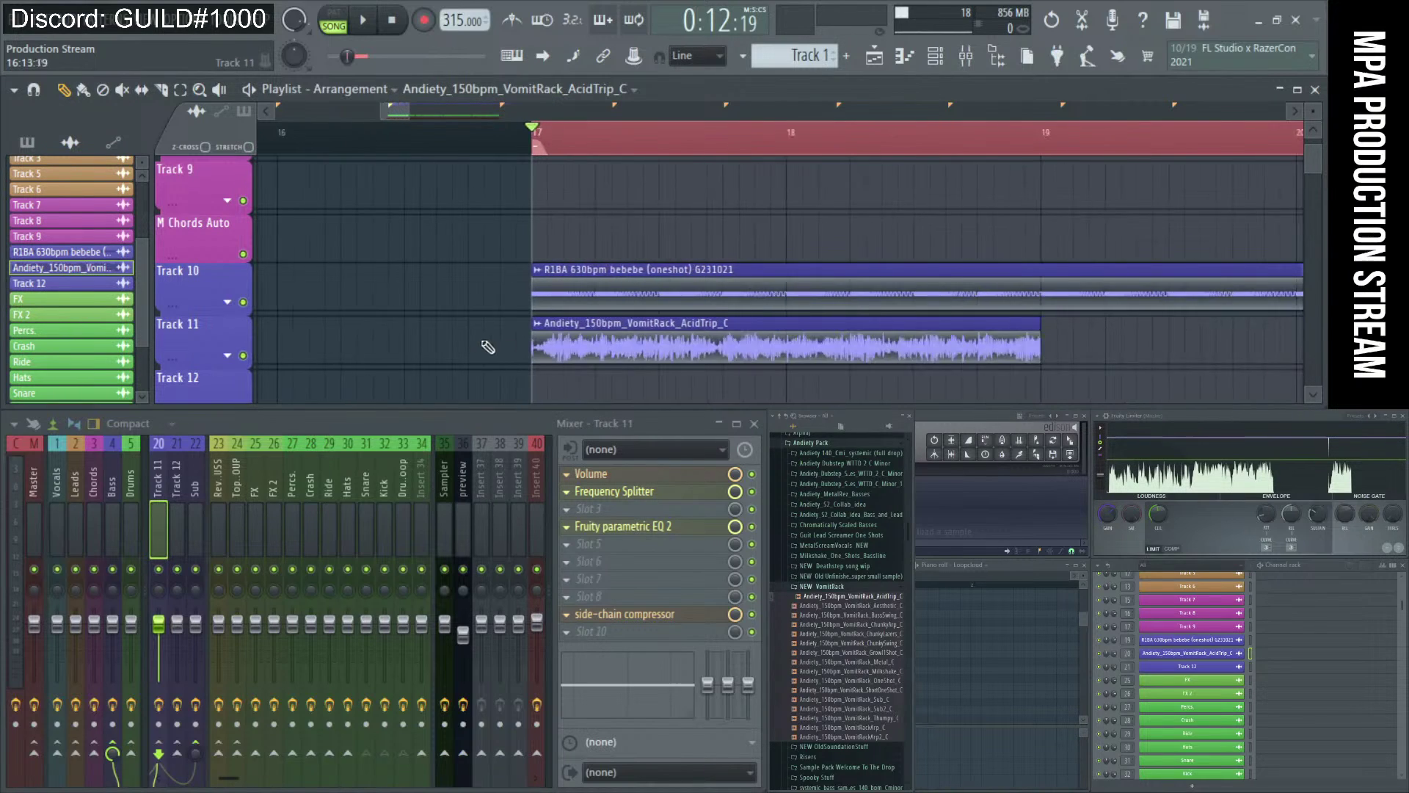
scroll(470, 344, "down", 4)
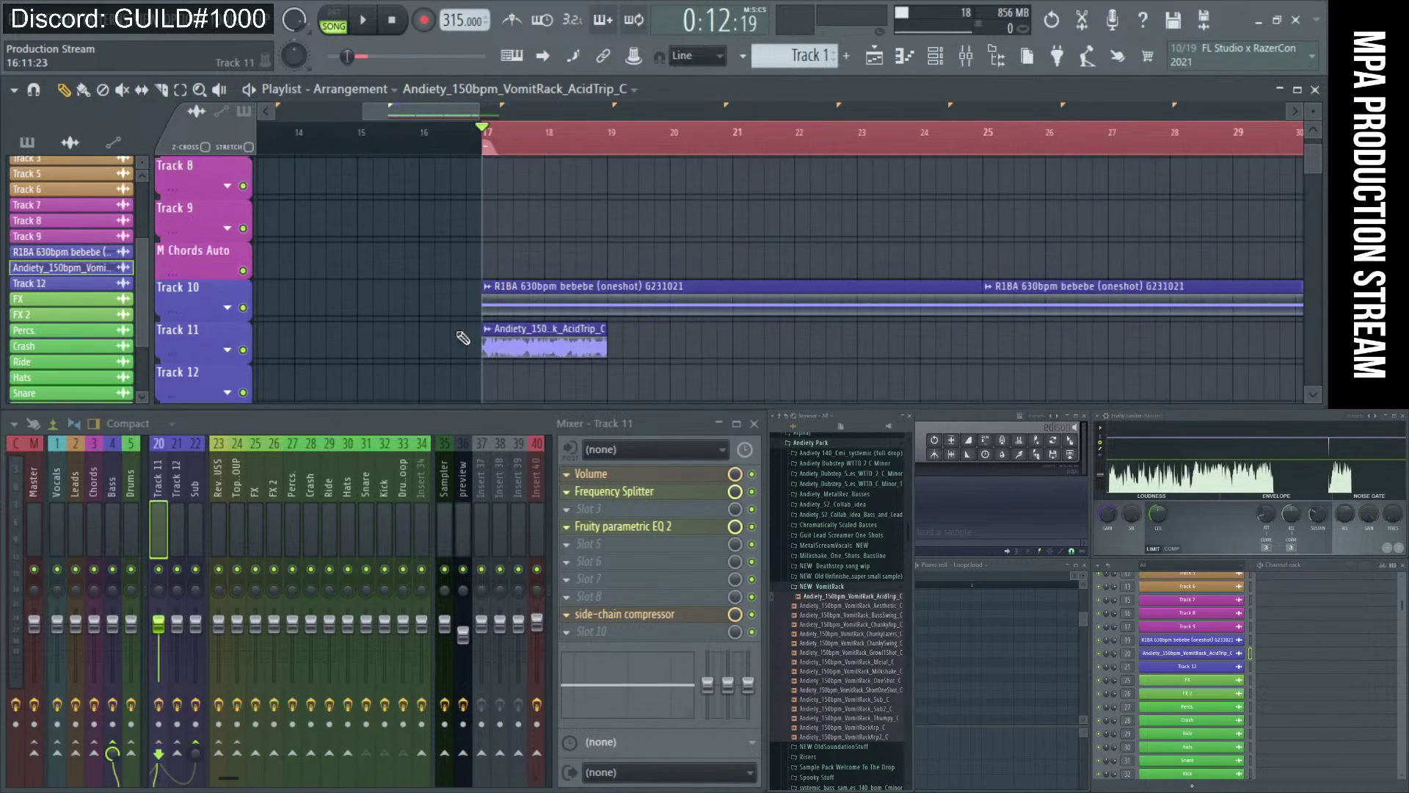
- Mute the R1BA clips on Track 10, place a second AcidTrip_C clip at bar 19 on Track 11 and play the section briefly
right_click(747, 316)
left_click(545, 346)
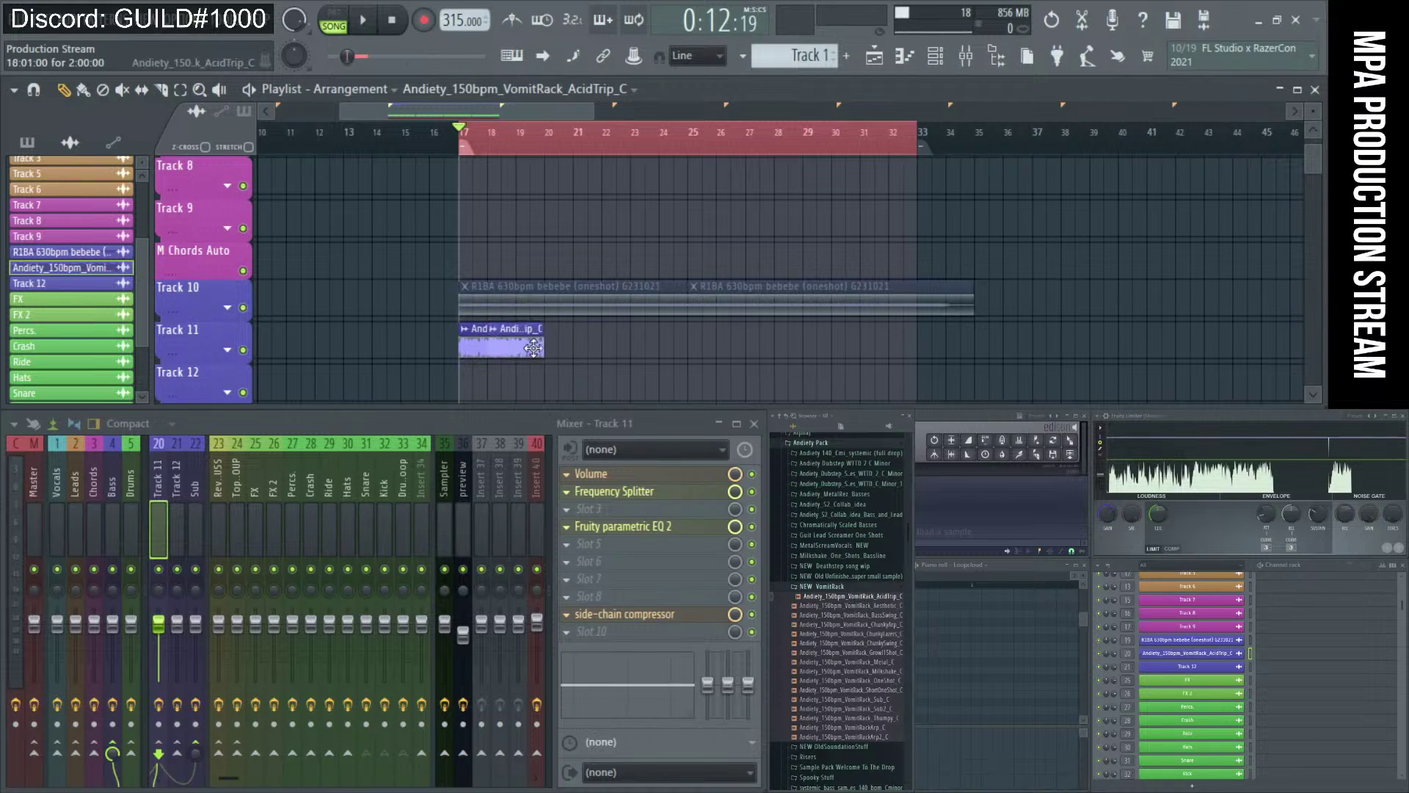
key("space")
key("space")
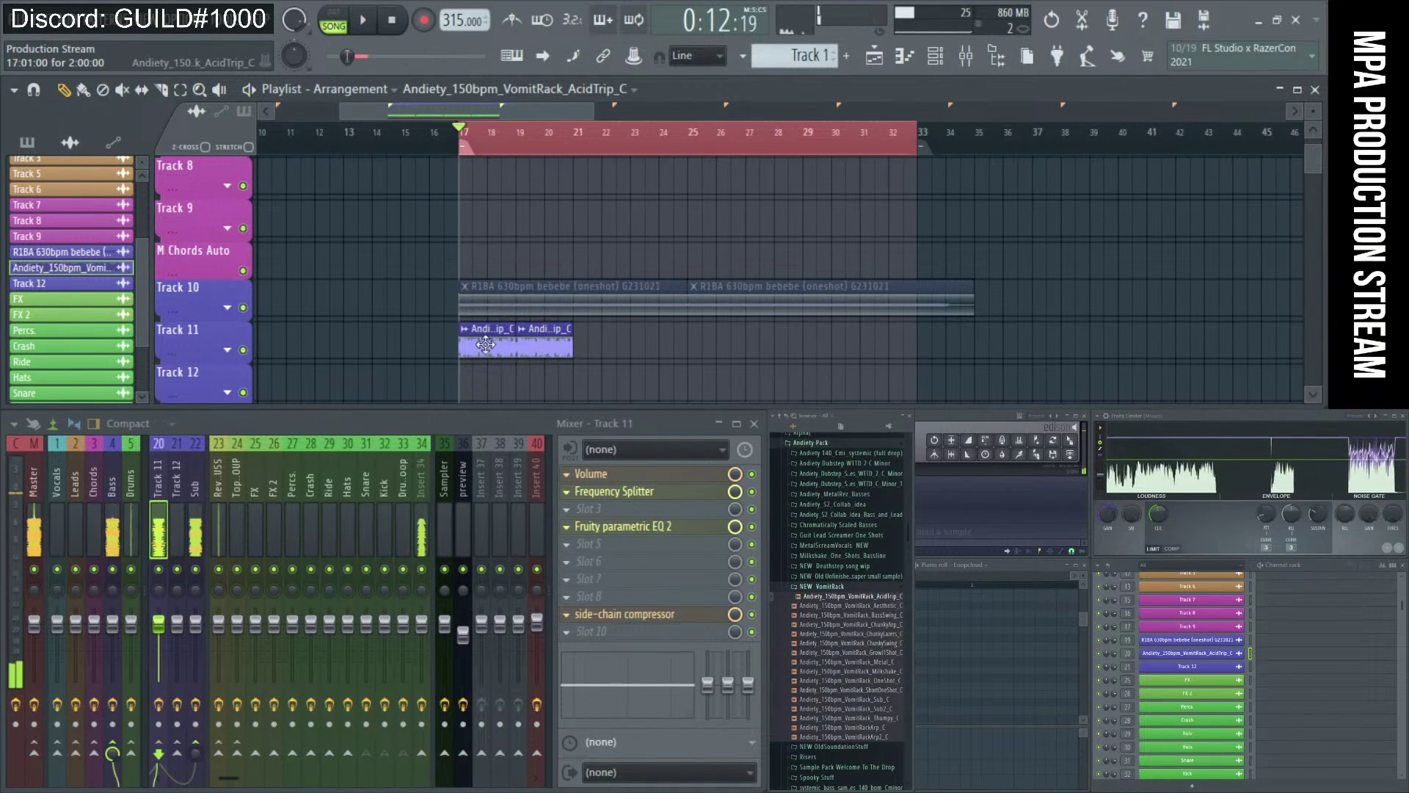
- Reopen the AcidTrip_C channel settings, audition the clip from bar 17 and lower the channel volume to 45%
double_click(482, 341)
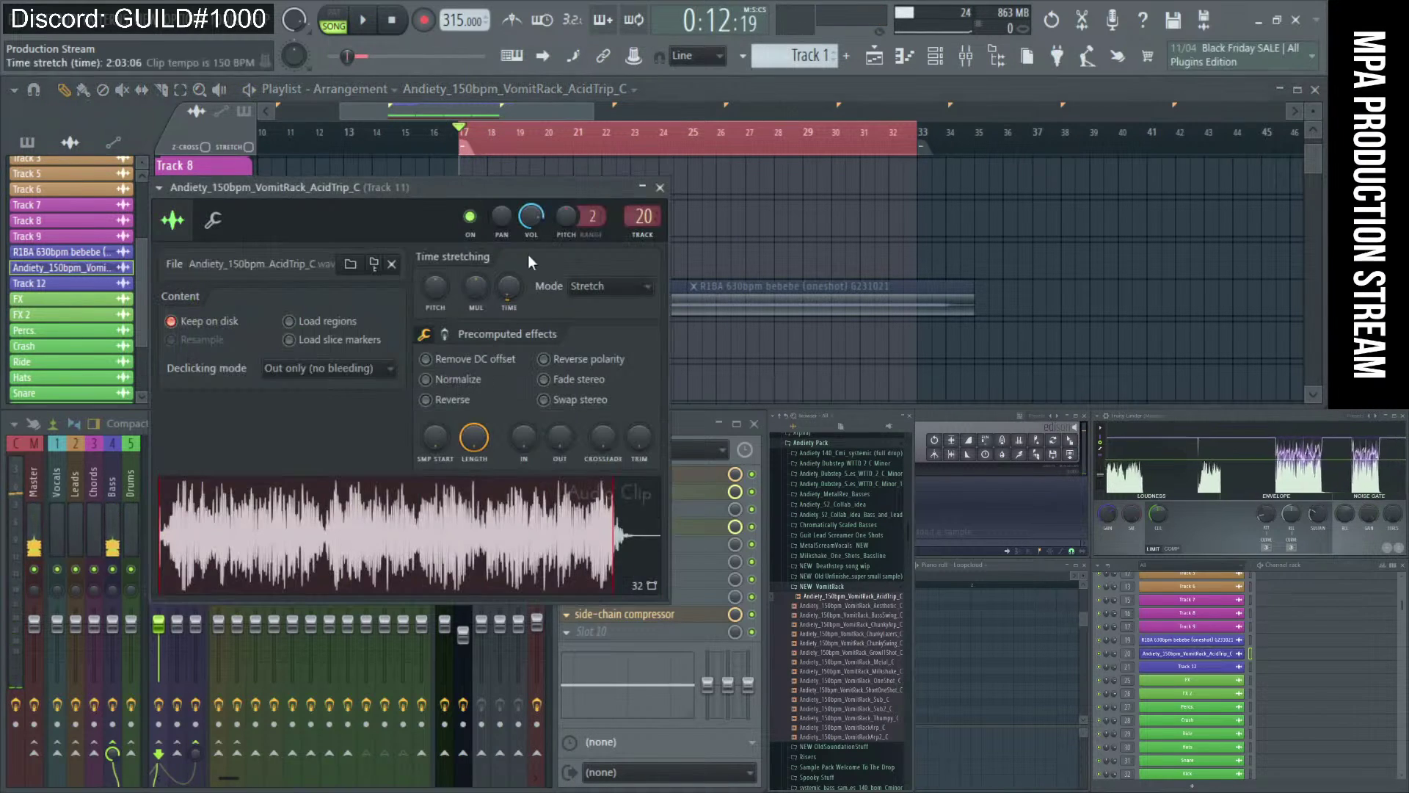
left_click_drag(532, 184, 498, 387)
left_click(462, 345)
key("space")
key("space")
key("space")
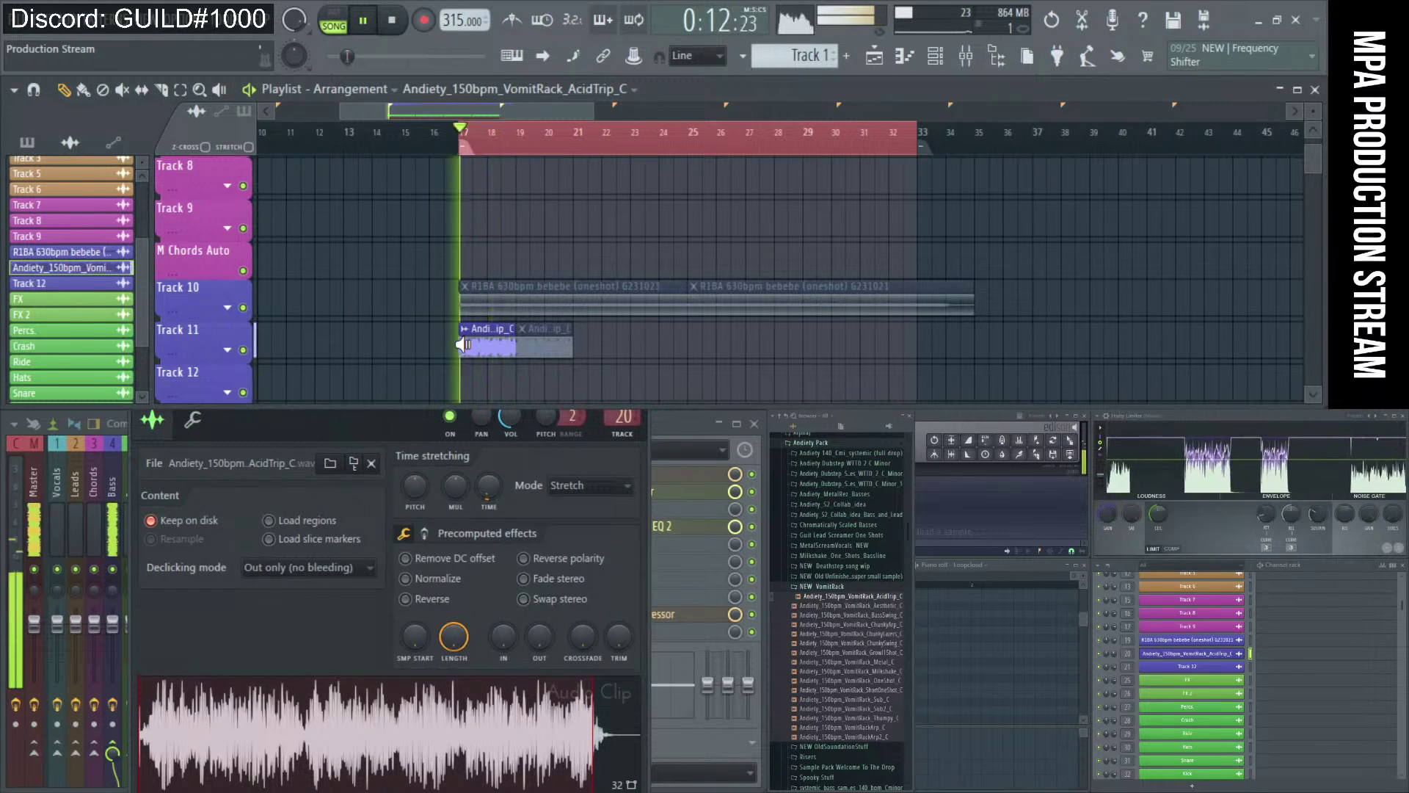
key("space")
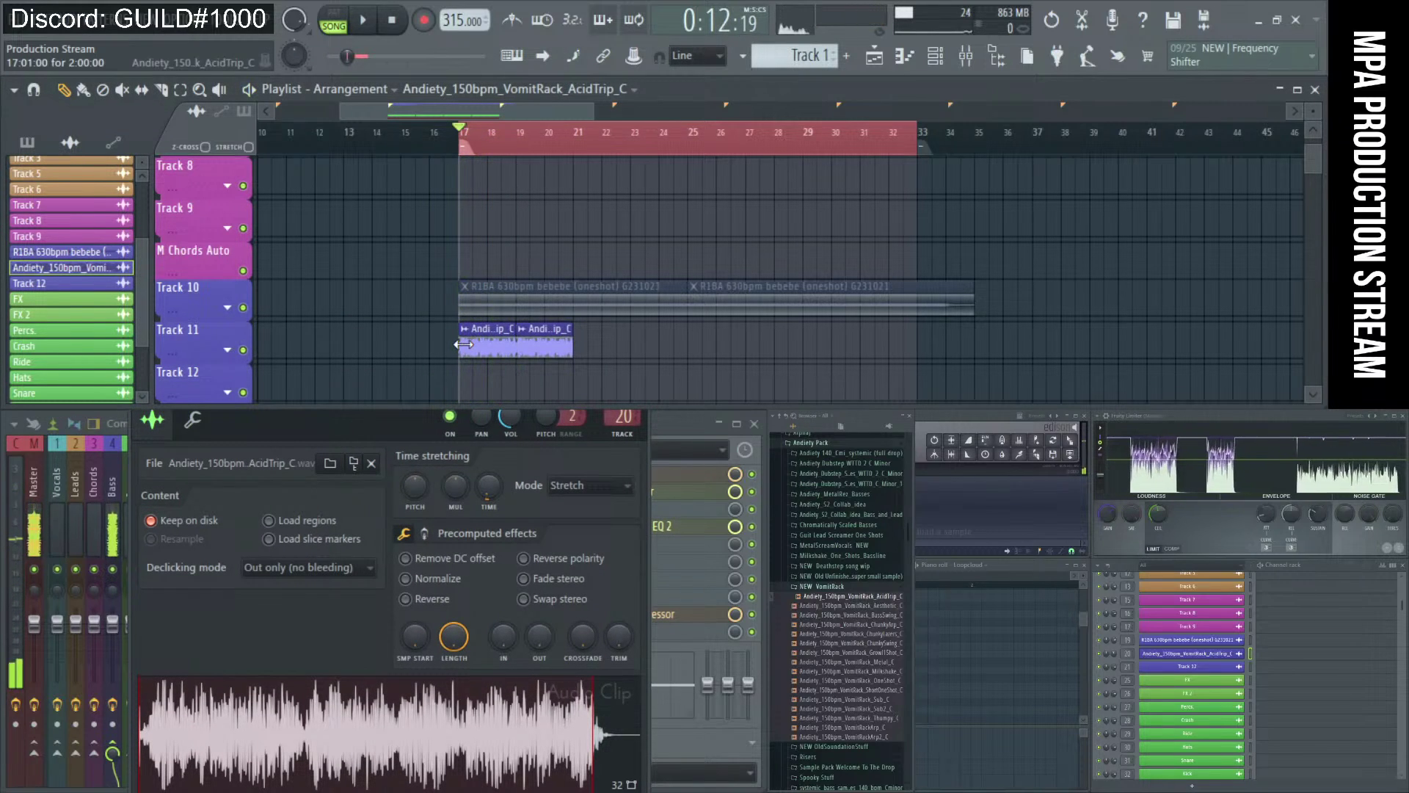
left_click(336, 632)
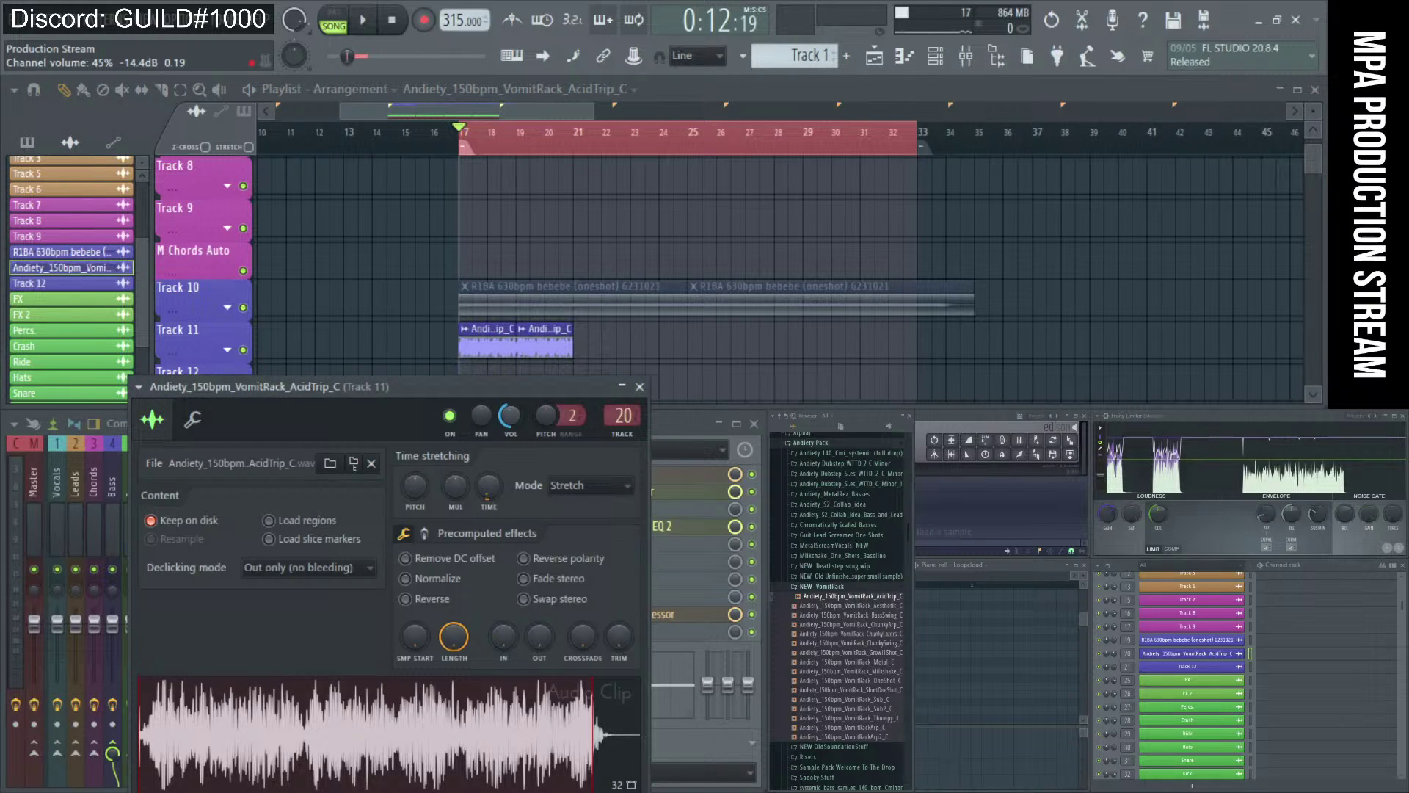
left_click_drag(507, 383, 480, 376)
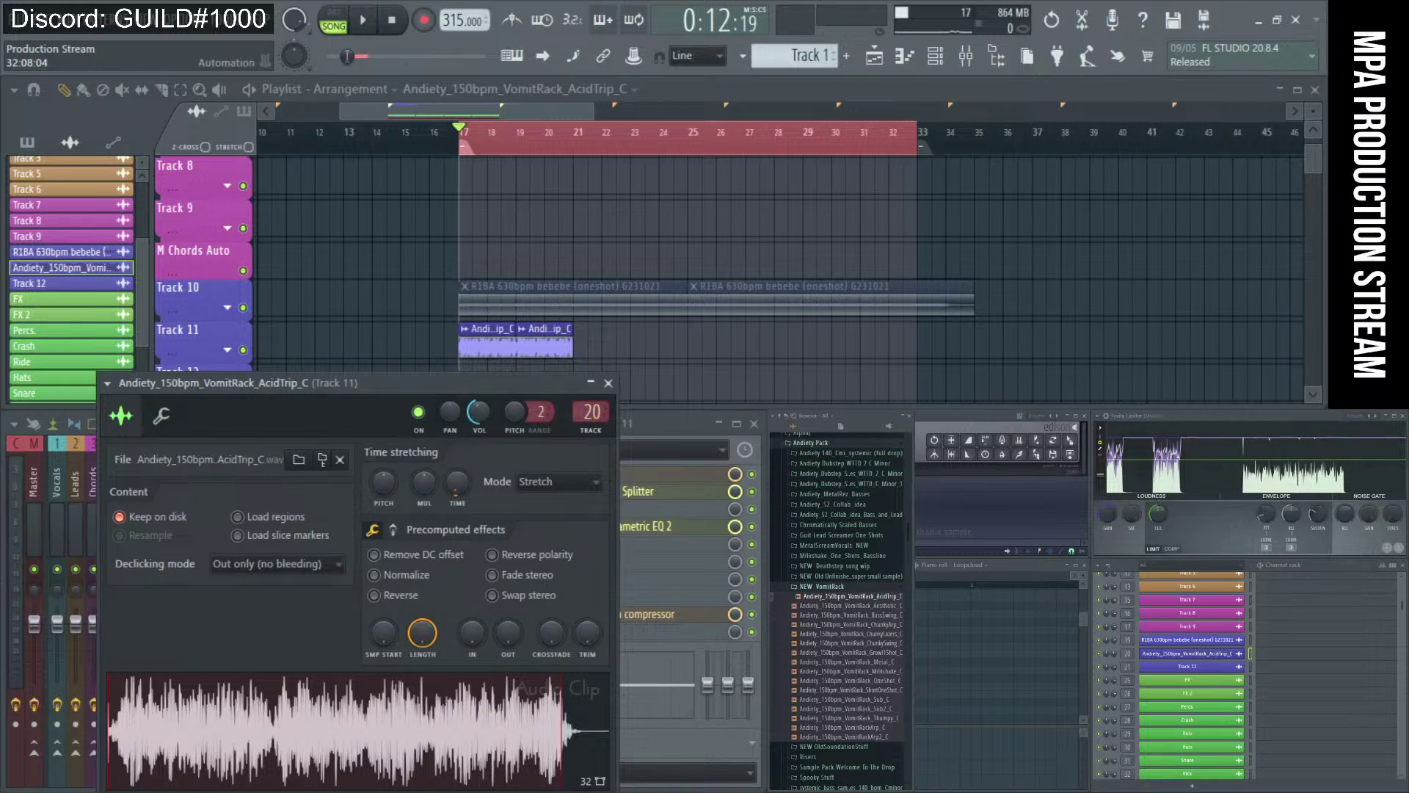
- Bring the stream chat window over the project, read the latest messages and move it back out of the way
left_click_drag(911, 464, 643, 418)
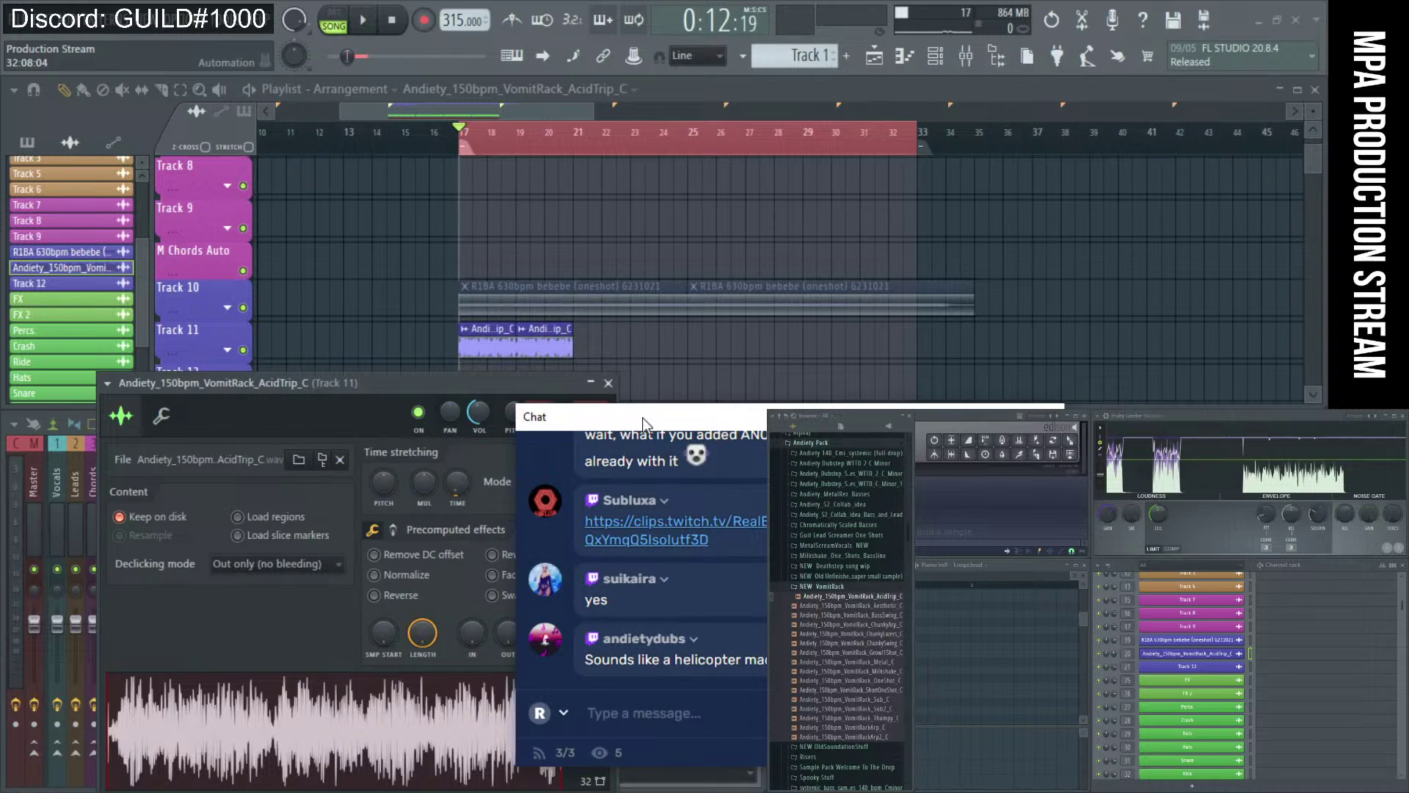
left_click_drag(642, 417, 669, 426)
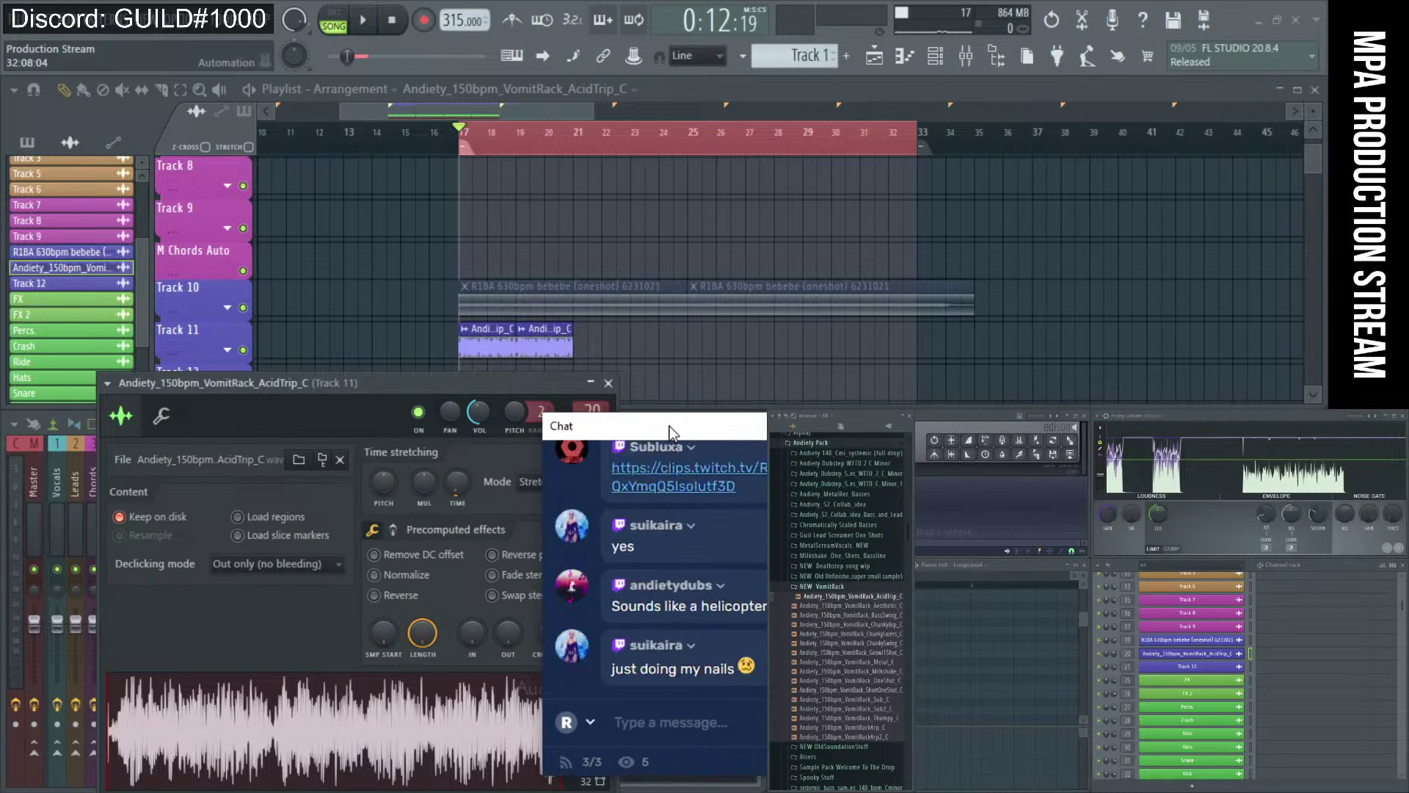
left_click_drag(670, 426, 725, 429)
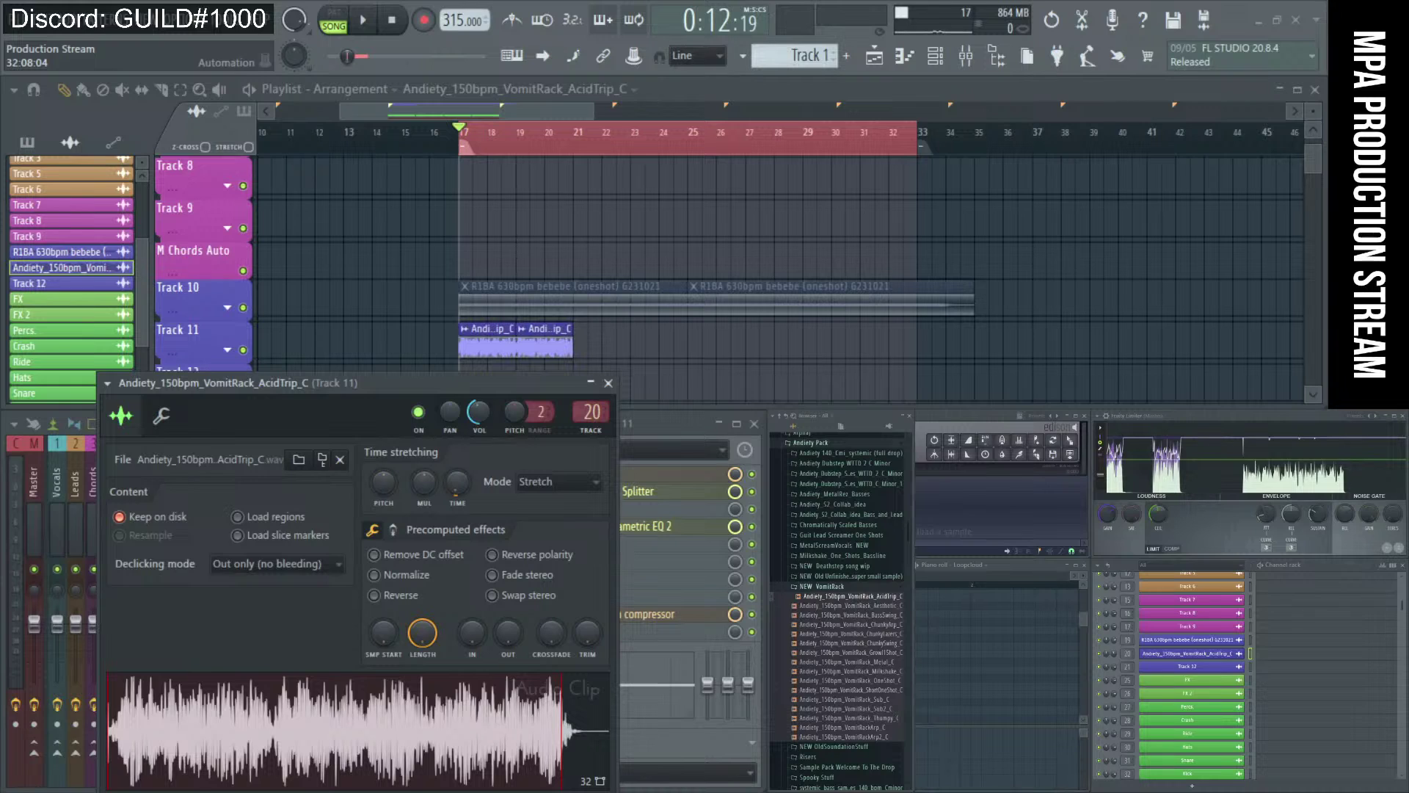
left_click_drag(450, 423, 815, 418)
key("alt+Tab")
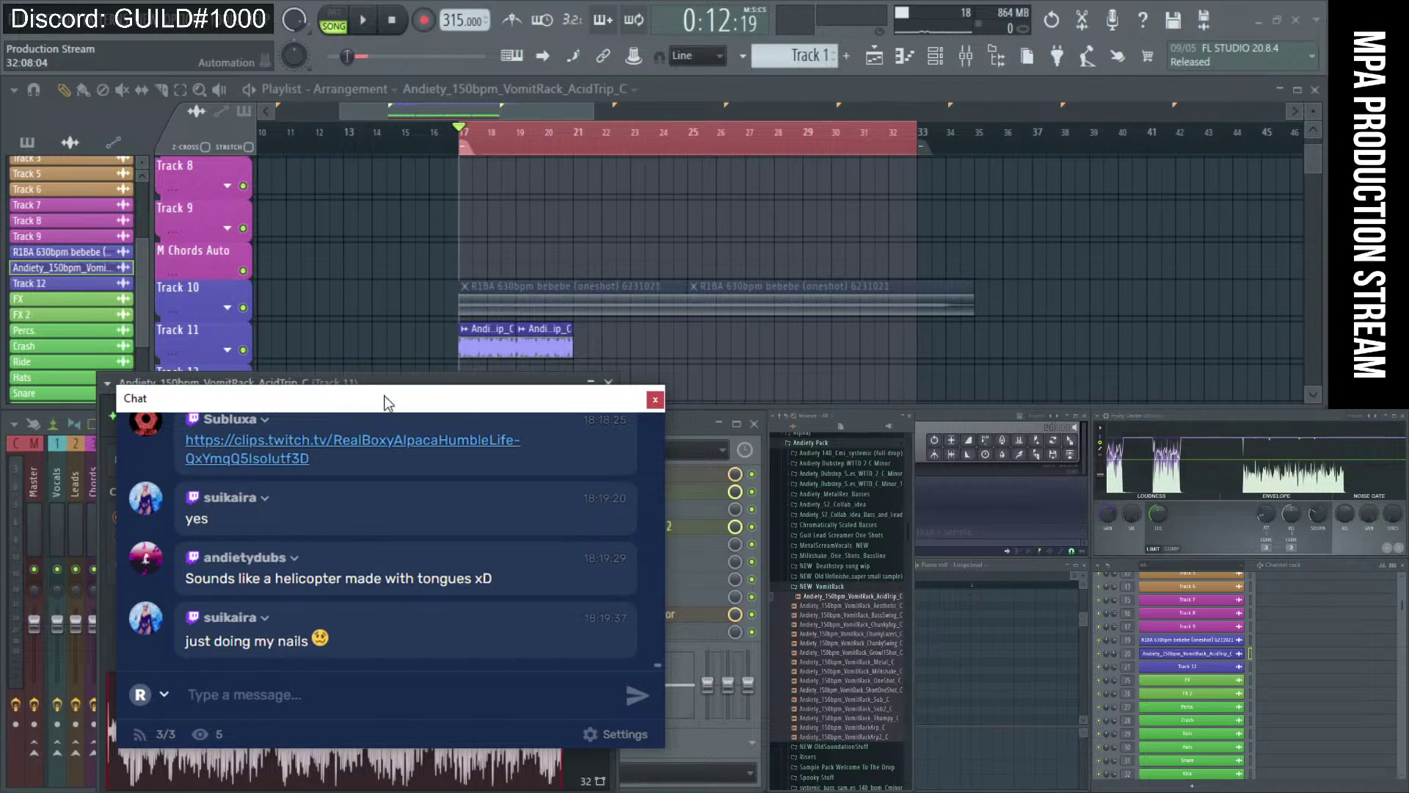
left_click_drag(385, 400, 468, 403)
left_click_drag(279, 663, 454, 665)
left_click(485, 660)
left_click_drag(436, 406, 922, 456)
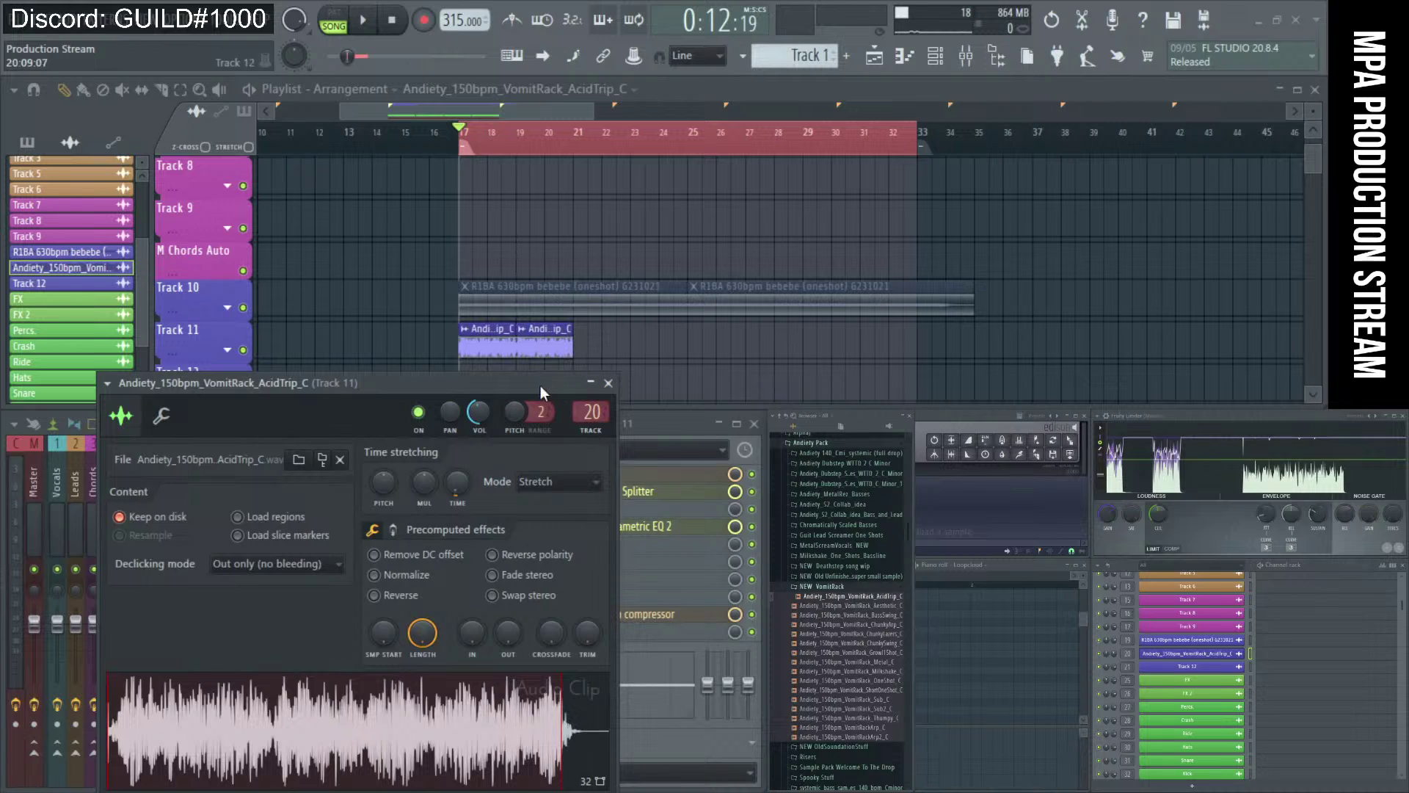
- Close the AcidTrip_C channel settings and inspect the two clips on Track 11 between bars 17 and 21
left_click_drag(544, 386, 621, 400)
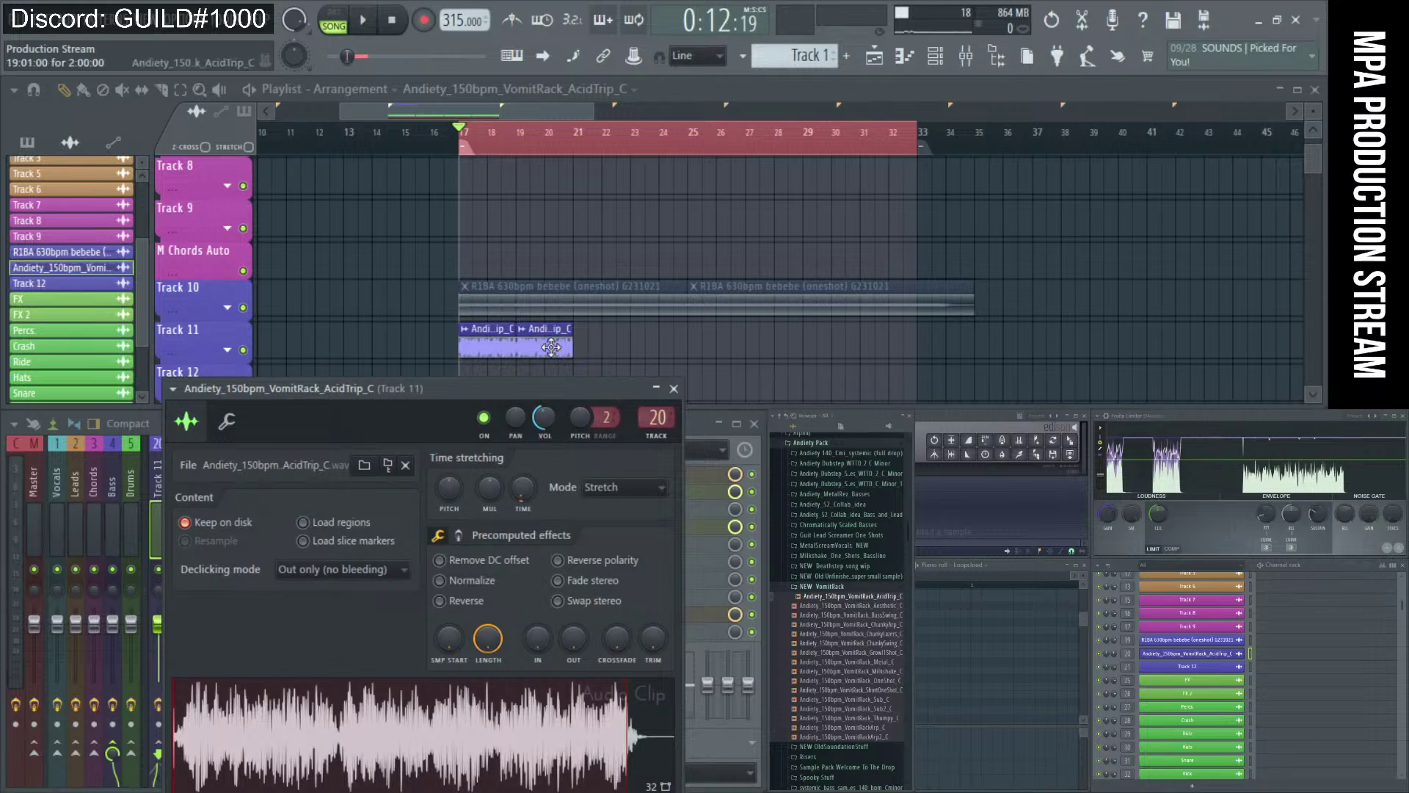
left_click(674, 388)
scroll(620, 352, "up", 2)
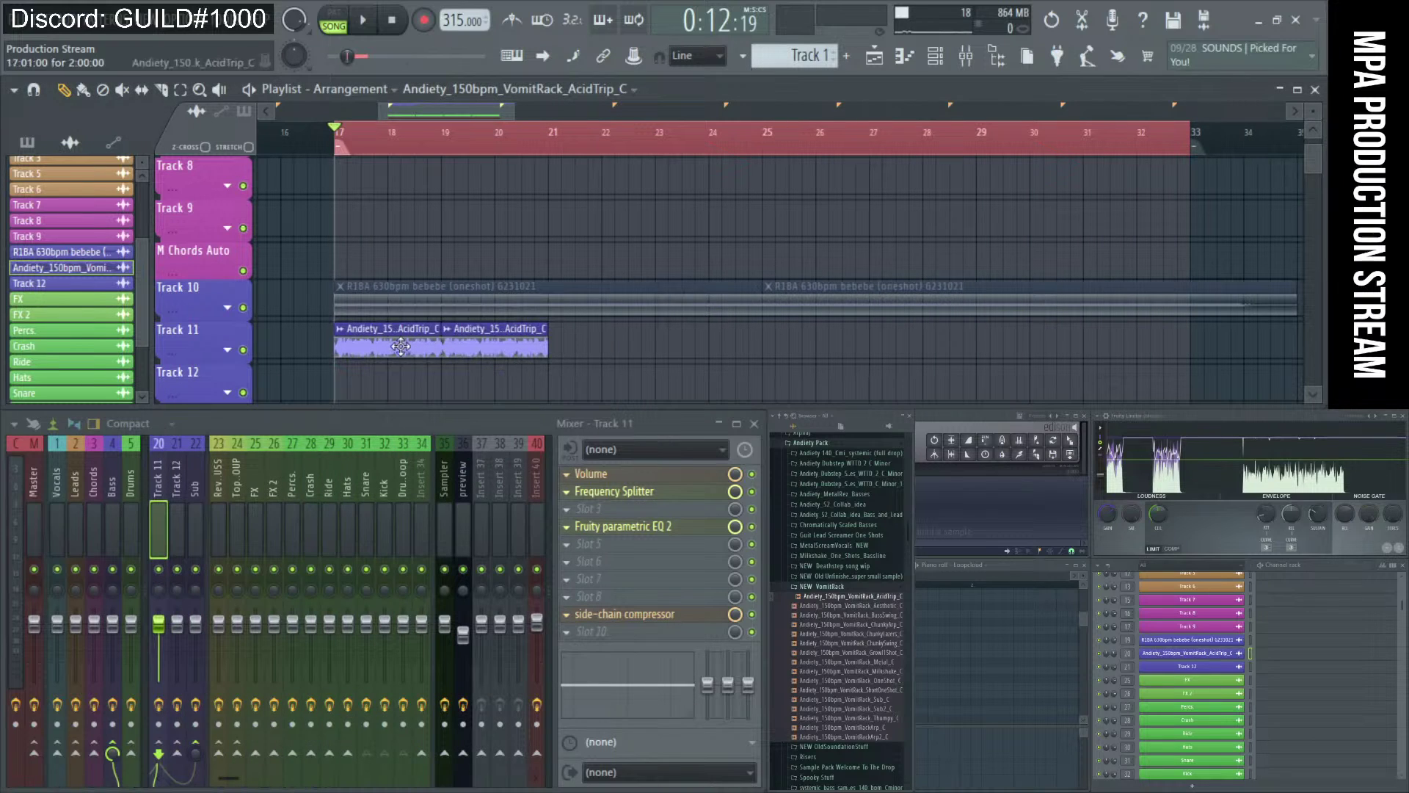
scroll(300, 359, "up", 2)
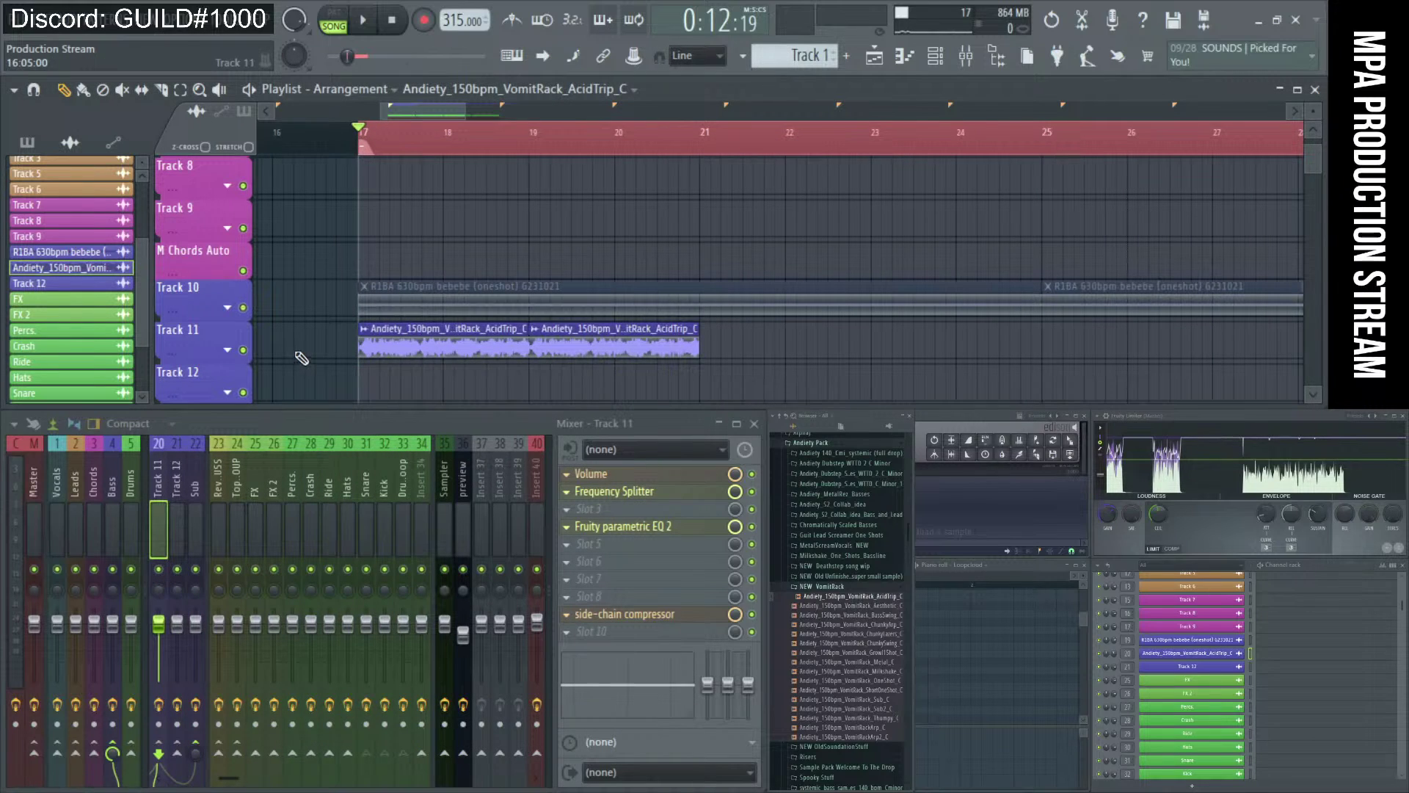
scroll(306, 356, "up", 2)
scroll(306, 355, "up", 1)
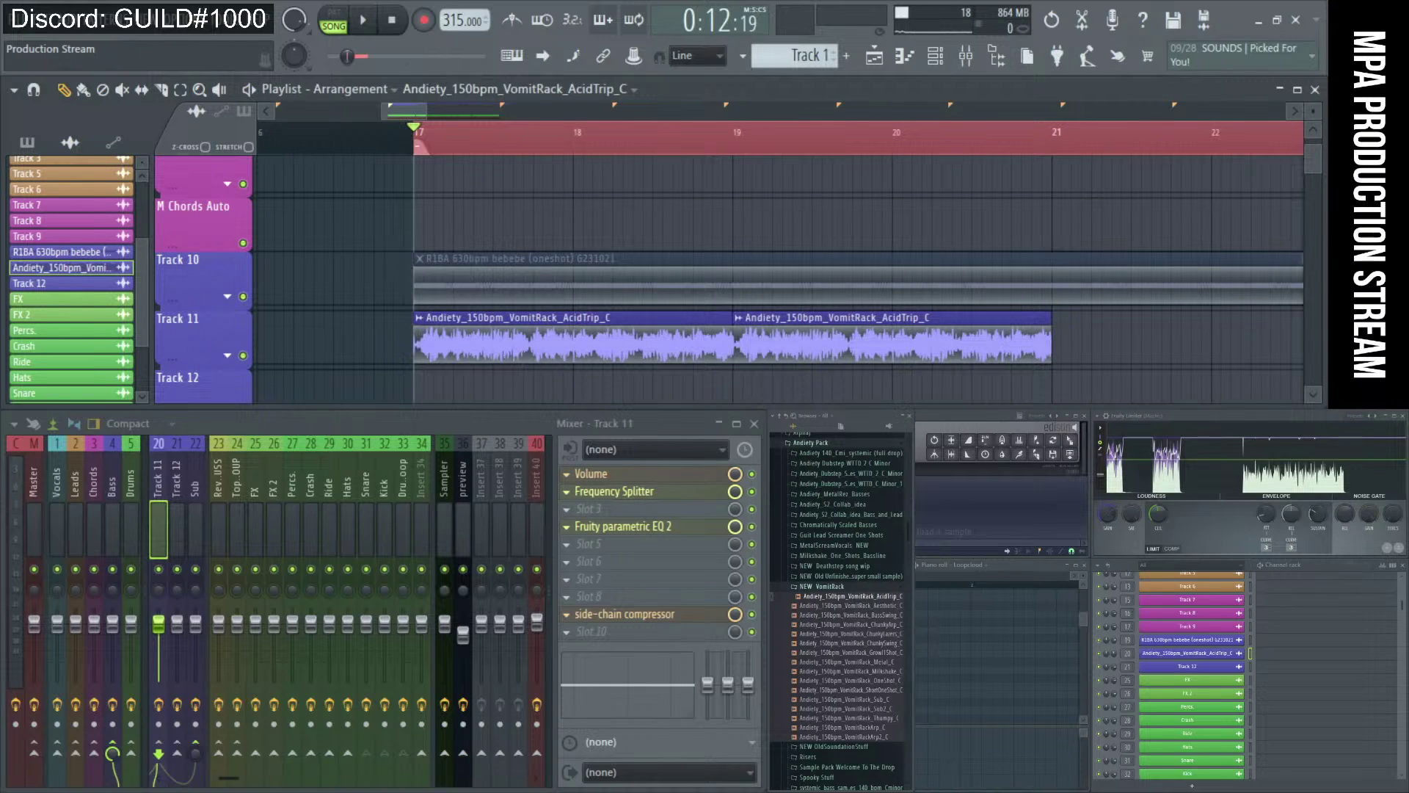
- Switch to the MPA Community Collabs - Season 2 spreadsheet and check the Collab 8 entry
key("alt+Tab")
scroll(552, 560, "down", 5)
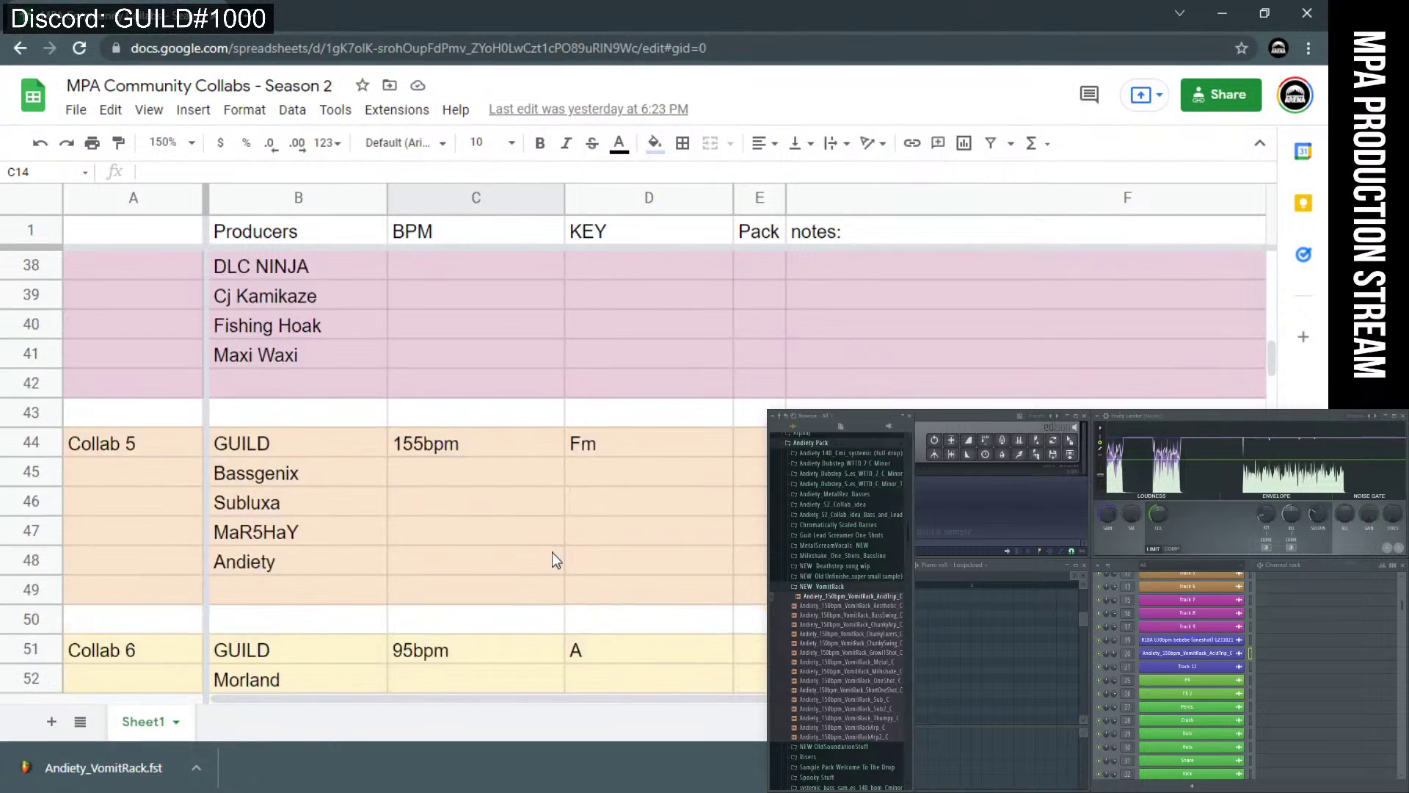
scroll(553, 560, "down", 3)
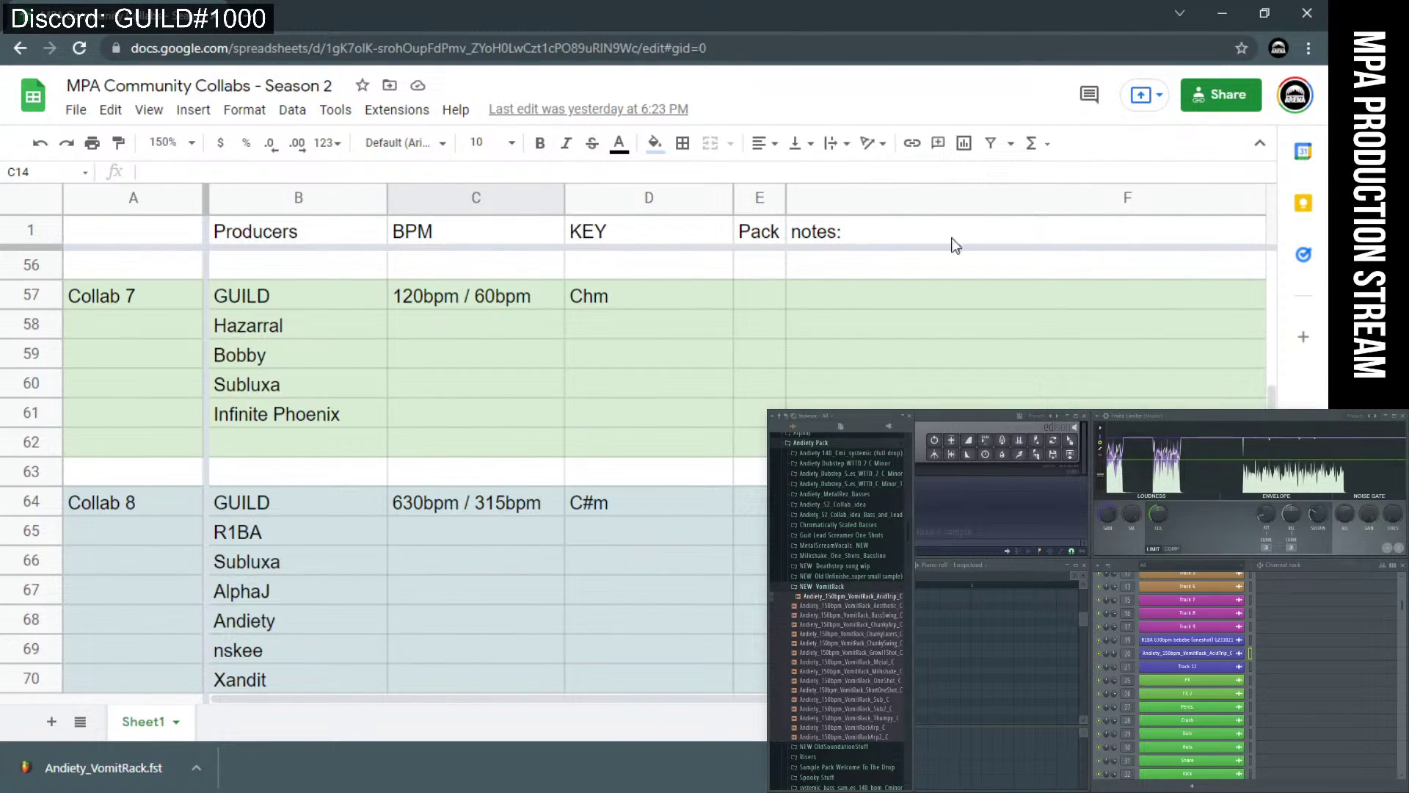
- Switch back to FL Studio, raise the AcidTrip_C channel's time-stretching pitch slightly and audition the clips from bar 17
left_click(1222, 13)
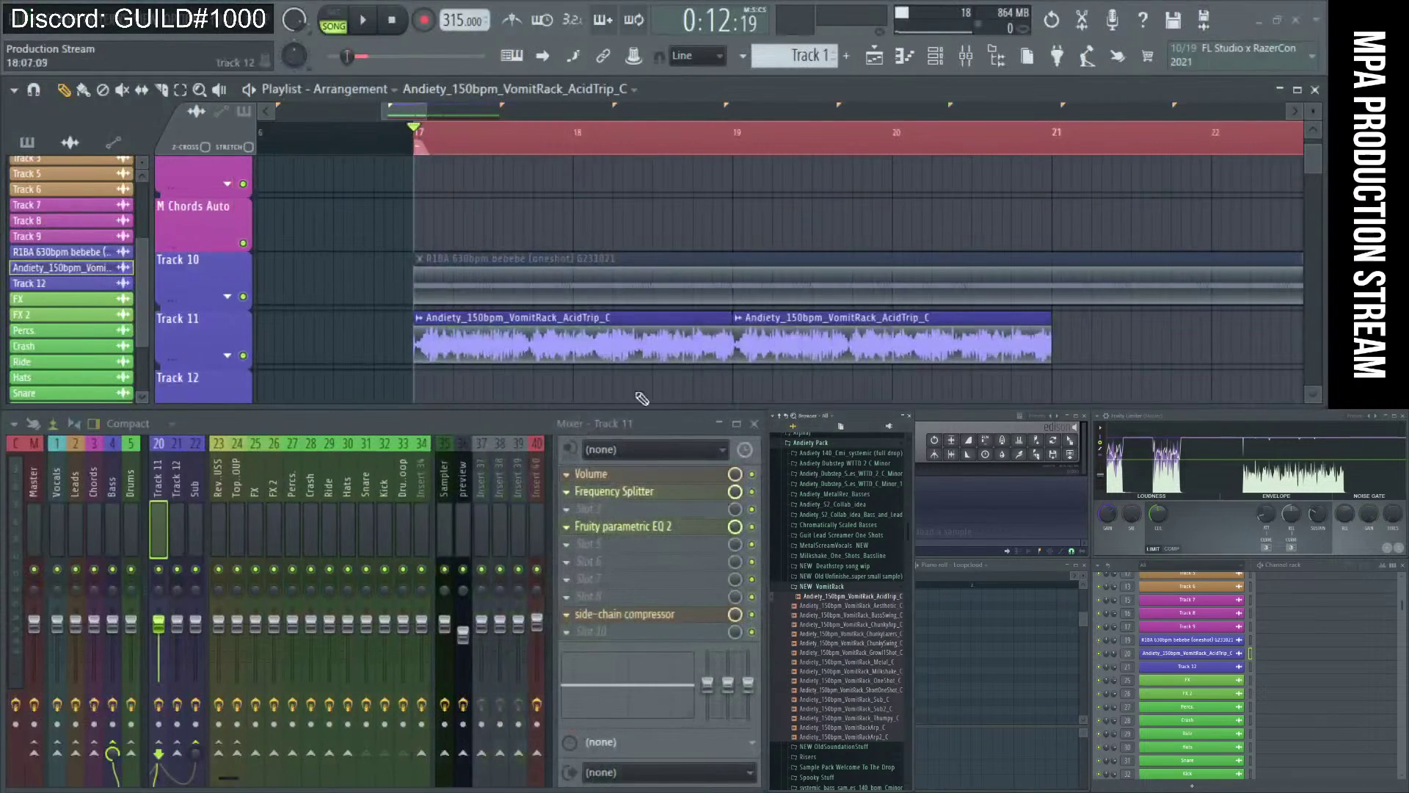
double_click(477, 339)
left_click_drag(449, 486, 449, 476)
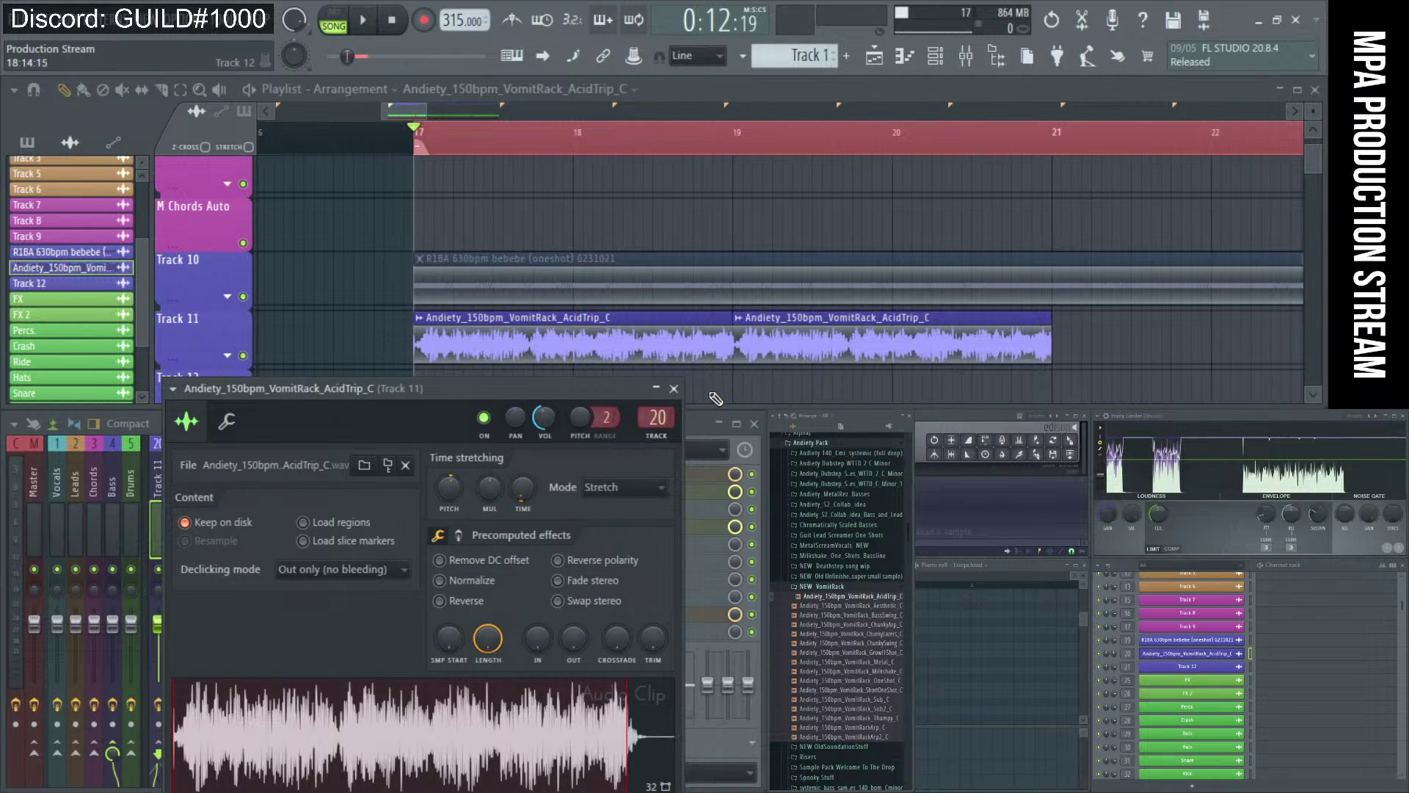
left_click(674, 388)
key("space")
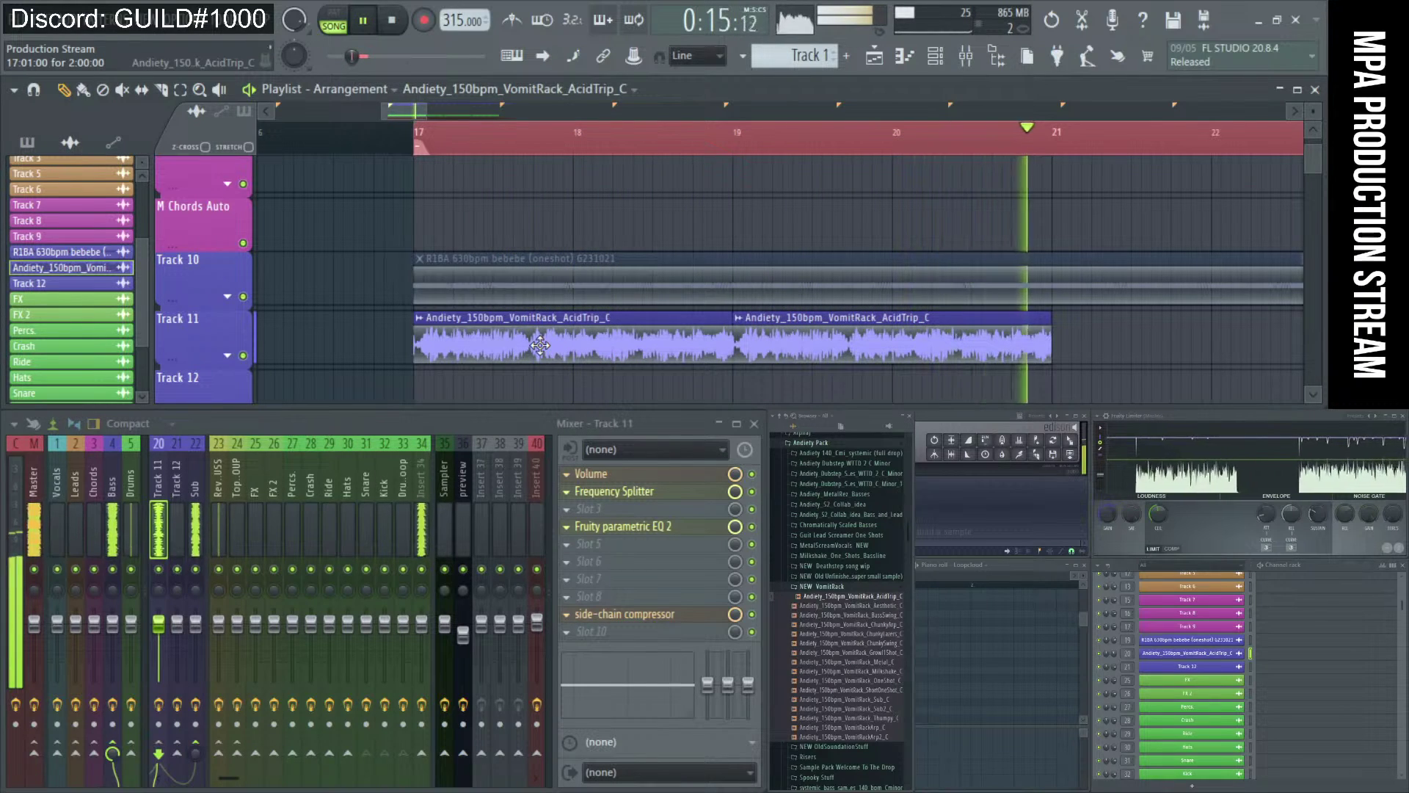
scroll(528, 344, "down", 3)
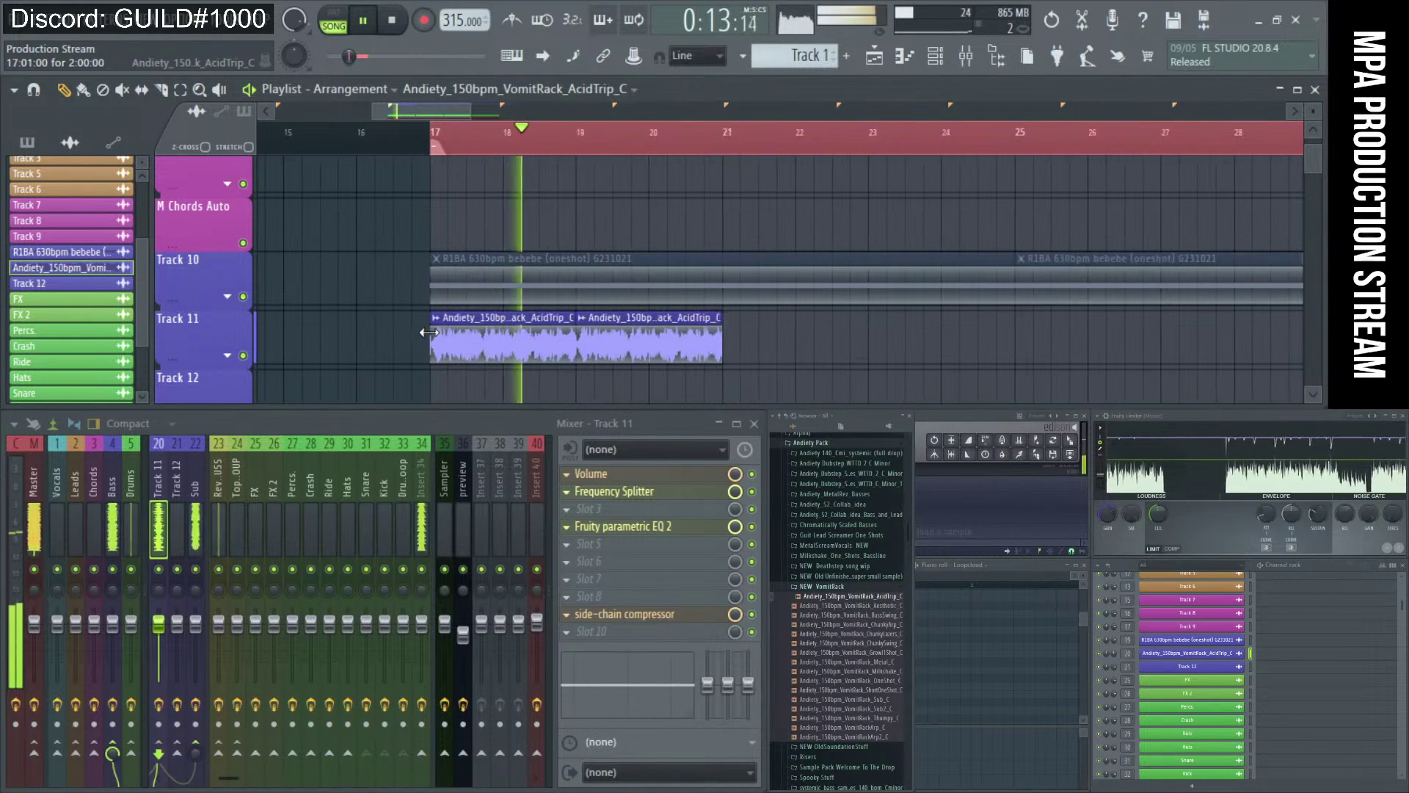
key("space")
- Duplicate the AcidTrip_C clips along Track 11 until they fill bars 17 to 33
left_click_drag(506, 342, 547, 345)
scroll(660, 353, "down", 3)
key("ctrl+b")
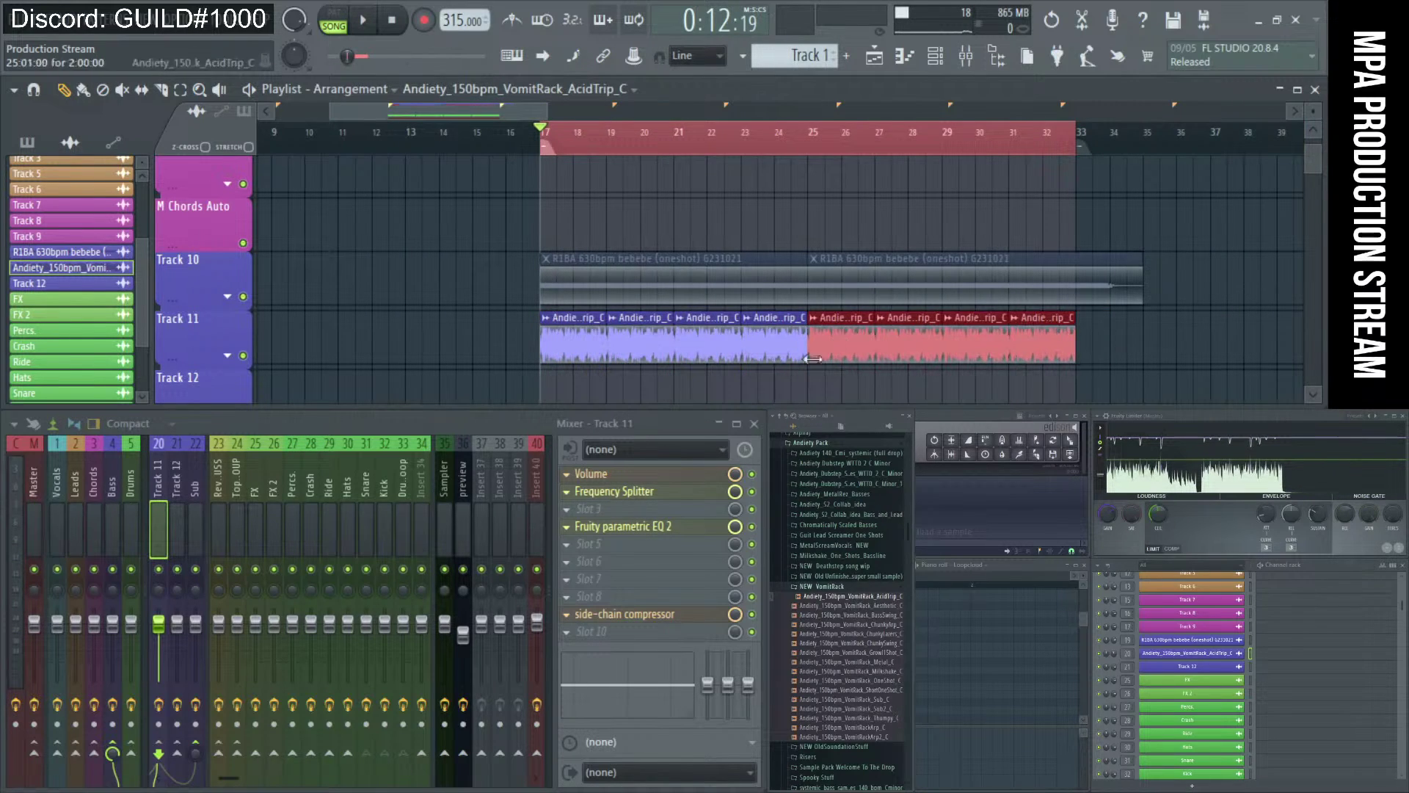
- Select Insert 34 in the mixer and open its Fruity parametric EQ 2
scroll(310, 493, "down", 3)
scroll(310, 493, "up", 3)
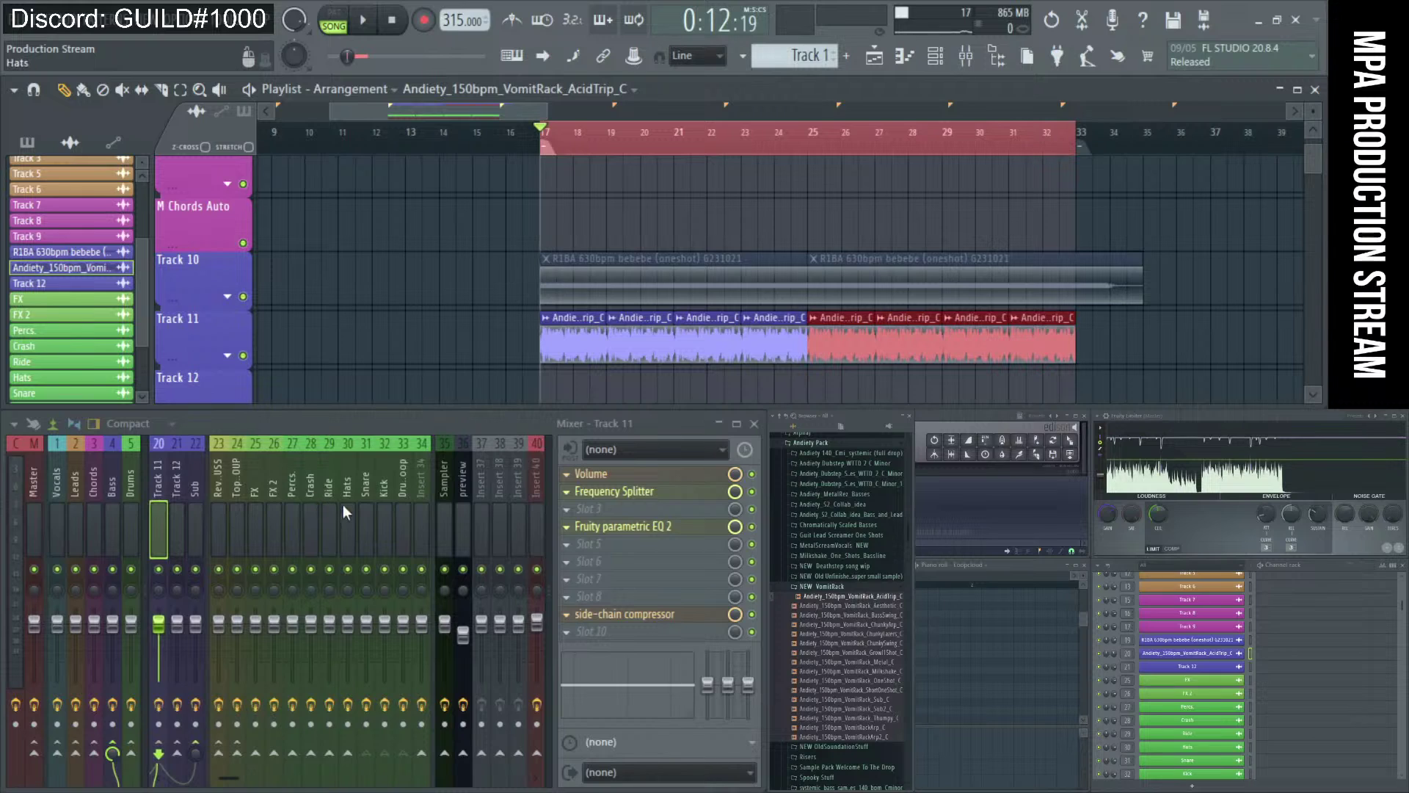
left_click(409, 508)
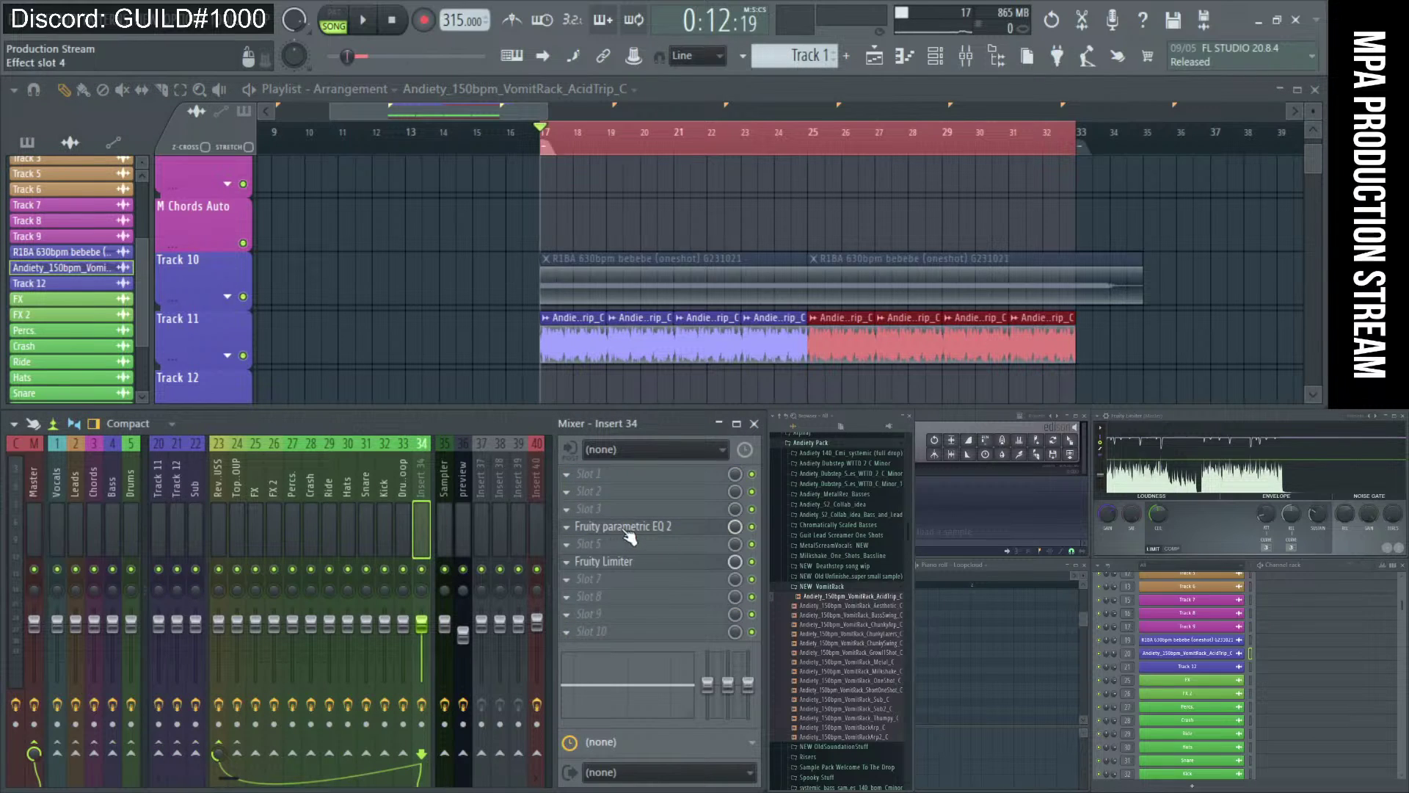
left_click(621, 527)
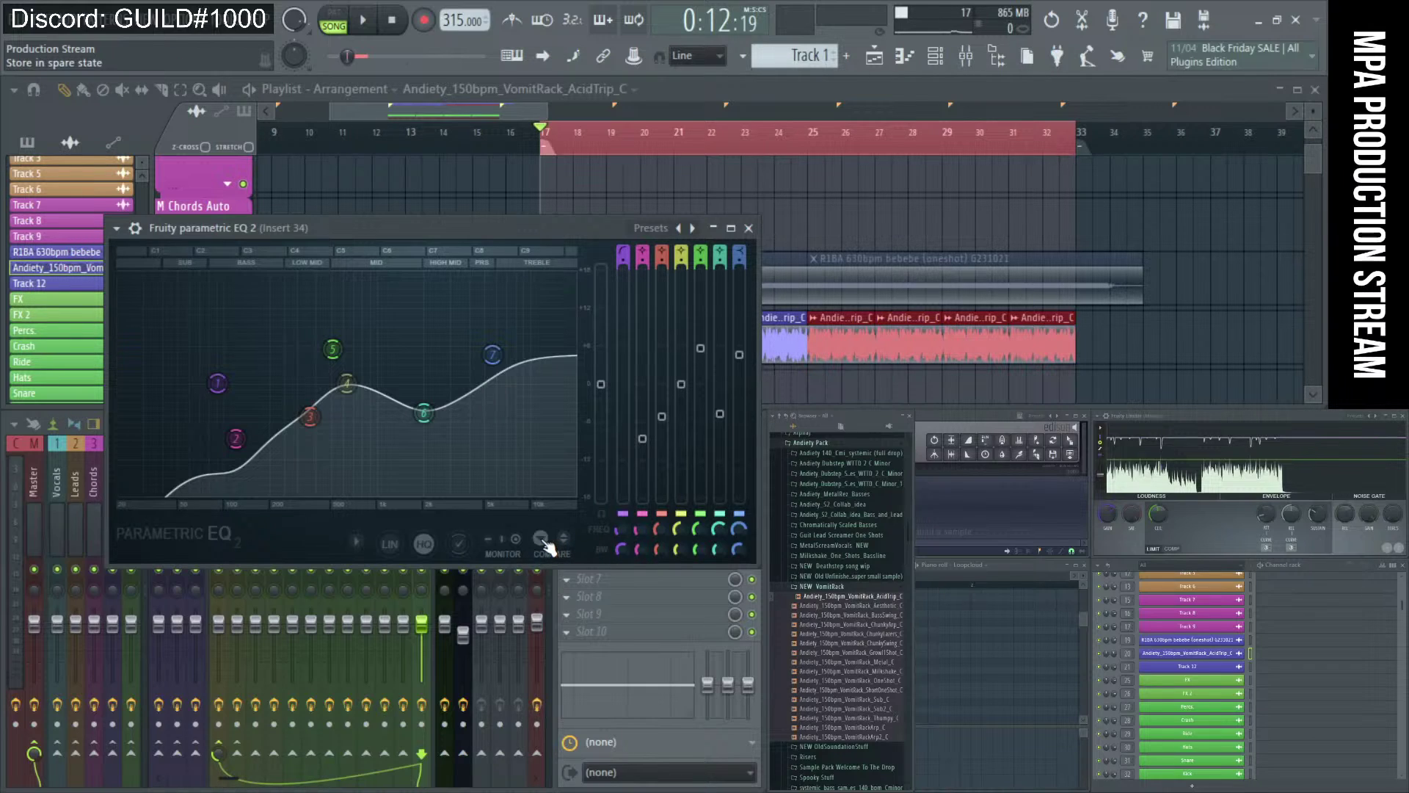
left_click(689, 232)
left_click(428, 434)
- Reset bands 6, 7, 5, 3, 2 and 1 of Insert 34's Fruity parametric EQ 2
right_click(424, 413)
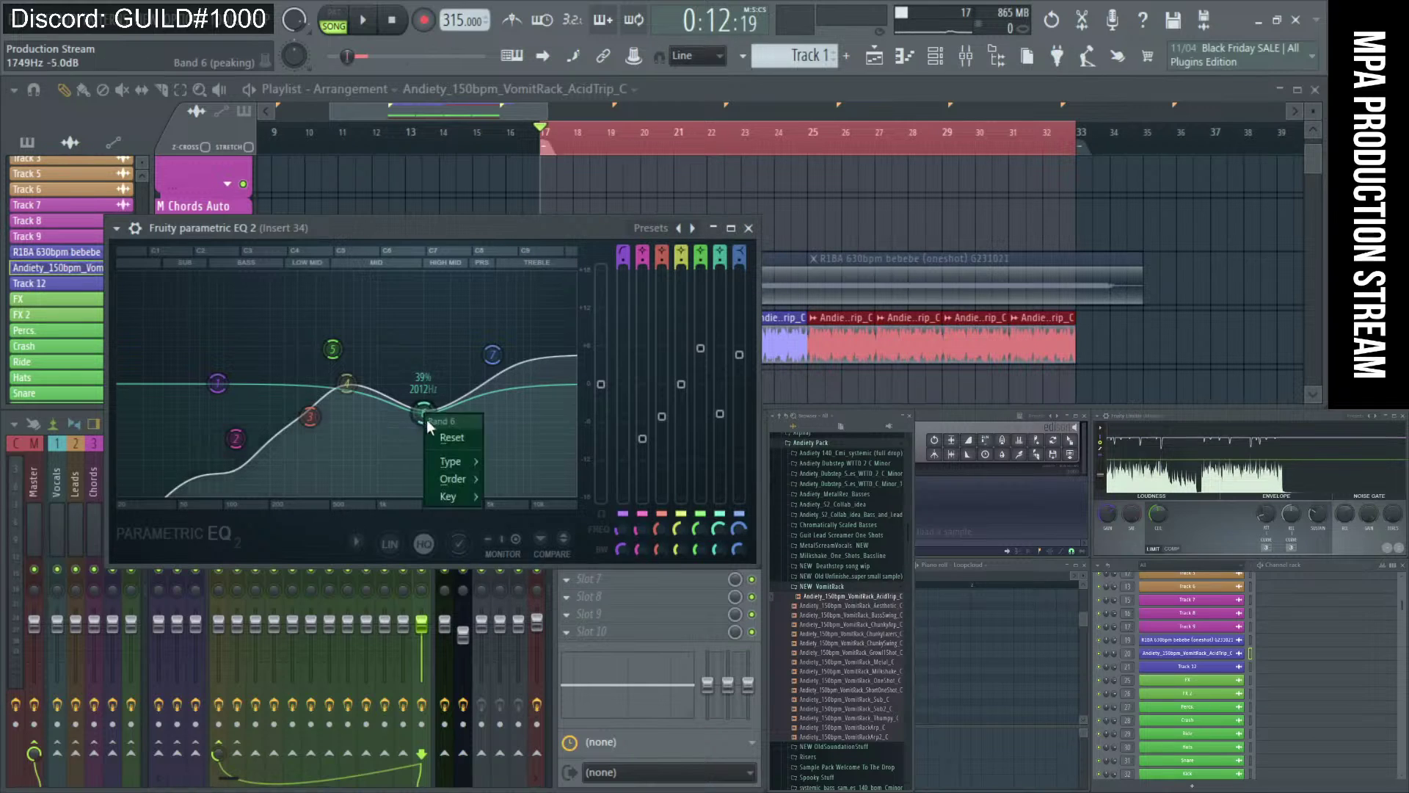
left_click(449, 437)
right_click(492, 355)
left_click(499, 380)
right_click(332, 349)
mouse_move(351, 398)
left_click(361, 373)
right_click(310, 417)
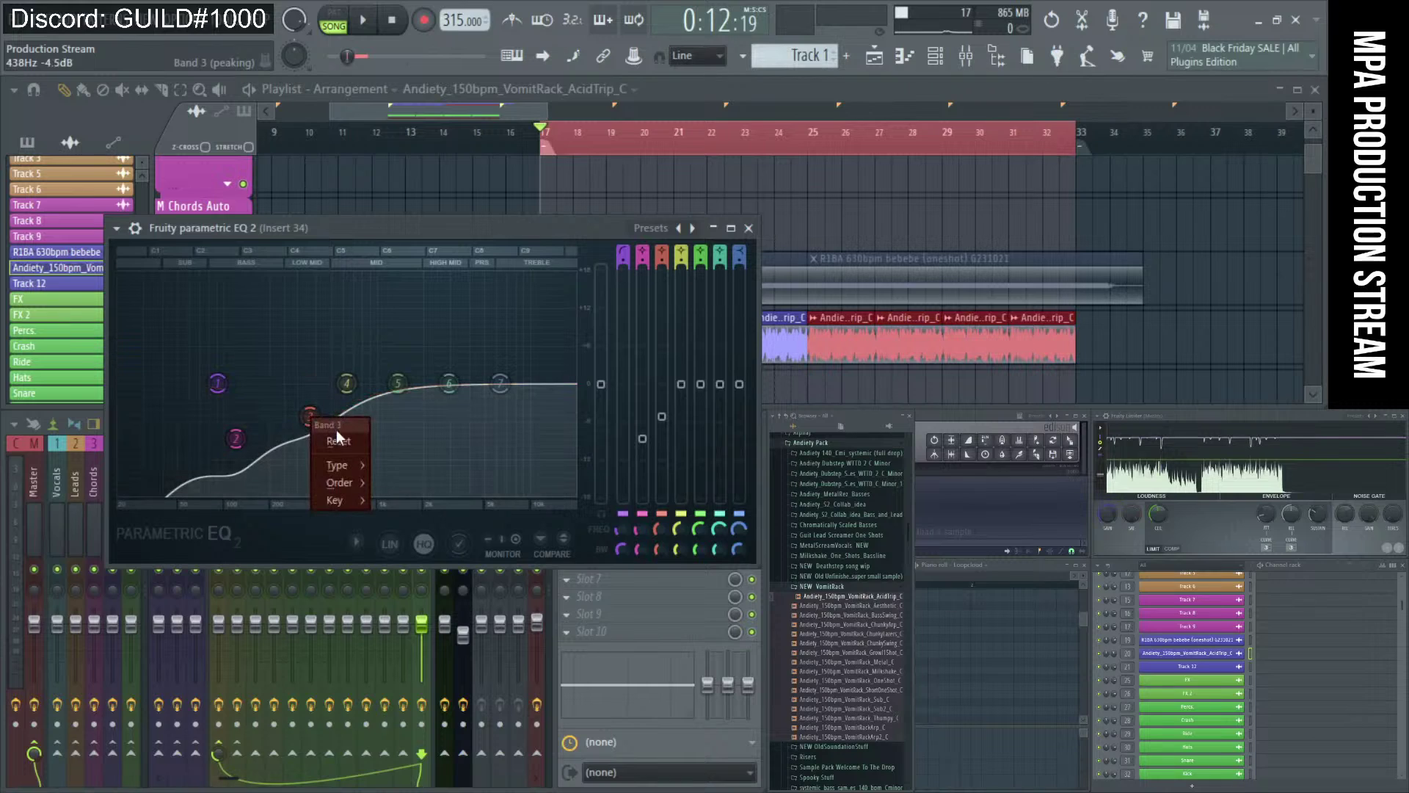
left_click(330, 443)
right_click(236, 439)
left_click(257, 462)
right_click(217, 383)
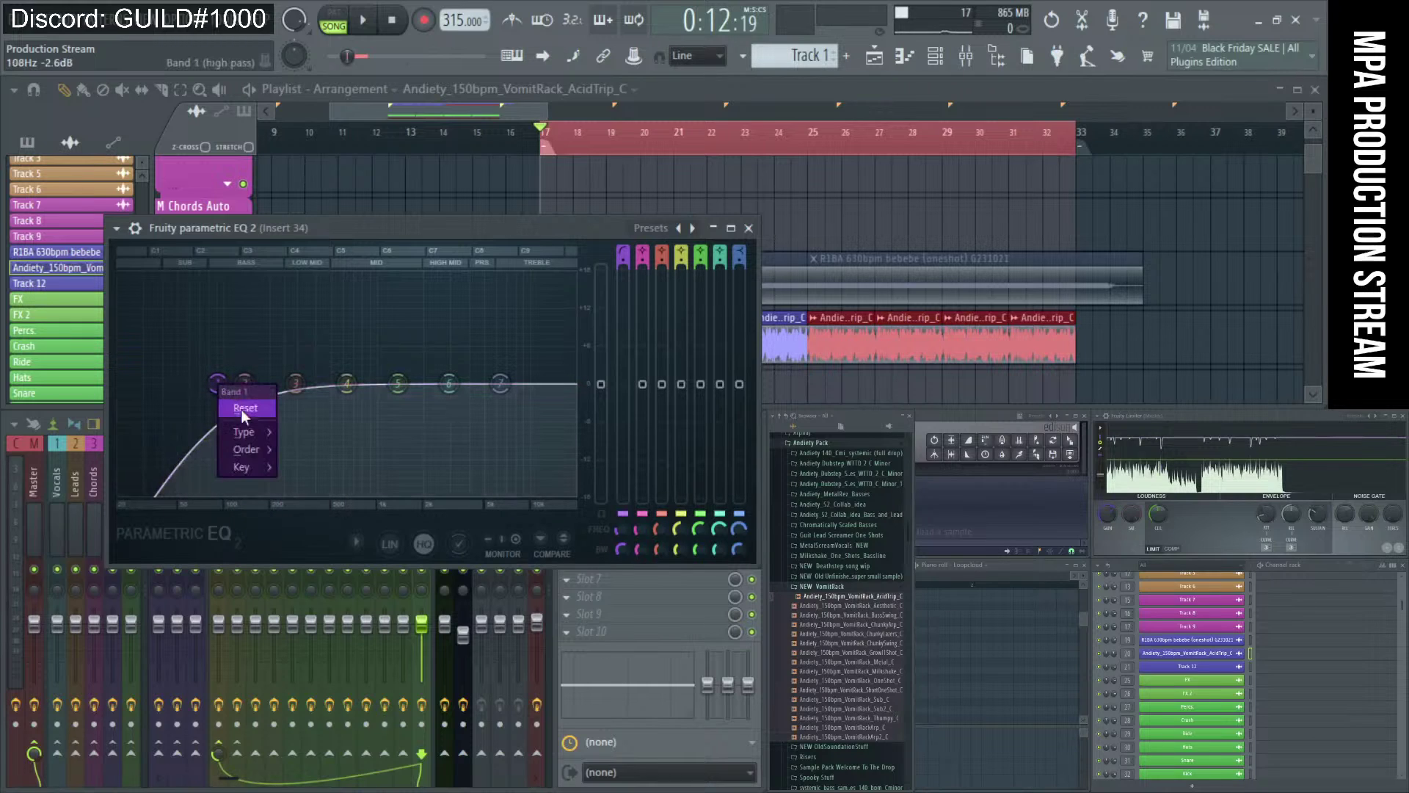
left_click(247, 408)
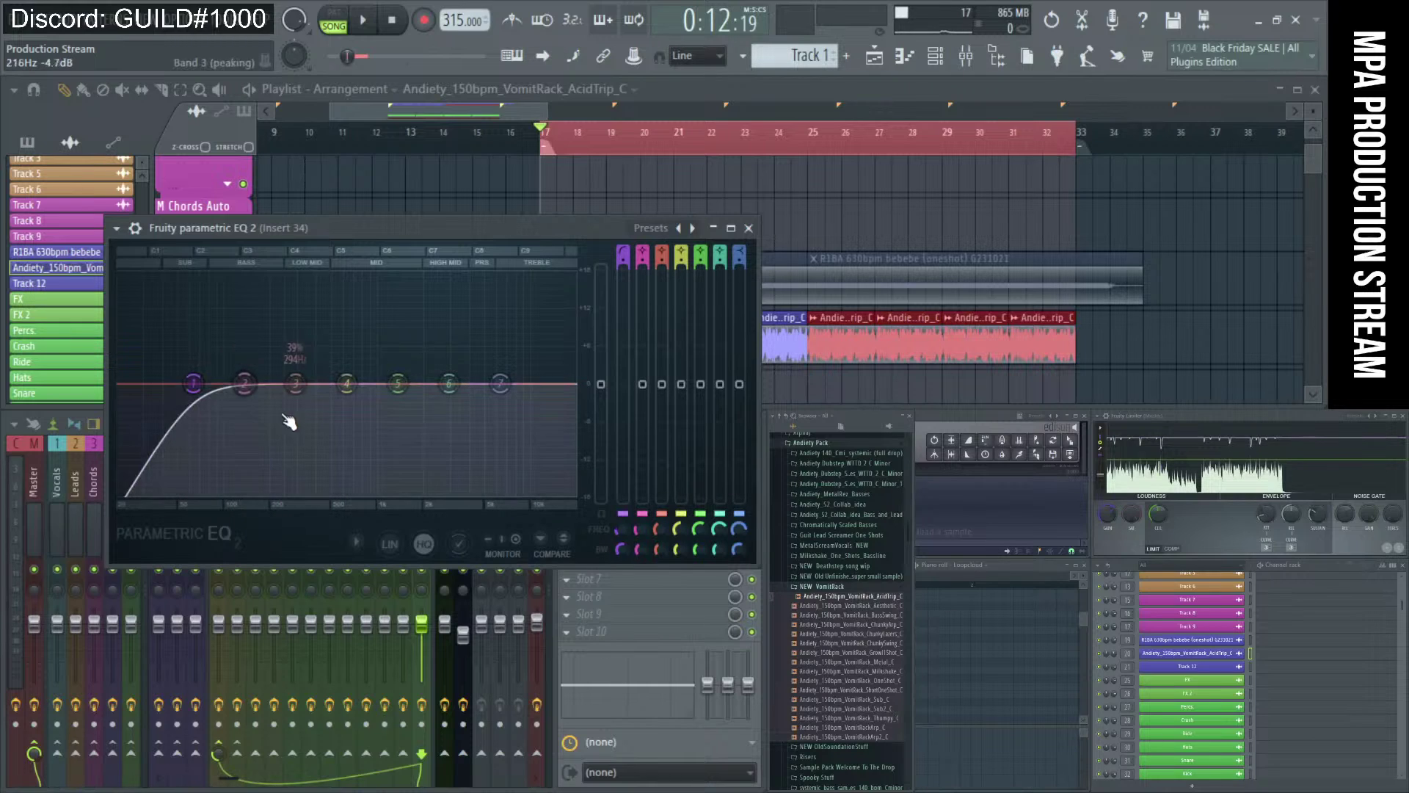
- Compare the reset EQ curve with the stored one on Insert 34, leave the reset curve active and close the EQ
left_click(568, 541)
left_click(568, 541)
left_click(567, 541)
left_click(568, 541)
left_click(567, 541)
left_click(568, 541)
left_click(567, 541)
left_click(568, 541)
left_click(567, 541)
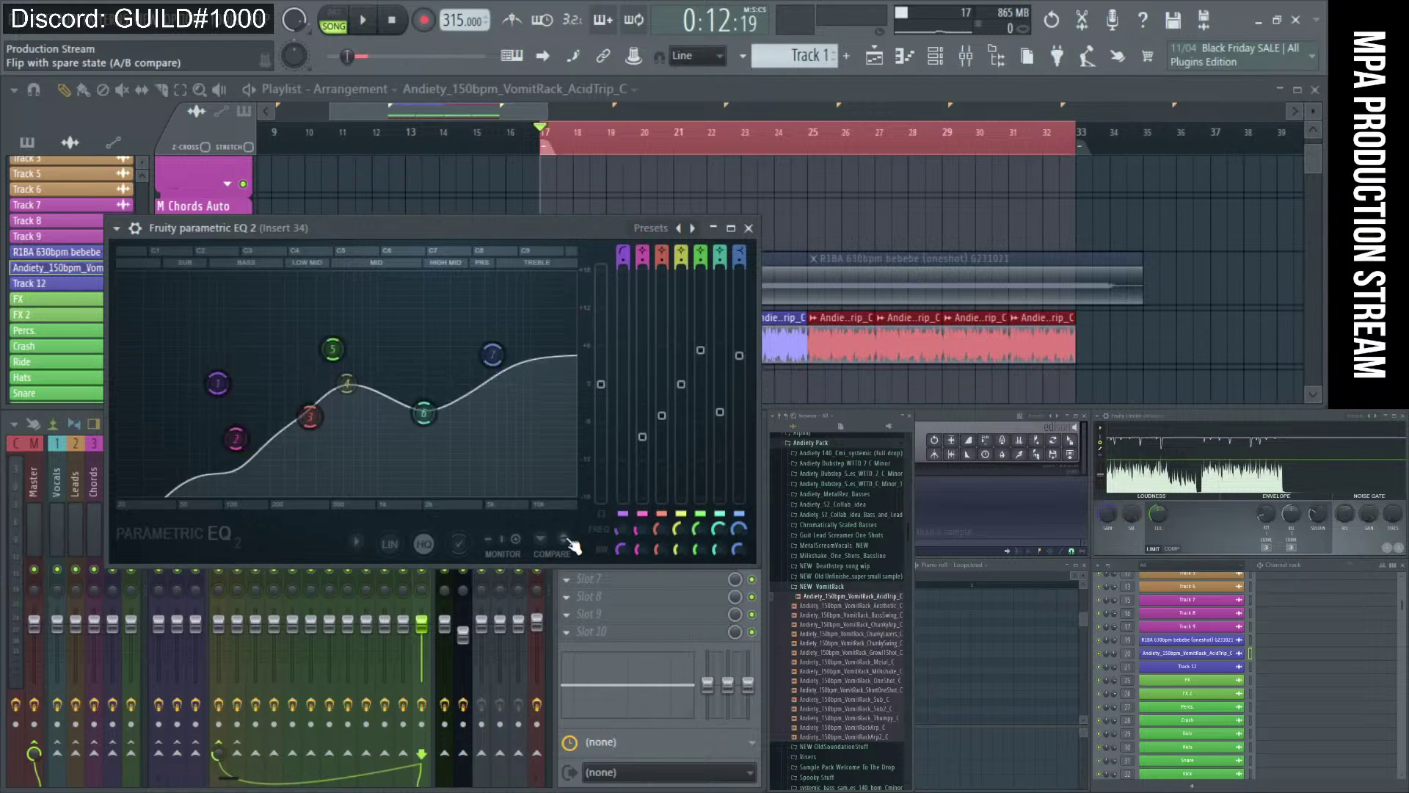
left_click(568, 541)
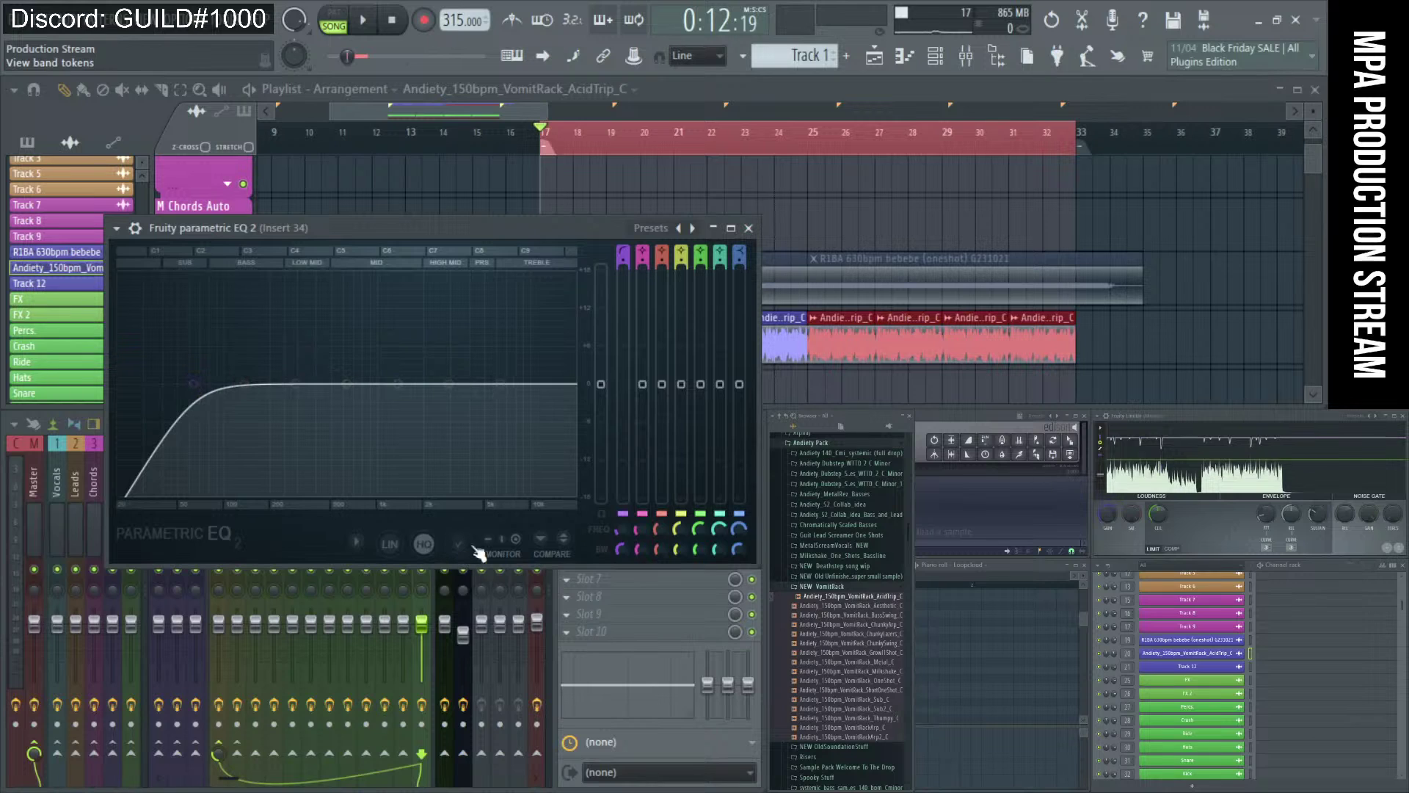
left_click(750, 228)
- Play the section from bar 17 and mute the Track 11 and Sub mixer tracks
key("space")
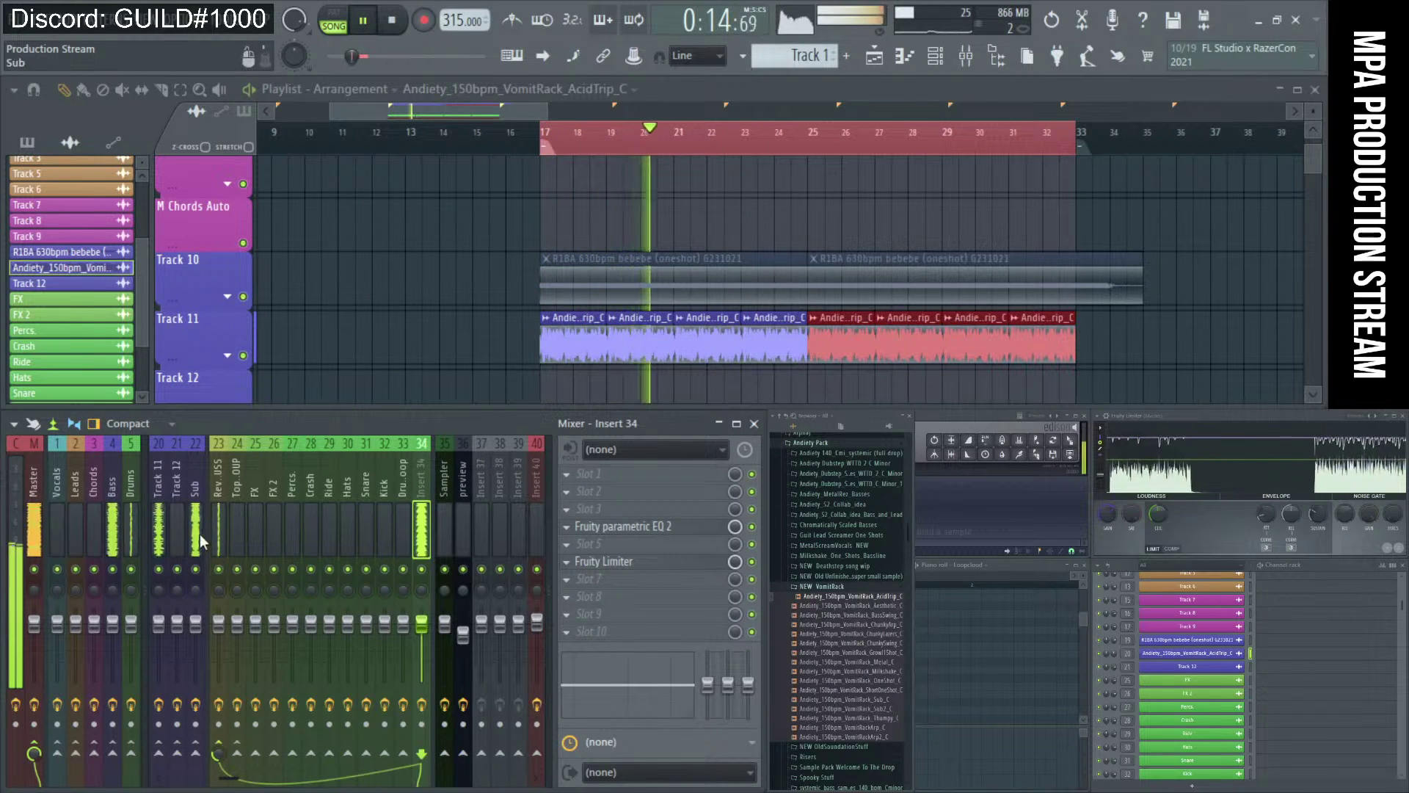
scroll(209, 528, "left", 3)
left_click(269, 569)
left_click(306, 569)
scroll(314, 533, "right", 3)
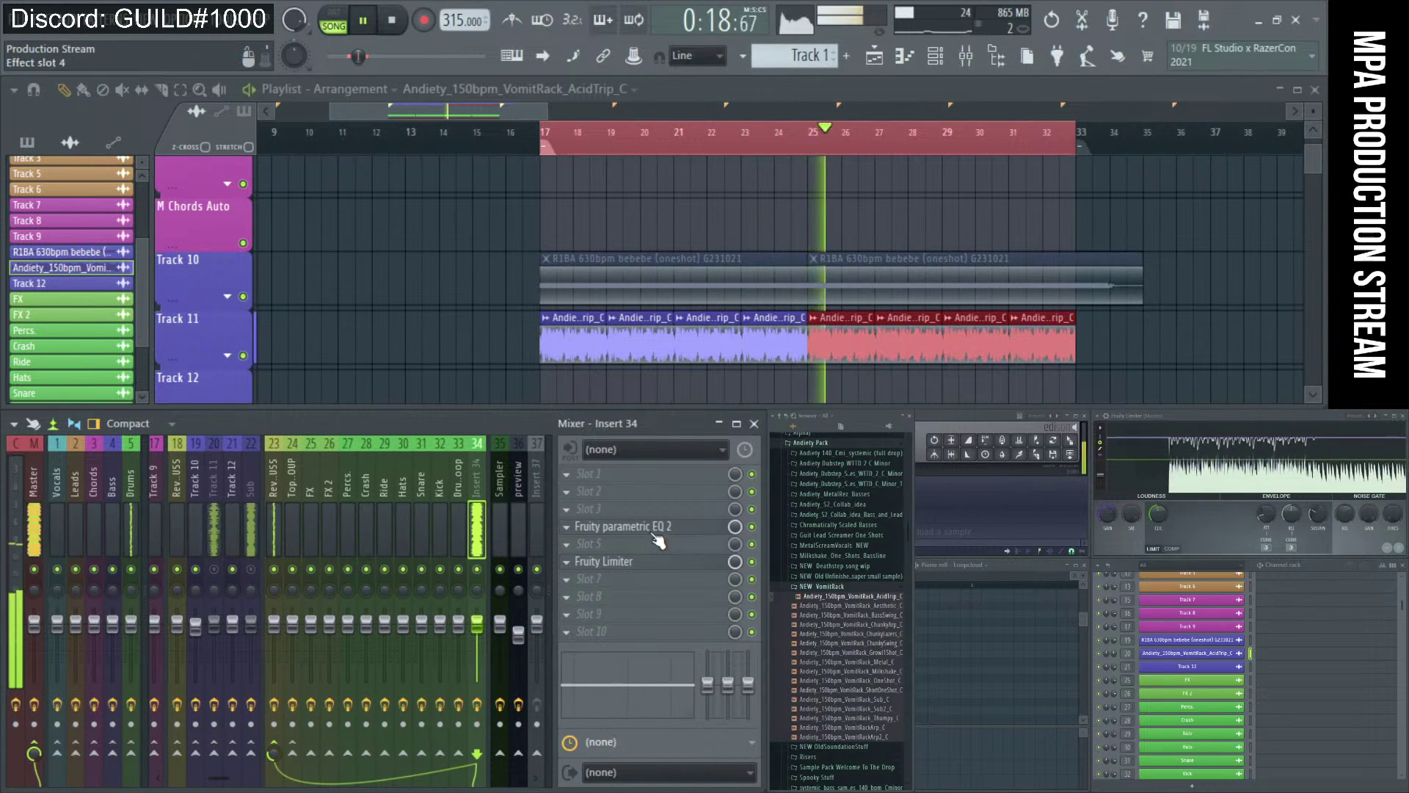
- Move band 5 of Insert 34's Fruity parametric EQ 2 toward higher frequencies during playback and close the EQ
left_click(623, 526)
left_click_drag(397, 384, 461, 383)
left_click(748, 228)
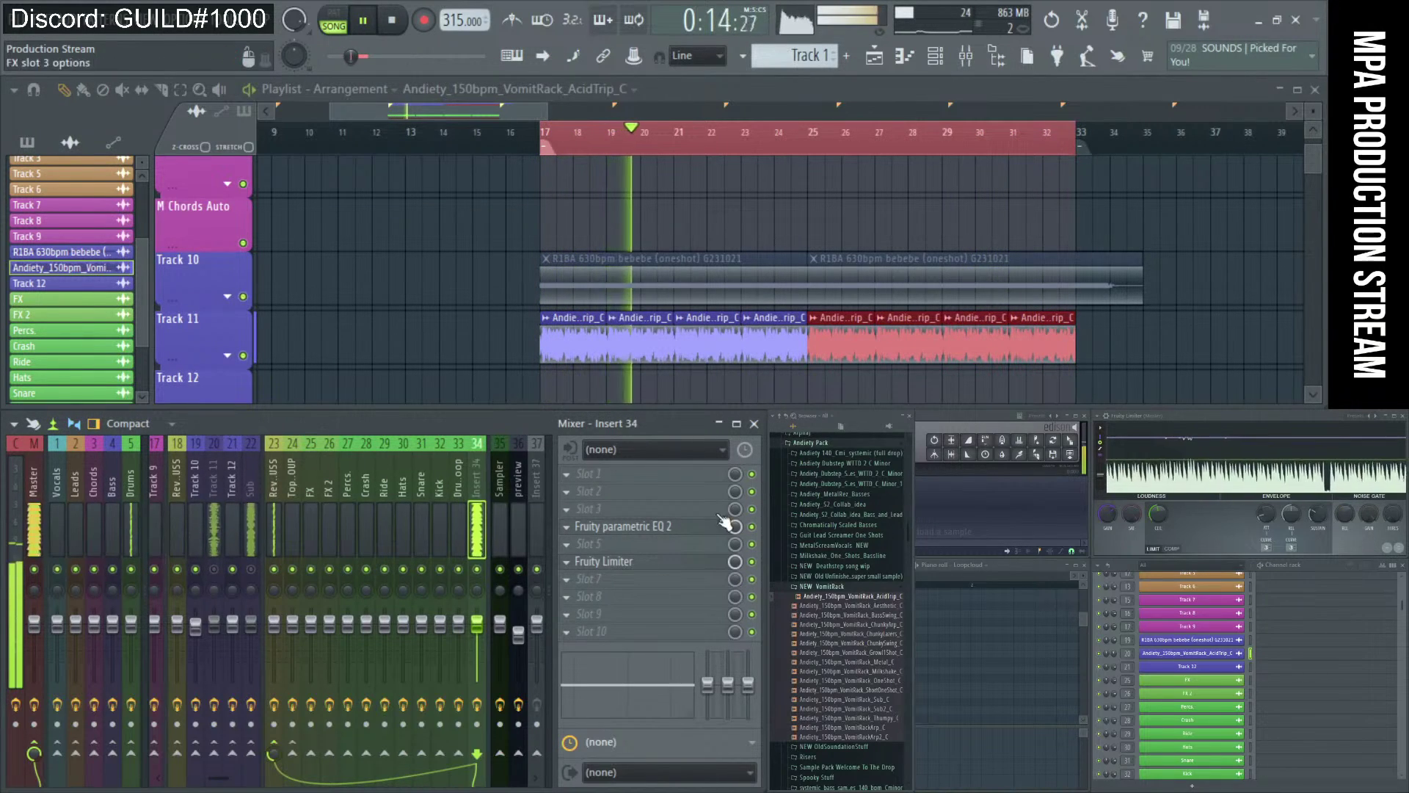
key("space")
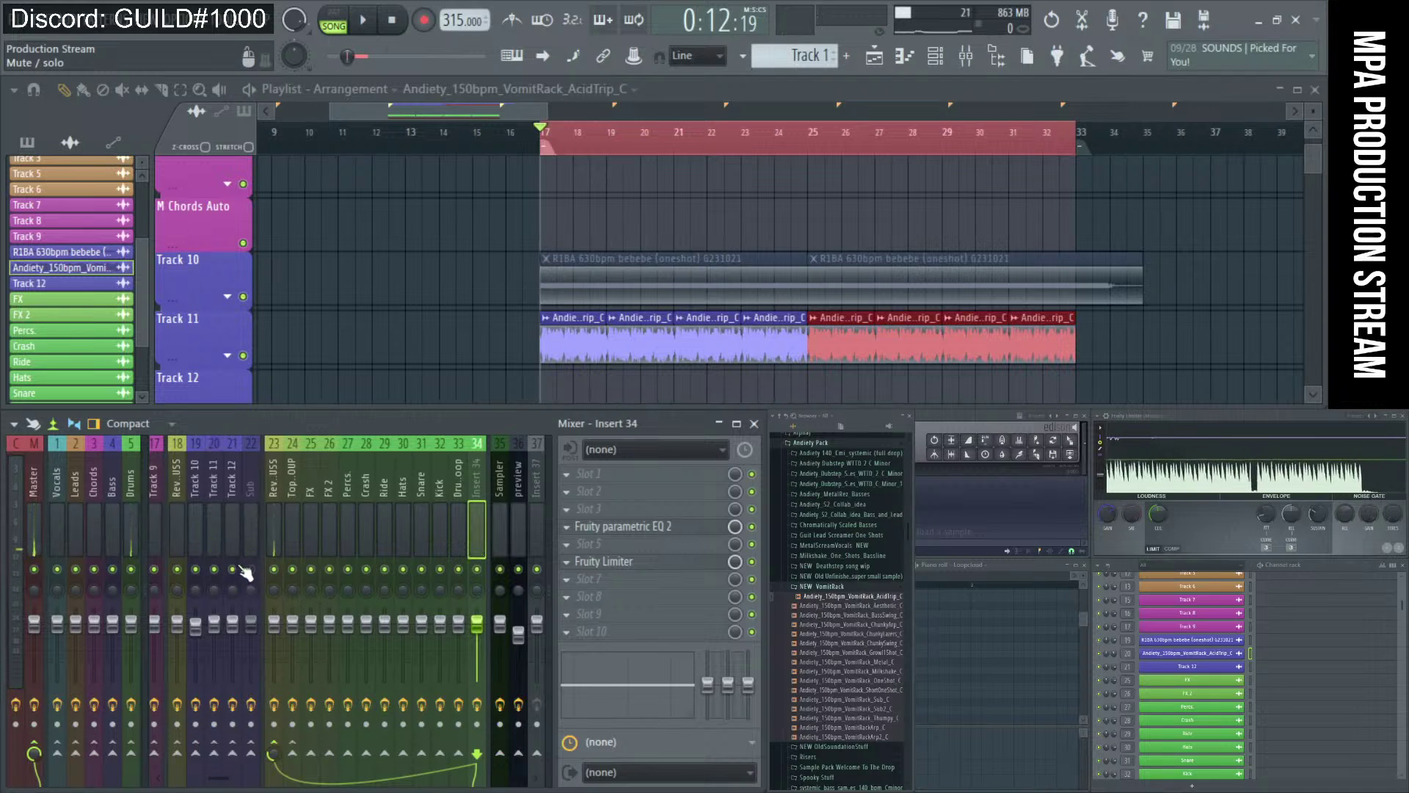
- Unmute the Sub mixer track and adjust its EQ's band 3 cut around 230 Hz while the section plays
key("space")
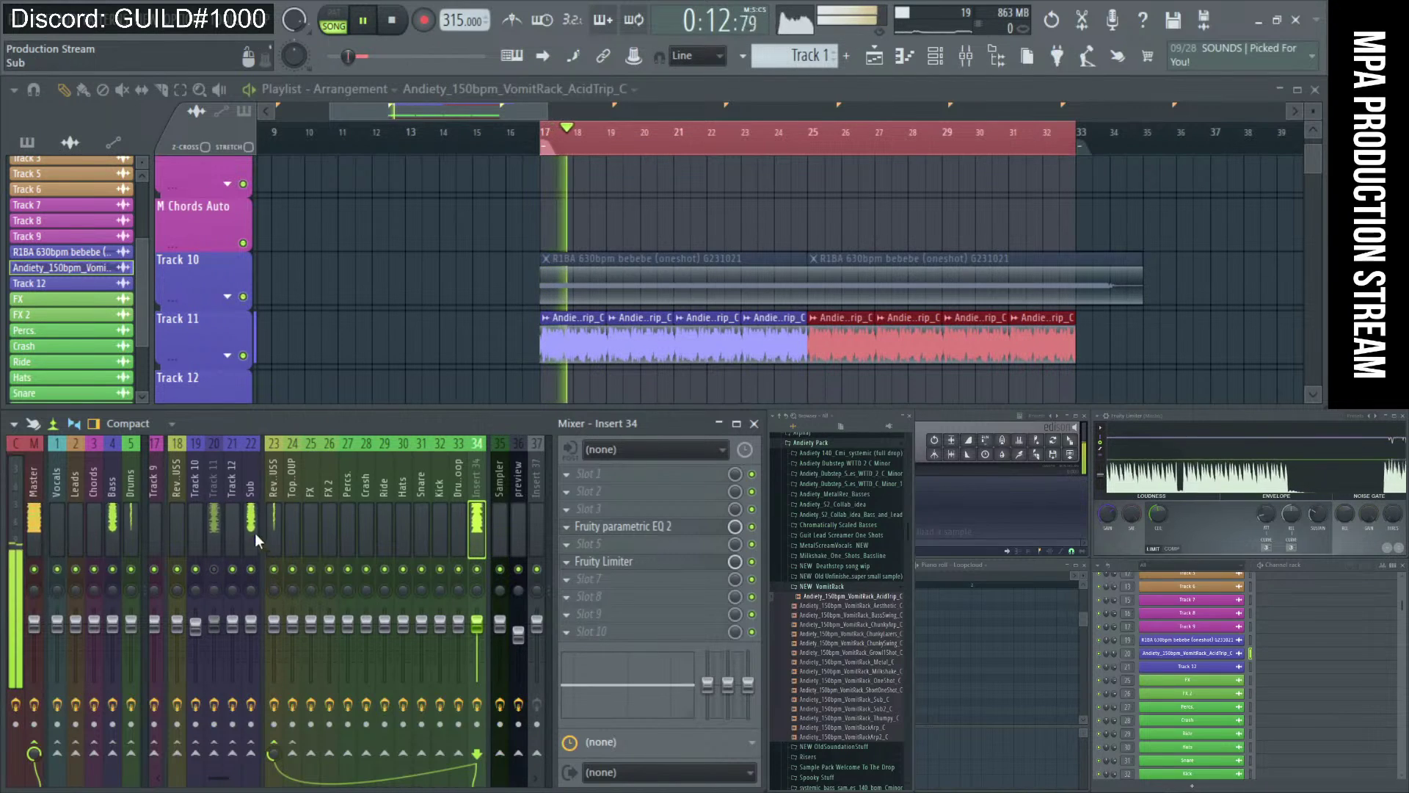
left_click(254, 536)
left_click(630, 494)
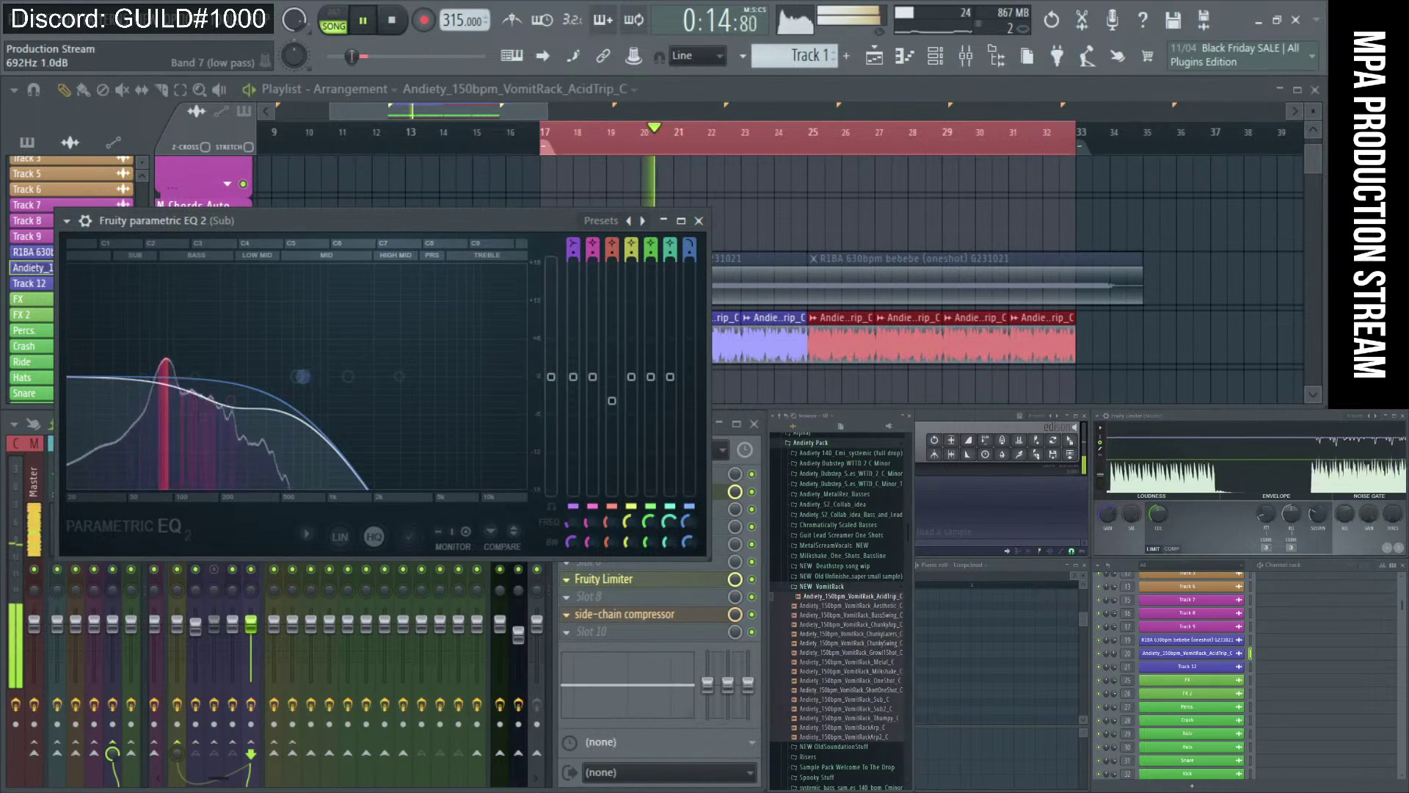
mouse_move(230, 400)
left_mouse_down()
mouse_move(227, 315)
mouse_move(240, 403)
left_mouse_up()
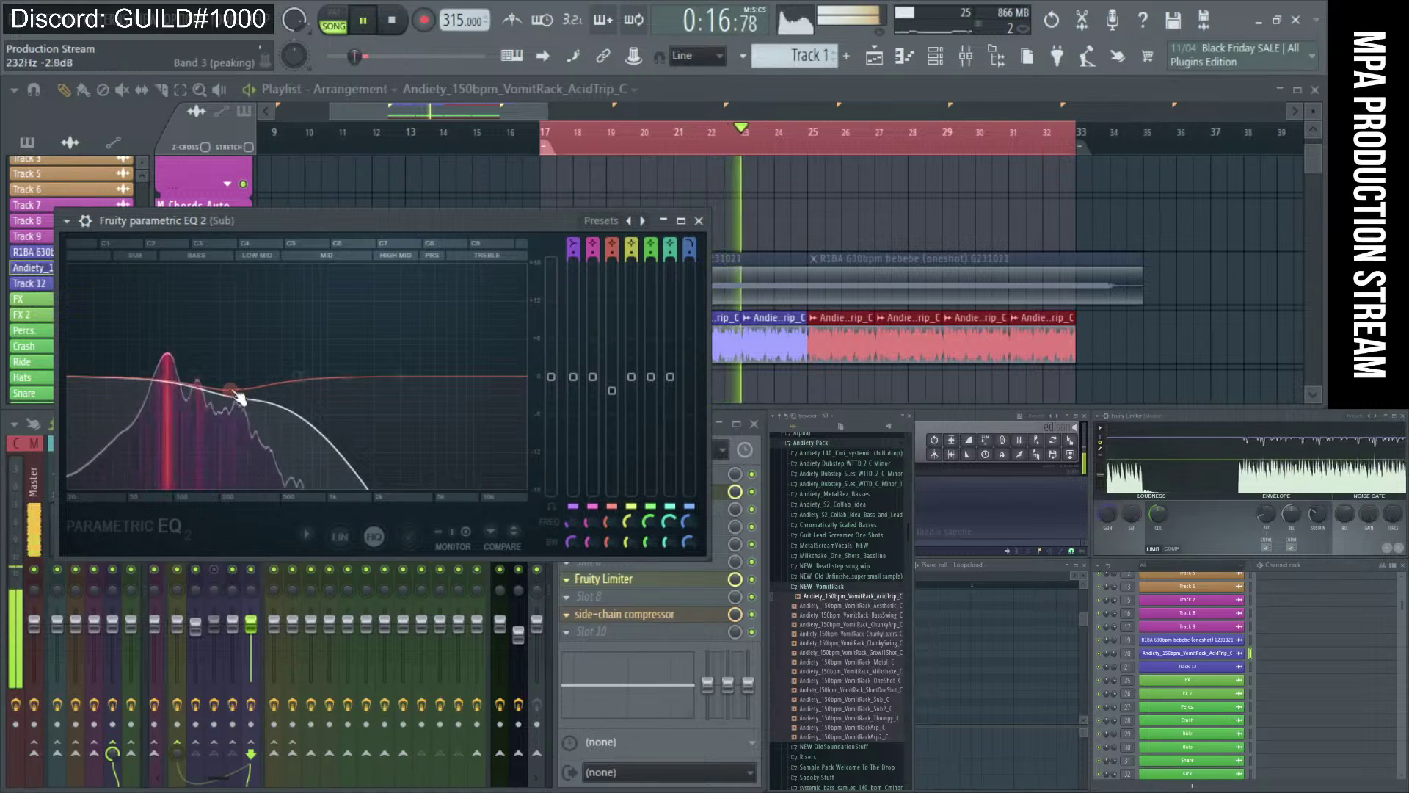
left_click(699, 220)
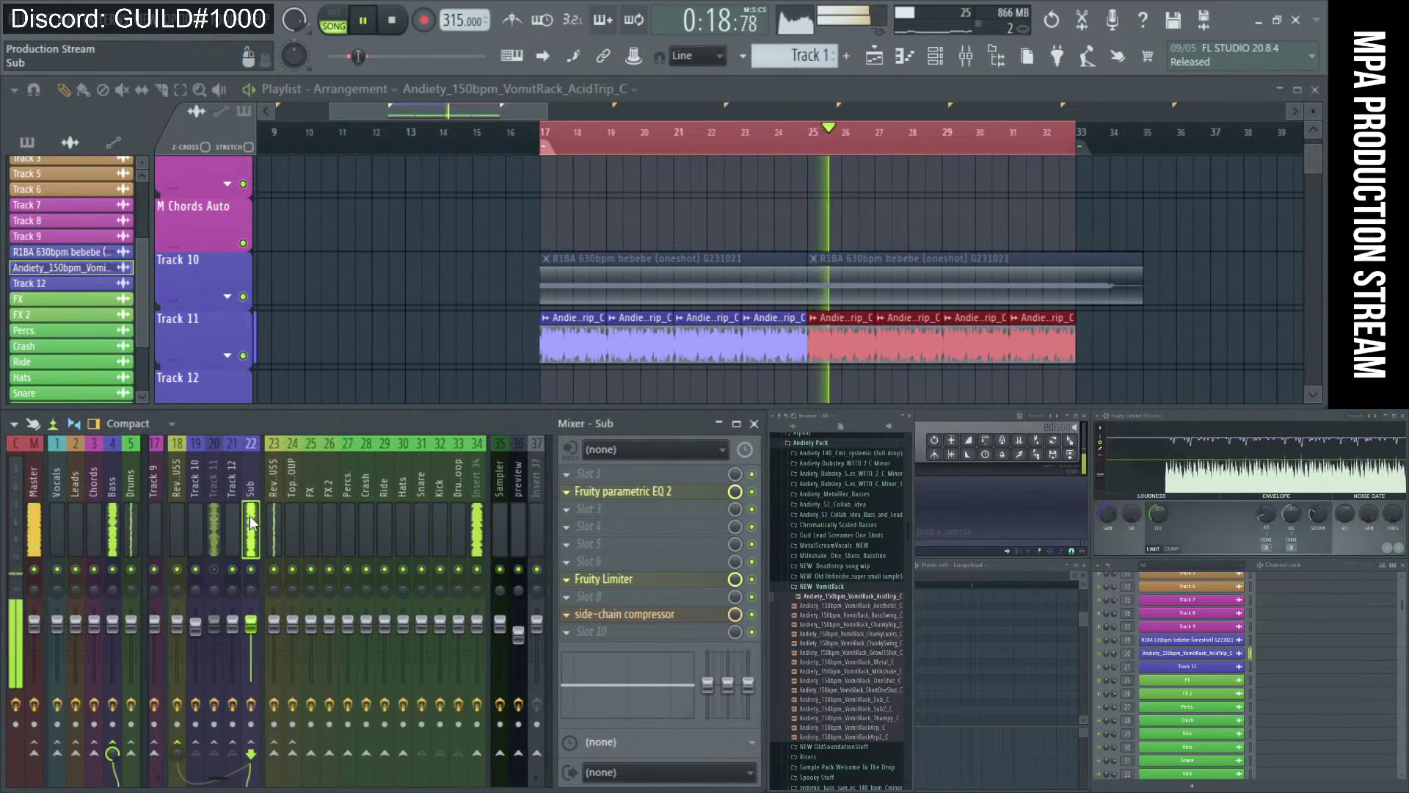
key("space")
- Unmute Track 11, sweep a band through its Fruity parametric EQ 2 during playback and reset that band
left_click(214, 558)
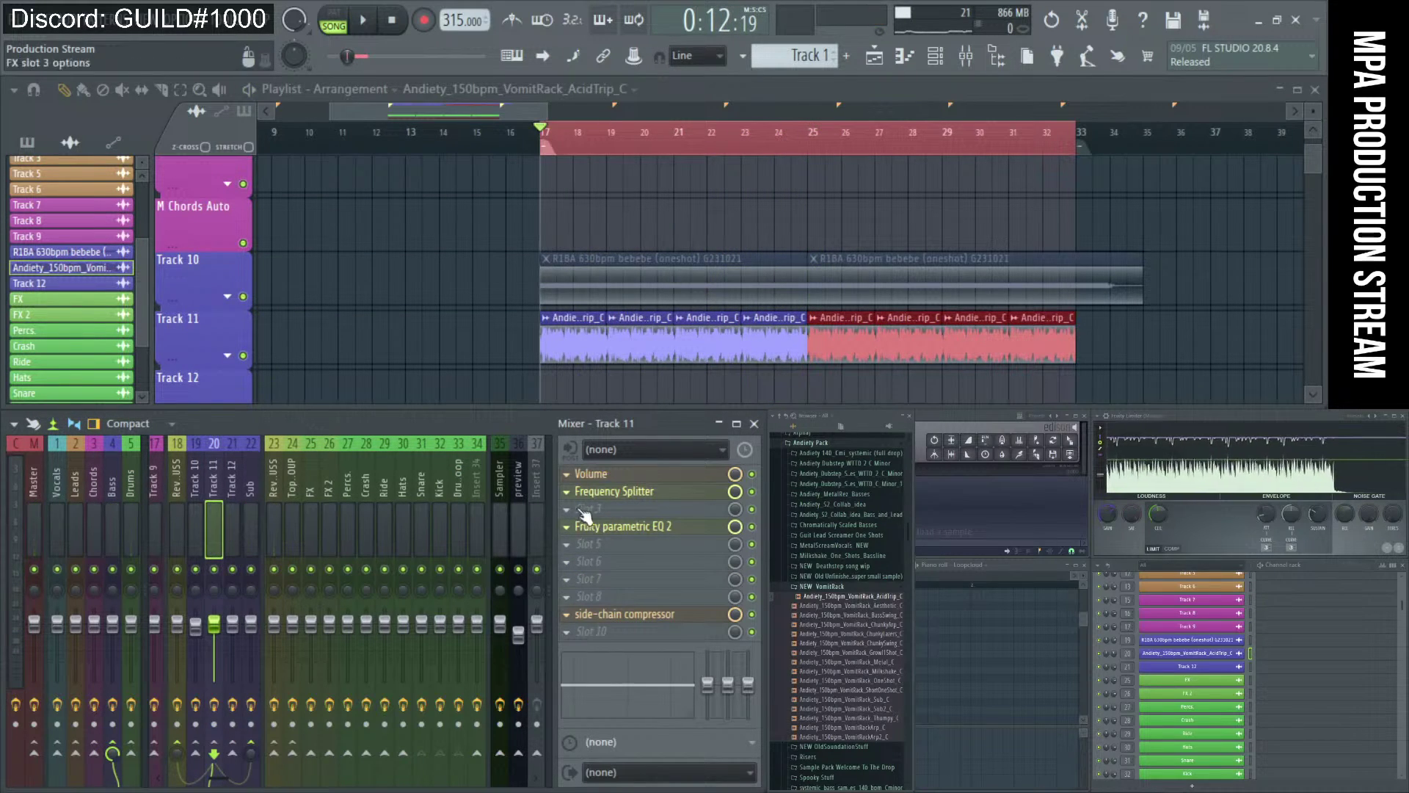
left_click(606, 527)
key("space")
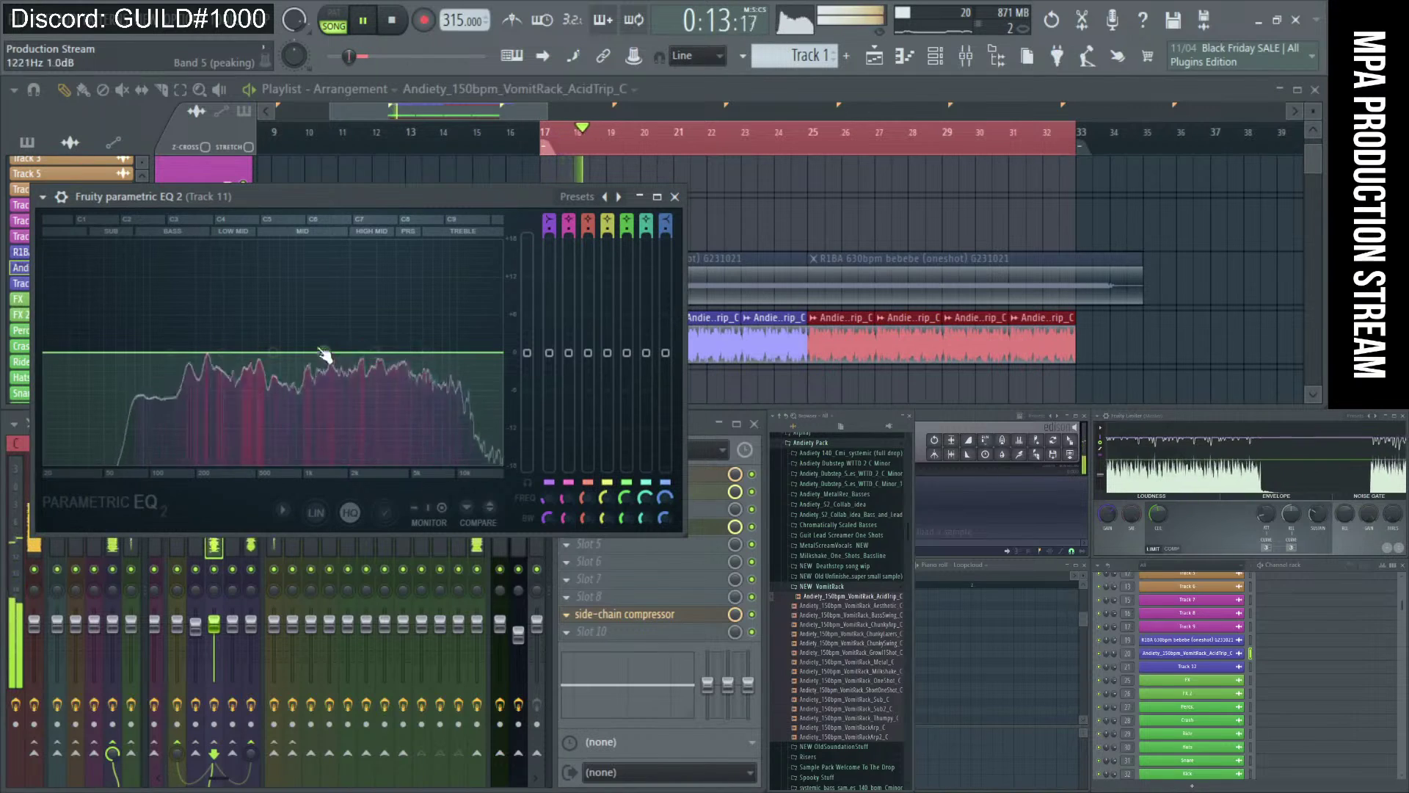
left_click_drag(262, 317, 365, 337)
right_click(365, 337)
left_click(389, 360)
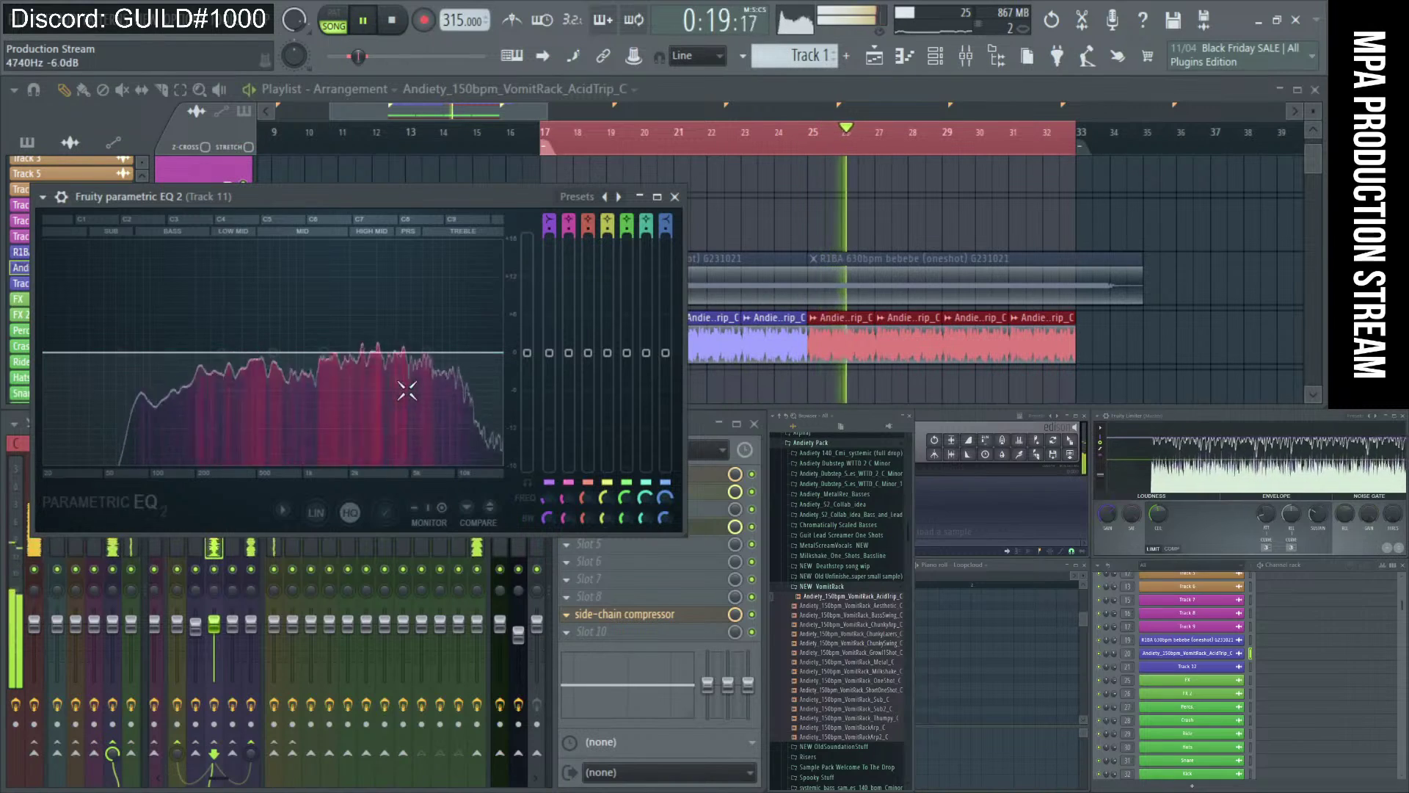
left_click(675, 197)
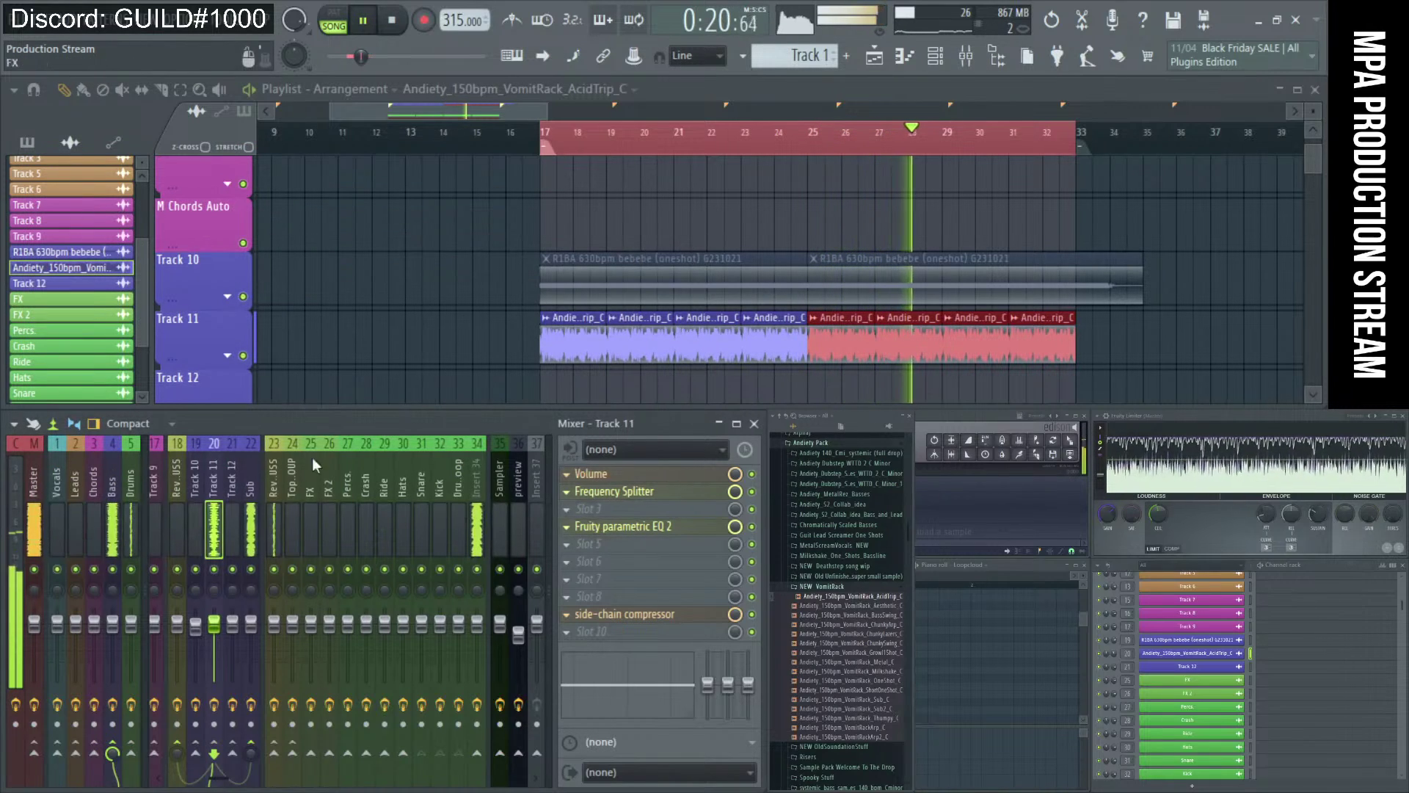
- Listen to the loop with Track 11 muted and stop playback
left_click(214, 571)
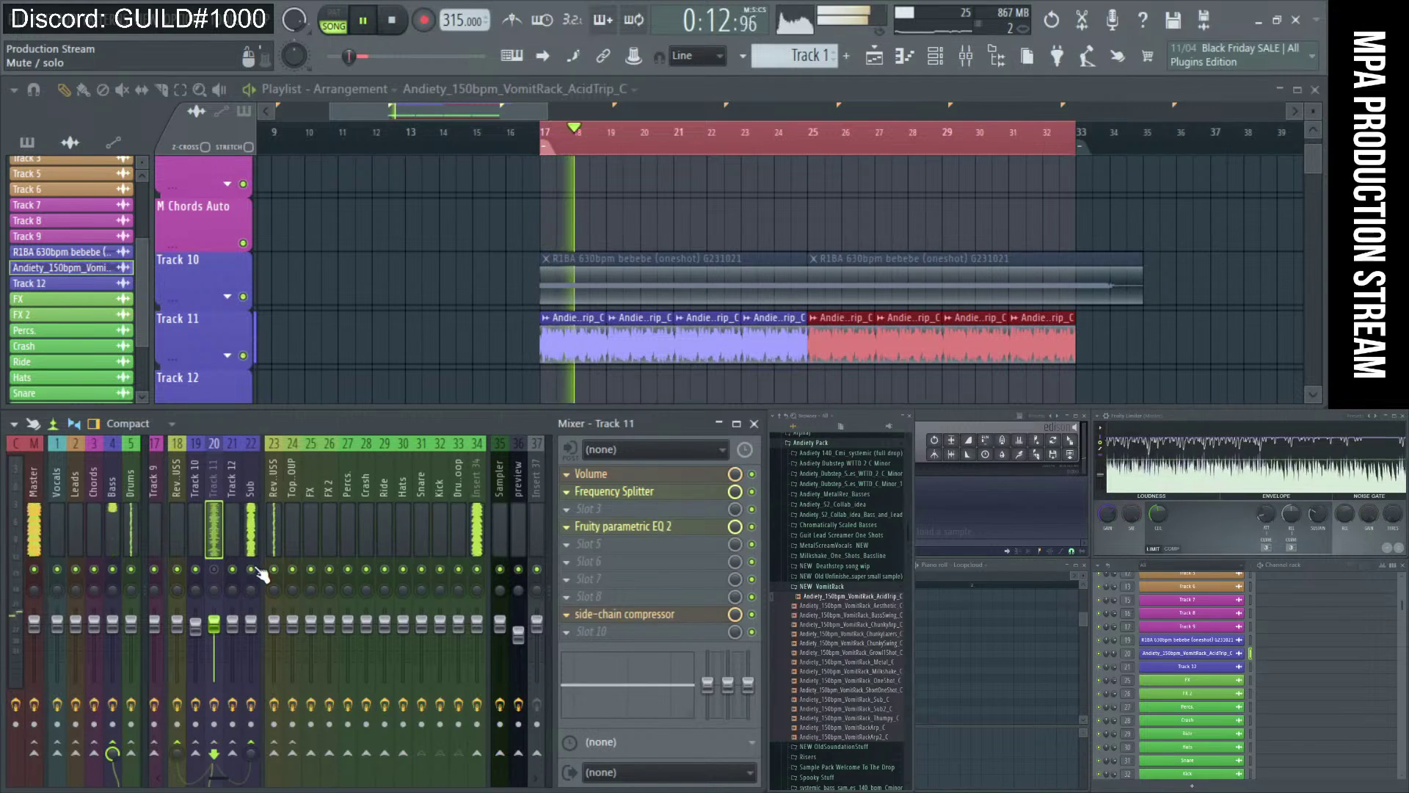
key("space")
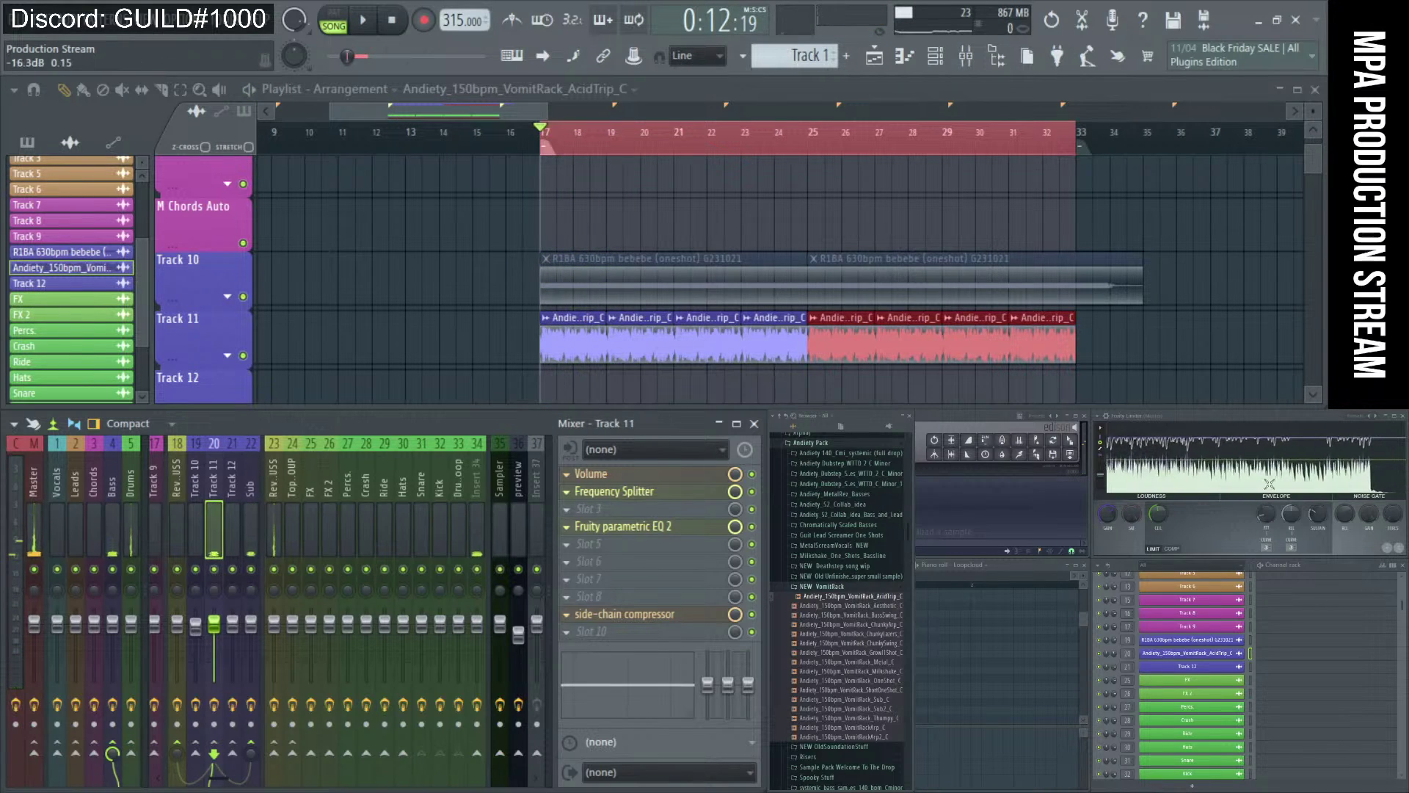
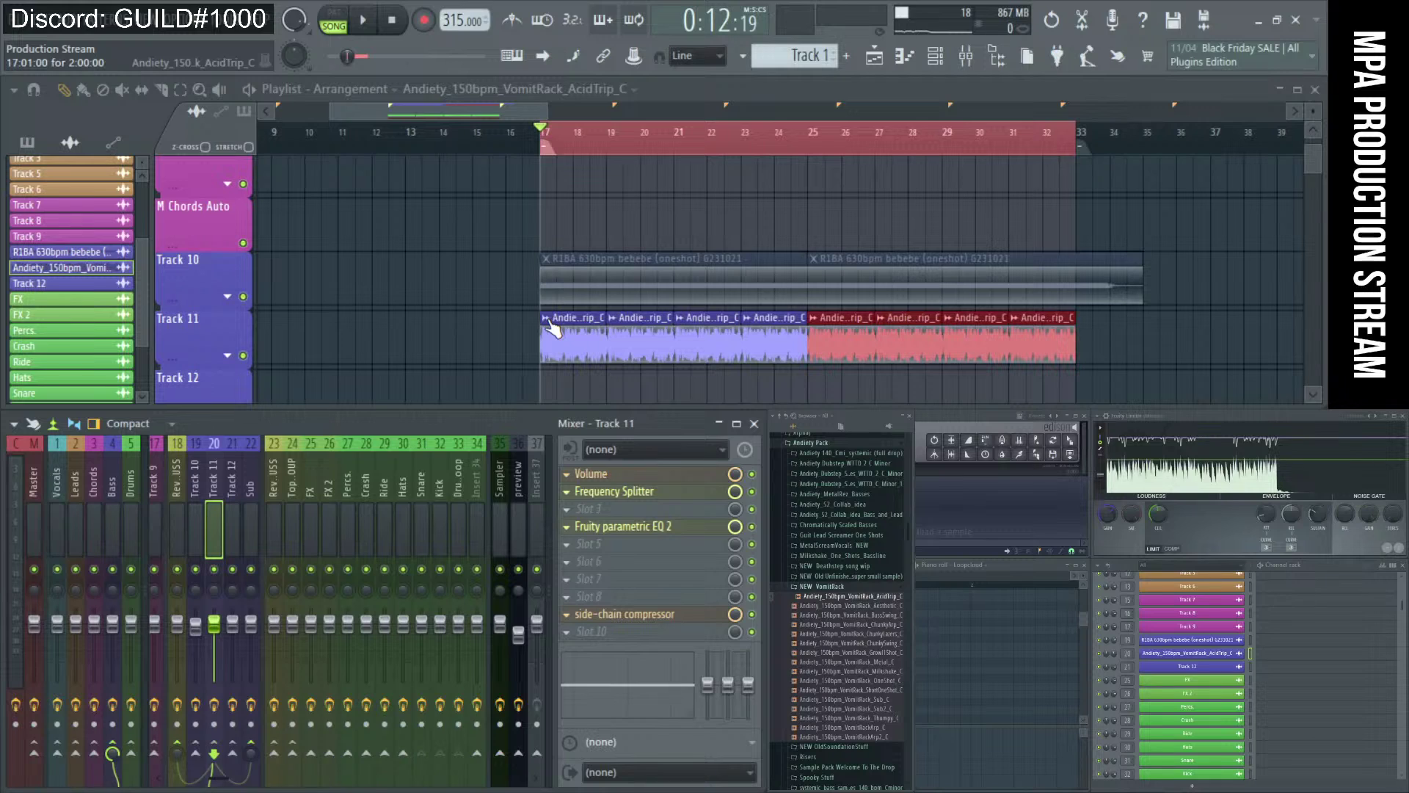
- Check the Drum Loop insert's effects and open the side-chain compressor on the Sub mixer track
scroll(552, 329, "up", 2)
scroll(505, 491, "down", 3)
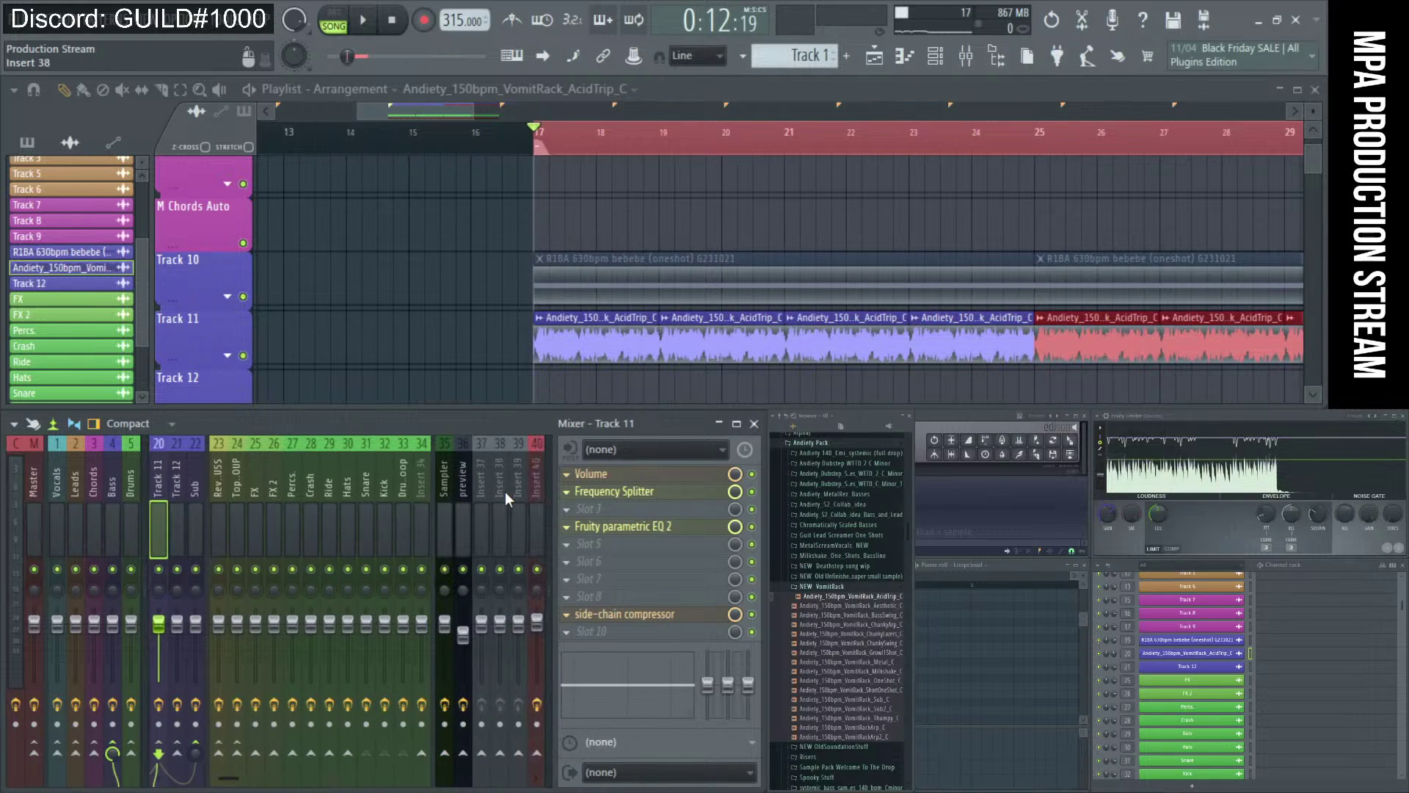
scroll(505, 491, "up", 3)
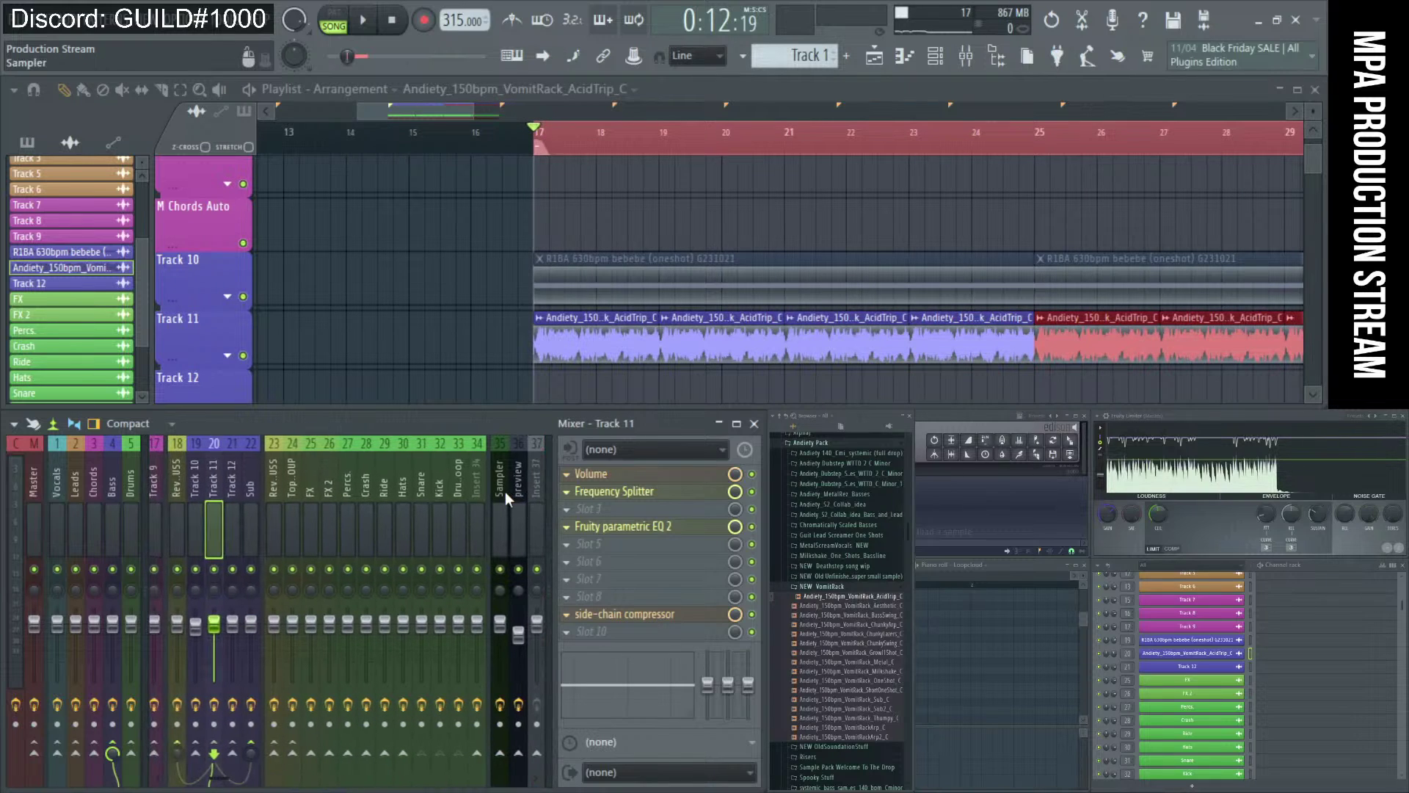
left_click(464, 496)
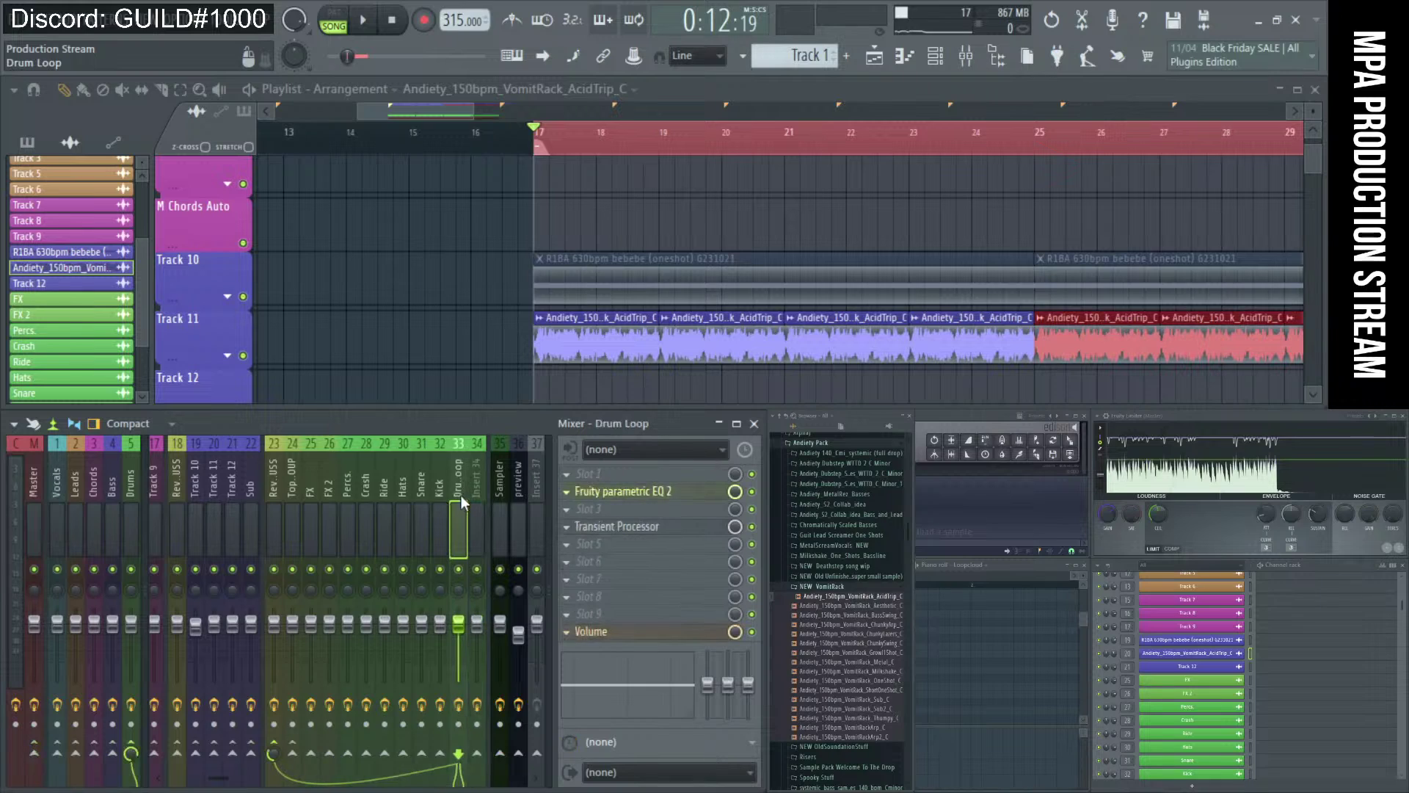
scroll(465, 497, "down", 3)
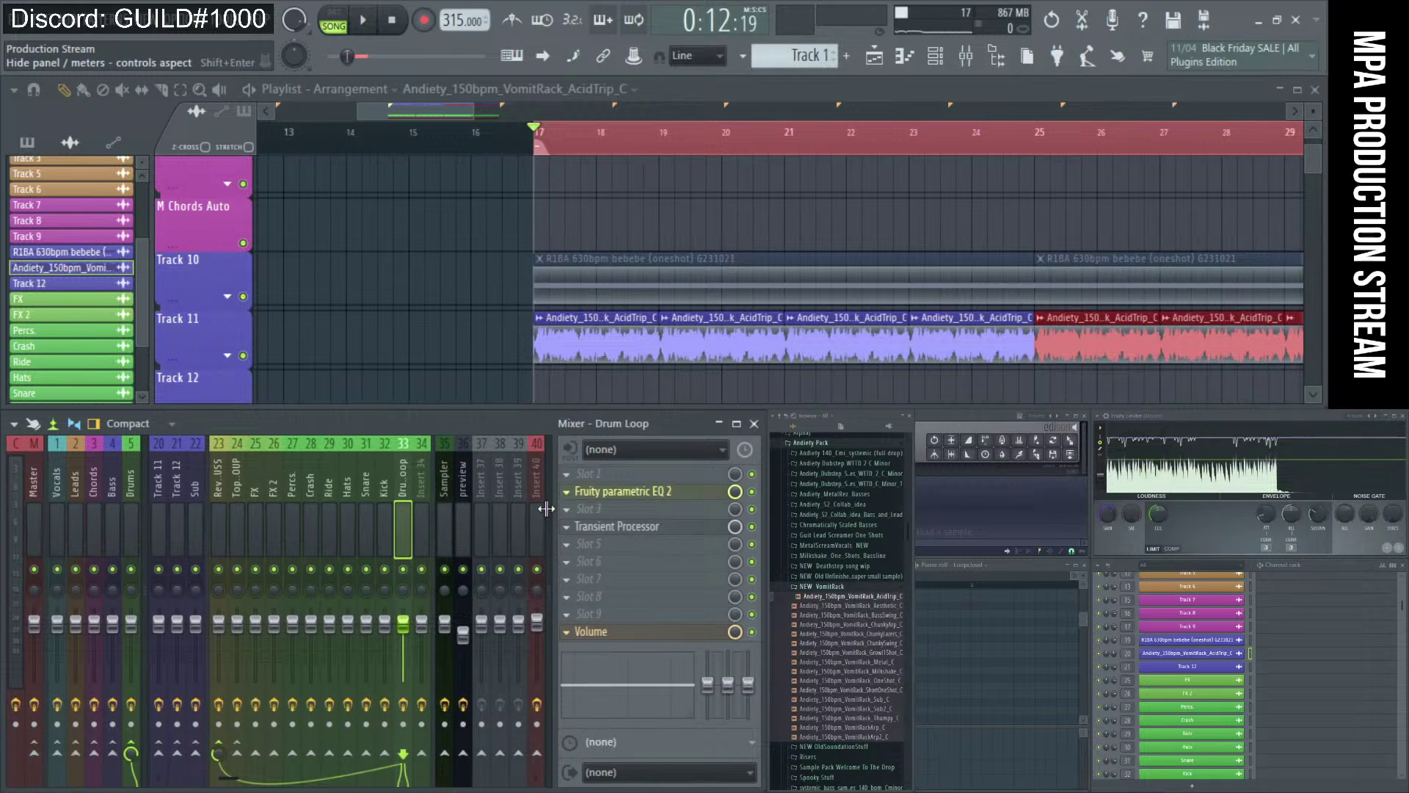
scroll(389, 493, "up", 6)
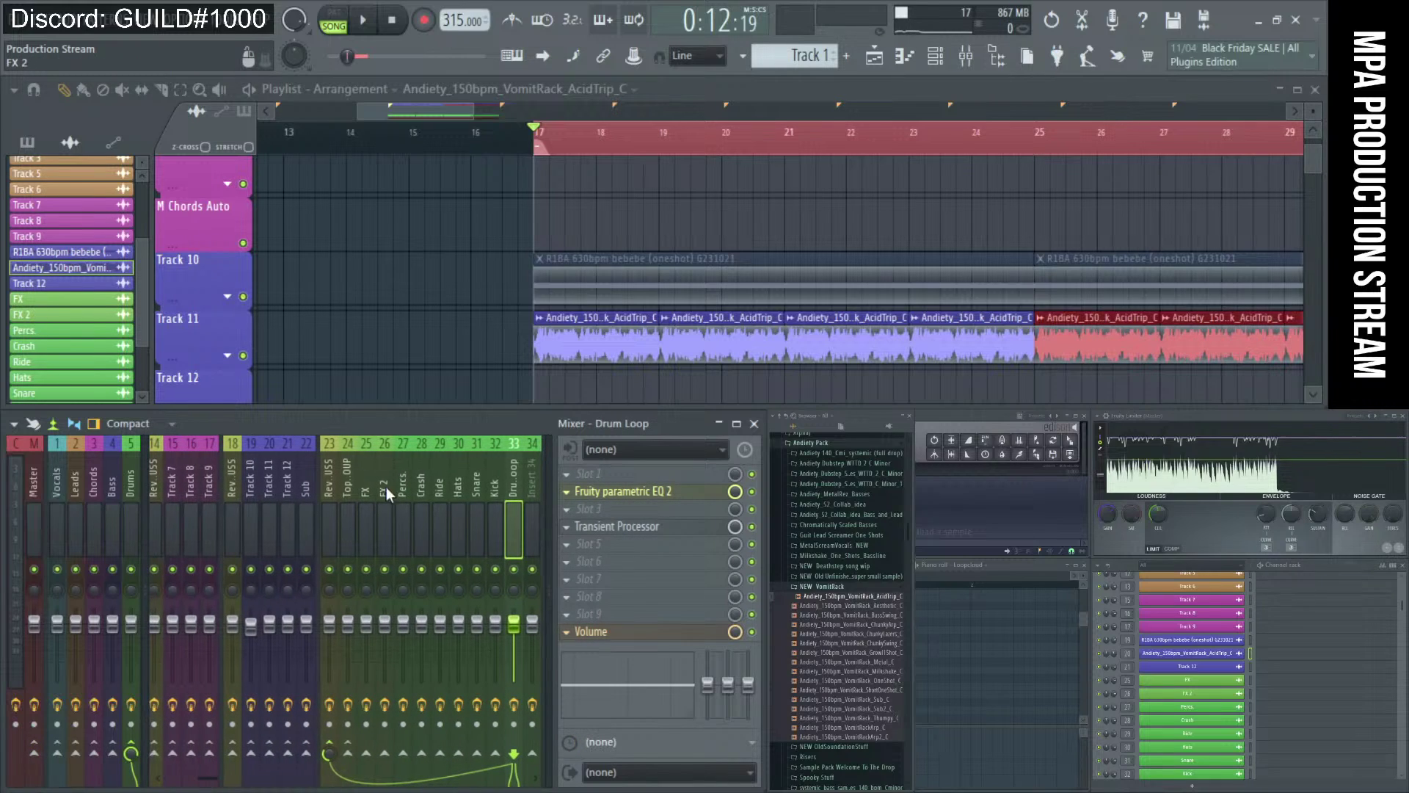
left_click(301, 522)
left_click(617, 613)
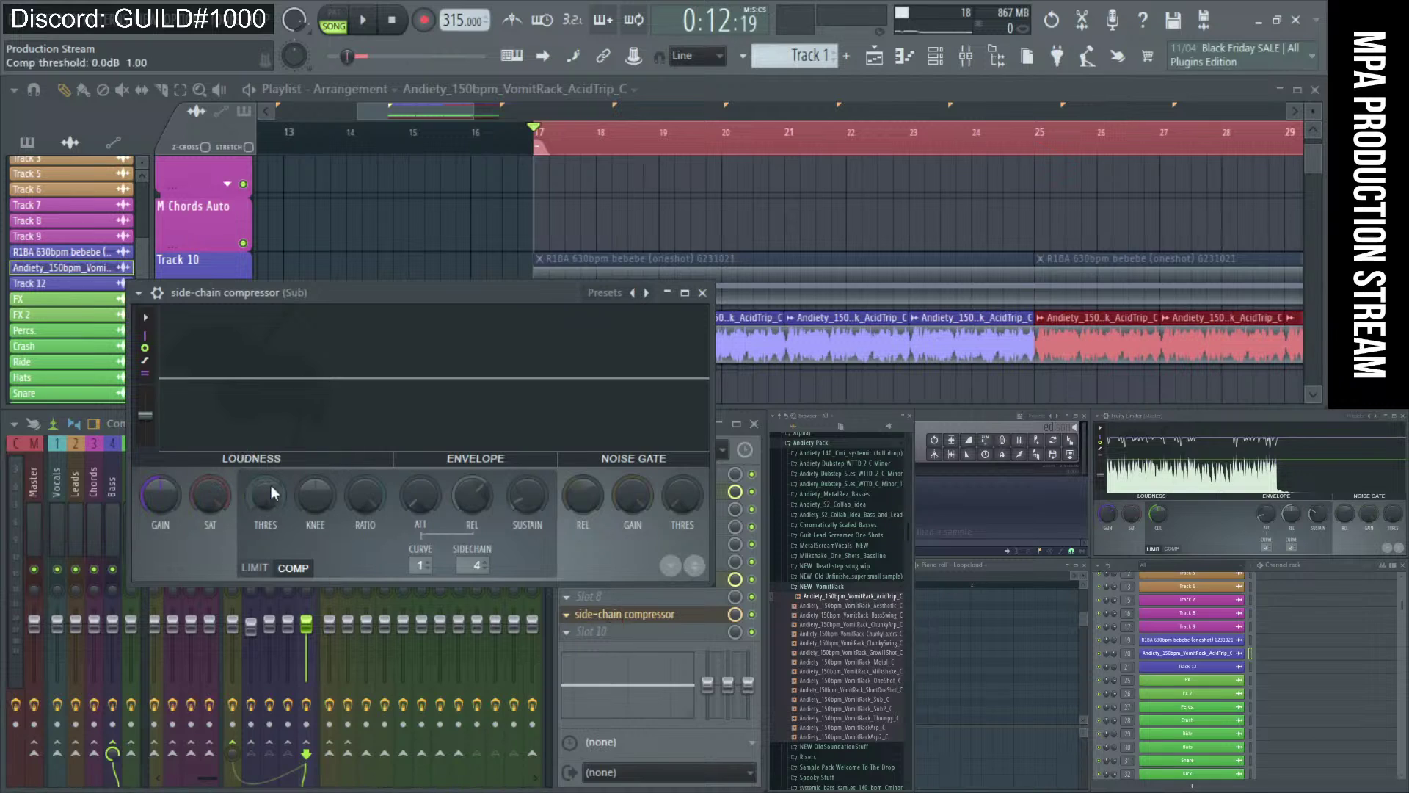
- Lower the threshold of the Sub track's side-chain compressor to about -20.8 dB while the loop plays
key("space")
left_click_drag(265, 494, 265, 517)
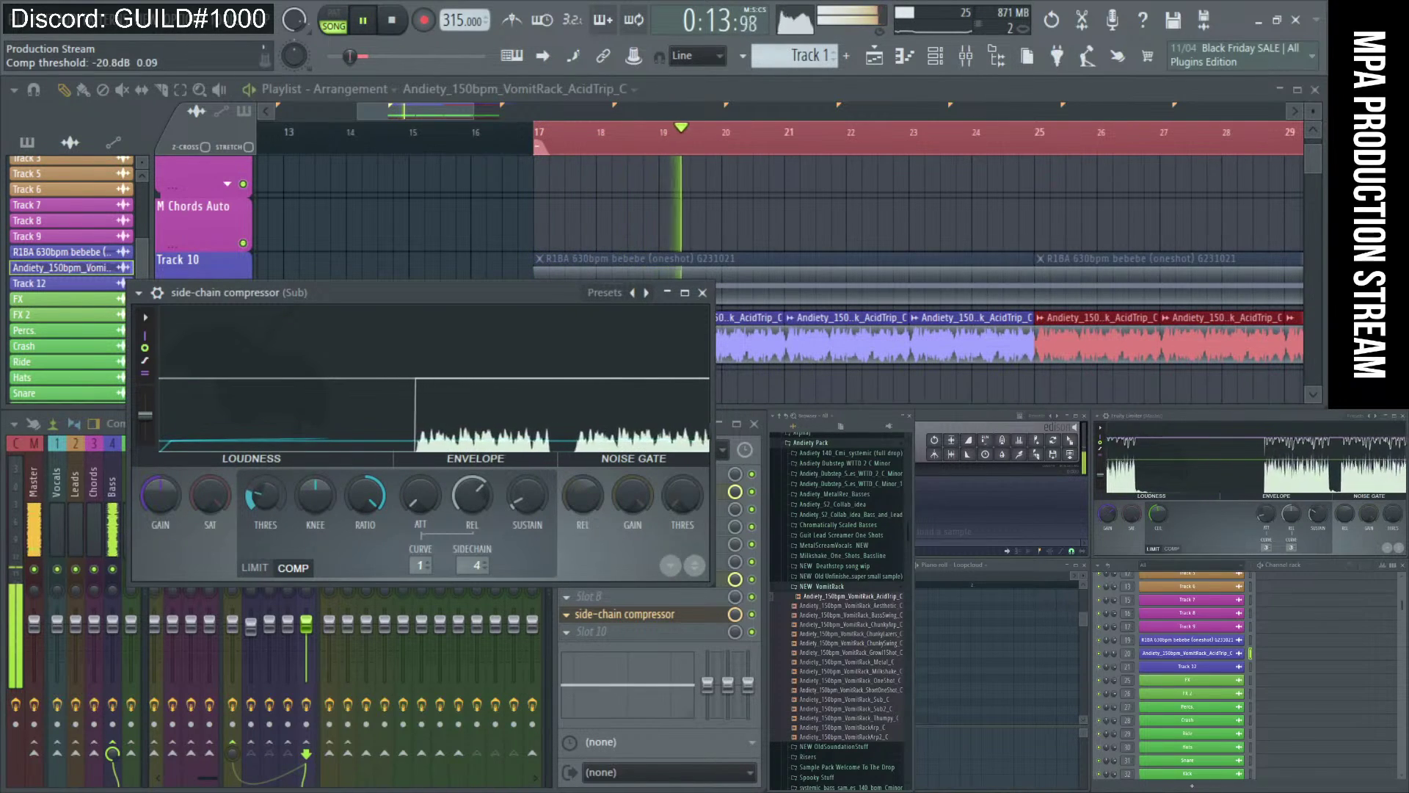
key("space")
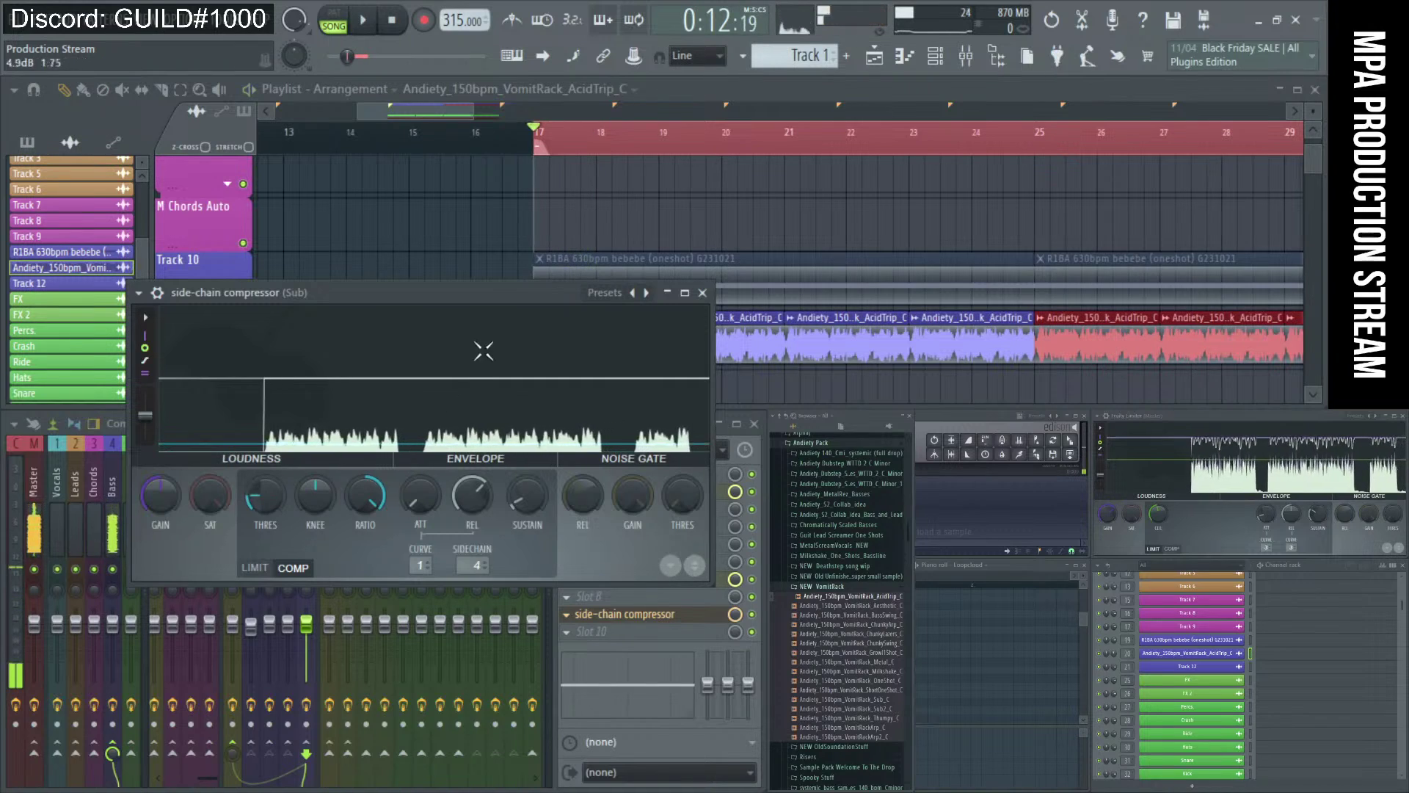
- Route mixer Insert 34 to the Ducking track, moving the compressor window clear of the mixer
left_click_drag(440, 292, 347, 115)
scroll(506, 489, "down", 2)
scroll(507, 488, "down", 2)
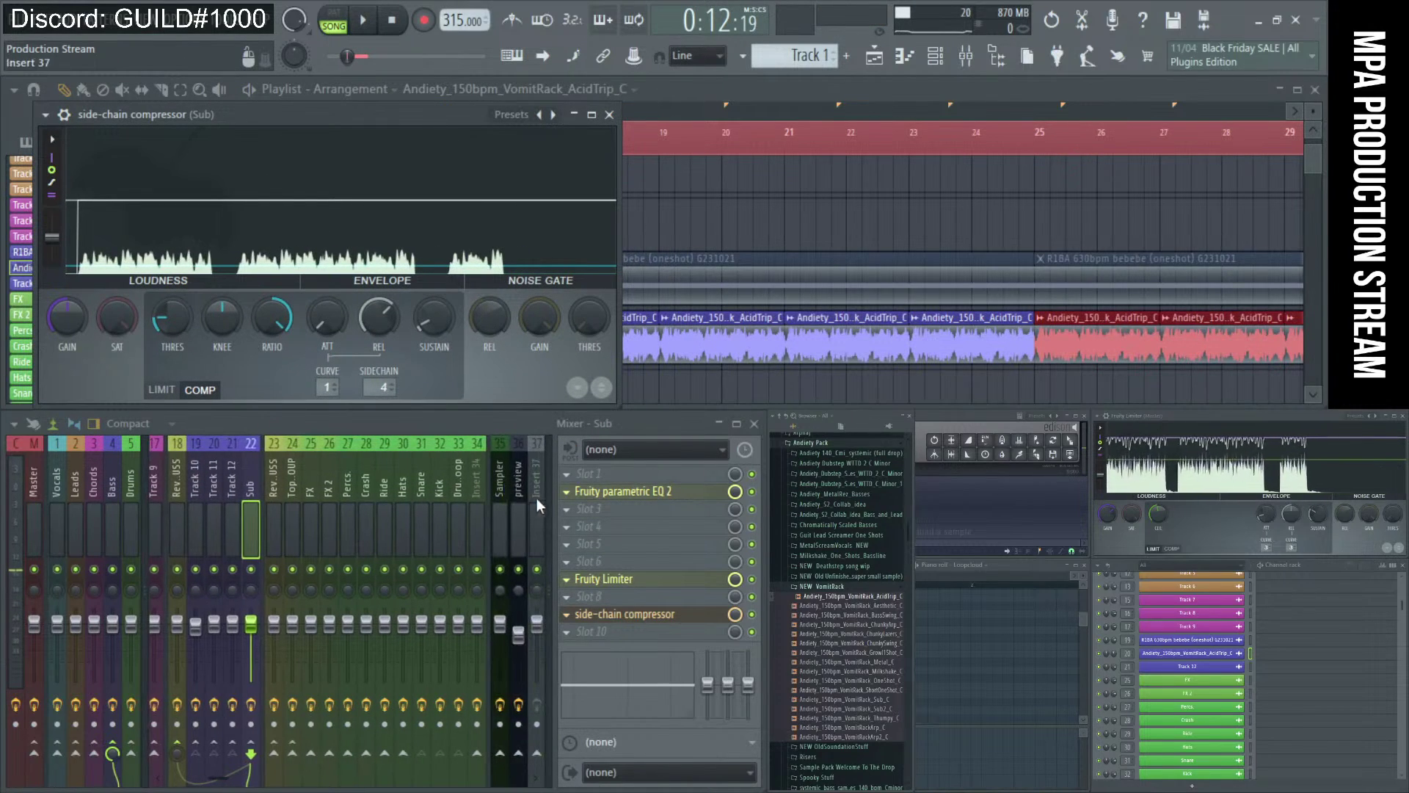
left_click(476, 492)
left_click(505, 753)
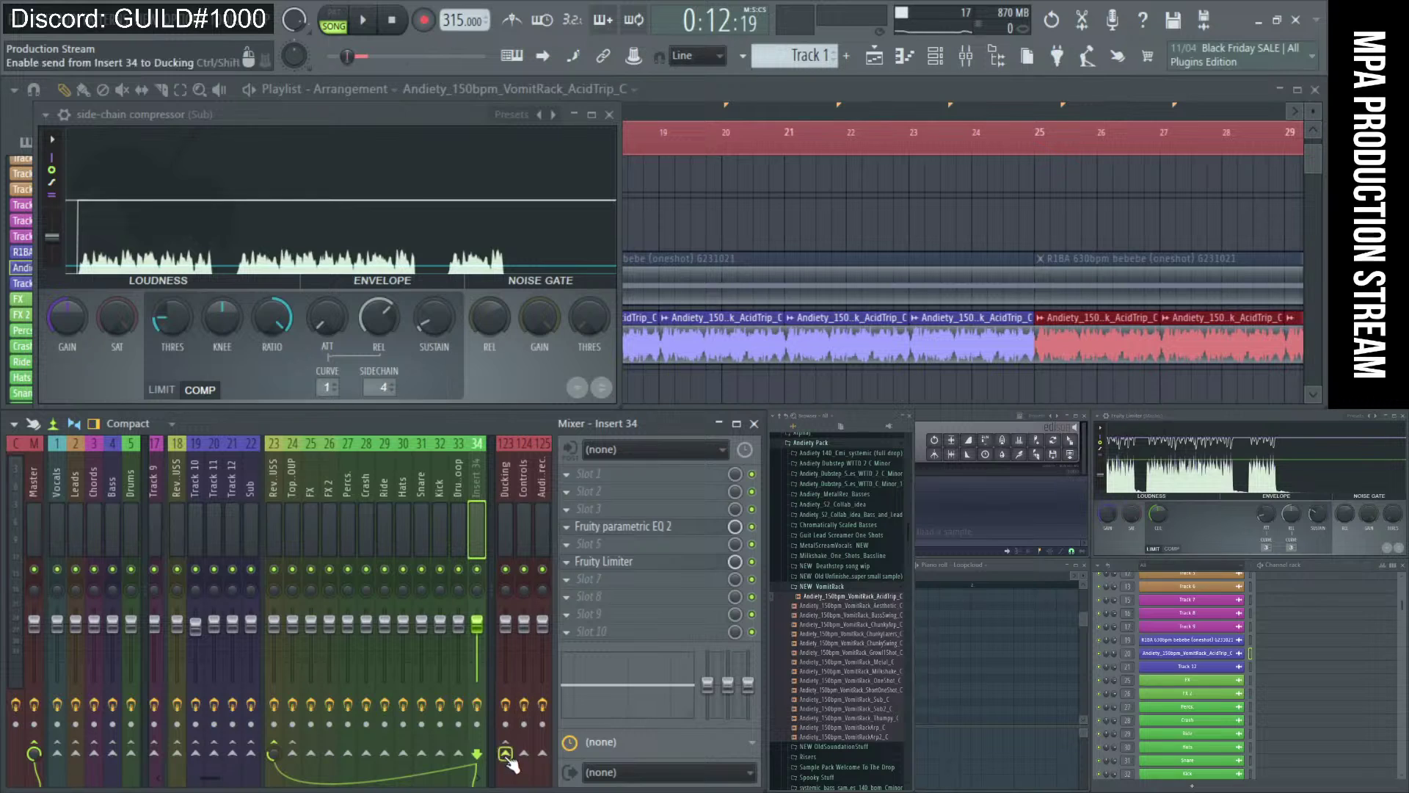
- Play the loop and fine-tune the Sub side-chain compressor's threshold by ear
key("space")
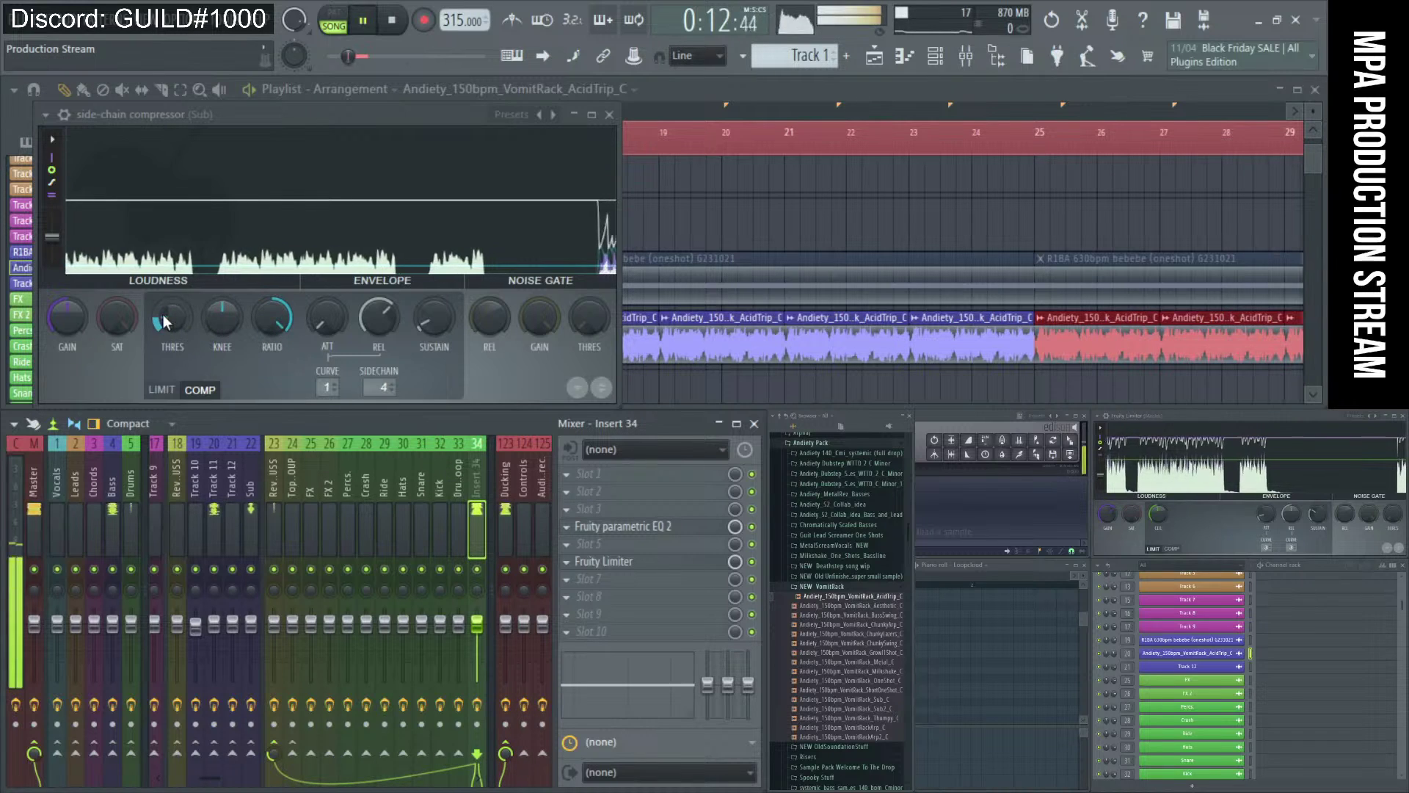
mouse_move(174, 327)
left_mouse_down()
mouse_move(174, 306)
mouse_move(174, 371)
mouse_move(174, 317)
left_mouse_up()
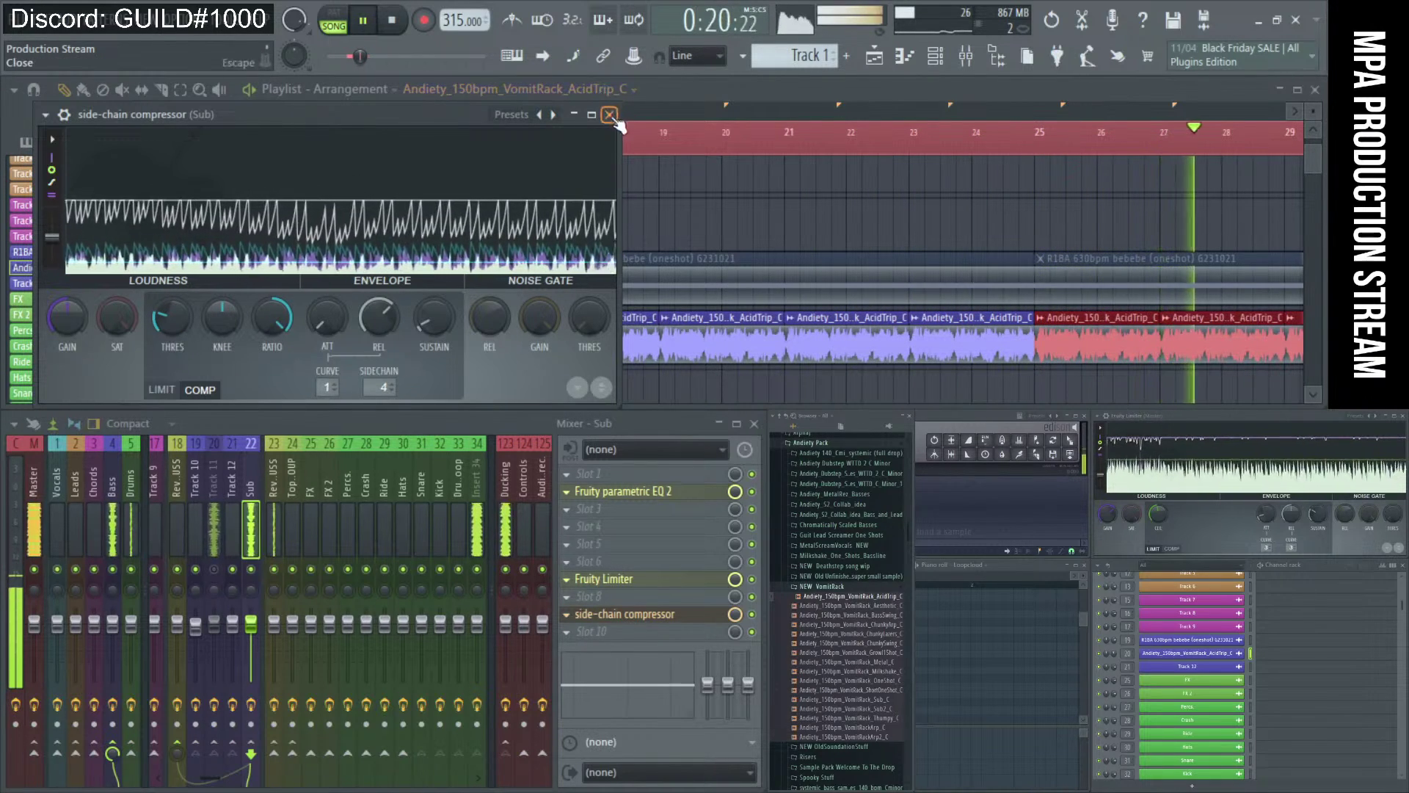
- Set the threshold of Track 11's side-chain compressor to about -15.3 dB during playback and close the plugin
left_click(221, 553)
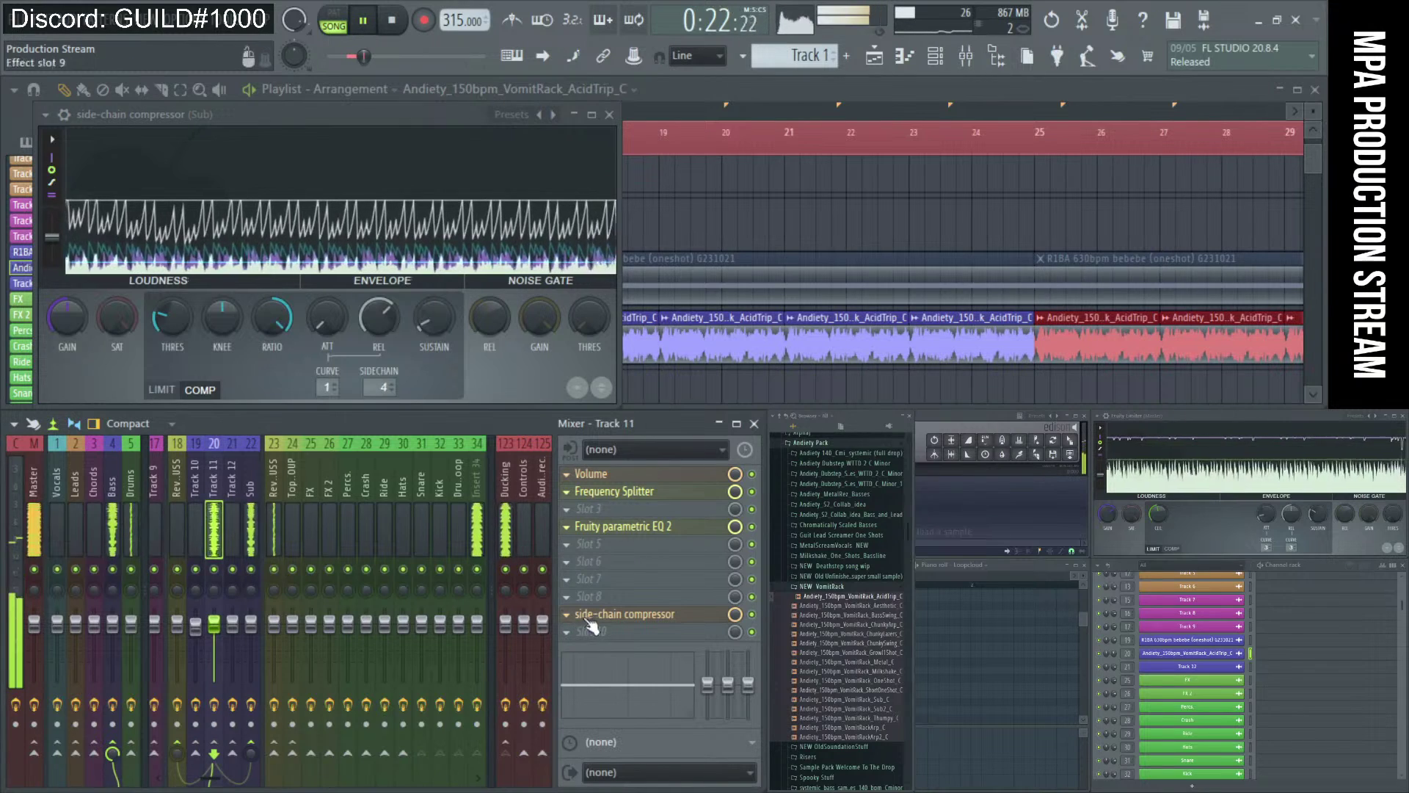
left_click(608, 616)
left_click_drag(242, 468, 242, 538)
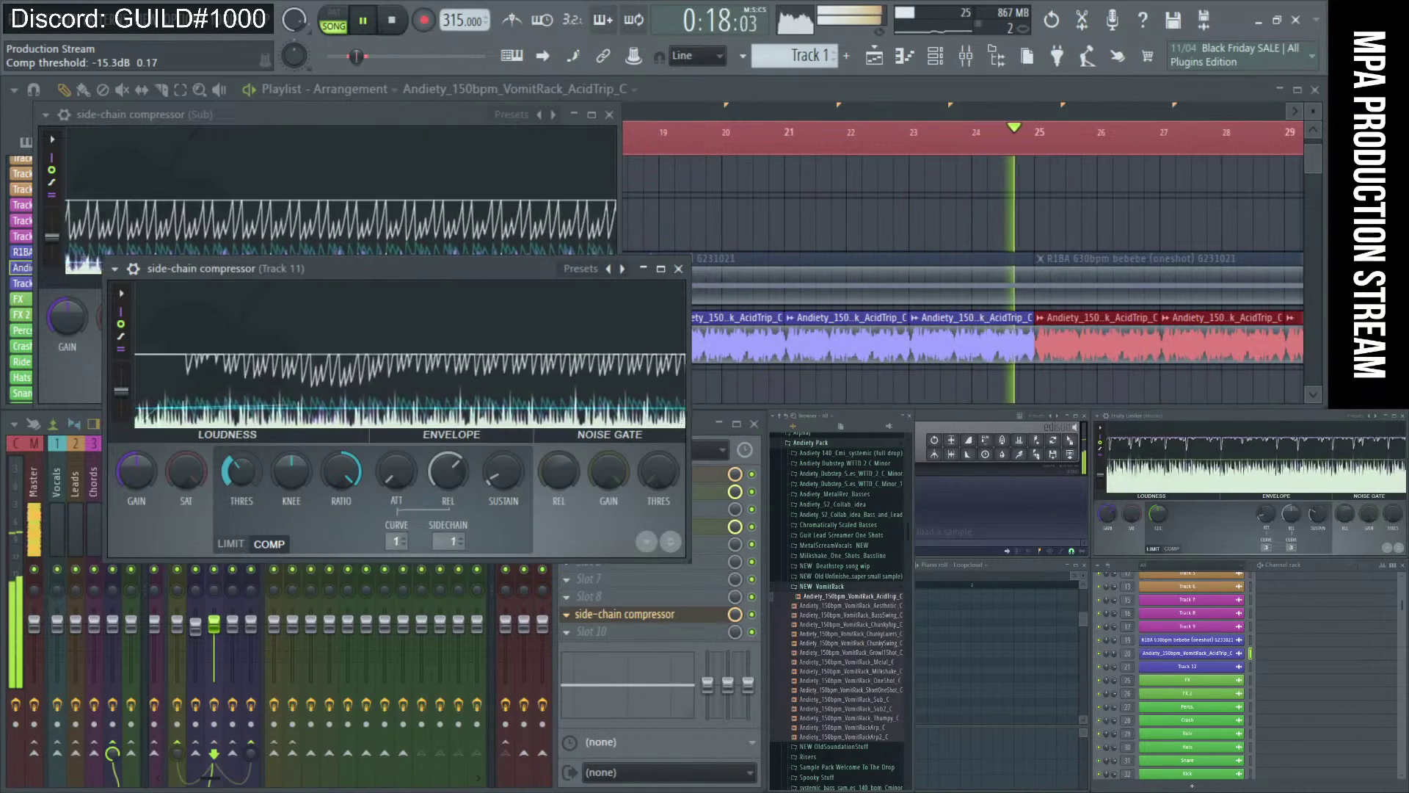
left_click(624, 614)
key("space")
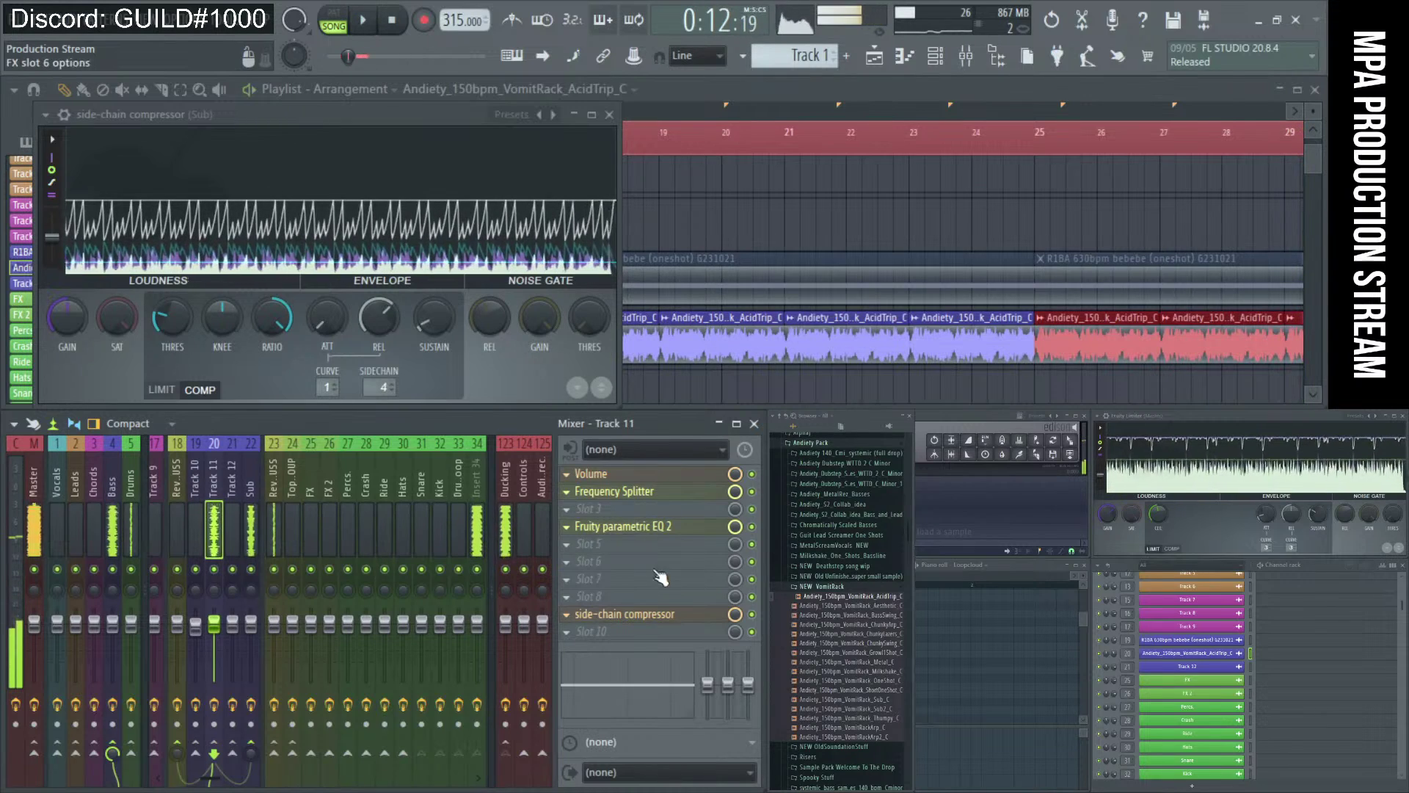
- Make a gentle low-mid cut with band 4 of Track 11's Fruity parametric EQ 2 during playback, and close it
left_click(566, 508)
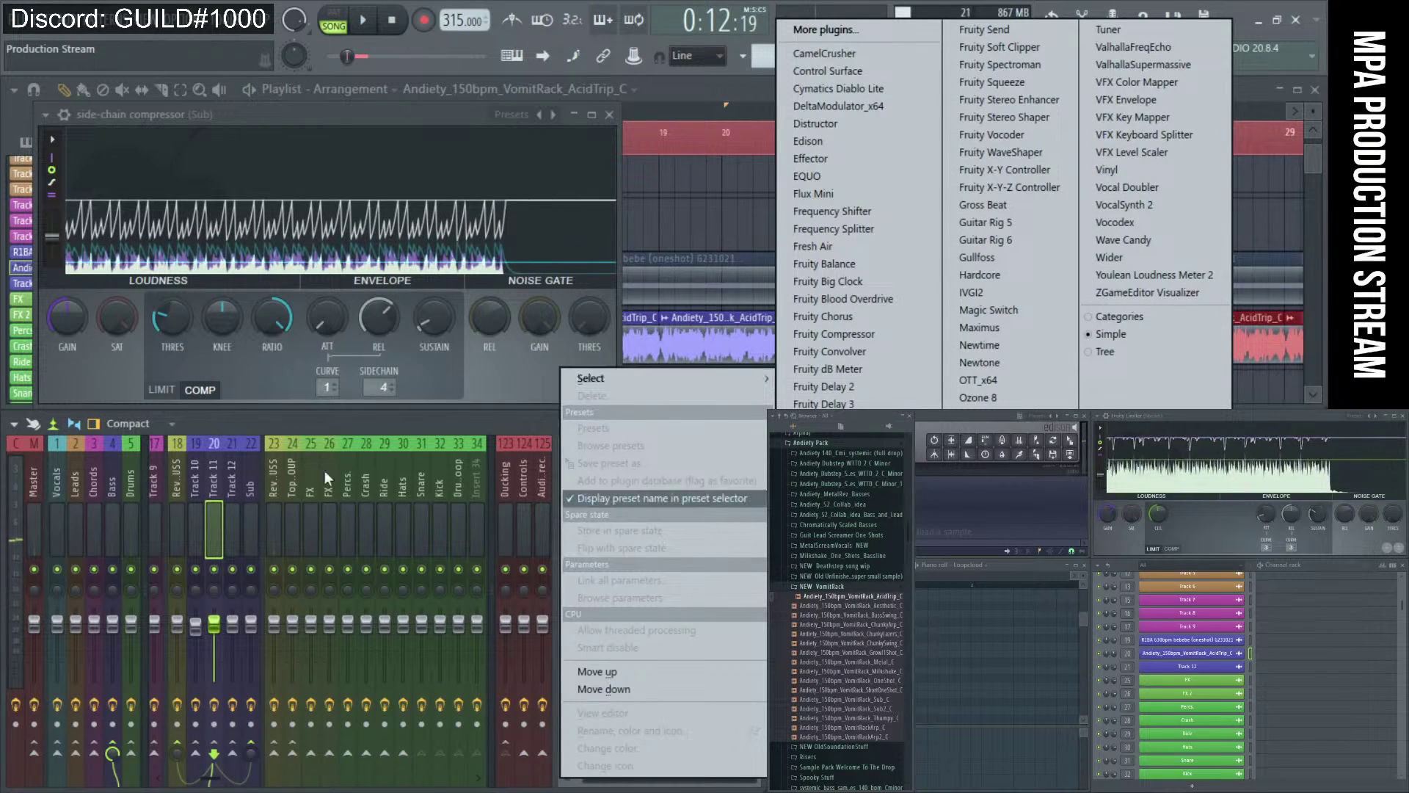
left_click(224, 505)
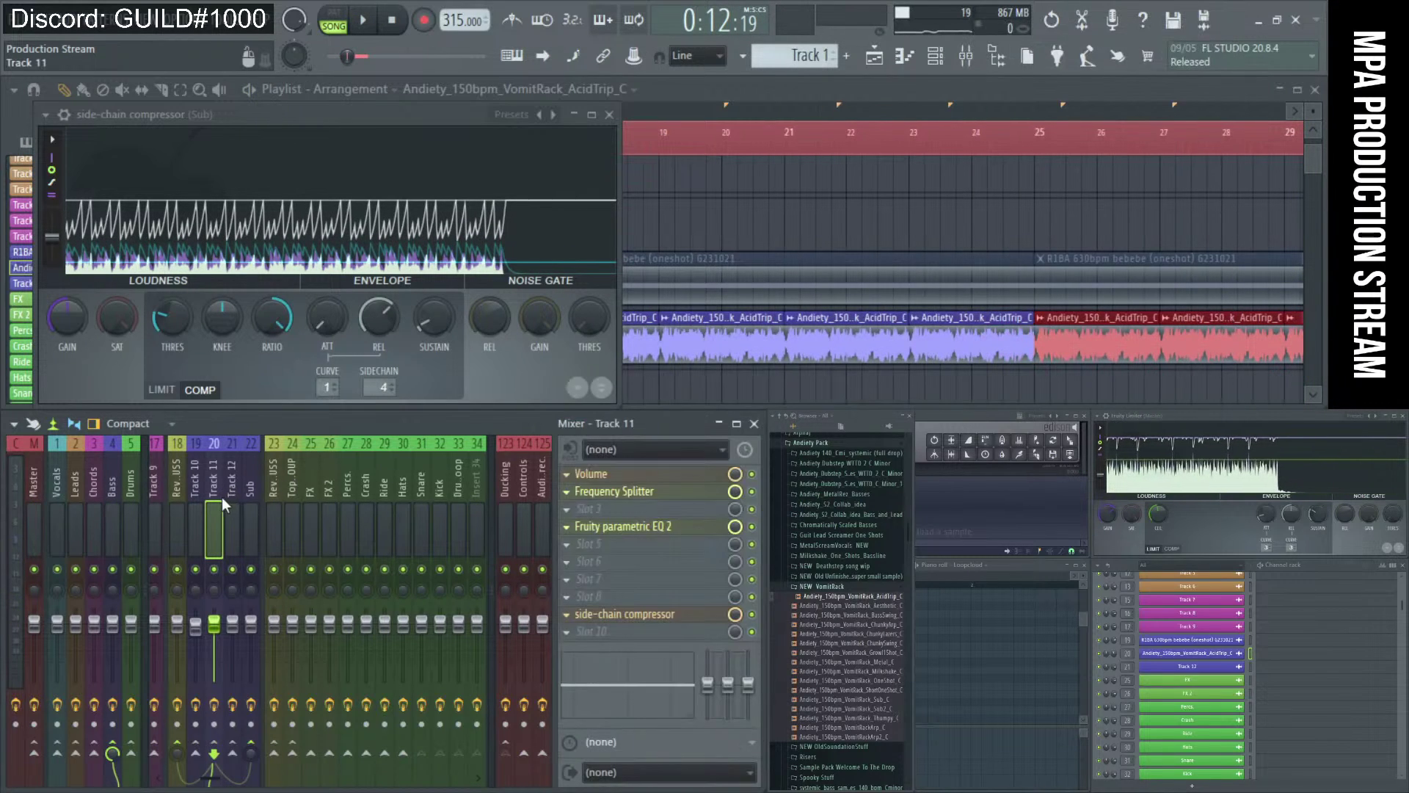
left_click(624, 526)
key("space")
left_click_drag(299, 352, 239, 389)
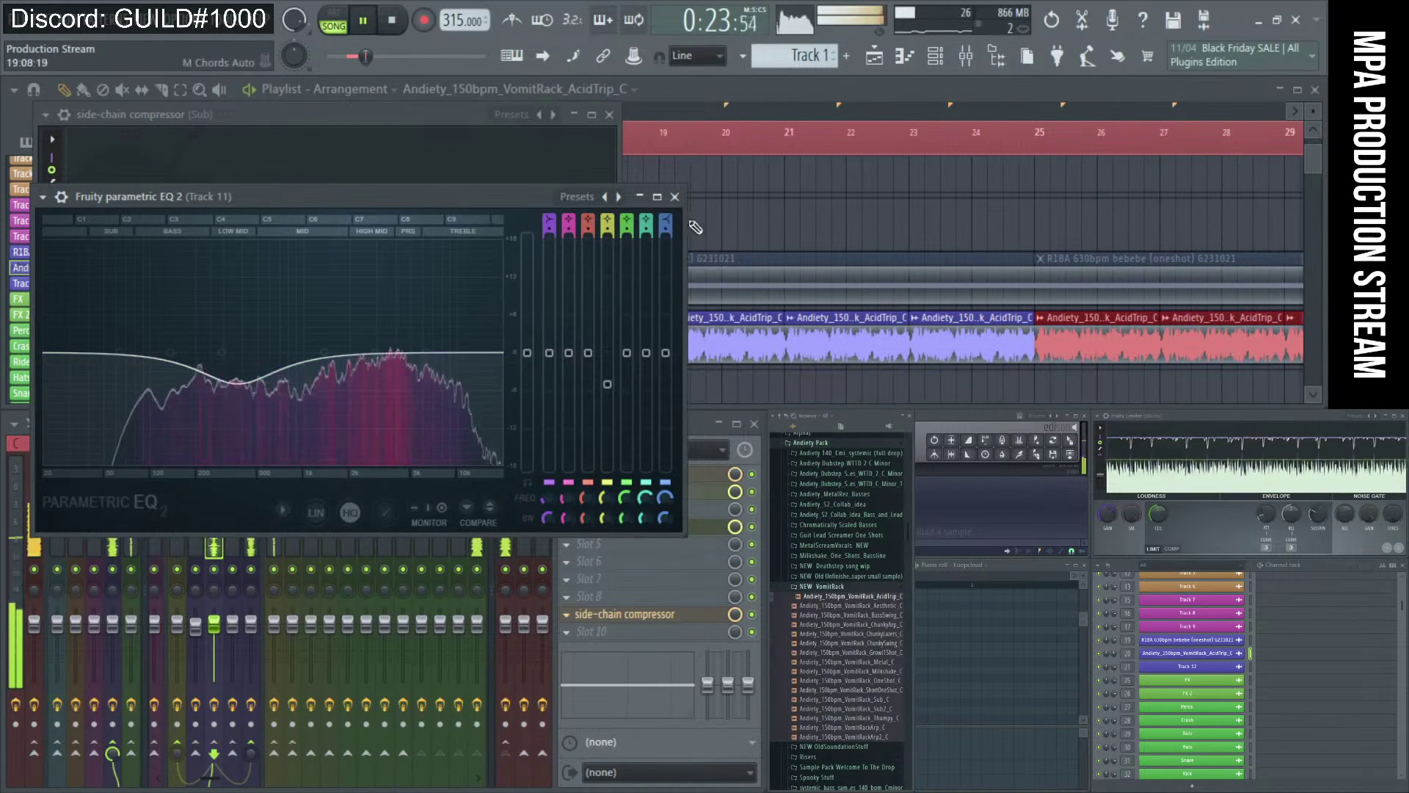
left_click(675, 196)
key("space")
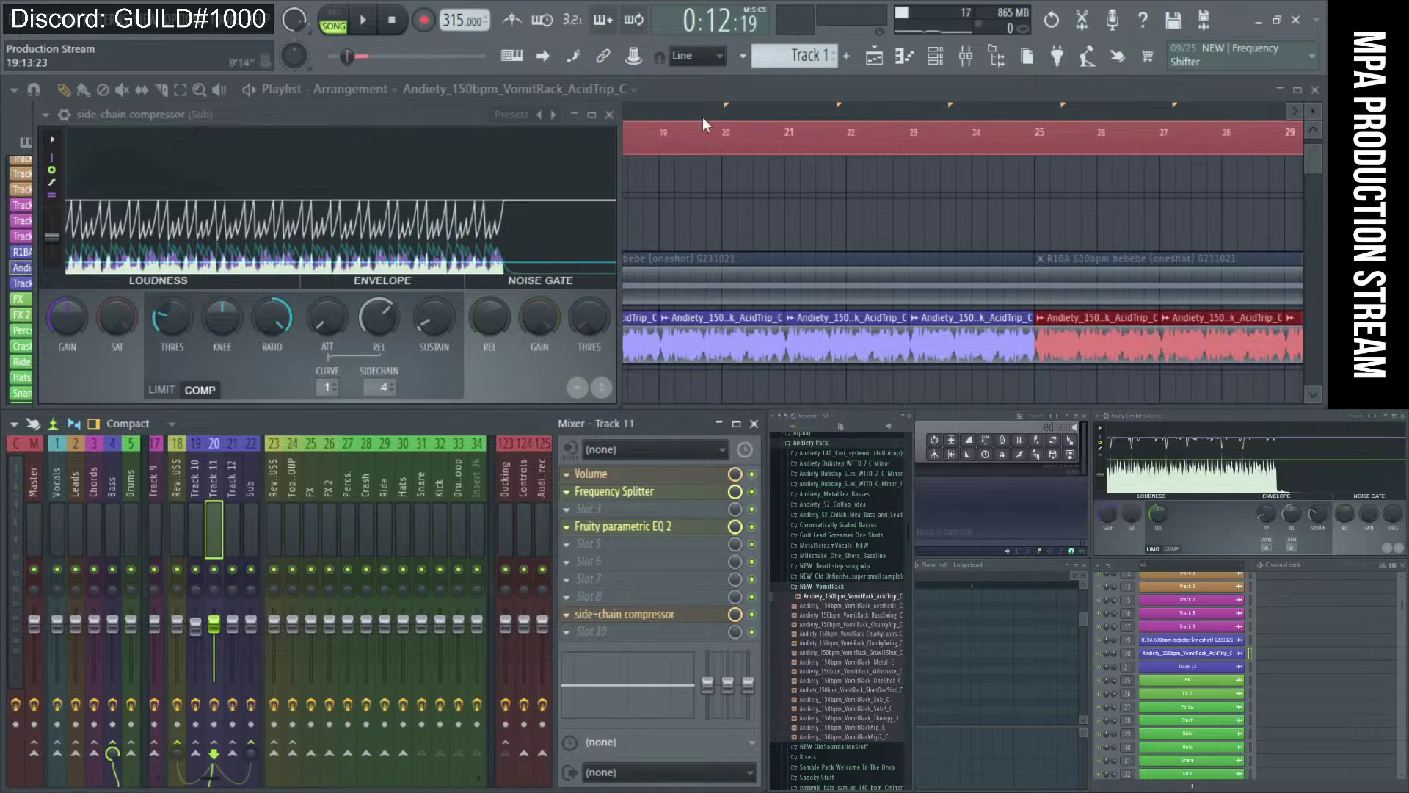
- Close the Sub compressor, select mixer Track 11 and play the loop to check the bass levels
left_click(610, 114)
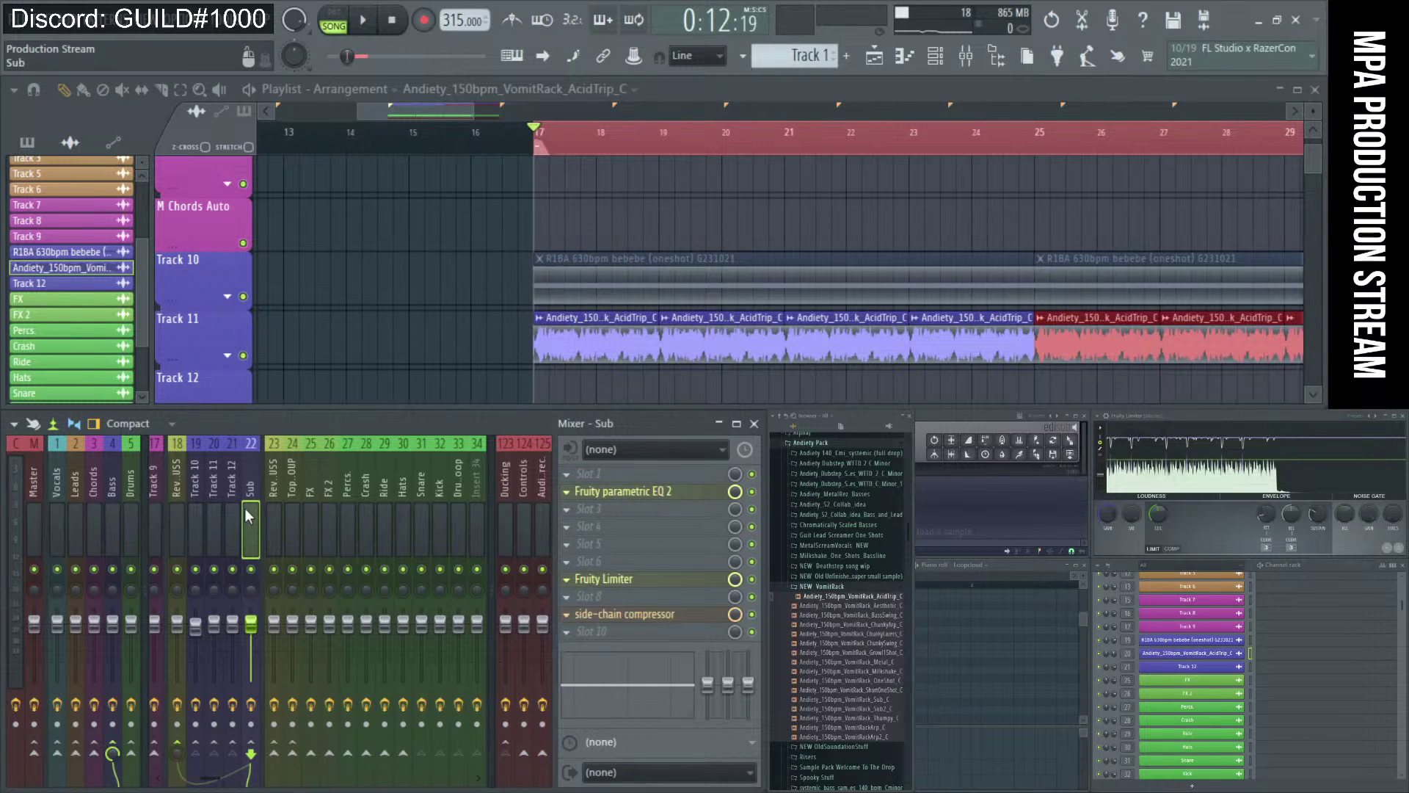
left_click(208, 482)
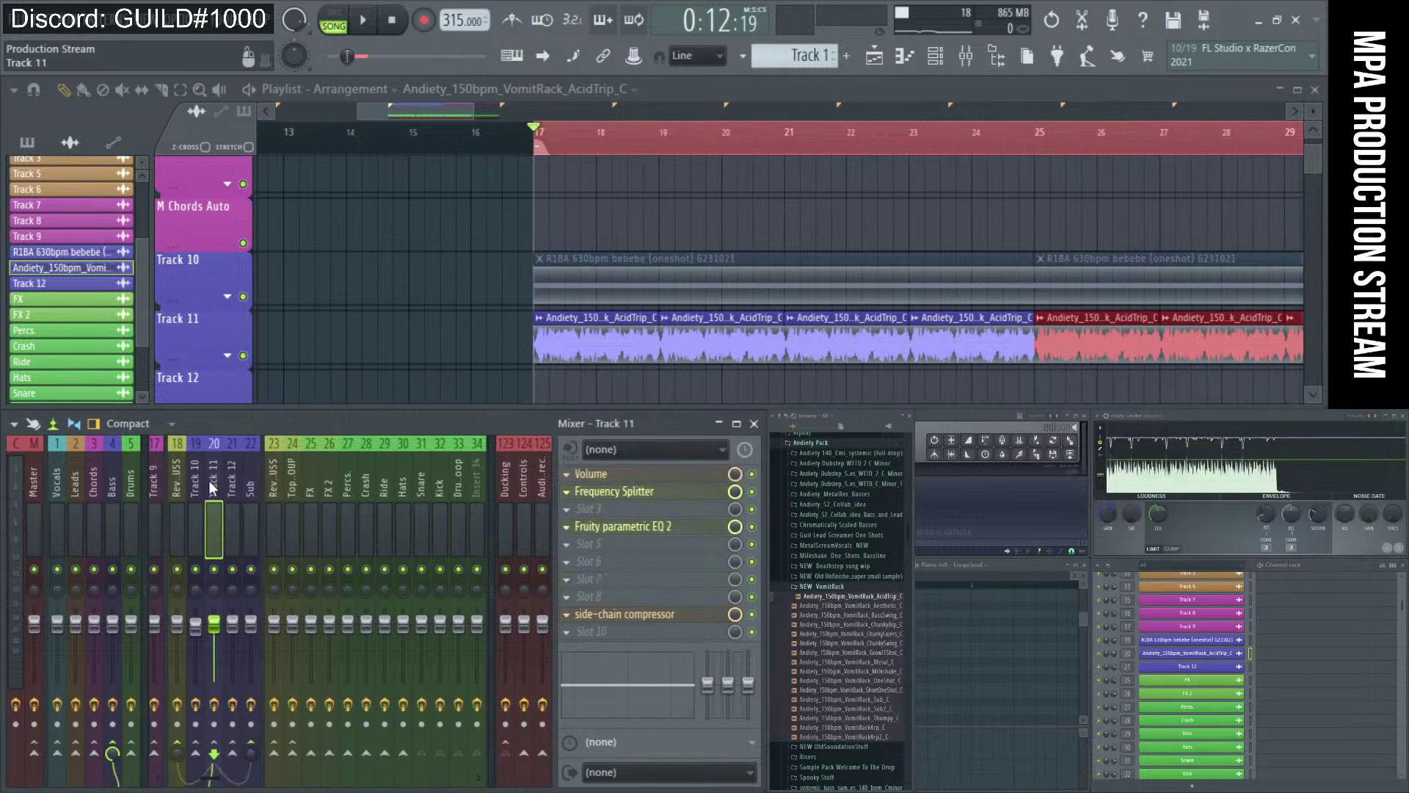
key("space")
scroll(222, 509, "down", 3)
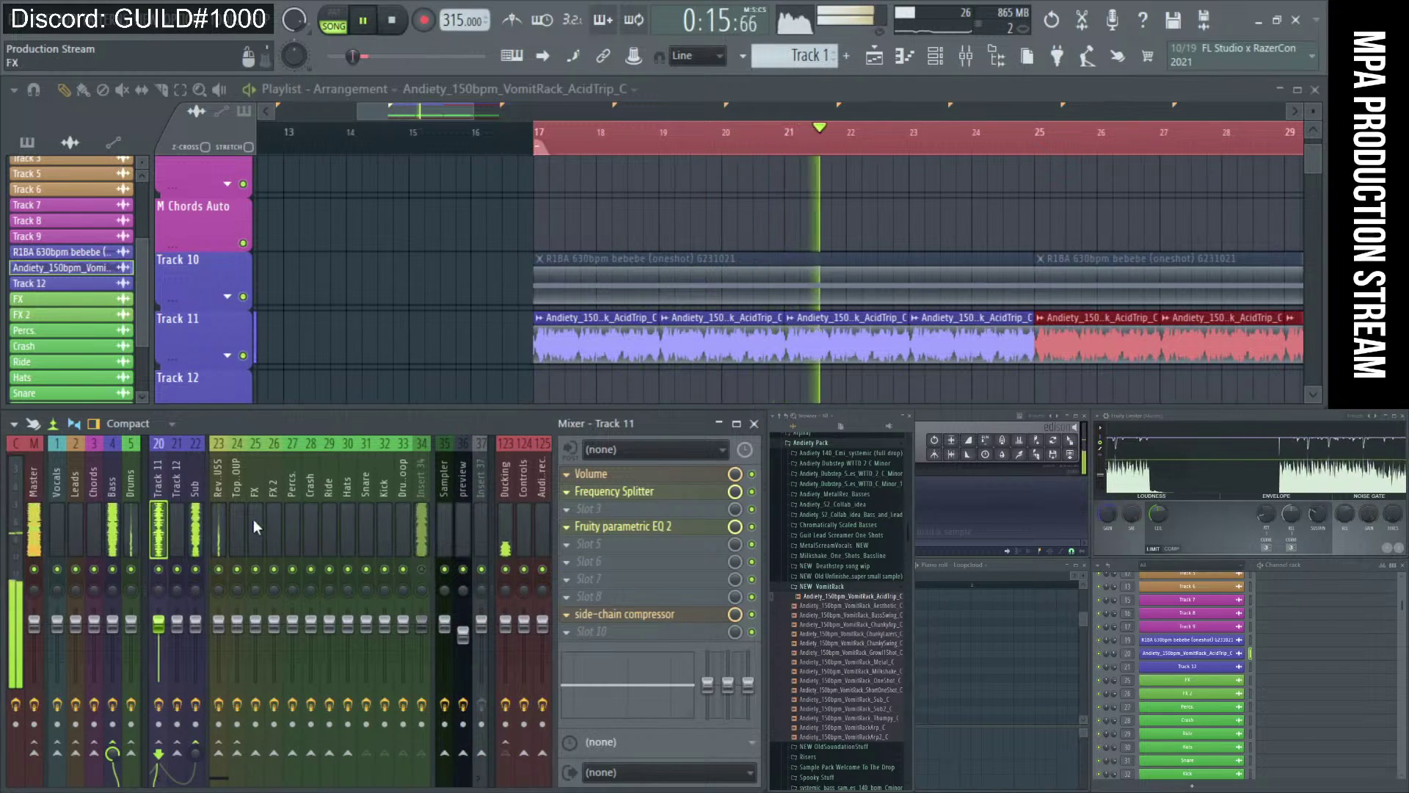
scroll(235, 518, "up", 2)
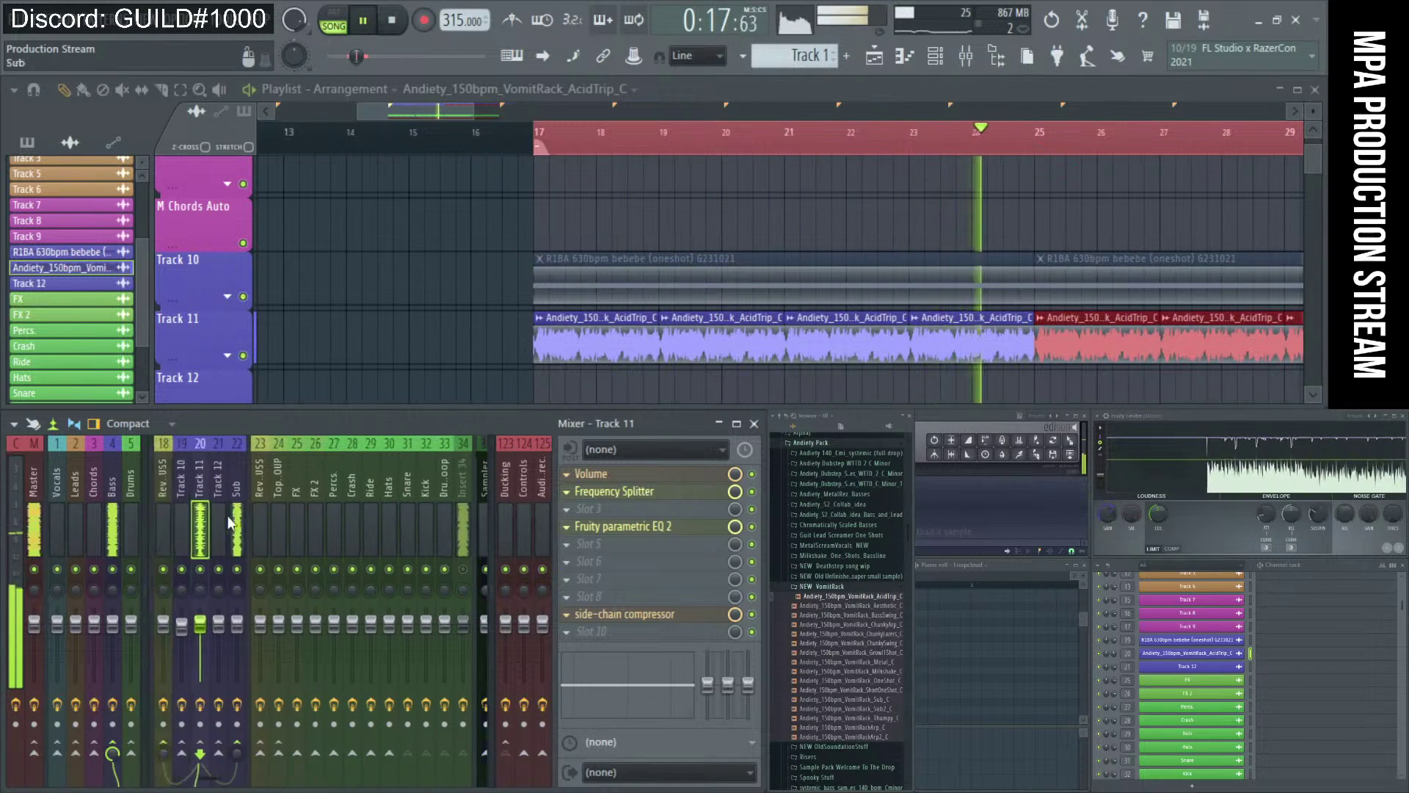
scroll(229, 522, "up", 1)
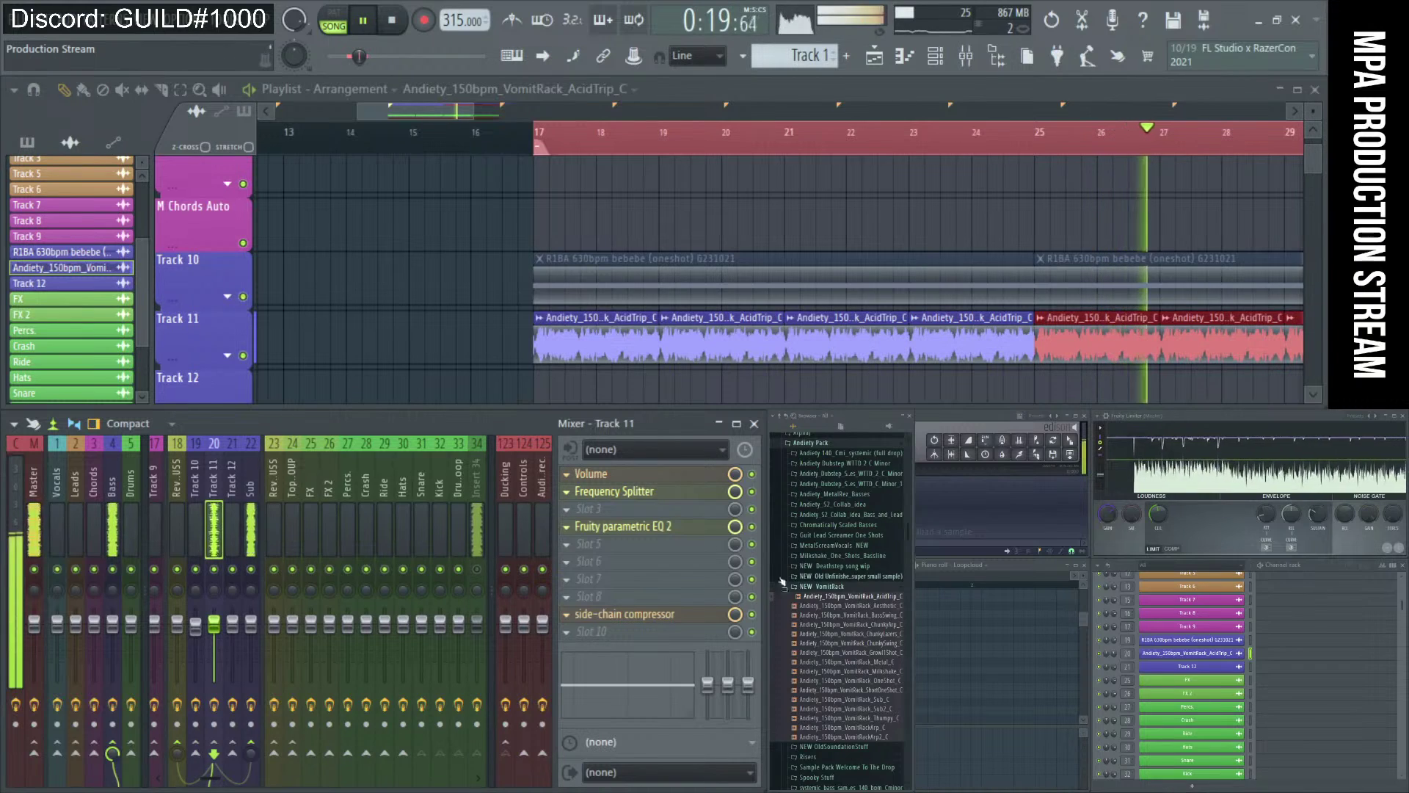
key("space")
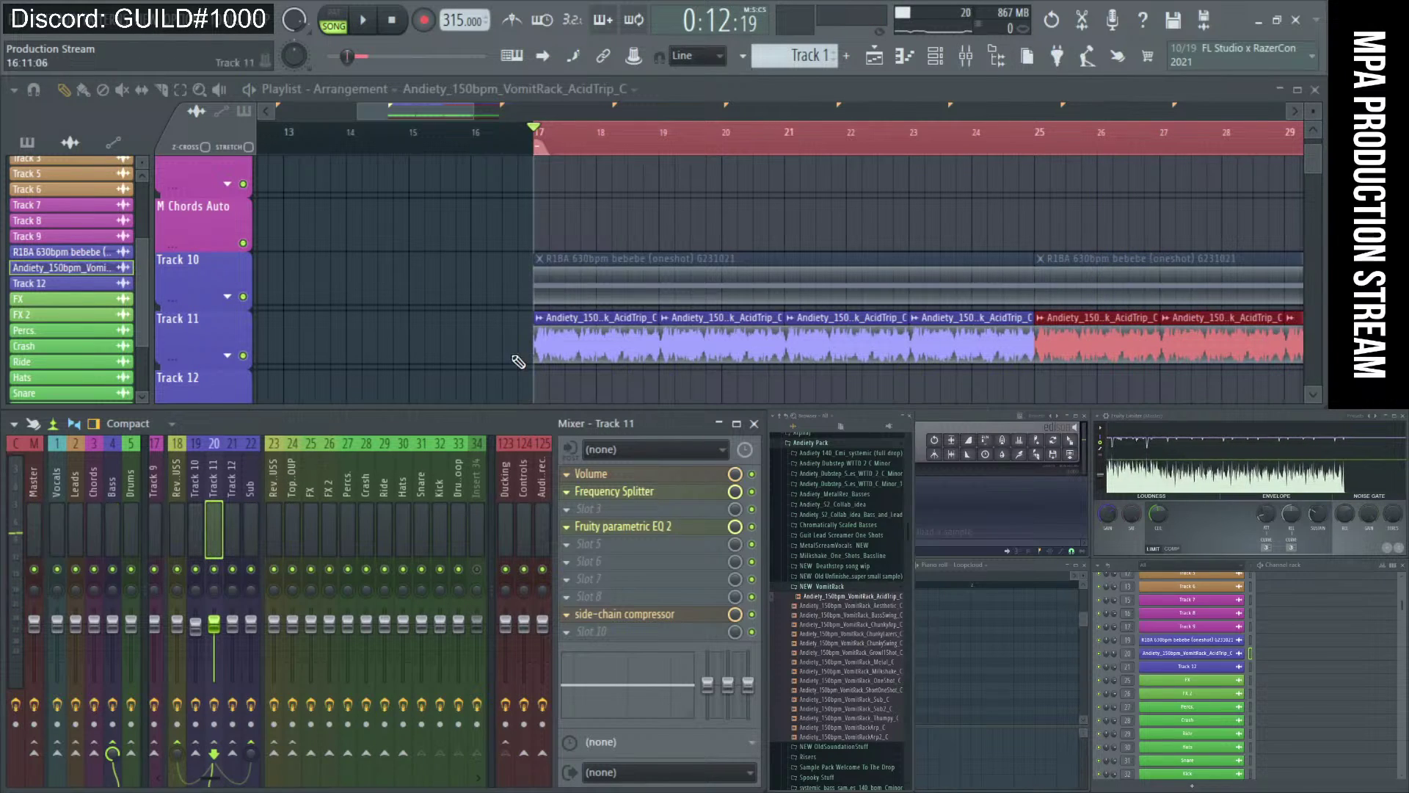
- Set the channel volume of the Andiety_150bpm_VomitRack_AcidTrip_C clip to 45% and check it in playback
scroll(509, 334, "down", 3)
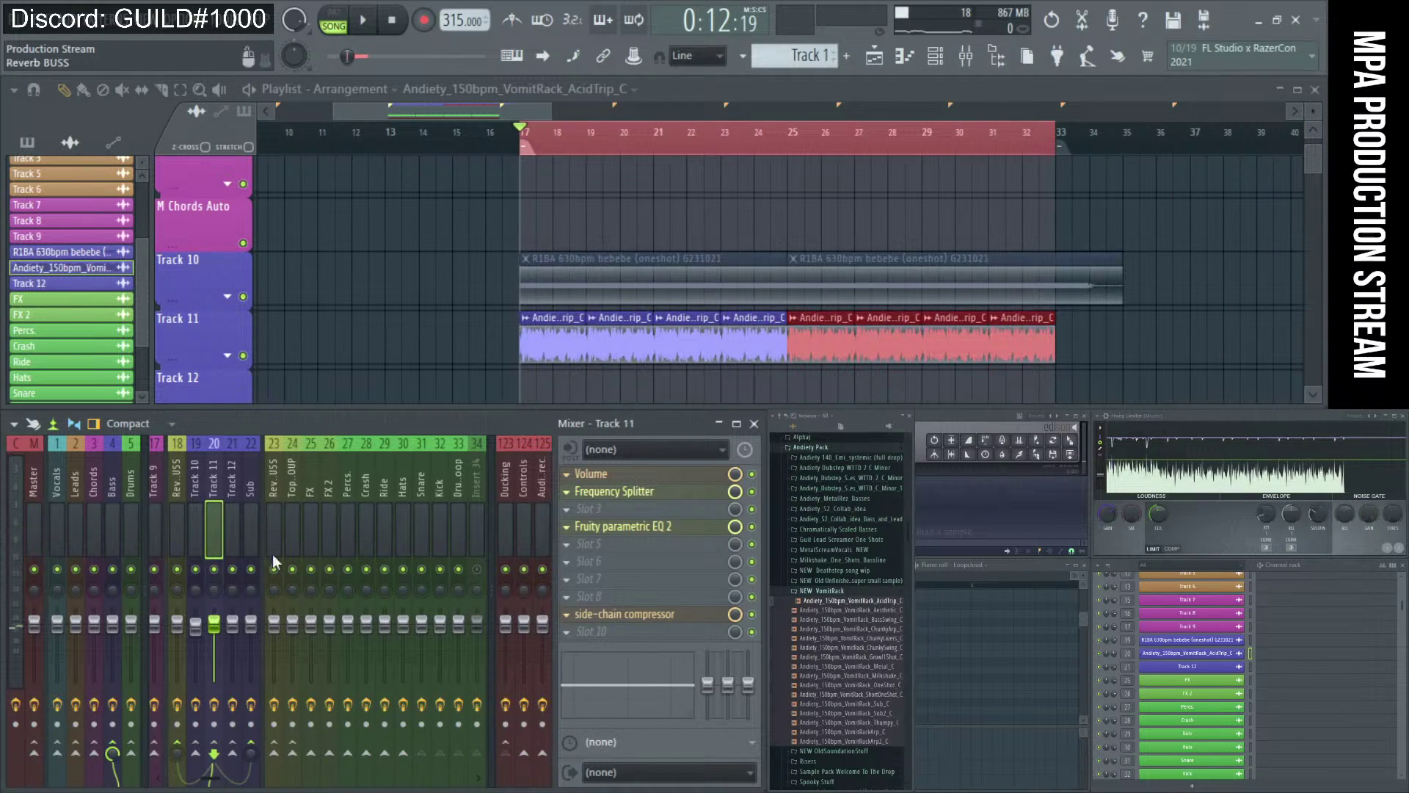
double_click(530, 342)
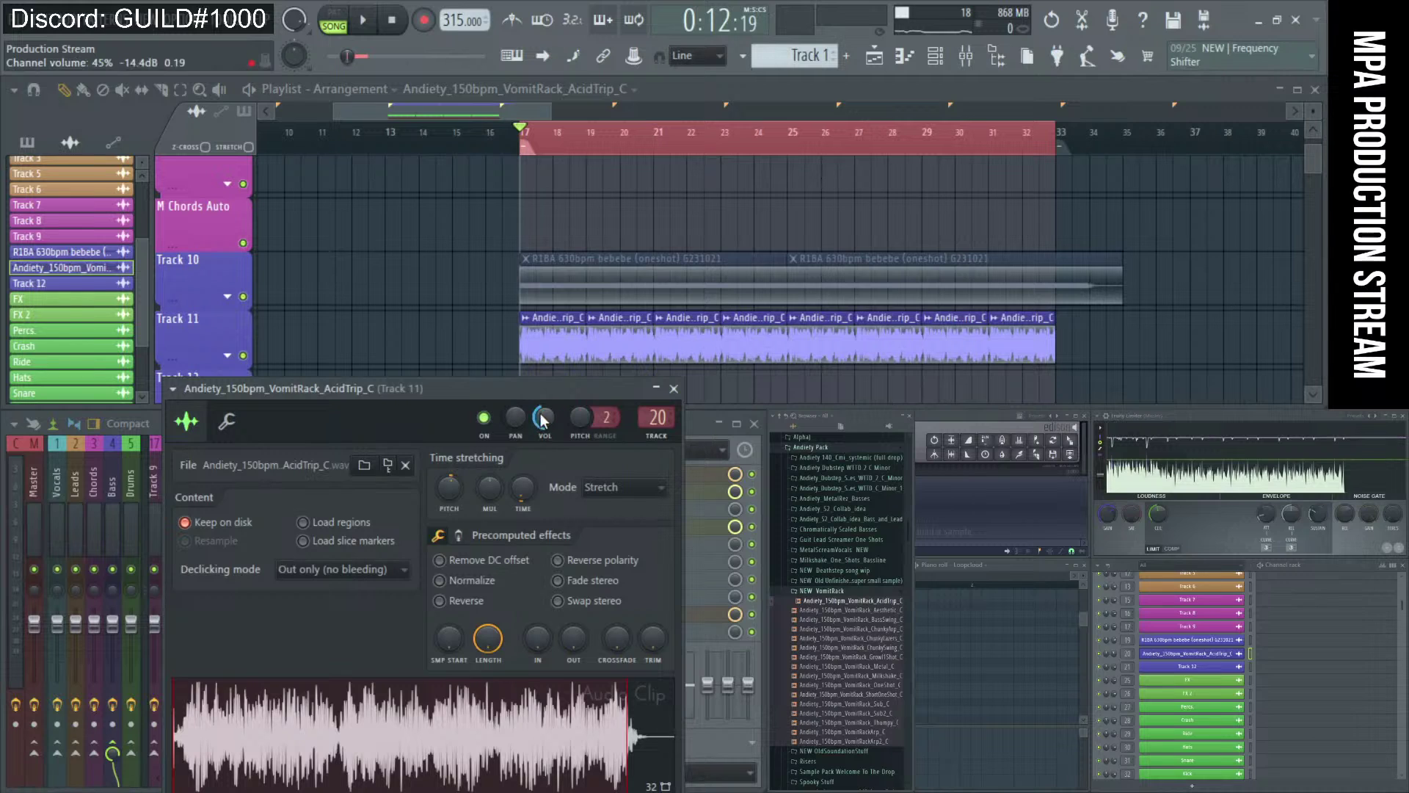
key("space")
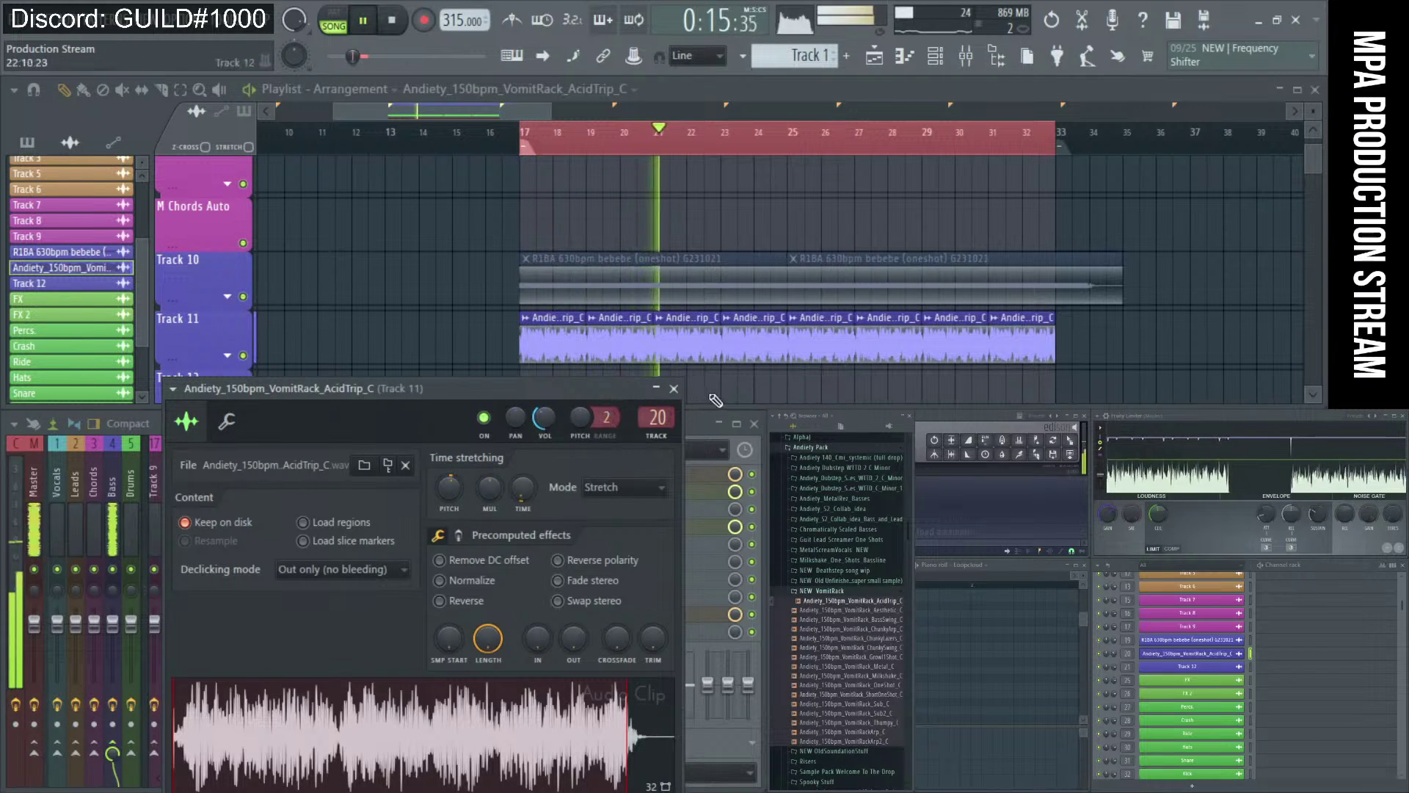
left_click(674, 389)
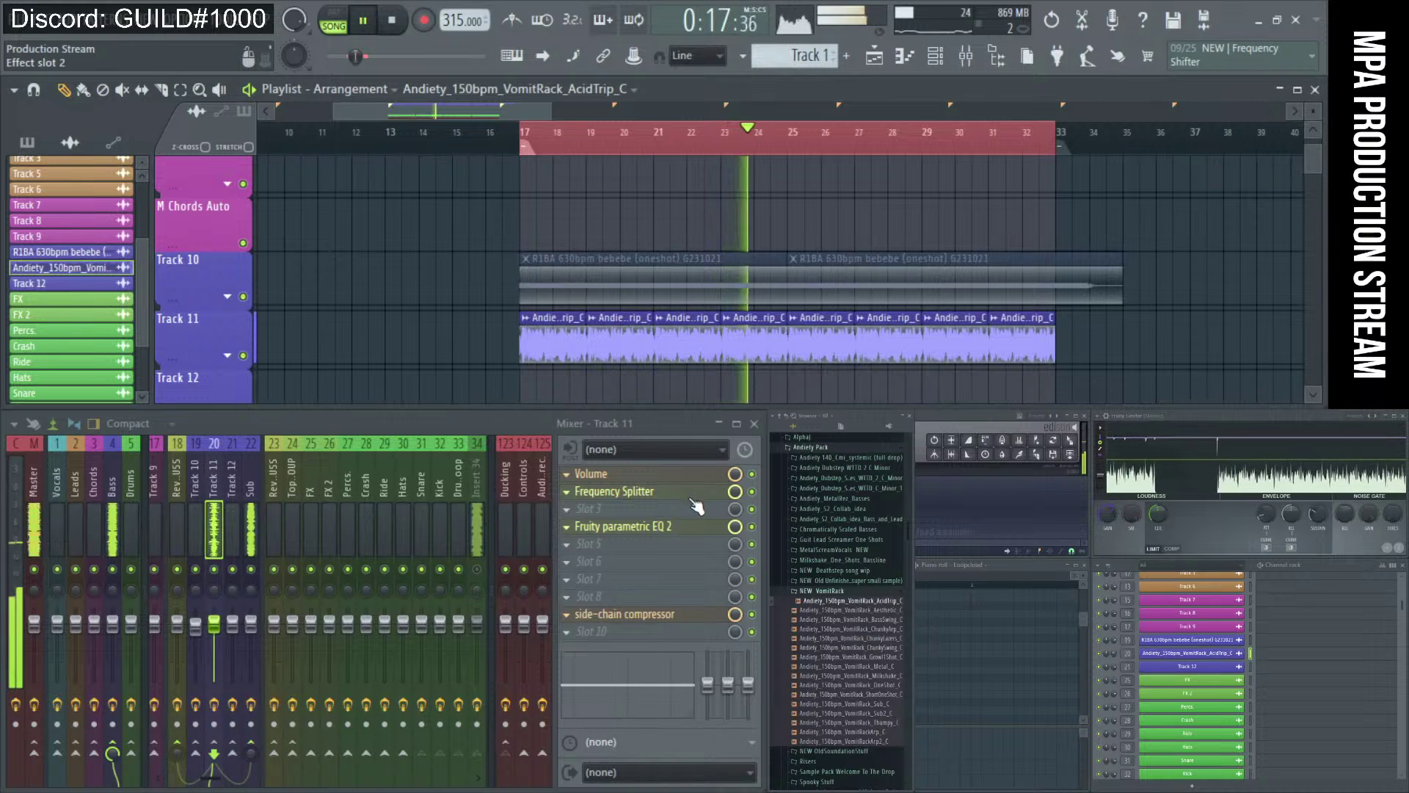
key("space")
- Play the loop and open Fruity parametric EQ 2 on mixer Insert 34
key("space")
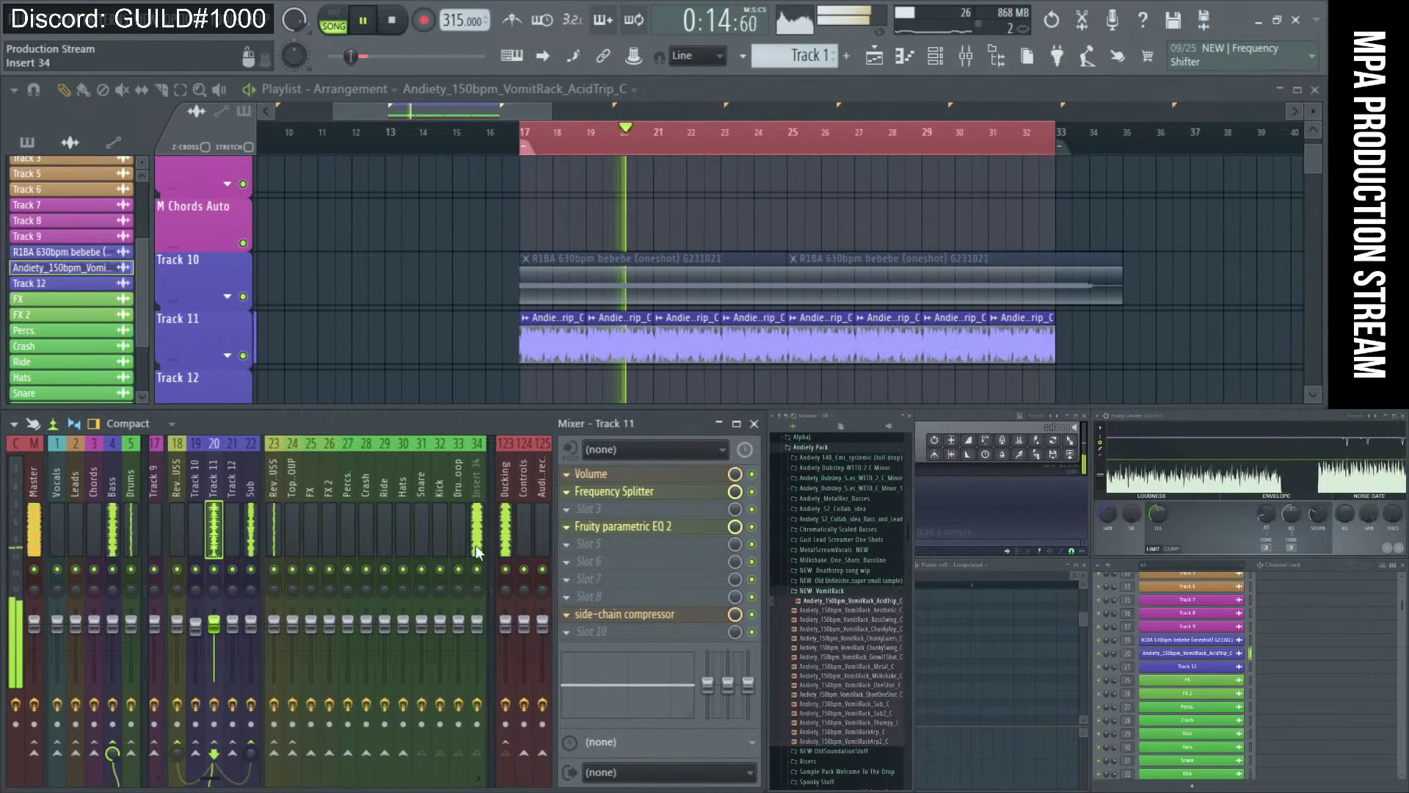
left_click(475, 547)
left_click(615, 532)
key("space")
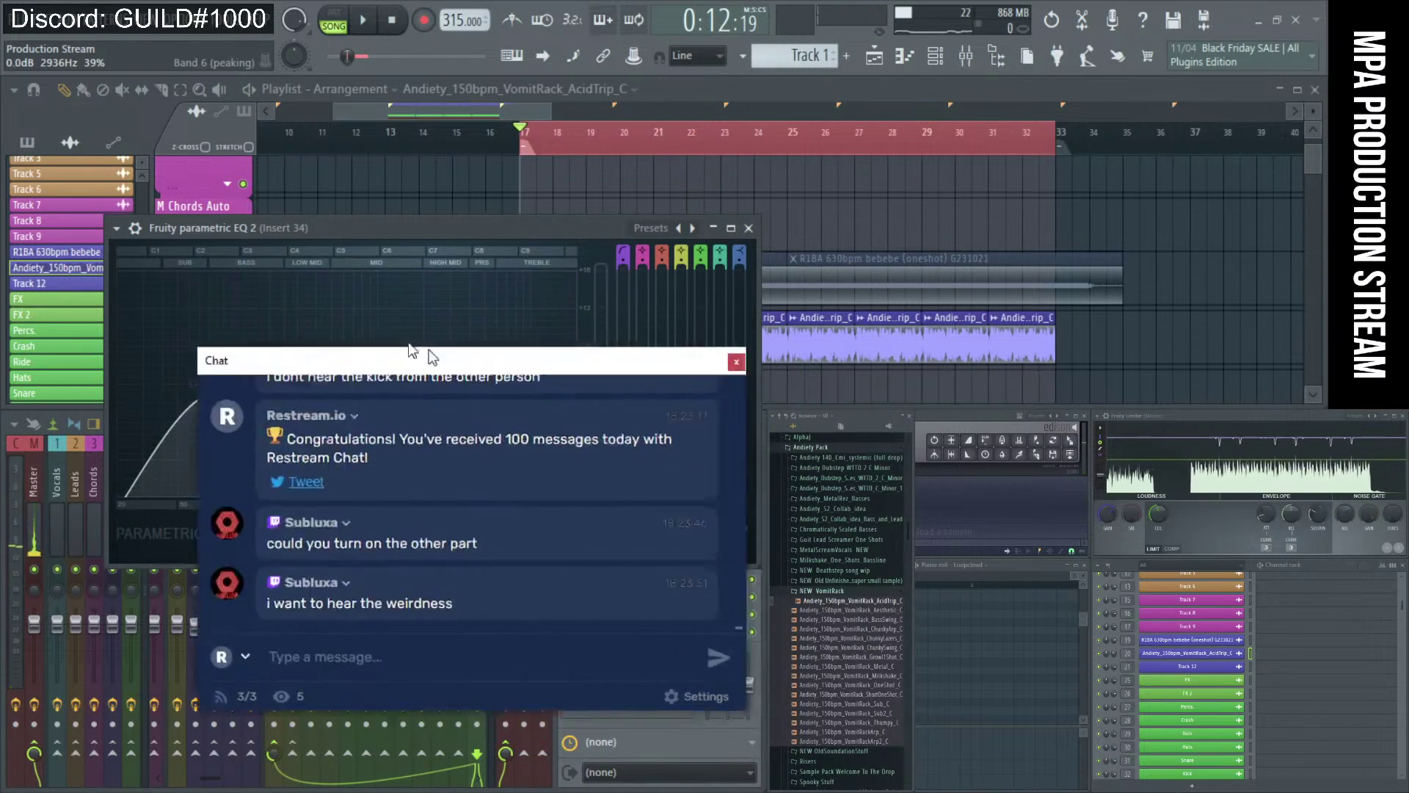
- Switch to the Restream chat window and read through the recent and earlier viewer messages
left_click_drag(433, 358, 336, 325)
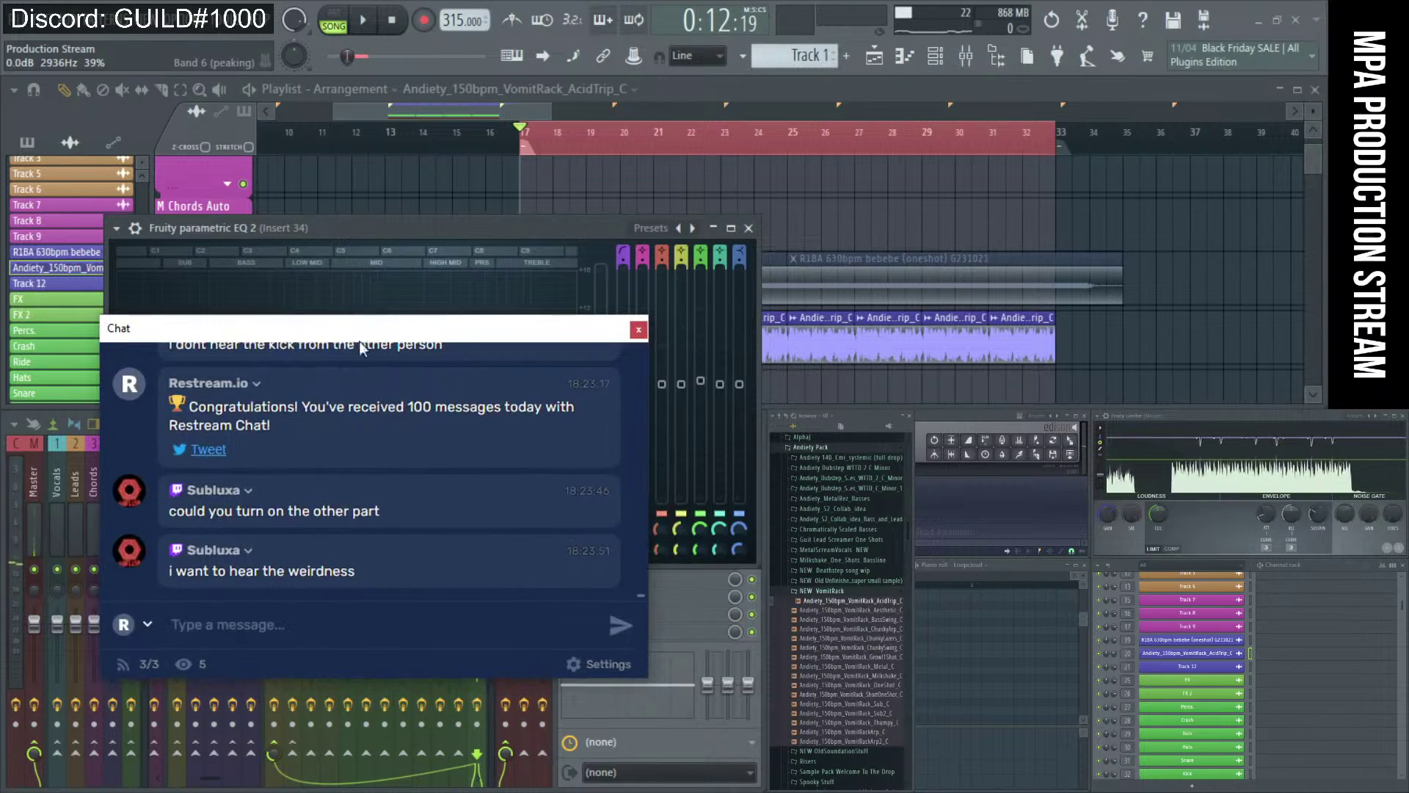
scroll(377, 512, "up", 2)
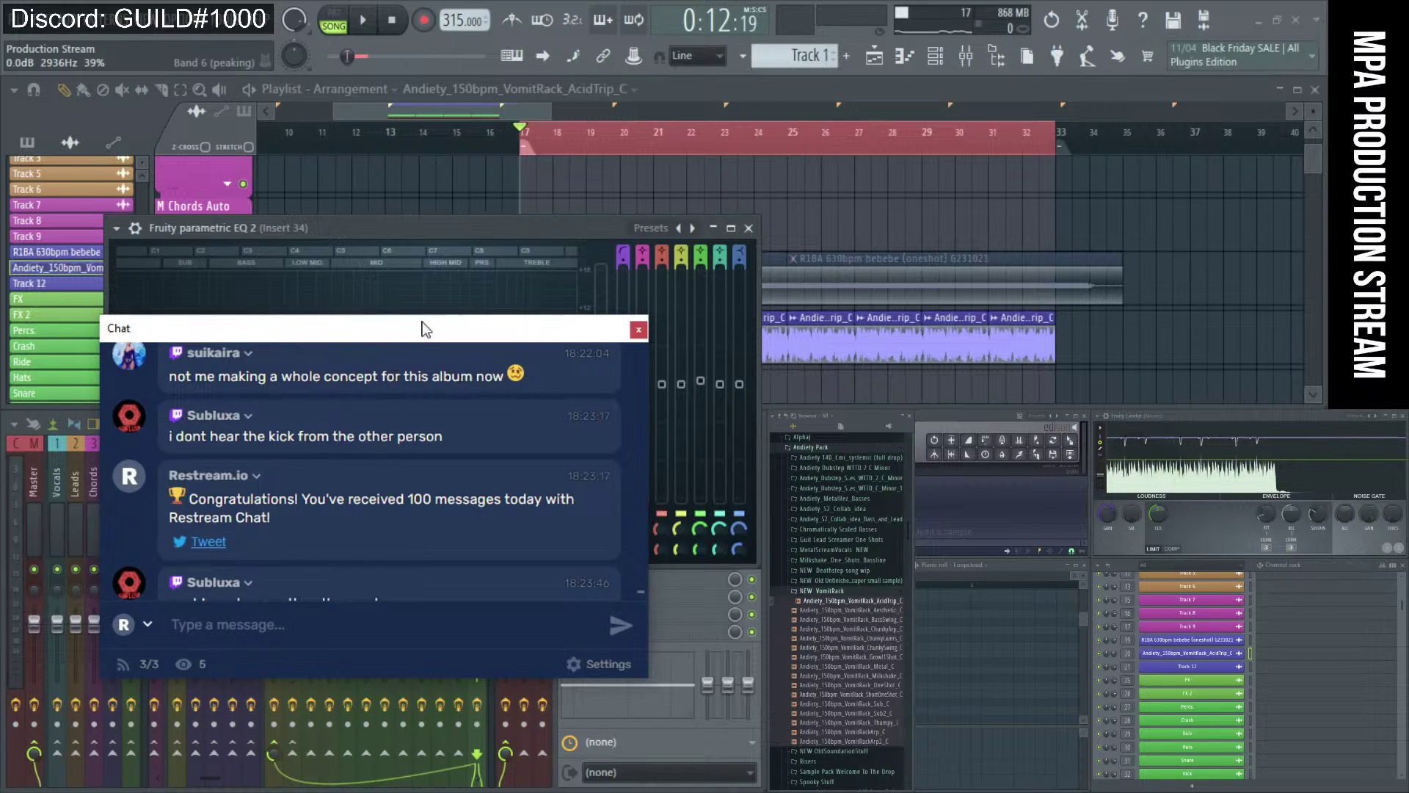
left_click_drag(416, 316, 418, 298)
scroll(395, 458, "up", 2)
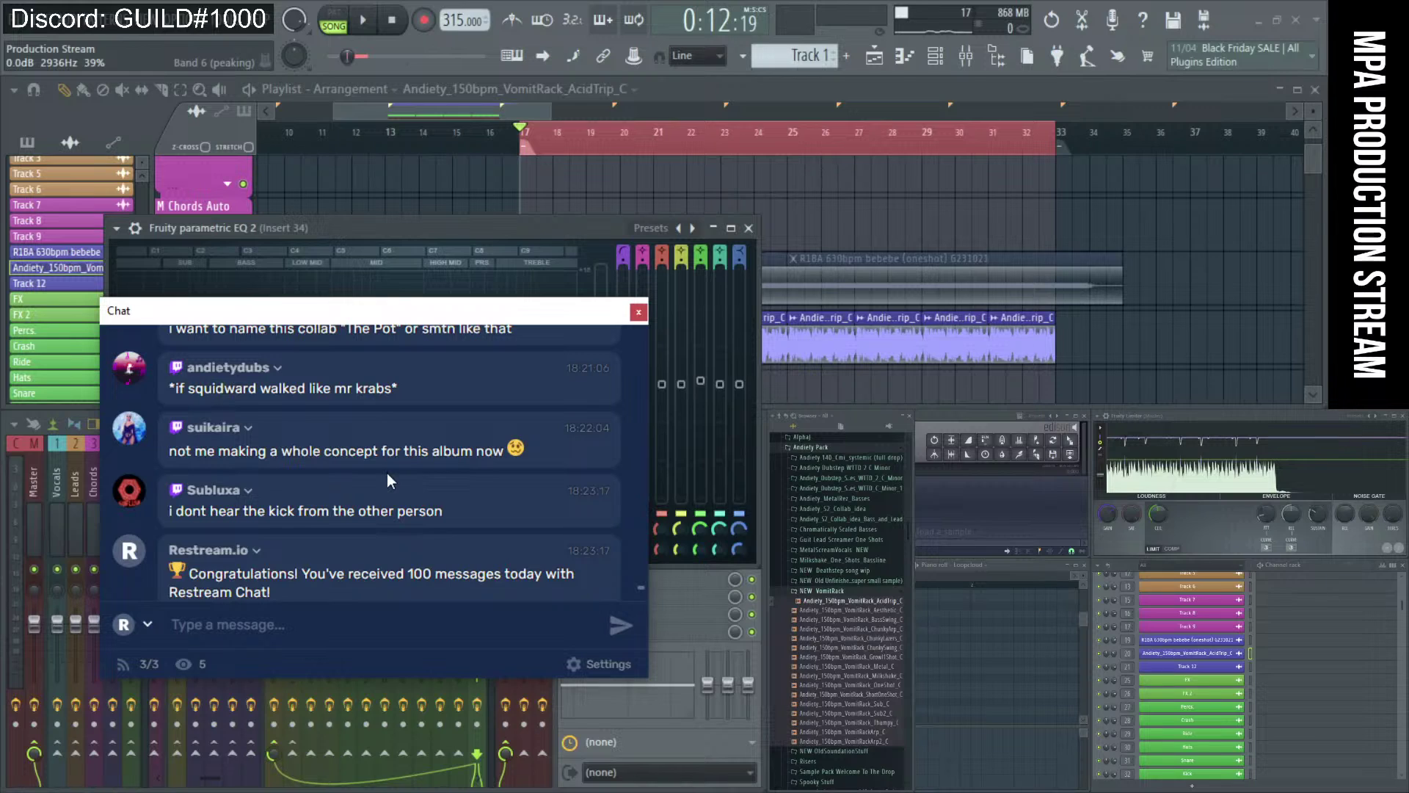
scroll(387, 479, "up", 3)
scroll(388, 479, "down", 5)
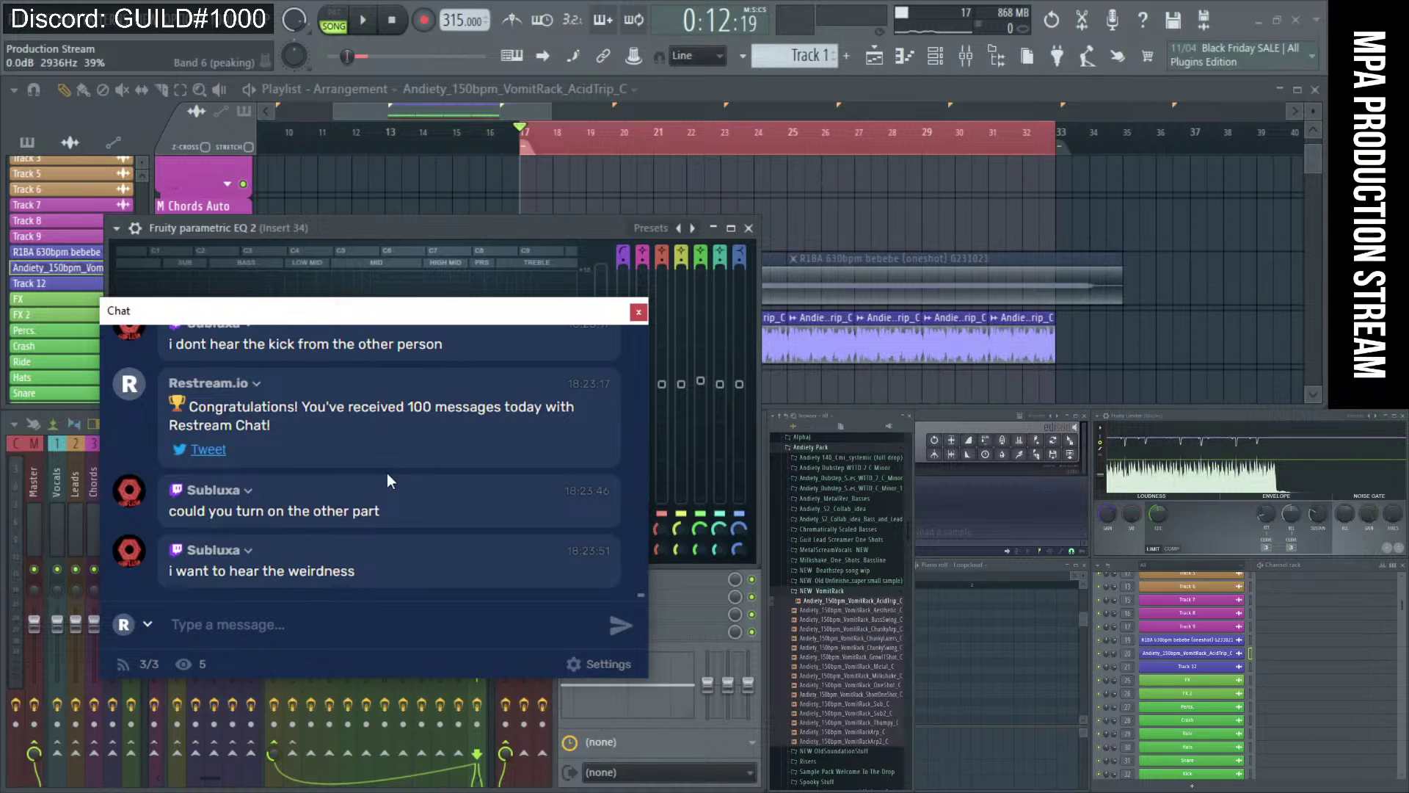
left_click_drag(479, 314, 570, 403)
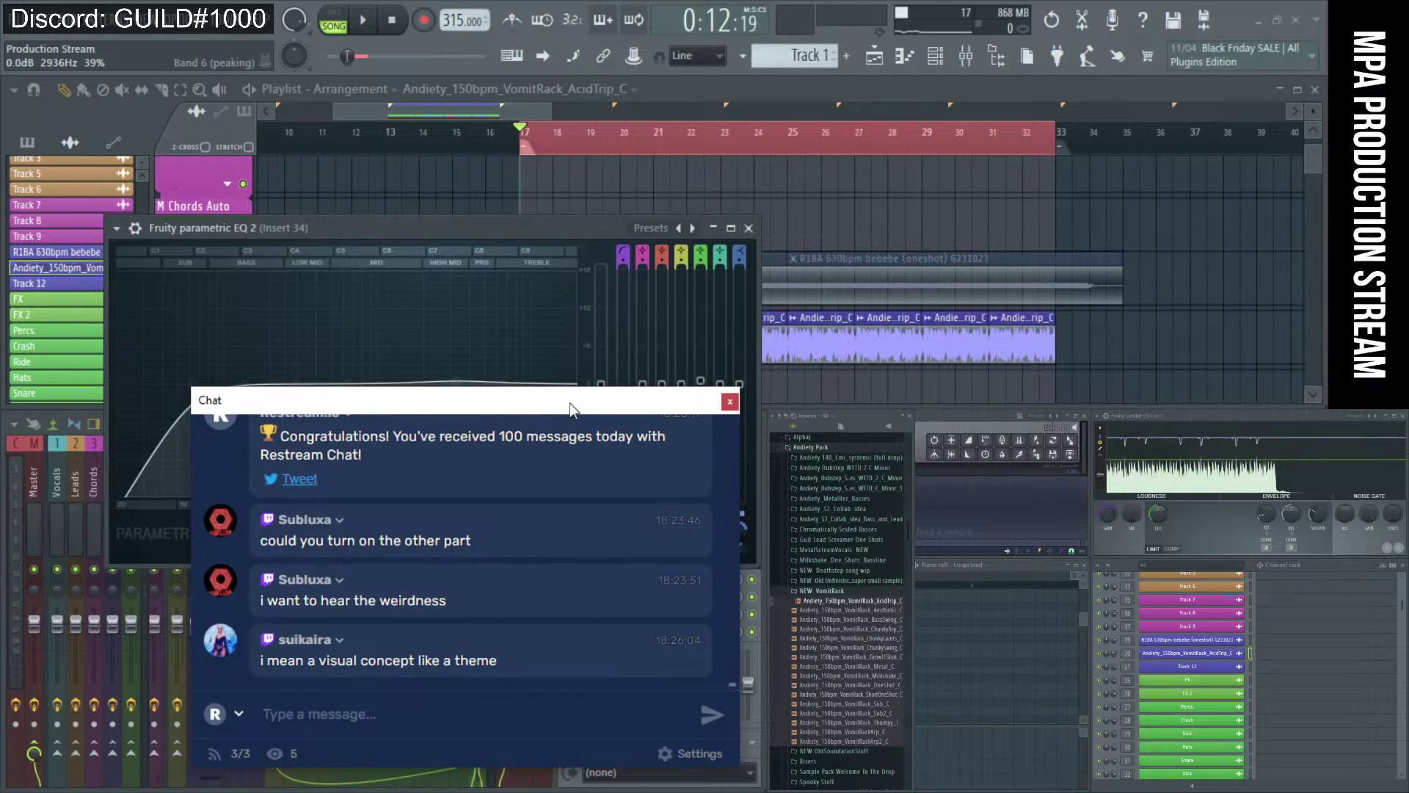
left_click_drag(569, 403, 589, 276)
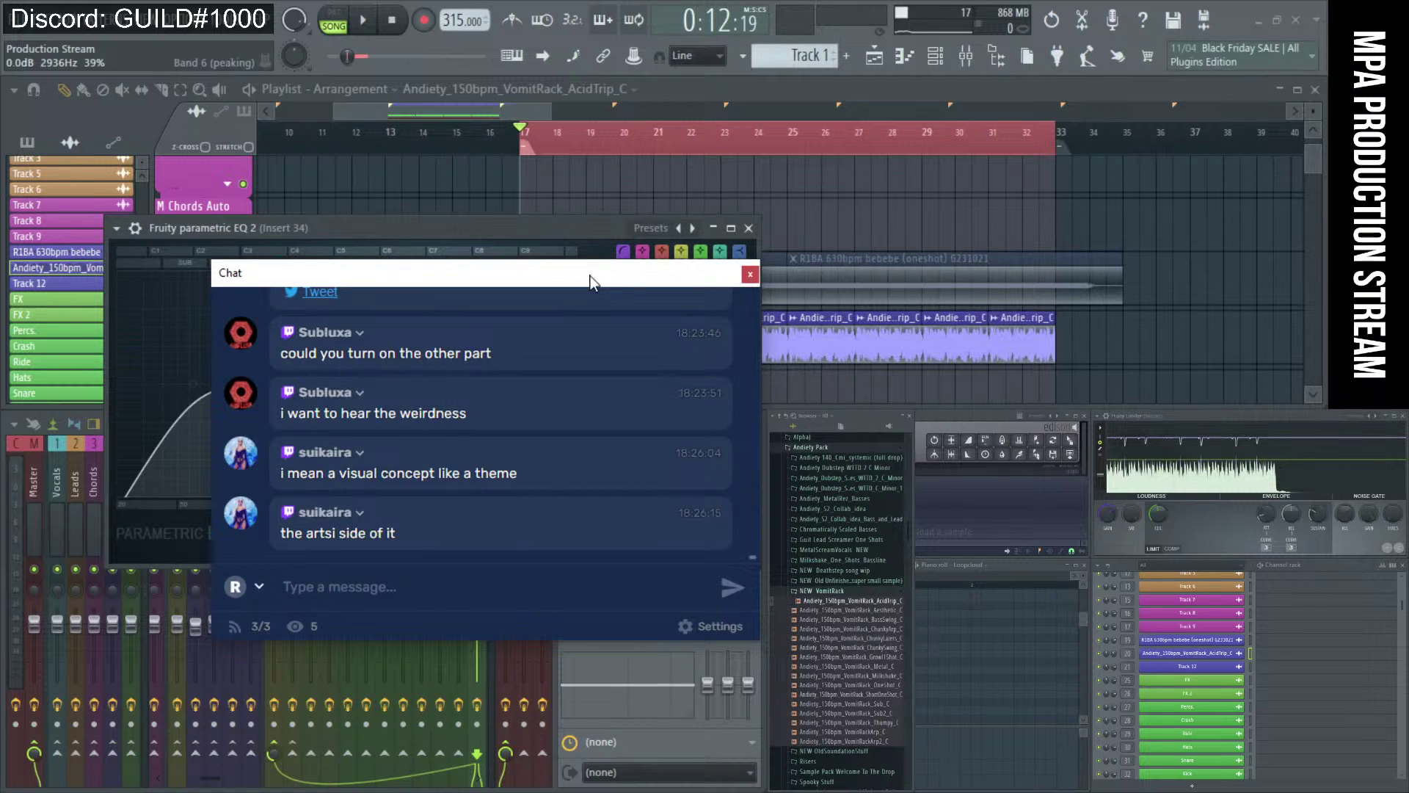
left_click_drag(590, 276, 583, 238)
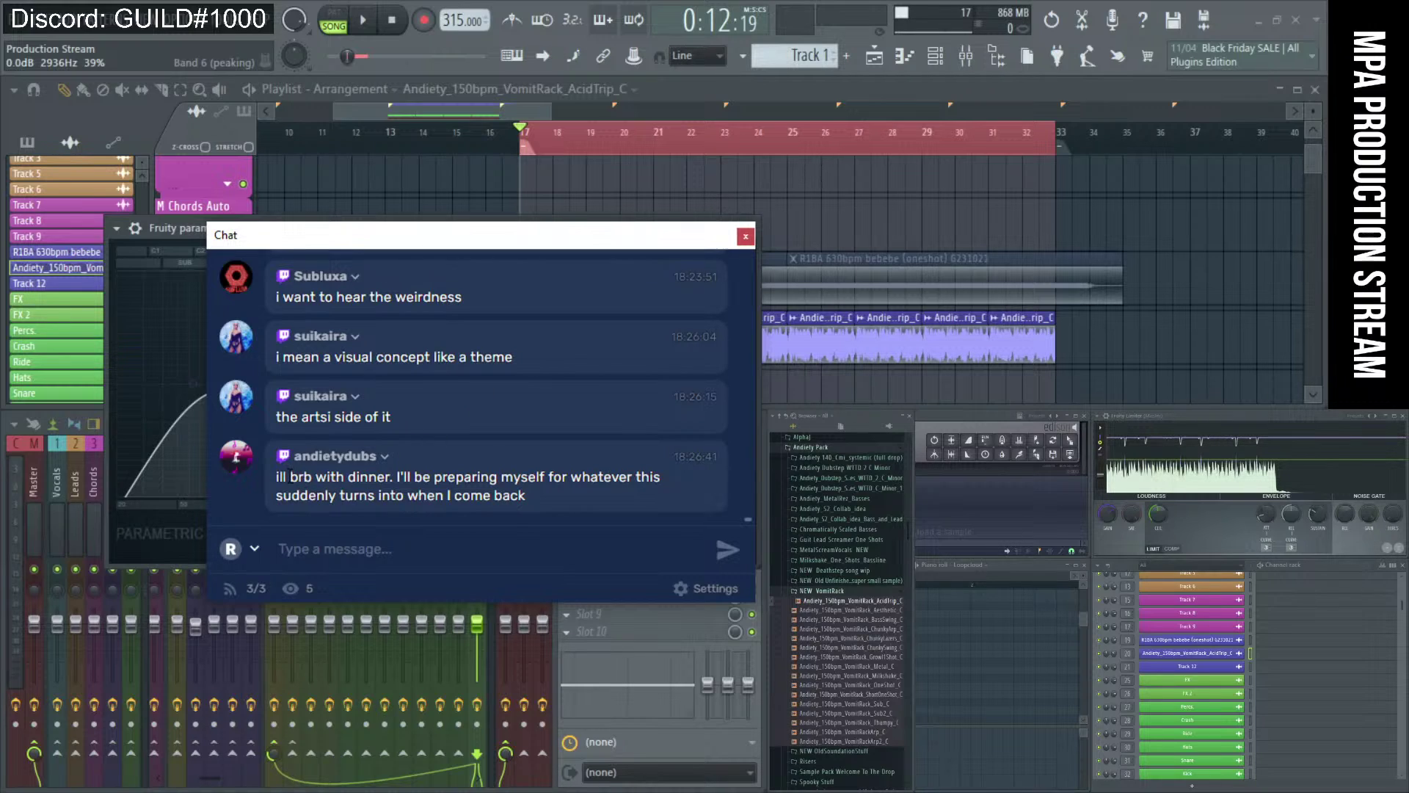
left_click_drag(289, 480, 559, 496)
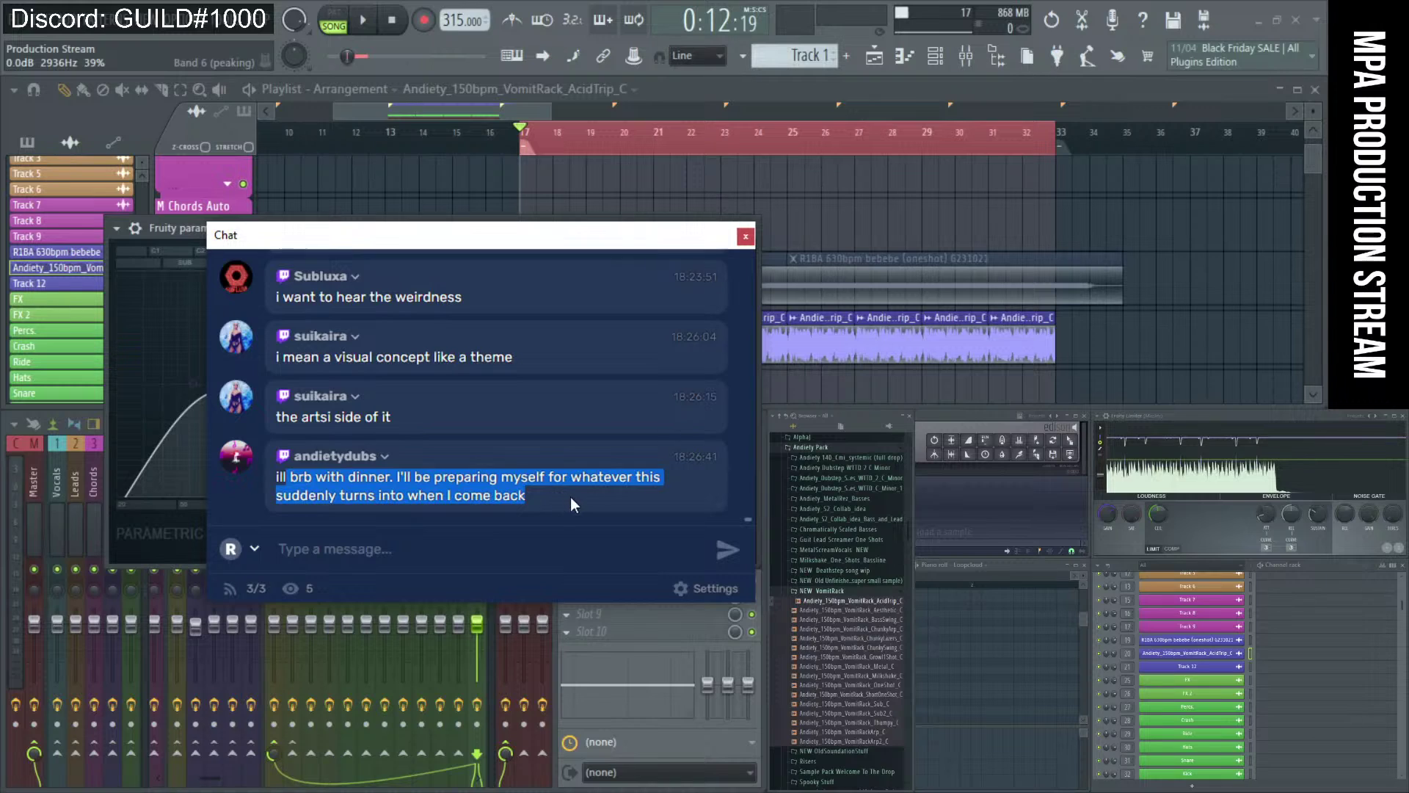
scroll(573, 496, "up", 5)
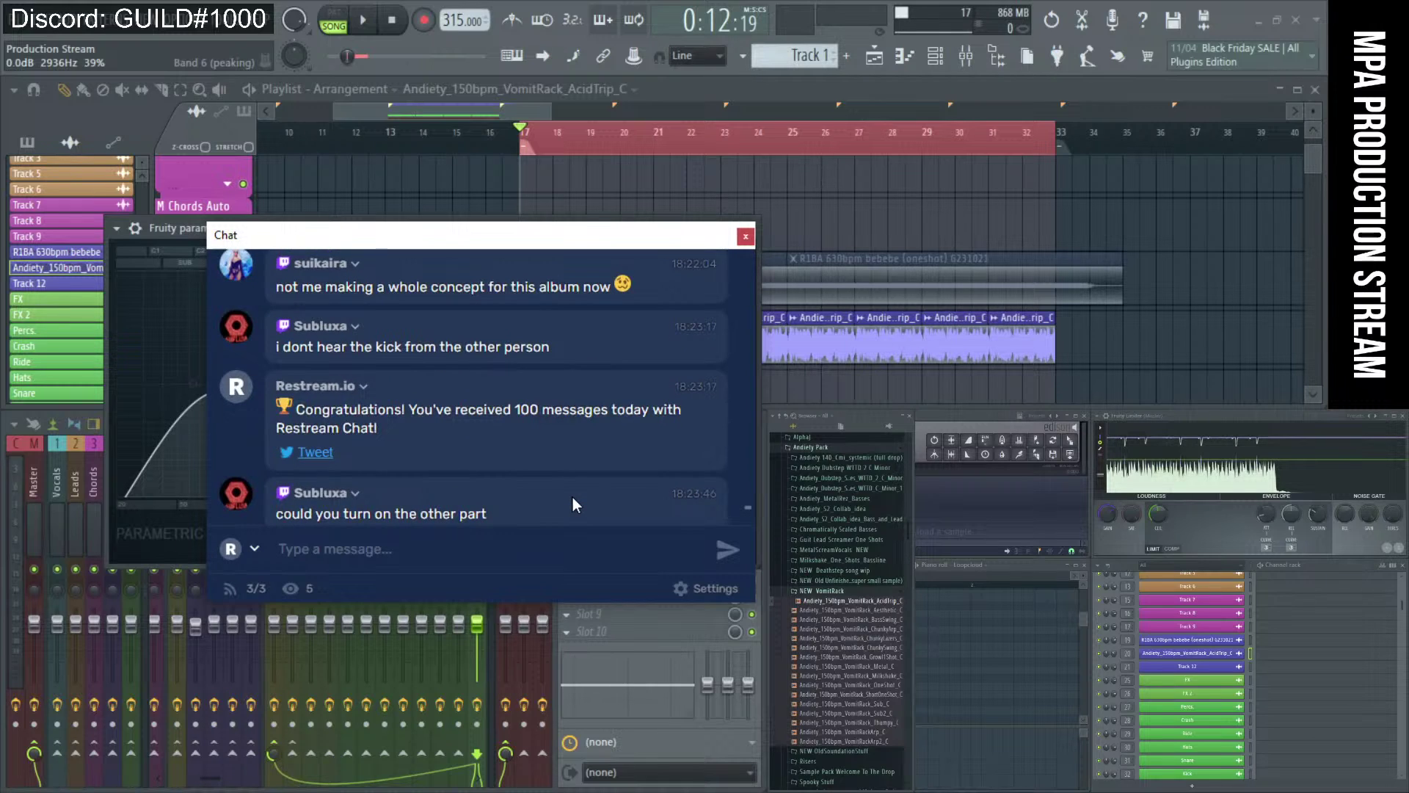
scroll(573, 497, "down", 1)
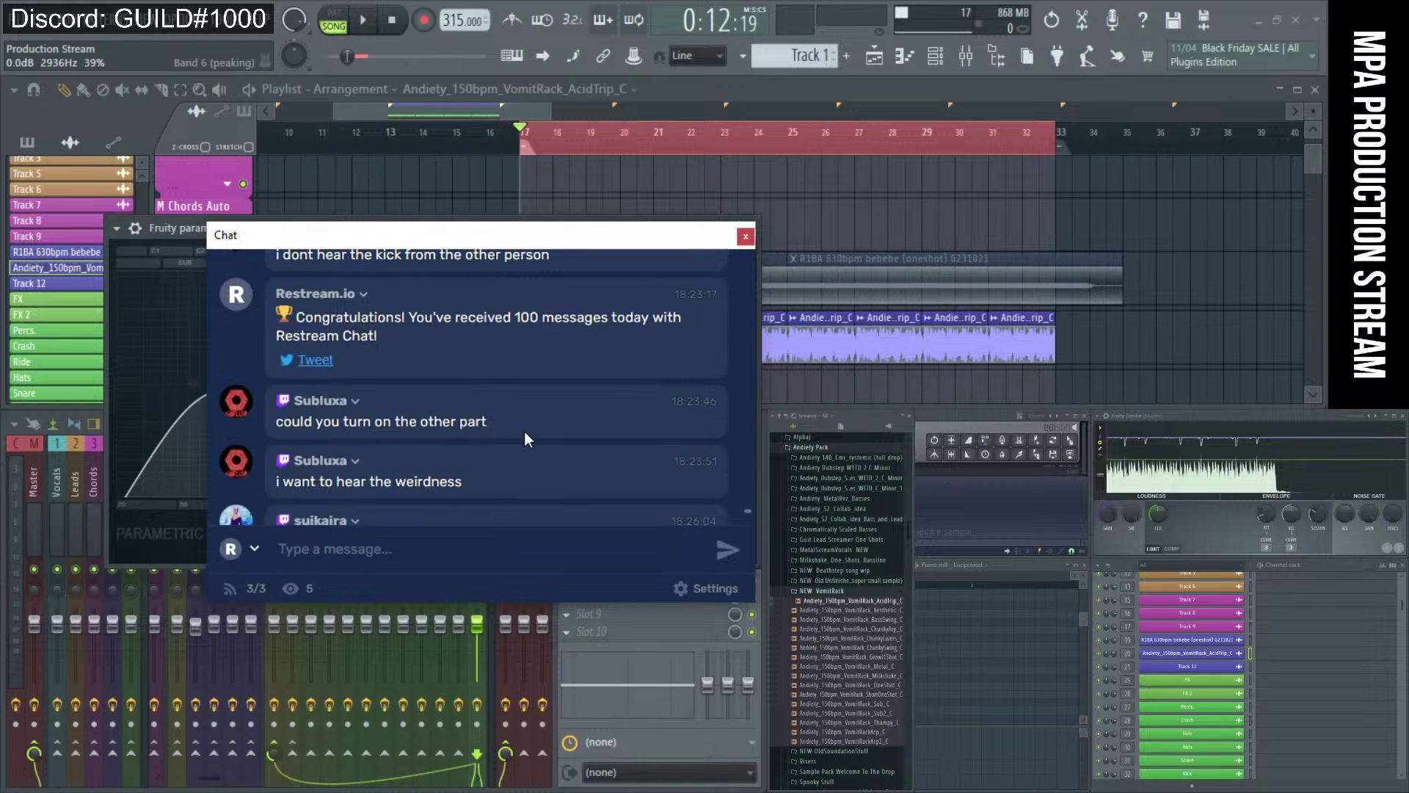
- Close the chat window and the Fruity parametric EQ 2 editor of Insert 34
left_click(741, 238)
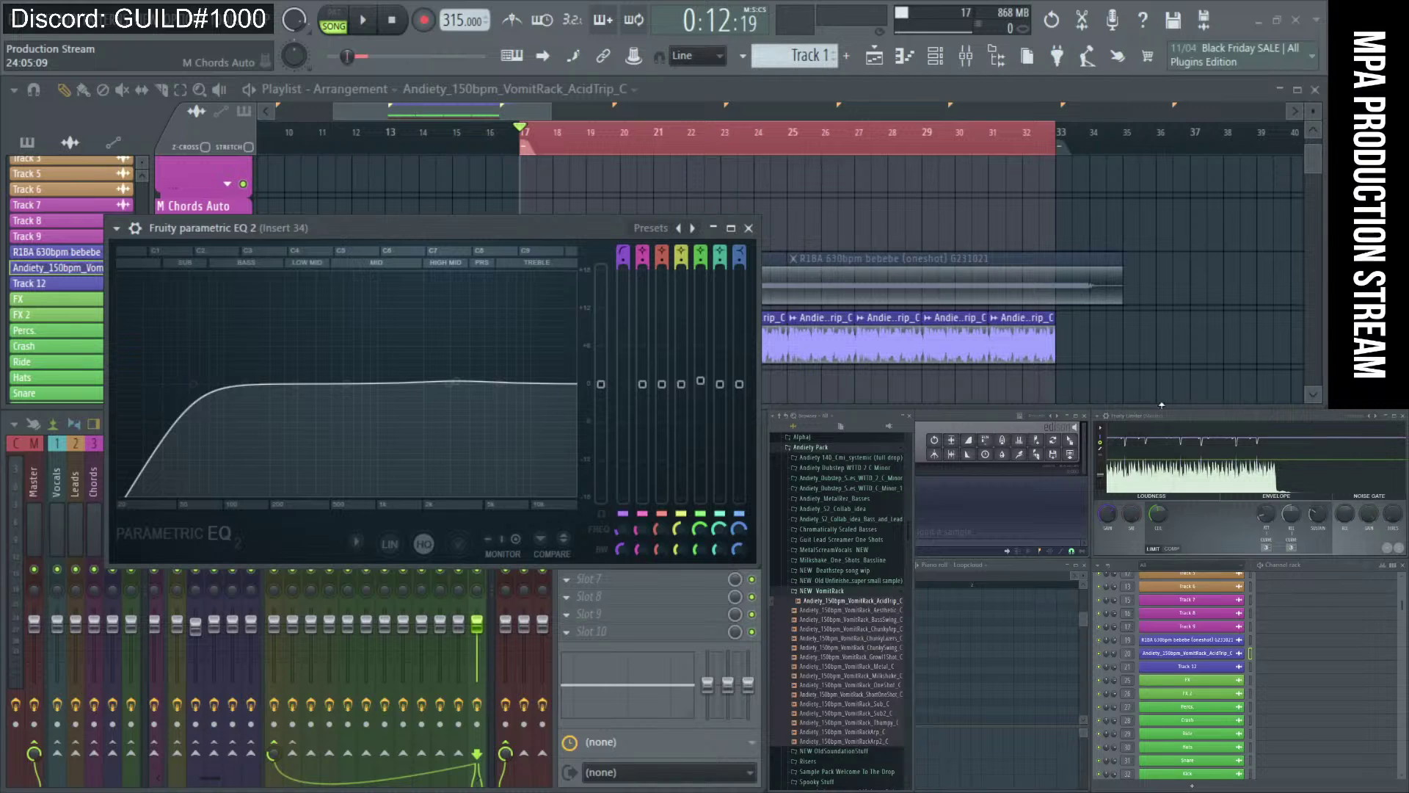
left_click(748, 228)
scroll(488, 293, "down", 2)
scroll(488, 293, "up", 2)
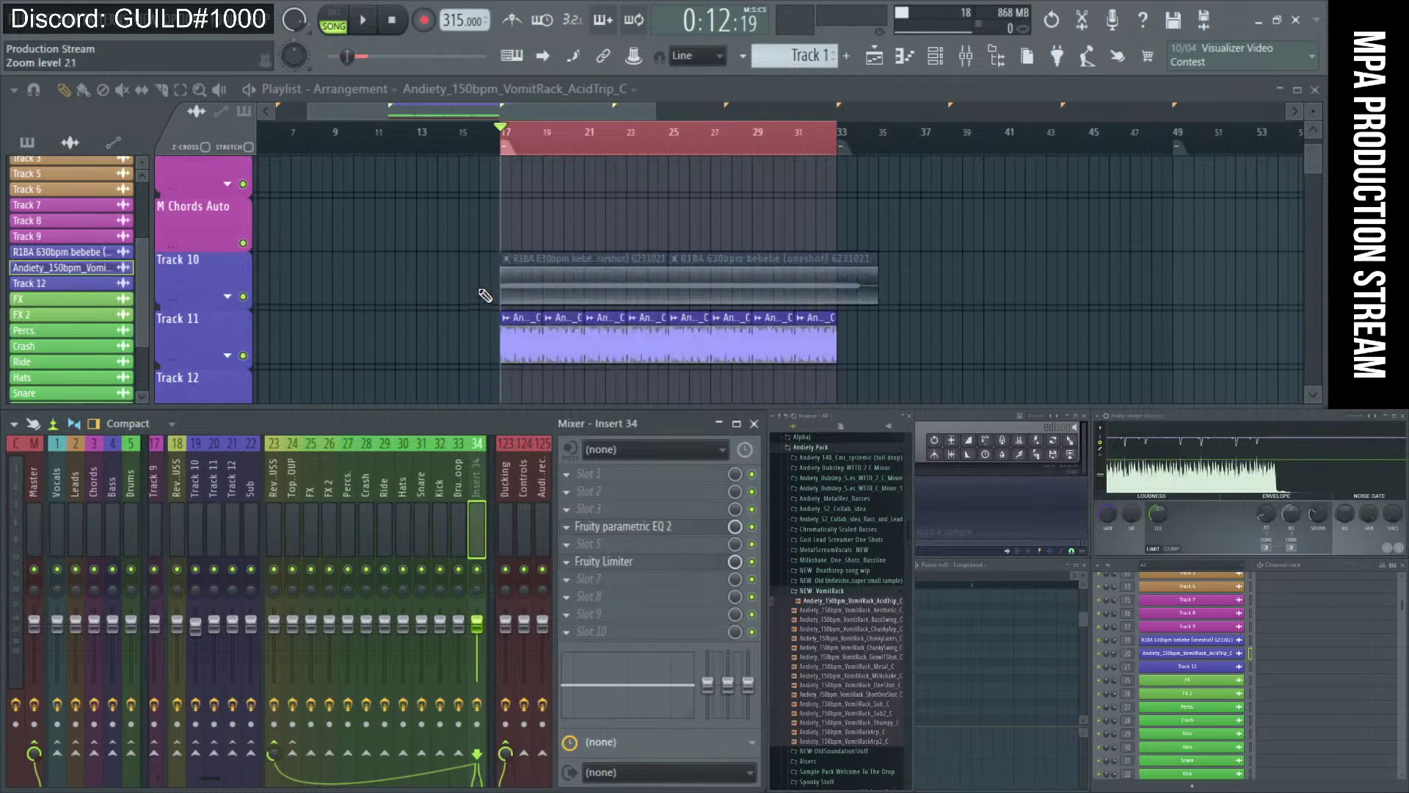
- Unmute the R1BA 630bpm bebebe clips on Track 10, mute the Andiety clips on Track 11 and play the loop
scroll(498, 309, "down", 2)
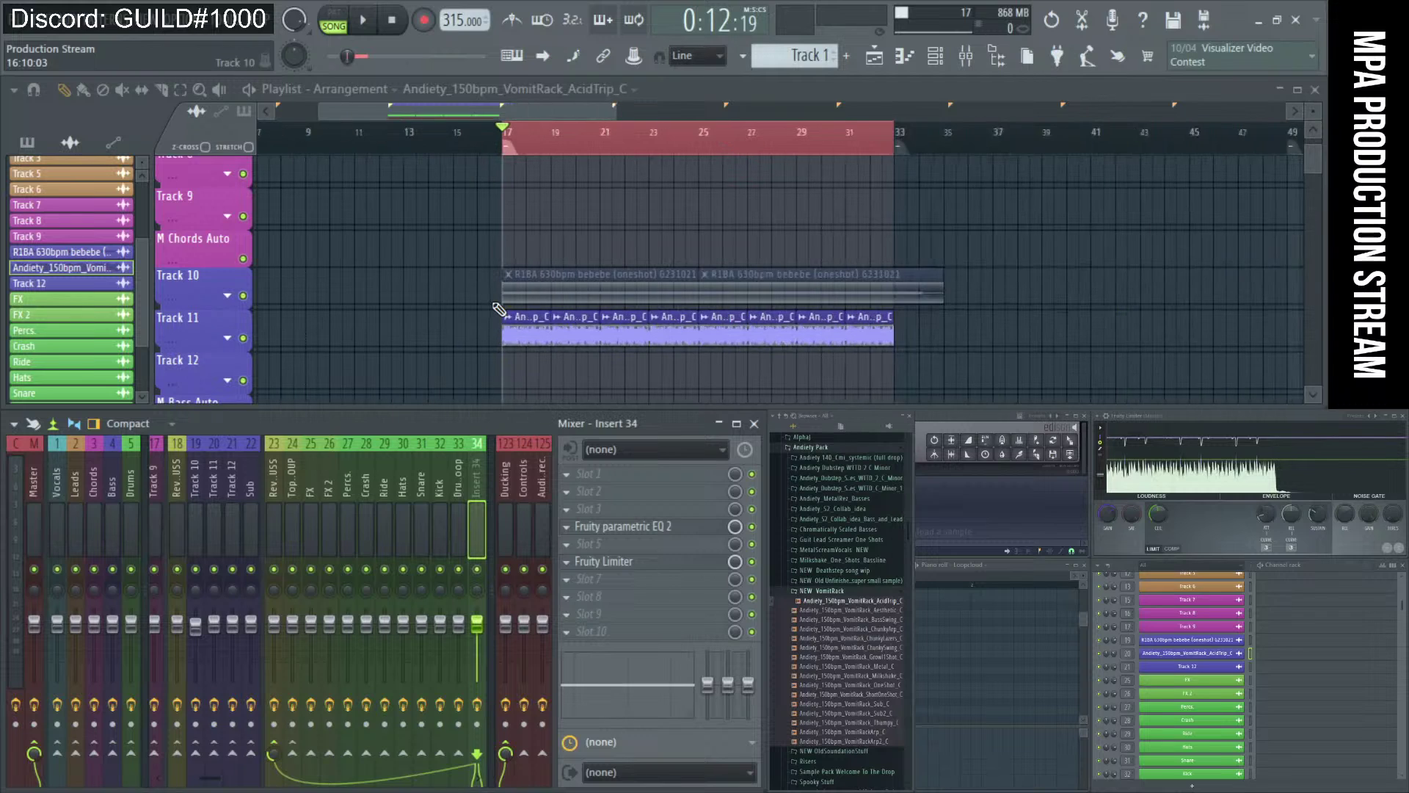
left_click_drag(507, 263, 1001, 306)
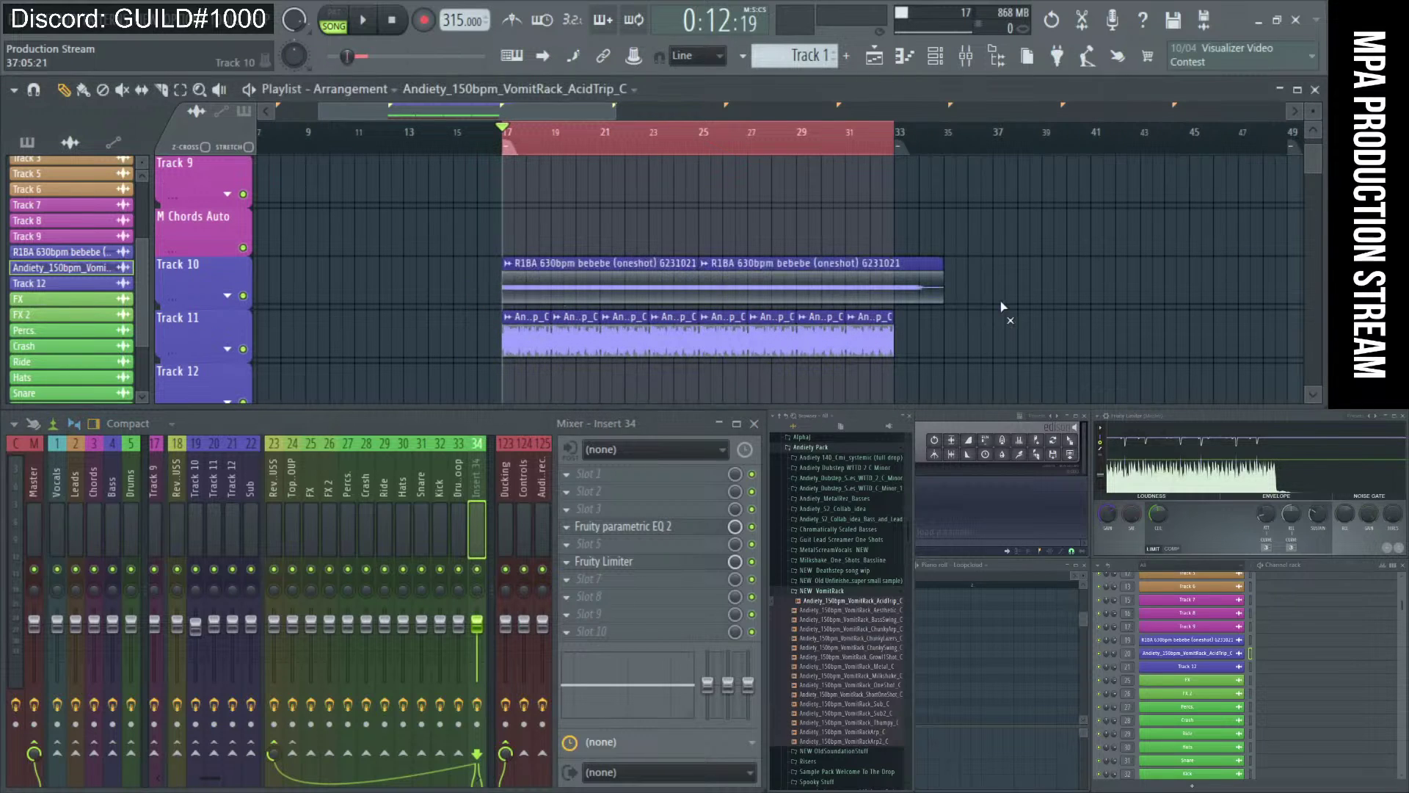
key("space")
left_click_drag(465, 349, 1035, 348)
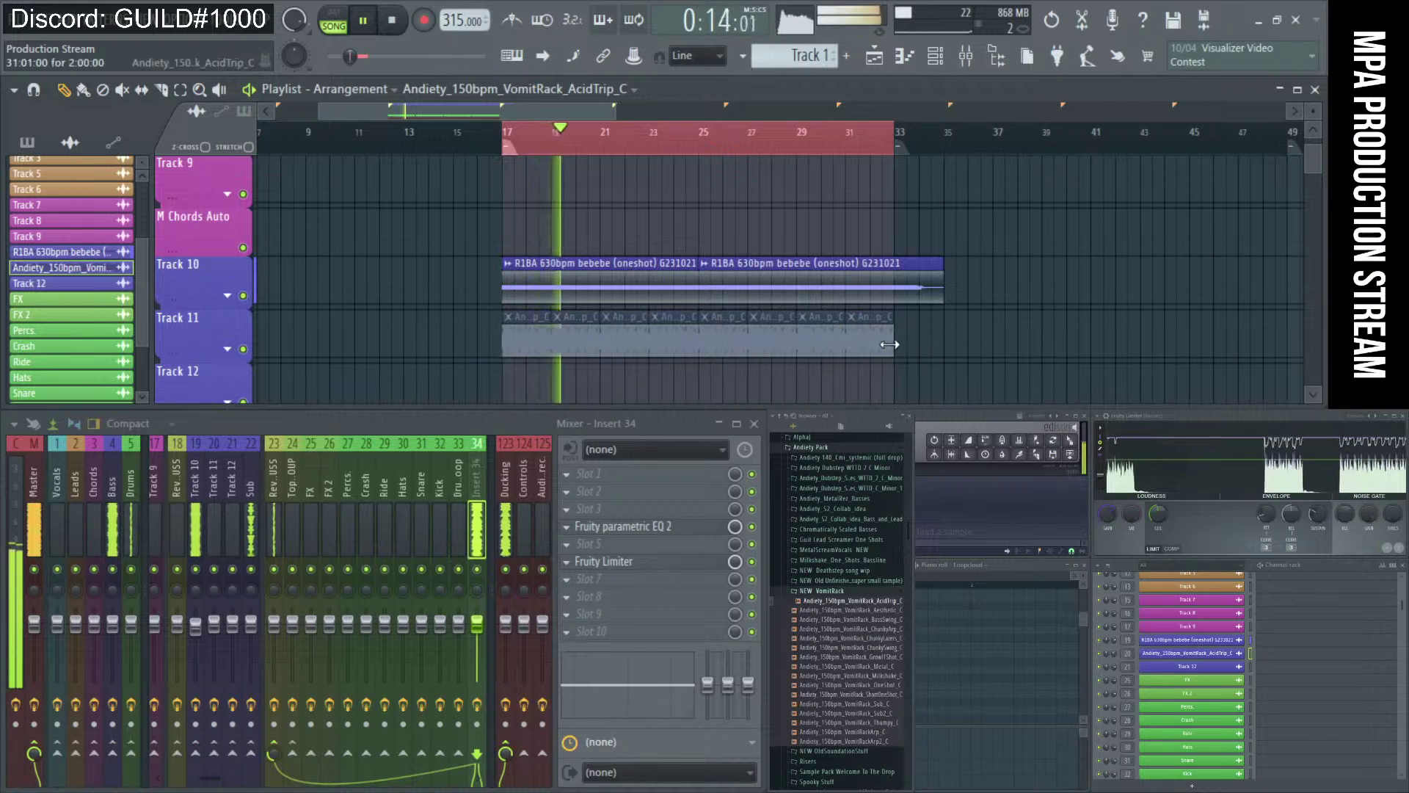
key("space")
scroll(462, 329, "down", 10)
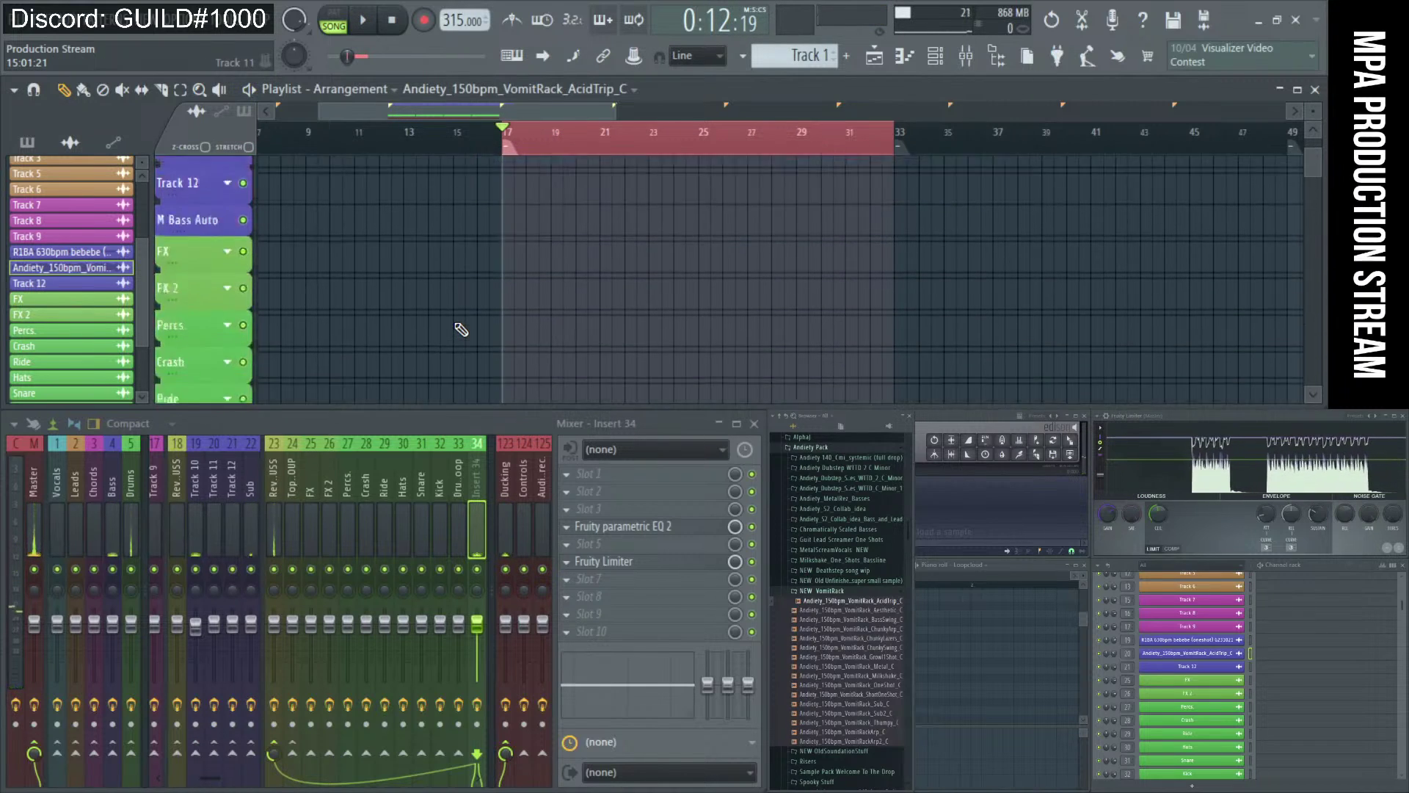
scroll(462, 323, "down", 6)
key("space")
scroll(657, 300, "up", 15)
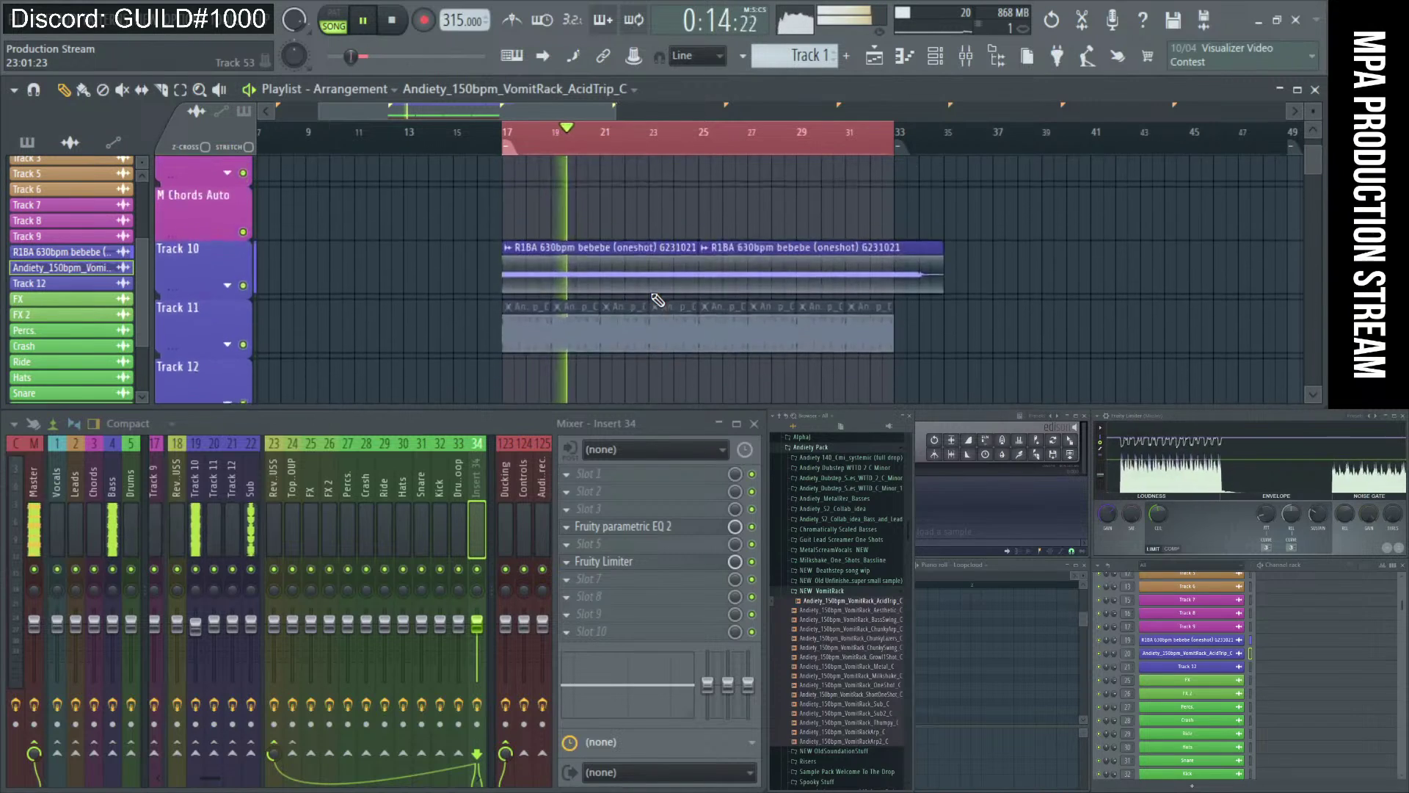
scroll(657, 300, "down", 3)
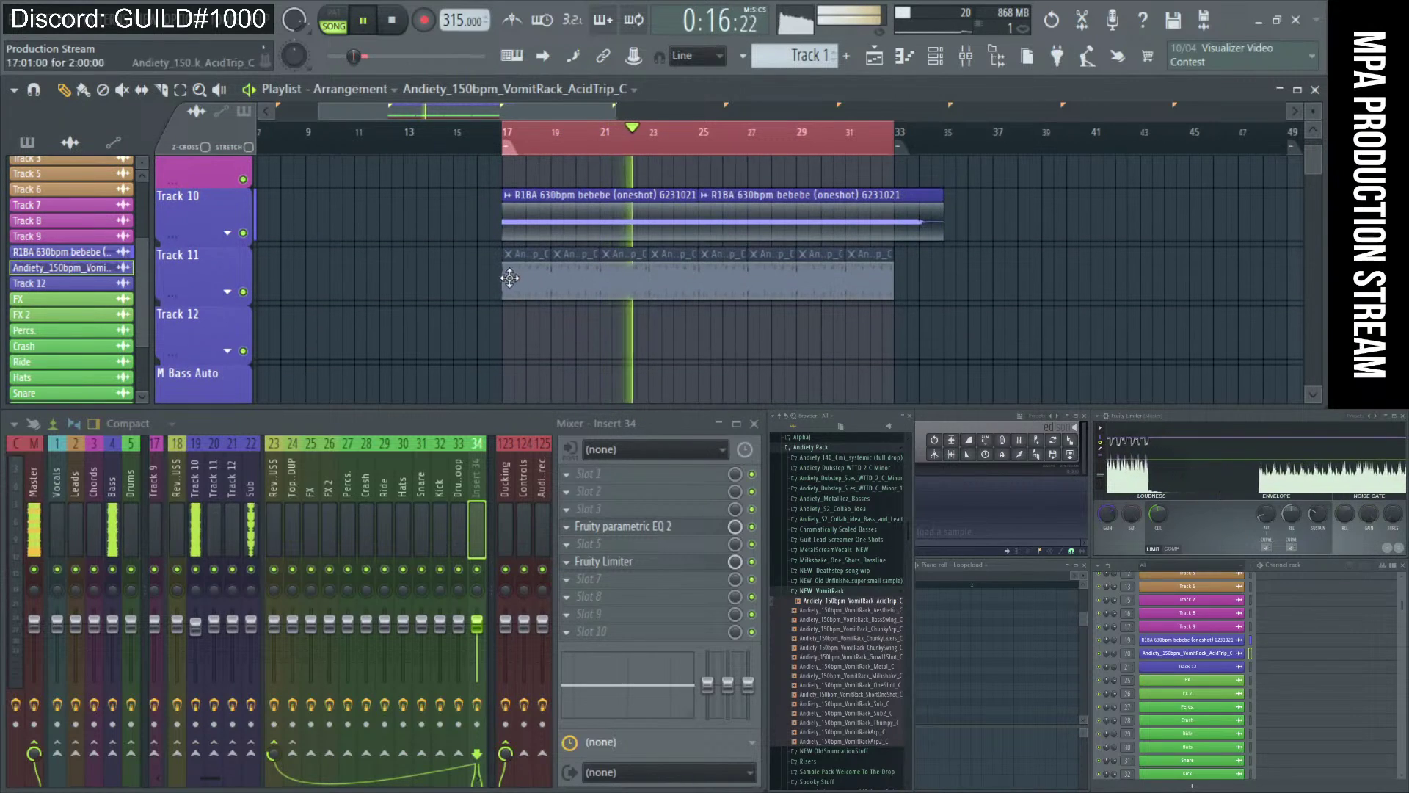
- Mute the R1BA clips on Track 10, make the Andiety AcidTrip clips on Track 11 audible again and play the loop
key("ctrl+z")
key("space")
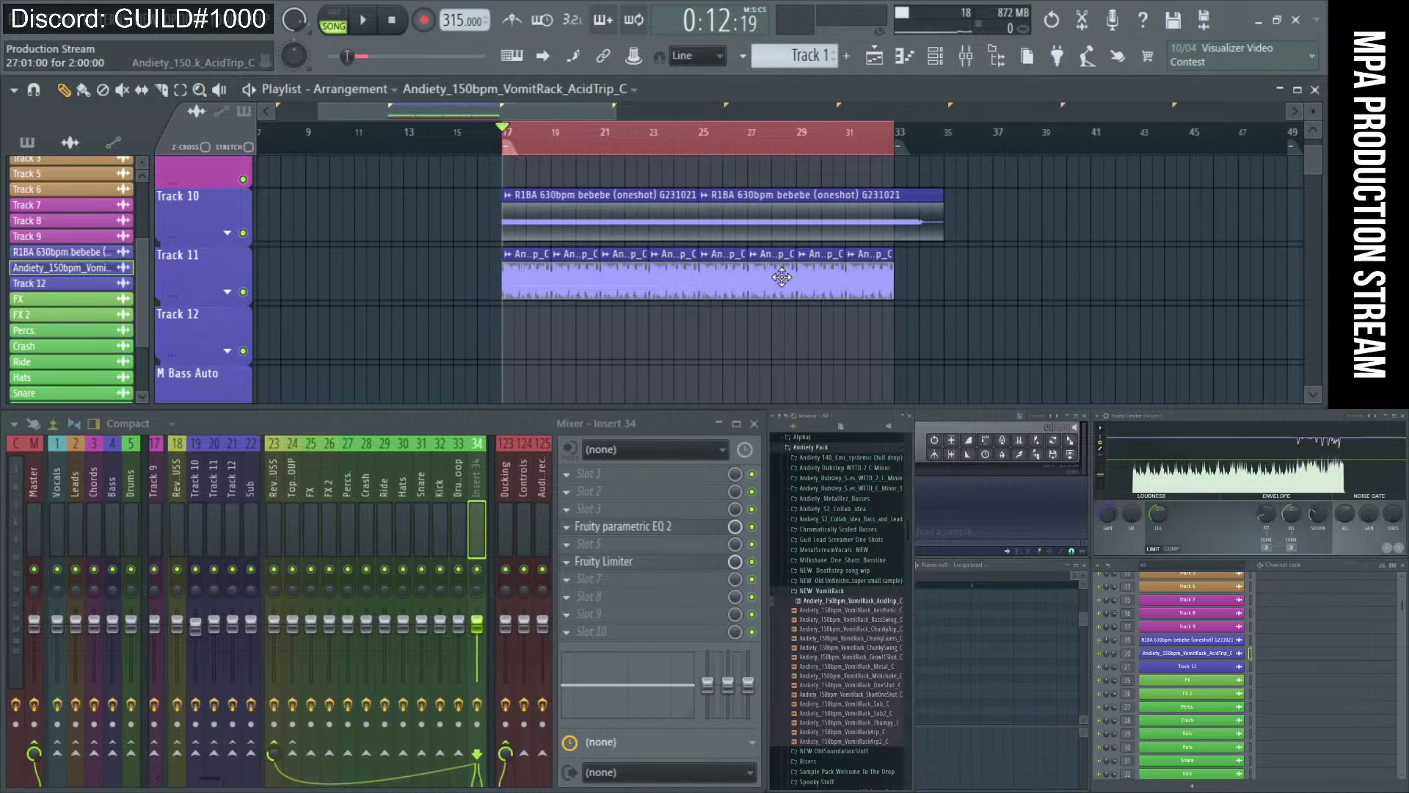
left_click_drag(481, 277, 964, 283)
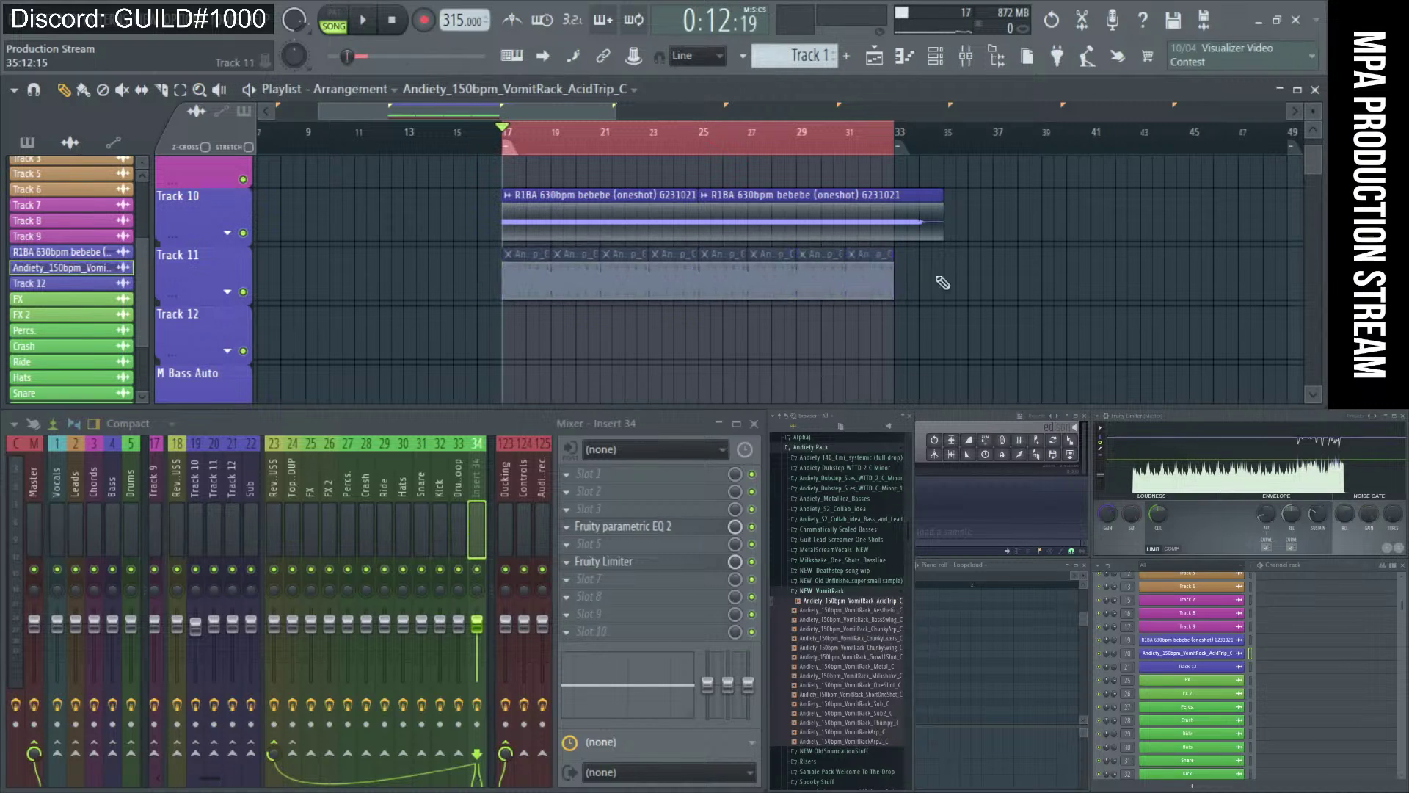
left_click_drag(466, 231, 954, 235)
scroll(896, 268, "up", 6)
scroll(873, 271, "down", 6)
left_click_drag(478, 237, 1057, 267)
key("space")
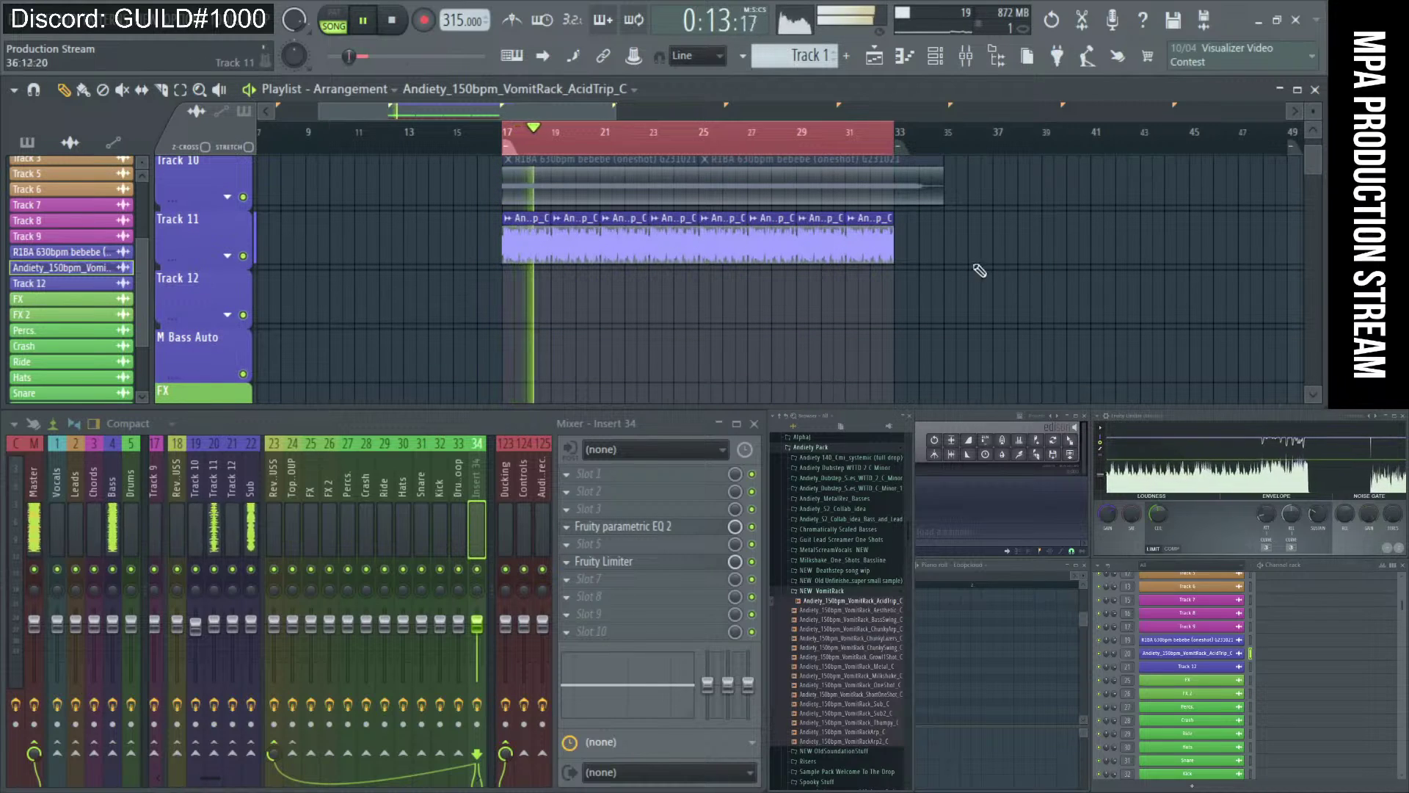
key("space")
- Mute the Track 11 clips, unmute the Subluxa 315bpm Drum_Loop clips on the Drum Loop track and listen to them alone
left_click_drag(441, 257, 749, 253)
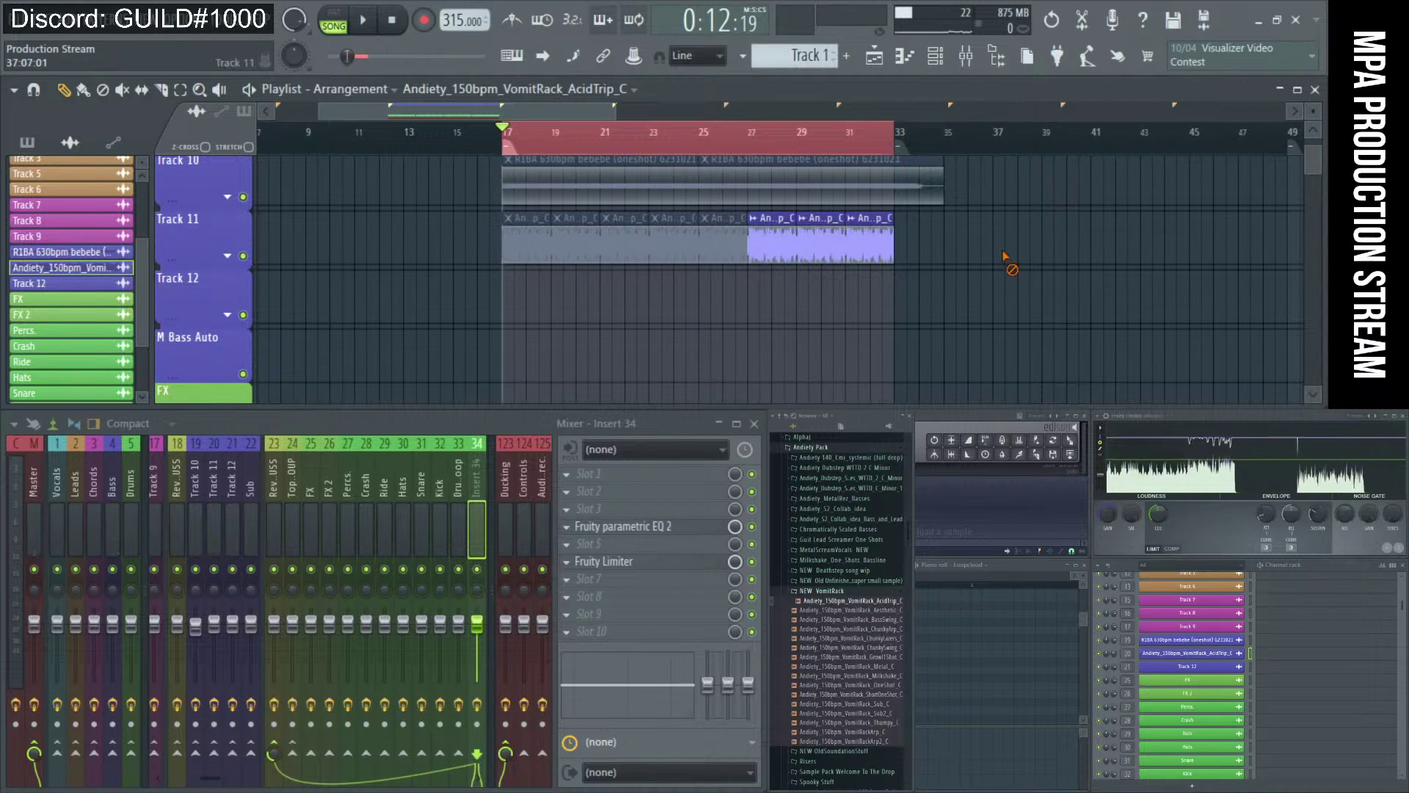
left_click_drag(1001, 251, 793, 265)
scroll(796, 264, "down", 1)
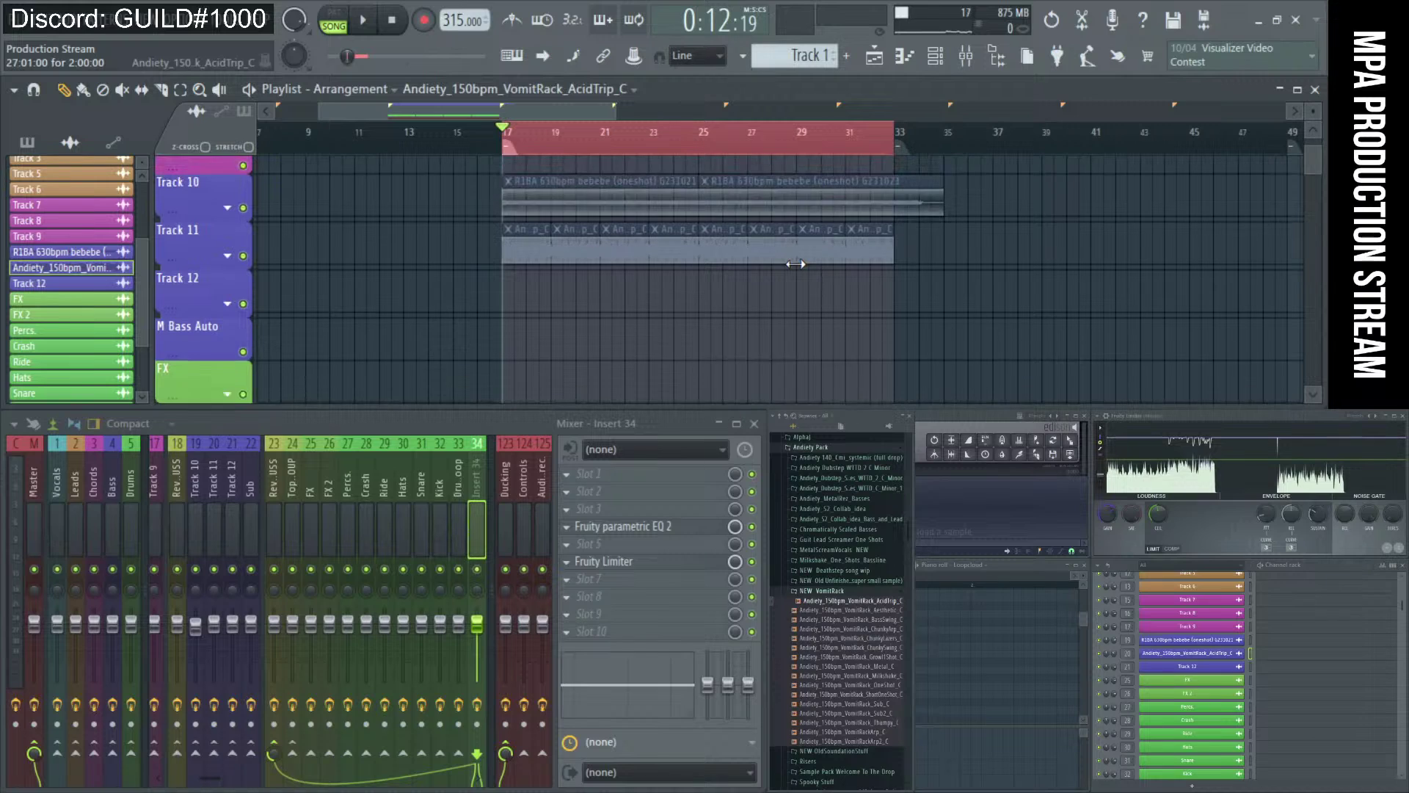
scroll(797, 264, "down", 10)
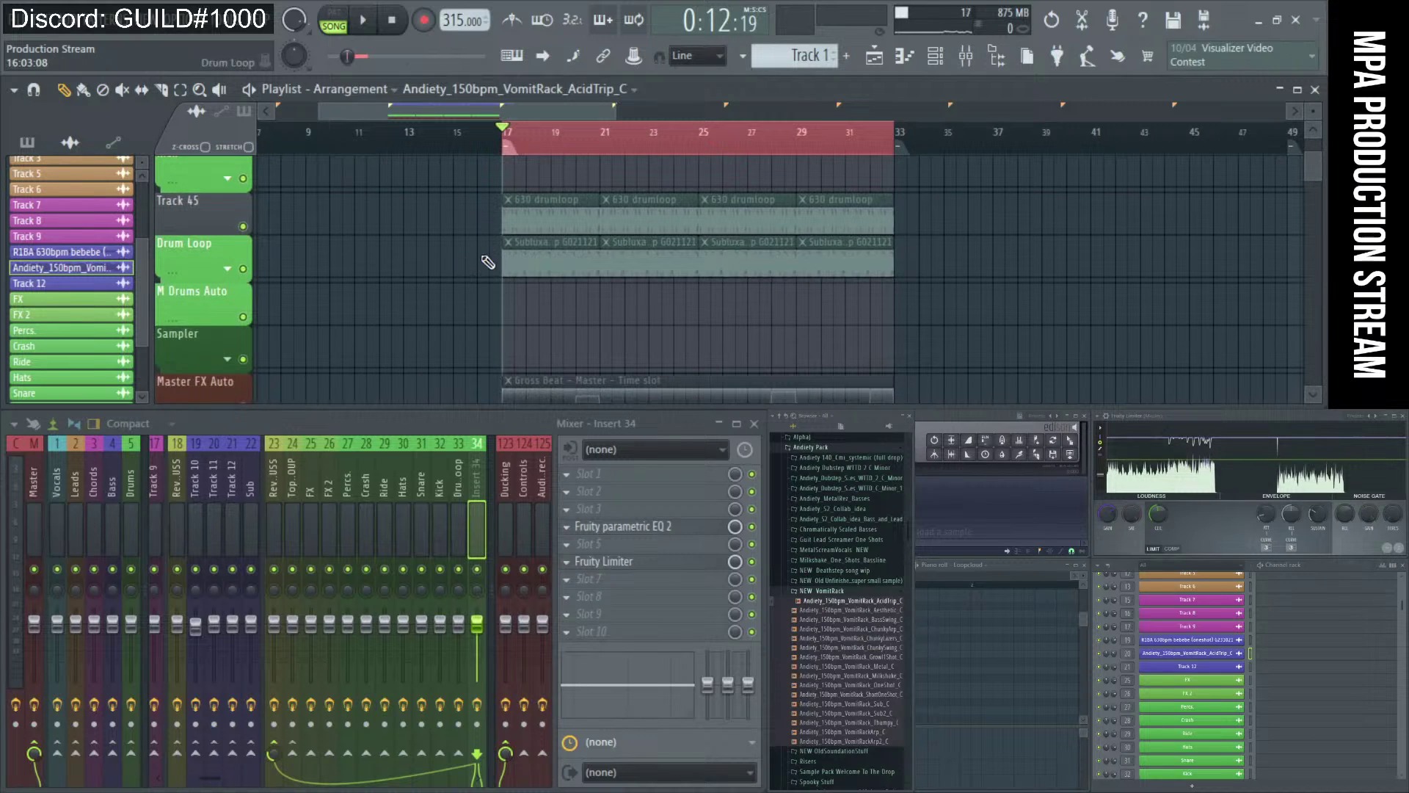
scroll(488, 262, "up", 1)
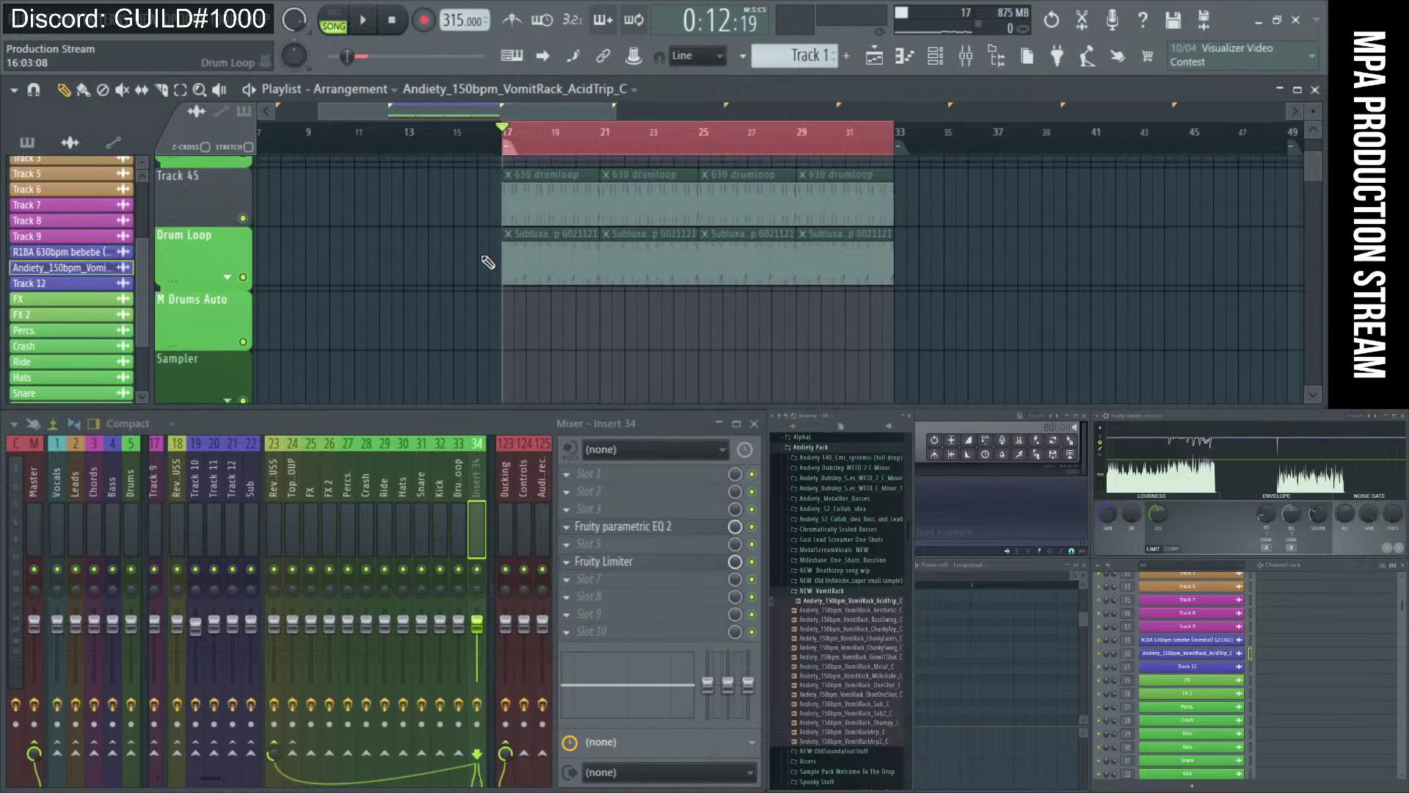
left_click_drag(489, 266, 870, 268)
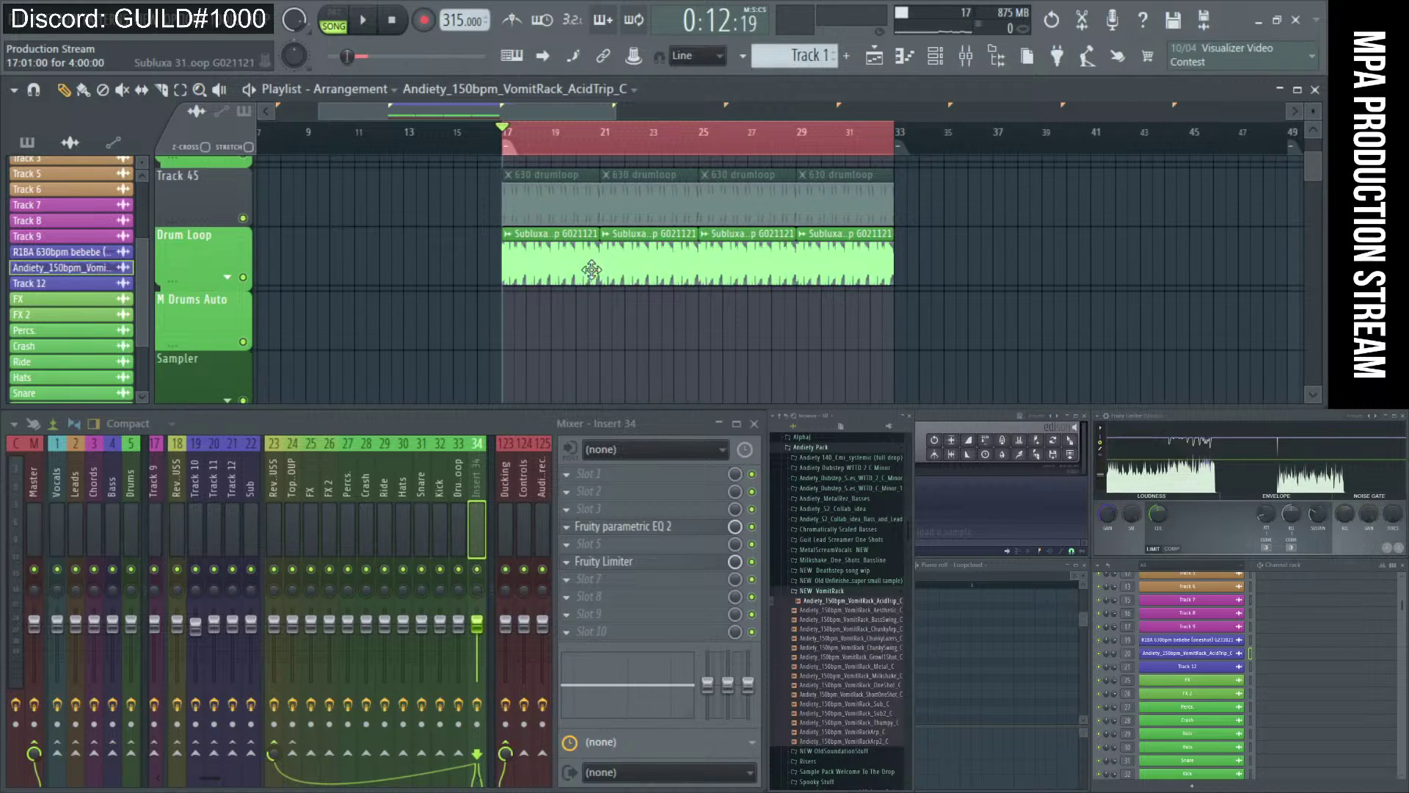
scroll(584, 274, "up", 2)
scroll(583, 273, "up", 1)
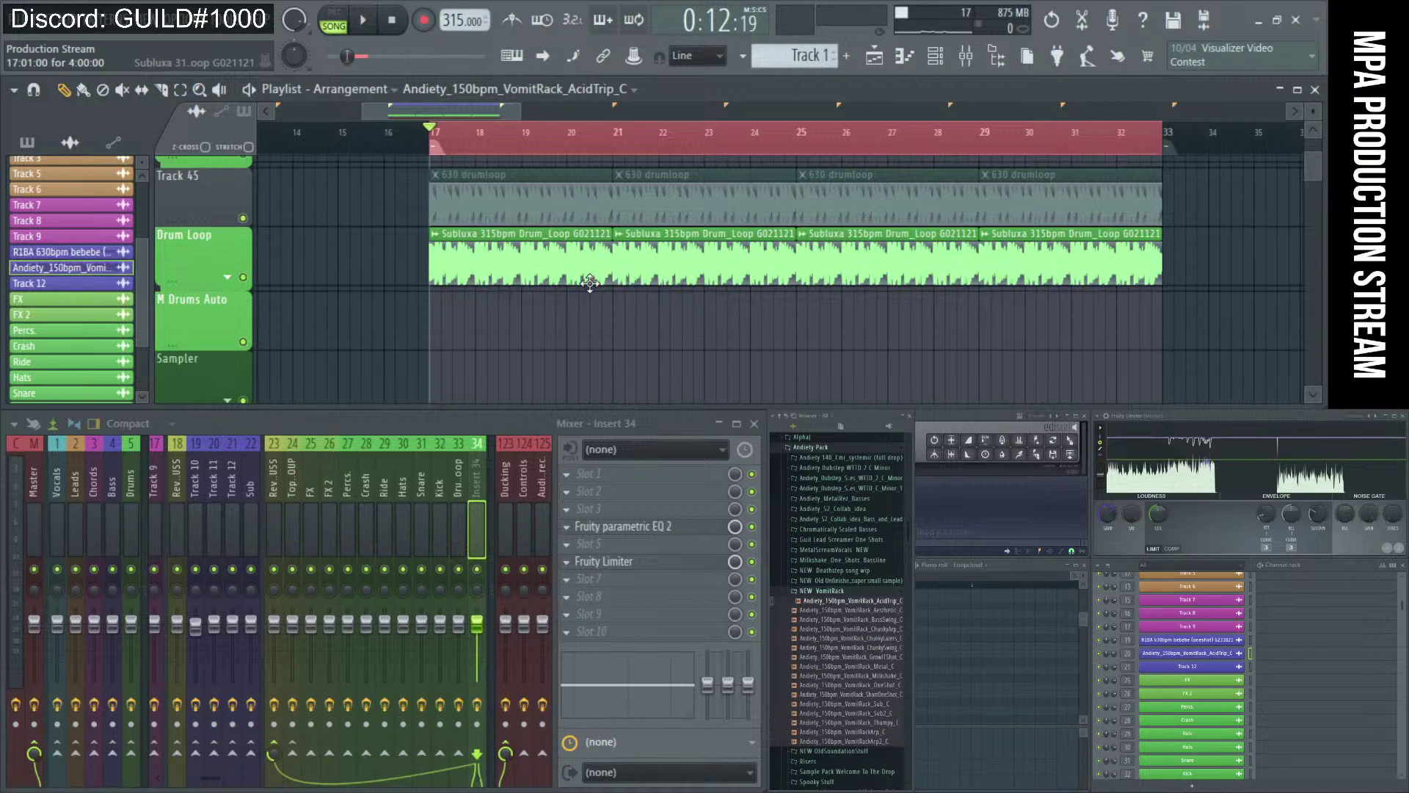
scroll(590, 290, "up", 2)
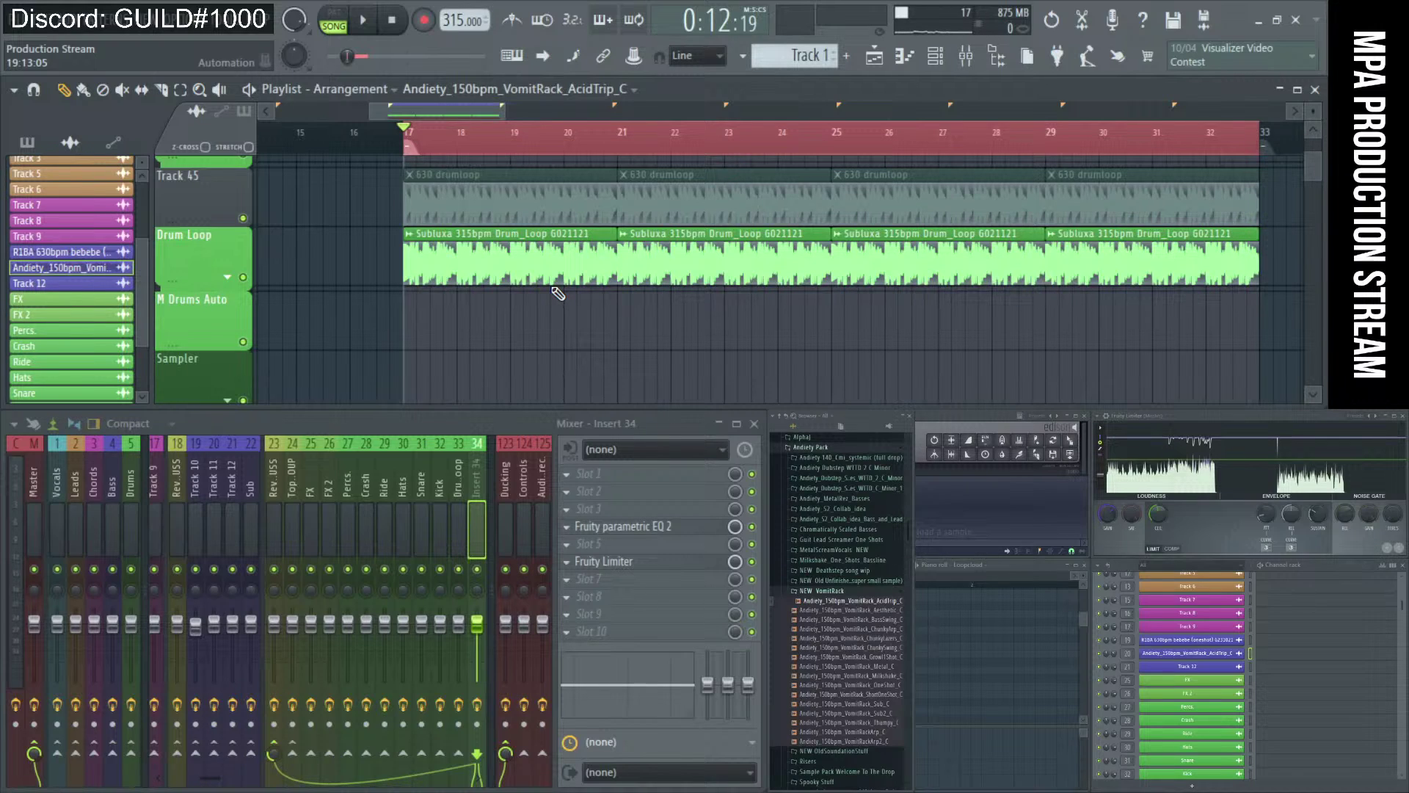
scroll(505, 259, "down", 2)
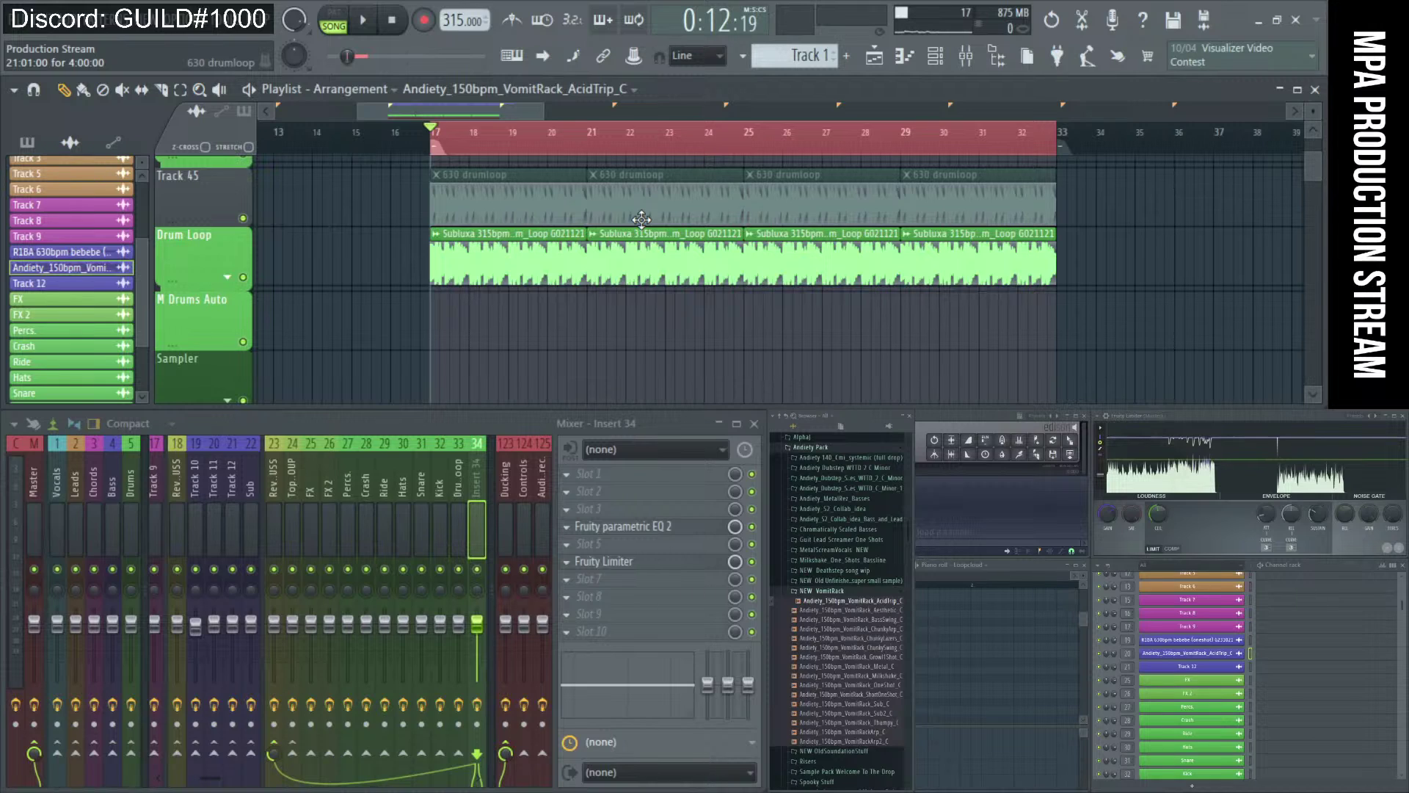
left_click(367, 22)
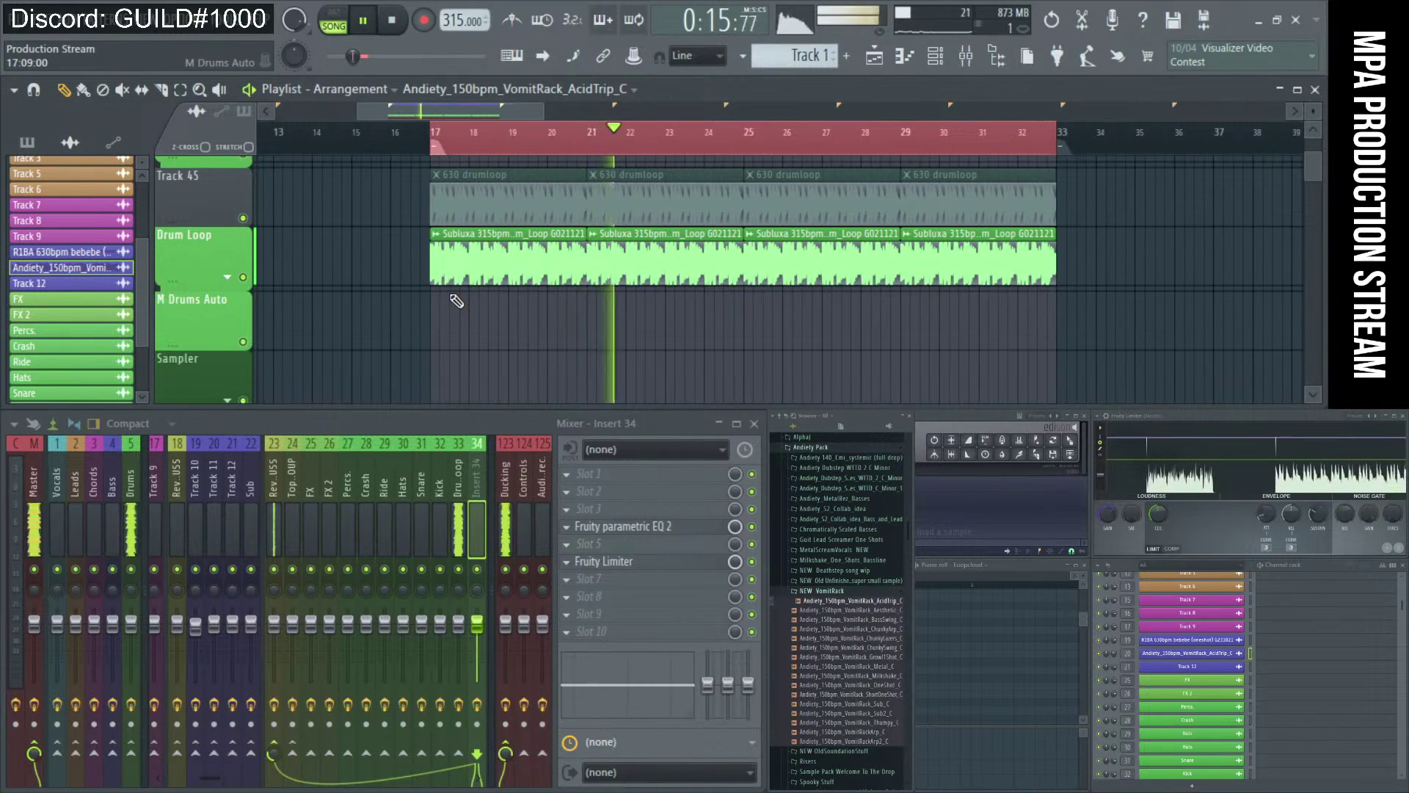
key("space")
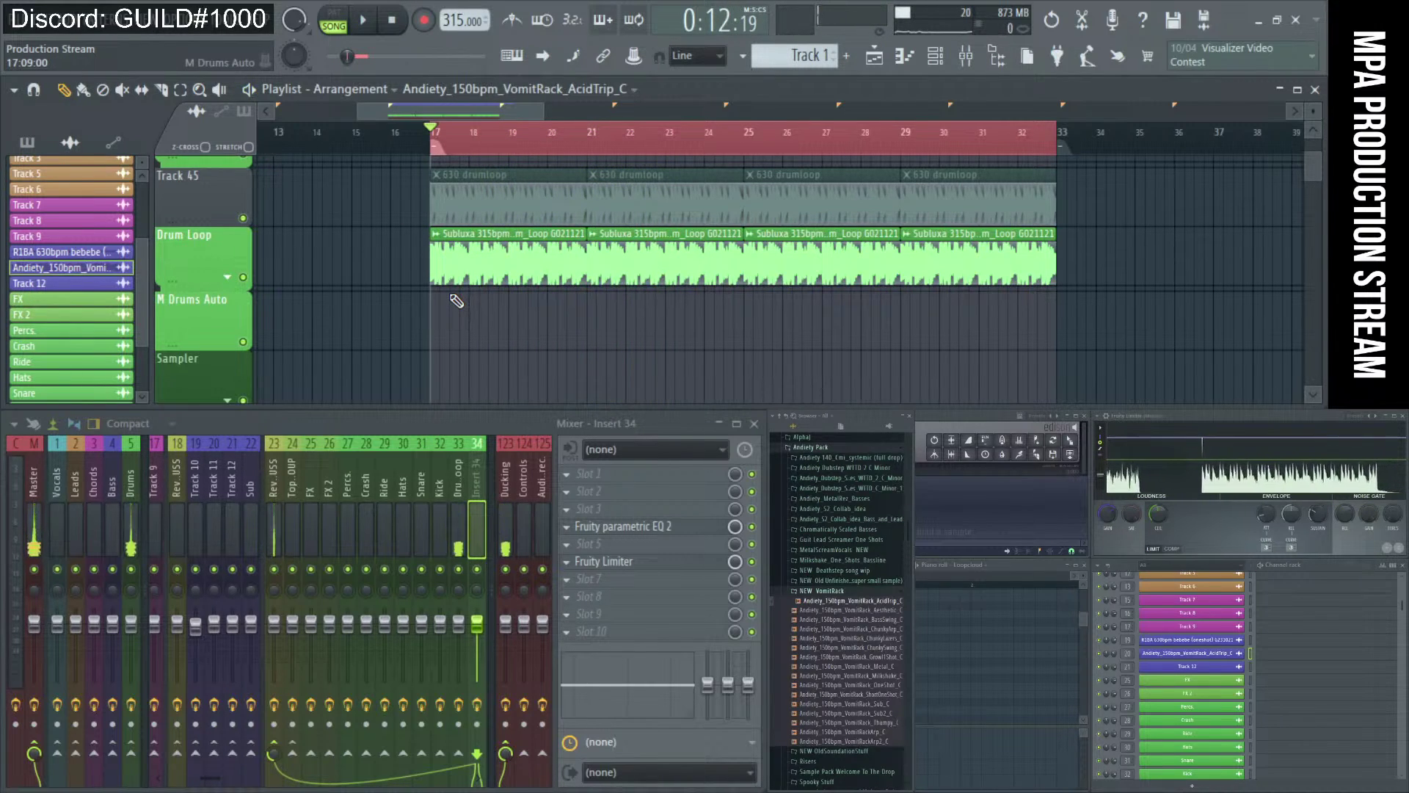
left_click(430, 264)
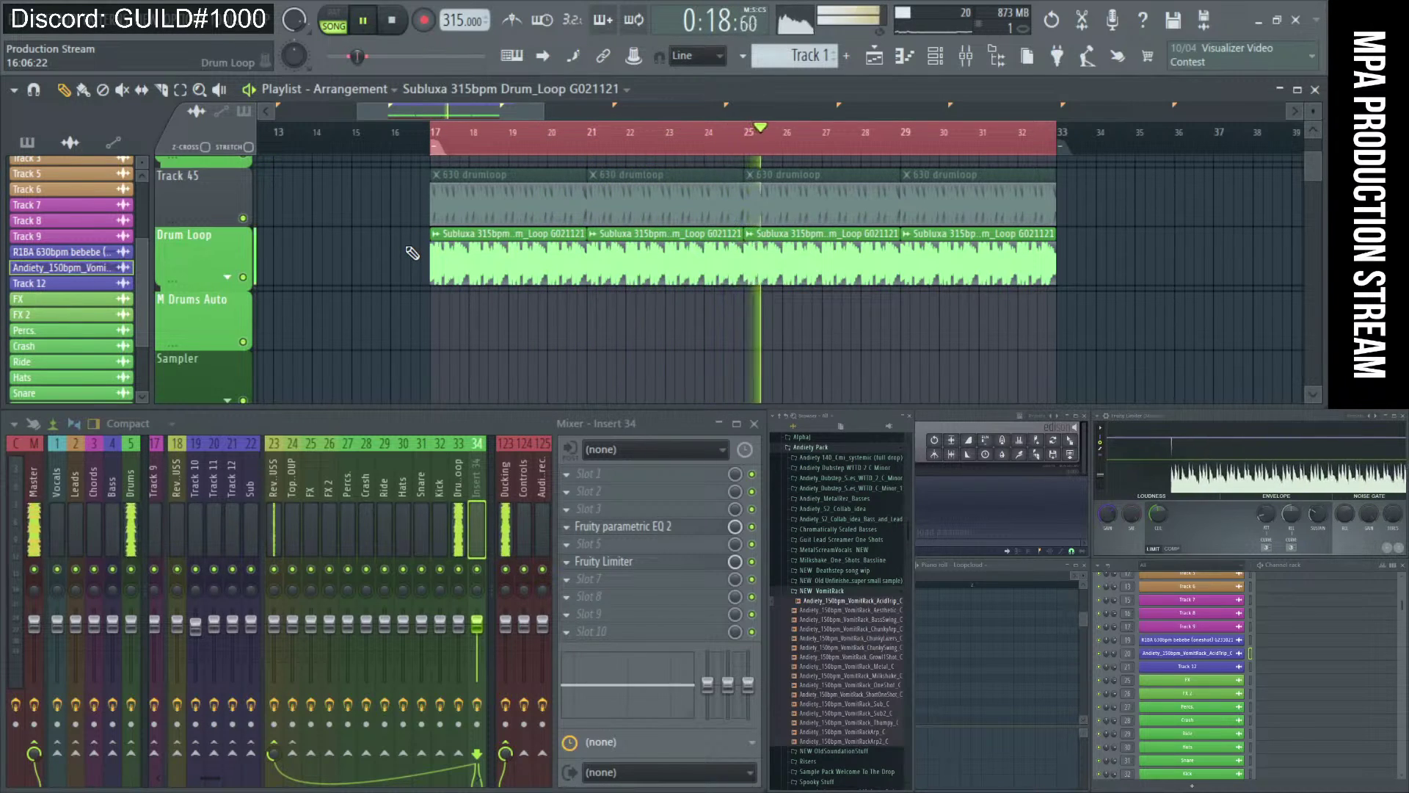
- Unmute the 630 drumloop clips on Track 45, mute the Subluxa drum loop clips and play the loop briefly
scroll(412, 275, "up", 1)
left_click_drag(412, 281, 1035, 273)
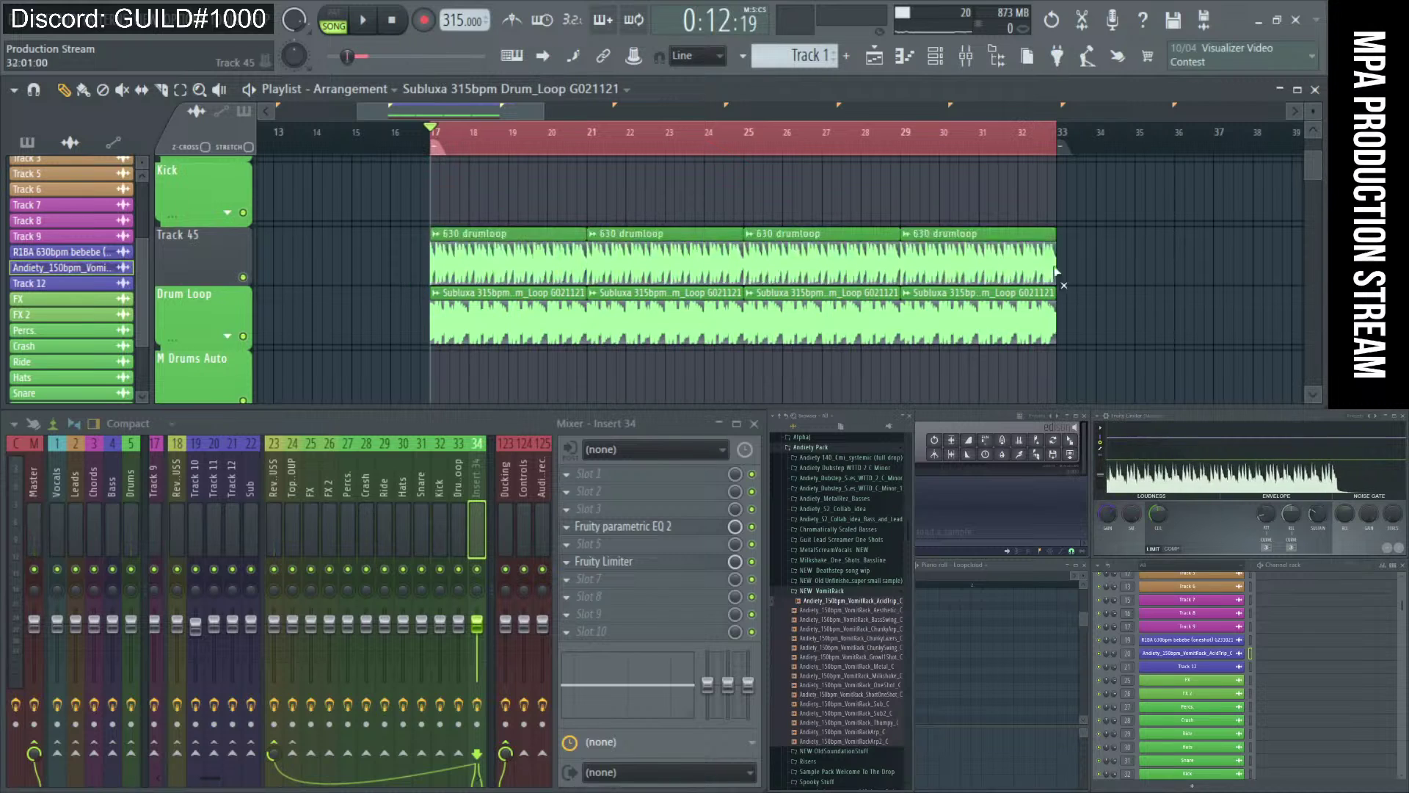
left_click_drag(389, 338, 816, 338)
key("space")
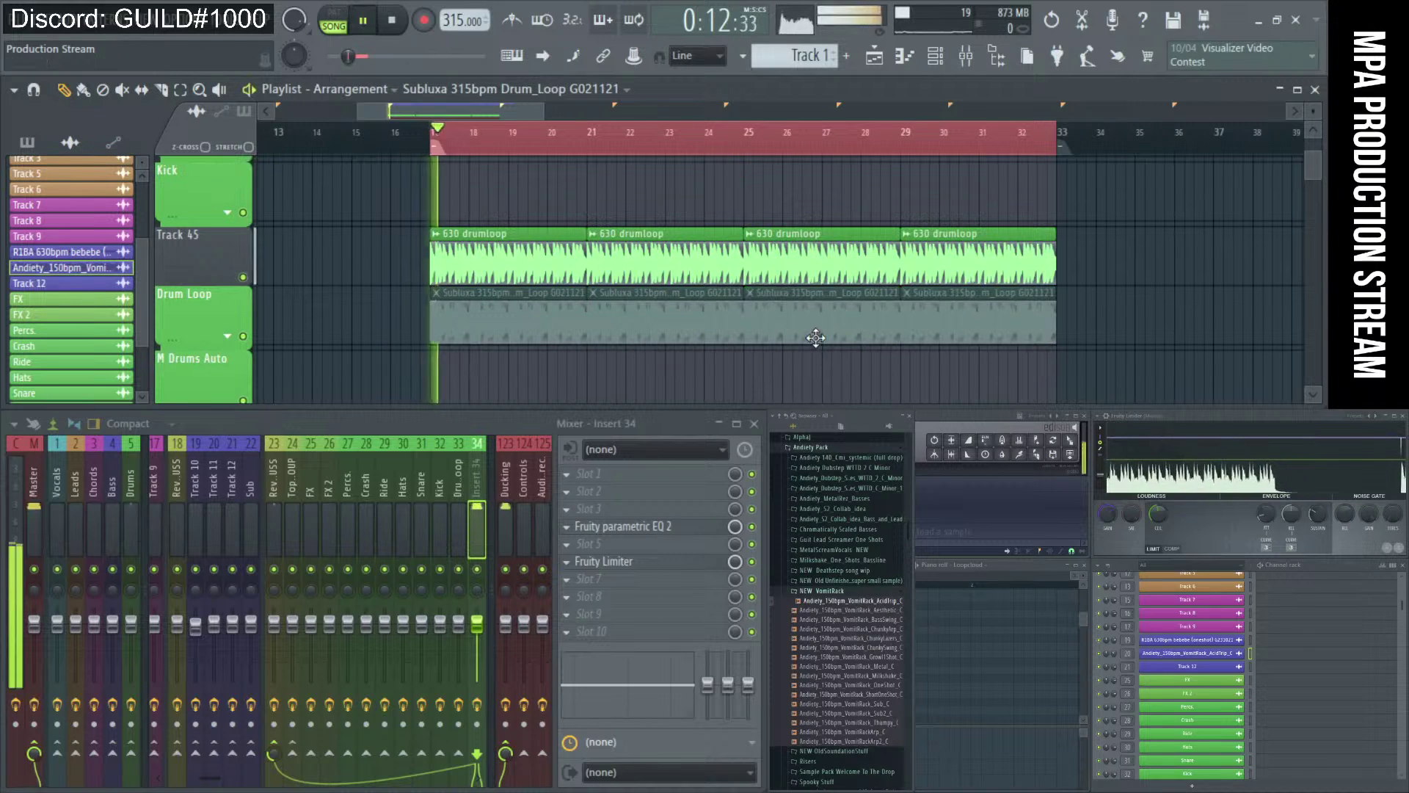
key("space")
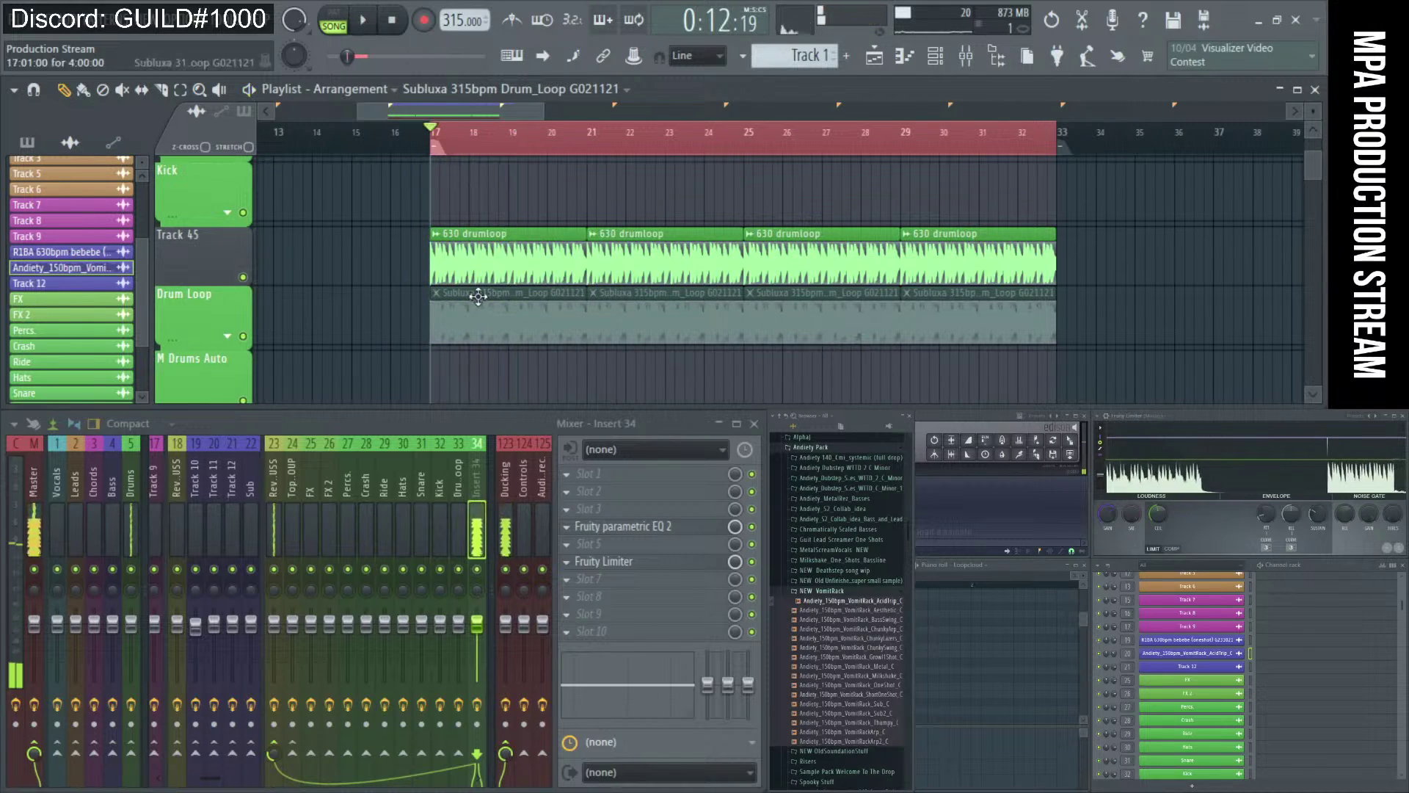
- Mute the 630 drumloop clips, unmute the R1BA 630bpm bebebe clips on Track 10 and play them alone
left_click_drag(415, 260, 1042, 257)
scroll(827, 309, "up", 4)
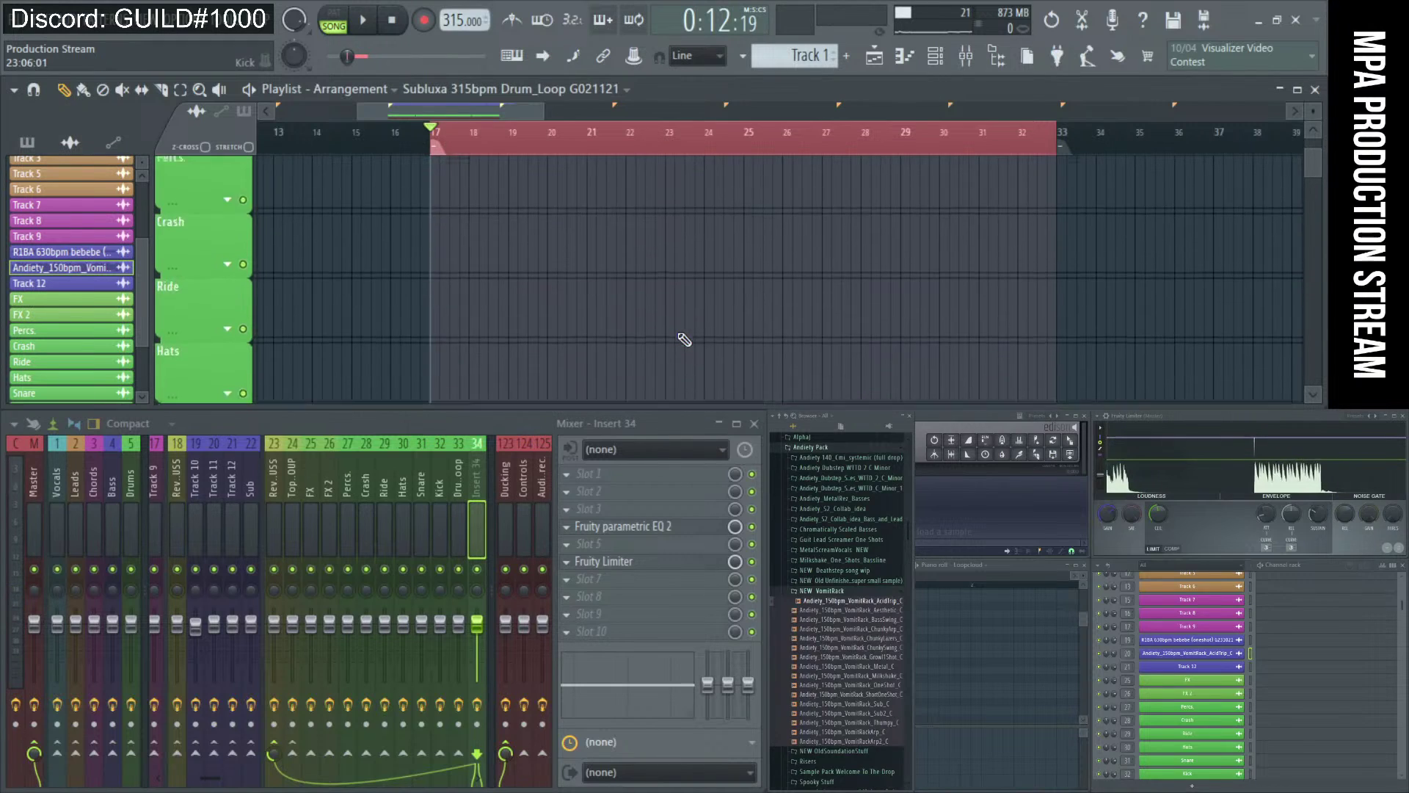
scroll(673, 335, "up", 1)
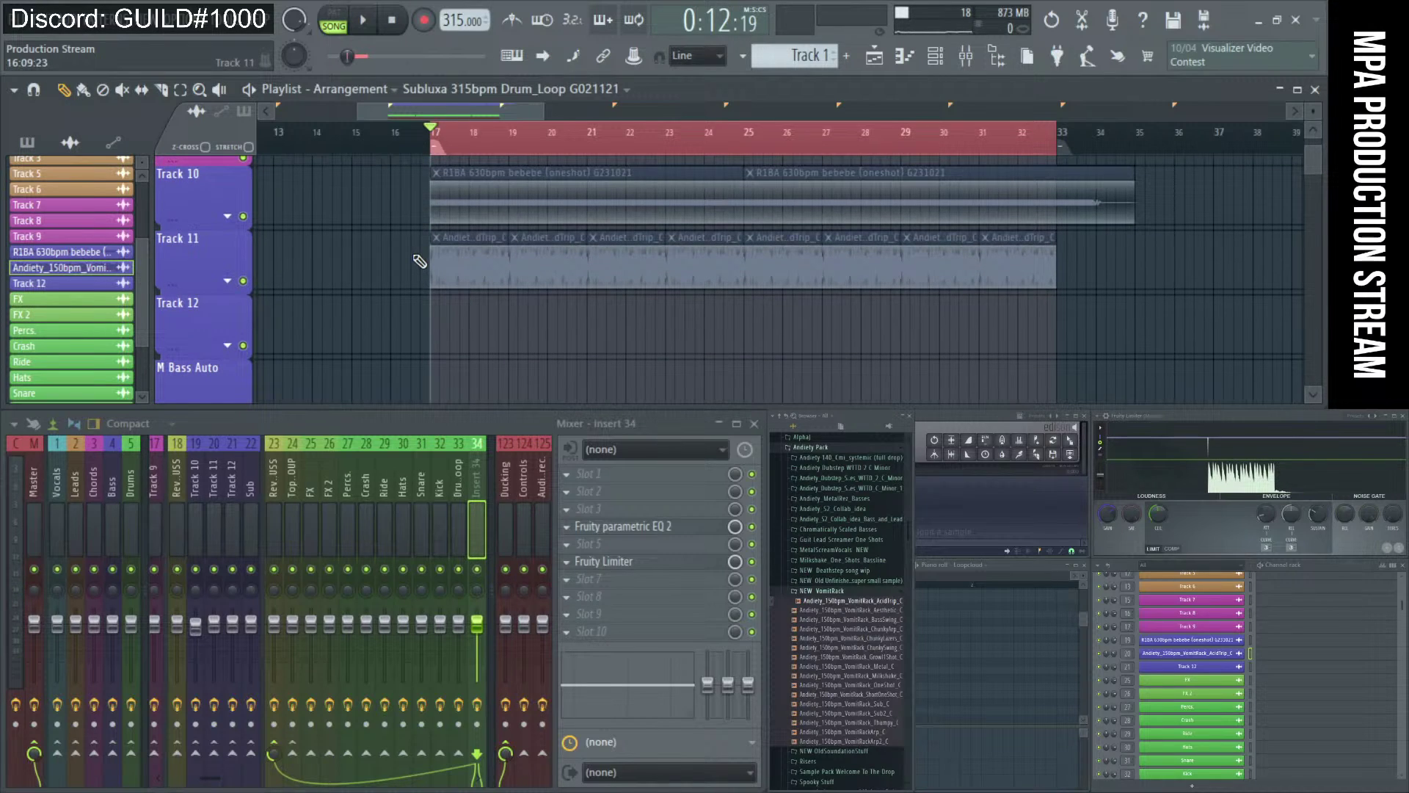
mouse_move(406, 229)
left_mouse_down()
mouse_move(538, 208)
mouse_move(1065, 211)
left_mouse_up()
key("space")
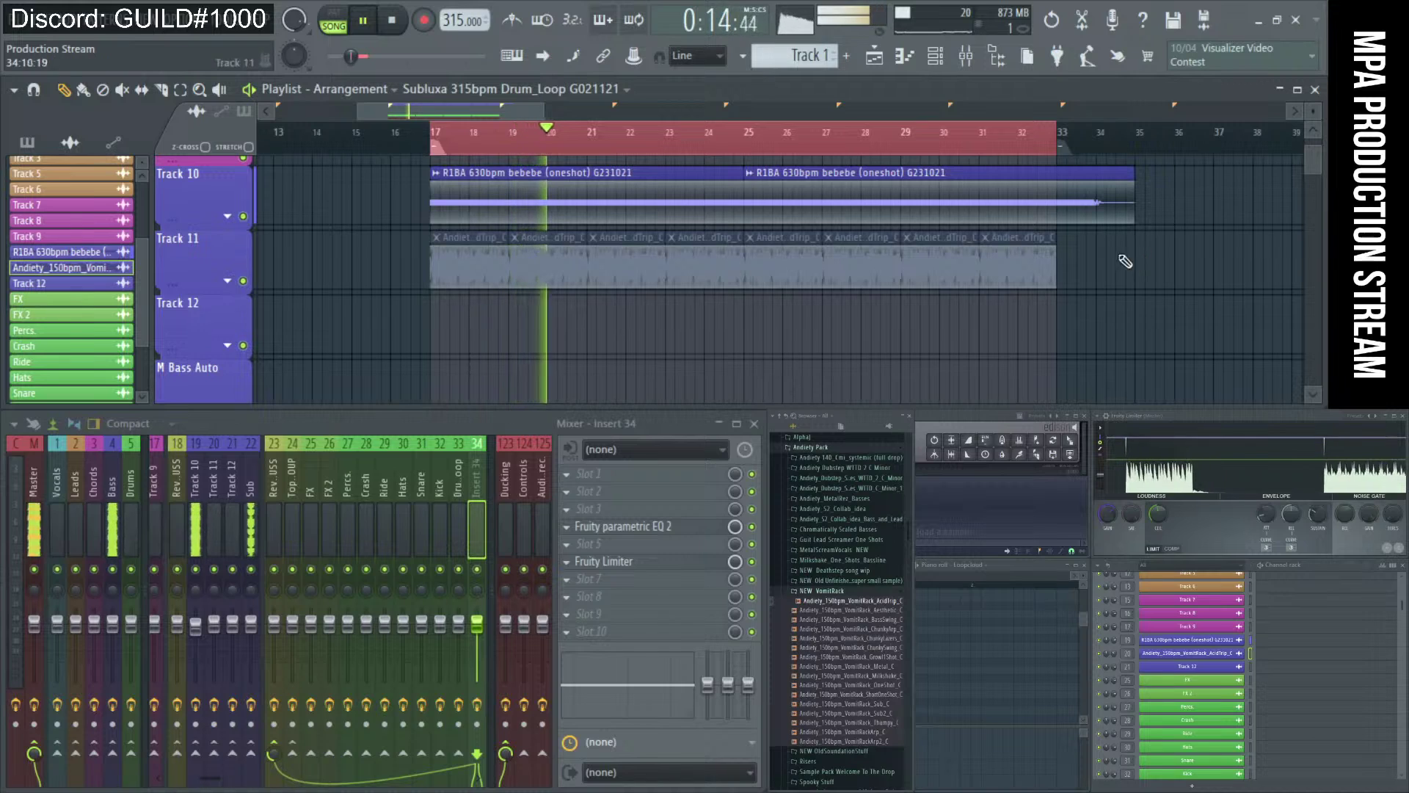
key("space")
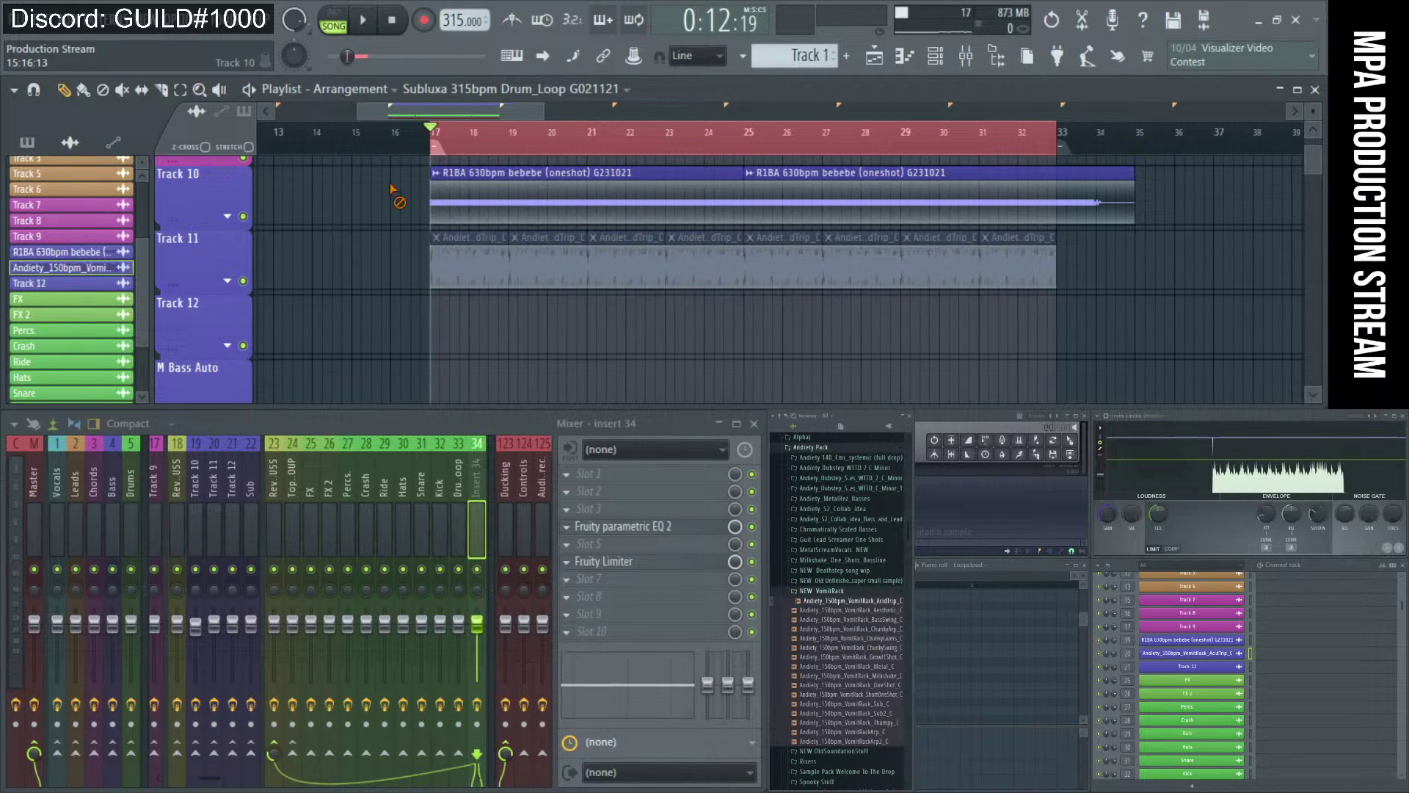
- Mute the R1BA clips on Track 10, unmute the Andiety AcidTrip clips on Track 11 and listen to the loop
mouse_move(420, 182)
left_mouse_down()
mouse_move(489, 243)
mouse_move(1116, 273)
left_mouse_up()
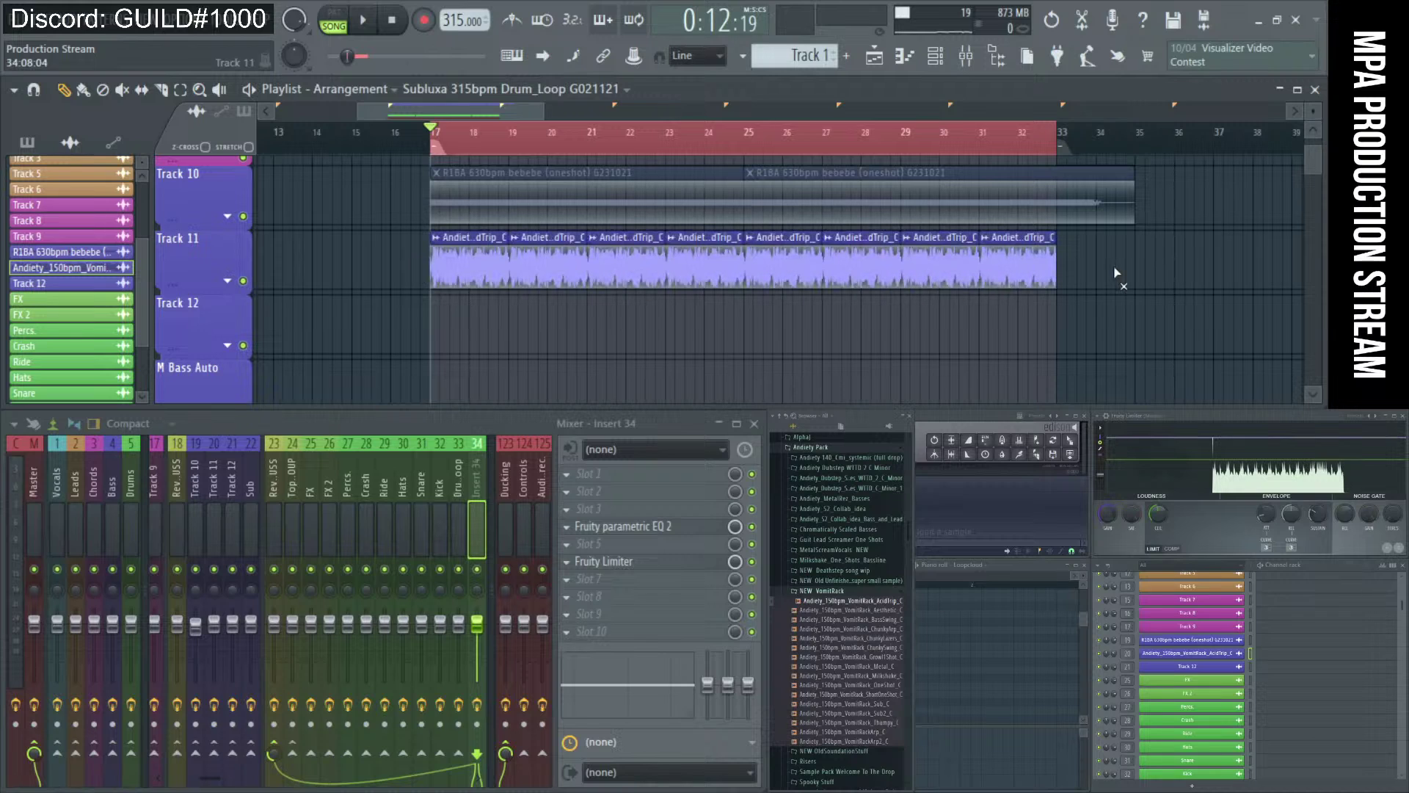
key("space")
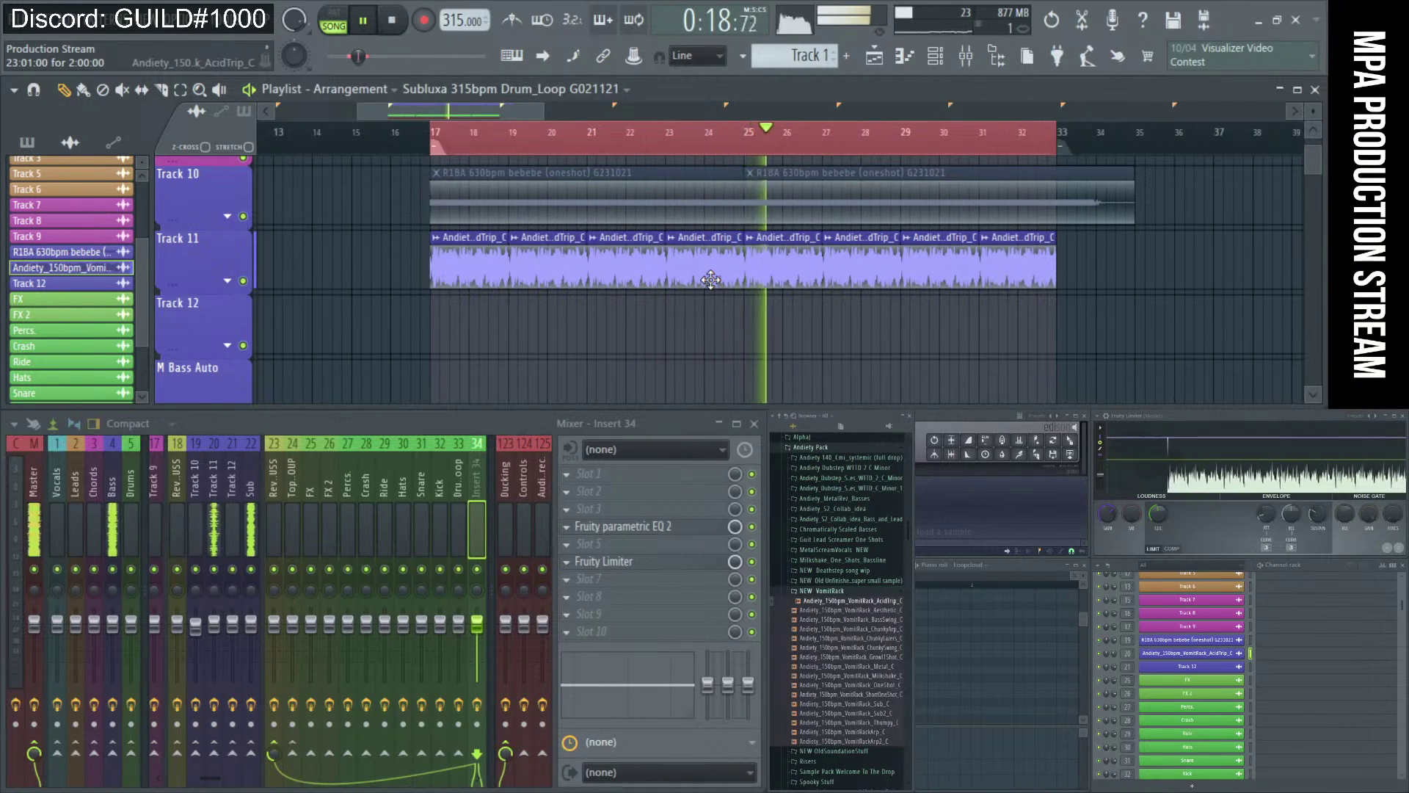
key("space")
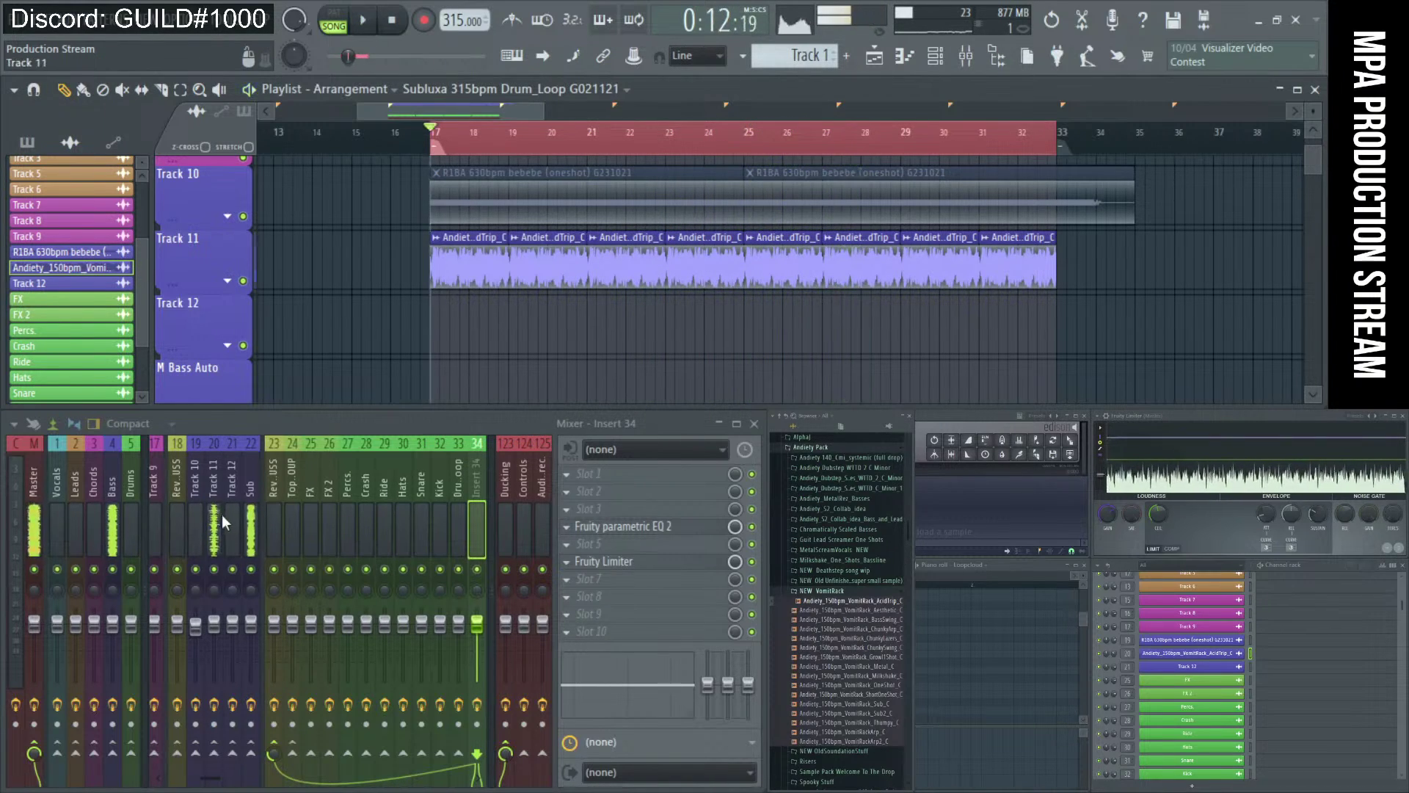
- Add a Fruity Limiter to mixer Track 11 in COMP mode and lower its threshold to about -23.1 dB during playback
left_click(214, 528)
left_click(629, 564)
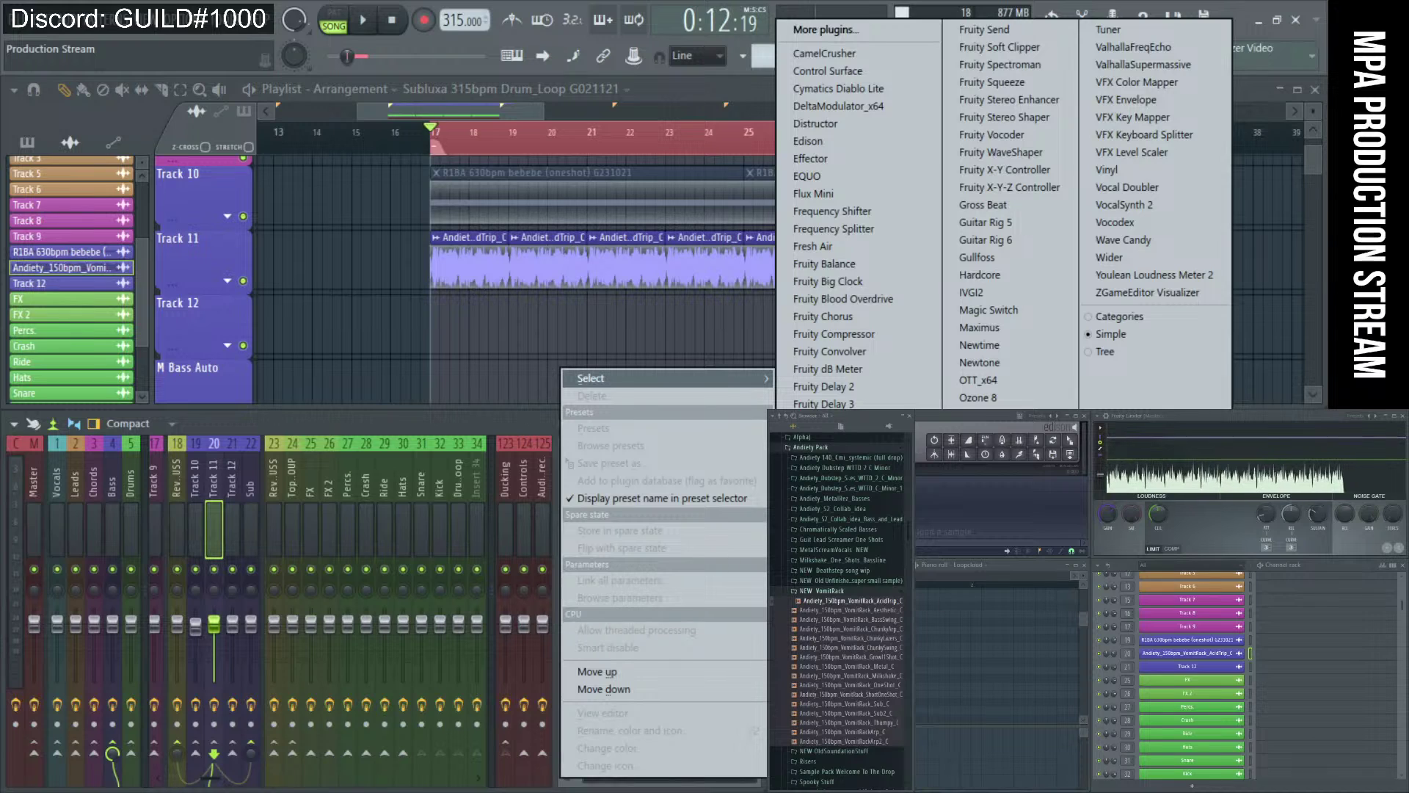
left_click(341, 616)
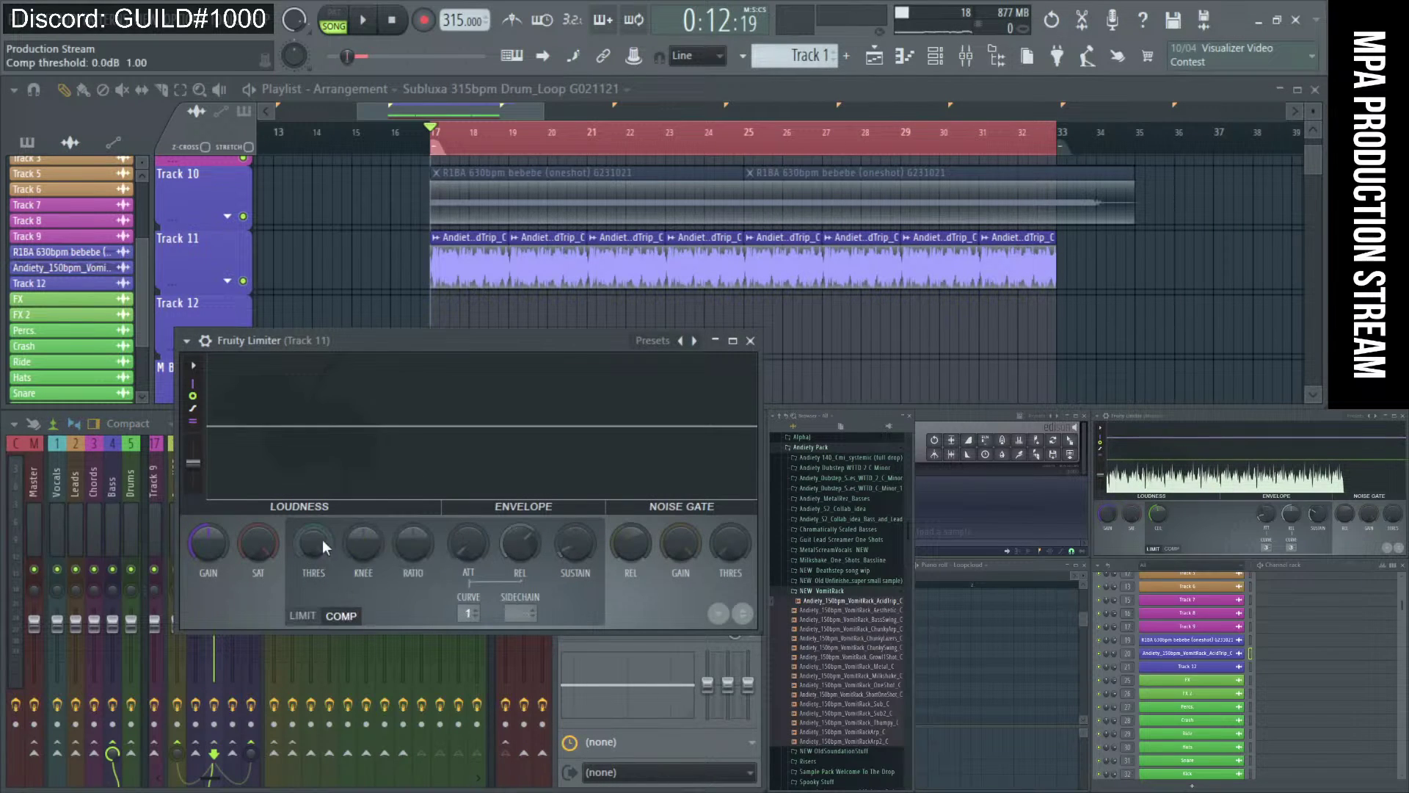
key("space")
left_click_drag(313, 543, 313, 574)
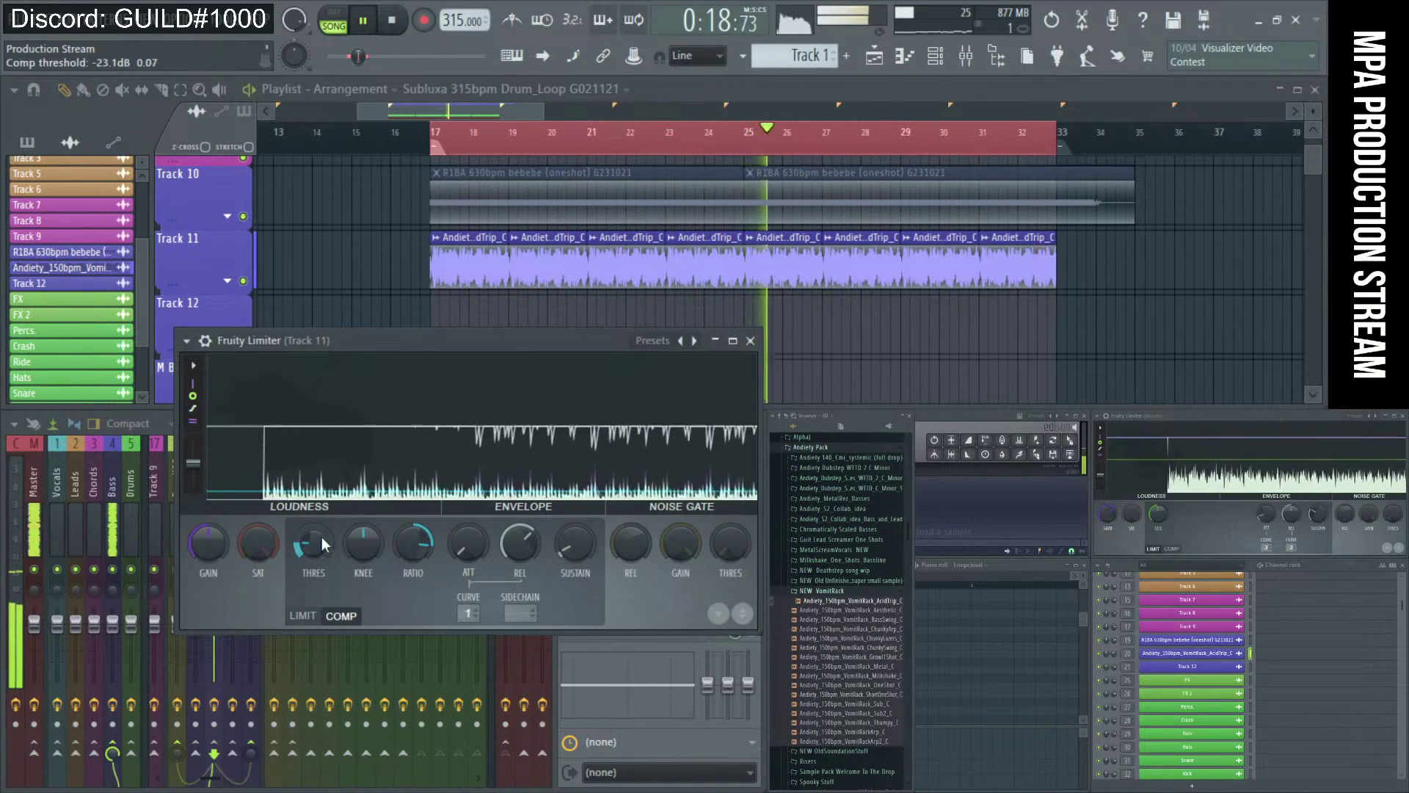
- Raise the Fruity Limiter gain on Track 11 to 5.0 dB during playback and move its window clear of the mixer
left_click_drag(209, 544, 208, 523)
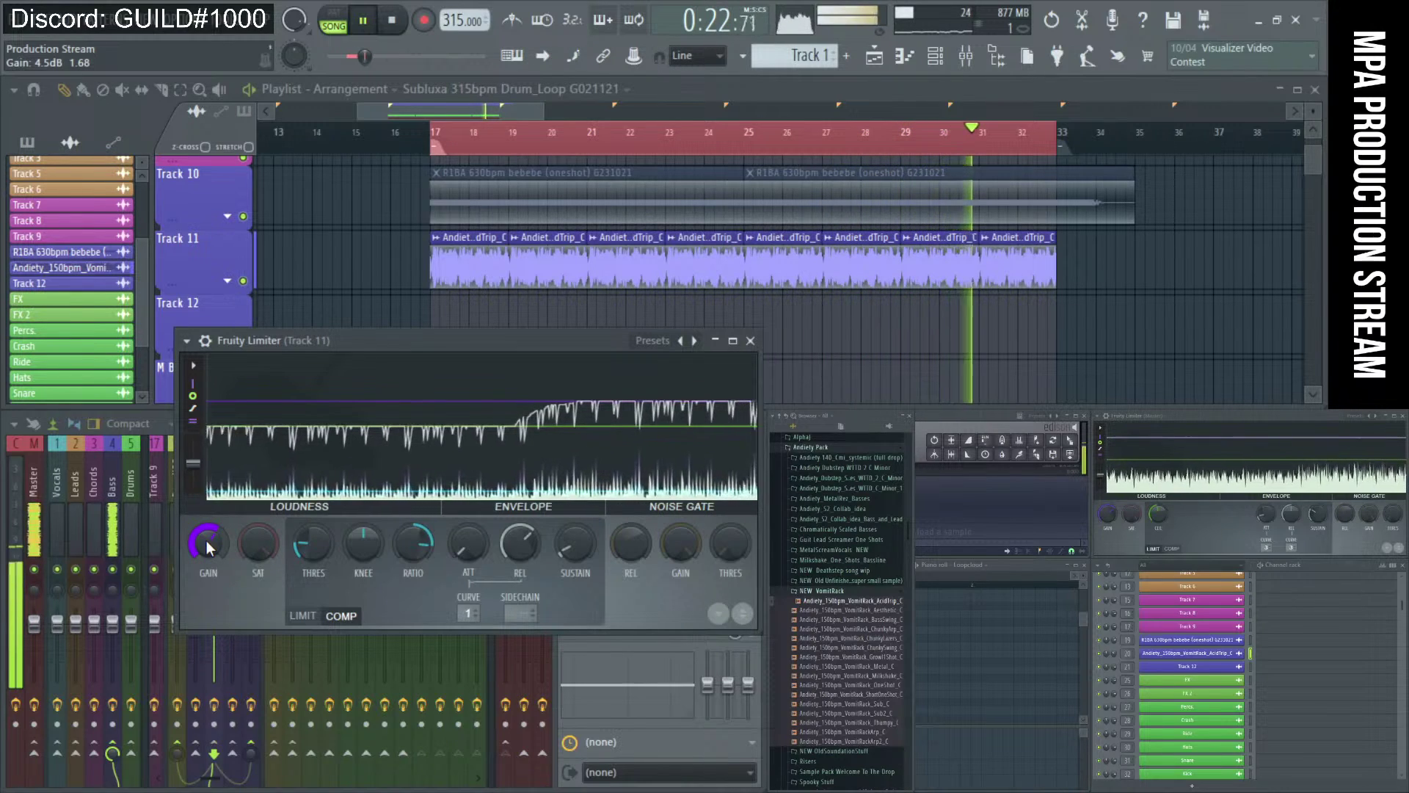
left_click_drag(205, 540, 205, 535)
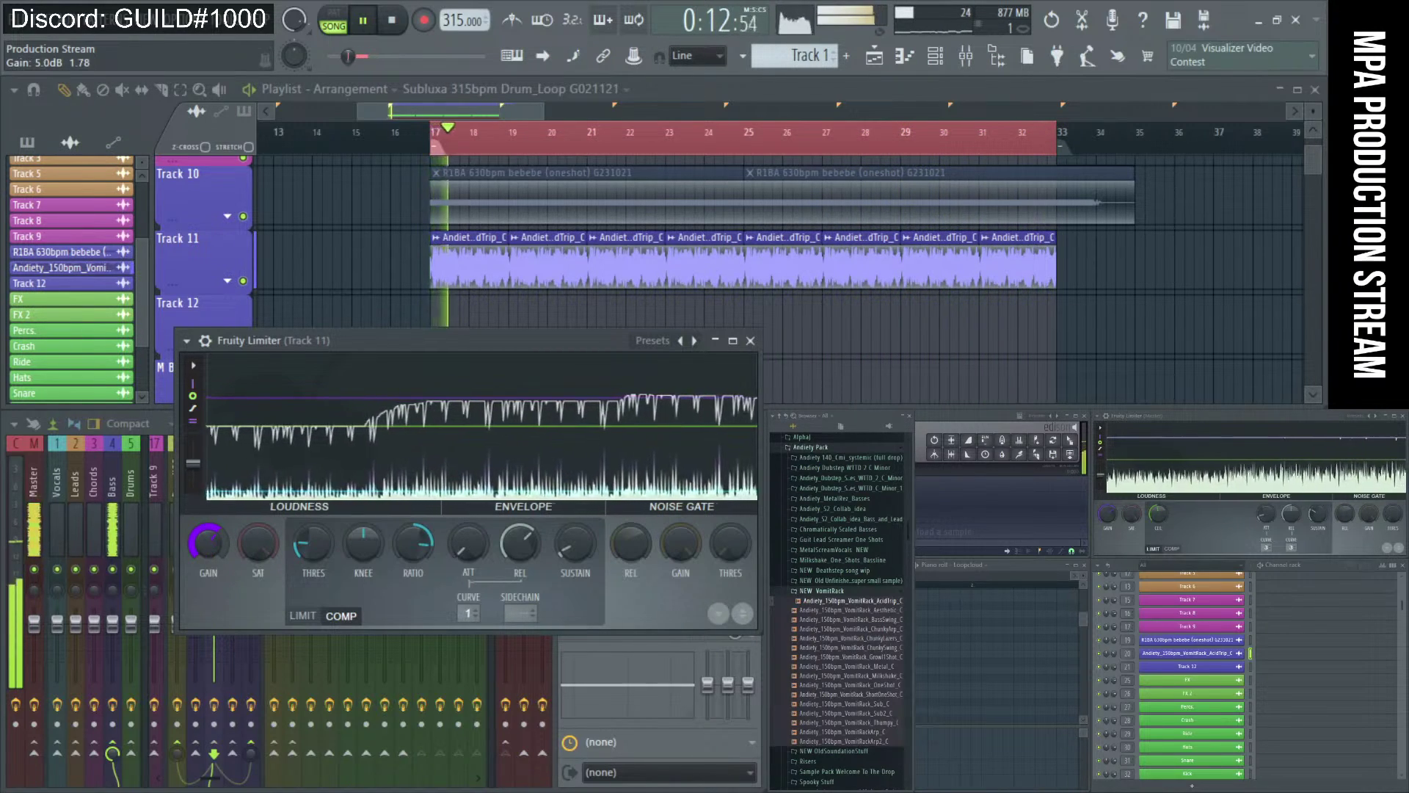
left_click_drag(485, 340, 877, 220)
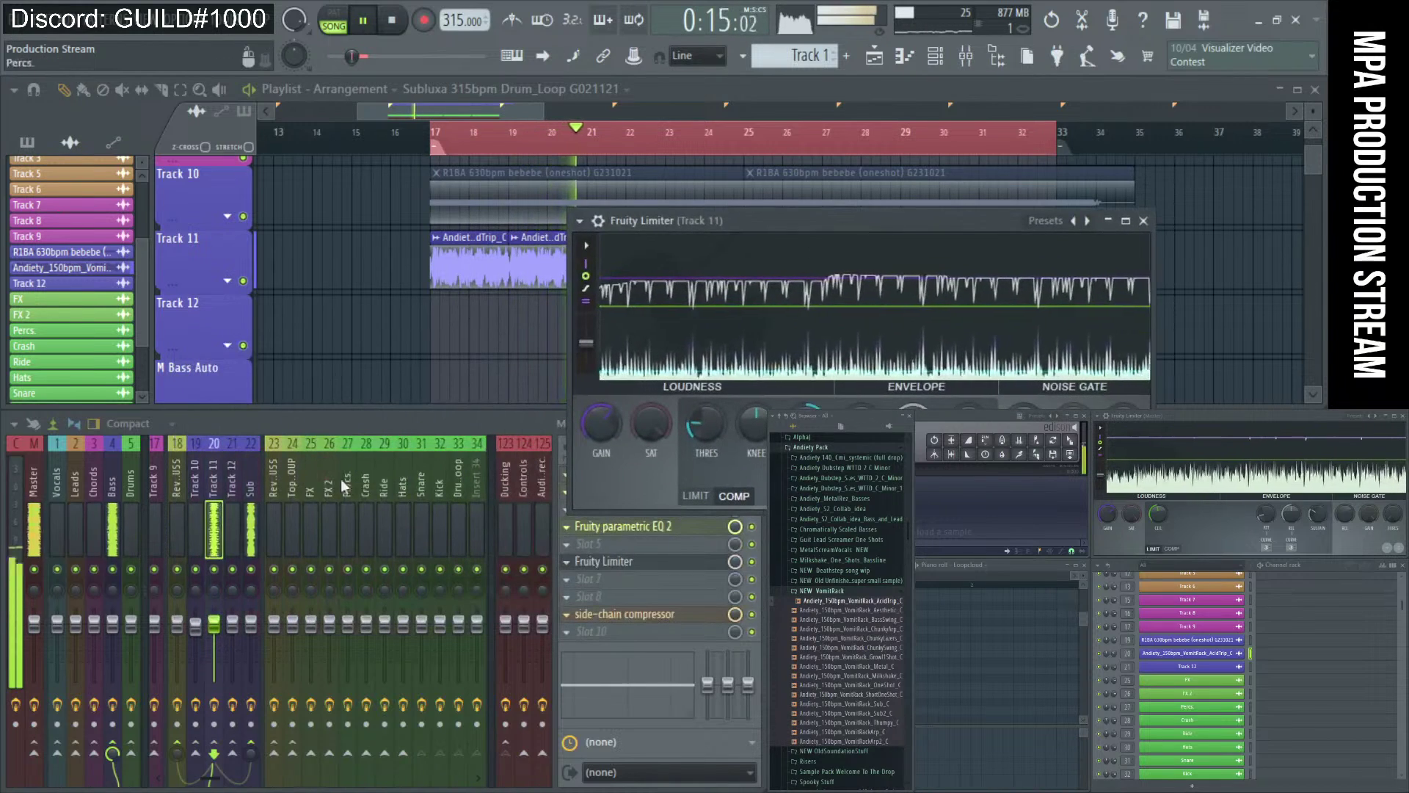
- Send mixer Track 11 to the Reverb BUSS, pull down peaking band 5 in the bus's Fruity parametric EQ 2, and close the plugin windows
left_click(177, 752)
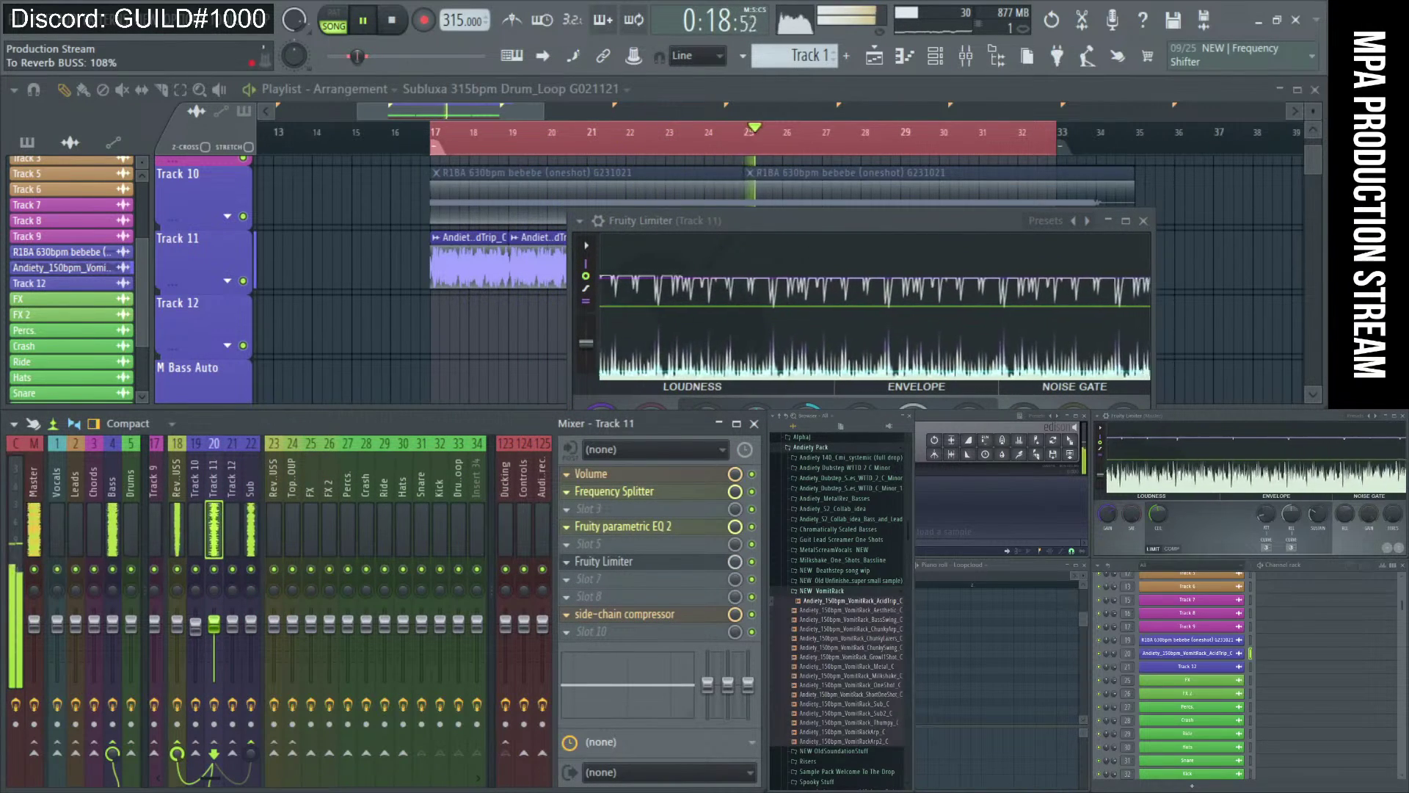
left_click(178, 495)
left_click(604, 493)
left_click_drag(604, 494, 502, 532)
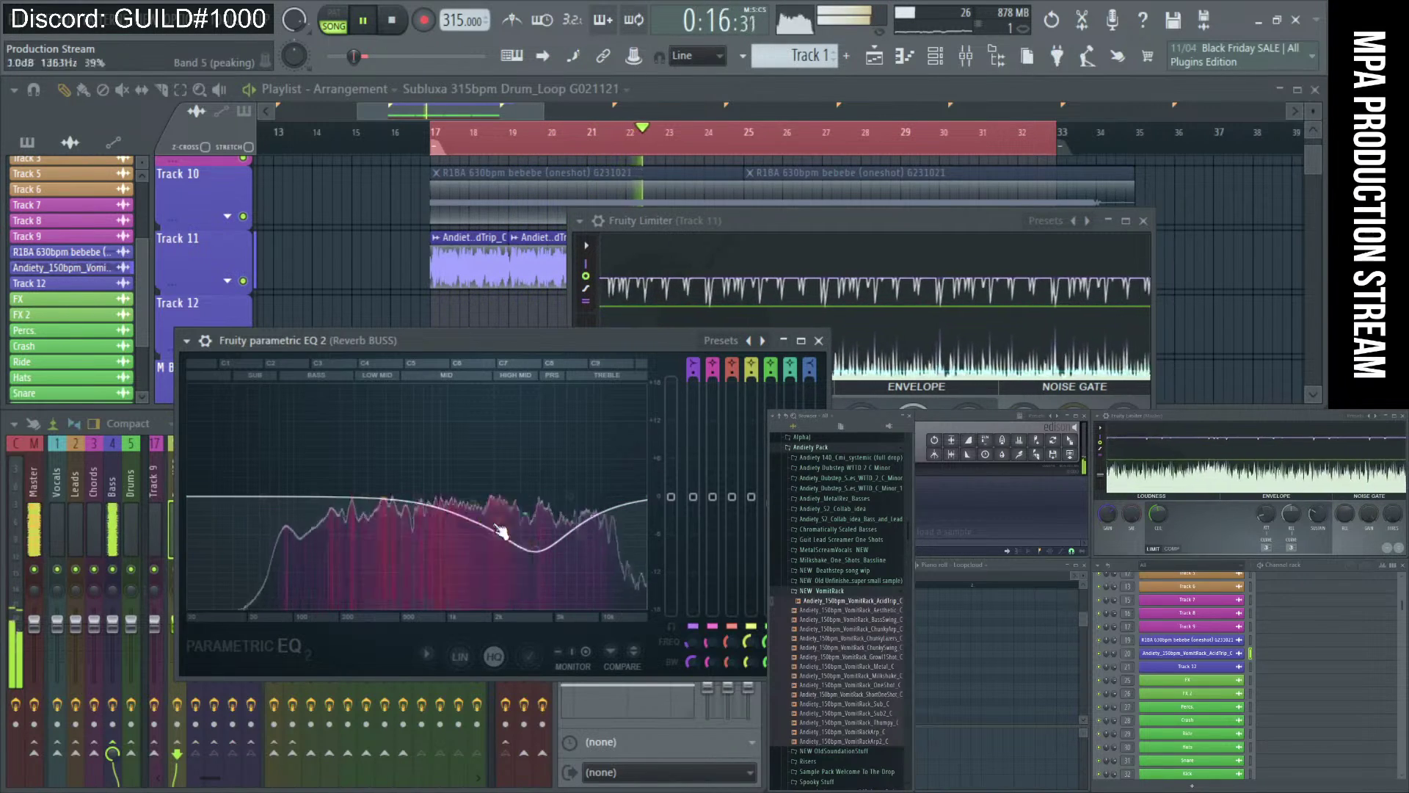
left_click(819, 340)
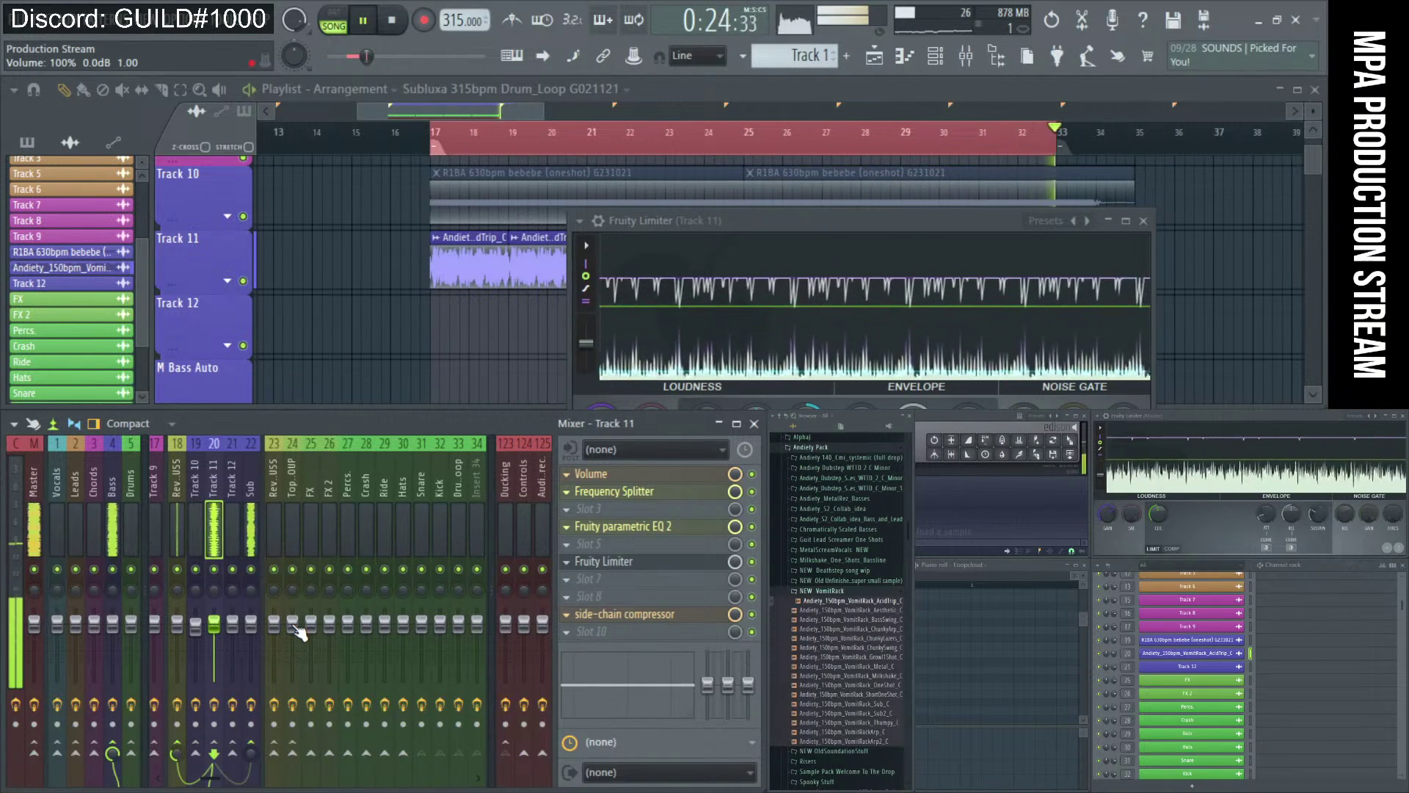
left_click(1143, 220)
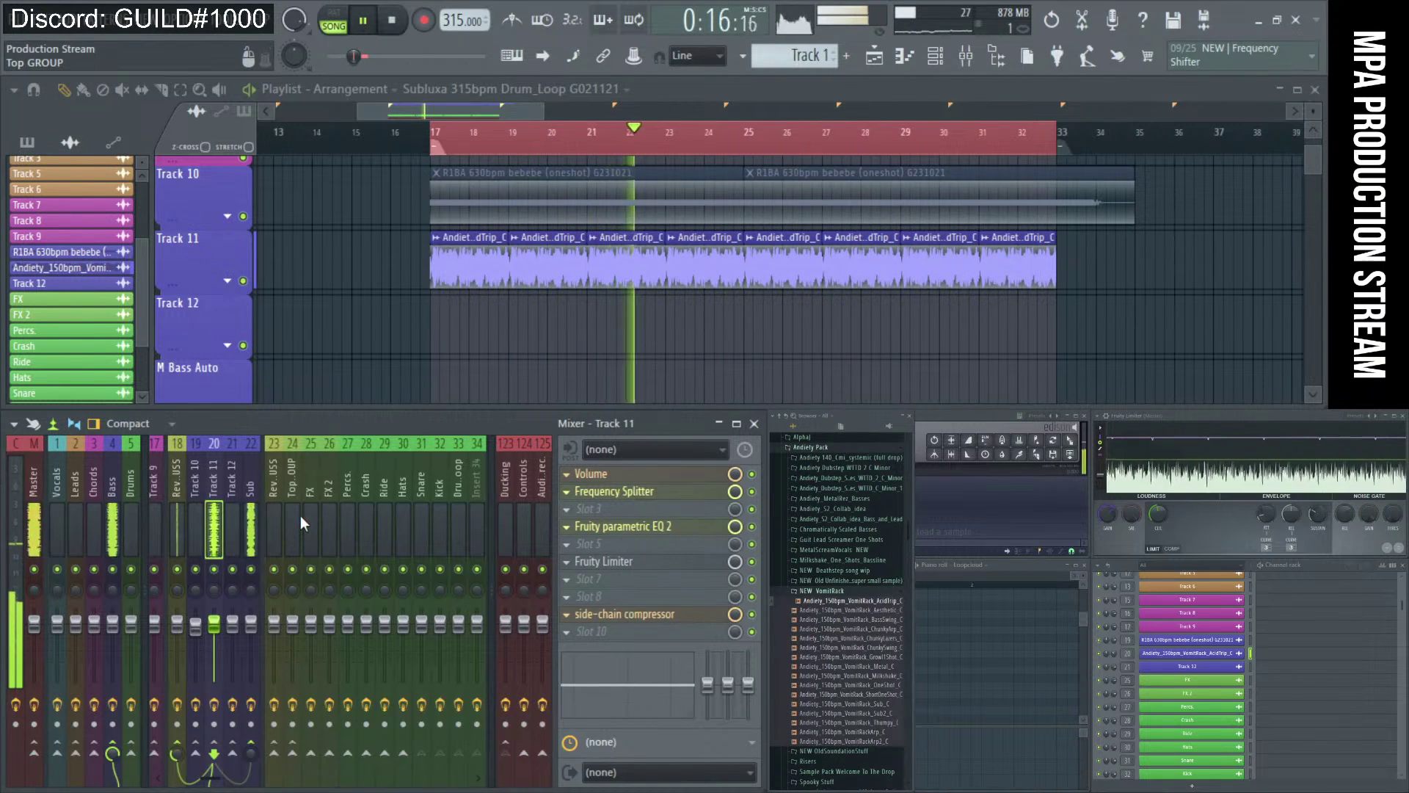
- Stop playback and mute all the Andiety AcidTrip clips on Track 11
scroll(301, 515, "right", 2)
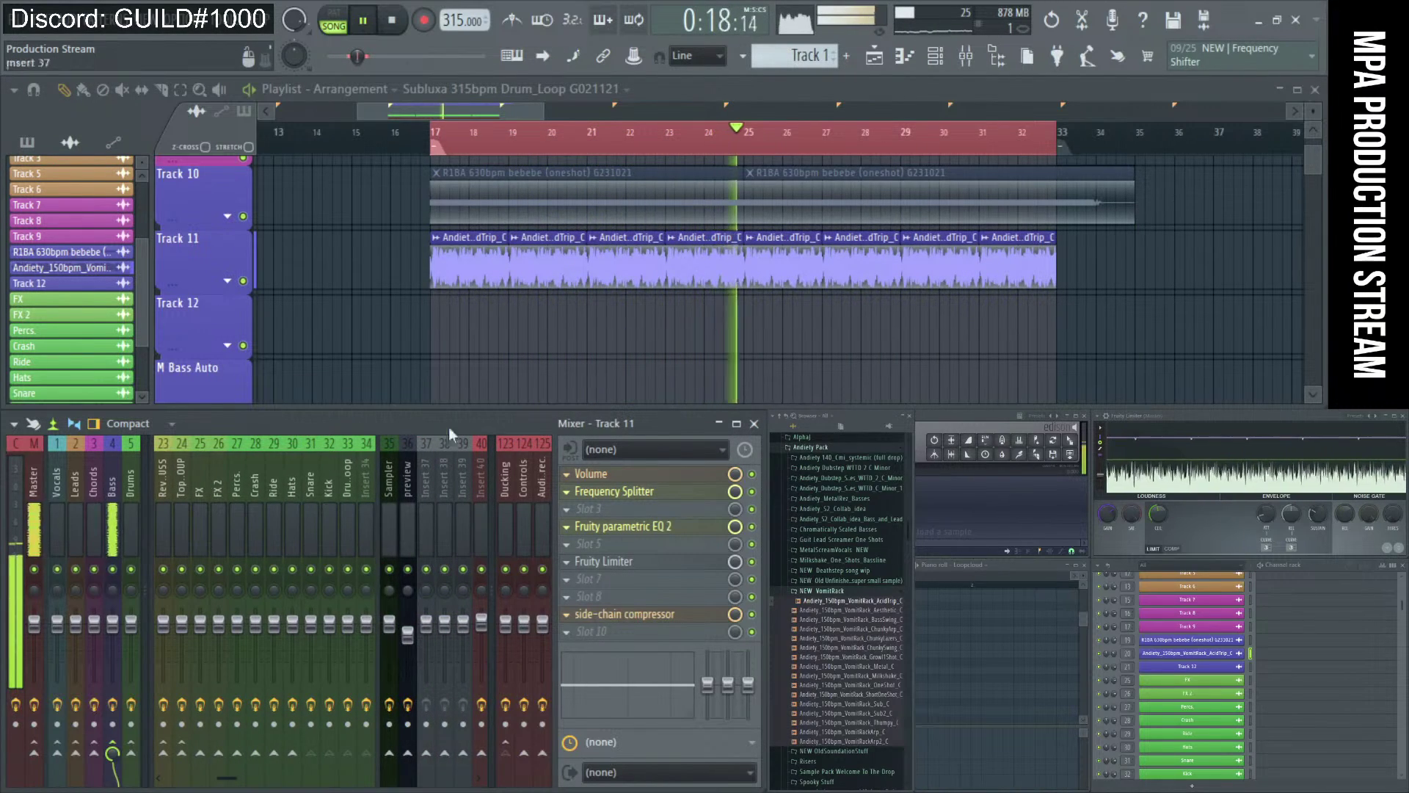
scroll(302, 245, "down", 1)
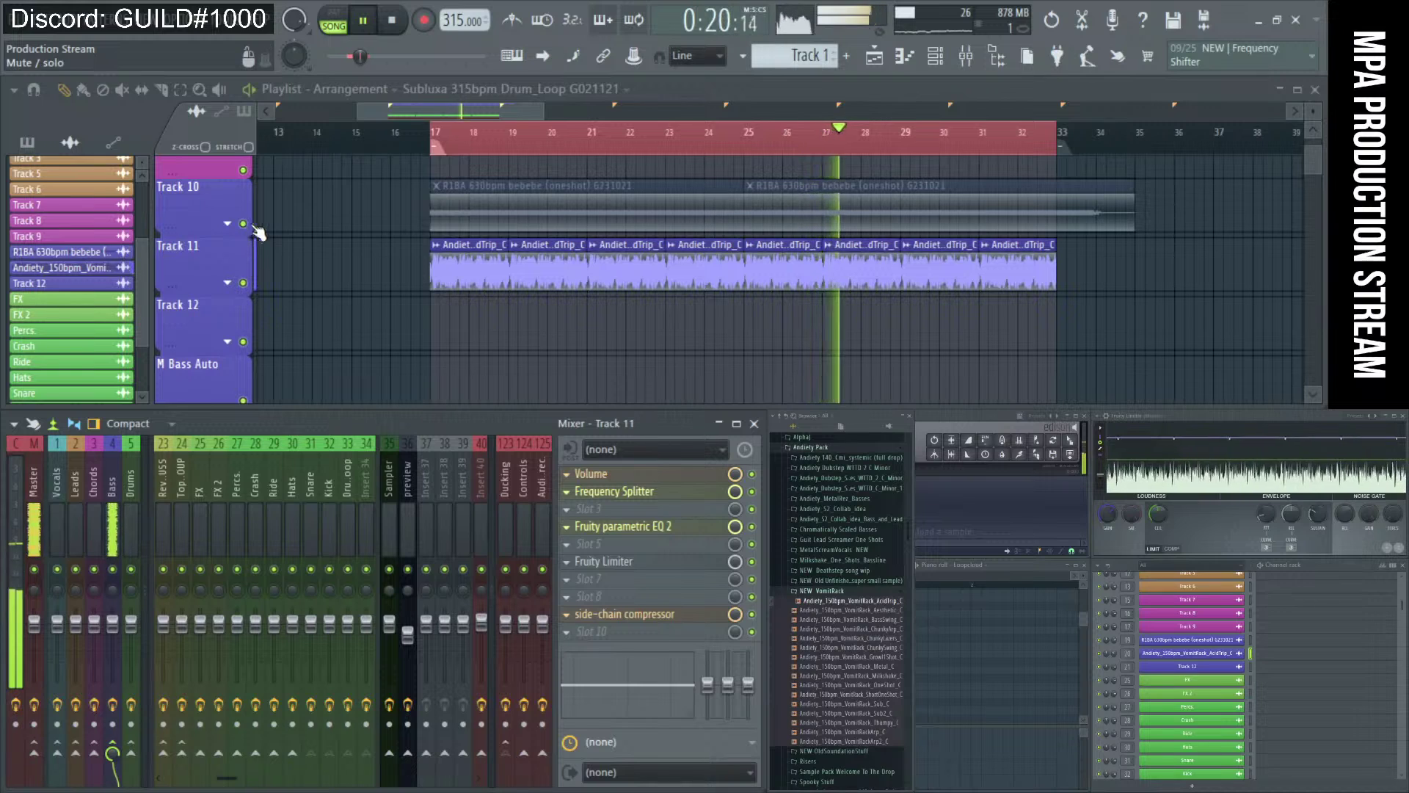
mouse_move(440, 212)
left_mouse_down()
mouse_move(1087, 212)
mouse_move(440, 212)
left_mouse_up()
key("space")
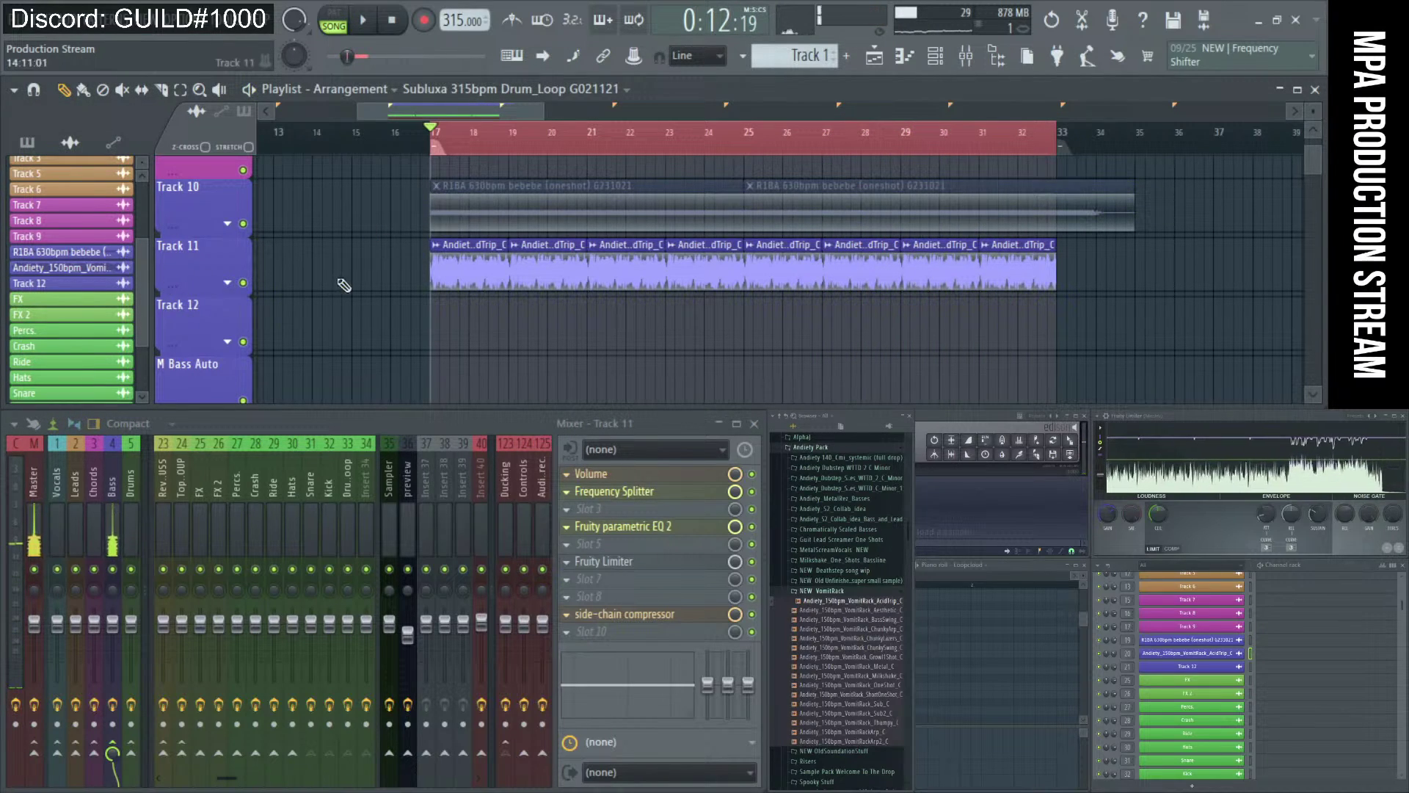
scroll(345, 286, "down", 1)
scroll(352, 292, "down", 1)
left_click_drag(352, 286, 999, 267)
scroll(866, 234, "down", 1)
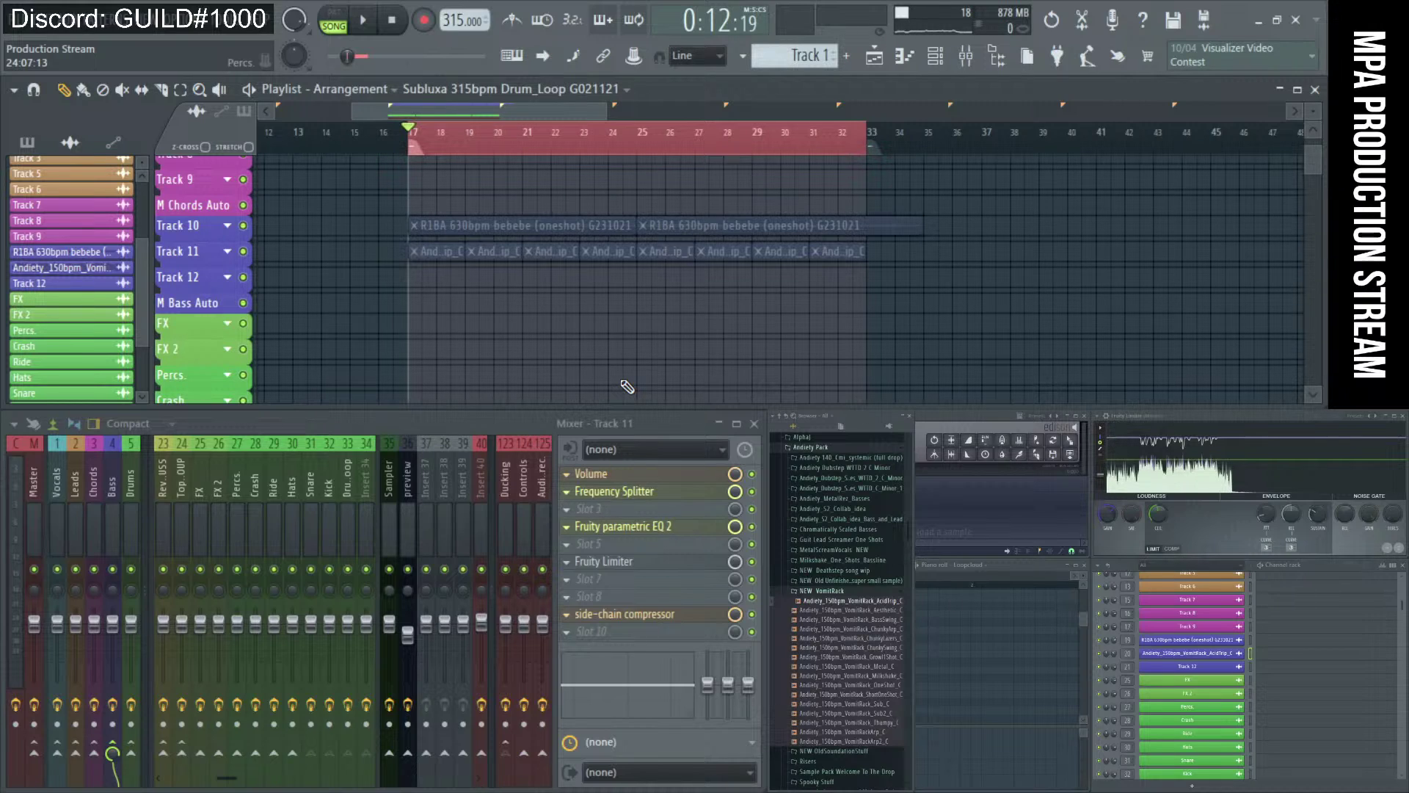
- Audition the 630 drumloop clips on Track 45 alone, and together with the unmuted Subluxa clips on the Drum Loop track
scroll(738, 320, "down", 2)
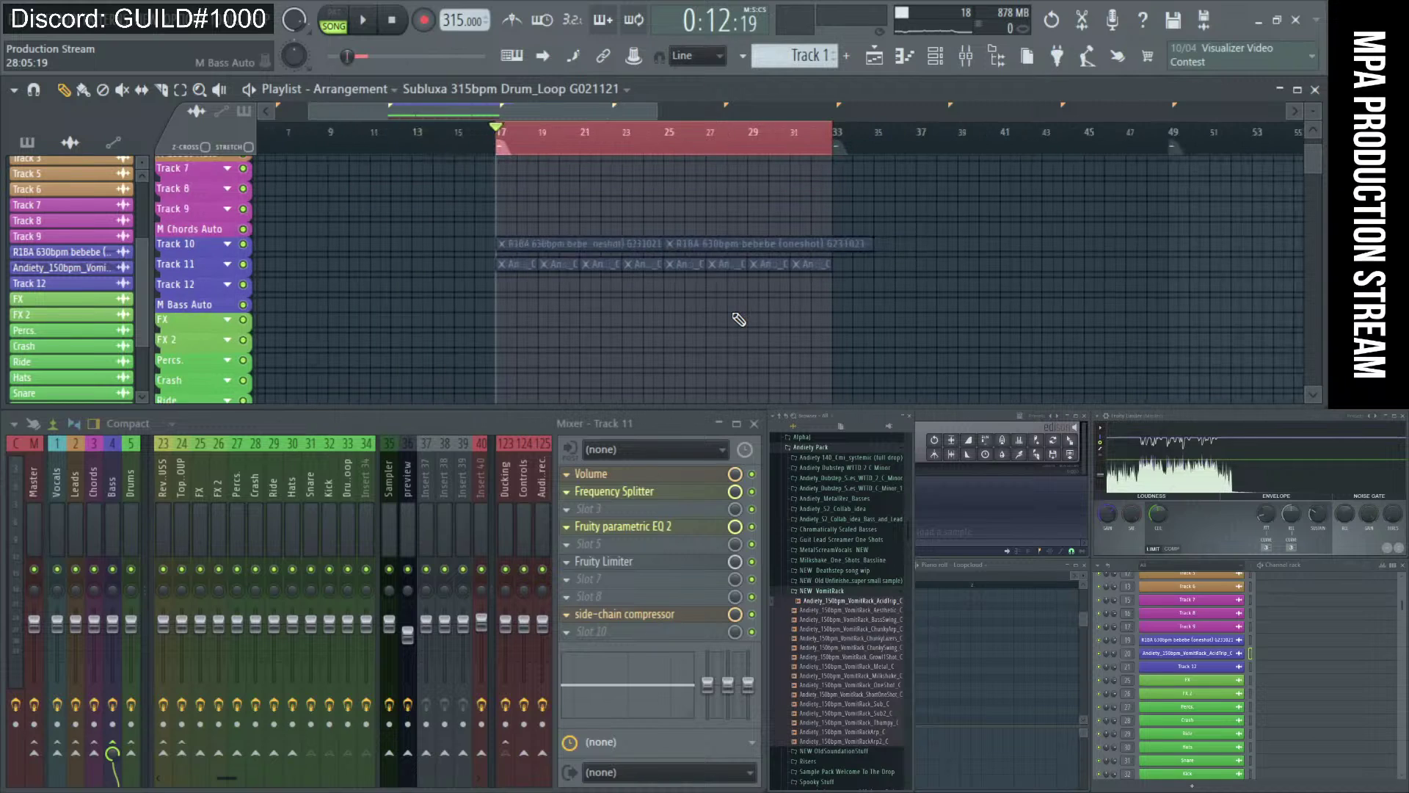
scroll(739, 319, "down", 6)
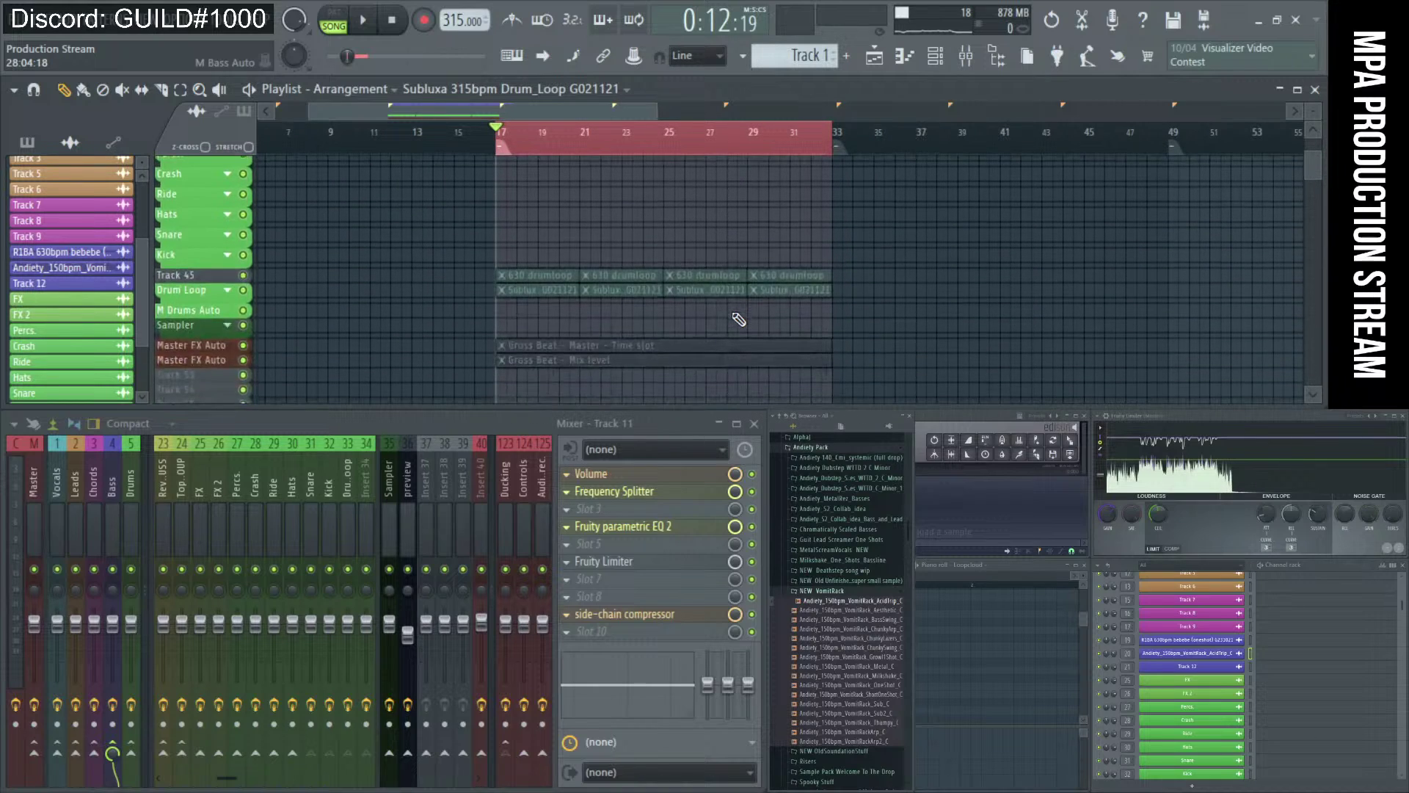
scroll(644, 321, "up", 2, "alt")
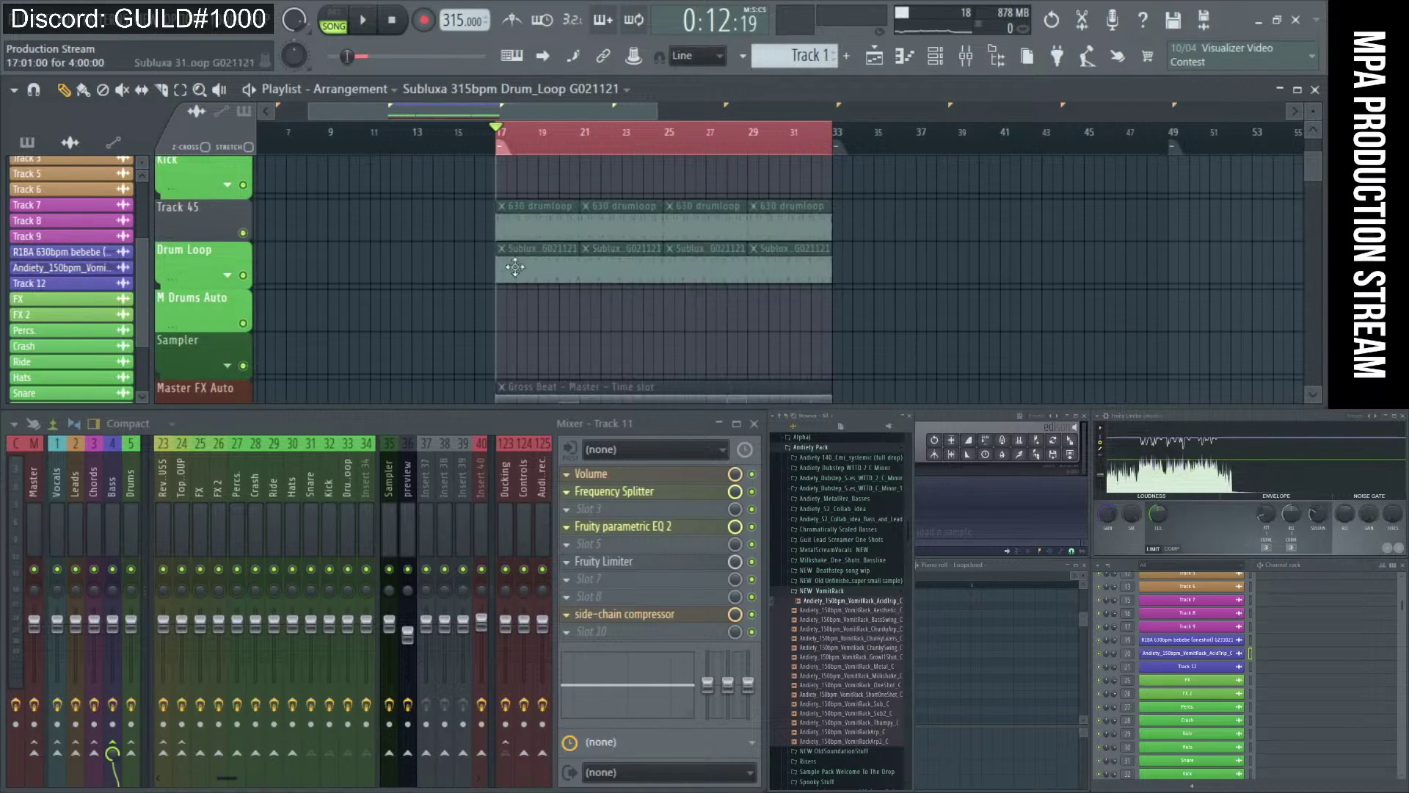
left_click_drag(552, 227, 899, 235)
key("space")
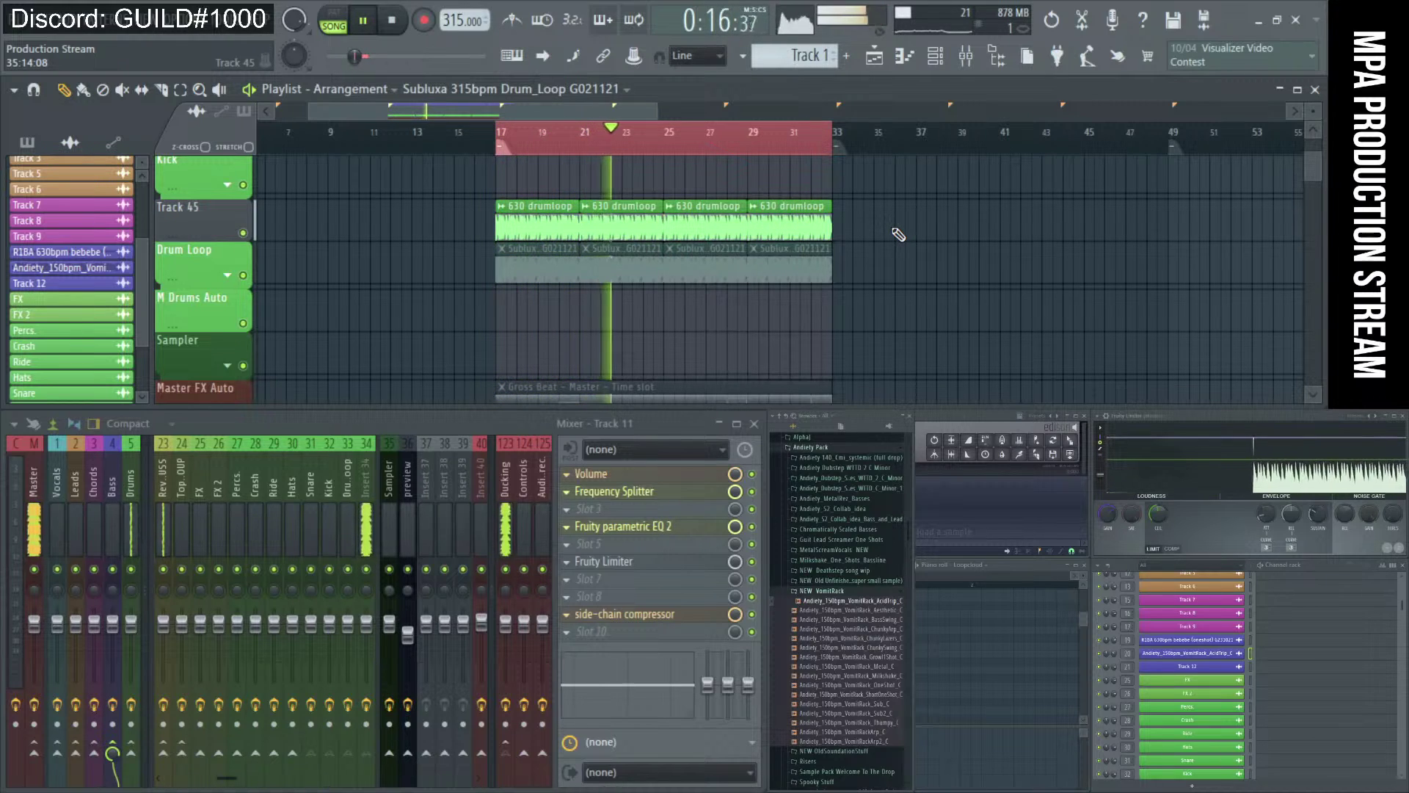
key("space")
left_click_drag(466, 290, 926, 287)
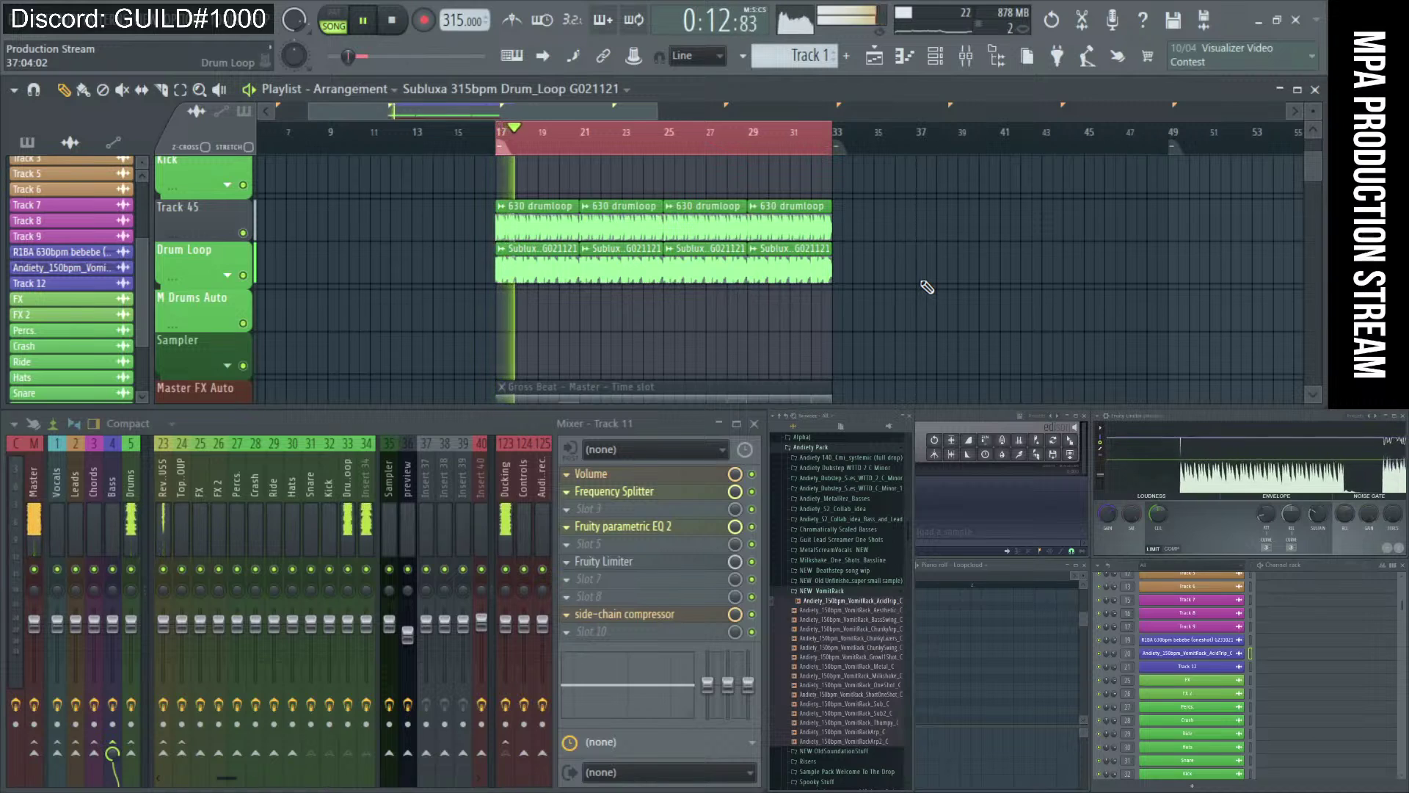
key("space")
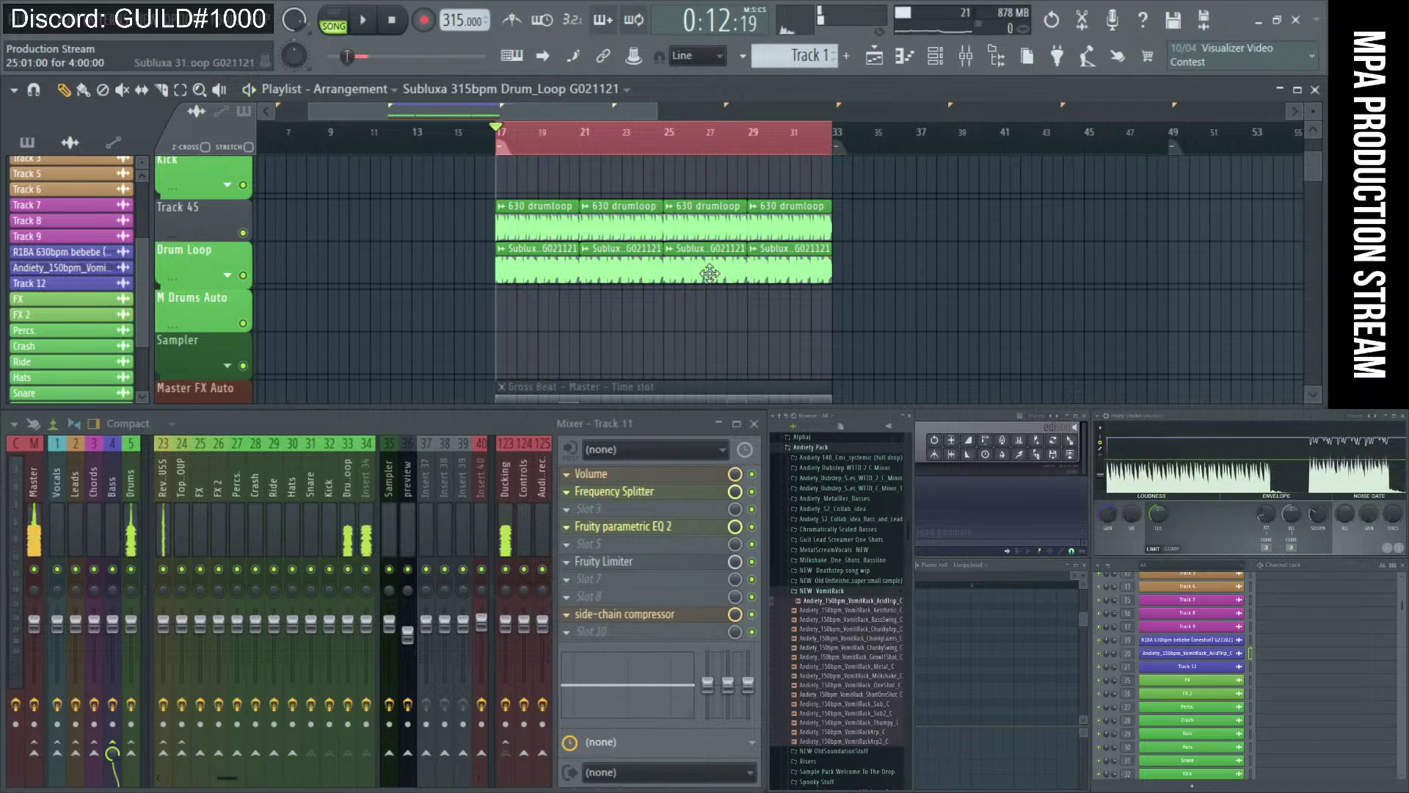
- Mute all the Subluxa clips on the Drum Loop track and the 630 drumloop clips on Track 45
scroll(451, 267, "up", 3, "ctrl")
scroll(450, 268, "down", 3, "ctrl")
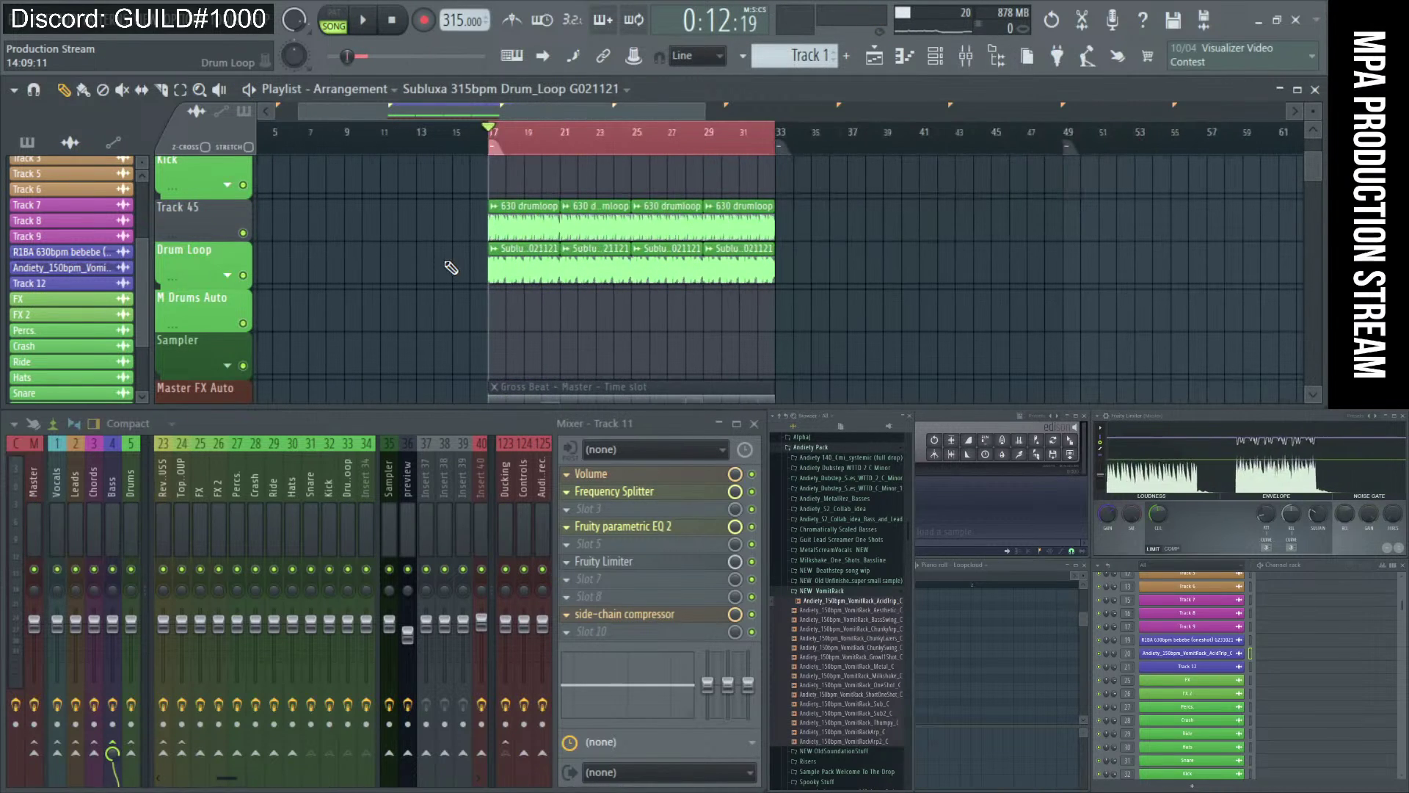
scroll(453, 268, "down", 2, "alt")
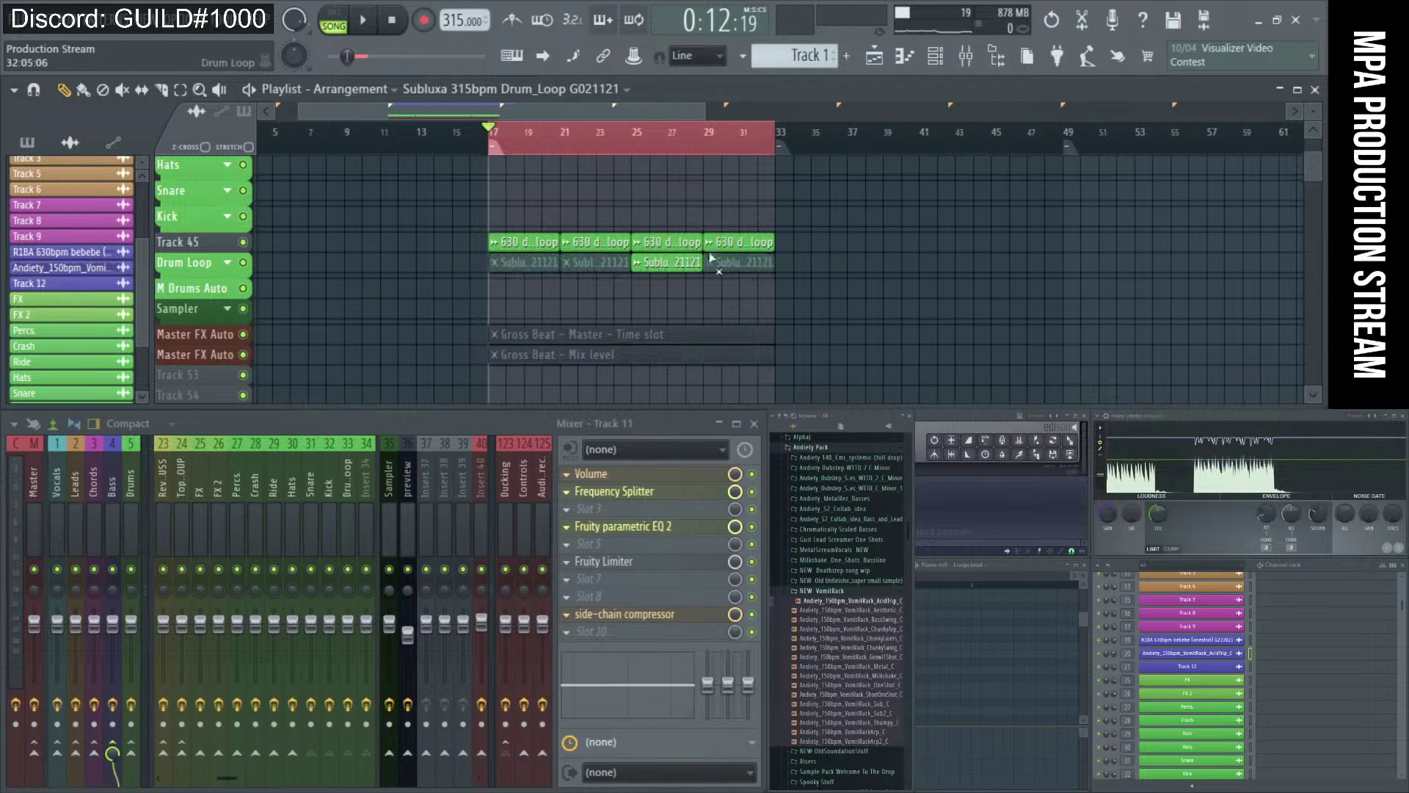
scroll(541, 245, "up", 6)
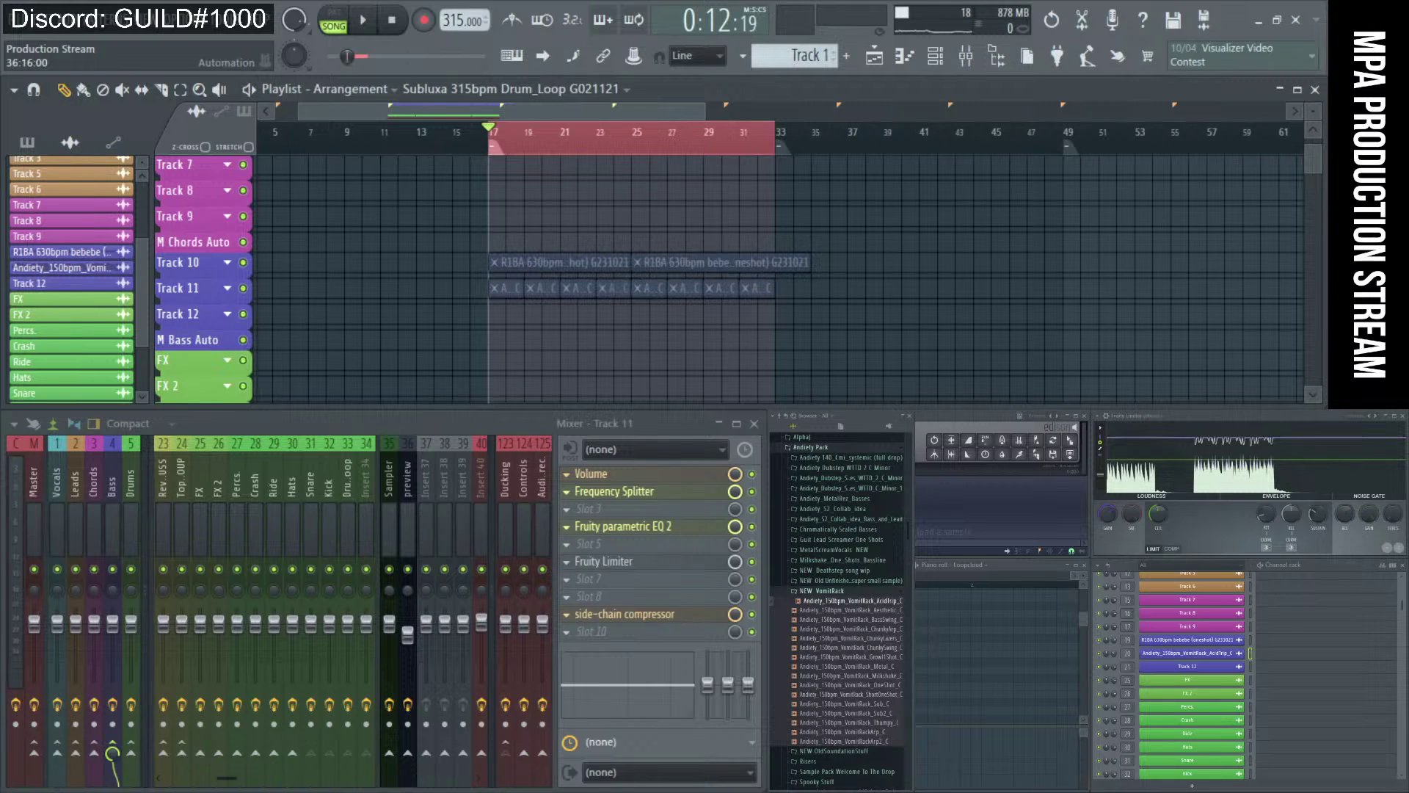
- Switch to the Chat window, read the latest viewer messages and return to FL Studio
key("alt+Tab")
left_click_drag(584, 418, 493, 415)
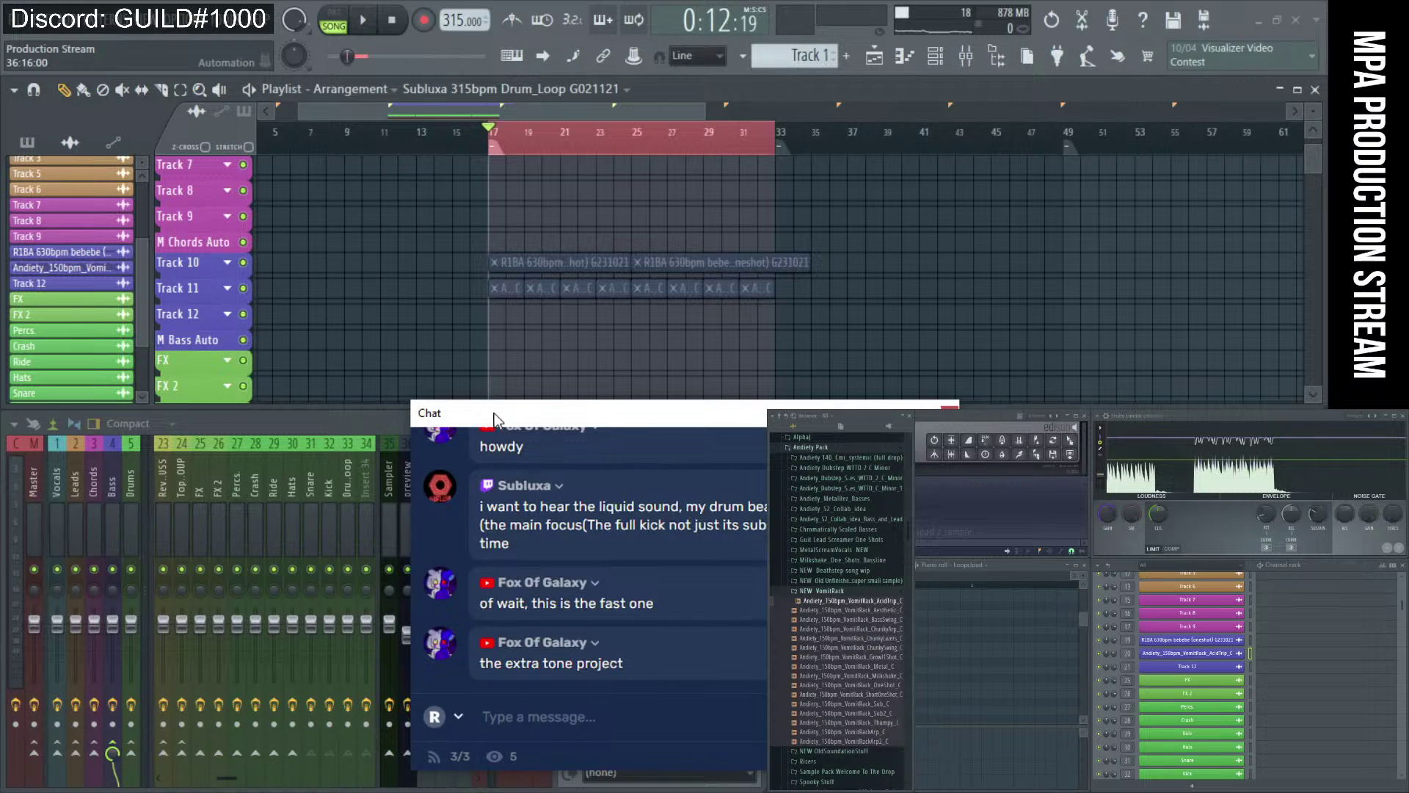
key("alt+Tab")
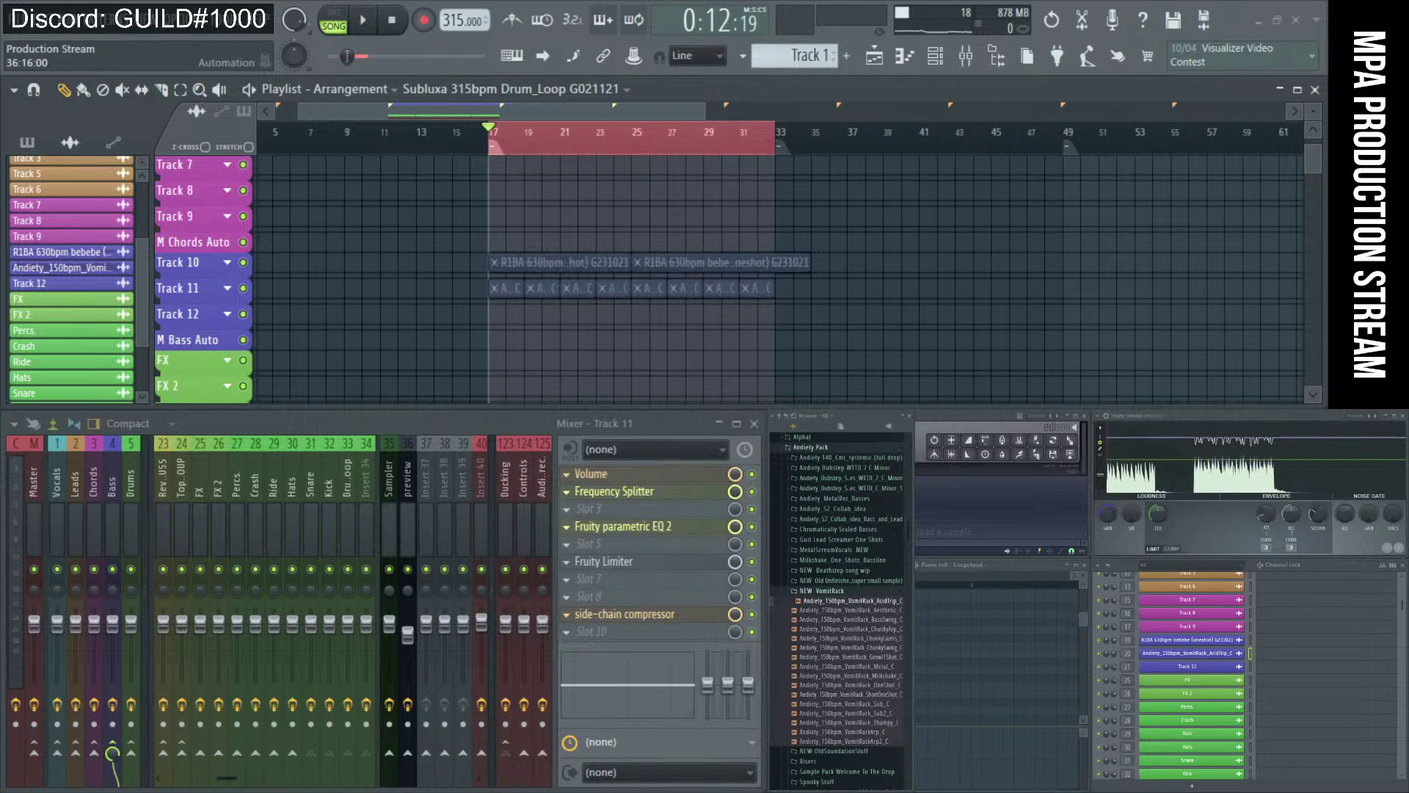
key("alt+Tab")
left_click_drag(271, 429, 242, 429)
key("alt+Tab")
key("alt+Tab")
left_click_drag(626, 431, 558, 429)
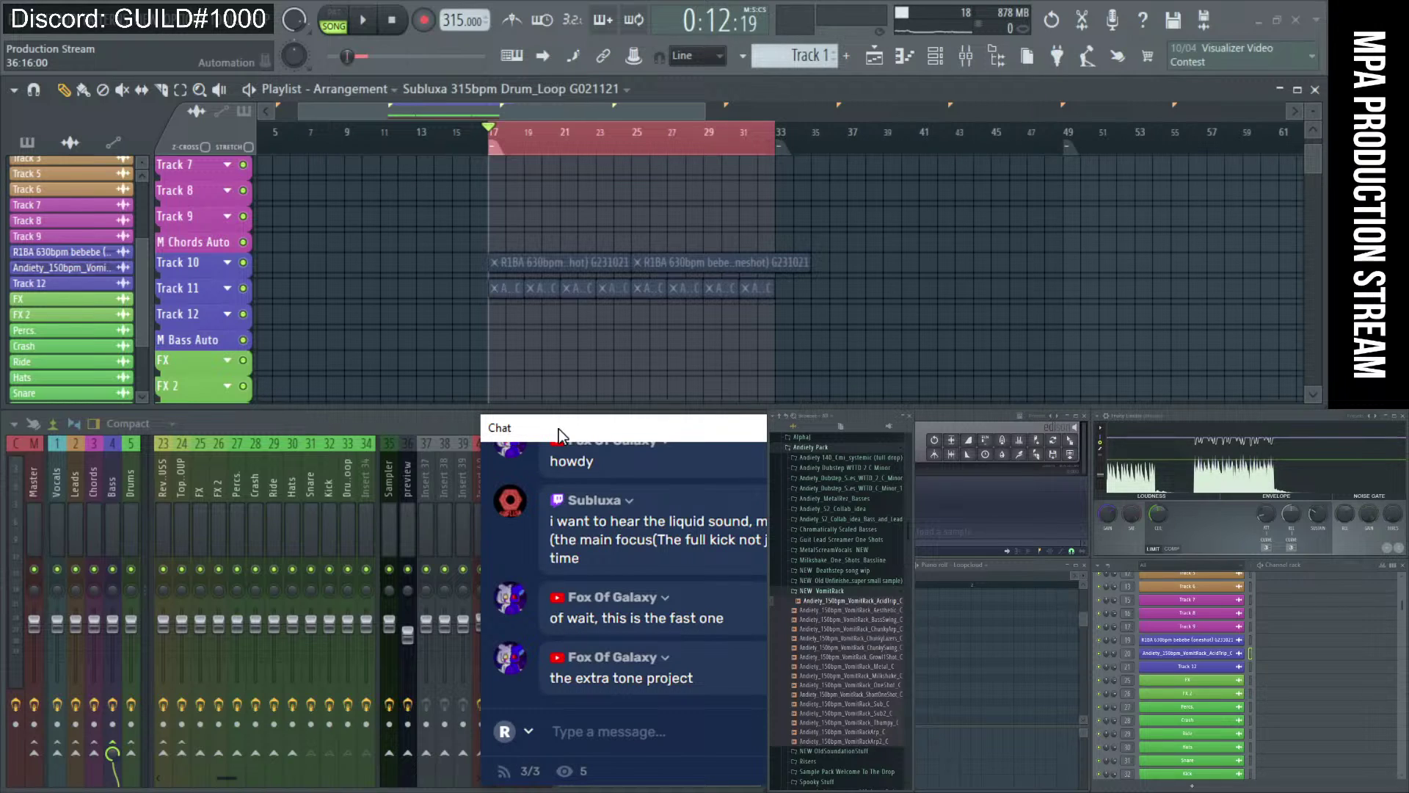
key("alt+Tab")
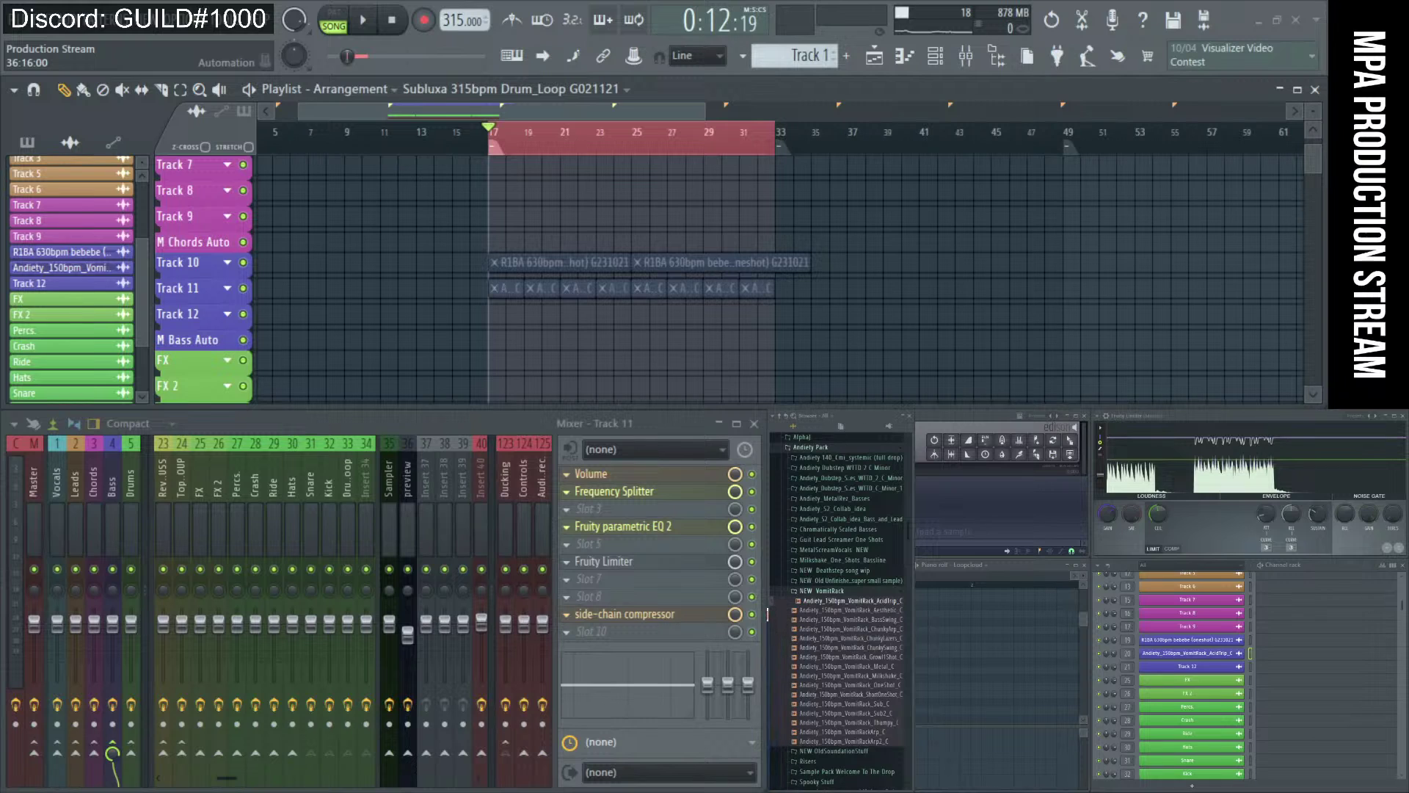
- Play only the first 630 drumloop clip on Track 45 in isolation and stop
scroll(591, 355, "up", 3)
scroll(590, 353, "up", 4)
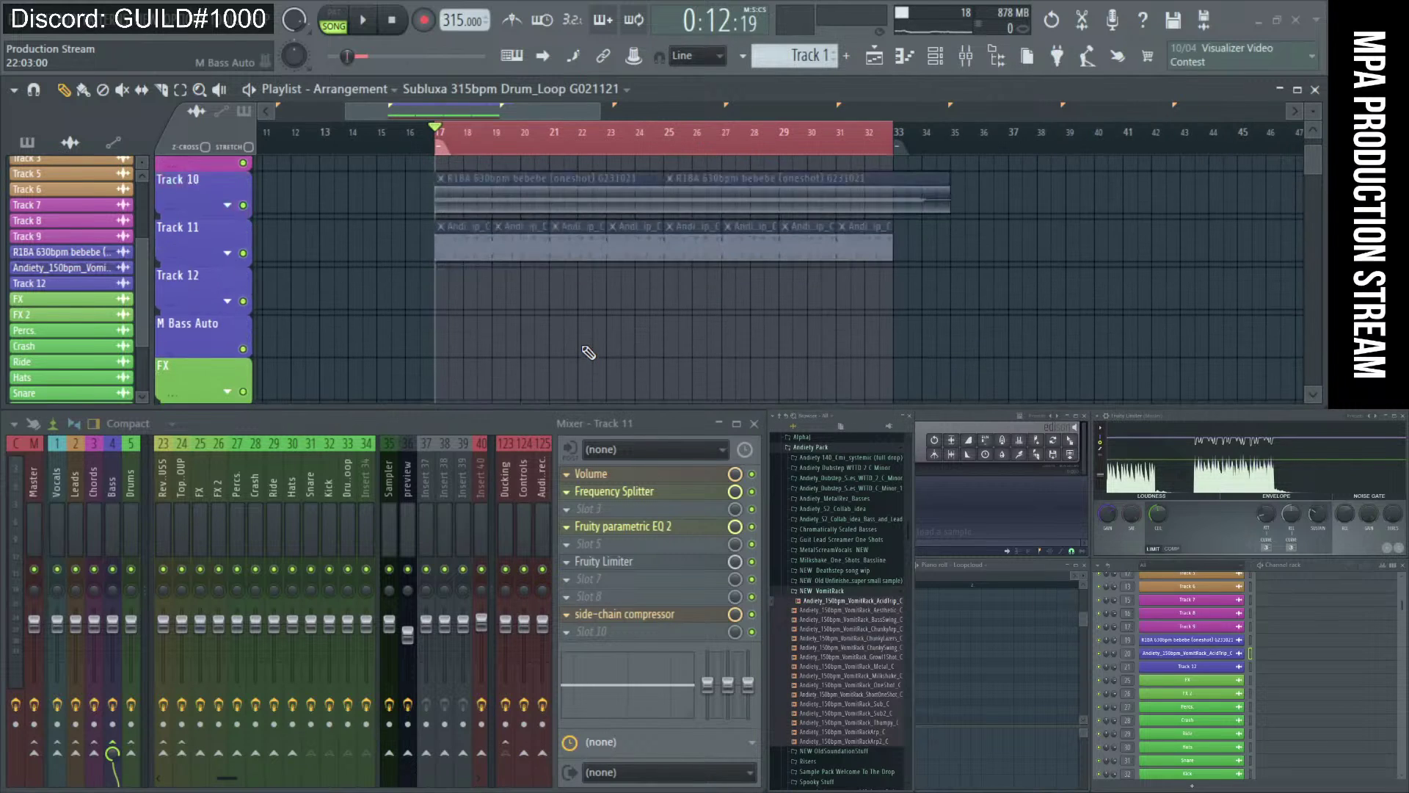
scroll(376, 314, "down", 2)
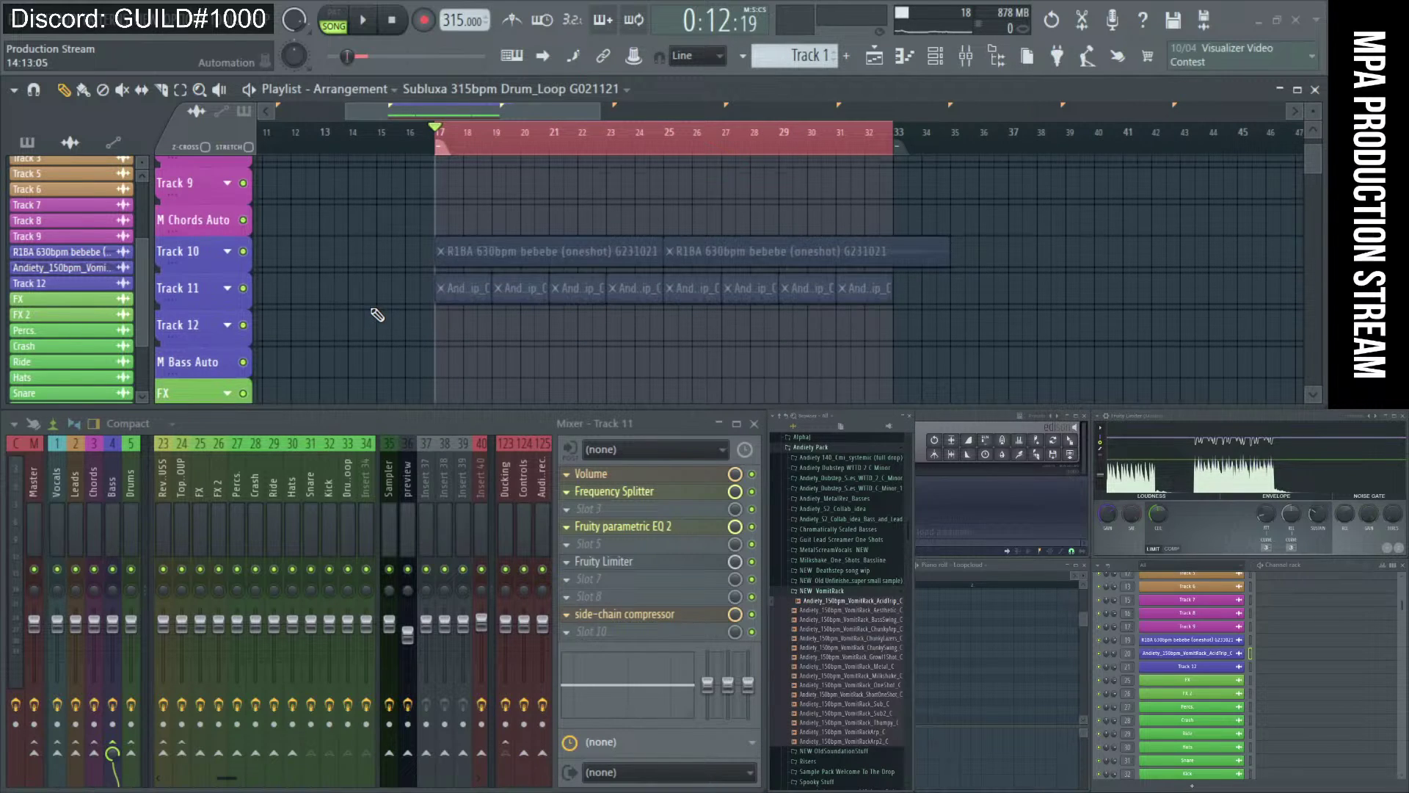
scroll(377, 315, "down", 8)
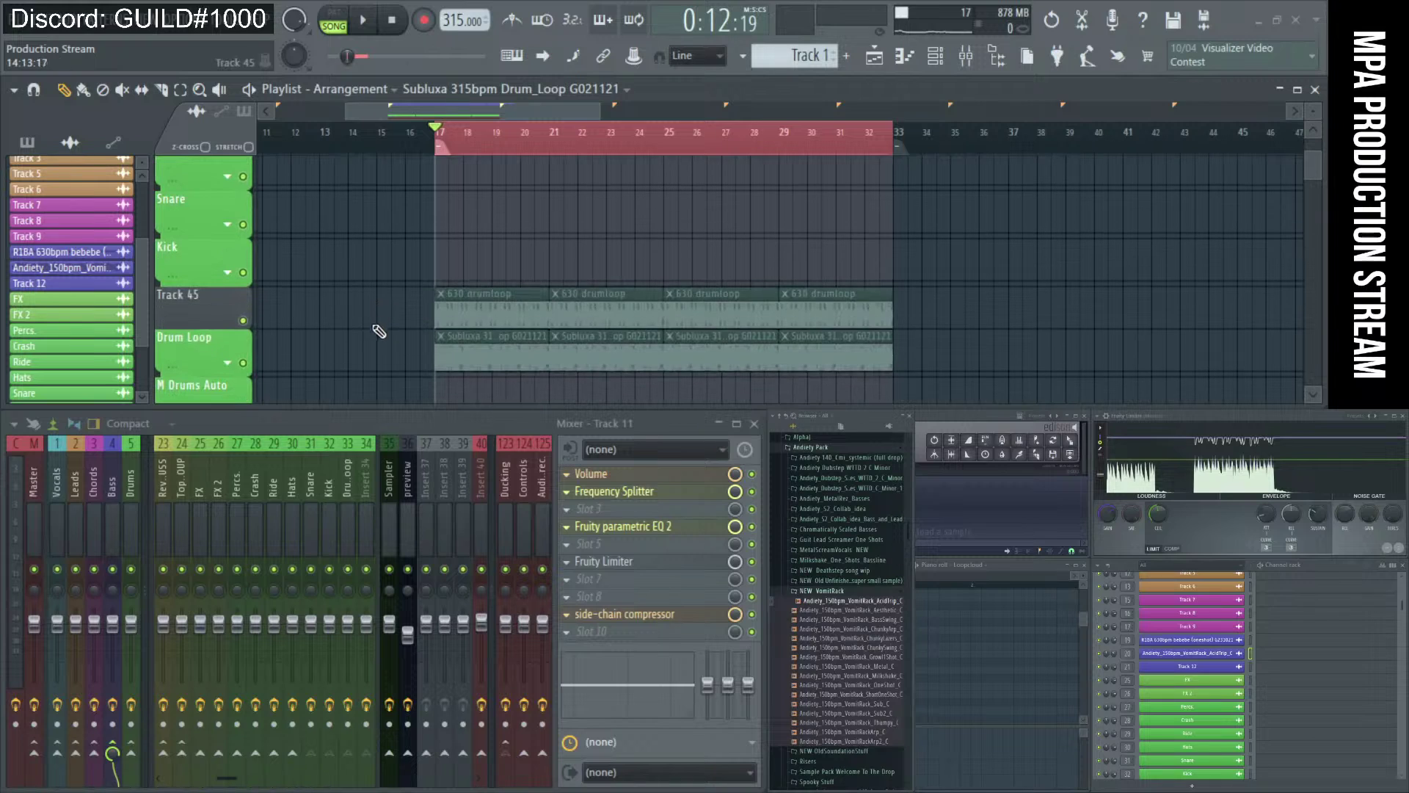
left_click(448, 313)
key("space")
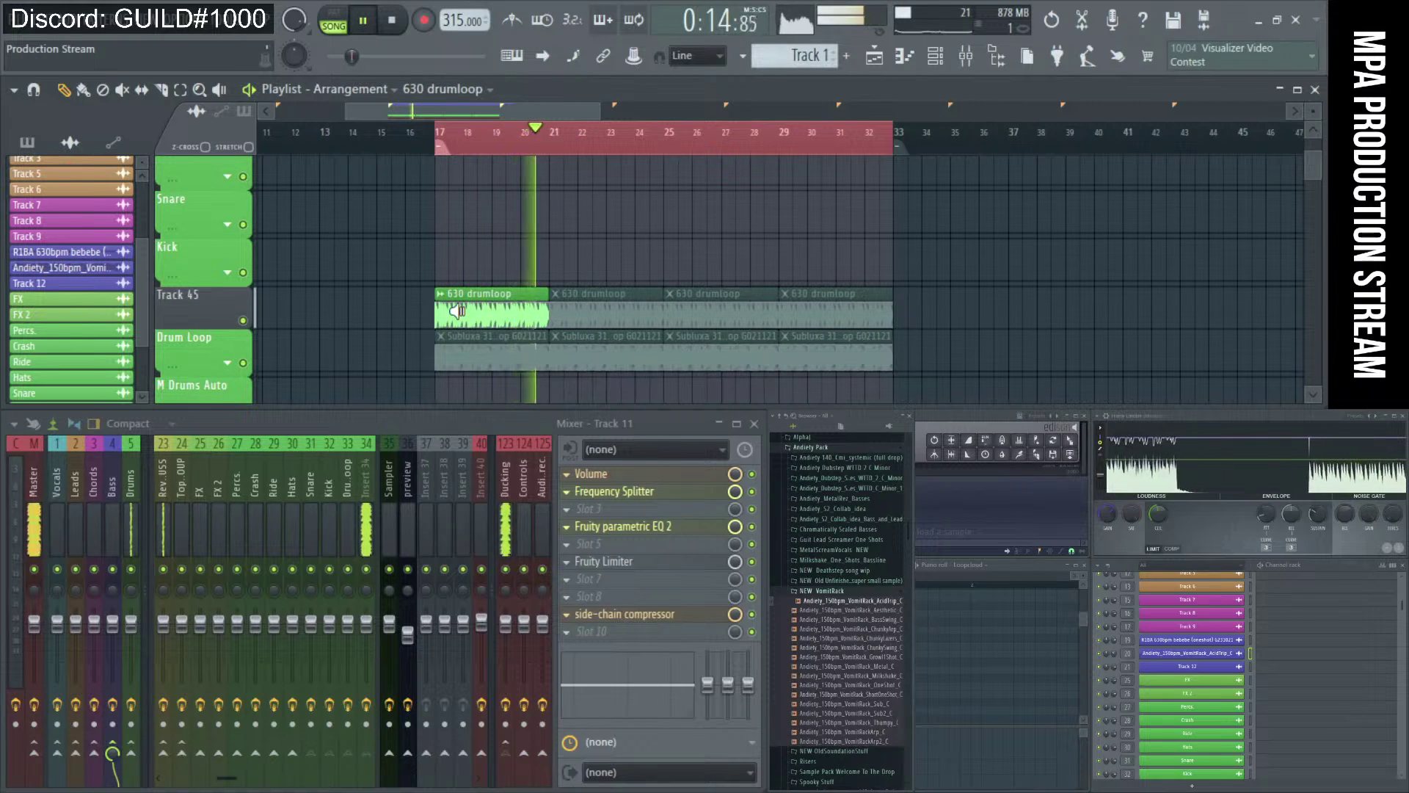
key("space")
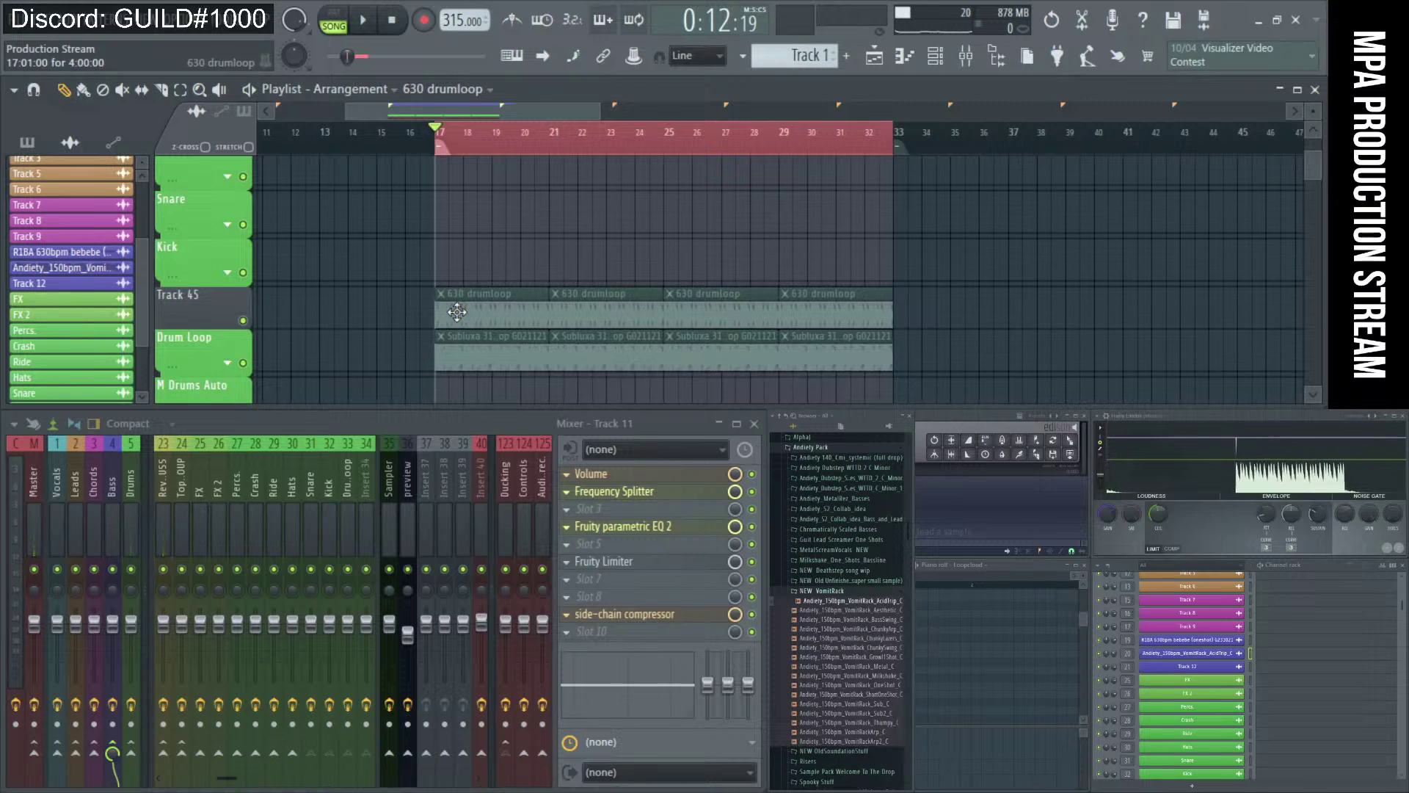
- Play only the first Subluxa clip on the Drum Loop track in isolation and stop
left_click(439, 357)
key("space")
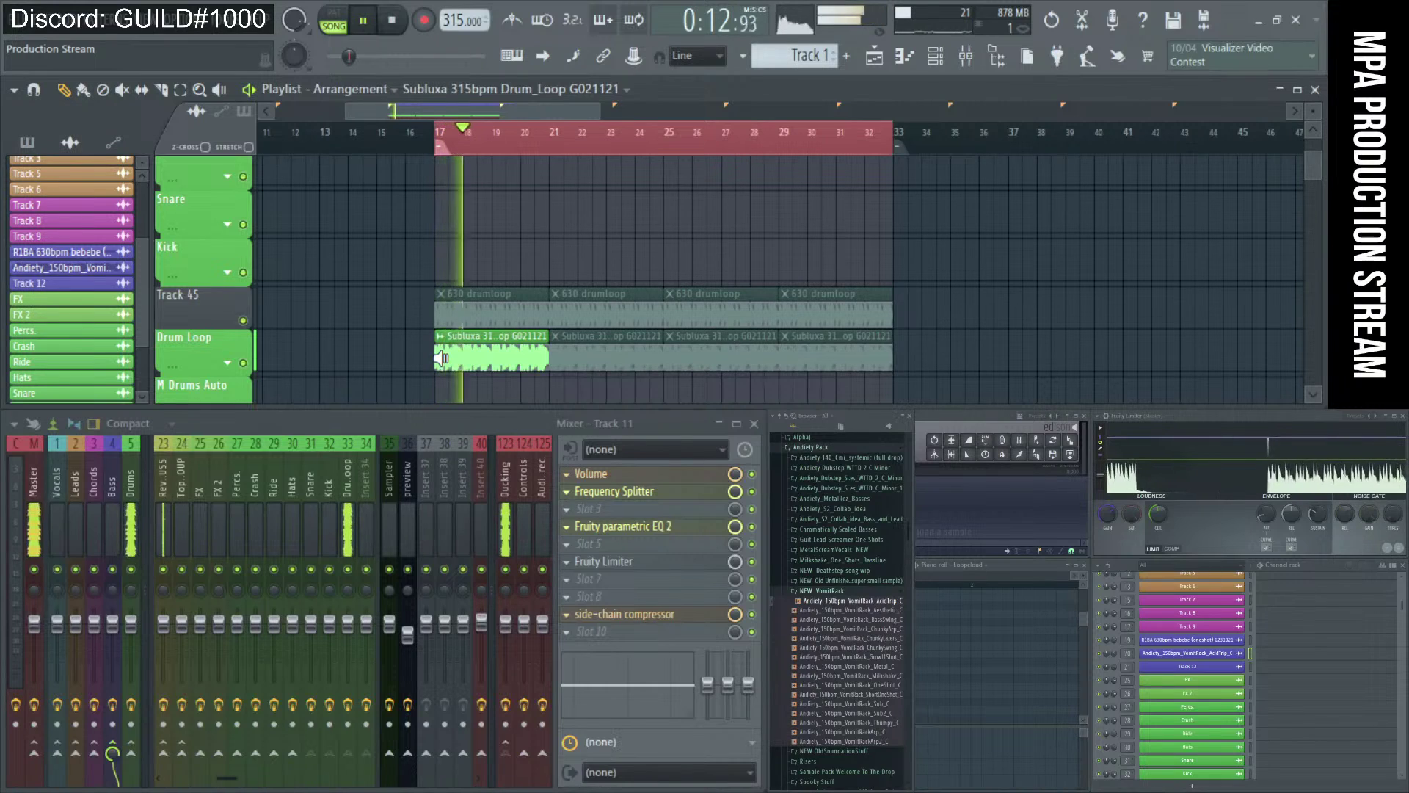
key("space")
- Unmute the Andiety AcidTrip clips on Track 11 and listen to them alone
scroll(441, 358, "up", 1)
scroll(441, 358, "up", 10)
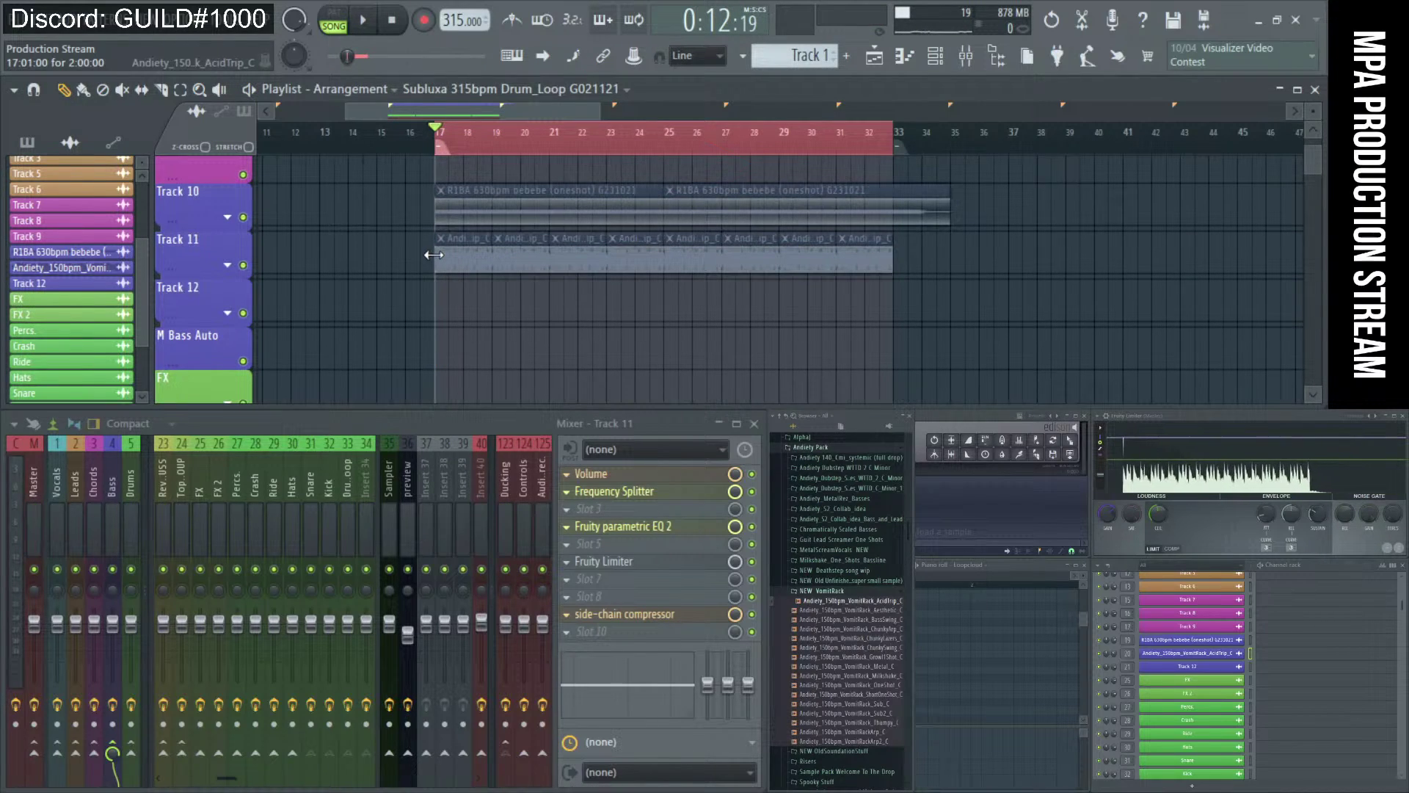
left_click_drag(379, 266, 986, 293)
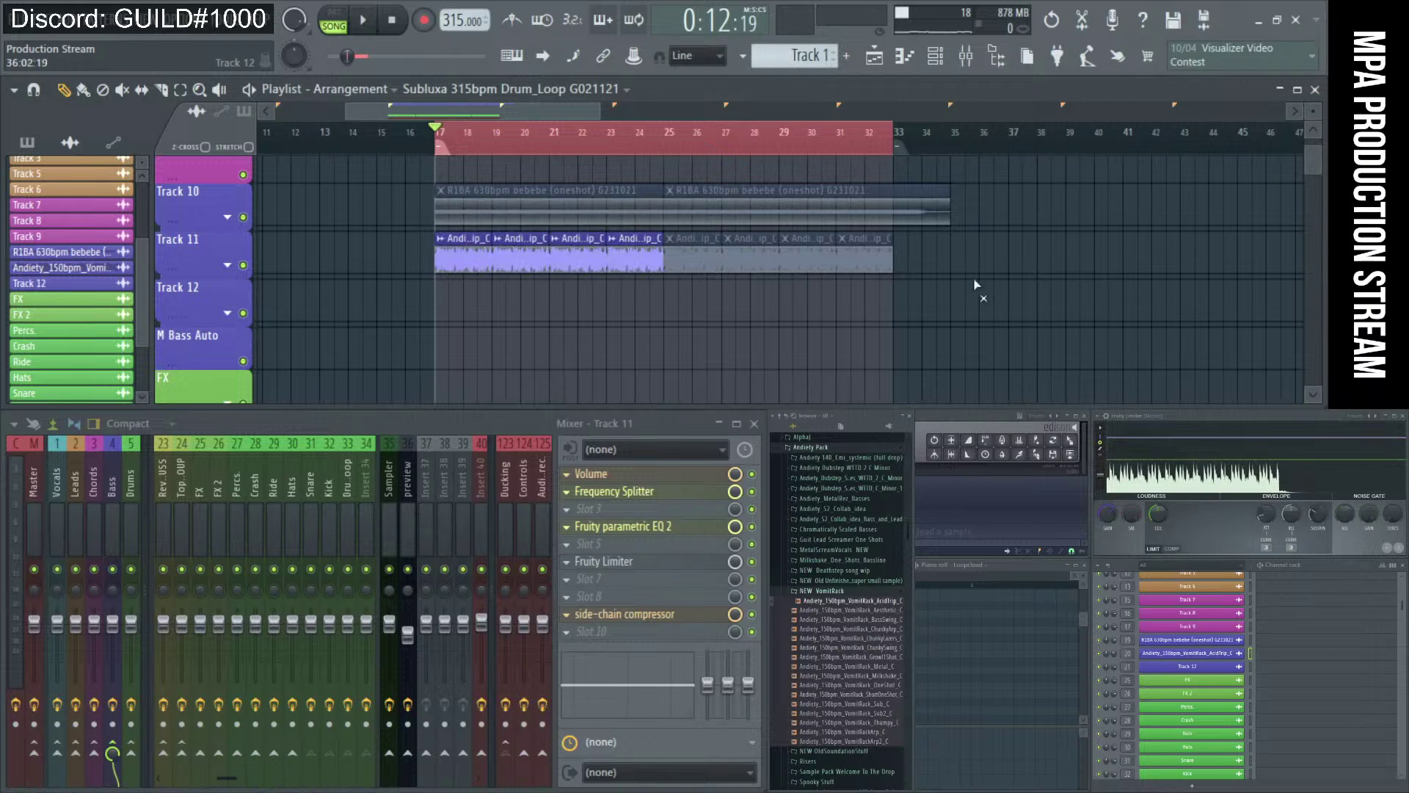
key("space")
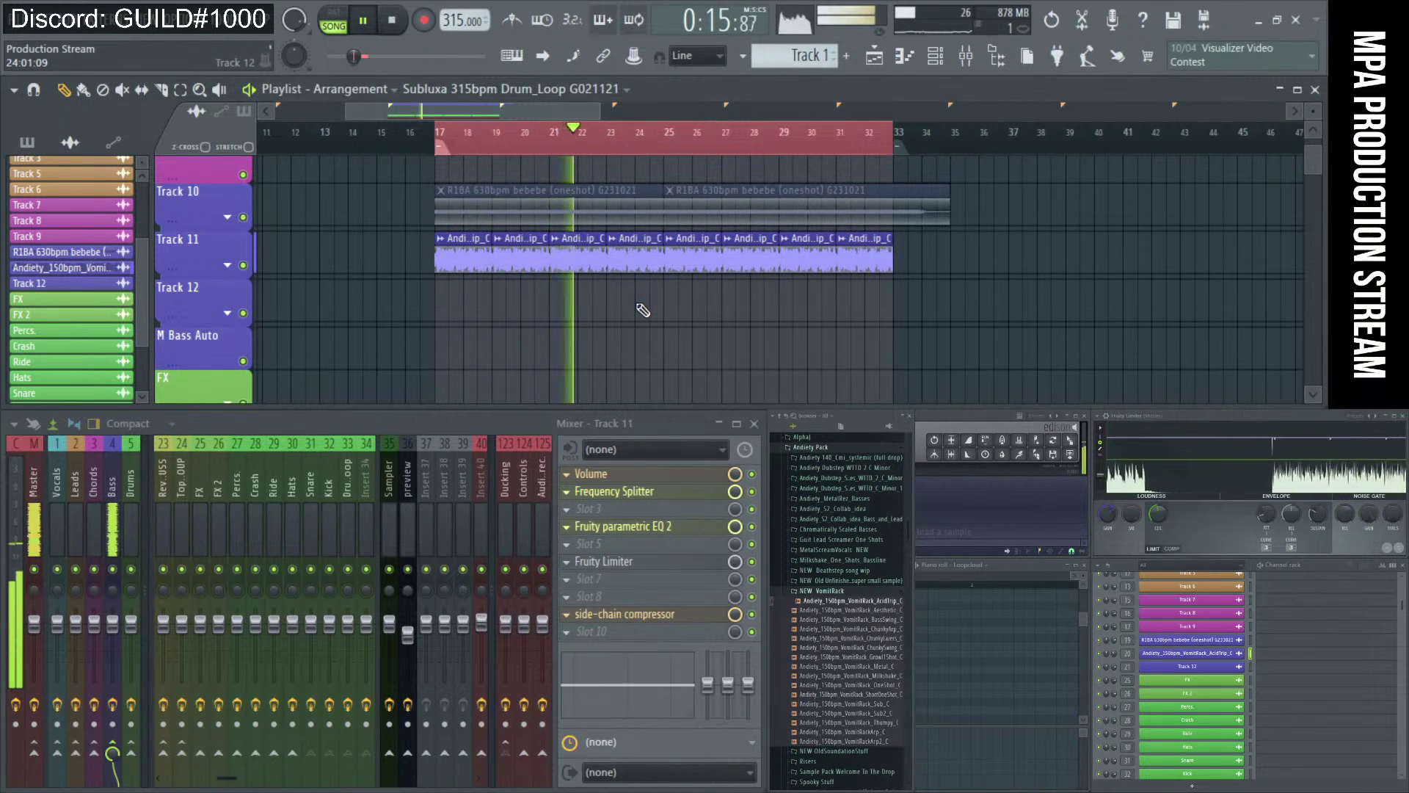
key("space")
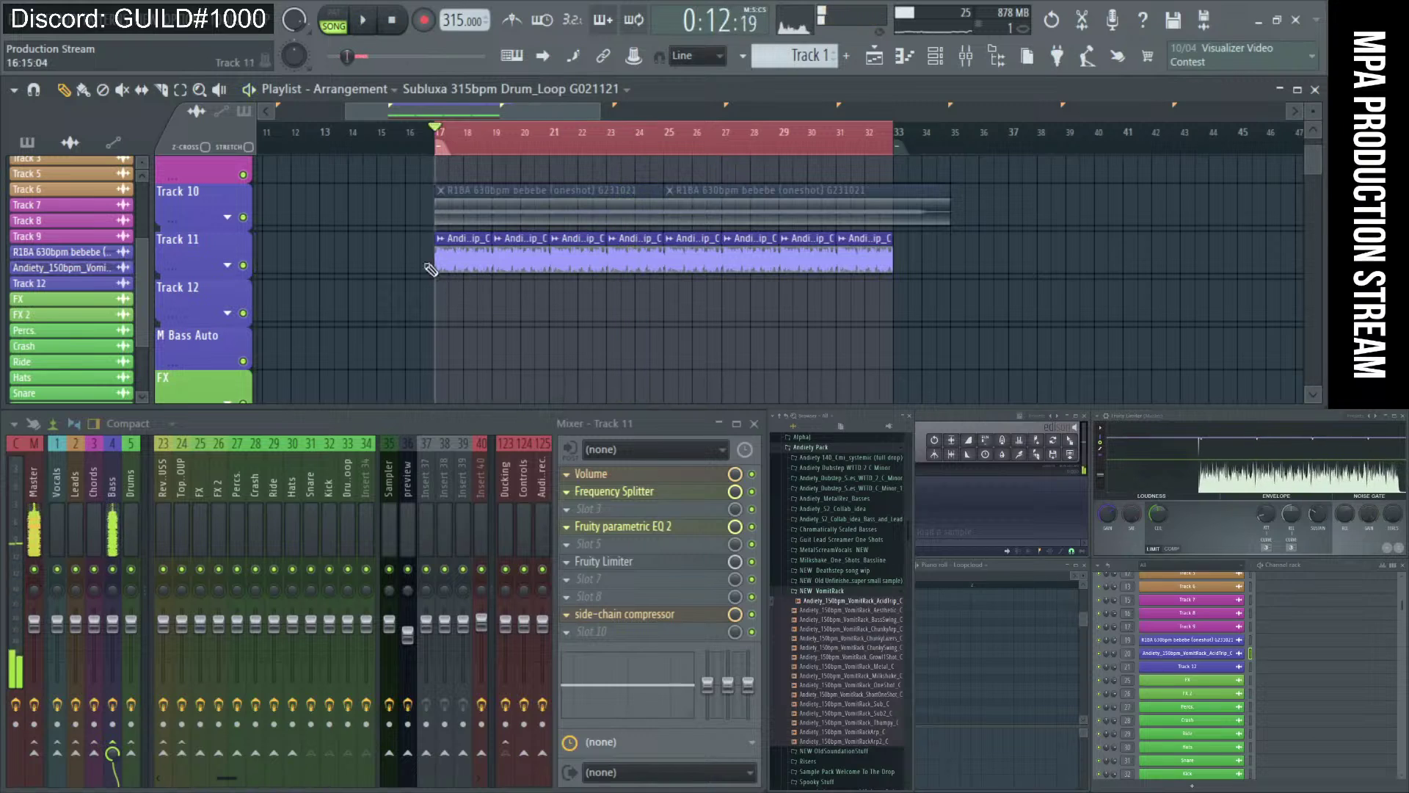
- Mute the Andiety AcidTrip clips on Track 11 and unmute the R1BA 630bpm bebebe clips on Track 10
left_click(389, 221)
left_click_drag(389, 222, 958, 222)
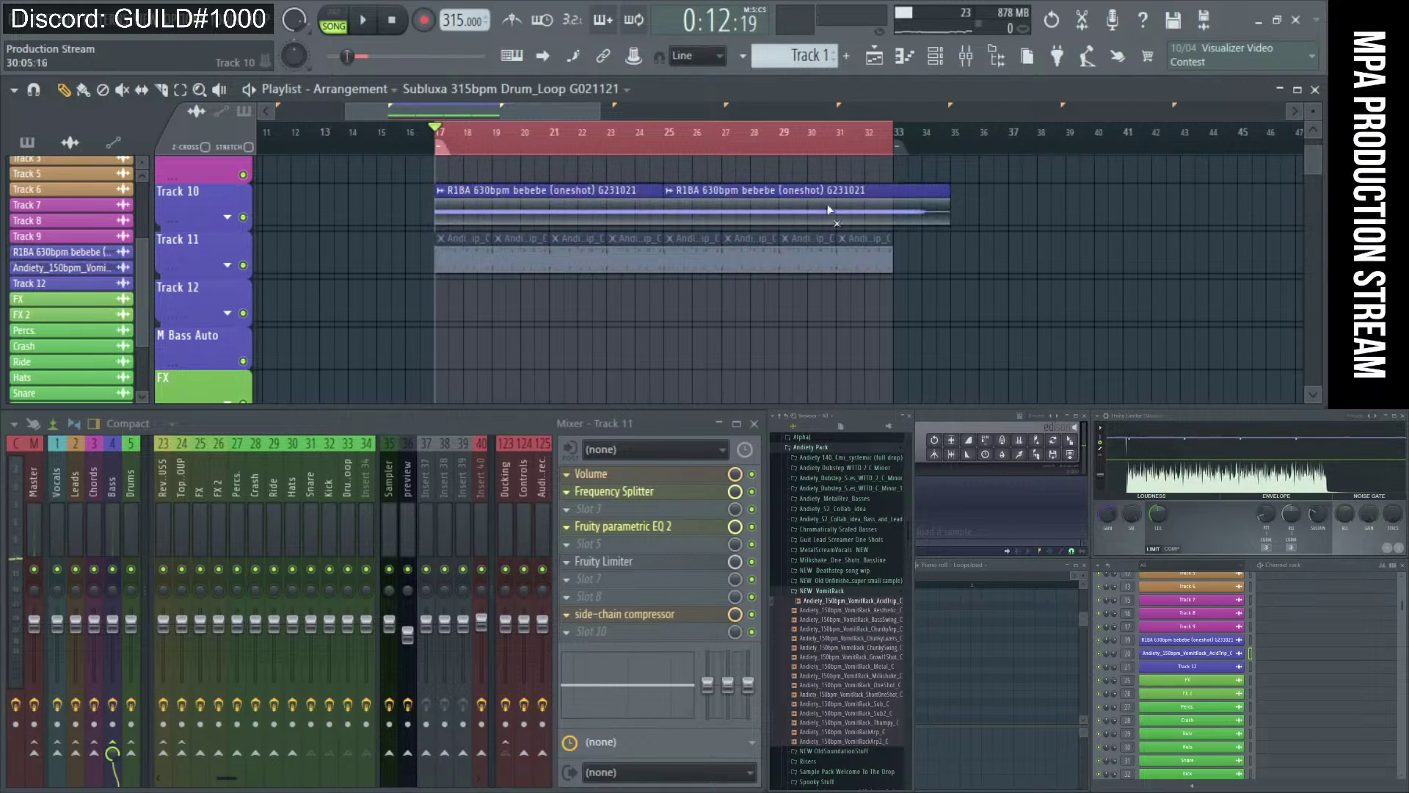
- Play the R1BA 630bpm bebebe clips on Track 10 in isolation three times and stop playback
key("space")
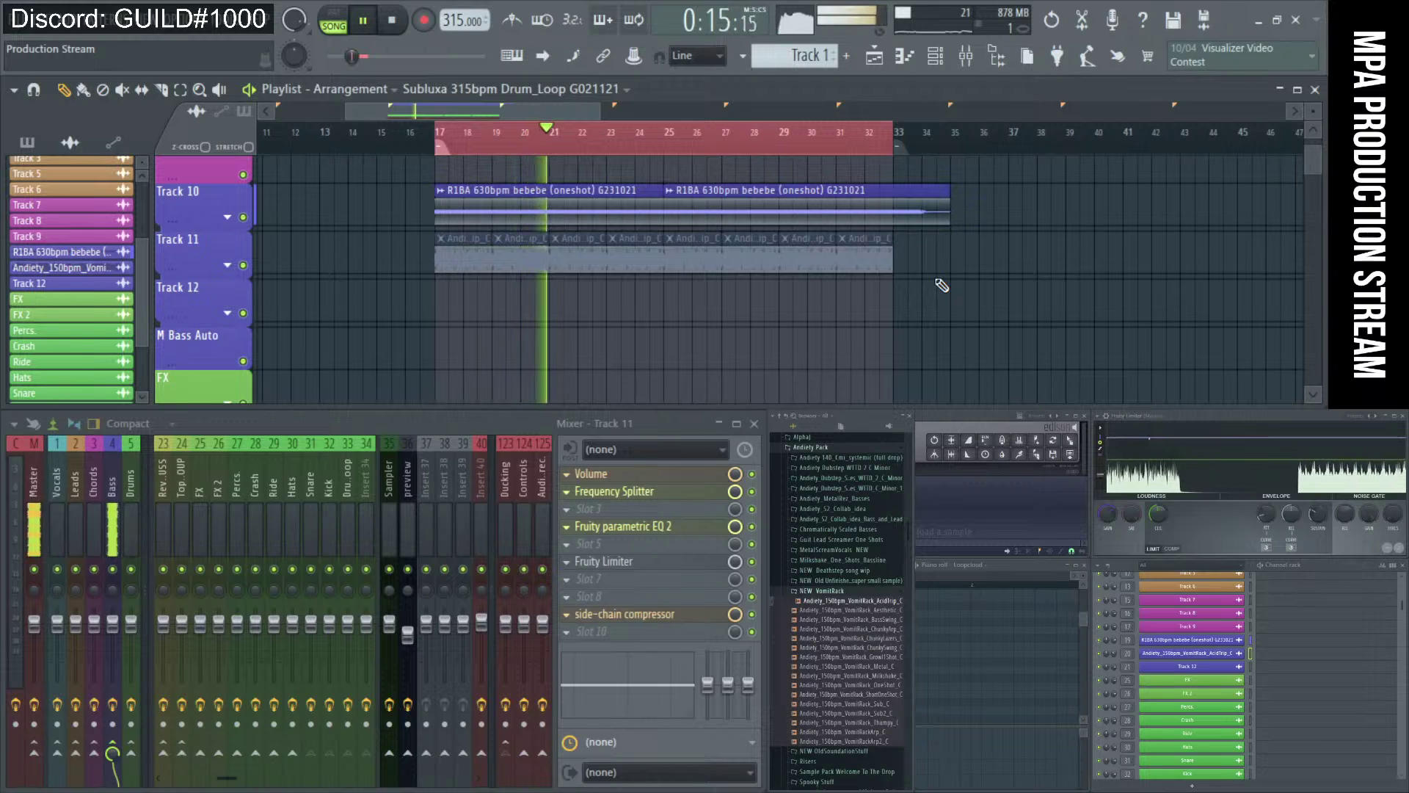
key("space")
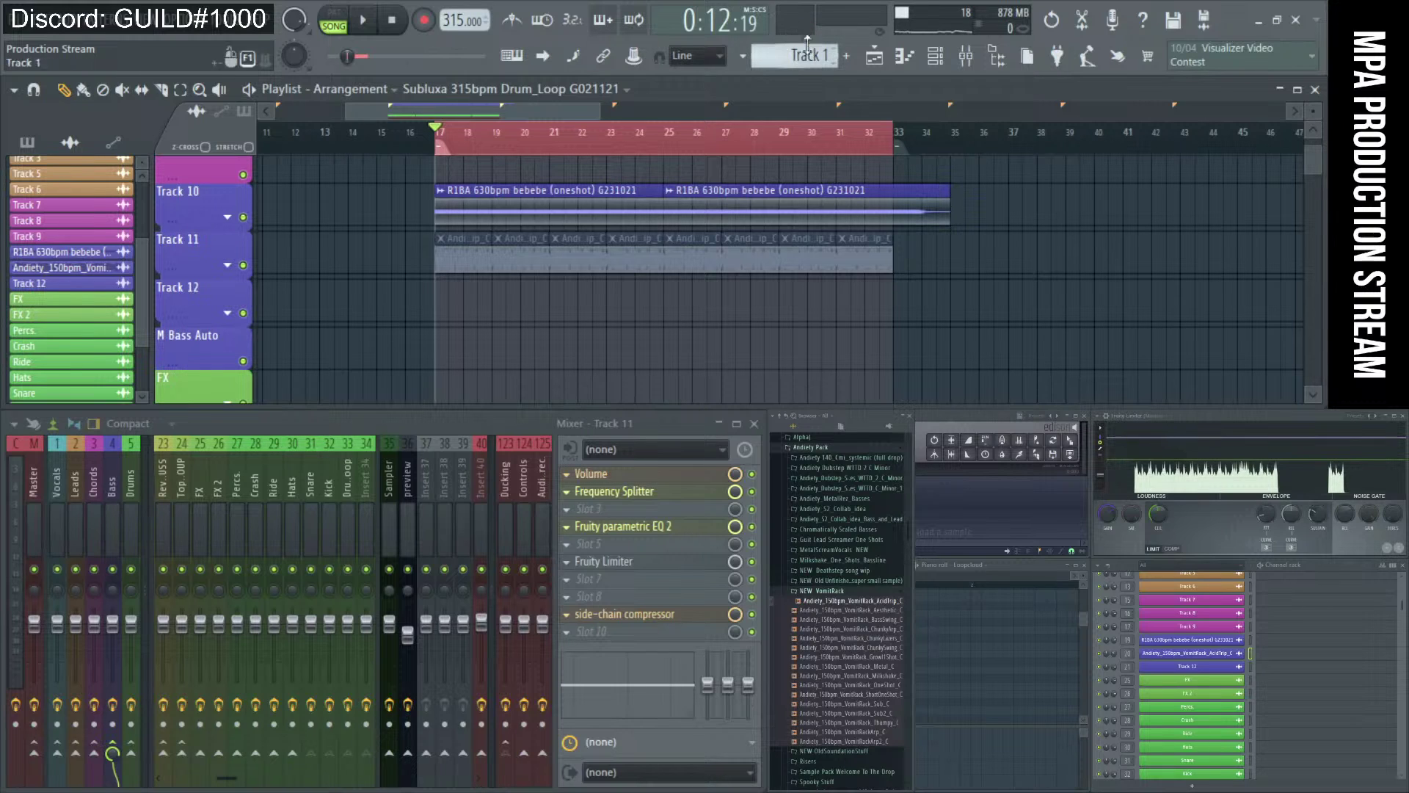
key("space")
scroll(566, 265, "up", 2)
scroll(566, 265, "up", 8)
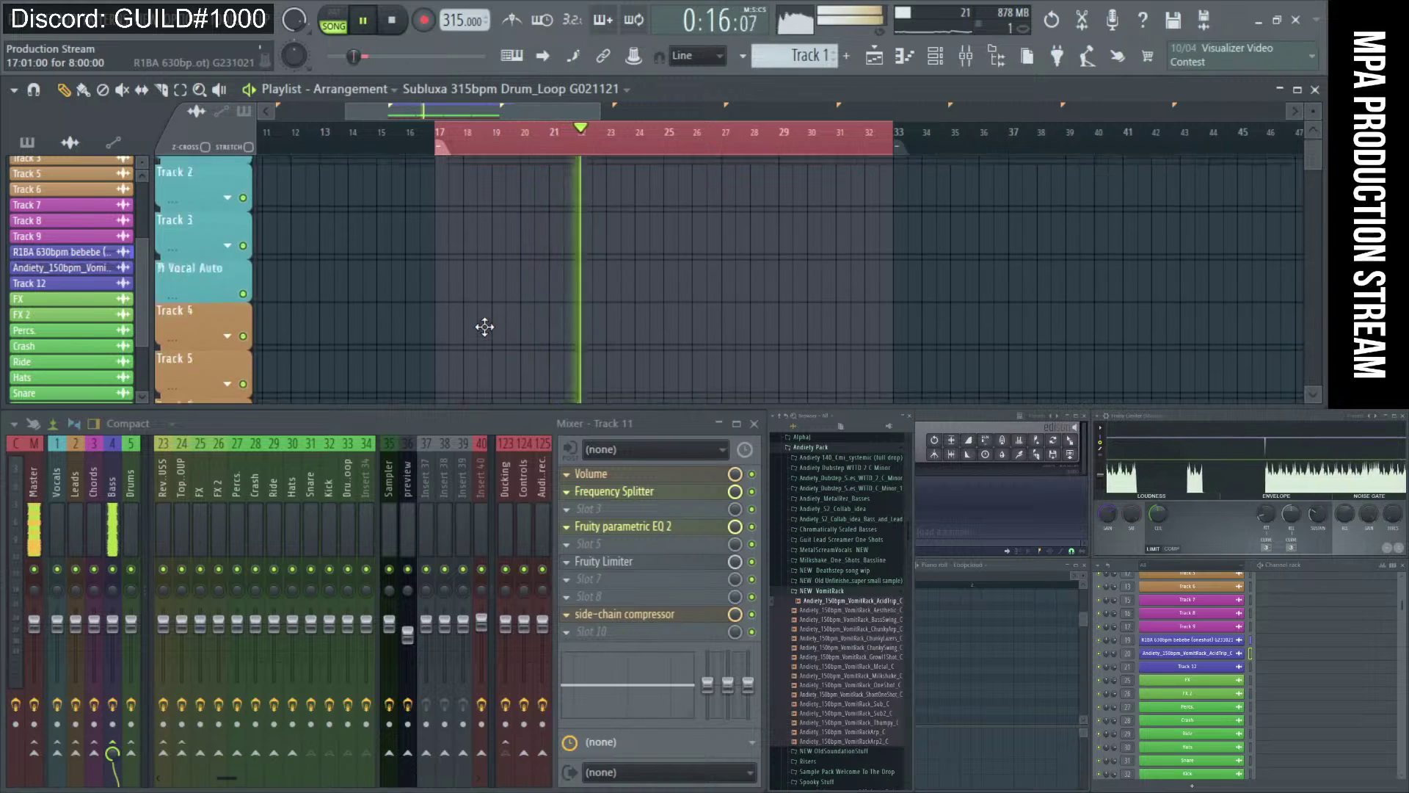
scroll(484, 326, "down", 7)
key("space")
scroll(424, 317, "down", 2)
scroll(425, 318, "down", 1)
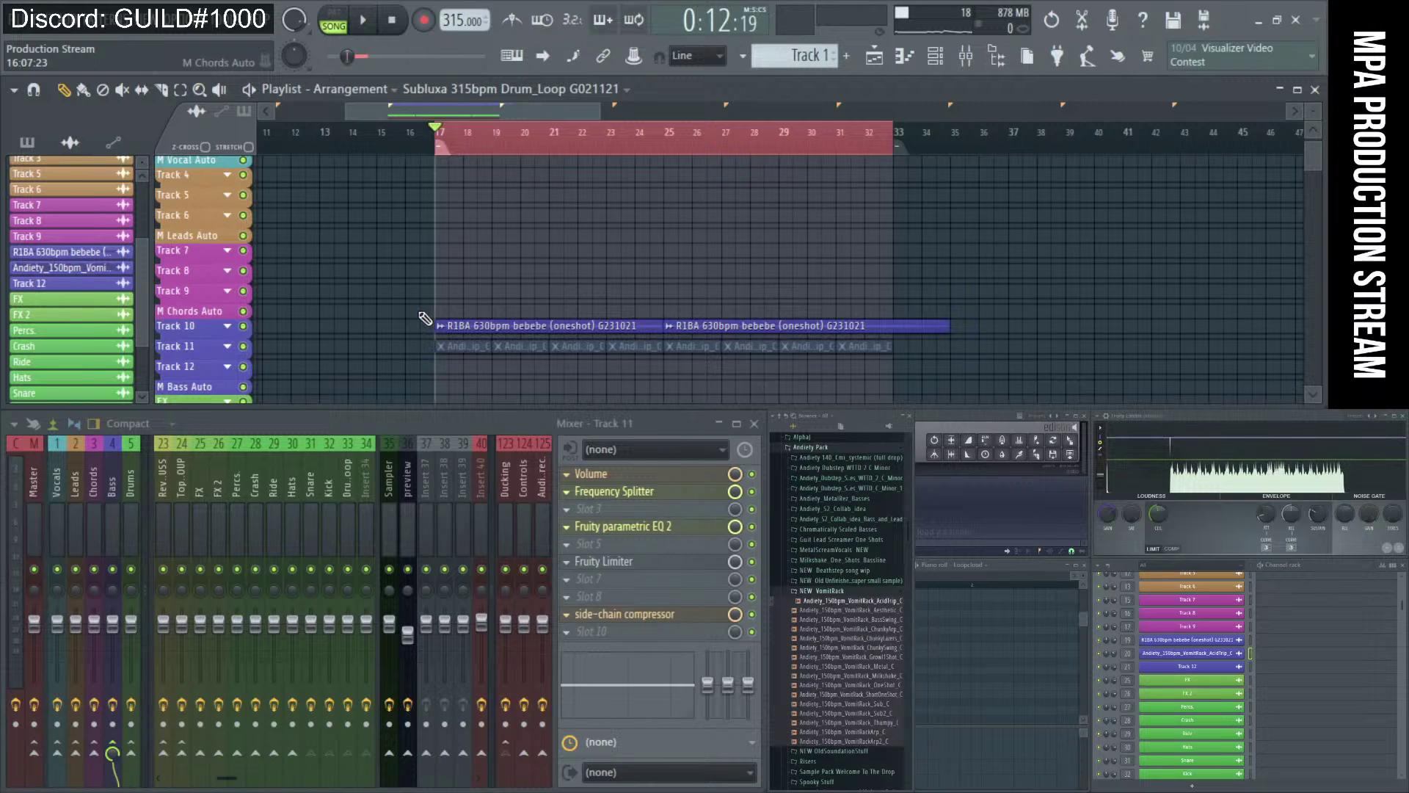
- Bring the stream chat window over the playlist, read the latest messages and close it
left_click_drag(601, 375, 457, 351)
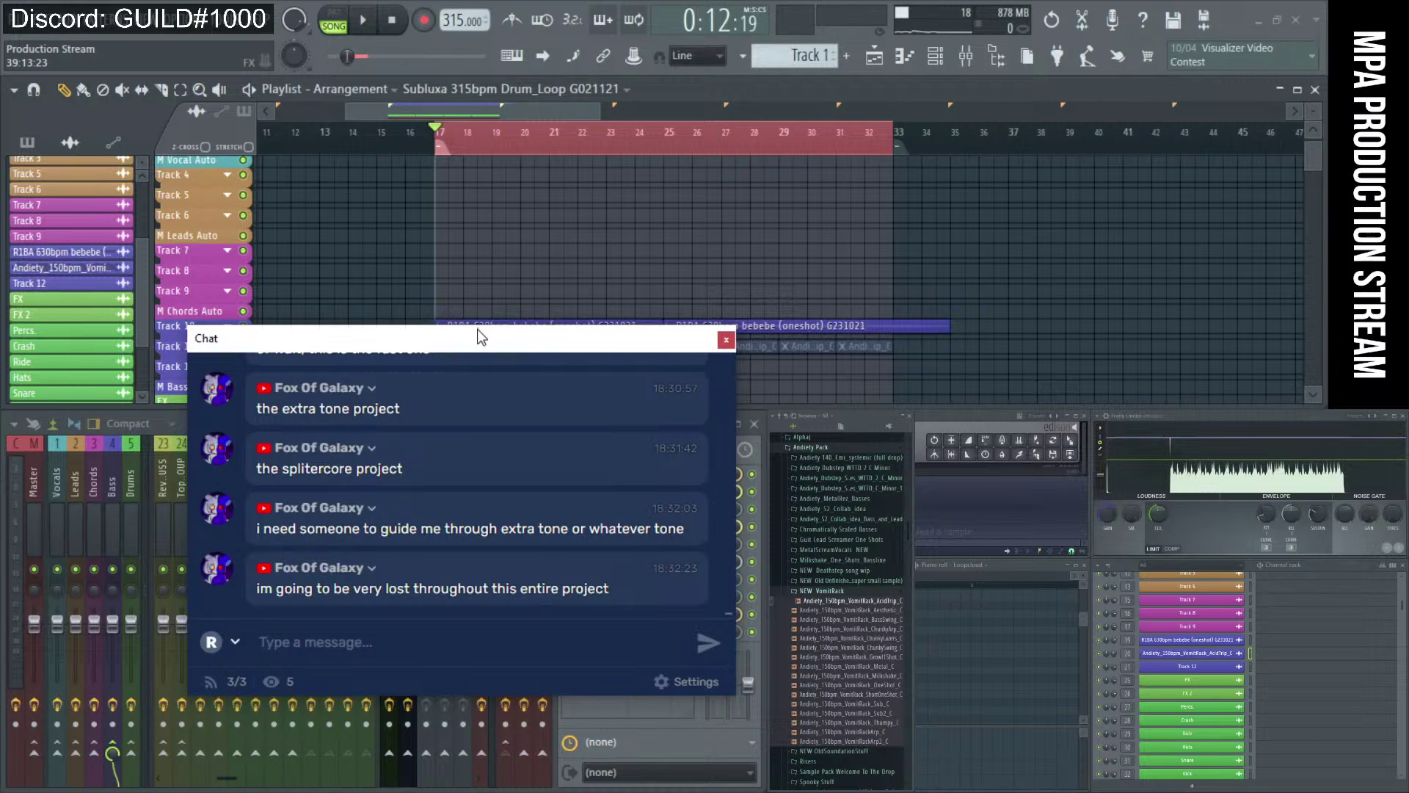
left_click_drag(635, 346, 621, 350)
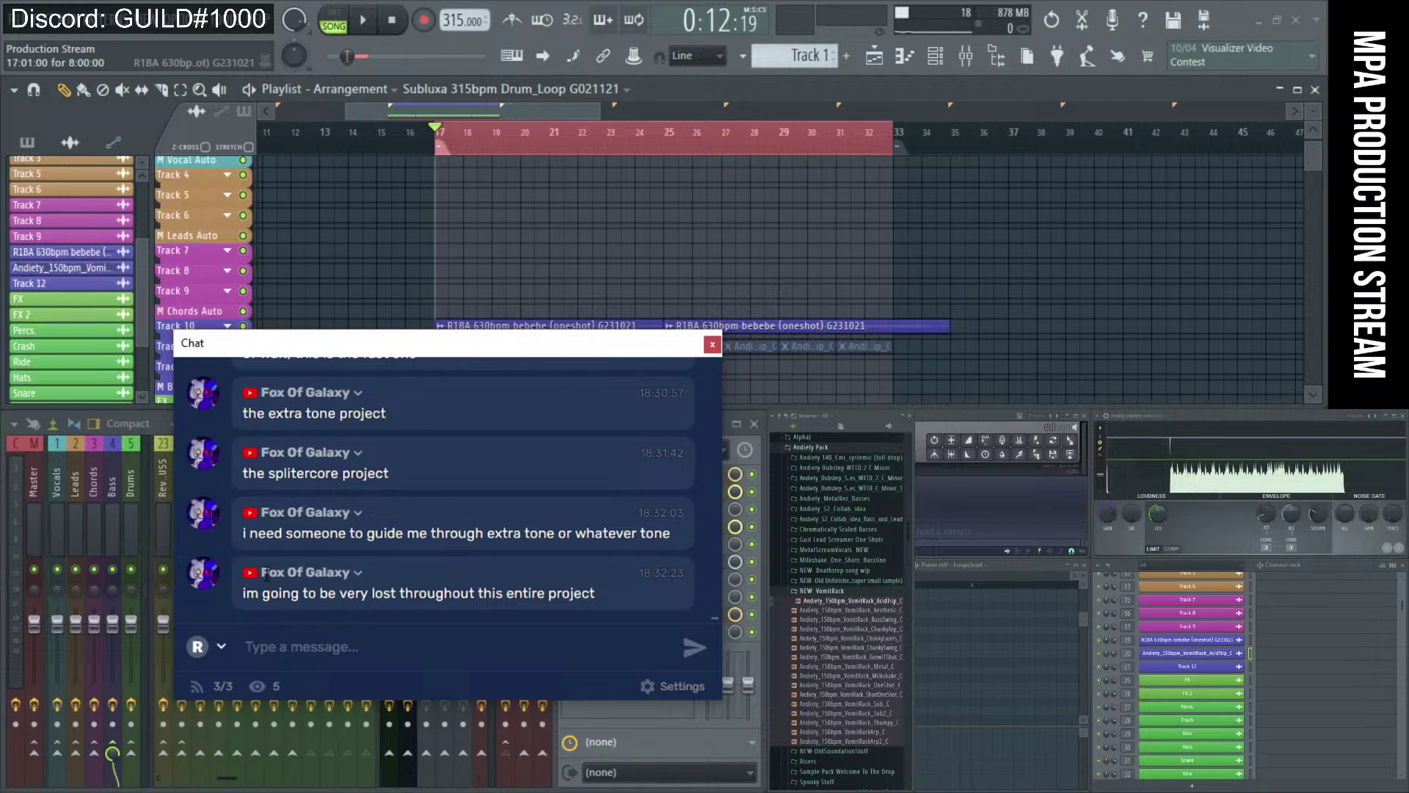
left_click(712, 345)
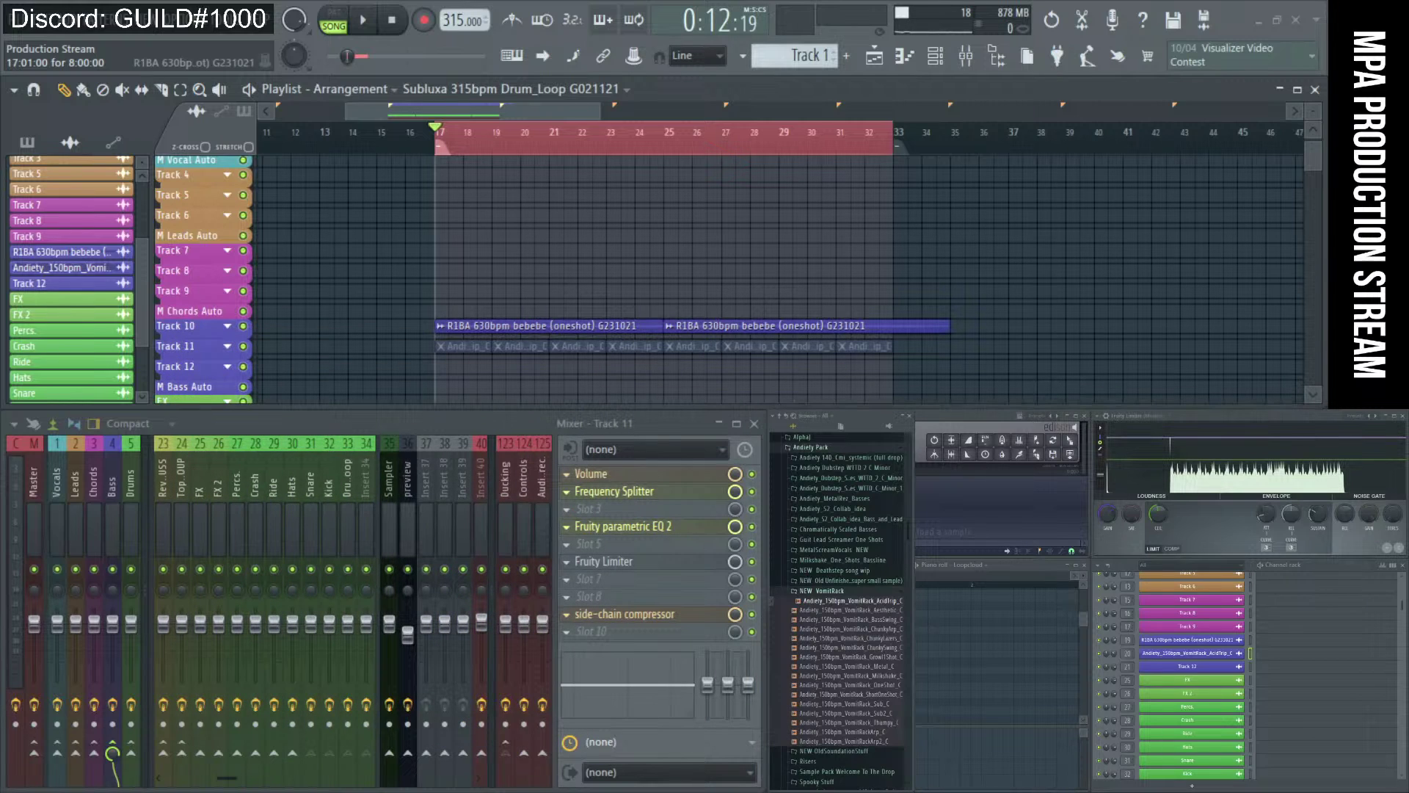
- Pick the muted Andiety AcidTrip clip on Track 11 as the current playlist clip
scroll(724, 301, "down", 2)
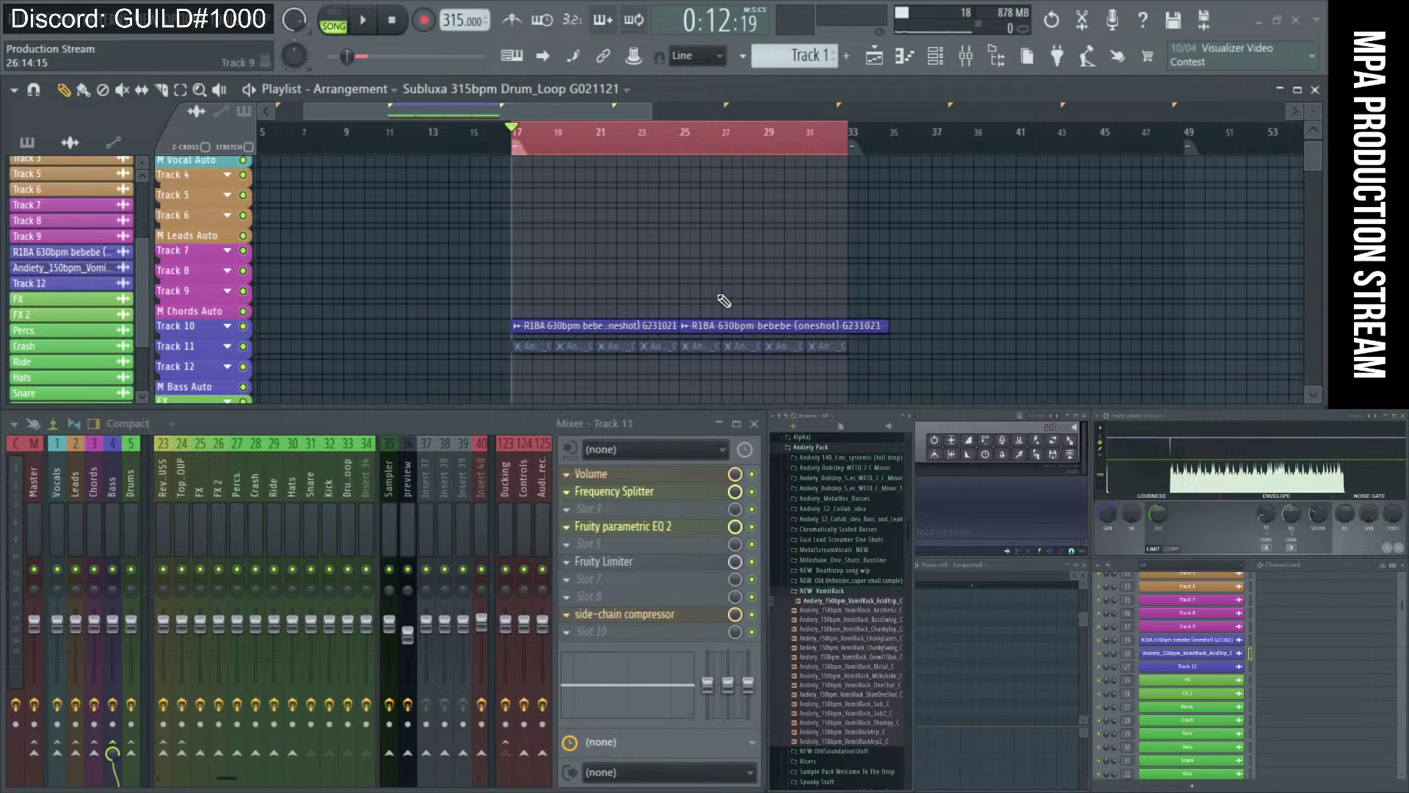
scroll(724, 300, "up", 3)
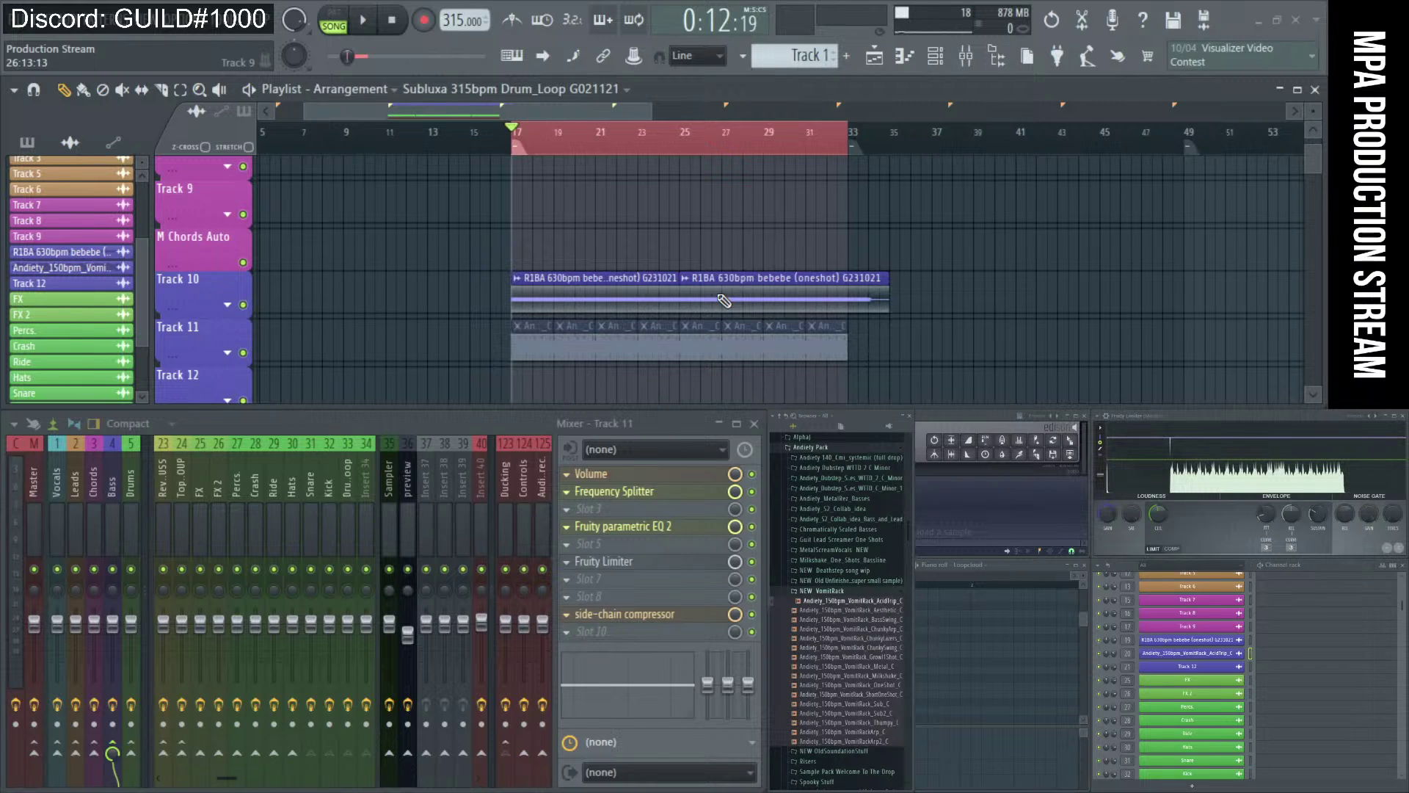
scroll(723, 301, "up", 2)
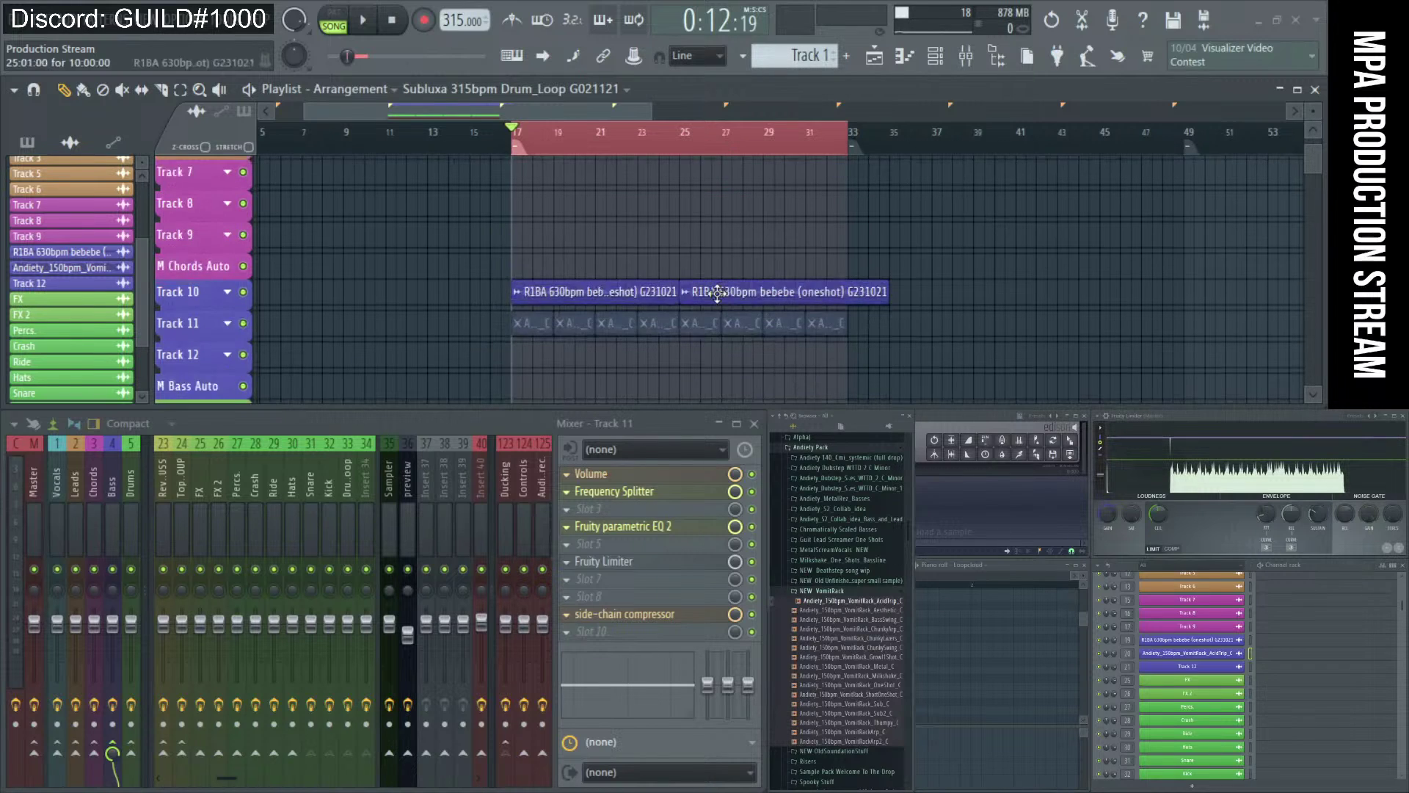
scroll(717, 293, "down", 2)
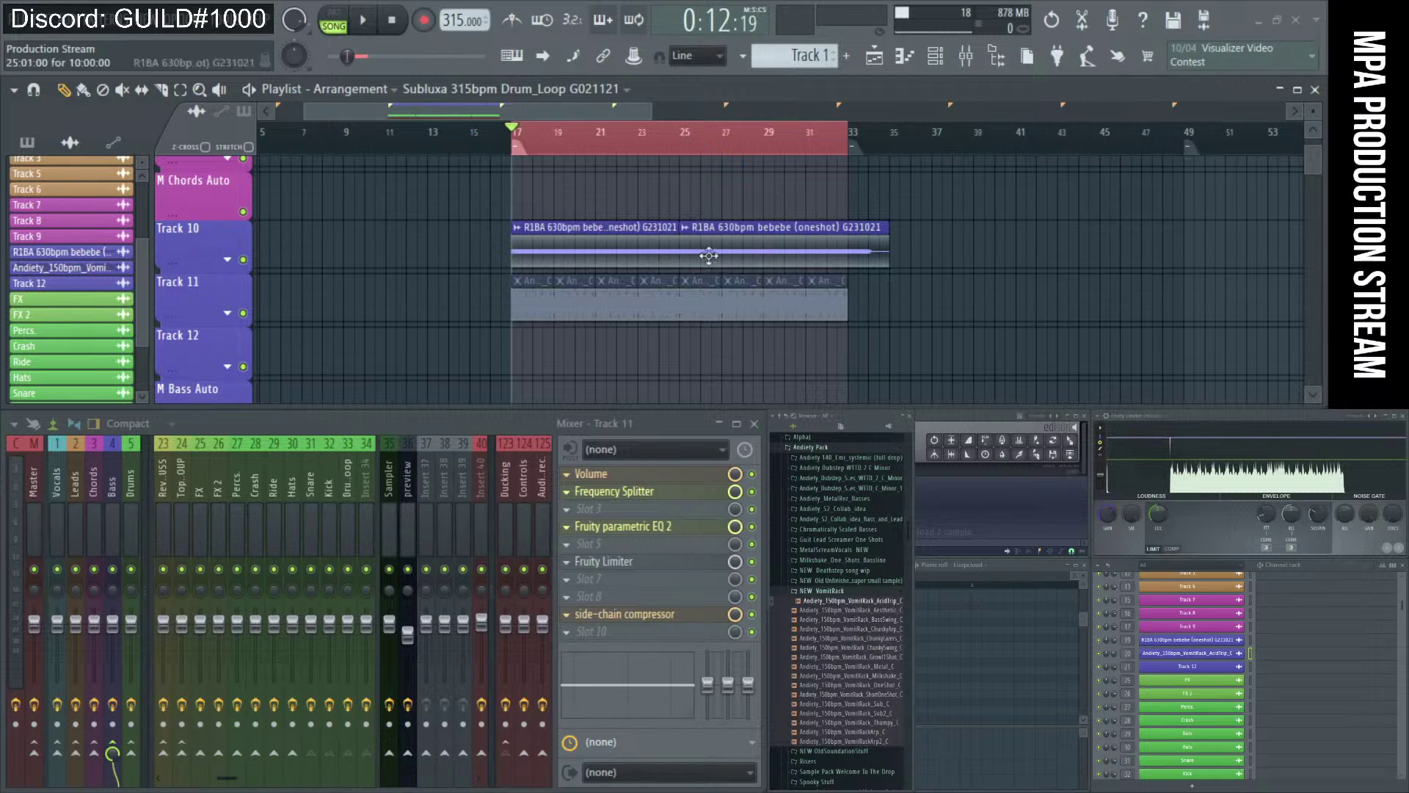
left_click(542, 302)
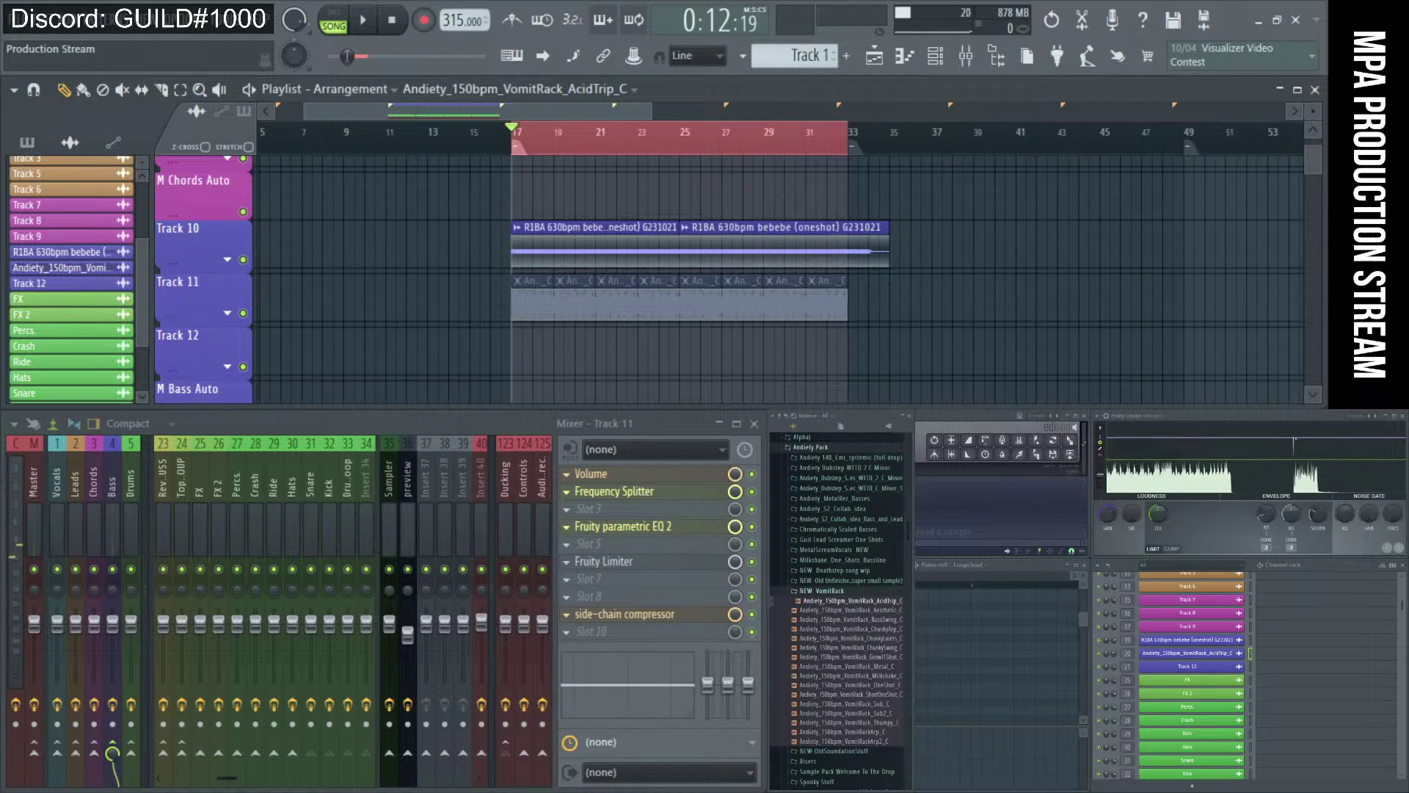
- Switch to the MPA Community Collabs - Season 2 spreadsheet in Google Sheets and locate the Collab 8 rows
key("alt+Tab")
scroll(522, 566, "up", 2)
scroll(523, 566, "down", 5)
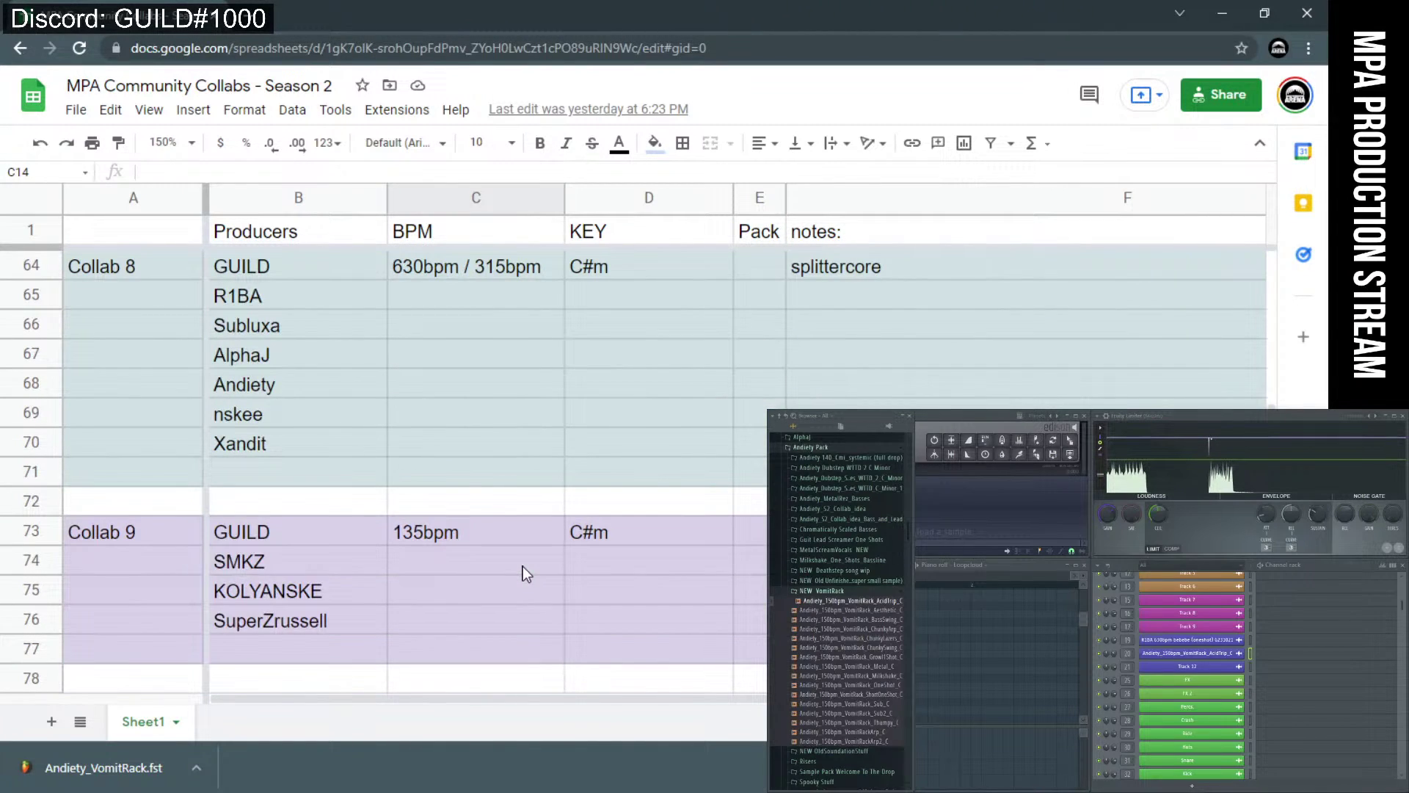
scroll(523, 566, "up", 1)
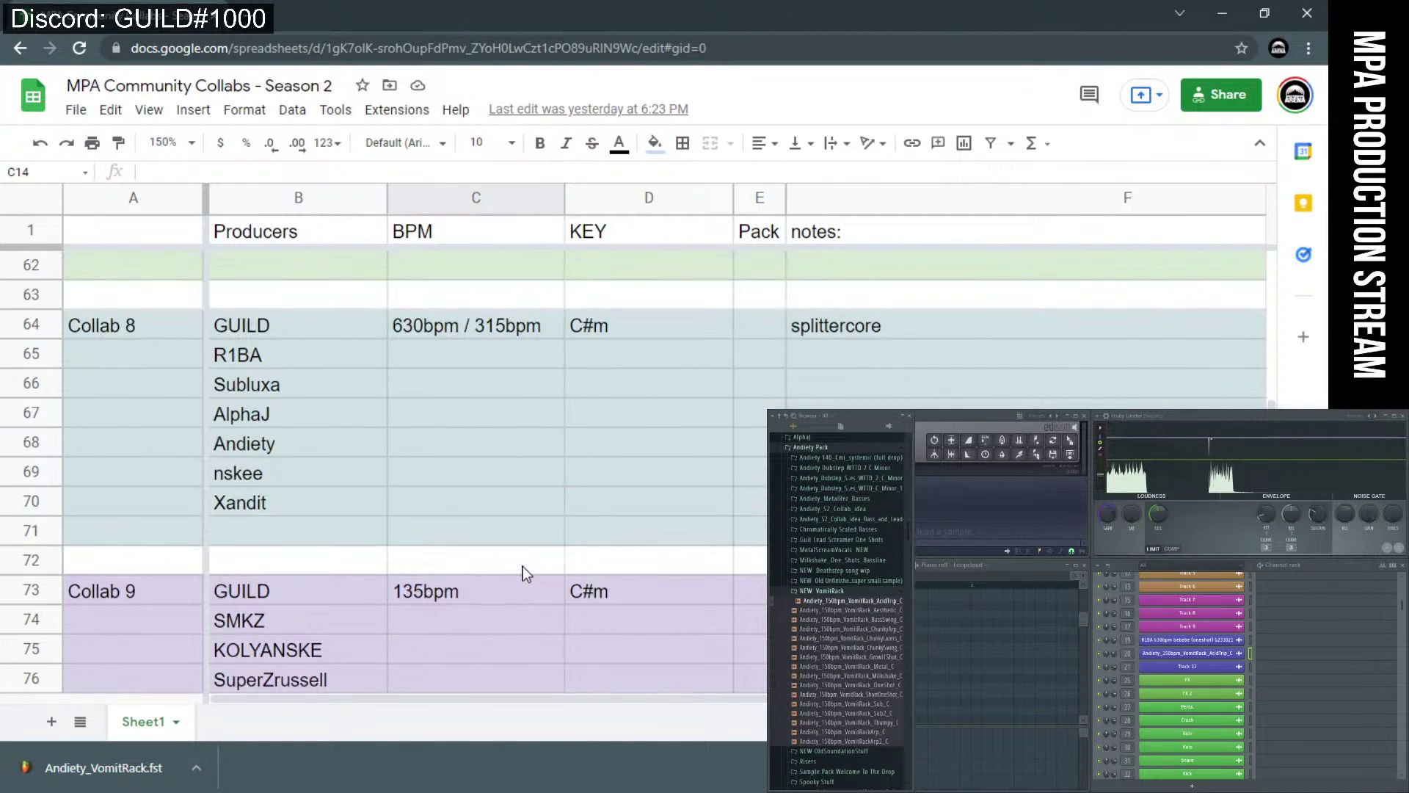
- Go through the Collab 8 producers list entry by entry, and return to FL Studio
left_click(295, 418)
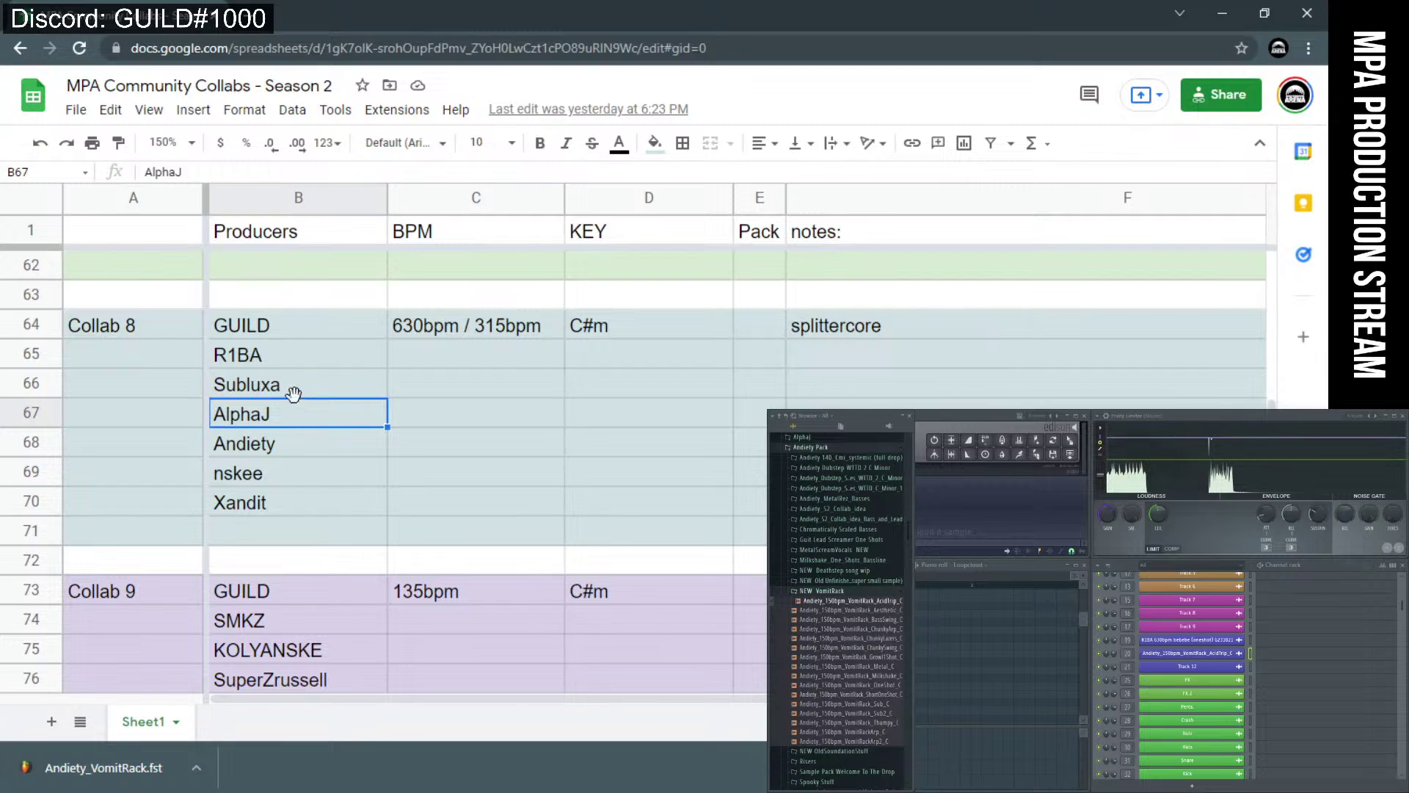
left_click(296, 387)
left_click(301, 354)
left_click(297, 383)
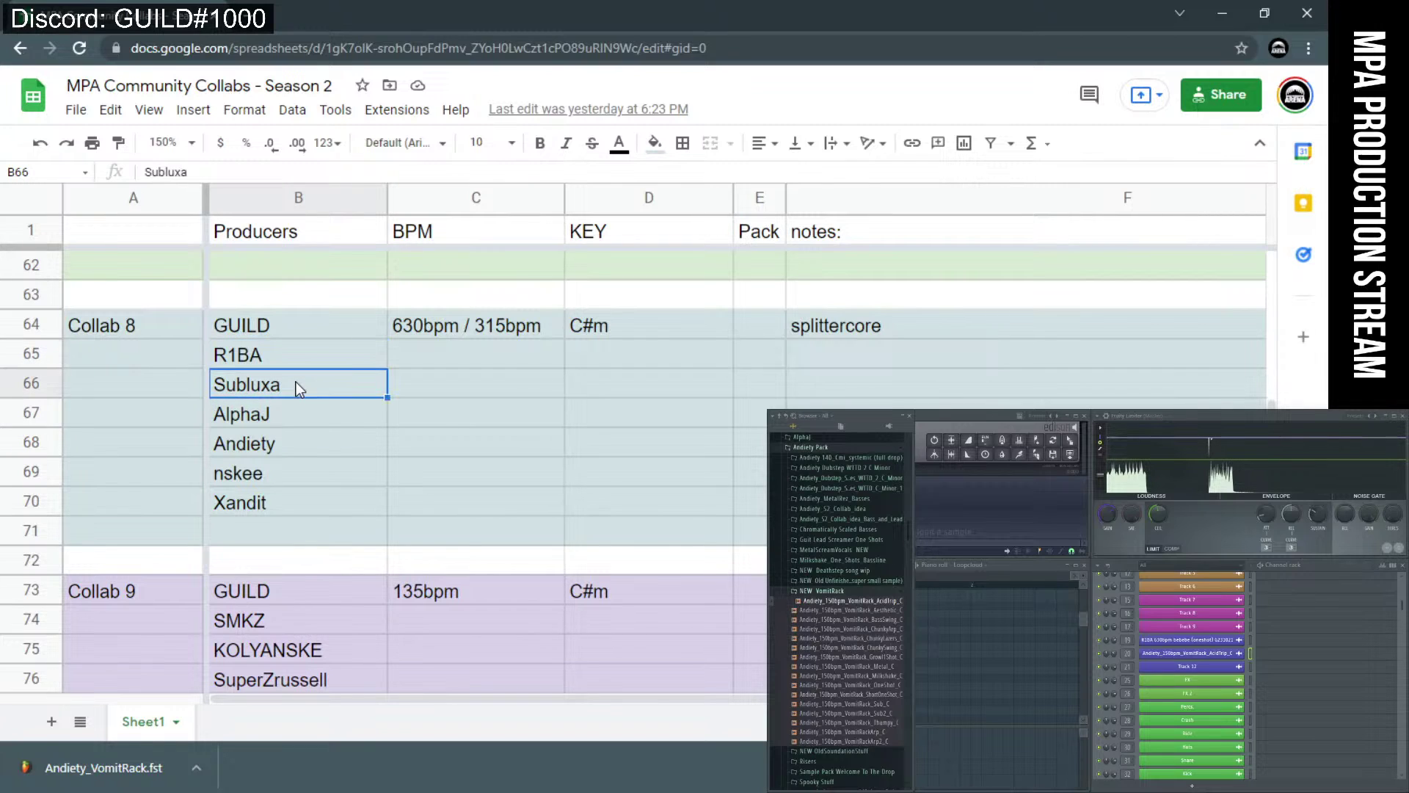
left_click(286, 440)
left_click(287, 420)
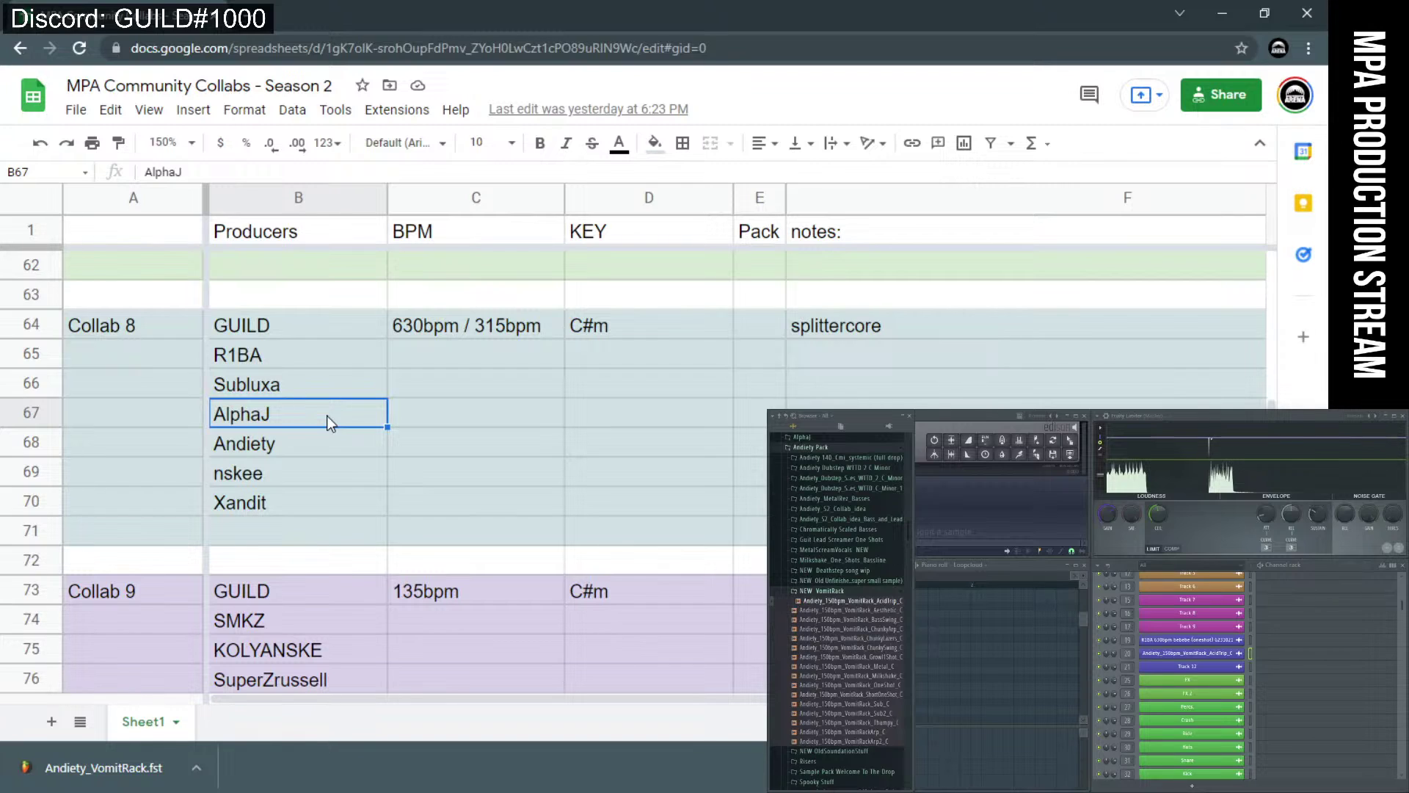
left_click(326, 473)
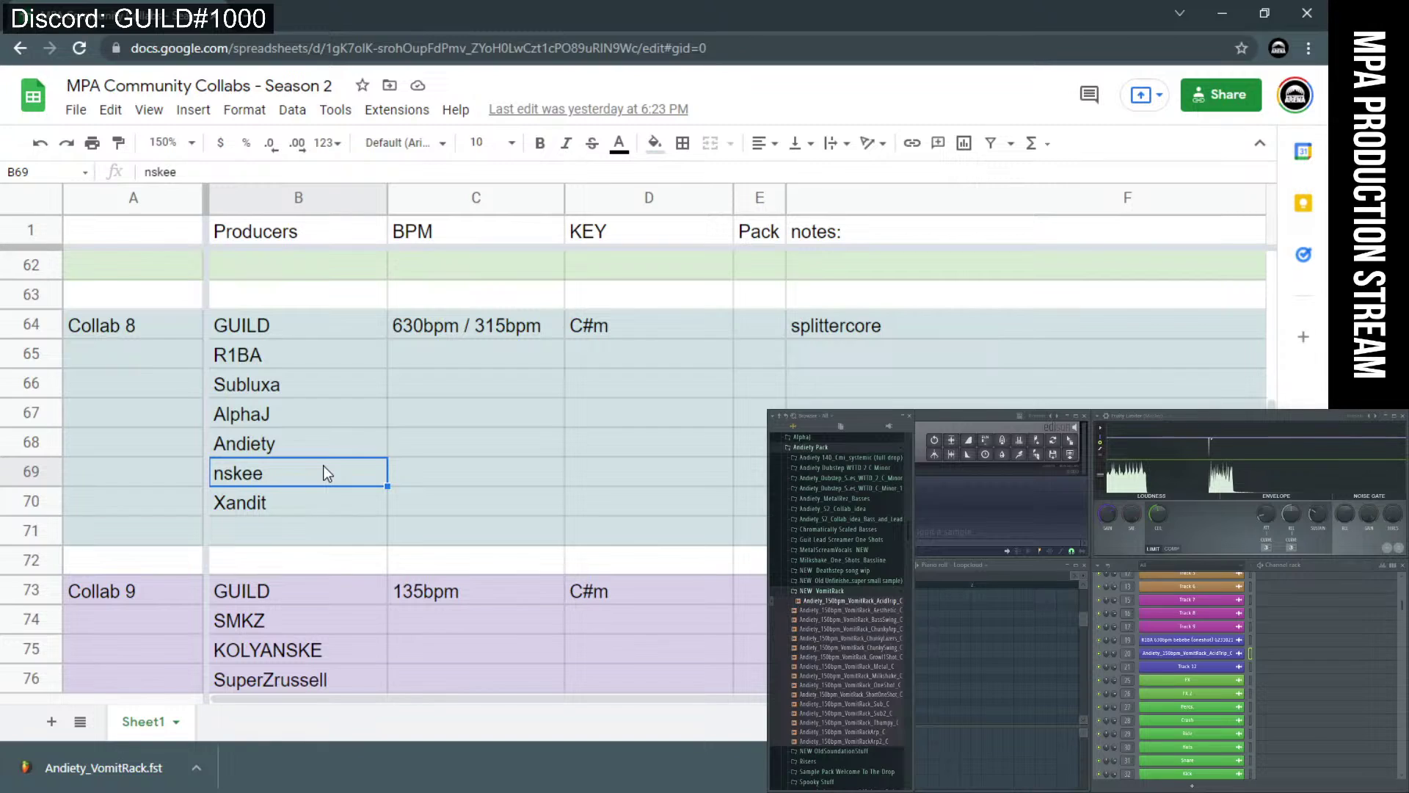
left_click(322, 496)
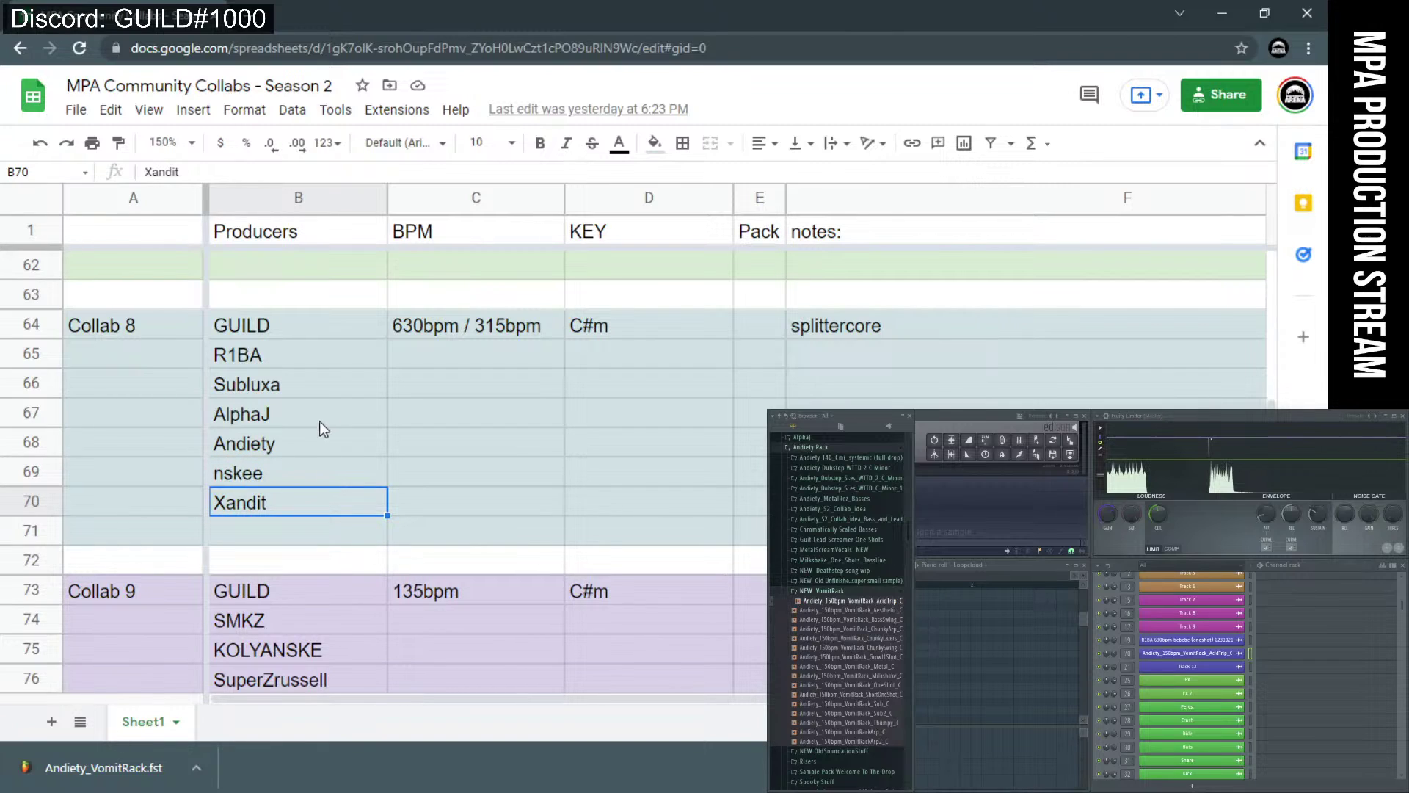
left_click(315, 447)
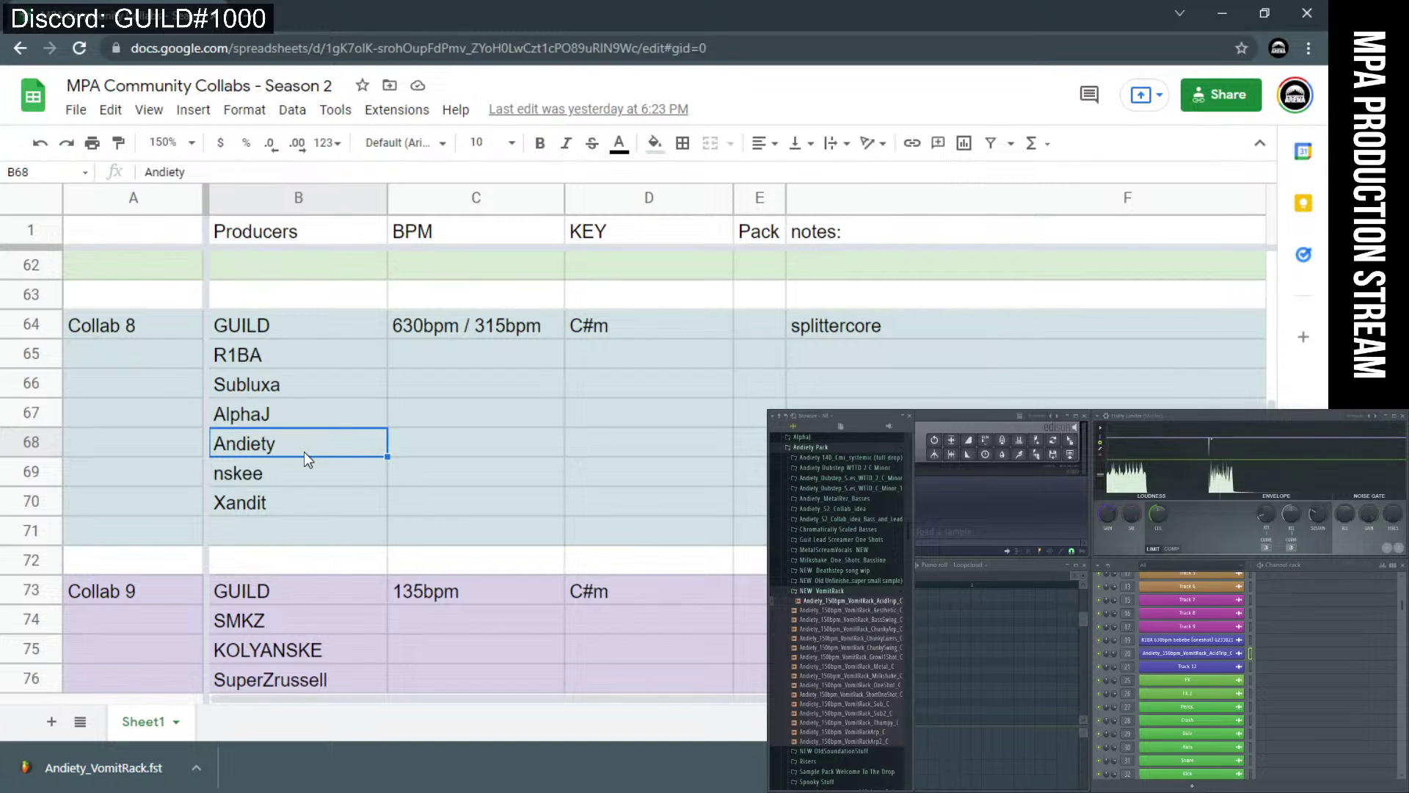
left_click(294, 473)
left_click(294, 505)
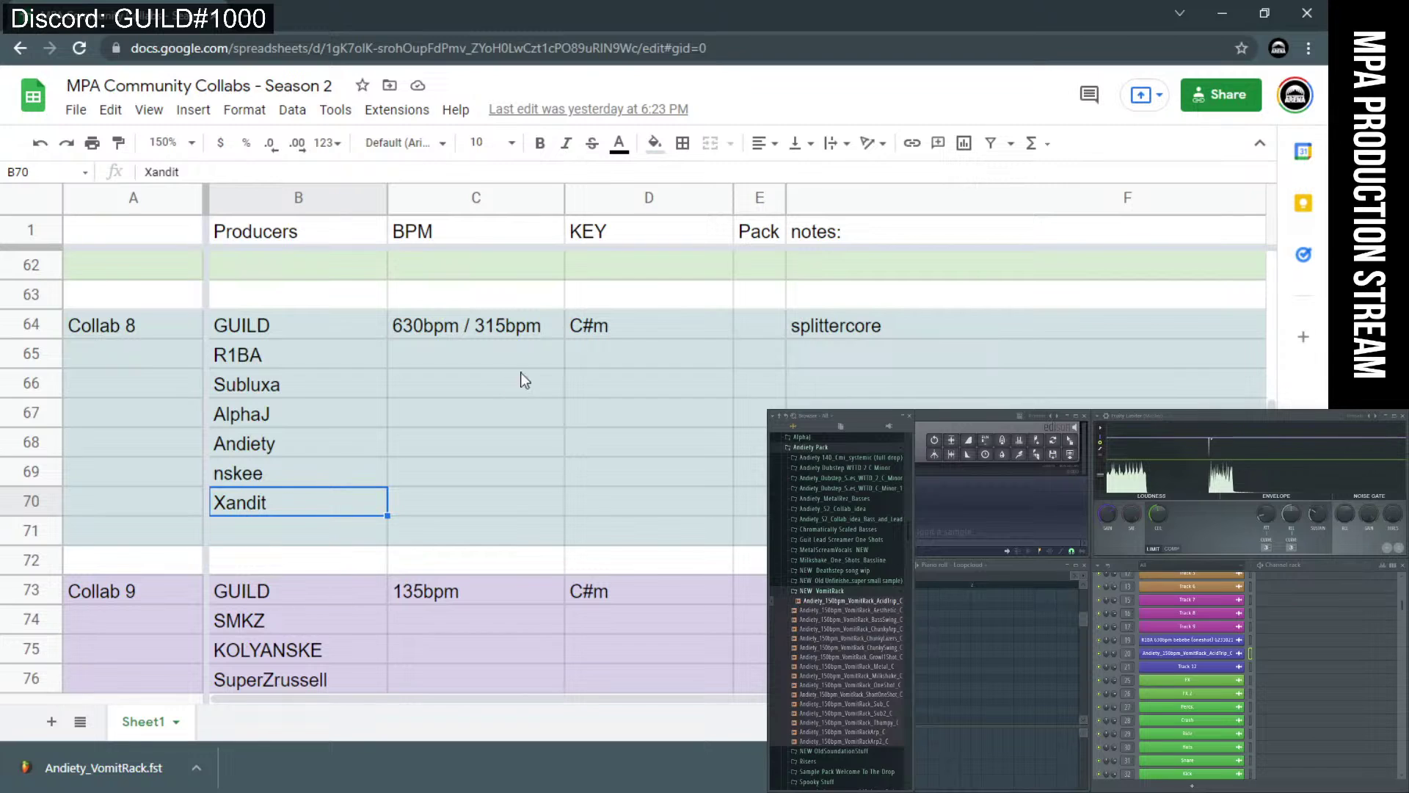
left_click(1227, 21)
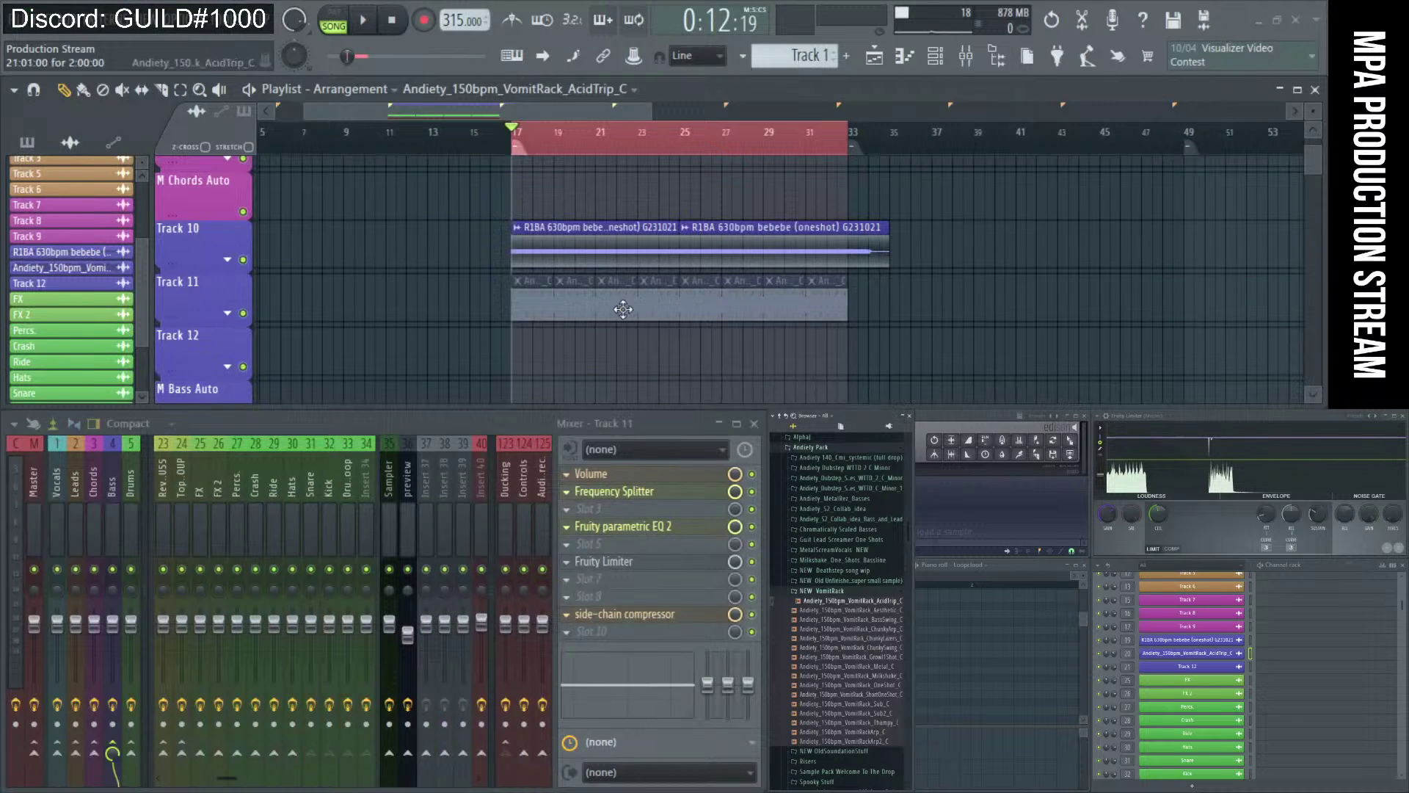
scroll(623, 307, "down", 2)
scroll(627, 316, "down", 3)
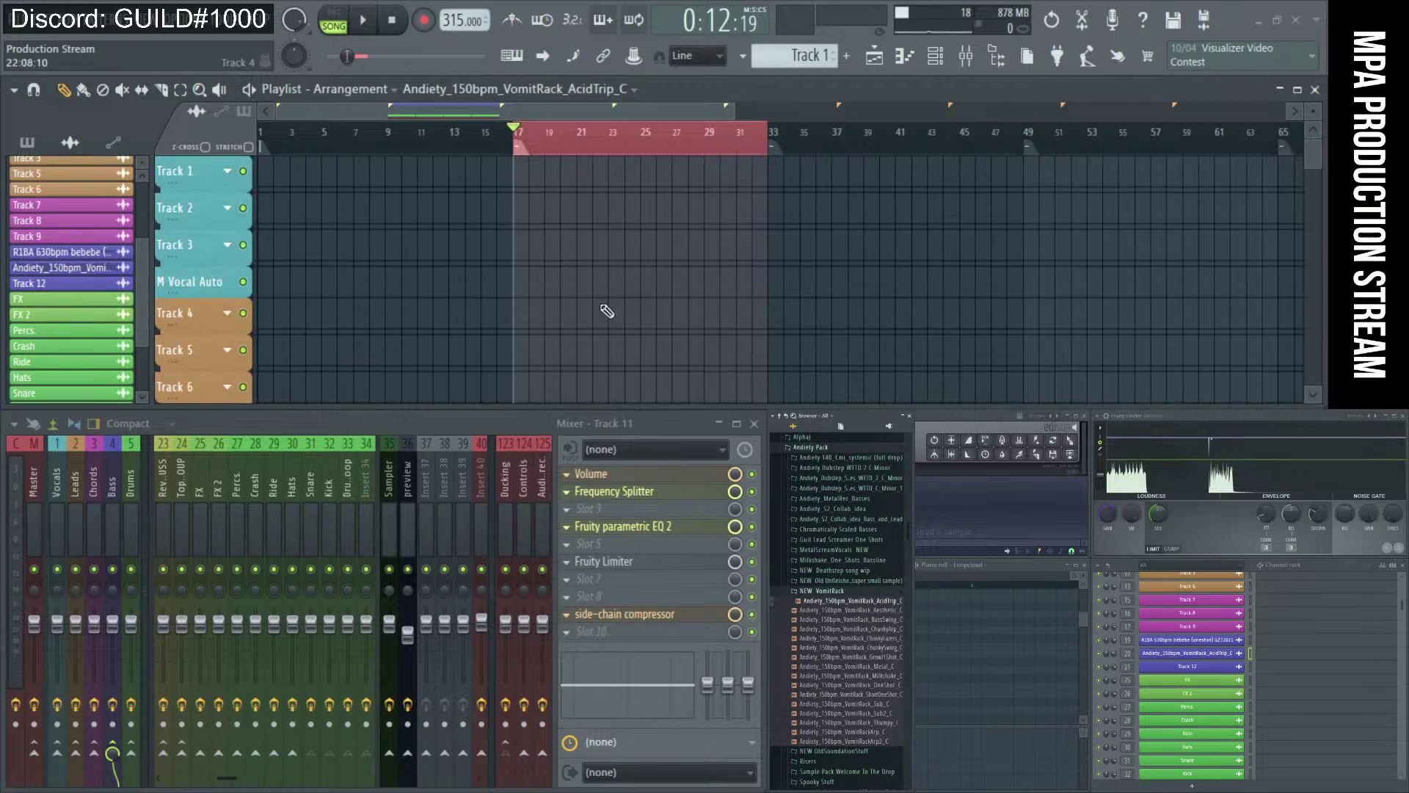
scroll(607, 310, "down", 3)
left_click(945, 65)
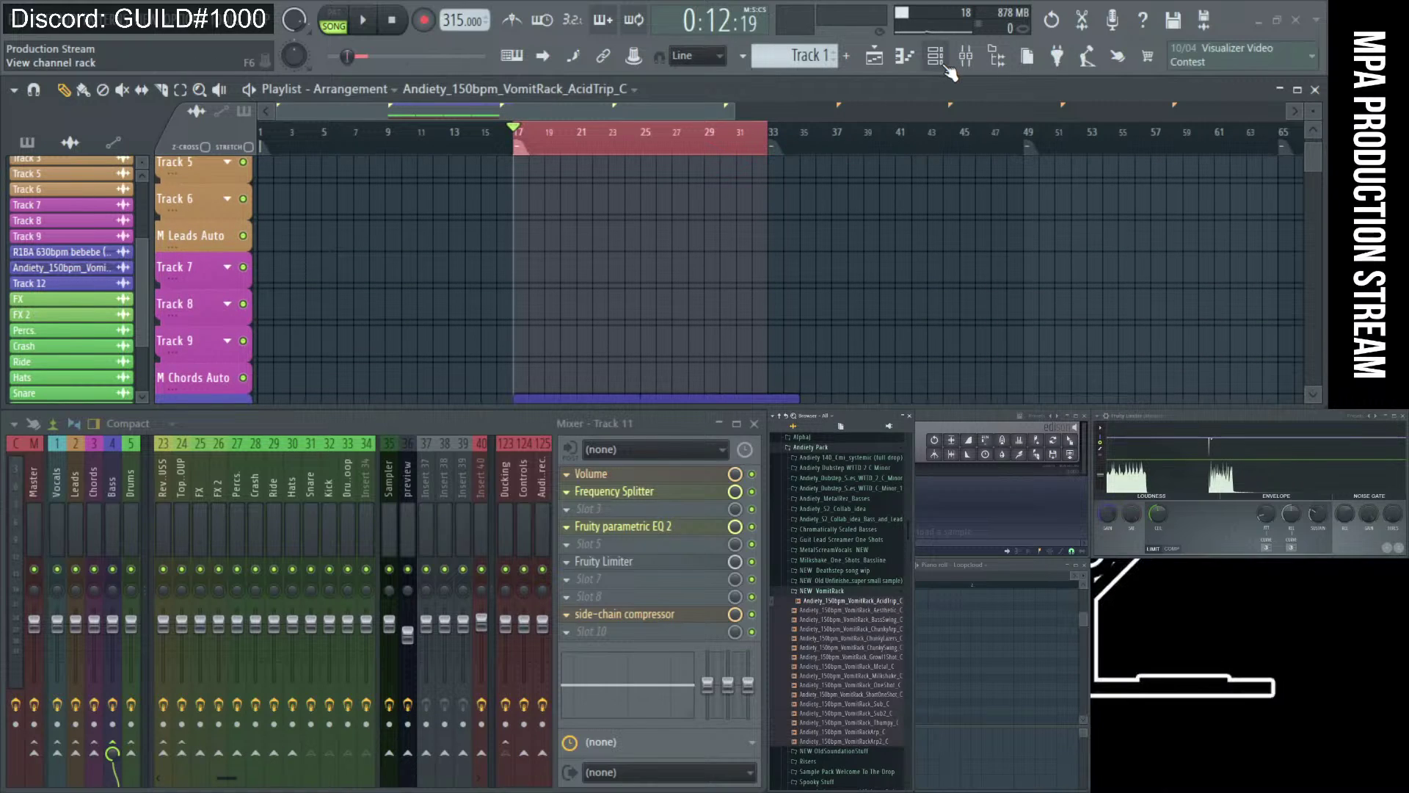
left_click(946, 65)
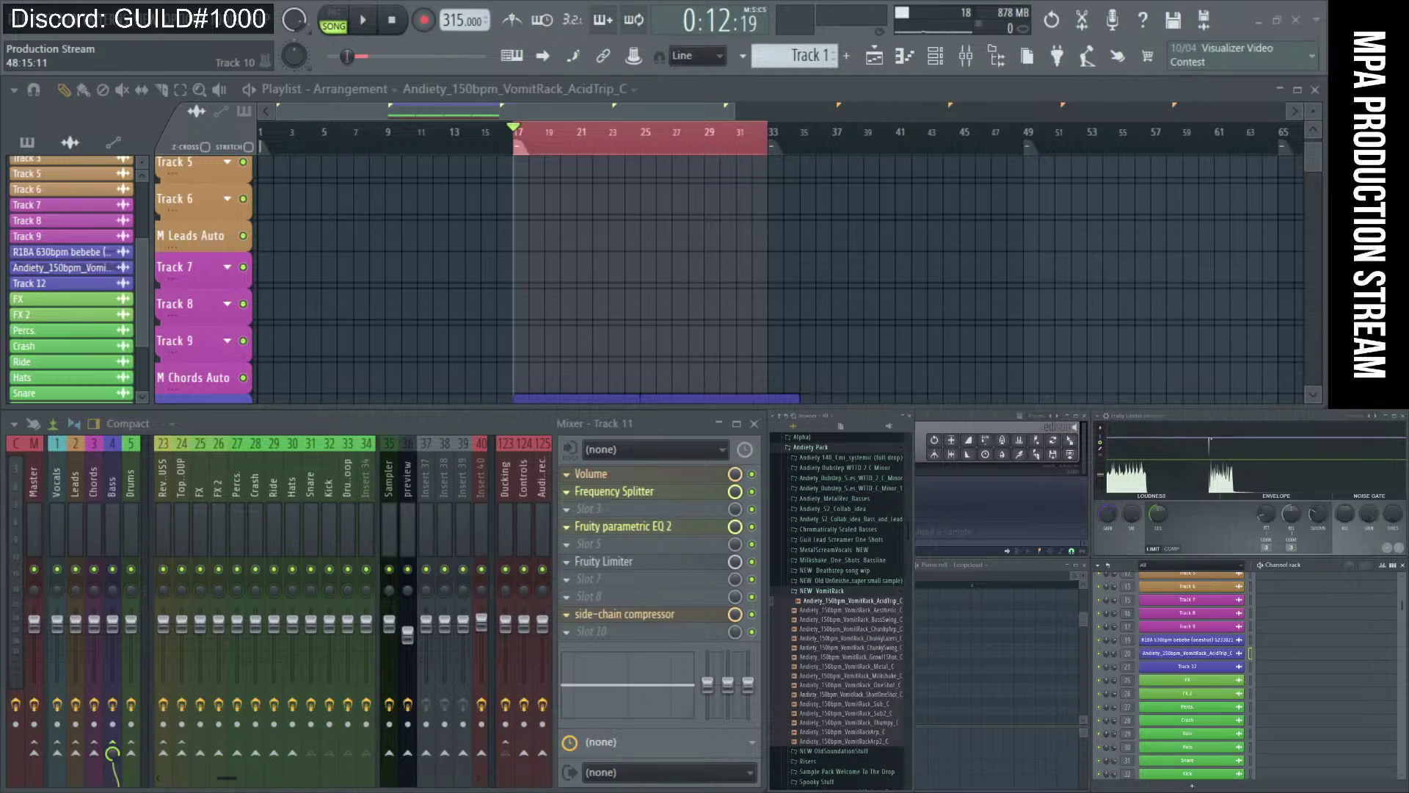
- Read the new stream chat messages, and open restream.io in Chrome to view the streaming destinations before closing the browser
left_click_drag(907, 425, 445, 425)
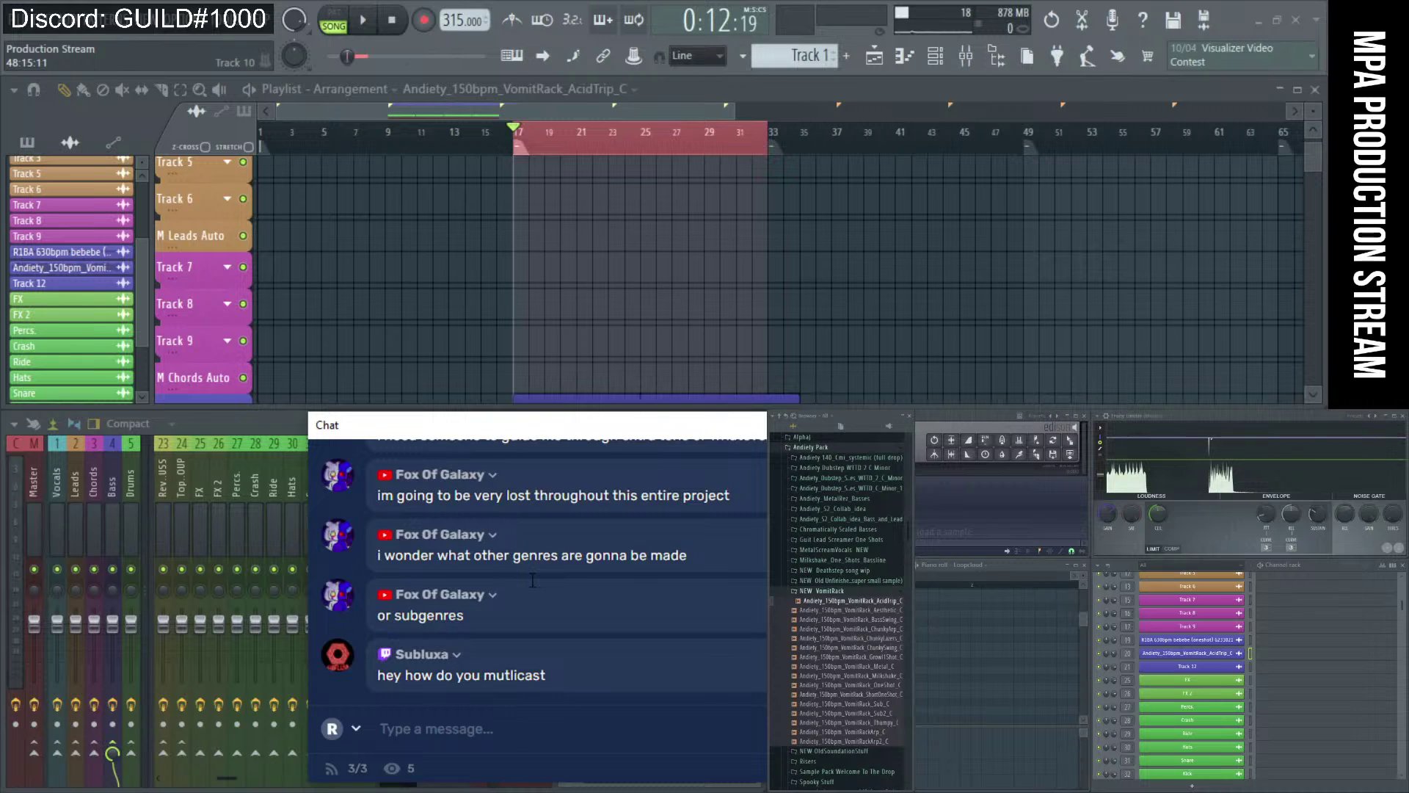
left_click_drag(441, 418, 831, 430)
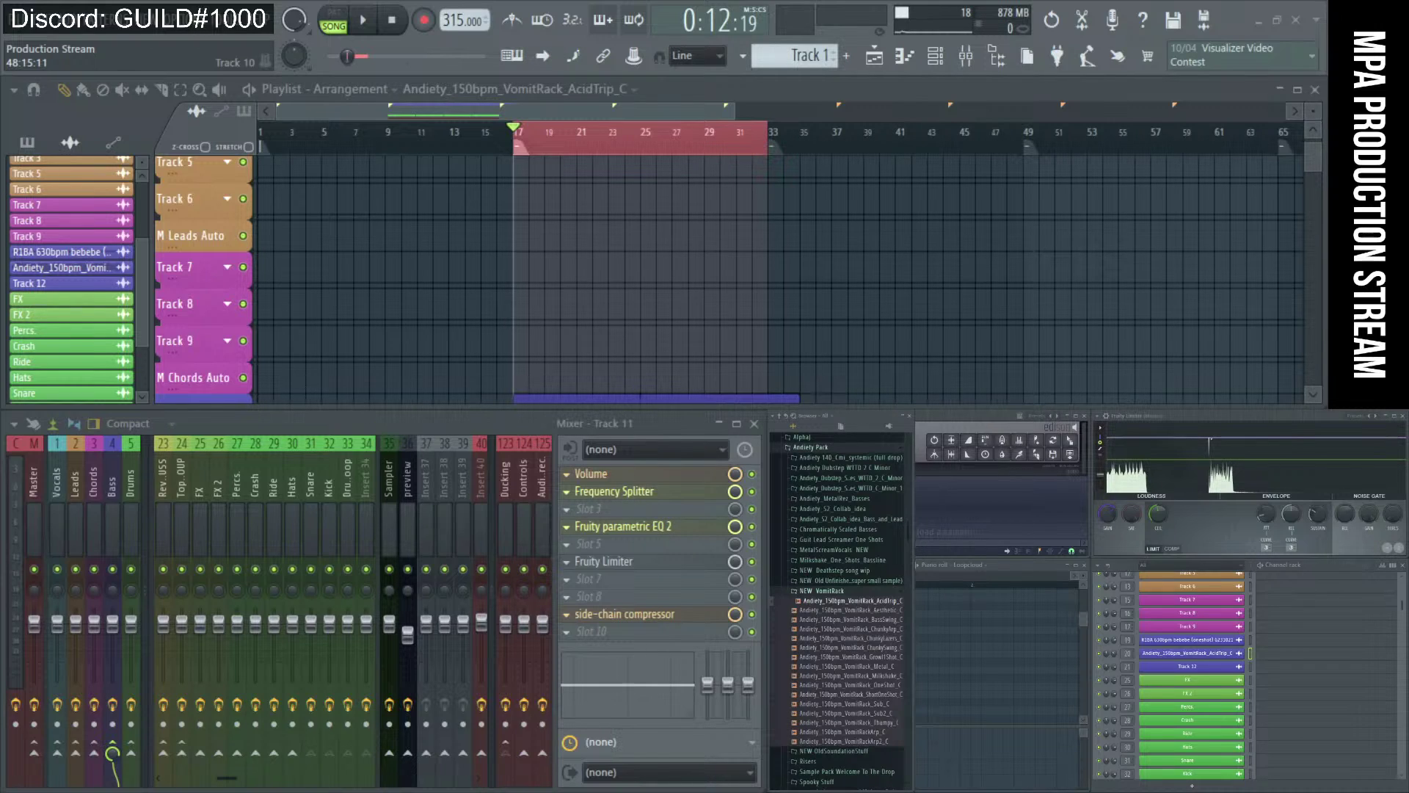
left_click(533, 784)
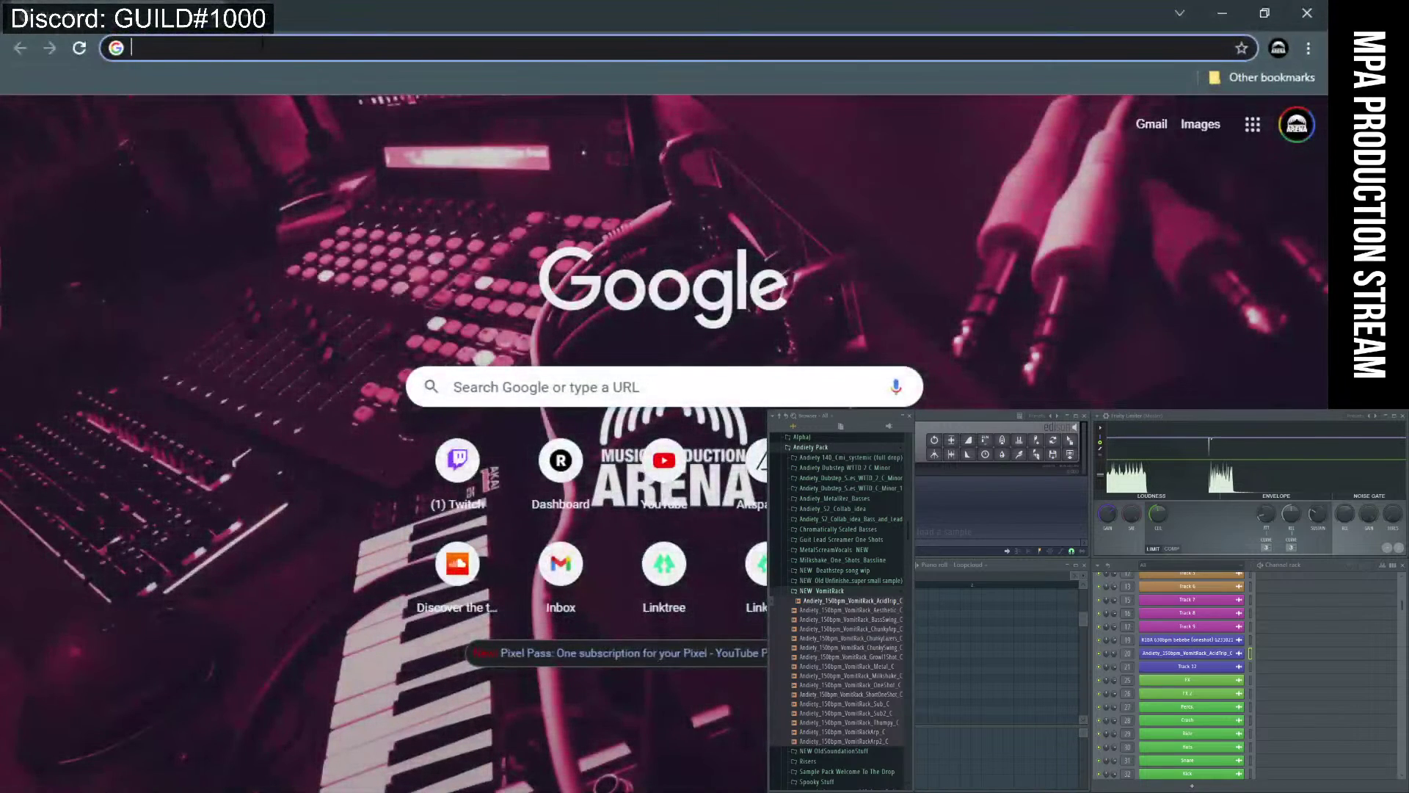
left_click(262, 47)
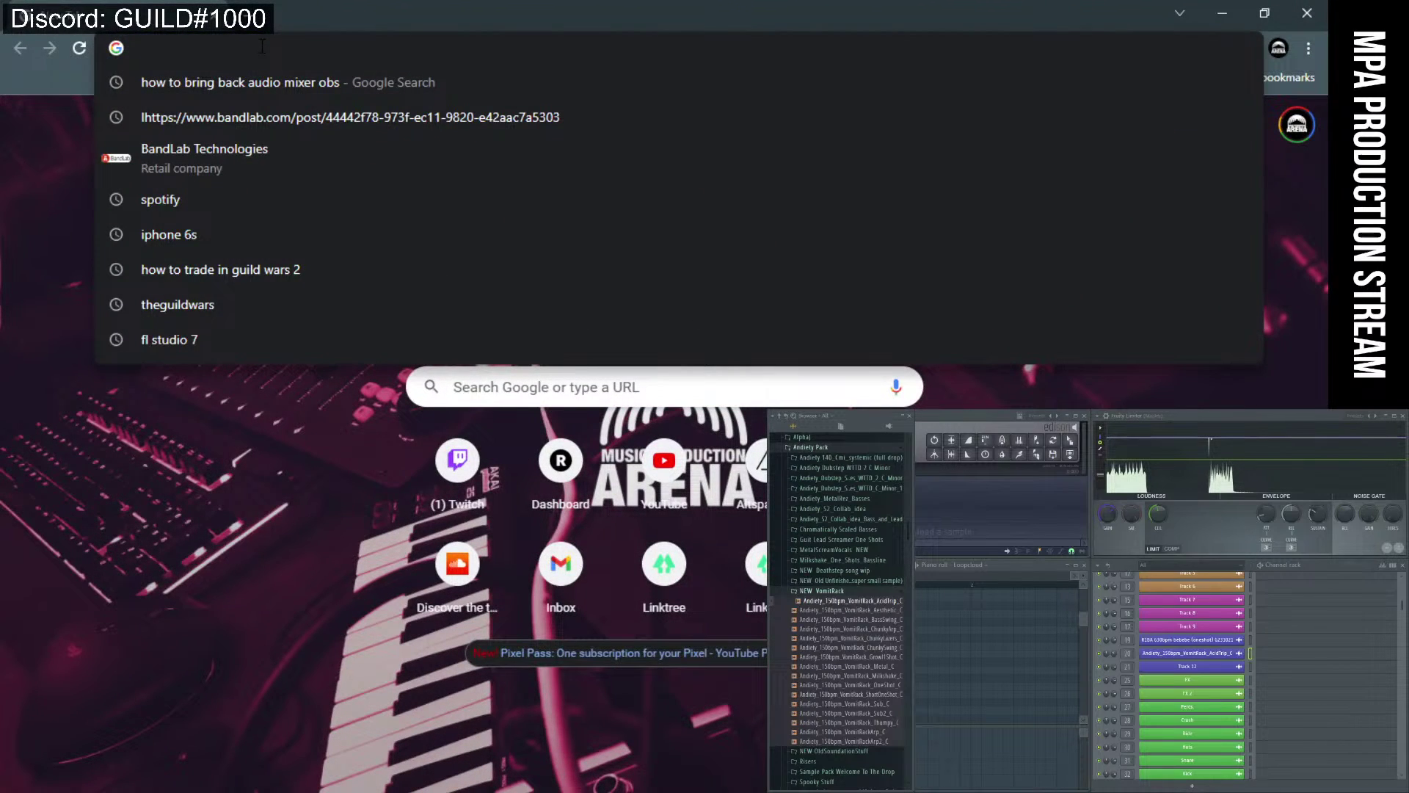
type("re")
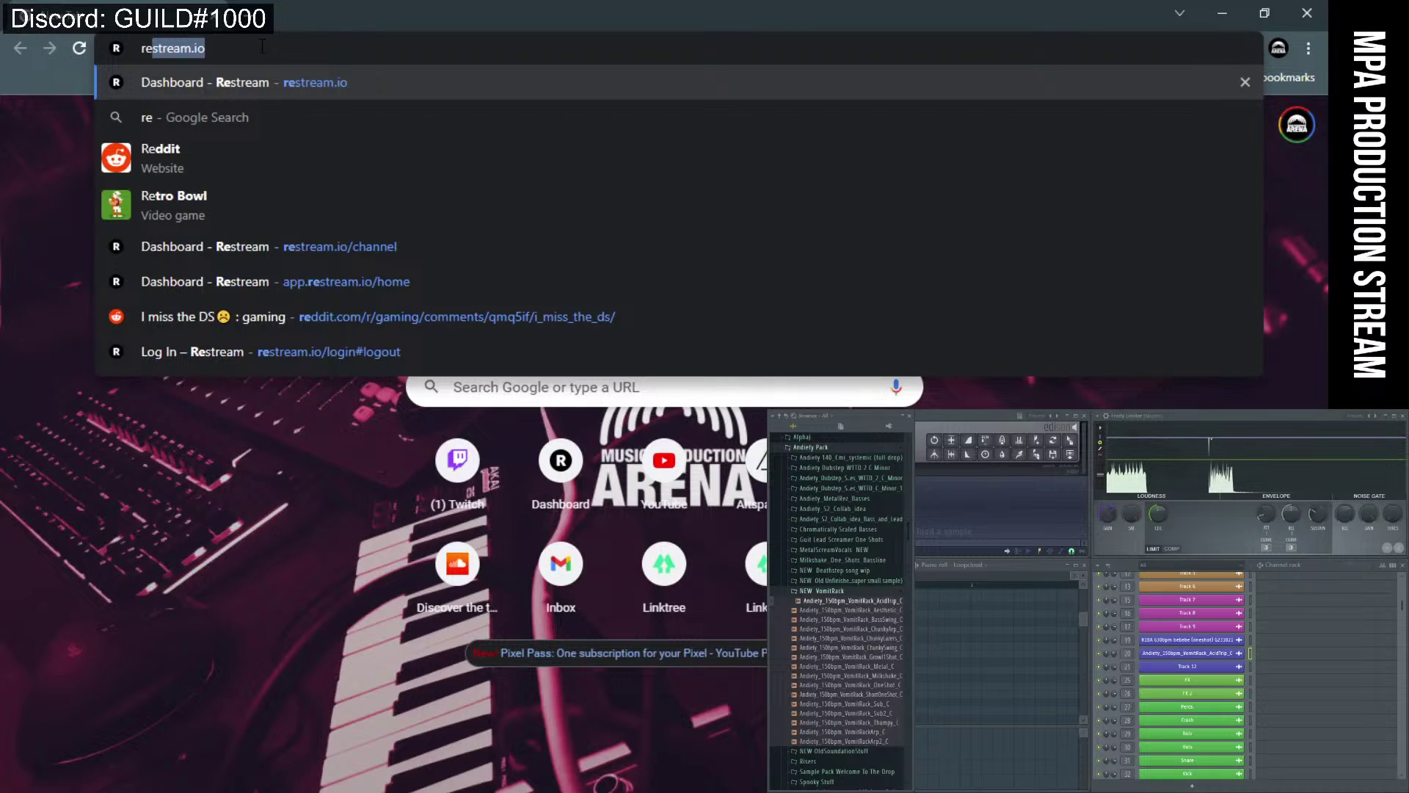
key("Return")
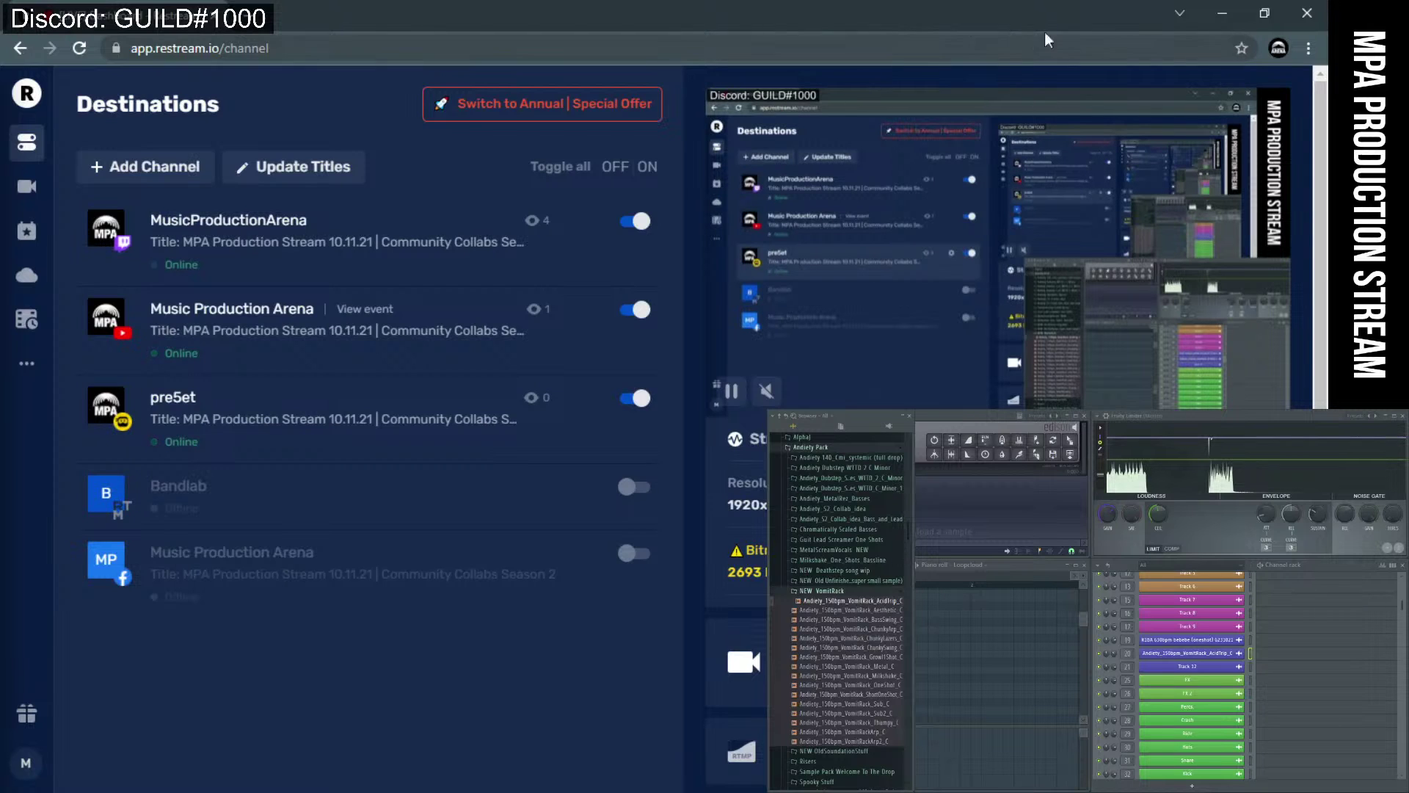
left_click(1301, 20)
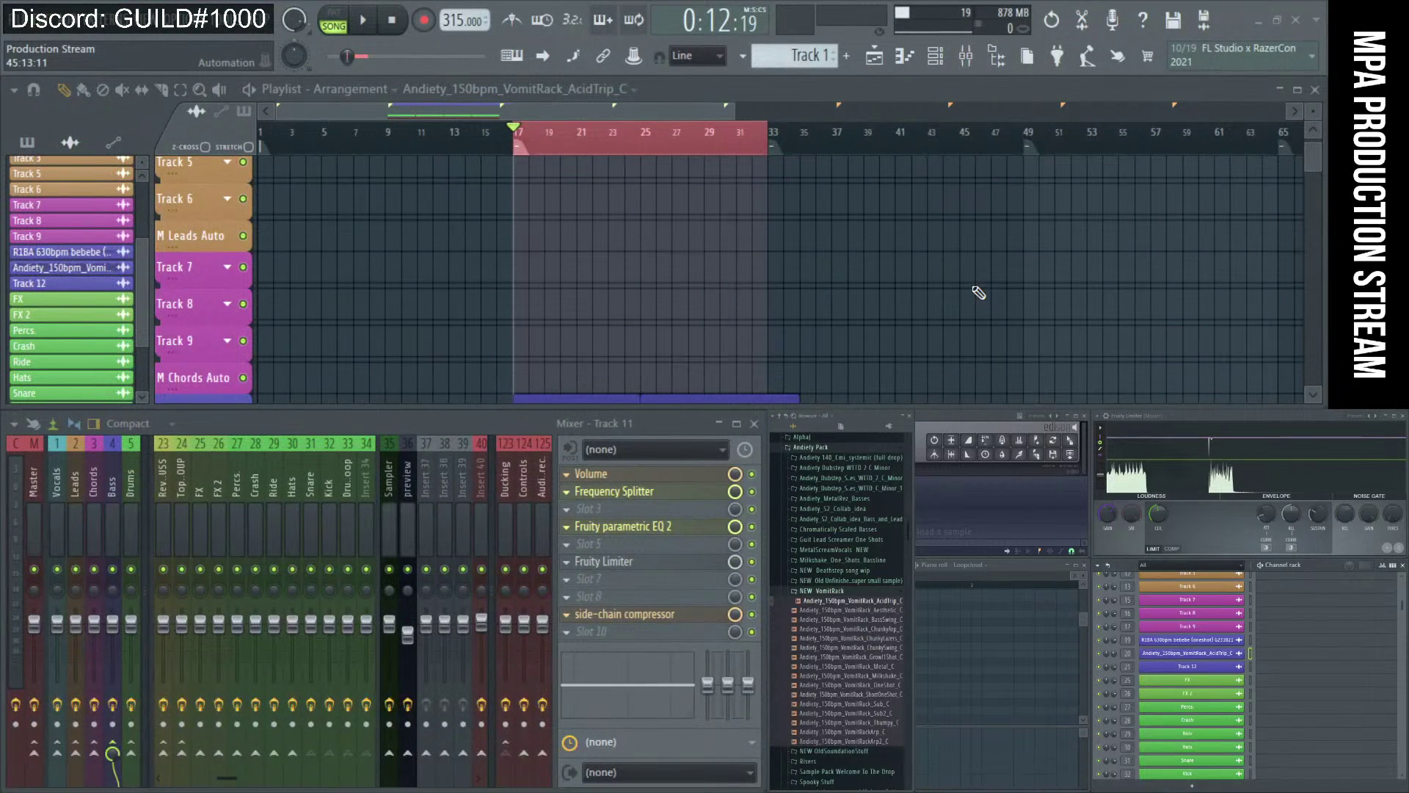
- Switch to the stream chat window and post the message "restream.io"
key("alt+Tab")
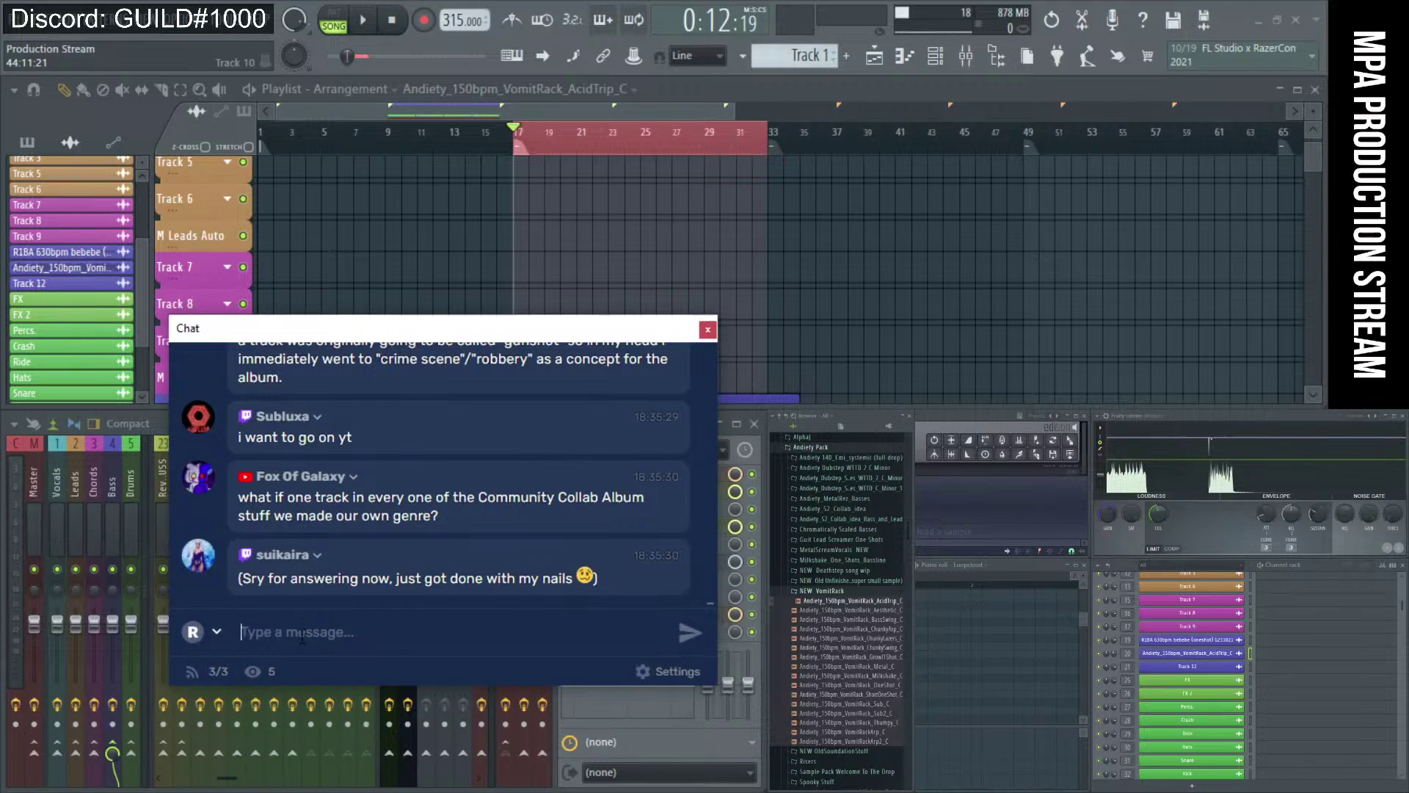
left_click(301, 637)
type("restream.io")
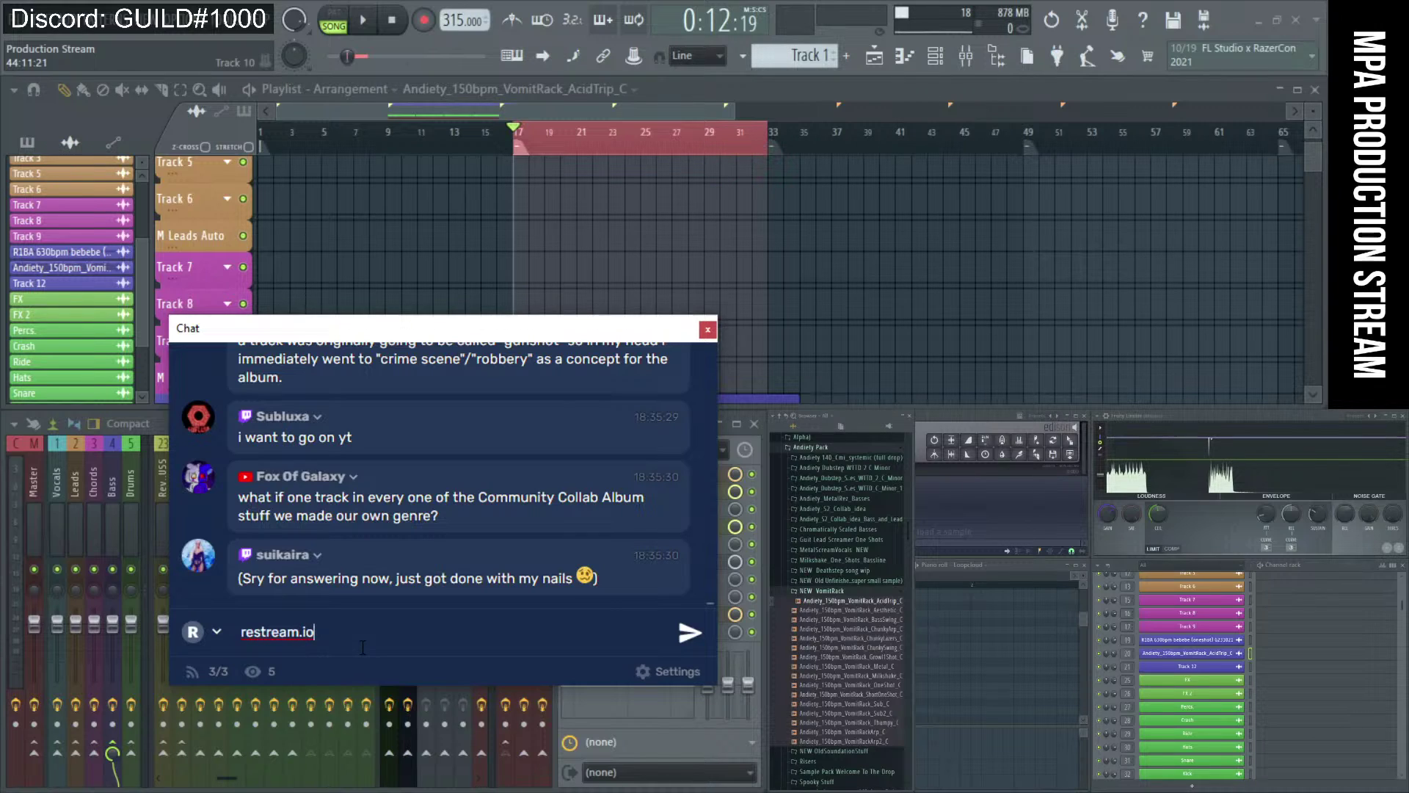
key("Return")
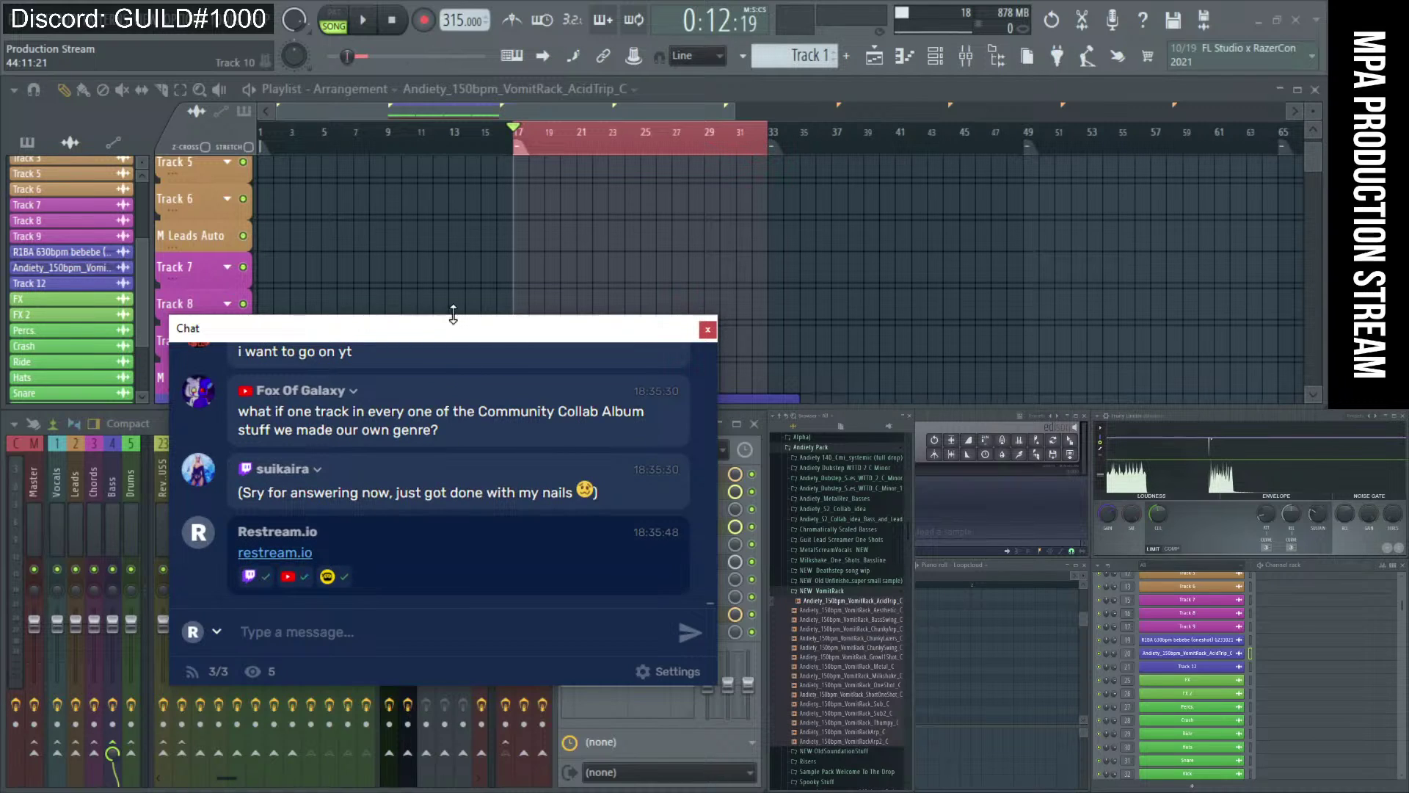
- Enlarge the stream chat window and read the earlier message about track names and the "crime scene"/"robbery" album concept
left_click_drag(451, 315, 450, 124)
scroll(363, 447, "up", 3)
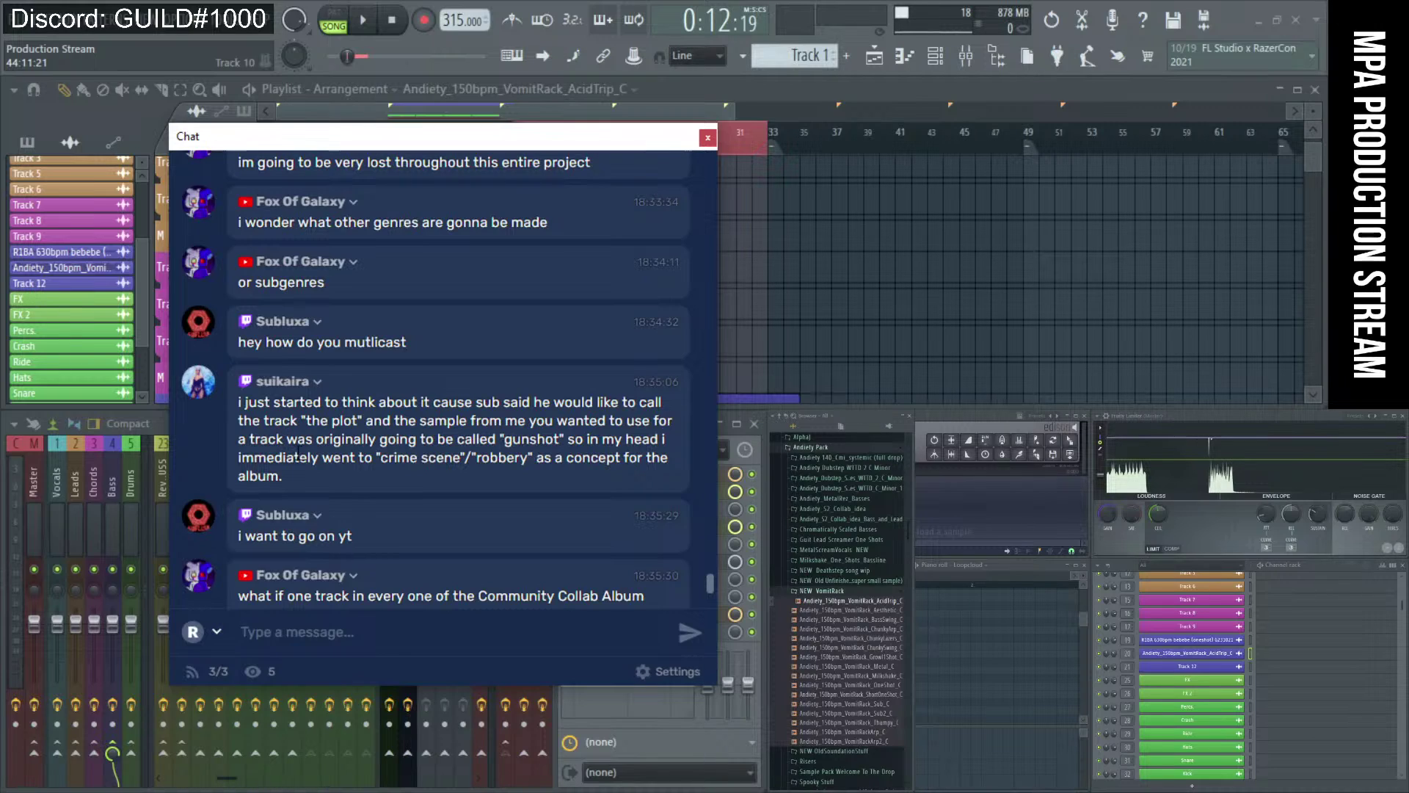
left_click_drag(286, 477, 209, 404)
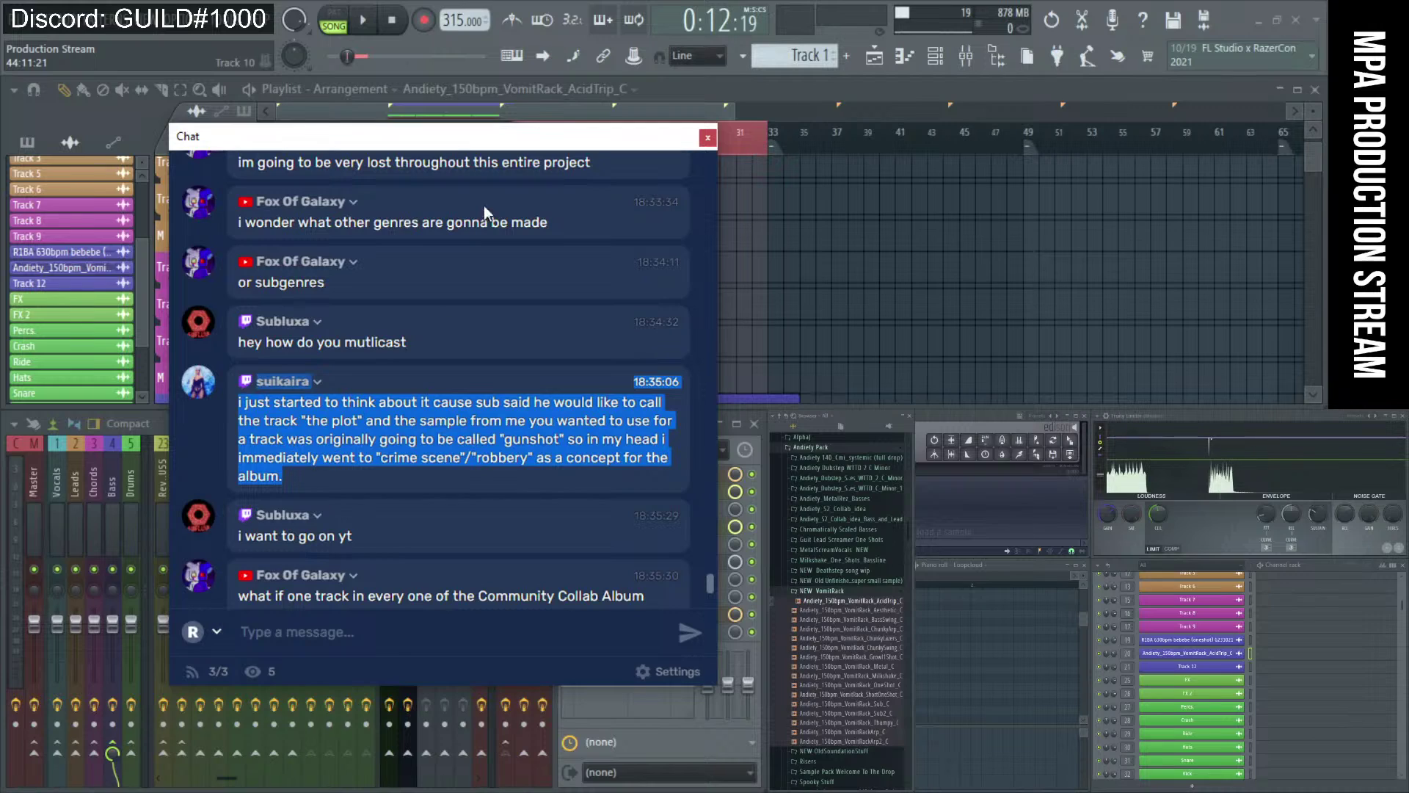
left_click(396, 486)
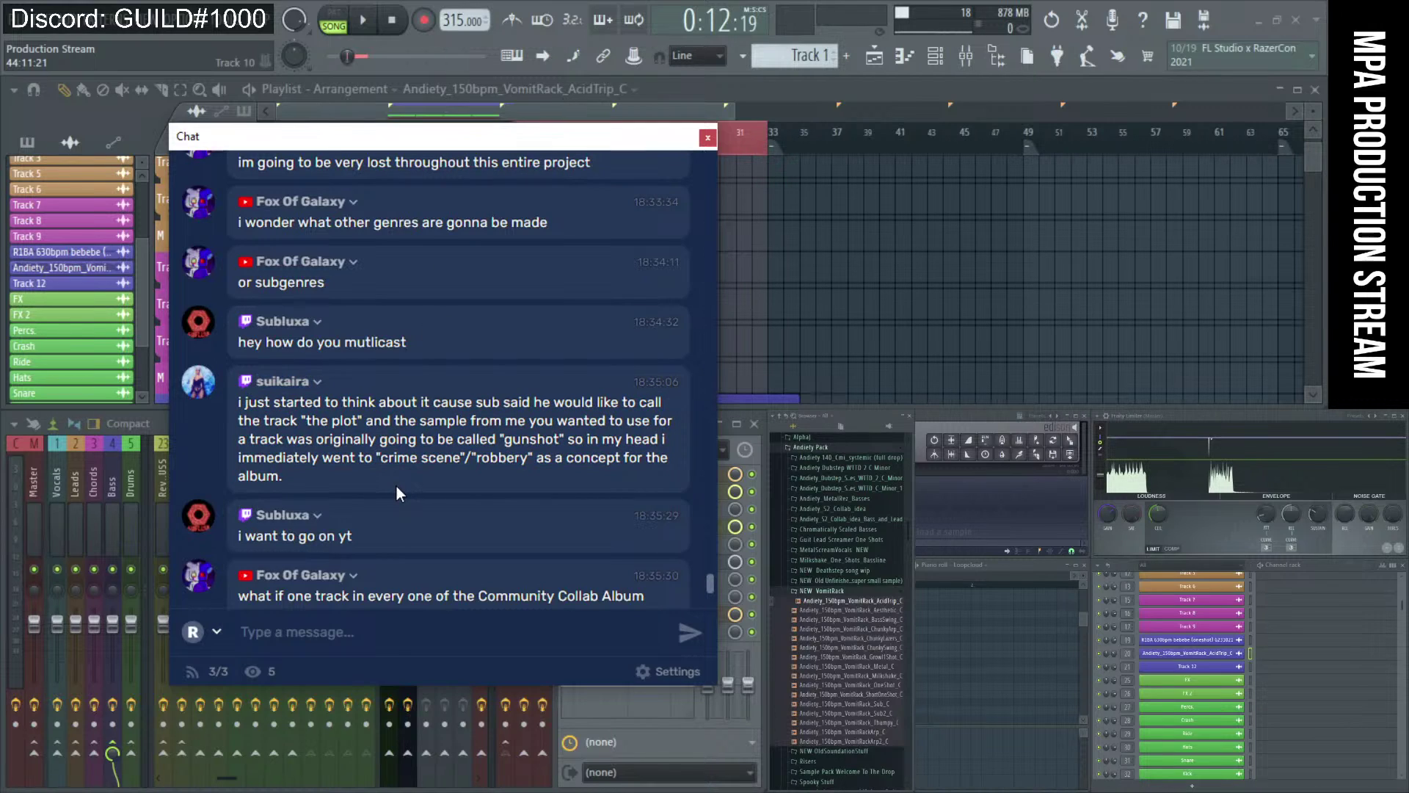
left_click_drag(499, 439, 557, 460)
left_click(556, 461)
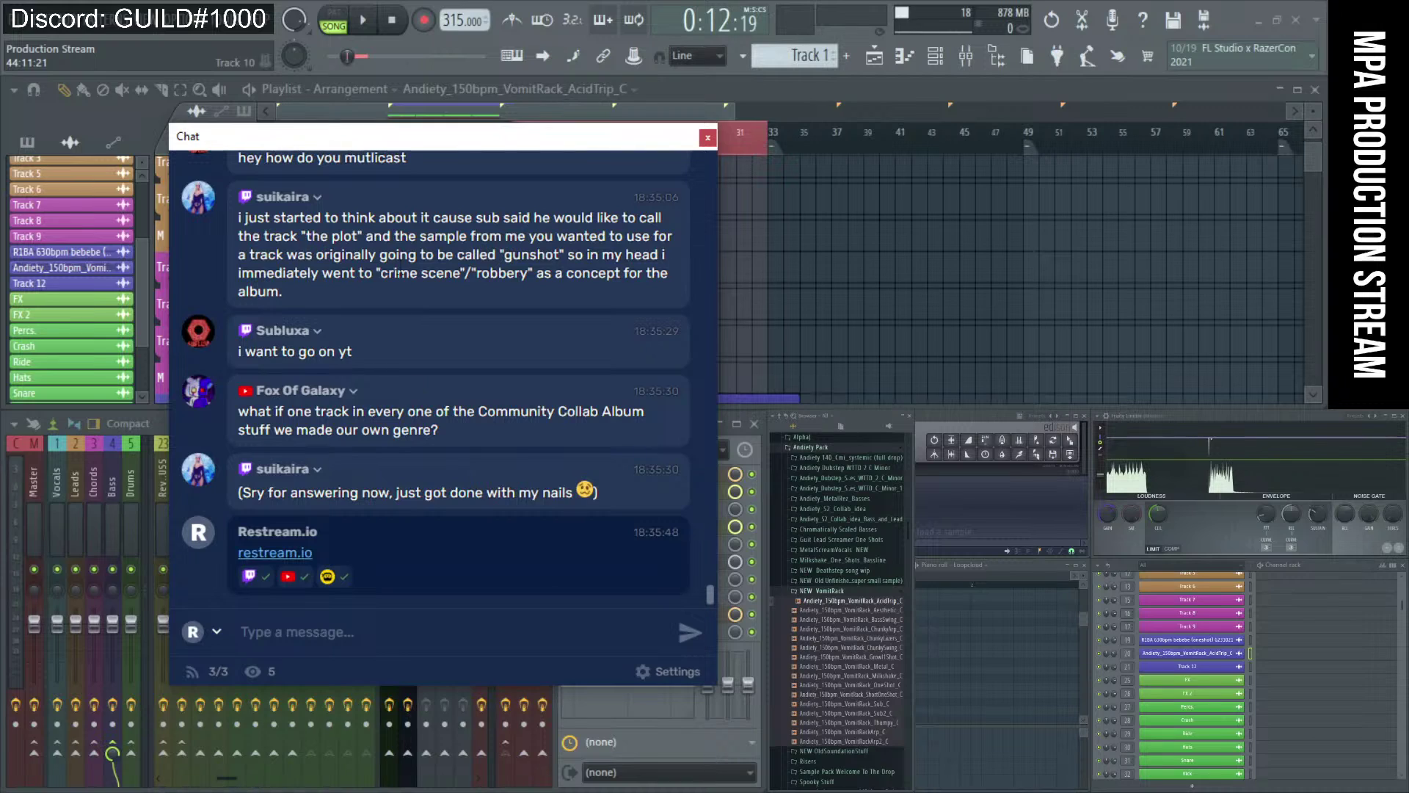
- Read the chat message proposing an own genre for one track per Community Collab Album, and review the surrounding messages
scroll(414, 360, "up", 3)
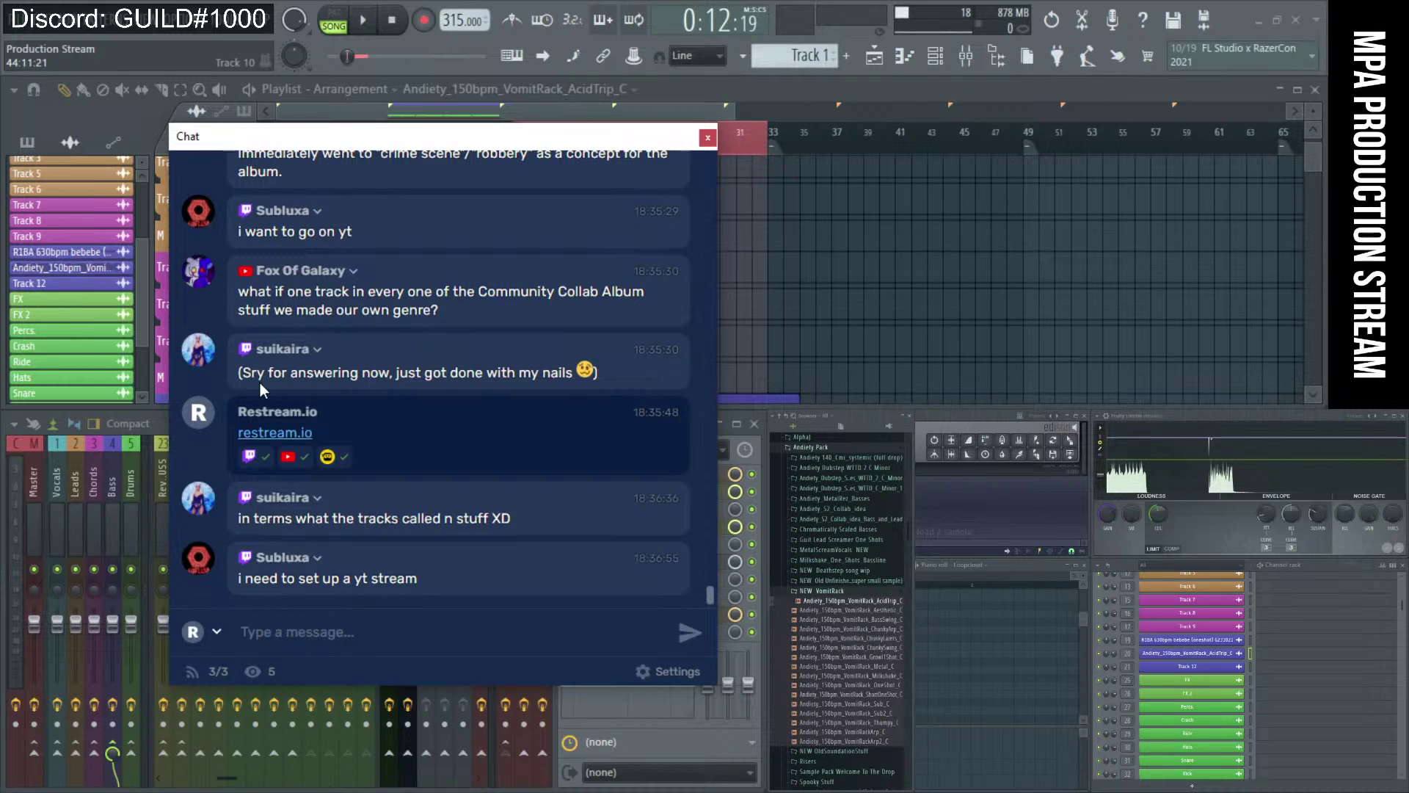
left_click_drag(266, 268, 461, 338)
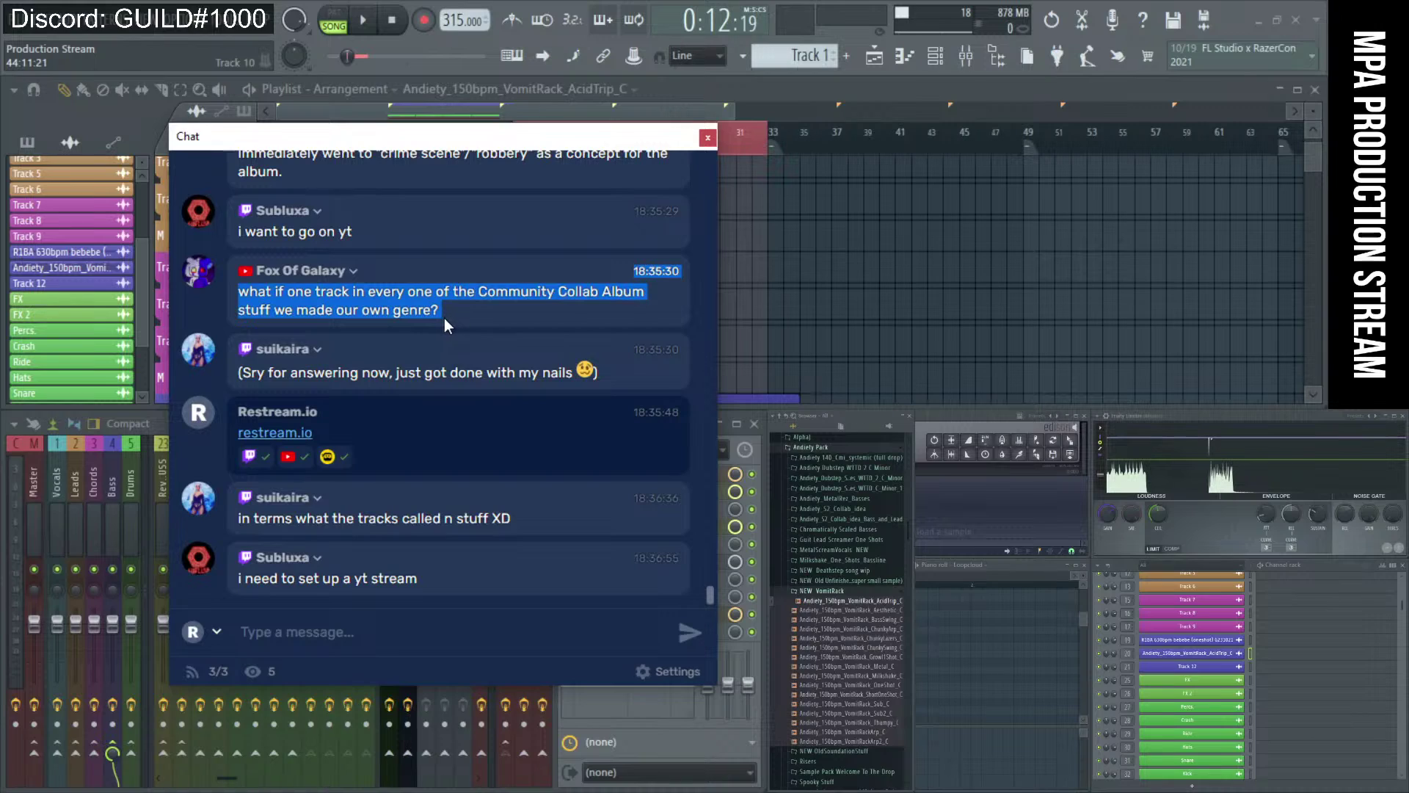
left_click(441, 323)
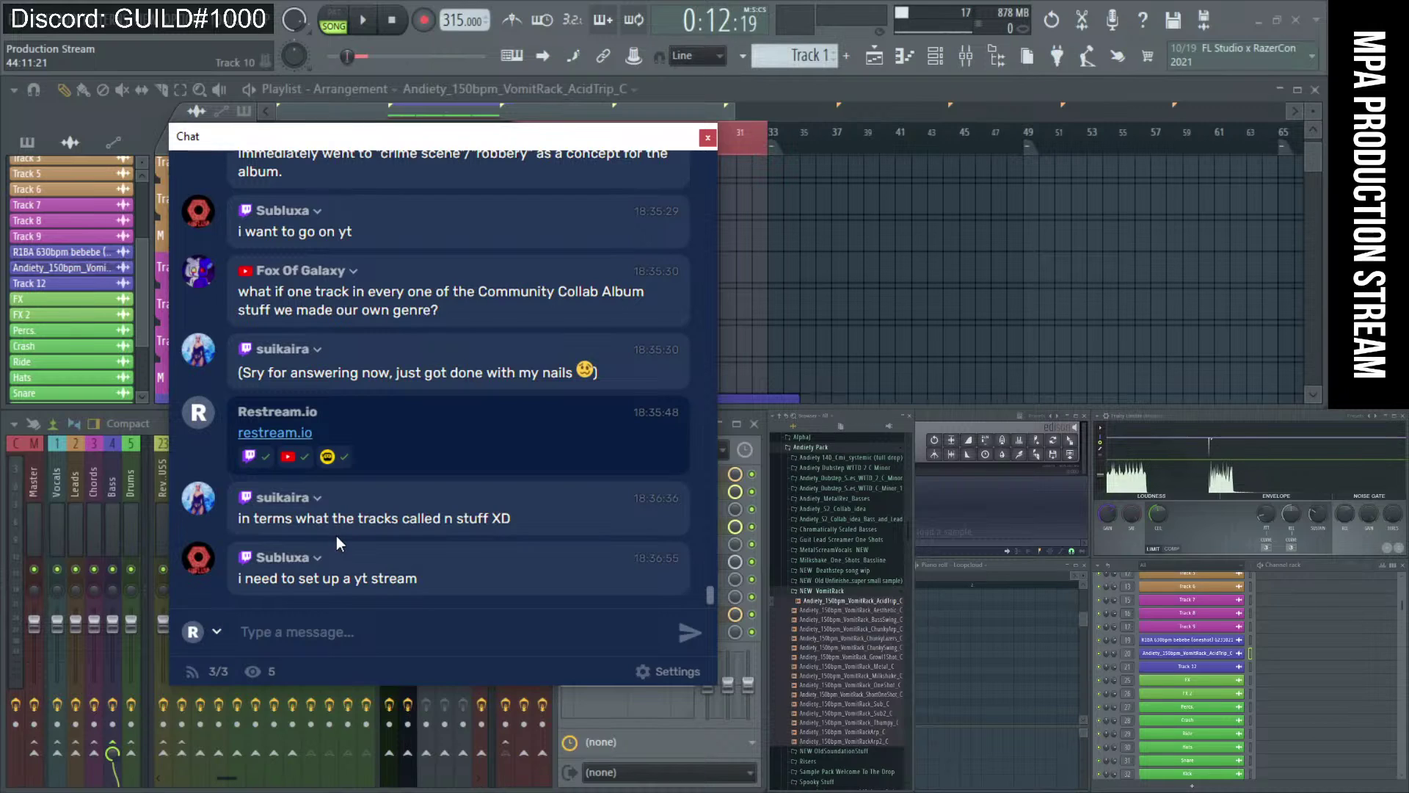
scroll(355, 530, "up", 5)
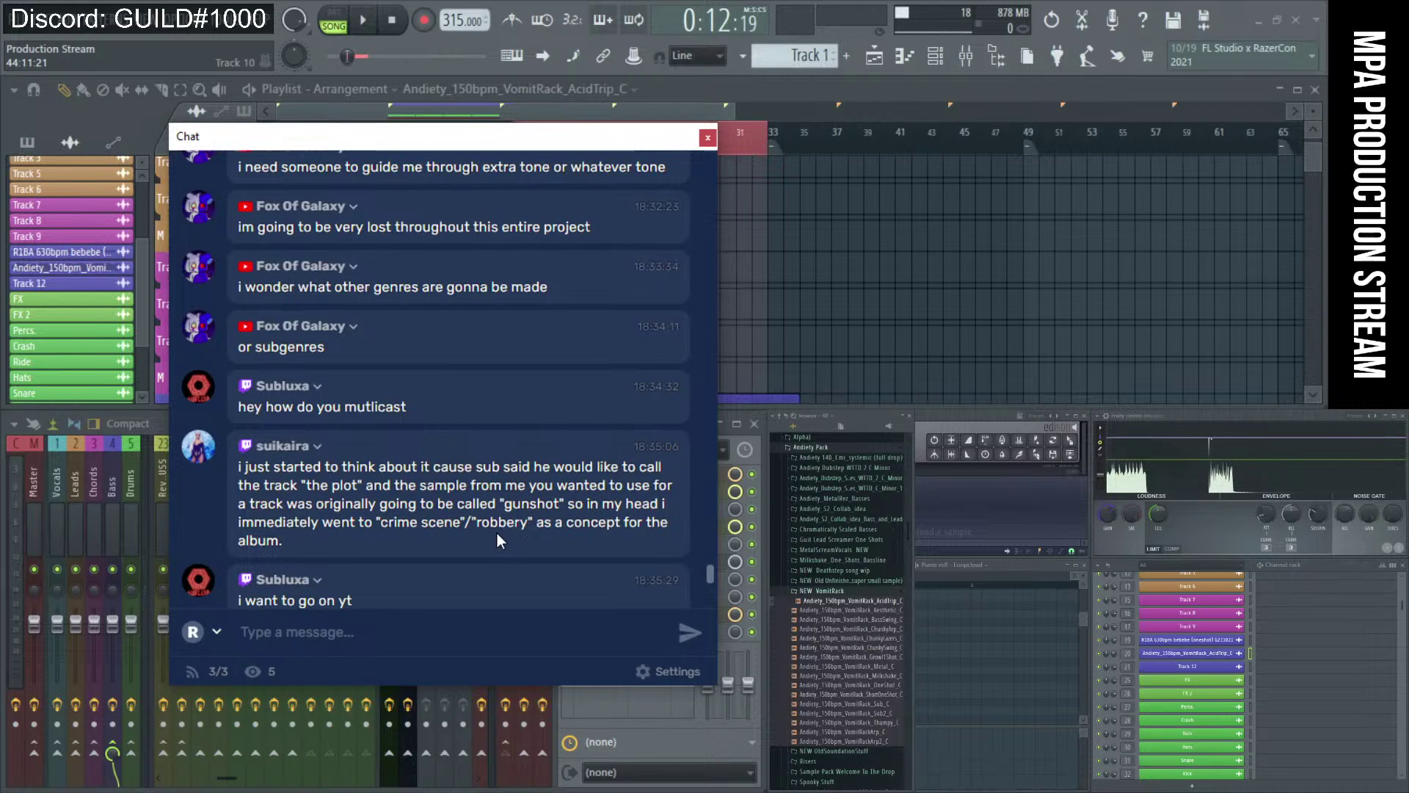
scroll(496, 533, "down", 4)
scroll(497, 534, "down", 2)
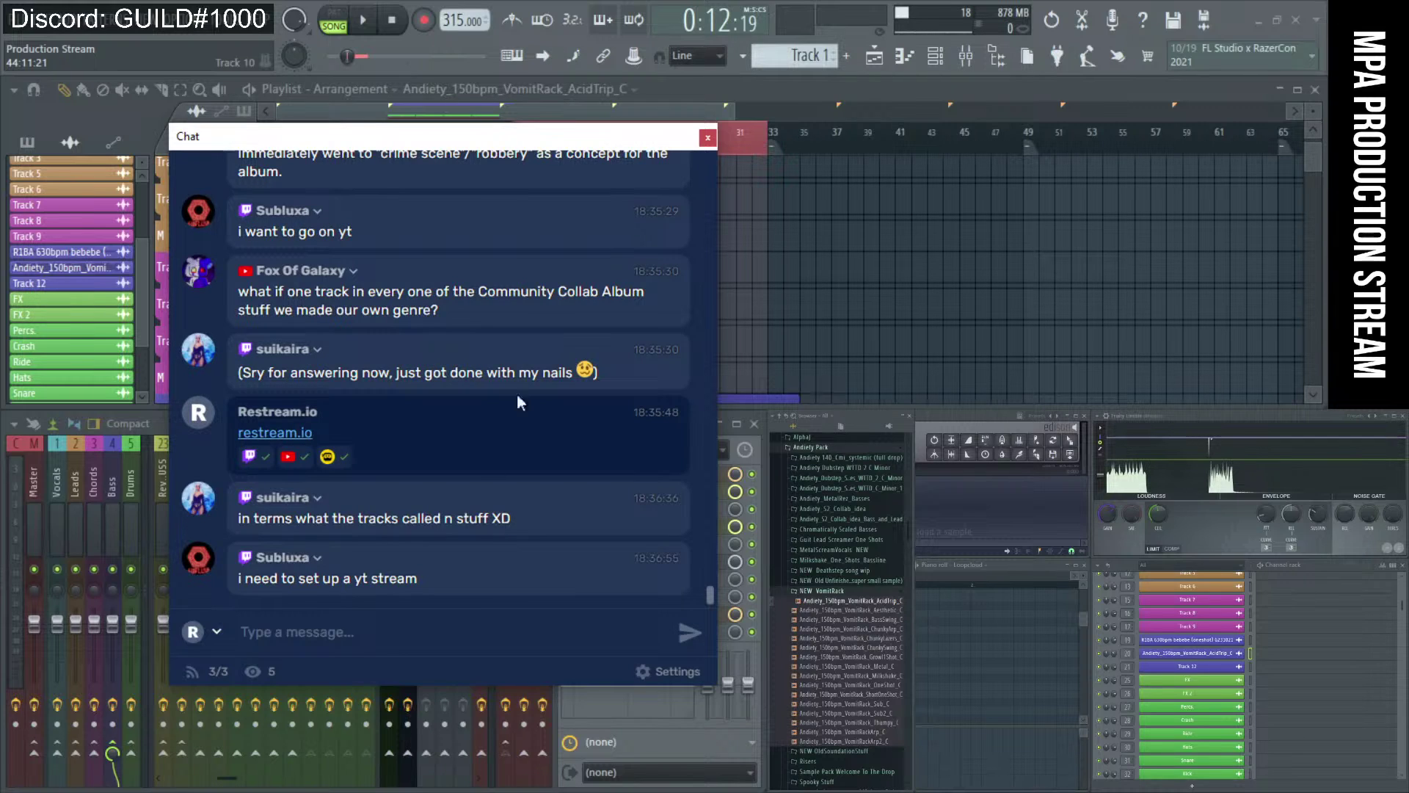
- Move the chat window away from the playlist and mixer
left_click_drag(479, 147, 460, 176)
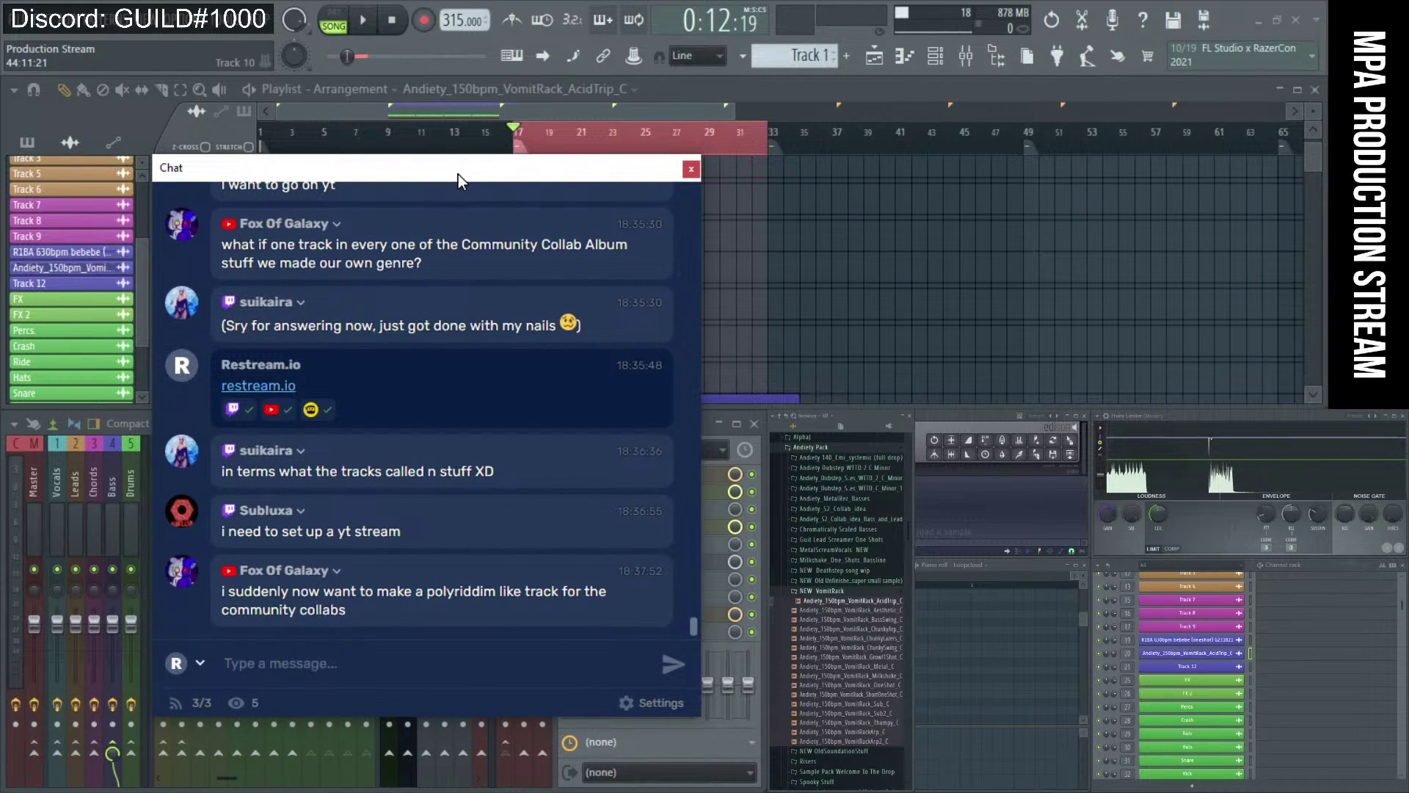
left_click_drag(455, 168, 448, 222)
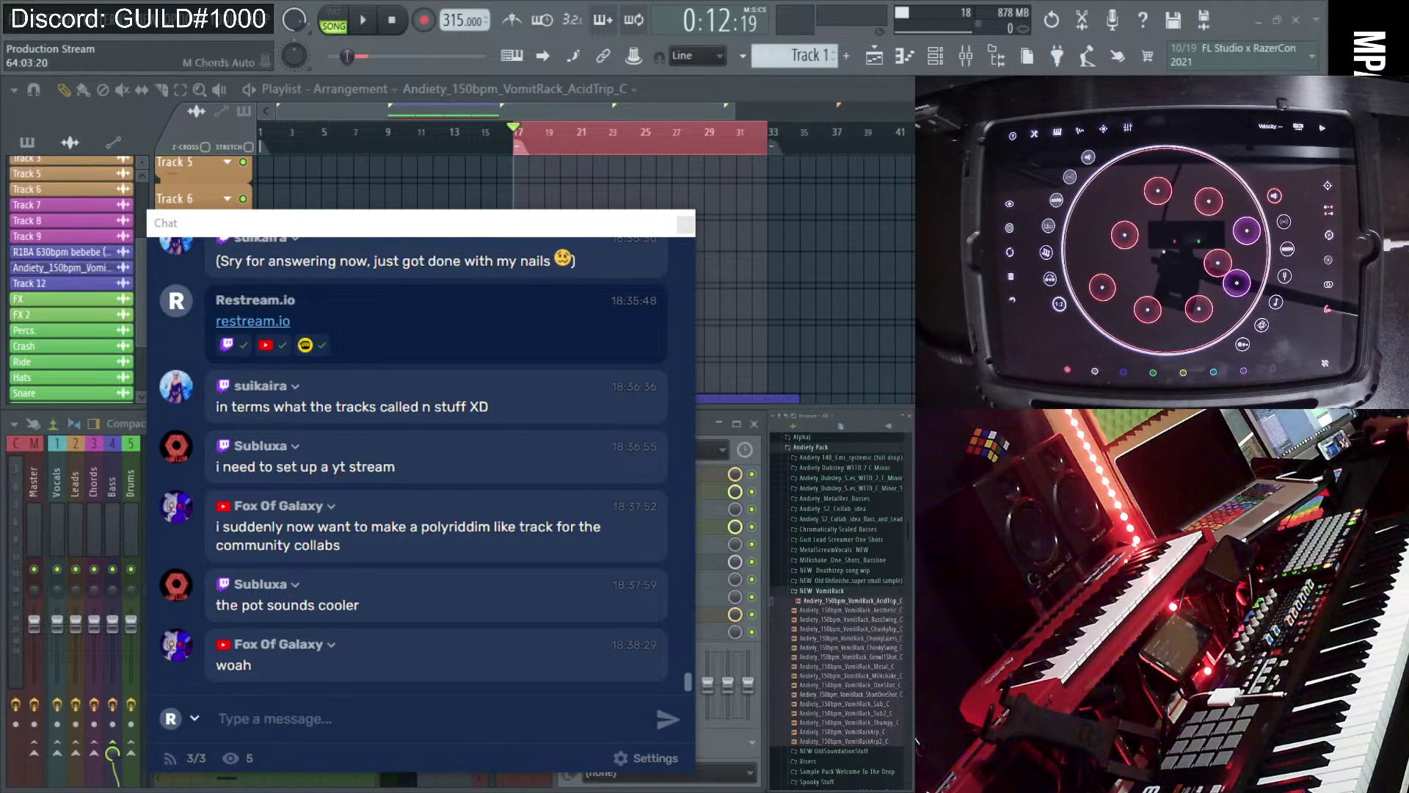
left_click_drag(616, 226, 1242, 433)
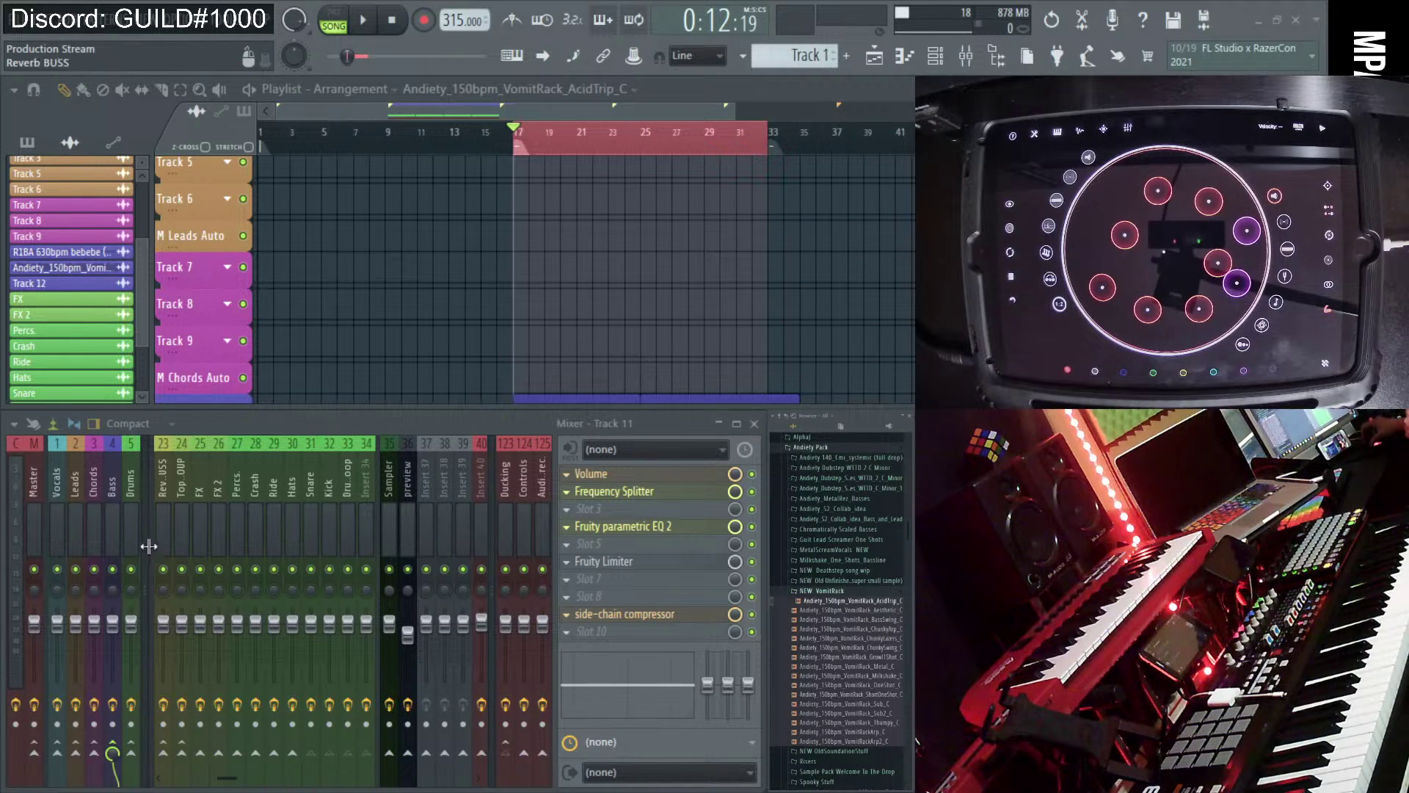
- Set the audio input of the Audio rec. mixer track to In 1 - In 2 and lower the track's fader slightly
scroll(279, 504, "down", 3)
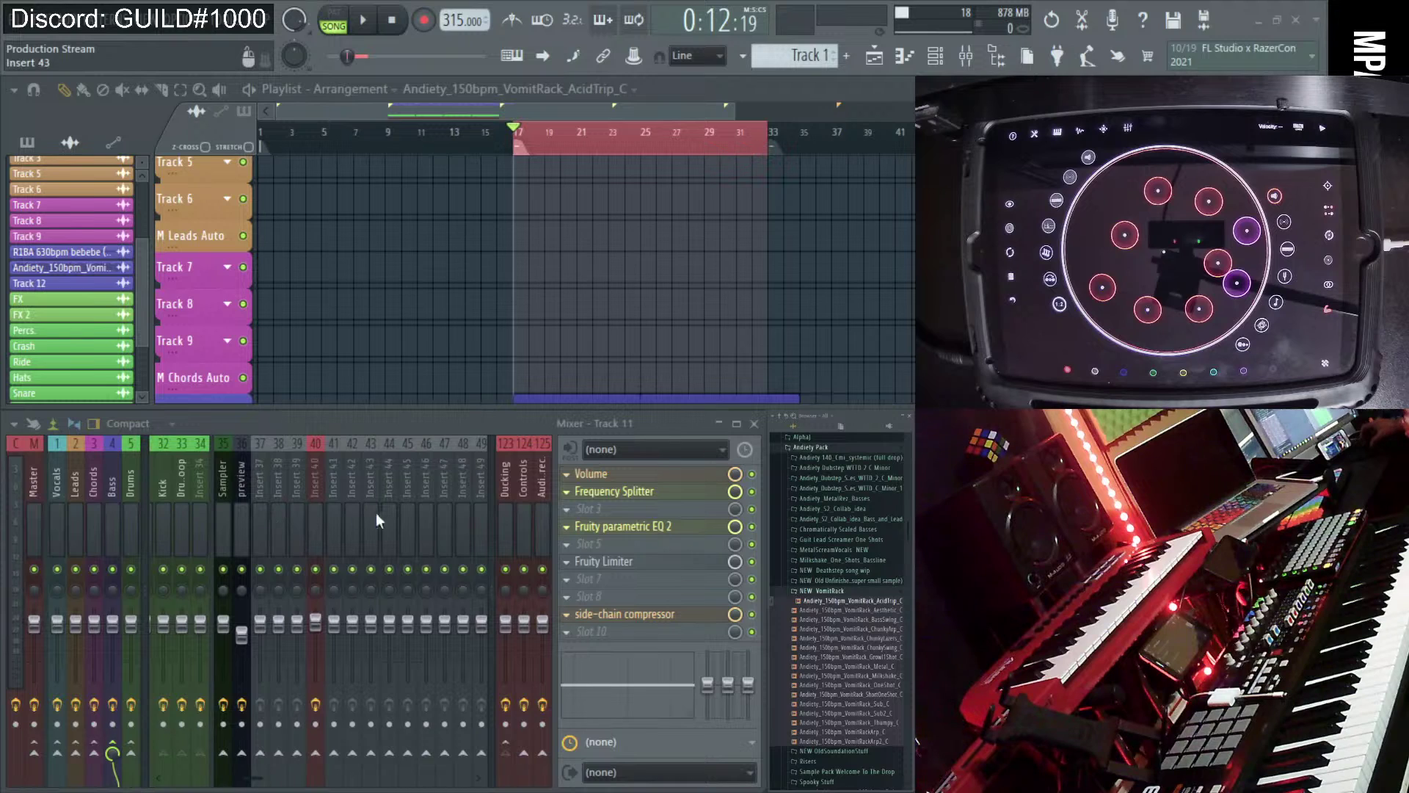
left_click(395, 488)
left_click(544, 487)
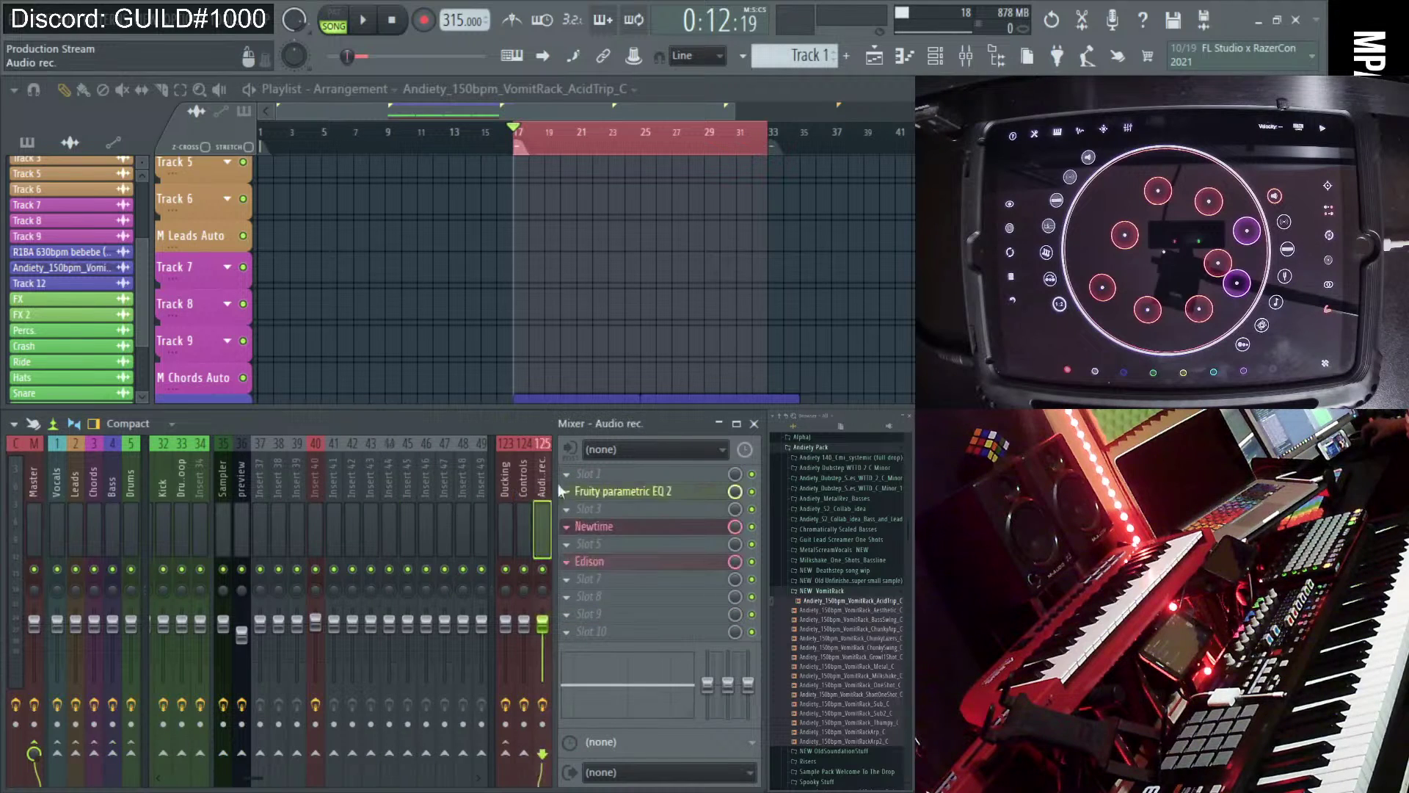
left_click(637, 451)
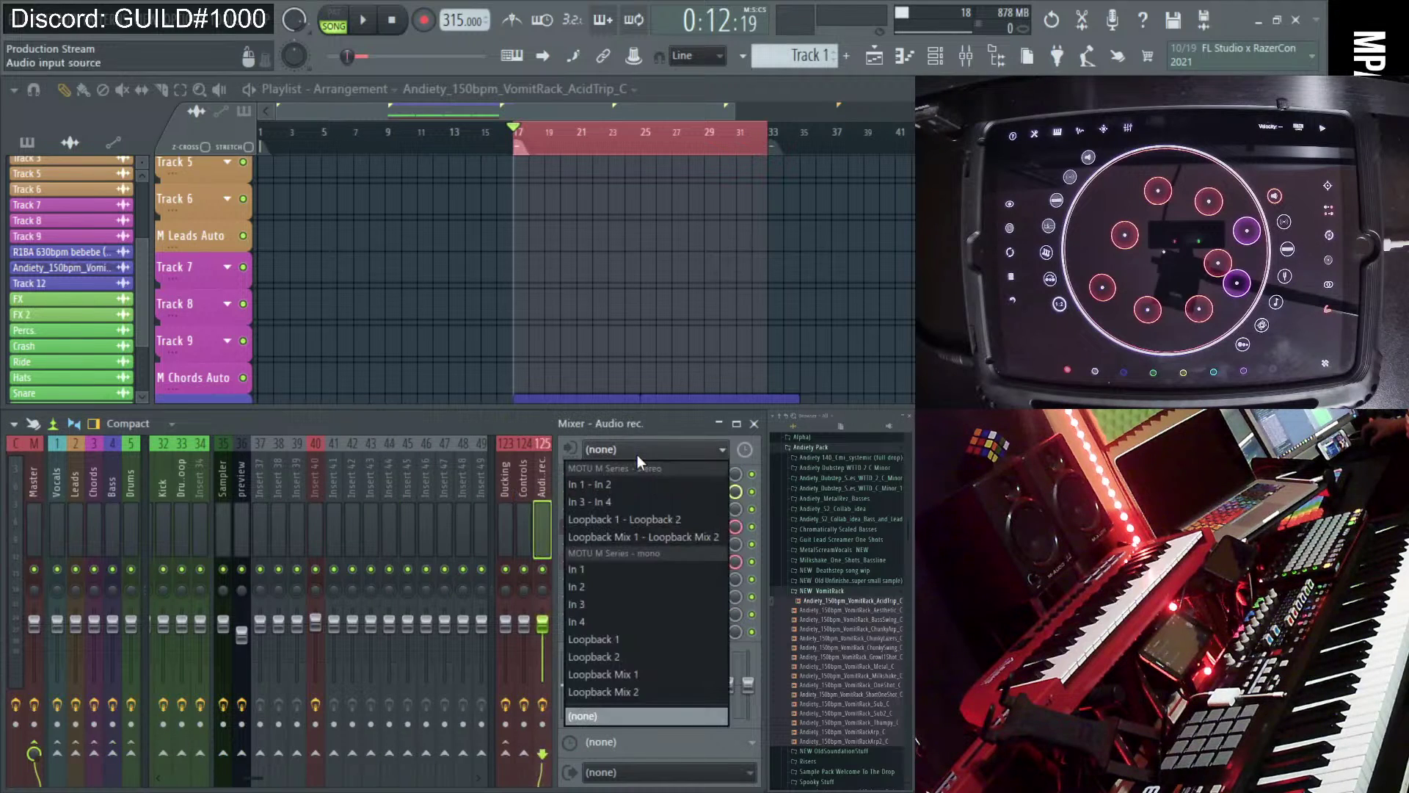
left_click(670, 491)
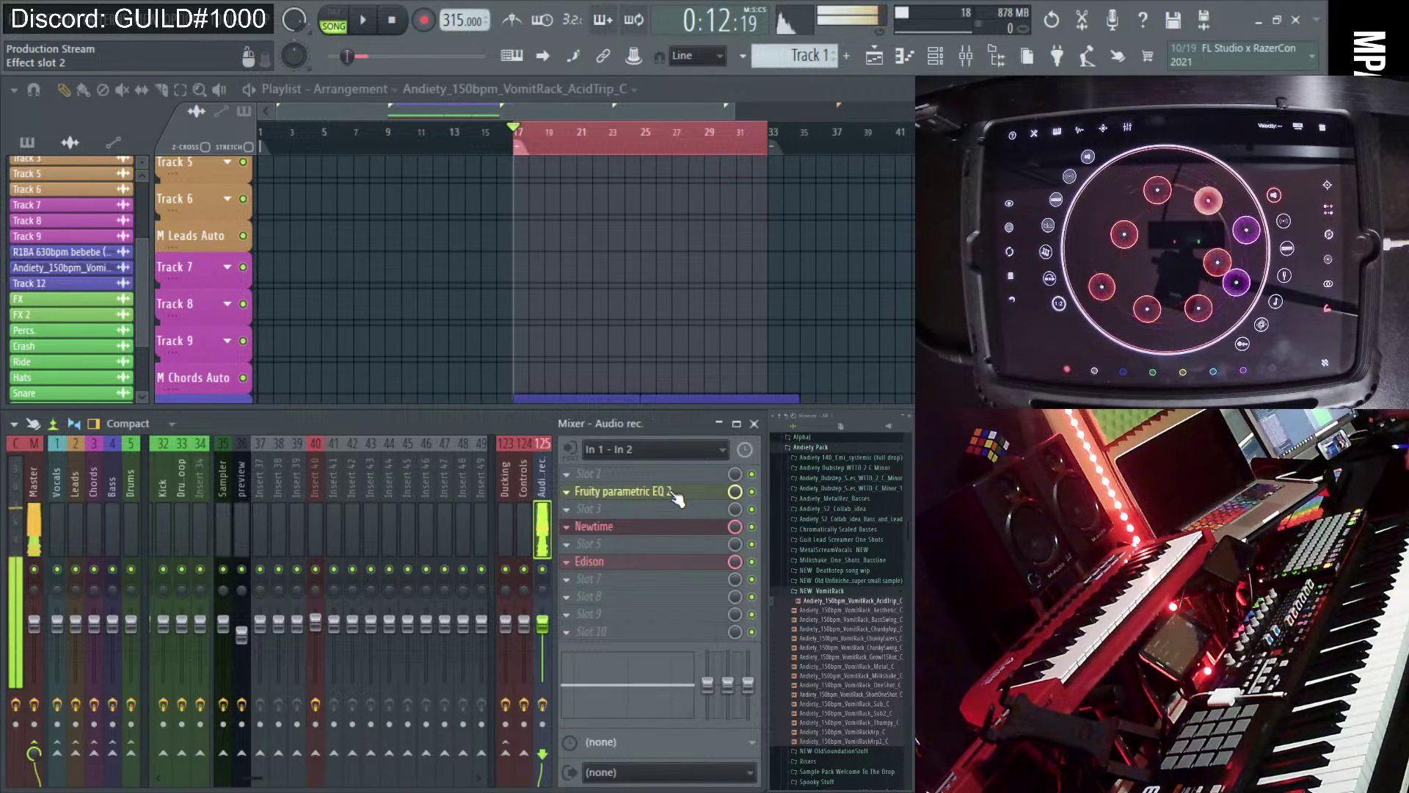
left_click_drag(542, 623, 542, 636)
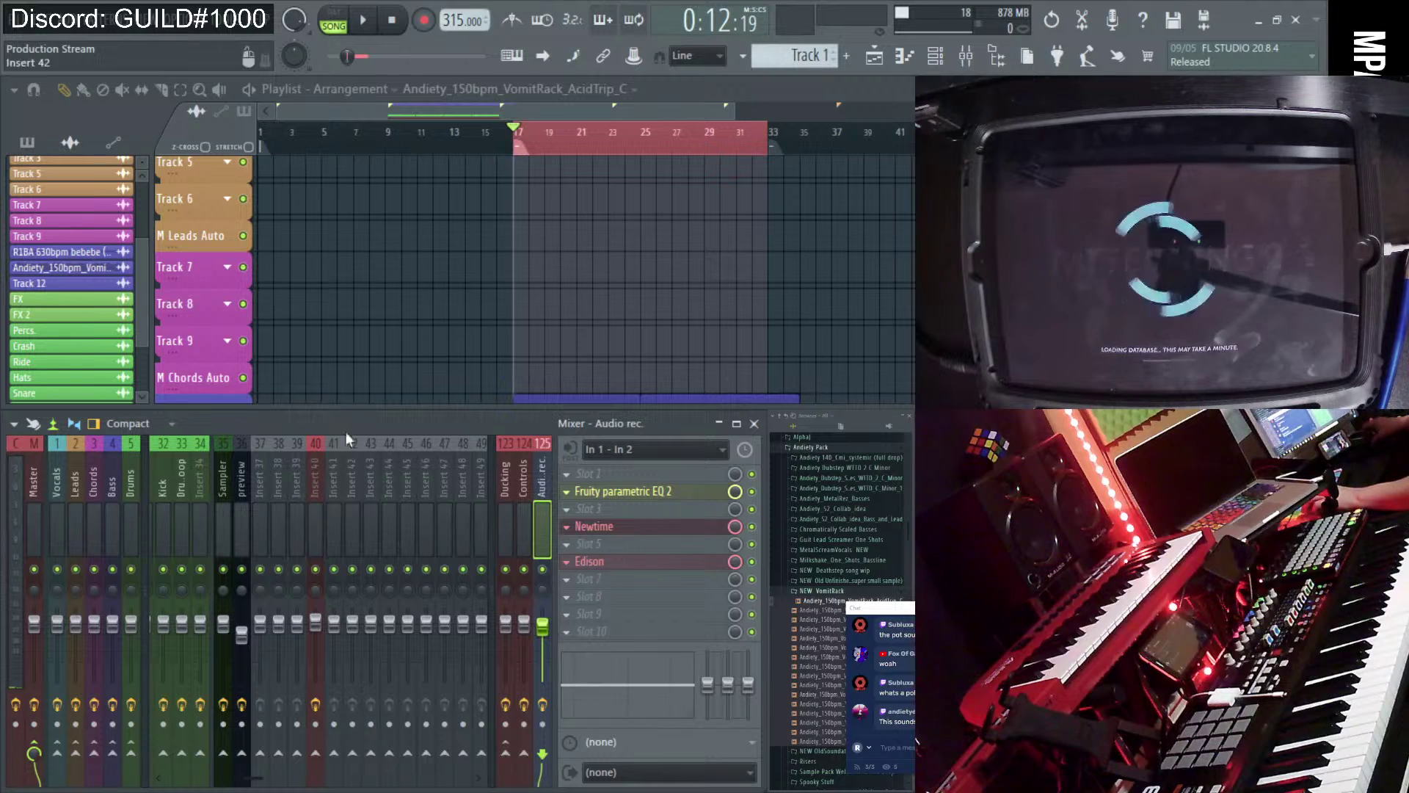
- Check the Collab 8 producers in the Google Sheets collab spreadsheet, and return to FL Studio
scroll(666, 262, "down", 4)
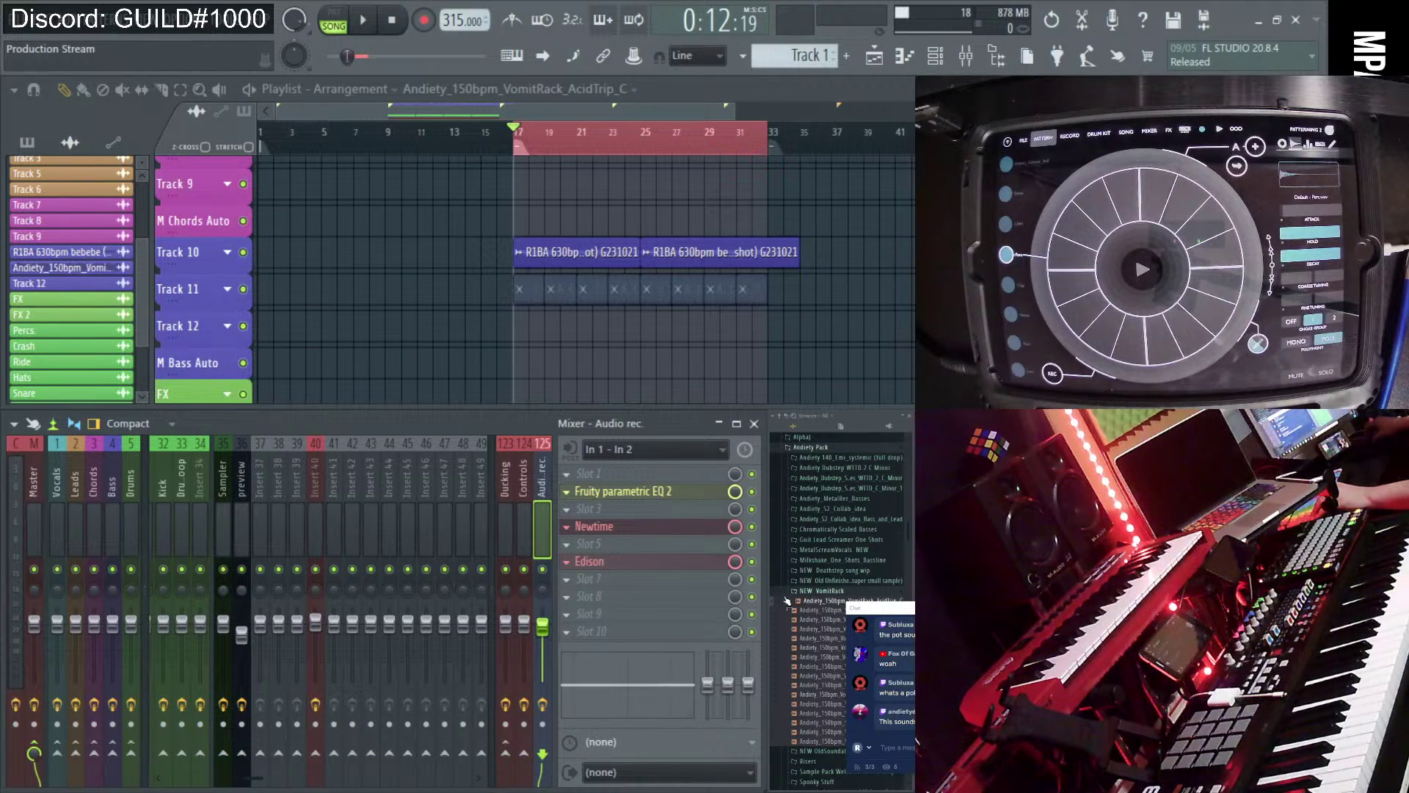
key("alt+Tab")
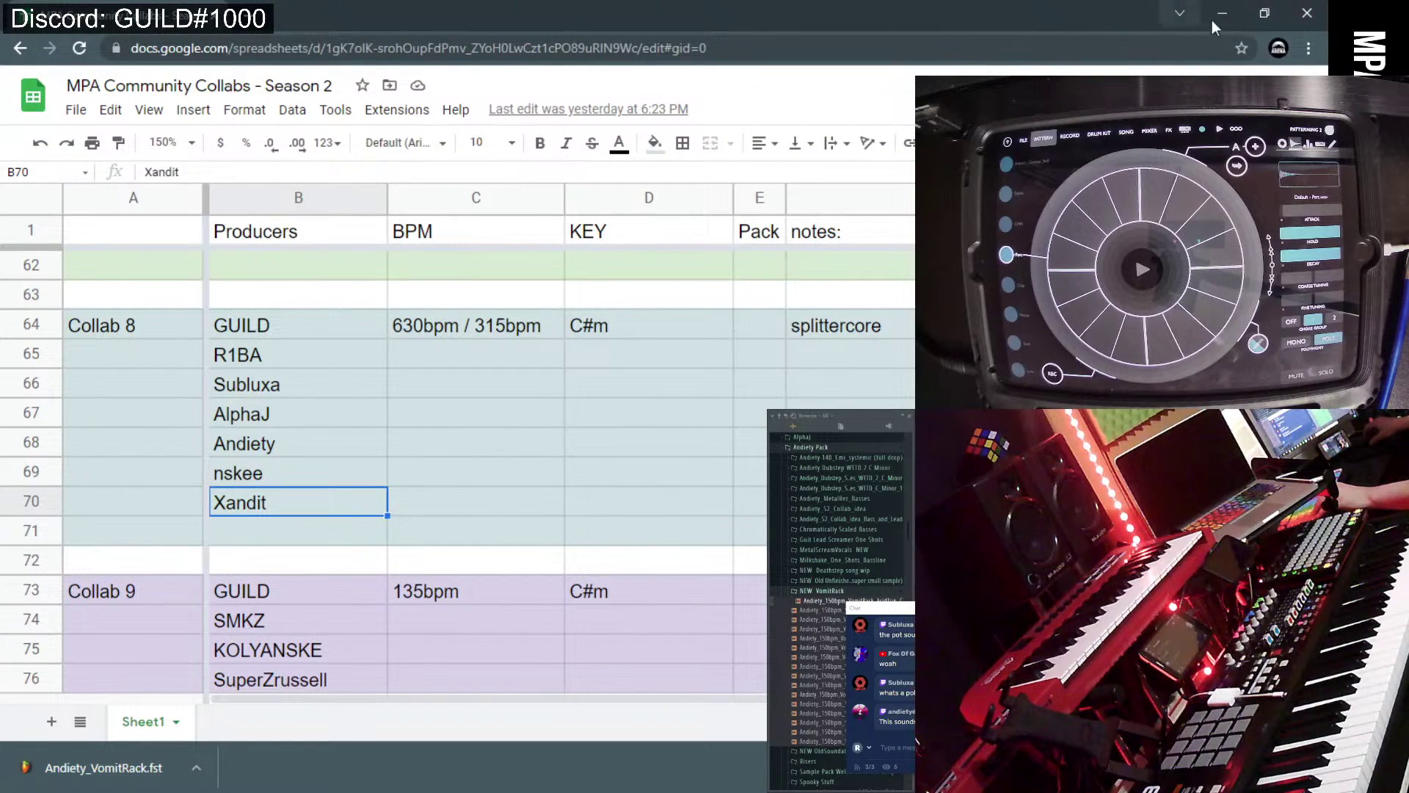
left_click(1230, 14)
- Collapse the expanded sample folders in the browser and open the nskee Pack inside MPA Collected Samples
scroll(801, 541, "up", 4)
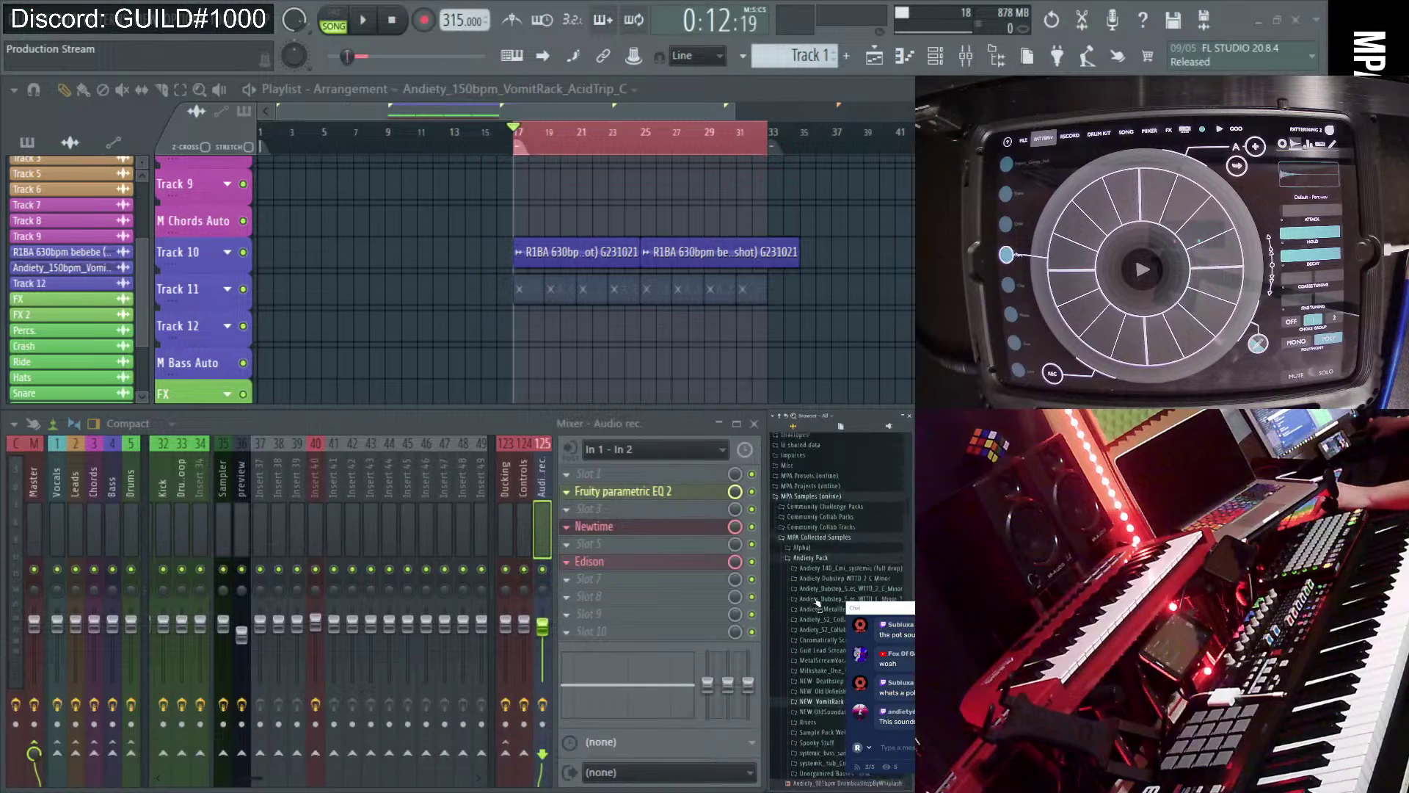
scroll(801, 541, "up", 3)
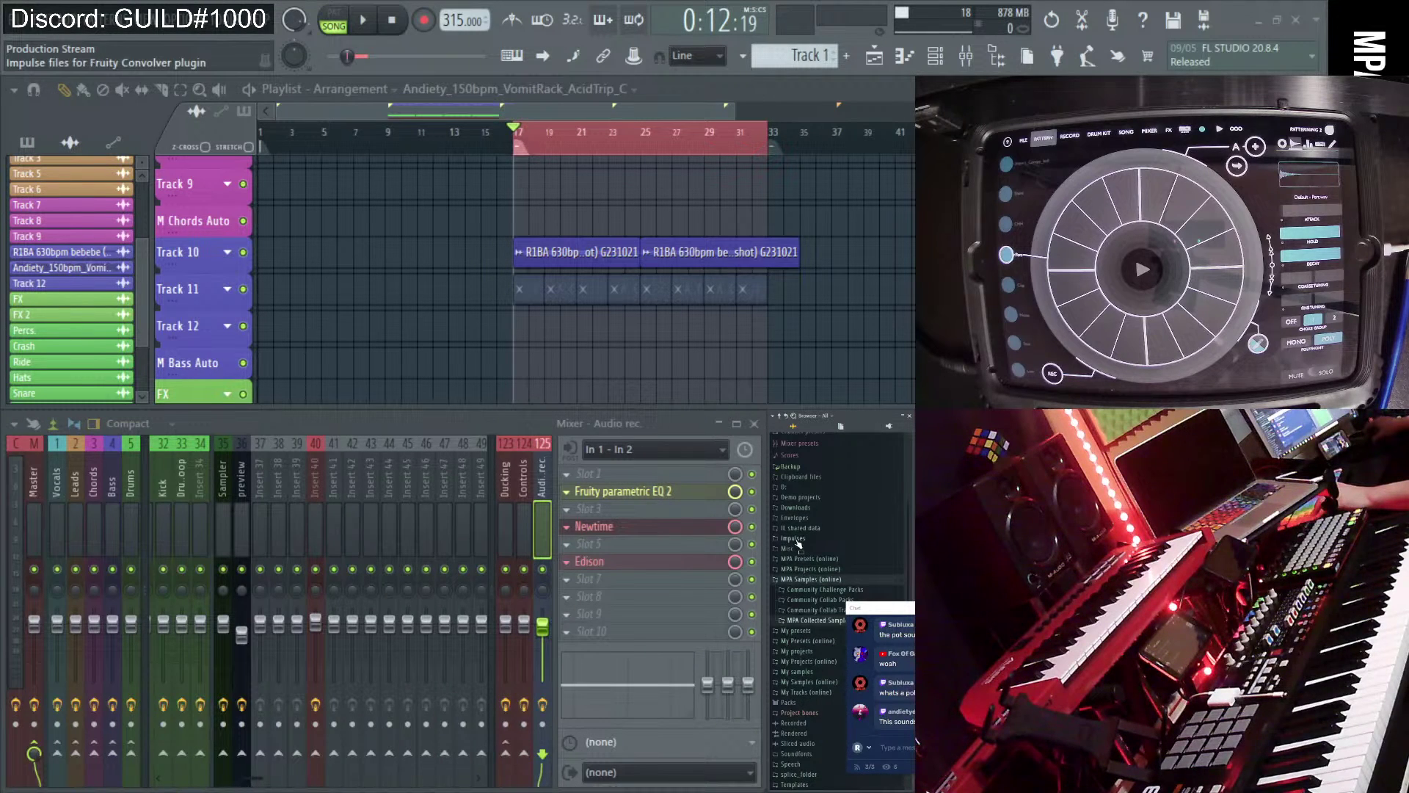
left_click(815, 621)
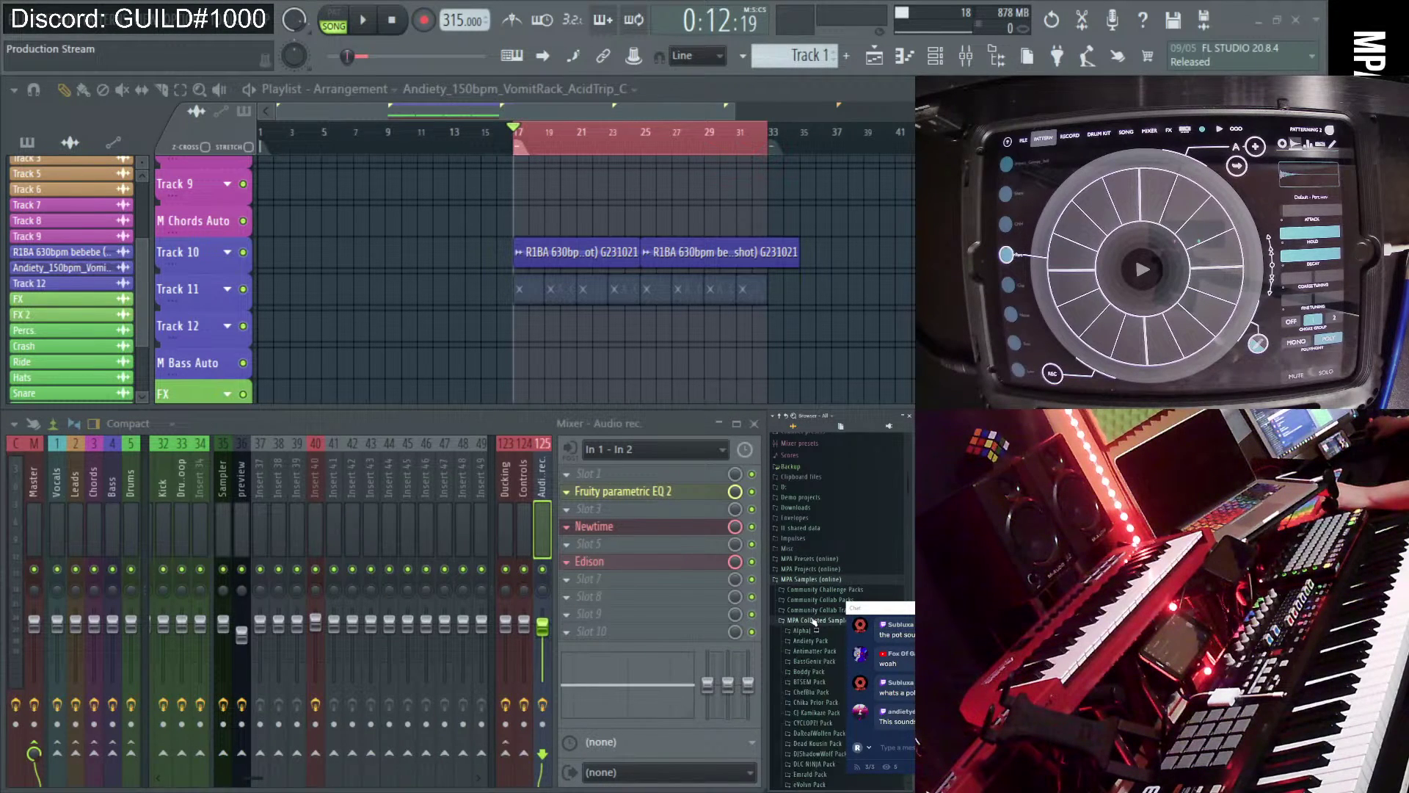
left_click(814, 621)
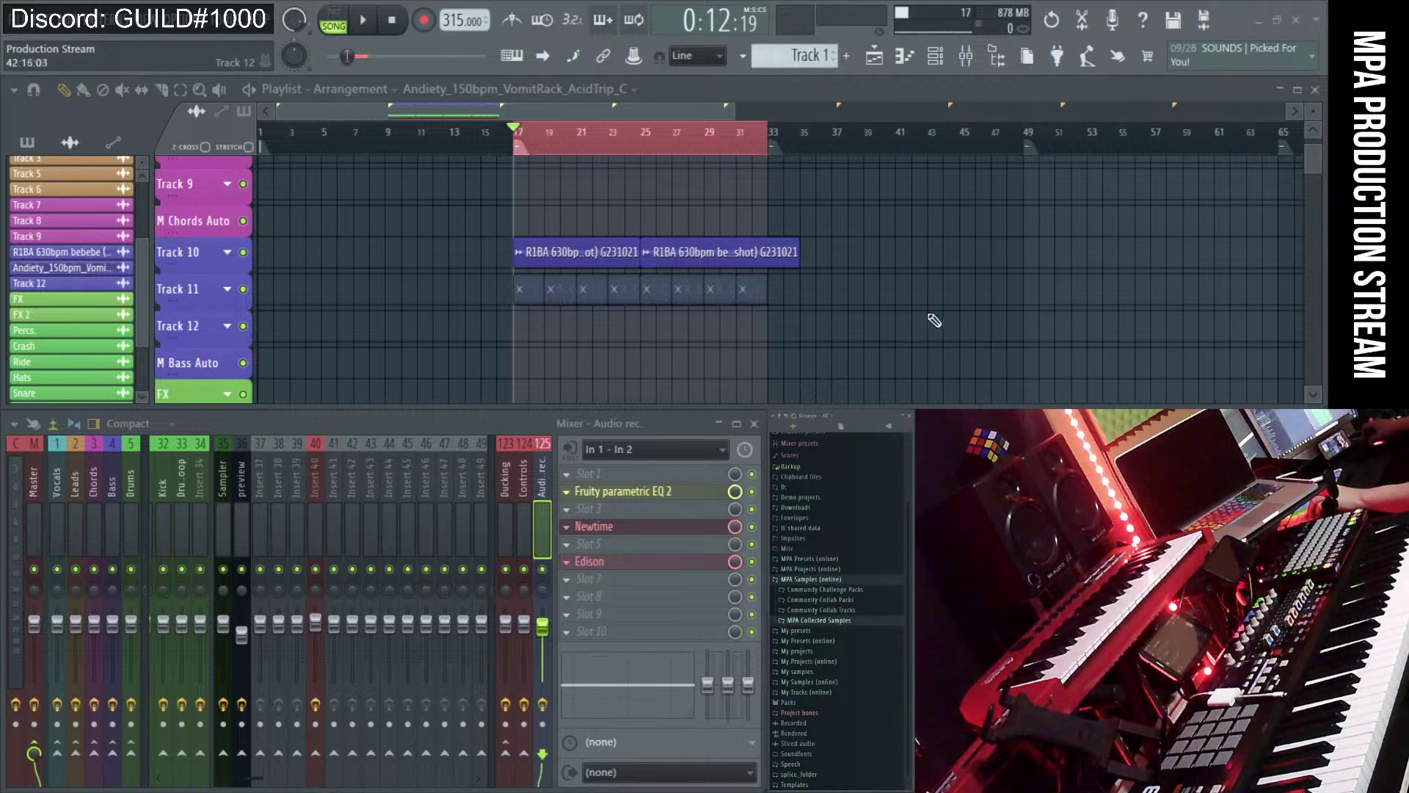
left_click(829, 620)
scroll(827, 622, "down", 6)
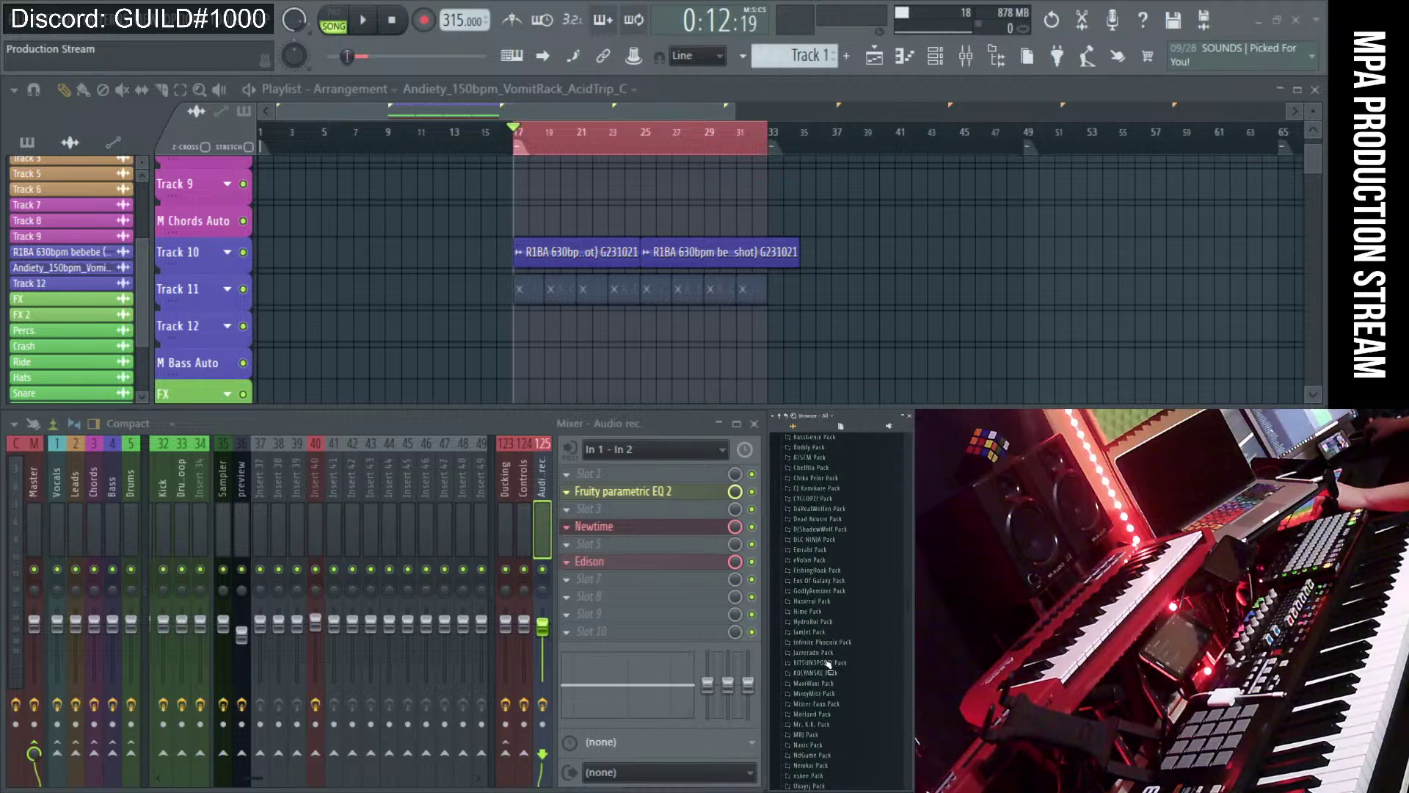
scroll(828, 664, "down", 3)
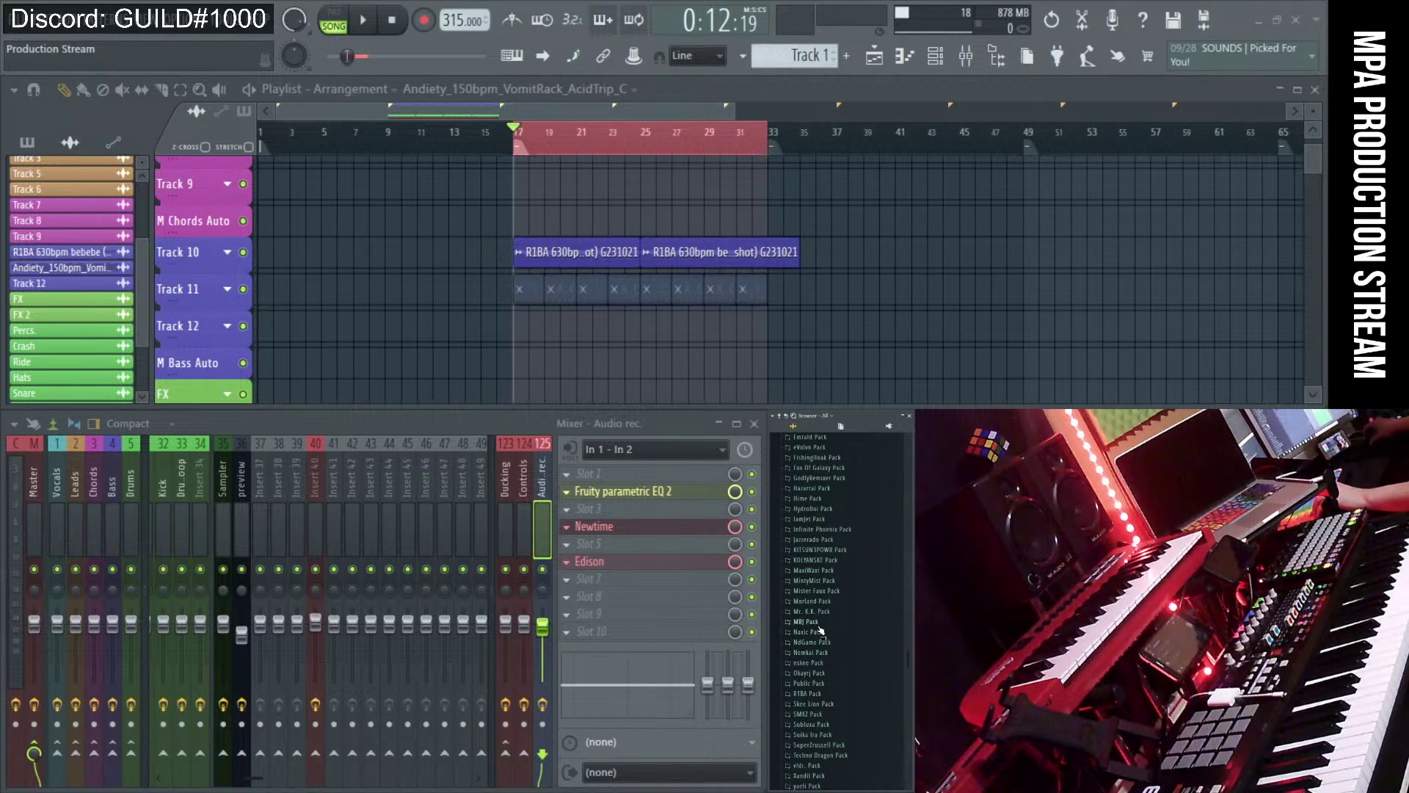
left_click(826, 663)
scroll(828, 664, "down", 3)
- Audition the nskee Pack's bass one-shots, the chopped percussion loop, the "Death with bass" loop and the samples below it
left_click(837, 608)
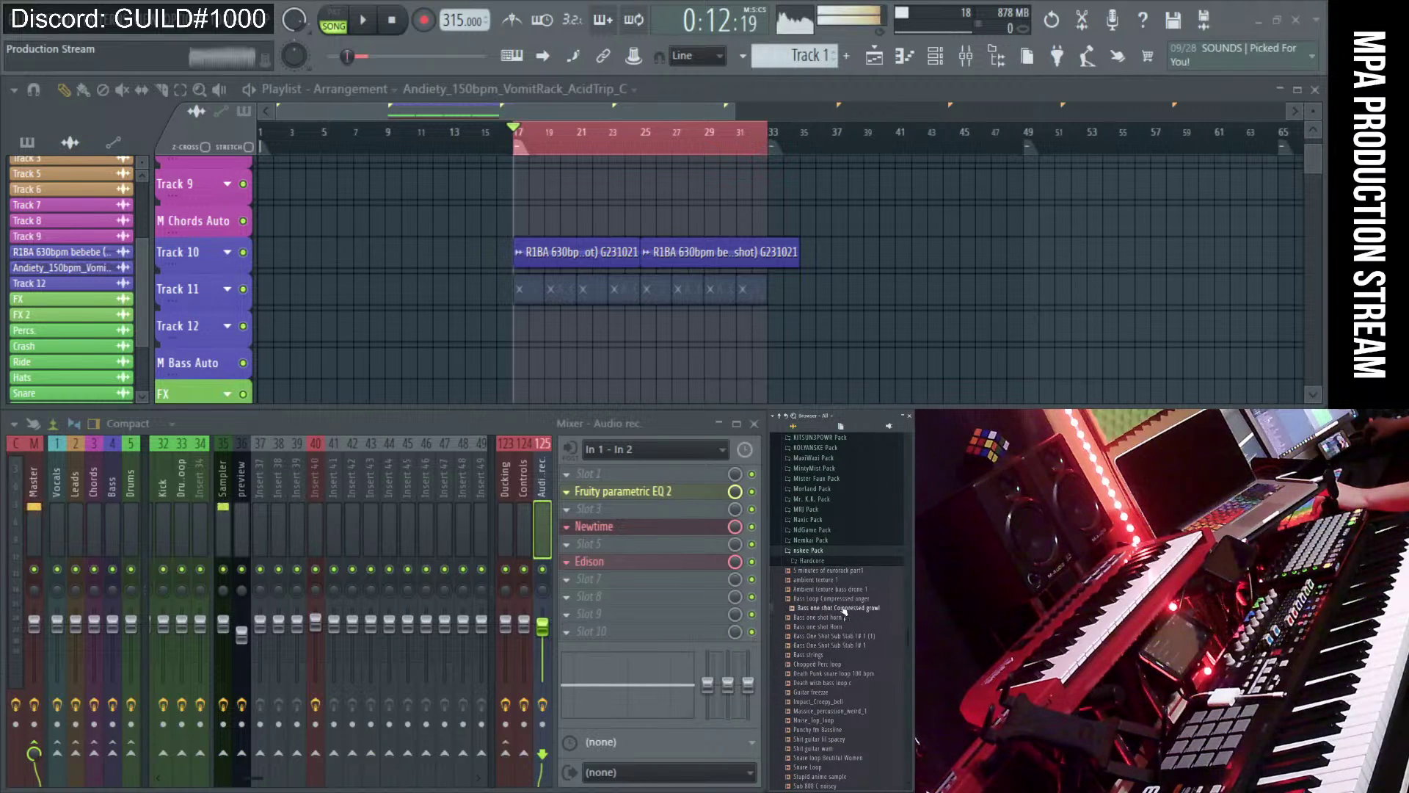
left_click(826, 626)
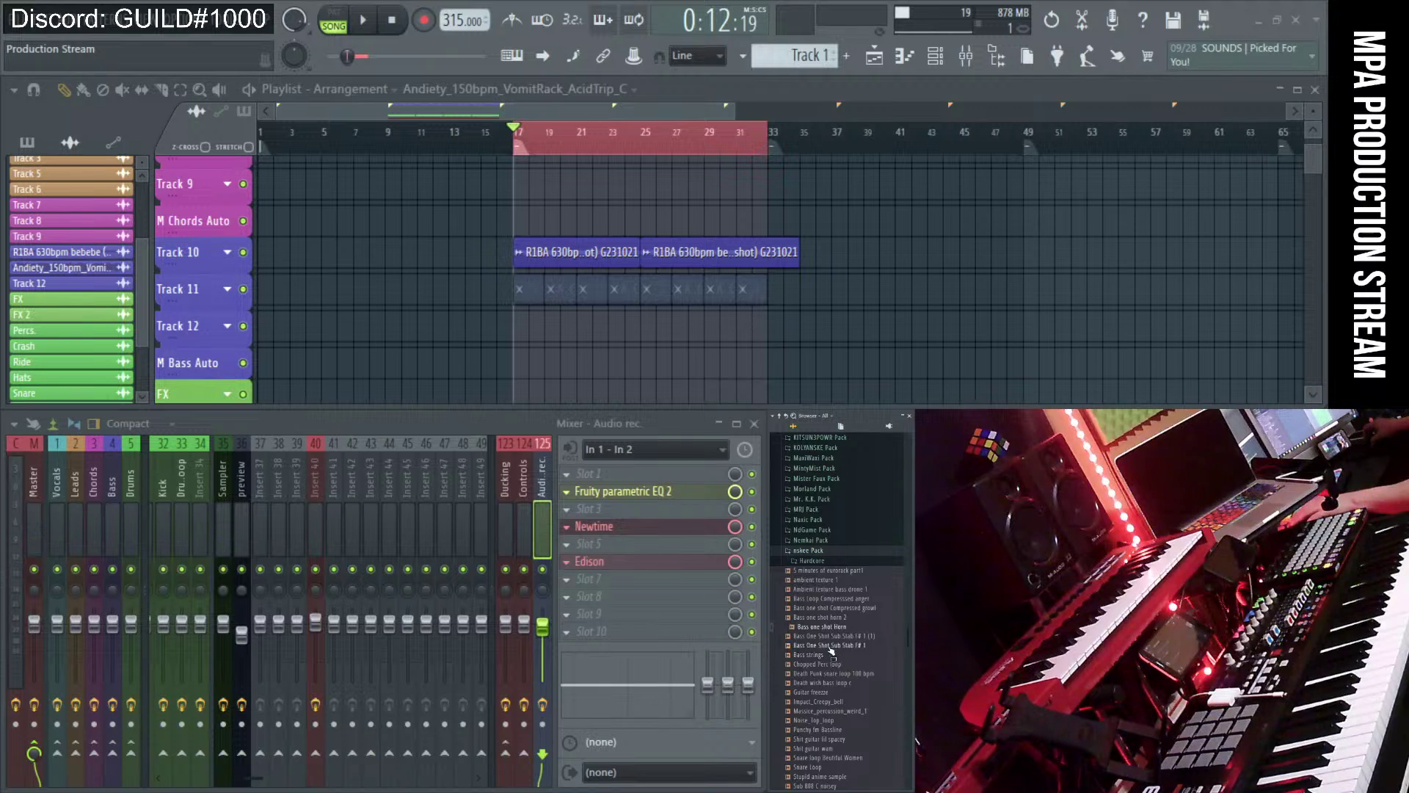
scroll(832, 653, "down", 2)
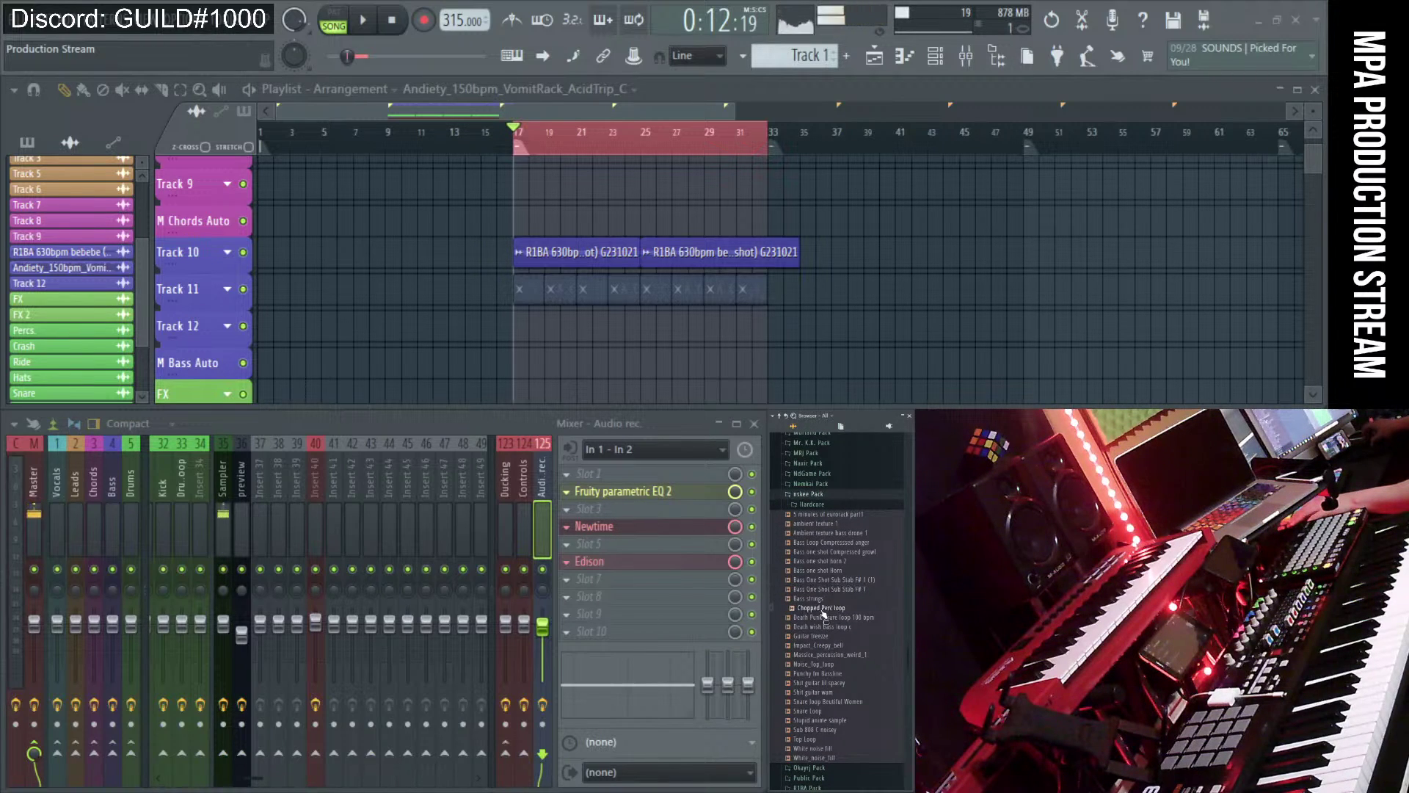
left_click(824, 627)
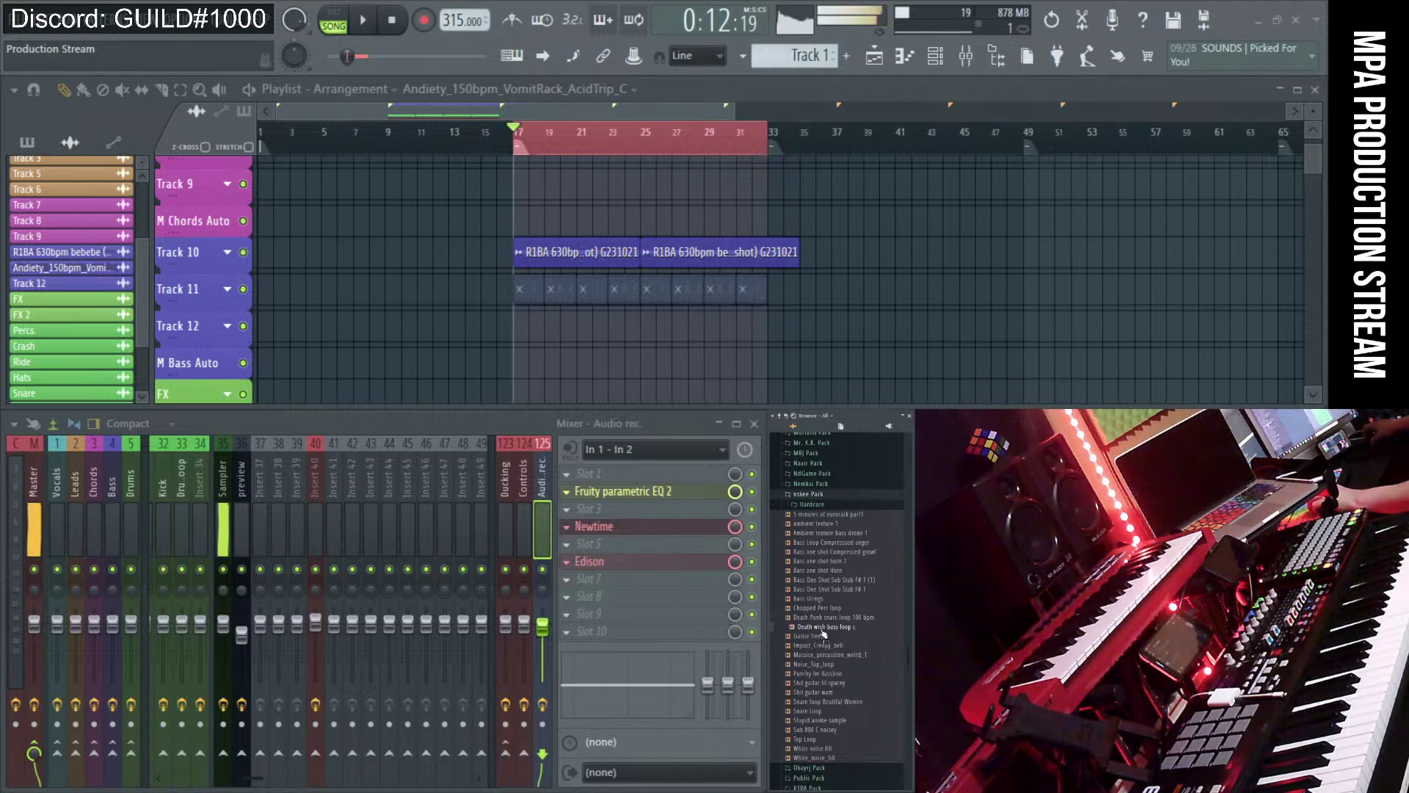
key("Down")
key("Down")
key("Down")
key("Down")
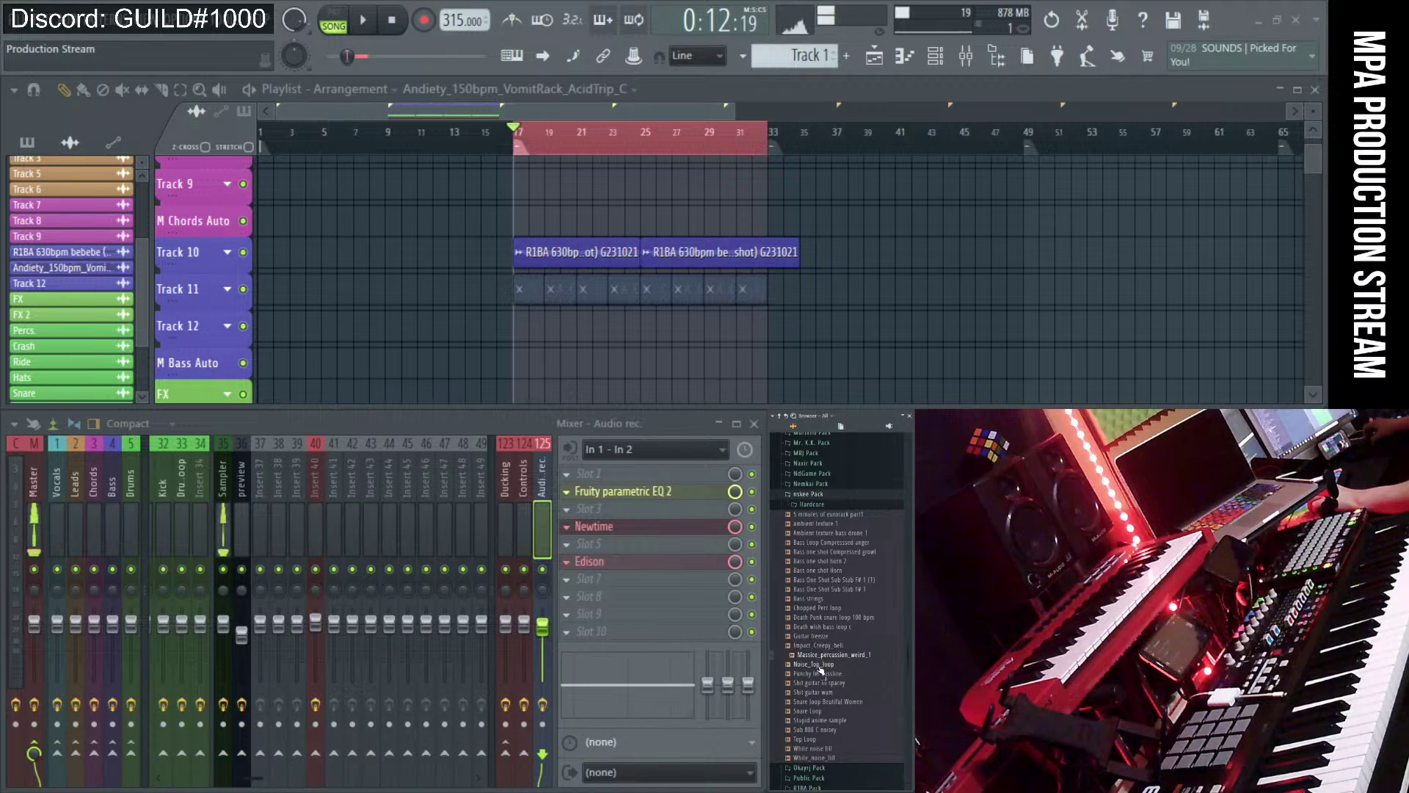
left_click(824, 628)
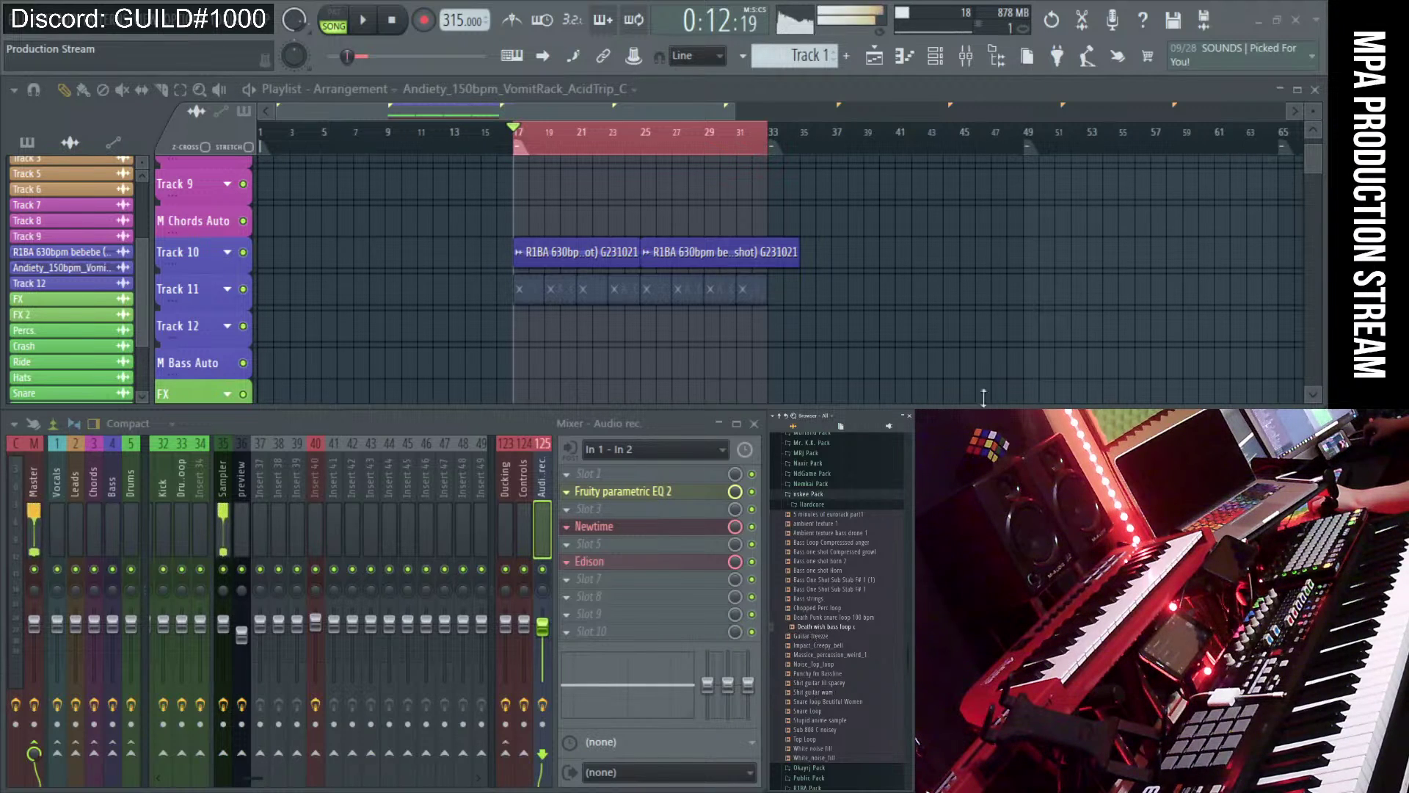
- Audition the Death Punk snare loop, the Death wish bass loop and the Guitar freeze sample in the nskee Pack
scroll(768, 265, "up", 5)
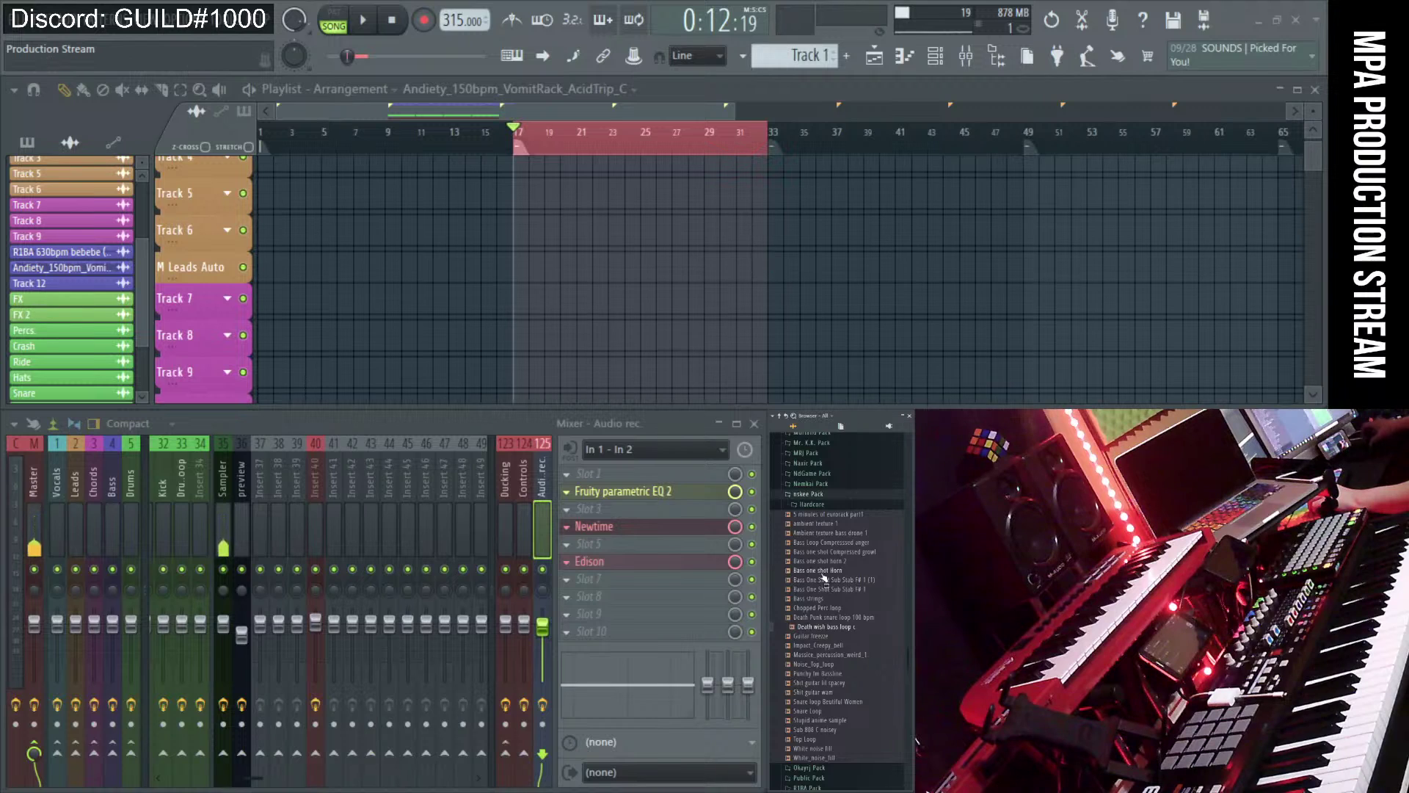
left_click(831, 629)
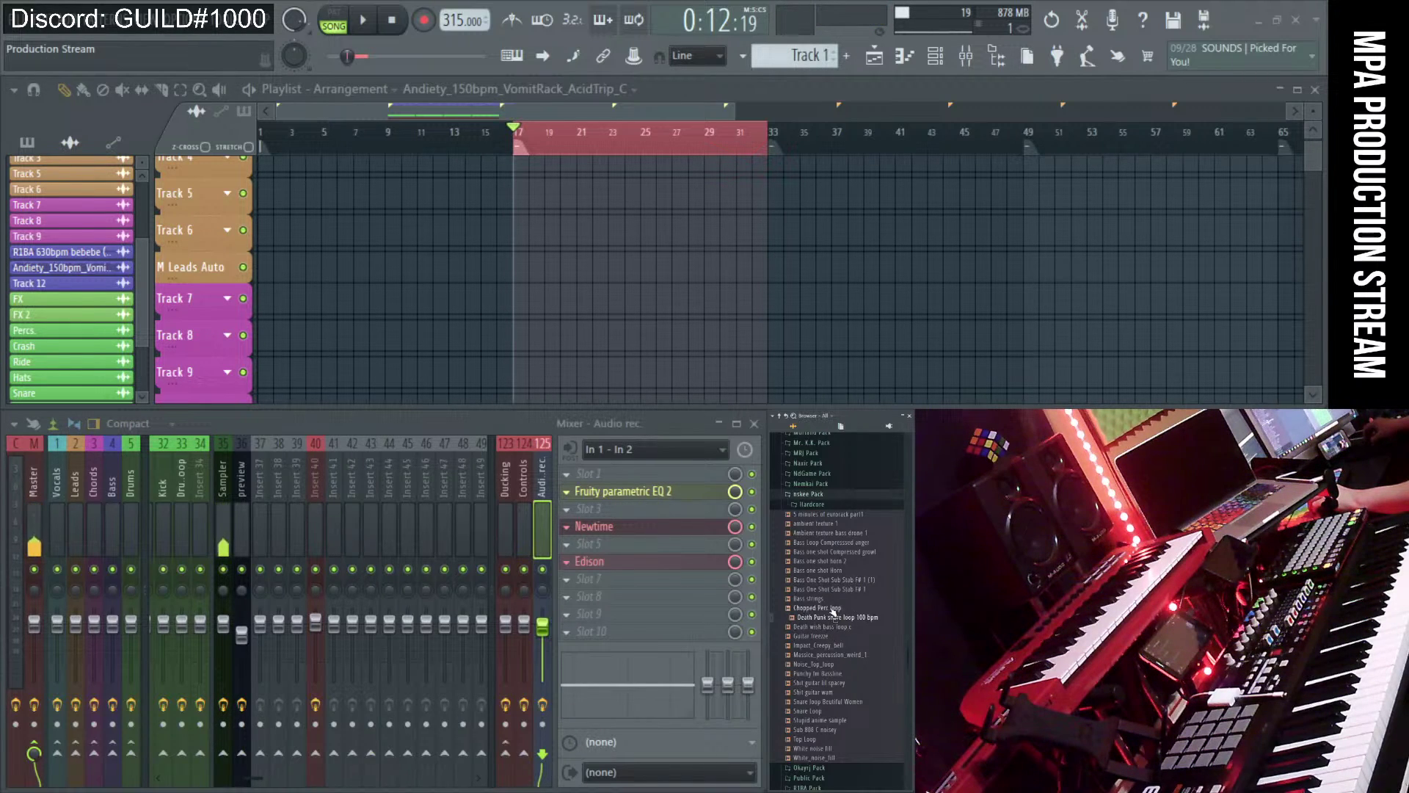
left_click(821, 589)
left_click(814, 645)
key("Up")
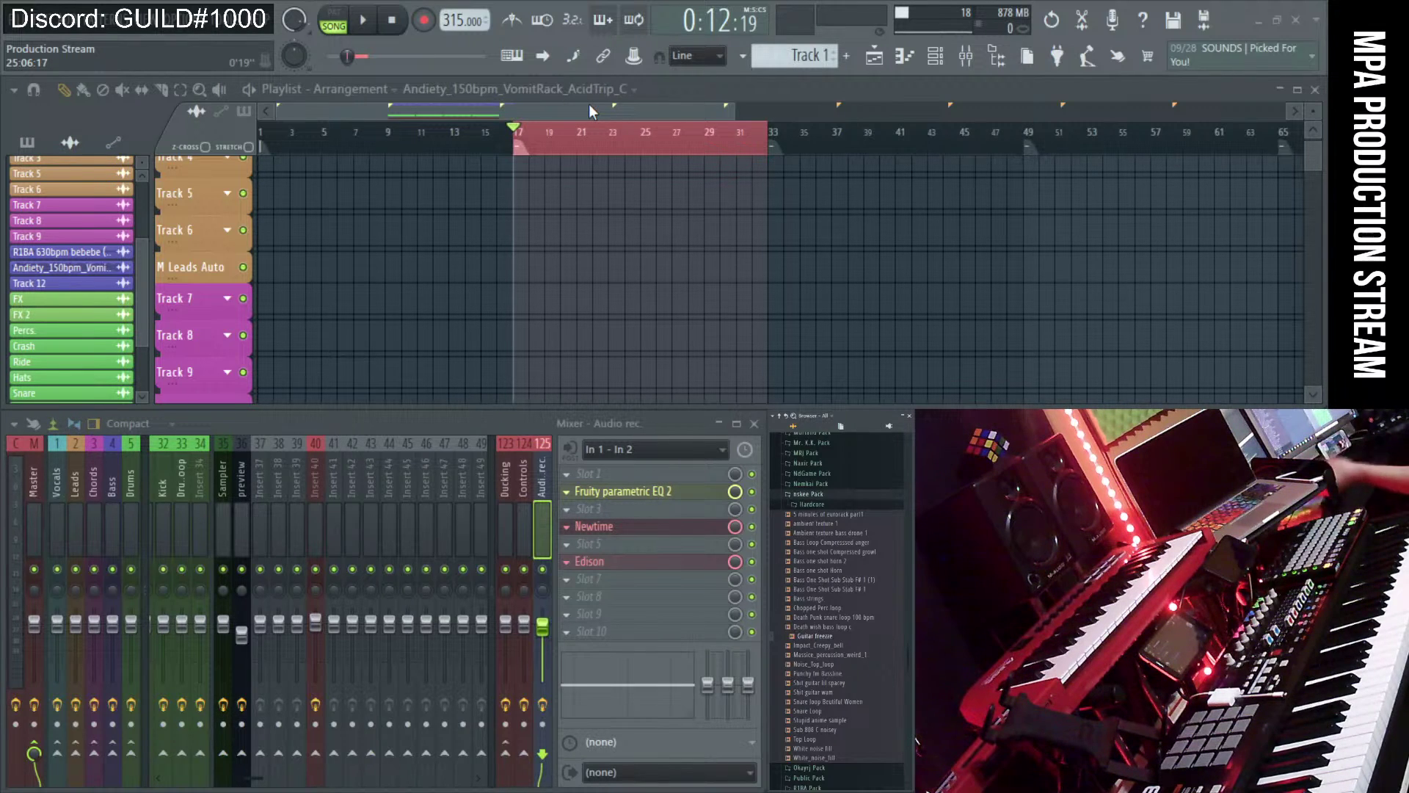
key("Down")
left_click(827, 636)
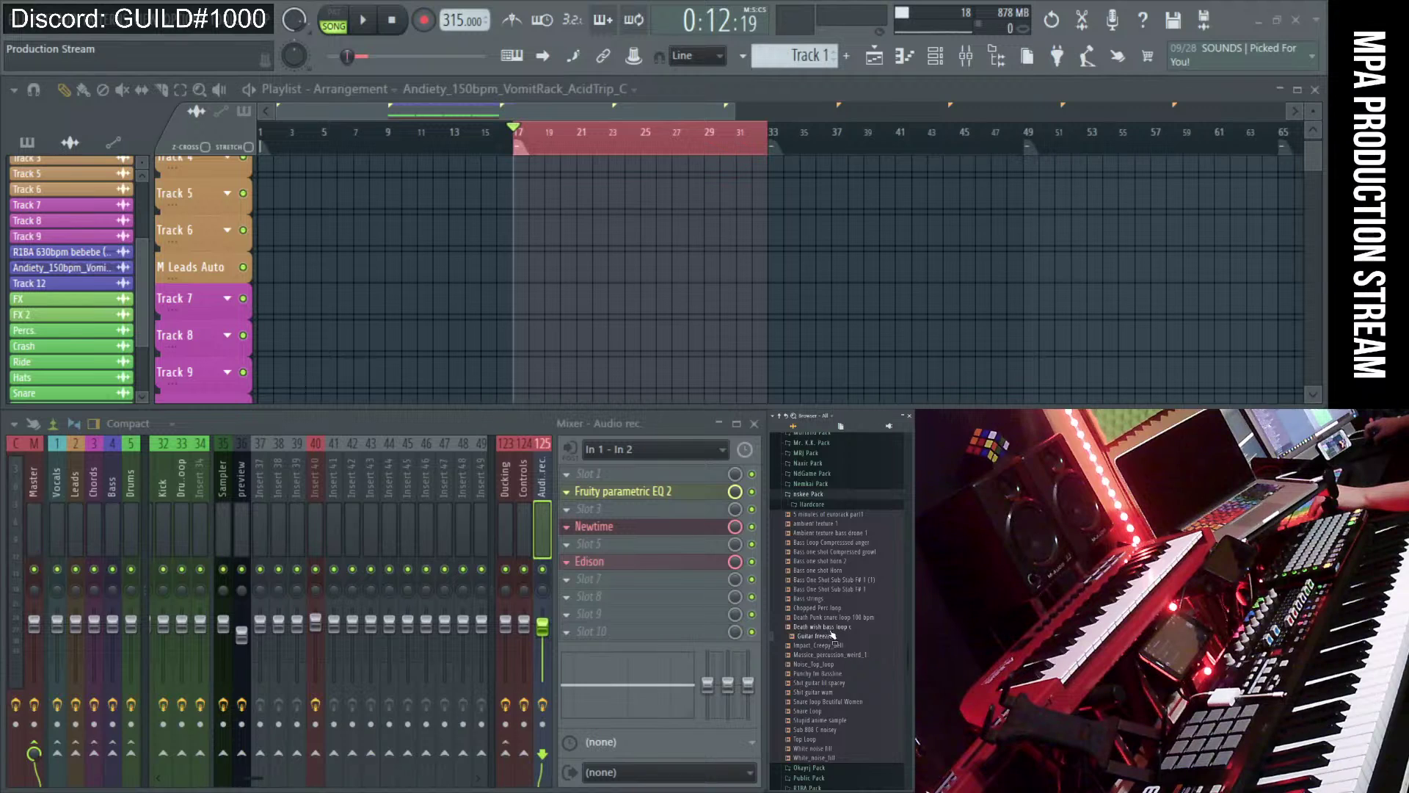
- Audition the nskee Pack's sub stab bass one-shots, snare and top loops, ambient bass drone texture and Death wish bass loop c
left_click(835, 617)
left_click(826, 600)
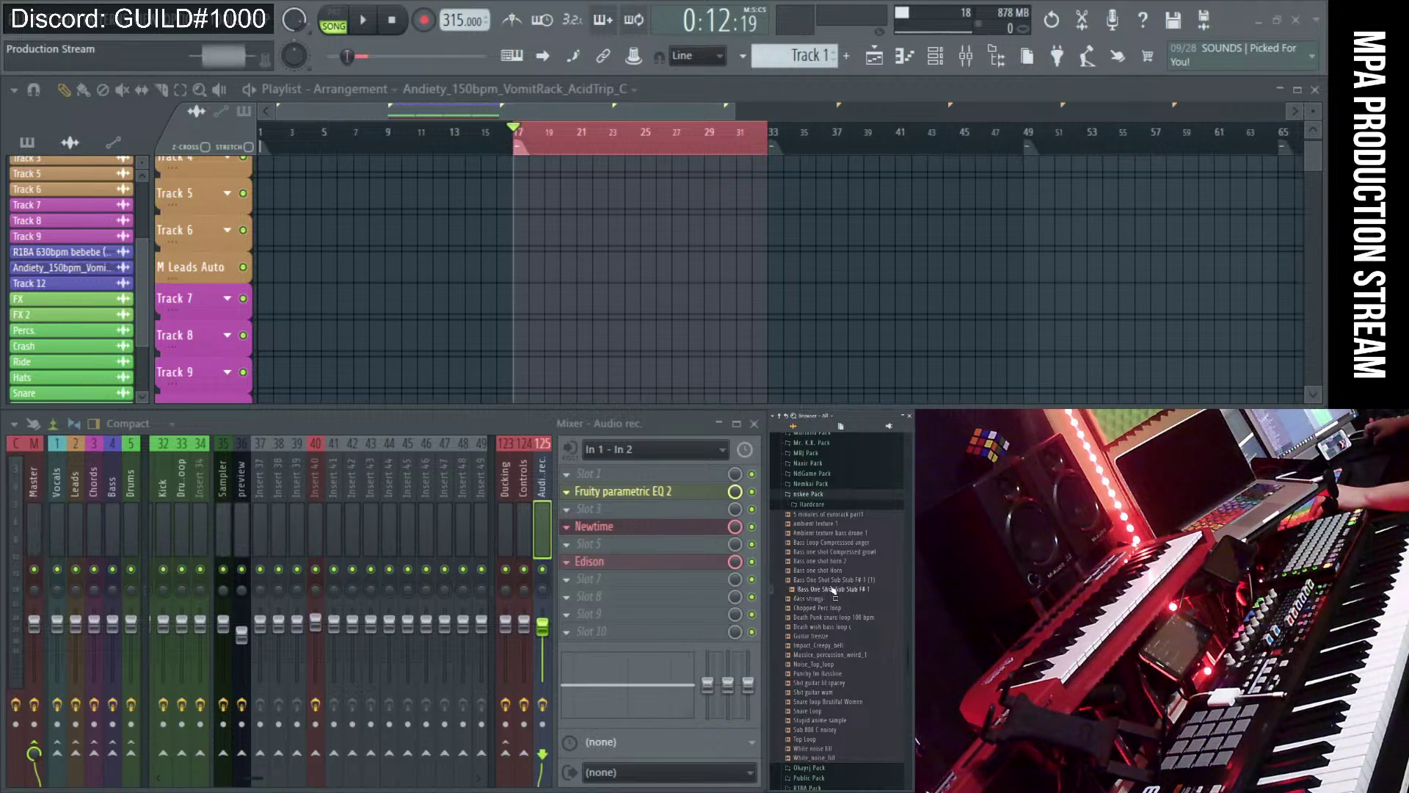
left_click(835, 580)
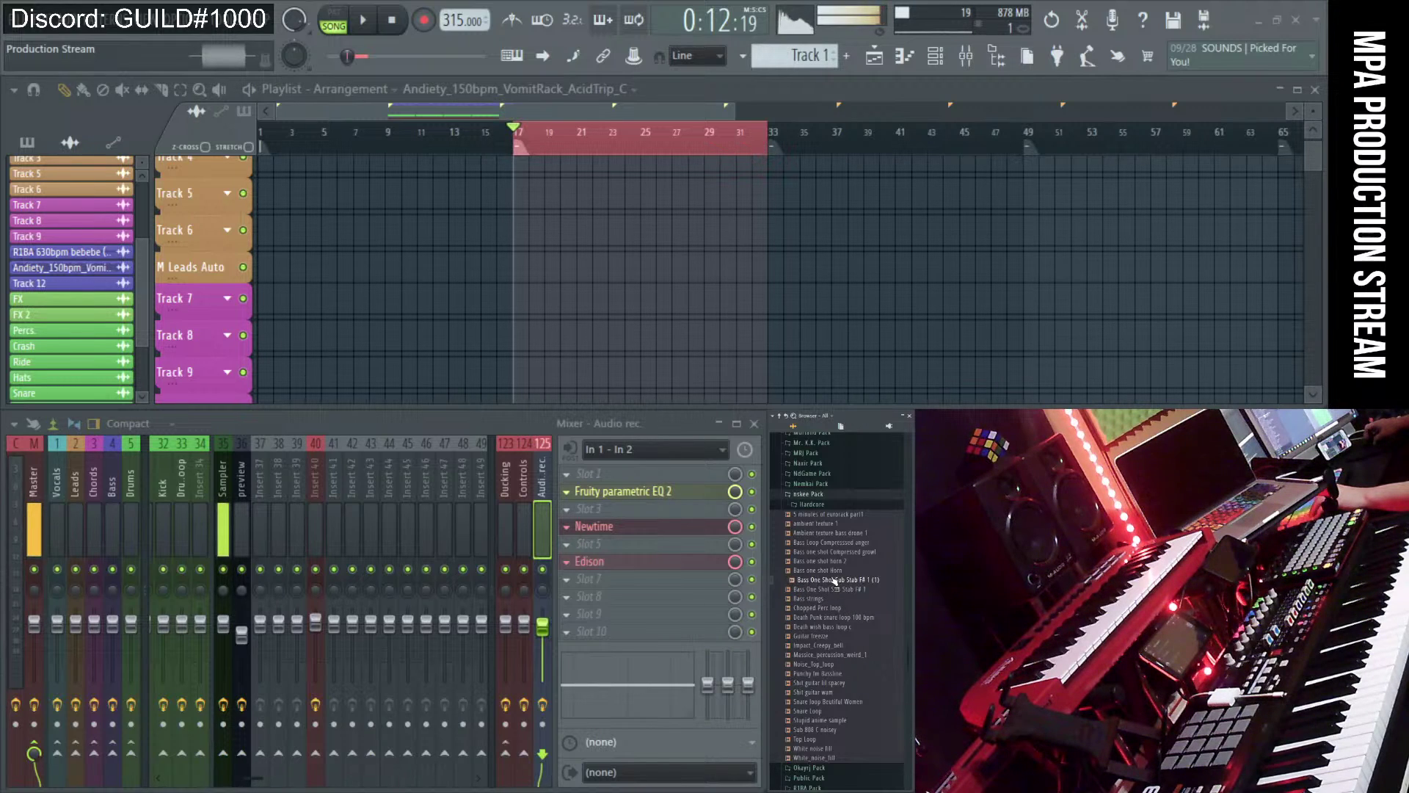
left_click(833, 570)
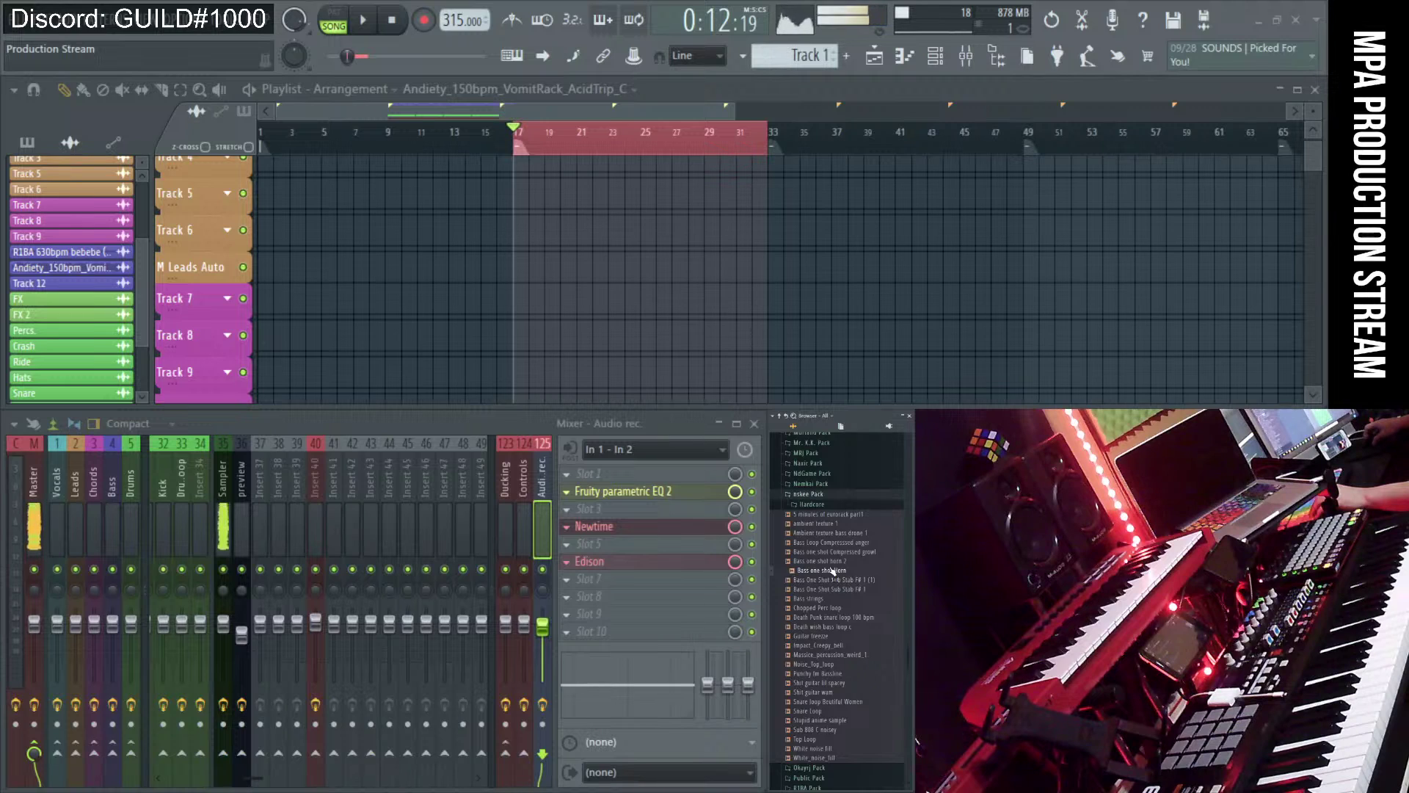
left_click(816, 712)
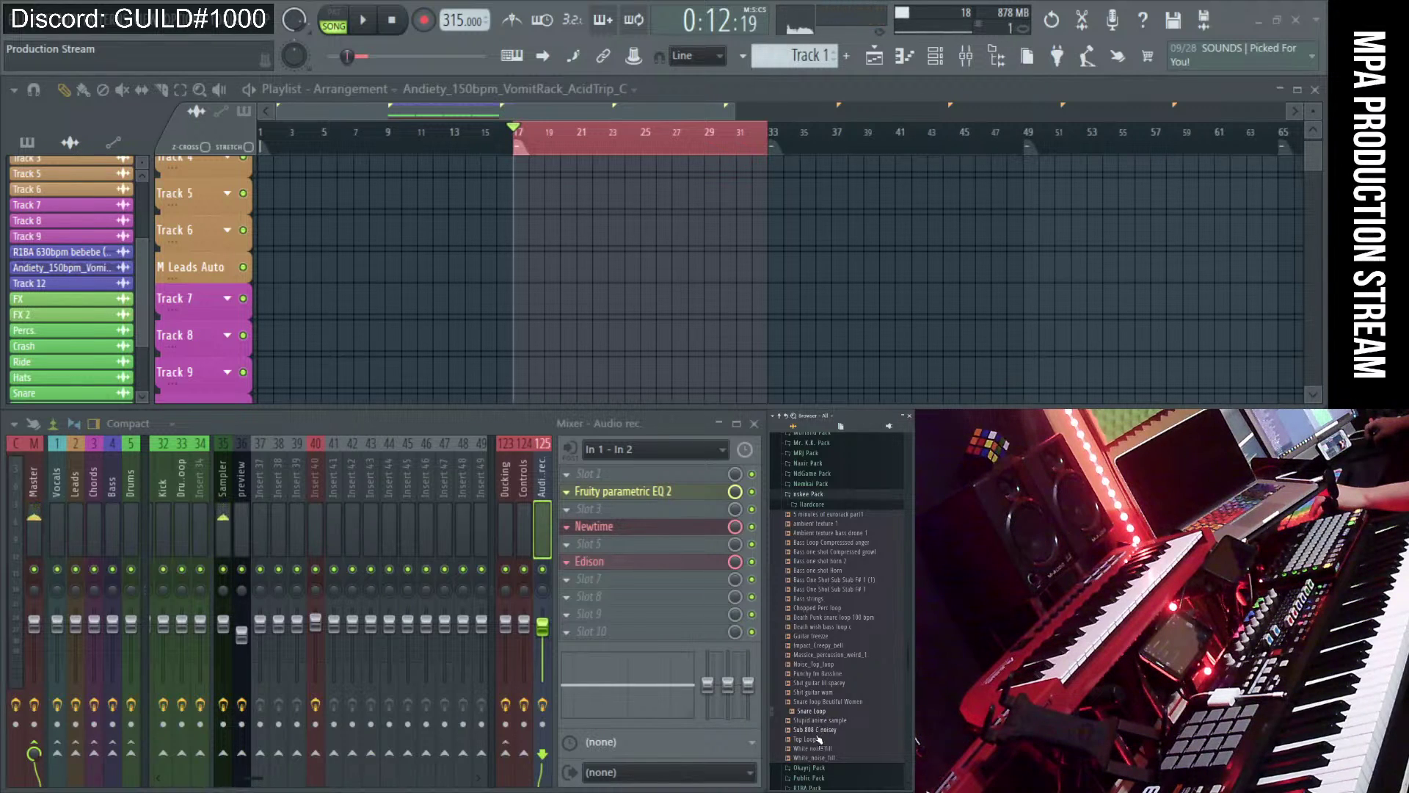
left_click(815, 740)
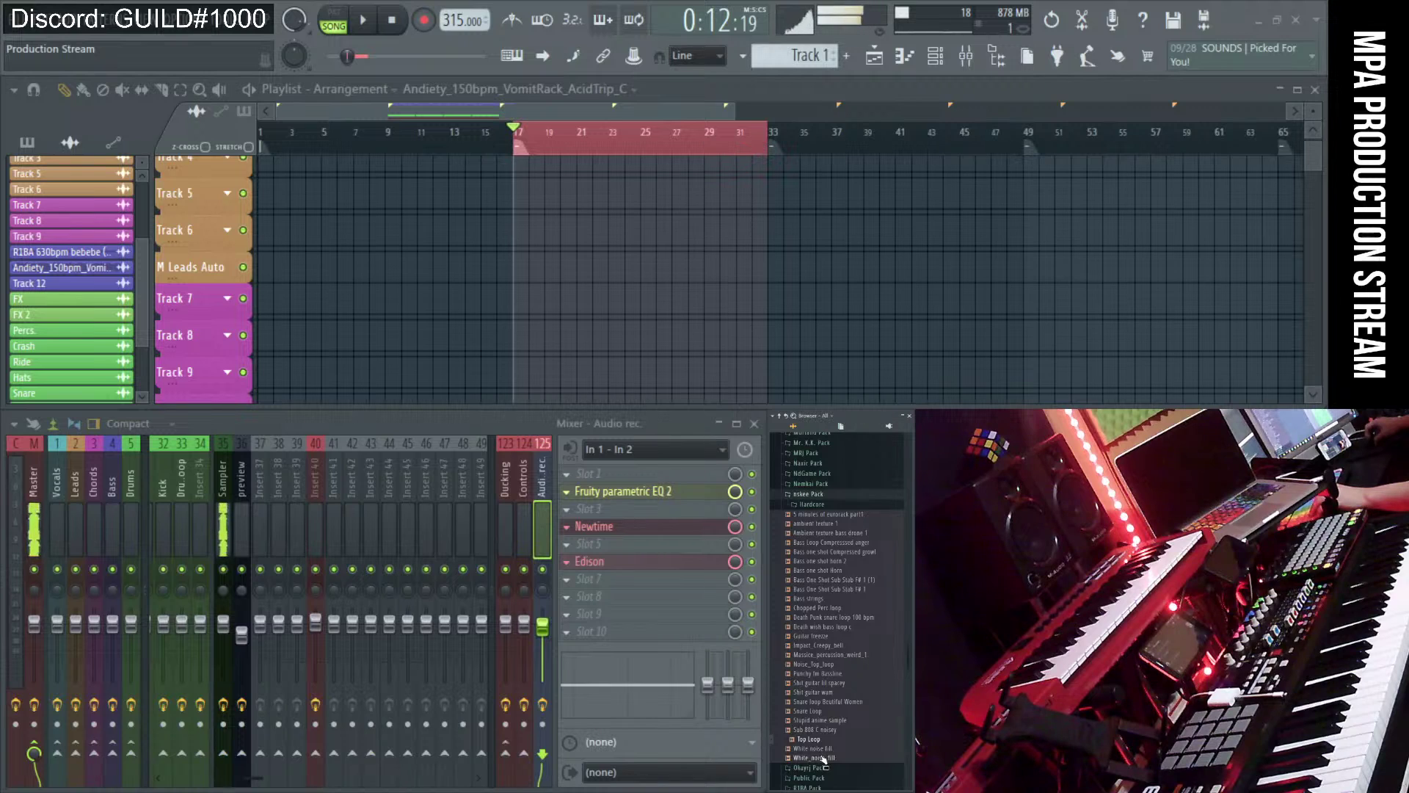
left_click(821, 534)
left_click(822, 542)
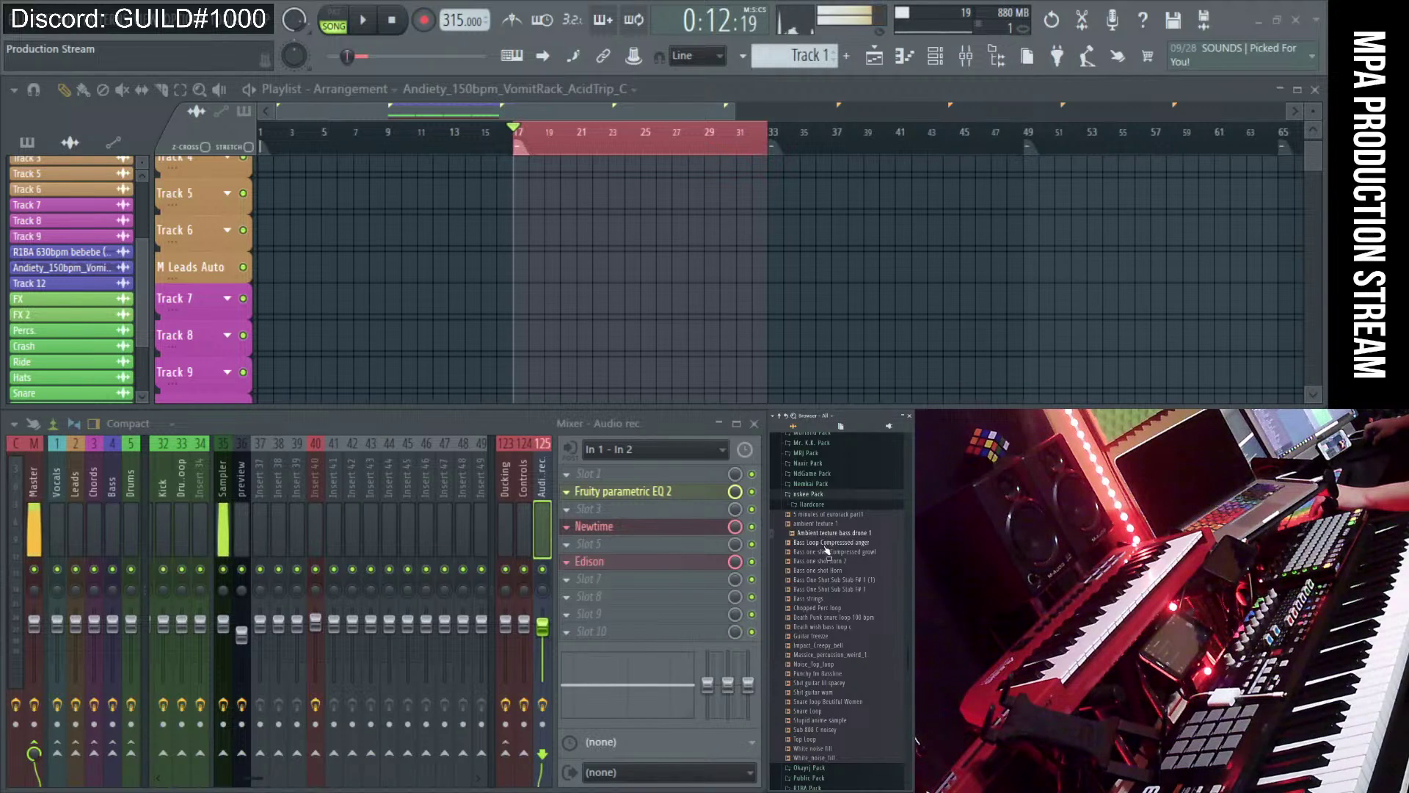
left_click(828, 627)
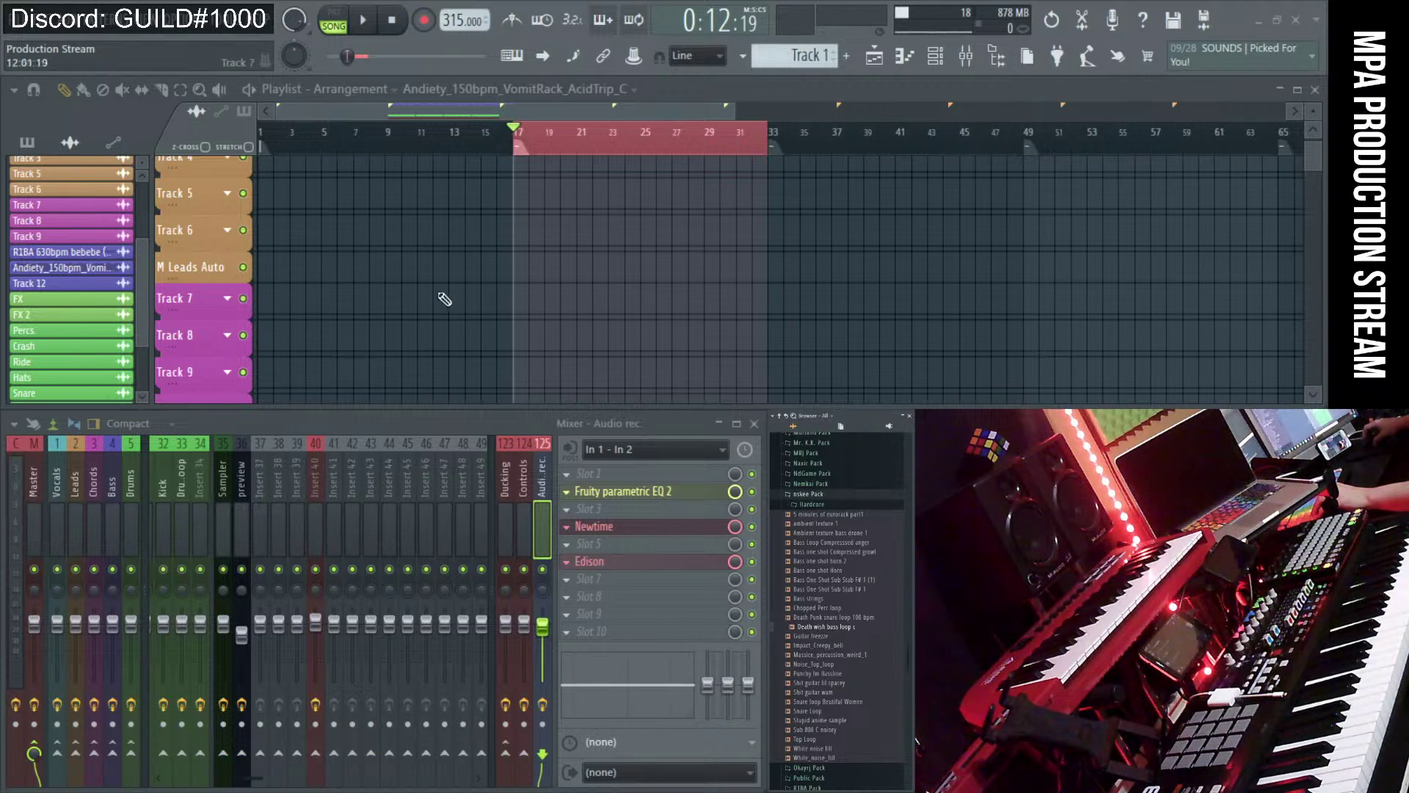
- Load the Death wish bass loop c sample from the nskee Pack into the empty Track 12 audio channel
scroll(440, 300, "down", 5)
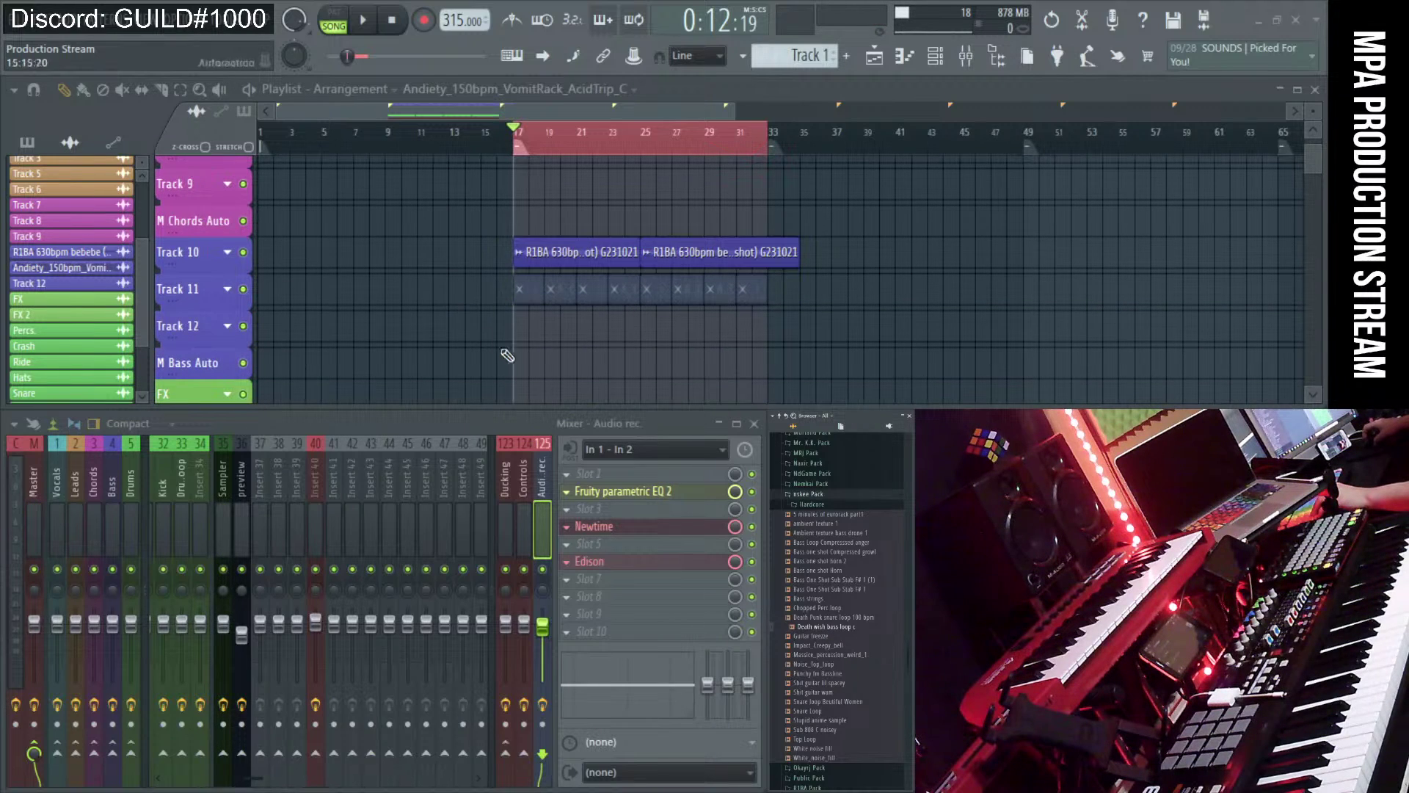
scroll(66, 279, "down", 1)
left_click(29, 267)
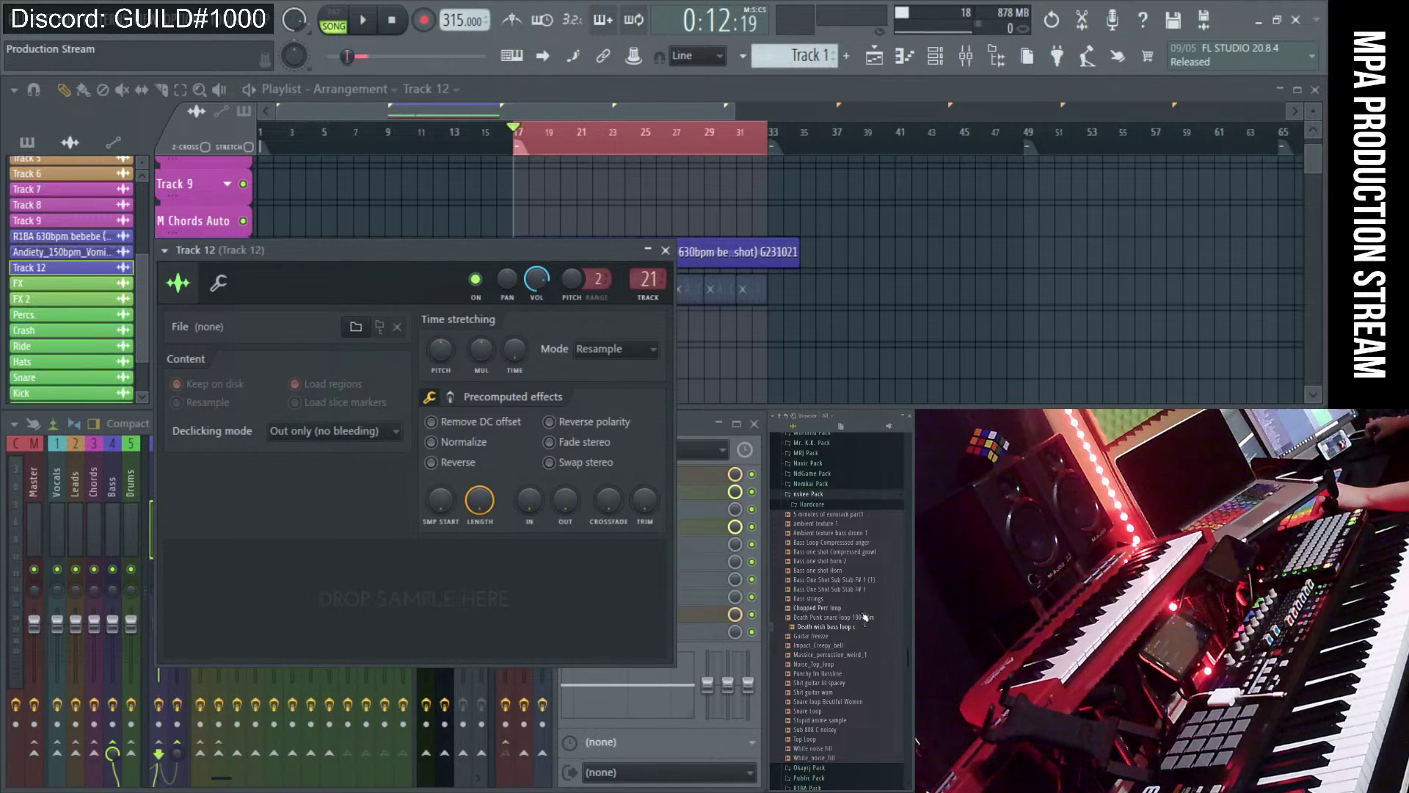
left_click_drag(851, 632, 315, 580)
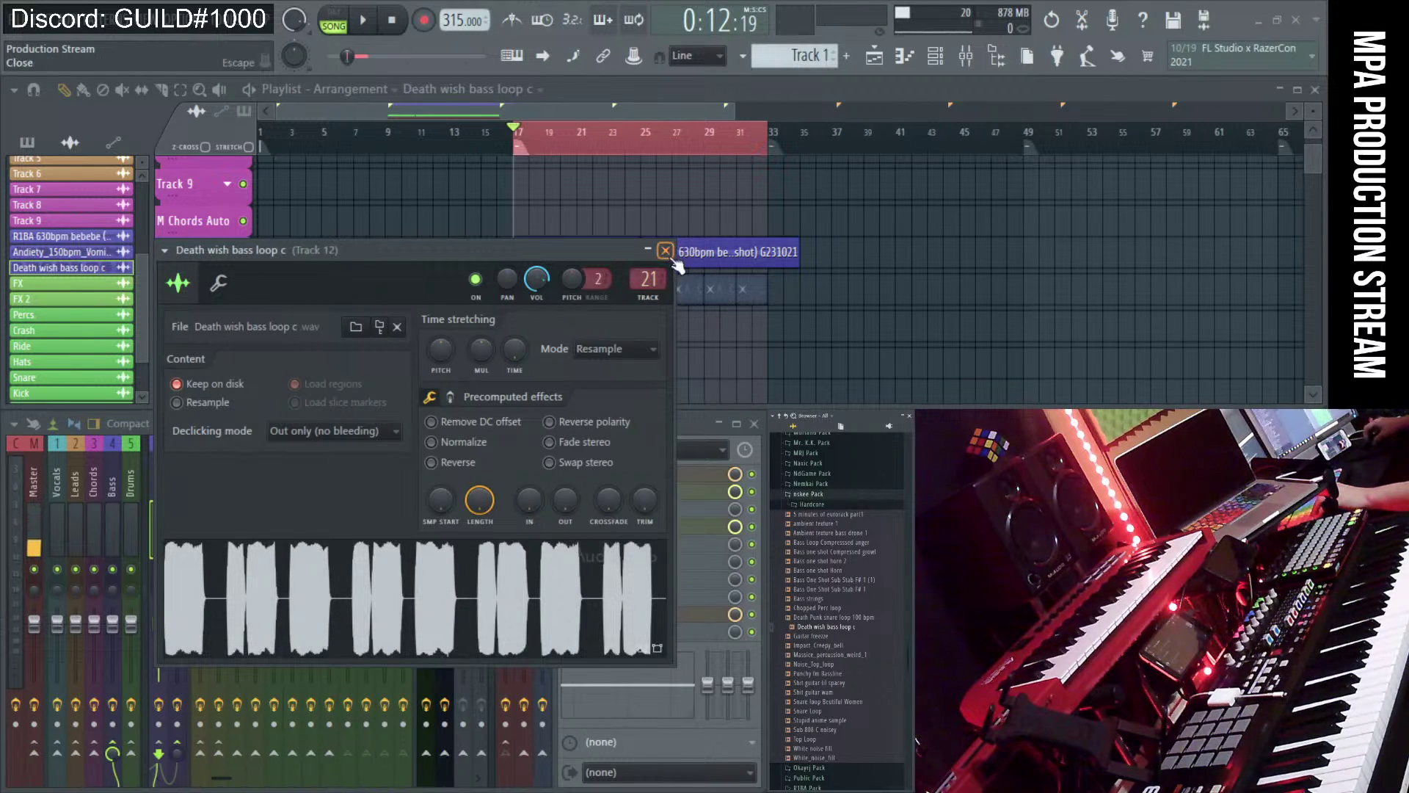
left_click(665, 250)
- Place the Death wish bass loop c clip on Track 12 at bar 17 and mute both R1BA clips on Track 10
left_click(525, 329)
left_click(519, 252)
left_click(646, 252)
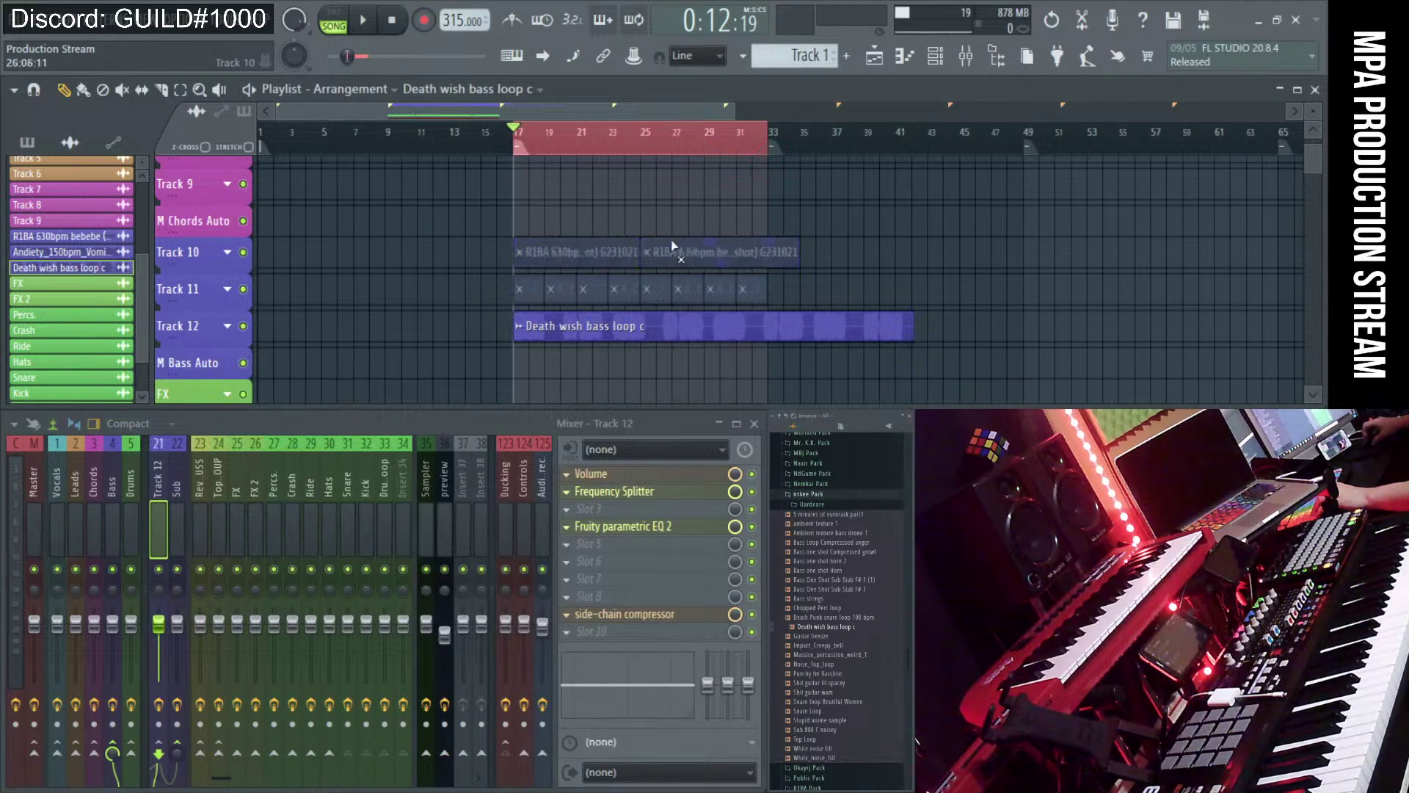
- Slice the Track 12 bass loop clip at bar 20 and delete everything after its first three bars
scroll(488, 331, "up", 8)
scroll(514, 332, "up", 4)
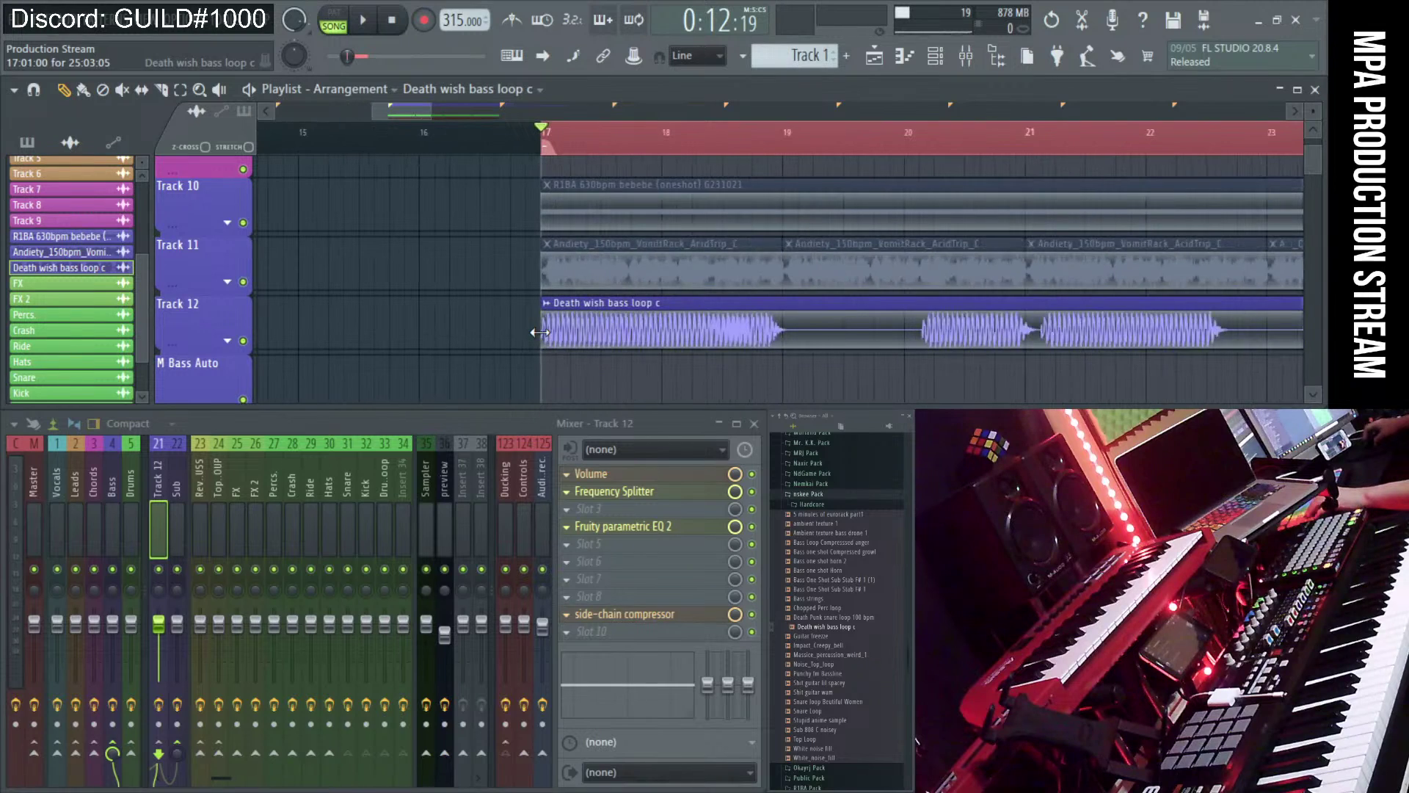
scroll(540, 332, "down", 3)
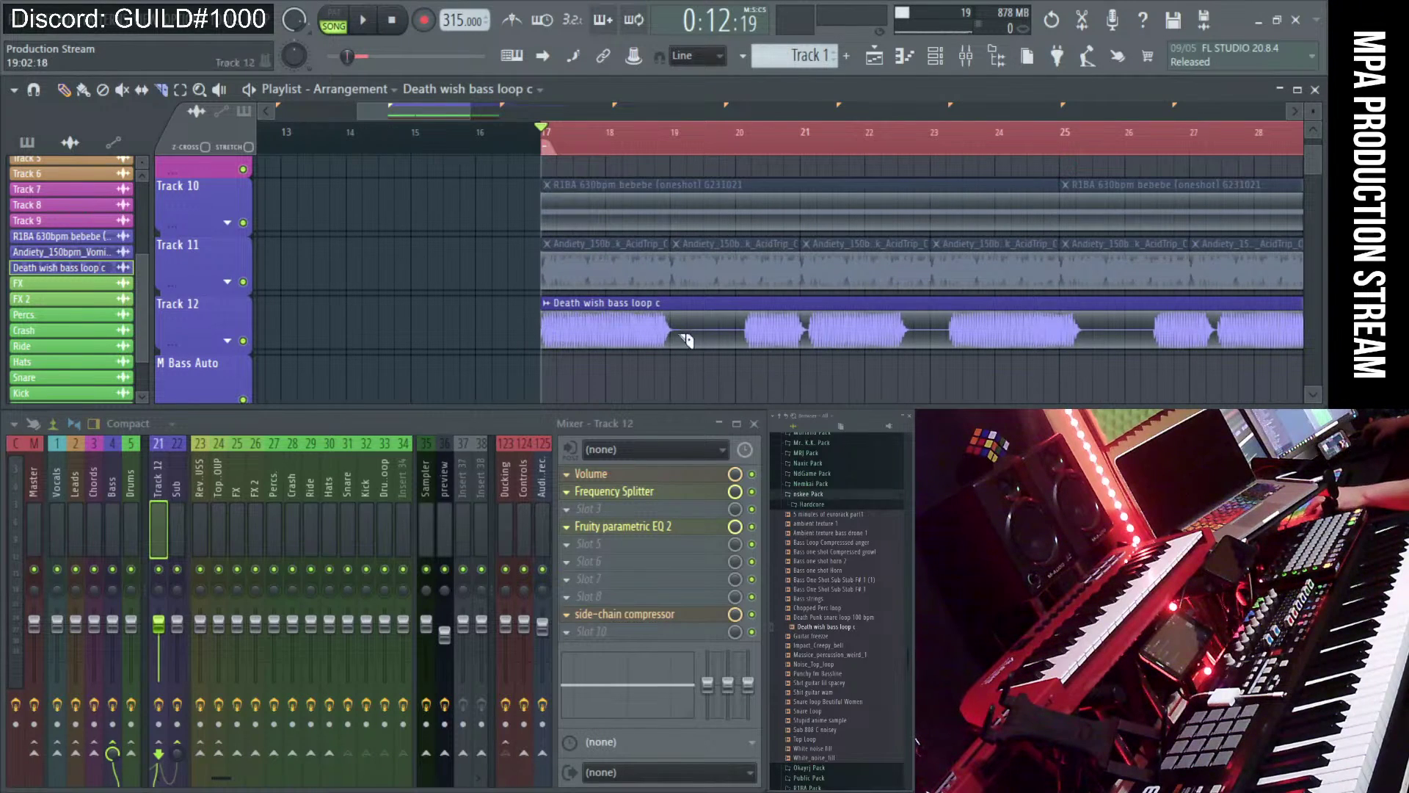
scroll(719, 326, "down", 3)
left_click_drag(734, 352, 730, 356)
scroll(727, 358, "down", 4)
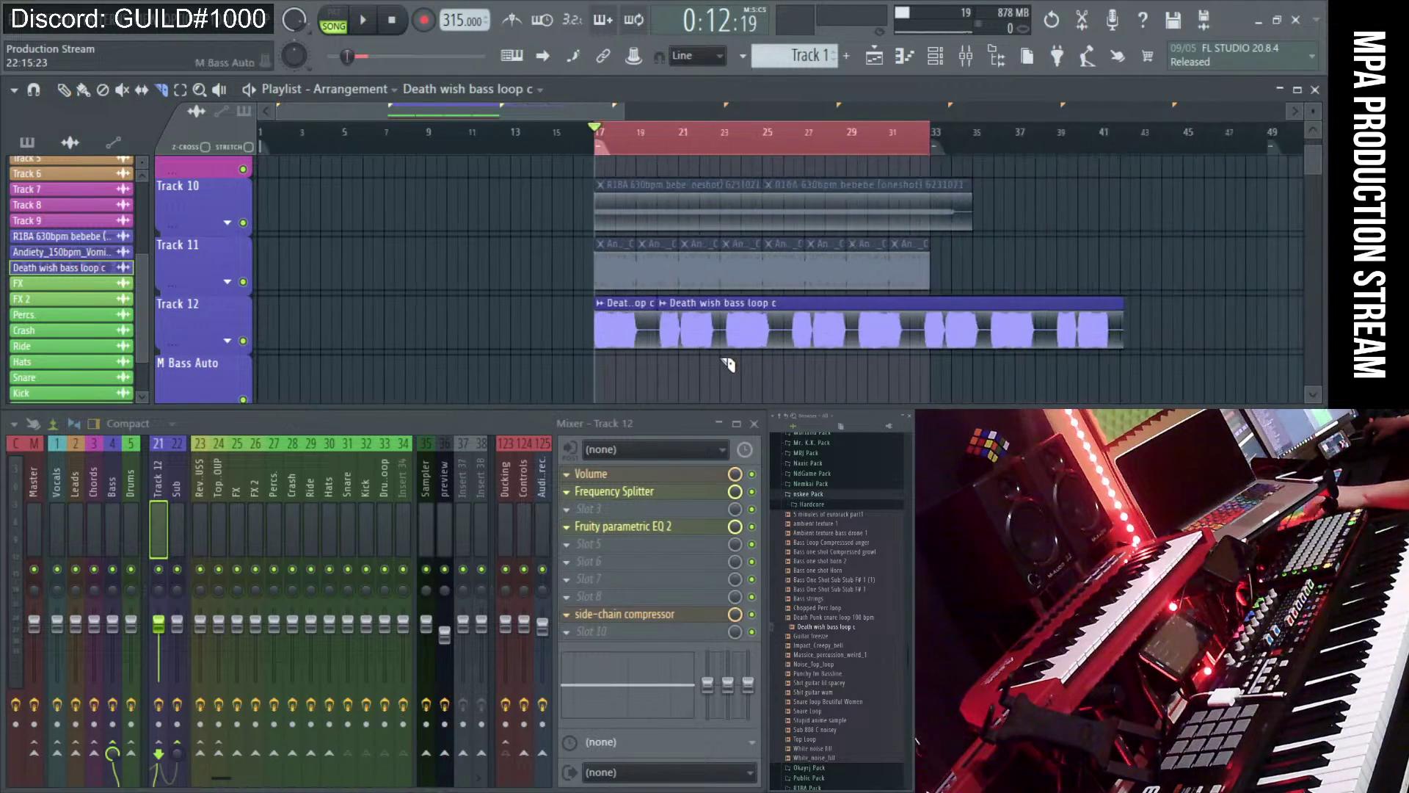
right_click(687, 353)
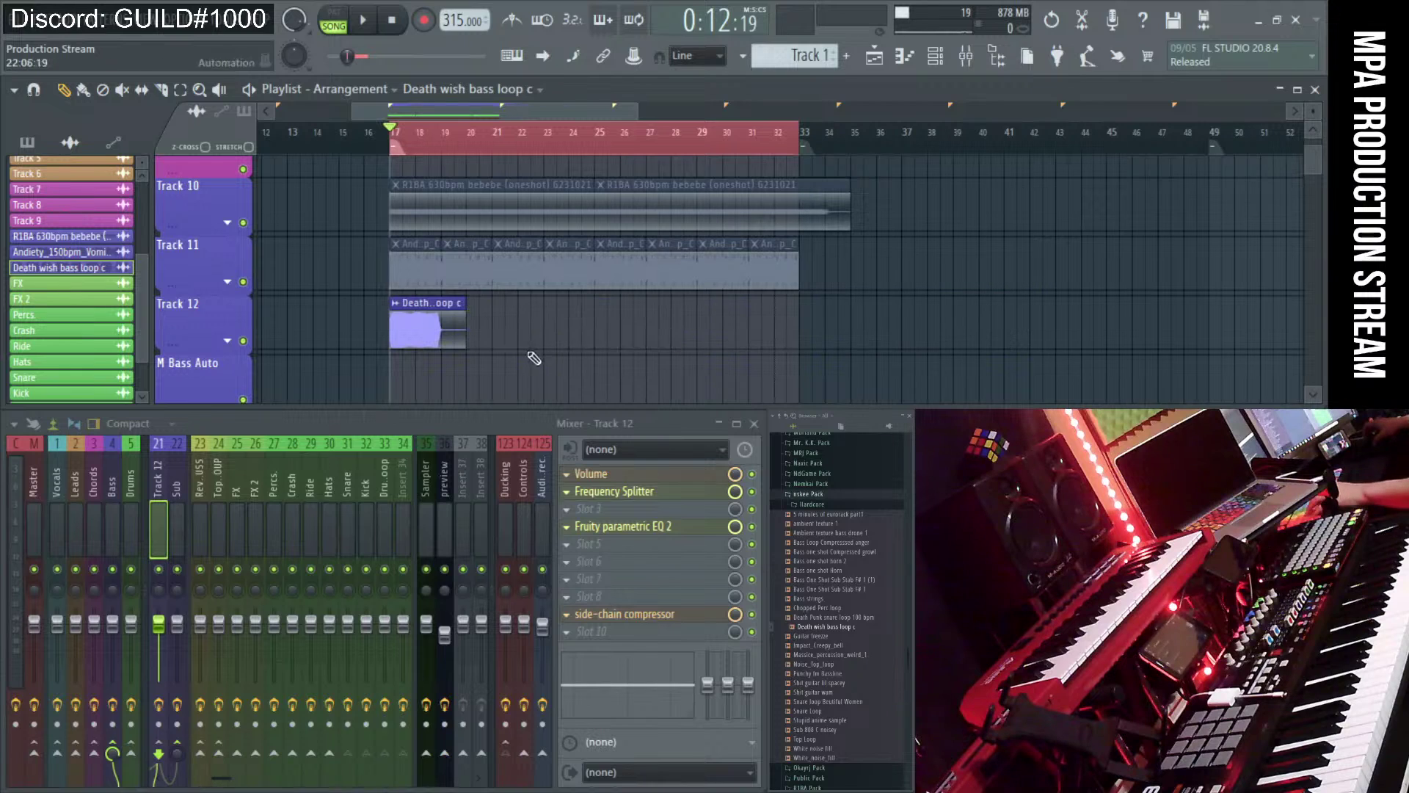
- Repeat the sliced bass clip every two bars on Track 12, with copies starting at bars 19, 21 and 23
scroll(661, 349, "up", 6)
scroll(926, 325, "down", 2)
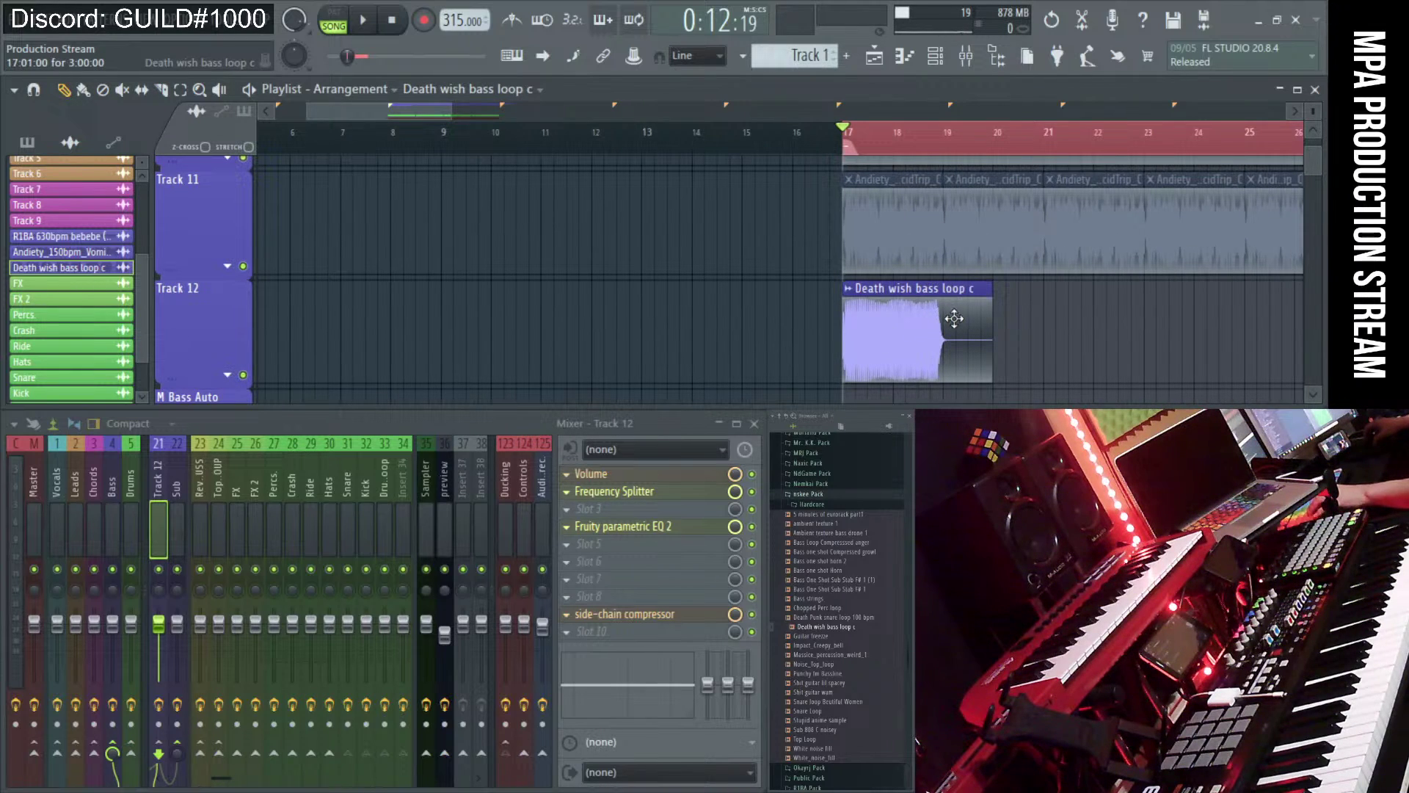
scroll(829, 340, "down", 1)
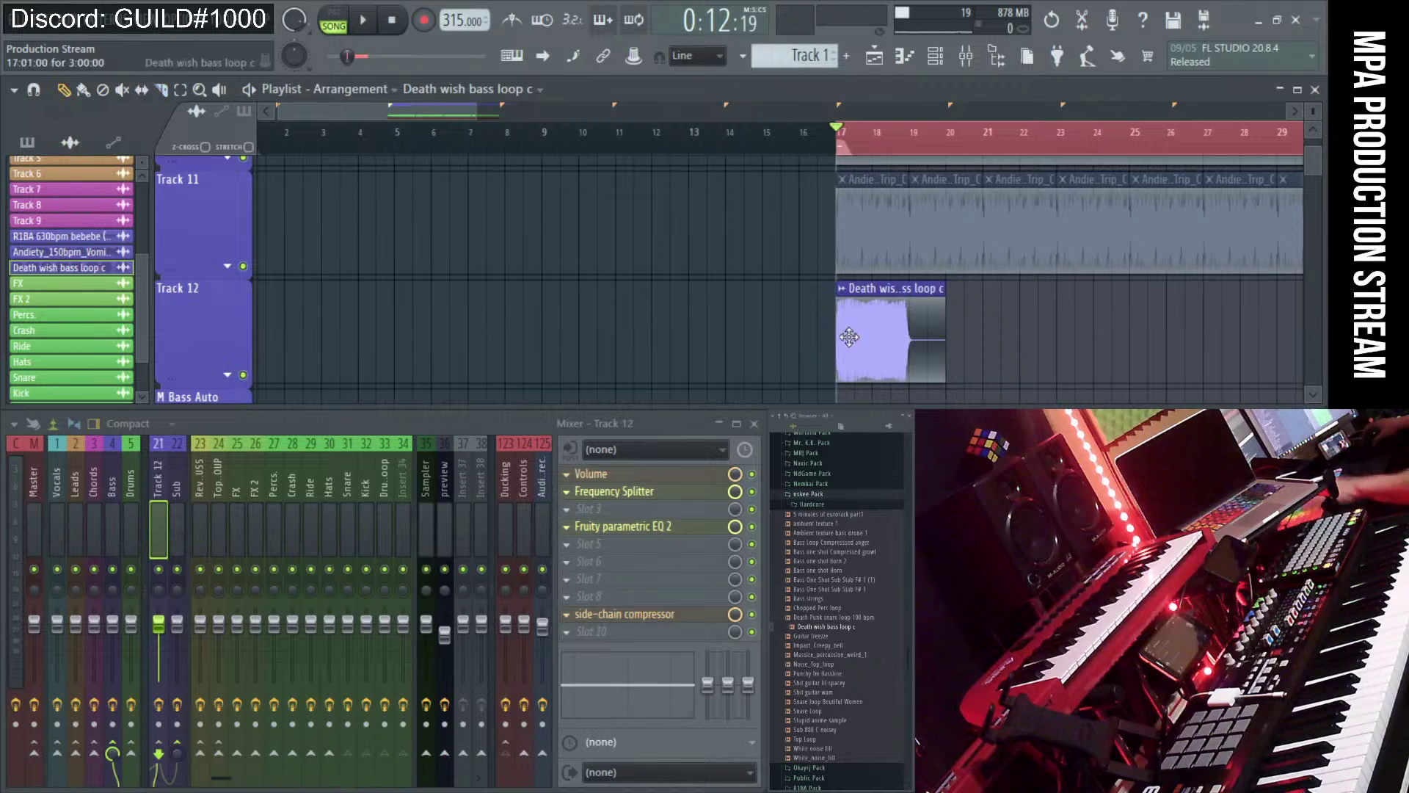
mouse_move(863, 341)
left_mouse_down()
mouse_move(1036, 338)
mouse_move(999, 334)
left_mouse_up()
scroll(743, 324, "down", 1)
scroll(749, 323, "up", 3)
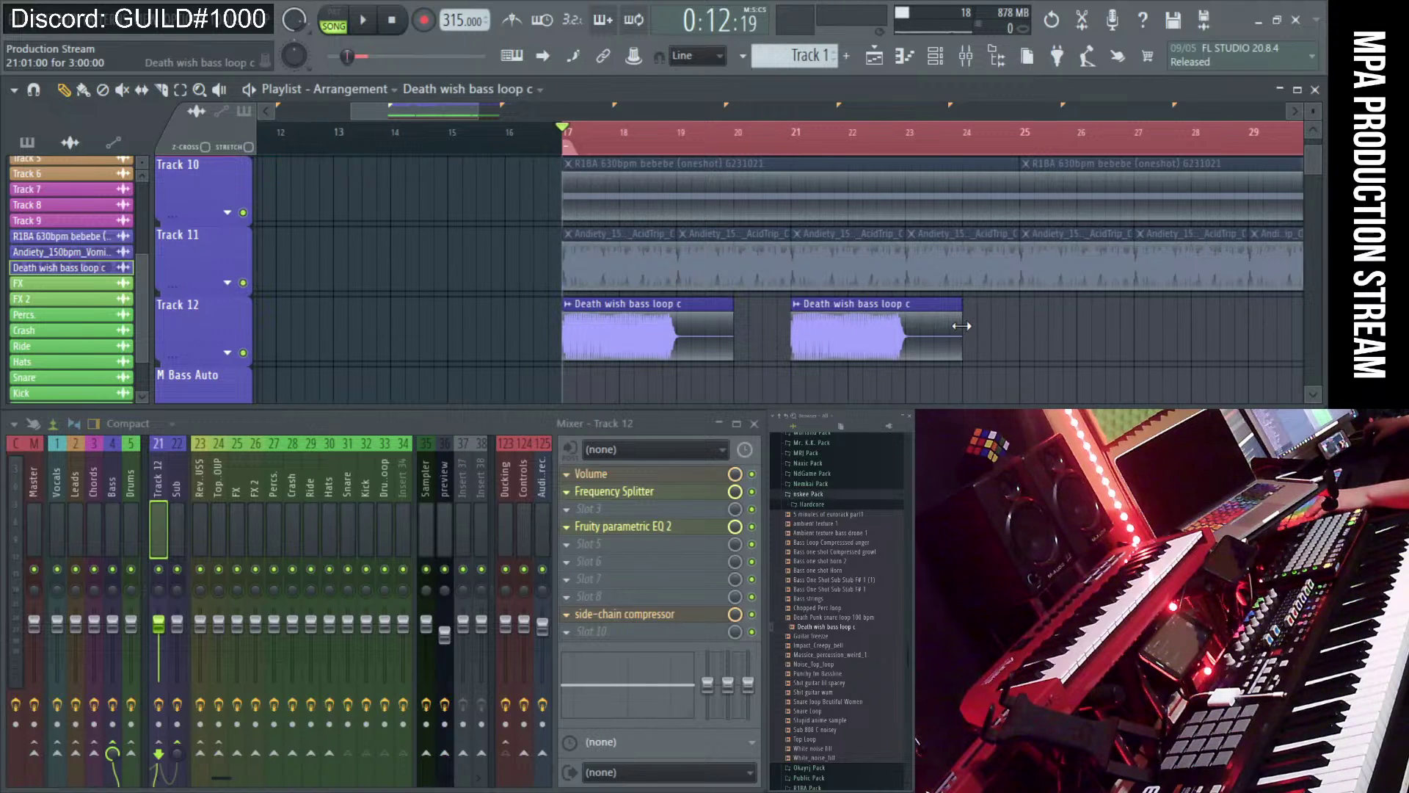
left_click_drag(900, 361, 785, 349)
key("ctrl+b")
left_click_drag(897, 336, 839, 336)
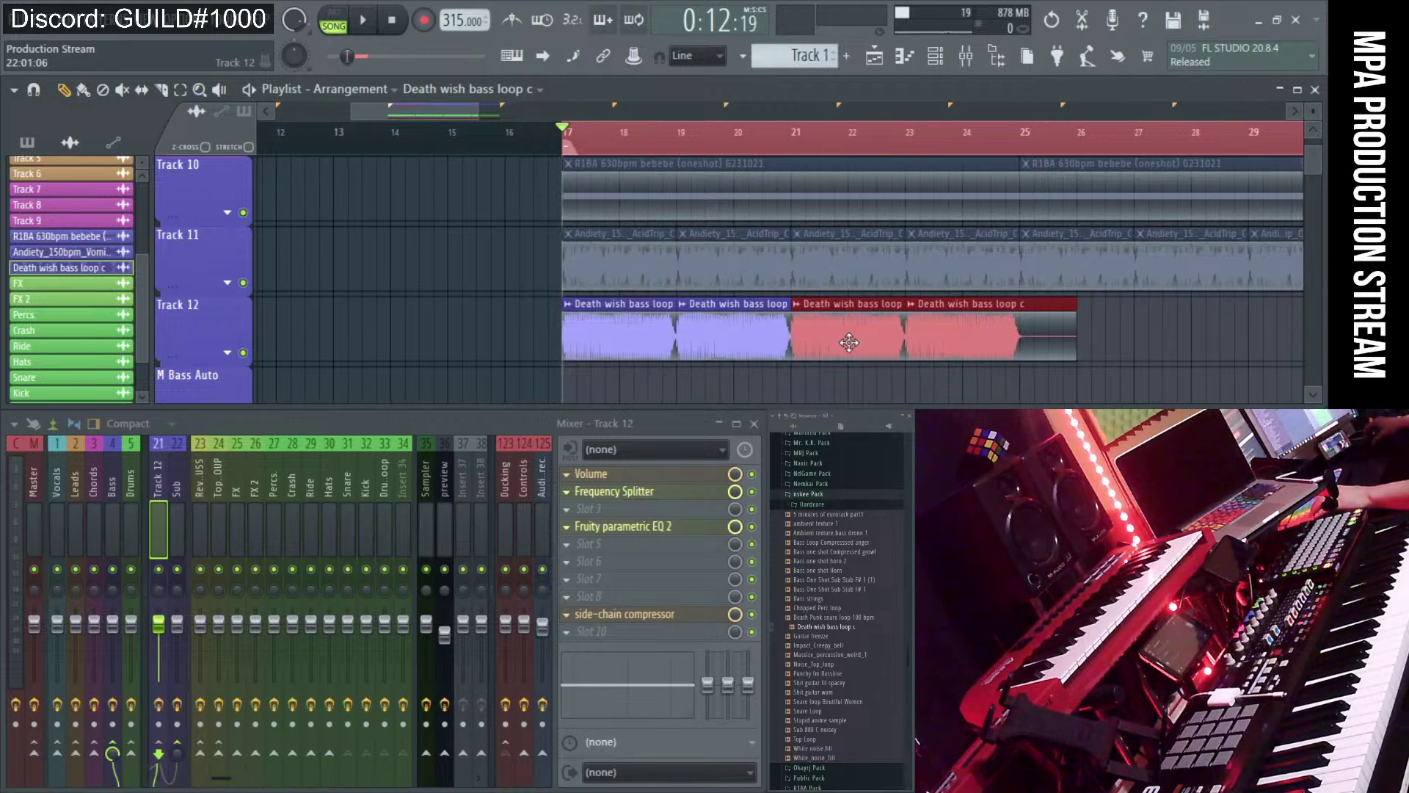
- Play the new bass clips from bar 17 and lower the Death wish bass loop c channel's volume to 43%
scroll(905, 316, "down", 2)
key("space")
key("space")
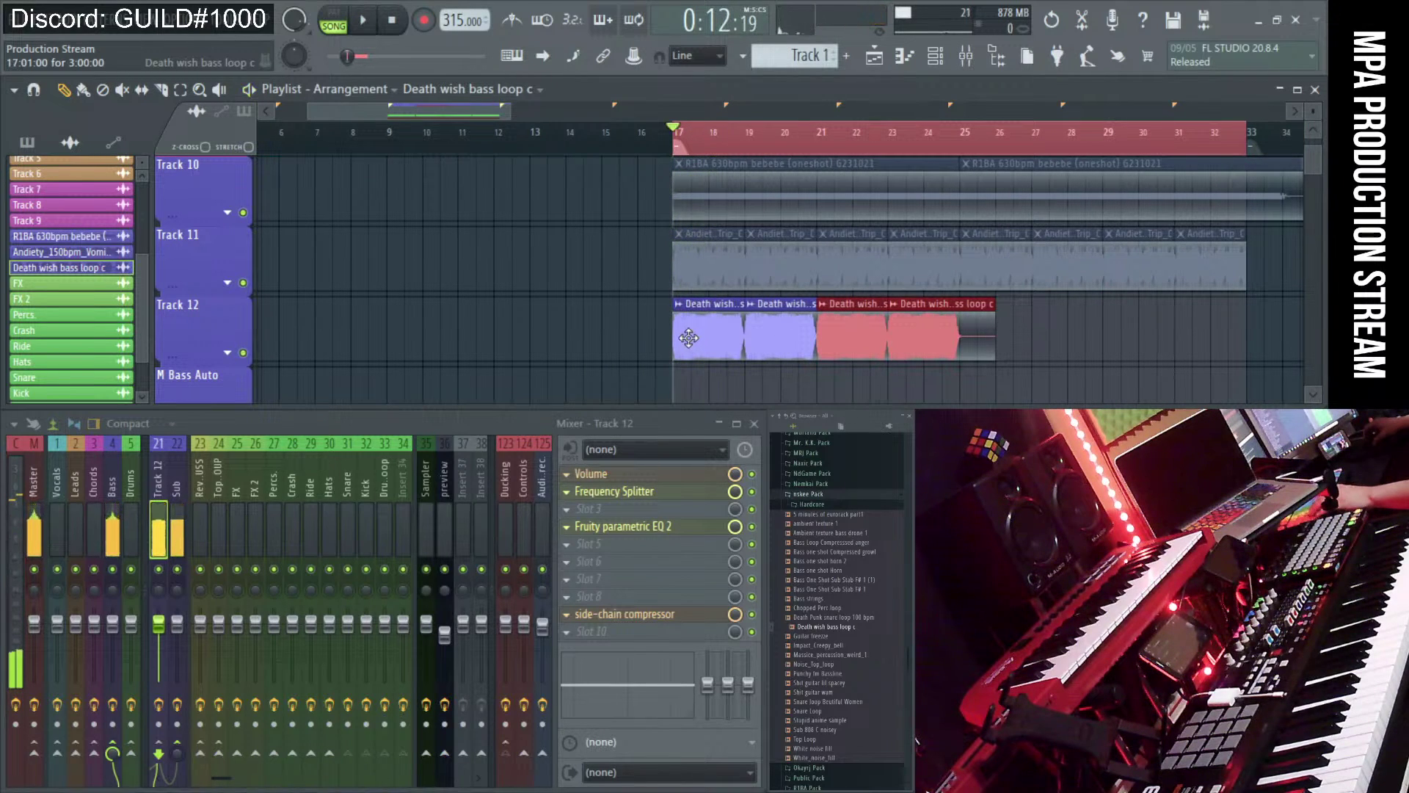
double_click(691, 335)
key("space")
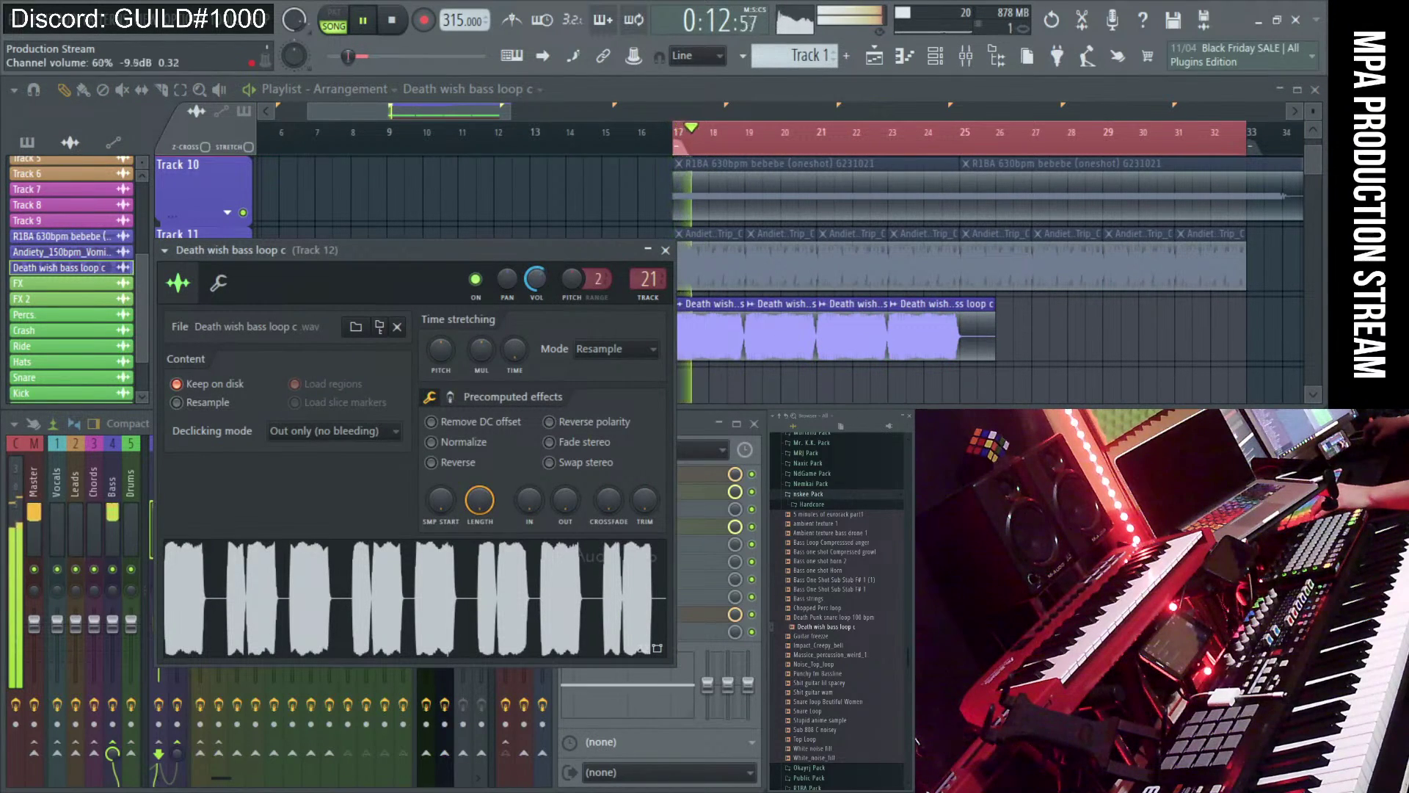
left_click_drag(538, 282, 541, 290)
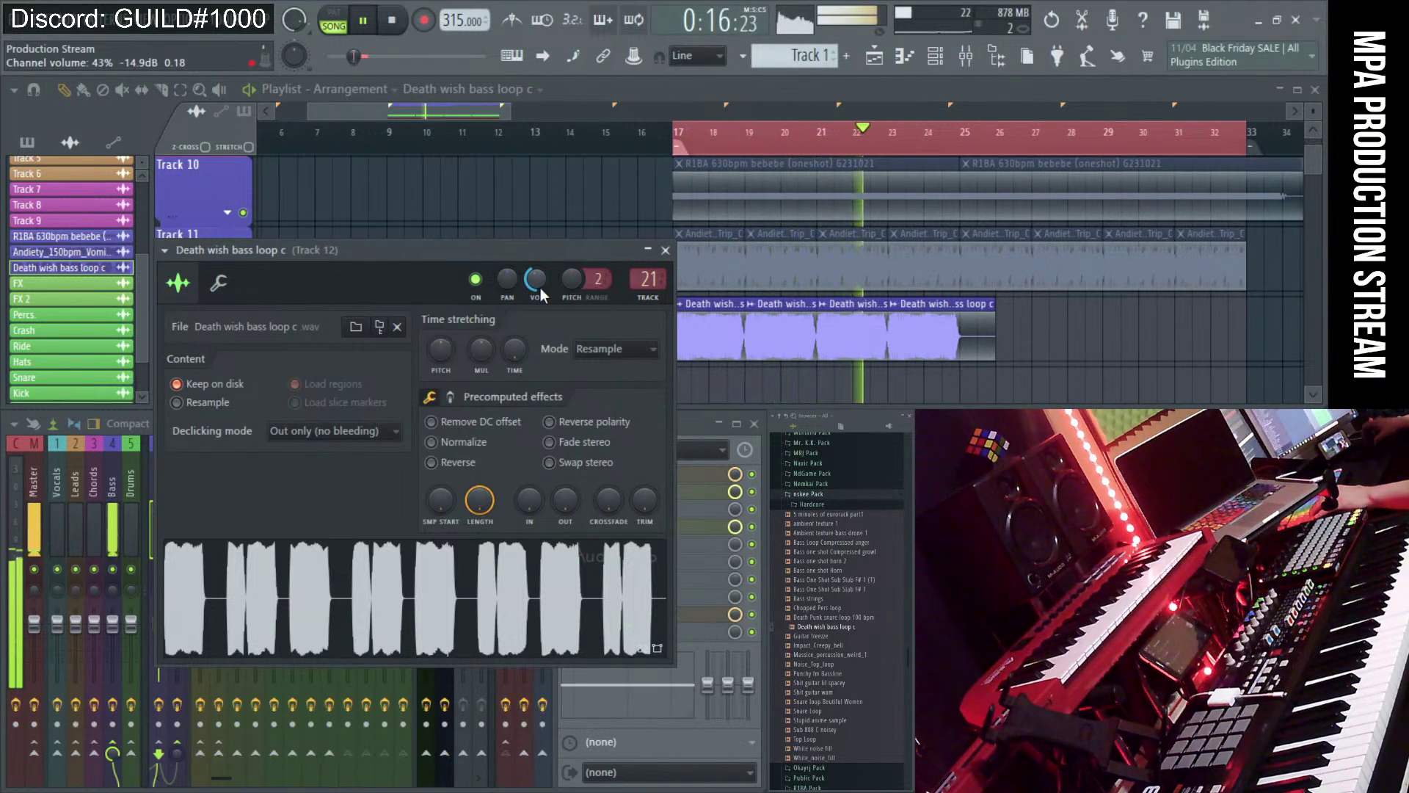
key("space")
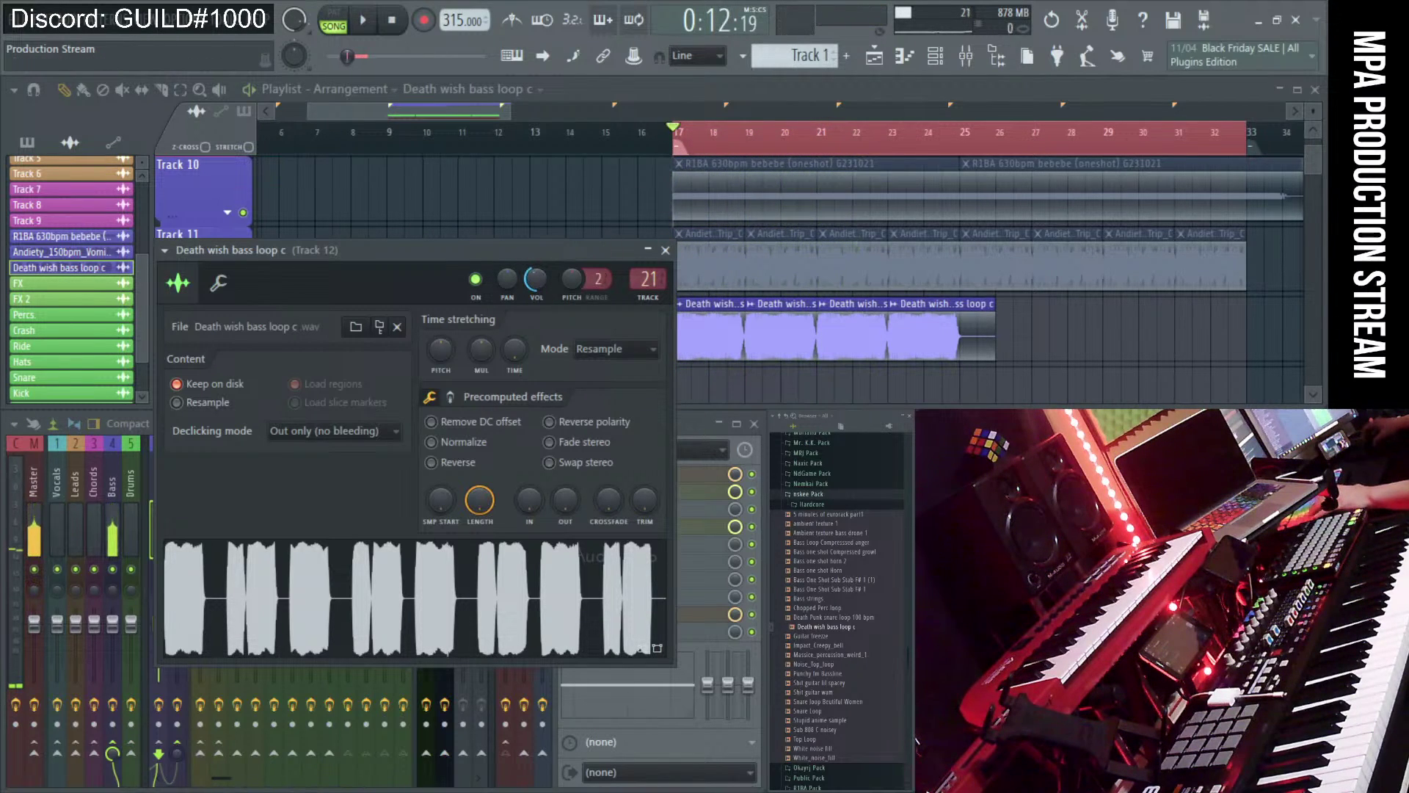
- Switch to the Google Sheets collab spreadsheet and insert a row below row 10 in the Collab 1 block
key("alt+Tab")
left_click(545, 455)
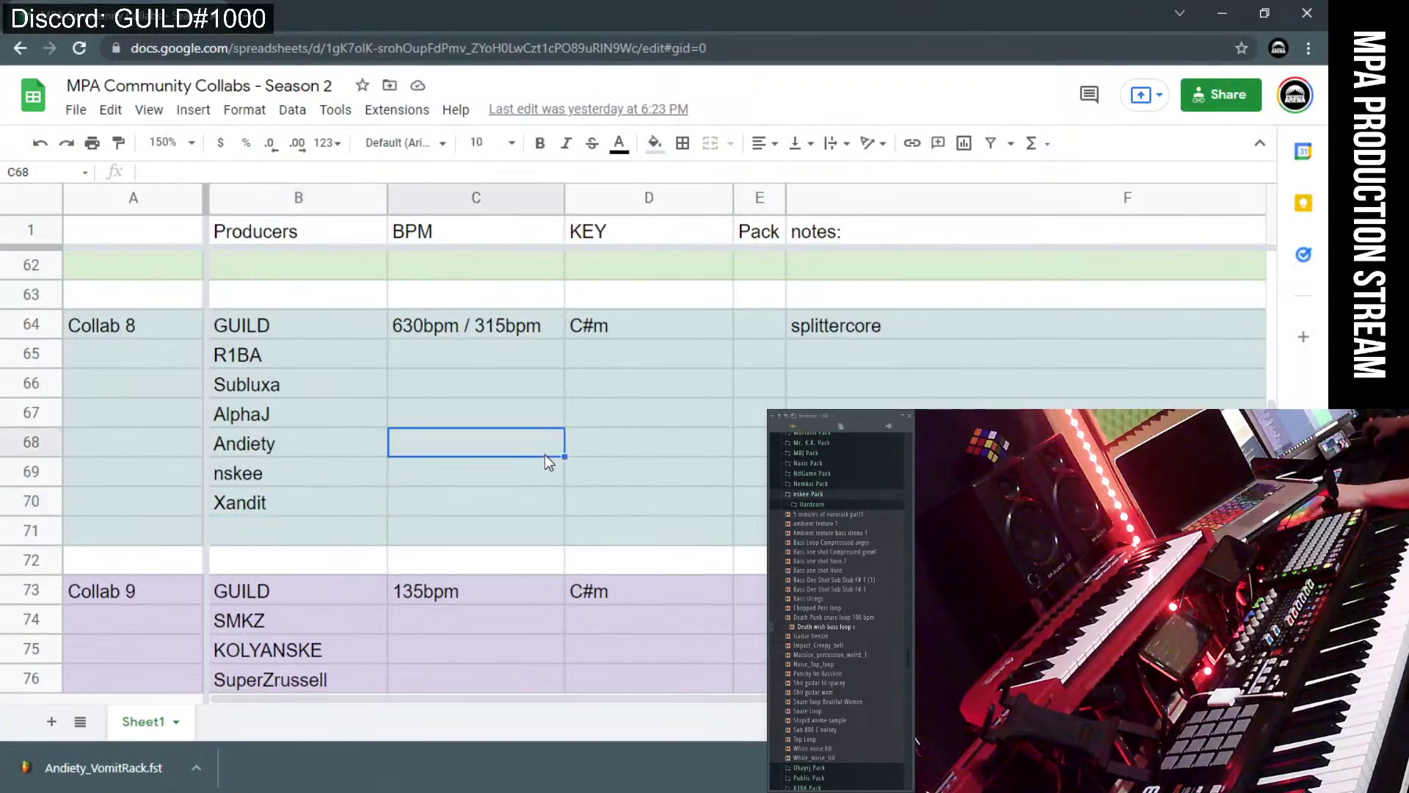
scroll(545, 455, "up", 15)
scroll(545, 462, "up", 7)
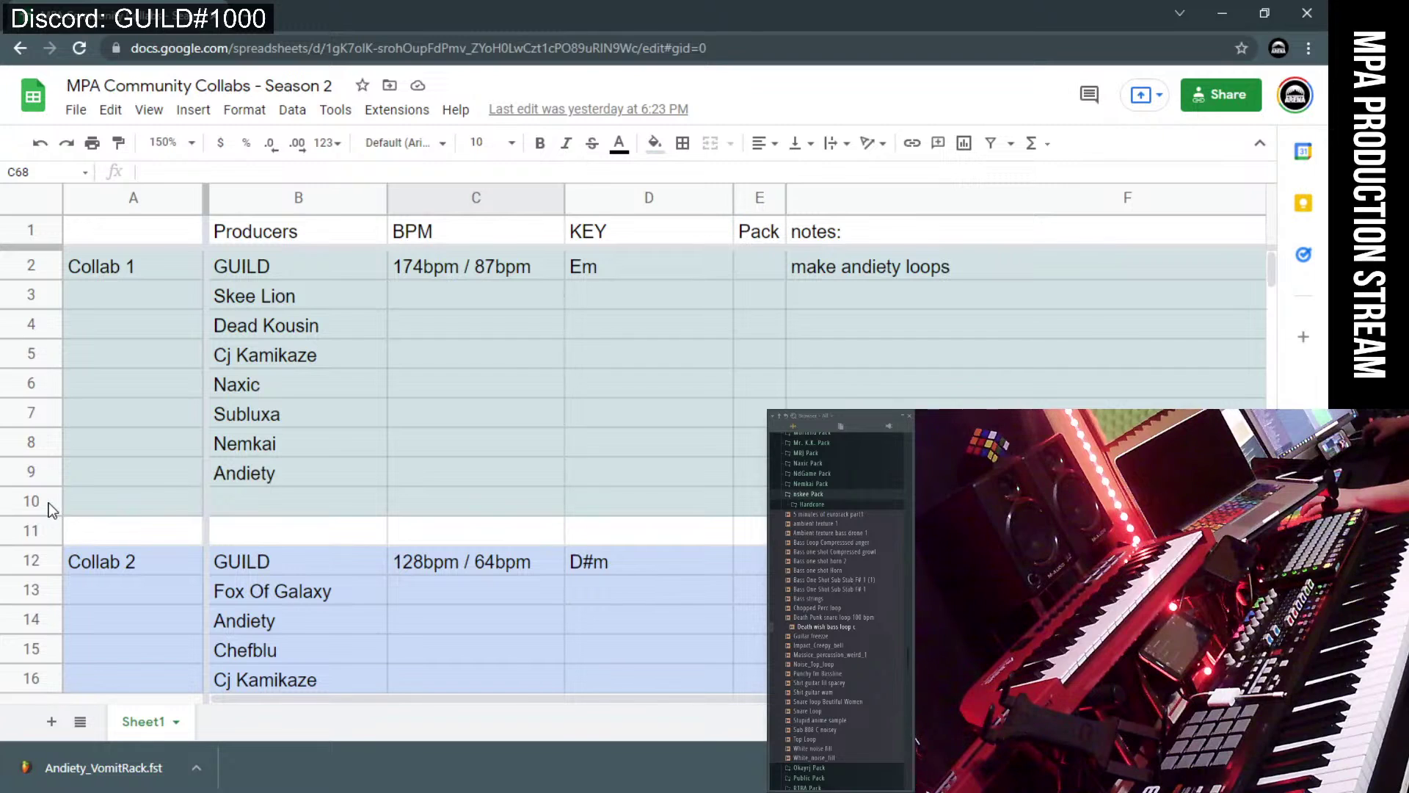
left_click(274, 417)
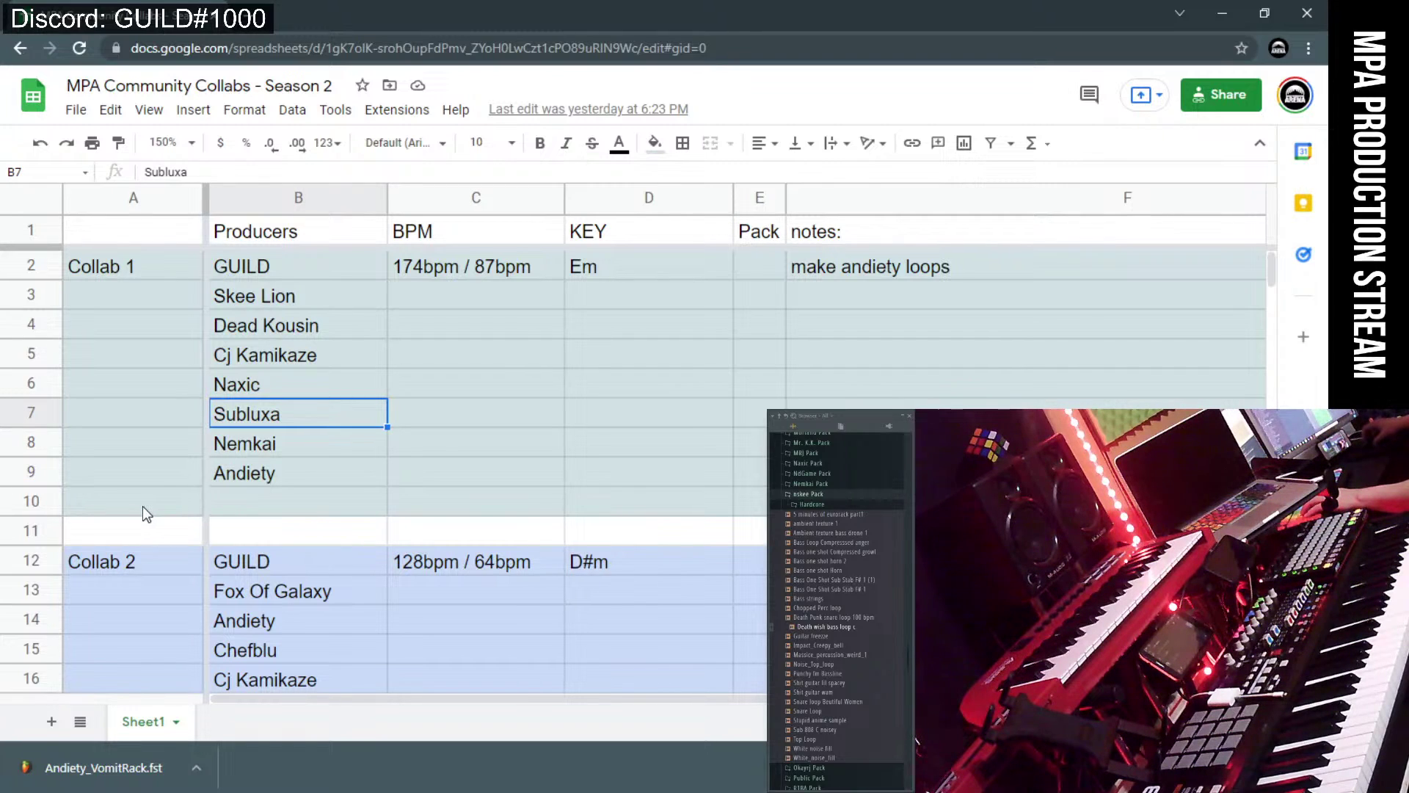
right_click(31, 504)
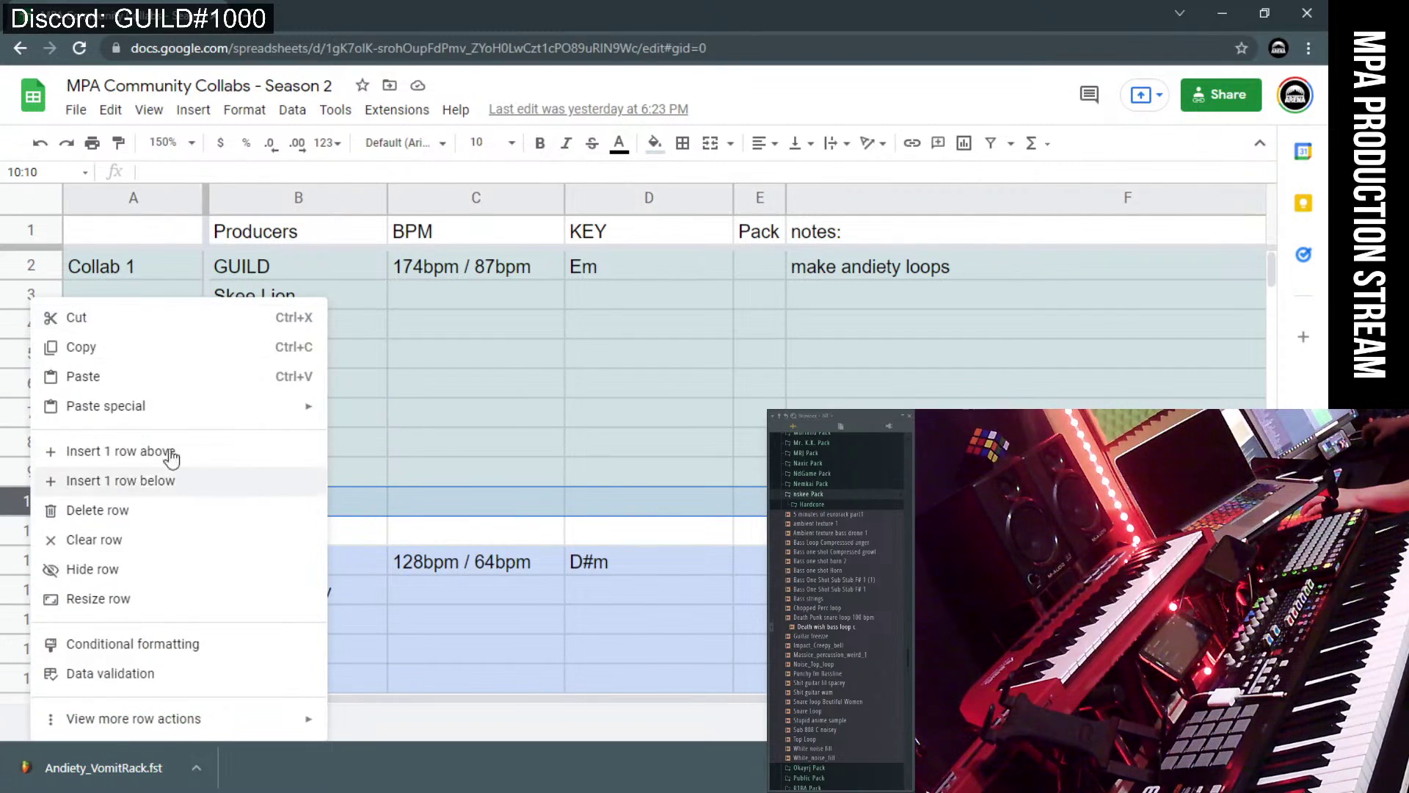
left_click(24, 449)
right_click(31, 501)
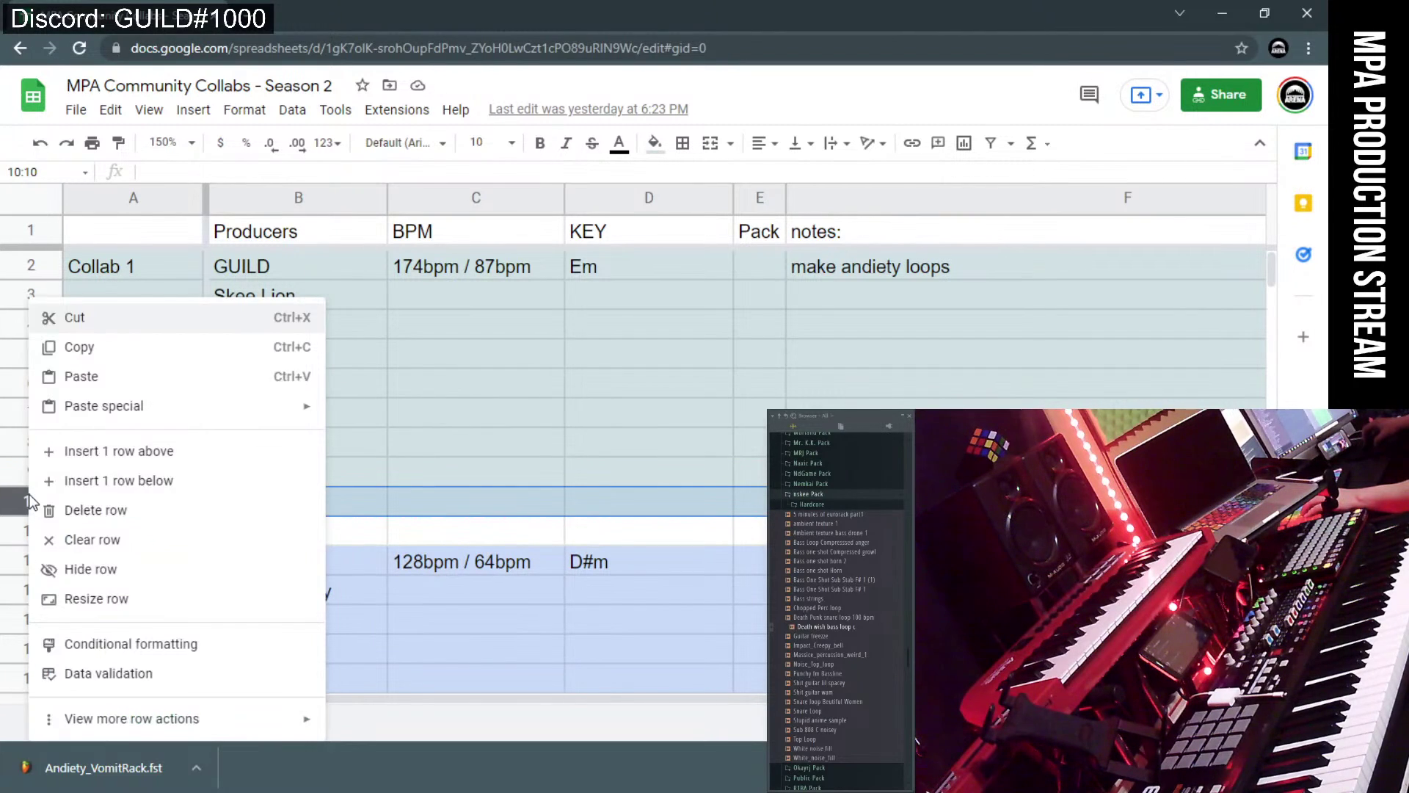
left_click(170, 482)
- Add Fox Of Galaxy to the Collab 1 producers in cell B10
left_click(254, 499)
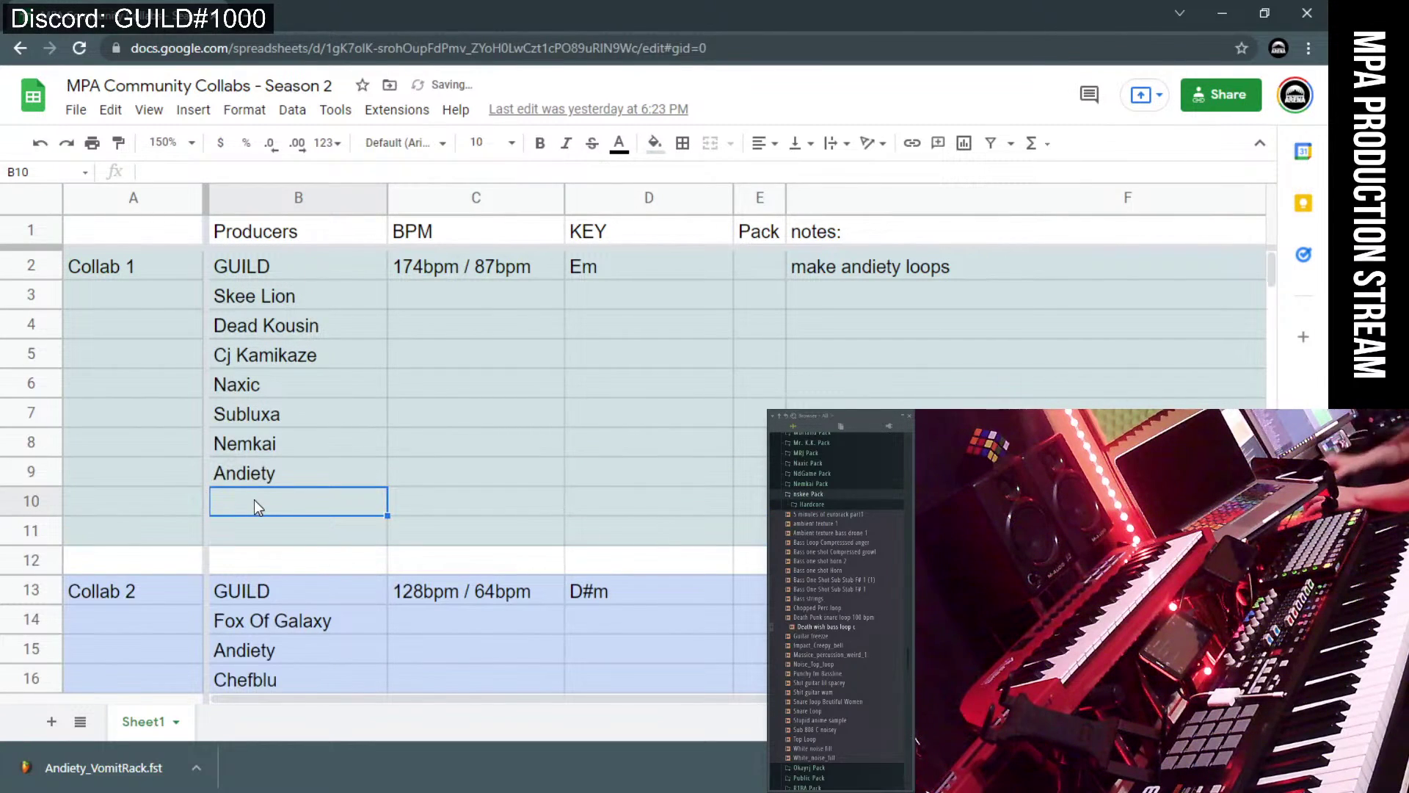
type("Fox O")
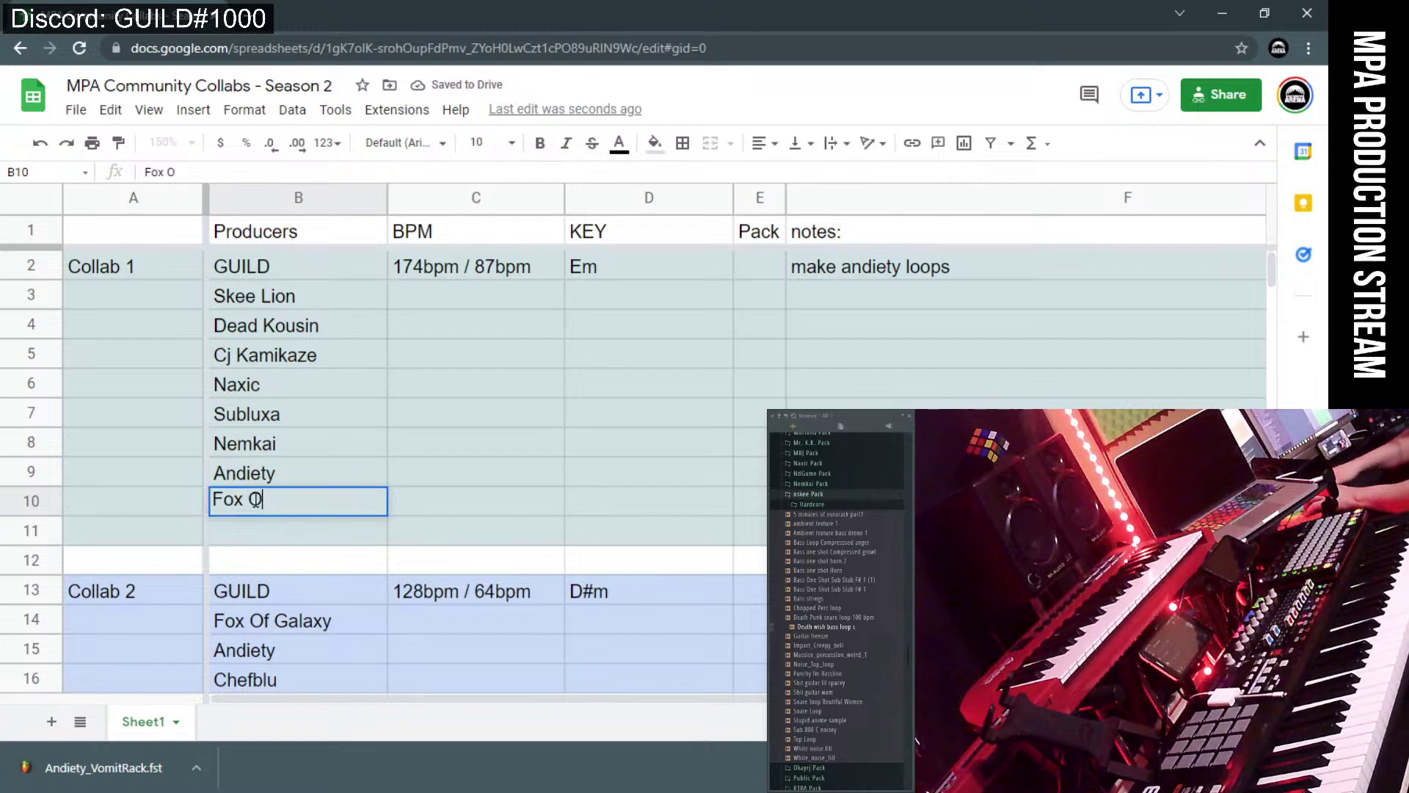
type("f Galaxy")
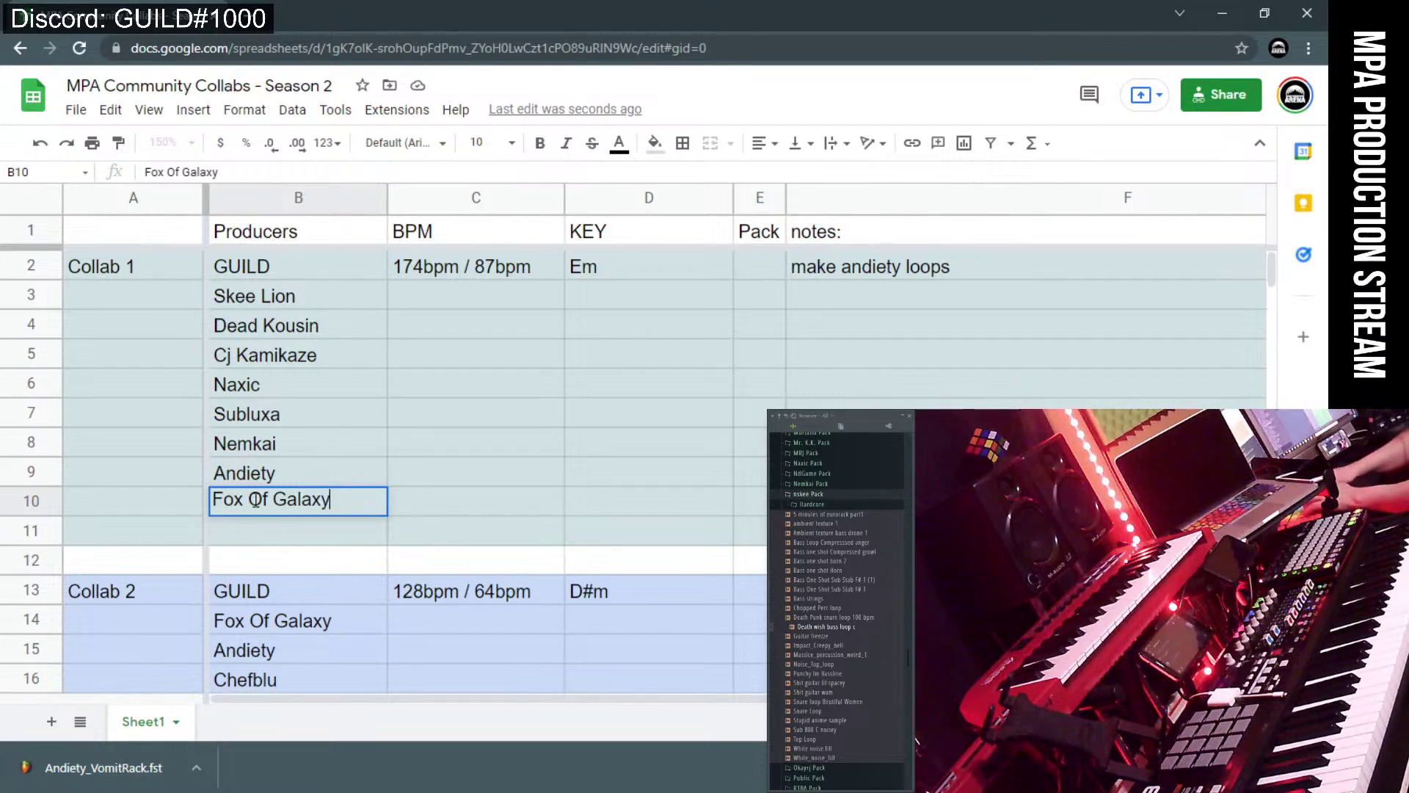
- Commit the Fox Of Galaxy entry in B10 and review the producer lists from Collab 1 down through Collab 8
key("Return")
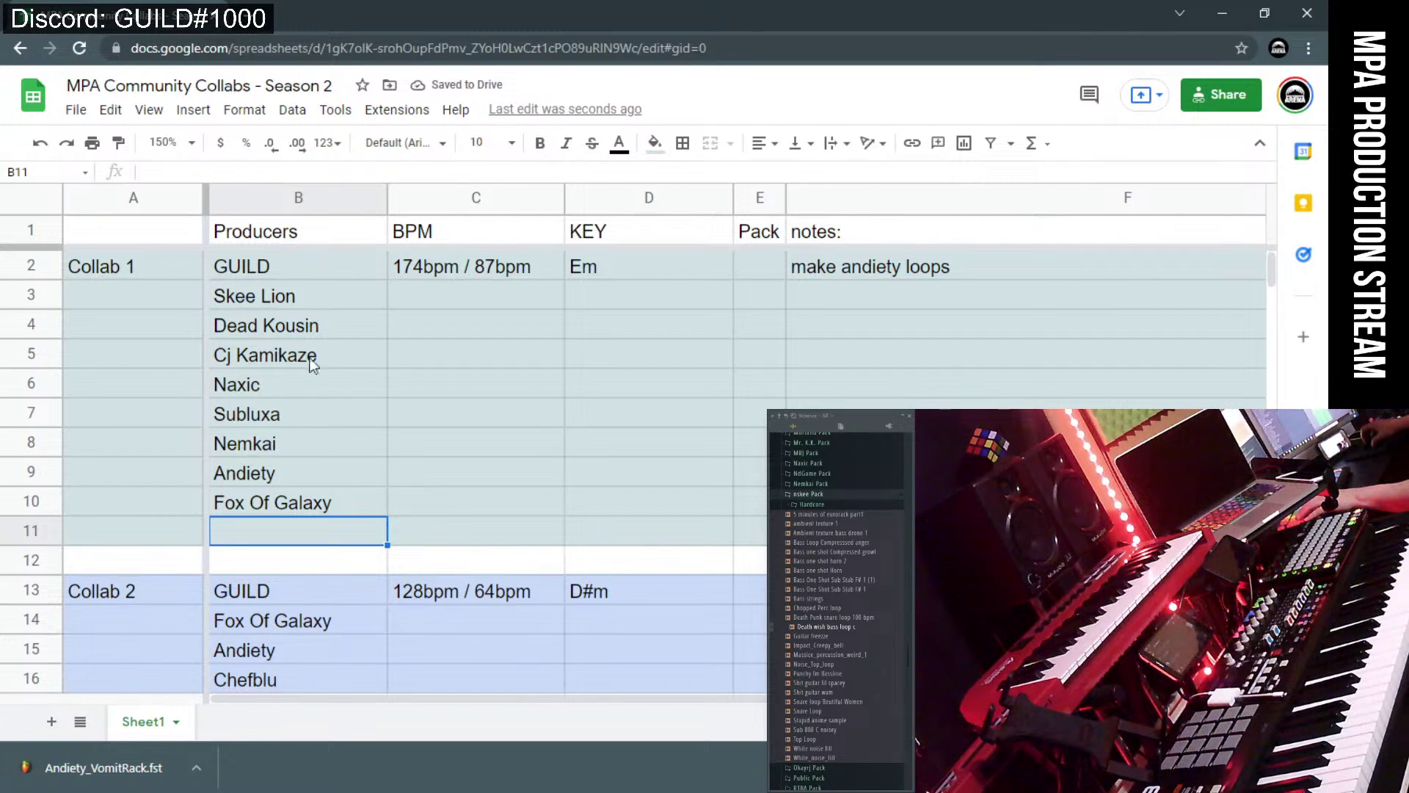
left_click(314, 472)
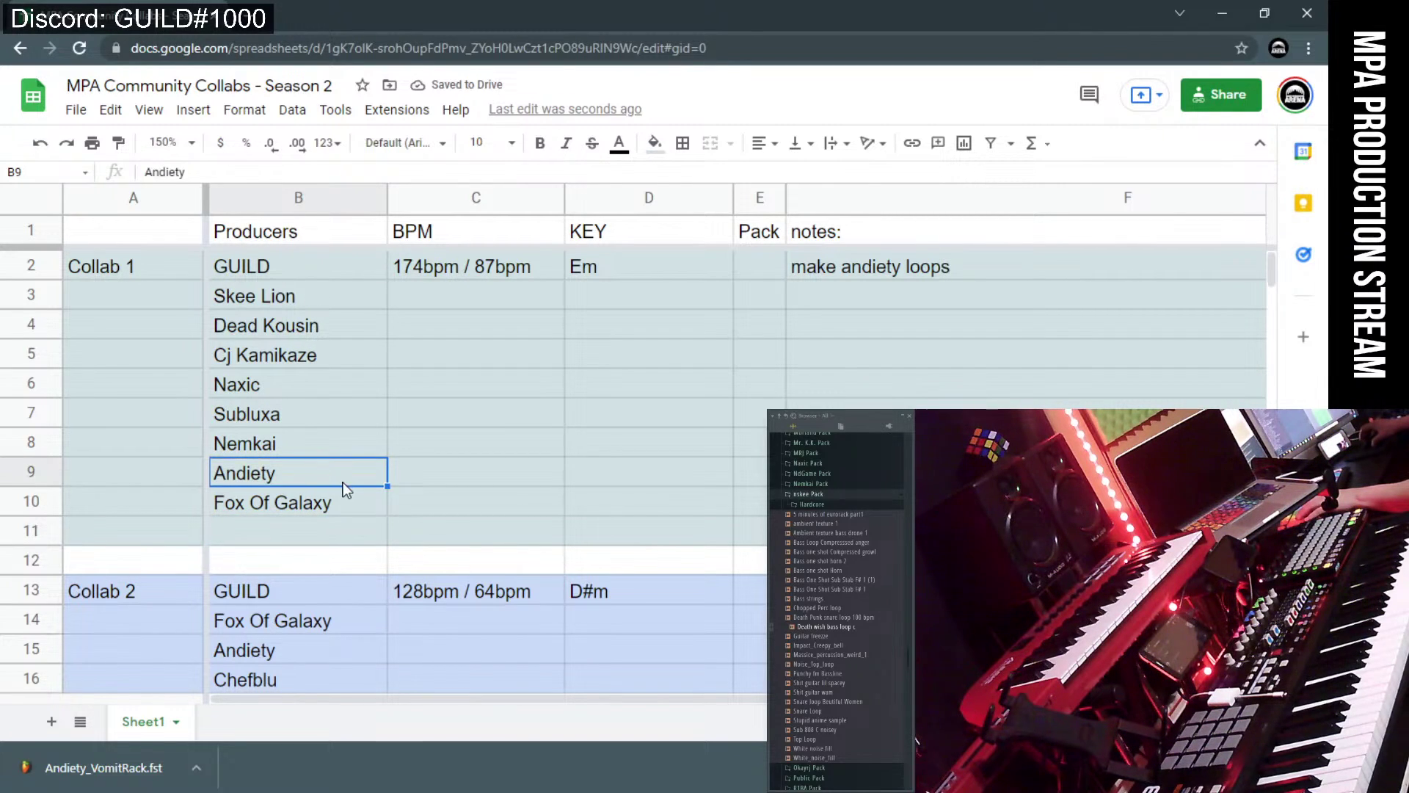
left_click(312, 296)
left_click(316, 351)
left_click(304, 442)
left_click(296, 527)
scroll(297, 527, "down", 2)
scroll(297, 527, "down", 10)
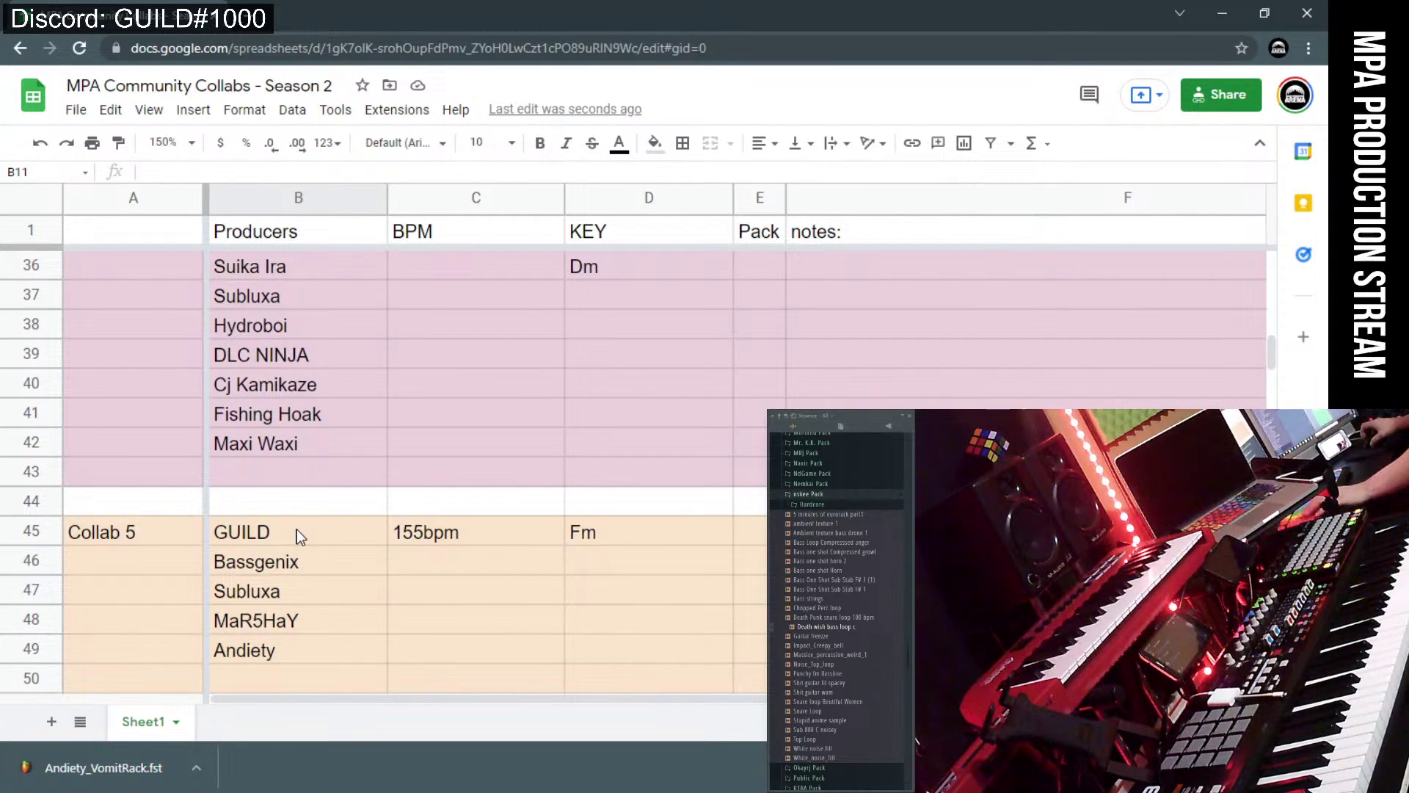
scroll(297, 530, "up", 1)
scroll(297, 530, "down", 6)
scroll(296, 530, "down", 3)
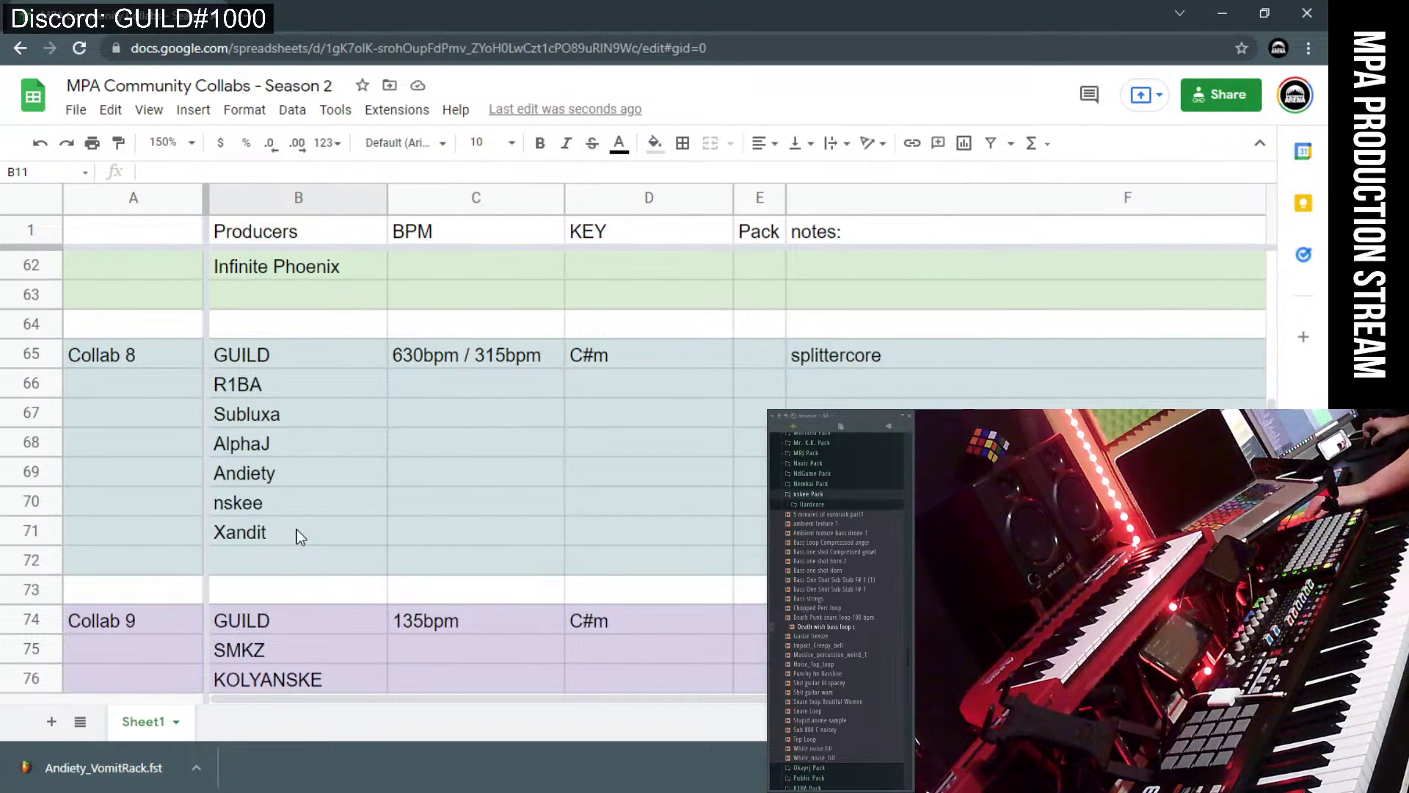
scroll(297, 530, "up", 20)
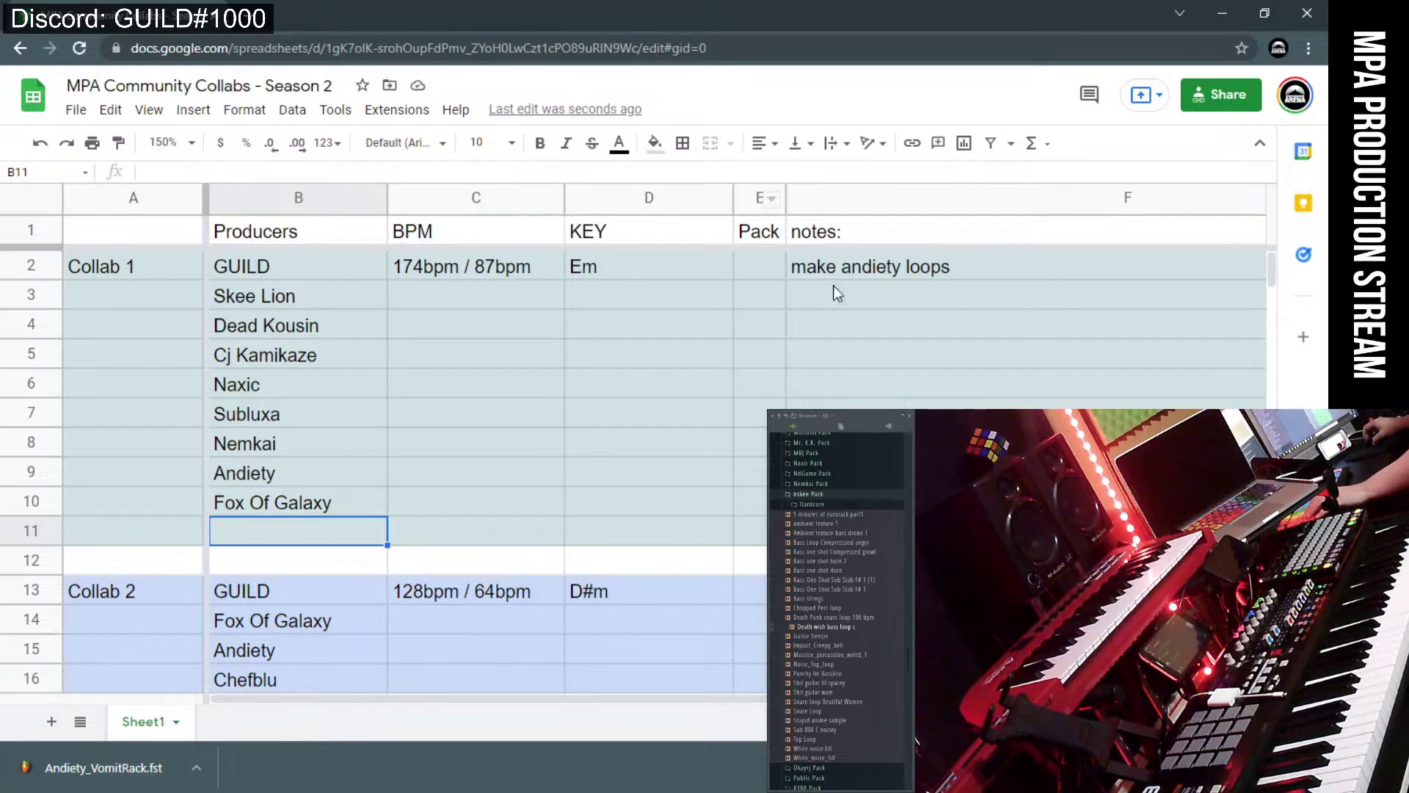
- Mark Collab 1 by entering *** in cell A3, directly below its title
left_click(158, 271)
left_click(150, 322)
left_click(157, 263)
double_click(158, 271)
left_click(151, 299)
double_click(146, 303)
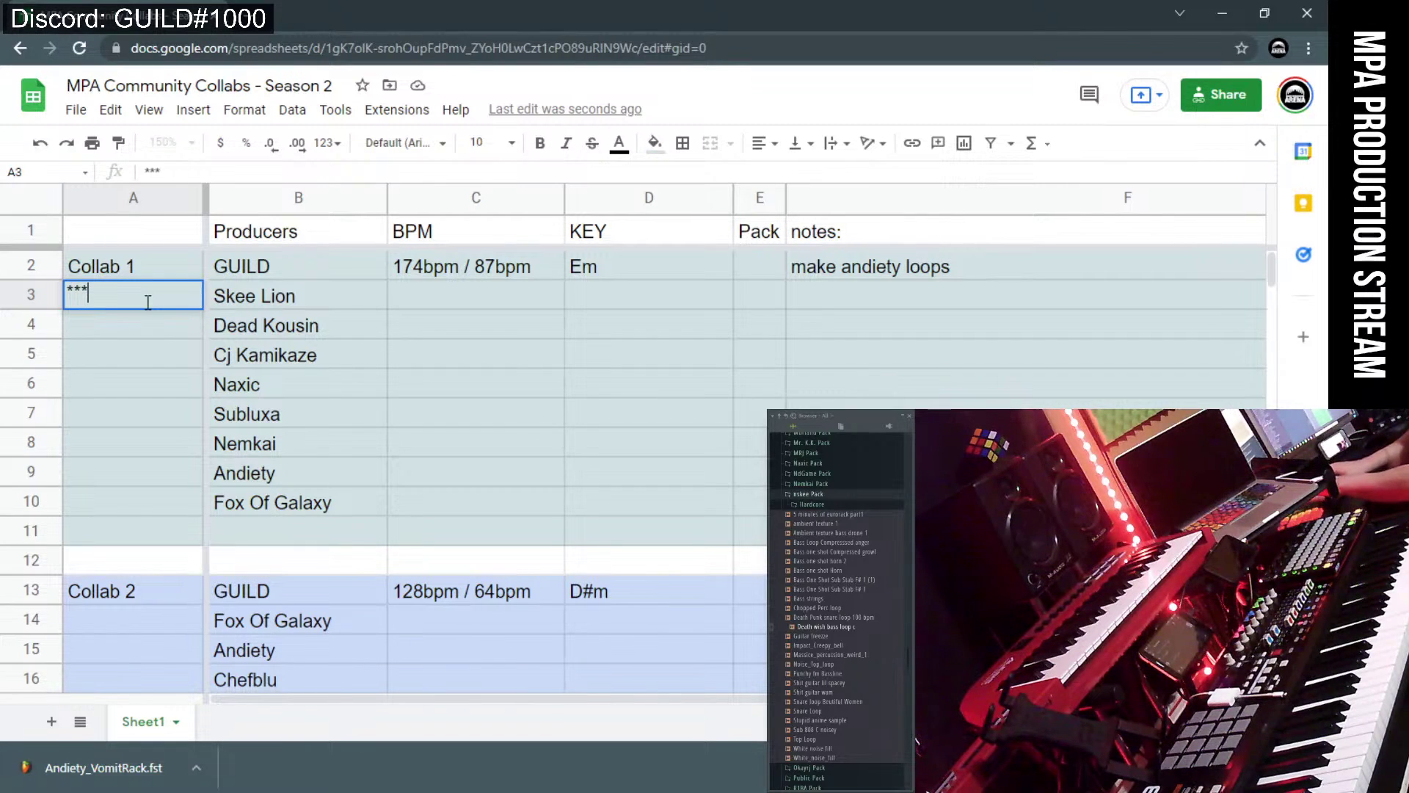
left_click(94, 323)
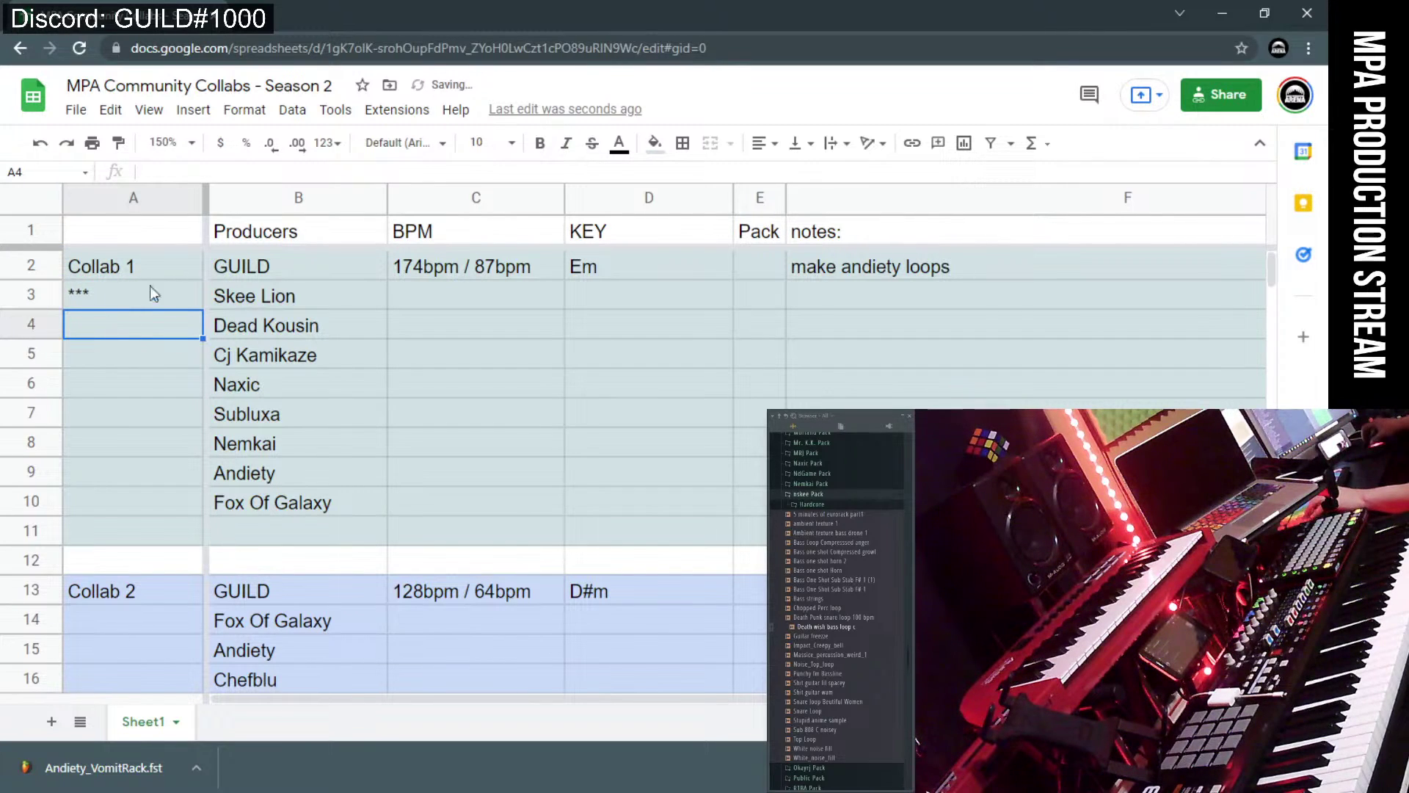
- Mark Collab 8 by entering *** in cell A66, directly below its title
scroll(149, 312, "down", 18)
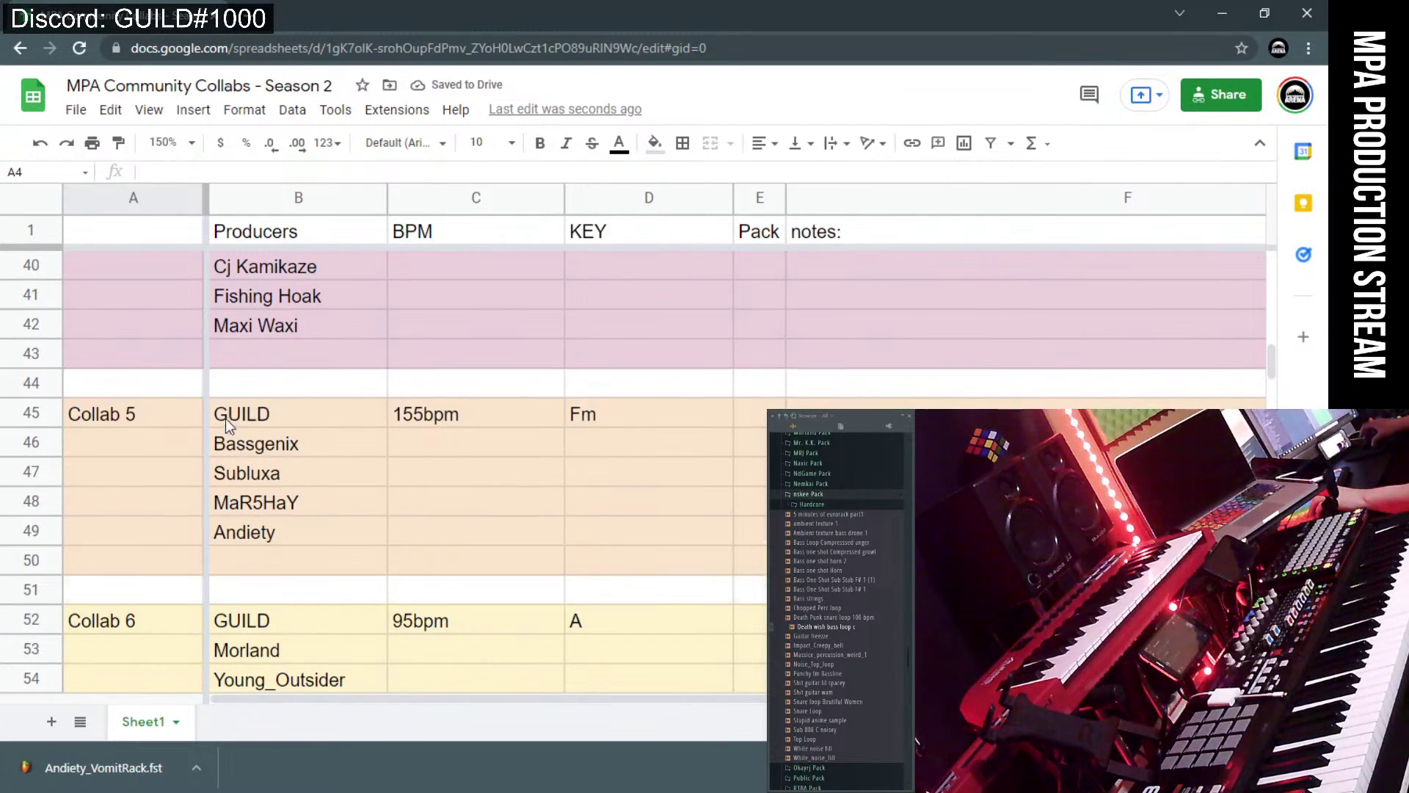
scroll(152, 401, "down", 3)
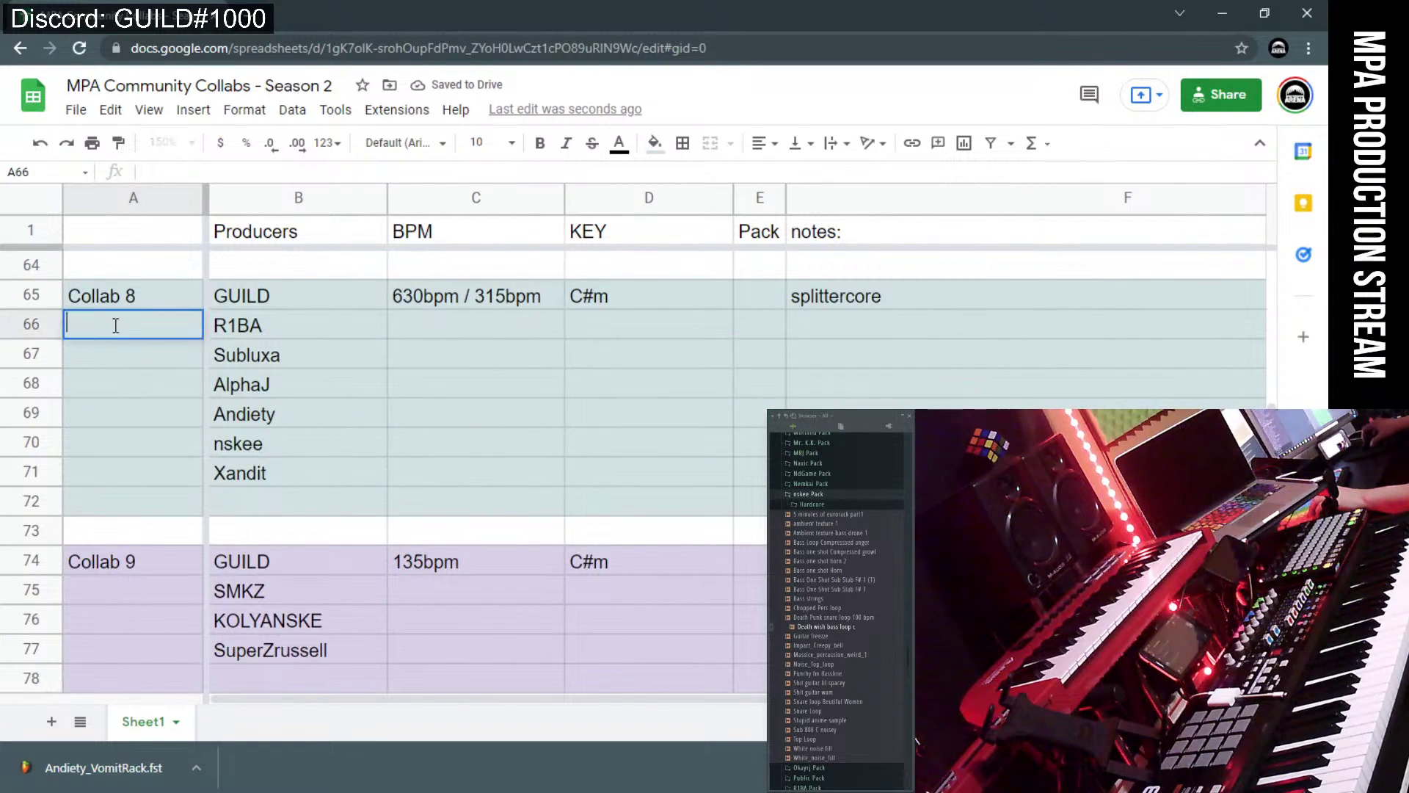
type("***")
left_click(117, 351)
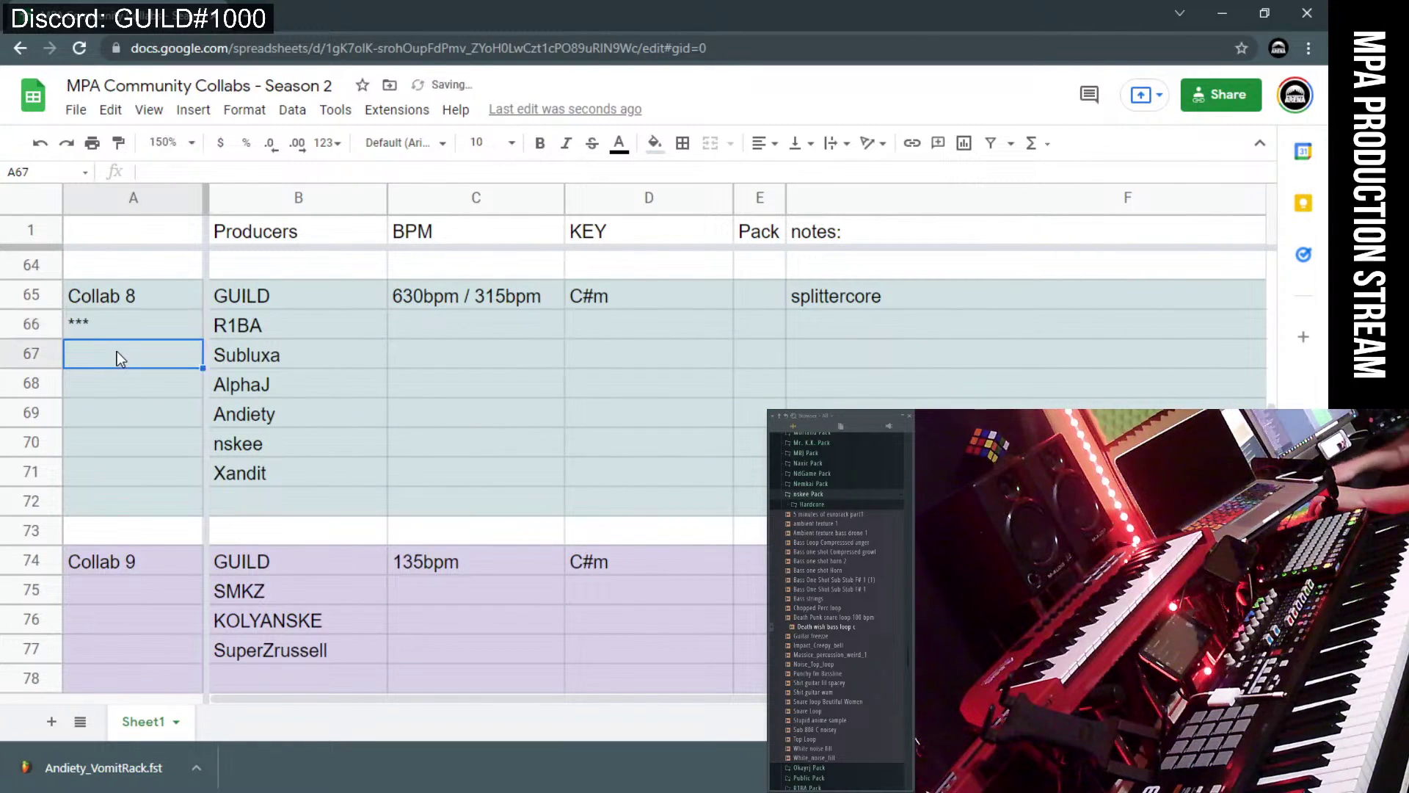
left_click(257, 438)
left_click(393, 432)
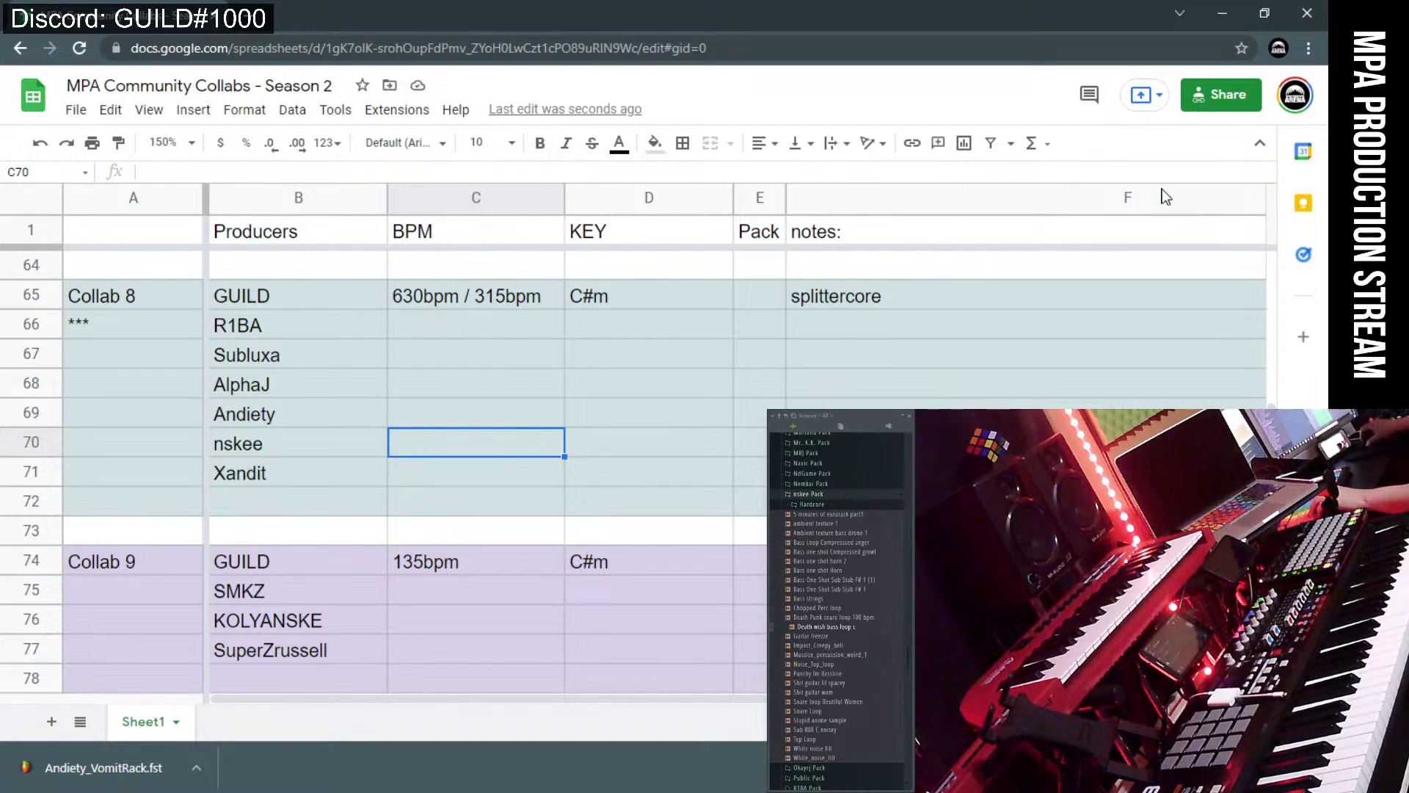
- Switch to FL Studio, shift the Death wish bass loop c channel's pitch by +100 cents and set its time stretching mode to Auto
left_click(1217, 13)
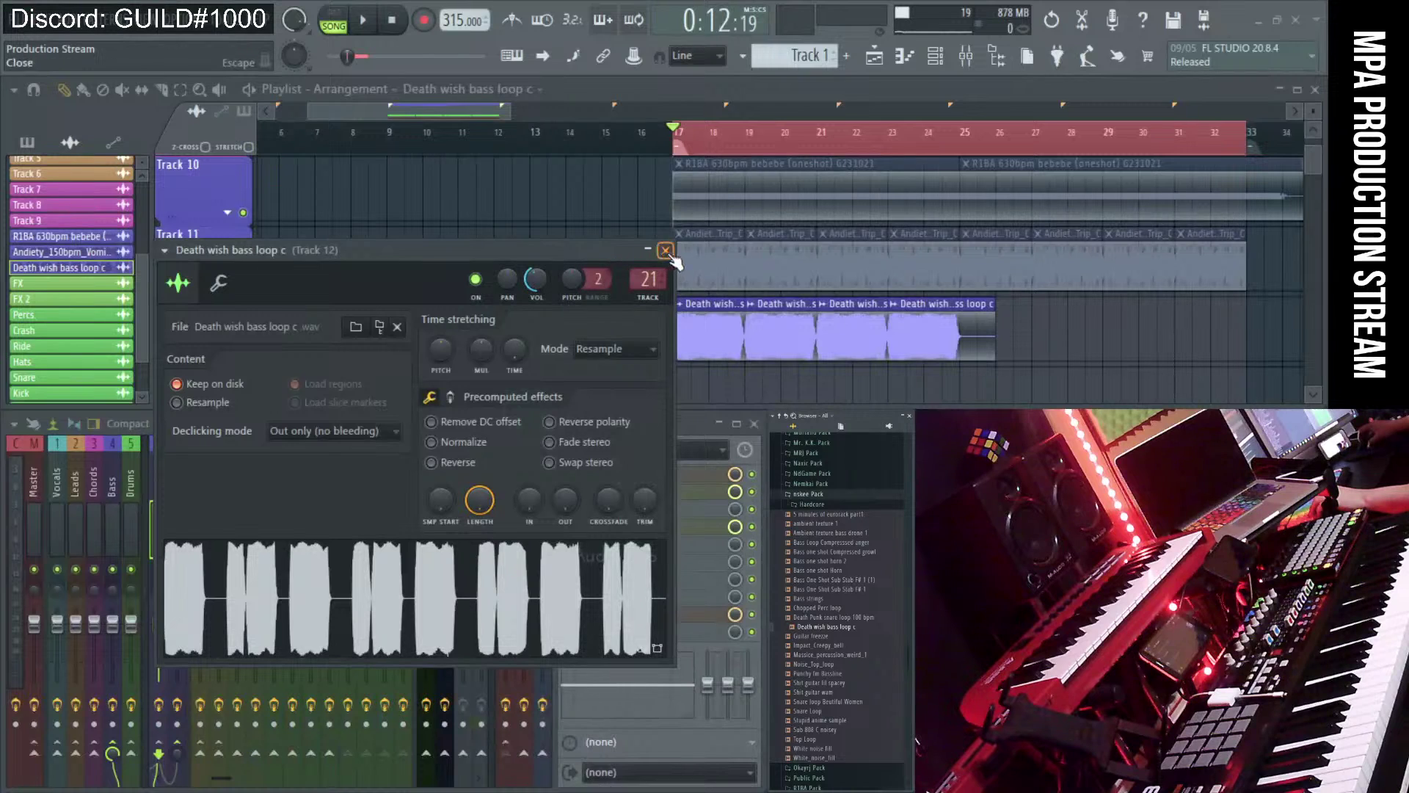
scroll(748, 330, "up", 5)
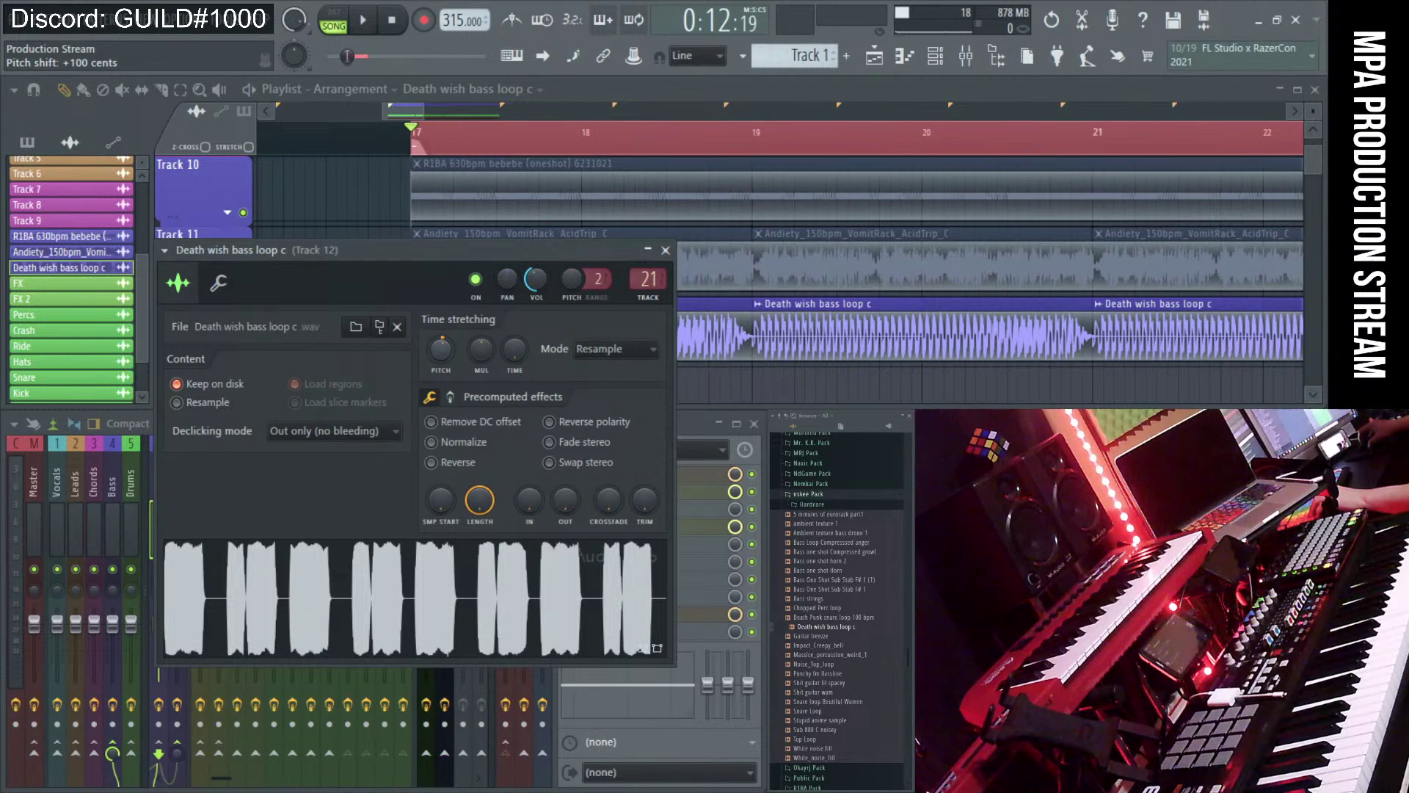
left_click_drag(442, 355, 444, 360)
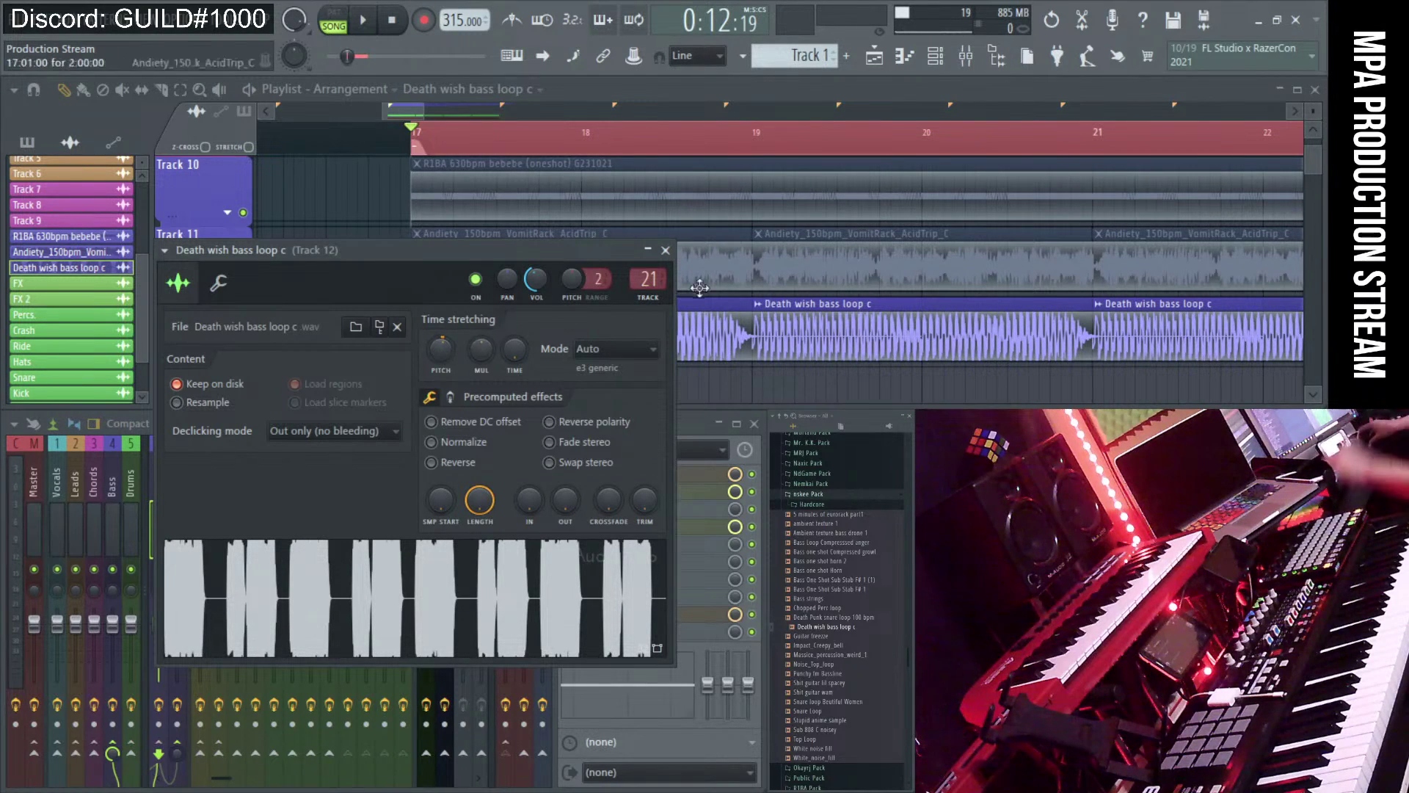
left_click(666, 251)
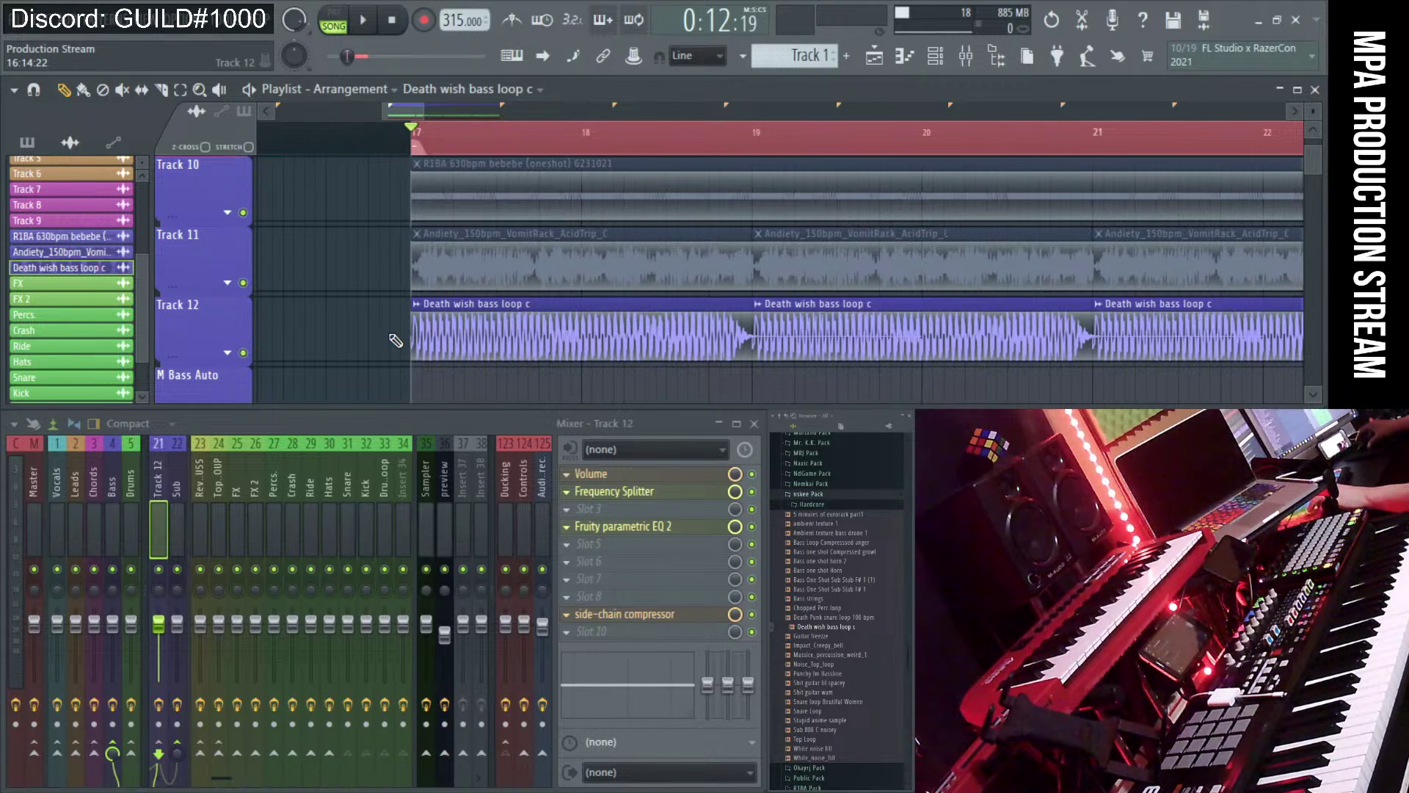
- Replace the bass clips at bars 19 and 21 on Track 12 with copies of the two-bar clip from bar 17
scroll(395, 340, "down", 2)
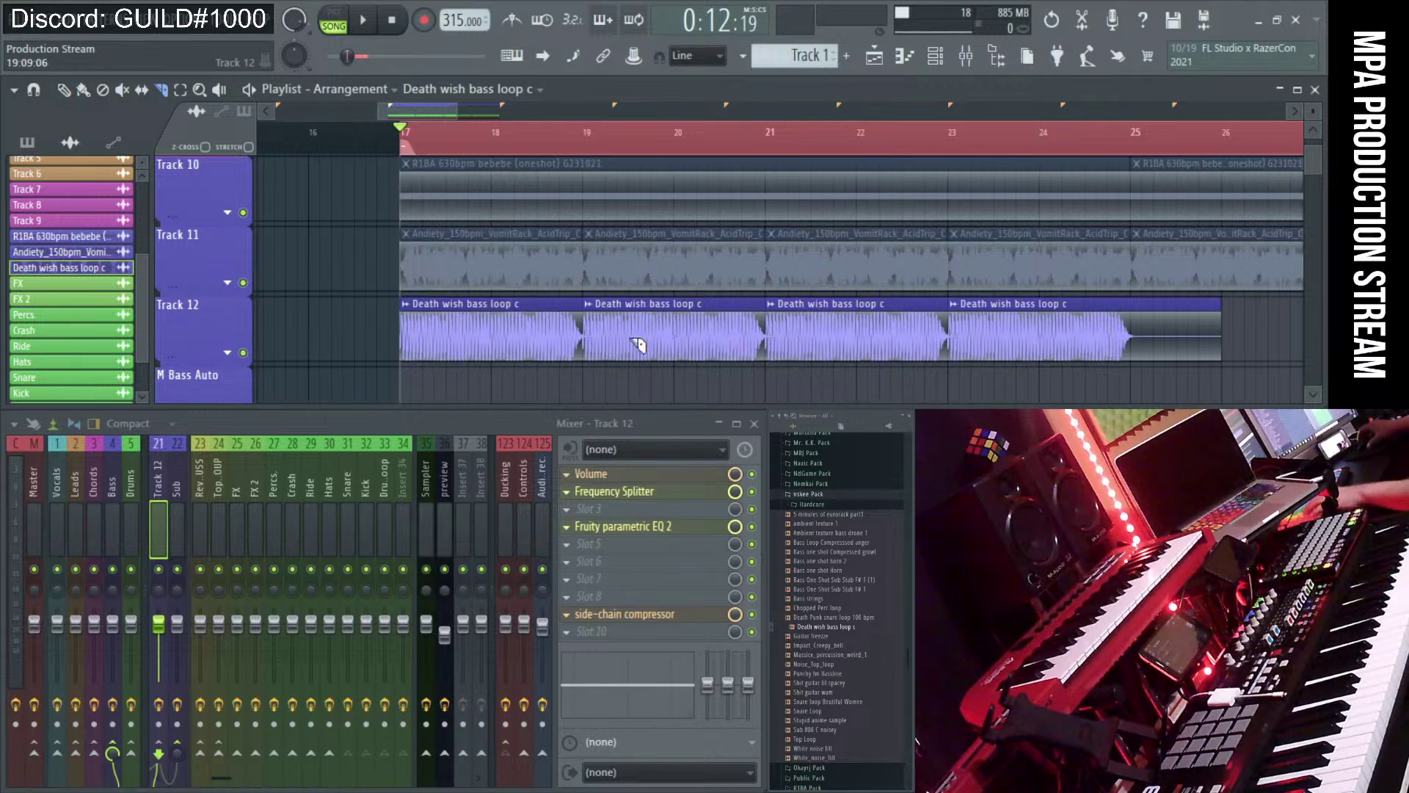
left_click_drag(540, 350, 582, 359)
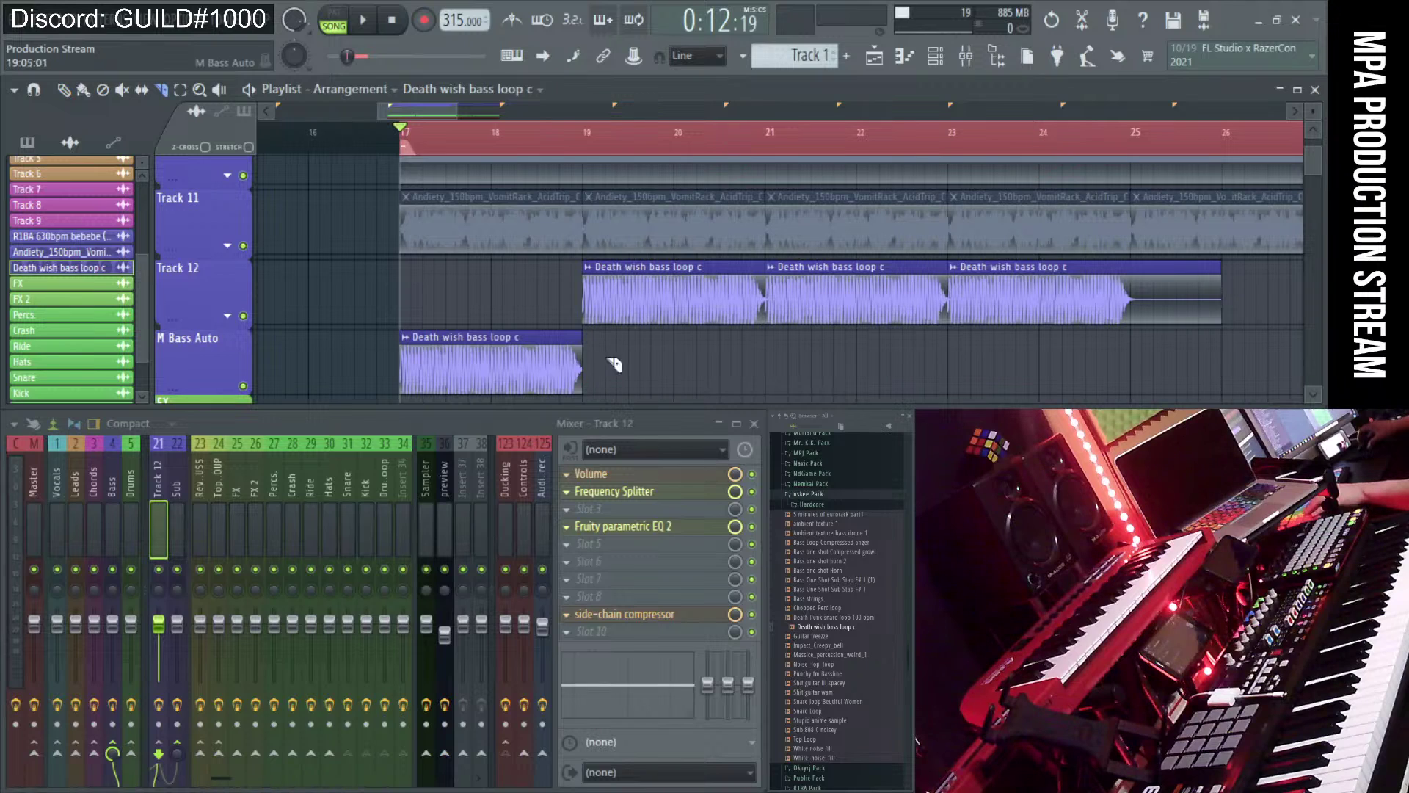
right_click(859, 314)
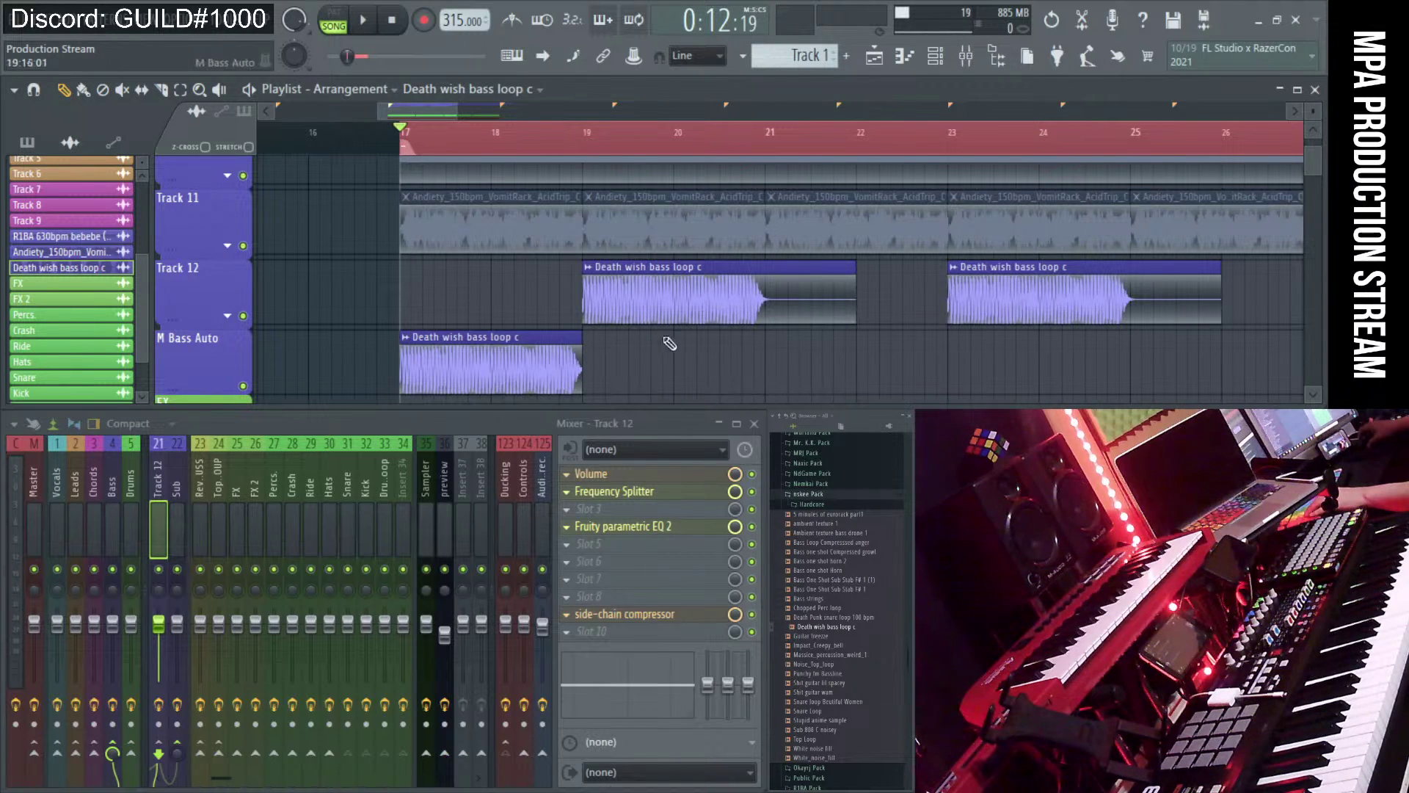
left_click_drag(560, 368, 562, 297)
right_click(690, 312)
left_click_drag(796, 312, 873, 317)
- Play the bass clips from bar 17 and lower the Death wish bass loop c channel's volume to 36%
key("space")
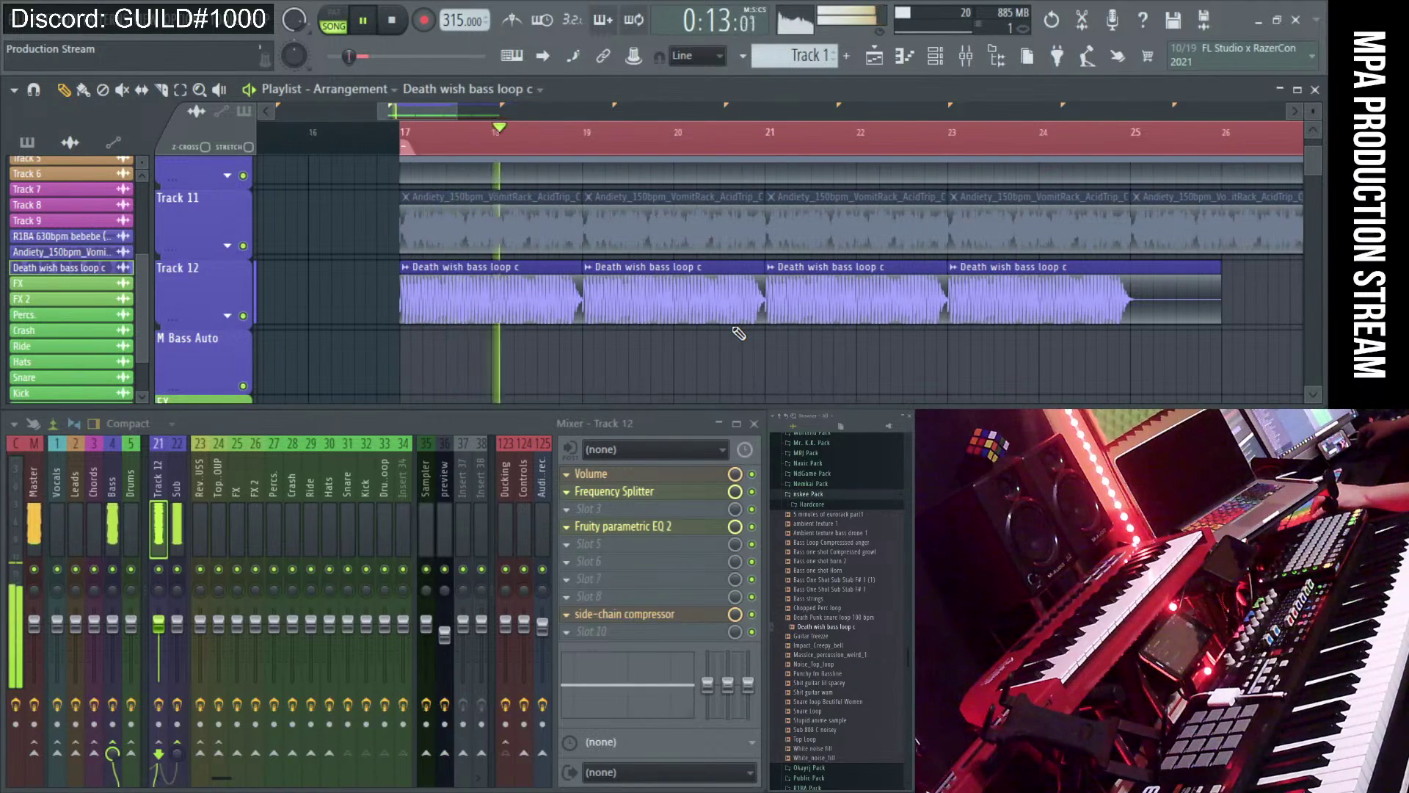
key("space")
double_click(508, 299)
key("space")
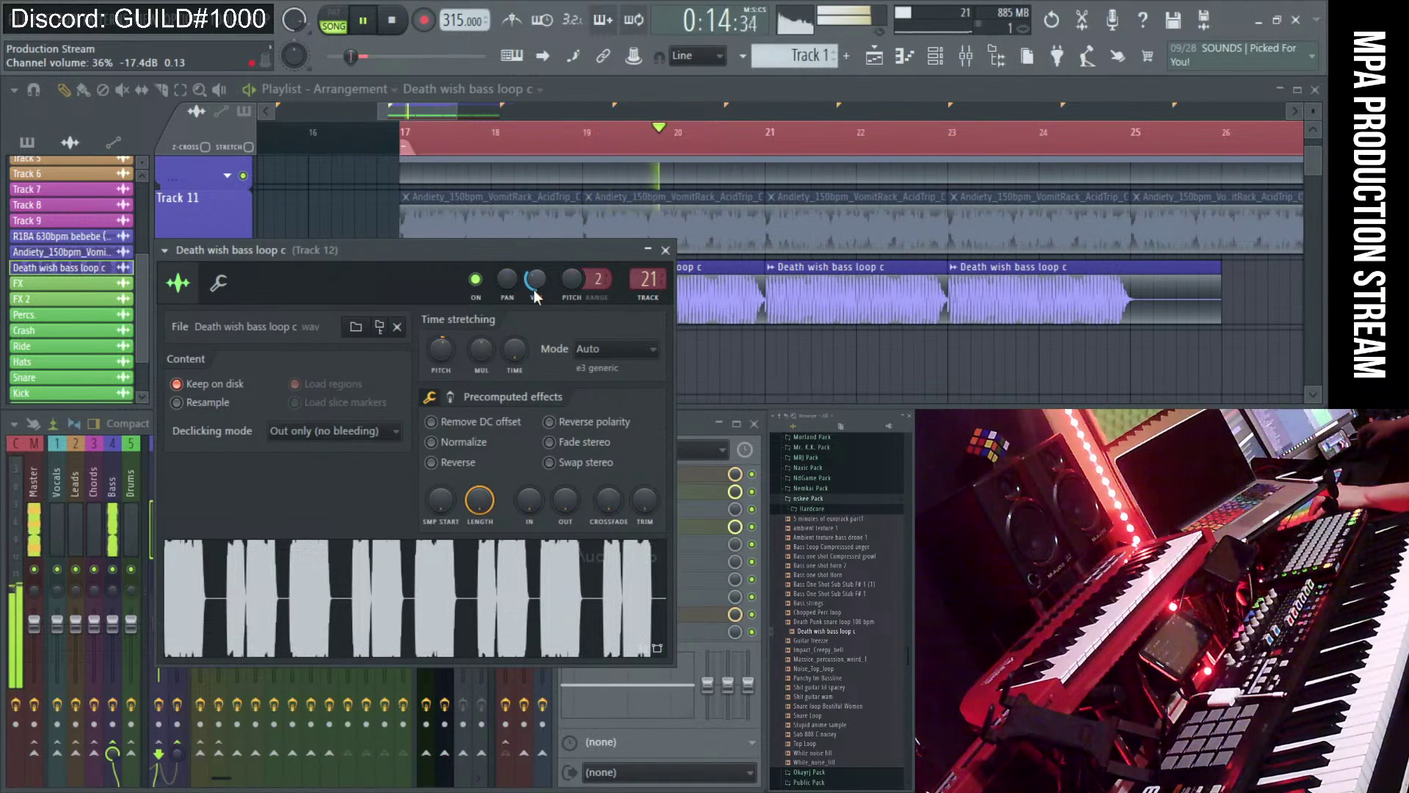
left_click(665, 250)
- Duplicate the four bass clips on Track 12 so the copies start at bar 25 and fill the rest of the selection
scroll(554, 267, "down", 2)
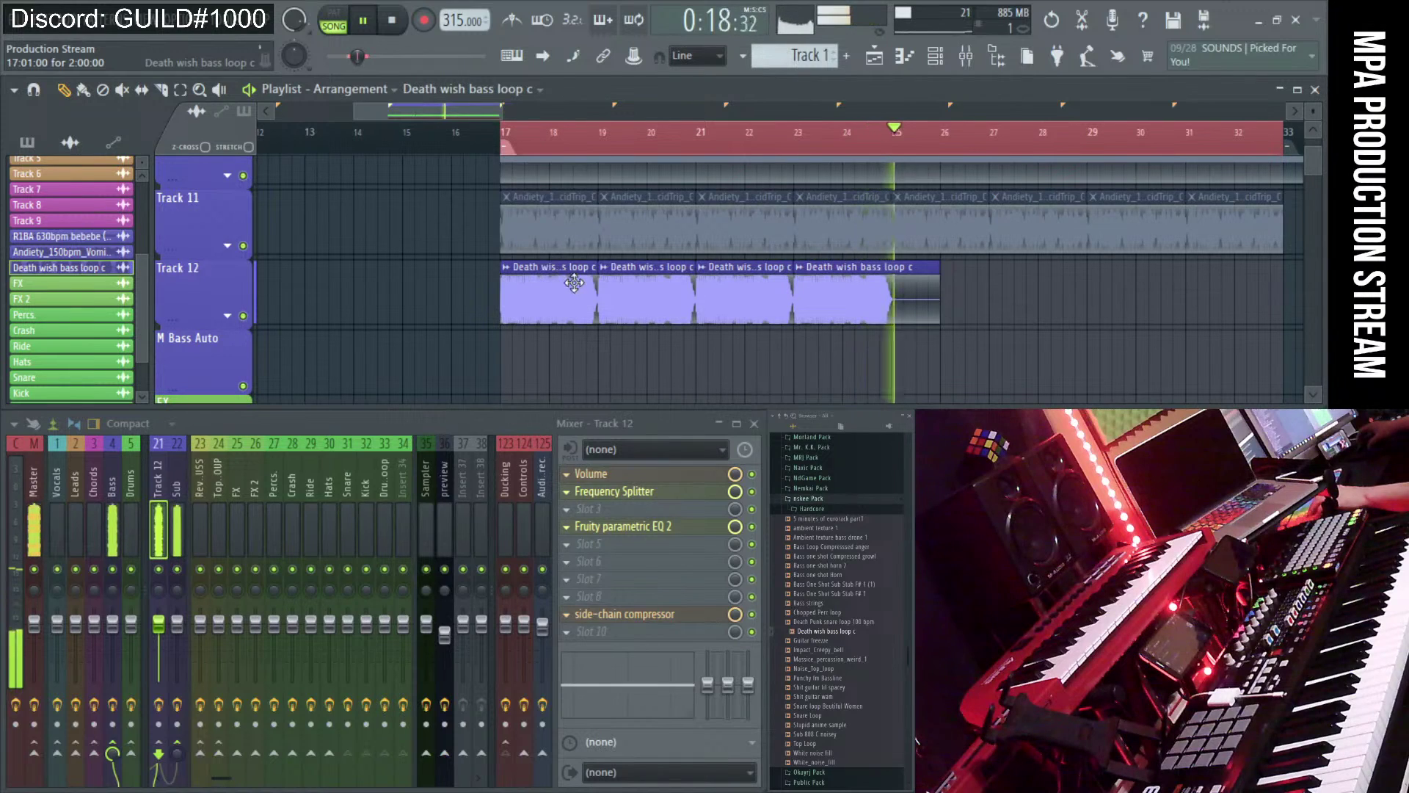
key("space")
left_click_drag(875, 318, 908, 313)
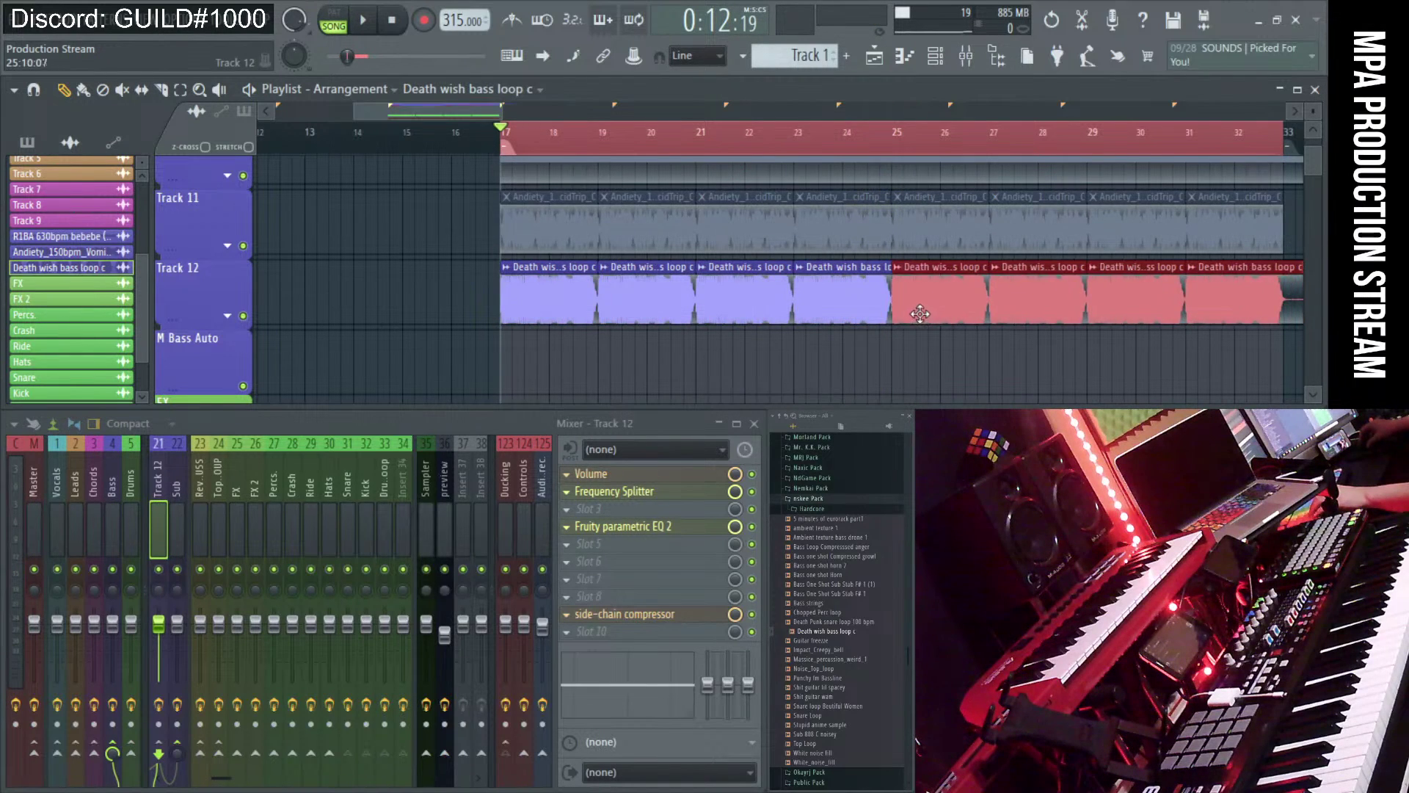
- Unmute the Subluxa clips on the Drum Loop track from bar 17 to 33 and play them together with the bass
scroll(793, 316, "down", 2)
key("space")
scroll(401, 334, "down", 4)
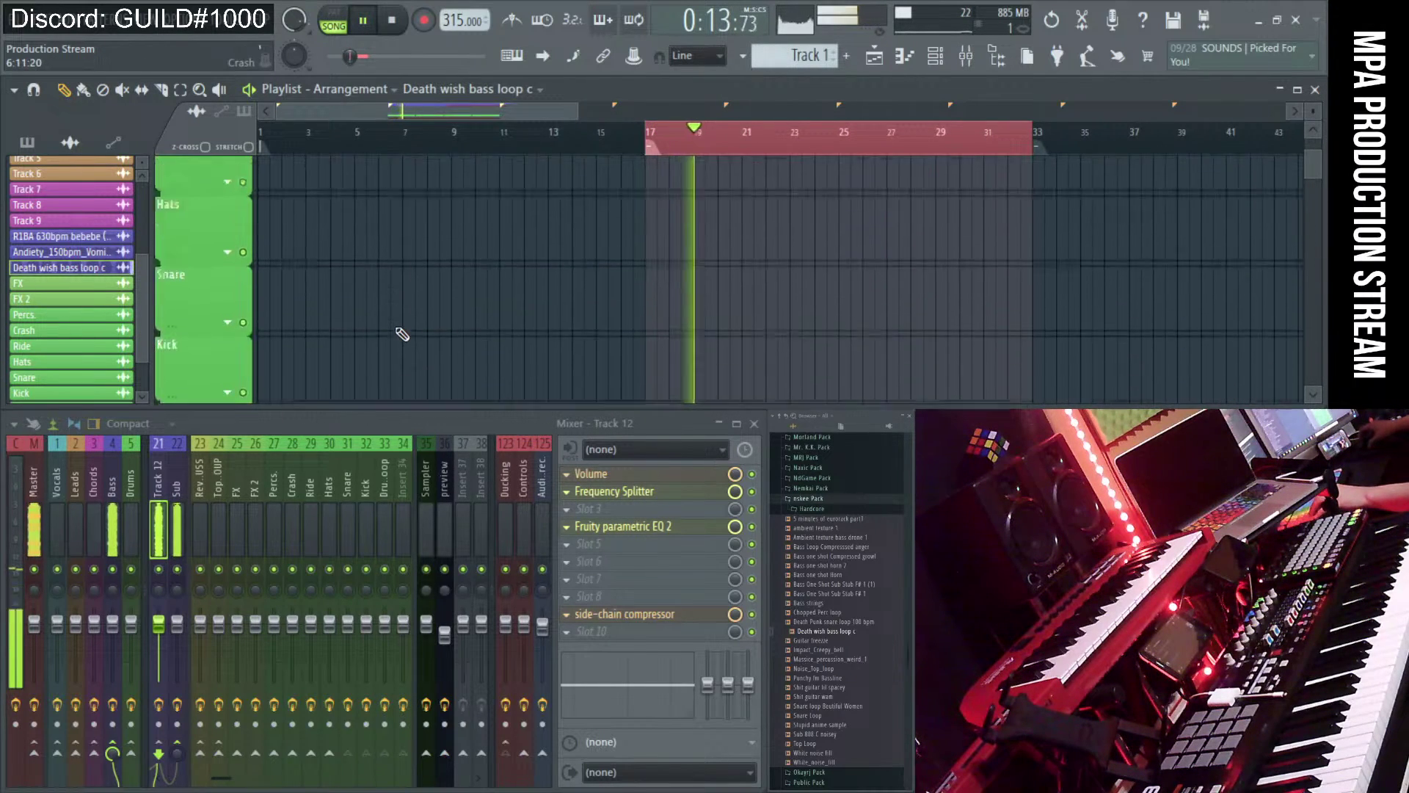
key("space")
scroll(224, 532, "up", 1)
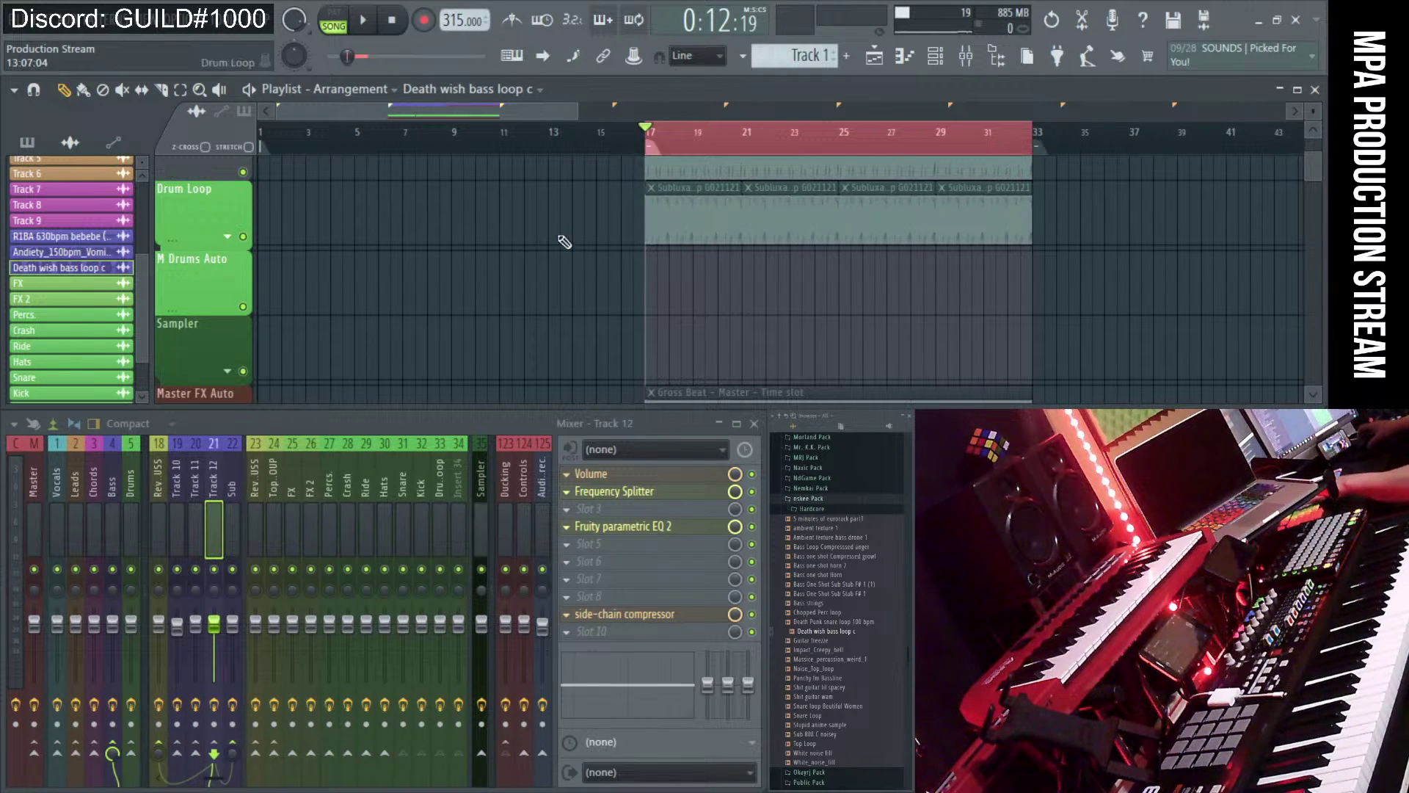
left_click_drag(559, 240, 1174, 235)
key("space")
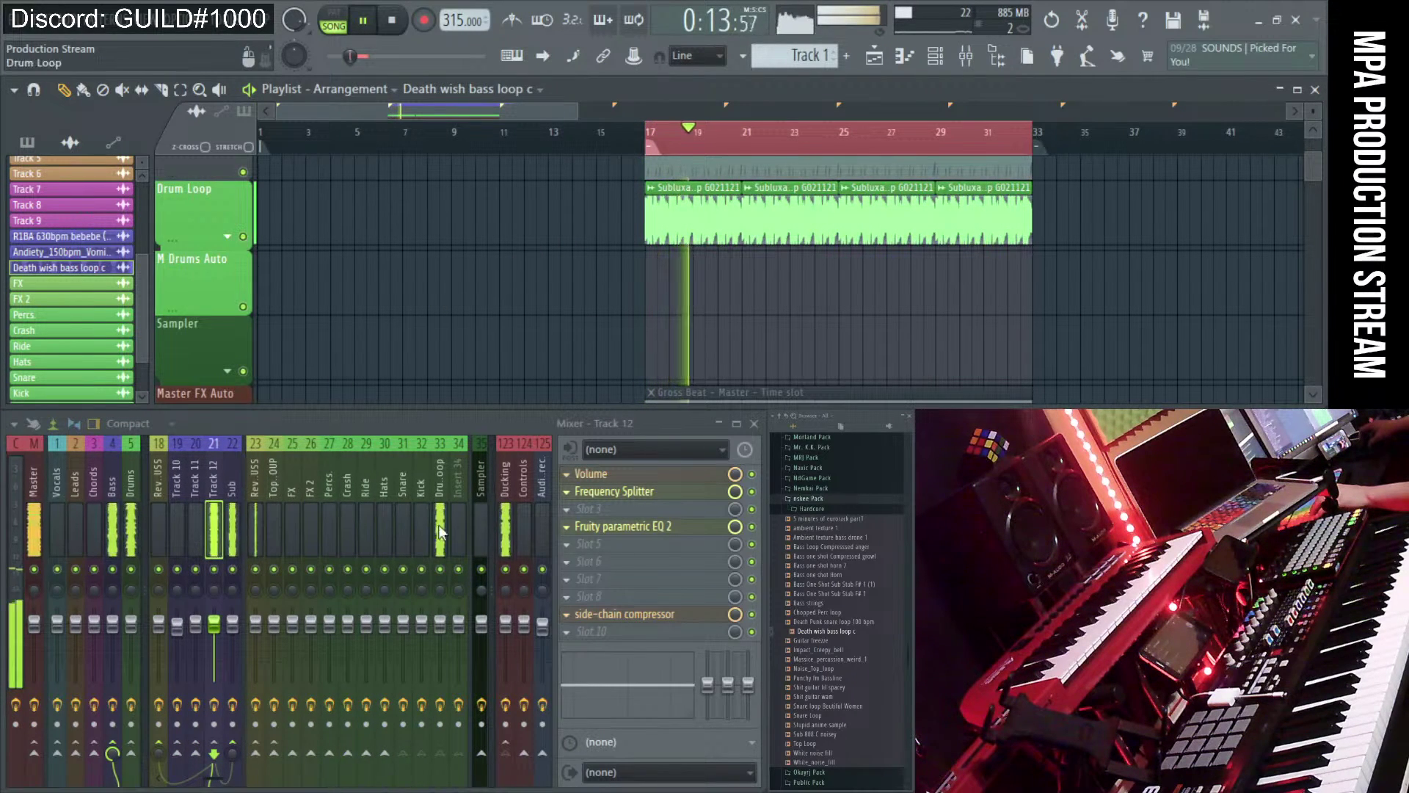
- Open the side-chain compressors on Sub and Track 12, try a lower Track 12 threshold and reset it to 0.0 dB
left_click(232, 528)
left_click(612, 615)
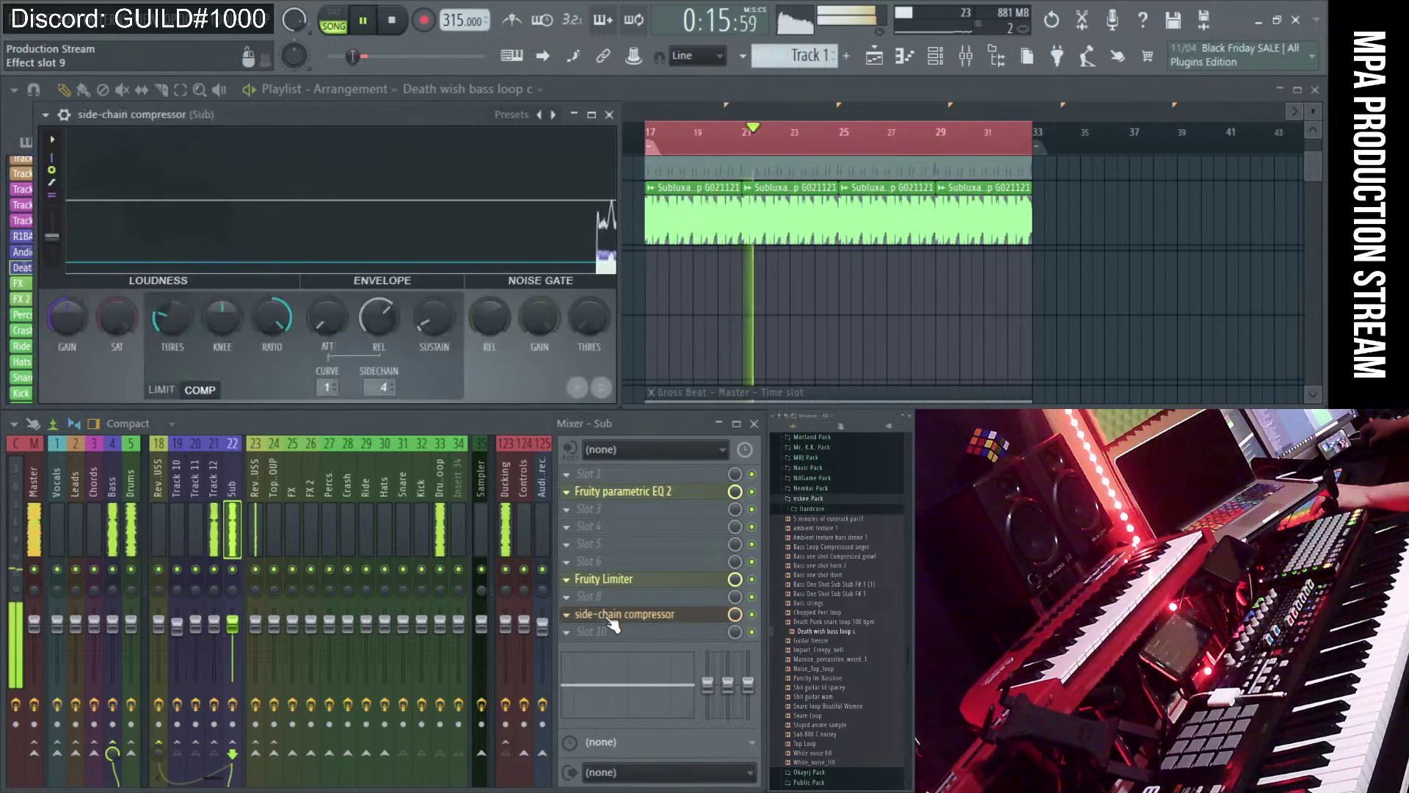
key("Left")
left_click(625, 615)
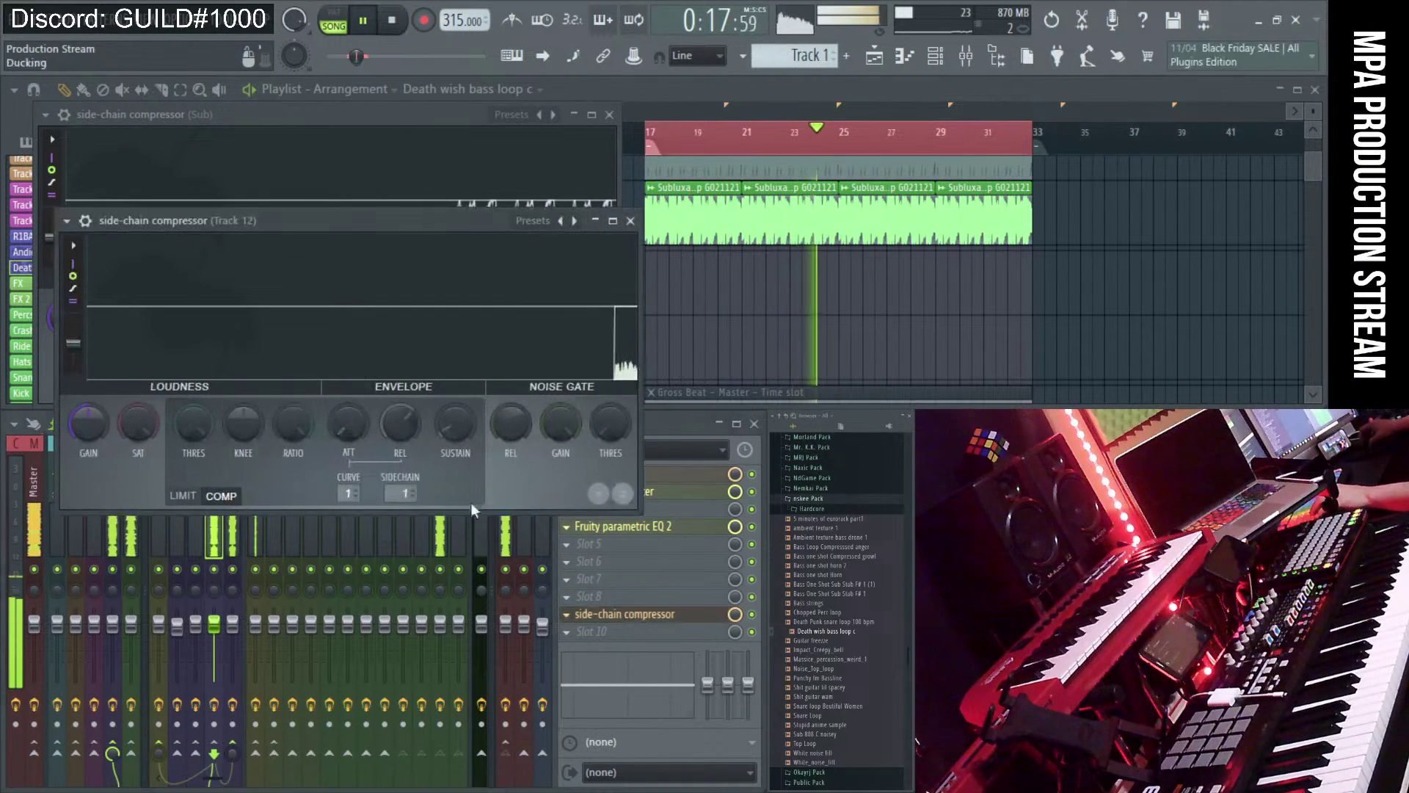
left_click_drag(193, 423, 194, 433)
right_click(192, 433)
left_click(209, 437)
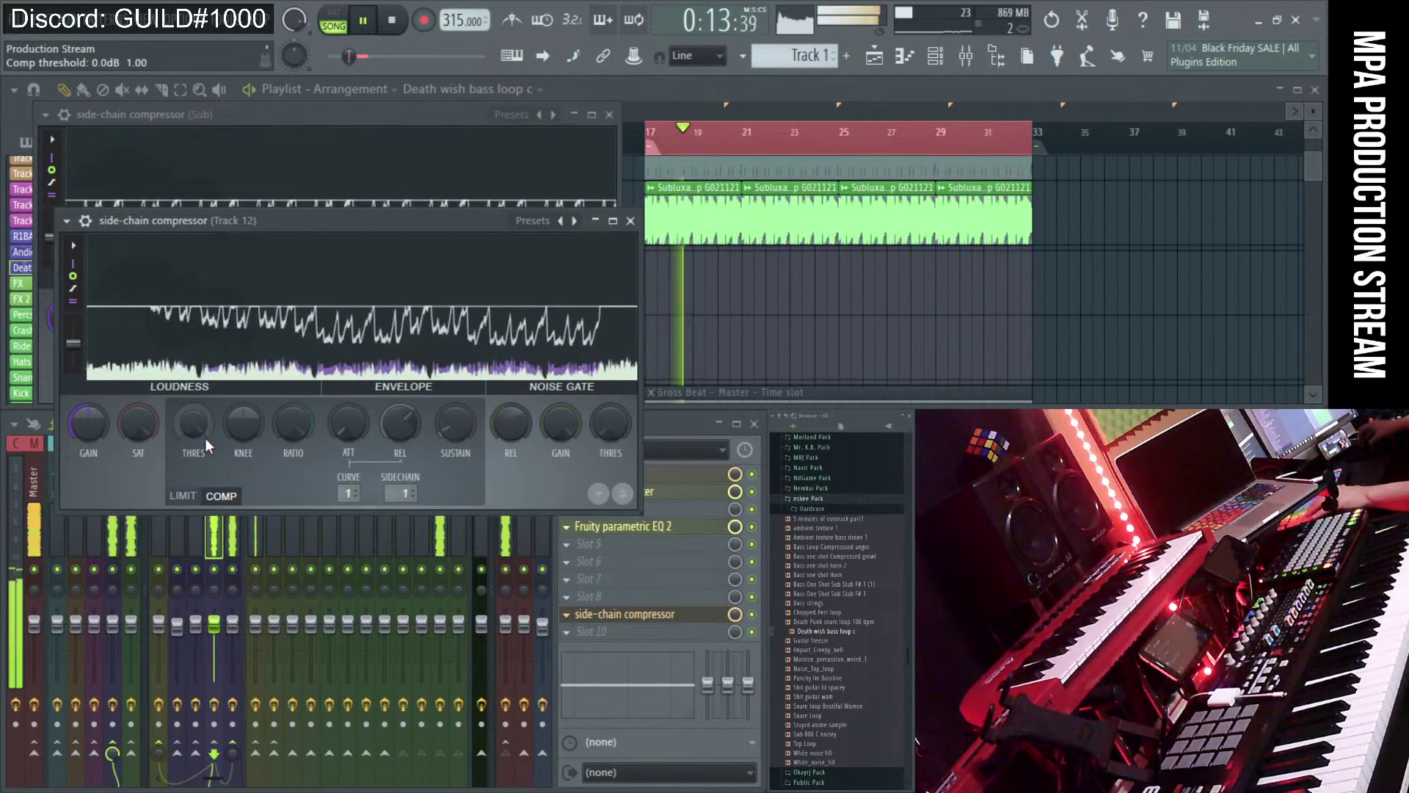
left_click(615, 222)
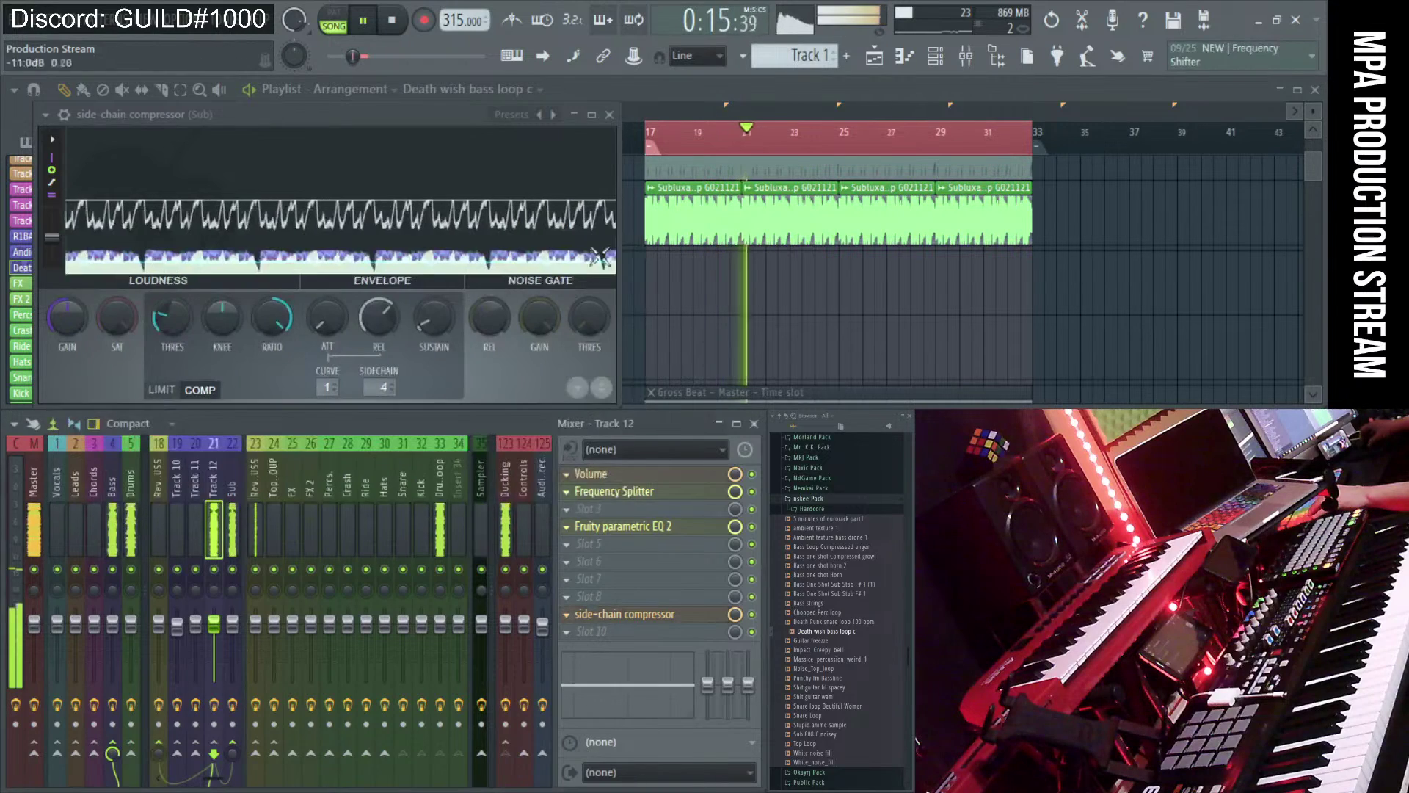
- In Track 12's Fruity parametric EQ 2, add a moderate mid boost and cut band 6 by about 3.8 dB near 4400 Hz during playback
key("space")
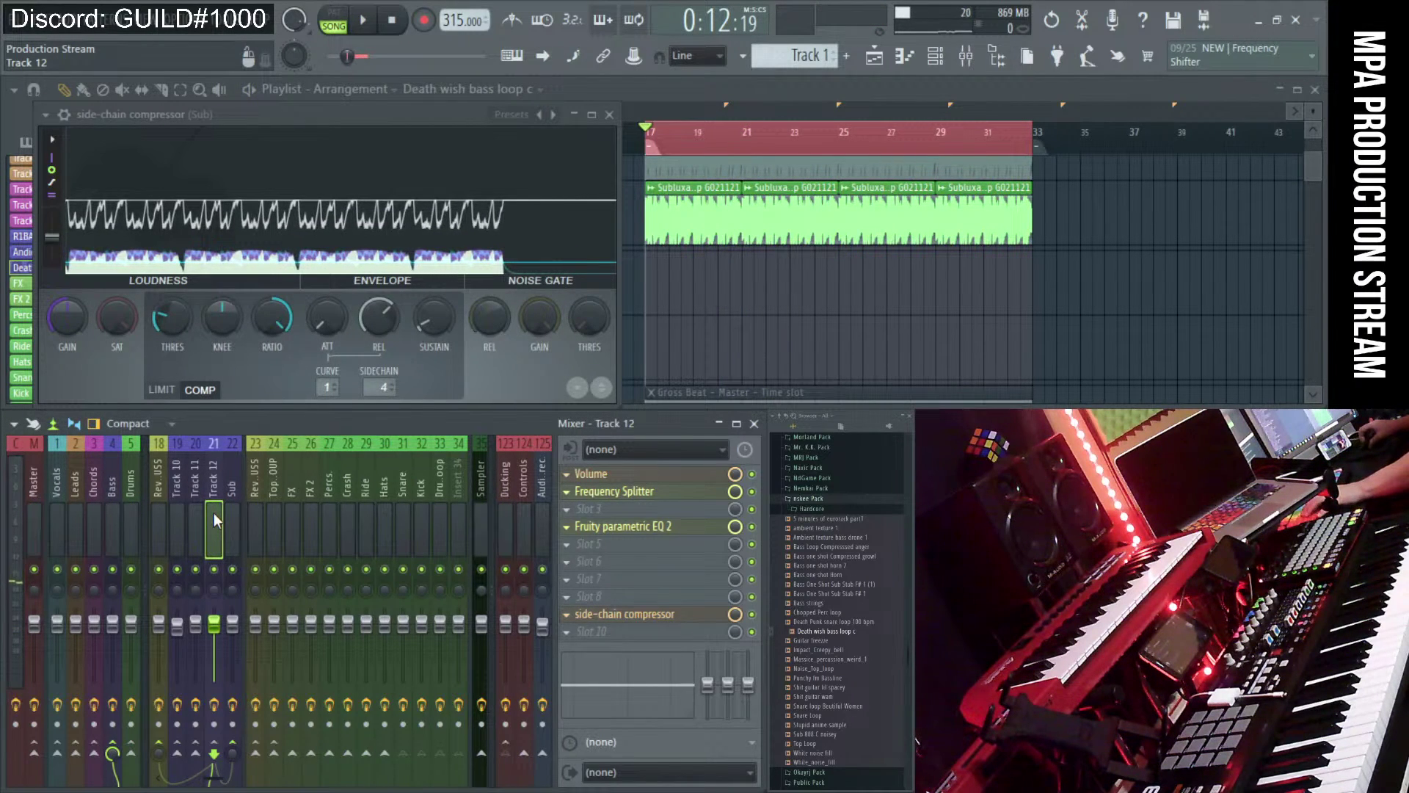
key("space")
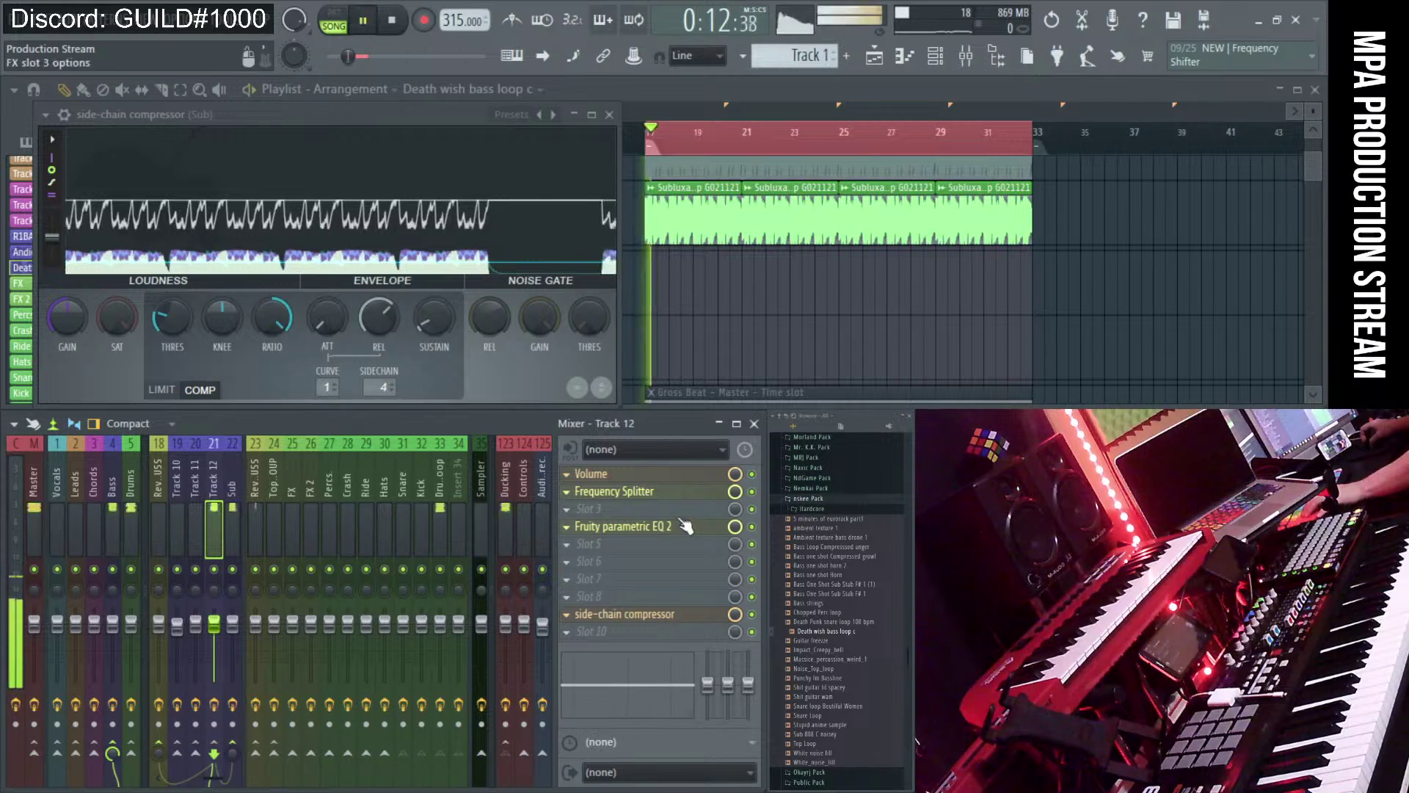
left_click(661, 527)
left_click_drag(478, 497, 414, 449)
mouse_move(543, 498)
left_mouse_down()
mouse_move(566, 519)
mouse_move(547, 522)
left_mouse_up()
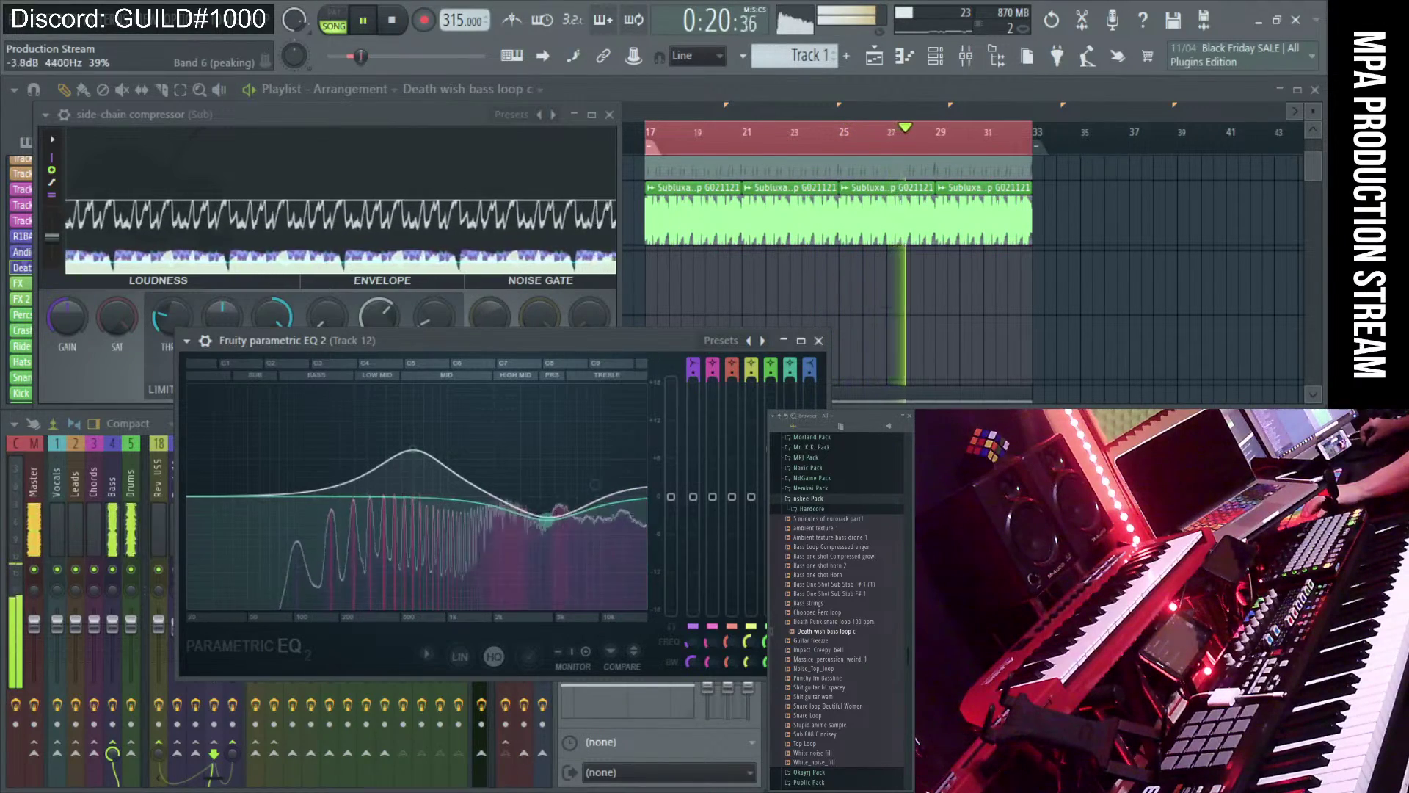
left_click_drag(422, 456, 411, 466)
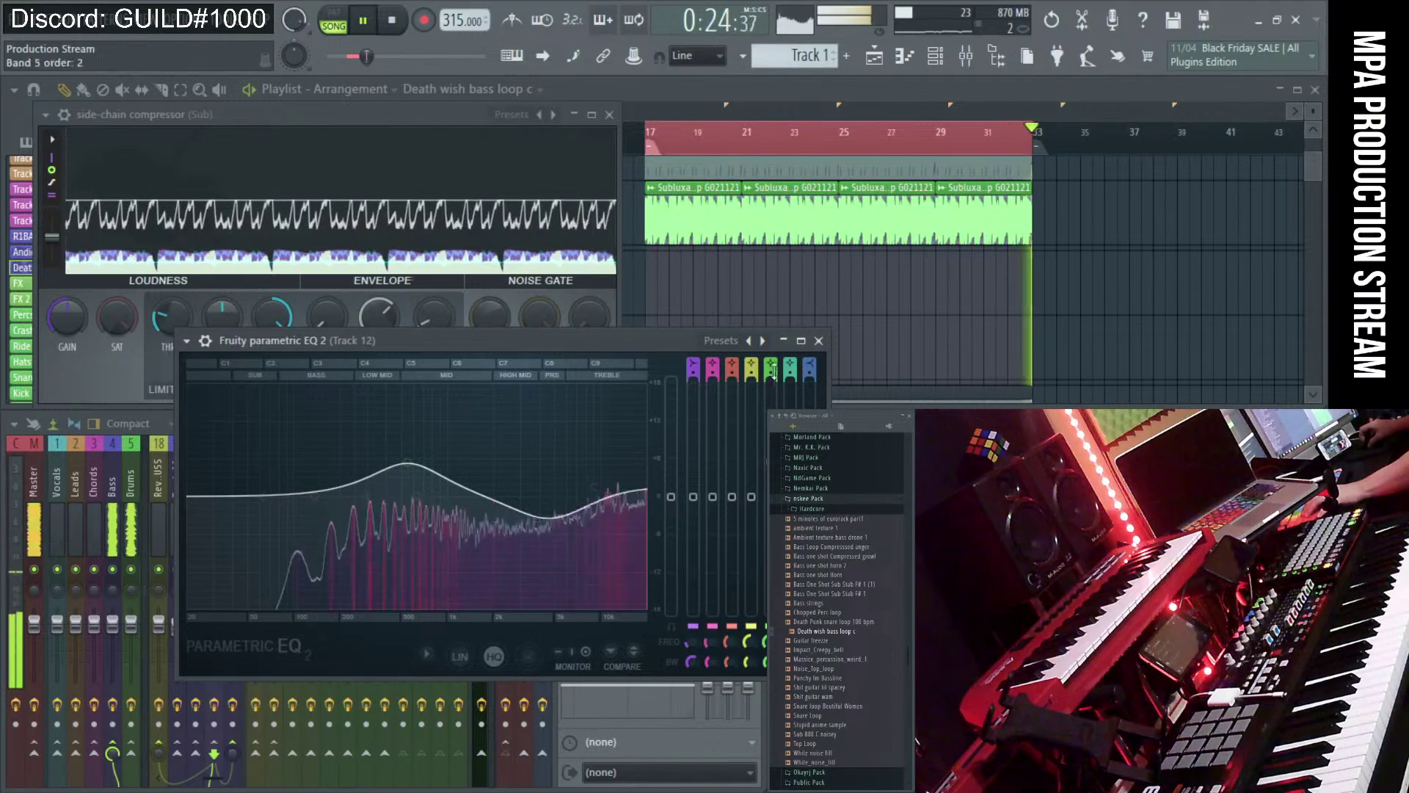
left_click(818, 341)
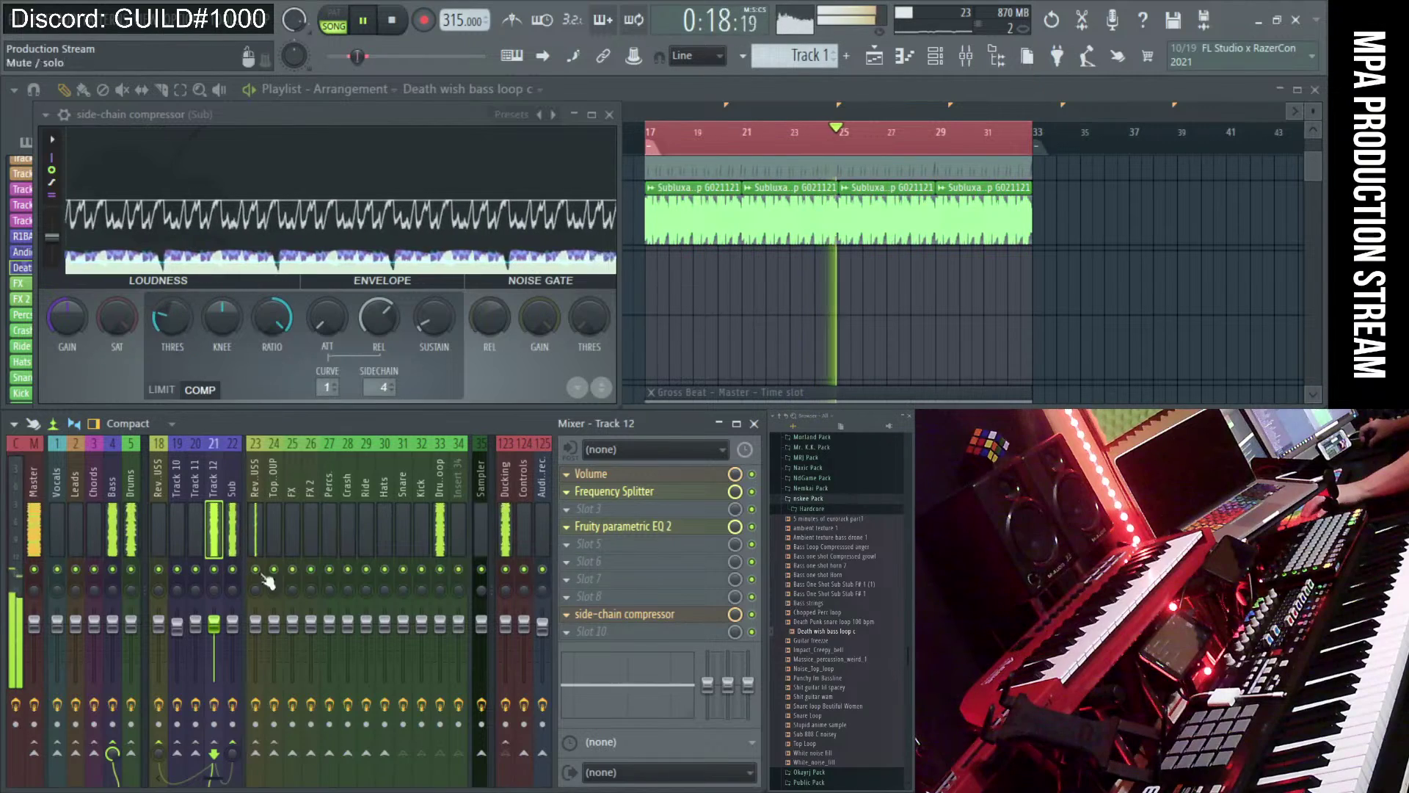
- Lower the threshold of Track 12's side-chain compressor to about -18.5 dB, stop playback and close both compressor windows
left_click(624, 614)
left_click(616, 614)
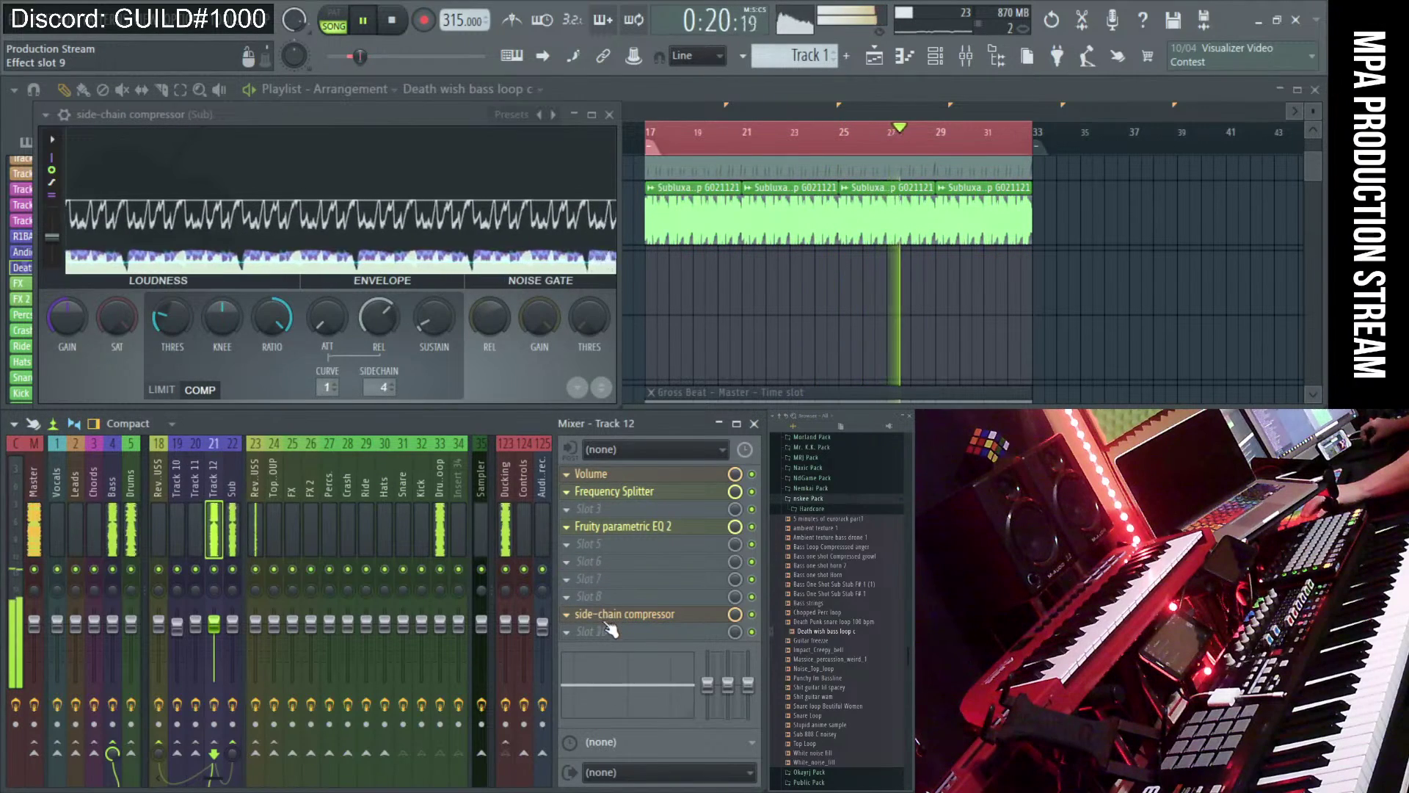
left_click(585, 614)
left_click_drag(203, 417, 202, 459)
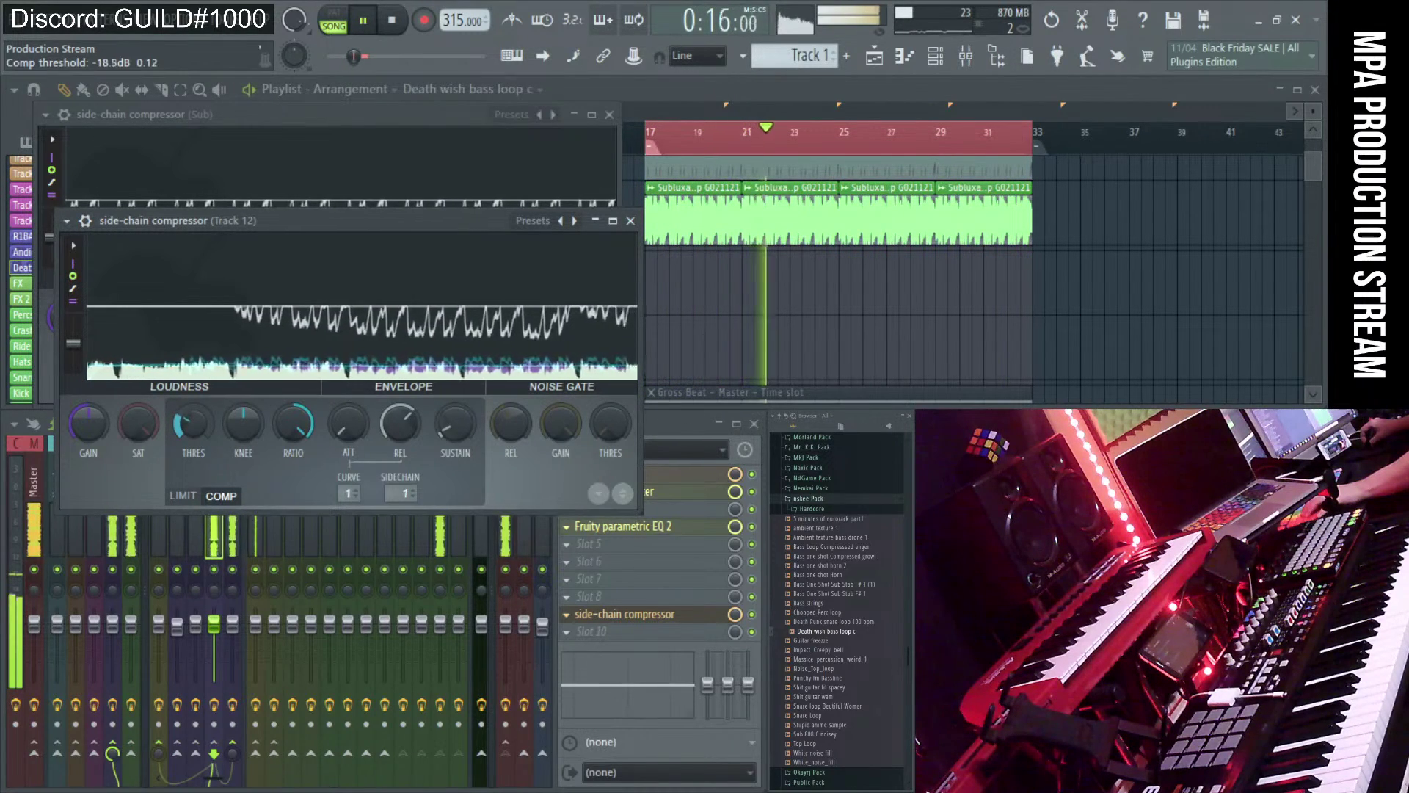
key("space")
left_click(631, 220)
left_click(610, 114)
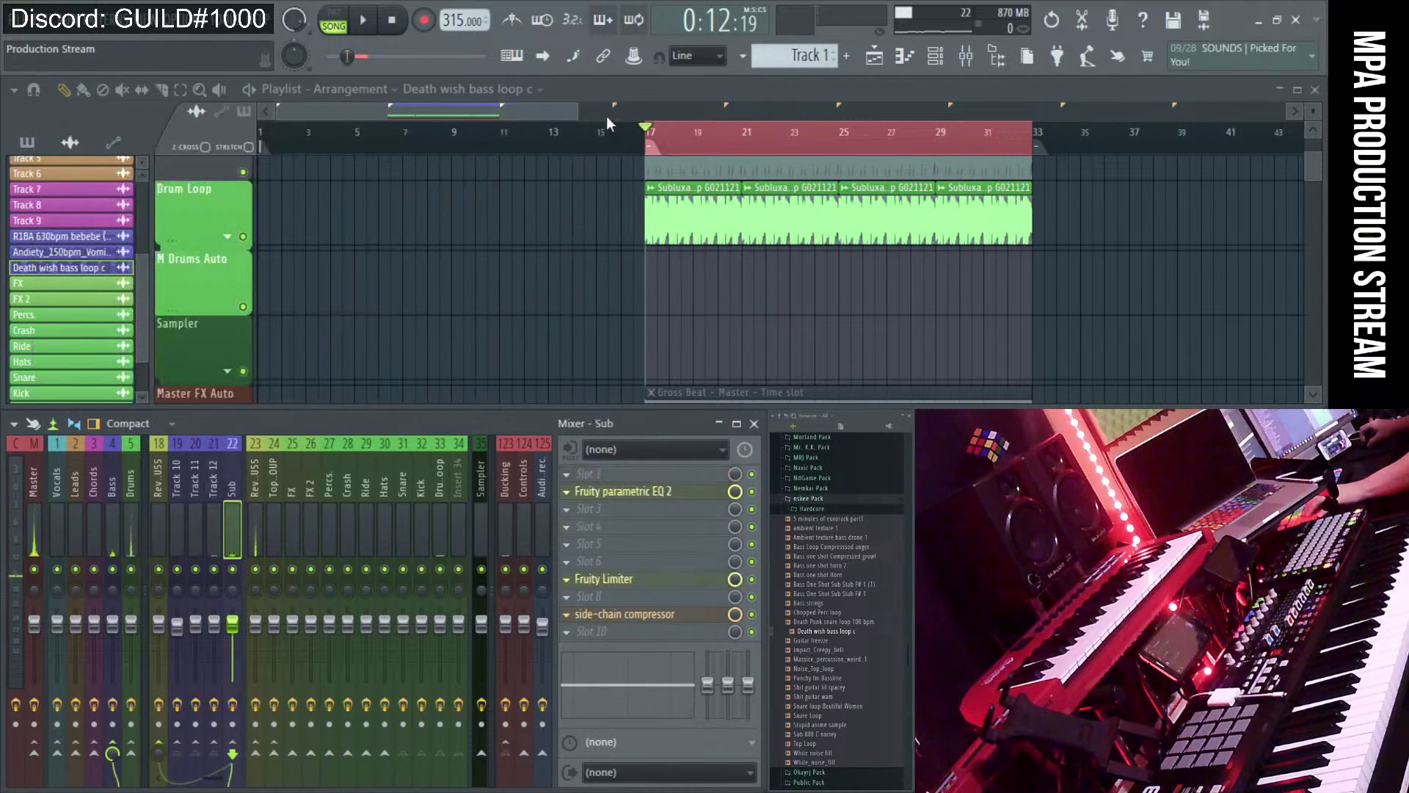
- Mute the Subluxa clips on Drum Loop, unmute the 630 drumloop clips on Track 45, and play bars 17 to 33 with the bass
scroll(633, 179, "down", 2)
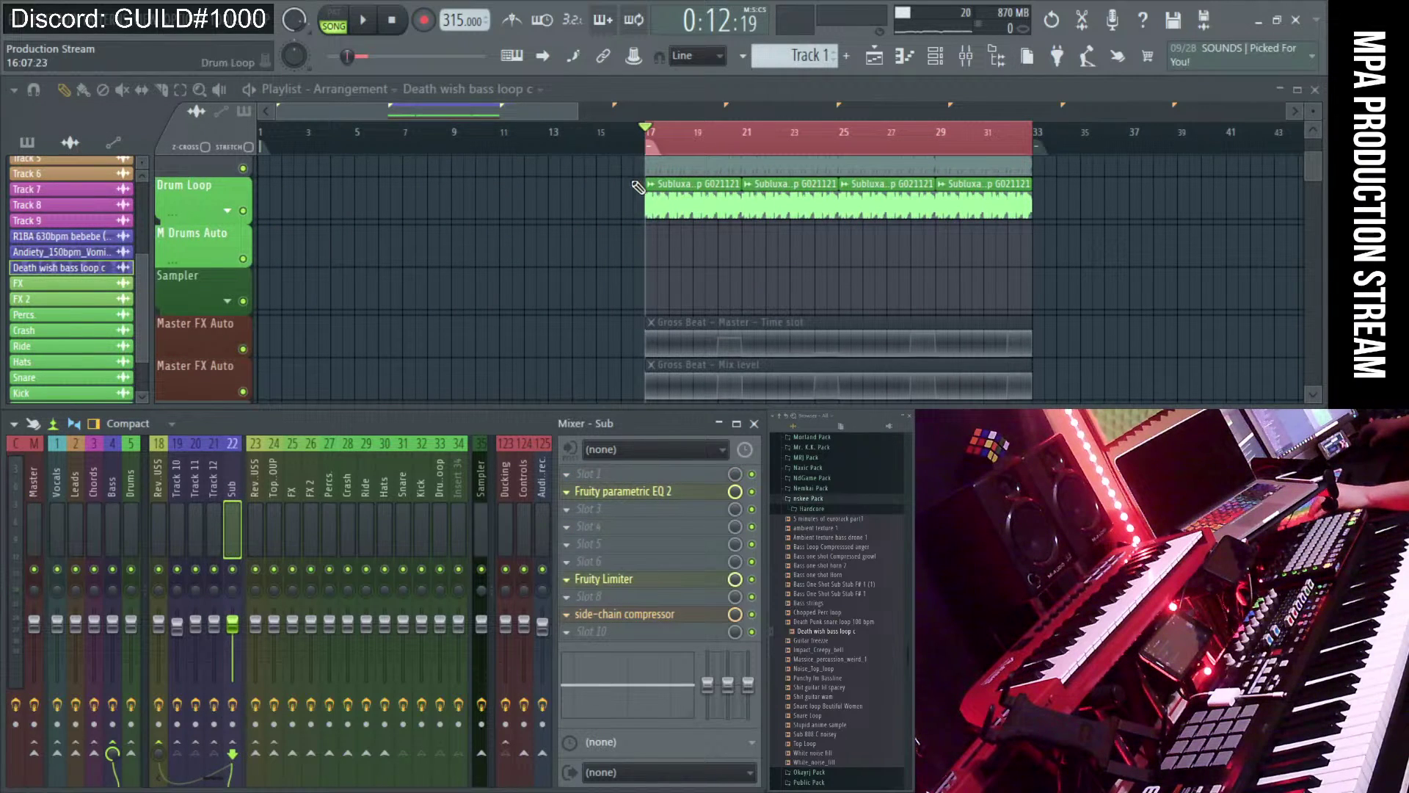
scroll(632, 213, "down", 2)
scroll(598, 345, "down", 3)
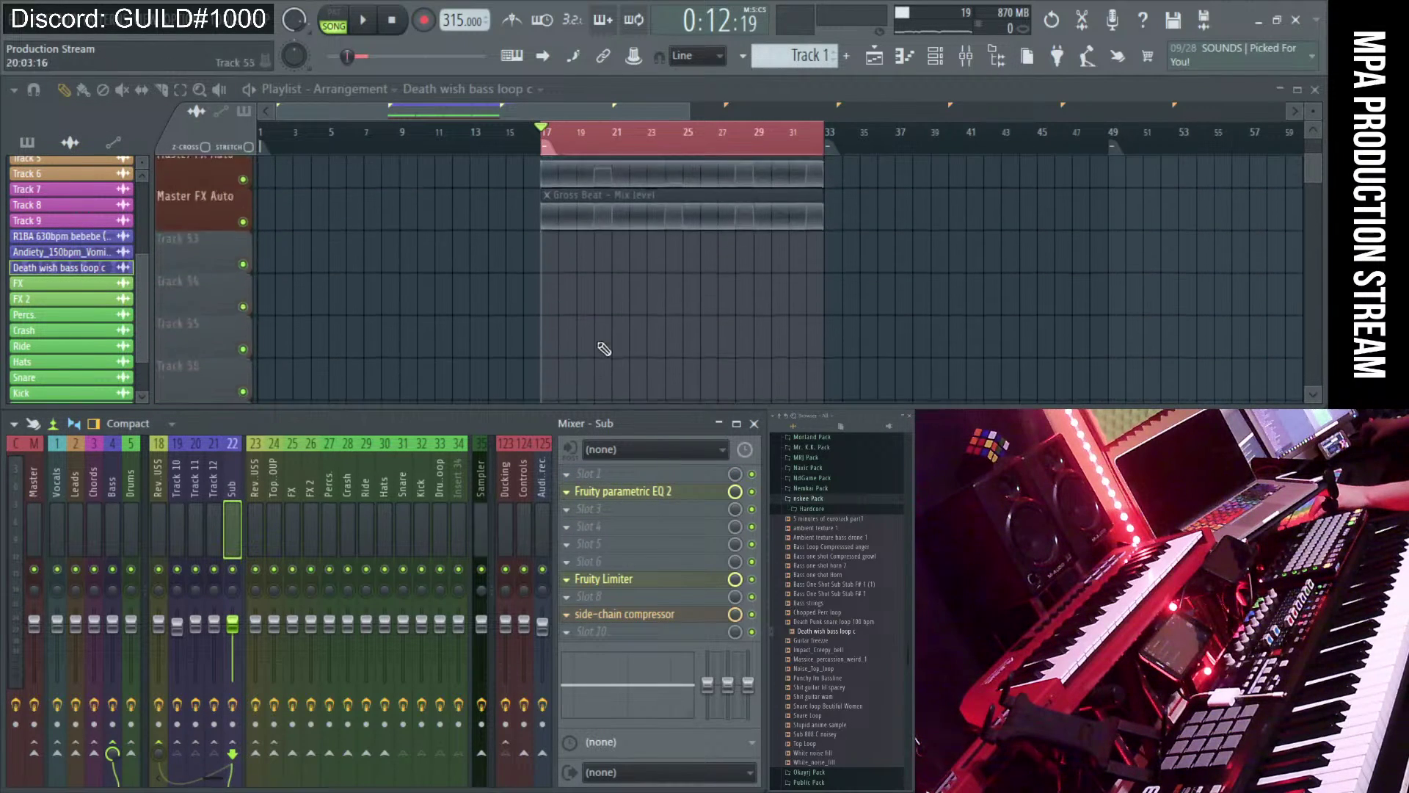
scroll(573, 323, "up", 5)
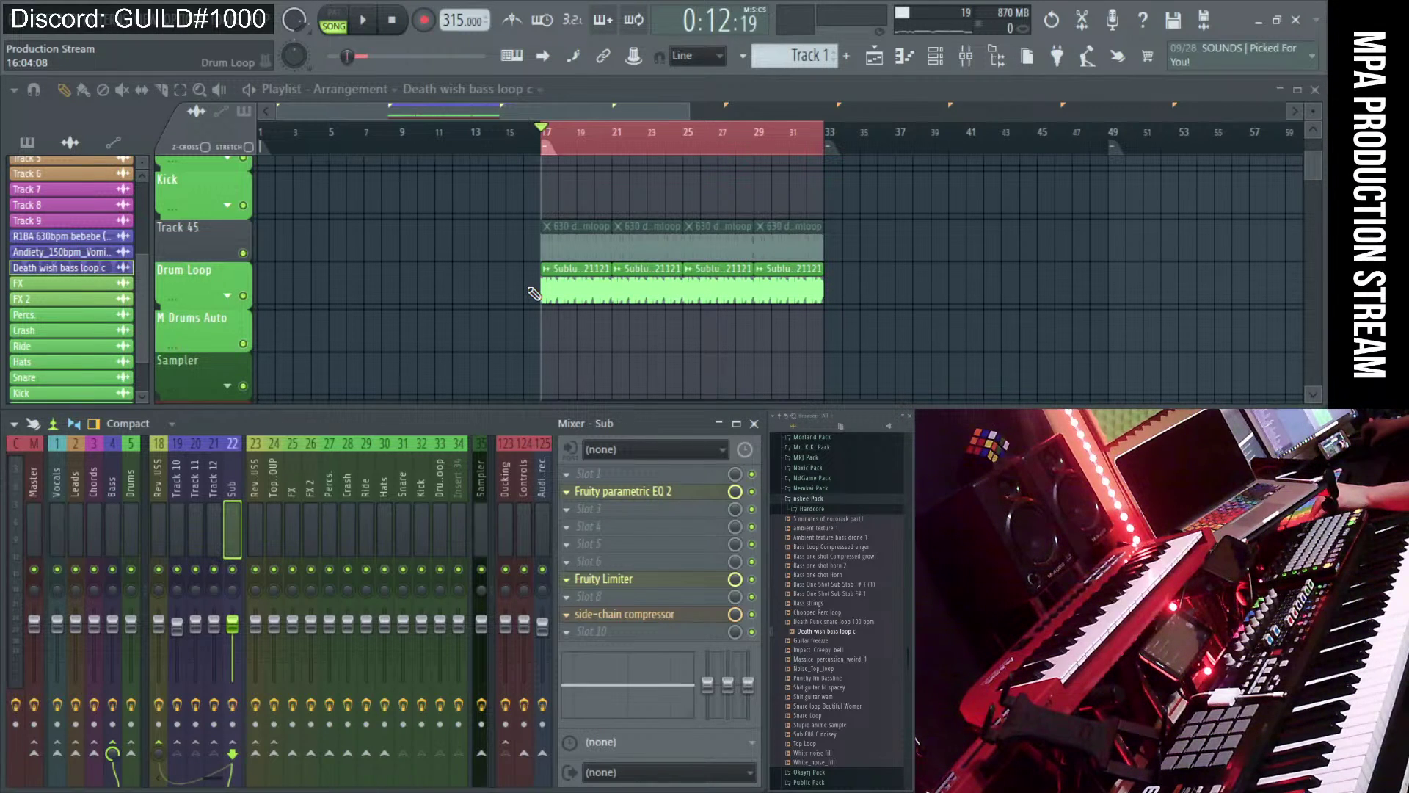
scroll(533, 293, "down", 2)
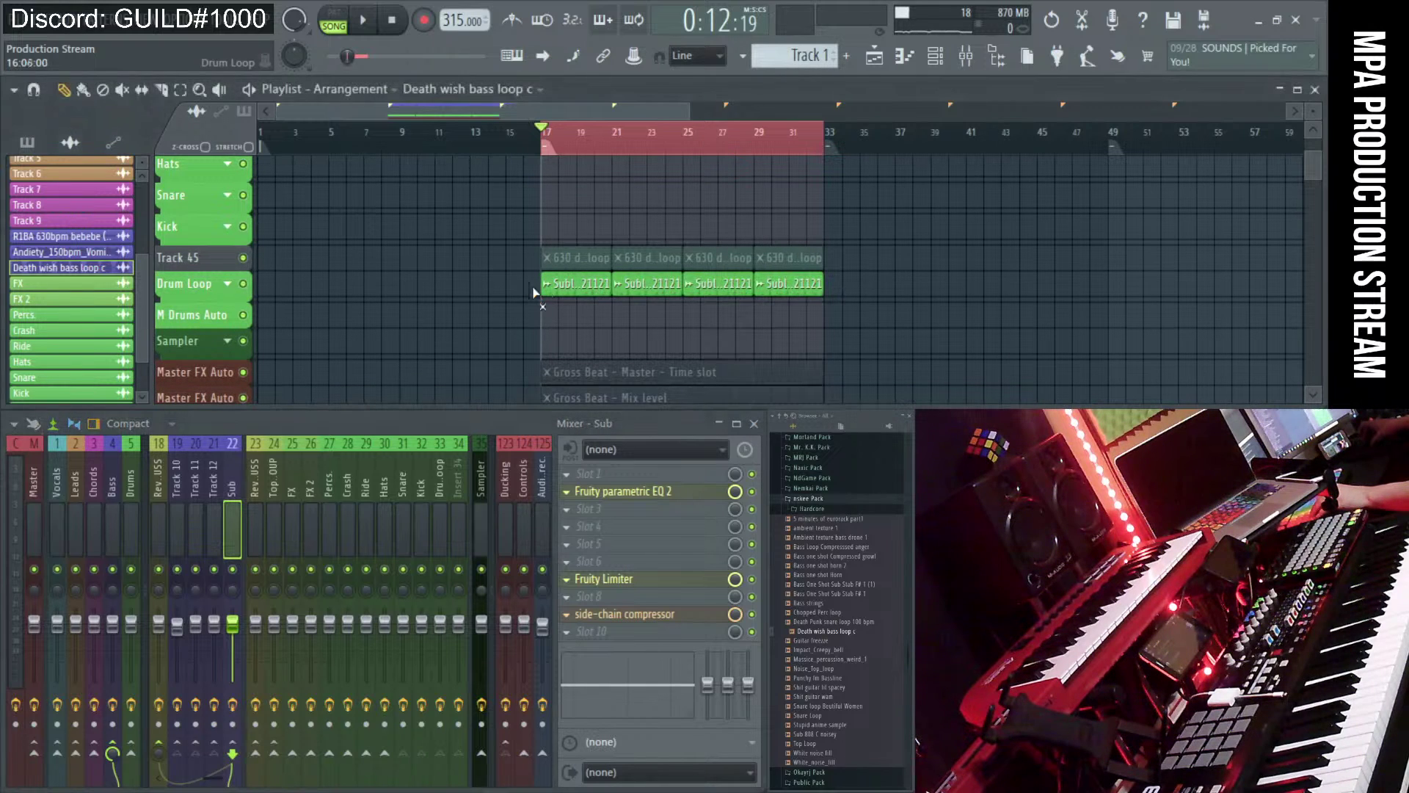
left_click_drag(528, 293, 811, 305)
left_click_drag(503, 252, 815, 253)
scroll(624, 264, "up", 2)
scroll(624, 264, "up", 3)
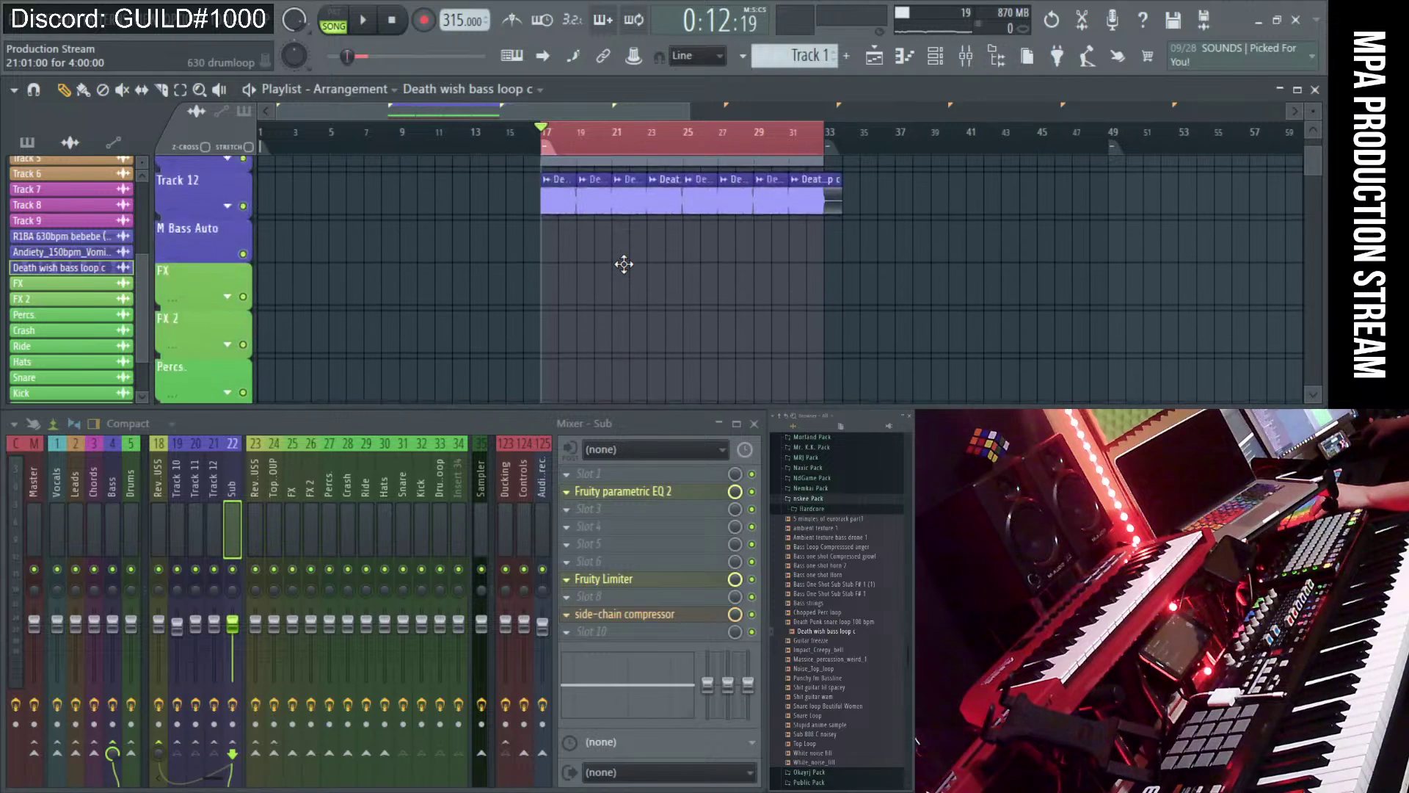
key("space")
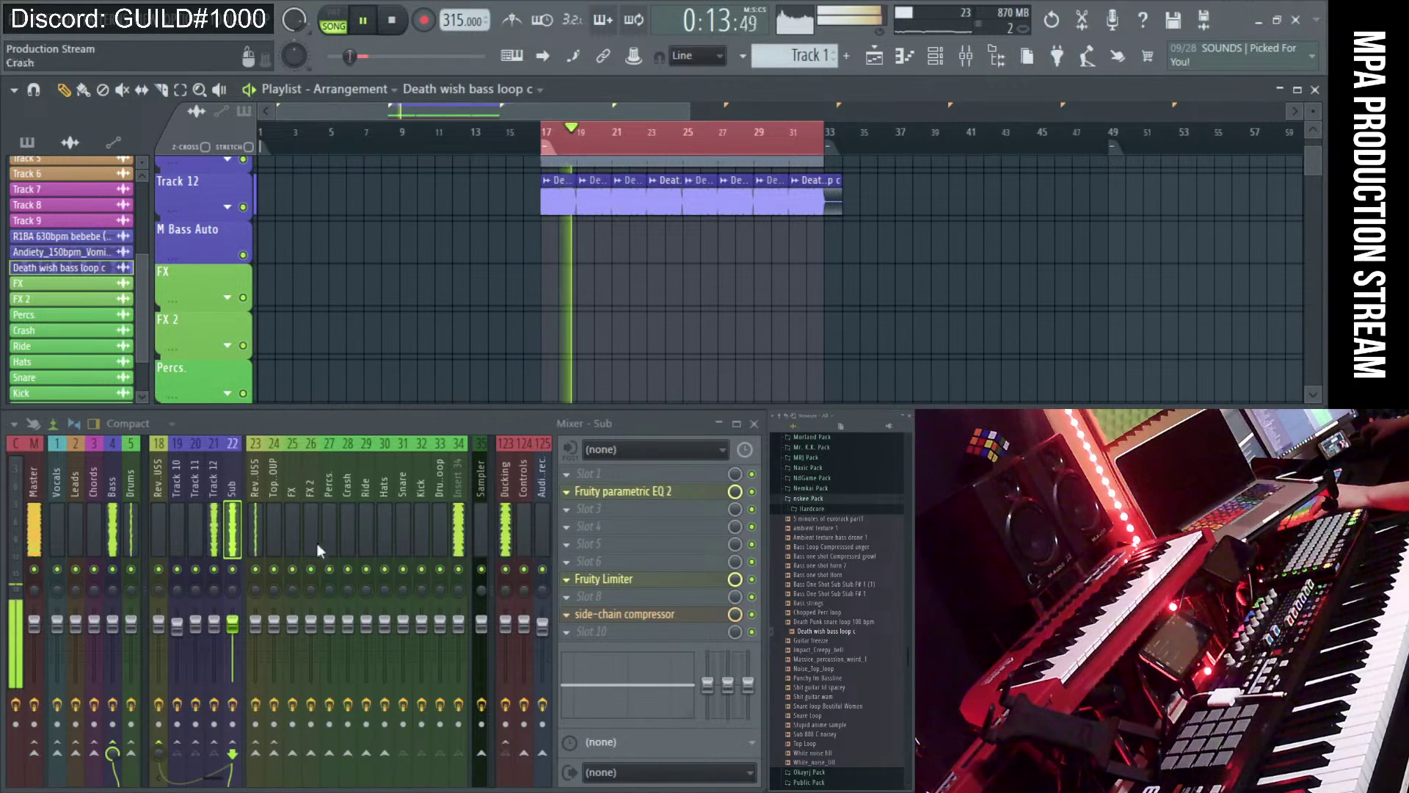
- In Track 12's Fruity parametric EQ 2, adjust the mid boost and set the band 7 high shelf to about -5.7 dB near 5834 Hz
left_click(214, 524)
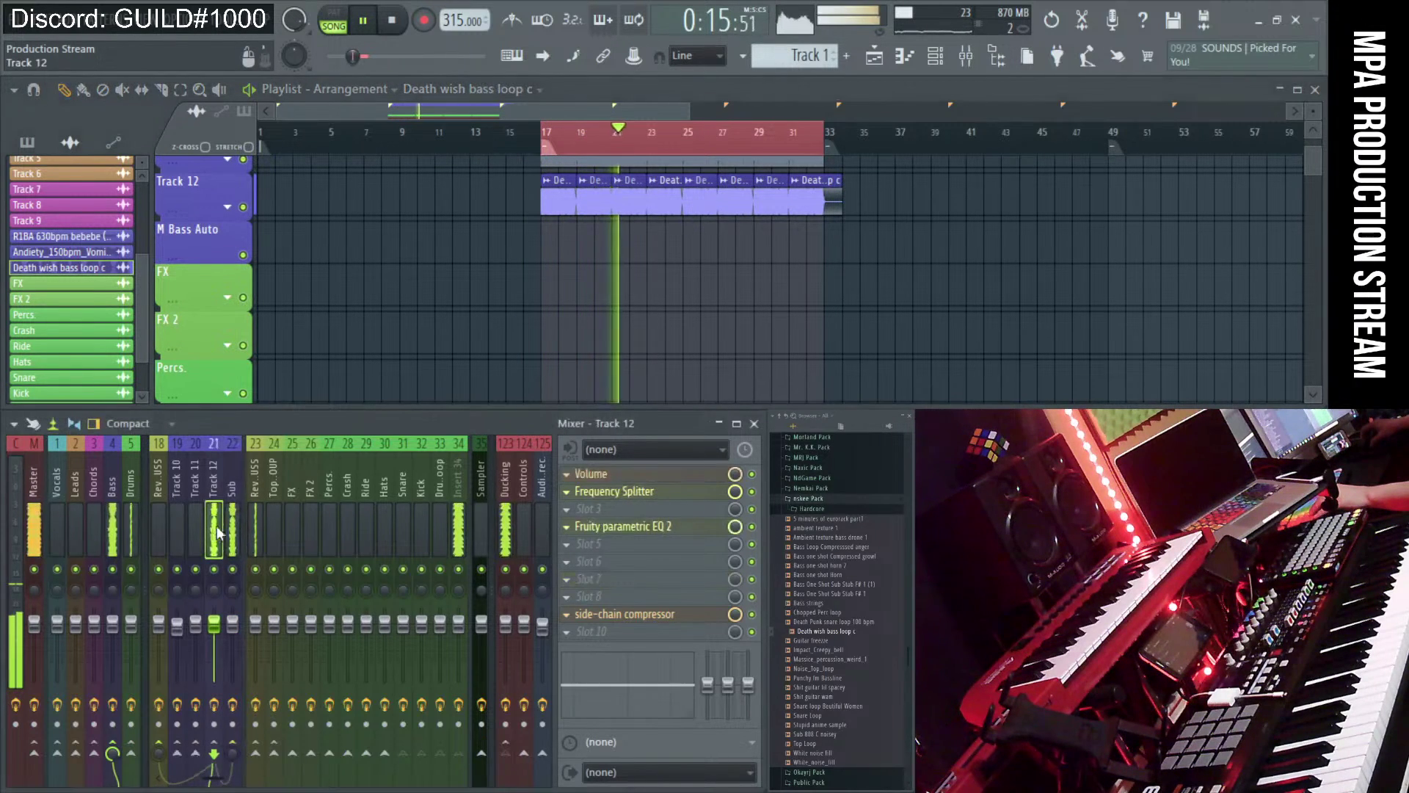
left_click(624, 526)
mouse_move(550, 522)
left_mouse_down()
mouse_move(547, 556)
mouse_move(596, 504)
mouse_move(582, 538)
mouse_move(567, 519)
mouse_move(566, 547)
mouse_move(547, 526)
left_mouse_up()
mouse_move(409, 466)
left_mouse_down()
mouse_move(507, 451)
mouse_move(409, 463)
left_mouse_up()
mouse_move(553, 533)
left_mouse_down()
mouse_move(498, 513)
mouse_move(503, 542)
mouse_move(575, 538)
left_mouse_up()
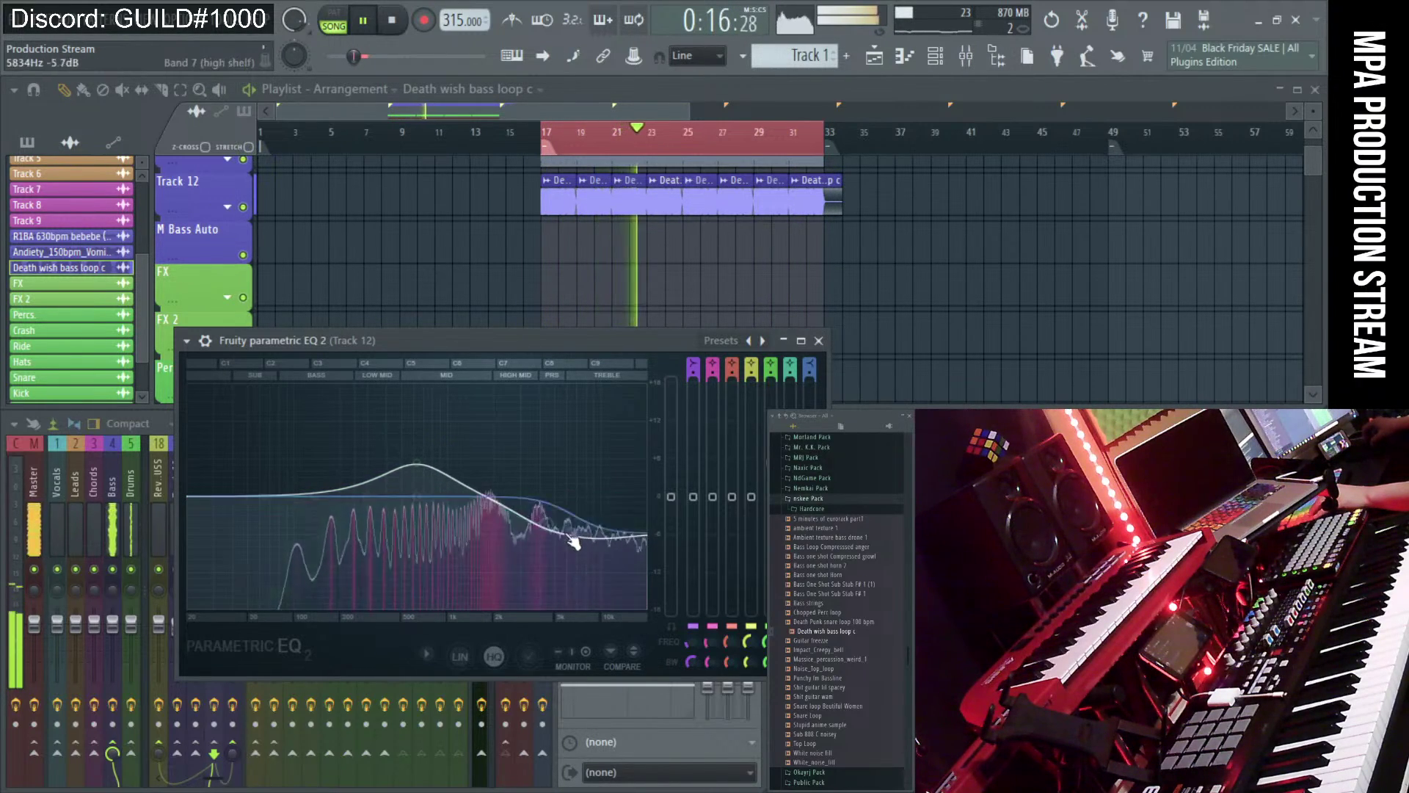
left_click(819, 341)
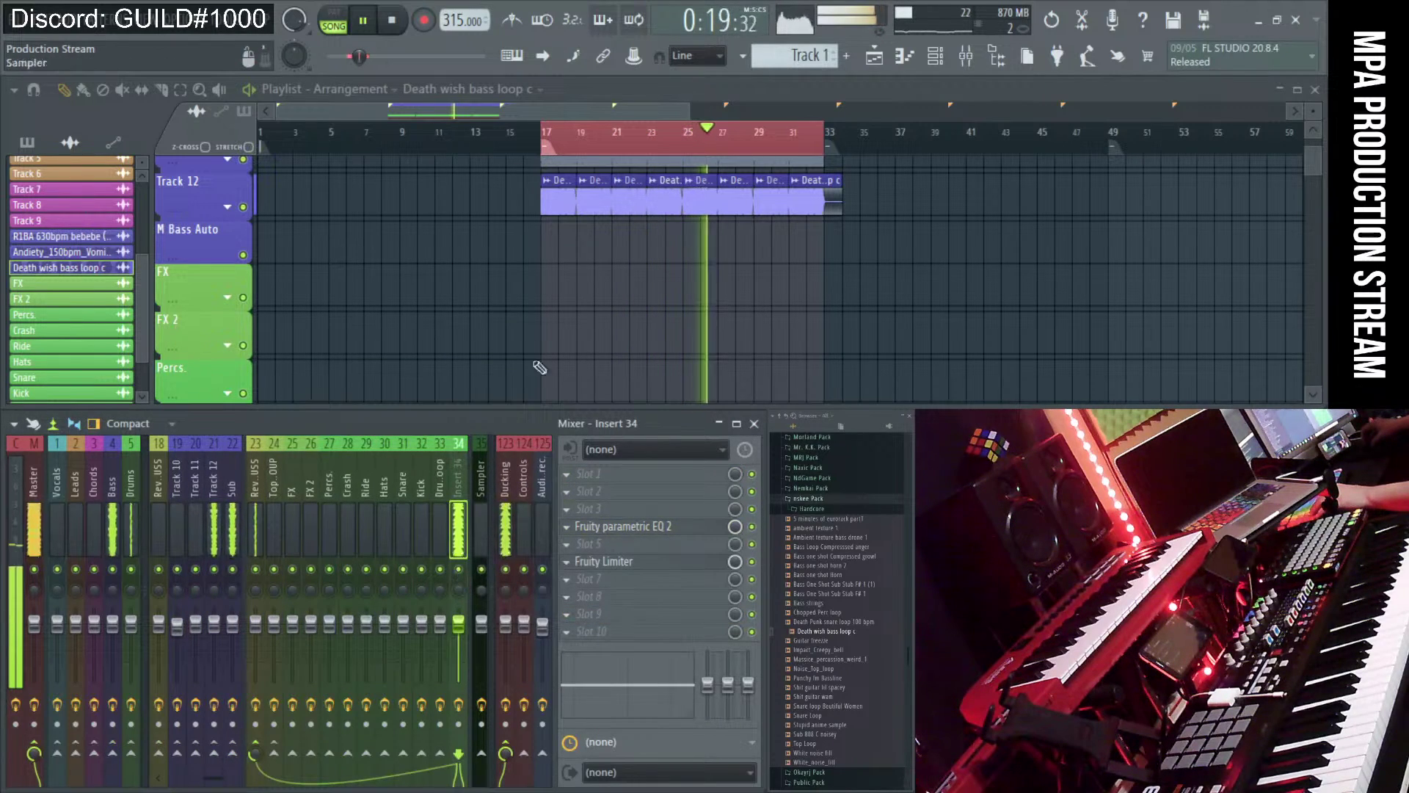
- Mute the 630 drumloop clips on Track 45 from bar 17 to 33 and play the bass without drums
scroll(588, 311, "up", 1)
scroll(583, 311, "down", 2)
scroll(569, 309, "down", 2)
scroll(558, 311, "down", 5)
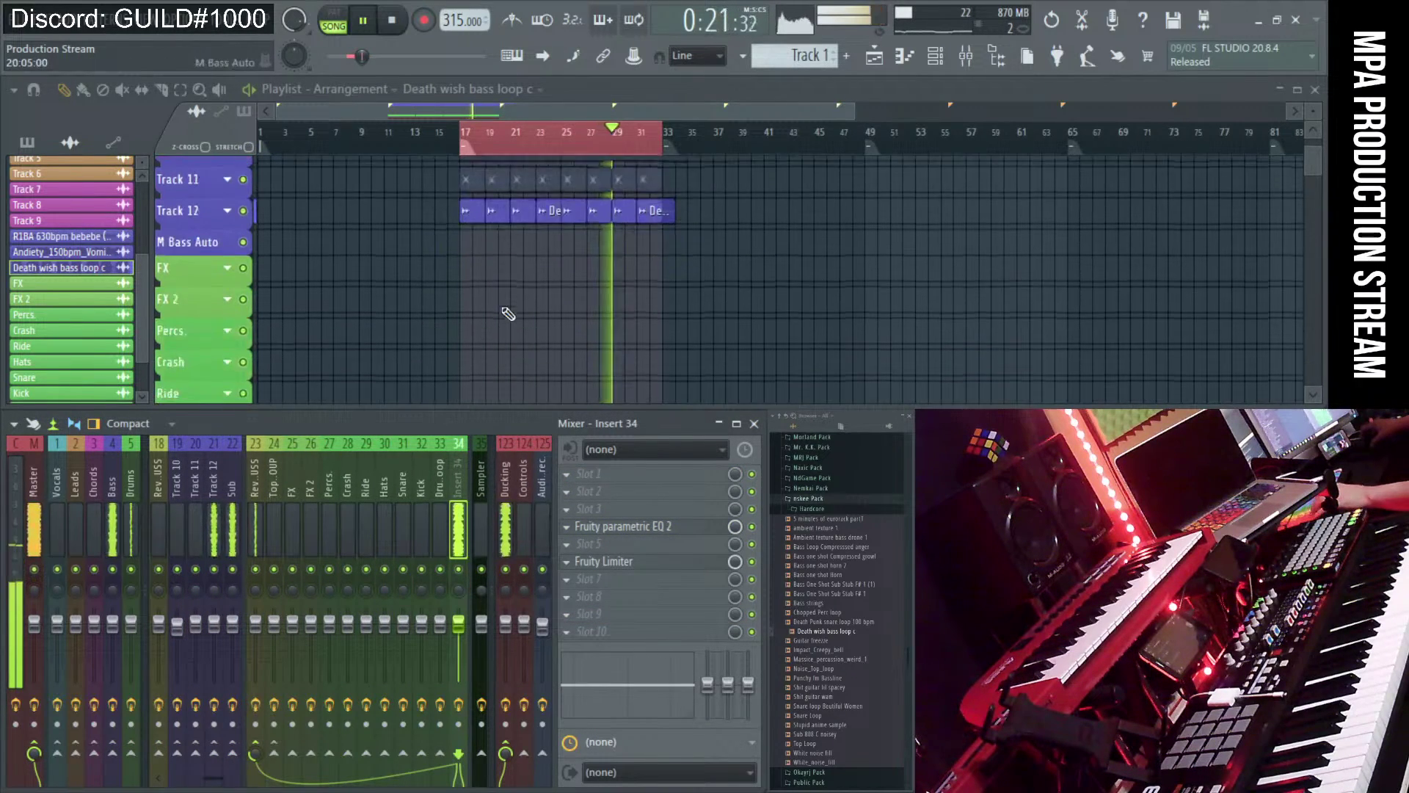
key("space")
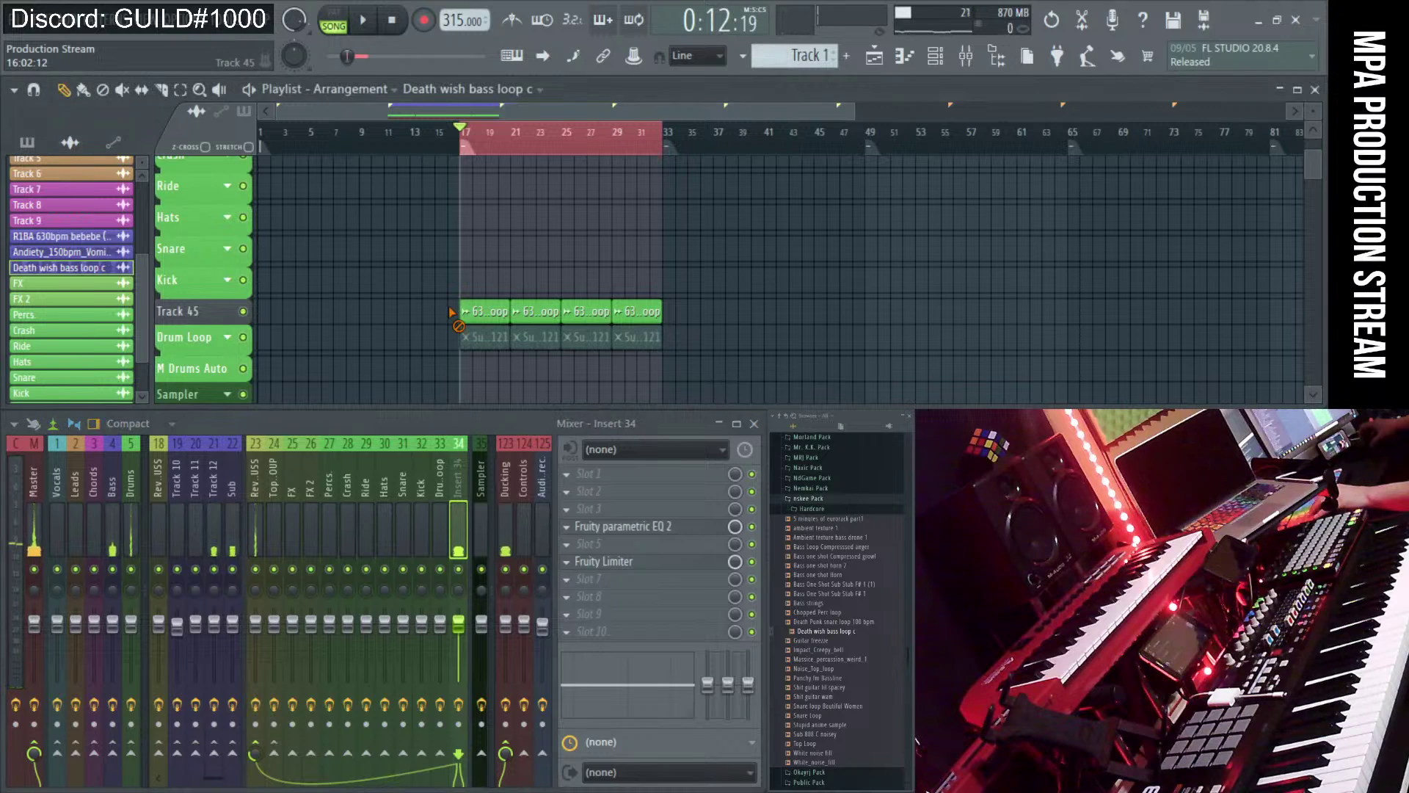
left_click_drag(455, 312, 685, 323)
scroll(576, 299, "up", 4)
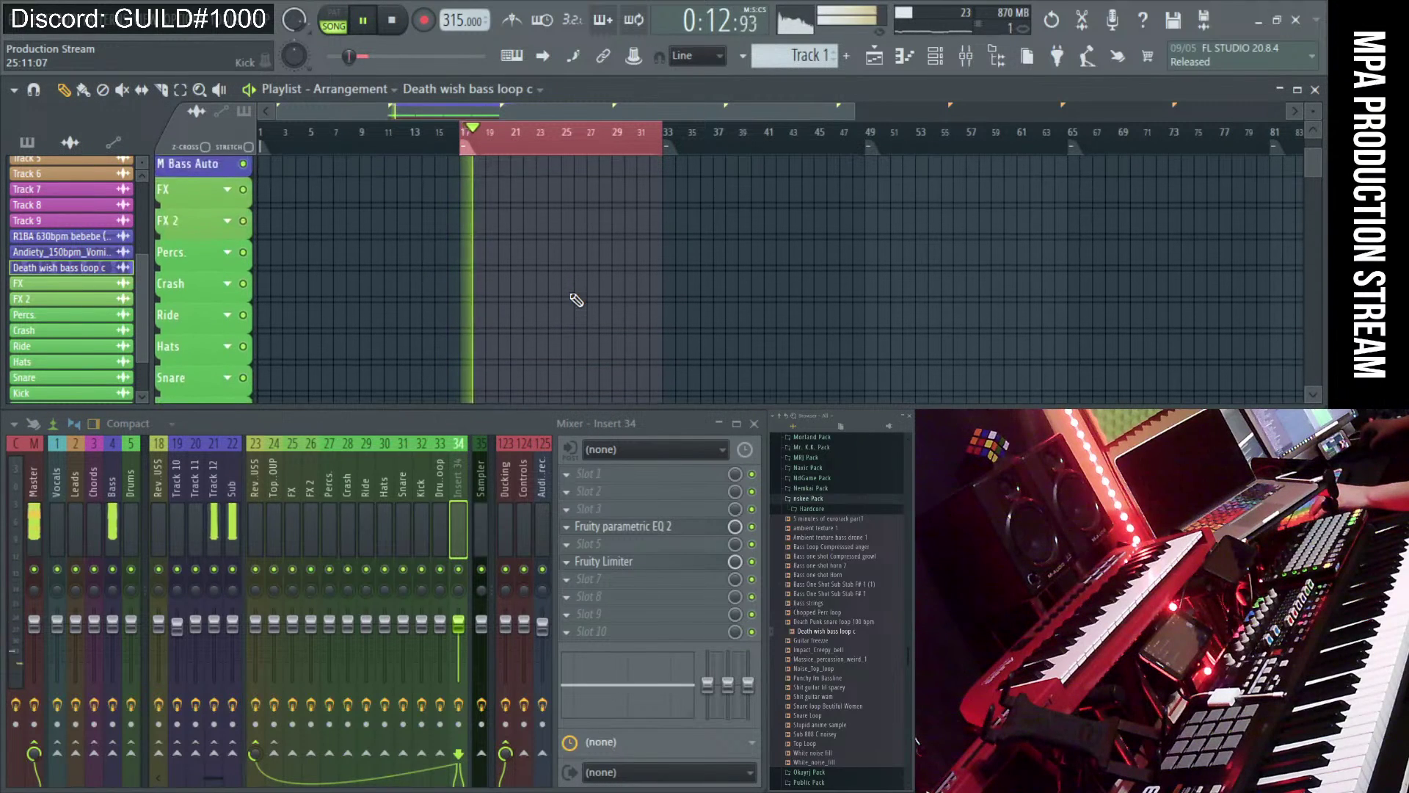
- In Track 12's Fruity parametric EQ 2, remove the mid boost and set the band 7 high shelf to about -4.8 dB near 2064 Hz
left_click(213, 518)
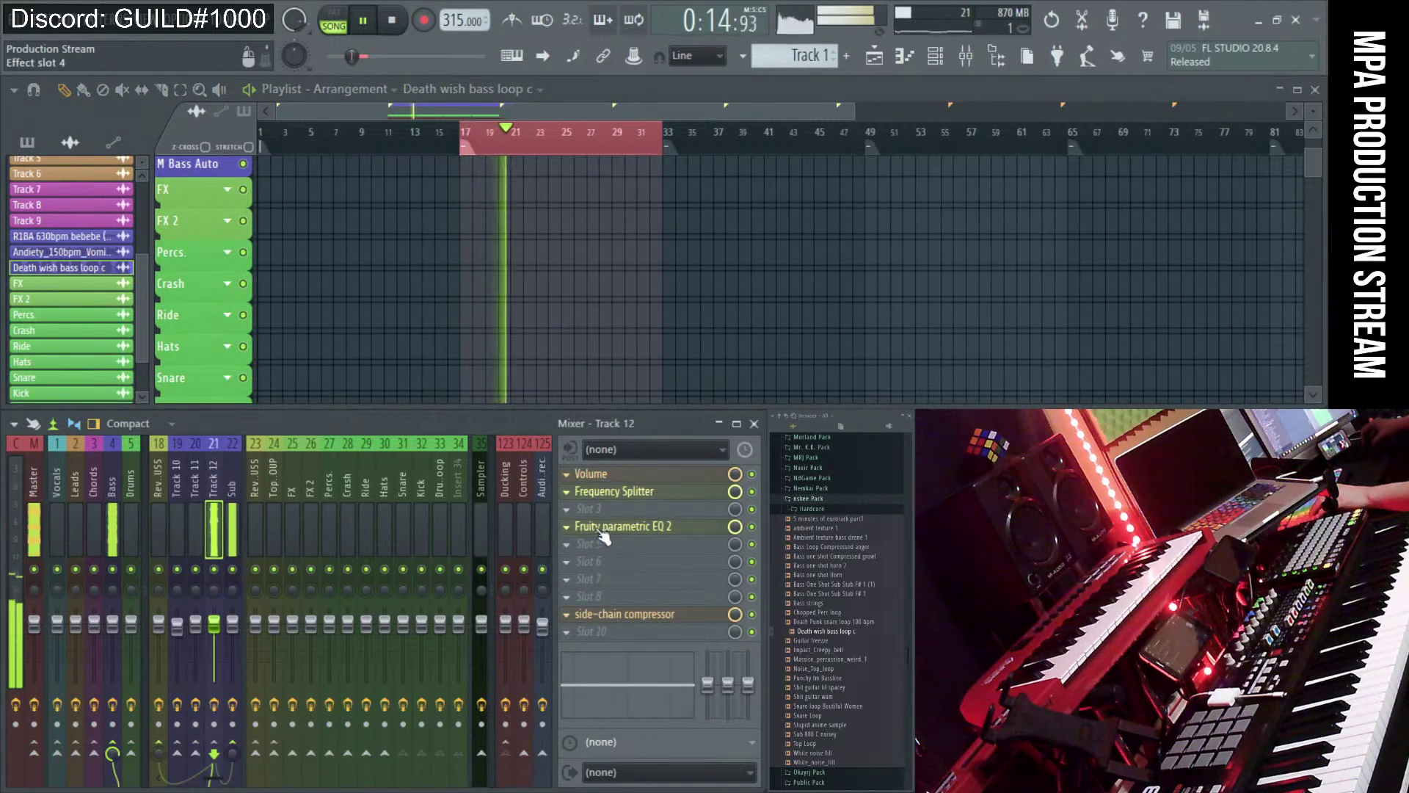
left_click(602, 526)
left_click_drag(566, 536, 507, 497)
right_click(584, 500)
left_click(599, 521)
left_click_drag(581, 537, 502, 526)
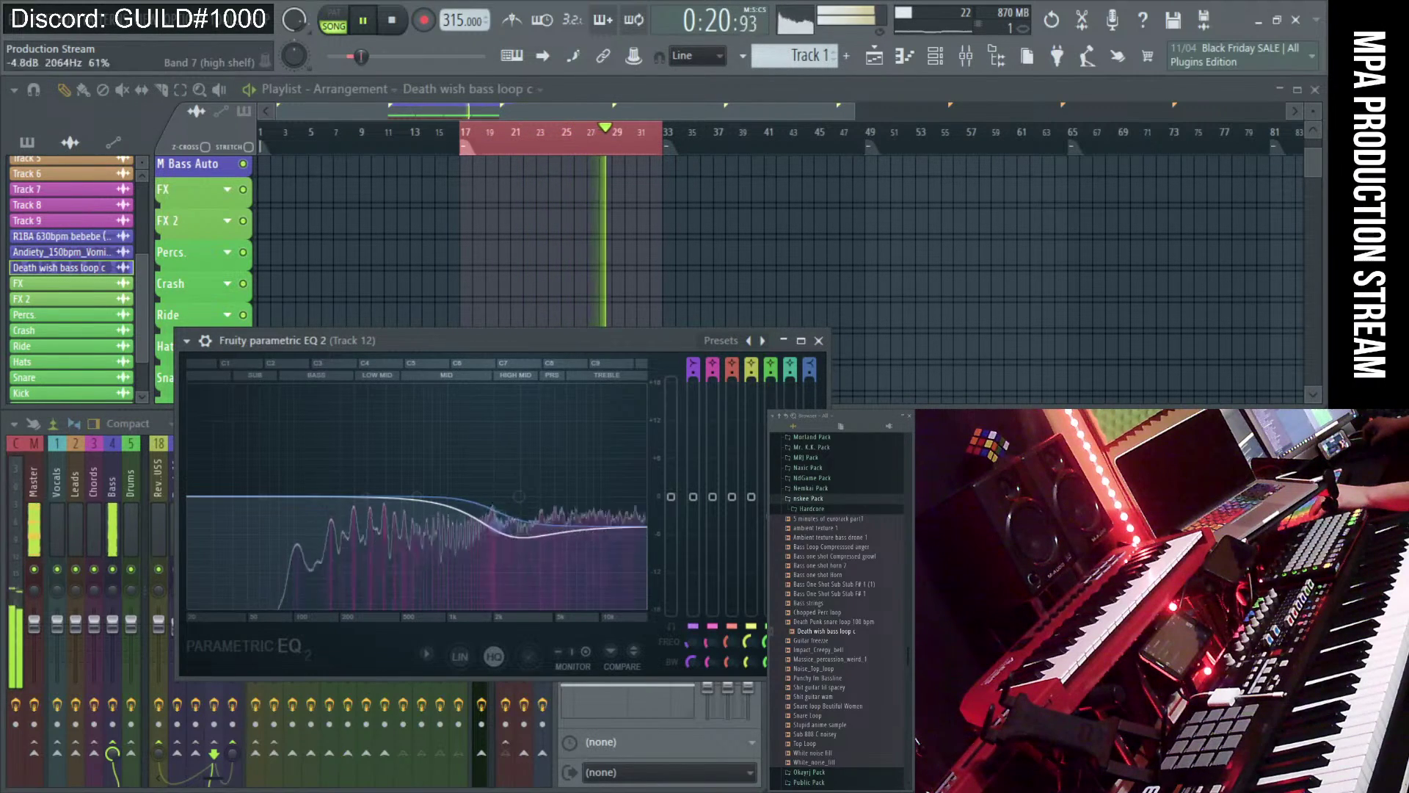
left_click(819, 340)
- Check the Sub track's Fruity parametric EQ 2 and raise Track 12's send level to the bass group's Reverb BUSS
scroll(605, 320, "down", 4)
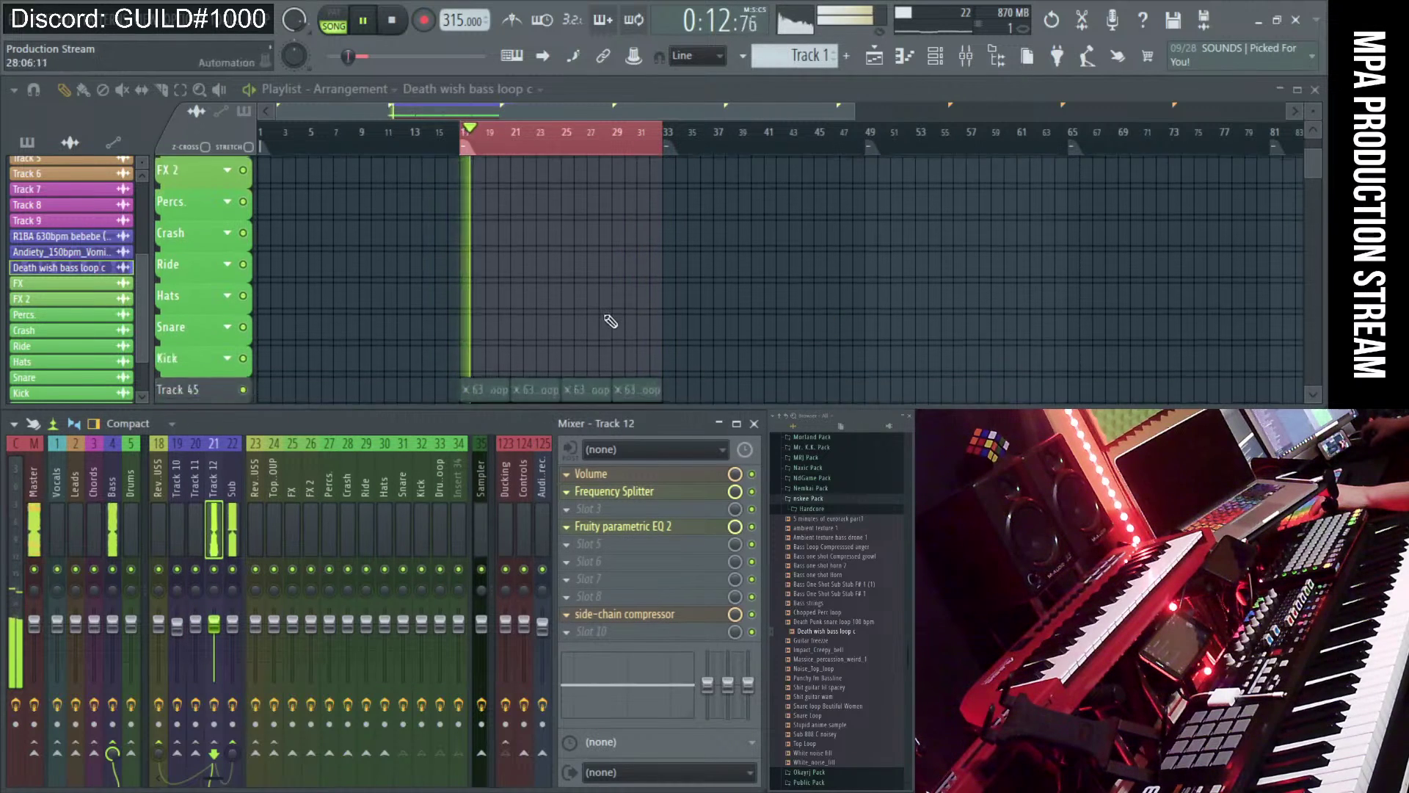
left_click(232, 529)
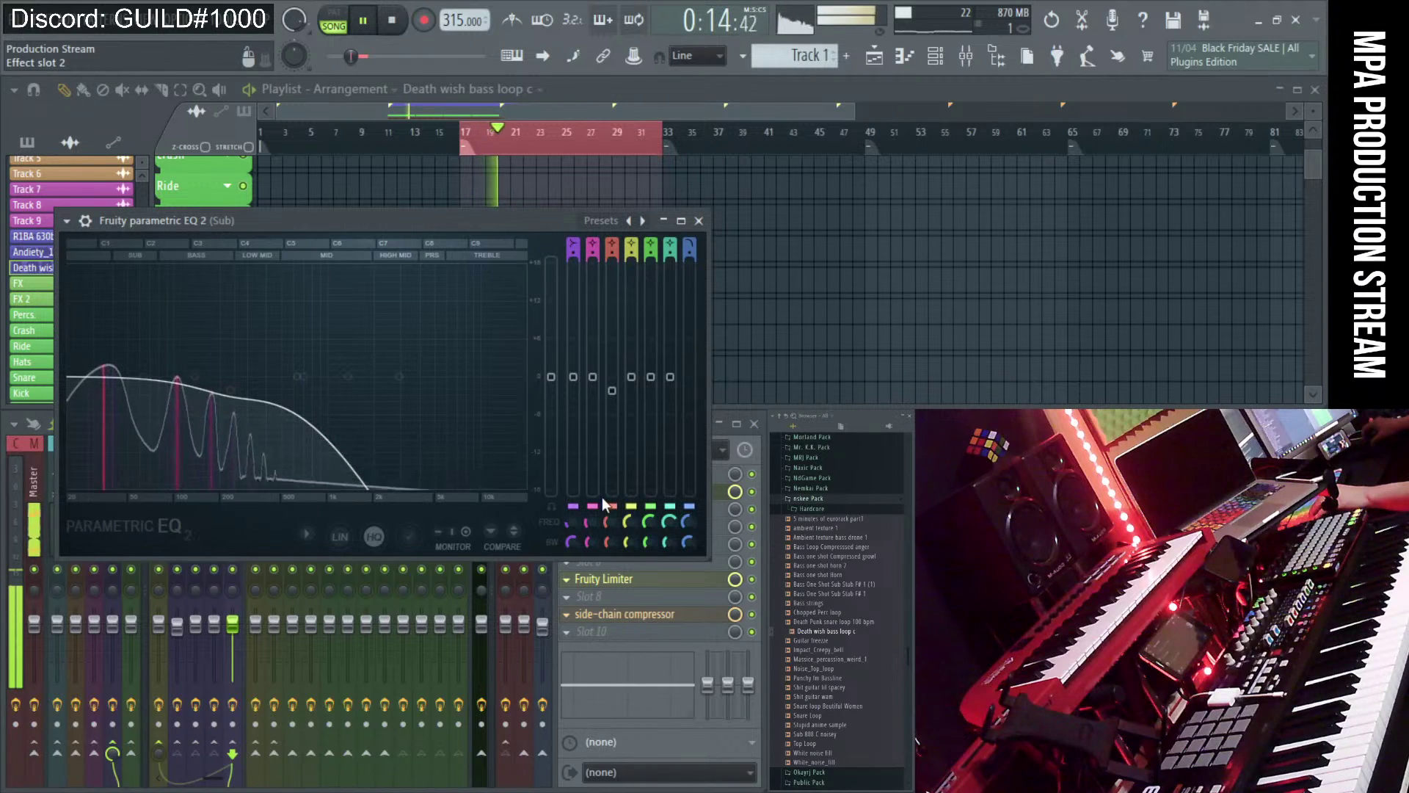
left_click(698, 220)
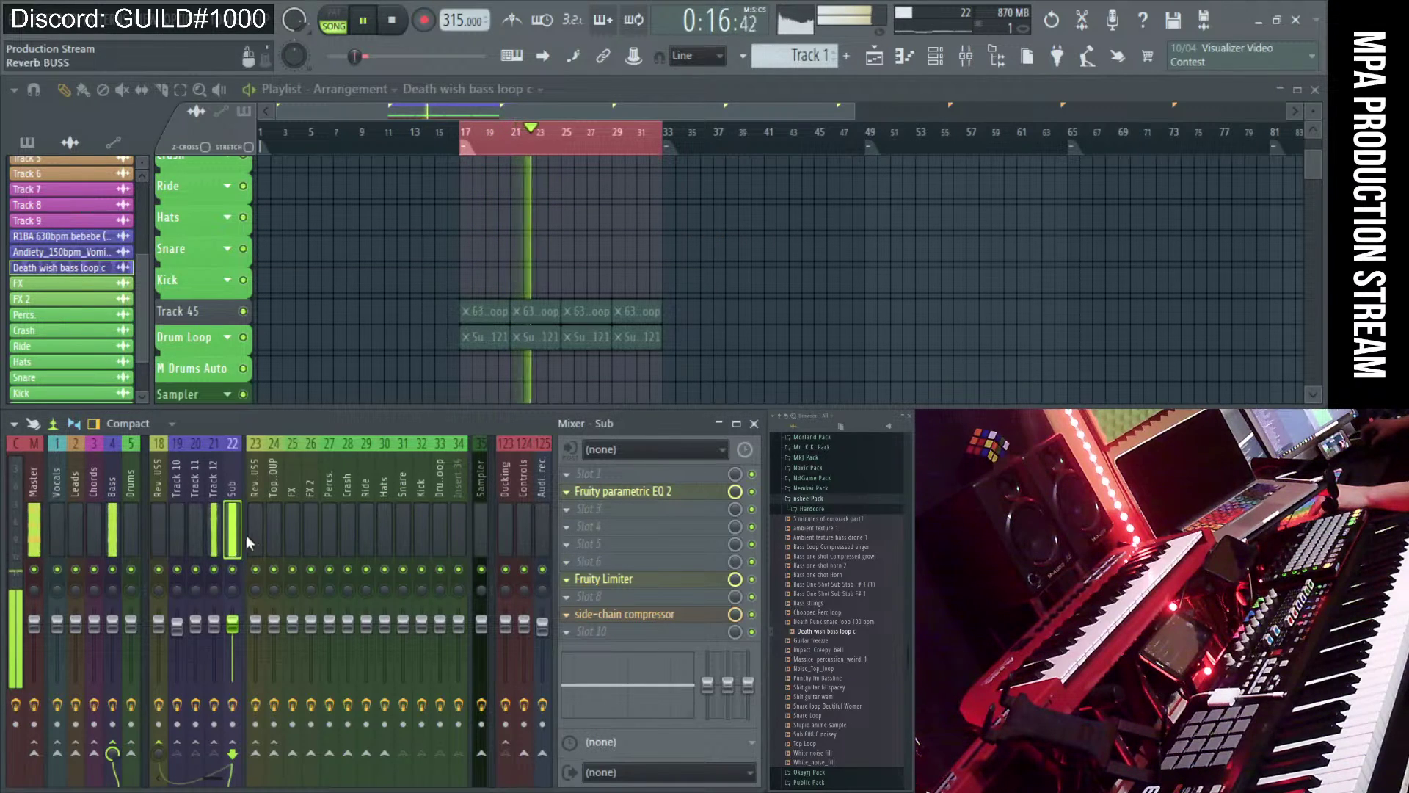
left_click(213, 529)
left_click_drag(158, 752, 157, 723)
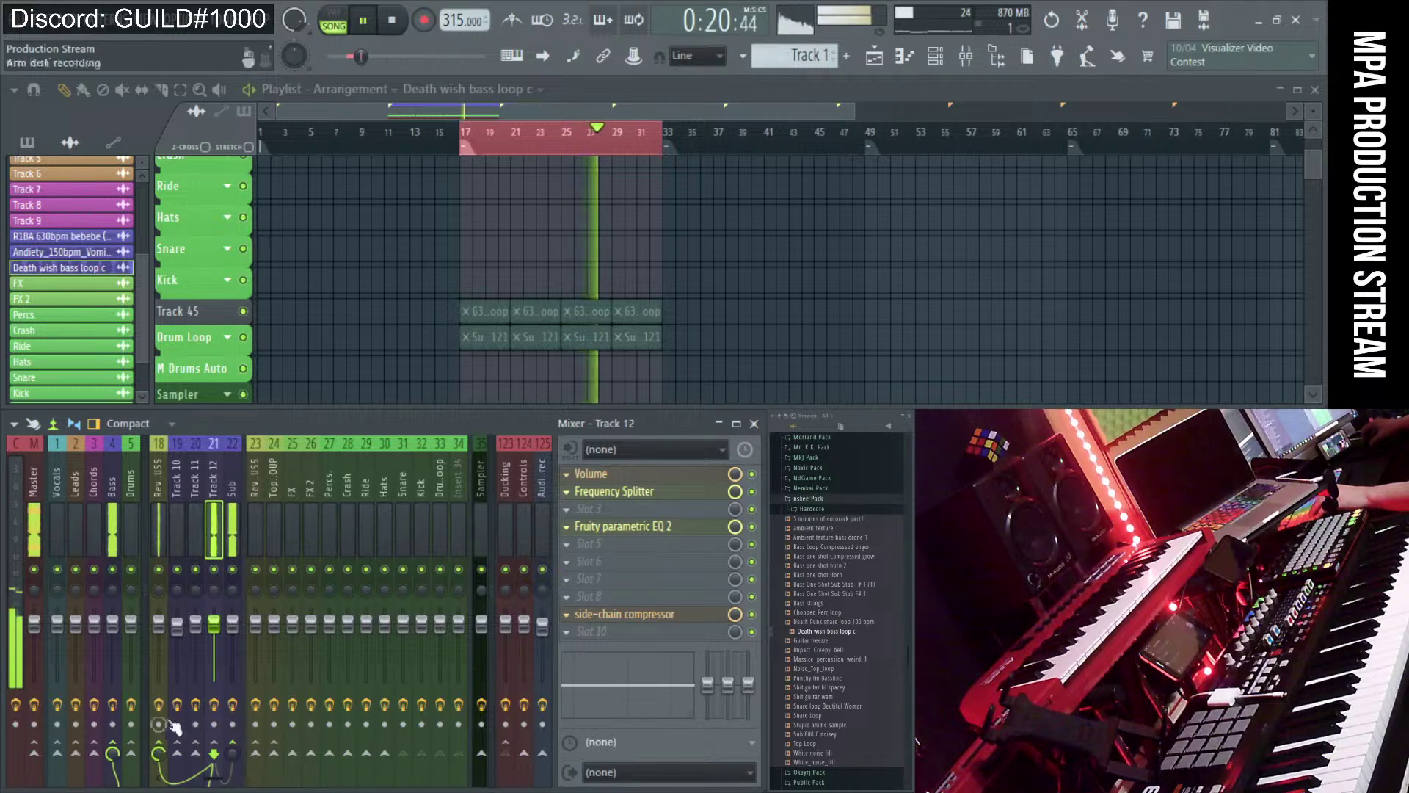
- Stop playback and mute all the Death wish bass loop c clips on Track 12 in the selected bars
scroll(235, 527, "up", 1)
scroll(543, 298, "up", 3)
scroll(543, 297, "down", 2)
key("space")
left_click_drag(426, 243, 577, 247)
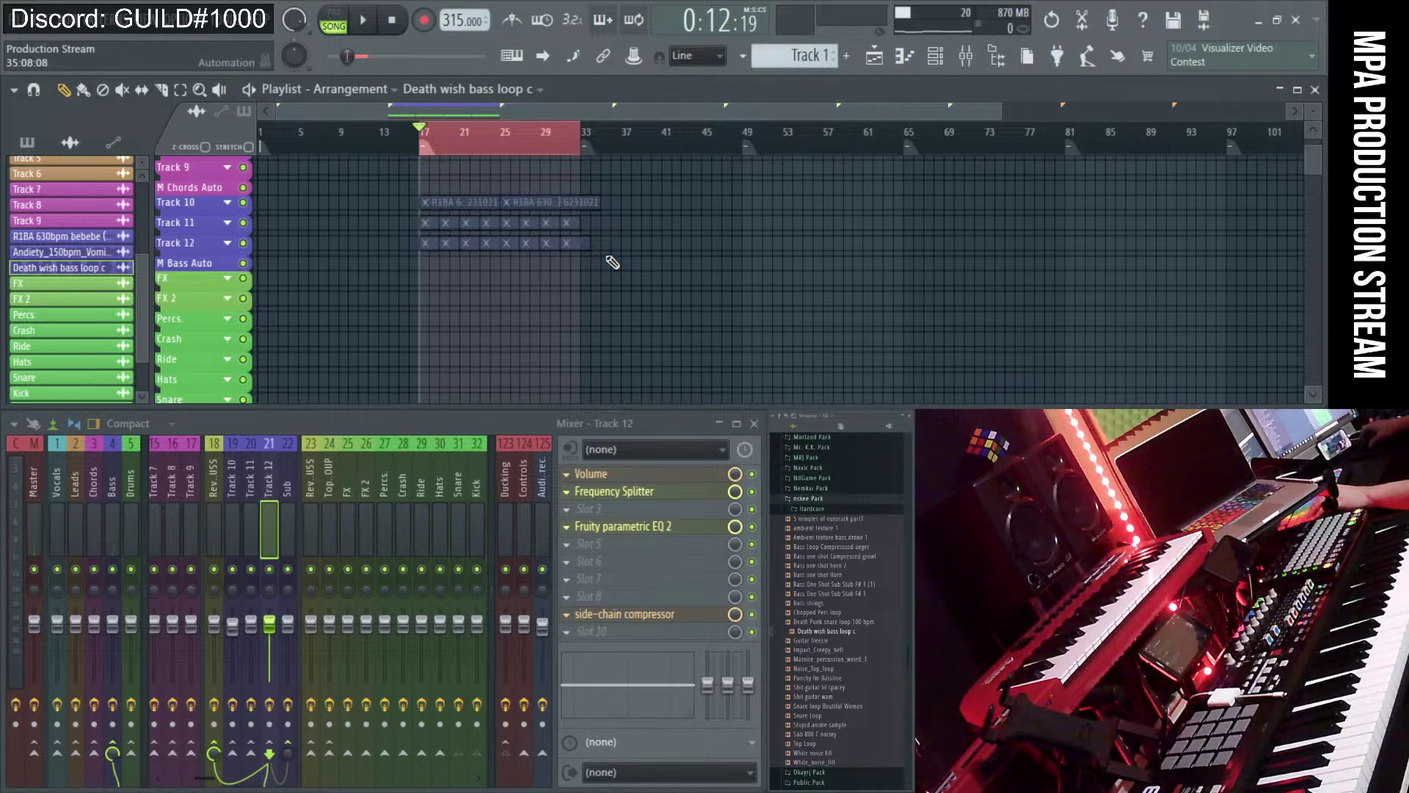
- Bring the stream's Chat window over the mixer, make it taller and read through the recent and earlier viewer messages
left_click_drag(1395, 440, 328, 377)
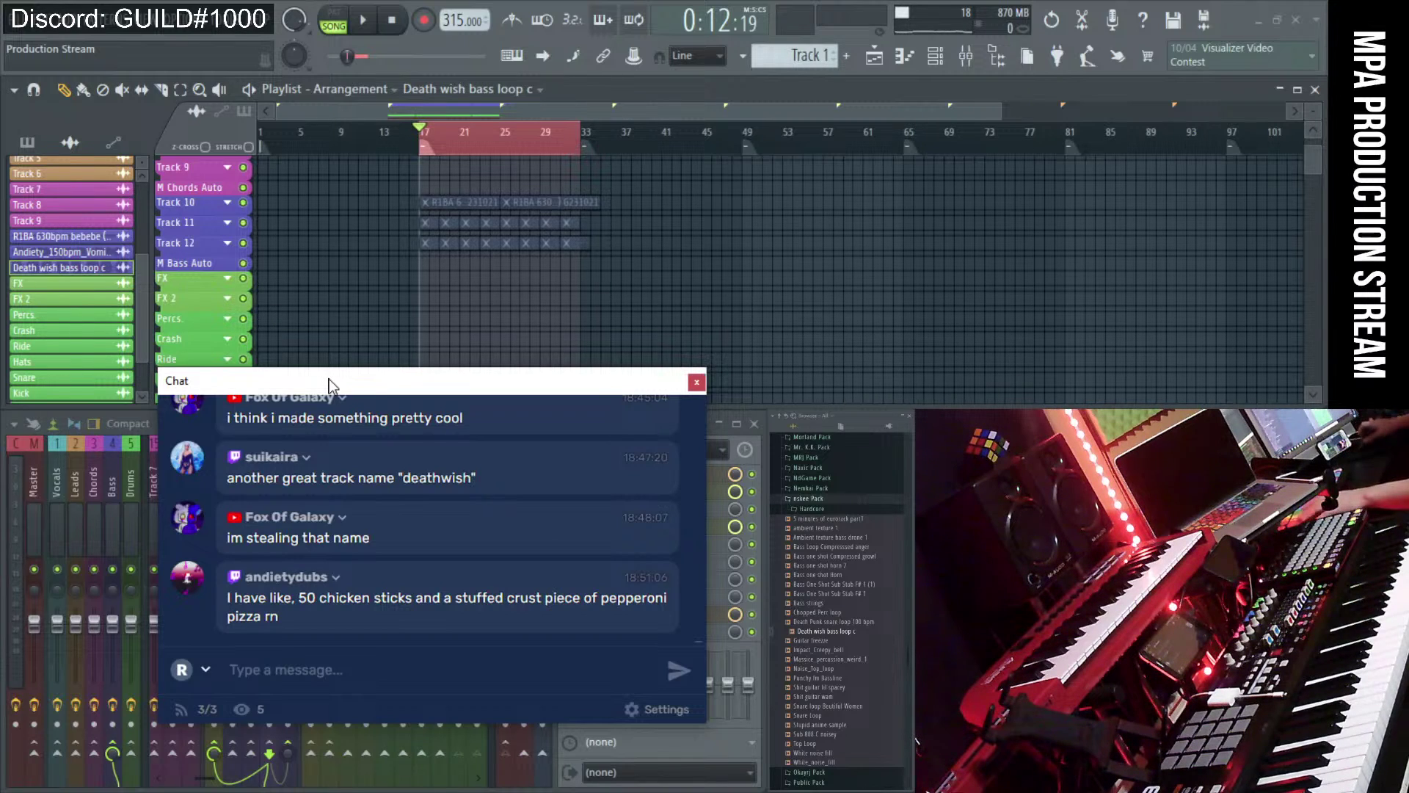
left_click_drag(497, 369, 506, 323)
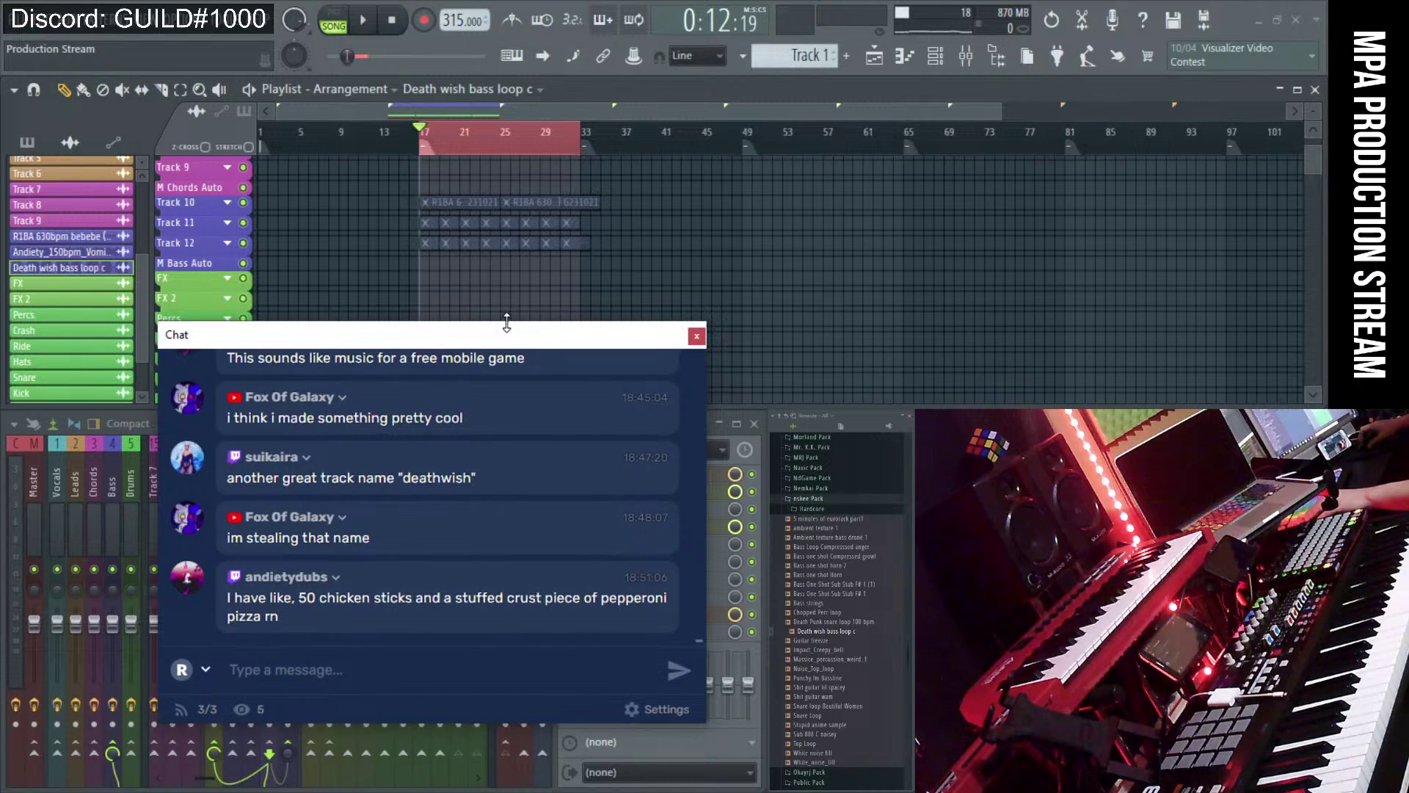
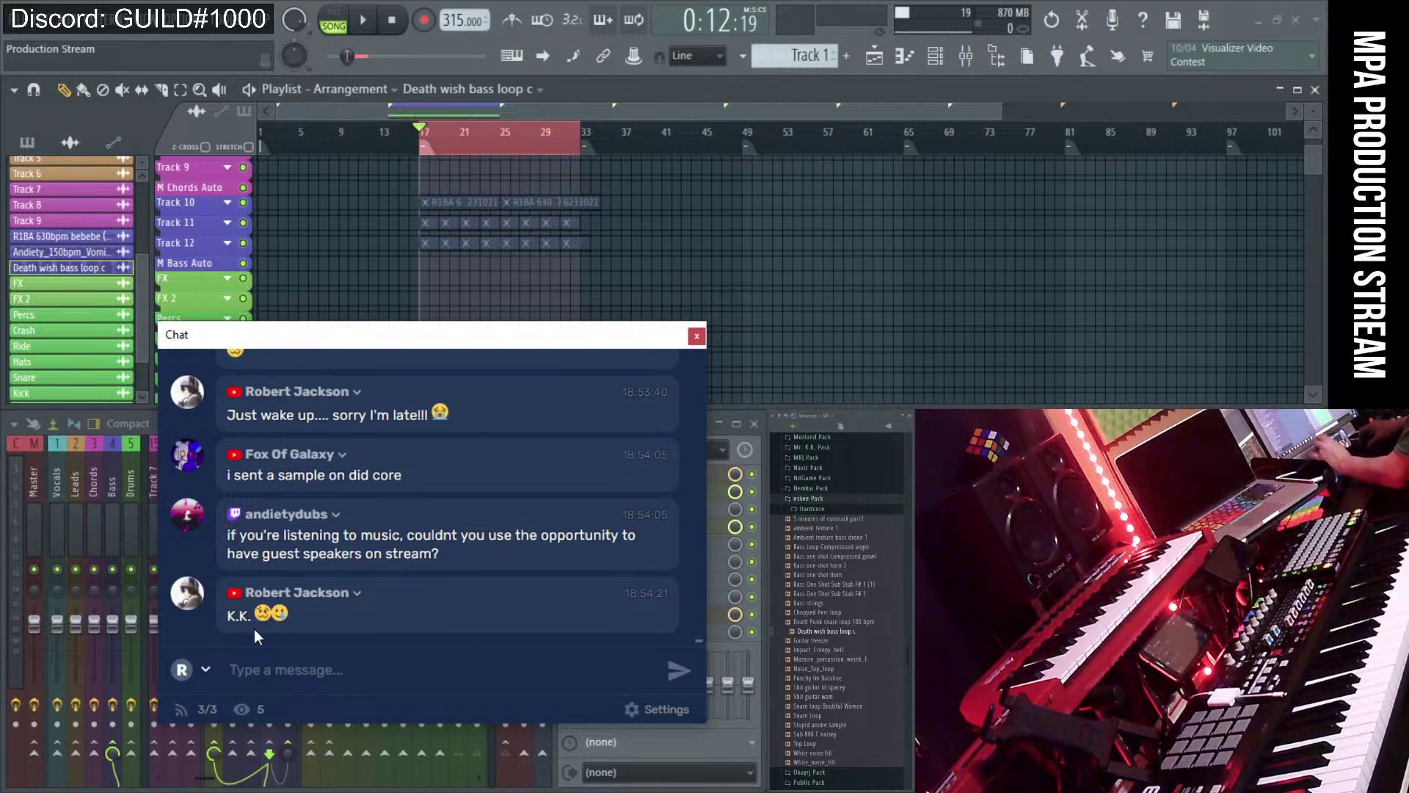
scroll(267, 597, "up", 5)
scroll(267, 597, "up", 3)
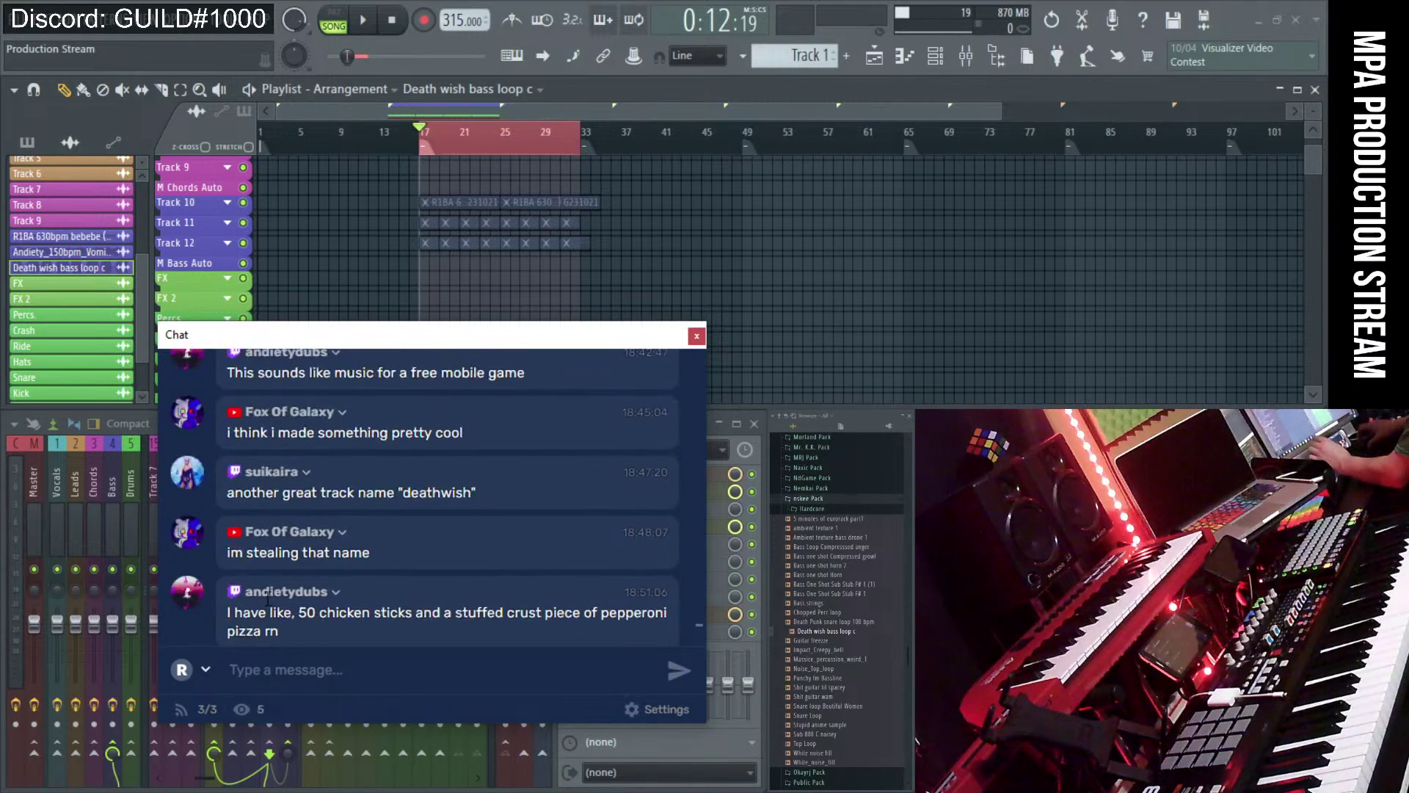
scroll(267, 598, "up", 12)
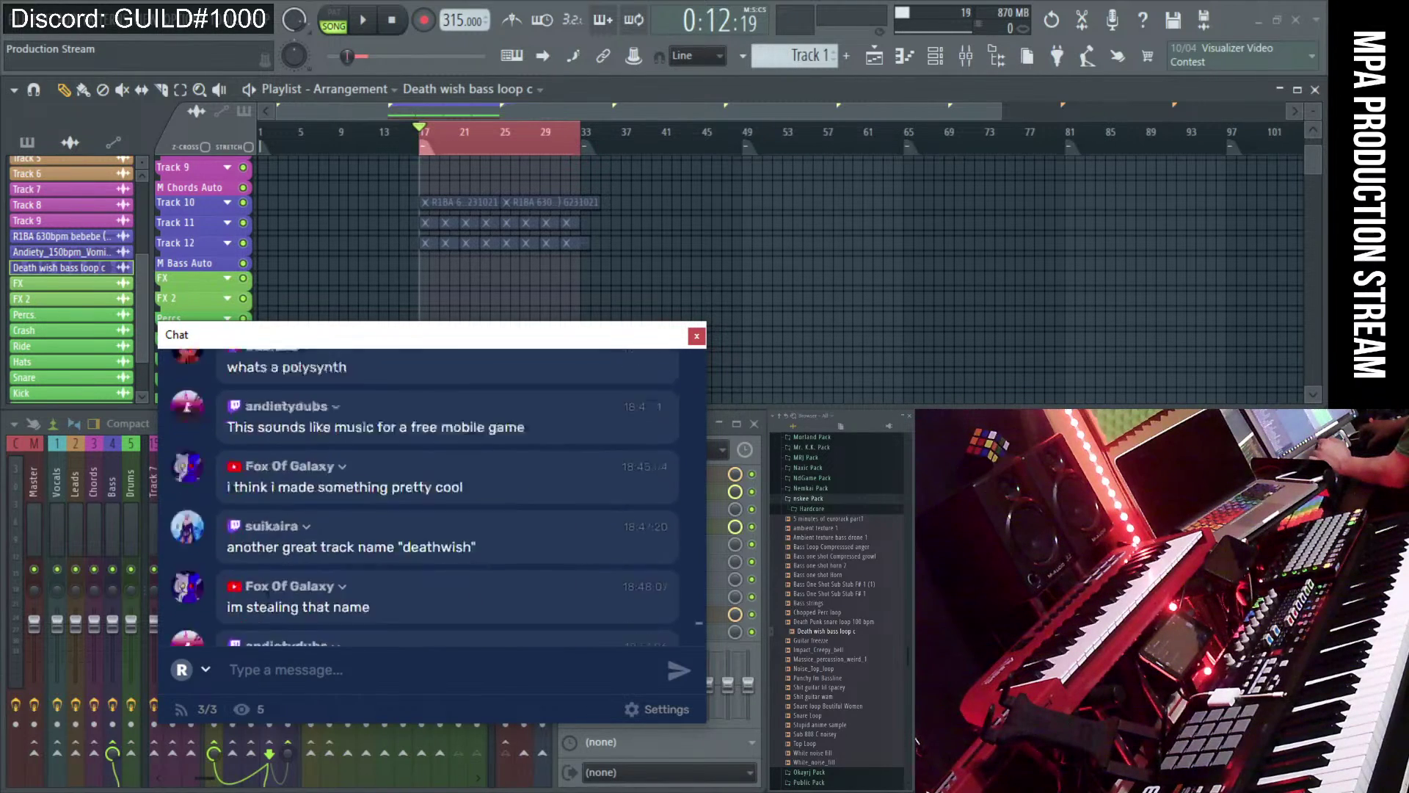
scroll(268, 596, "down", 10)
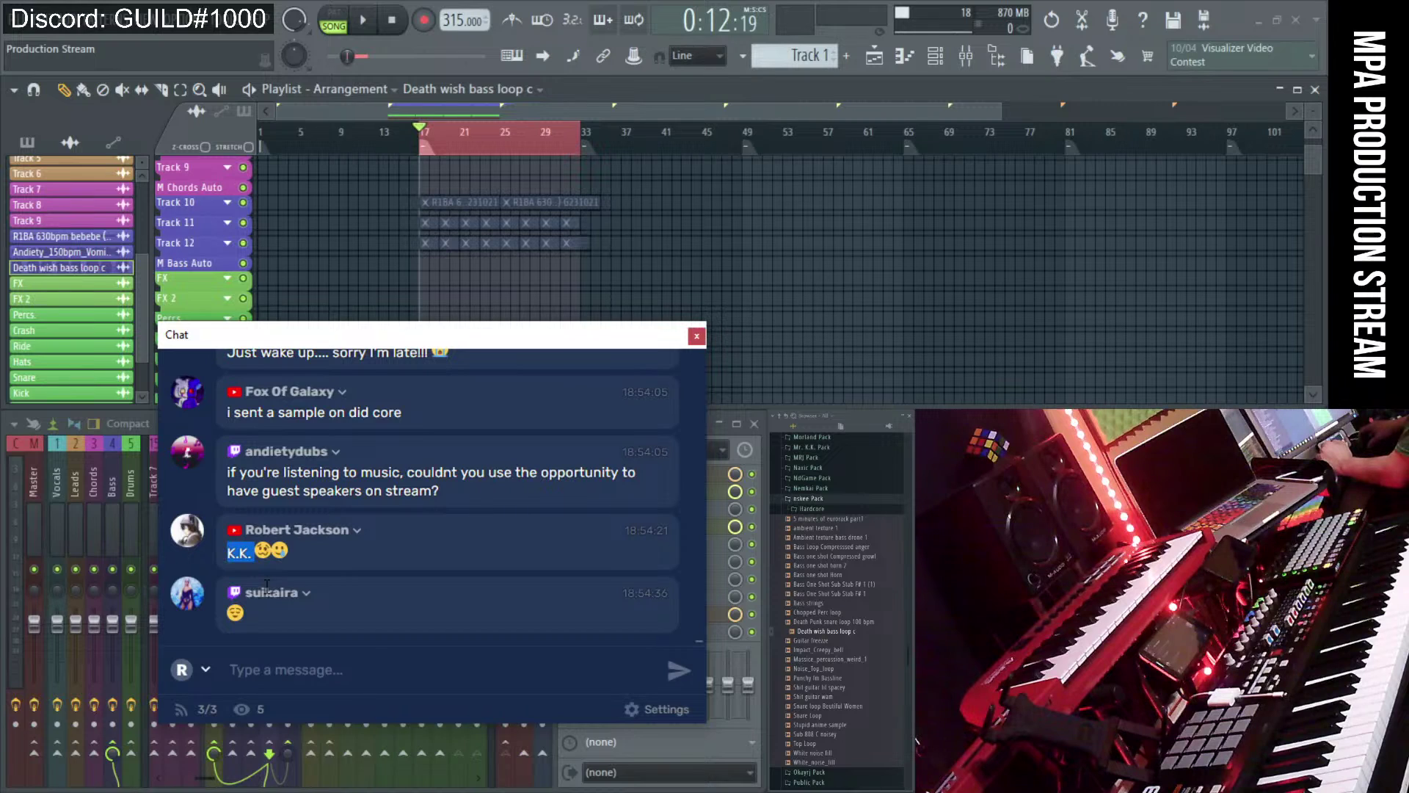
scroll(297, 565, "up", 3)
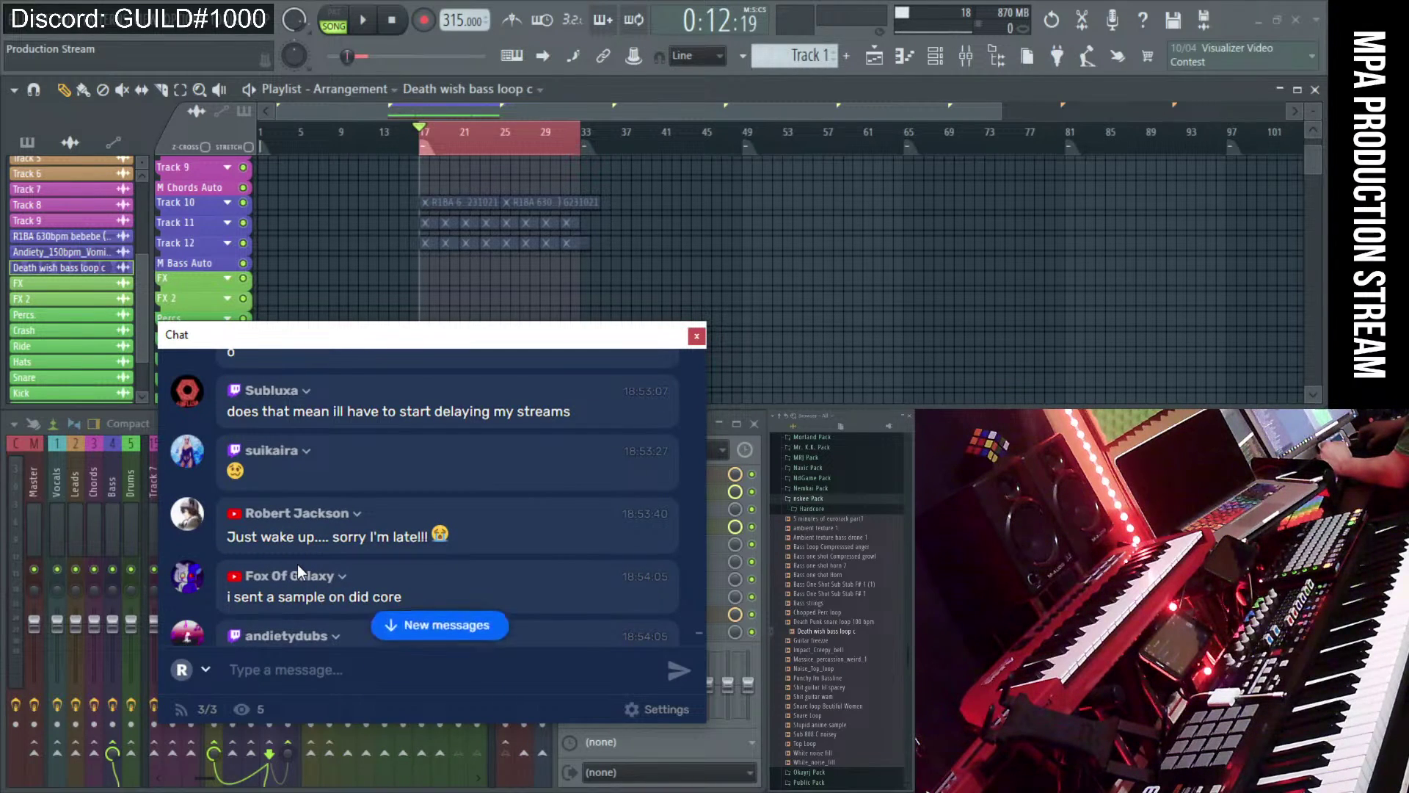
scroll(288, 490, "down", 3)
left_click_drag(227, 492, 285, 496)
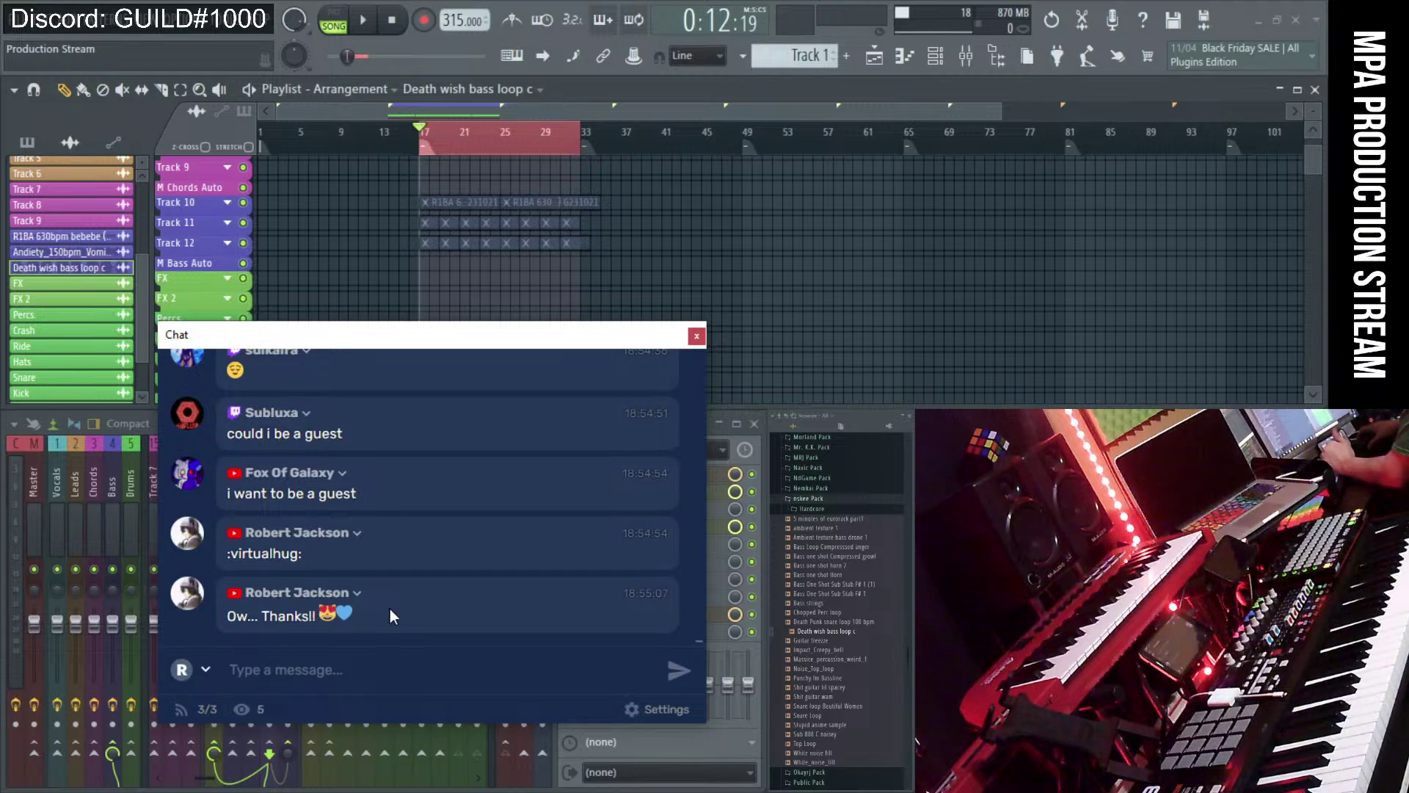
scroll(390, 609, "up", 3)
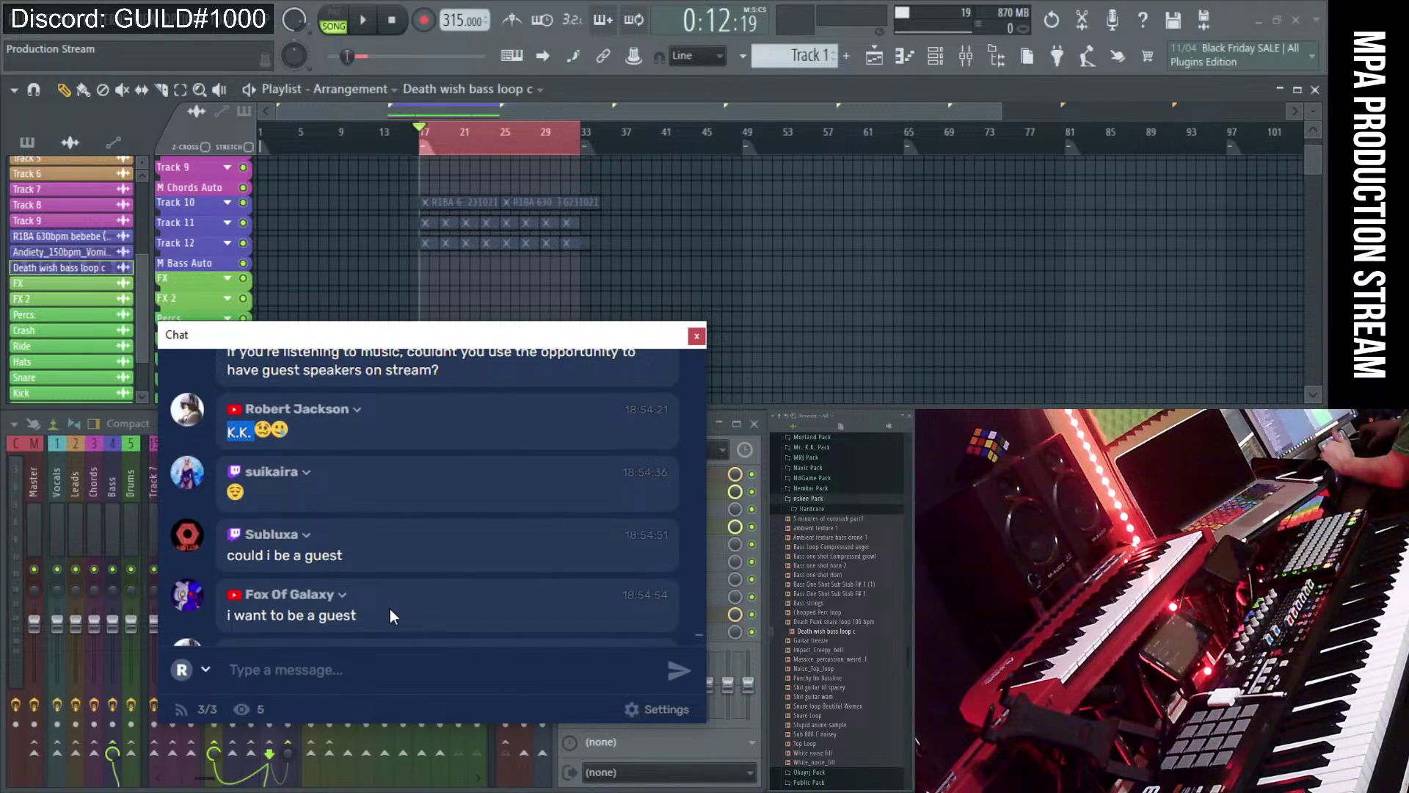
scroll(390, 609, "down", 3)
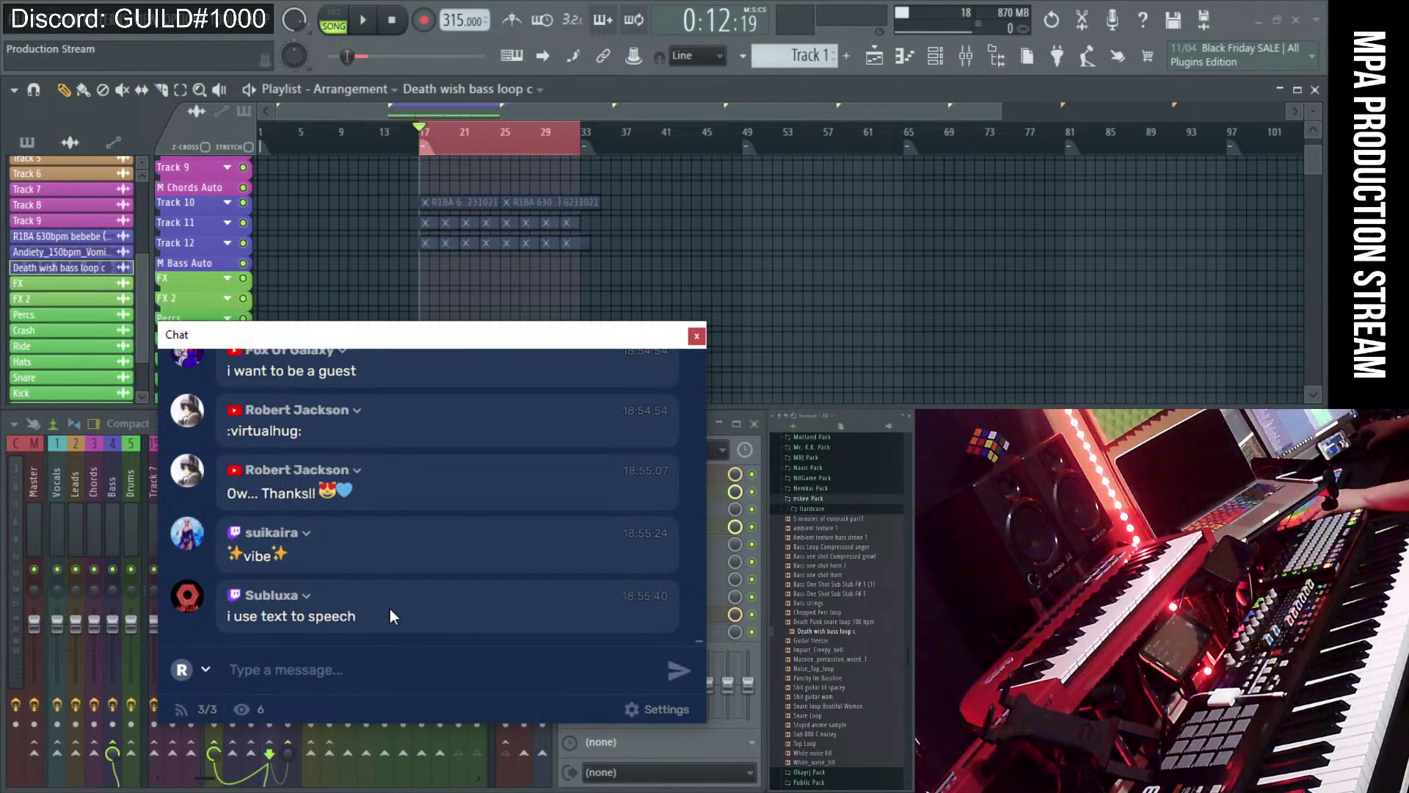
scroll(350, 606, "up", 1)
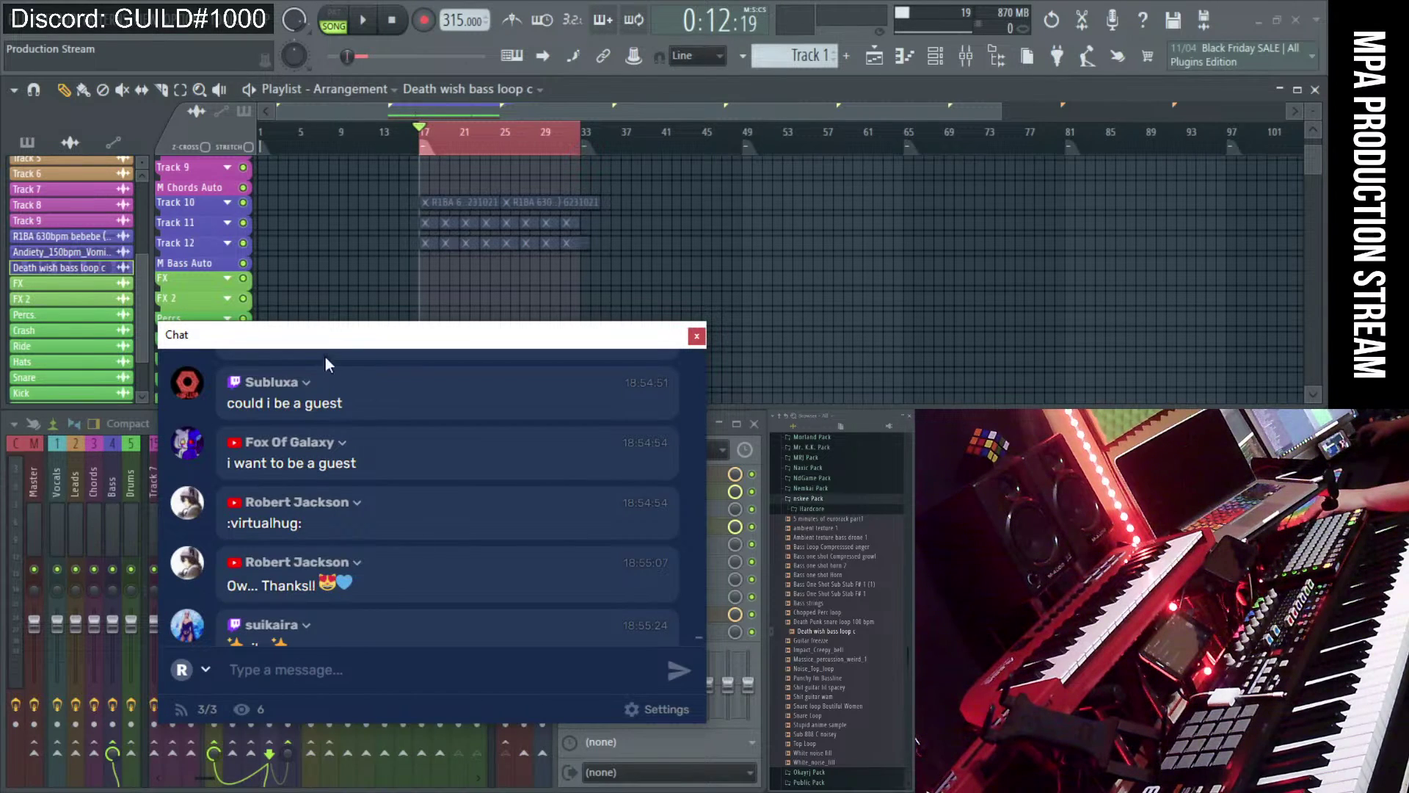
- Make the Chat window taller, highlight part of the text-to-speech message and move the window away from the mixer tracks
left_click_drag(327, 321, 319, 225)
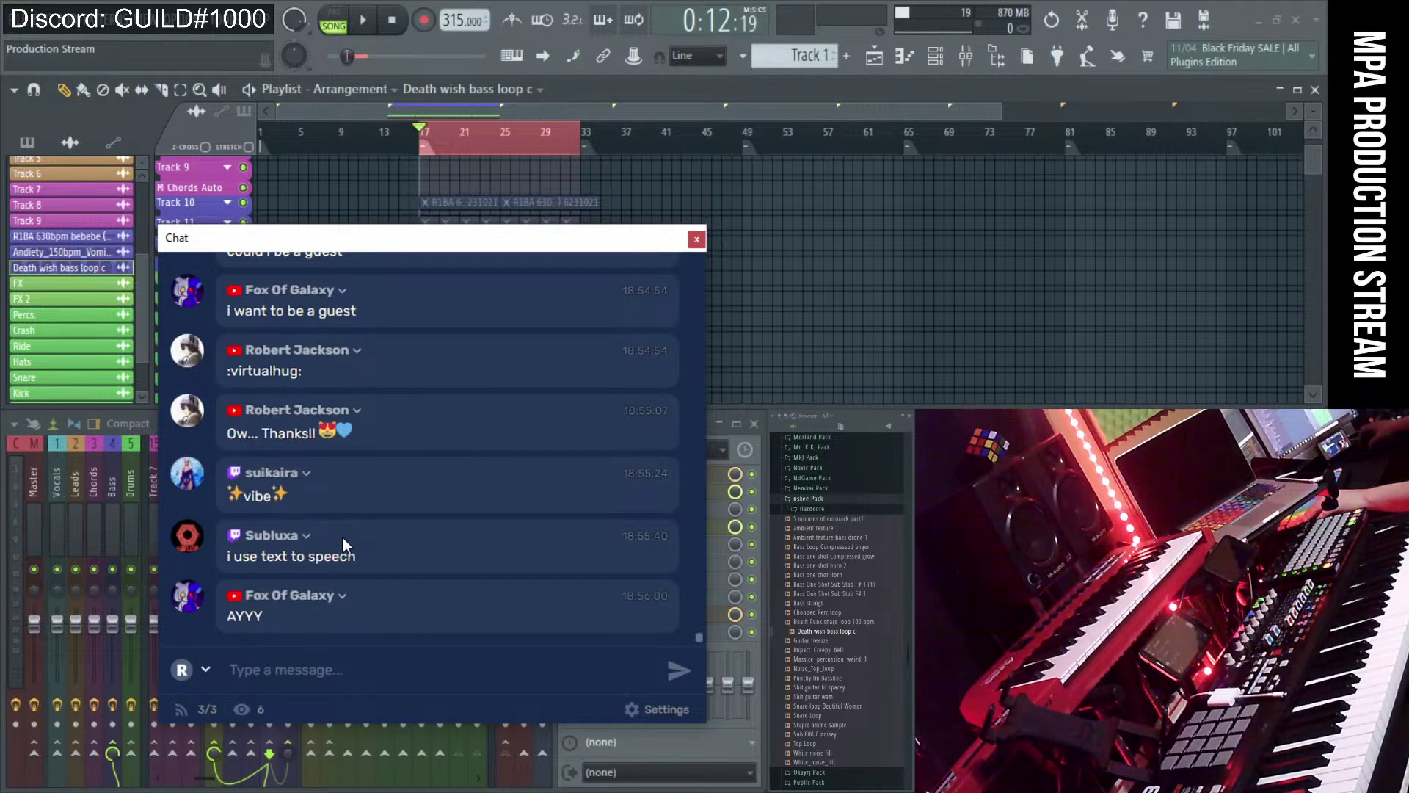
double_click(279, 567)
left_click_drag(332, 241, 764, 274)
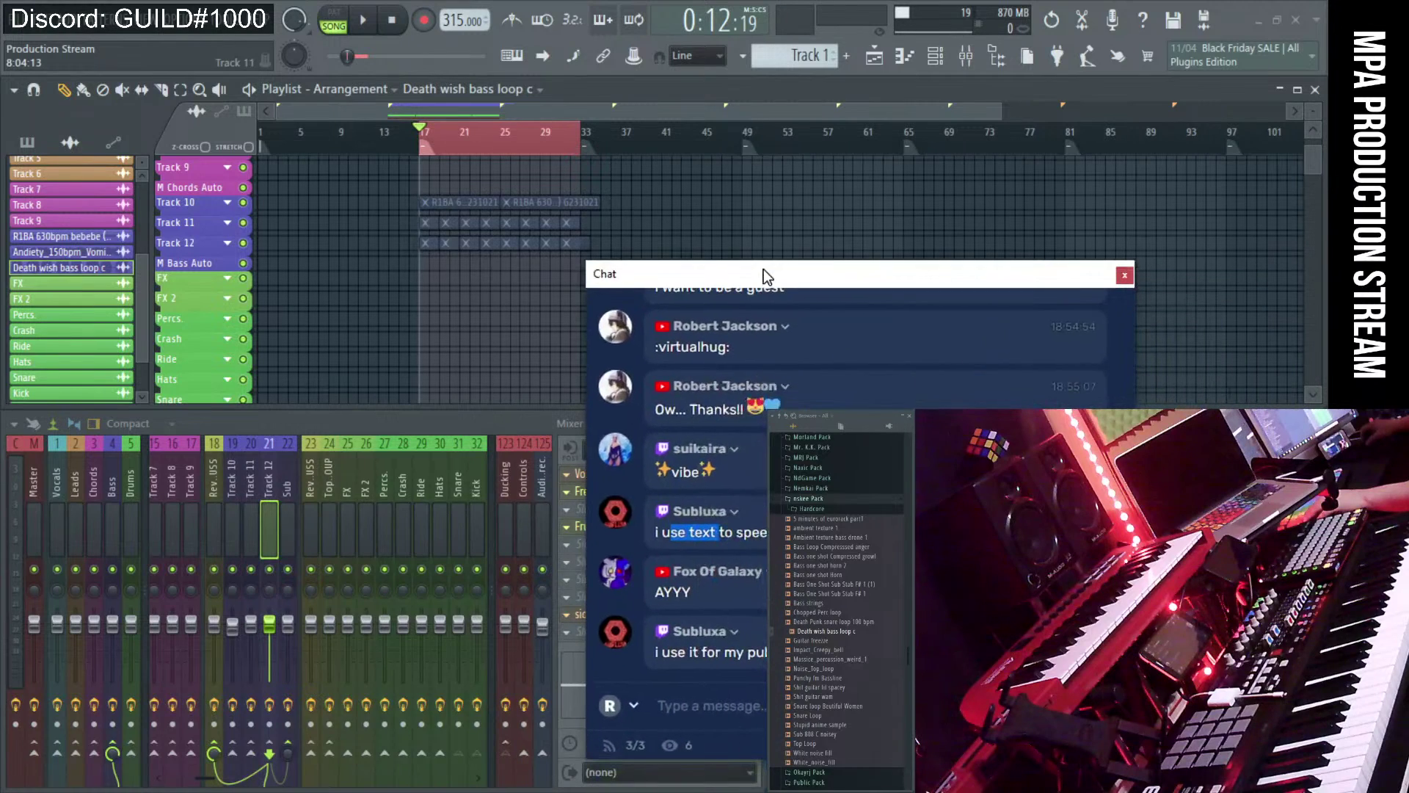
- Save the project under the new file name 101121 in the Temporary projects folder
left_click(26, 29)
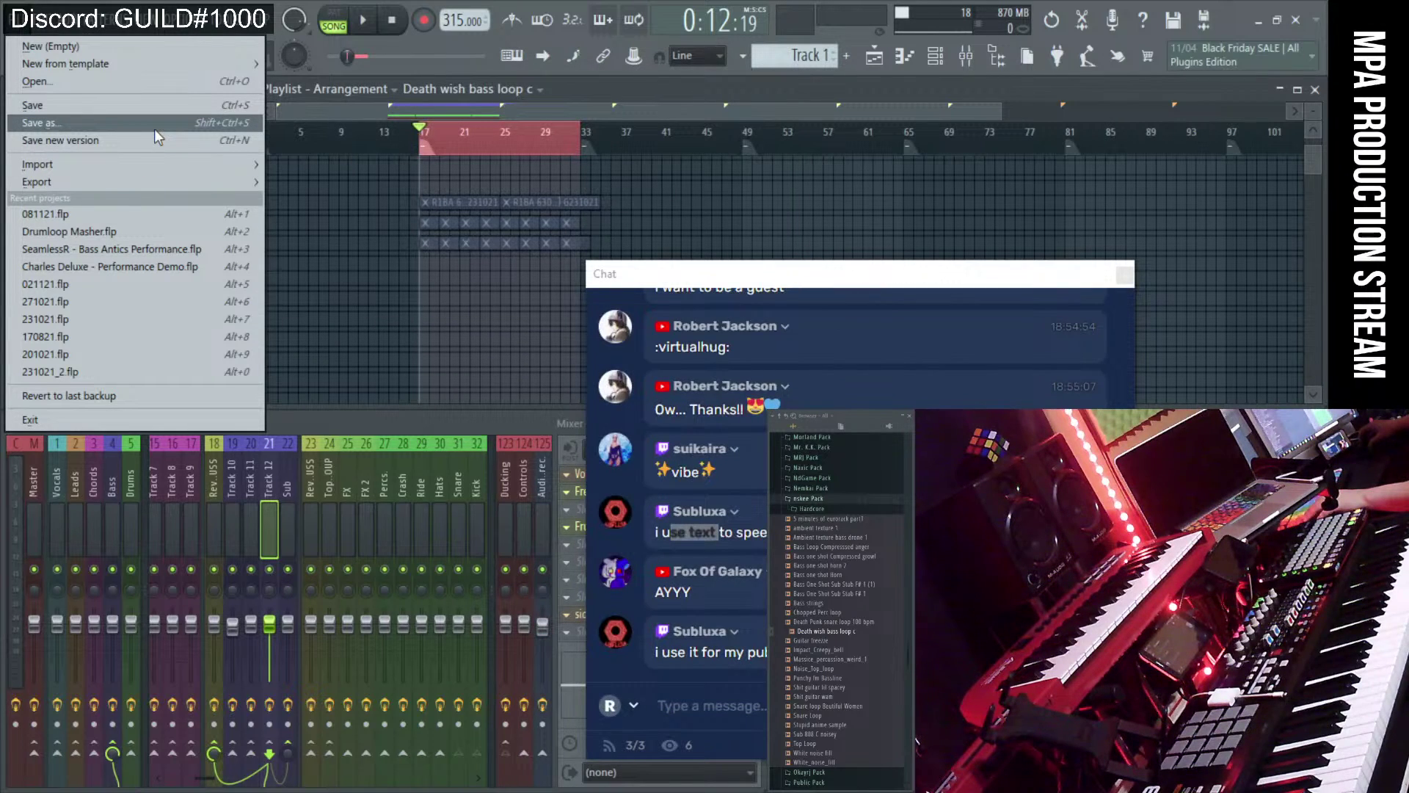
left_click(154, 129)
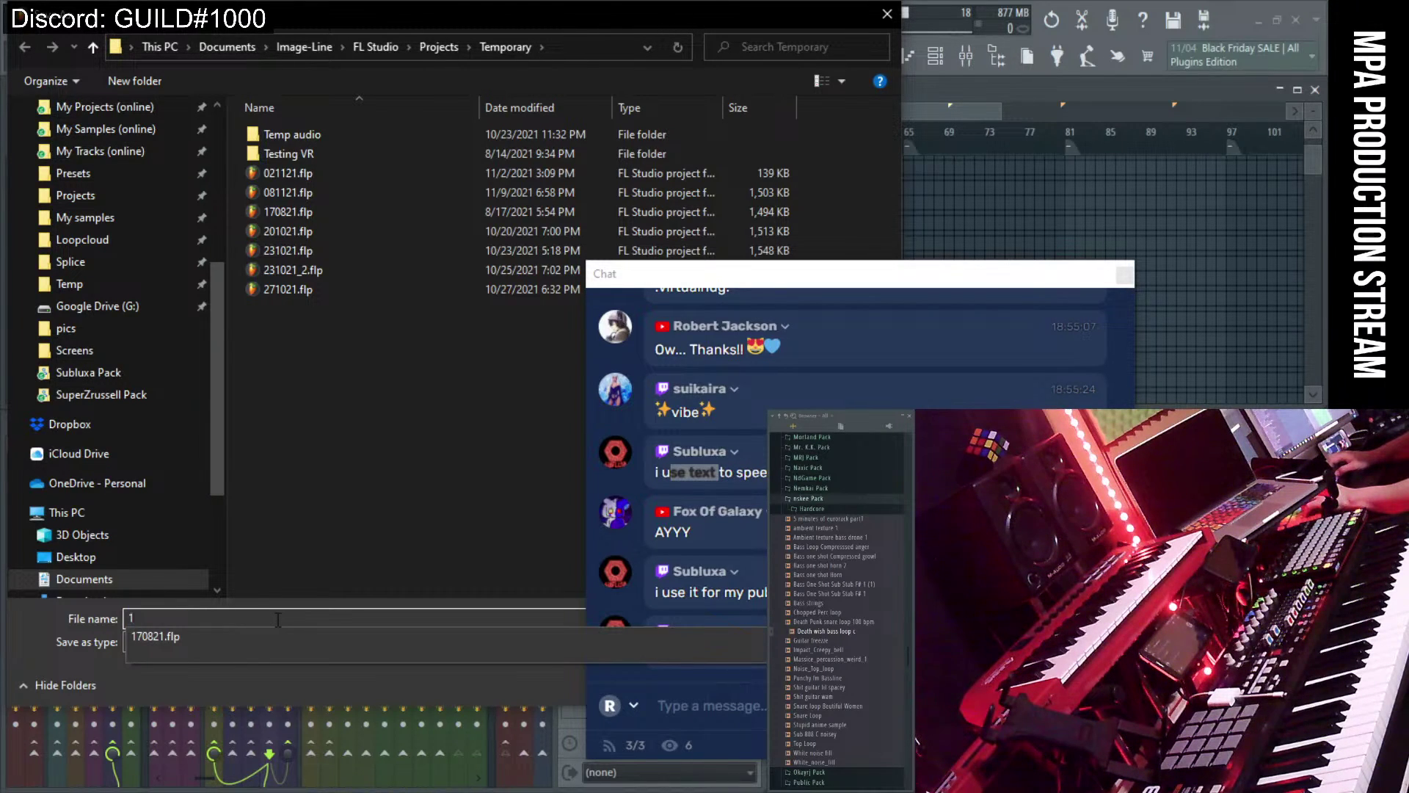
key("BackSpace")
type("121121")
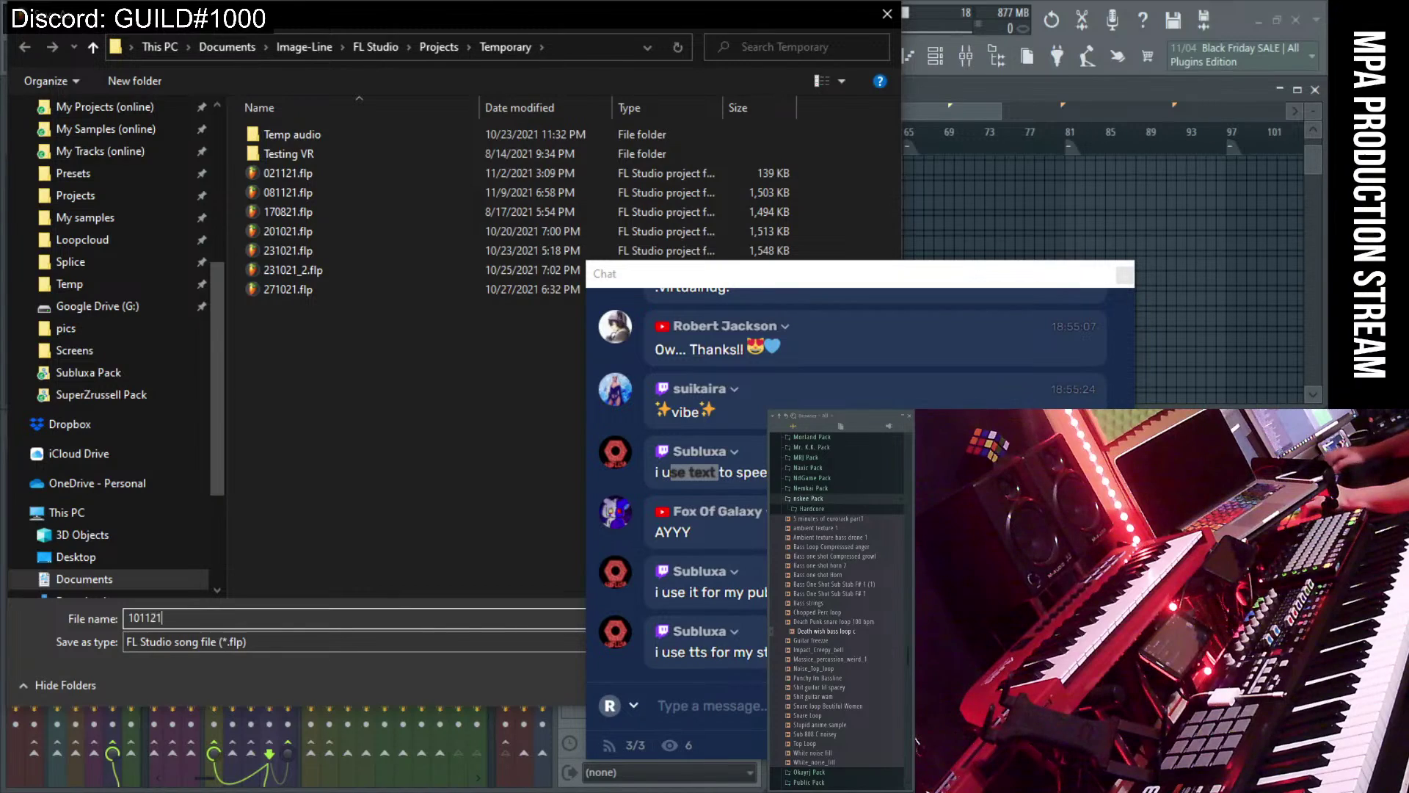
key("Return")
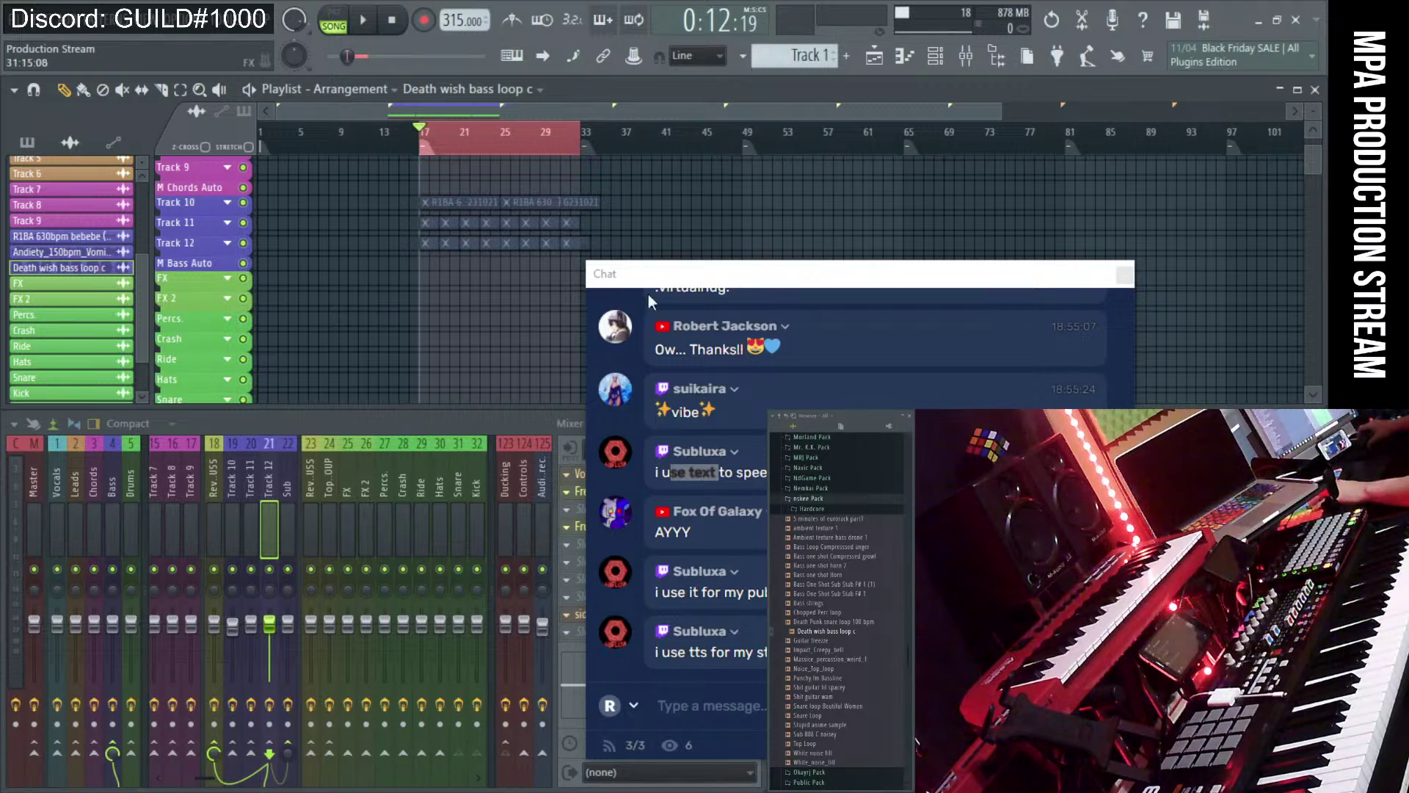
- Move the Chat window clear of the sample browser and read the messages about the poly riddim track, BandLab and earlier guest requests
left_click_drag(693, 282, 540, 275)
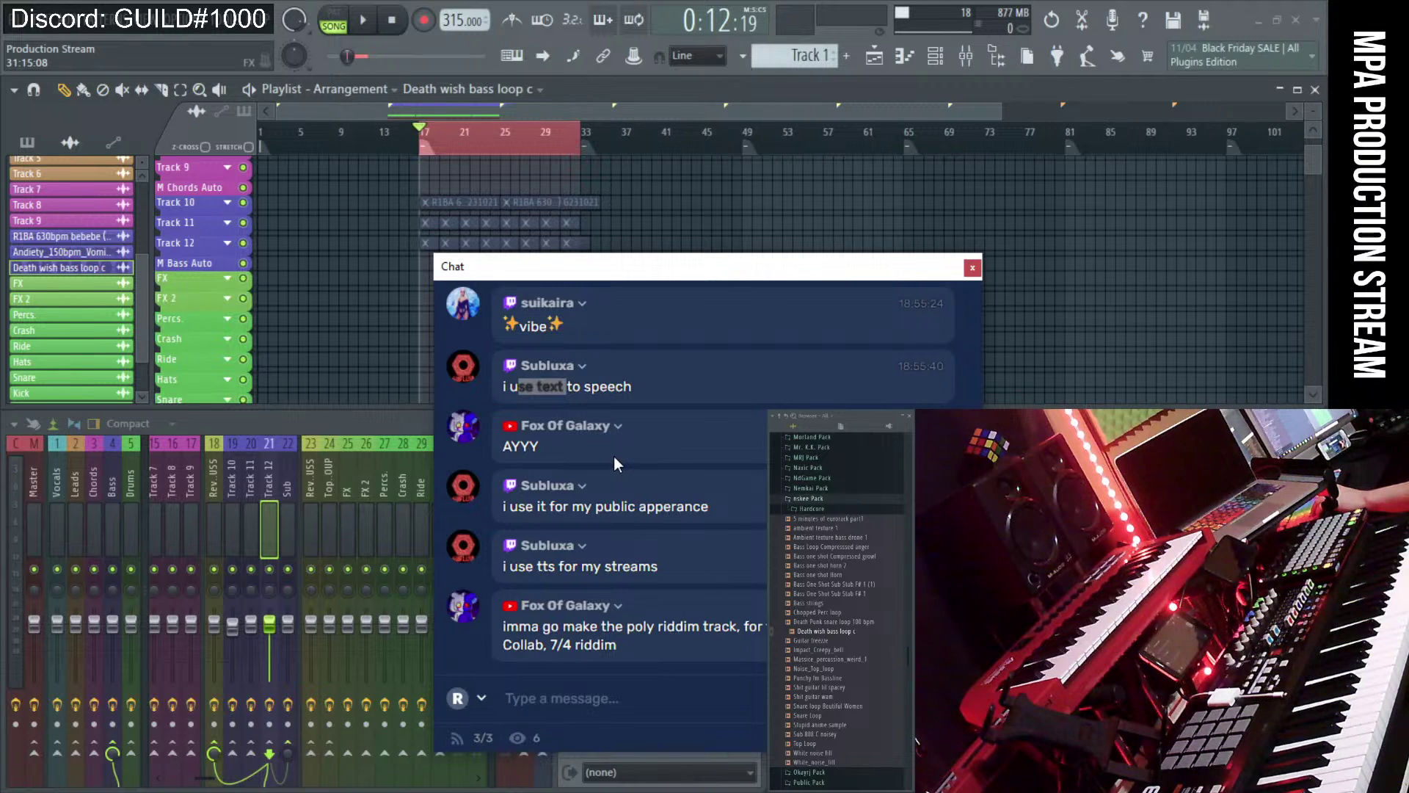
left_click_drag(645, 266, 511, 249)
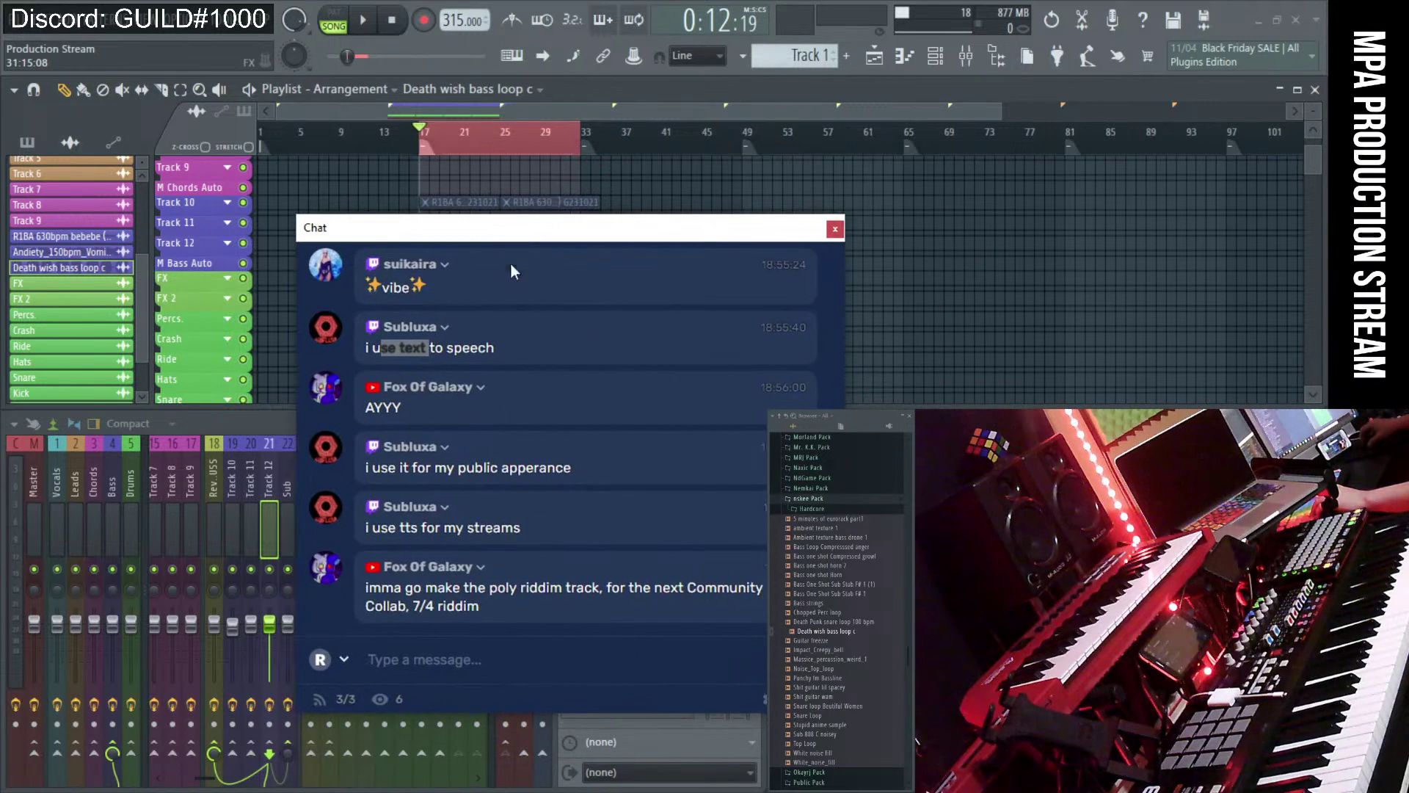
left_click(406, 562)
left_click_drag(558, 587, 509, 607)
left_click(510, 606)
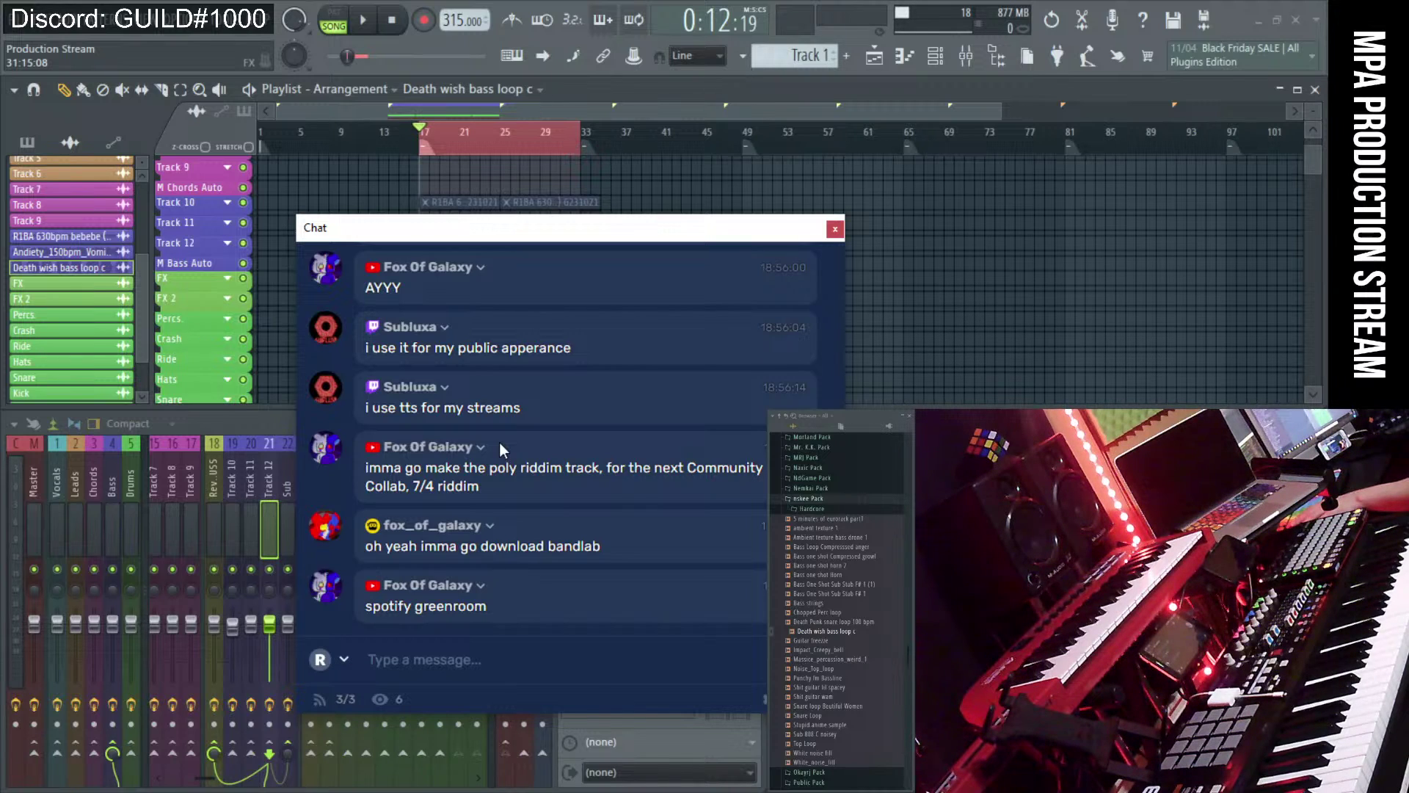
scroll(501, 436, "up", 15)
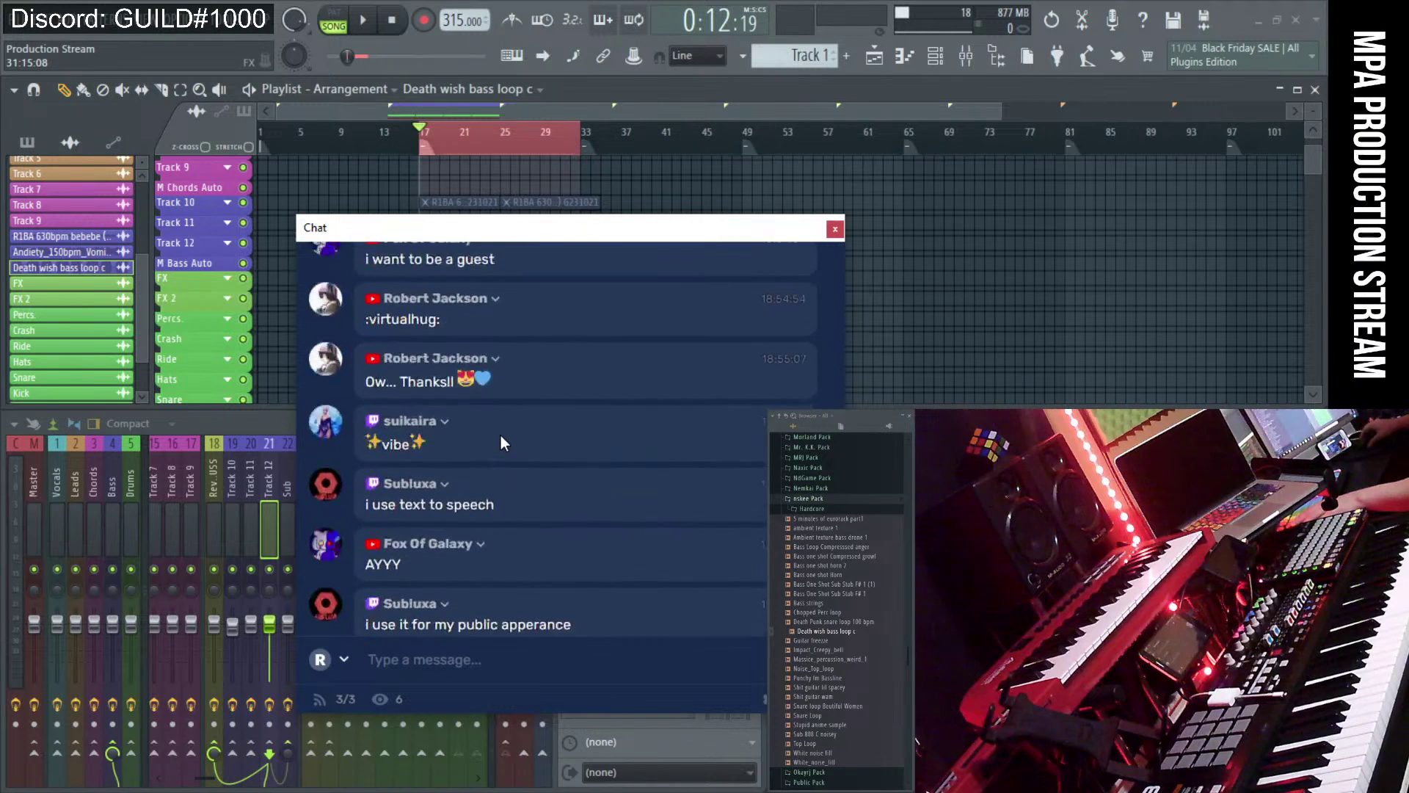
scroll(501, 434, "down", 3)
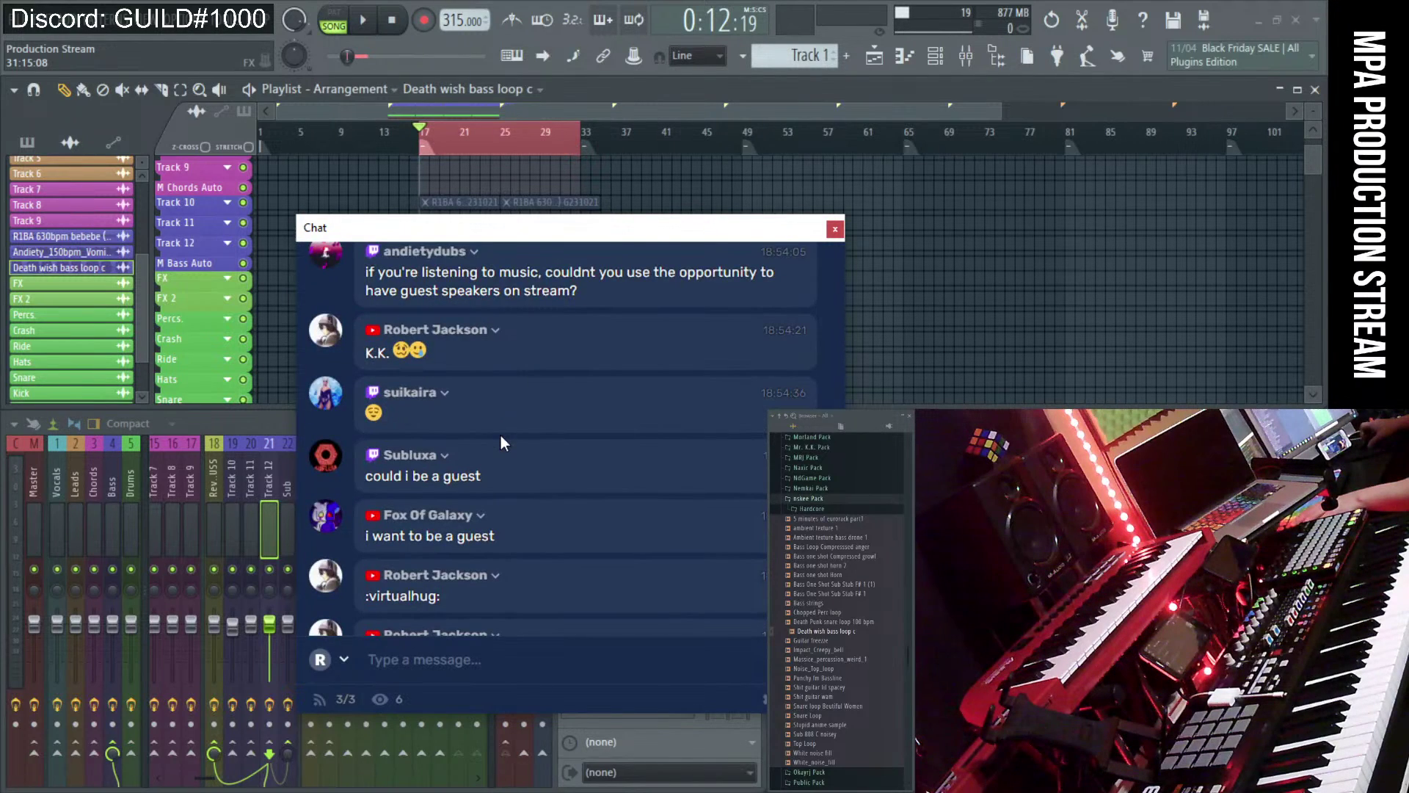
scroll(500, 436, "down", 7)
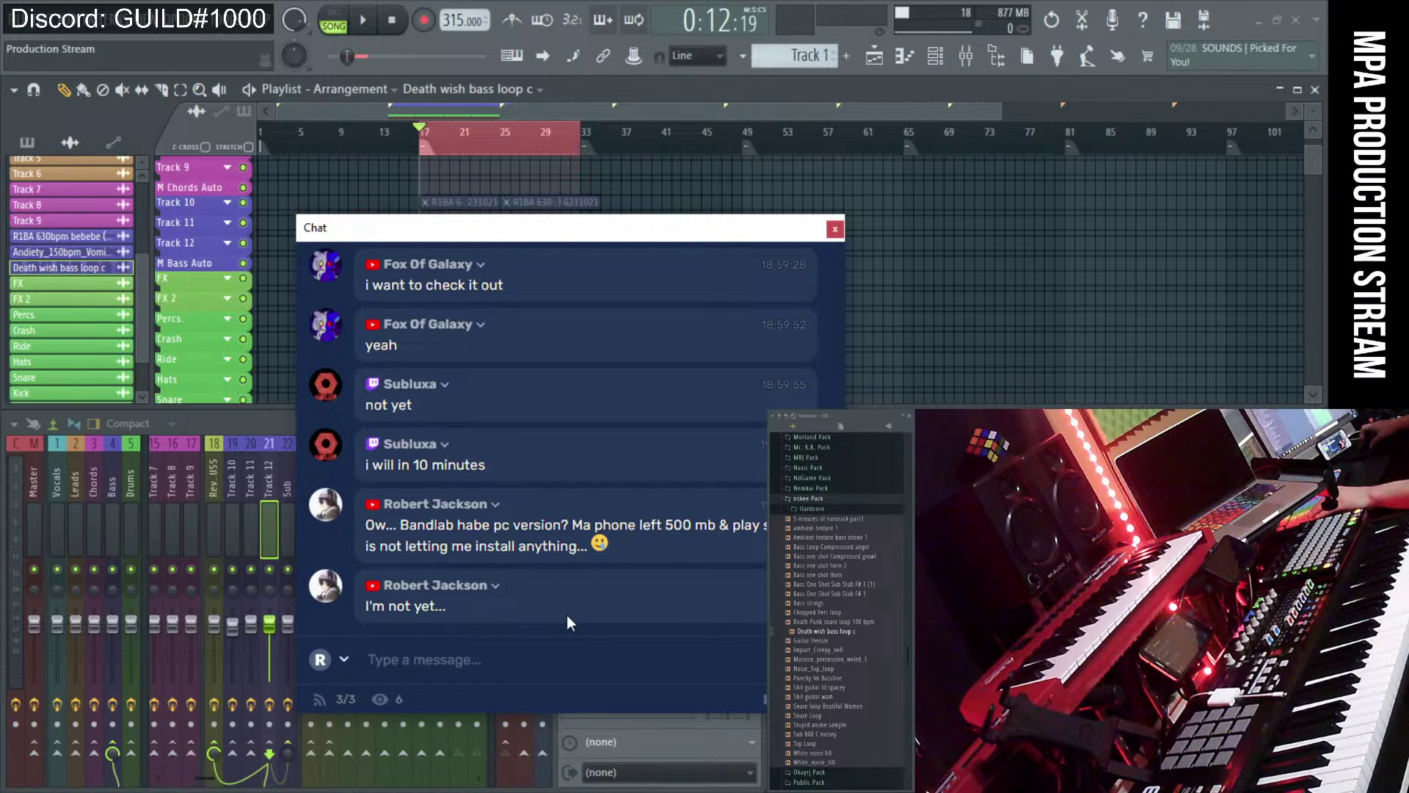
- Switch to the web browser, open BandLab and shift the Chat window off the feed to look through it
key("alt+Tab")
type("bandlab")
key("Return")
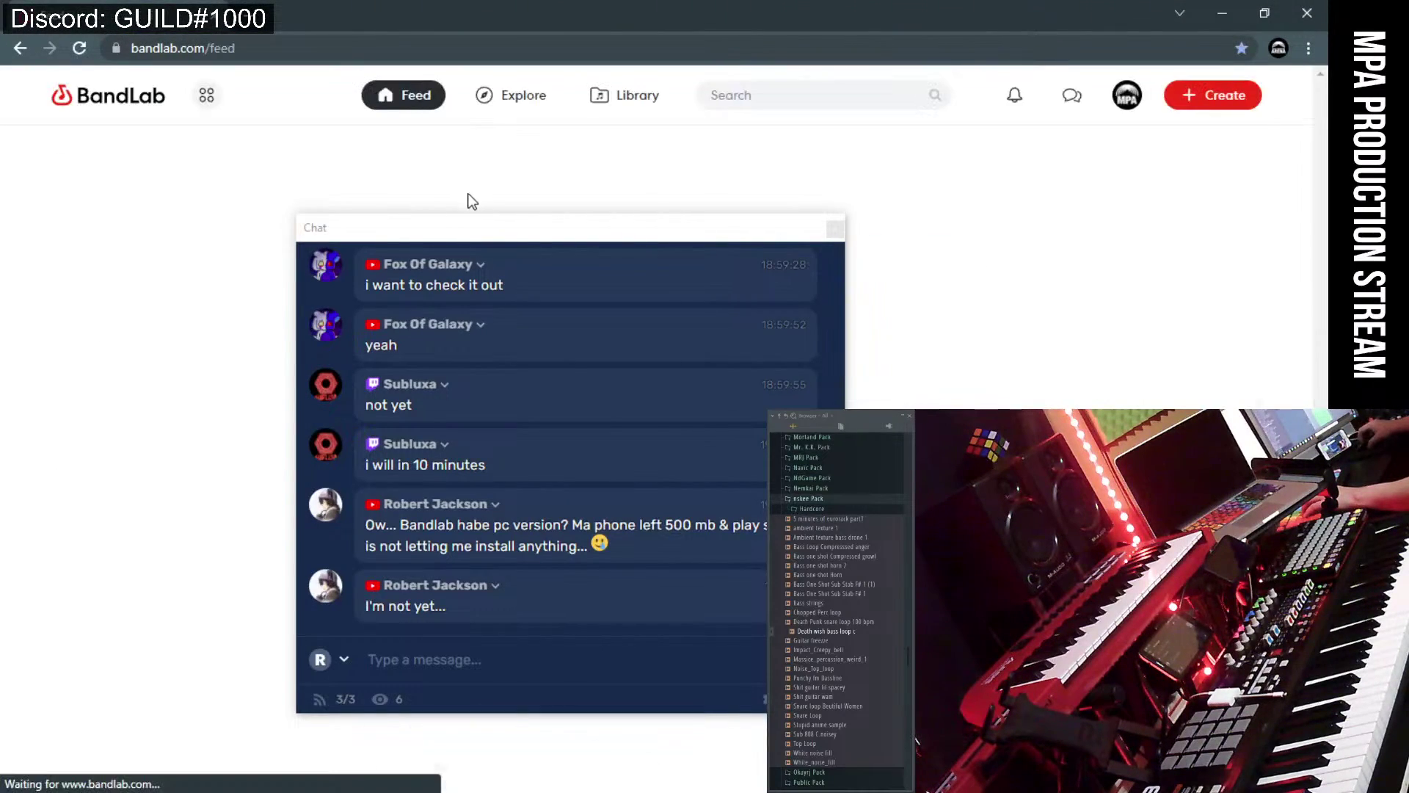
left_click_drag(626, 234, 881, 563)
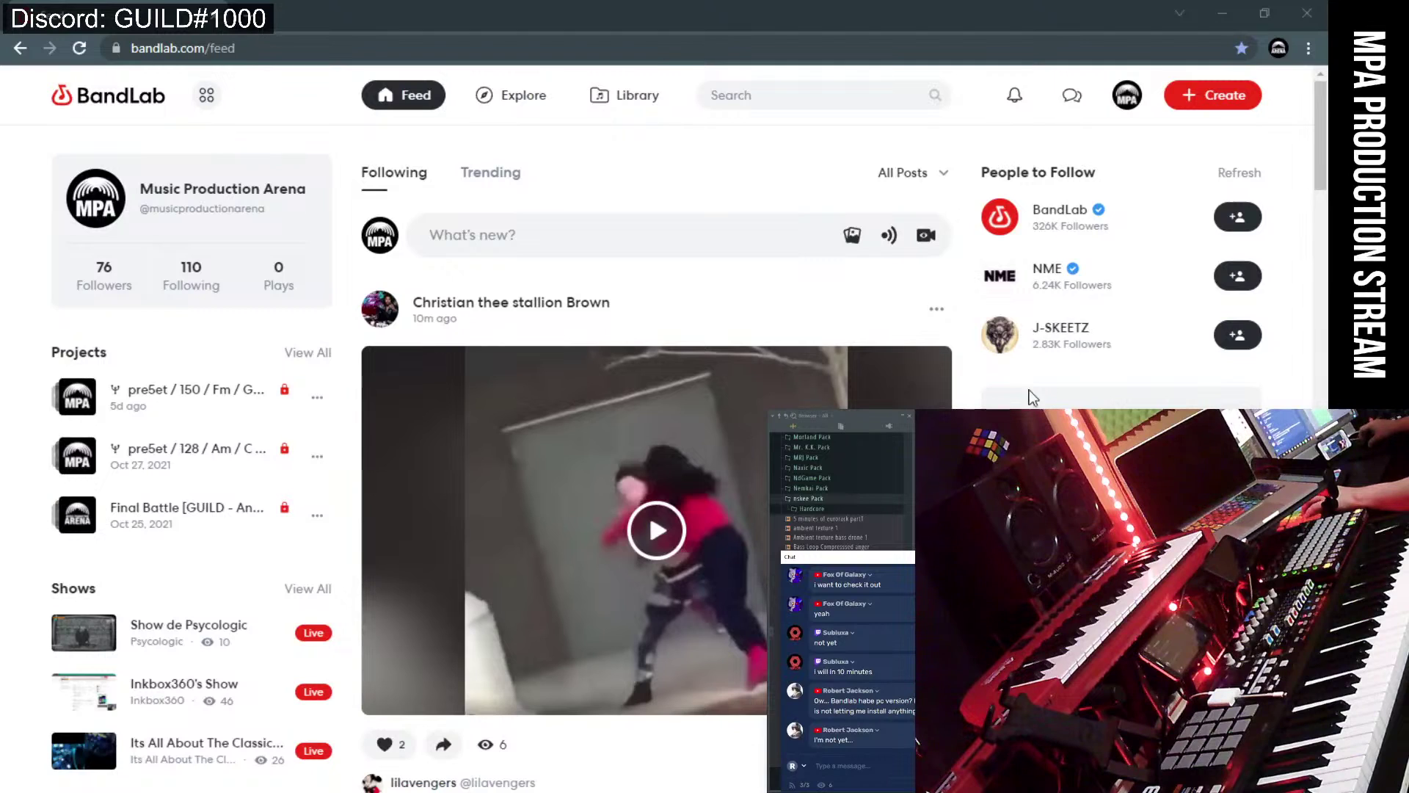
scroll(482, 368, "down", 3)
scroll(481, 368, "up", 3)
- Open the Music Production Arena profile page from the BandLab account options
left_click(1128, 95)
left_click(1001, 215)
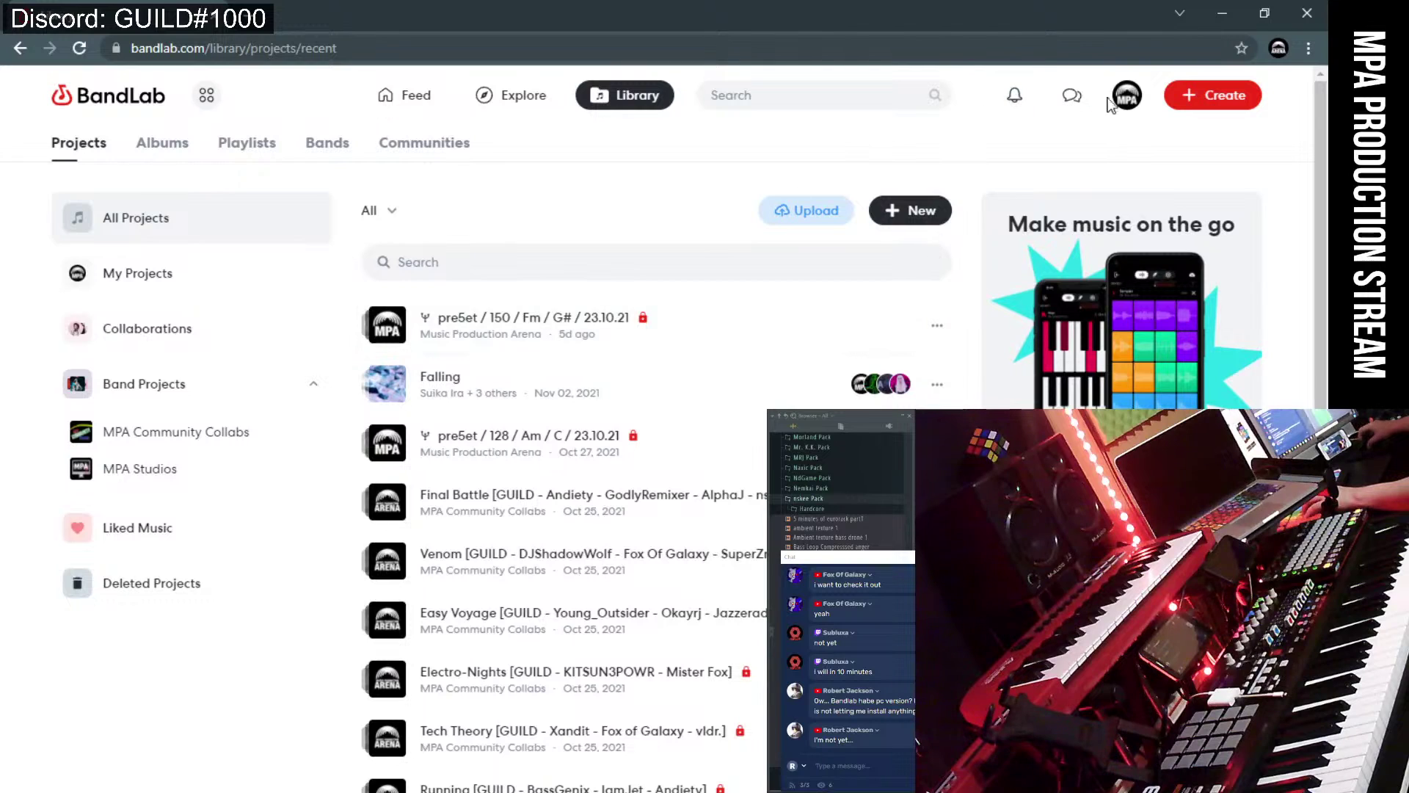
left_click(1128, 95)
left_click(945, 219)
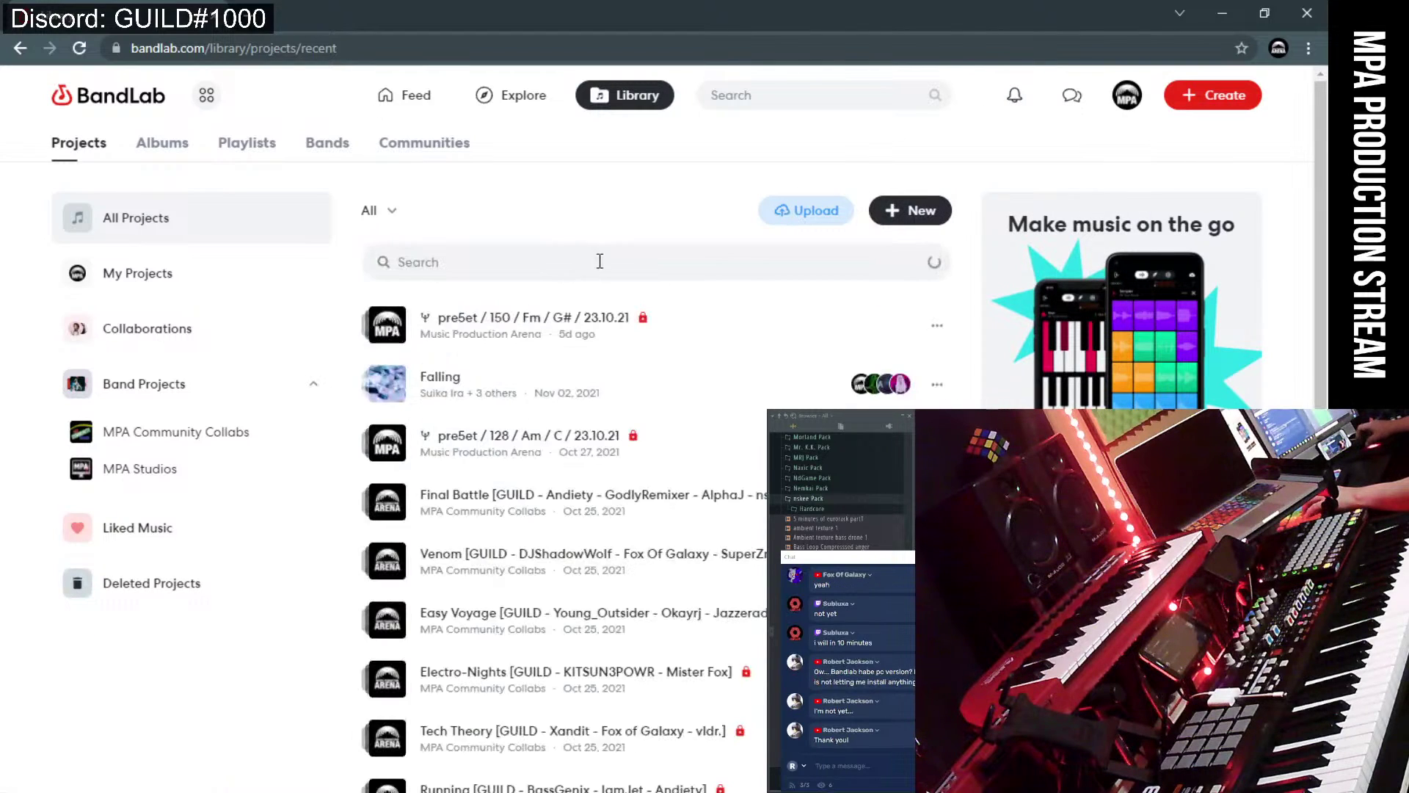
left_click(1125, 100)
left_click(1013, 183)
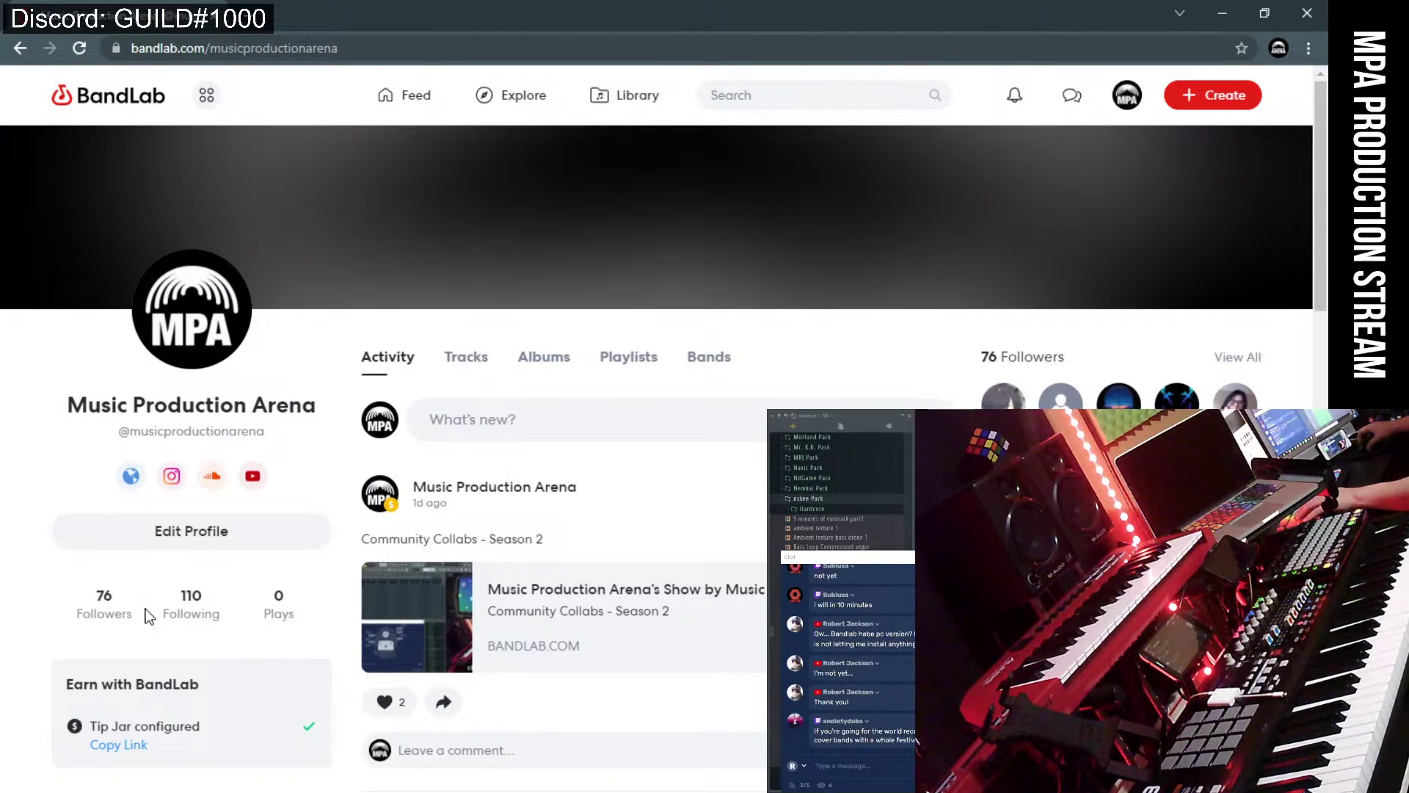
- Copy the BandLab profile's web address and post it as a message in the stream chat
left_click(224, 48)
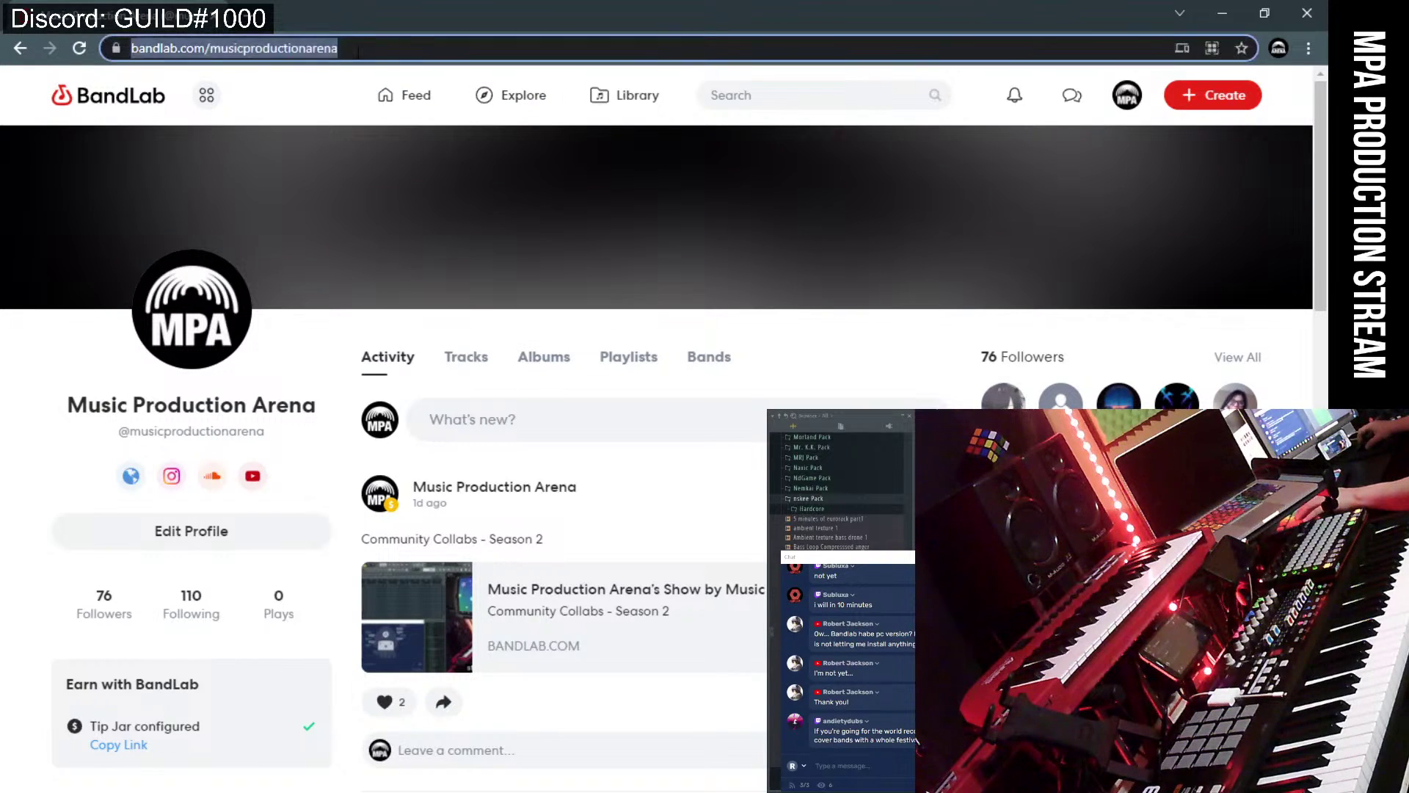
right_click(225, 47)
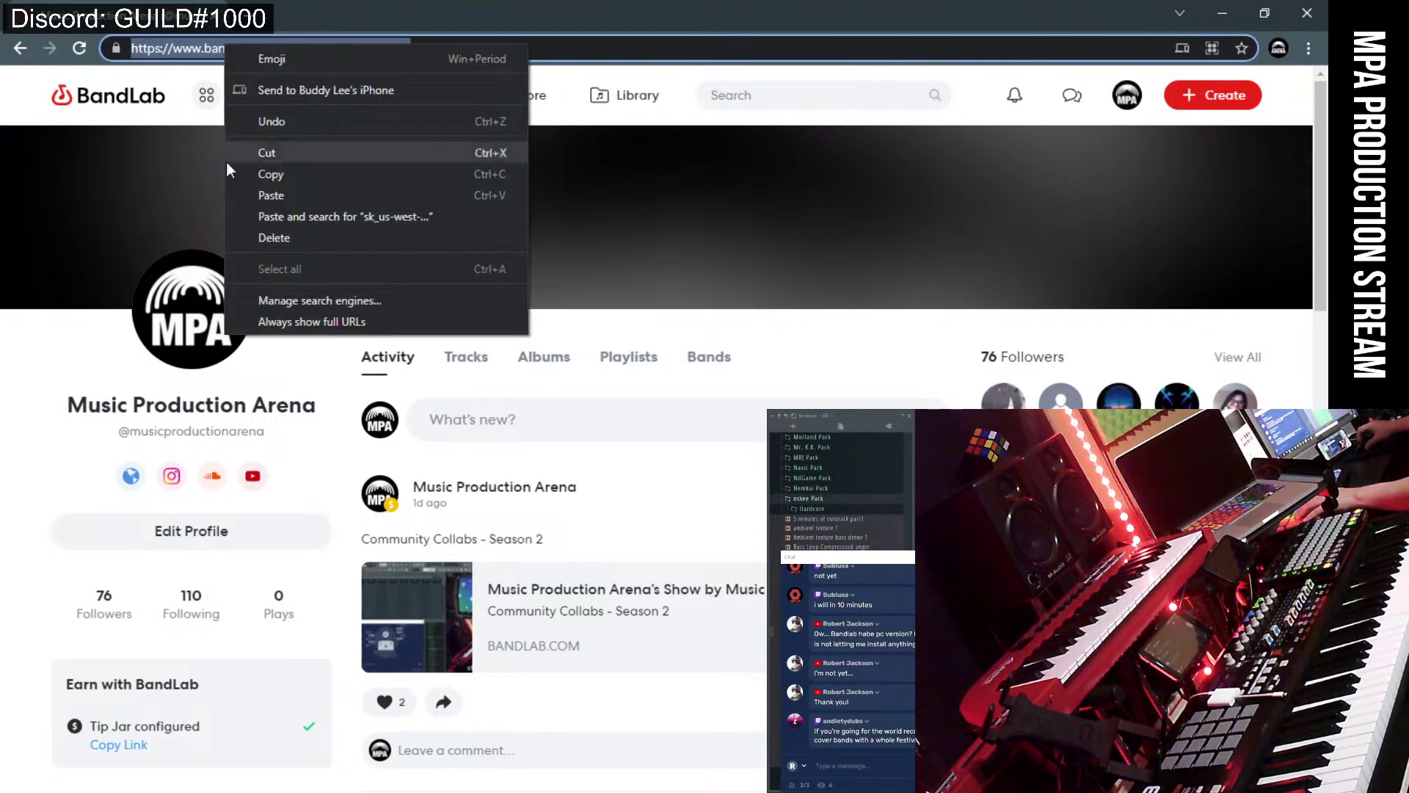
left_click(276, 177)
left_click(819, 766)
key("ctrl+v")
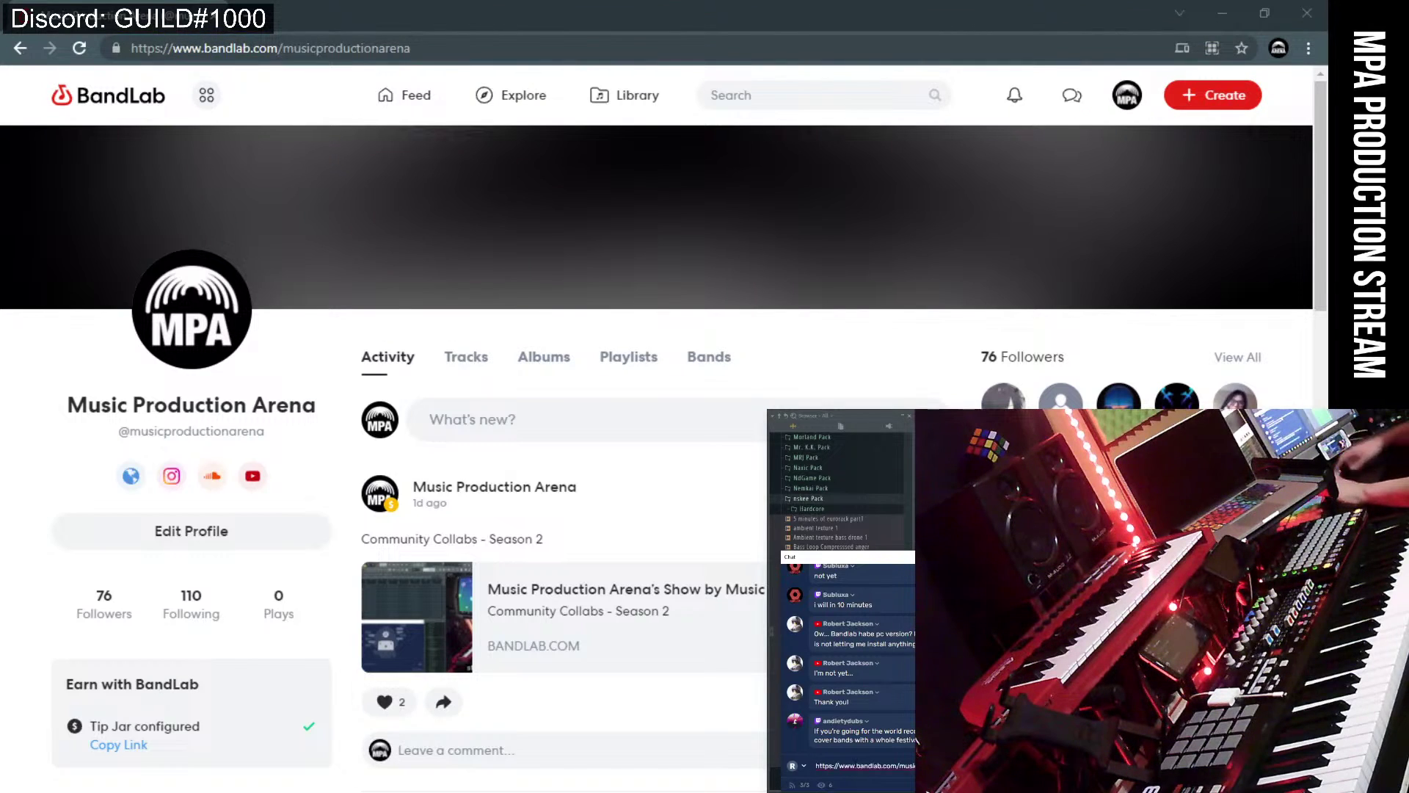
key("Return")
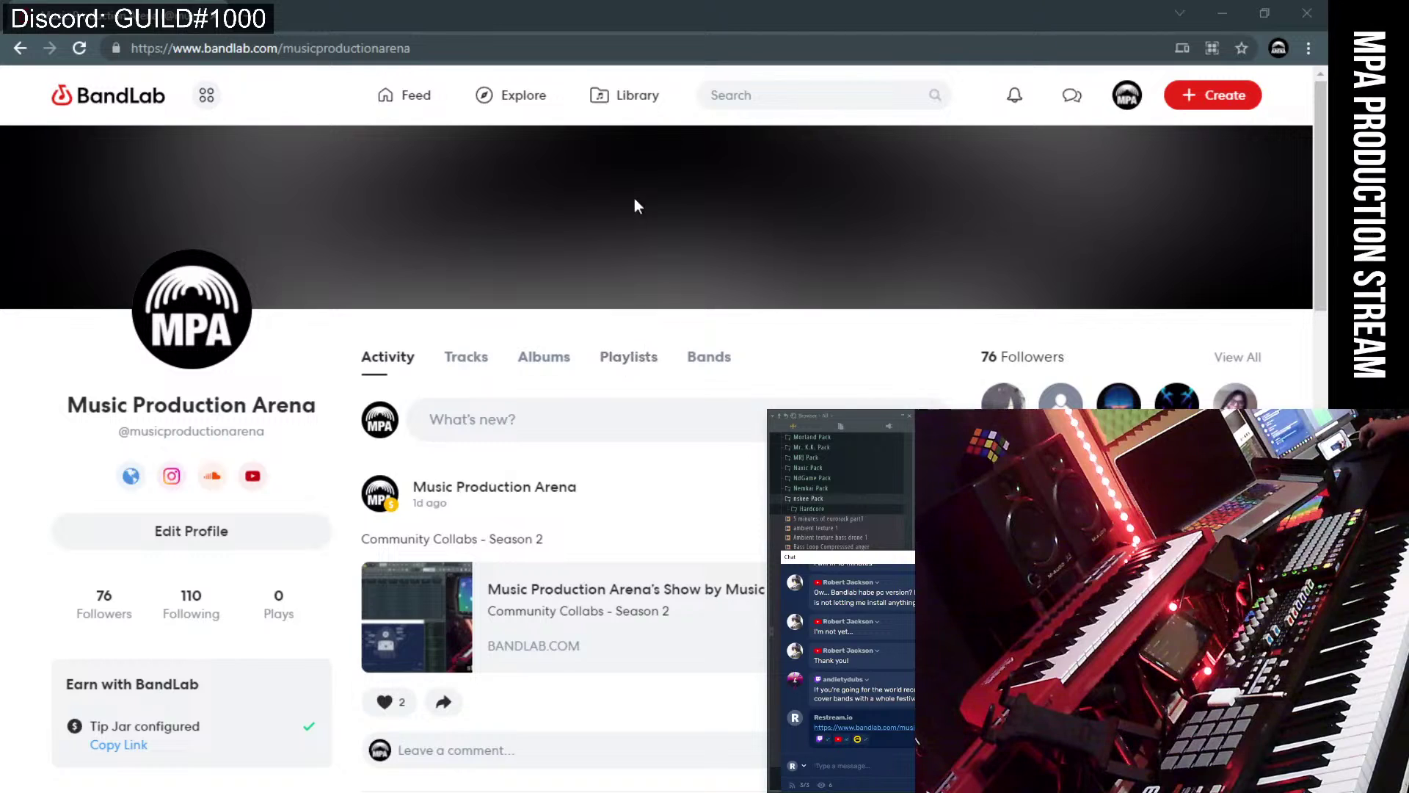
- View the profile's bands, look at MPA Community Collabs, and open the member management page of MPA Studios
left_click(707, 360)
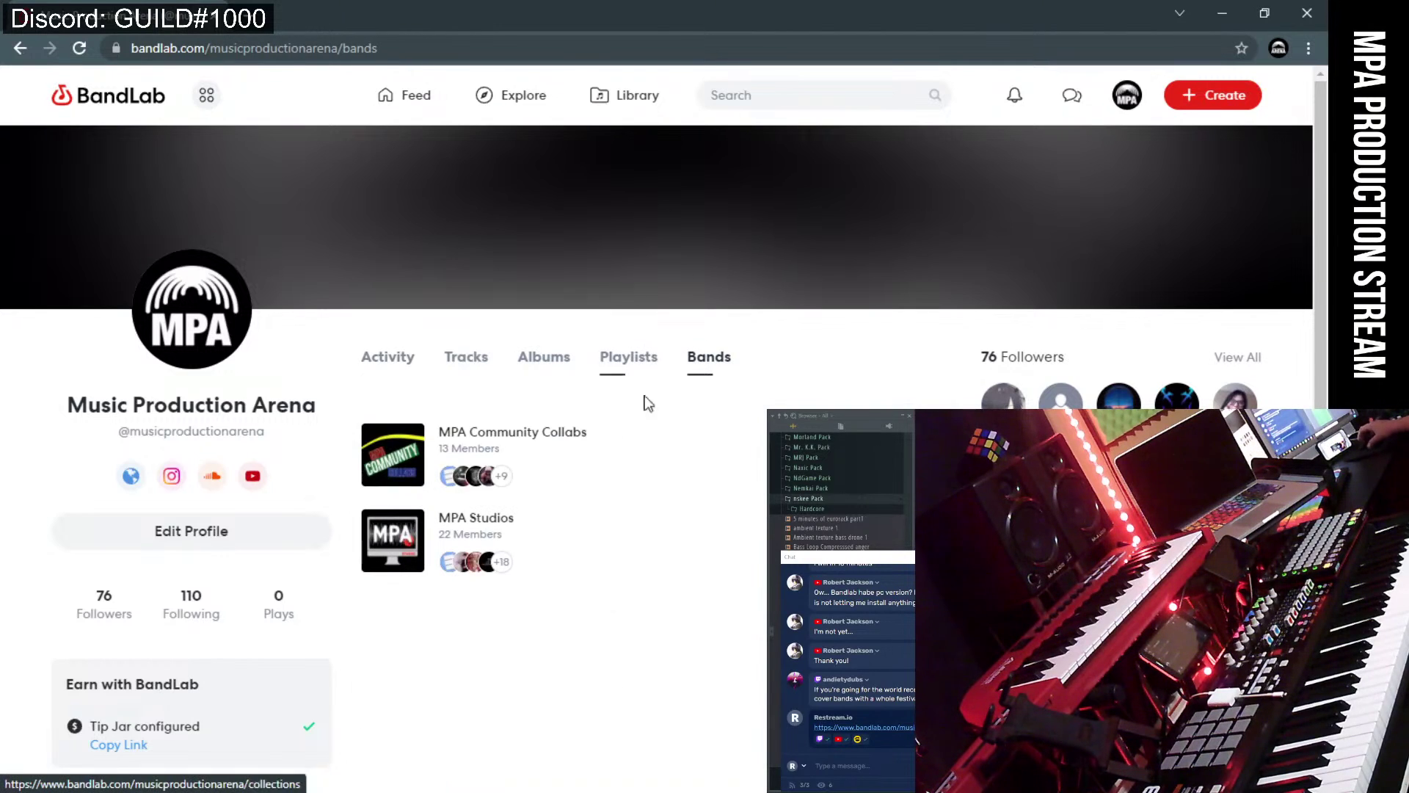
left_click(494, 435)
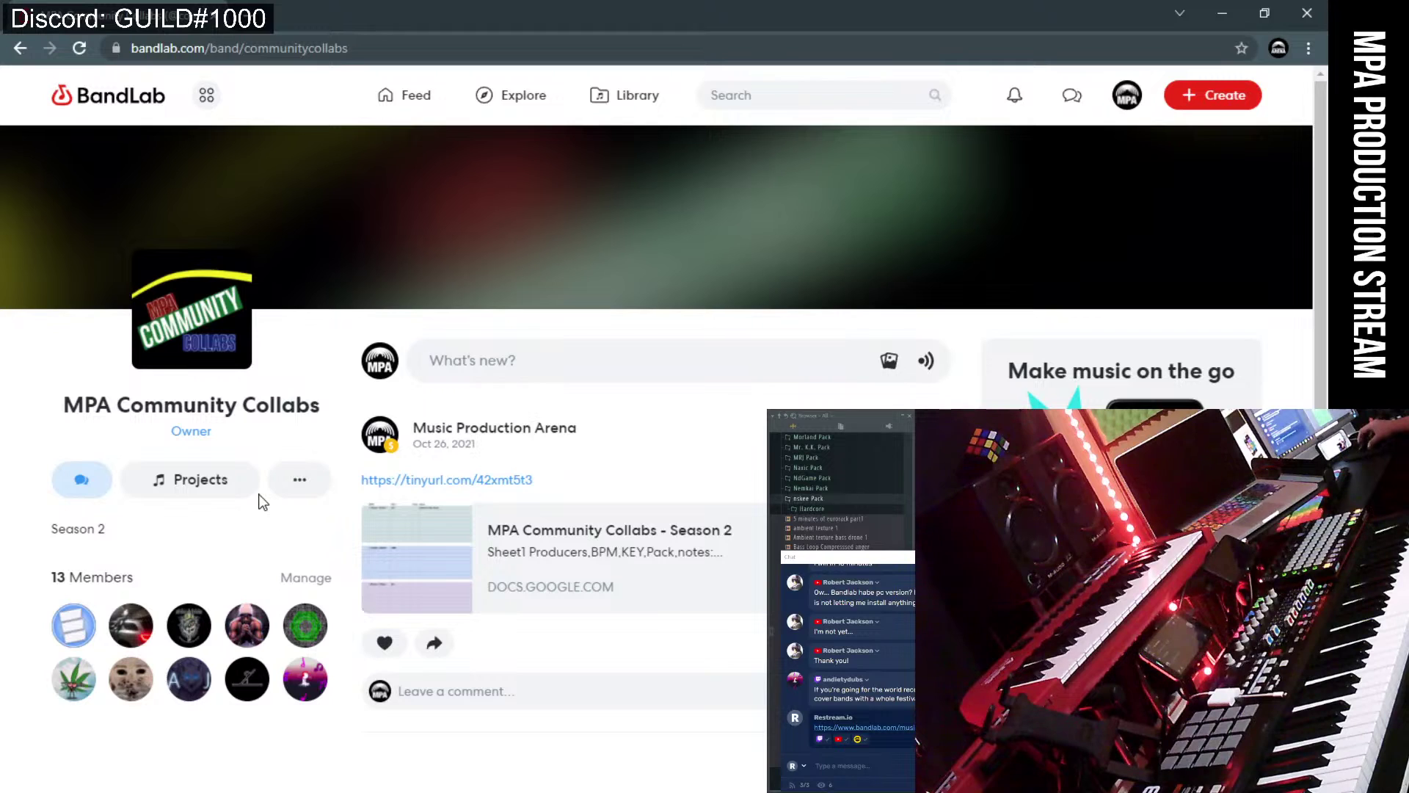
left_click(19, 47)
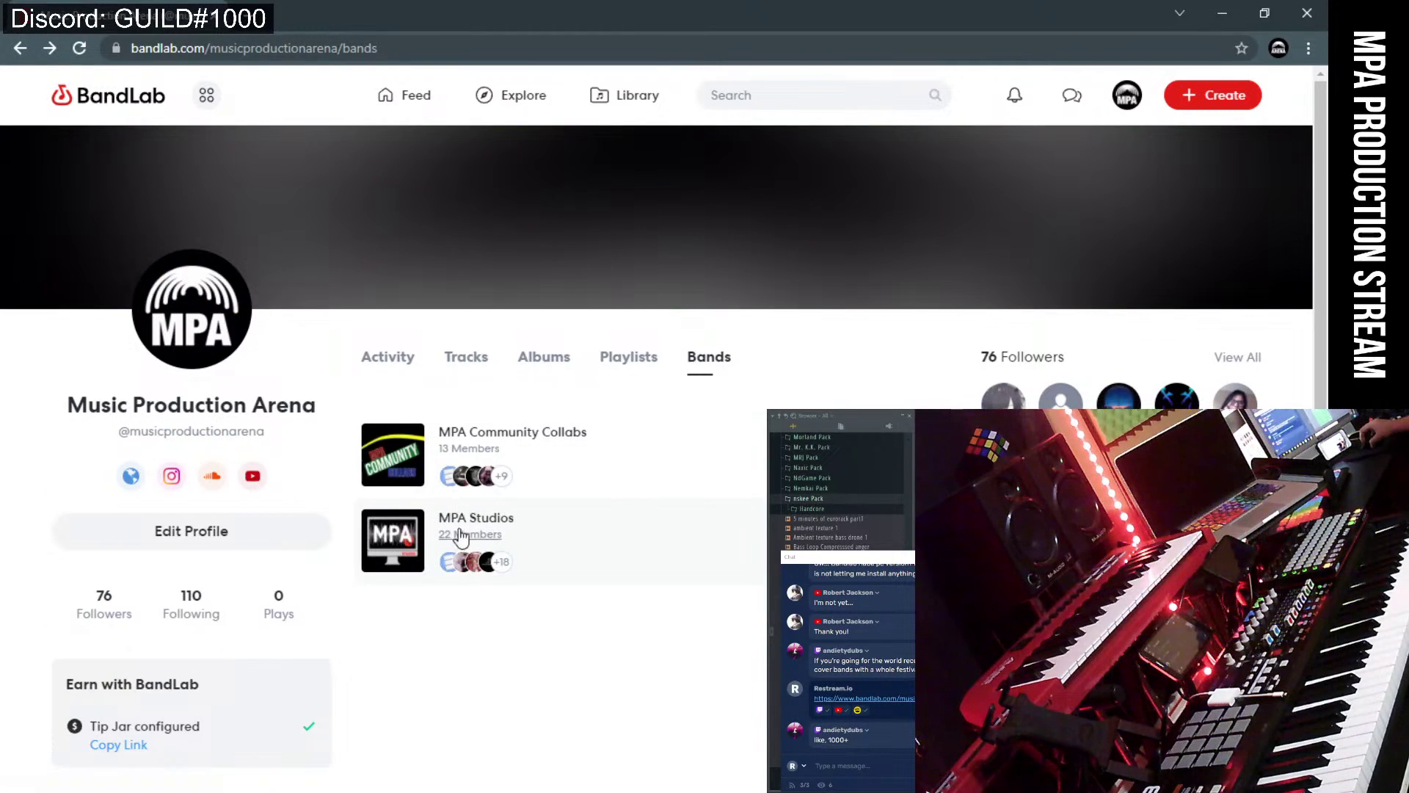
left_click(456, 518)
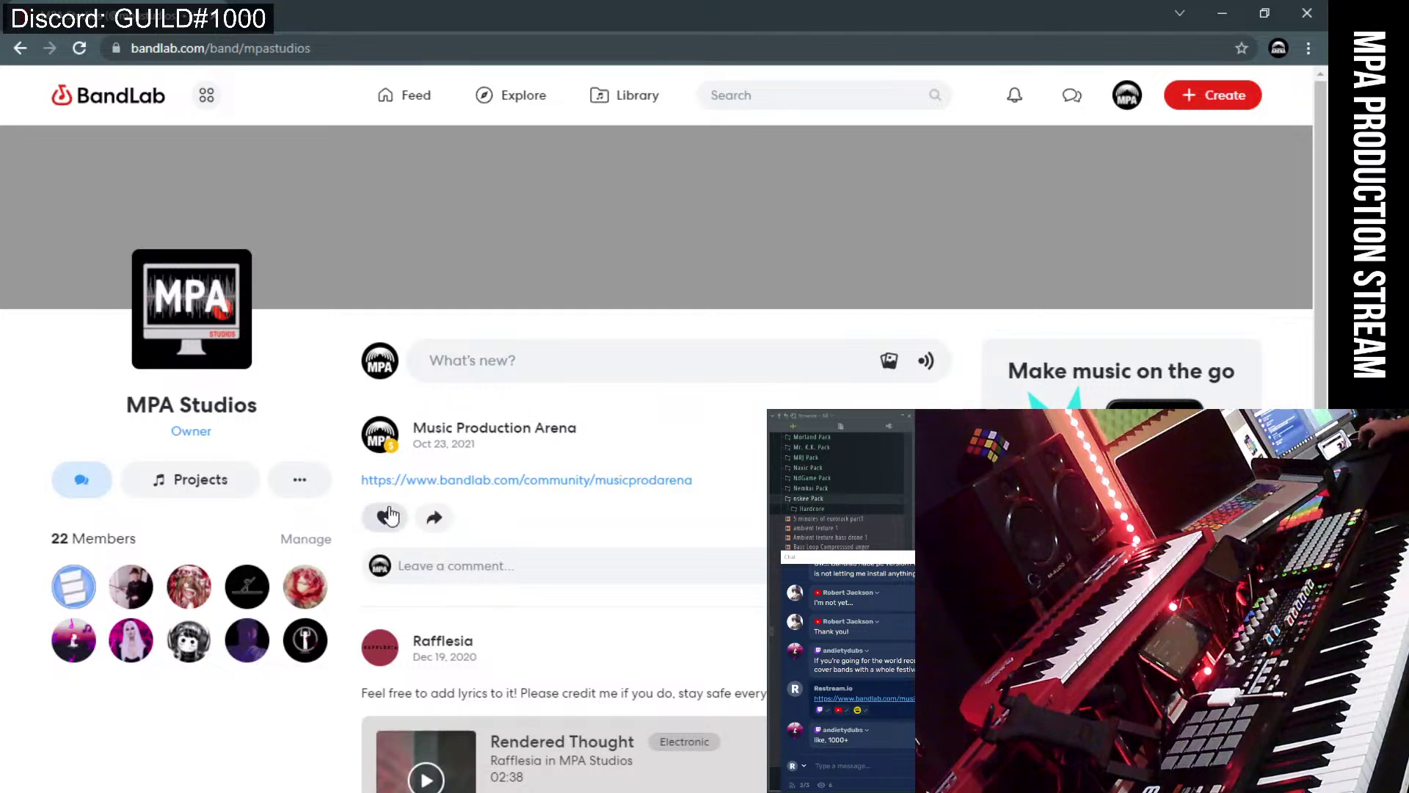
left_click(306, 540)
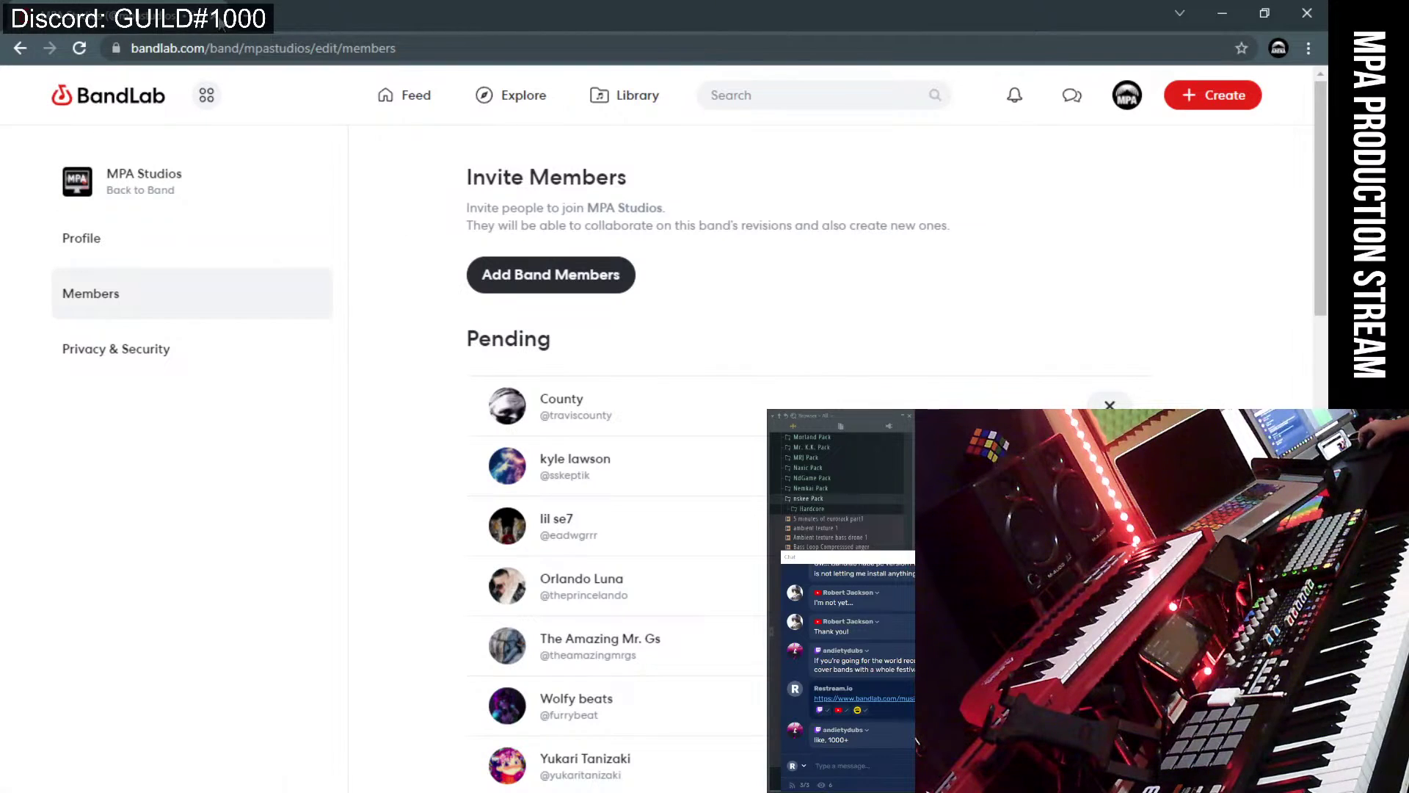
- Switch back to FL Studio and examine the Track 11 and Track 12 clips in bars 17 to 33 of the Playlist up close
key("alt+Tab")
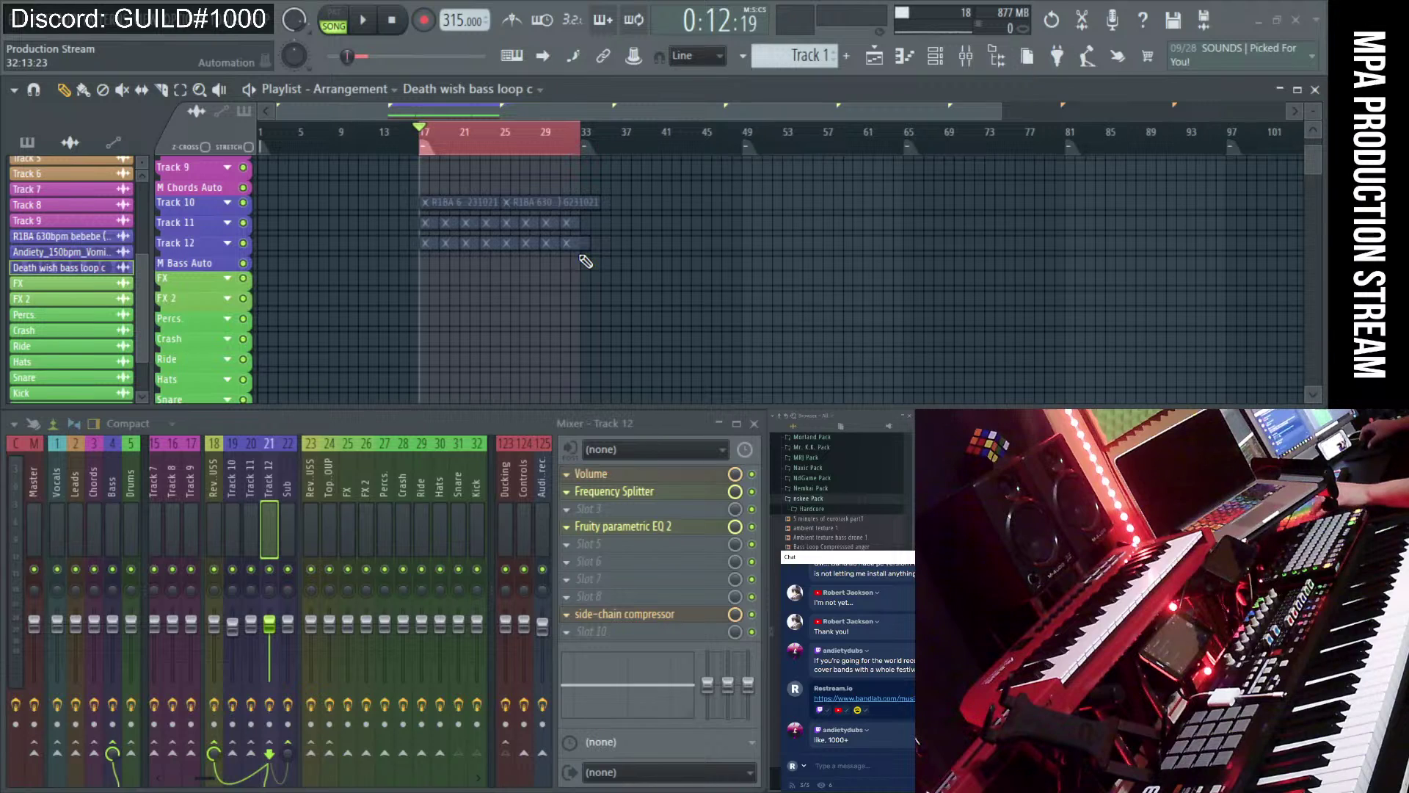
scroll(585, 261, "down", 4)
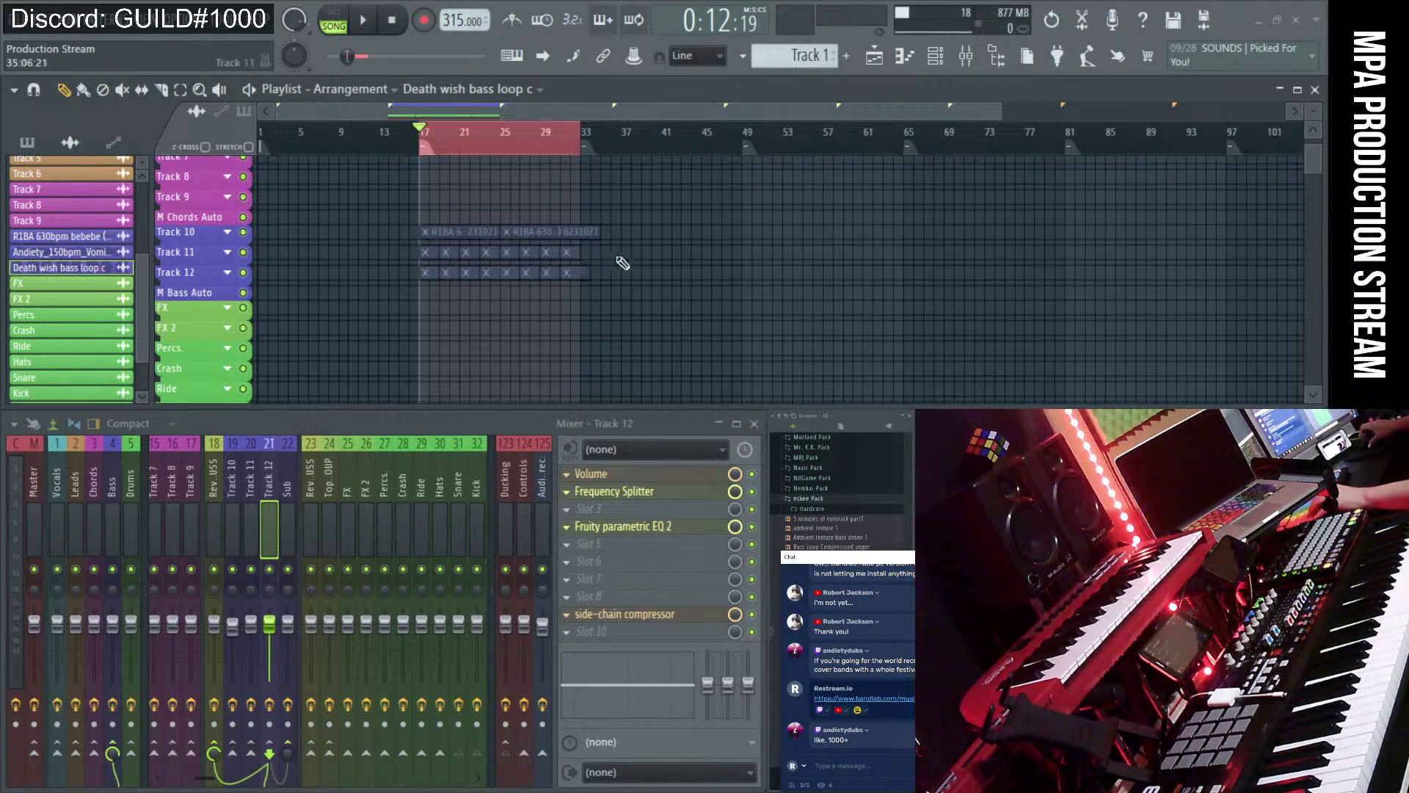
scroll(646, 259, "down", 1)
scroll(566, 252, "up", 4)
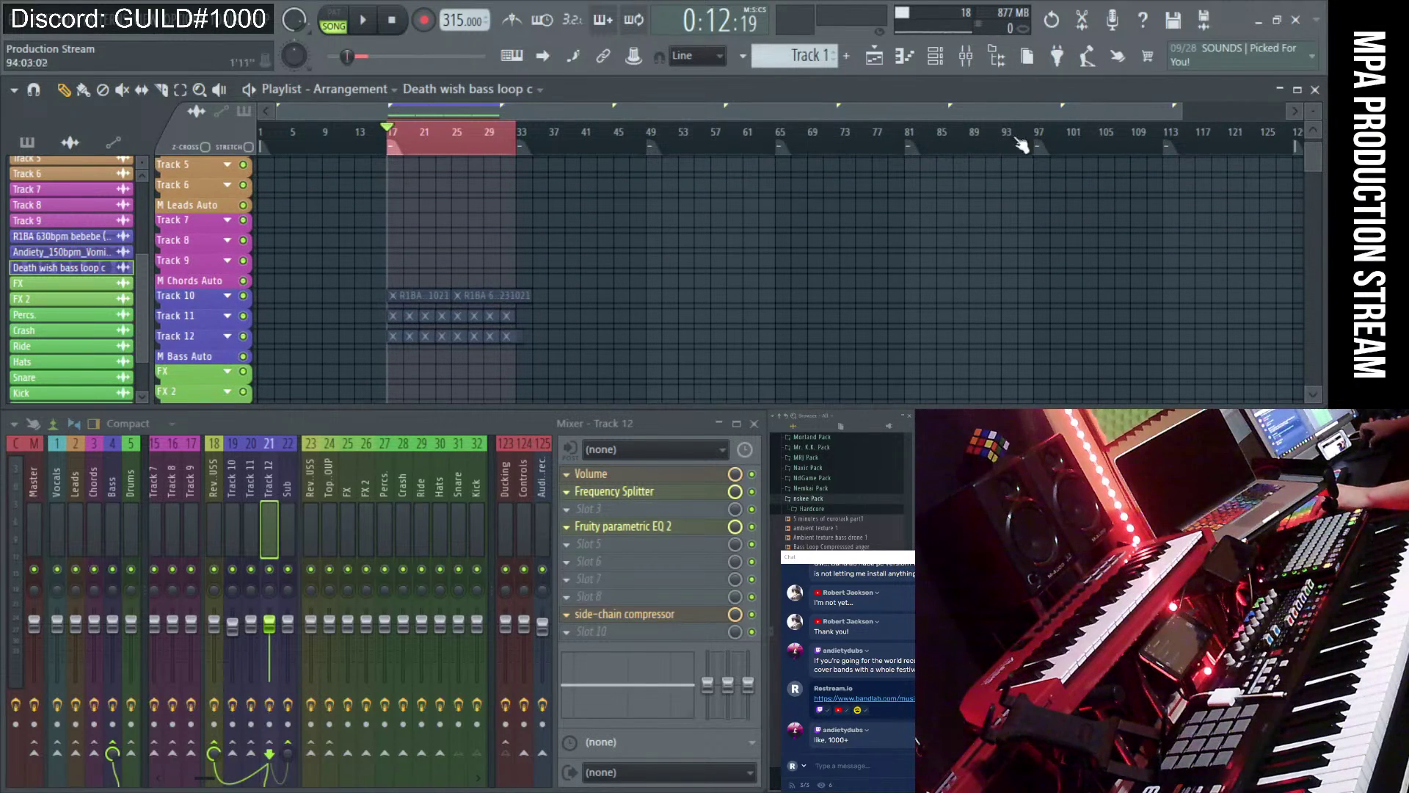
scroll(1190, 123, "up", 3)
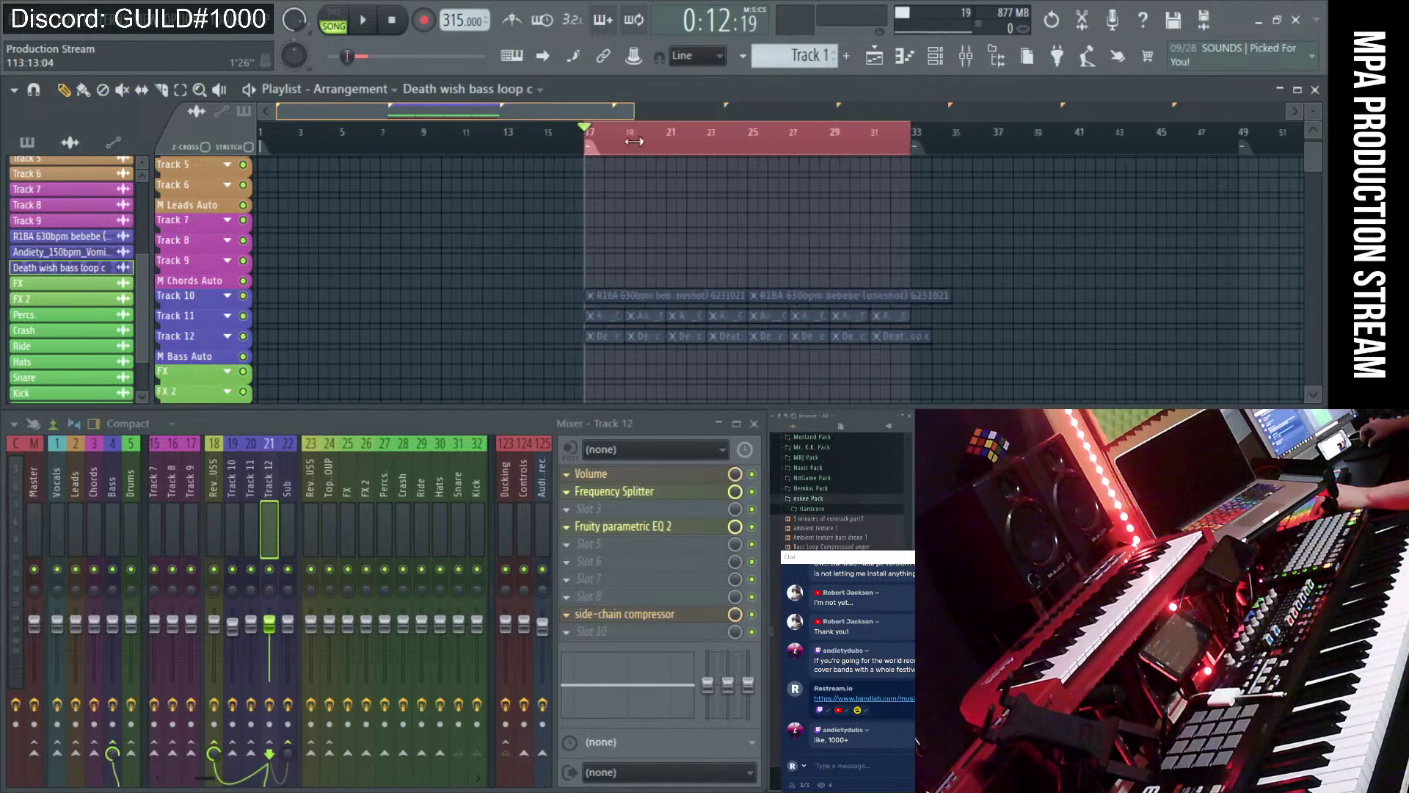
scroll(880, 270, "up", 3)
scroll(881, 271, "up", 5)
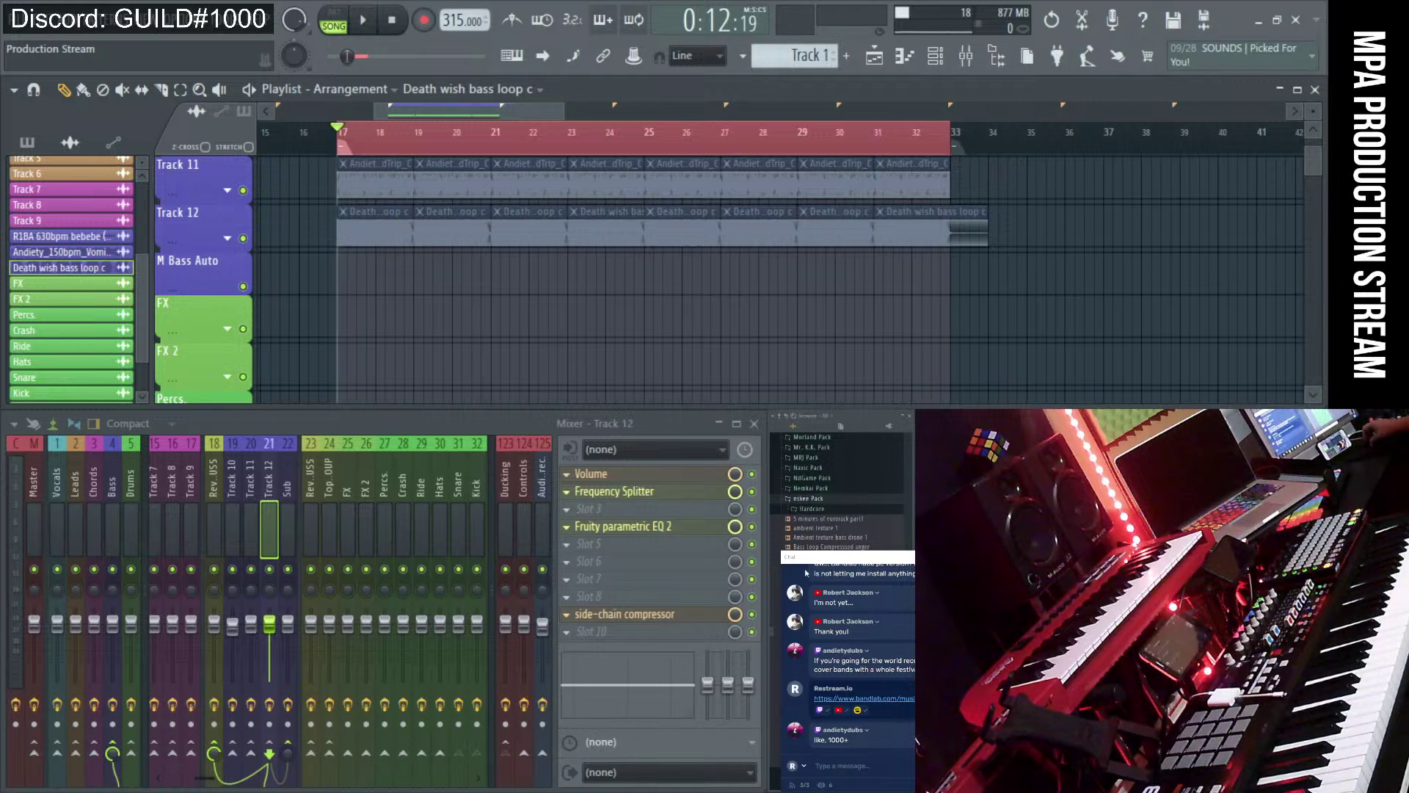
- Bring the Chat window over the Playlist and read the world record messages, highlighting the cover bands text and "1000+"
left_click_drag(836, 564, 251, 223)
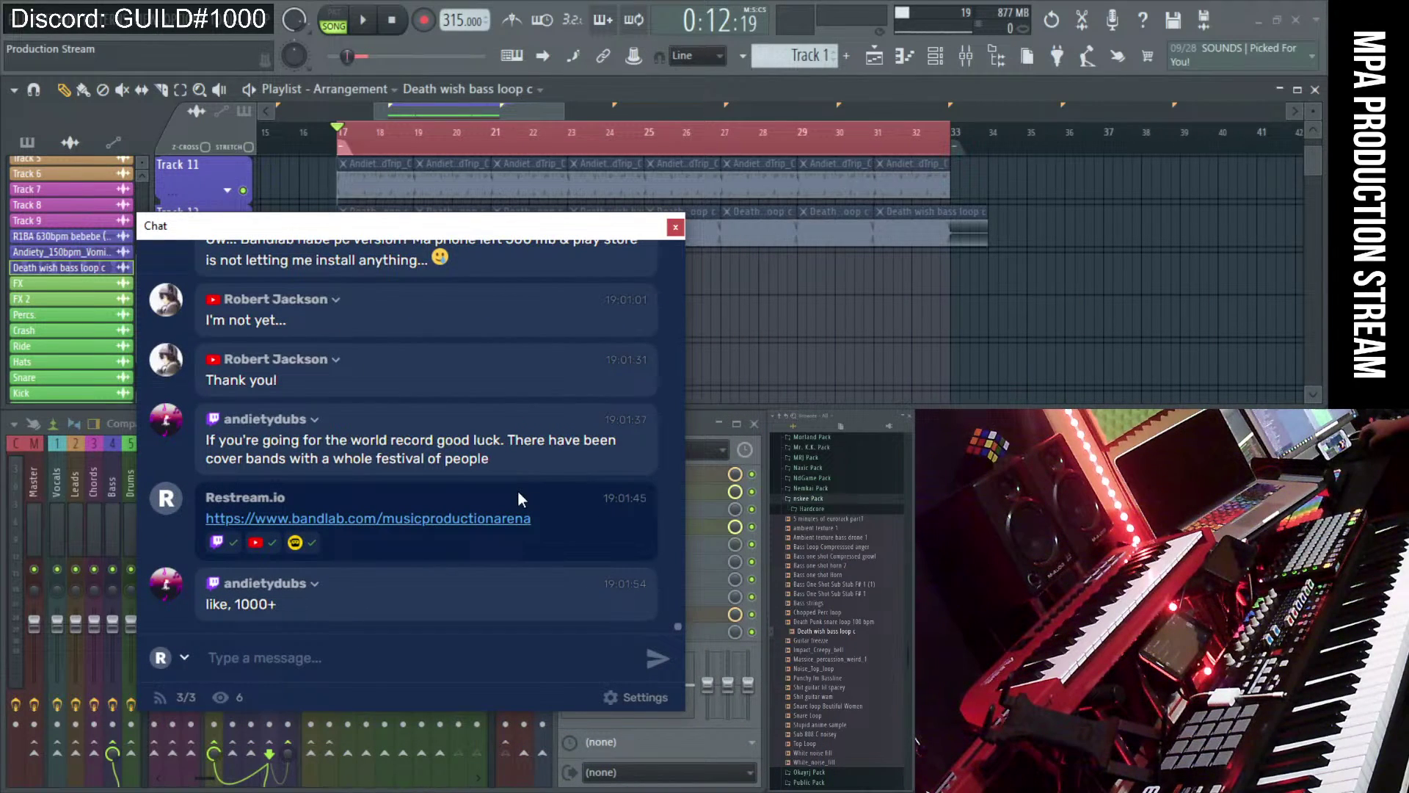
left_click_drag(207, 439, 555, 478)
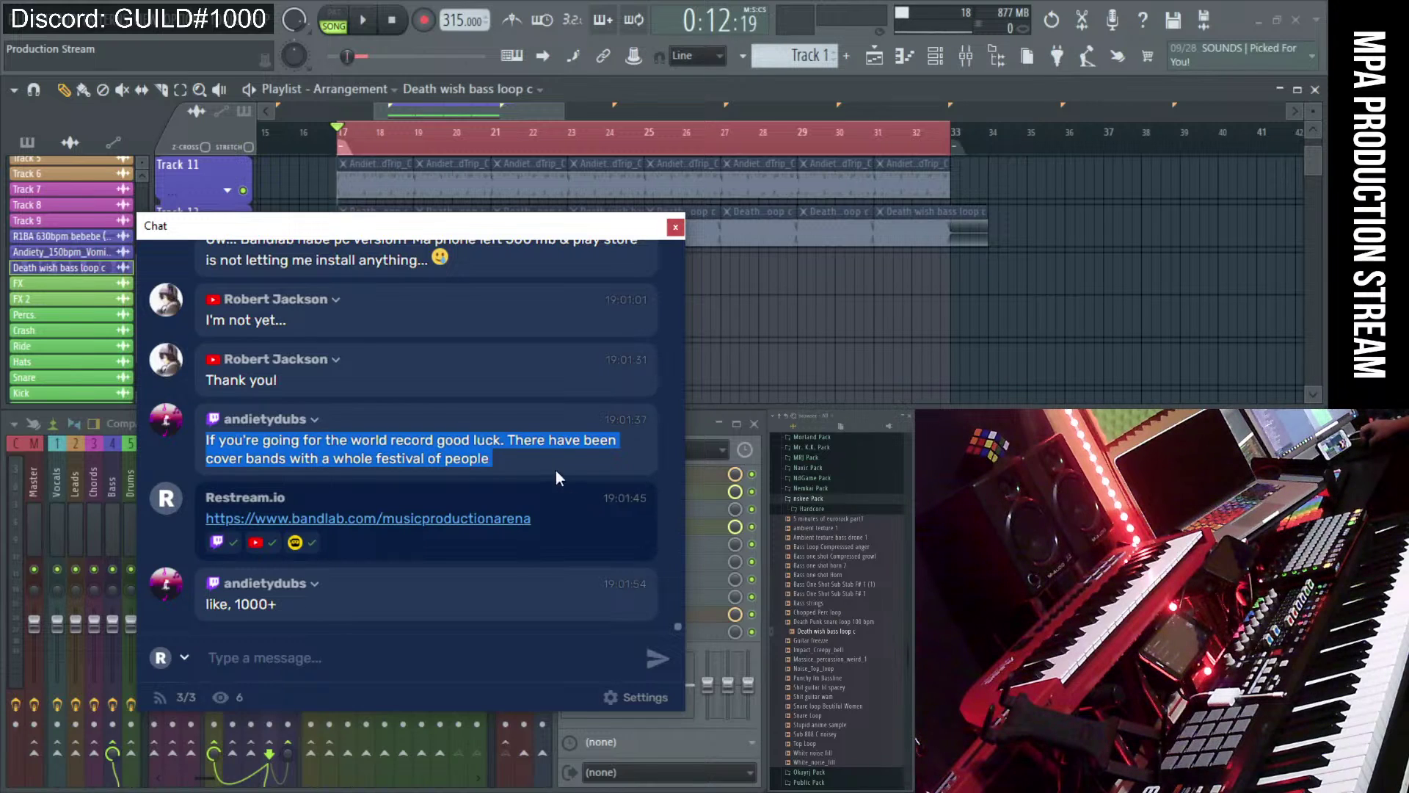
left_click(554, 464)
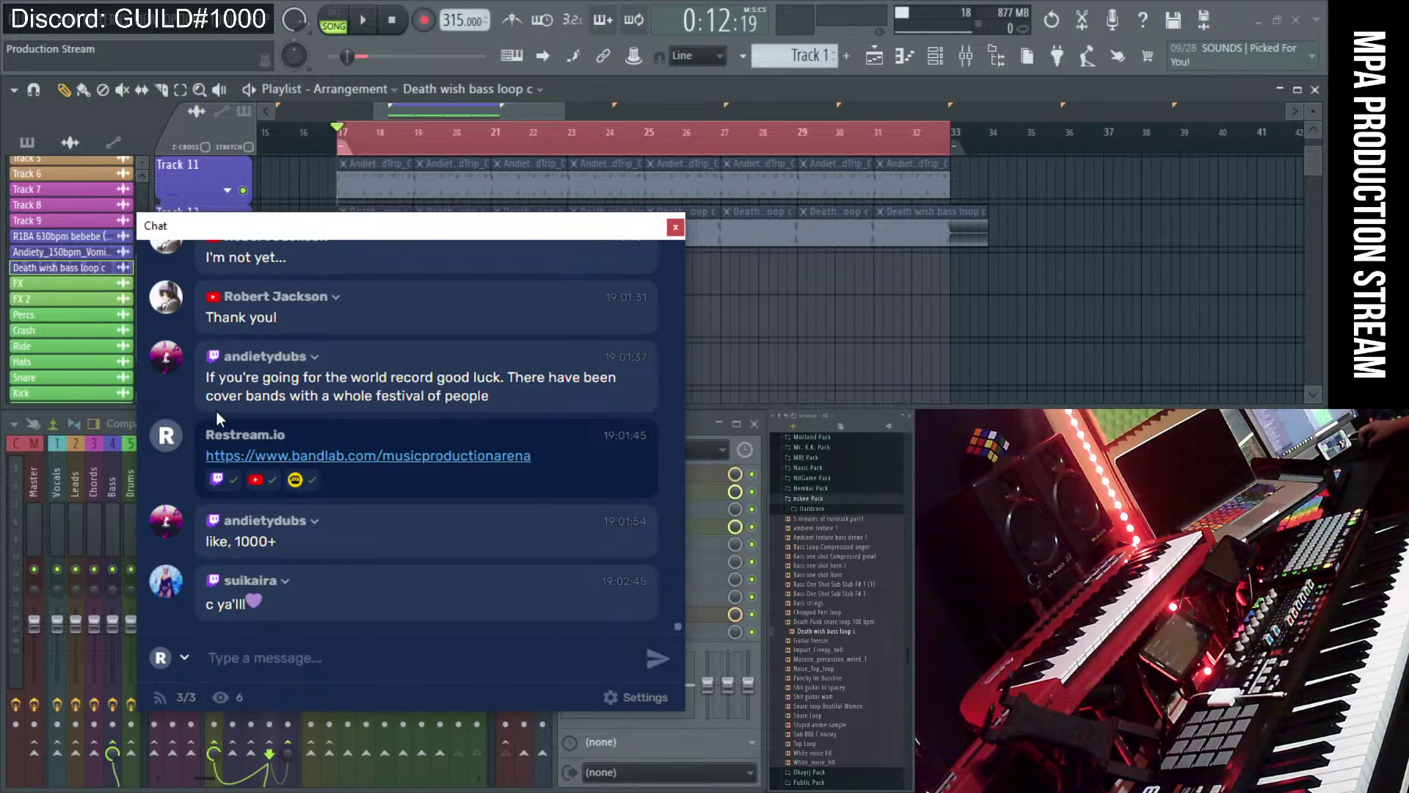
left_click_drag(325, 335, 462, 345)
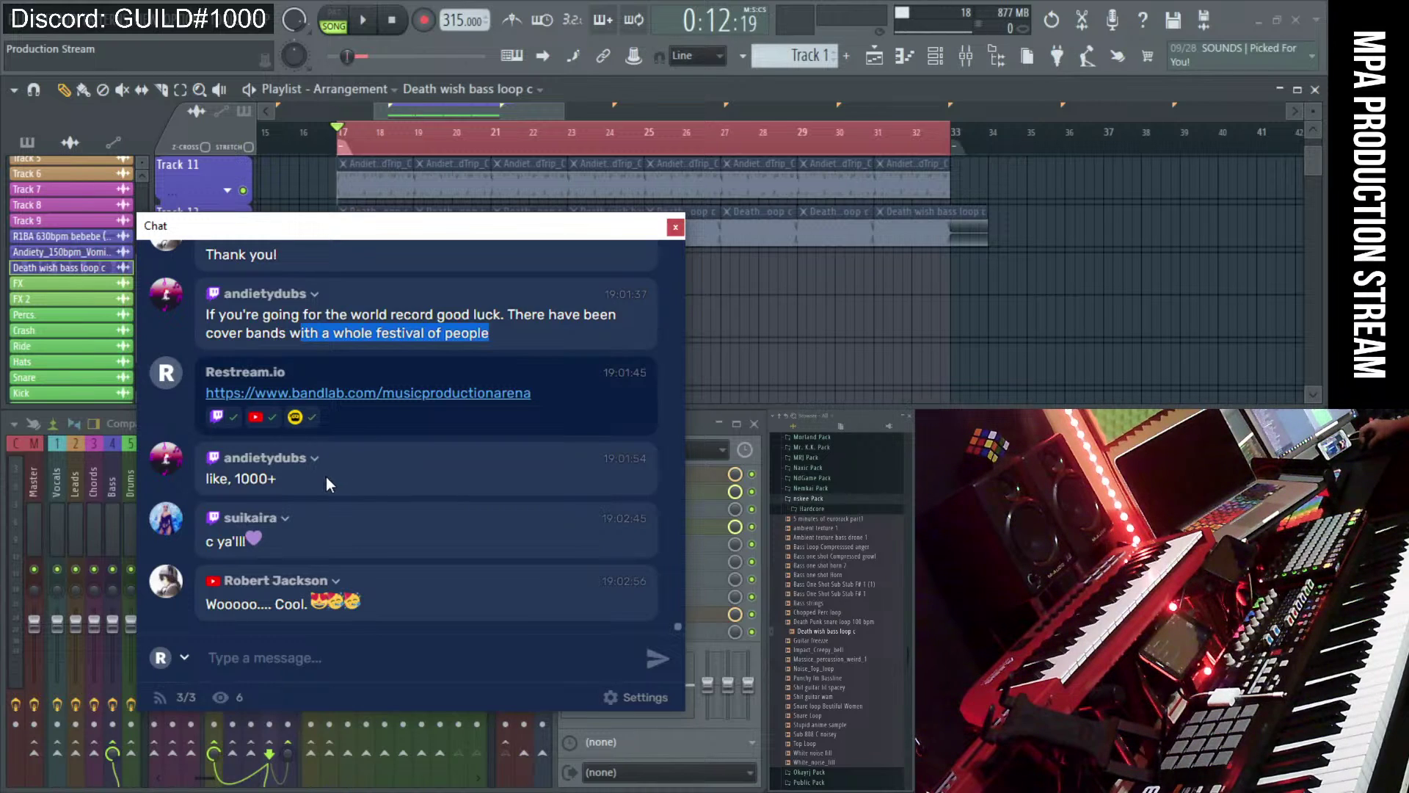
left_click_drag(235, 479, 279, 482)
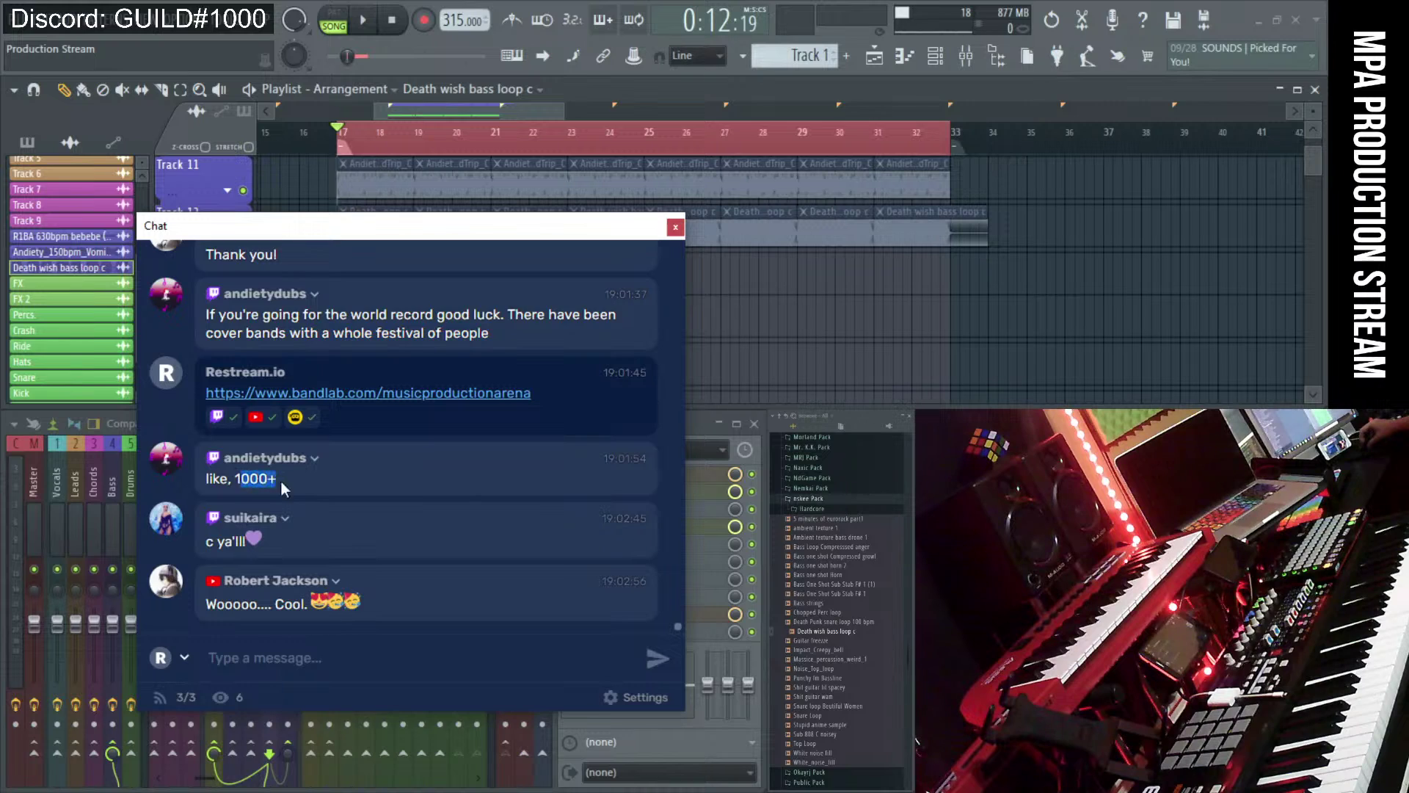
left_click(296, 486)
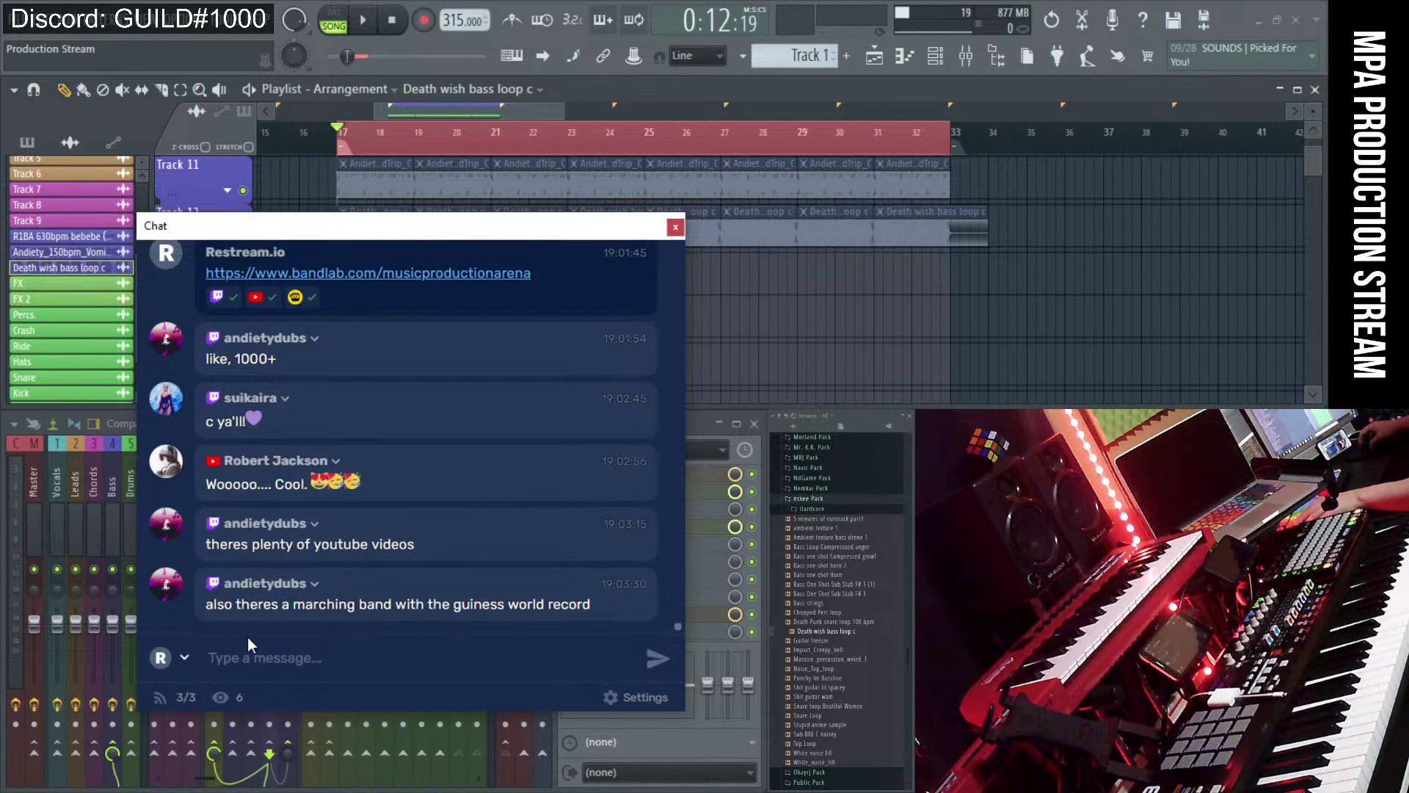
- Read the chat messages about the marching band world record and the largest online band, highlighting their text
left_click_drag(252, 544, 482, 566)
left_click(456, 601)
left_click_drag(217, 604, 609, 645)
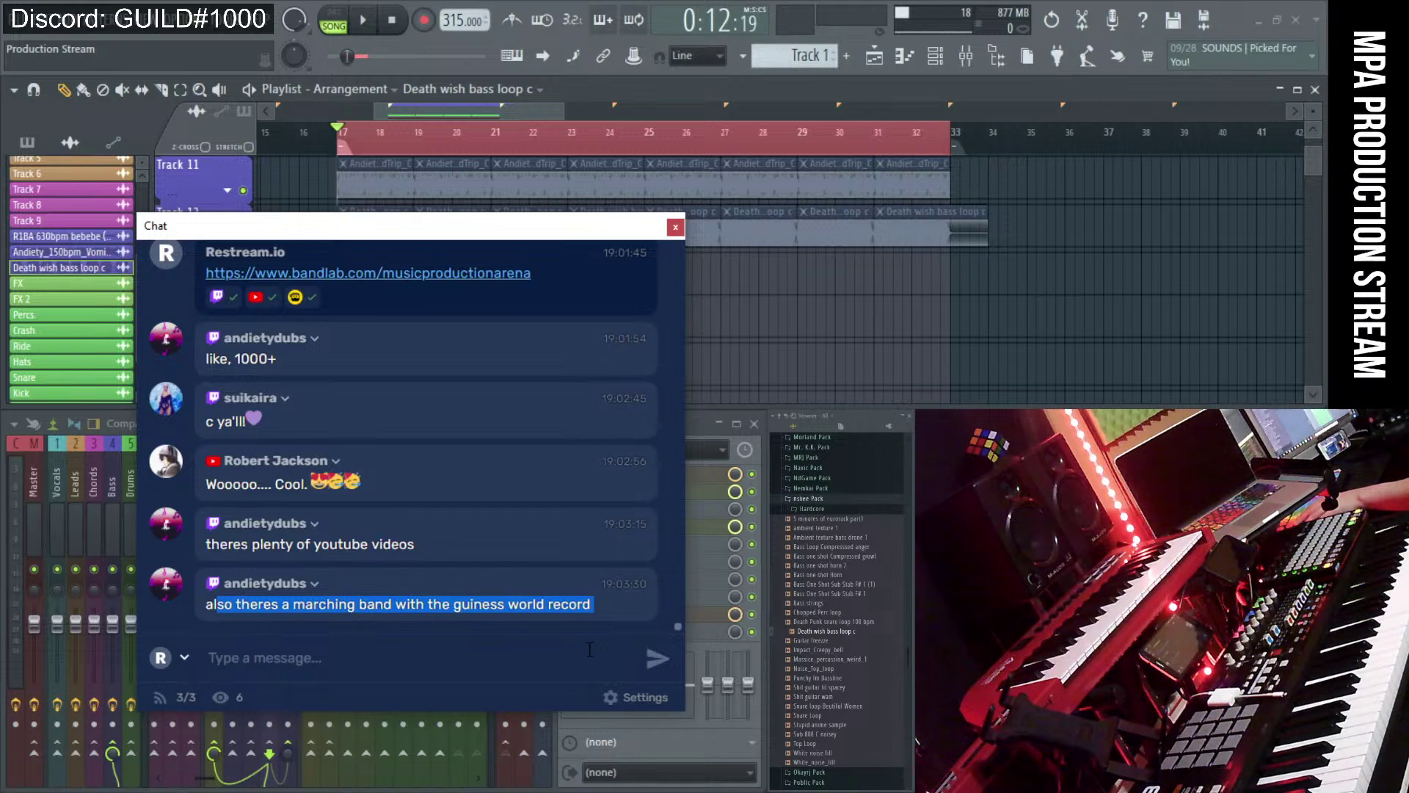
left_click(589, 649)
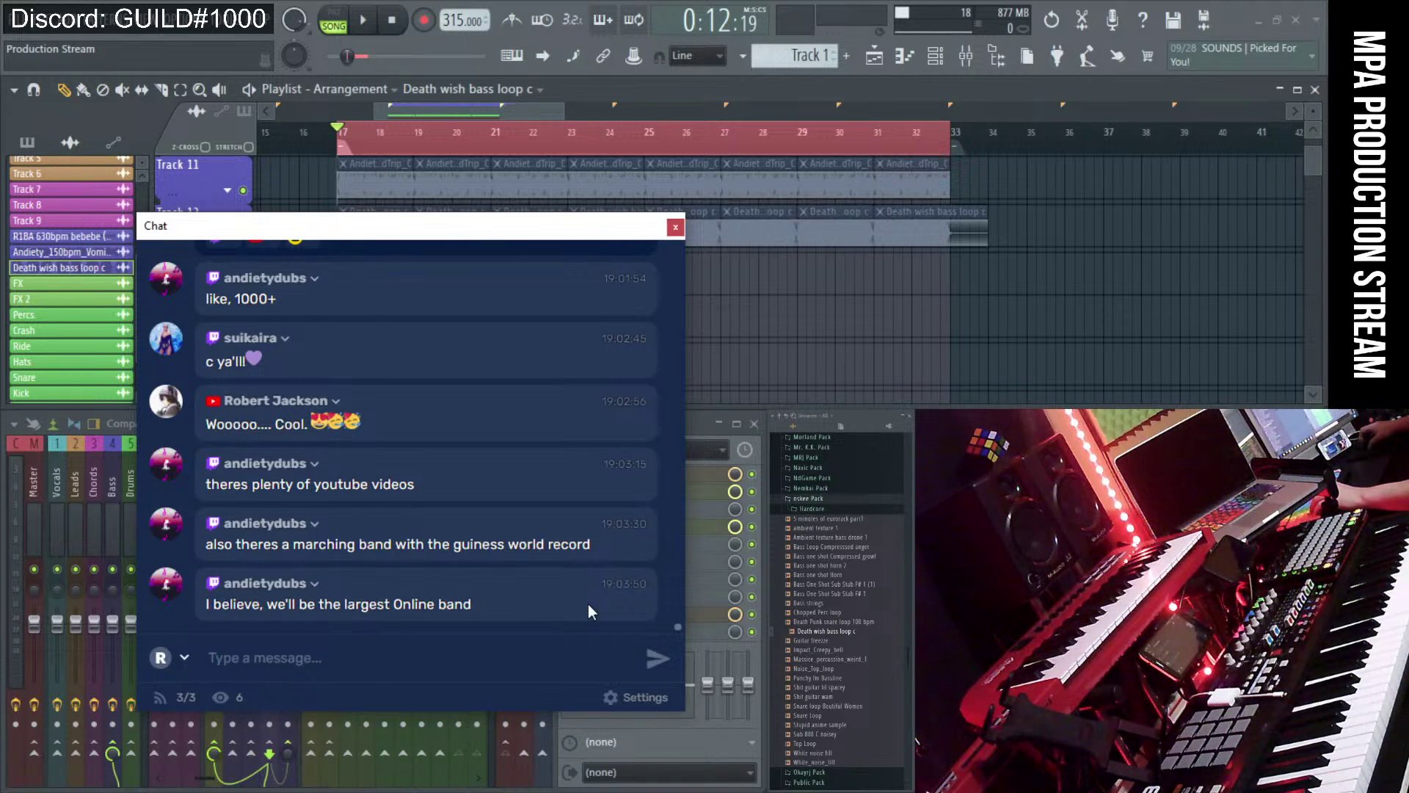
left_click_drag(207, 609, 236, 613)
left_click(475, 609)
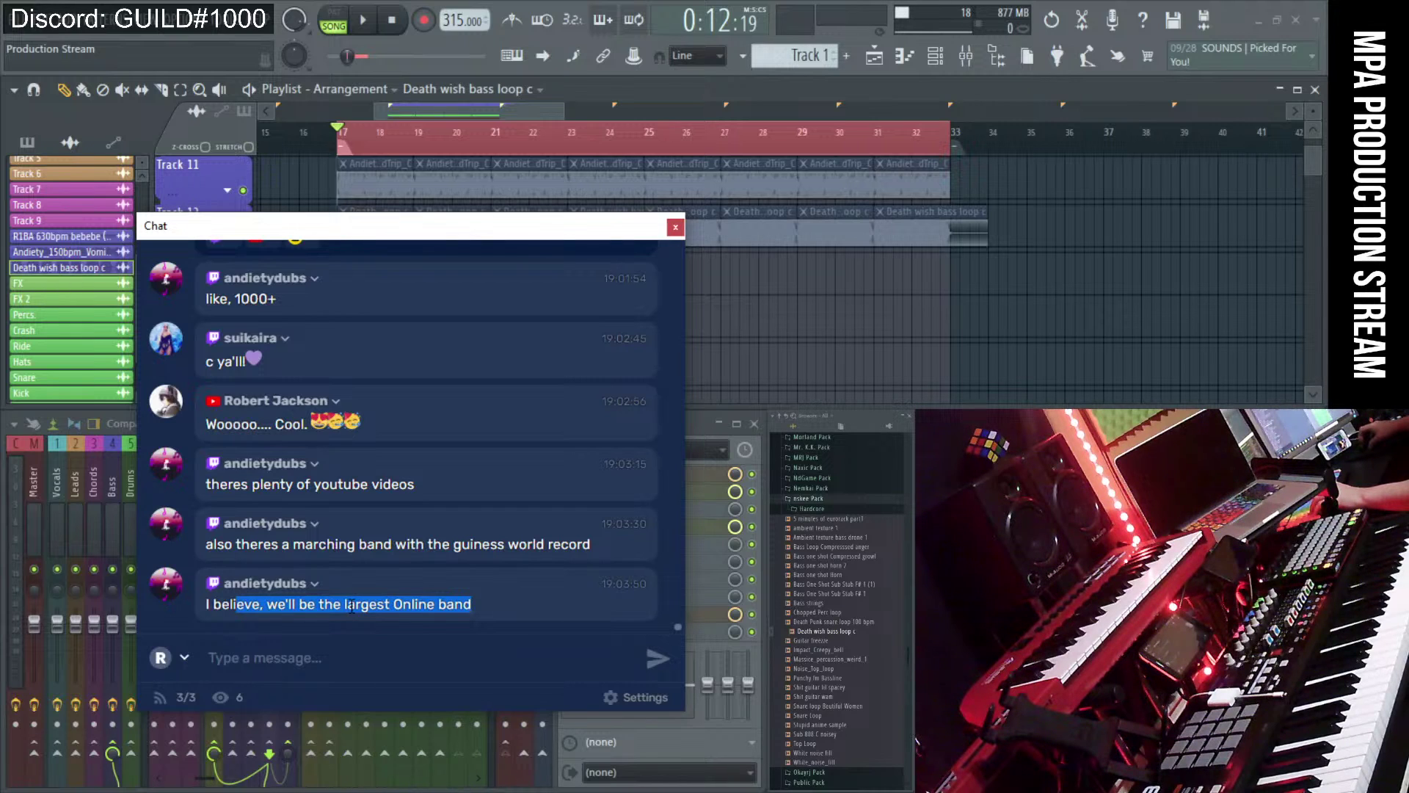
left_click(556, 618)
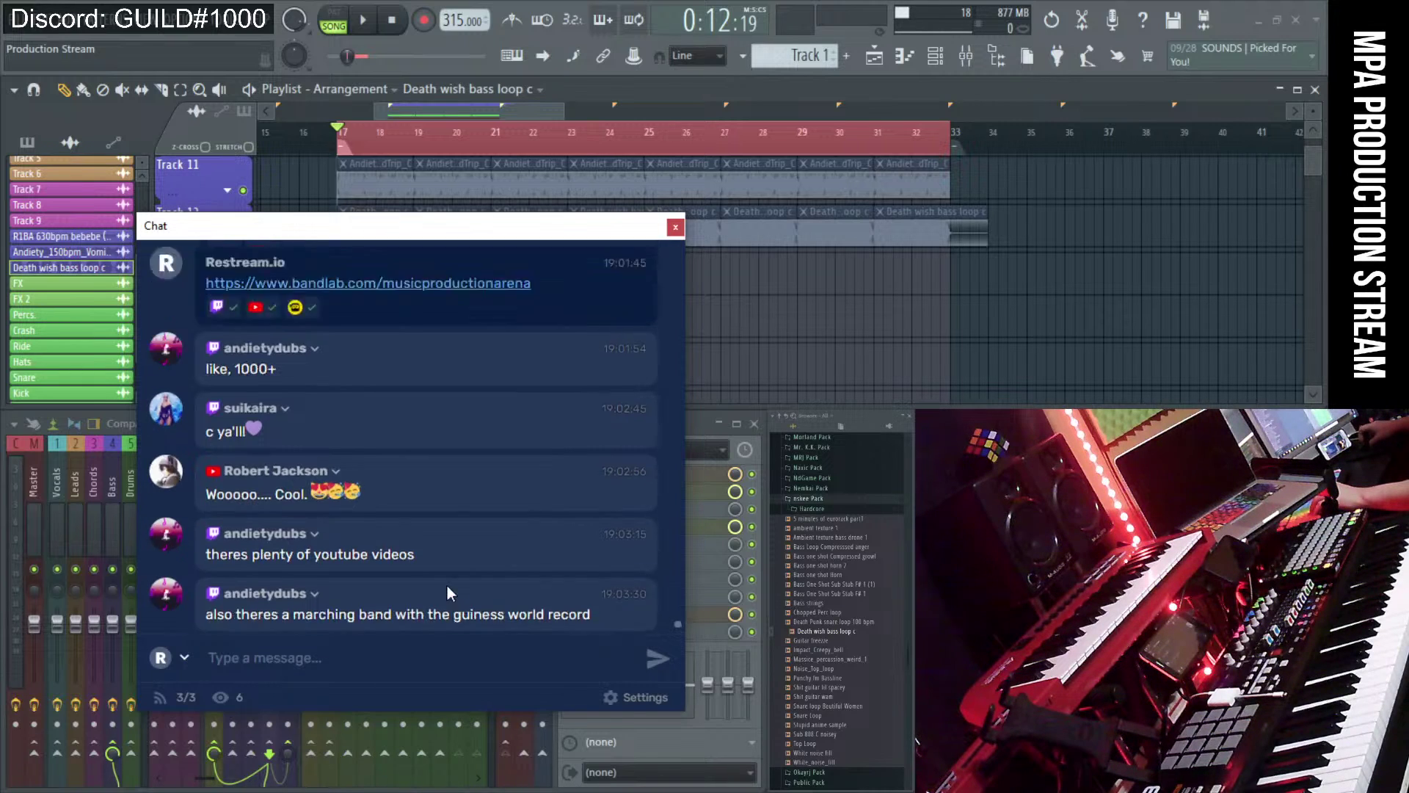
- Look back through the older messages in the stream chat and return to the newest ones
scroll(447, 586, "up", 15)
scroll(447, 586, "up", 20)
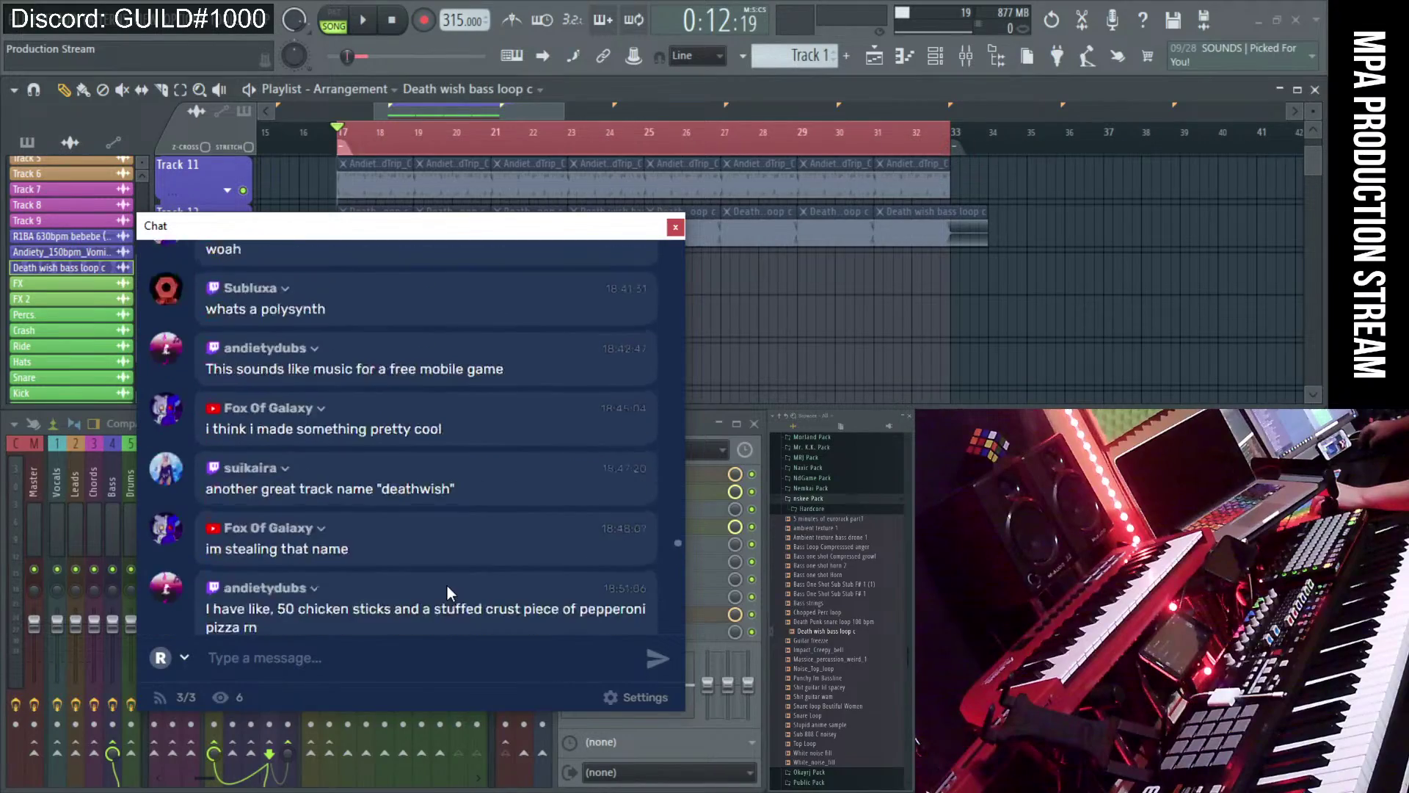
scroll(447, 586, "up", 10)
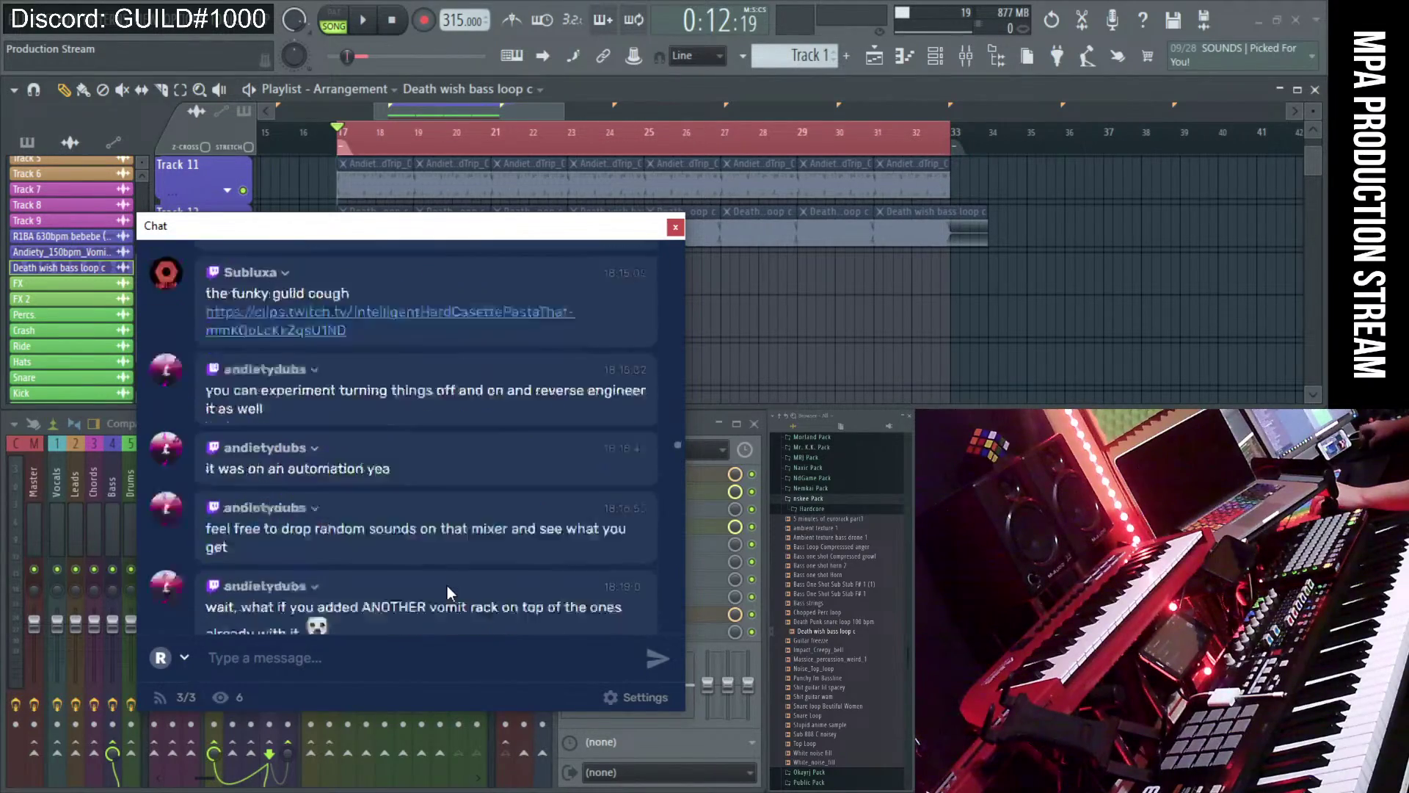
scroll(447, 586, "down", 20)
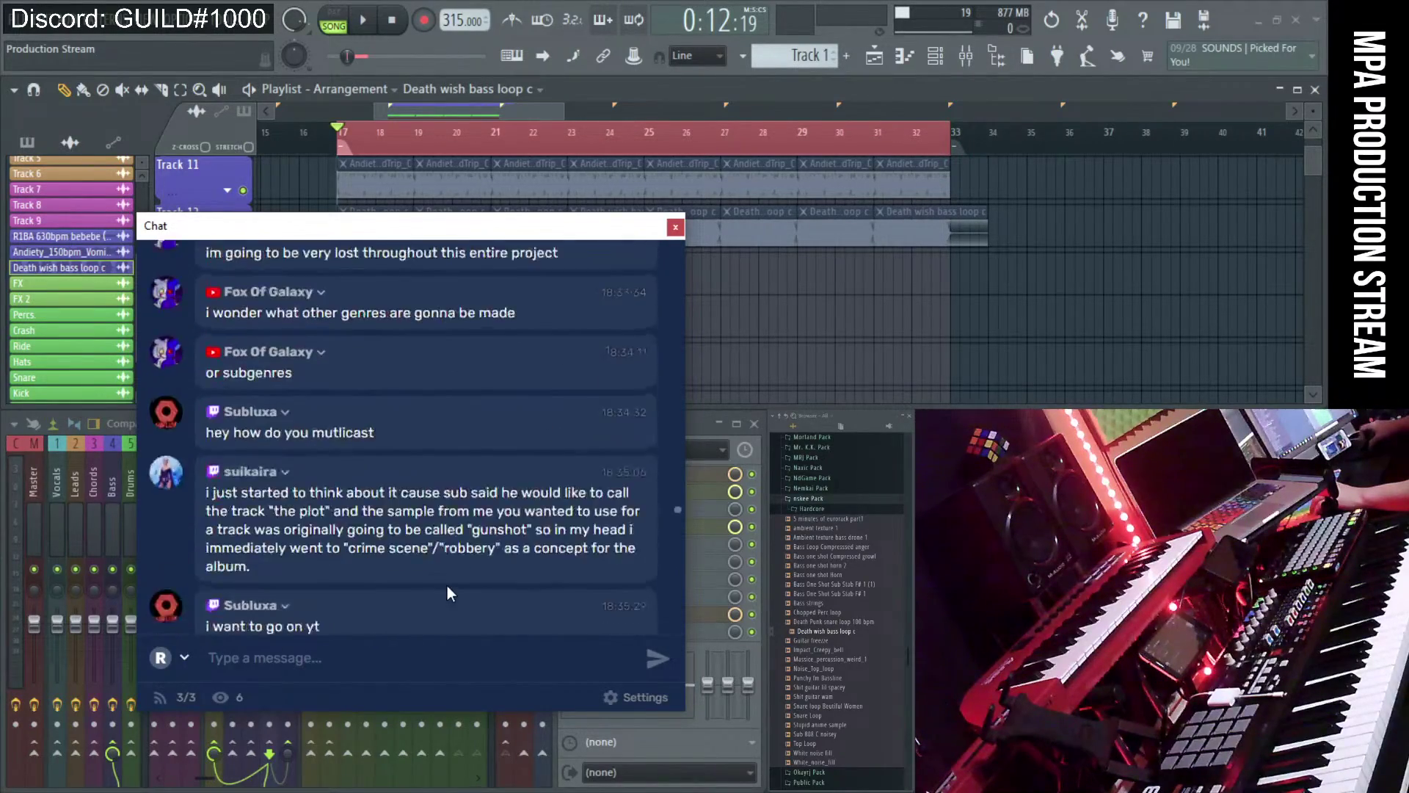
scroll(447, 592, "down", 10)
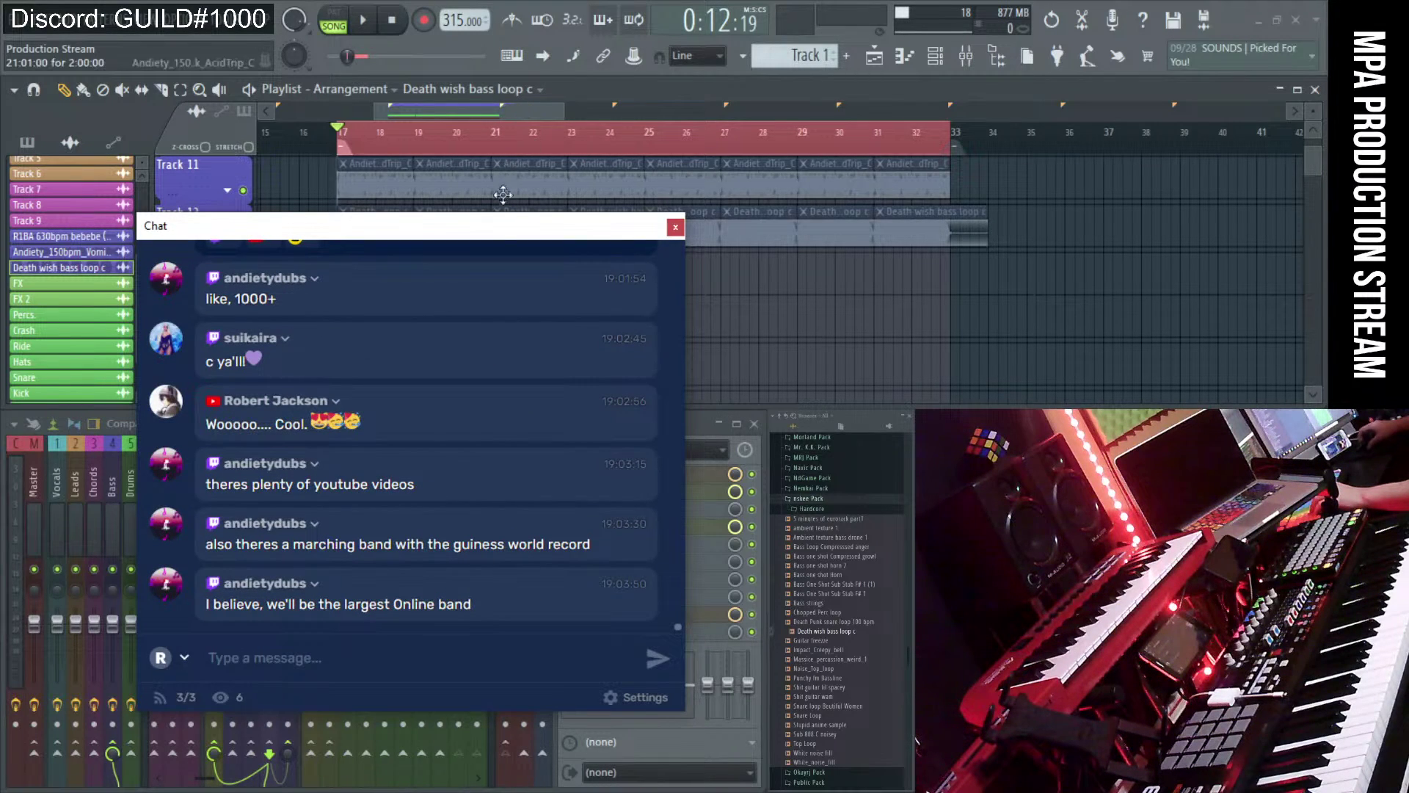
- Move the Chat window below the Track 12 clips and highlight the "spotify greenroom" message
left_click_drag(498, 225, 526, 264)
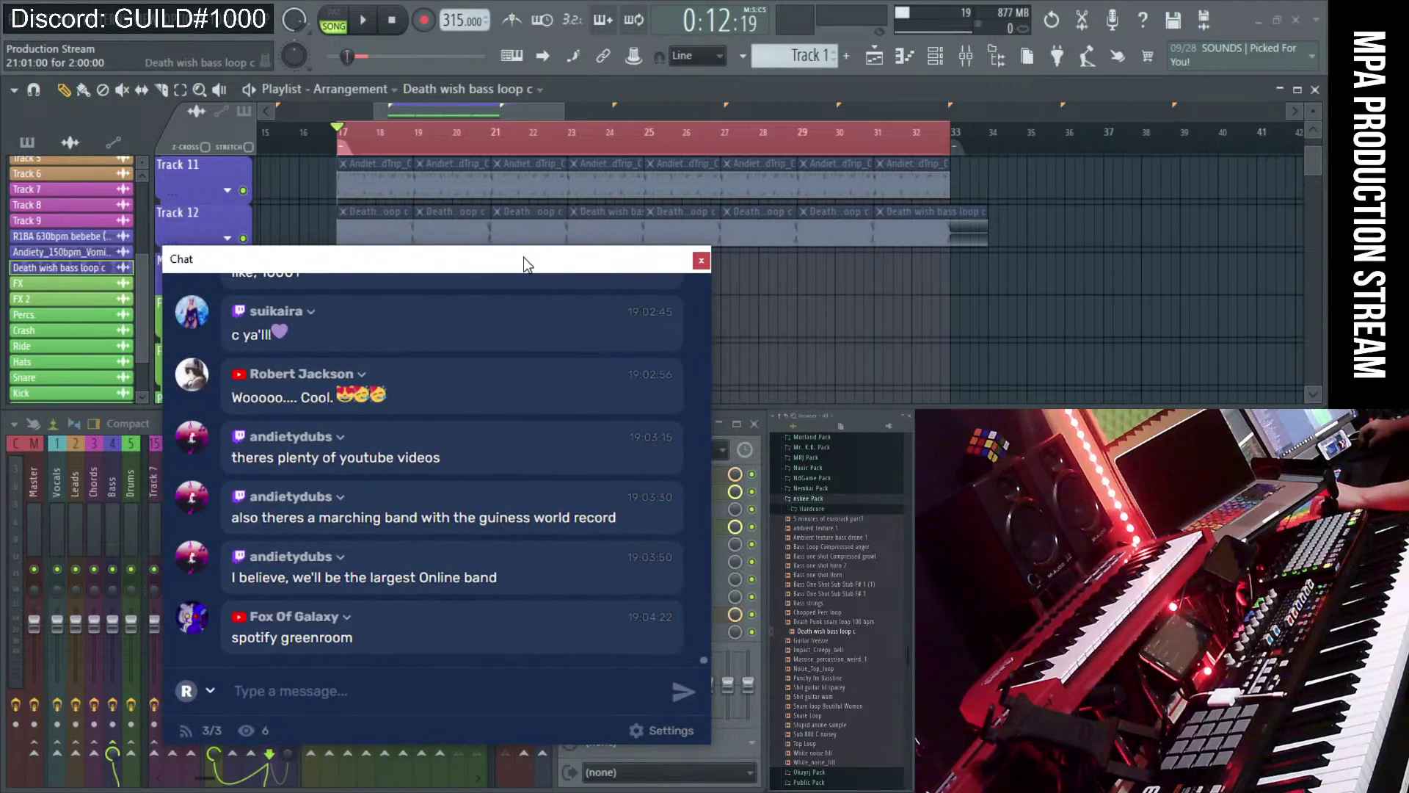
left_click_drag(260, 638, 359, 637)
left_click(359, 637)
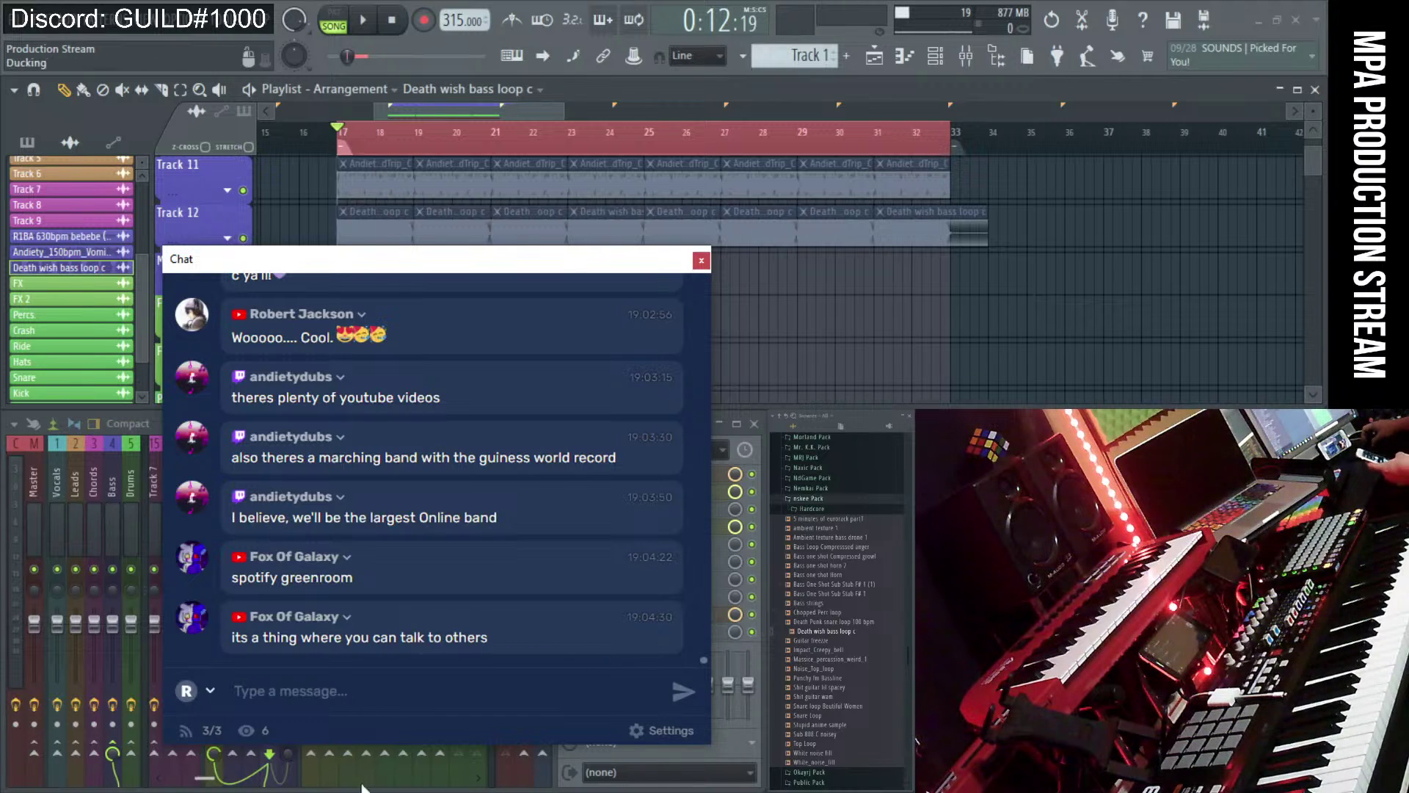
key("super")
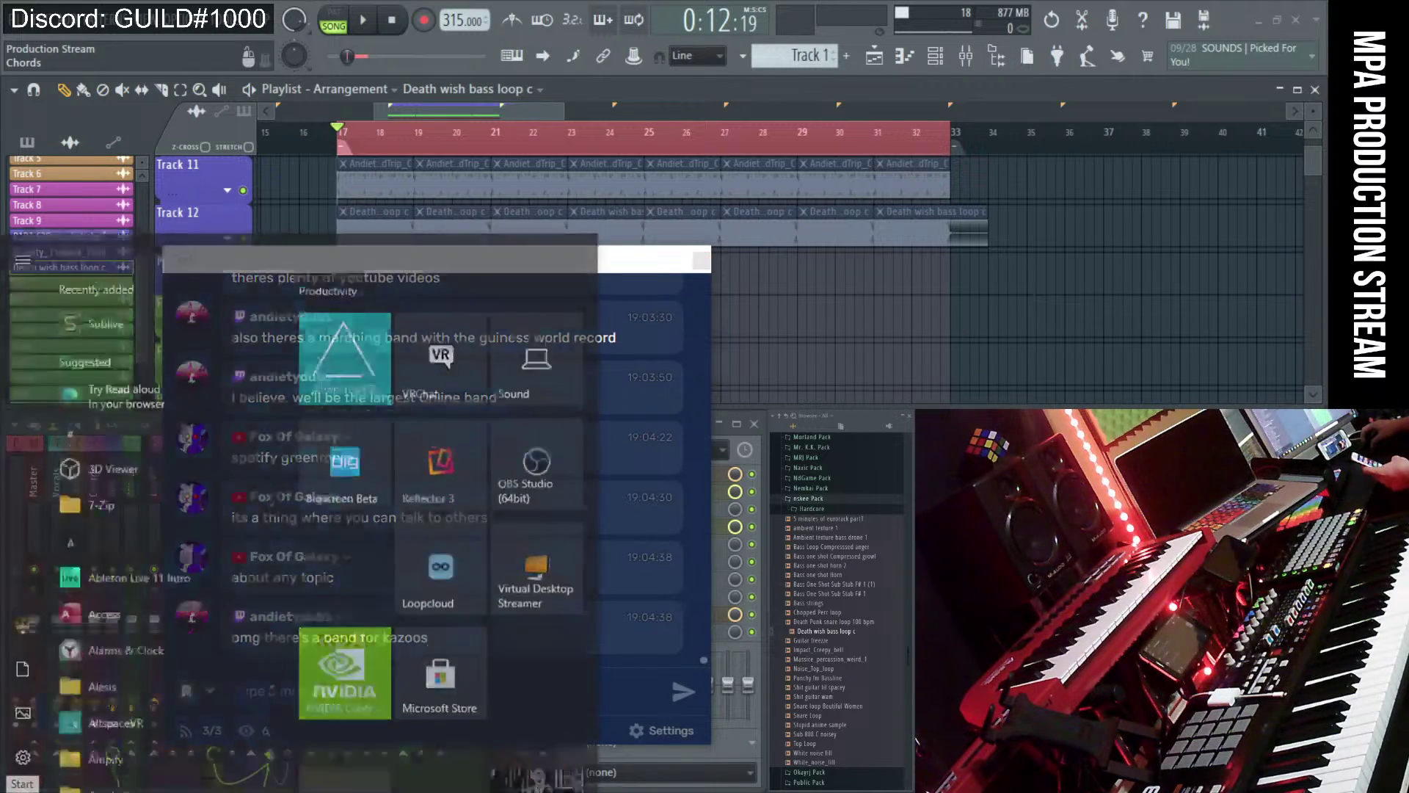
left_click(646, 110)
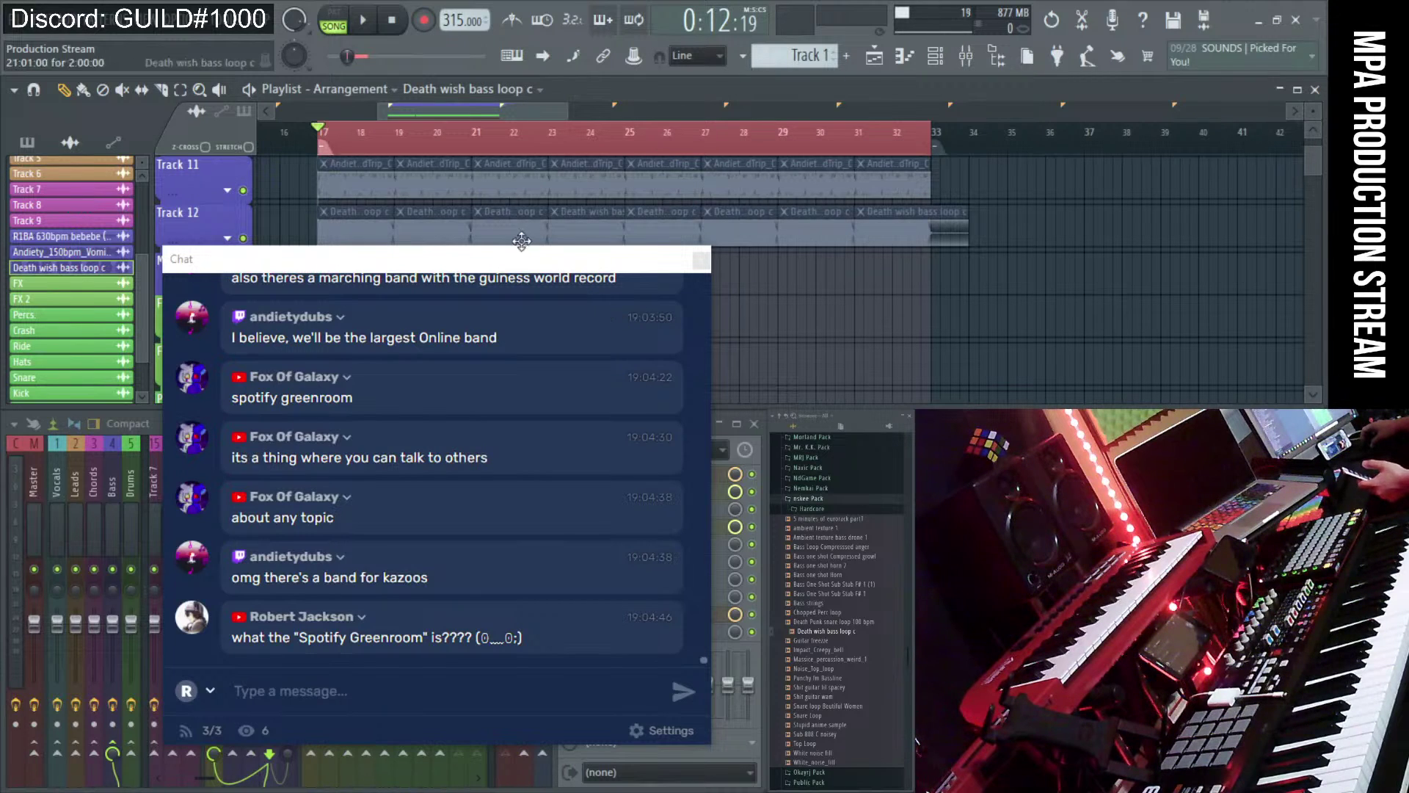
- Move the Chat window up over Track 12 and read the Spotify Greenroom messages, highlighting part of the comparison with Discord
left_click_drag(416, 265, 398, 244)
scroll(401, 286, "up", 3)
scroll(407, 436, "down", 5)
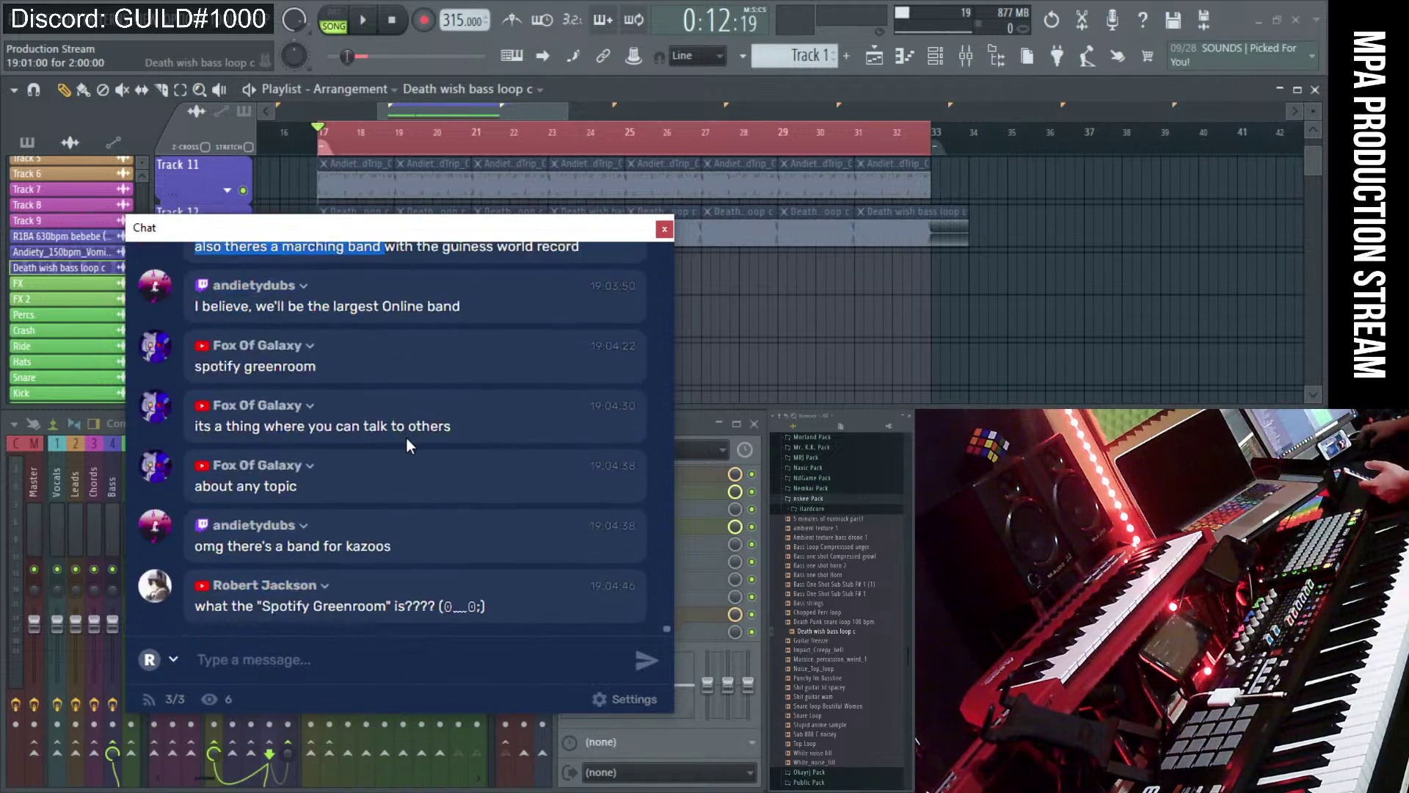
left_click(432, 535)
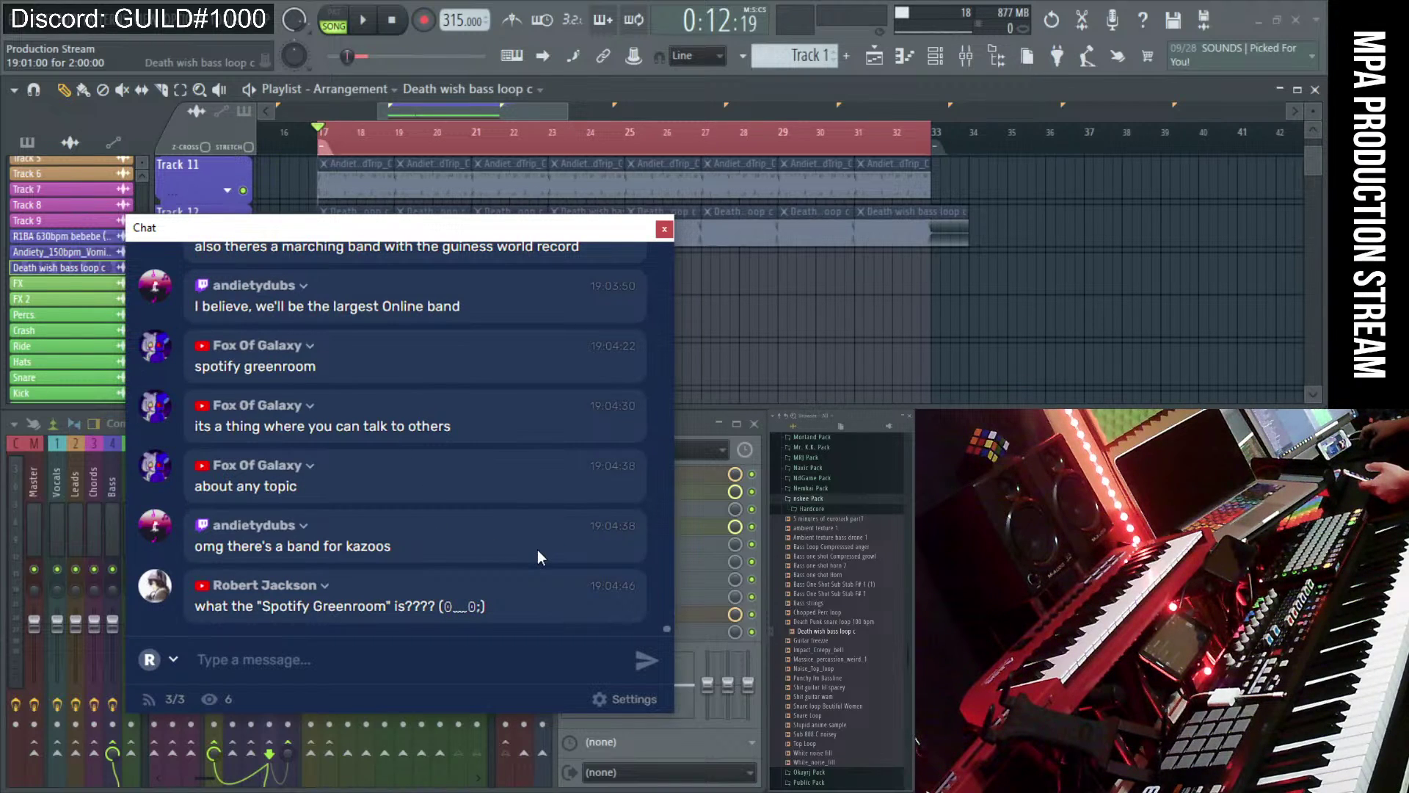
left_click_drag(233, 606, 400, 606)
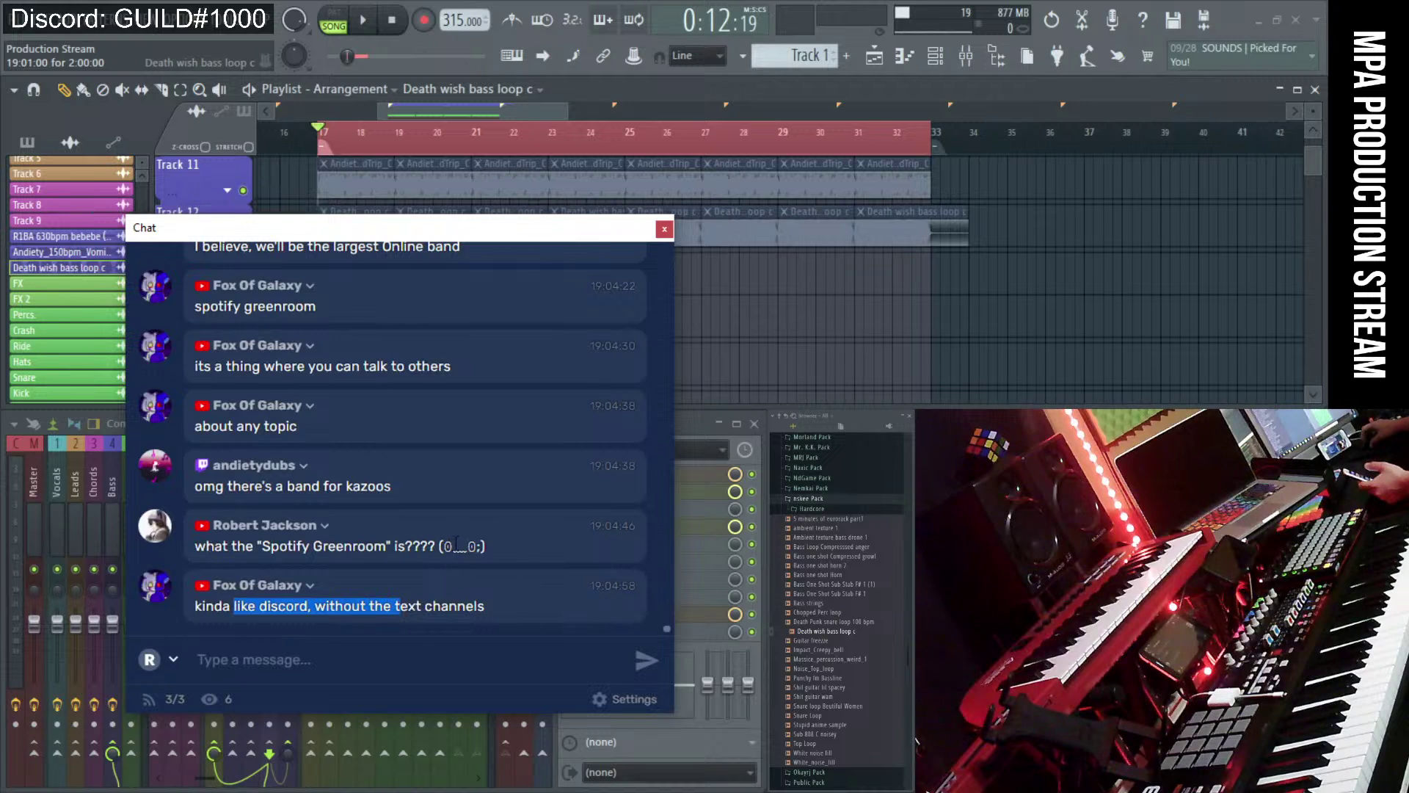
left_click(353, 550)
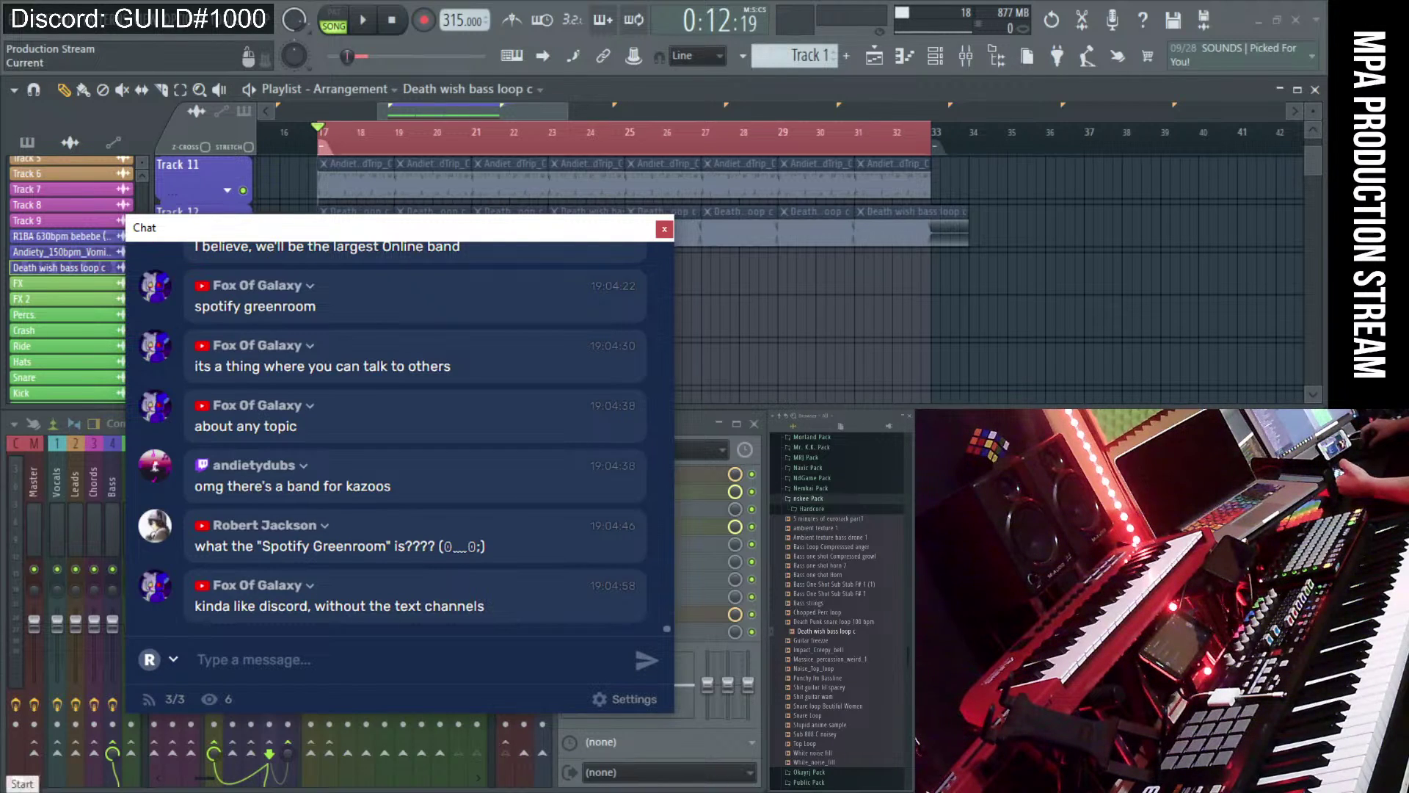
- Launch Reflector 3, and switch to a new Chrome tab with the Chat window moved out of the way
left_click(16, 784)
left_click(425, 411)
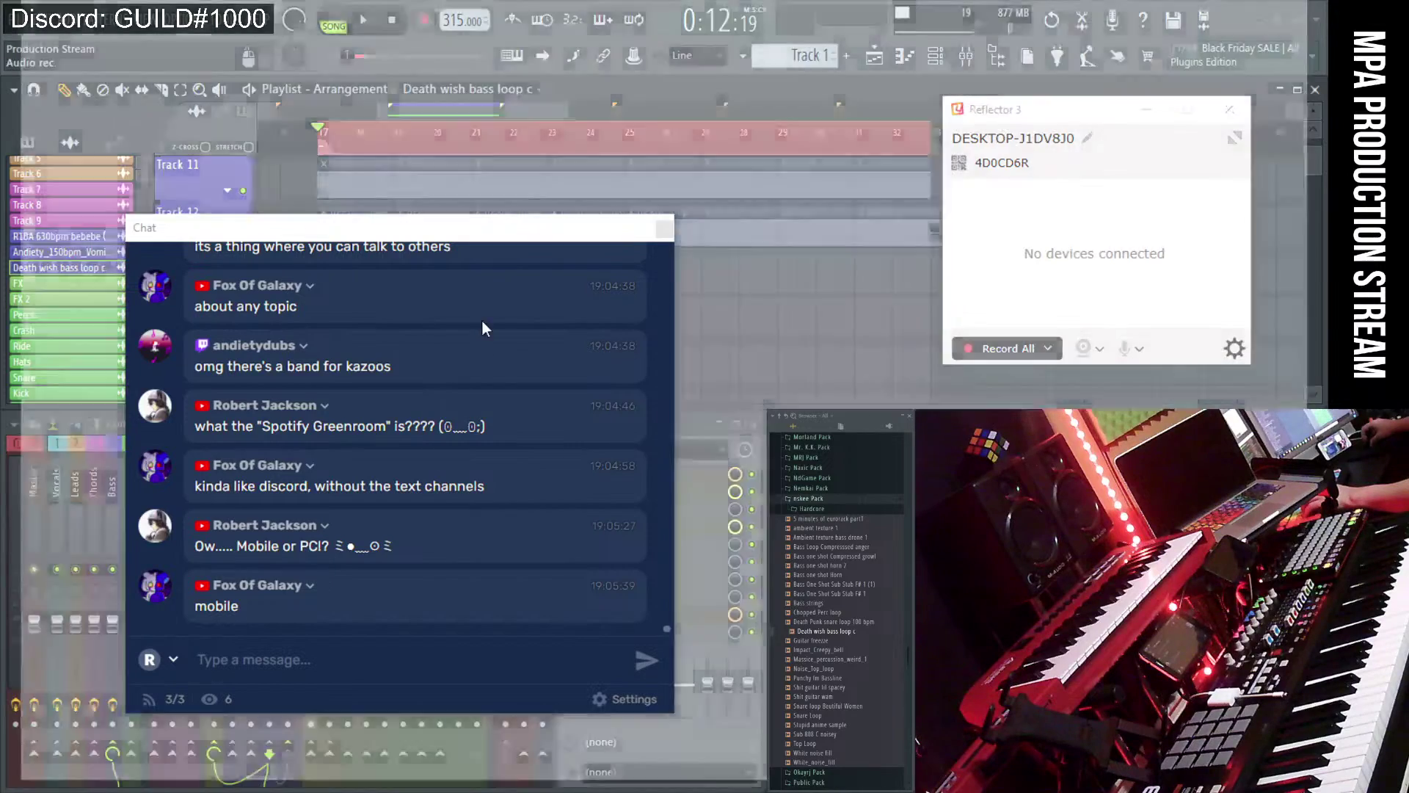
key("alt+Tab")
left_click(430, 46)
left_click_drag(374, 231, 996, 399)
- Search Google for "spotify greenroom" and open the official Spotify Greenroom page from the results
left_click(494, 391)
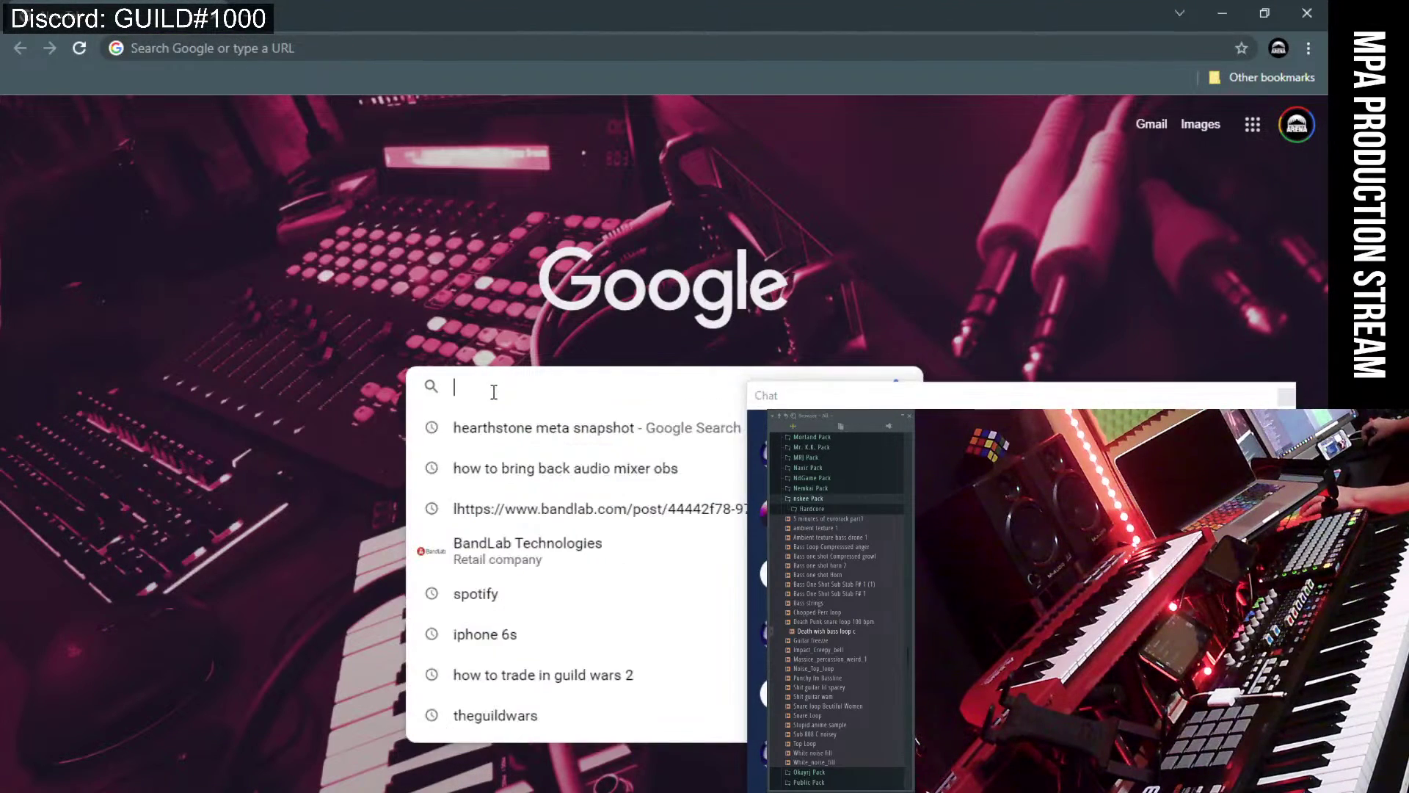
type("fox")
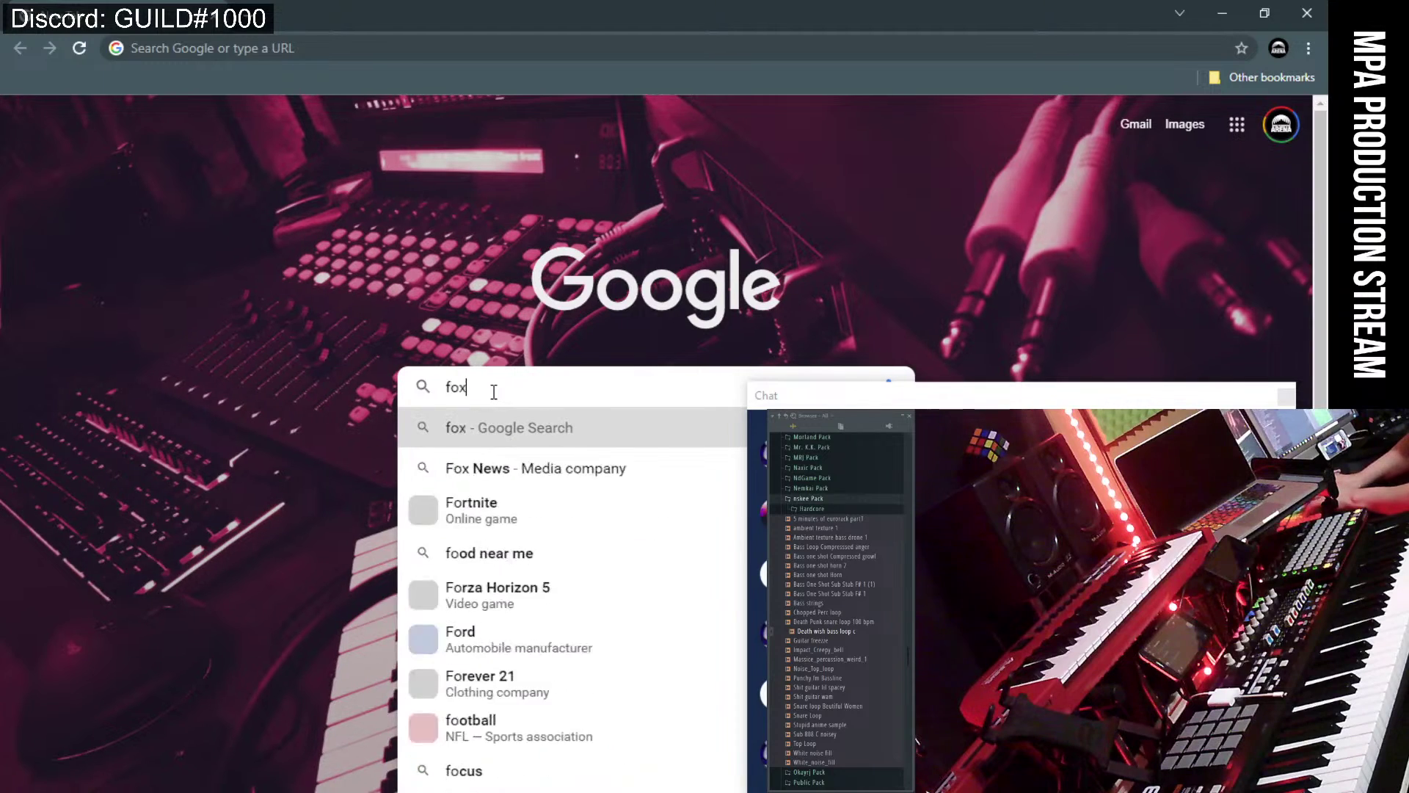
key("Escape")
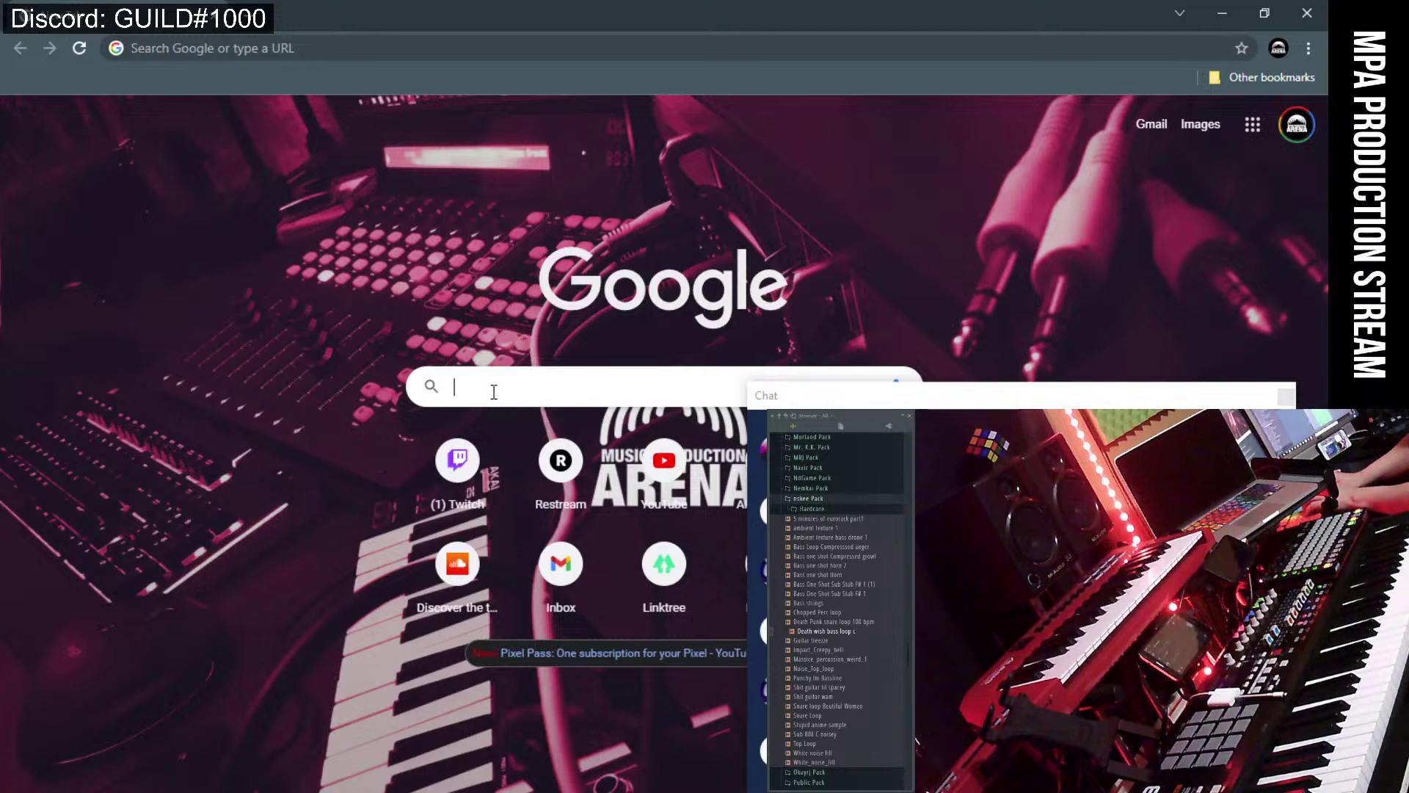
type("spo")
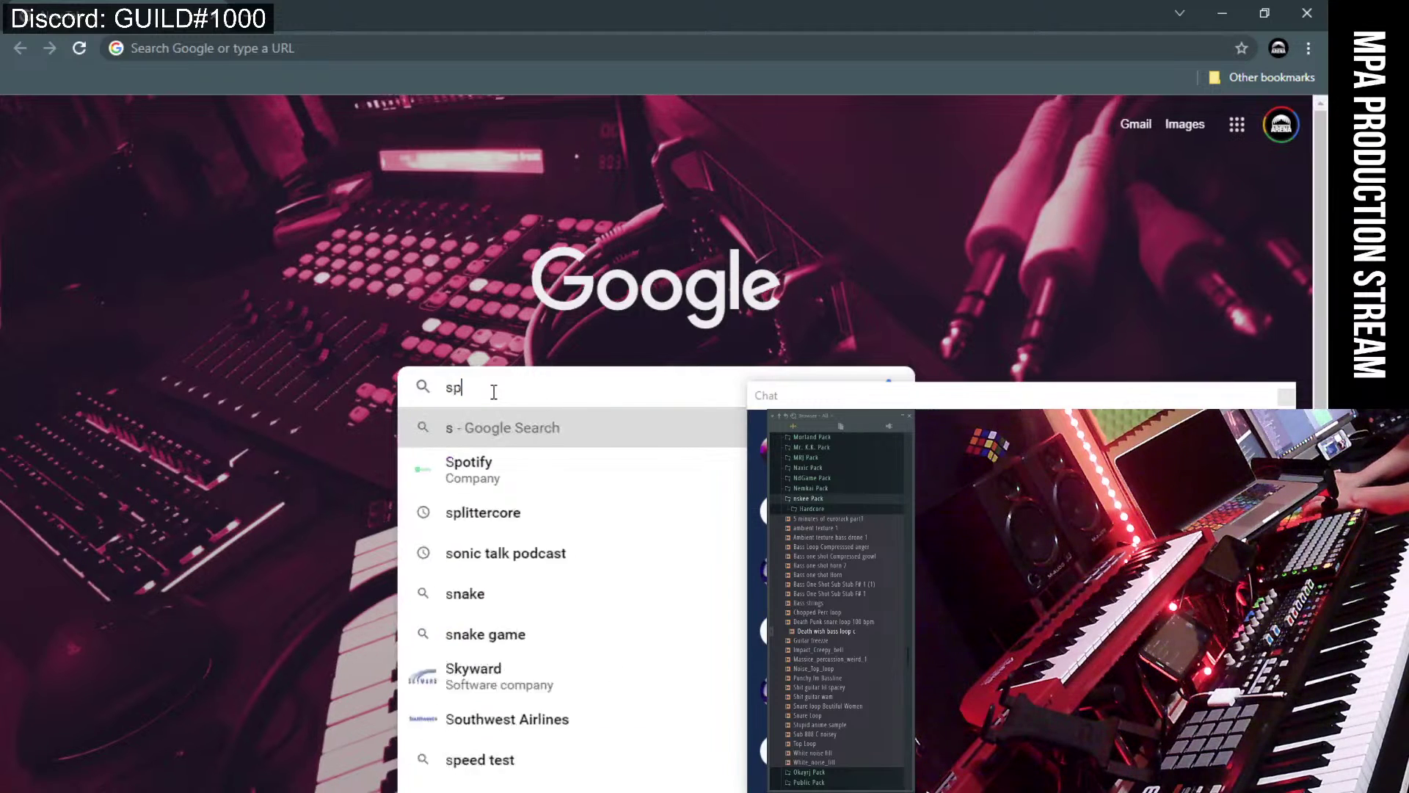
key("BackSpace")
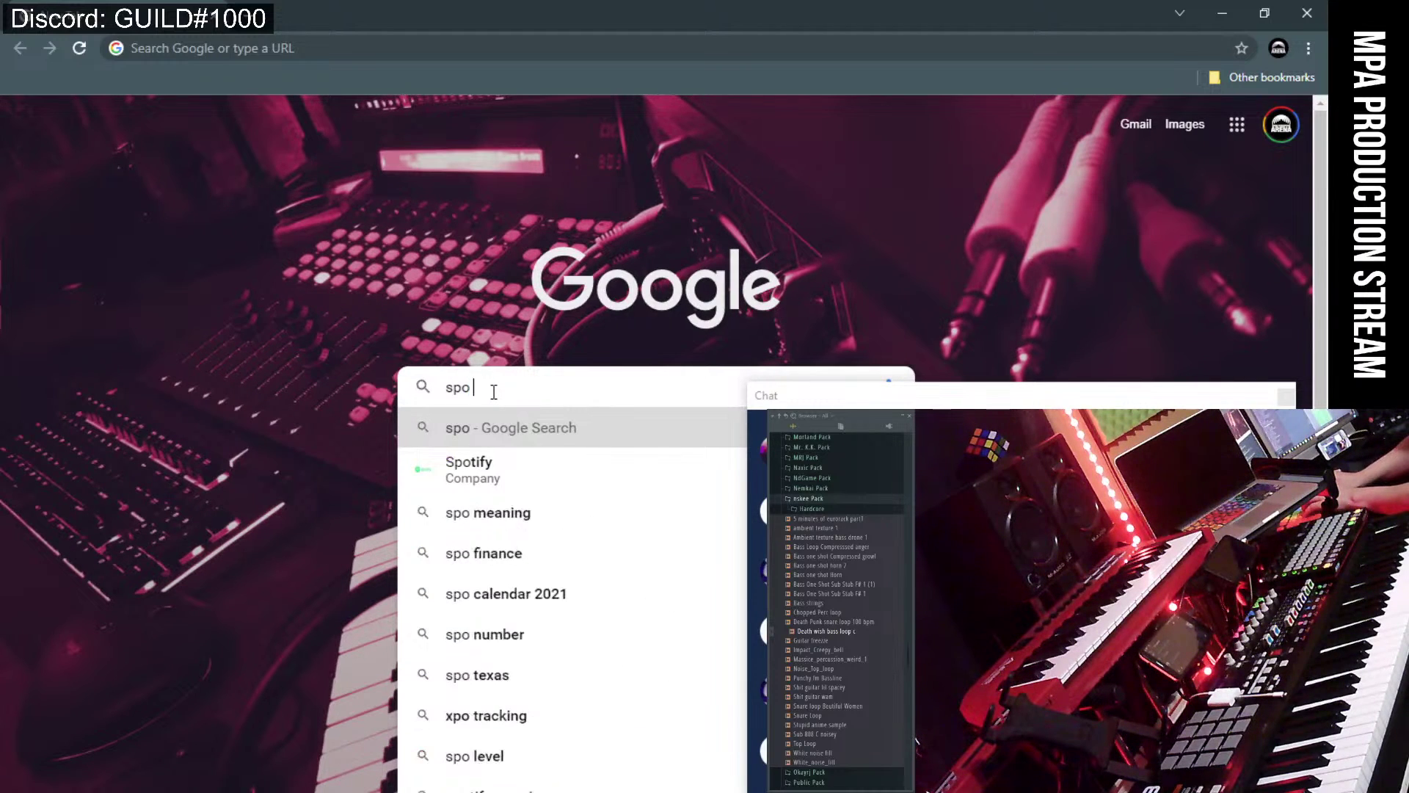
type("t")
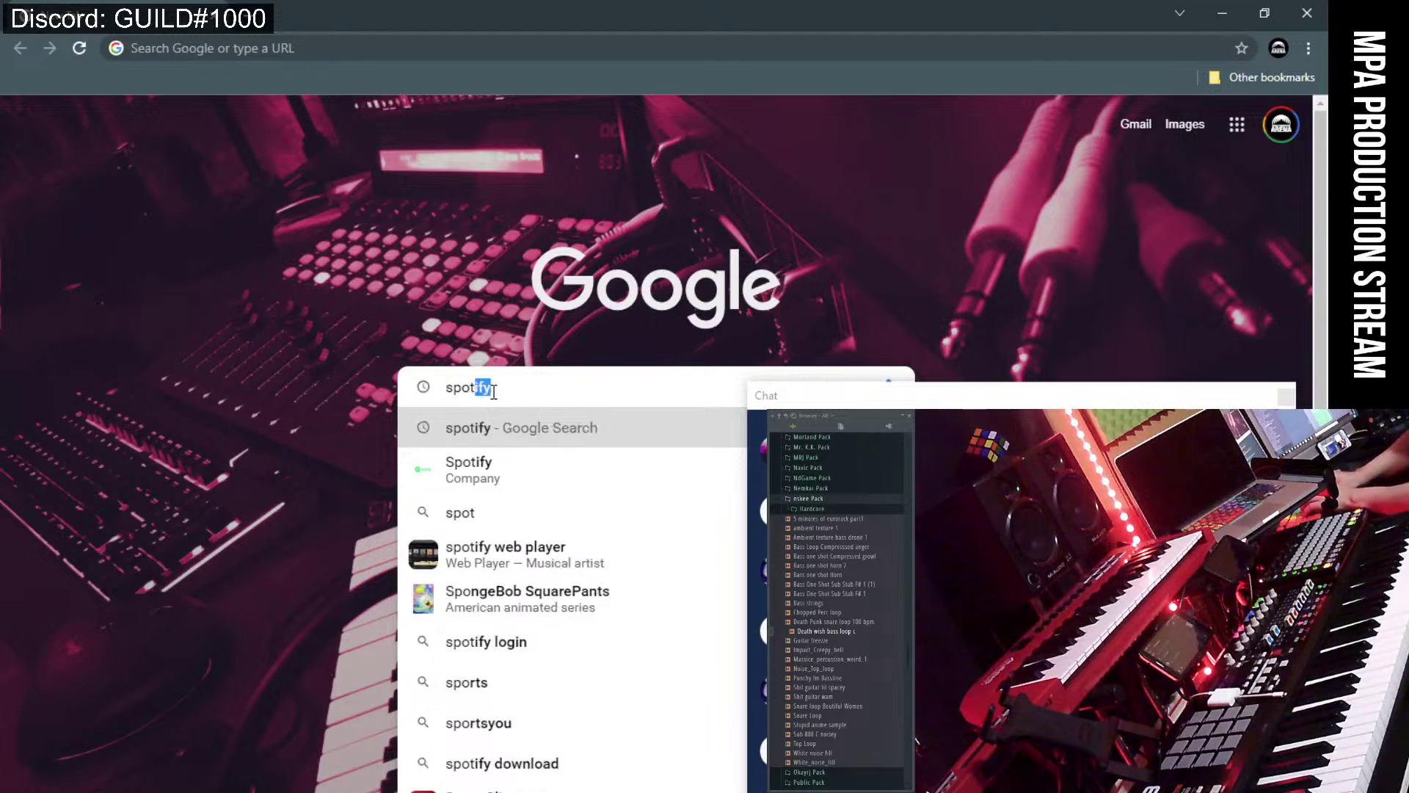
type("ify gree")
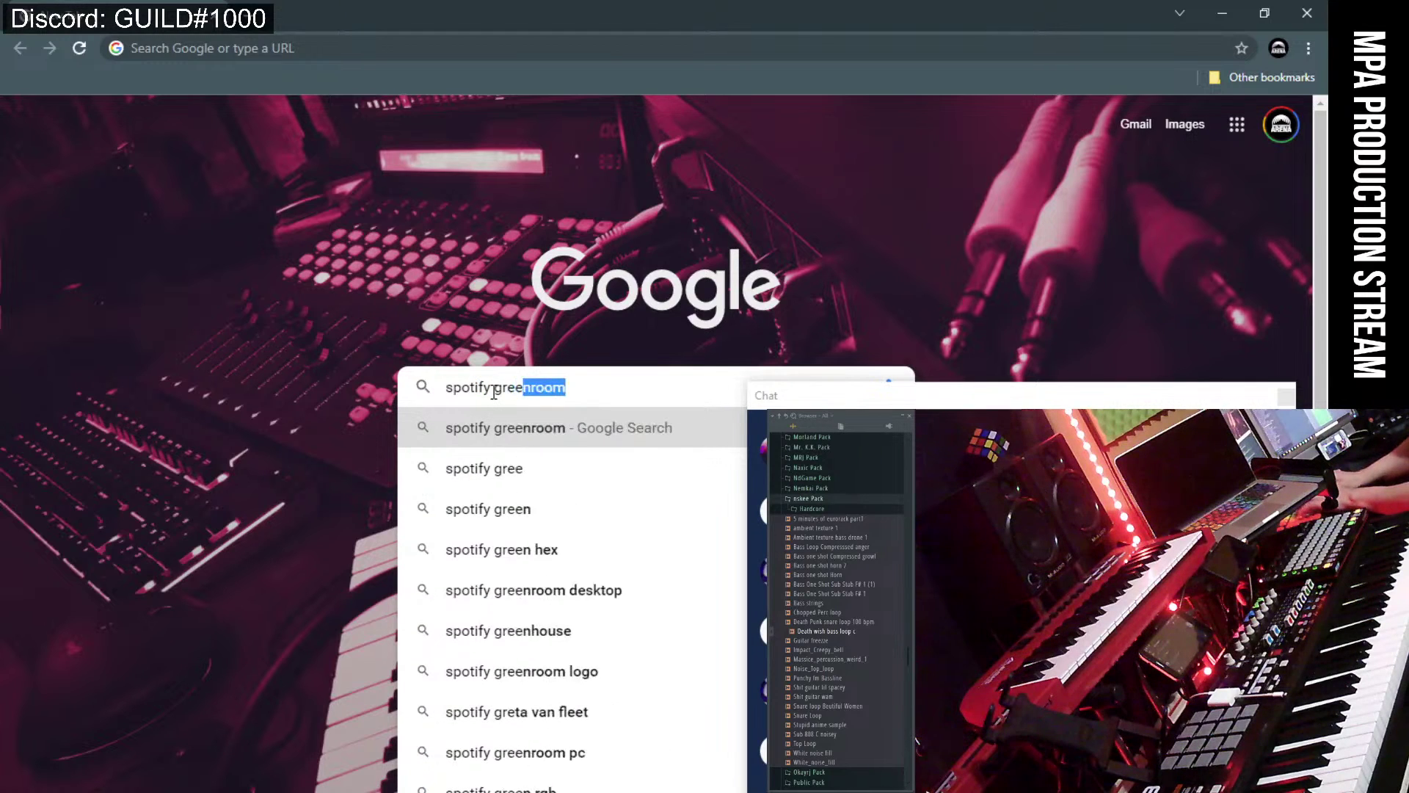
key("Return")
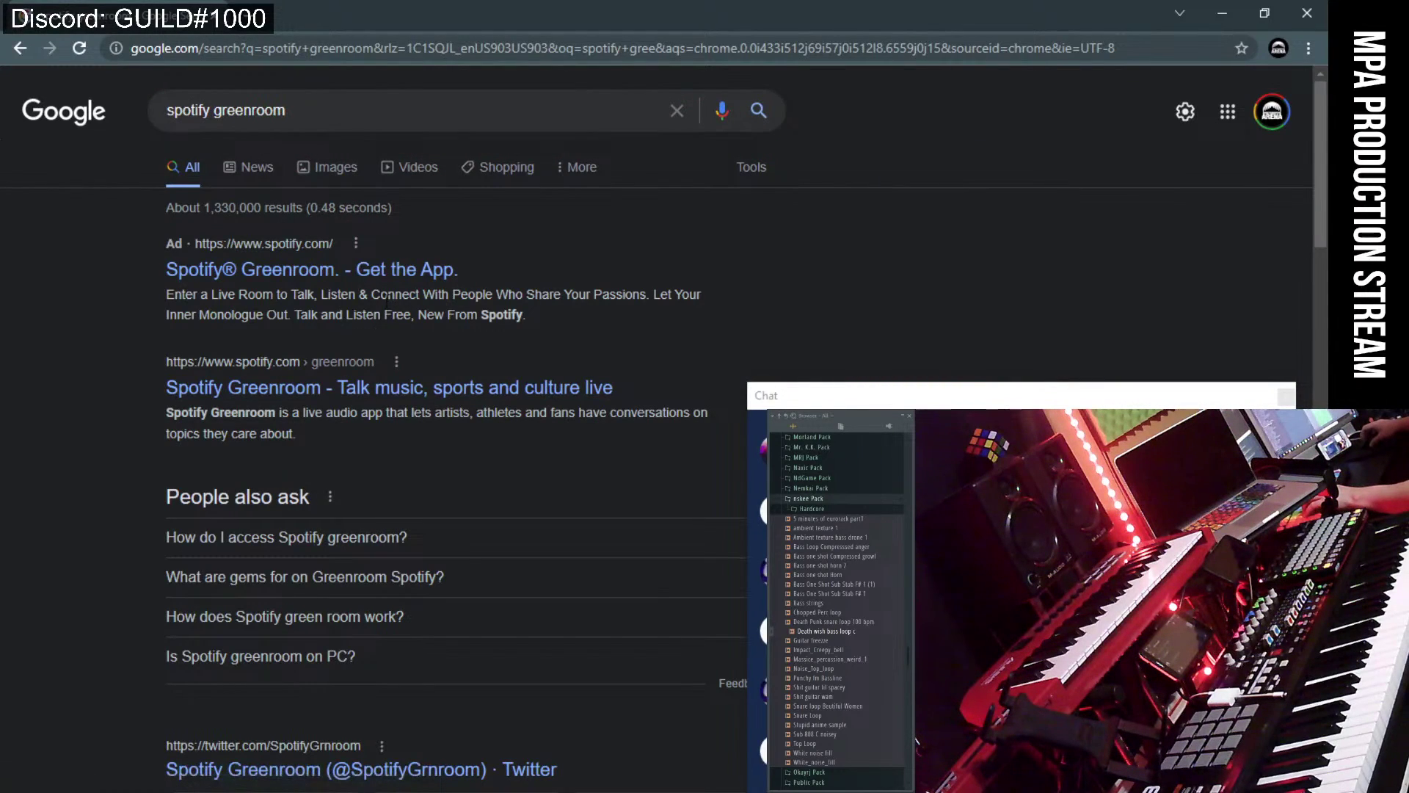
left_click(374, 393)
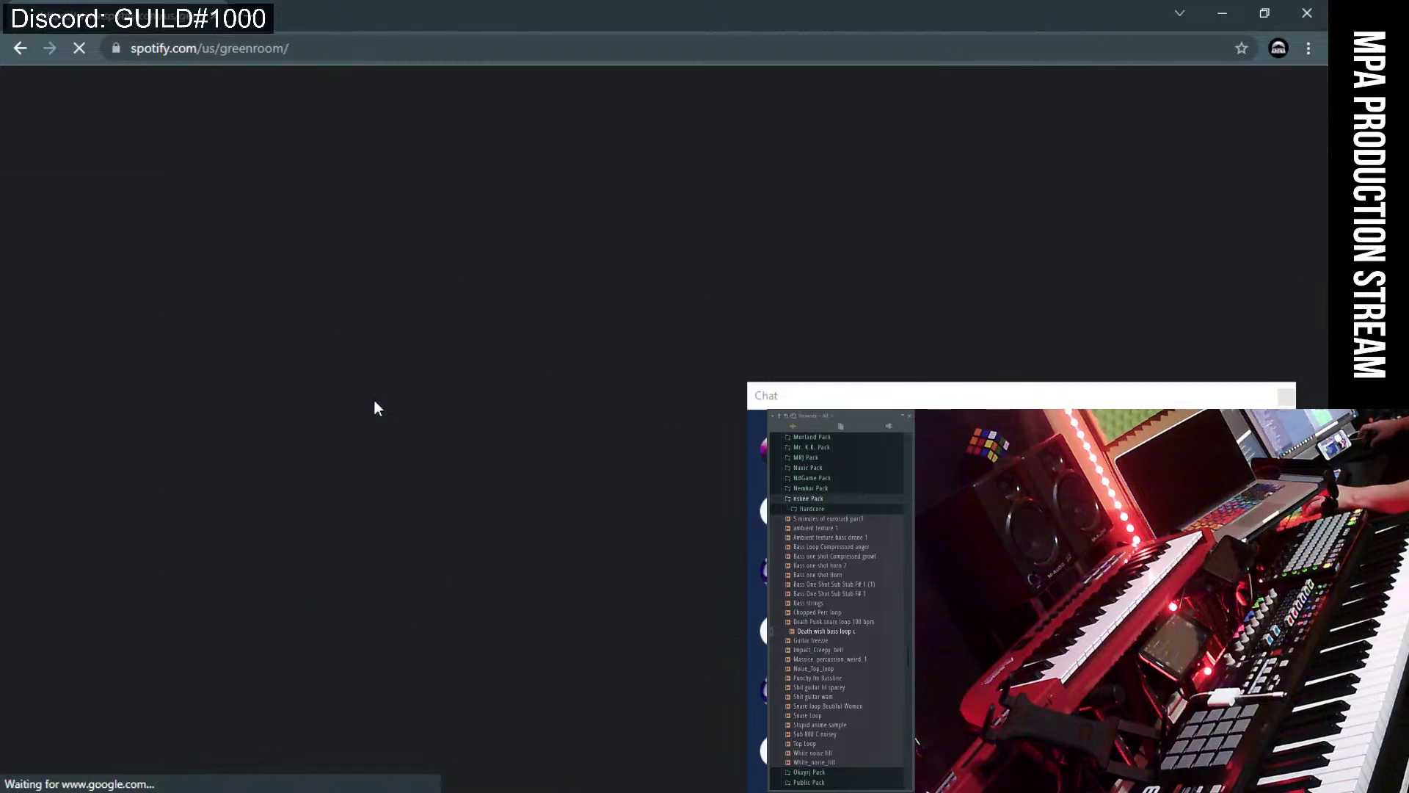
- Look through the Spotify Greenroom page, including the app download options and the "Listen and talk live" section
scroll(457, 446, "down", 2)
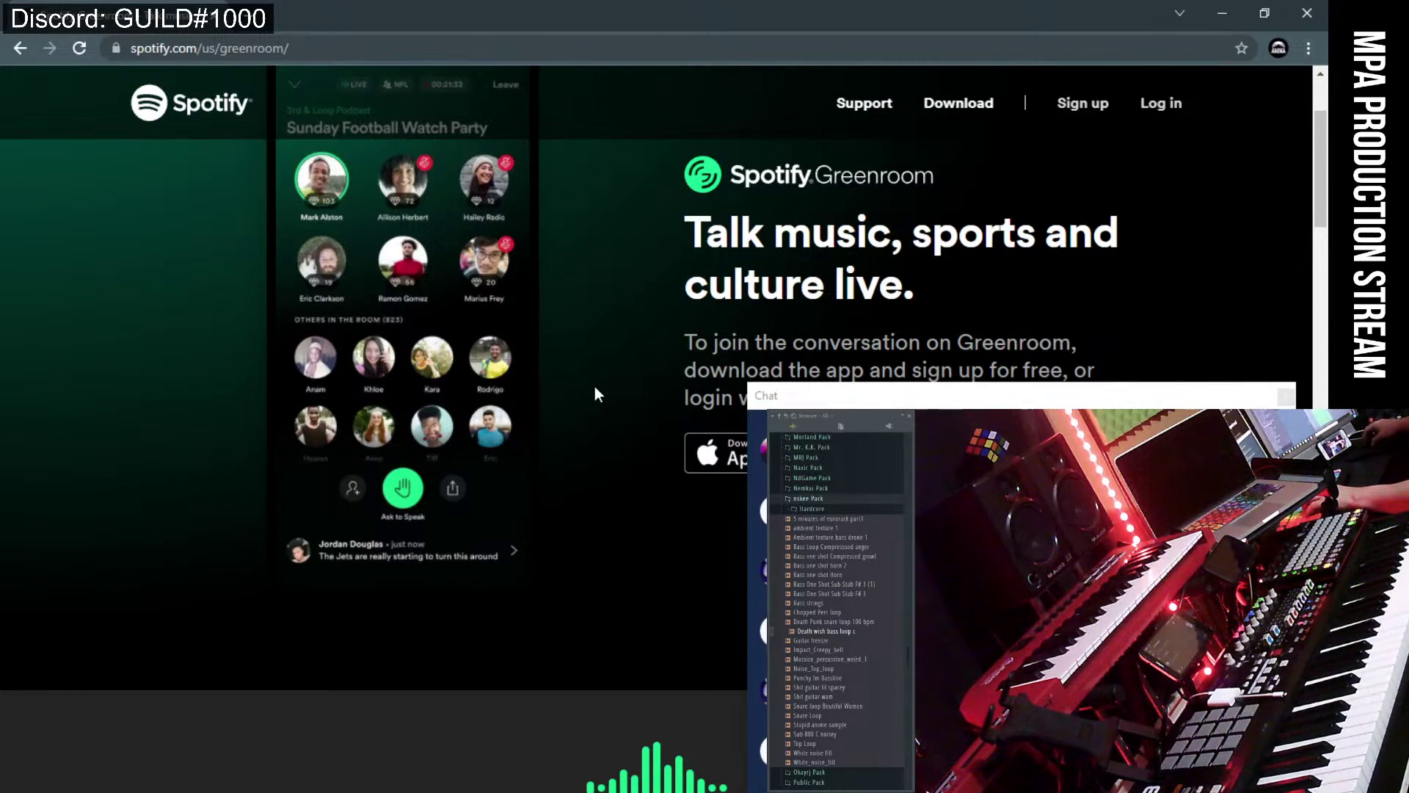
scroll(595, 387, "down", 1)
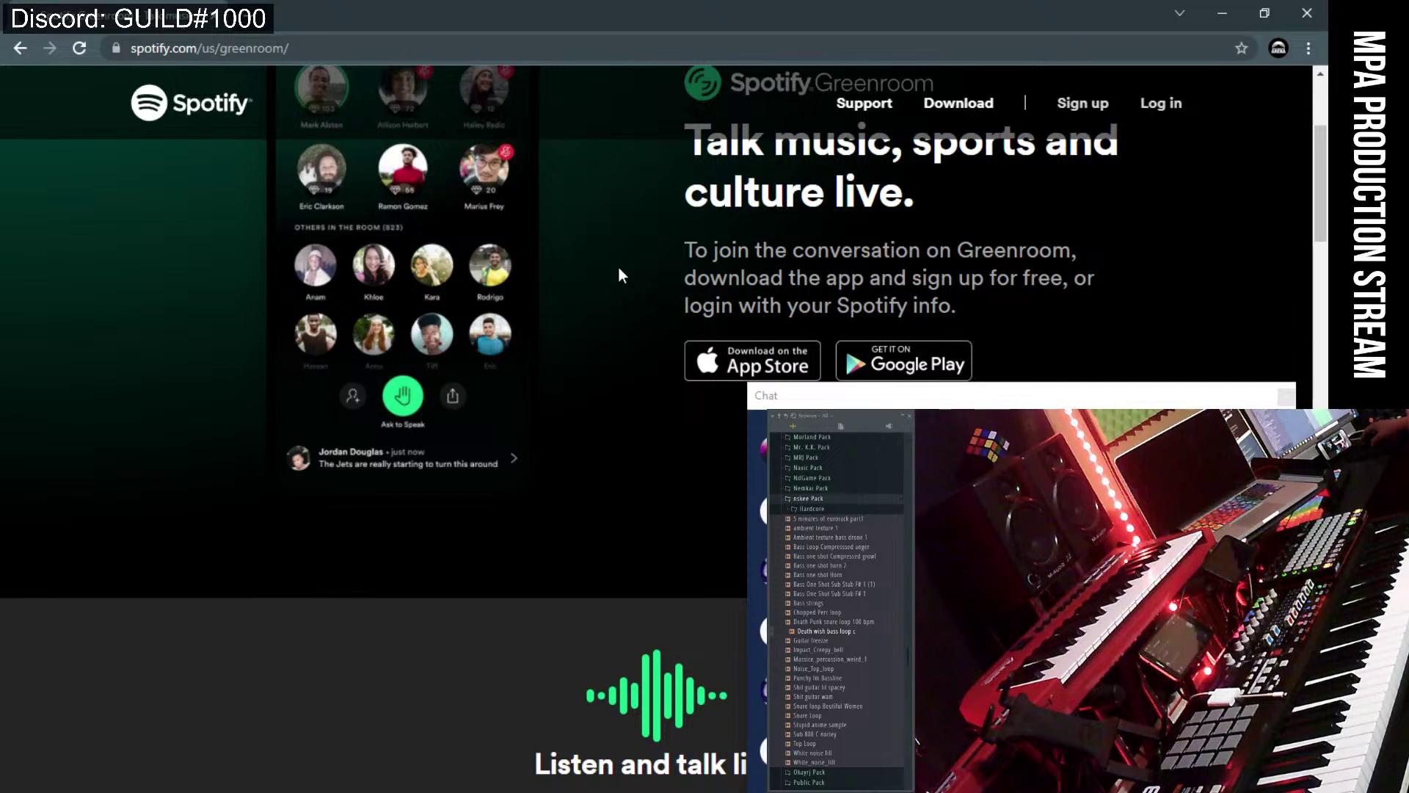
scroll(618, 275, "down", 8)
scroll(618, 276, "up", 5)
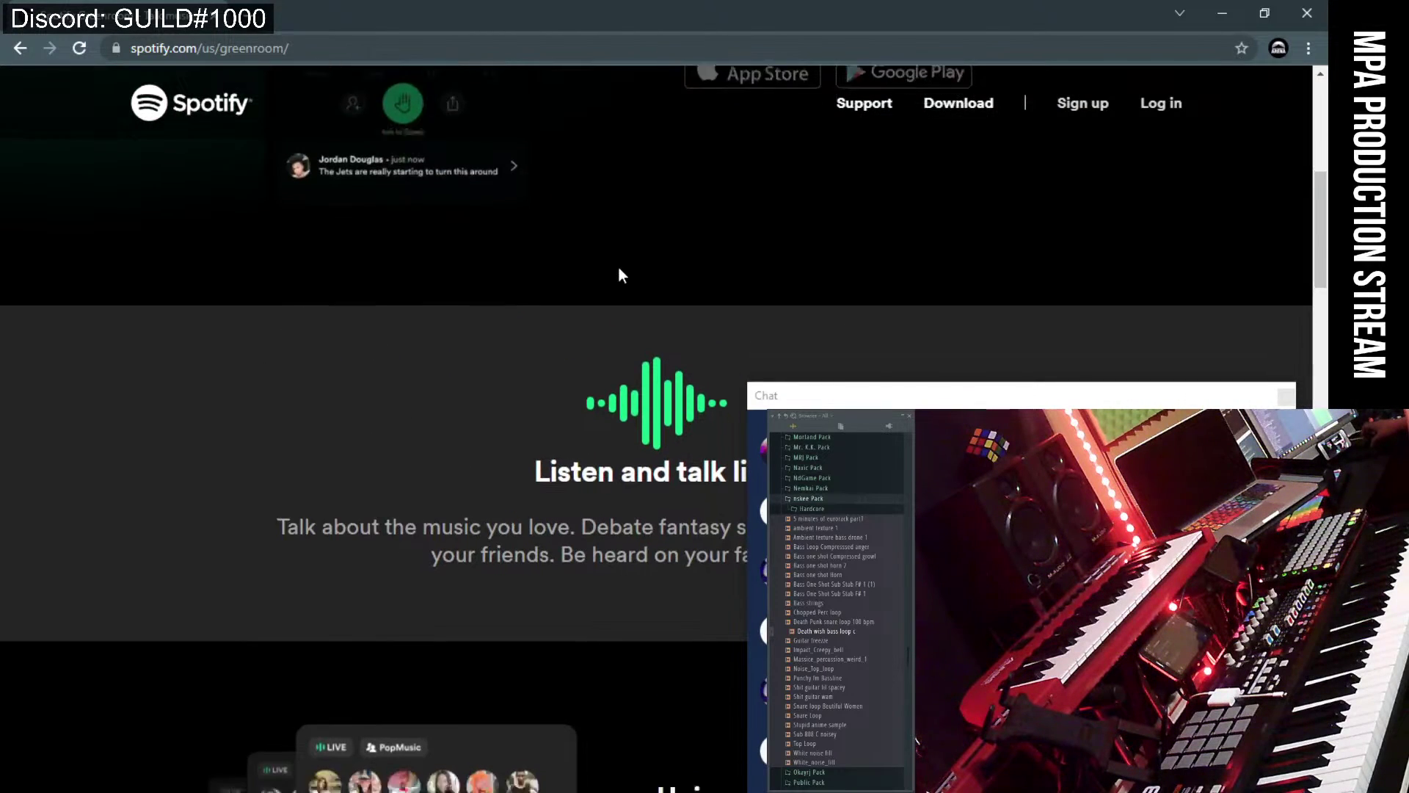
scroll(620, 267, "down", 3)
scroll(620, 267, "up", 7)
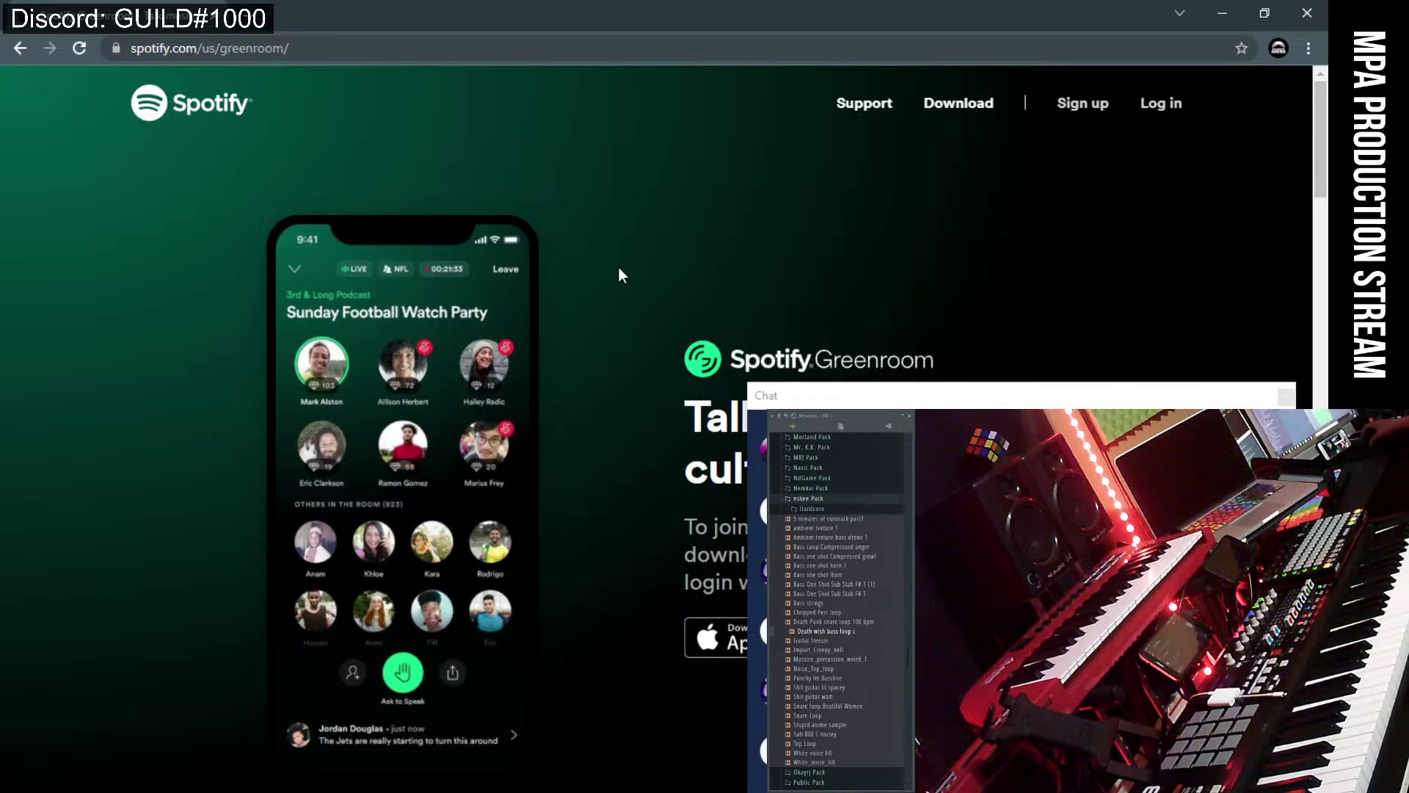
scroll(619, 267, "down", 6)
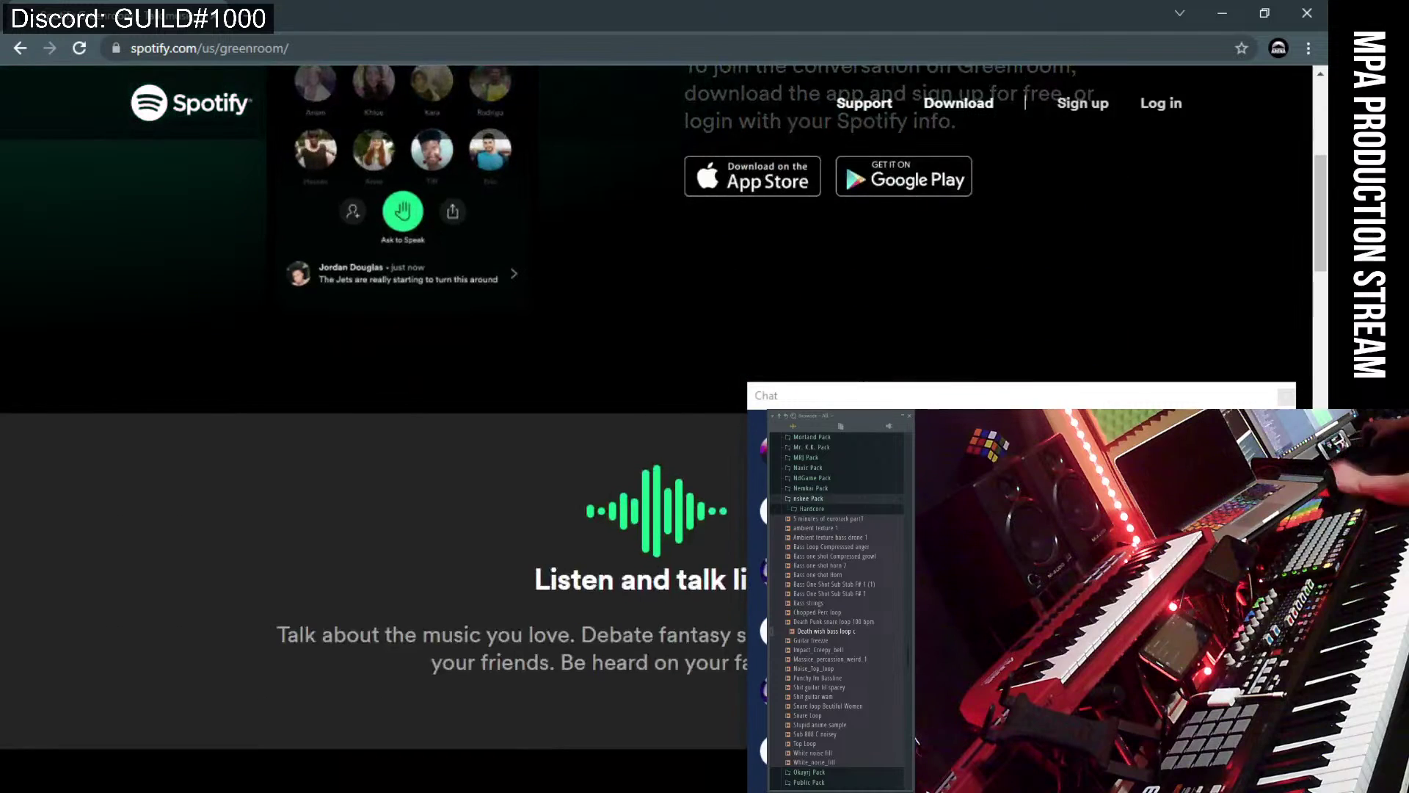
- Bring the Chat window over the Greenroom page to read the latest messages, and move it back out of the way
left_click_drag(947, 395, 958, 301)
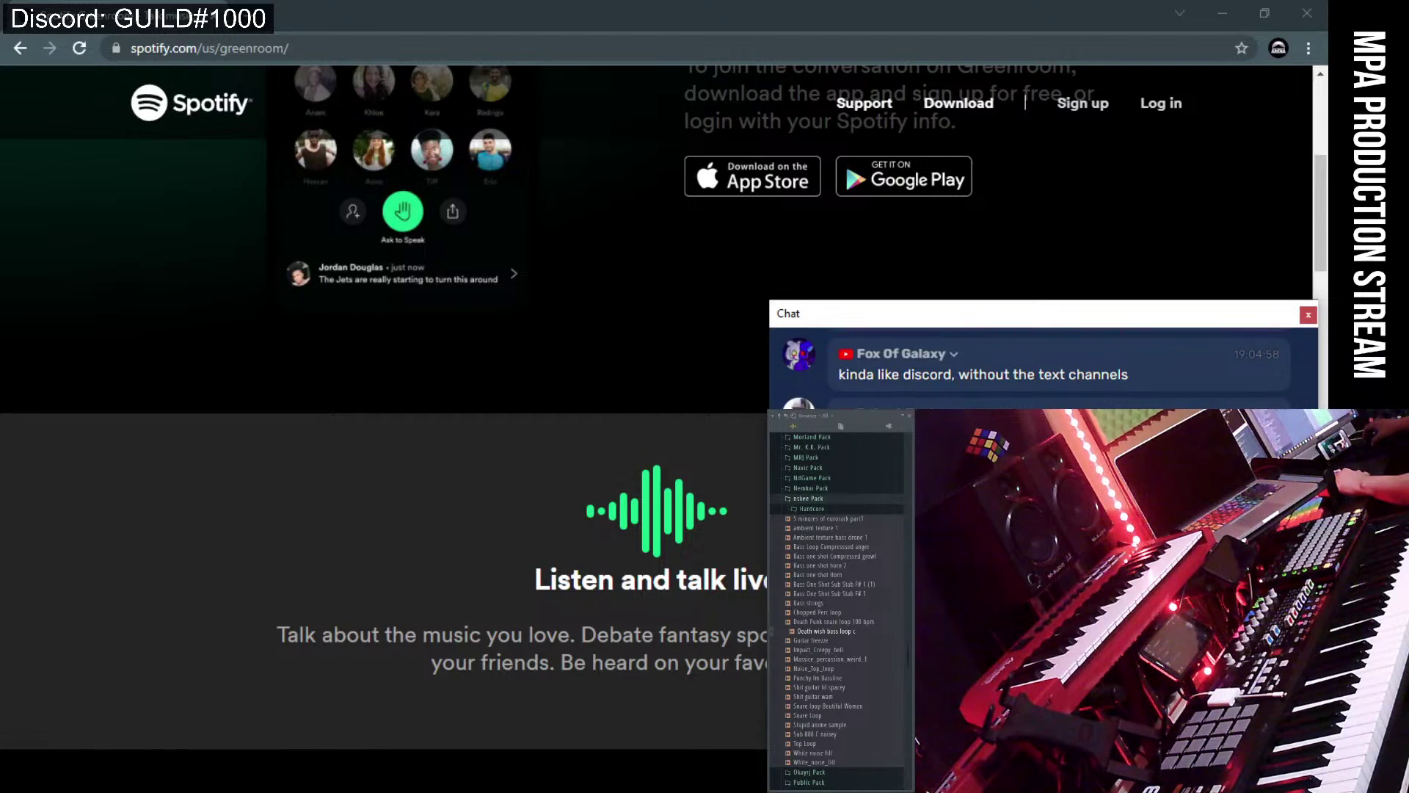
left_click_drag(964, 312, 372, 277)
left_click_drag(243, 580, 627, 578)
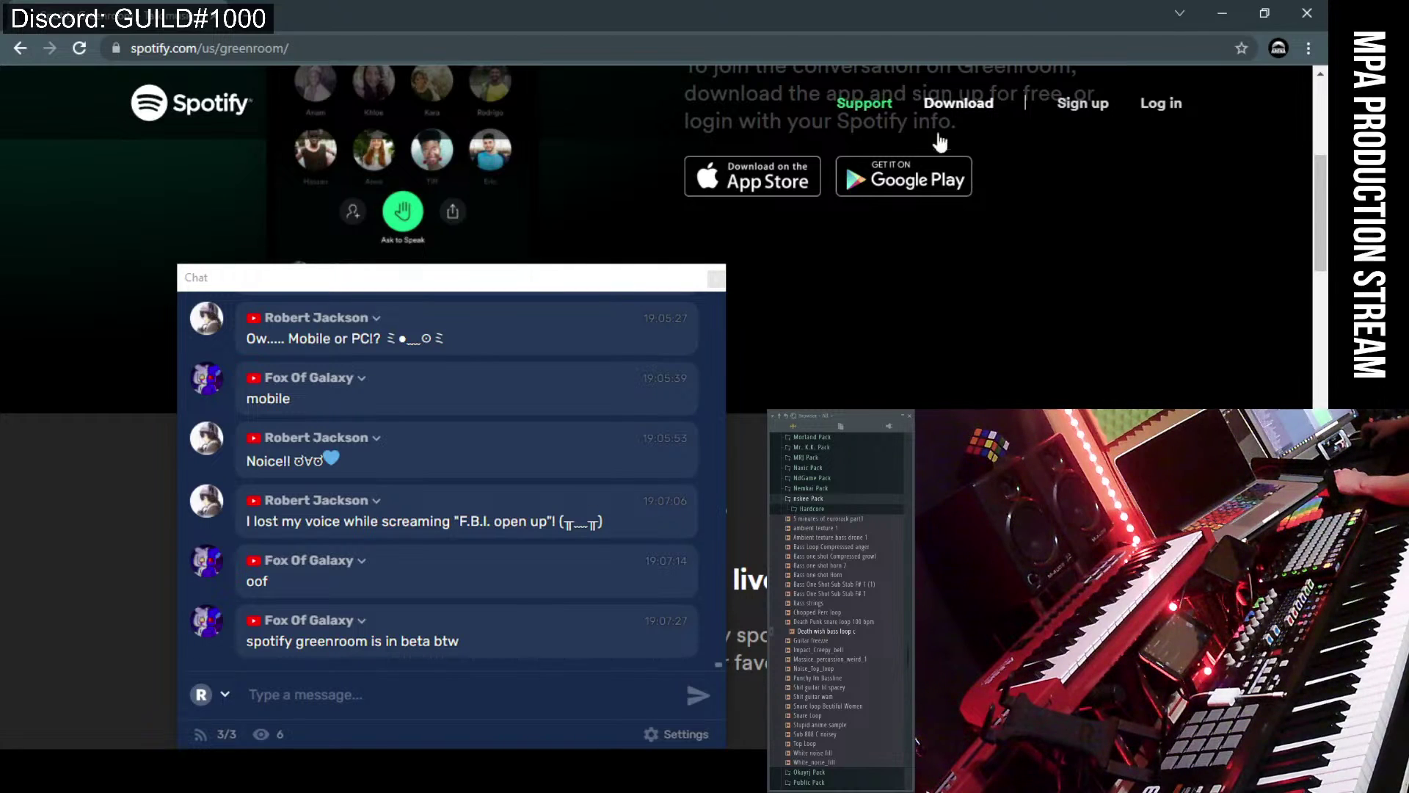
scroll(1091, 189, "up", 5)
left_click_drag(563, 284, 1150, 325)
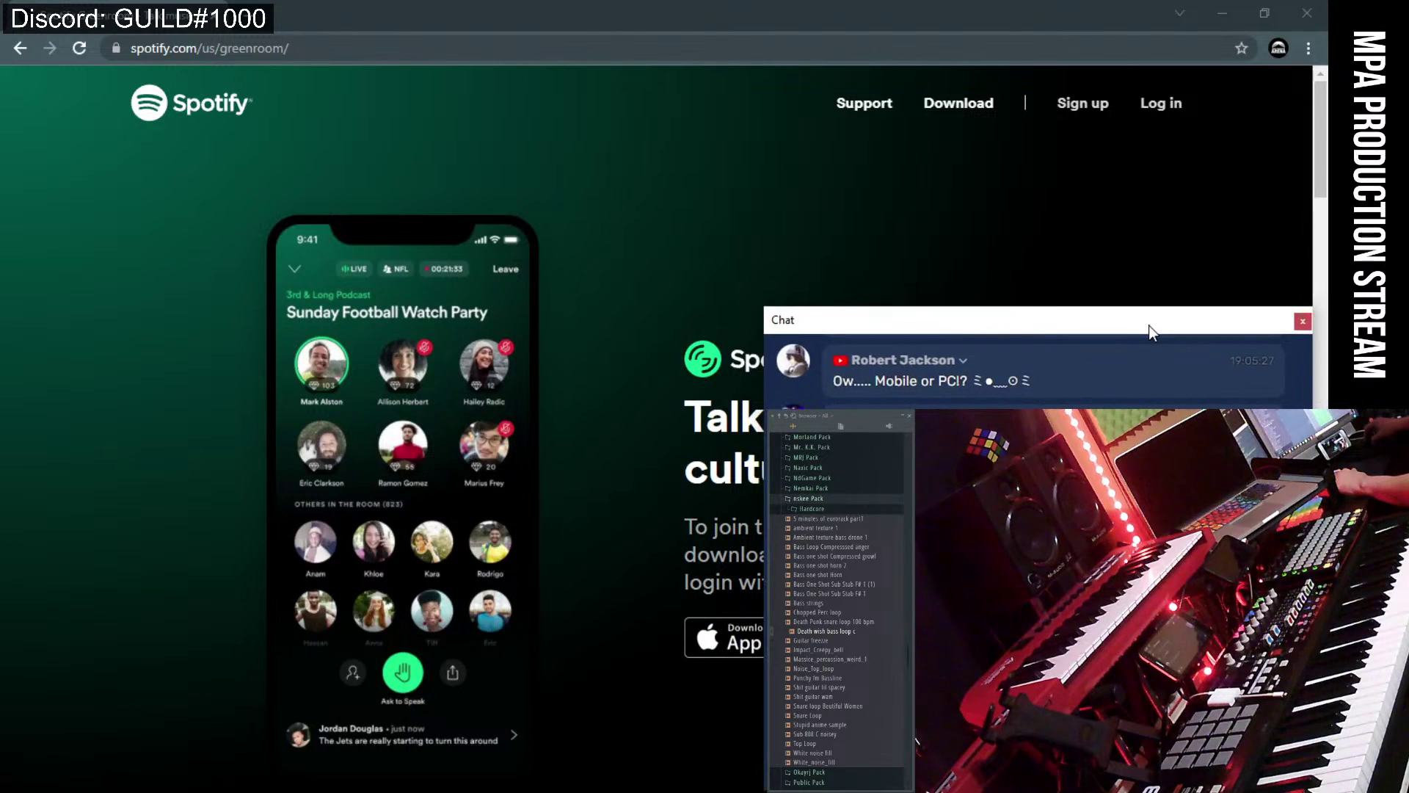
- Minimize Chrome and the Reflector 3 window to return to the FL Studio Playlist
left_click(1223, 14)
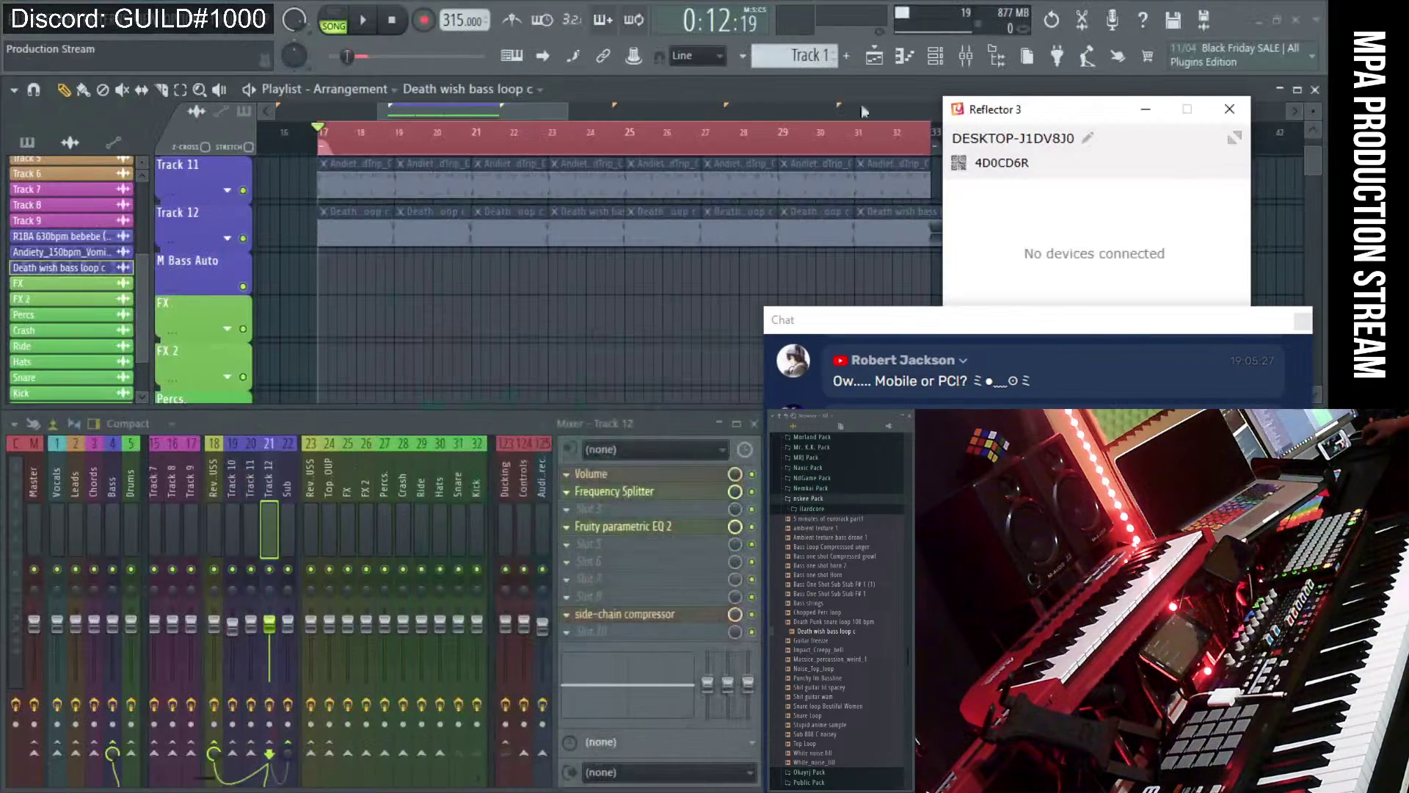
left_click(1148, 107)
- Unmute the four 630 drumloop clips on Track 45 in bars 17 to 33 and play the section
scroll(614, 235, "down", 6)
scroll(651, 283, "down", 4)
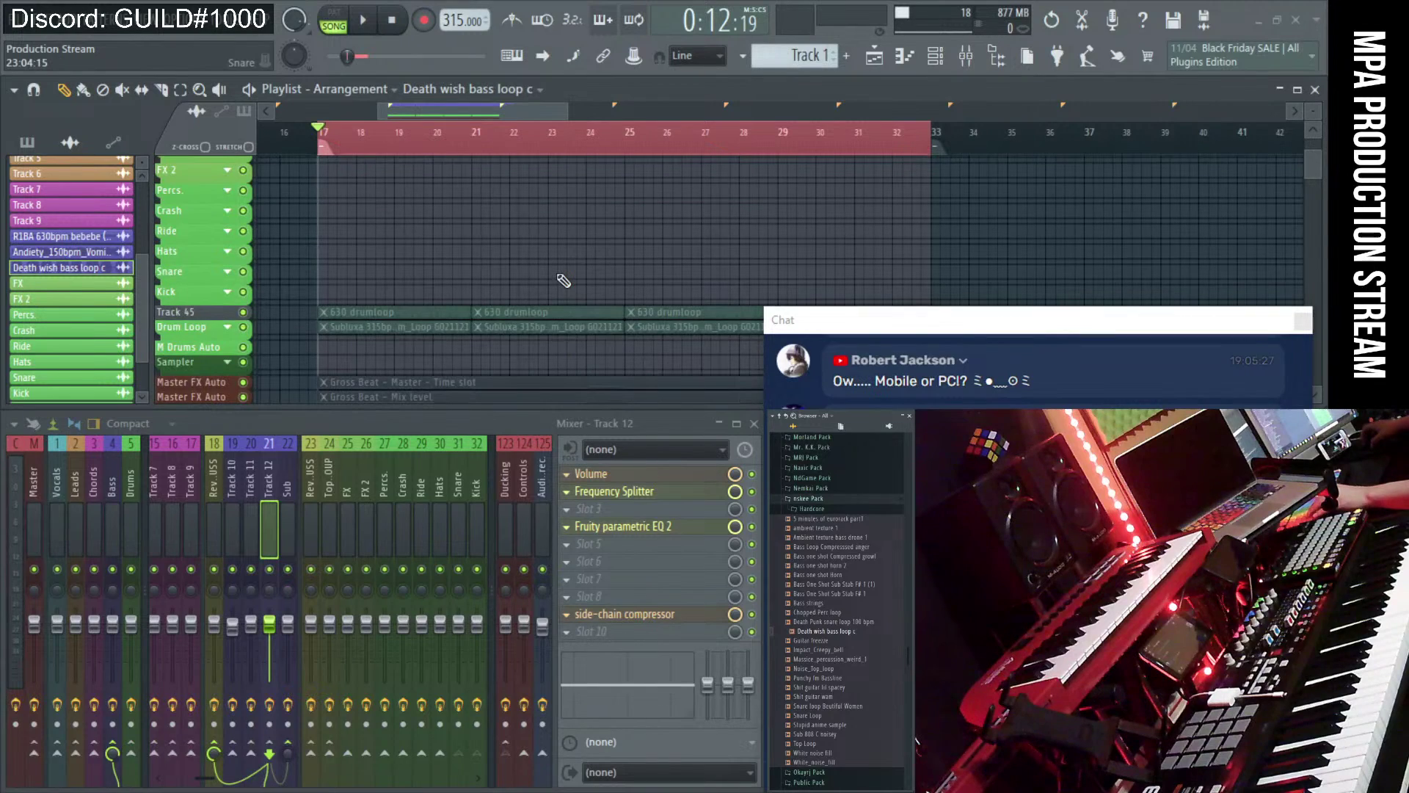
scroll(651, 283, "up", 3)
scroll(432, 291, "down", 4)
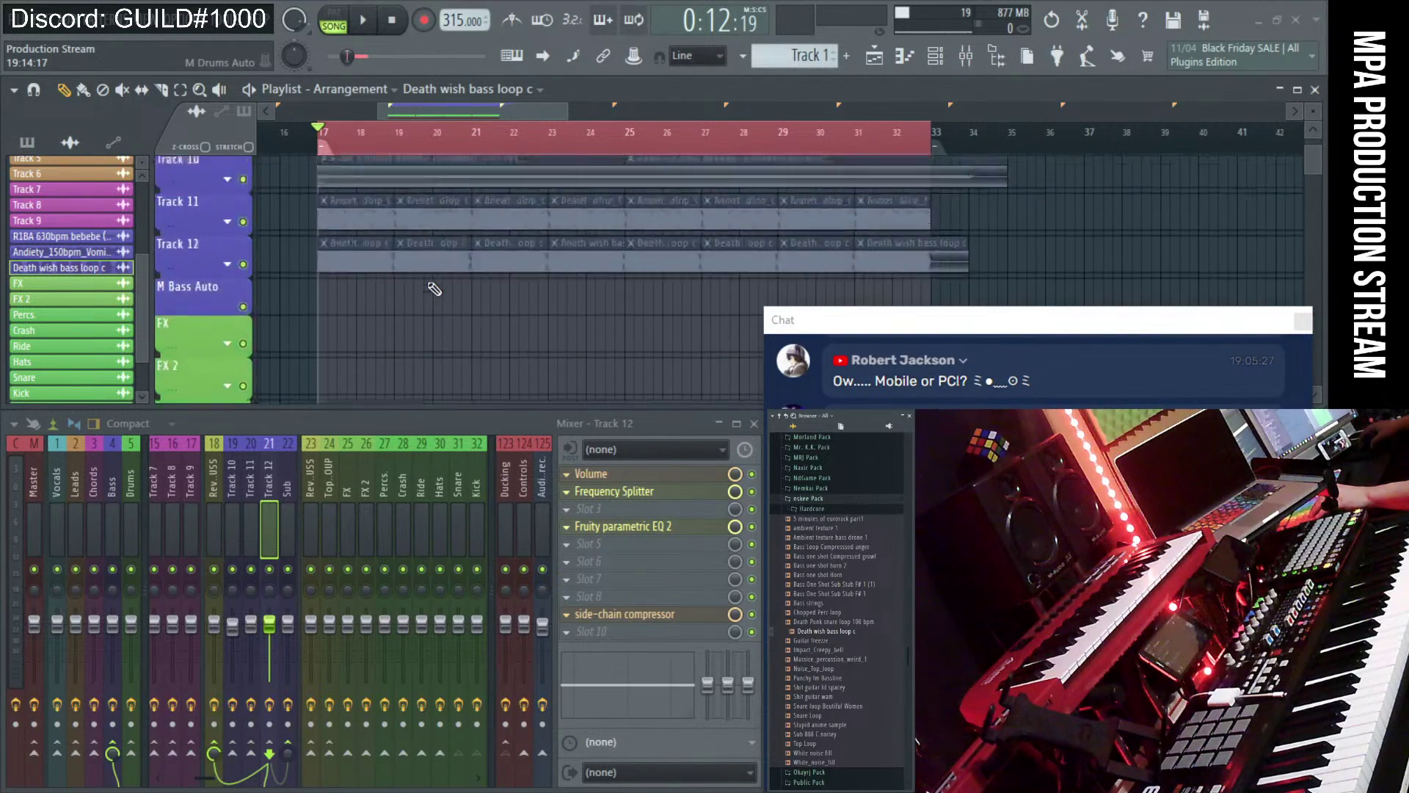
scroll(433, 289, "up", 8)
scroll(432, 289, "down", 6)
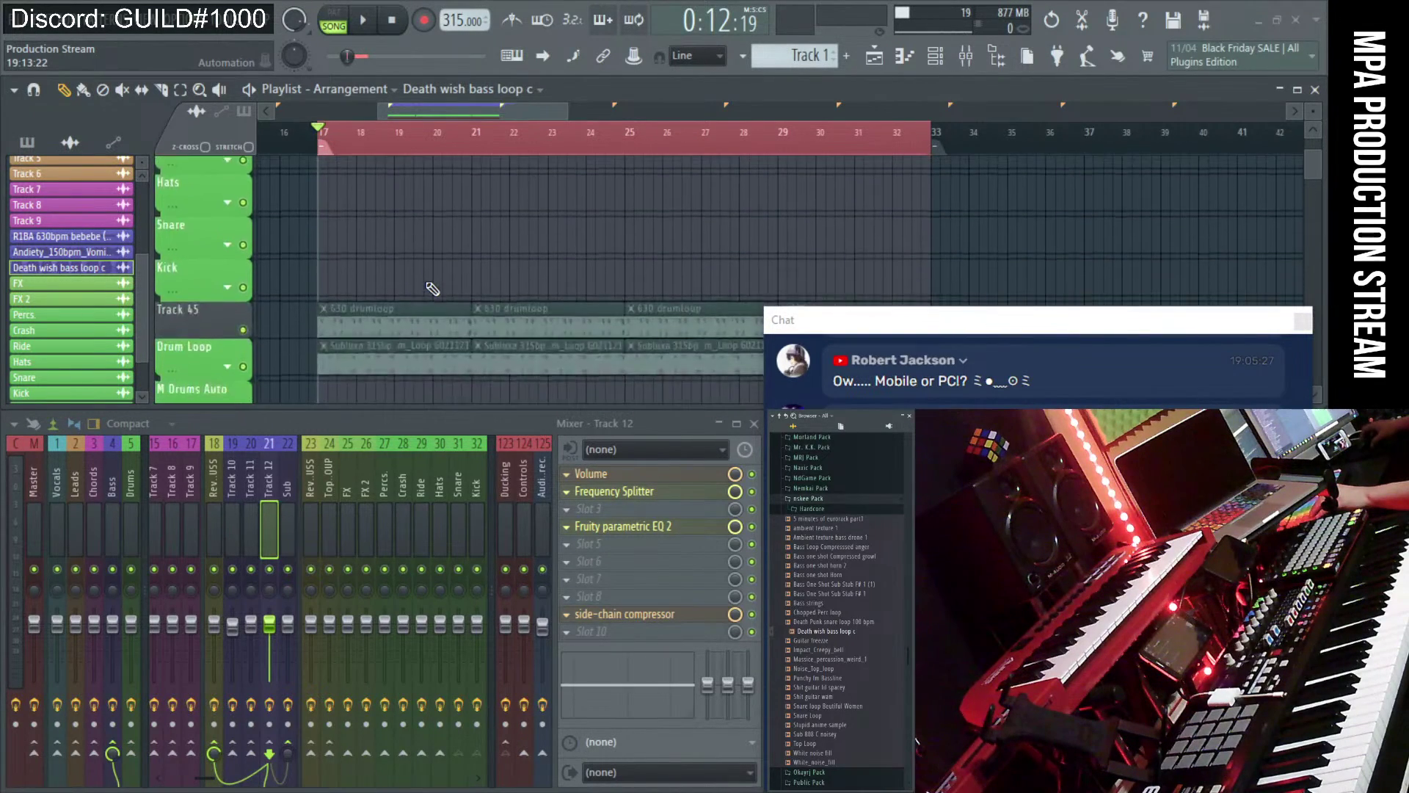
left_click_drag(426, 246, 807, 248)
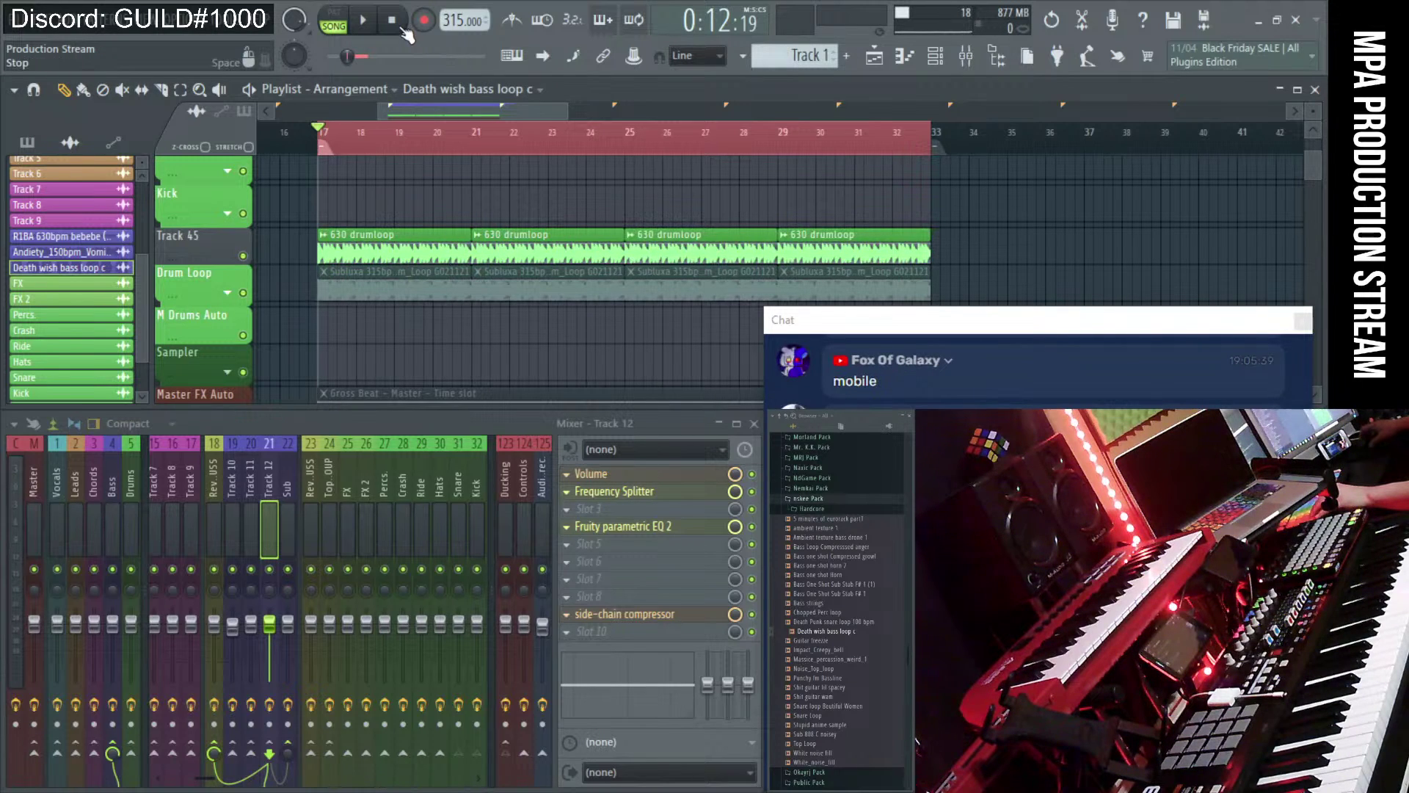
left_click(365, 26)
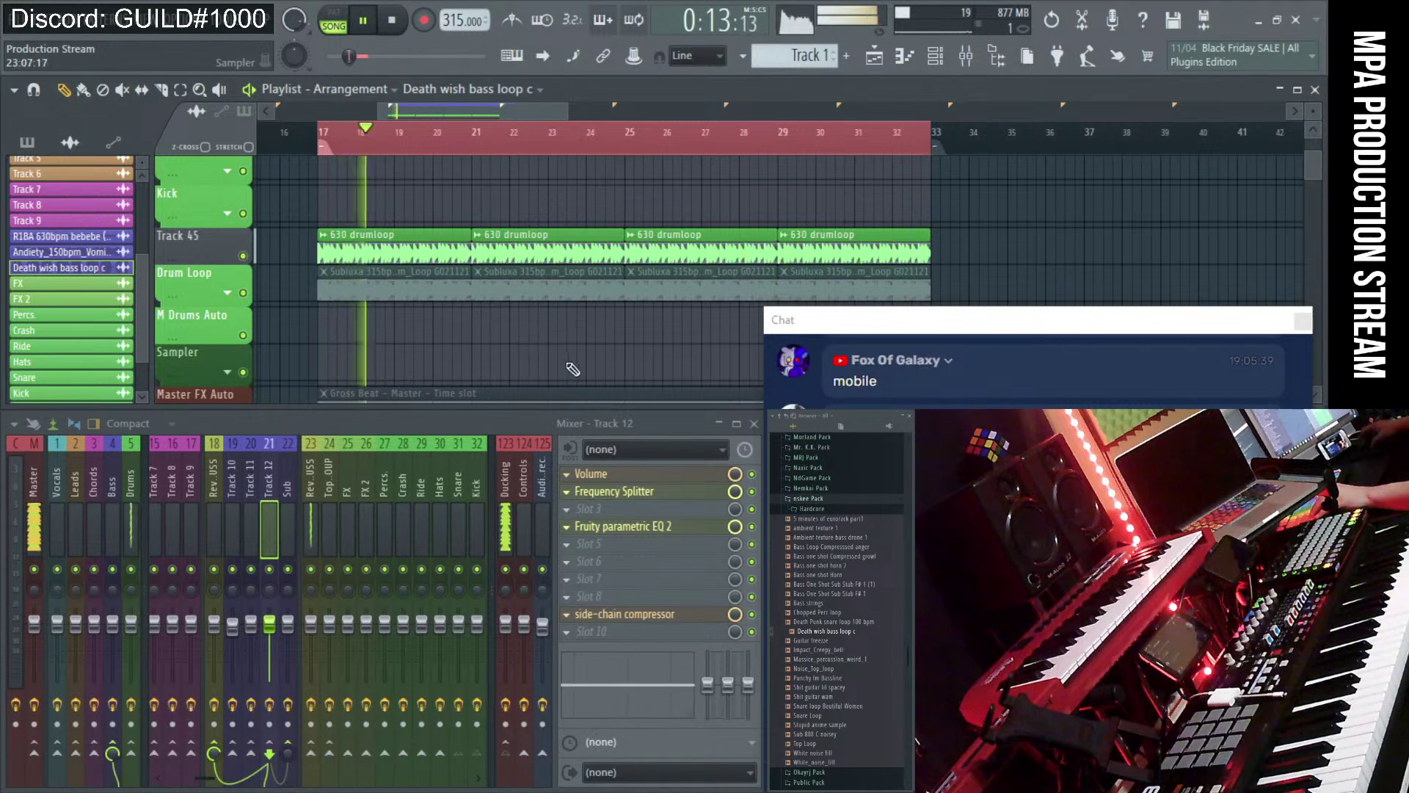